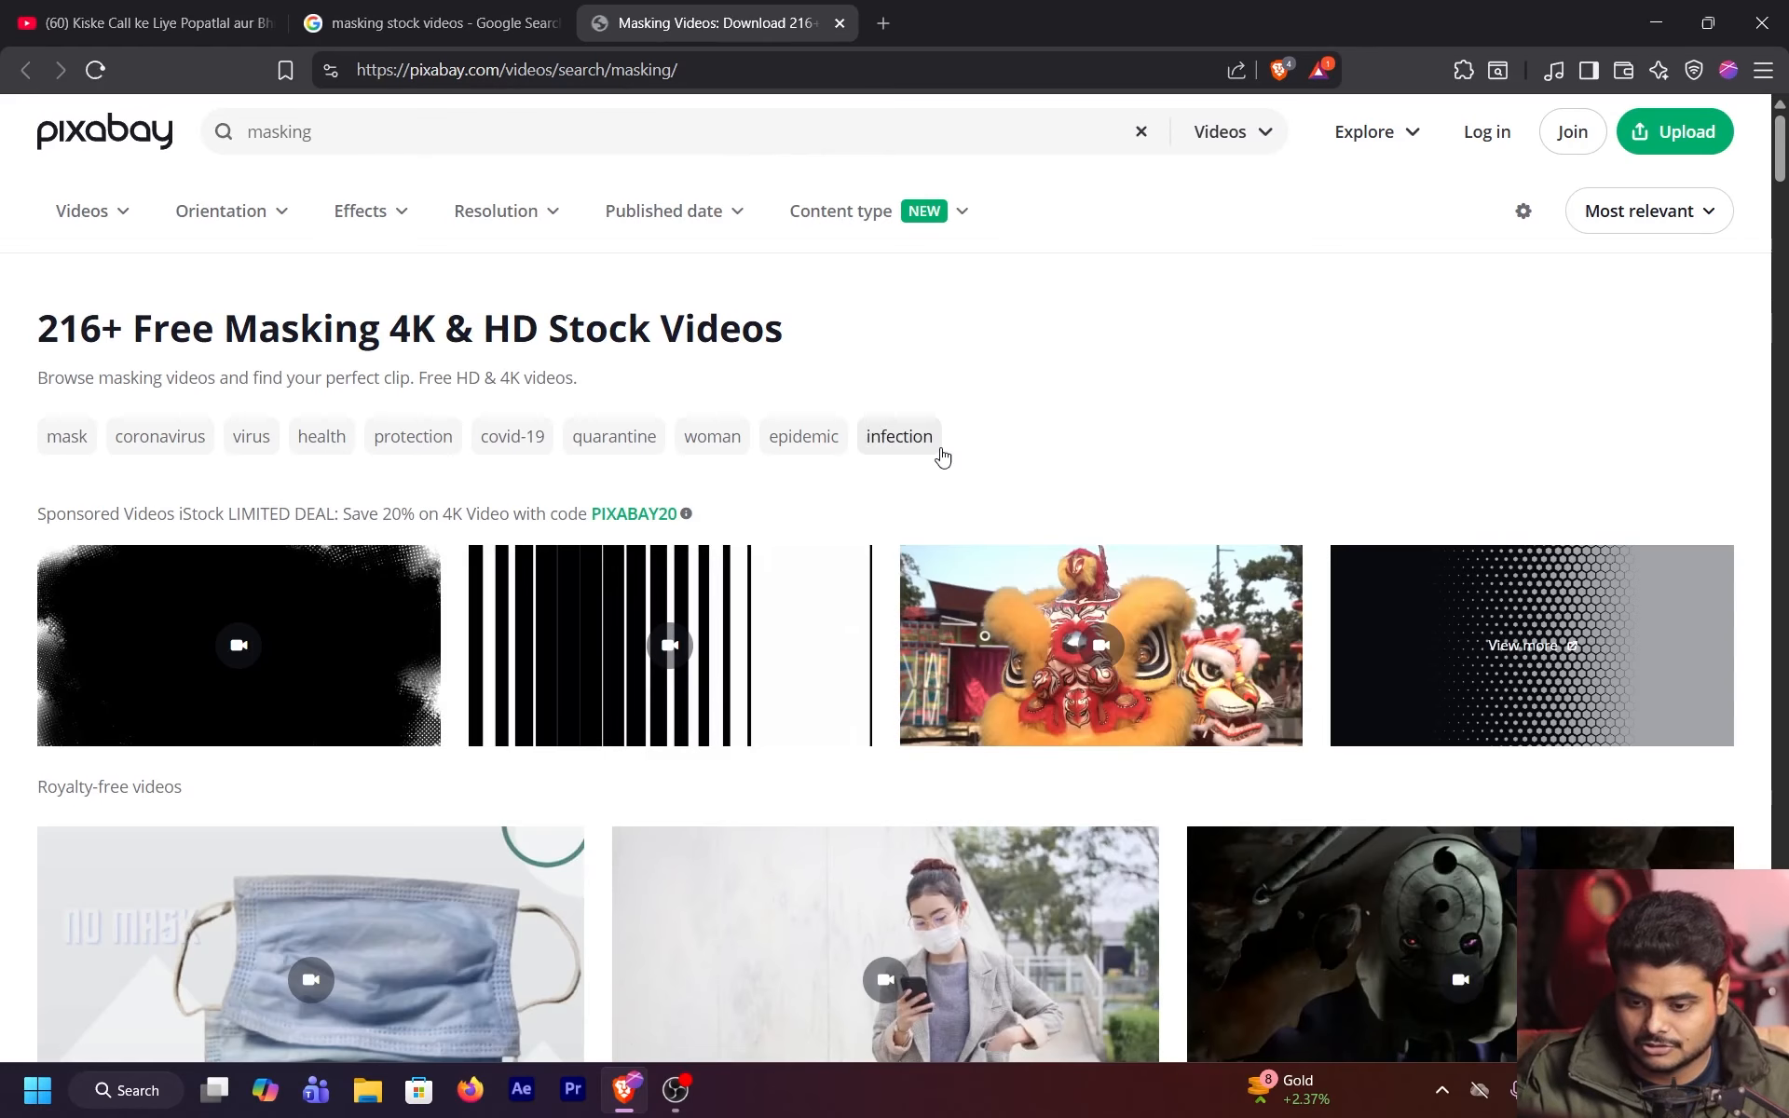
Look through the Pixabay masking stock videos for a suitable clip
scroll(939, 451, down, 5)
scroll(1254, 393, down, 15)
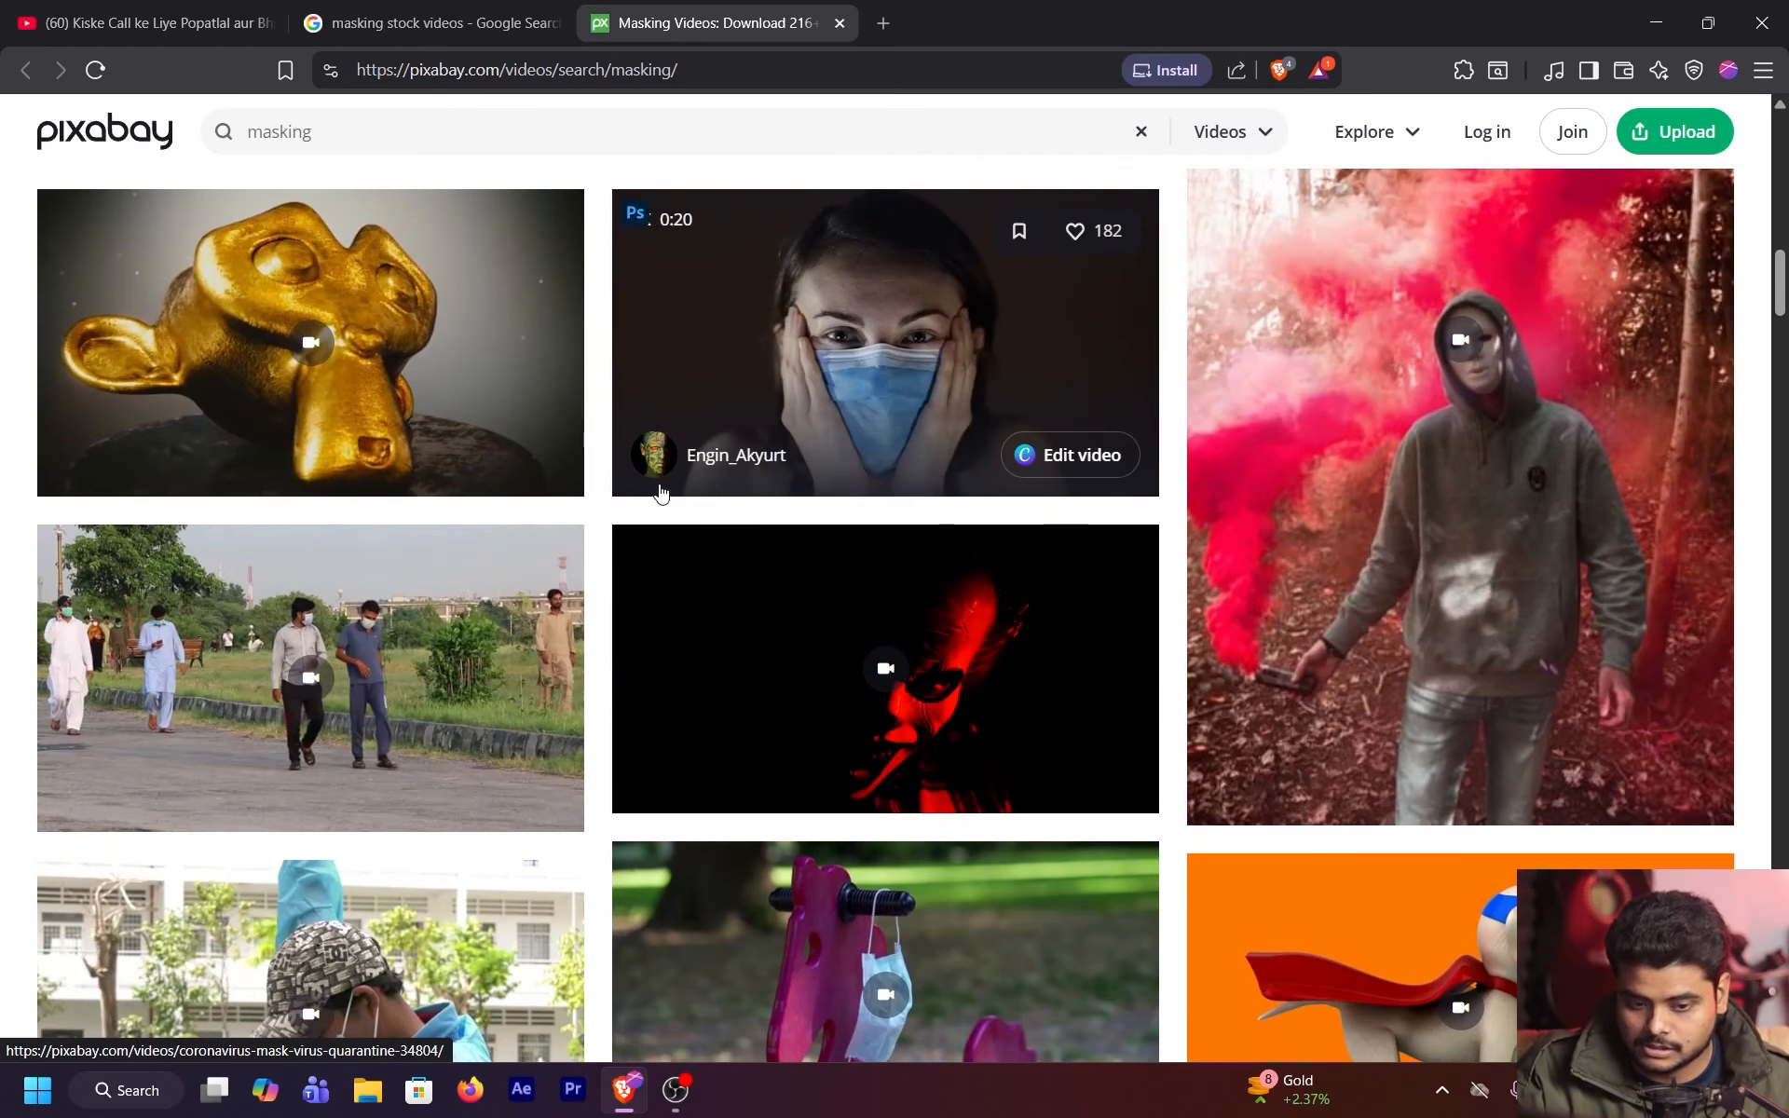
scroll(657, 493, down, 12)
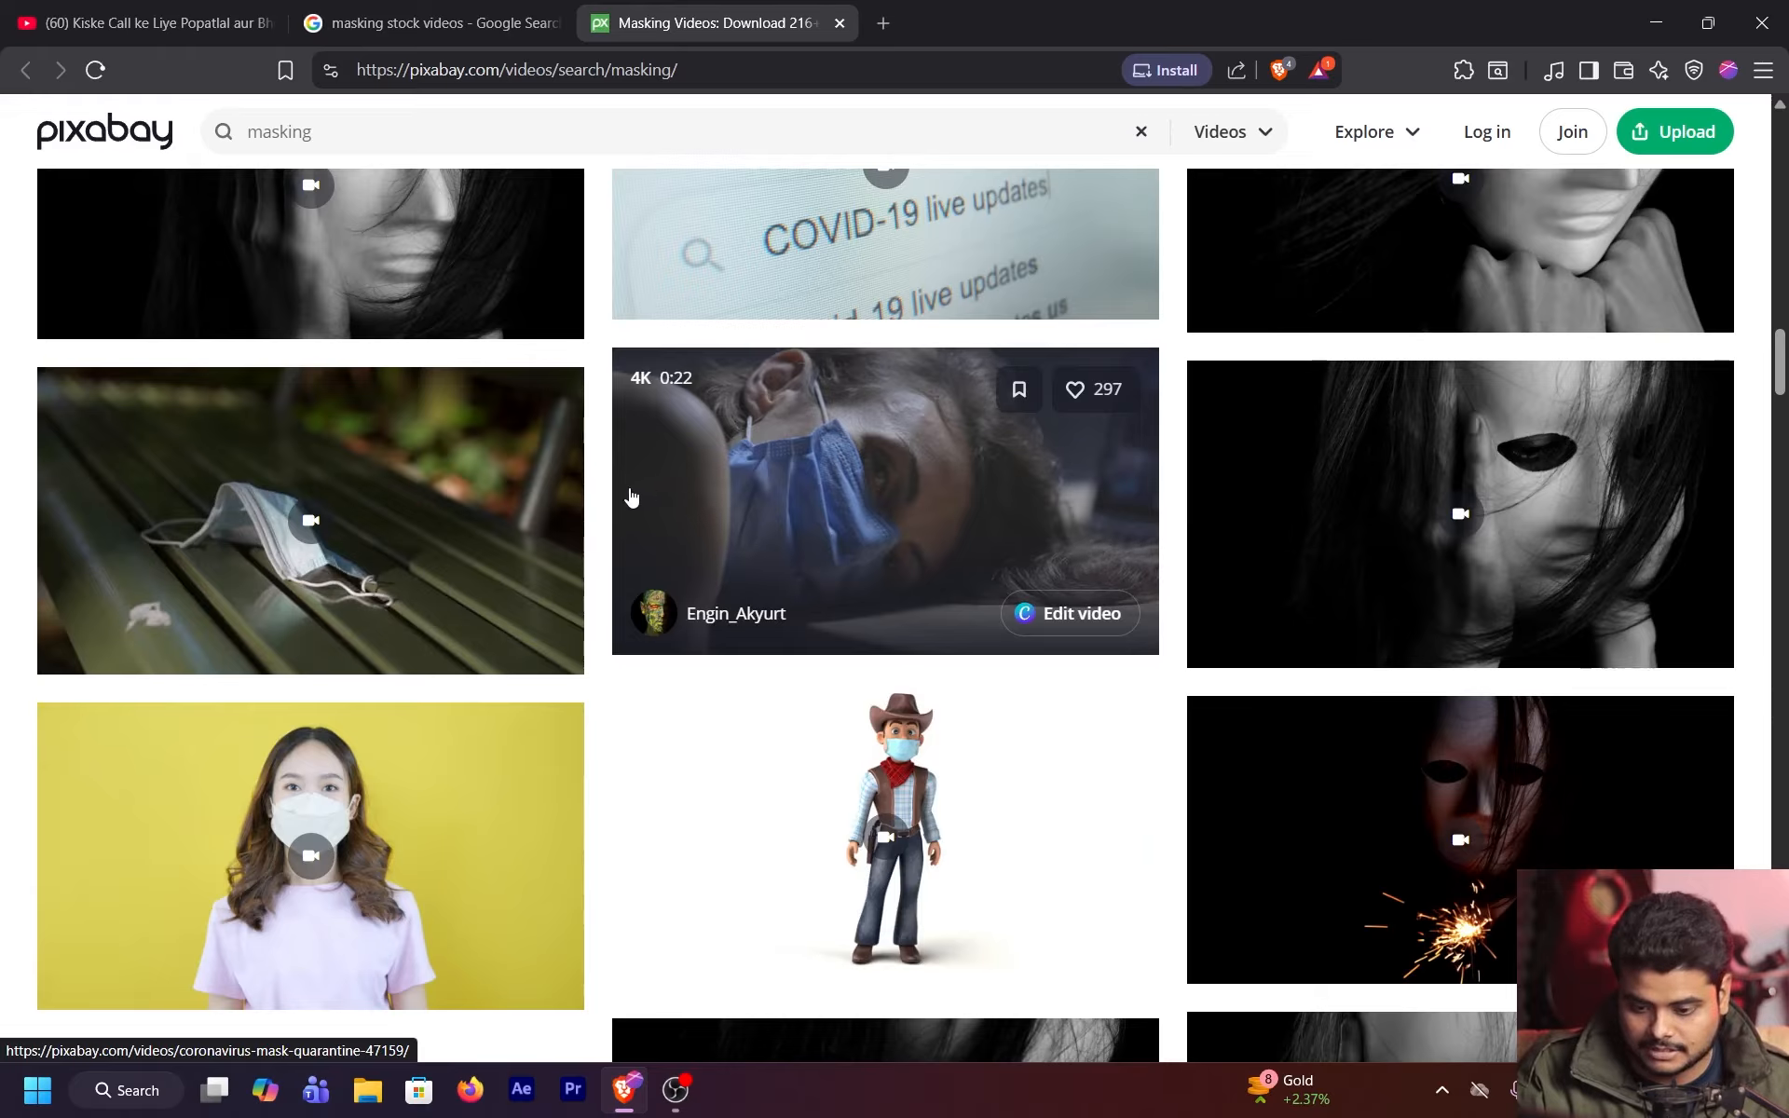
Return to the Google results for masking stock videos and open Envato's masking editable video templates
click(392, 23)
scroll(451, 780, down, 4)
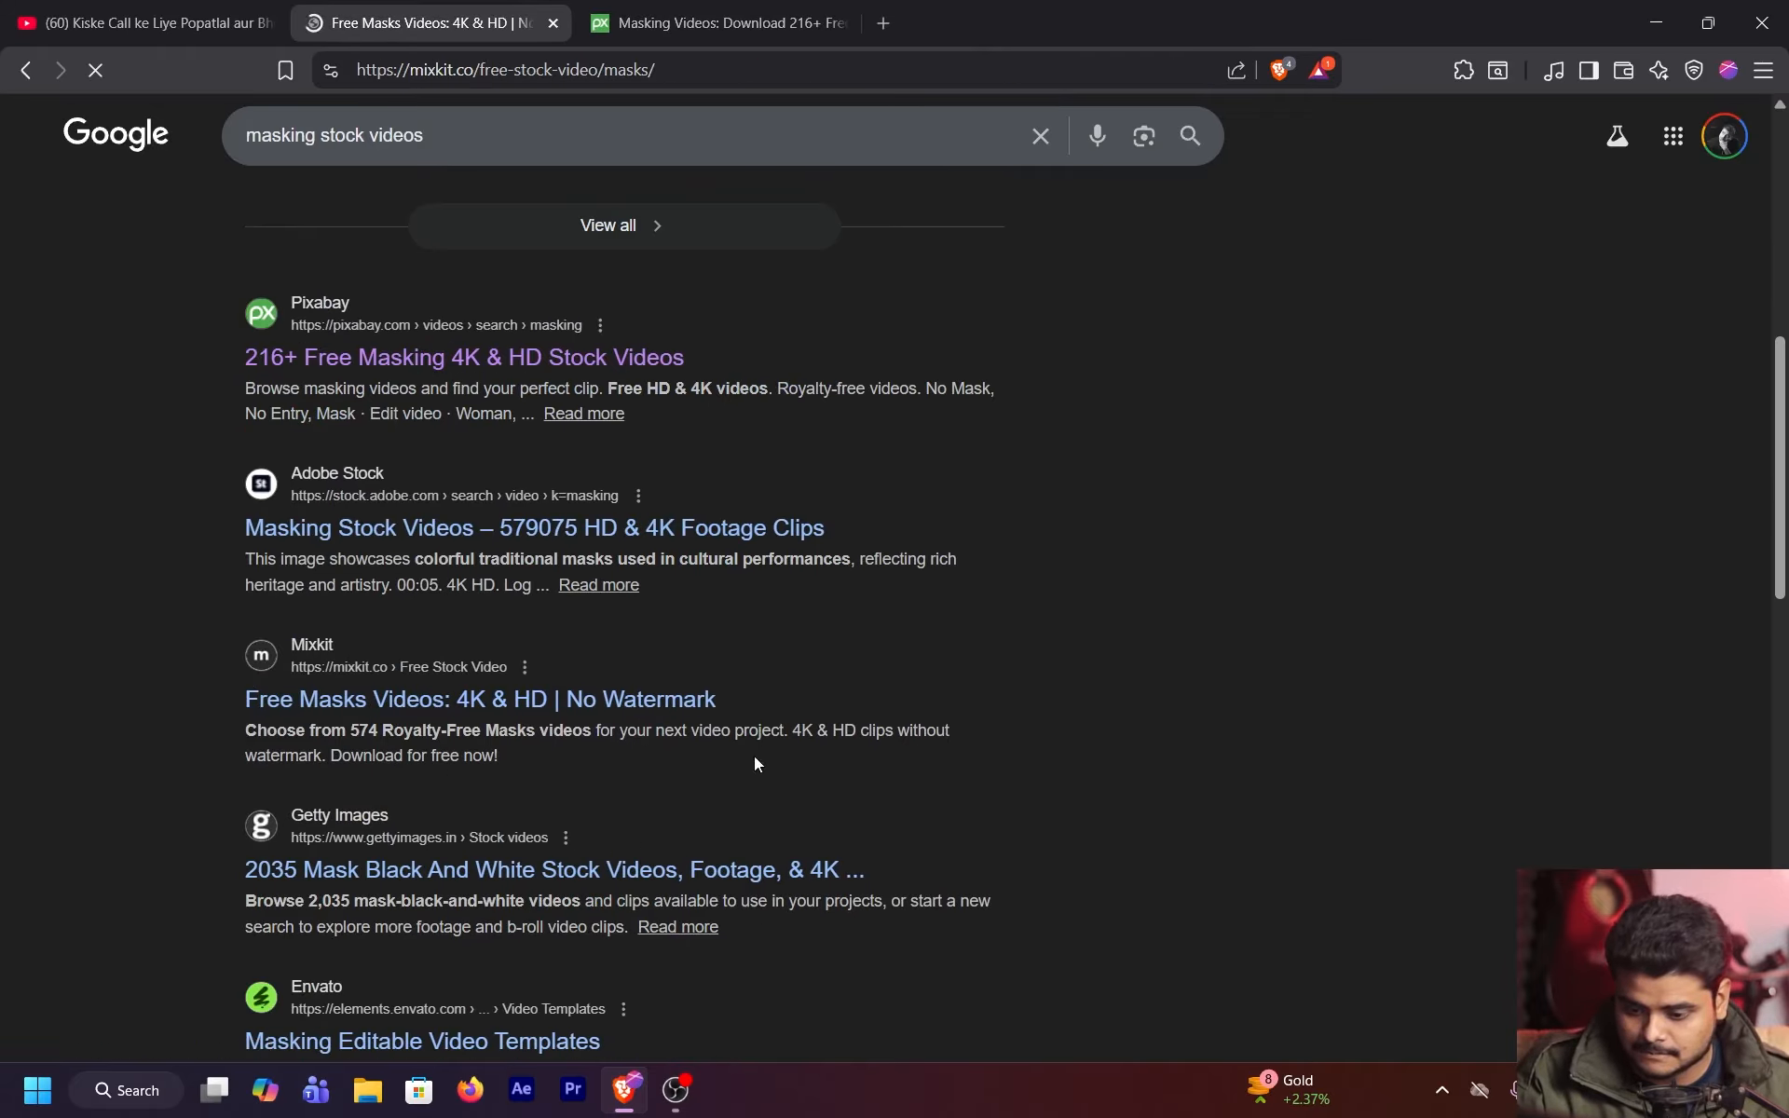
key(alt+Left)
scroll(475, 815, down, 3)
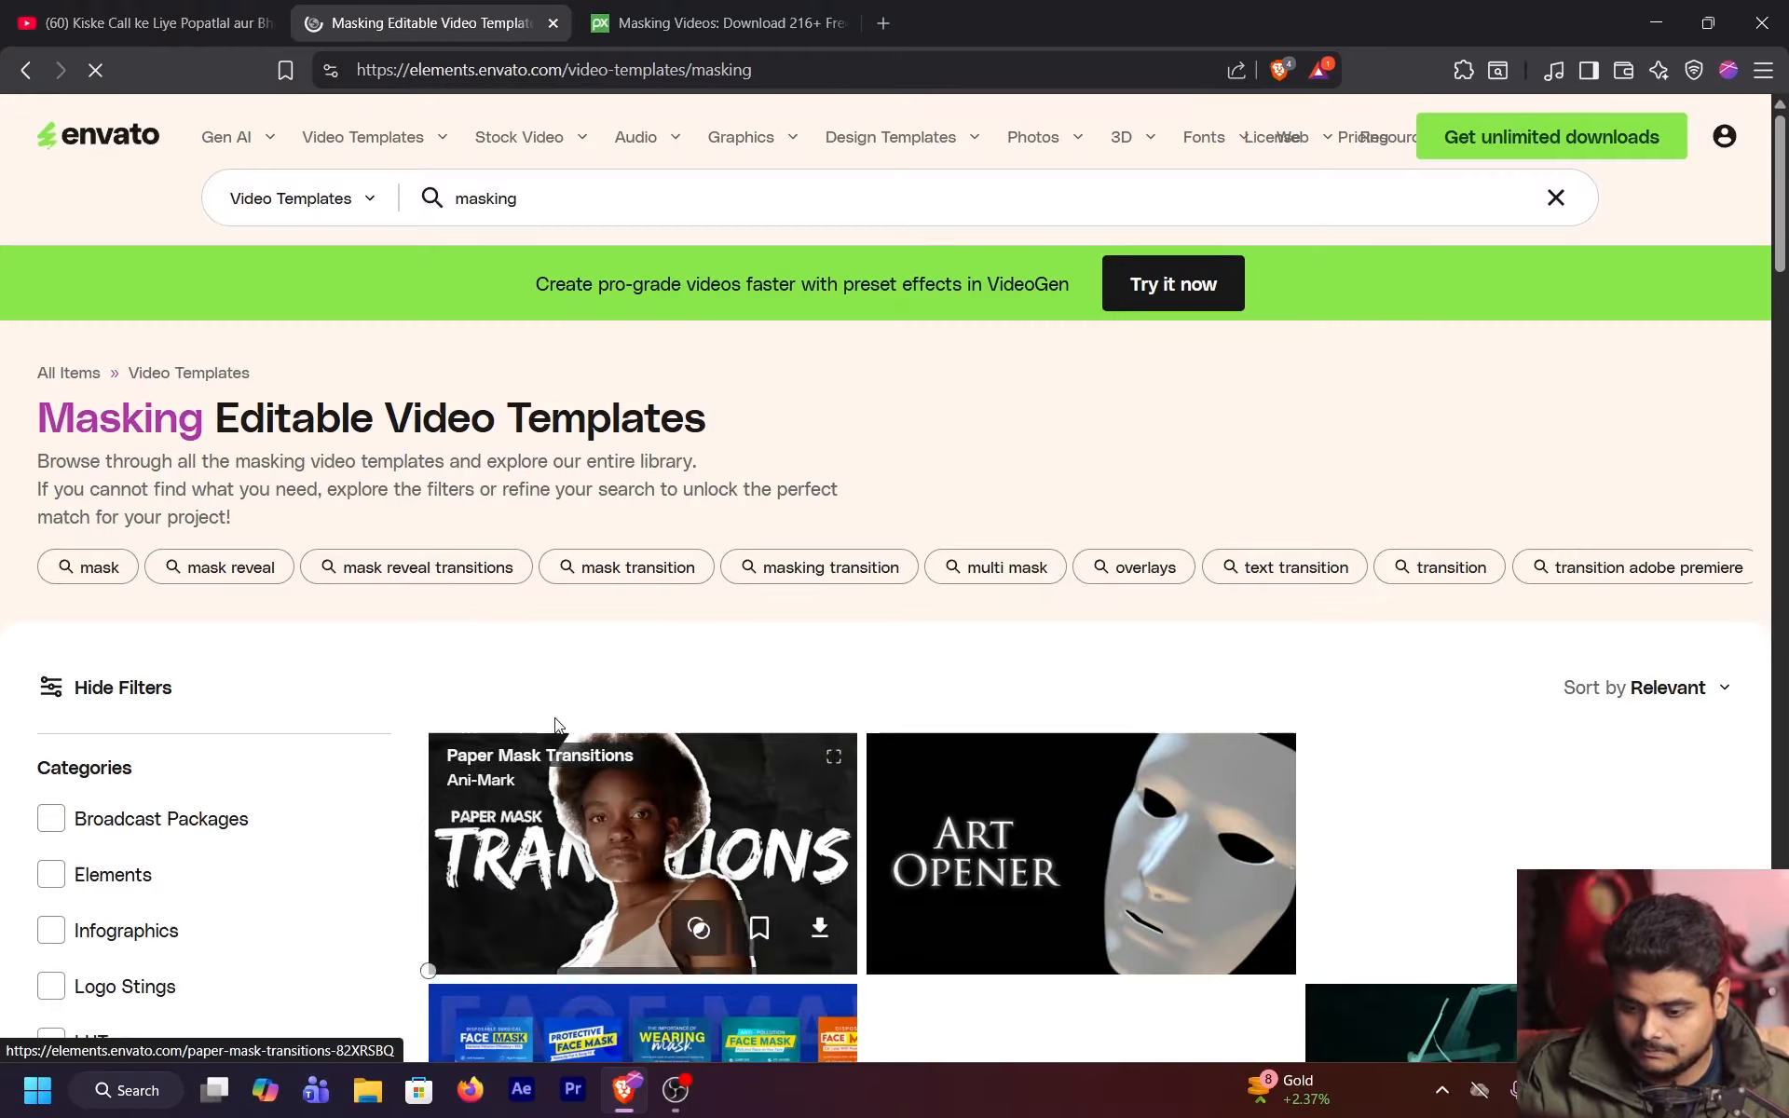
Examine Envato's masking video templates for usable footage and close that page
scroll(800, 561, down, 3)
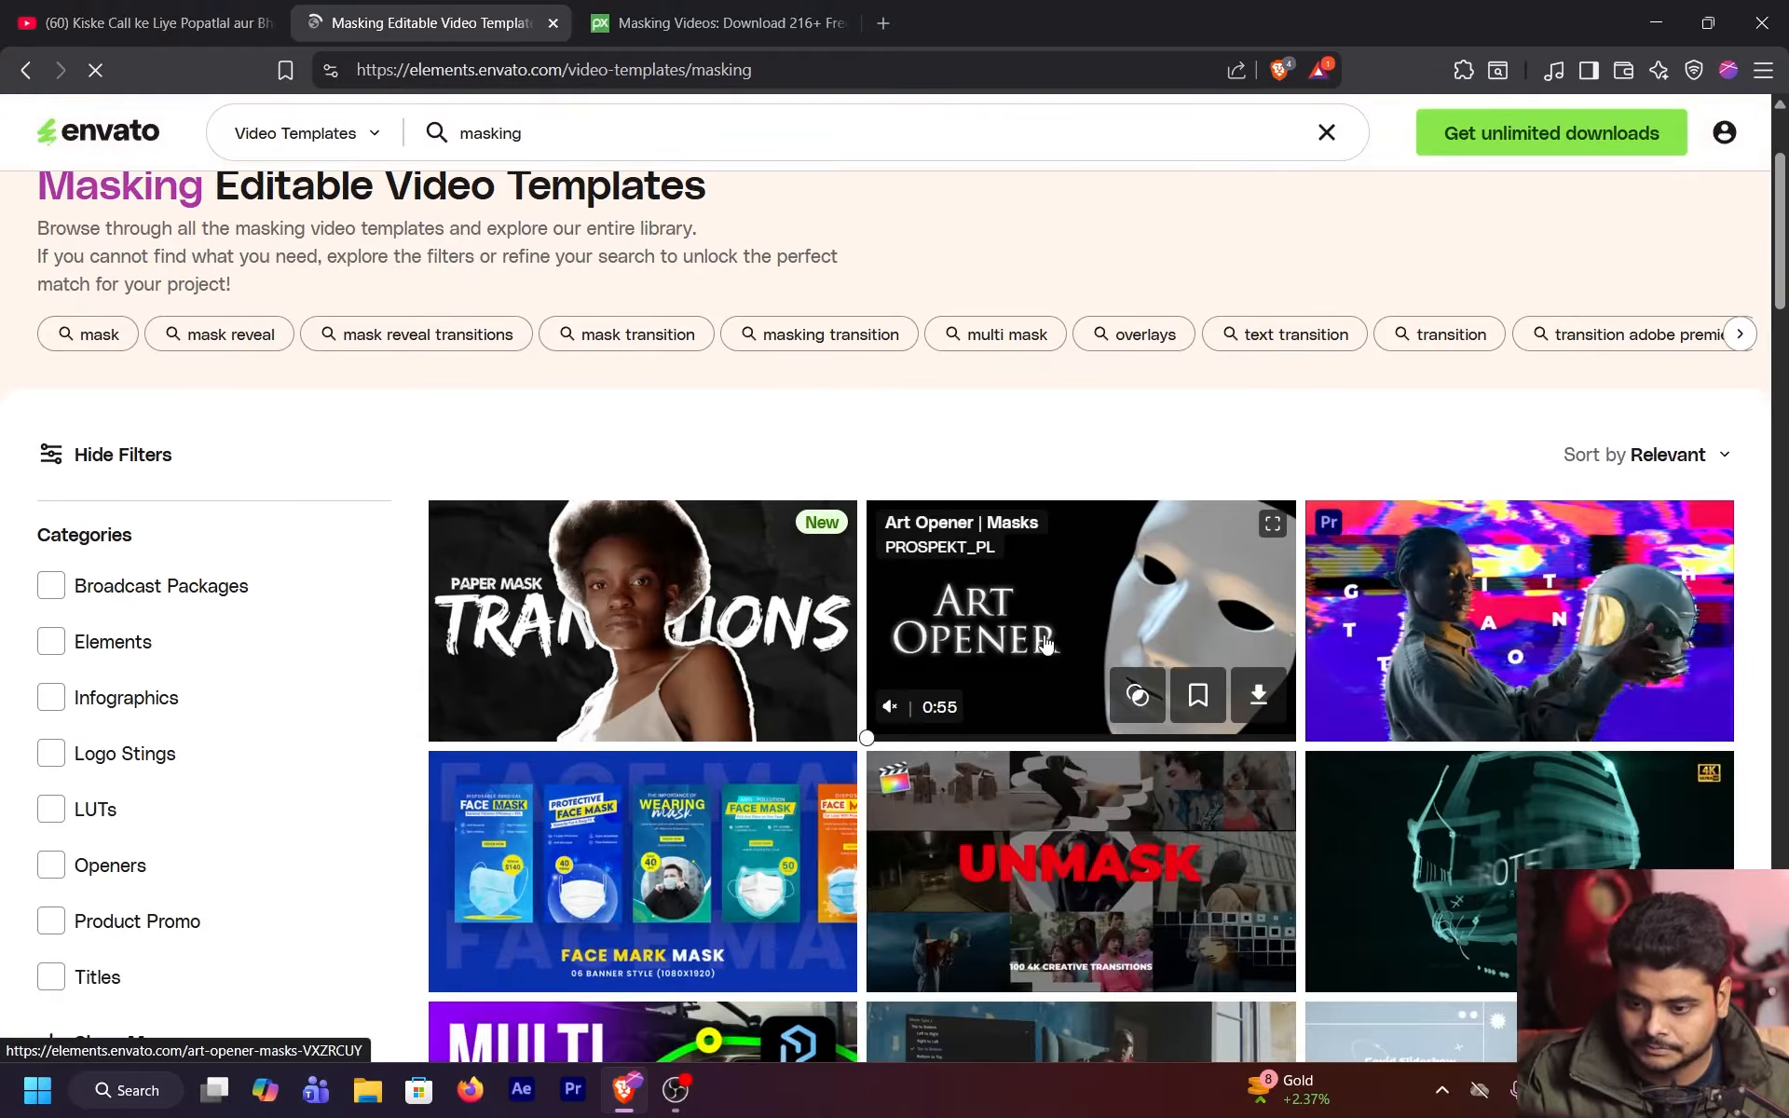
scroll(1003, 618, down, 1)
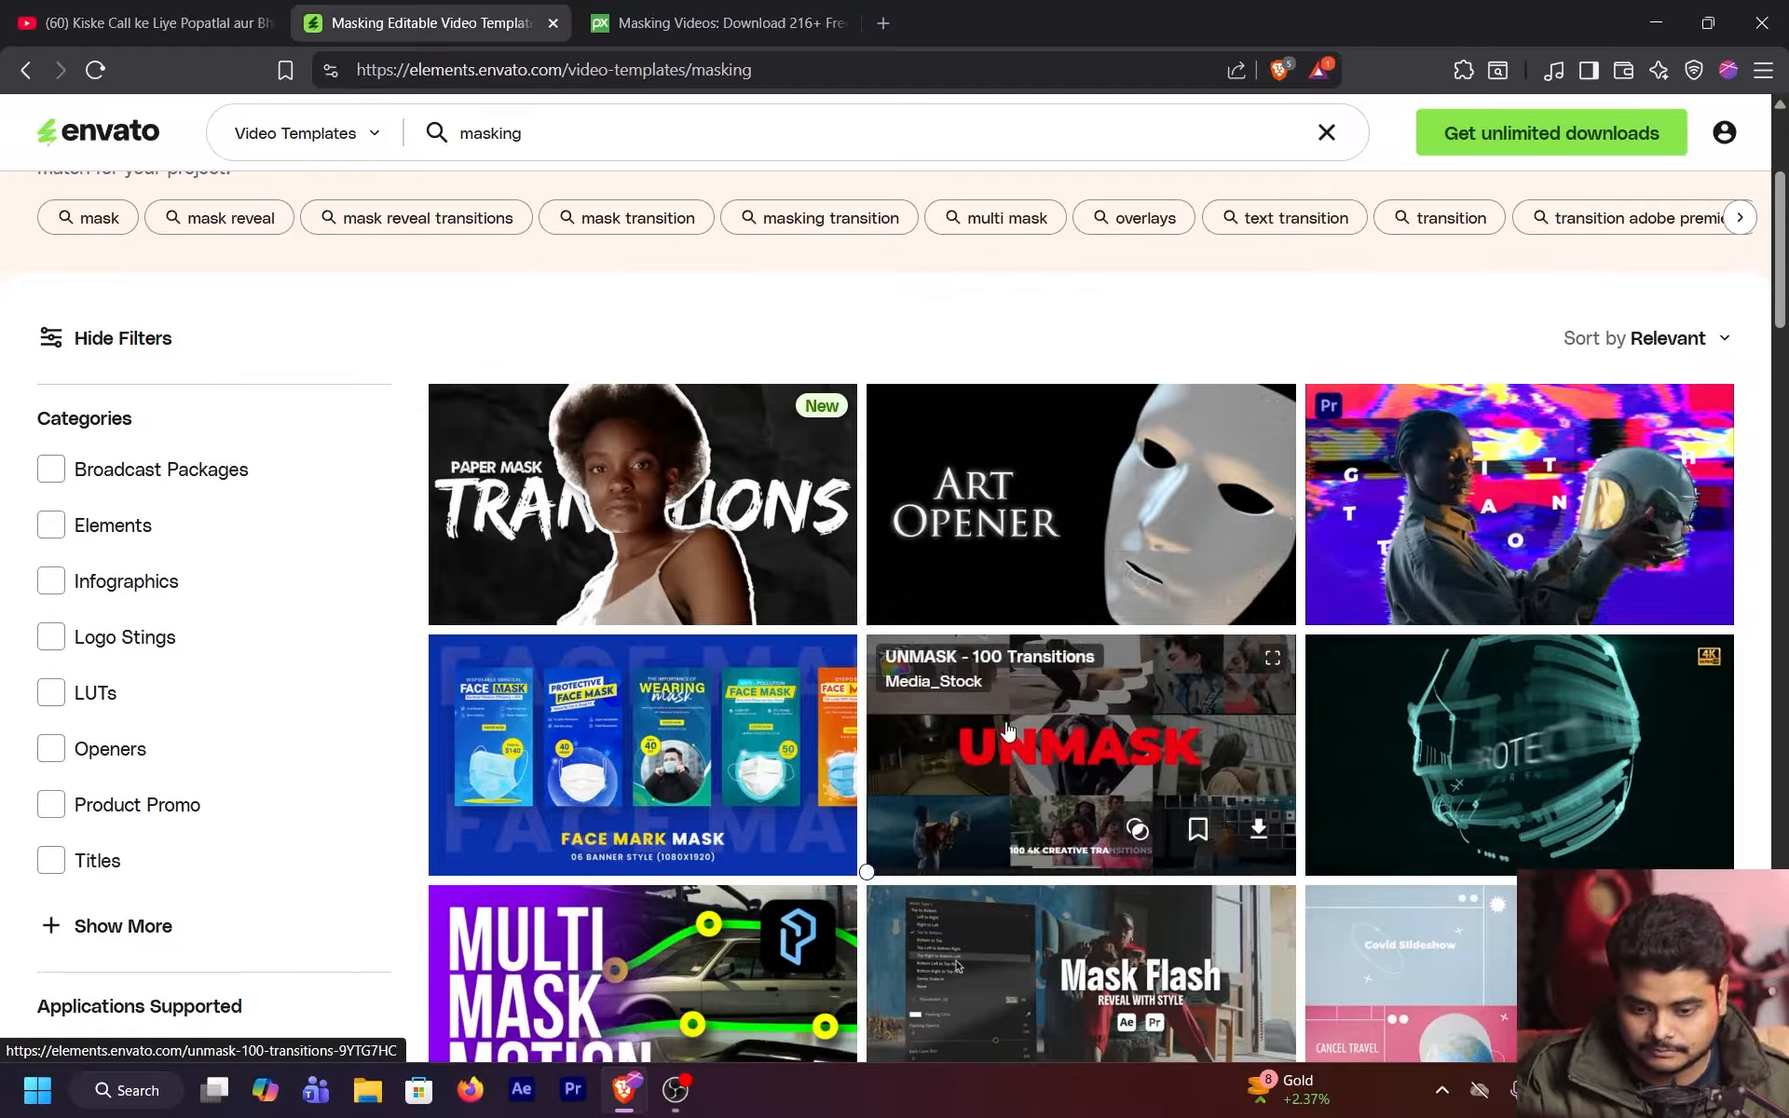
scroll(1072, 671, down, 5)
scroll(614, 762, down, 5)
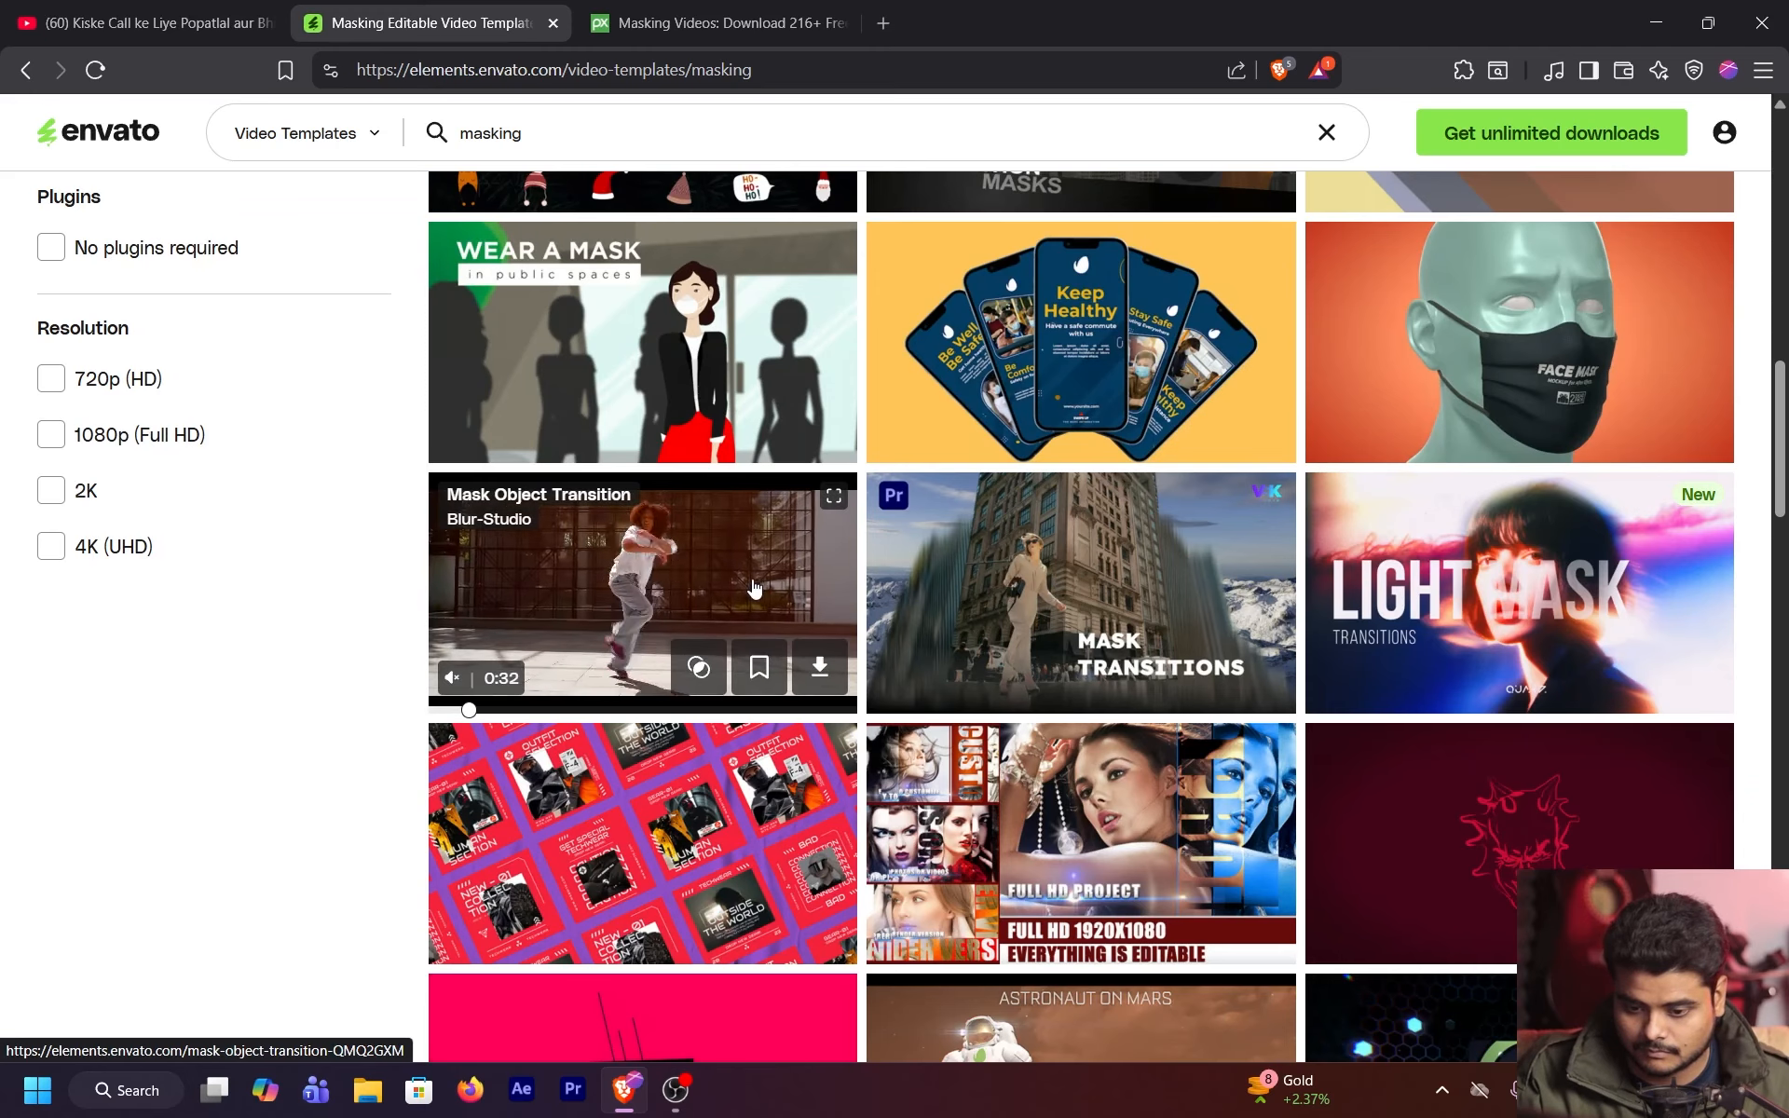
scroll(755, 587, down, 5)
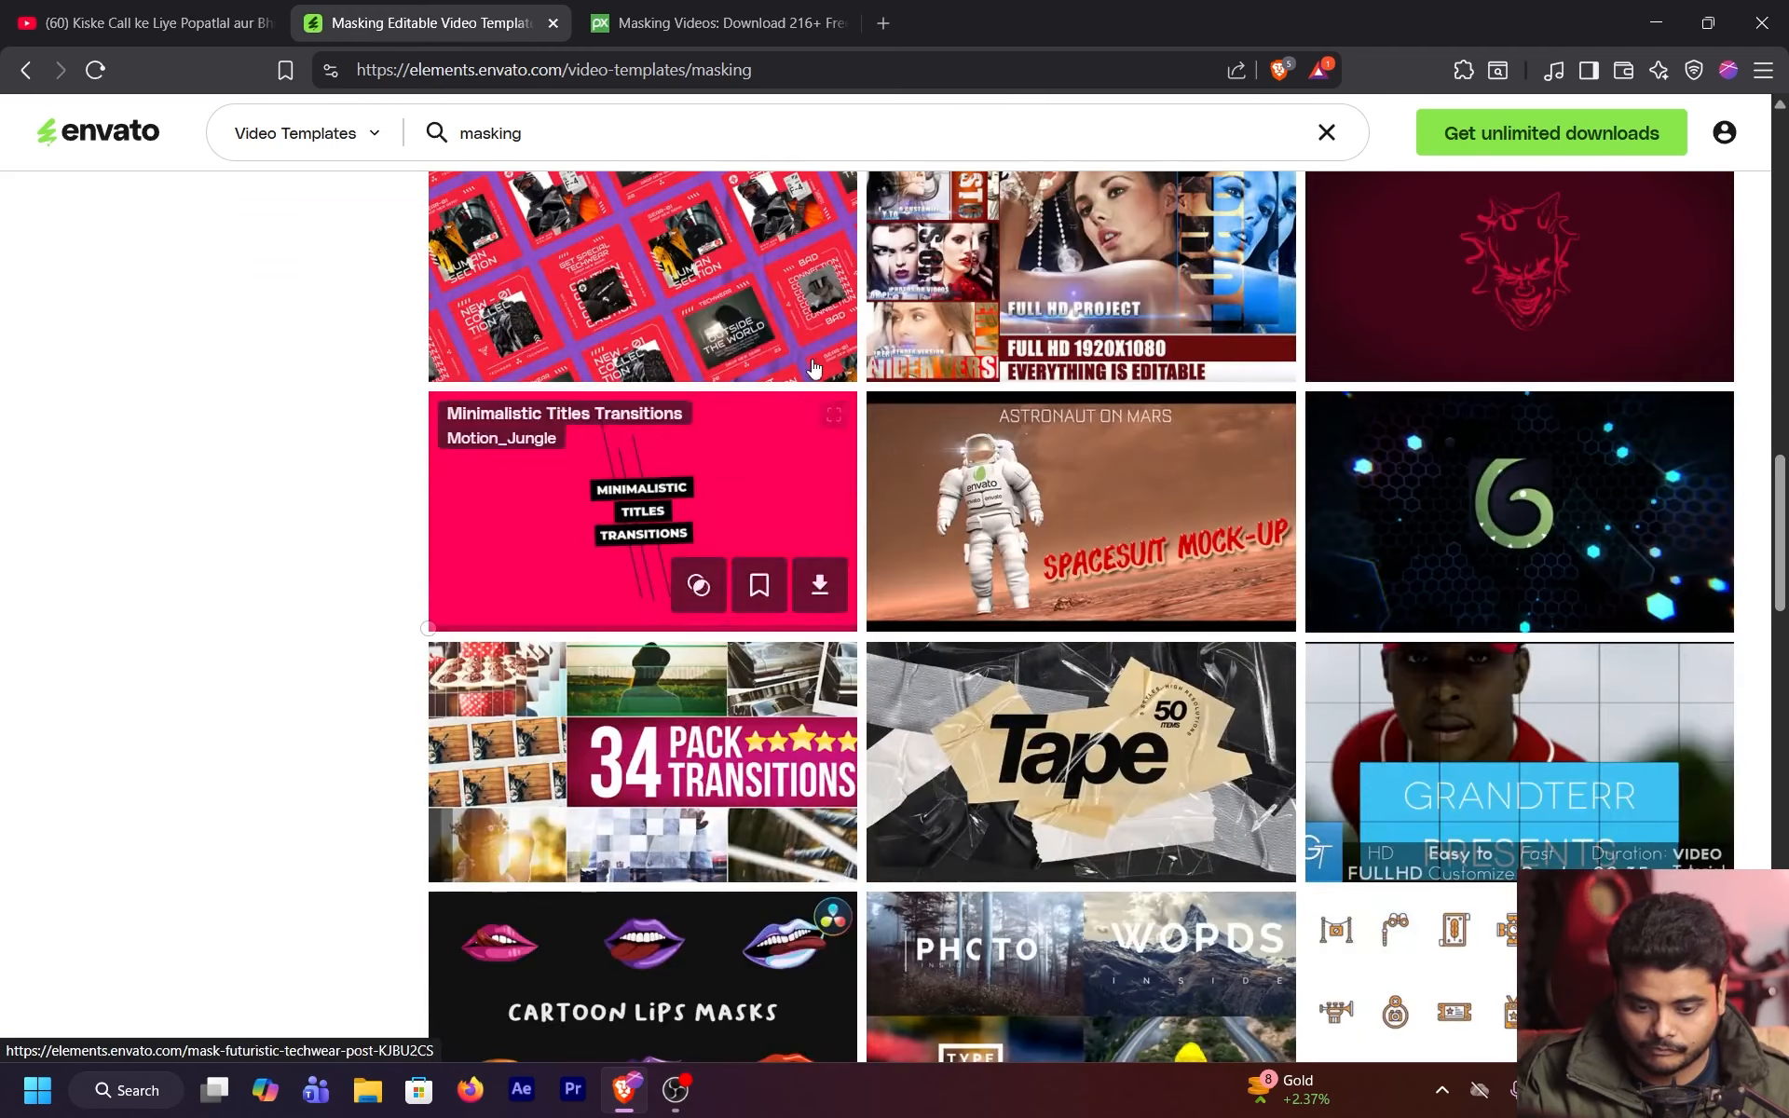
scroll(803, 323, up, 6)
scroll(803, 323, up, 12)
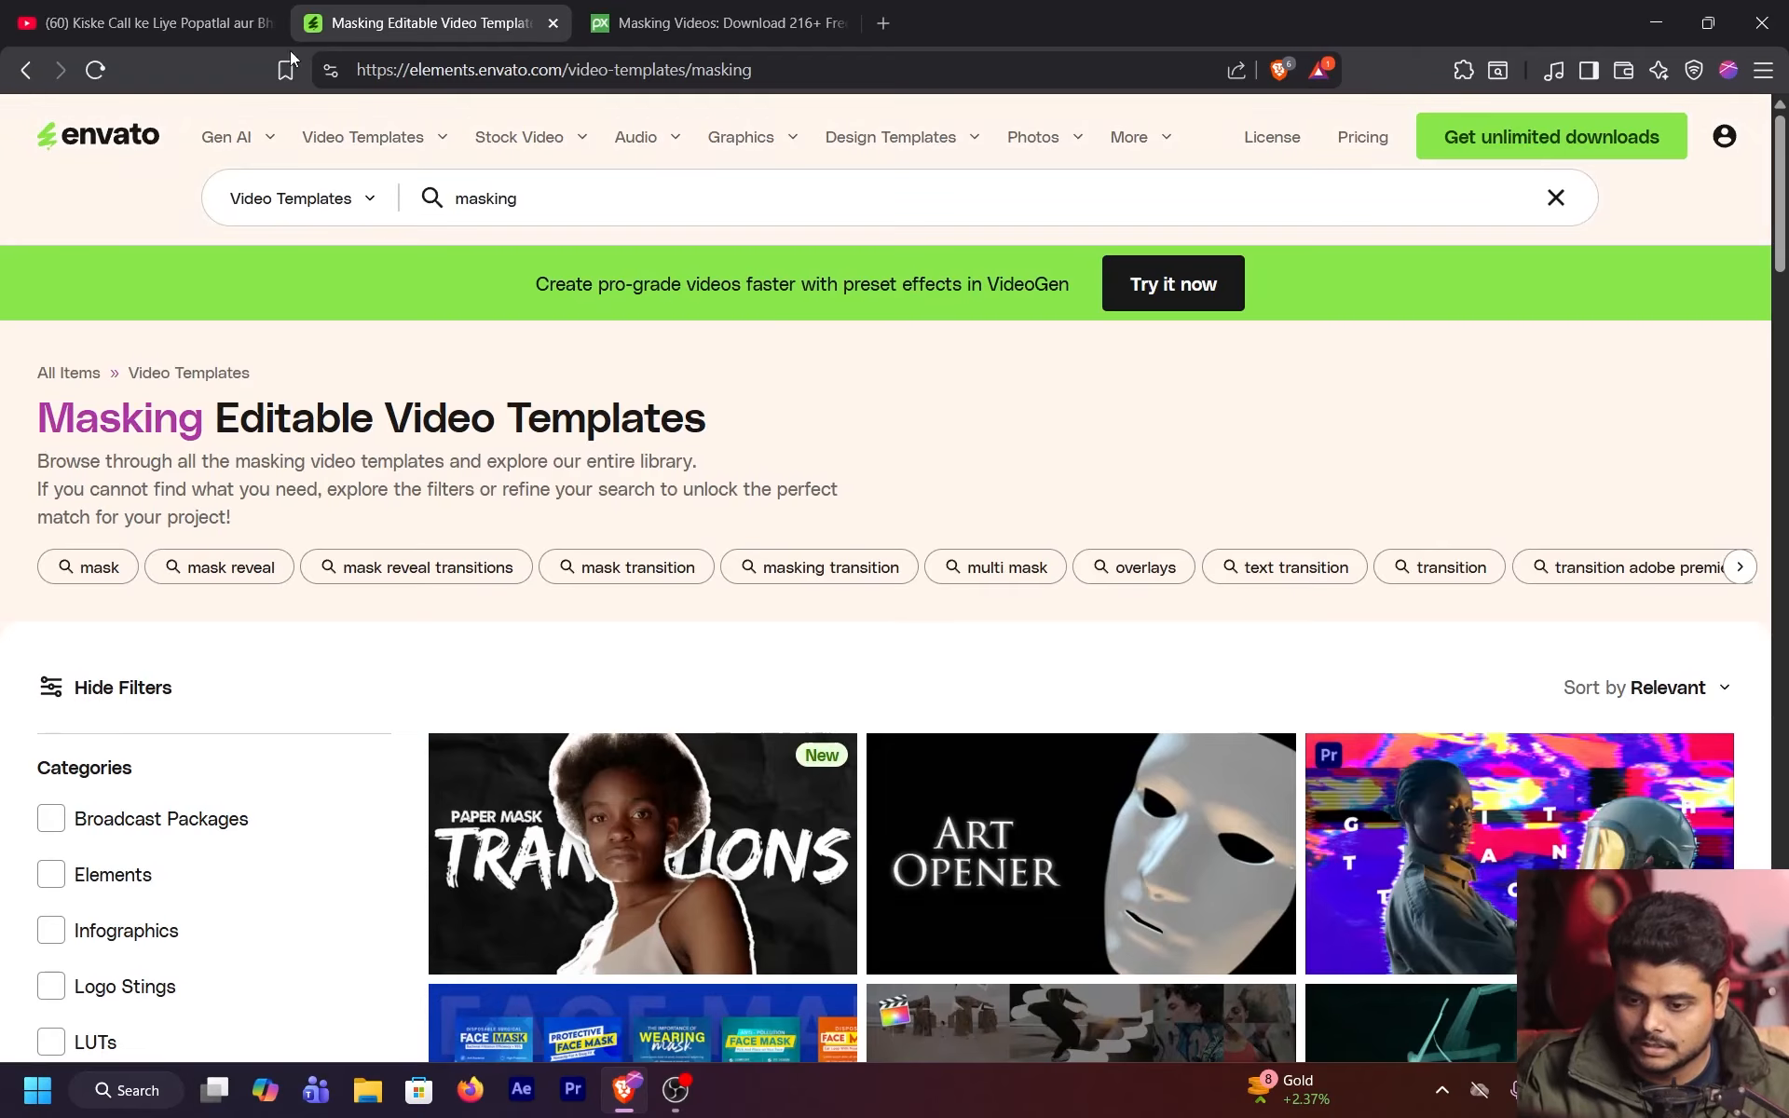
click(553, 23)
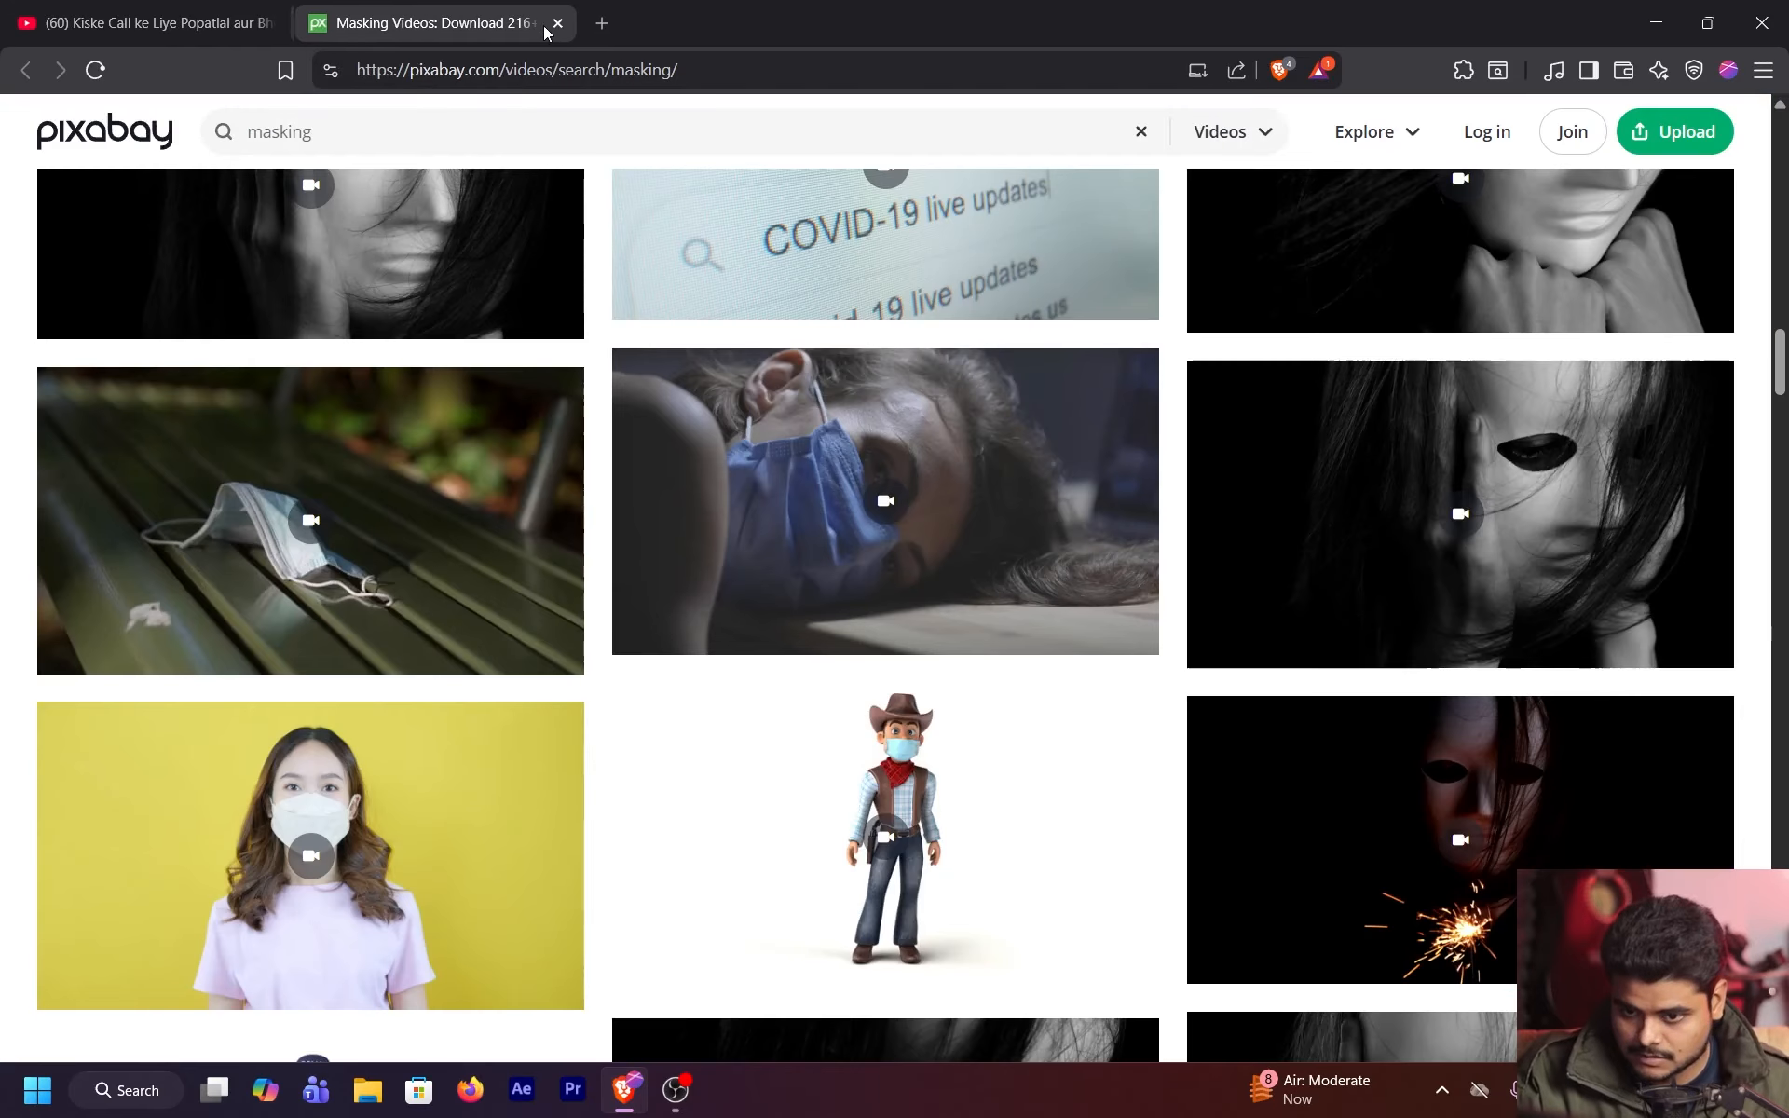
Search Pixabay videos for "reveal" and look through the resulting clips
scroll(503, 186, up, 10)
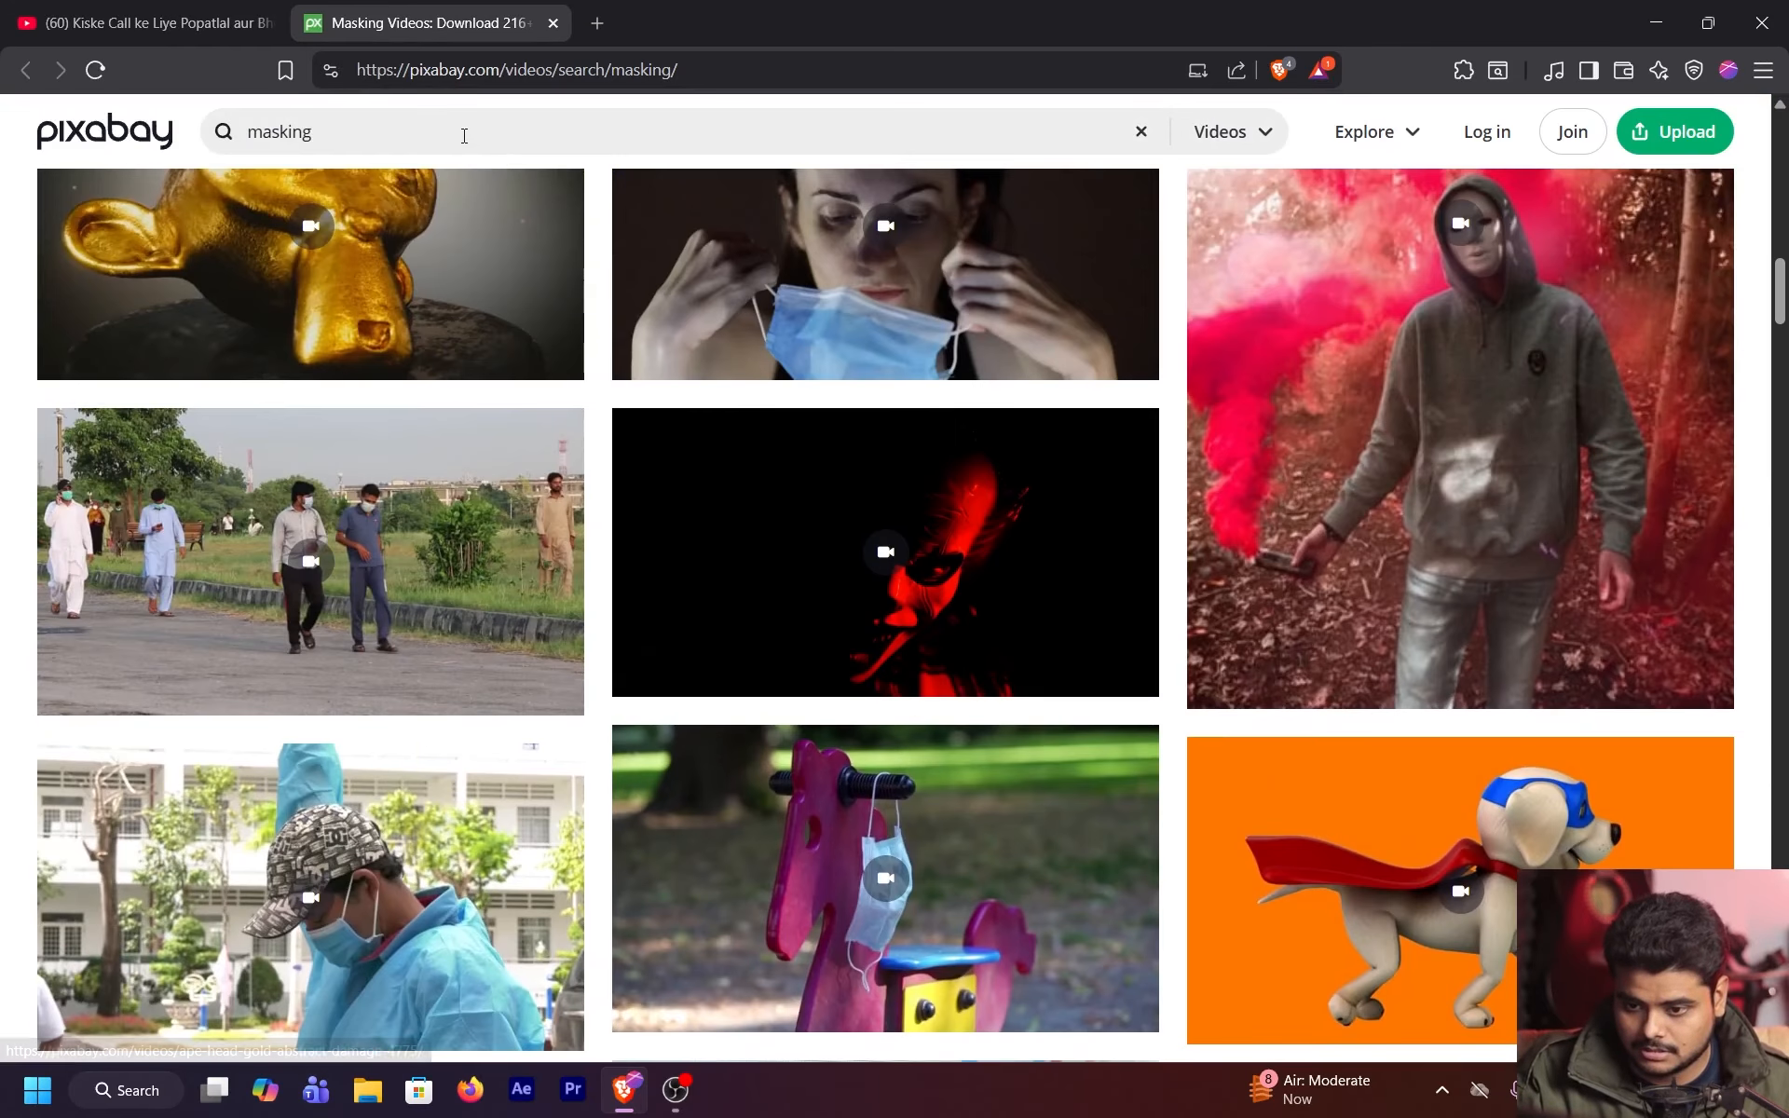
click(464, 134)
text(tex)
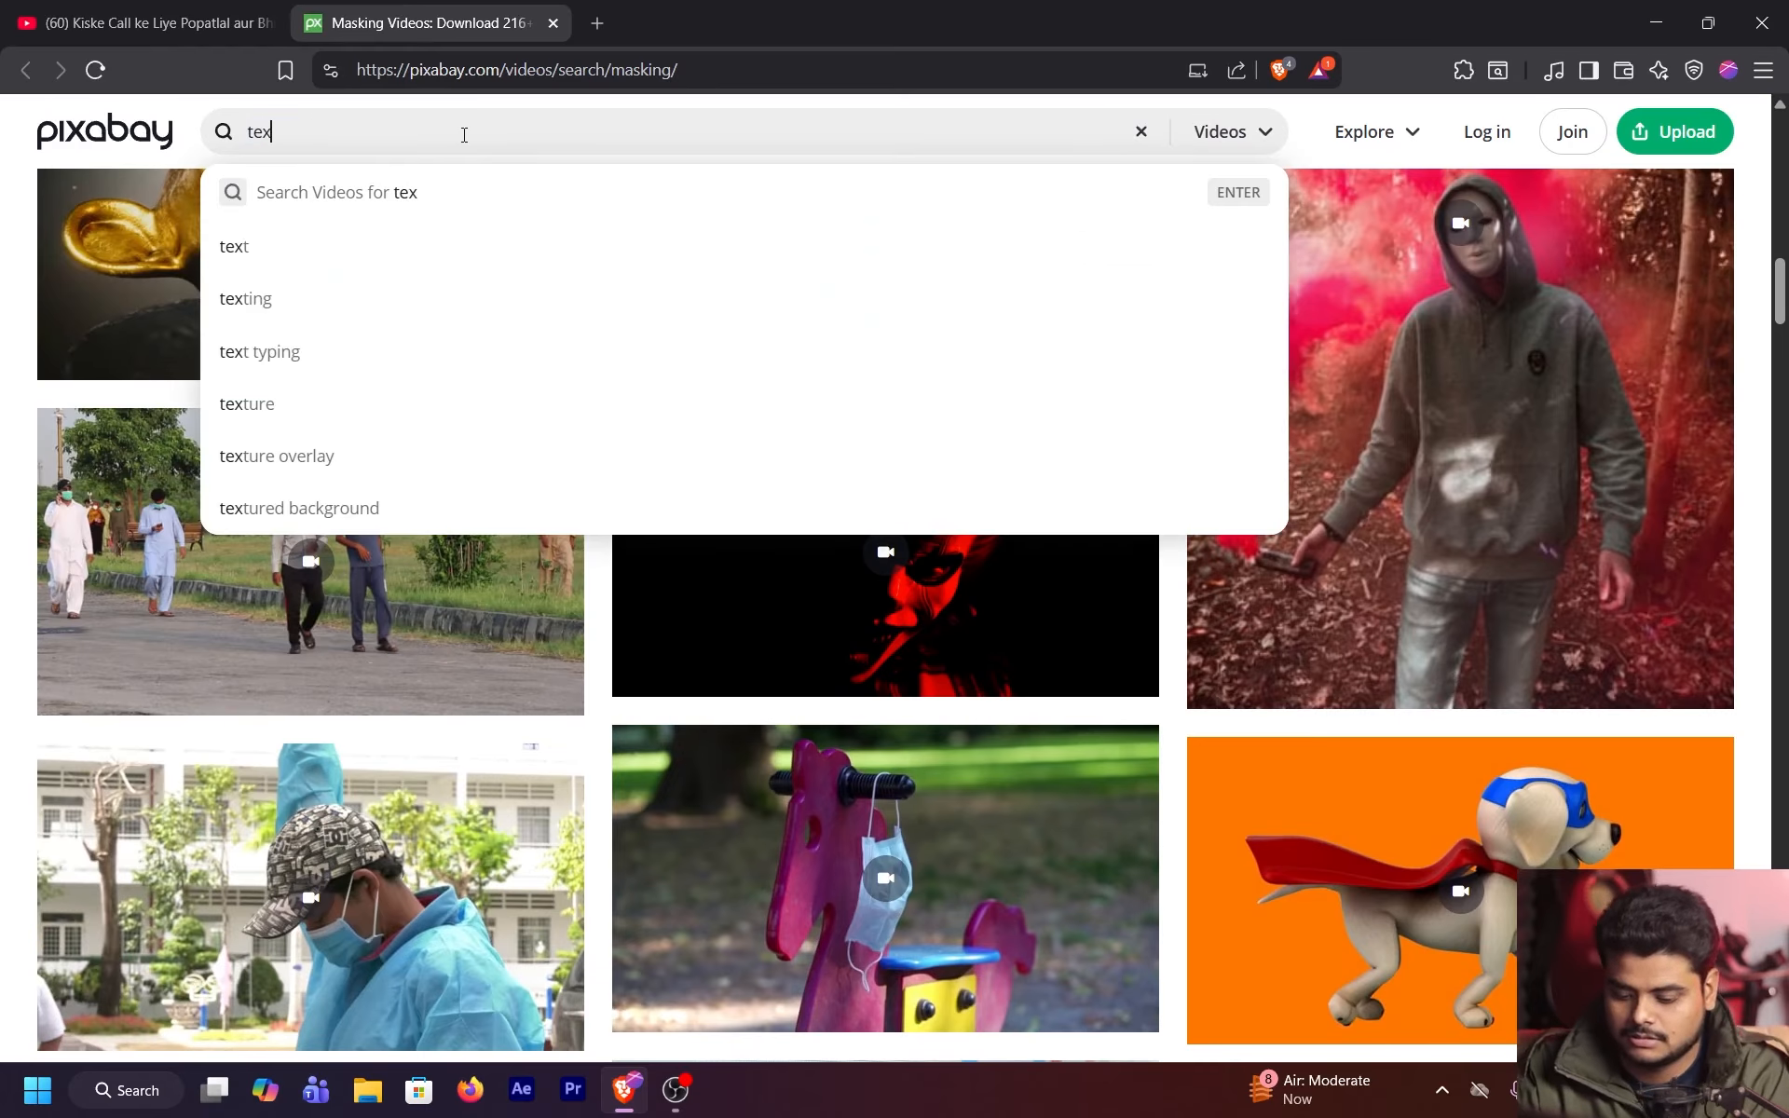
key(BackSpace)
key(BackSpace)
key(BackSpace)
text(reveal)
key(Return)
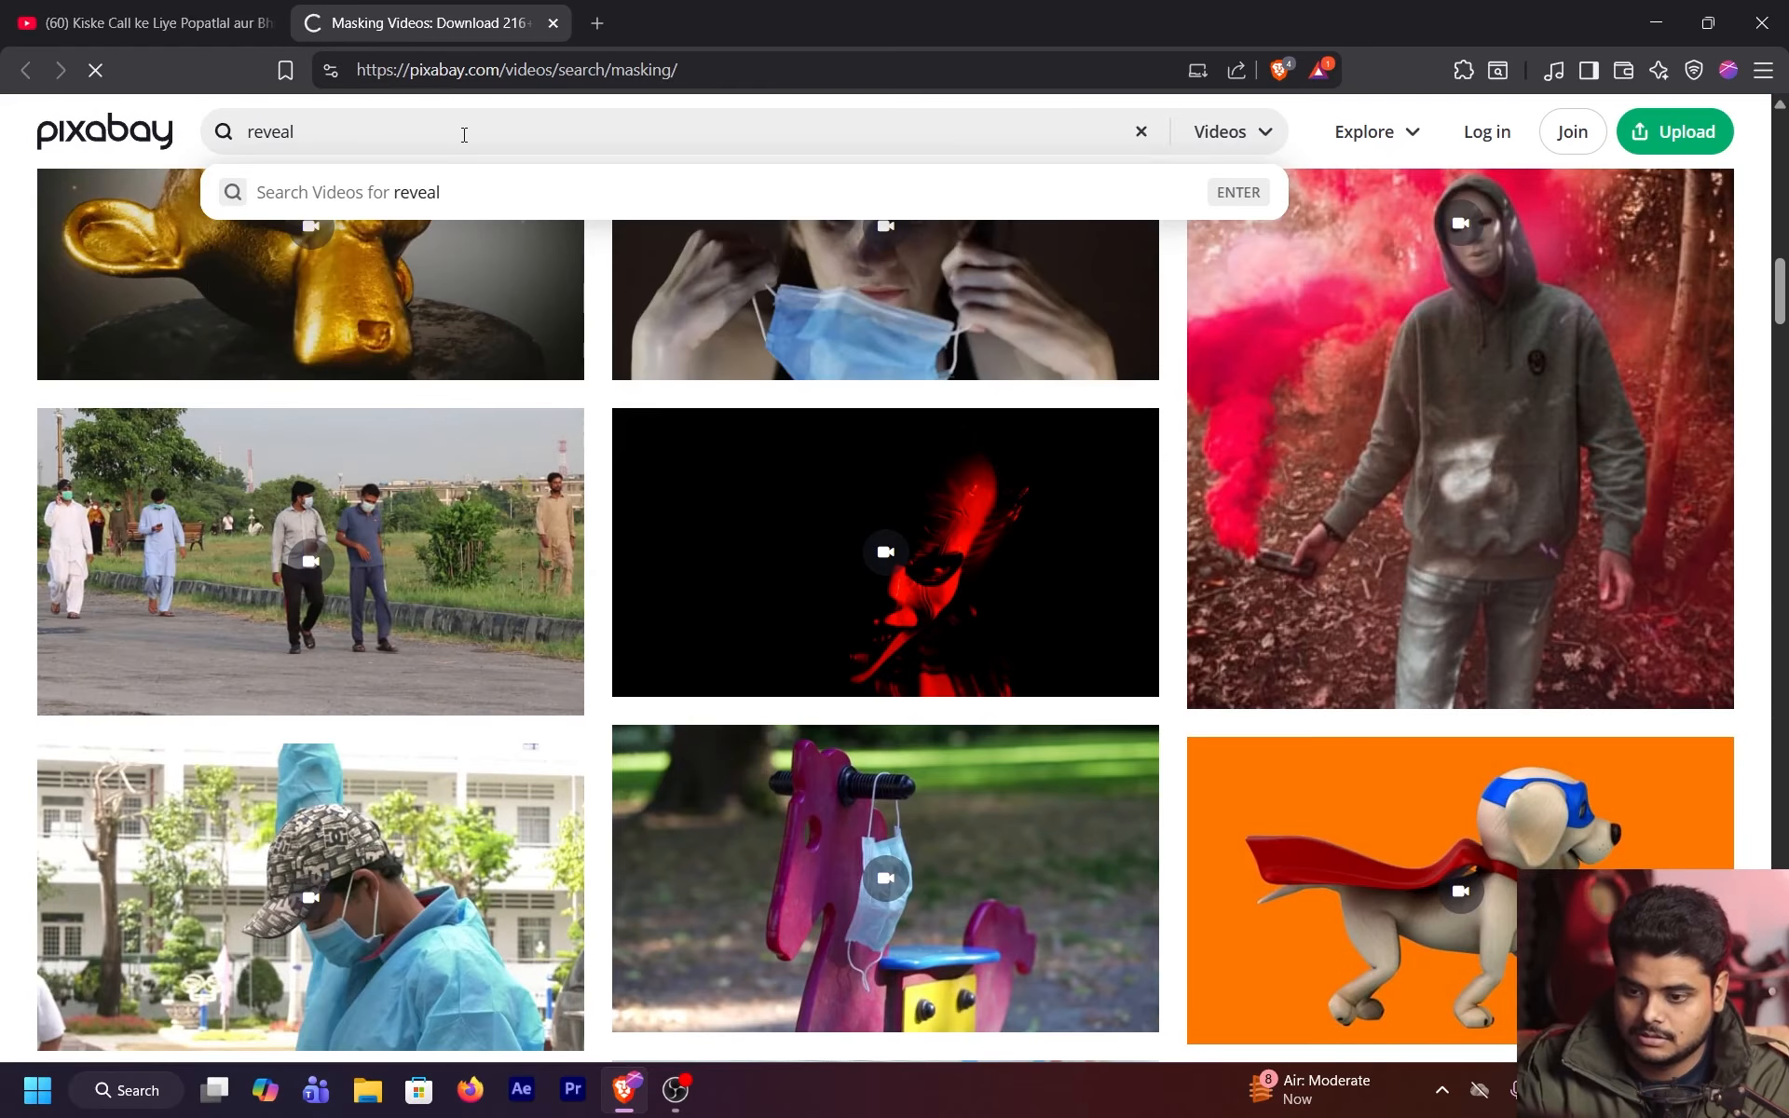
scroll(715, 242, down, 5)
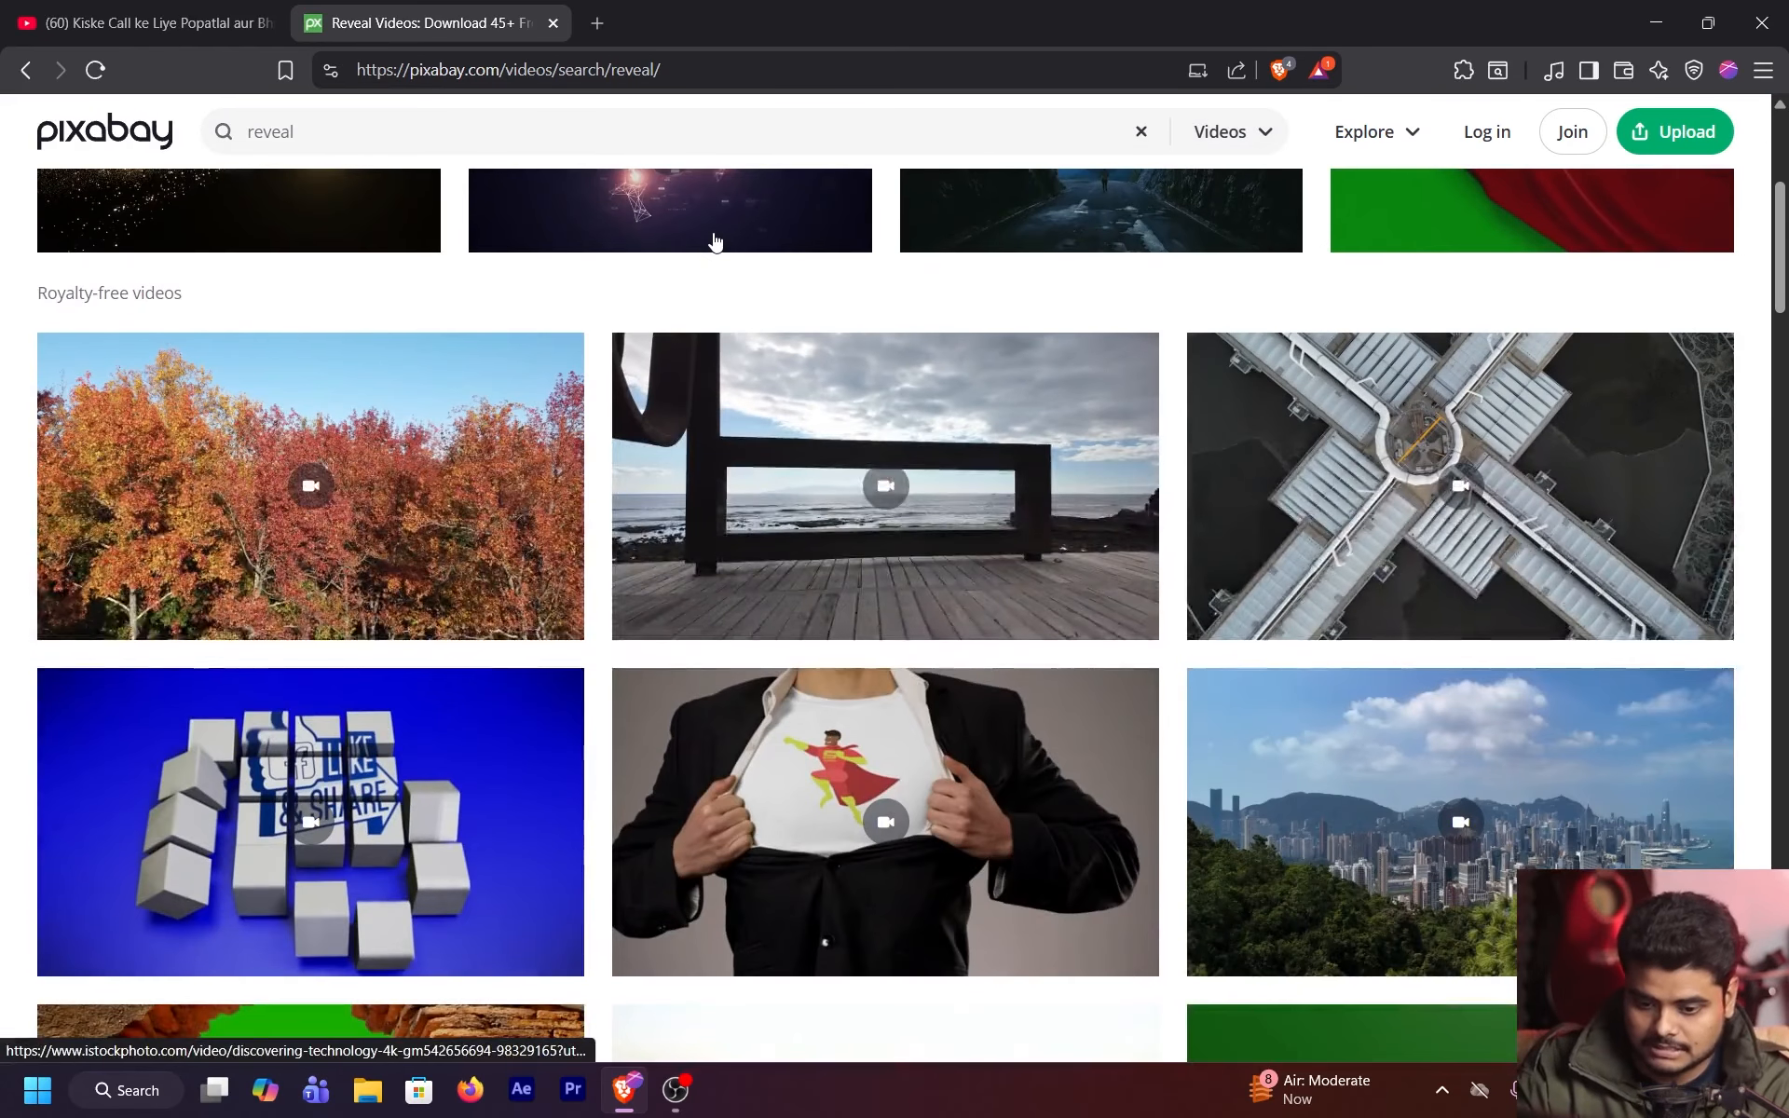
scroll(715, 242, down, 3)
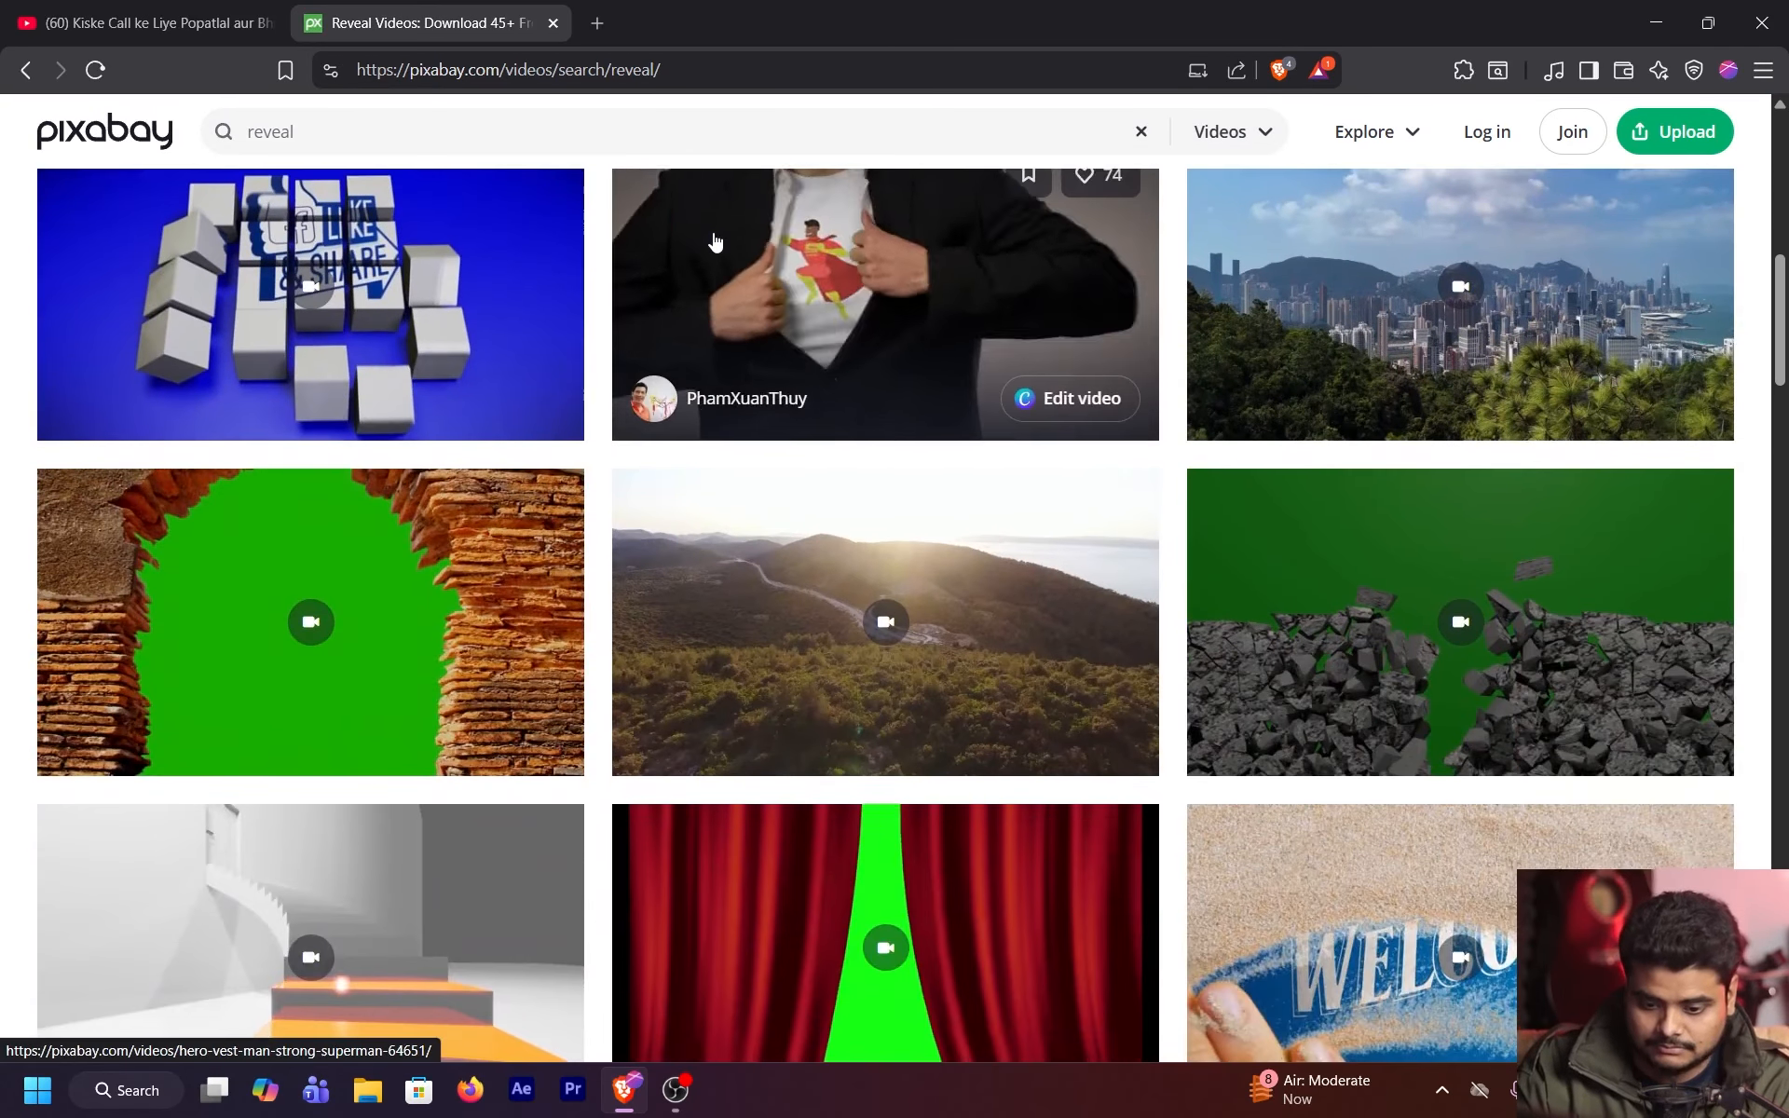
Search Pixabay videos for "walking" instead
scroll(714, 242, up, 8)
click(680, 147)
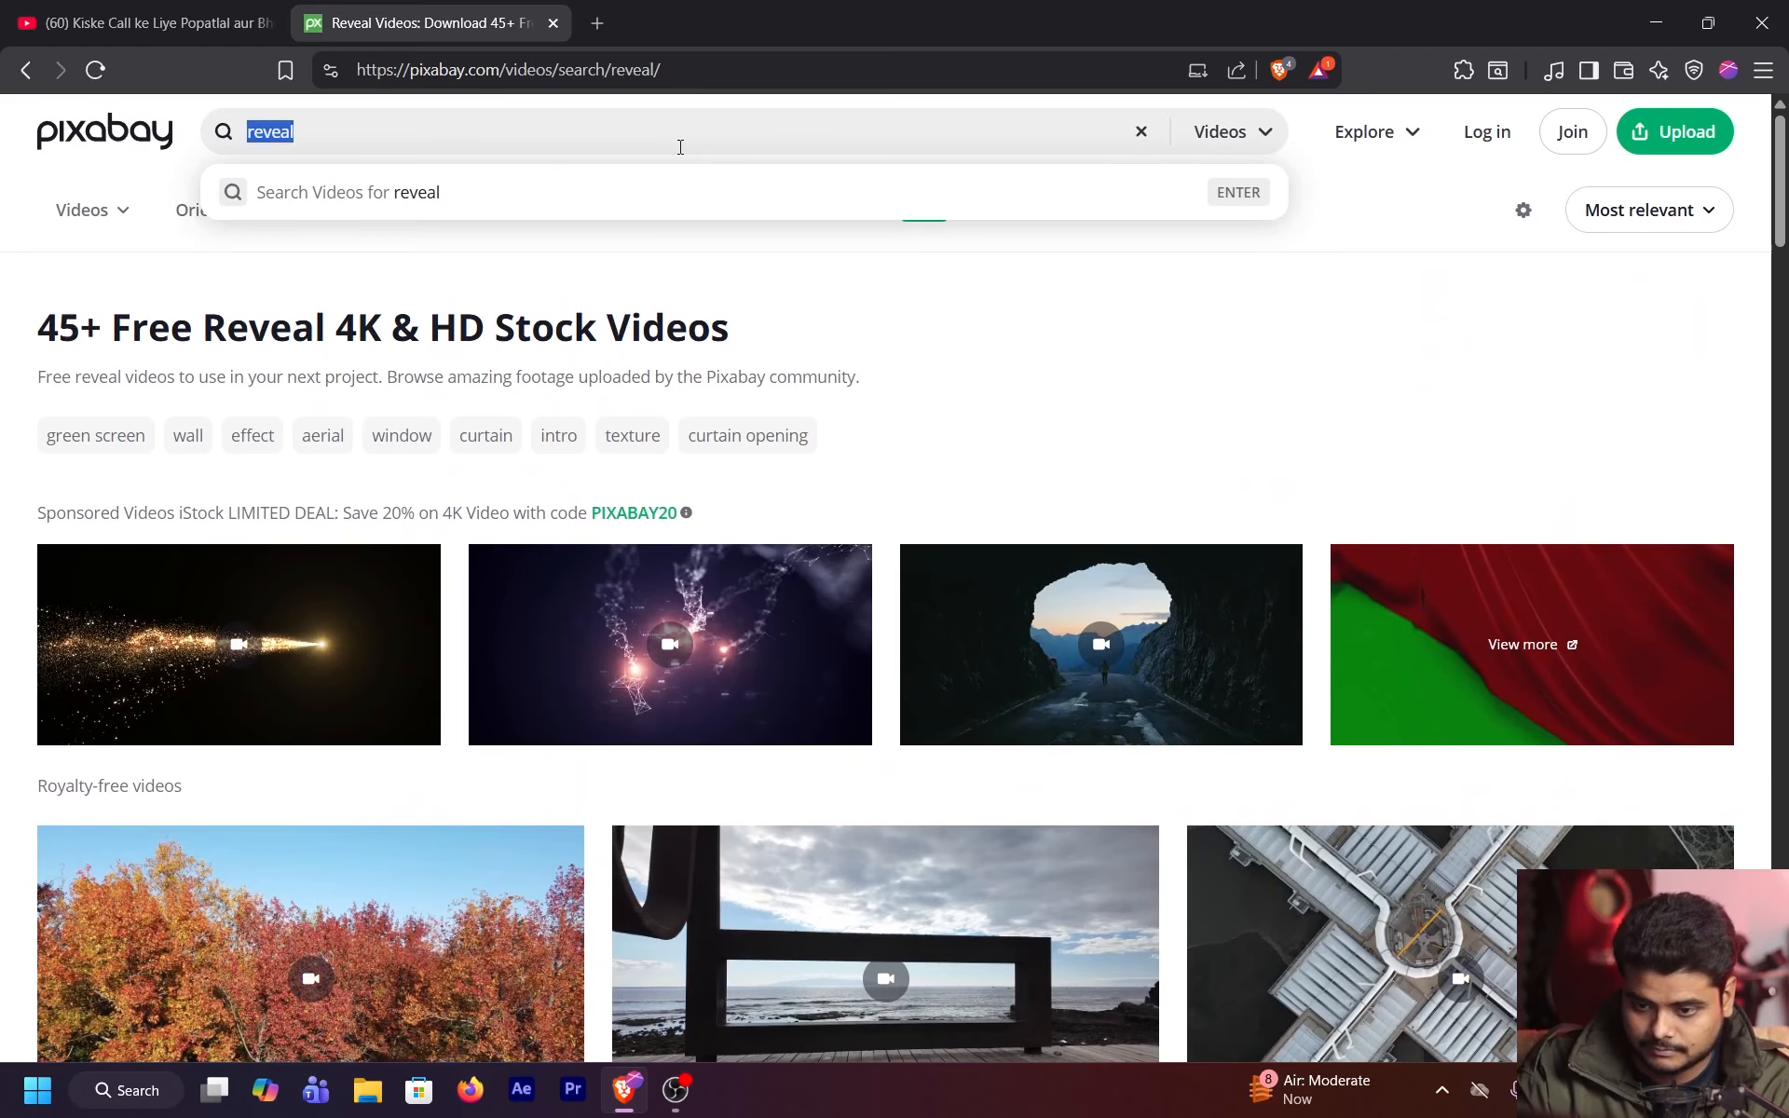
text(walk)
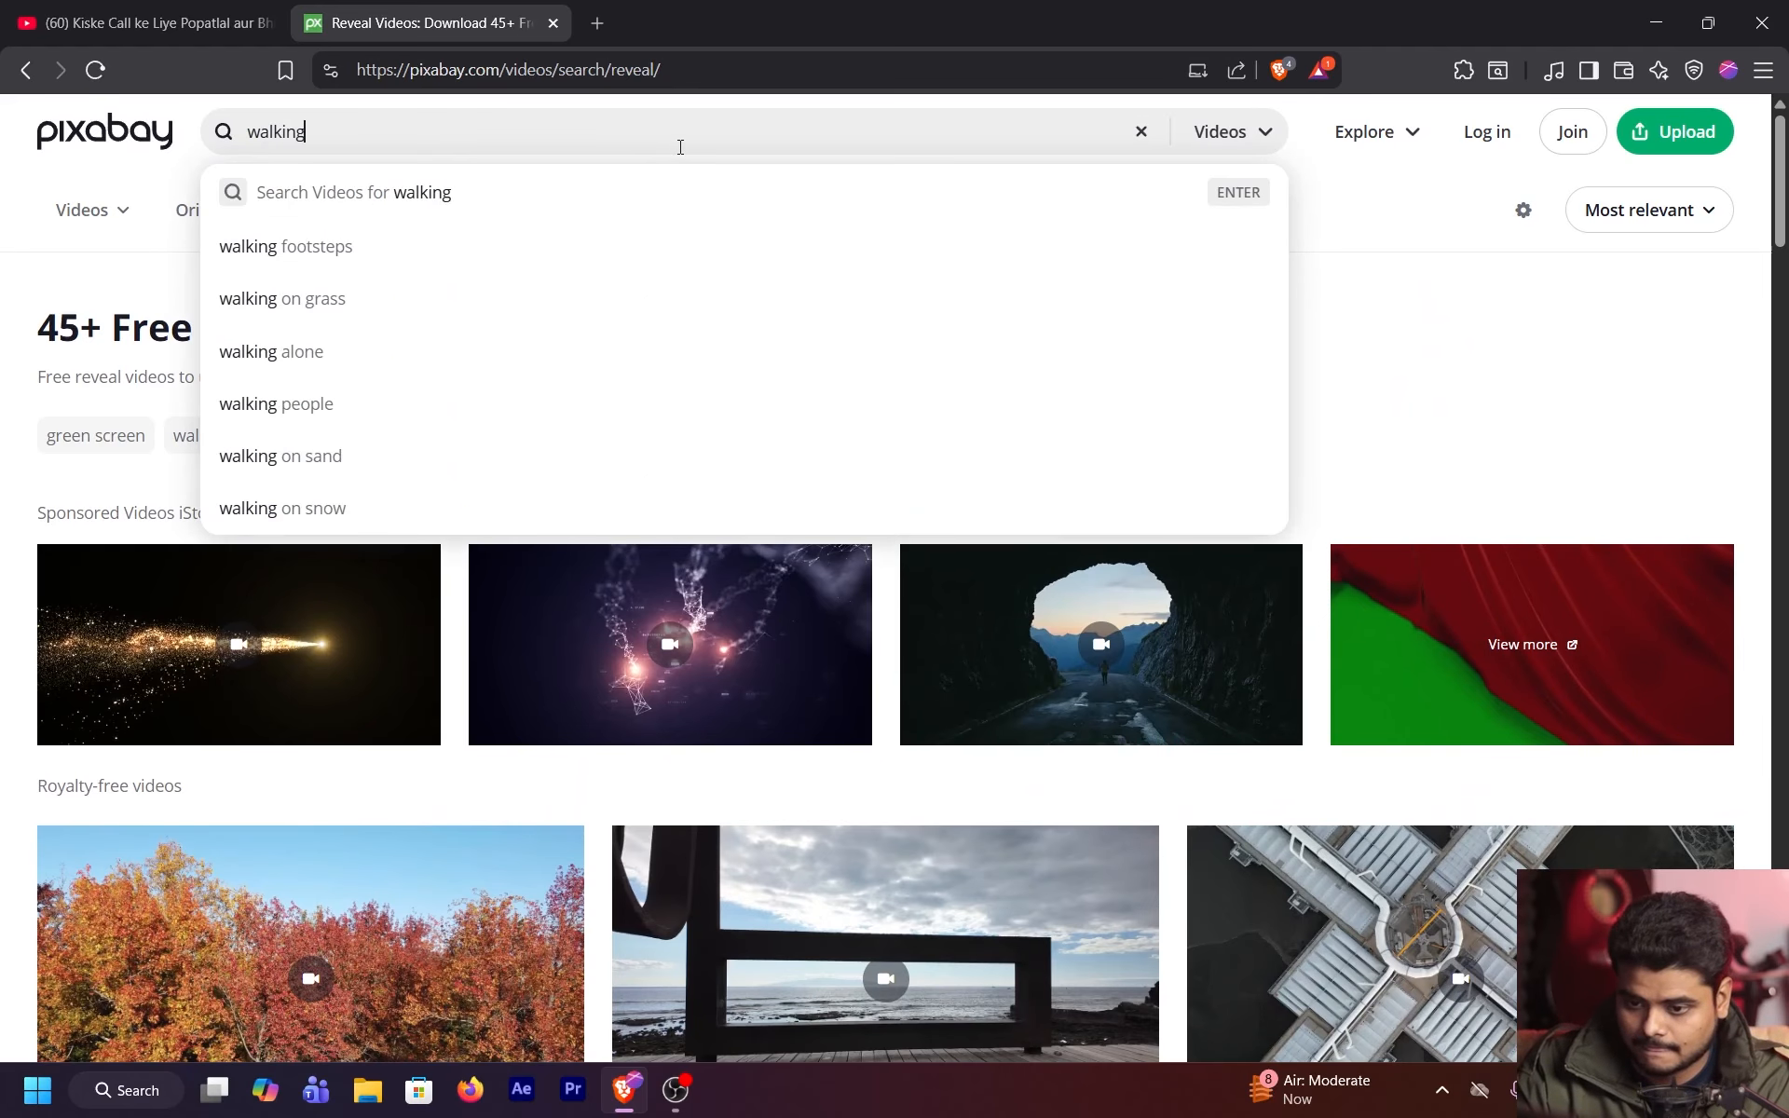
text(ing)
key(Return)
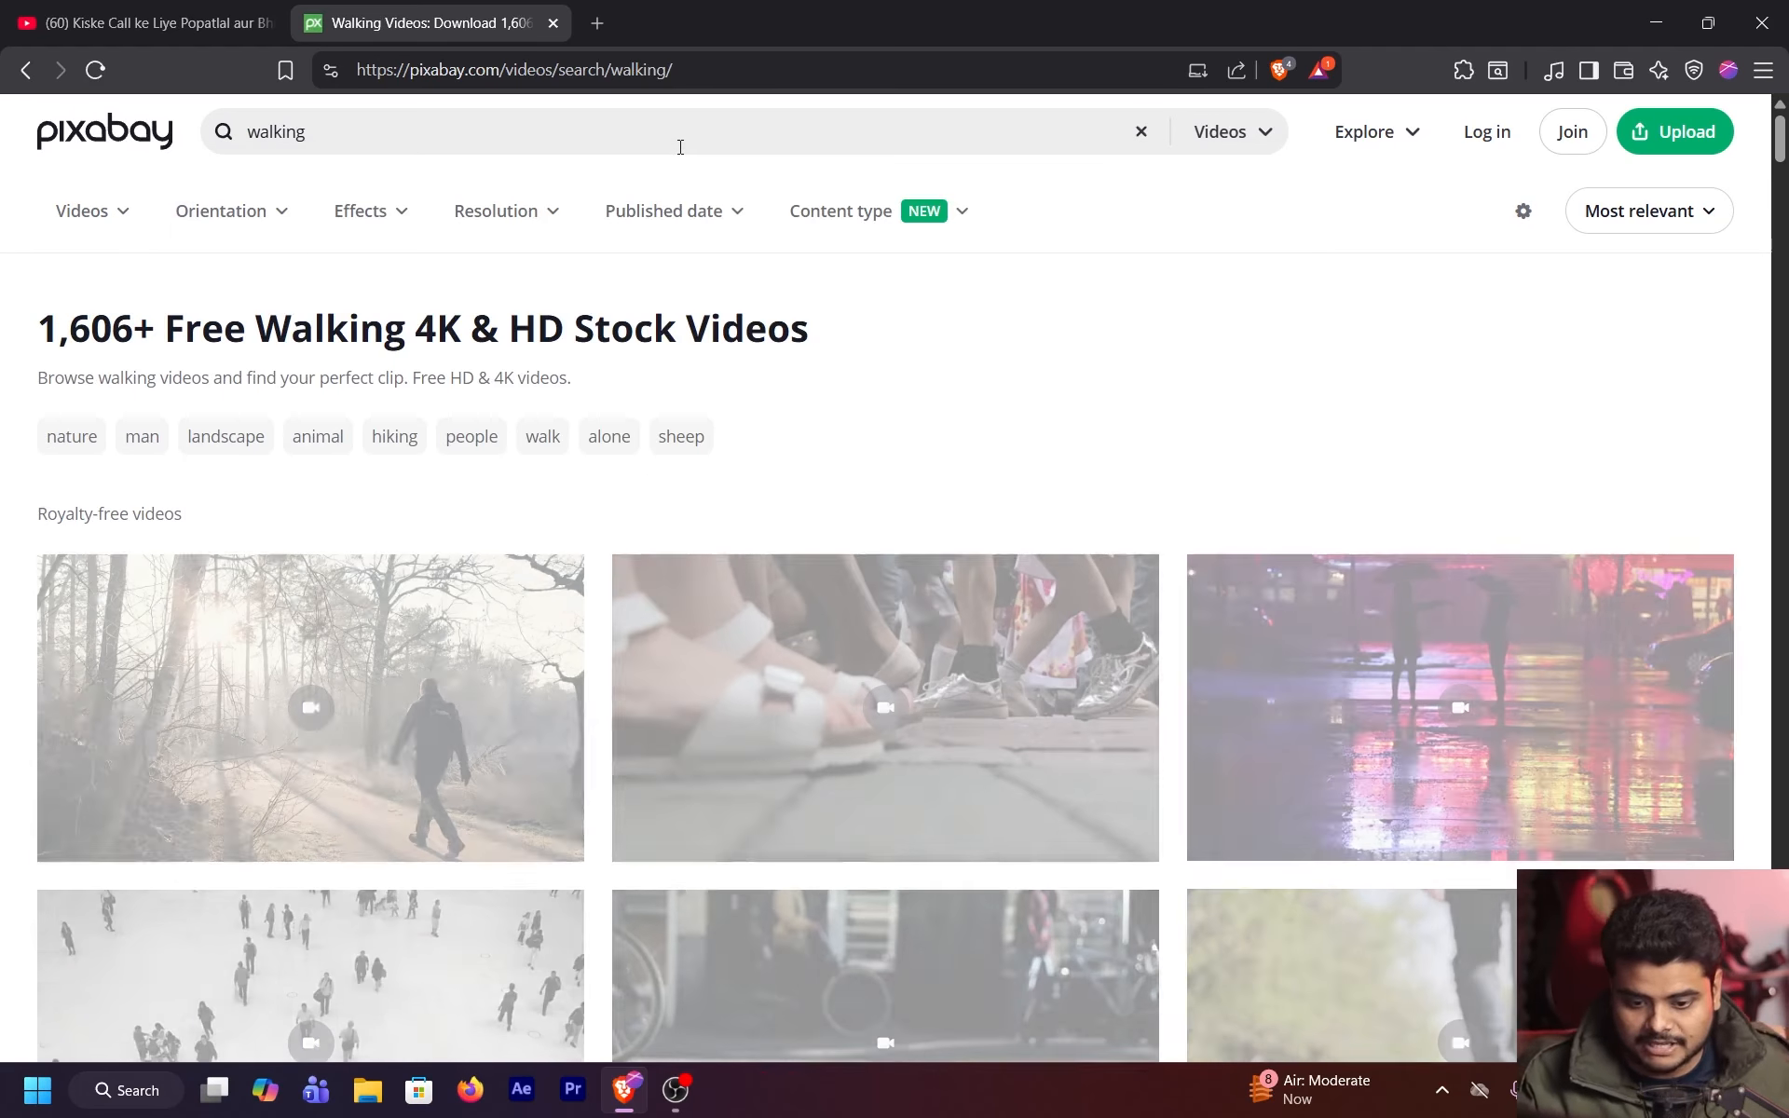
Browse the walking videos and open the clip of a man with a backpack walking across an open field
scroll(1152, 261, down, 5)
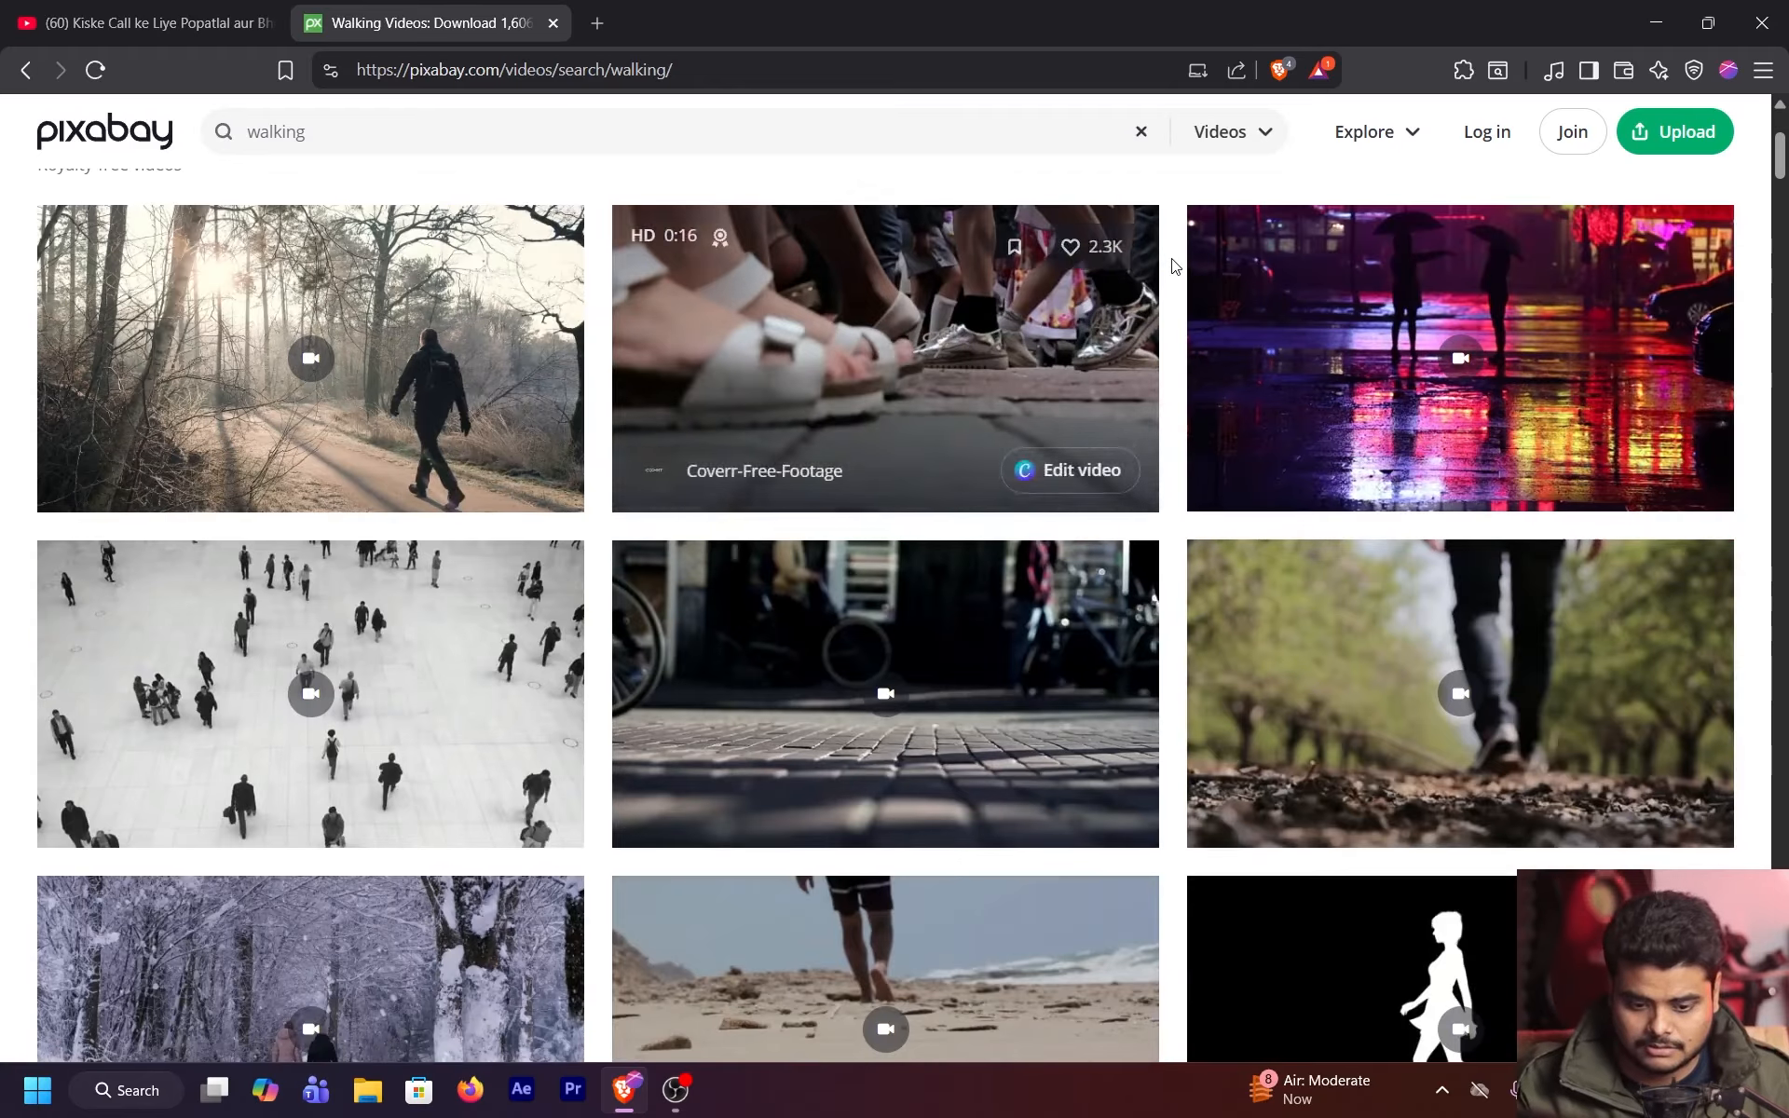
scroll(1146, 280, down, 5)
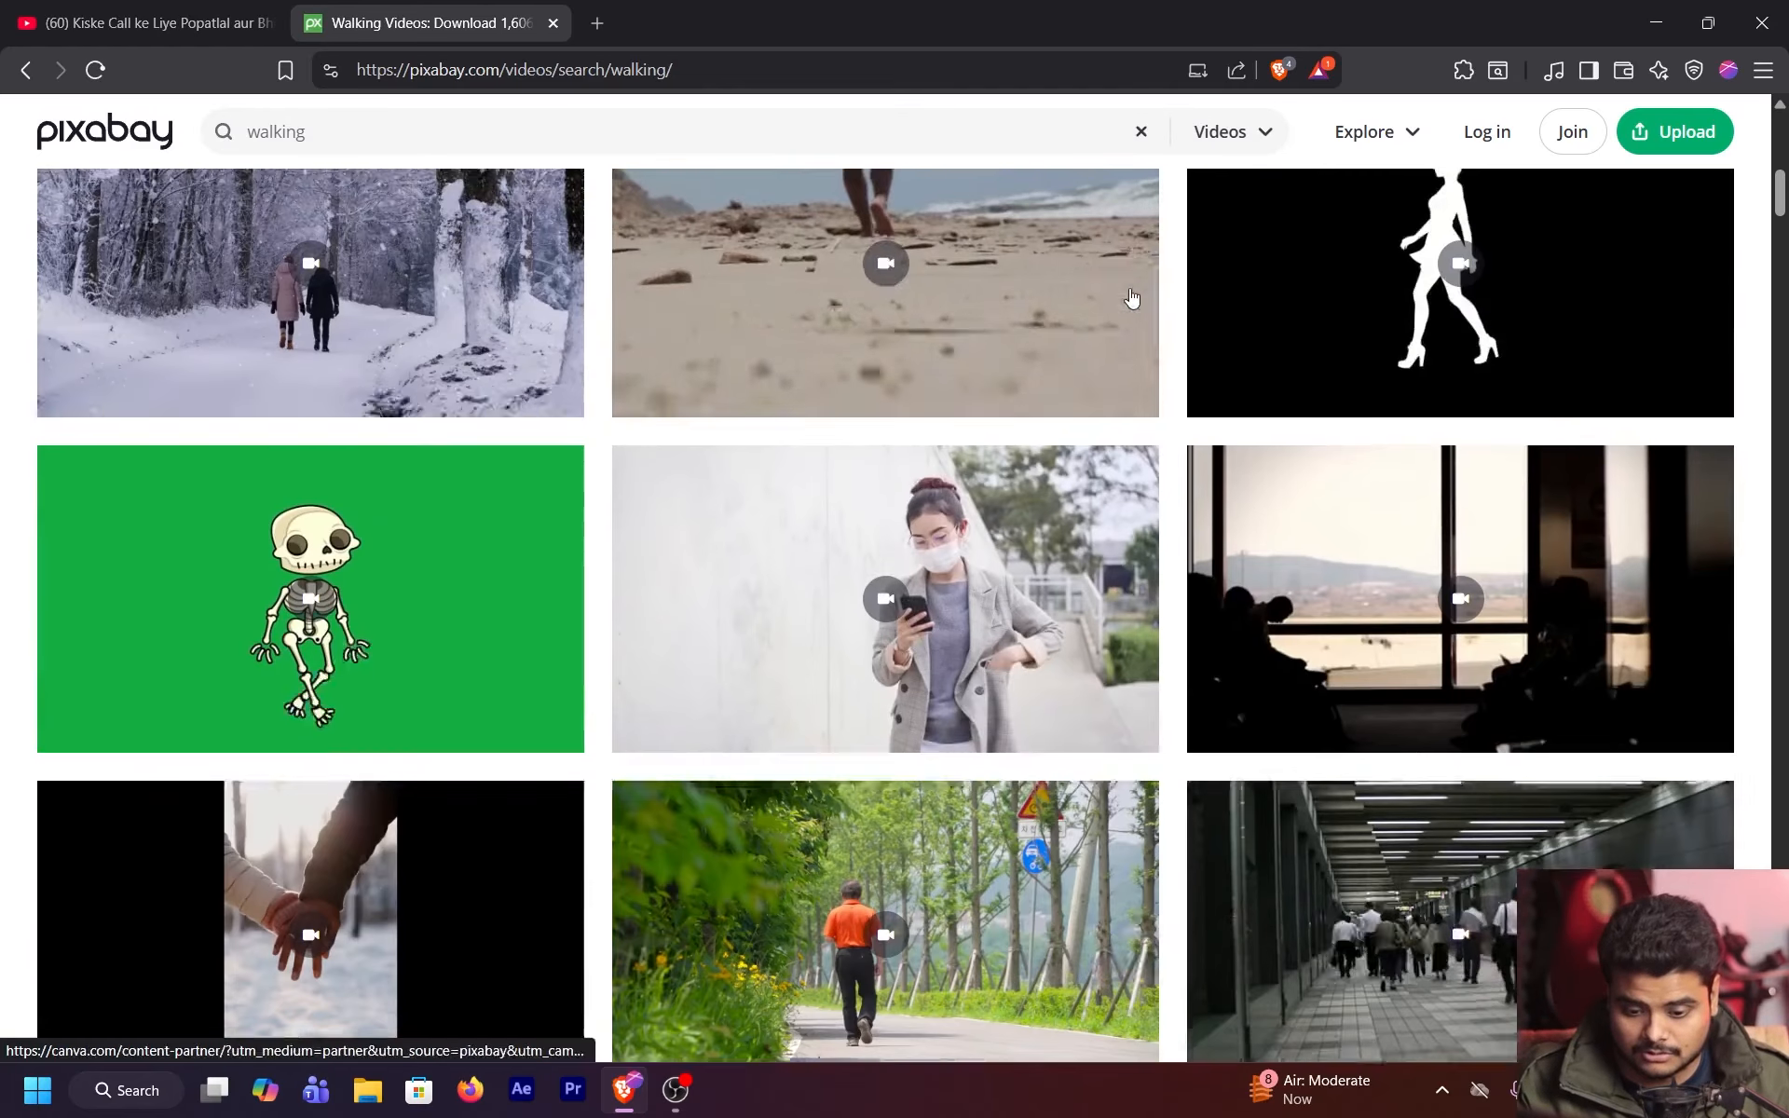
scroll(887, 570, down, 5)
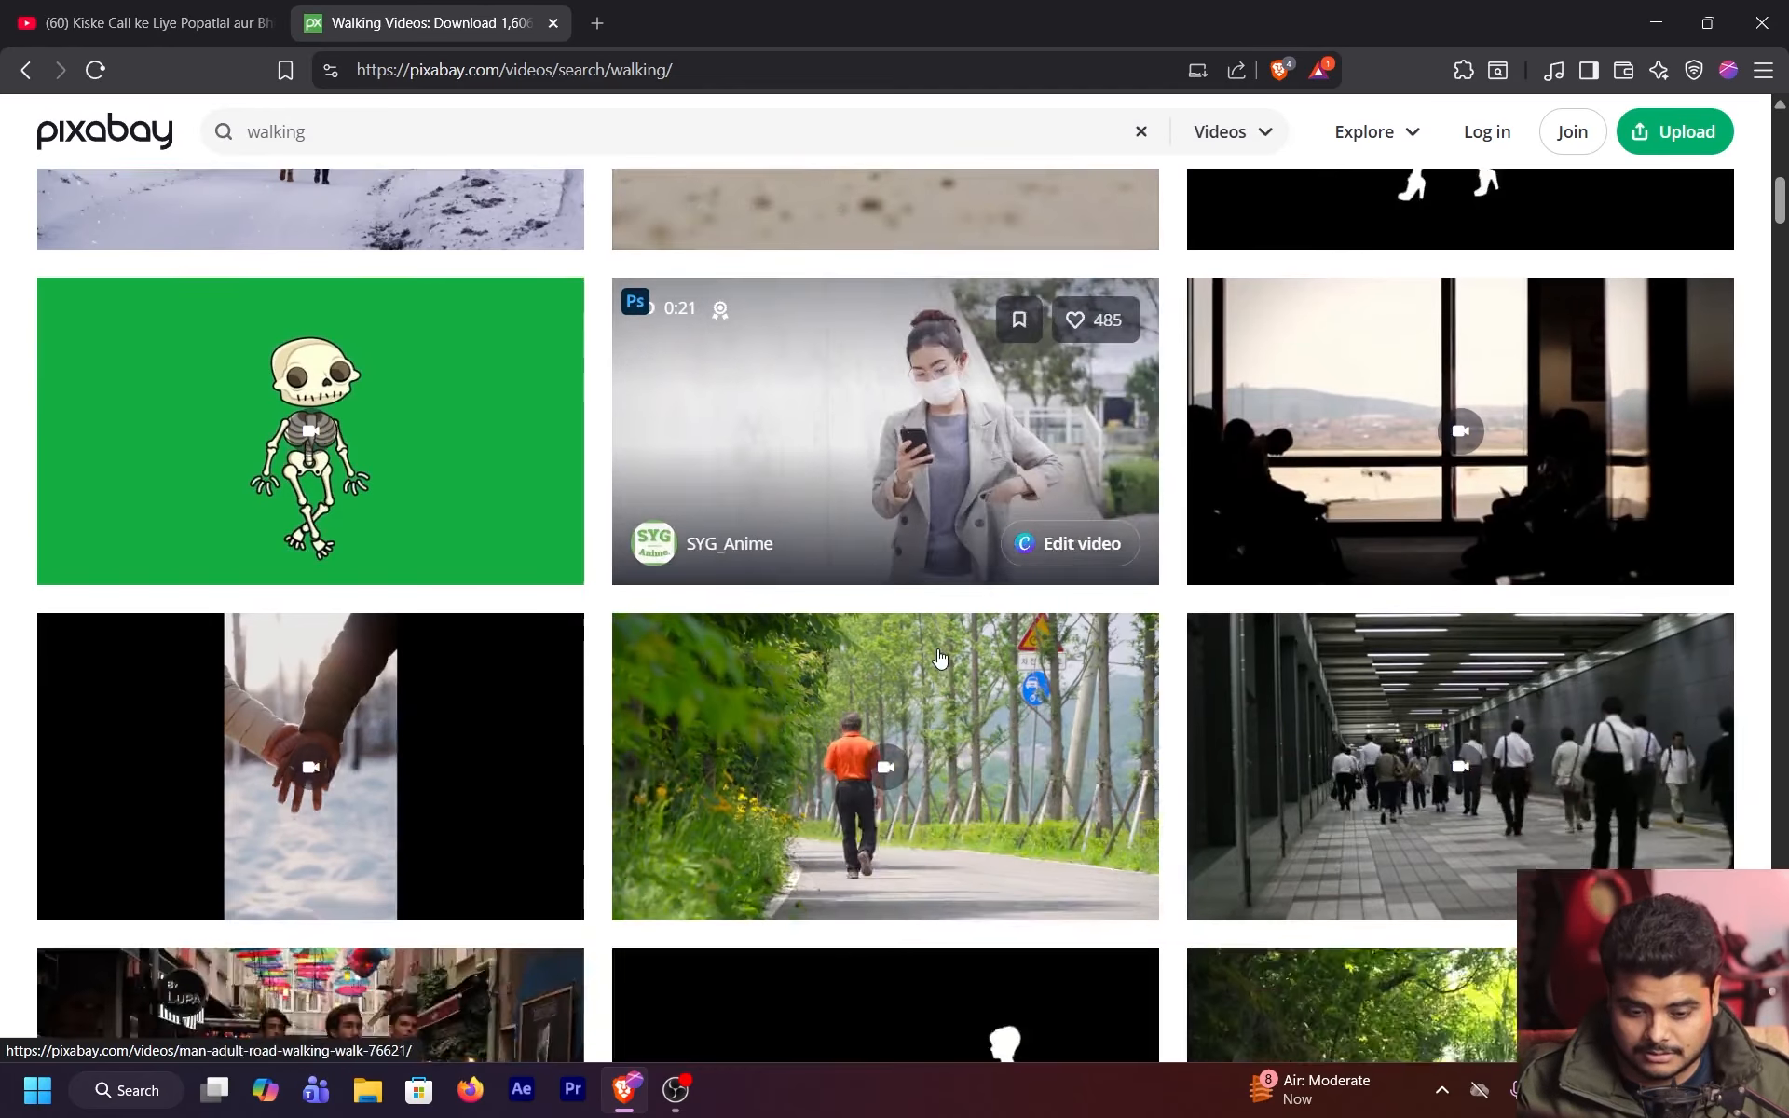
scroll(1459, 474, down, 3)
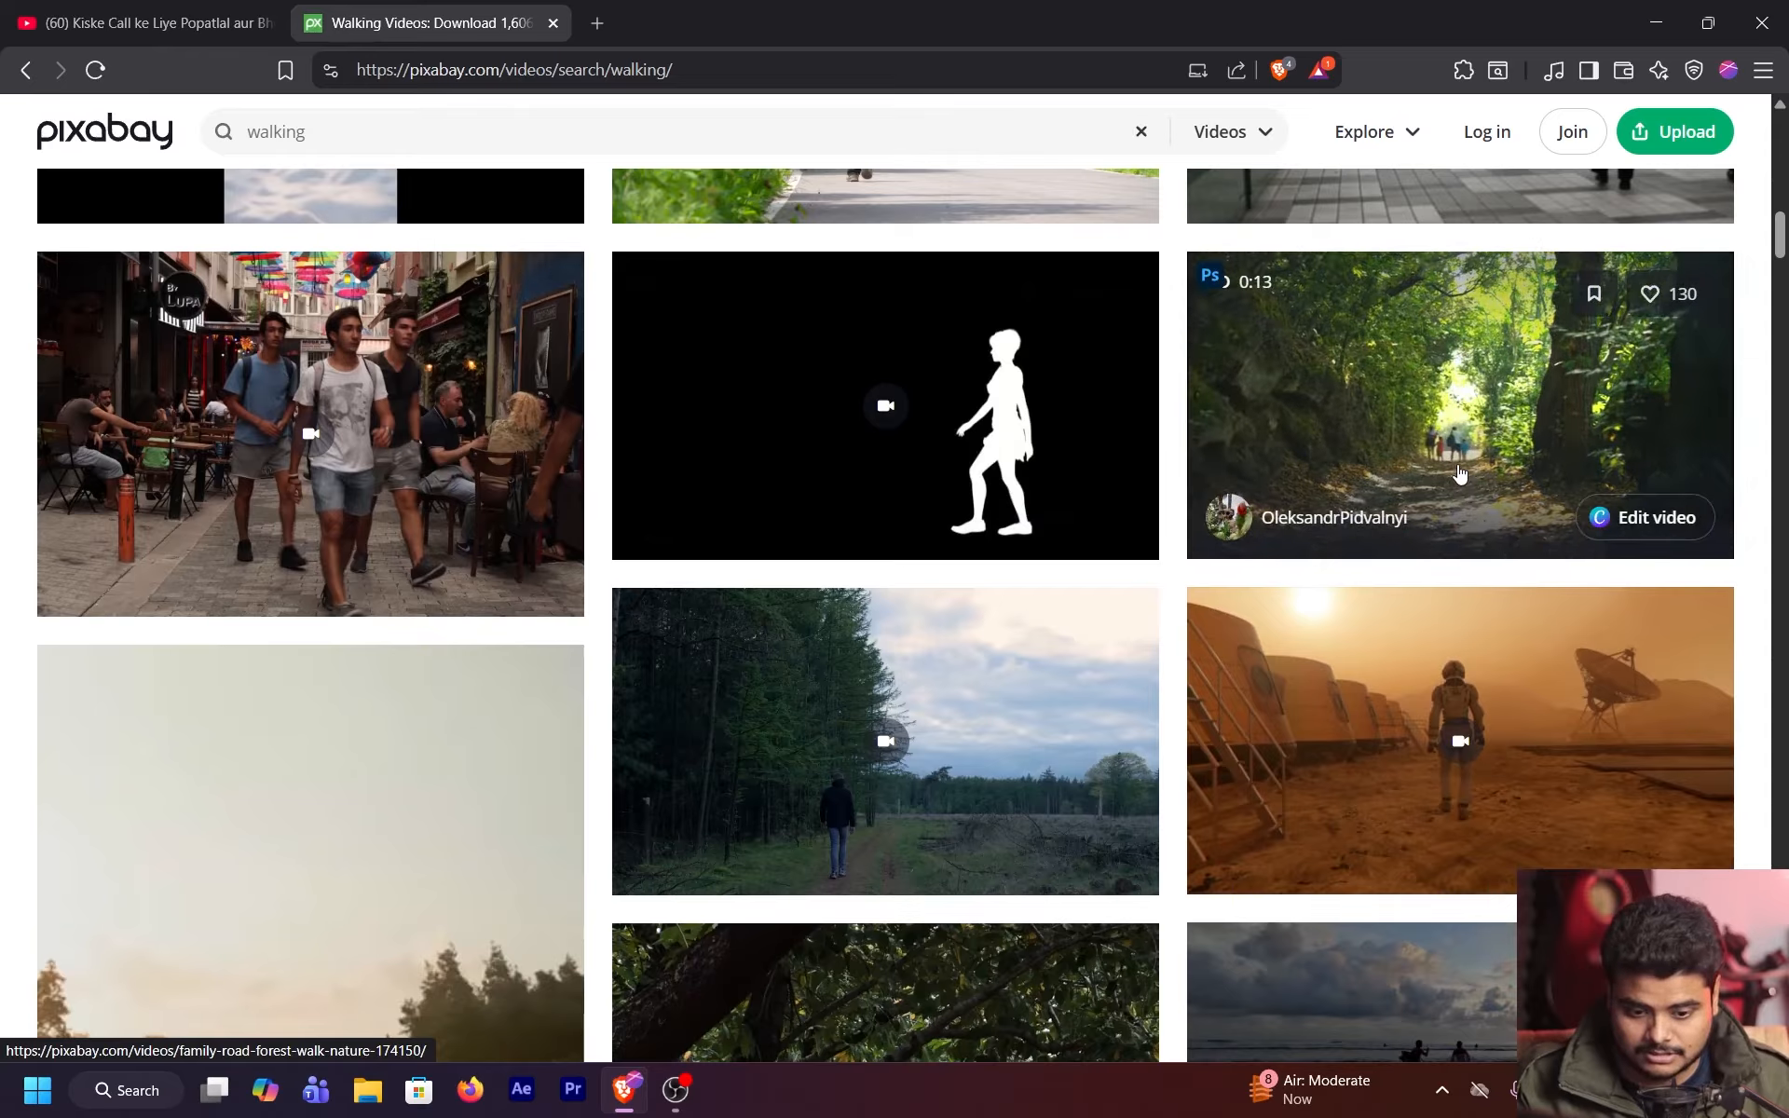
scroll(999, 746, down, 6)
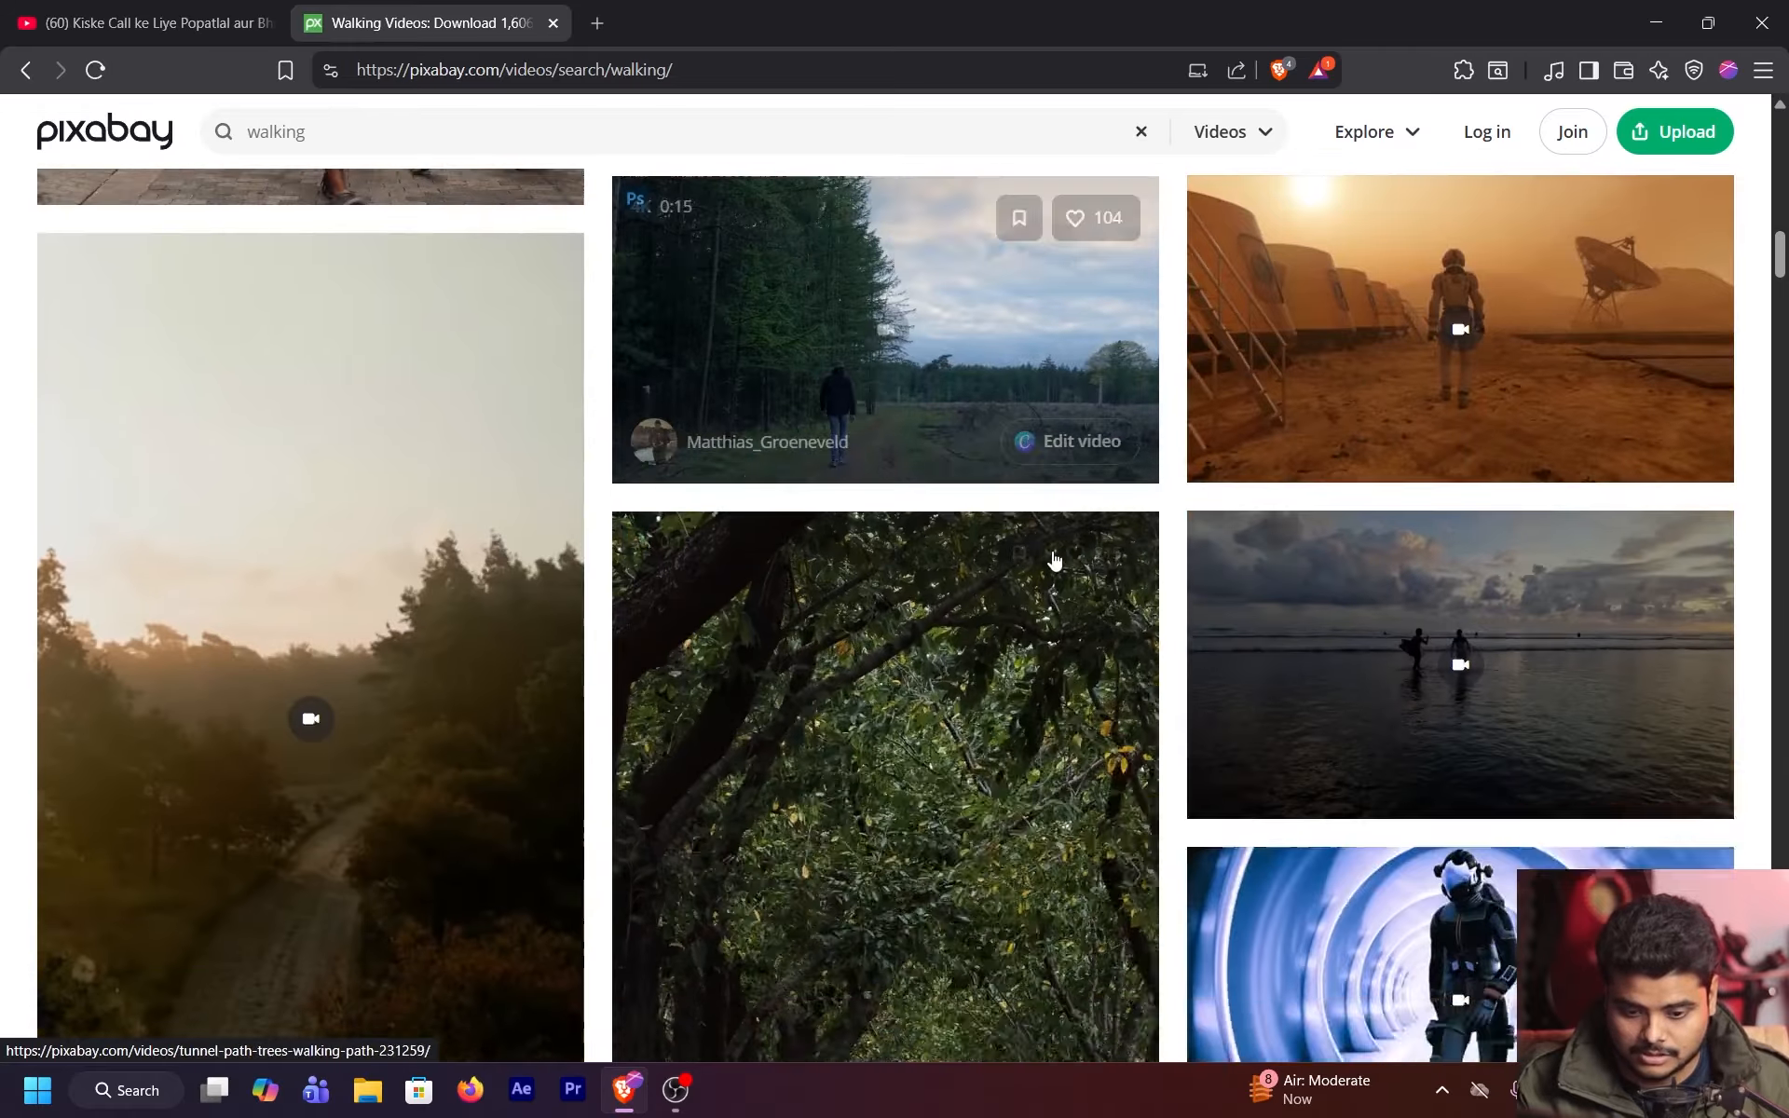
scroll(438, 522, down, 5)
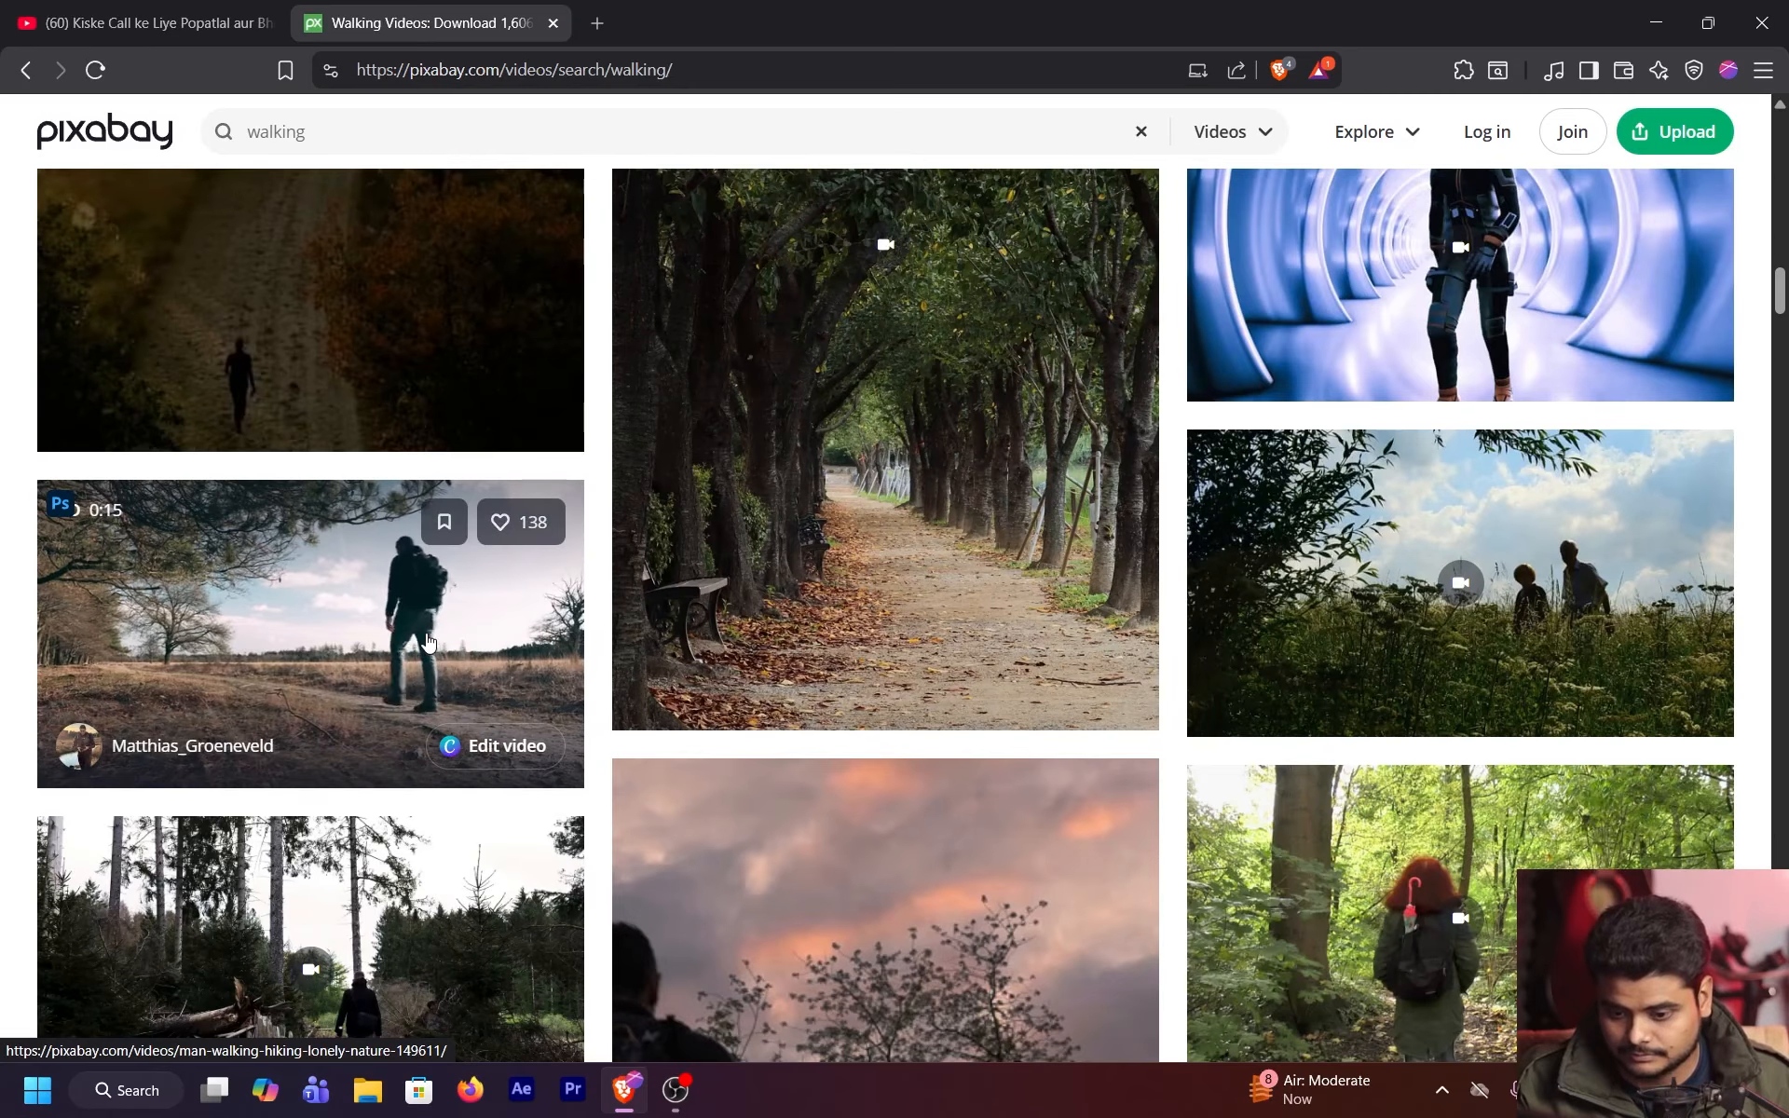
click(428, 641)
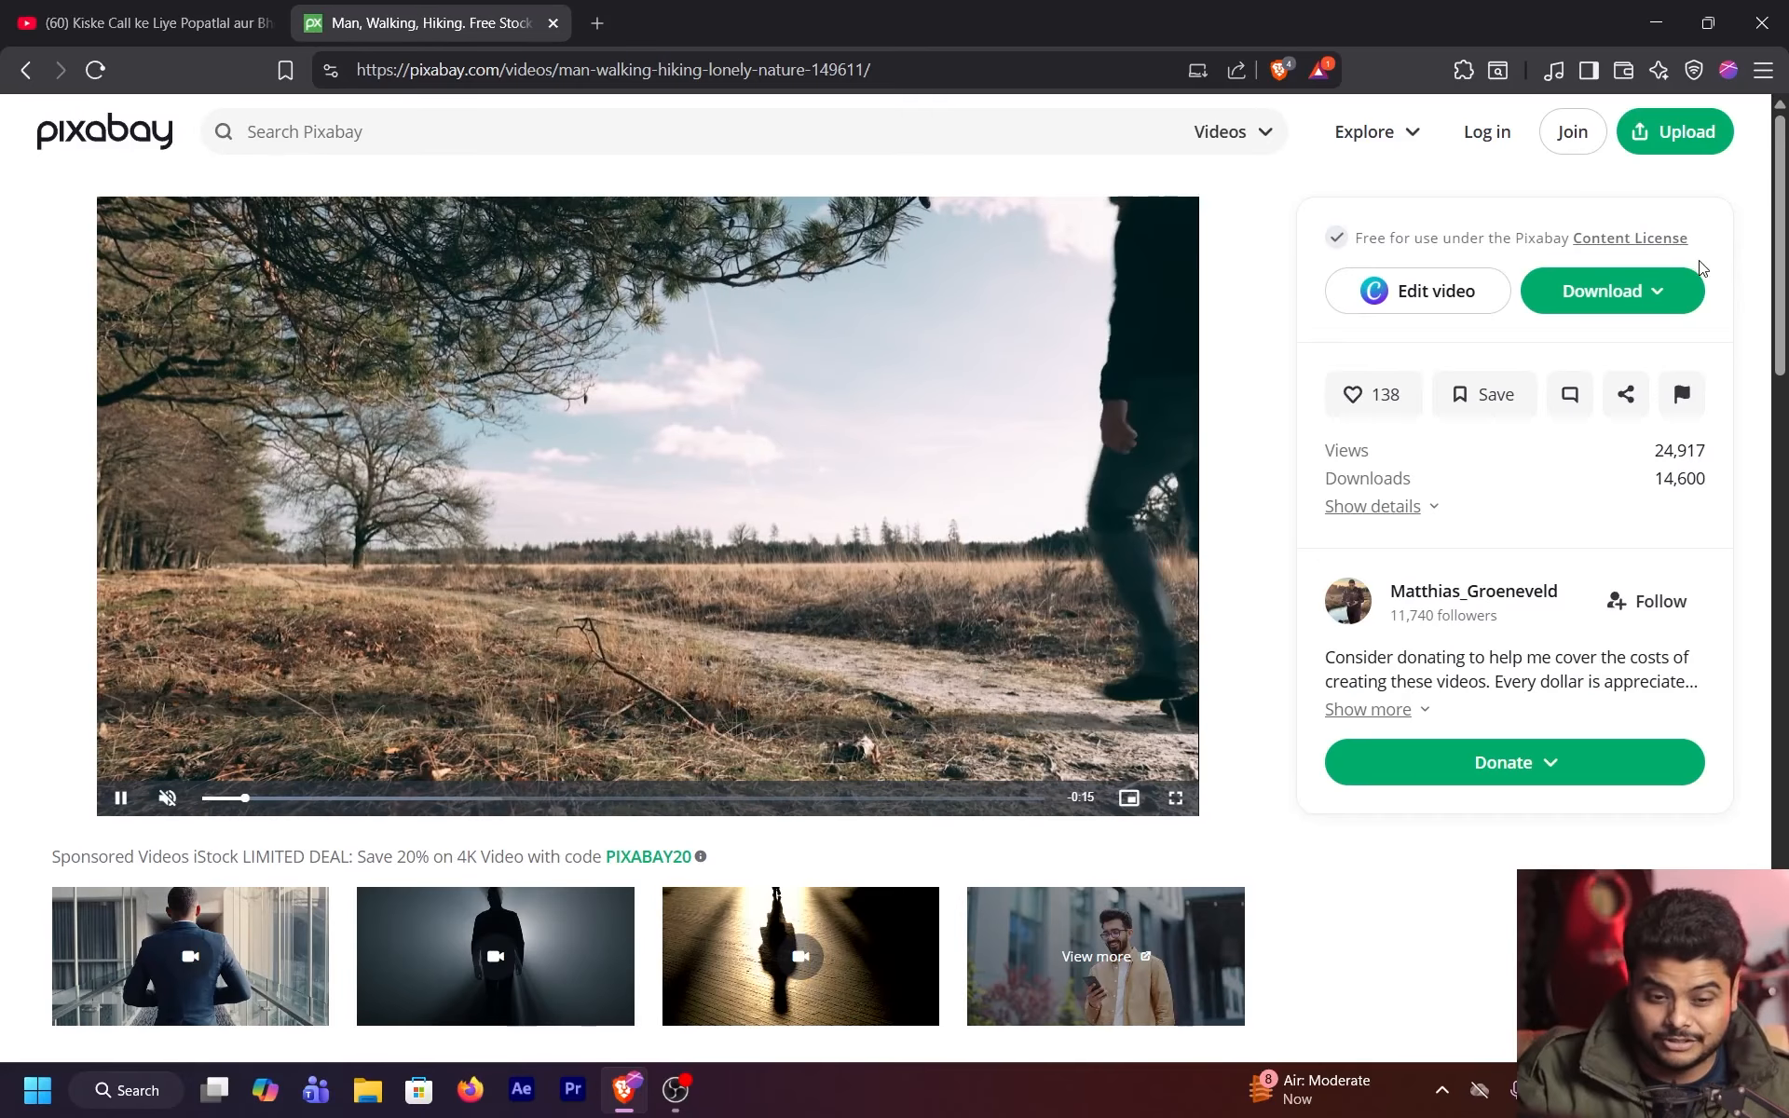
Download the walking man clip as a 1920 × 1080 MP4
click(1644, 291)
click(1361, 511)
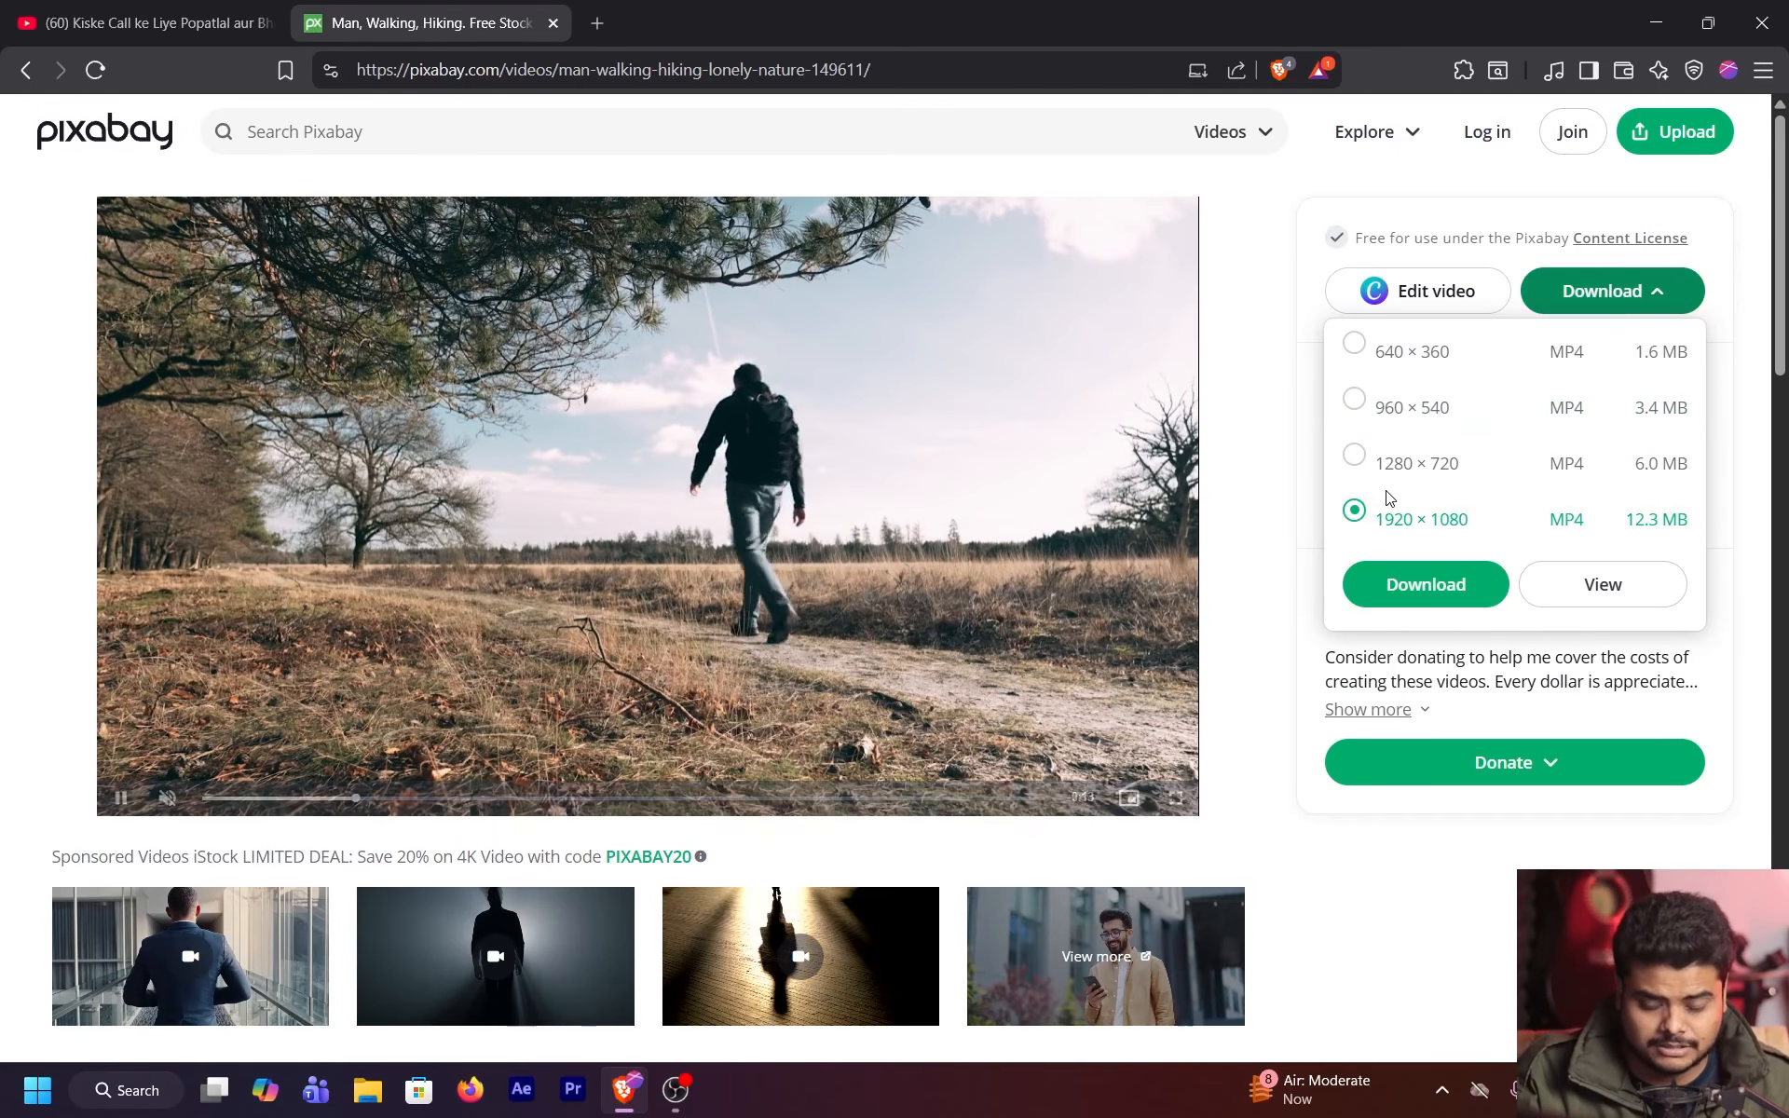
click(1454, 582)
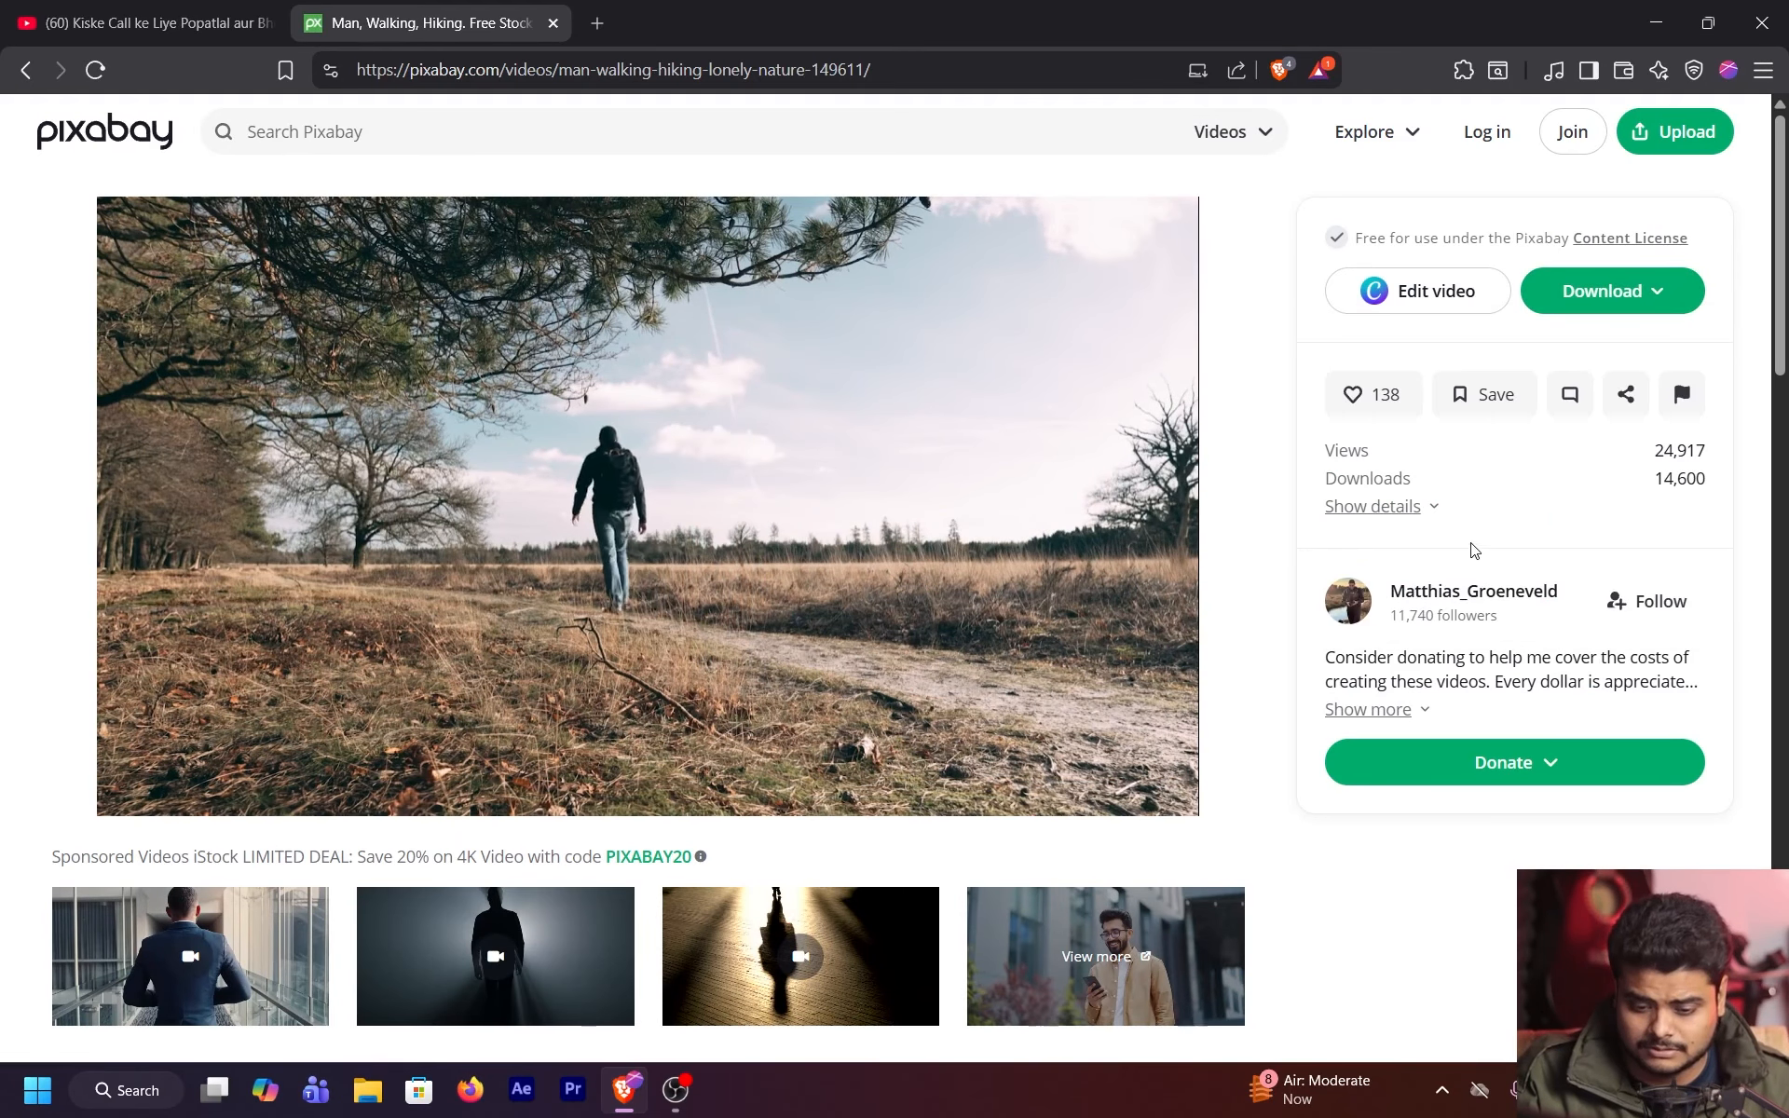
click(1595, 296)
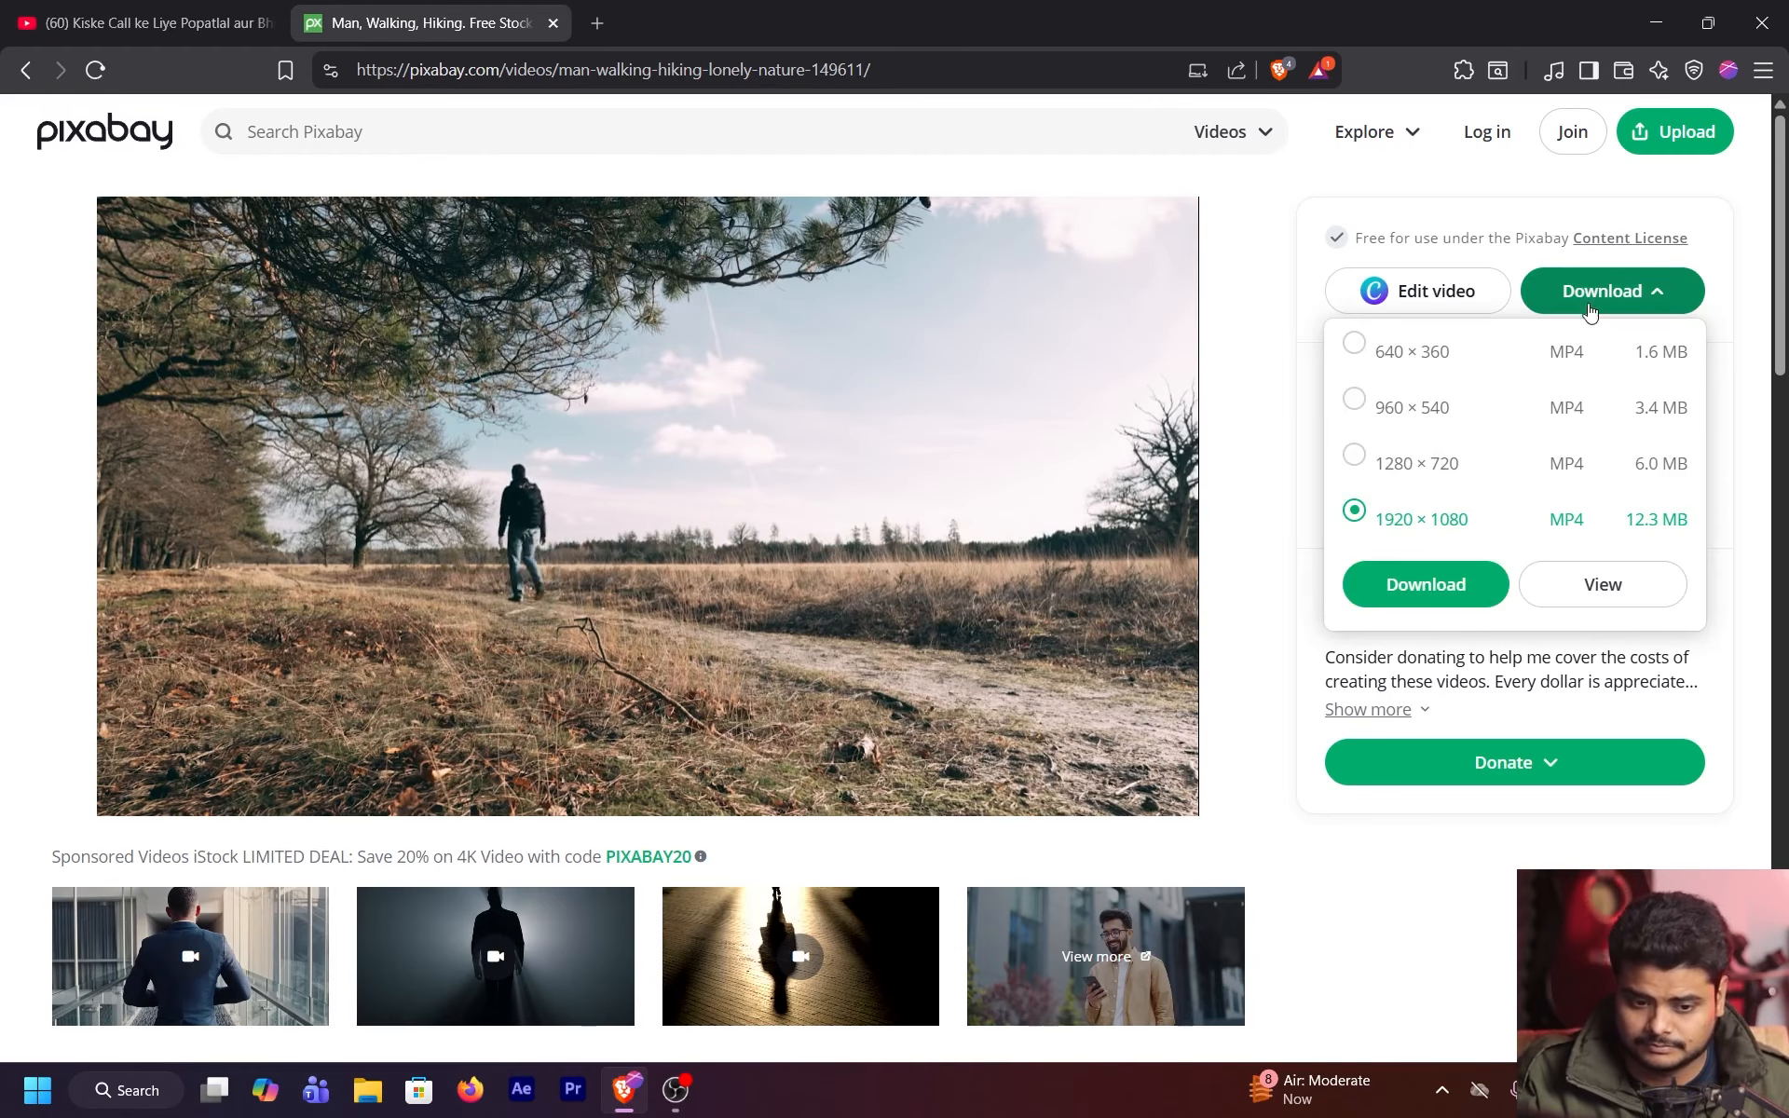
click(1435, 585)
Save the video in the Downloads folder under its suggested file name
drag(1235, 697, 1136, 516)
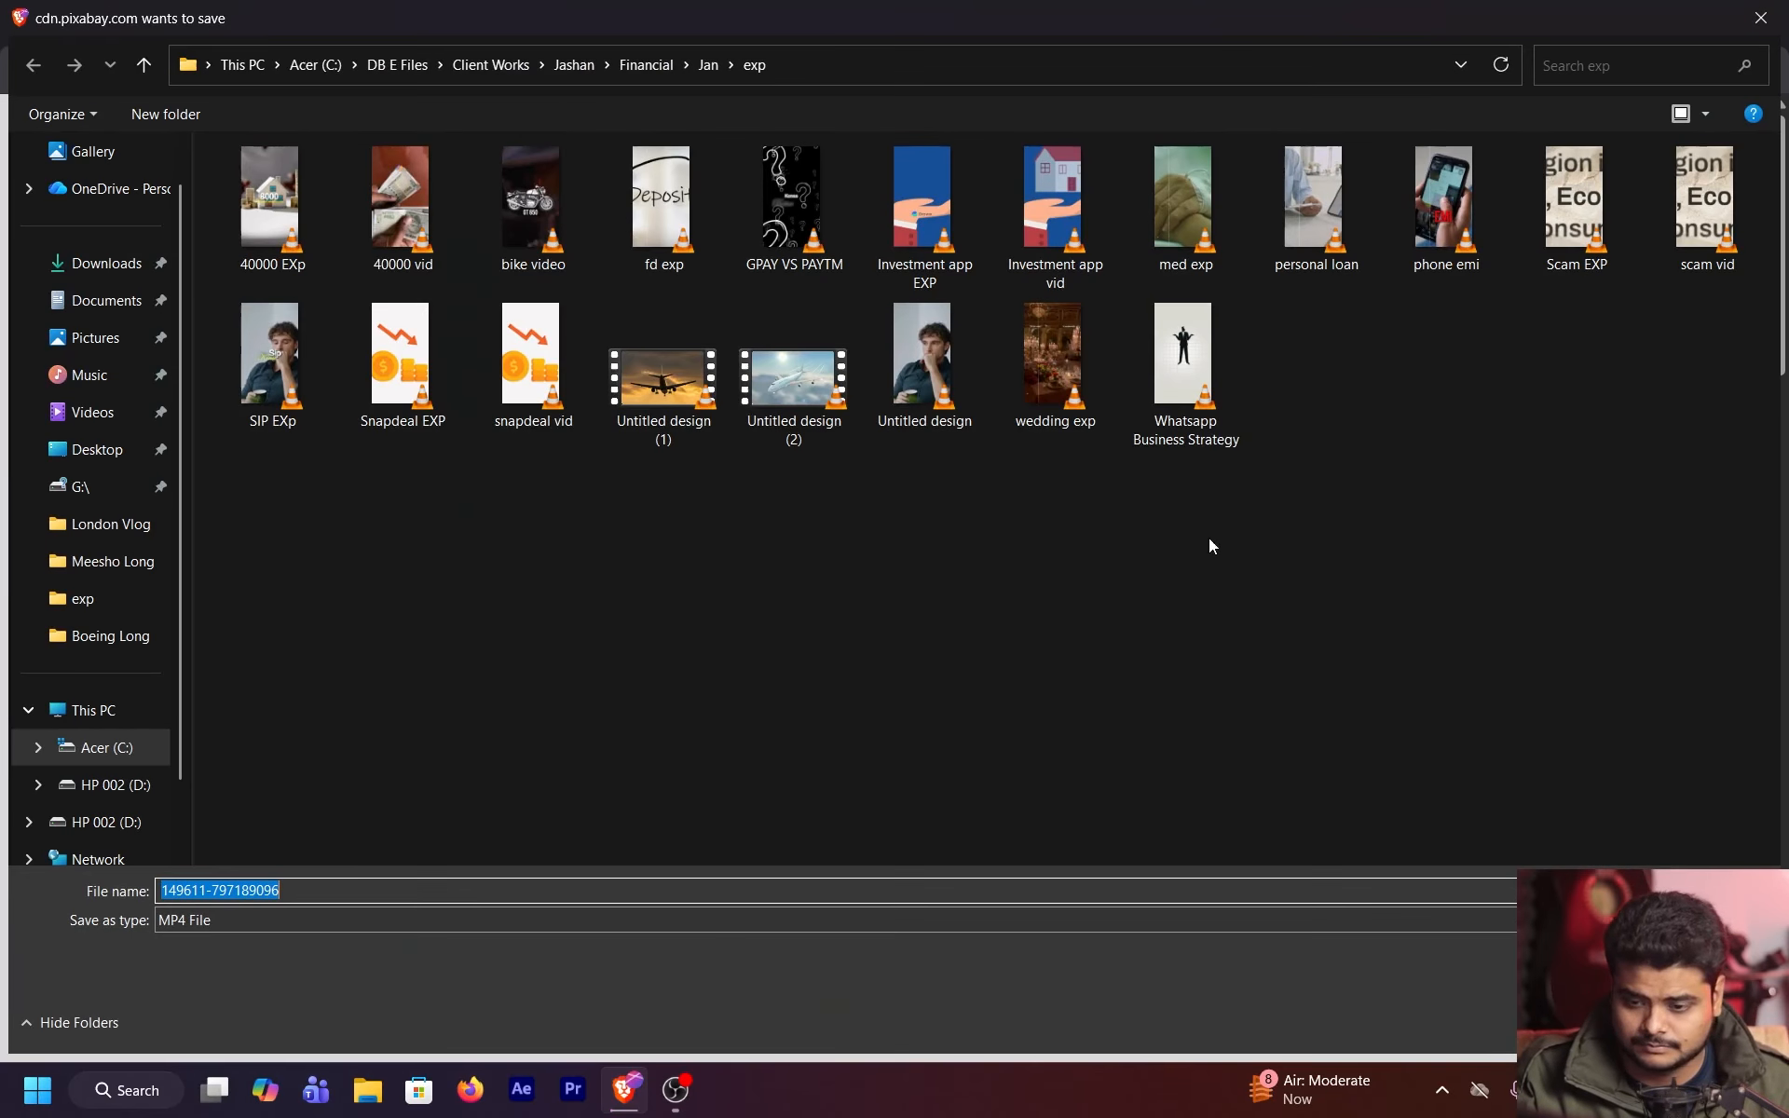
click(408, 68)
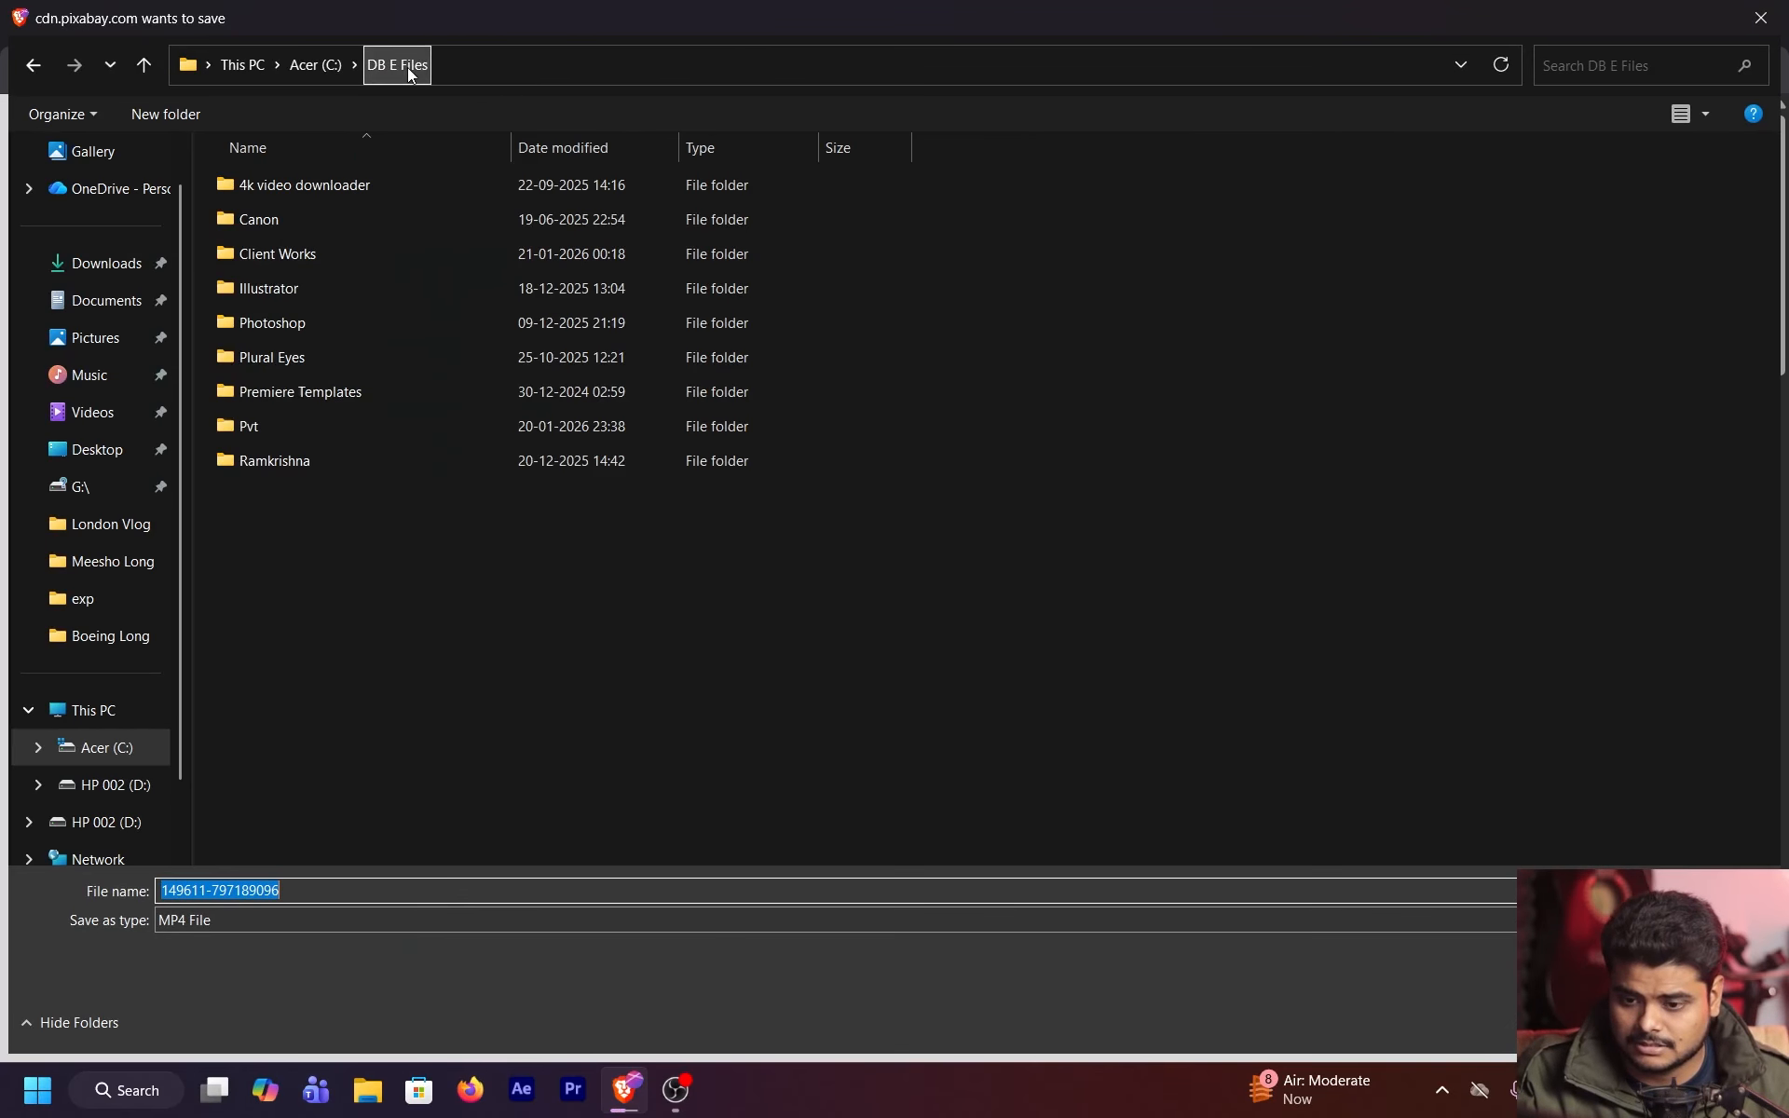
double_click(485, 253)
double_click(322, 487)
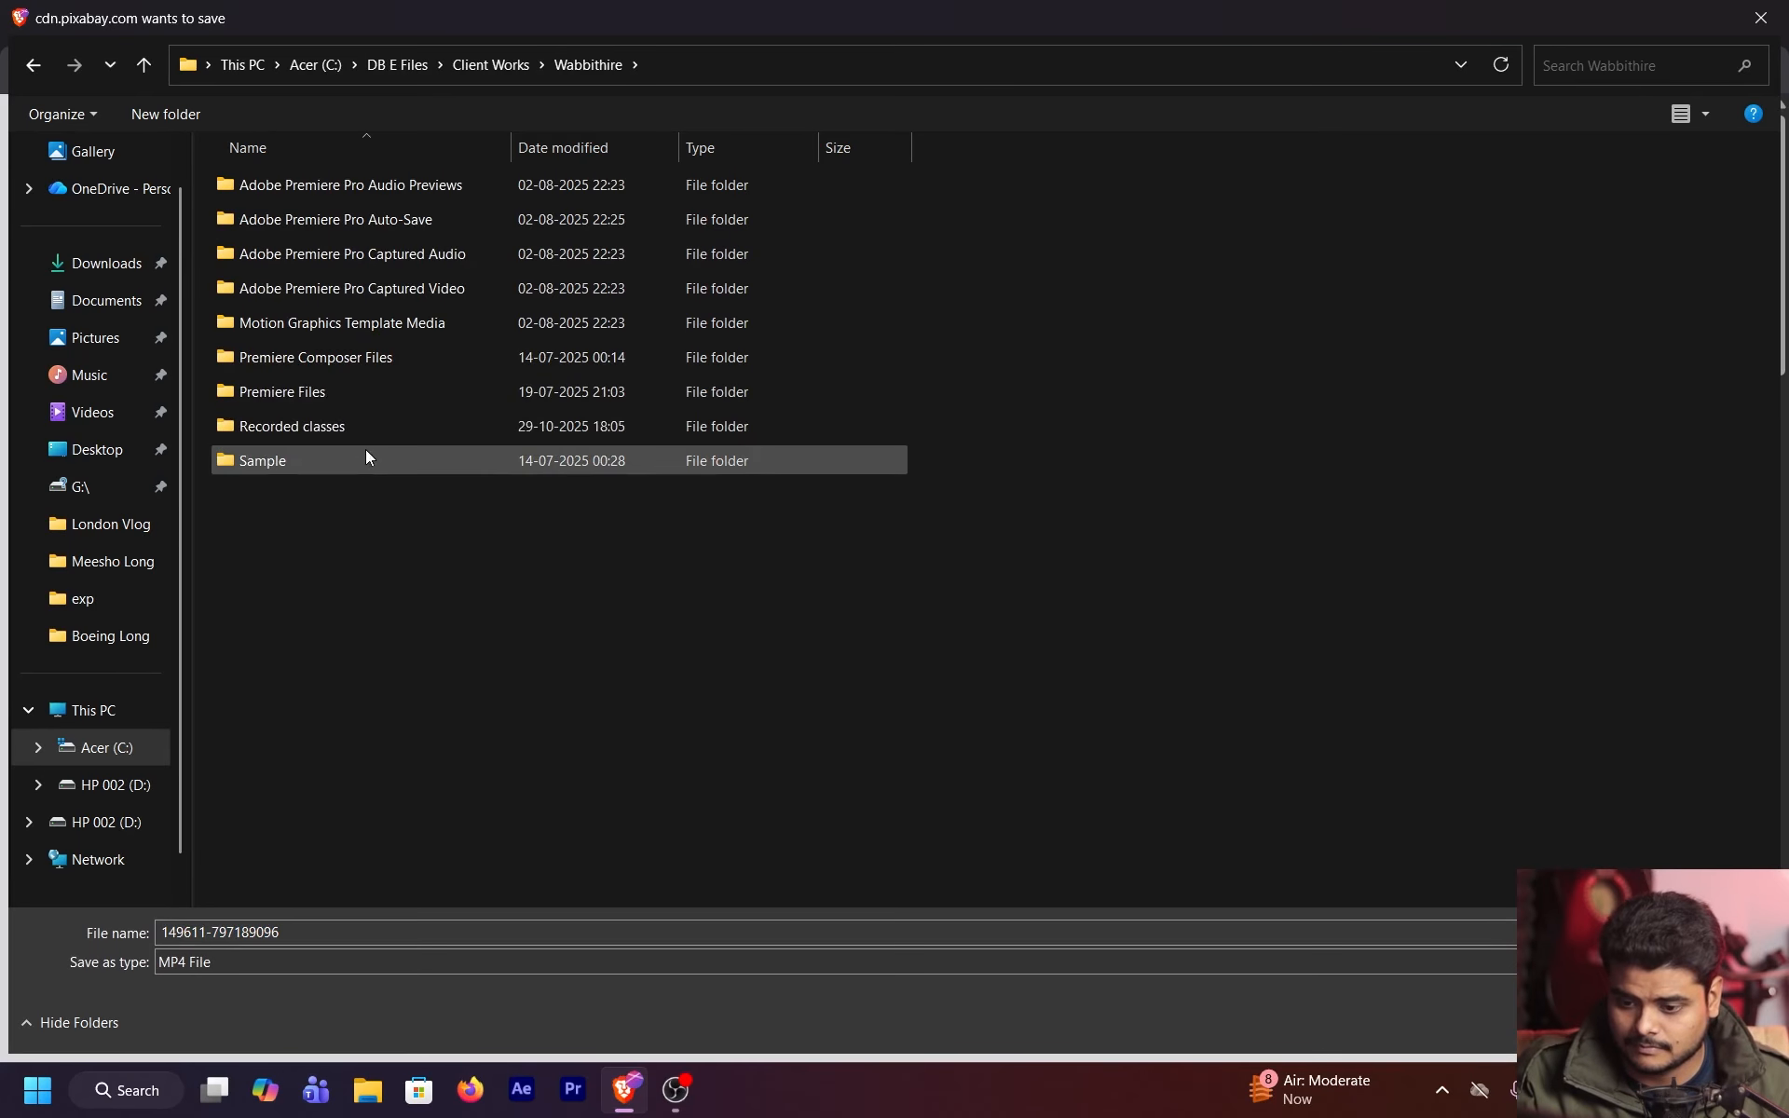
click(135, 268)
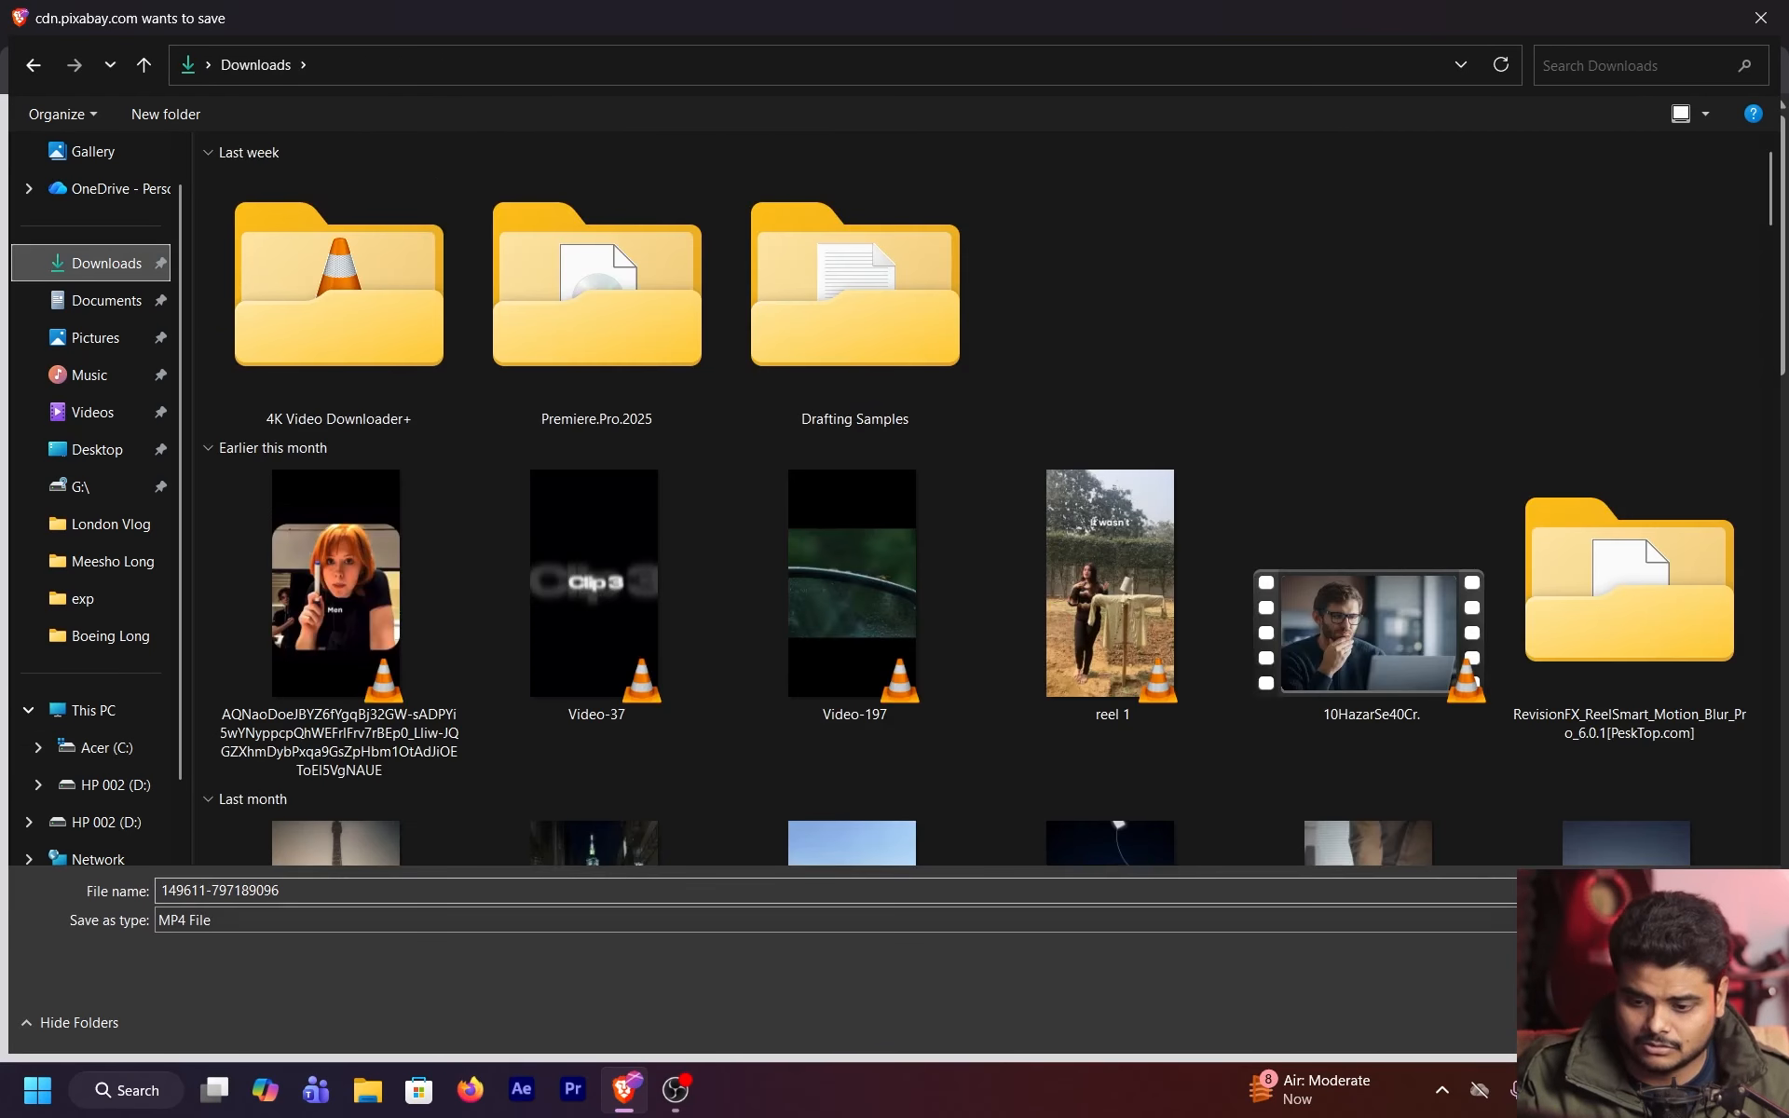
key(Return)
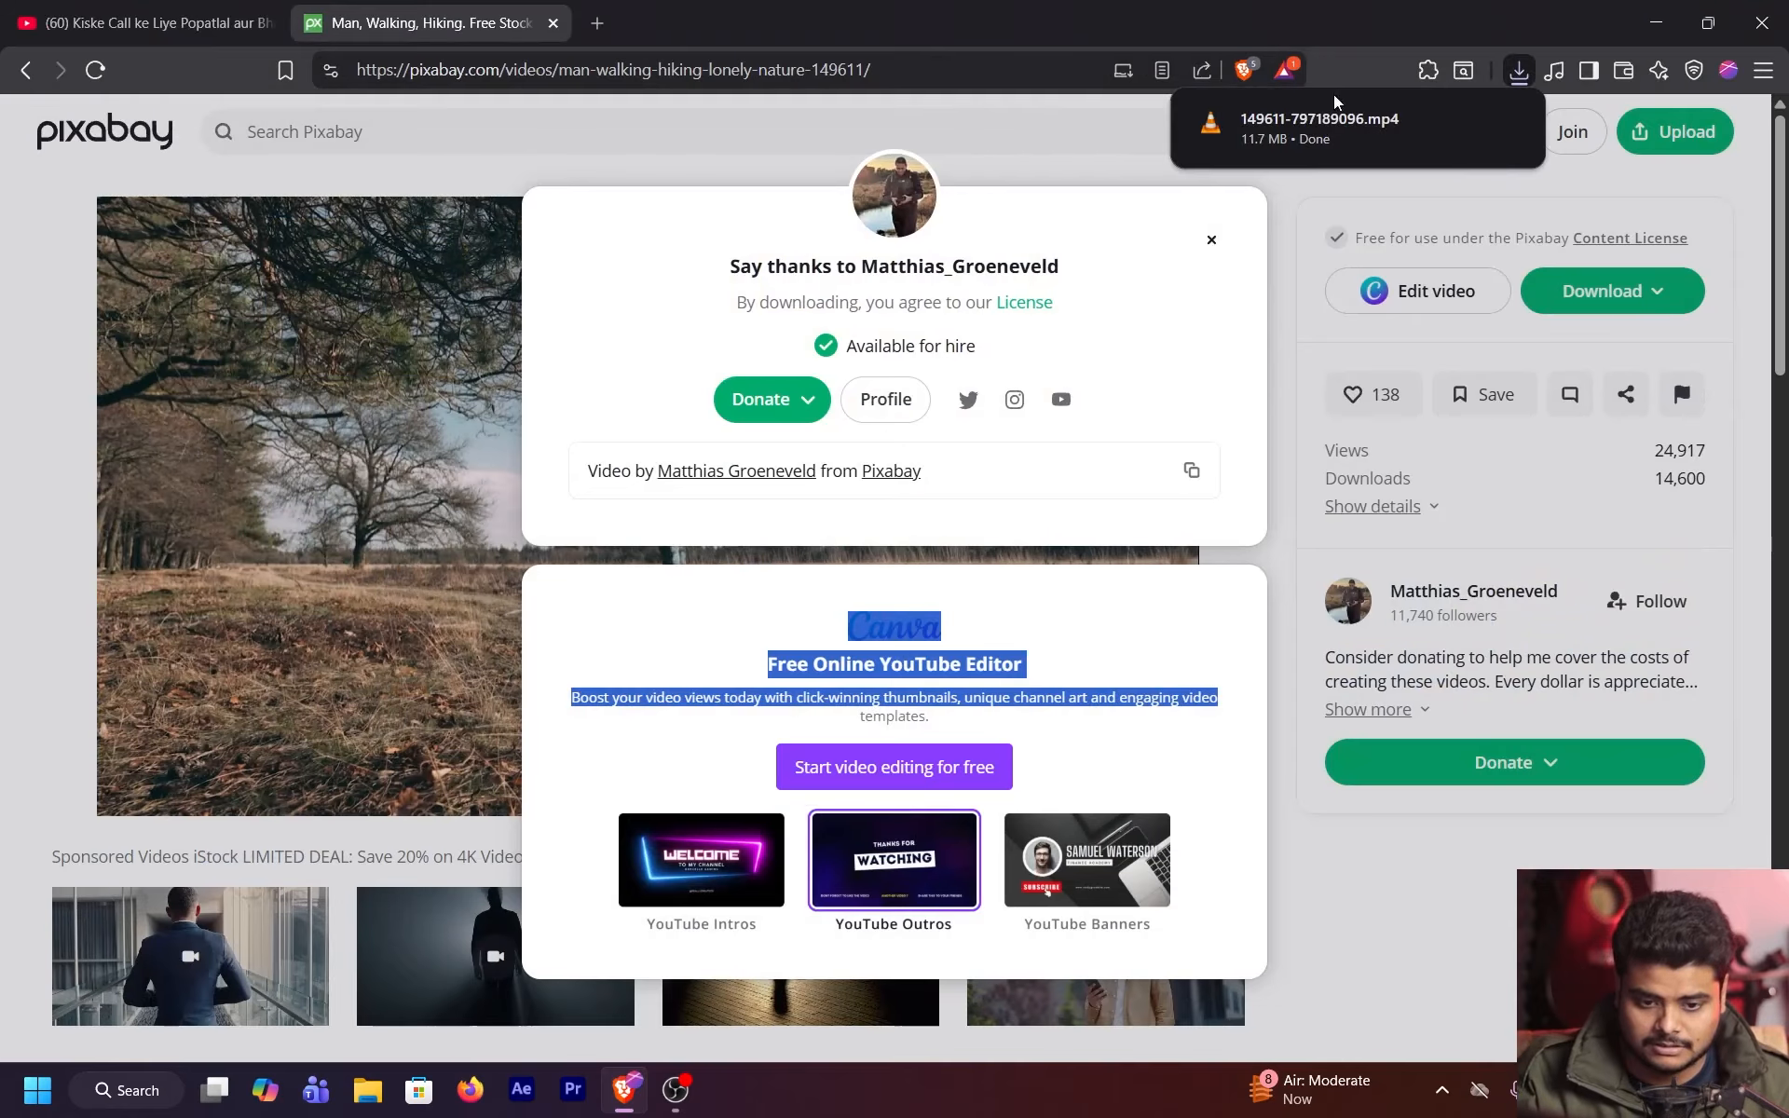
Play the downloaded clip in VLC media player to check it, and close the player and the Pixabay page
click(1319, 127)
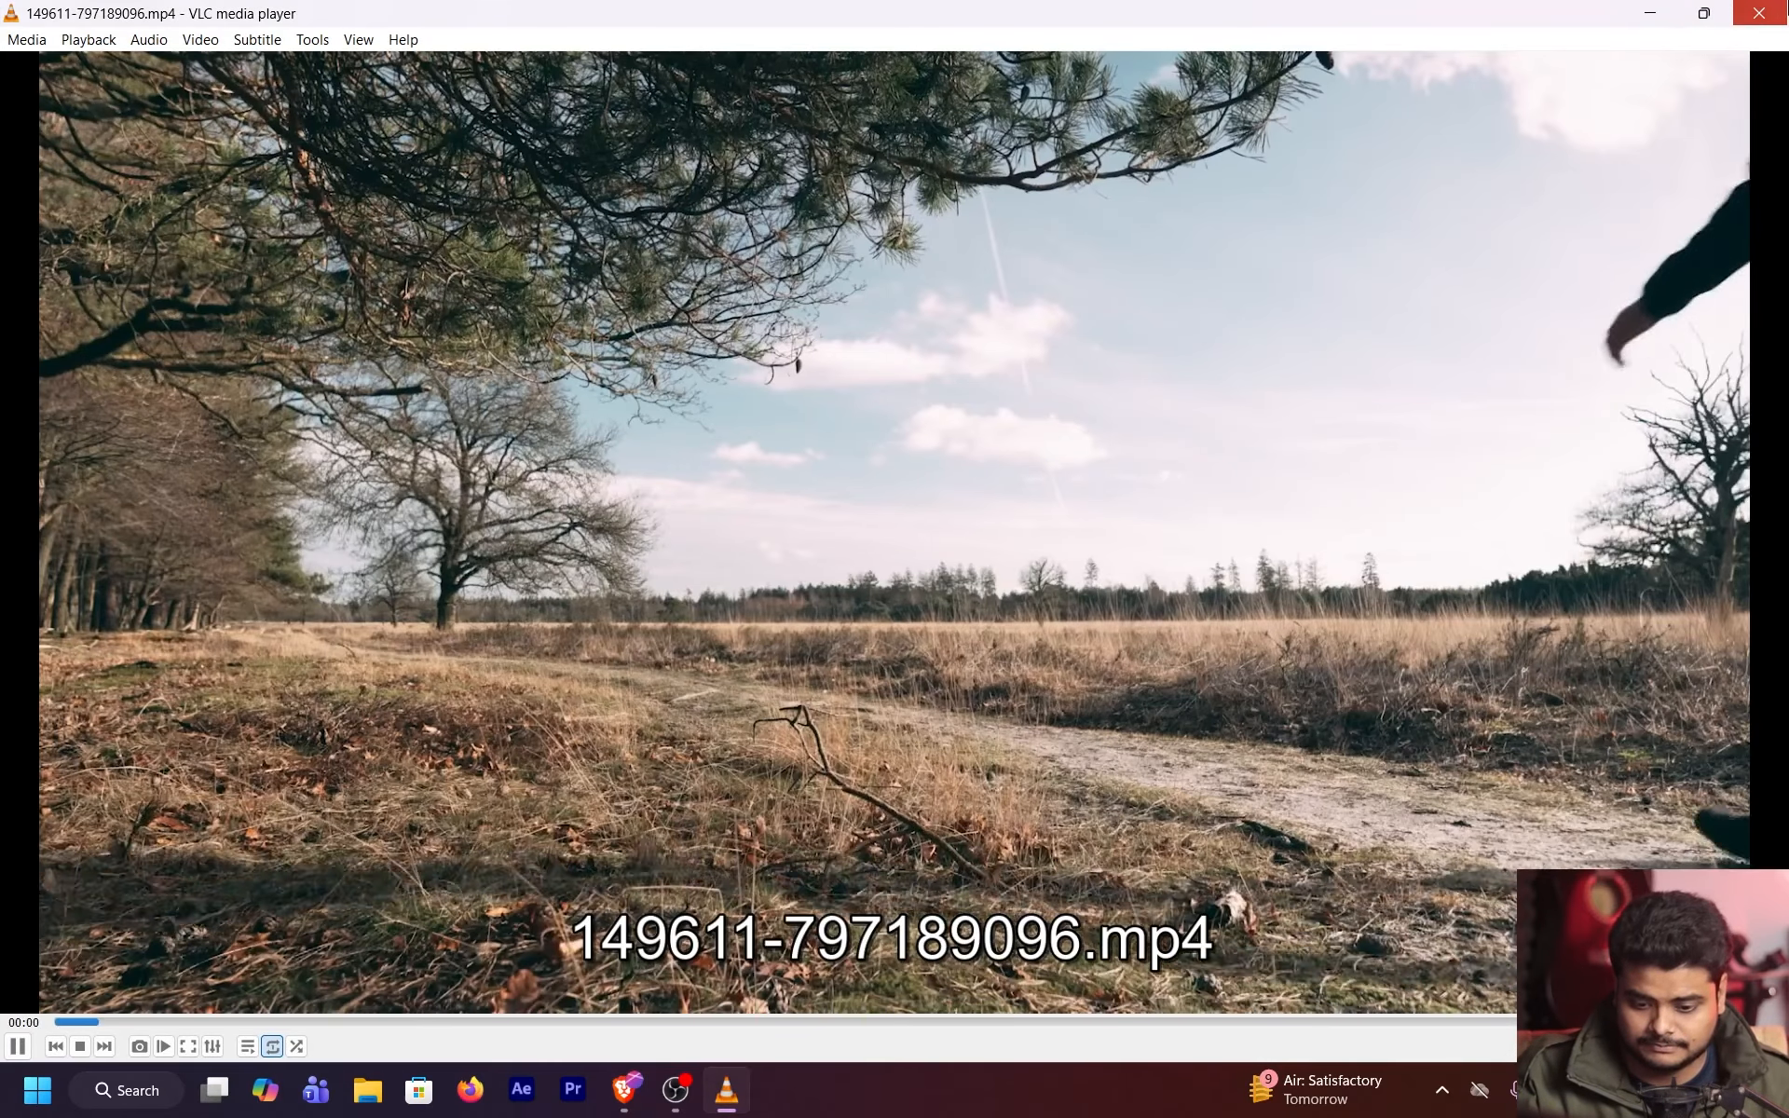
click(1778, 10)
click(553, 22)
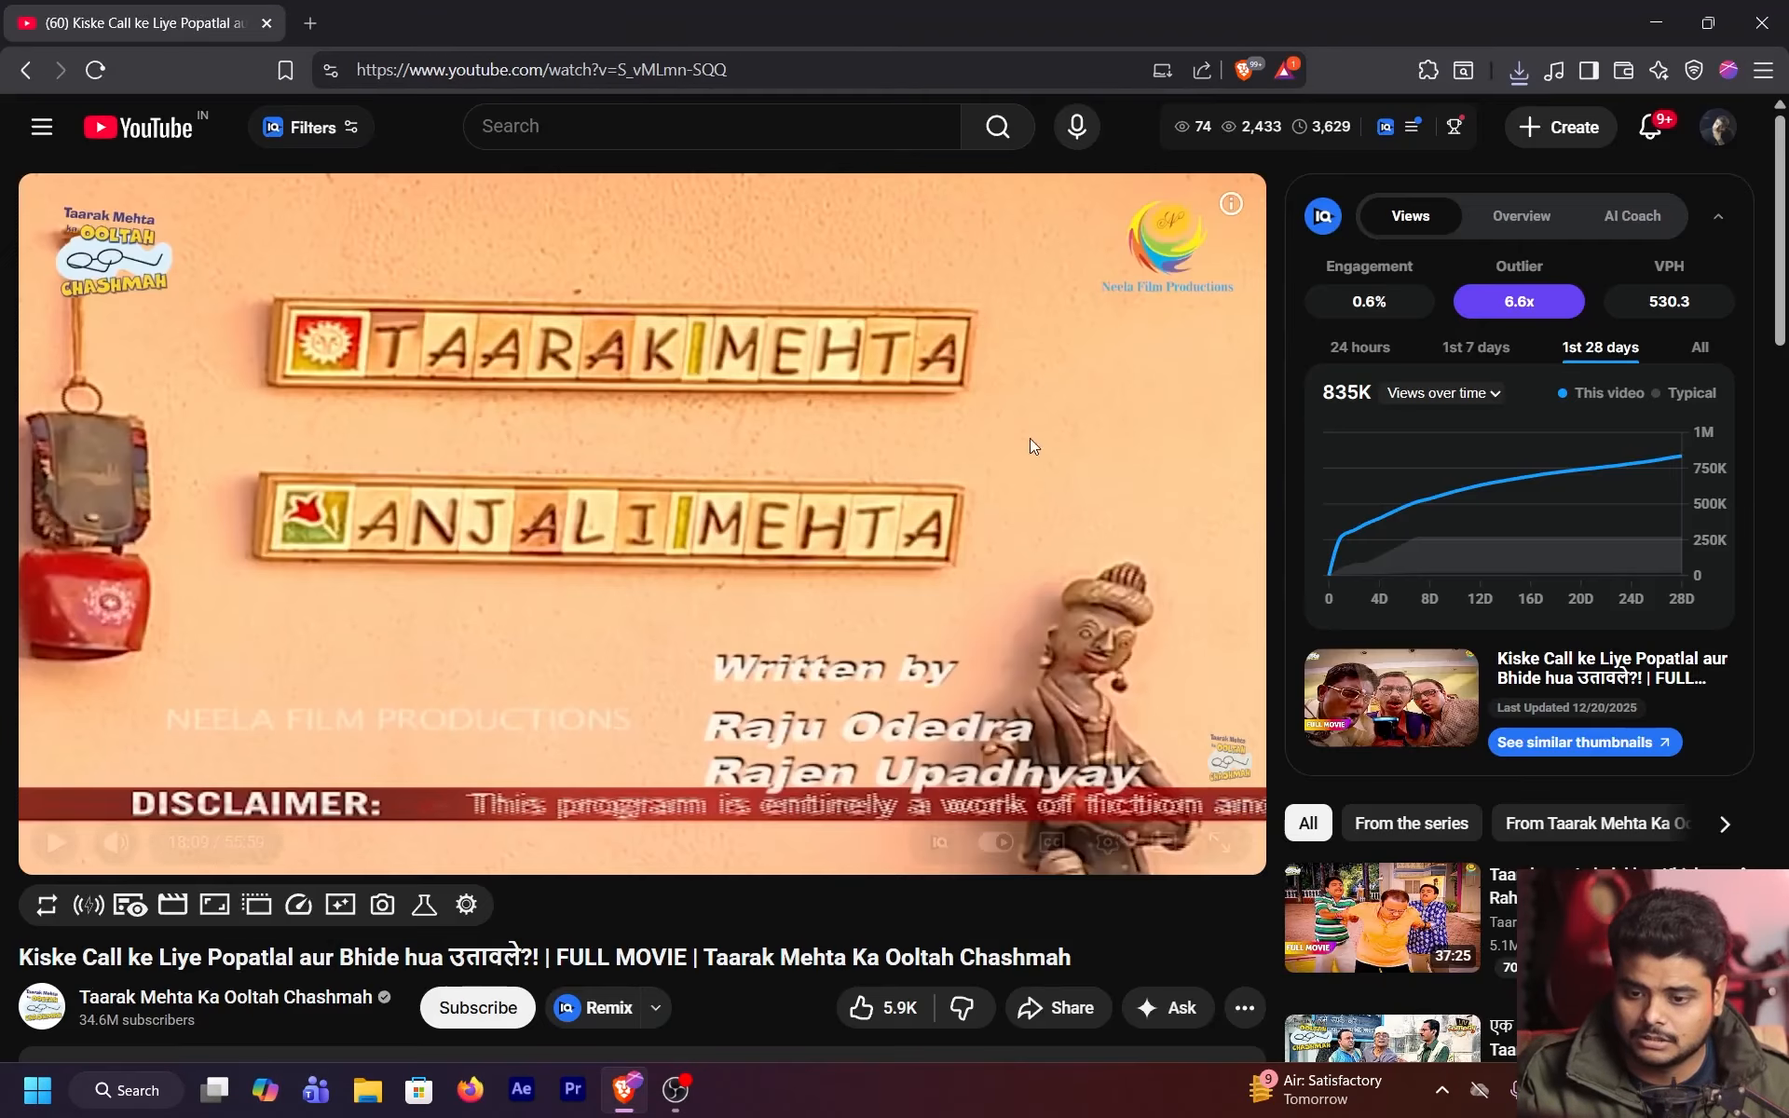
Show the desktop and launch Adobe After Effects 2023, refreshing the desktop while it loads
key(super+d)
right_click(1294, 508)
click(1176, 507)
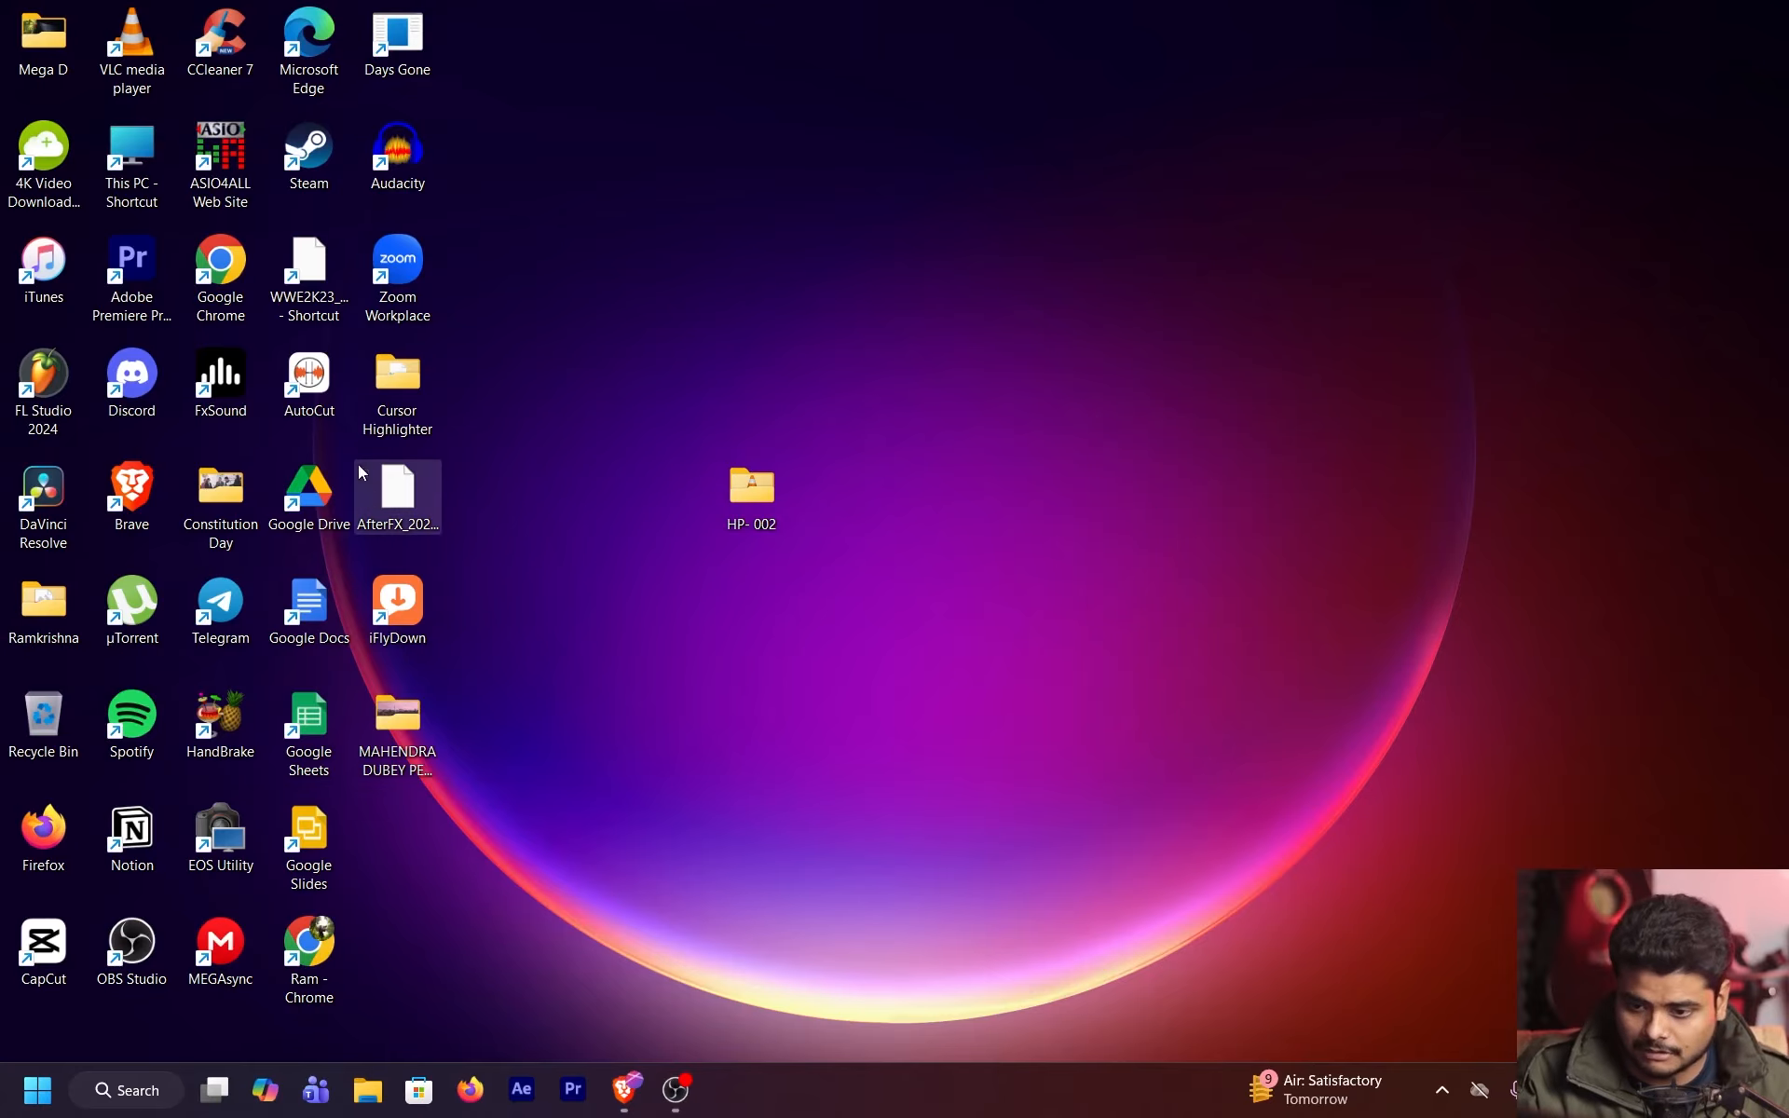
click(28, 1079)
text(after)
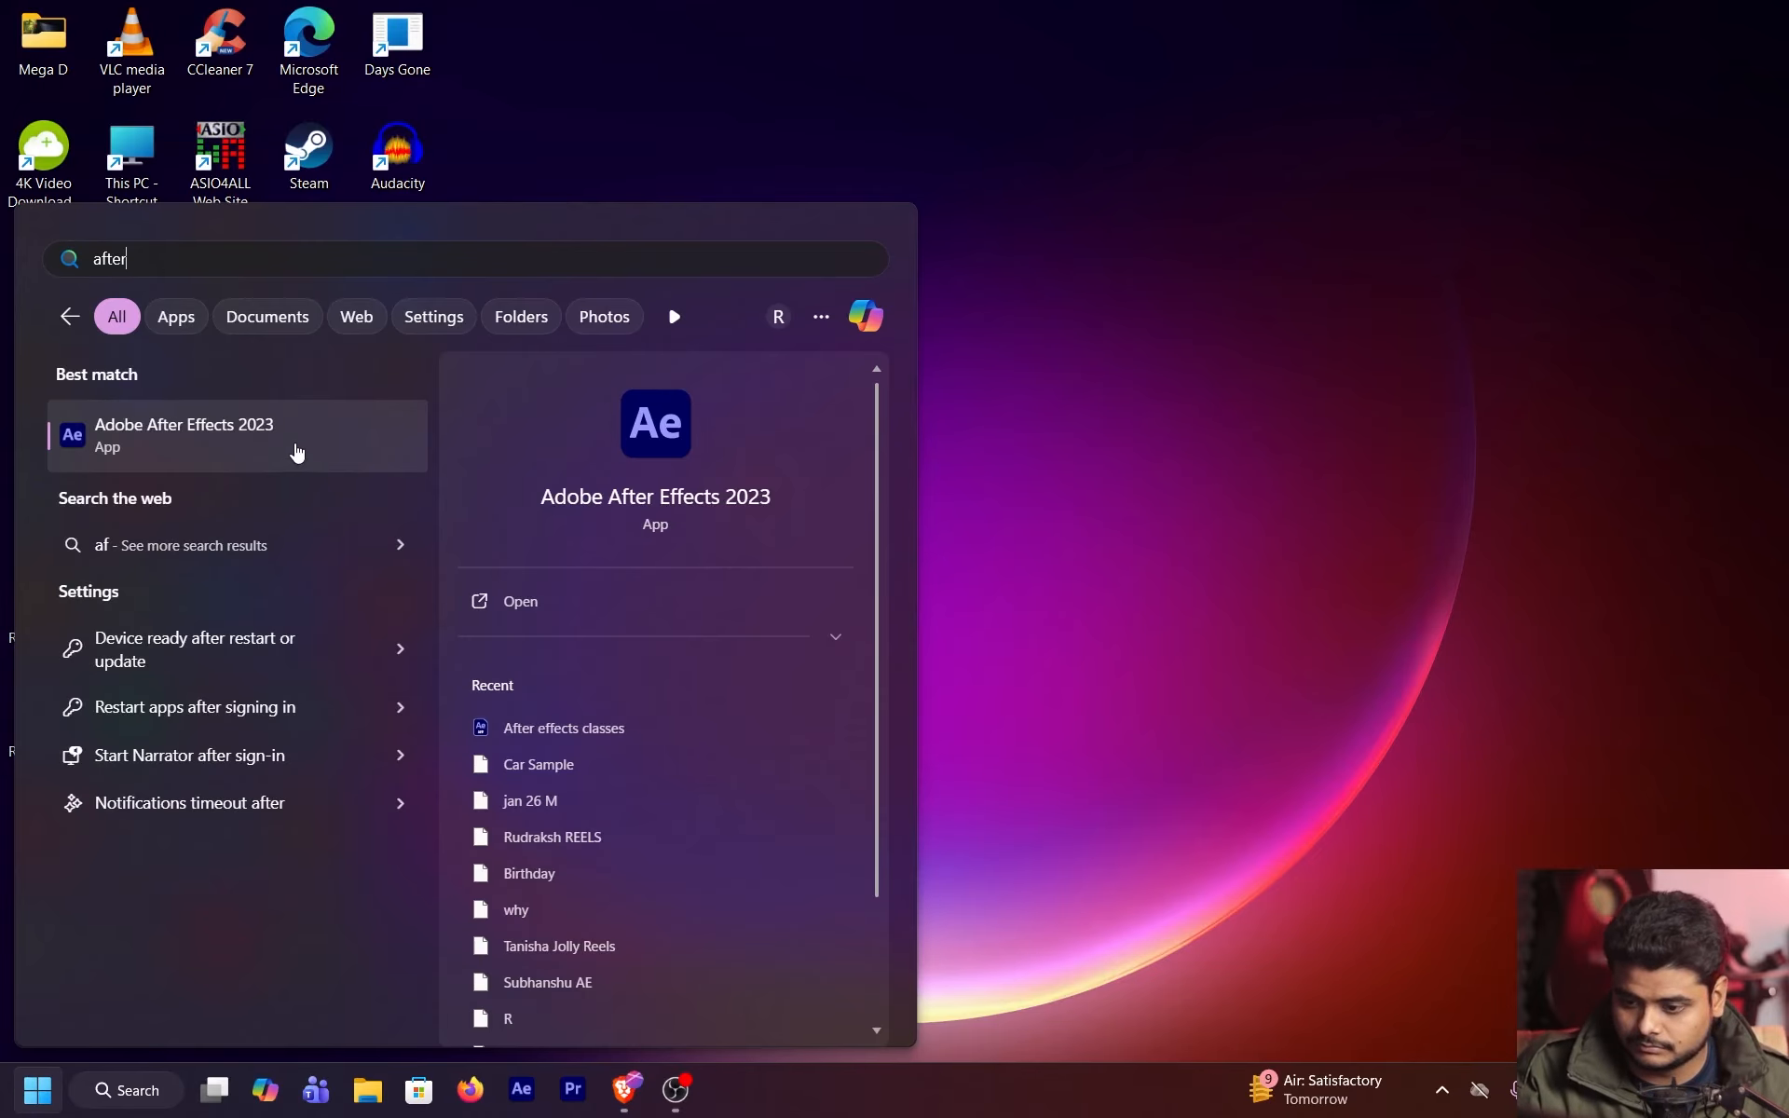
click(295, 453)
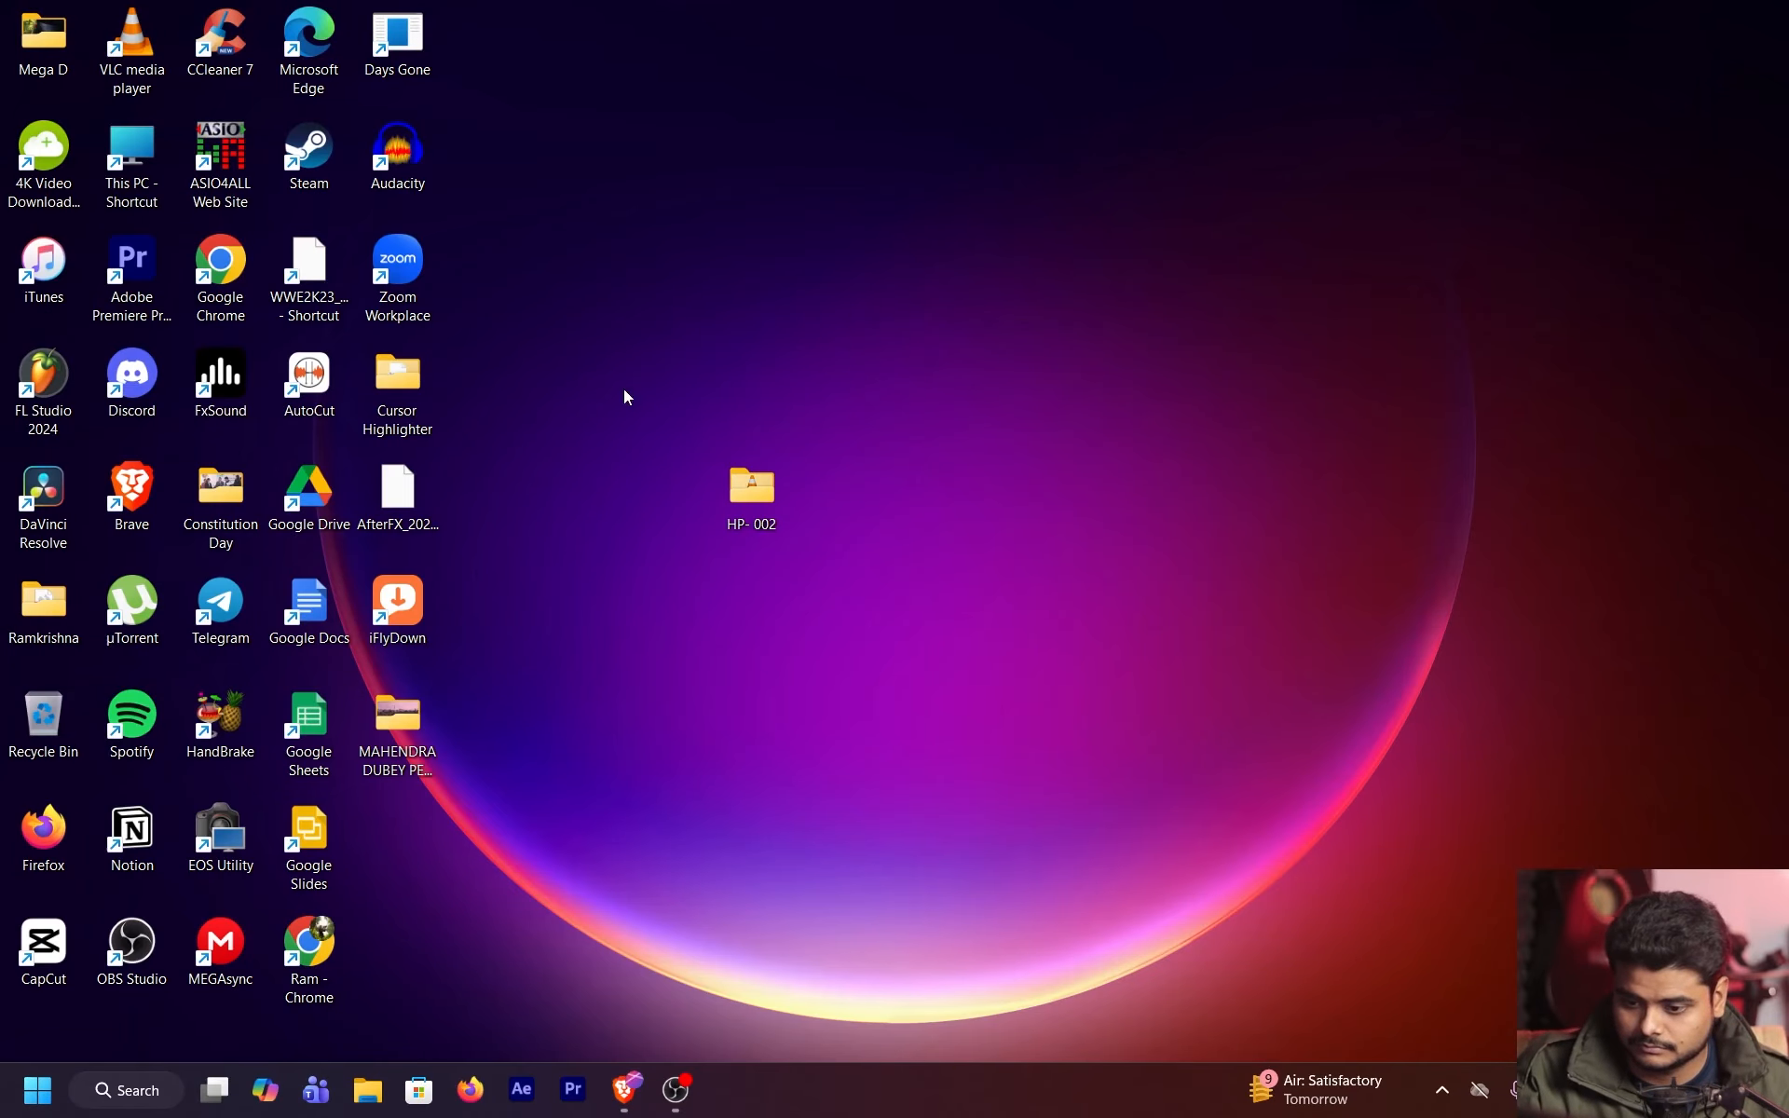
right_click(801, 291)
click(903, 375)
right_click(937, 178)
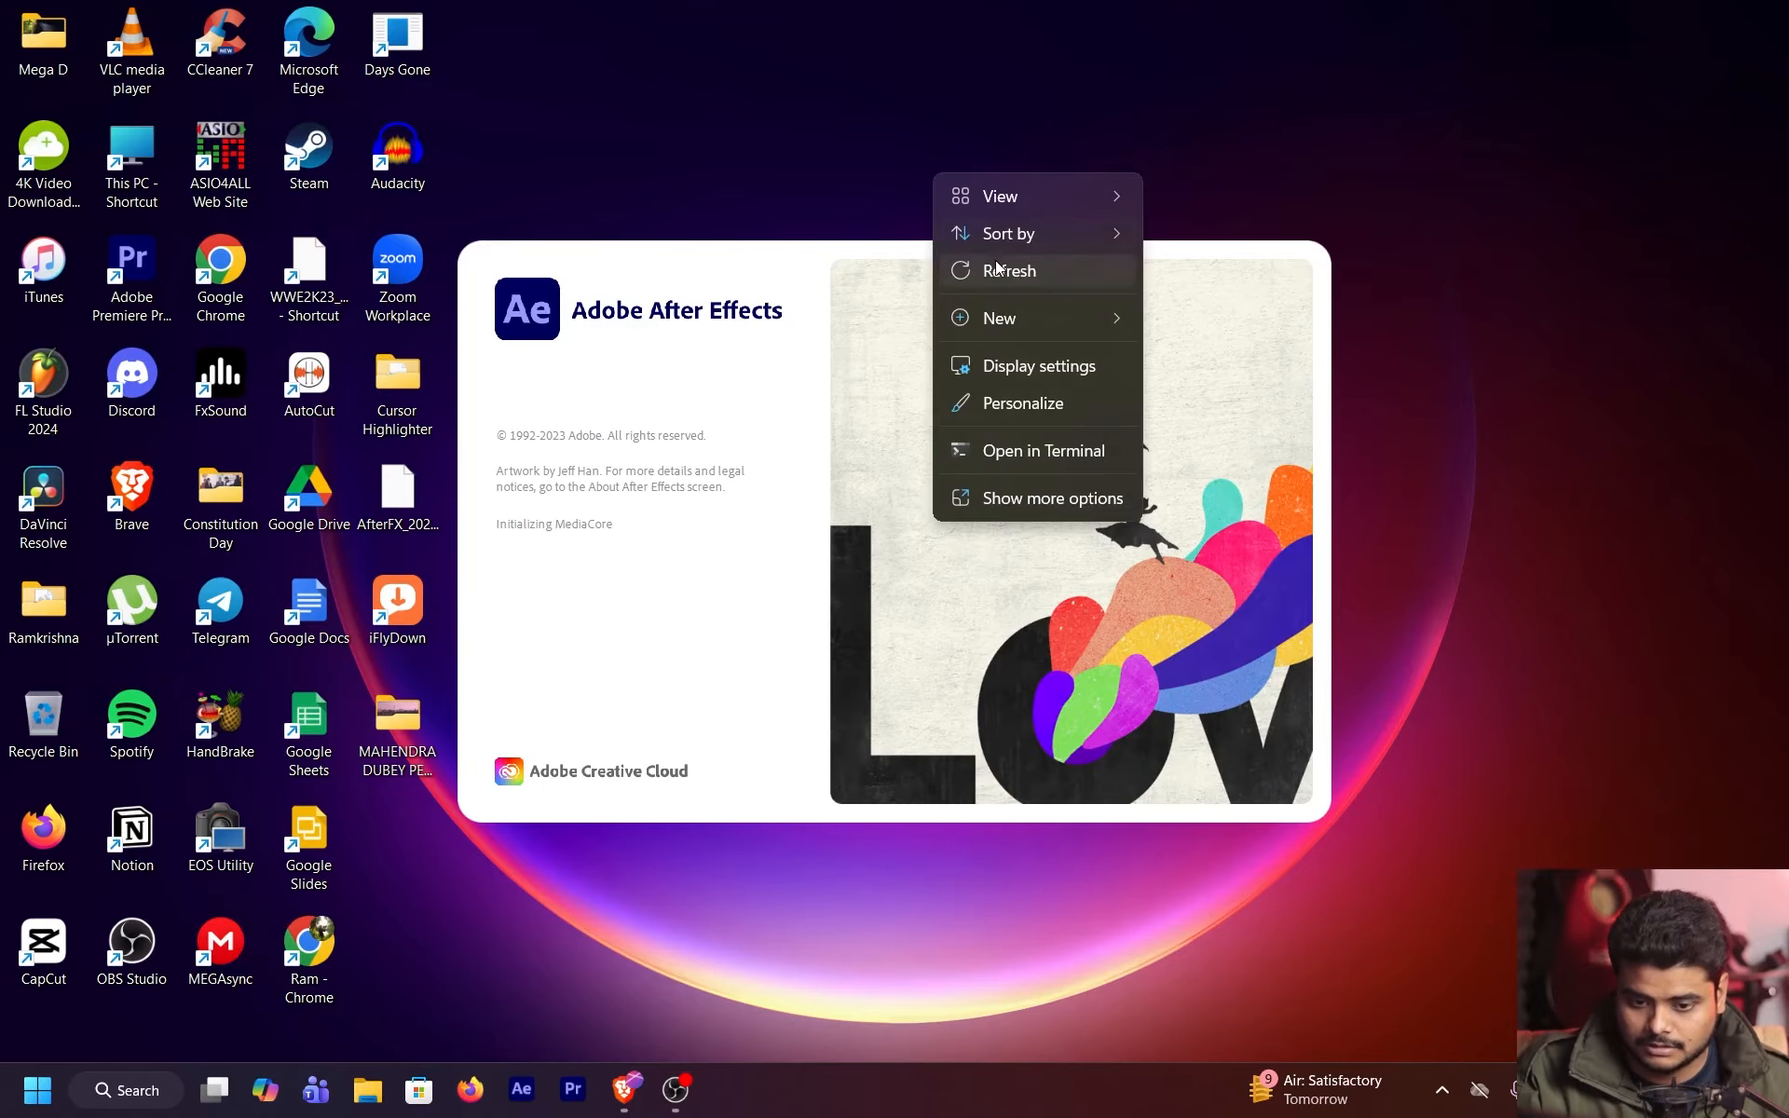
click(1002, 267)
click(365, 1090)
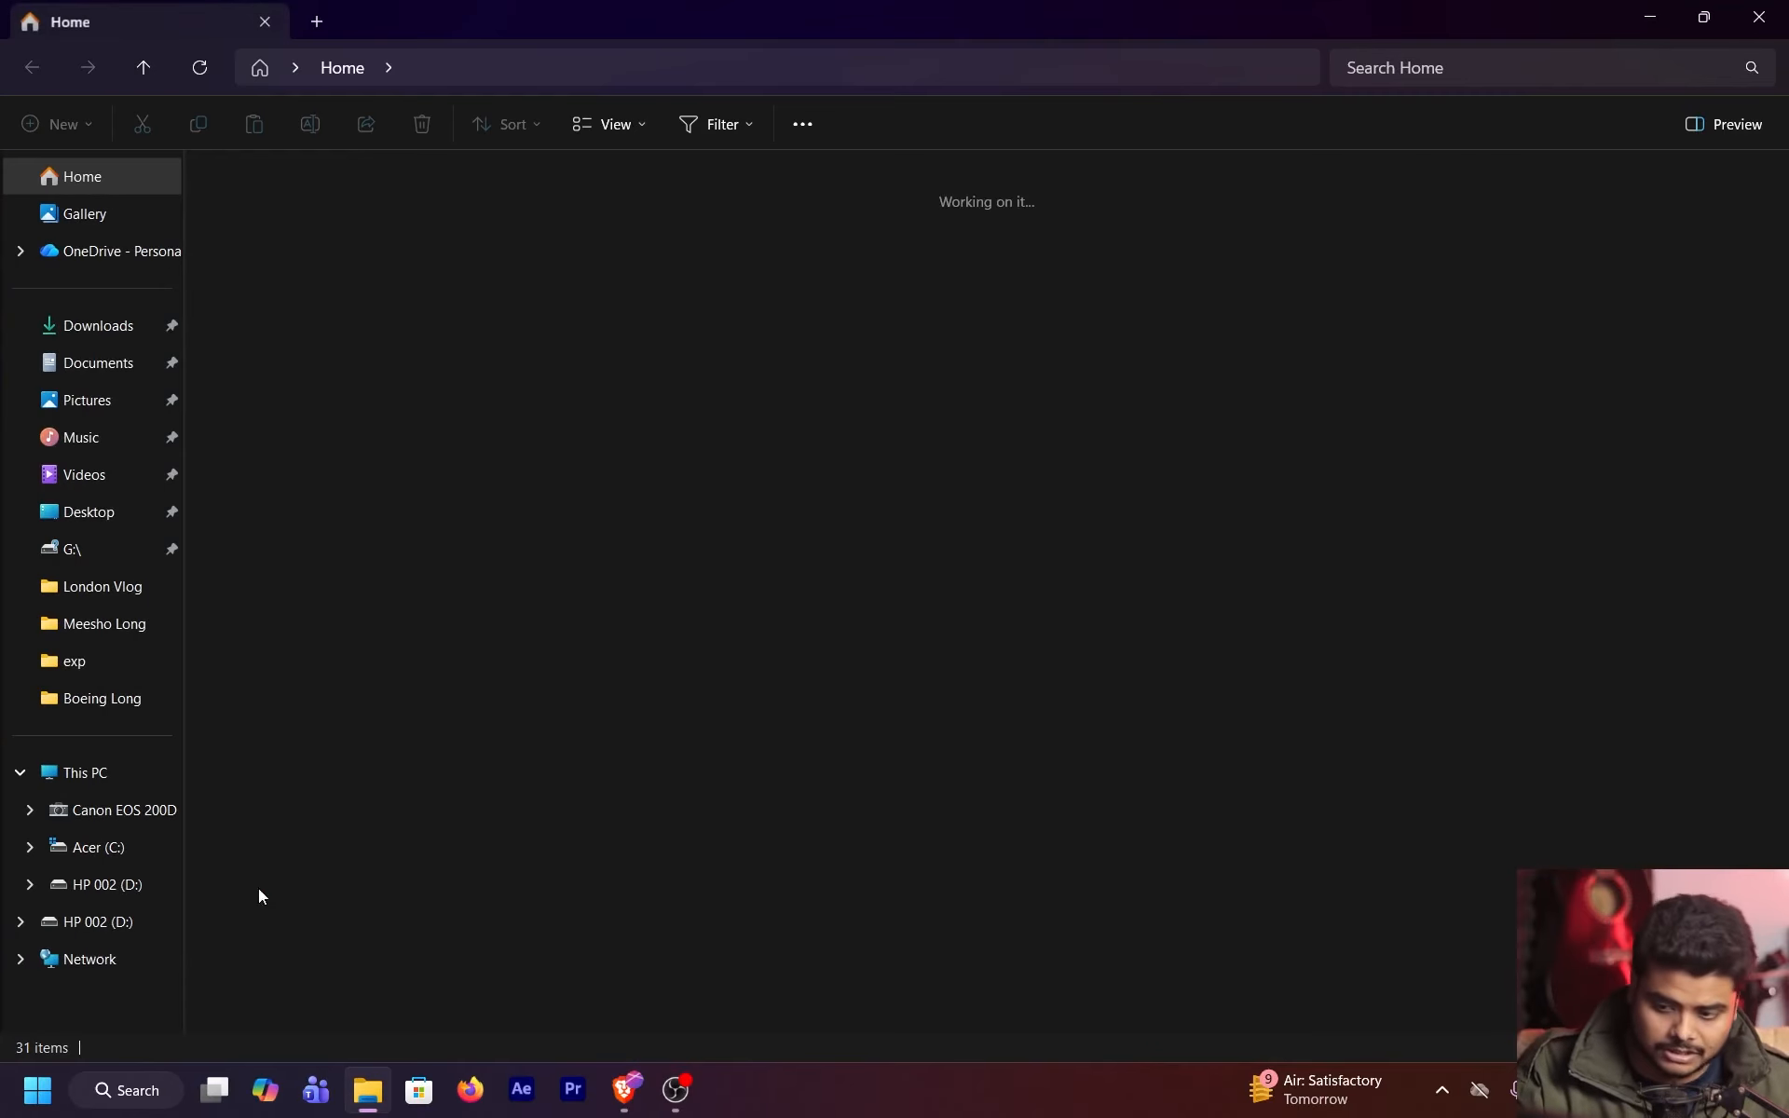
click(122, 340)
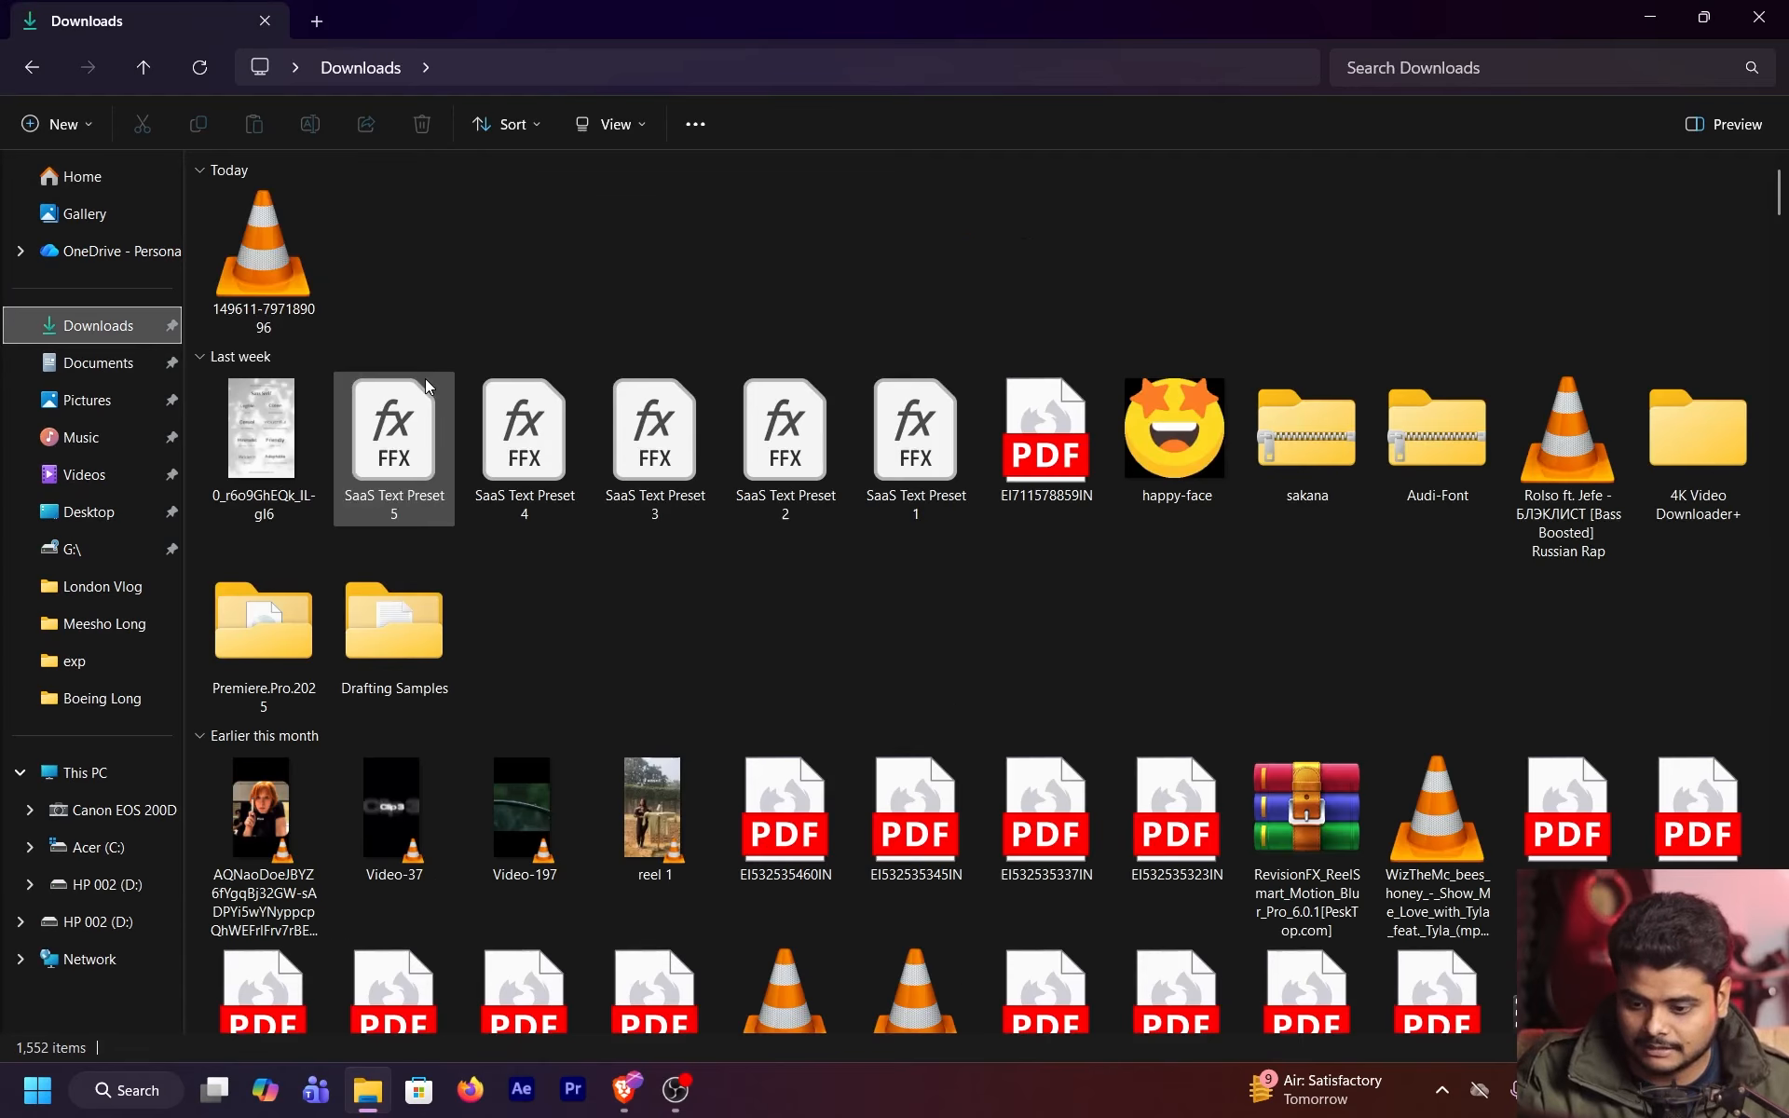
double_click(269, 258)
click(1132, 639)
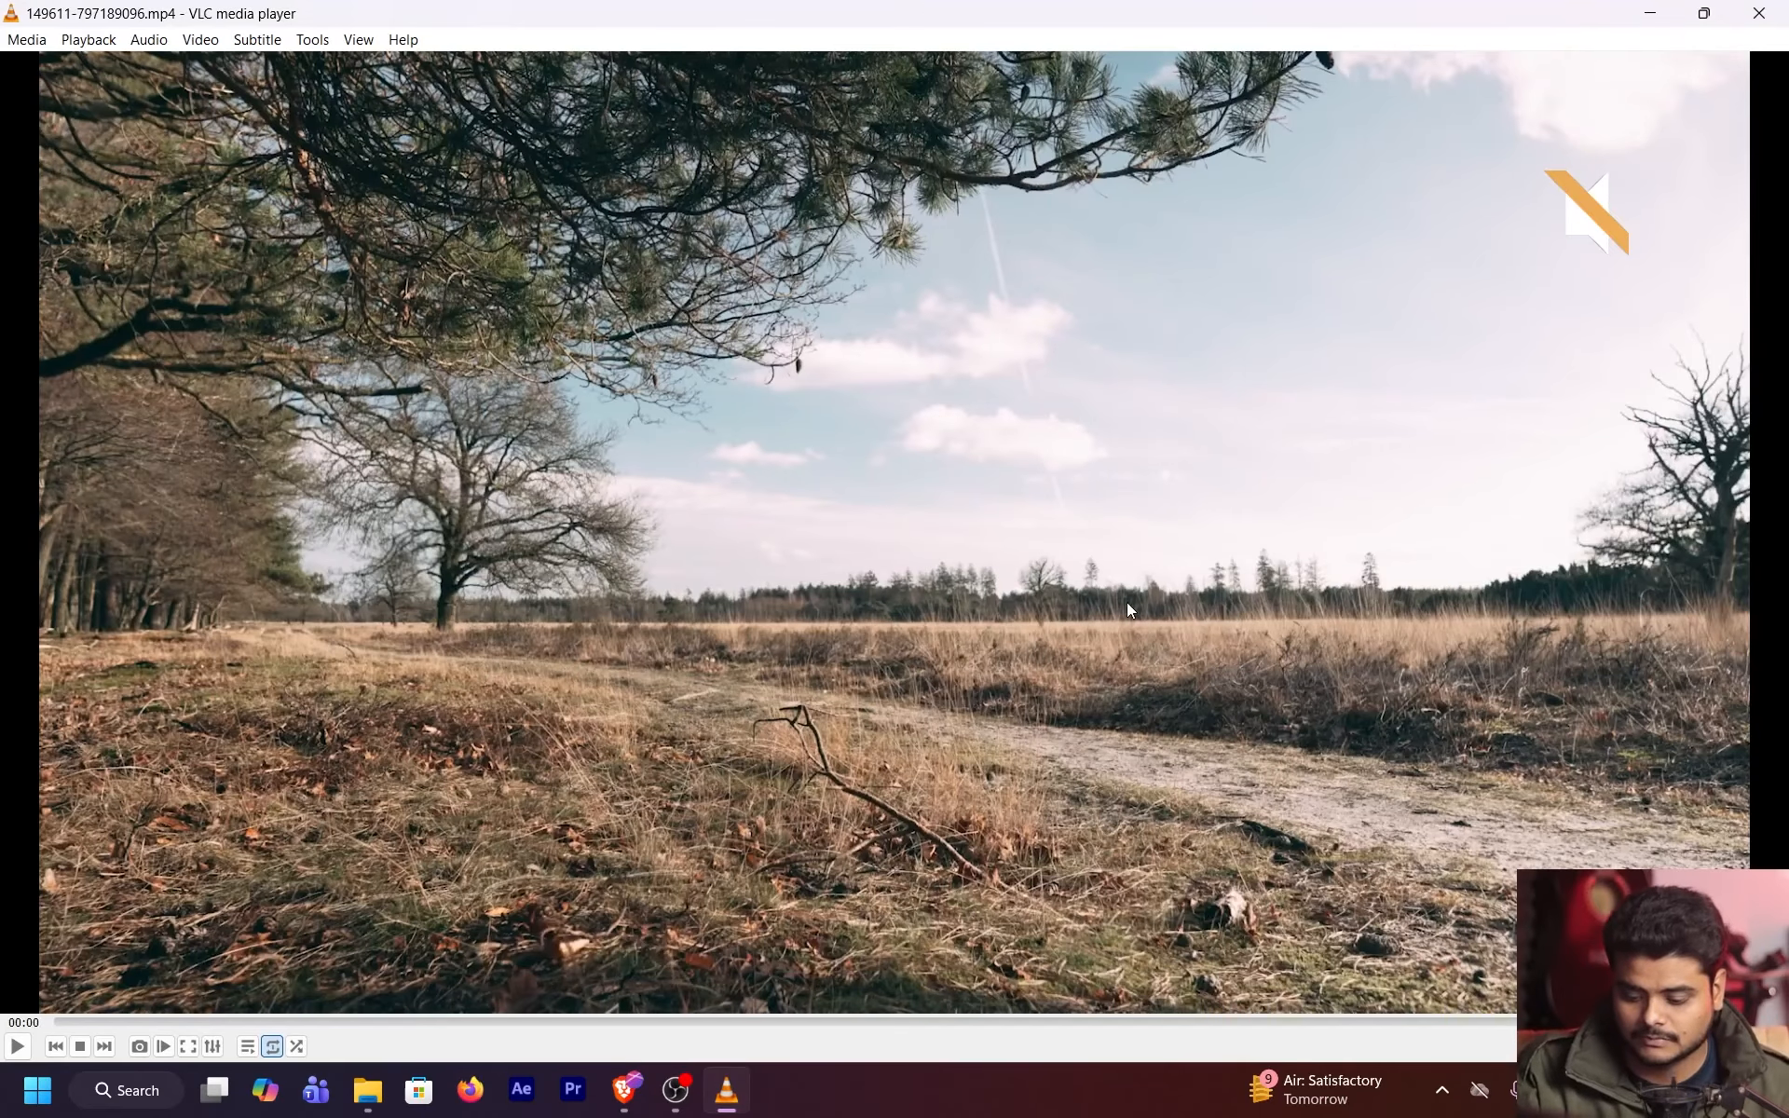
click(1241, 518)
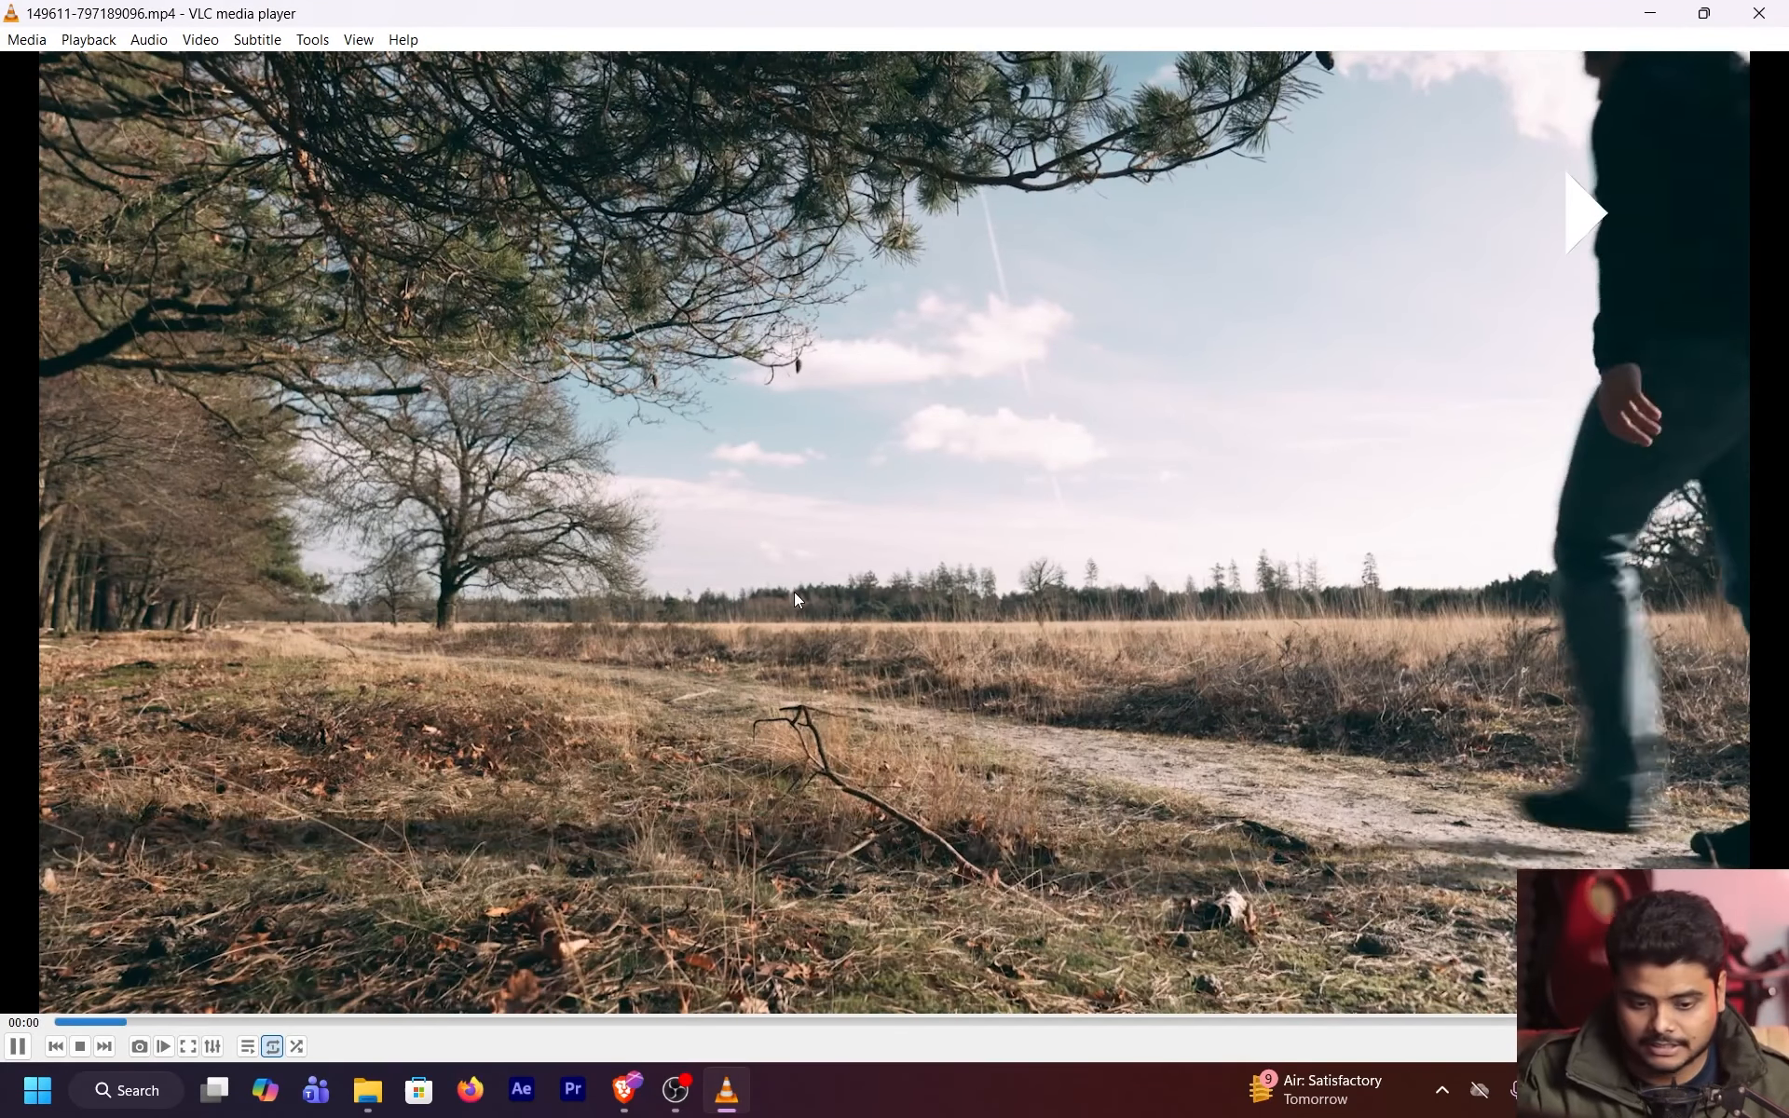
click(1075, 746)
click(187, 1046)
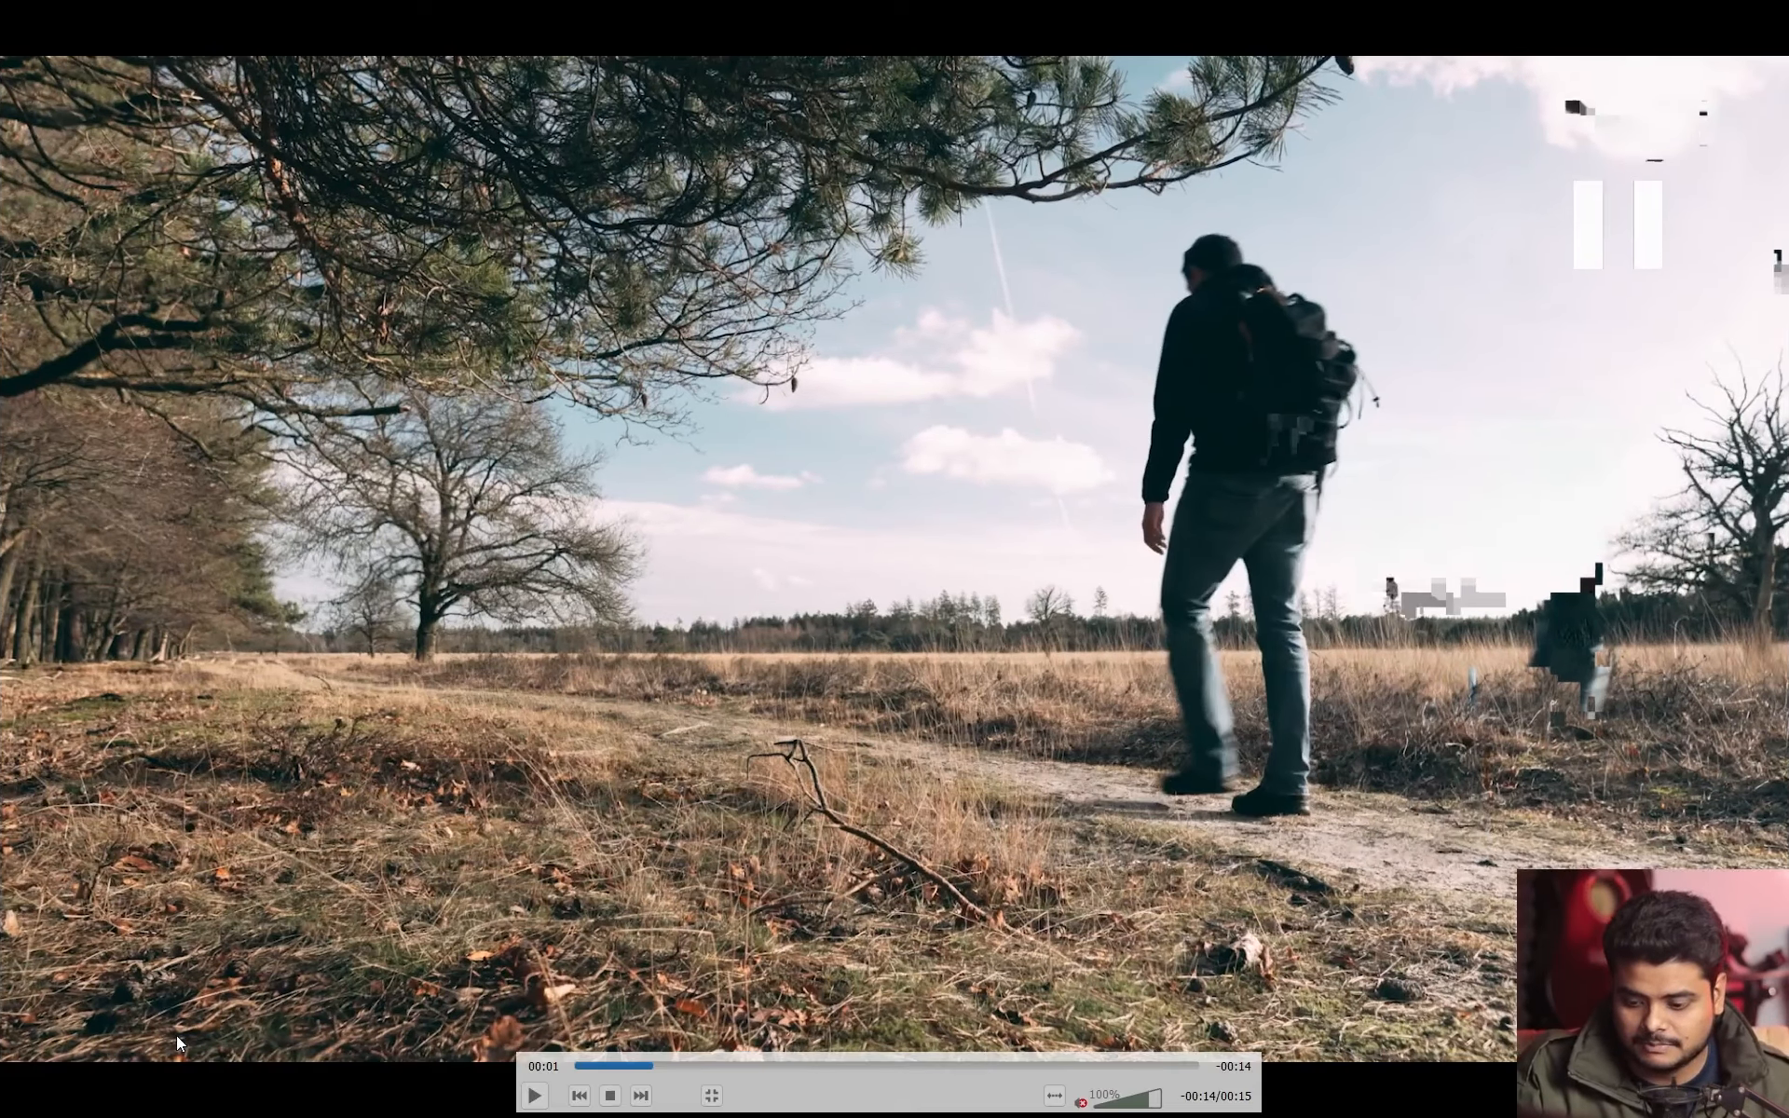
key(Escape)
Replay the first few seconds of the man's walk several times, and close the player and the Downloads window
click(179, 1022)
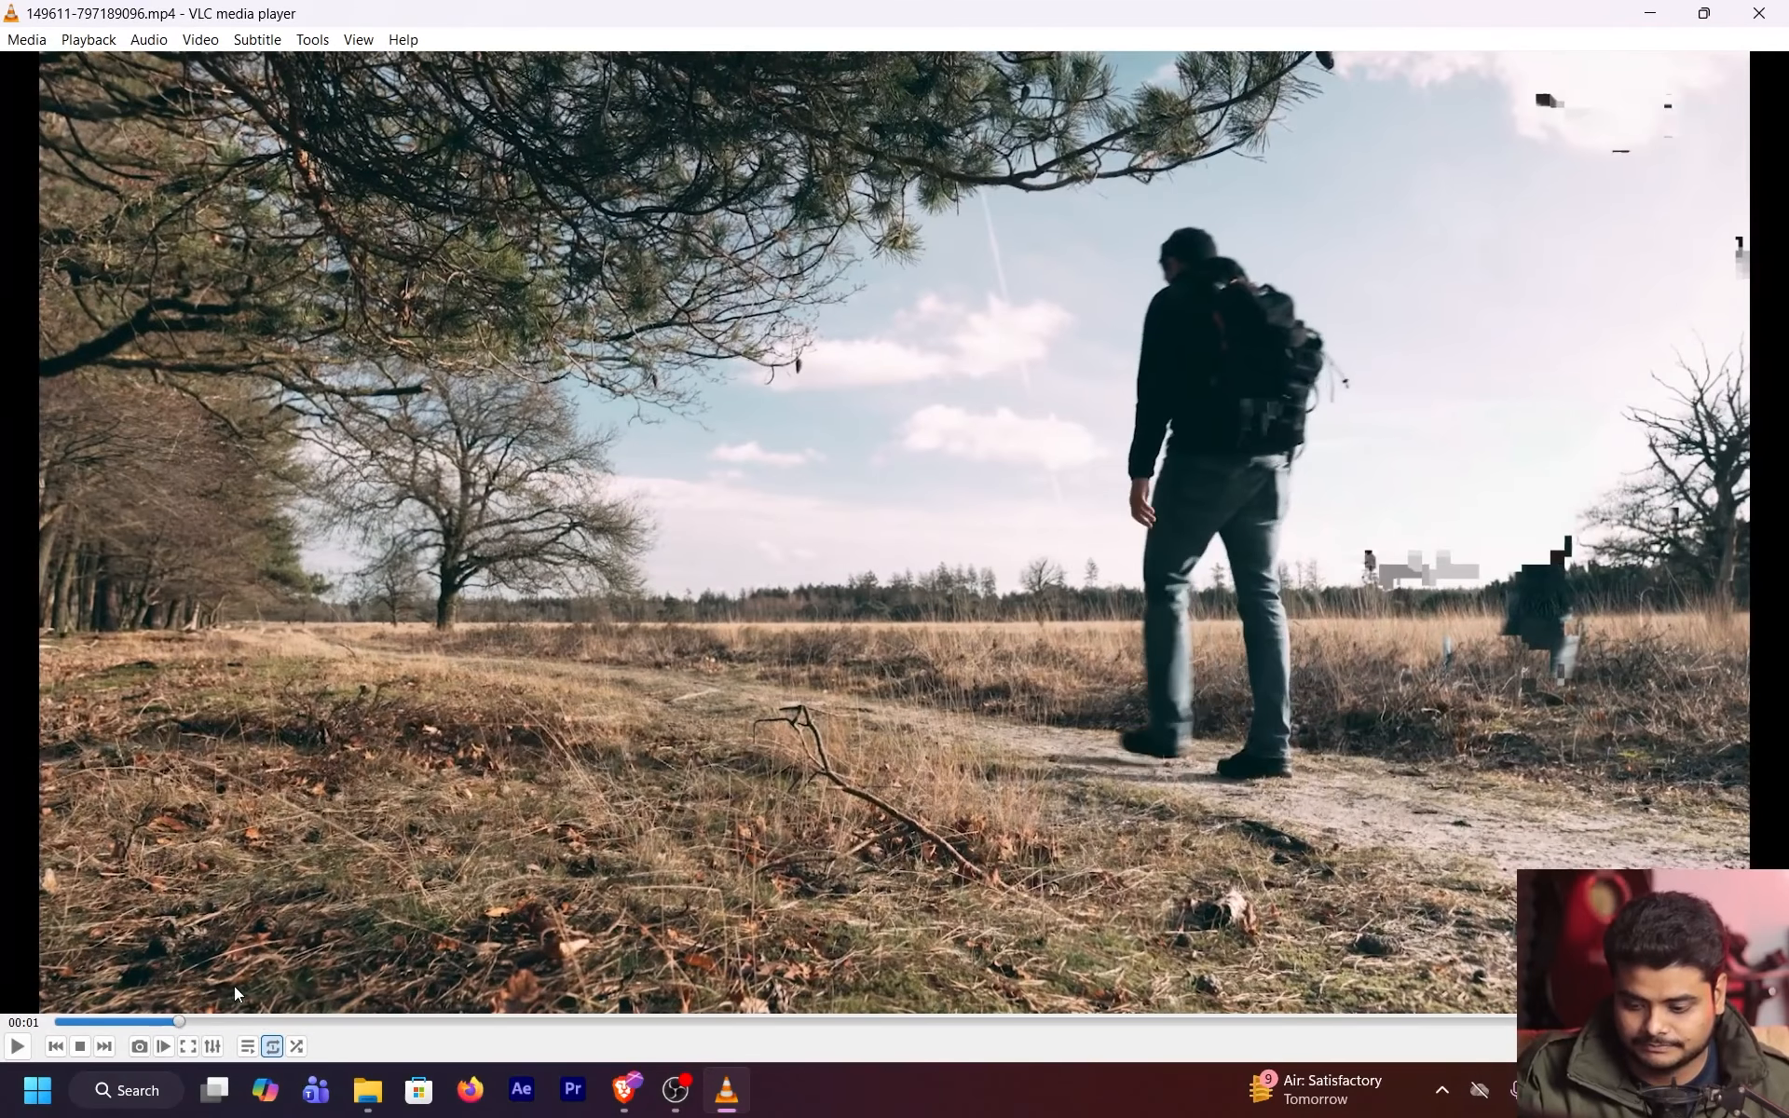
key(space)
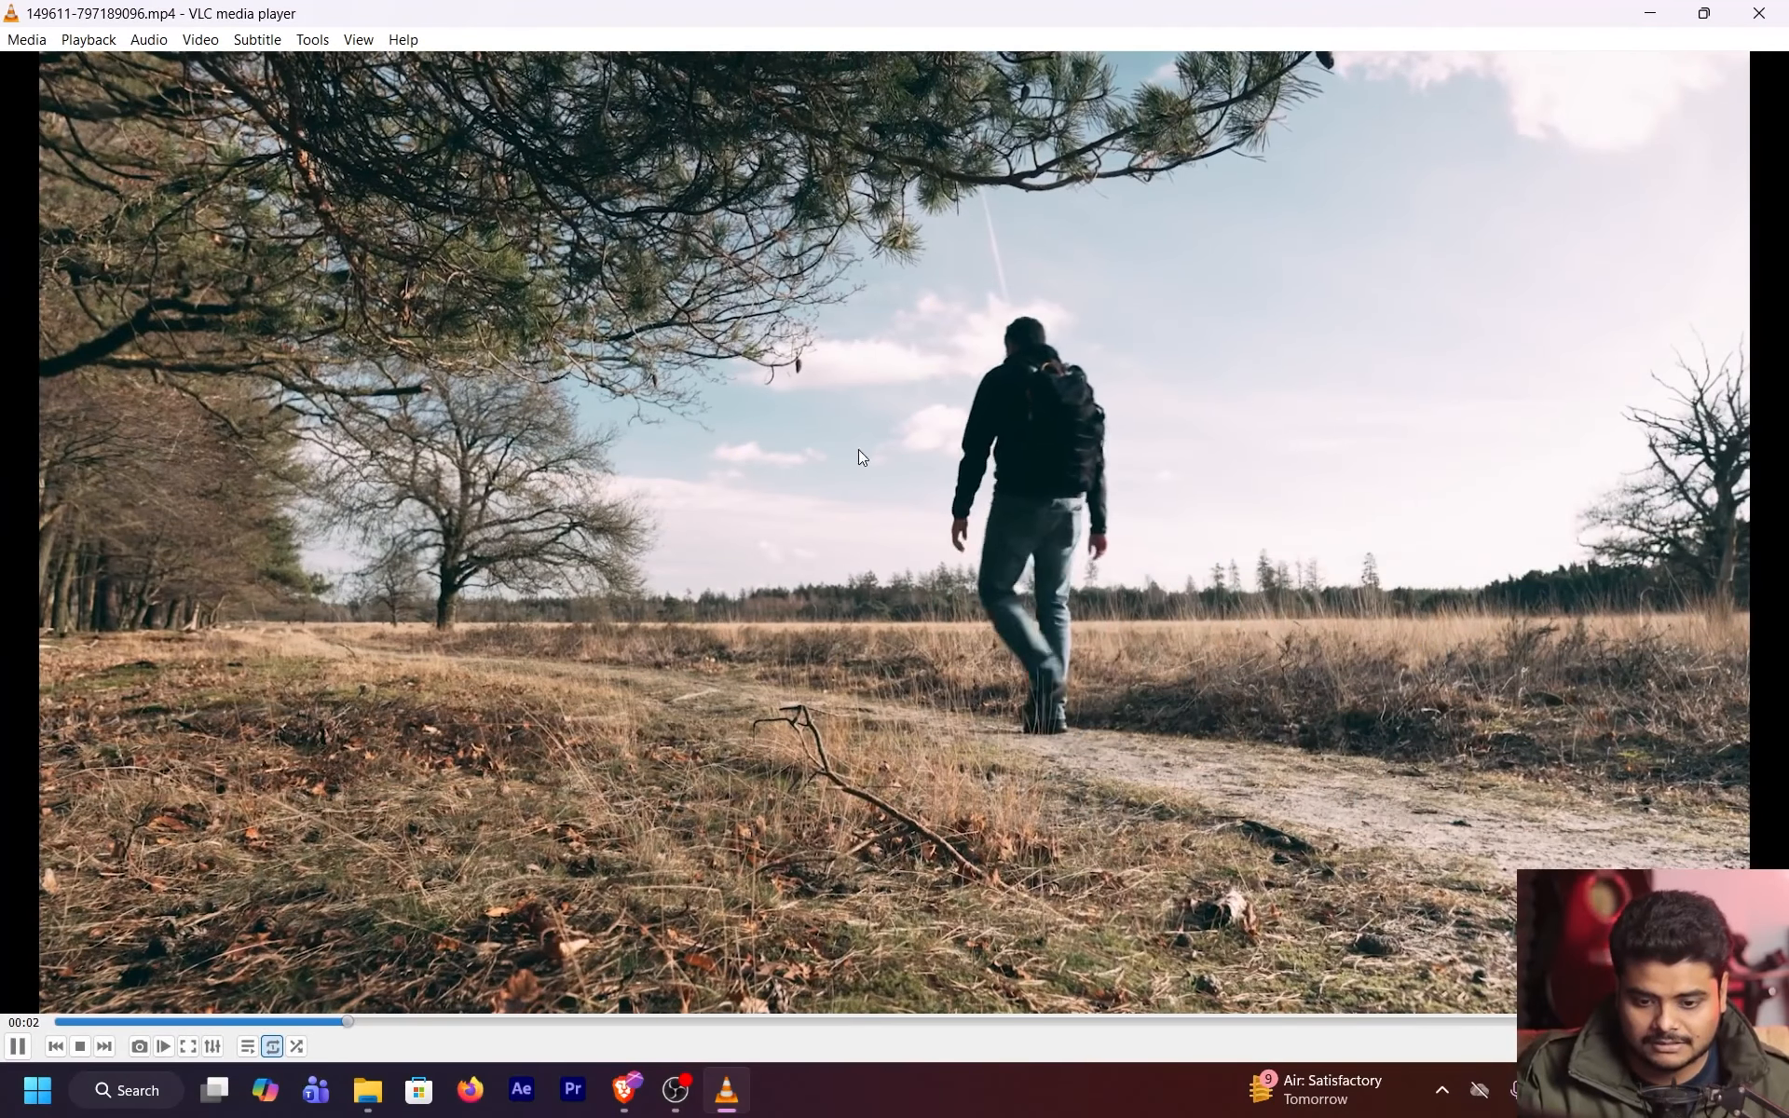
key(space)
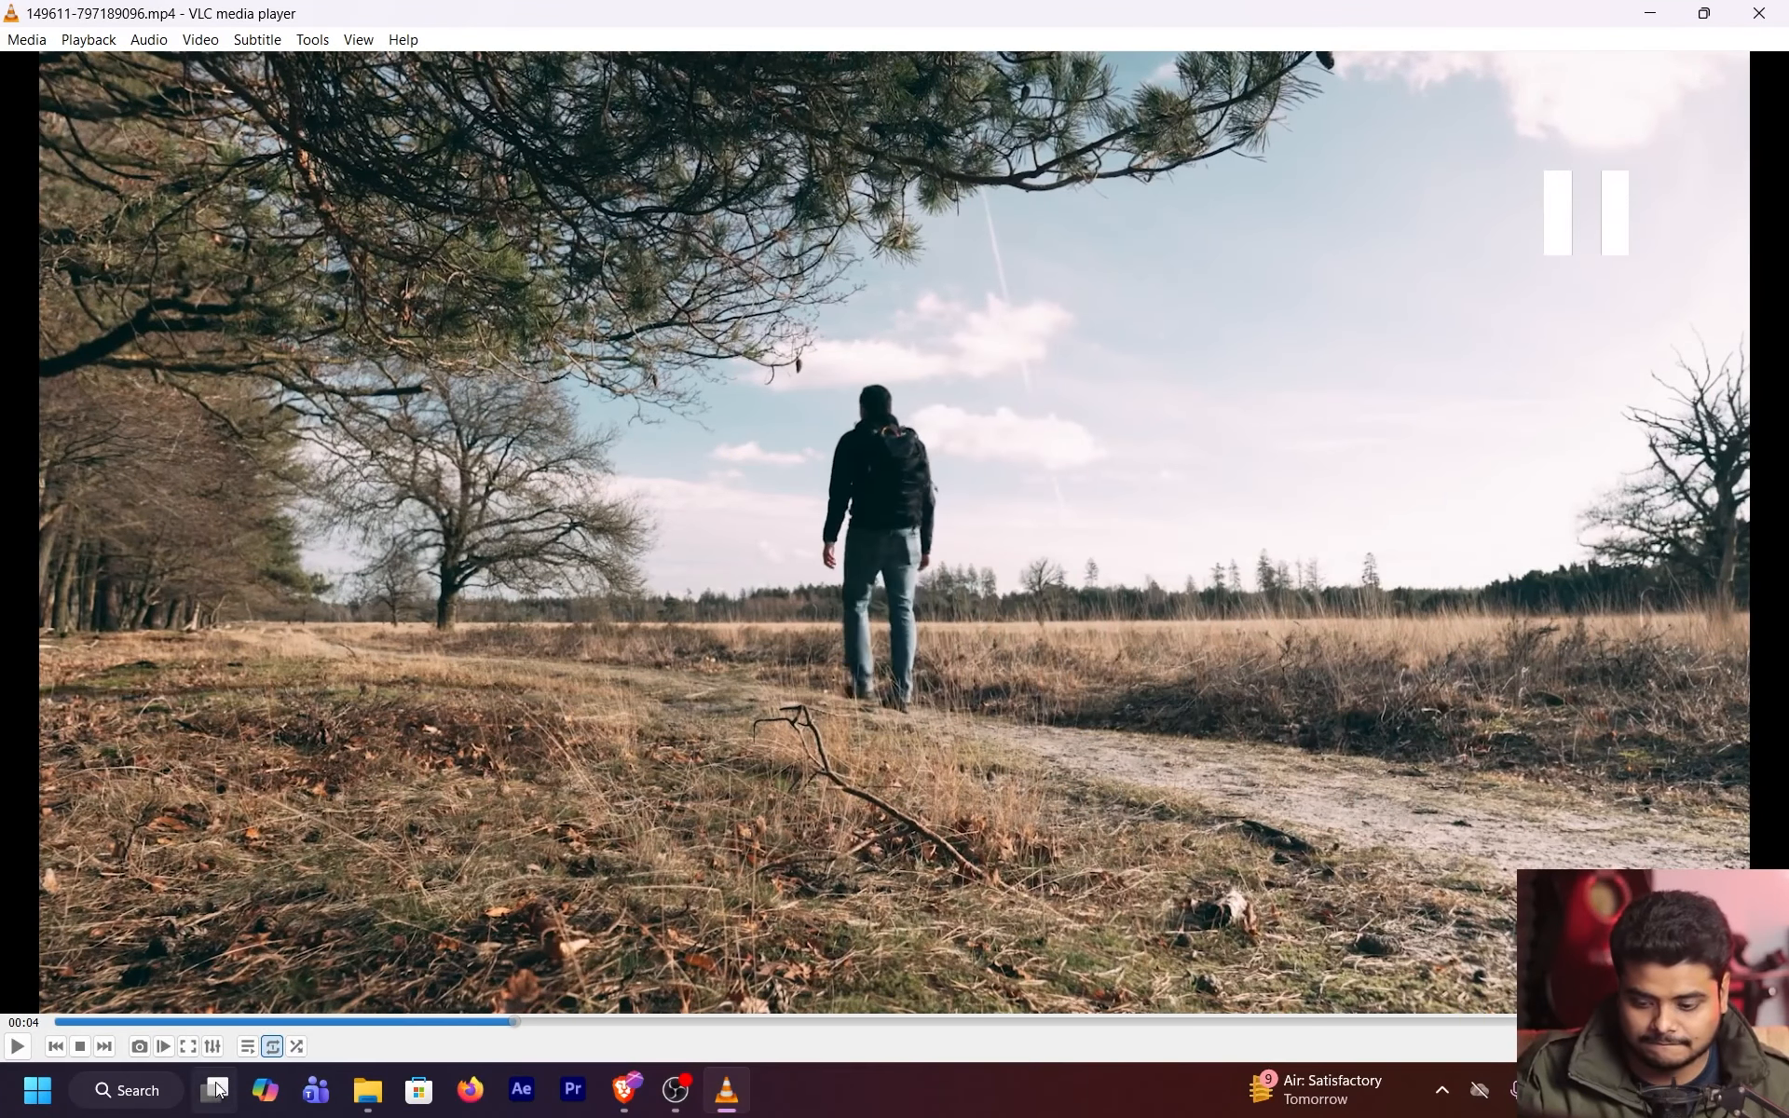
click(155, 1026)
key(space)
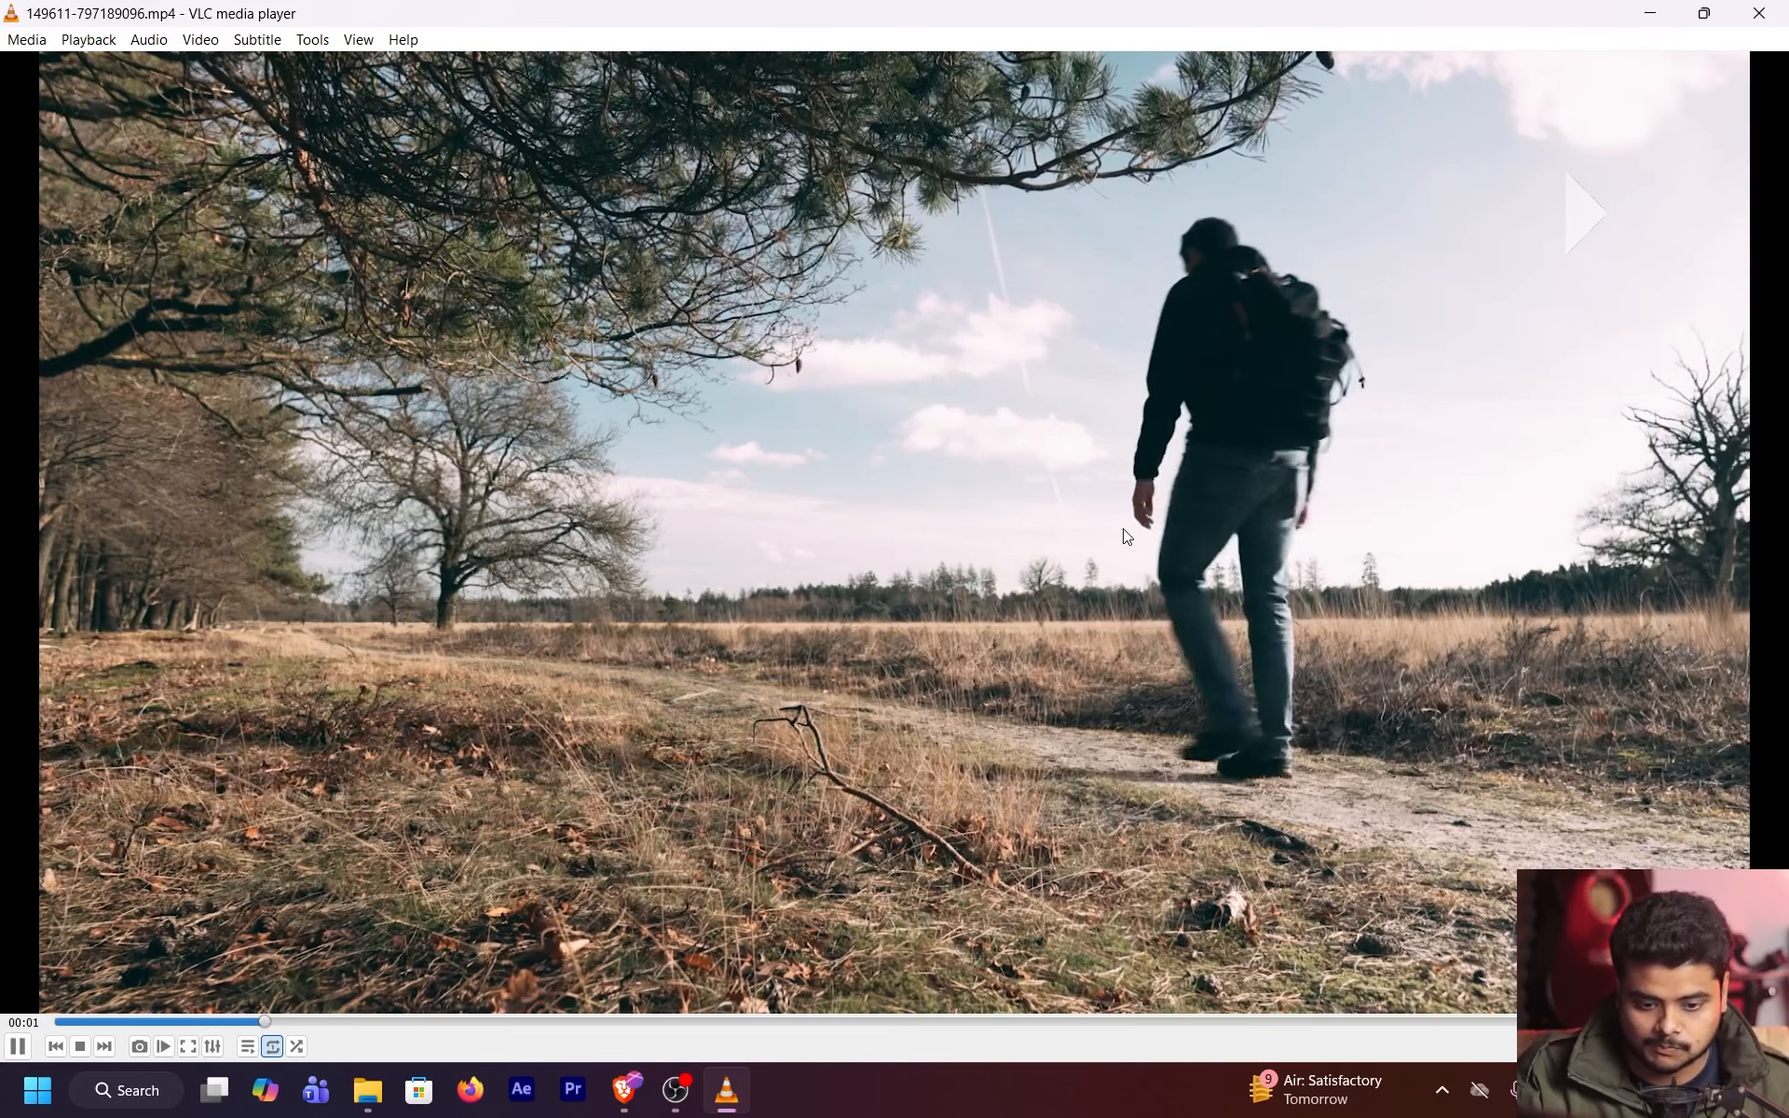
key(space)
click(128, 1024)
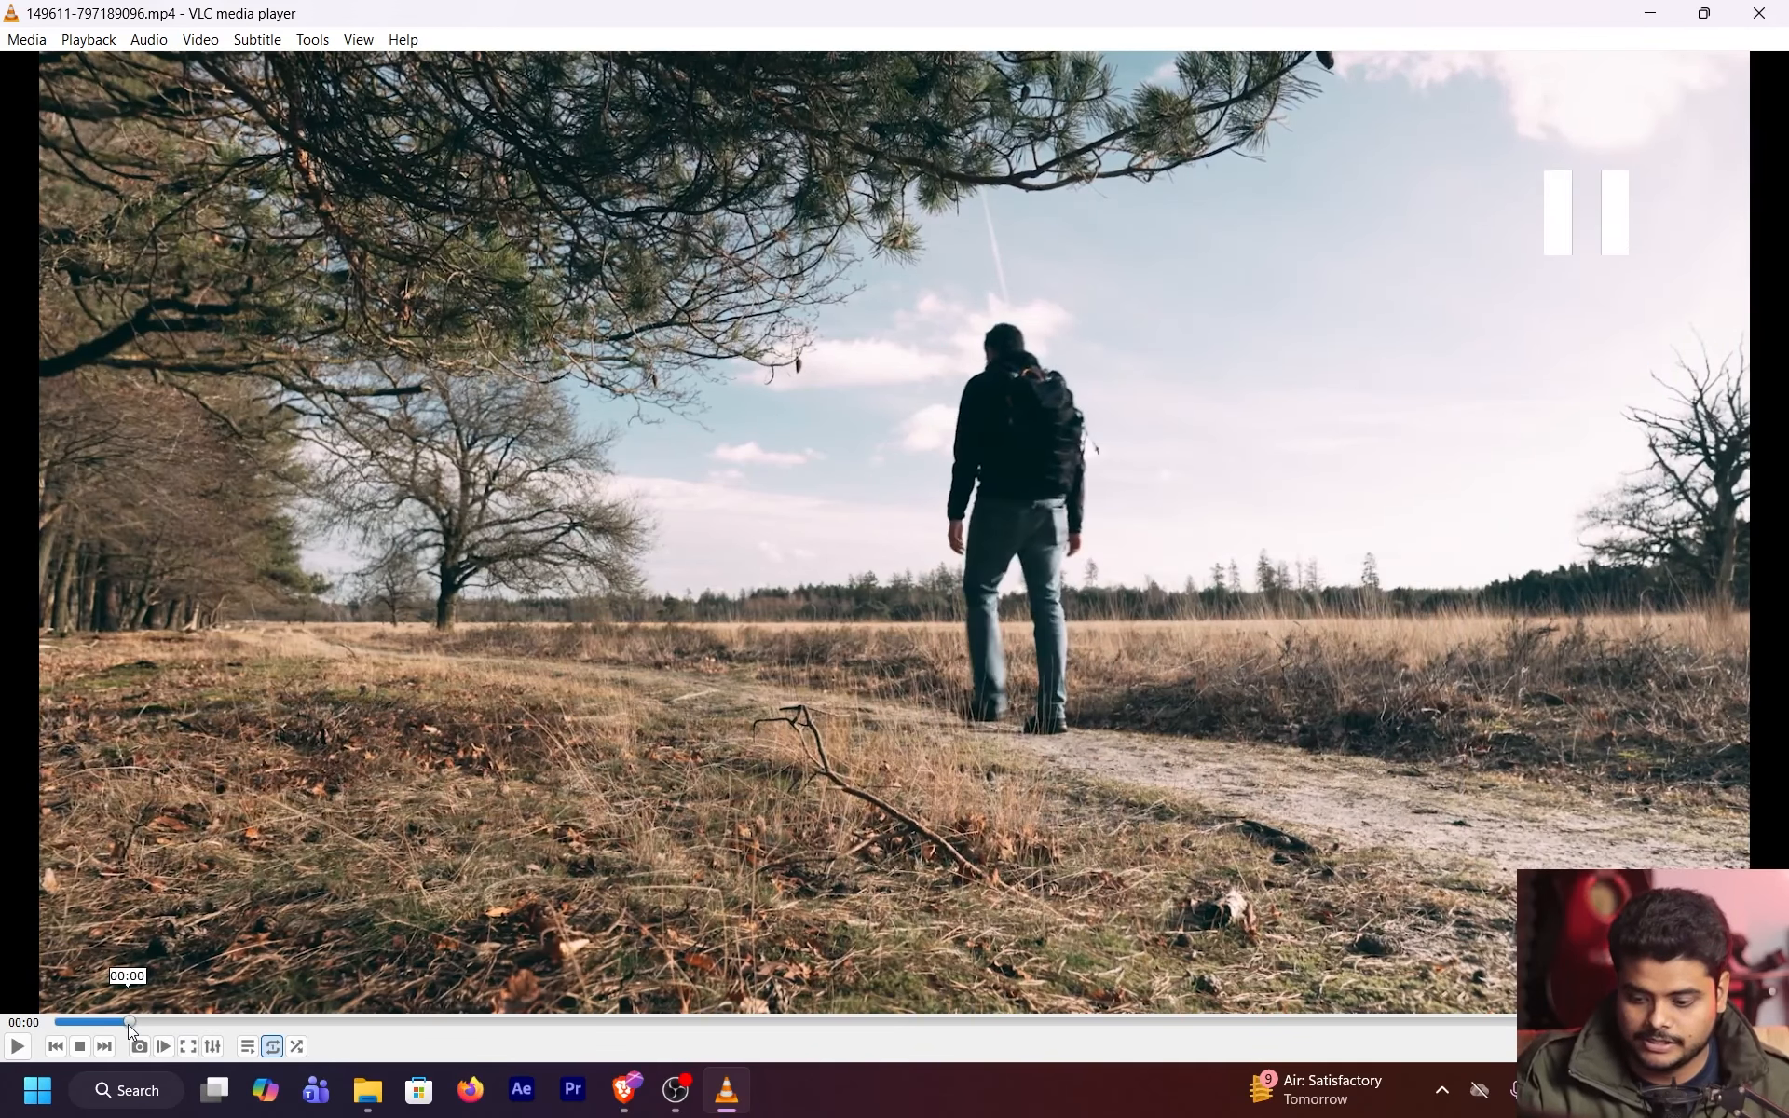
key(space)
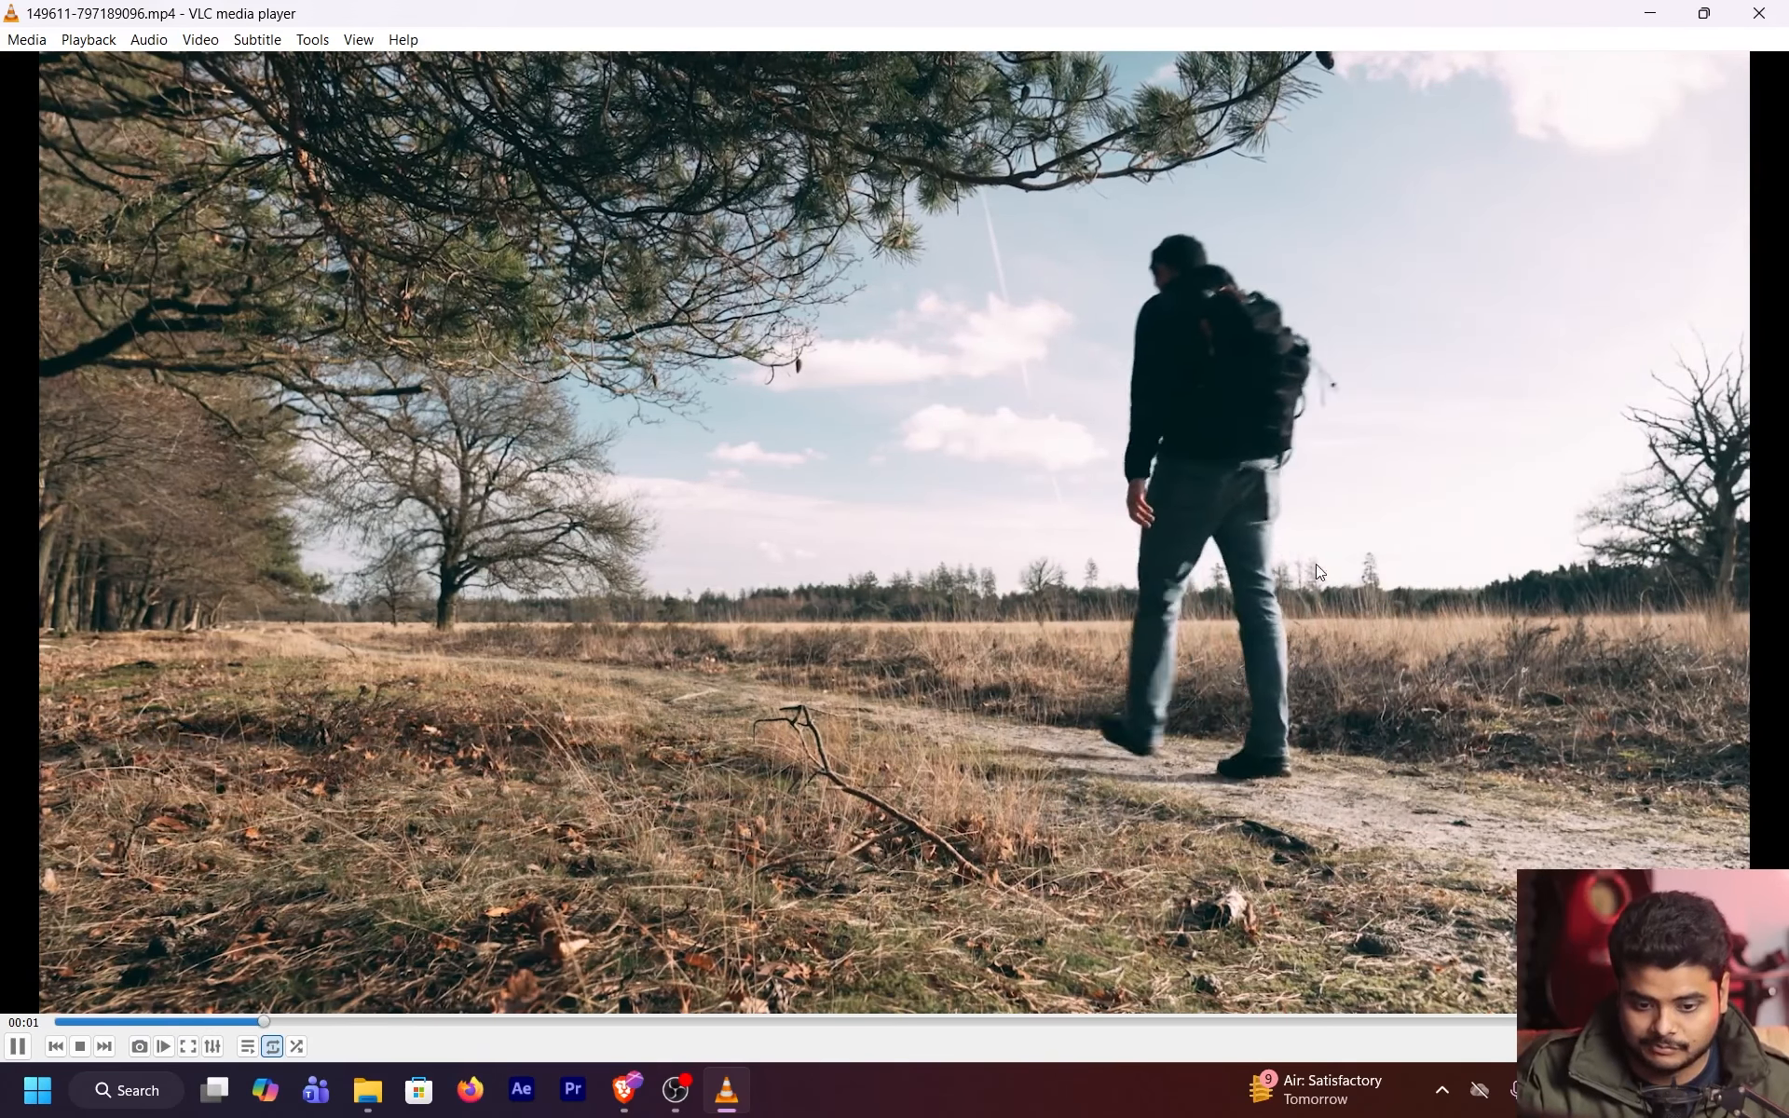
key(space)
key(space)
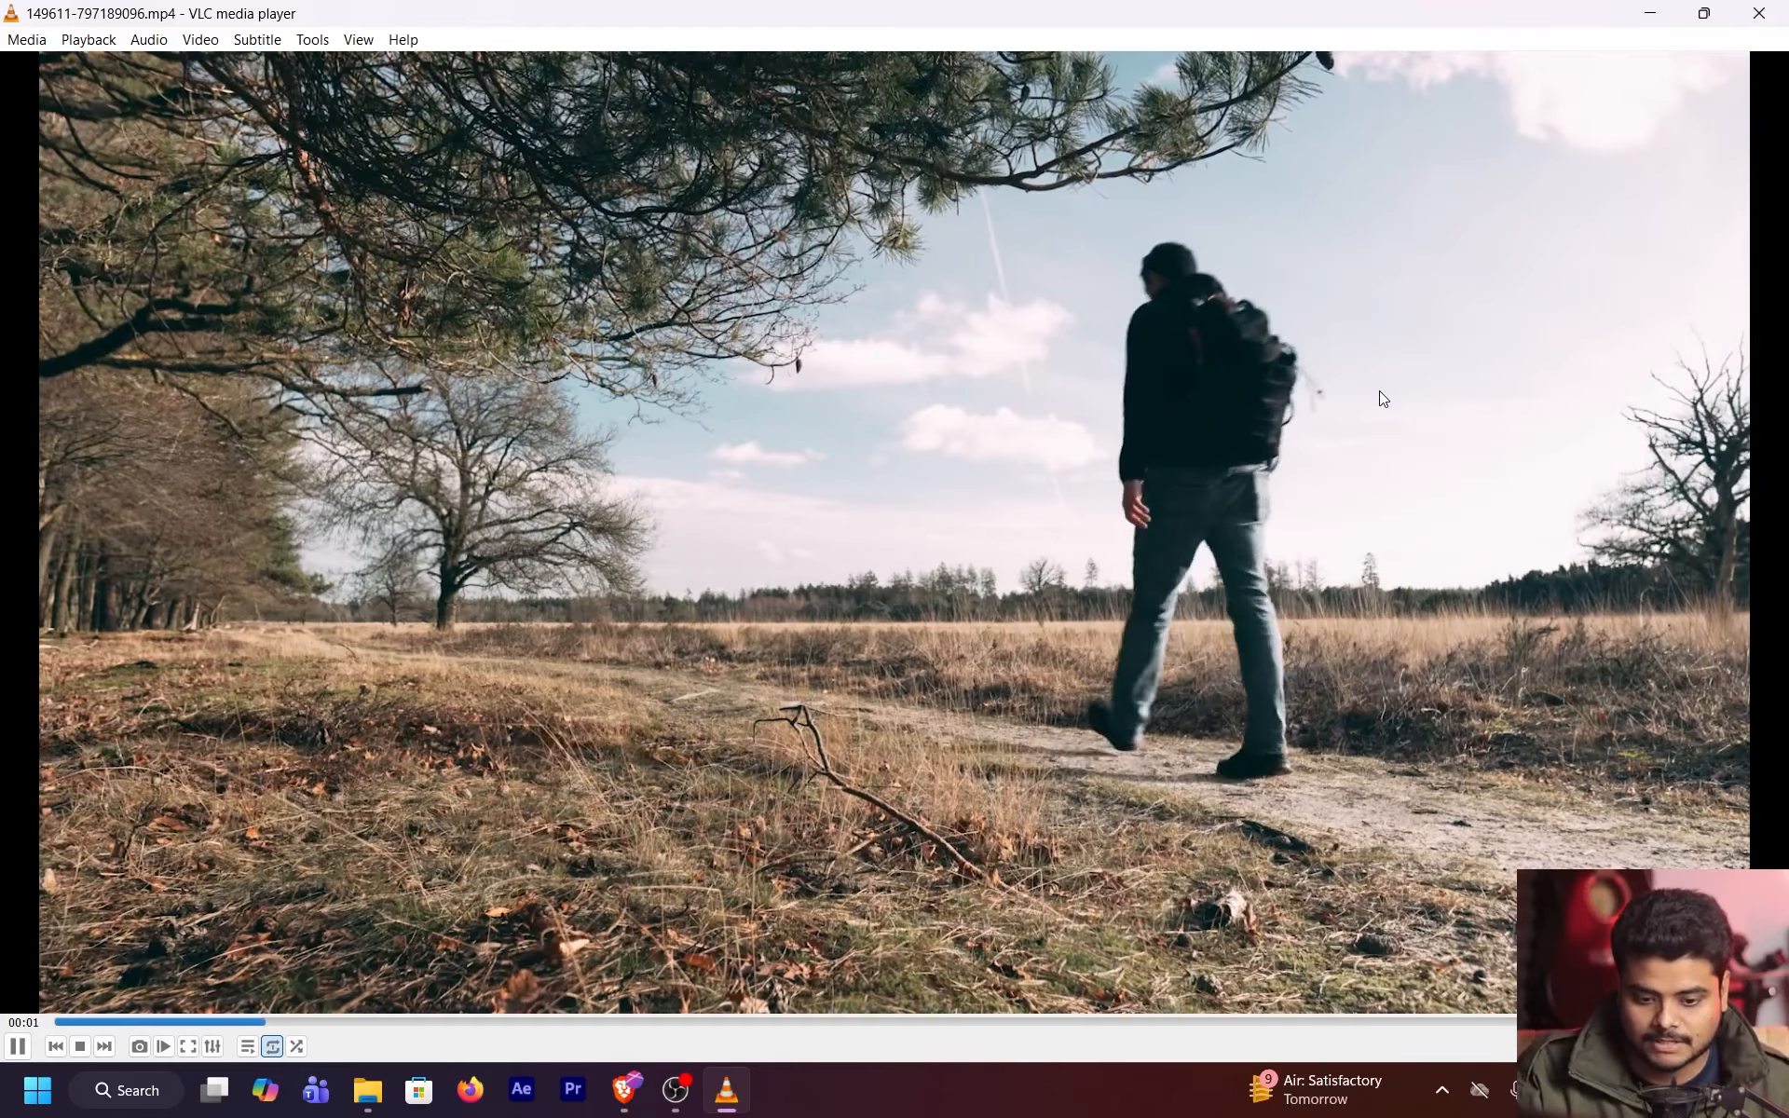
key(space)
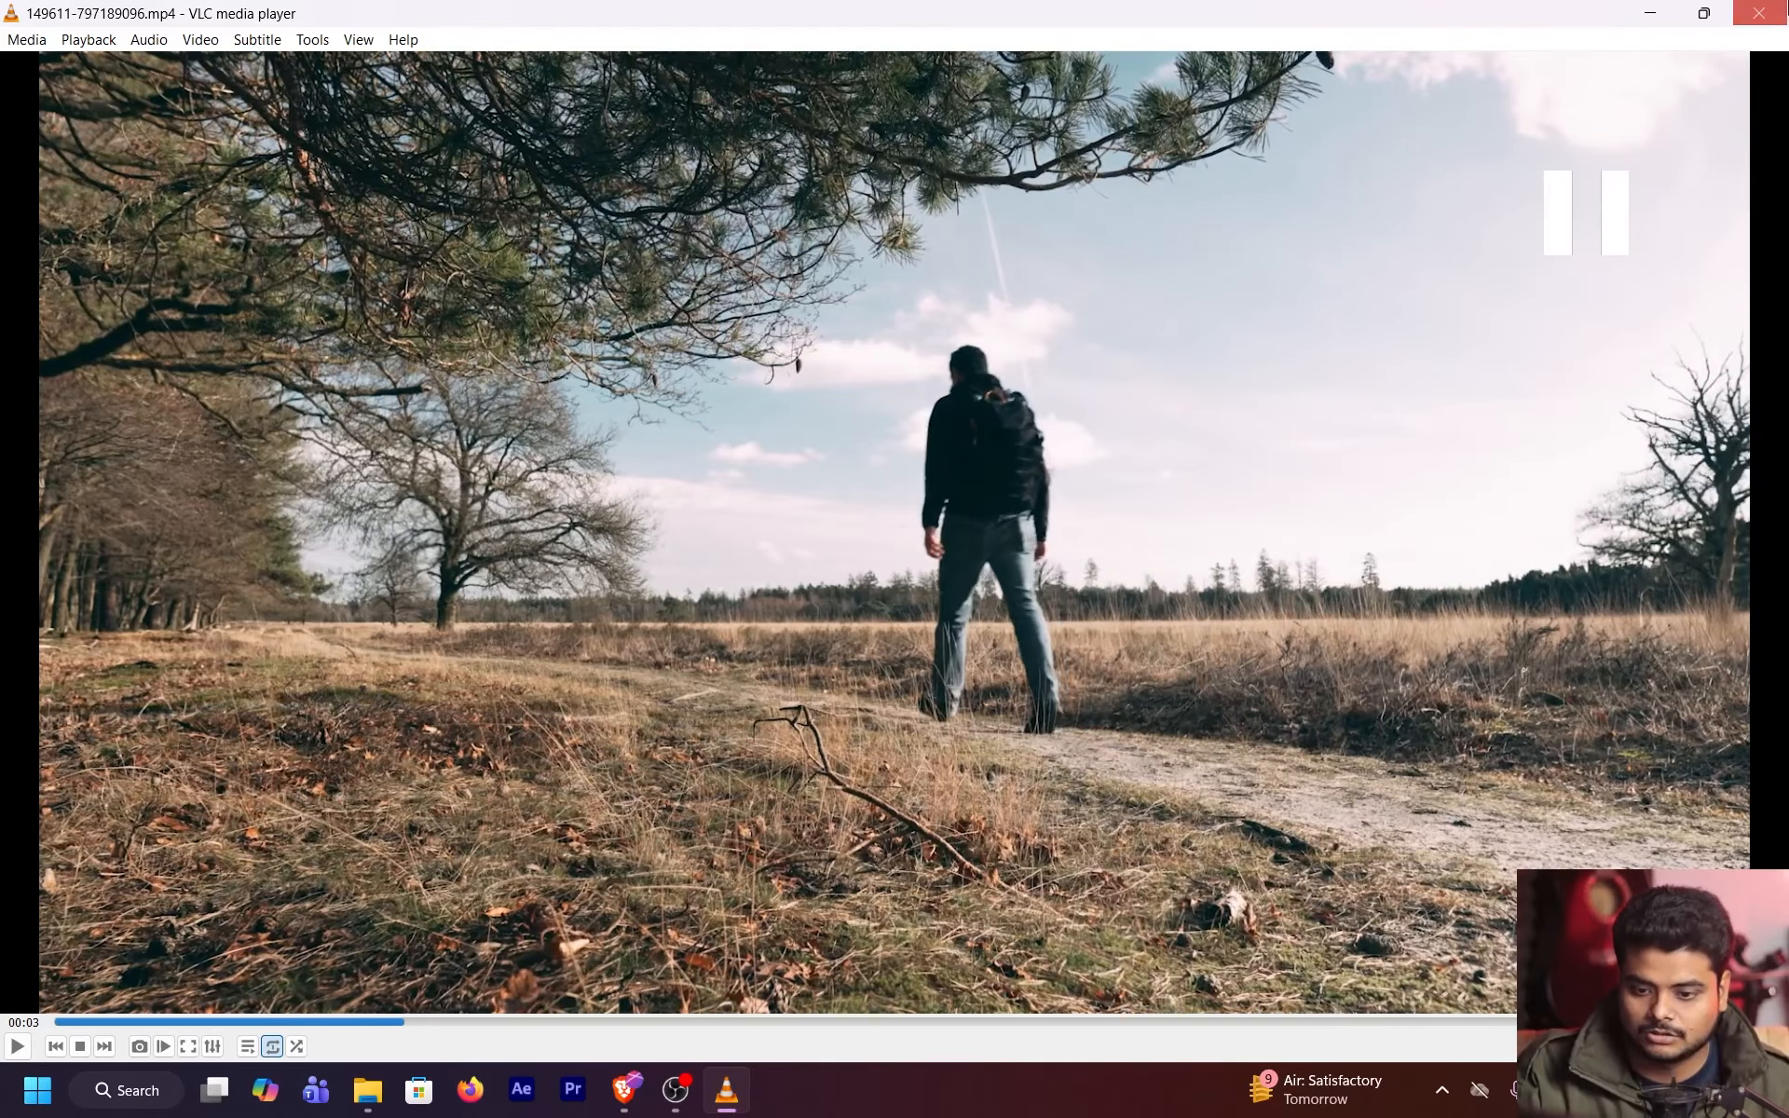
key(alt+F4)
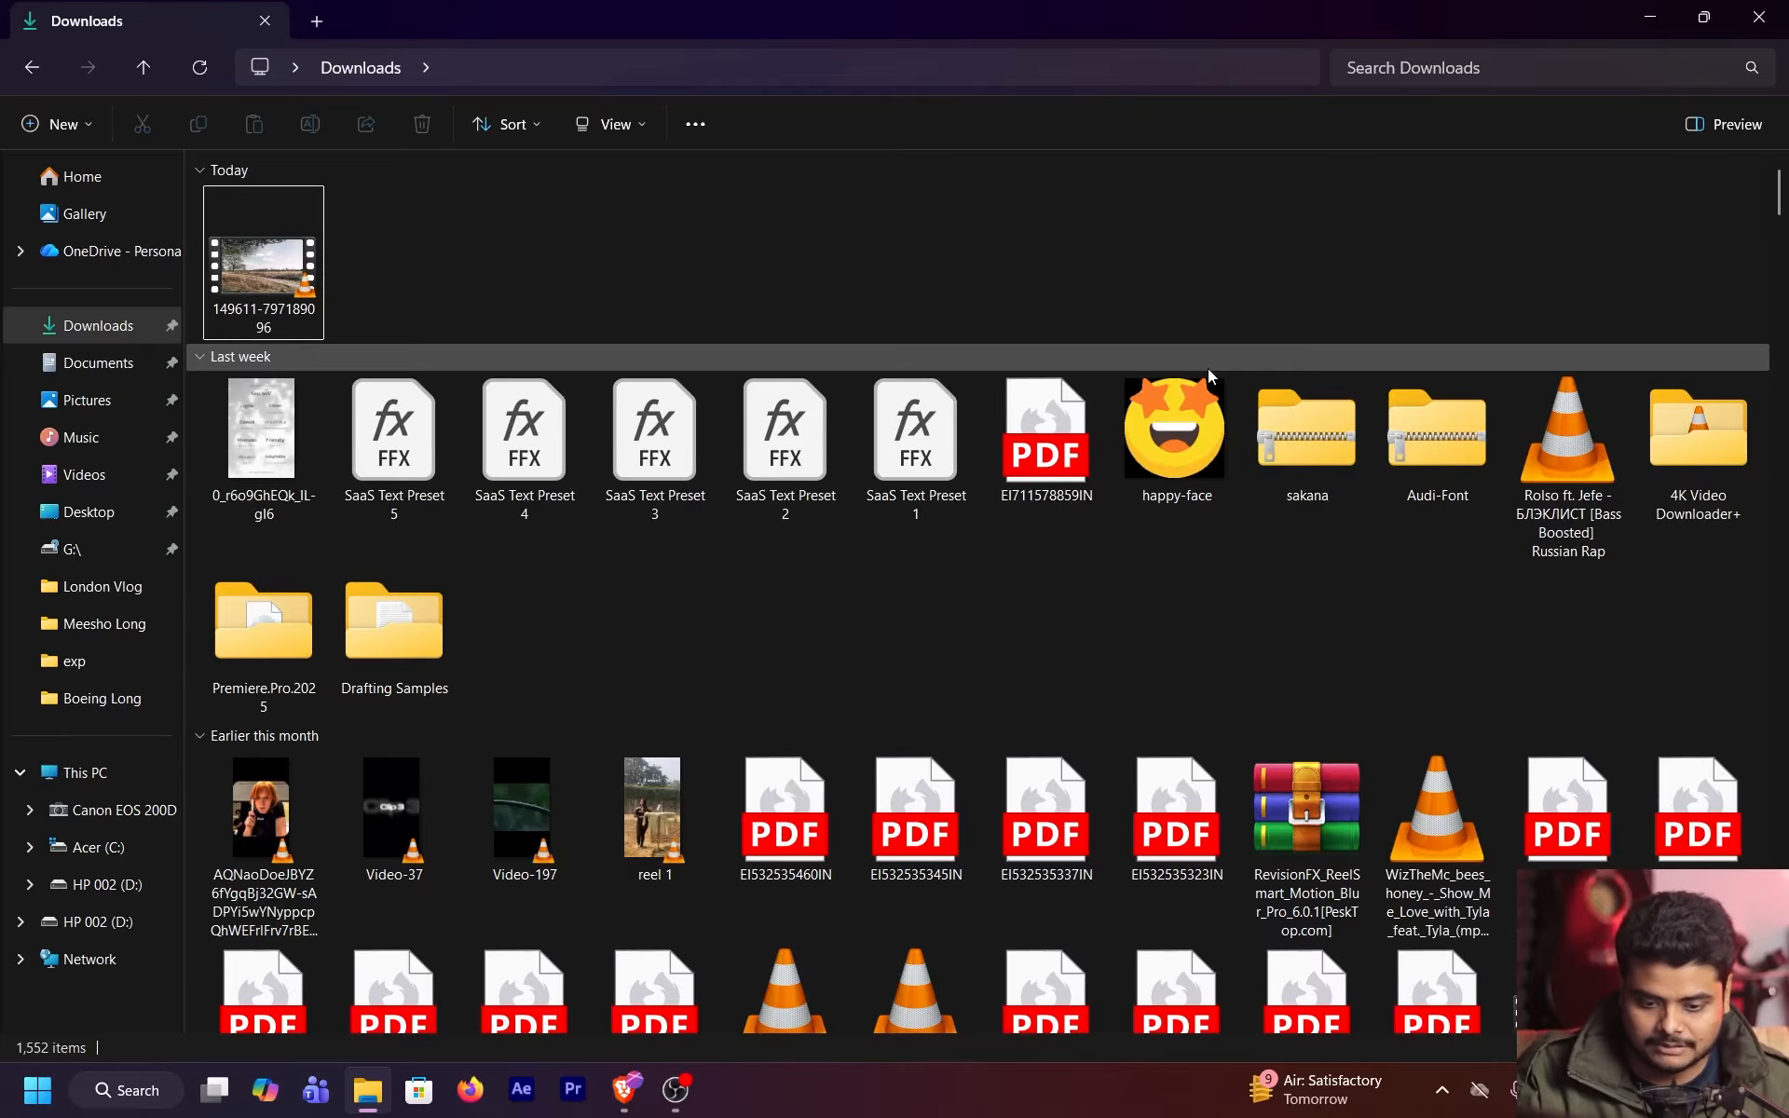
click(1759, 16)
right_click(991, 112)
click(1067, 209)
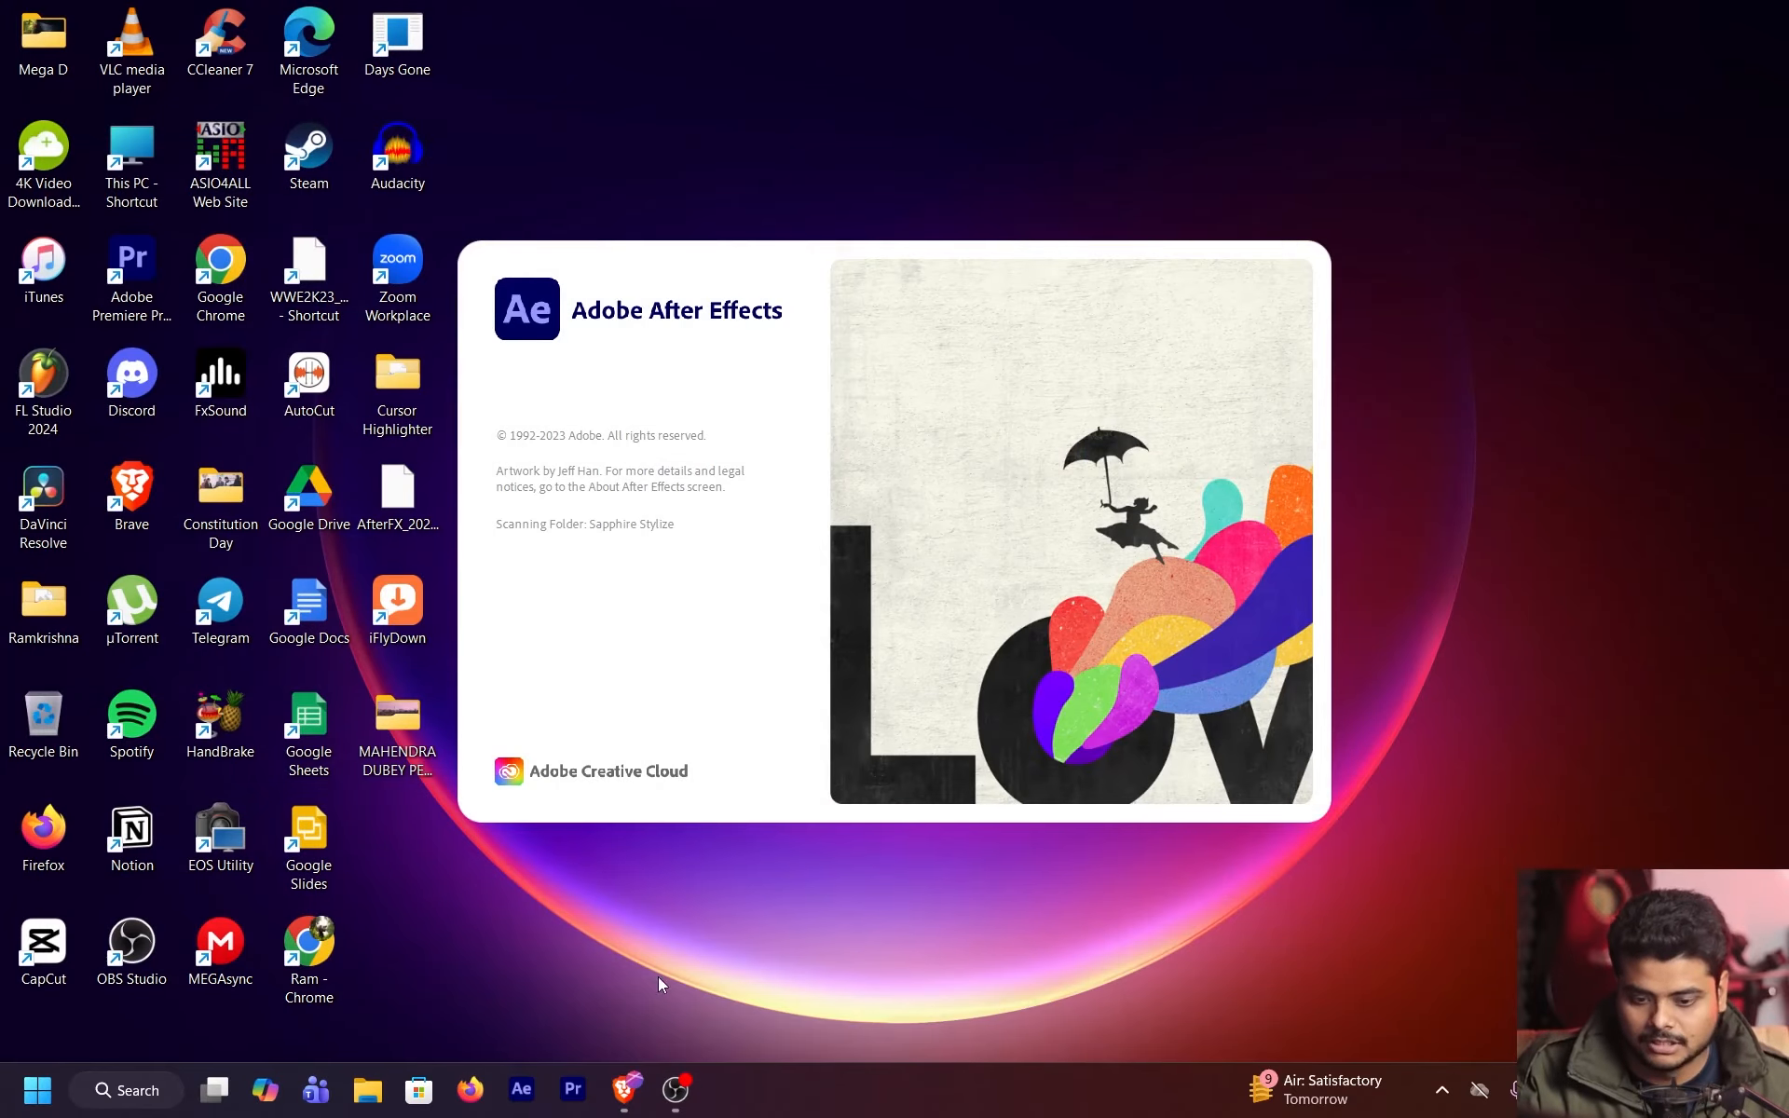
Switch to the Brave browser and search Google for "ink transition" in a new tab
click(641, 1100)
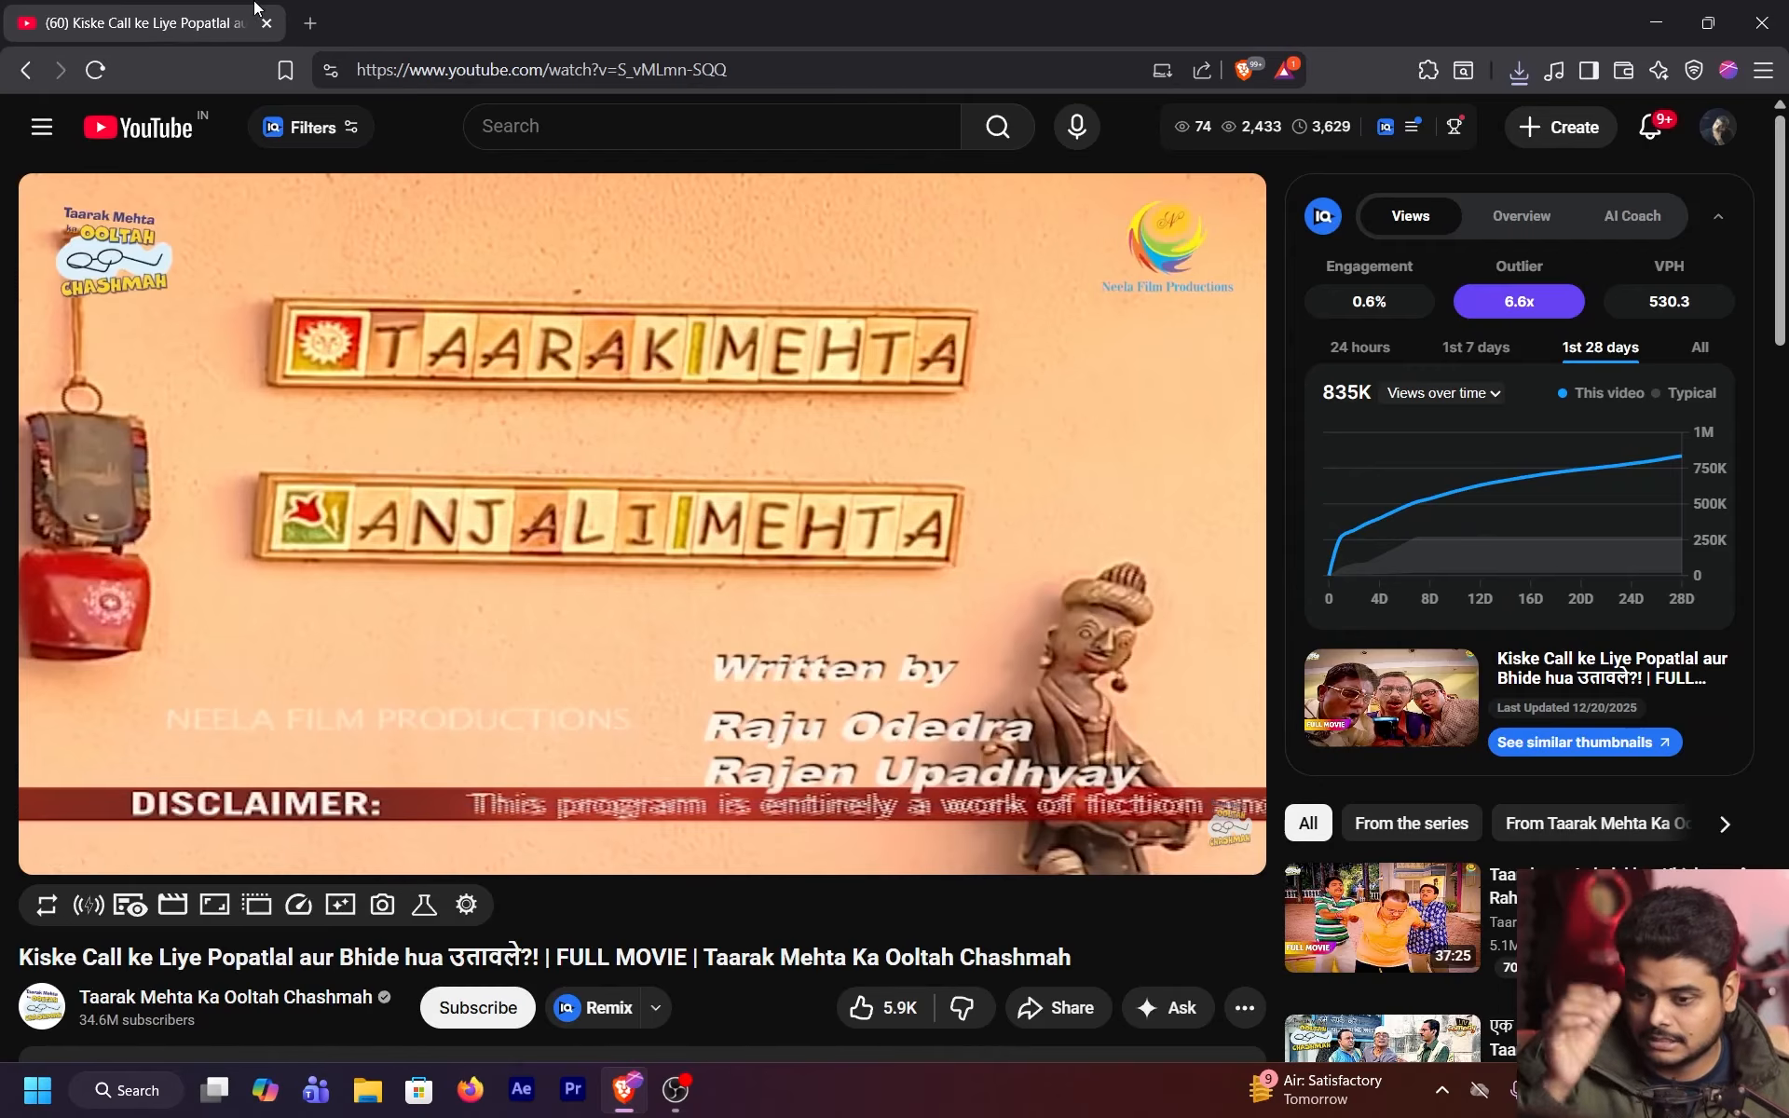
click(310, 23)
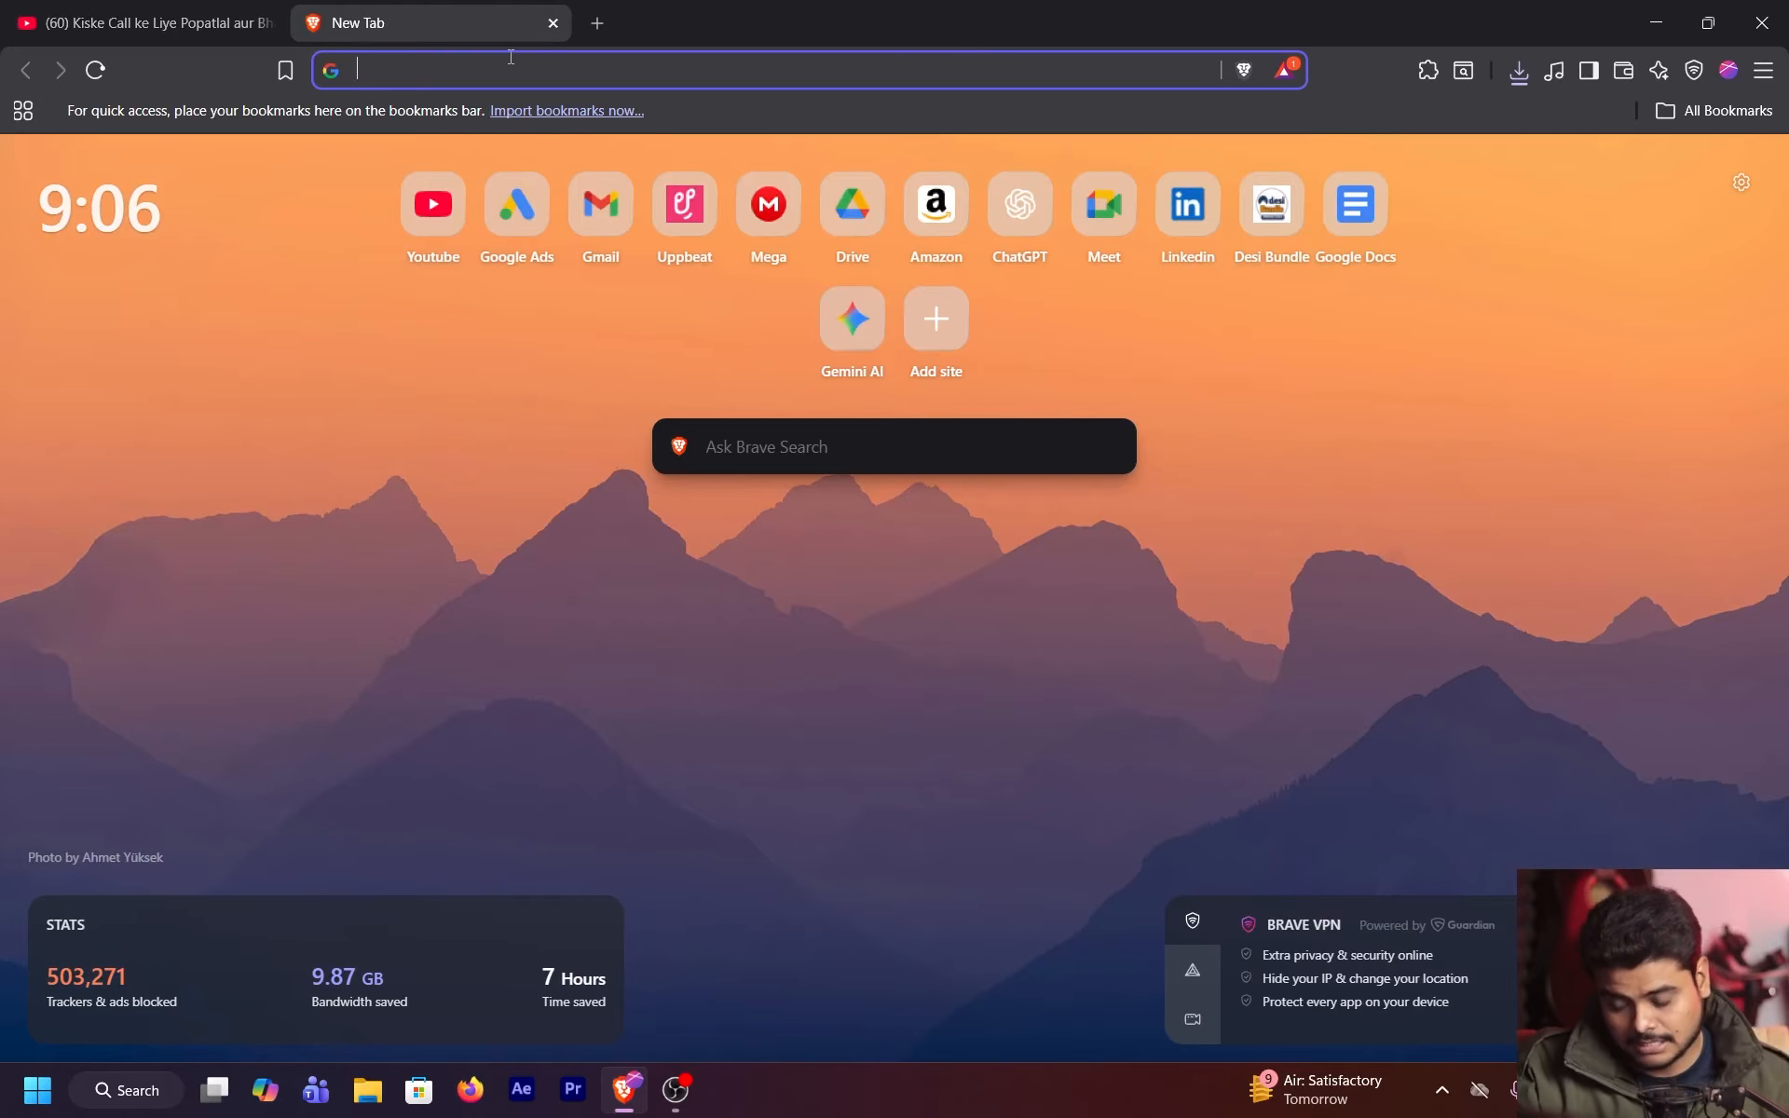
text(ink tran)
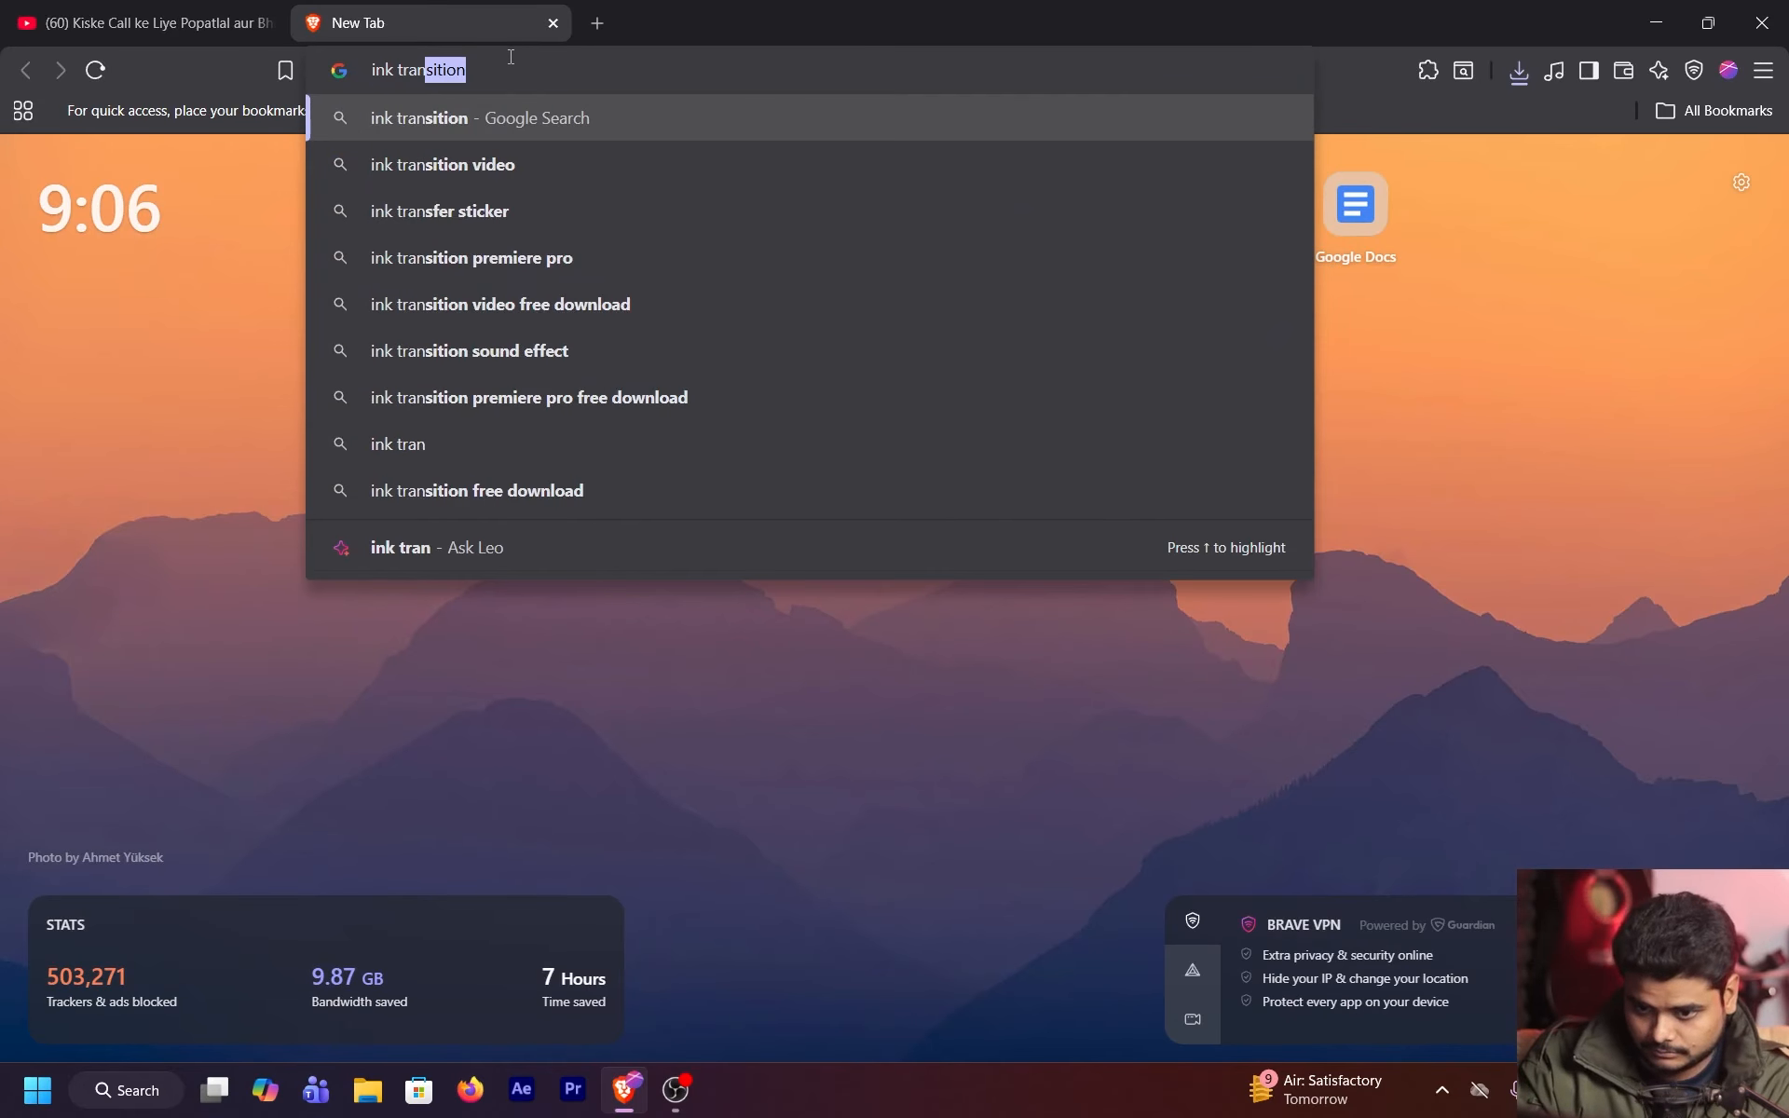
key(Return)
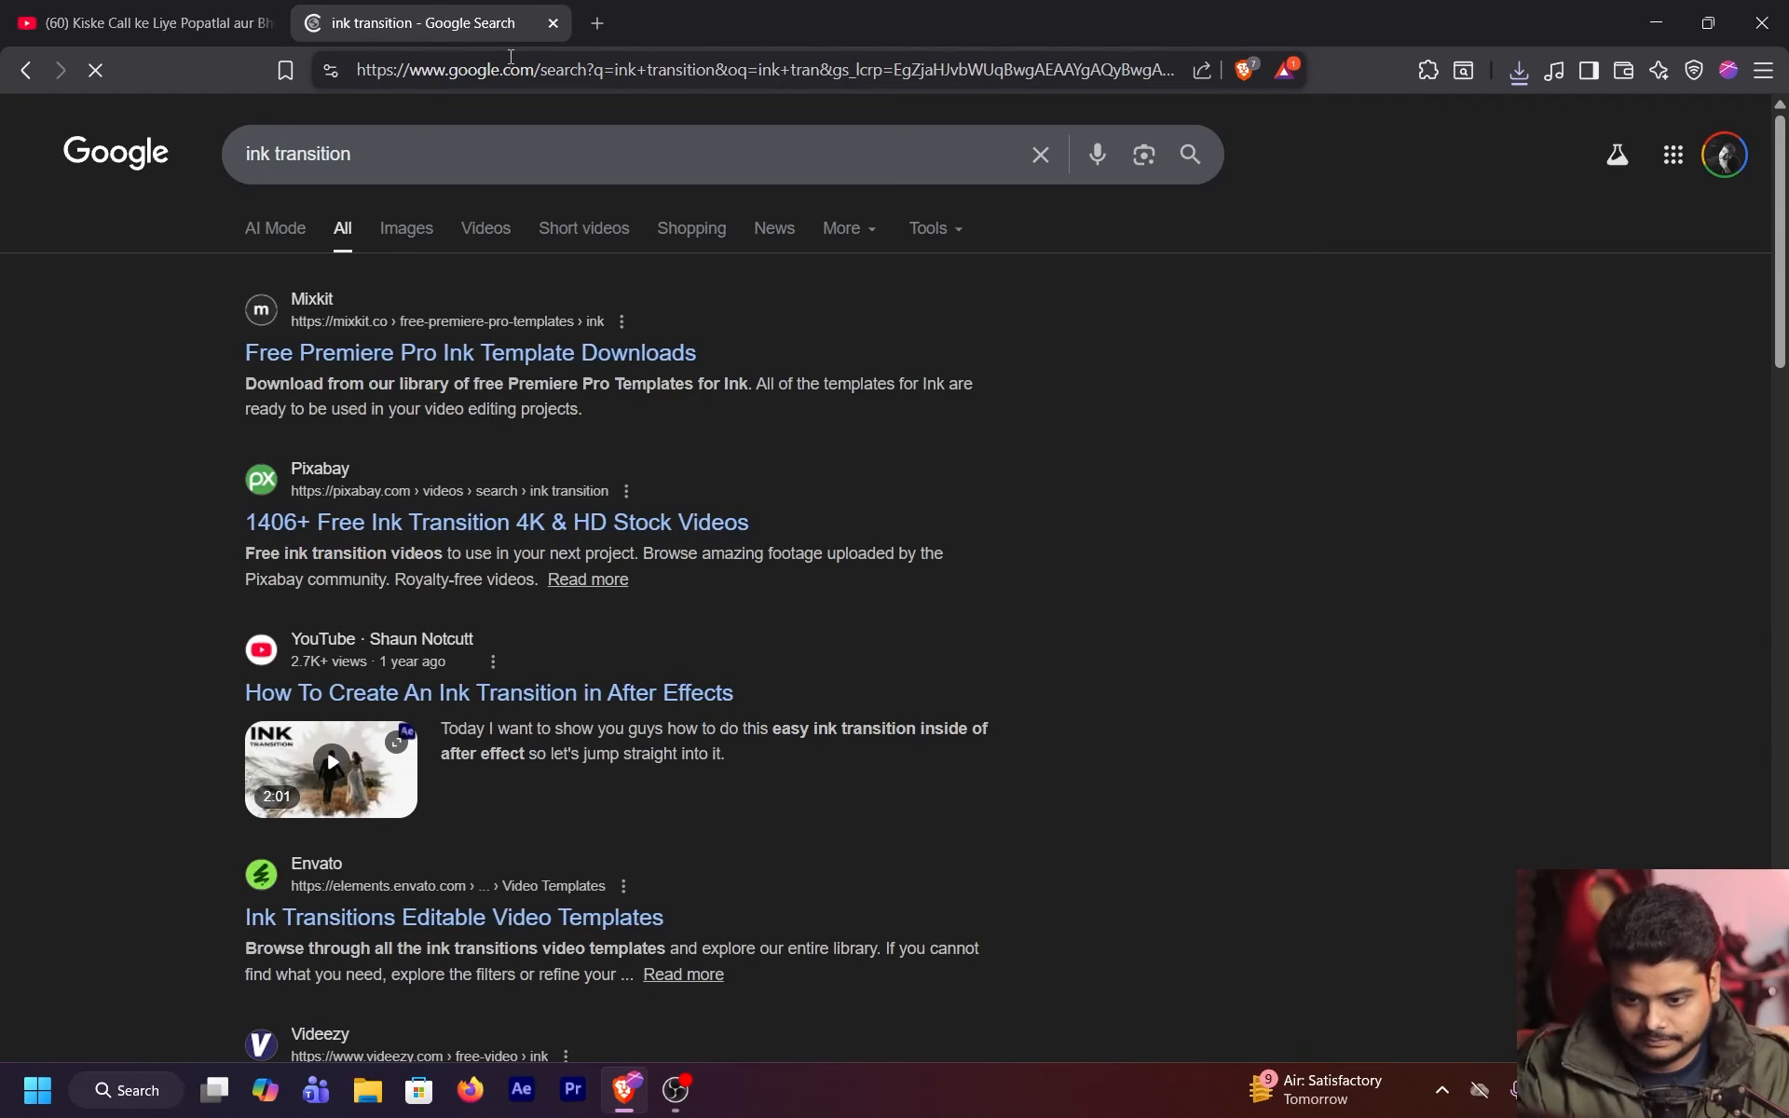
Preview Mixkit's Ink Splash Transition template from its start and return to the Google results
click(601, 363)
scroll(1025, 659, down, 5)
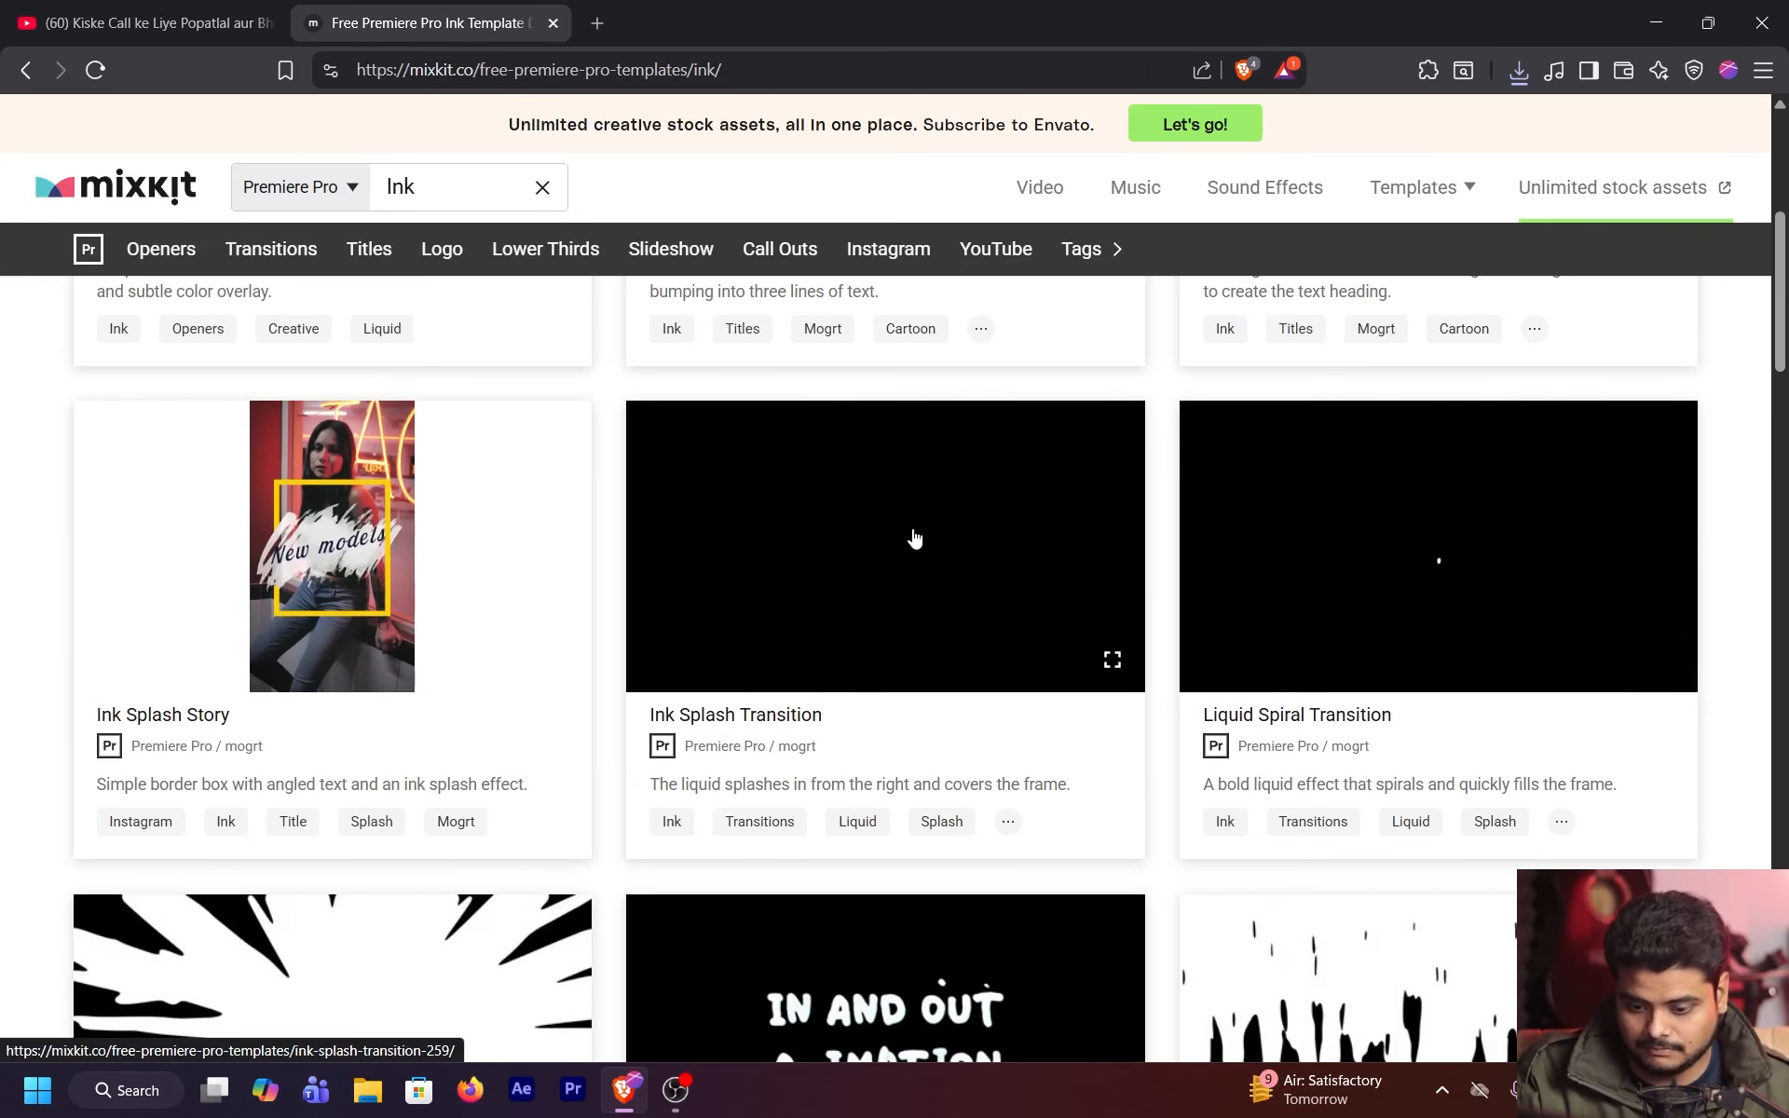
click(939, 565)
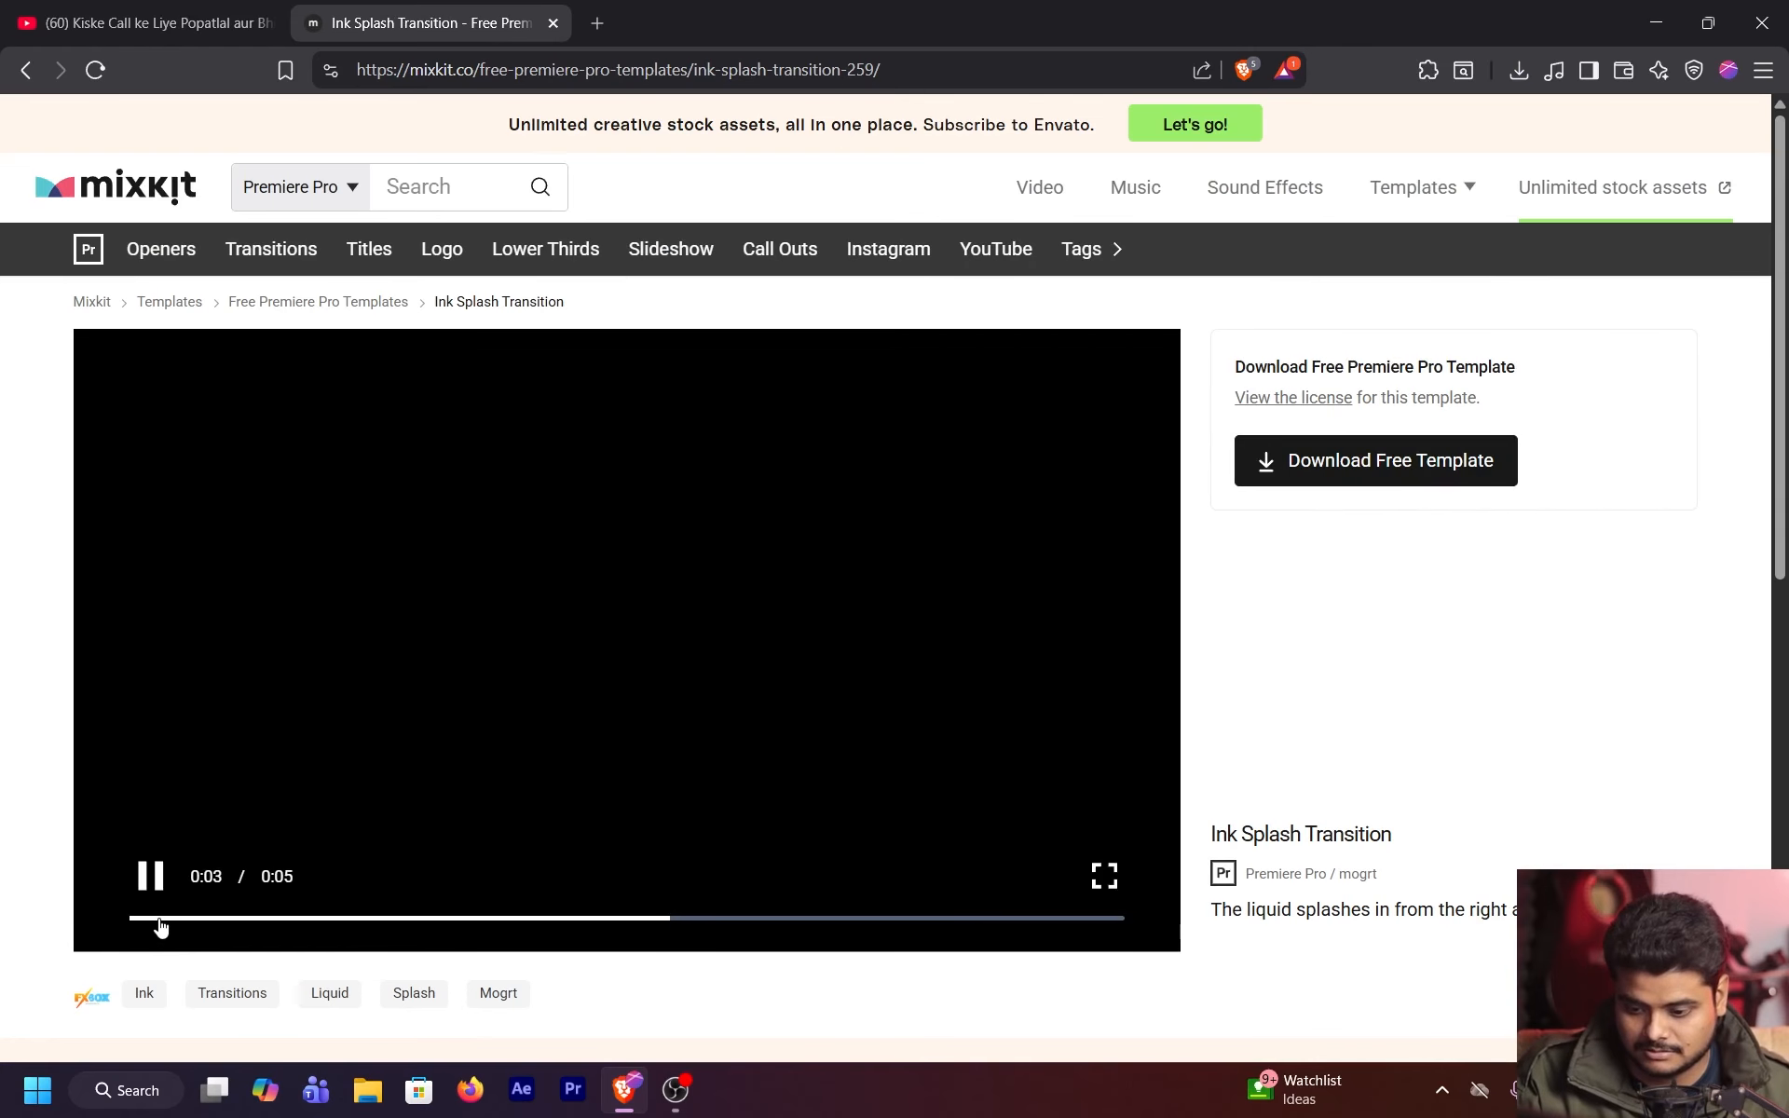
drag(152, 921, 127, 925)
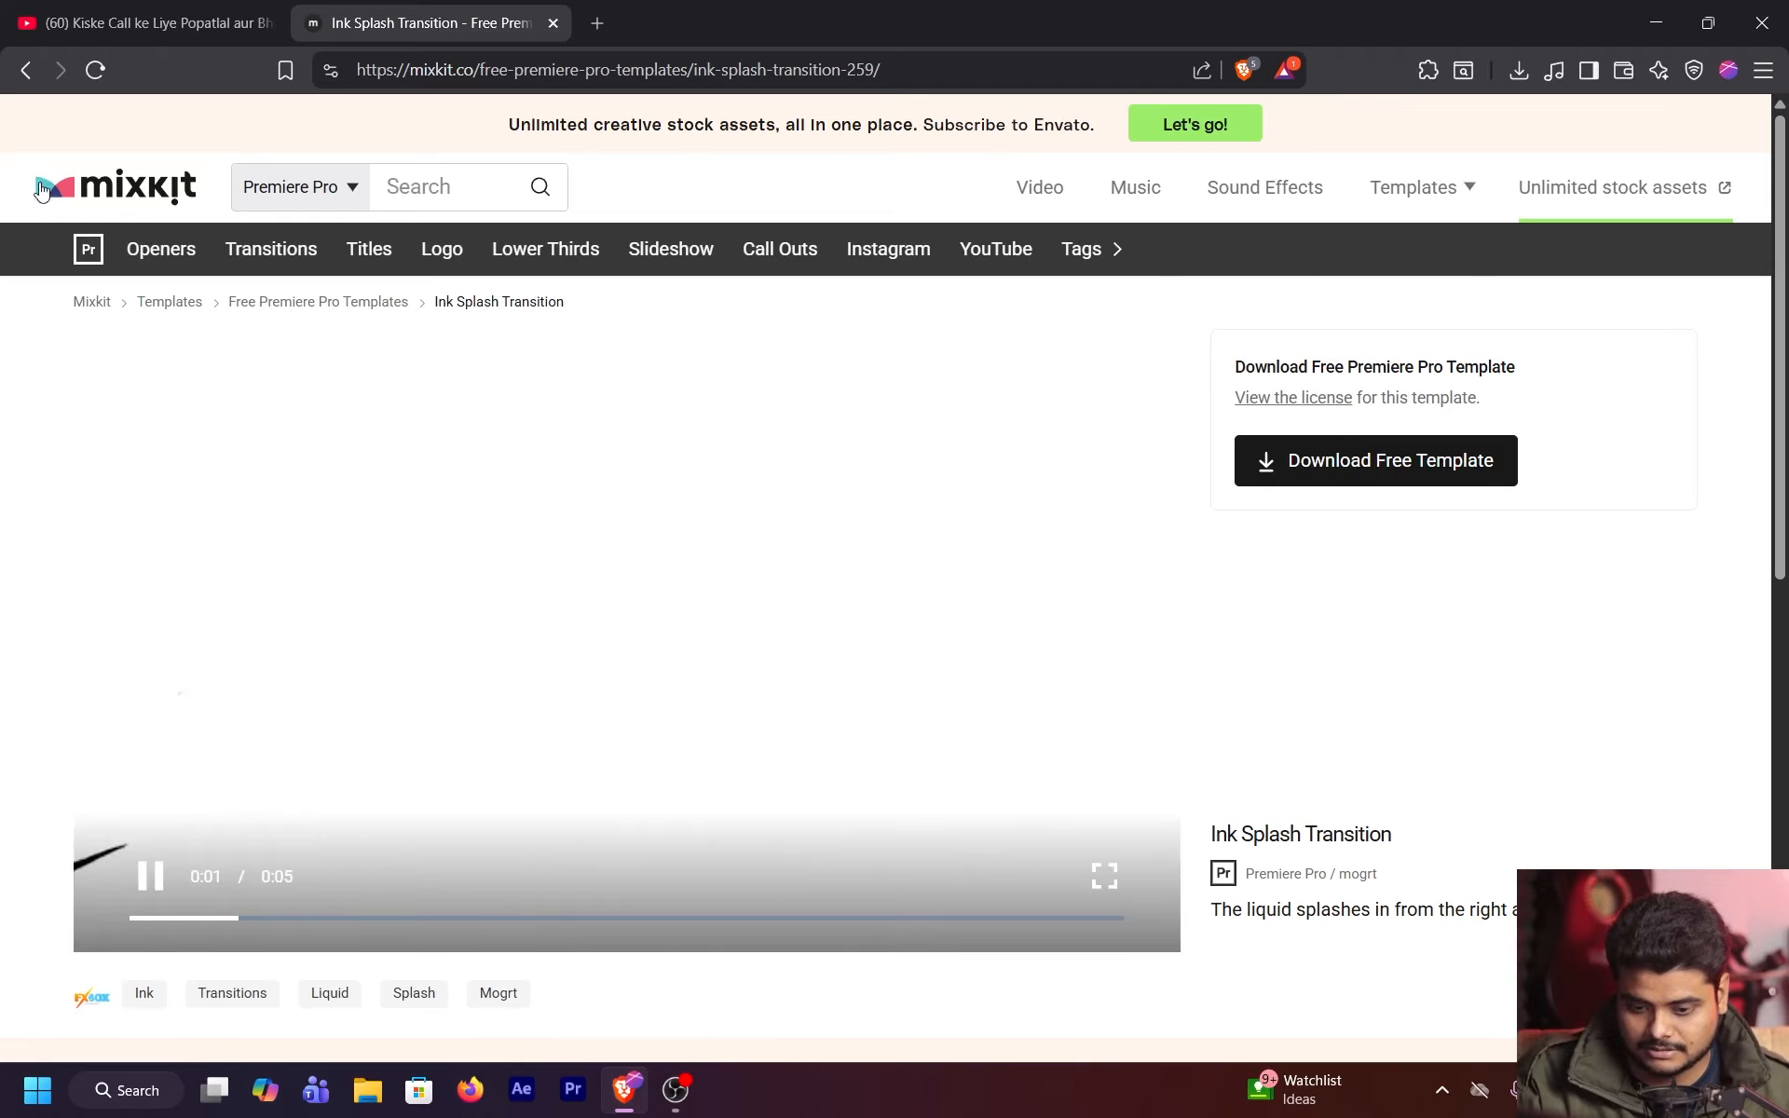
key(alt+Left)
key(alt+Left)
Open Pixabay's ink transition video results and browse the royalty-free clips
scroll(665, 583, down, 1)
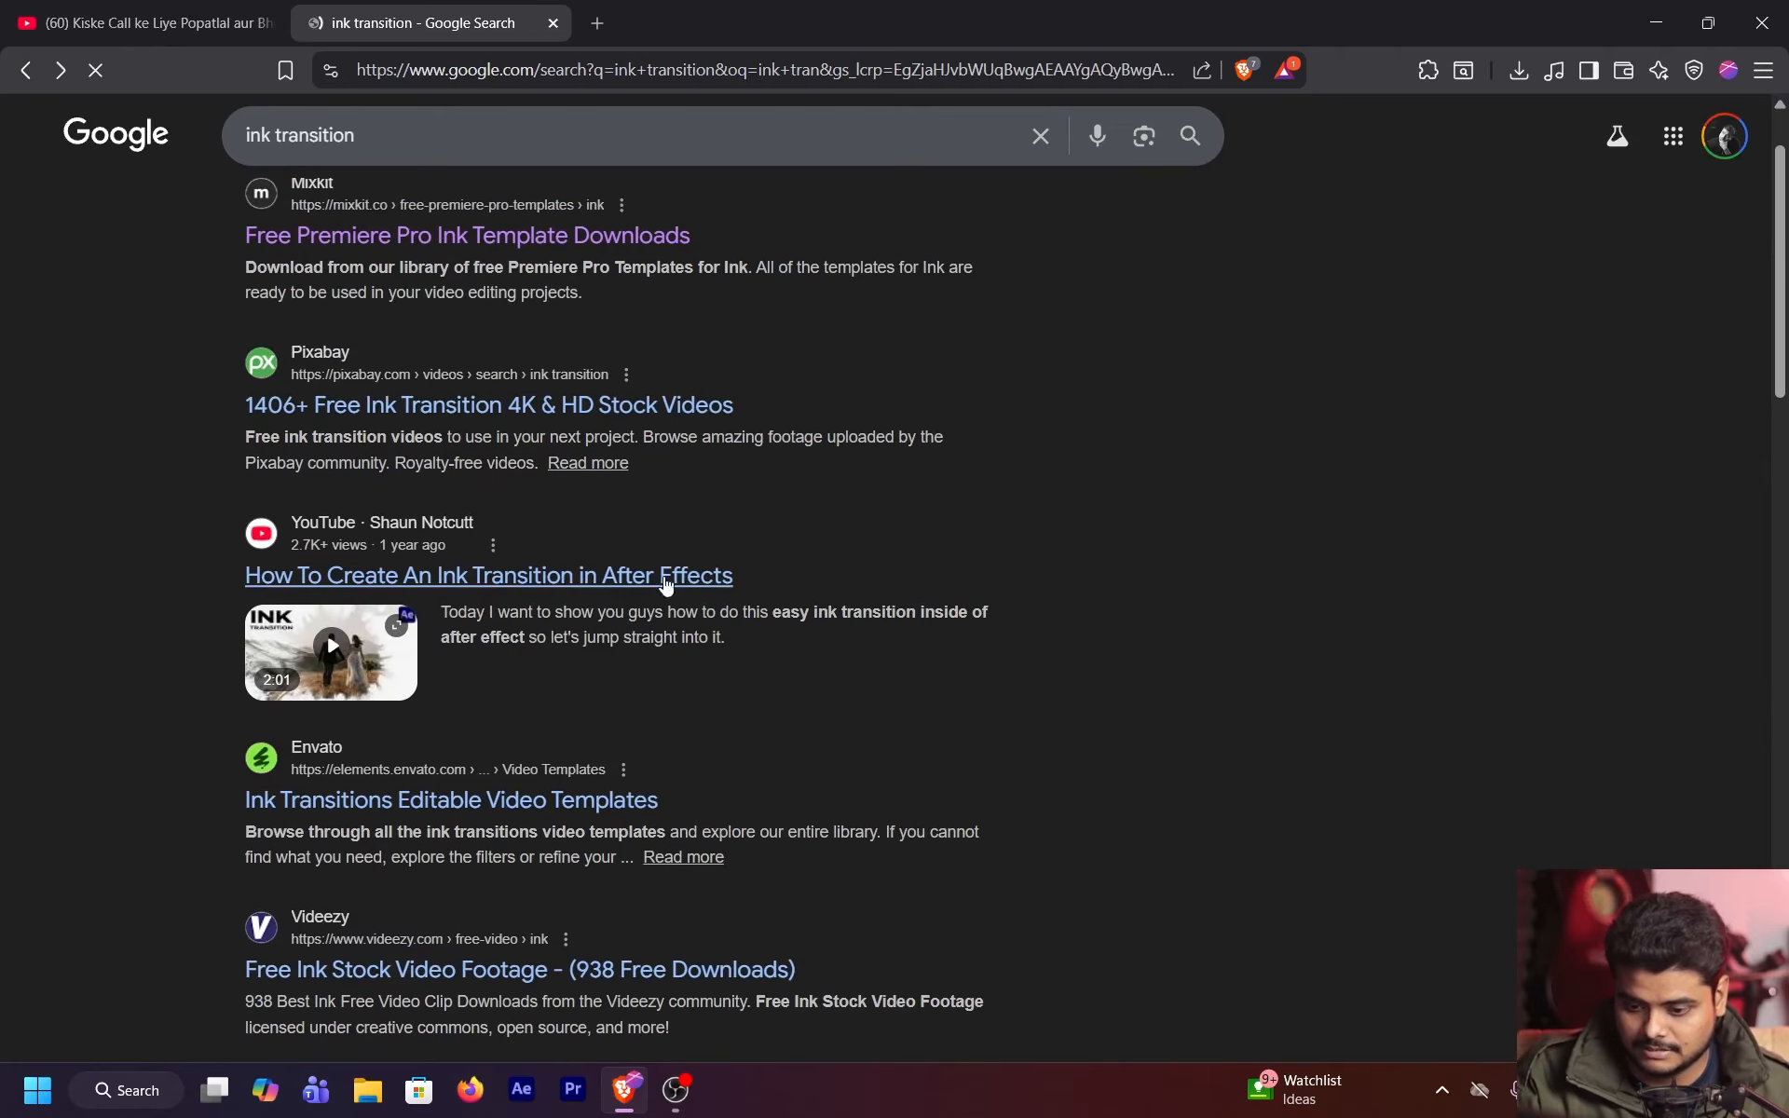
click(527, 424)
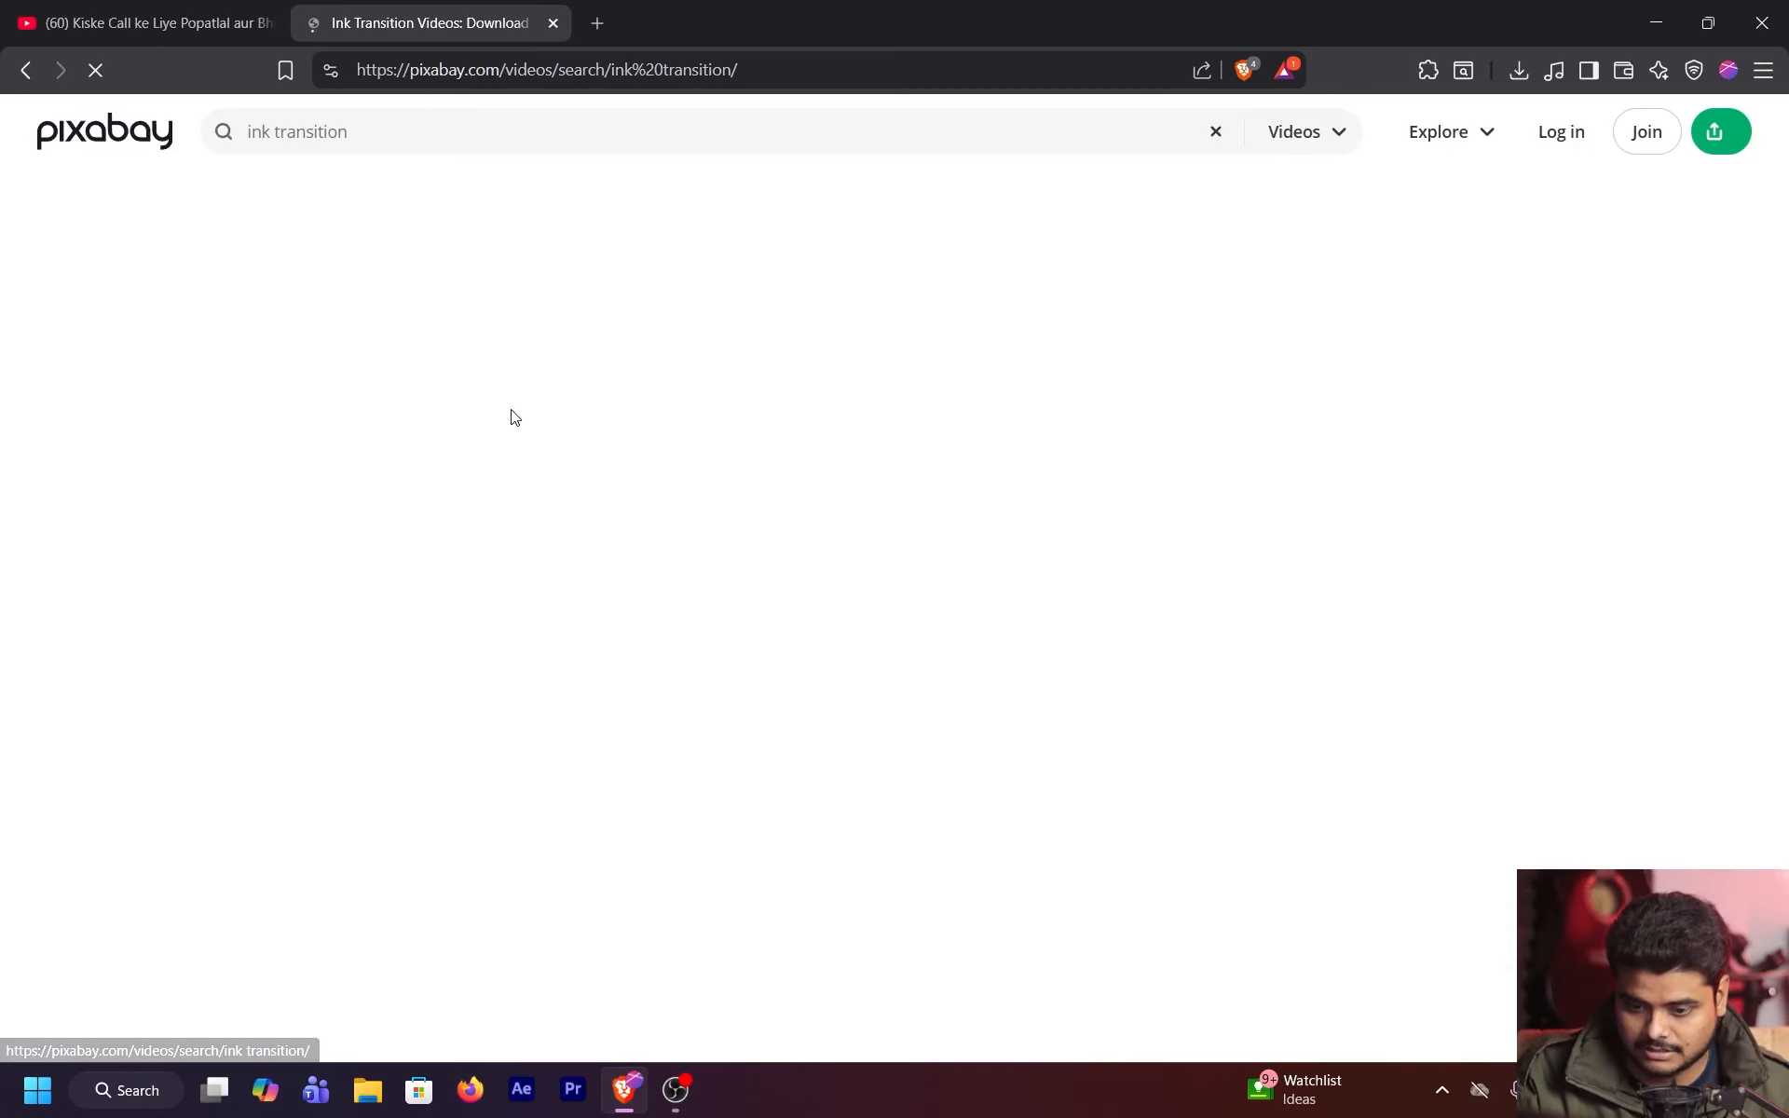
scroll(946, 398, down, 2)
scroll(949, 399, down, 2)
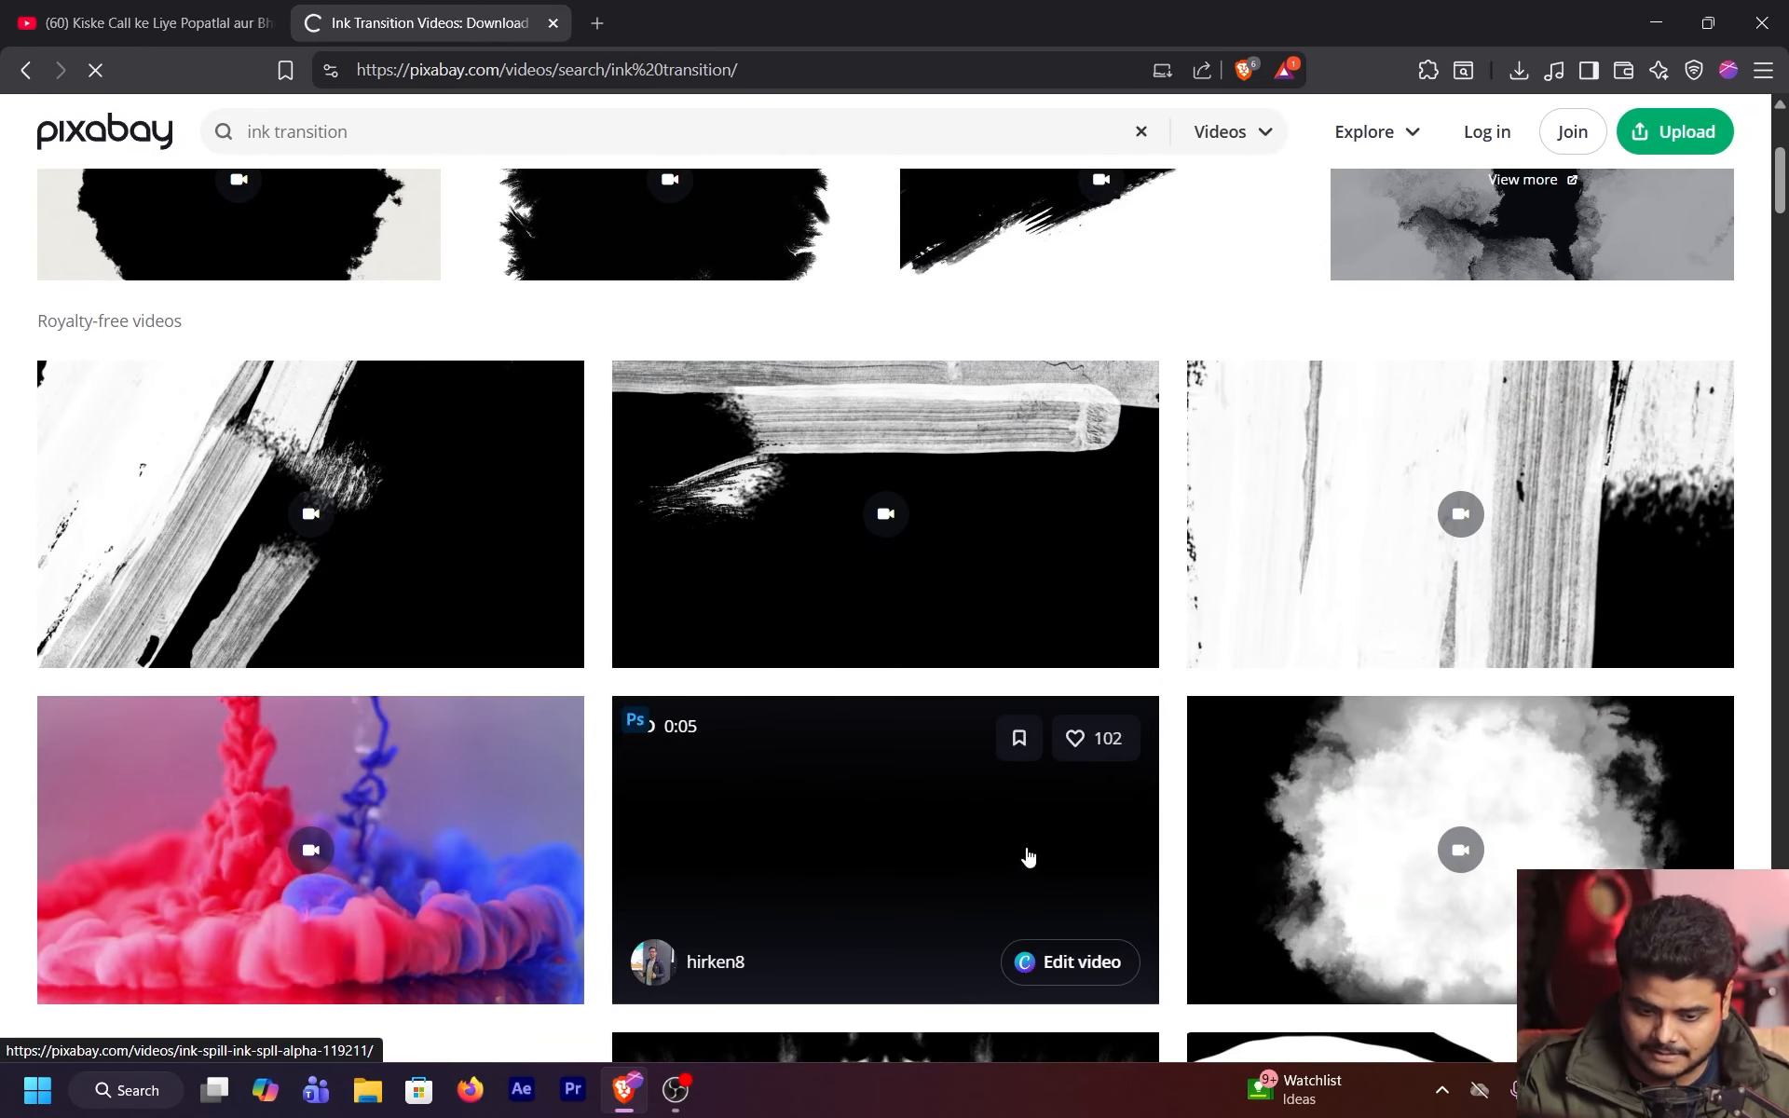
key(alt+Left)
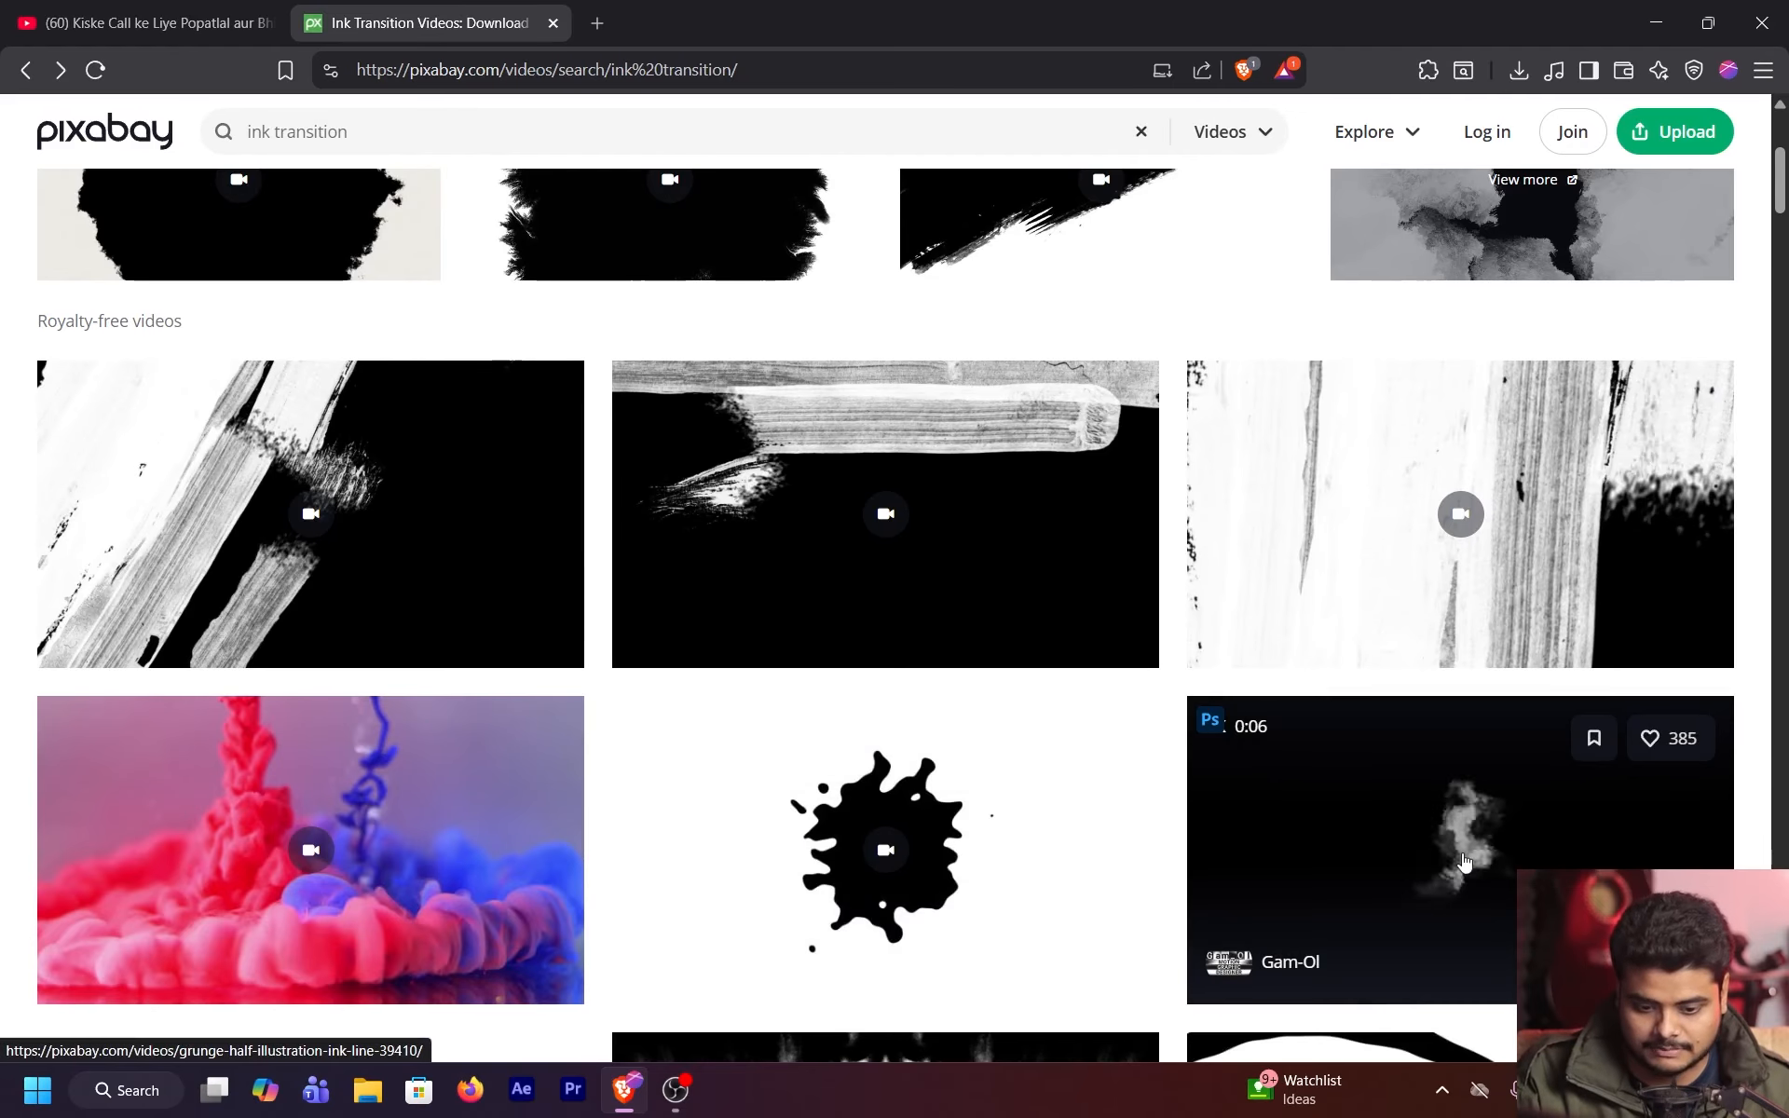
Download the white ink smoke clip on black as a 1920 × 1080 MP4 into Downloads under its suggested name, and return to the desktop
click(1468, 862)
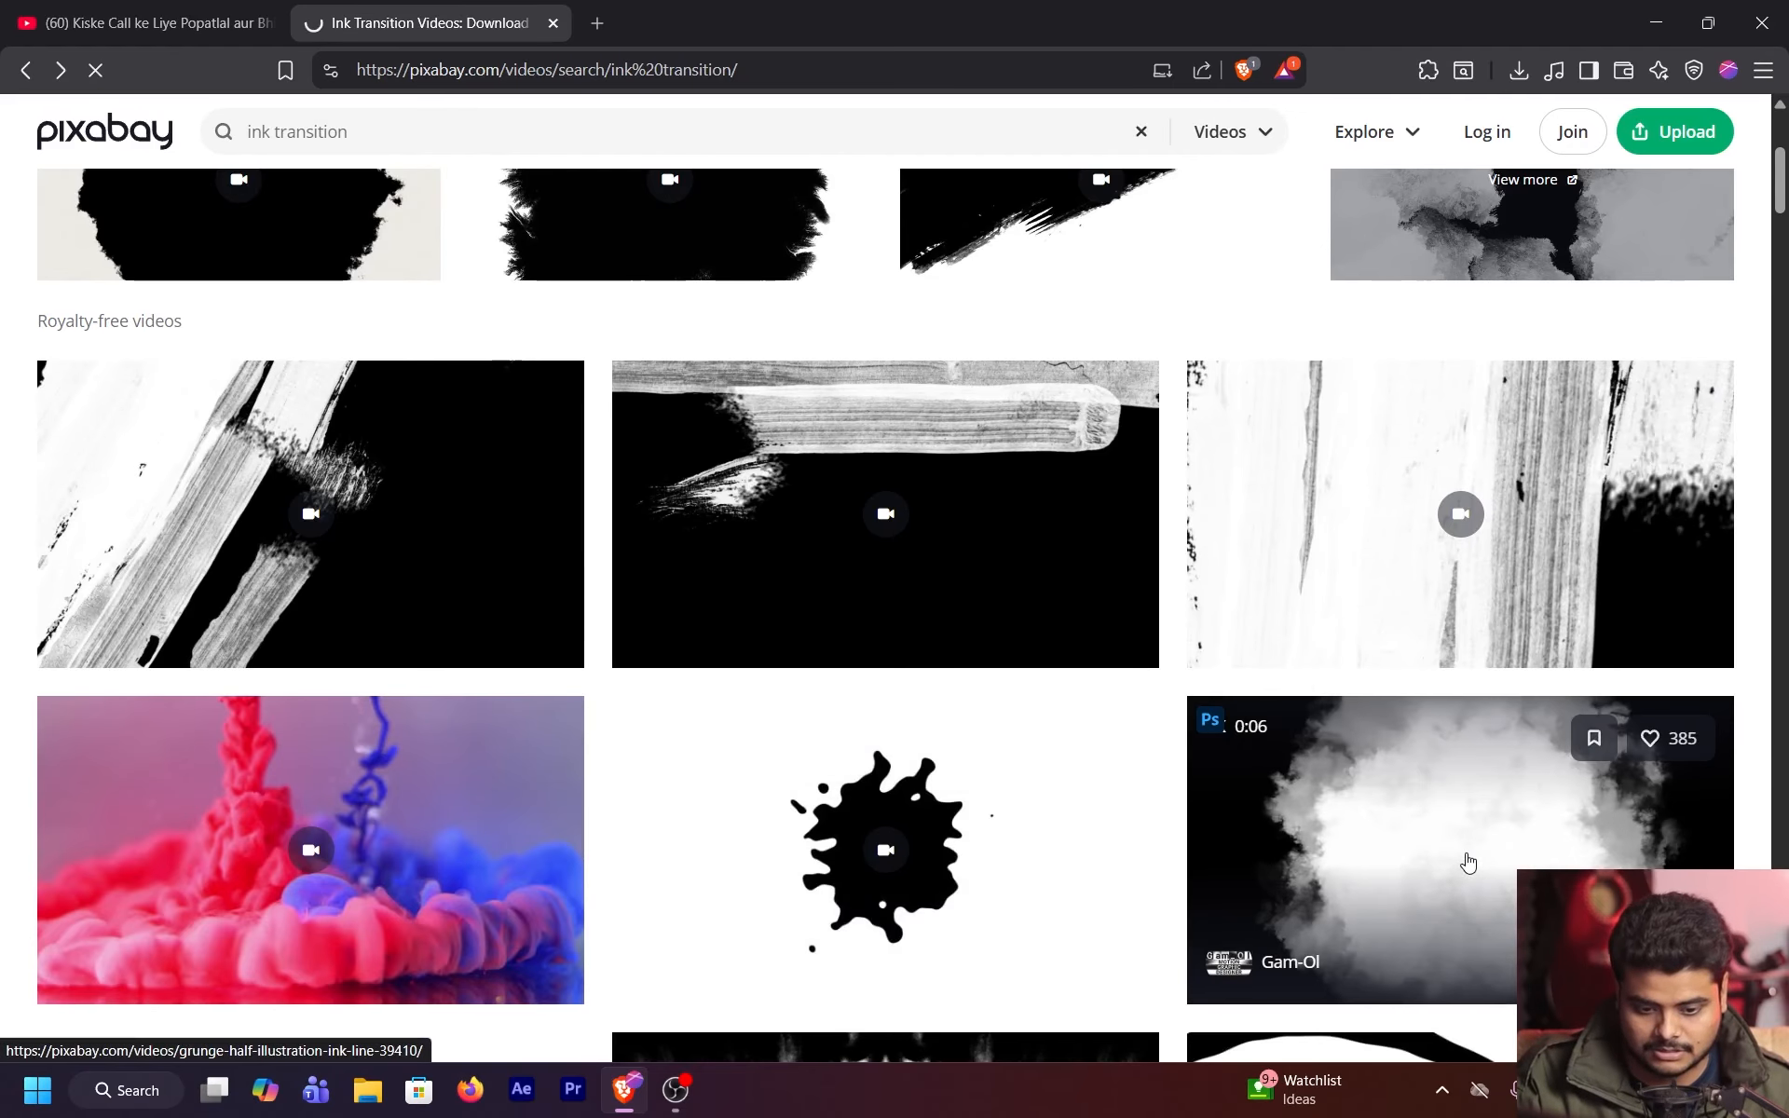
click(1622, 291)
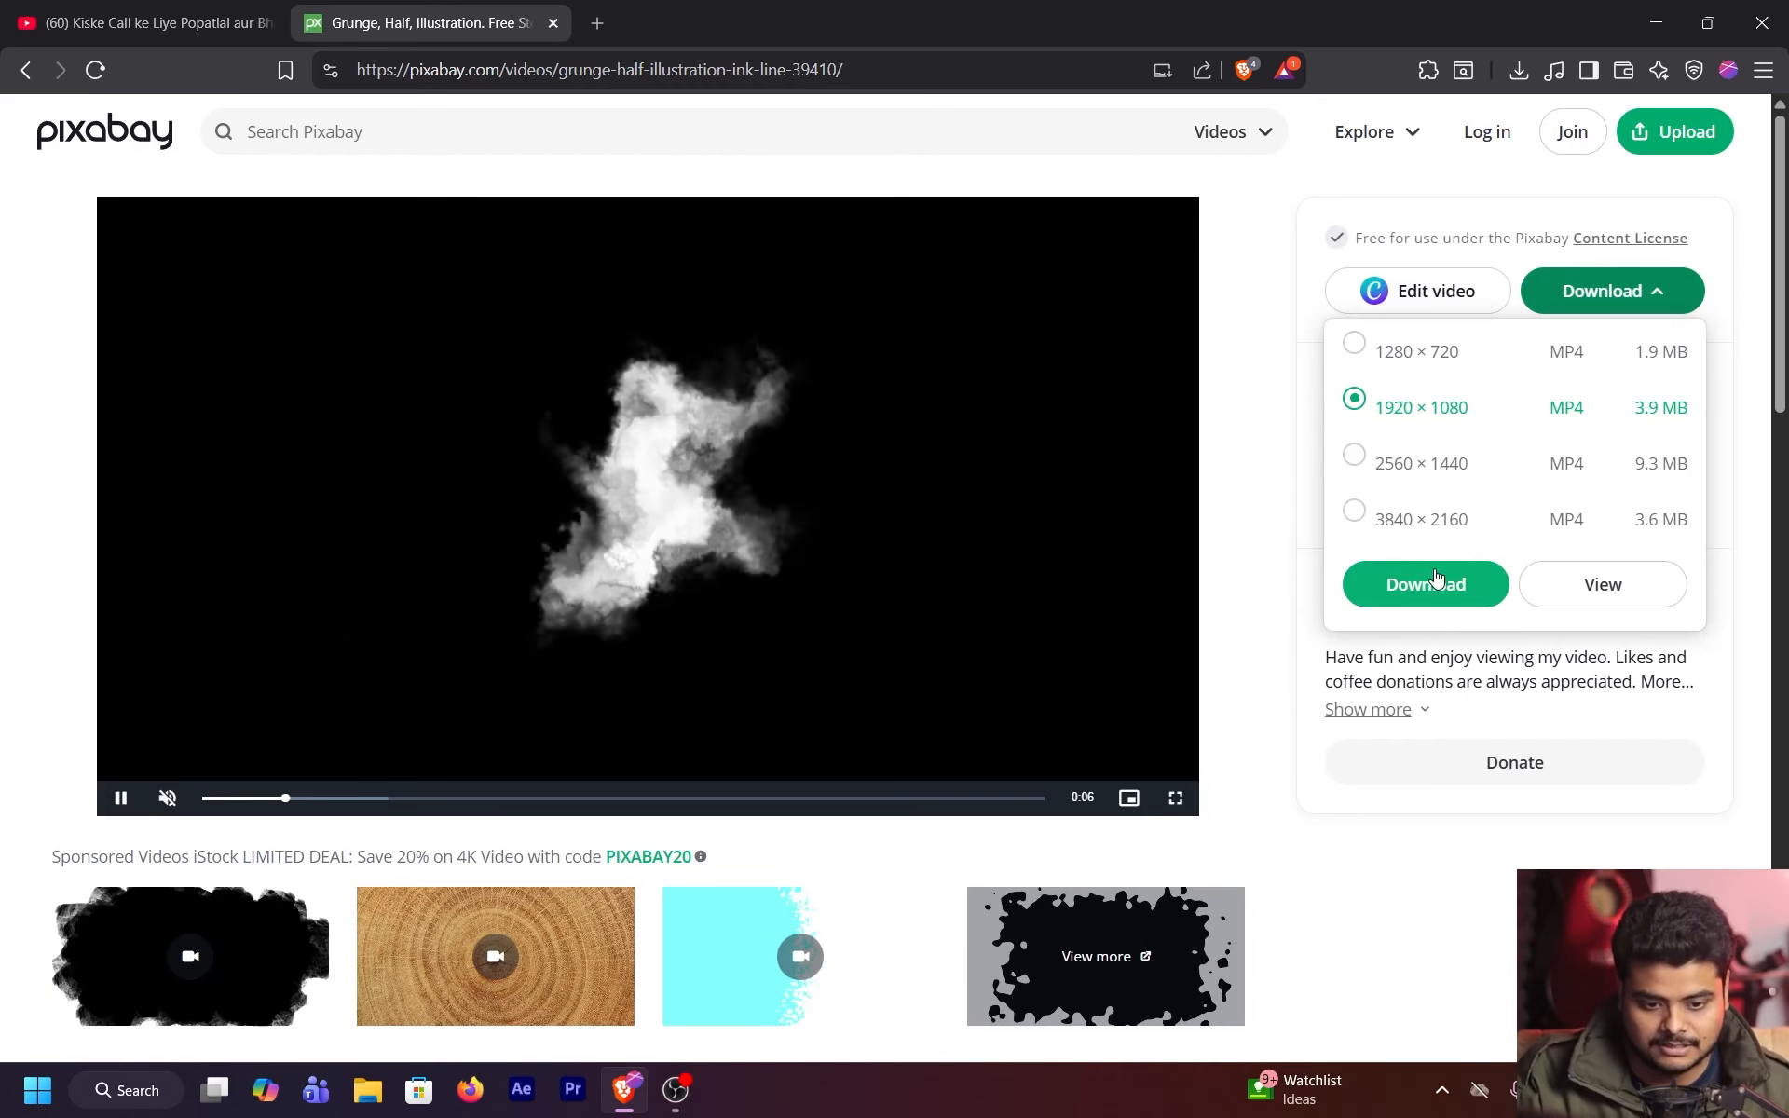
click(1407, 585)
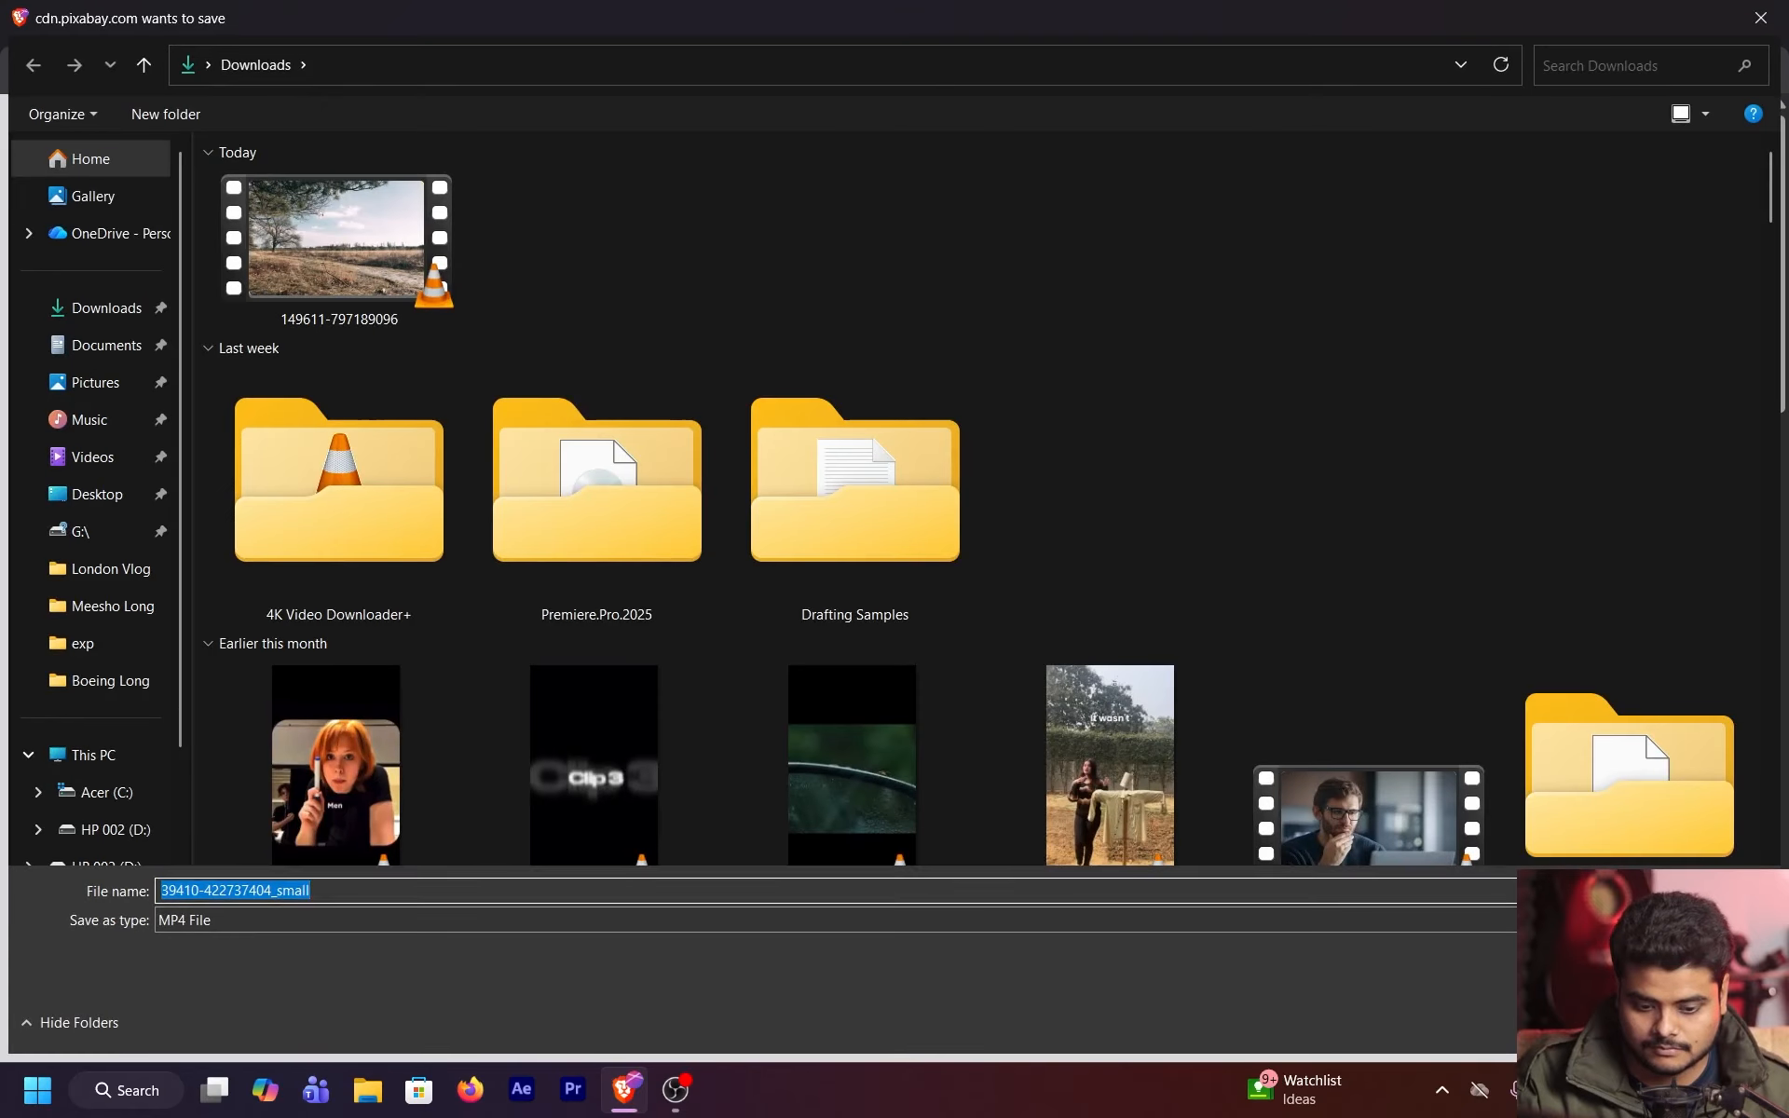
key(Return)
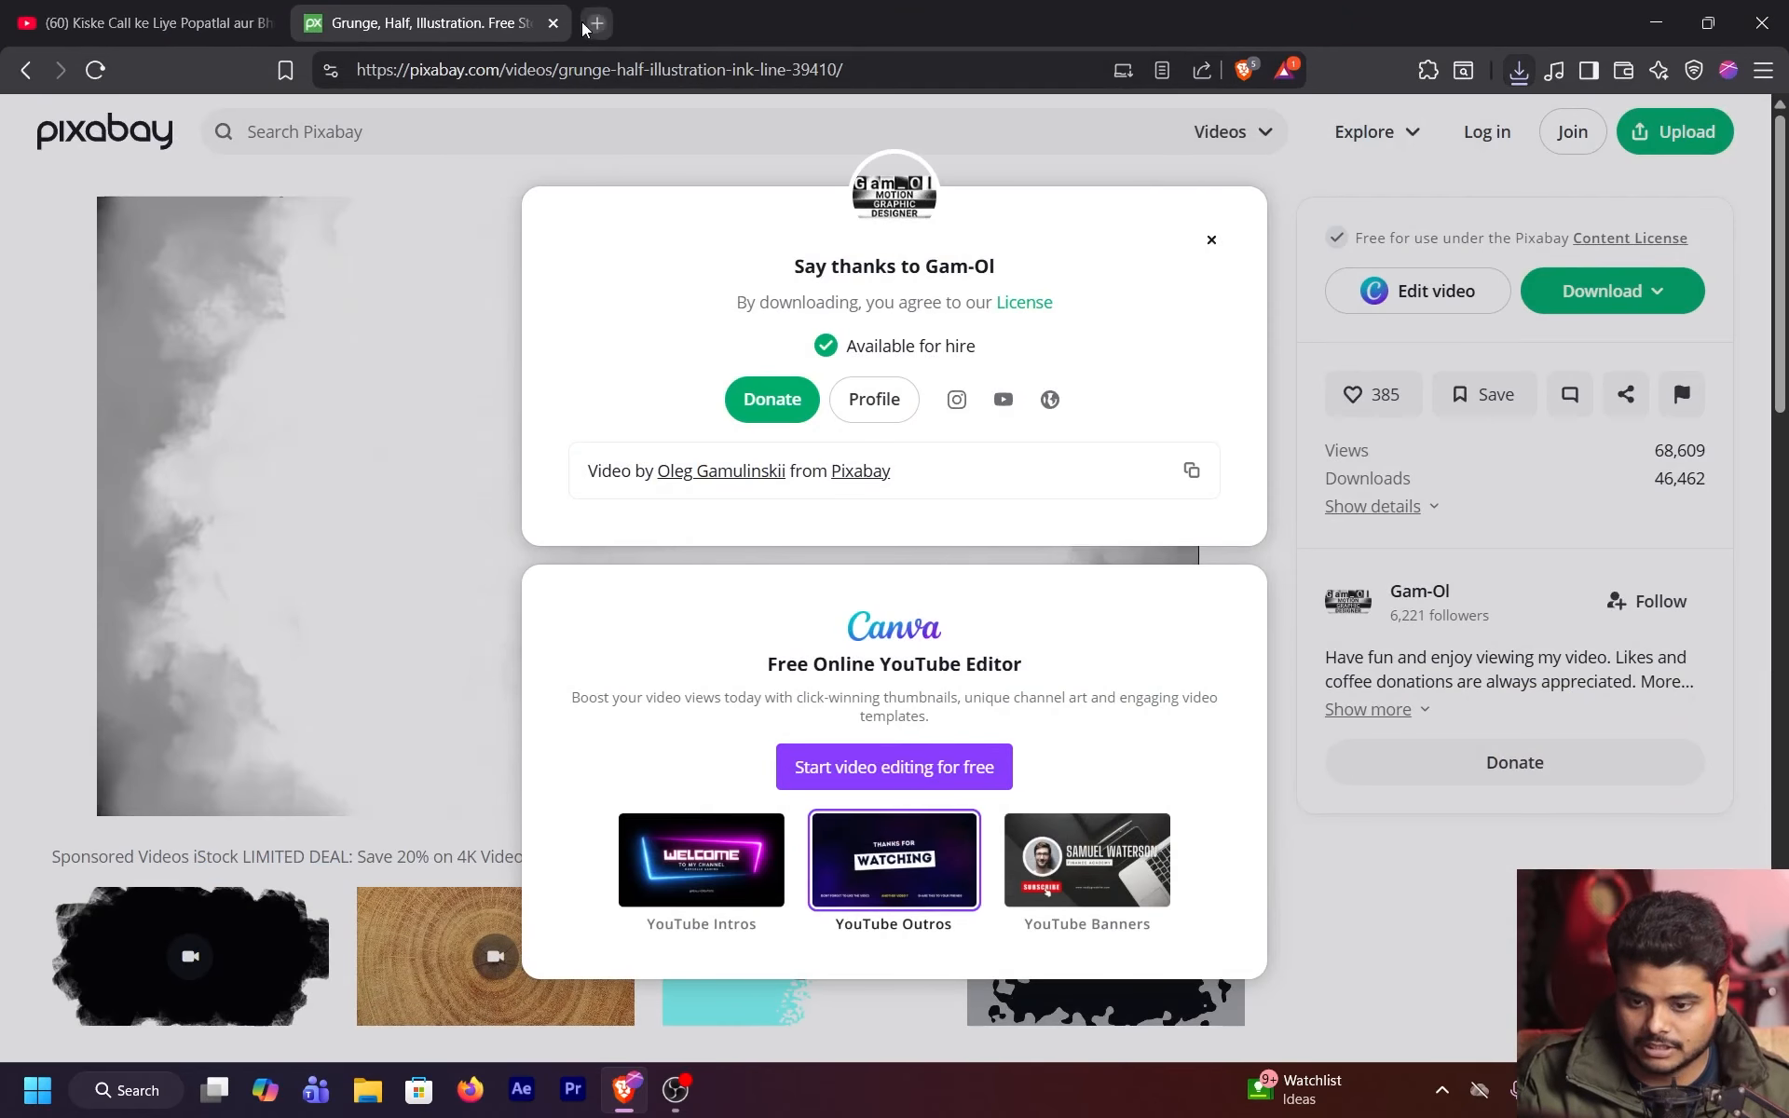
click(596, 24)
click(675, 1089)
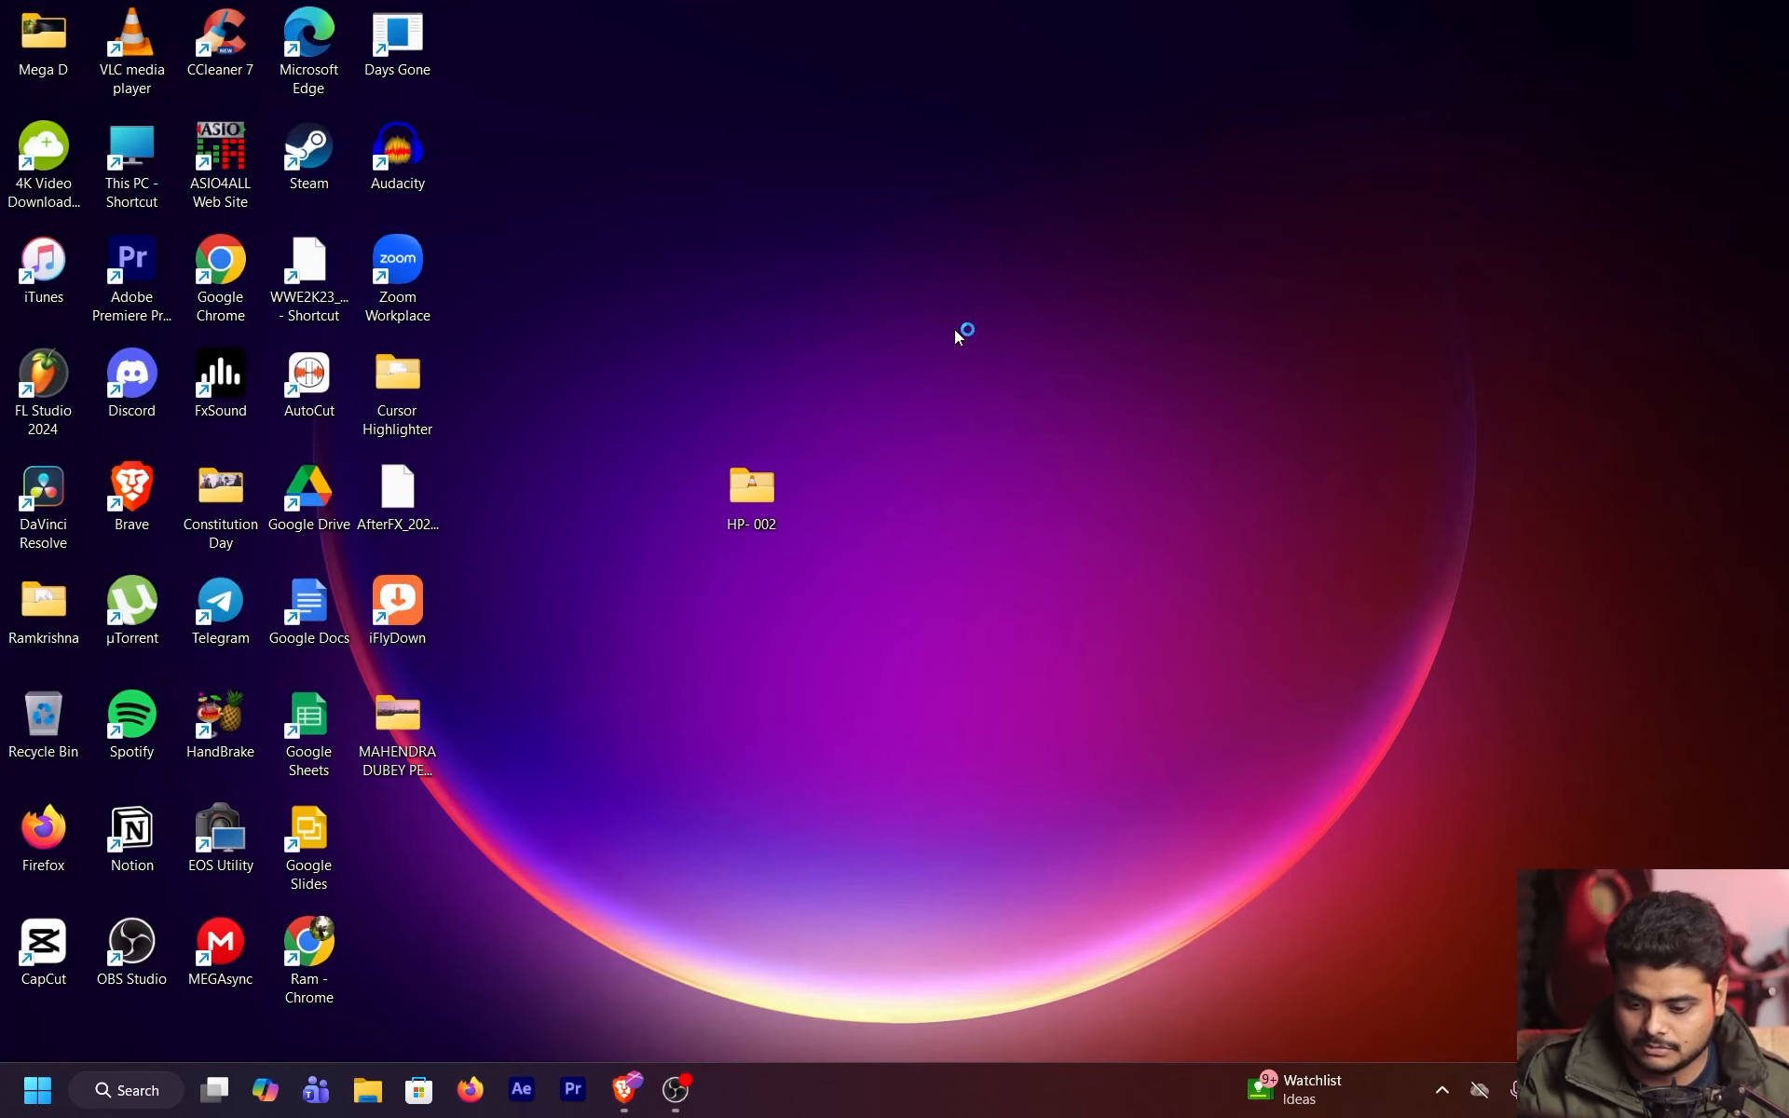
right_click(959, 333)
click(982, 203)
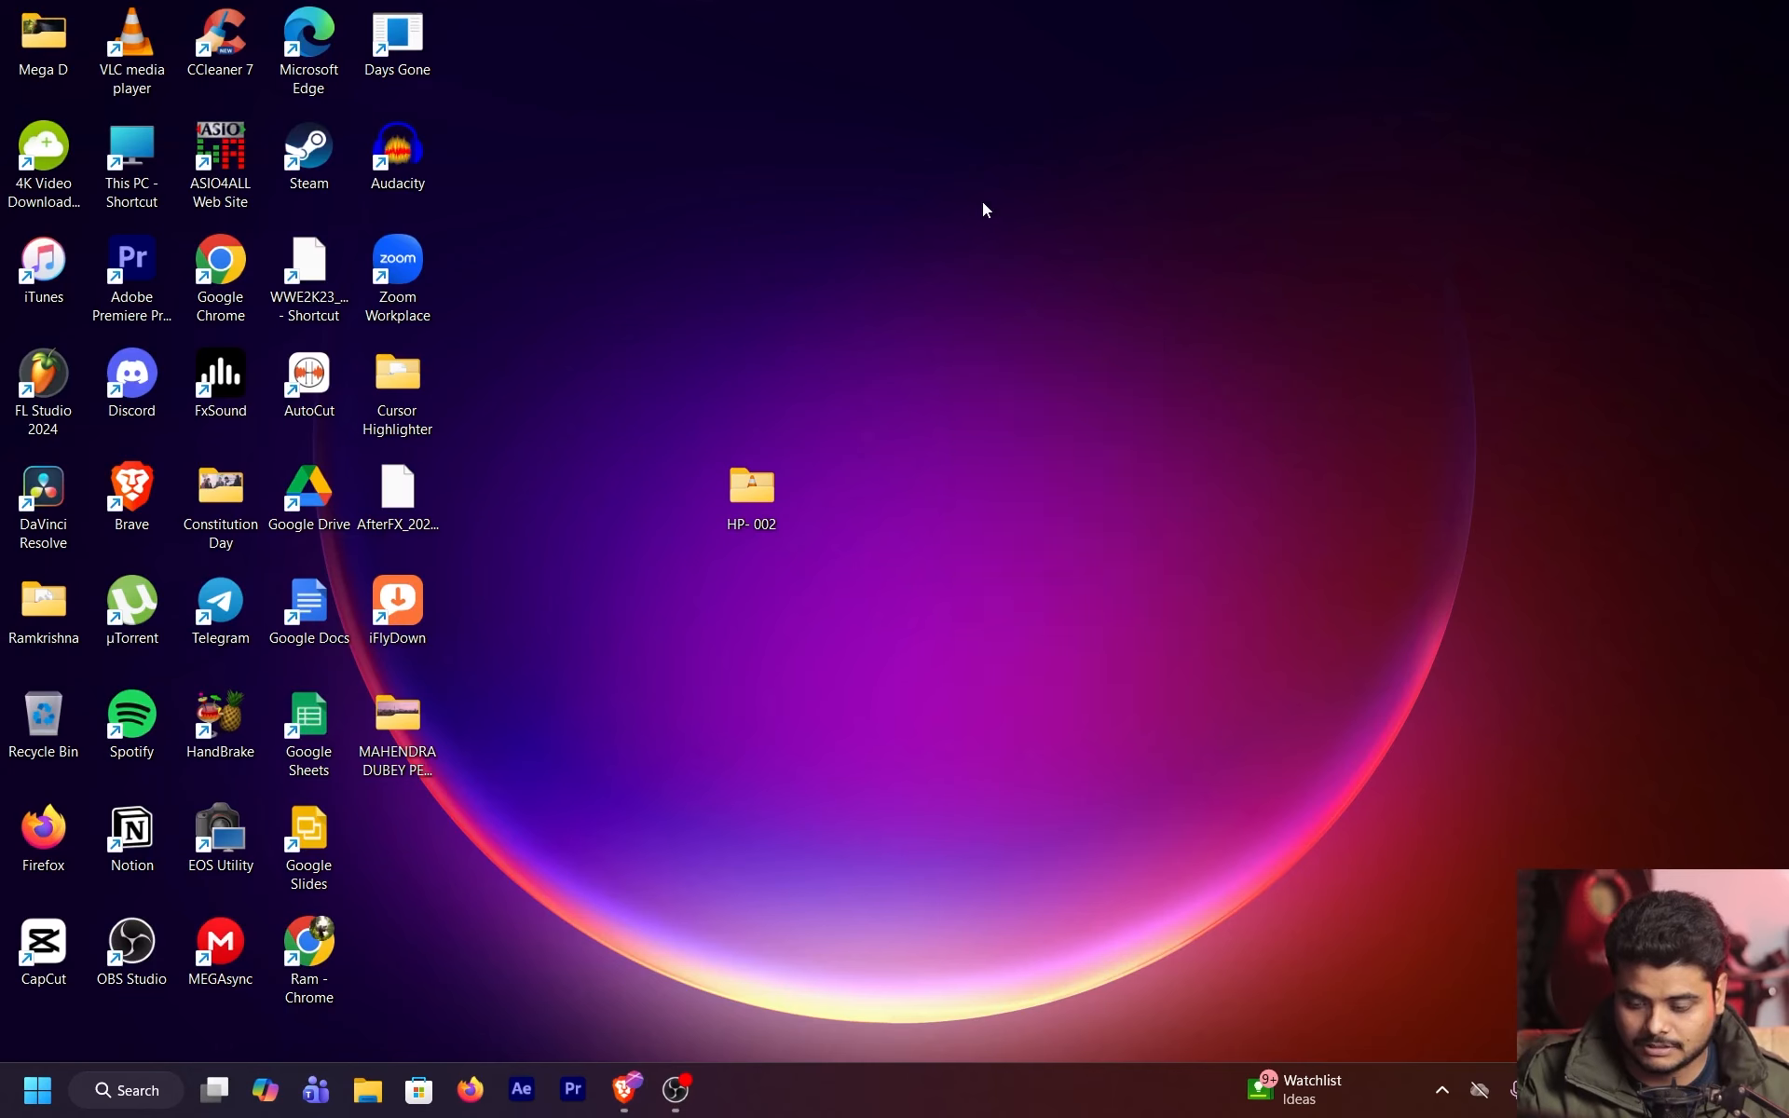
right_click(1023, 175)
click(1096, 270)
right_click(1024, 140)
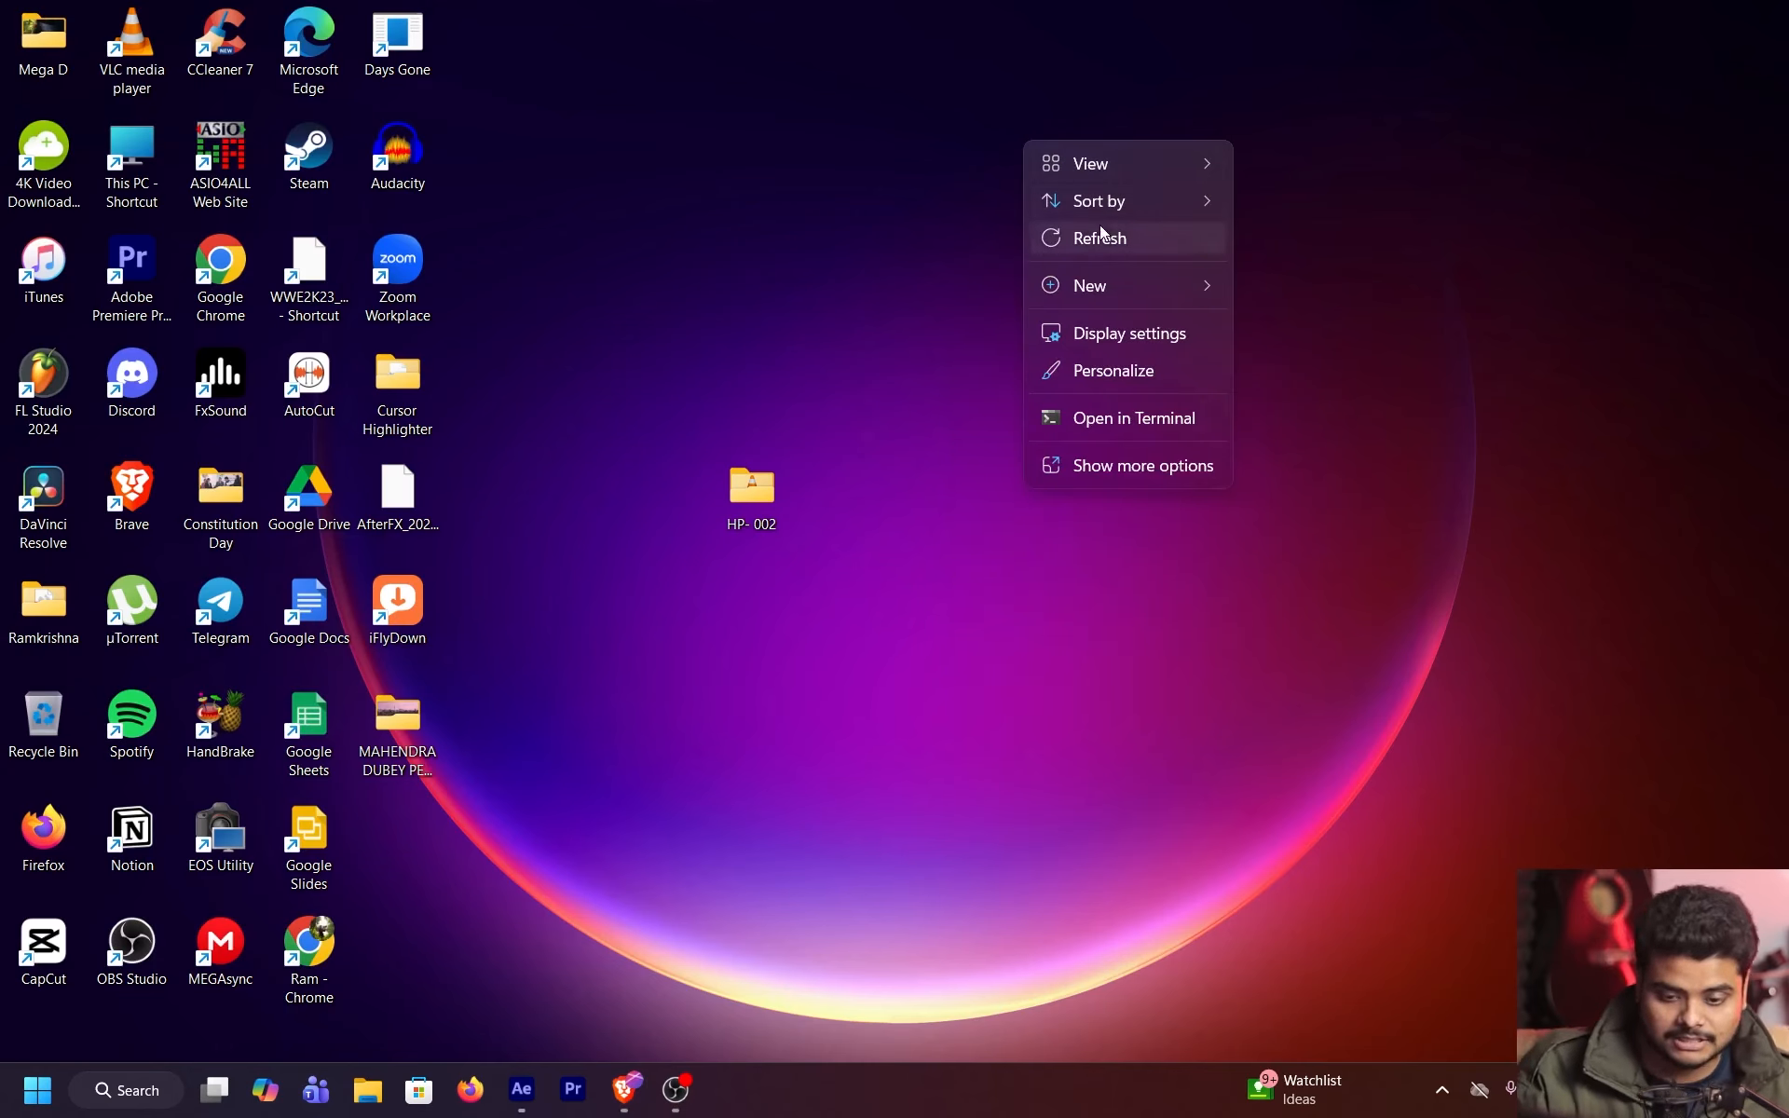
click(1109, 236)
right_click(921, 132)
click(983, 227)
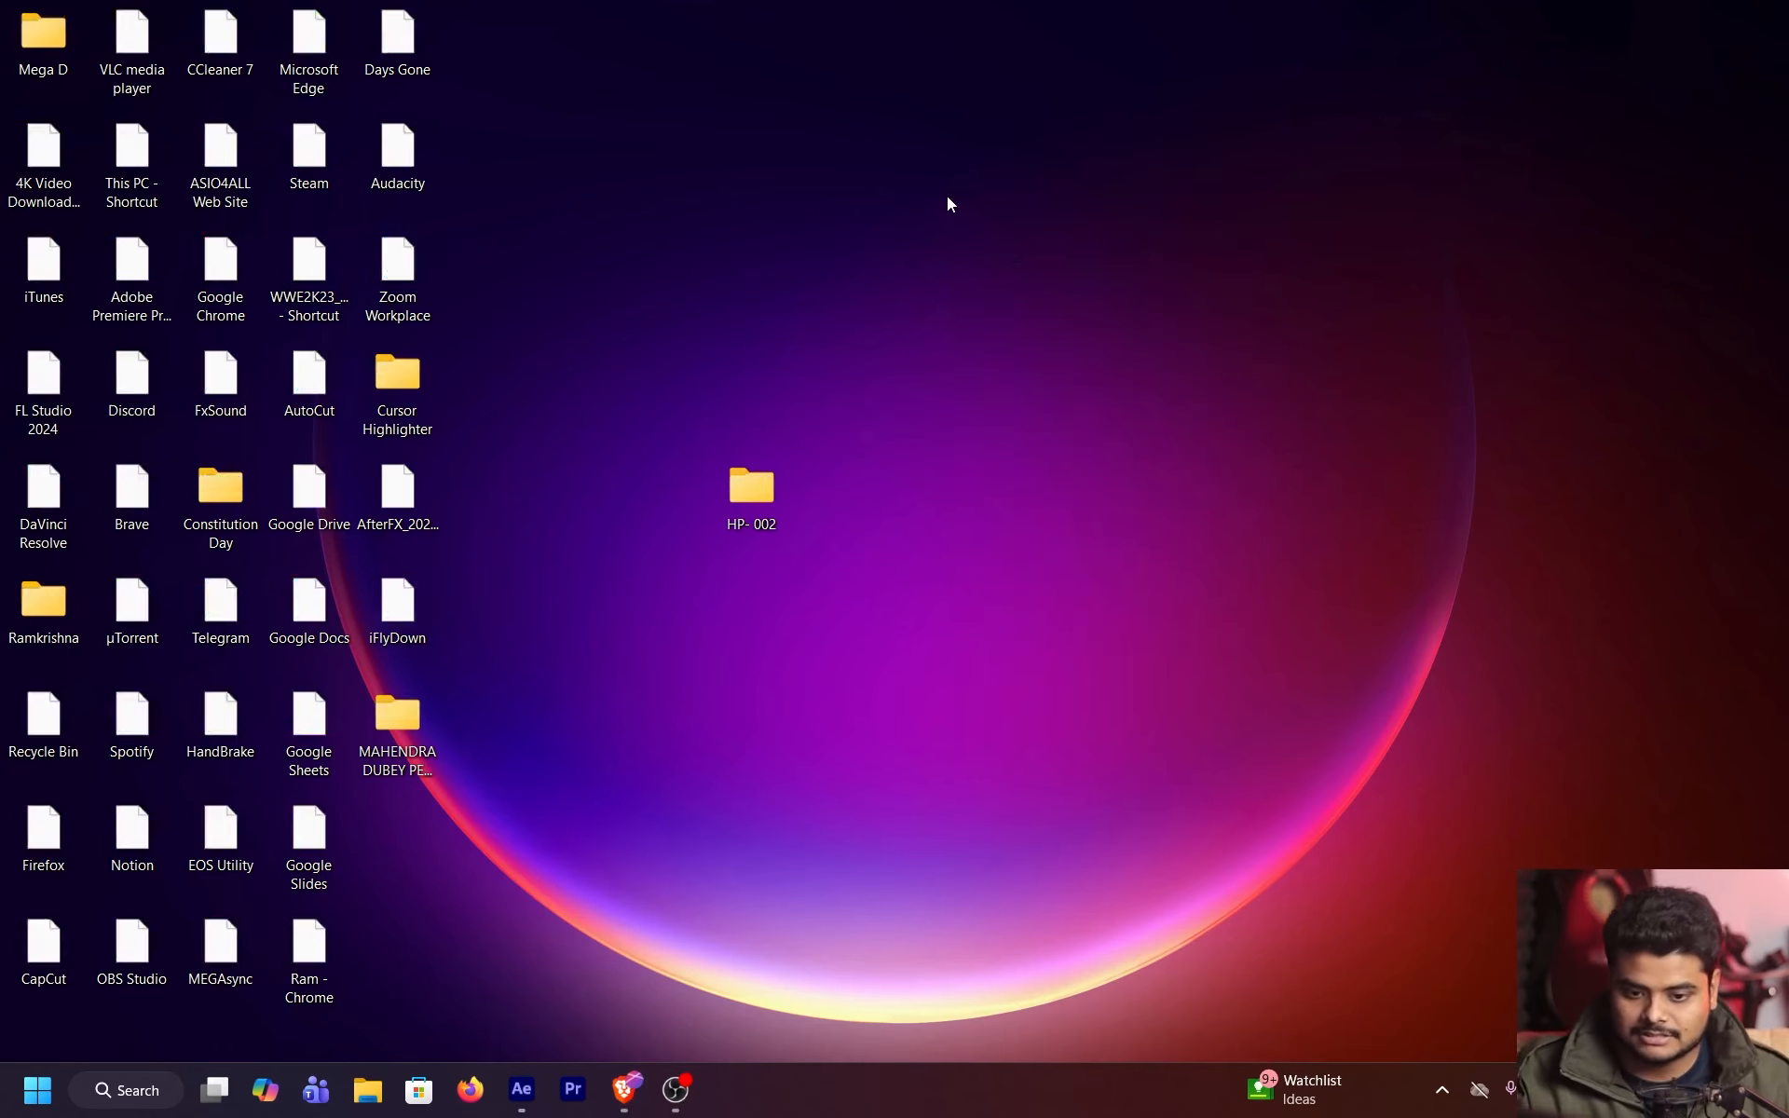
right_click(946, 198)
click(1009, 295)
mouse_move(655, 1116)
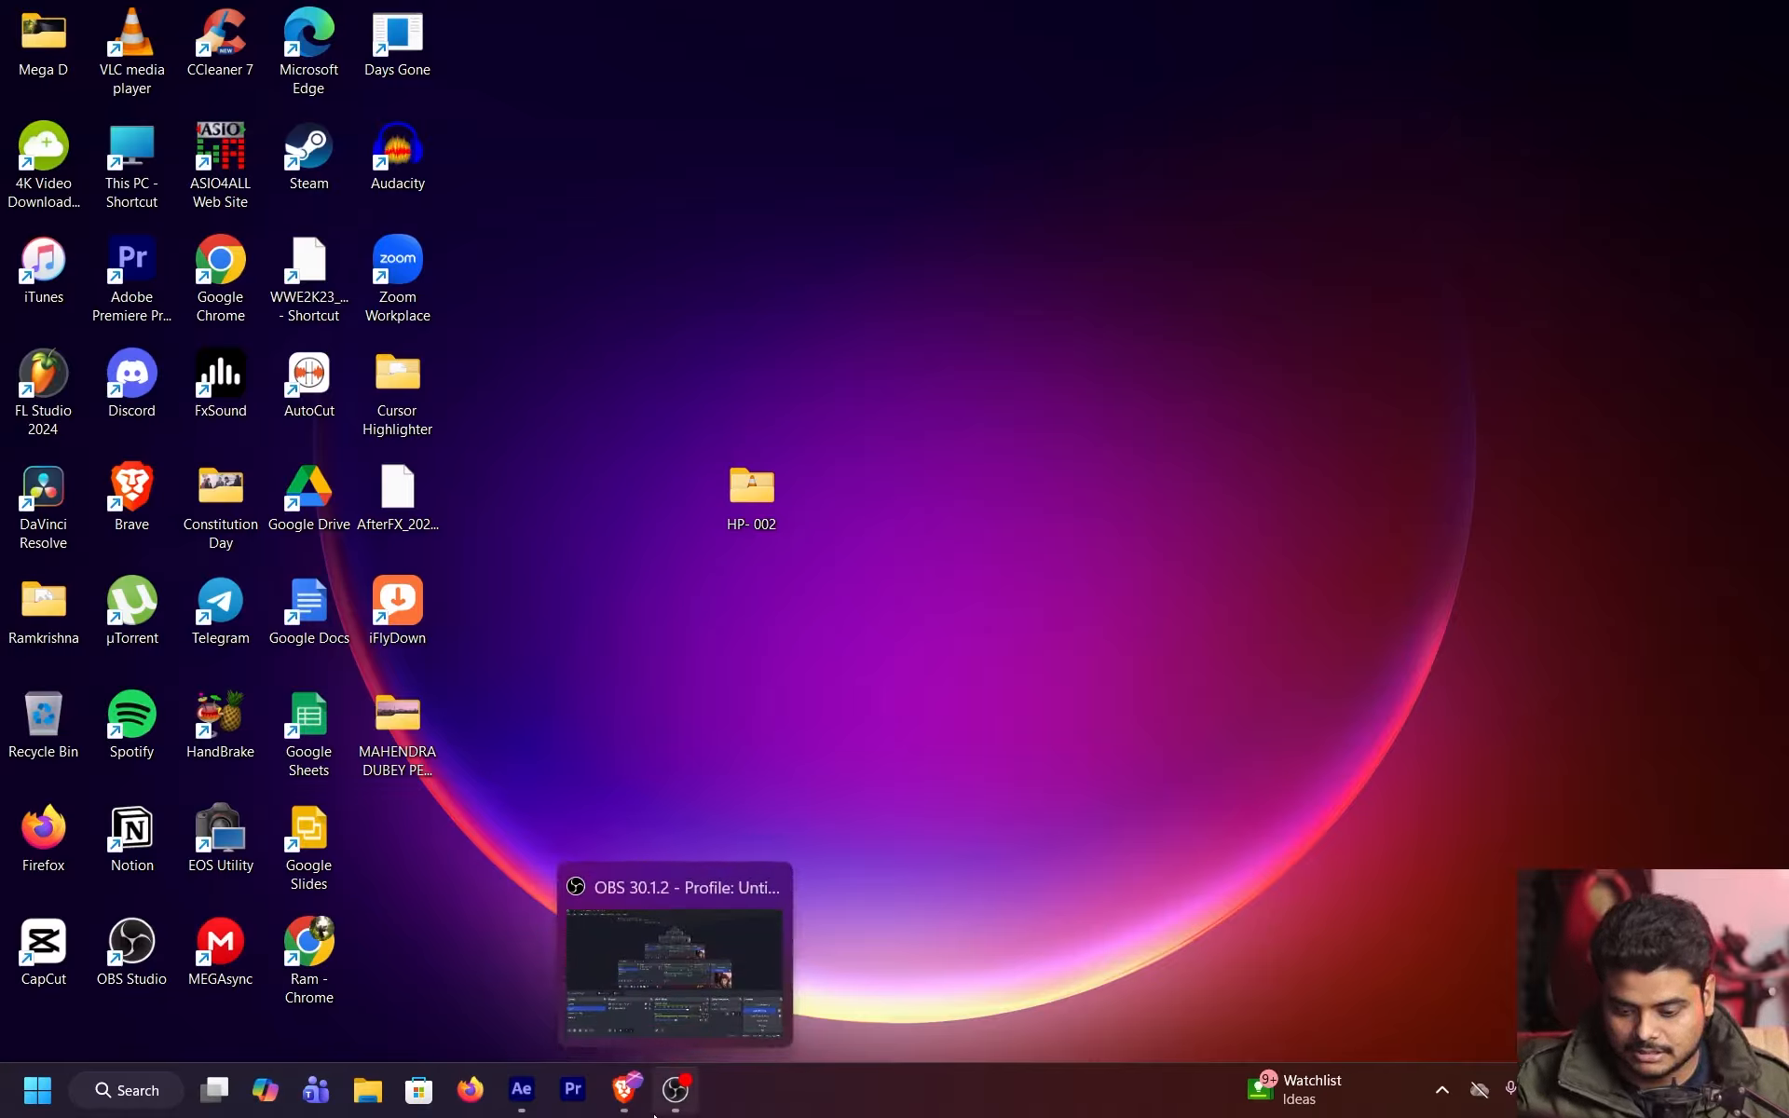
right_click(990, 289)
click(1096, 394)
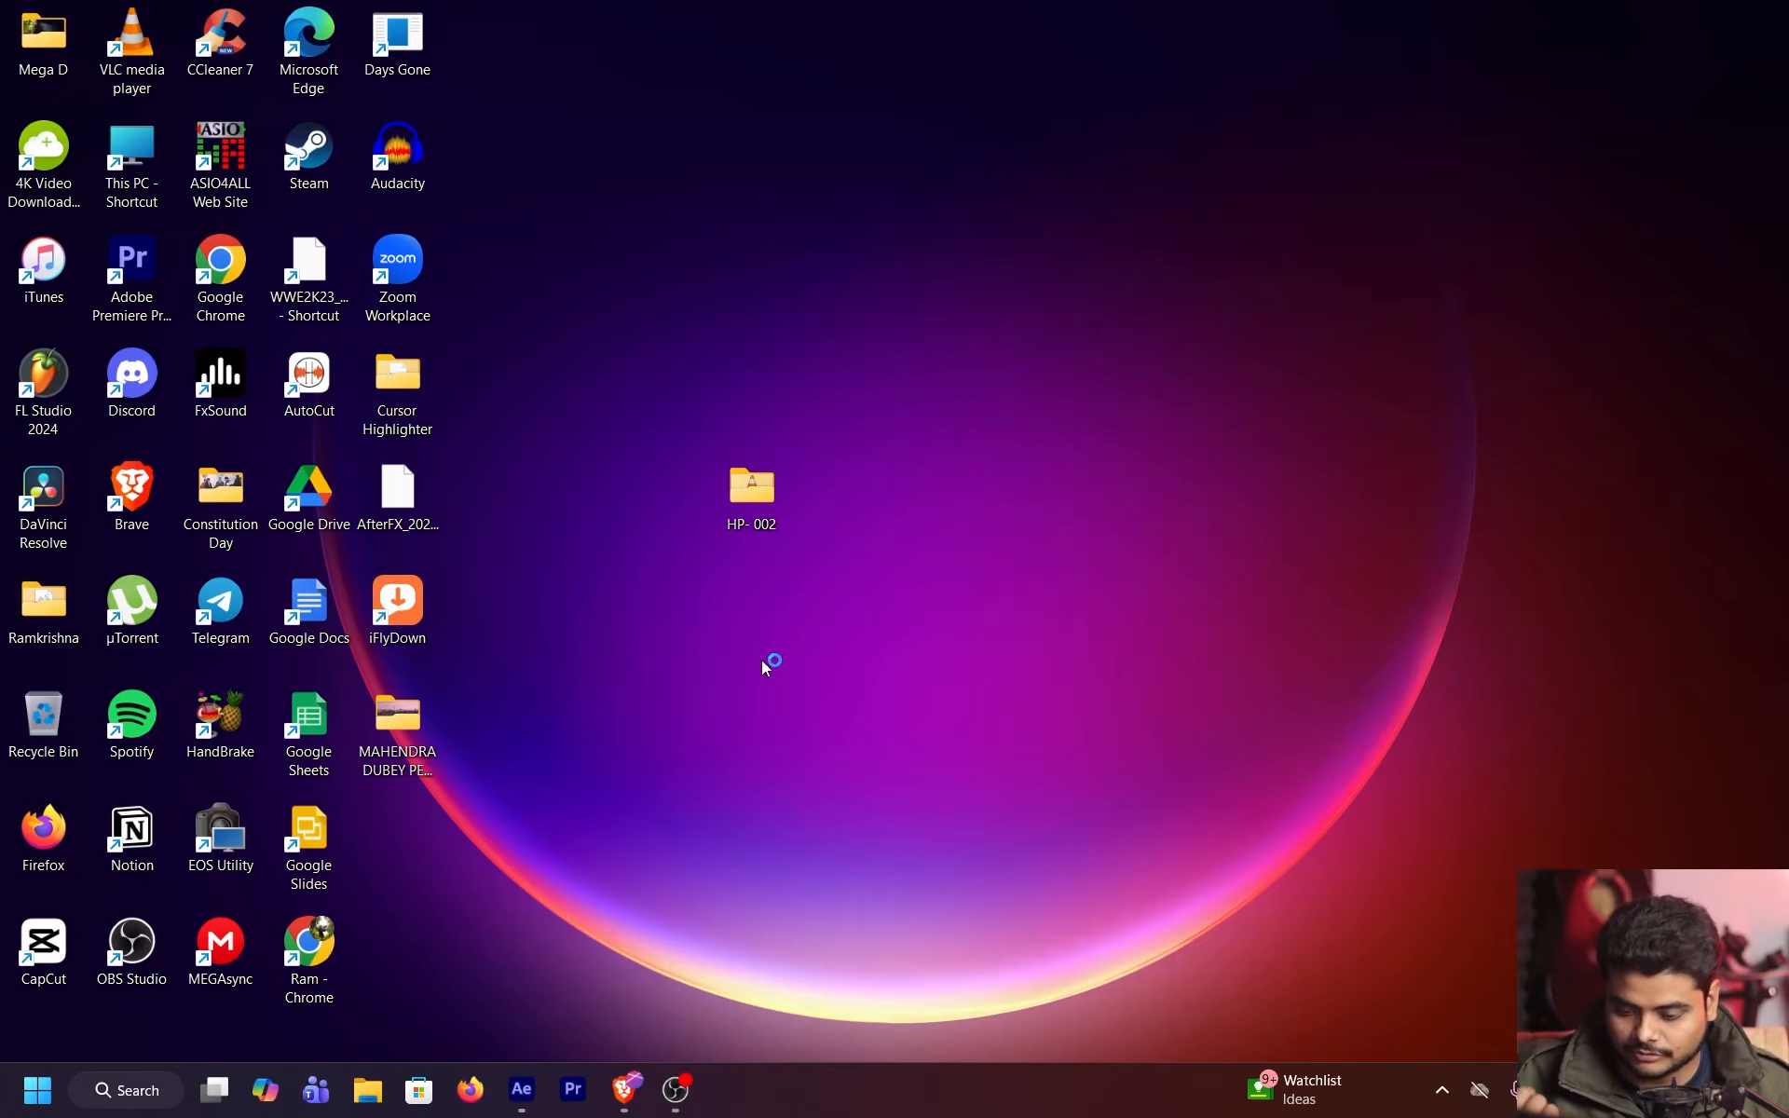
Open the Downloads folder in File Explorer, then switch to After Effects and open the recent project "After effects classes"
click(377, 1090)
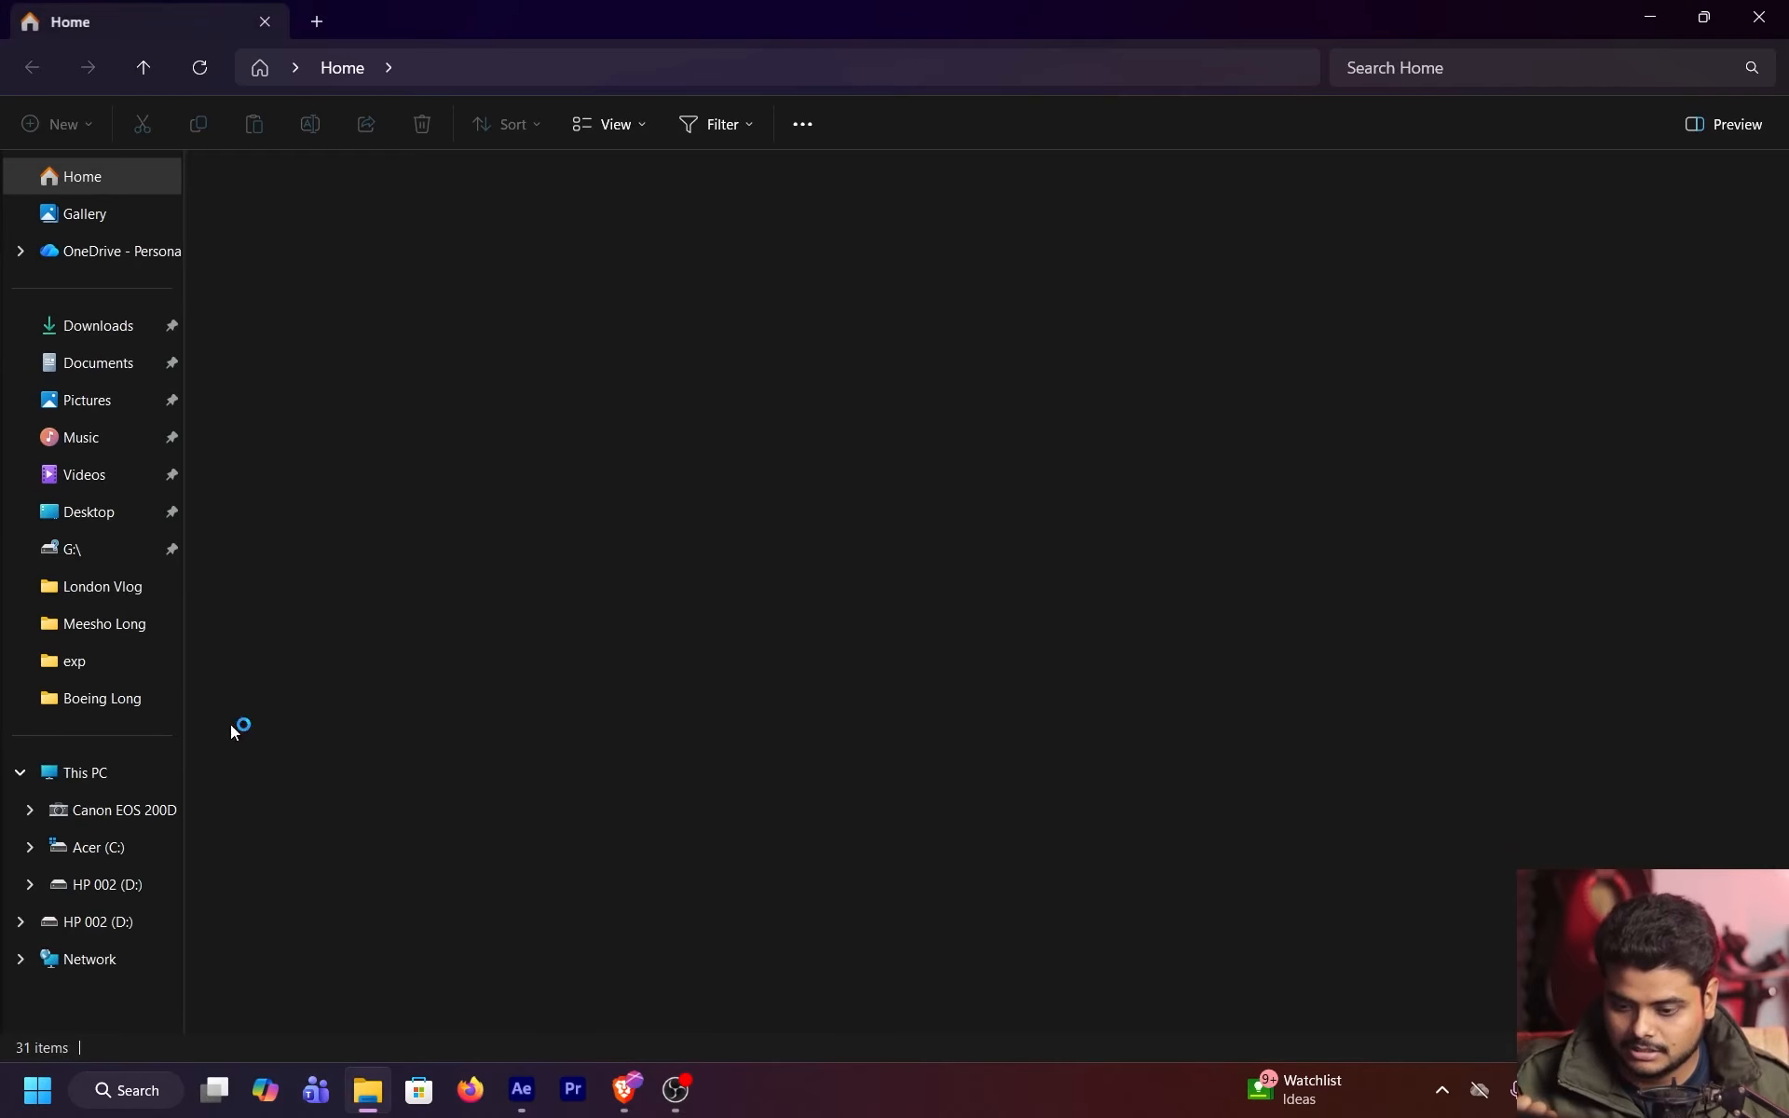
click(93, 323)
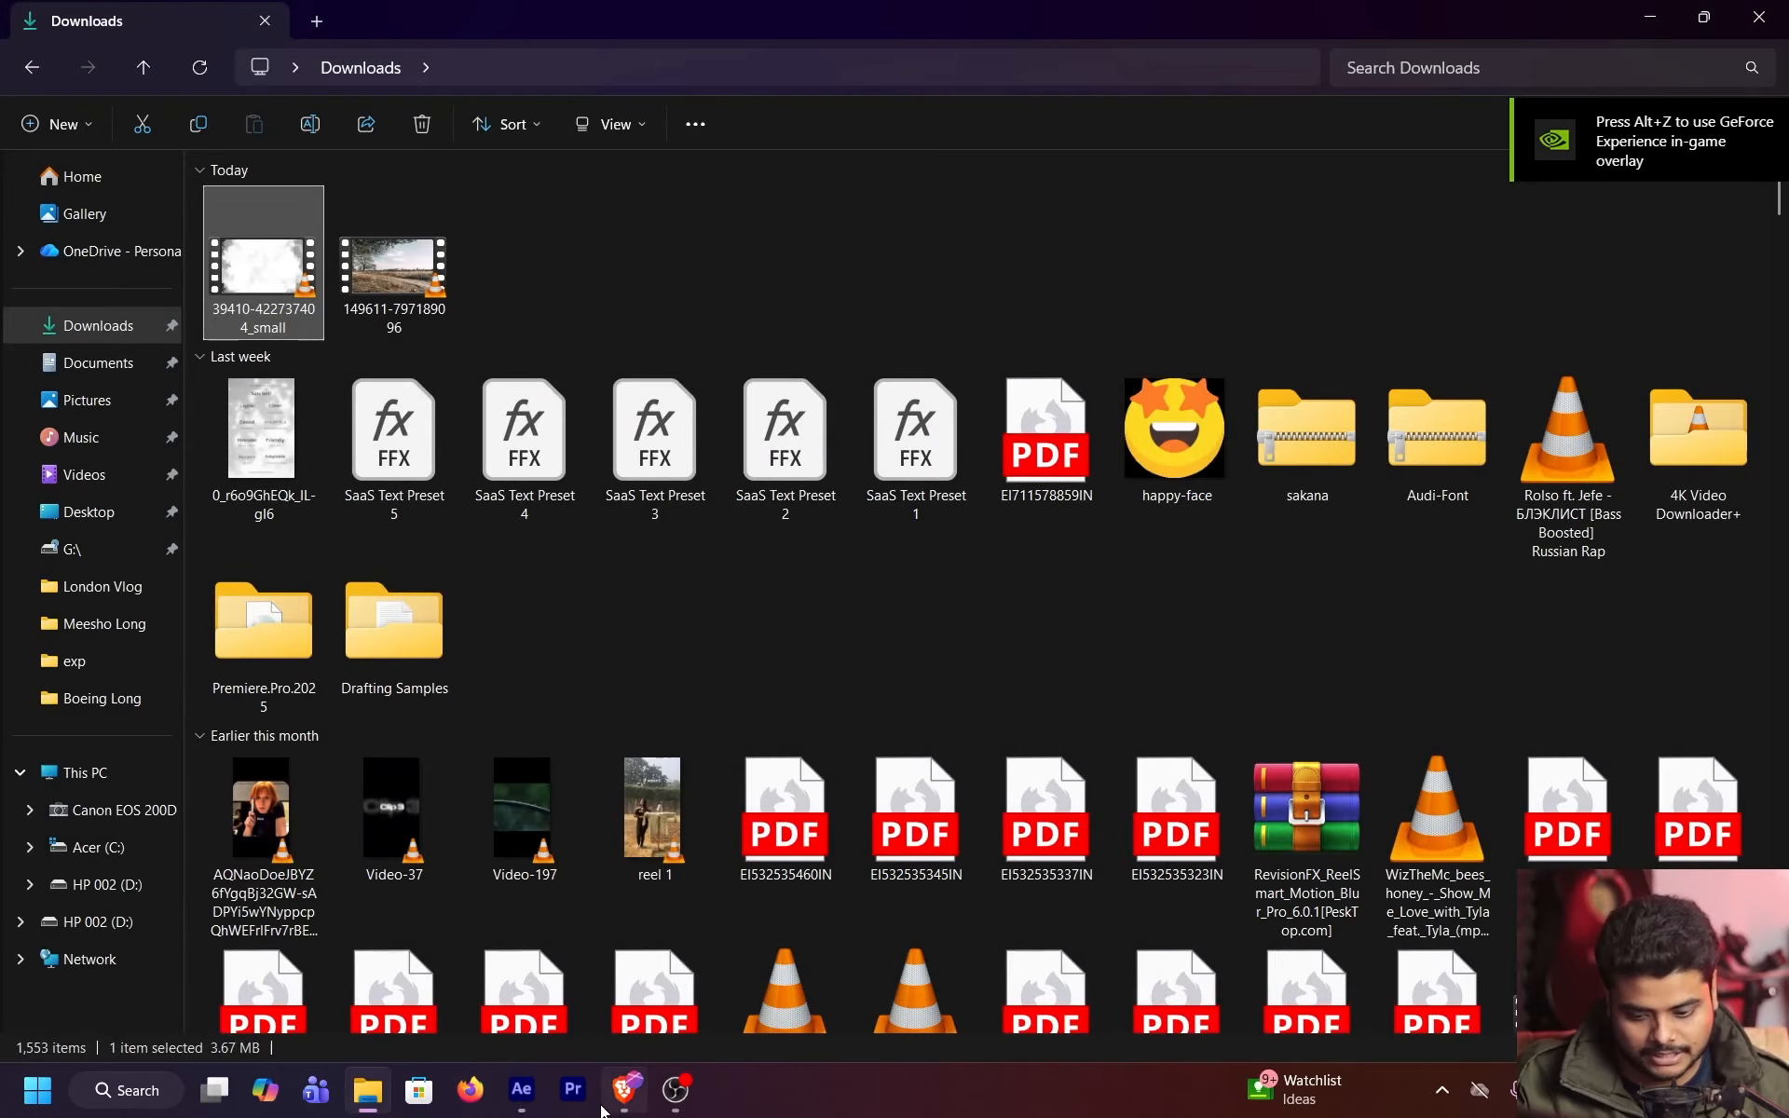
click(521, 1091)
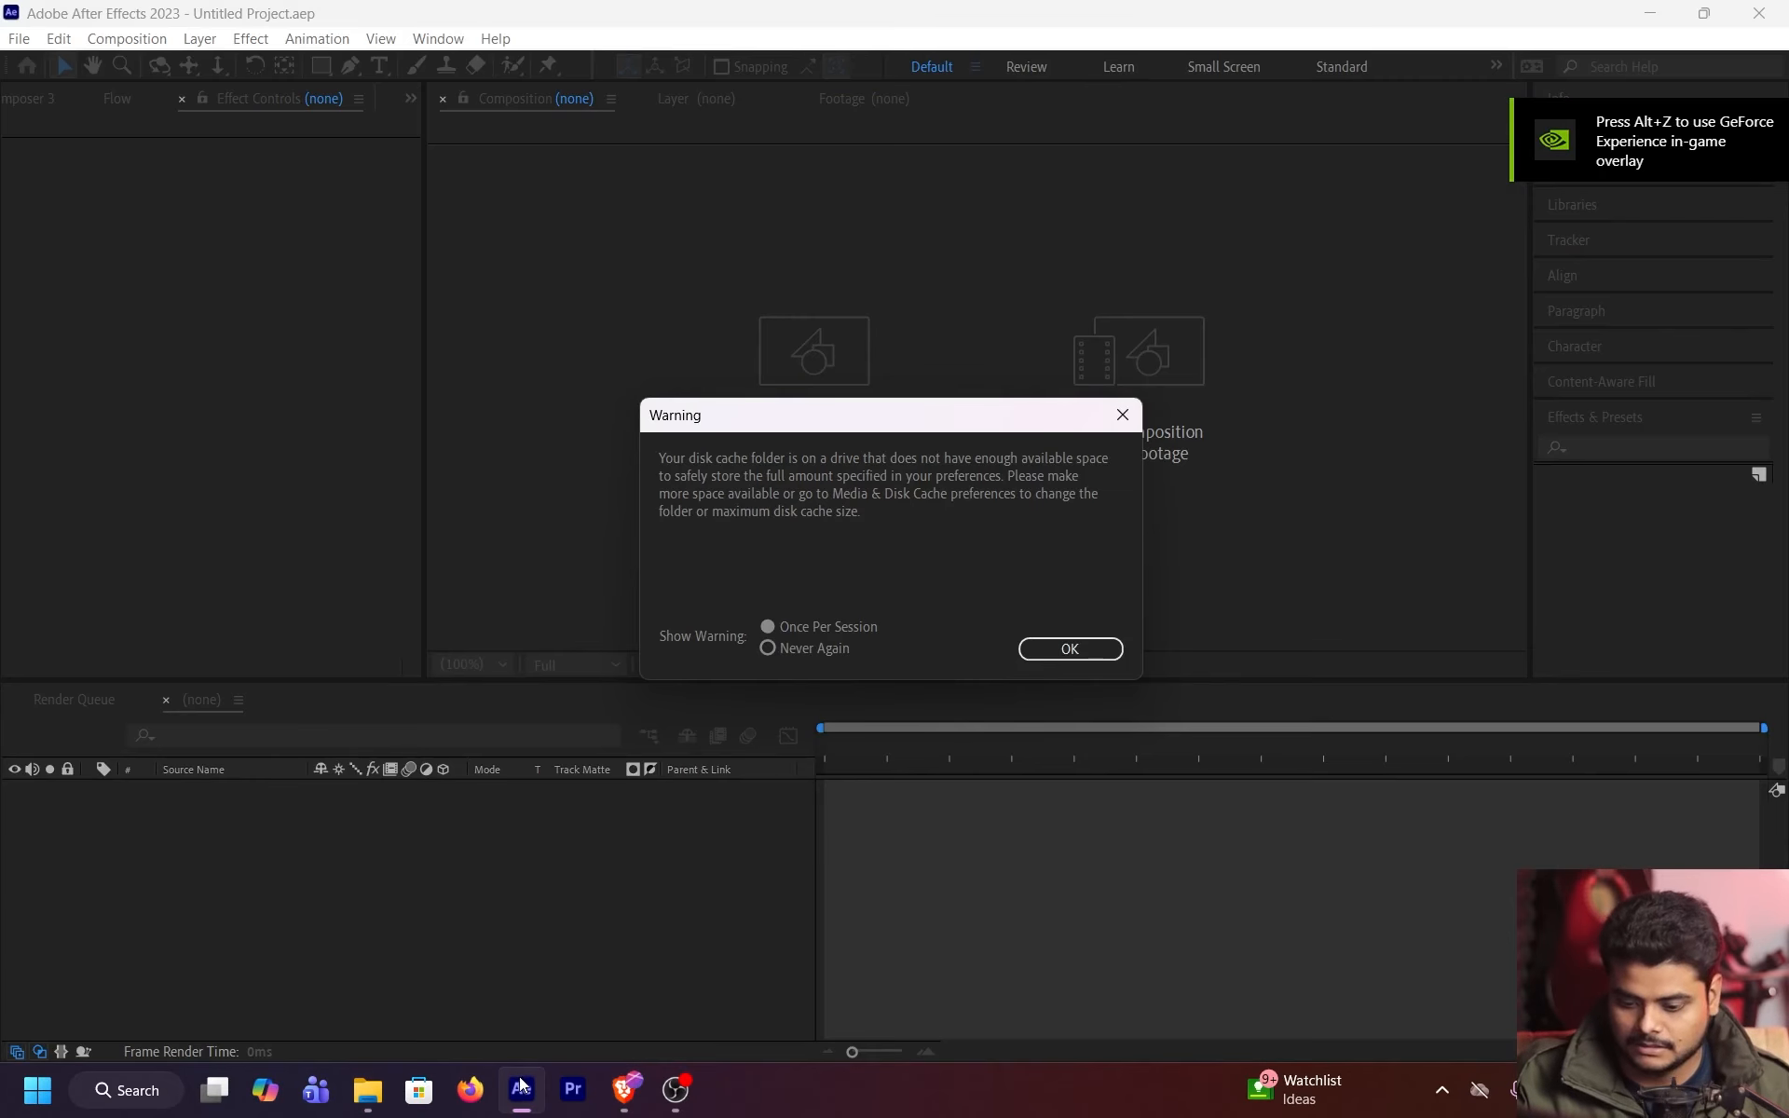
click(1063, 651)
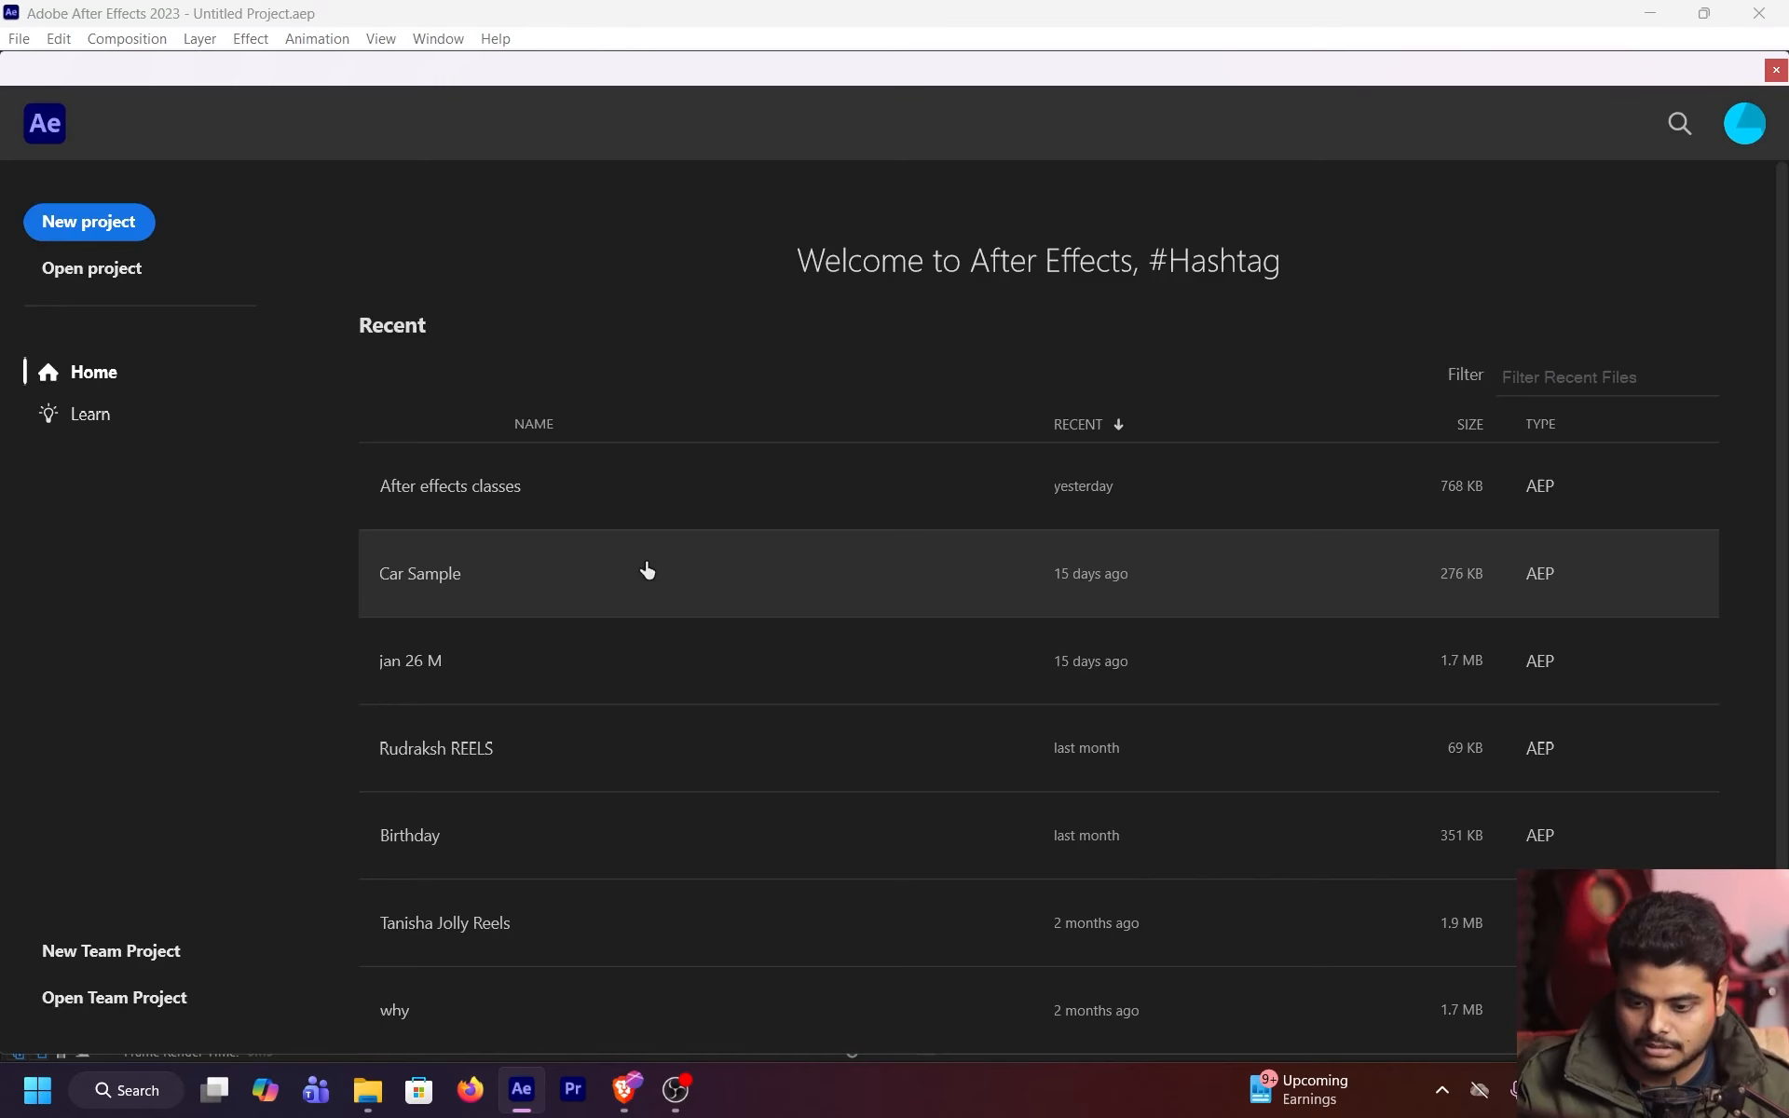
click(660, 520)
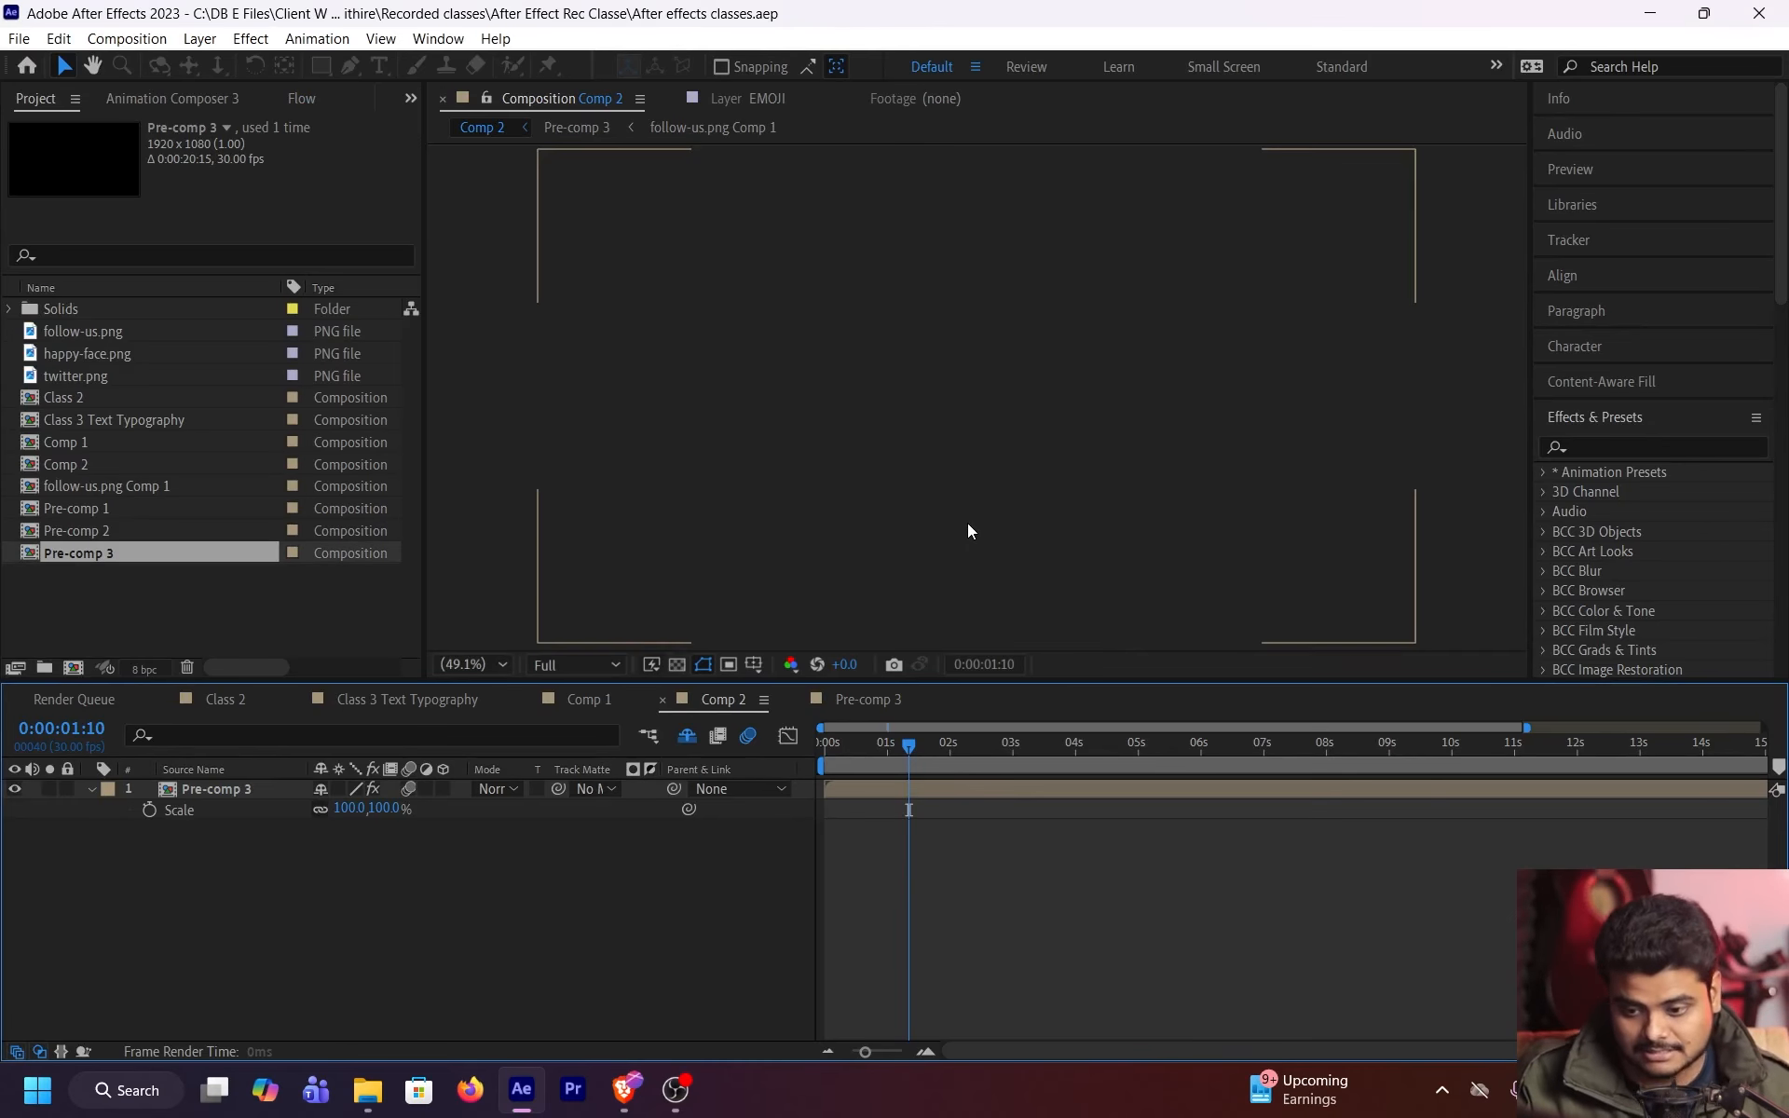
Set the preview resolution to Quarter and play Comp 2 from its start
click(563, 668)
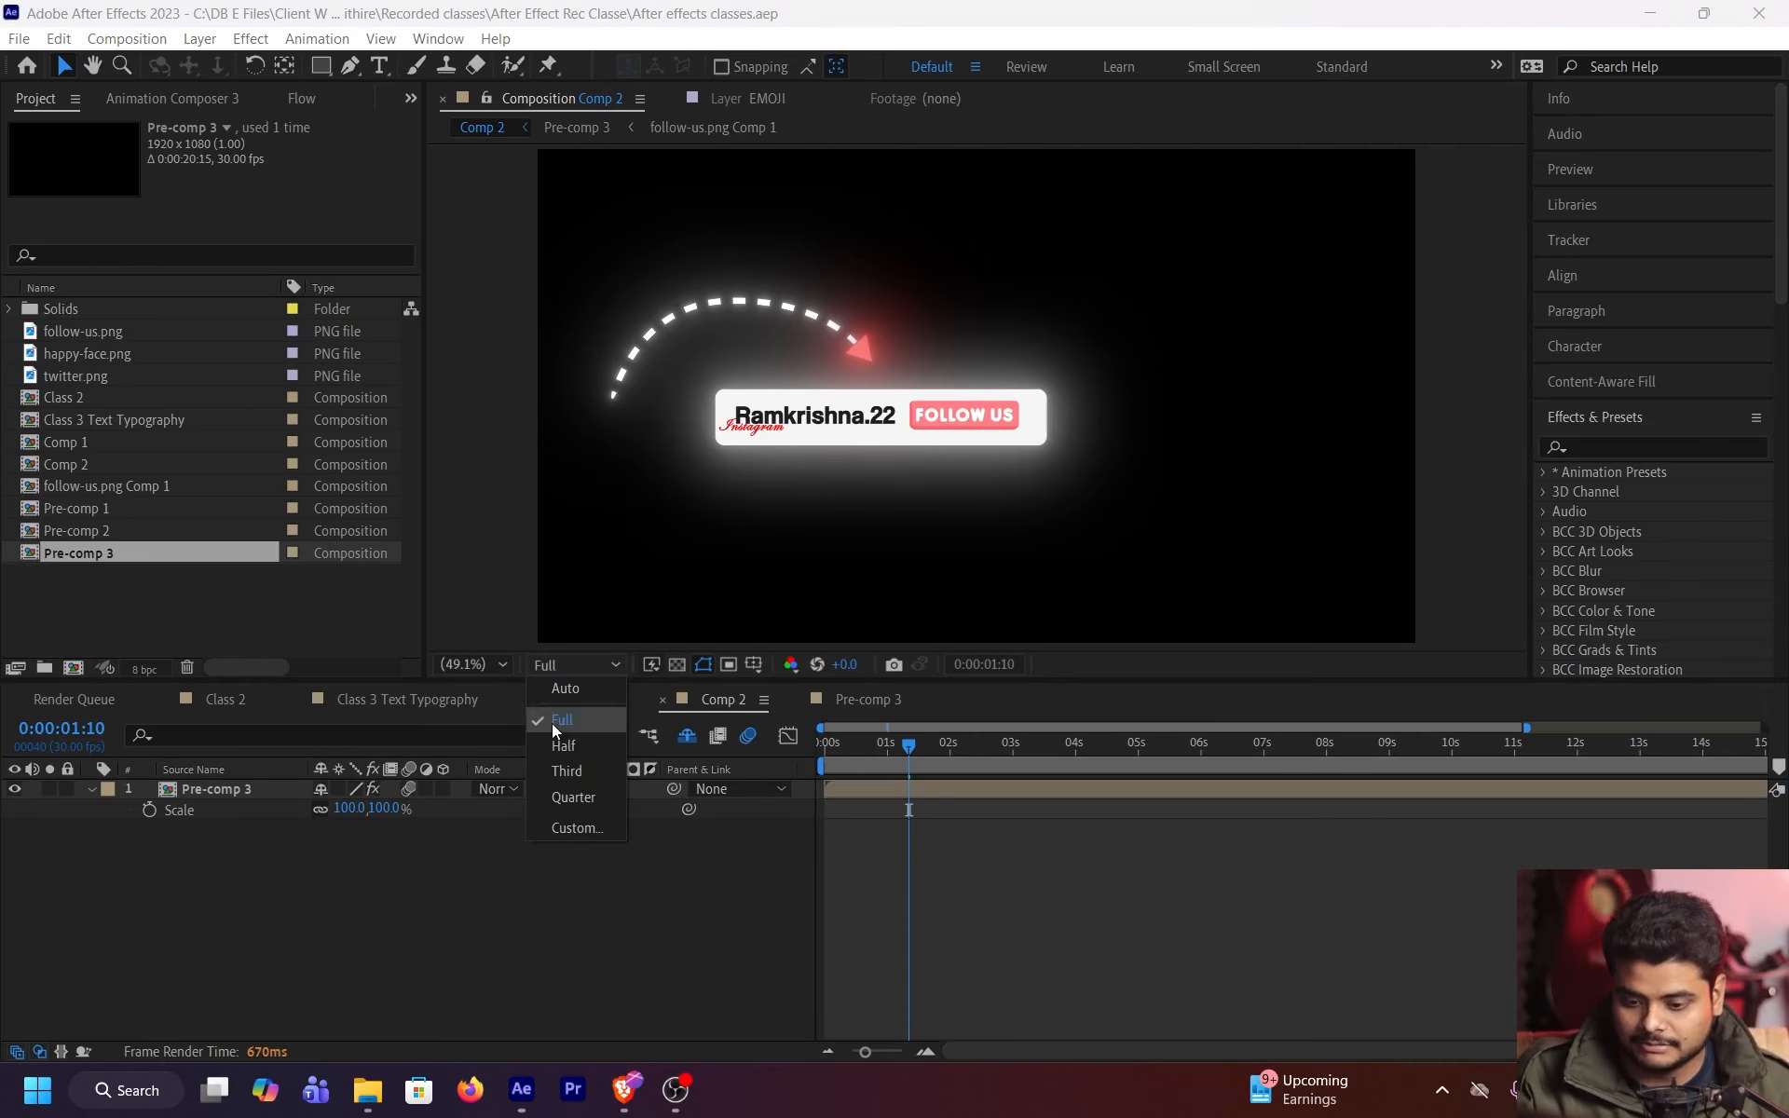
click(576, 798)
drag(887, 745, 803, 768)
key(space)
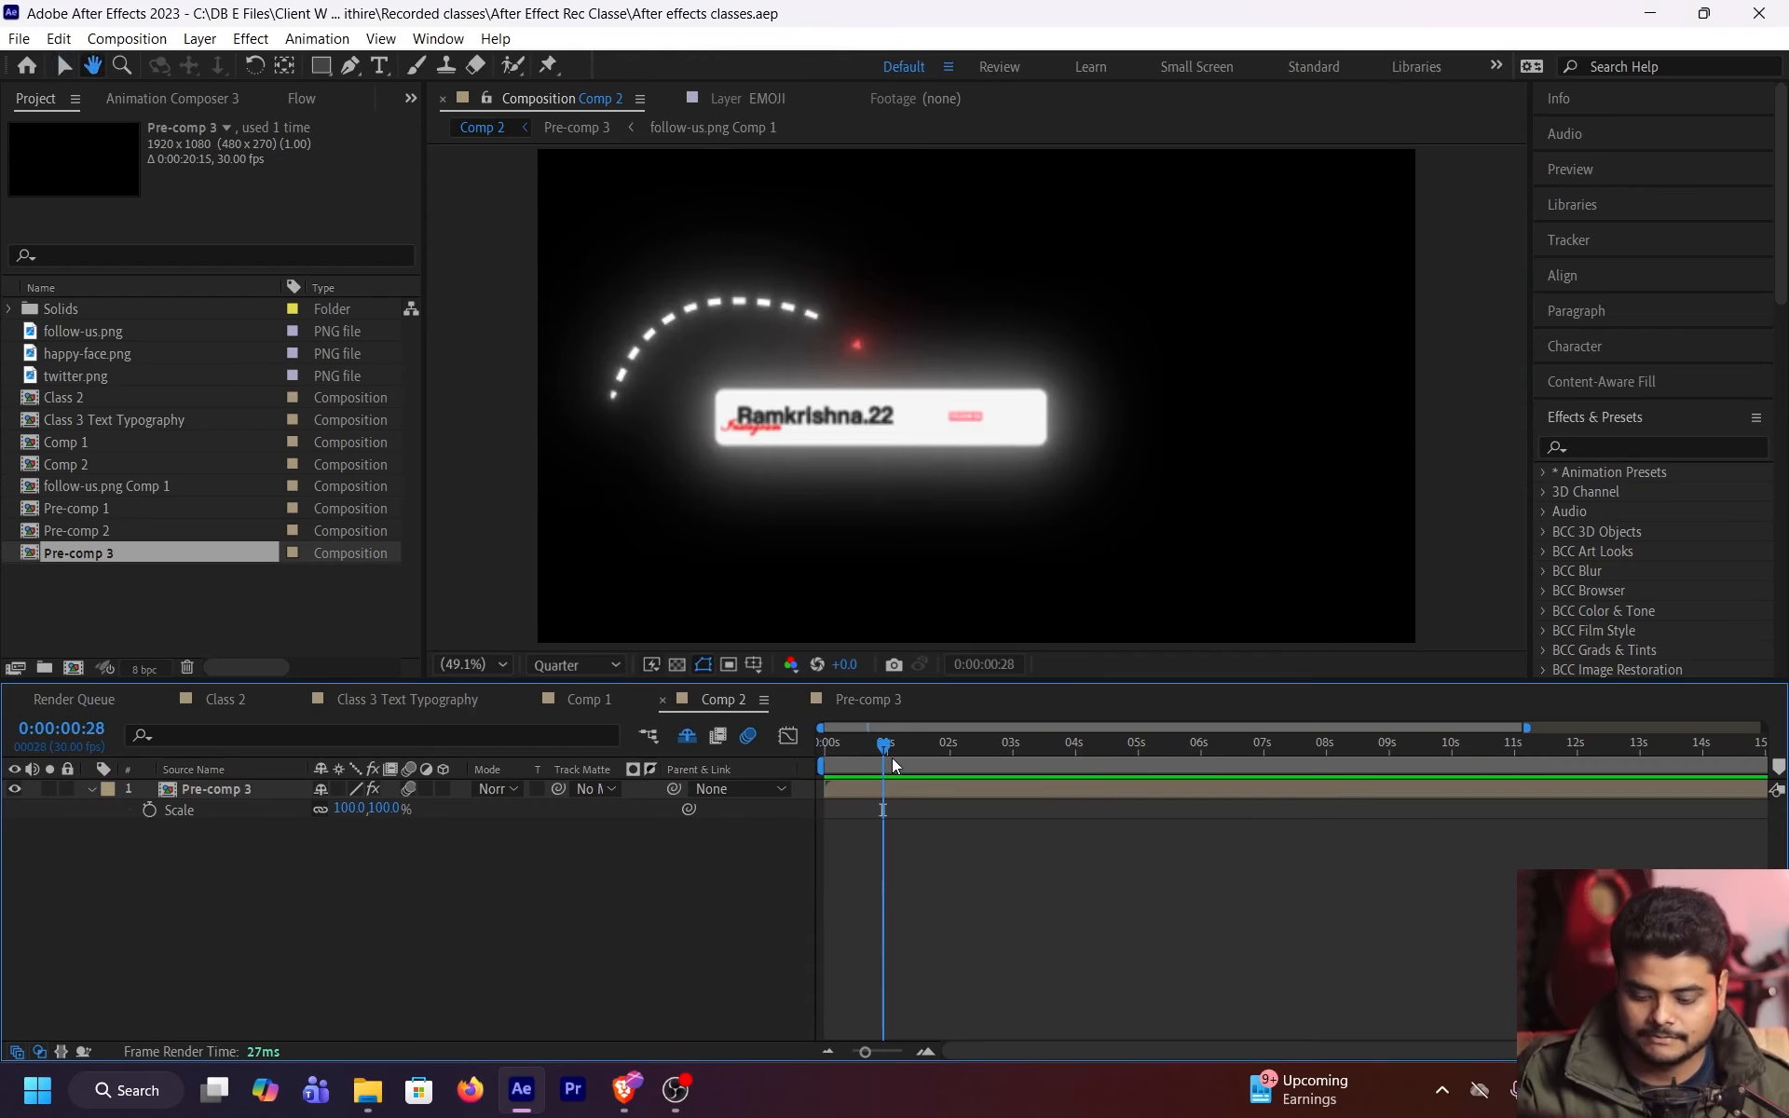
Create a 1920 × 1080 composition at 30 fps lasting 20 seconds, and enlarge the timeline area
key(ctrl+n)
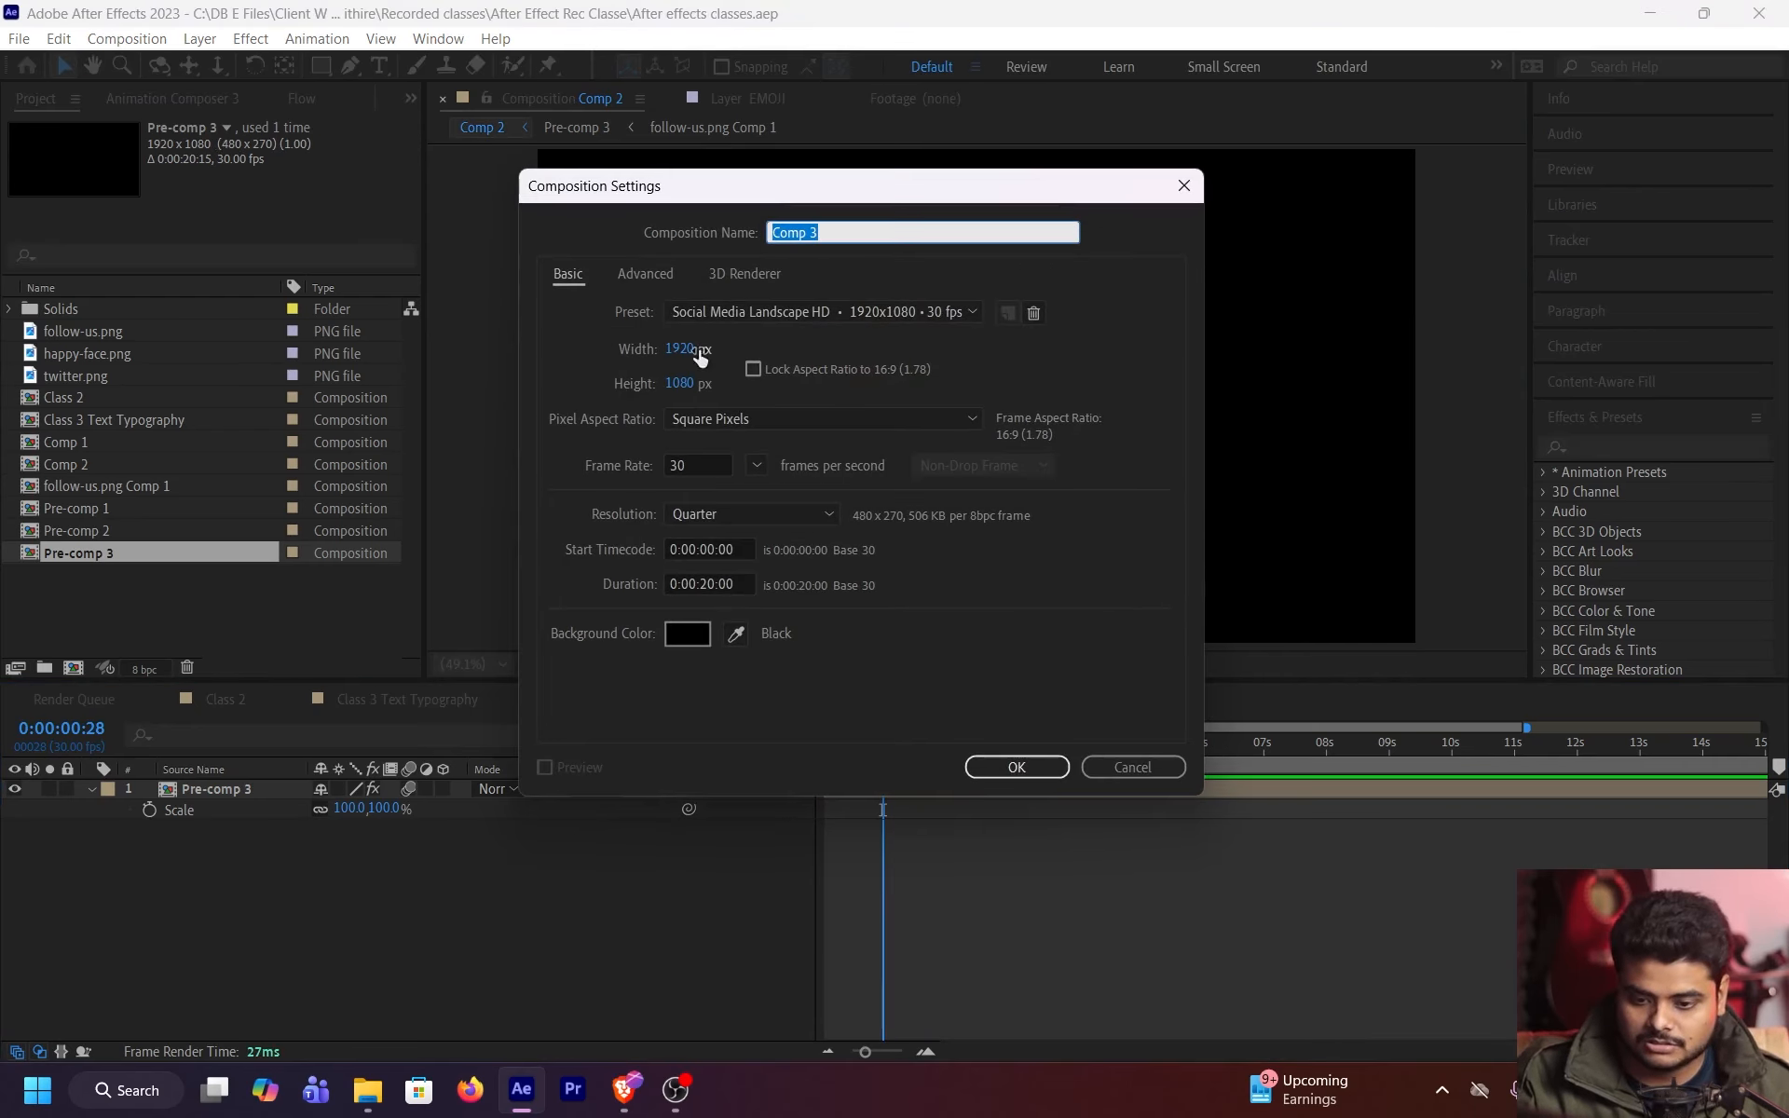
click(1017, 767)
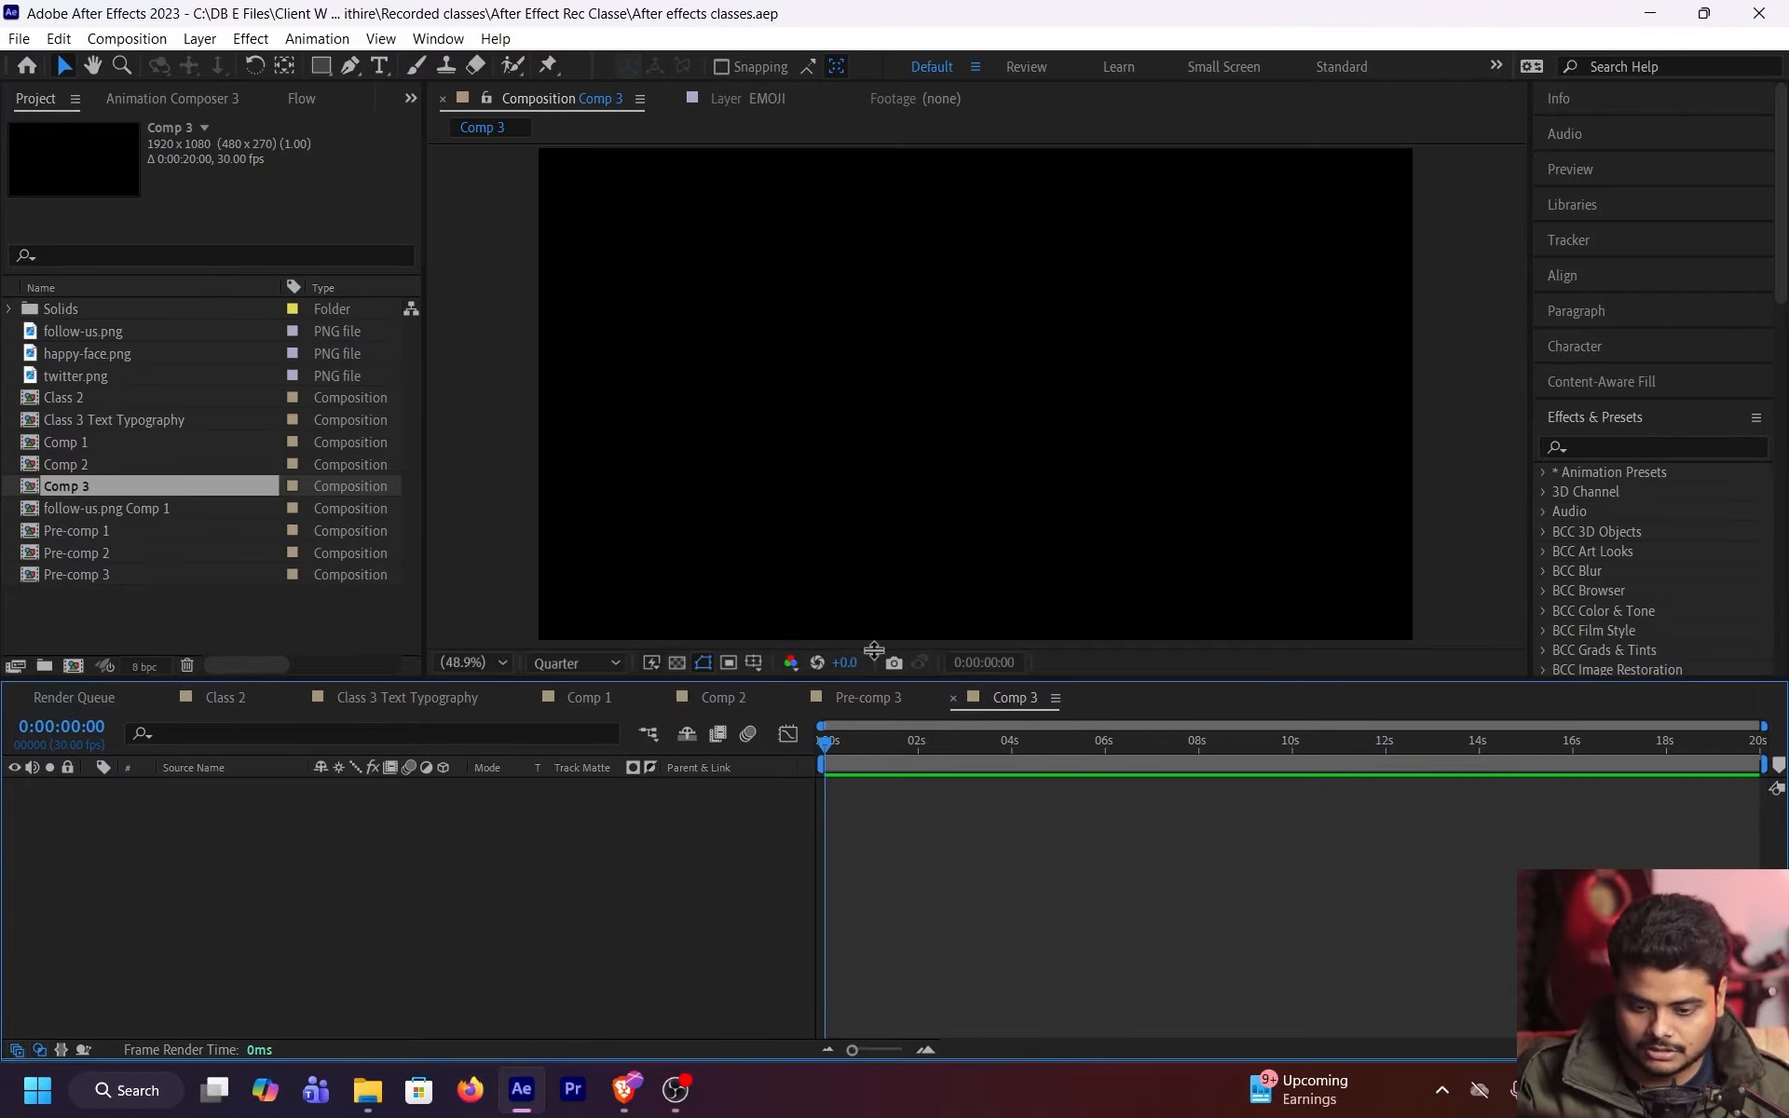
drag(874, 652, 874, 509)
key(alt+Tab)
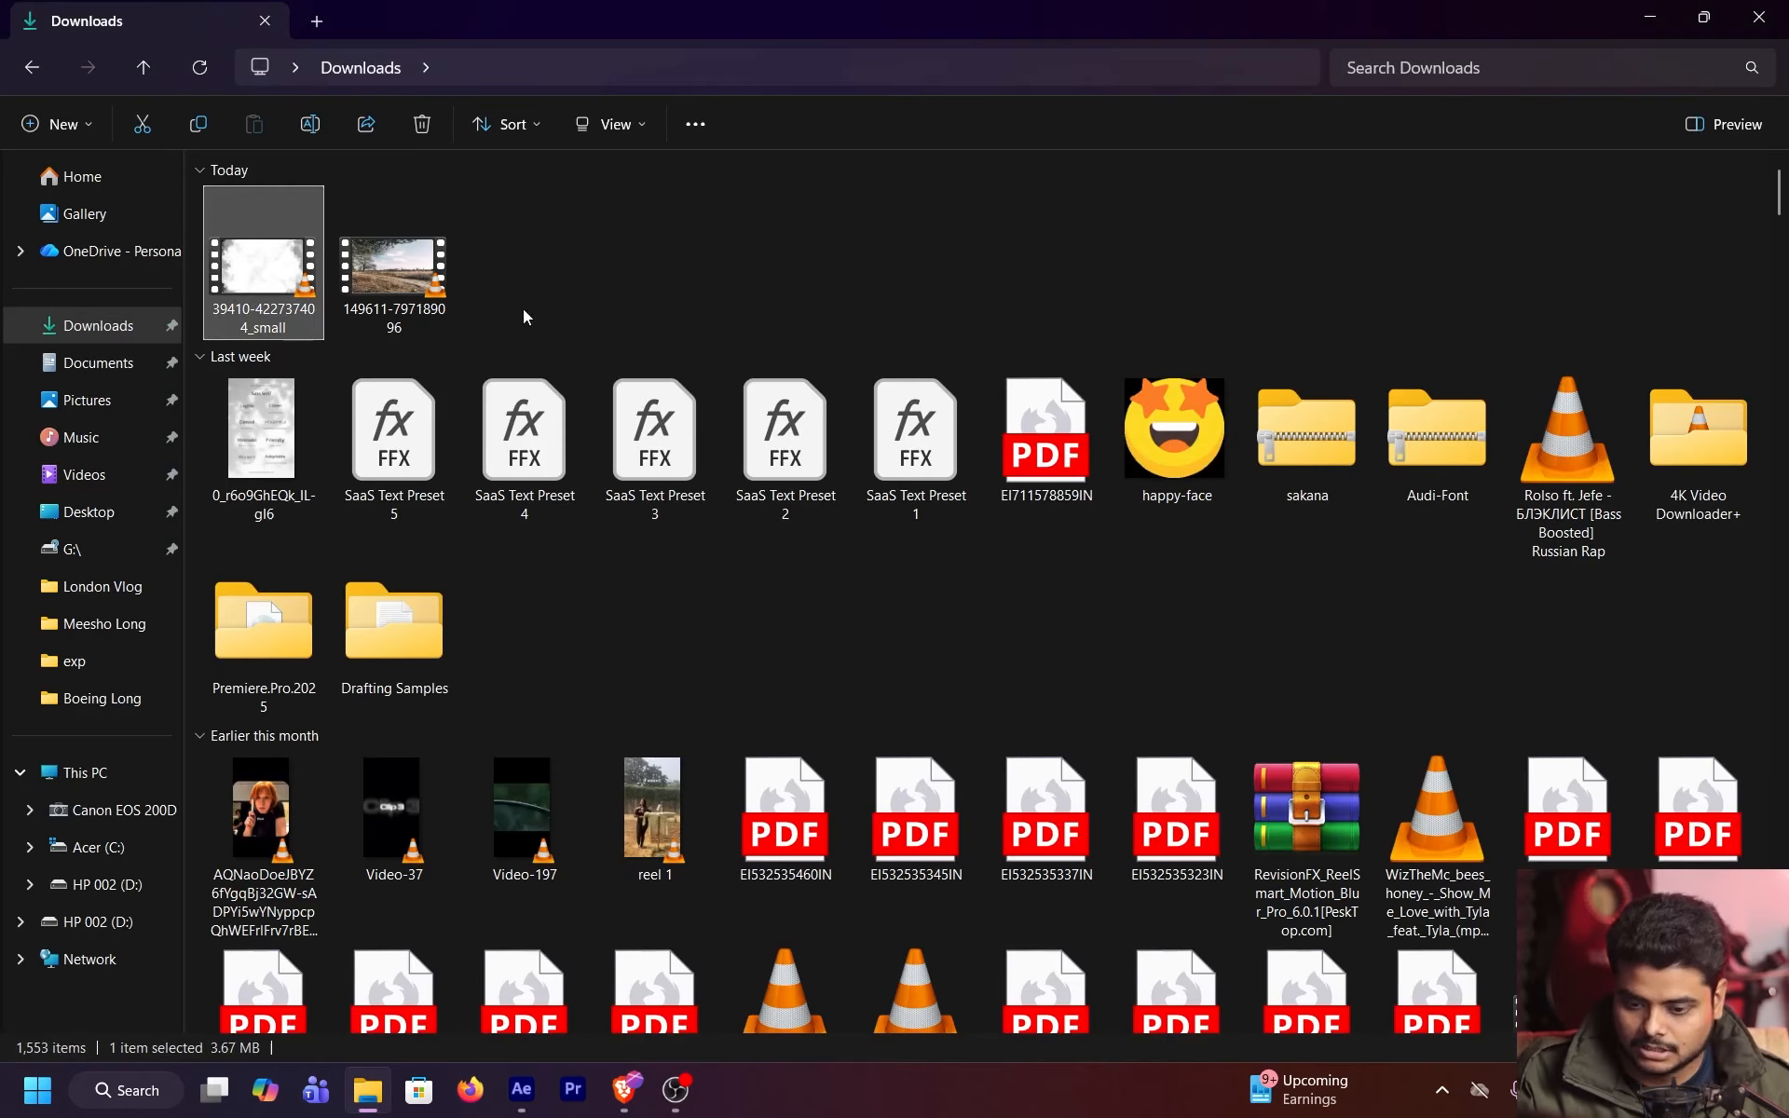
drag(393, 270, 452, 847)
key(alt+Tab)
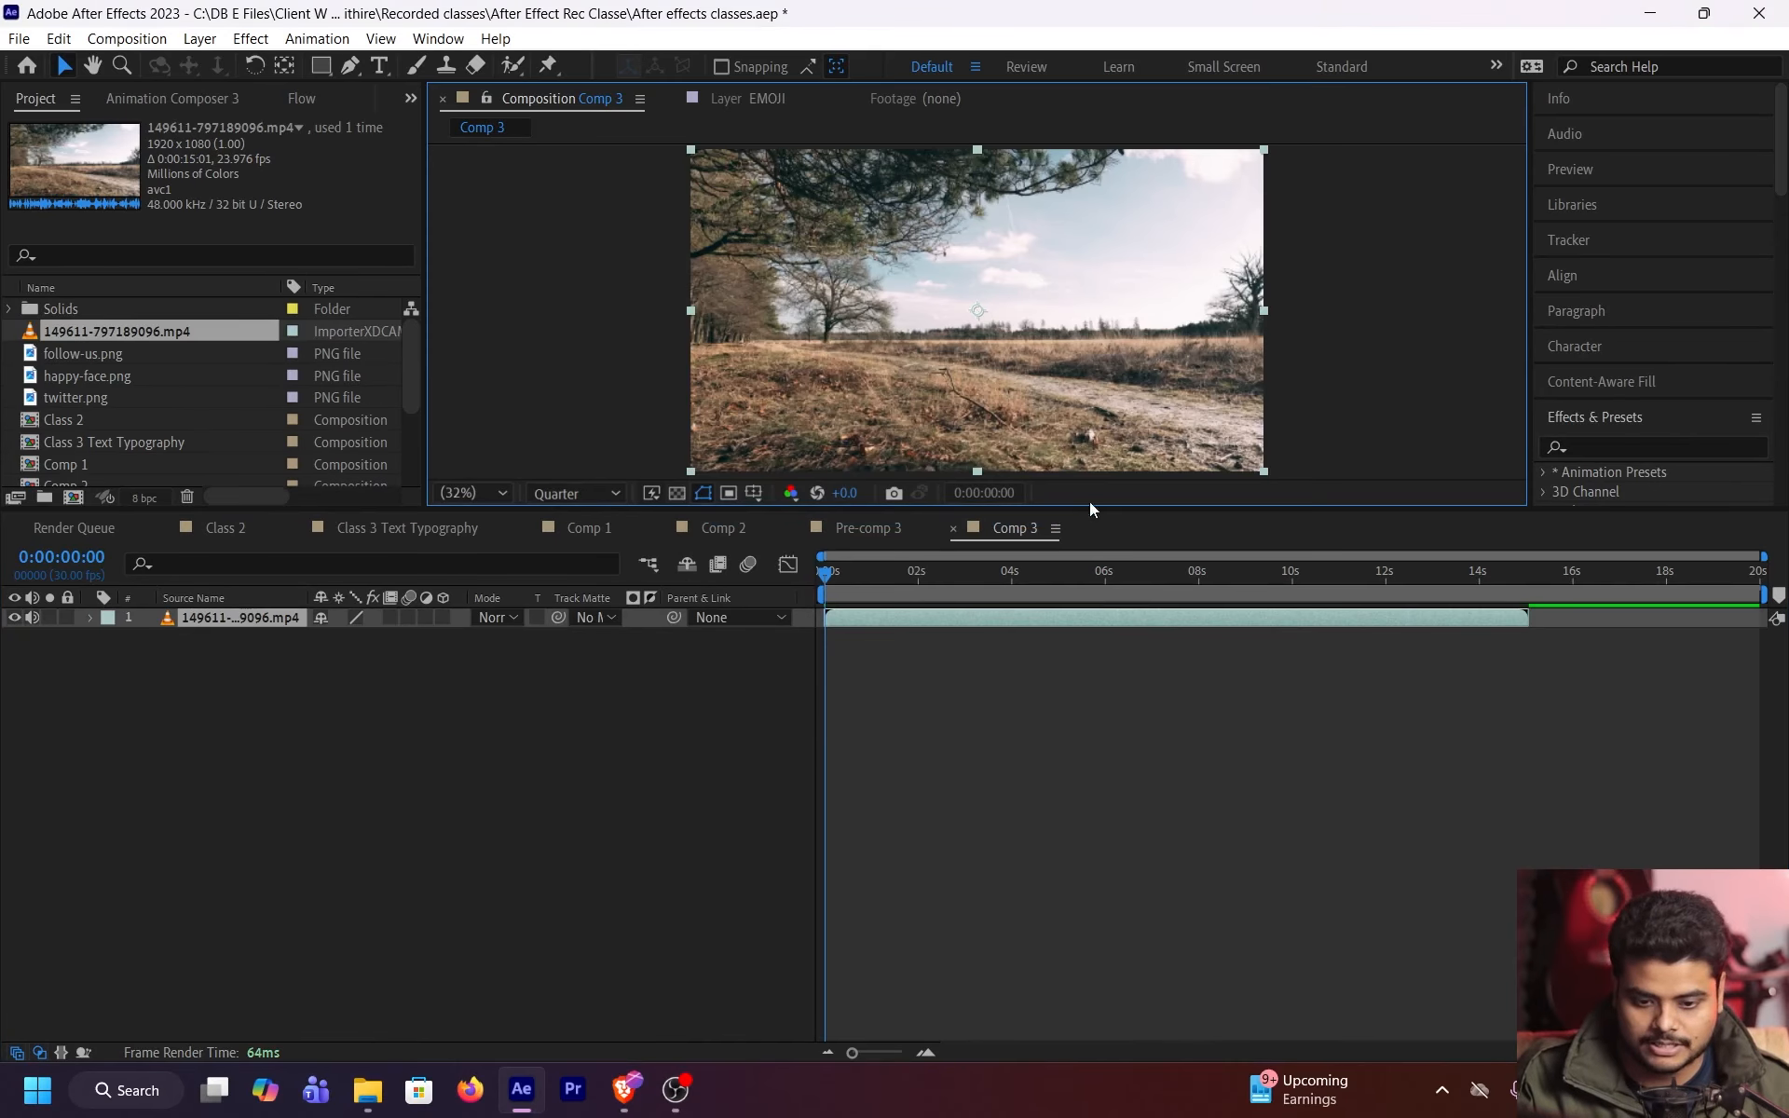
drag(638, 513, 637, 560)
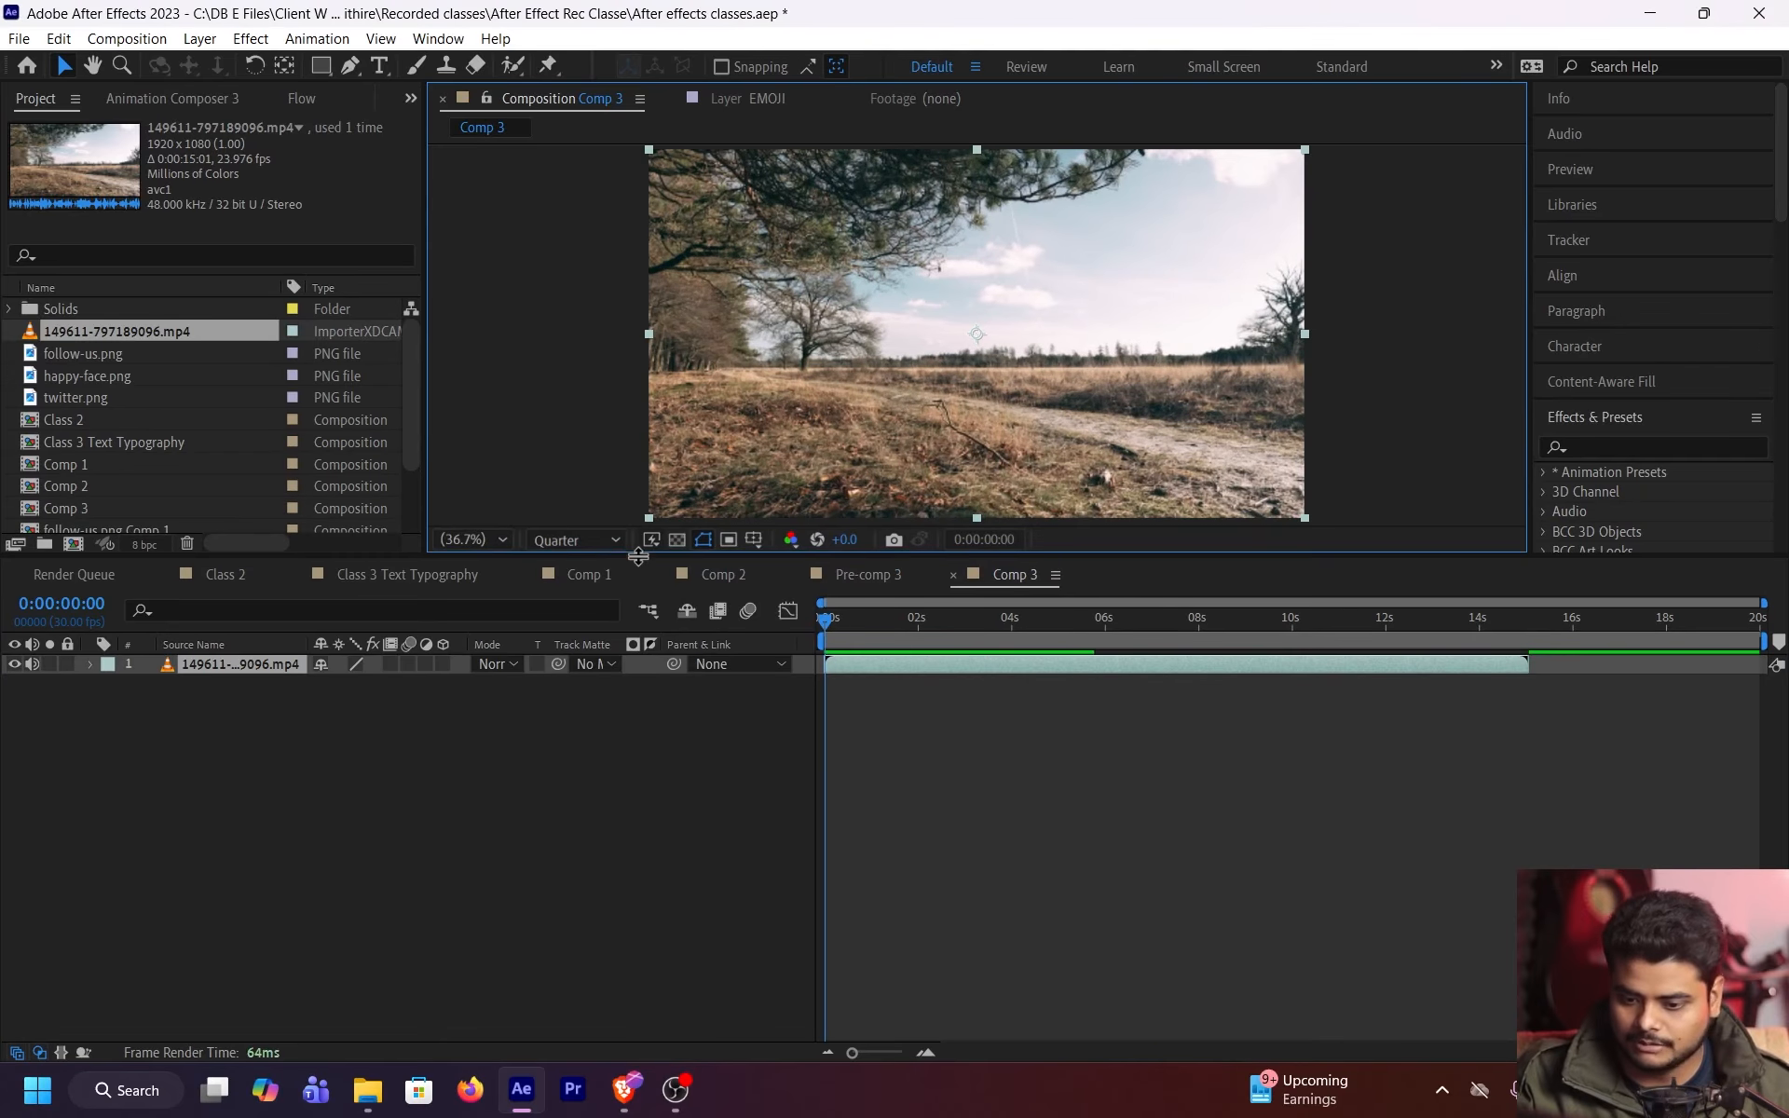
Place the playhead at 0:00:00:28, where the walking man has entered the frame
click(843, 619)
drag(848, 622, 1006, 630)
scroll(848, 657, up, 3)
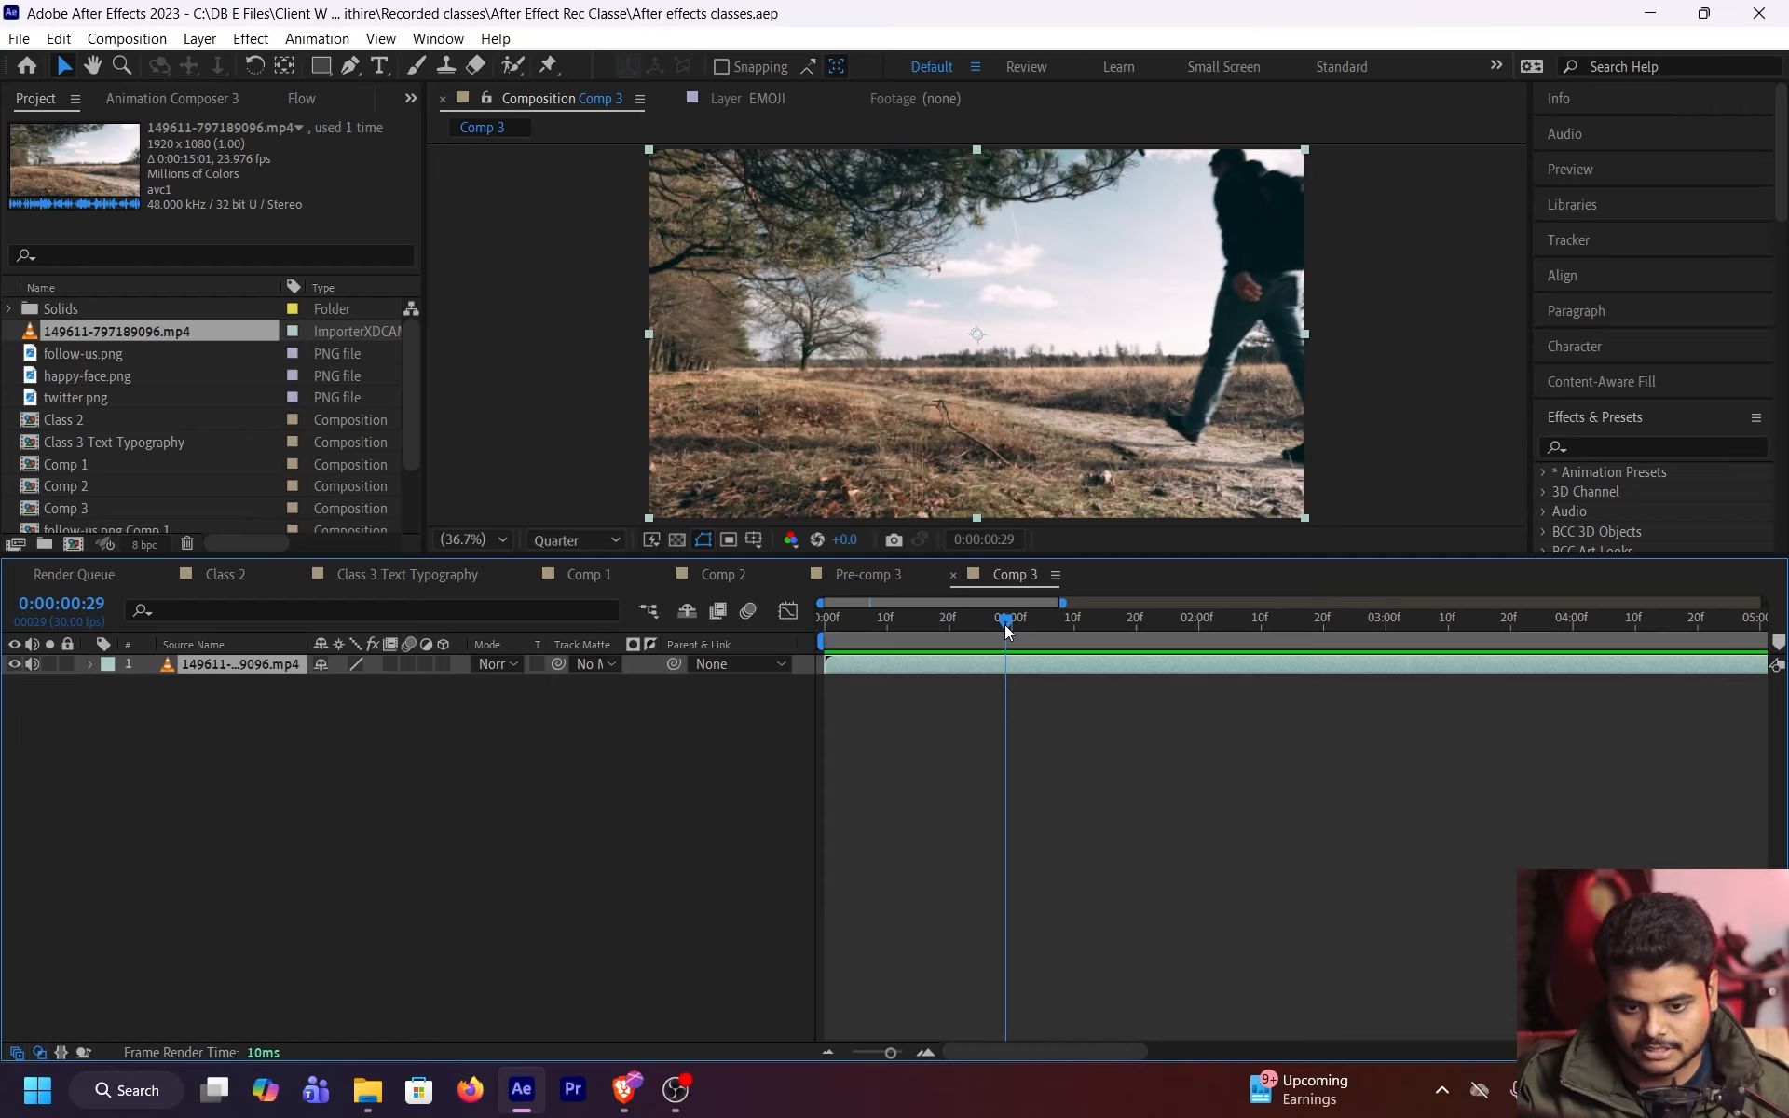
drag(1007, 631, 1004, 630)
Add a text layer reading "Masking" over the sky near the middle of the frame
key(ctrl+t)
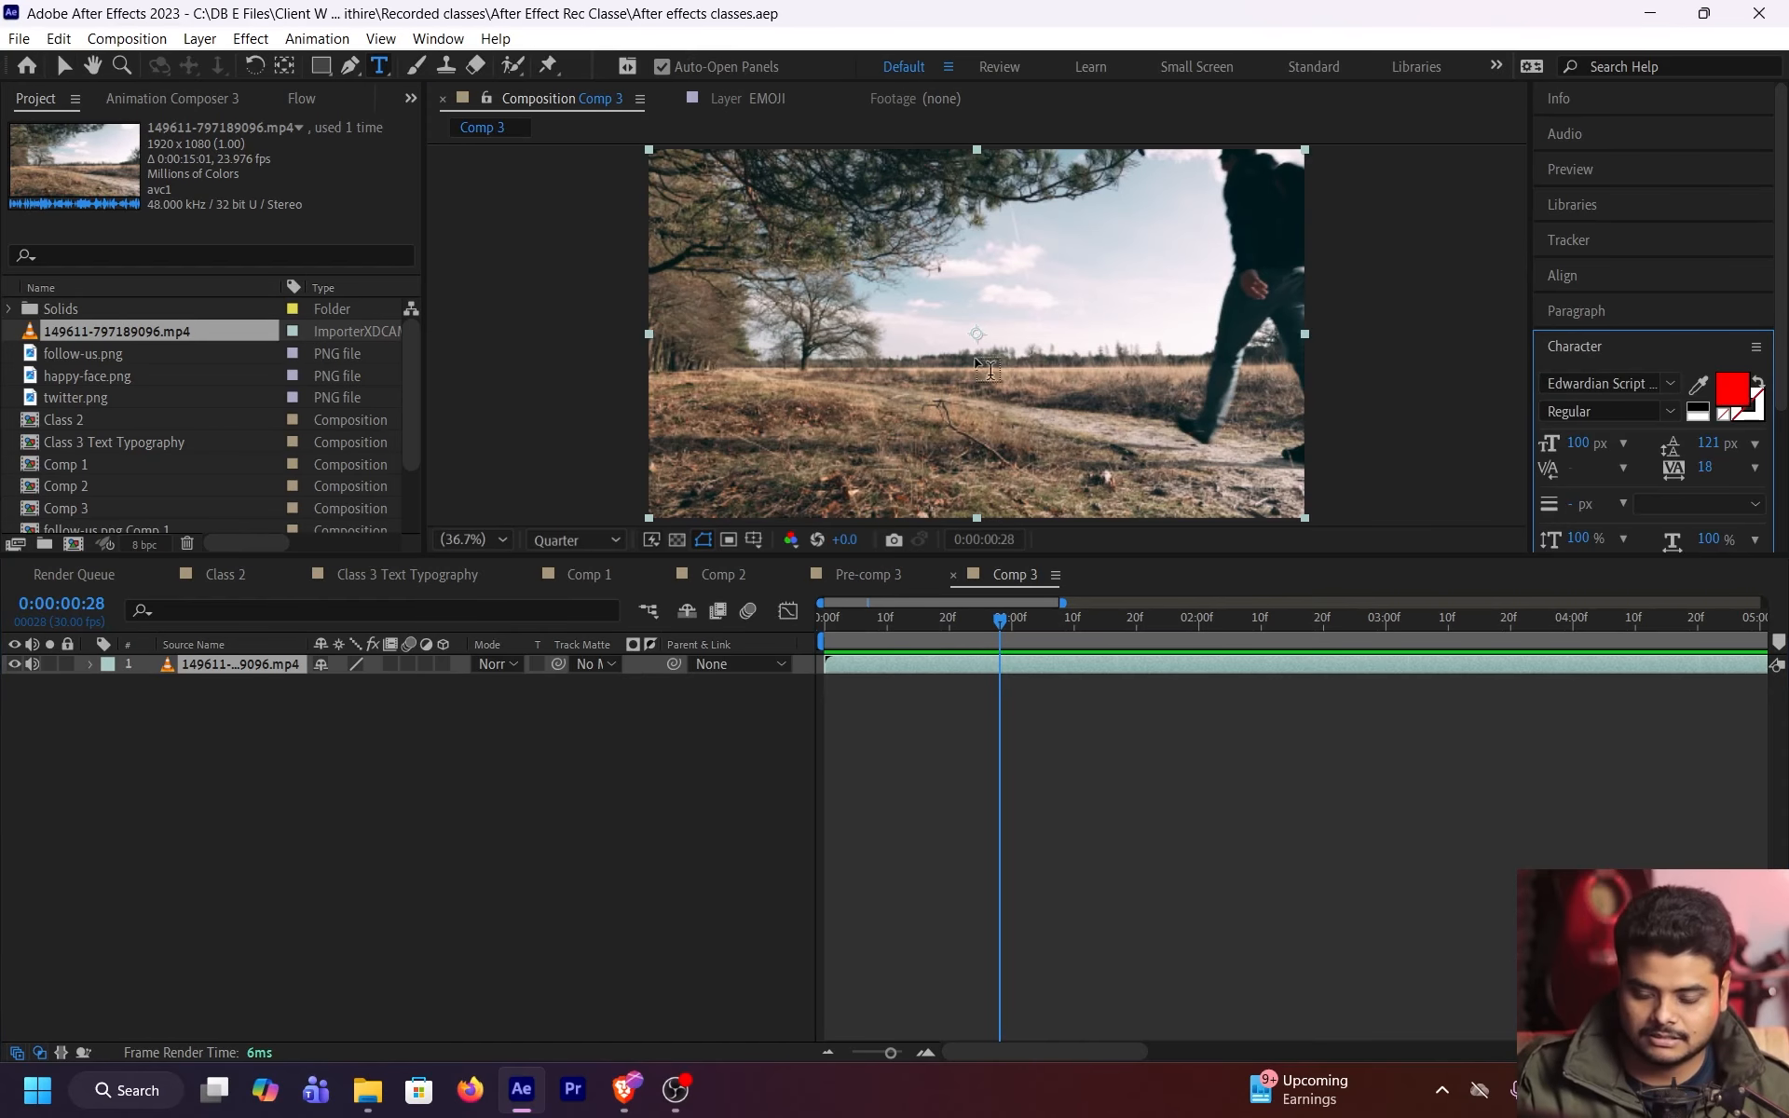
click(986, 308)
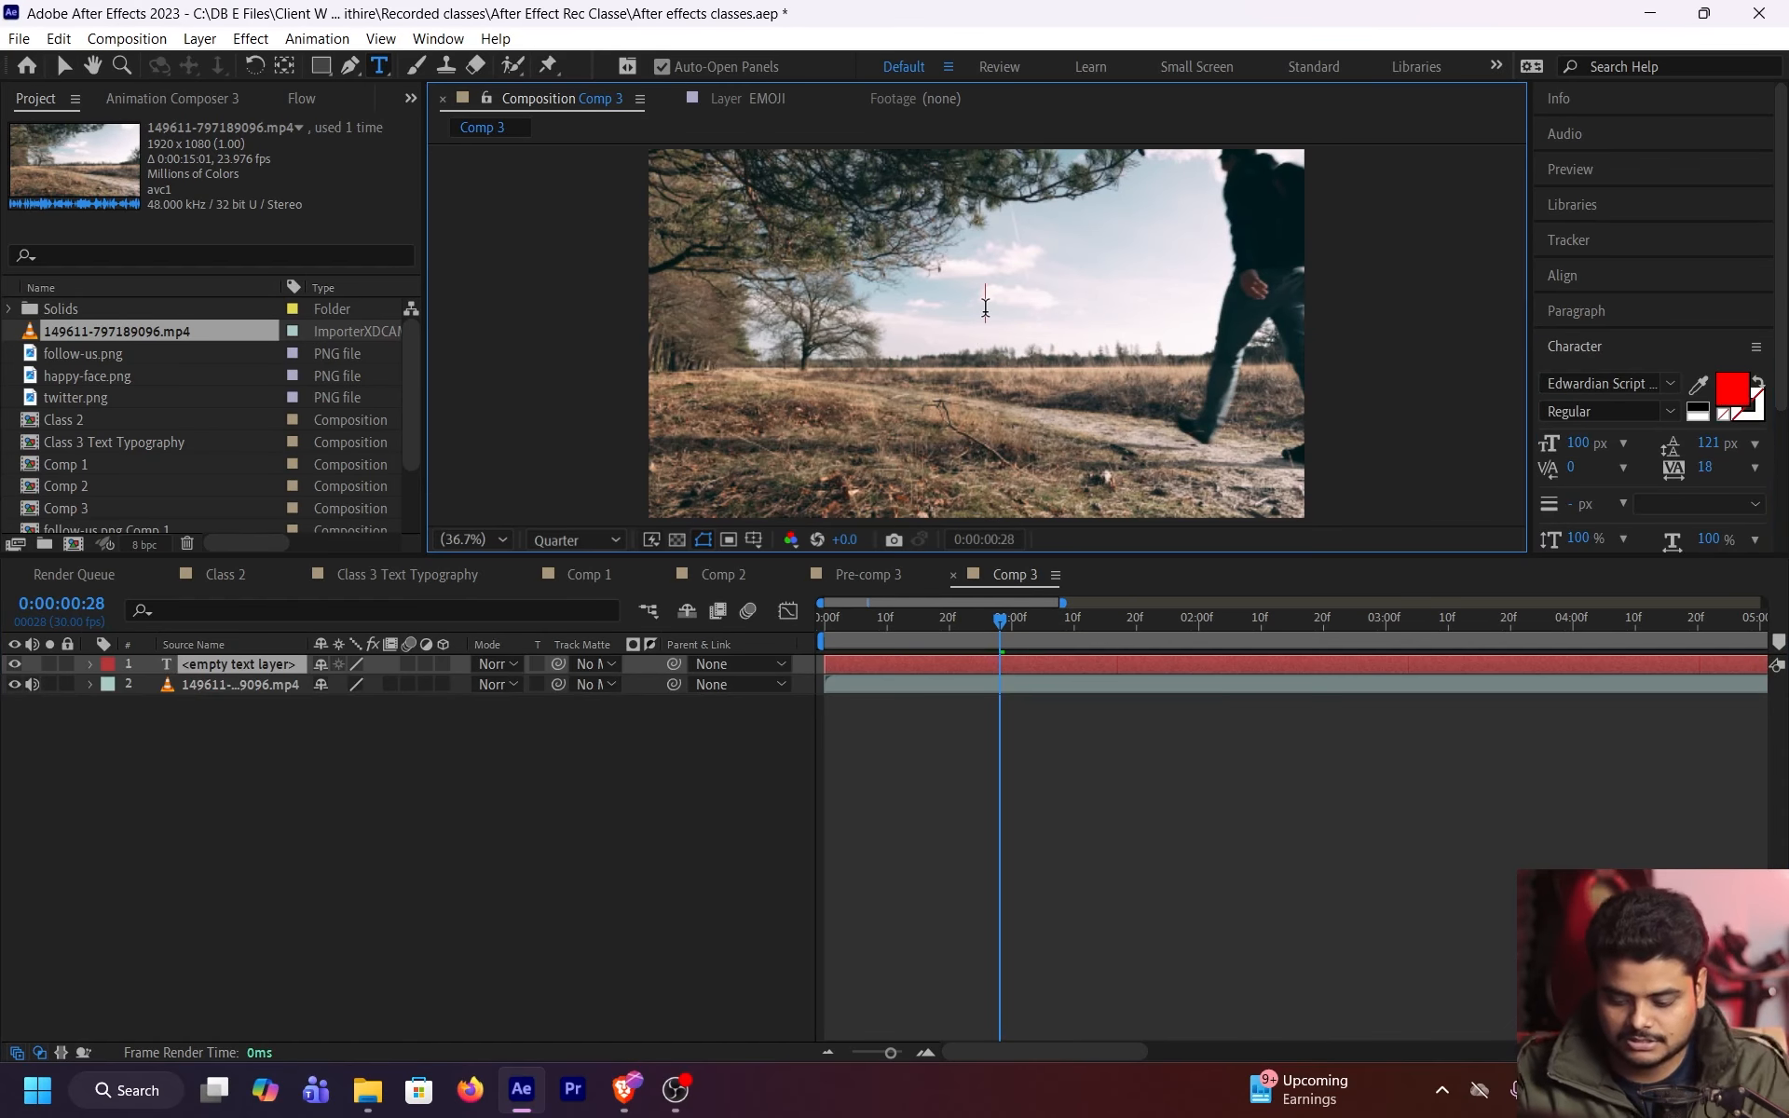
text(MASKING)
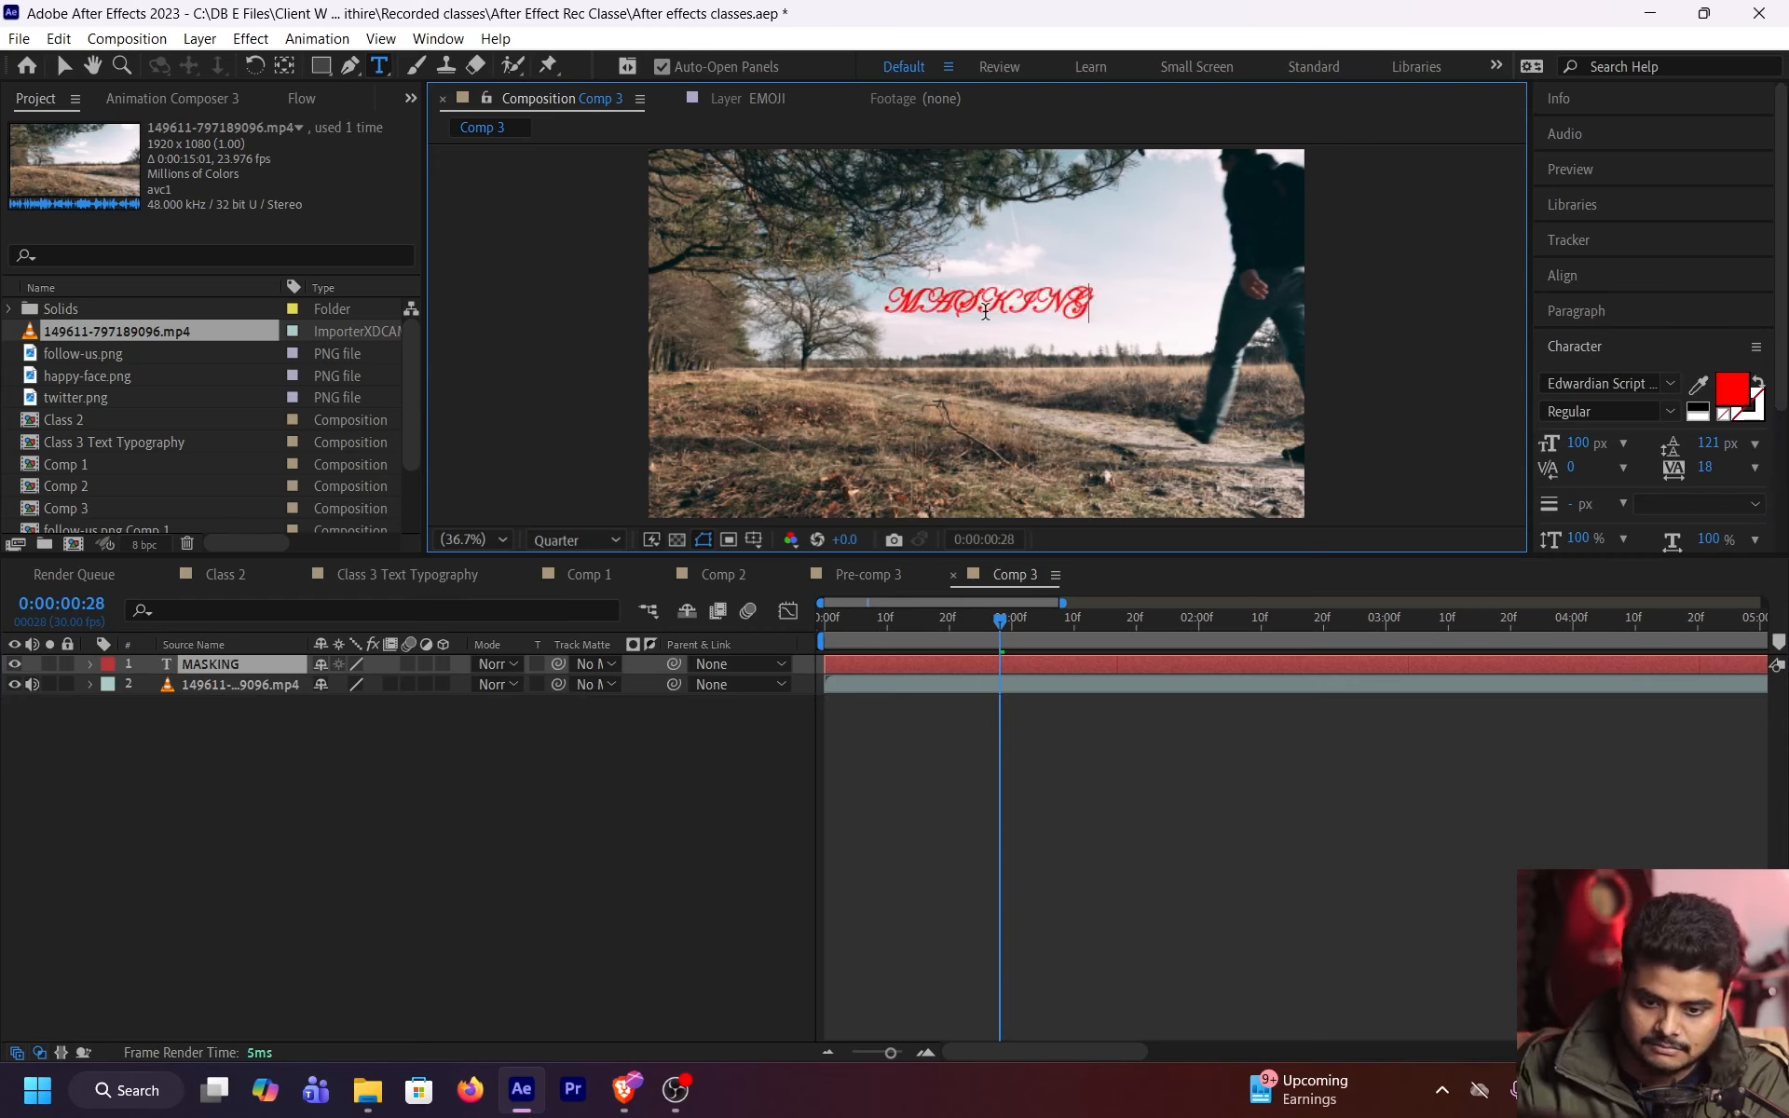
key(ctrl+a)
text(M)
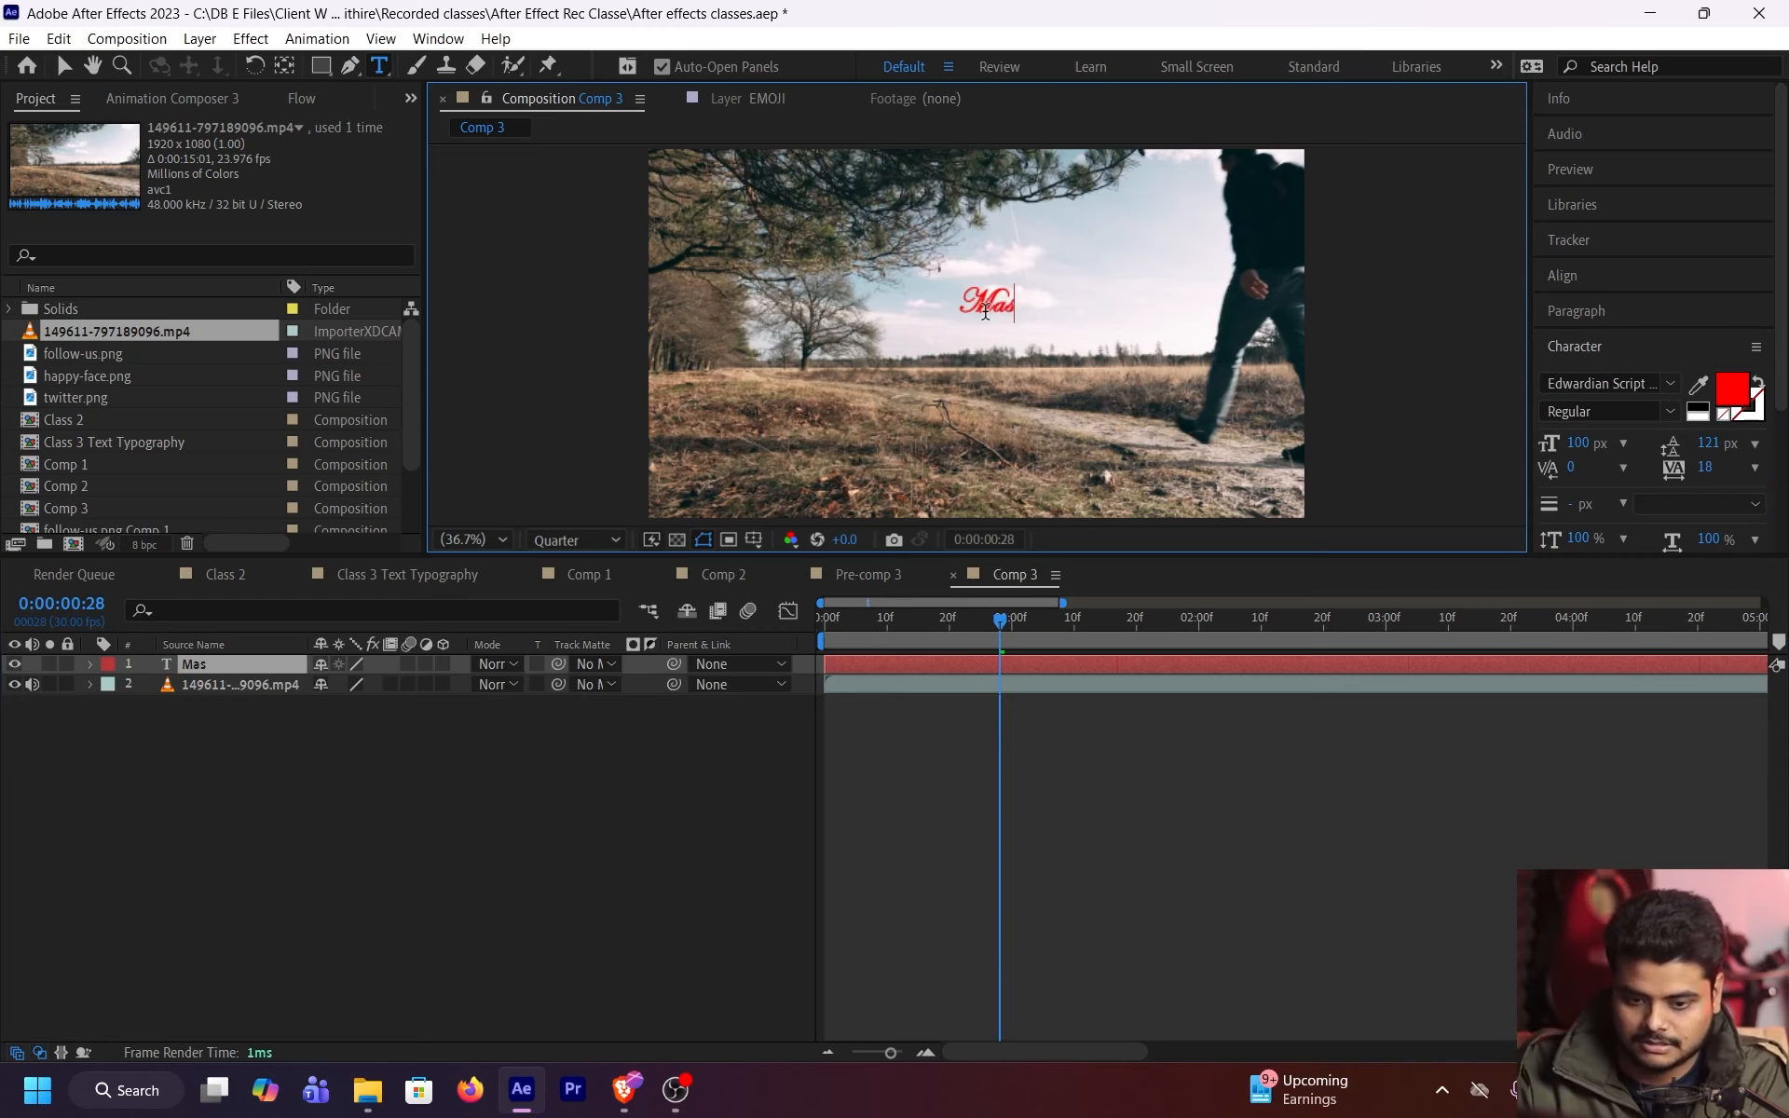
text(asking)
Set the Masking text to the Felix Titling font with a white fill
key(ctrl+a)
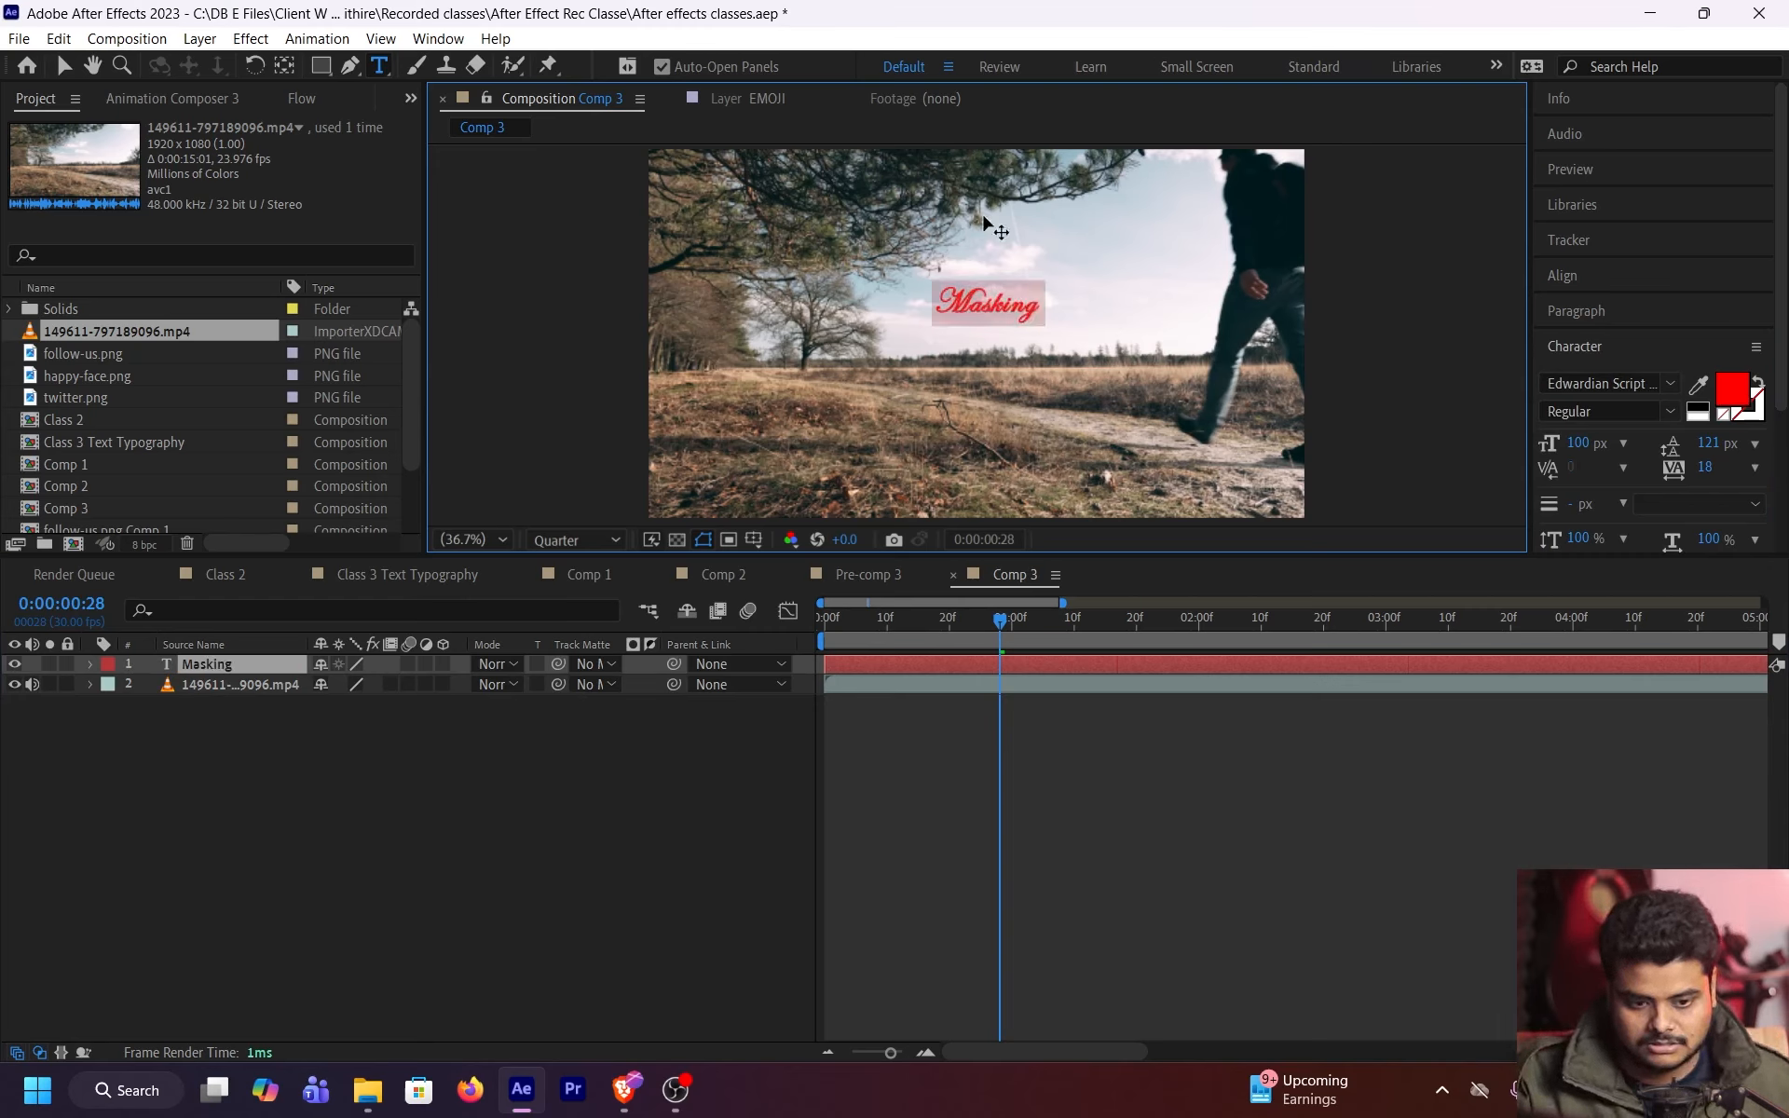
click(1643, 383)
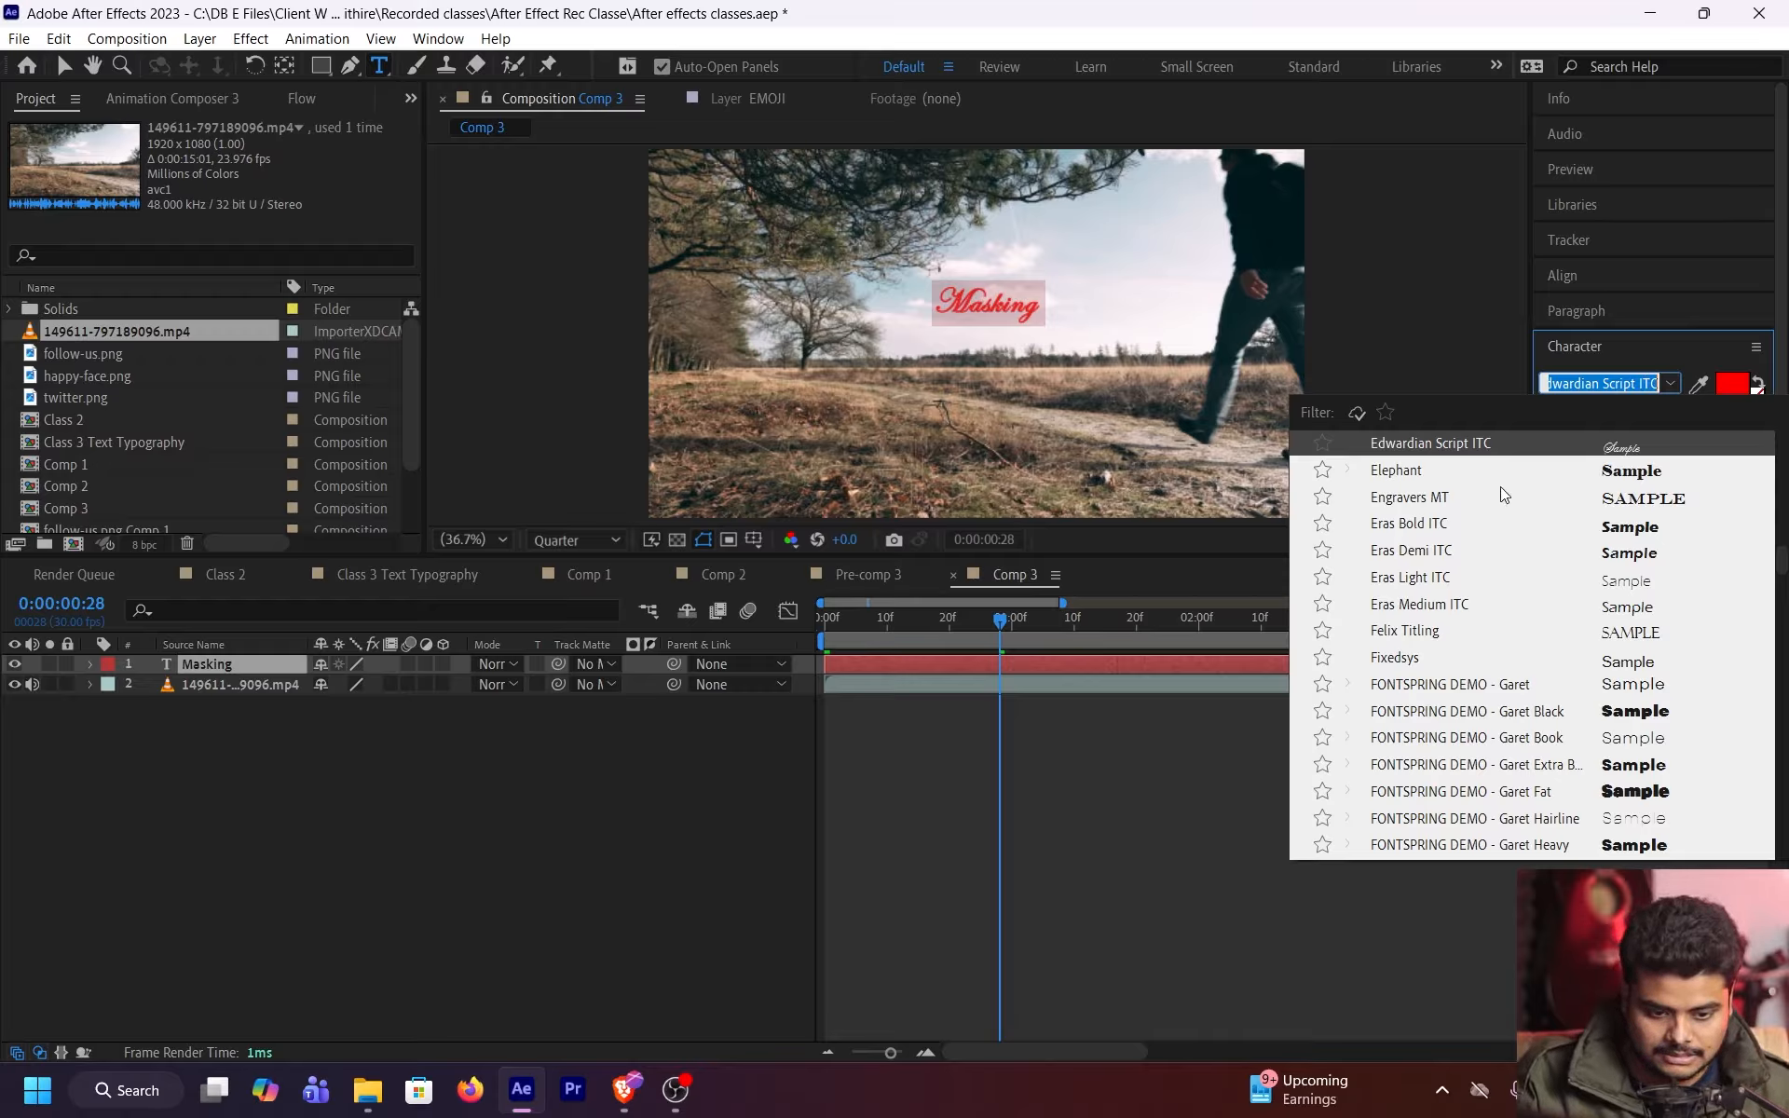
click(1629, 634)
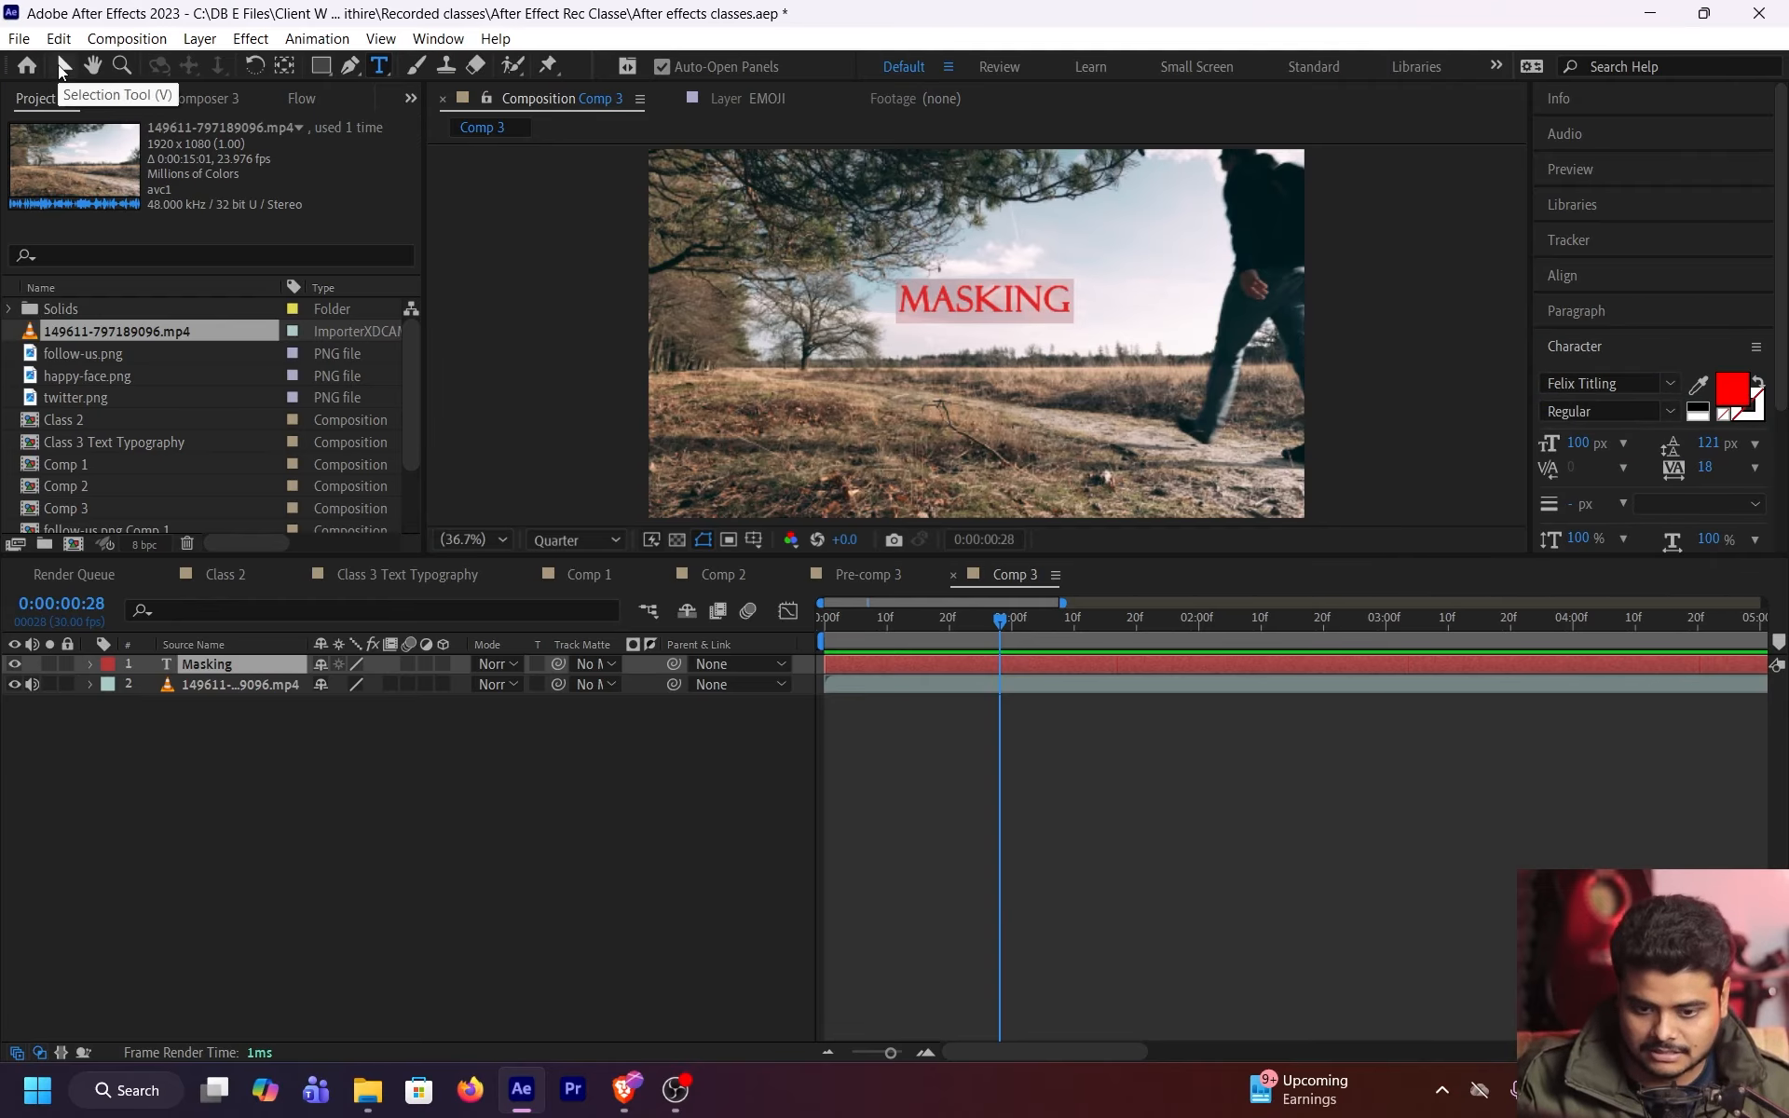
click(60, 66)
click(1728, 398)
drag(126, 312, 49, 284)
click(562, 298)
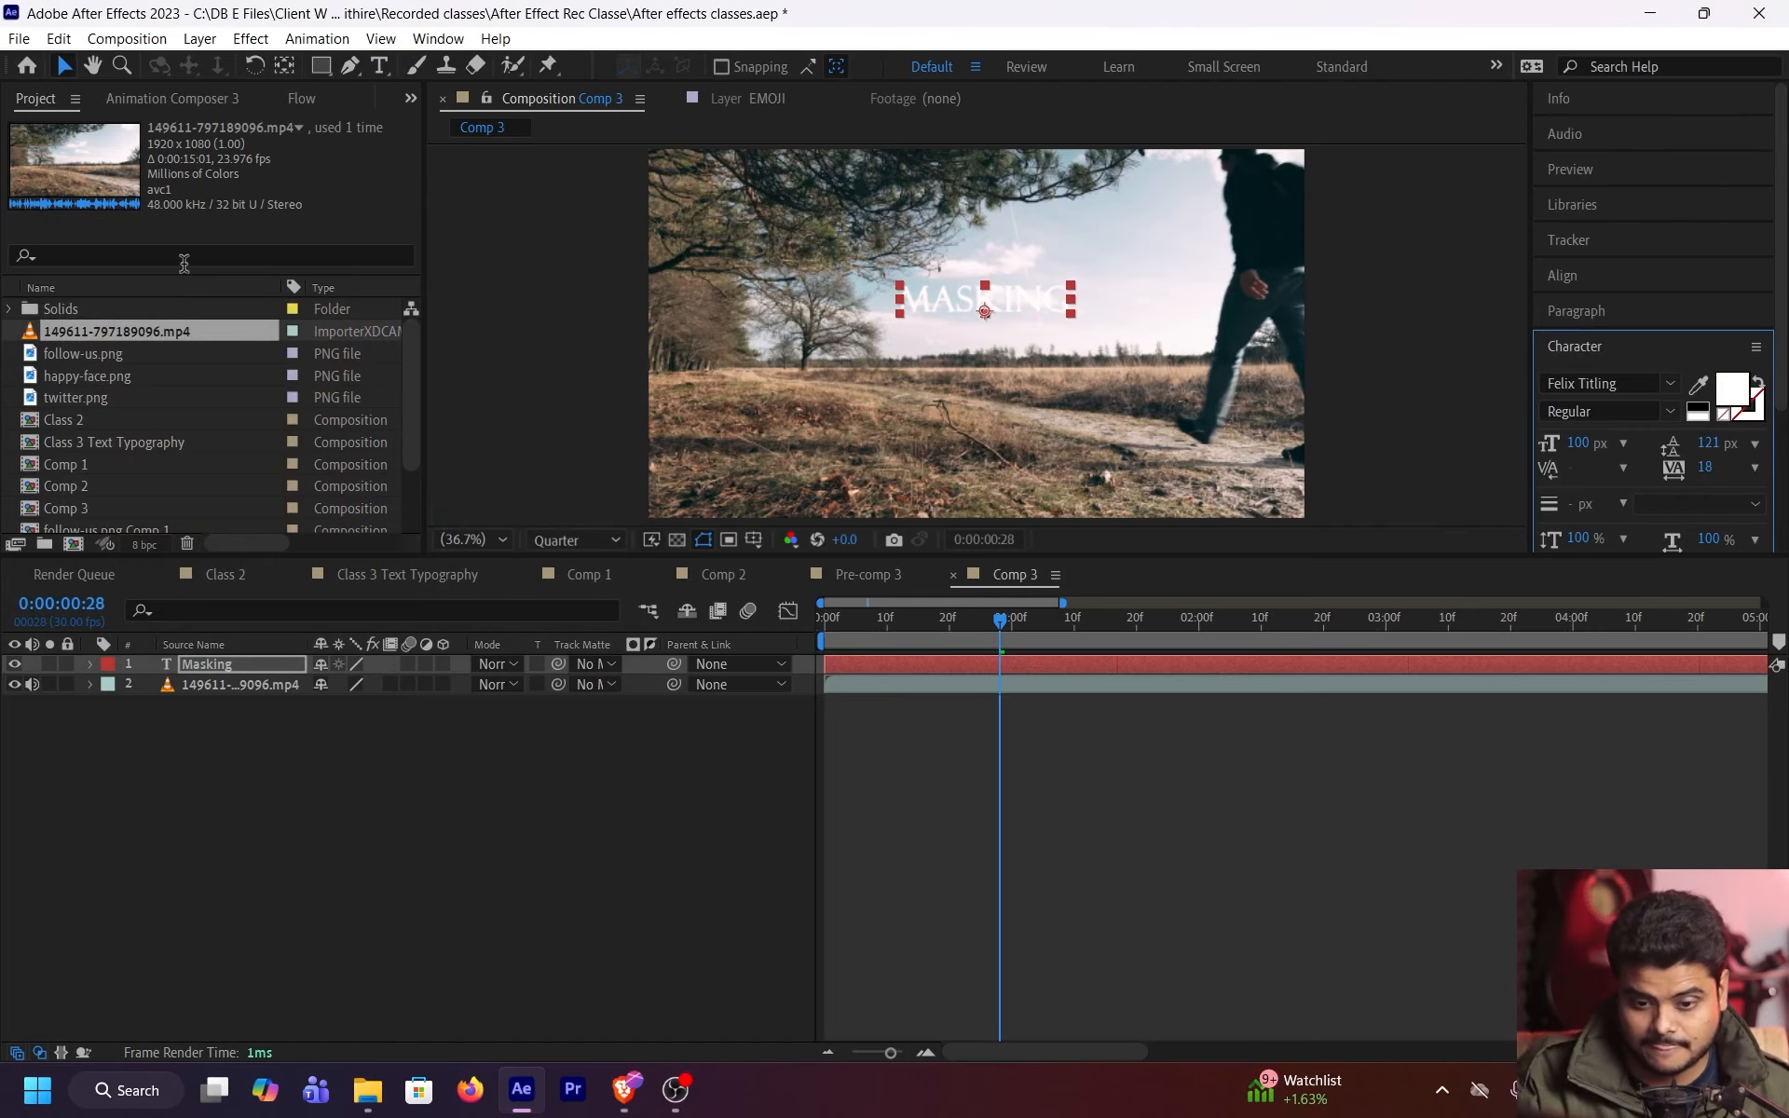
Apply a Drop Shadow to the Masking text with 100% opacity, a distance of 13 and a softness of 59
key(ctrl+space)
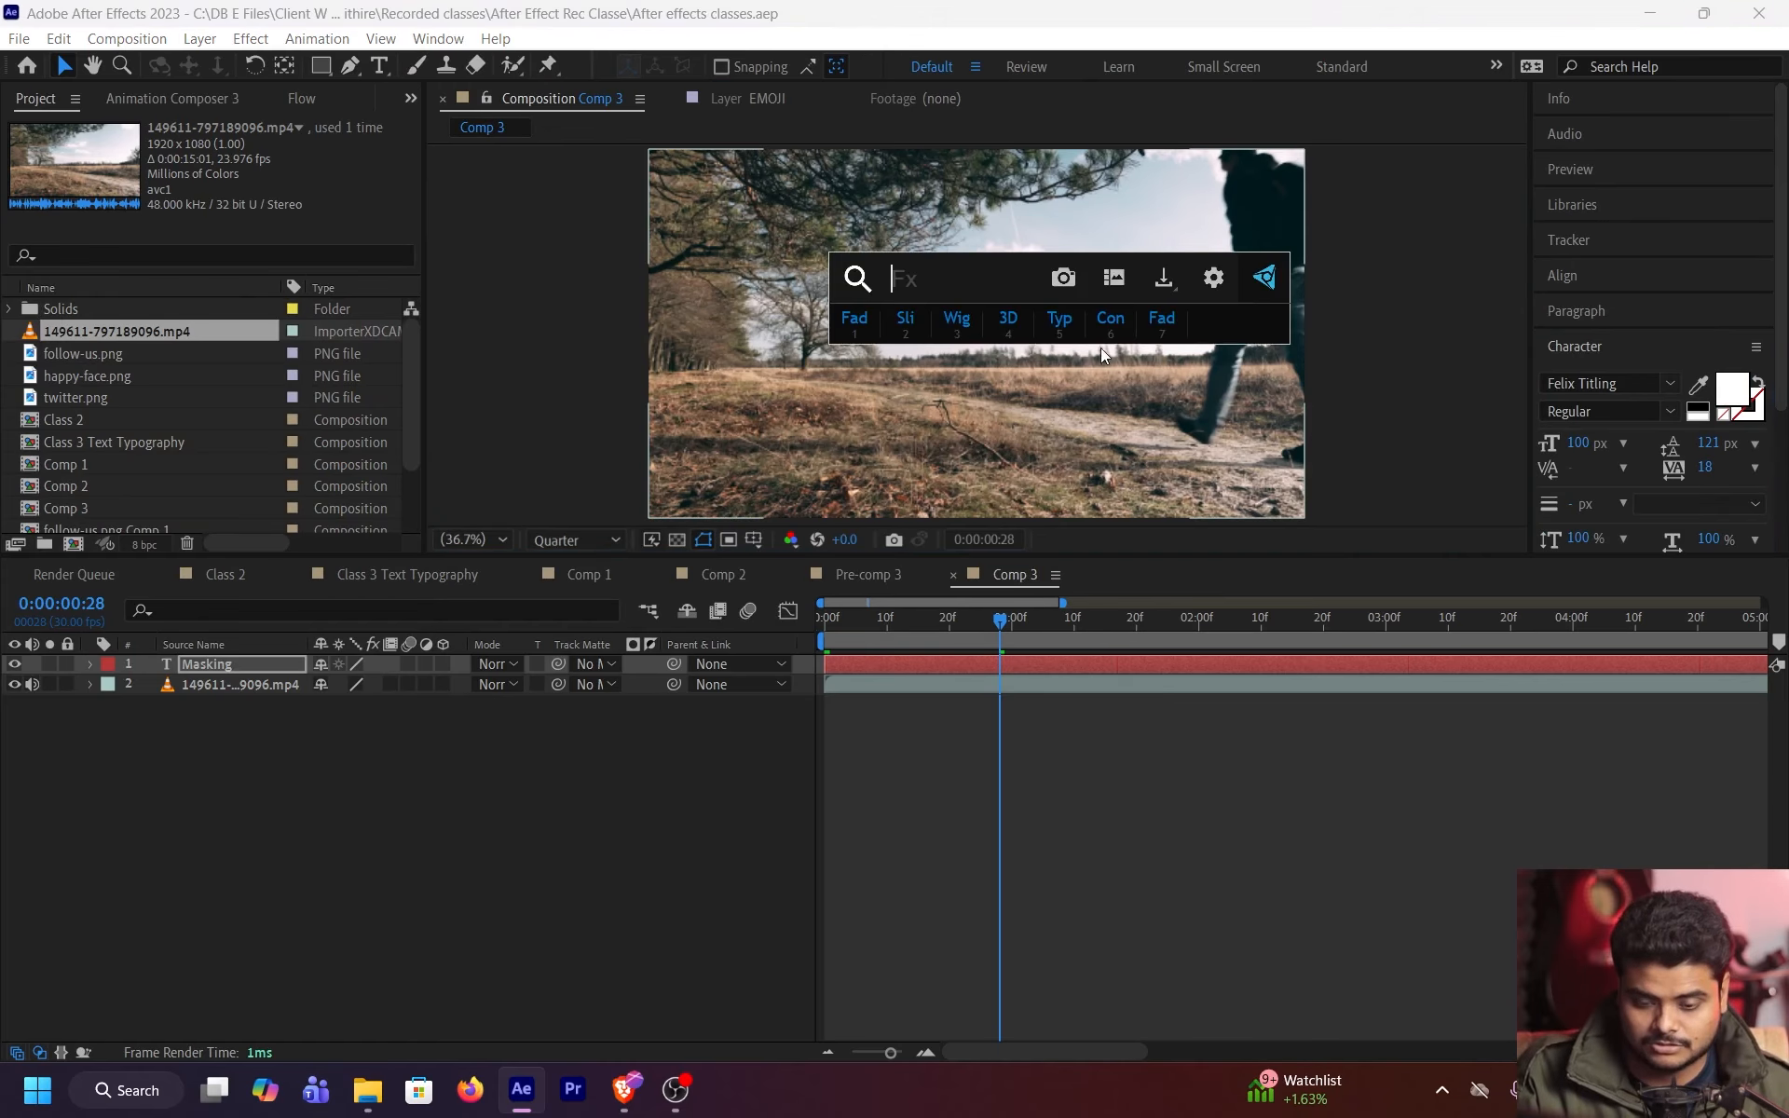
text(dr)
click(1120, 354)
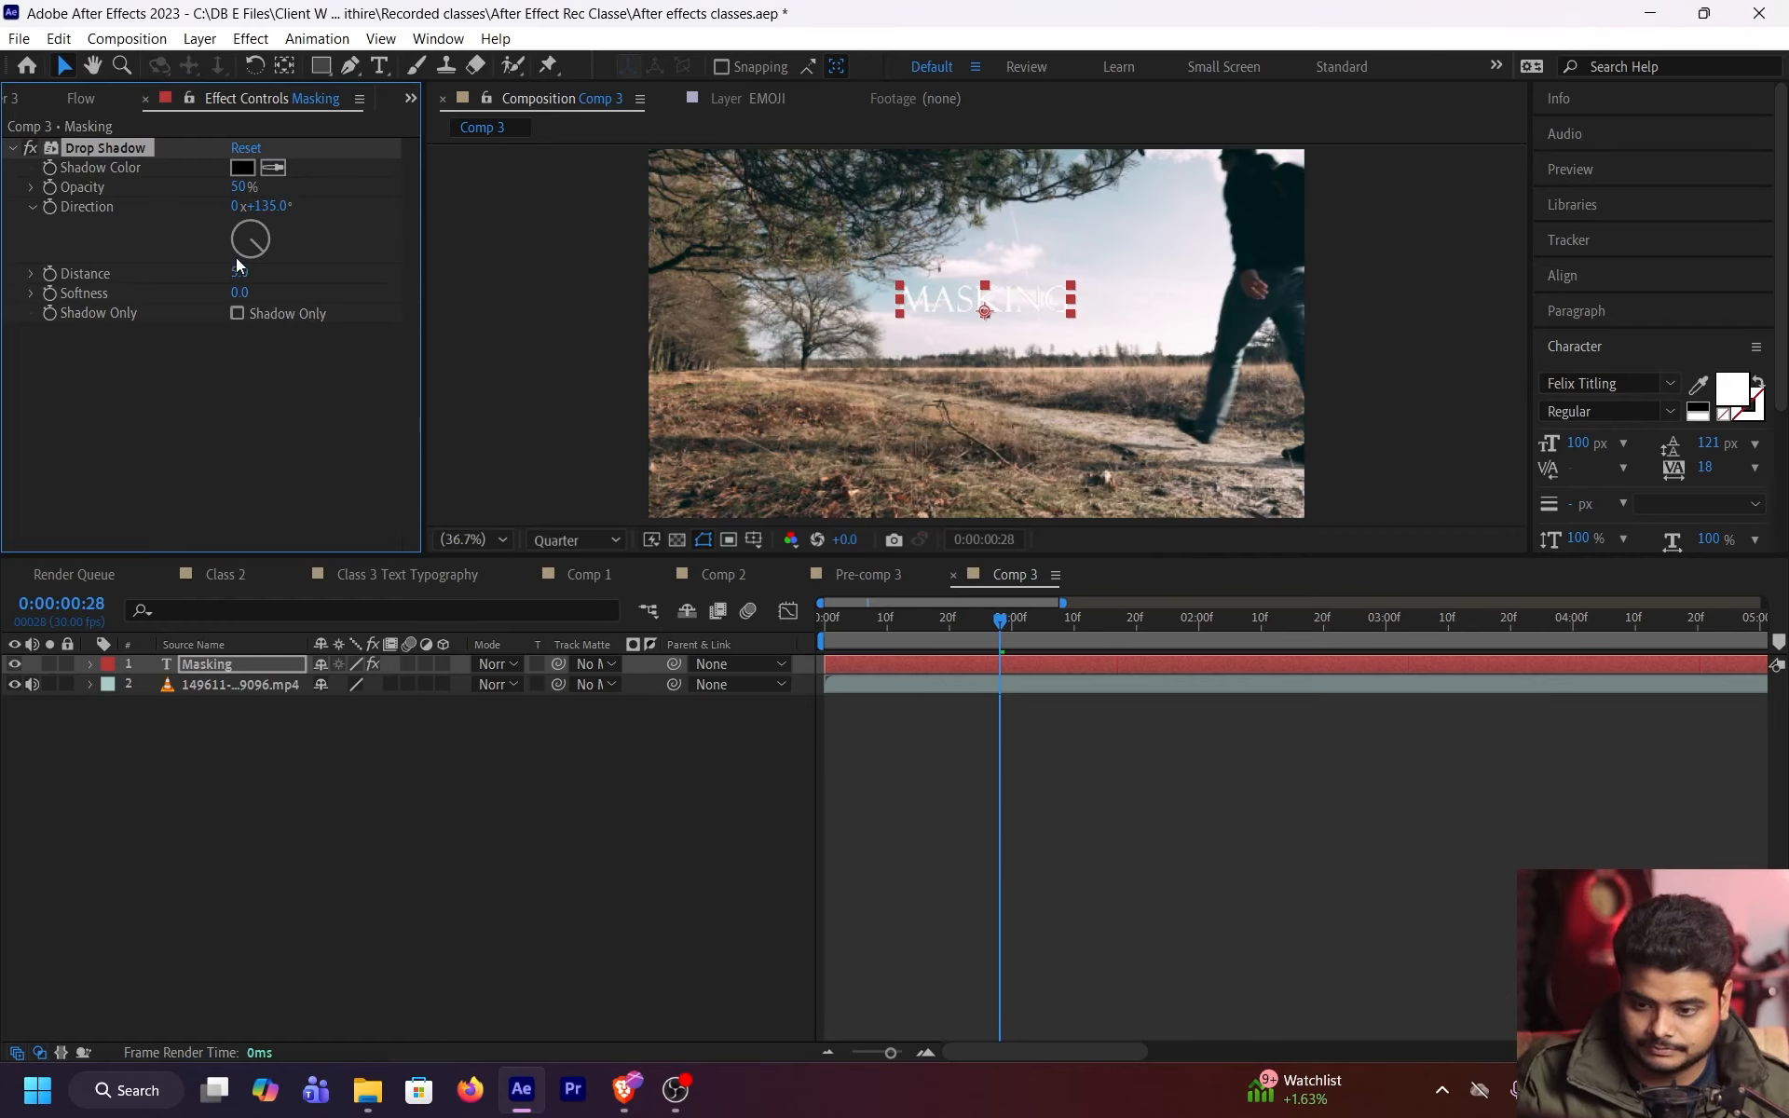
drag(246, 193, 692, 214)
click(246, 293)
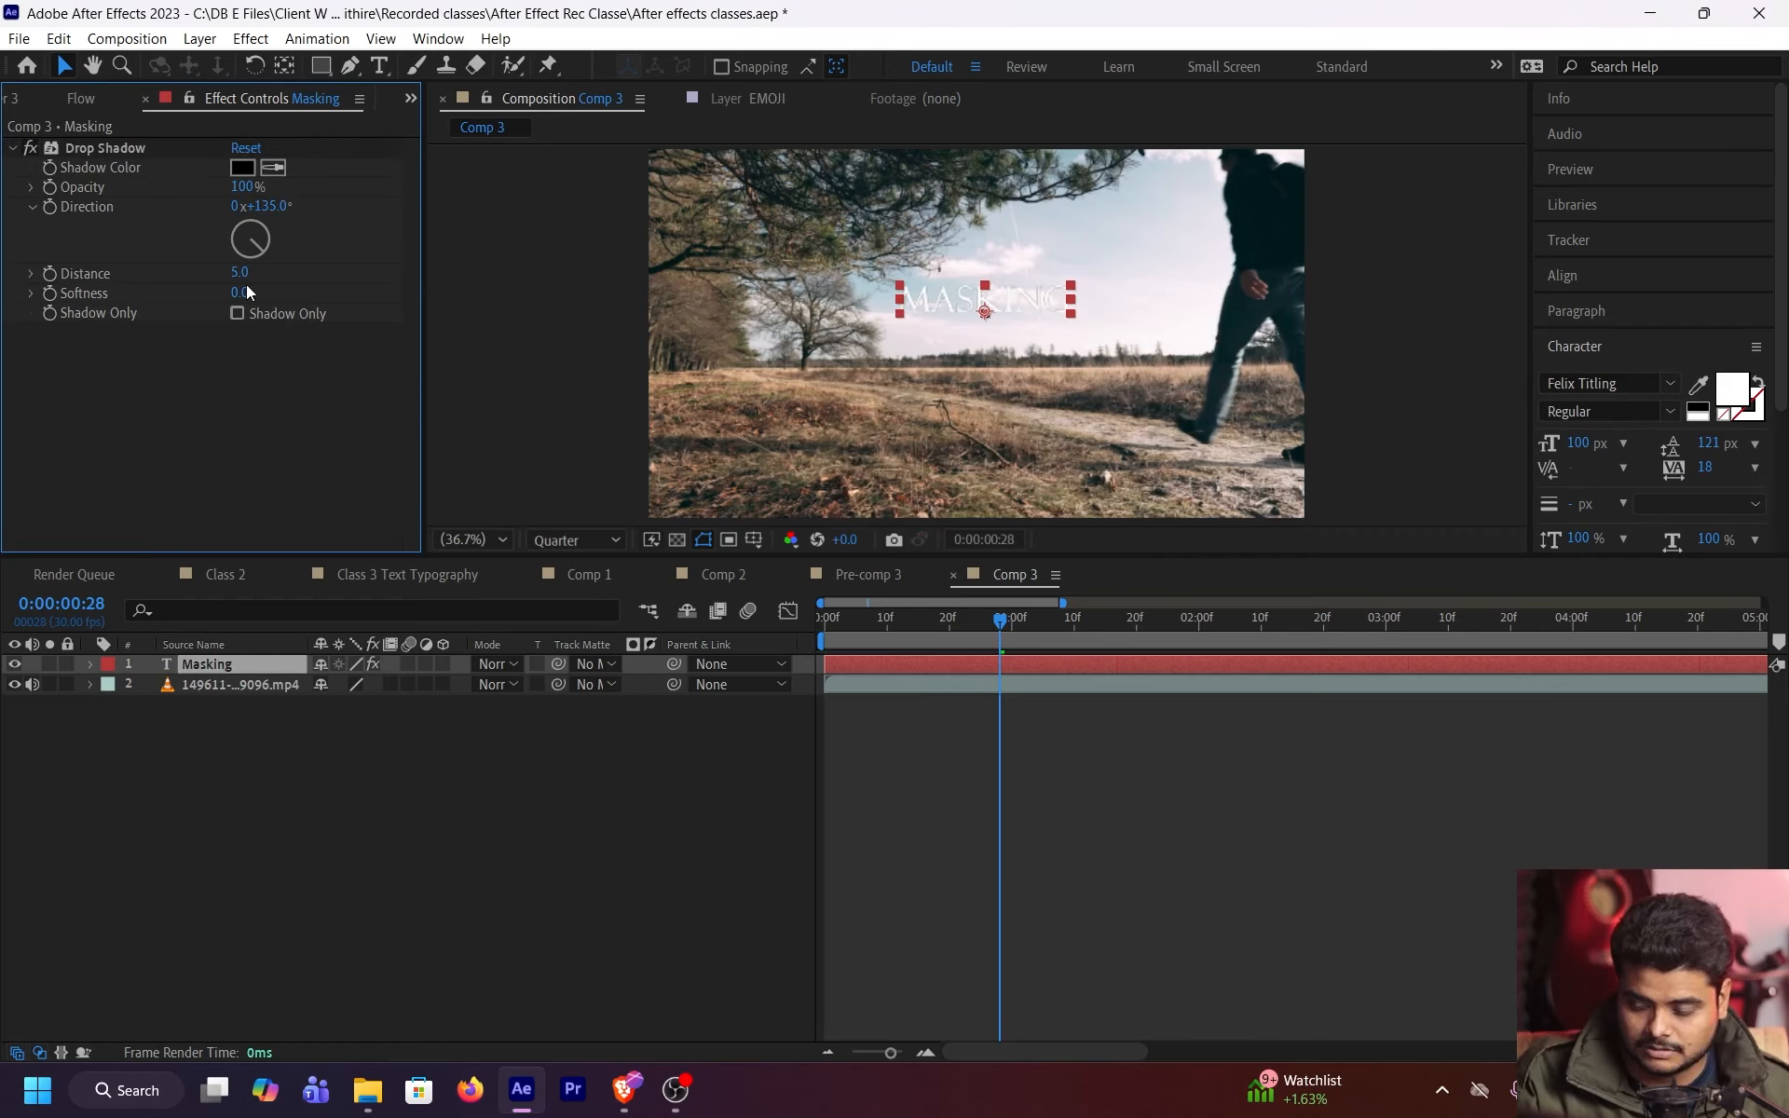
drag(248, 273, 303, 292)
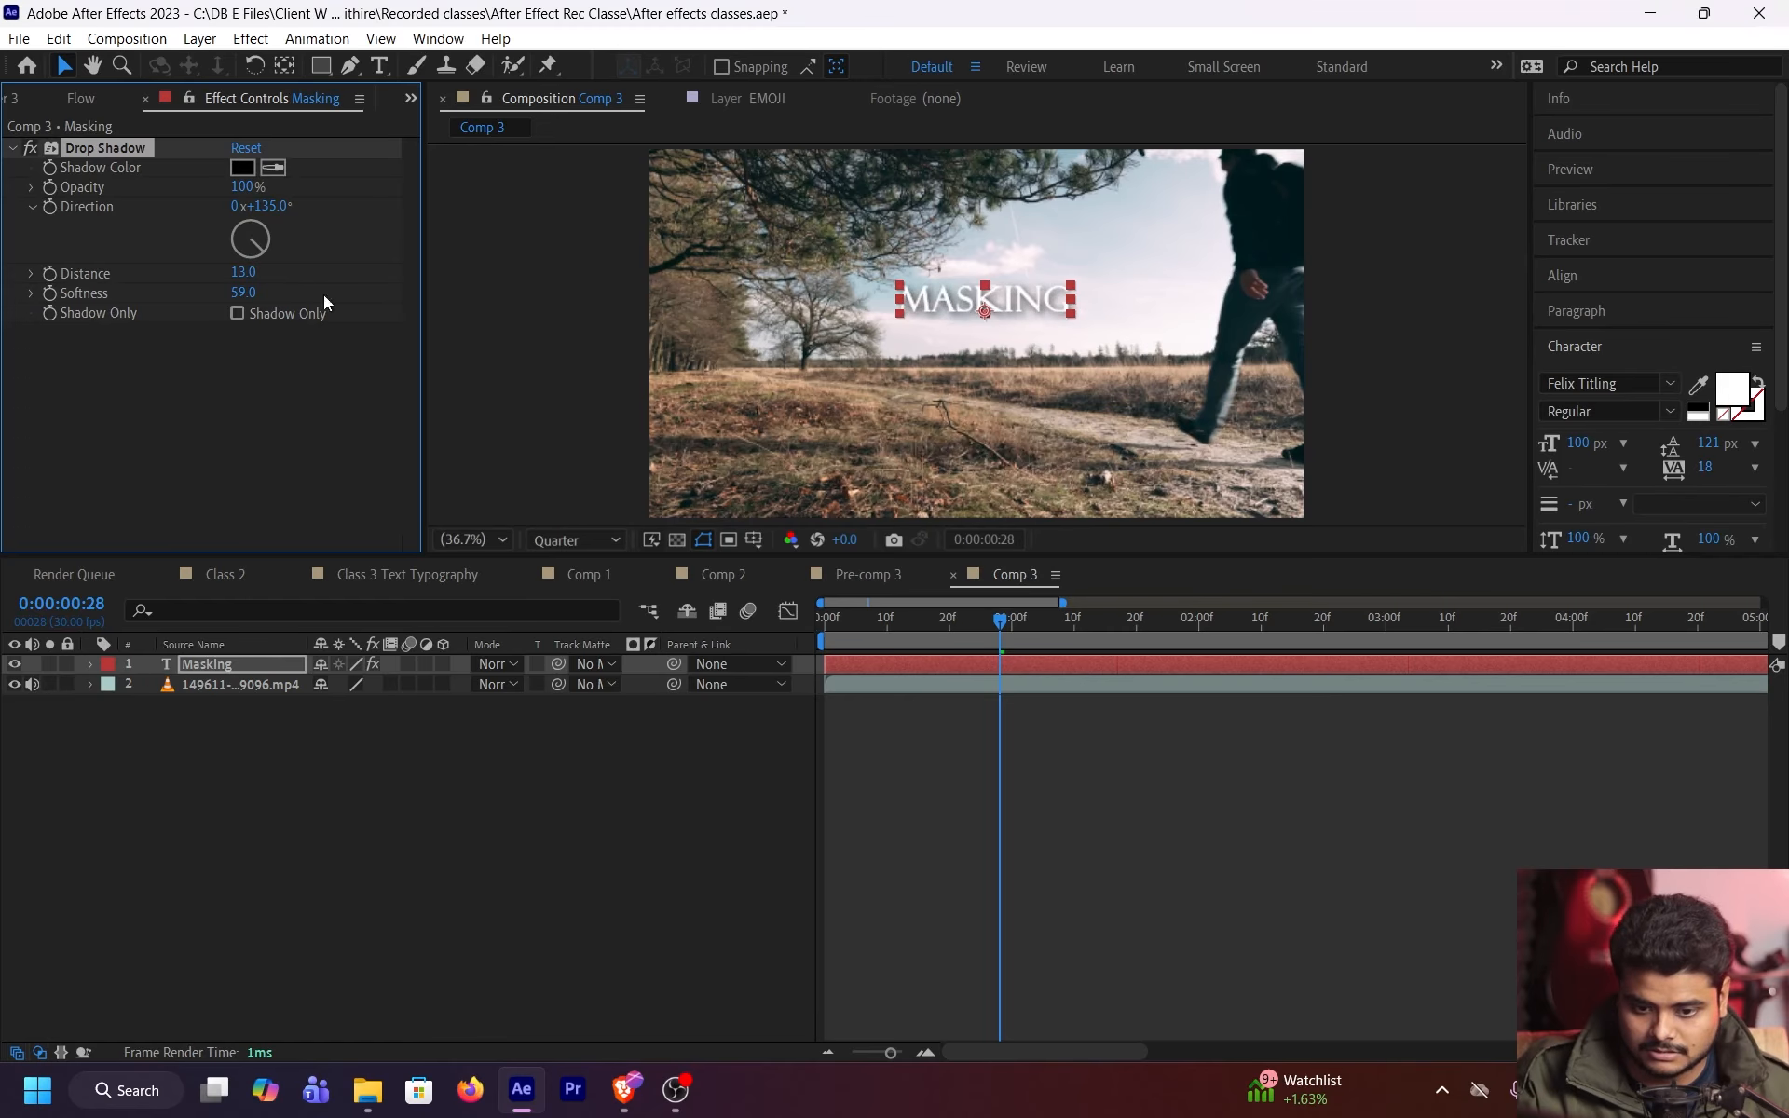
Reposition the Masking text slightly higher beside the walking man so its end meets his hand, and save the project
drag(1031, 293, 1208, 309)
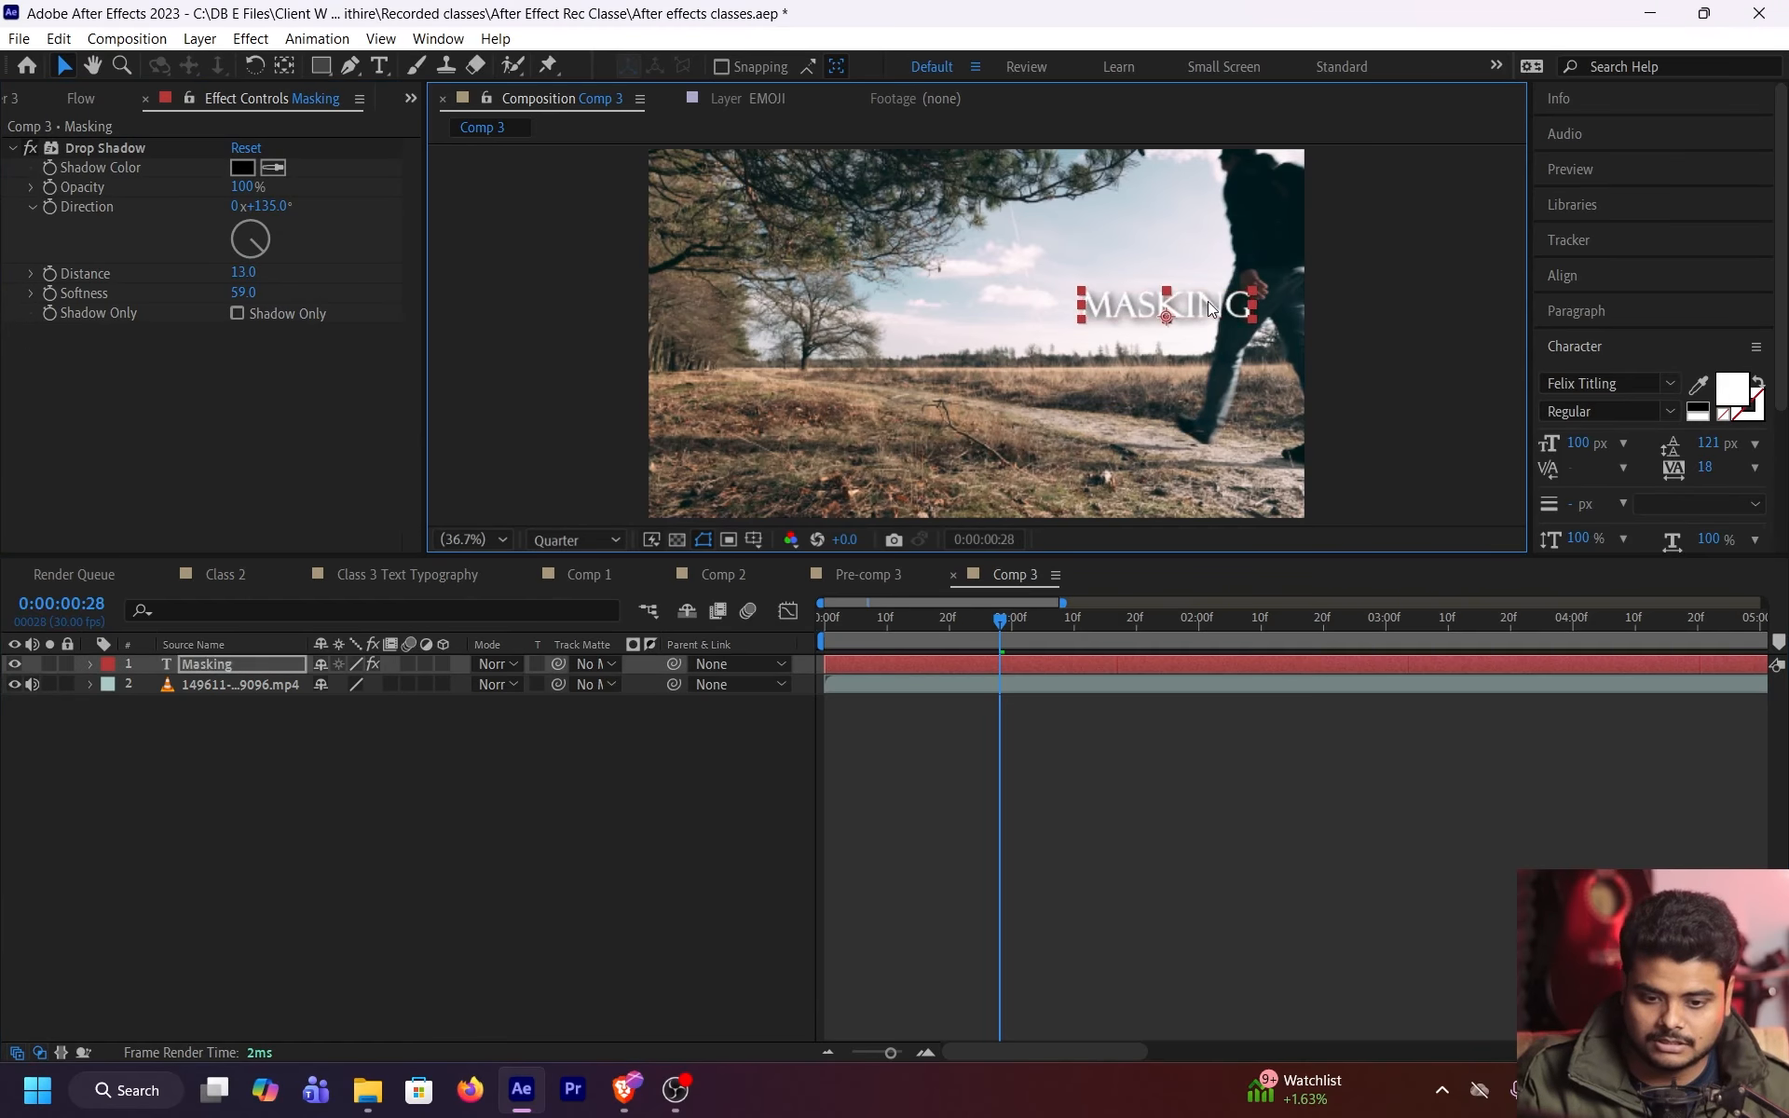
key(ctrl+z)
drag(1021, 295, 1200, 273)
key(ctrl+s)
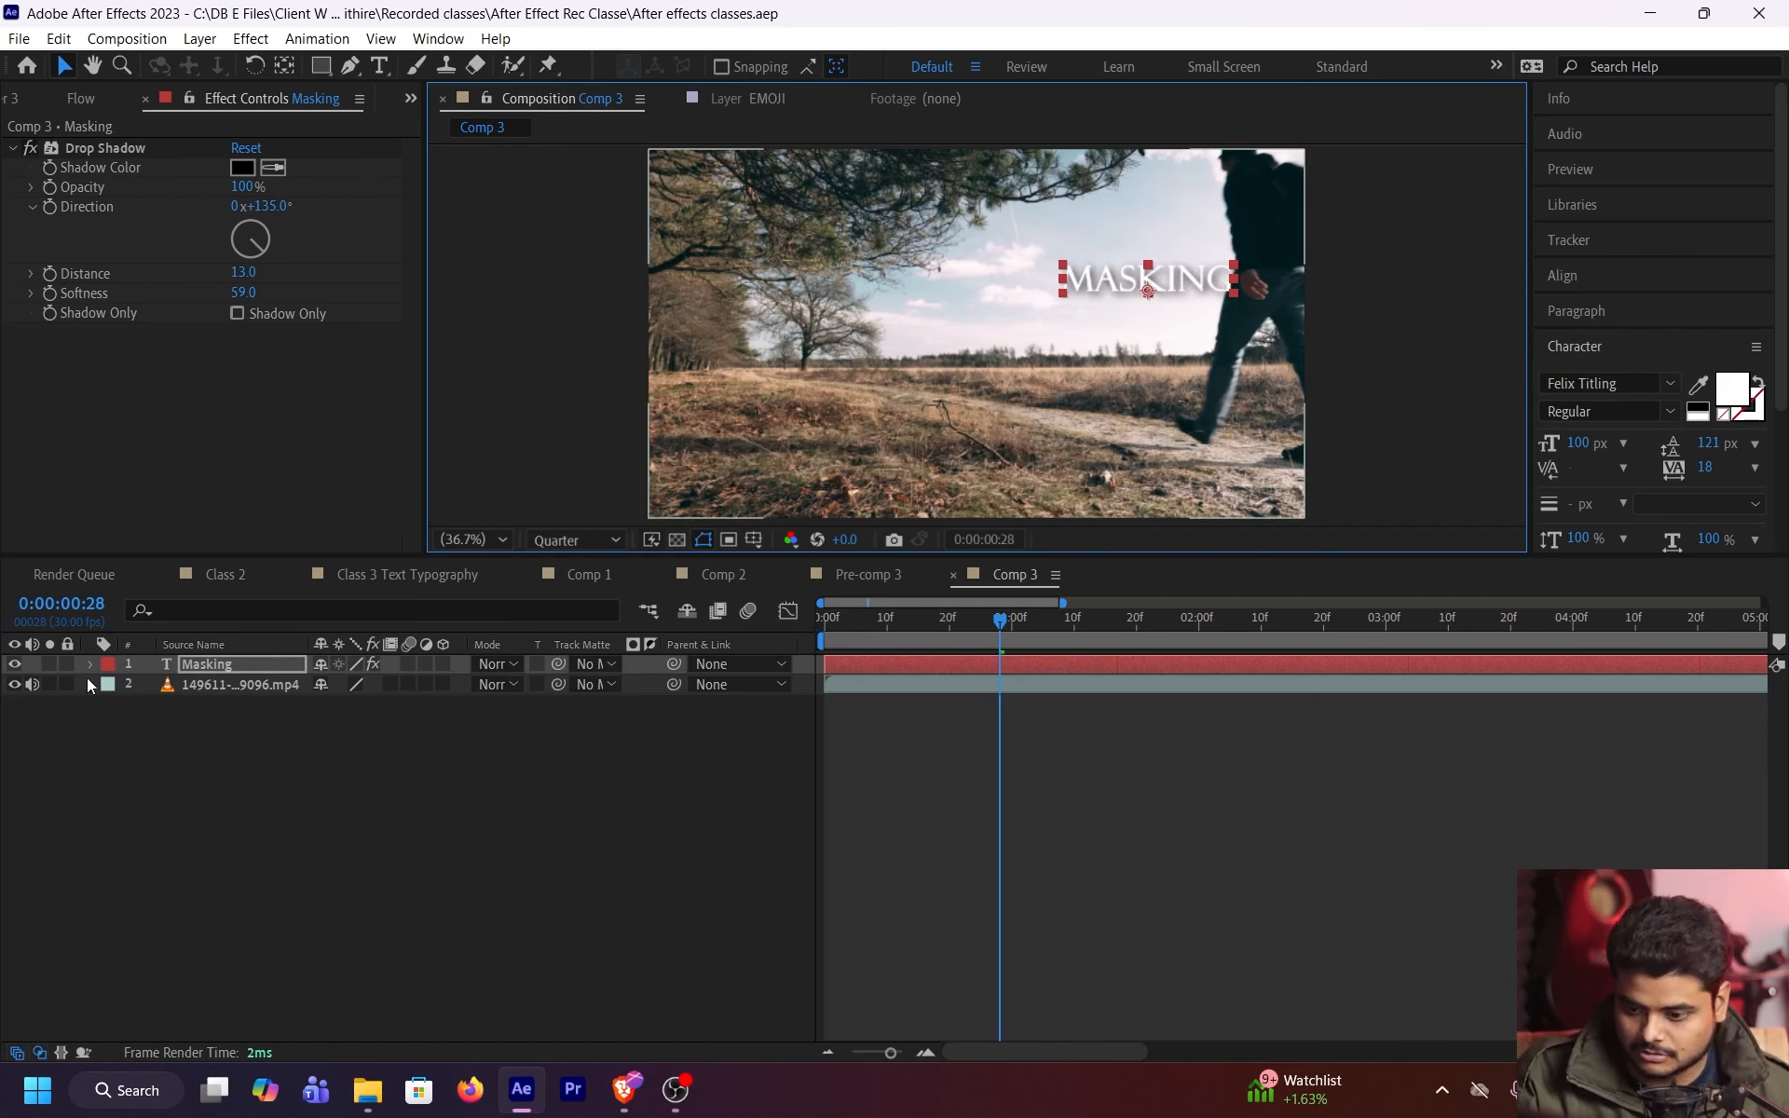
Hide the Masking text layer, select the walking man footage layer and move the playhead to 0:00:00:15, where he first appears
click(14, 664)
click(238, 685)
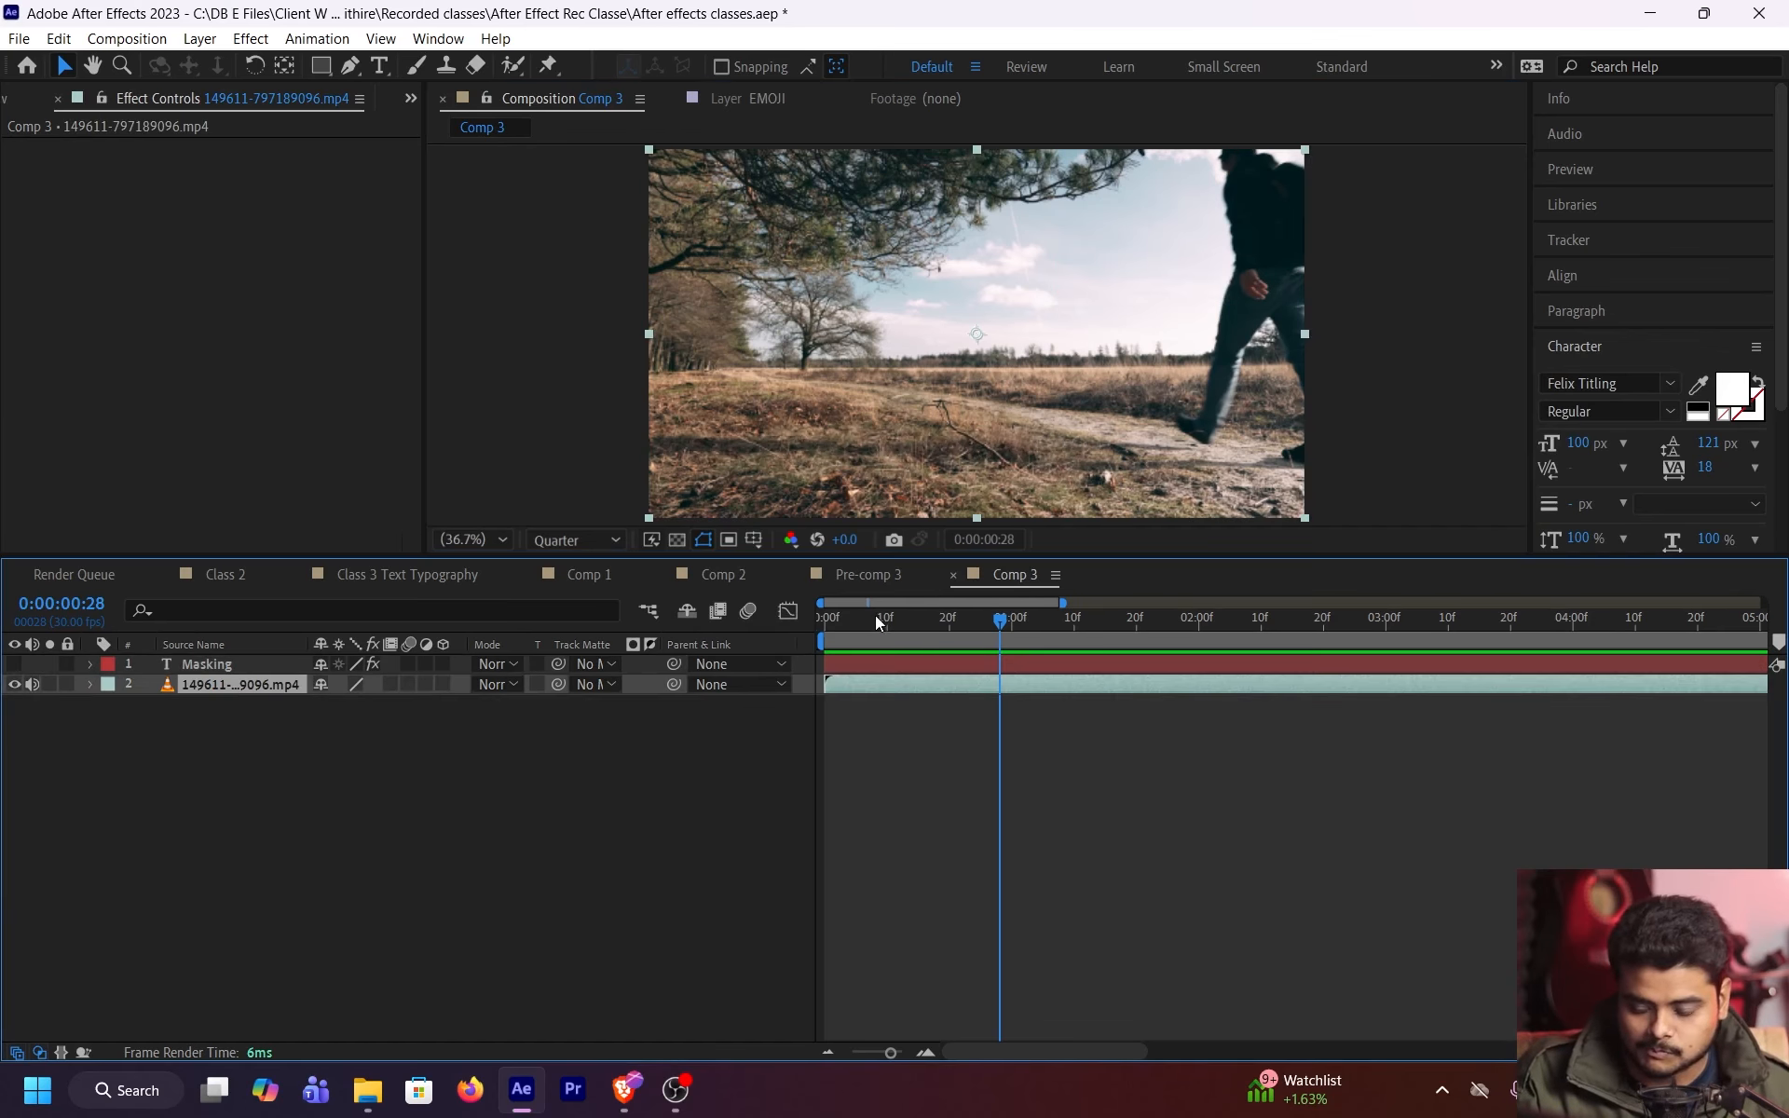
drag(881, 619, 927, 641)
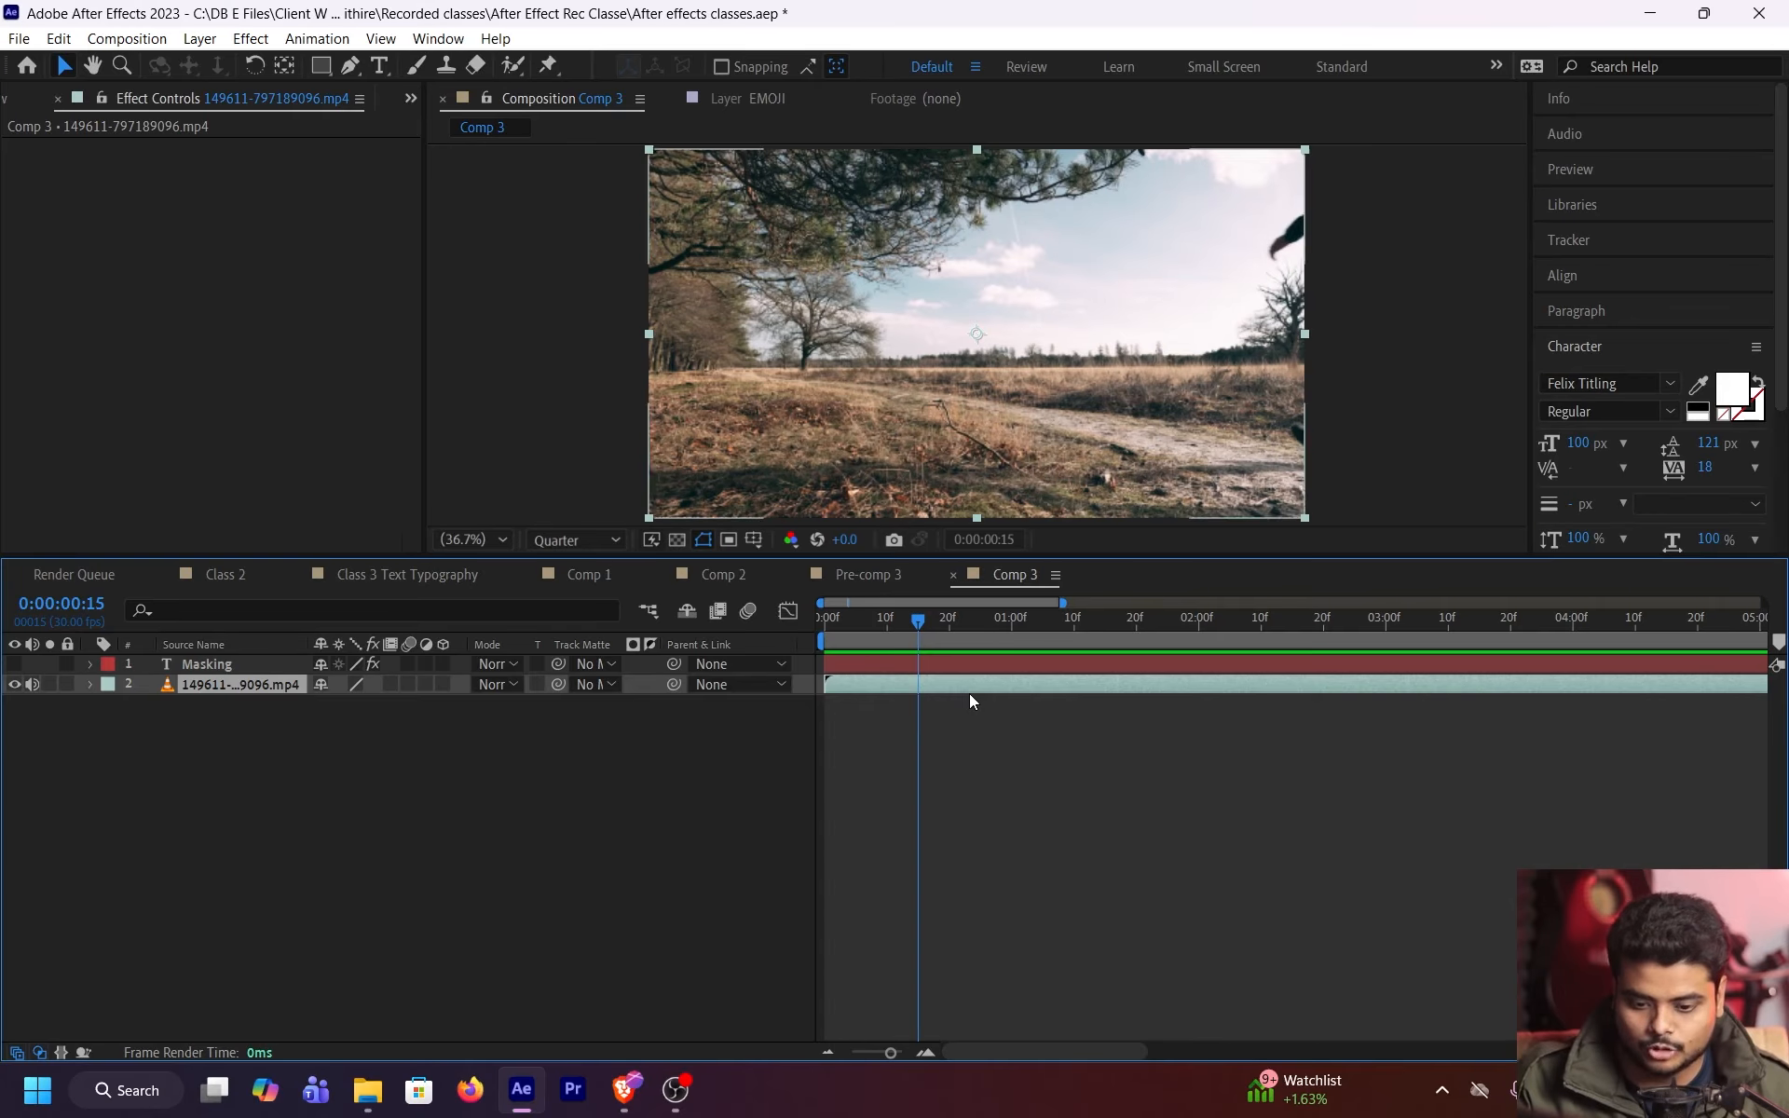
key(ctrl+d)
key(ctrl+z)
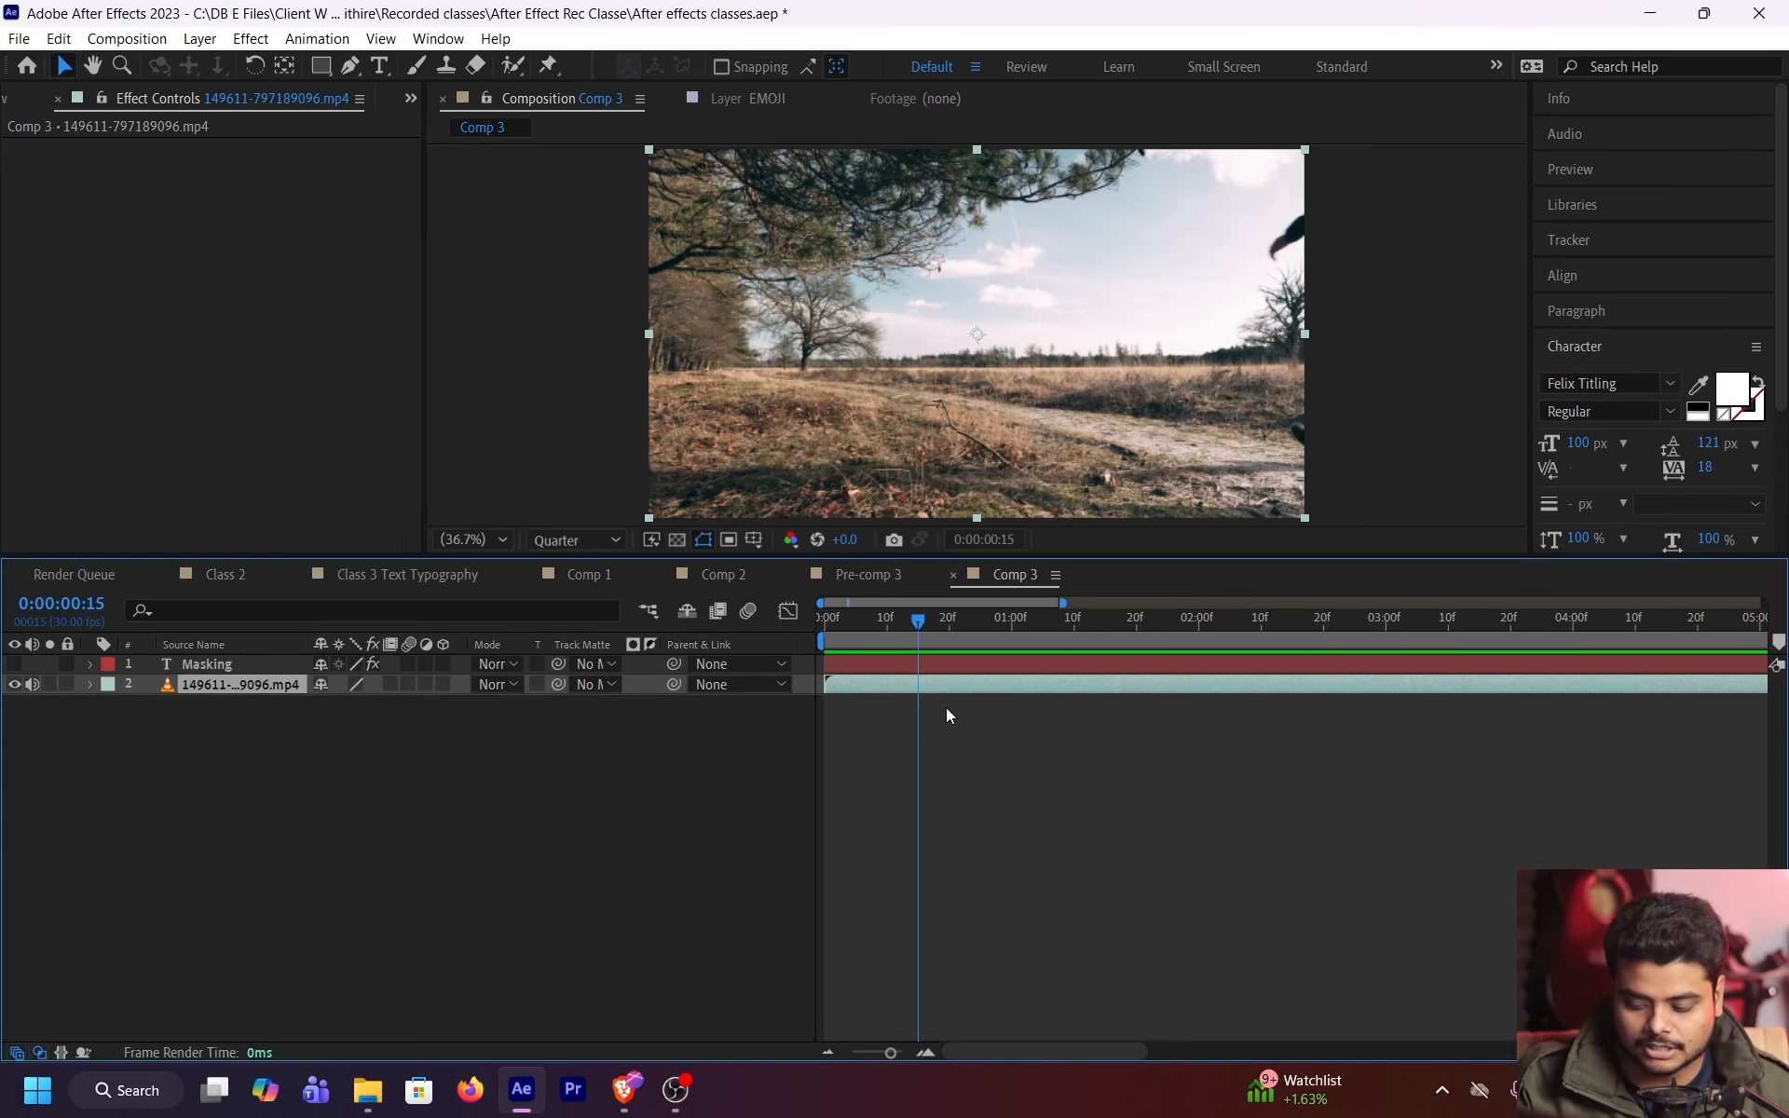
Duplicate the walking man footage layer with audio muted on both copies, and lock the lower copy
key(ctrl+d)
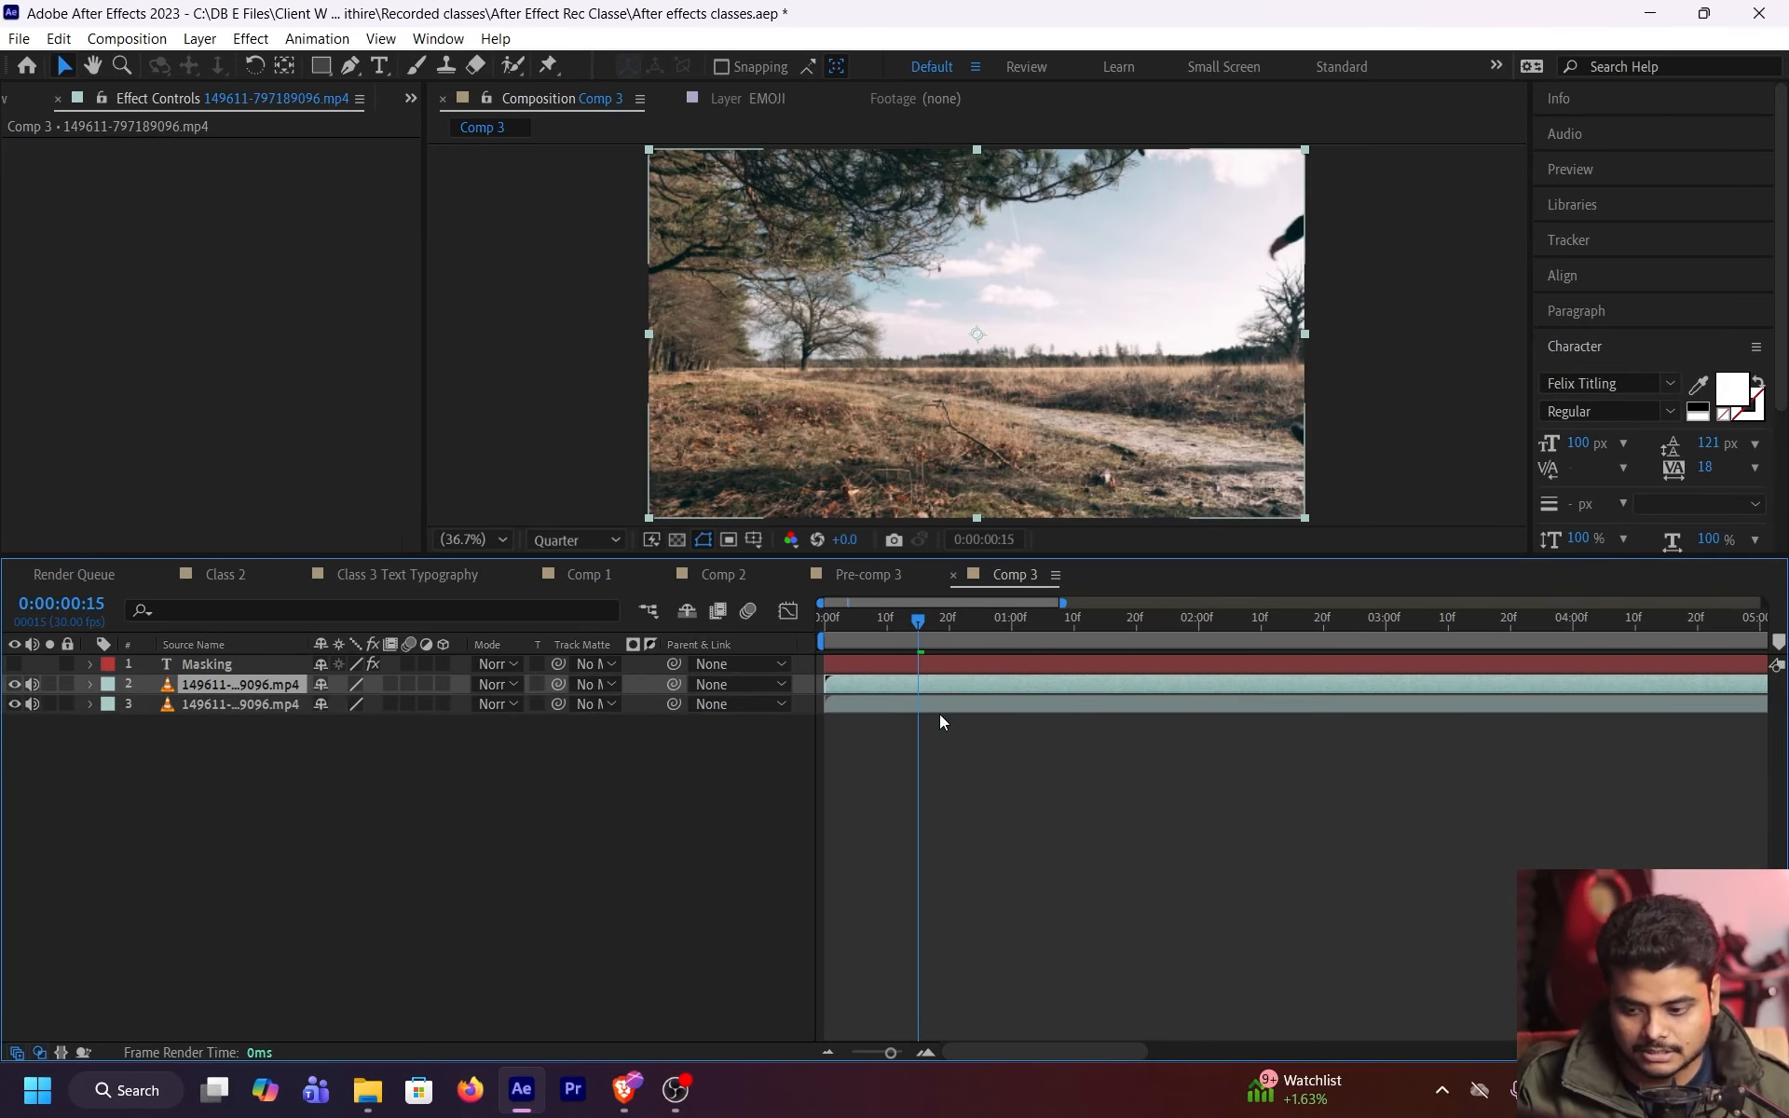
click(33, 684)
click(33, 703)
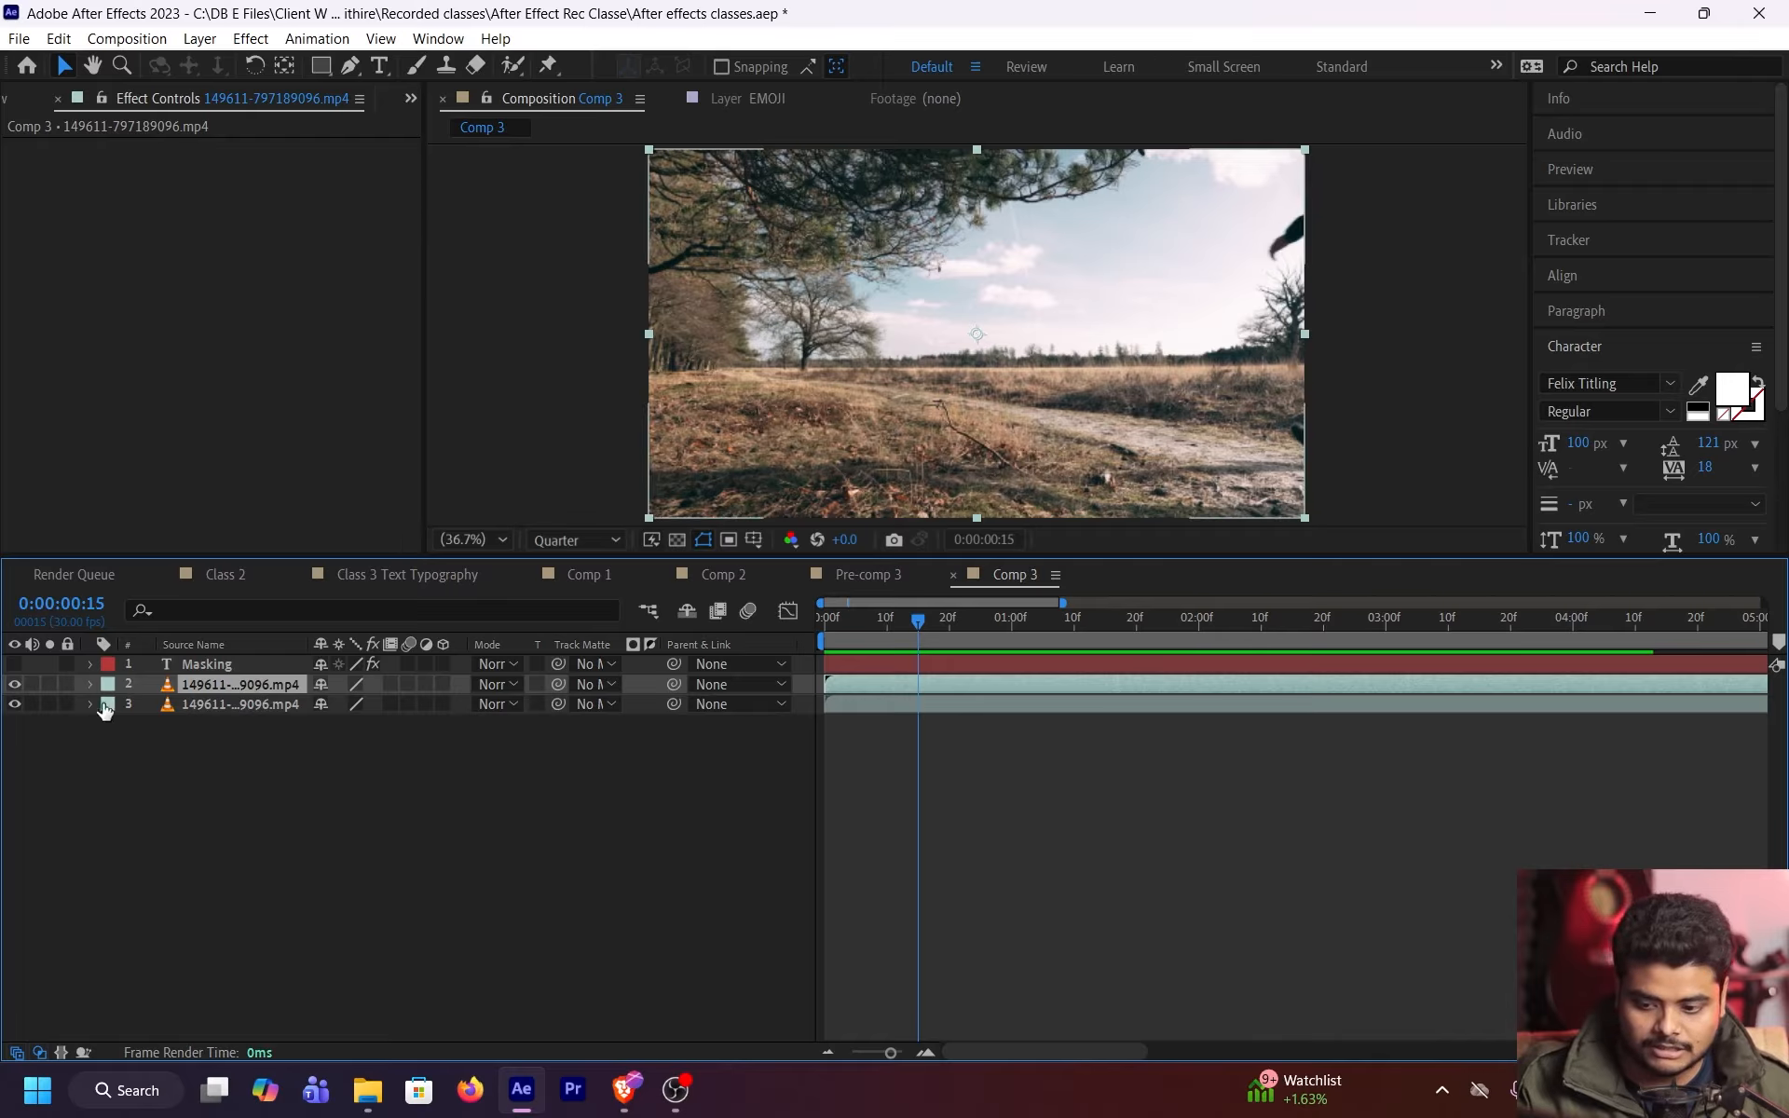
click(67, 704)
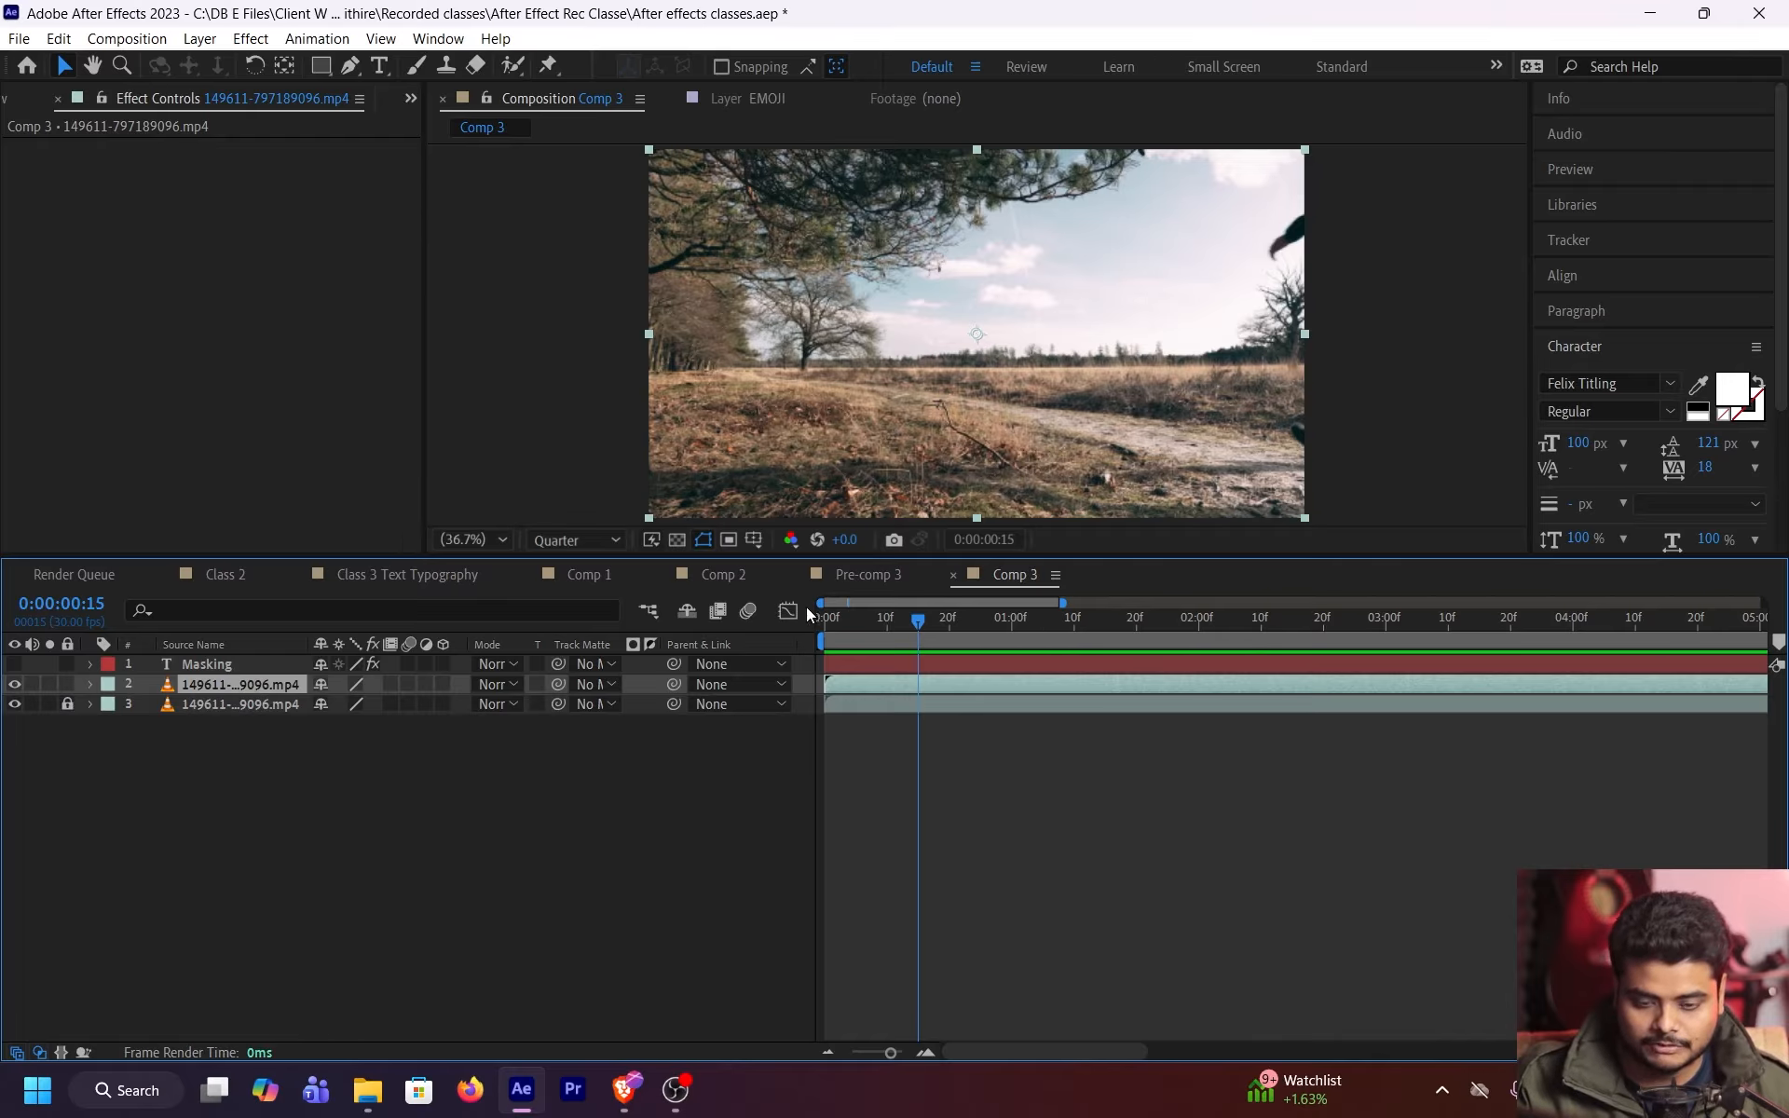
Return the playhead to the start of the composition and make the Masking text layer visible again
drag(918, 620, 1033, 625)
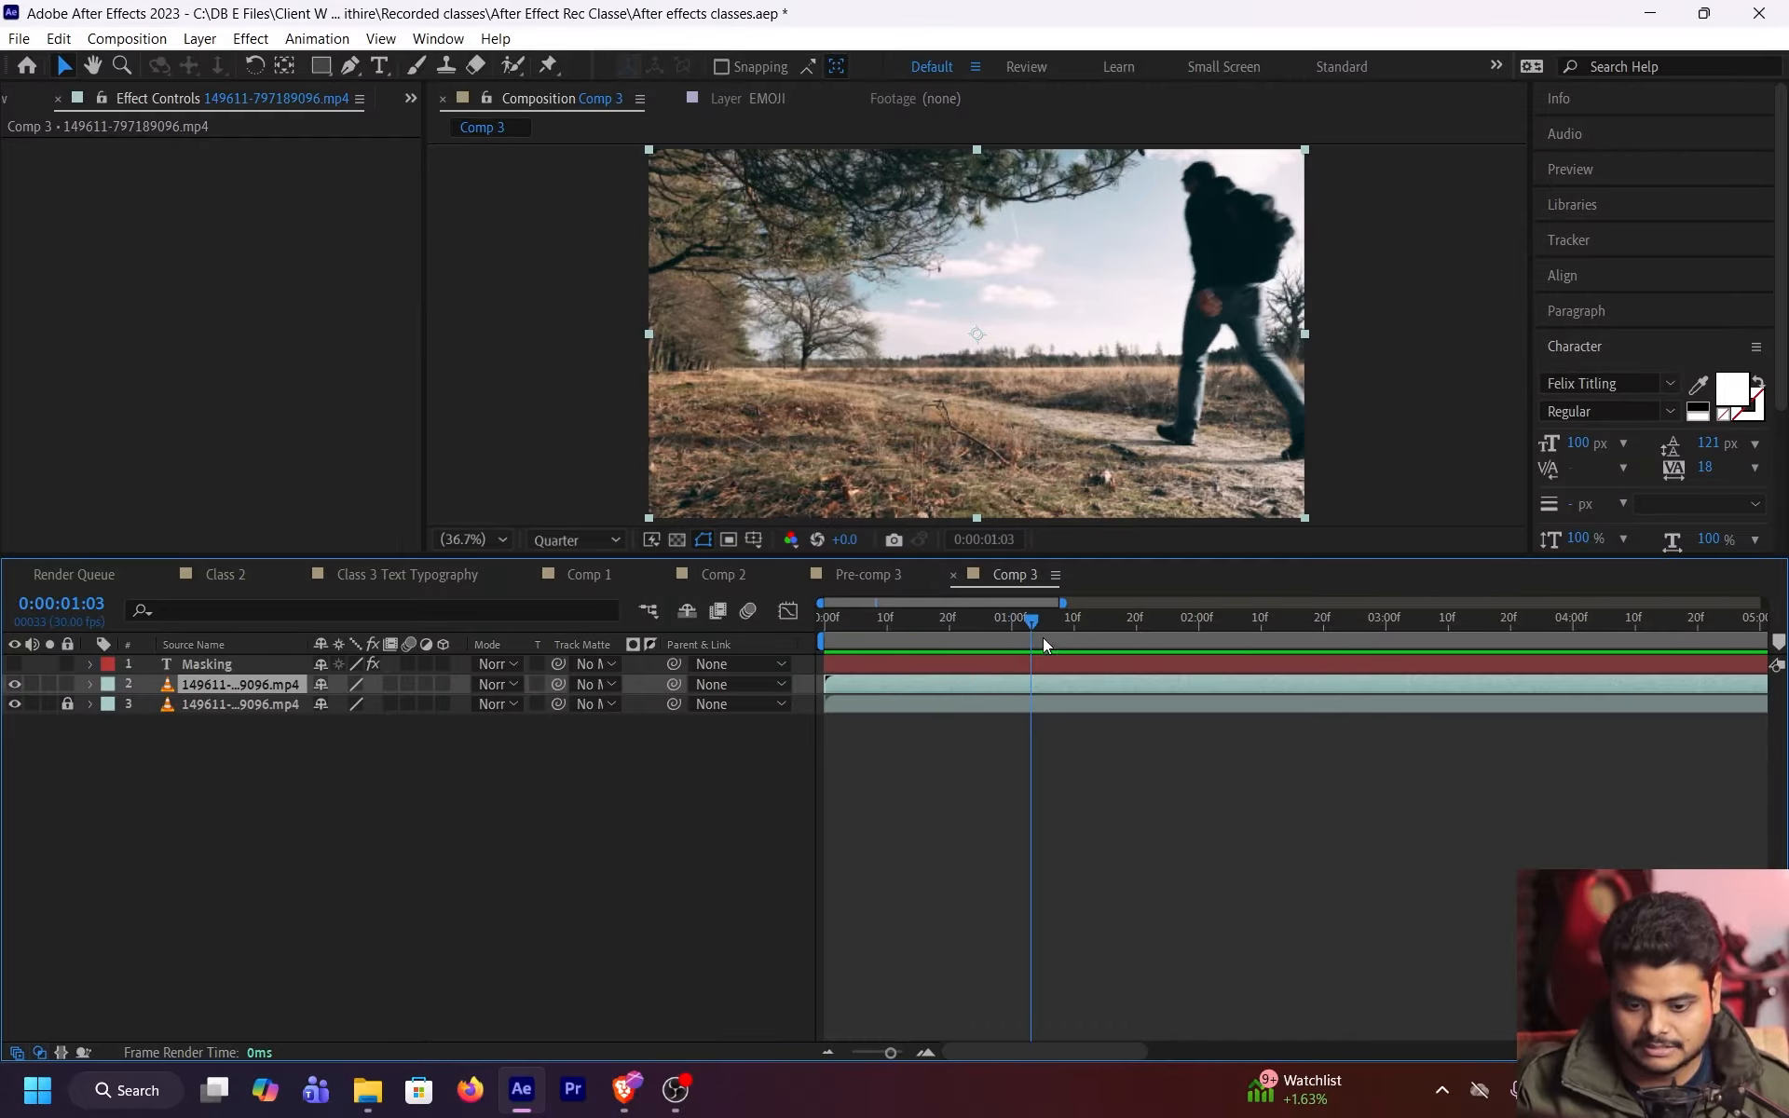
key(Home)
click(918, 671)
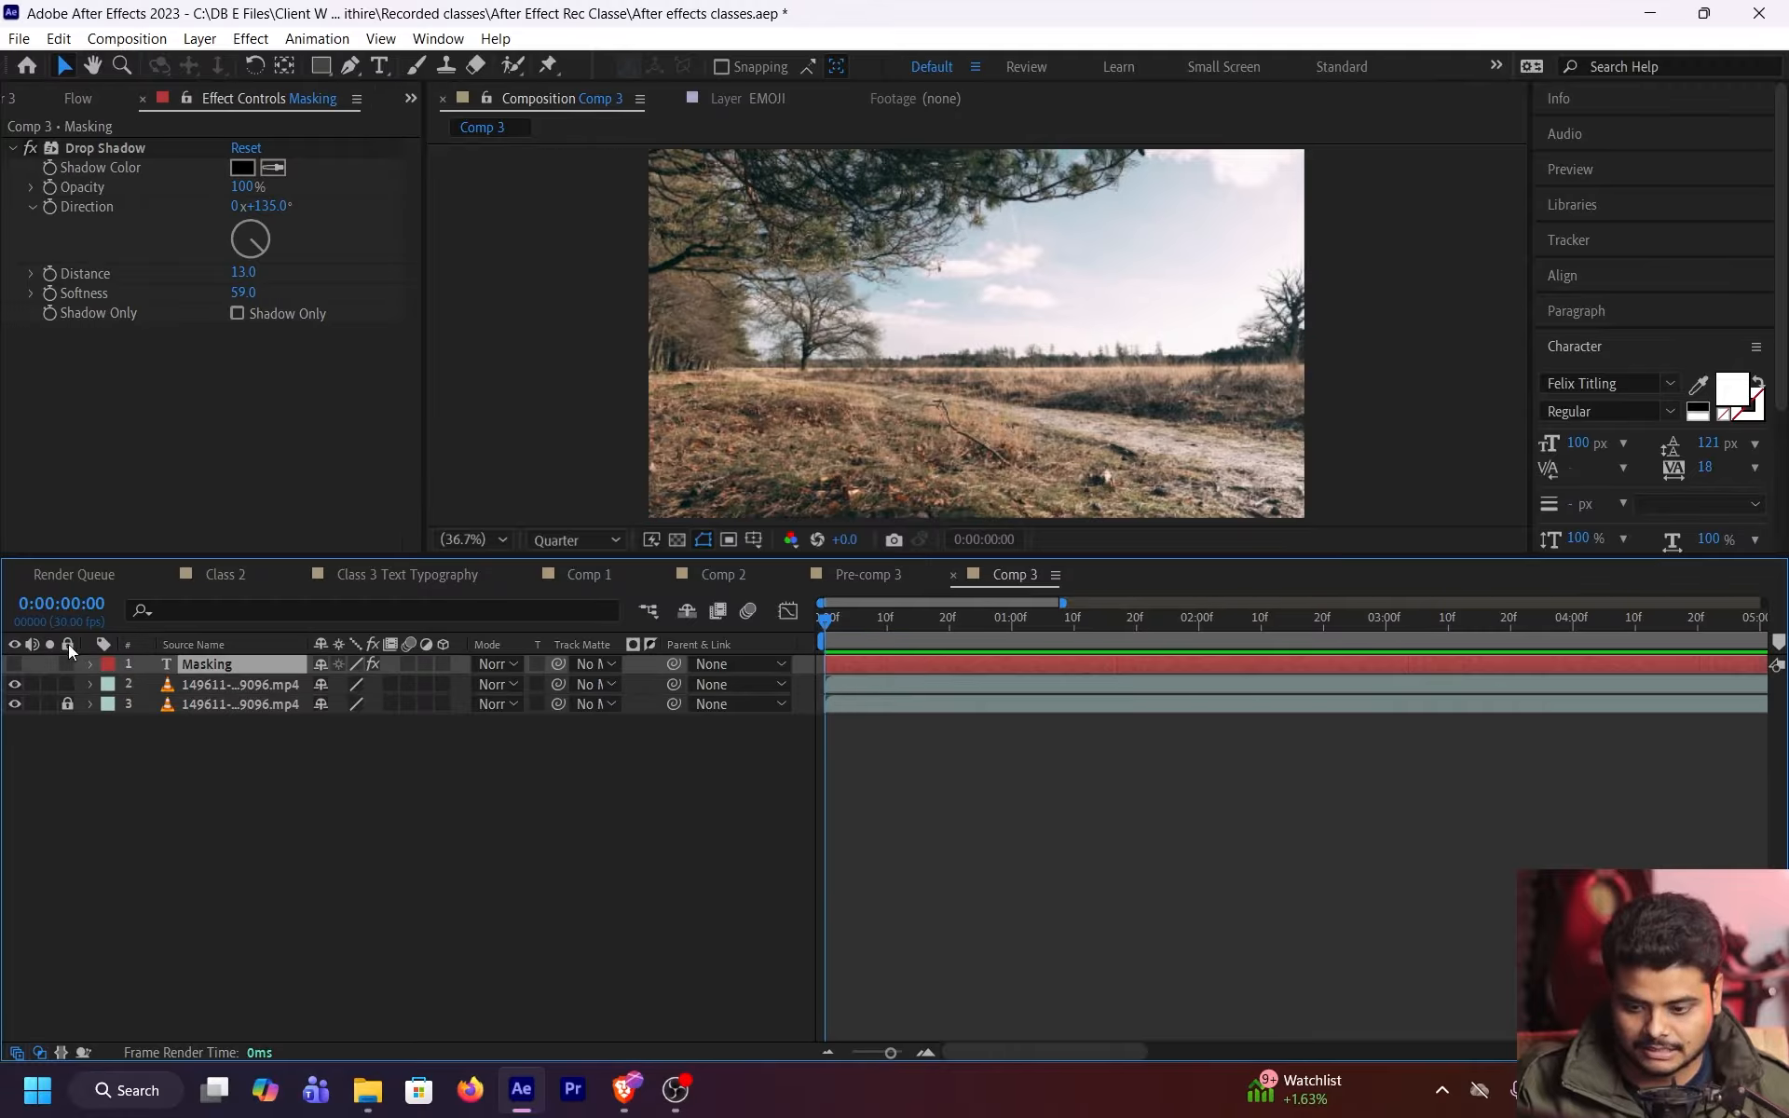
click(15, 664)
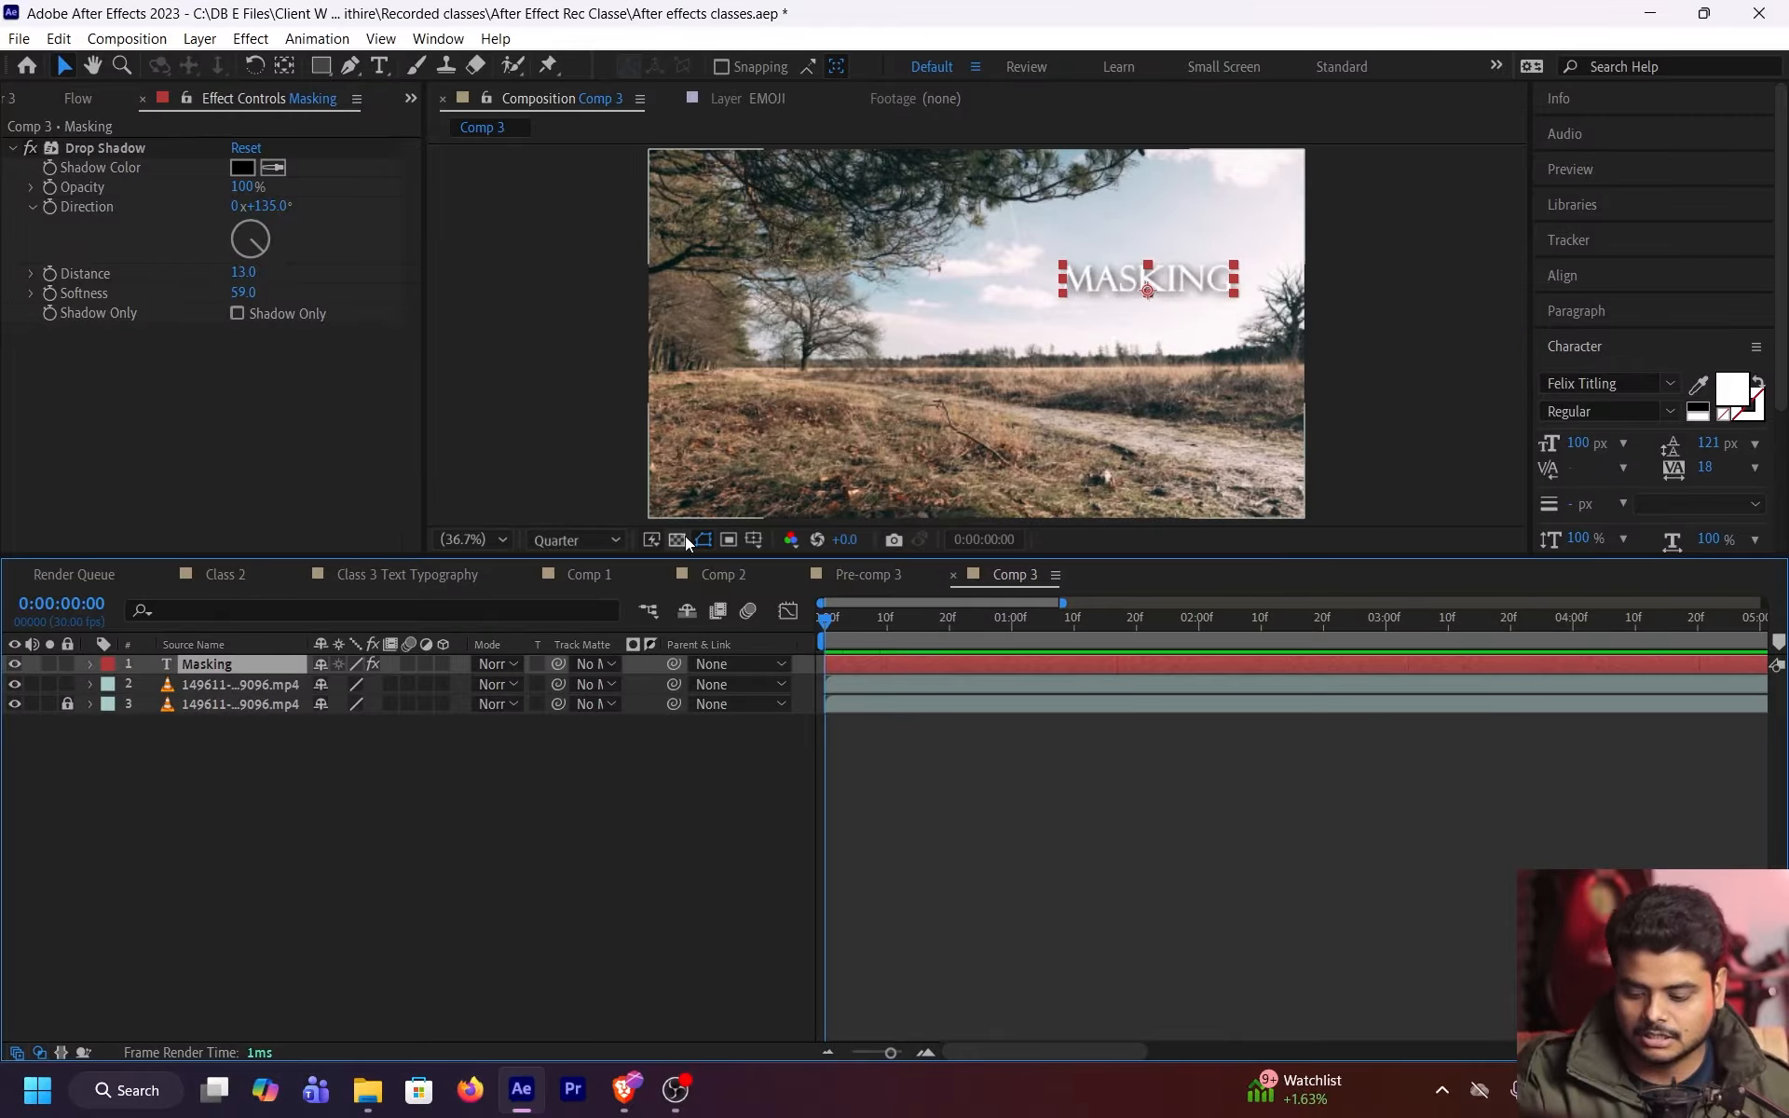
key(grave)
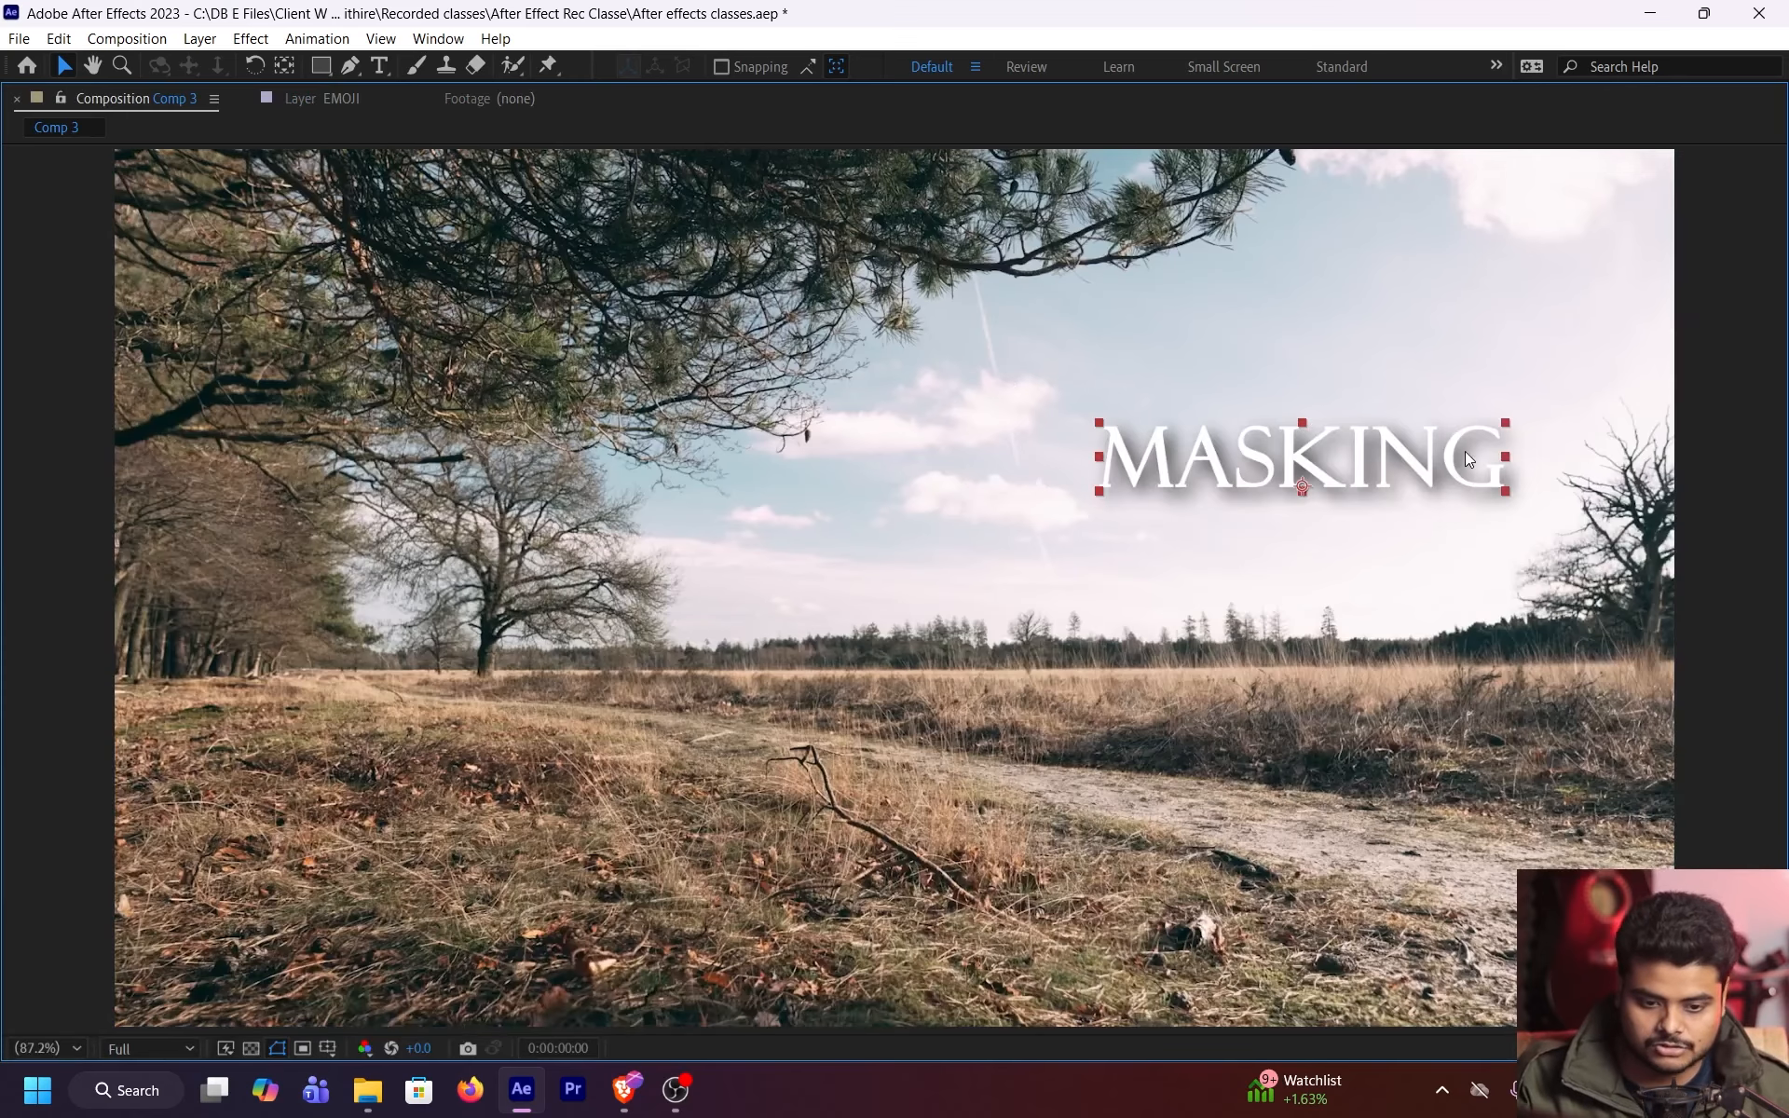
key(grave)
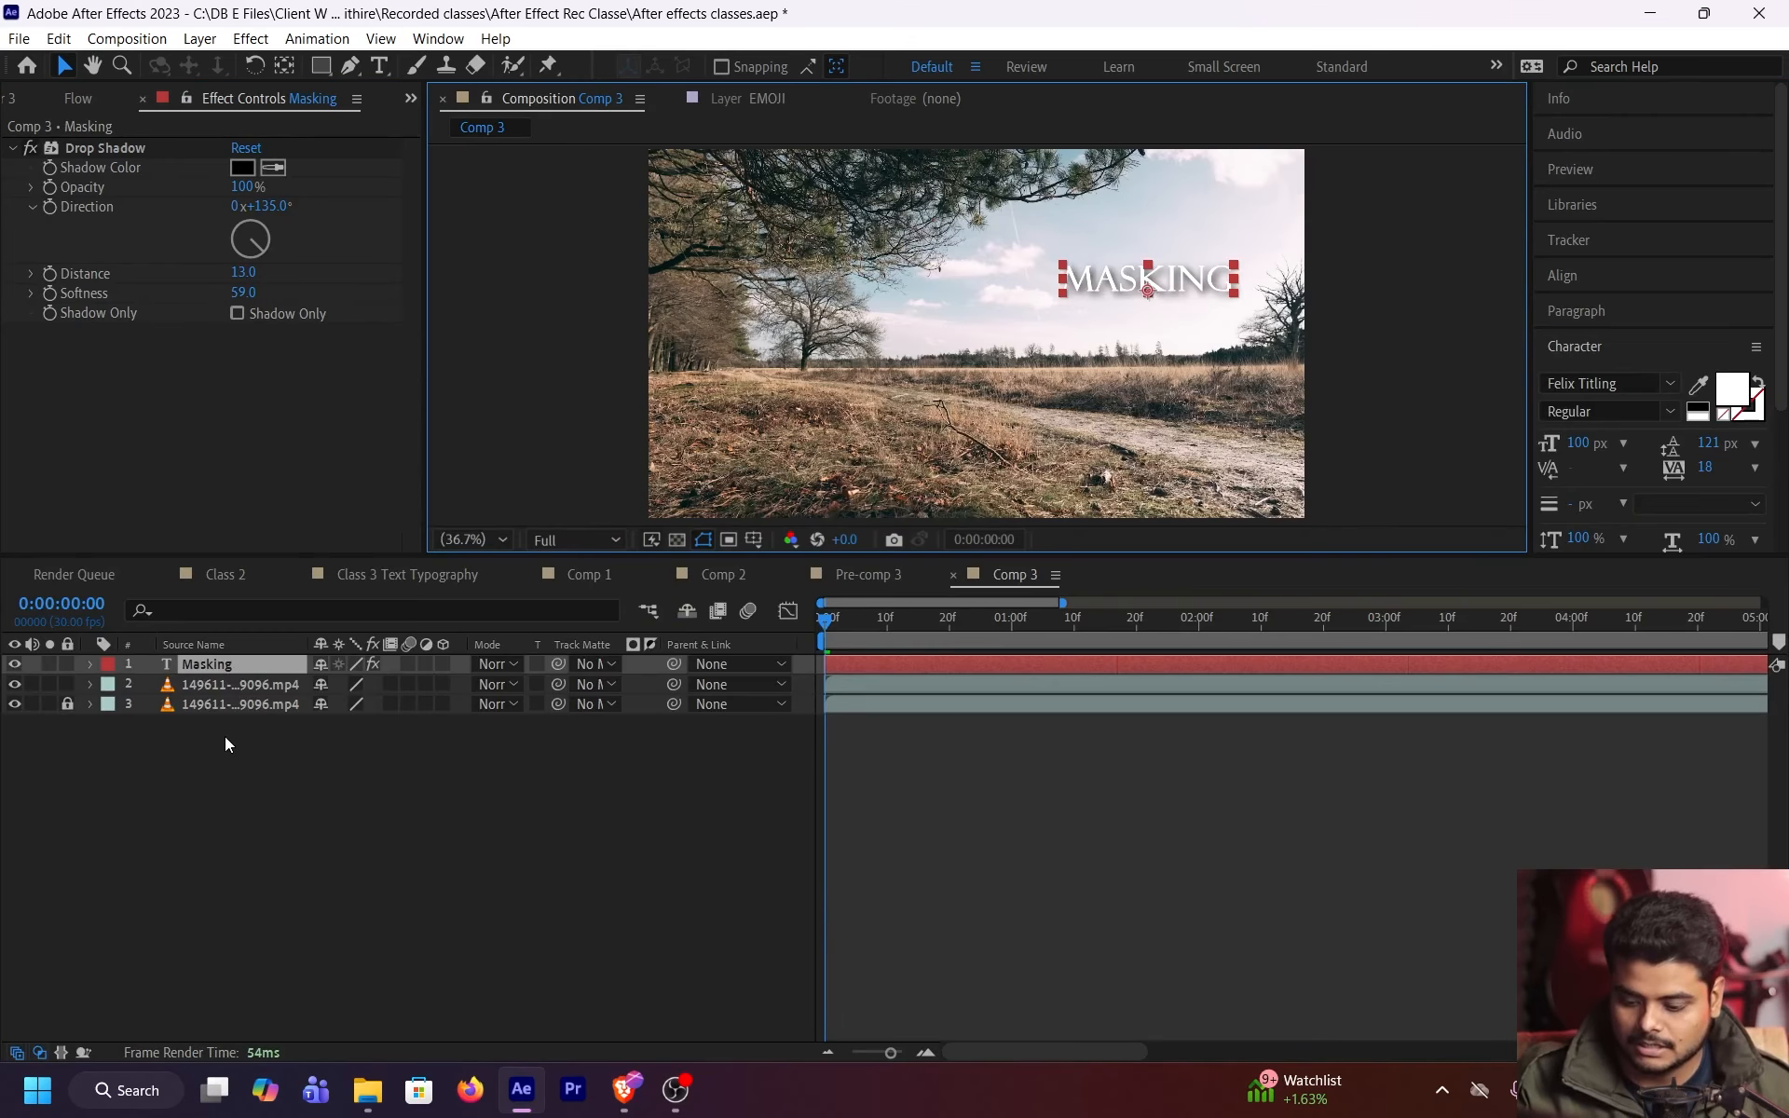
Make the Masking text a 3D layer and set its Y Rotation to 29°
click(443, 663)
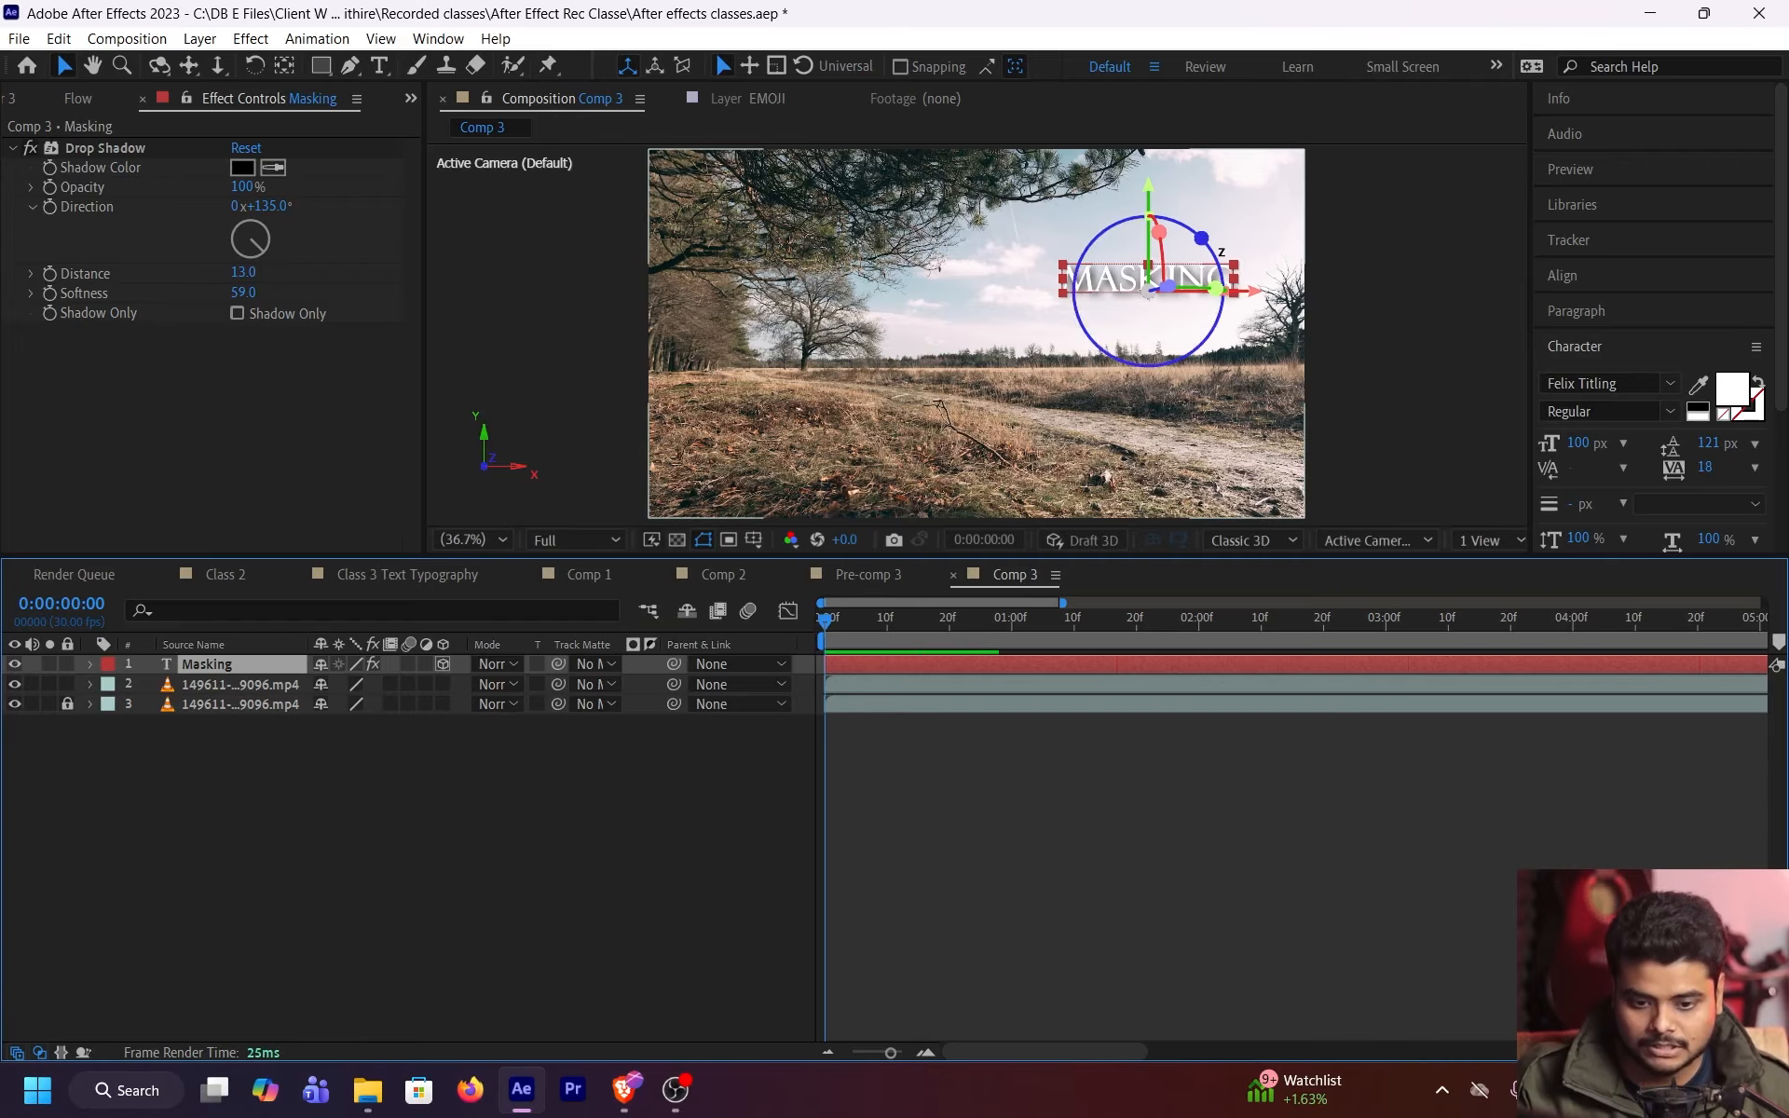
click(90, 663)
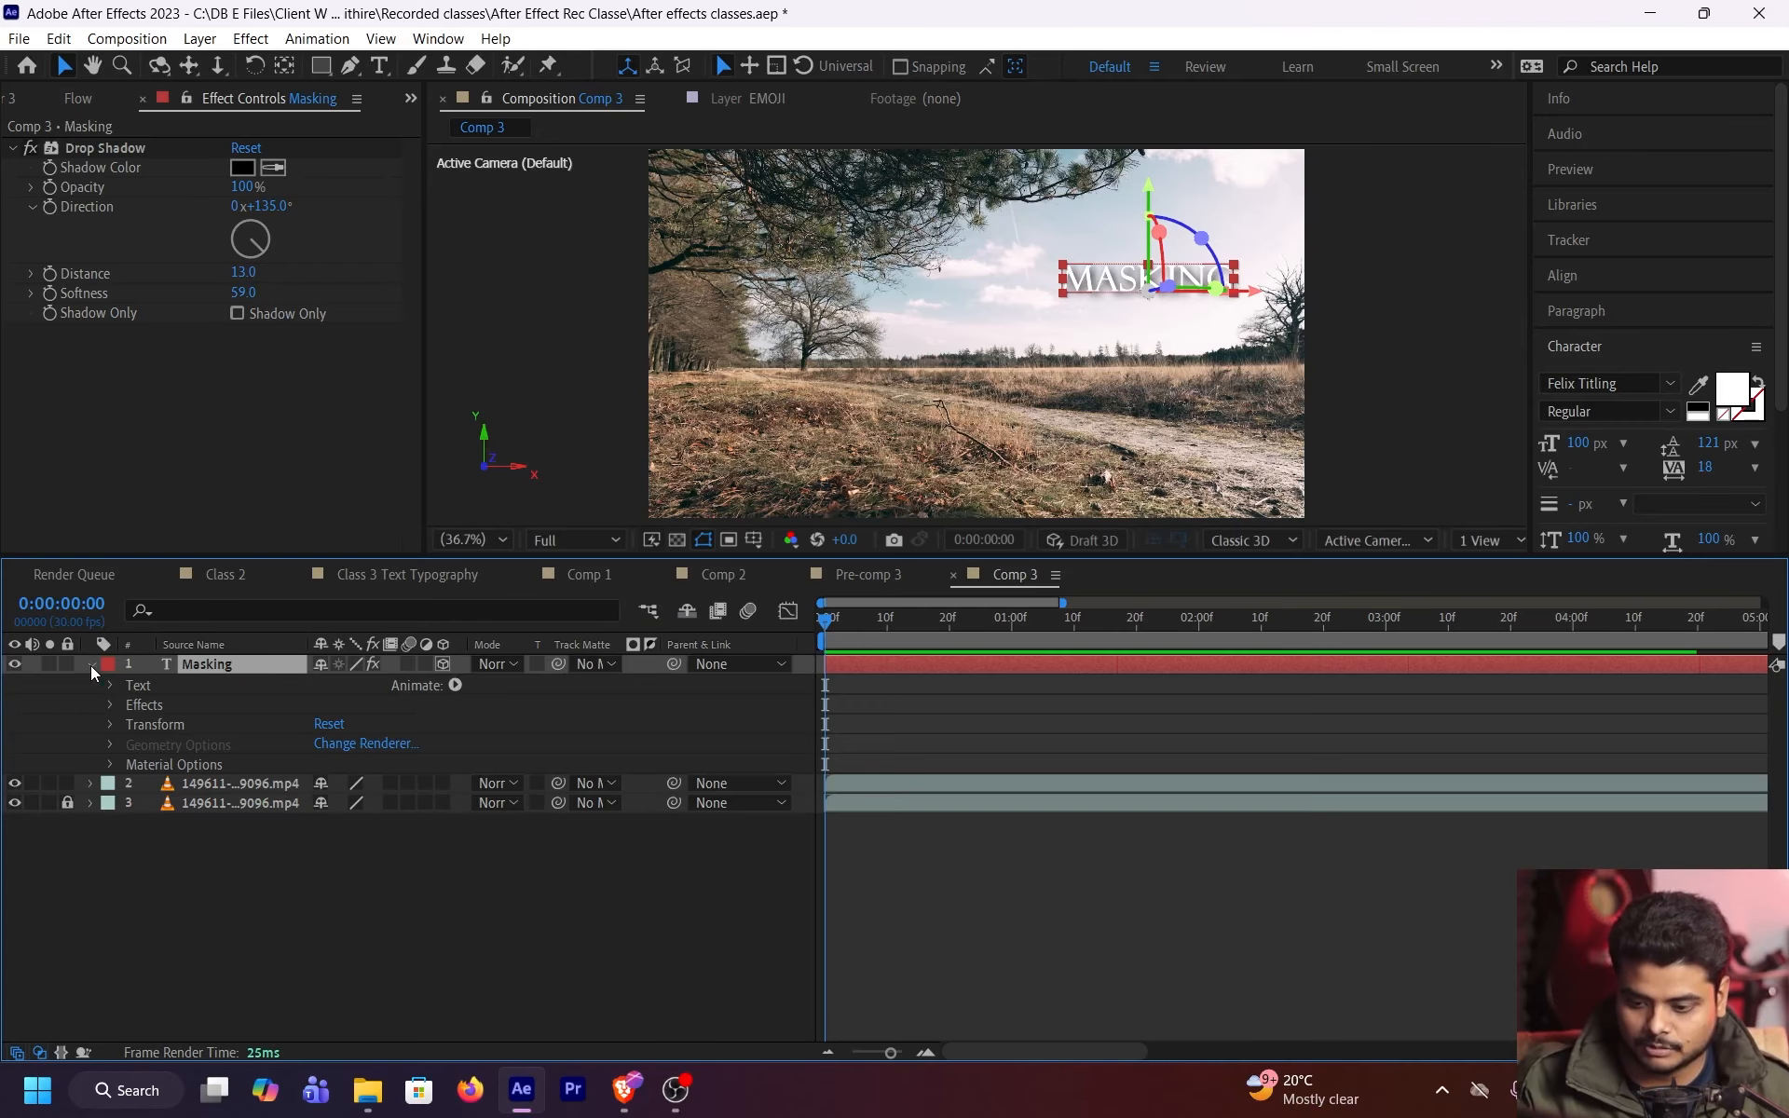
click(109, 722)
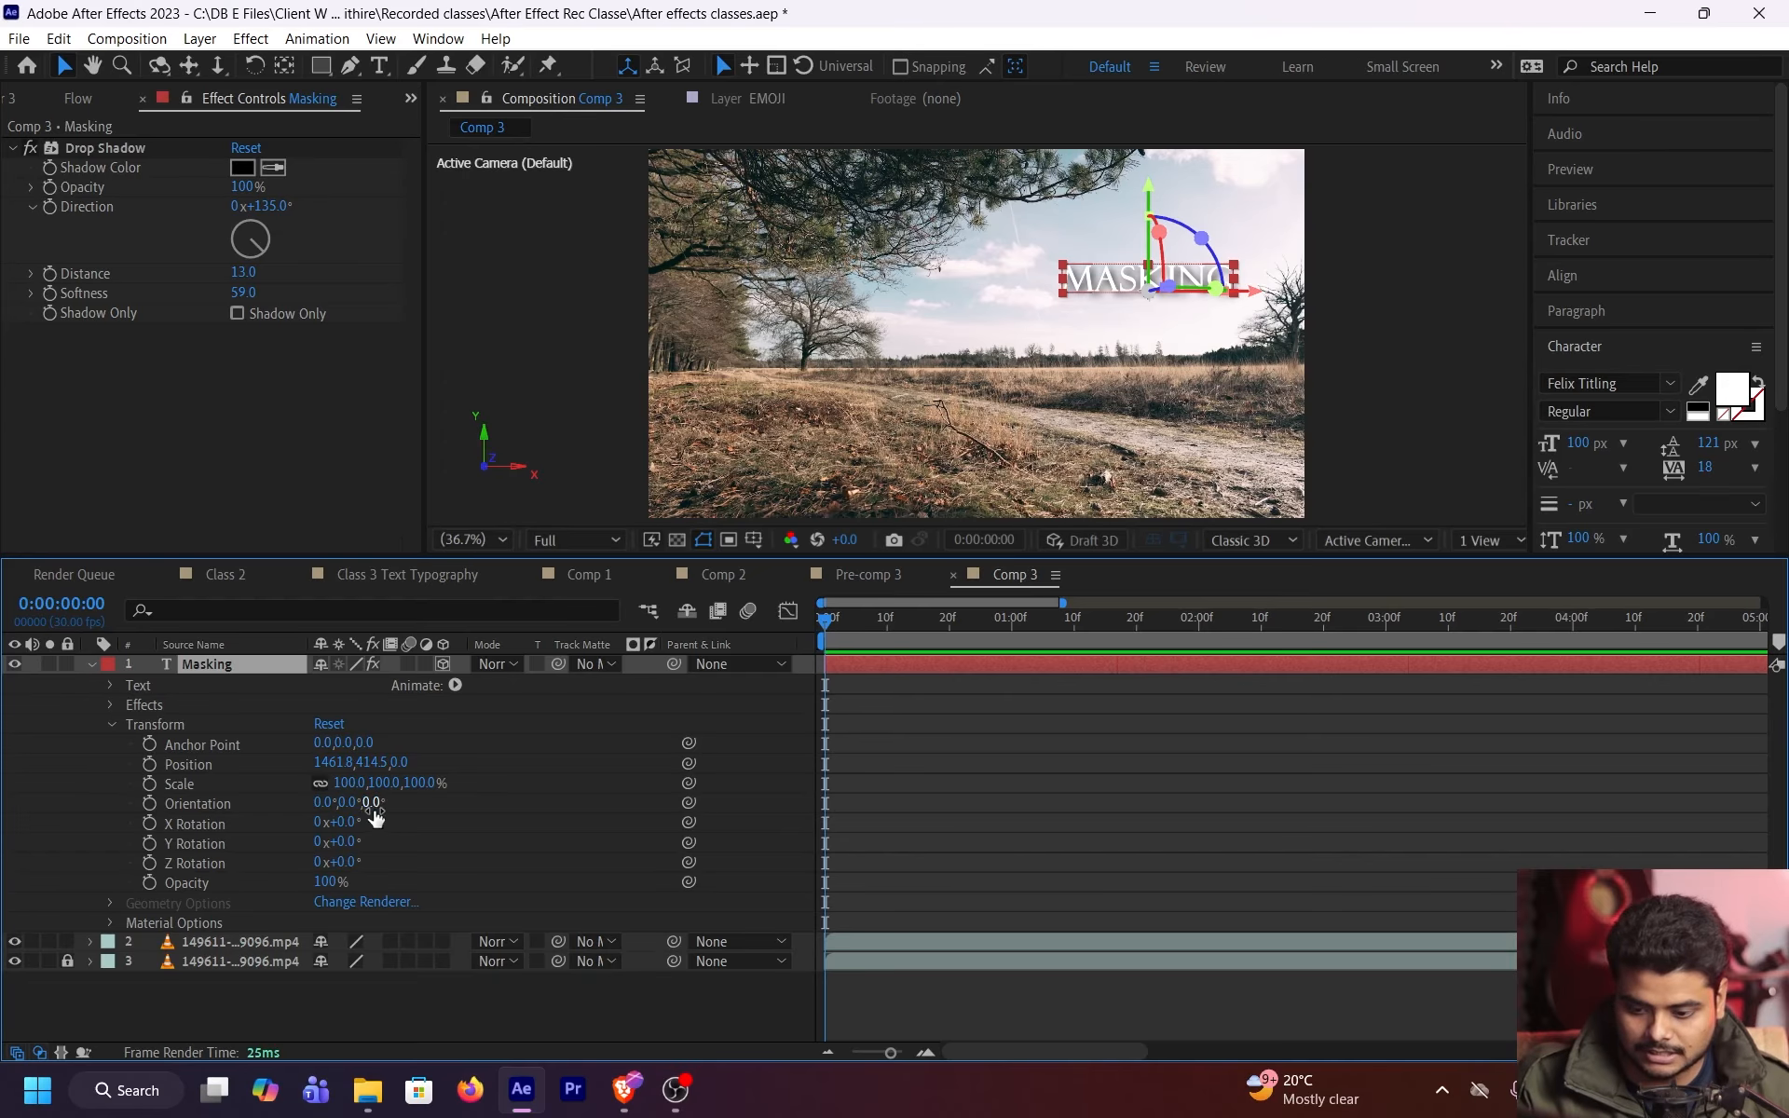
drag(372, 803, 340, 832)
key(ctrl+z)
key(grave)
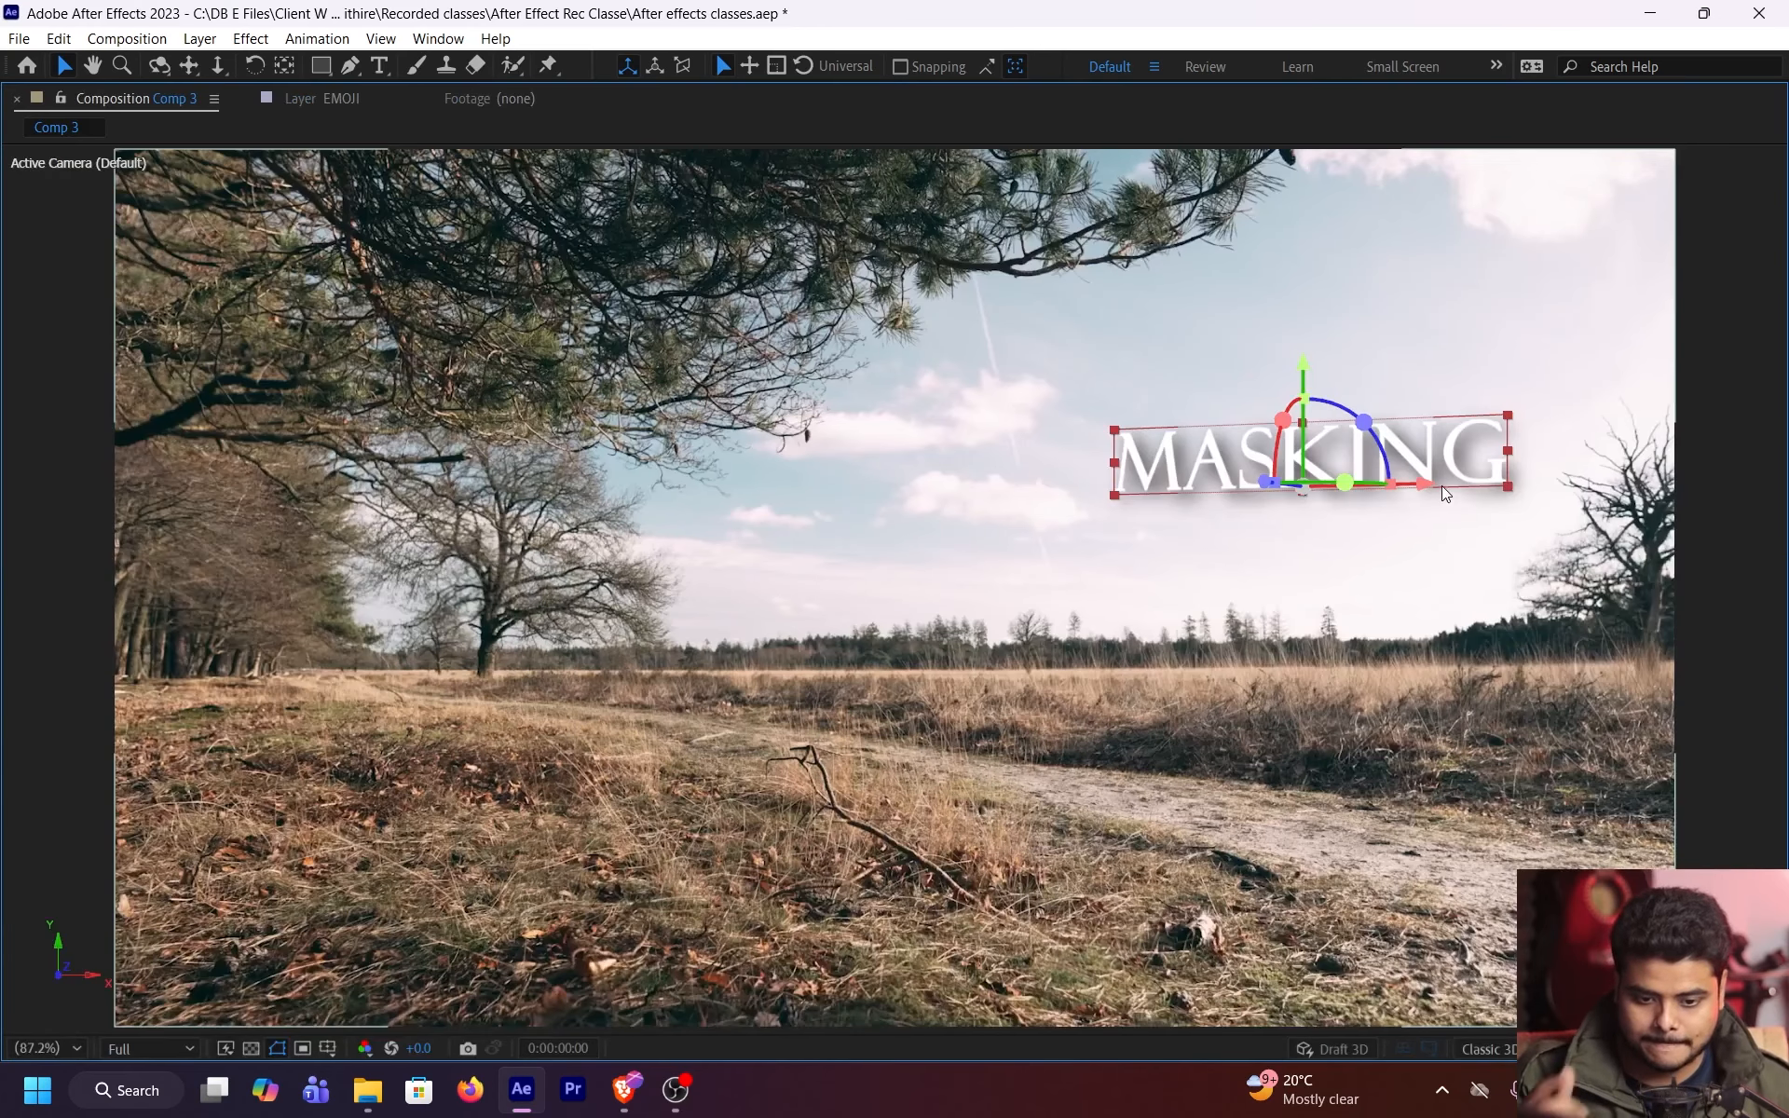
Rotate the Masking text in 3D to an orientation of about 4.8°, 23°, 356.6° and move it to about 1339, 479
drag(1443, 494, 1115, 603)
scroll(1114, 567, up, 1)
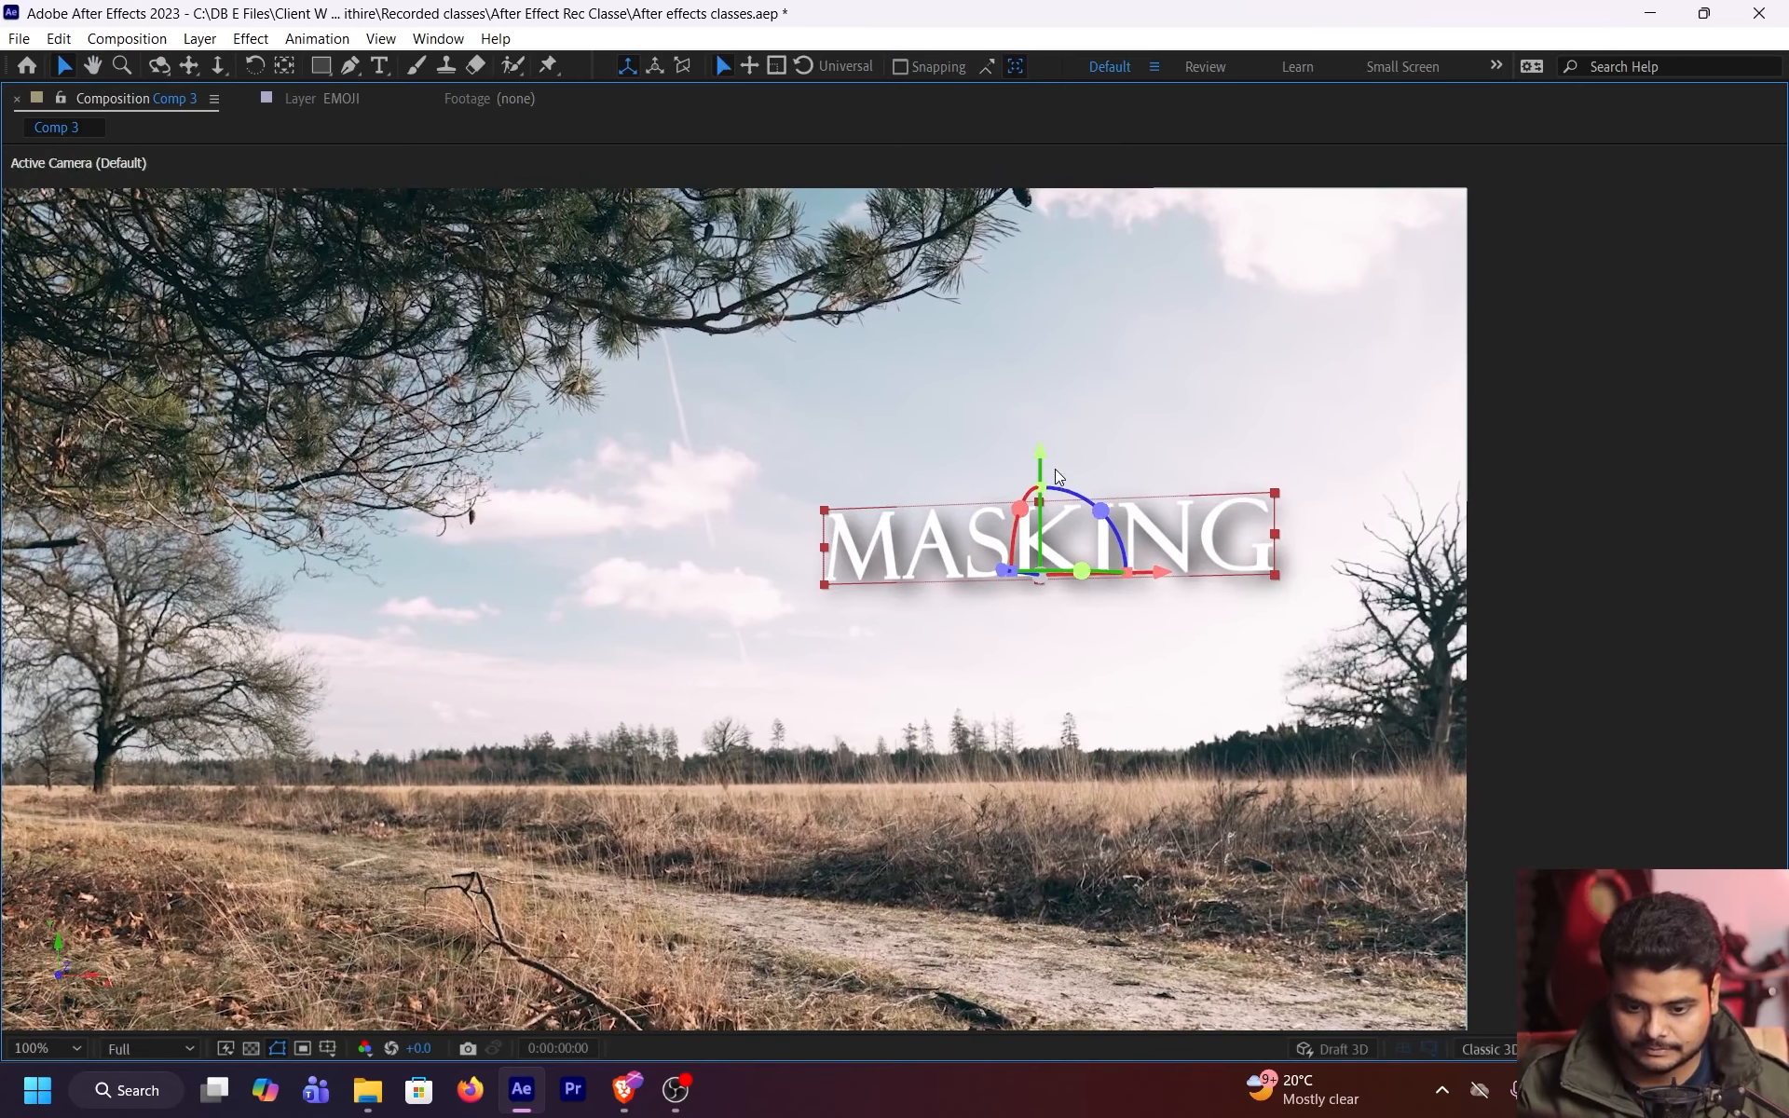
drag(1020, 509, 1035, 493)
drag(1082, 573, 926, 635)
key(ctrl+z)
click(1062, 435)
scroll(1130, 497, down, 1)
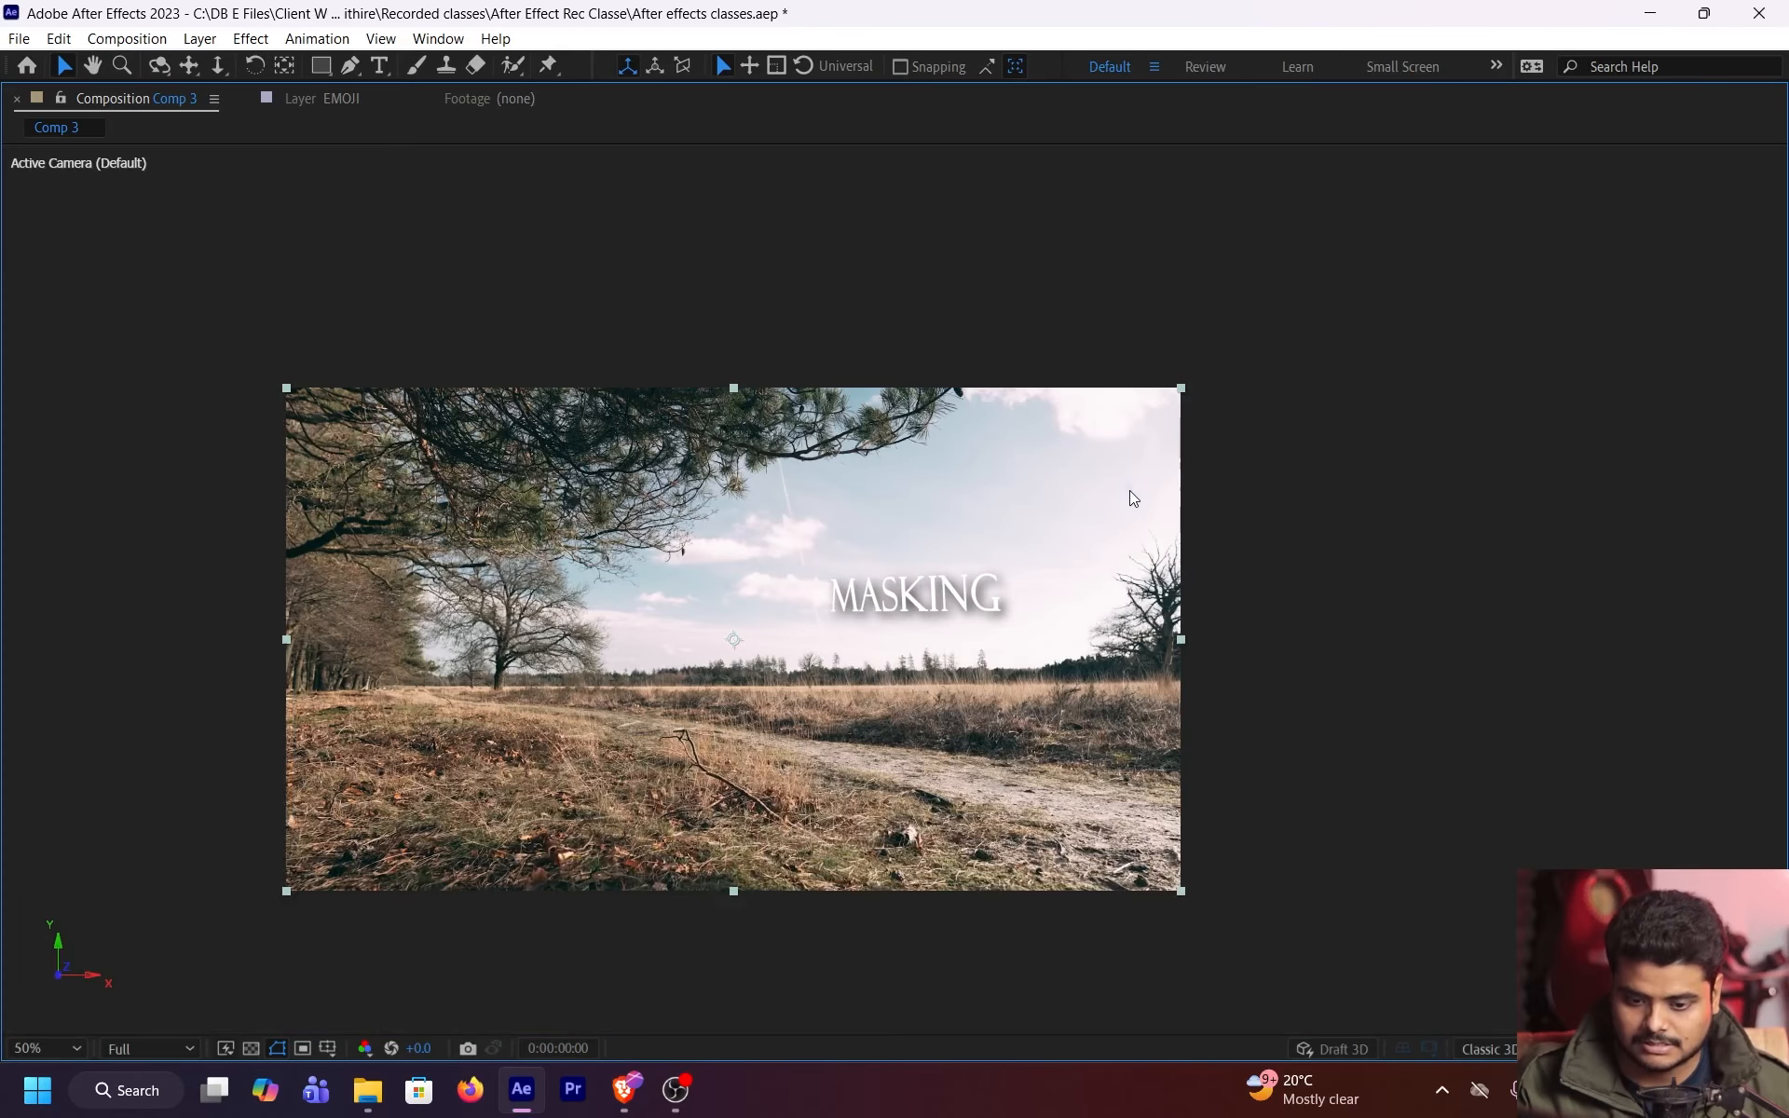
click(47, 1048)
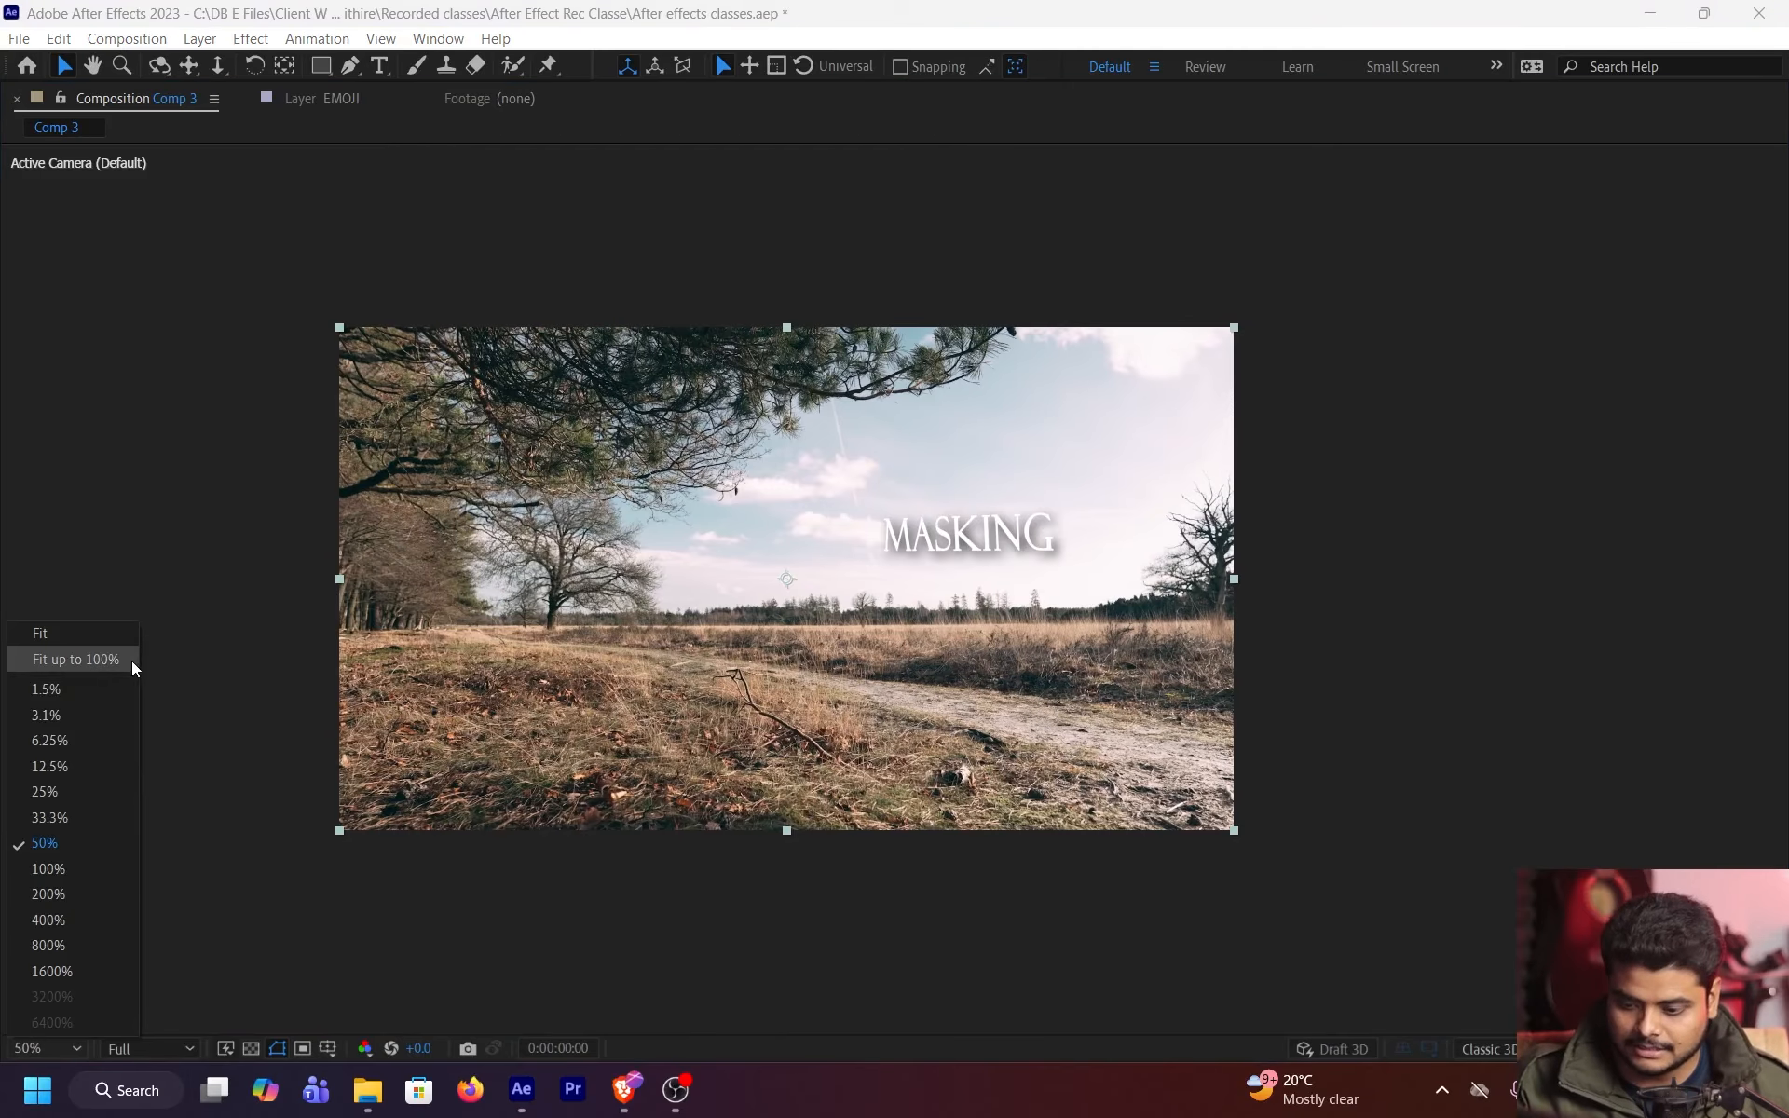
click(131, 664)
key(grave)
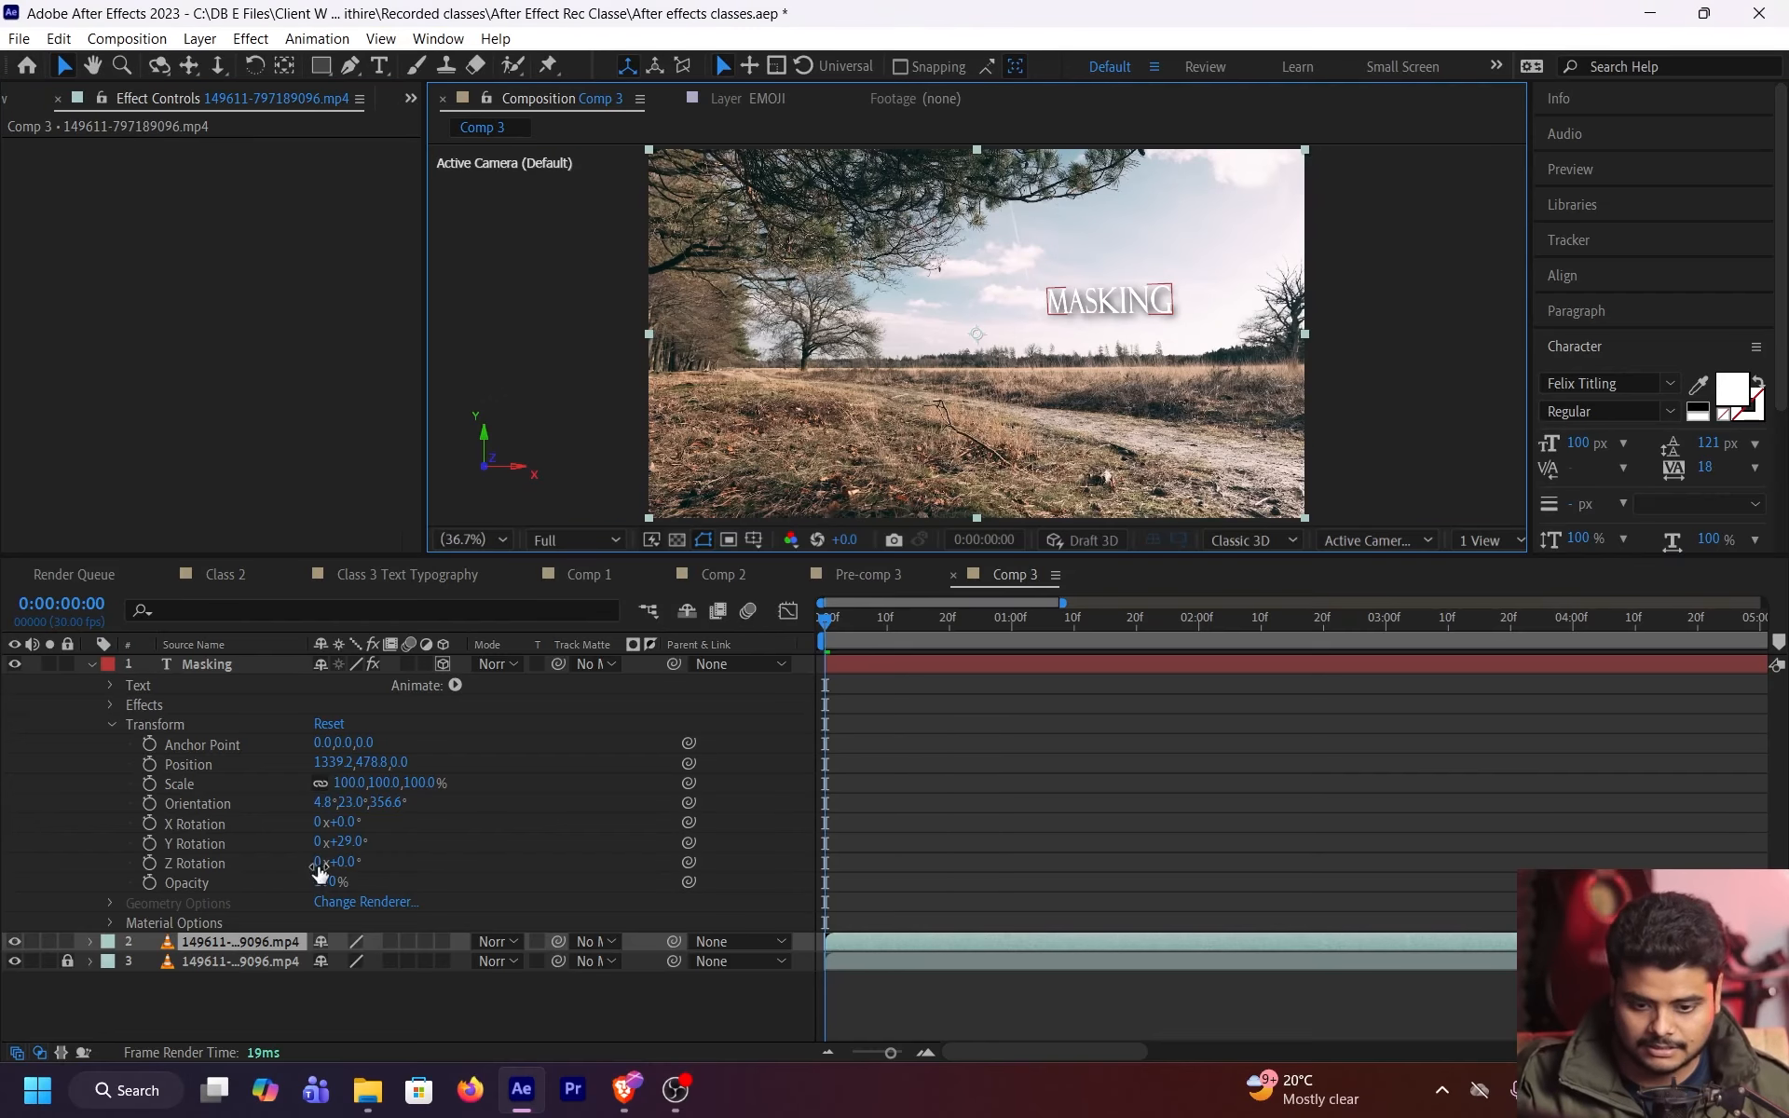
Fine-tune the Masking text's orientation to about 2°, 23.1°, 359.2°, and save the project
click(207, 663)
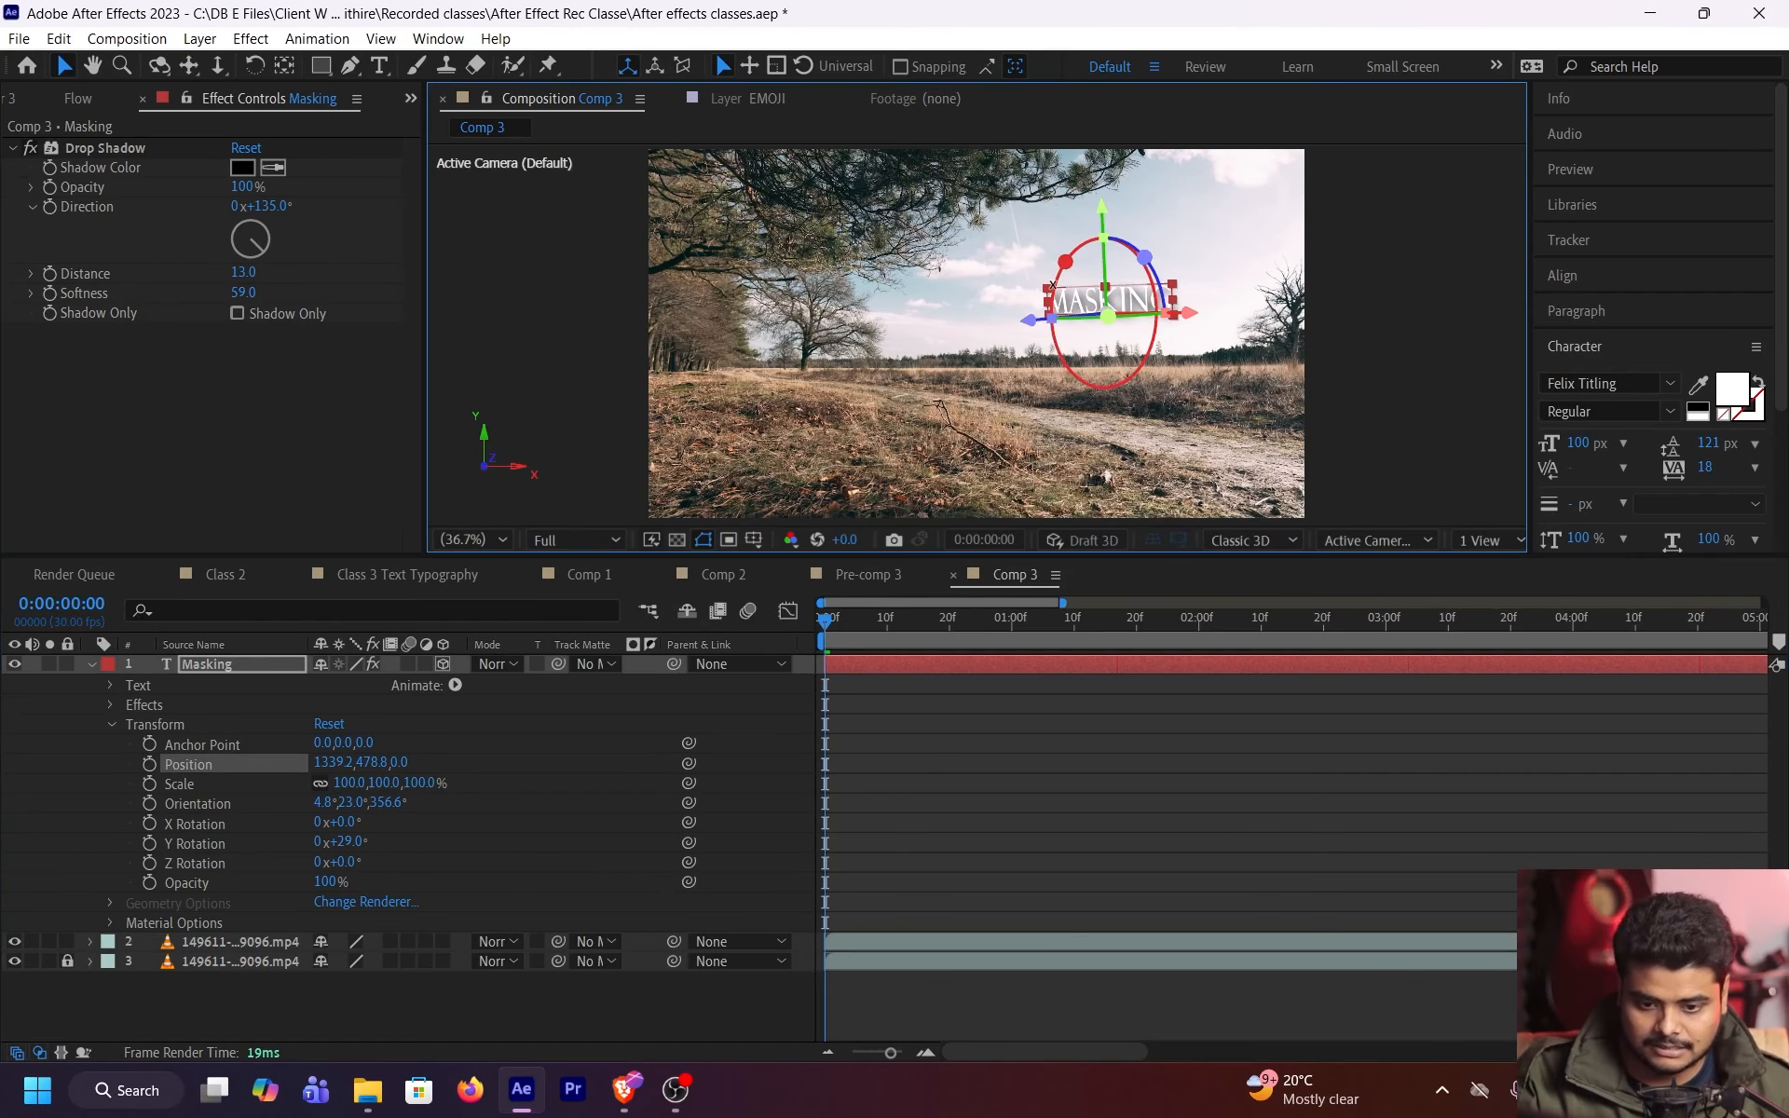
drag(1062, 280, 1106, 313)
click(1475, 278)
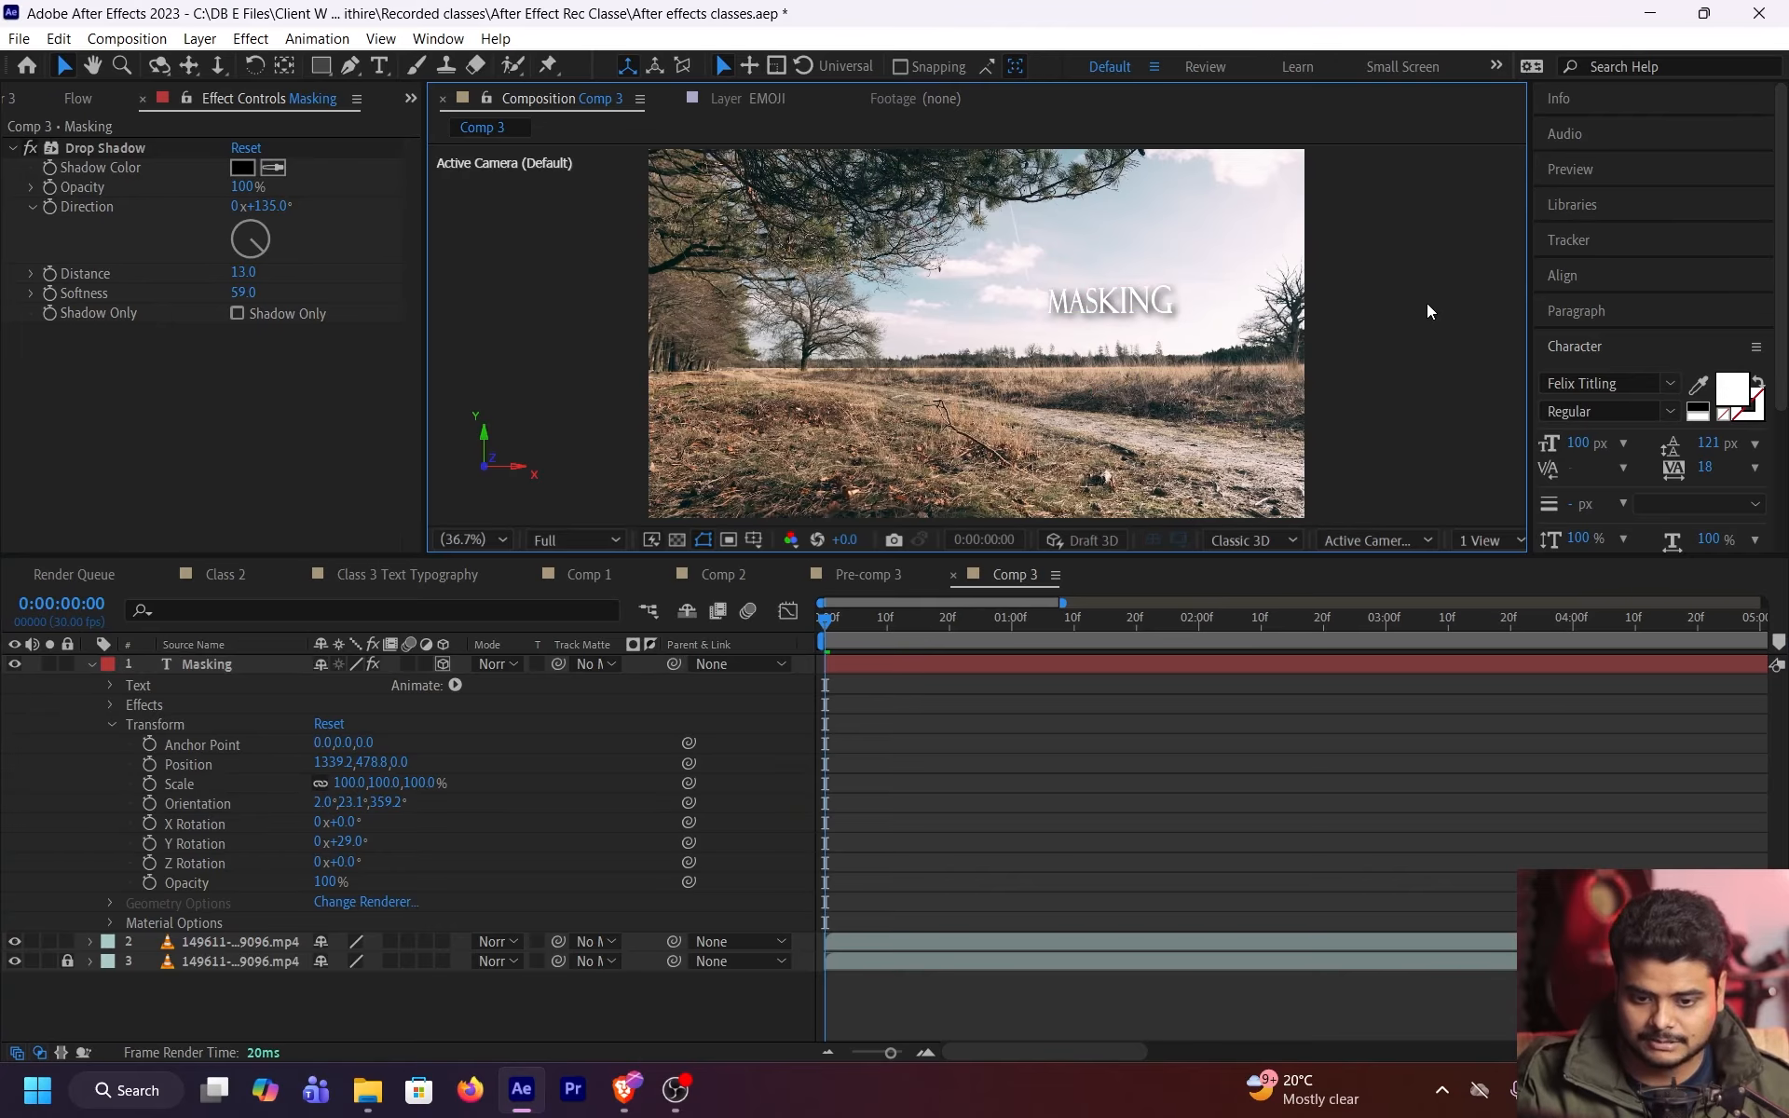
key(grave)
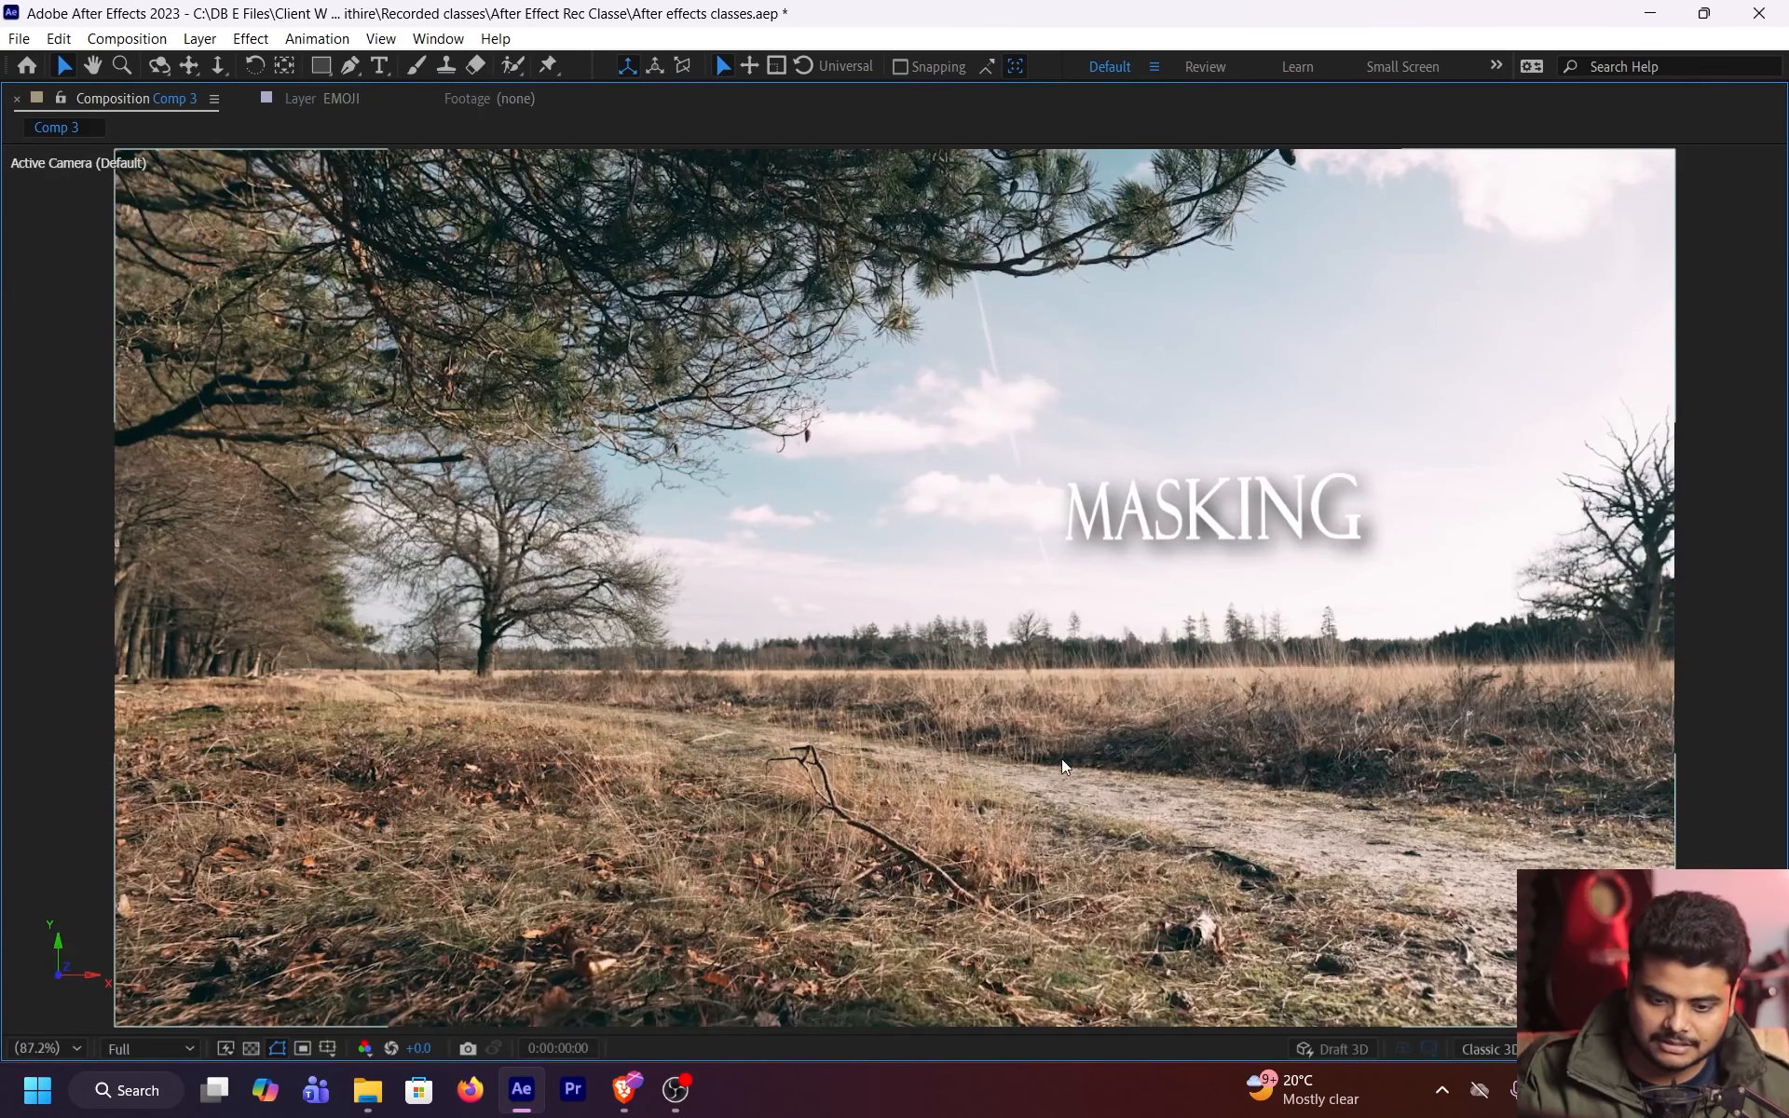
key(grave)
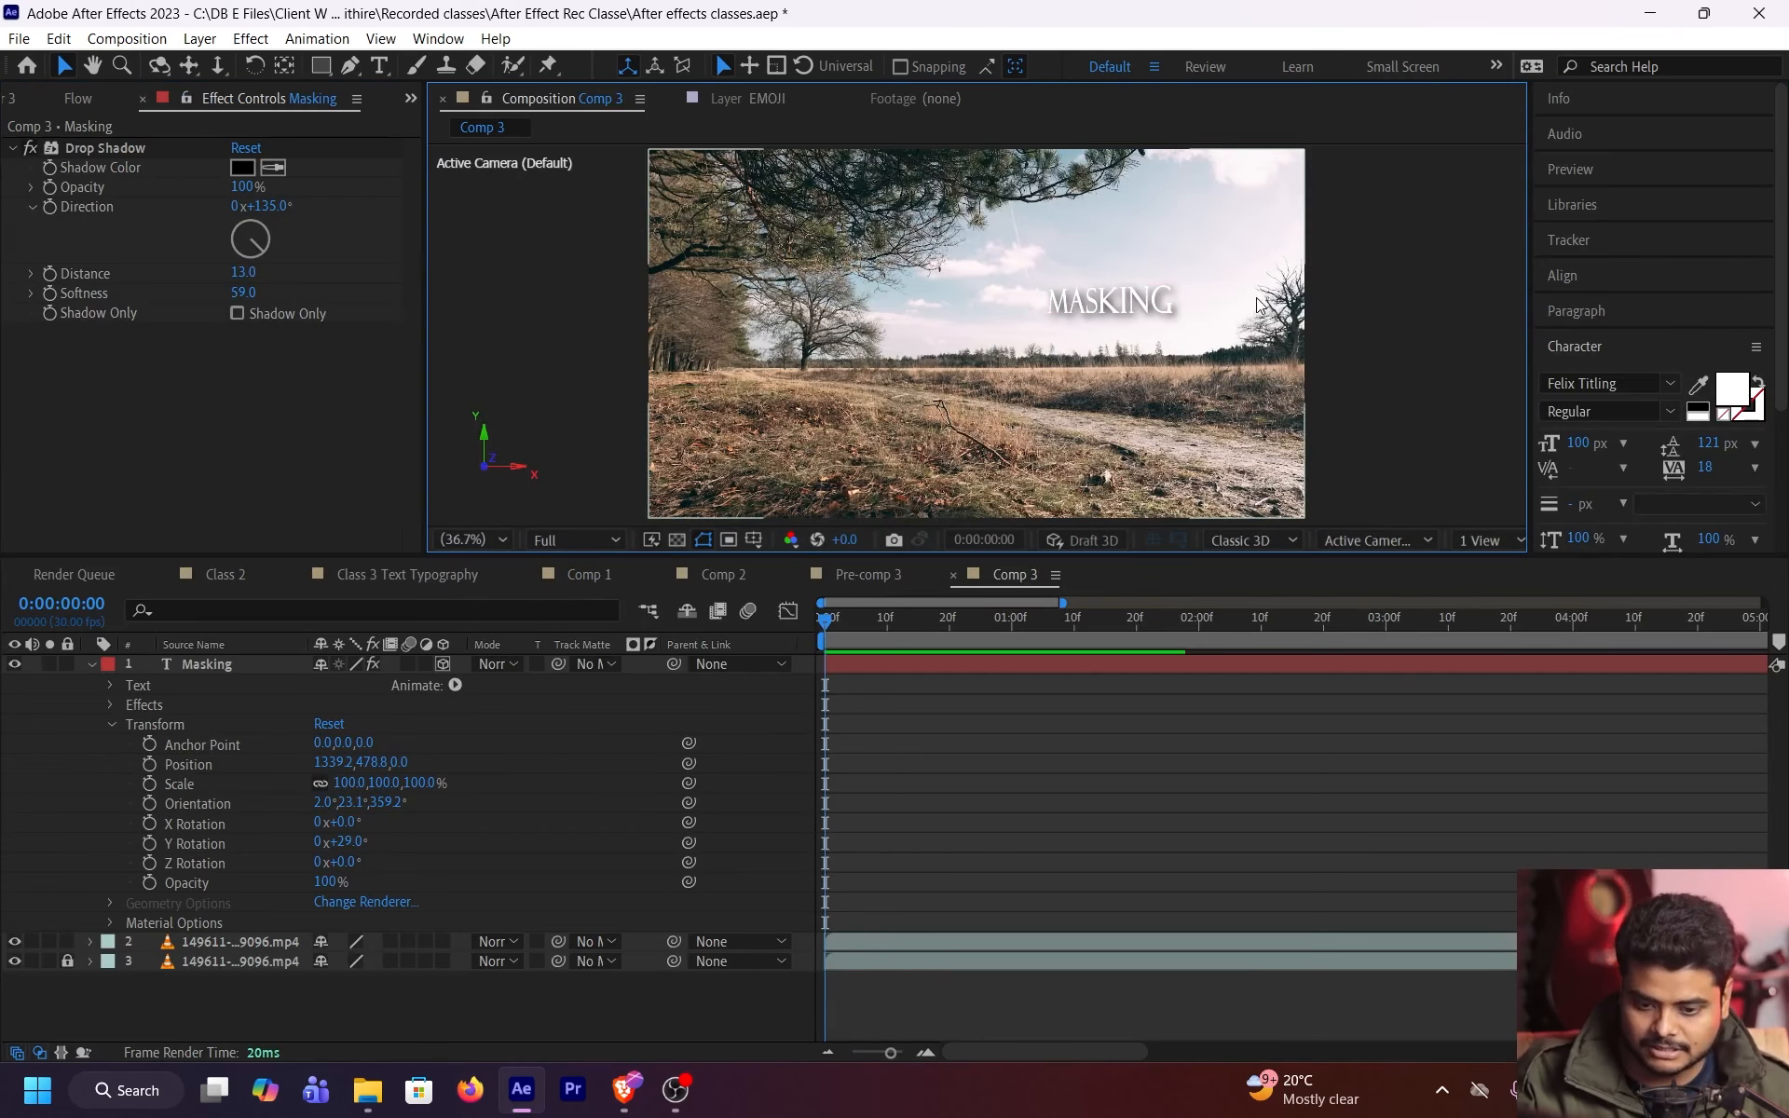
click(1133, 303)
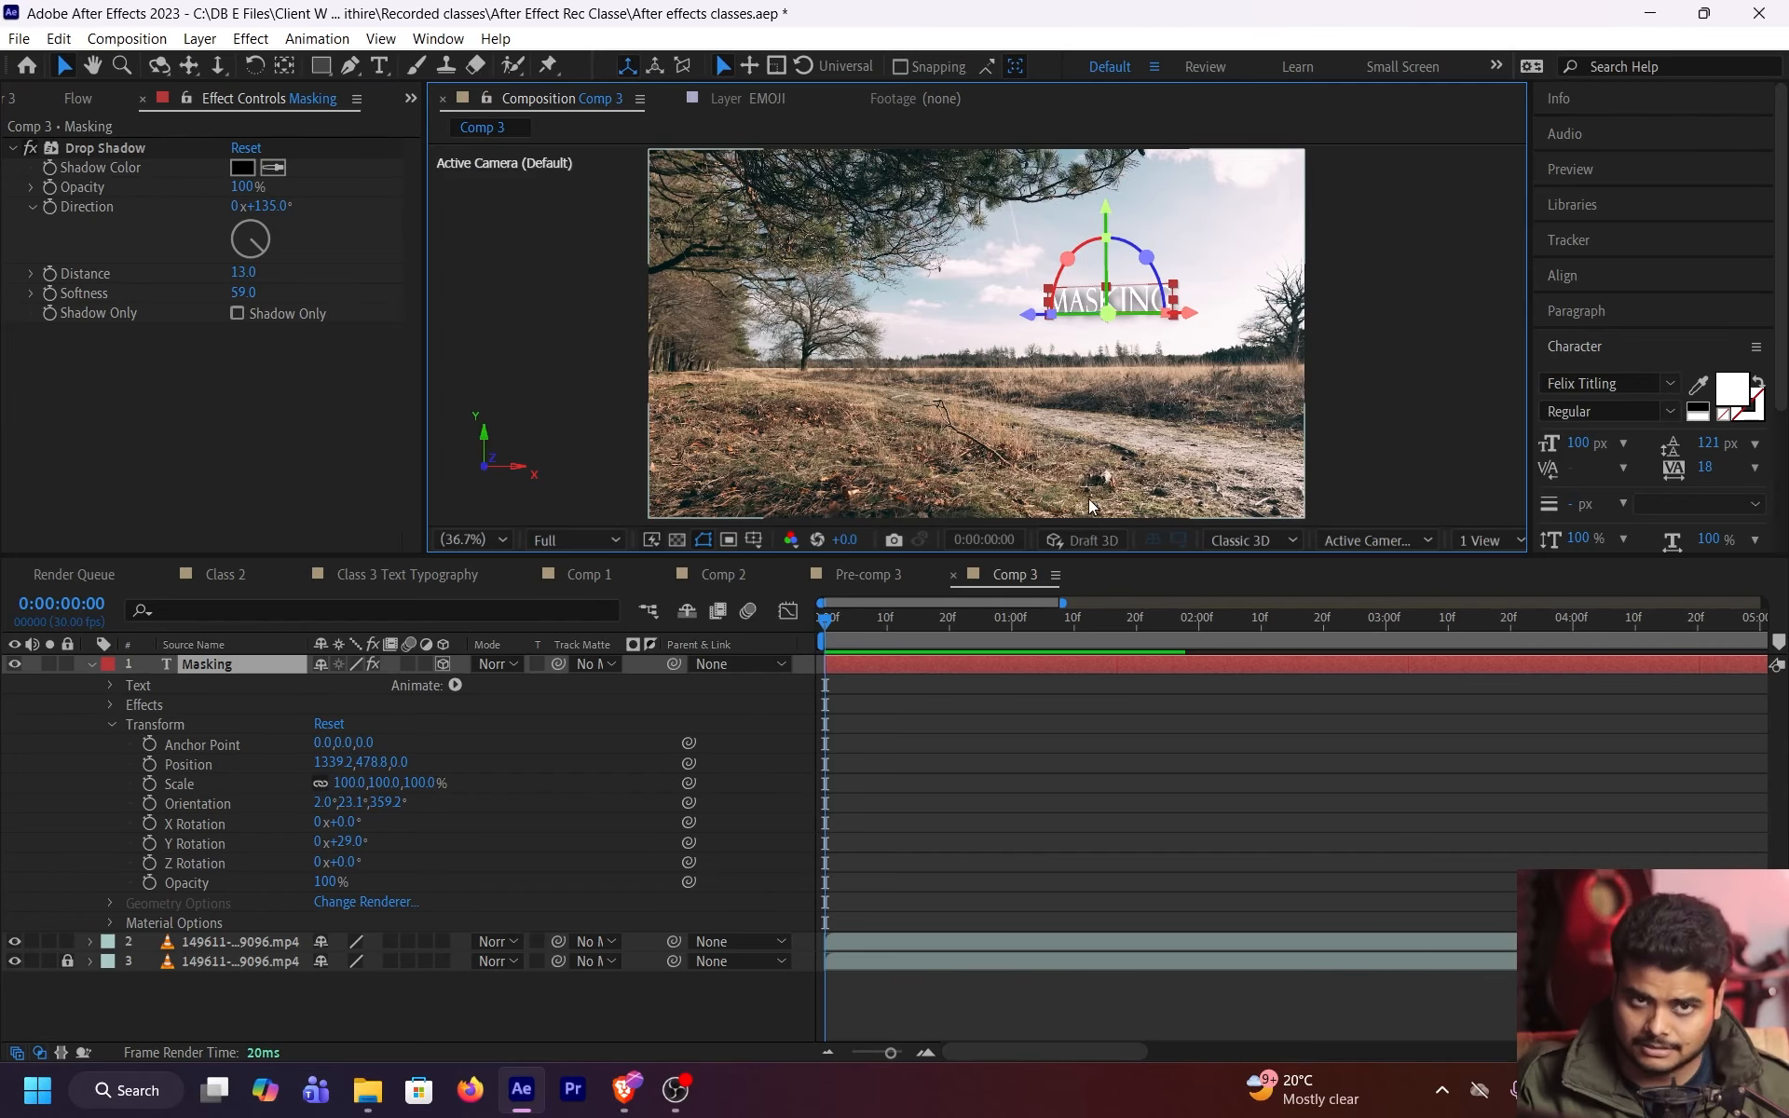
key(grave)
click(1585, 575)
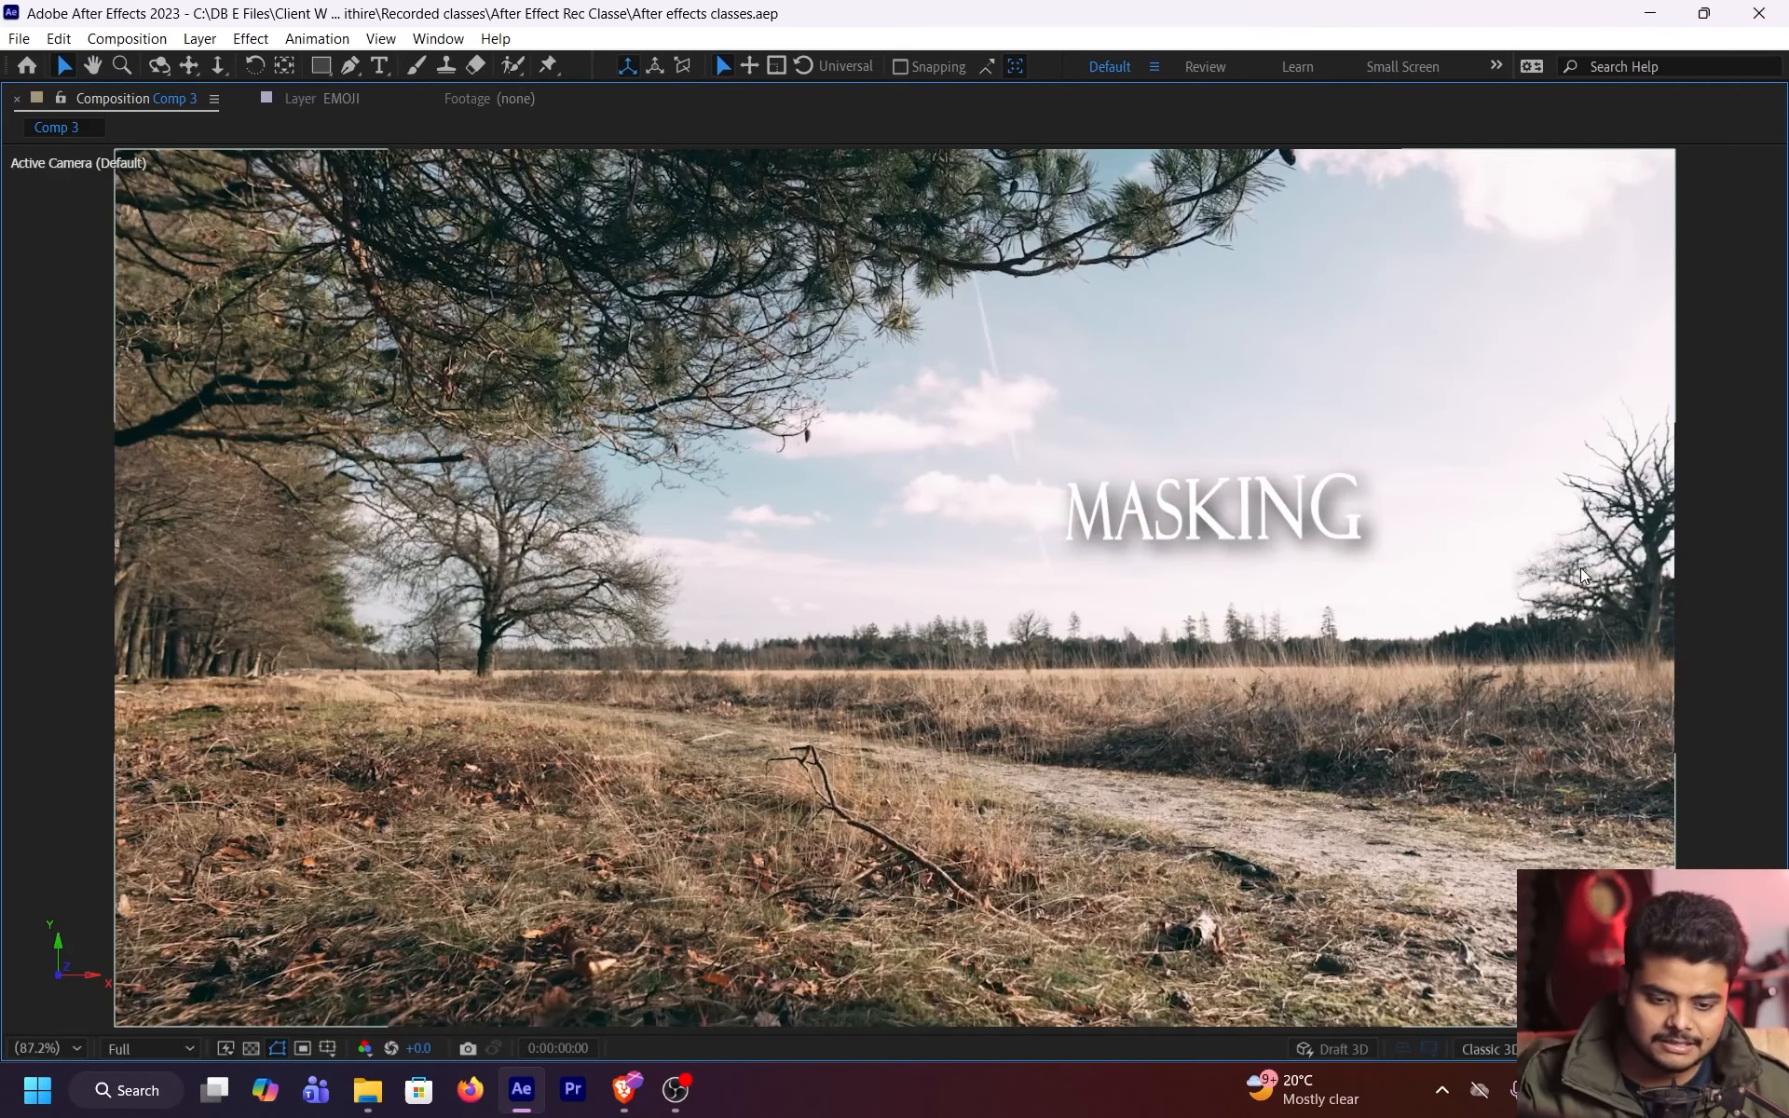
key(grave)
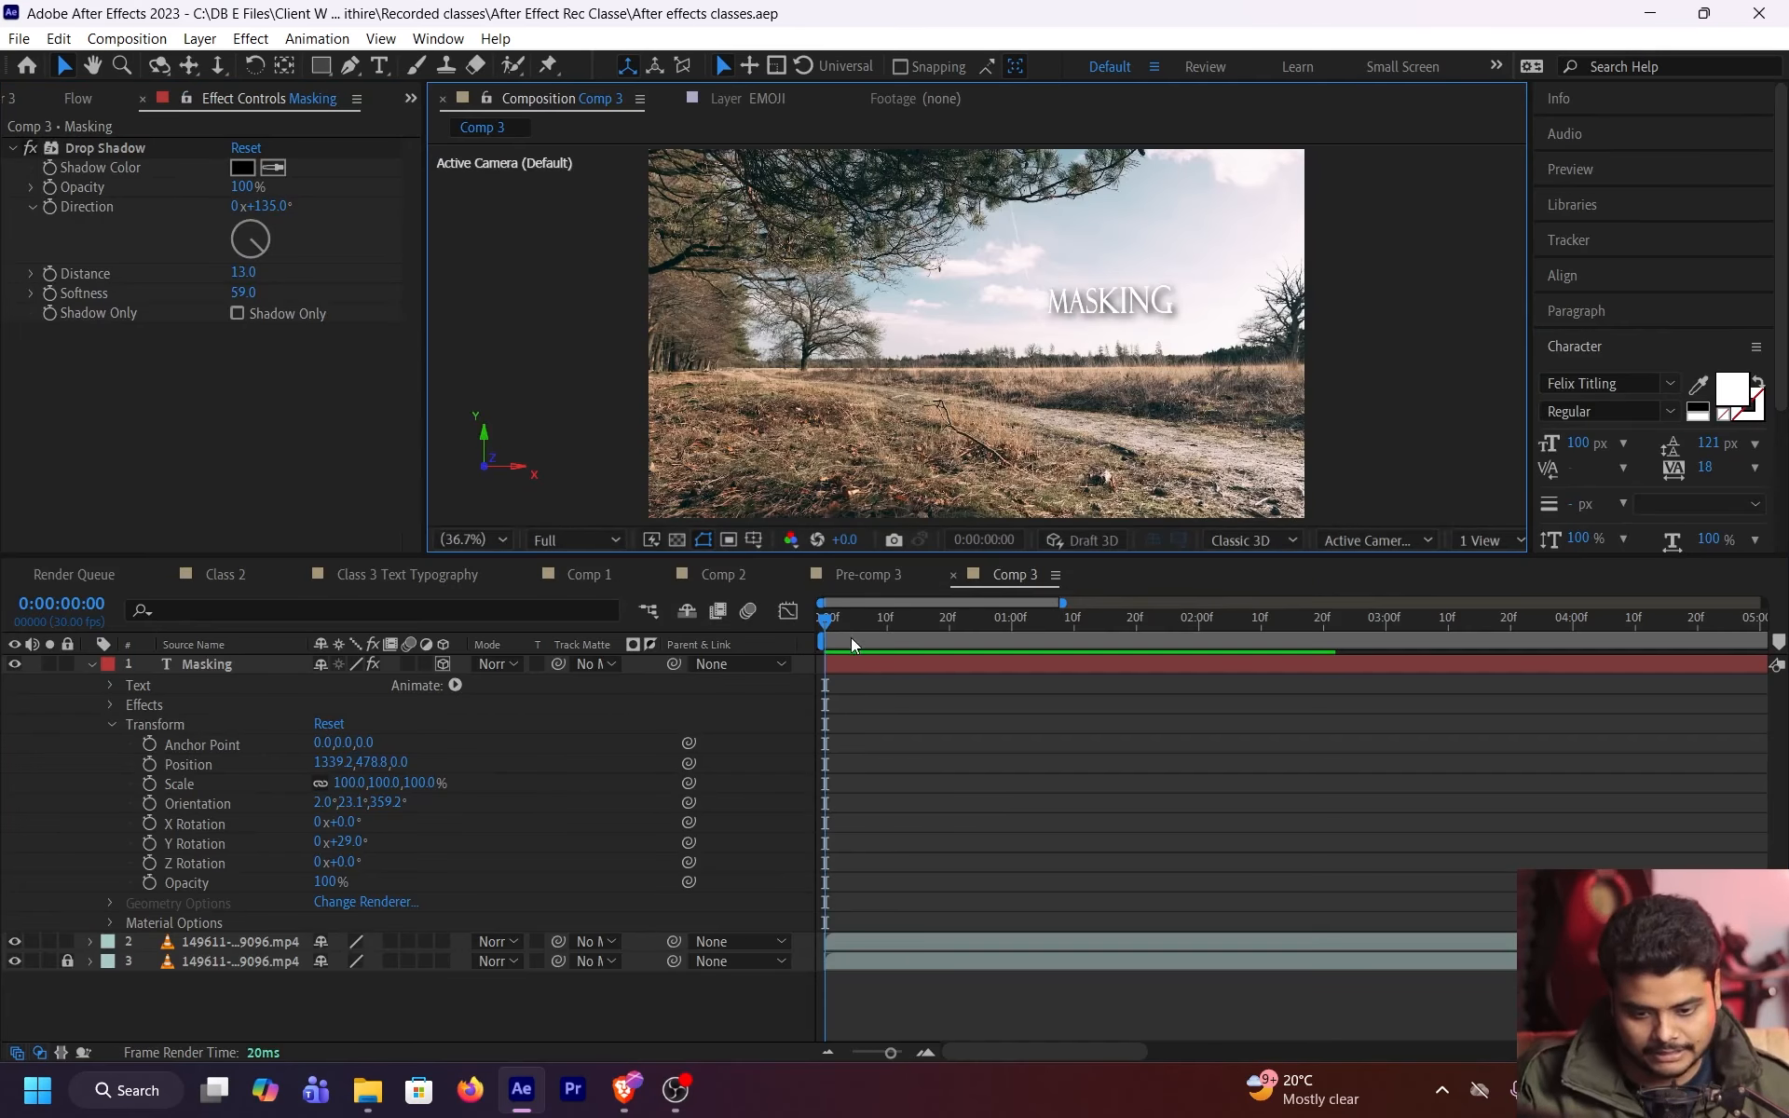
Raise the Masking text to about 1338, 403, -2 and move the playhead to 0:00:01:05, where the man reaches it
drag(943, 635, 1069, 630)
click(1104, 303)
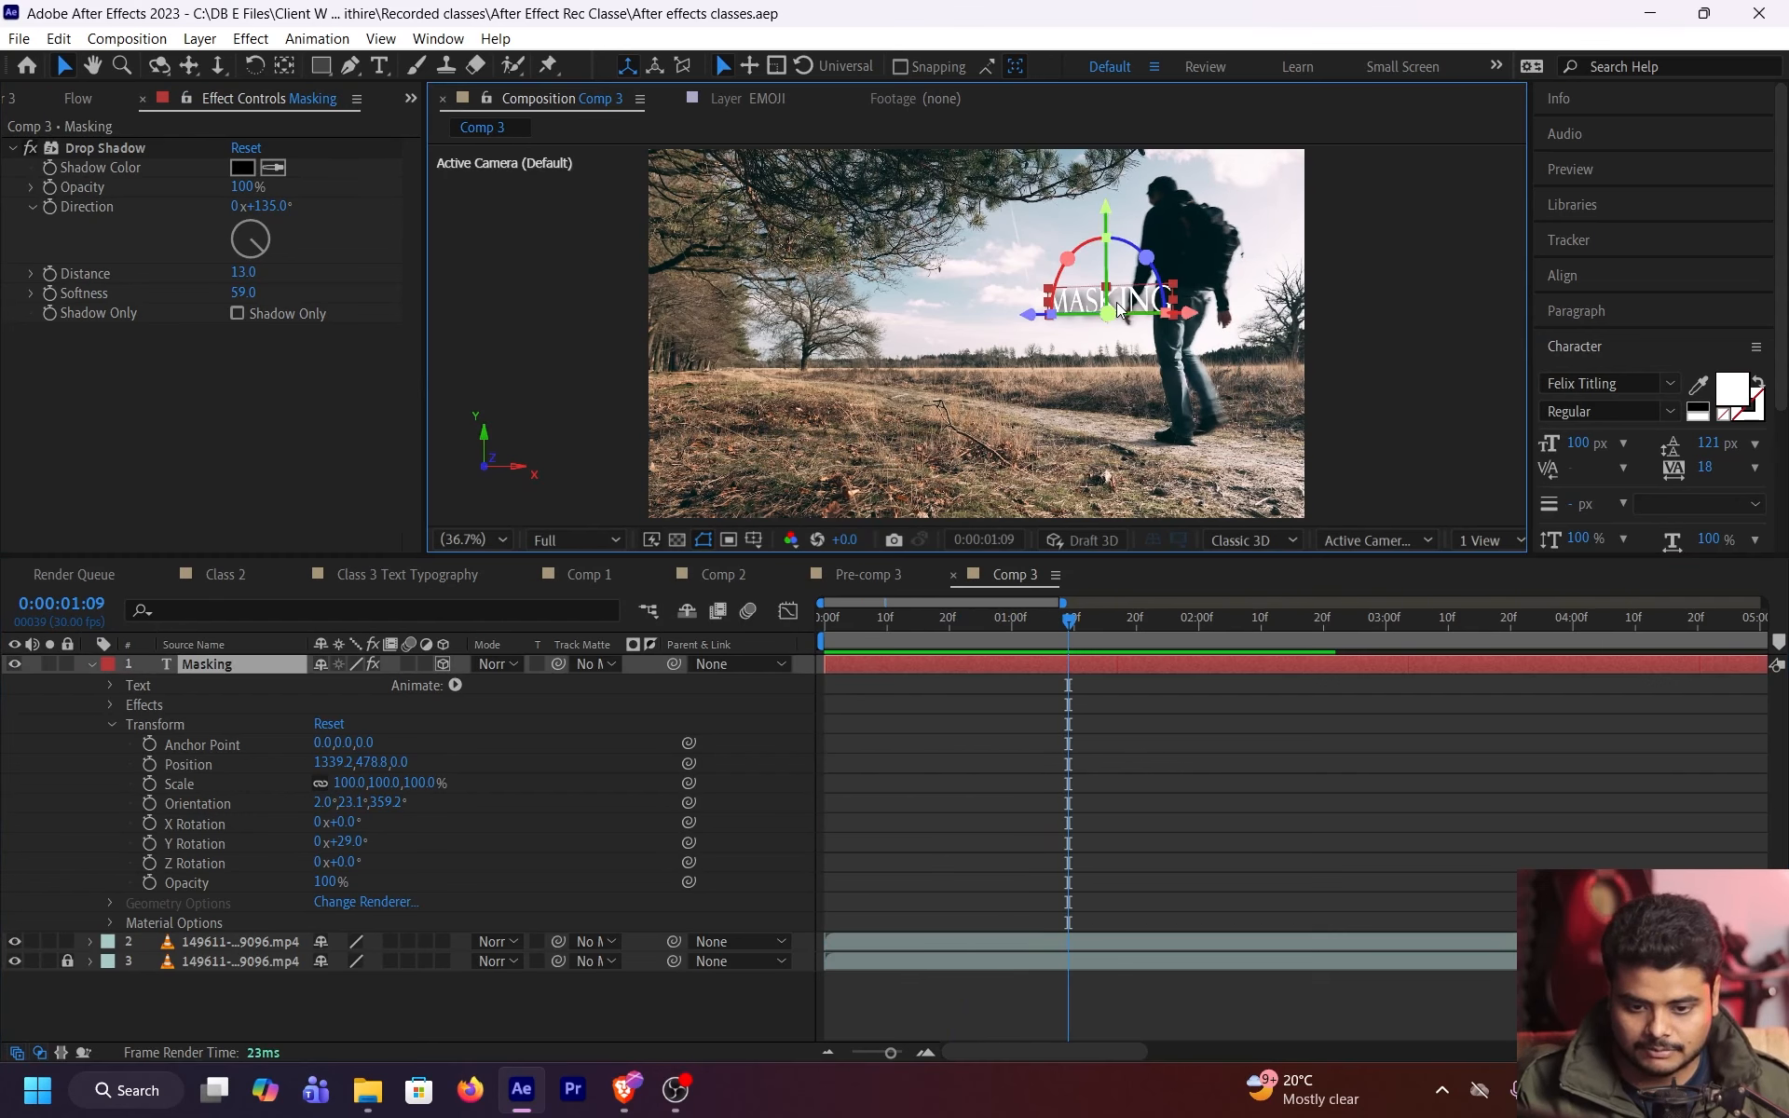
drag(1109, 271, 1109, 244)
drag(1068, 636, 1417, 645)
drag(1335, 638, 1042, 640)
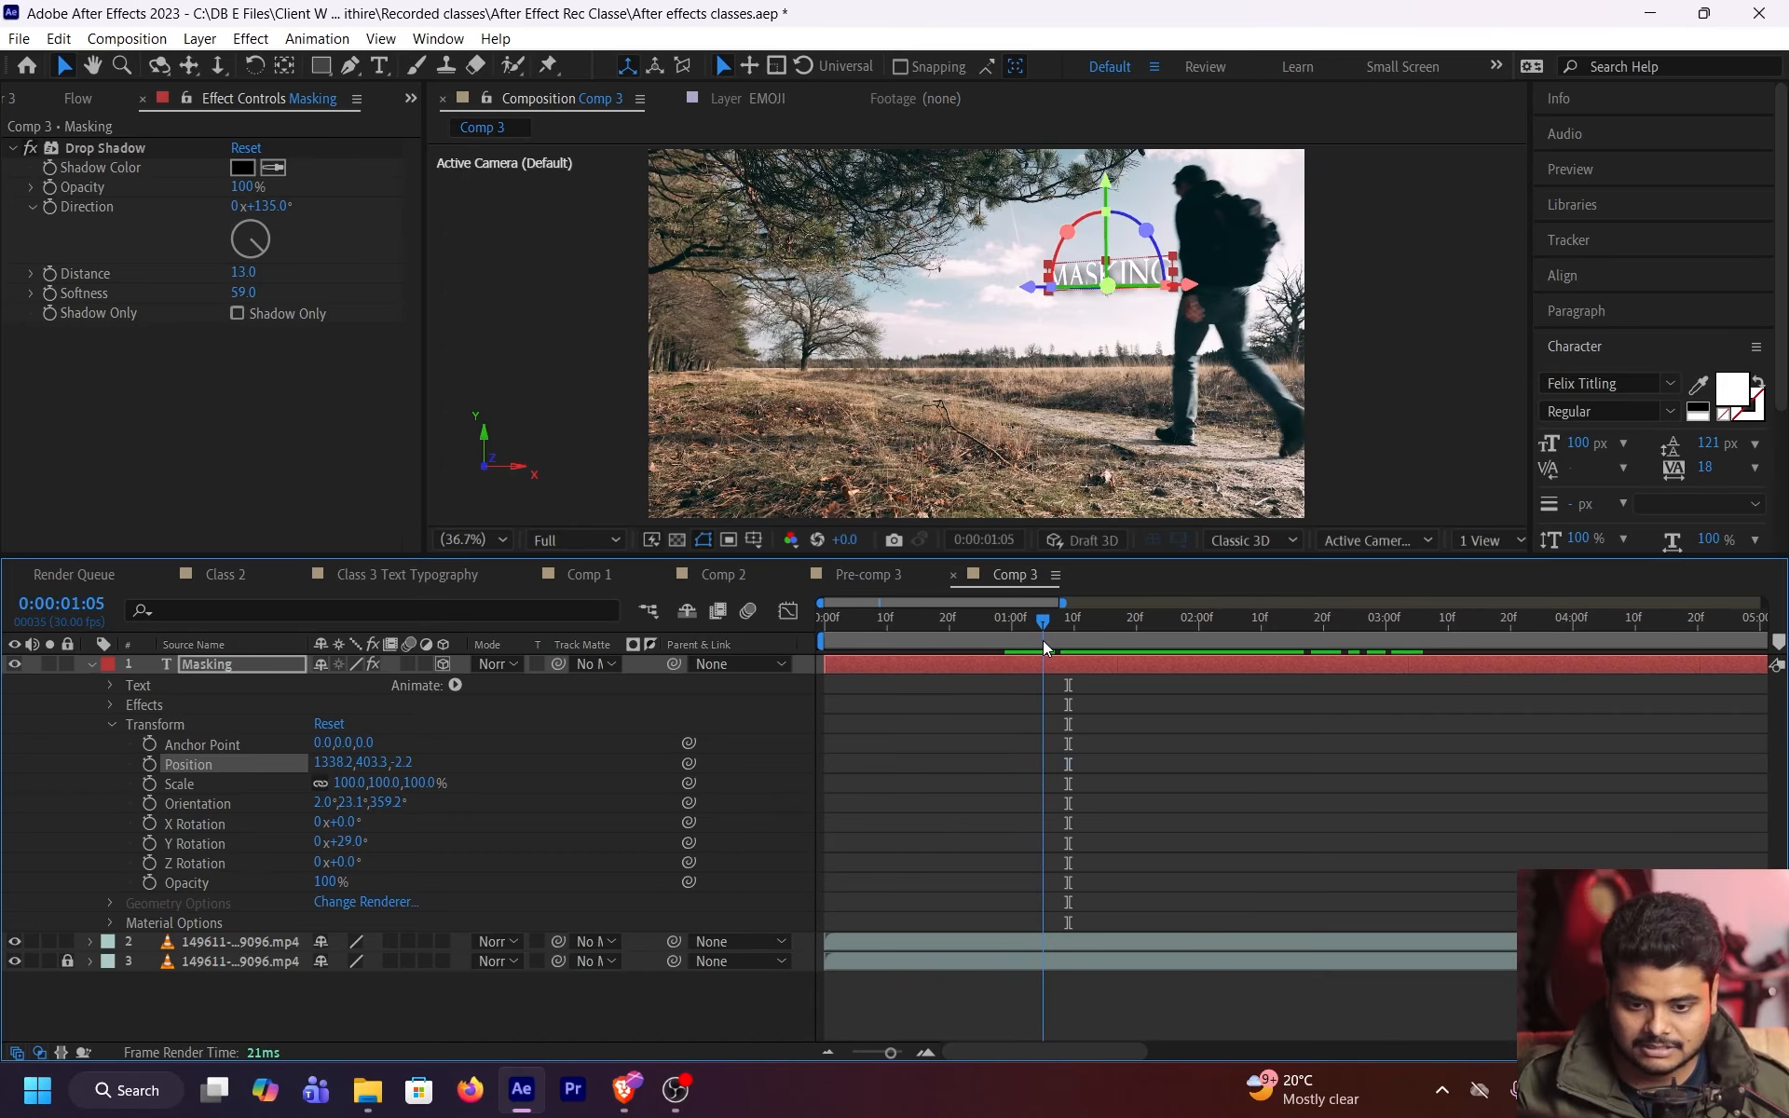
Select the upper, unlocked walking man footage layer and save the project
click(1087, 716)
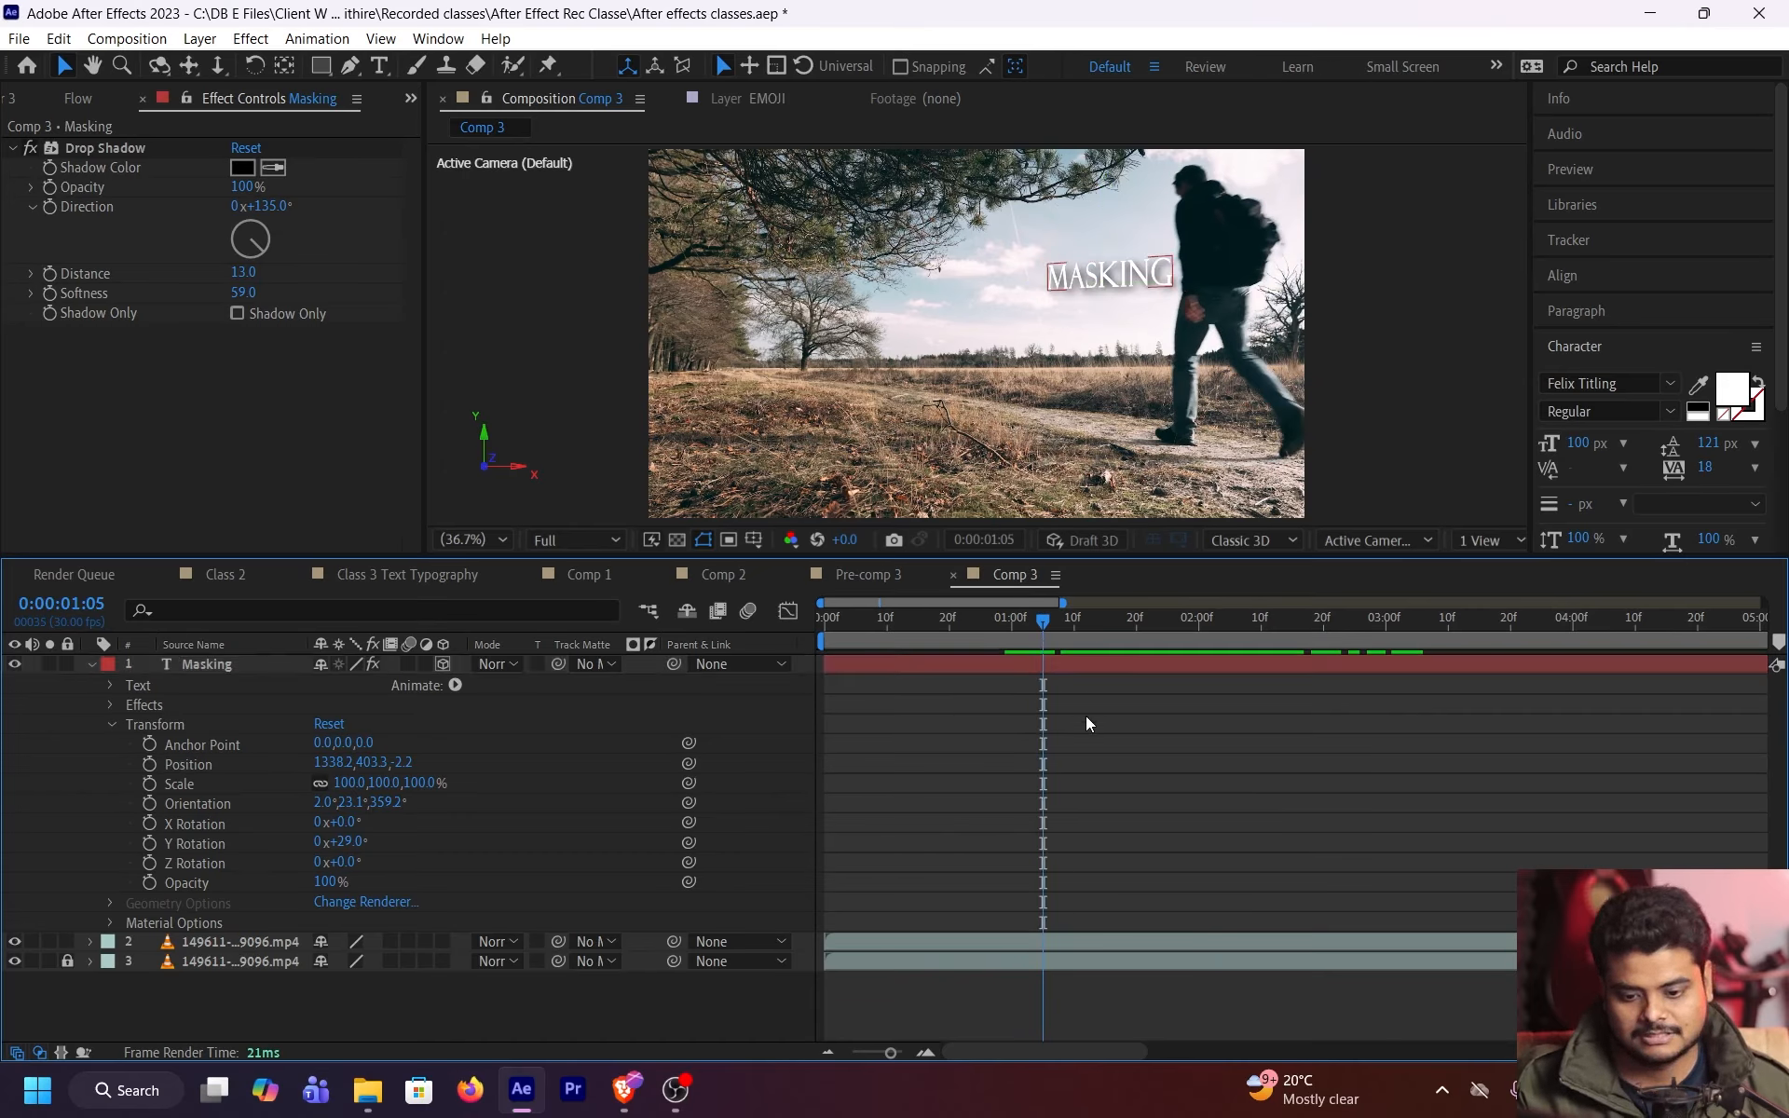
click(1074, 942)
click(1115, 851)
click(1096, 939)
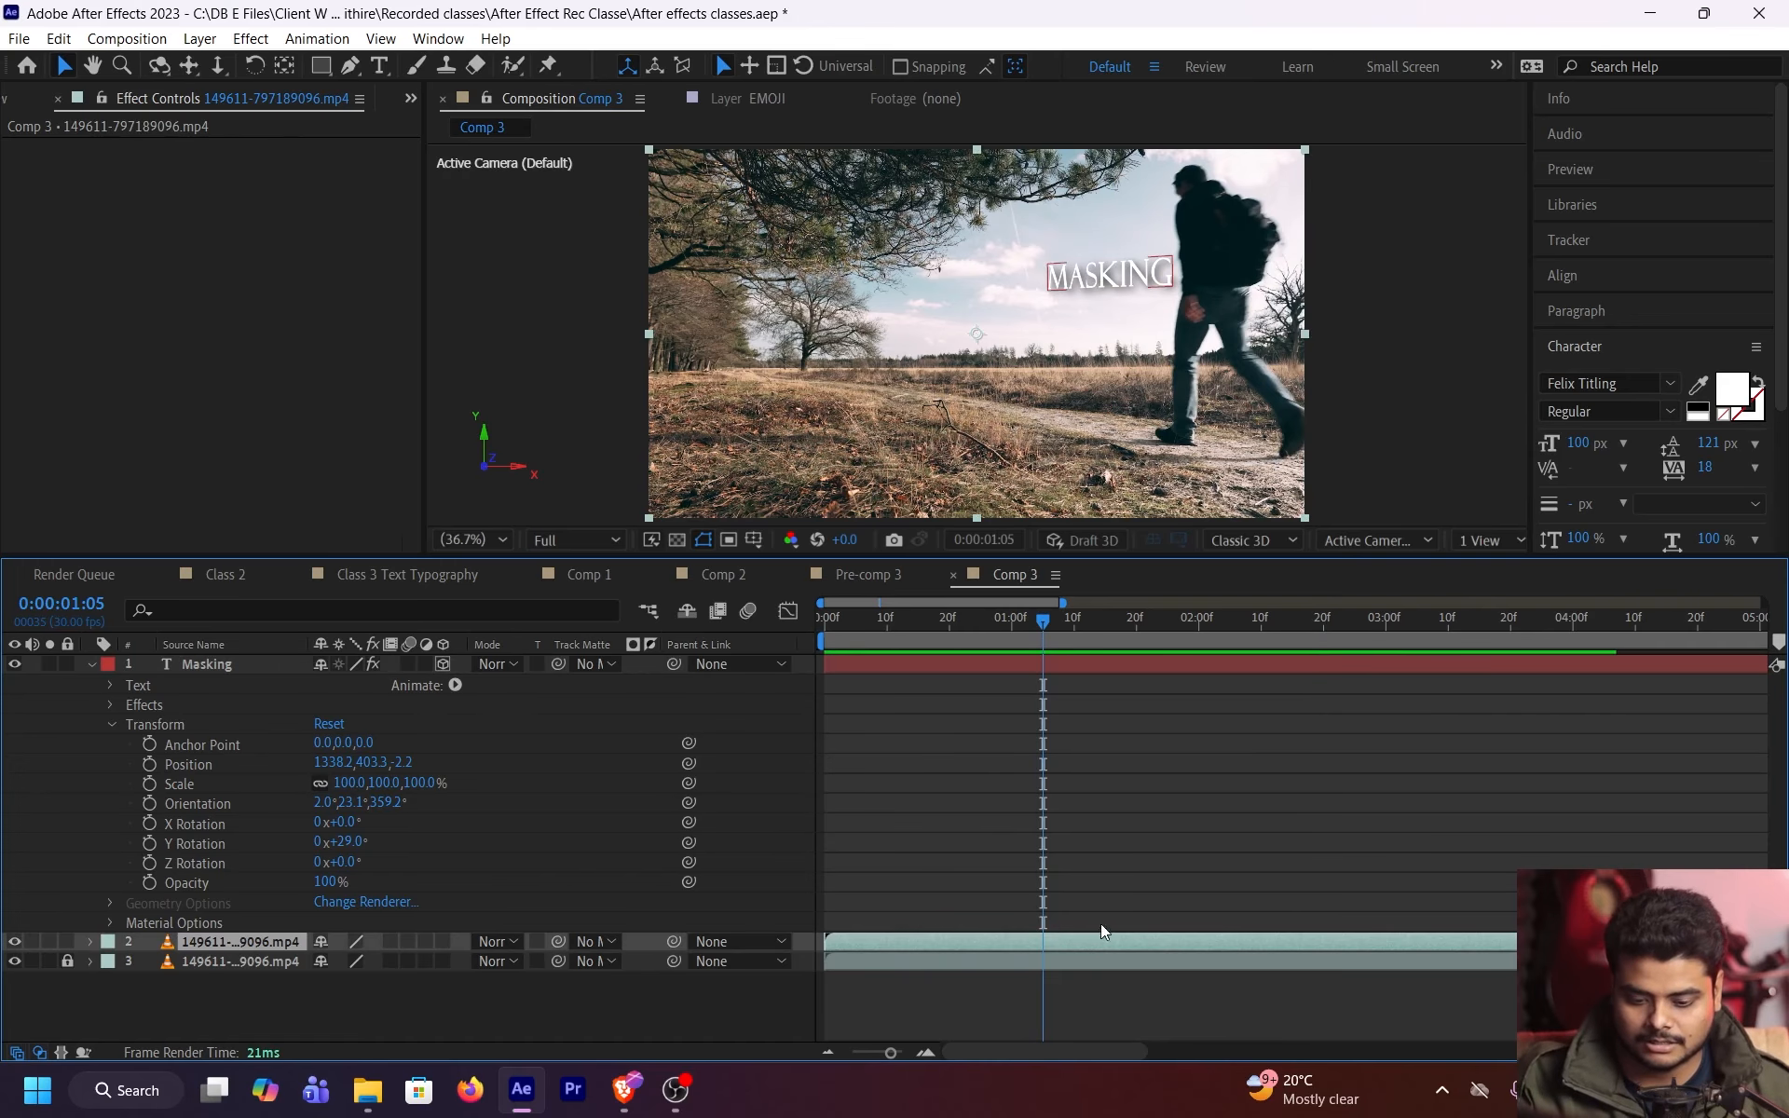
key(grave)
key(grave)
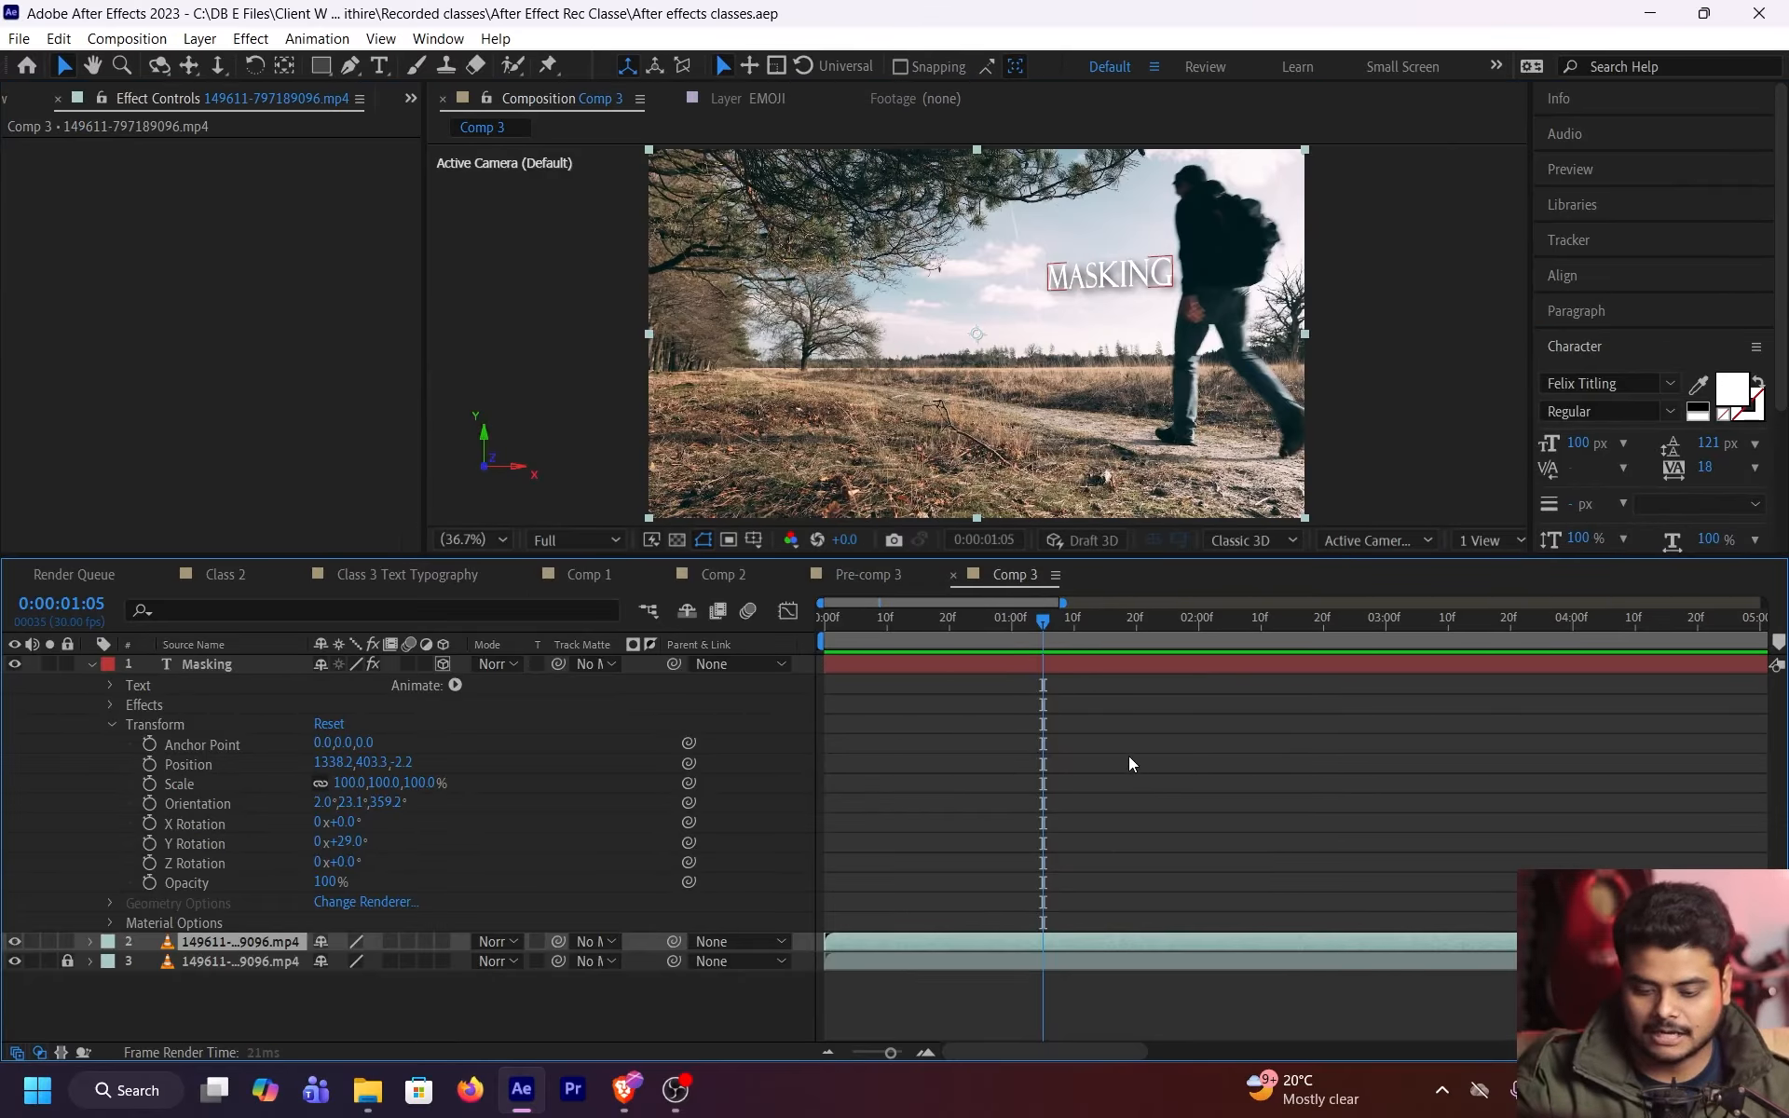
Add a layer marker to the upper walking man footage layer at 0:00:01:05
key(semicolon)
key(semicolon)
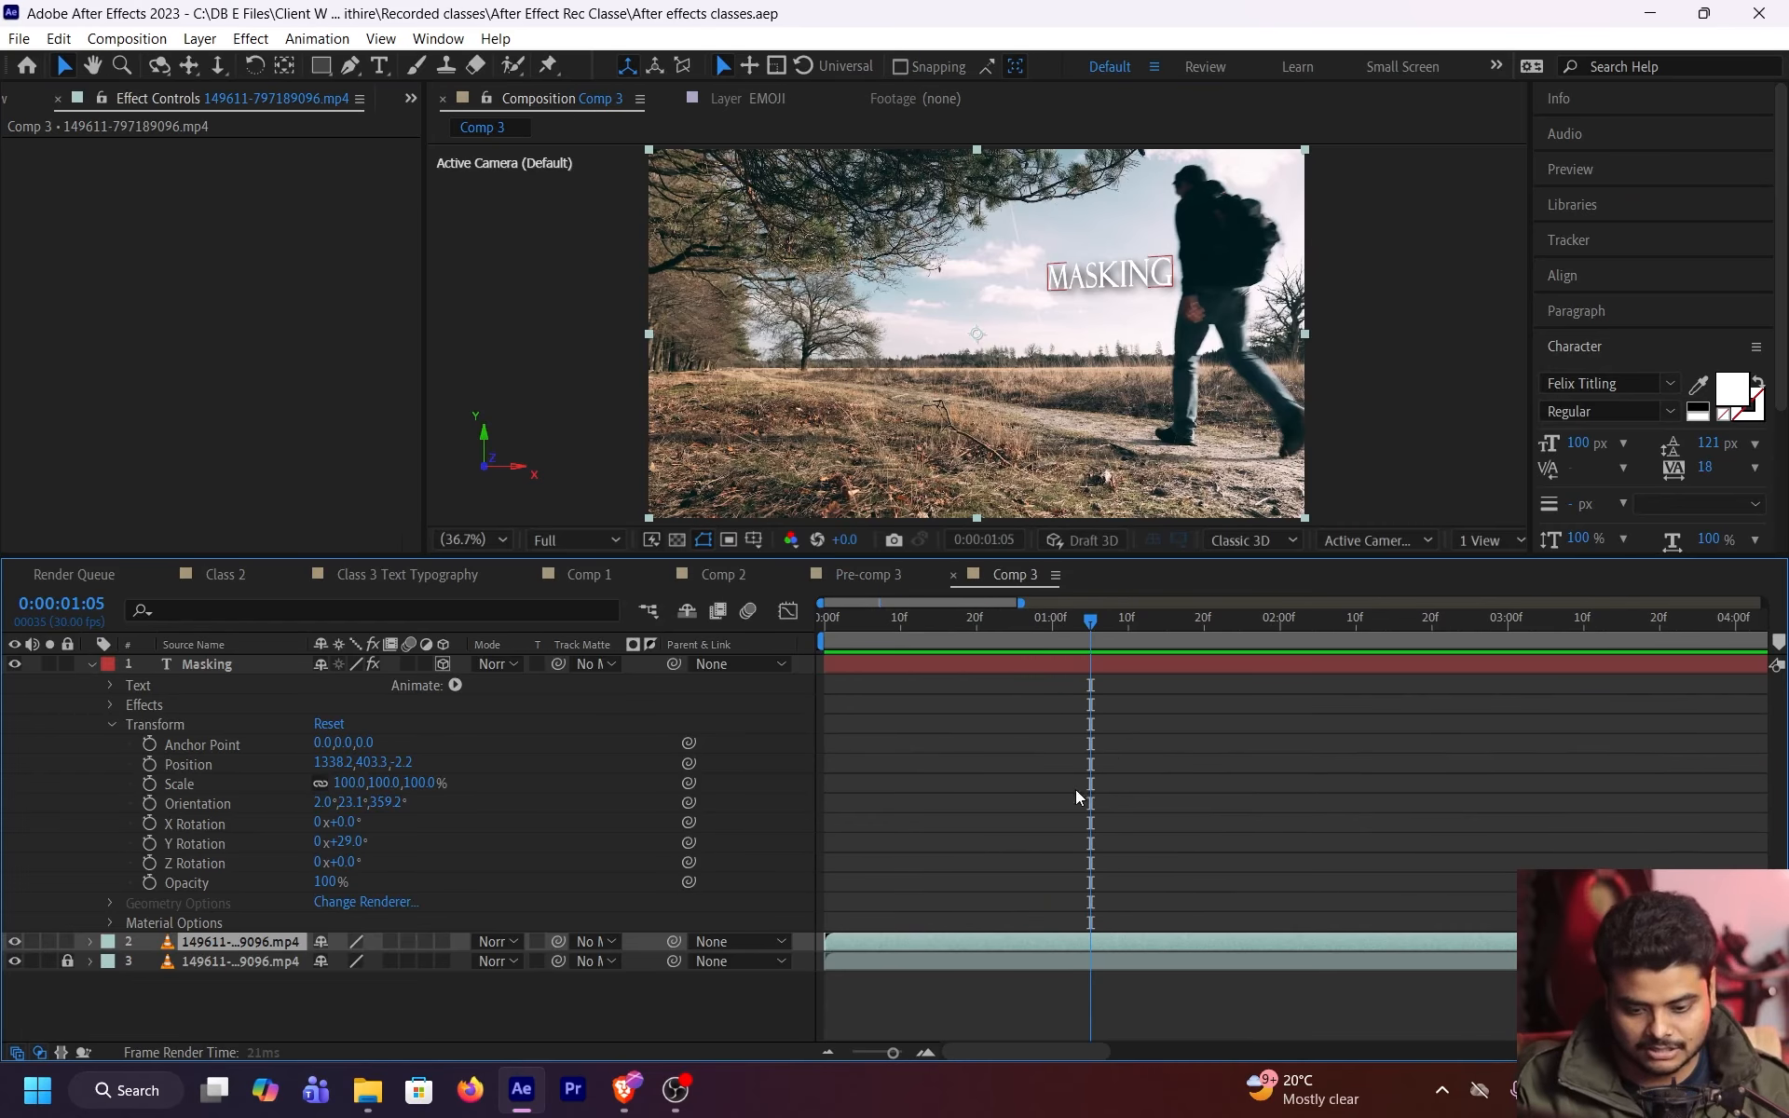
key(s)
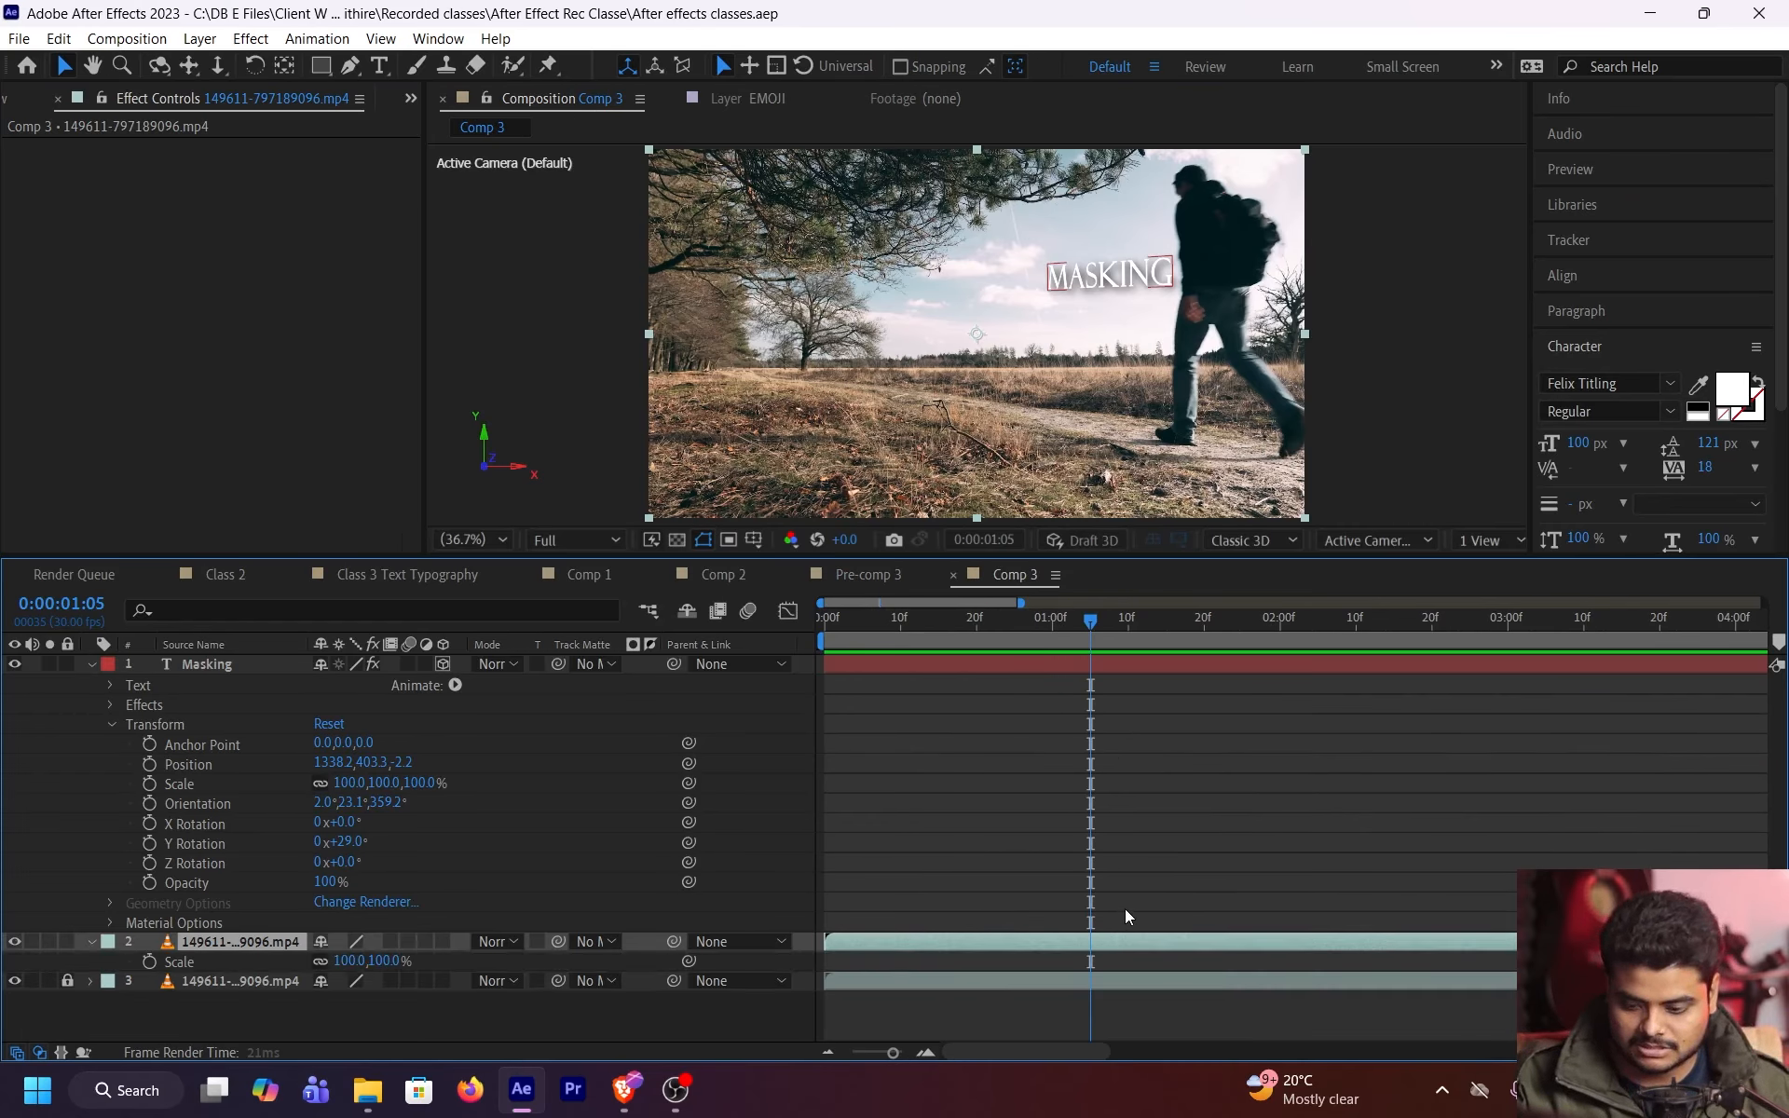
click(1134, 935)
key(s)
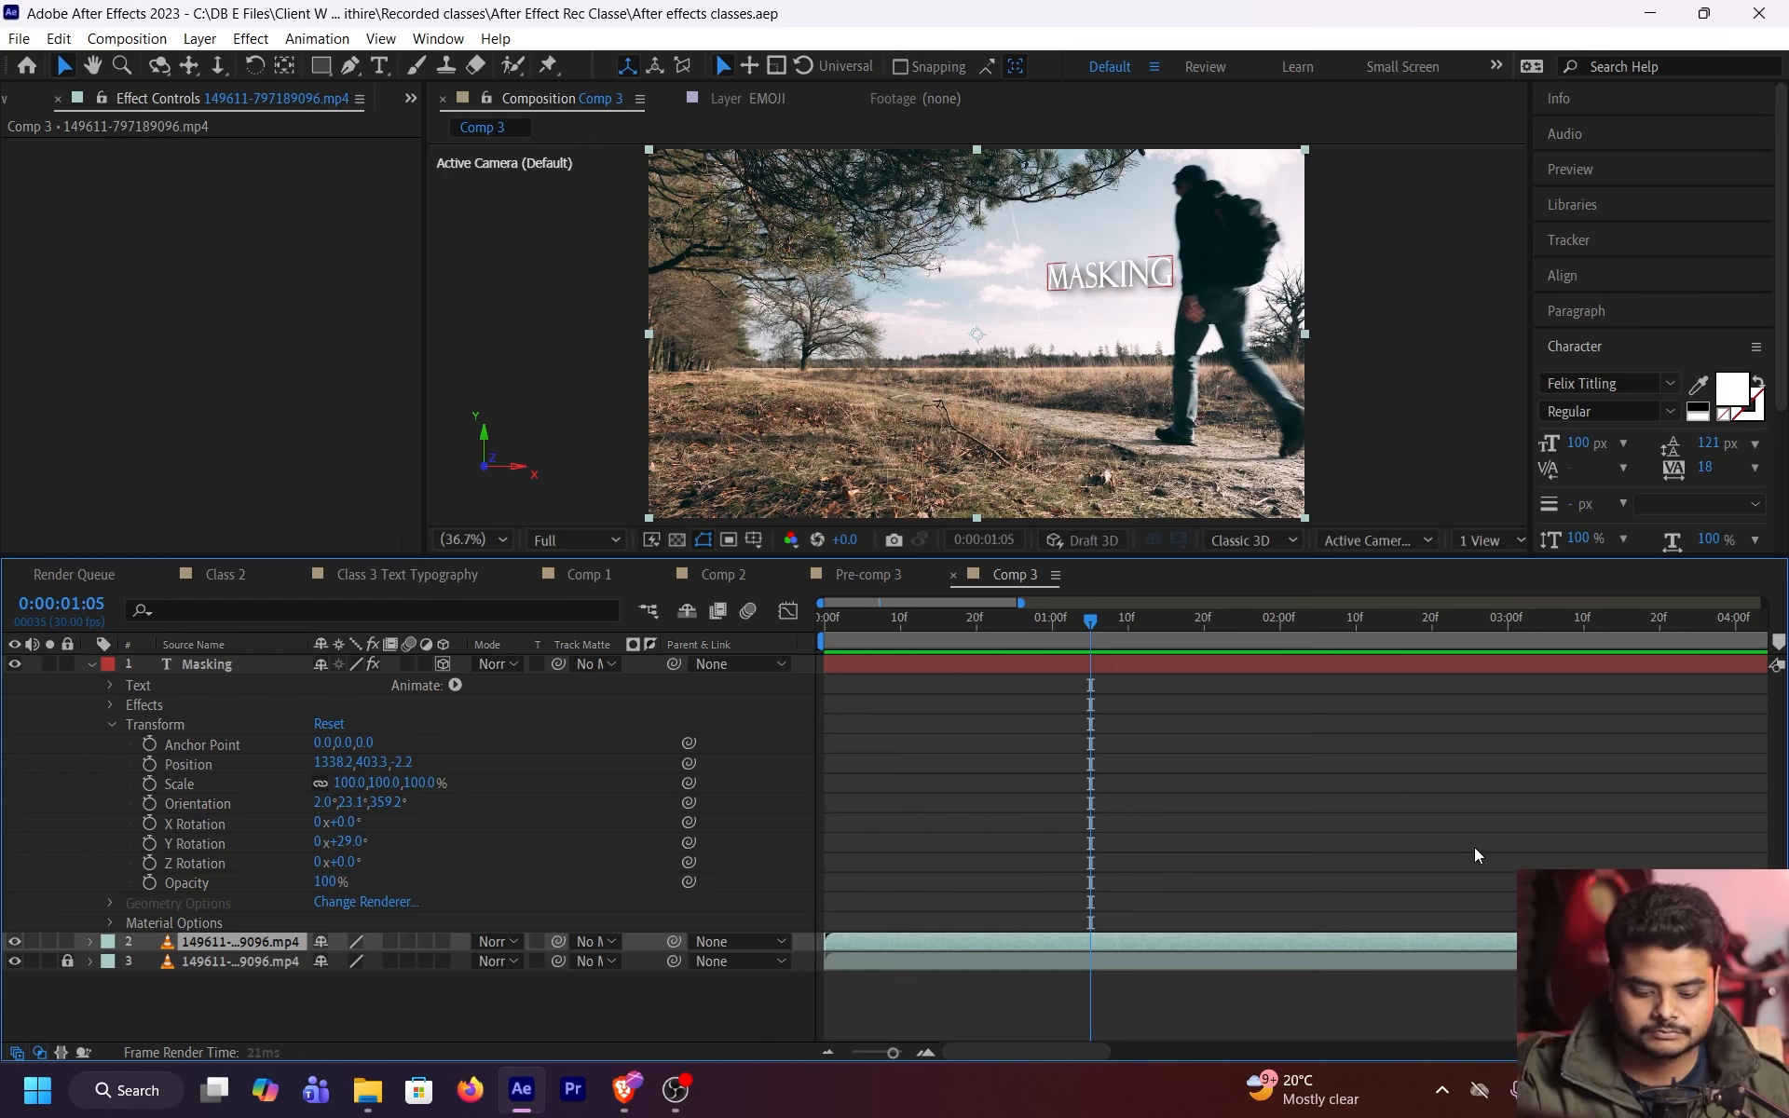
key(KP_Multiply)
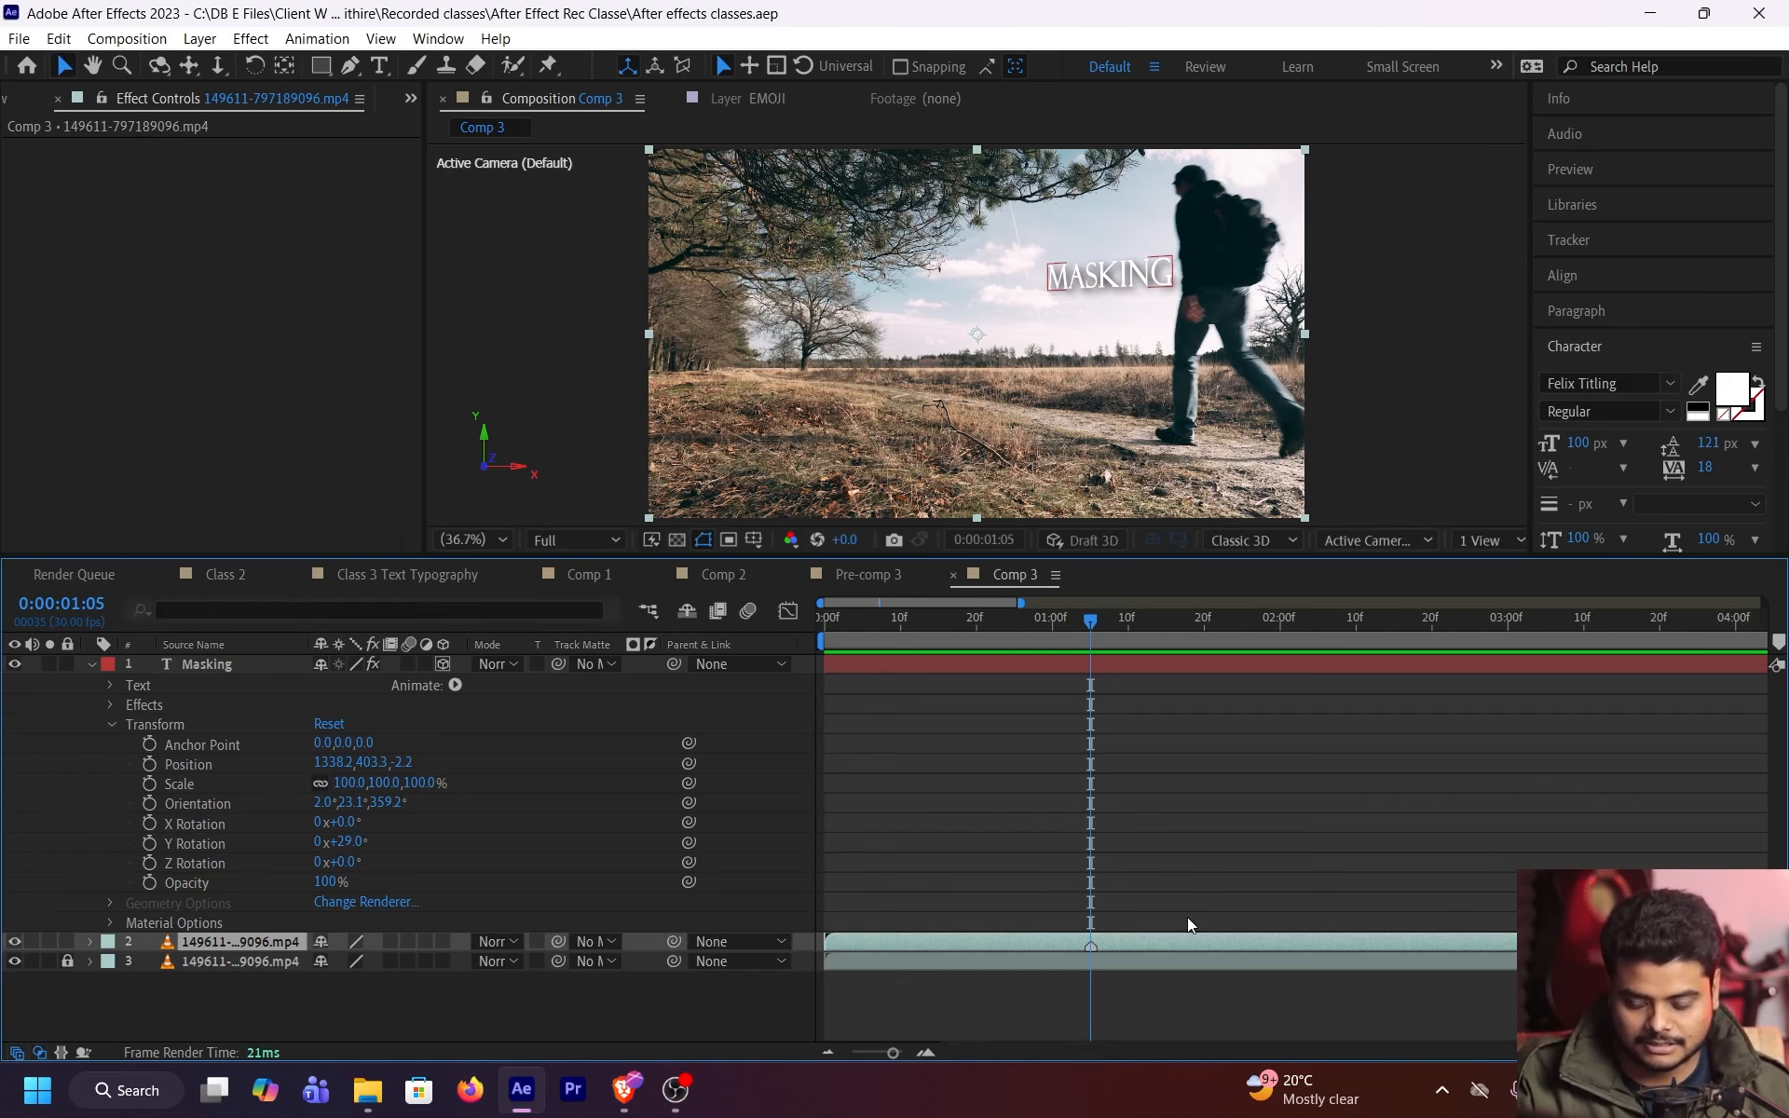
key(semicolon)
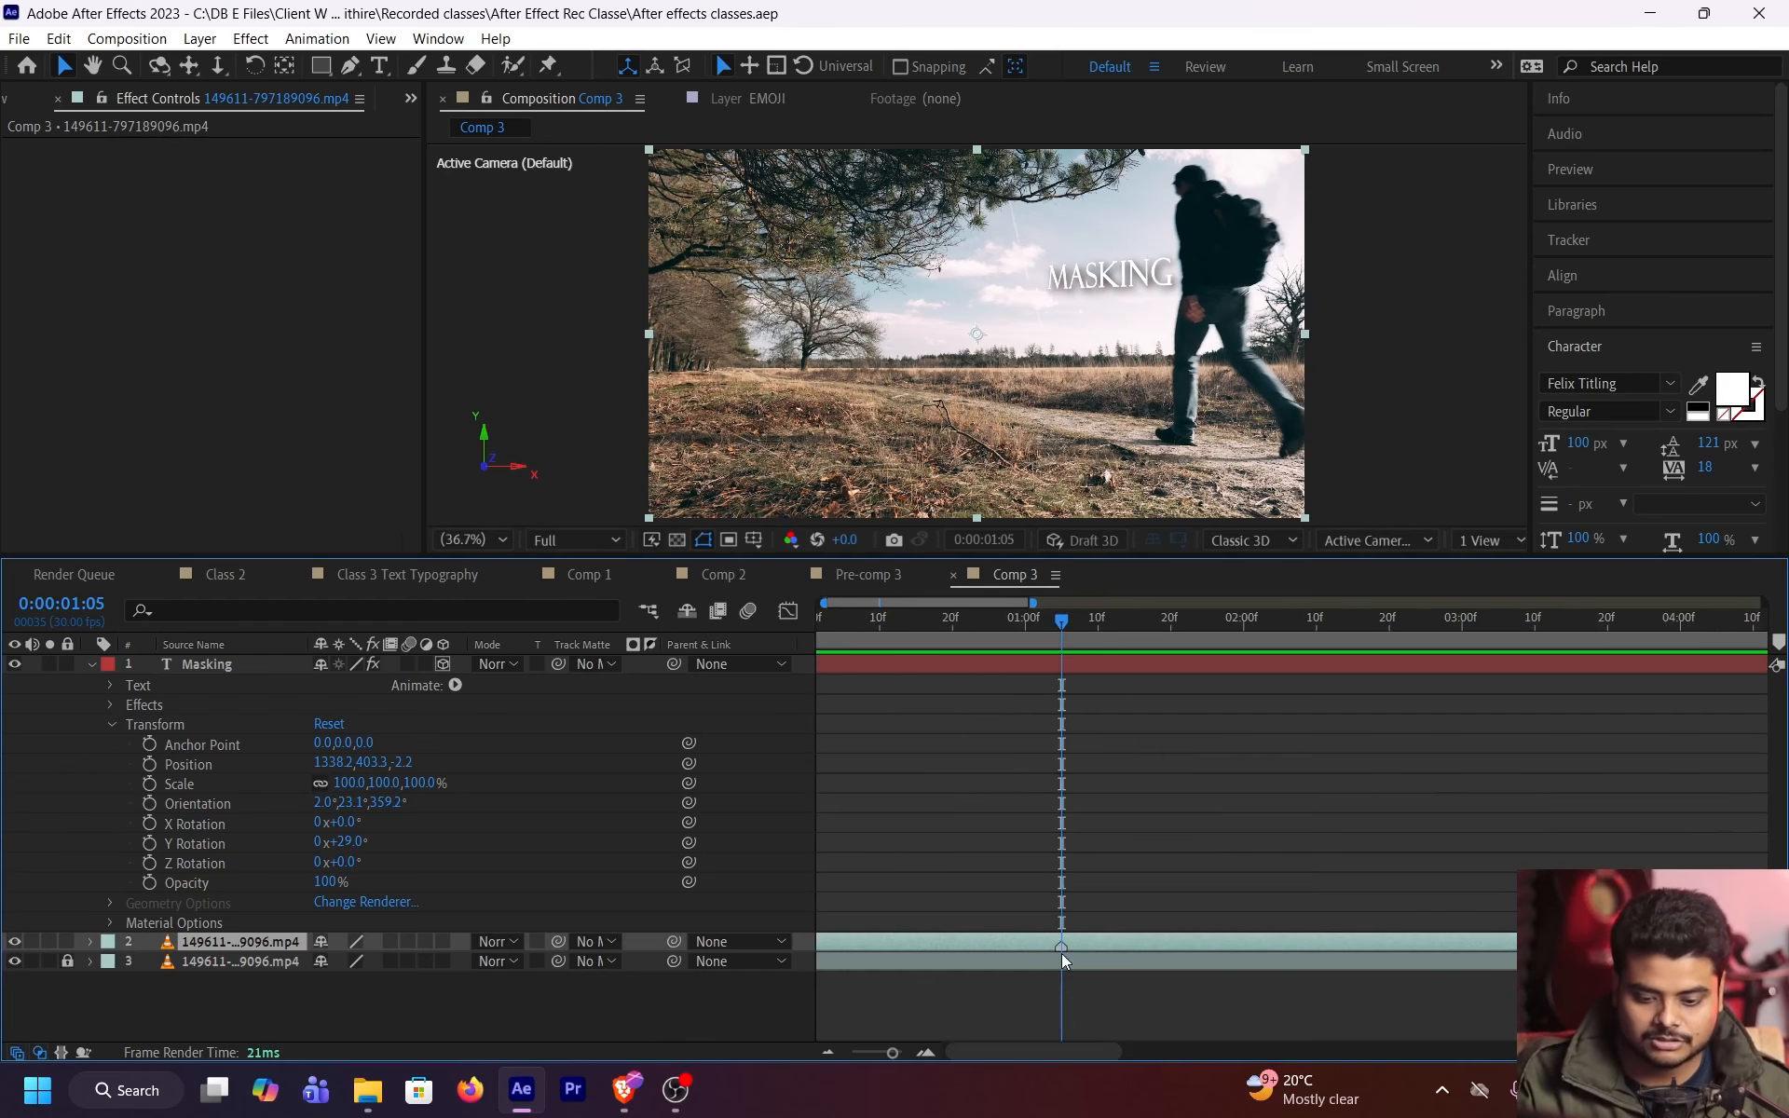
key(semicolon)
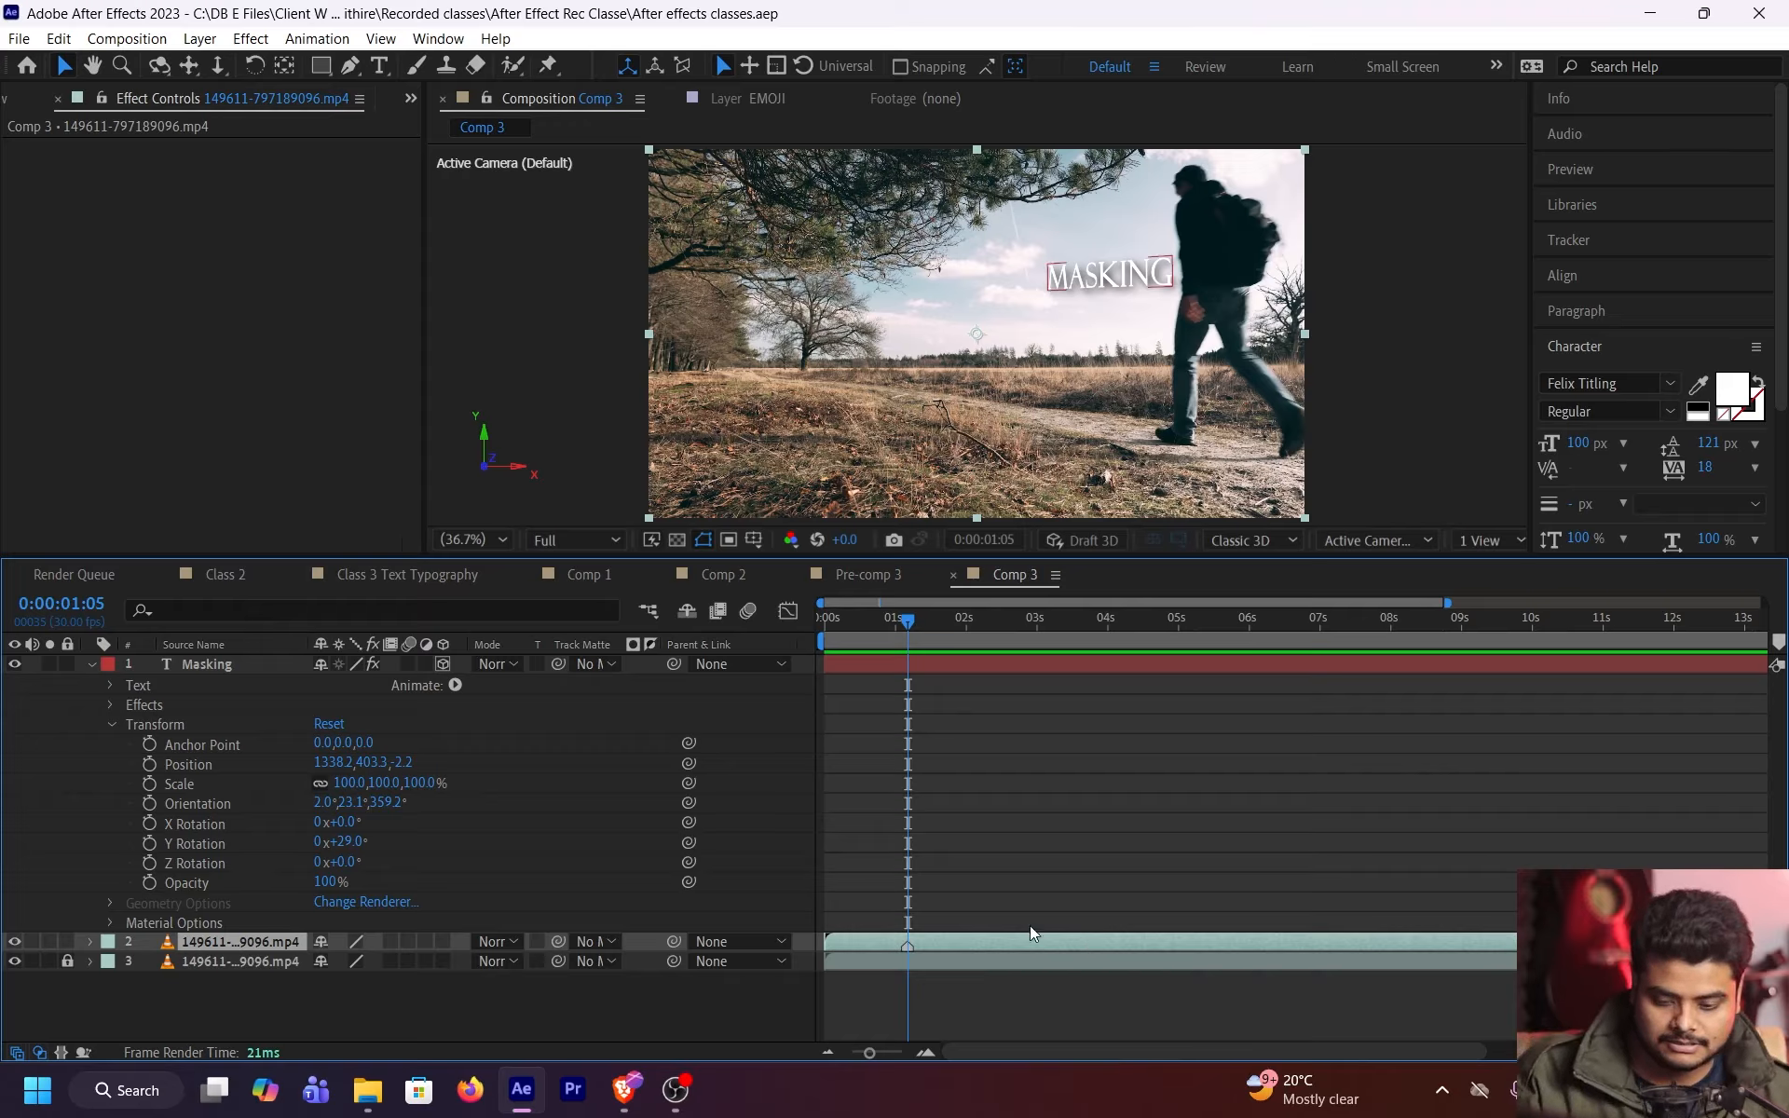
key(semicolon)
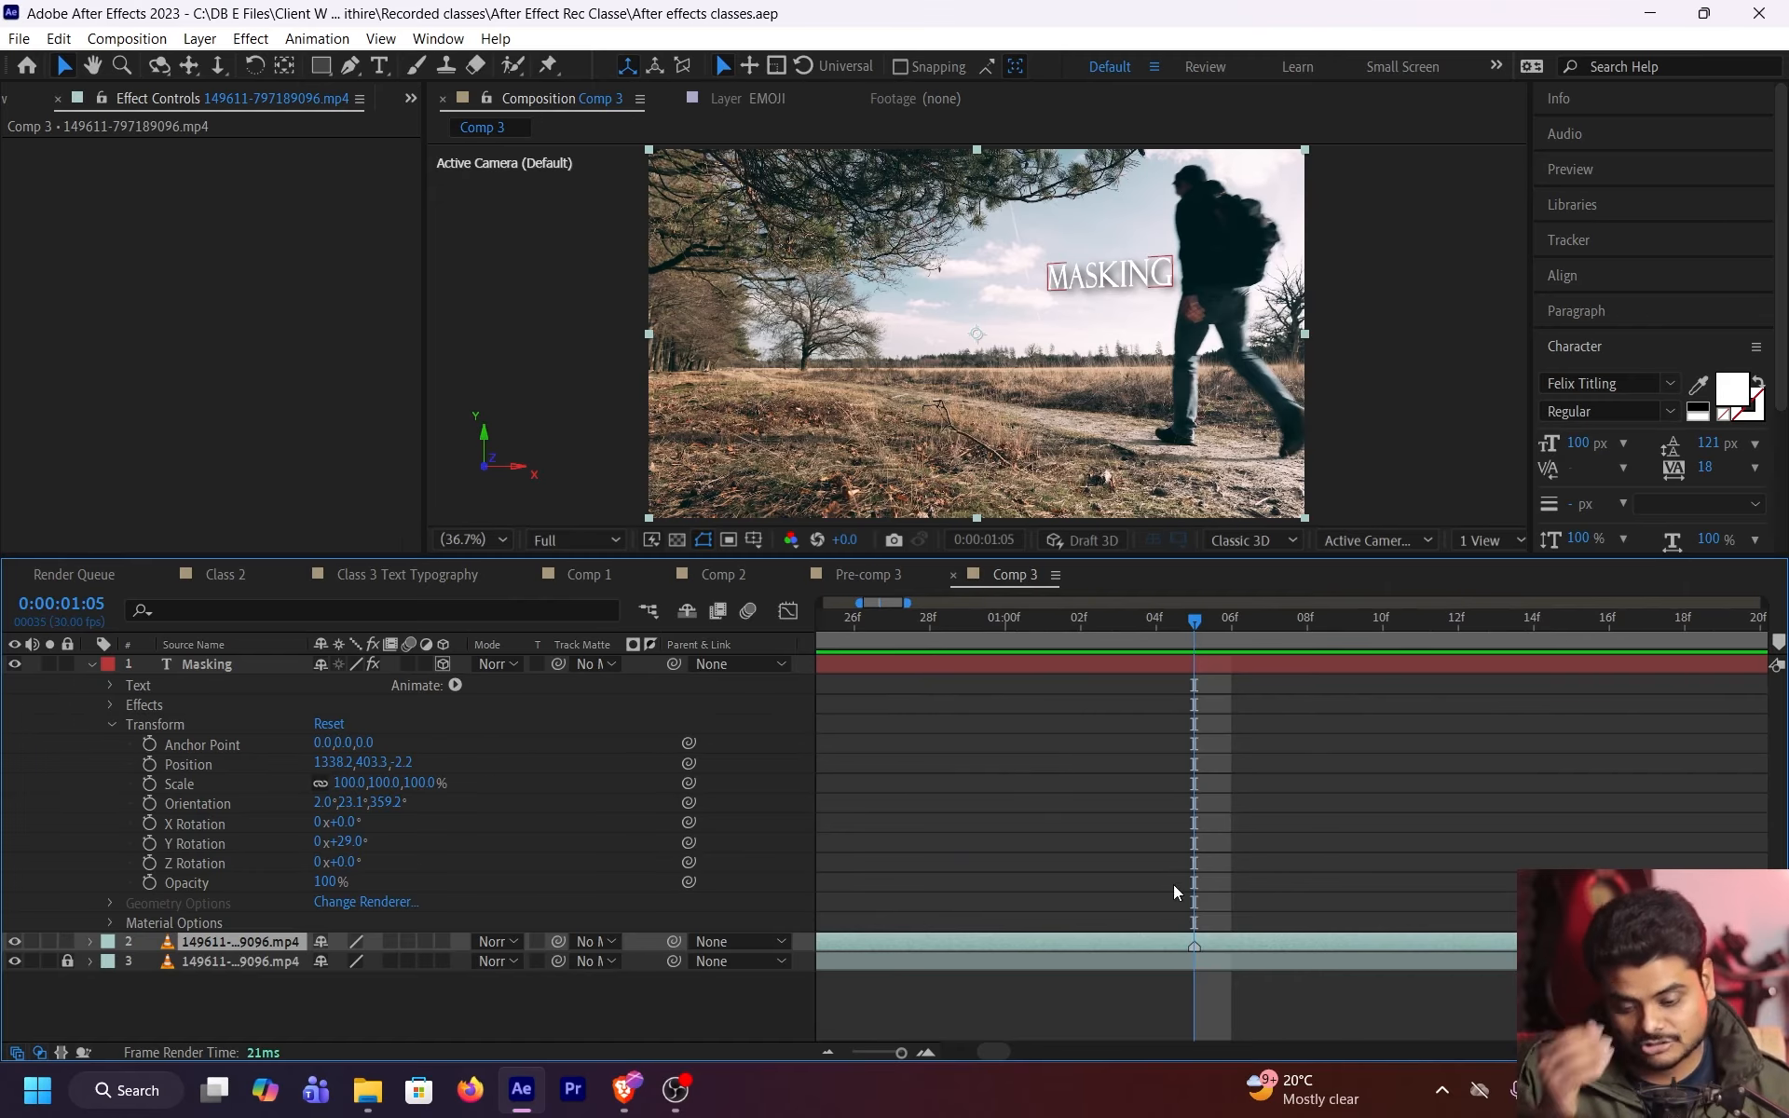
Hide, collapse and lock the Masking text layer
scroll(1209, 867, right, 2)
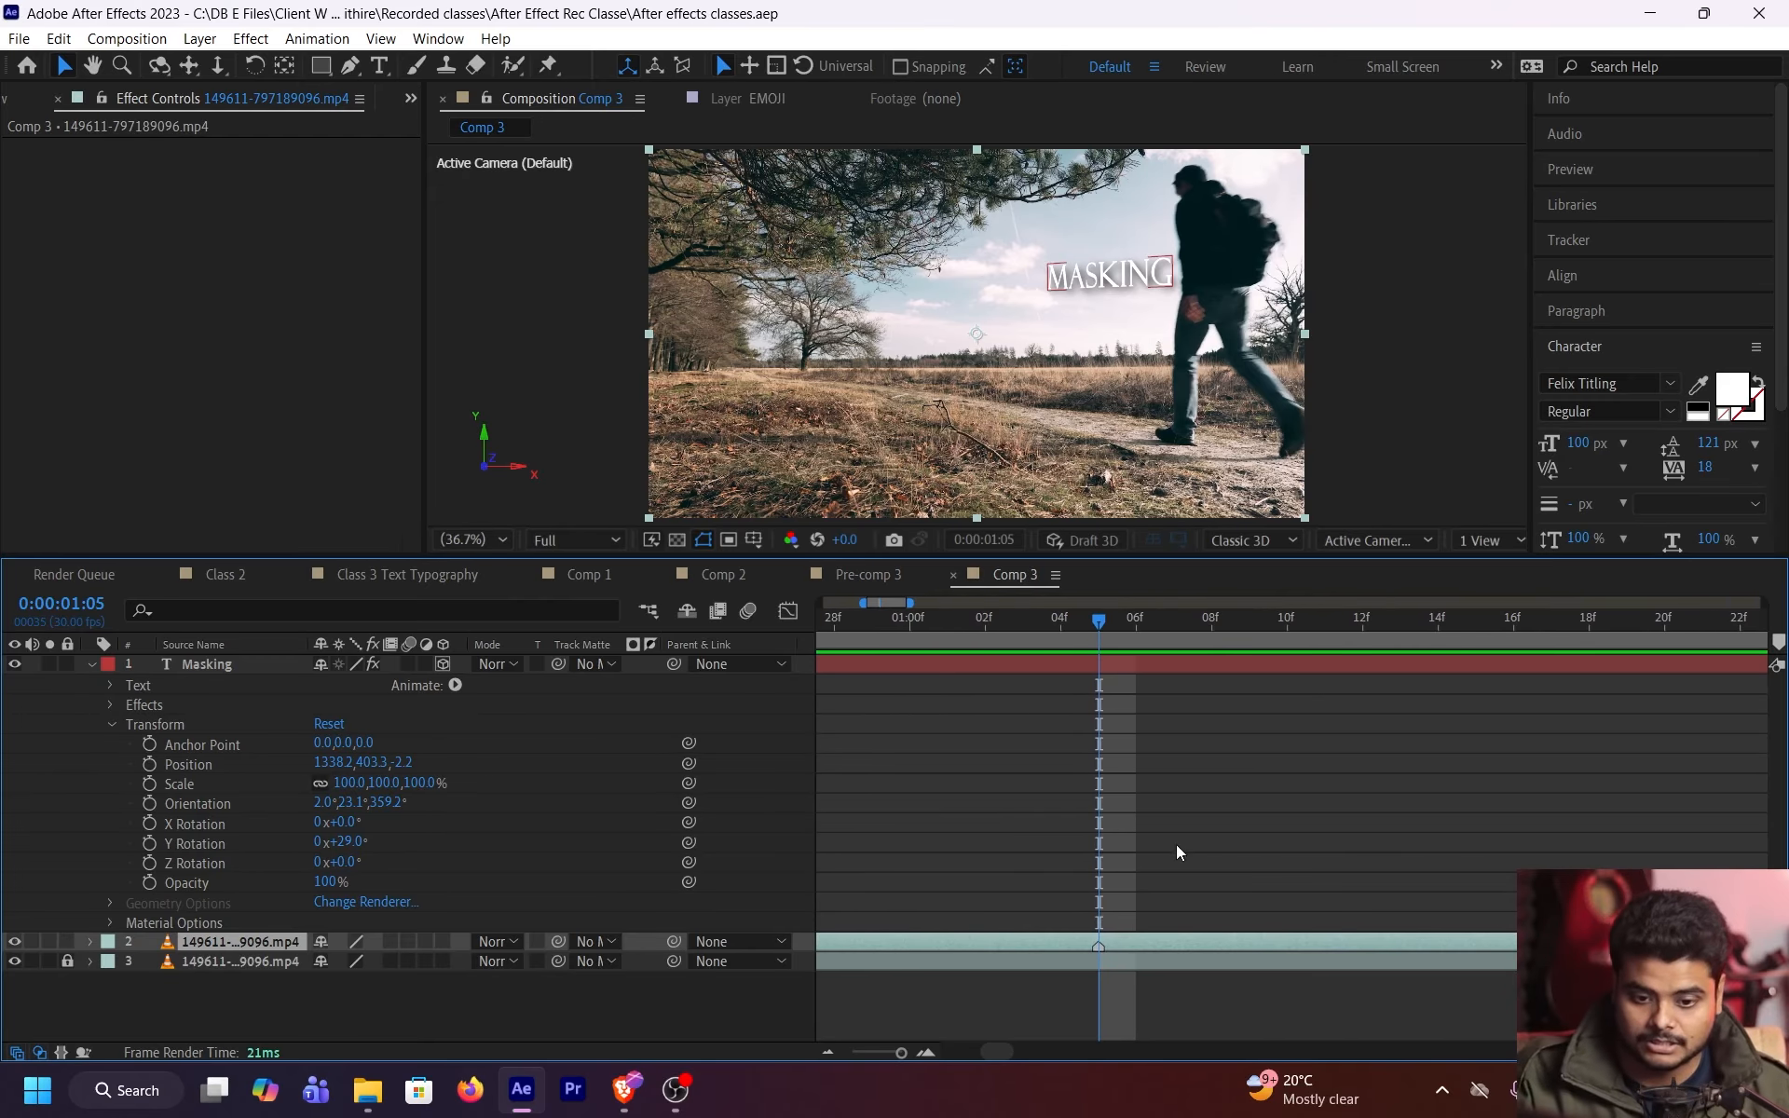
click(14, 664)
click(92, 665)
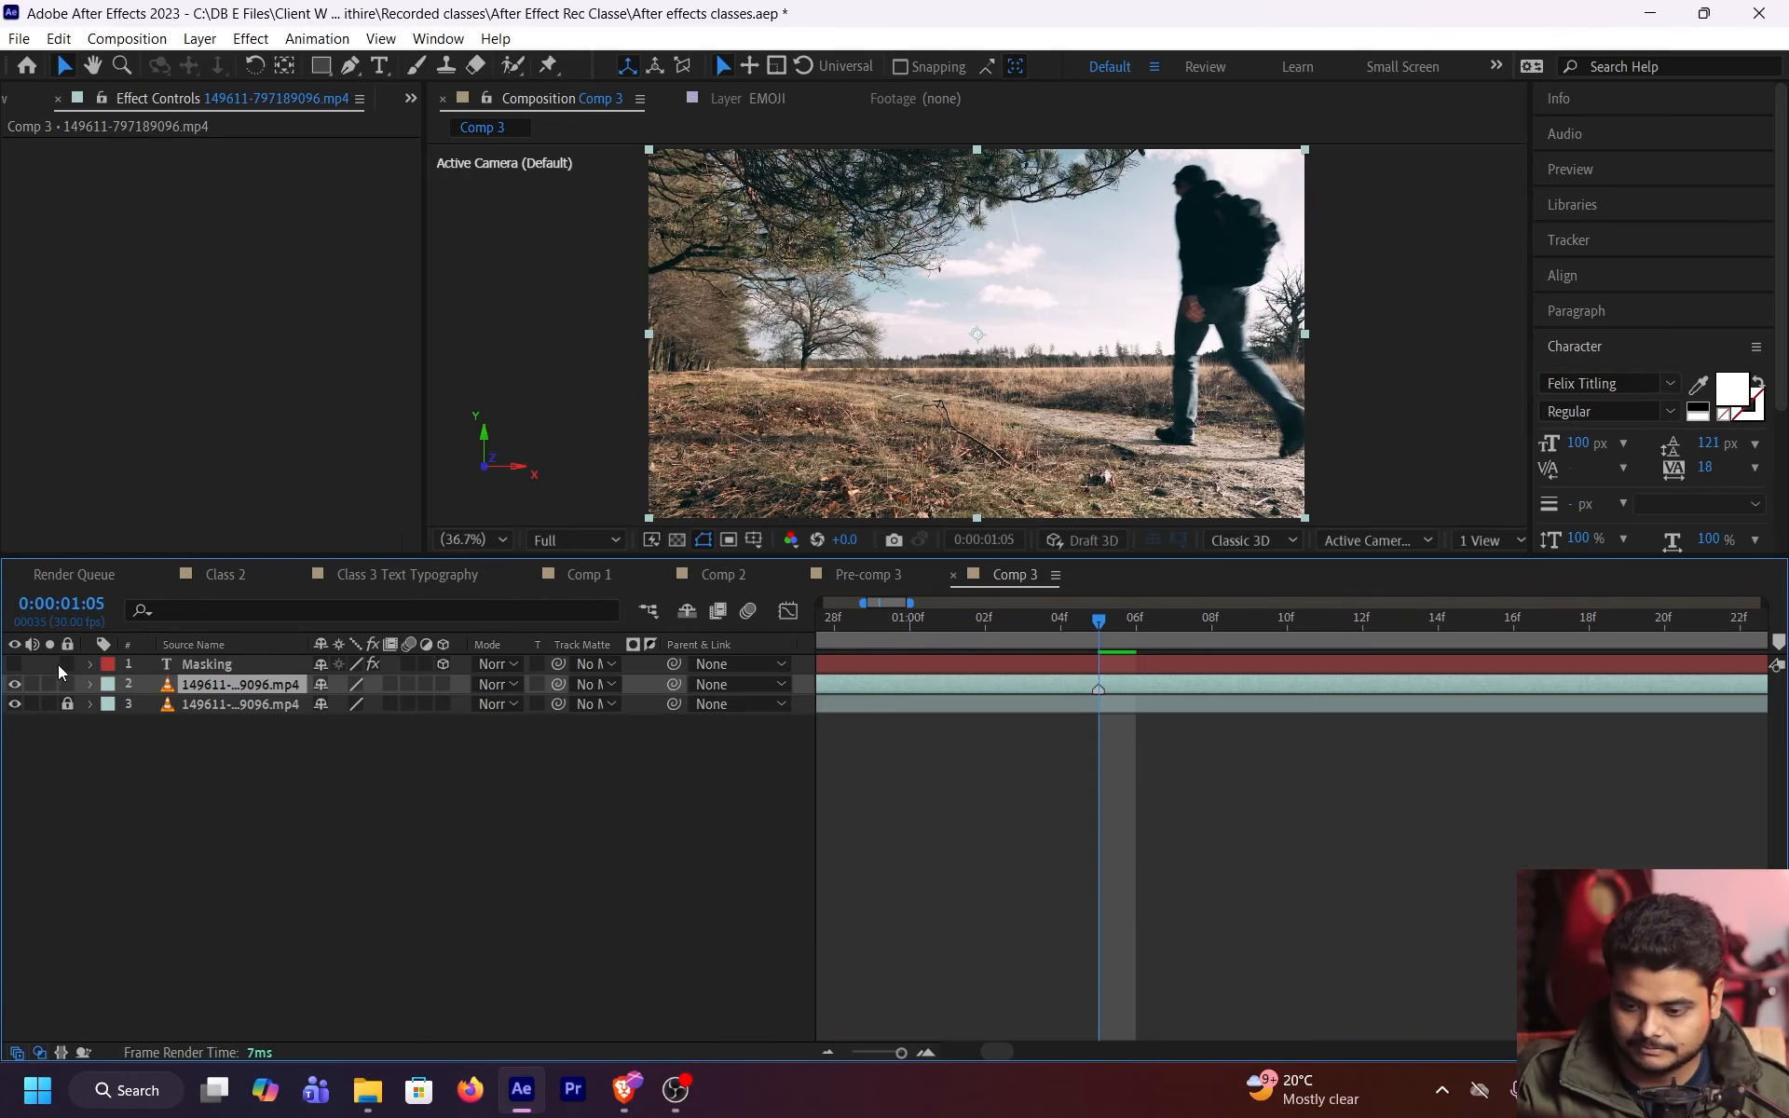
click(76, 667)
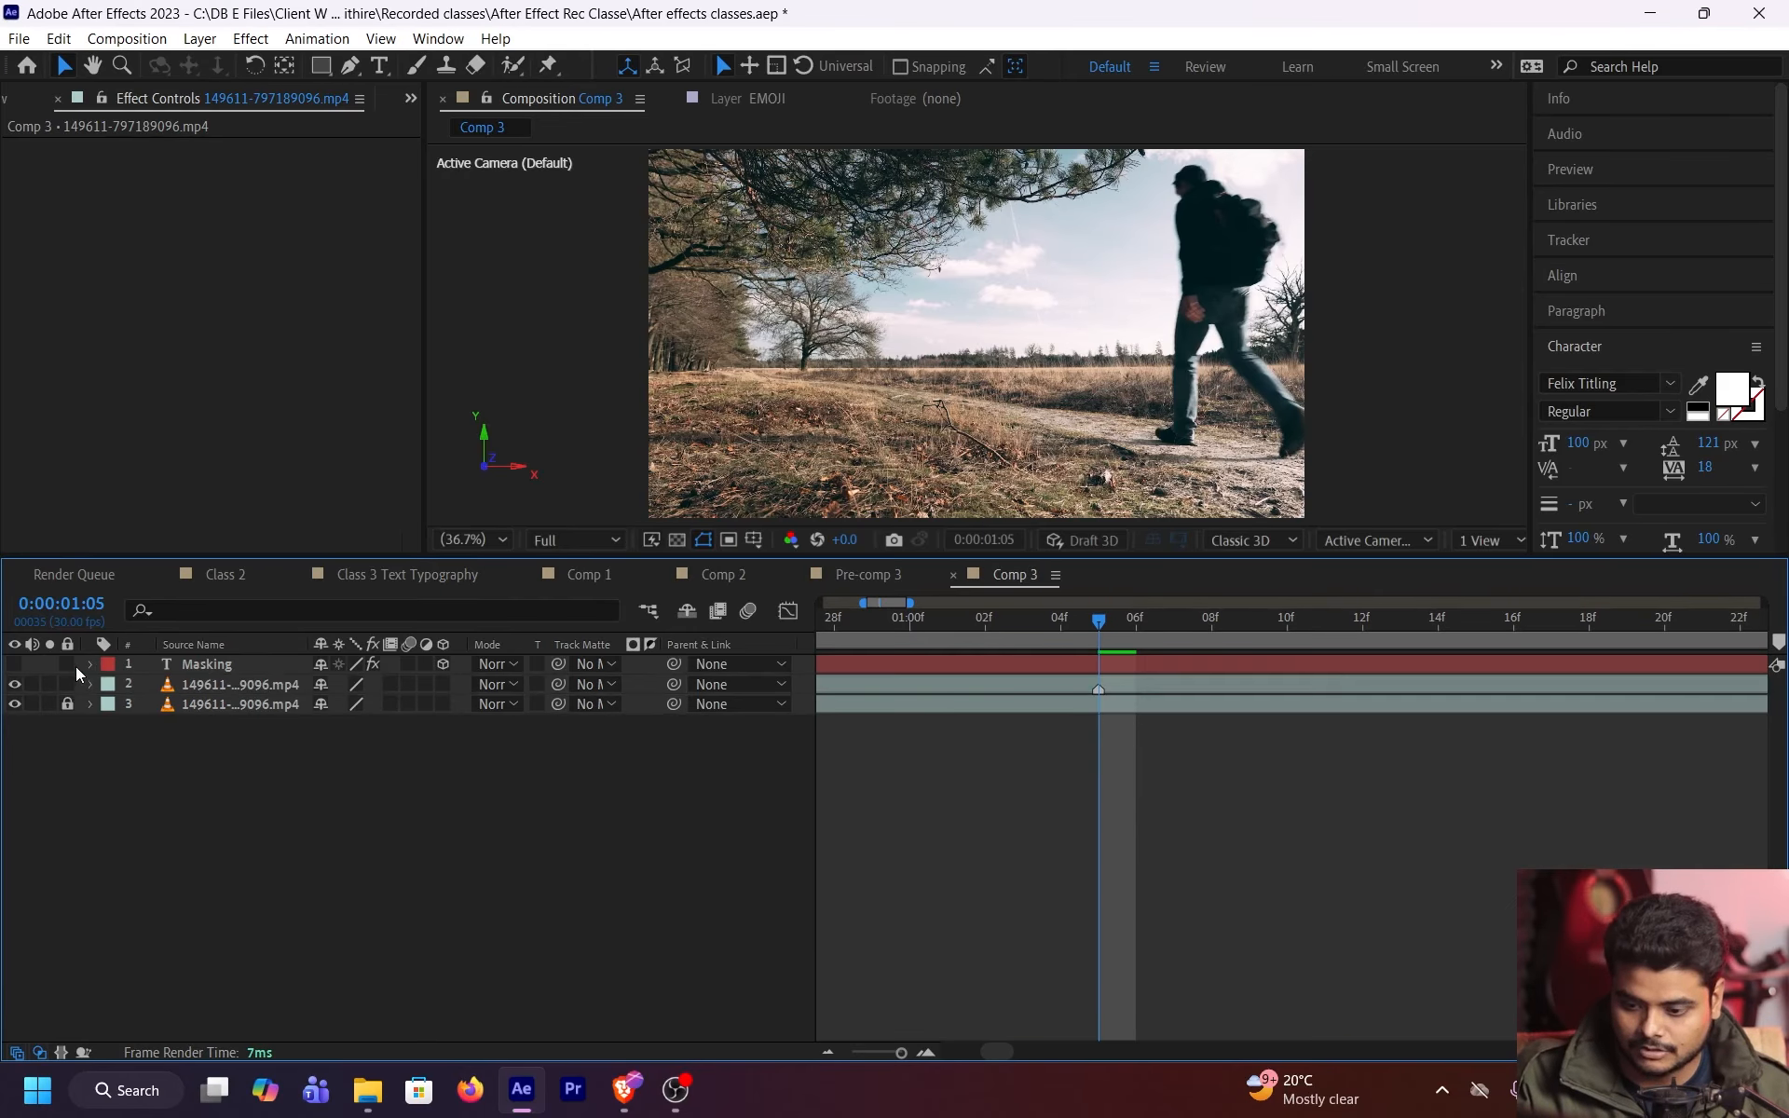
Split the upper walking man footage layer at 0:00:01:05 and delete the part before it
click(239, 690)
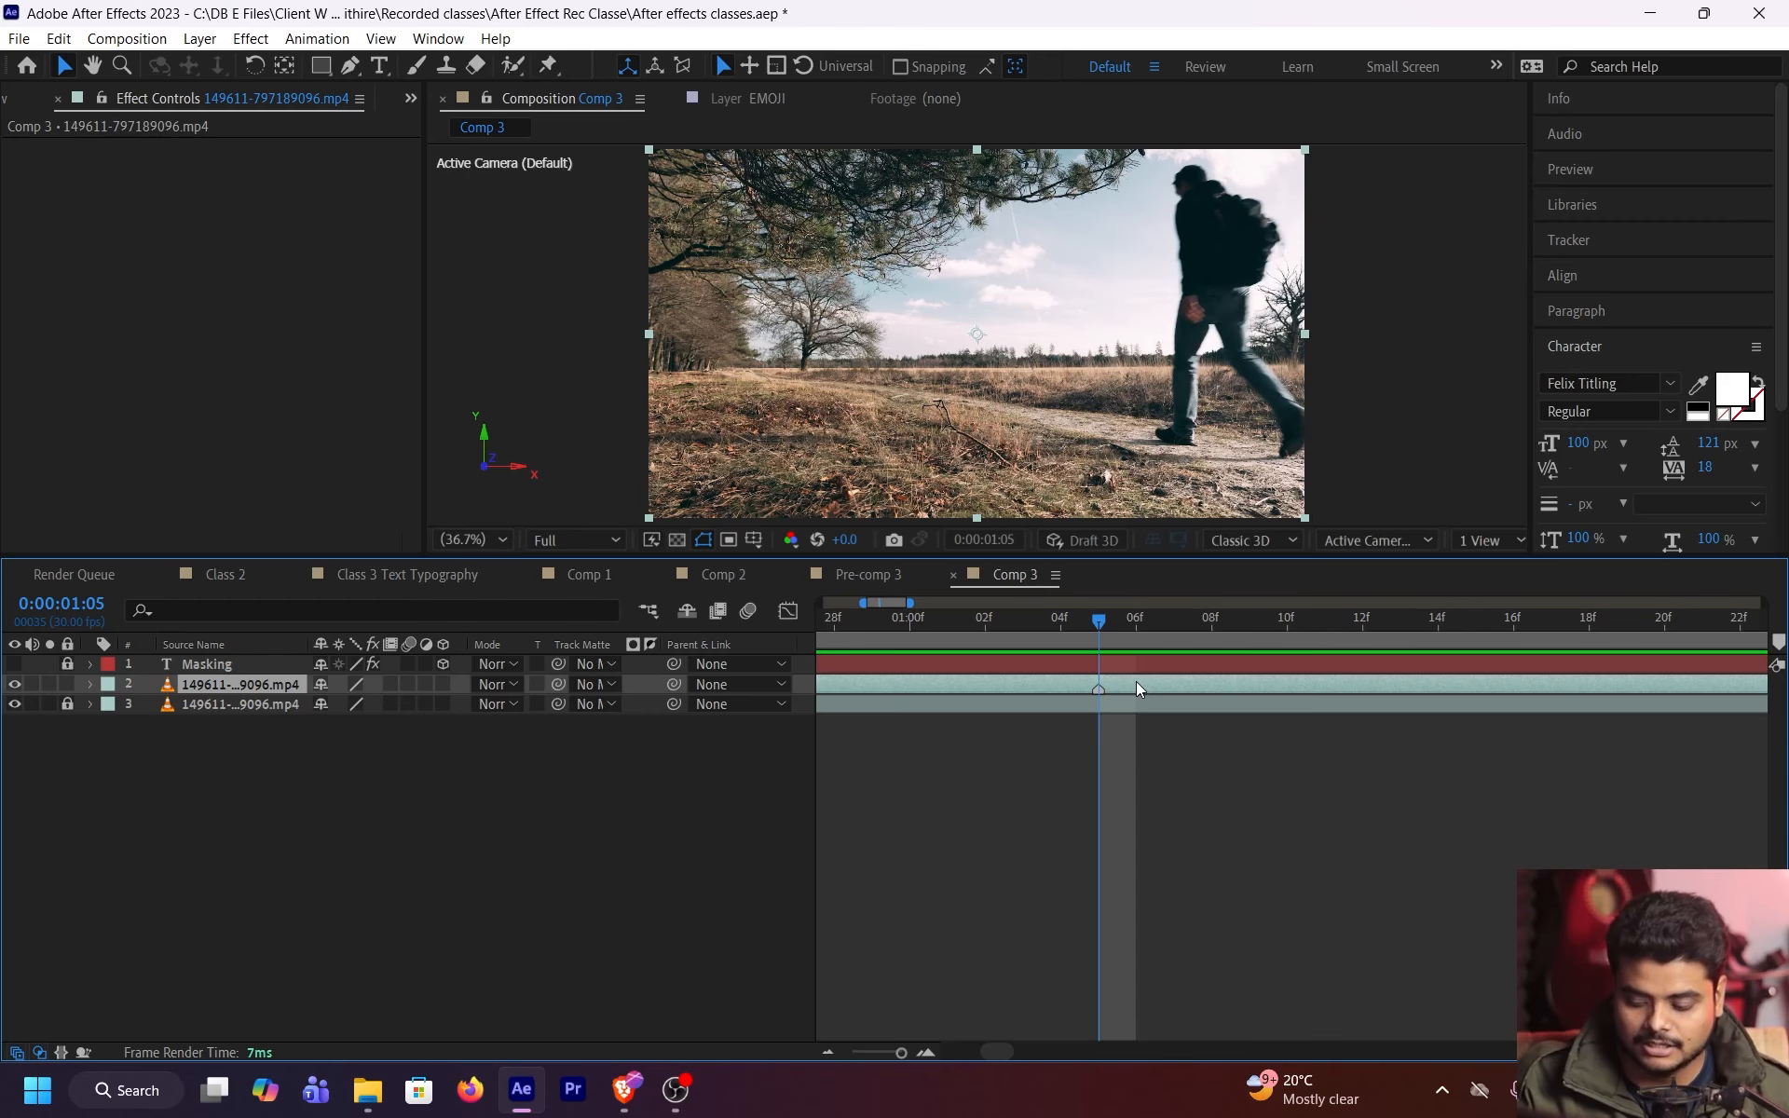
key(ctrl+shift+d)
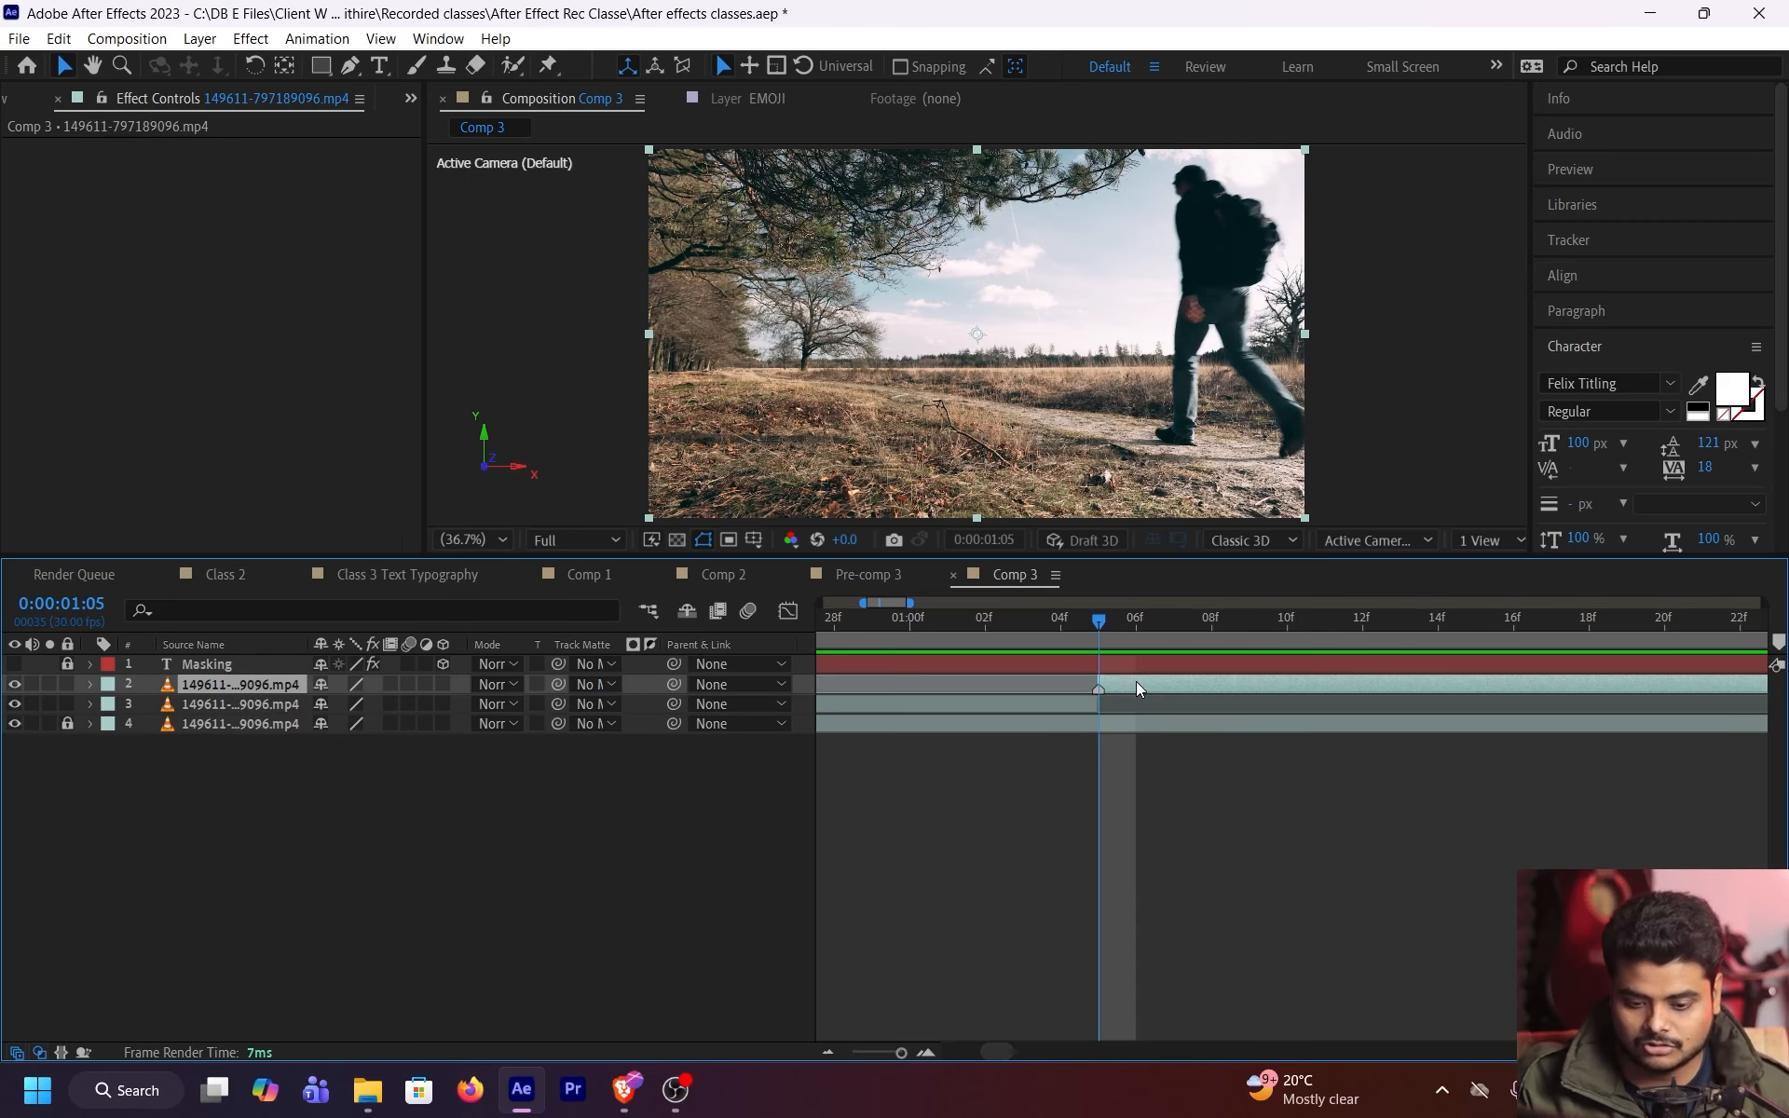
click(1071, 699)
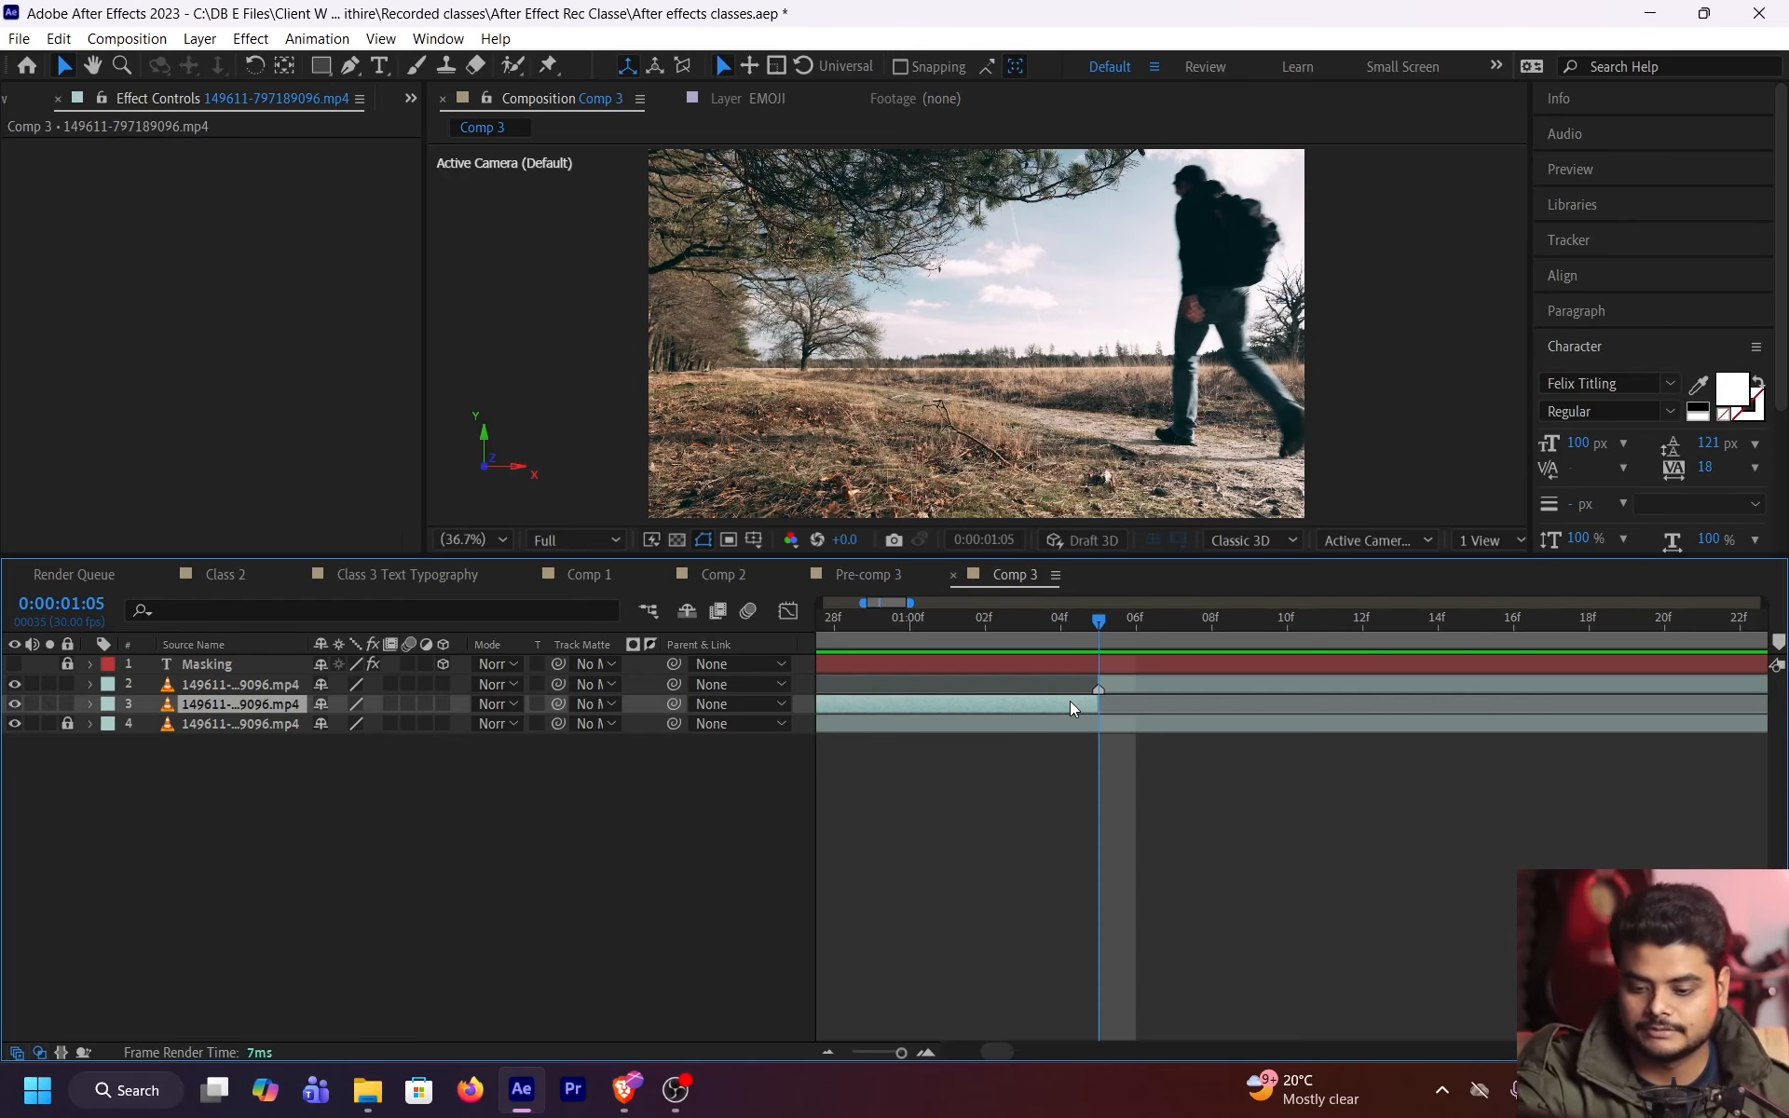
key(Delete)
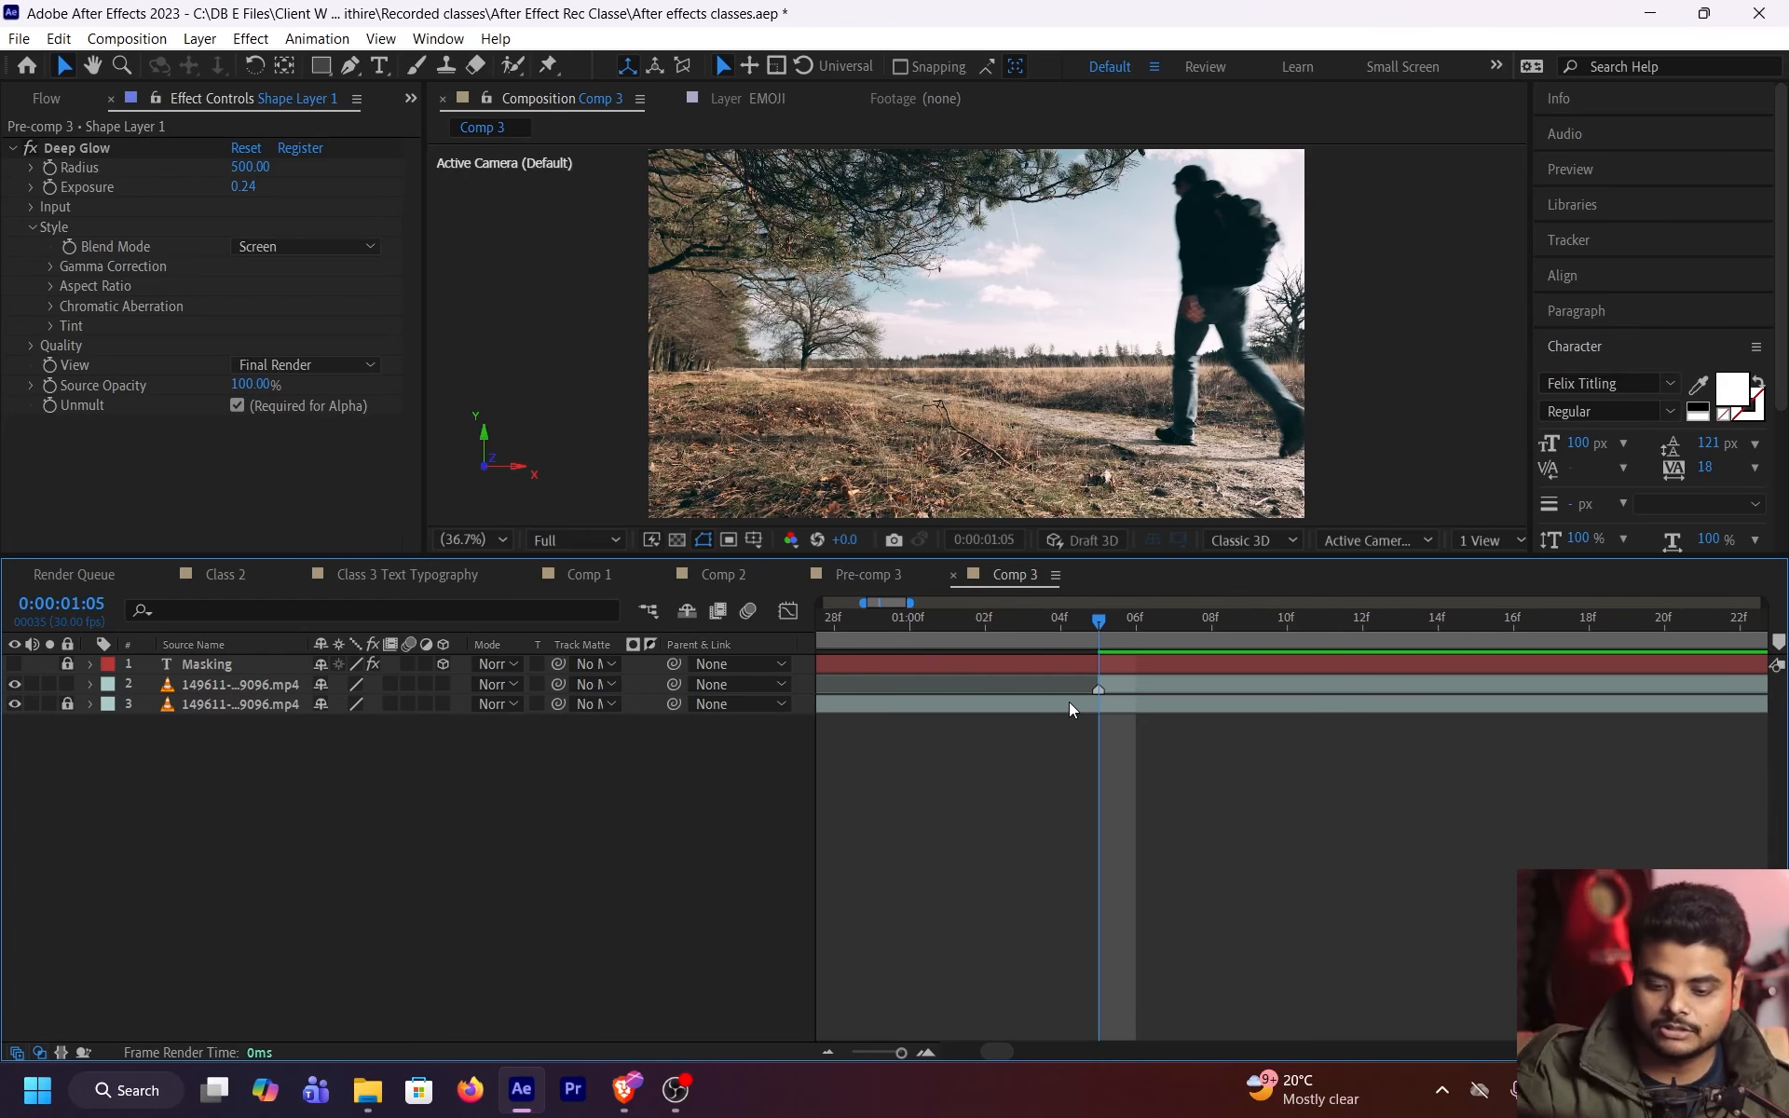
mouse_move(1098, 641)
mouse_down()
mouse_move(1004, 637)
mouse_move(956, 680)
mouse_move(1014, 628)
mouse_move(1090, 628)
mouse_up()
click(965, 705)
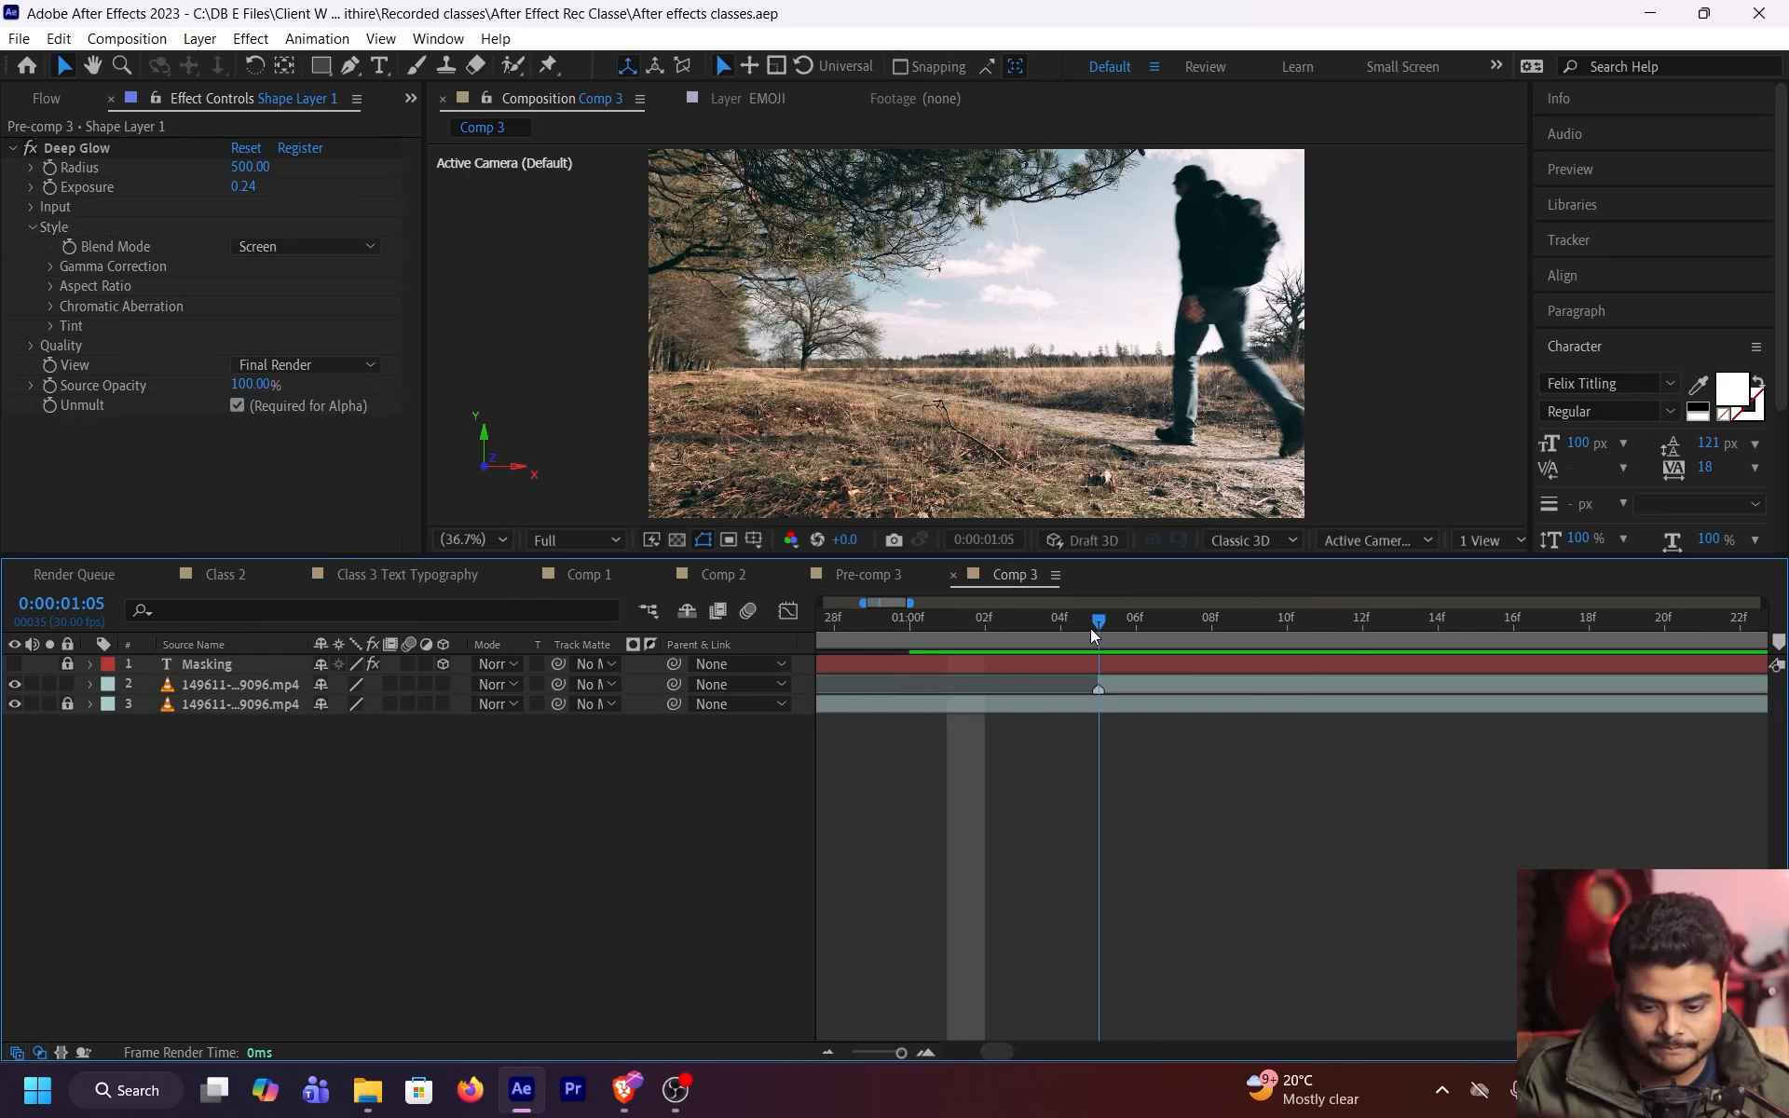
Show the Masking text and preview the walk, then place the playhead at 0:00:03:03, where the man clears the text
click(1139, 683)
key(minus)
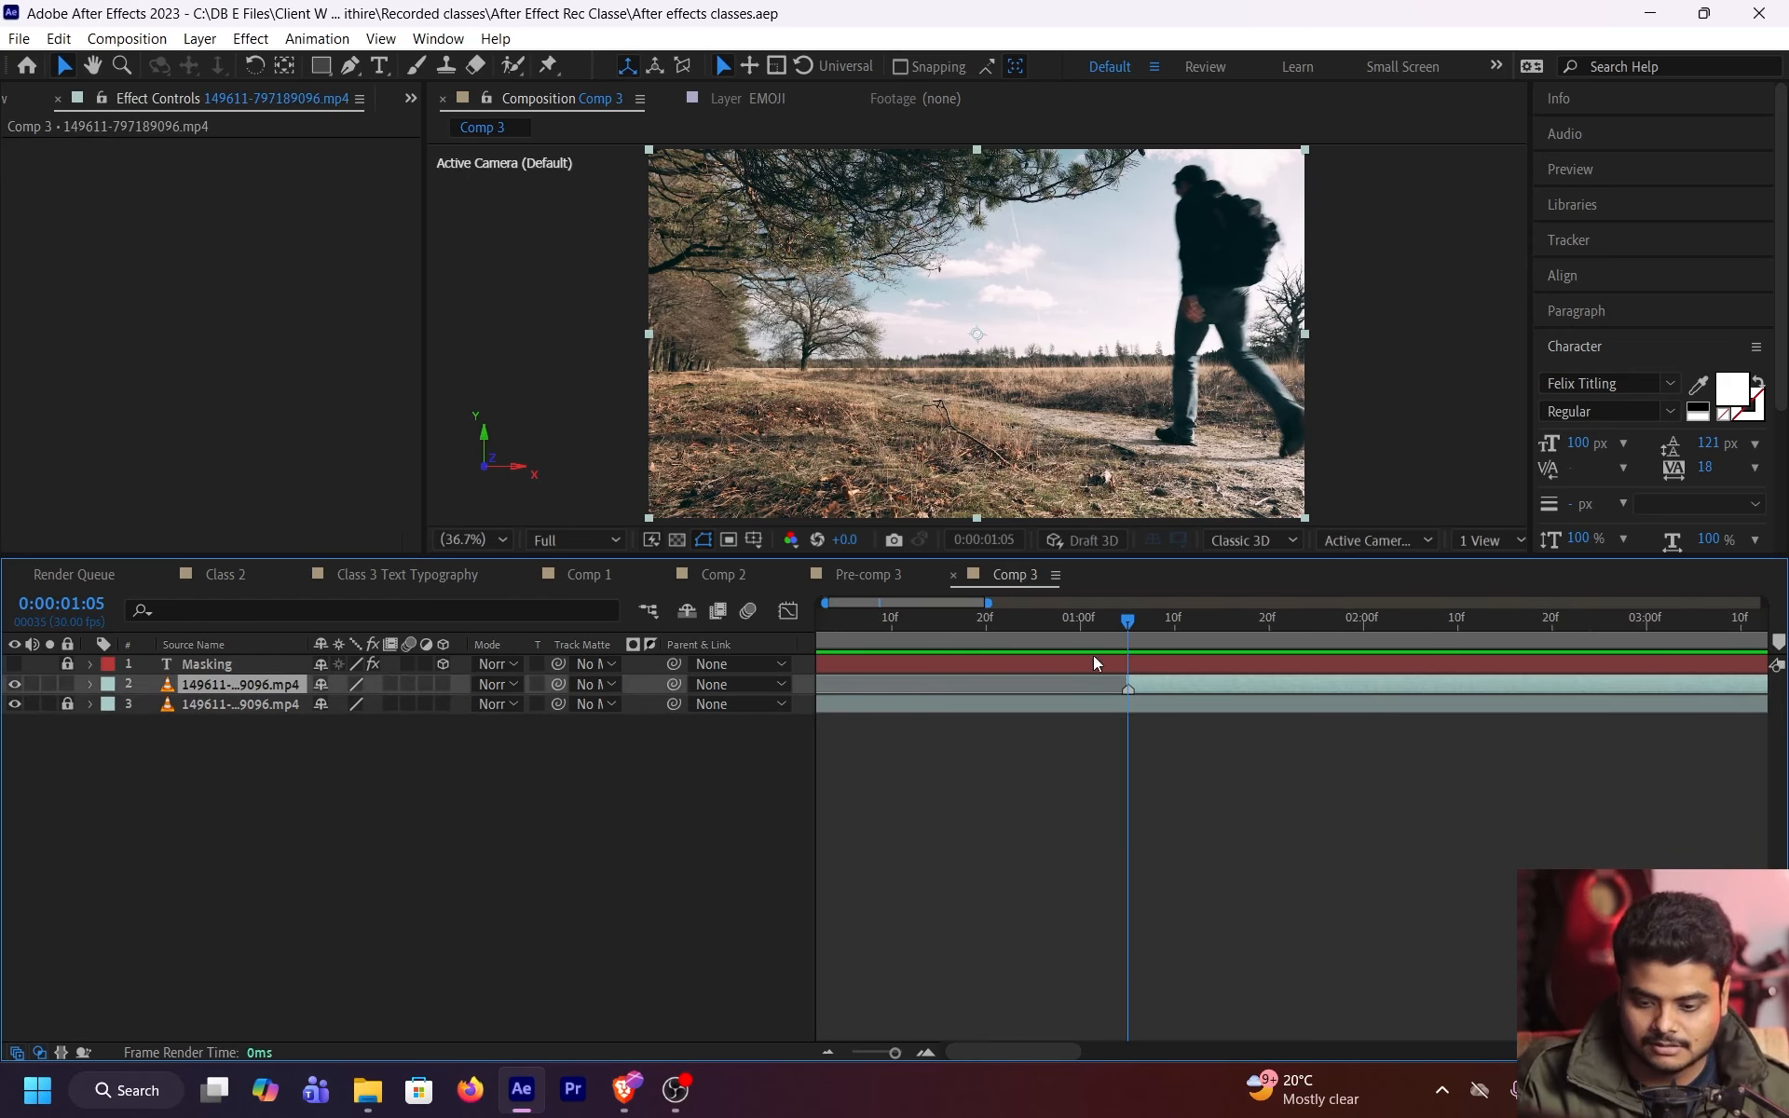
click(14, 663)
key(h)
key(space)
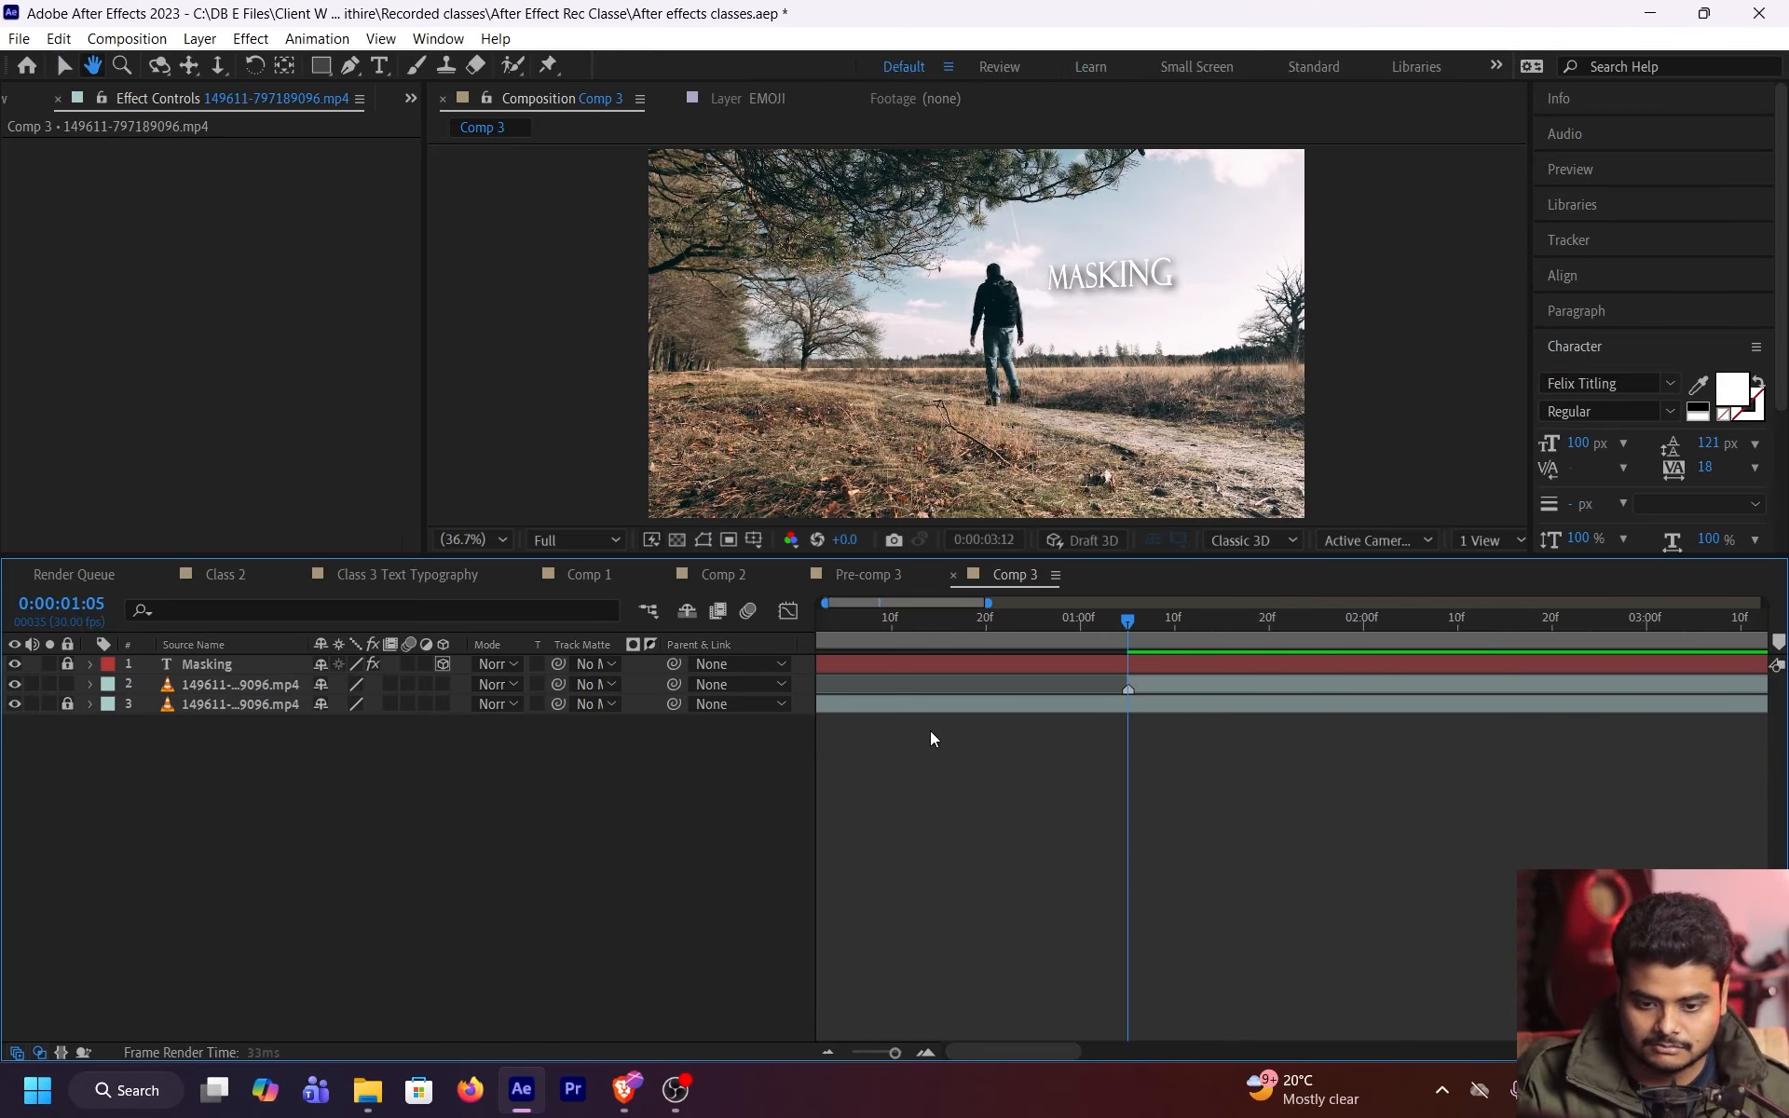
click(1655, 637)
drag(1656, 641, 1674, 638)
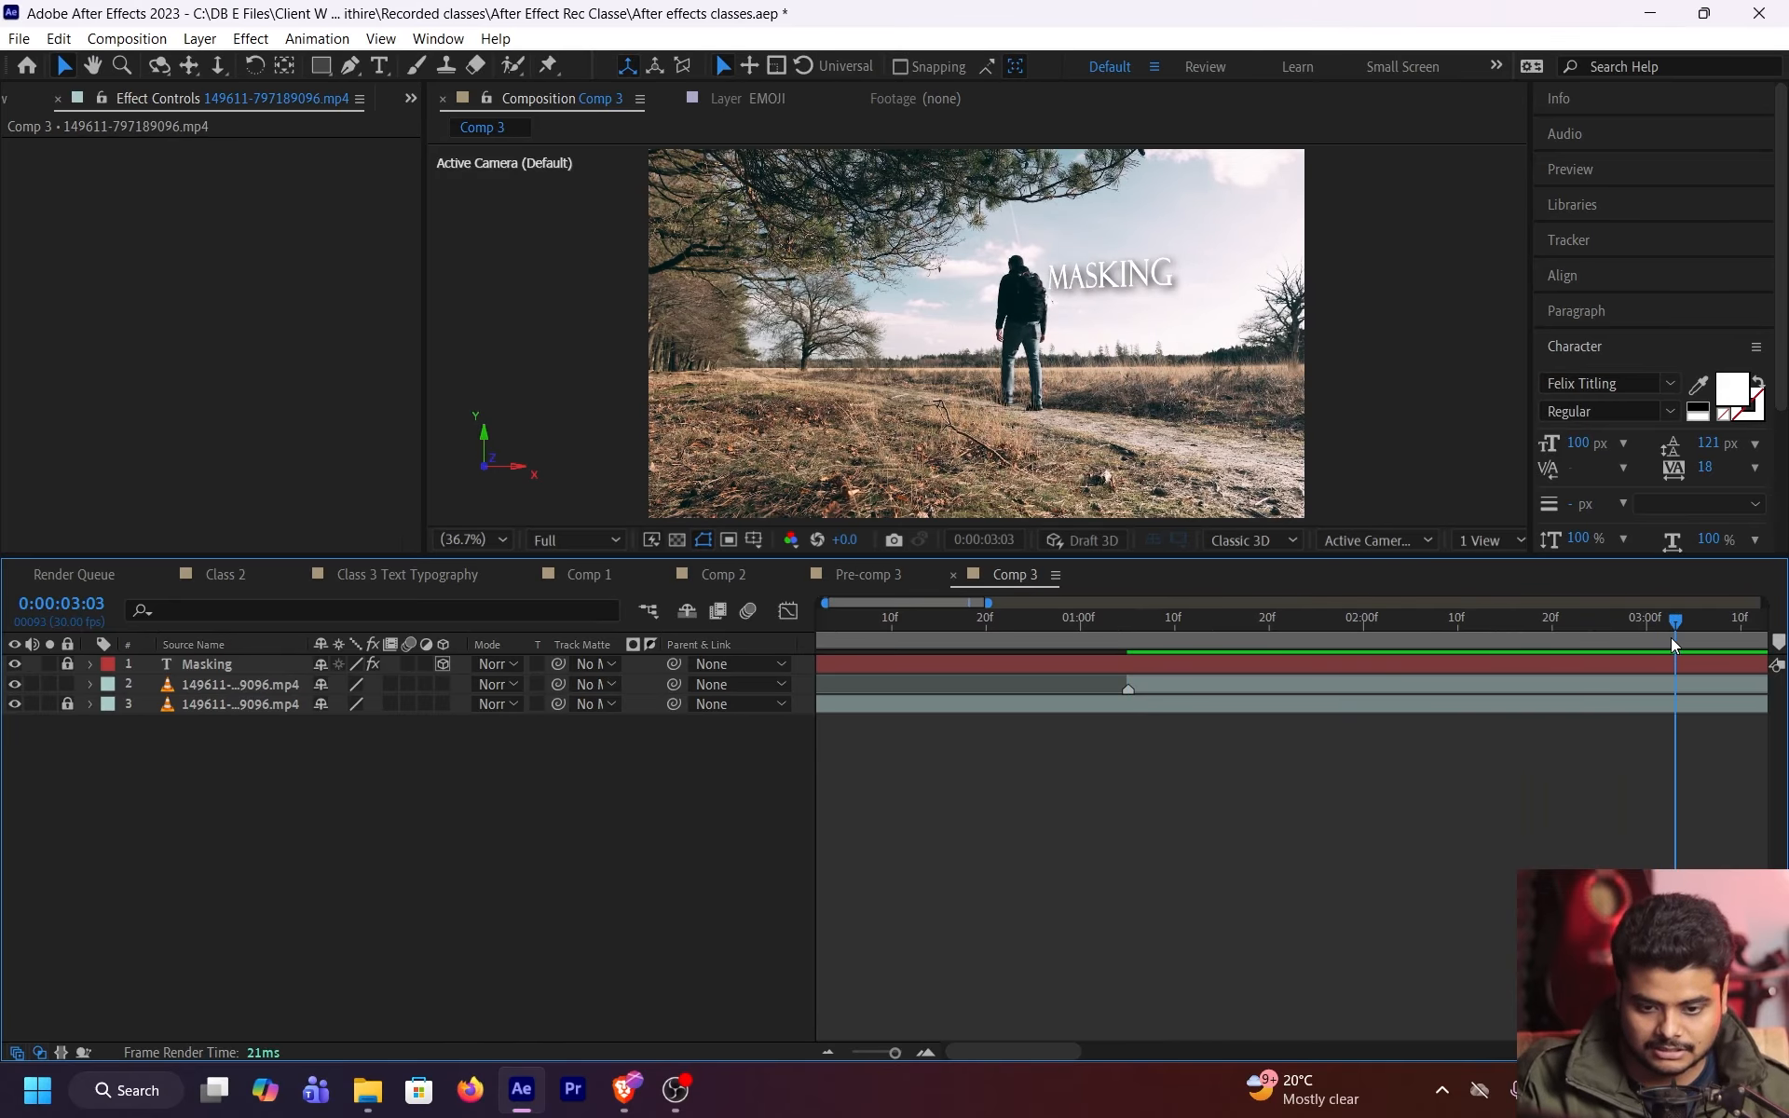
Hide the Masking text, then split the upper footage layer at 0:00:03:03 and delete the part after it
click(14, 663)
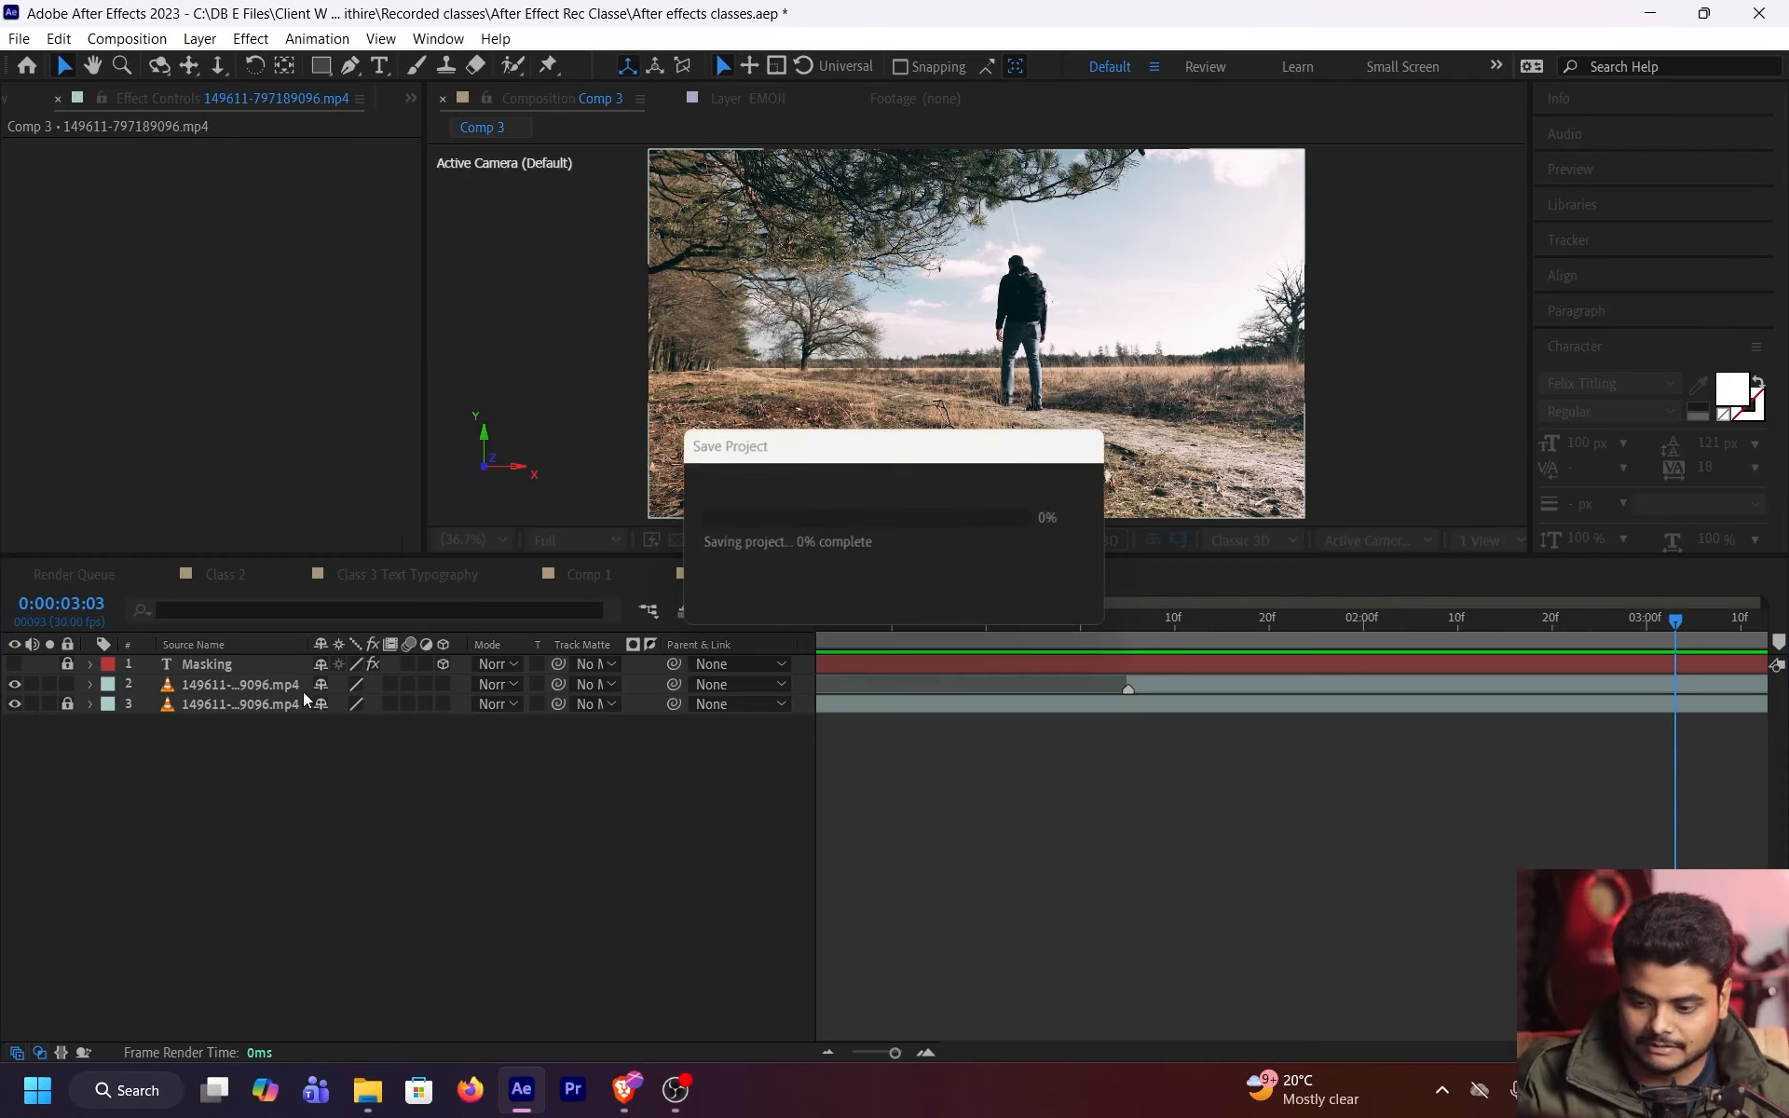
click(1308, 689)
key(ctrl+shift+d)
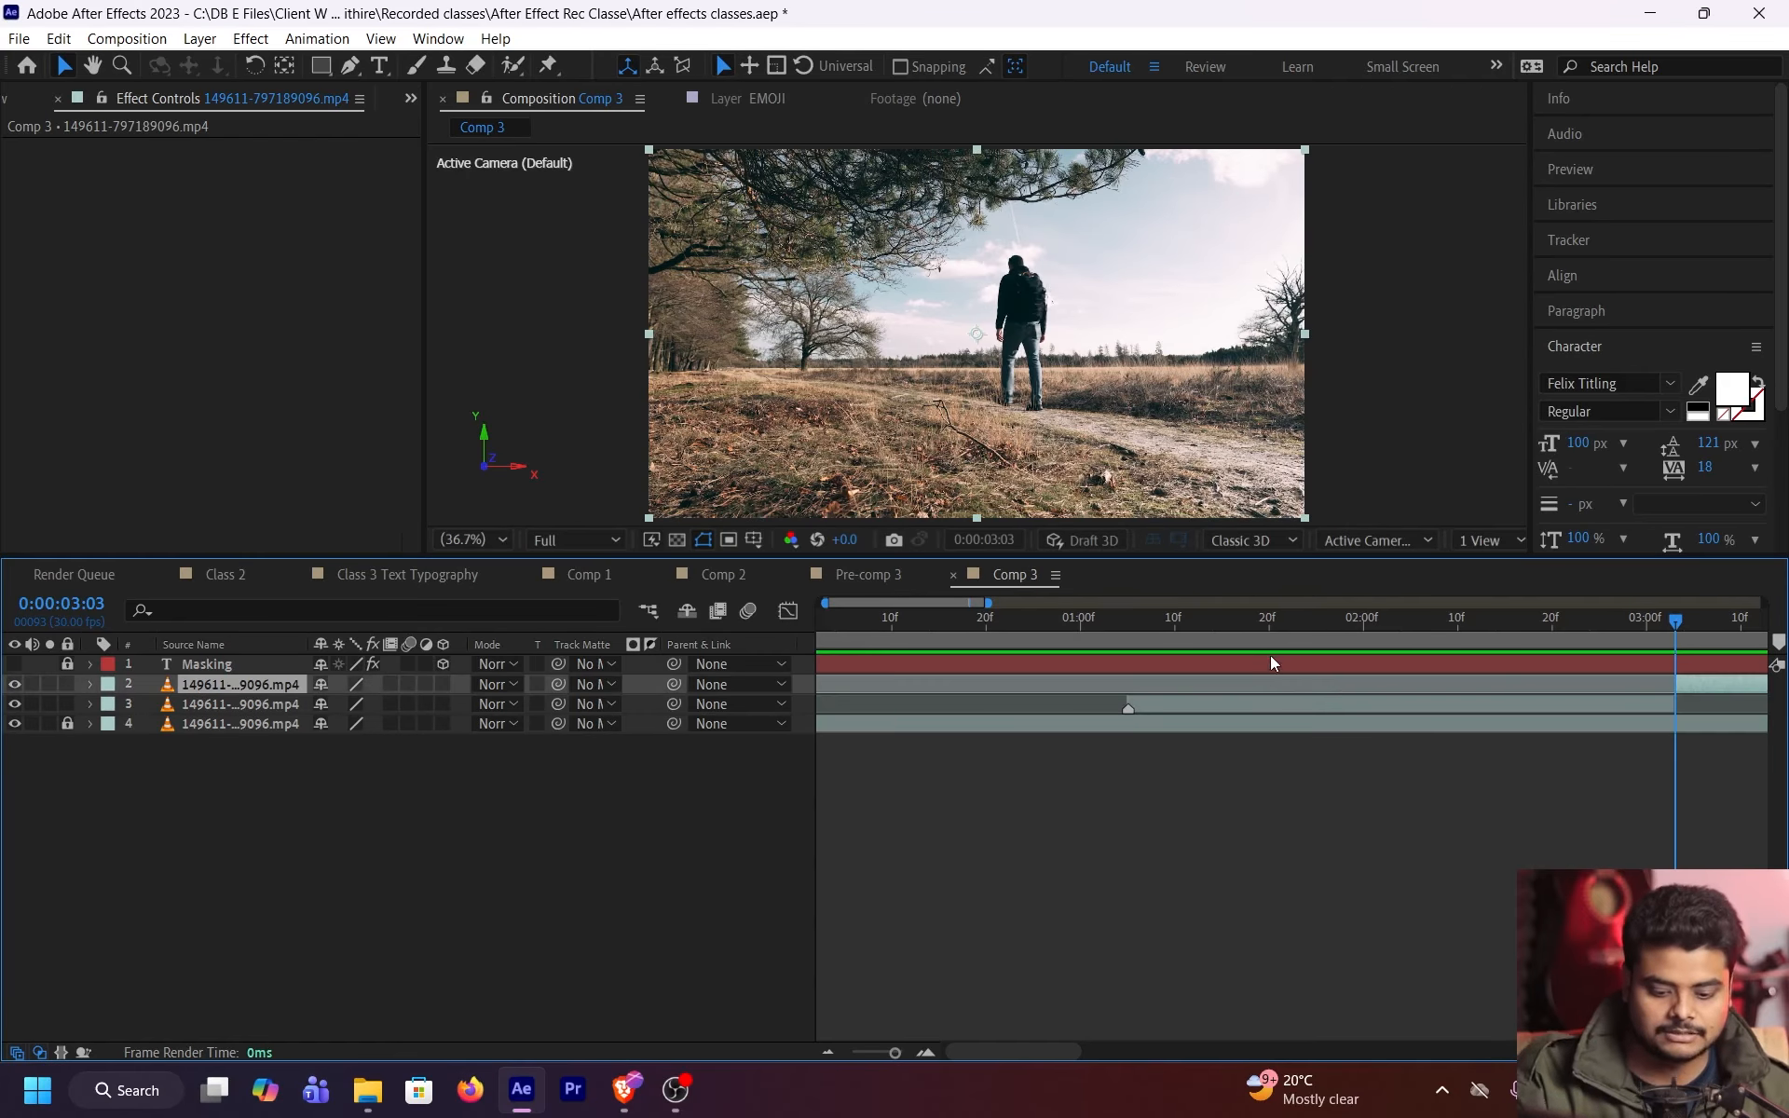
key(Delete)
Pre-compose the trimmed upper footage layer with all attributes moved into the new composition, and return the playhead to 0:00:01:05
click(1233, 686)
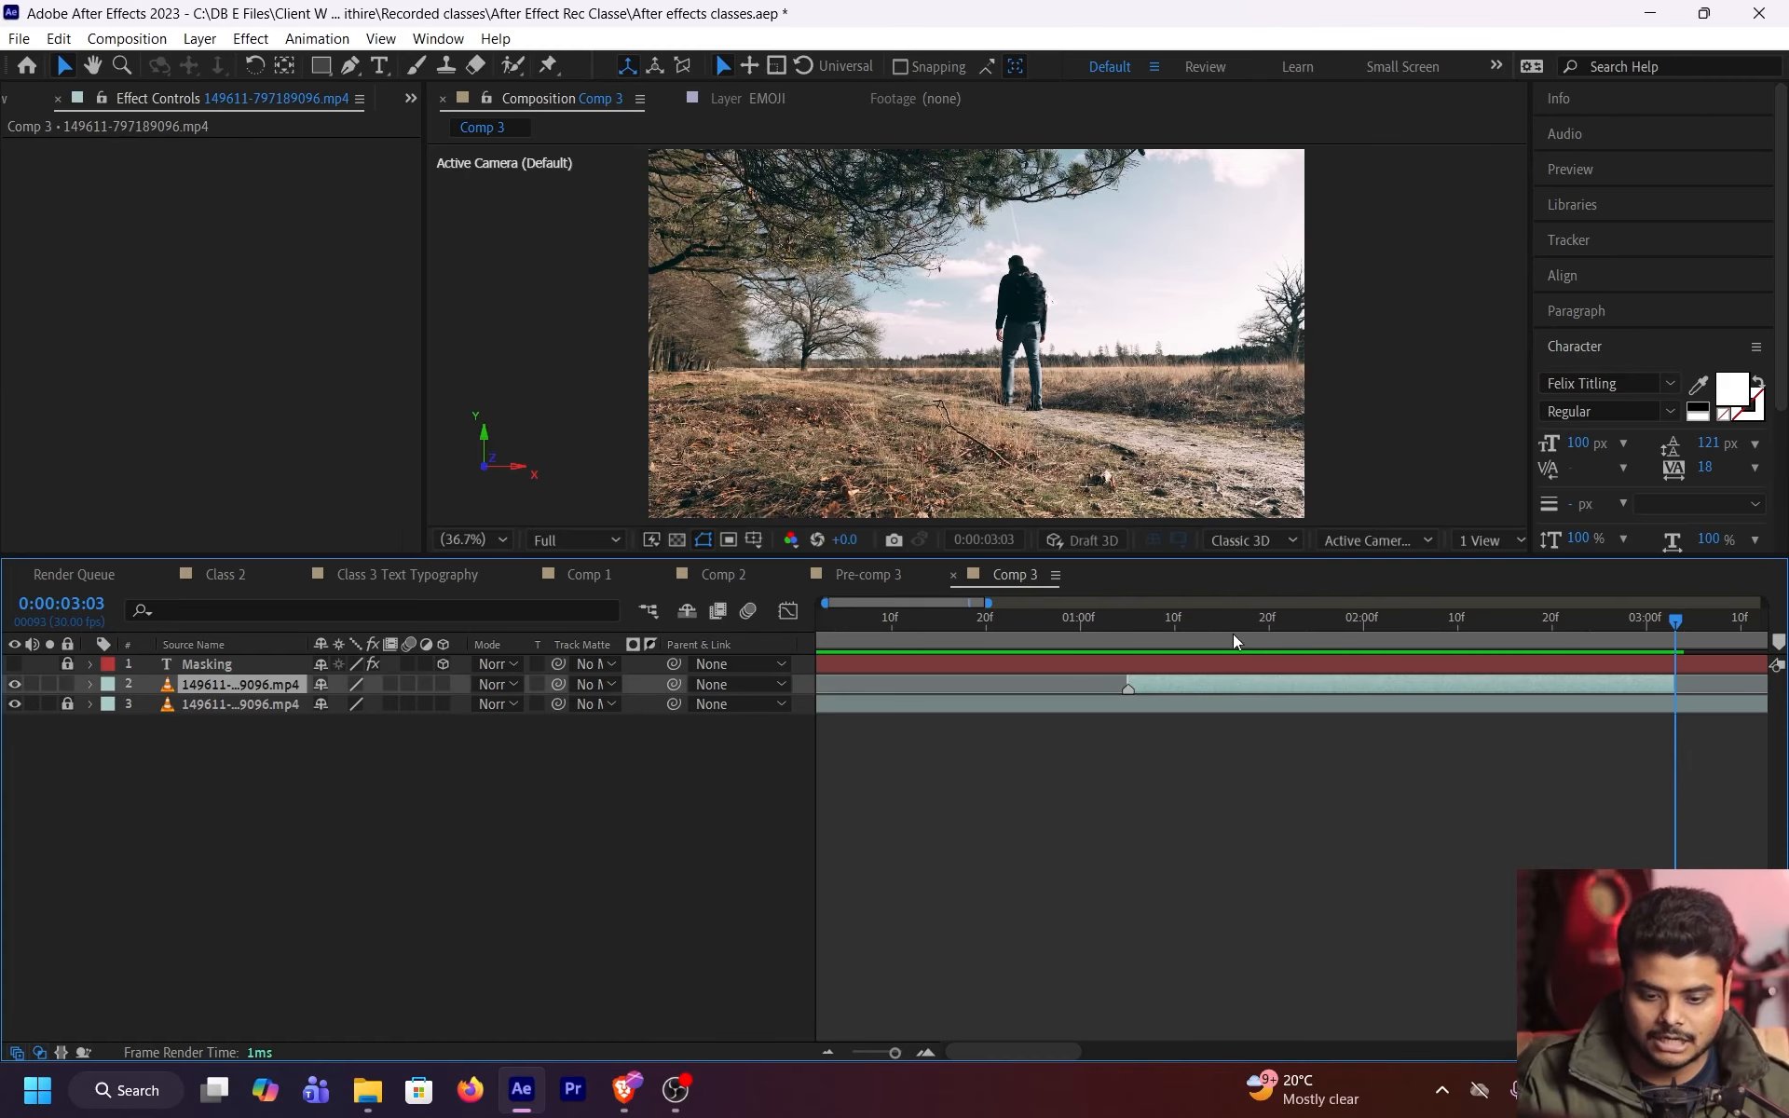
drag(1212, 619, 1165, 625)
key(ctrl+s)
key(ctrl+shift+c)
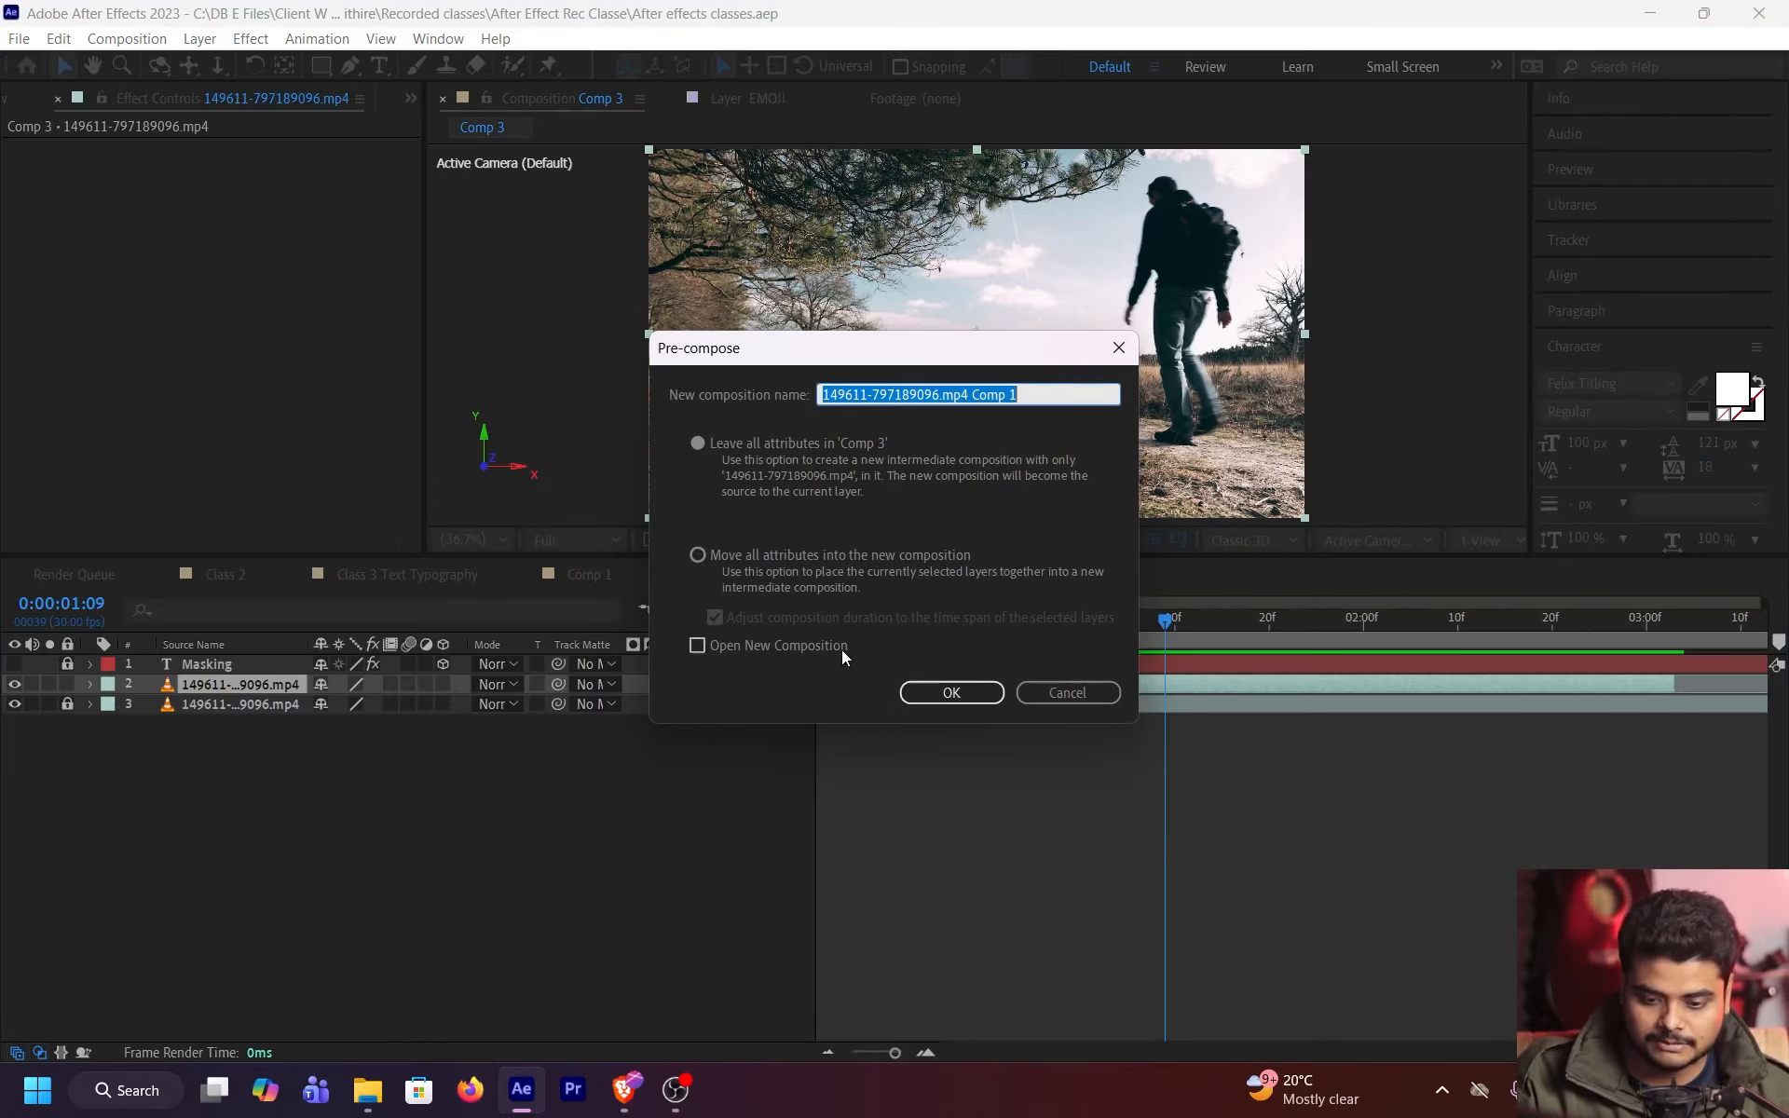
click(840, 557)
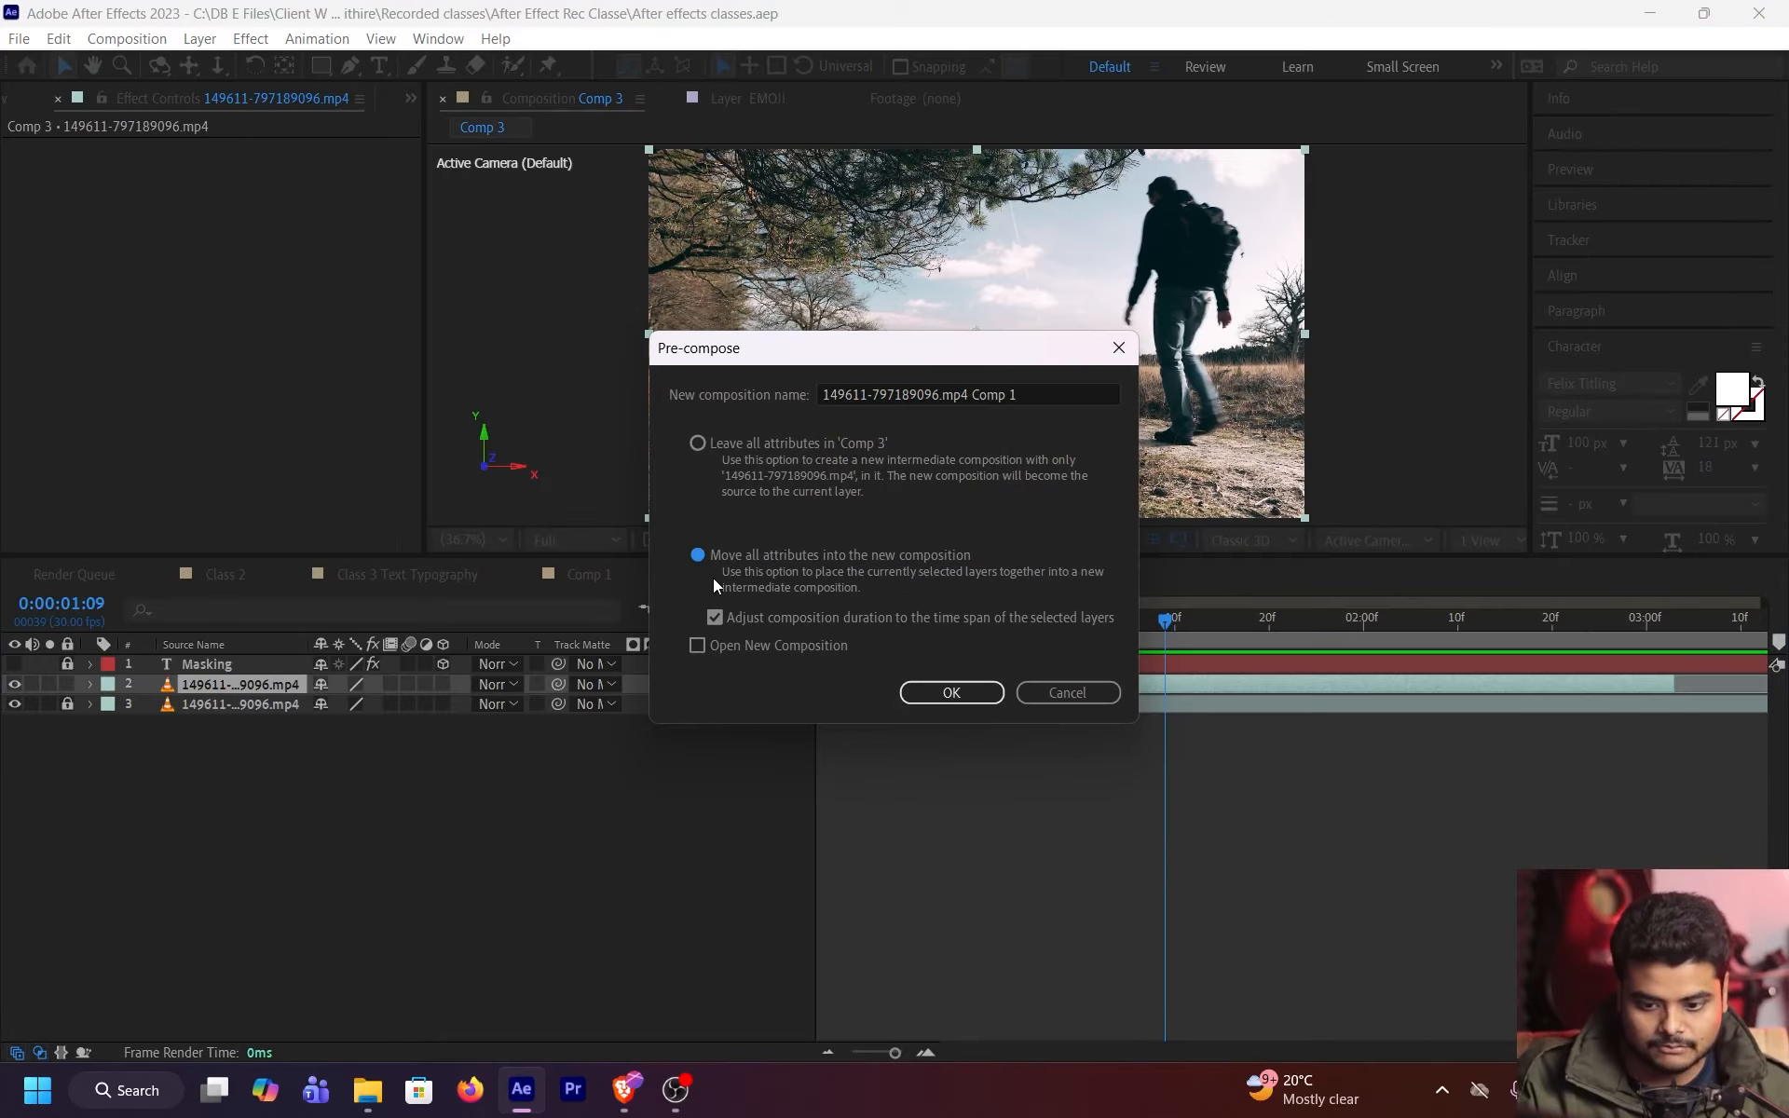
click(952, 692)
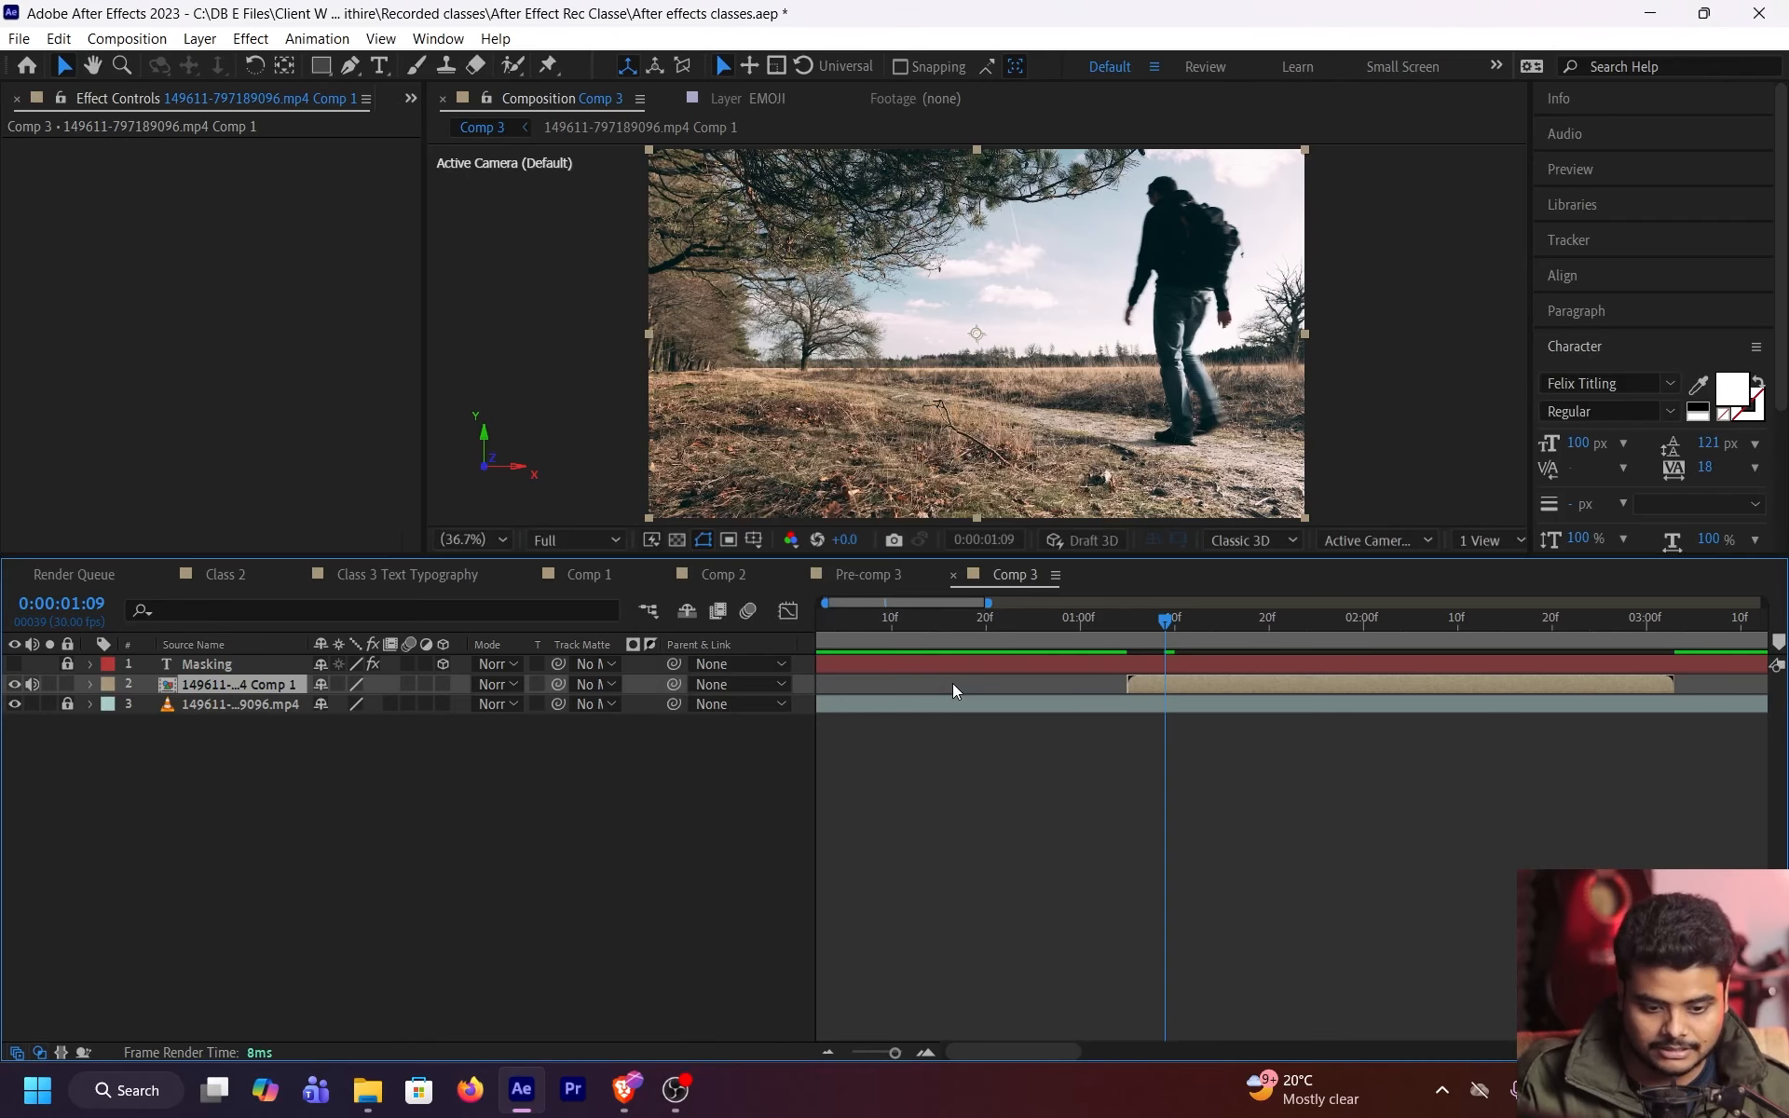
click(1157, 632)
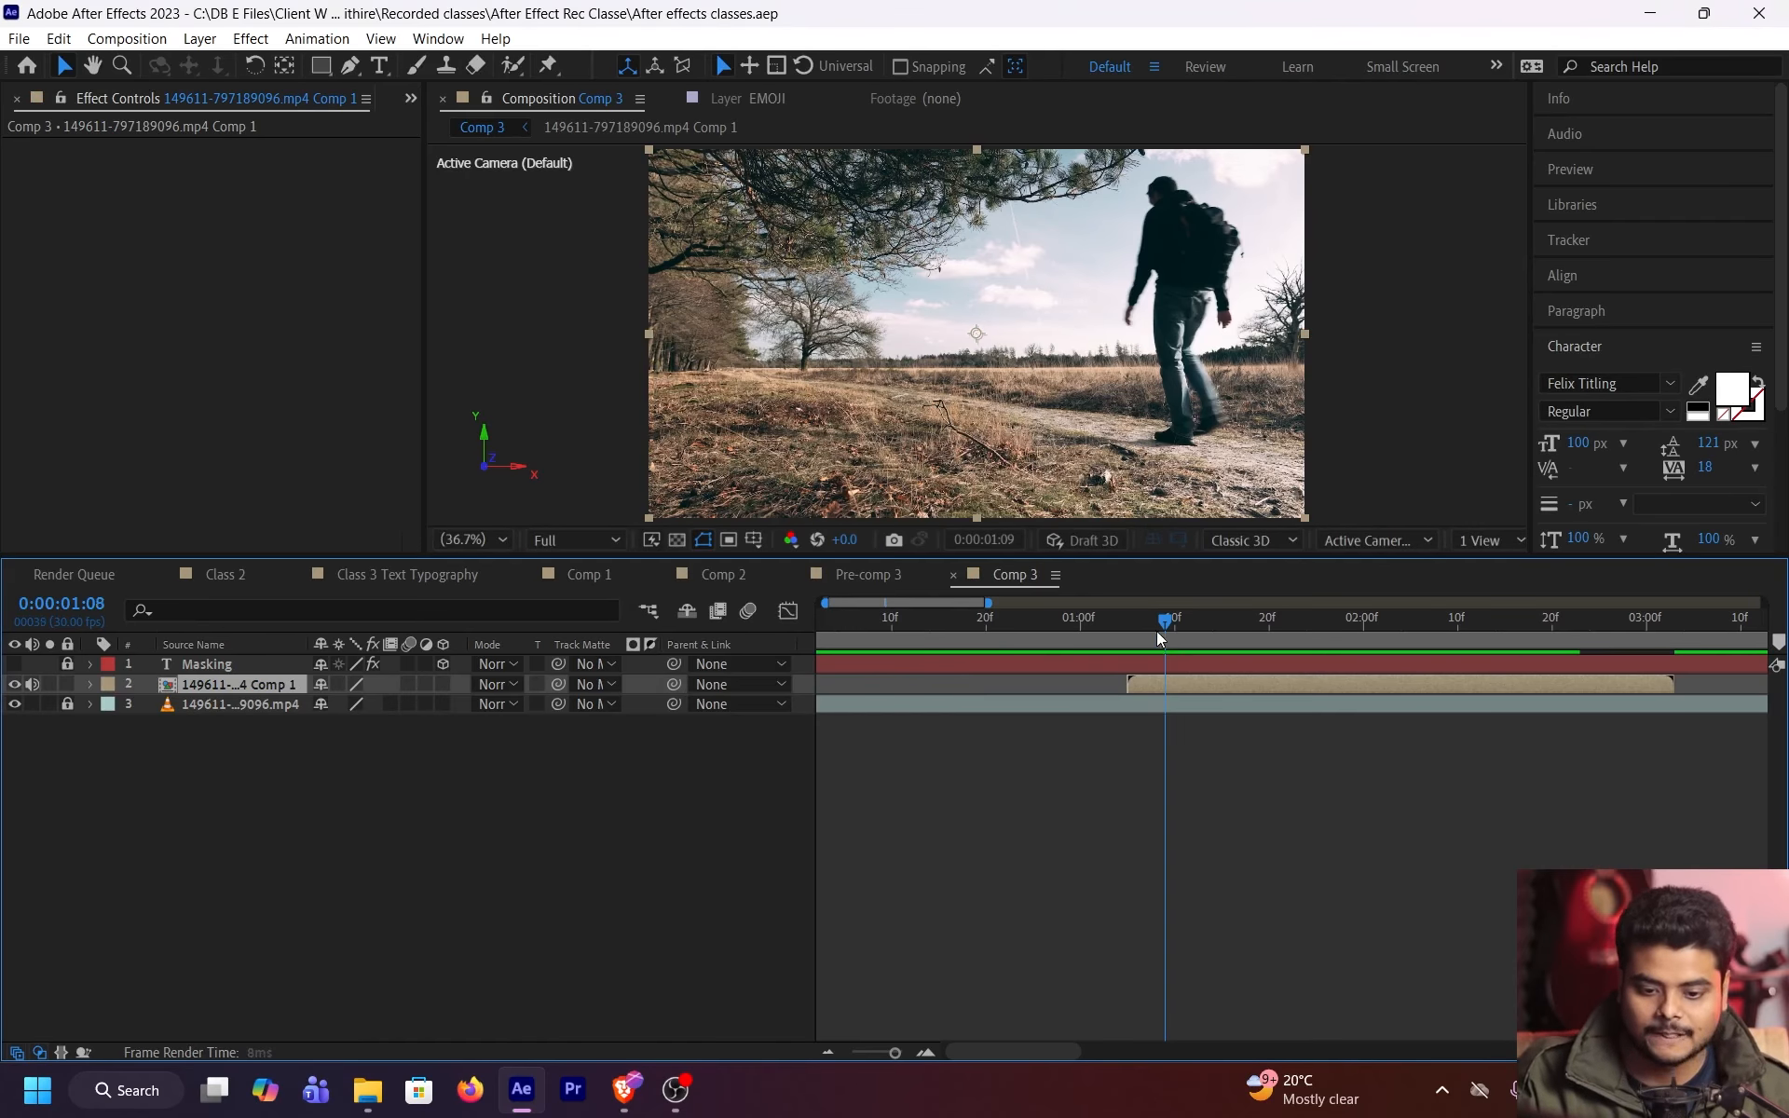
drag(1158, 636, 1133, 637)
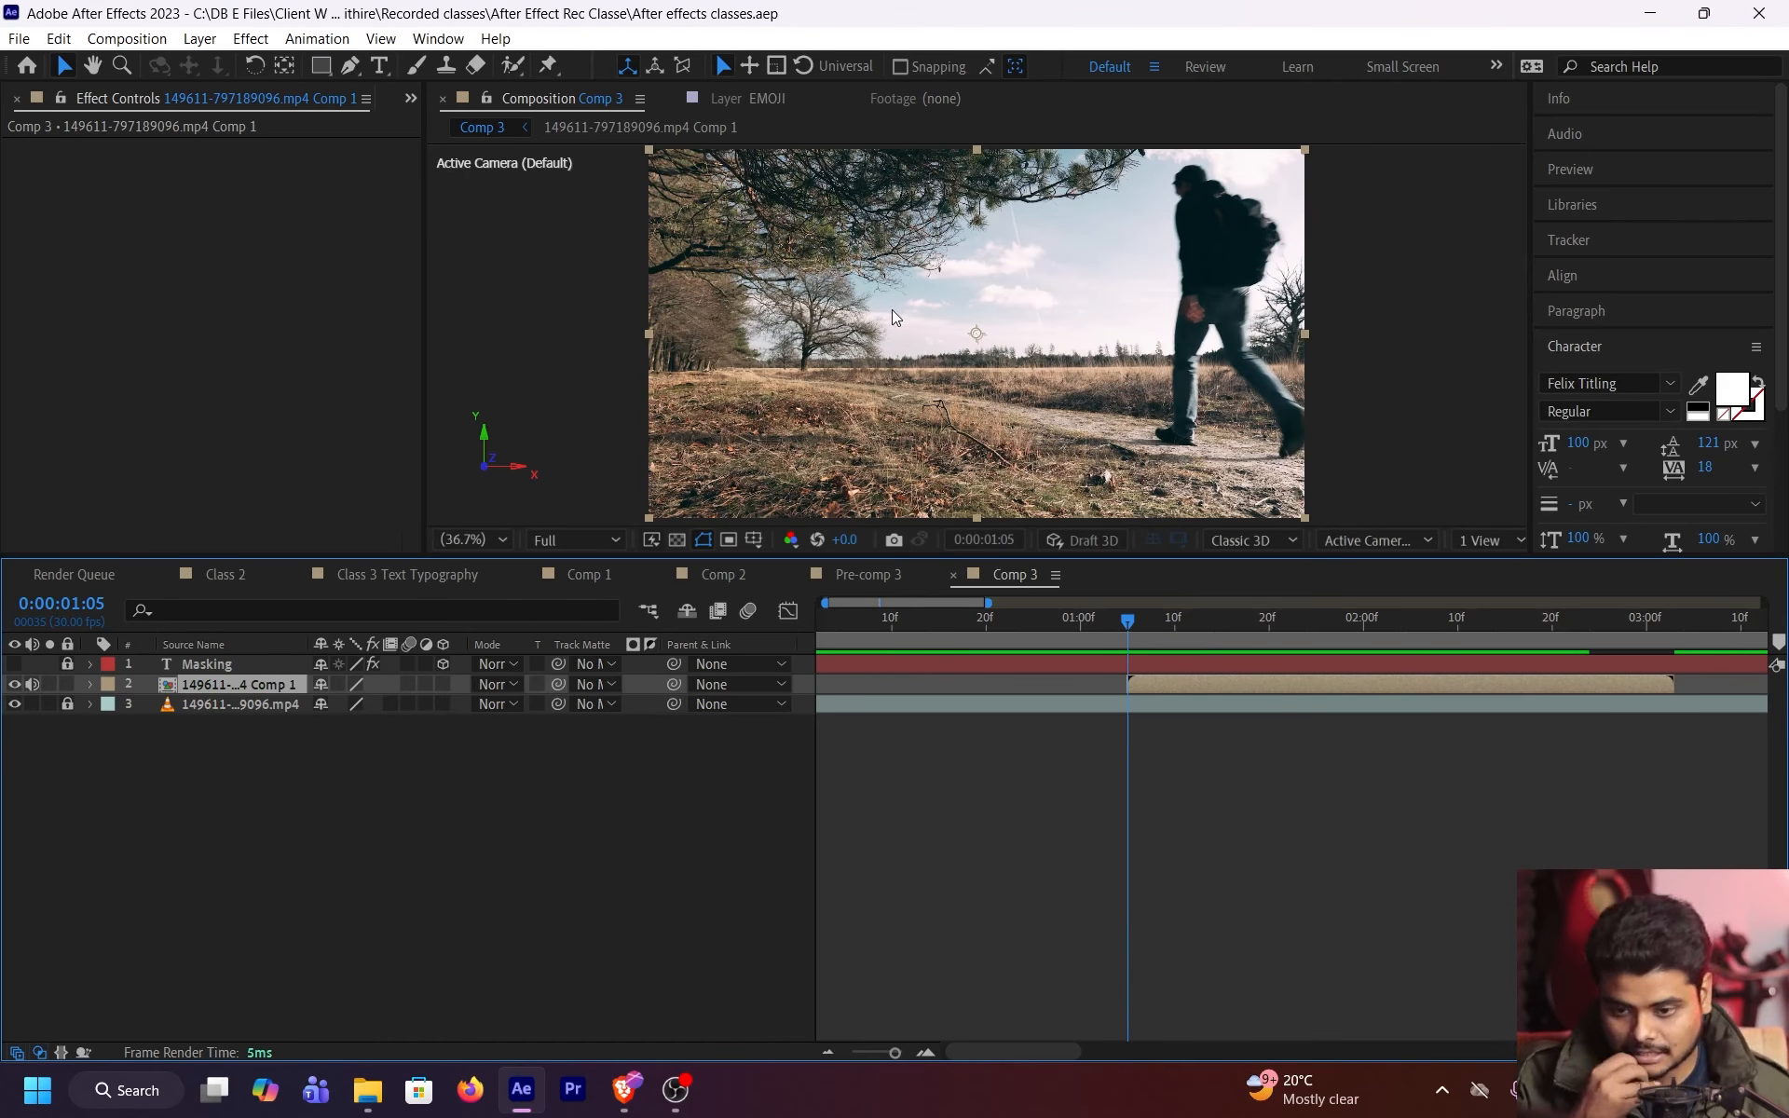
Draw a mask with the Pen tool around the man's forearm and front leg on the pre-composed layer
click(350, 65)
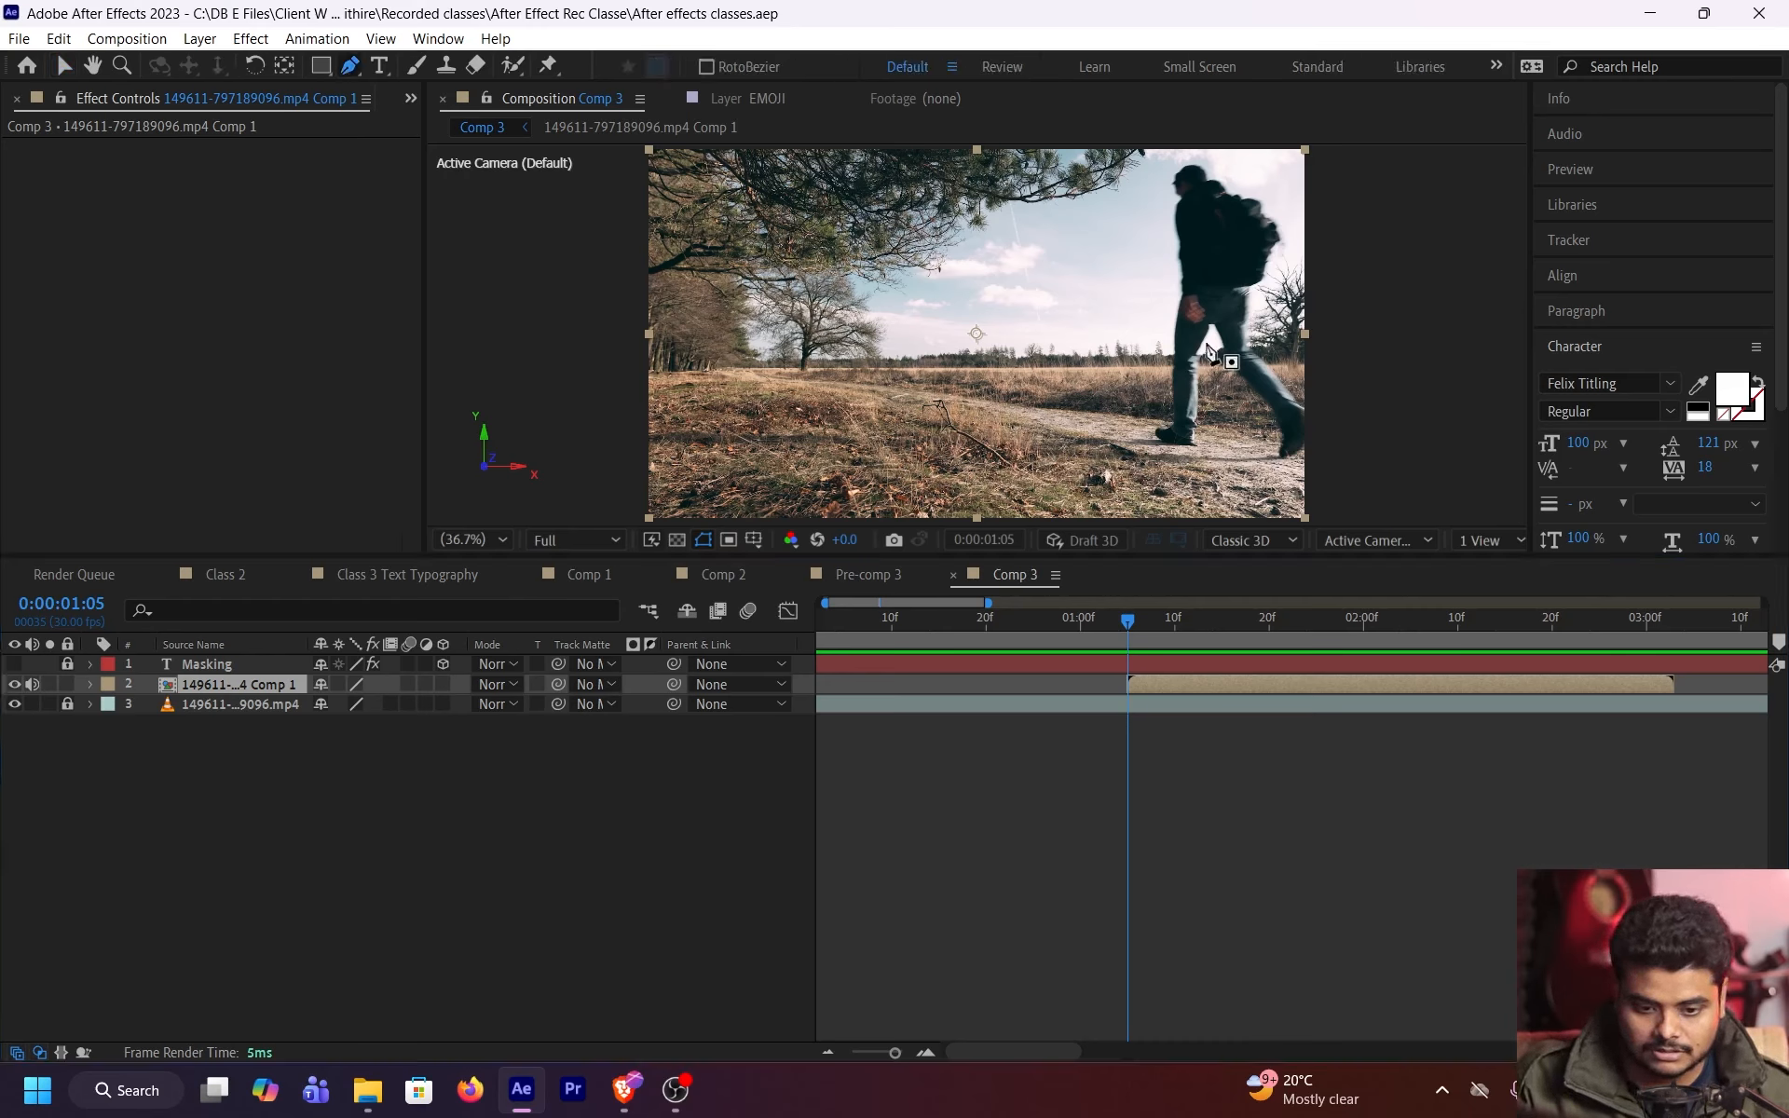
click(1174, 343)
click(1169, 403)
click(1198, 393)
click(1201, 348)
click(1213, 322)
click(1210, 276)
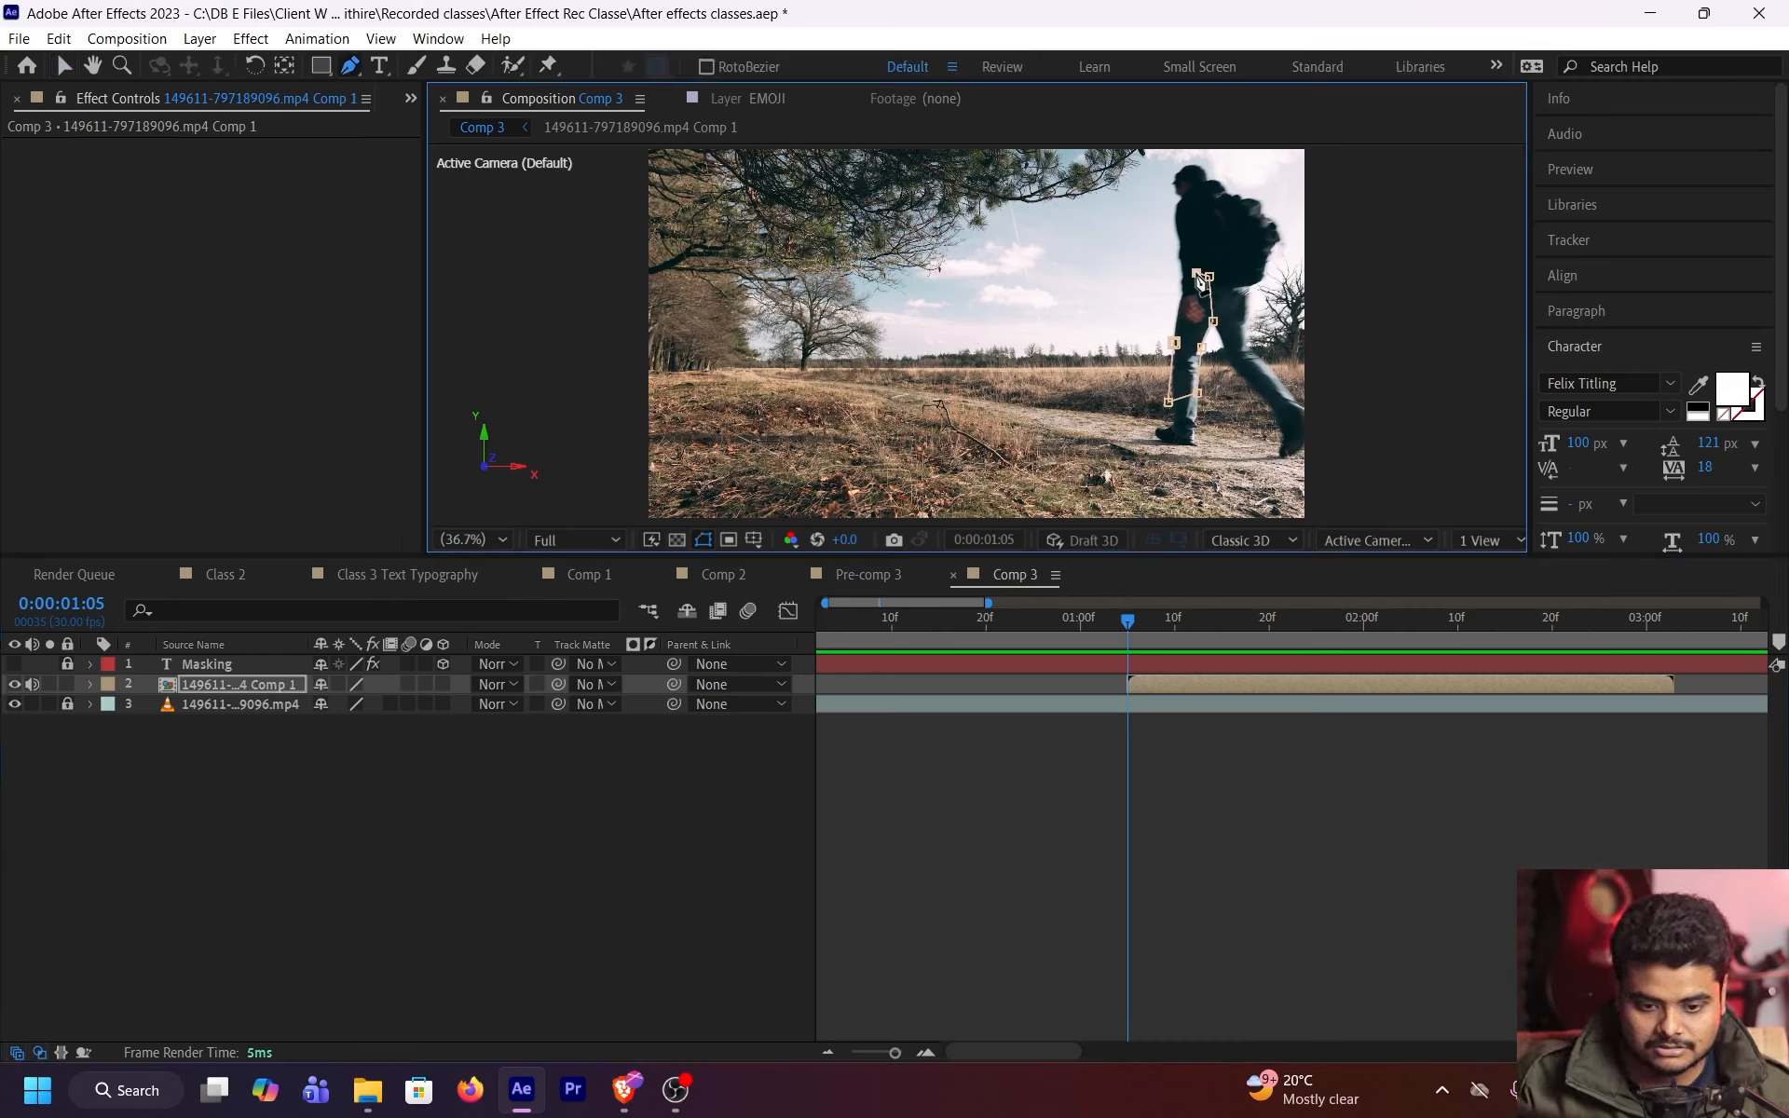
click(1197, 273)
click(1180, 320)
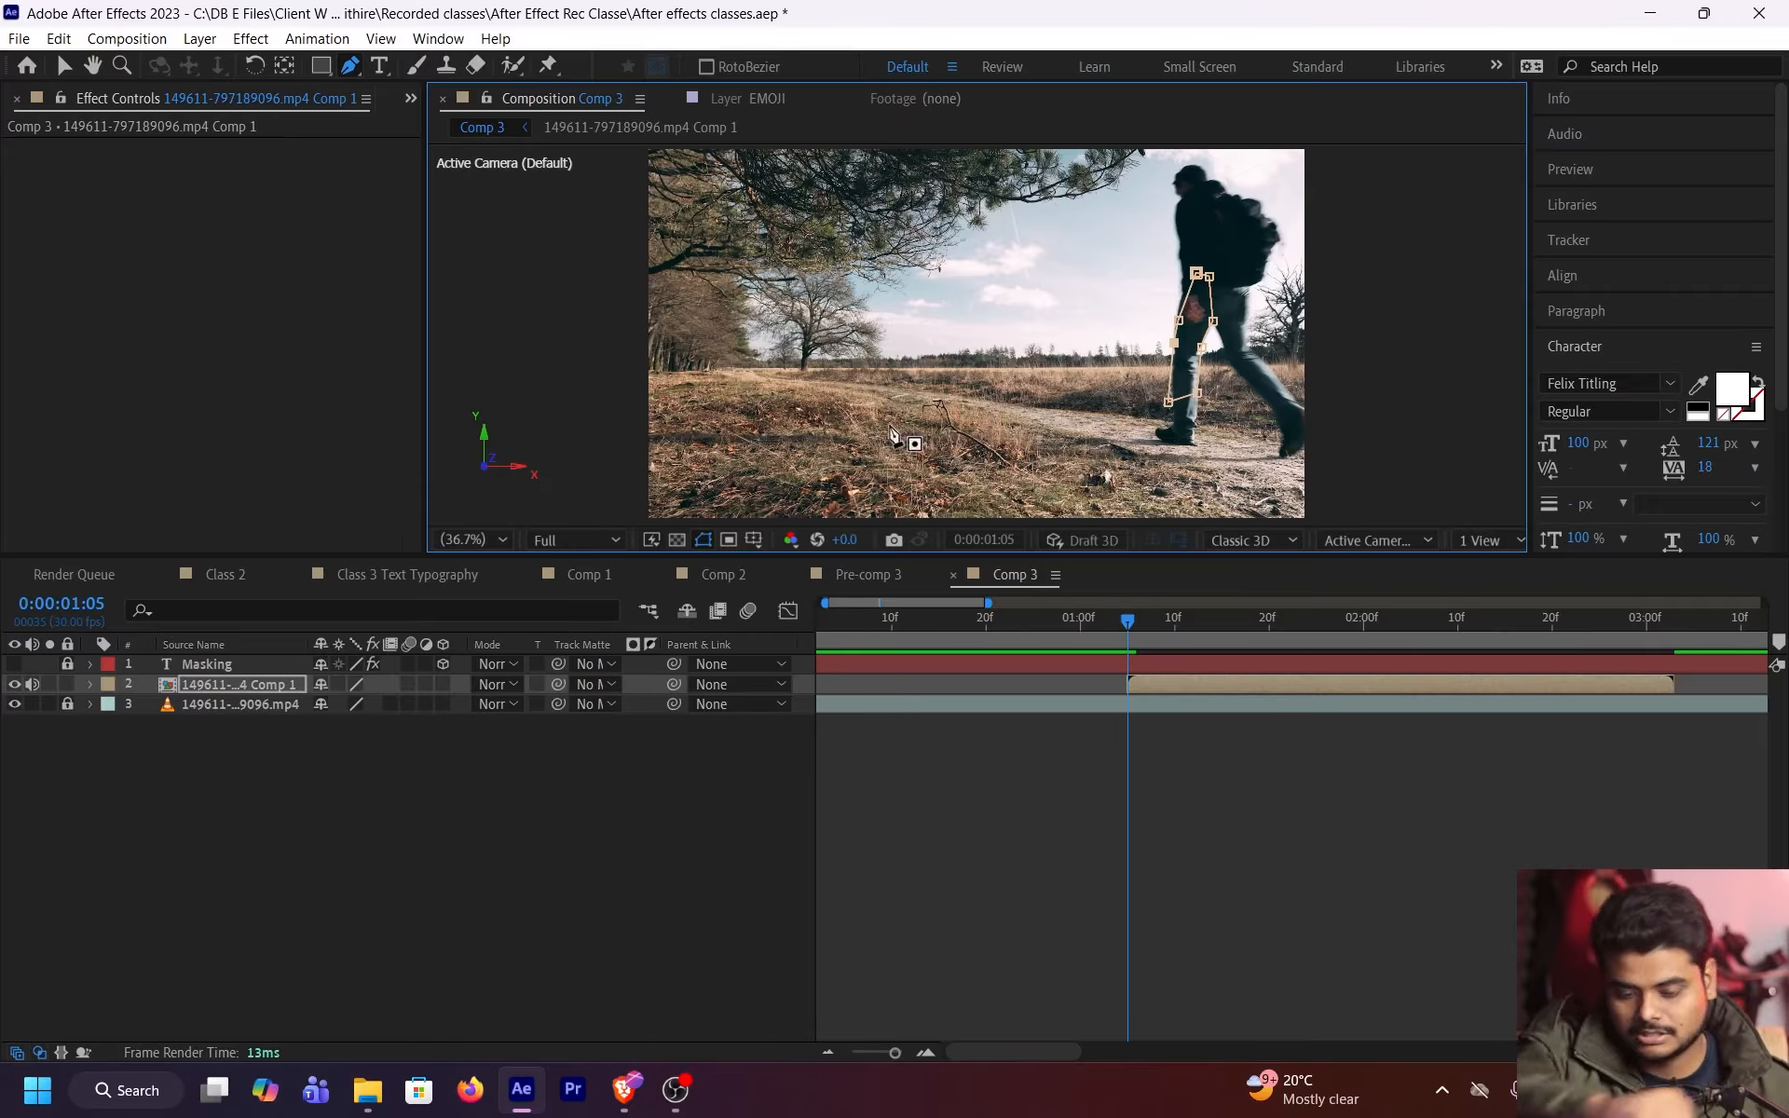
Reveal the properties of Mask 1 and track it forward using the position, scale and rotation method
click(62, 67)
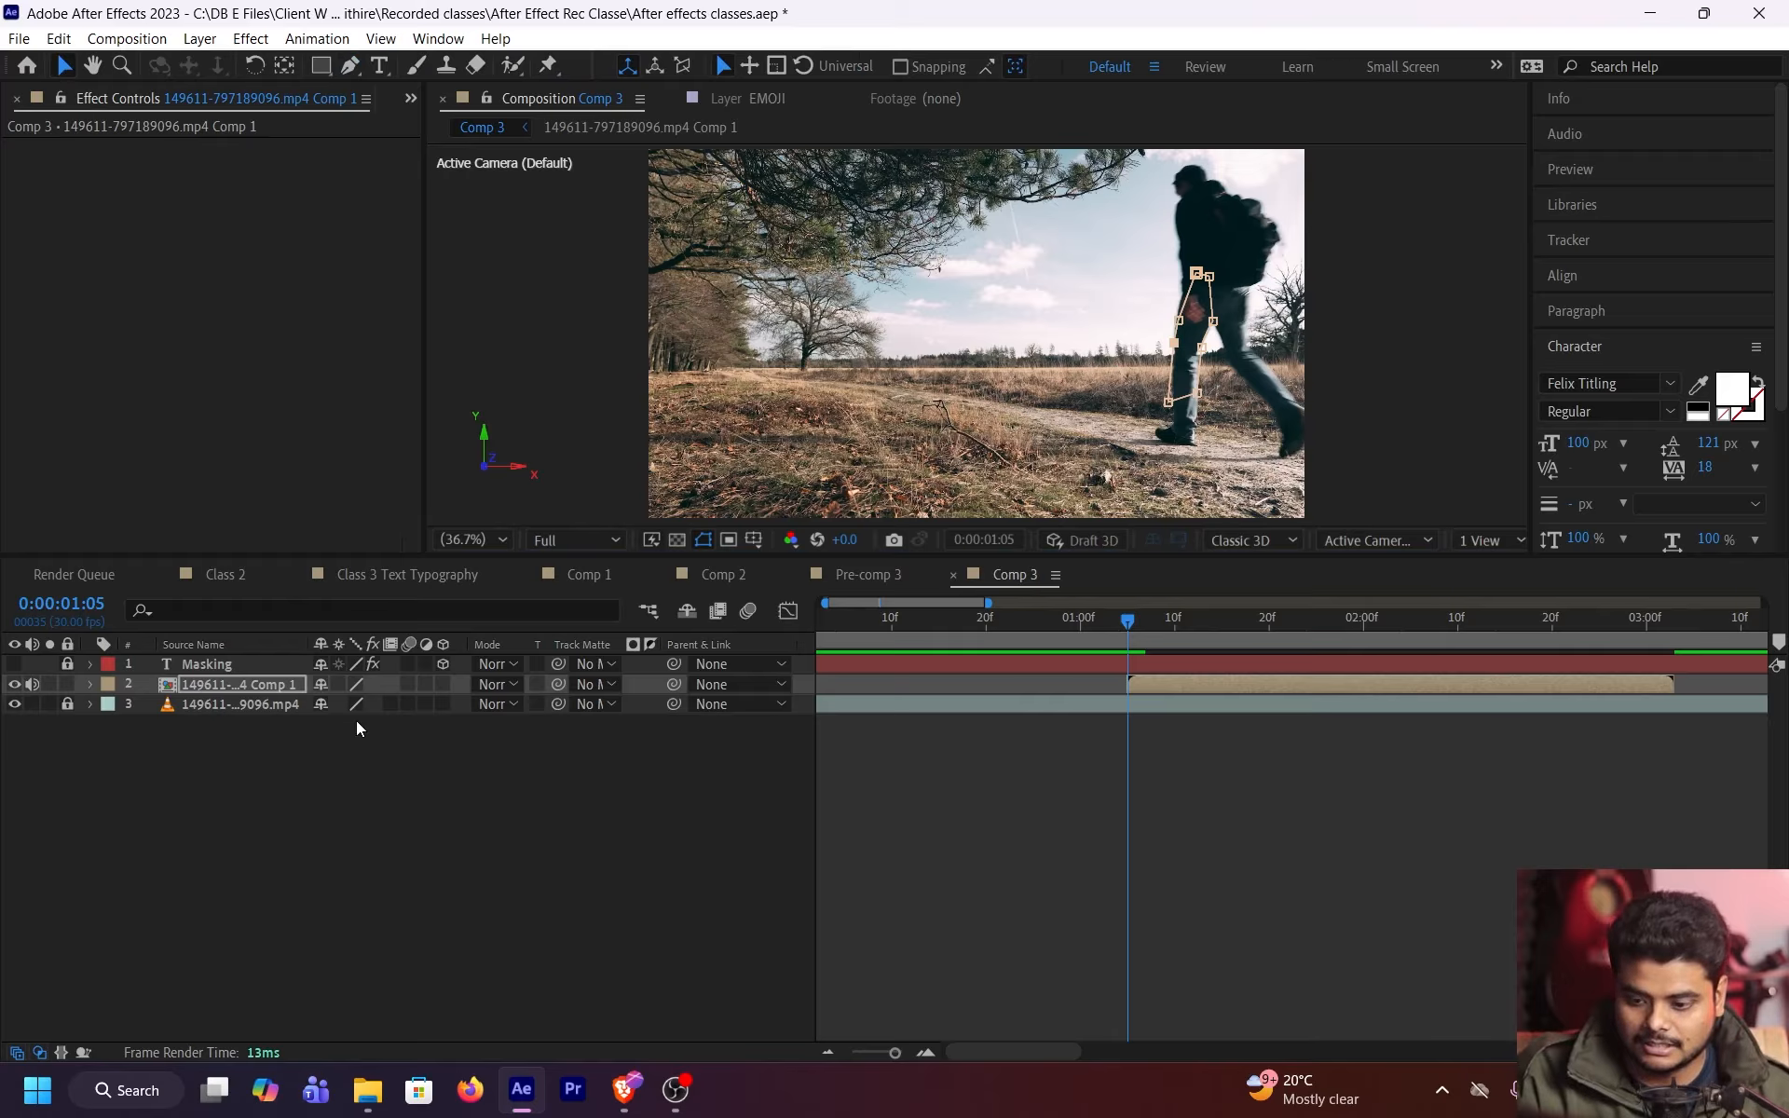
key(m)
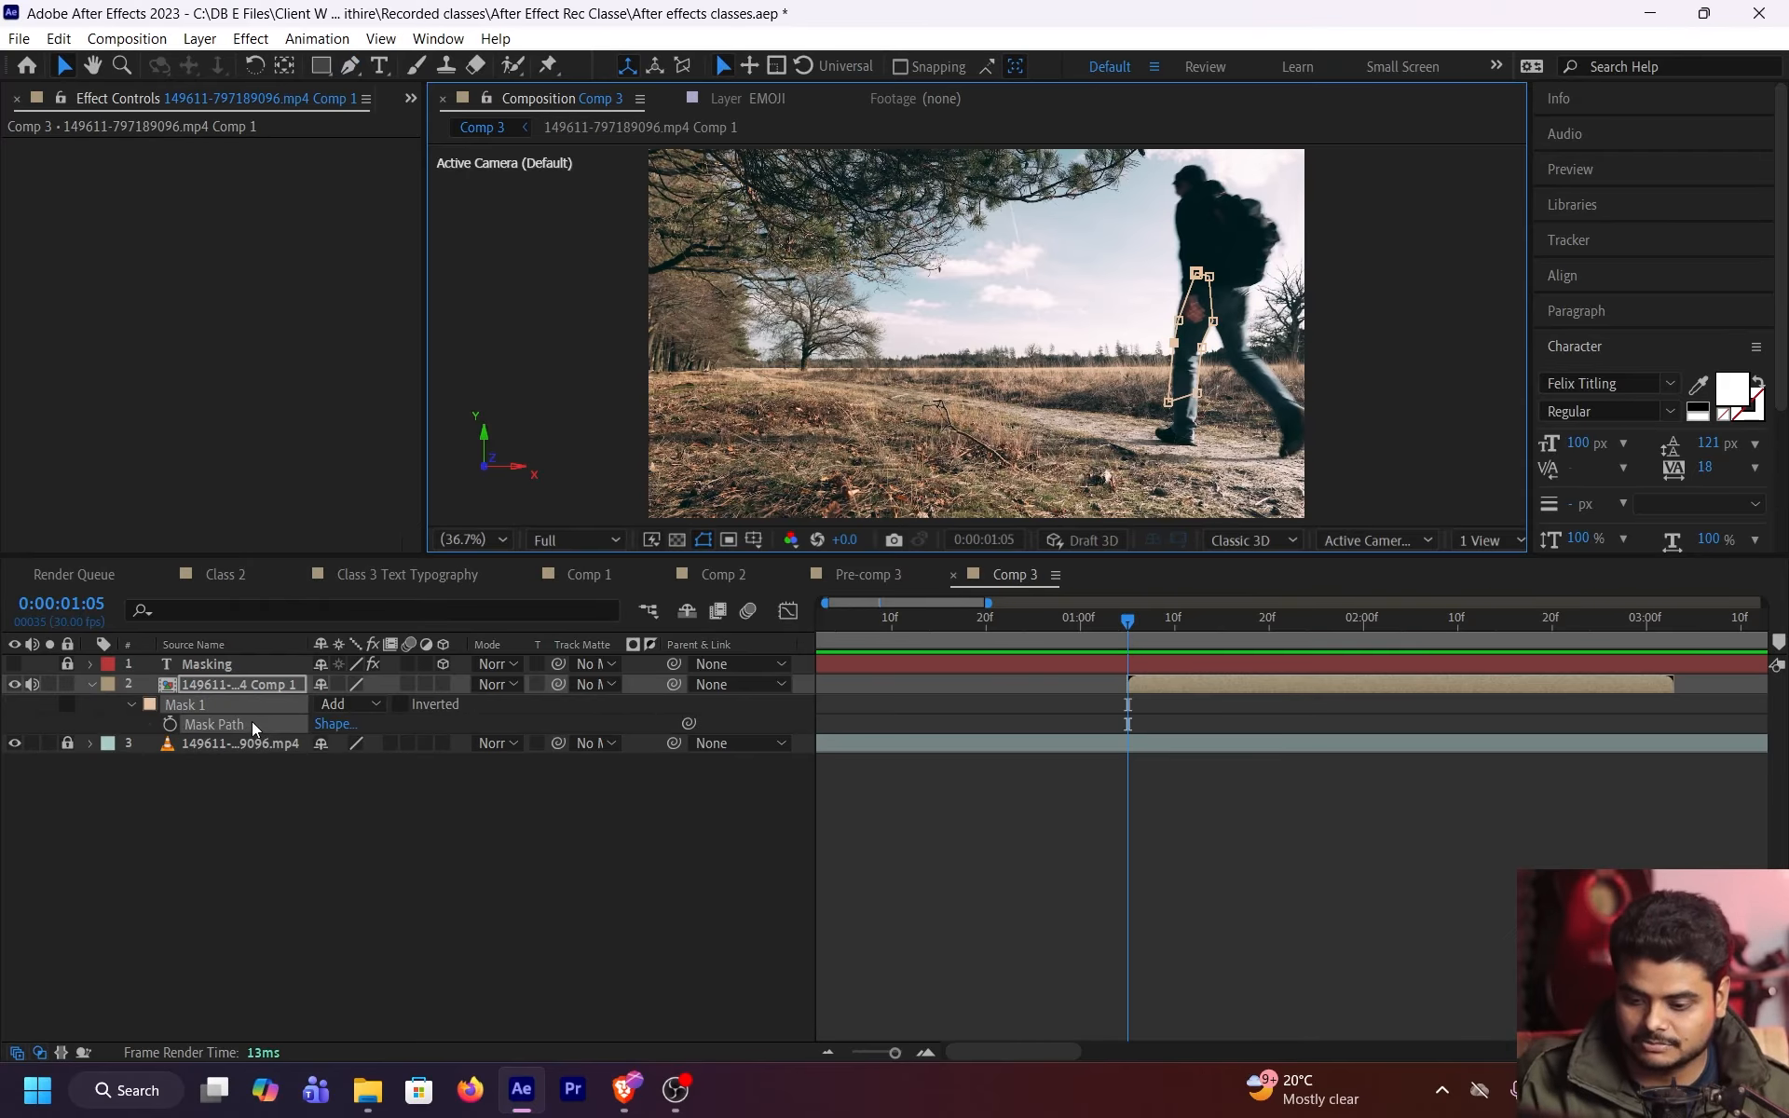
click(130, 704)
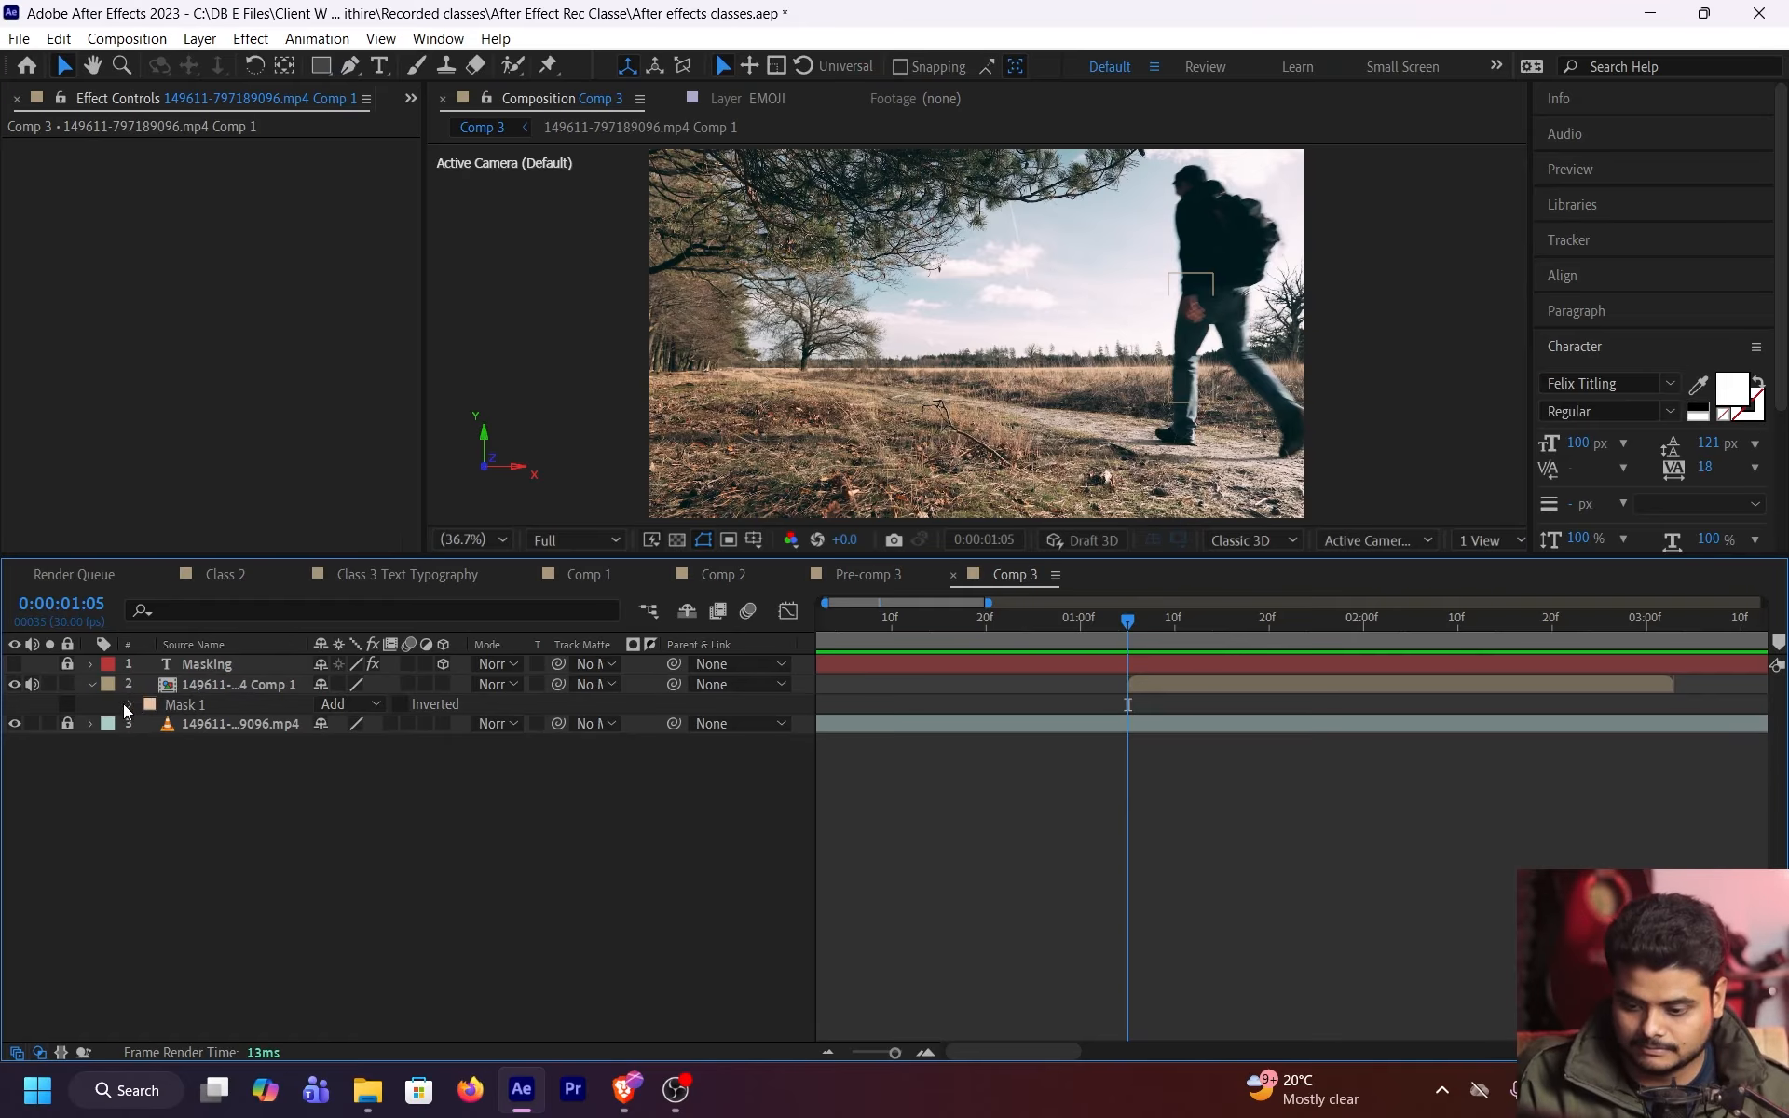
click(231, 728)
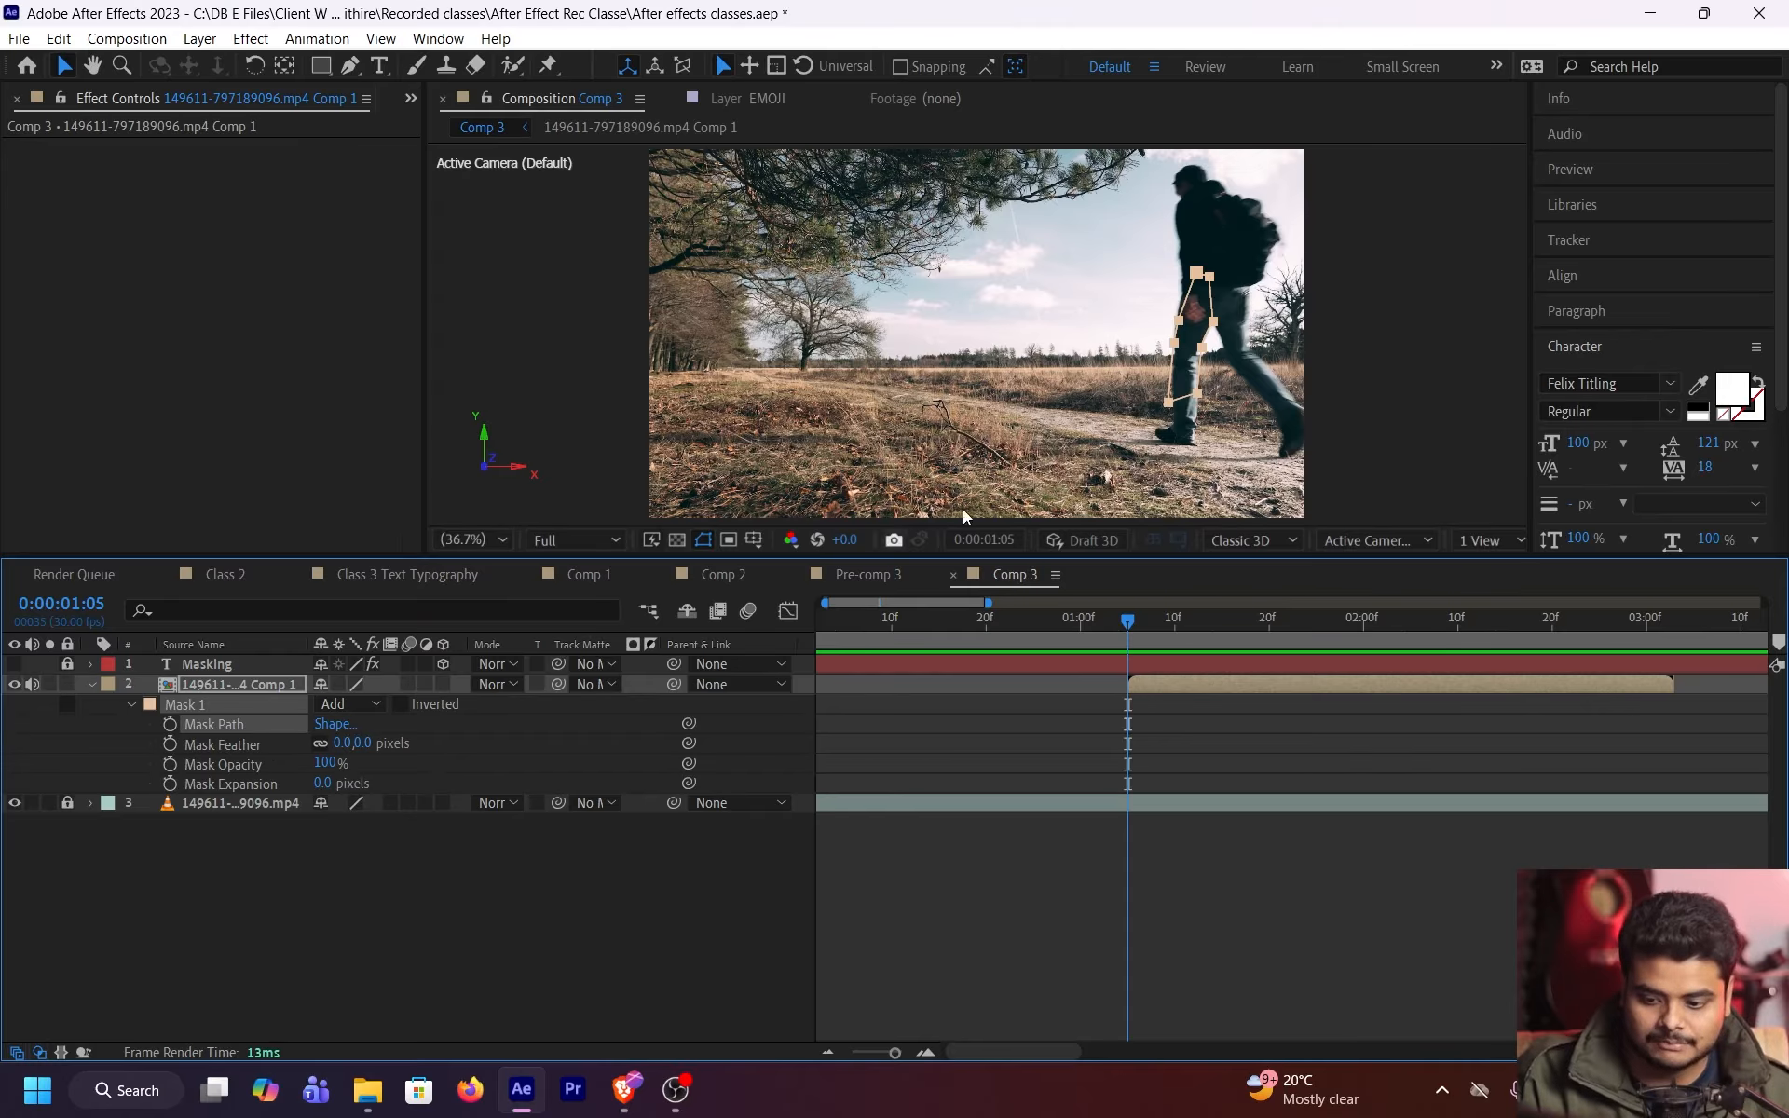
click(1625, 246)
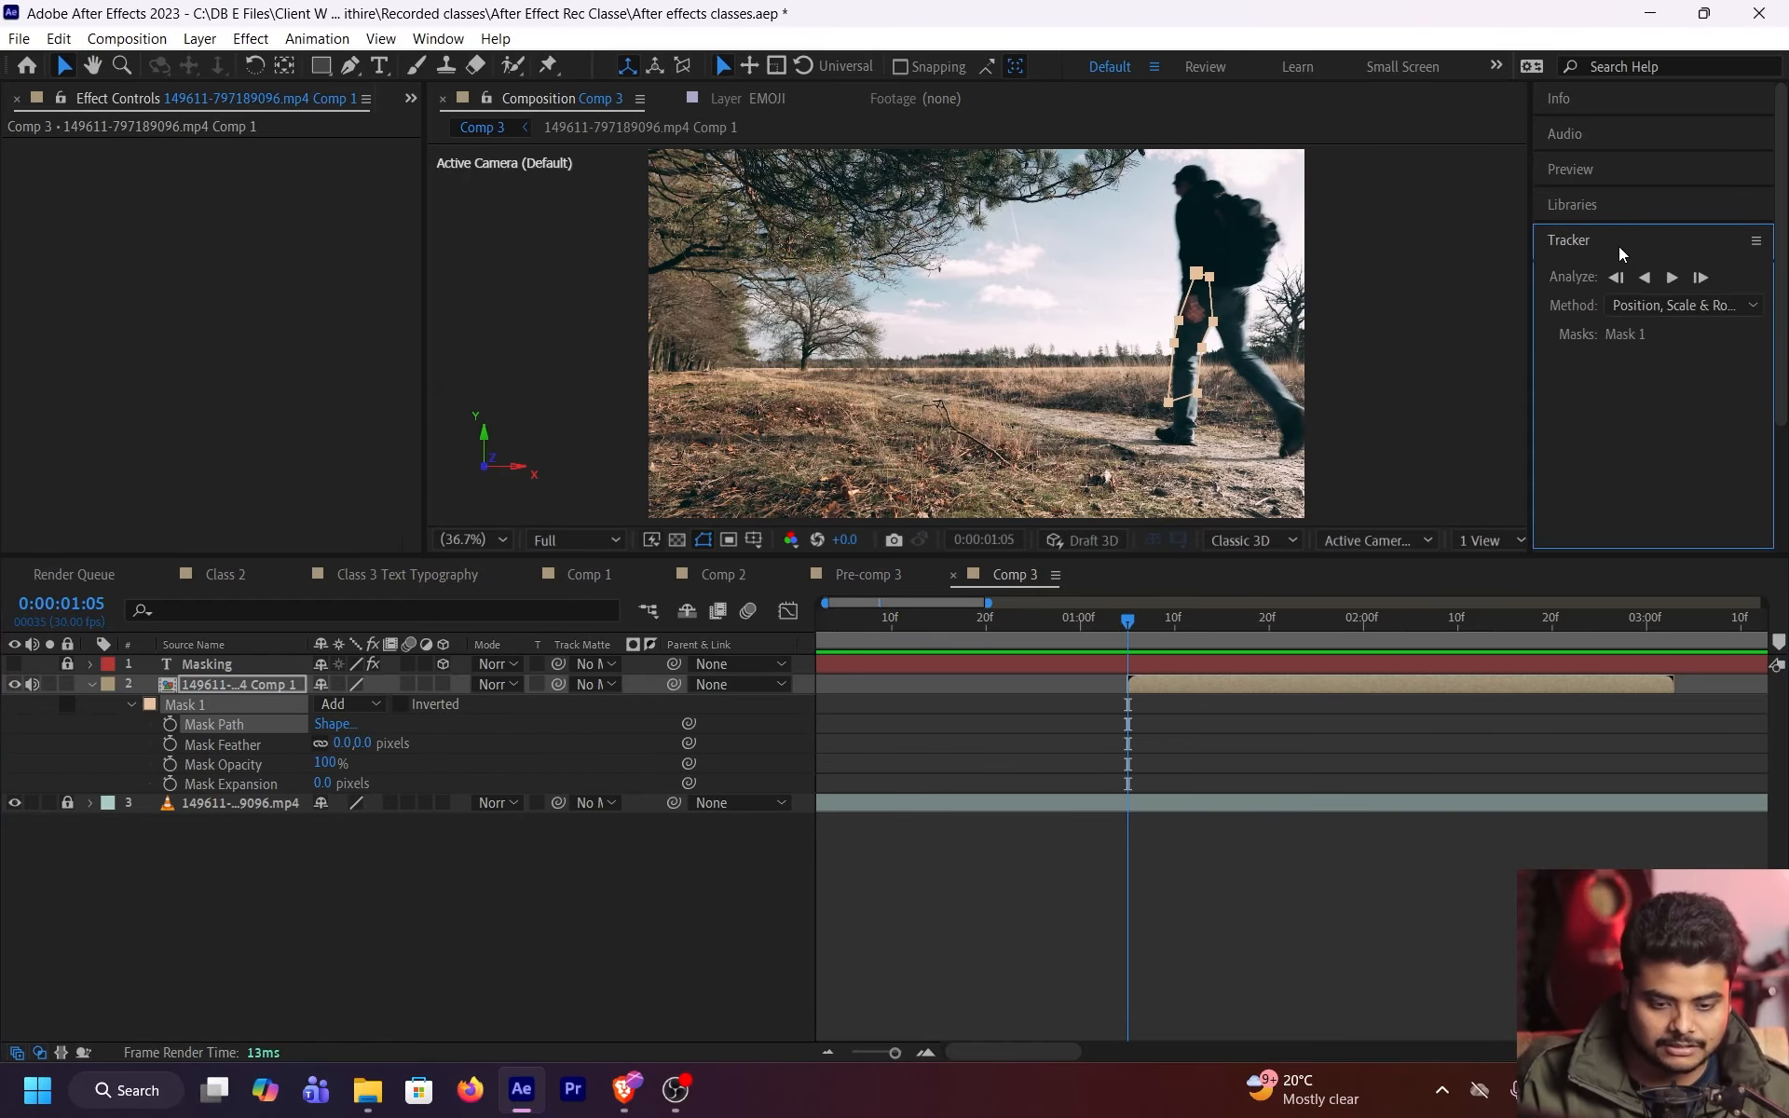
click(1670, 284)
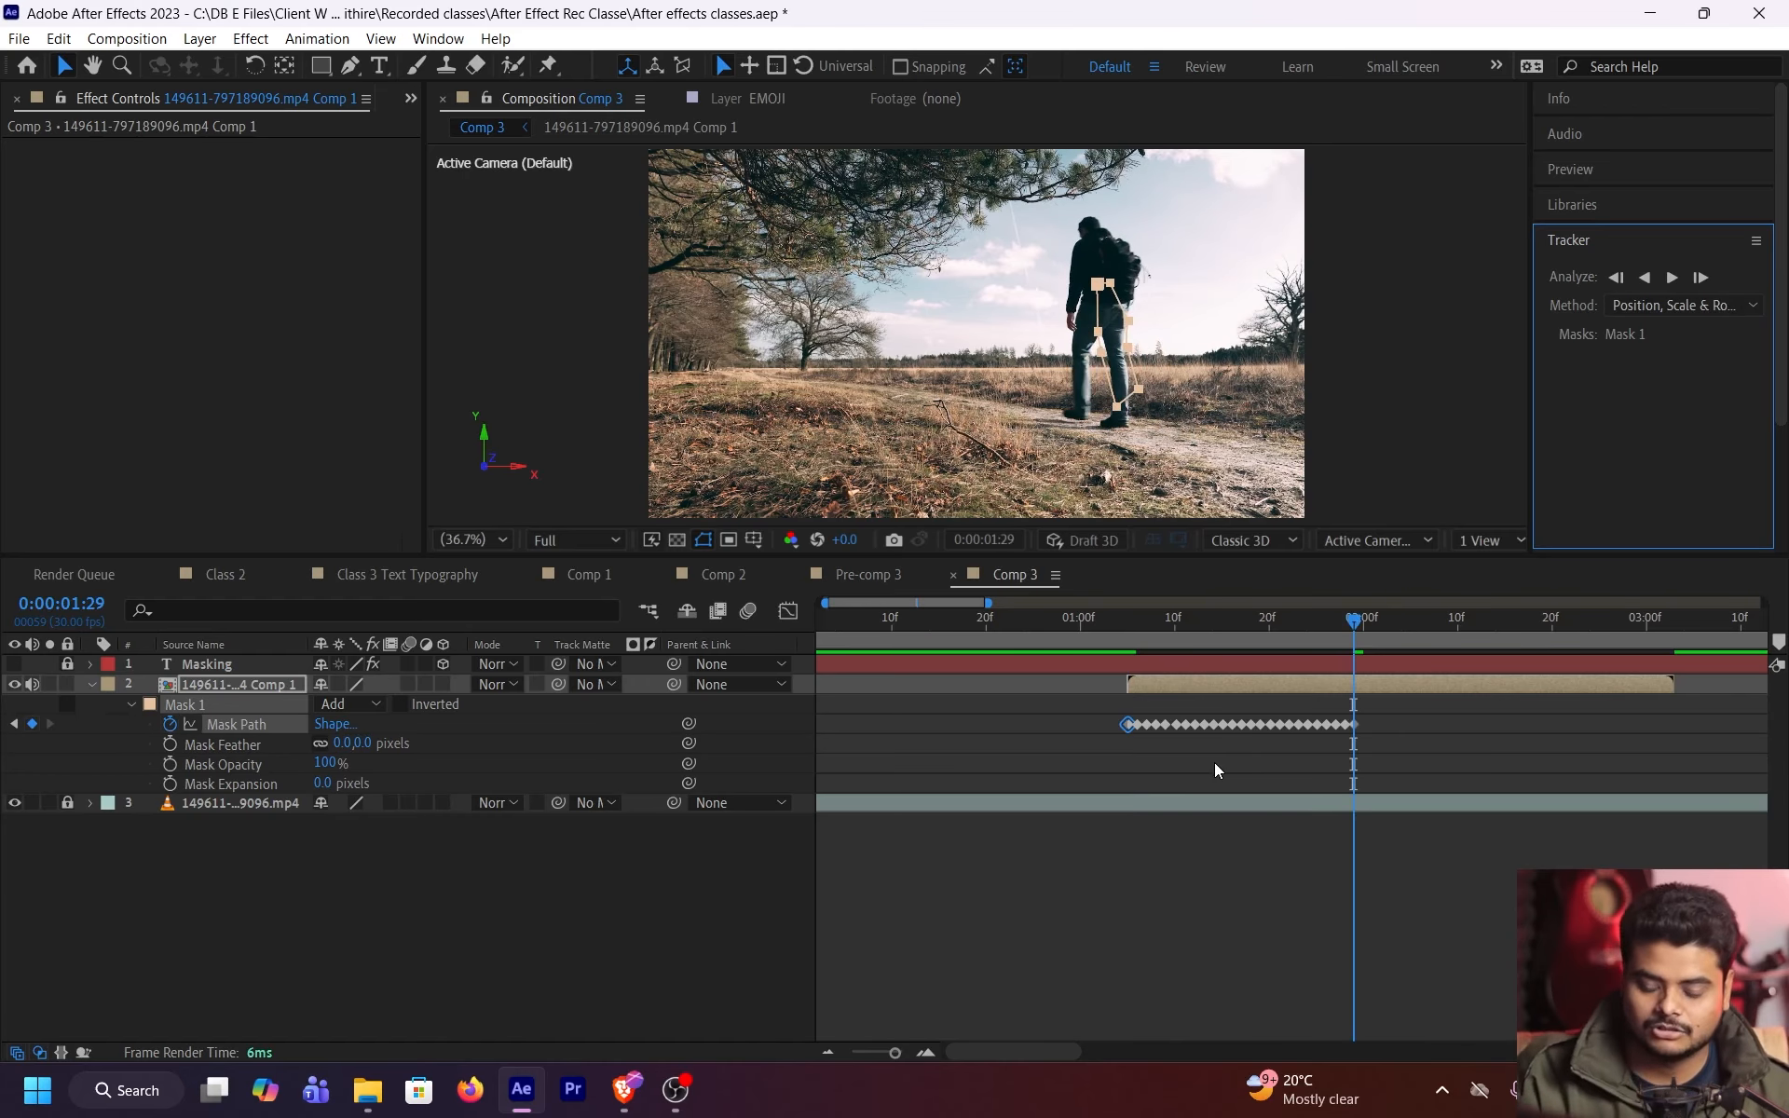
Undo the mask tracking, remove Mask 1 from the pre-composed layer, and save the project
key(ctrl+z)
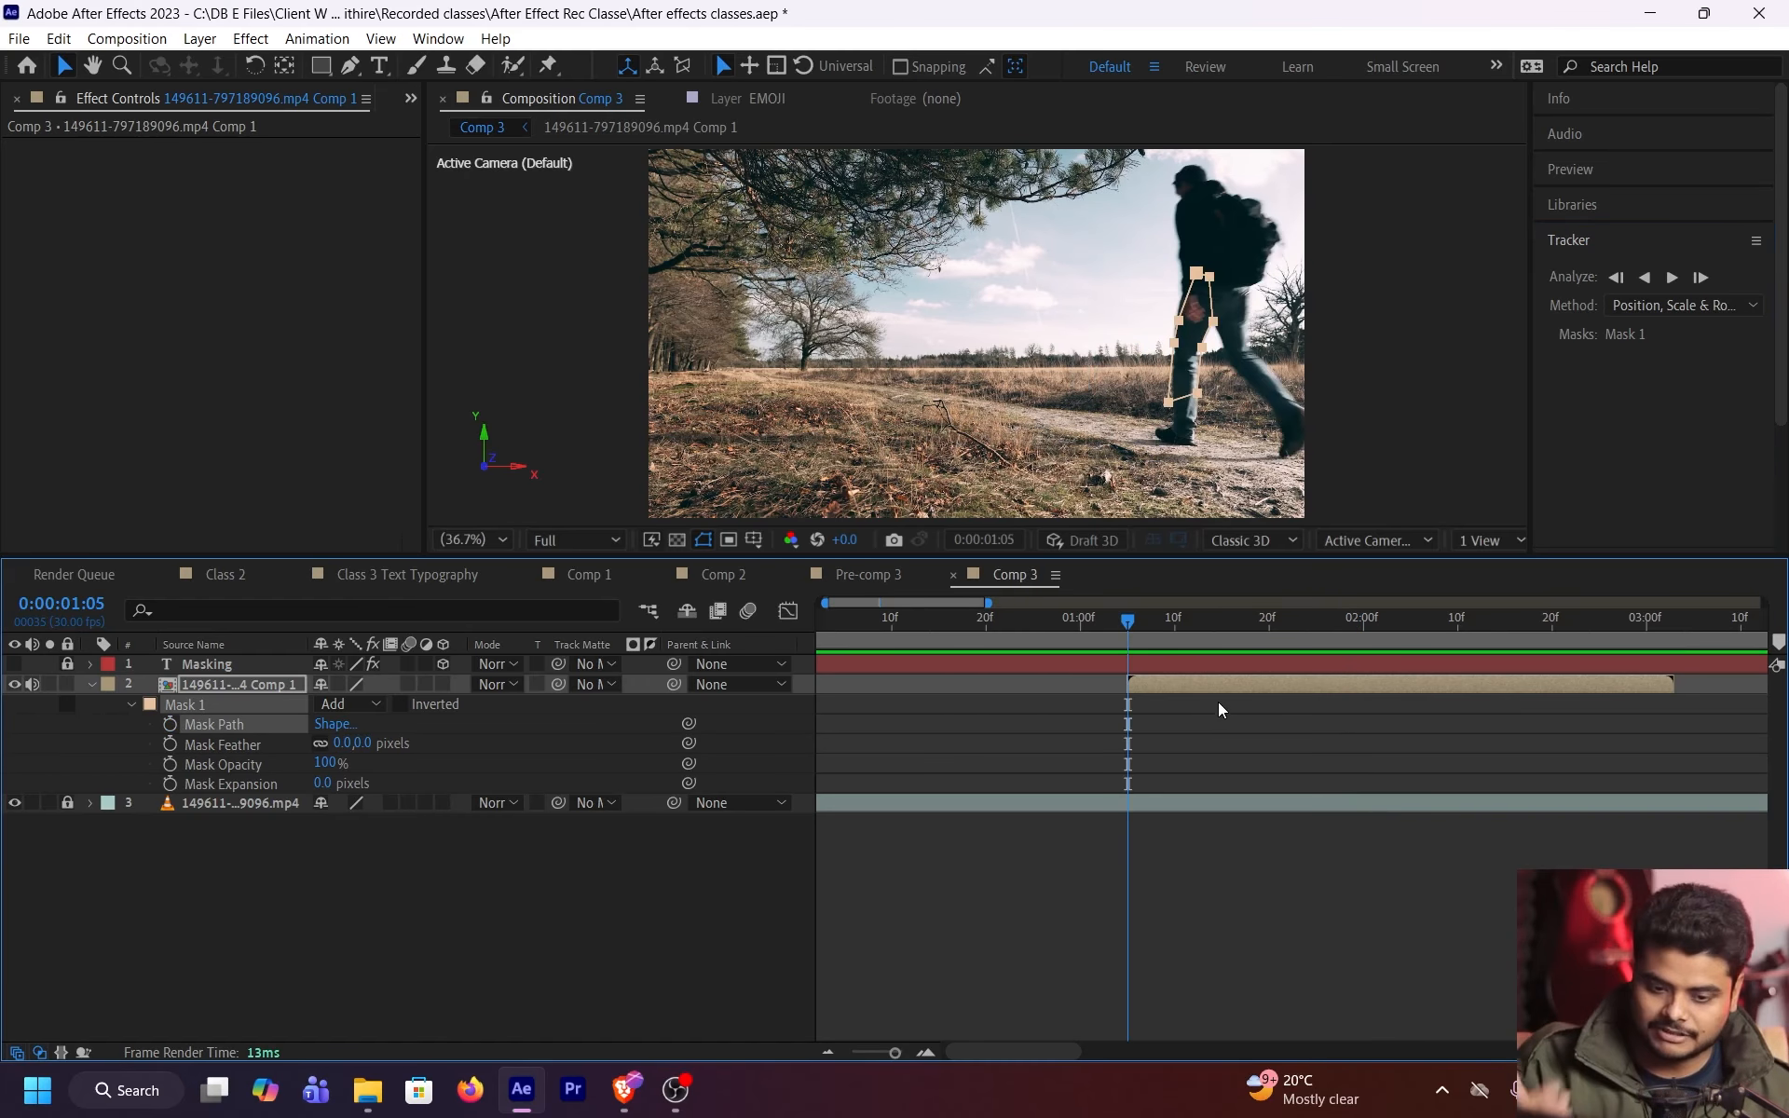
key(ctrl+z)
key(ctrl+z)
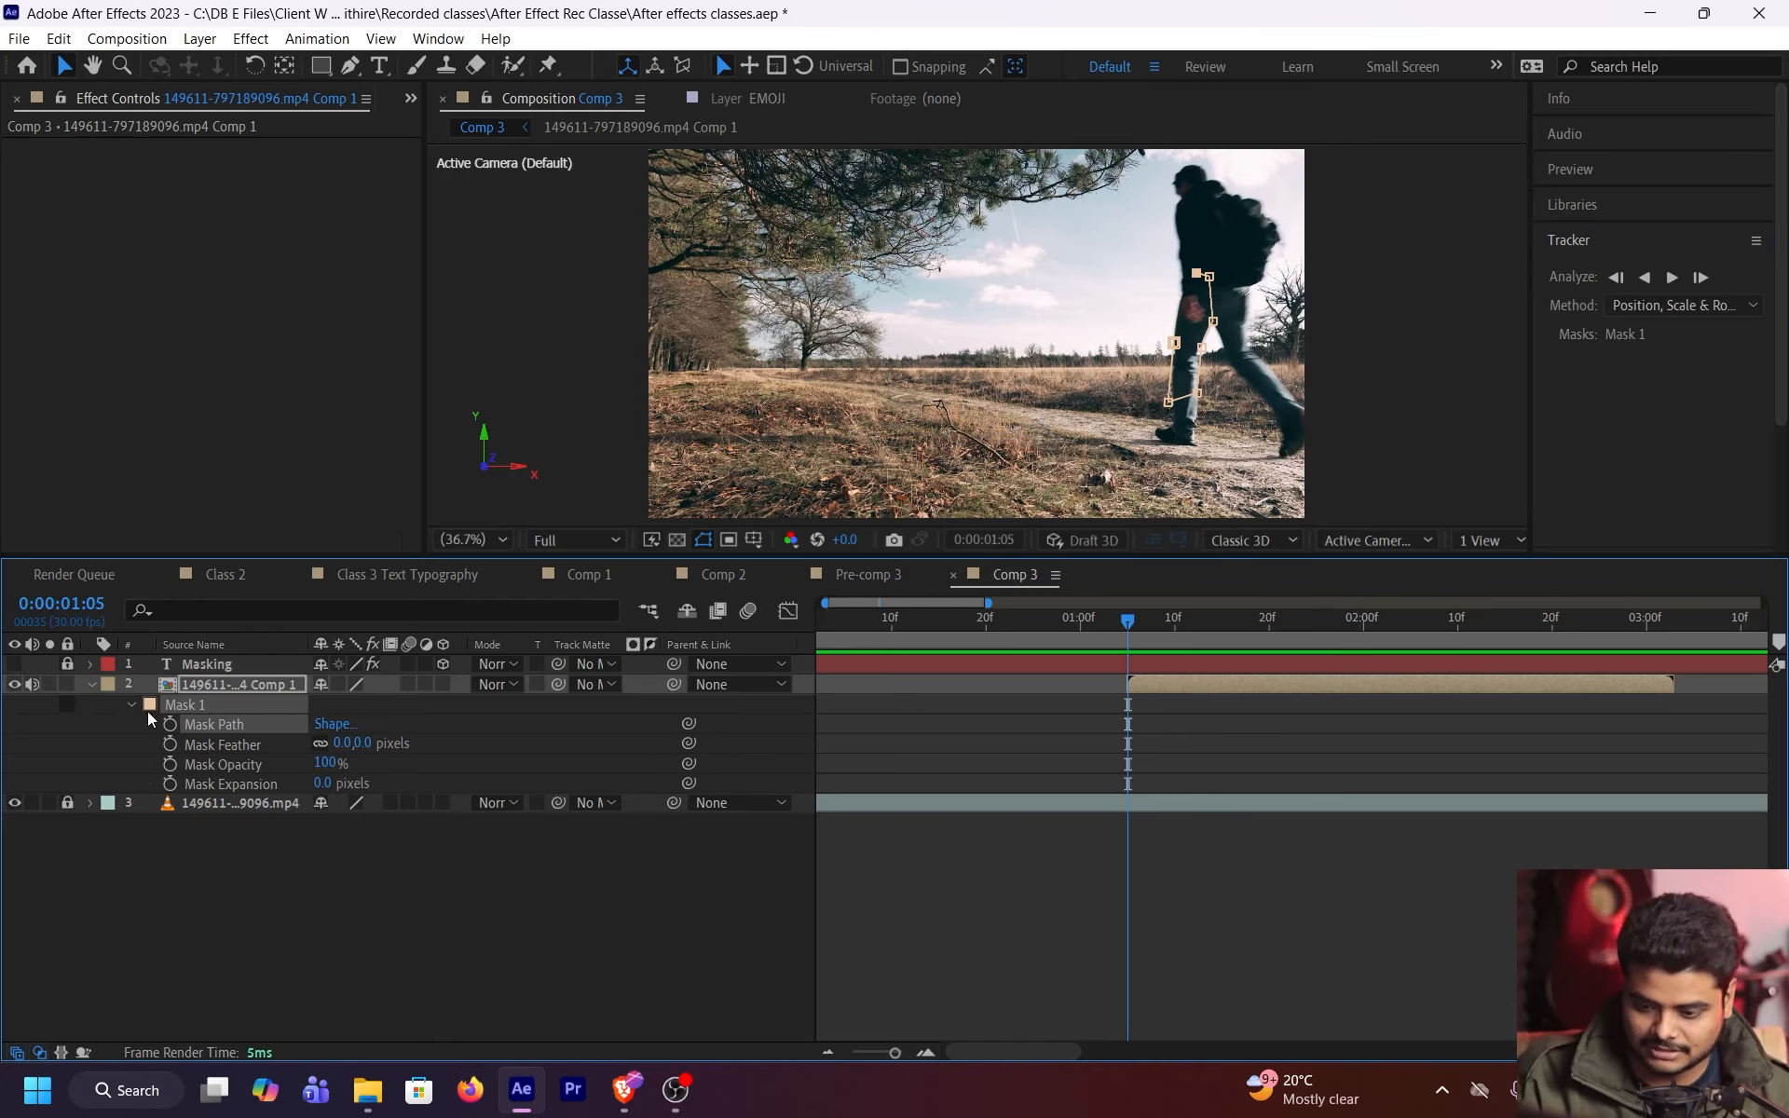
key(ctrl+shift+s)
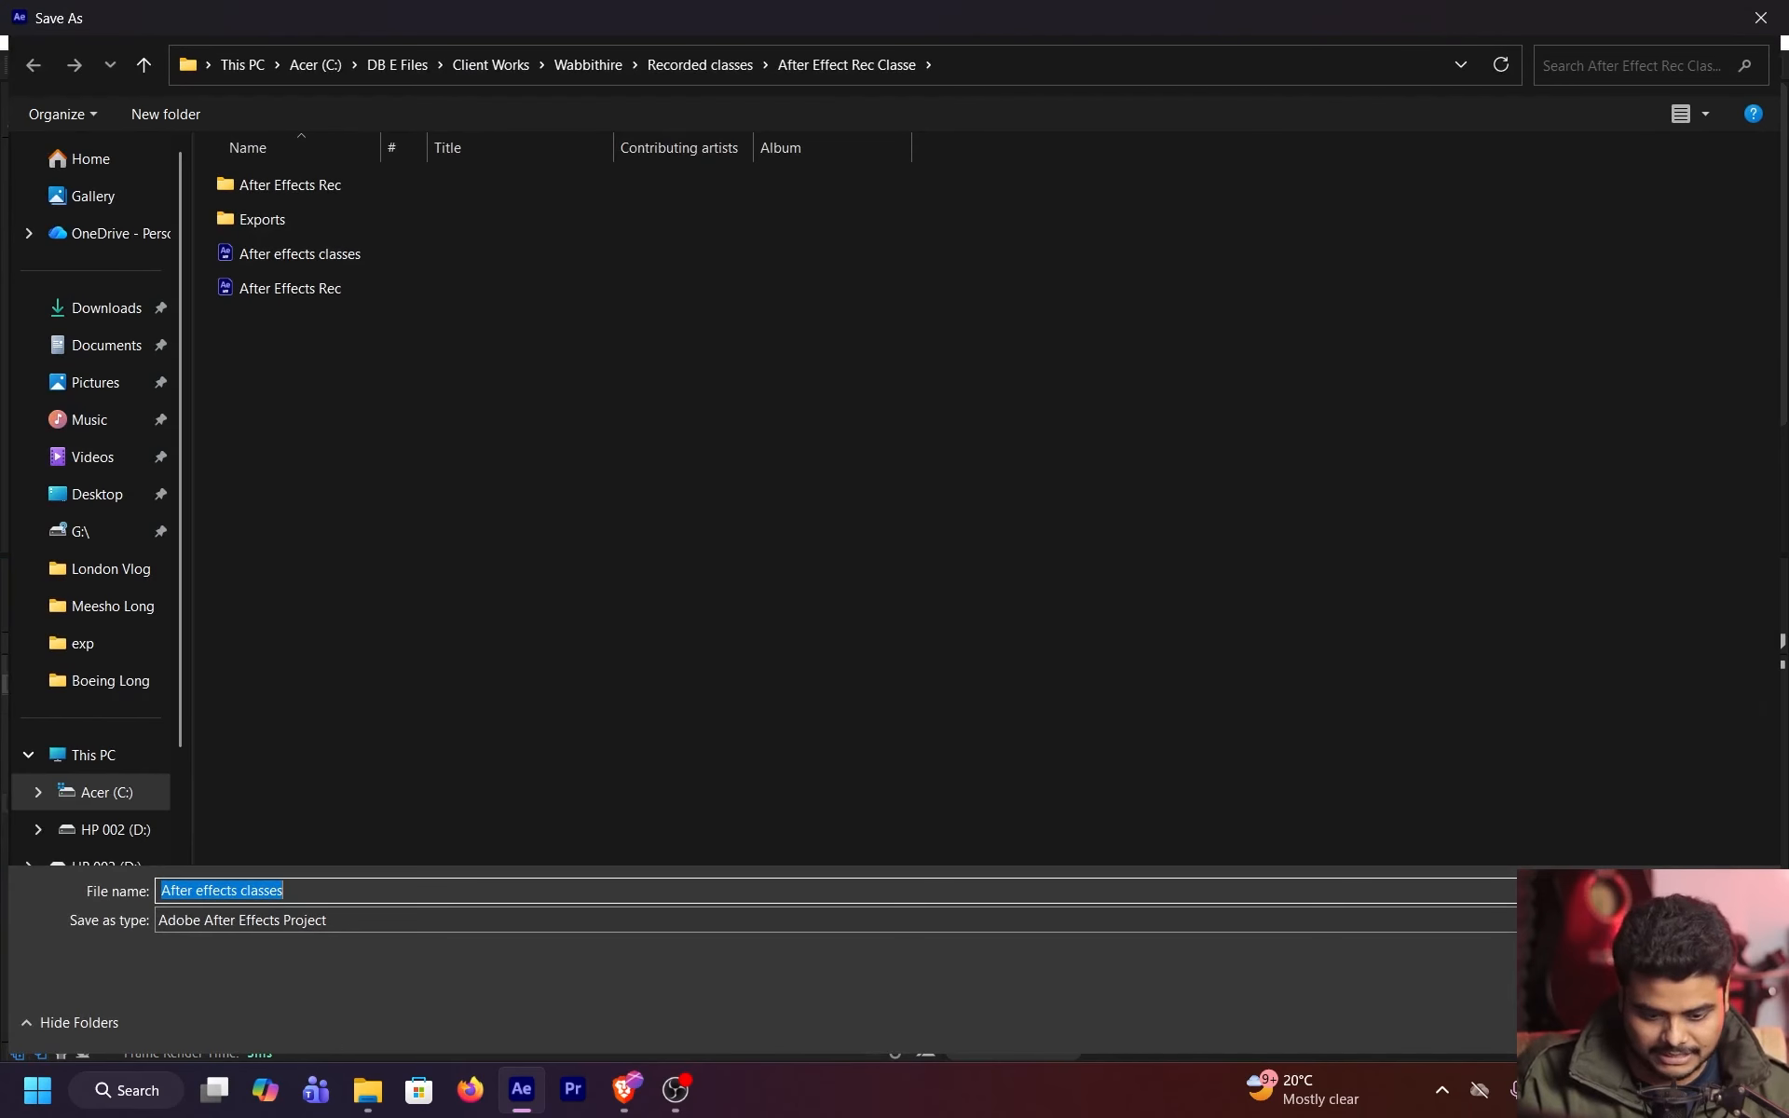
click(1706, 1023)
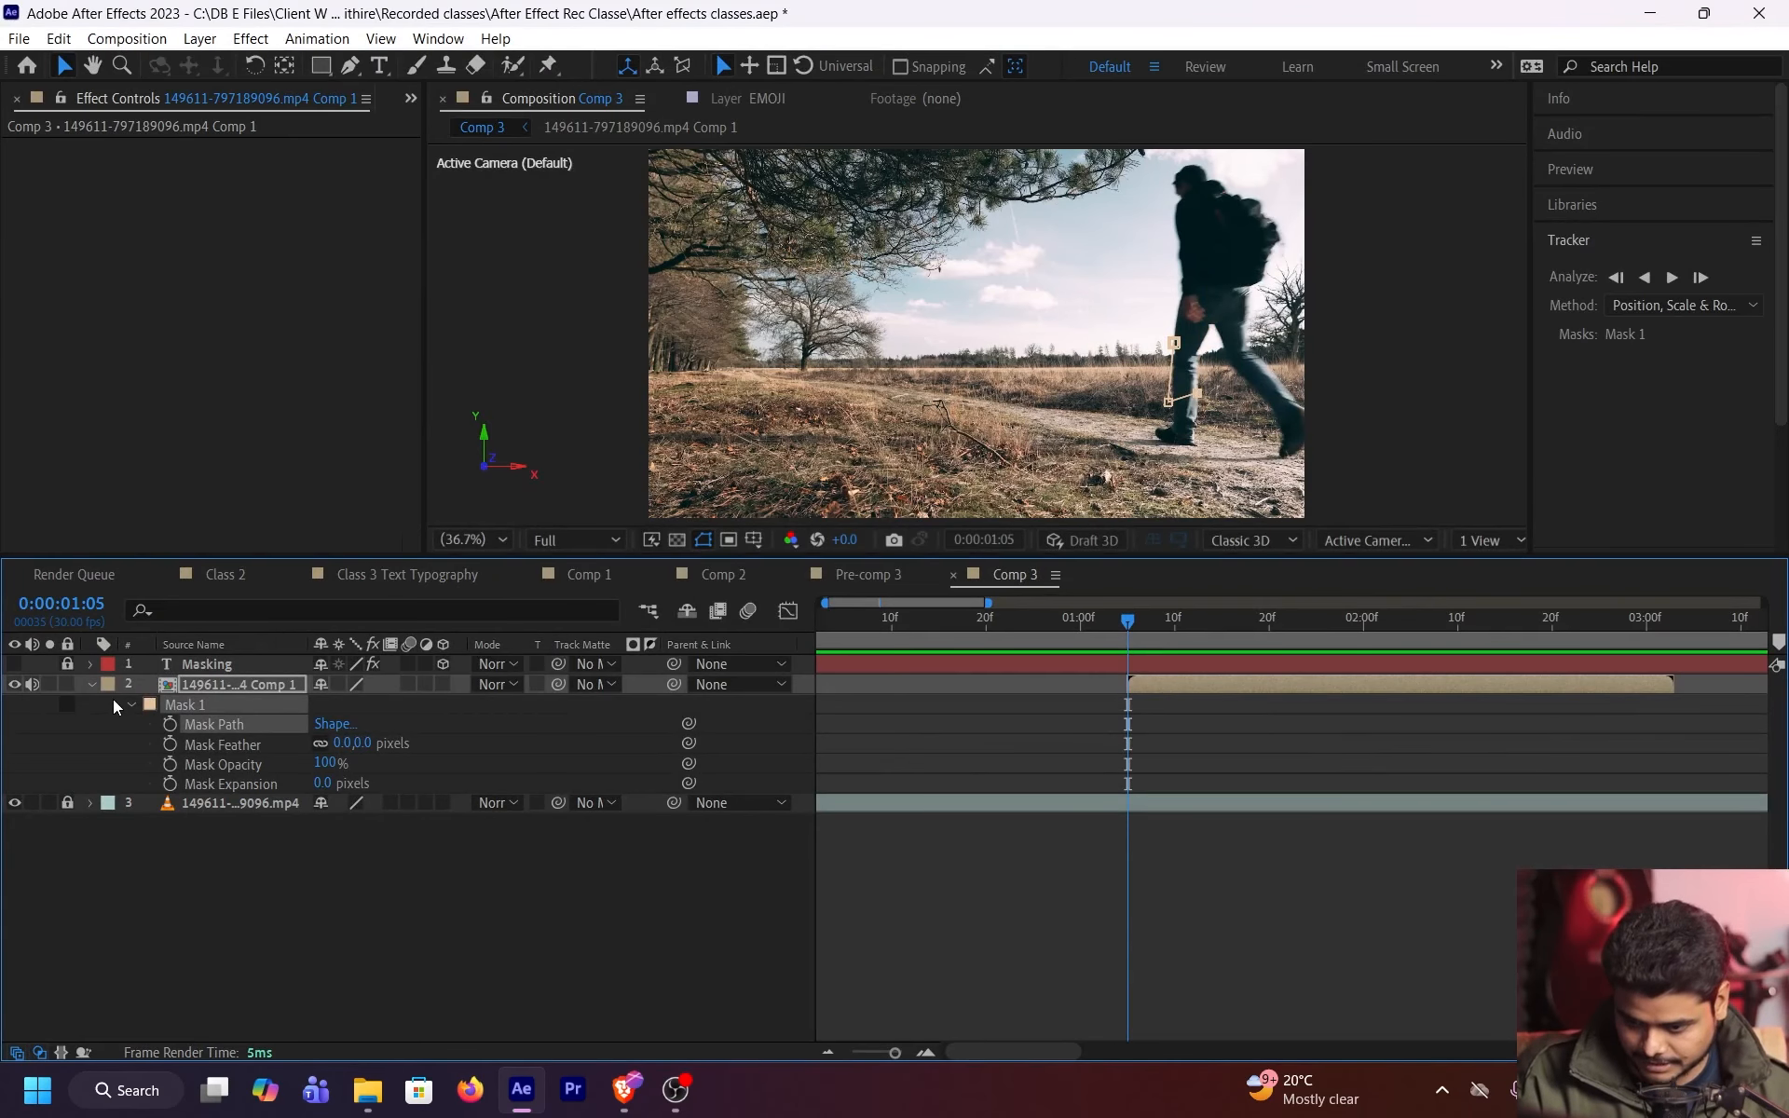
key(Delete)
key(ctrl+s)
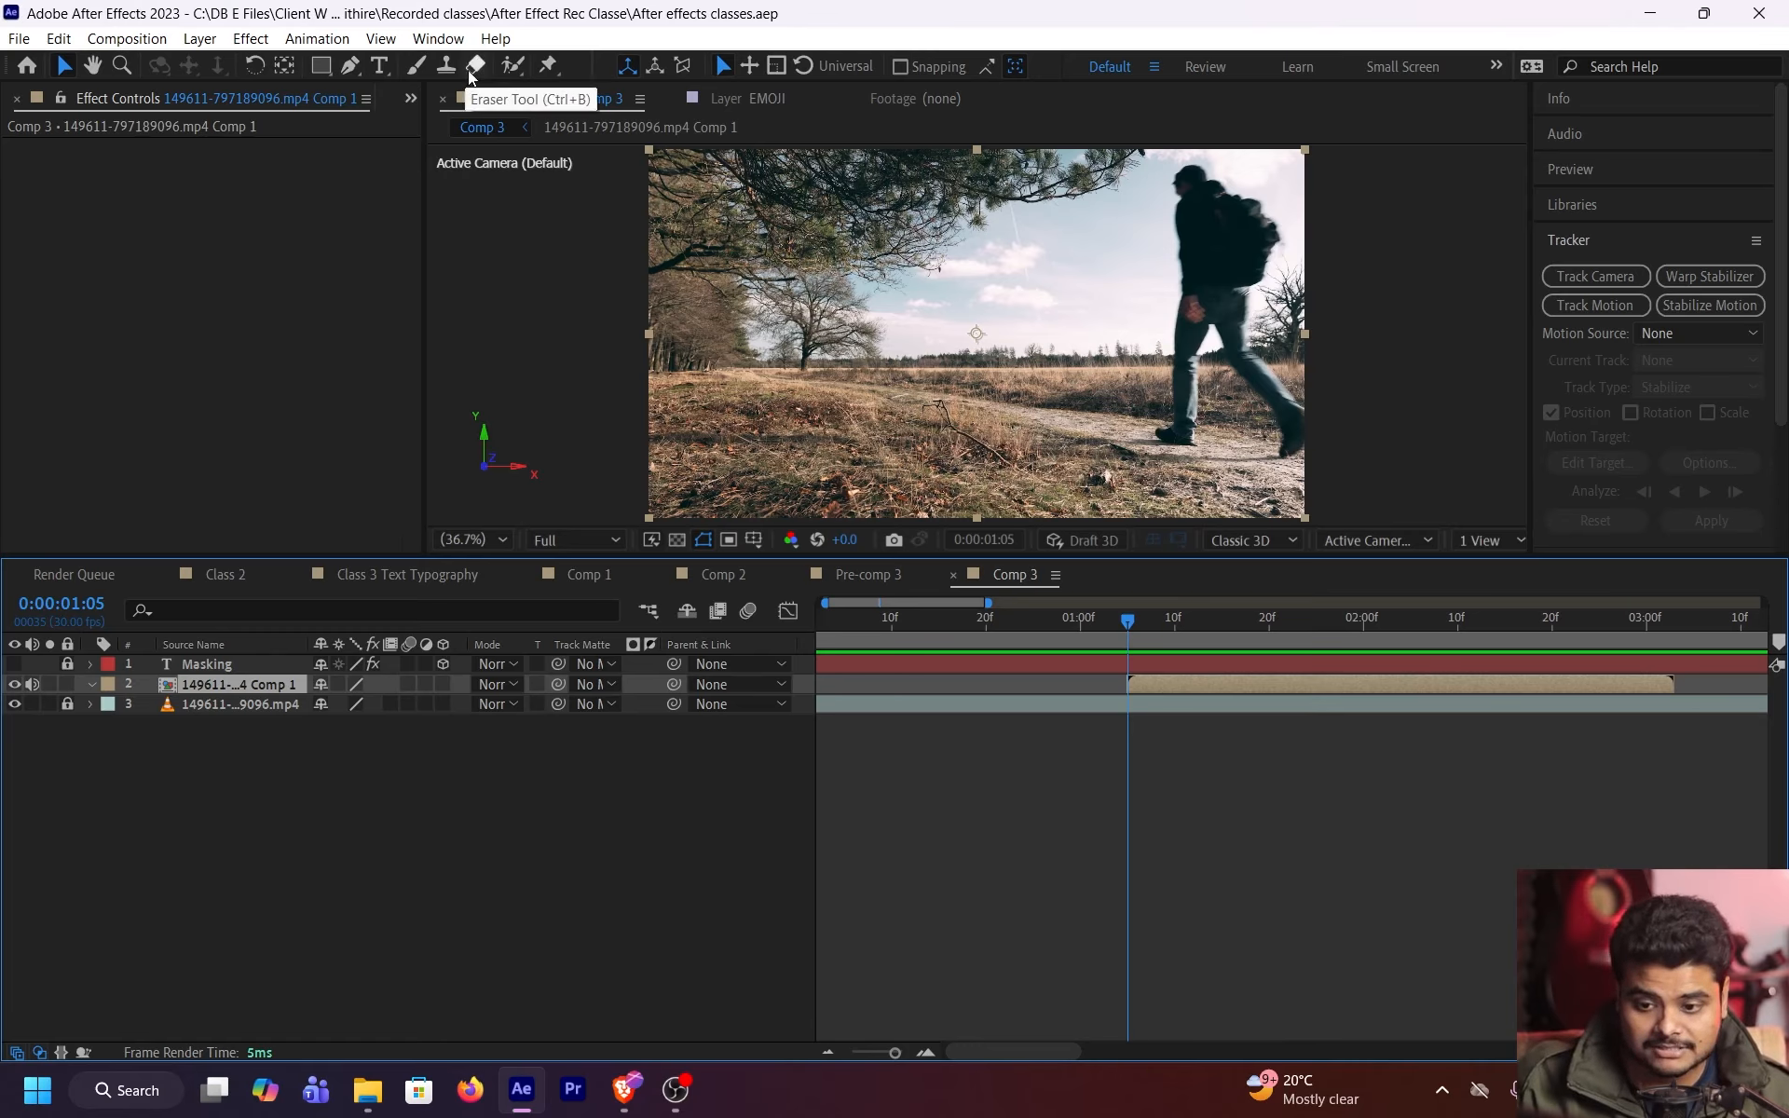
Activate the Roto Brush tool and open the pre-composed footage layer in its own Layer viewer
click(506, 71)
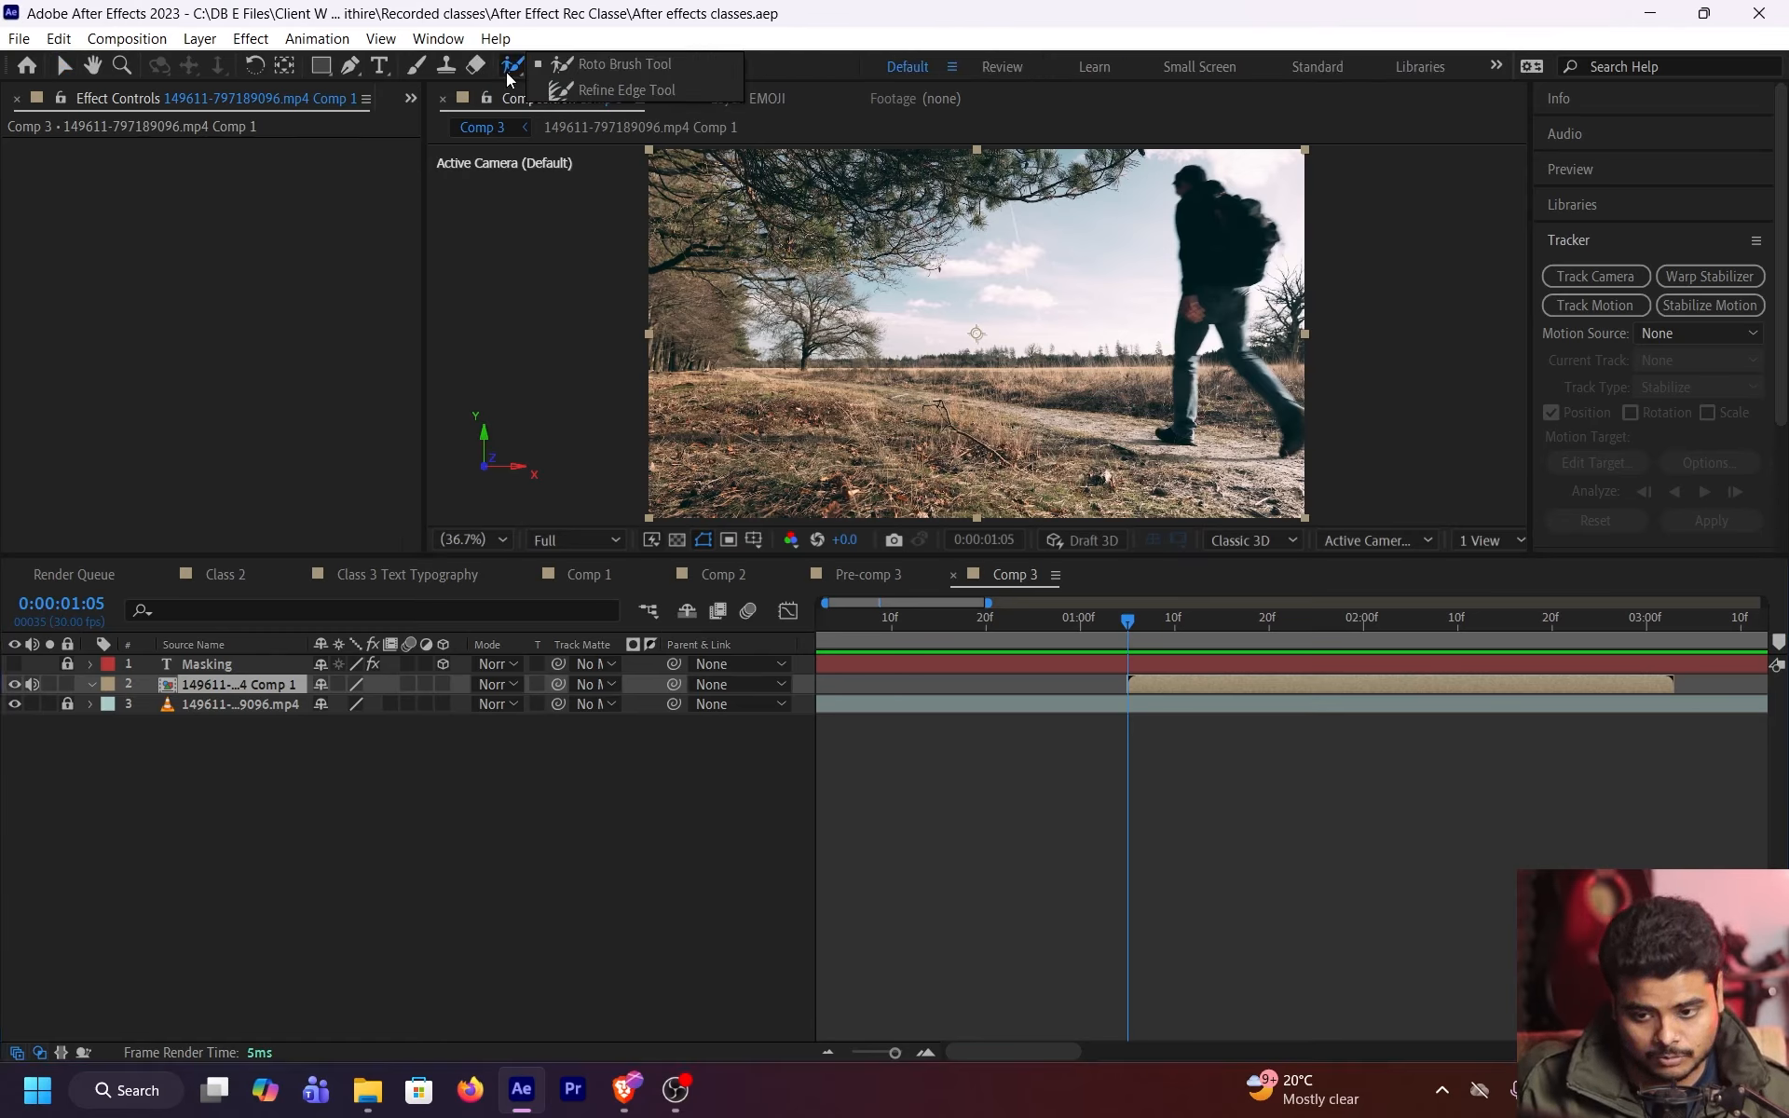
click(596, 65)
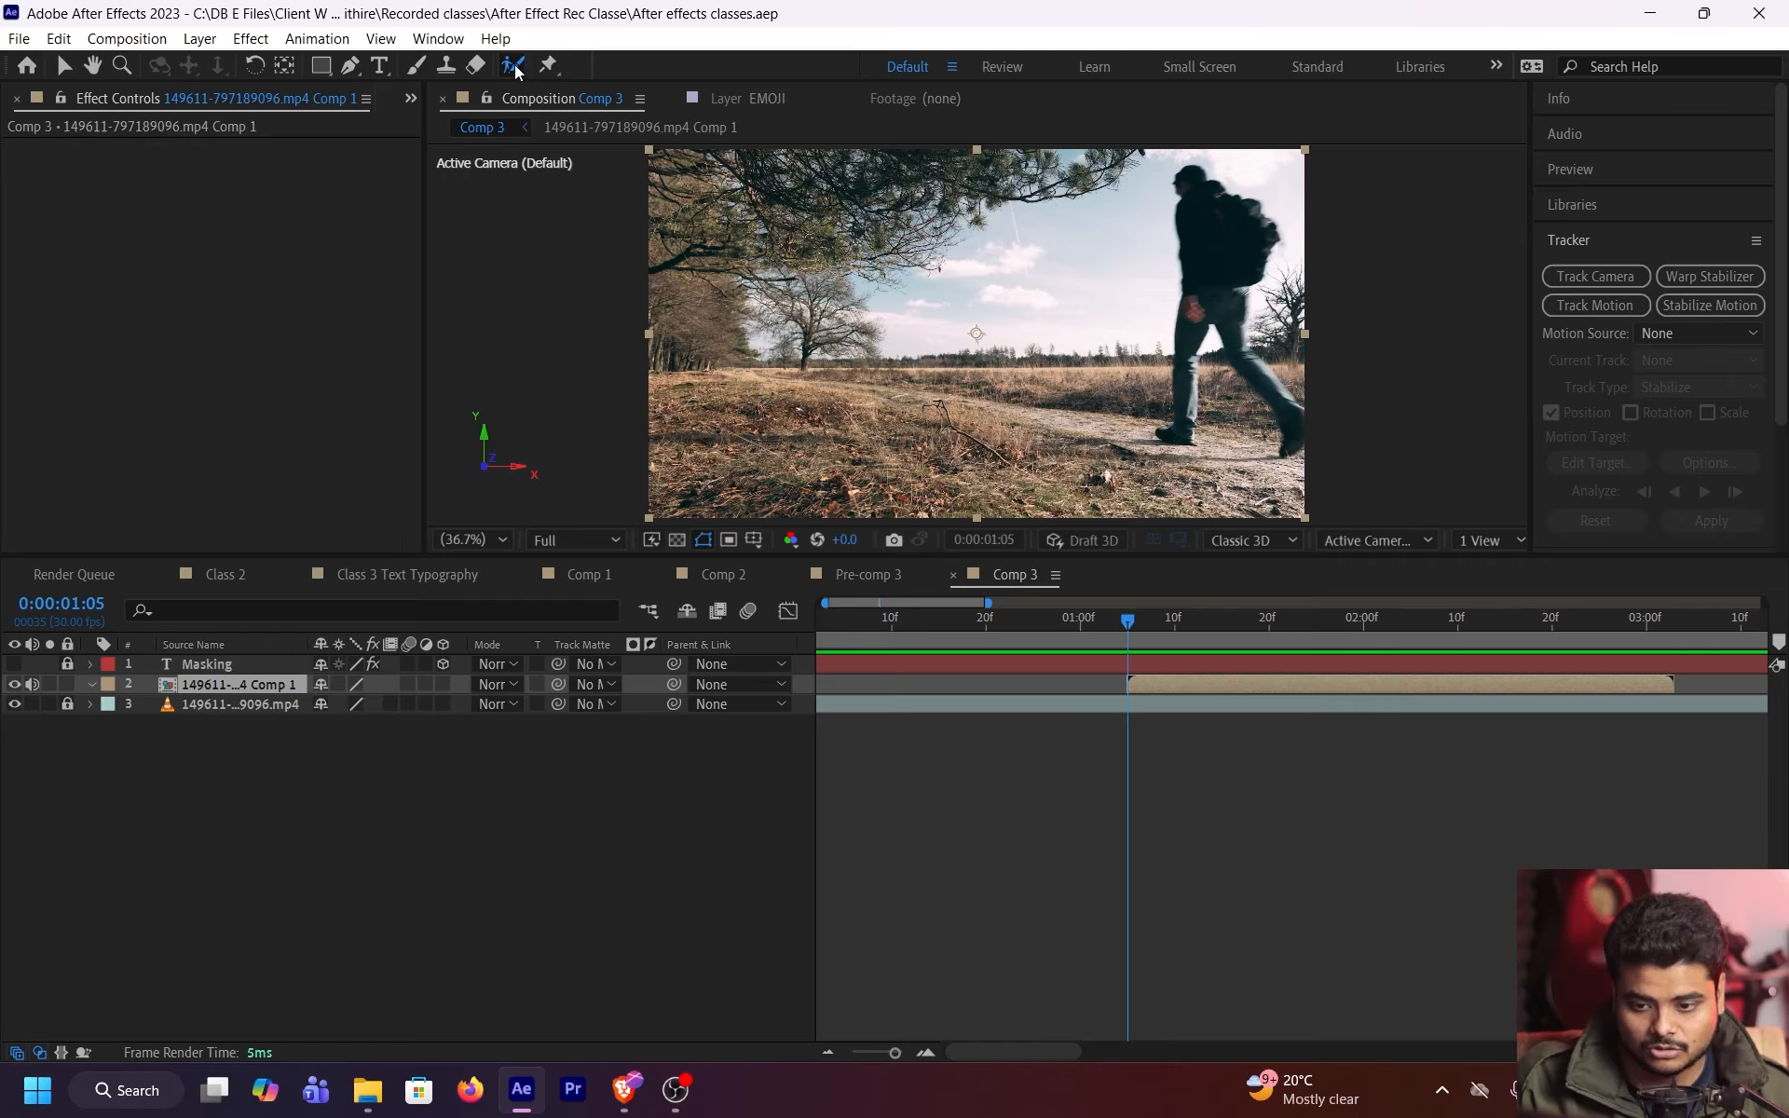
key(grave)
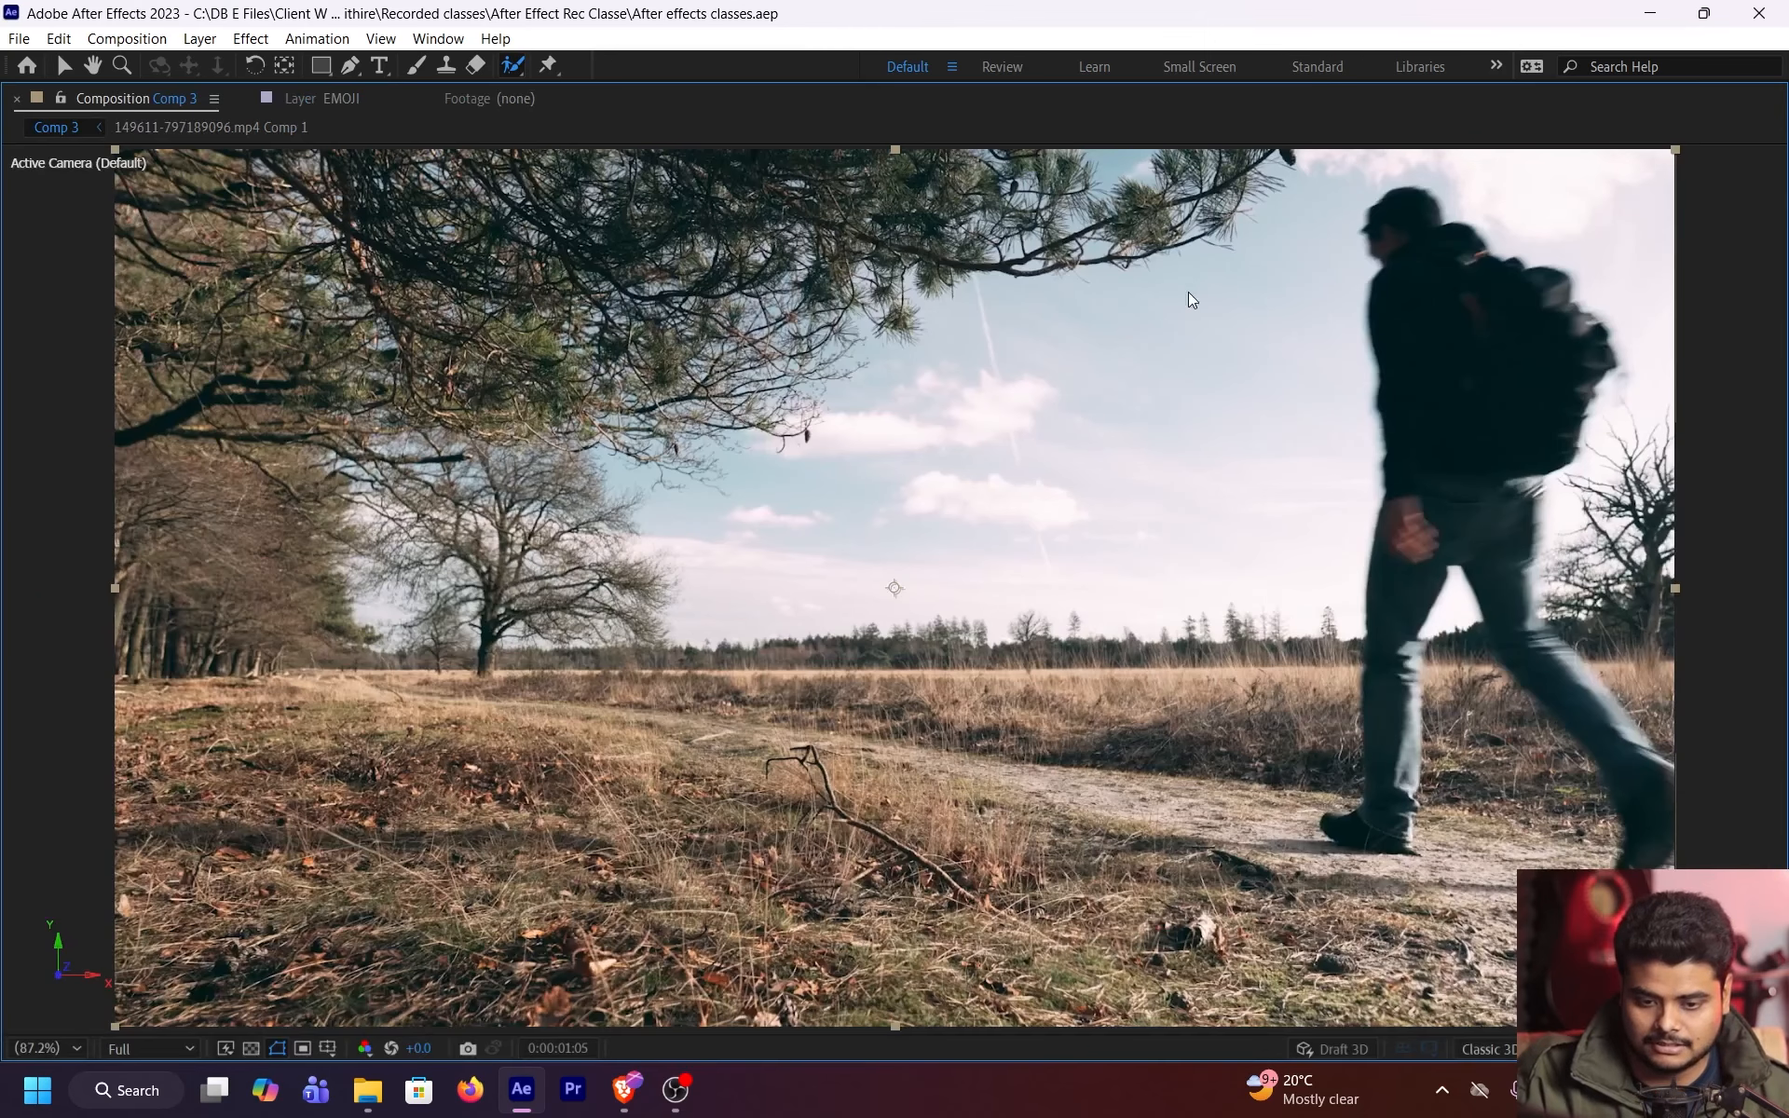
drag(1491, 318, 965, 441)
scroll(1299, 338, up, 1)
key(grave)
scroll(970, 438, down, 1)
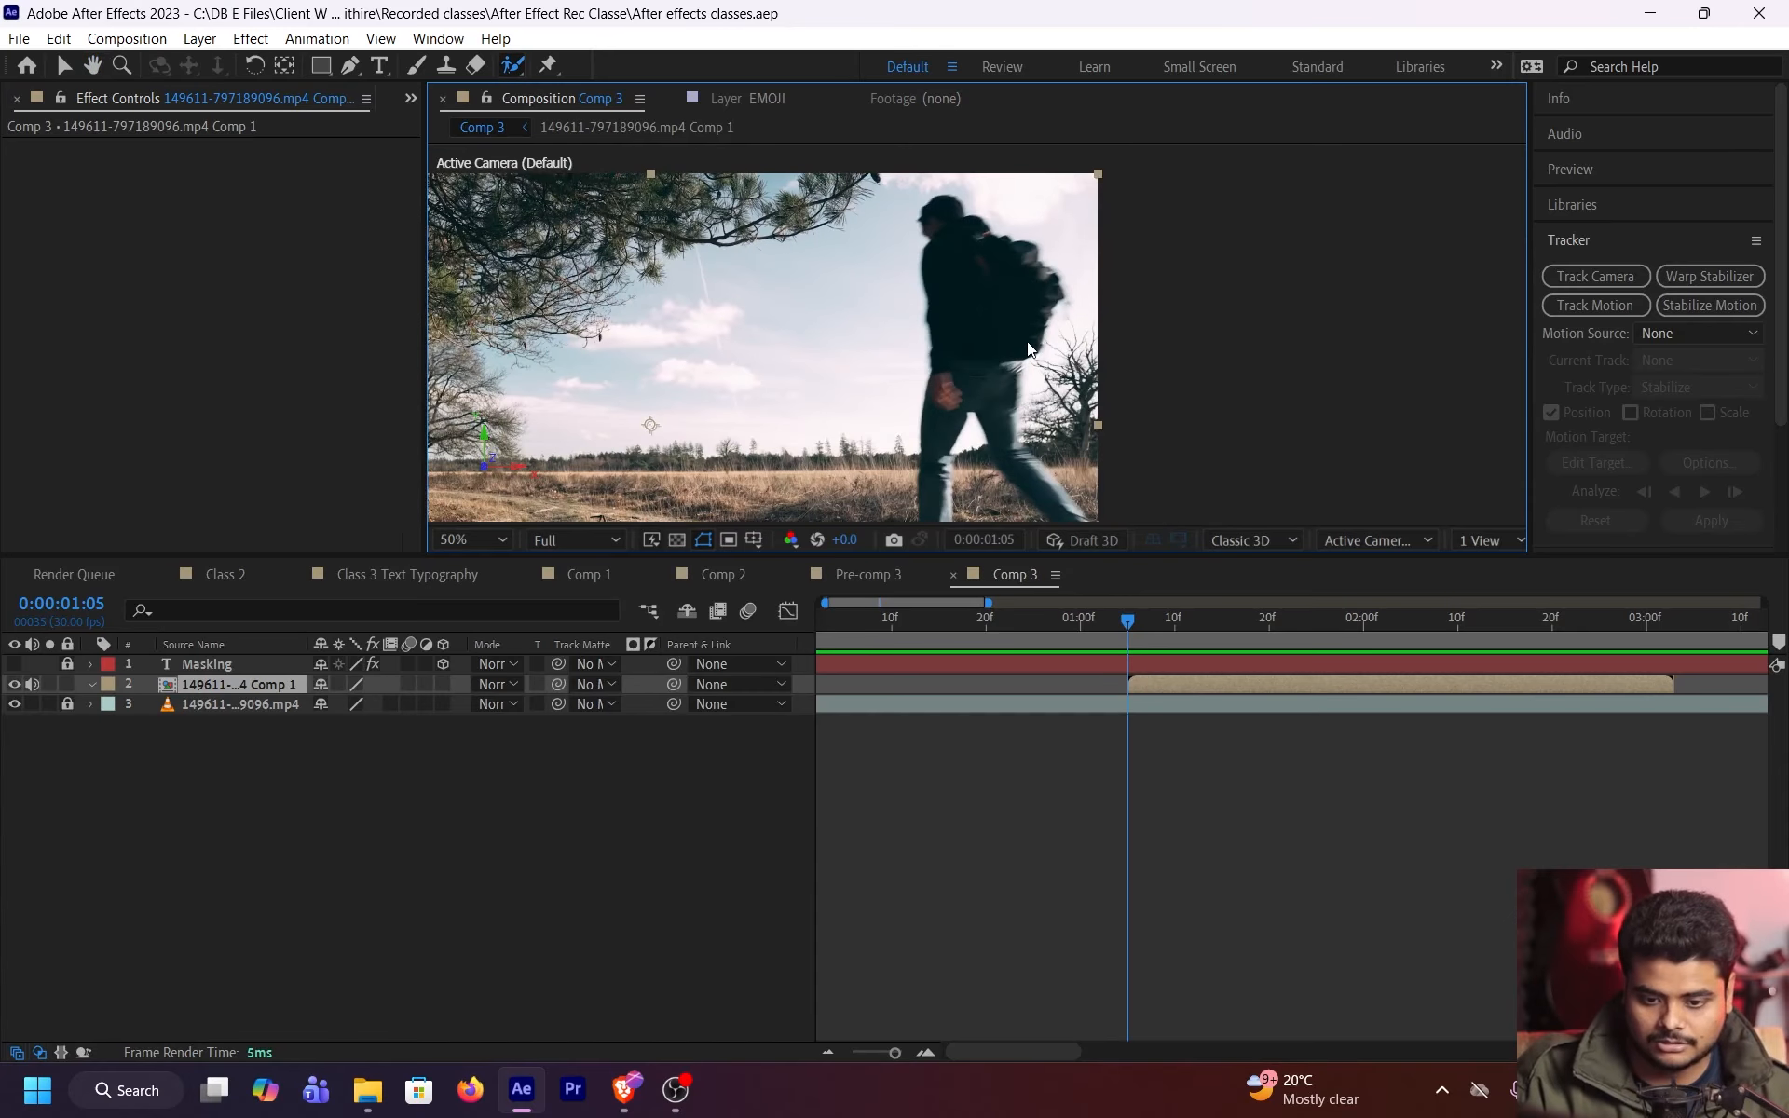
drag(1027, 341, 1019, 302)
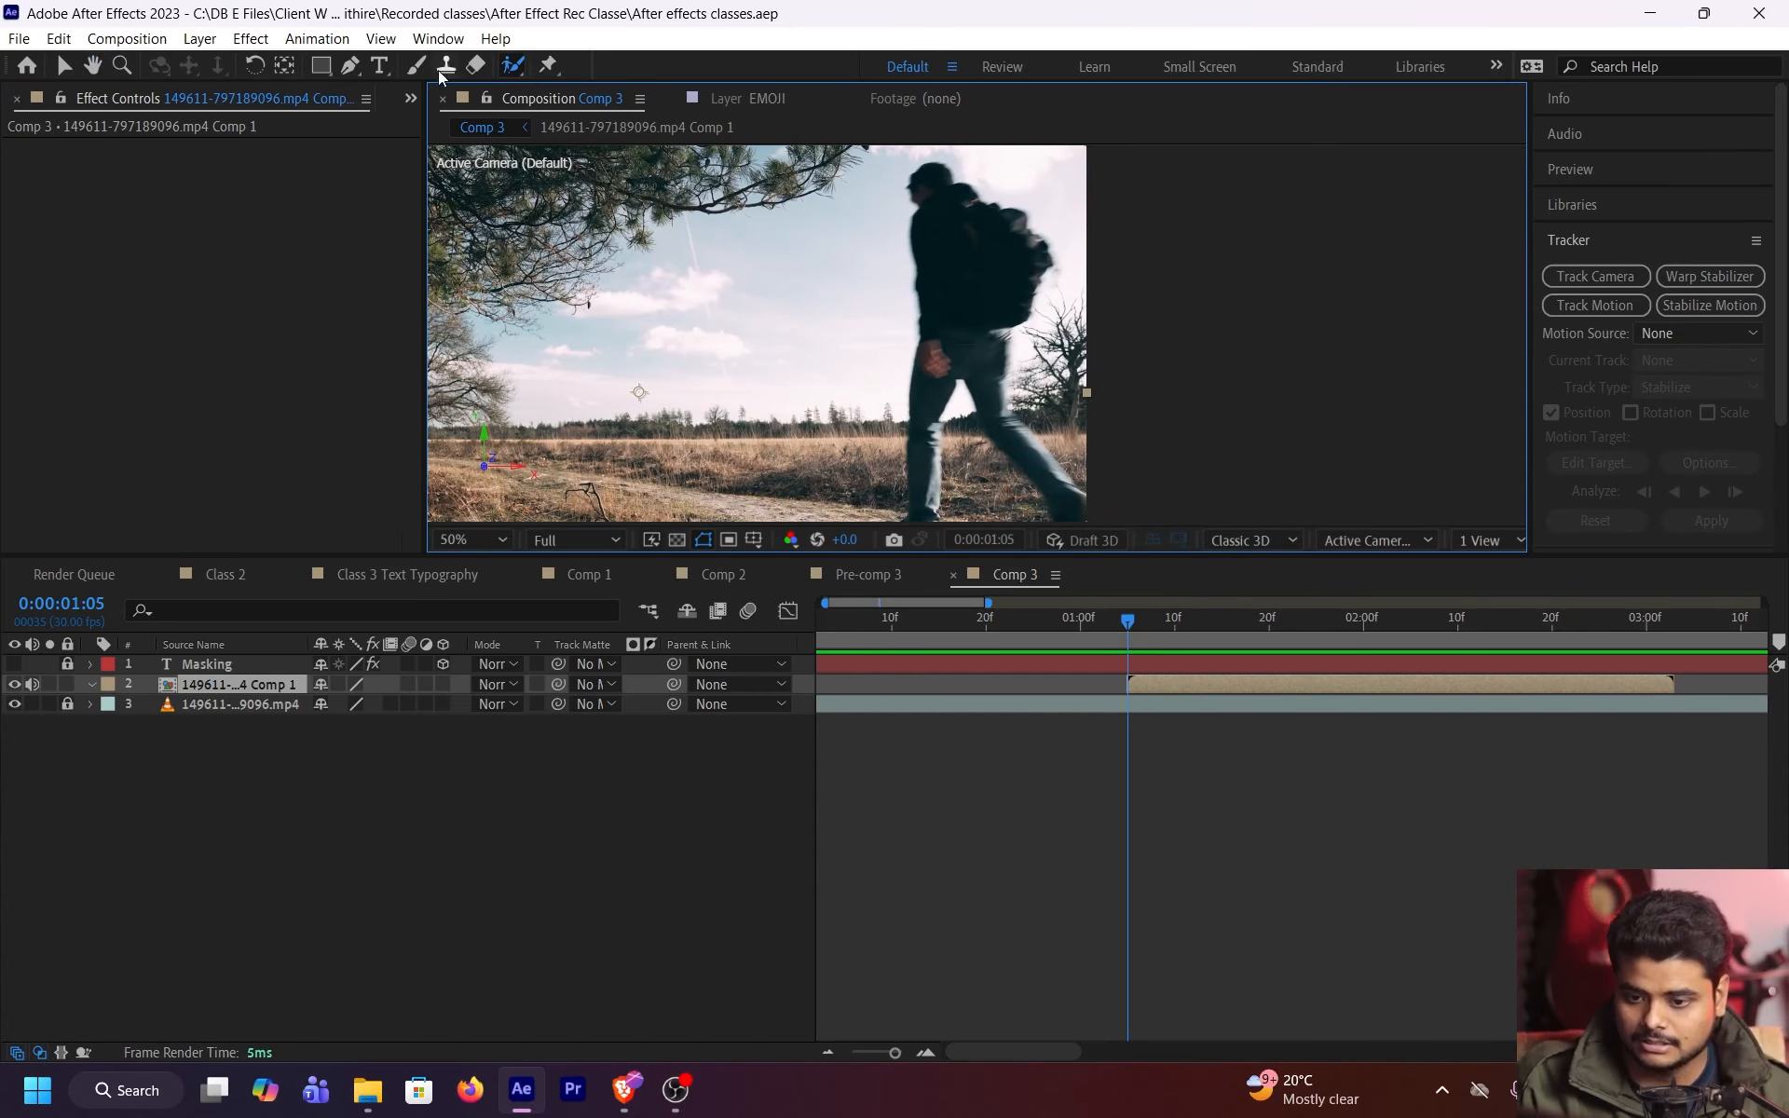
double_click(1184, 682)
scroll(1088, 319, down, 2)
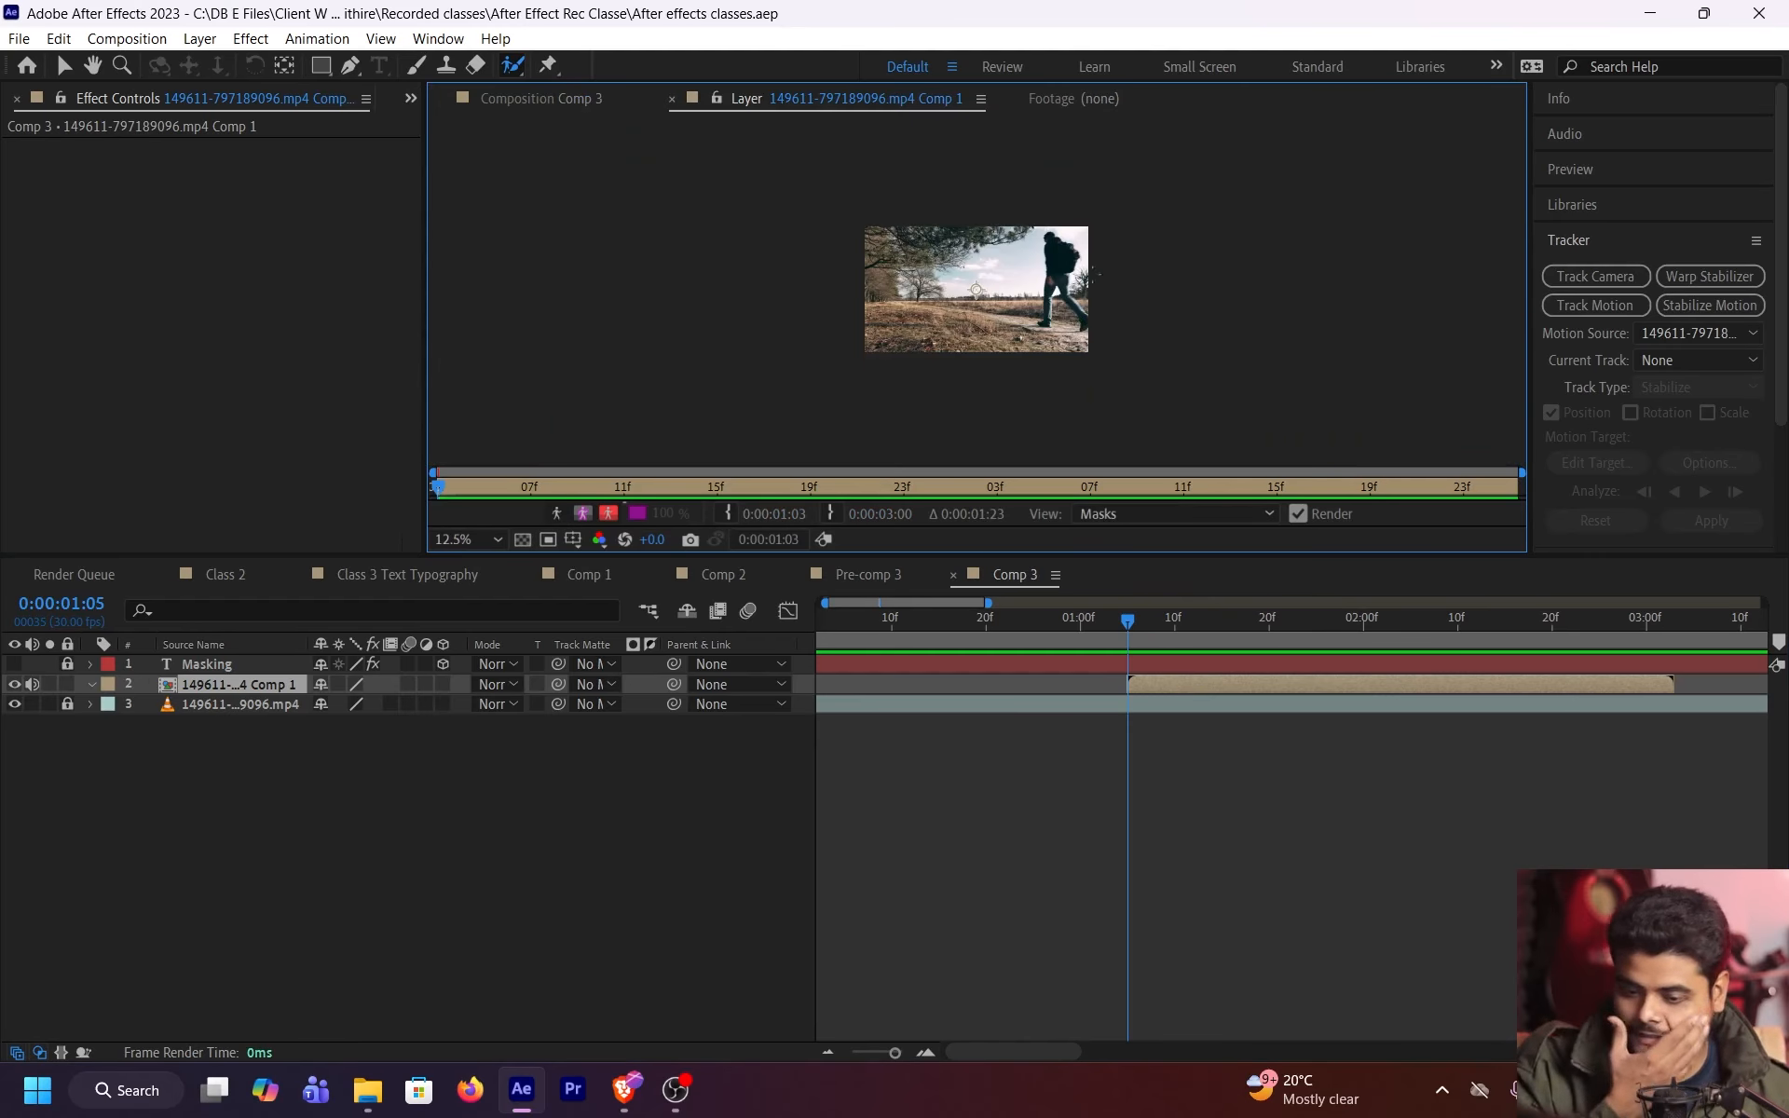
Enlarge the viewer and paint a Roto Brush foreground stroke down the man's head and upper body at the layer's first frame
drag(1108, 254, 990, 277)
scroll(990, 276, up, 2)
drag(856, 230, 868, 208)
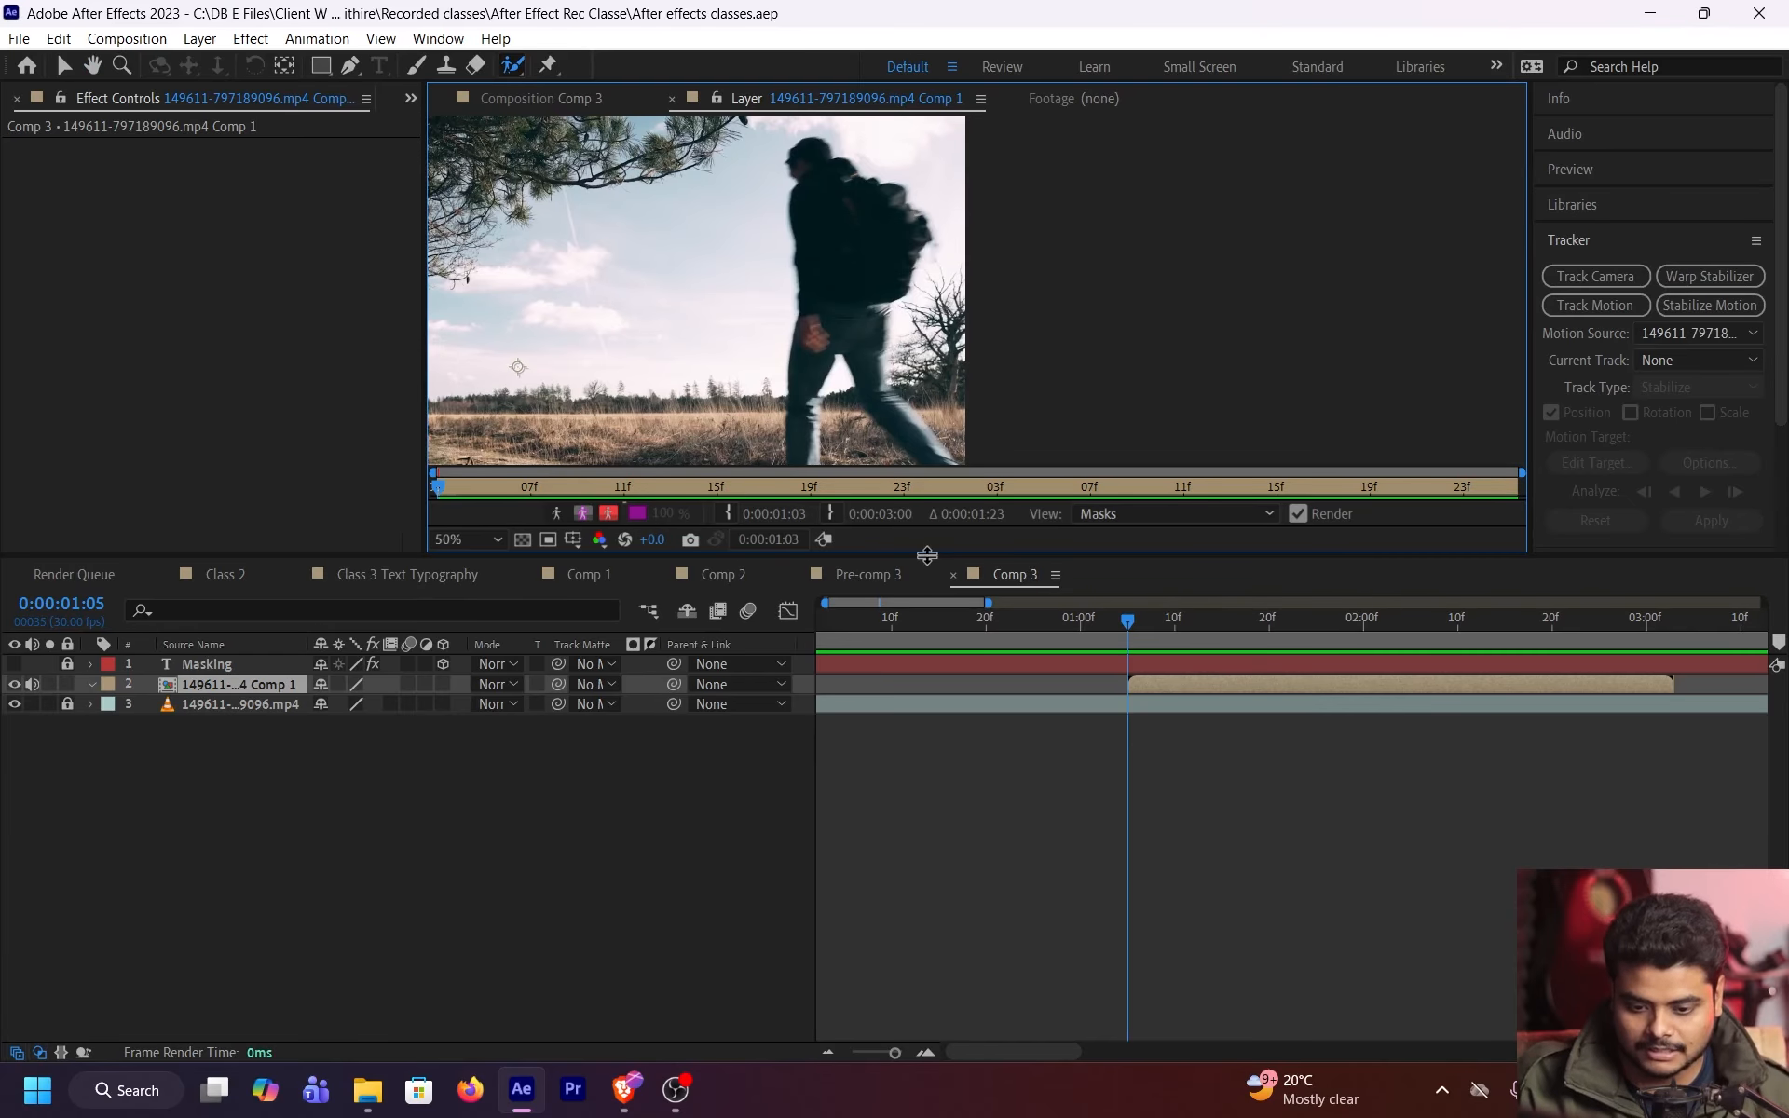
drag(923, 559, 927, 757)
drag(849, 430, 1010, 415)
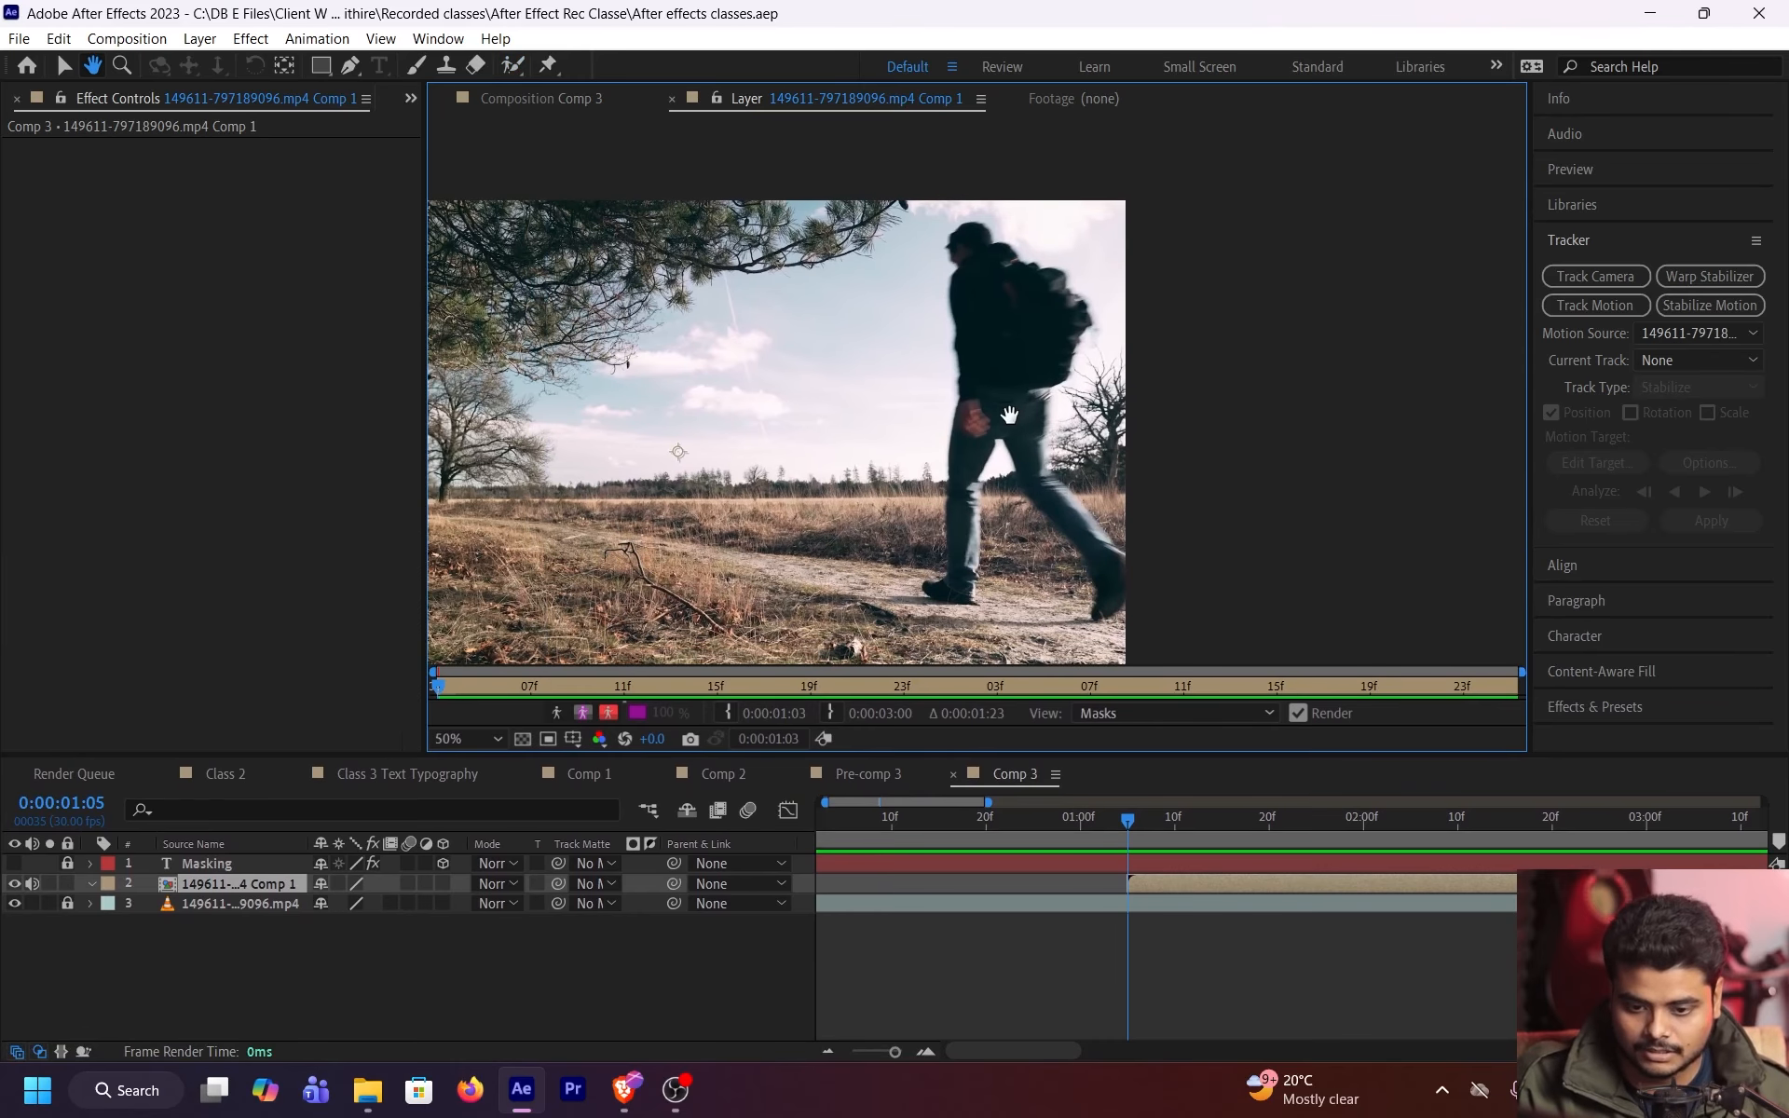
mouse_move(968, 243)
mouse_down()
mouse_move(980, 307)
mouse_move(1002, 321)
mouse_up()
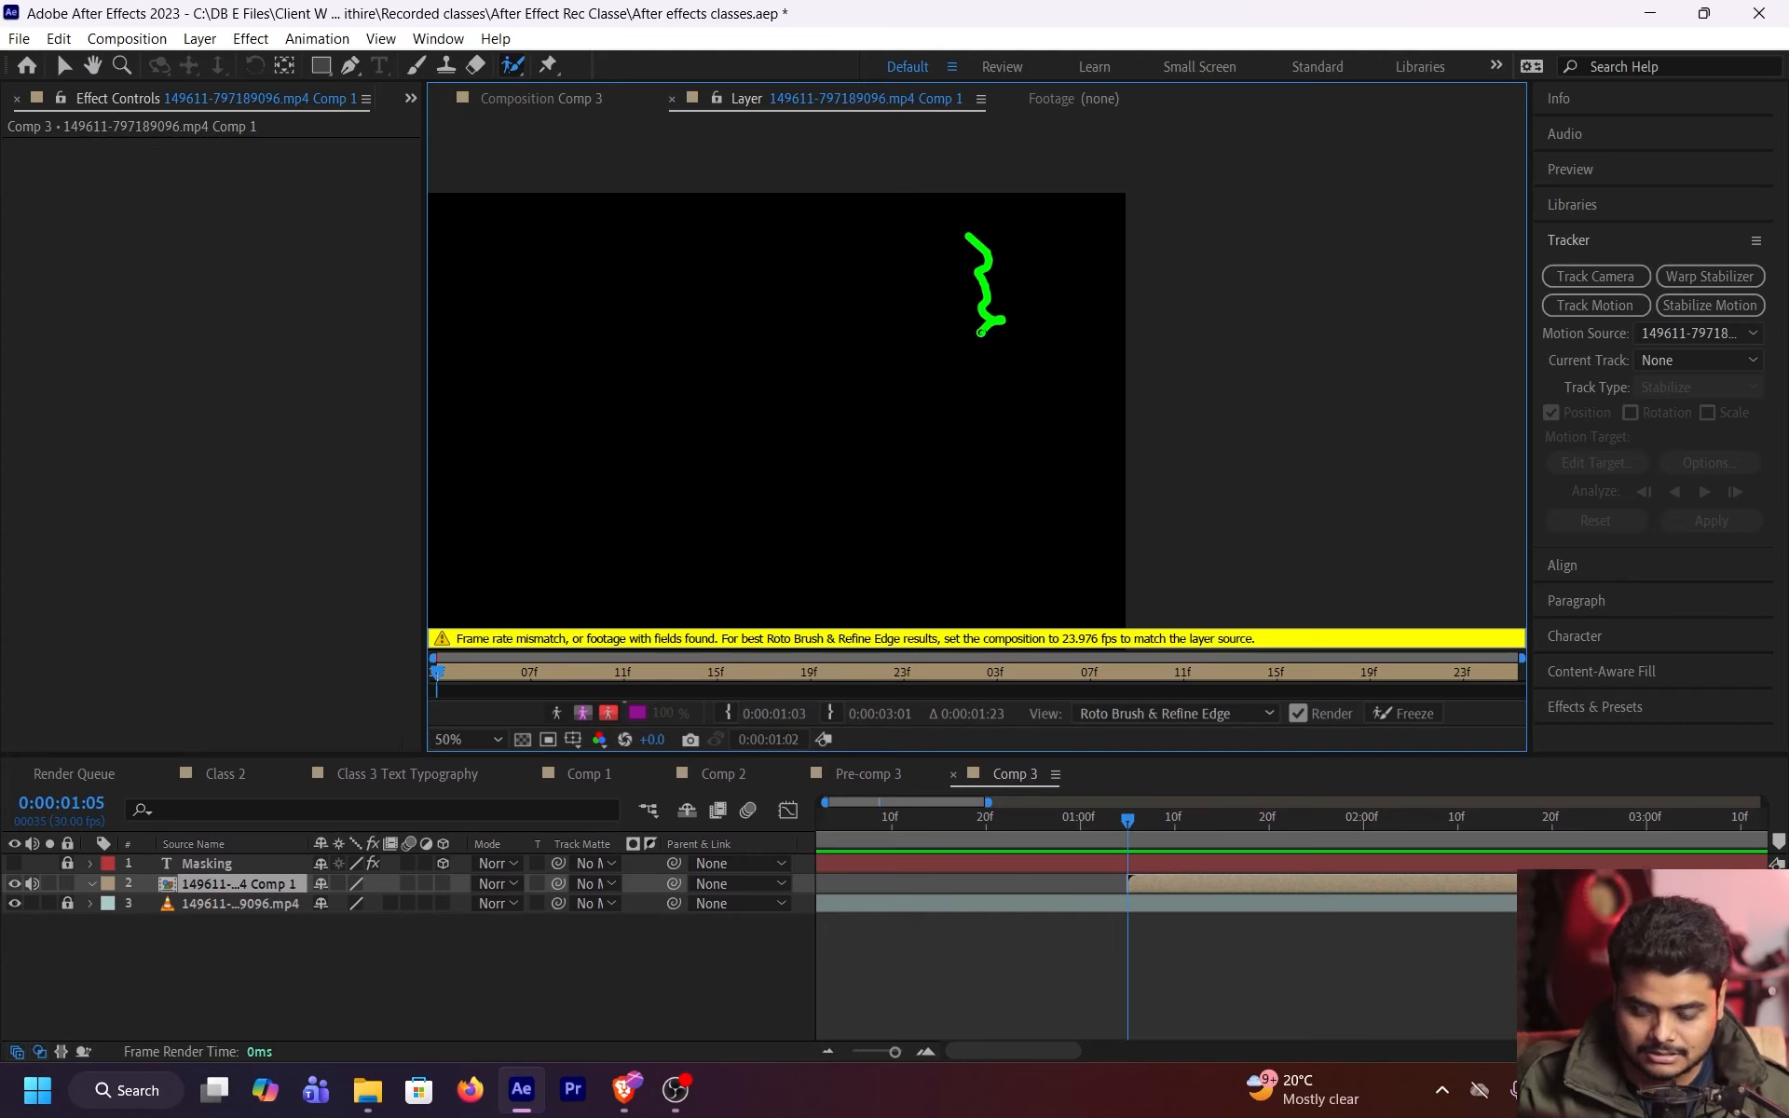
drag(988, 327, 990, 328)
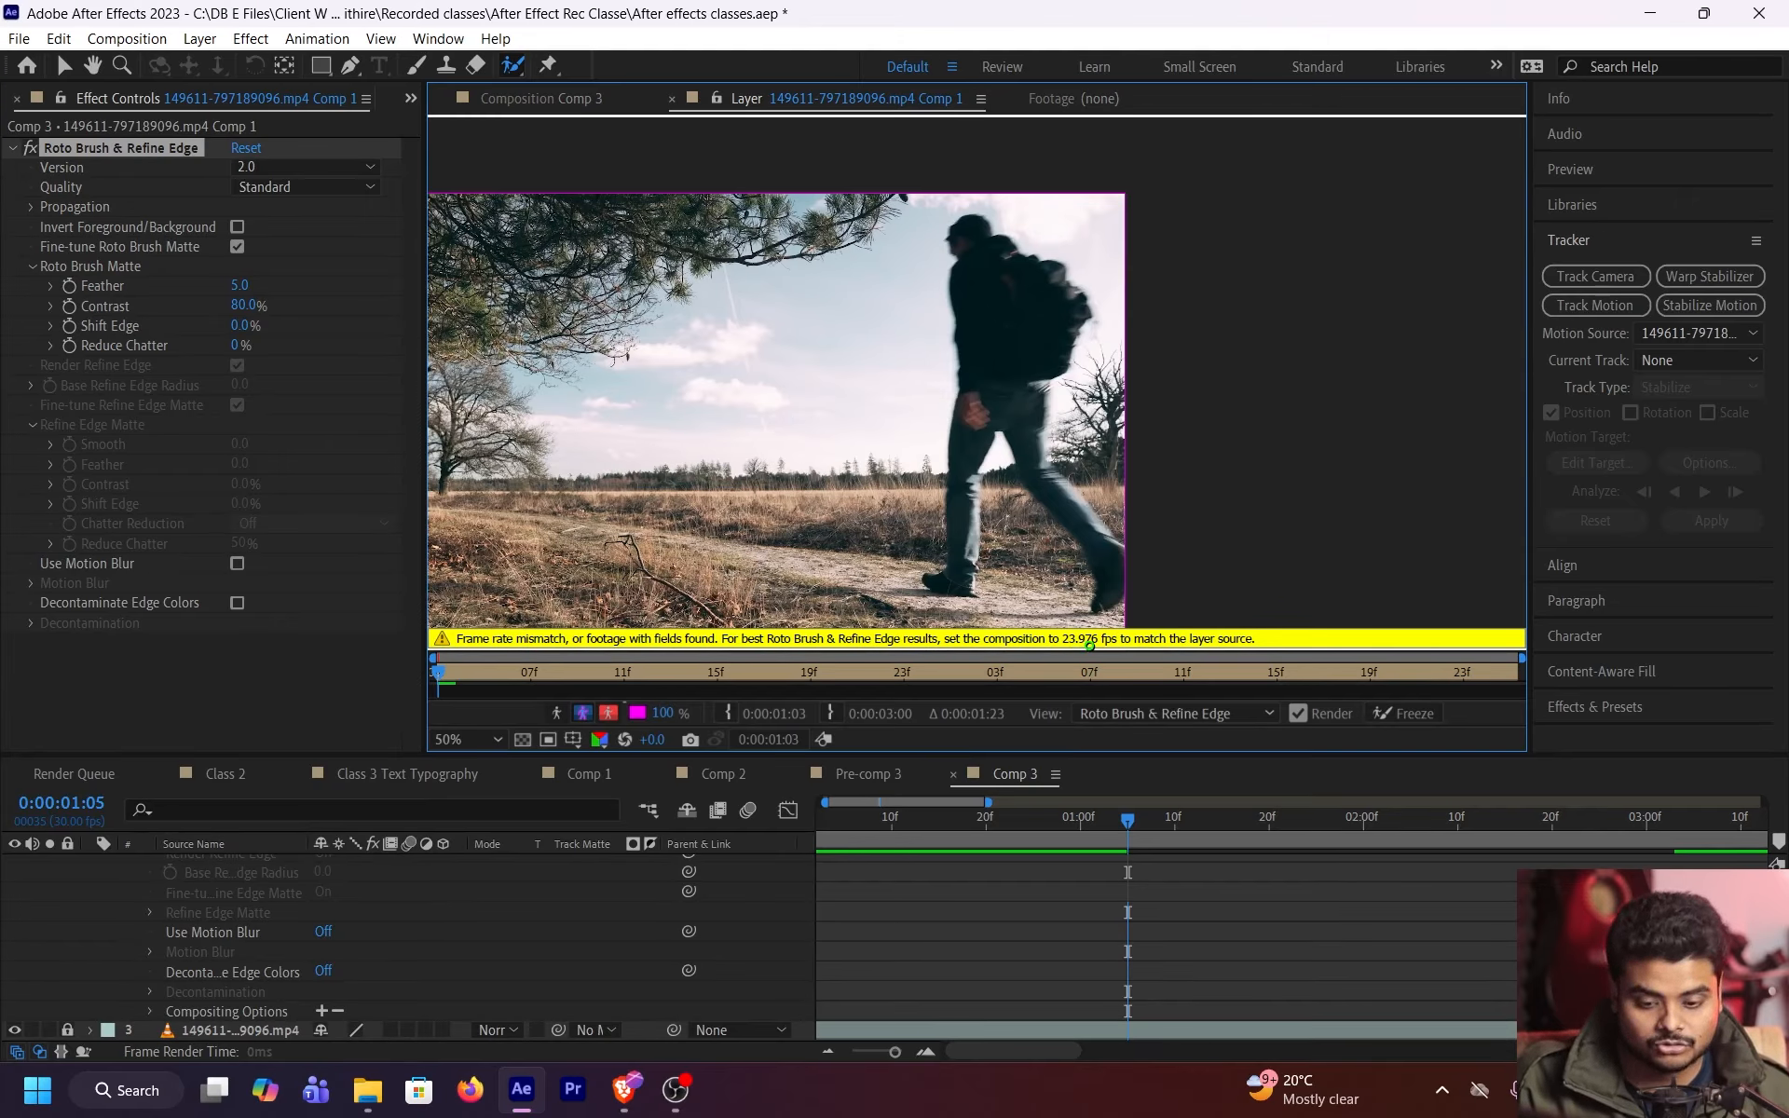
Check the frame rate in the pre-composed footage's composition settings, leaving them as they are, and return to Comp 3
click(63, 65)
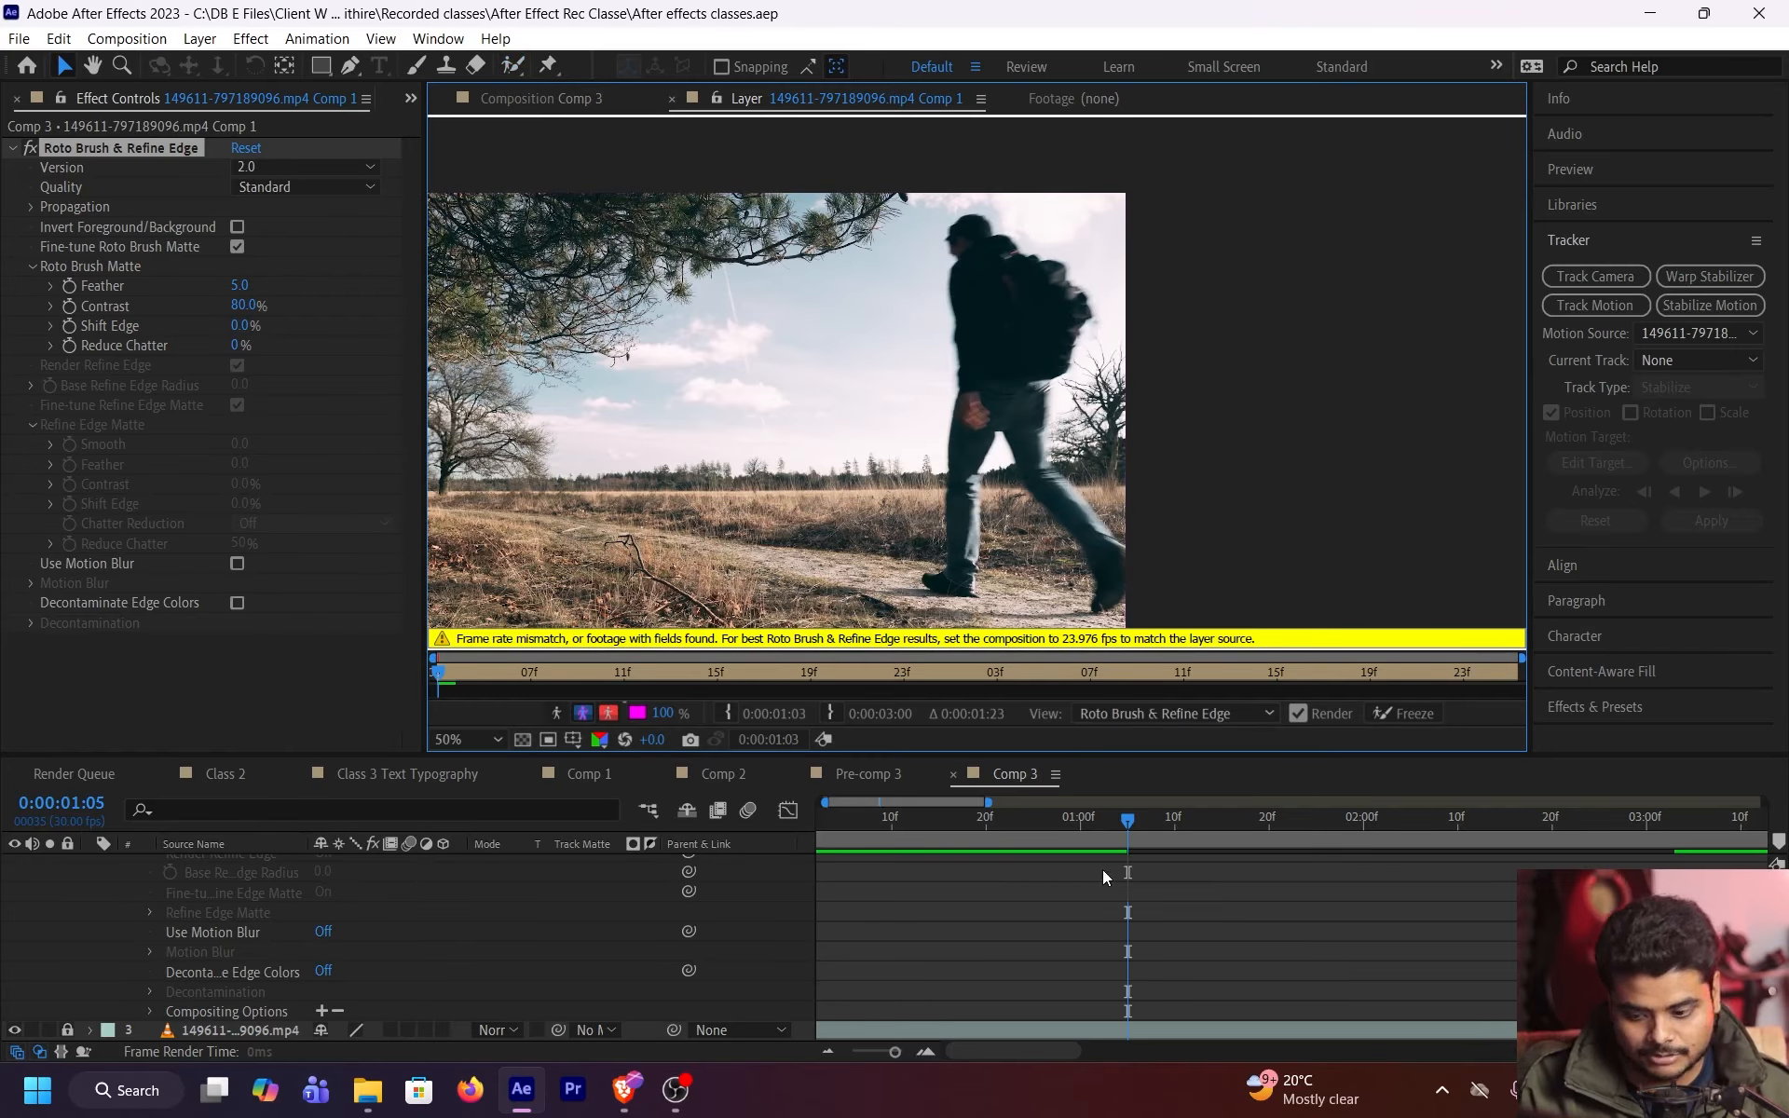
scroll(1103, 870, up, 5)
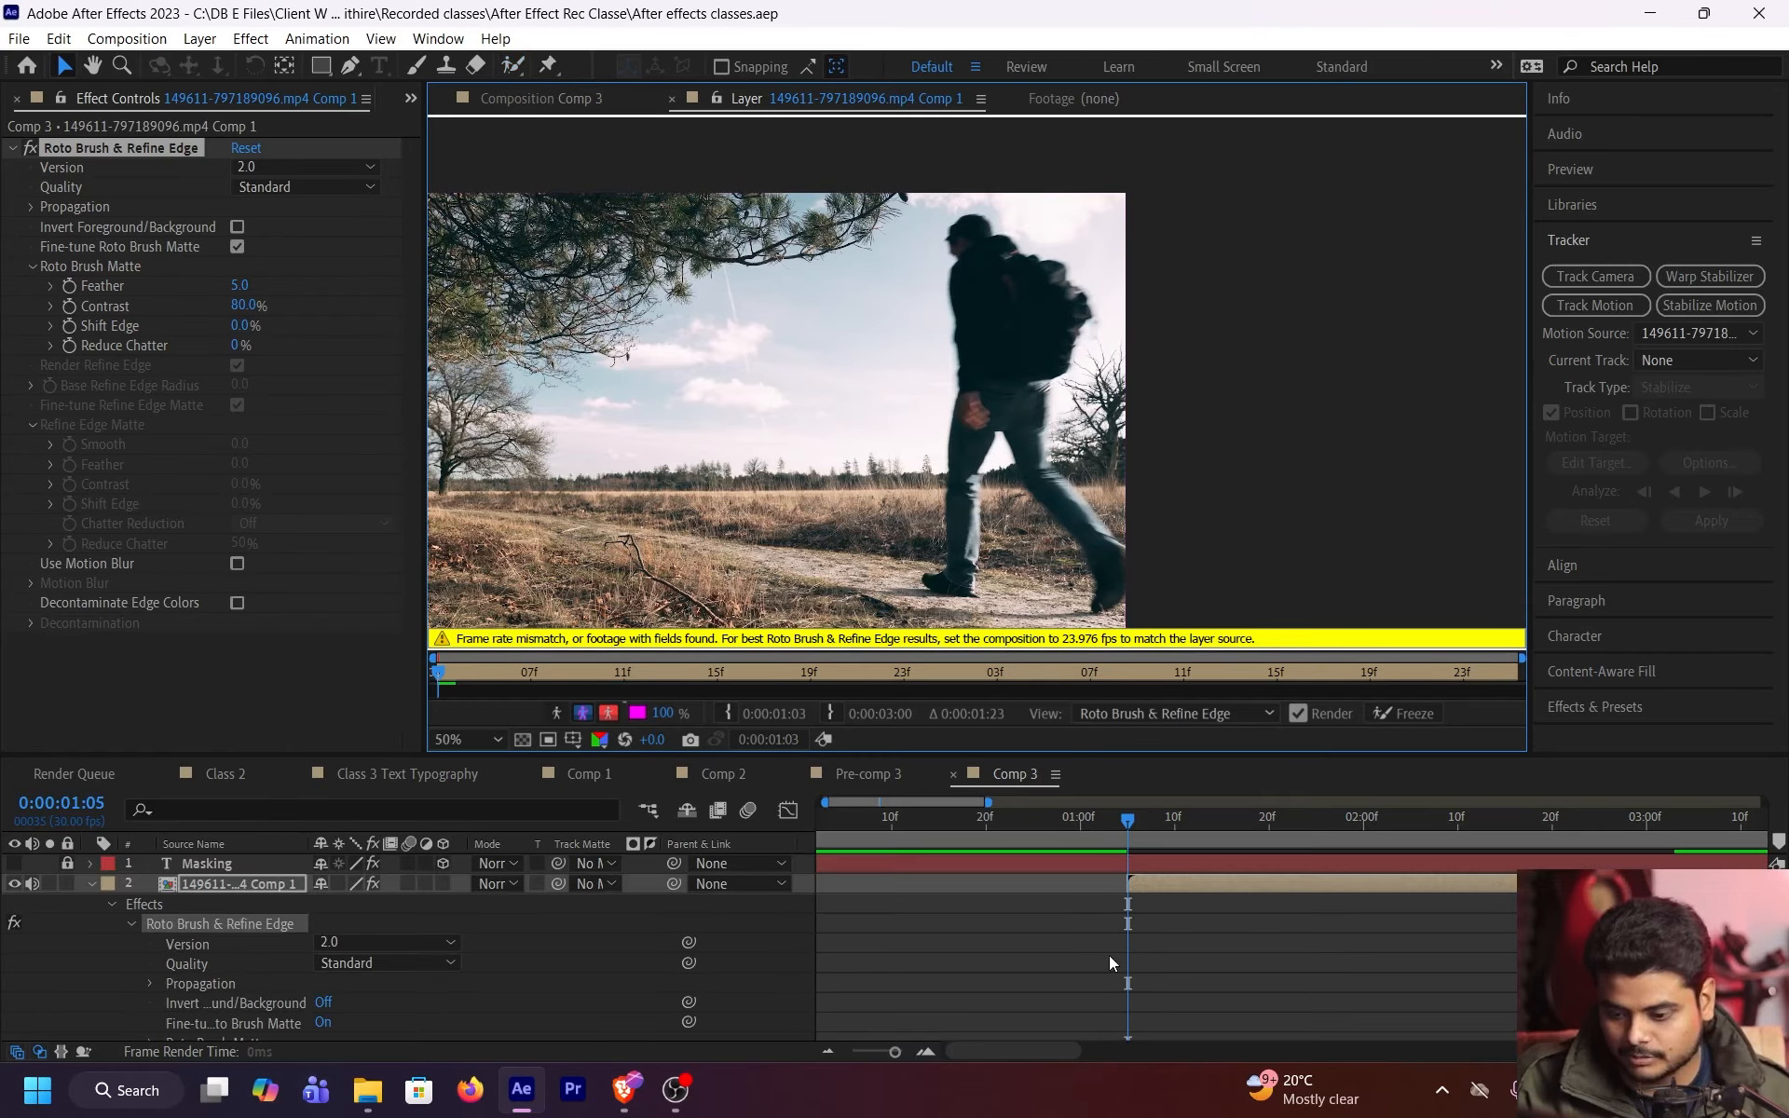
double_click(1173, 885)
key(ctrl+k)
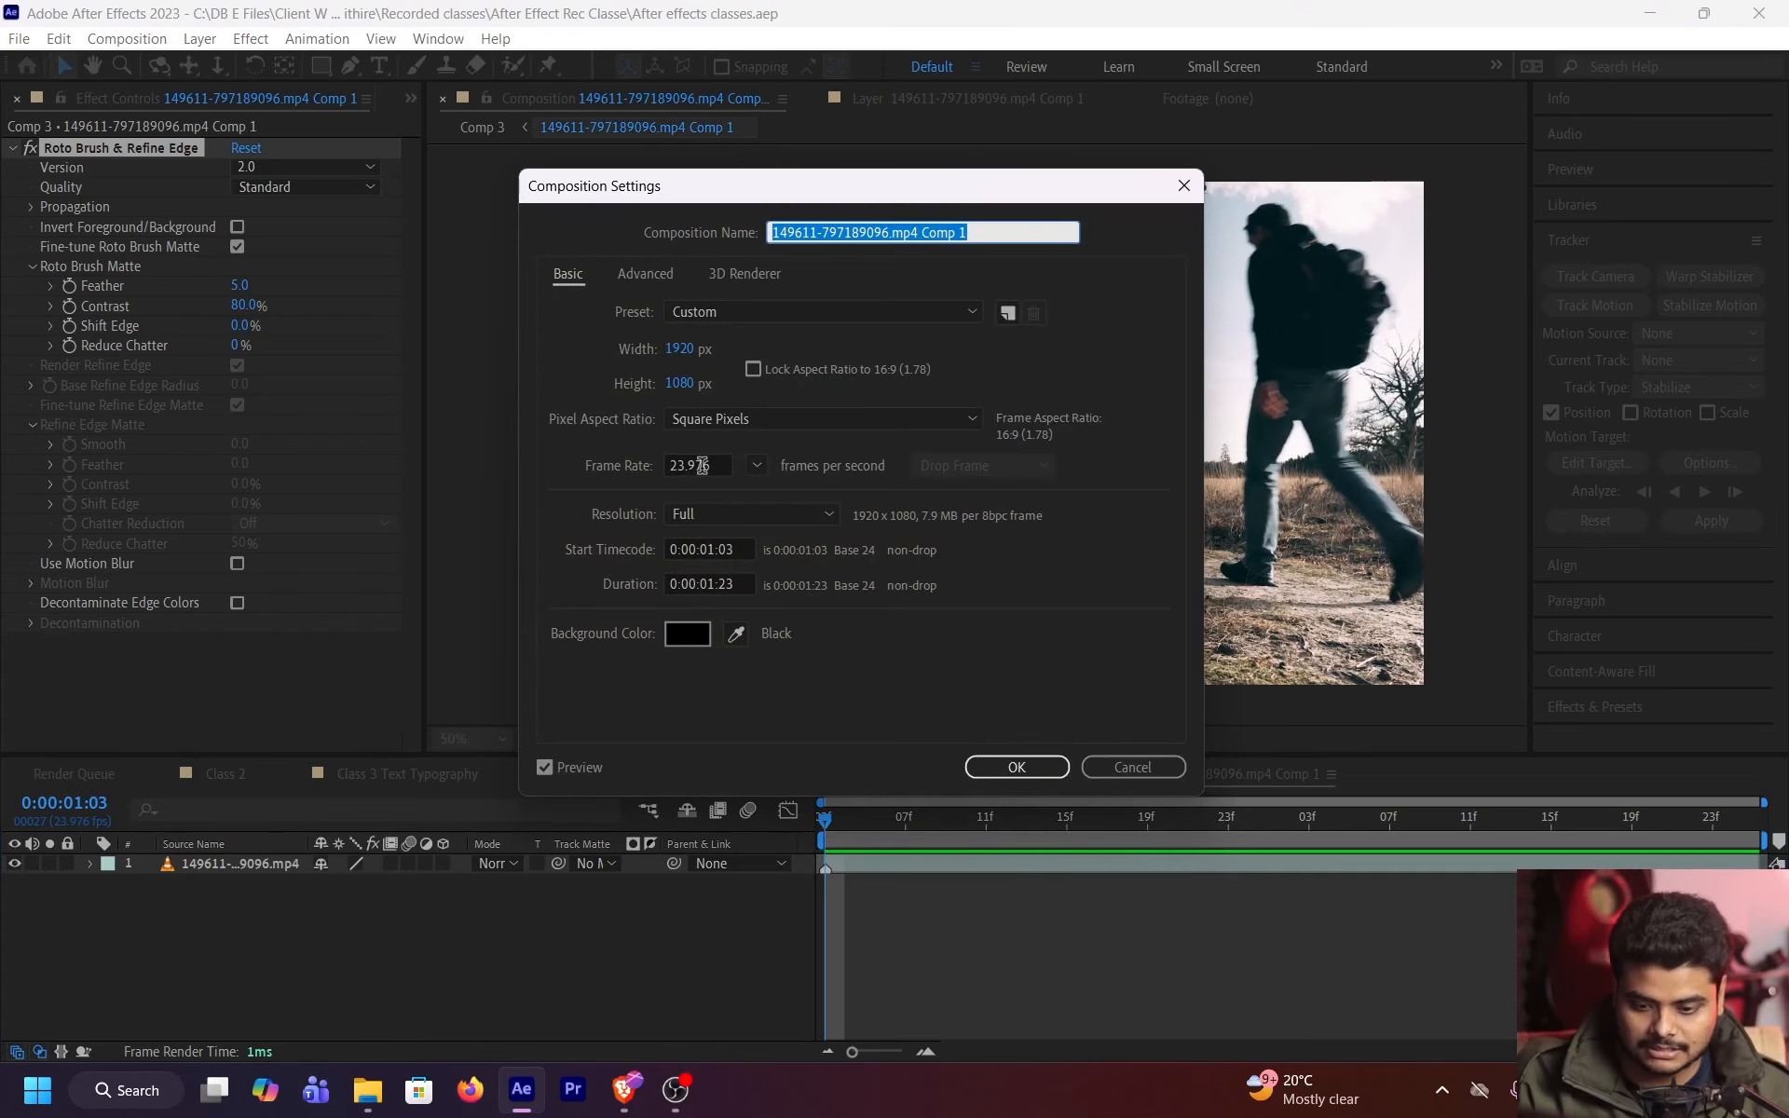
click(1016, 767)
key(Tab)
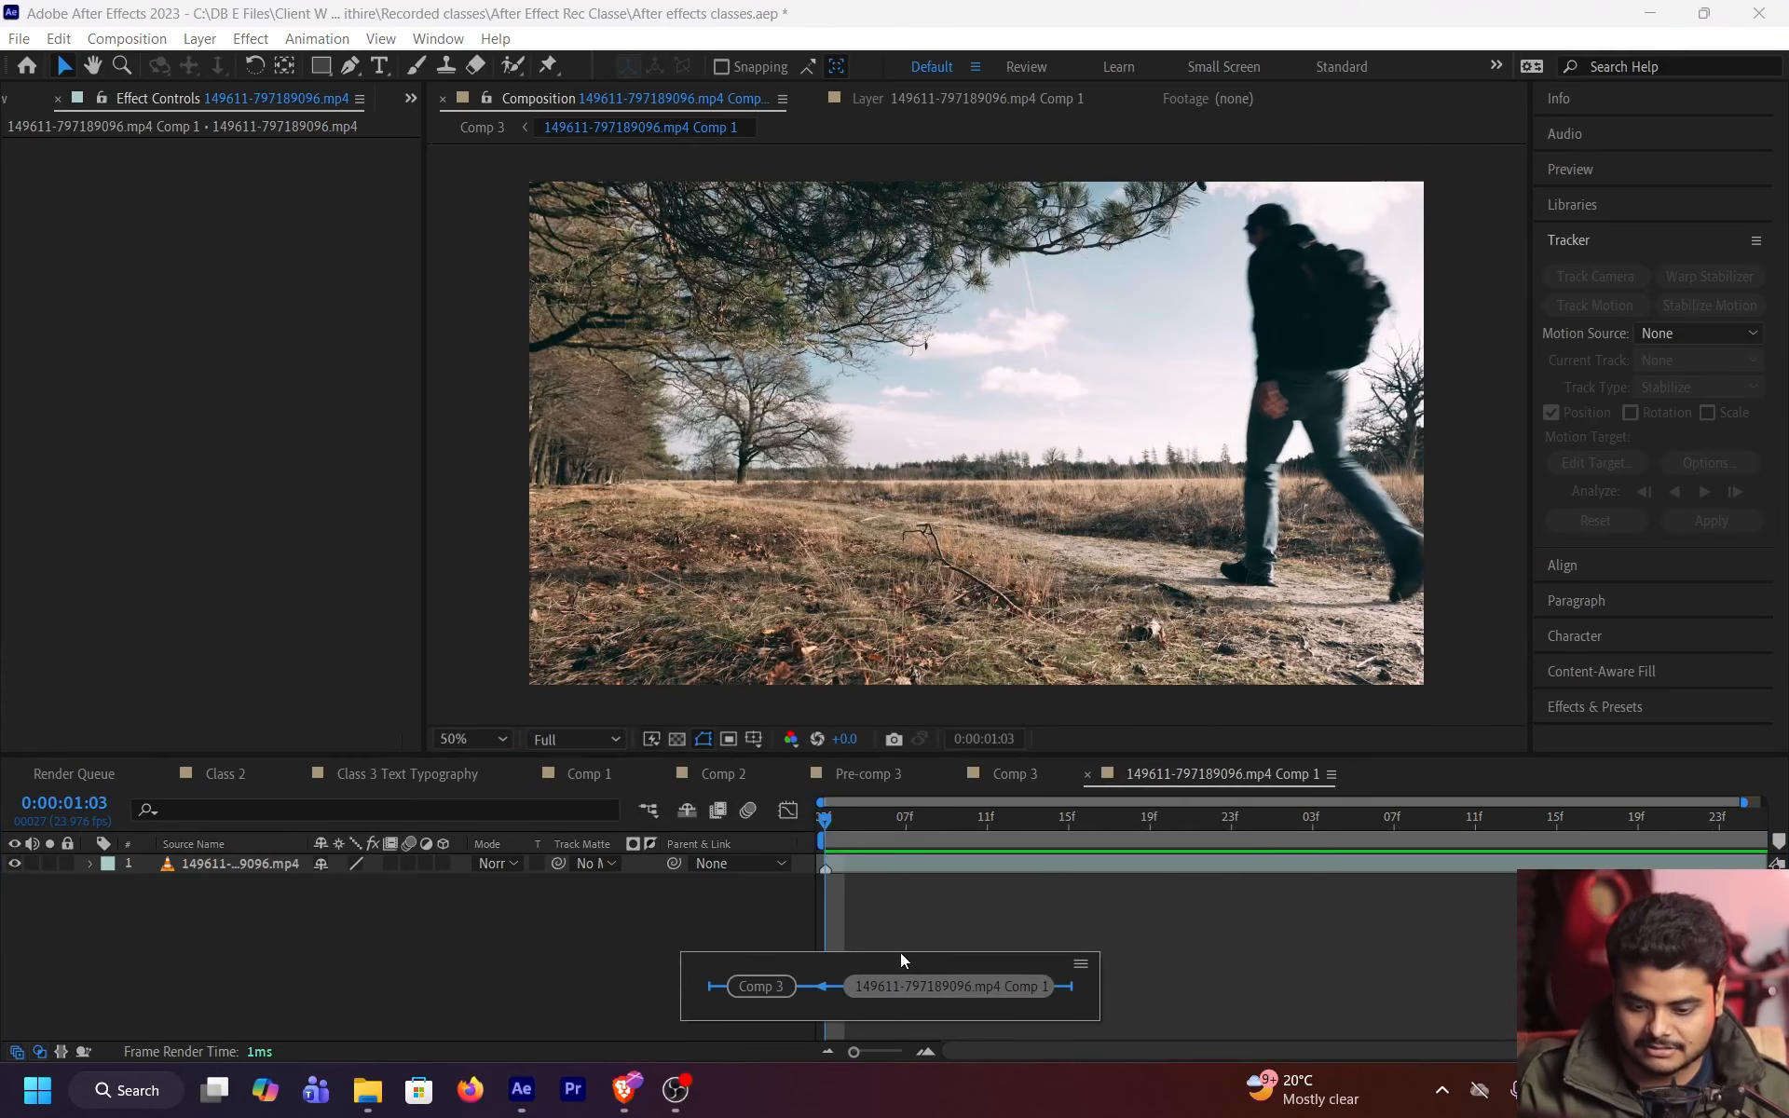
click(783, 983)
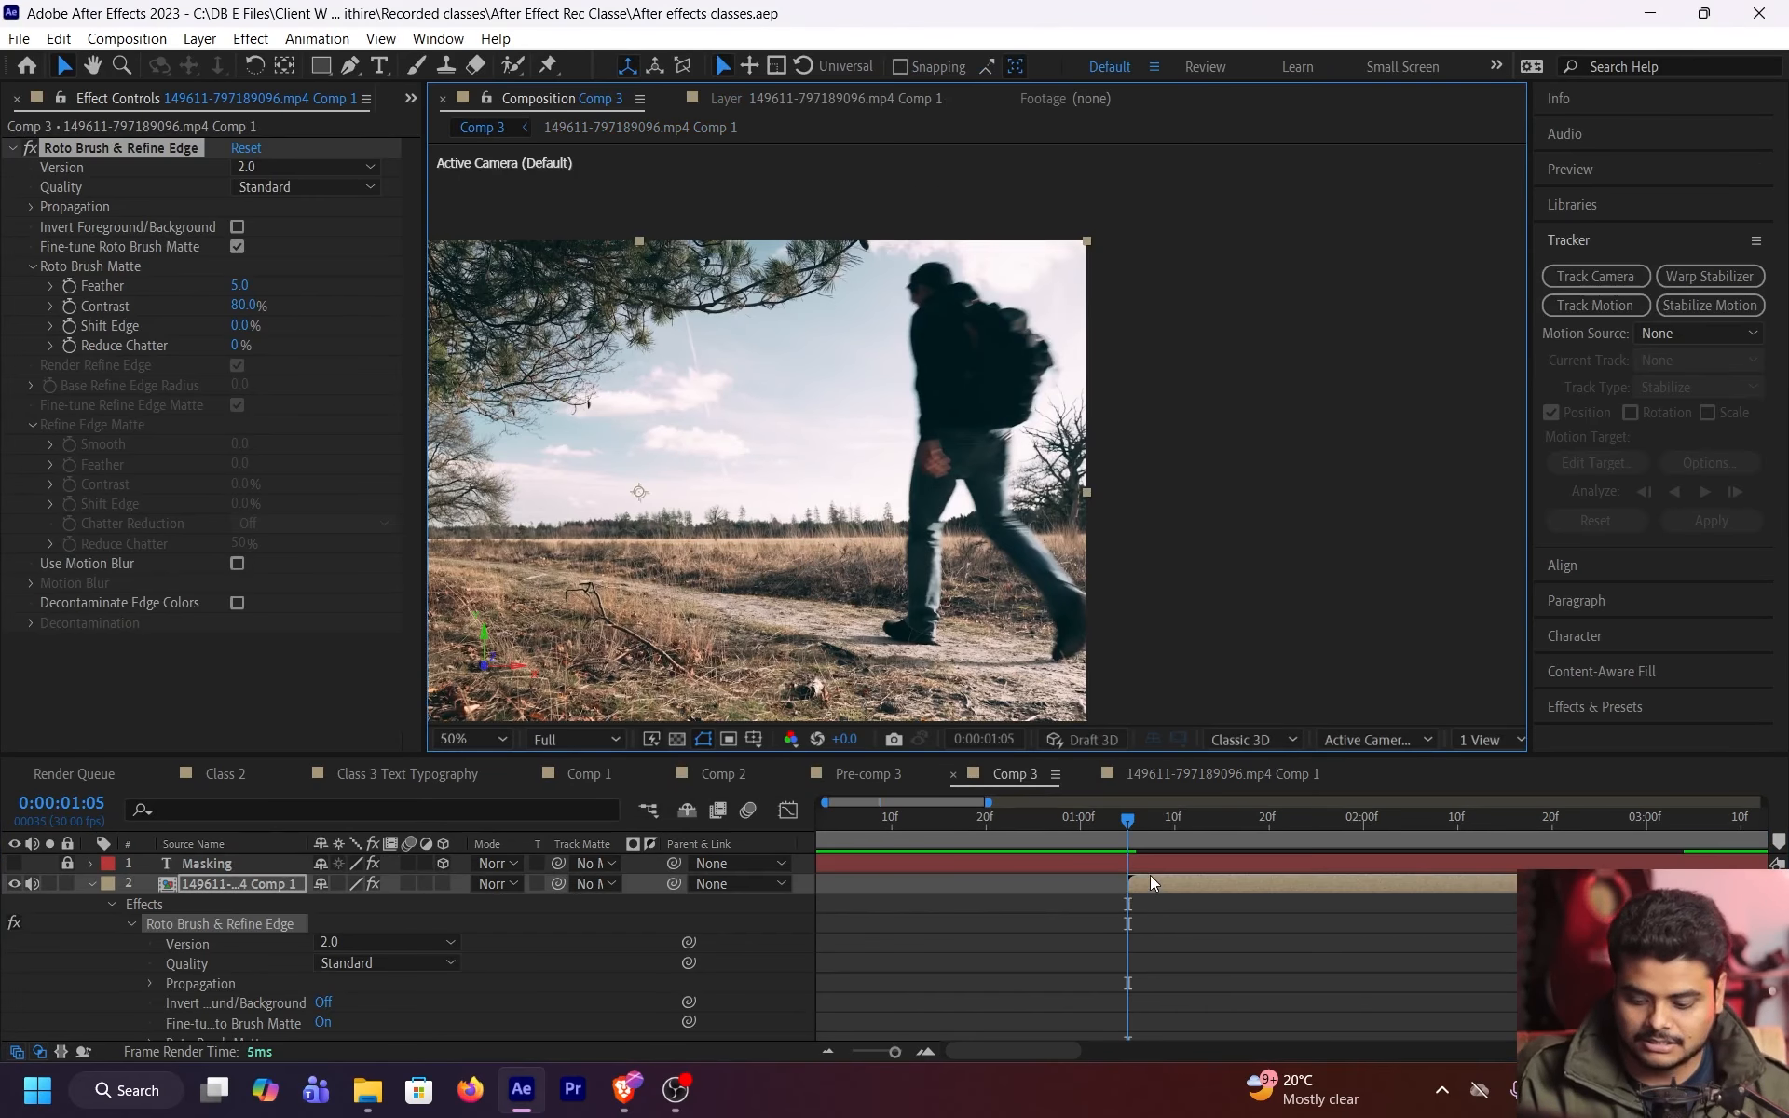
Set the frame rate of Comp 3 to 23.976 frames per second
key(ctrl+k)
click(756, 464)
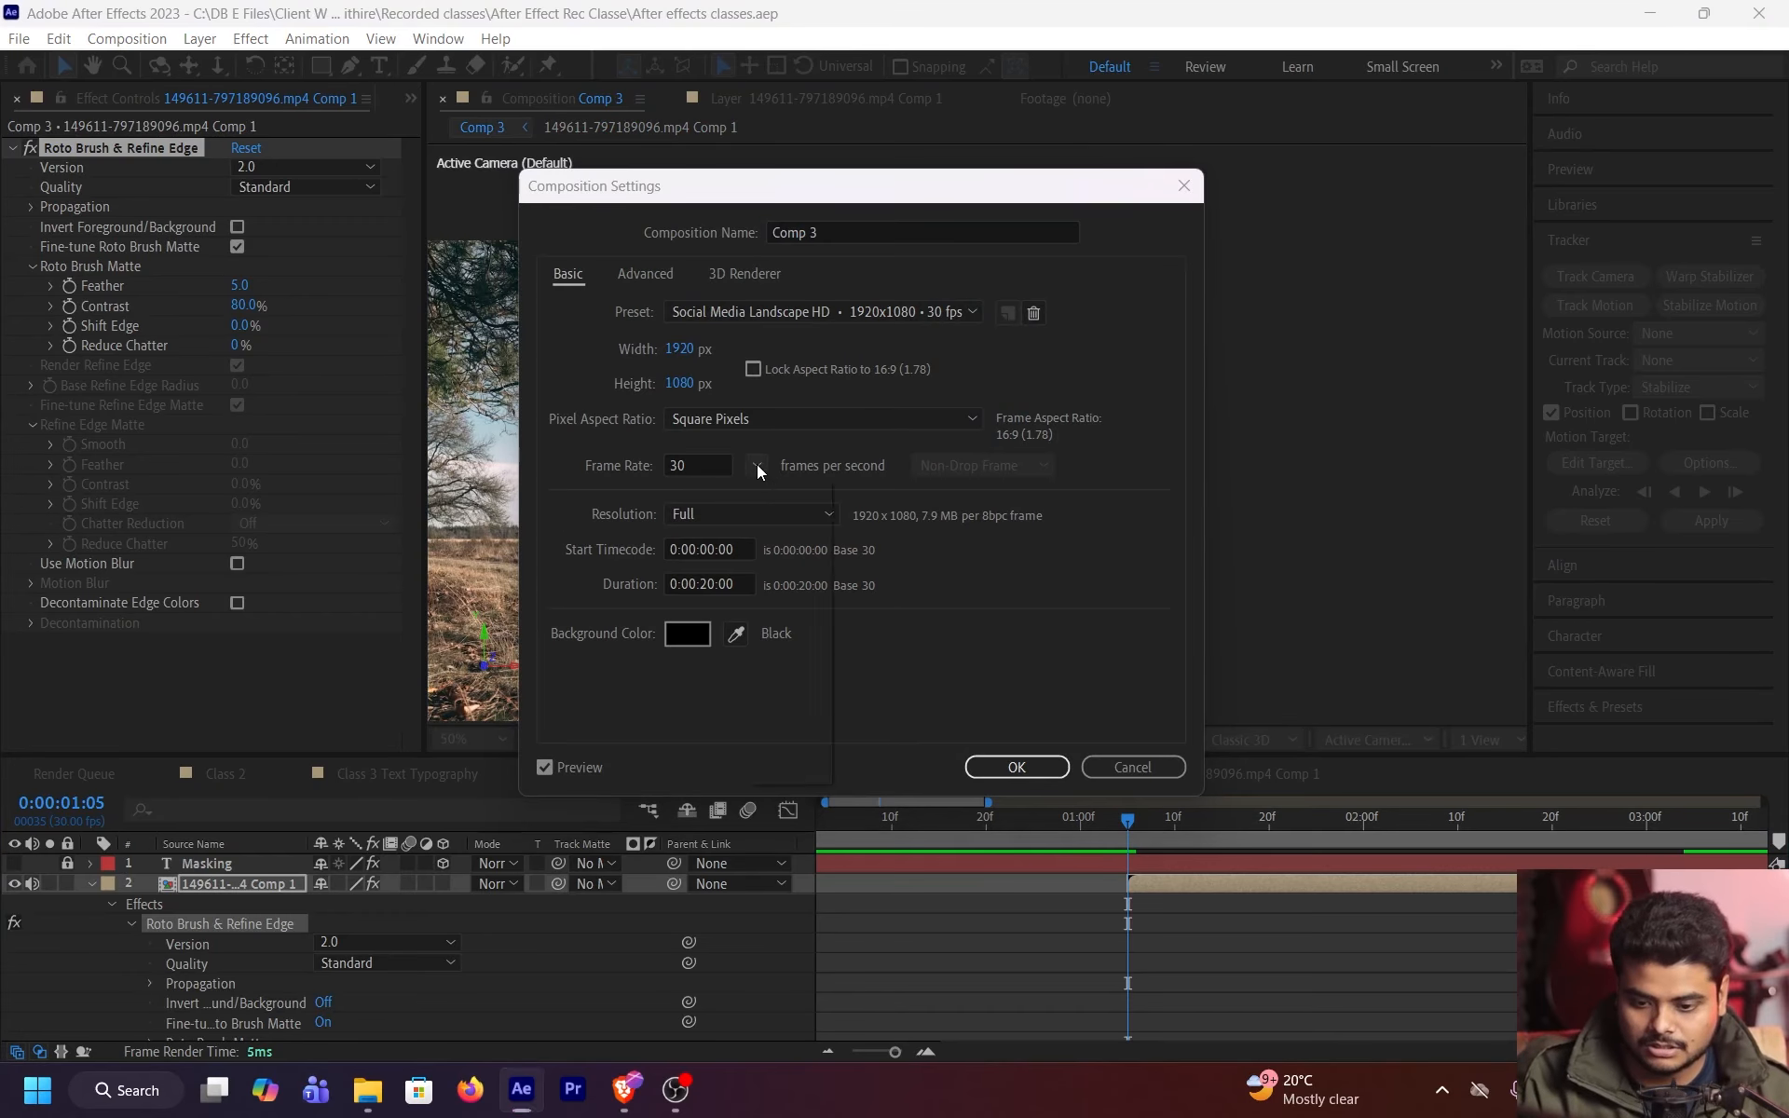
click(786, 562)
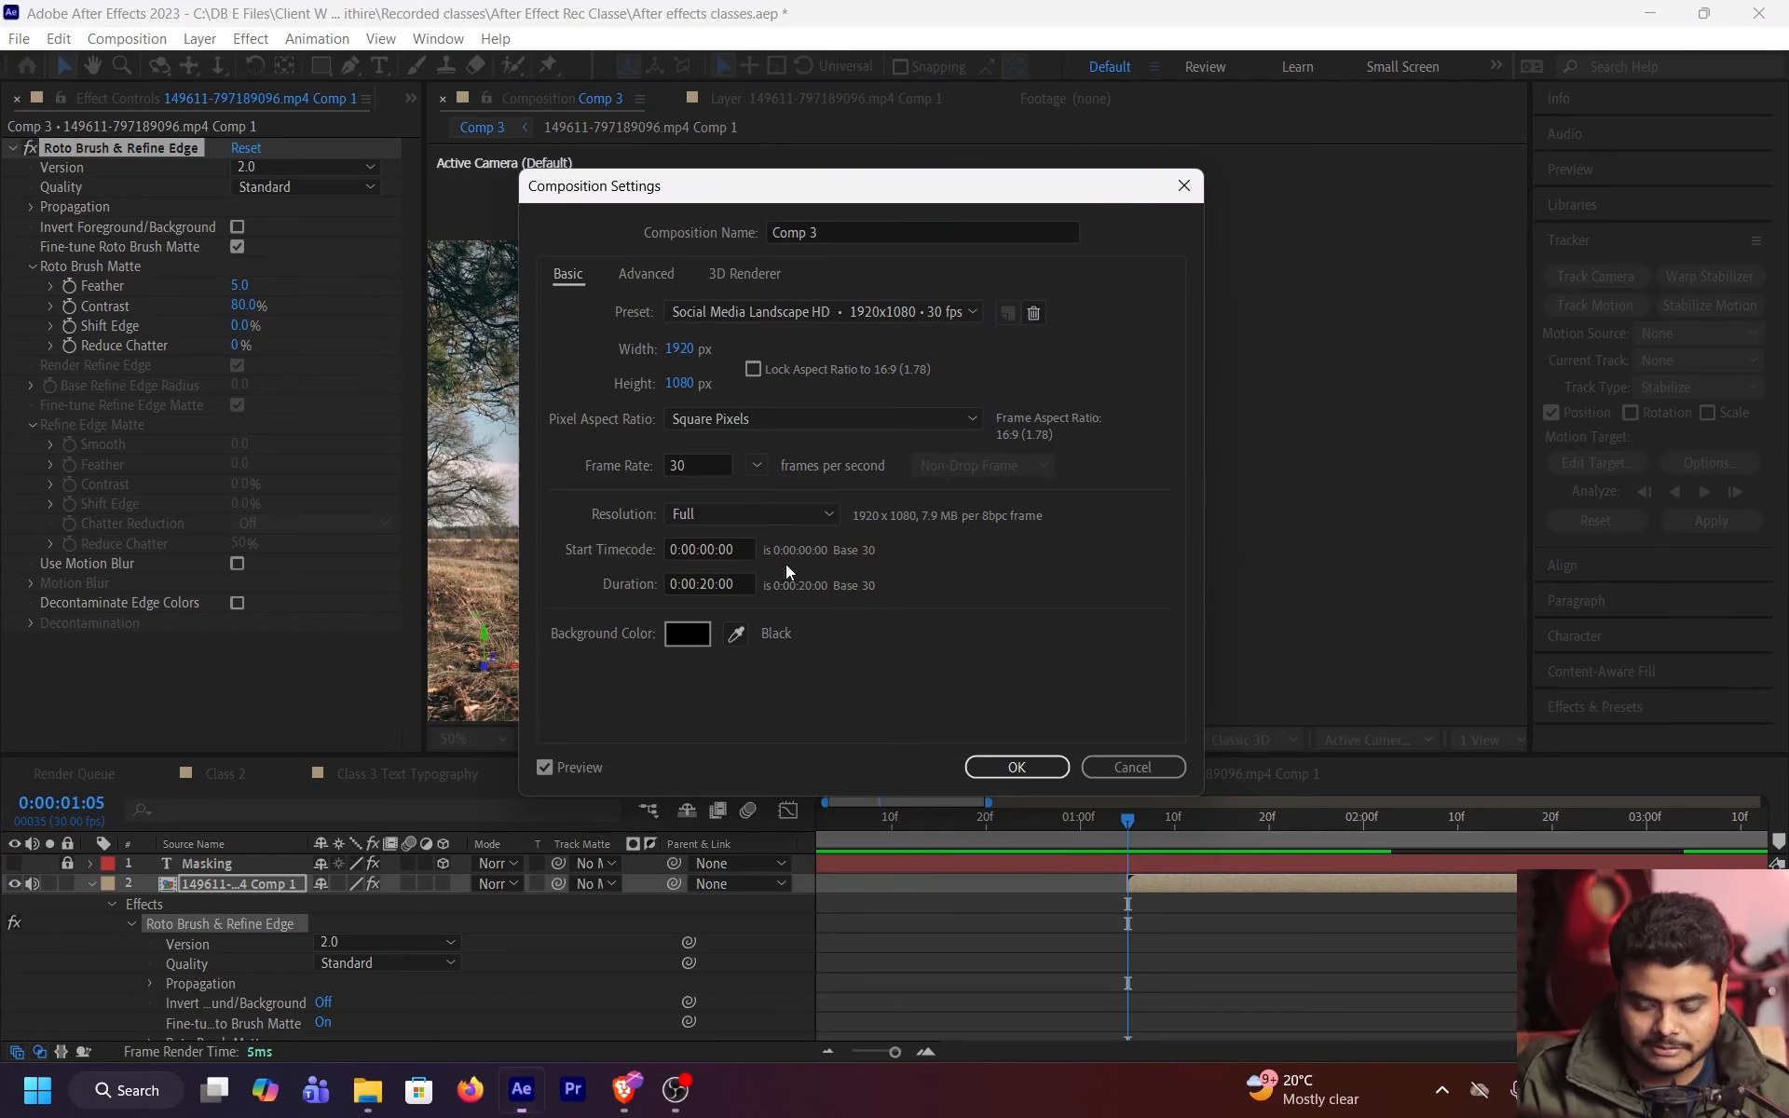
click(1014, 766)
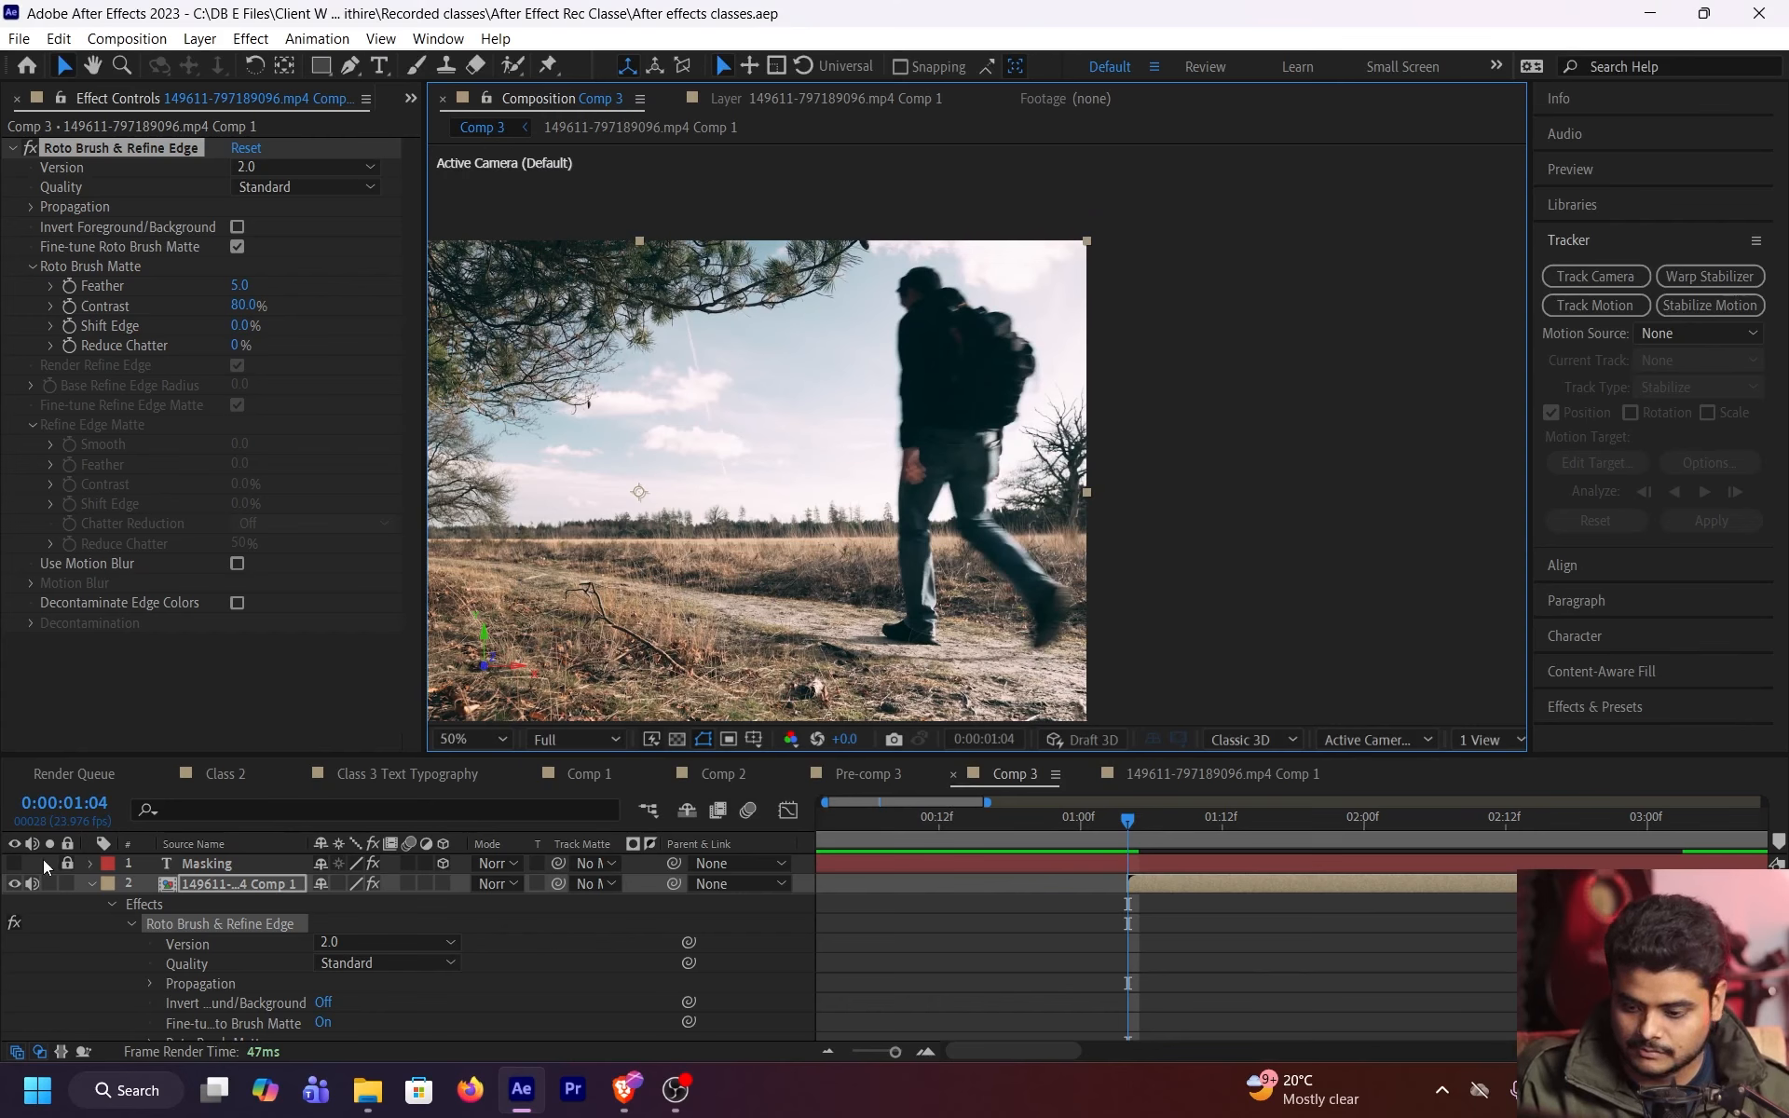
Show the Masking title layer, scrub through the start of the pre-composed clip, and return the playhead to 0:00:01:04
click(15, 867)
click(1172, 887)
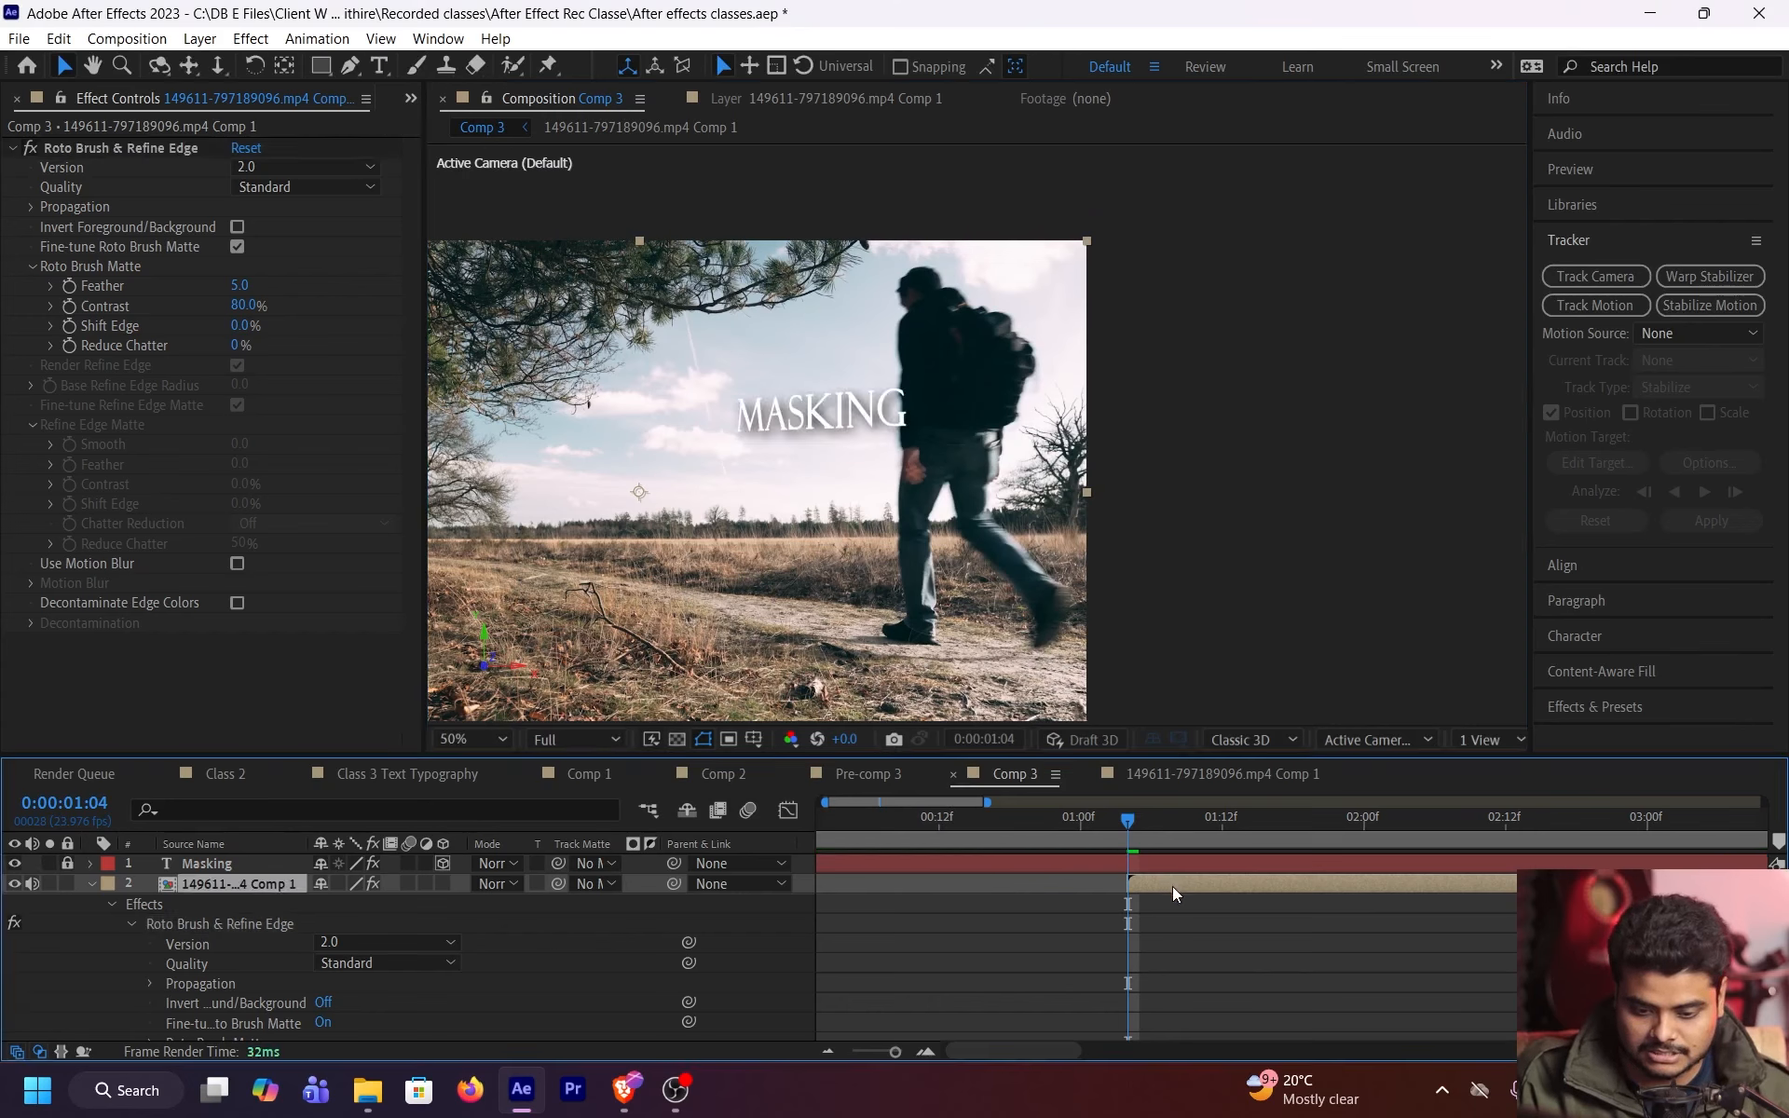
drag(1132, 826, 1231, 882)
key(Page_Up)
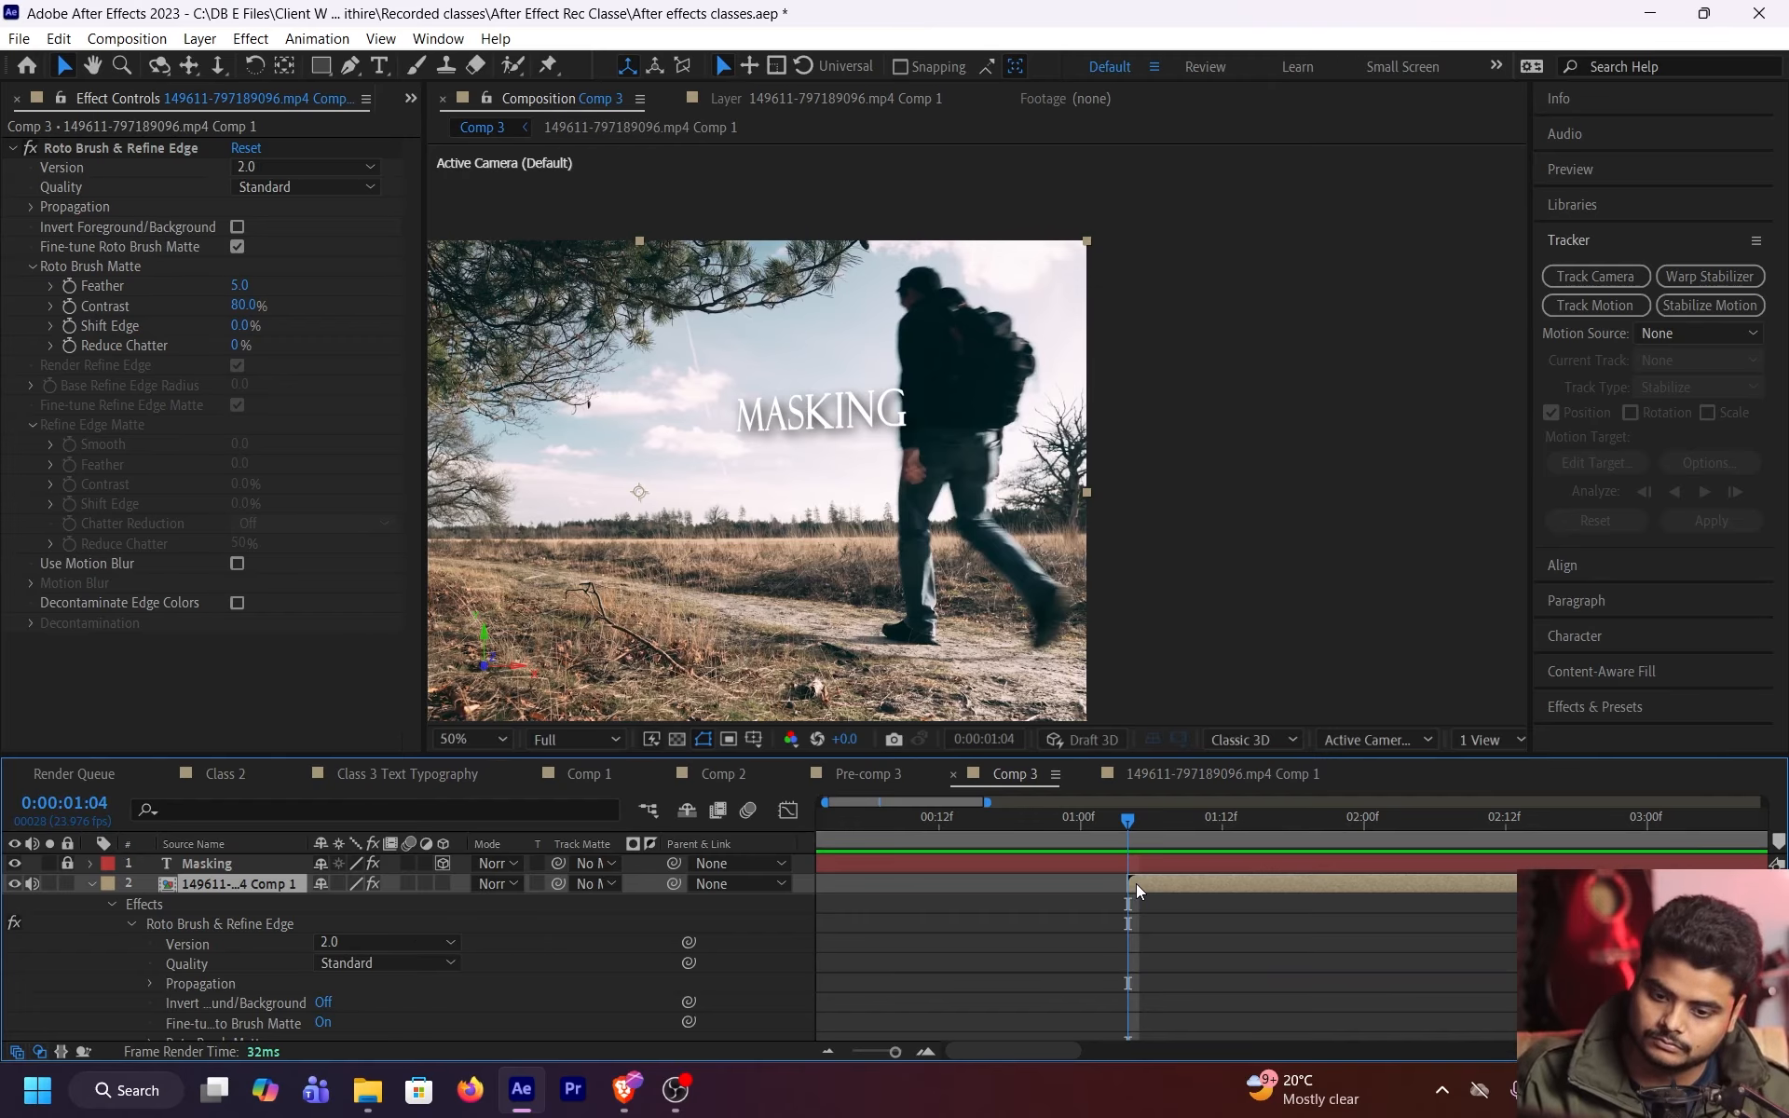
Inside the pre-comp, slide the footage layer one frame later and extend its start back to the composition start at 0:00:01:03
double_click(1154, 887)
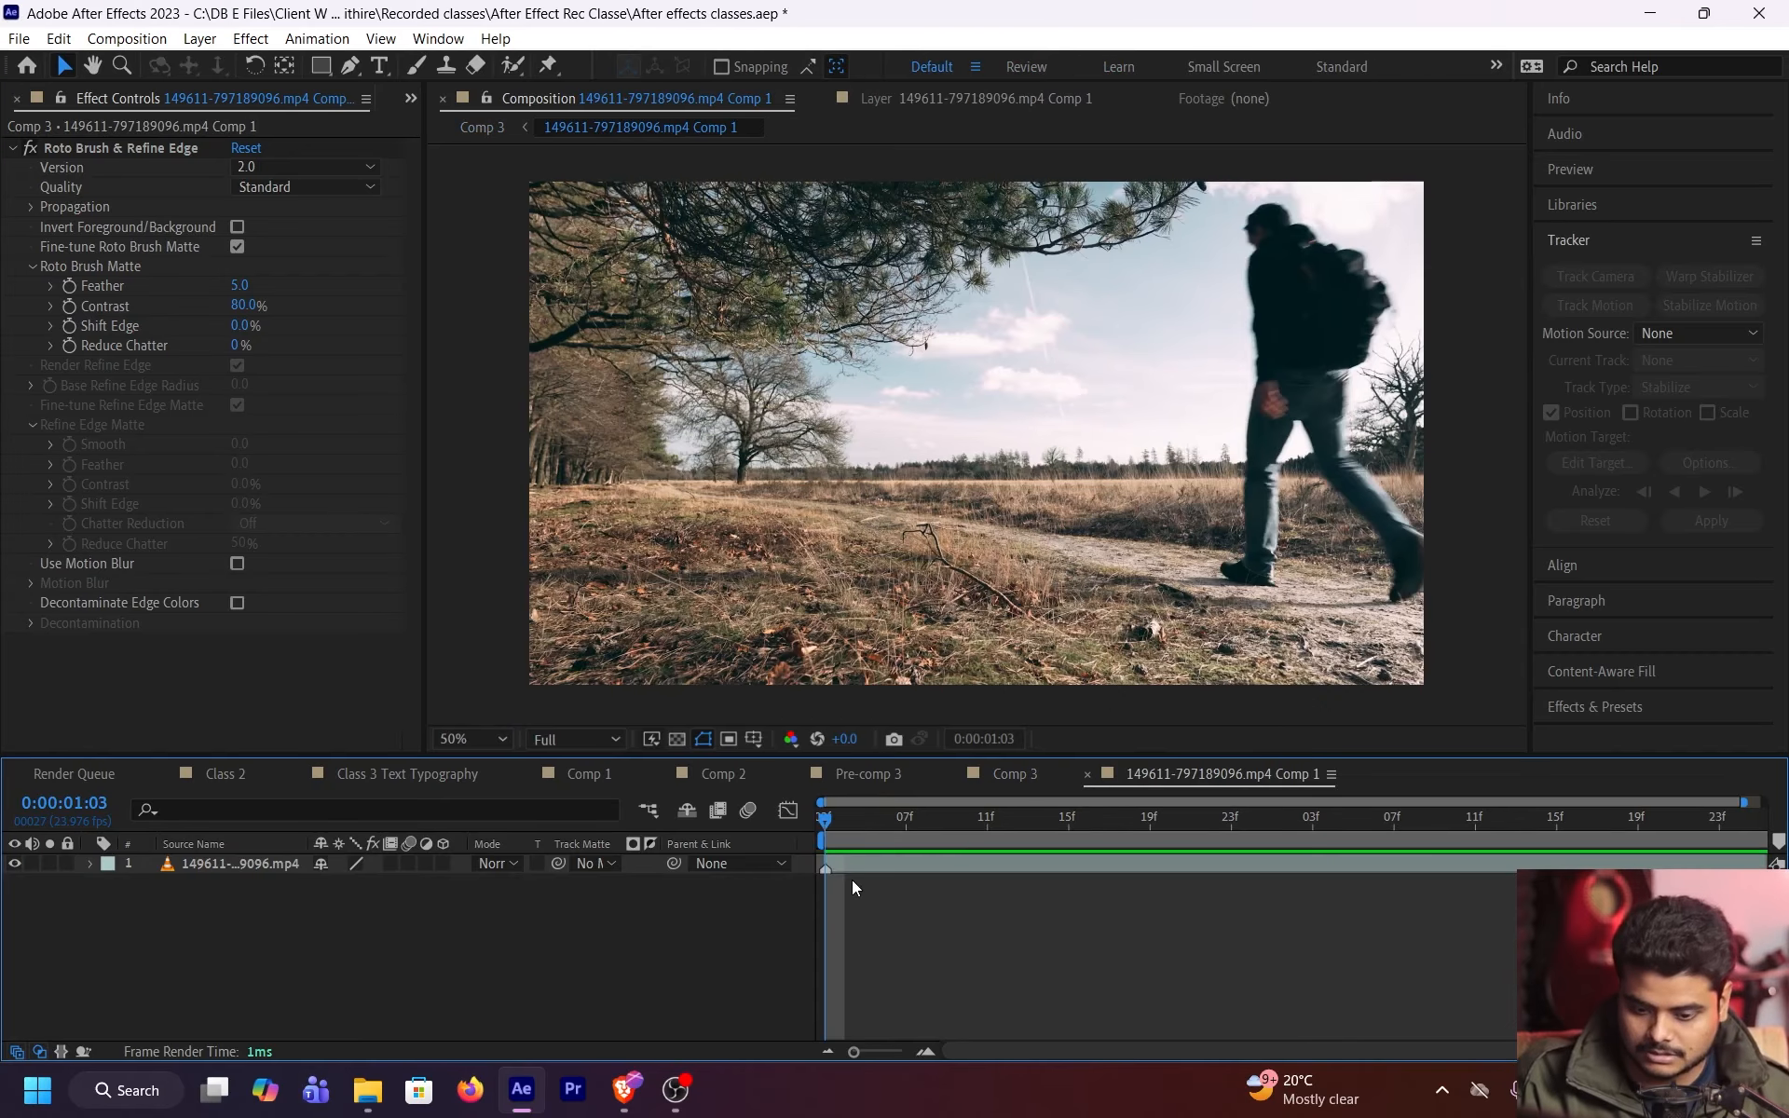
drag(898, 869, 961, 866)
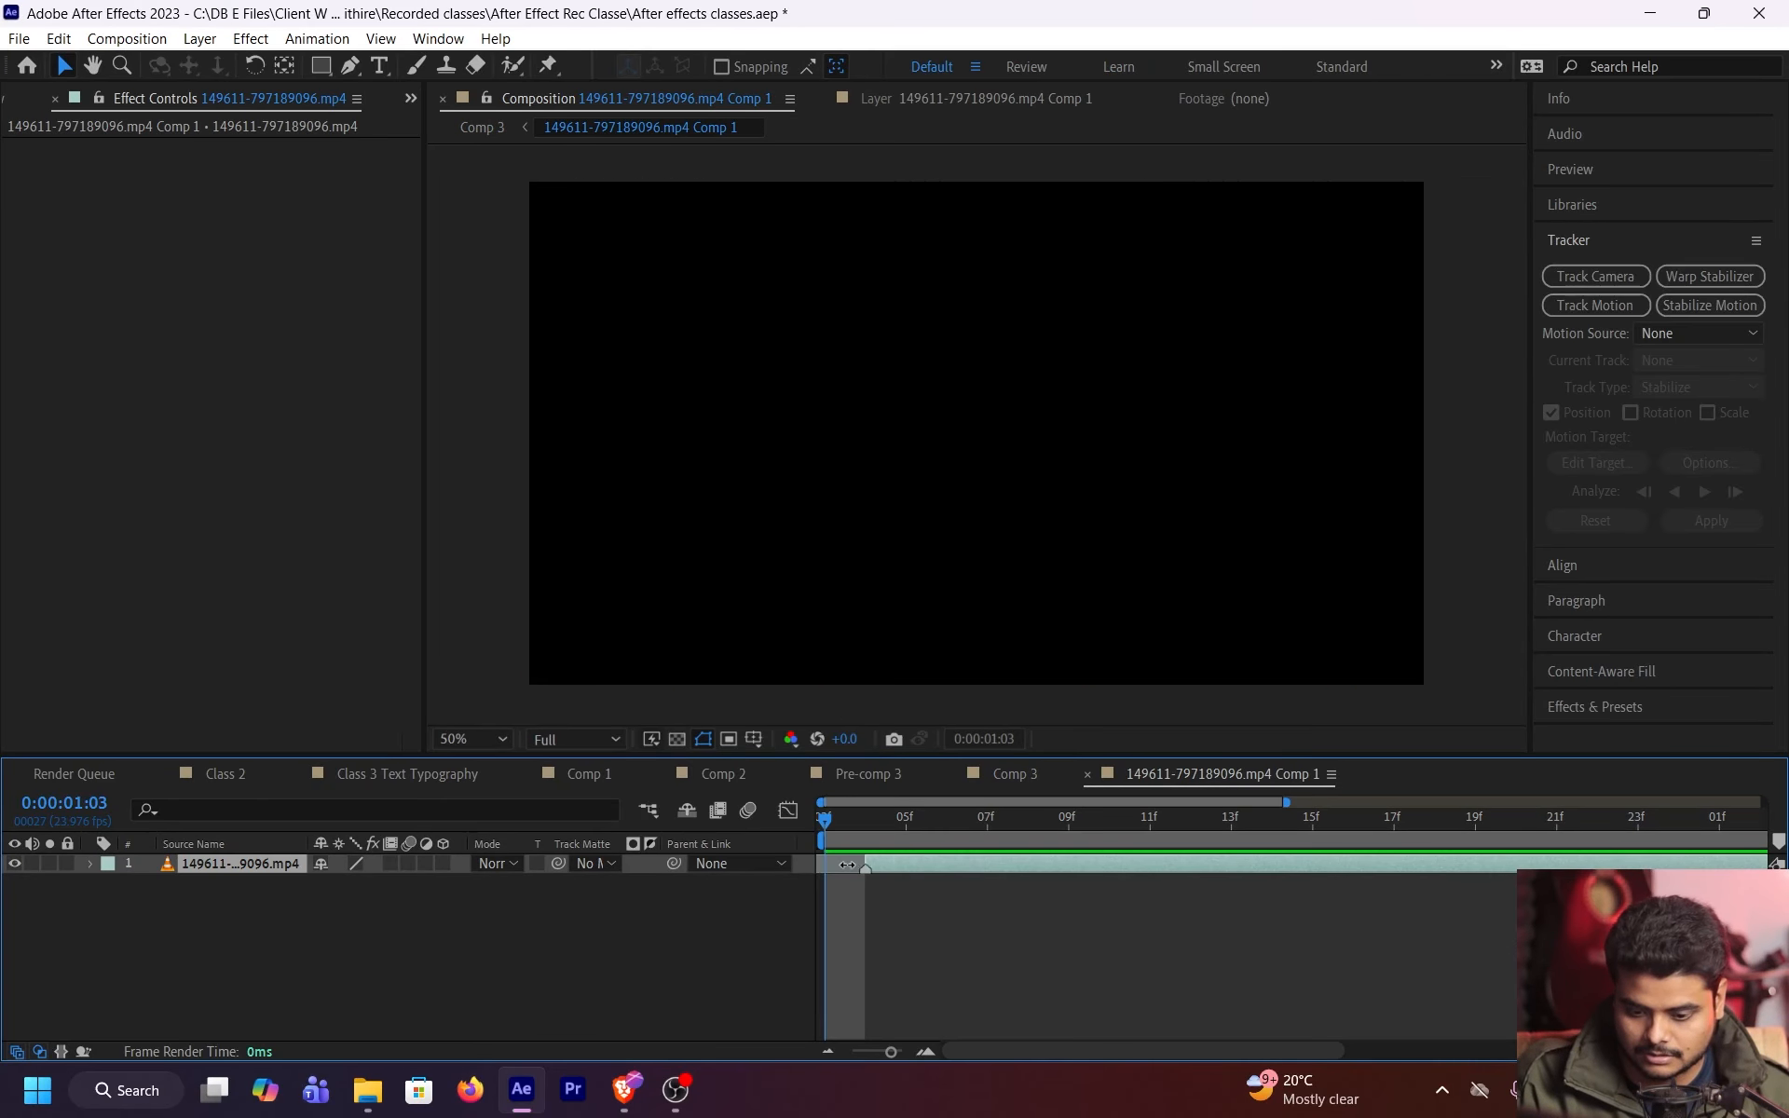
mouse_move(867, 857)
mouse_down()
mouse_move(824, 859)
mouse_move(880, 871)
mouse_move(813, 862)
mouse_move(979, 863)
mouse_up()
drag(868, 861, 826, 865)
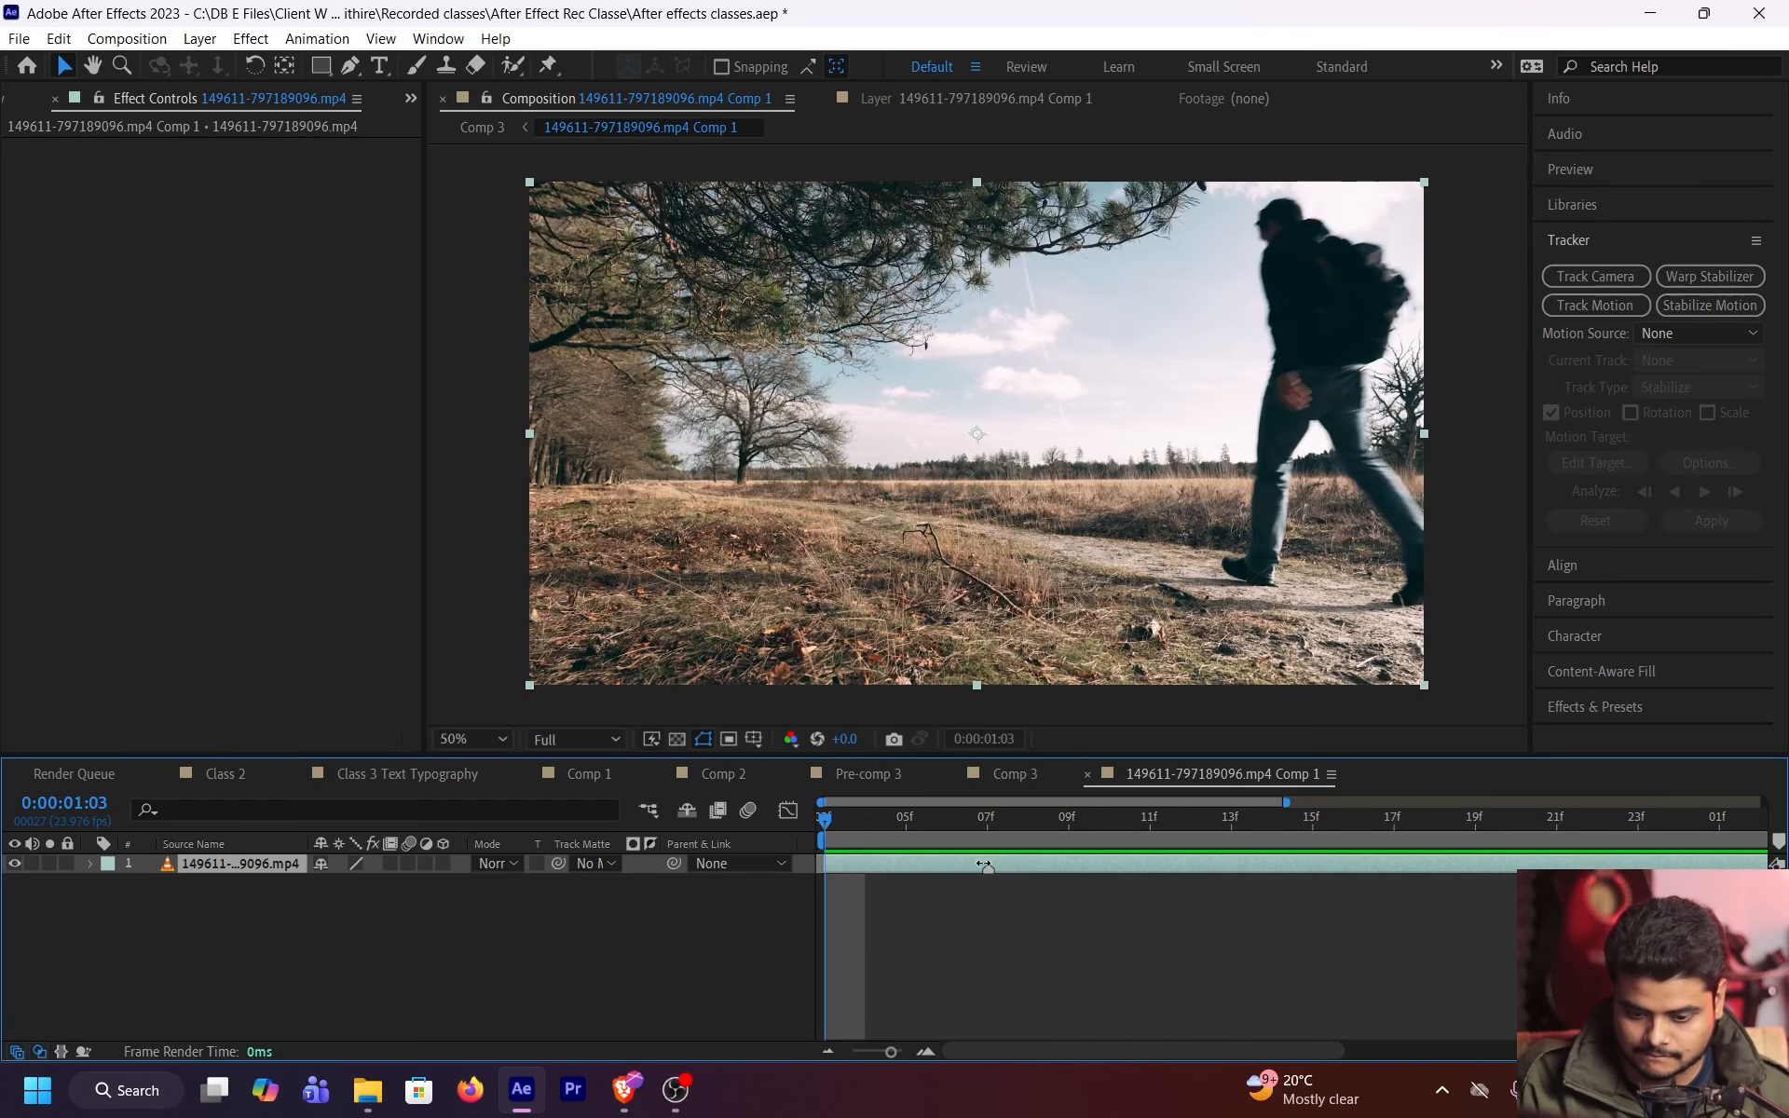
Switch back and forth between the pre-comp and Comp 3 to compare the man's first frame, ending in Comp 3
key(Tab)
click(785, 854)
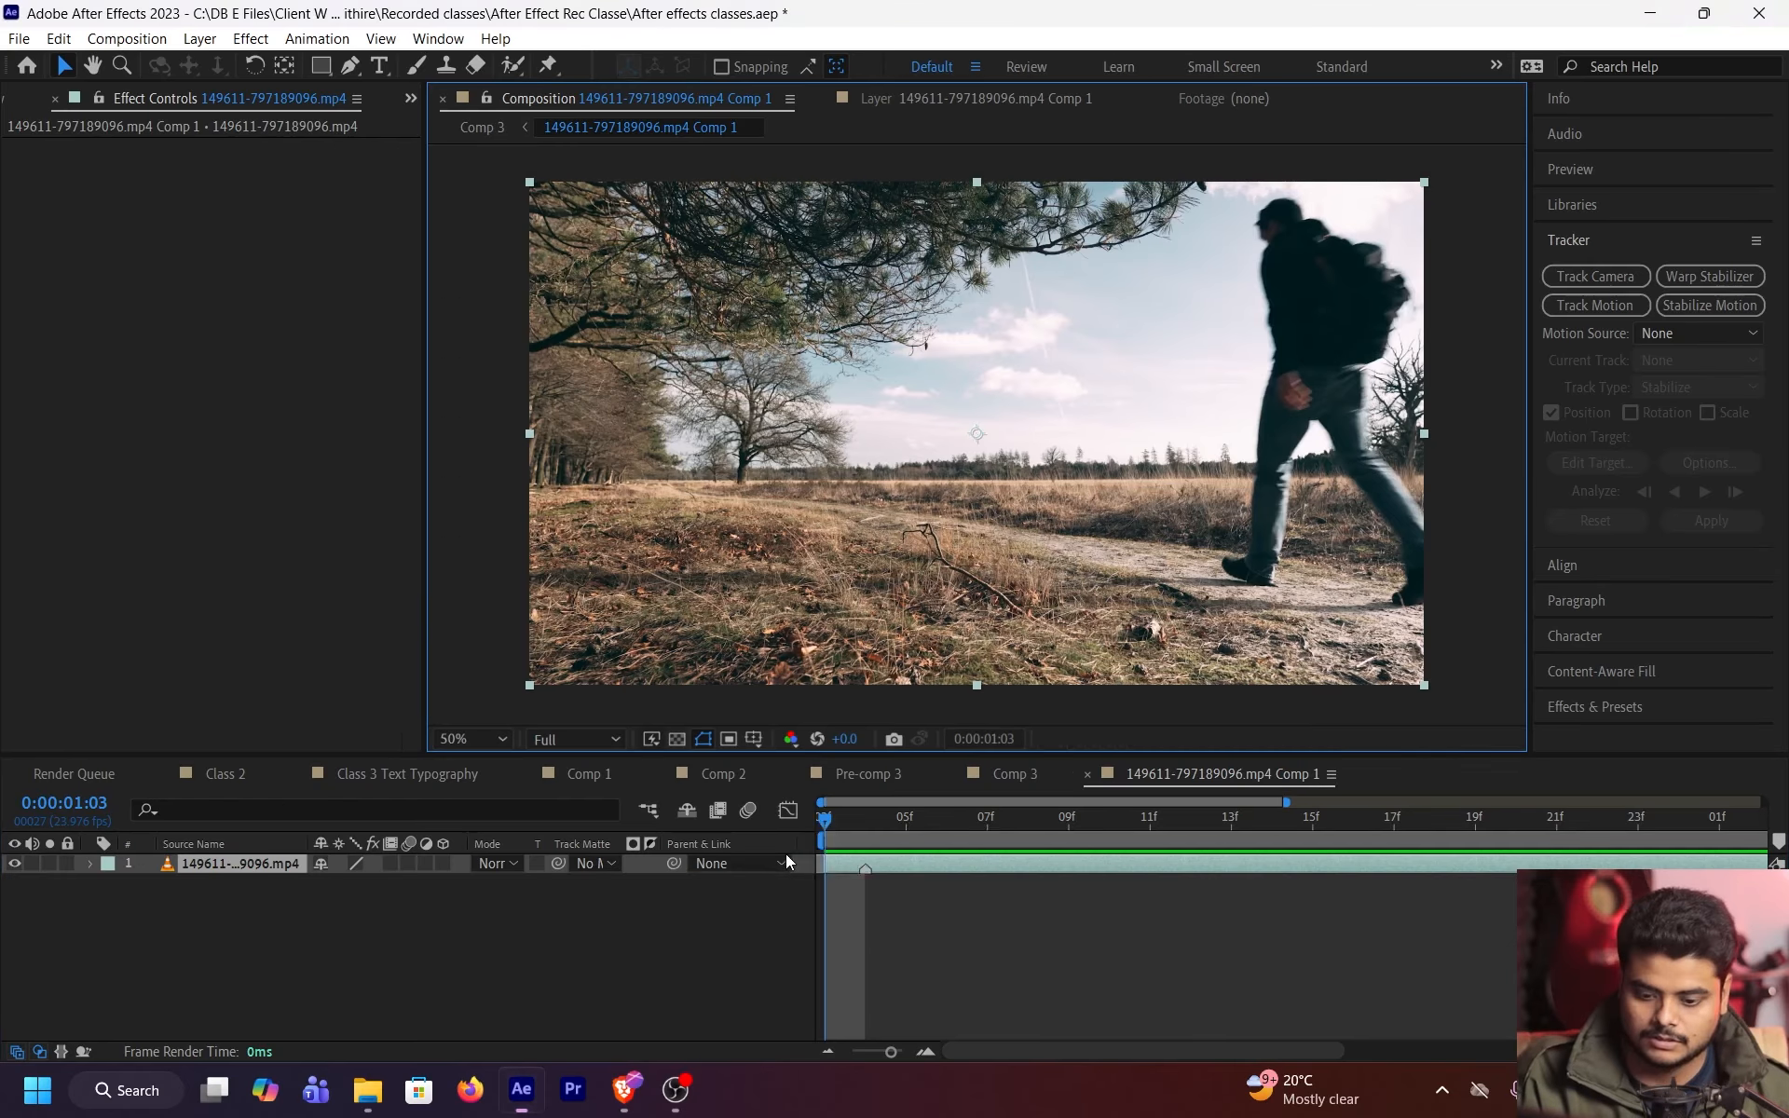
key(Tab)
click(1254, 861)
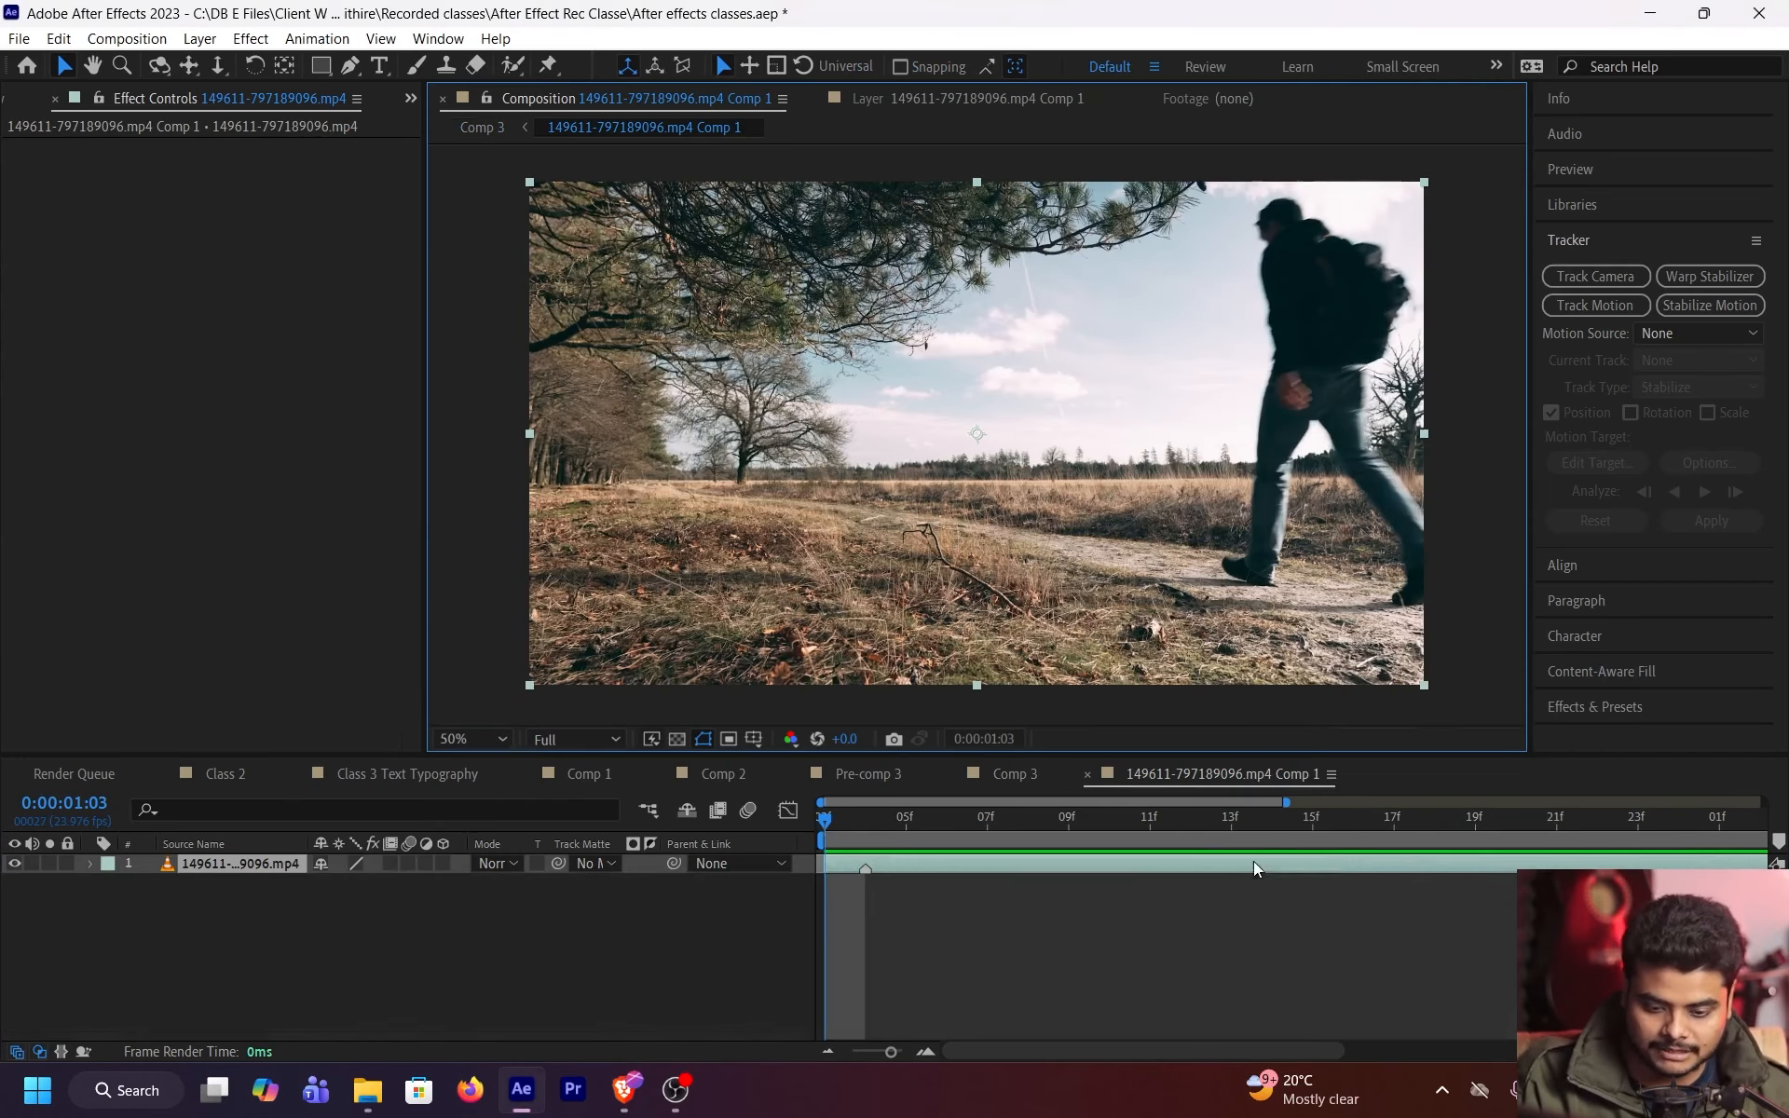
key(Tab)
click(997, 870)
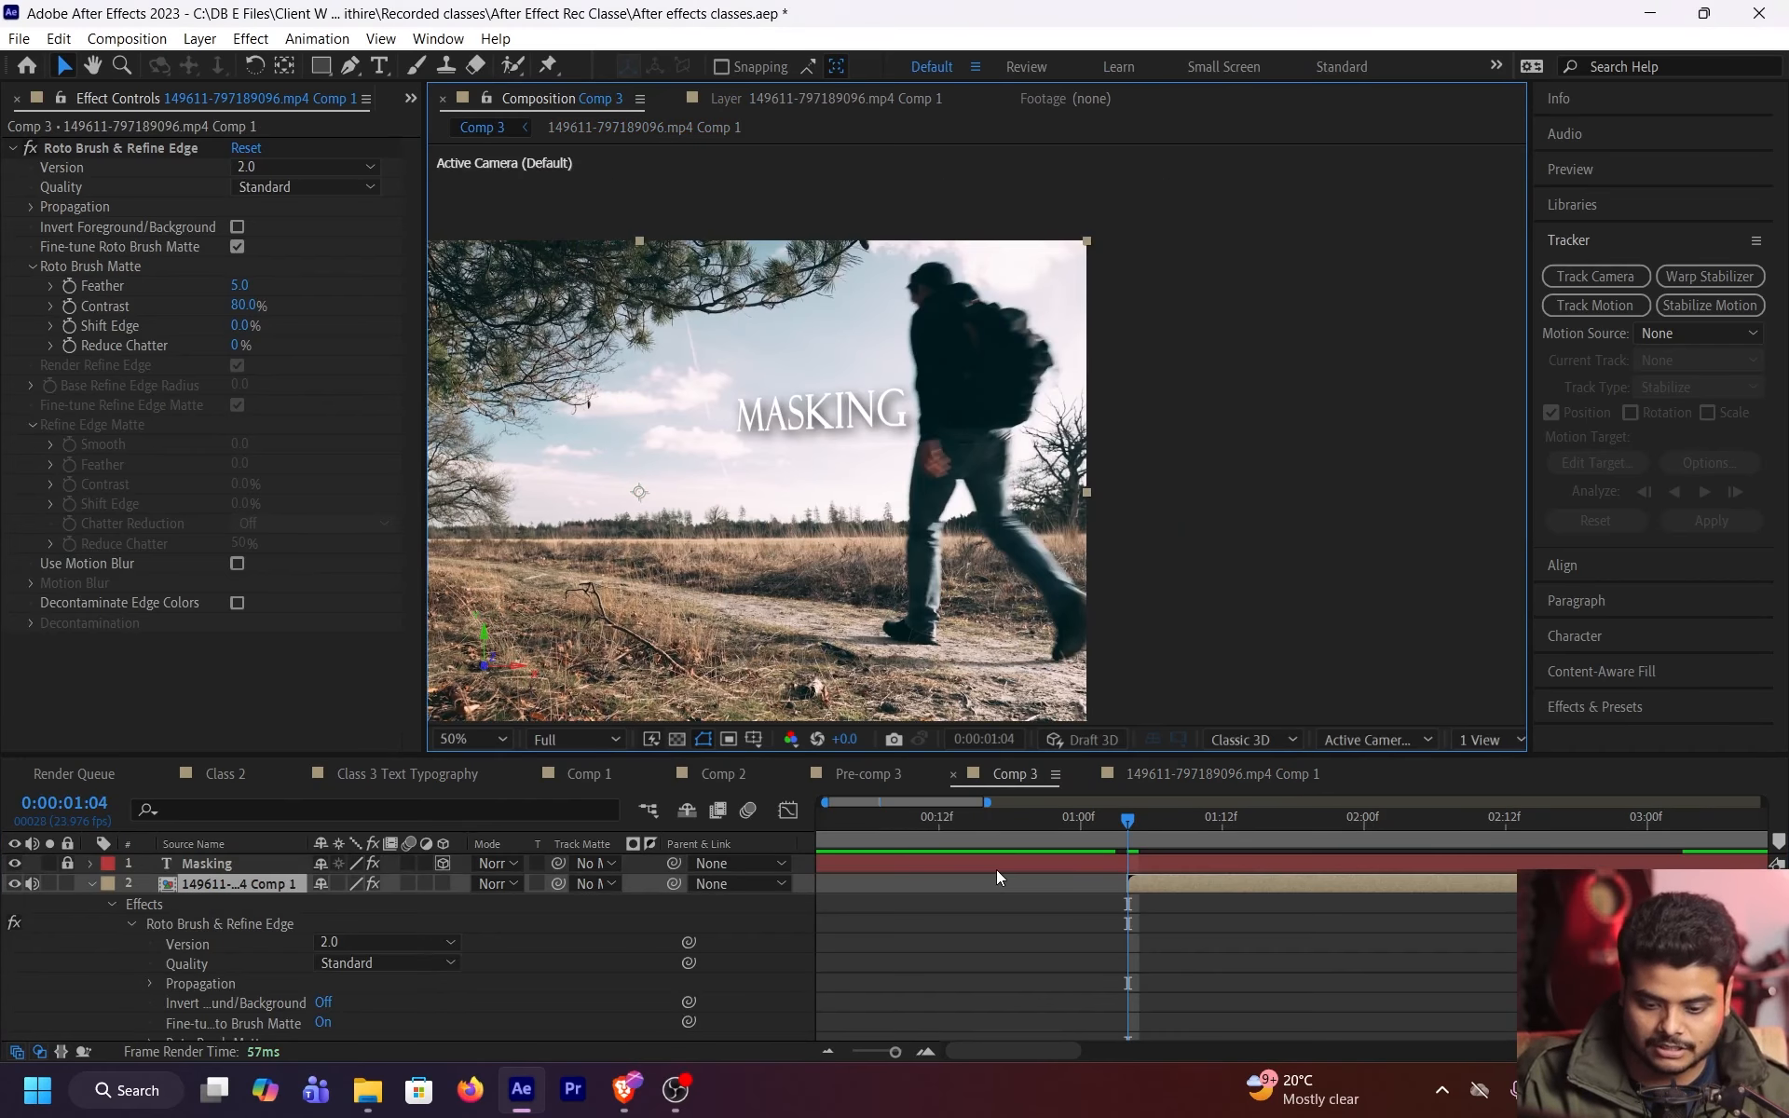
double_click(1228, 880)
key(Tab)
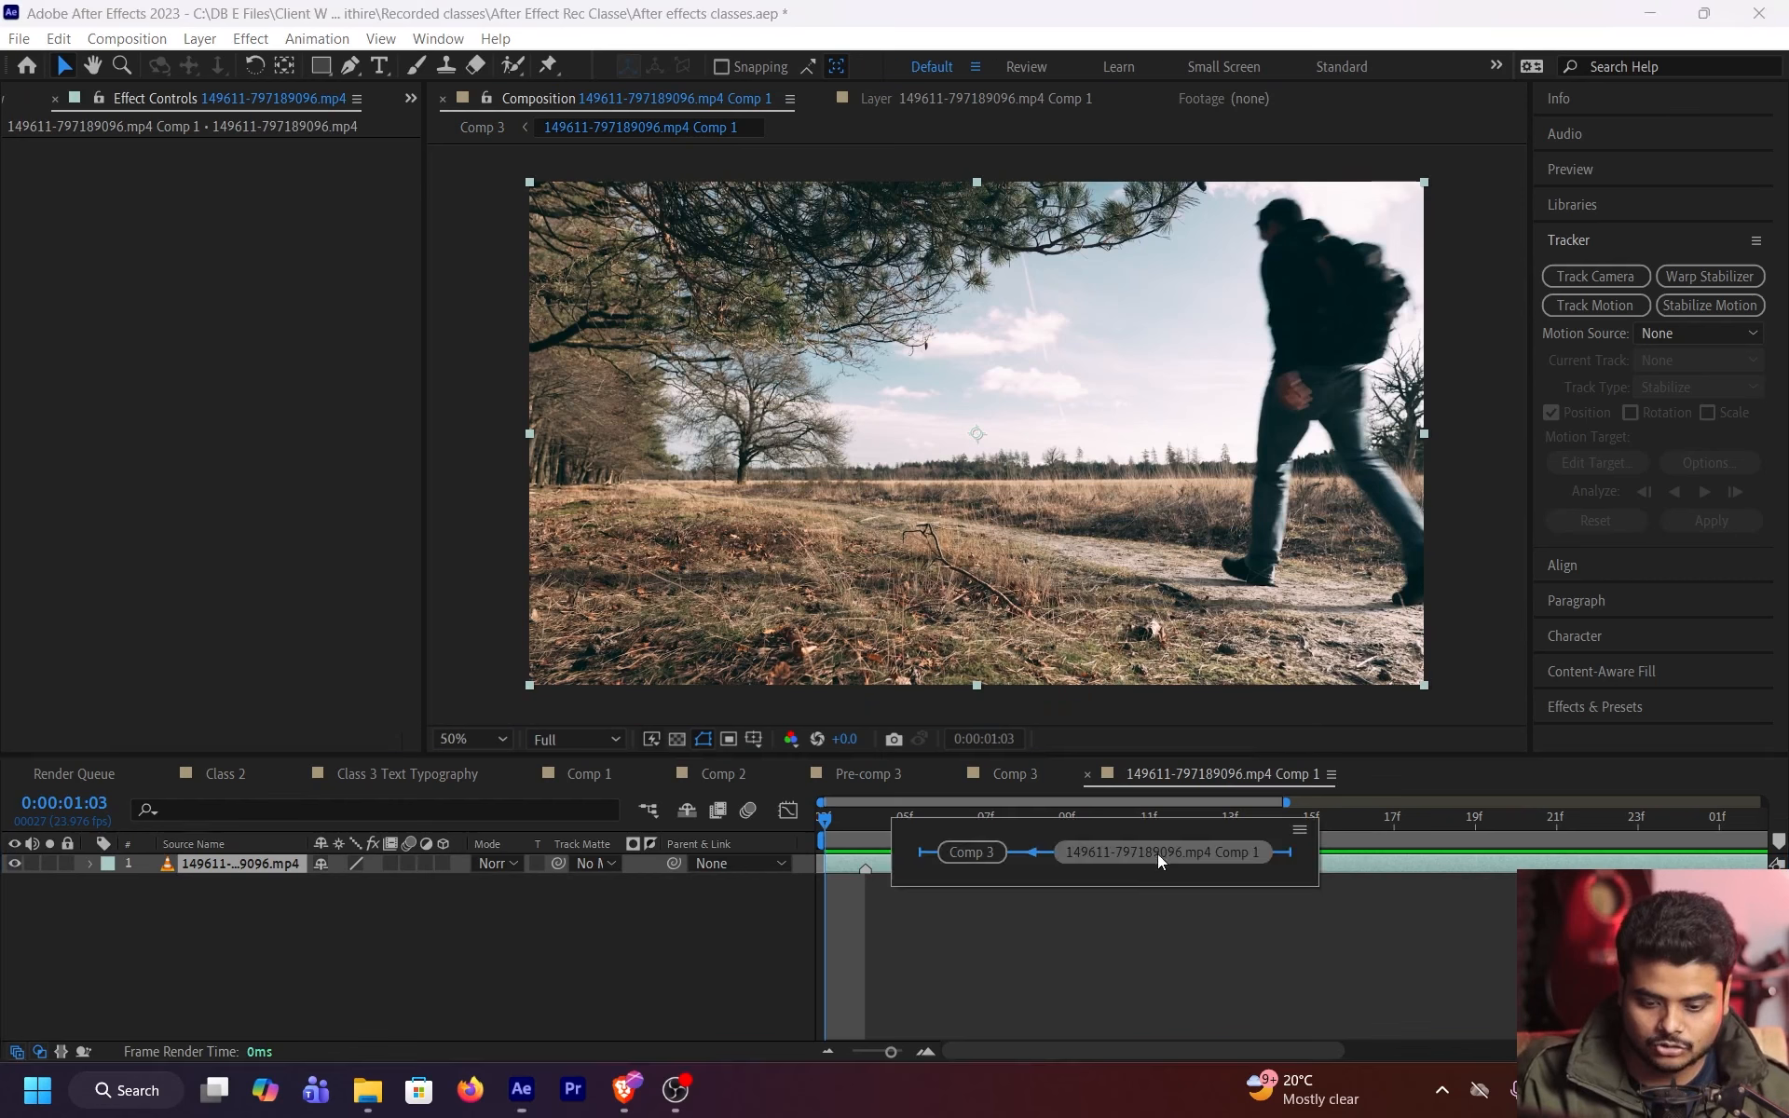
click(968, 852)
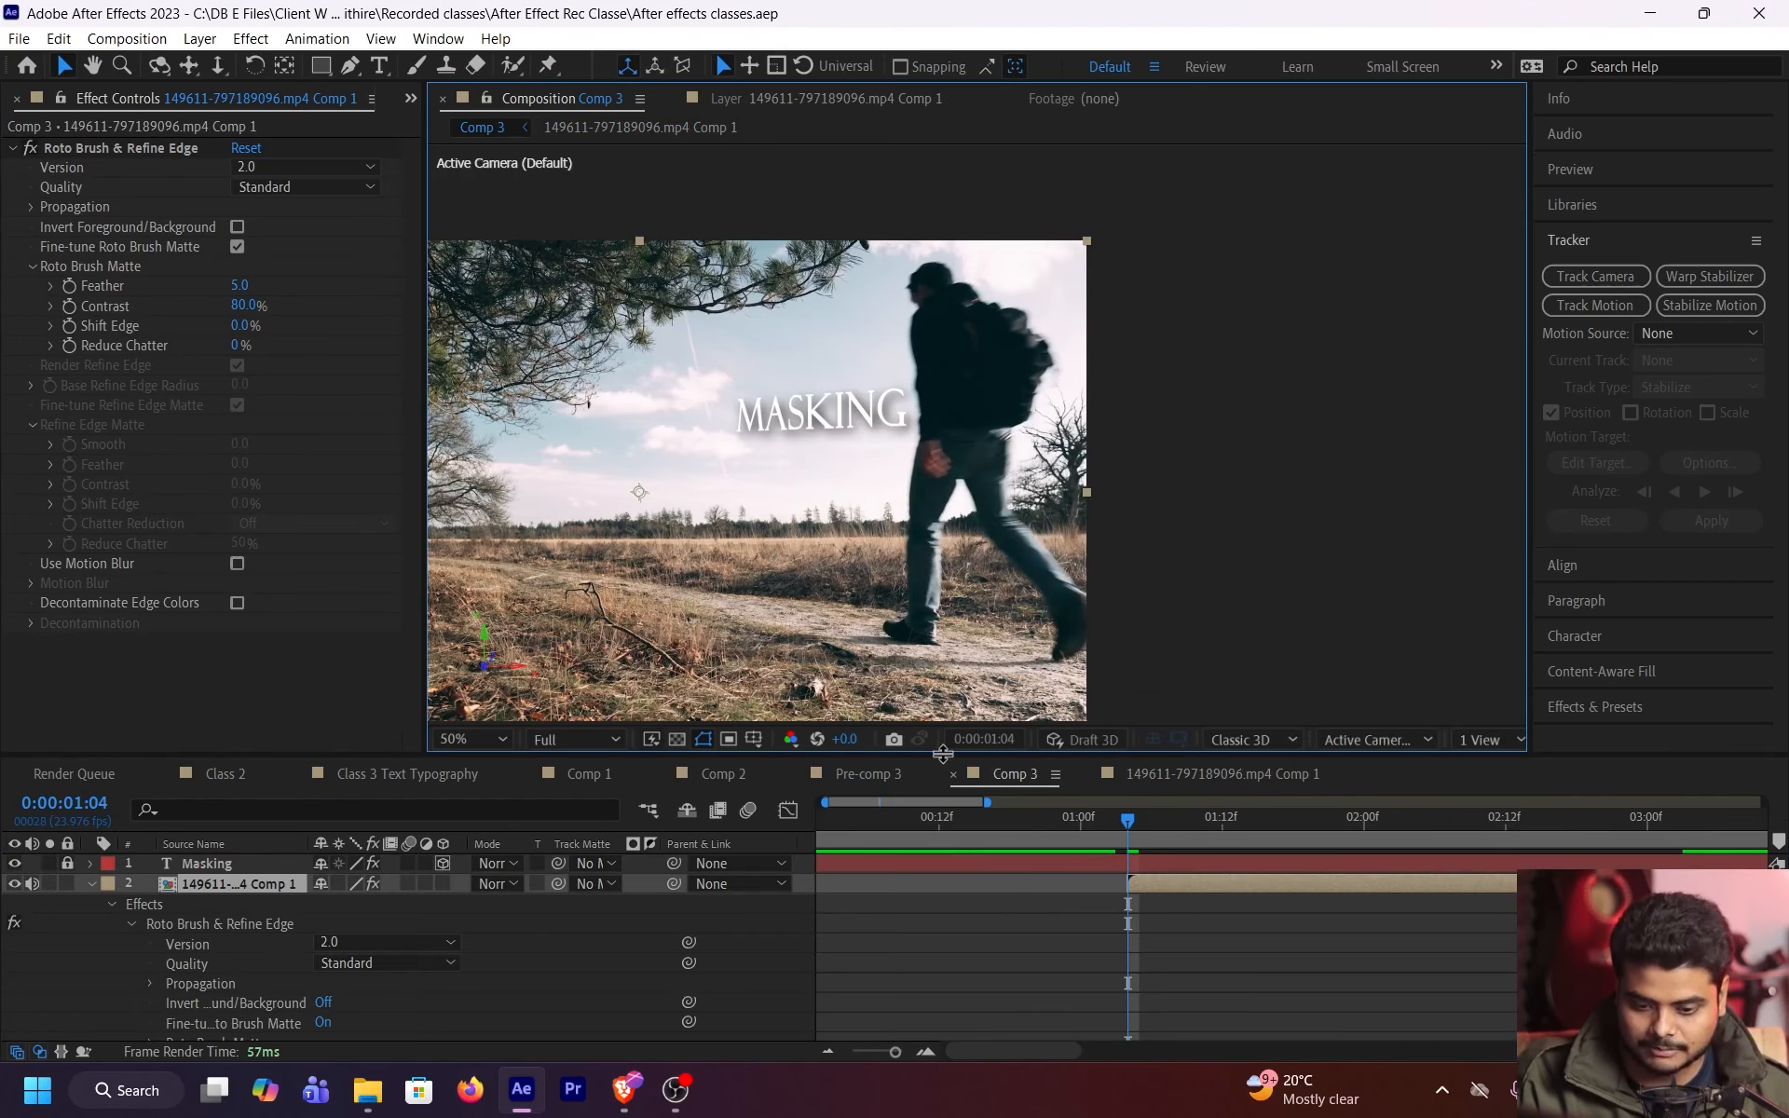
Enlarge the timeline, recheck the pre-comp's footage layer, and scrub through Comp 3 back to 0:00:01:04
drag(943, 753, 943, 650)
double_click(1519, 780)
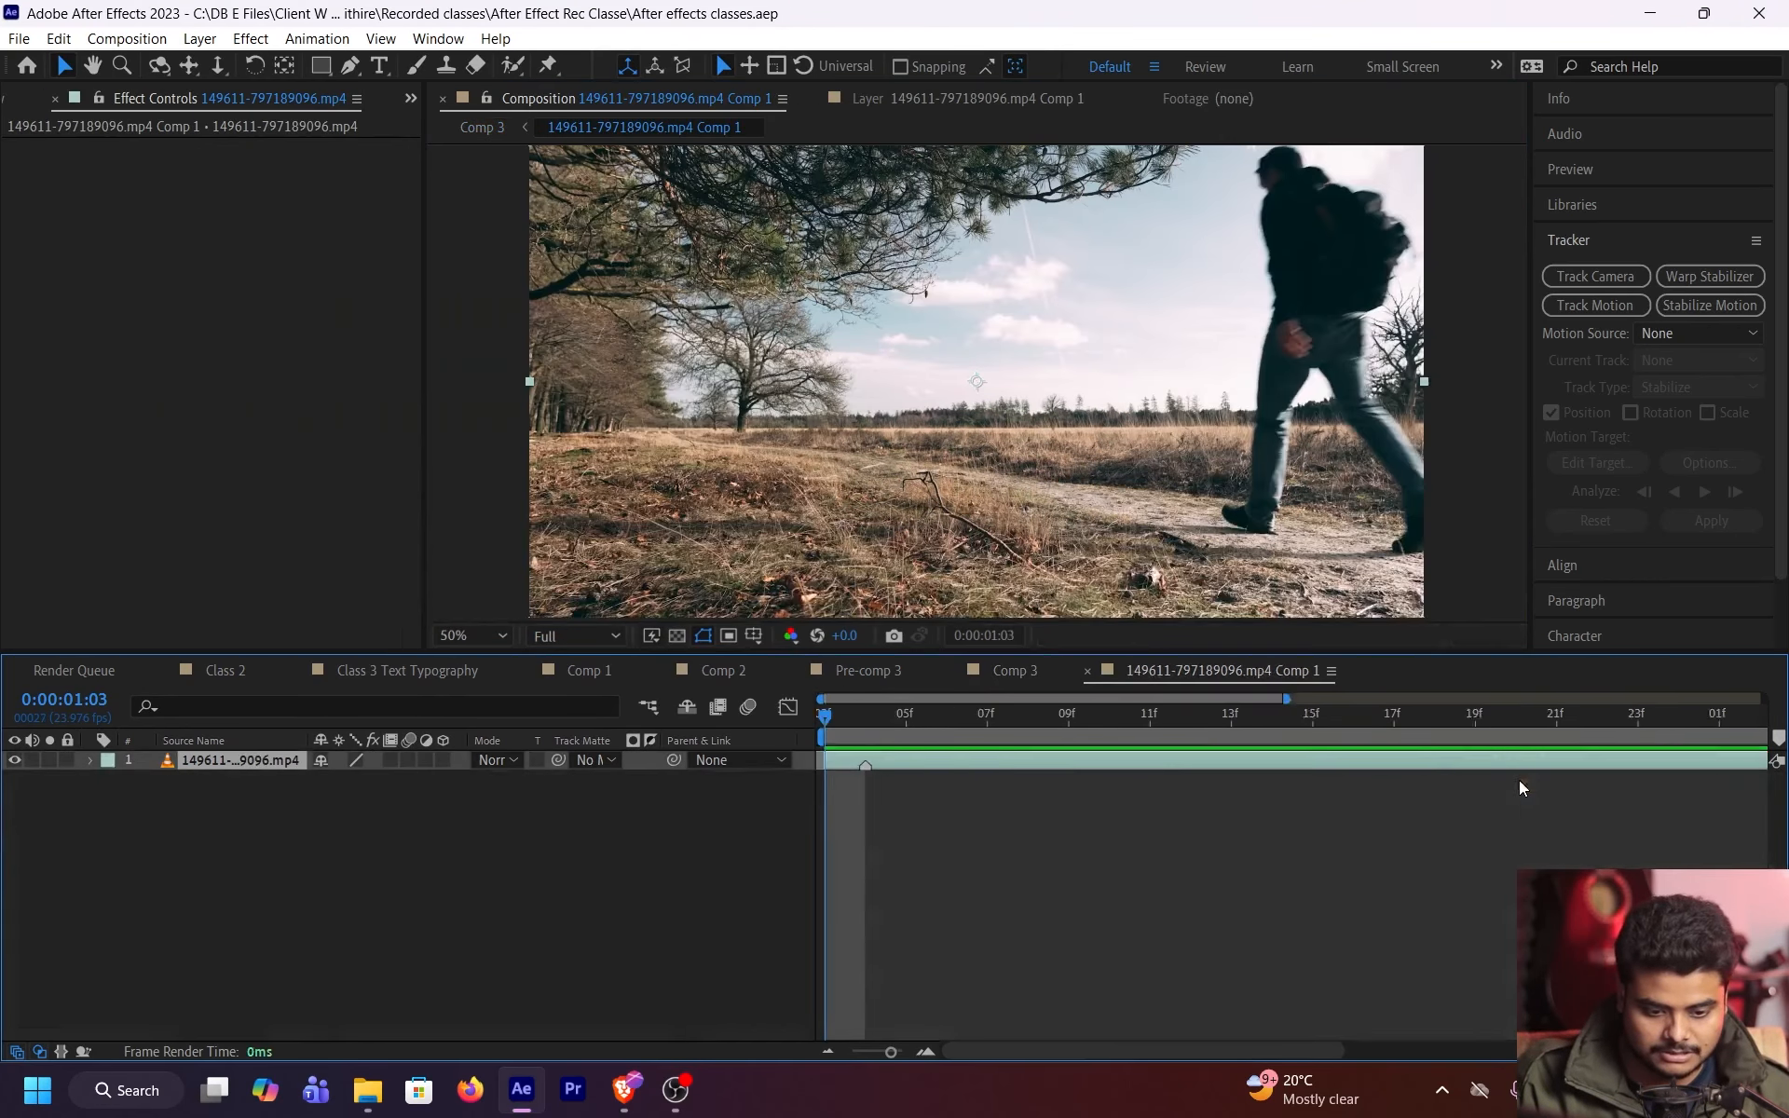
key(Tab)
click(1306, 791)
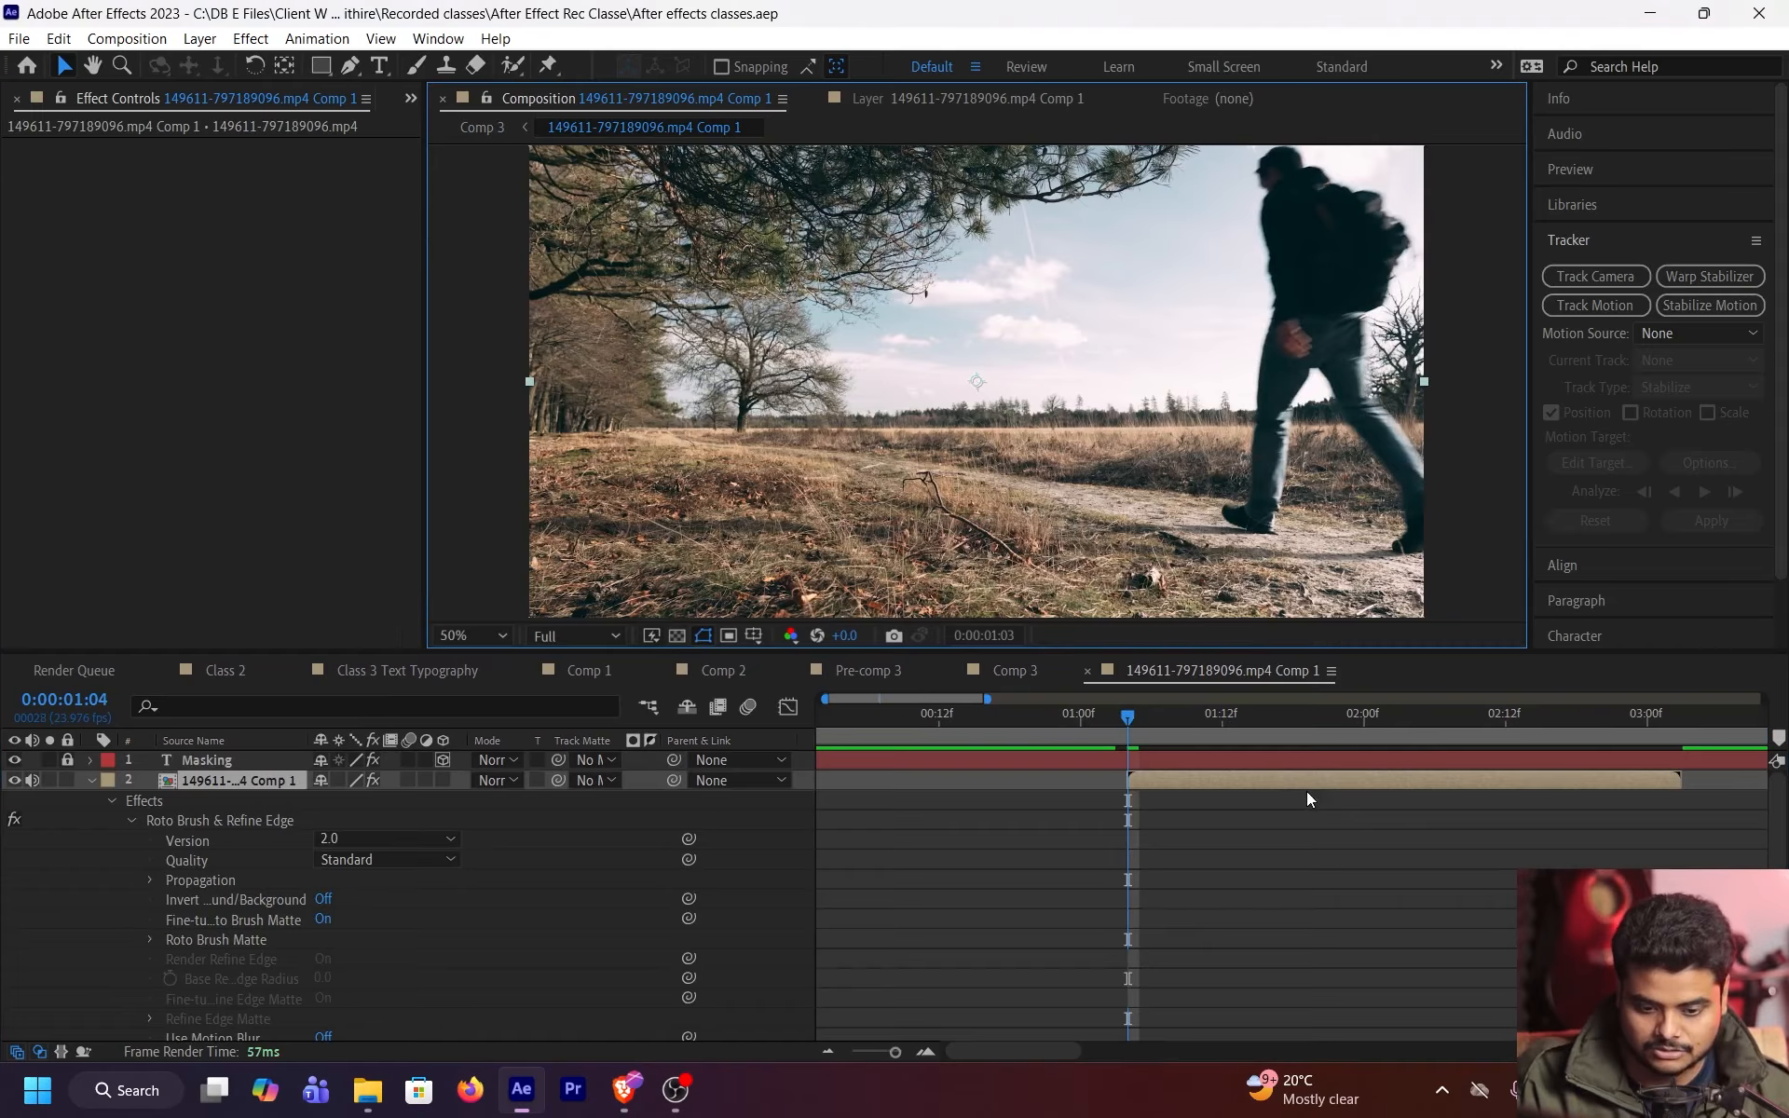
drag(1388, 738, 1128, 790)
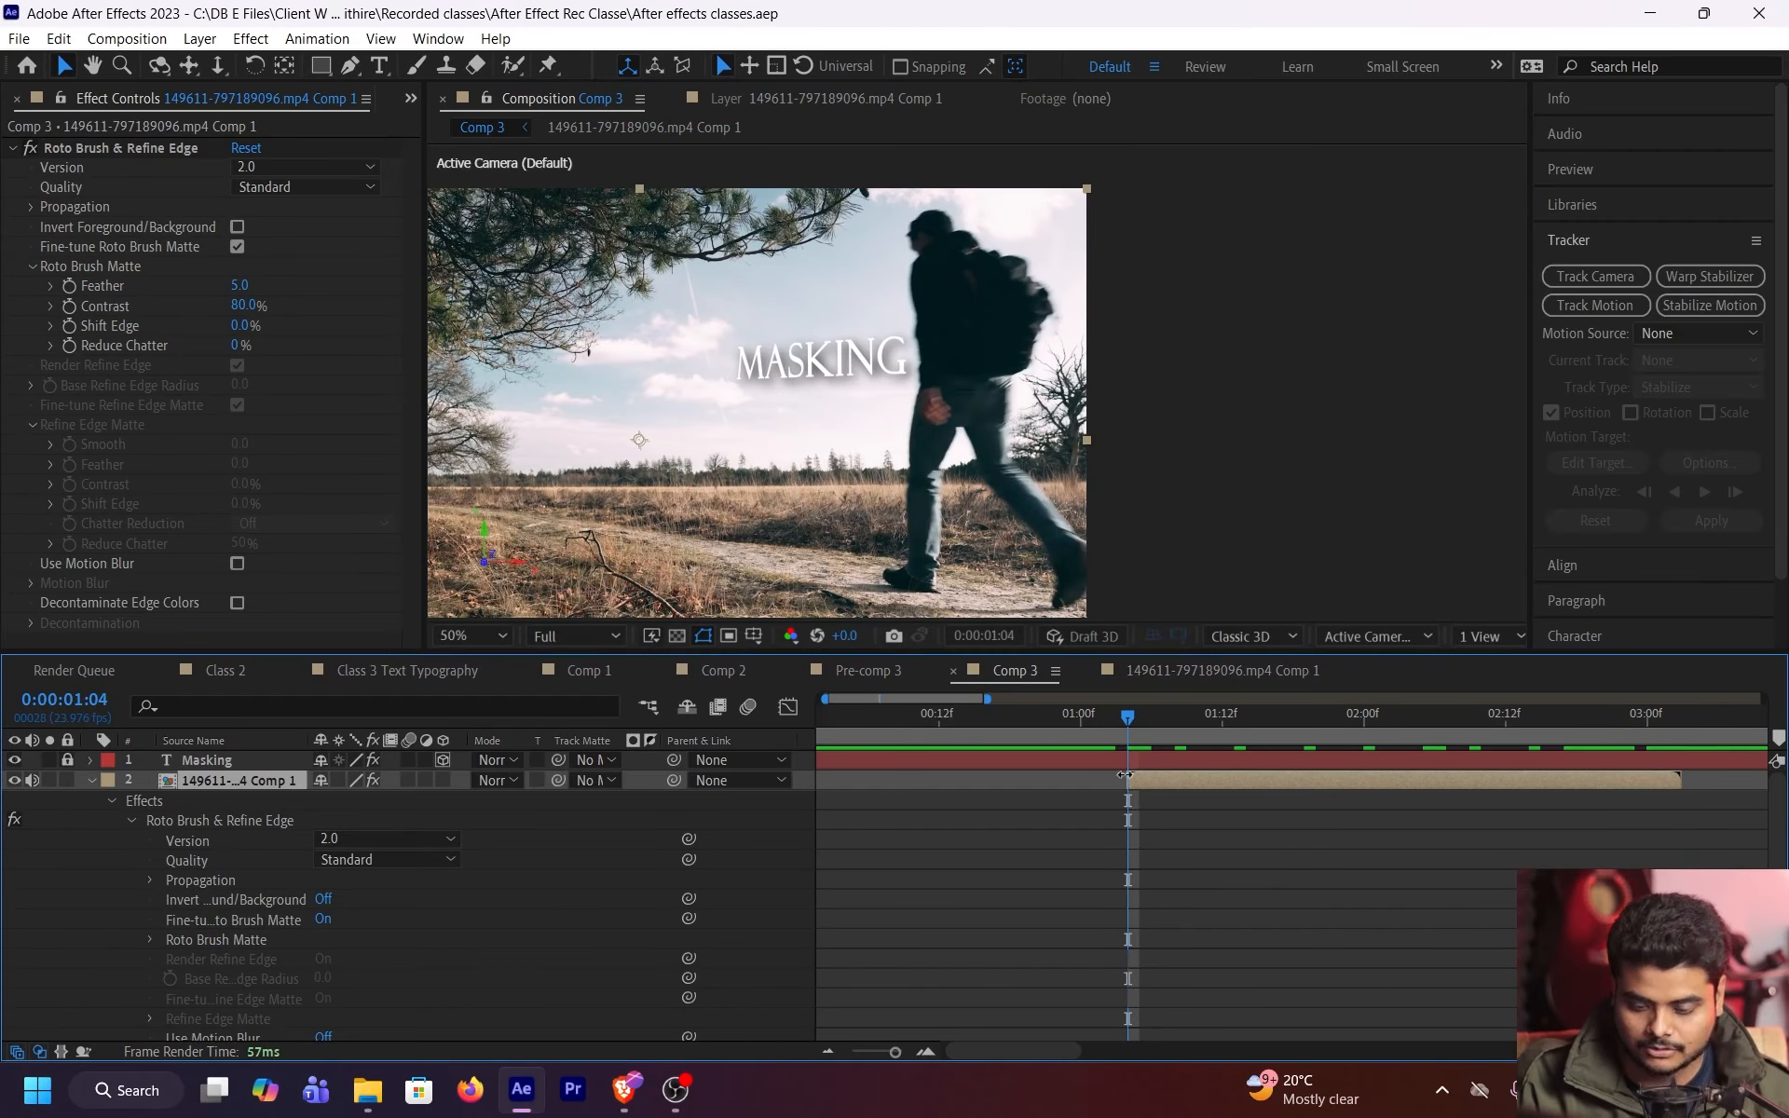
Delete the Roto Brush & Refine Edge effect from the pre-composed footage layer
click(150, 163)
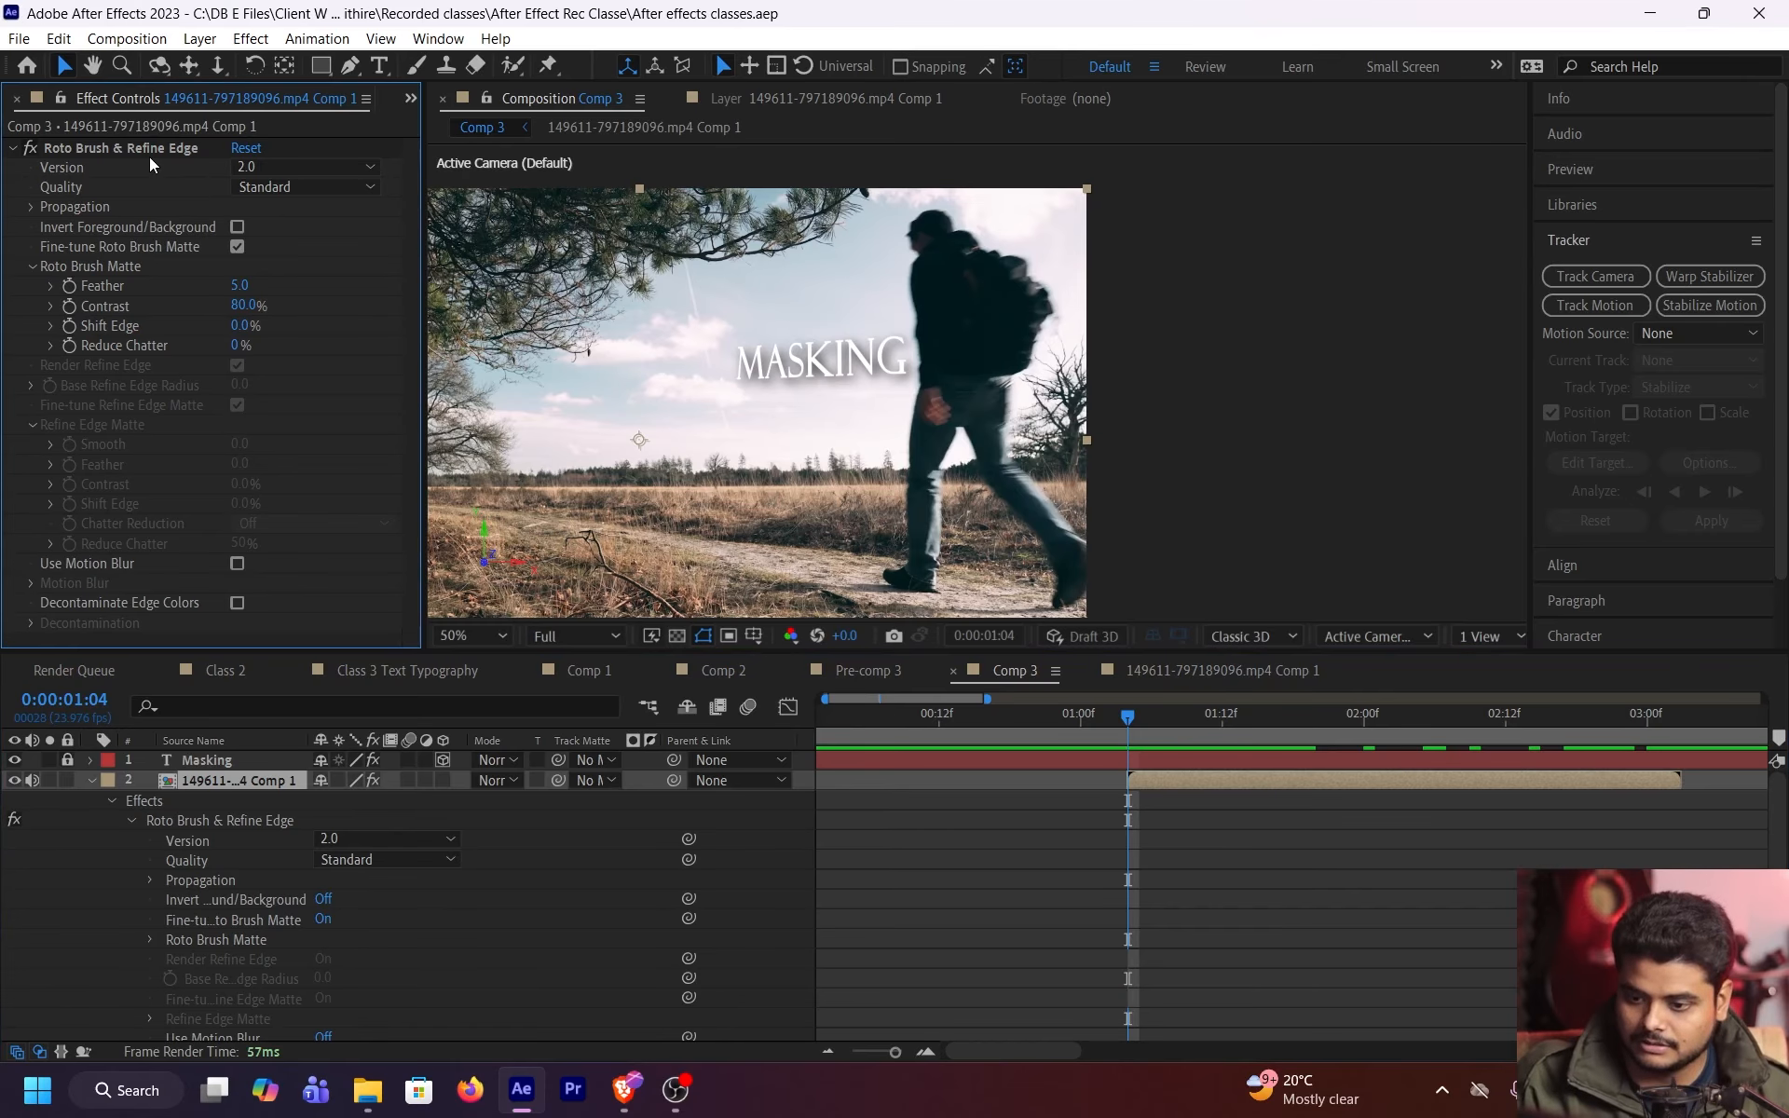
click(151, 154)
key(Delete)
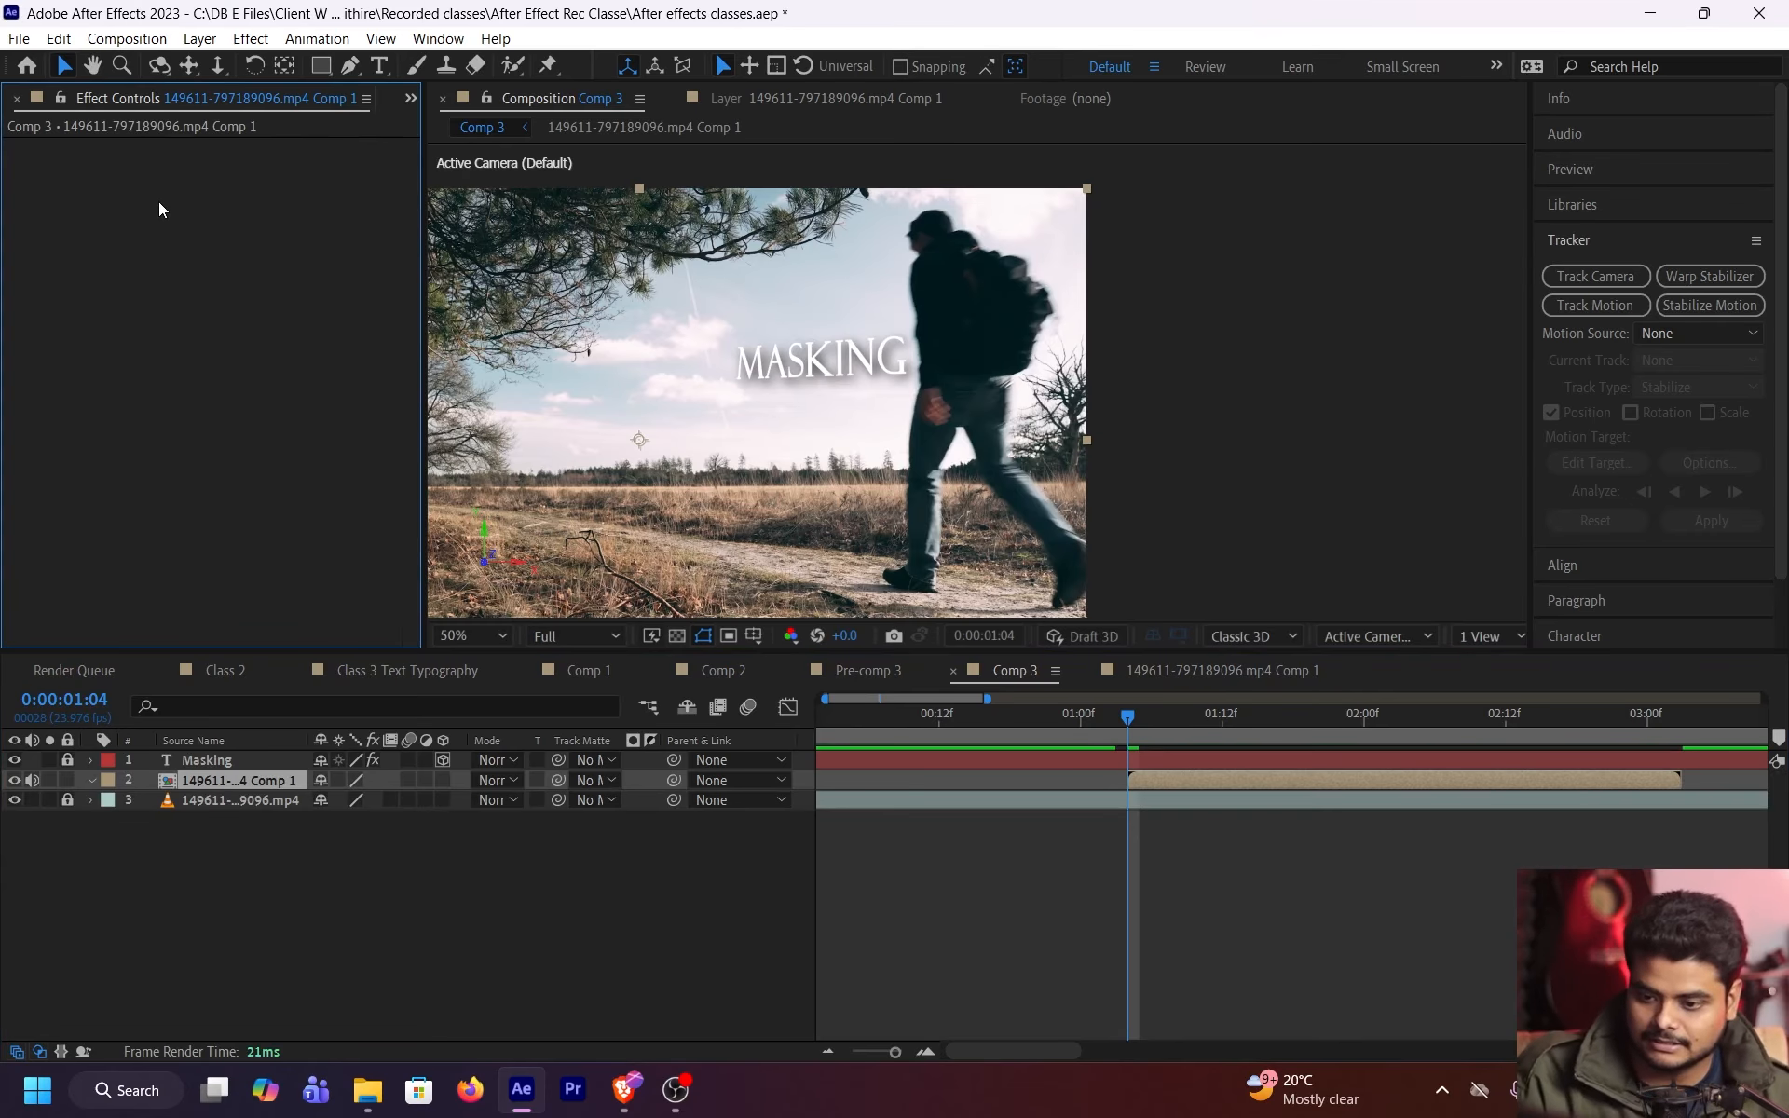
click(376, 39)
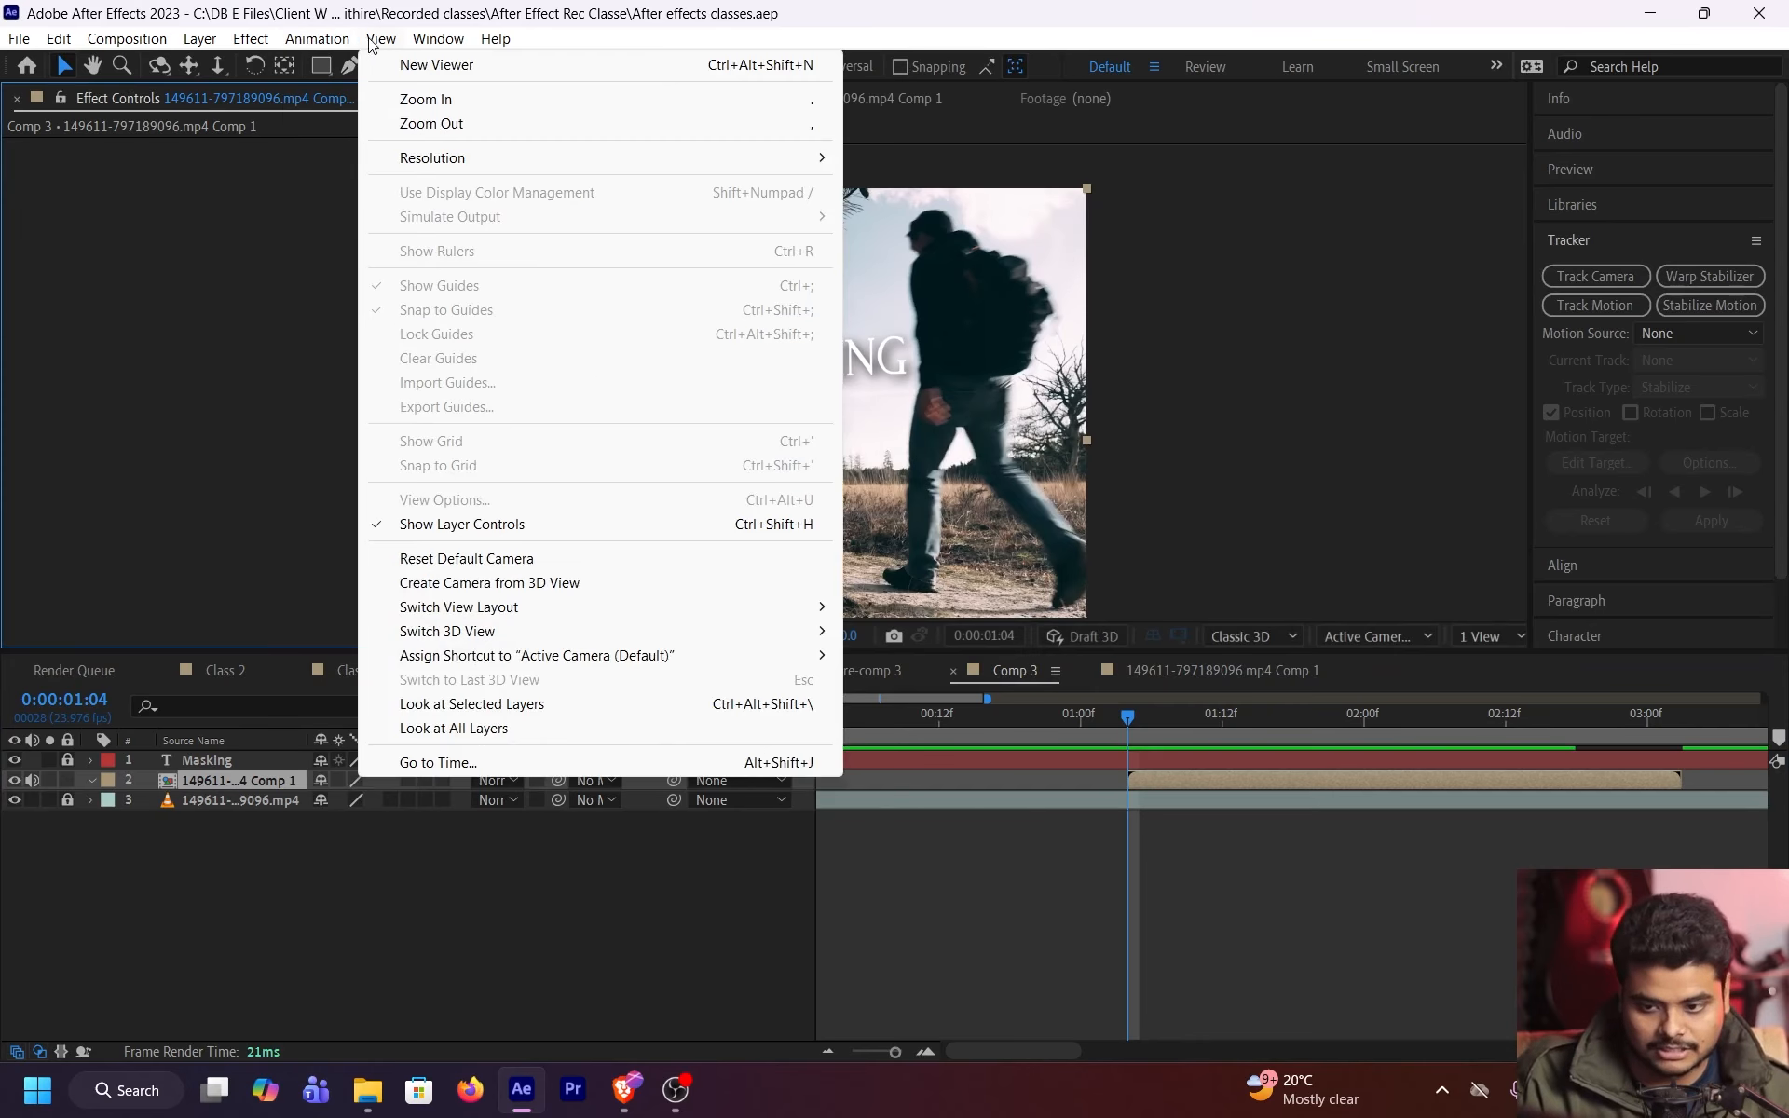
mouse_move(438, 38)
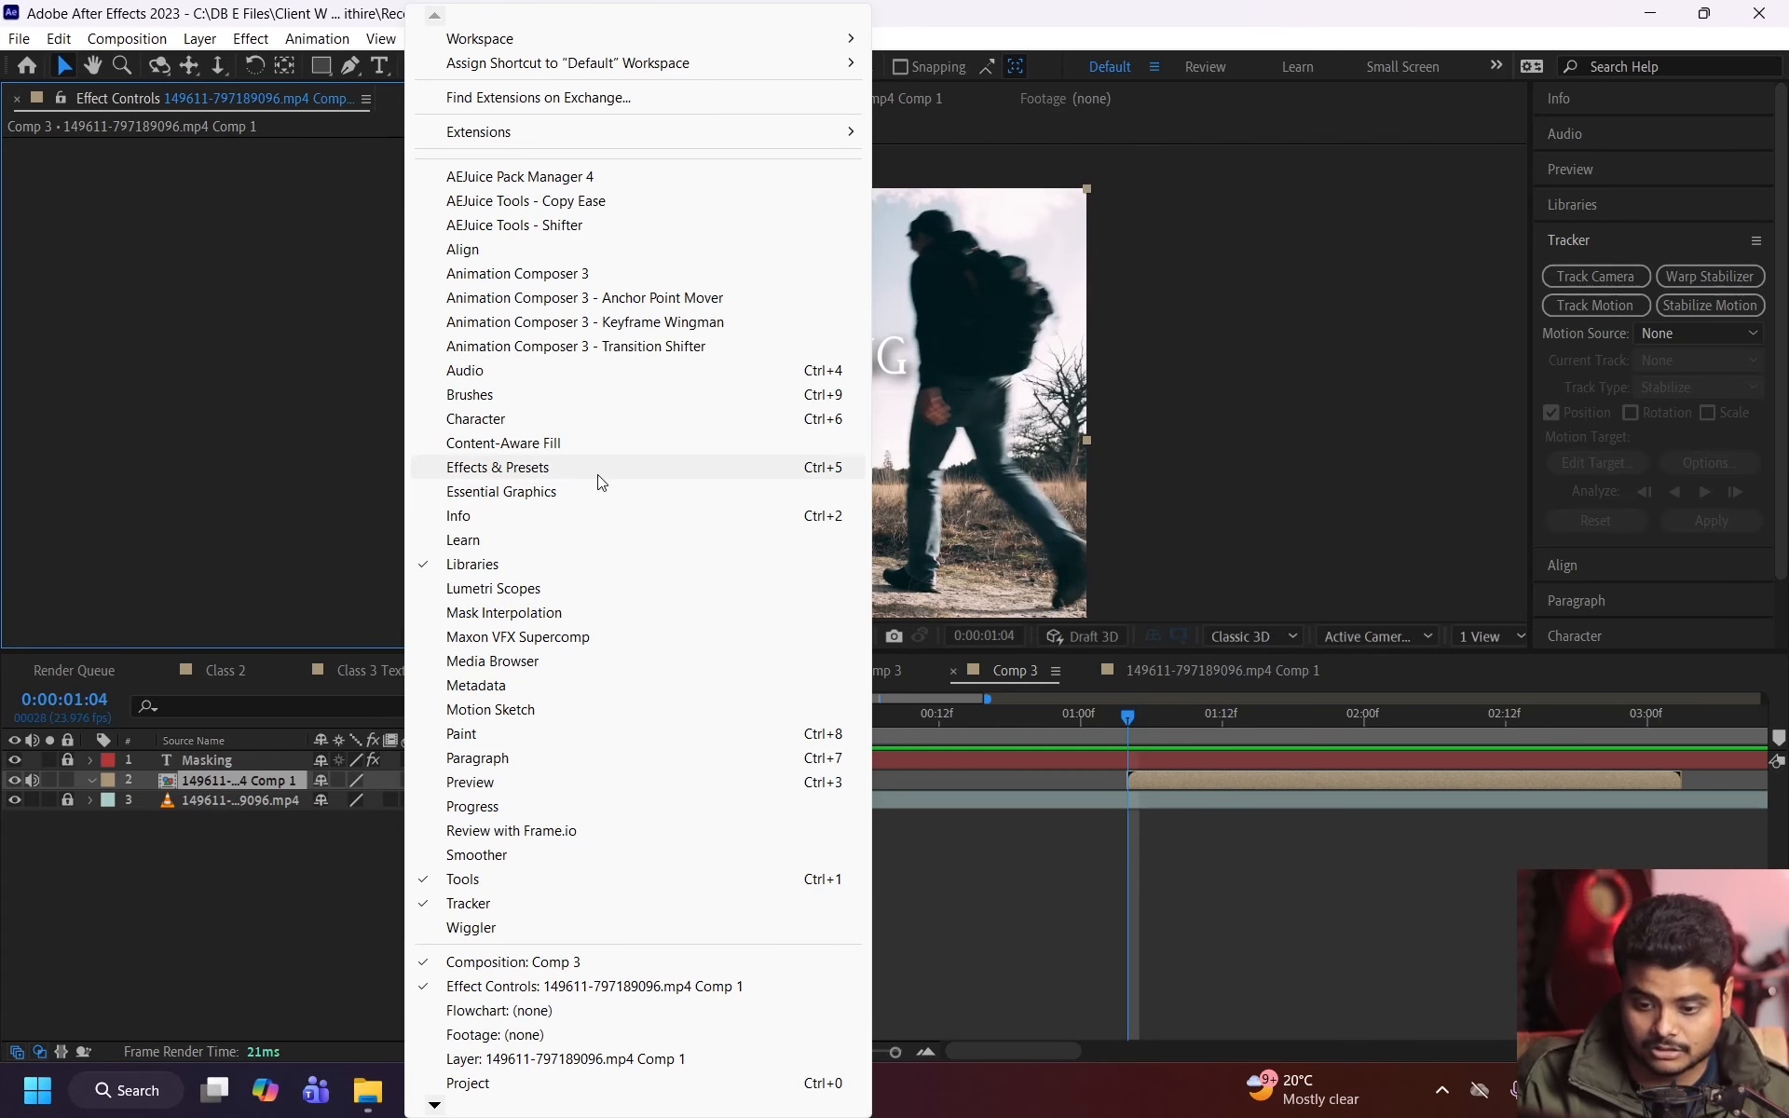
click(119, 96)
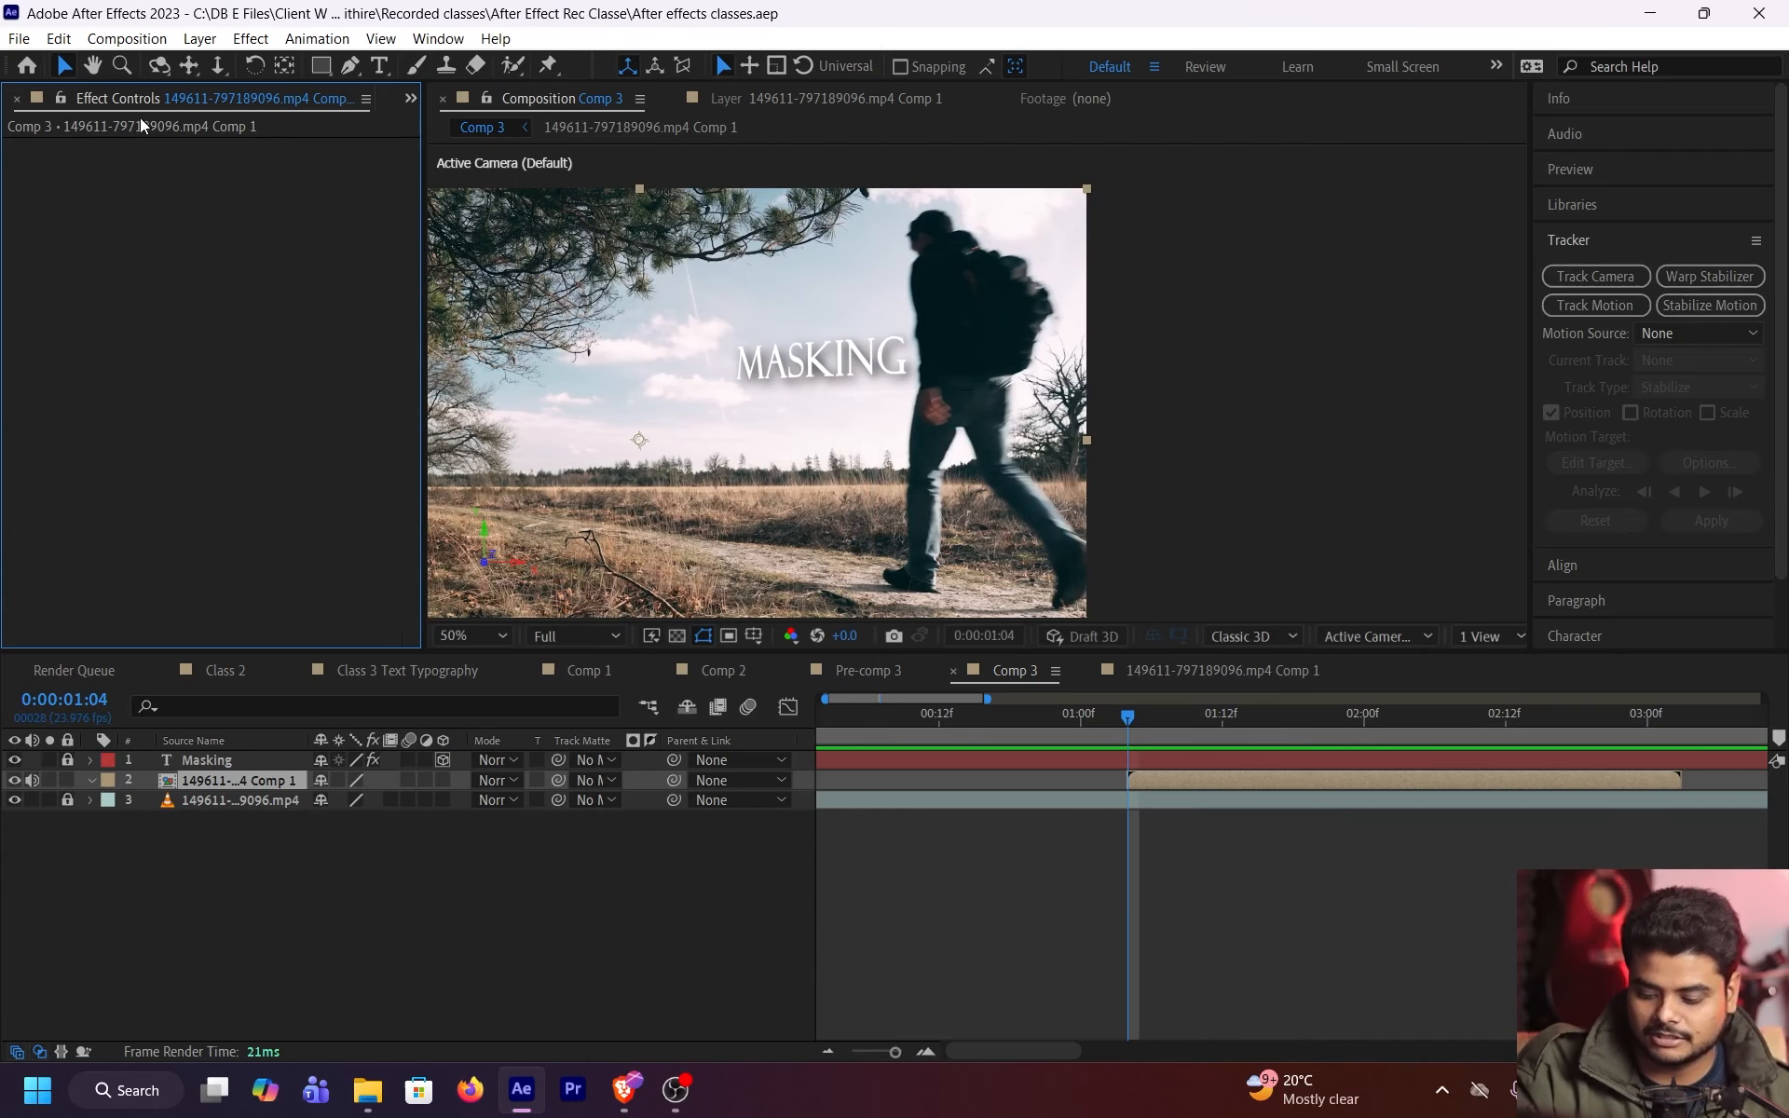
key(F3)
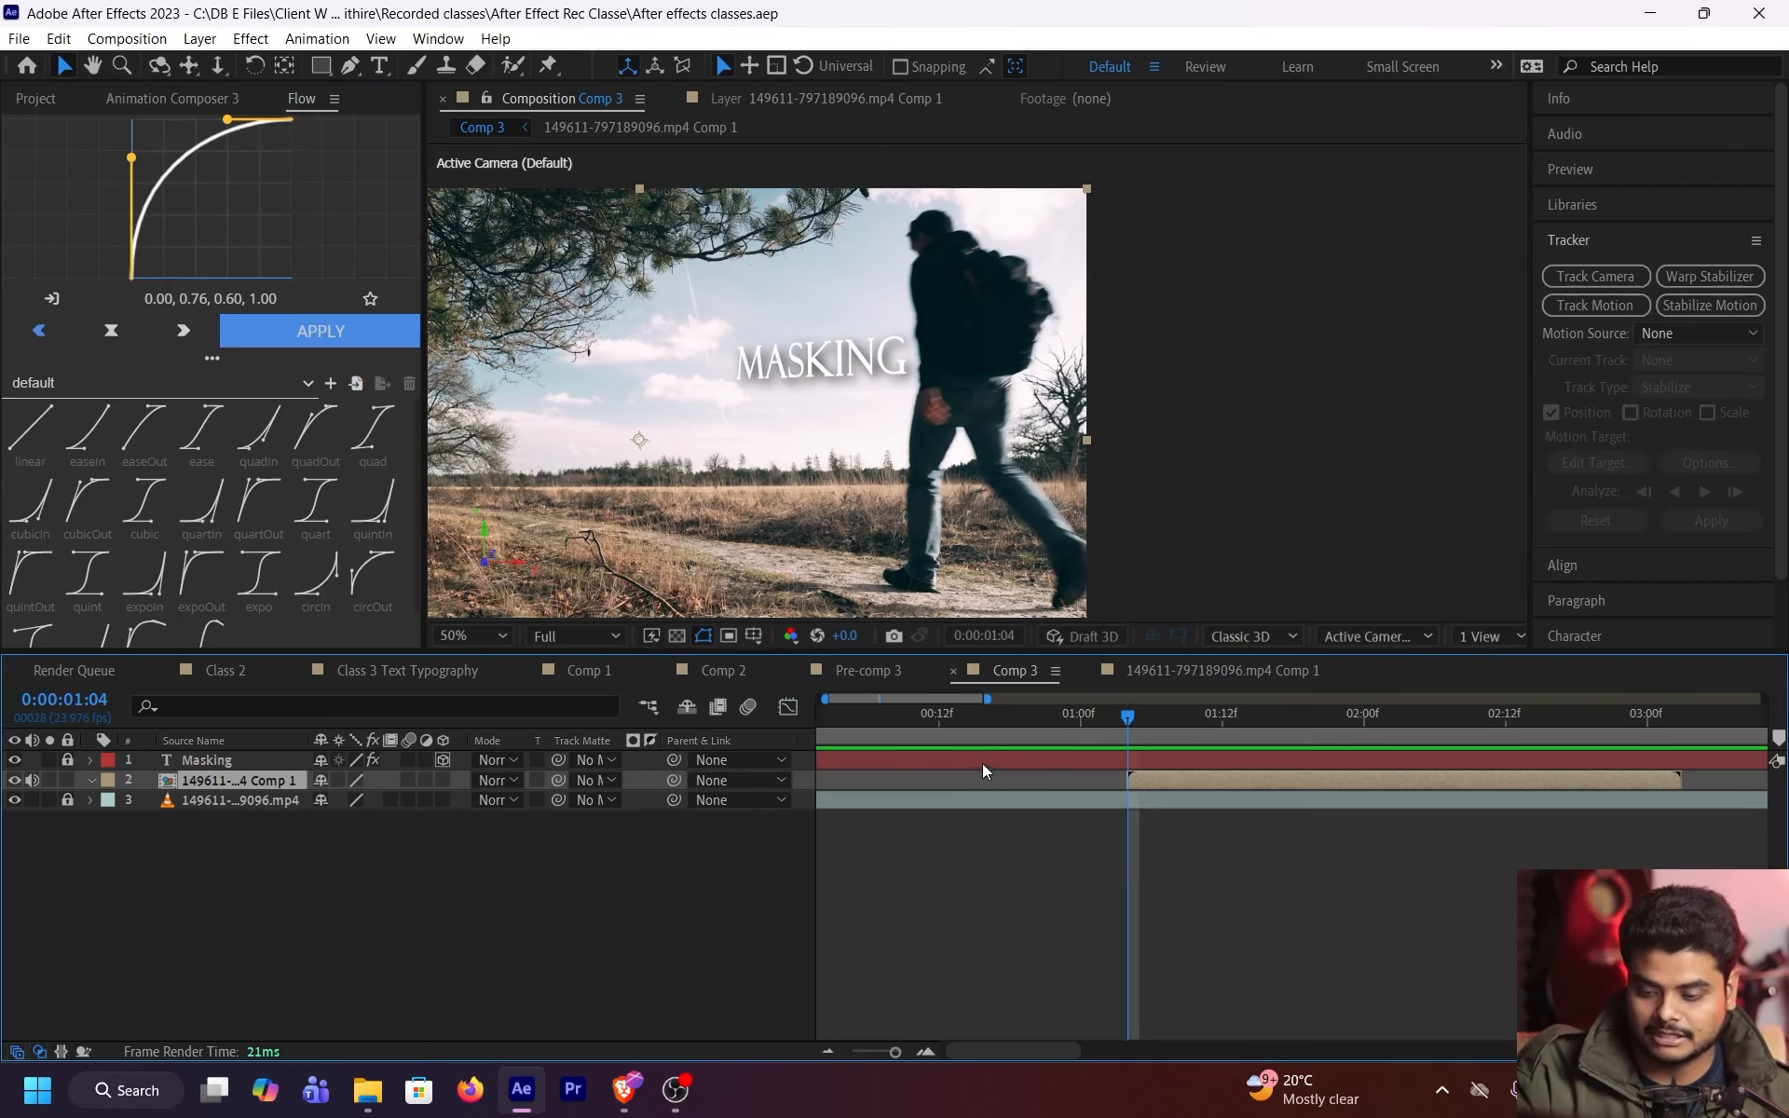
key(F3)
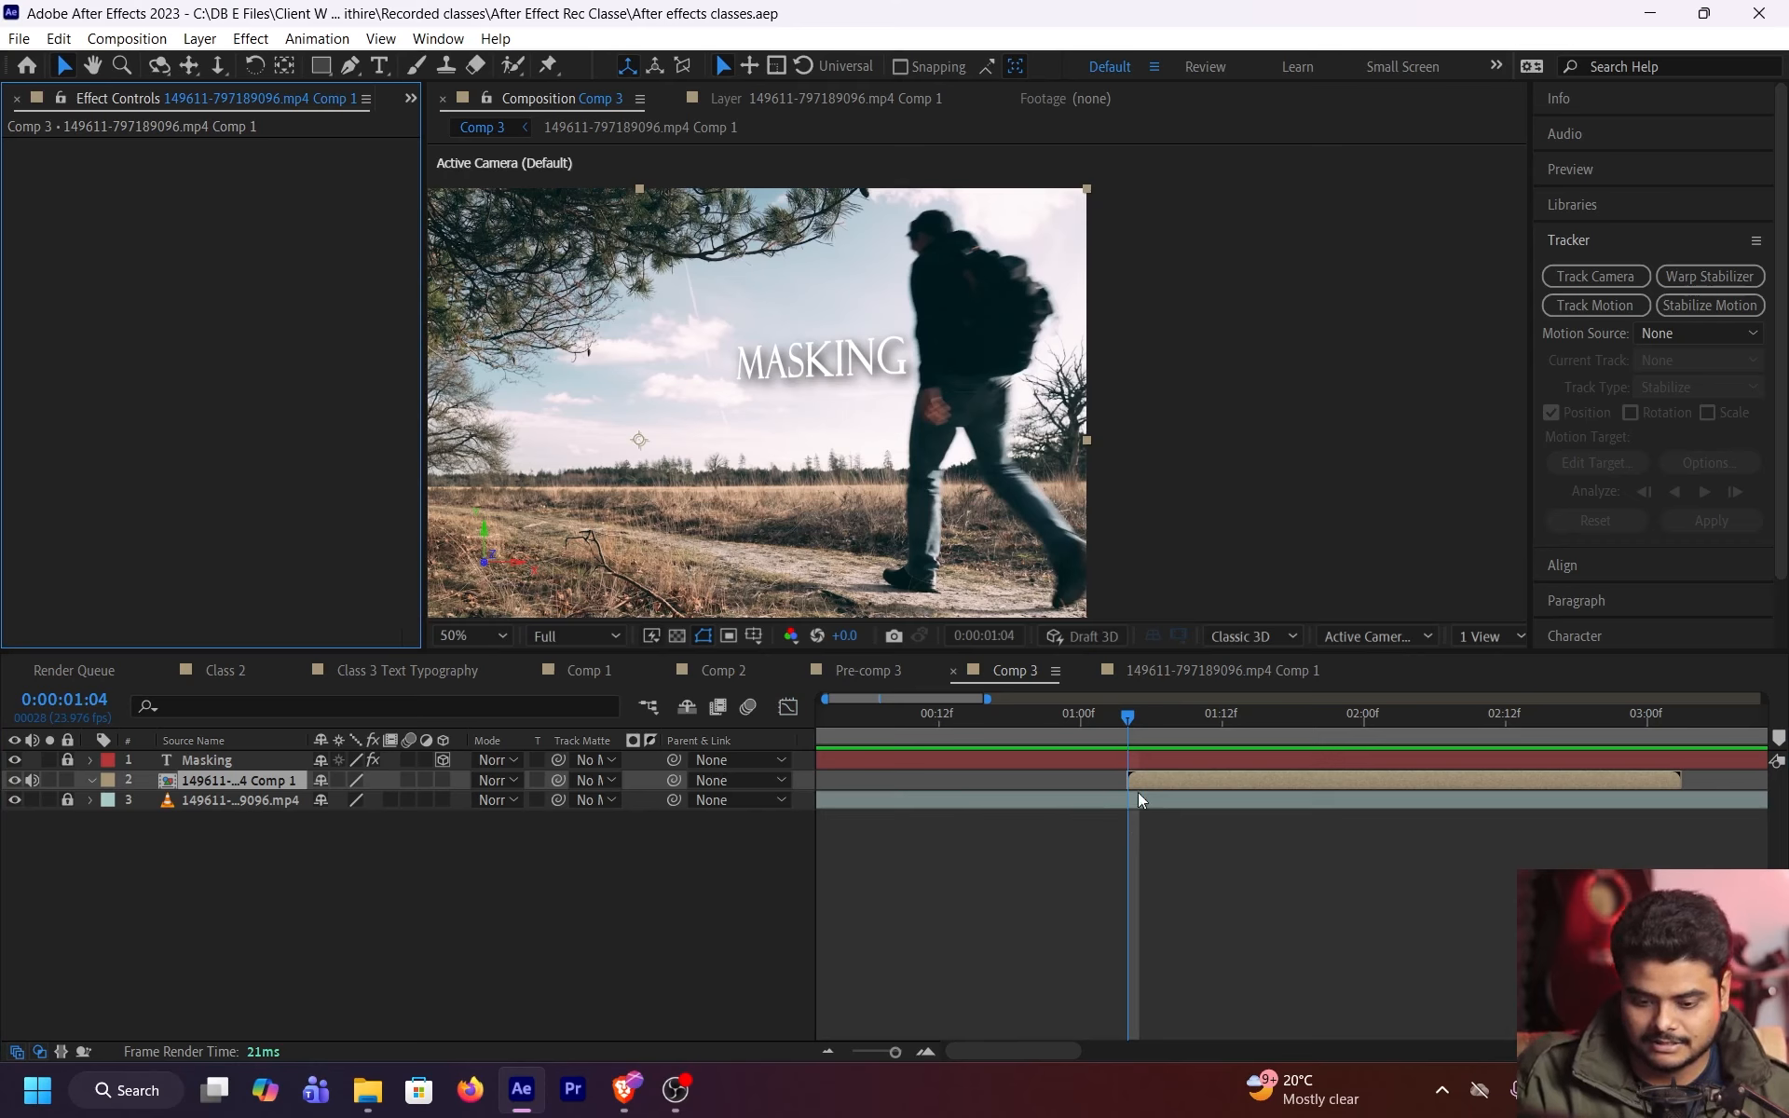
Open the pre-composed footage layer in its Layer view and paint a Roto Brush foreground stroke down the man's body
click(513, 65)
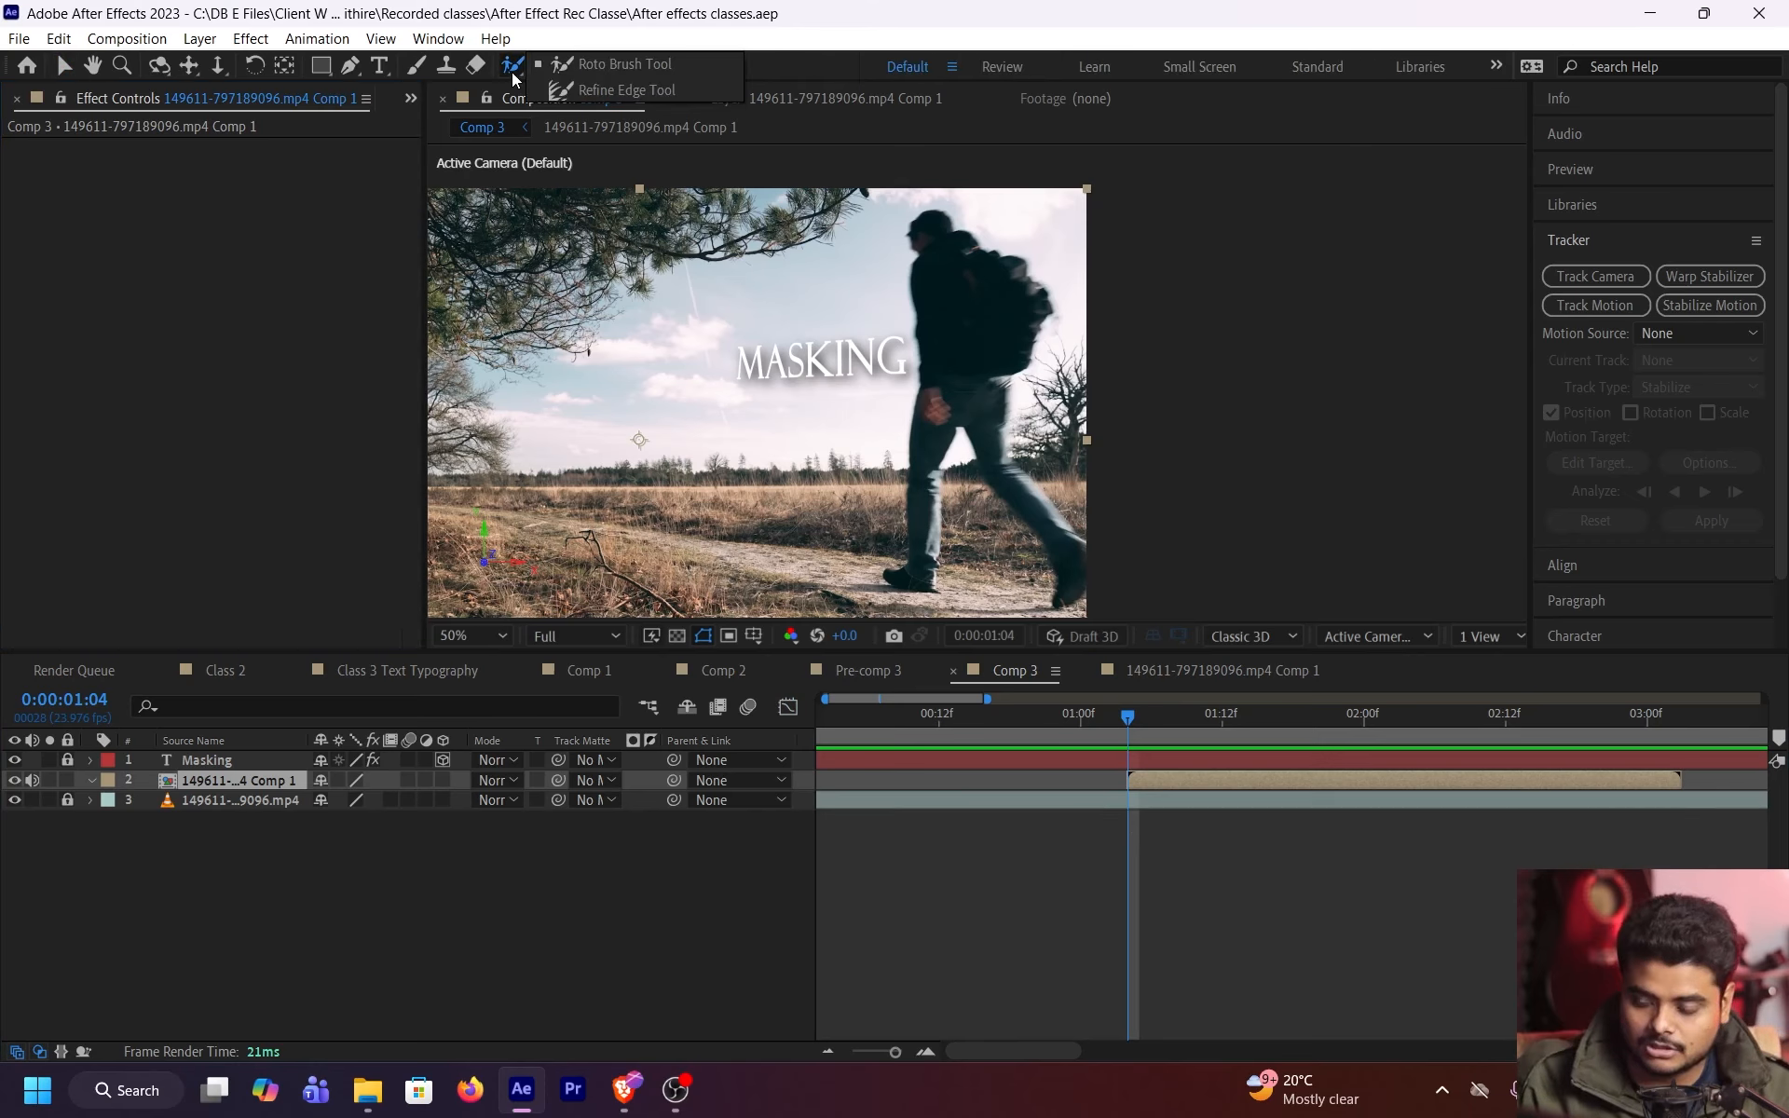
double_click(1229, 781)
mouse_move(967, 185)
mouse_down()
mouse_move(999, 264)
mouse_move(1038, 262)
mouse_move(1057, 237)
mouse_move(983, 383)
mouse_up()
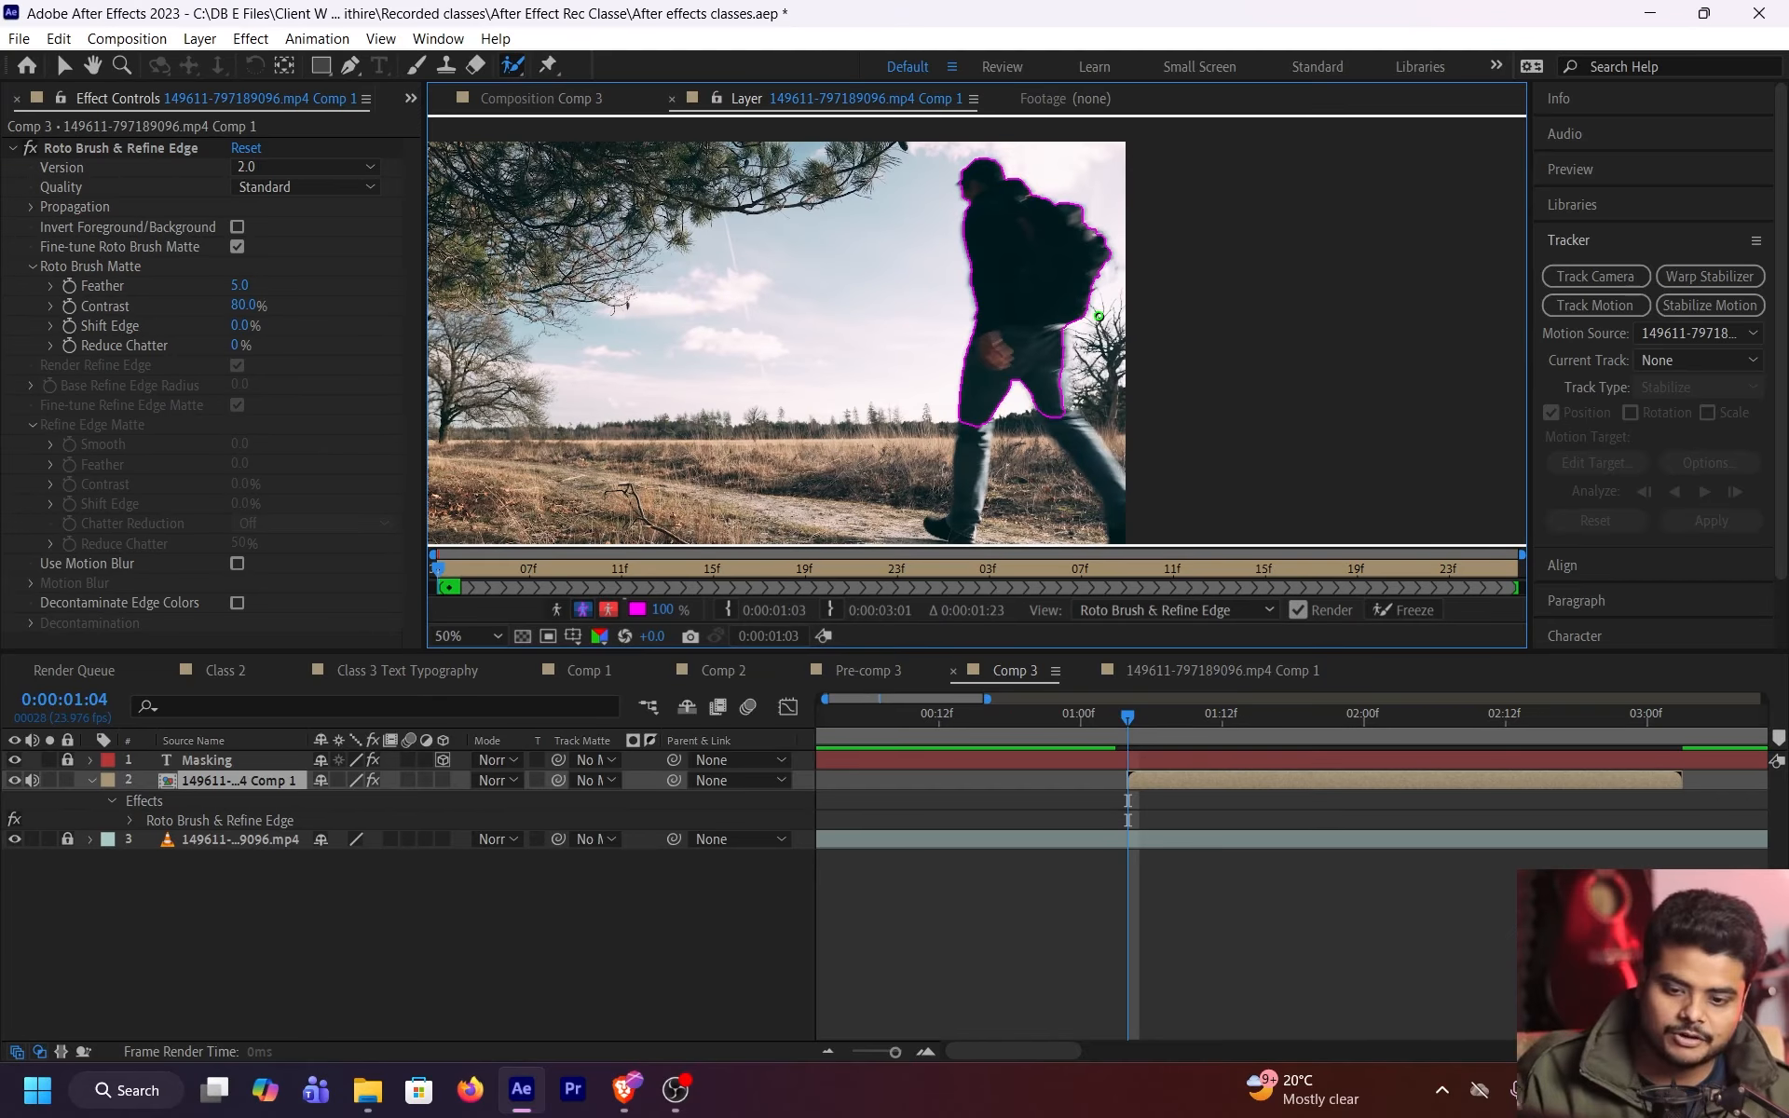
Examine the Roto Brush outline around the man's head, backpack and legs on the layer's first frame
scroll(1025, 213, up, 4)
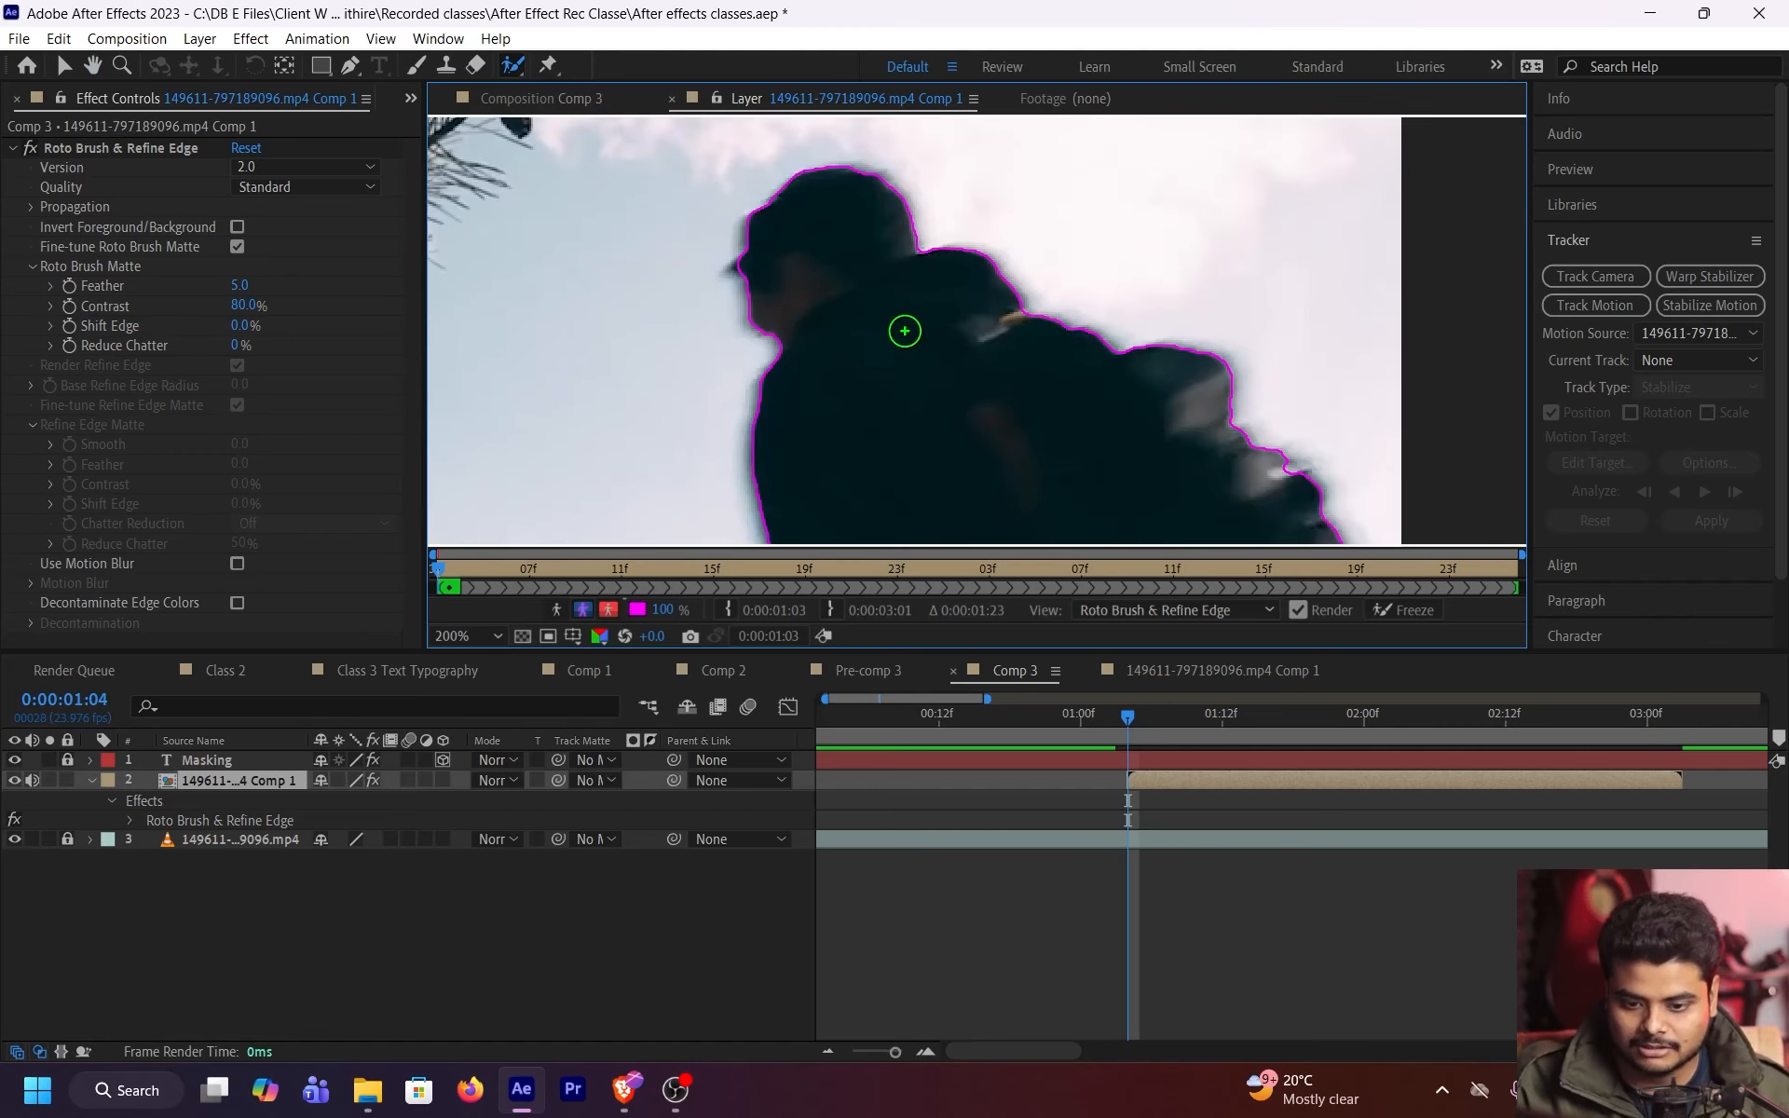
scroll(892, 312, down, 2)
scroll(910, 304, up, 2)
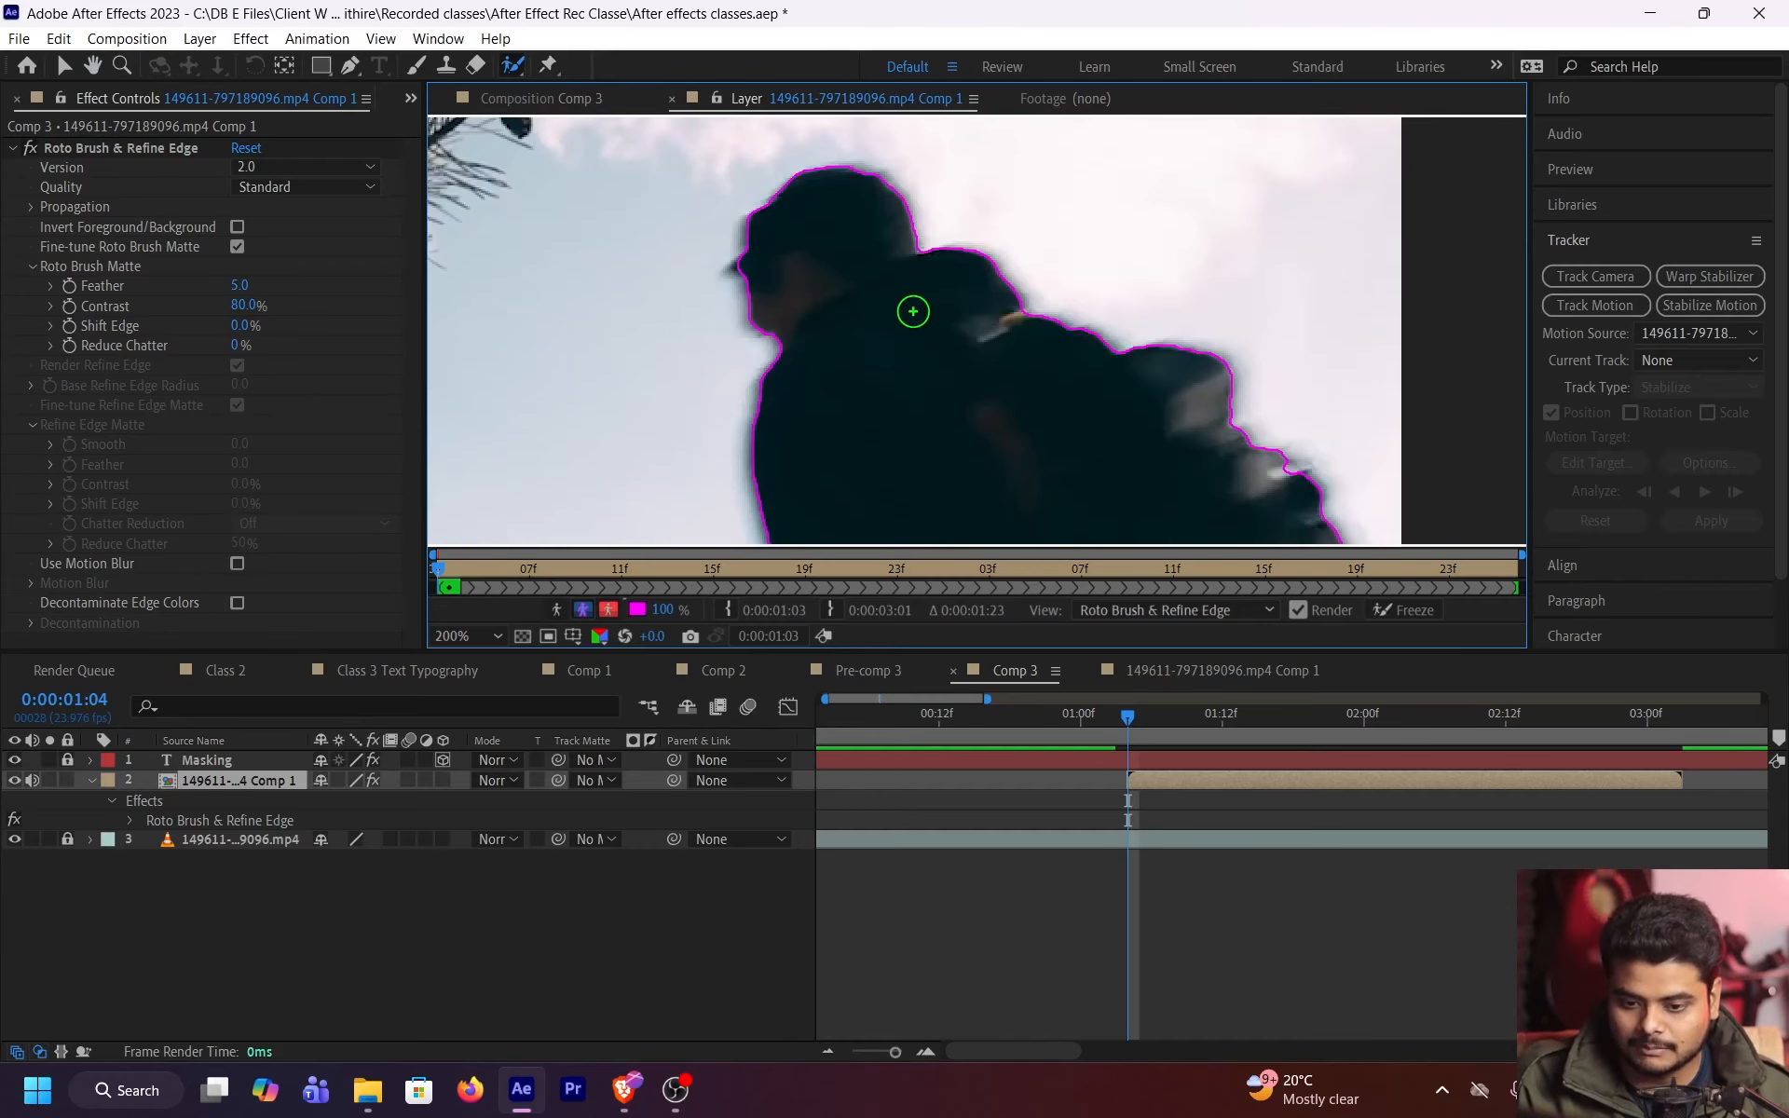
drag(914, 311, 867, 249)
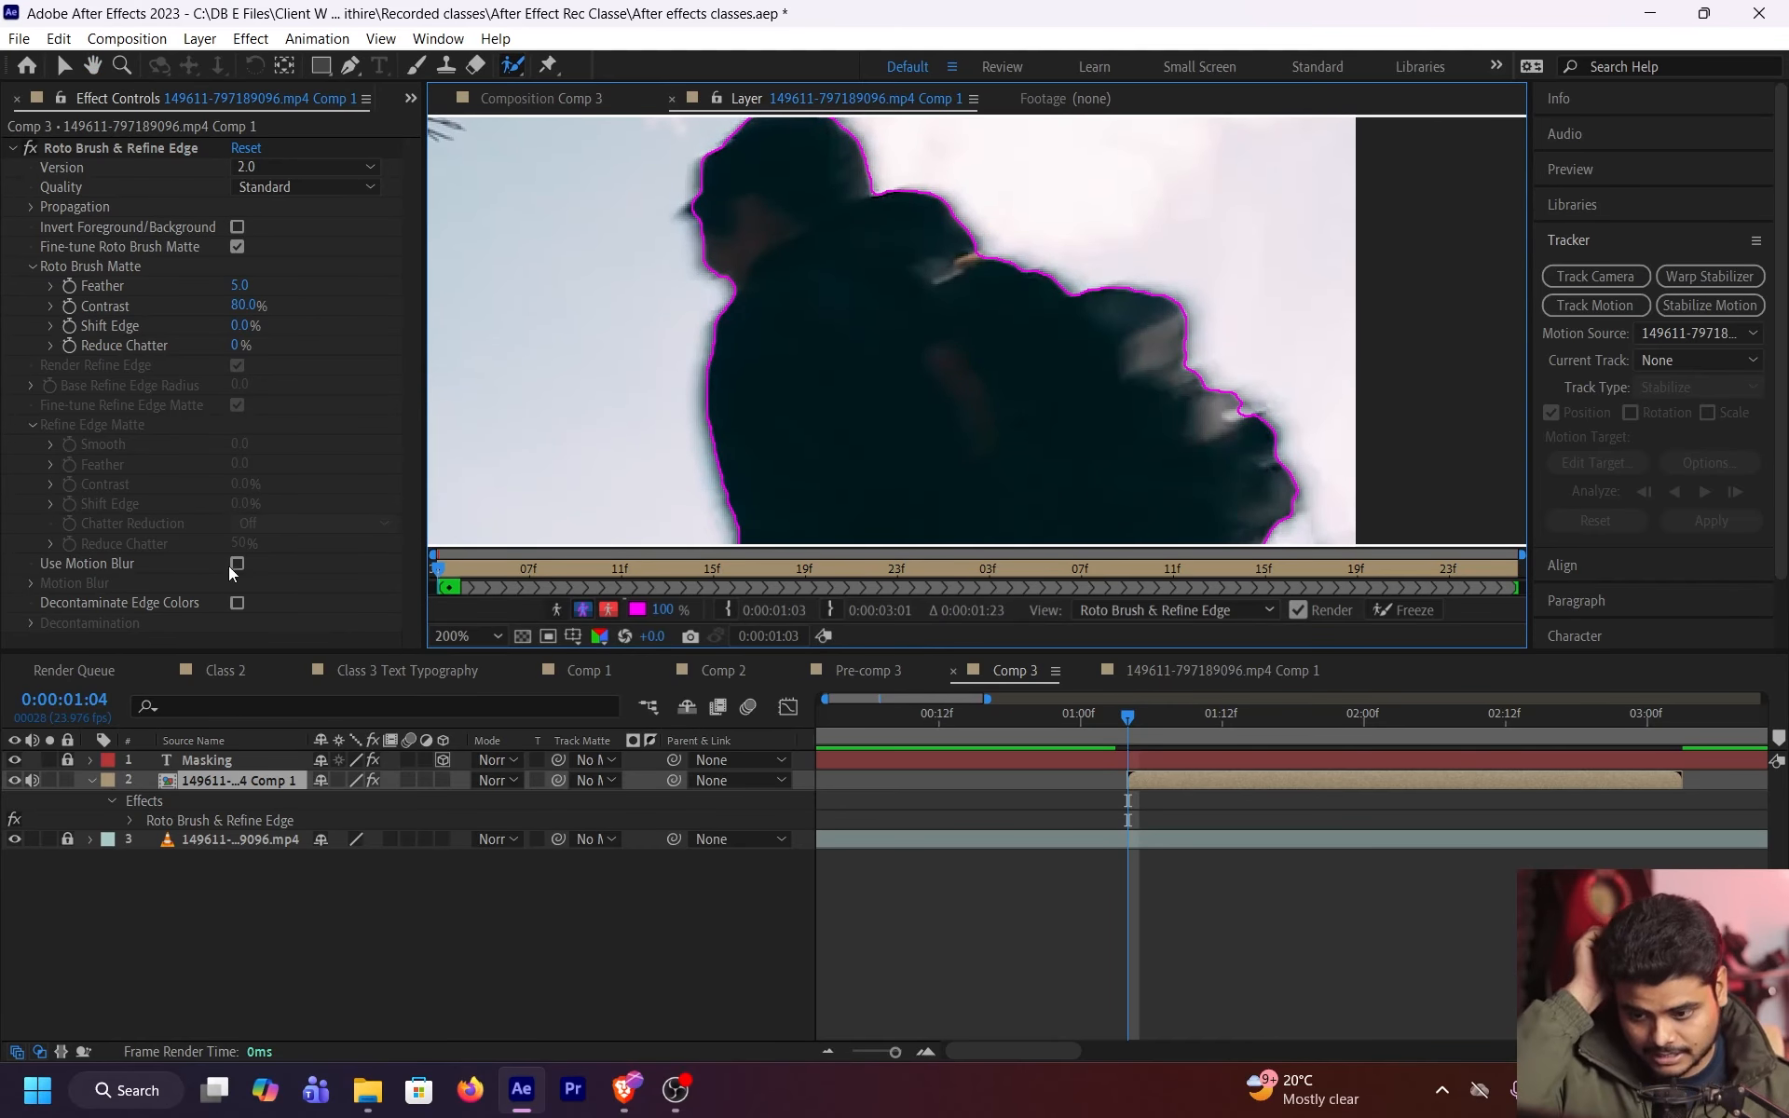
scroll(770, 351, down, 4)
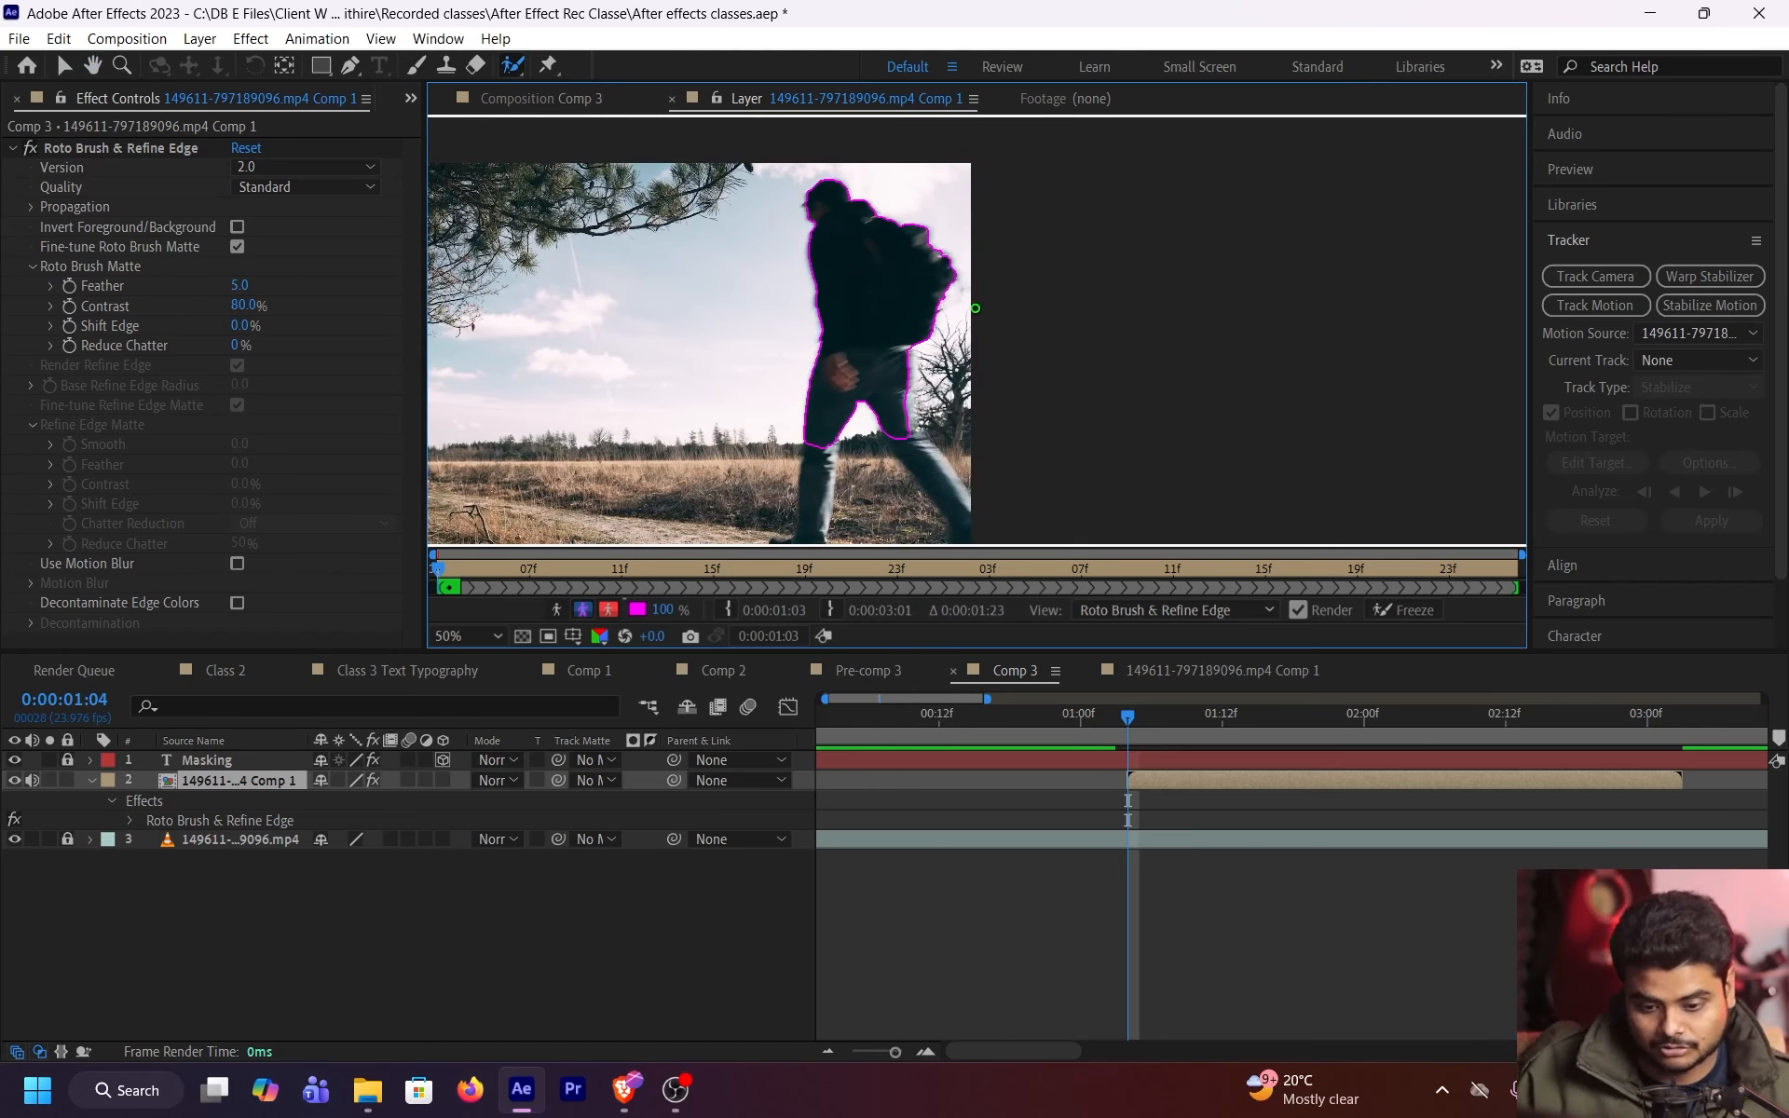
mouse_move(975, 308)
mouse_down()
mouse_move(972, 324)
mouse_move(1017, 288)
mouse_up()
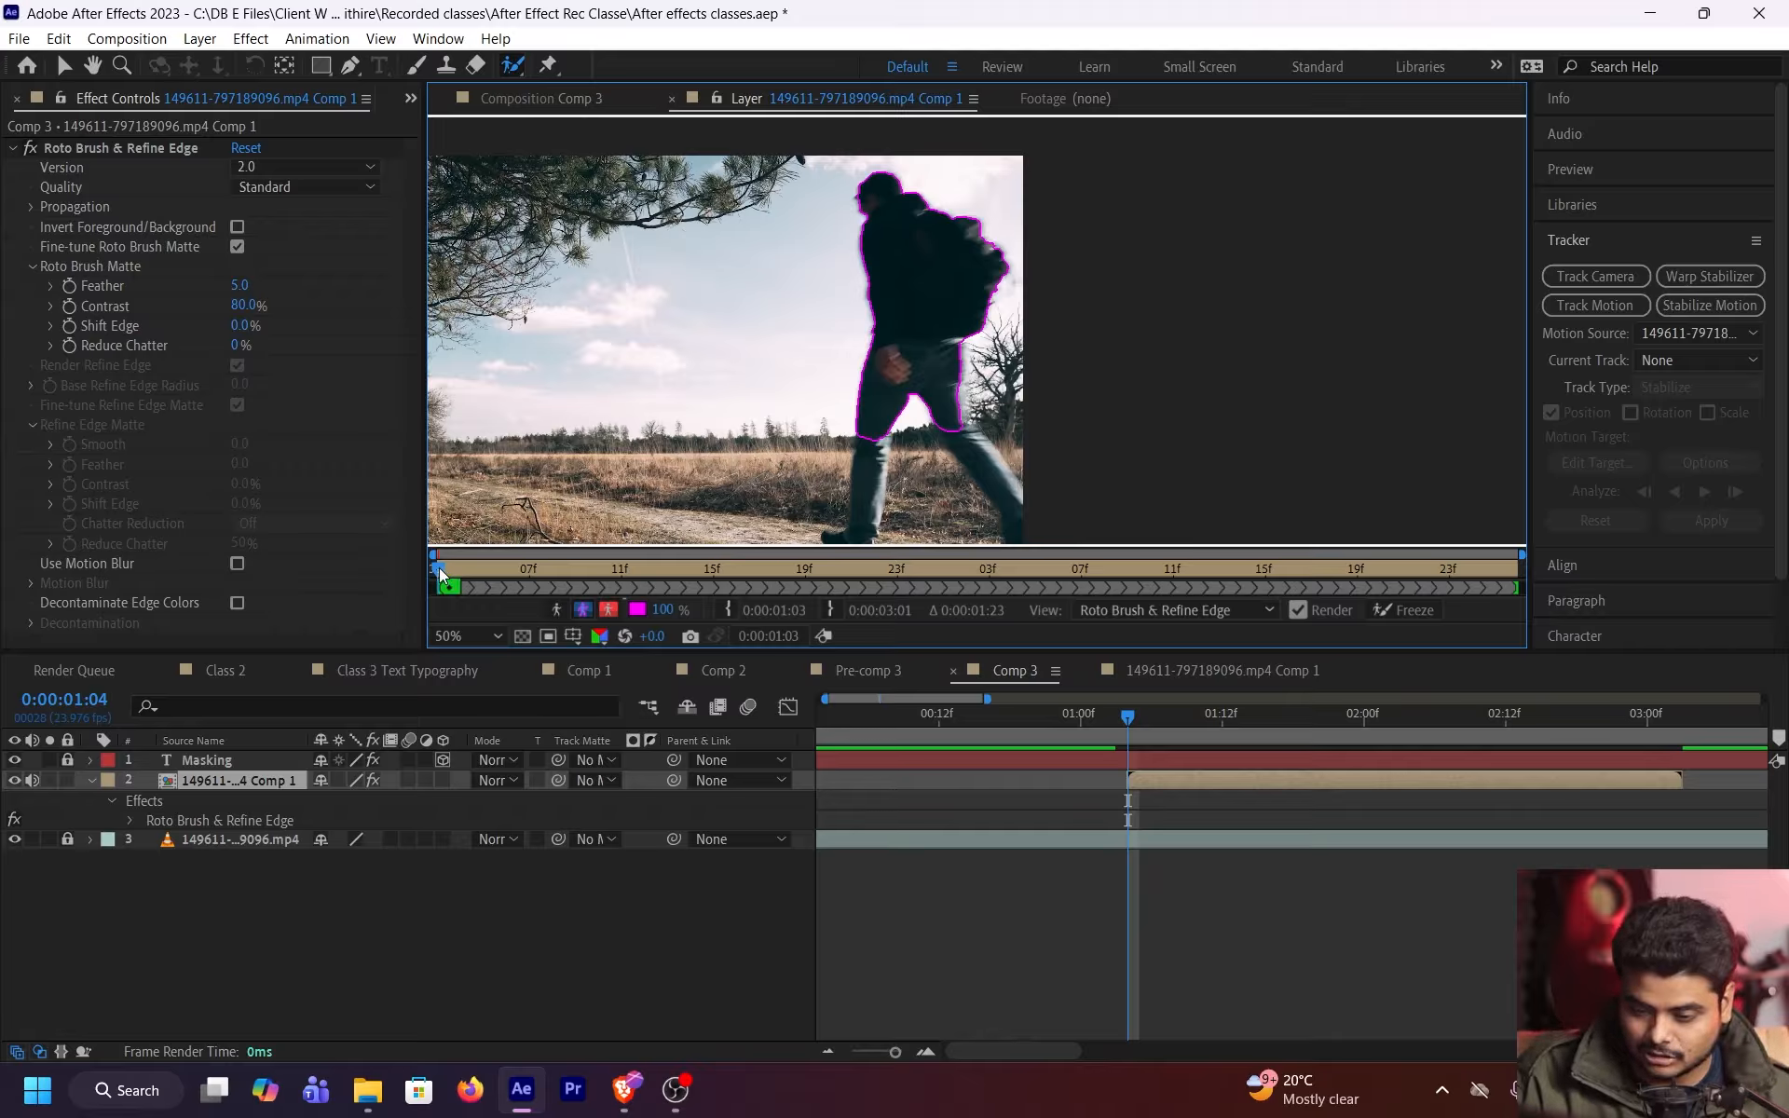
Propagate the Roto Brush selection through the layer's span by playing it, and review the man's outline at 0:00:01:09
drag(445, 569, 529, 583)
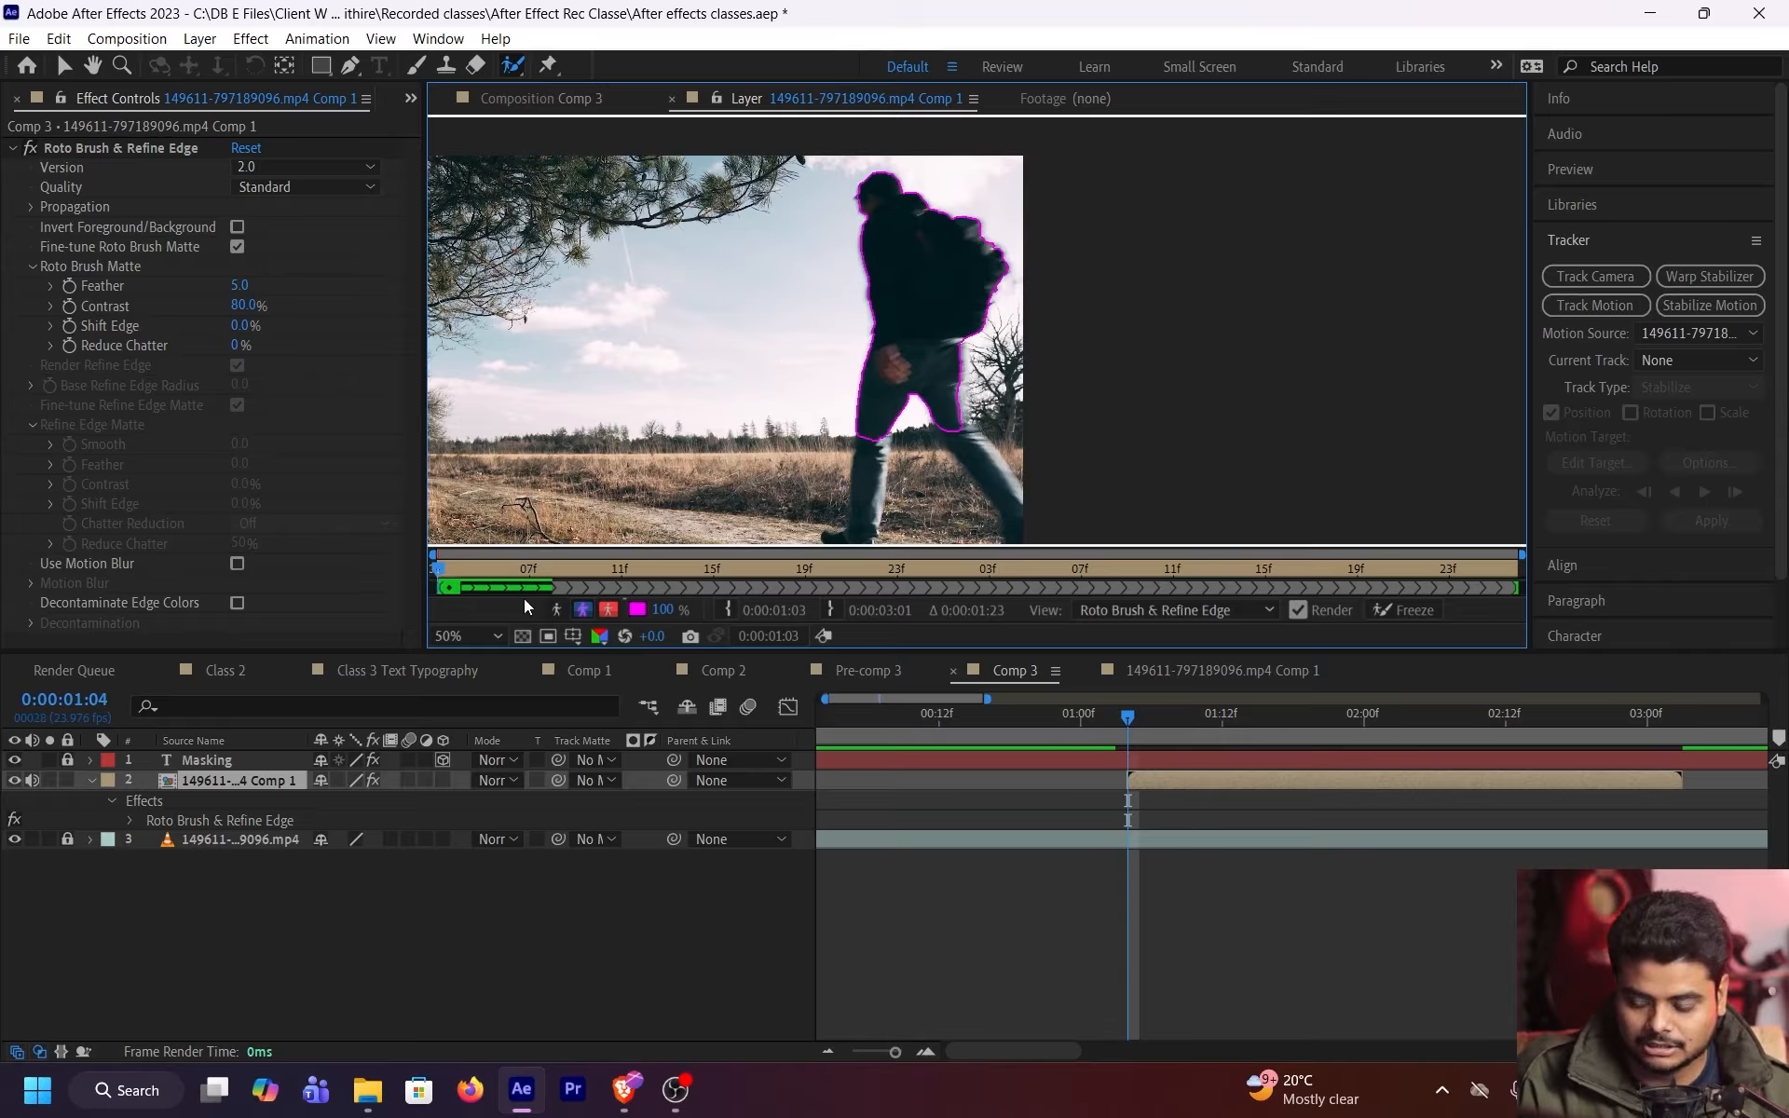
drag(526, 598, 633, 634)
key(space)
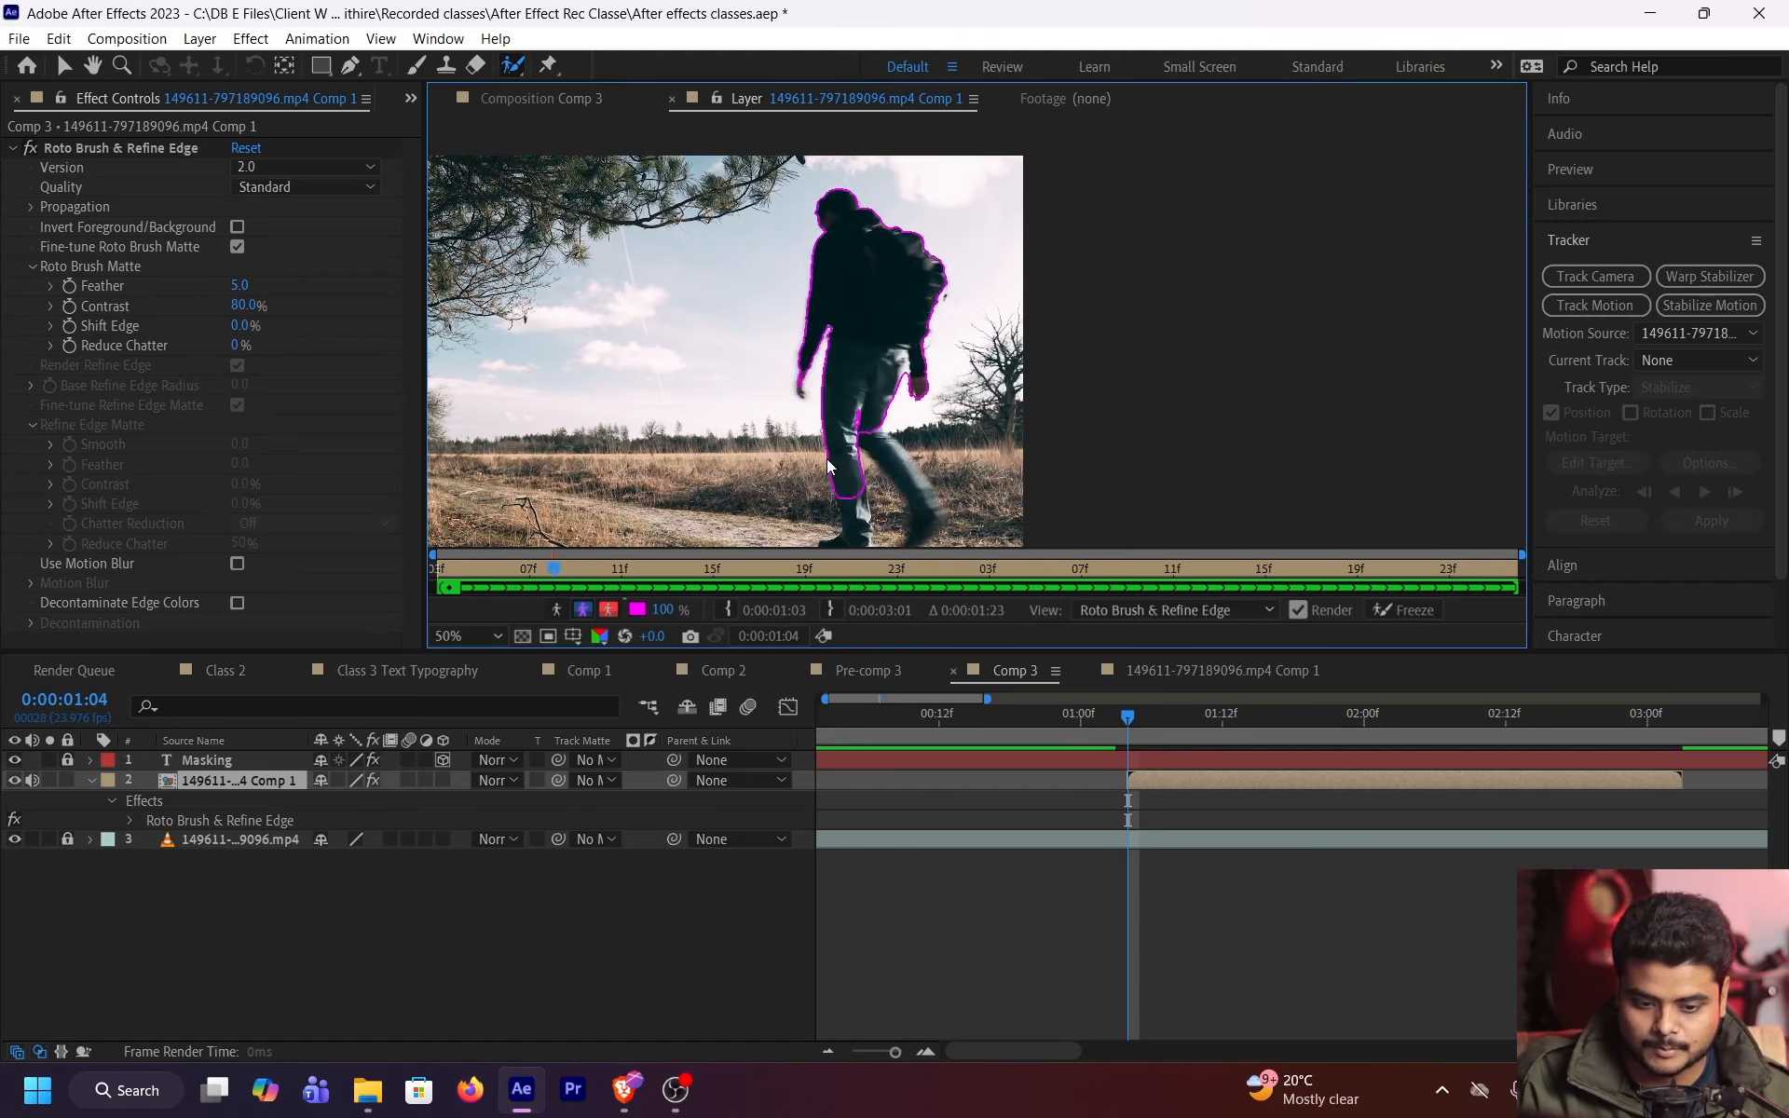
key(space)
mouse_move(773, 382)
mouse_down()
mouse_move(990, 345)
mouse_move(976, 350)
mouse_up()
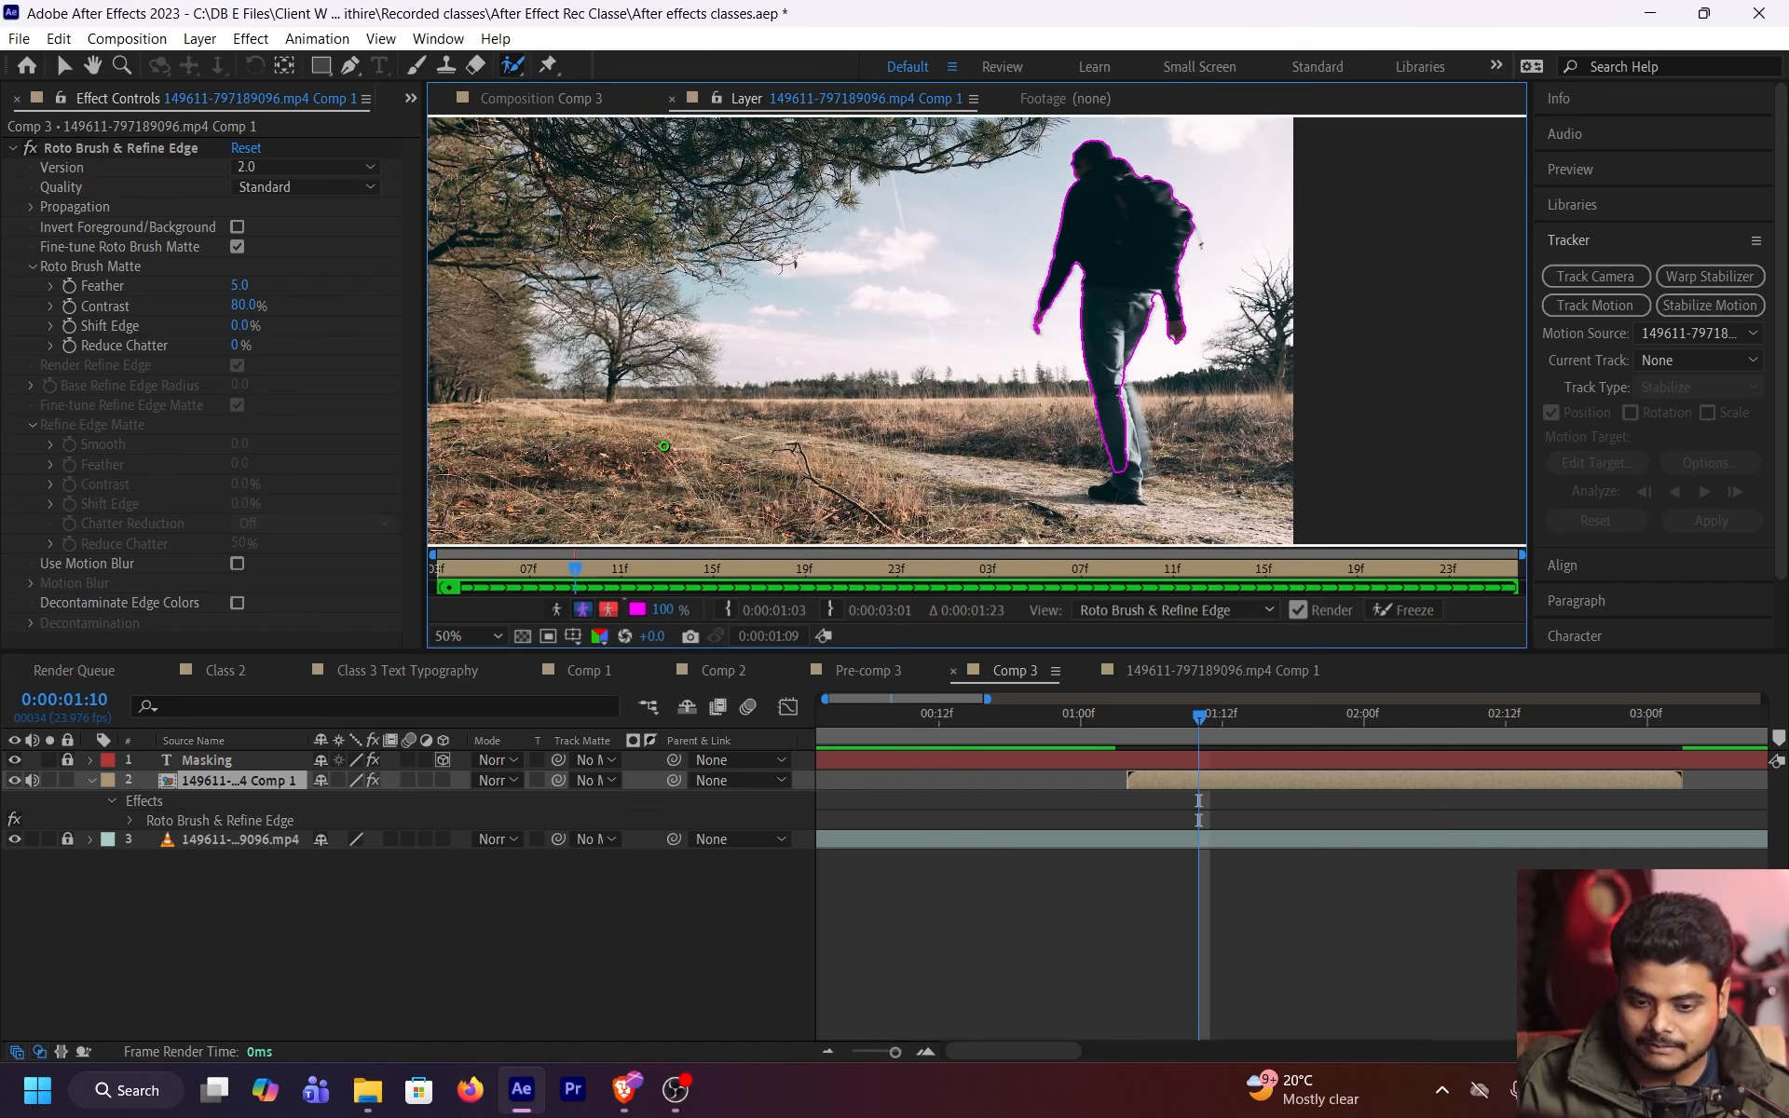
click(1191, 611)
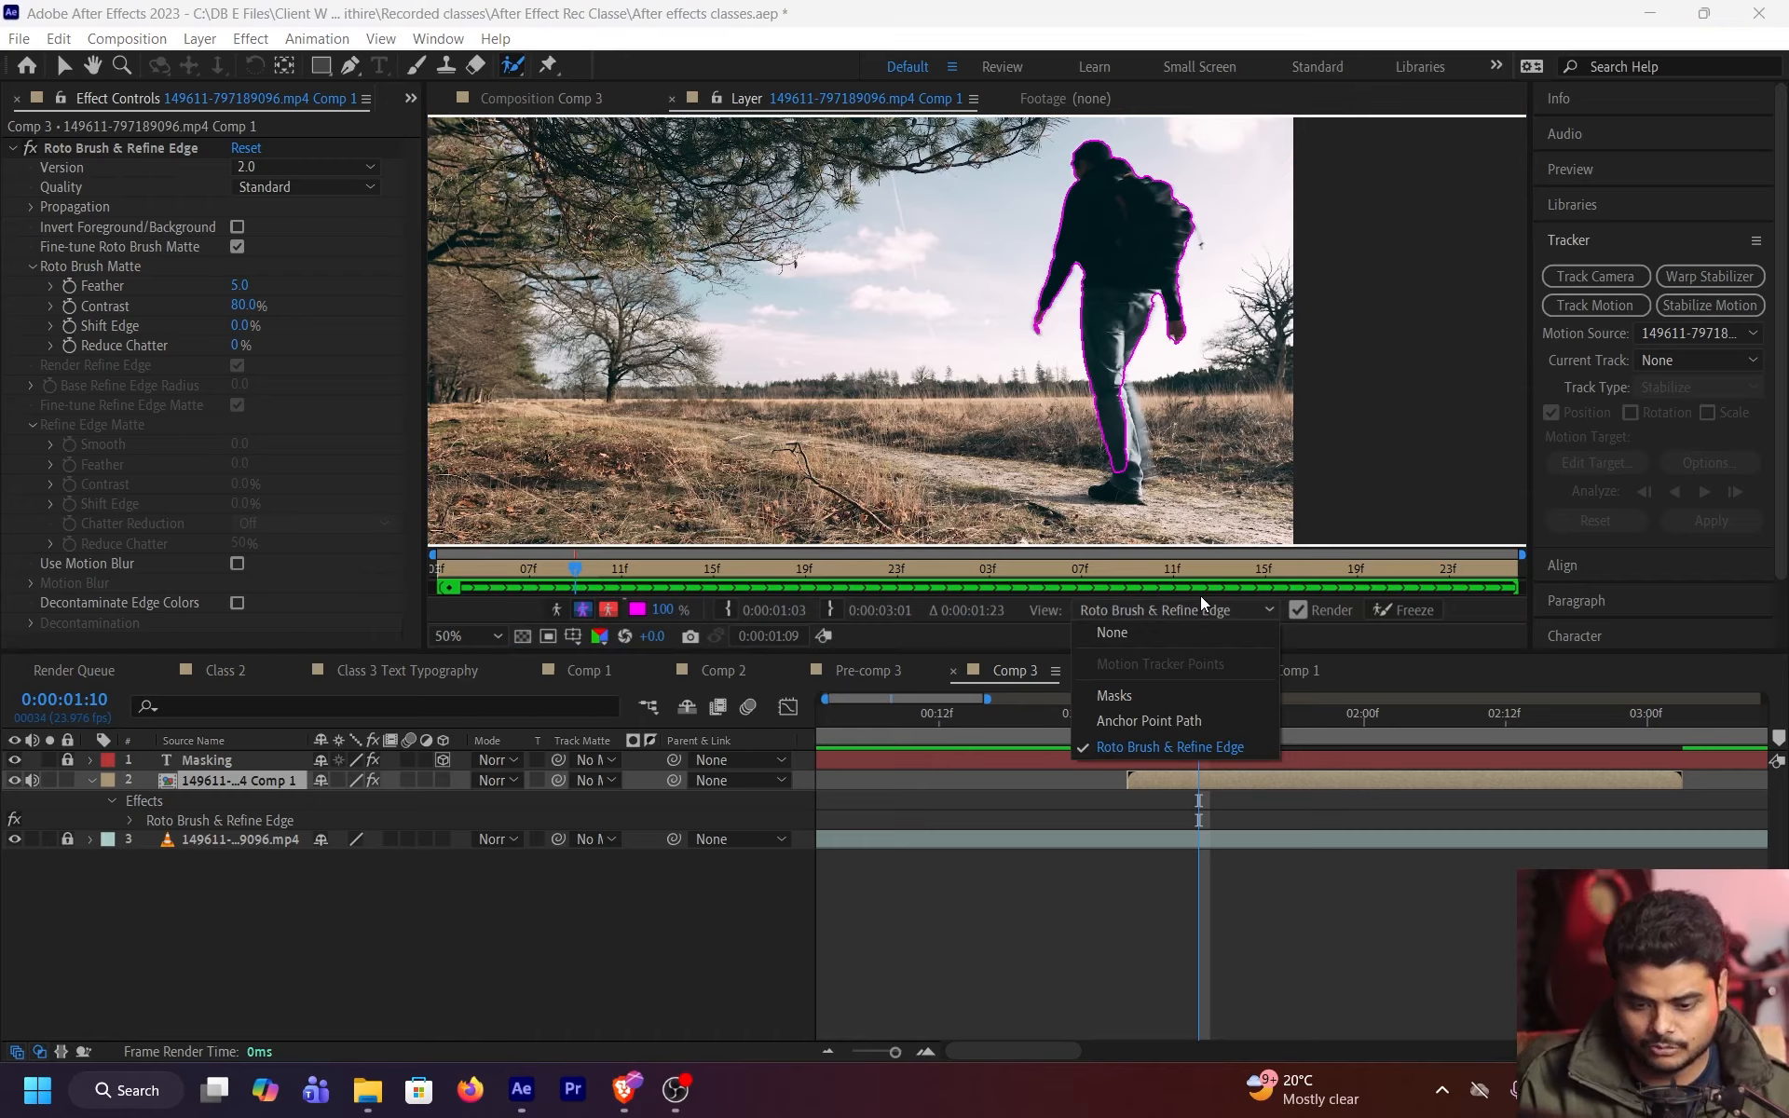
click(1193, 606)
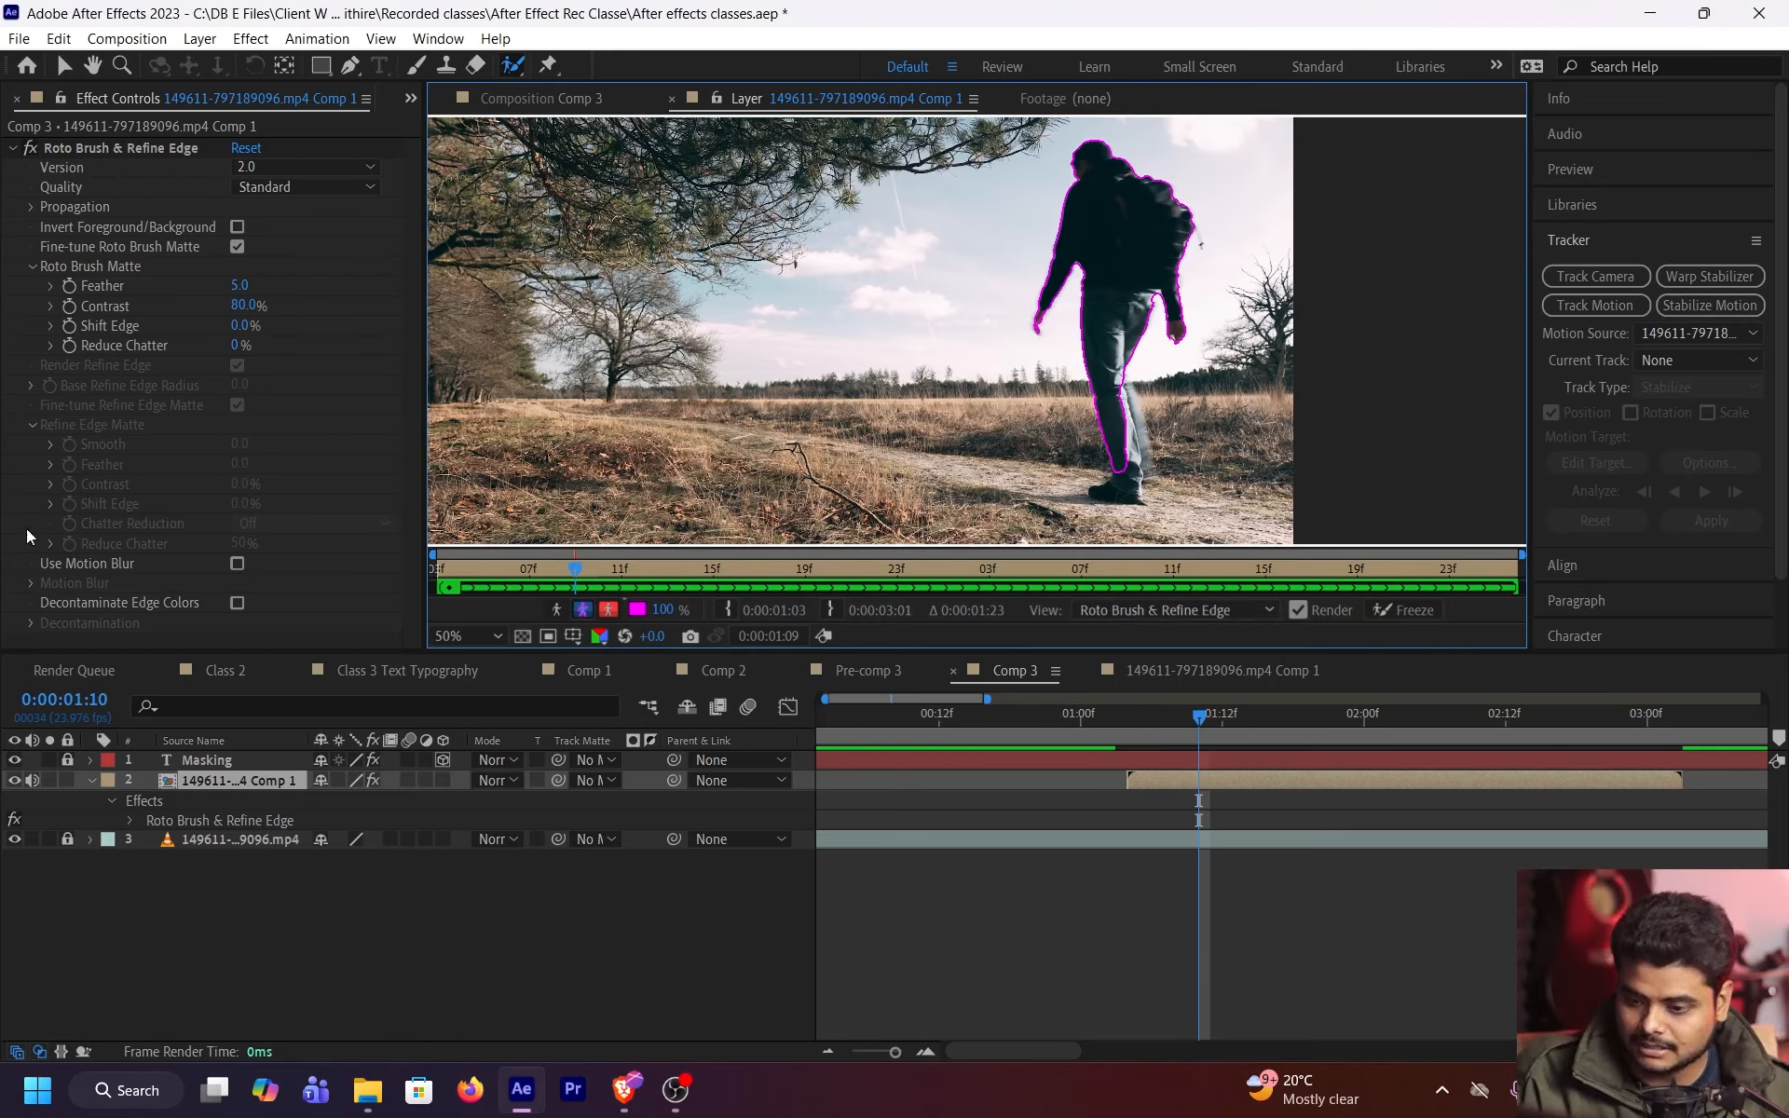
click(343, 168)
click(341, 165)
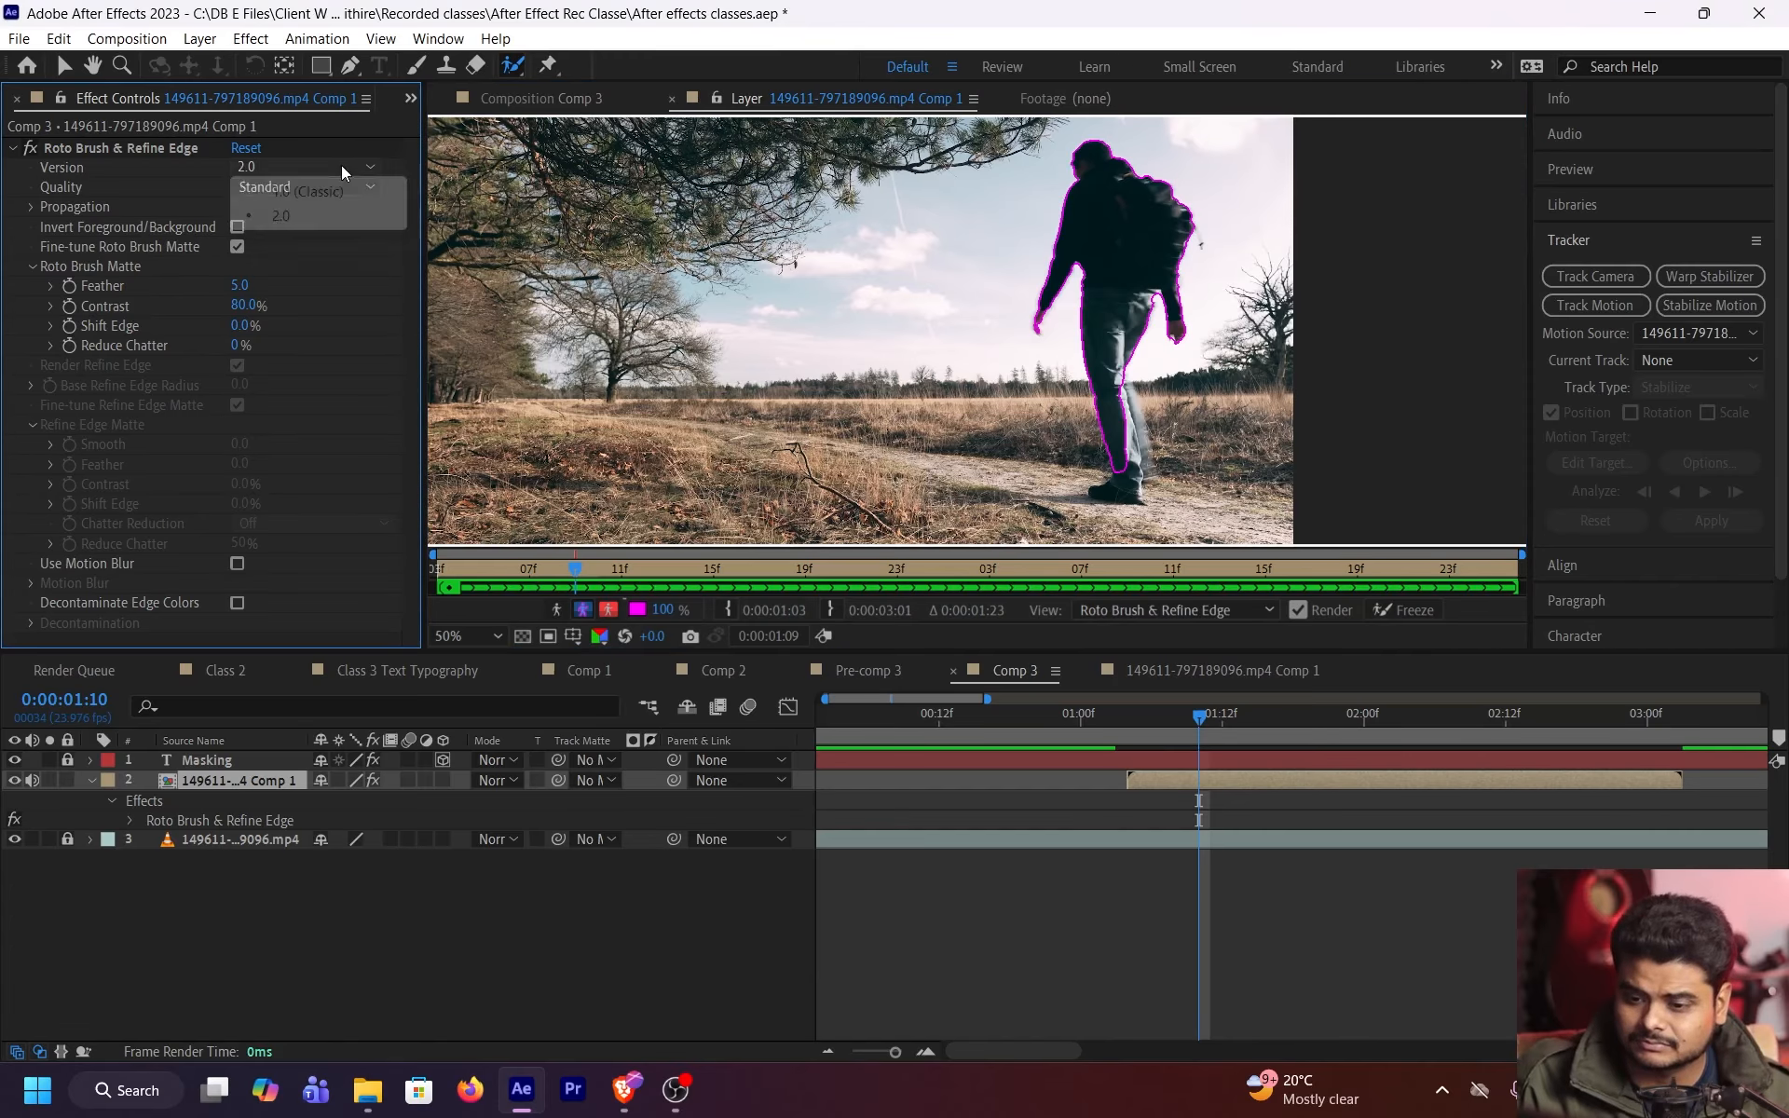
click(341, 166)
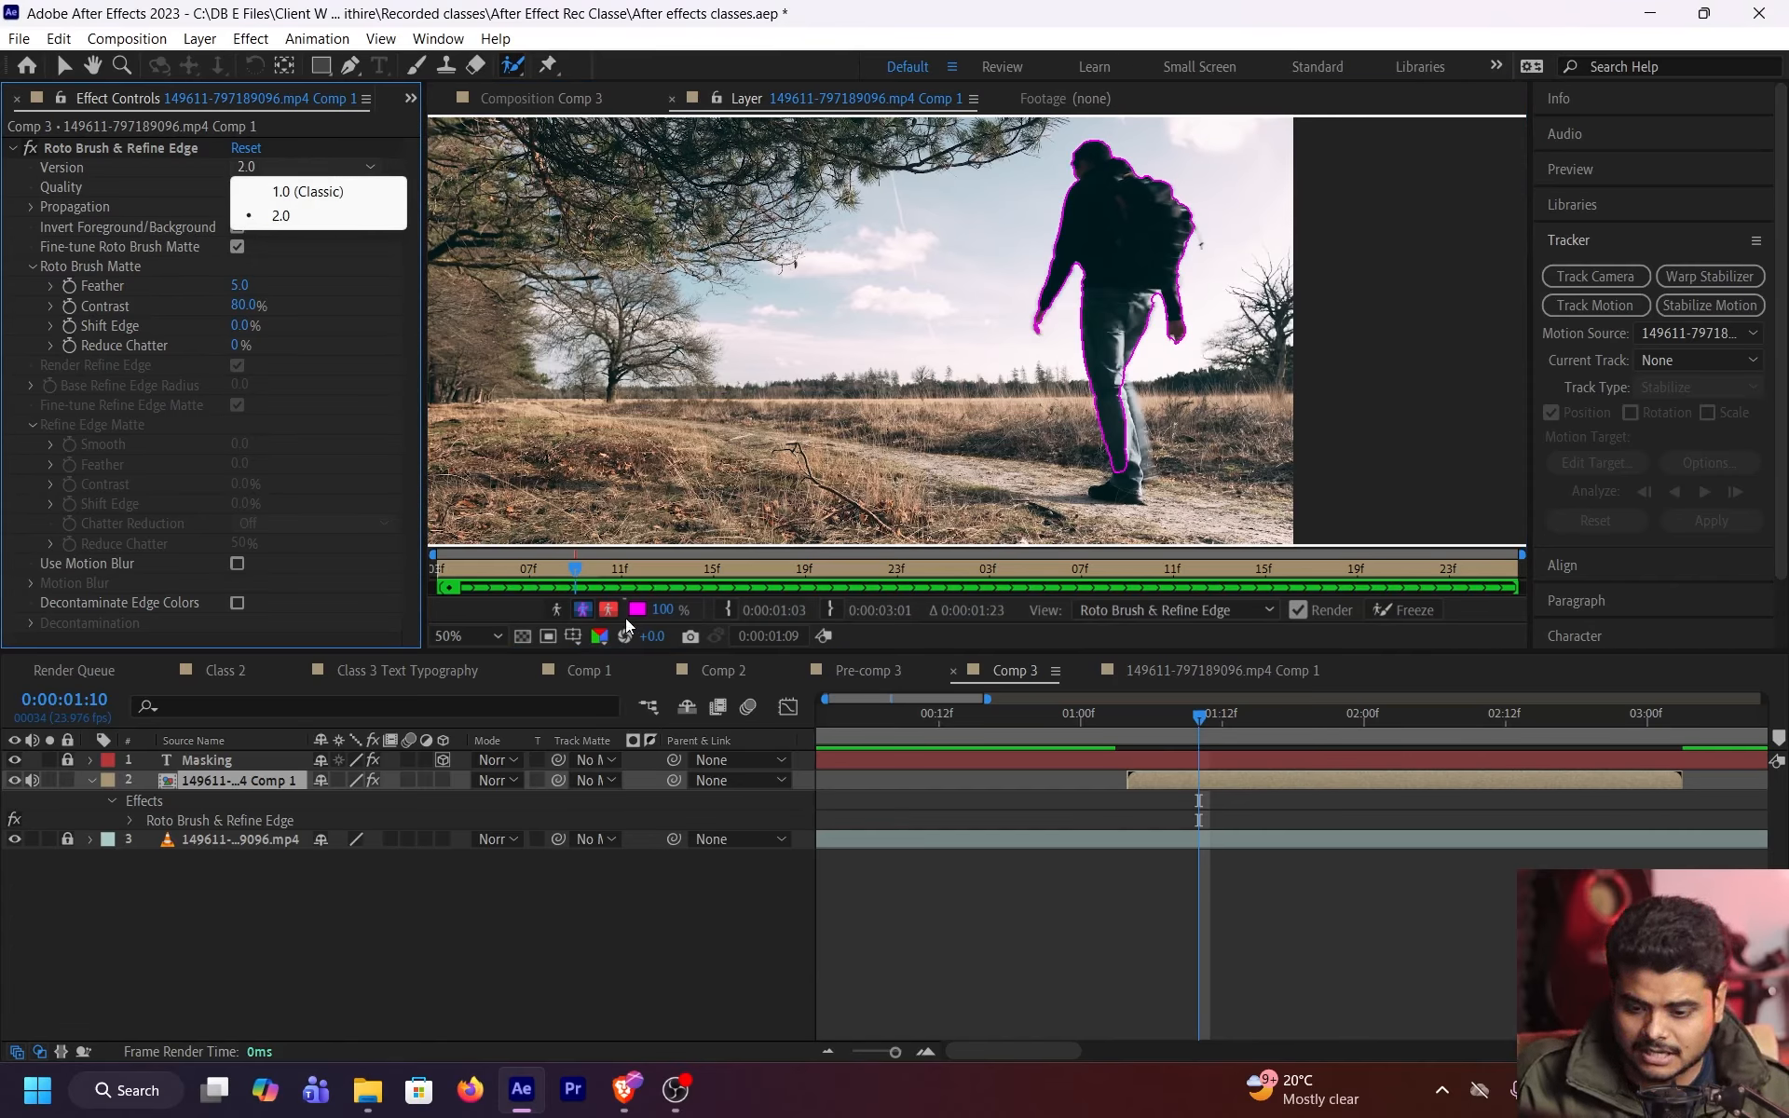
Toggle the alpha boundary to show the man isolated on black and play the cutout from near the layer's start
click(582, 610)
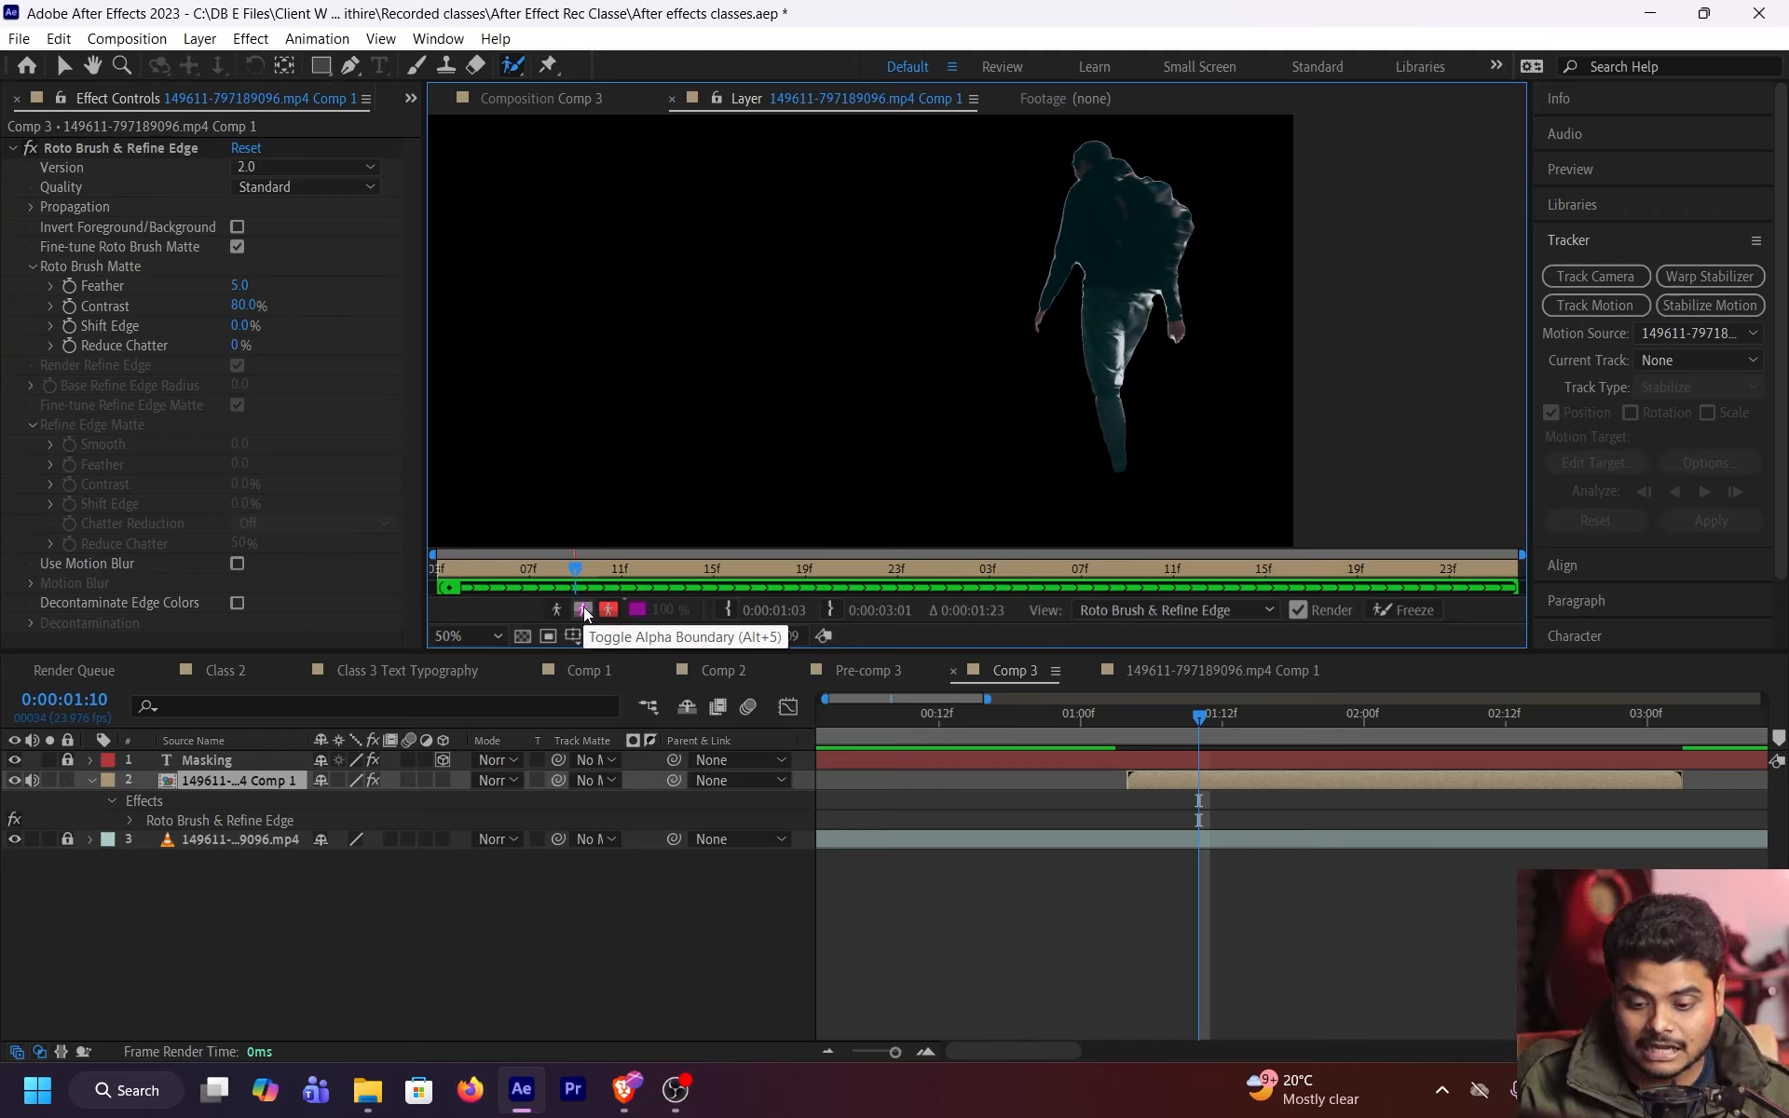
click(456, 571)
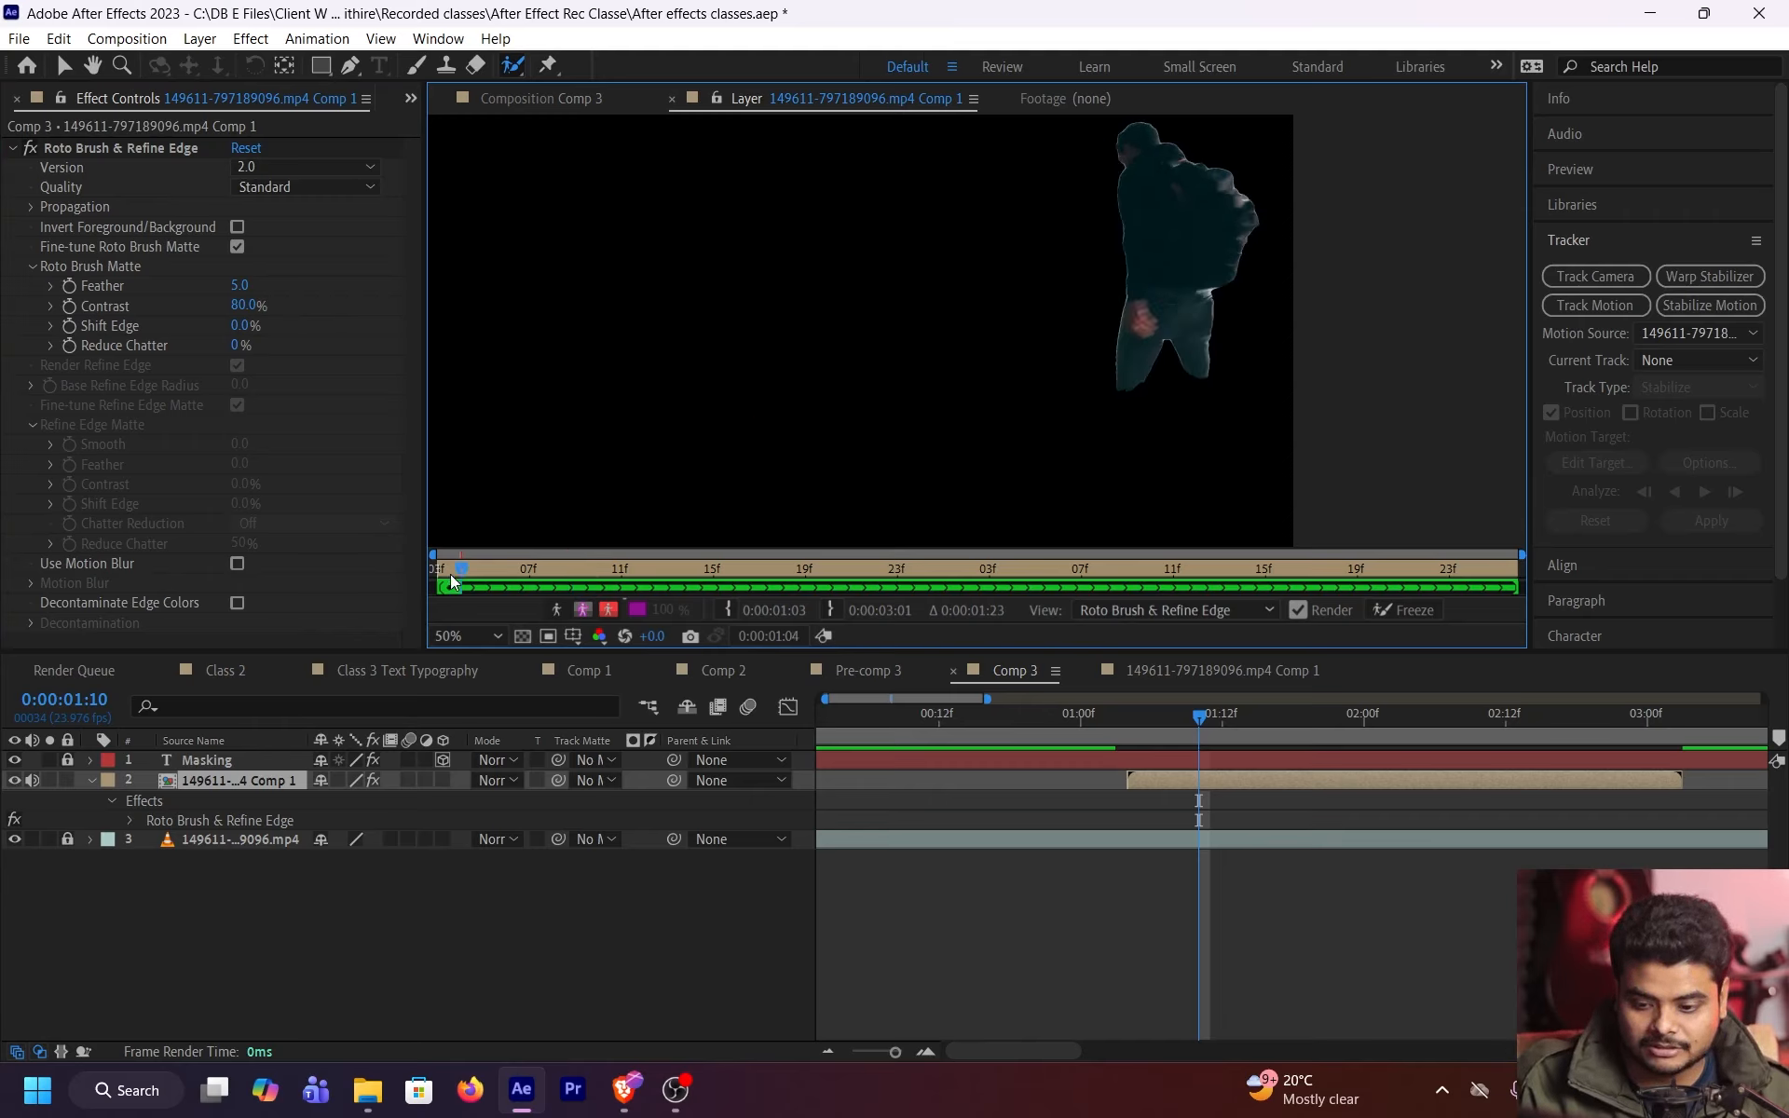
key(space)
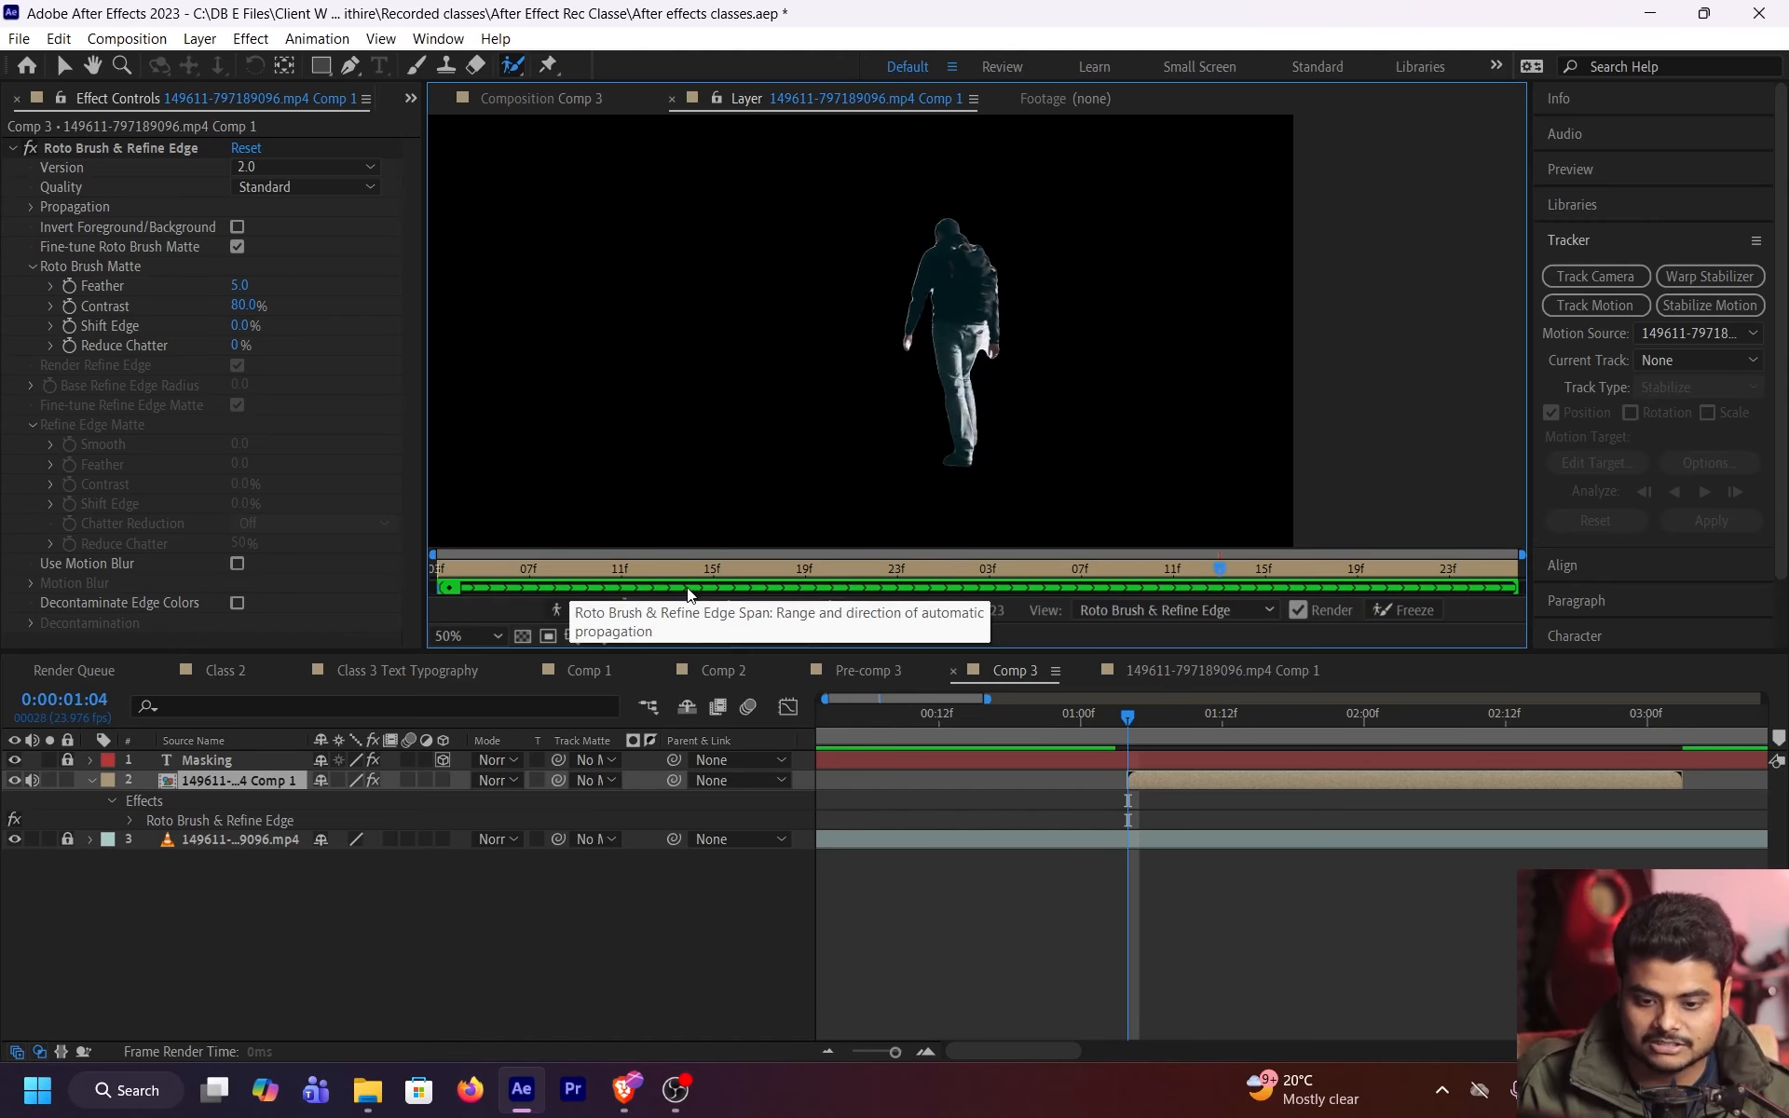
click(596, 571)
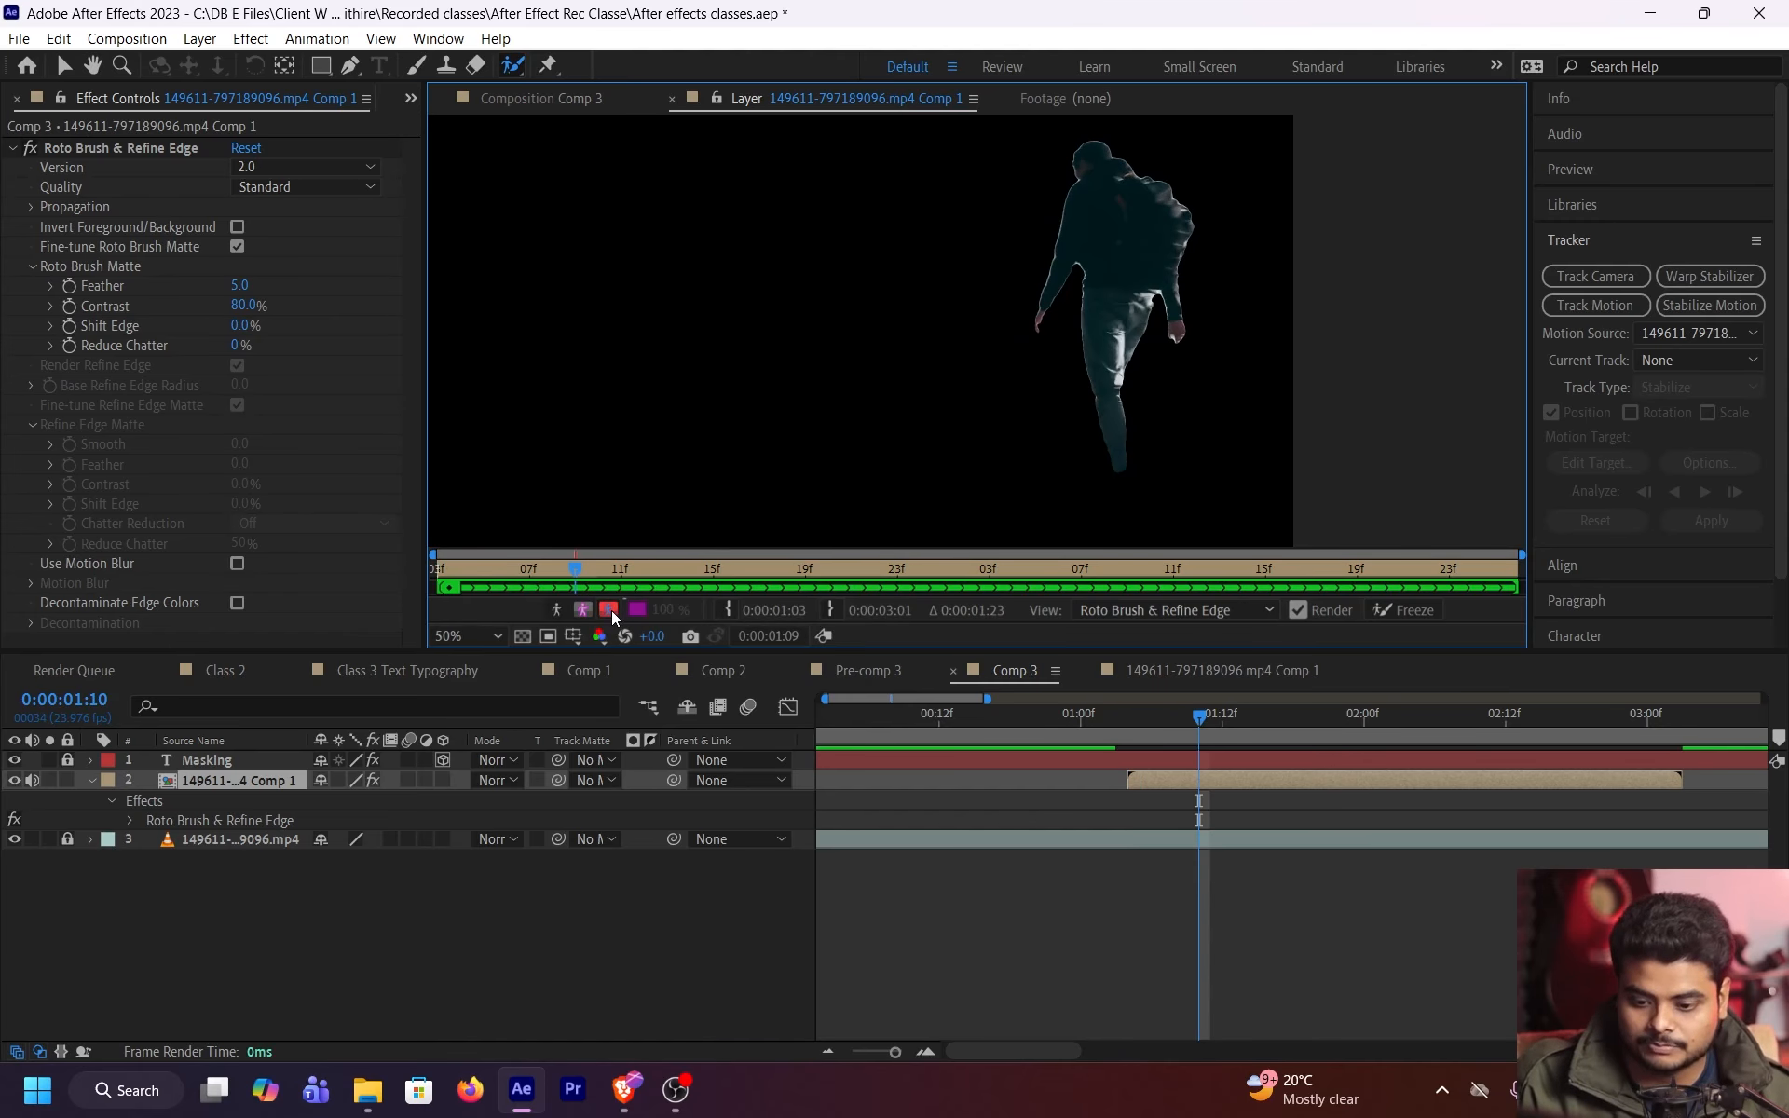
Review the cutout with the red alpha overlay during playback, and open the overlay colour settings without changing them
click(609, 610)
drag(553, 571, 507, 570)
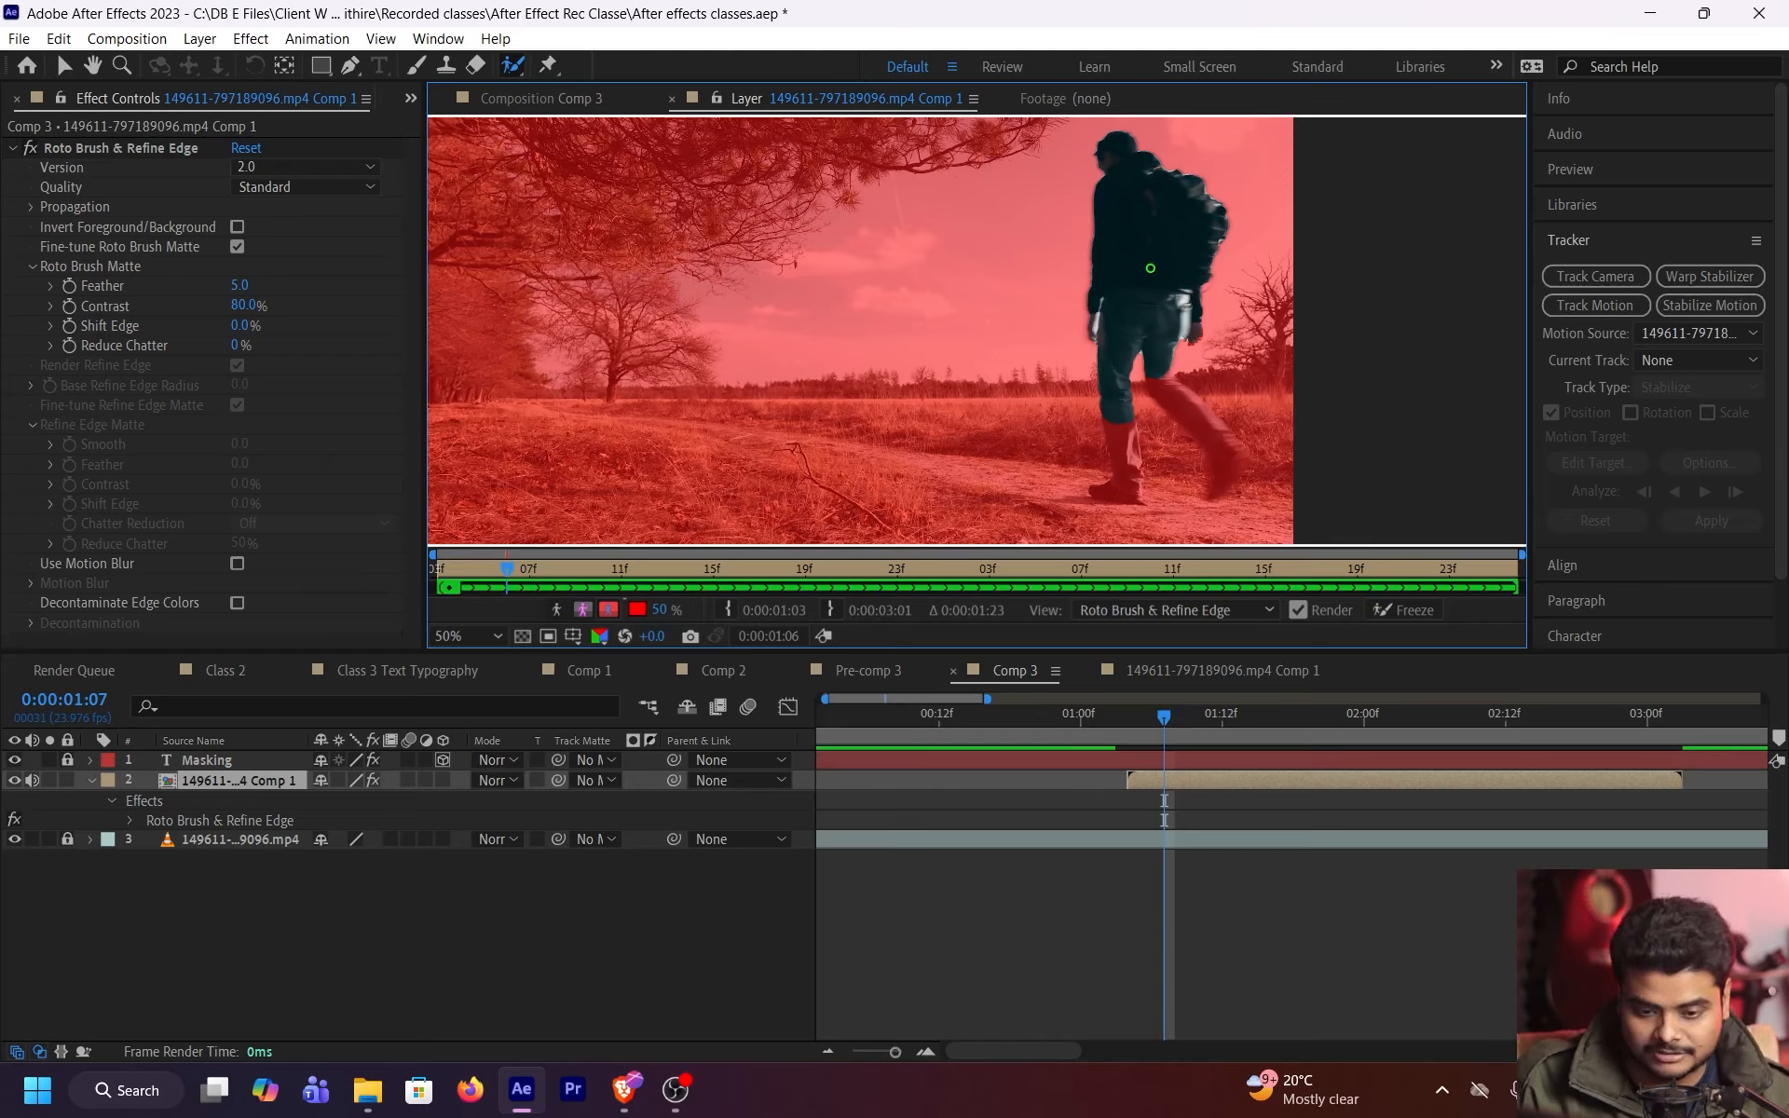
key(space)
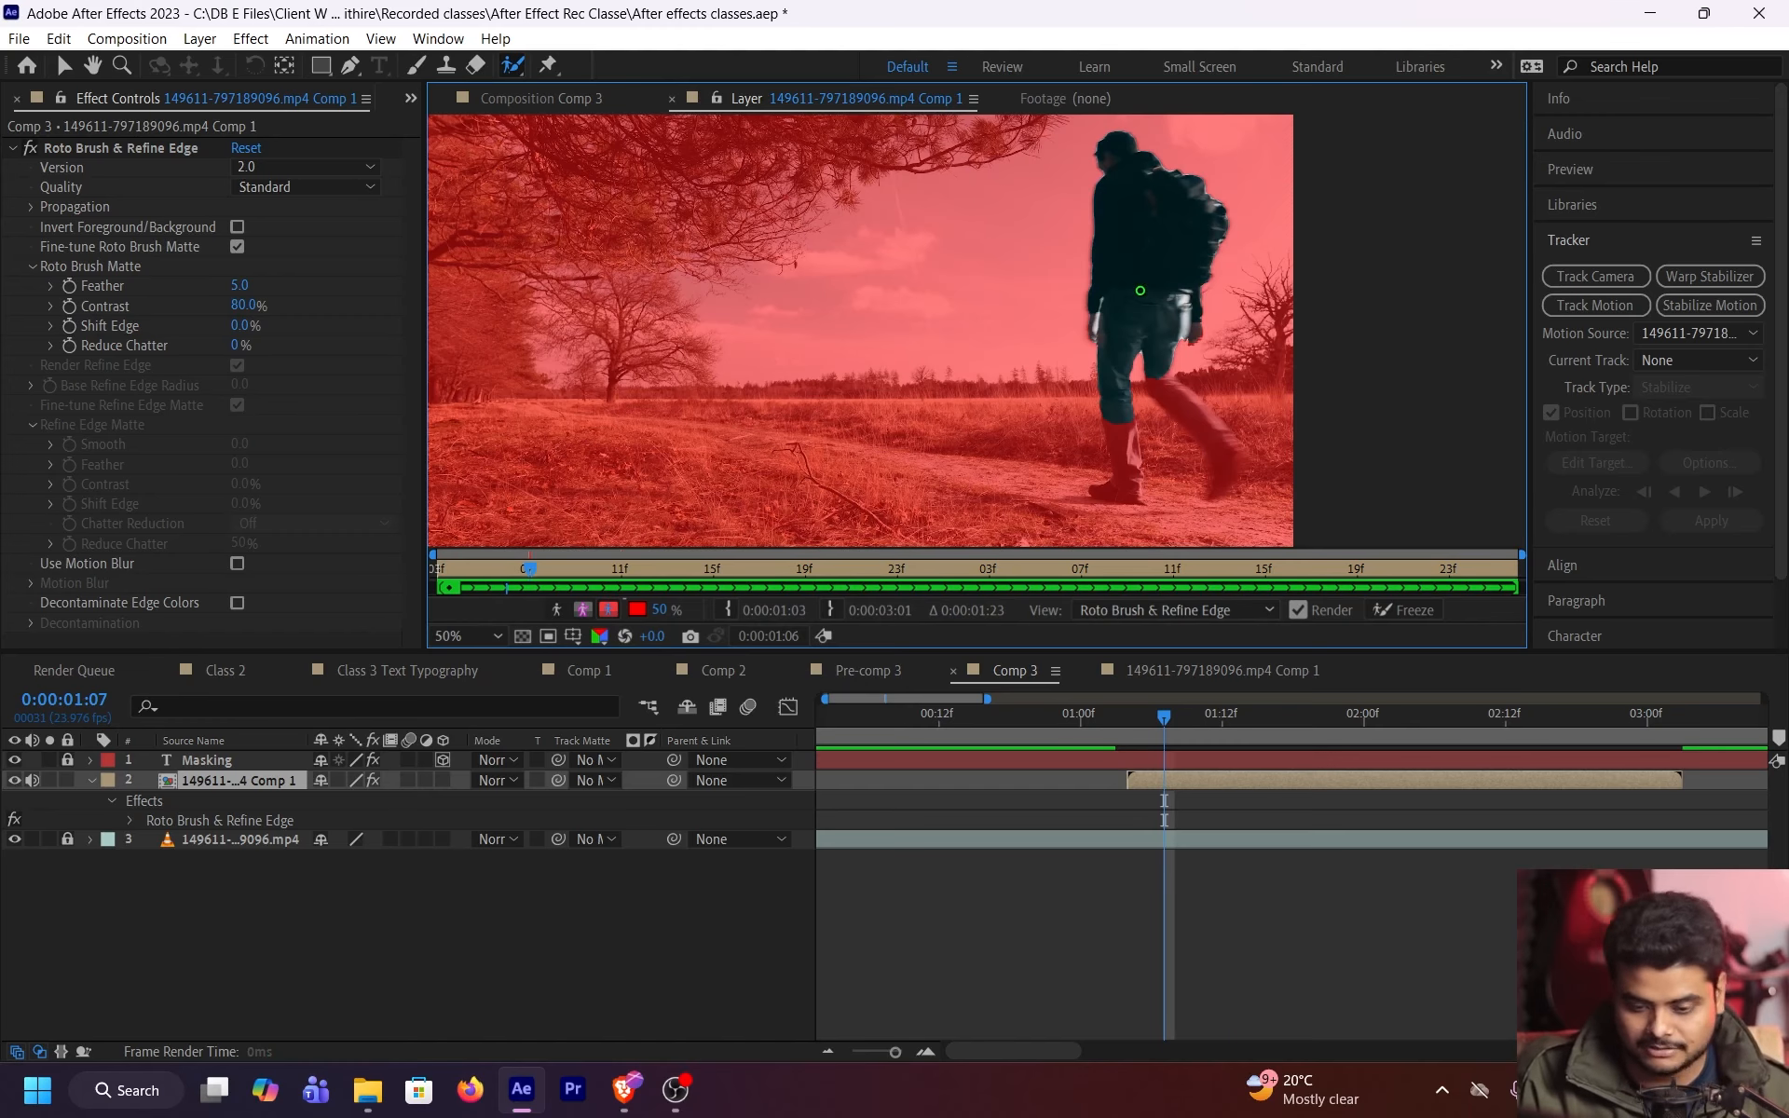
click(638, 611)
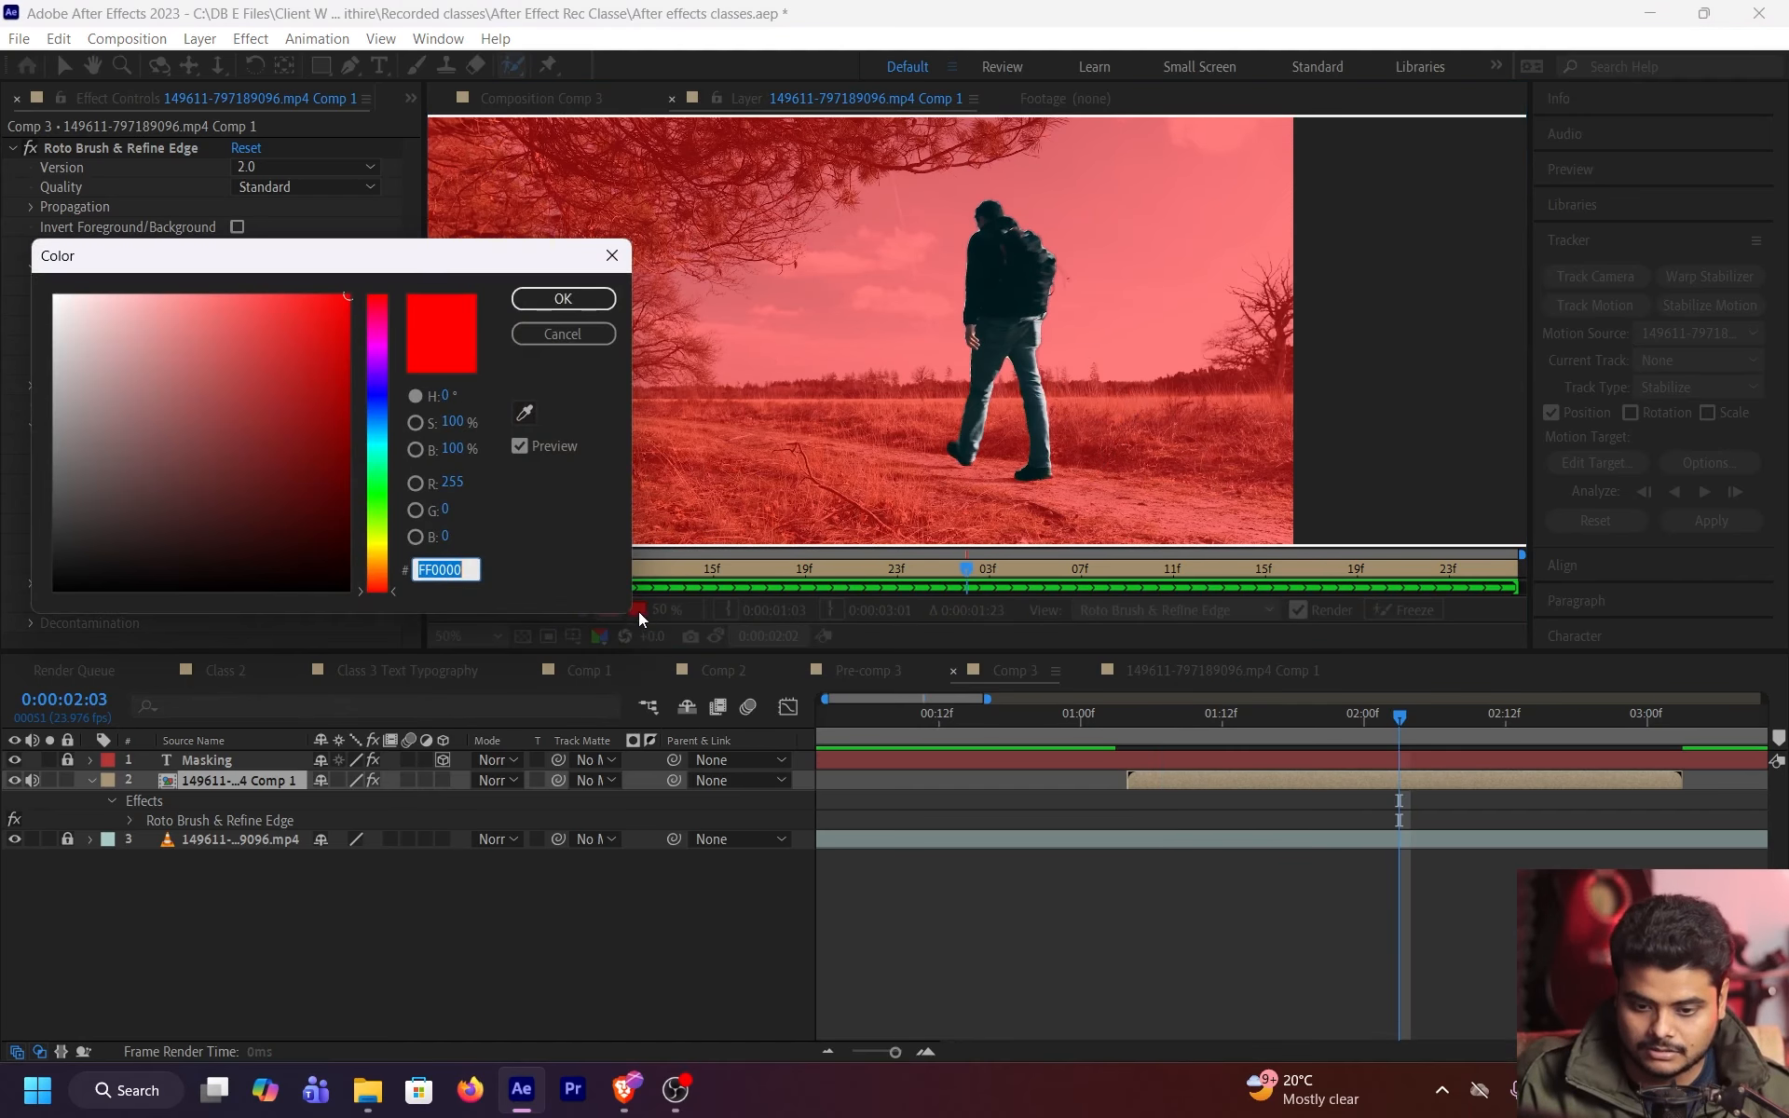
click(602, 334)
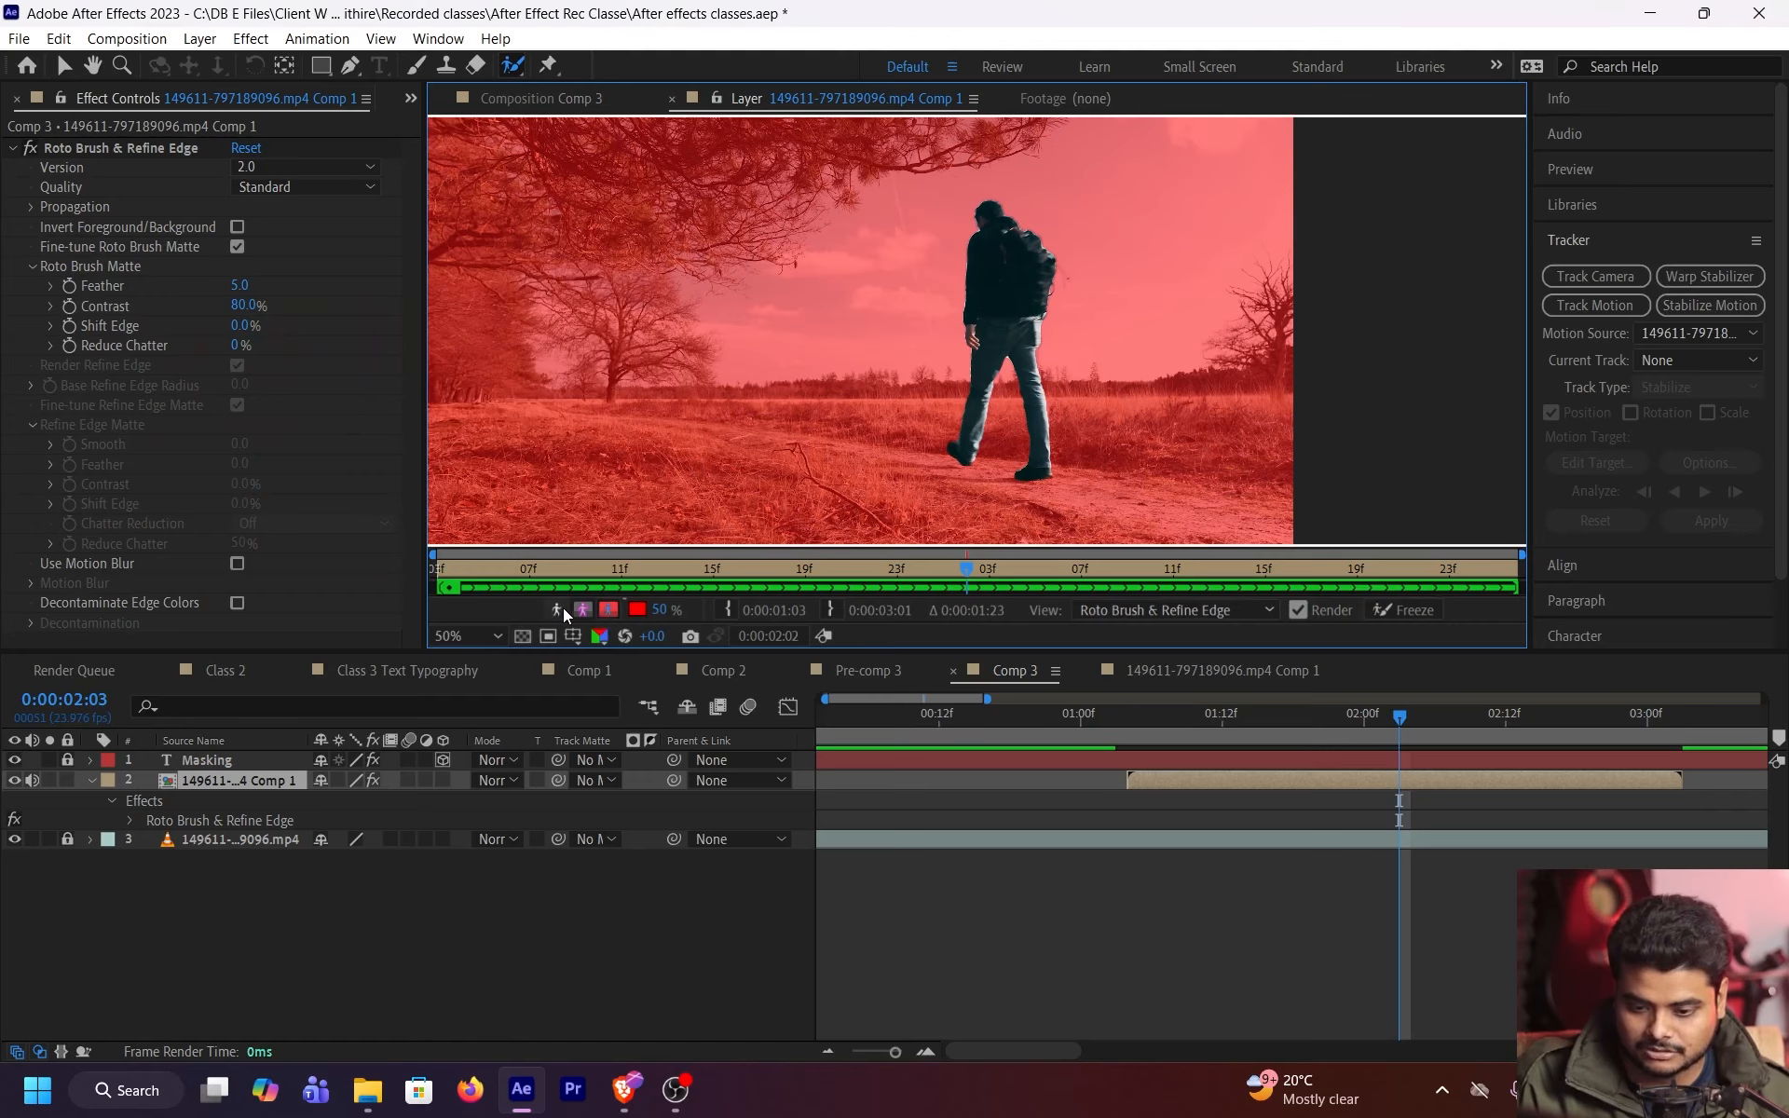
Display the black-and-white alpha matte of the man and scrub the layer to 0:00:01:09
click(562, 607)
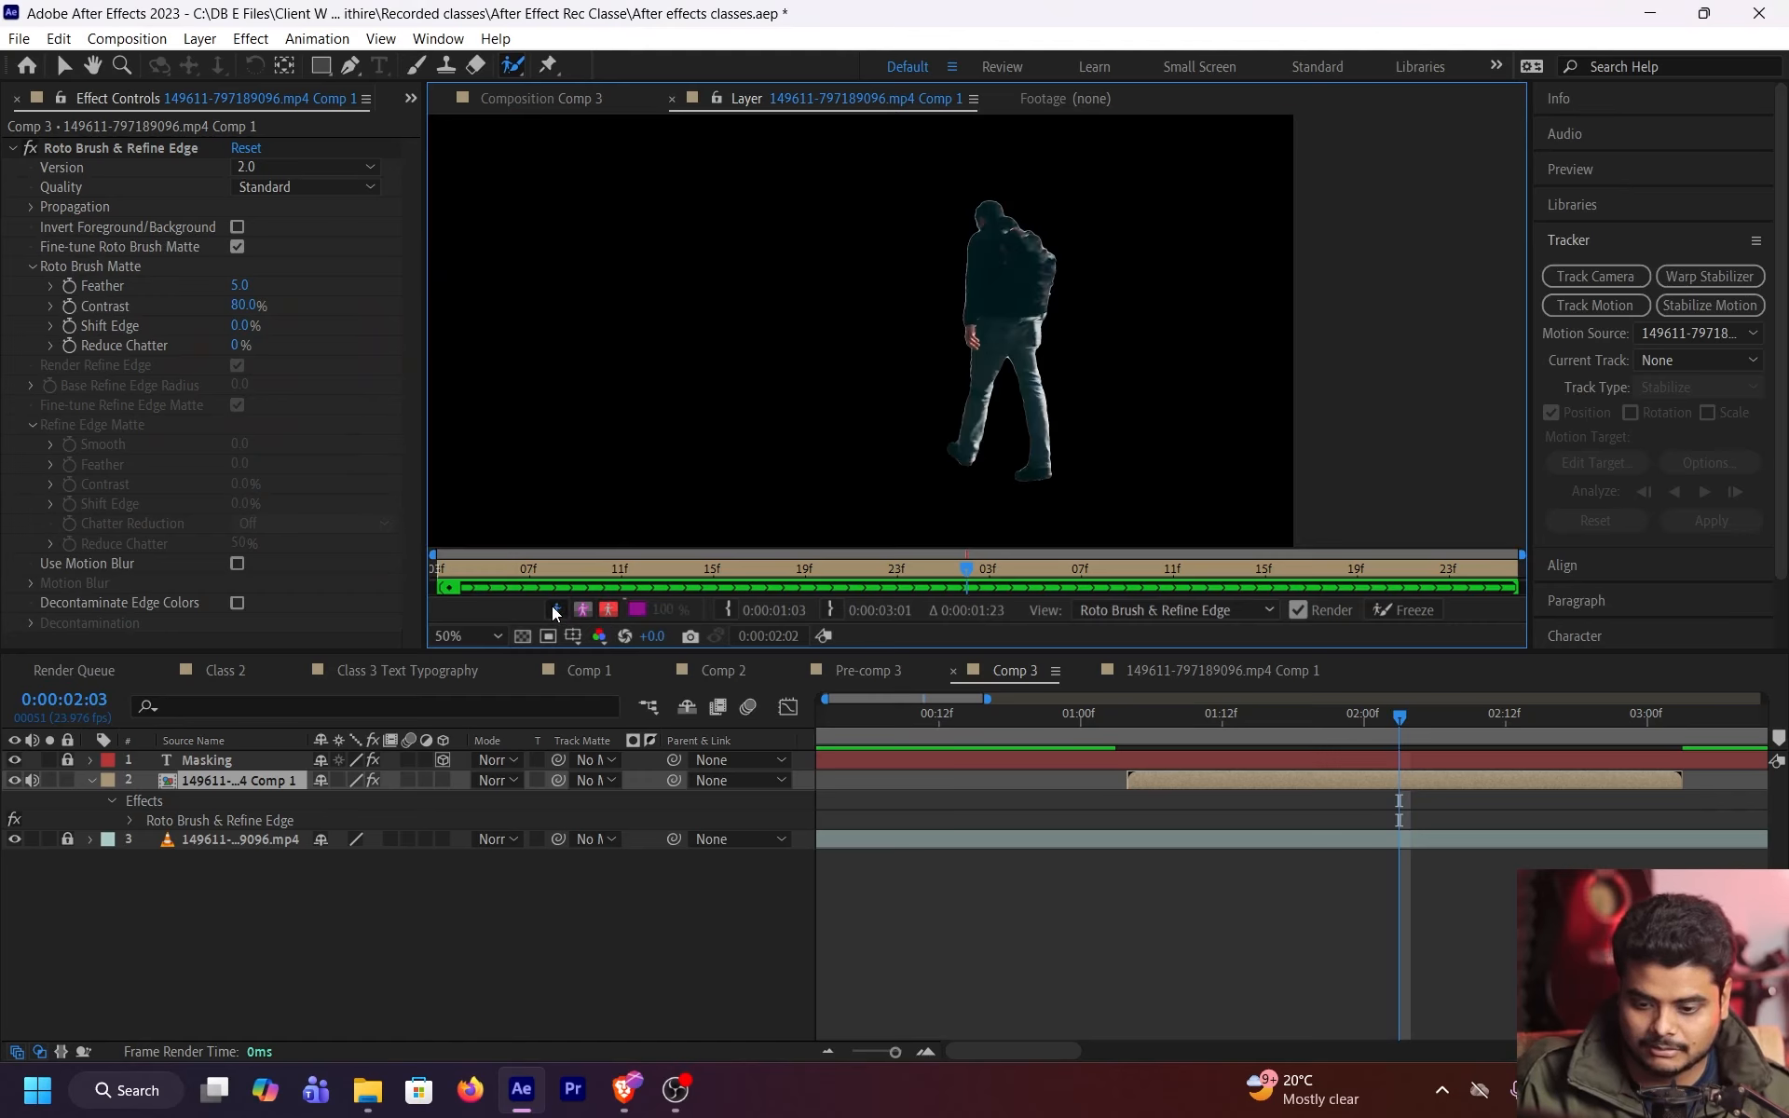
click(553, 609)
click(553, 609)
click(554, 608)
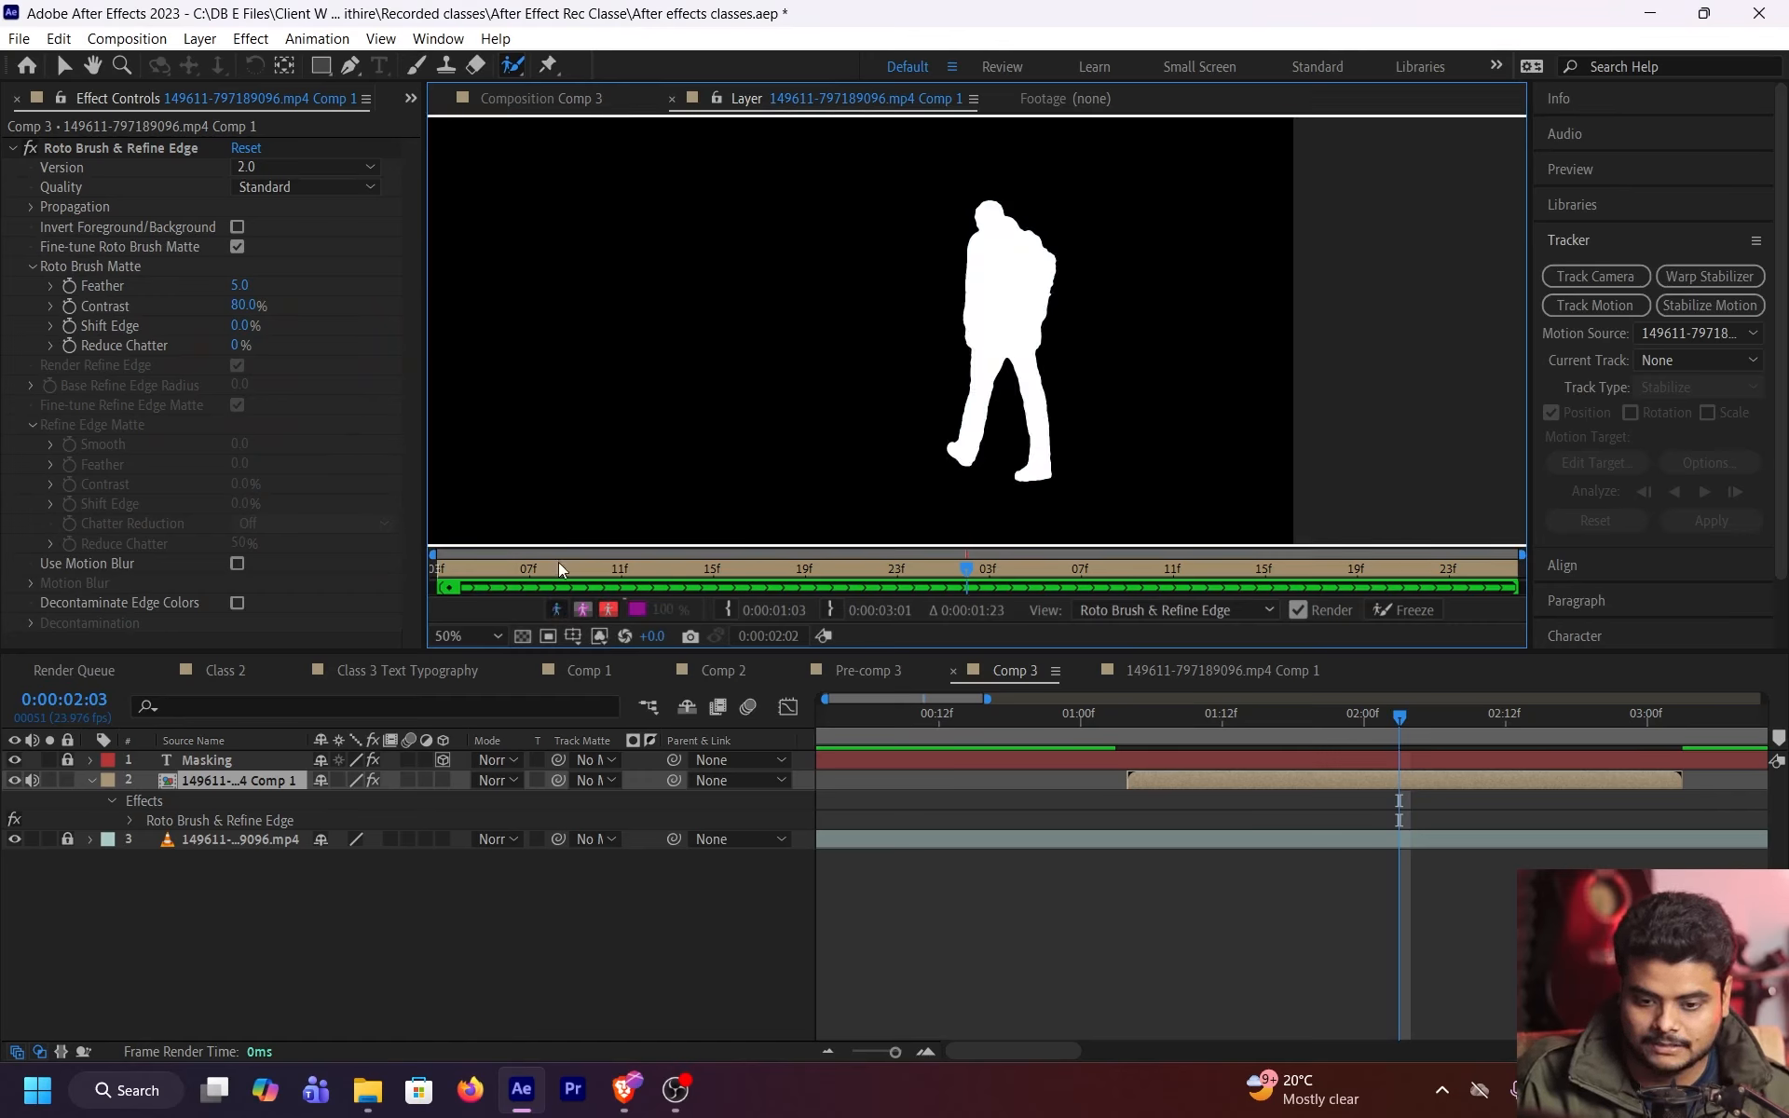
mouse_move(559, 564)
mouse_down()
mouse_move(488, 574)
mouse_move(575, 570)
mouse_up()
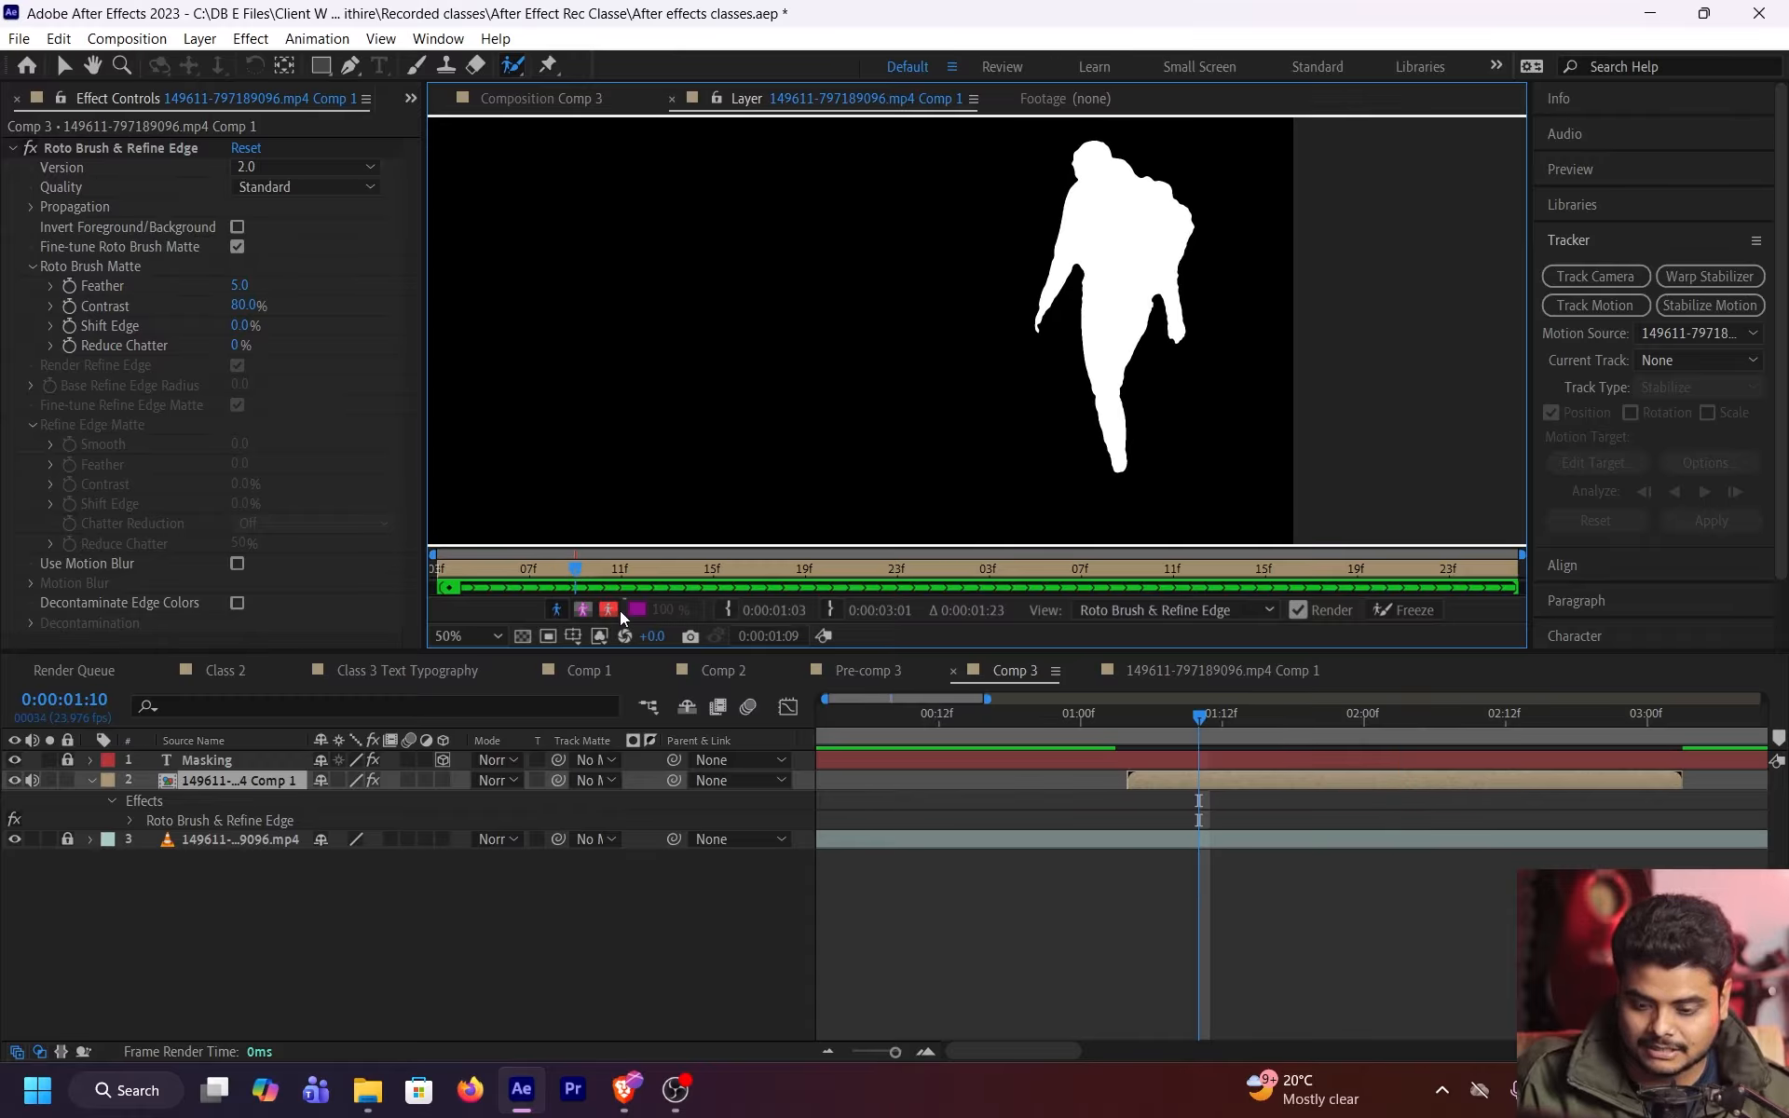
Set the Roto Brush Matte feather to 10 and inspect the matte edges around the man's arms at 200%
click(239, 285)
text(10)
key(Return)
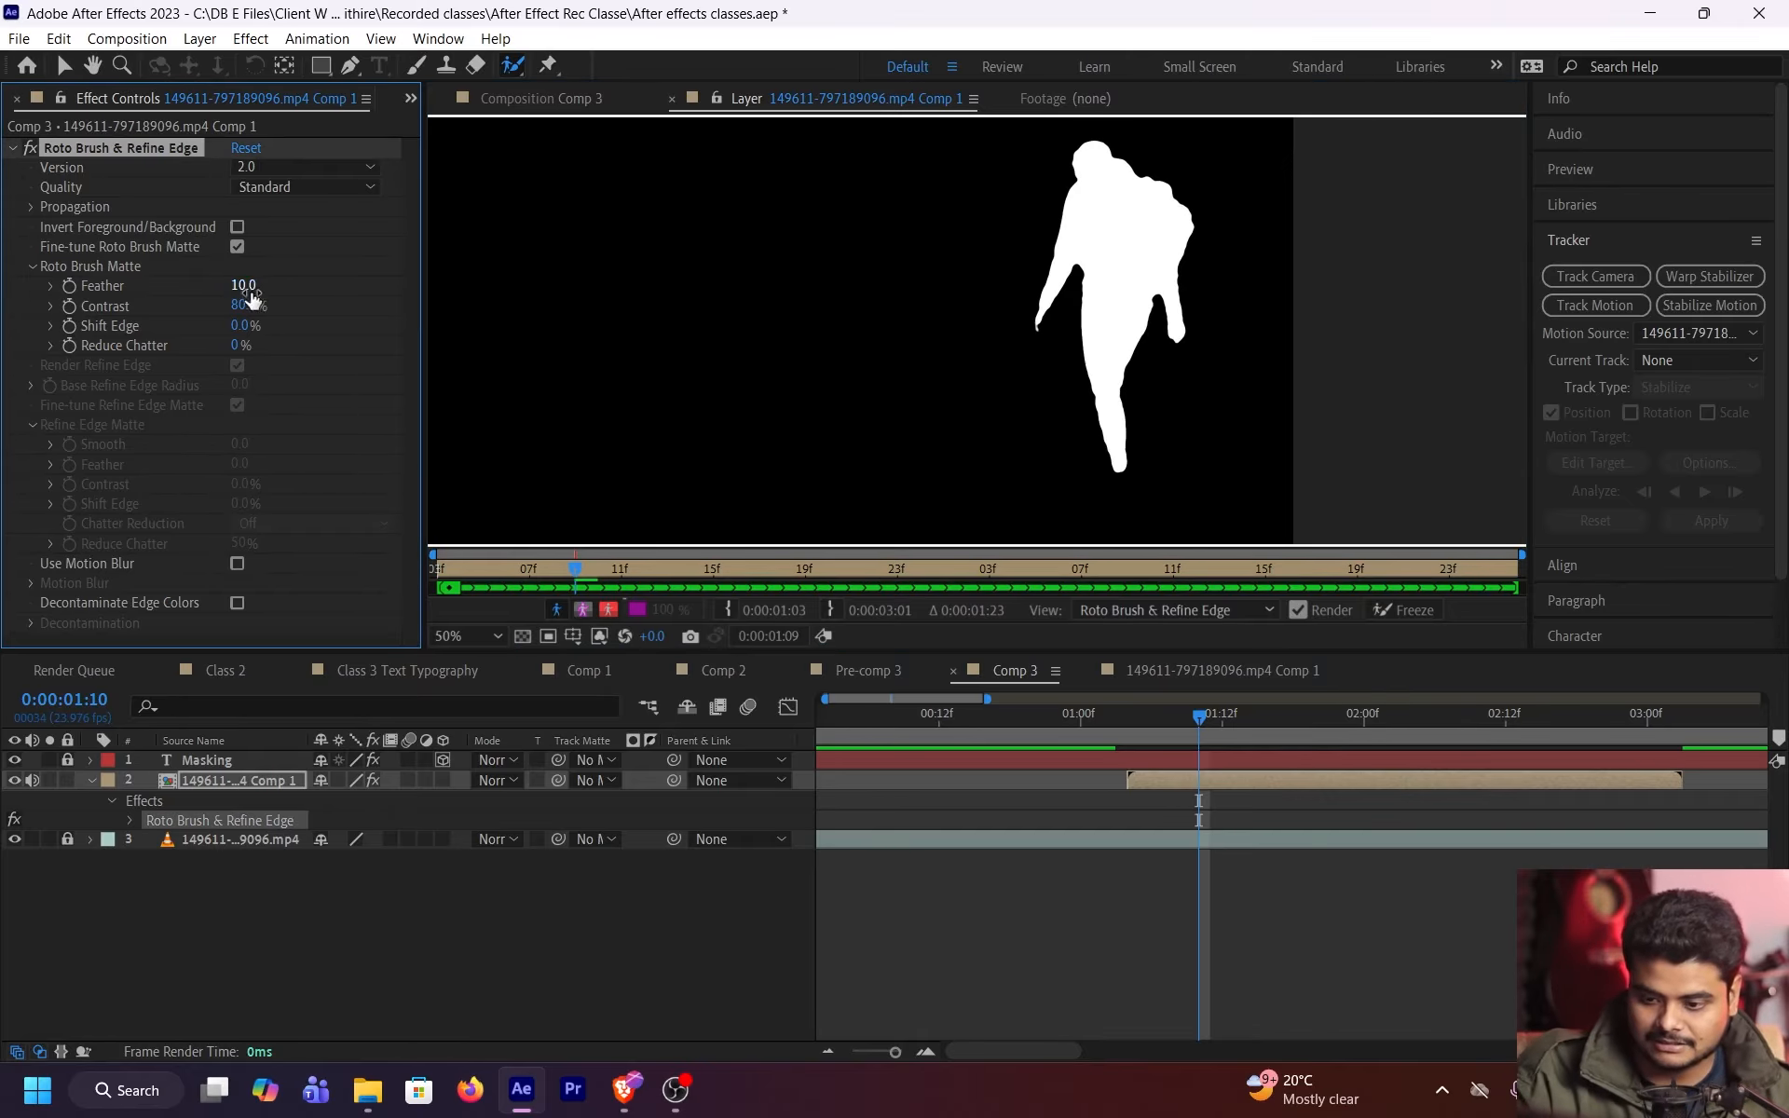
scroll(1104, 224, up, 1)
scroll(1230, 212, up, 2)
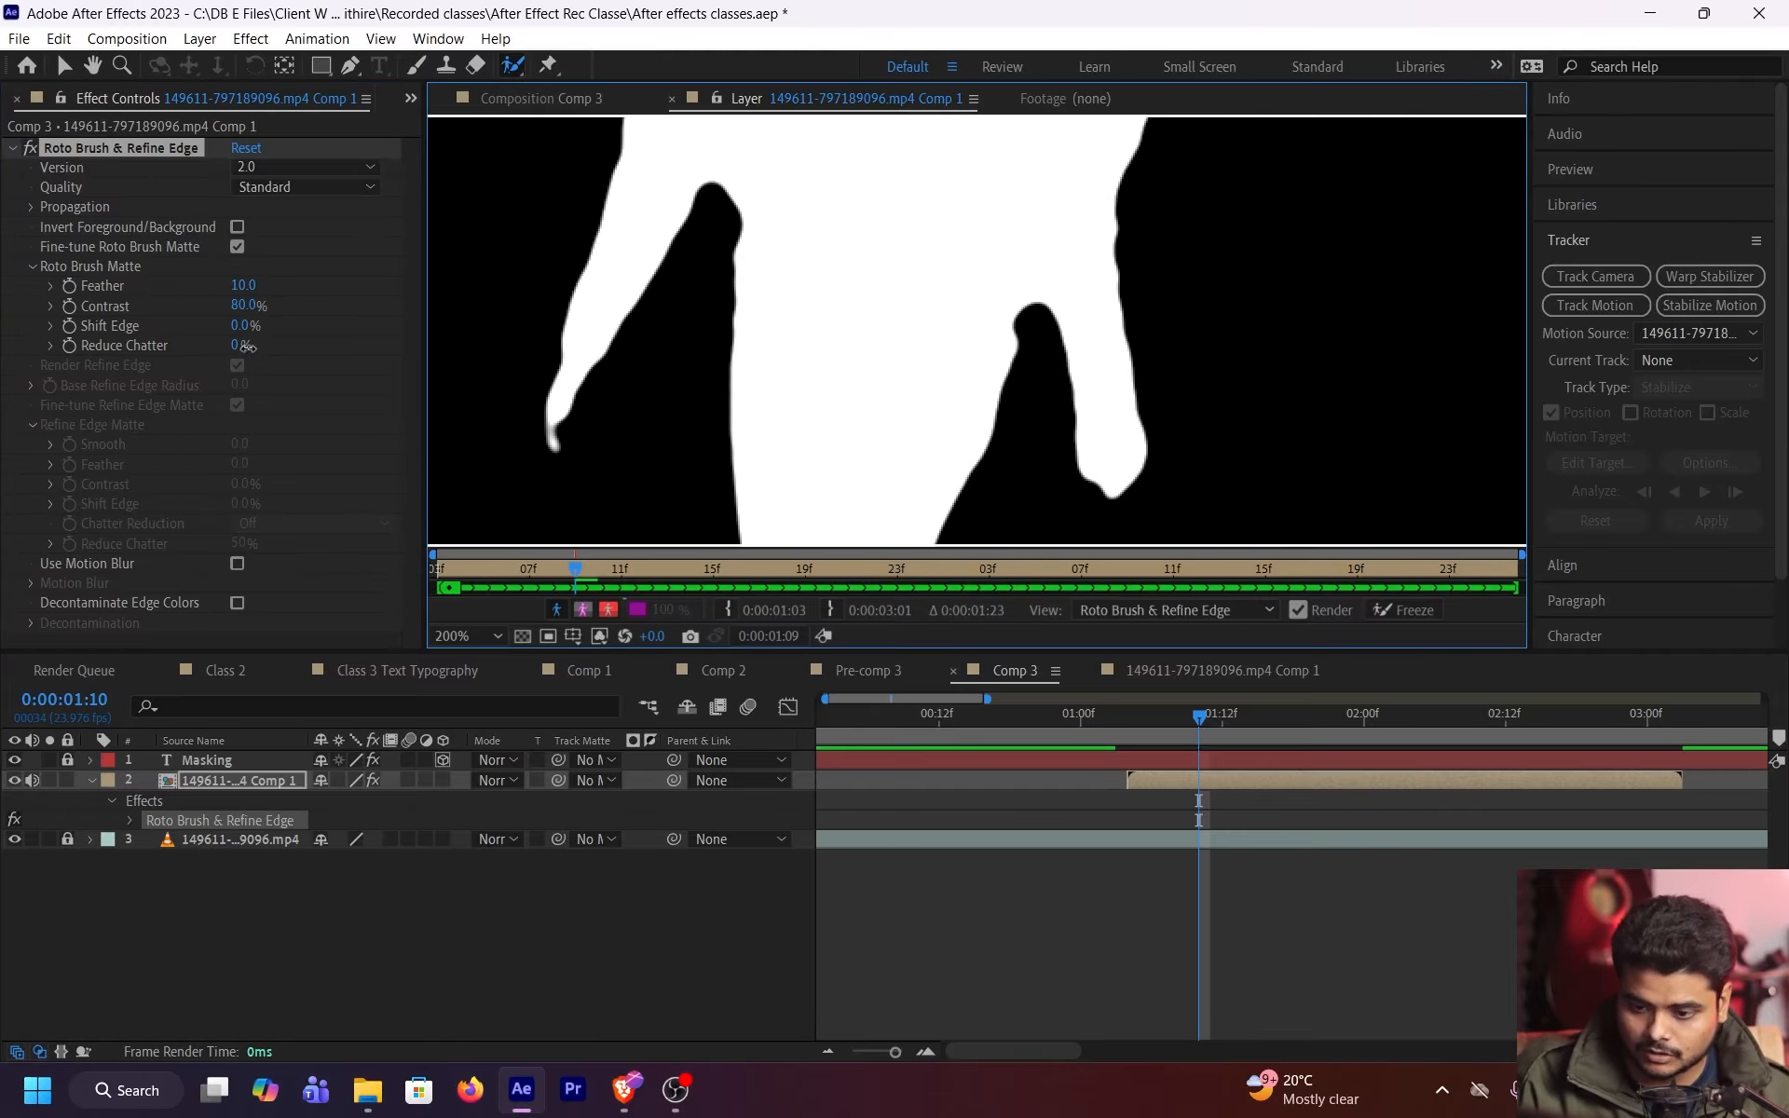
Set the Roto Brush Matte's Reduce Chatter to 15% and turn on Use Motion Blur
drag(239, 346, 723, 339)
key(ctrl+z)
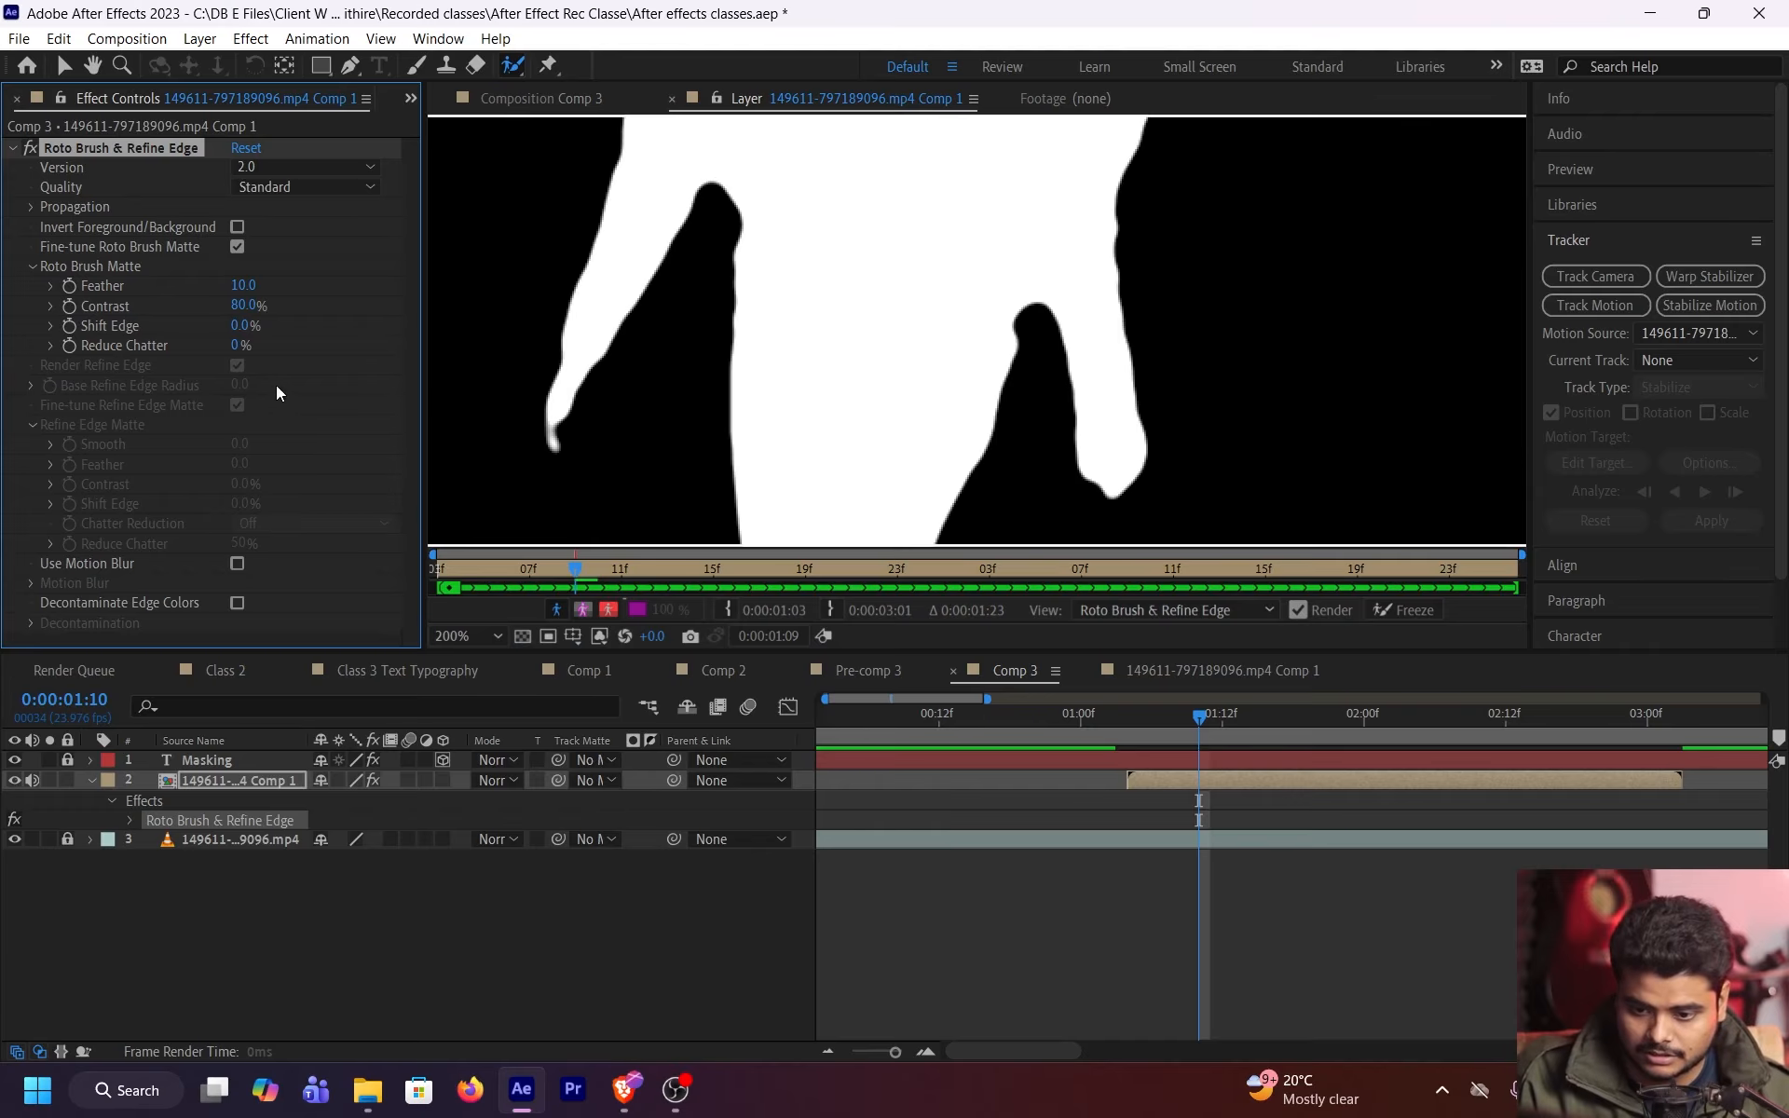
click(236, 346)
text(16)
key(Return)
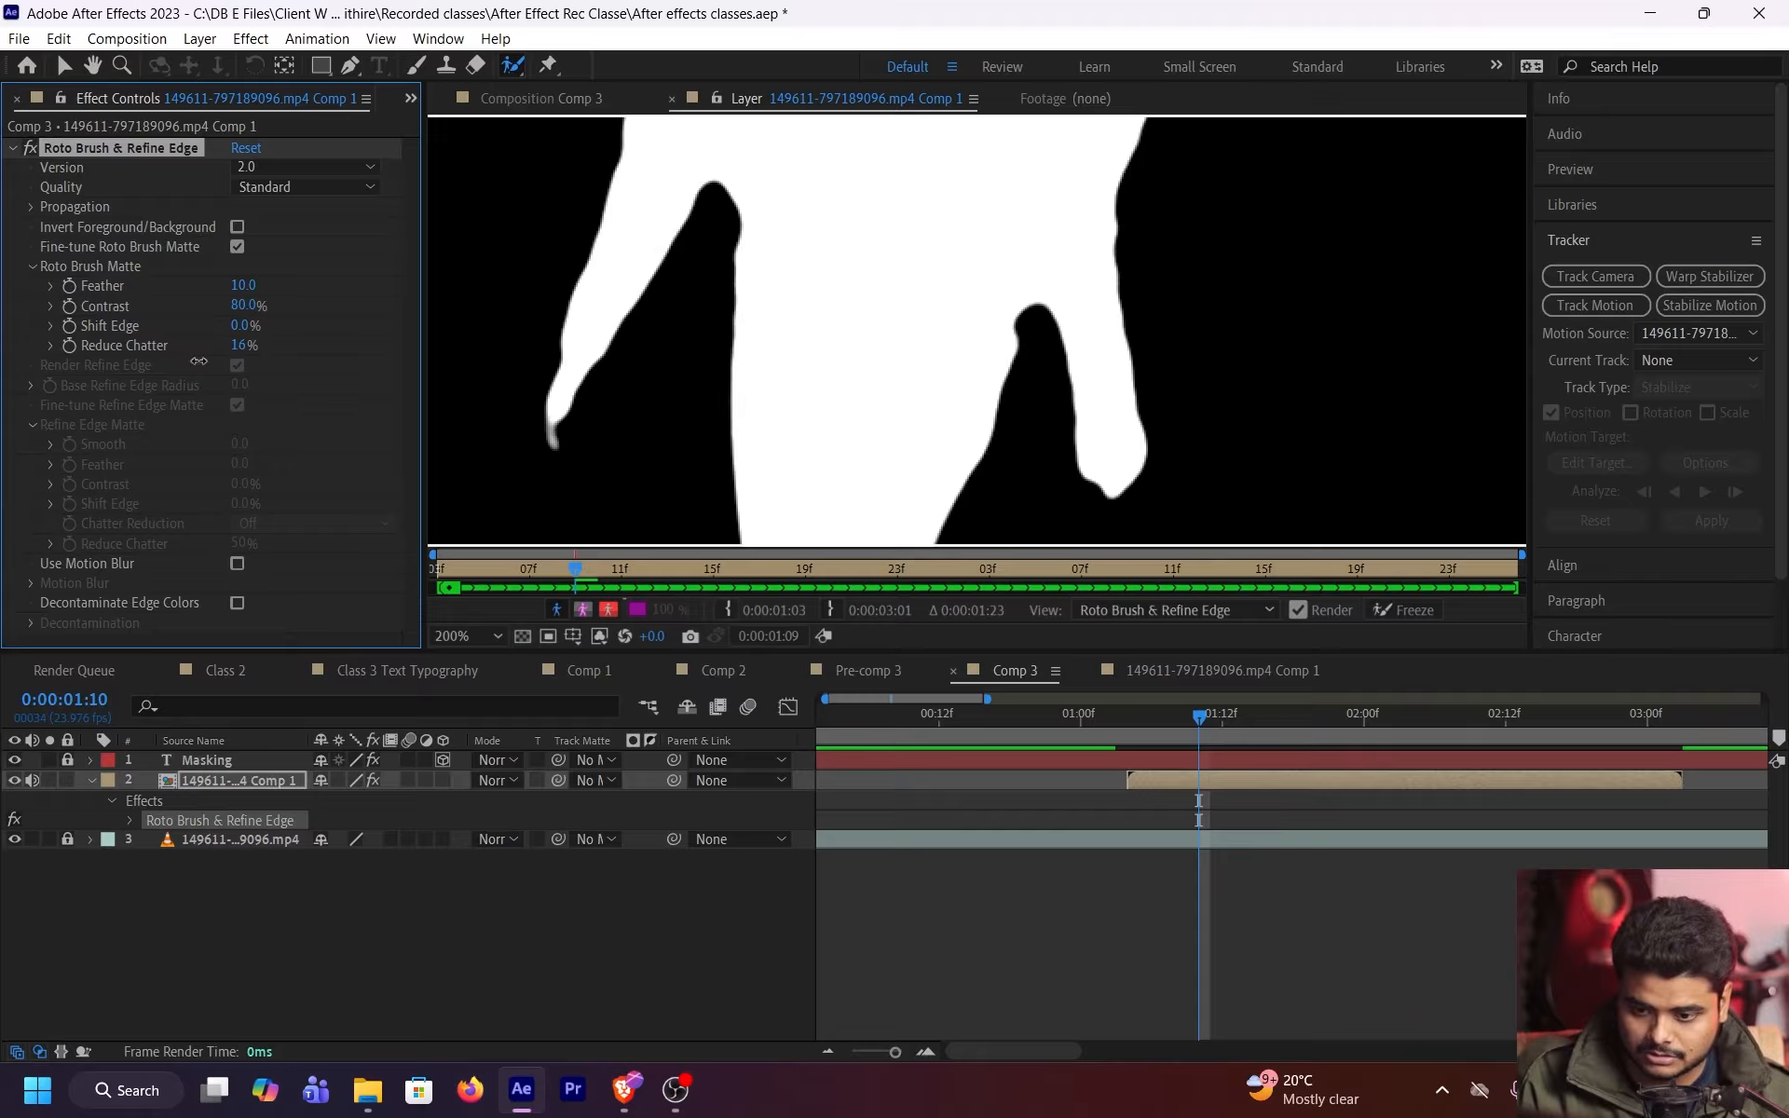
click(237, 563)
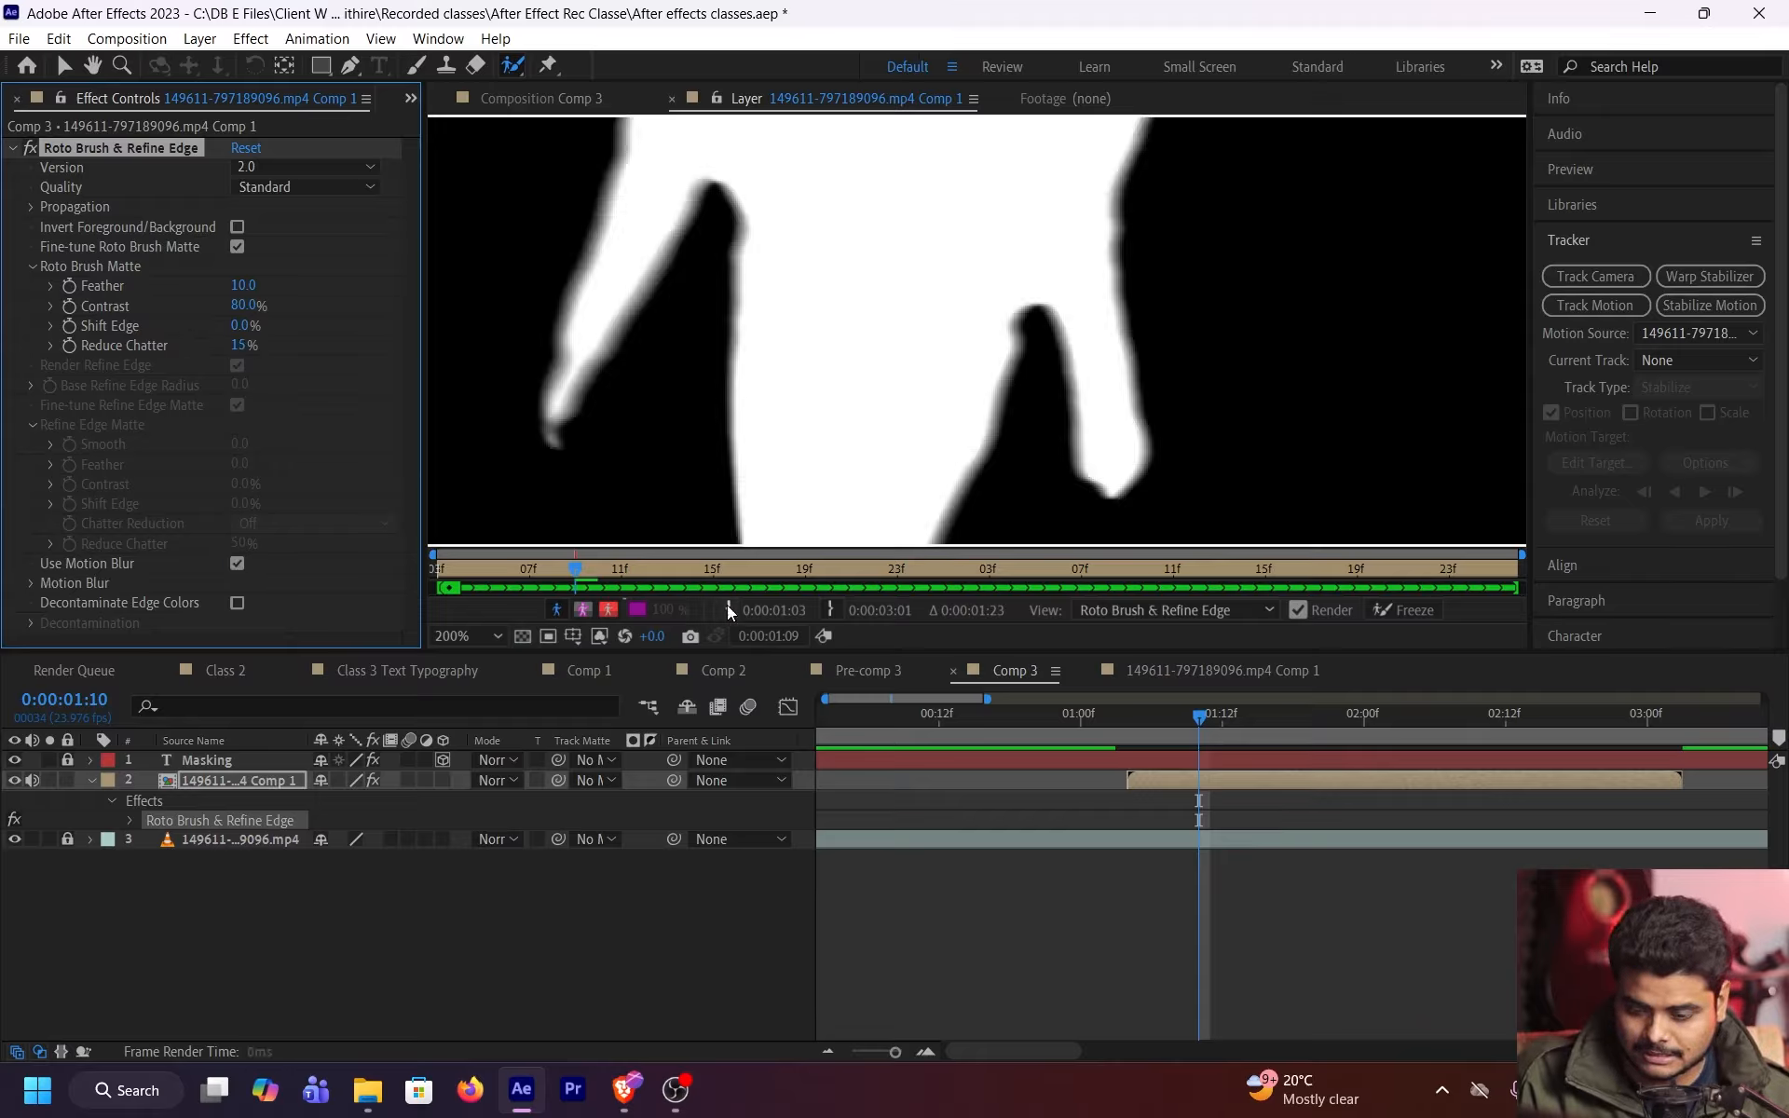
Switch the Layer view from the alpha matte to the colour cutout and inspect the man's edges at 0:00:01:10
click(557, 607)
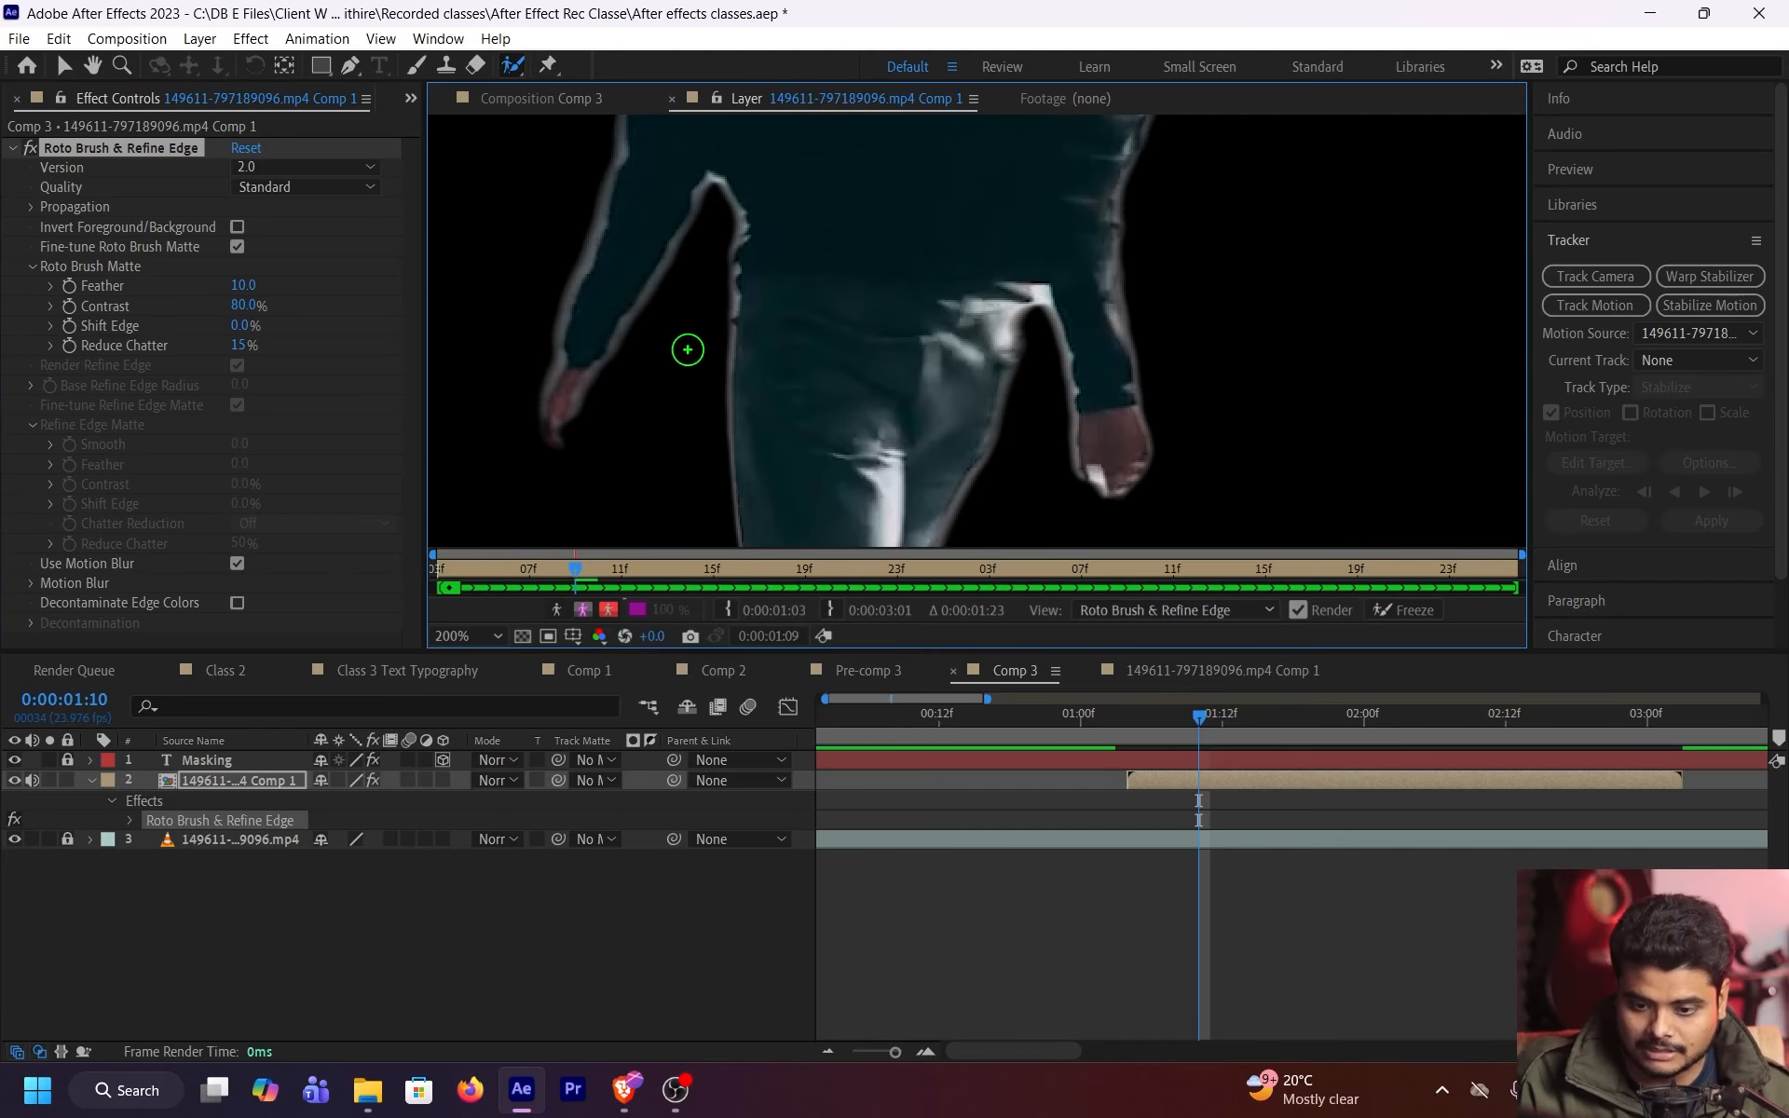
mouse_move(587, 572)
mouse_down()
mouse_move(661, 566)
mouse_move(598, 568)
mouse_up()
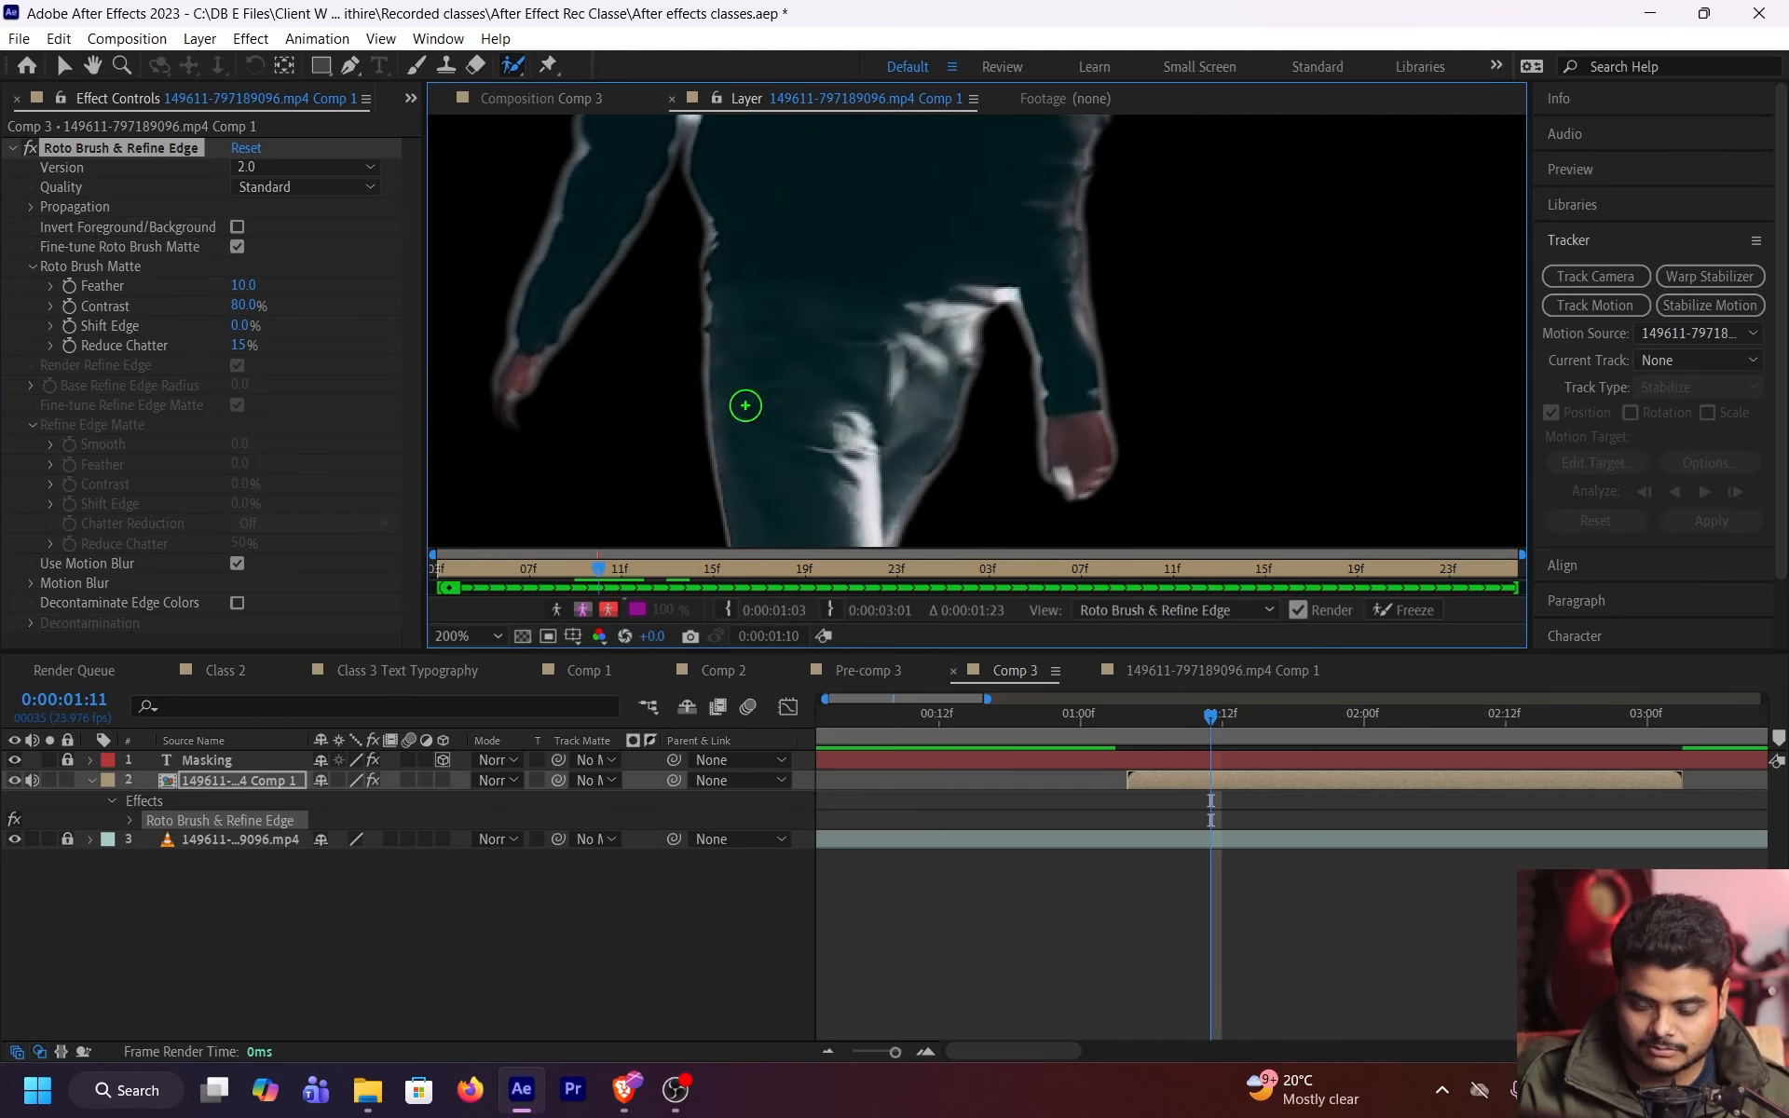
key(space)
drag(881, 266, 1052, 300)
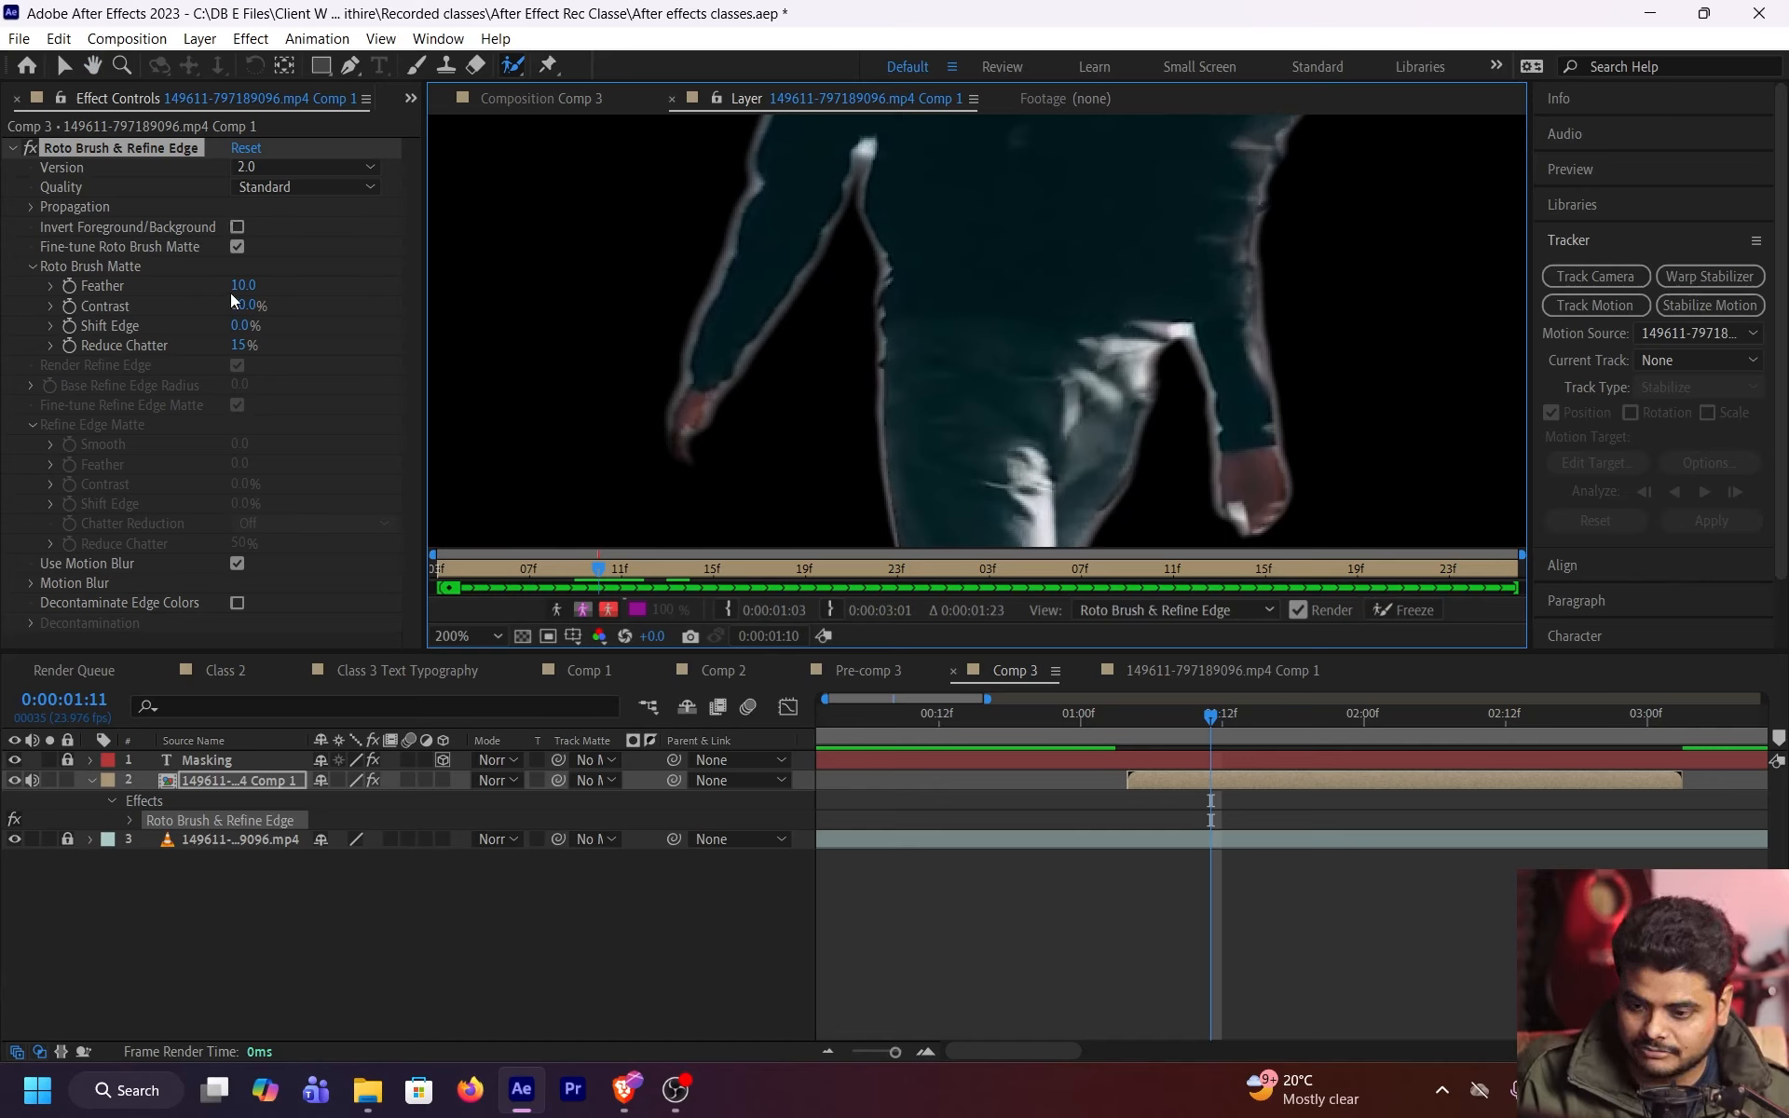
Try lowering the Roto Brush Matte's Reduce Chatter to 1% and Feather to 1.2
drag(242, 307, 118, 373)
key(ctrl+z)
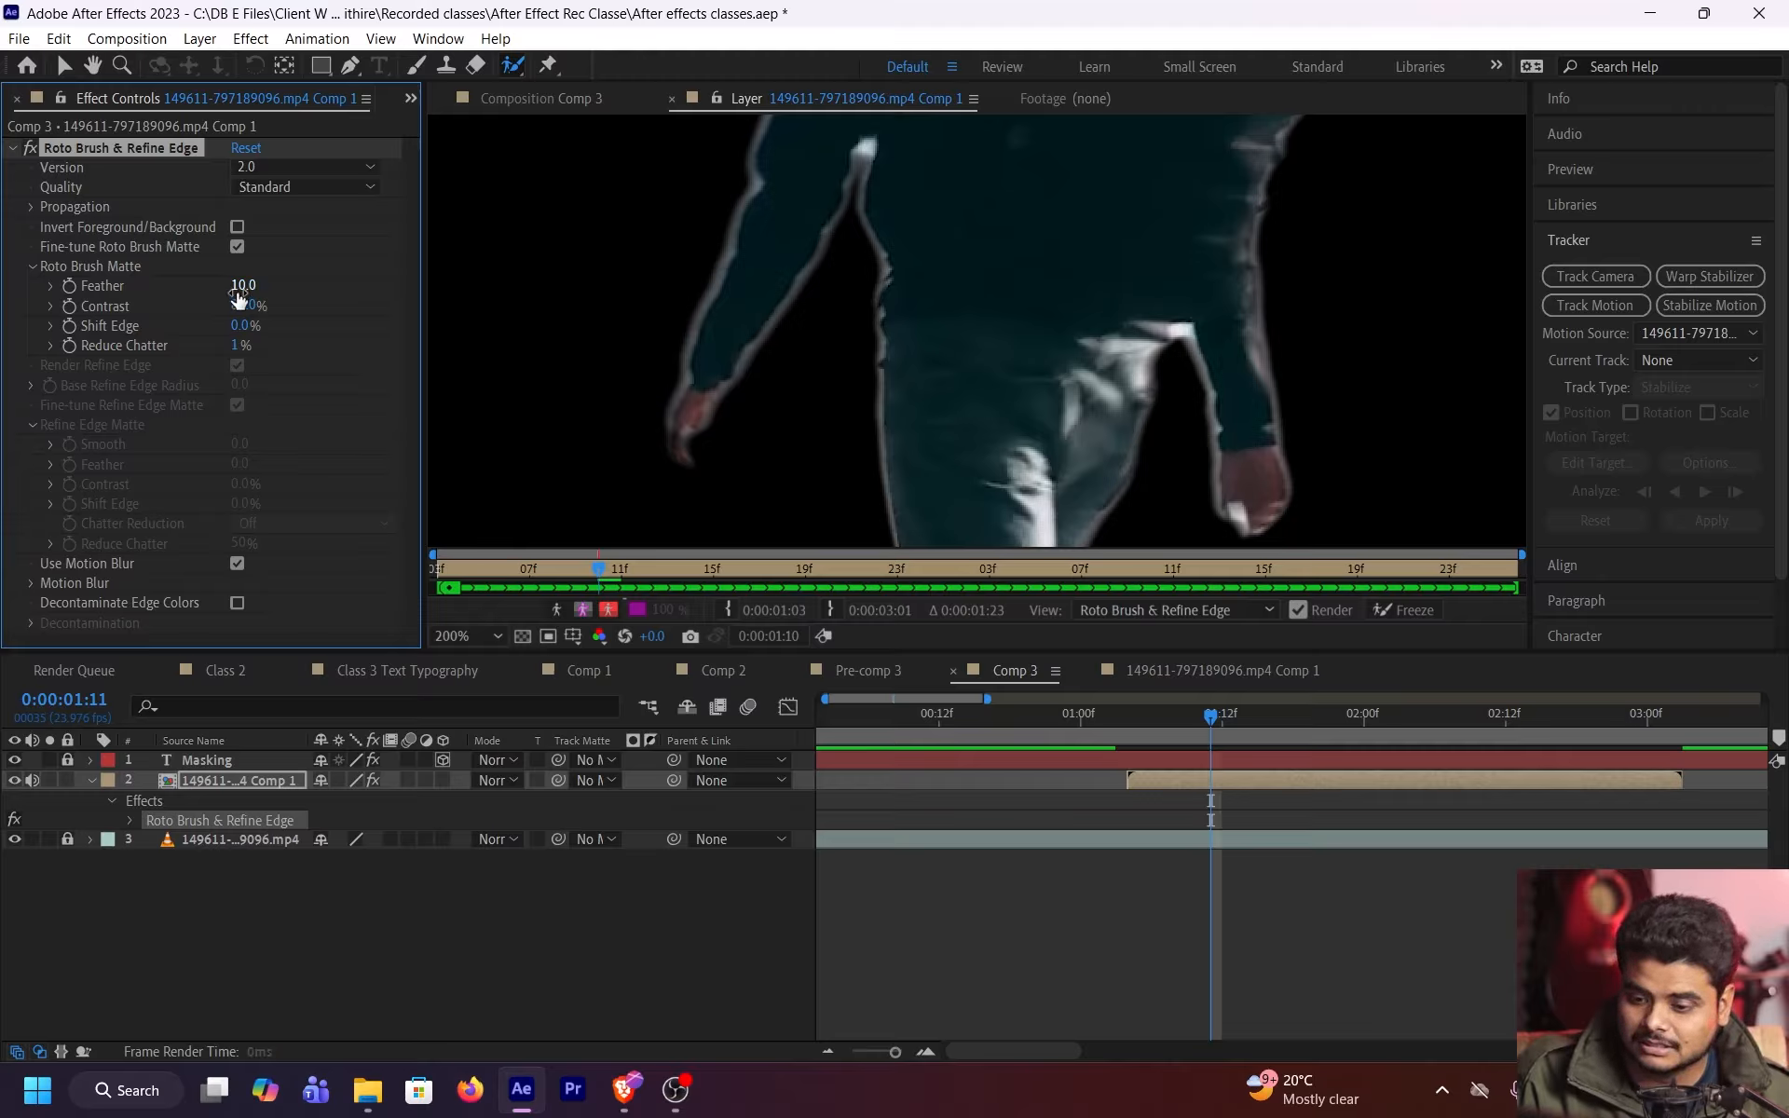
drag(242, 286, 285, 286)
drag(325, 281, 121, 316)
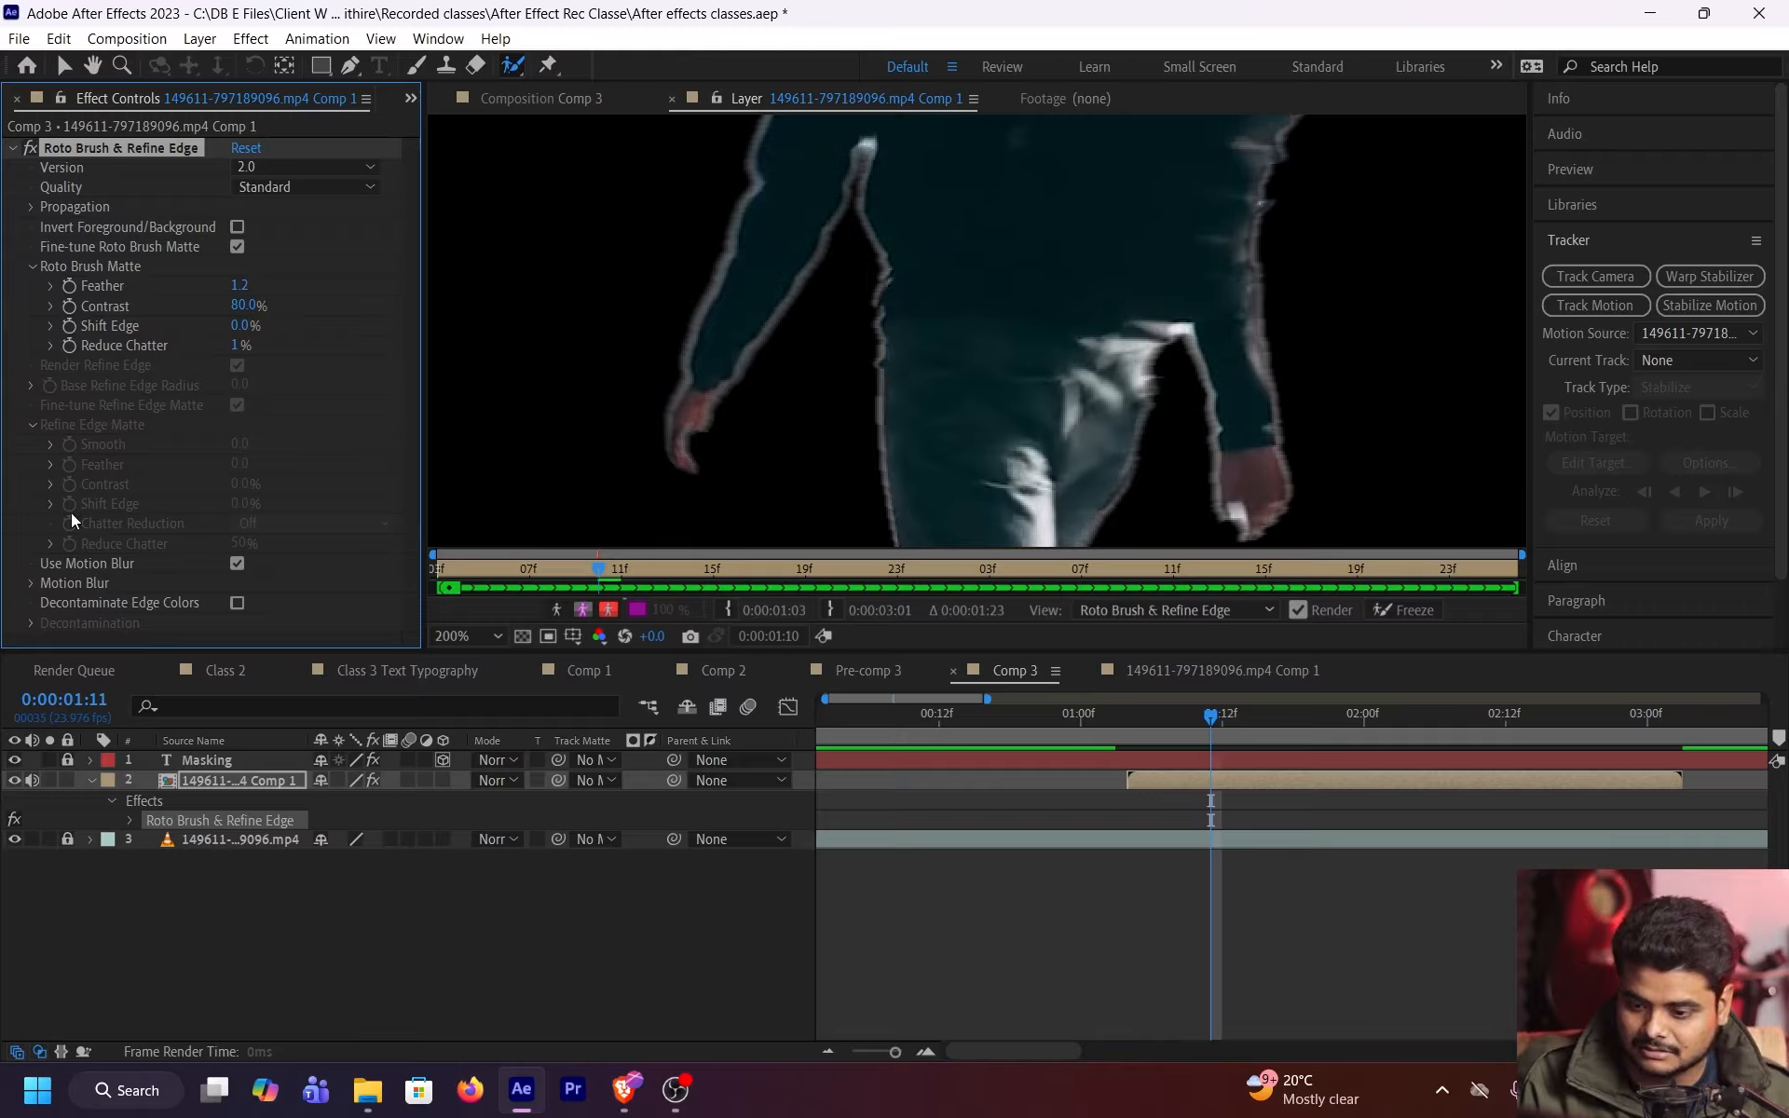
Turn on Decontaminate Edge Colors and set the Roto Brush Matte's Feather to 0 and Reduce Chatter to 0%
click(237, 603)
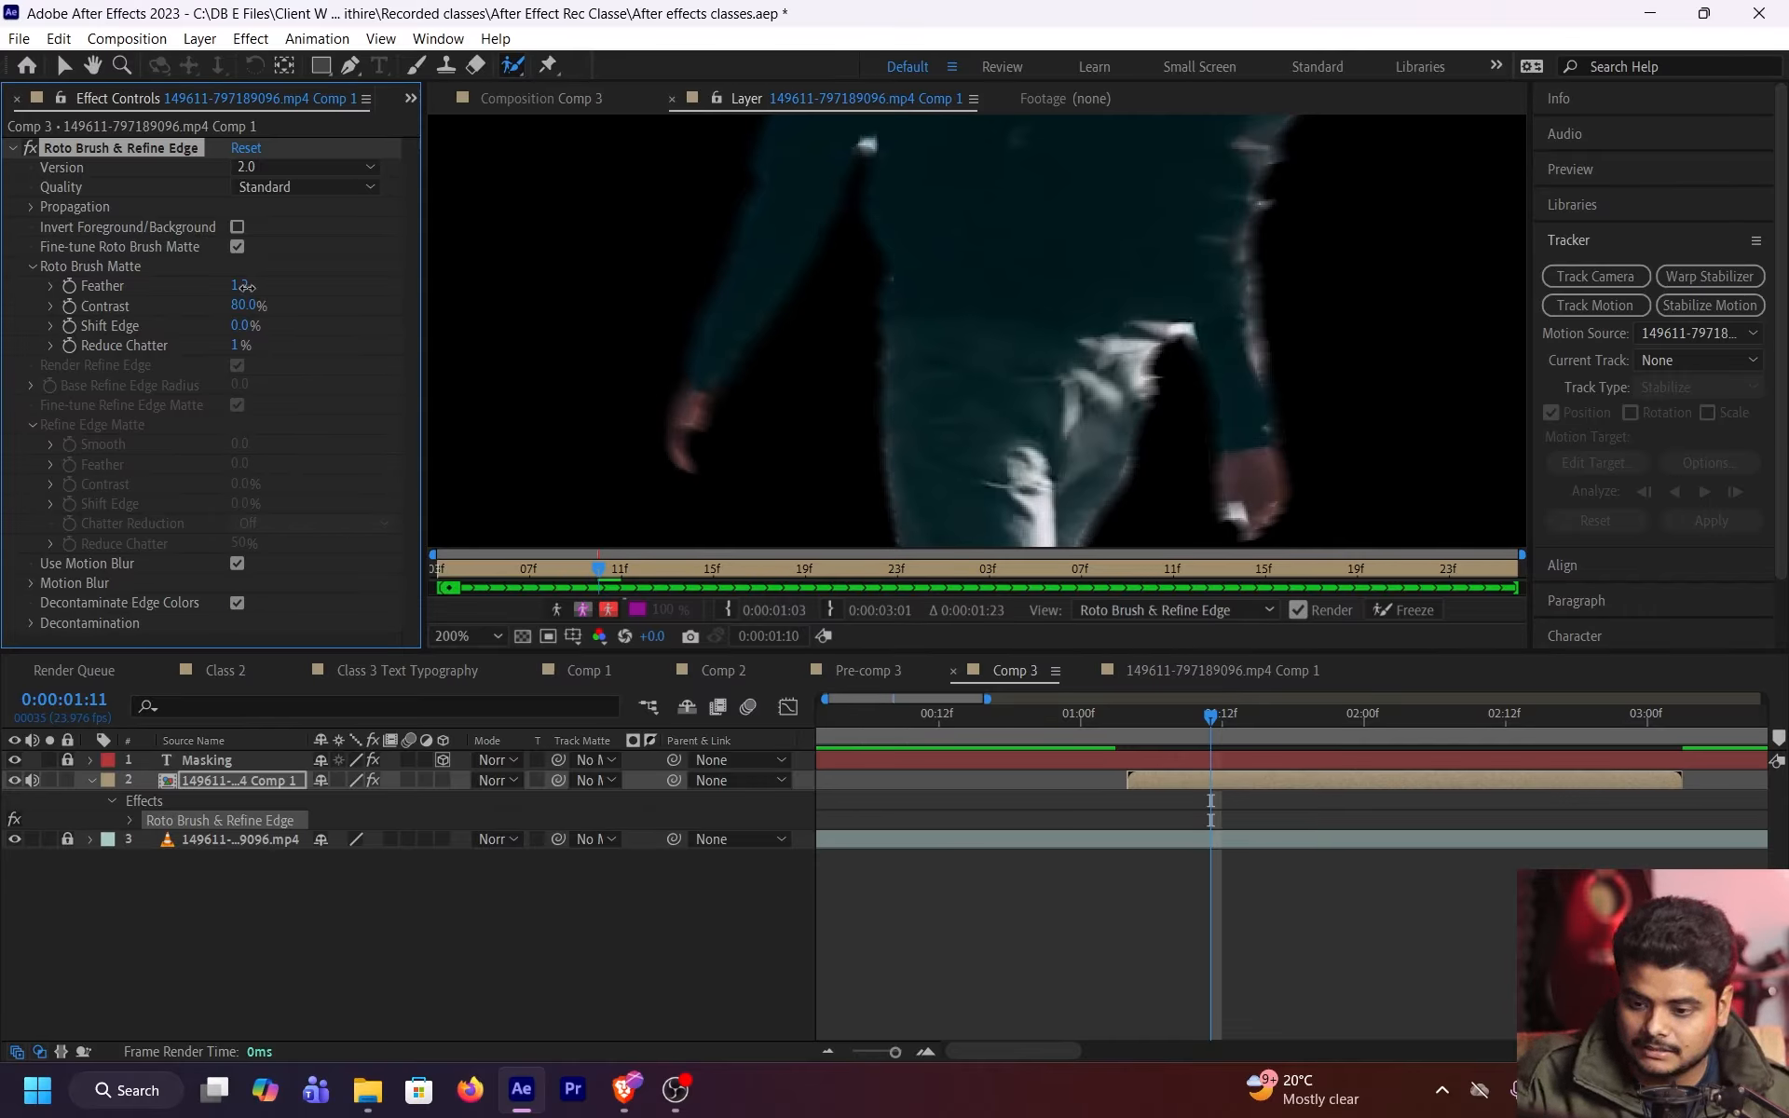
drag(243, 286, 106, 310)
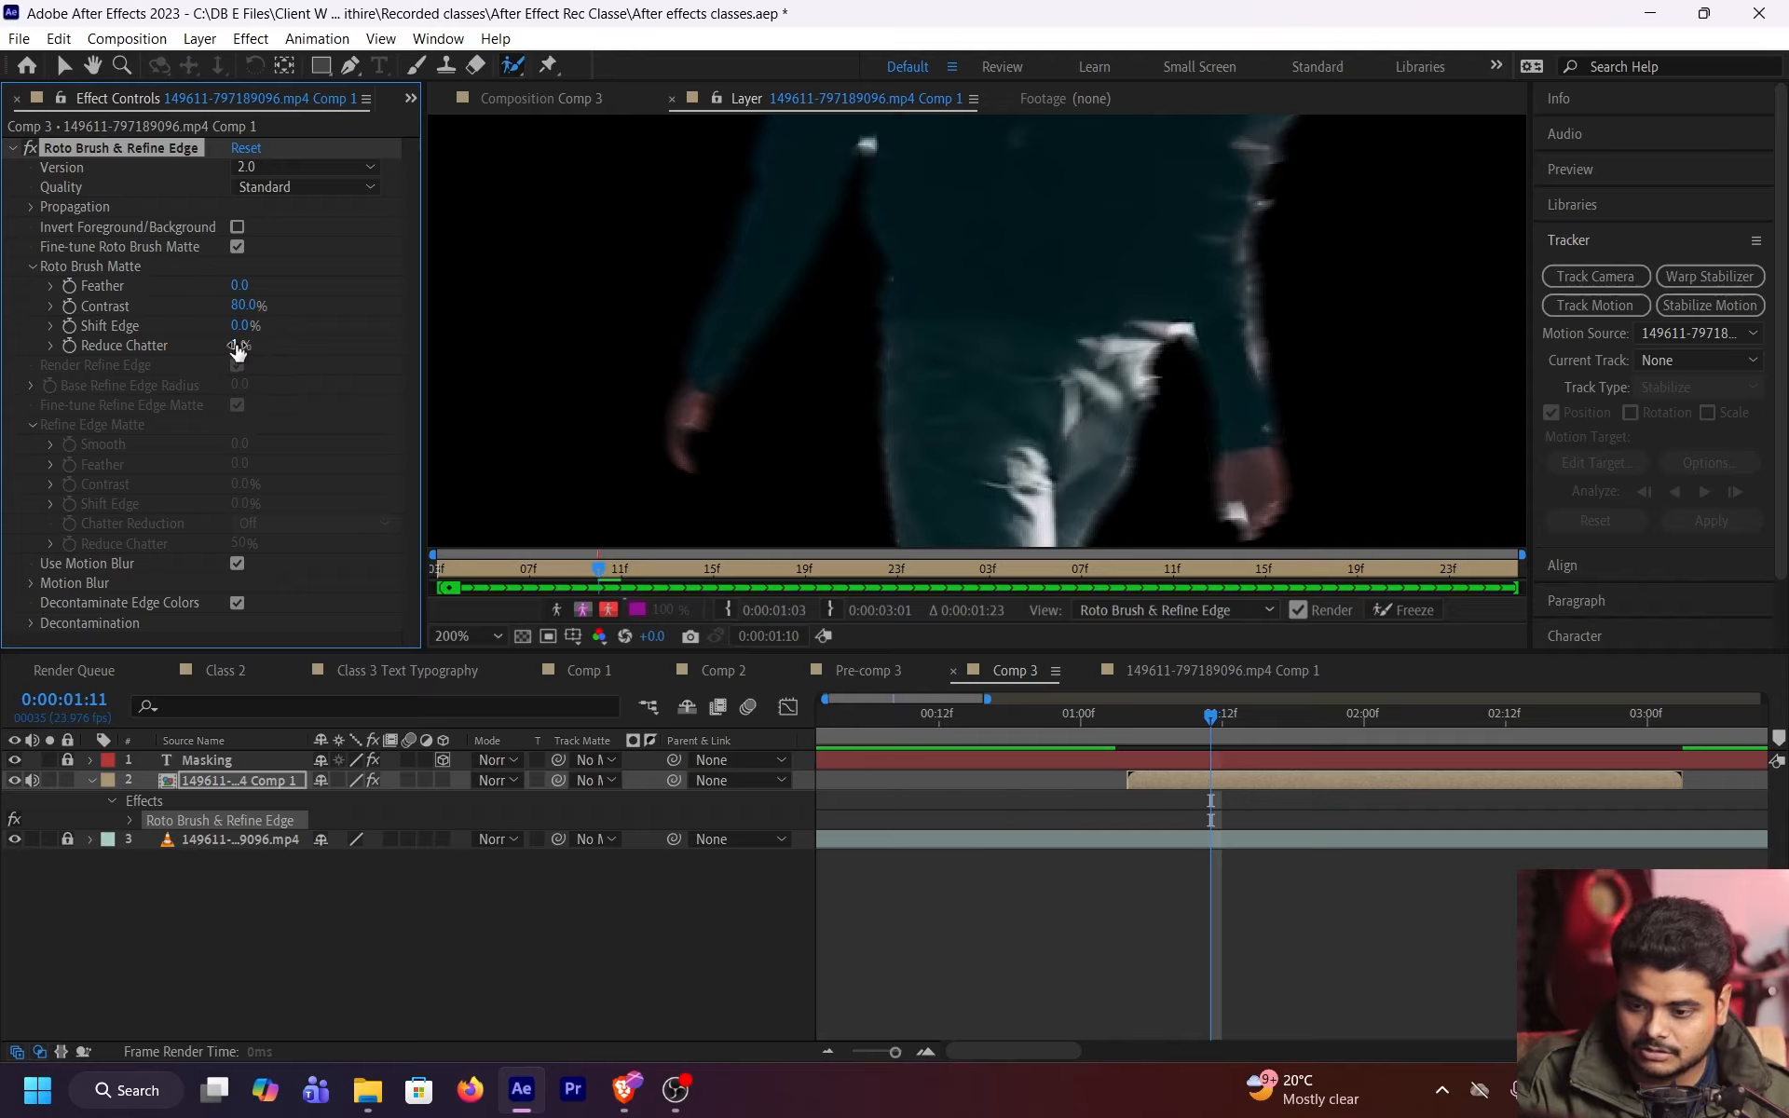
drag(234, 345, 170, 348)
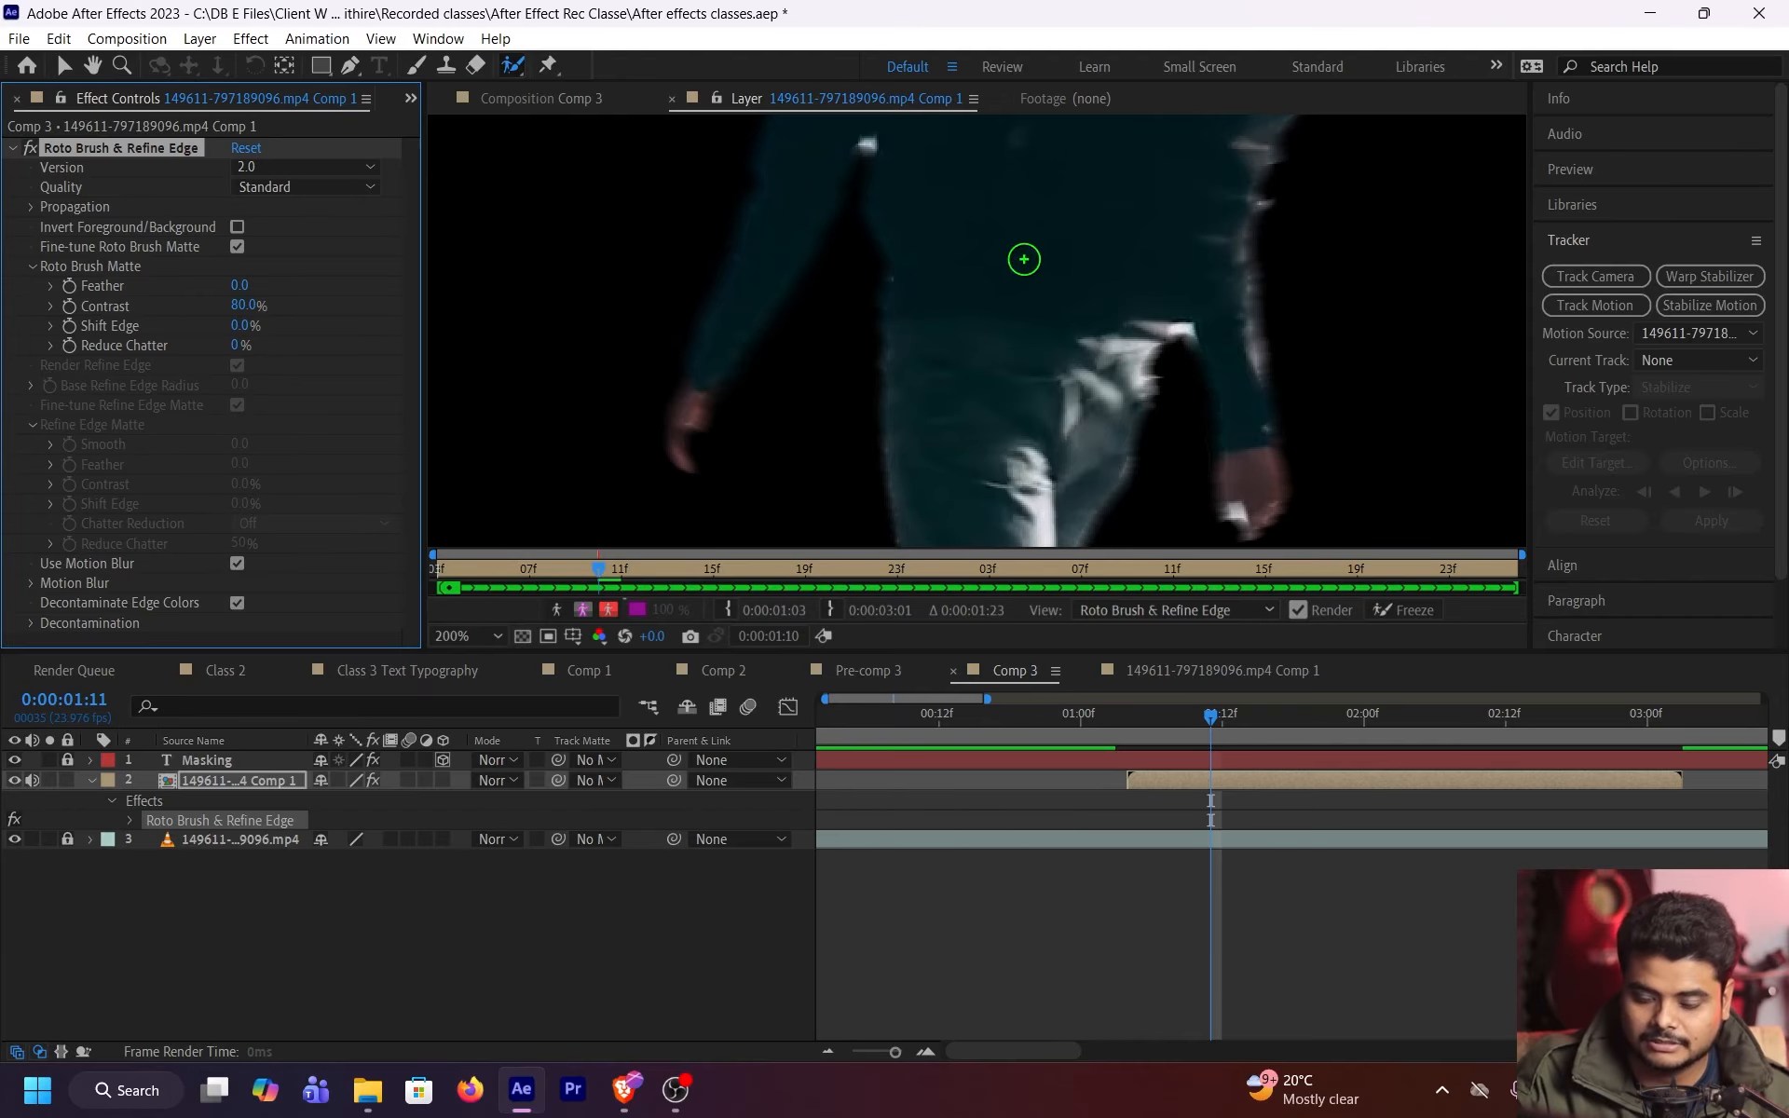
key(space)
mouse_move(1024, 257)
mouse_down()
mouse_move(950, 679)
mouse_move(1062, 292)
mouse_up()
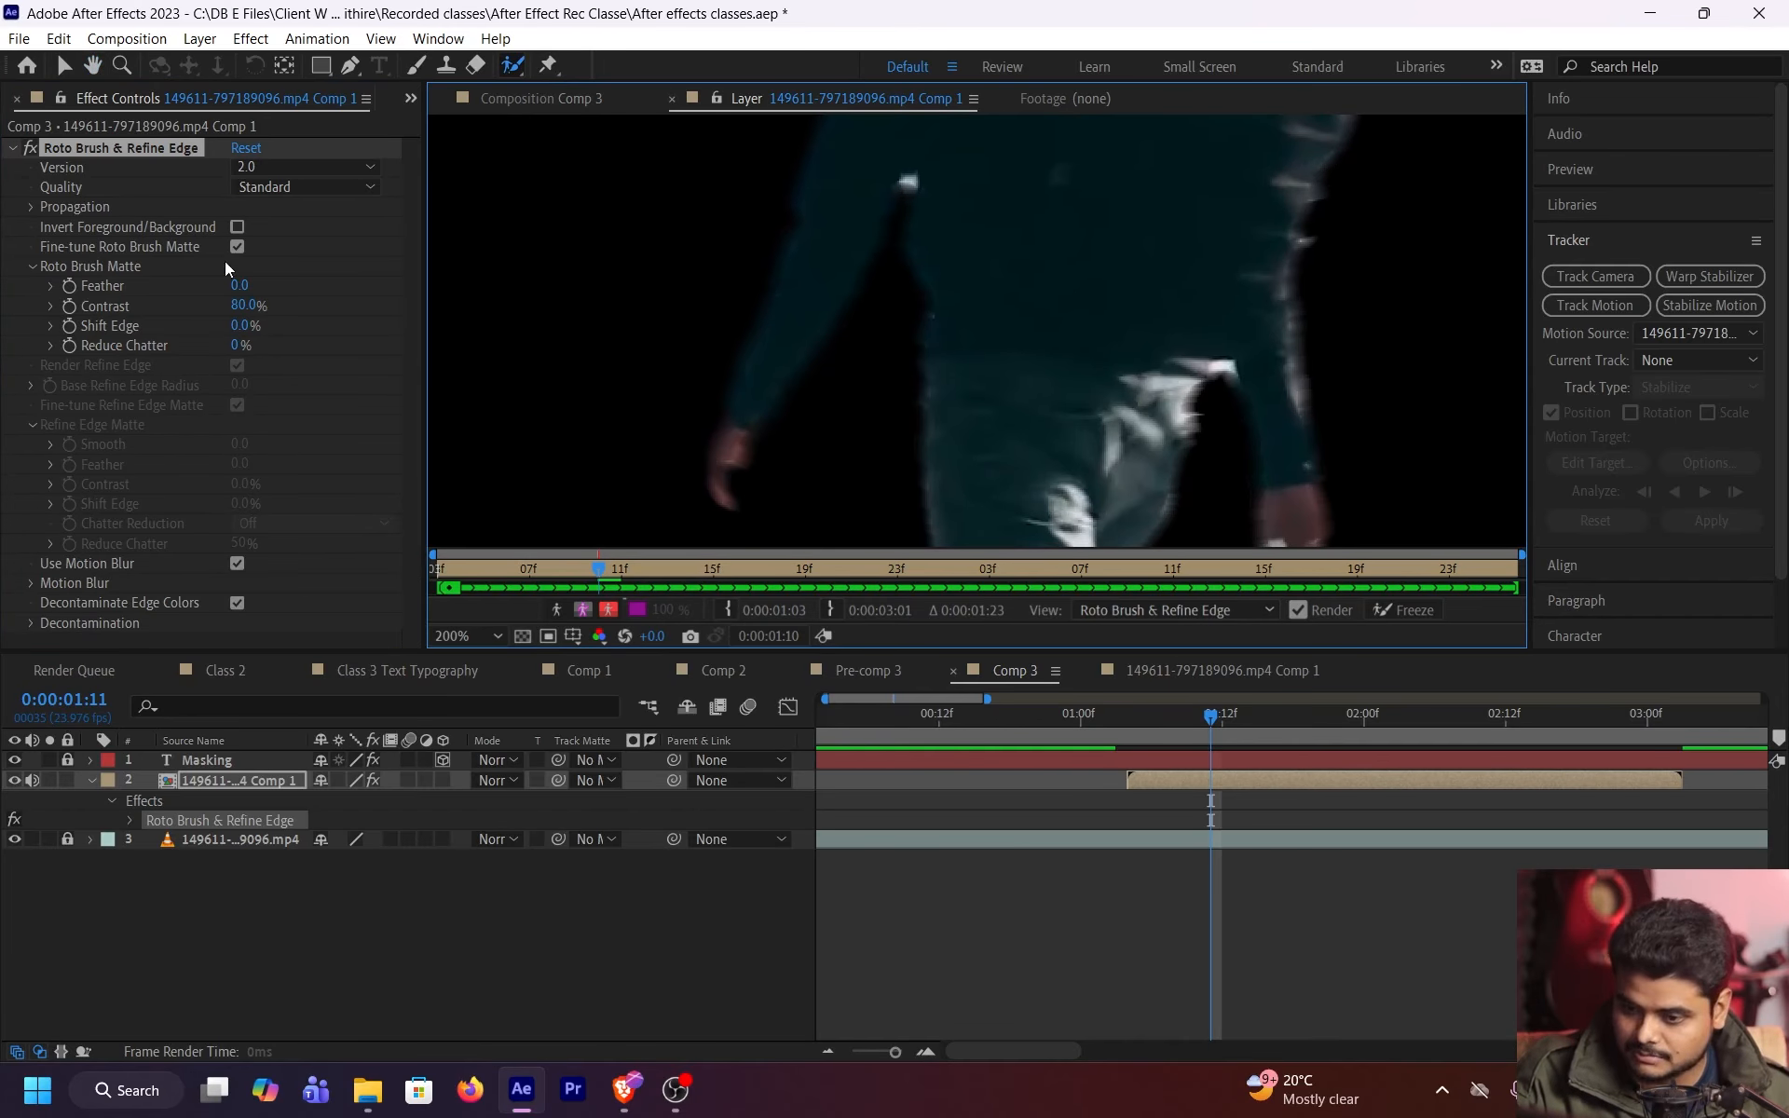
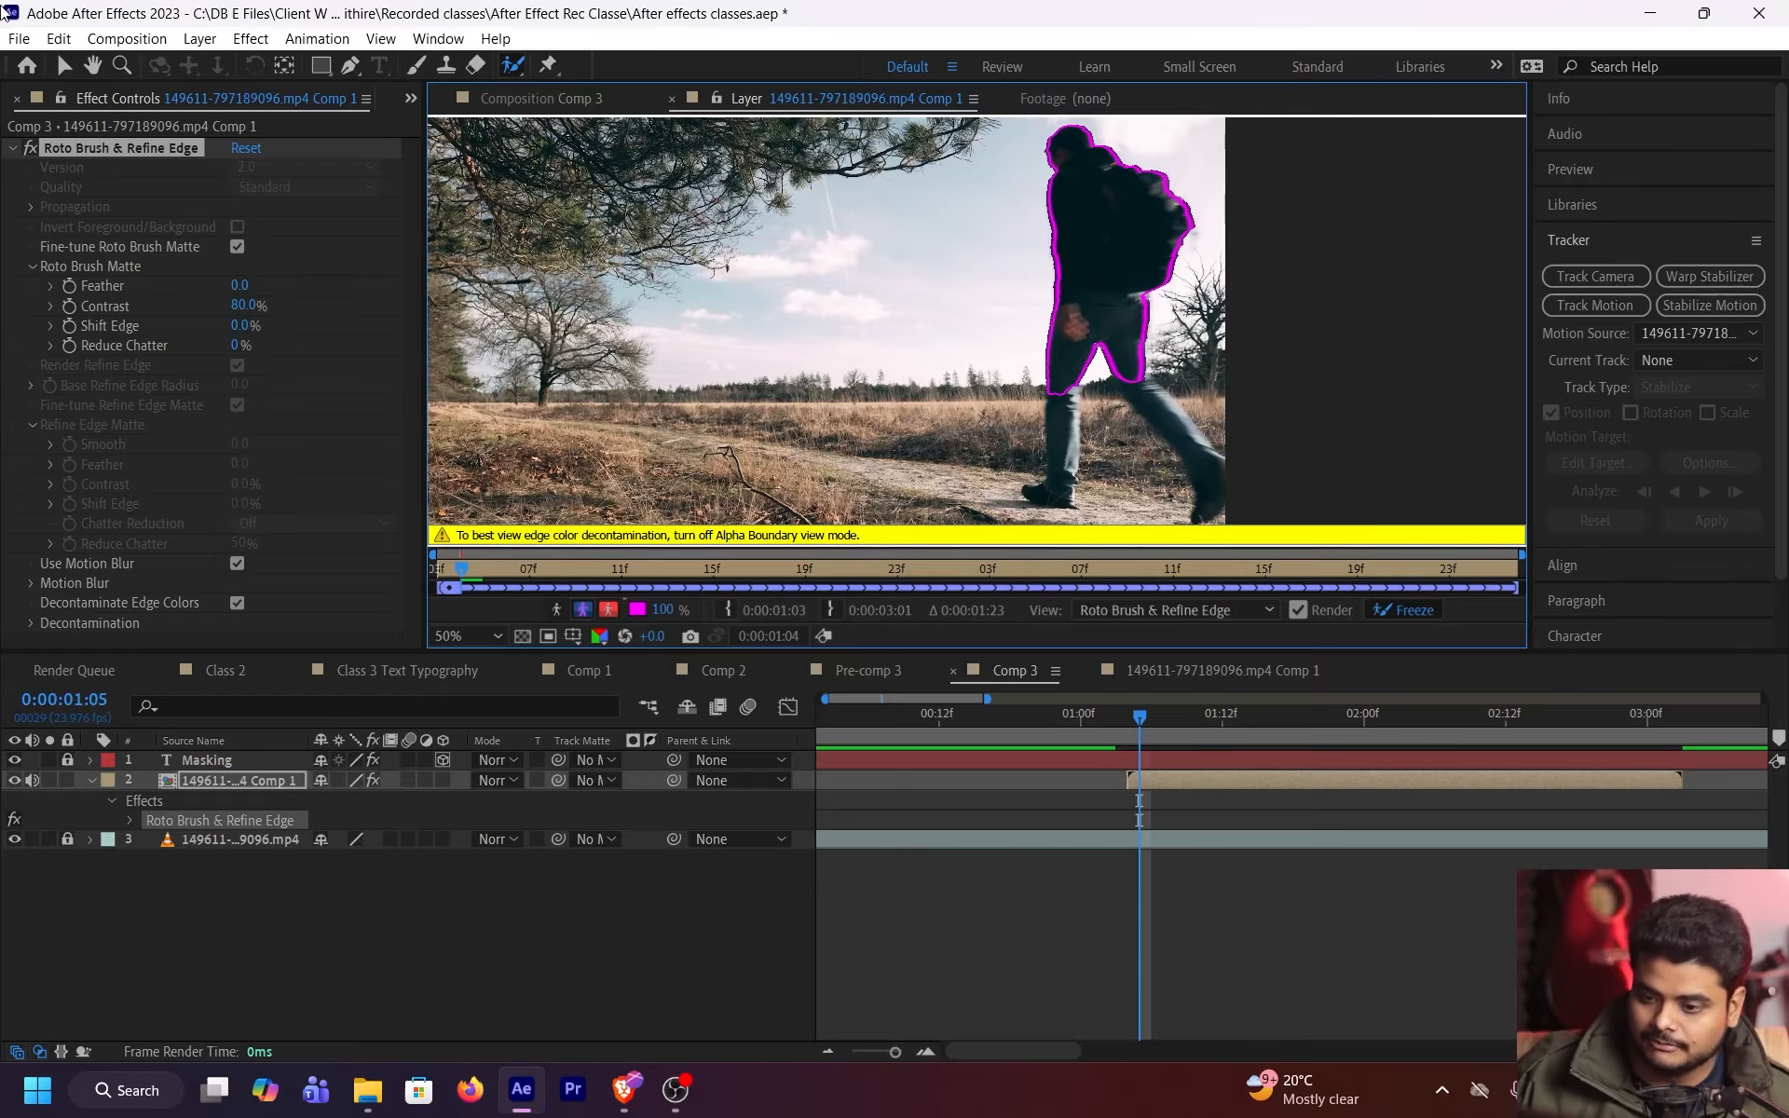
Leave the Roto Brush for the Selection tool and play the frozen cutout in the Layer view from 0:00:01:03
click(64, 67)
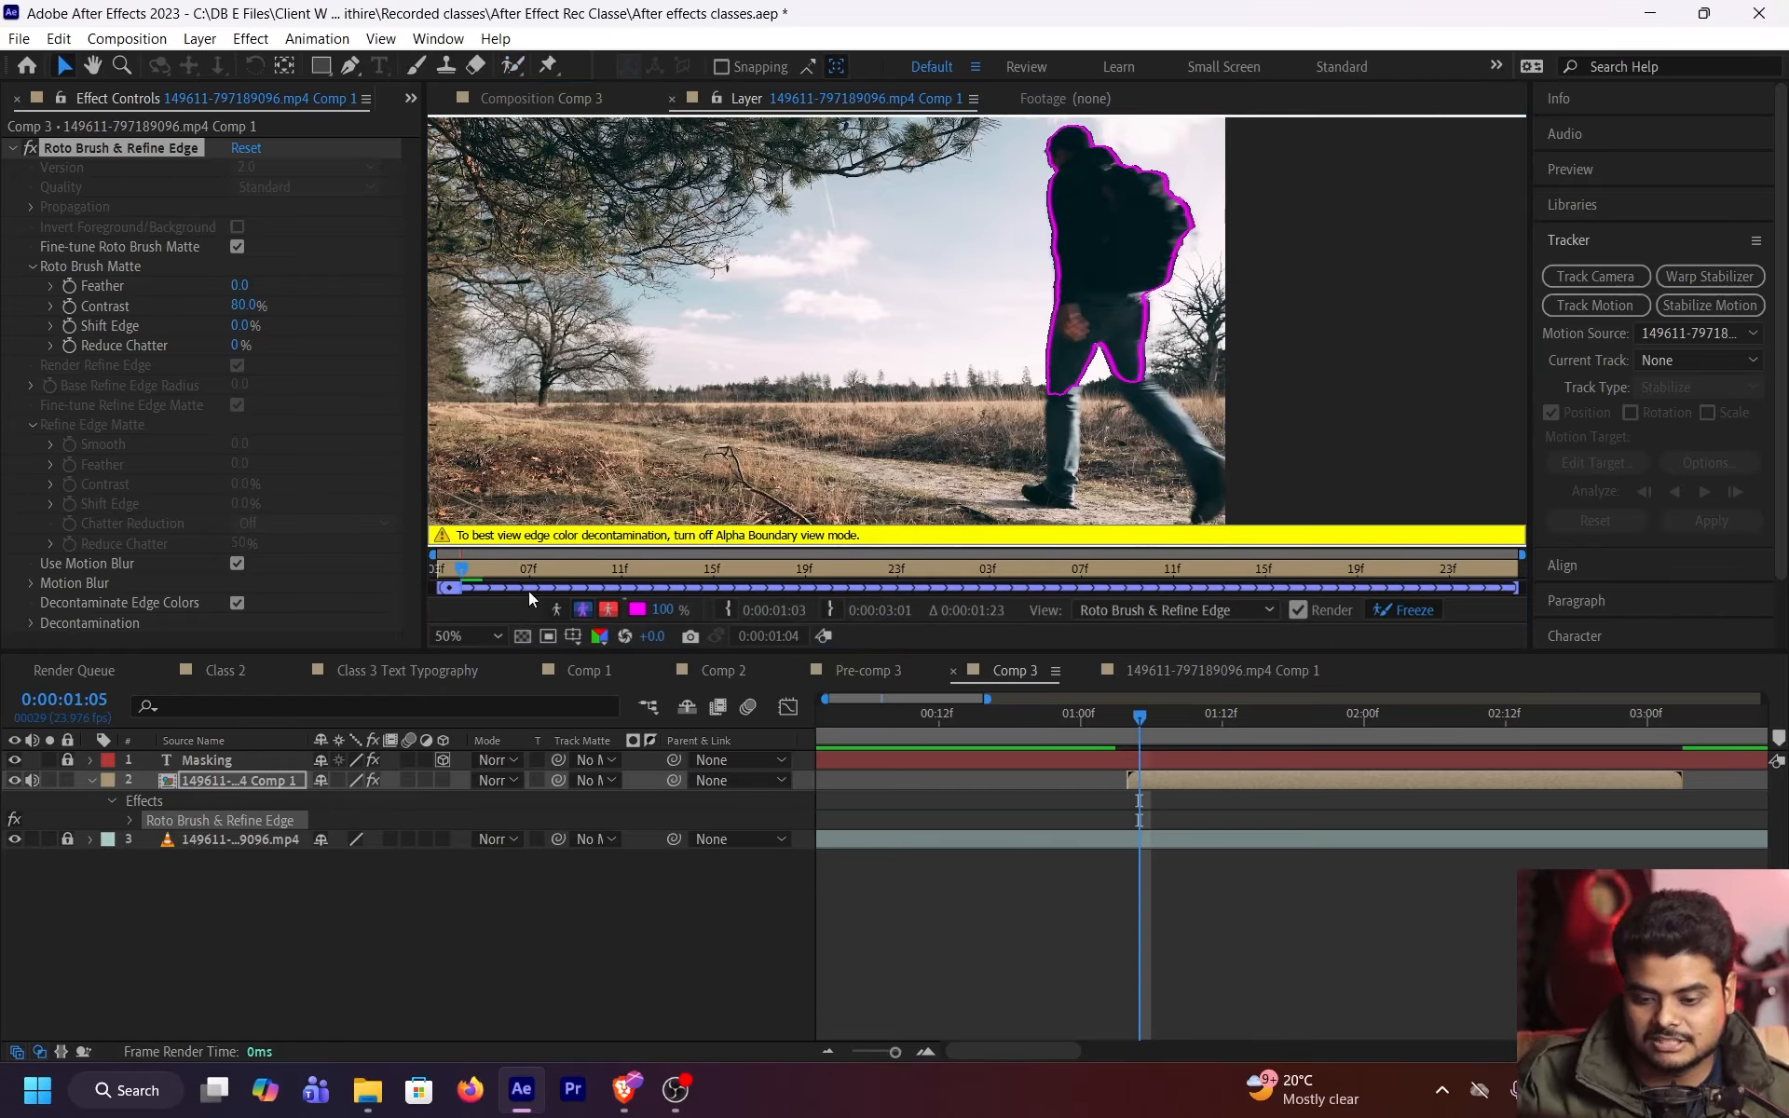
click(446, 570)
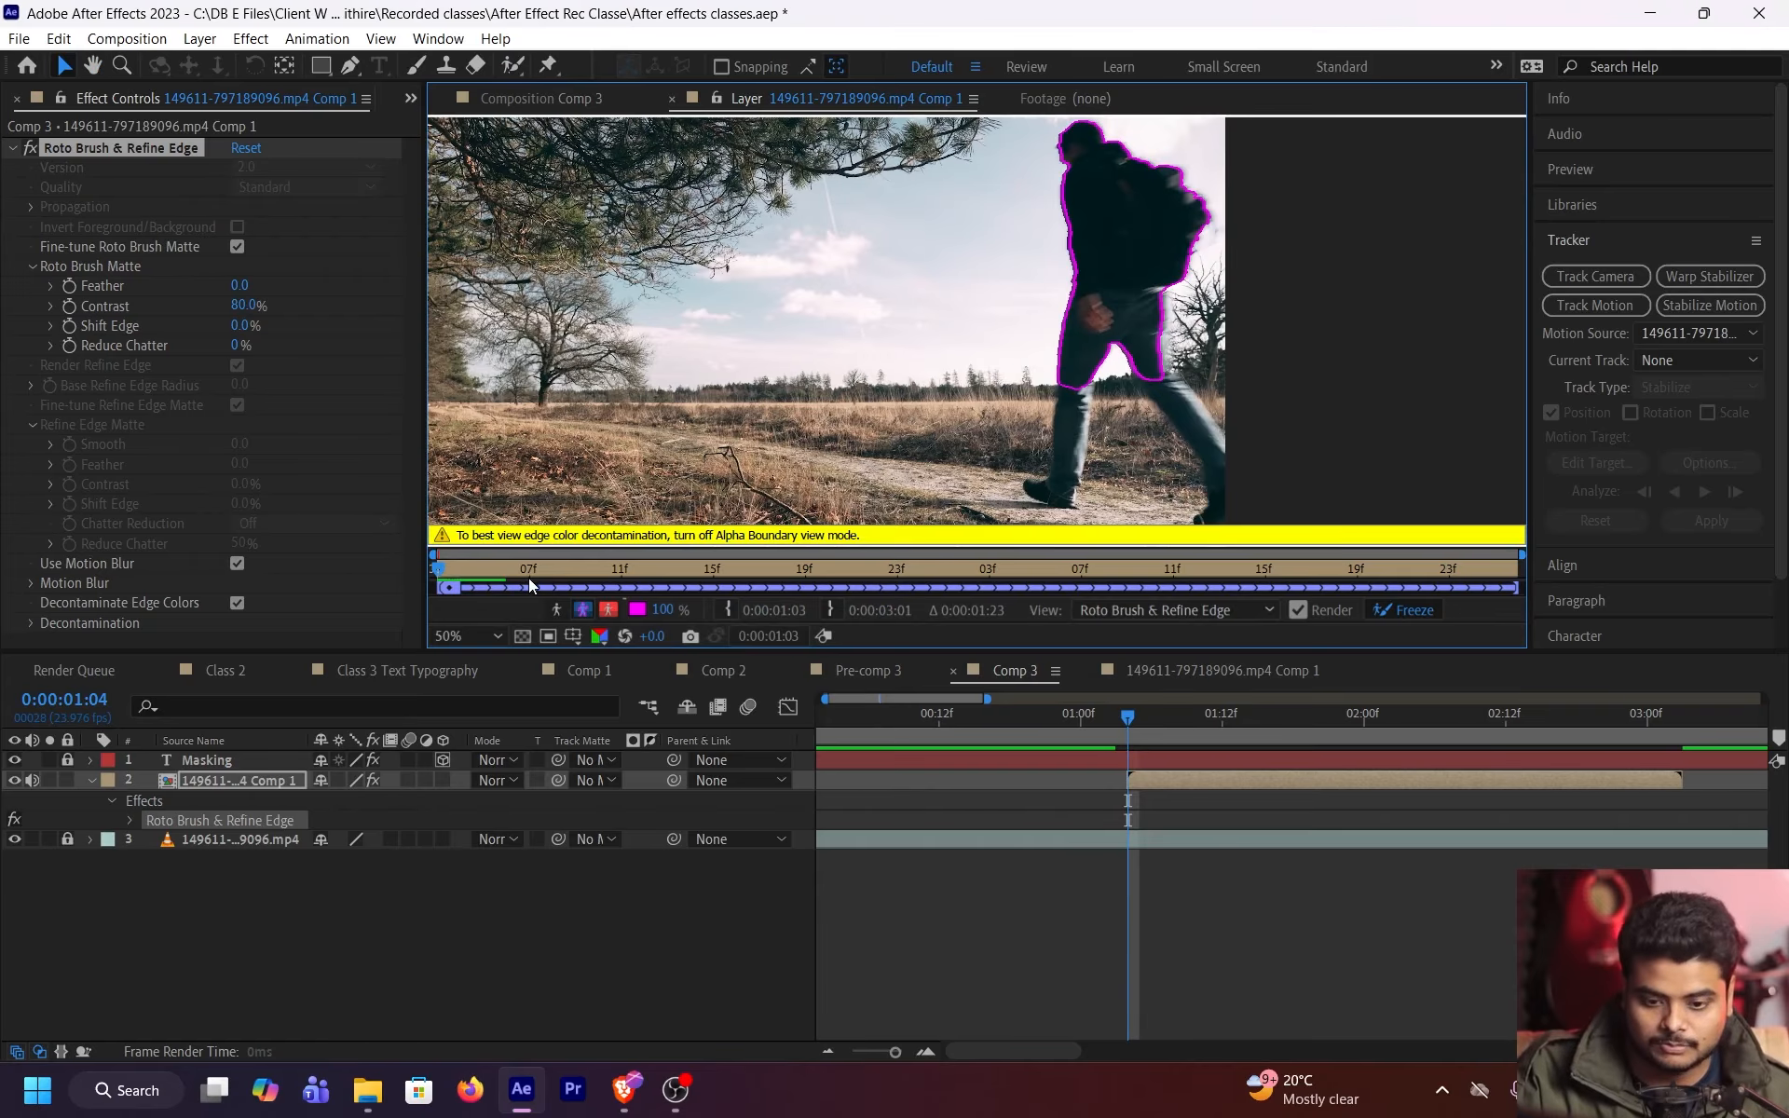
key(space)
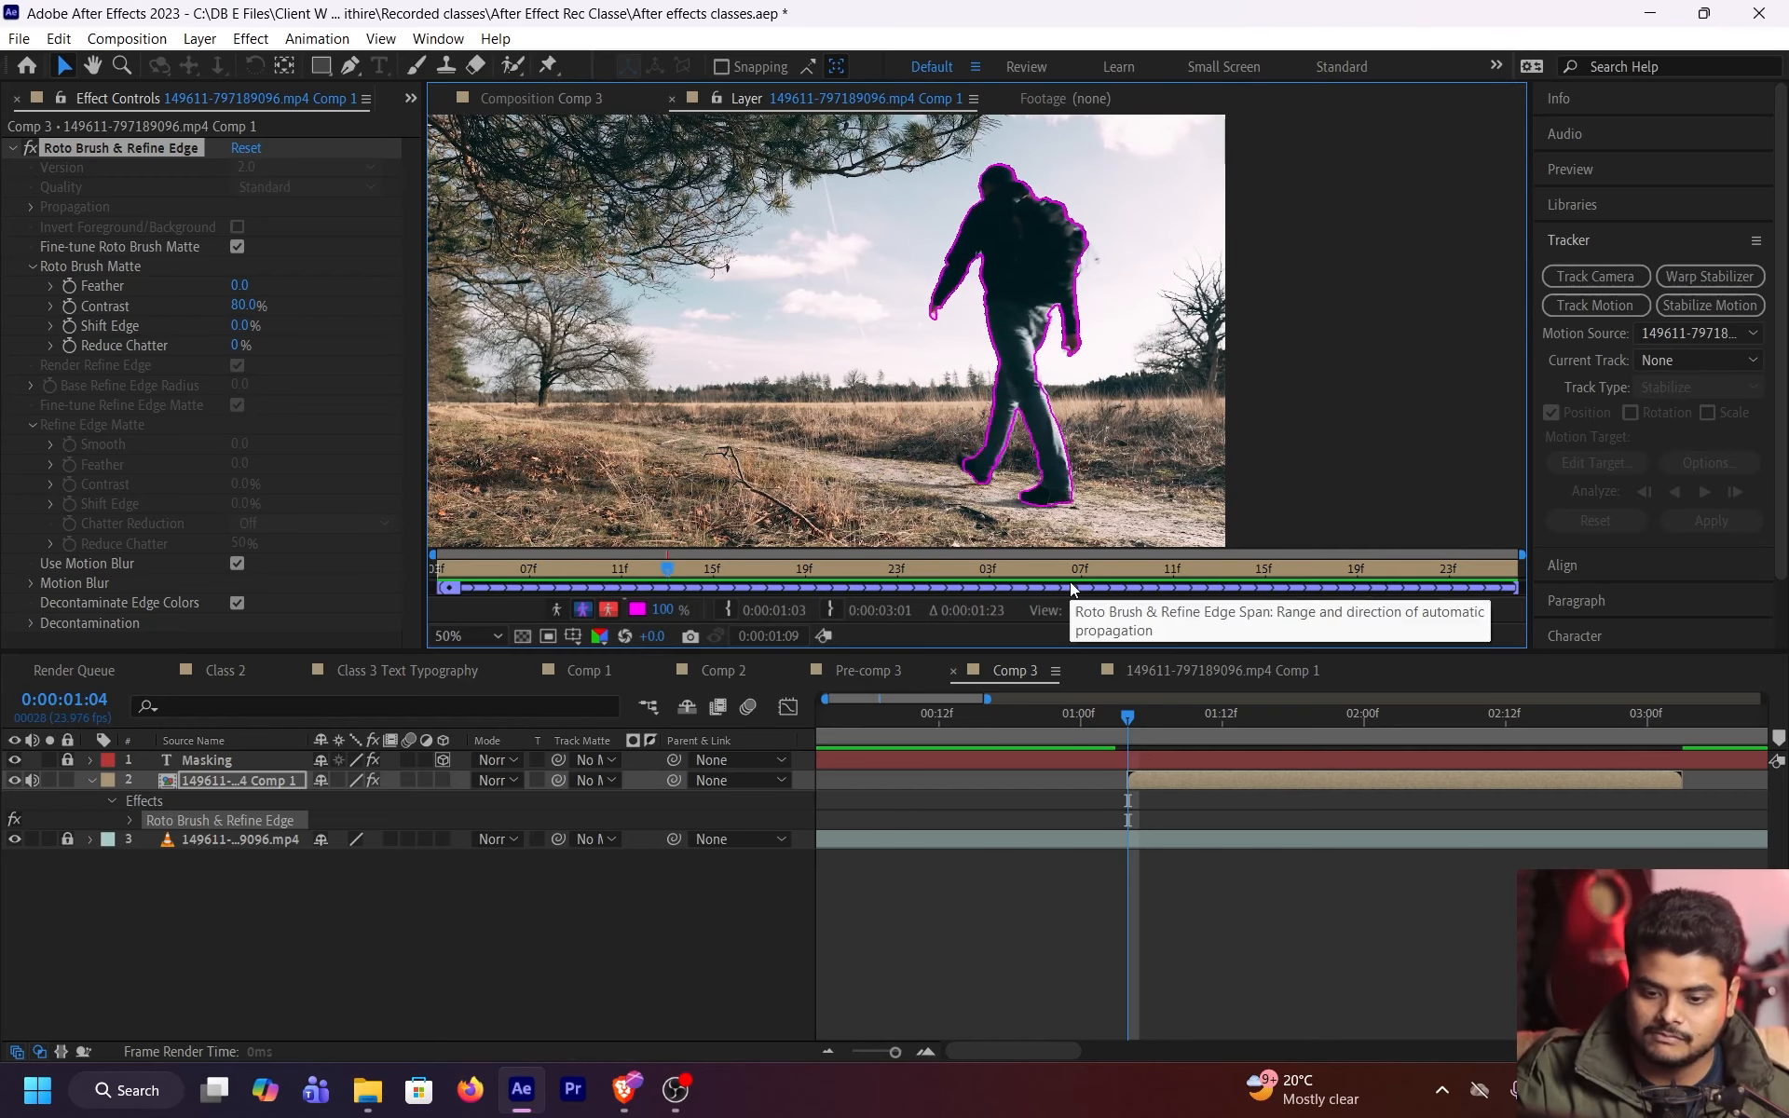
Return to the Comp 3 composition view, fit it to the viewer, and go to 0:00:01:04
click(538, 92)
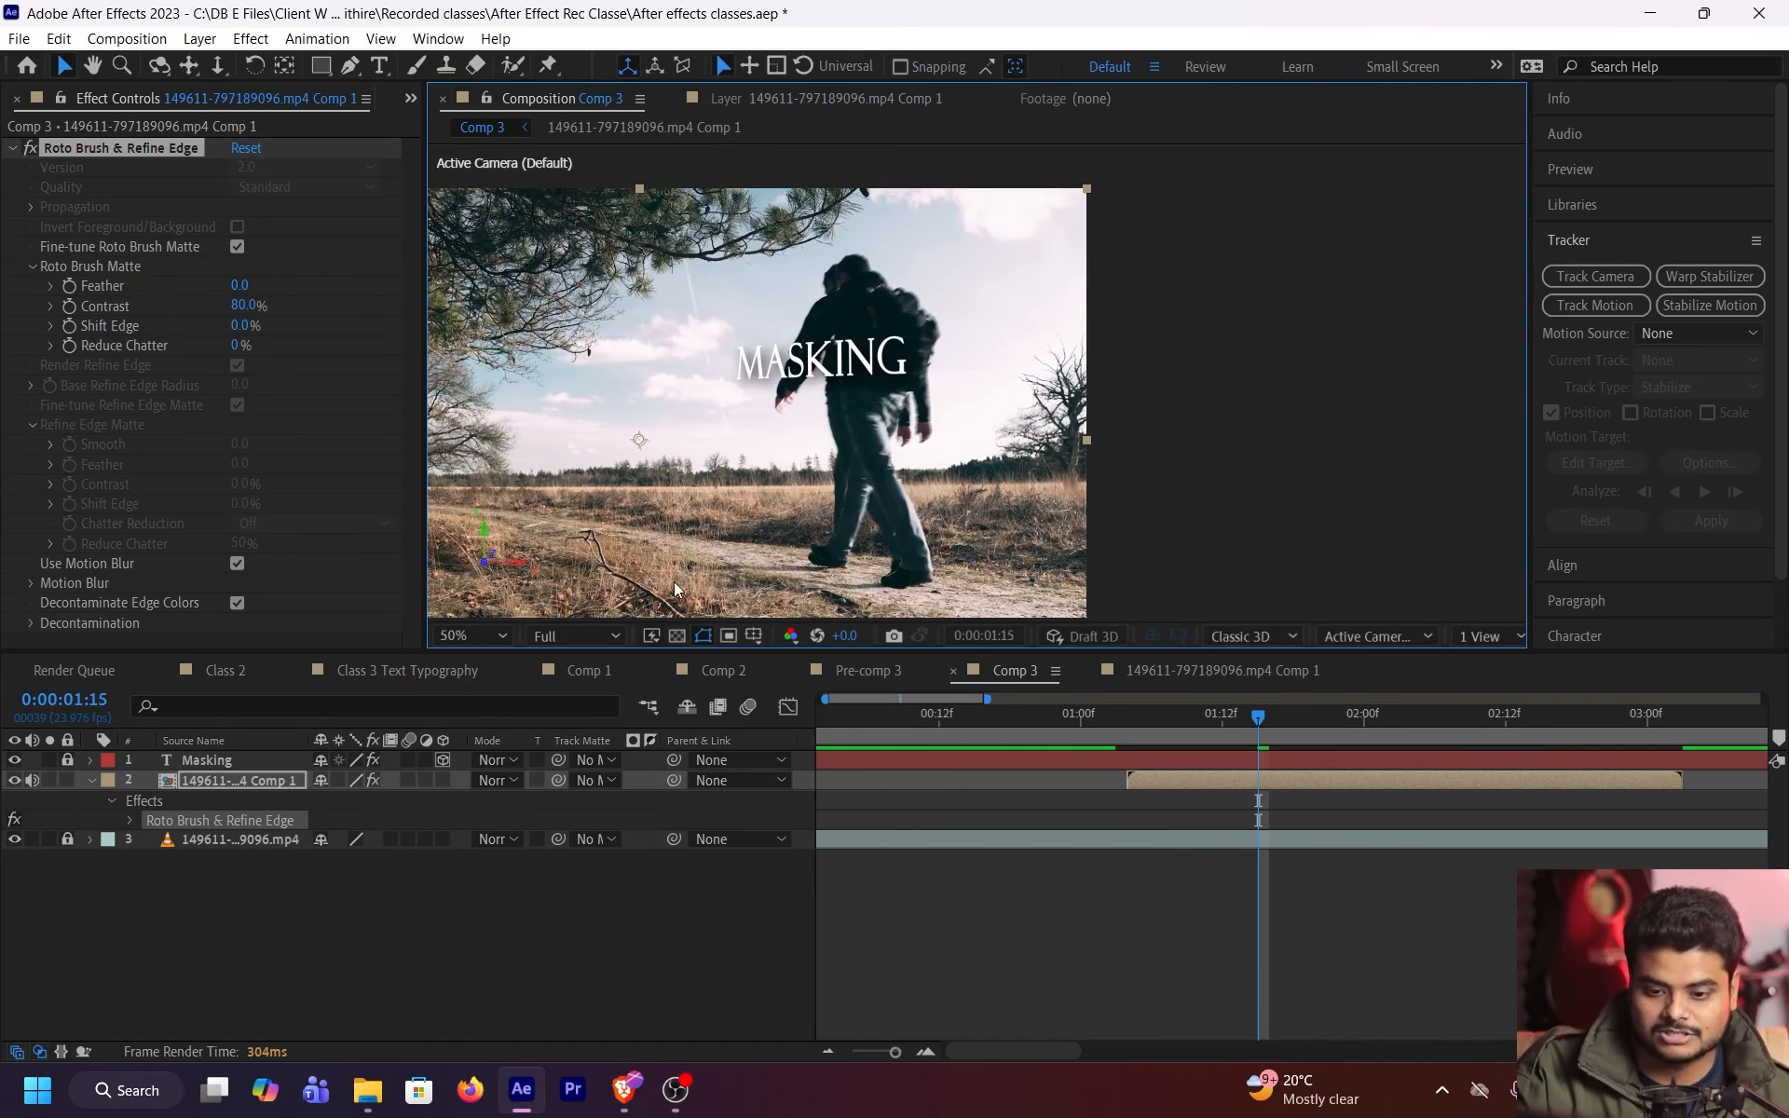
click(472, 637)
click(523, 224)
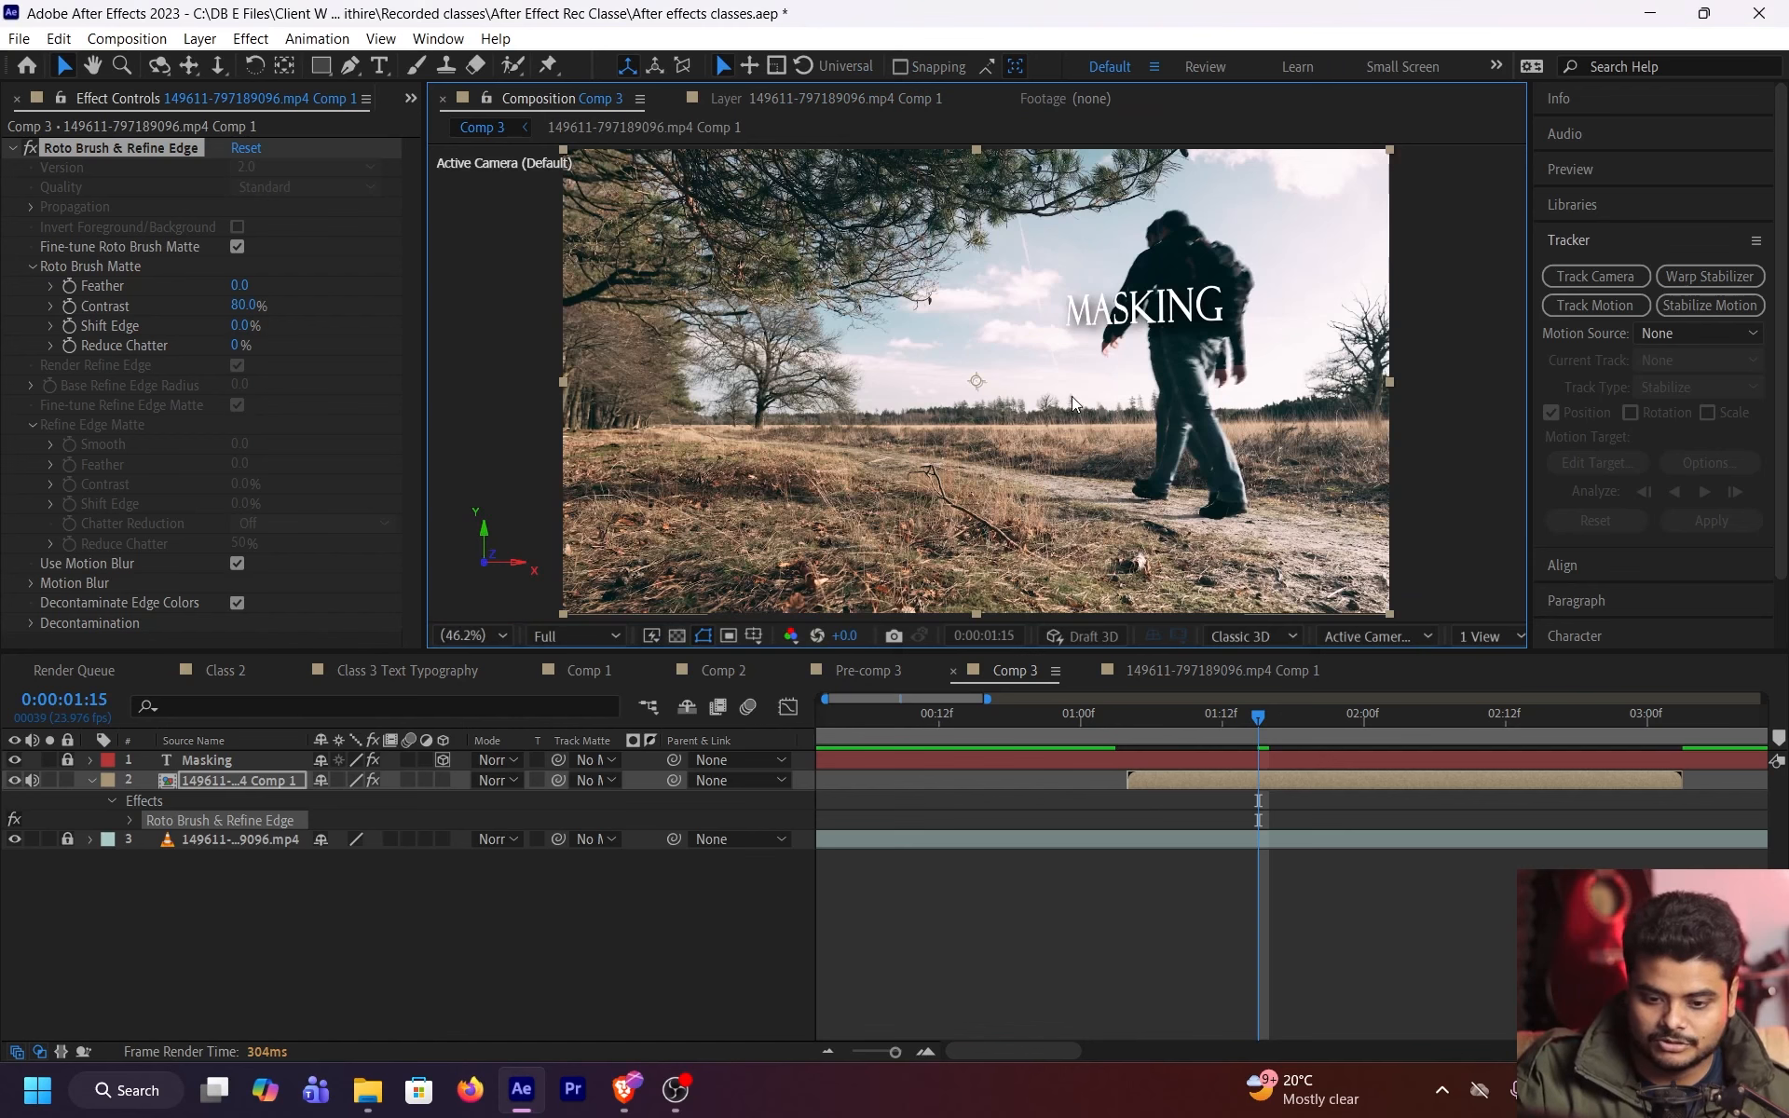
drag(1148, 730, 1128, 731)
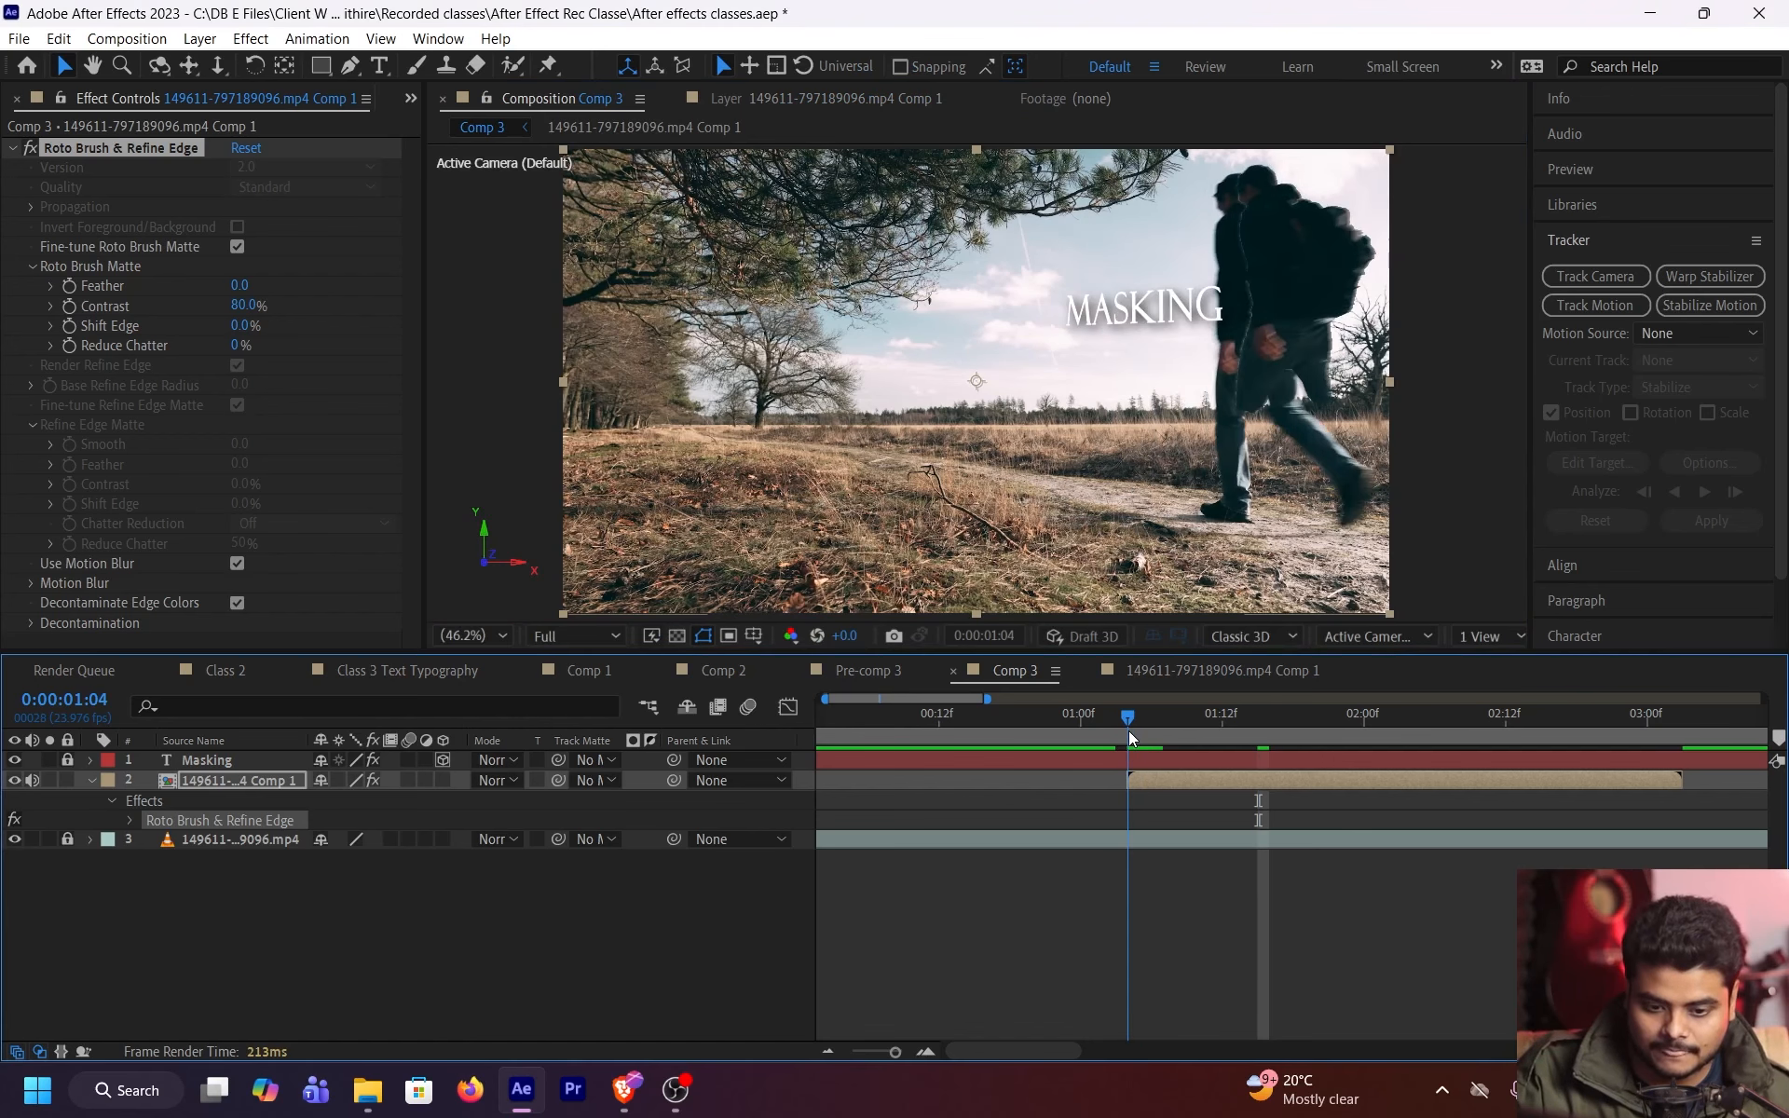
Try the composition preview at Quarter resolution and restore it to Full
click(611, 638)
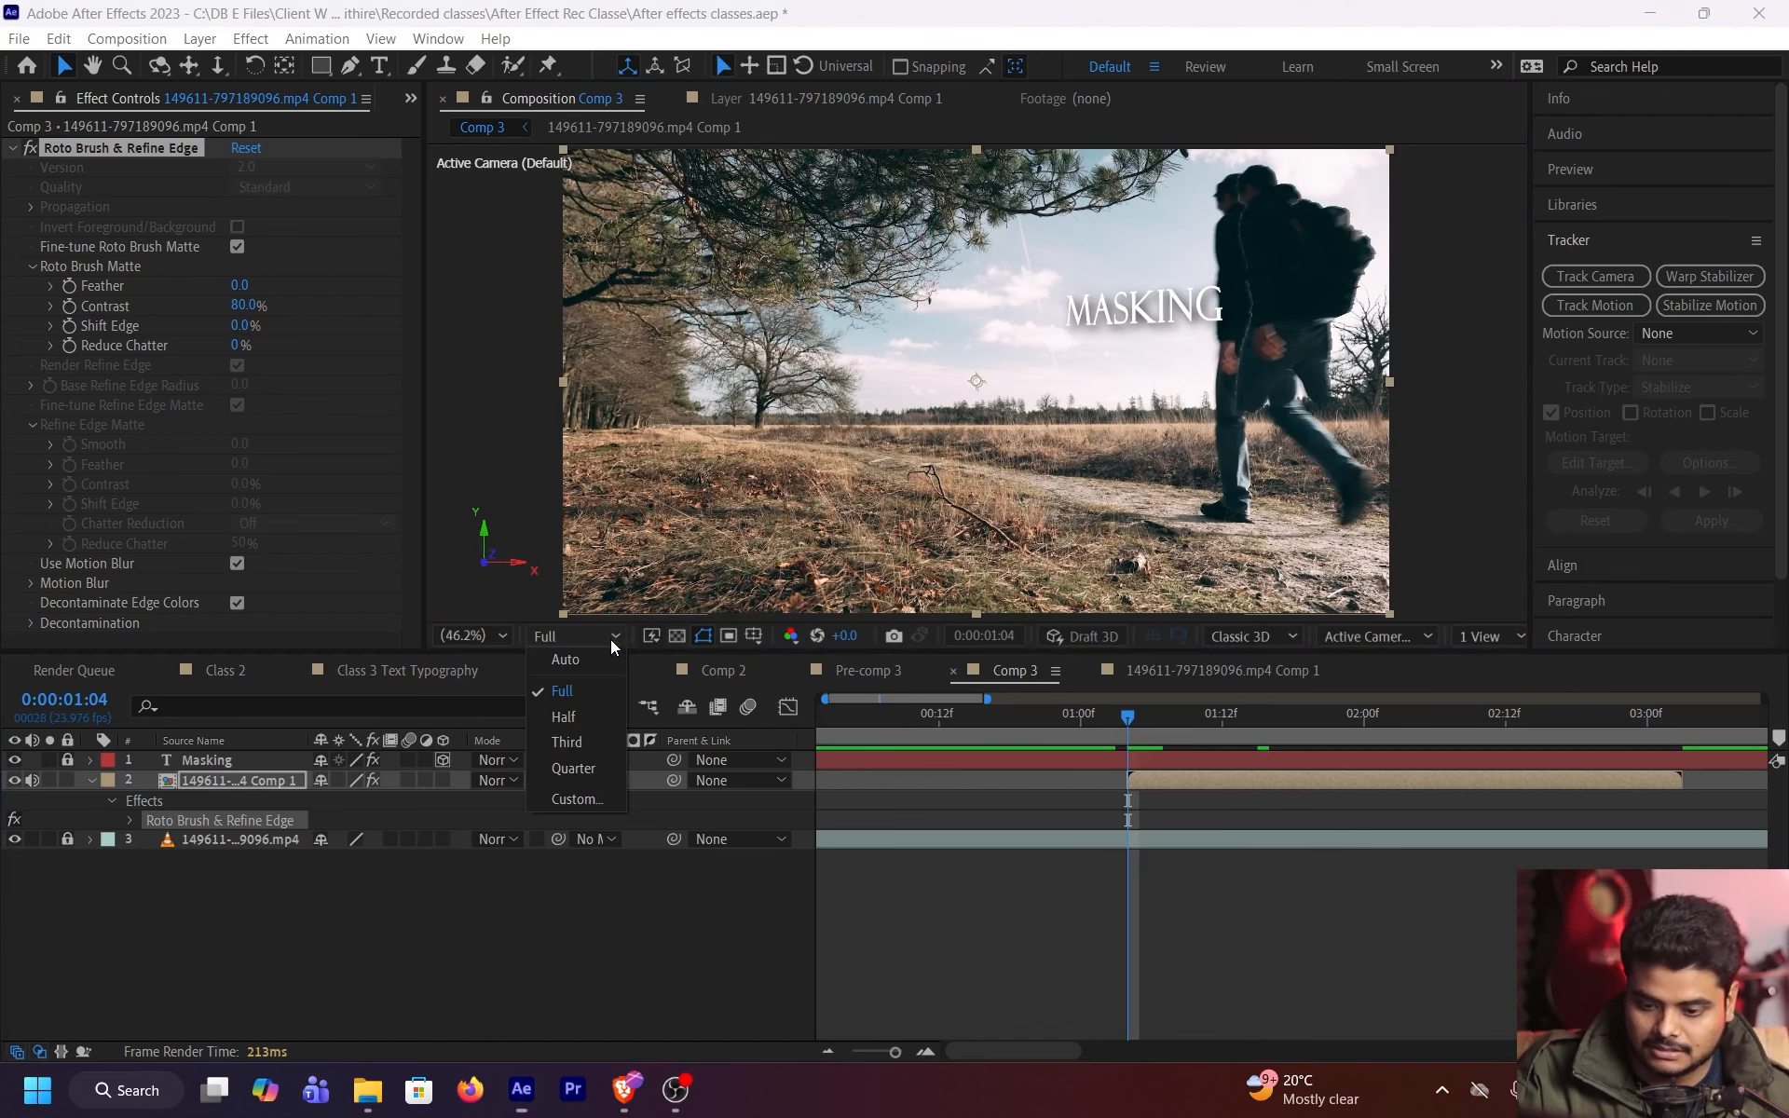
click(584, 770)
scroll(1068, 751, up, 2)
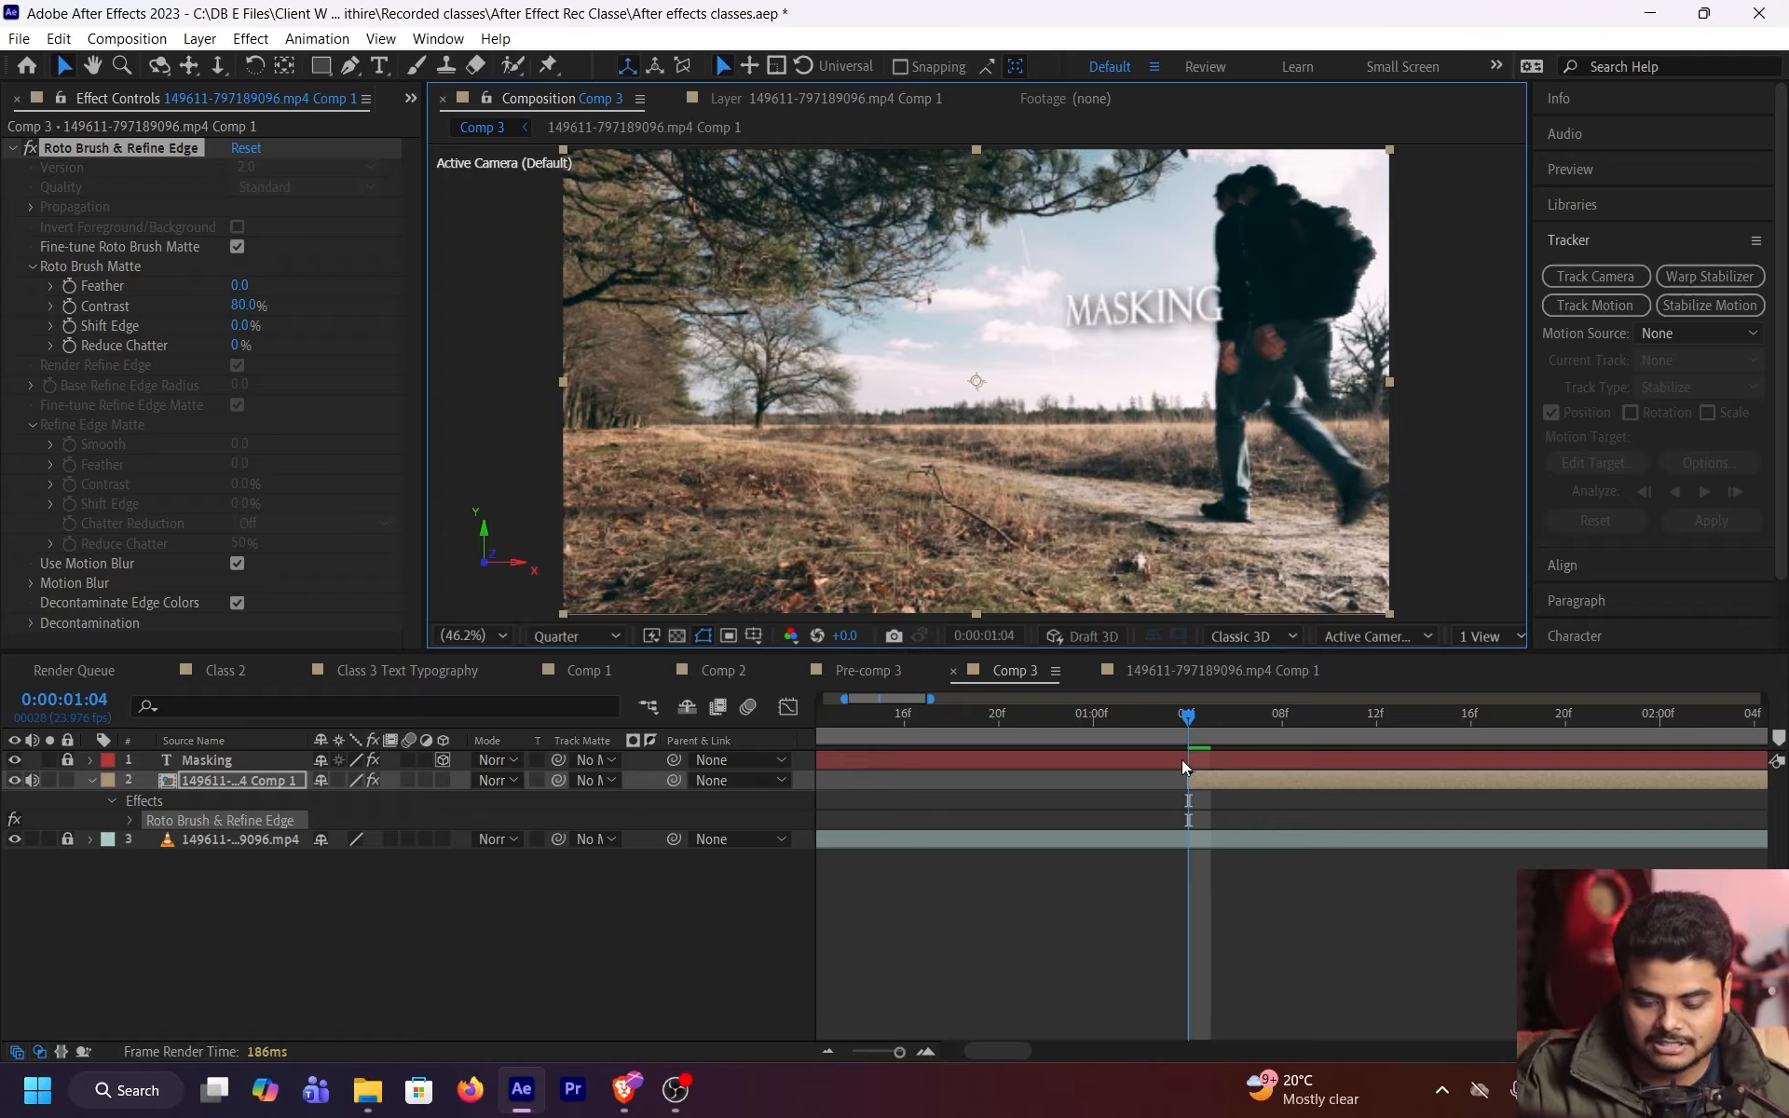
click(595, 631)
click(590, 683)
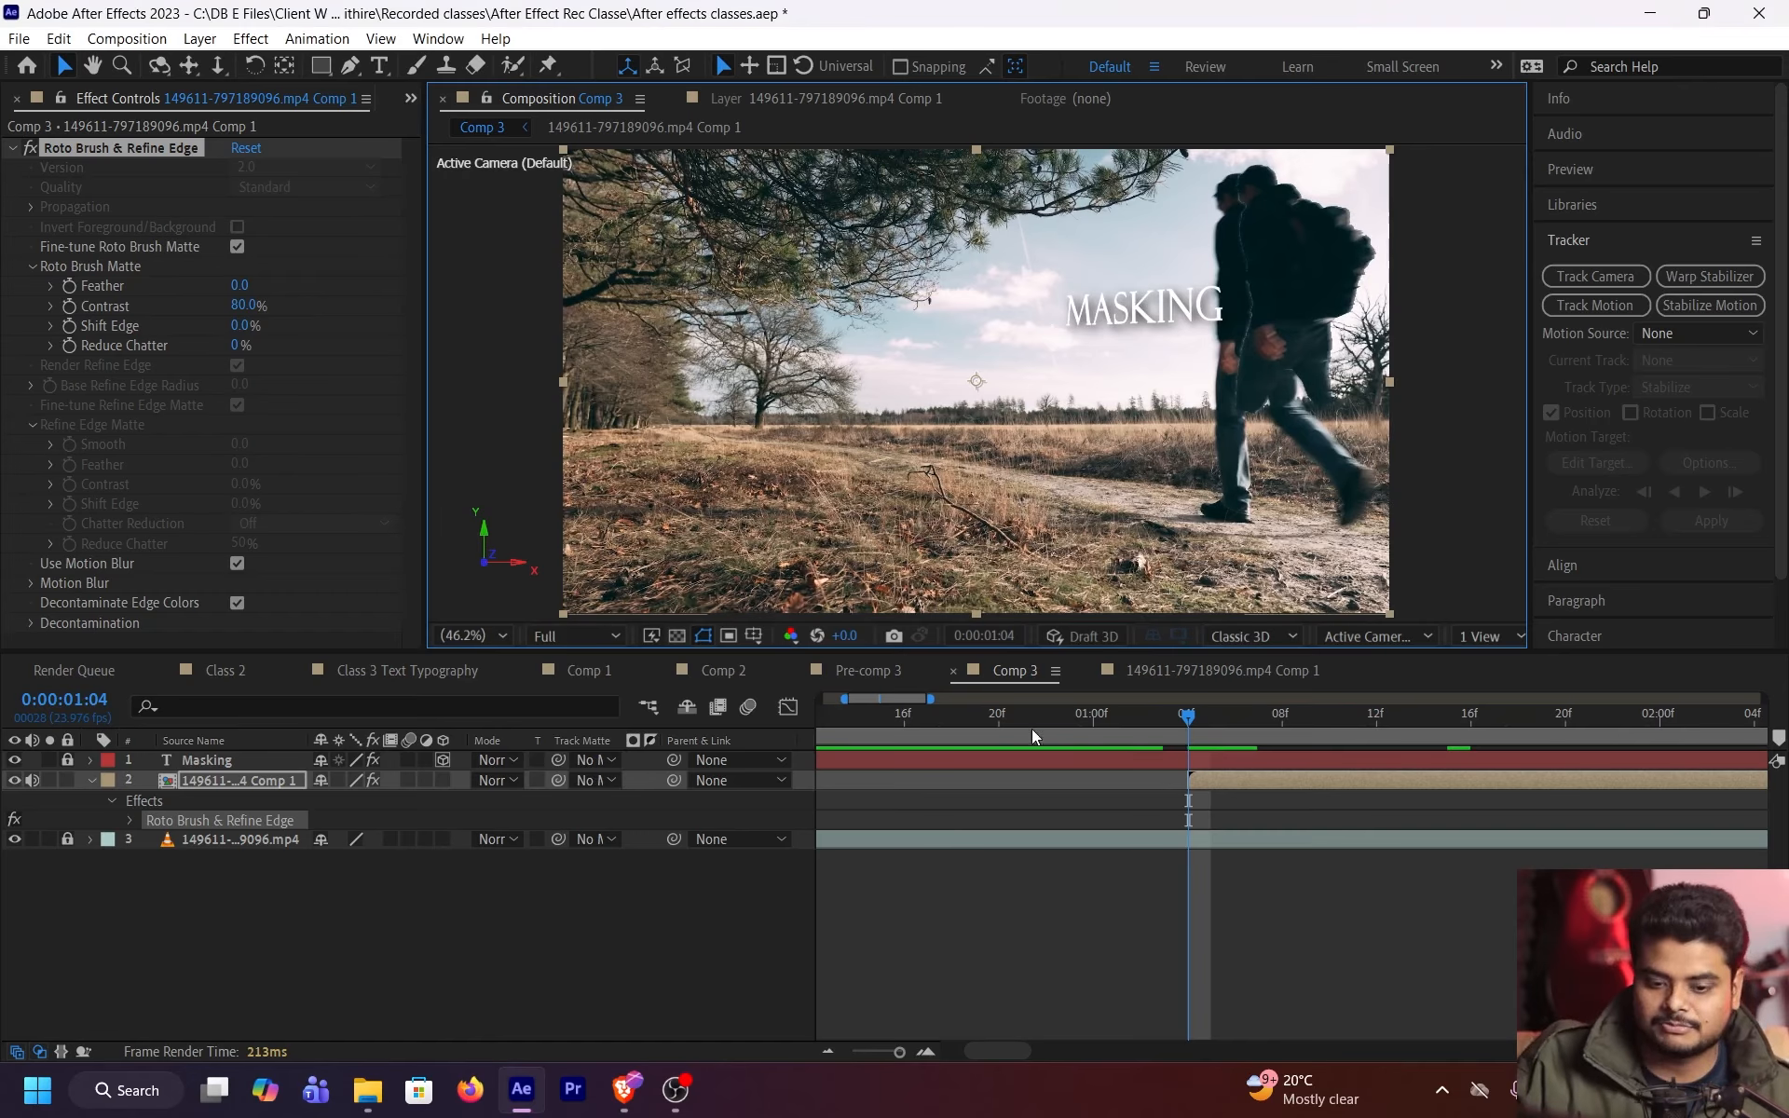
Shift the cutout layer to start at 0:00:01:02 so the man aligns with the background footage, and check the overlap up to 0:00:02:14
drag(1140, 732, 1212, 730)
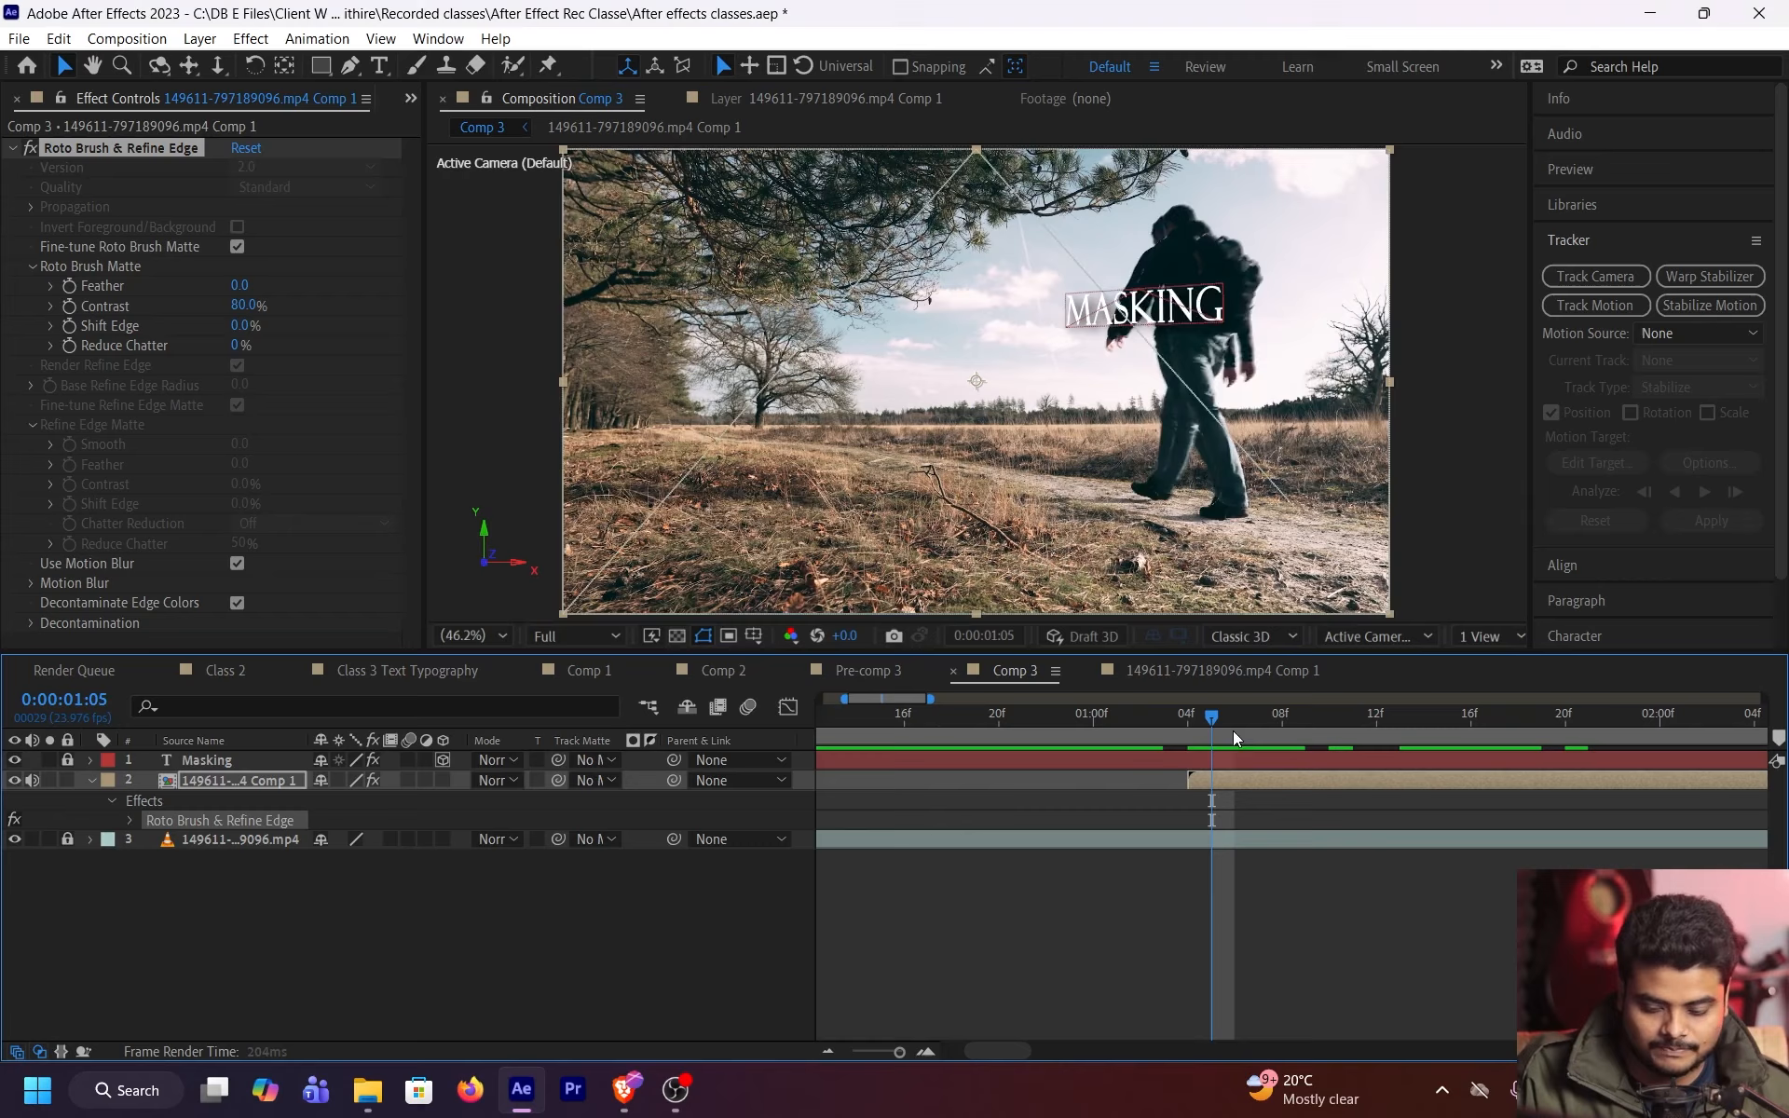
click(1237, 775)
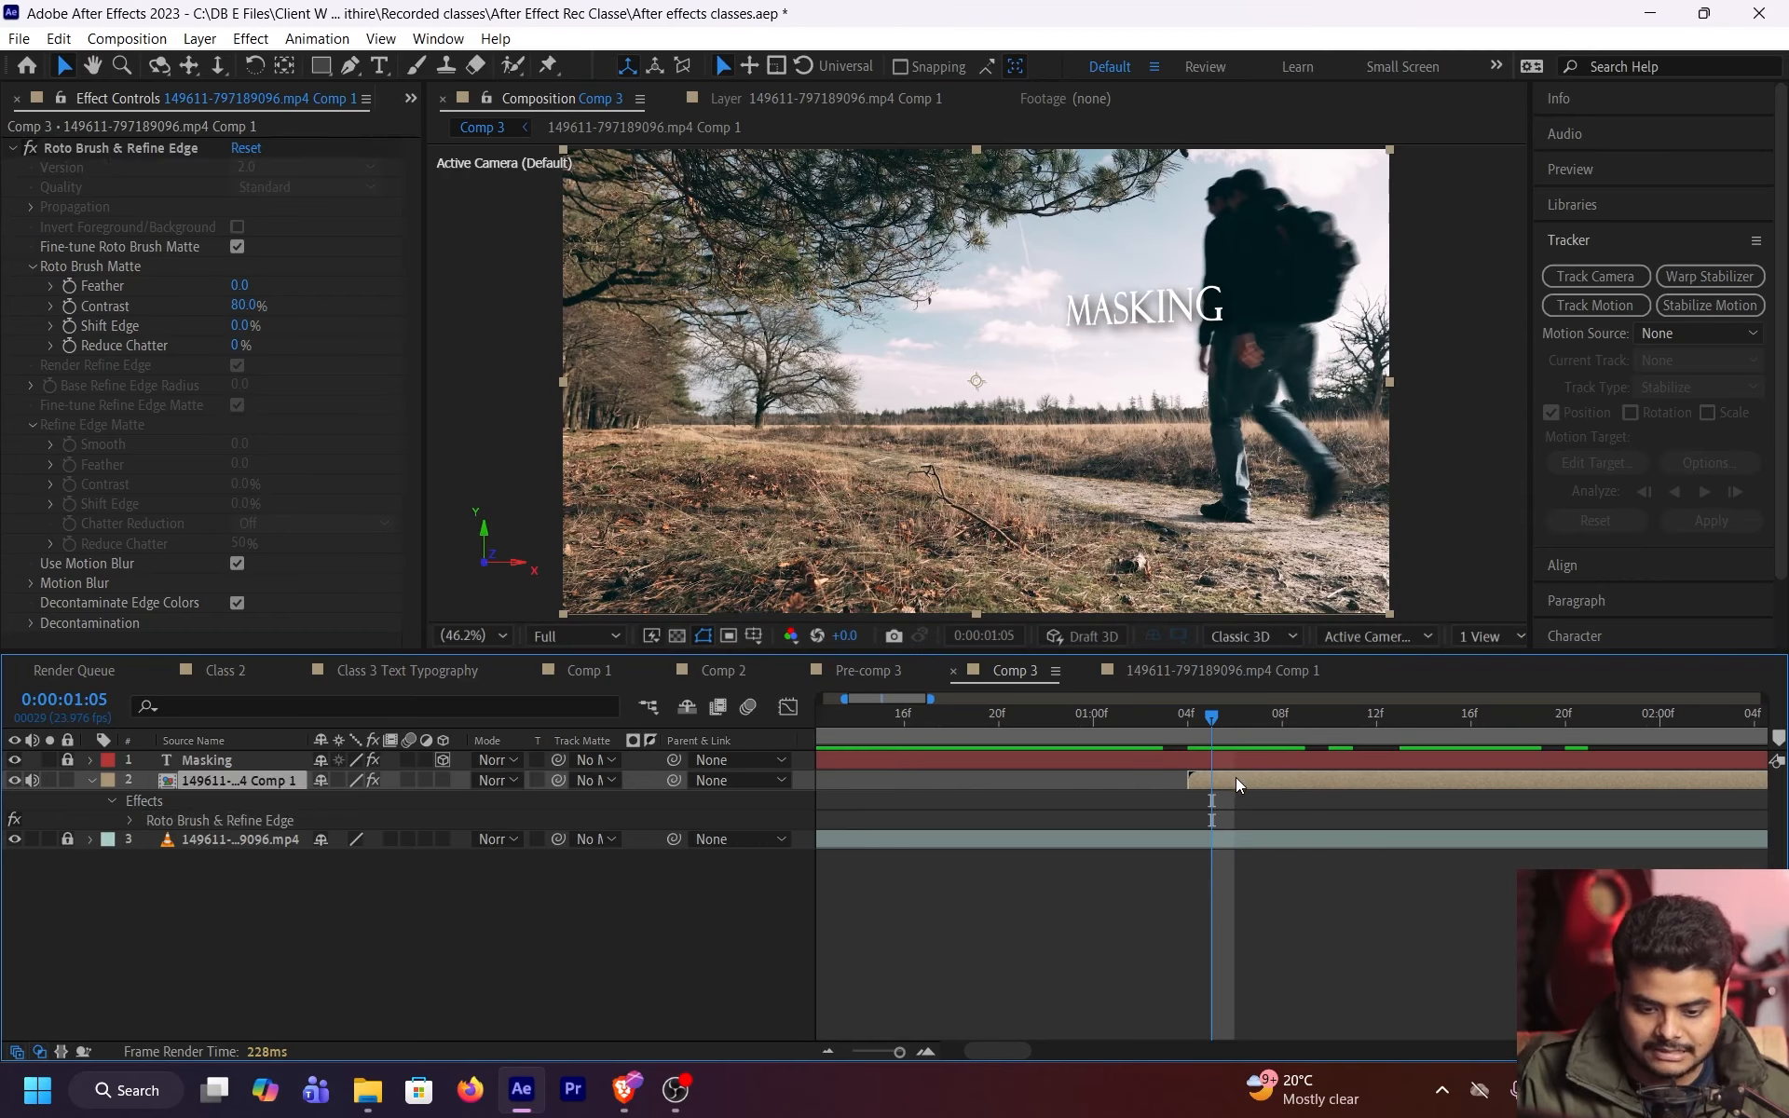
click(1196, 729)
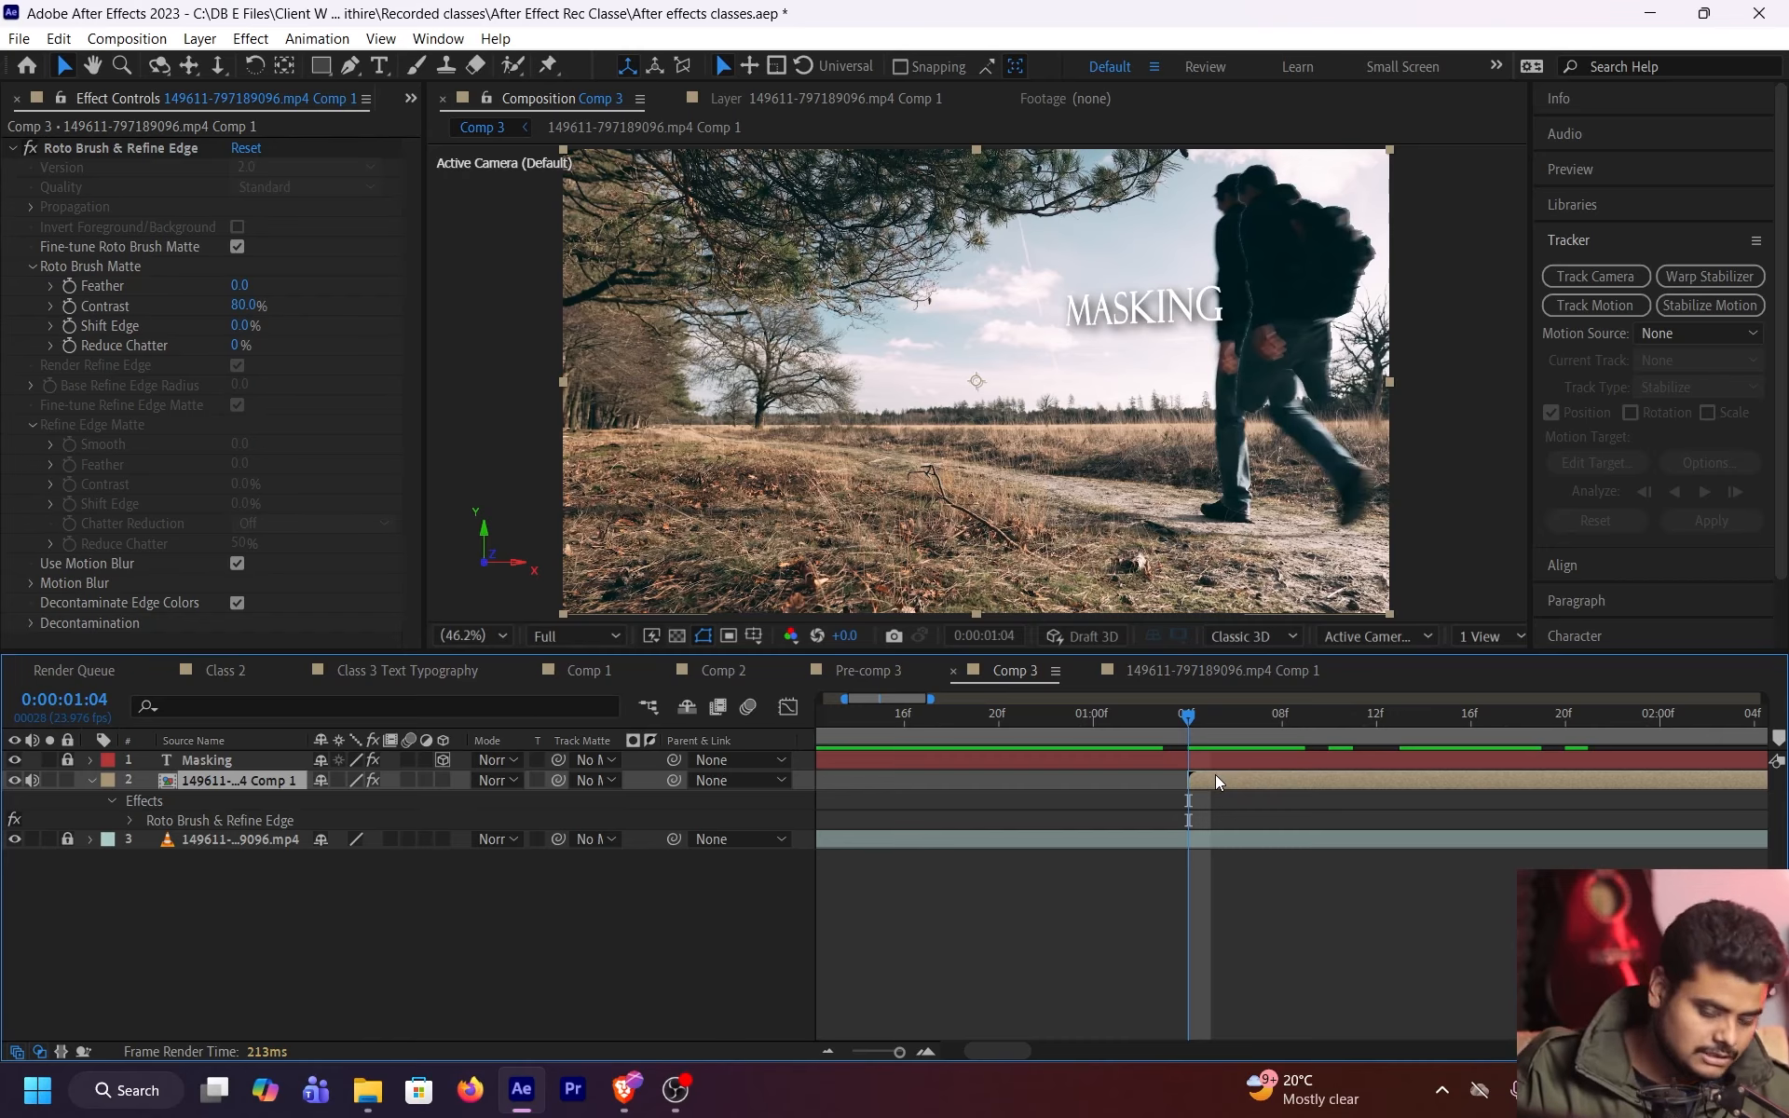
drag(1227, 781, 1582, 745)
key(minus)
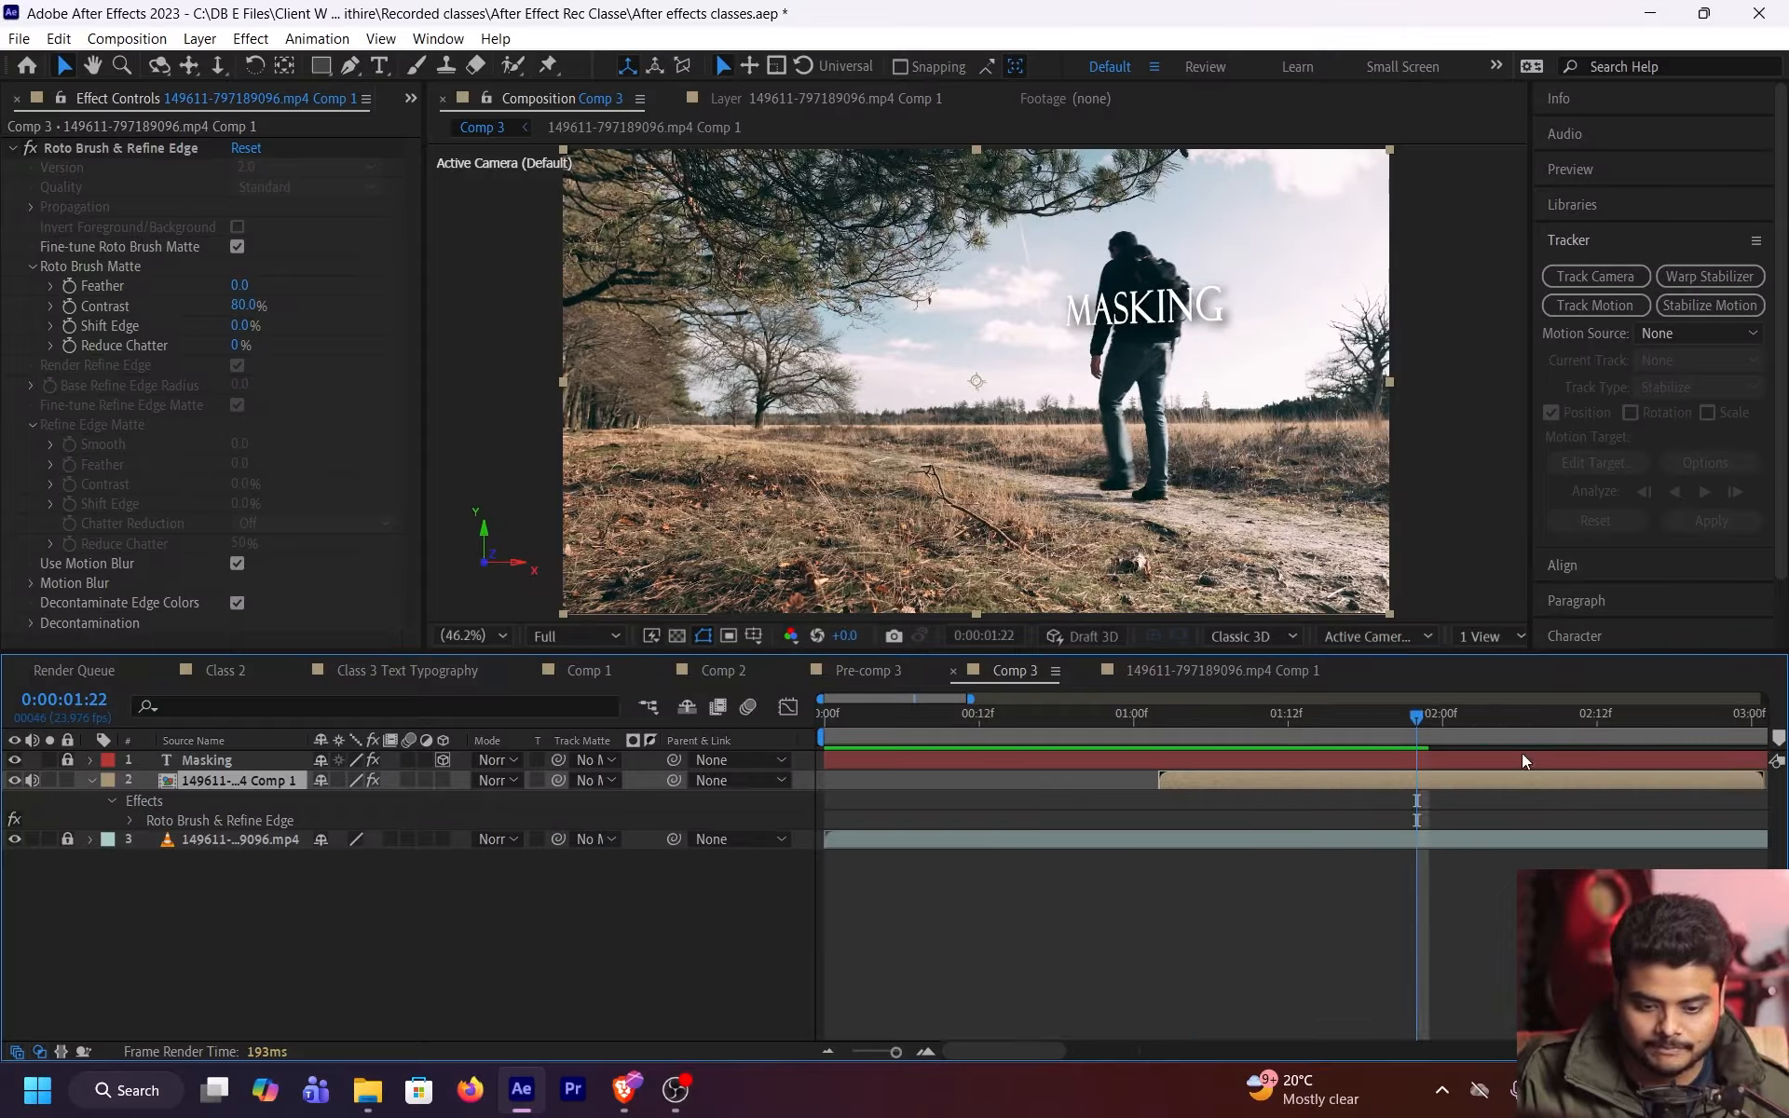
key(minus)
drag(1260, 725, 1328, 729)
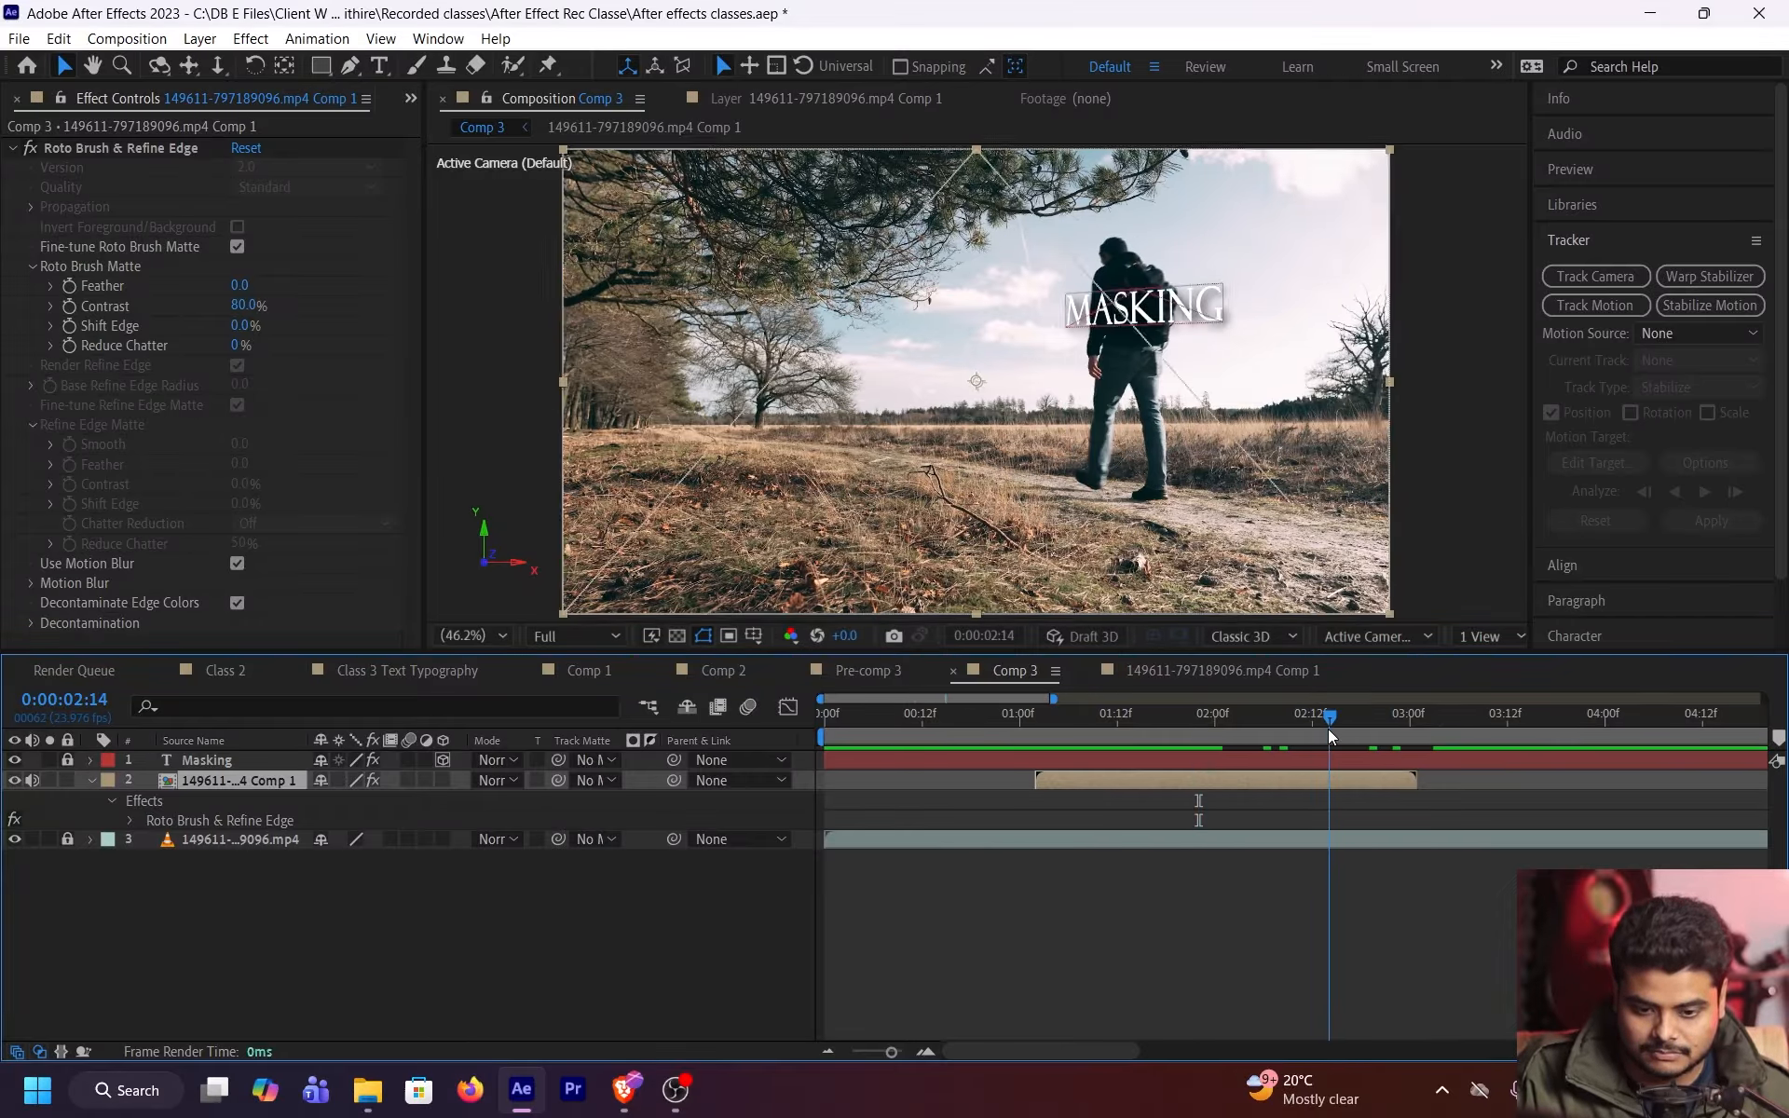
Set the preview resolution to Quarter and go to the cutout layer's start at 0:00:01:02
click(595, 643)
click(578, 783)
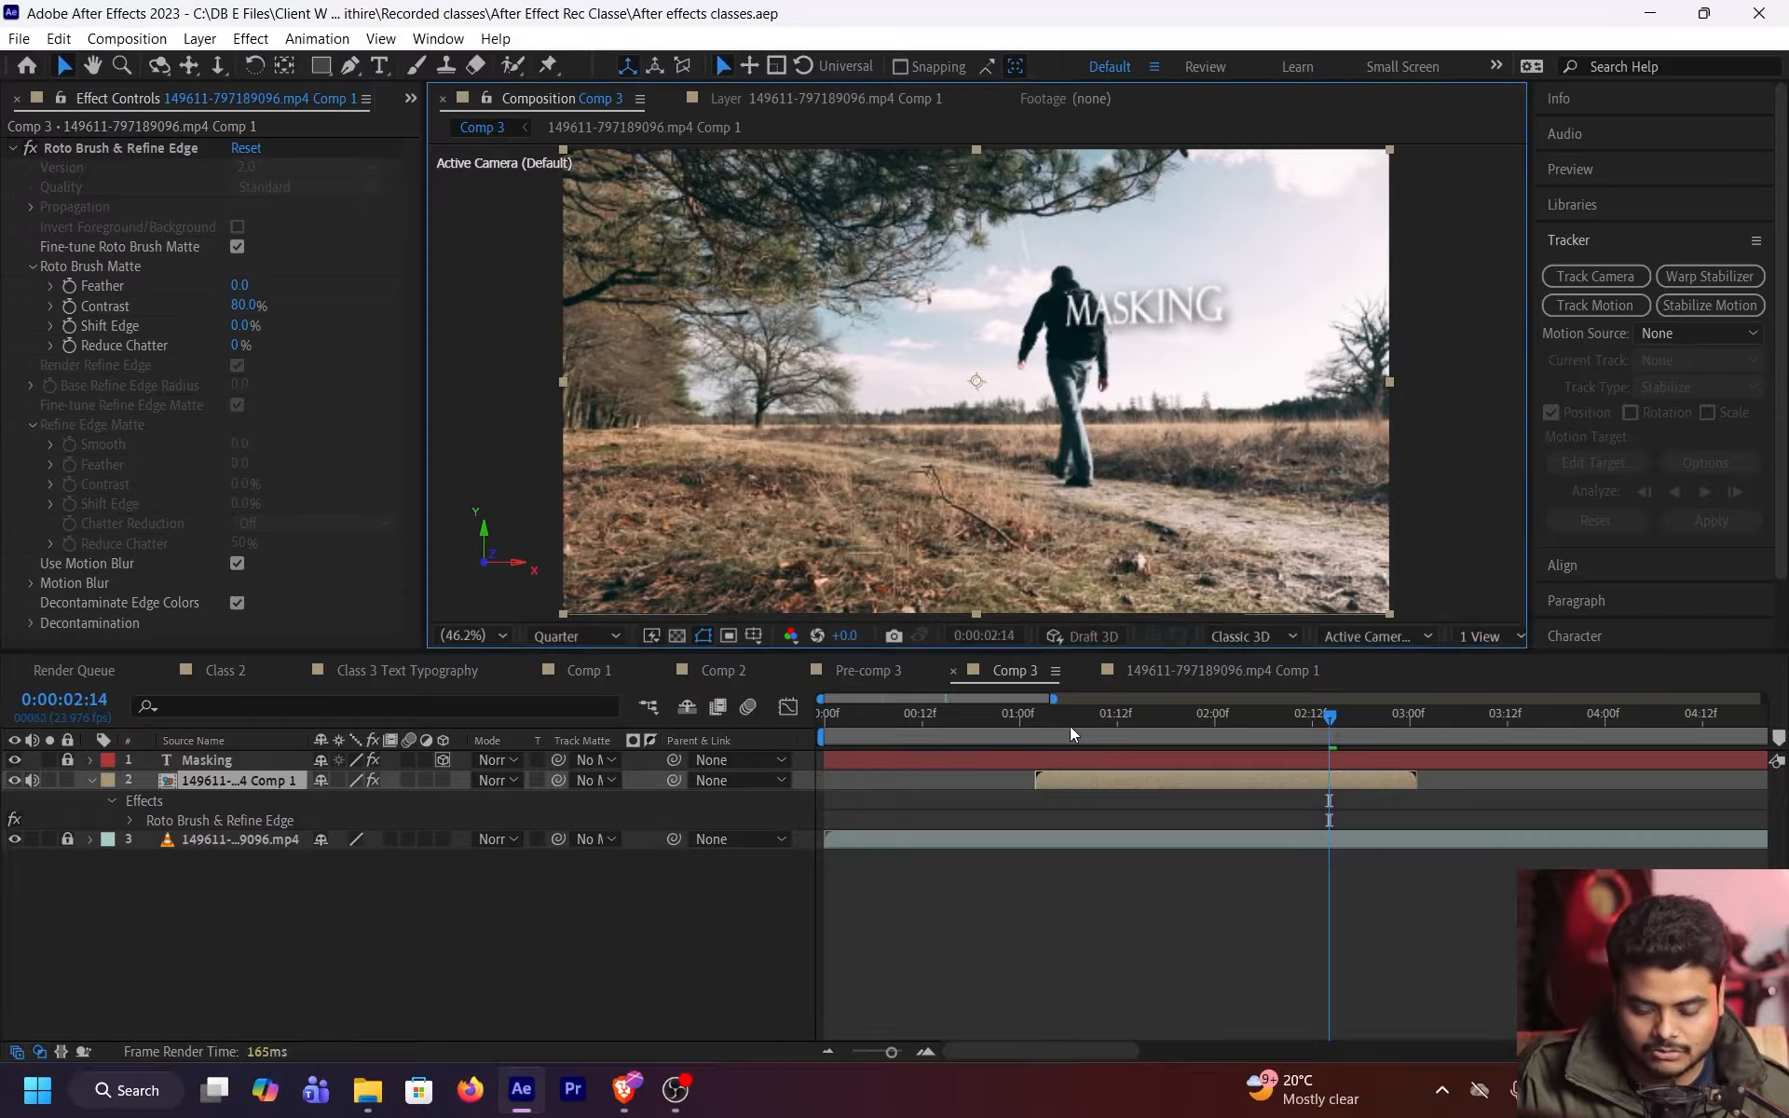
click(1038, 736)
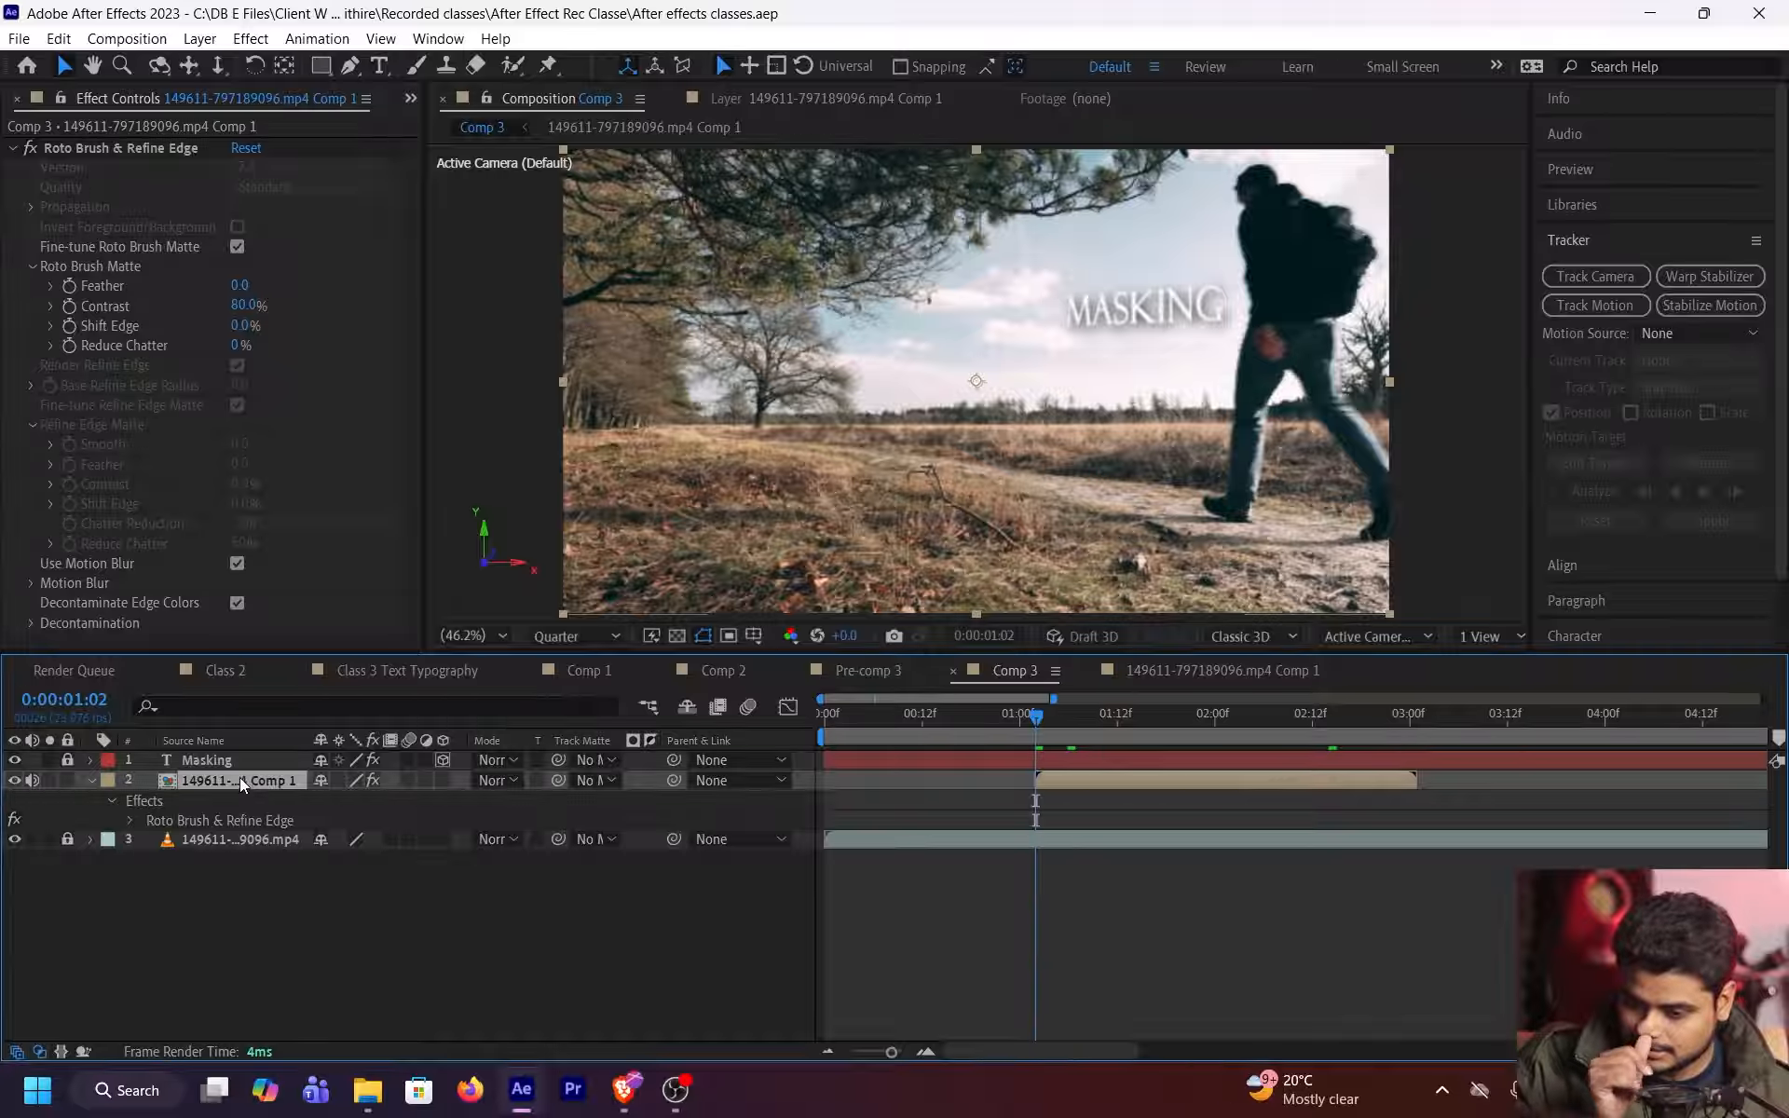
Unlock the Masking text layer and move it below the cutout layer, above the background footage
click(67, 759)
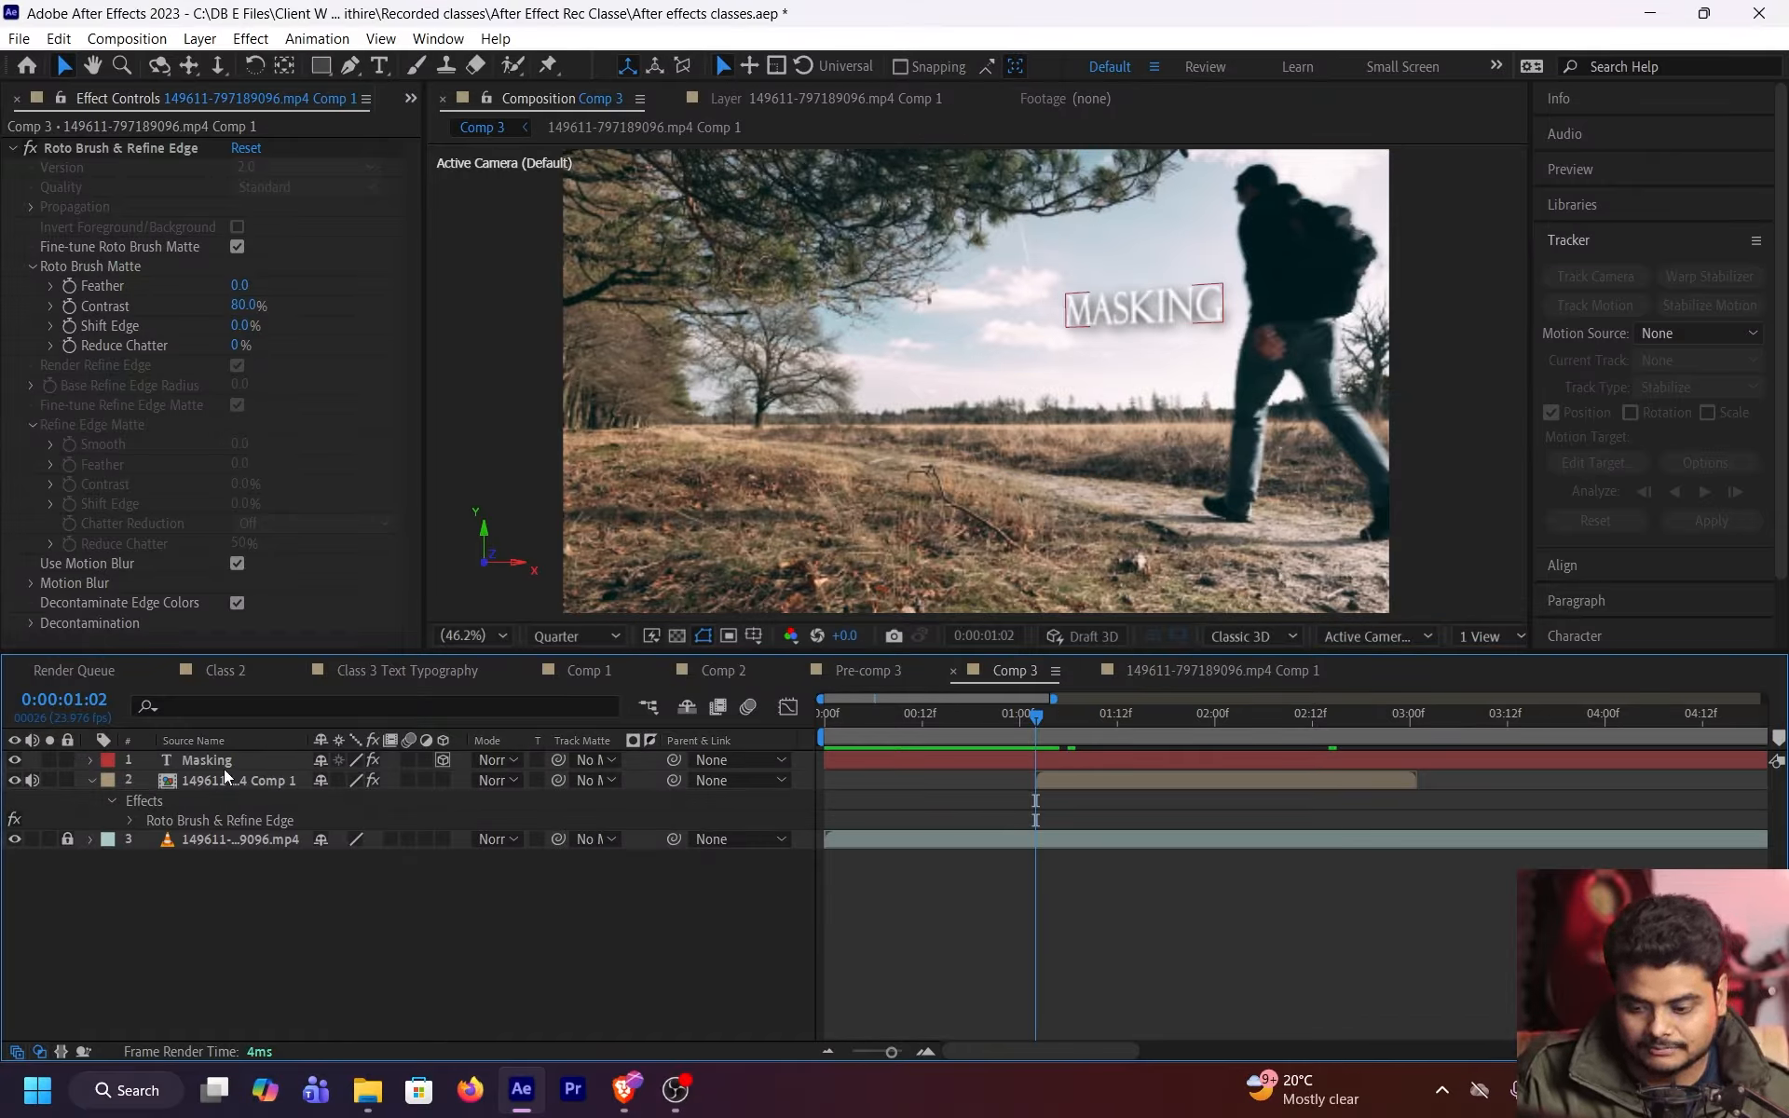
drag(223, 763, 225, 802)
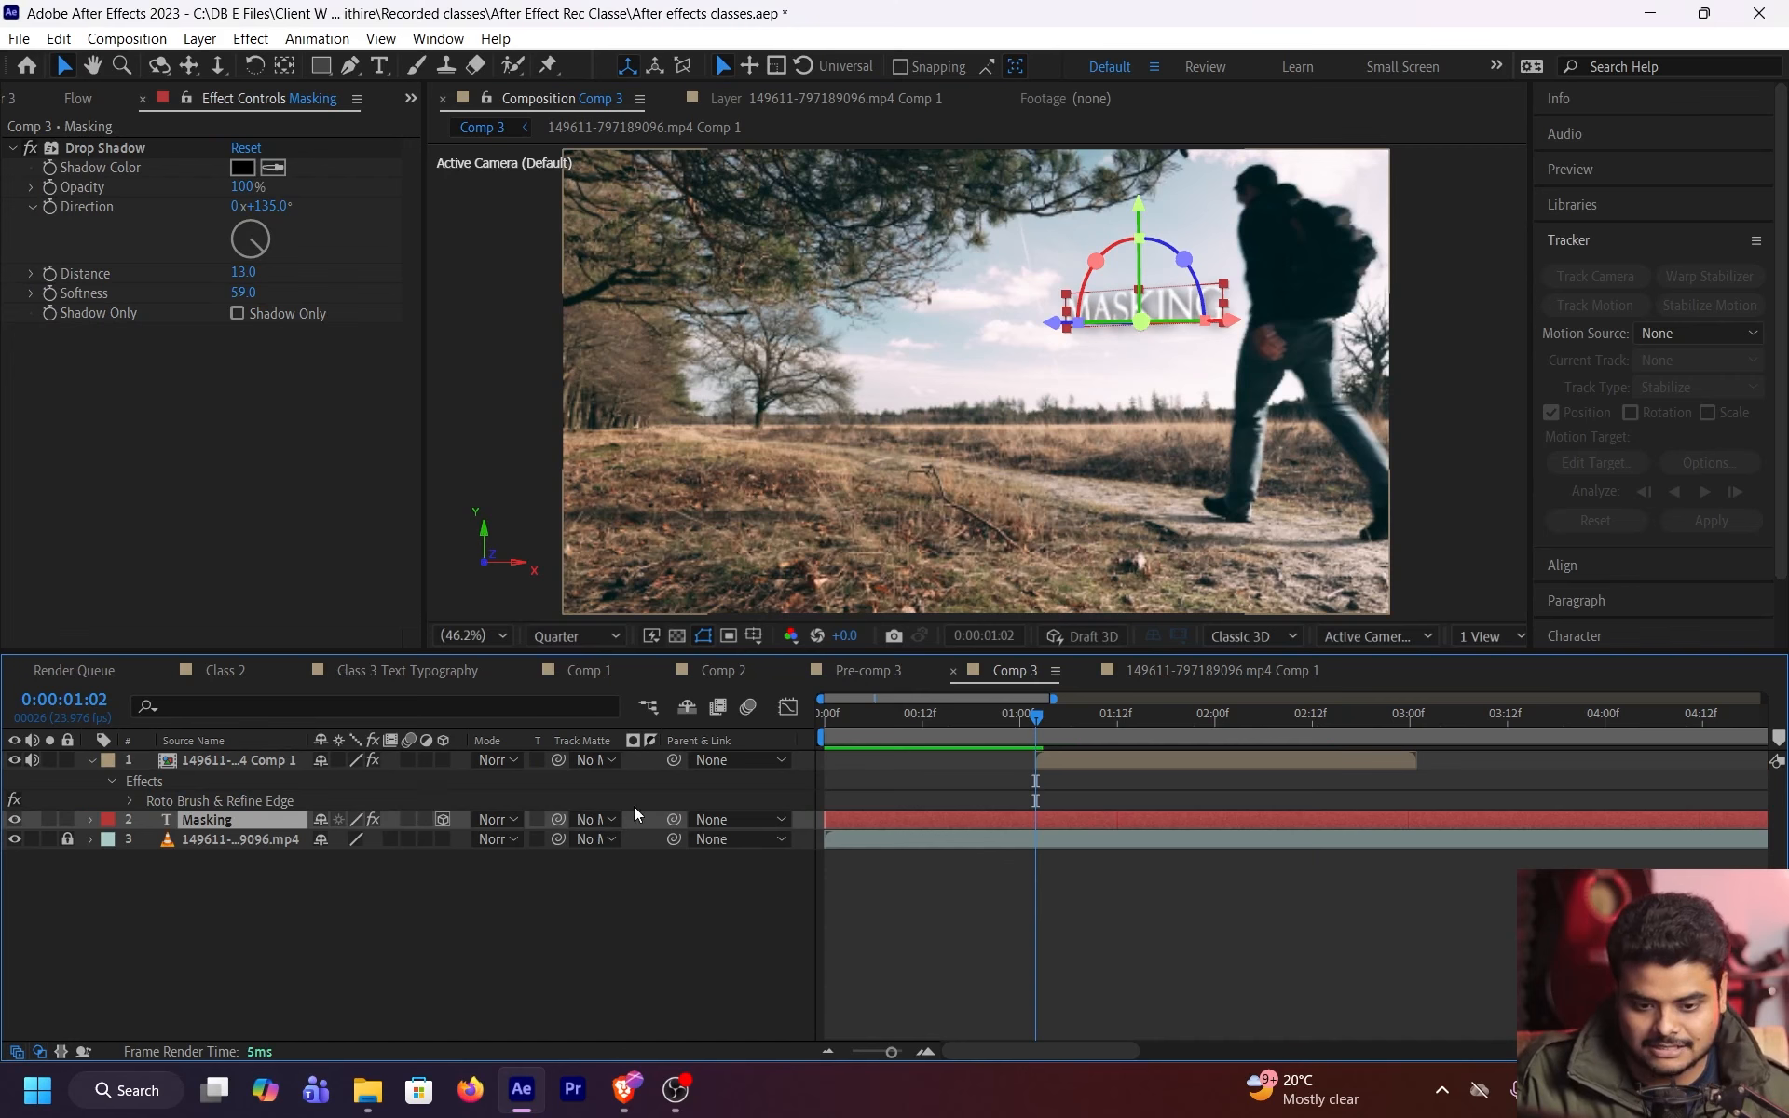
click(1007, 781)
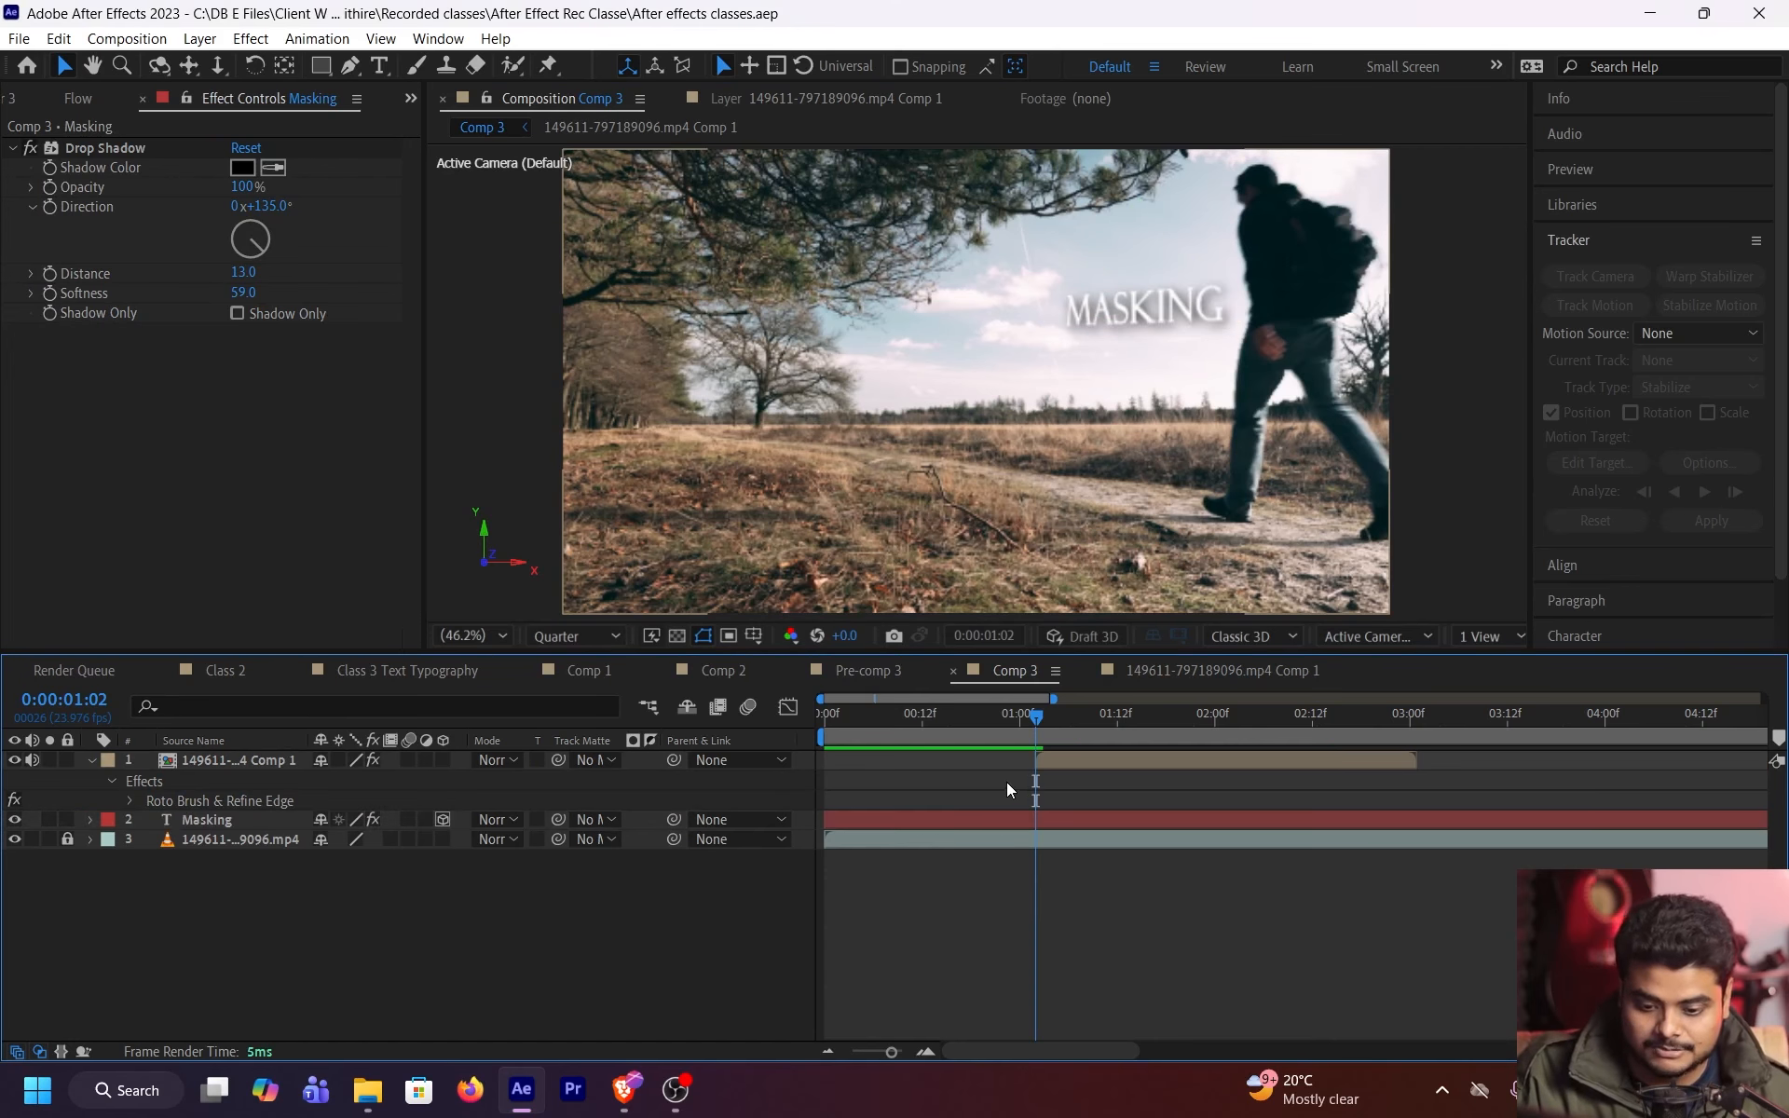
Compare the cutout layer with its Roto Brush effect off and on, both soloed and over the full composition
click(254, 759)
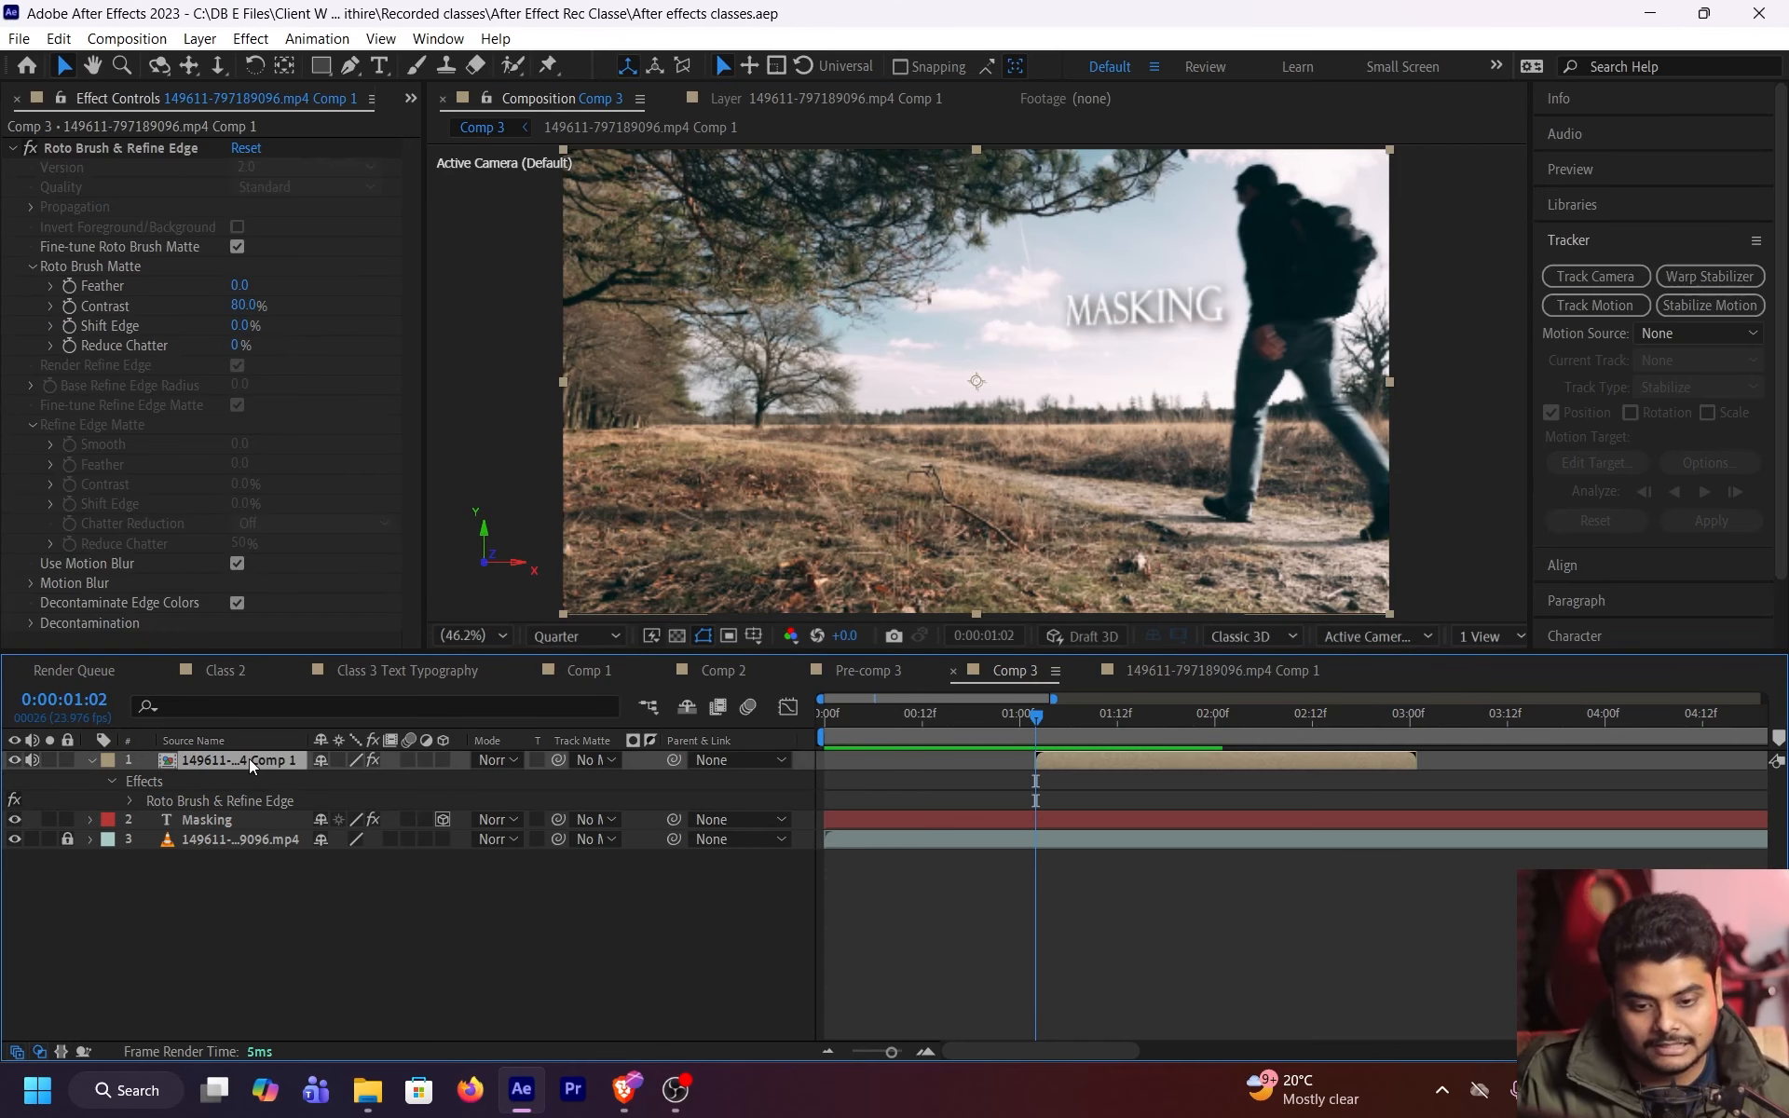
click(37, 142)
click(37, 141)
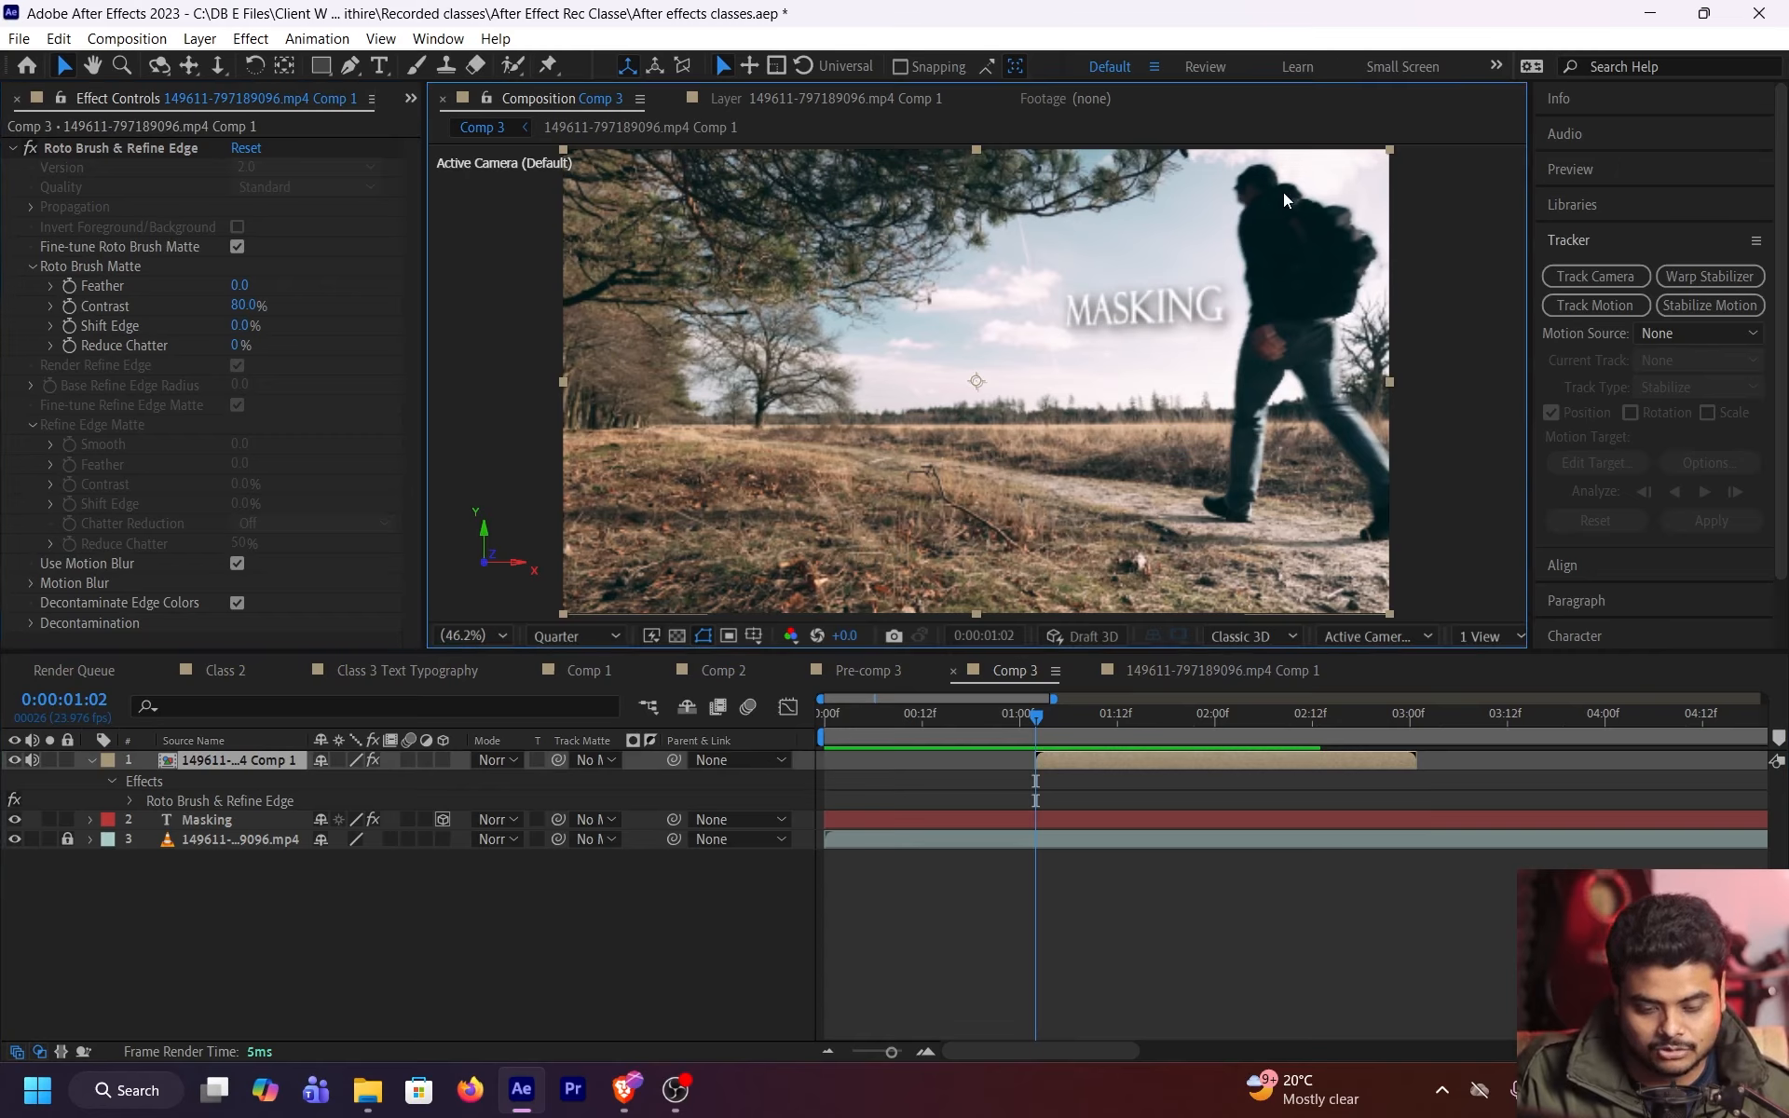
click(47, 764)
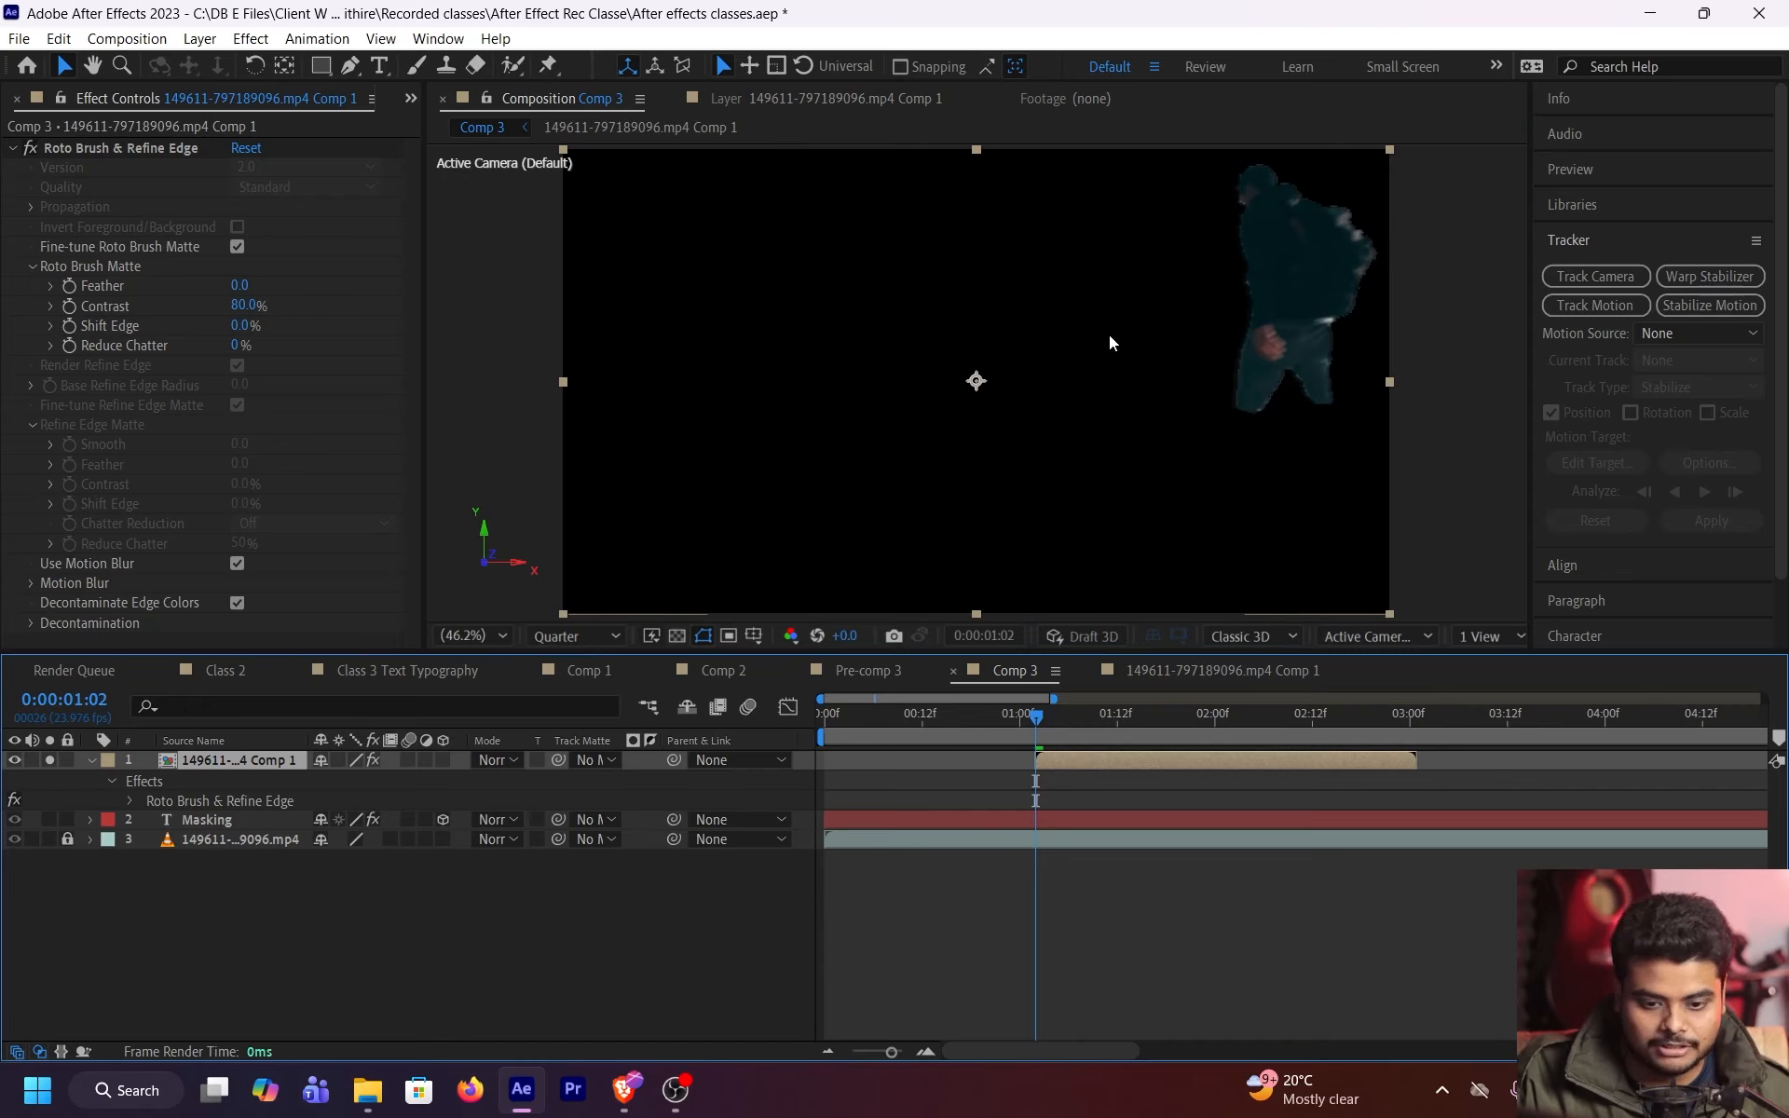
click(29, 149)
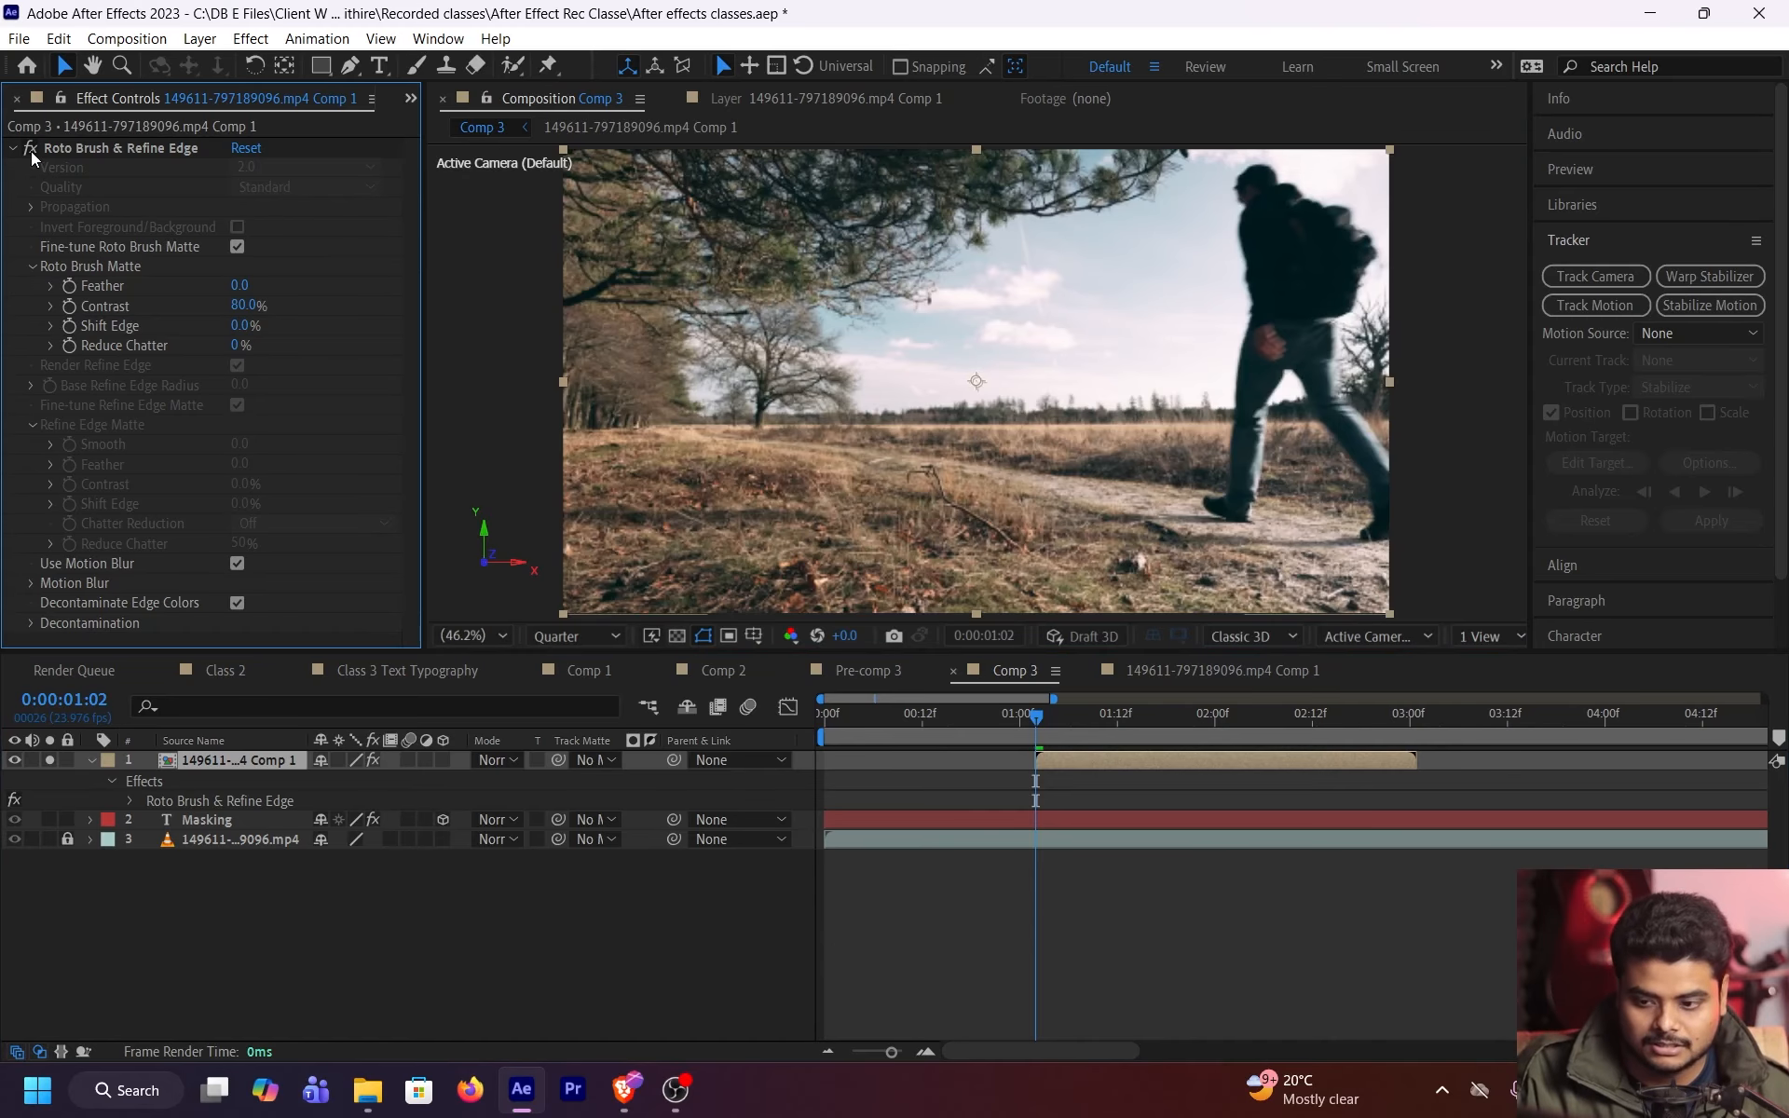
click(30, 150)
click(49, 760)
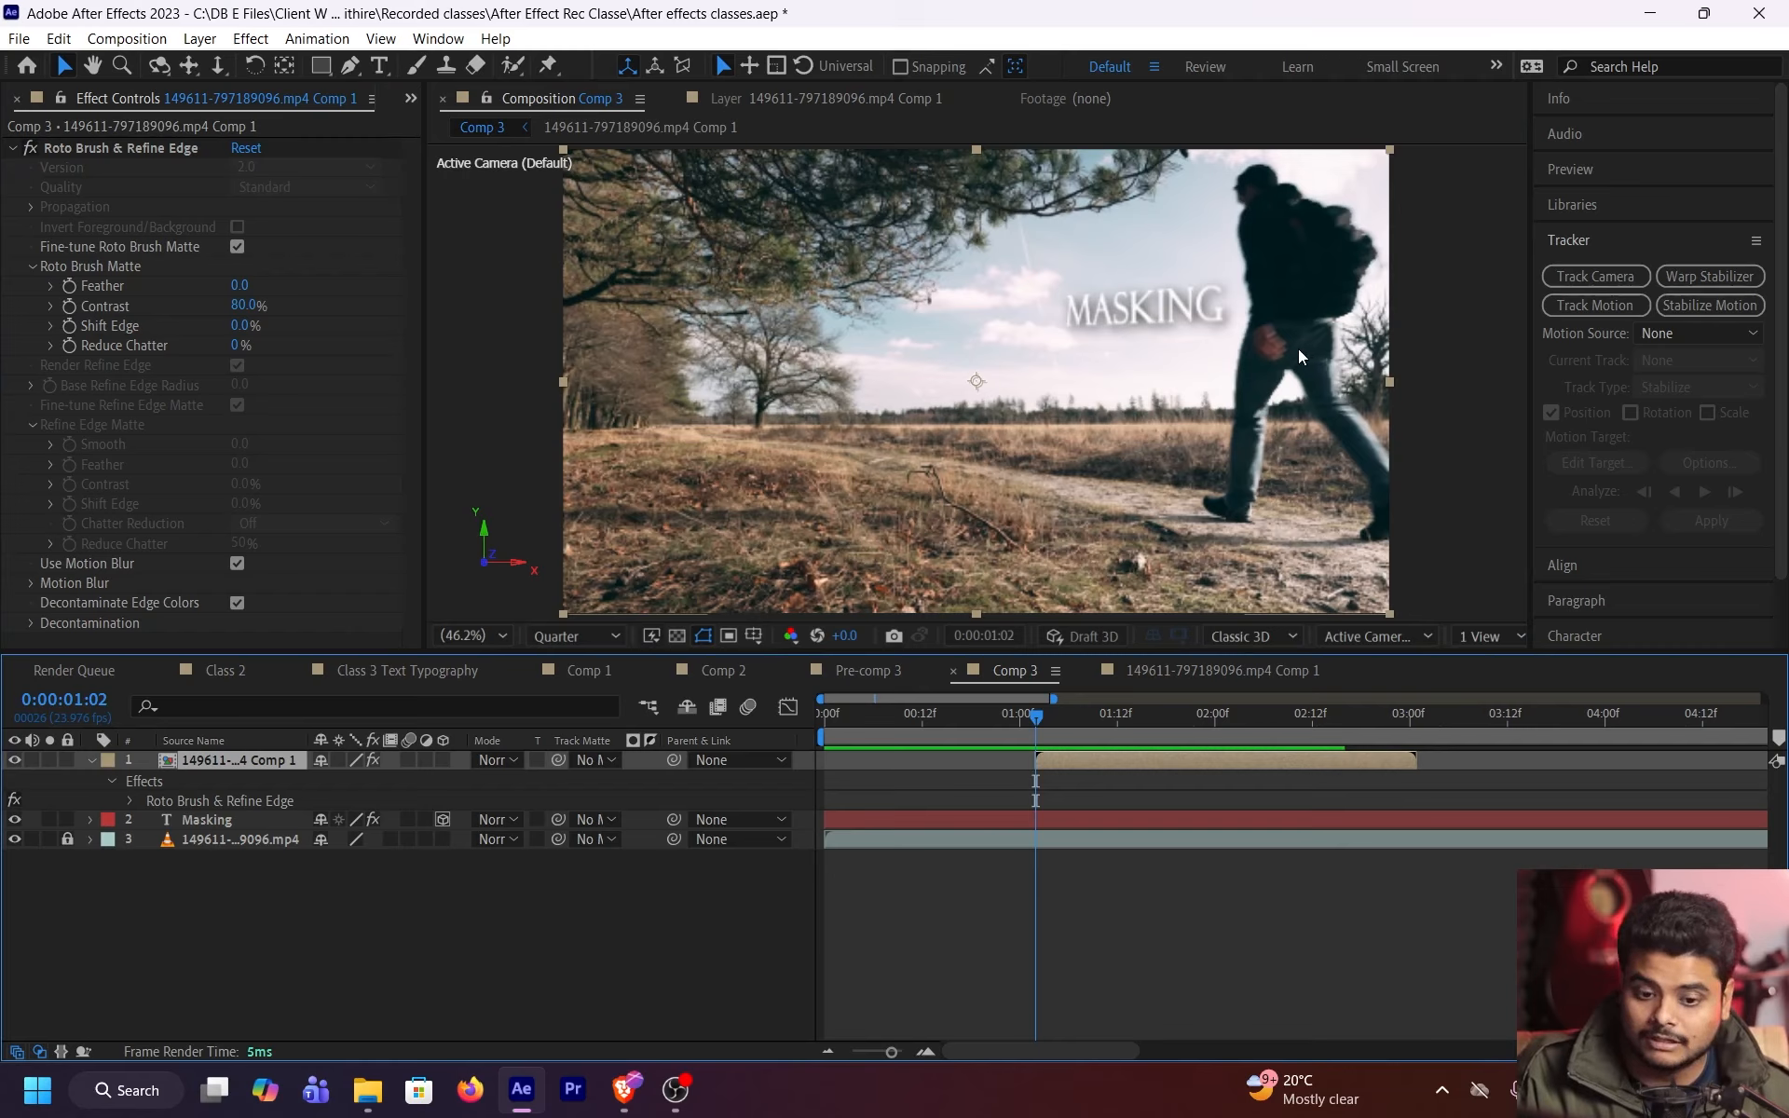
Play back the composition from 0:00:00:05 and again from 0:00:00:22 to review the man passing in front of the Masking title
click(205, 819)
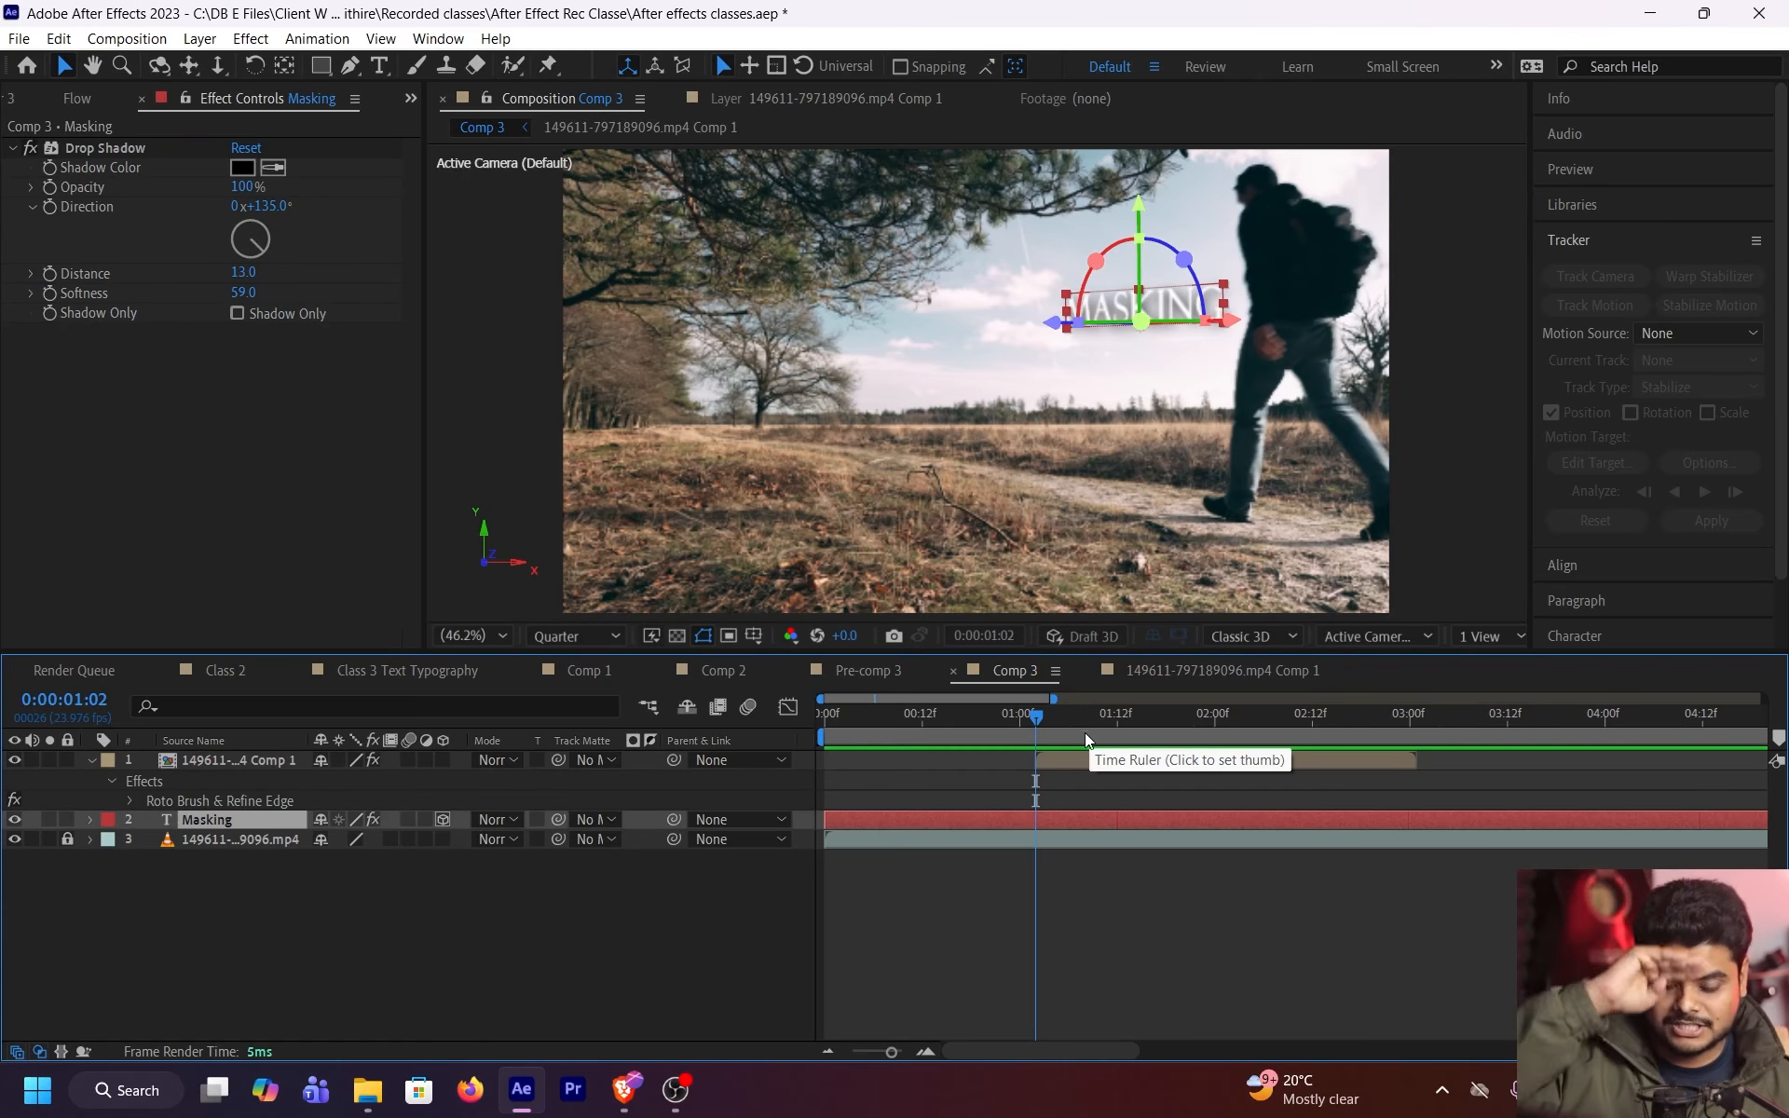
click(250, 846)
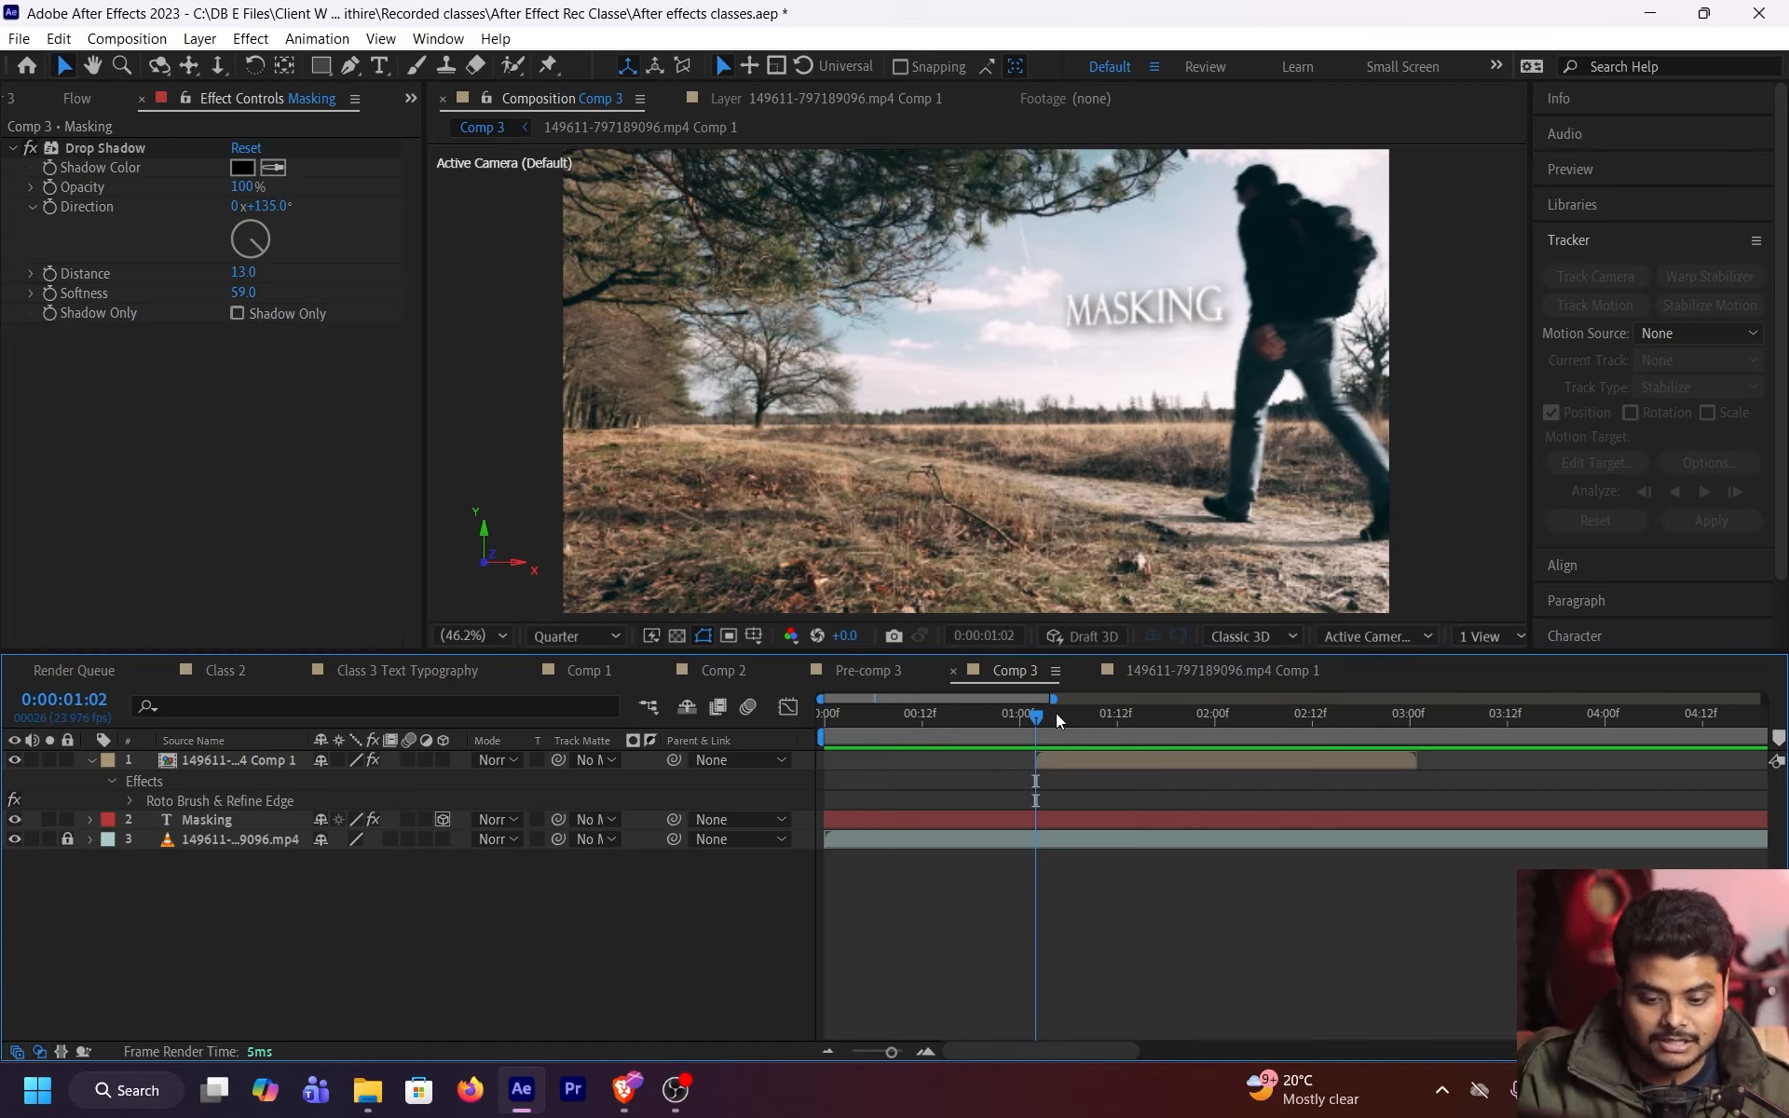
drag(1035, 715, 863, 741)
key(space)
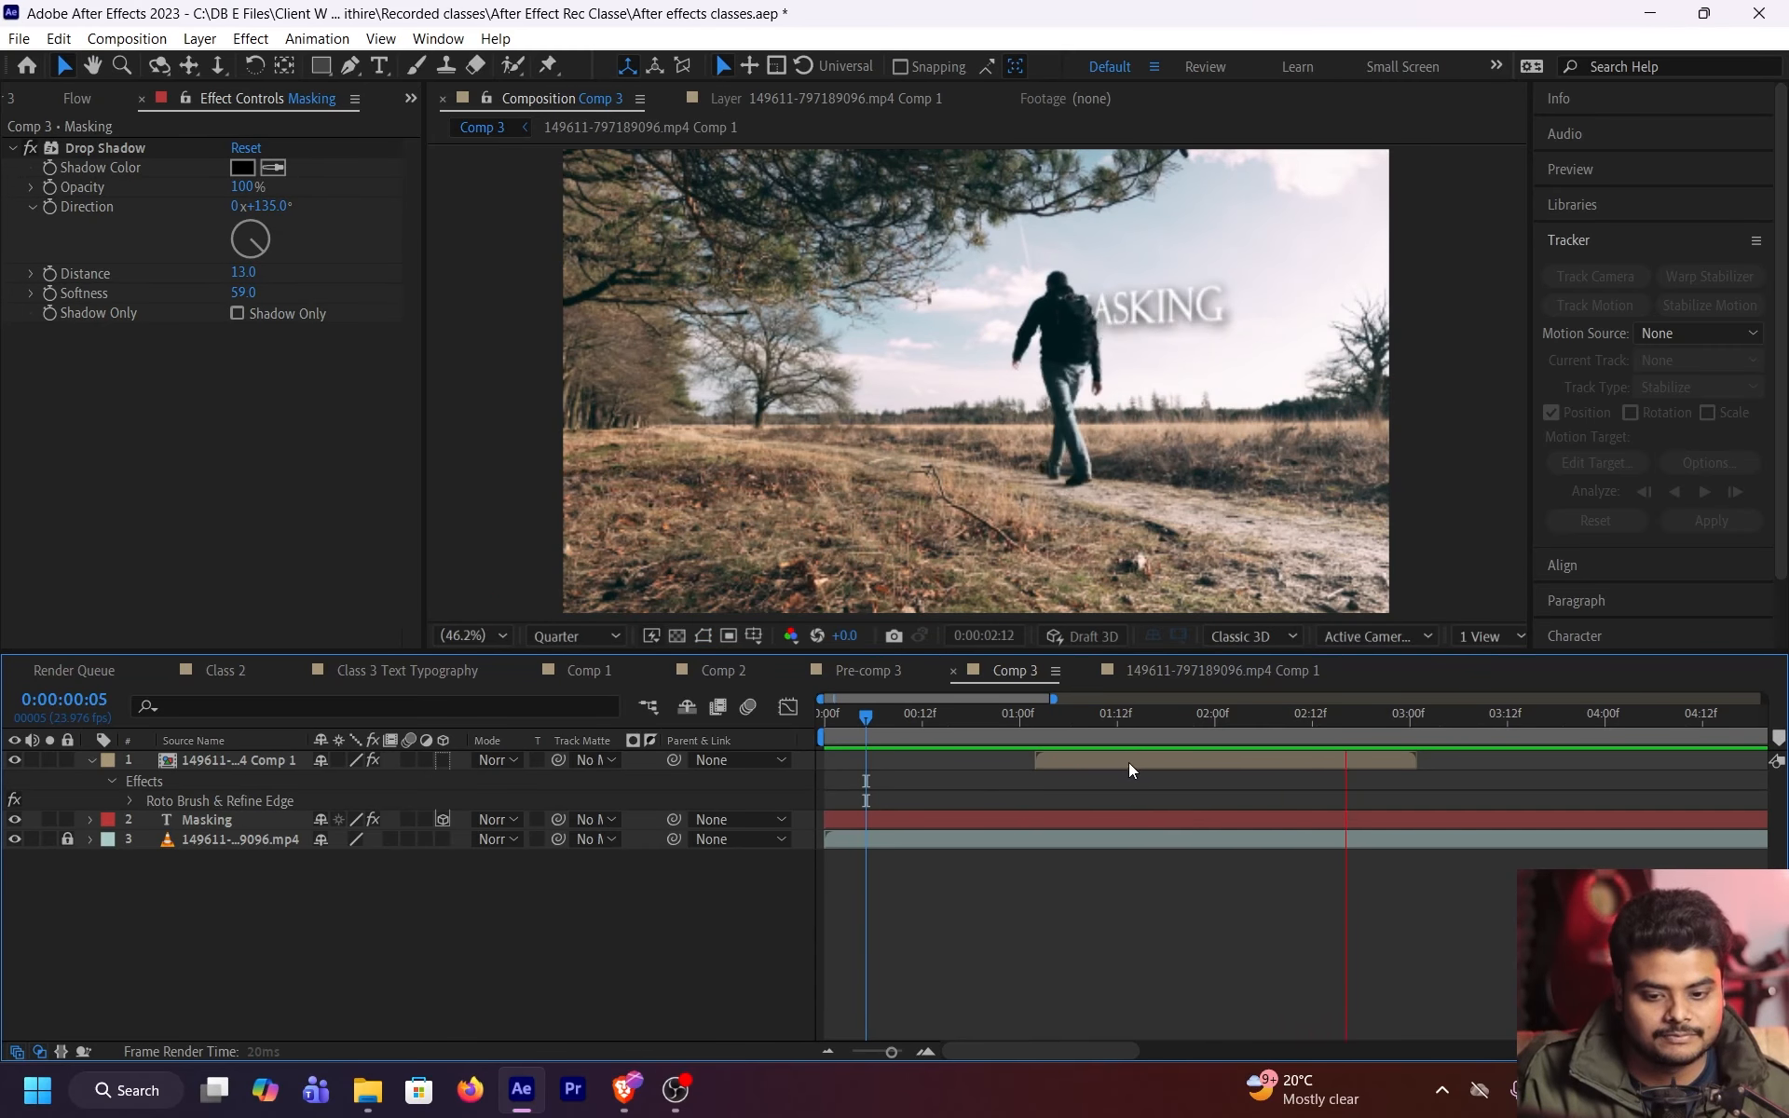
click(1236, 729)
drag(1234, 729, 1000, 718)
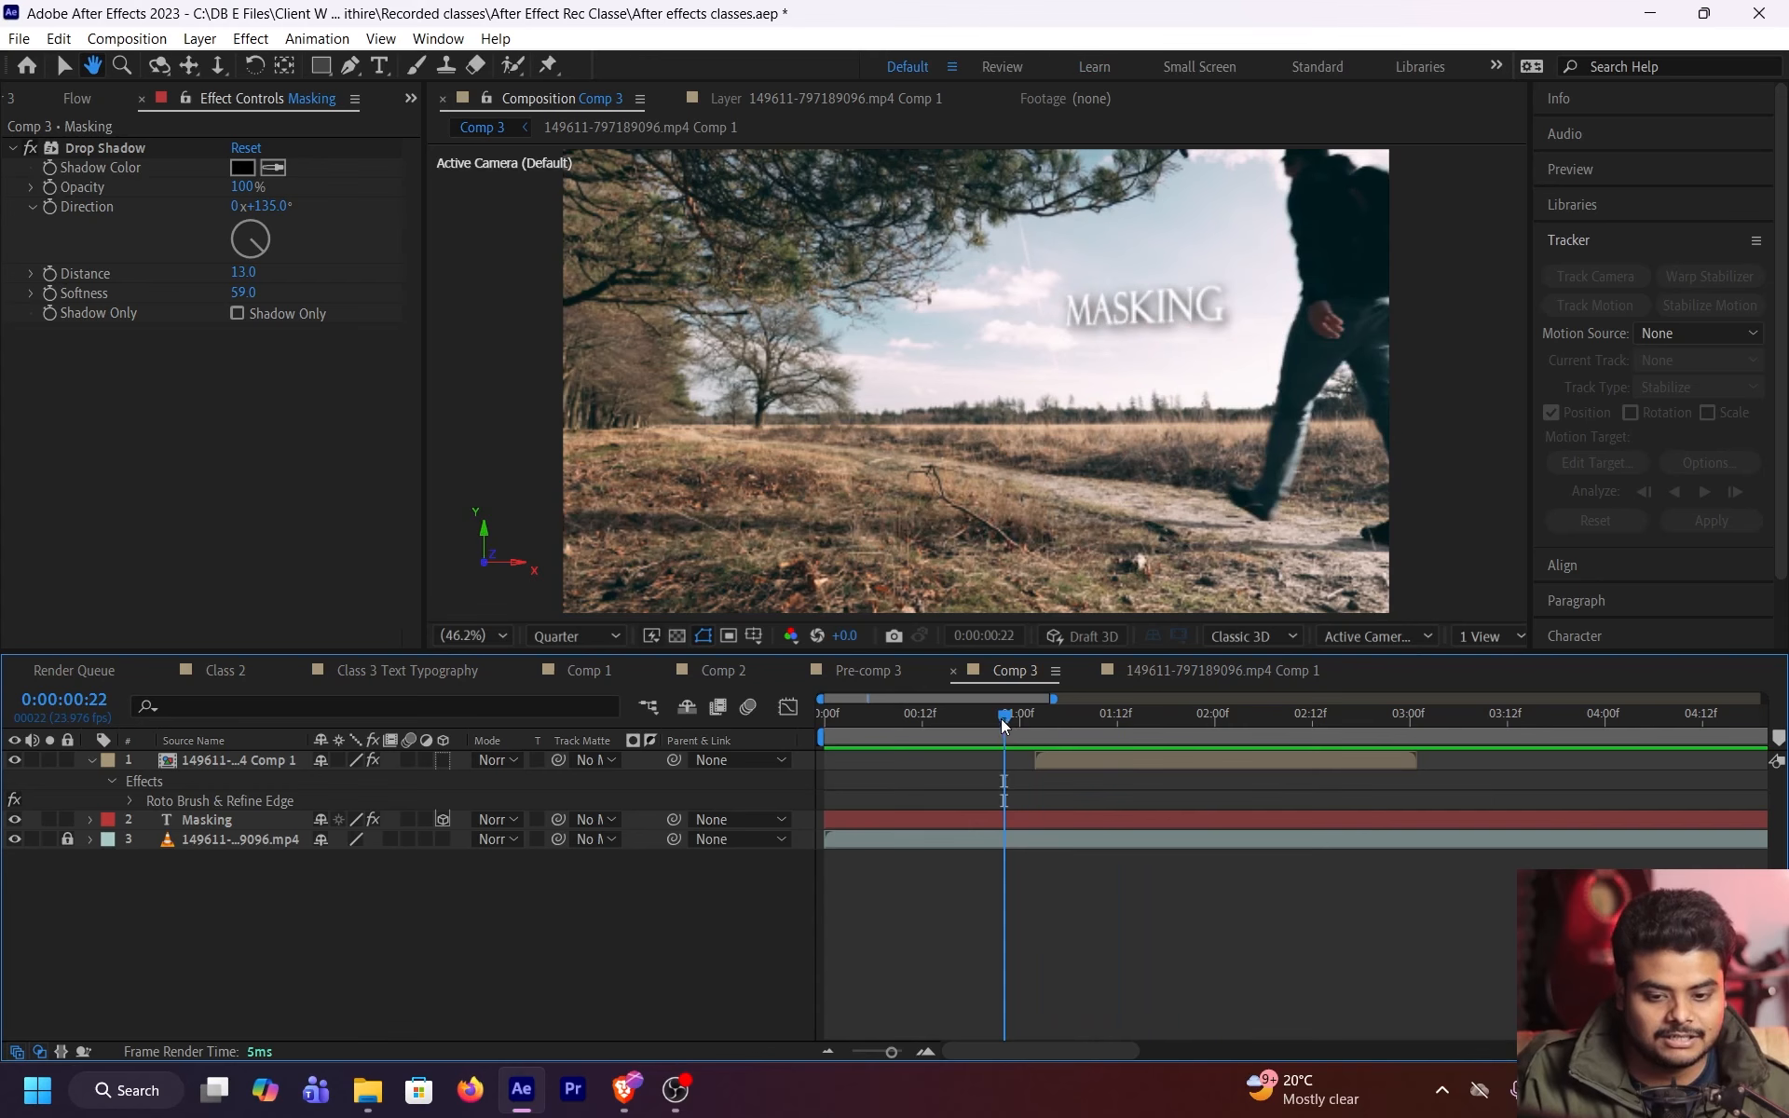
key(space)
key(space)
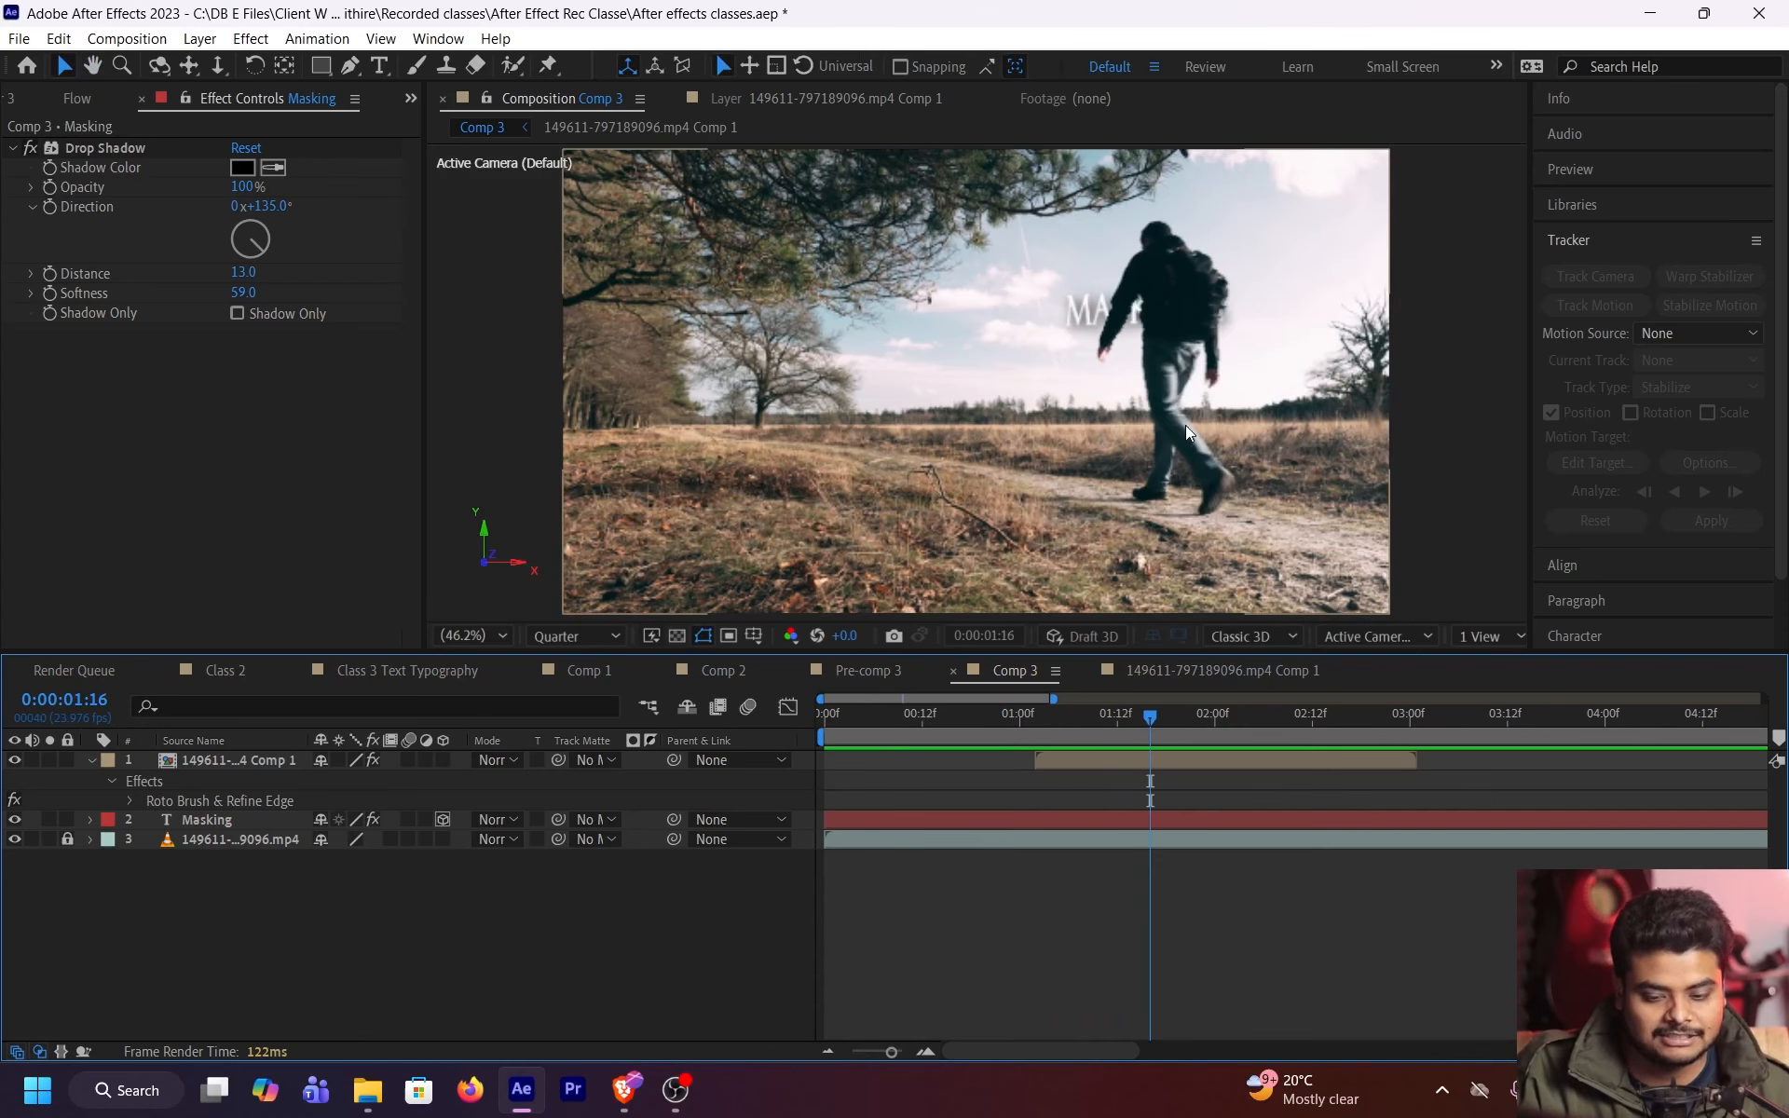
key(space)
key(space)
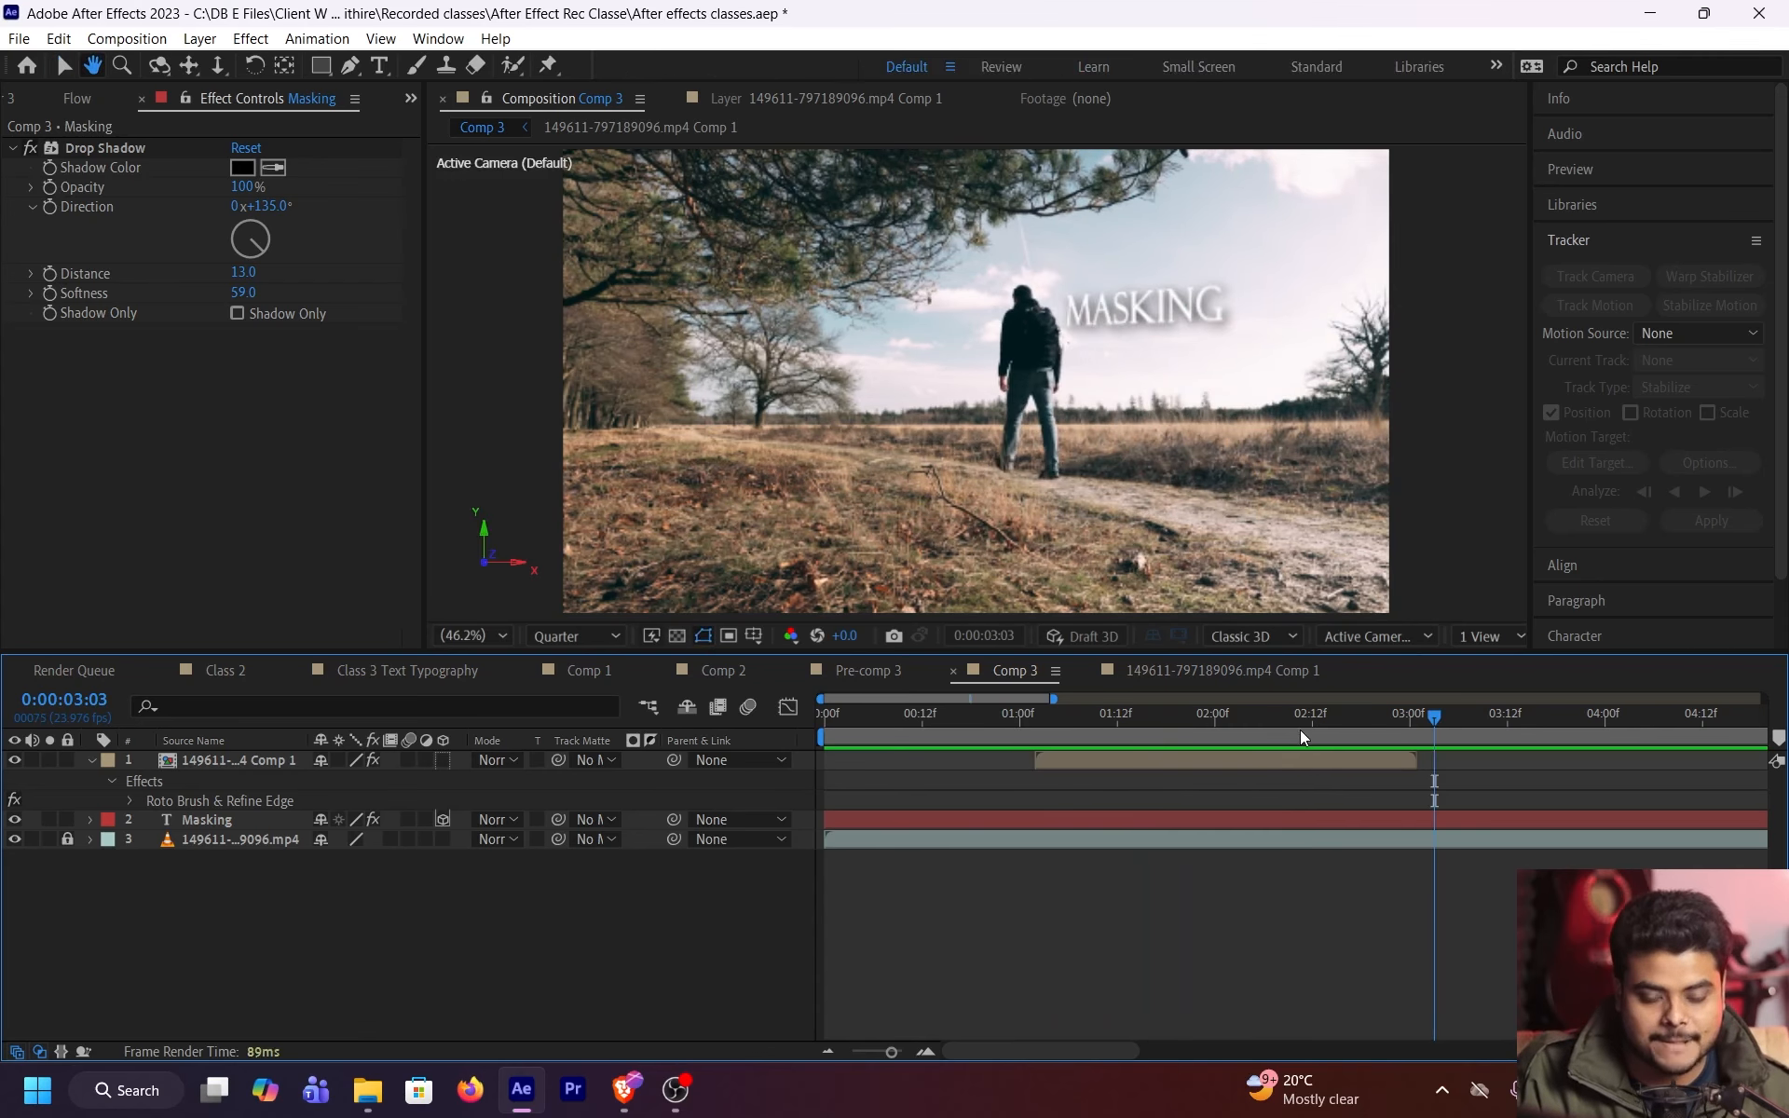
Replay the section from the cutout layer's start at 0:00:01:02 to examine how the man covers the title
click(1069, 731)
click(1038, 734)
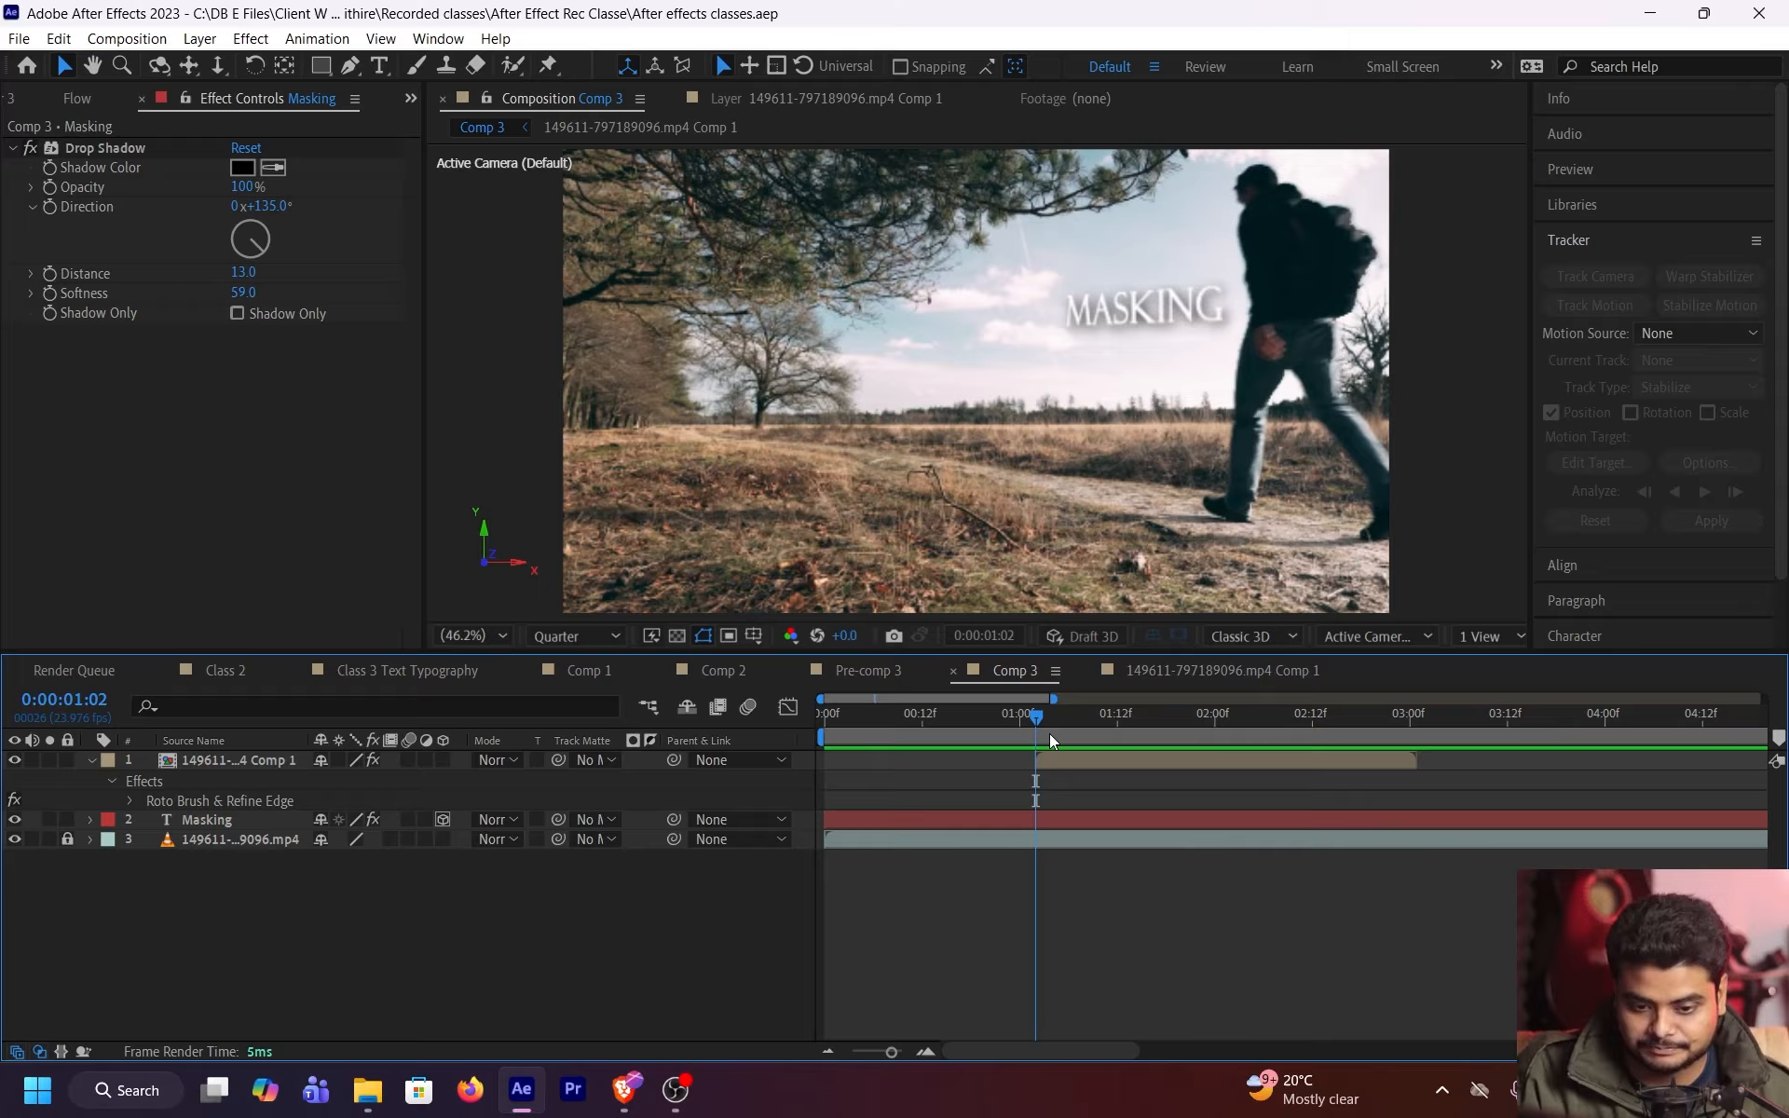
key(space)
key(space)
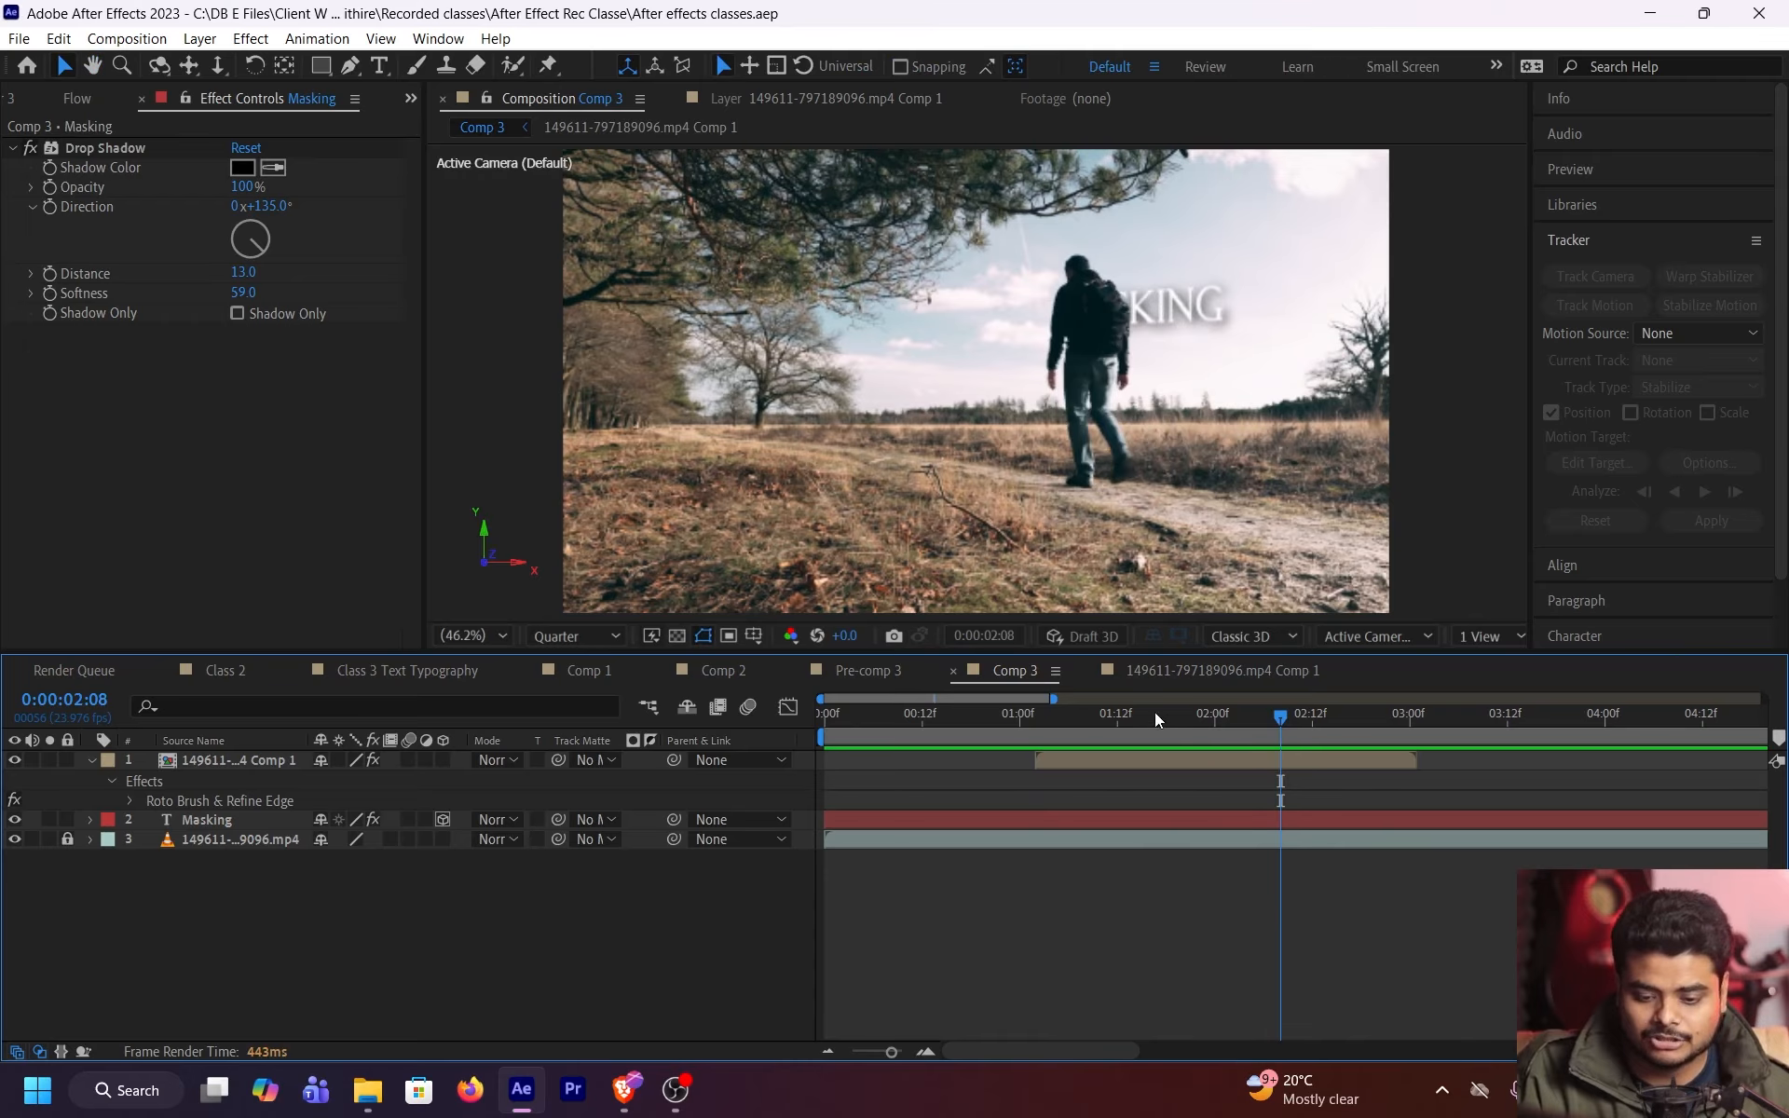
drag(1155, 712, 1036, 731)
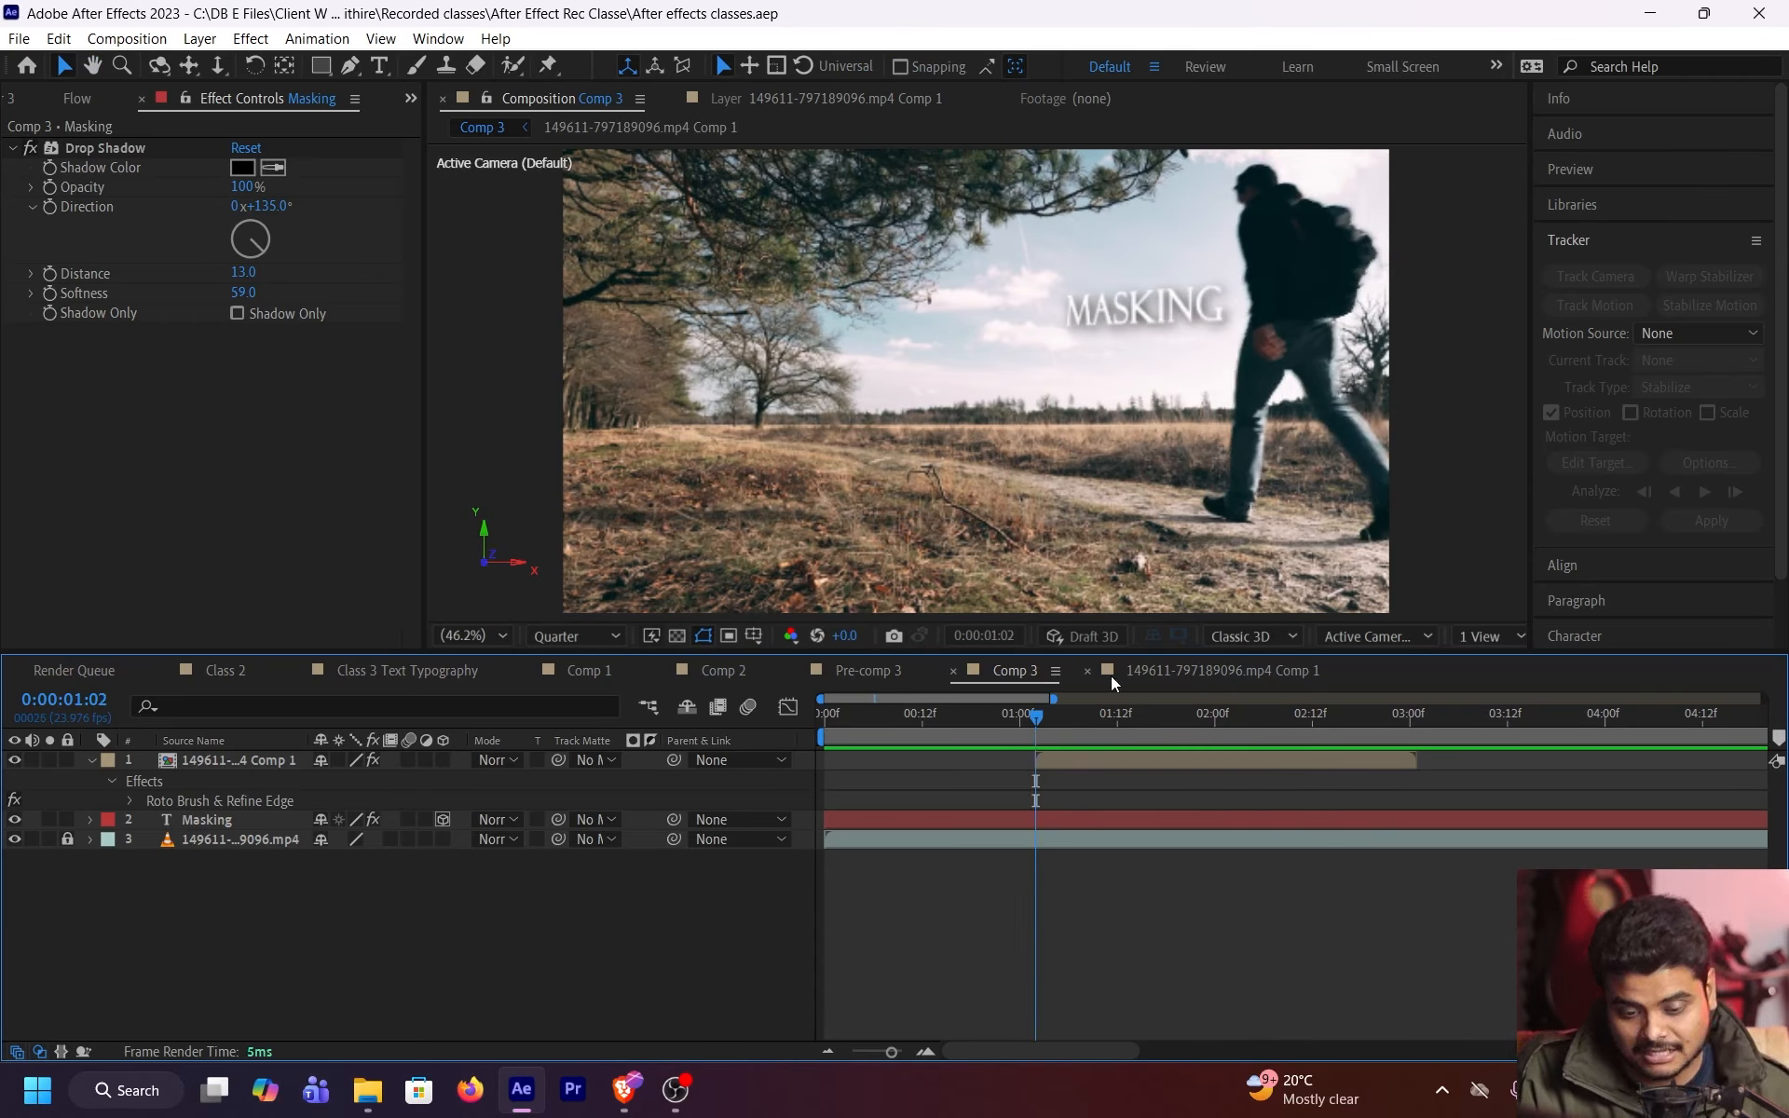
key(space)
key(space)
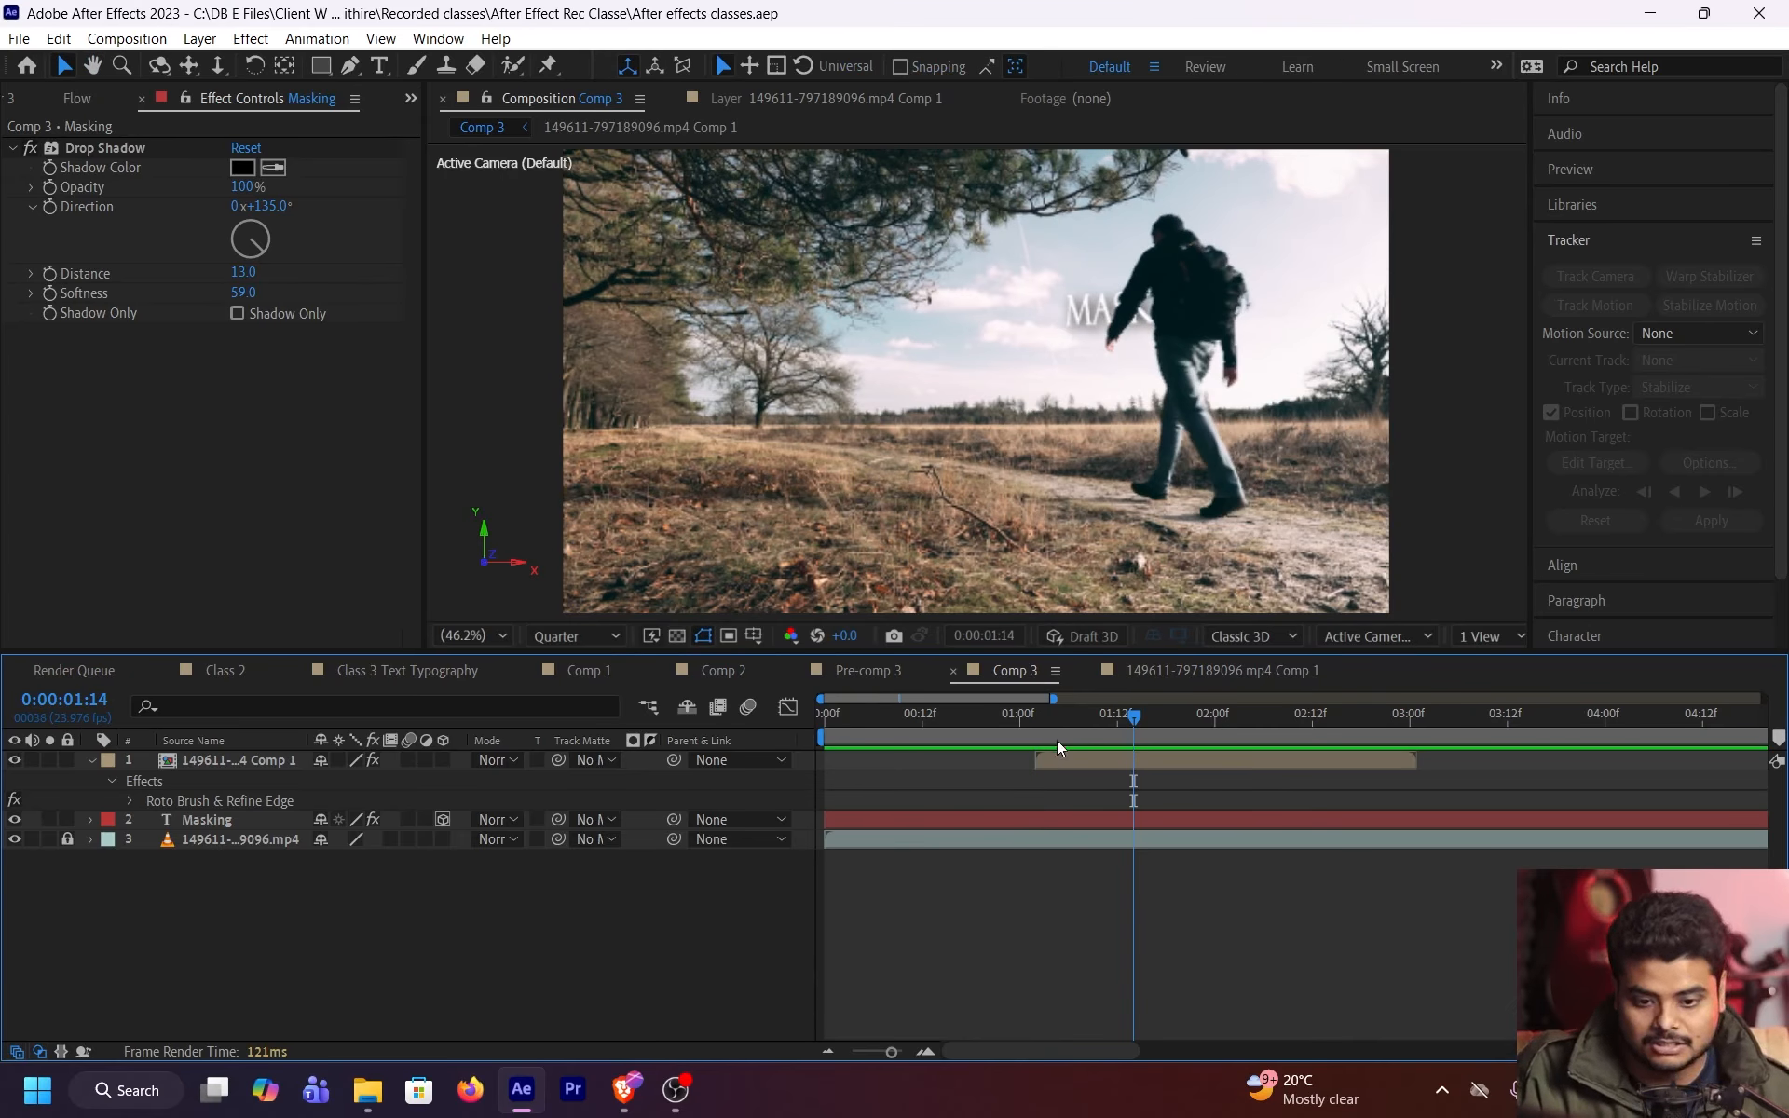
Split the Masking text layer at 0:00:01:14 and delete the part before that time
click(1103, 761)
scroll(1170, 280, up, 1)
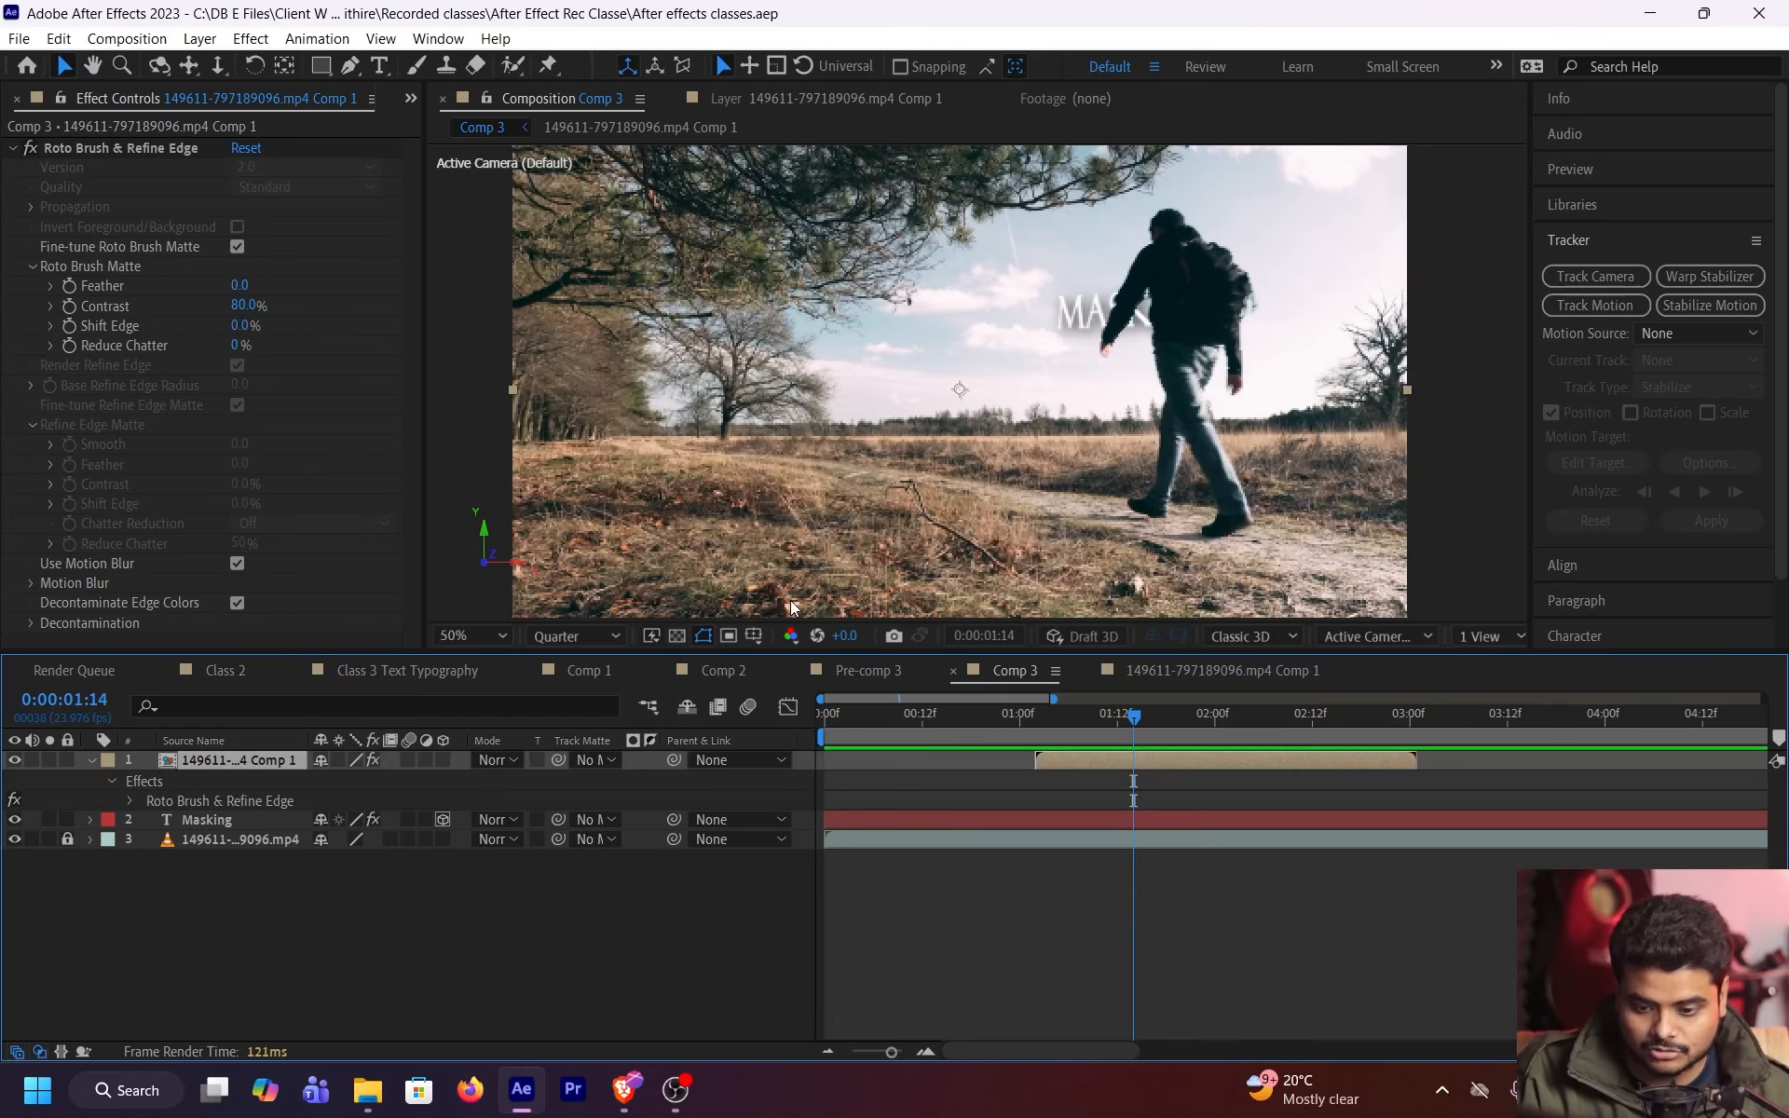
mouse_move(1139, 729)
mouse_down()
mouse_move(1163, 727)
mouse_move(1137, 725)
mouse_up()
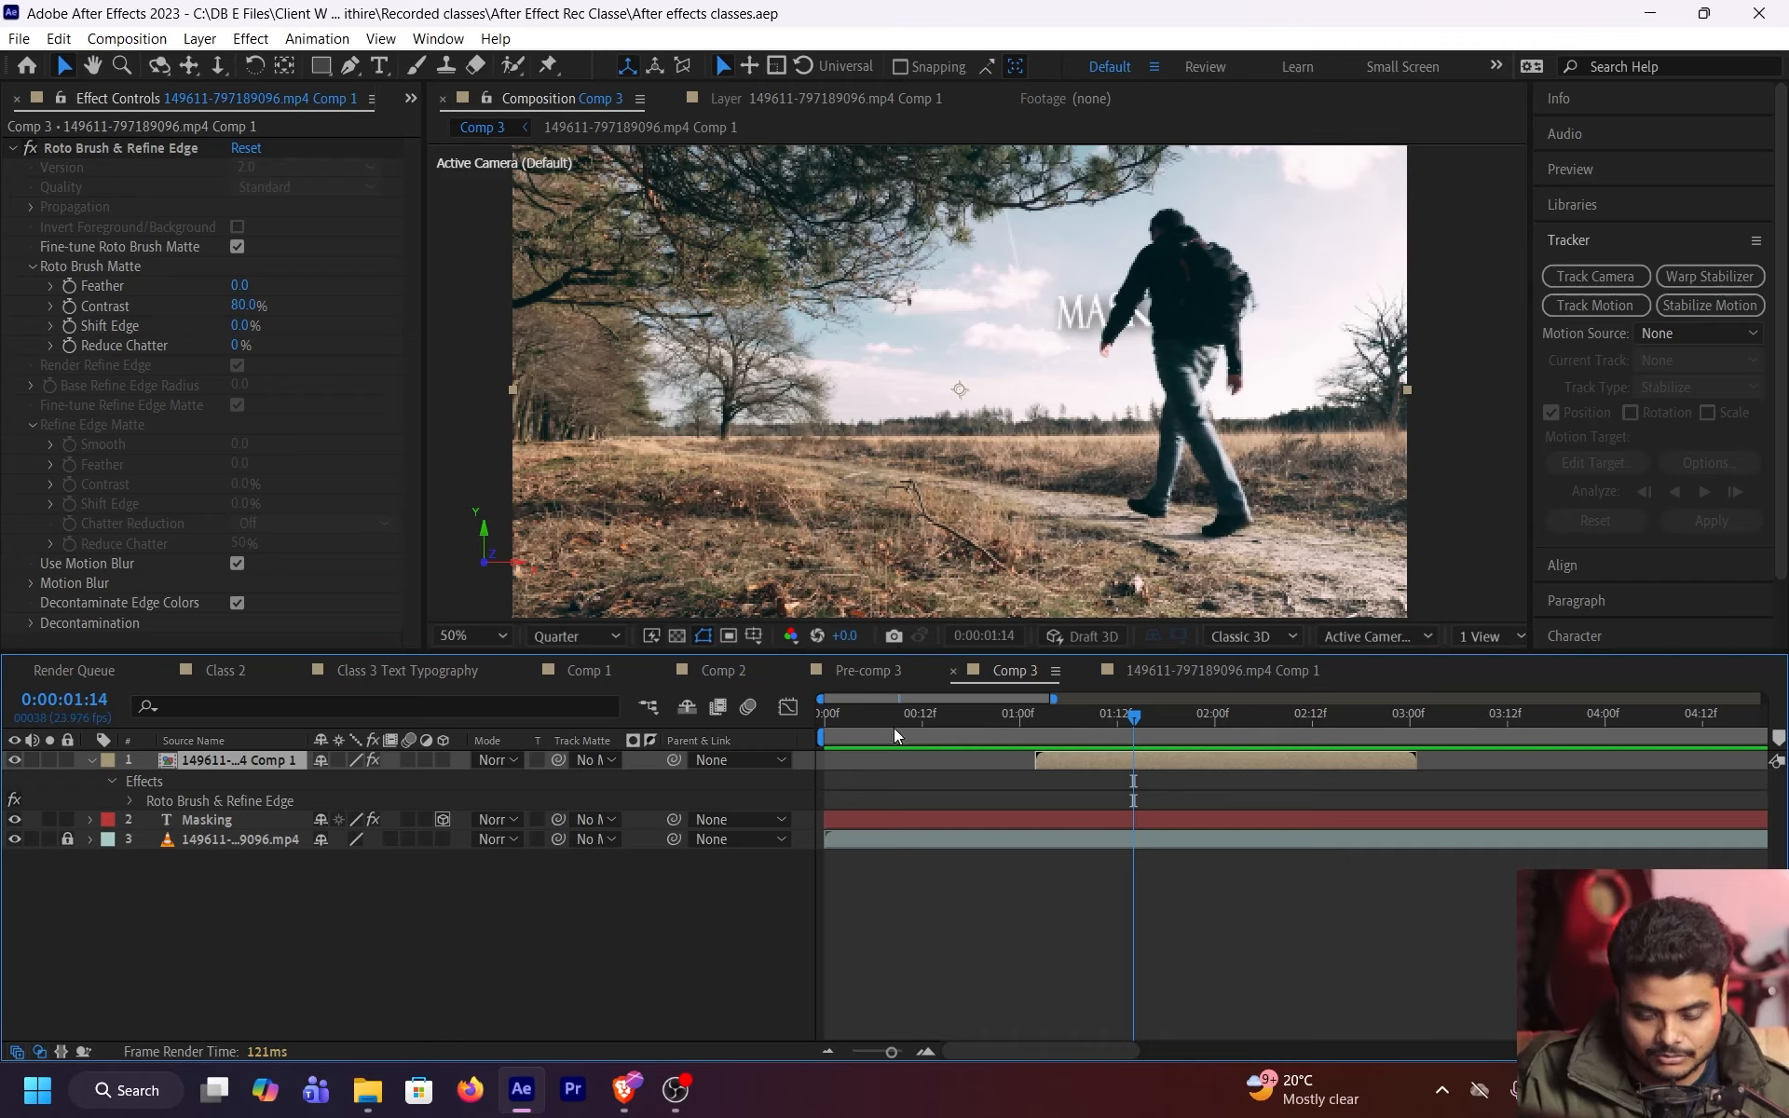
click(215, 820)
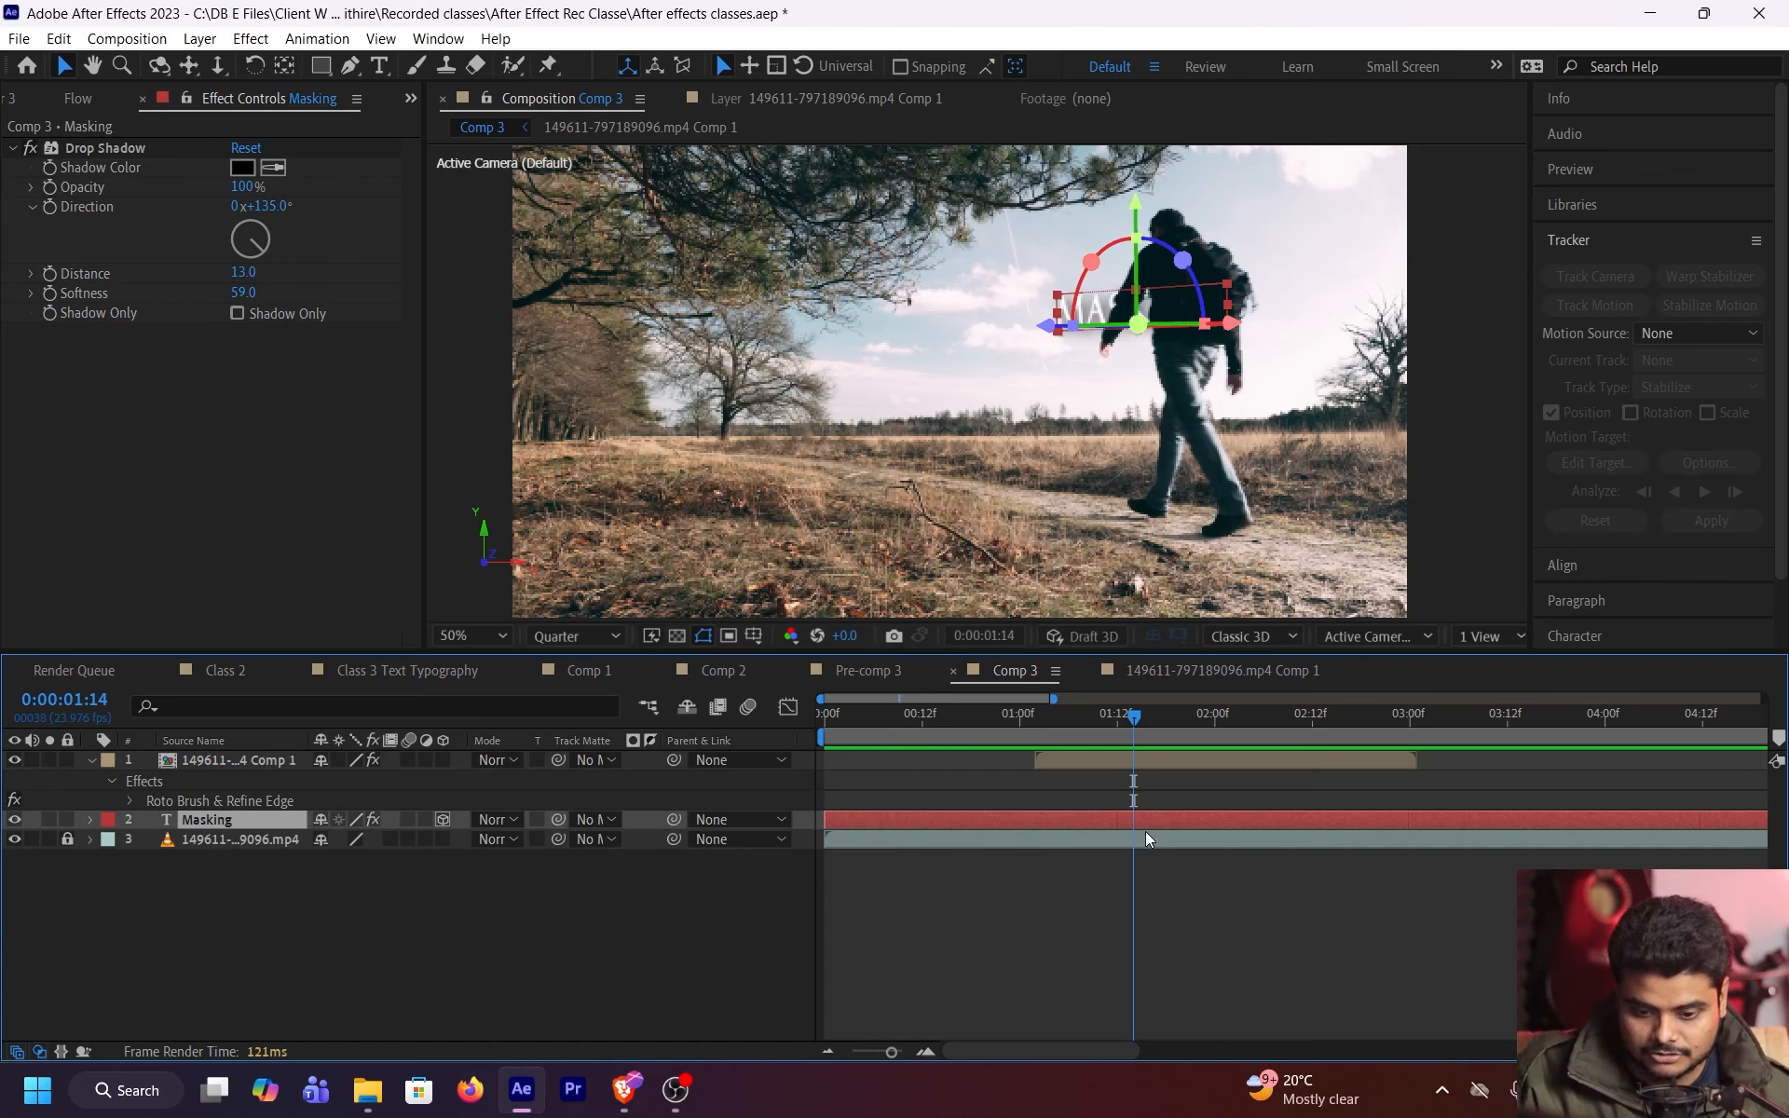
key(ctrl+shift+d)
click(1099, 844)
key(Delete)
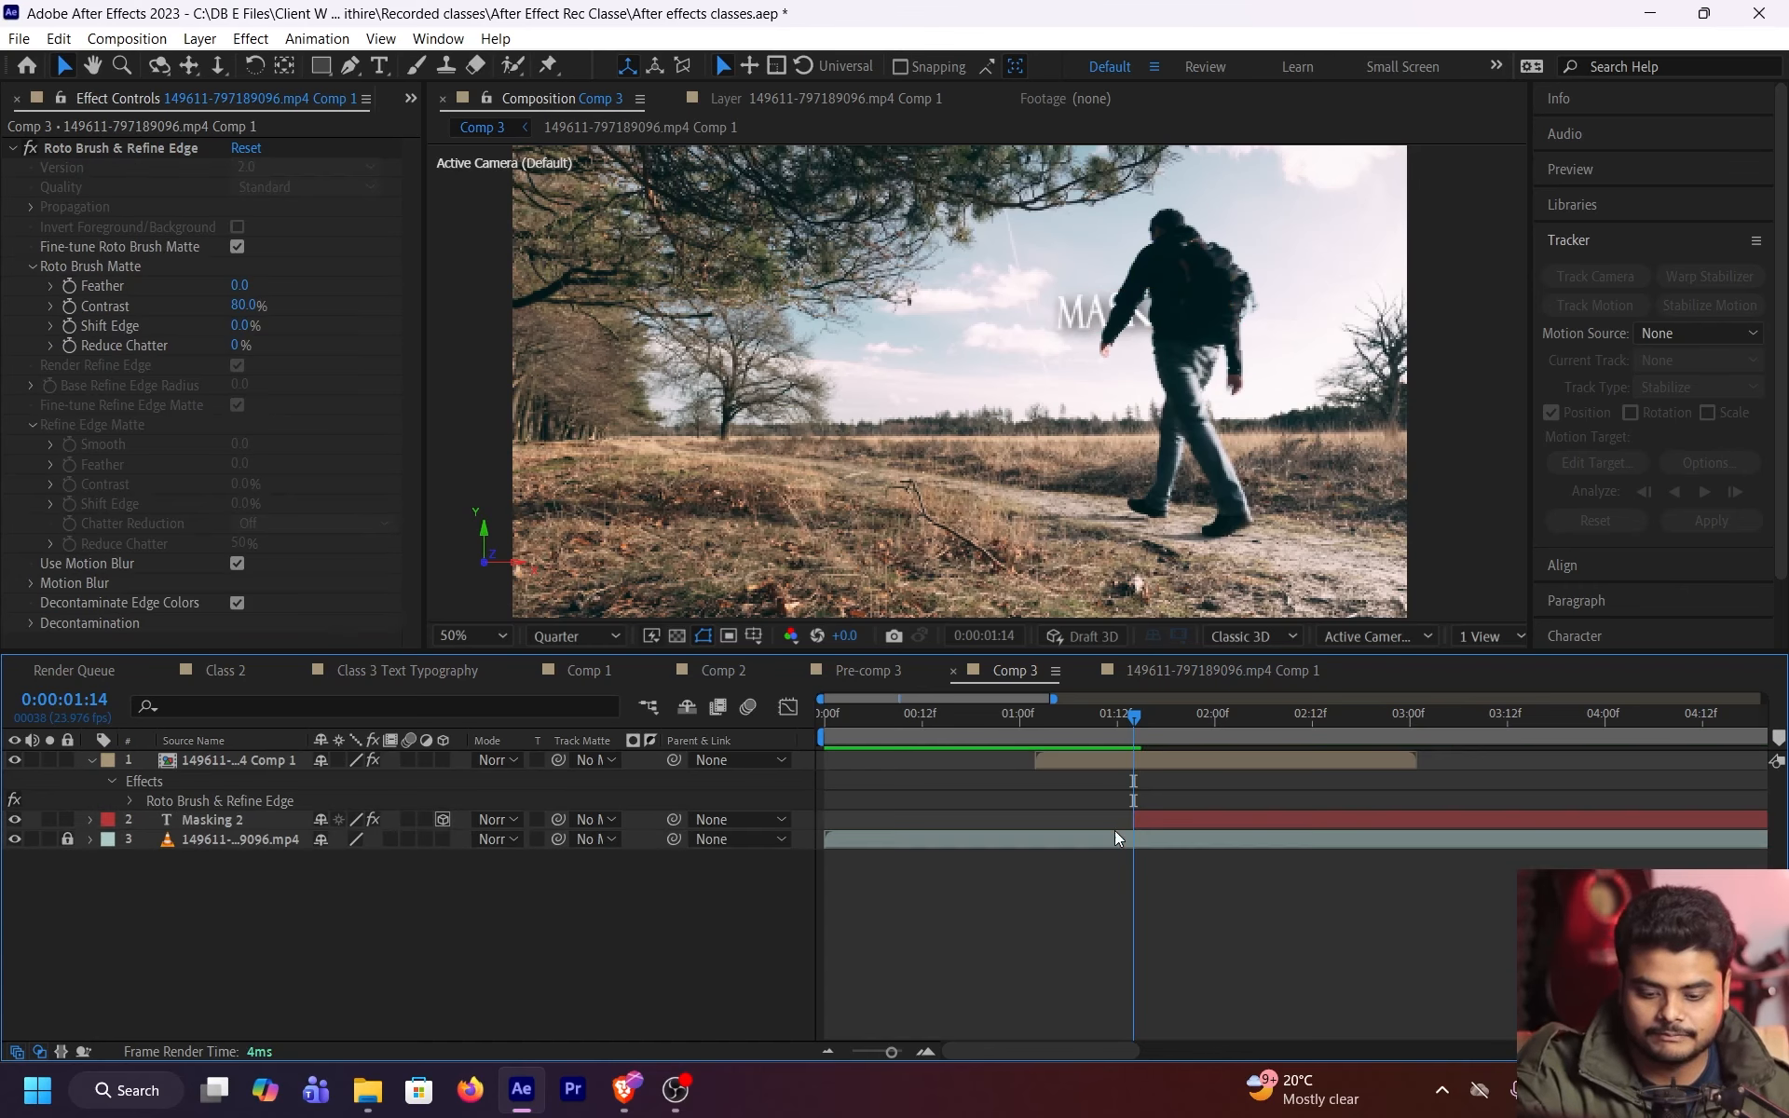
Scrub around the title's new start, inspect the cutout layer's nested composition, and return to Comp 3
drag(1090, 725, 1146, 745)
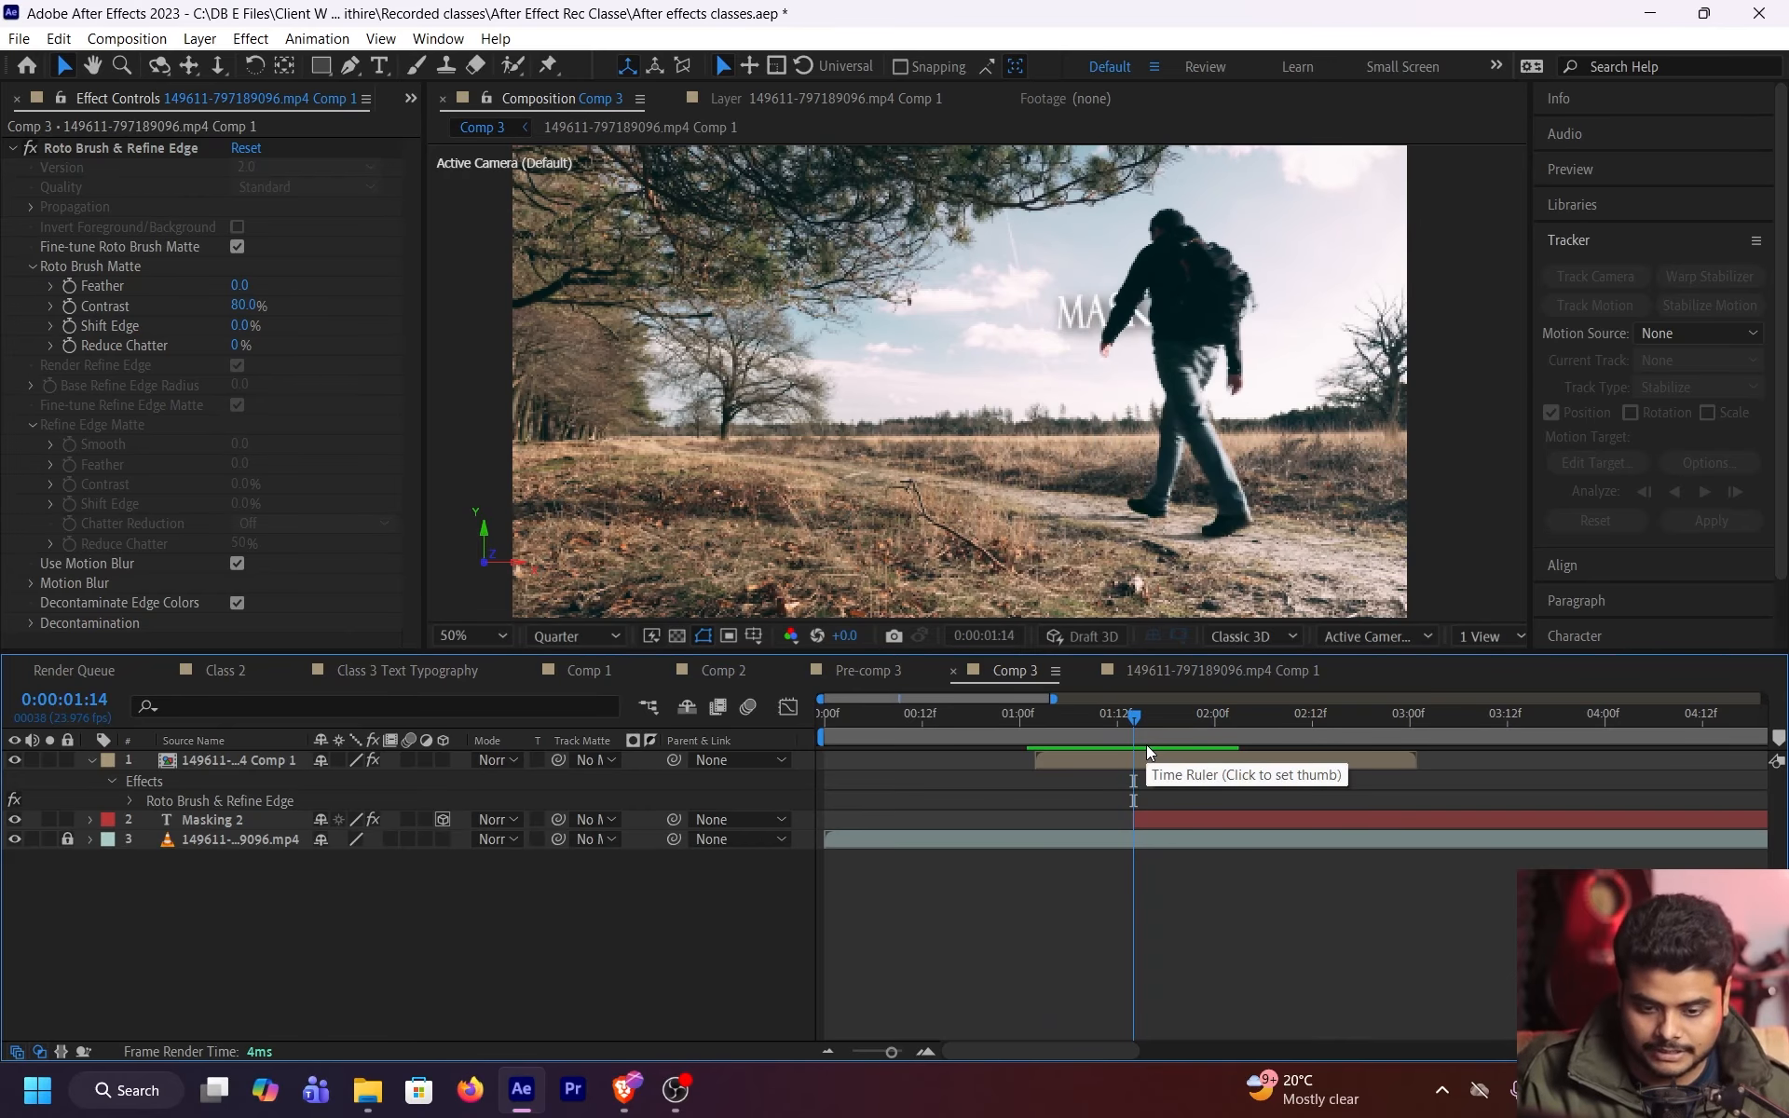
click(1127, 764)
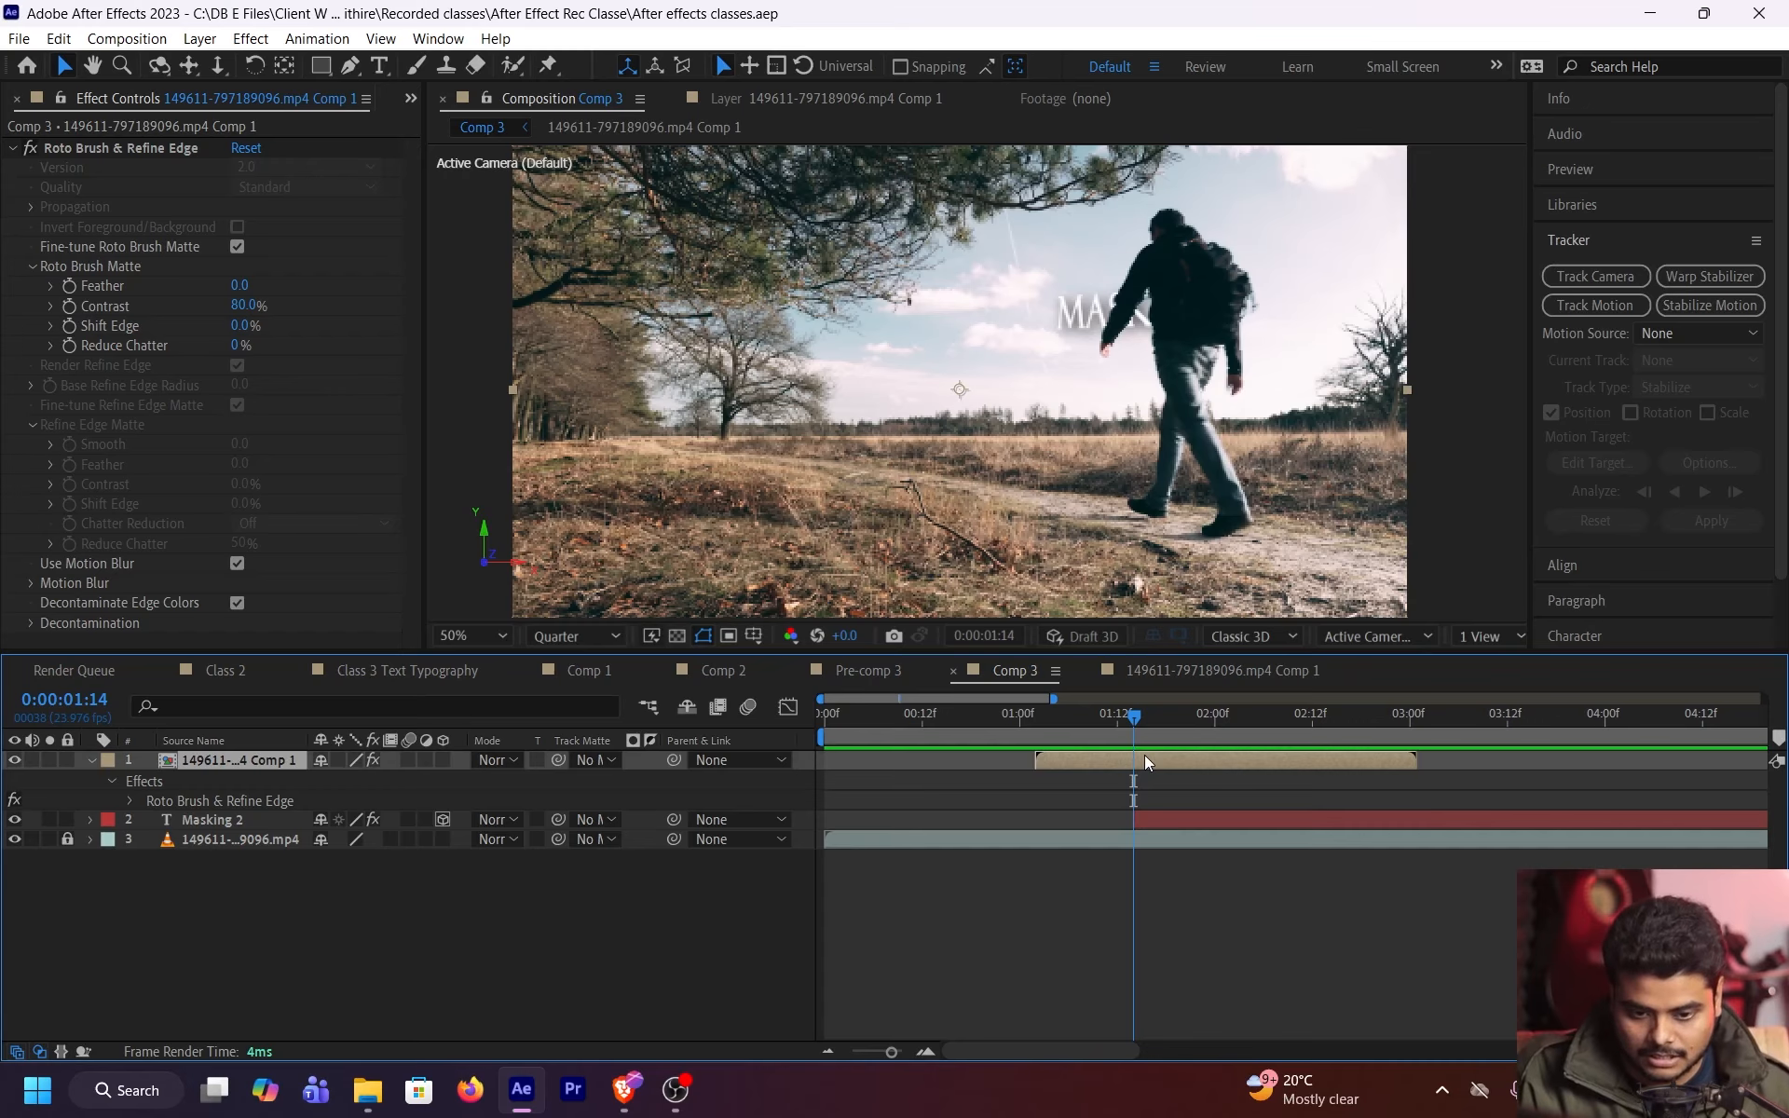
double_click(1145, 762)
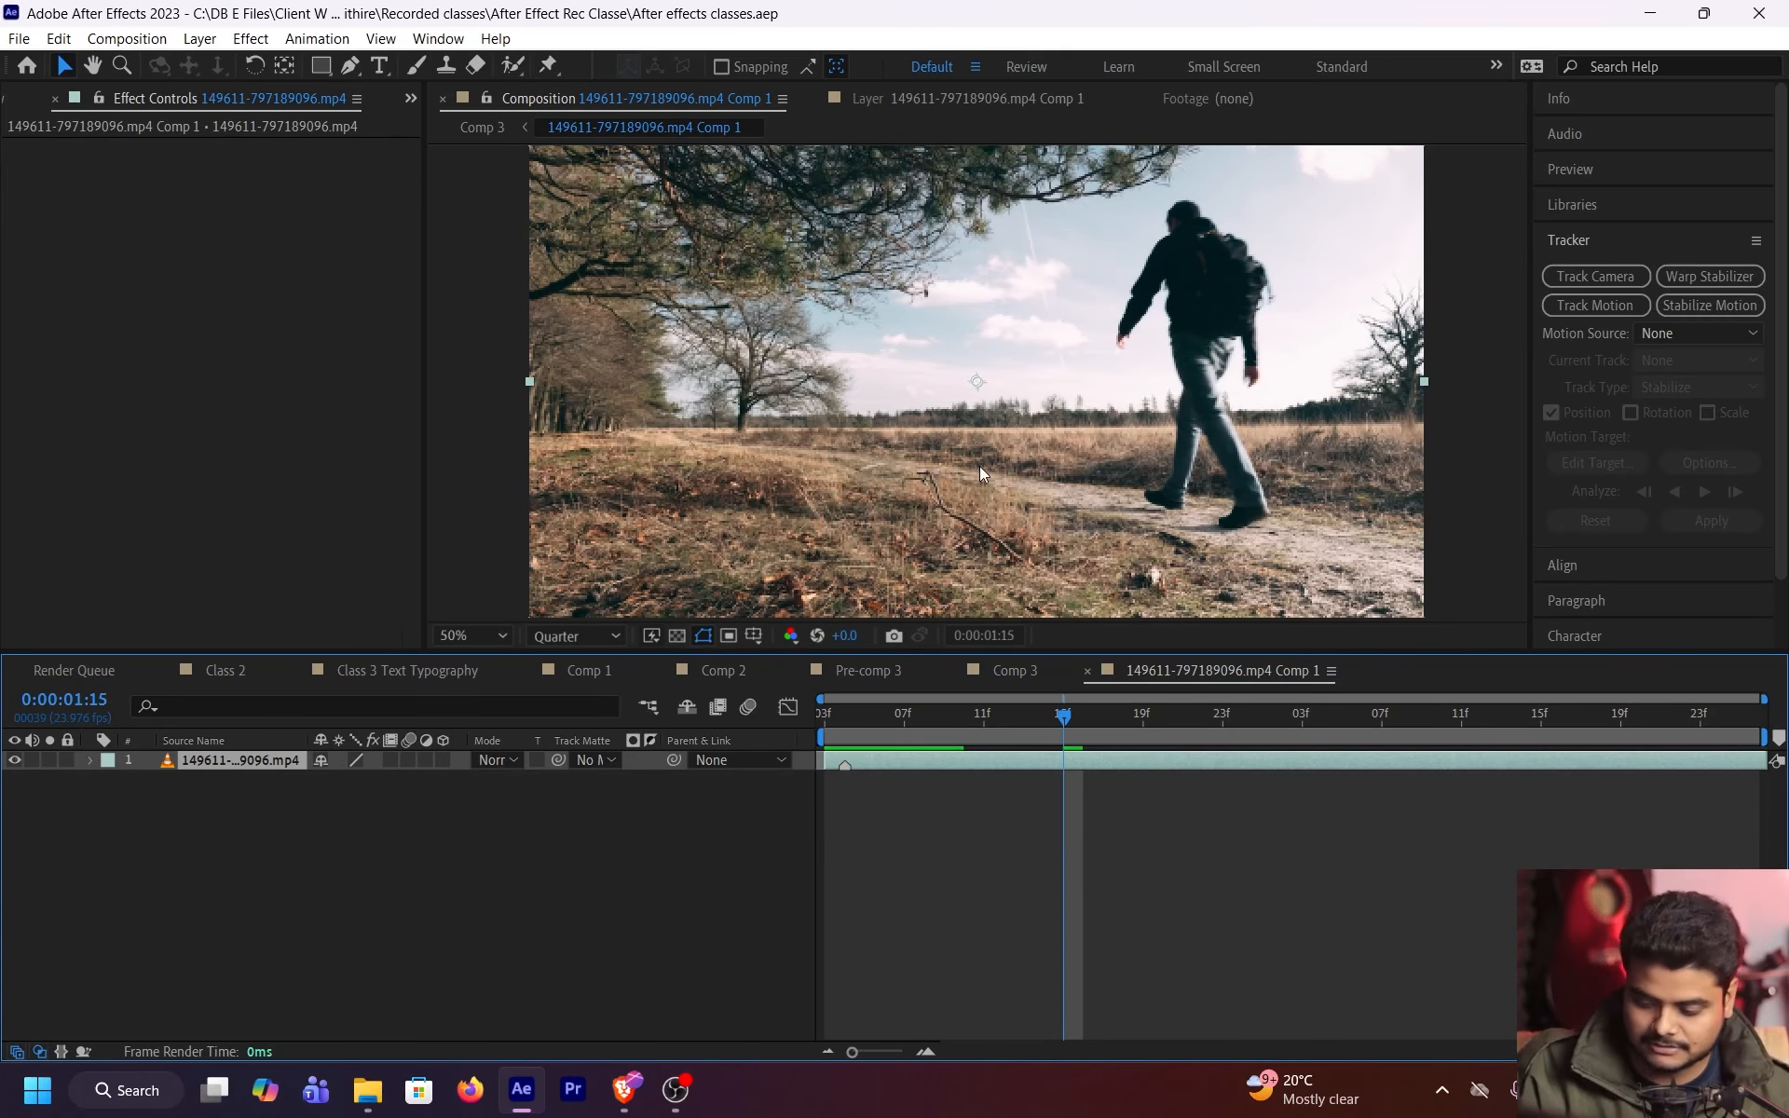
key(Tab)
click(798, 468)
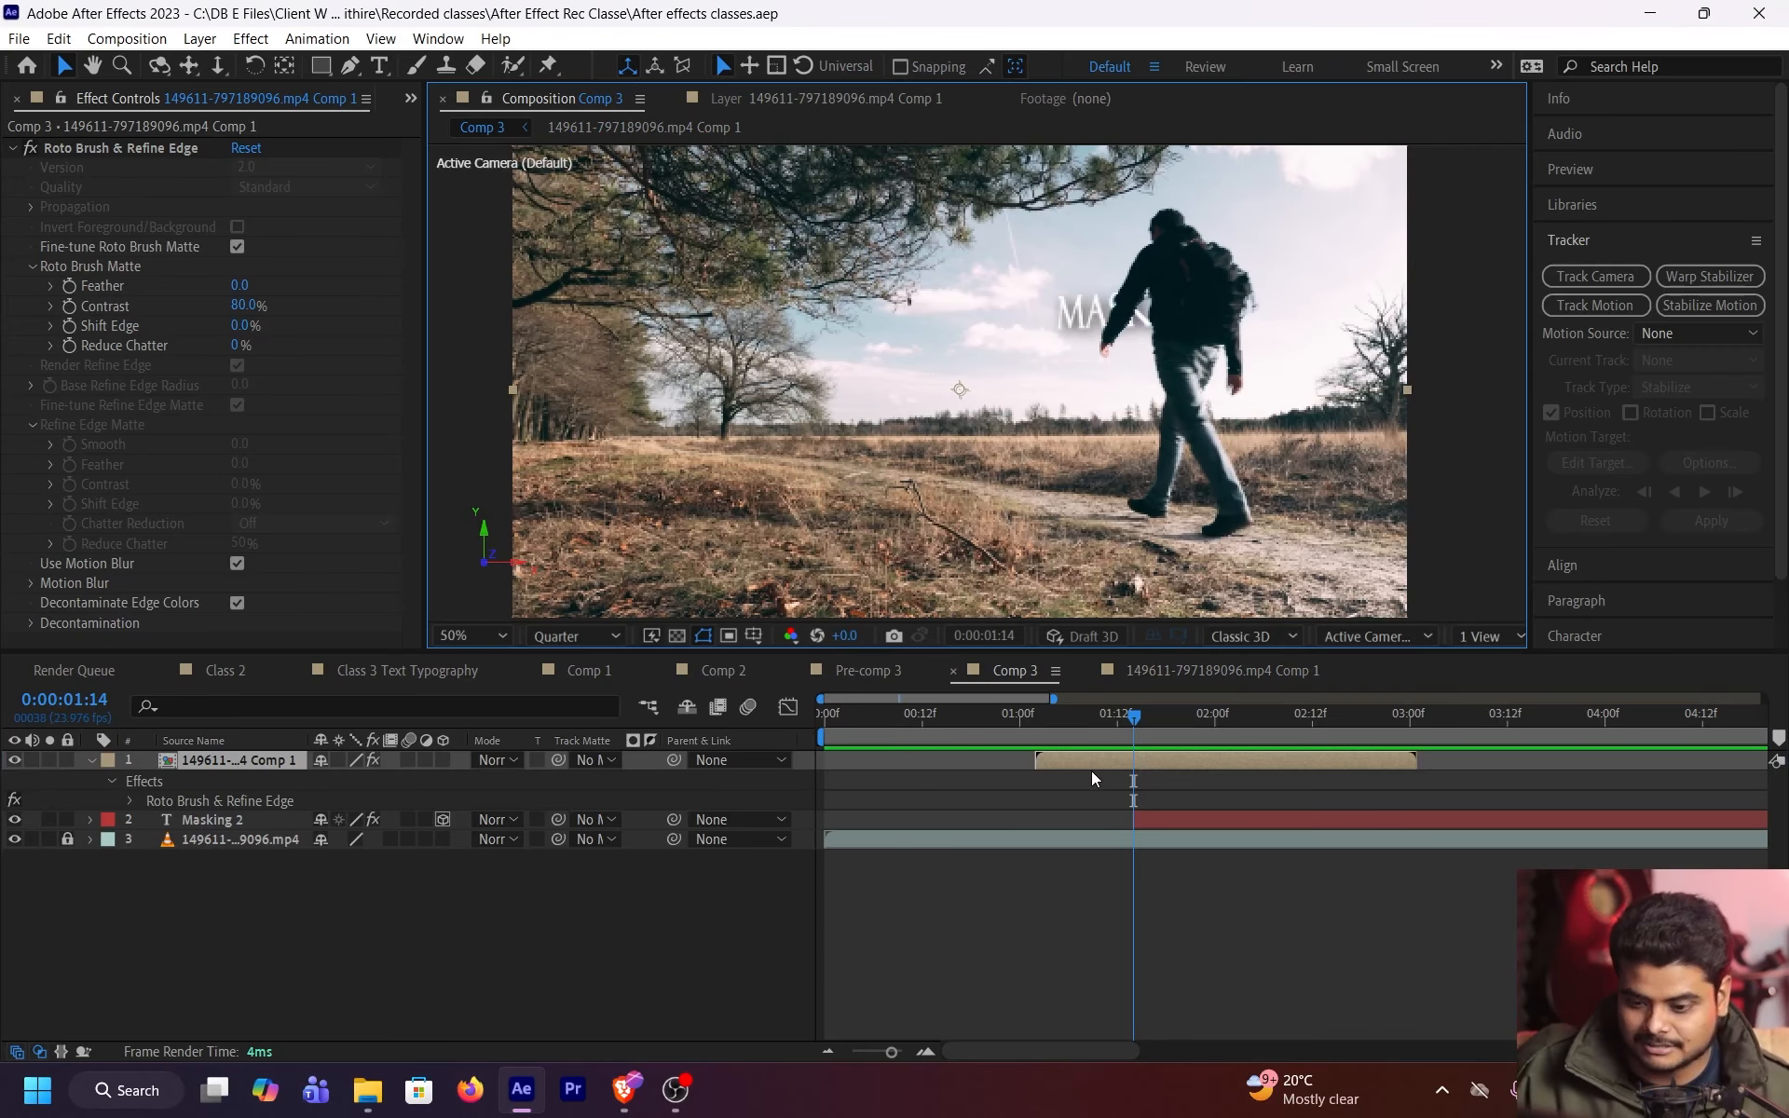
Draw a tall rectangular mask on the cutout layer over the title's start and part of the man, extending above and below the frame
key(u)
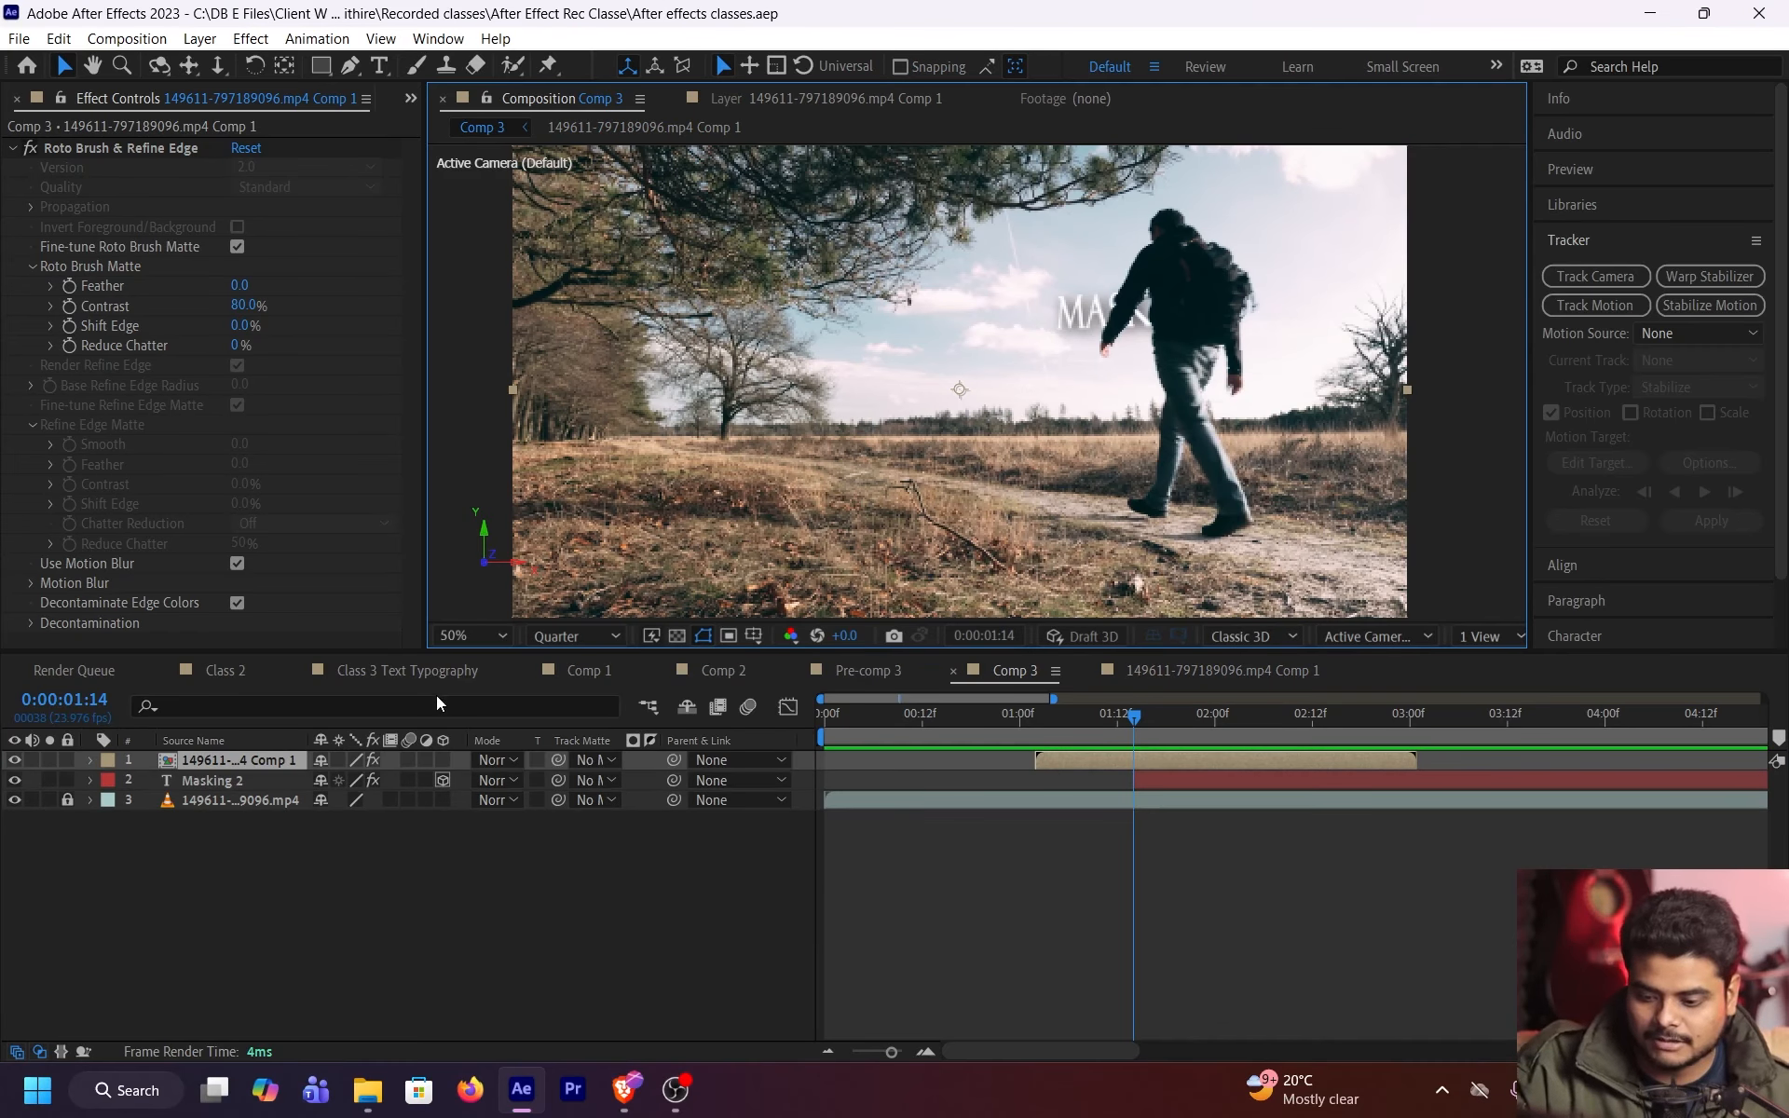
click(319, 64)
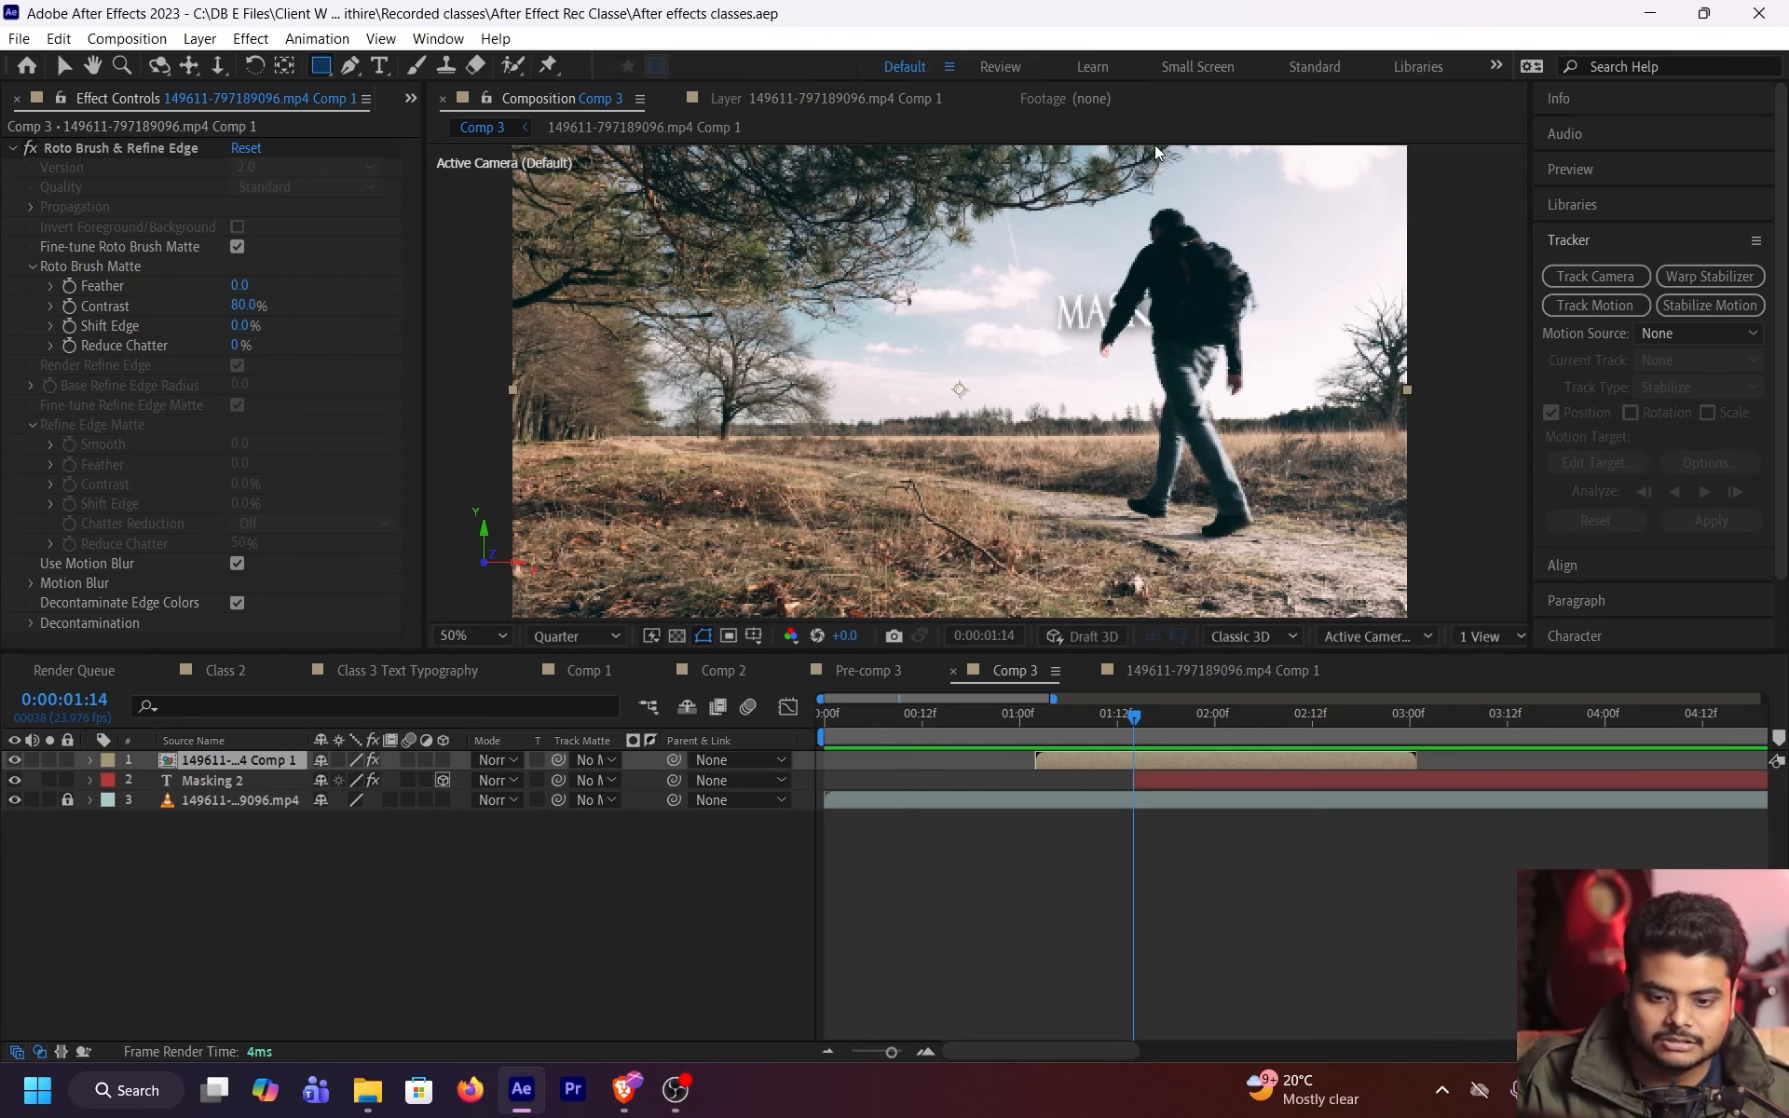
key(comma)
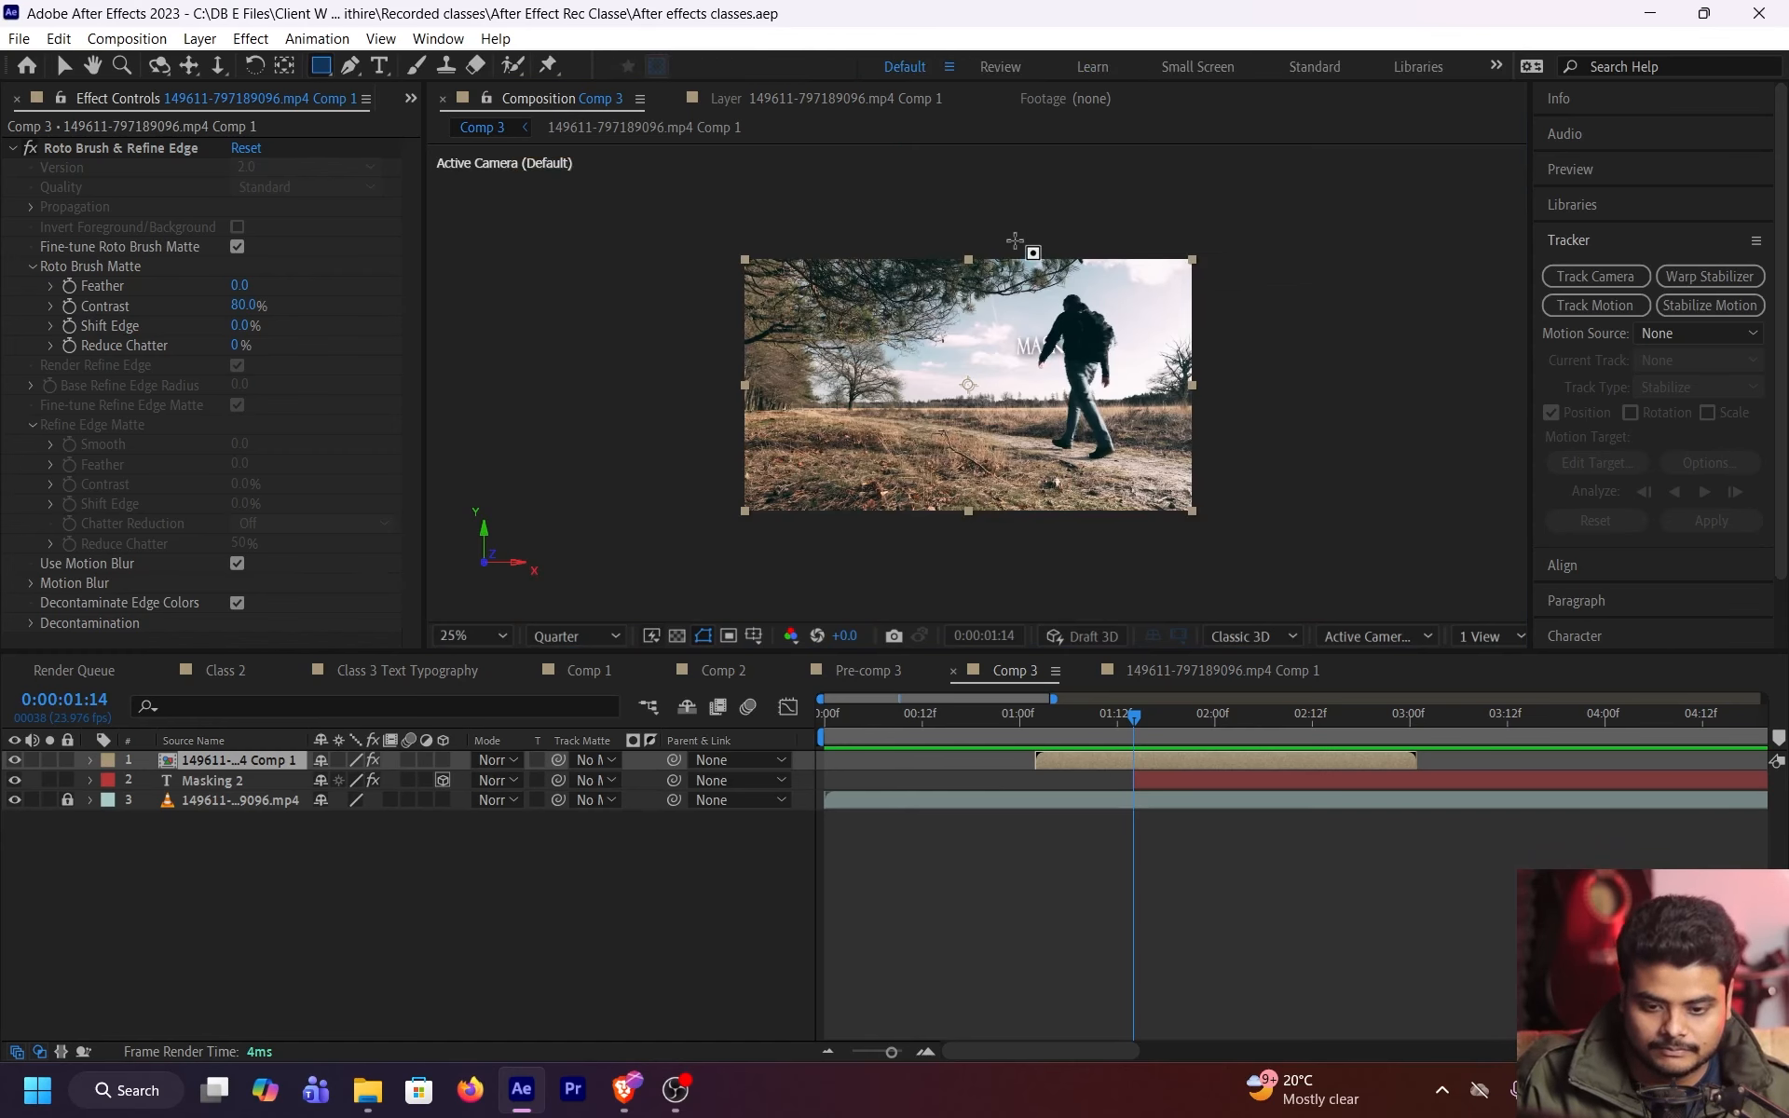
mouse_move(1015, 241)
mouse_down()
mouse_move(1113, 461)
mouse_move(1095, 550)
mouse_up()
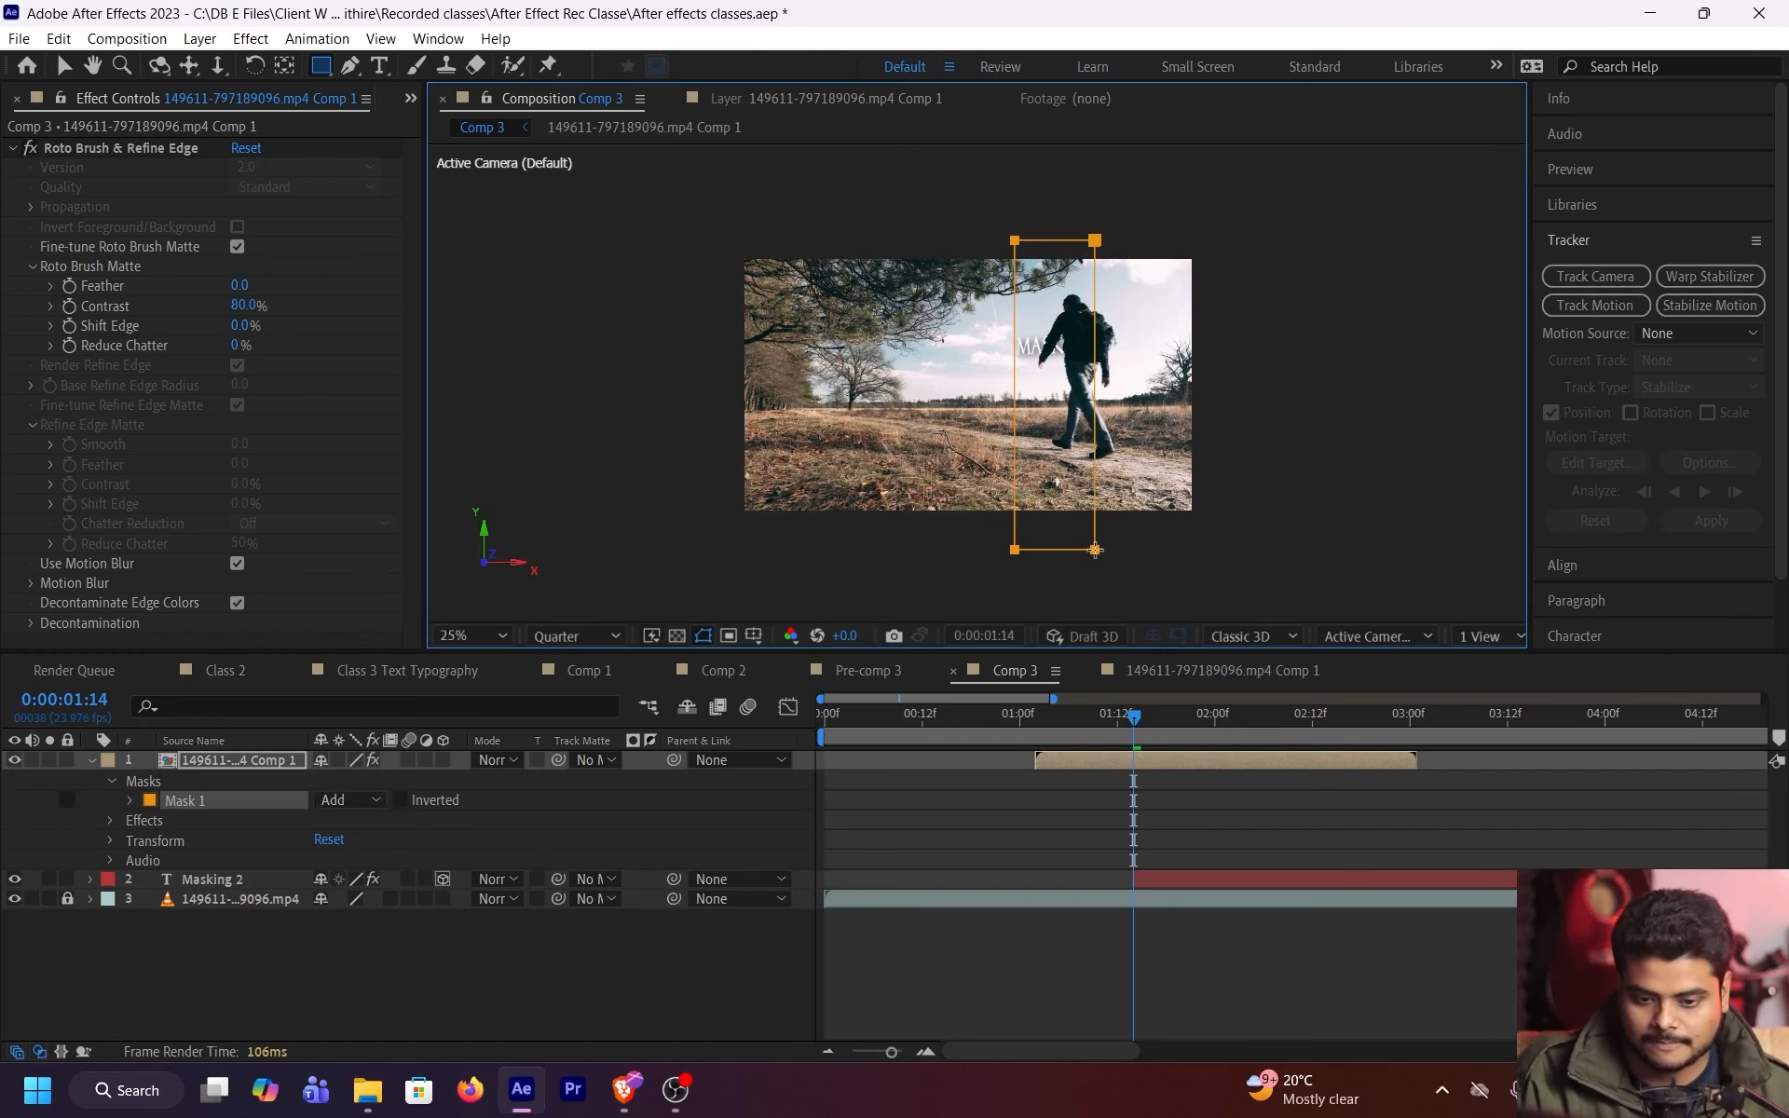
key(period)
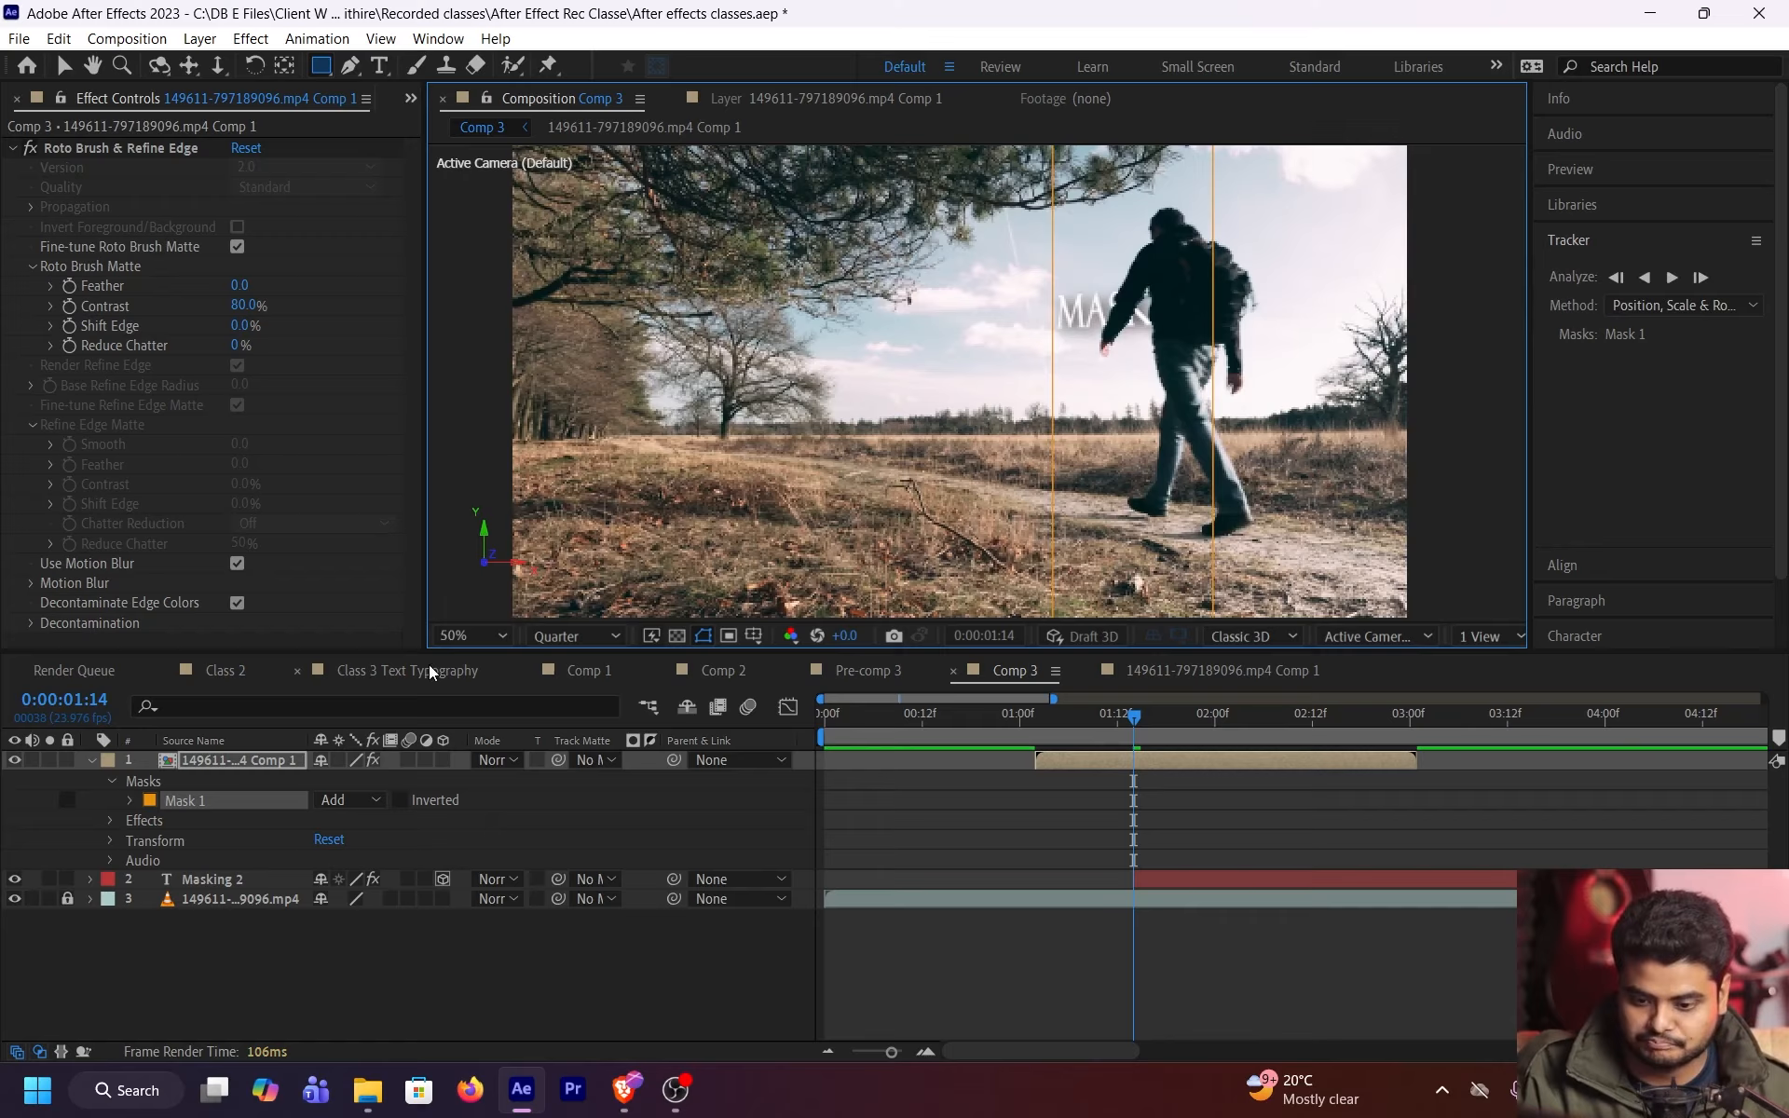
click(472, 639)
click(539, 222)
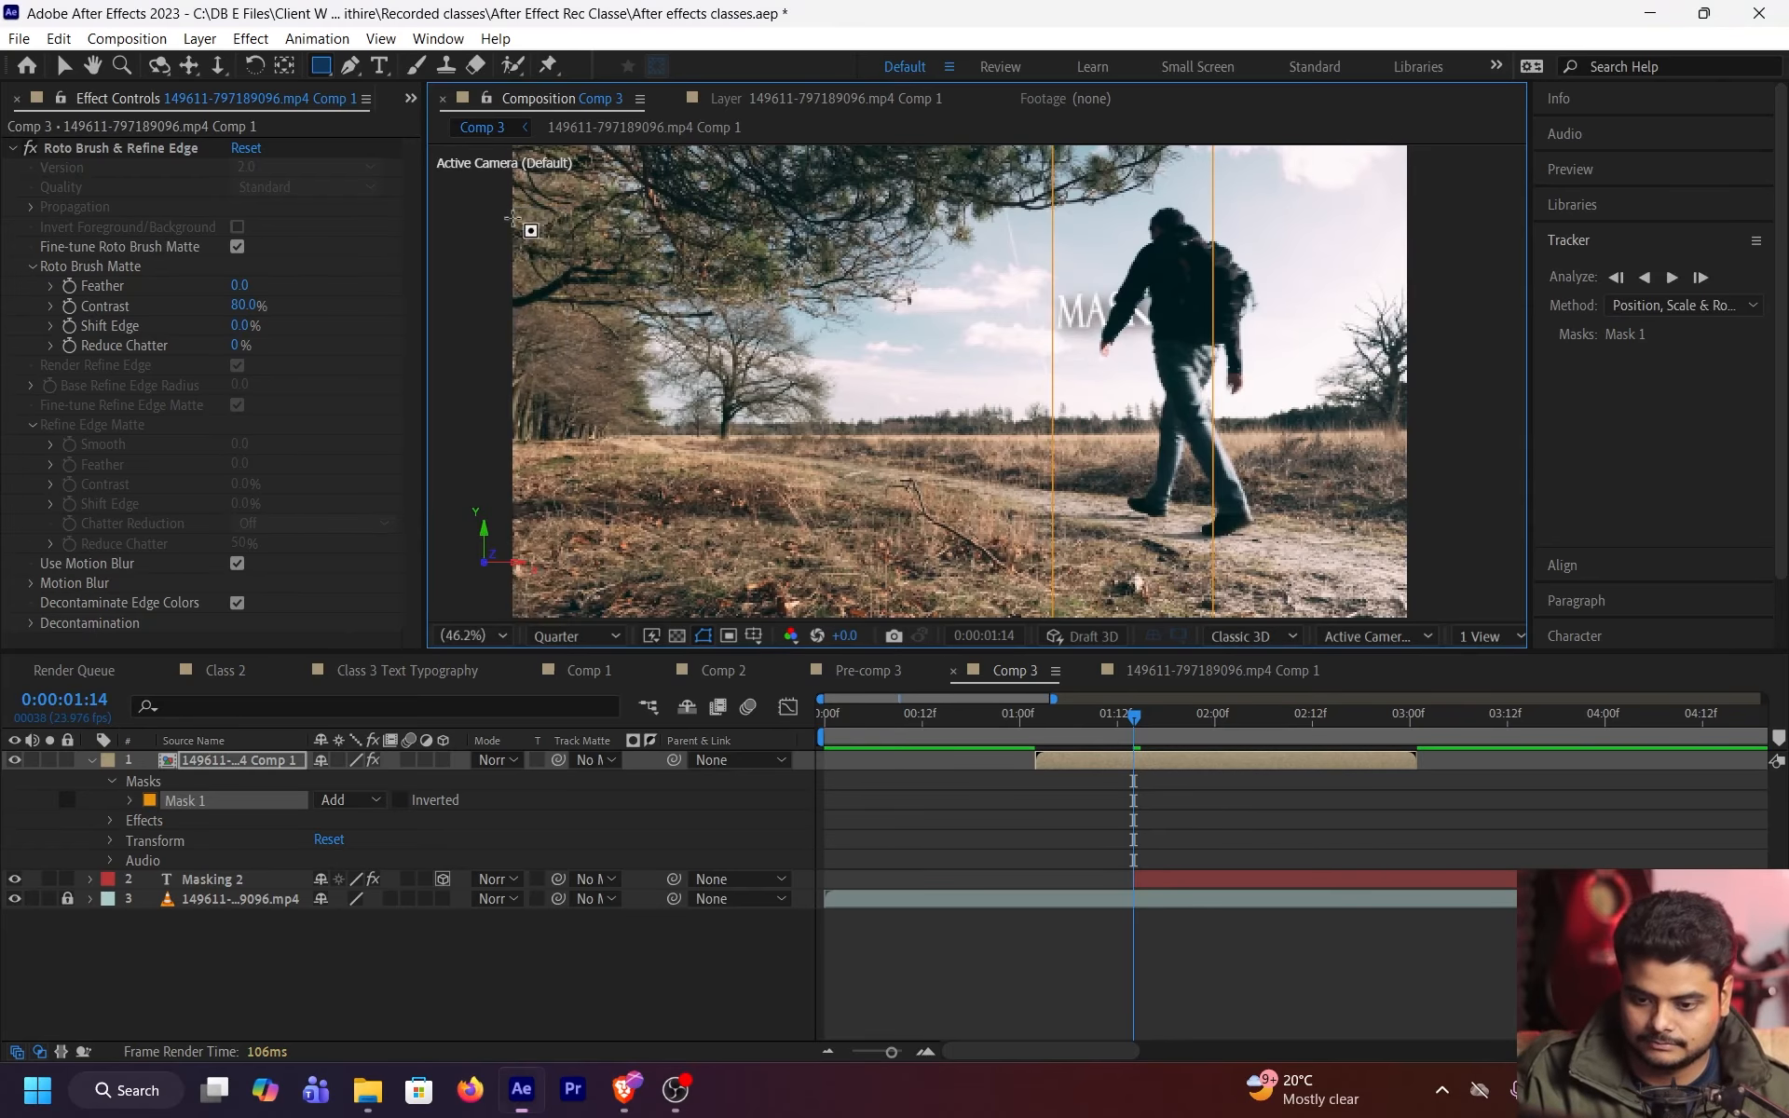
scroll(968, 238, down, 2)
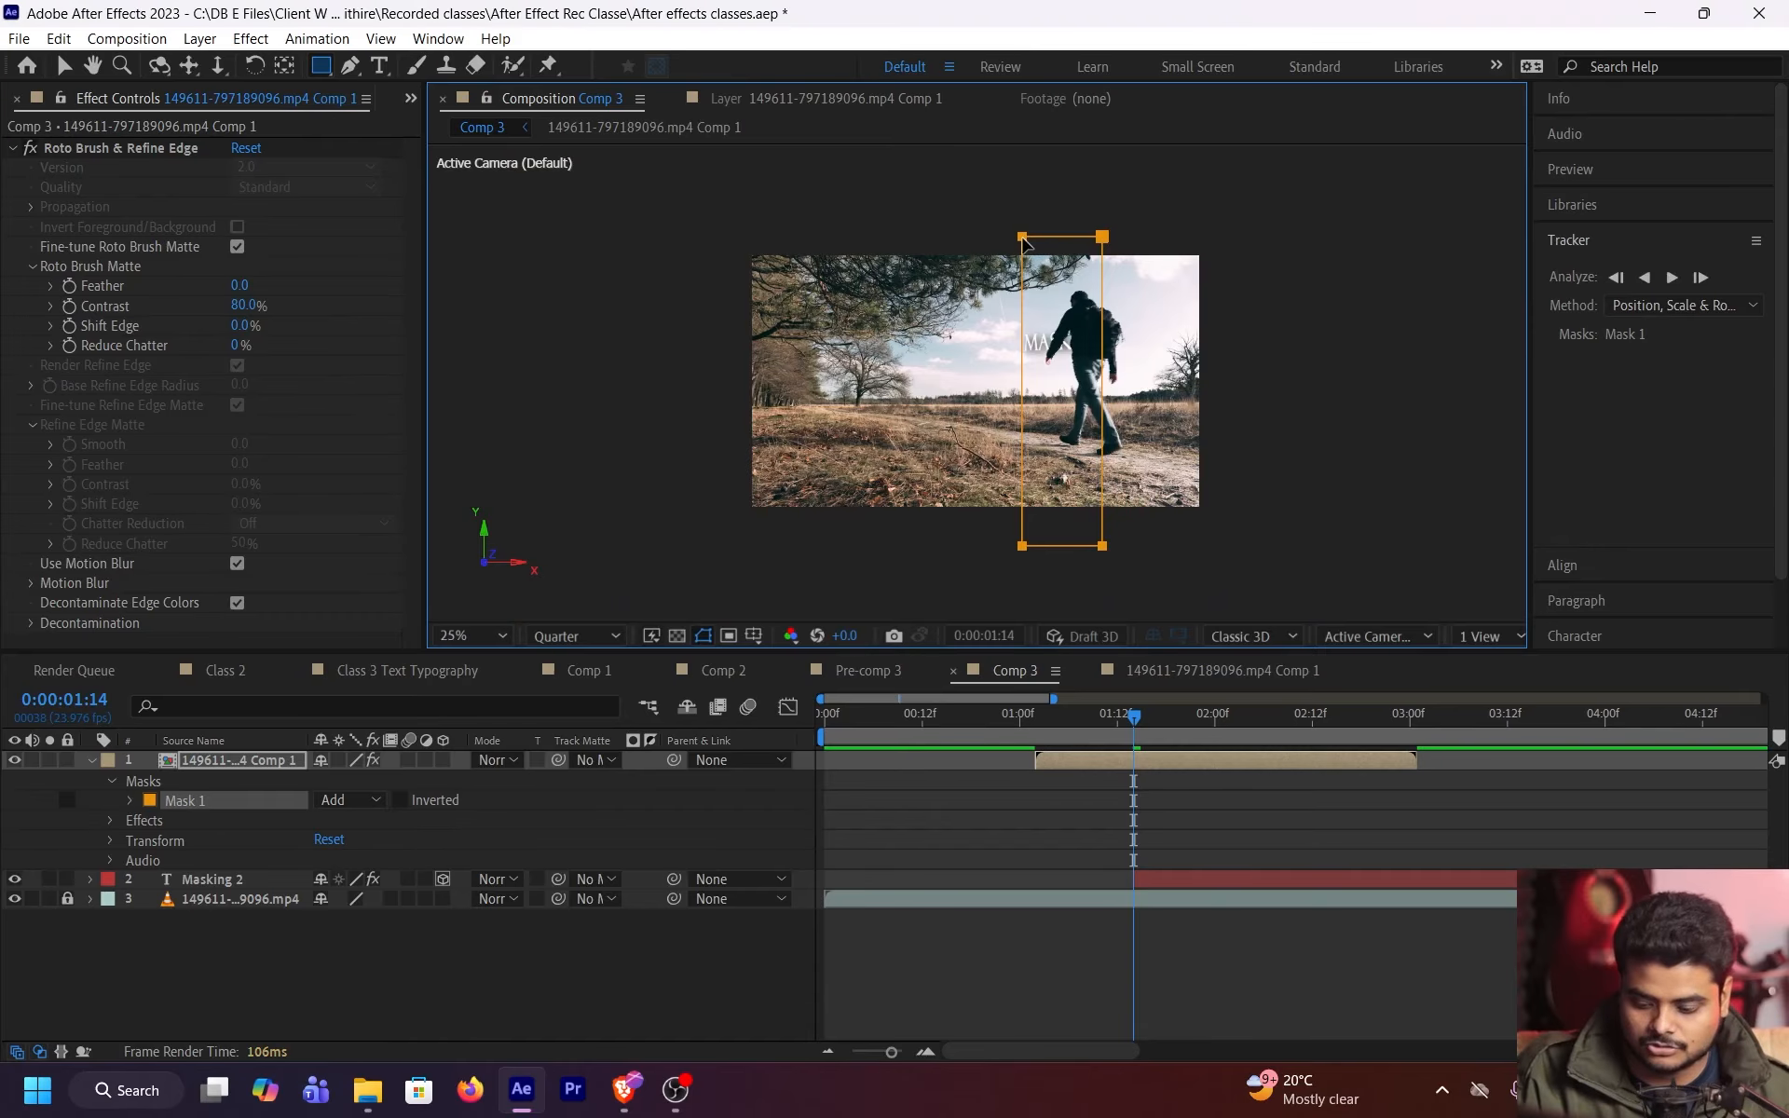
Widen the cutout layer's mask by moving its left edge just beyond the left side of the frame
key(v)
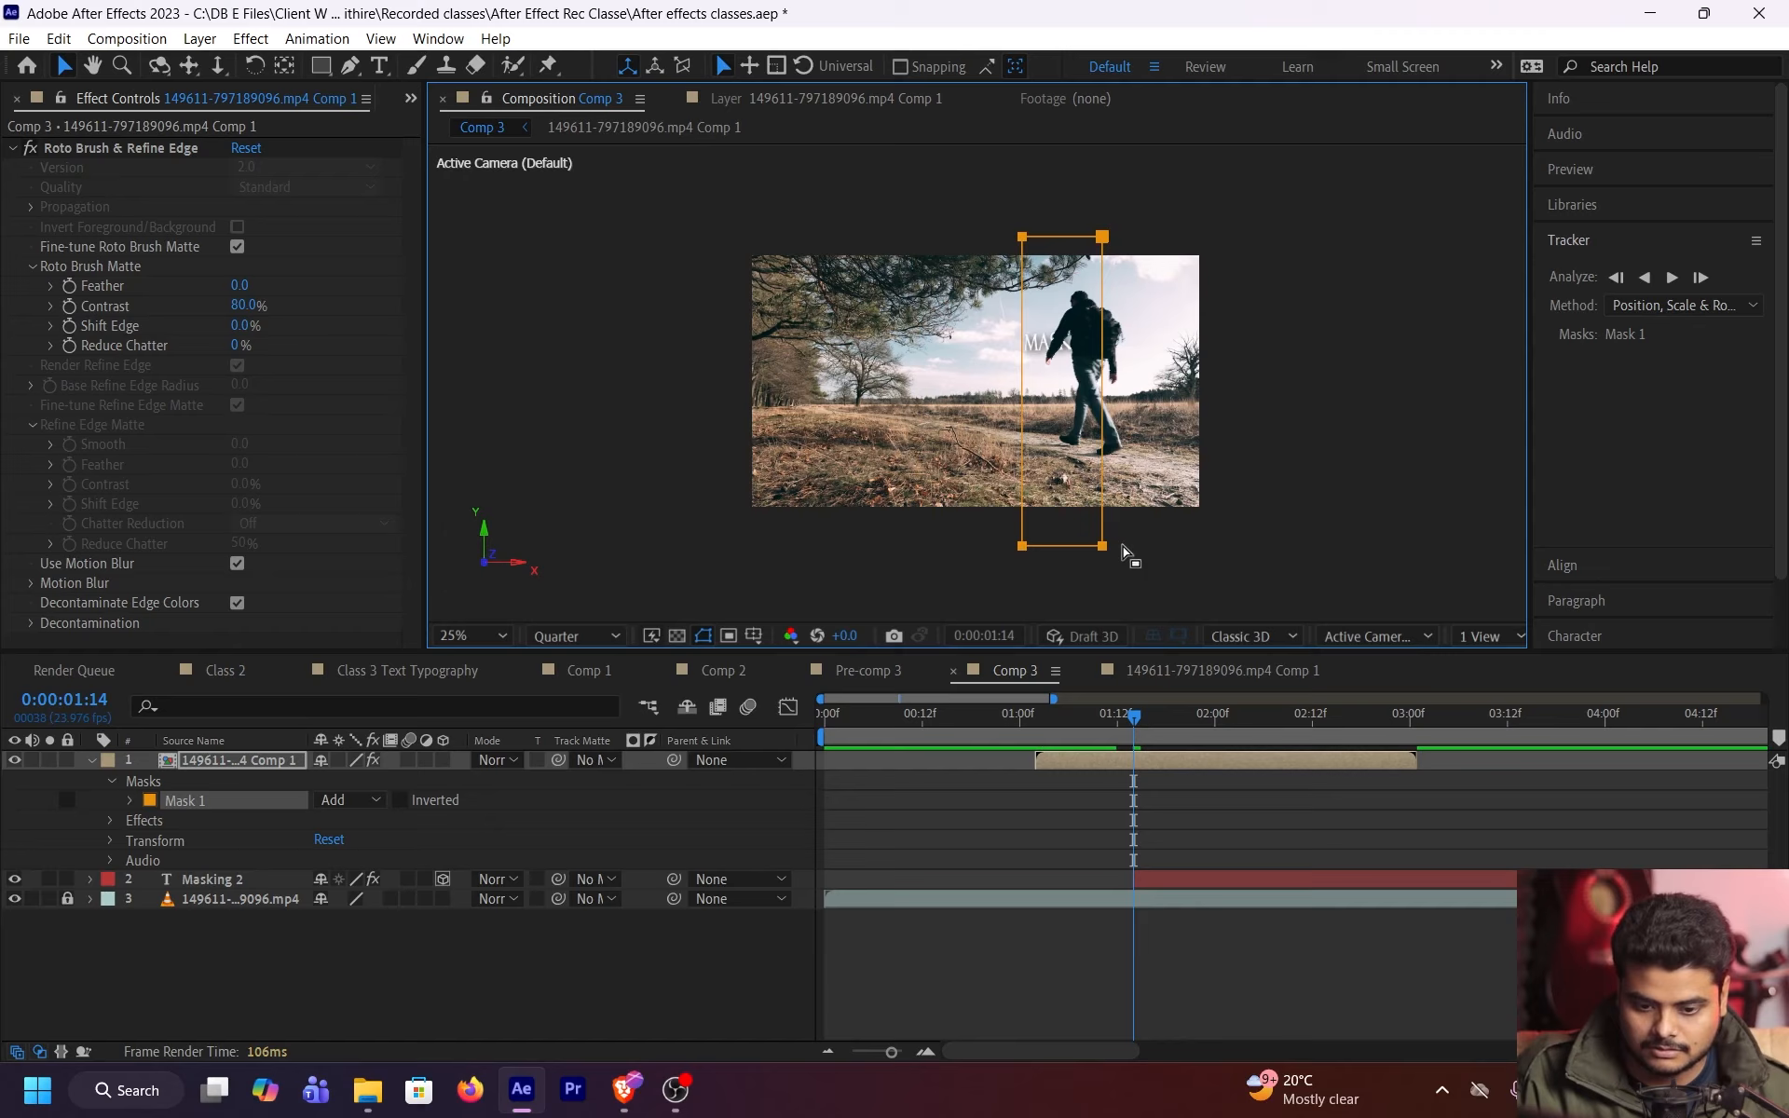
click(1049, 567)
click(1024, 547)
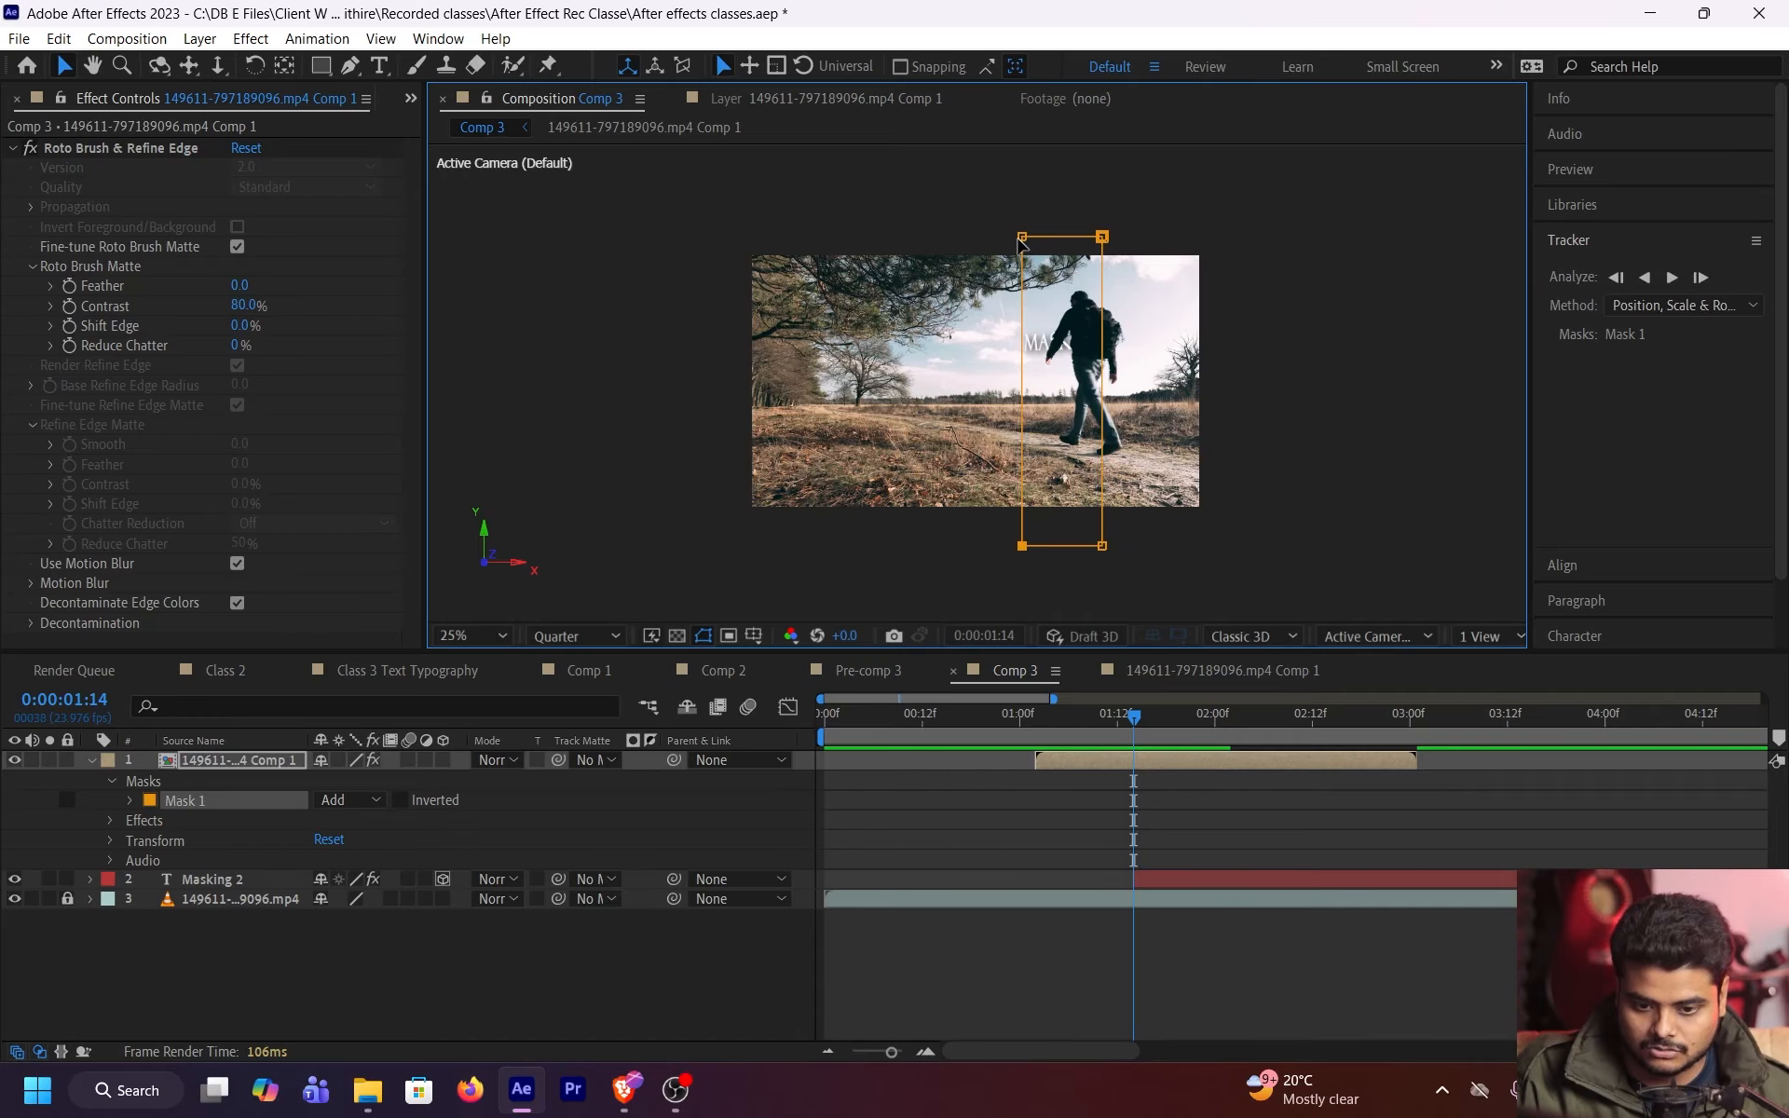
drag(1024, 240, 731, 240)
scroll(1083, 370, up, 1)
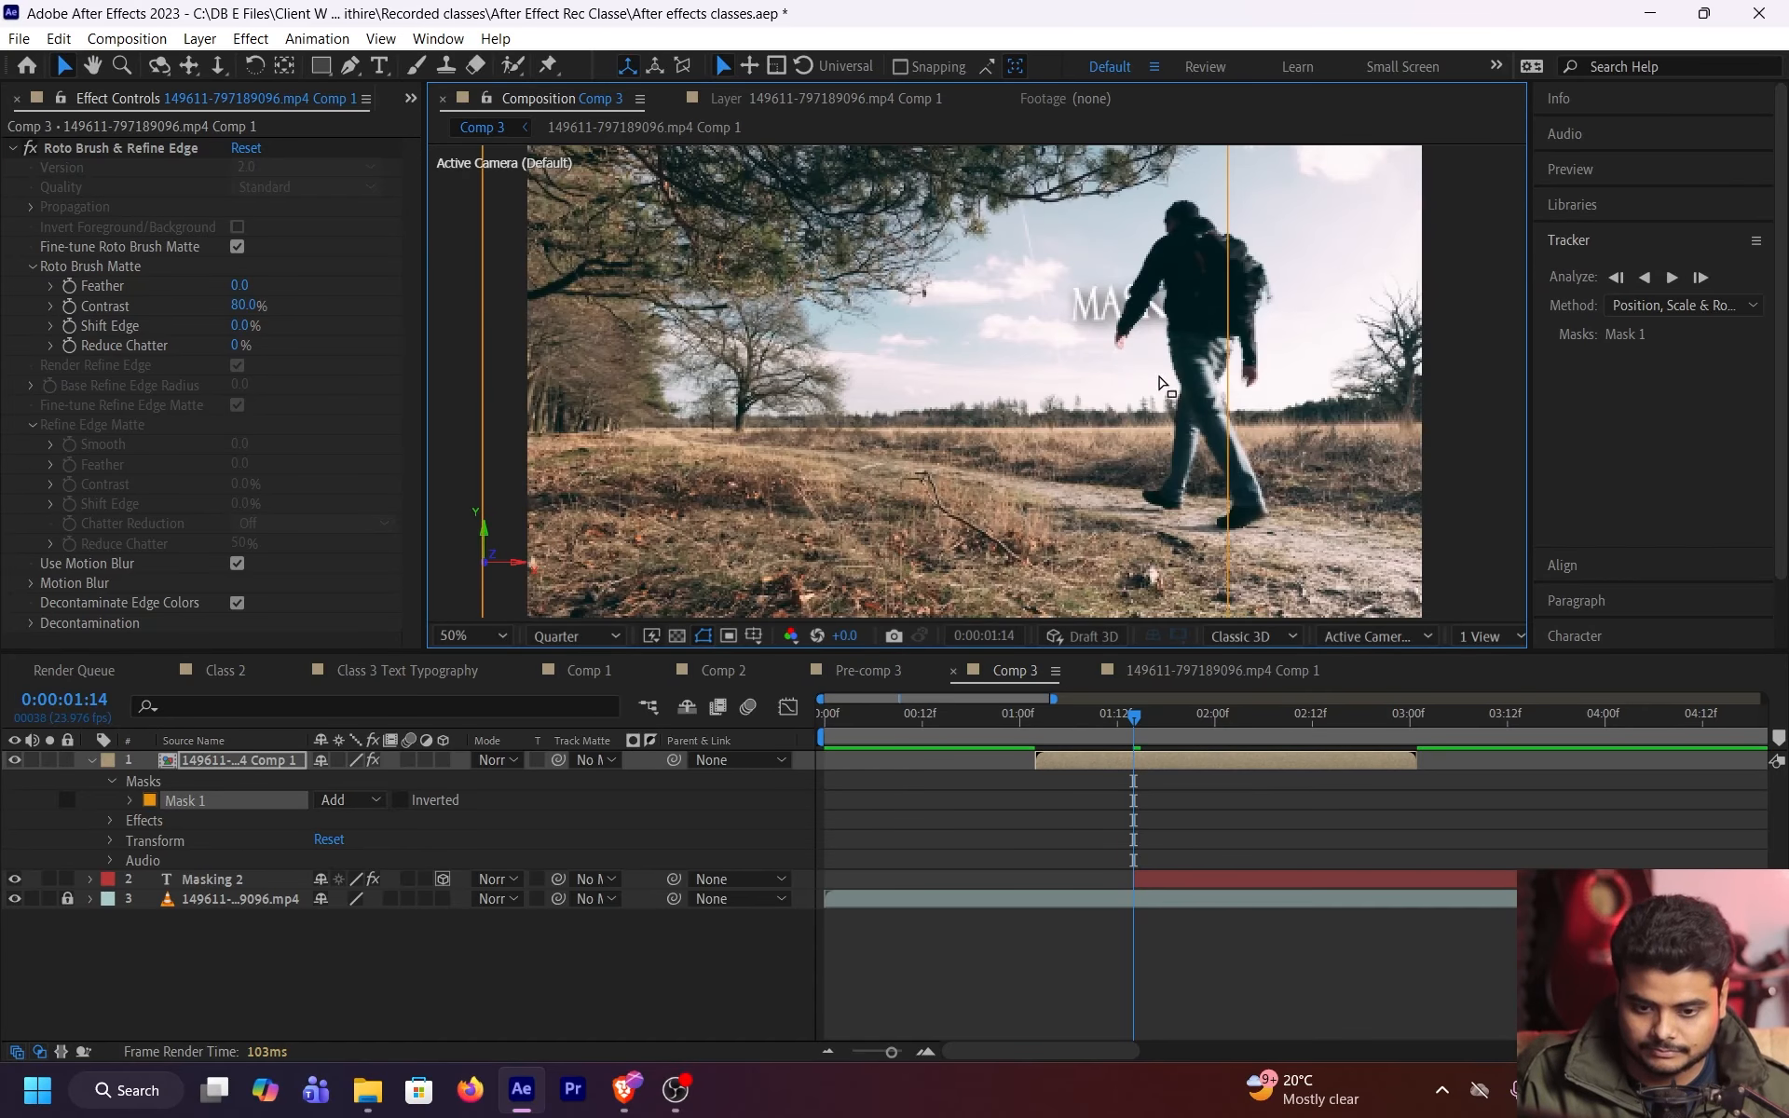
scroll(1161, 375, down, 1)
drag(1165, 372, 1113, 371)
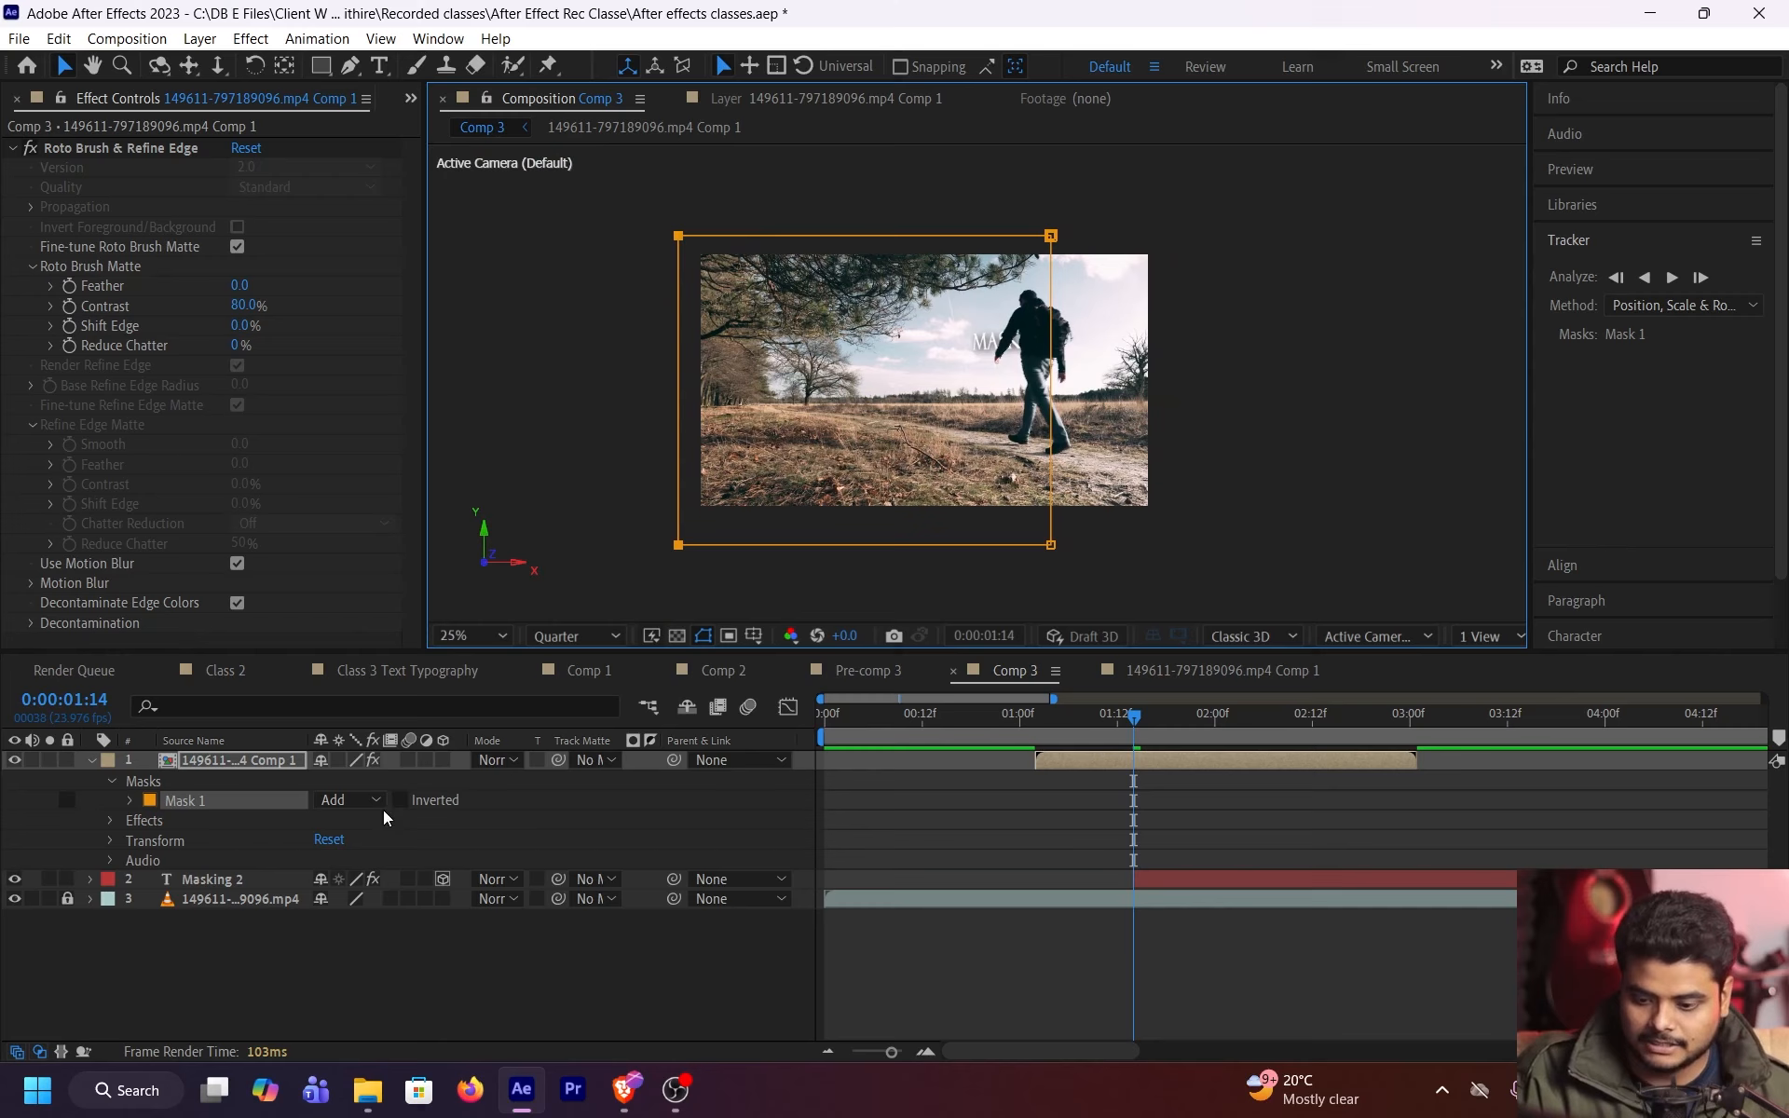
Set a Mask Path keyframe for Mask 1 at 0:00:01:14, collapse the cutout layer's properties, and fit the composition in the viewer
click(131, 800)
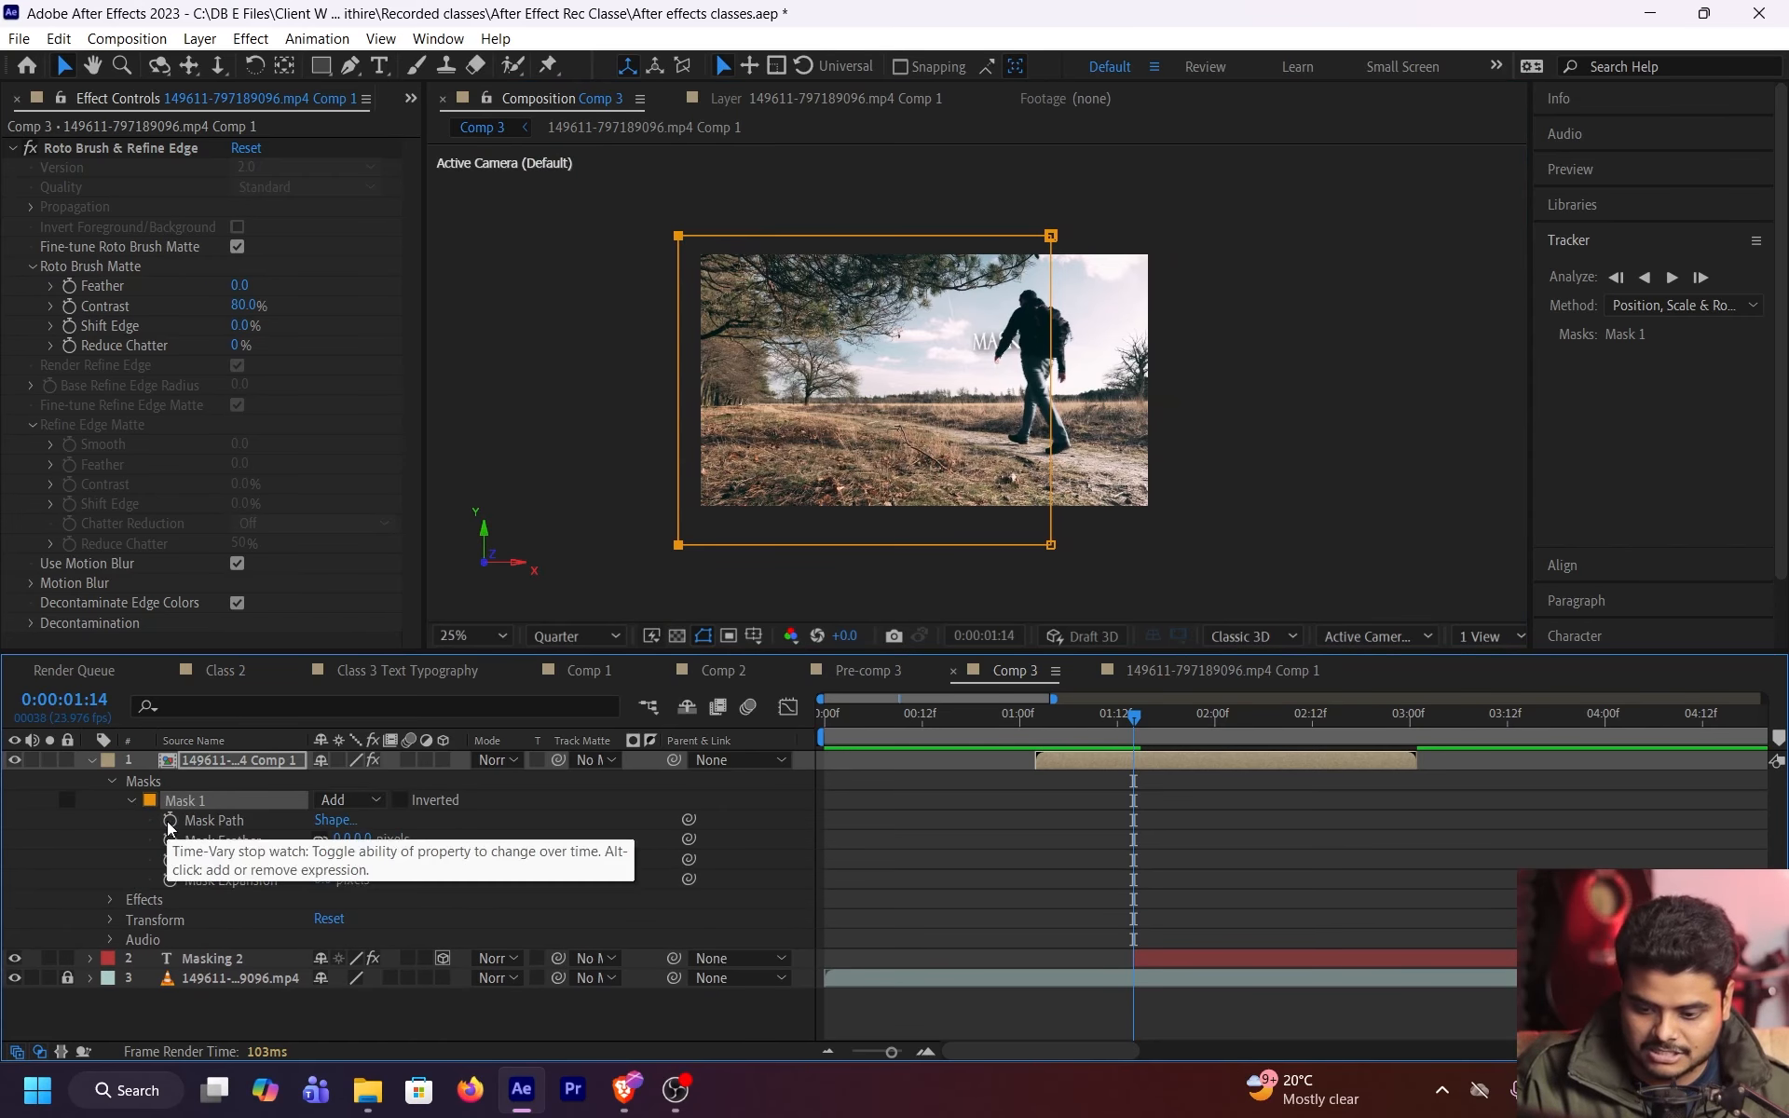
click(170, 820)
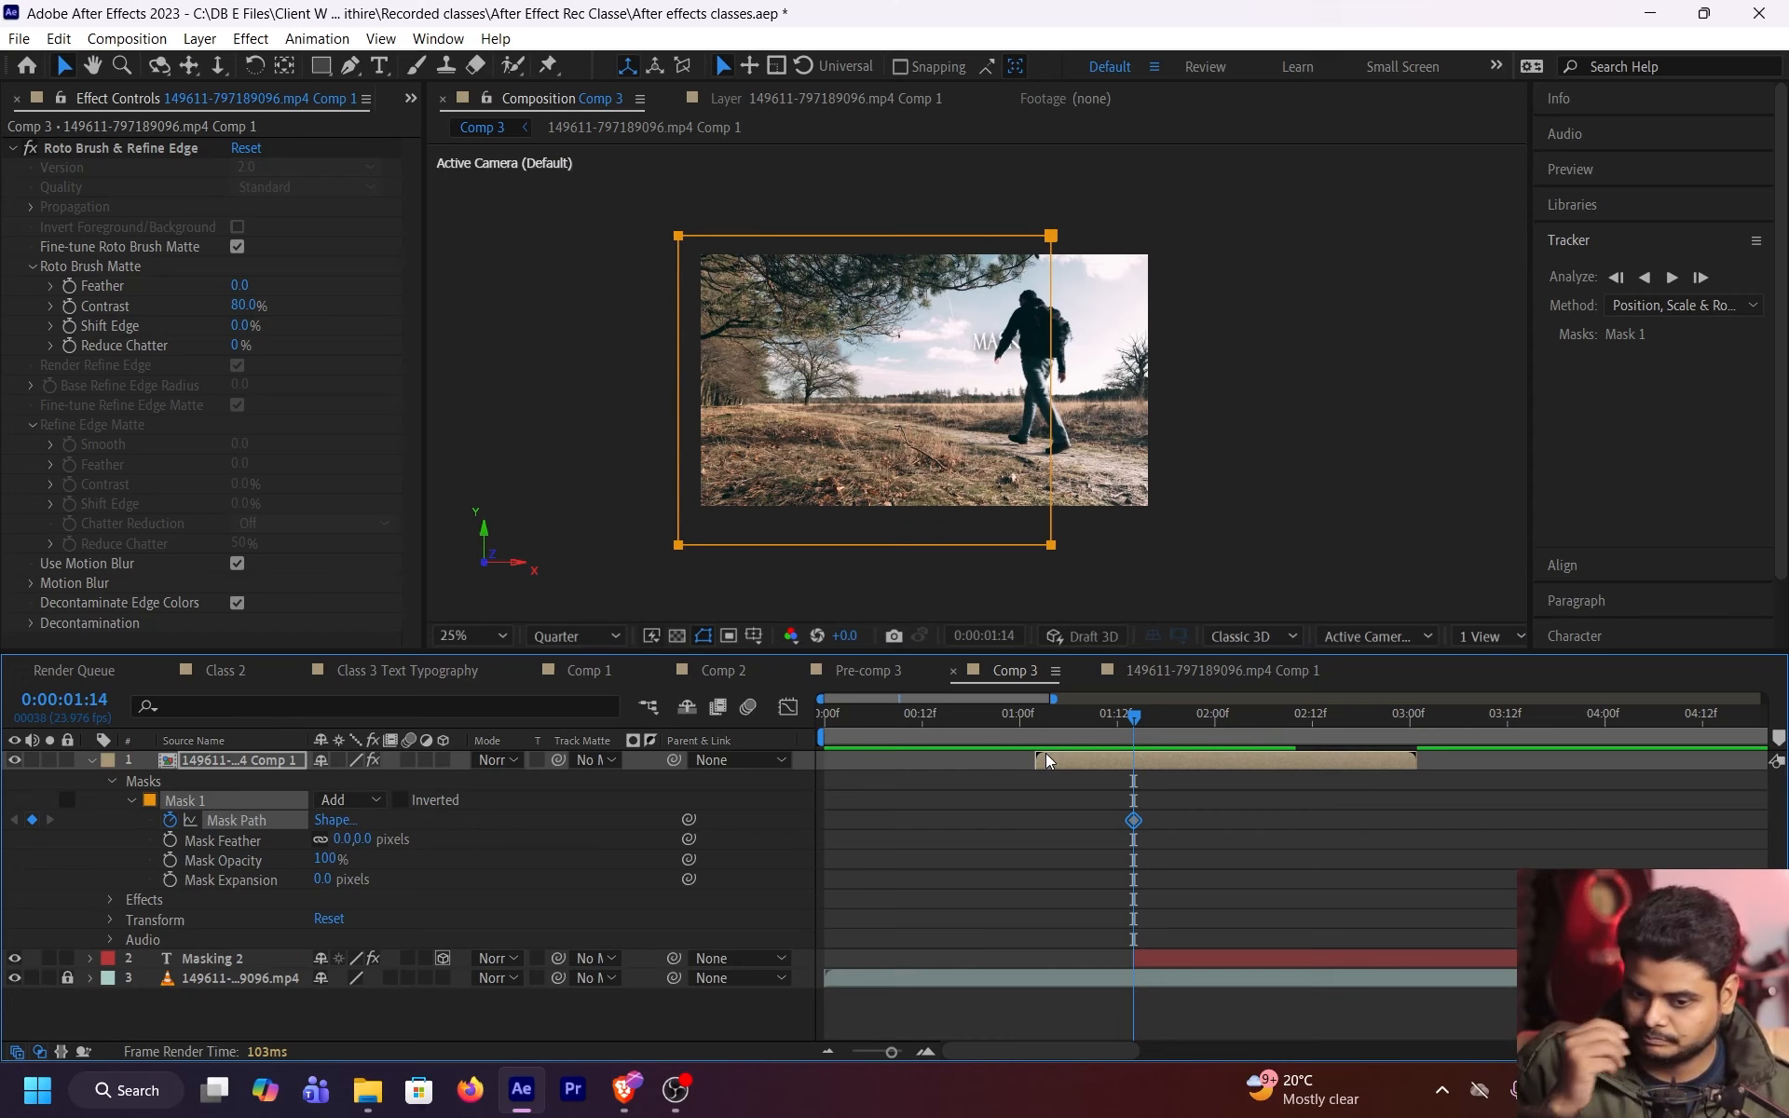
click(271, 764)
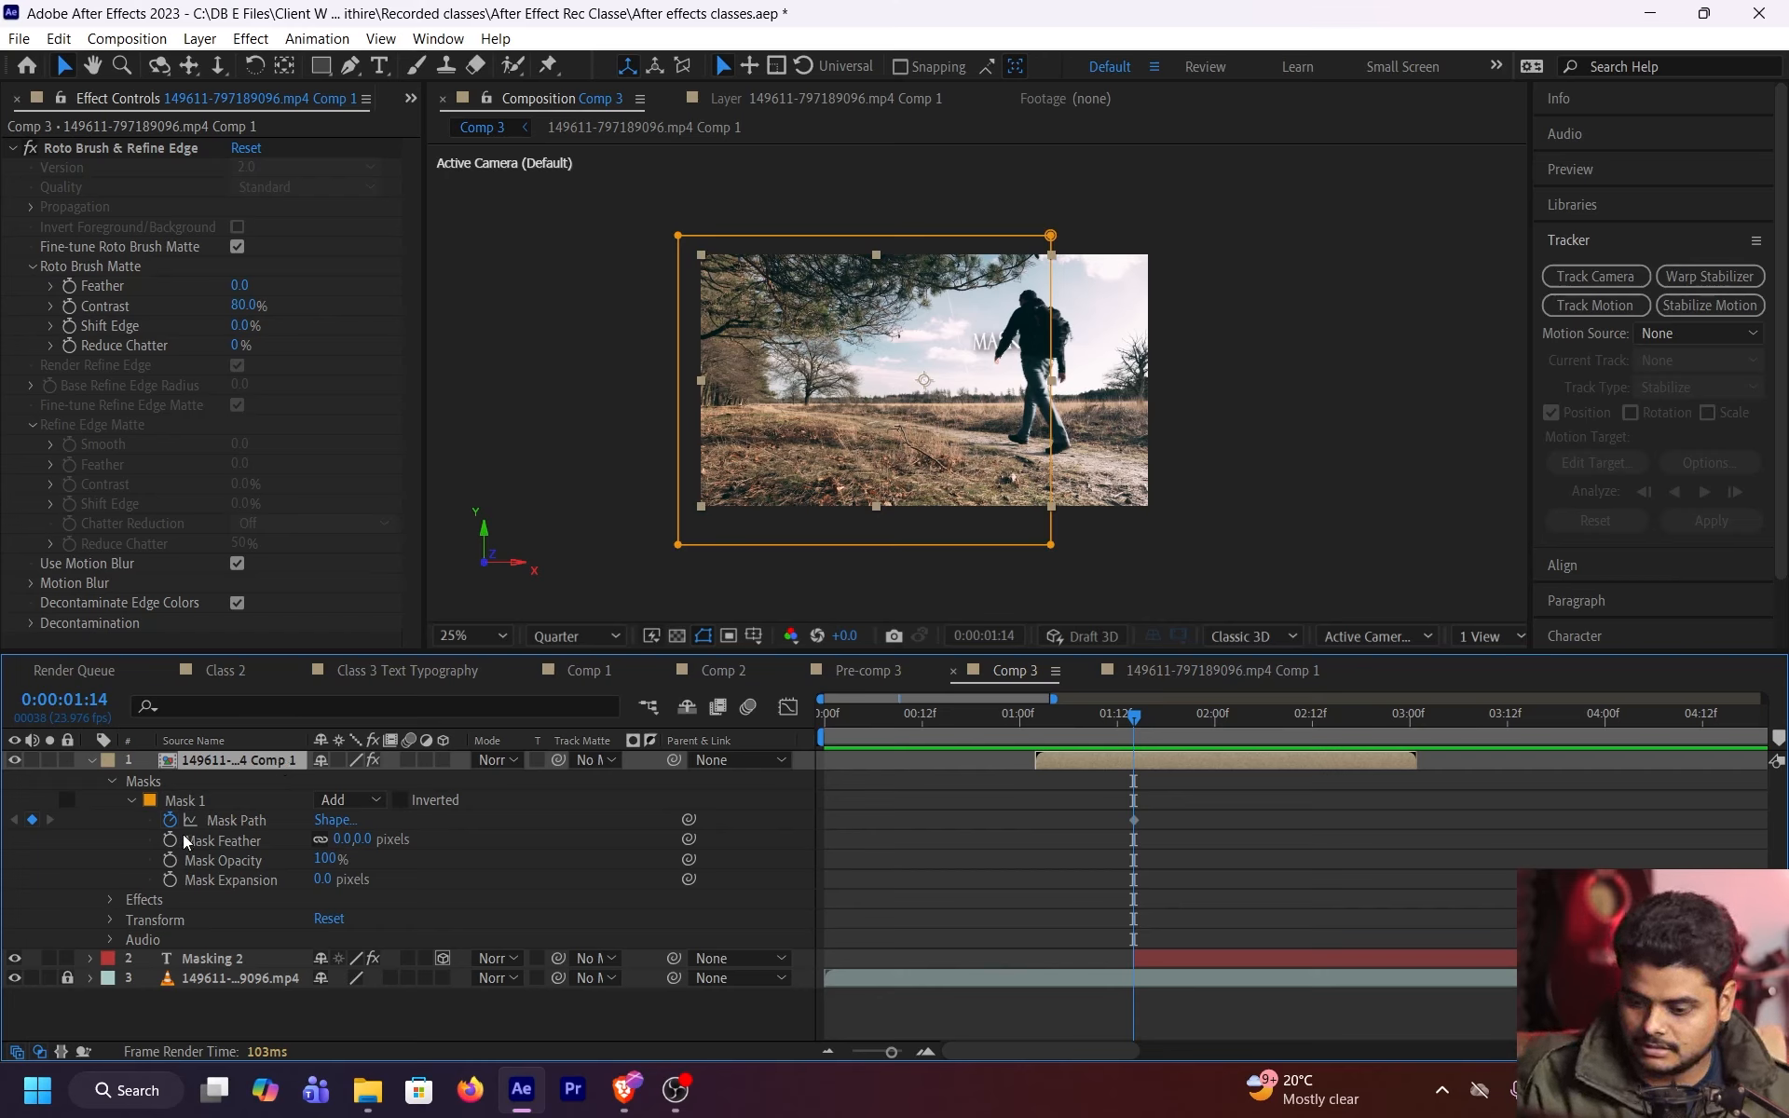
click(184, 800)
click(109, 782)
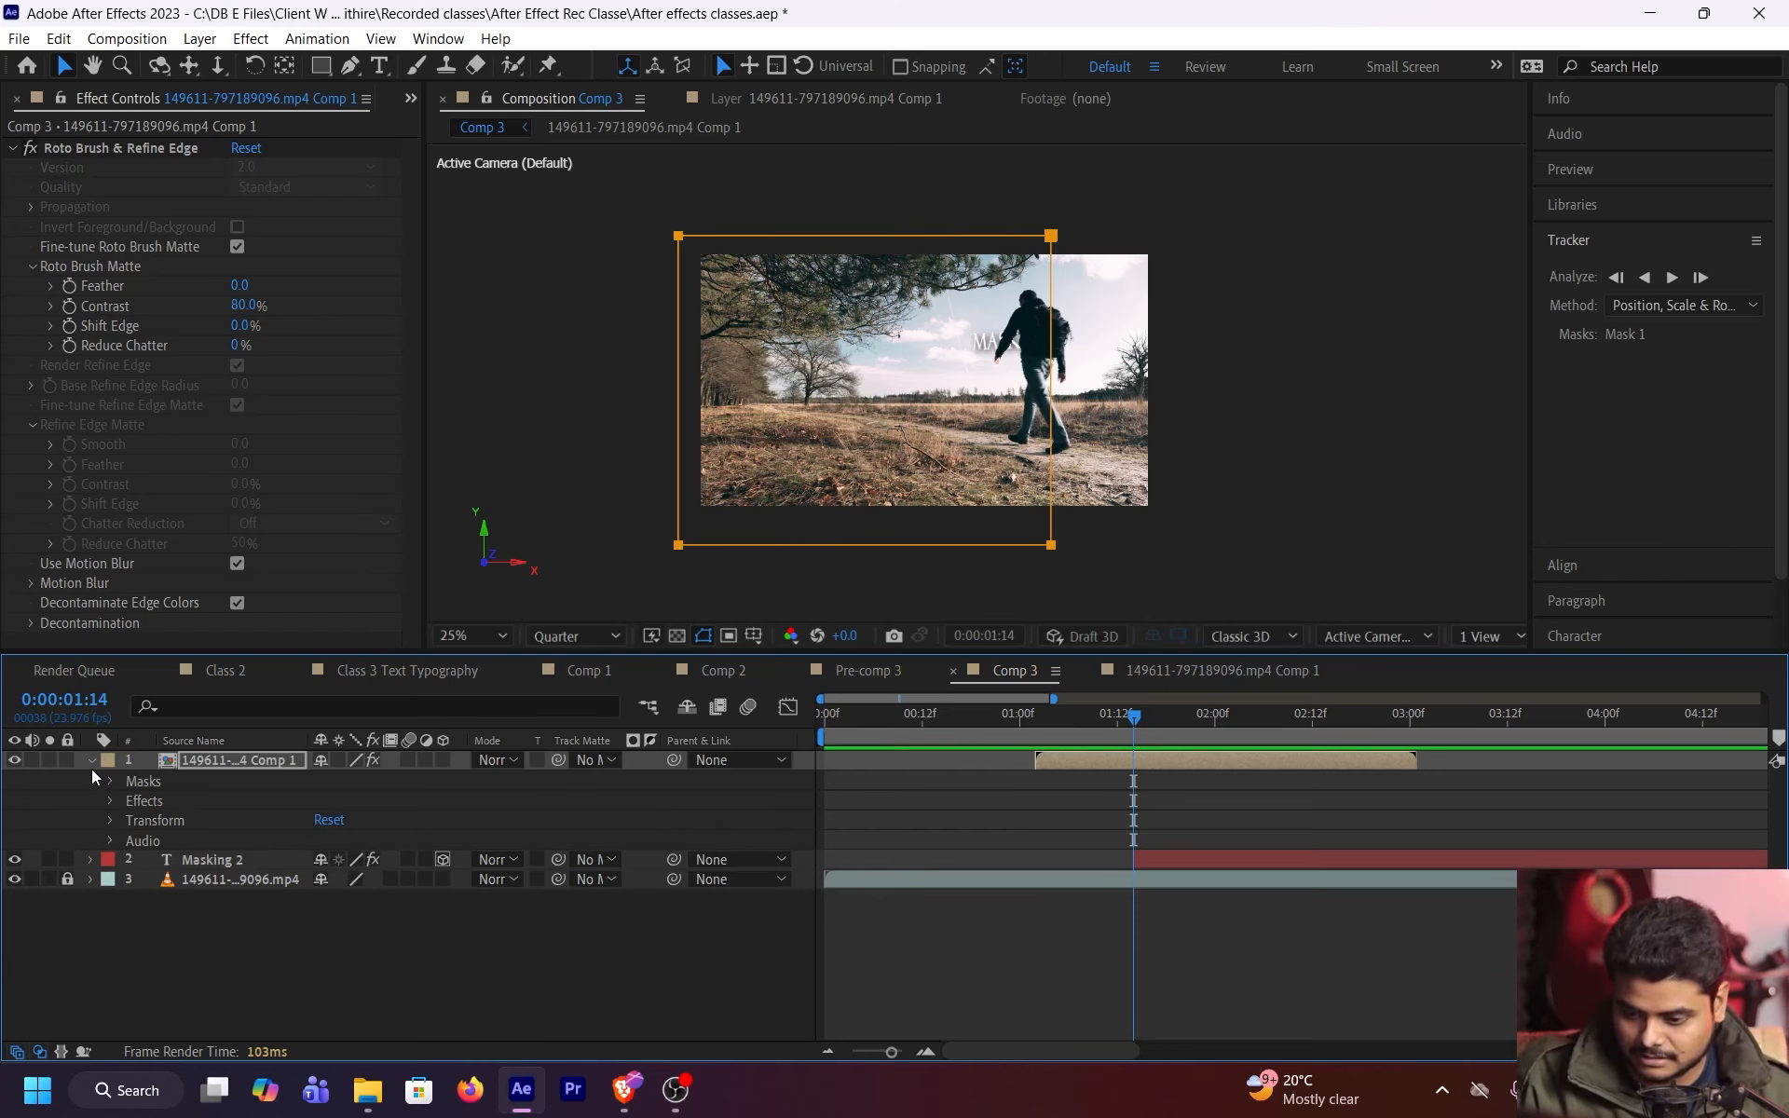
click(91, 766)
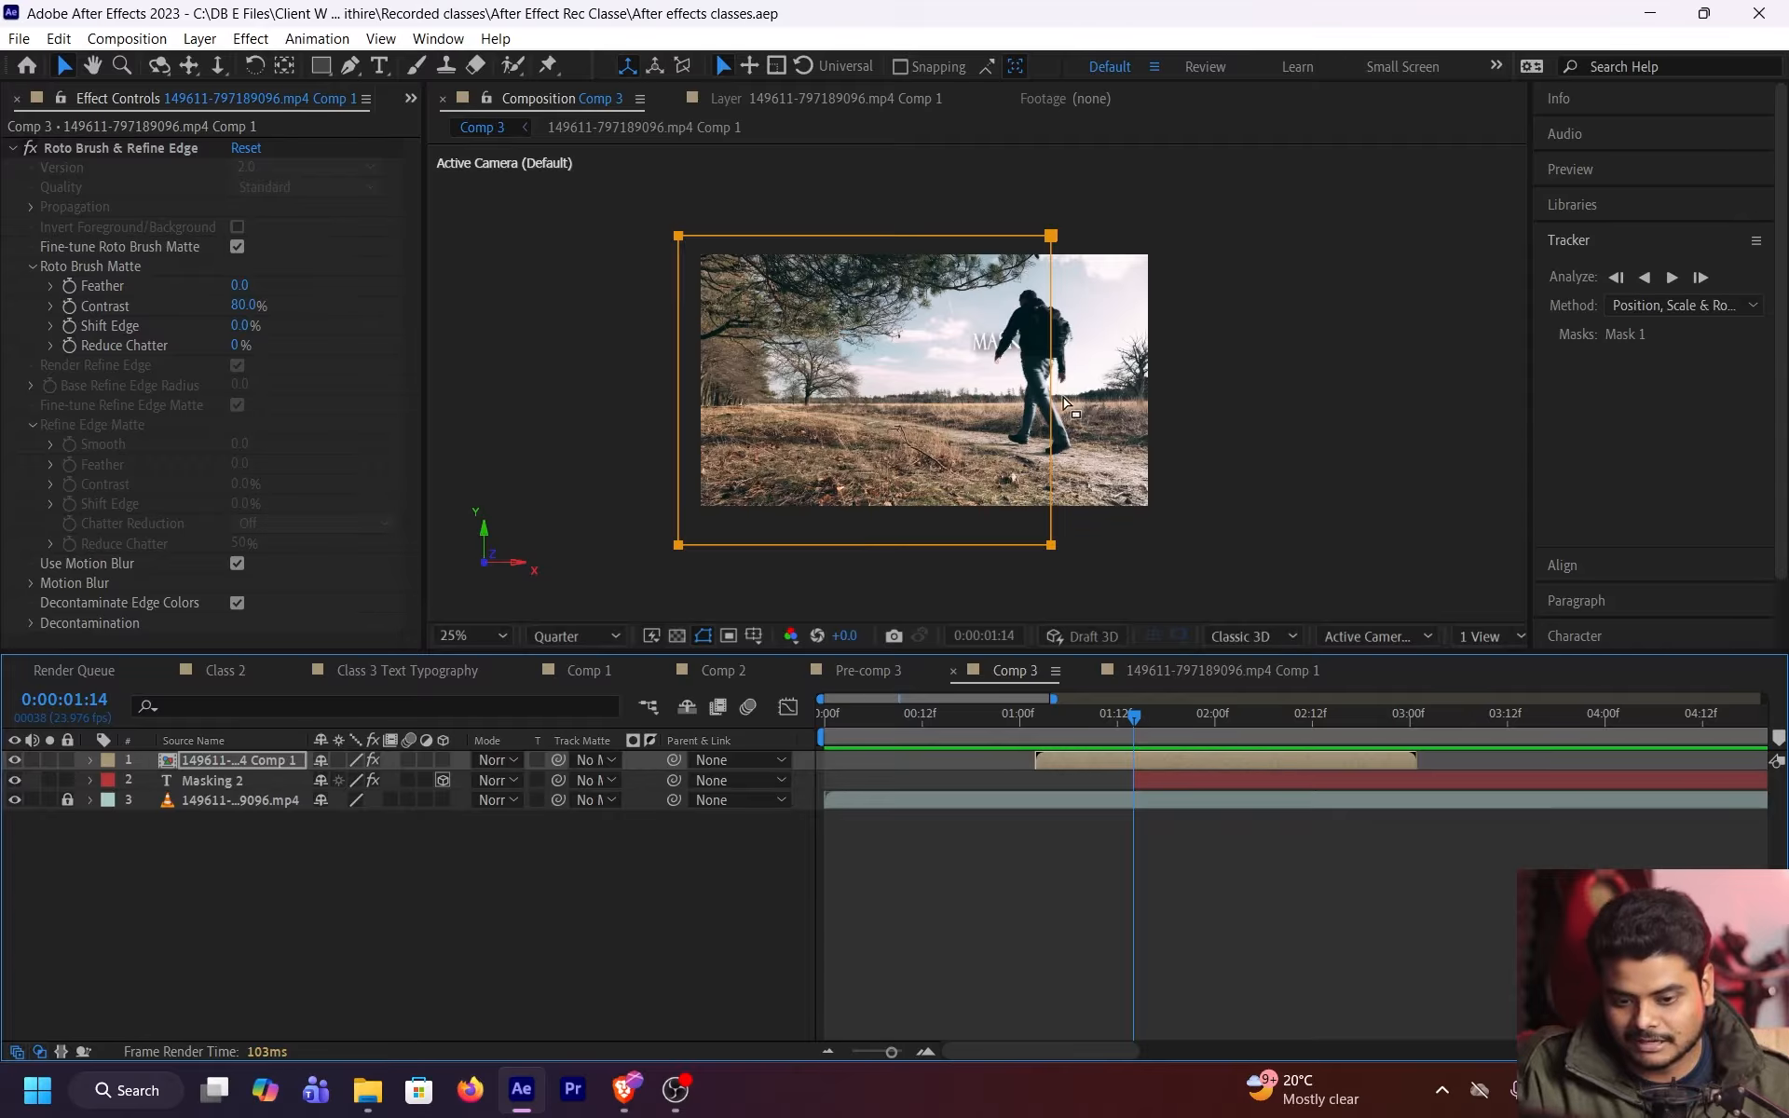
key(period)
click(476, 634)
click(495, 237)
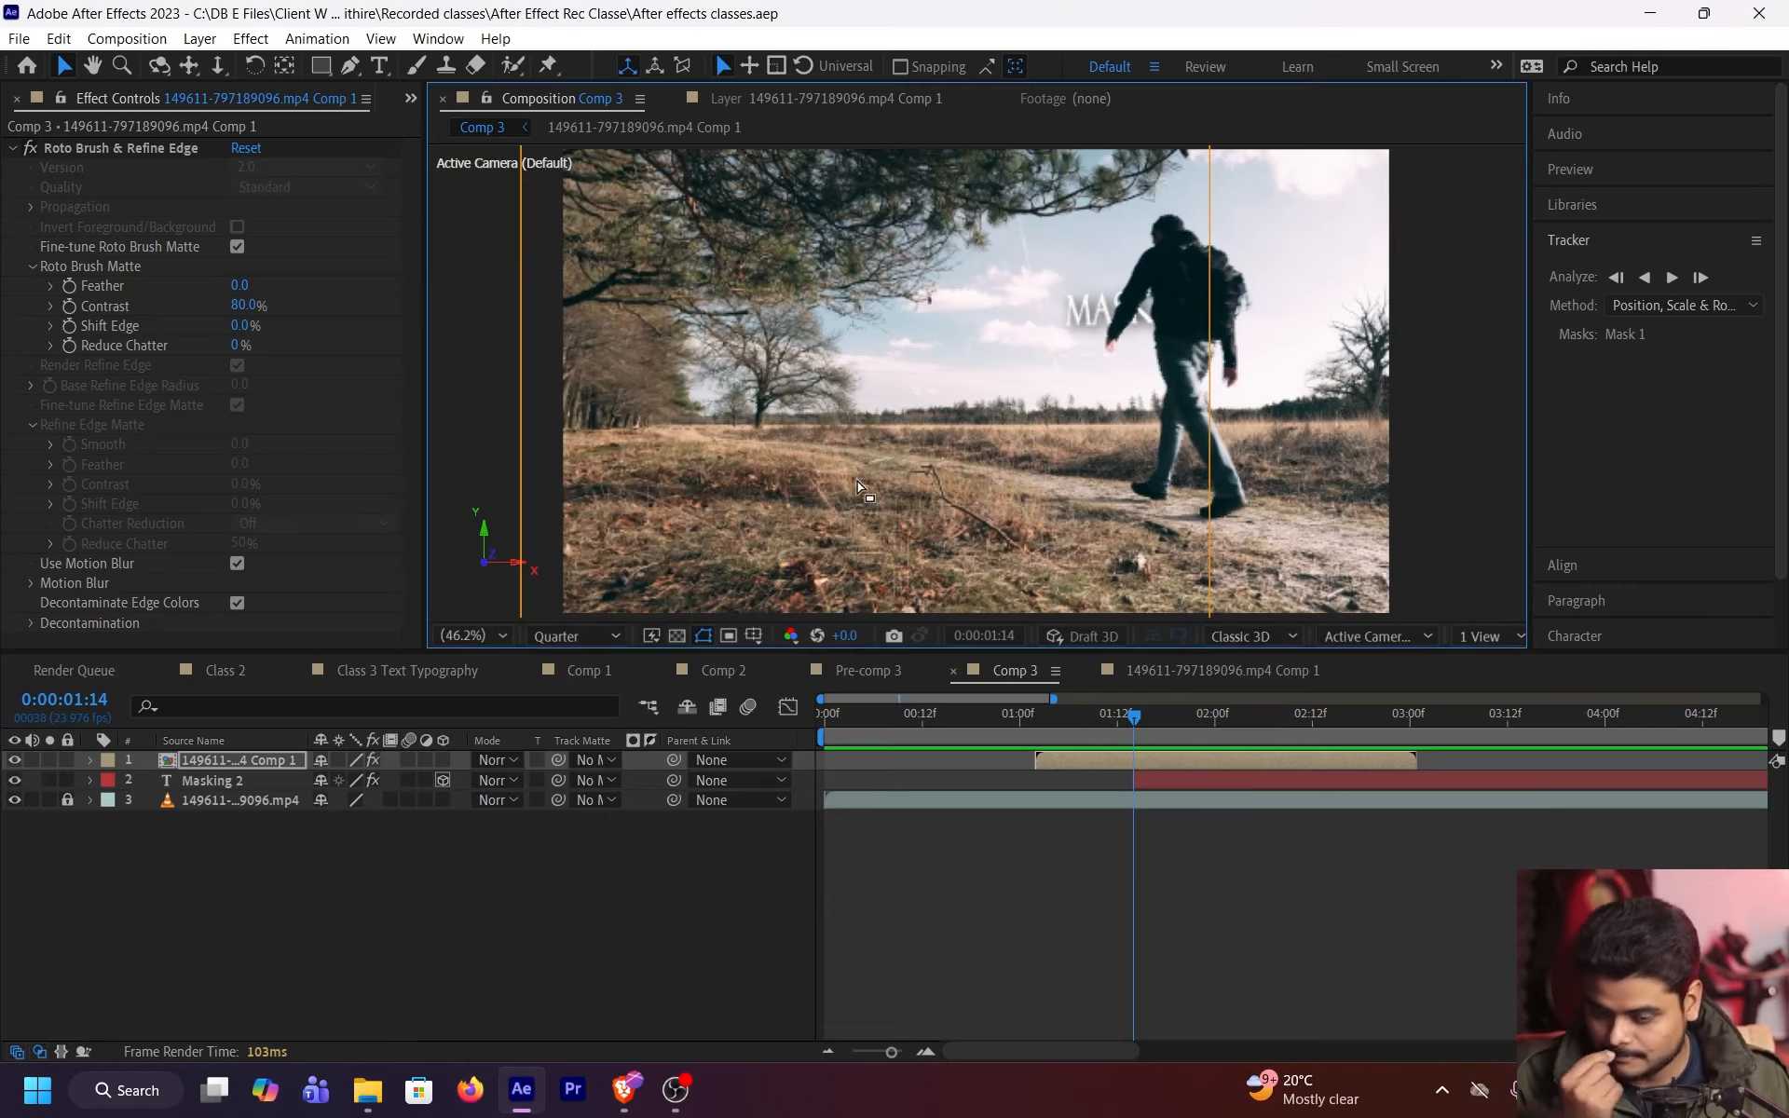
Inspect the cutout layer's nested composition and go back to Comp 3
double_click(1131, 760)
key(Tab)
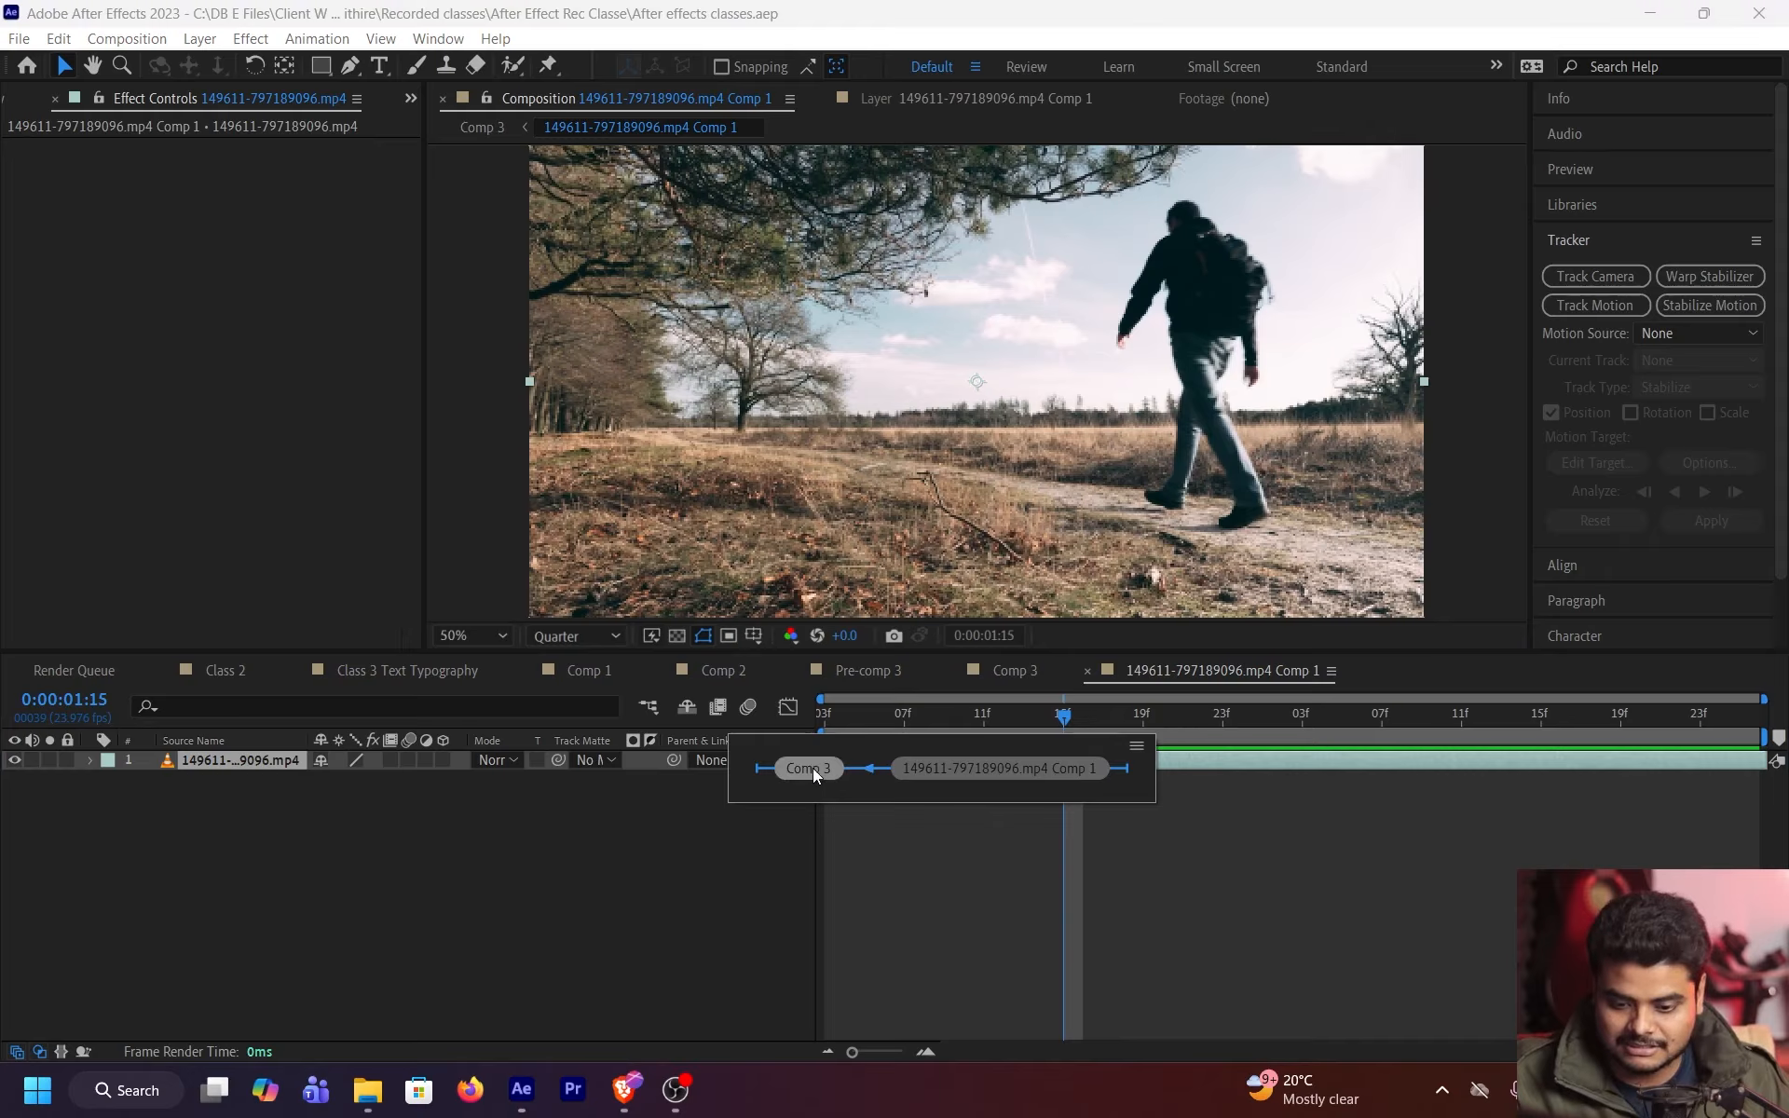
click(803, 758)
Extend the Masking 2 title layer's start back to the beginning of Comp 3 and save the project
mouse_move(915, 724)
mouse_down()
mouse_move(820, 731)
mouse_move(911, 727)
mouse_up()
drag(1123, 788, 827, 788)
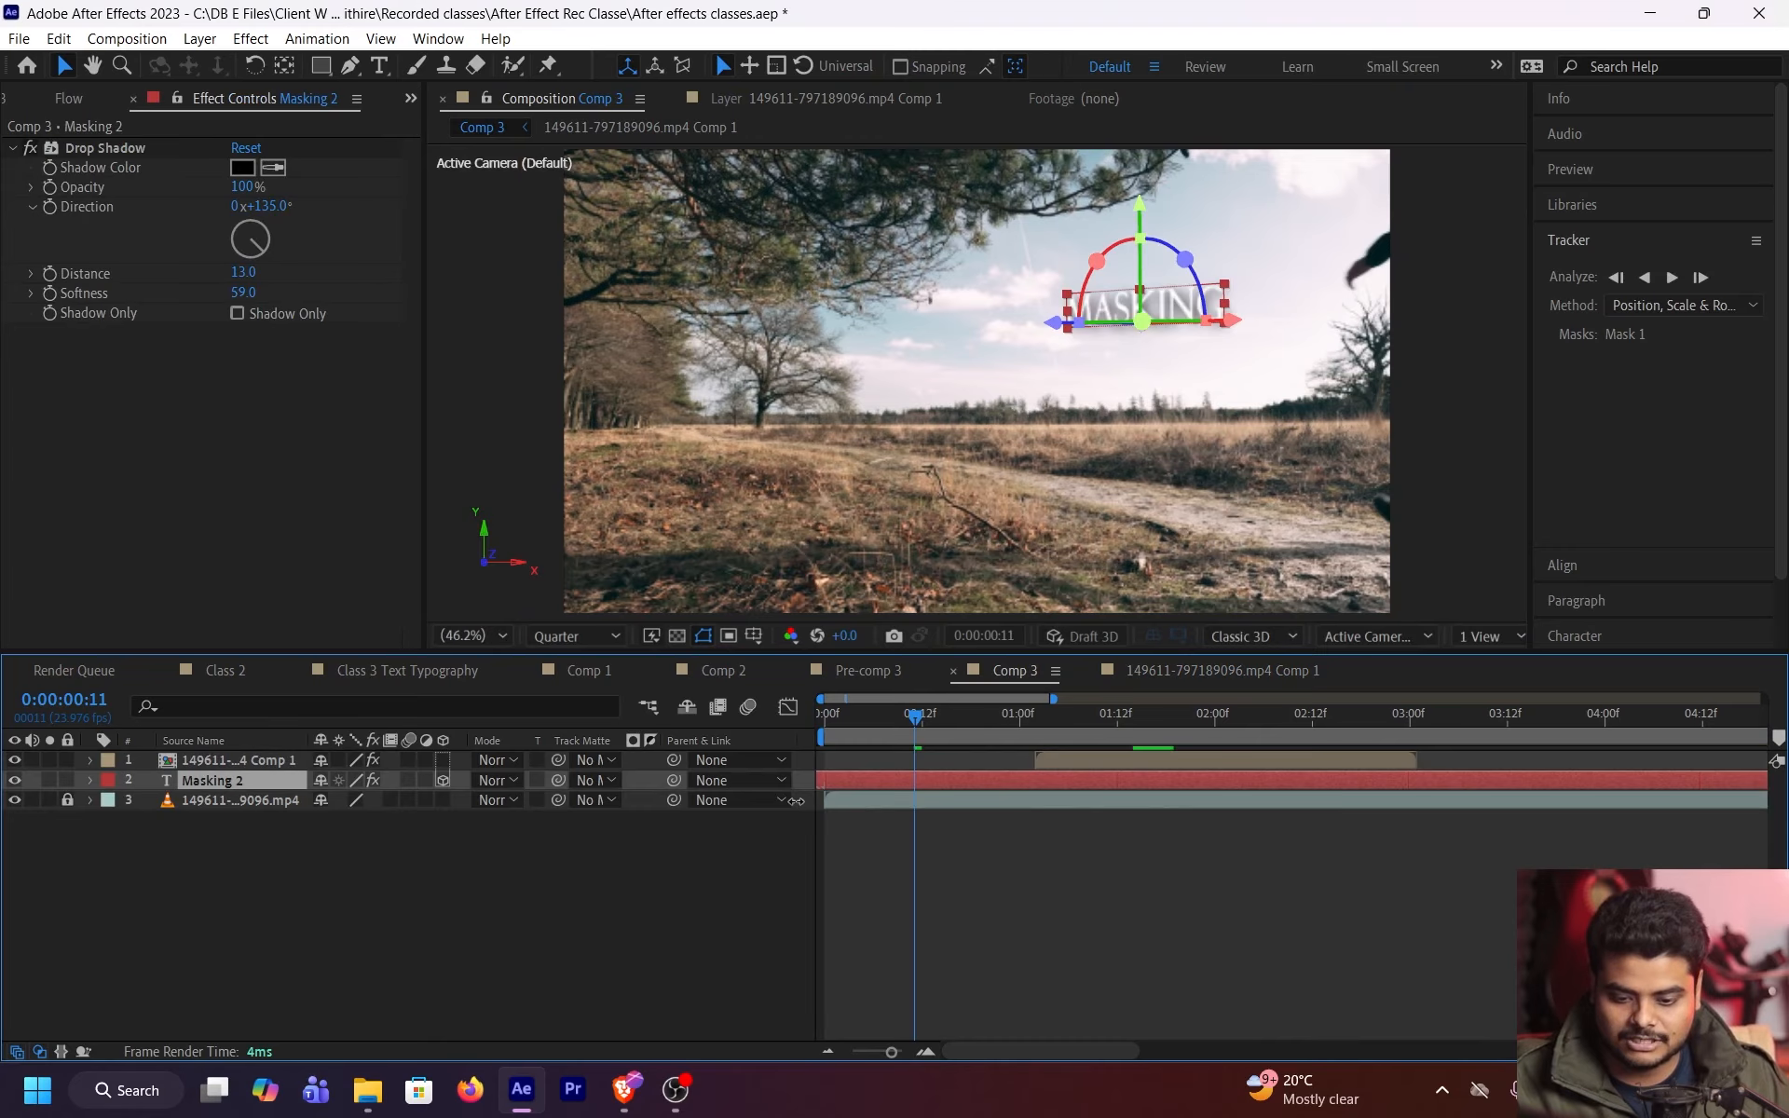
click(958, 723)
drag(971, 724, 1027, 716)
key(ctrl+s)
Open the cutout layer in the layer viewer with the Roto Brush tool and unfreeze its roto matte
click(1107, 762)
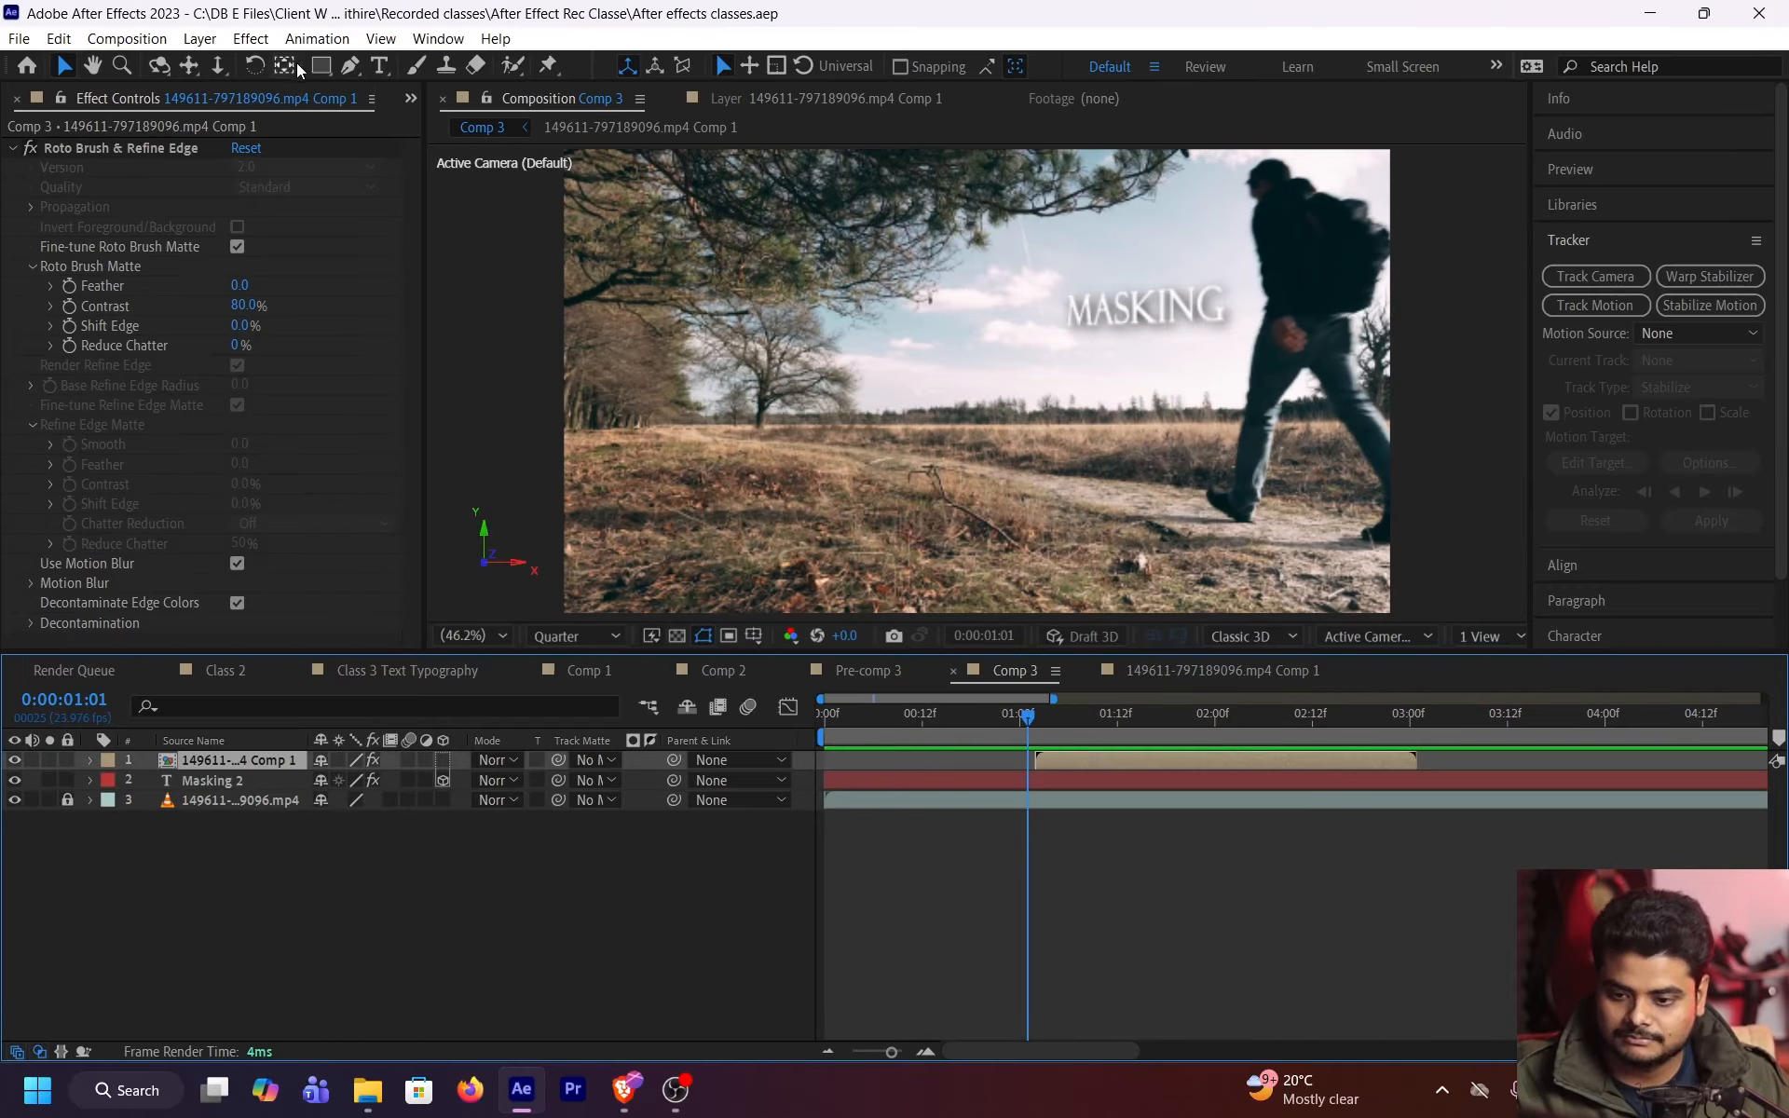
click(511, 64)
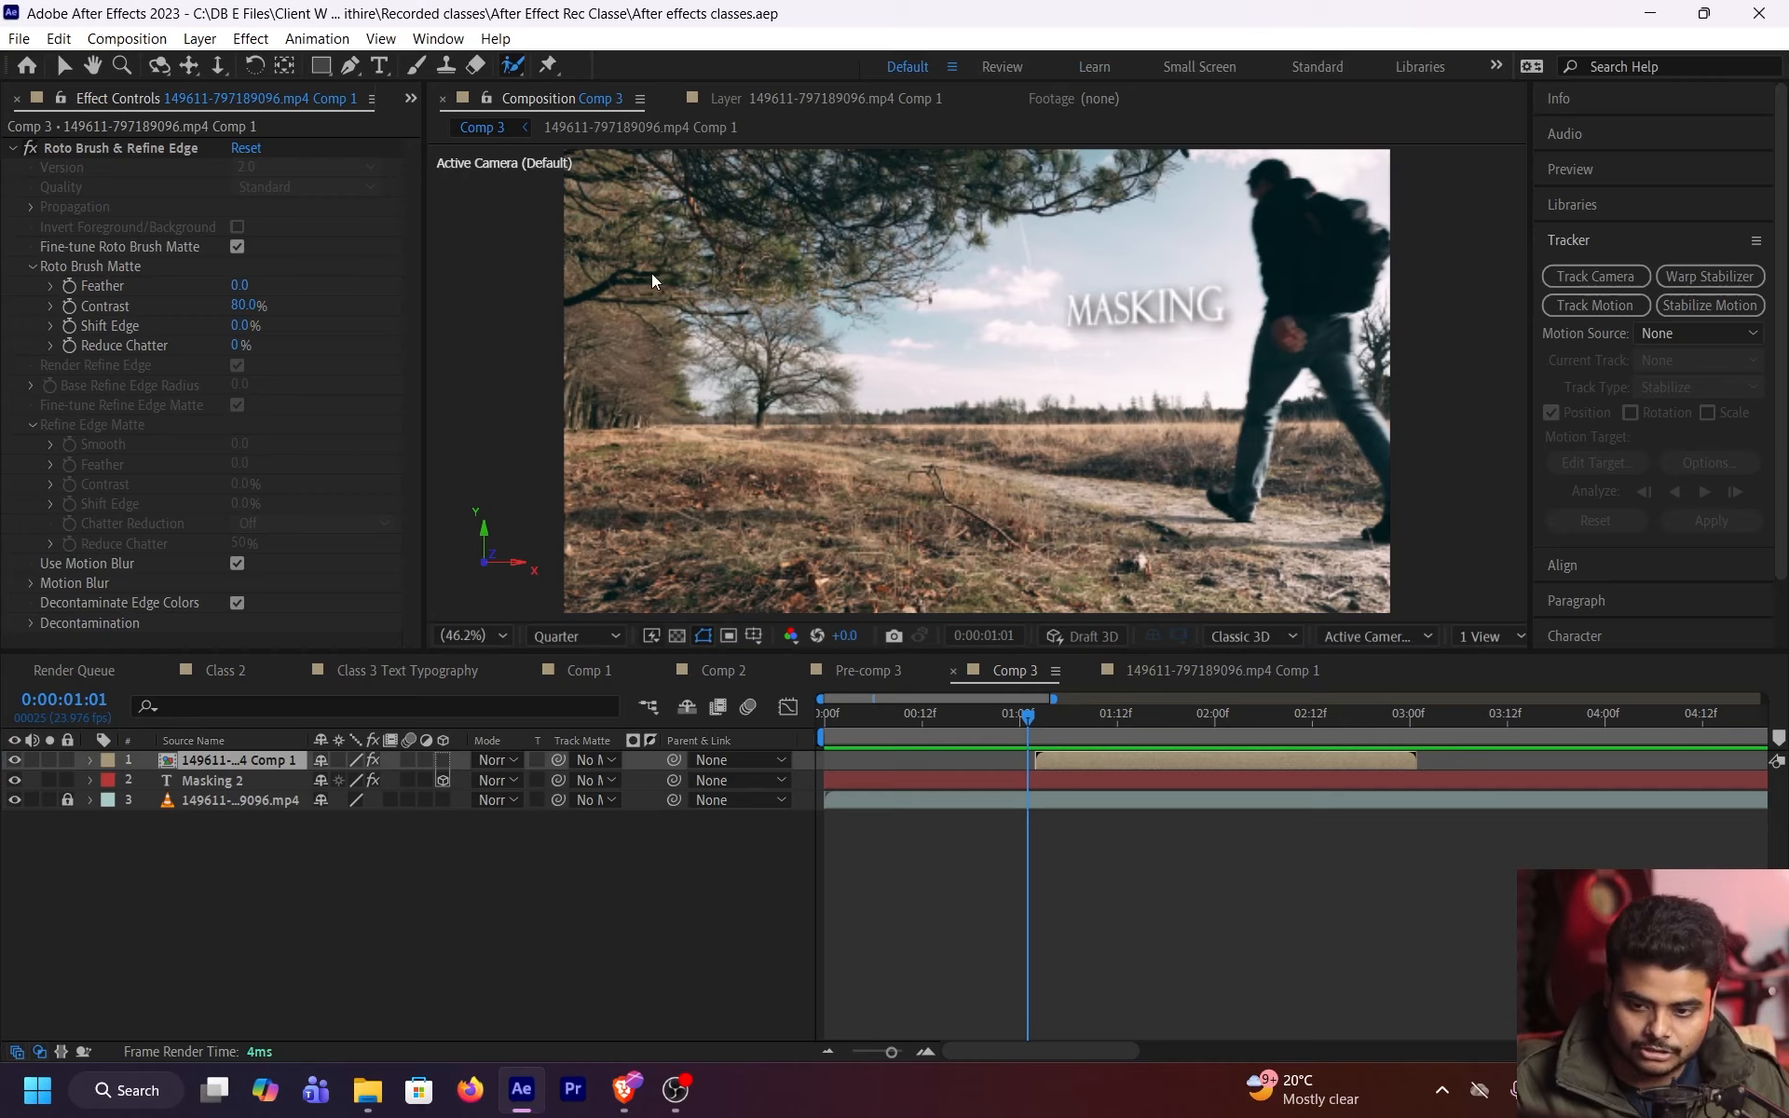
double_click(1077, 763)
click(1045, 720)
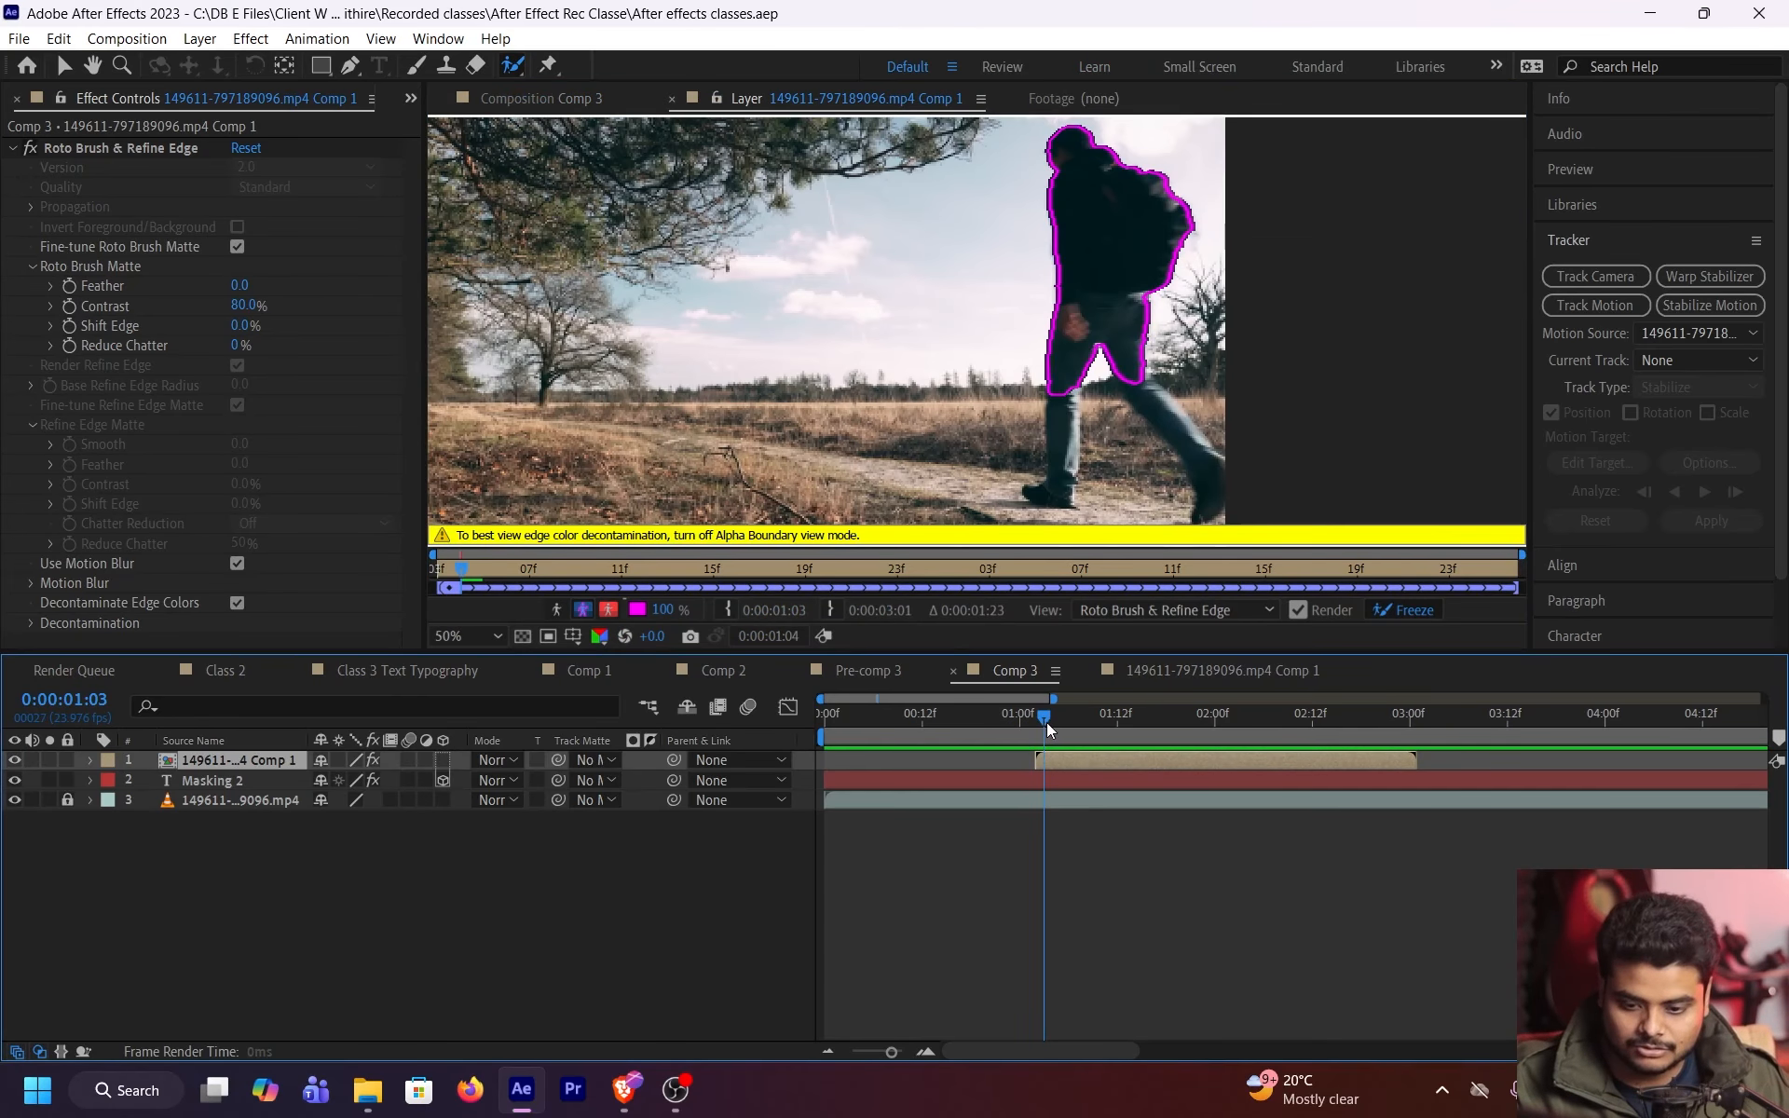
scroll(827, 452, down, 2)
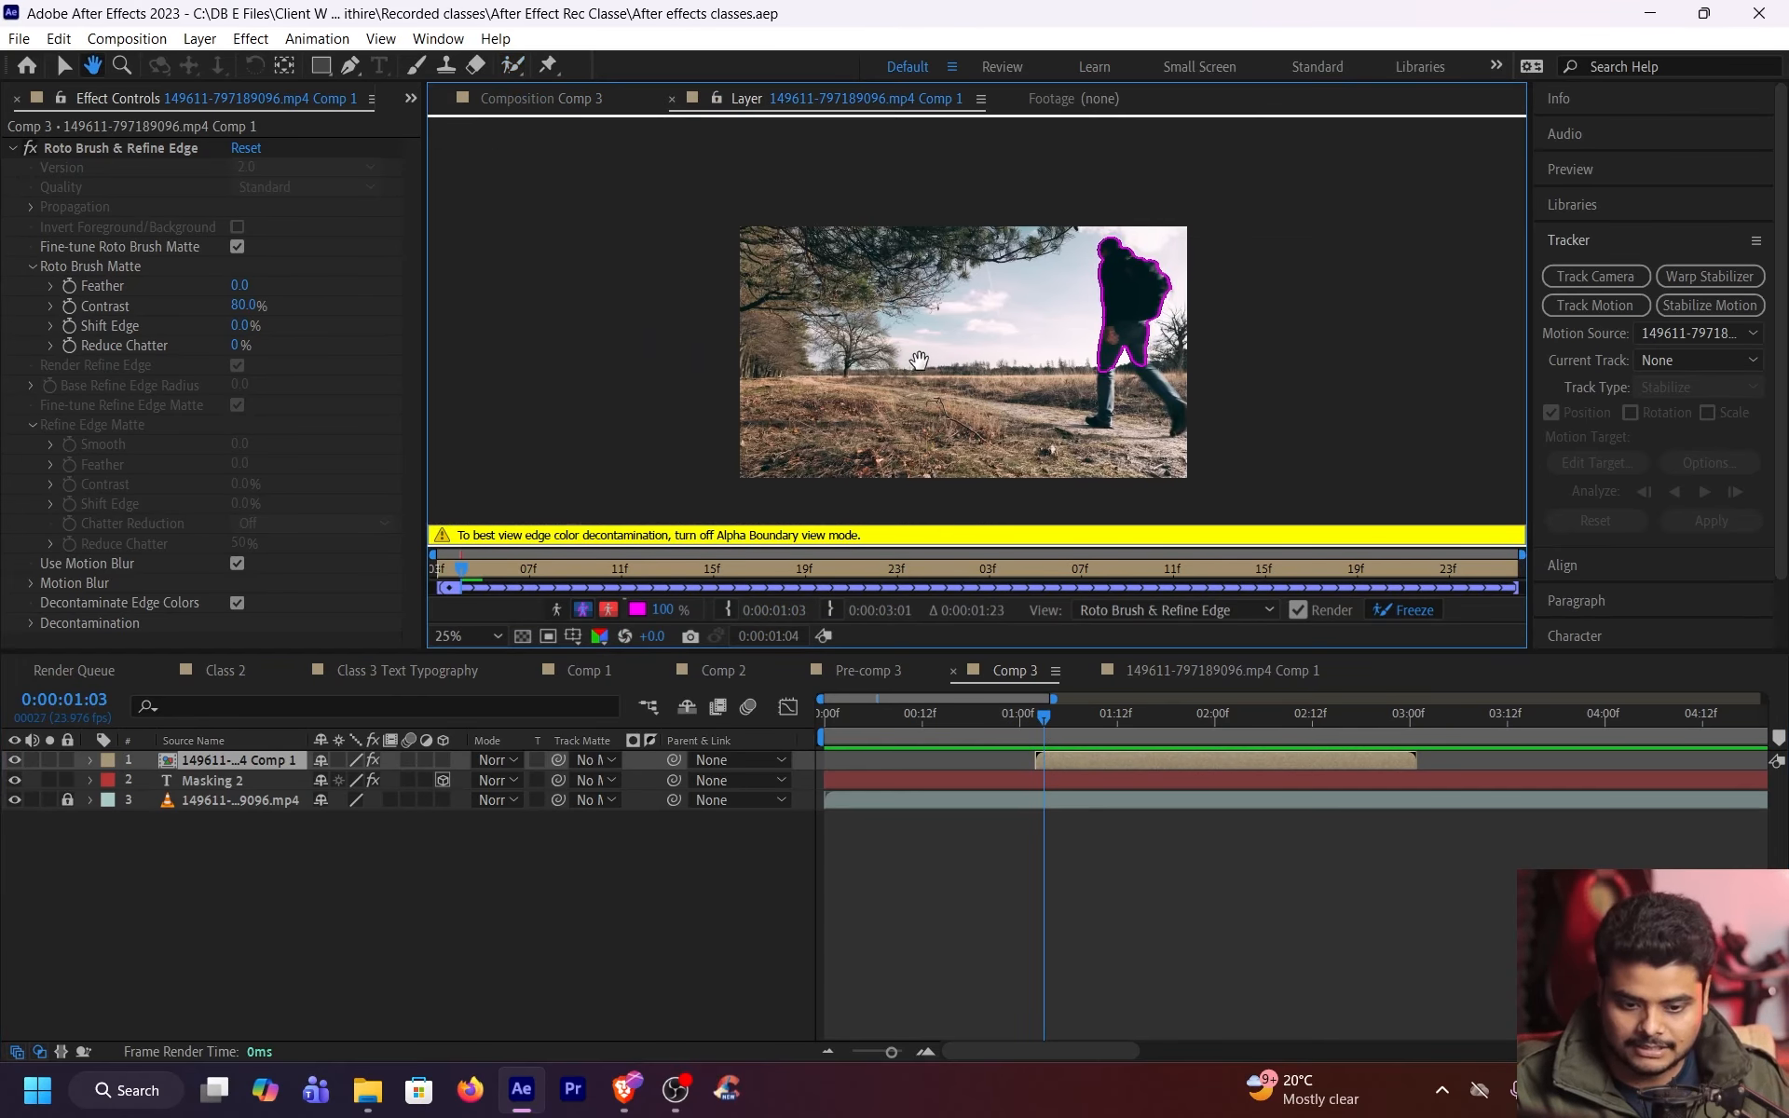
click(1409, 617)
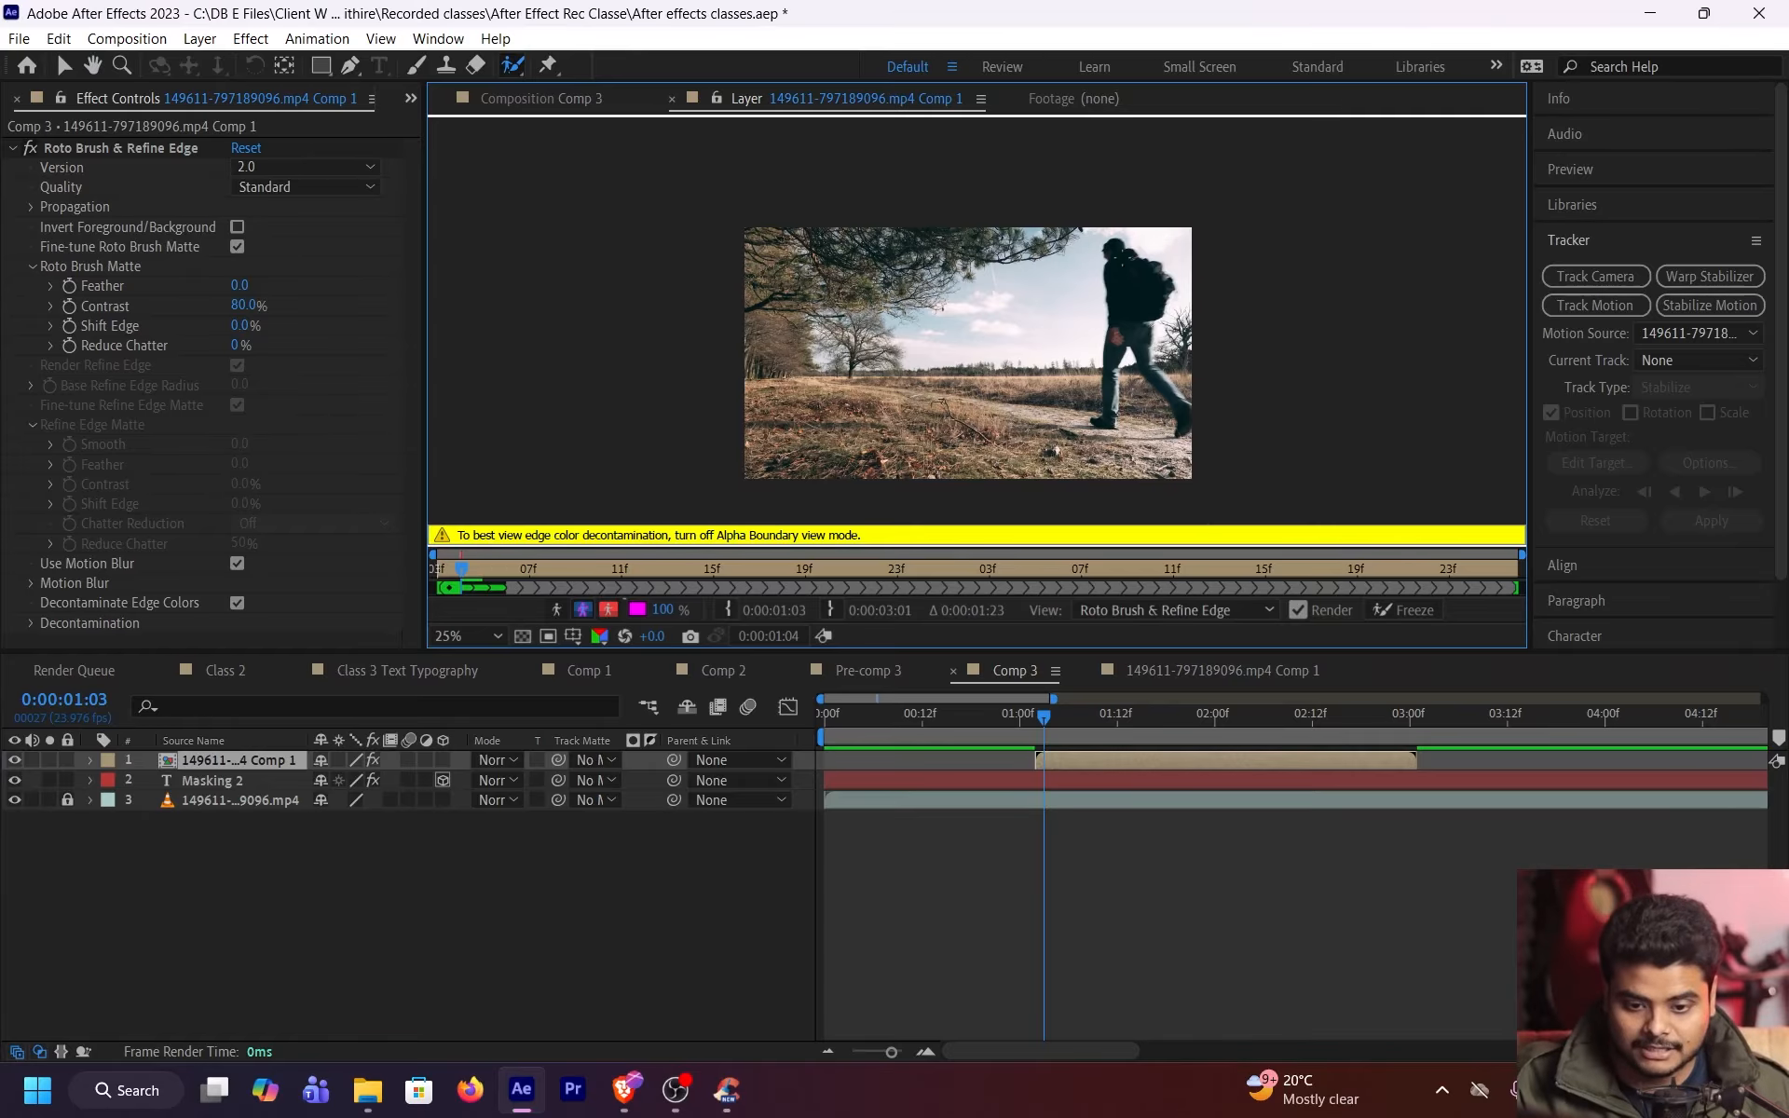
Try a Roto Brush stroke down the man's upper body and check the layer's first frame in Alpha and Alpha Boundary views
mouse_move(1116, 247)
mouse_down()
mouse_move(1148, 309)
mouse_move(1129, 315)
mouse_up()
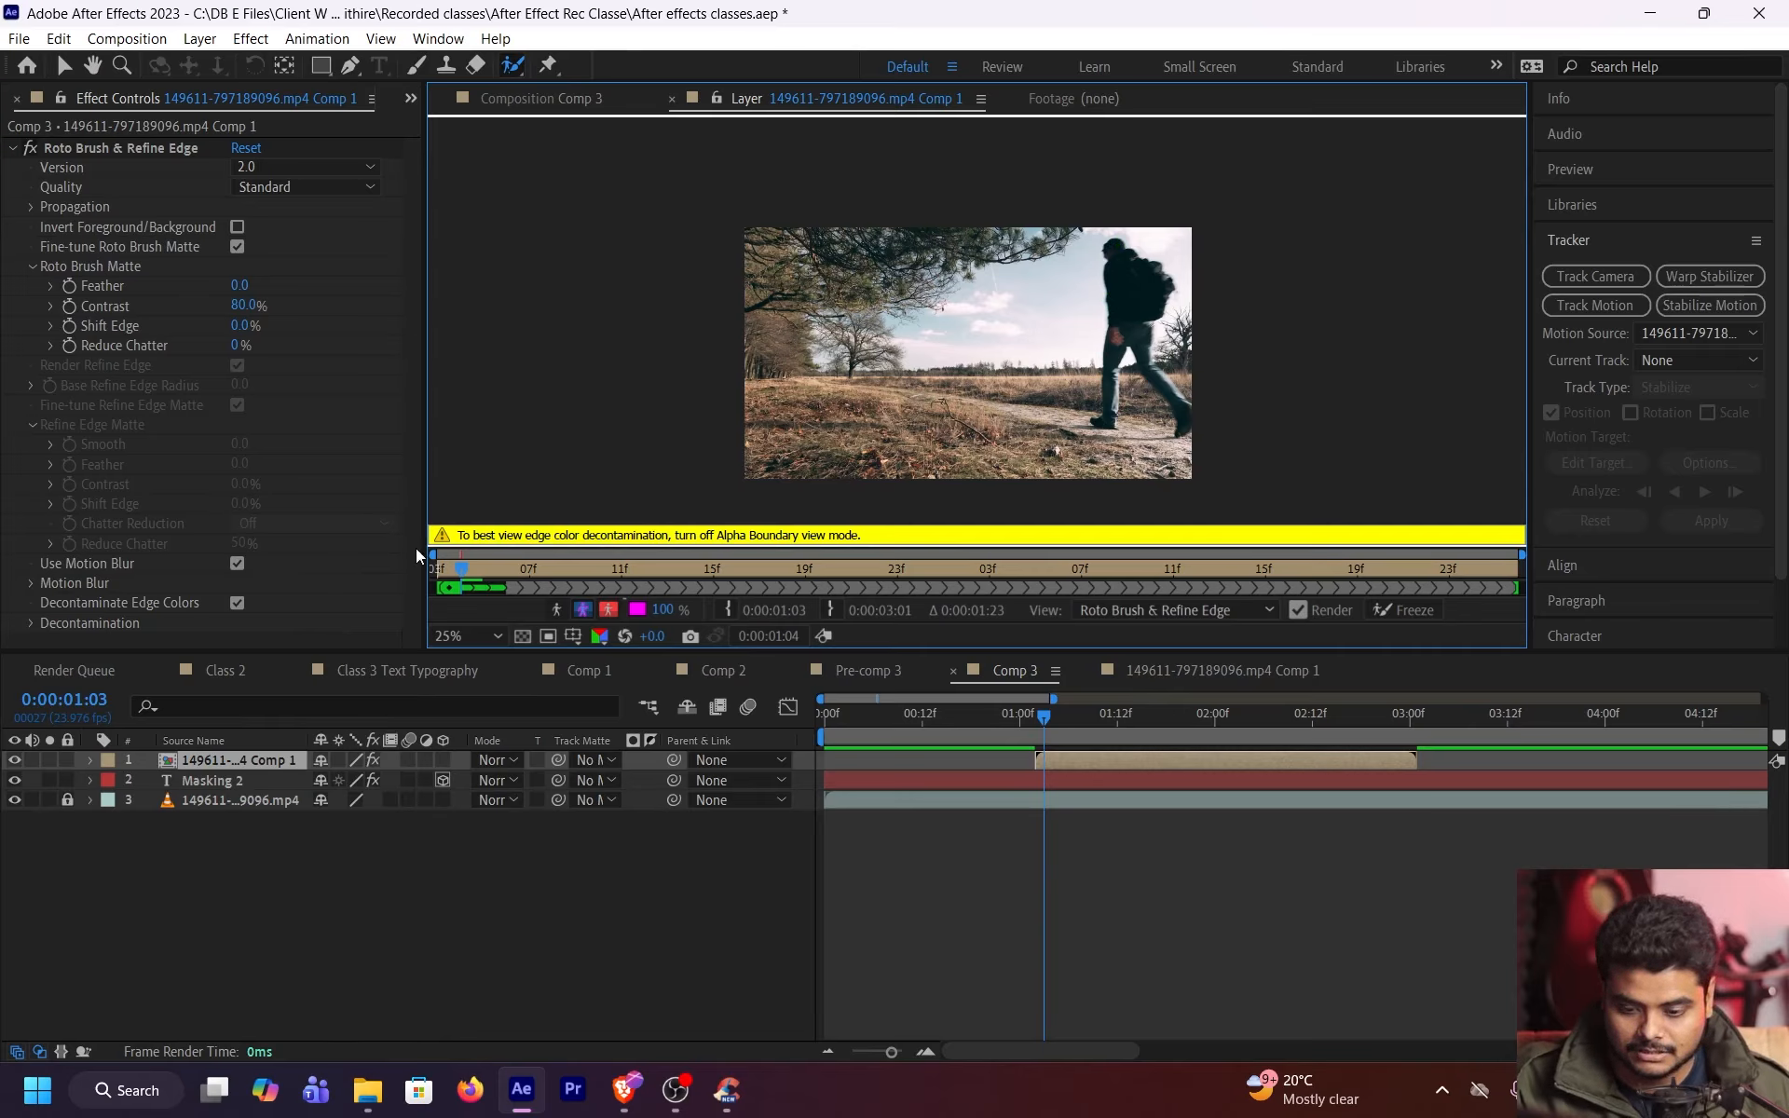
click(441, 576)
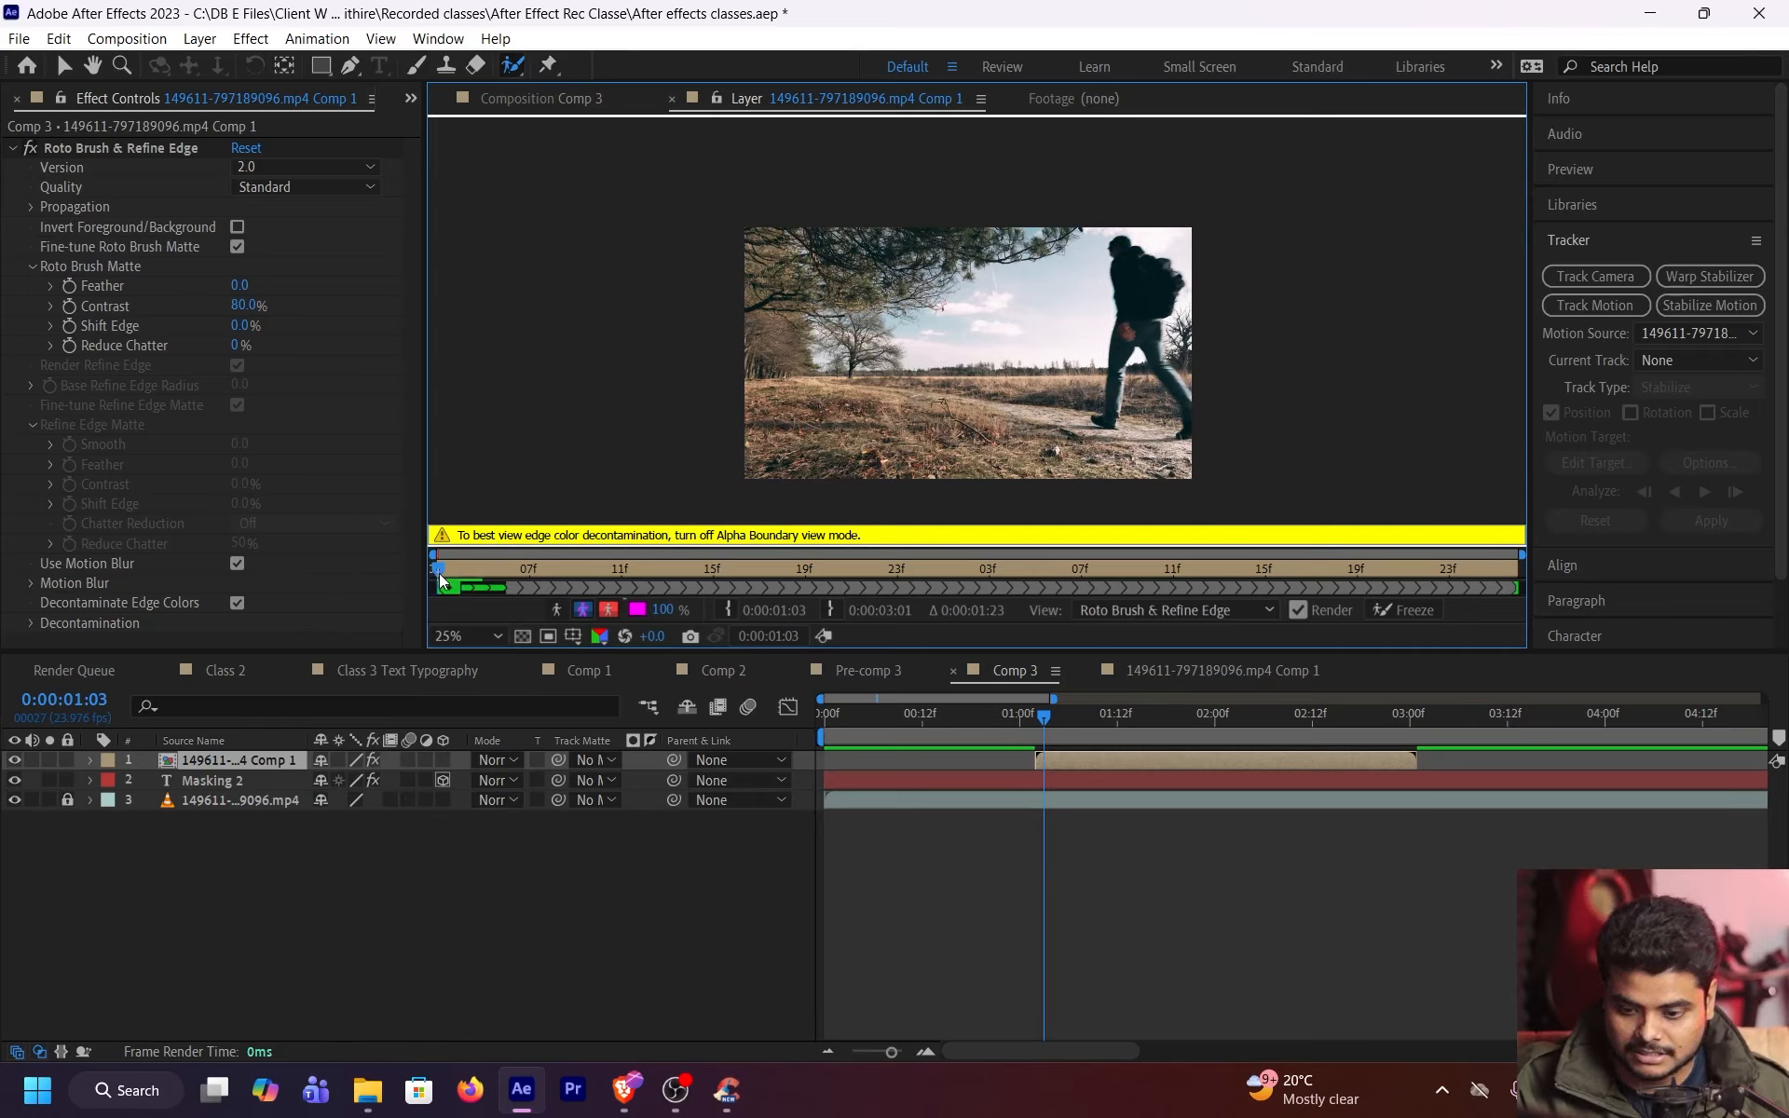
click(584, 612)
click(583, 612)
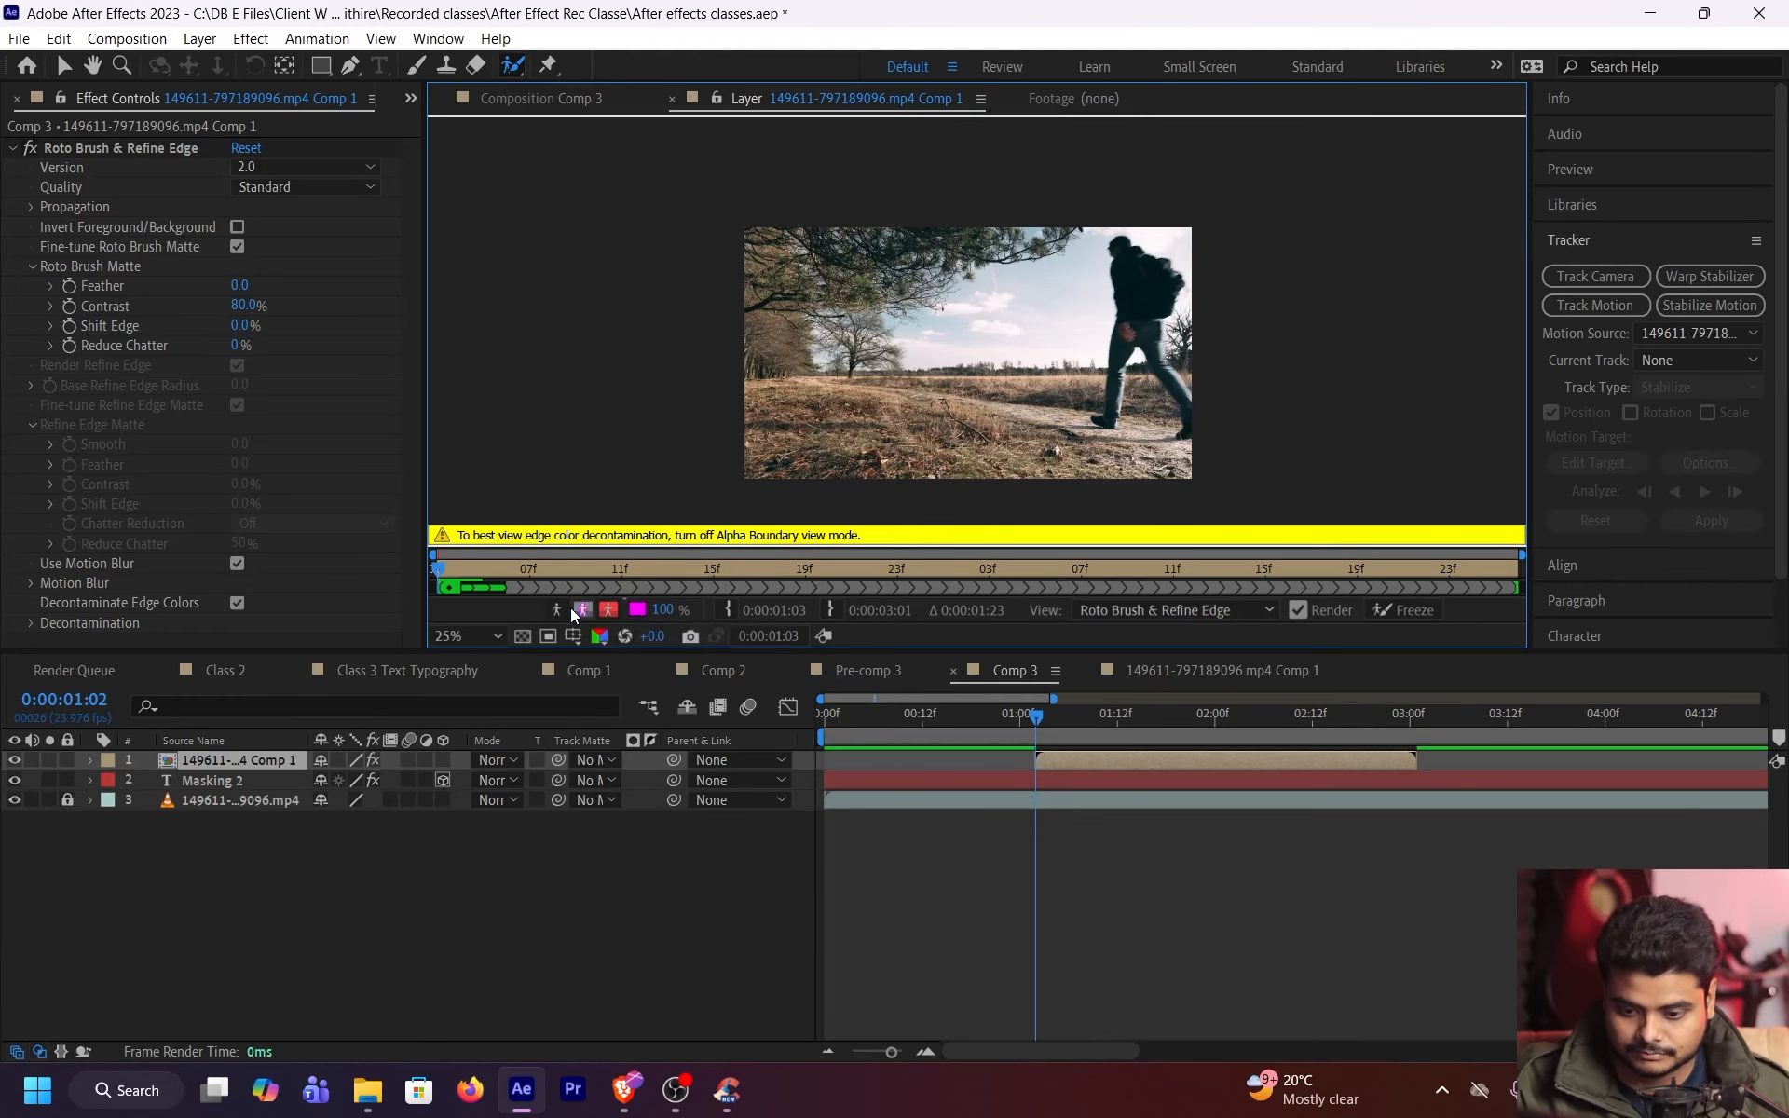
click(583, 611)
click(581, 612)
click(557, 611)
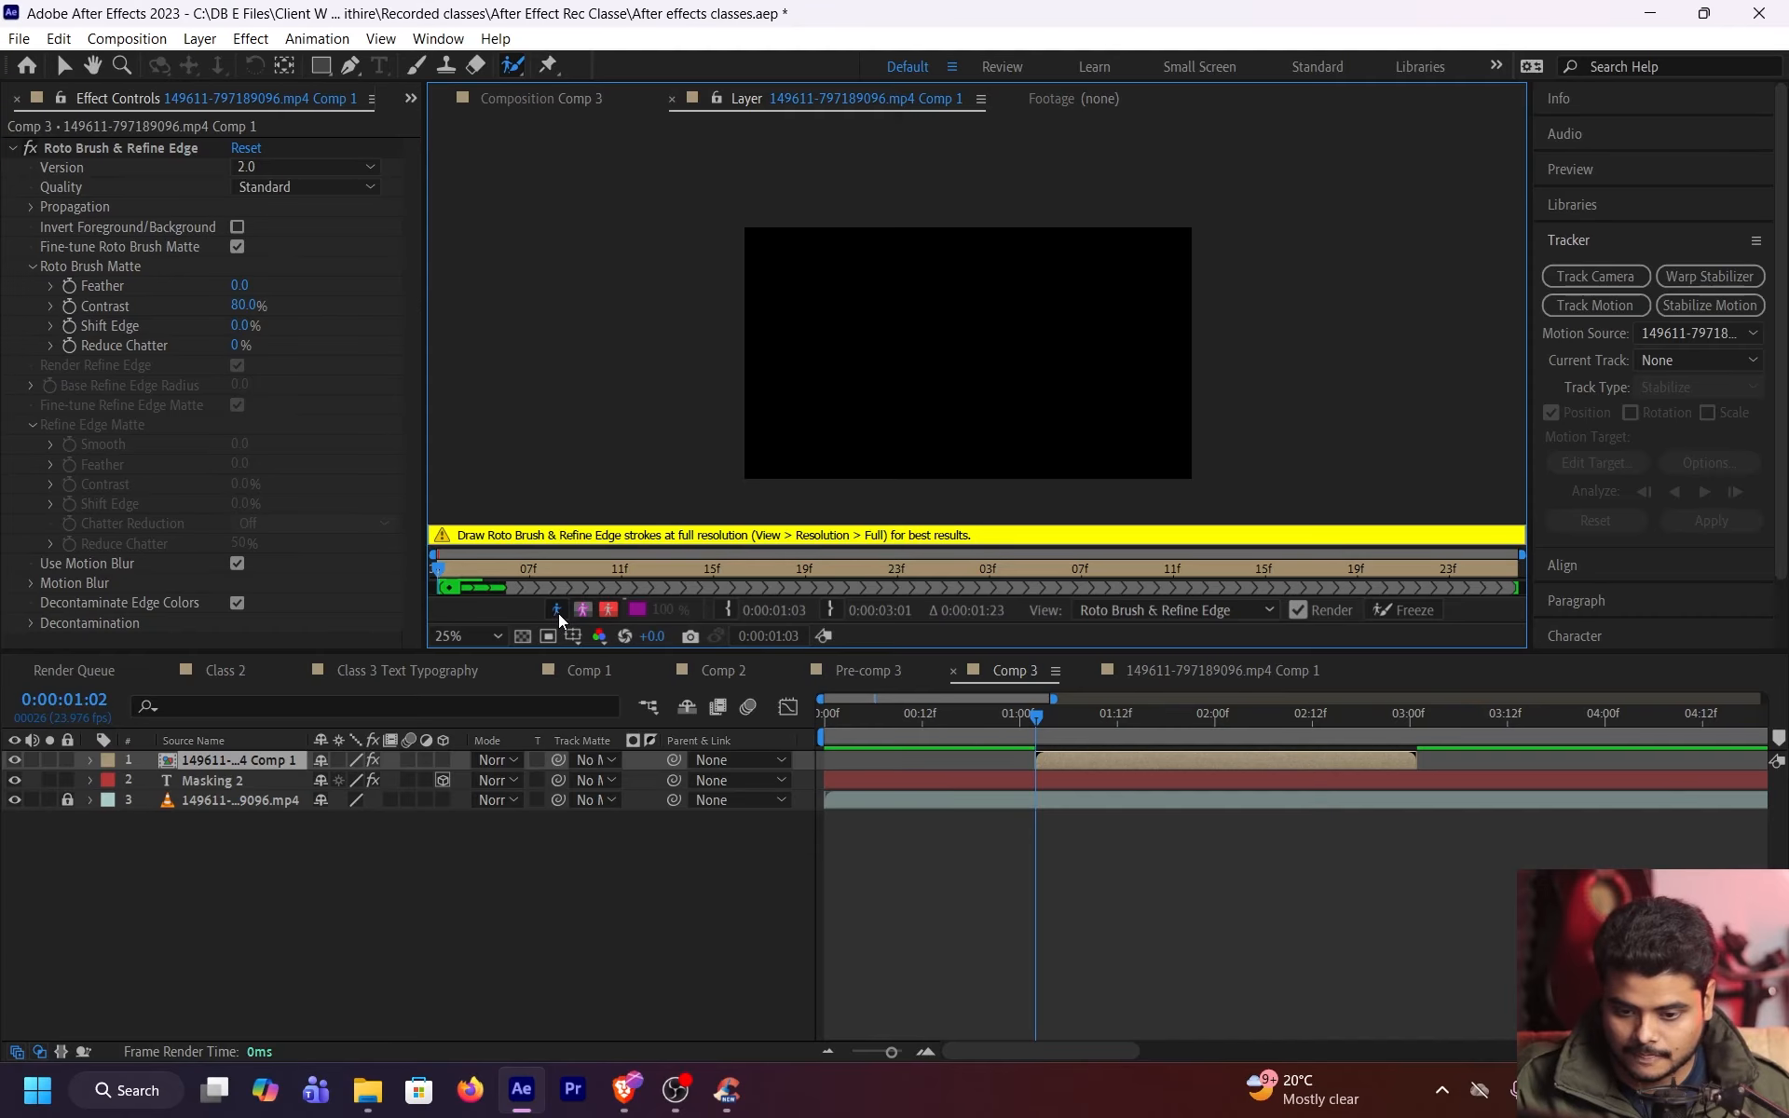
click(557, 613)
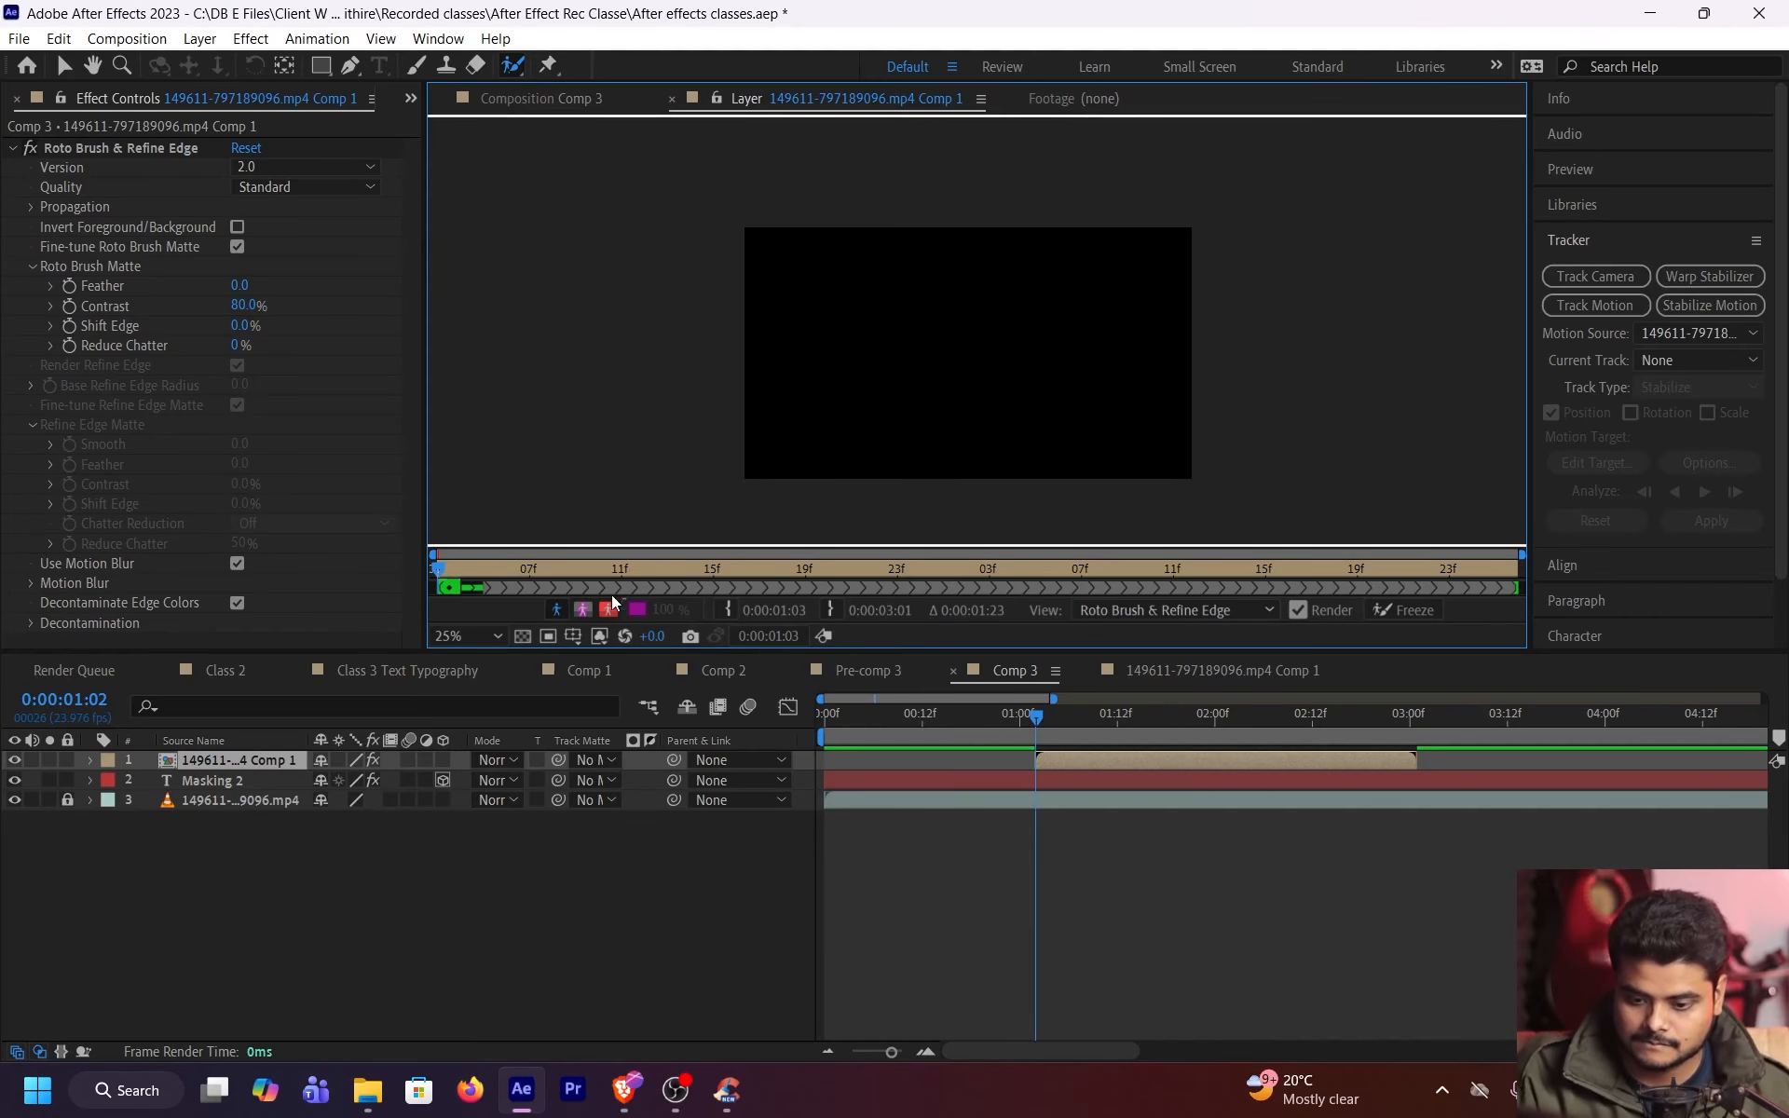
scroll(937, 389, up, 2)
scroll(752, 440, down, 2)
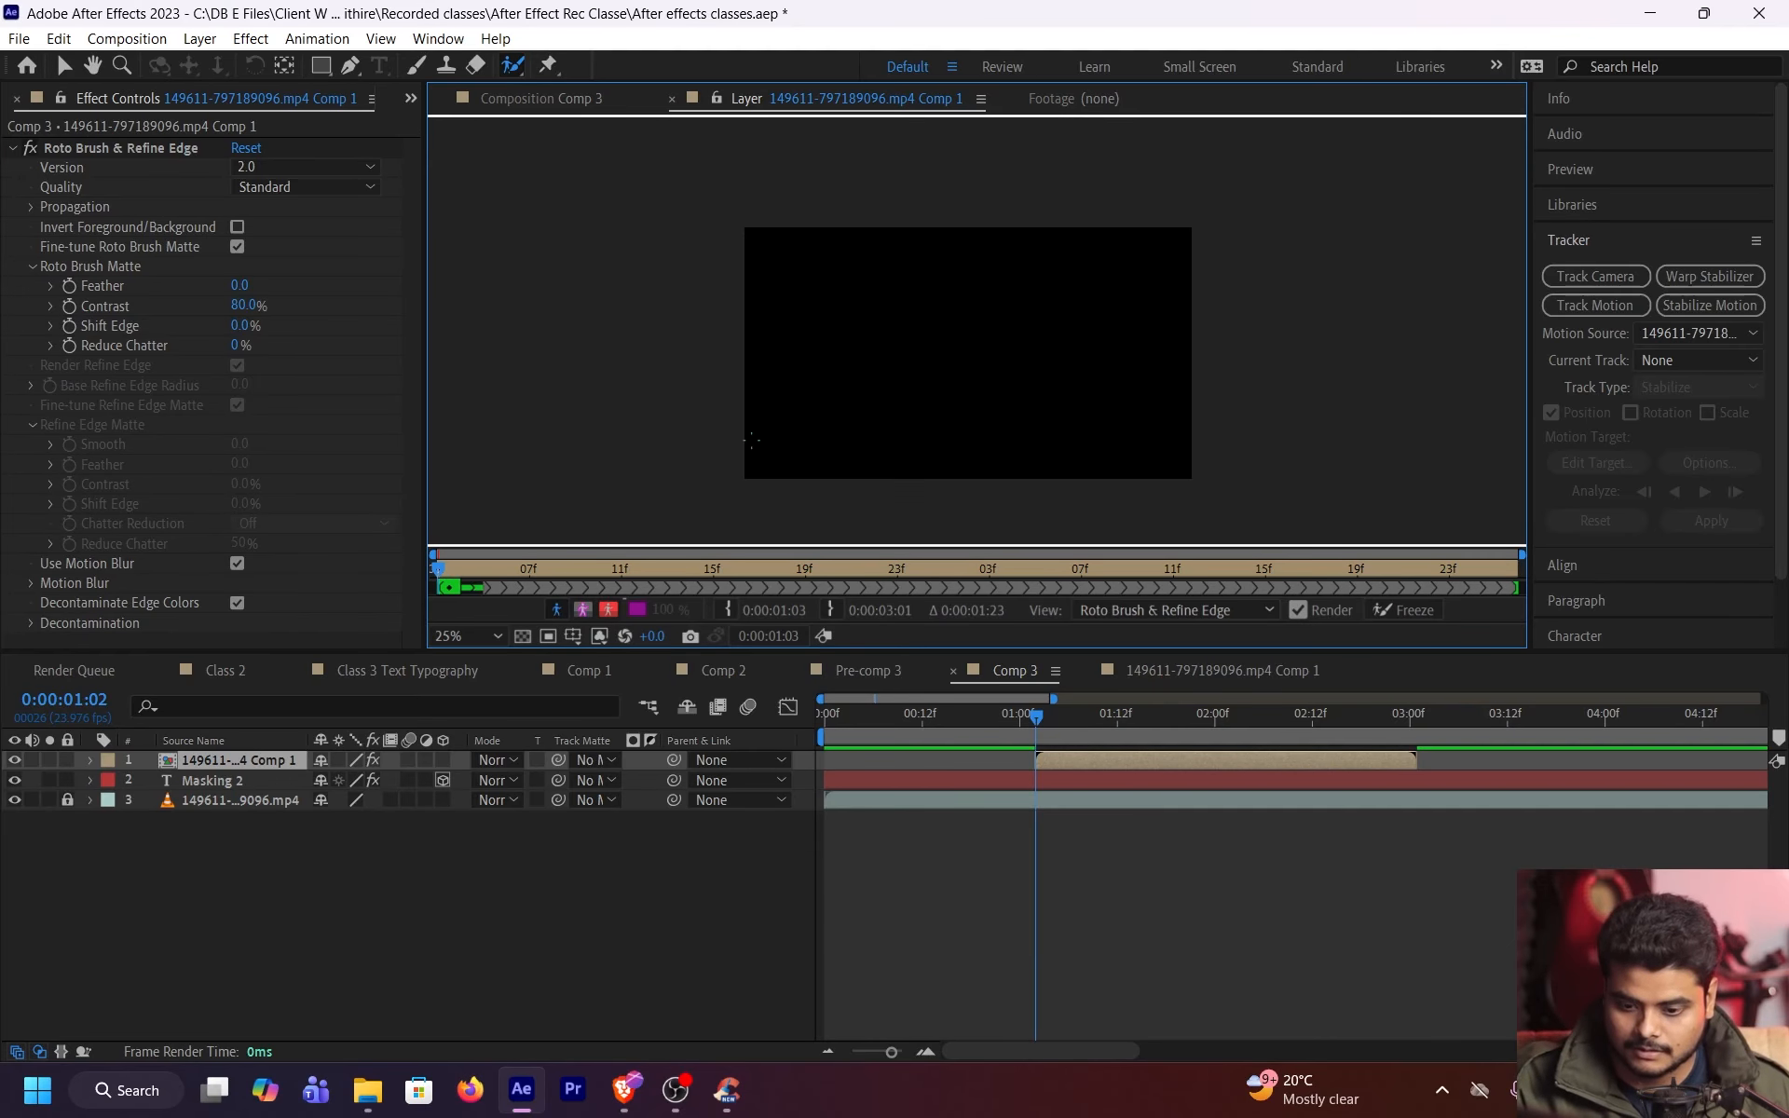
click(558, 610)
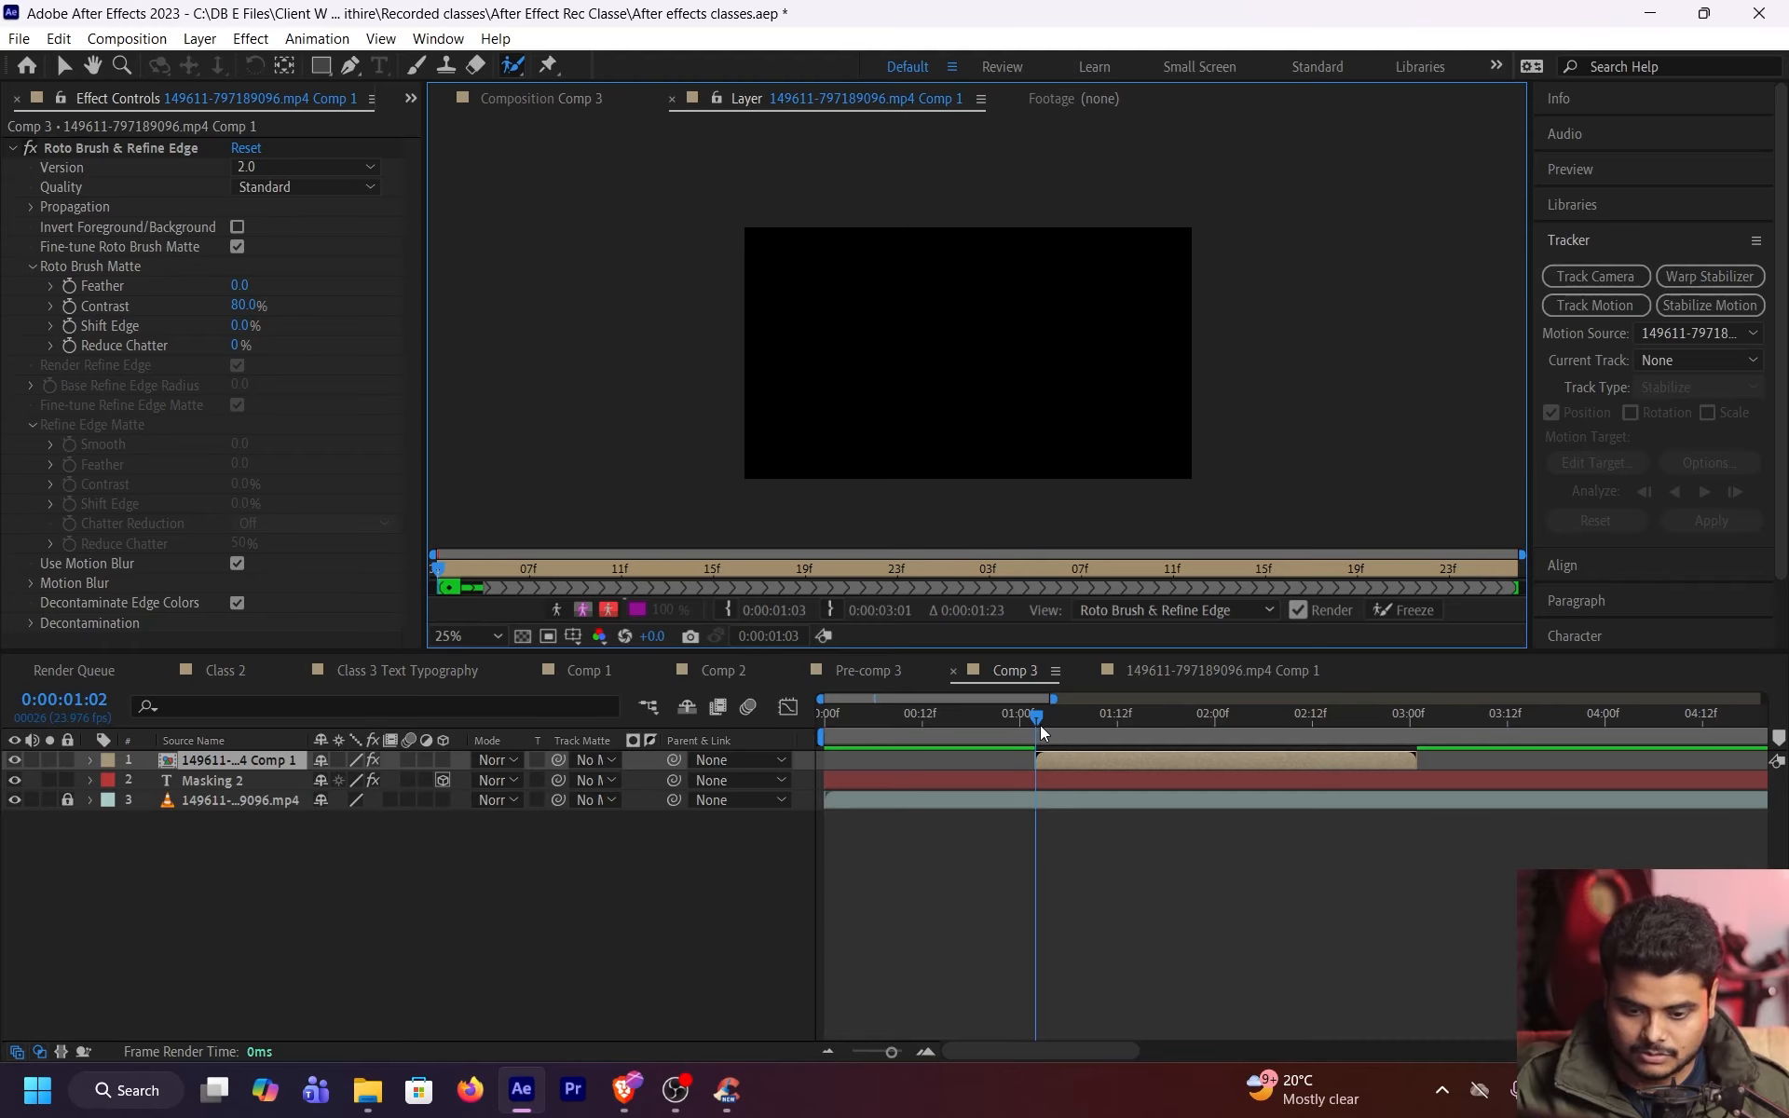
Compare the matte's Alpha, Alpha Boundary and Alpha Overlay views one frame further on, and try another Roto Brush stroke on the man
drag(1040, 725, 1049, 725)
click(583, 610)
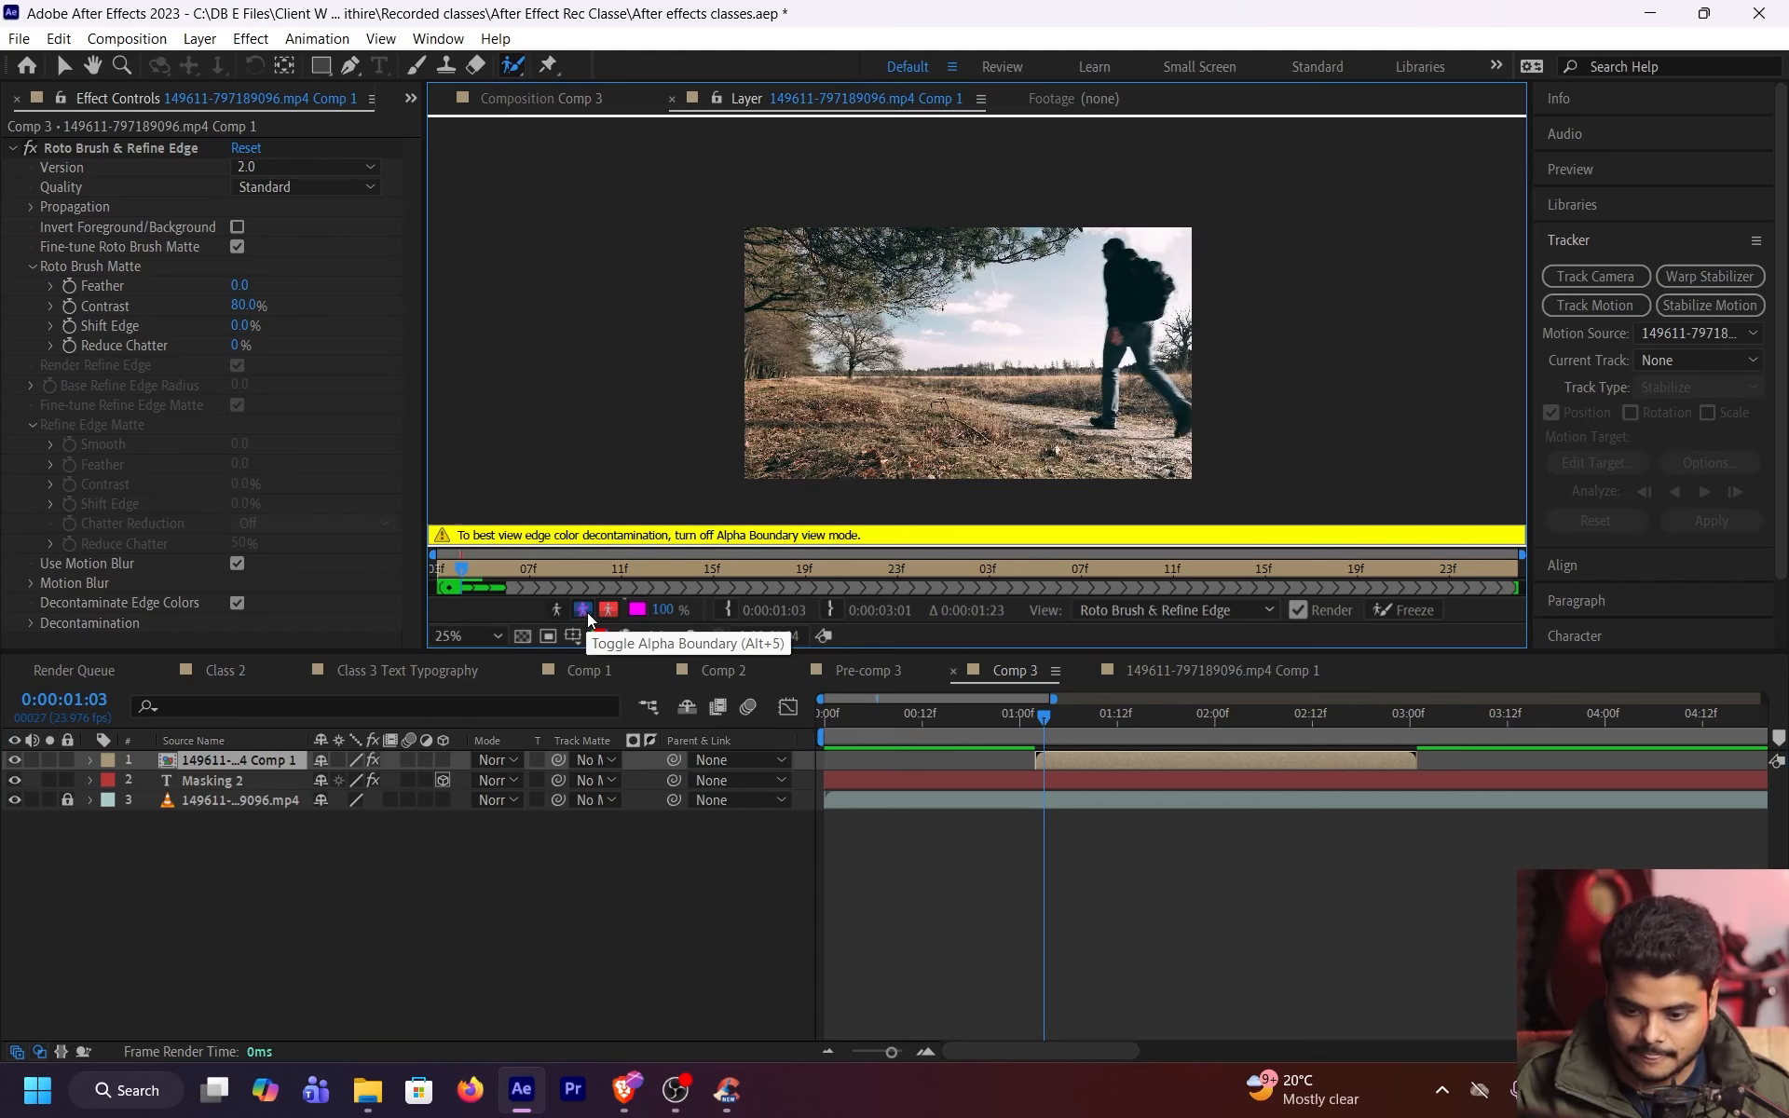
click(587, 613)
click(587, 613)
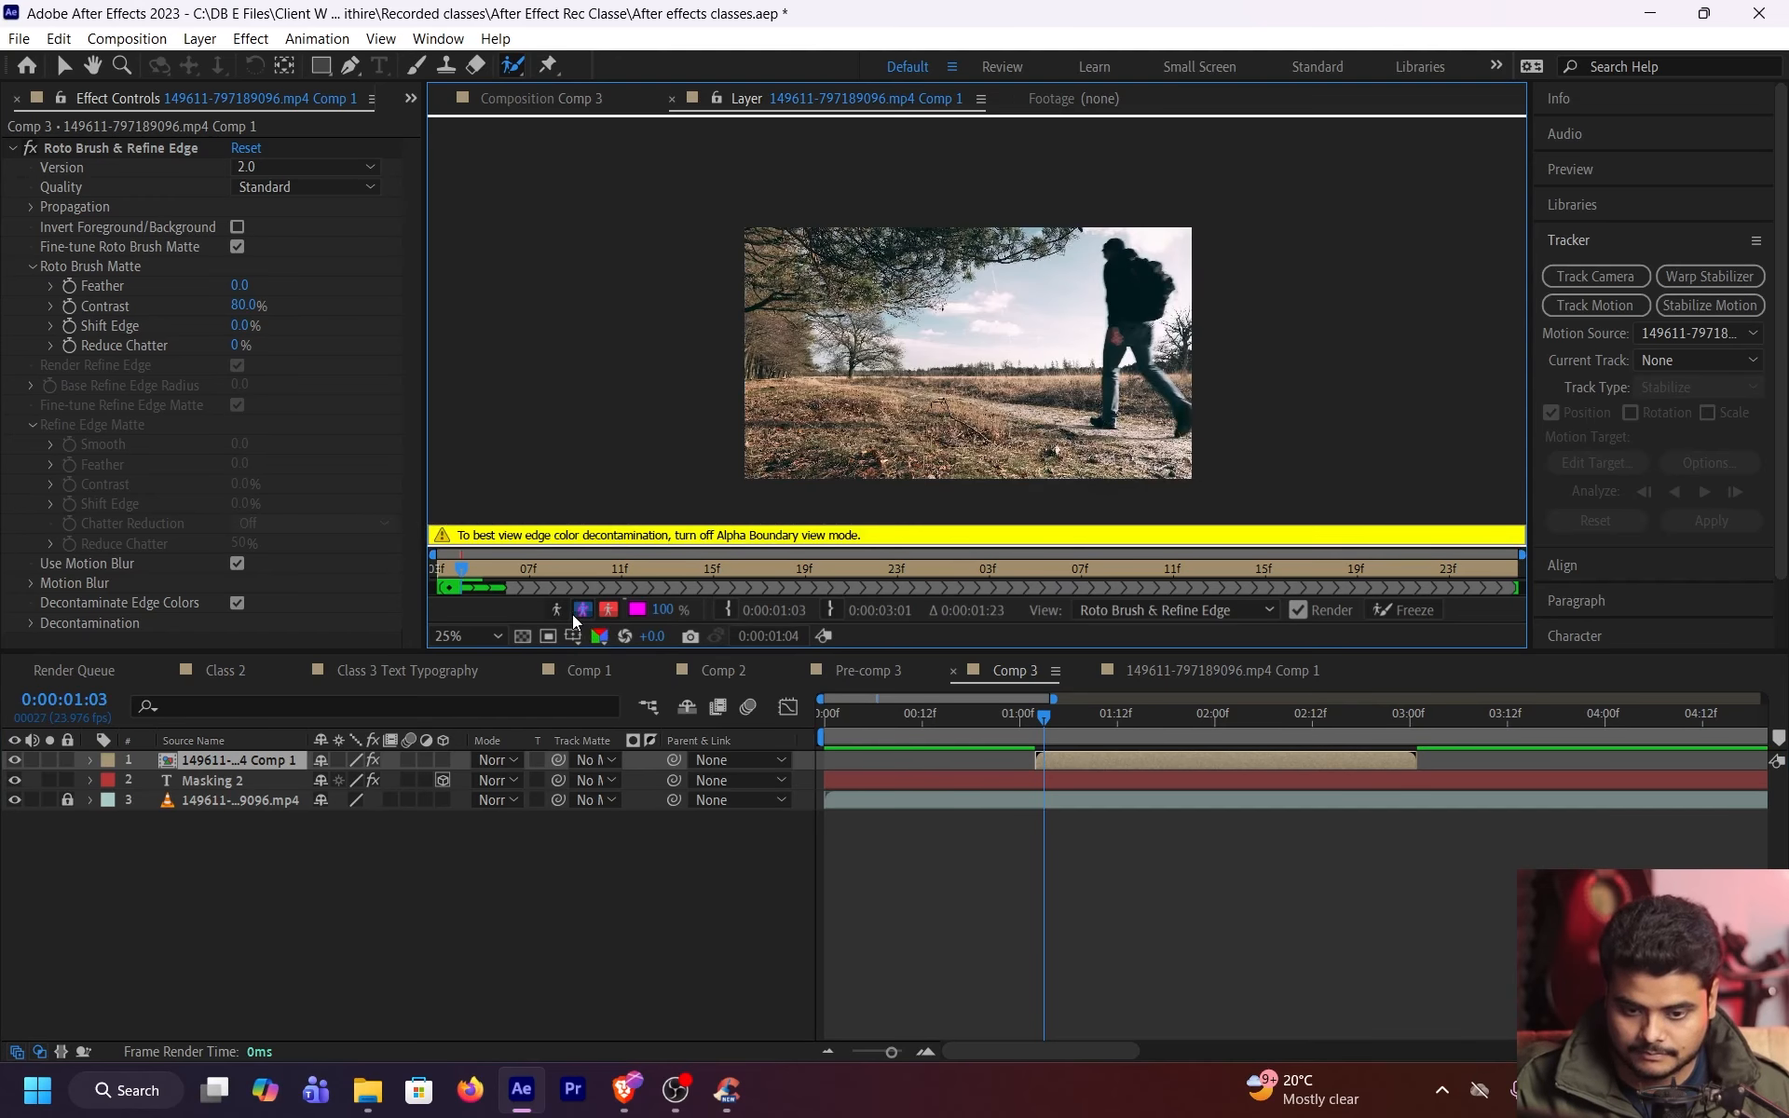
click(564, 614)
click(556, 611)
click(556, 611)
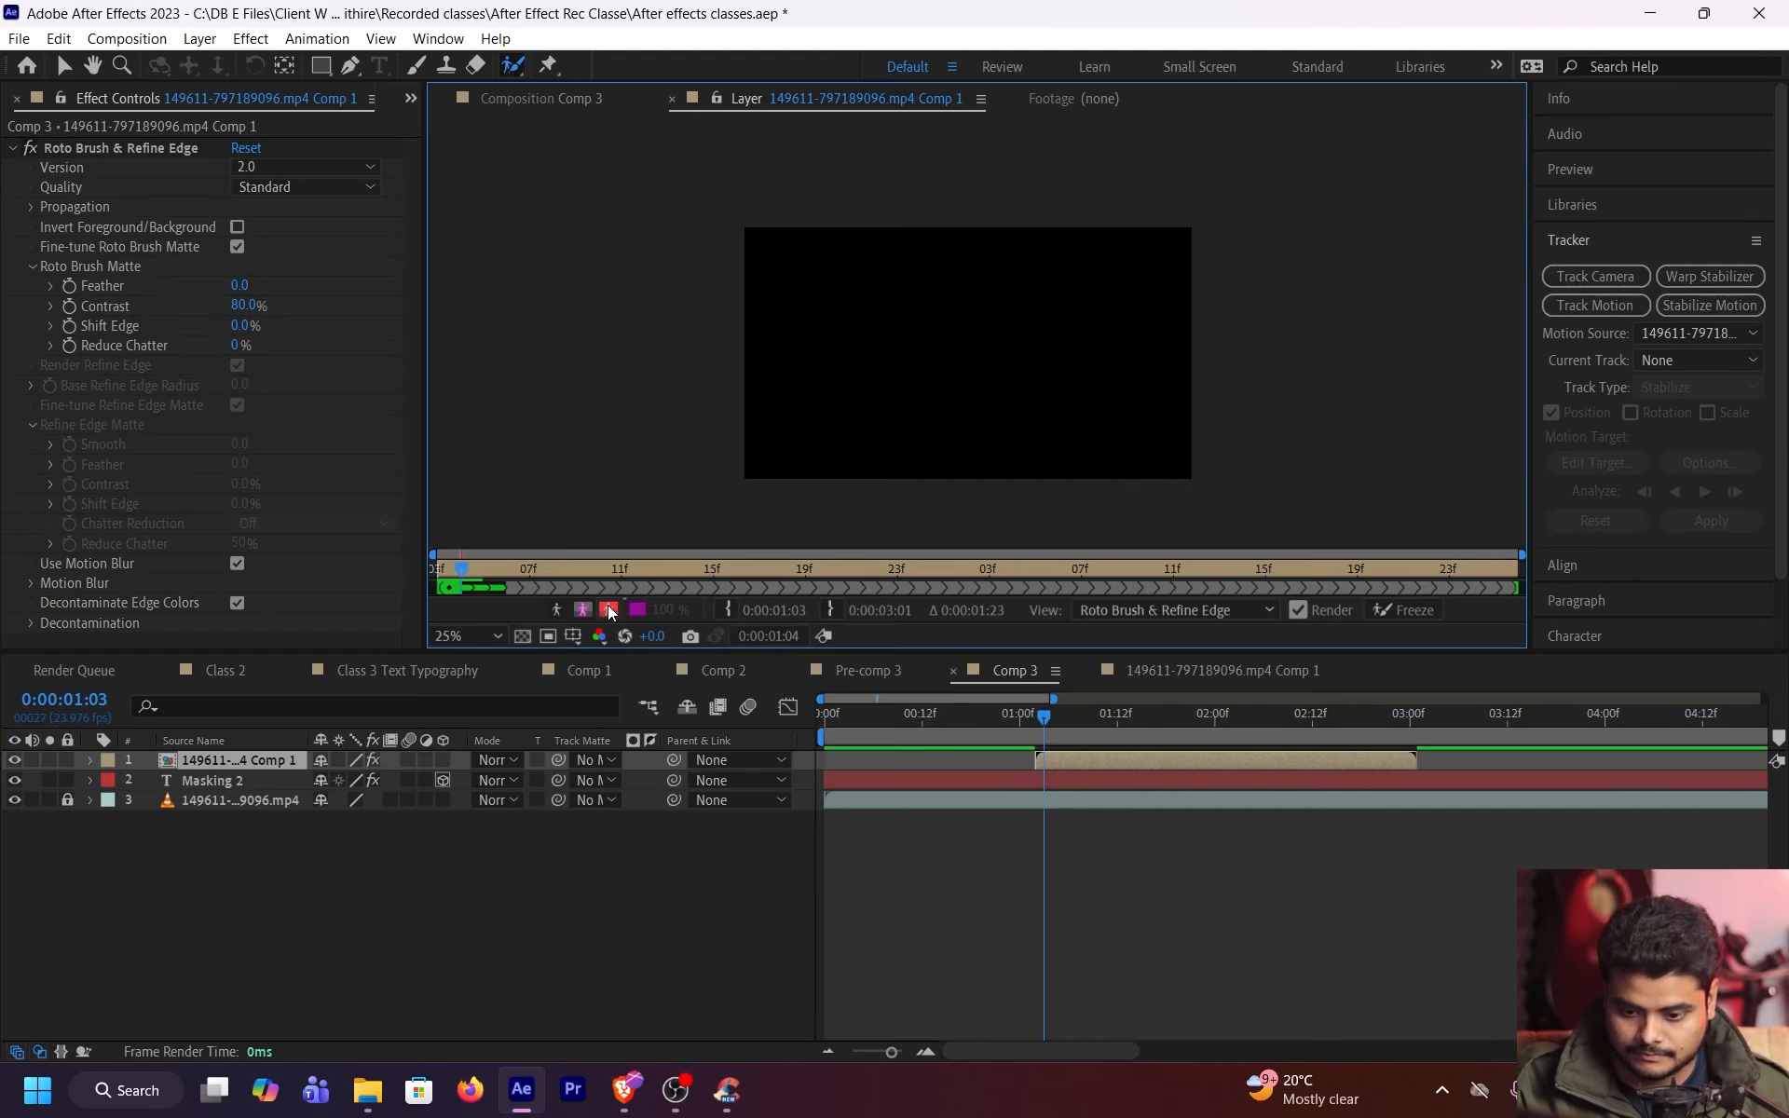
click(607, 609)
click(612, 607)
click(584, 610)
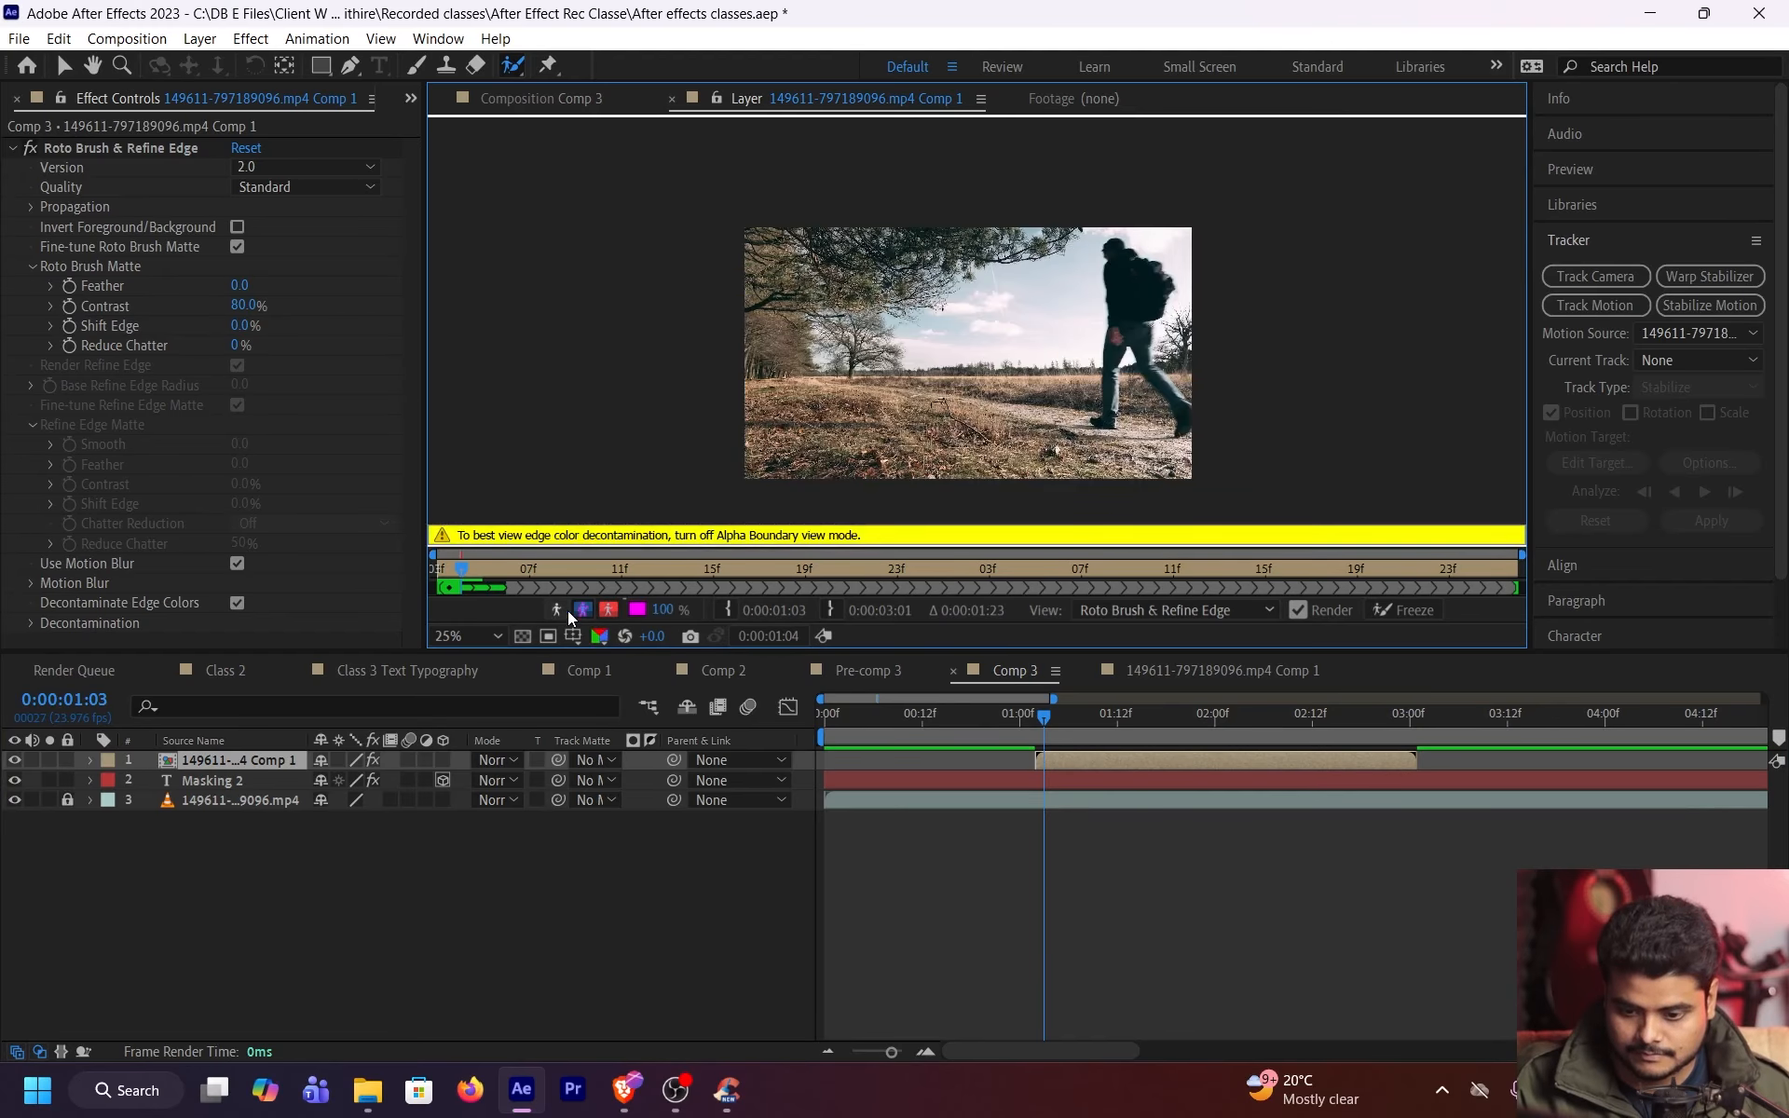
click(585, 611)
click(585, 614)
click(557, 609)
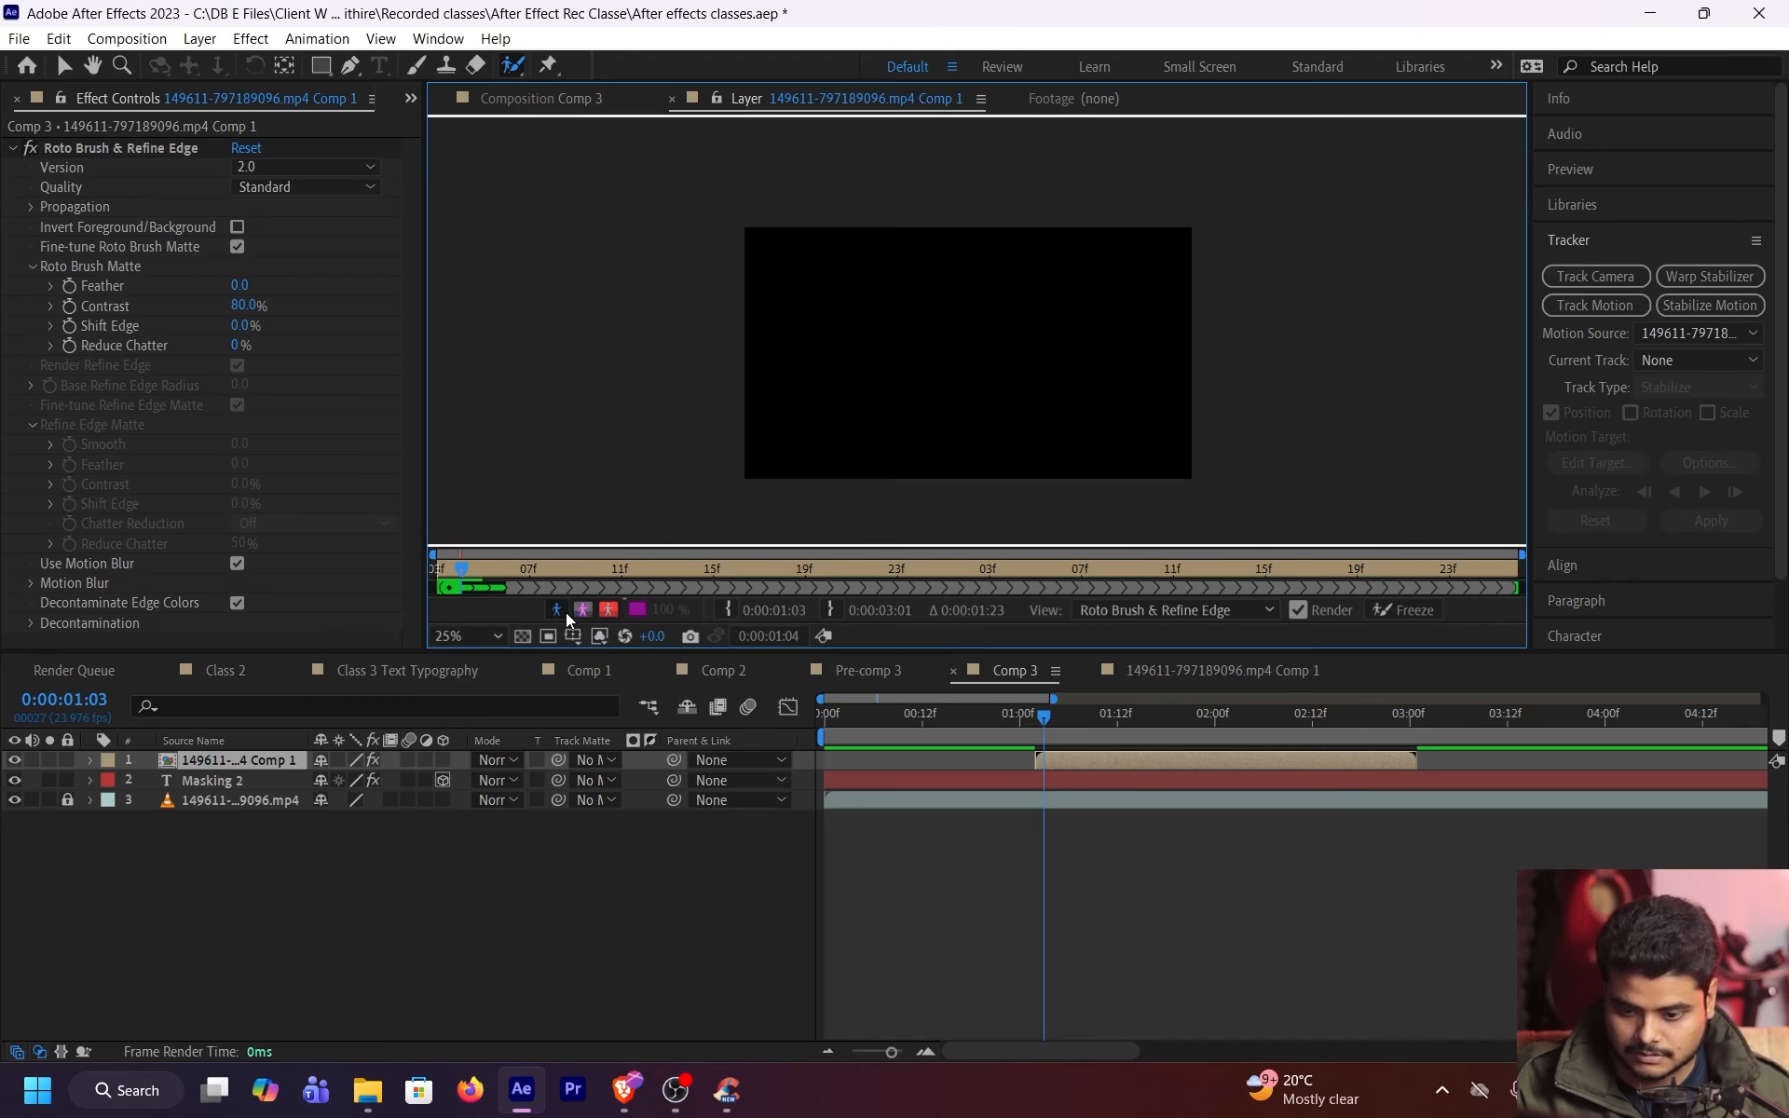
click(582, 611)
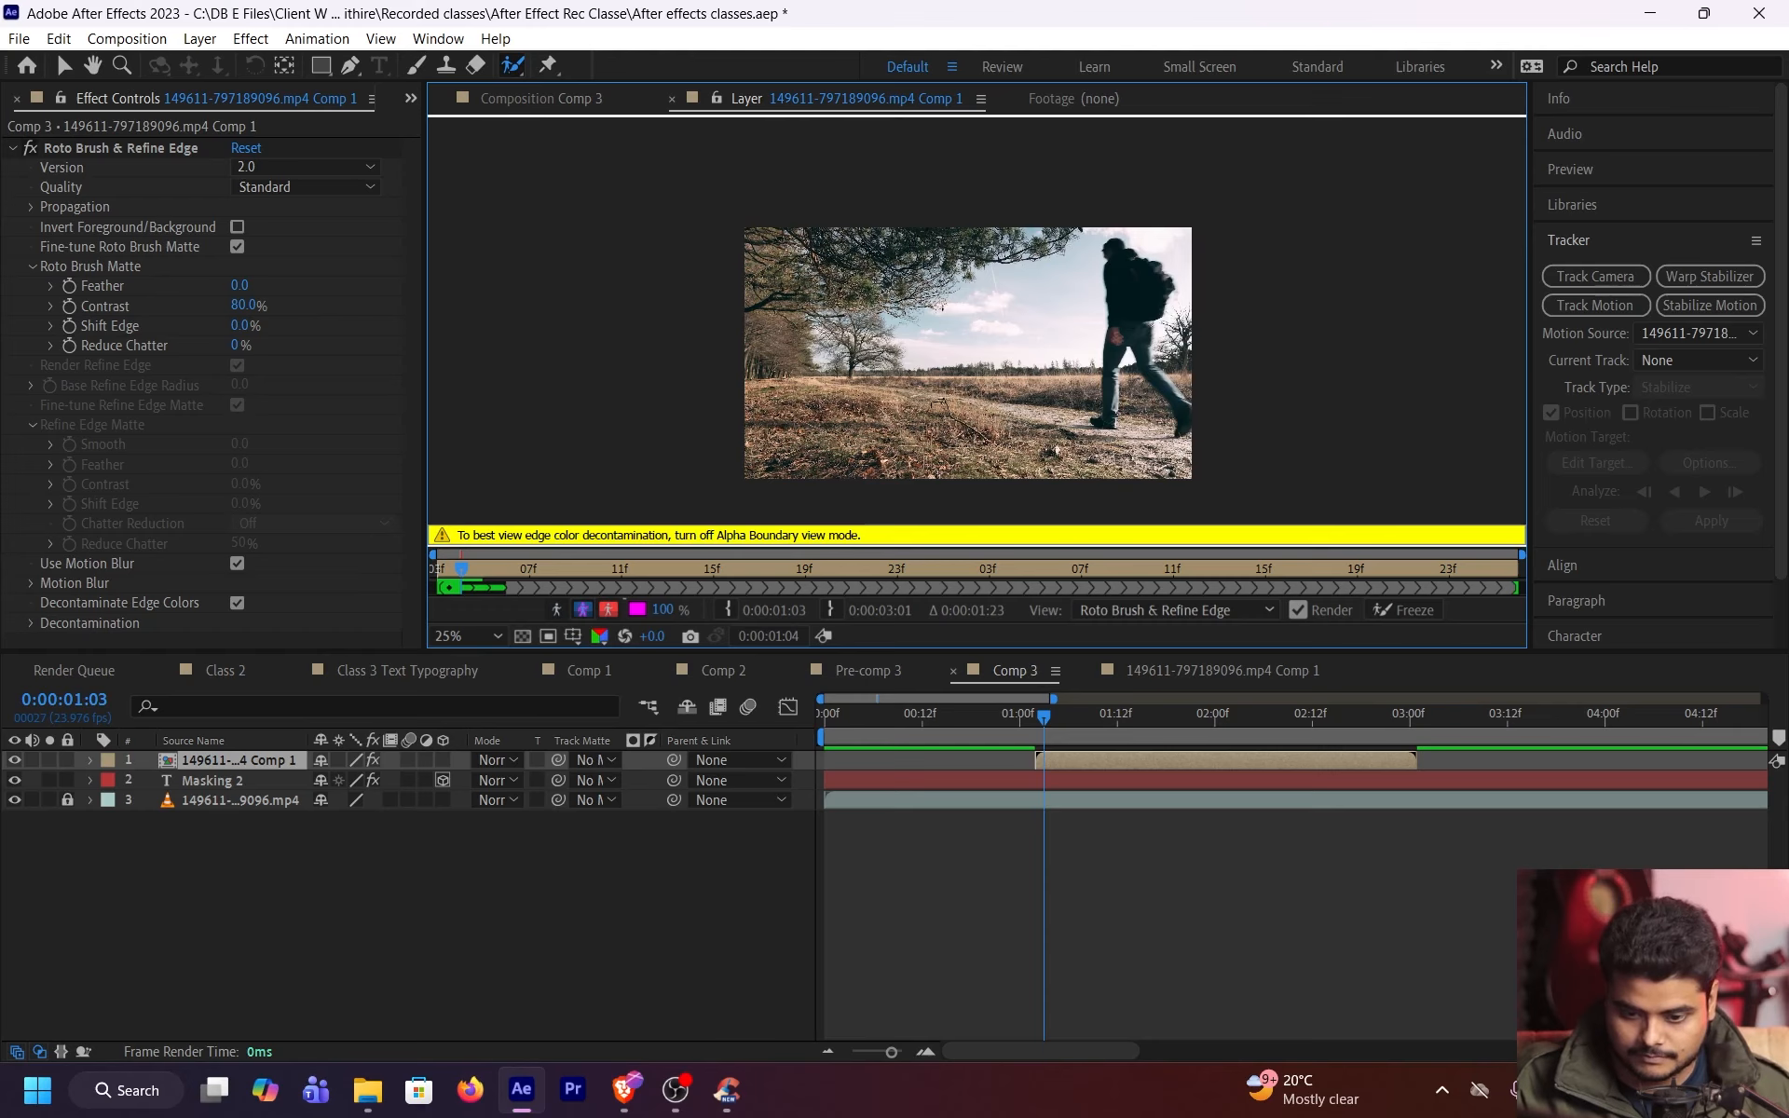
drag(1118, 253, 1130, 290)
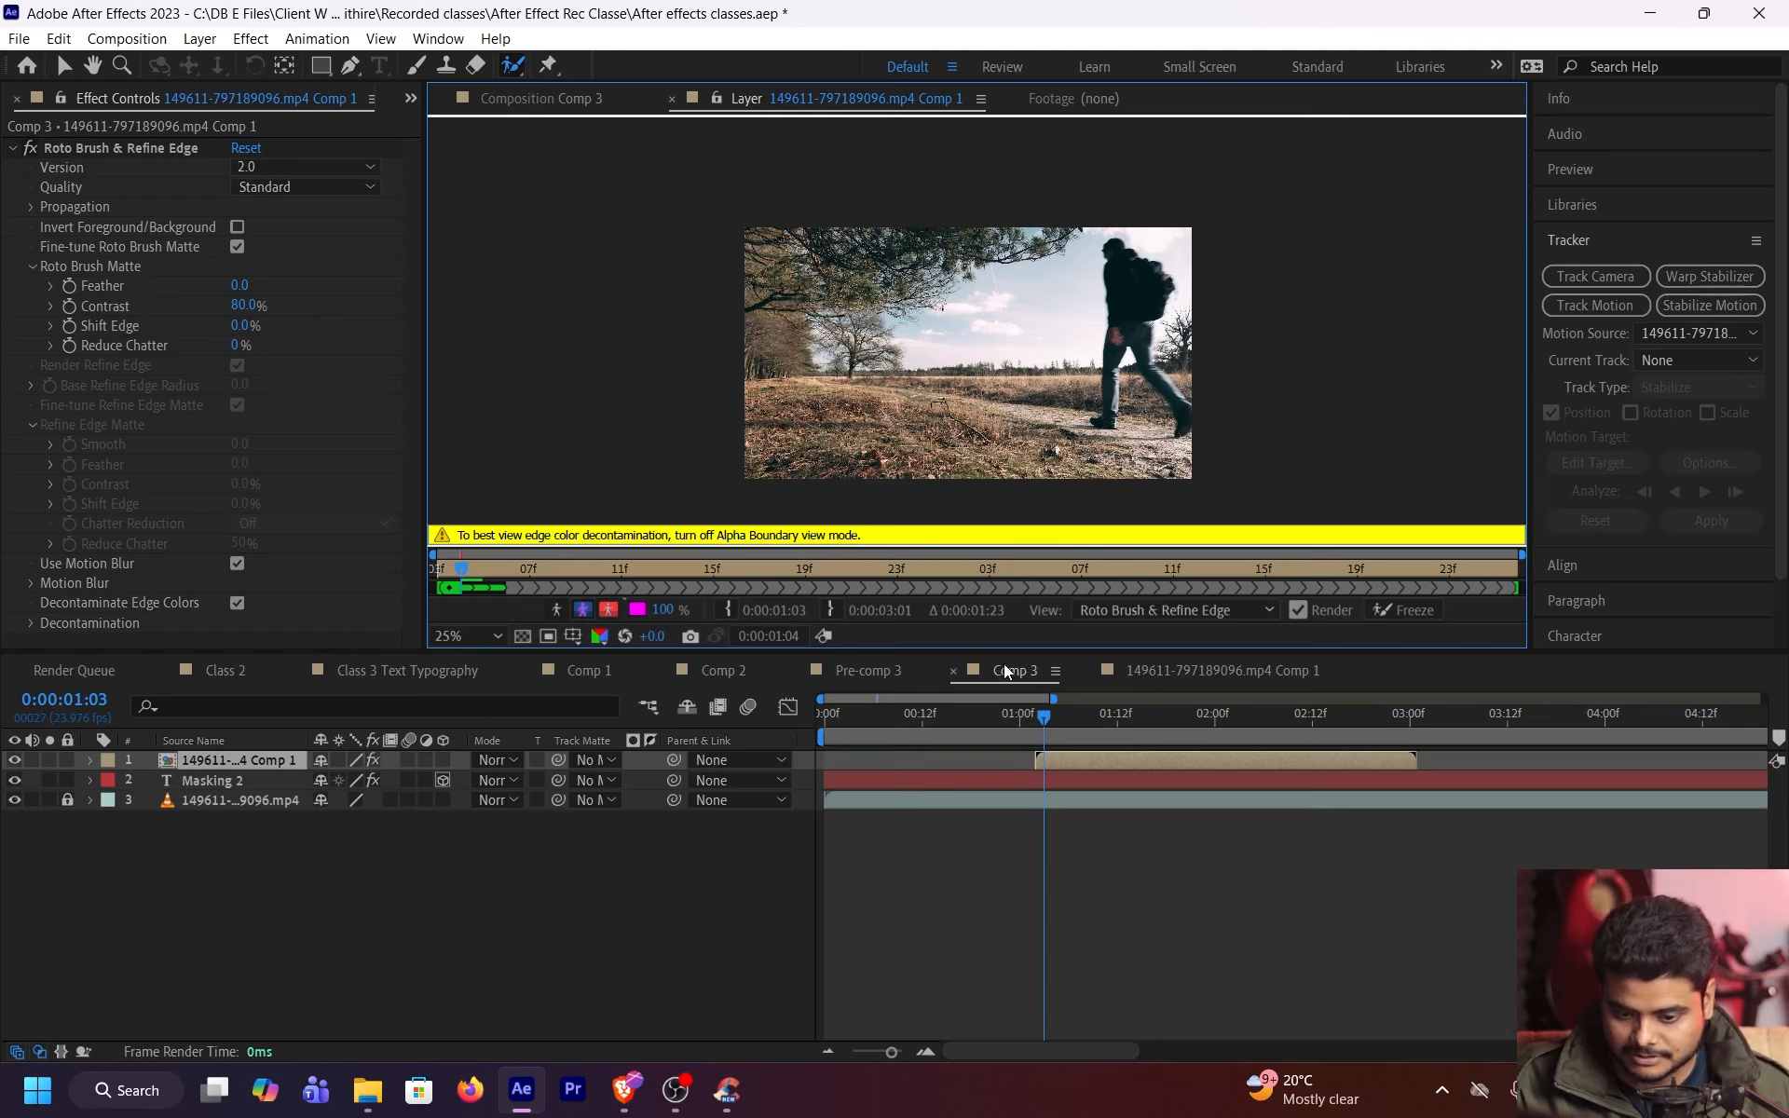
mouse_move(1043, 712)
mouse_down()
mouse_move(1100, 729)
mouse_move(1030, 725)
mouse_up()
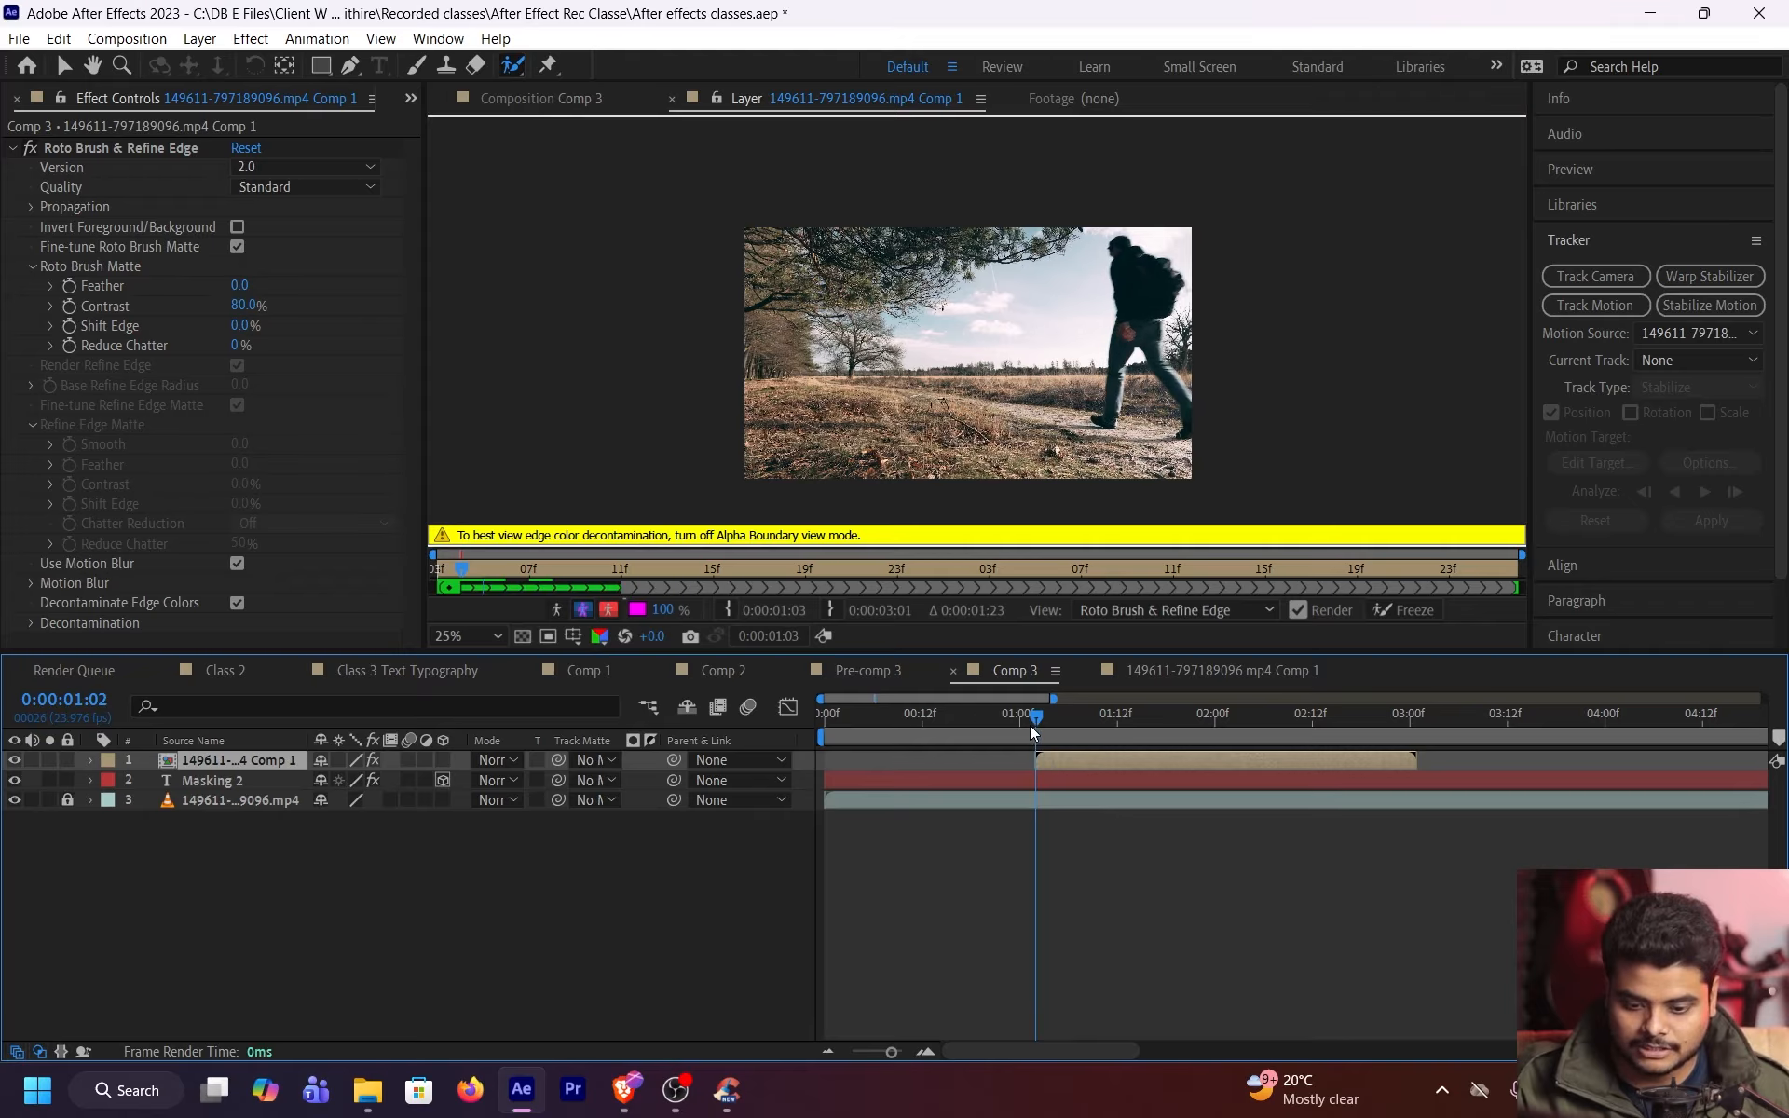
Delete the Roto Brush & Refine Edge effect and Mask 1 from the cutout layer
click(136, 147)
key(Delete)
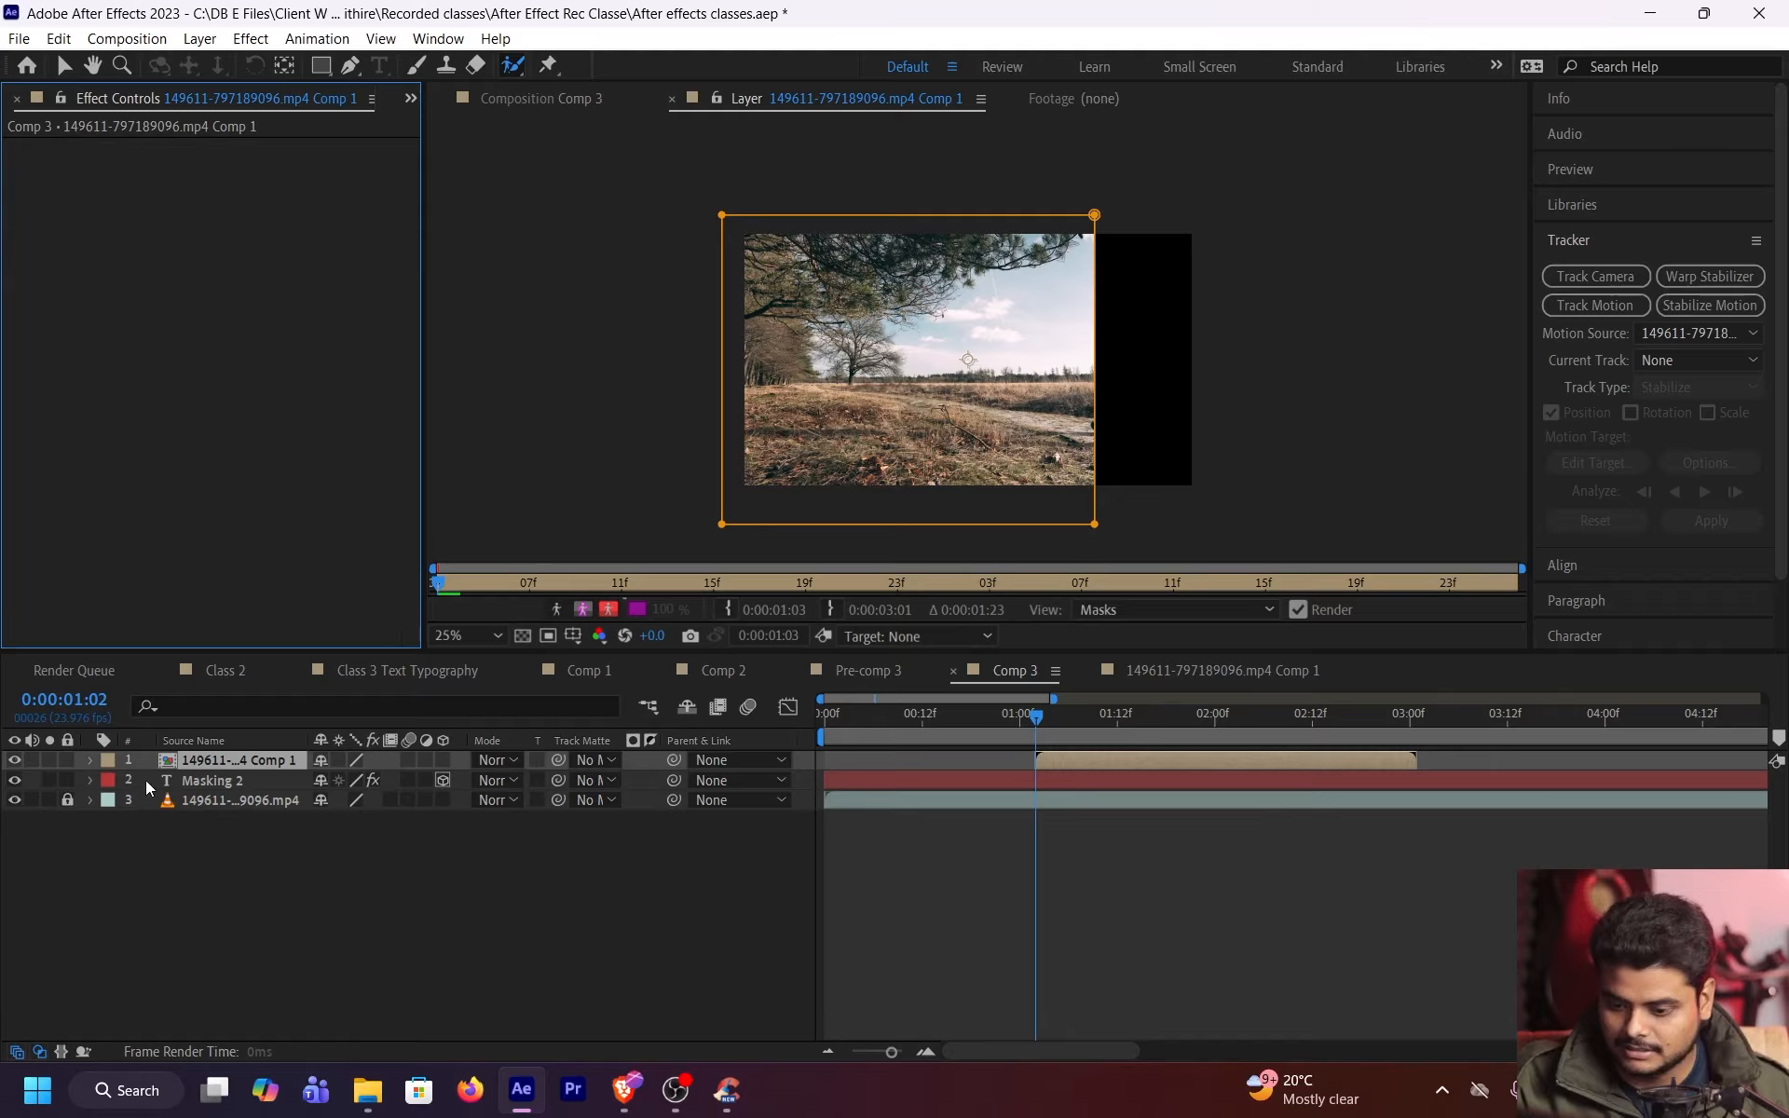
key(m)
click(232, 779)
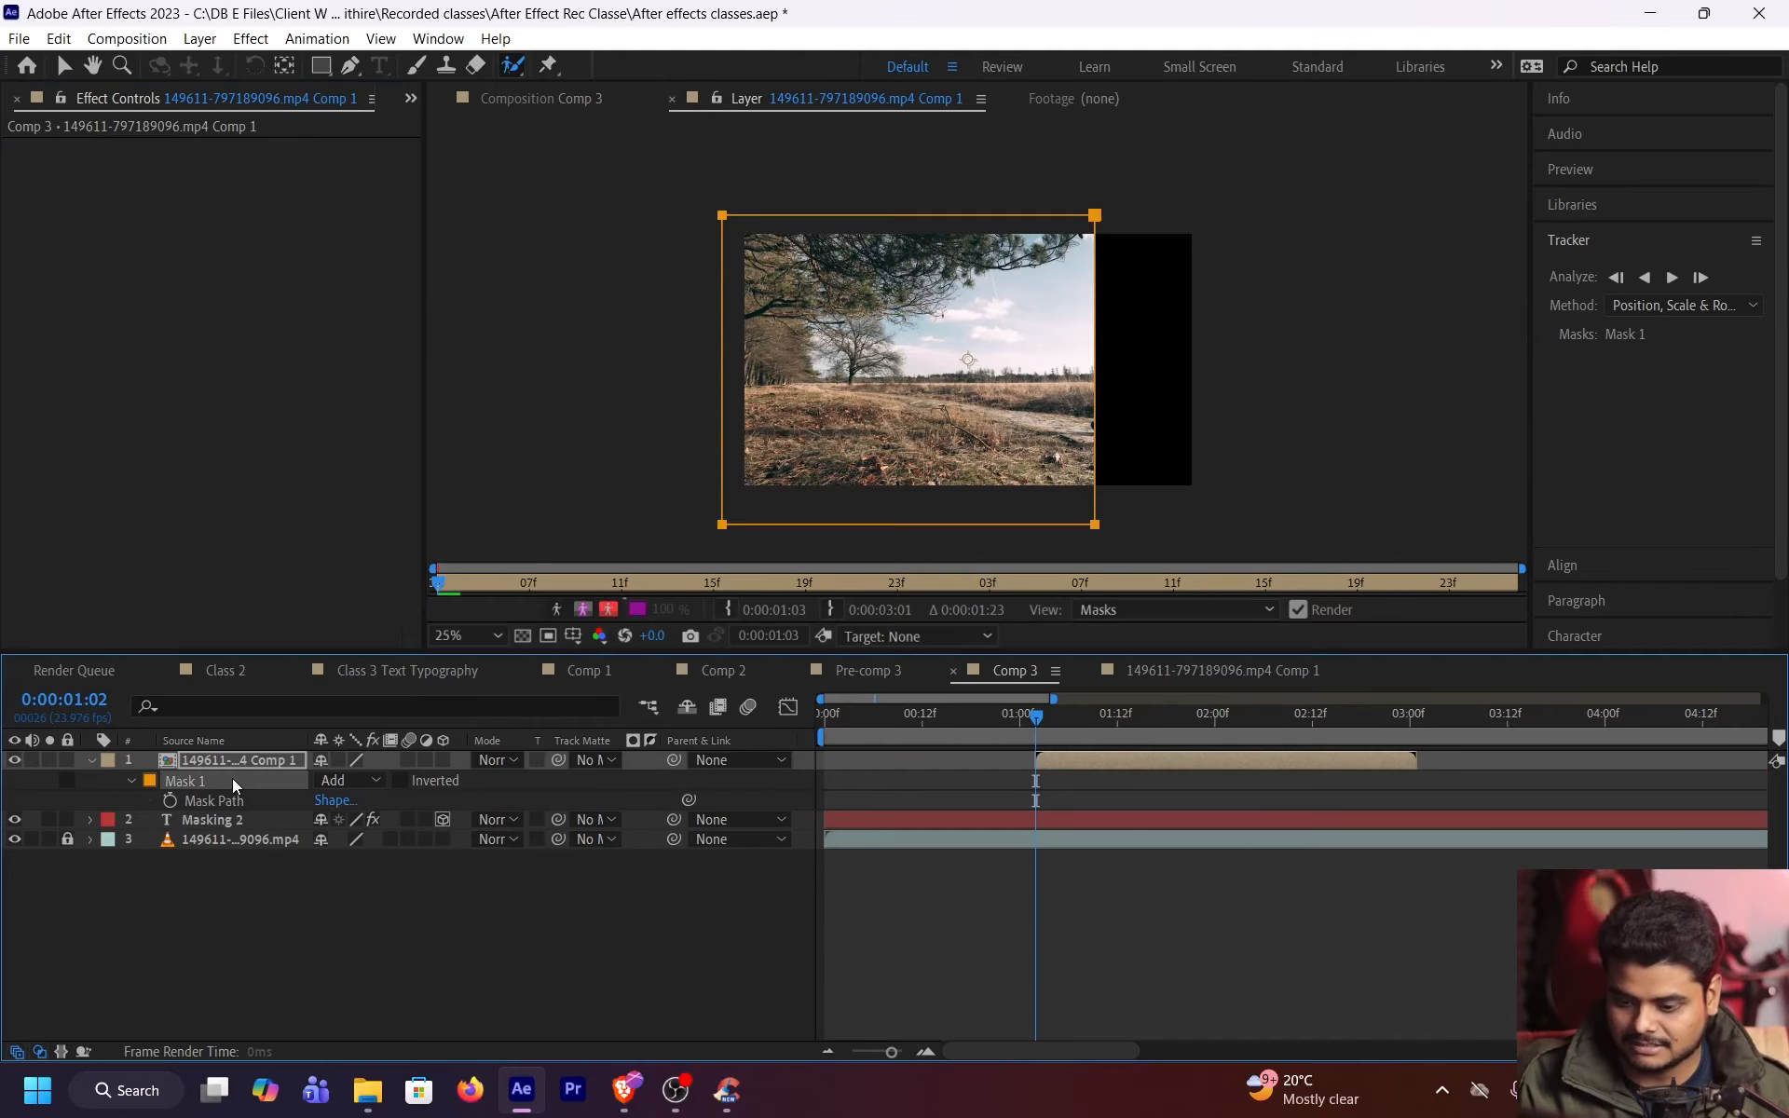
key(Delete)
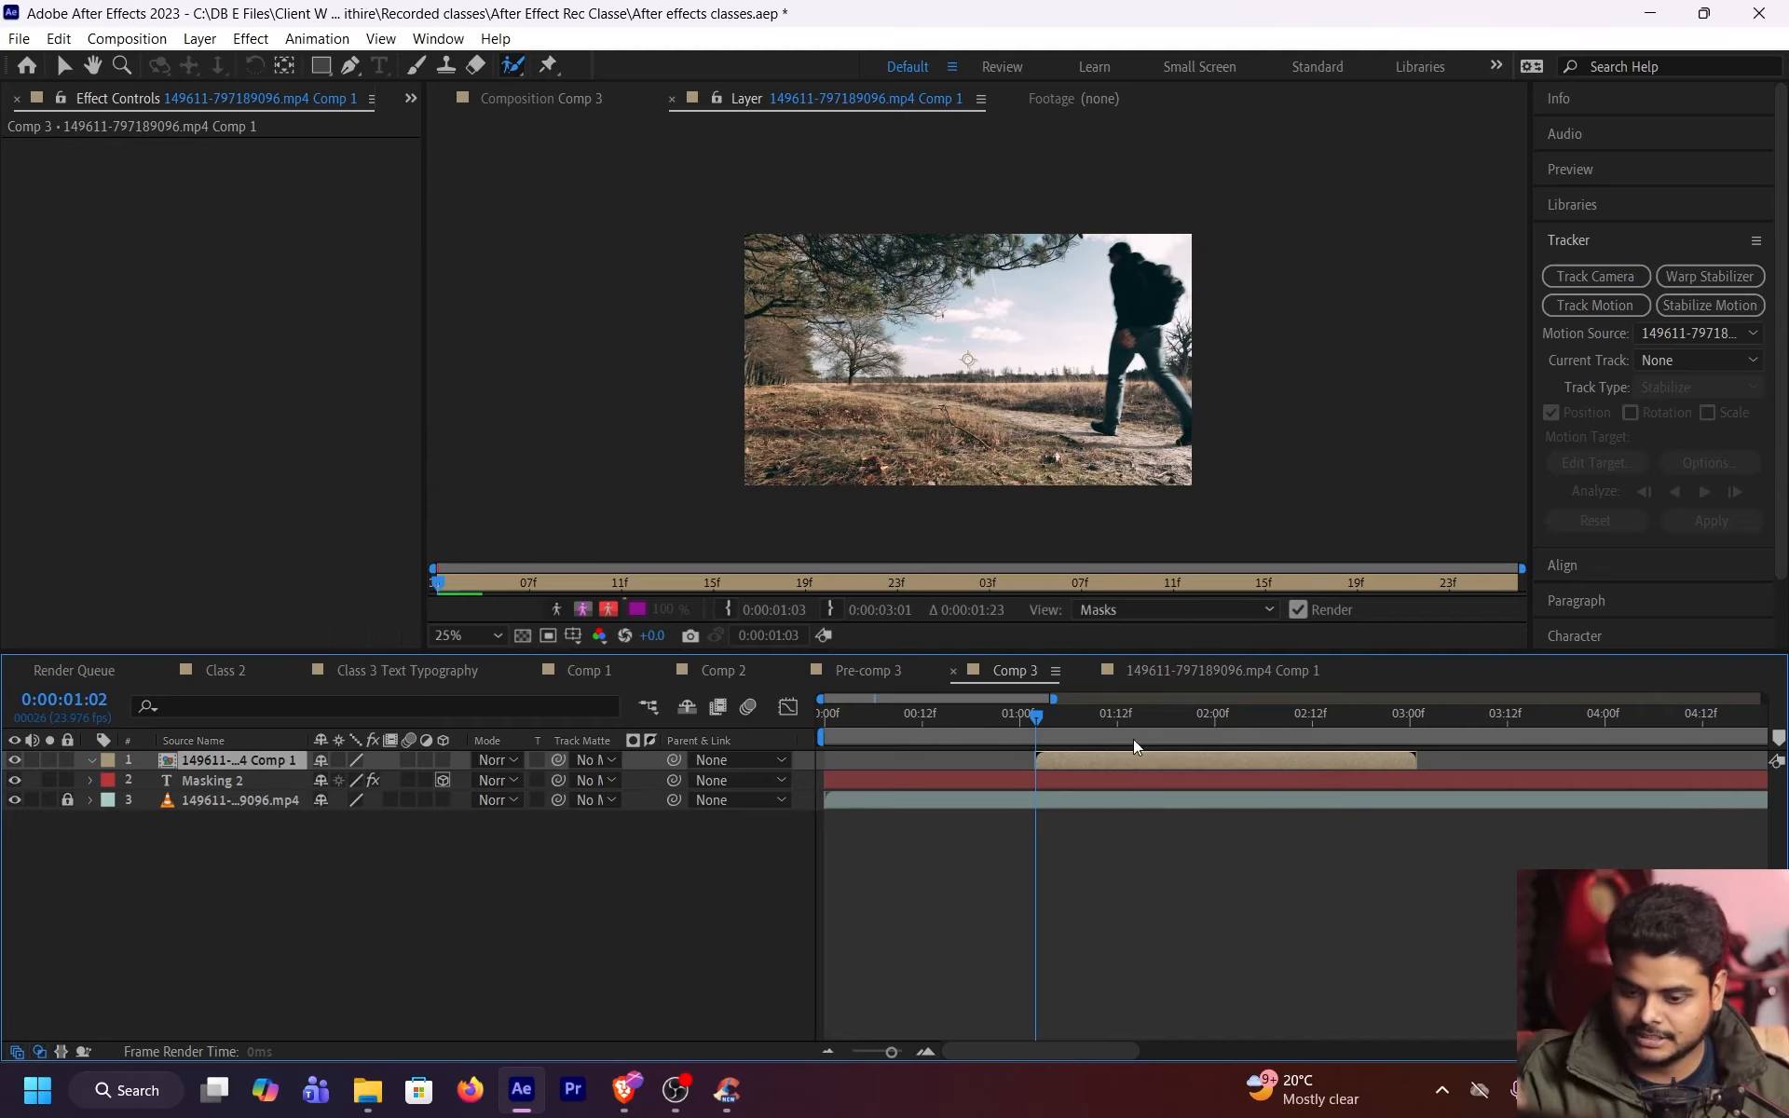
Paint Roto Brush foreground strokes over the walking man's torso and legs on the cutout layer's first frame, 0:00:01:03
double_click(1109, 766)
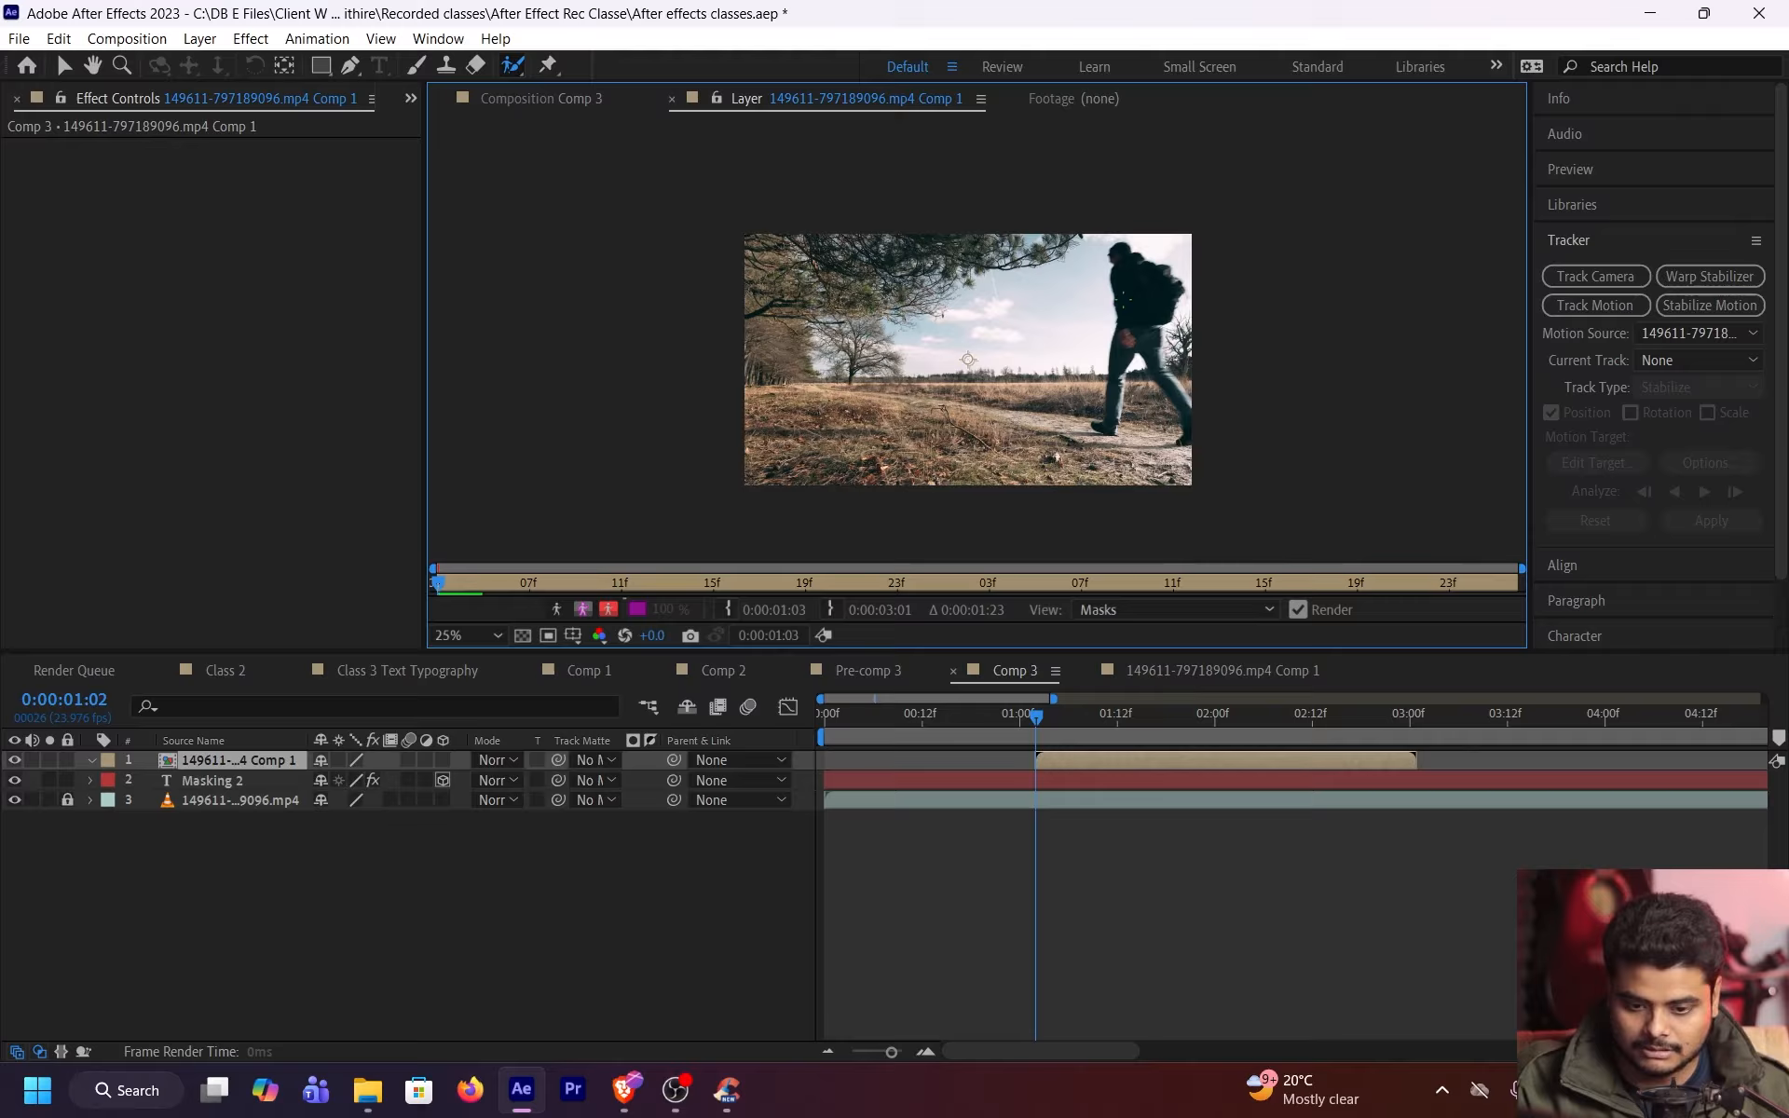
drag(1139, 266, 1156, 392)
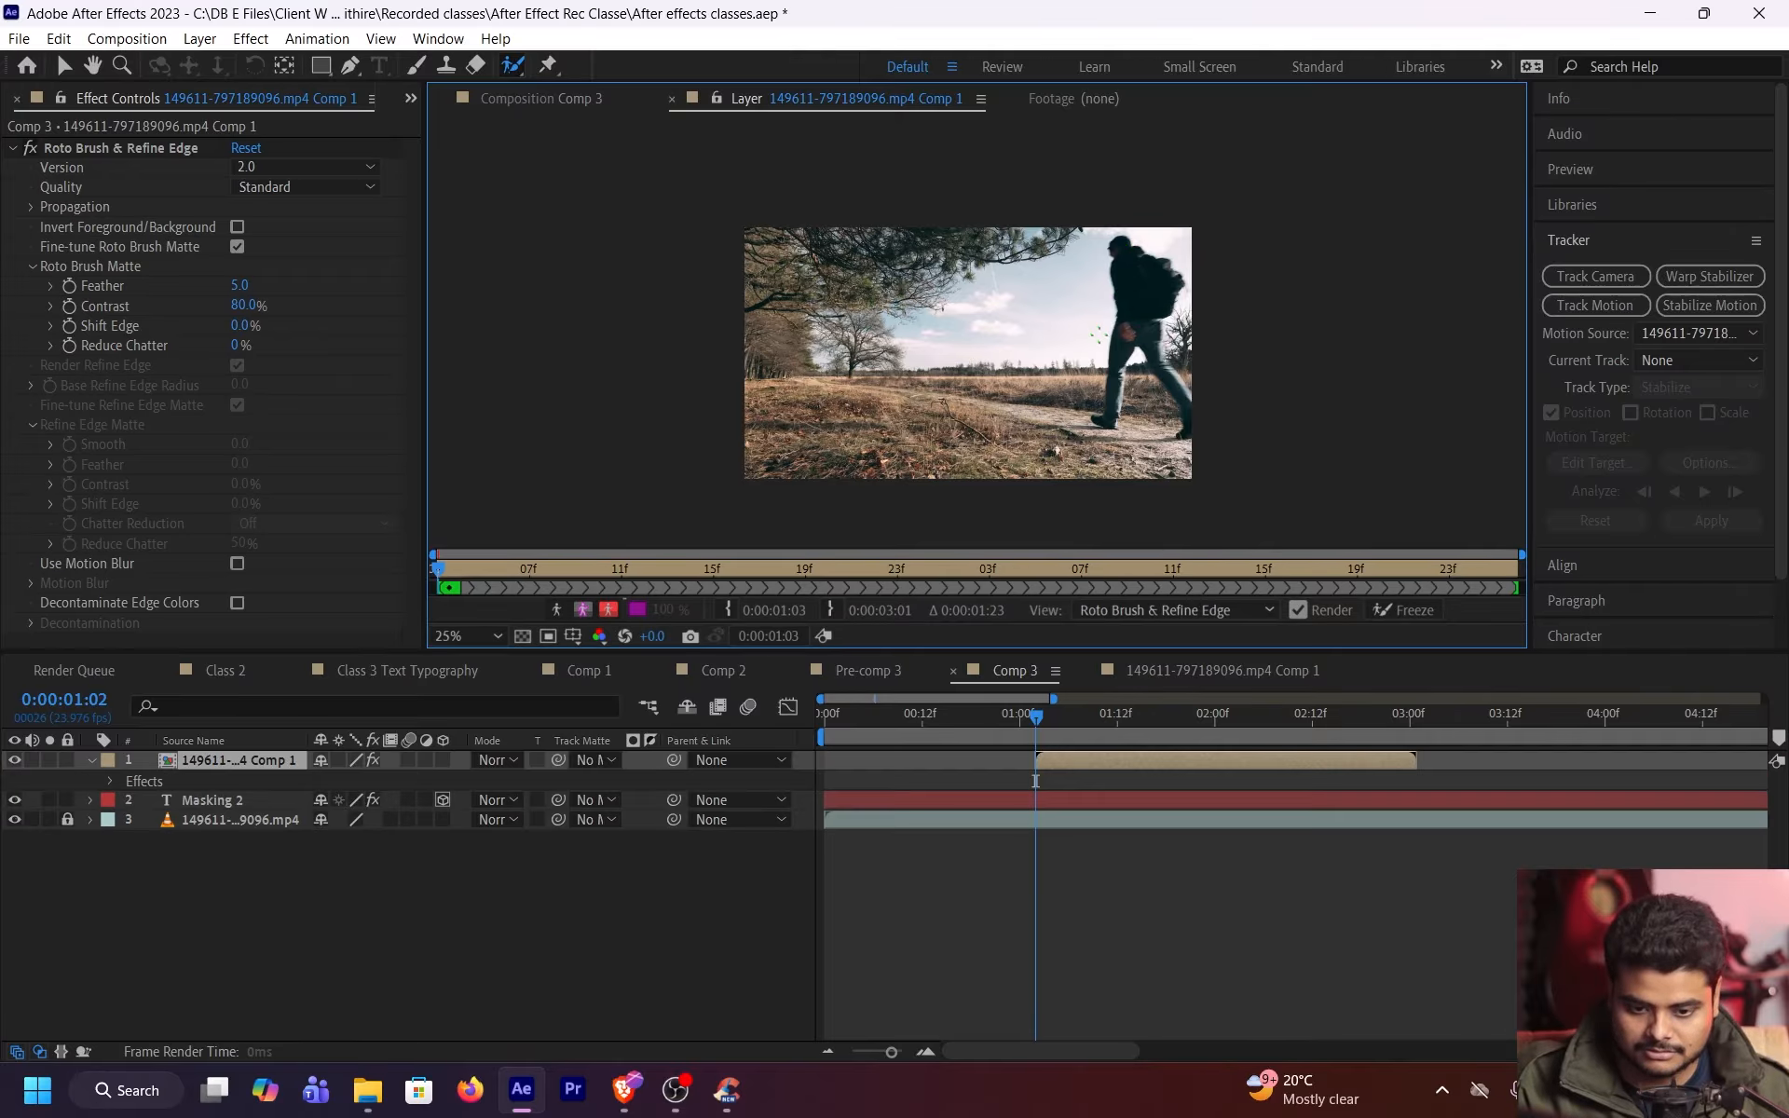
drag(1139, 318, 1127, 353)
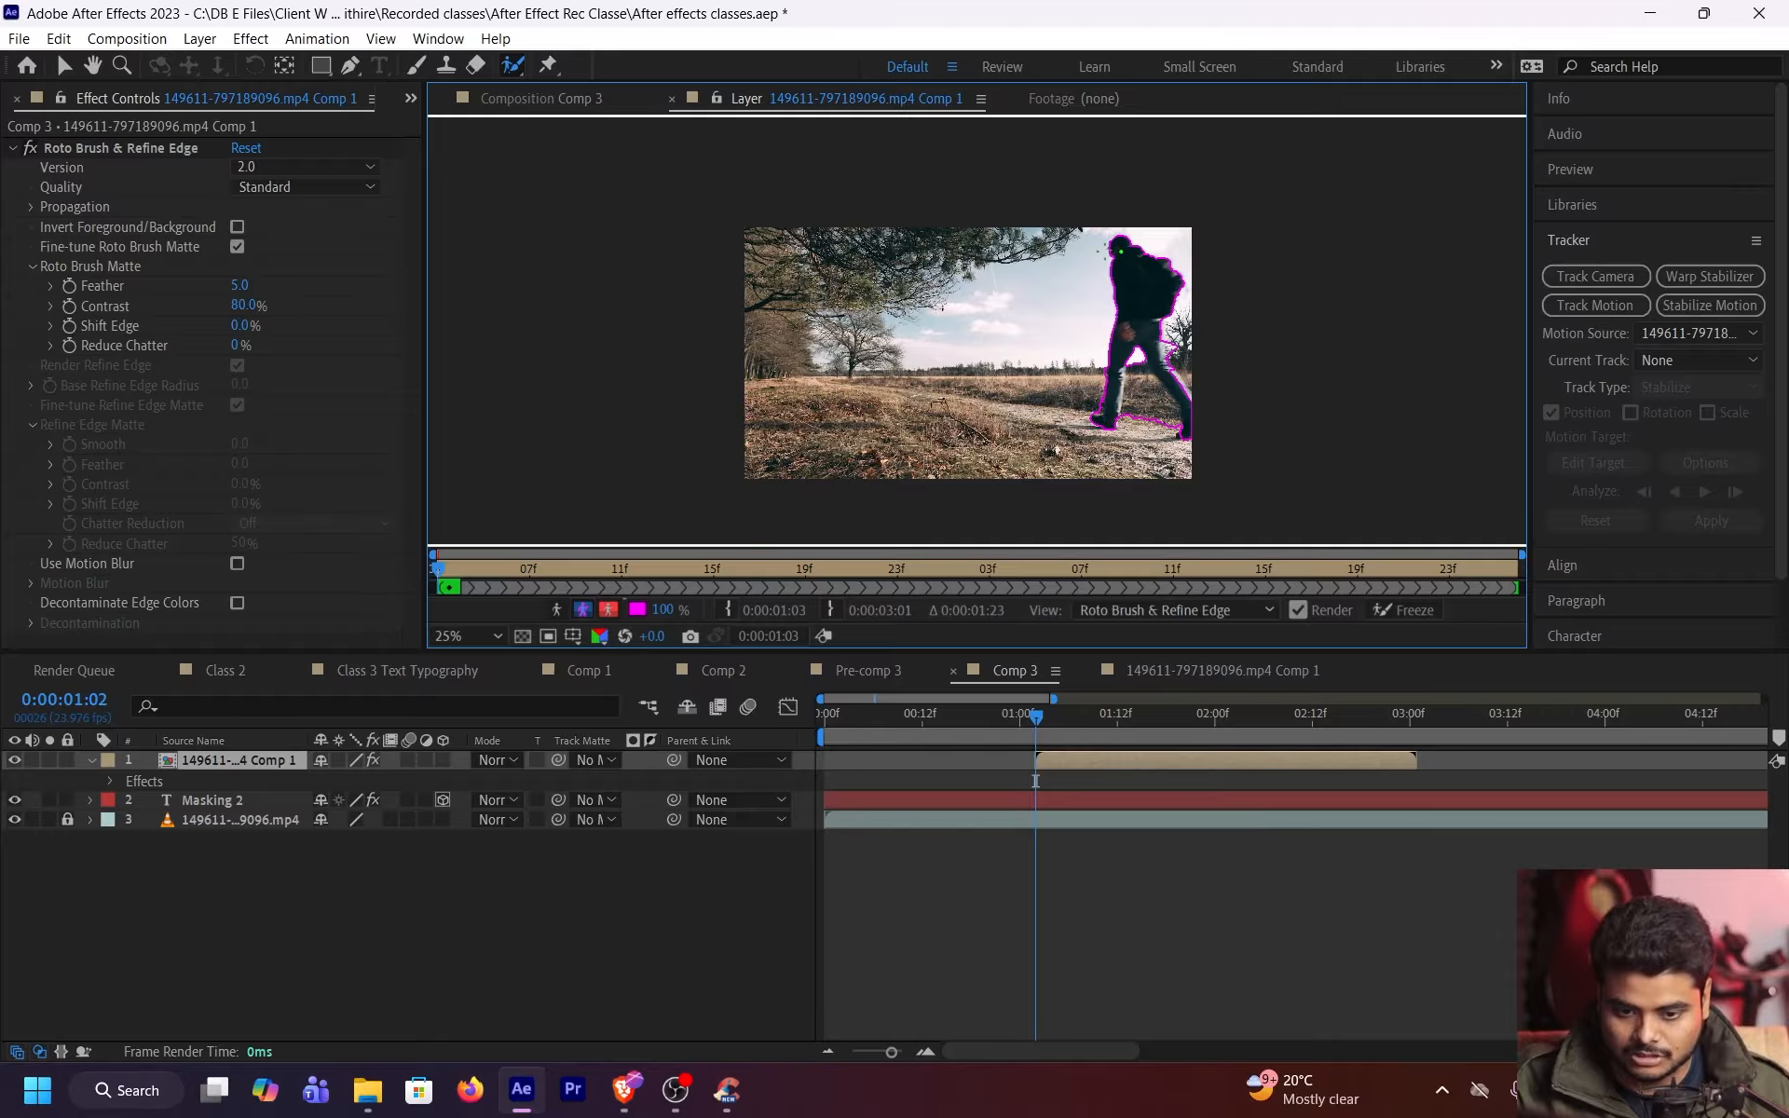
Add Roto Brush foreground strokes over the sky, field and path in front of the man so the selection includes that area
mouse_move(997, 241)
mouse_down()
mouse_move(1070, 291)
mouse_move(1115, 274)
mouse_move(960, 466)
mouse_up()
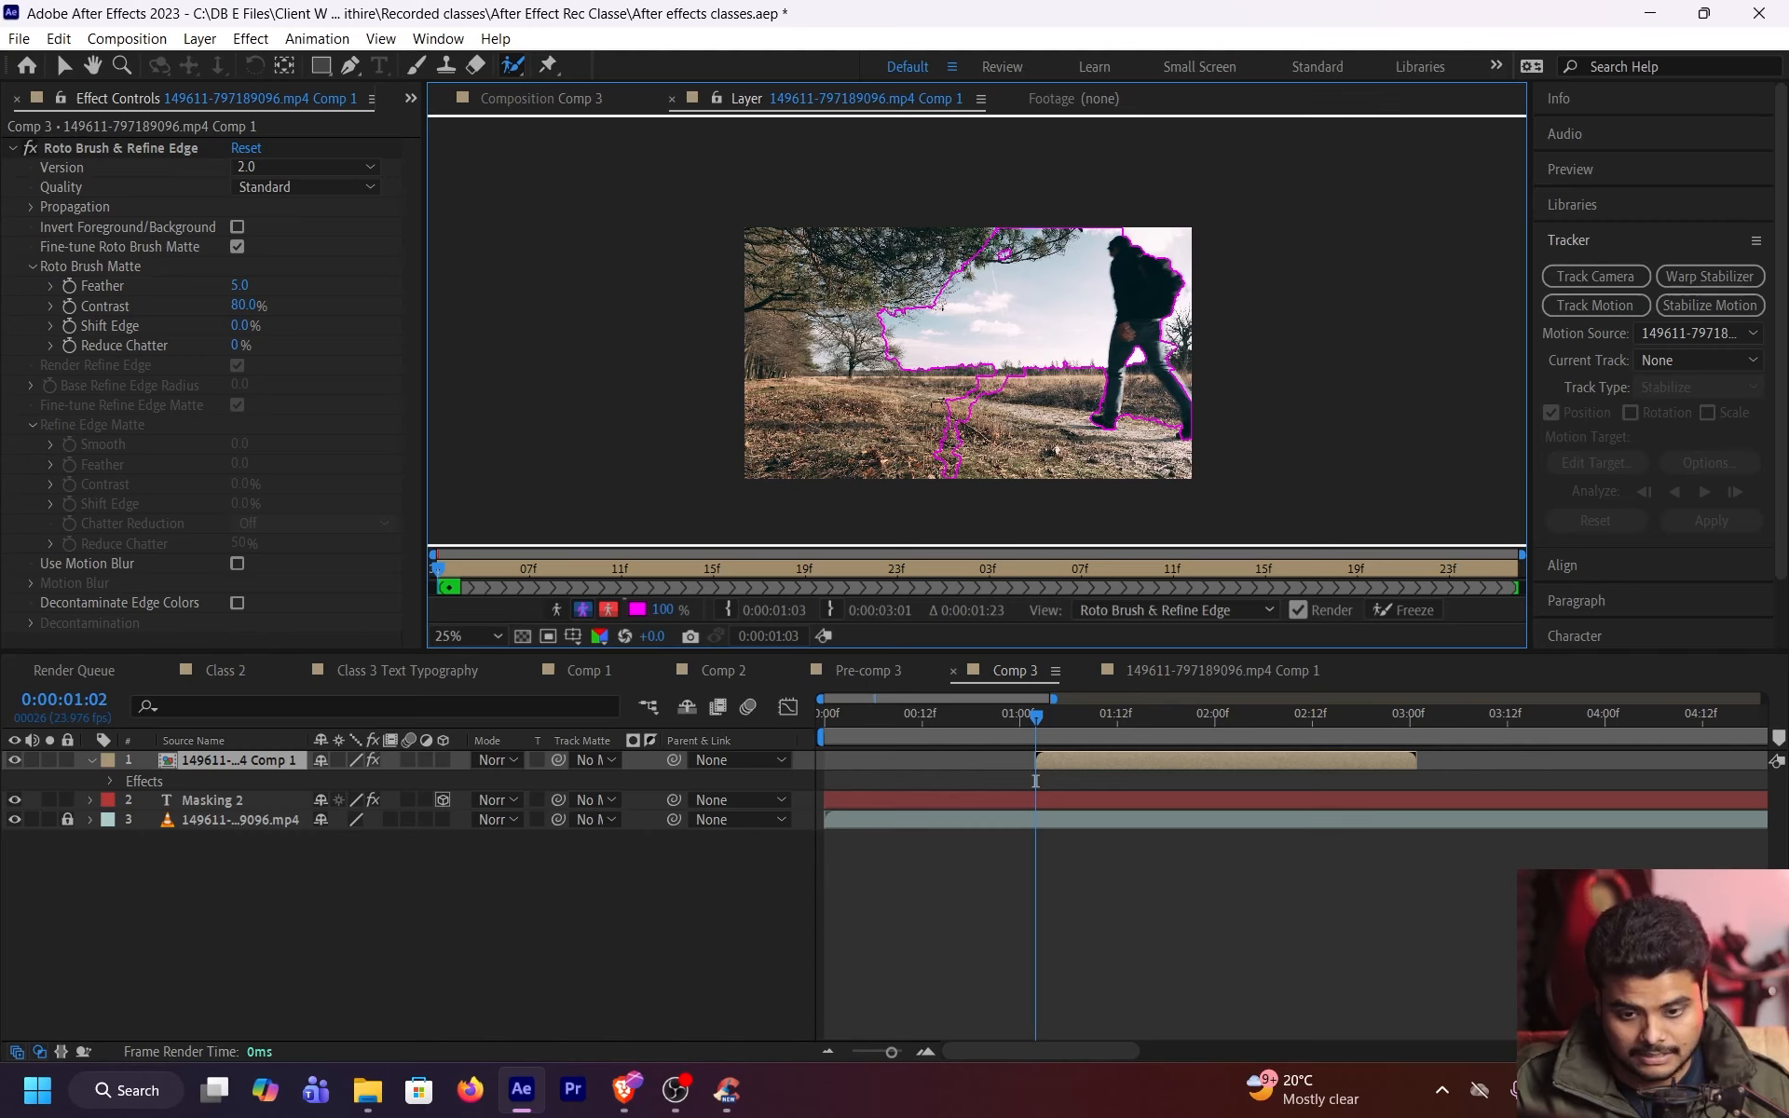
drag(978, 352, 960, 461)
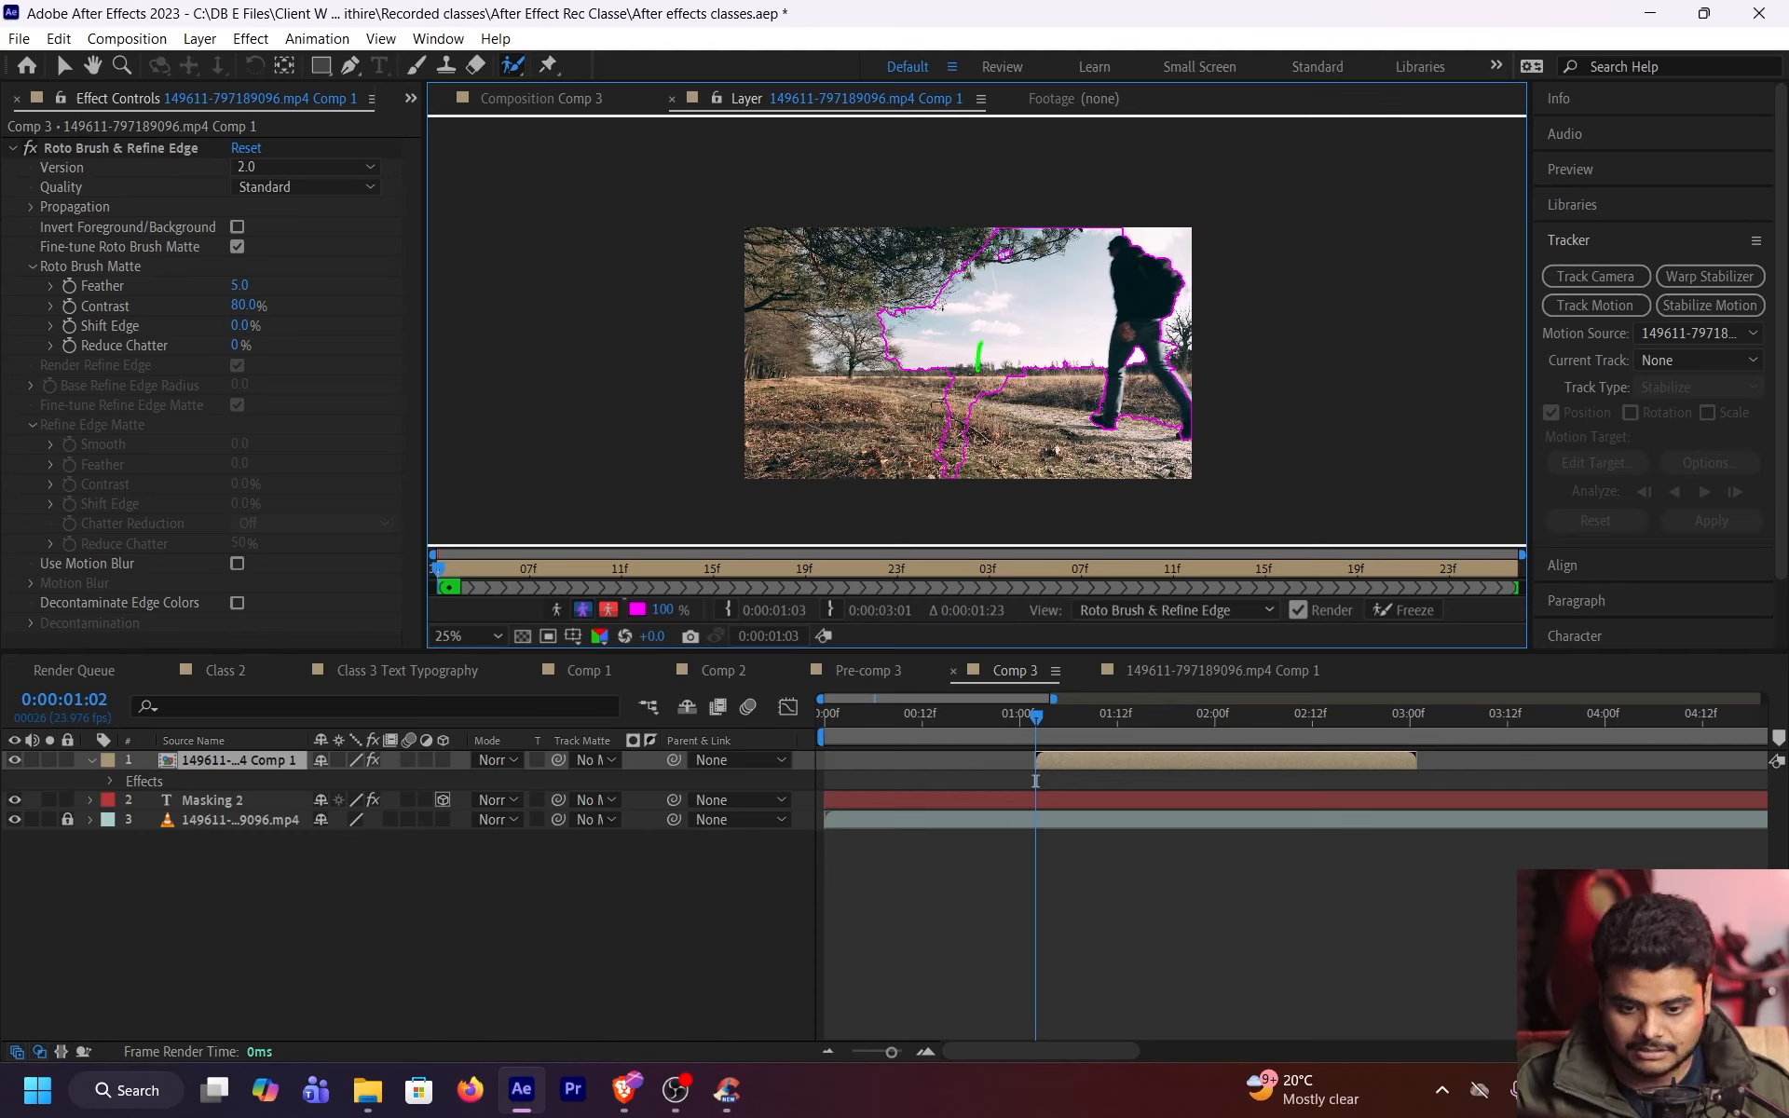
drag(978, 371, 988, 466)
drag(1019, 341, 1013, 459)
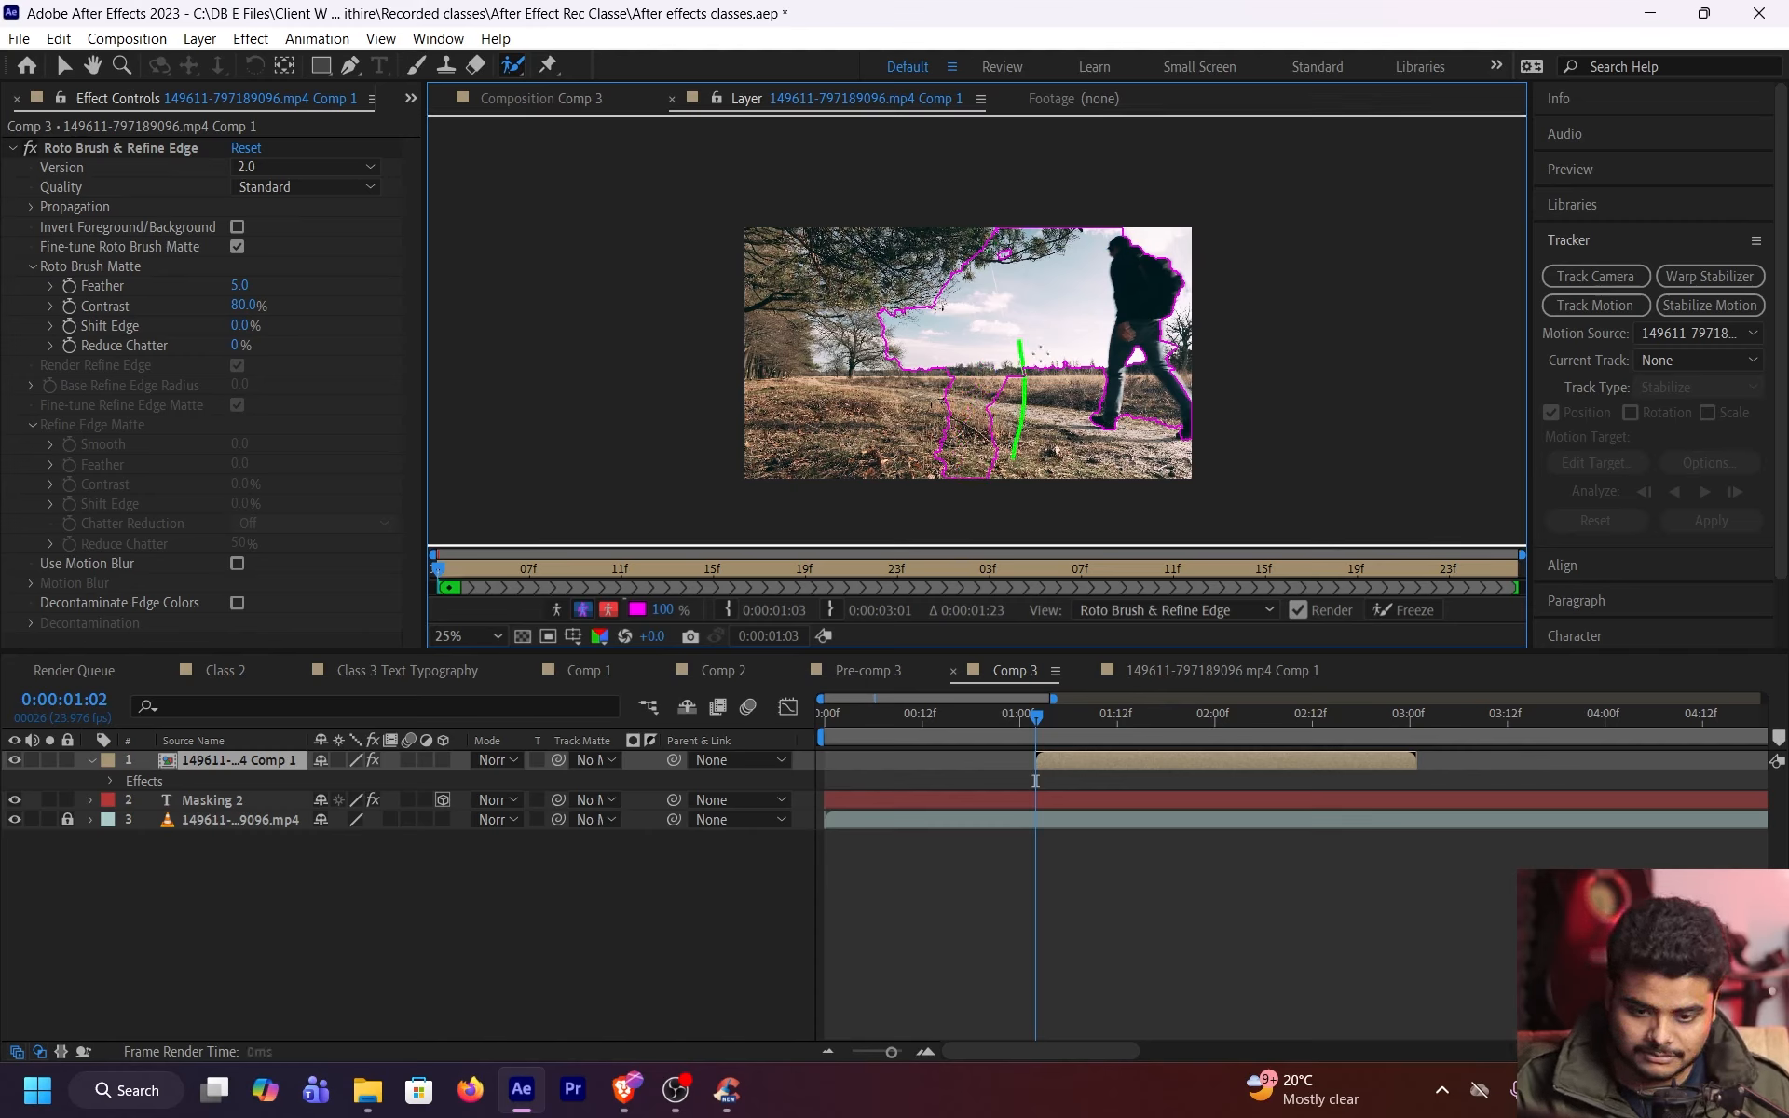
drag(1060, 346, 1057, 476)
drag(1078, 404, 1079, 421)
drag(965, 320, 918, 394)
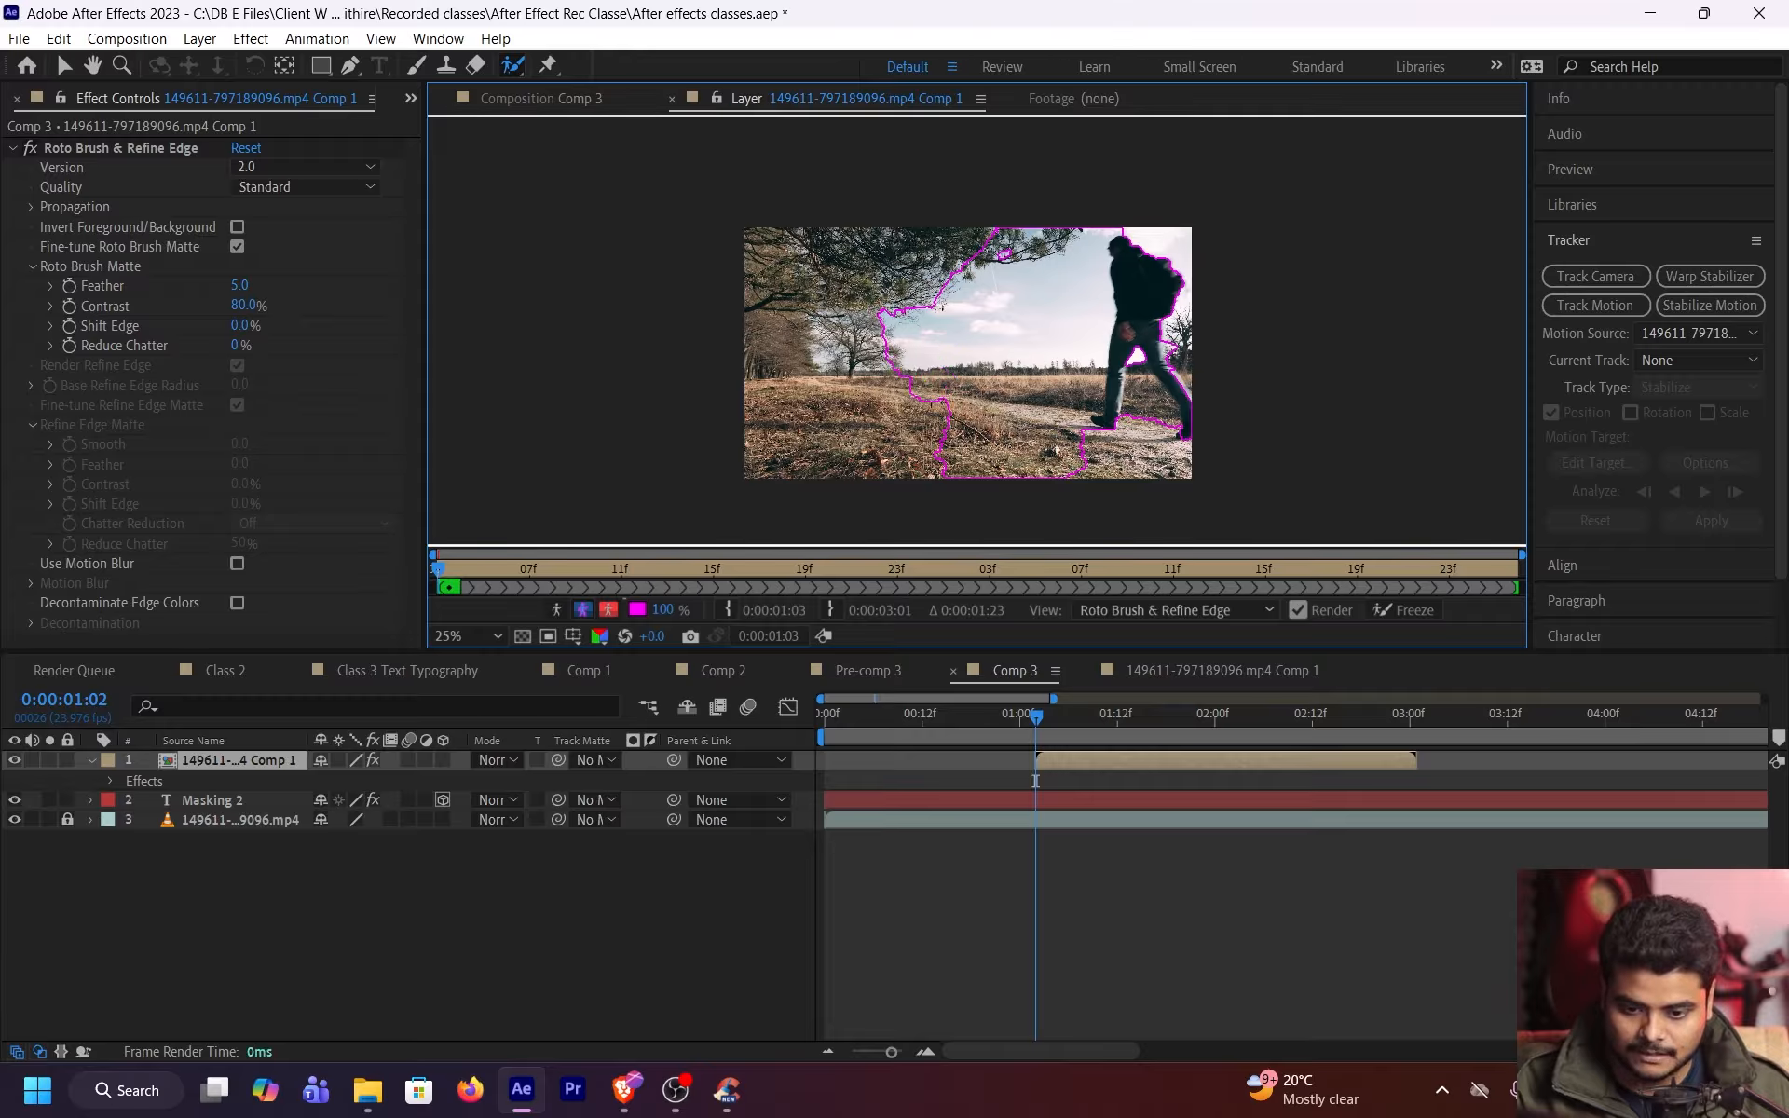
Propagate the Roto Brush selection frame by frame from 0:00:01:04 to 0:00:01:12, checking its boundary along the man's back
click(457, 579)
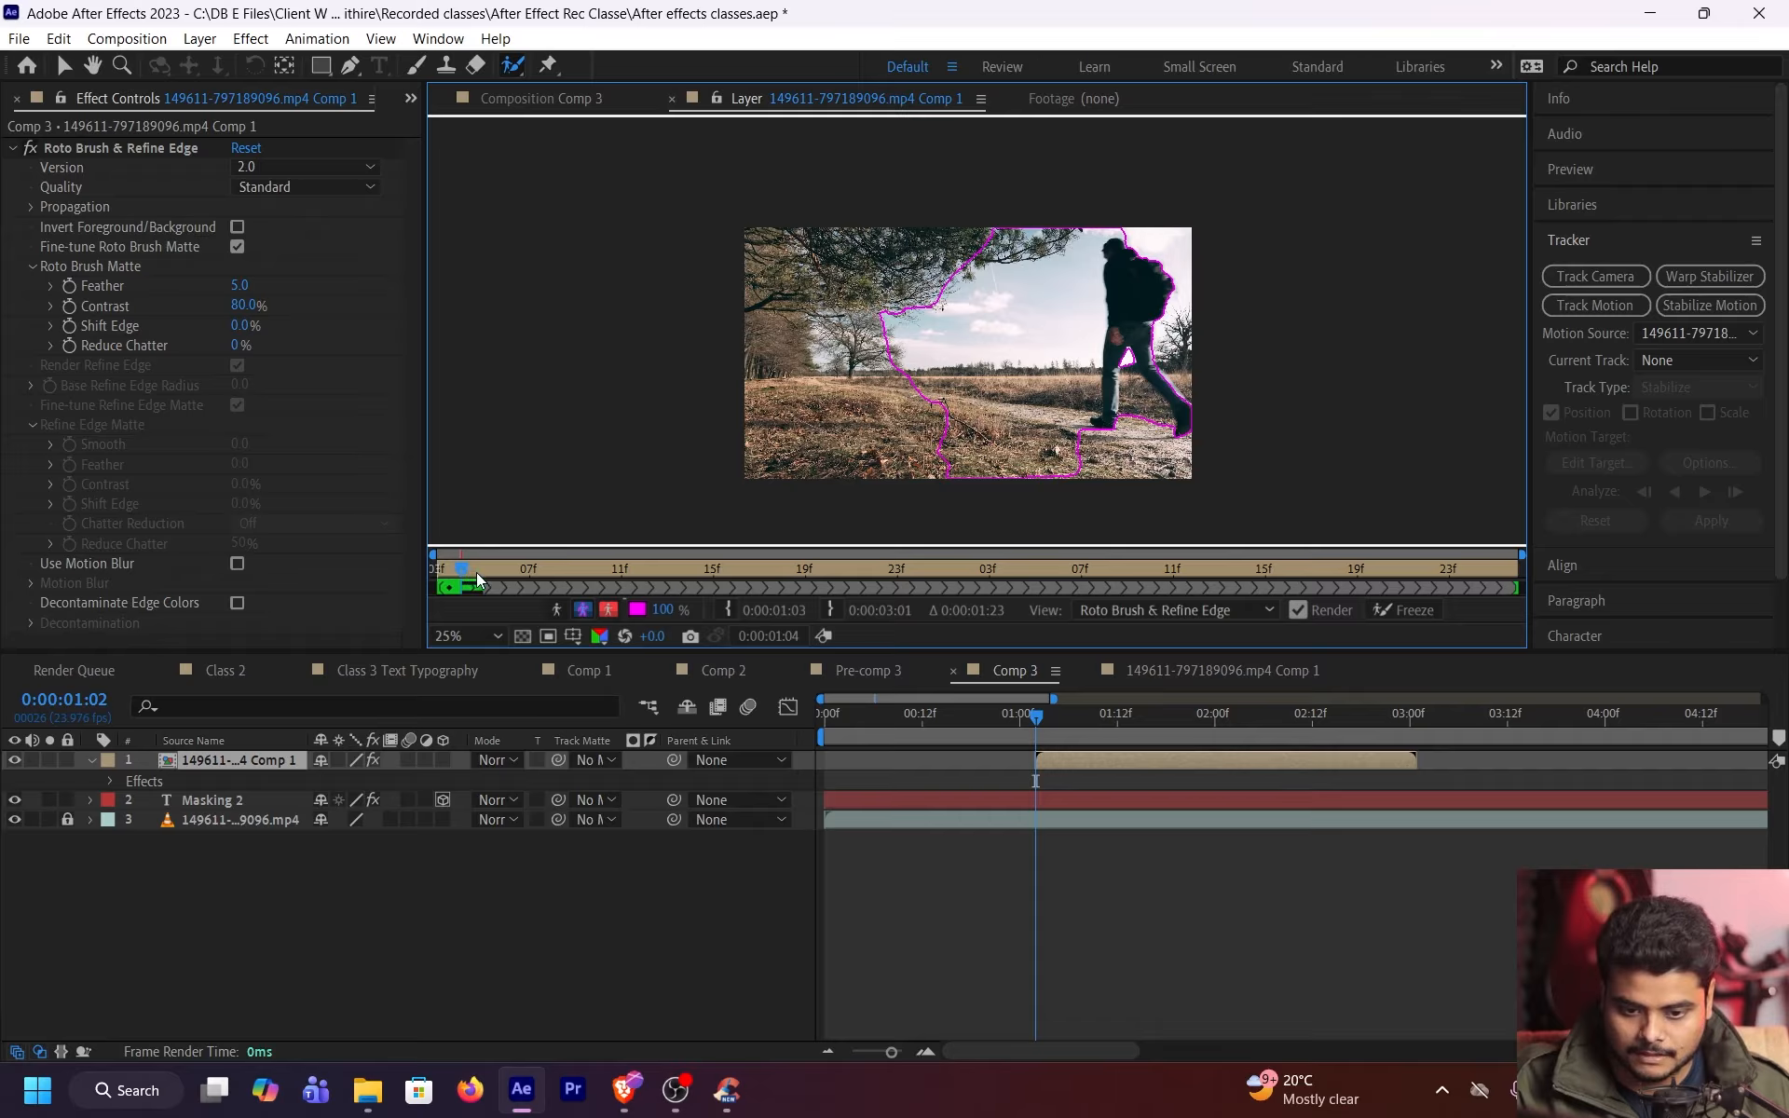
click(481, 579)
click(504, 579)
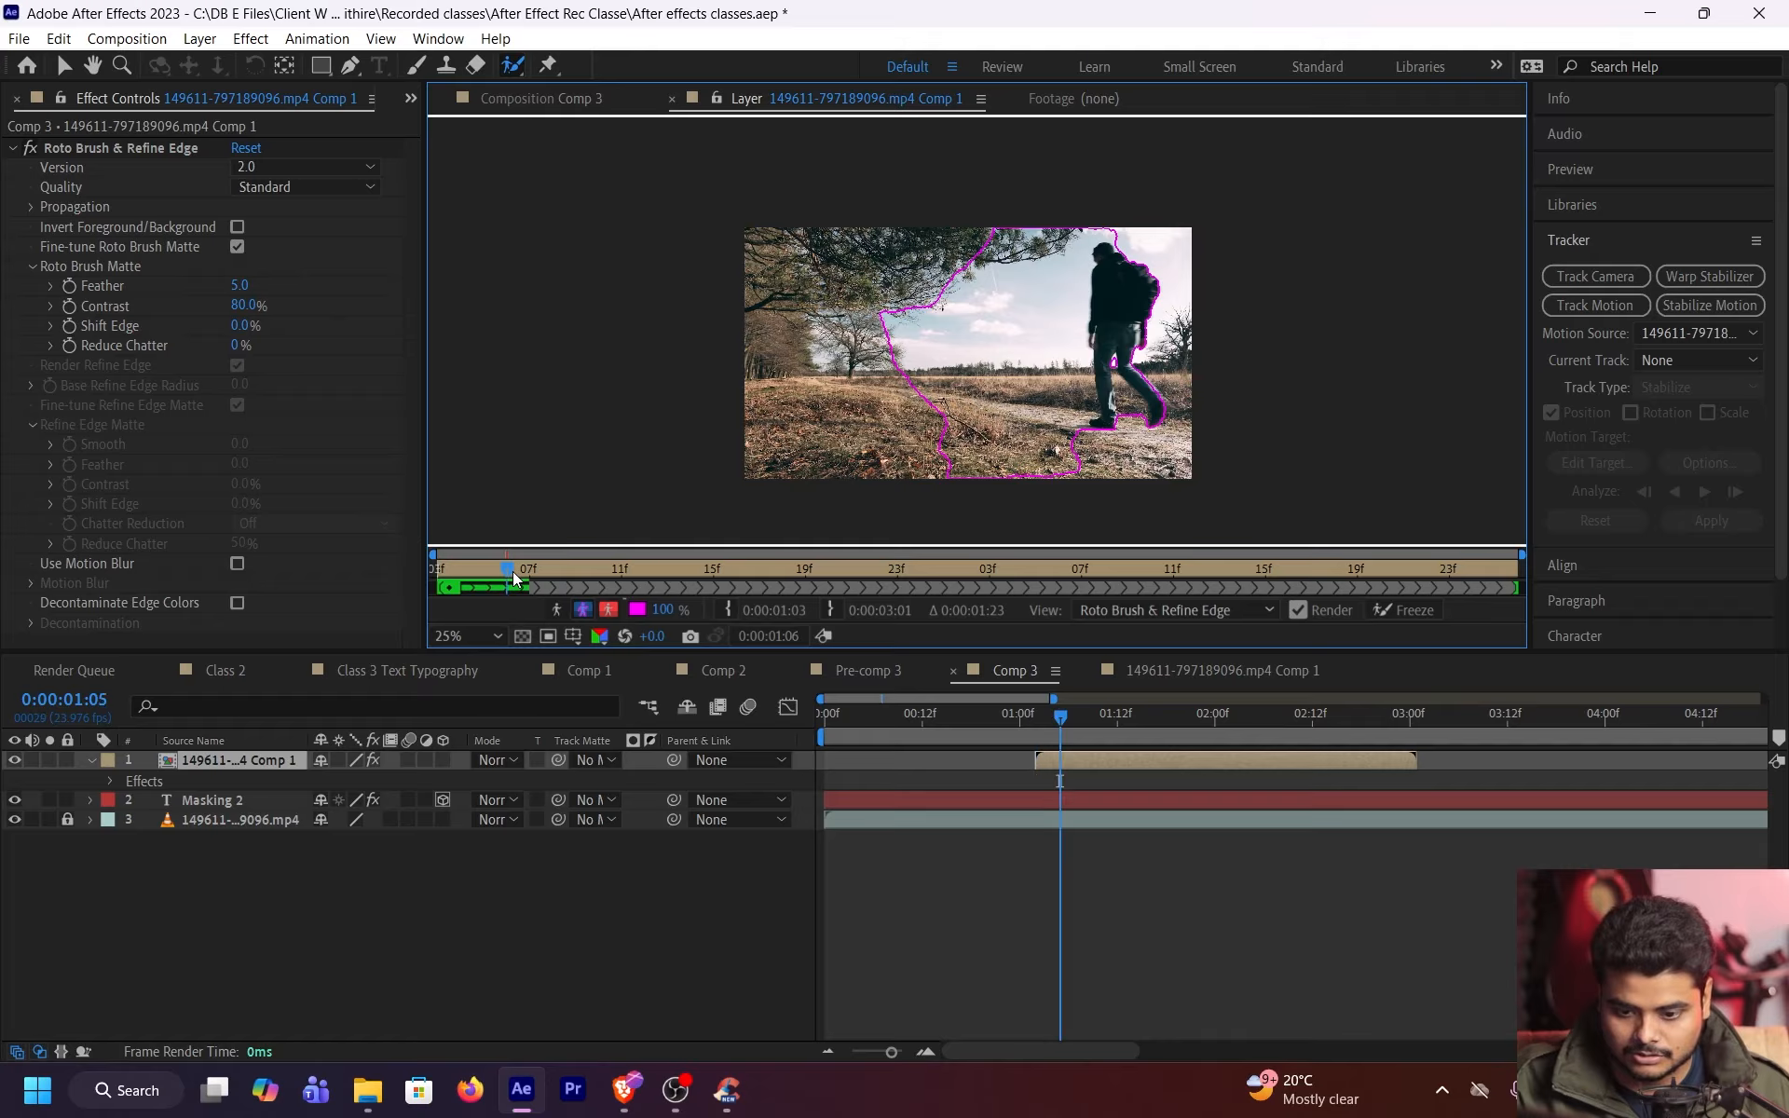
click(529, 577)
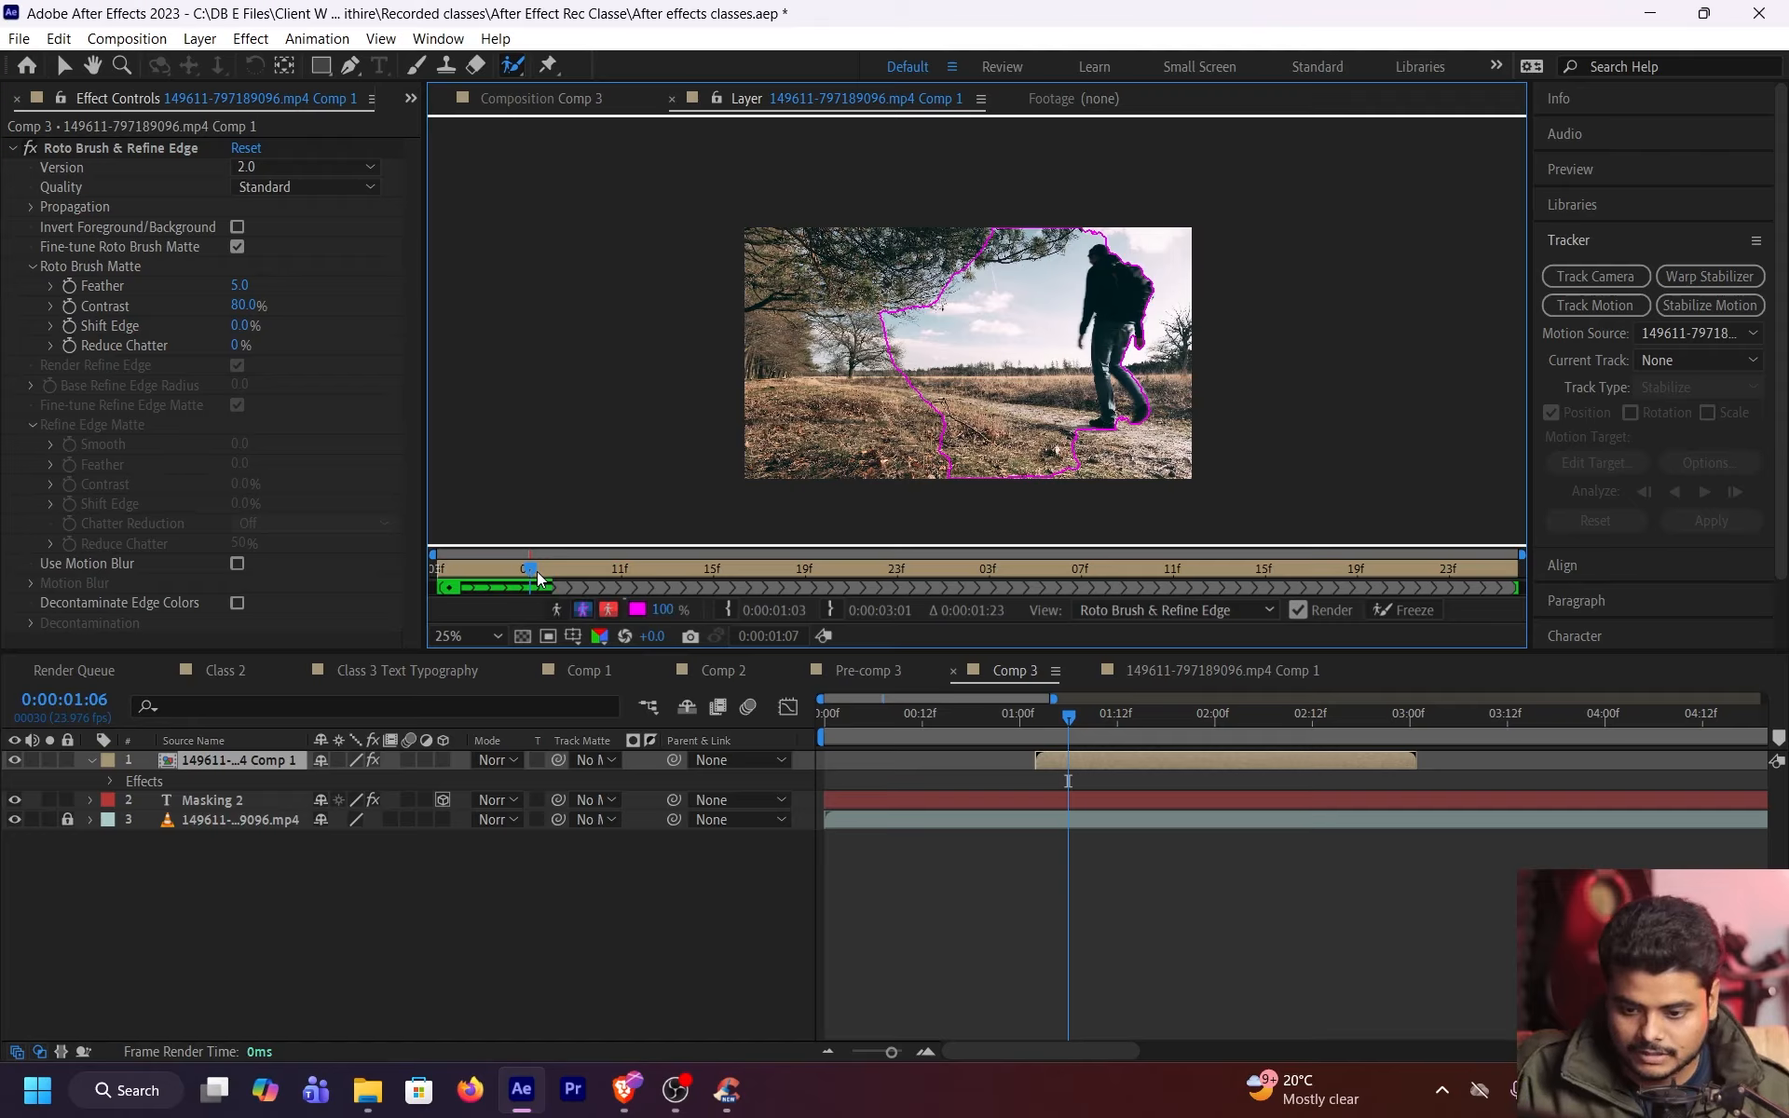
click(549, 575)
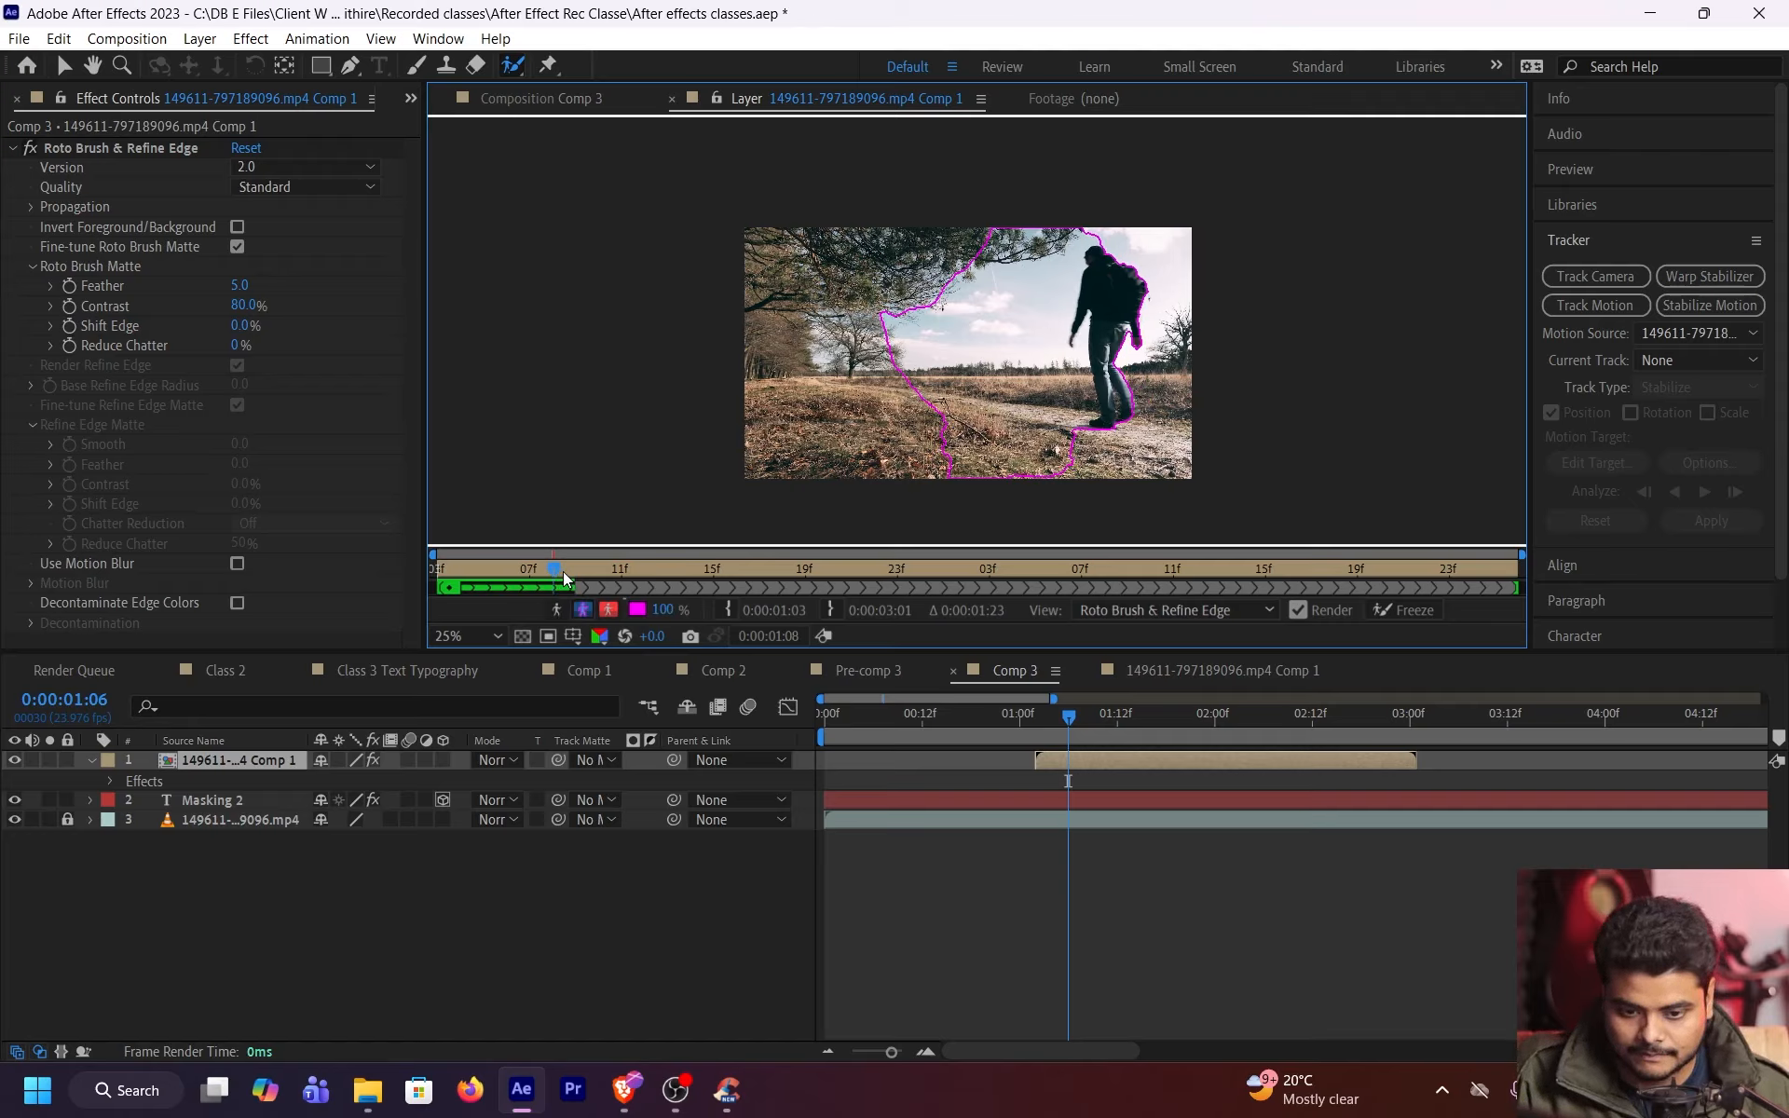
click(574, 573)
click(597, 575)
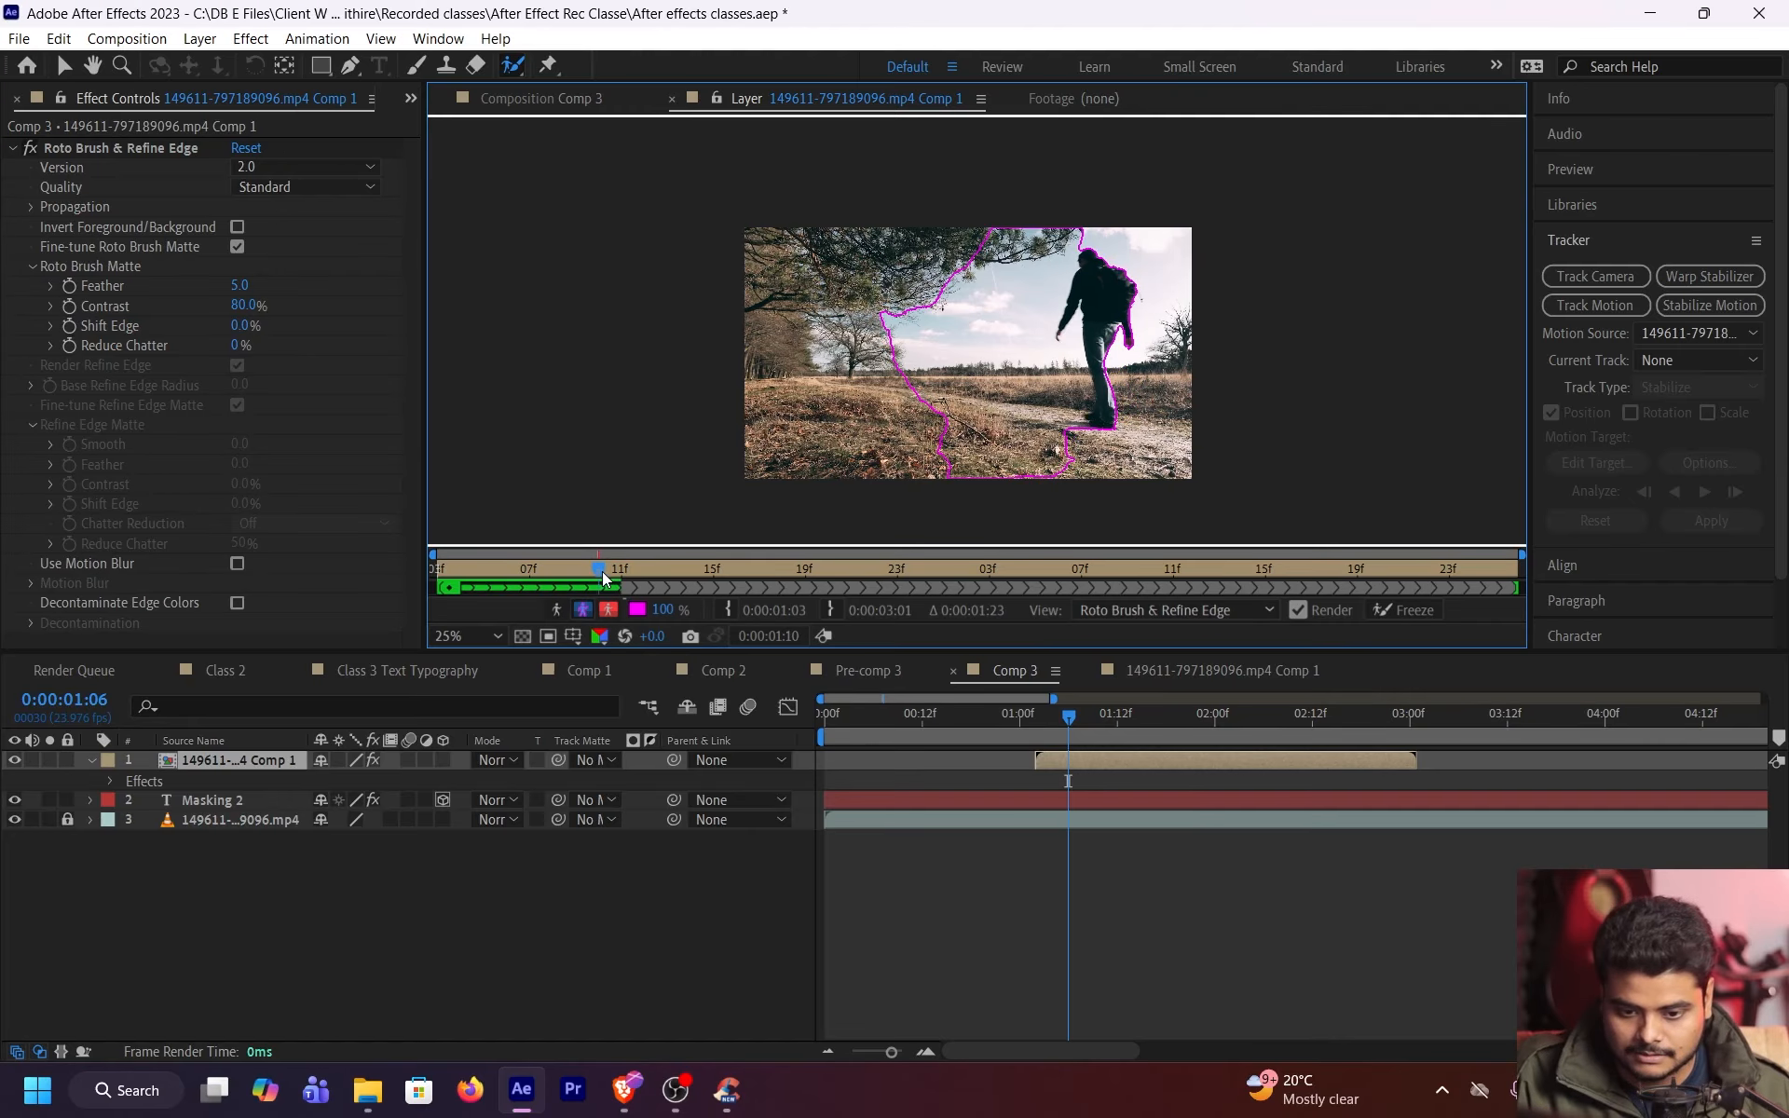
click(617, 577)
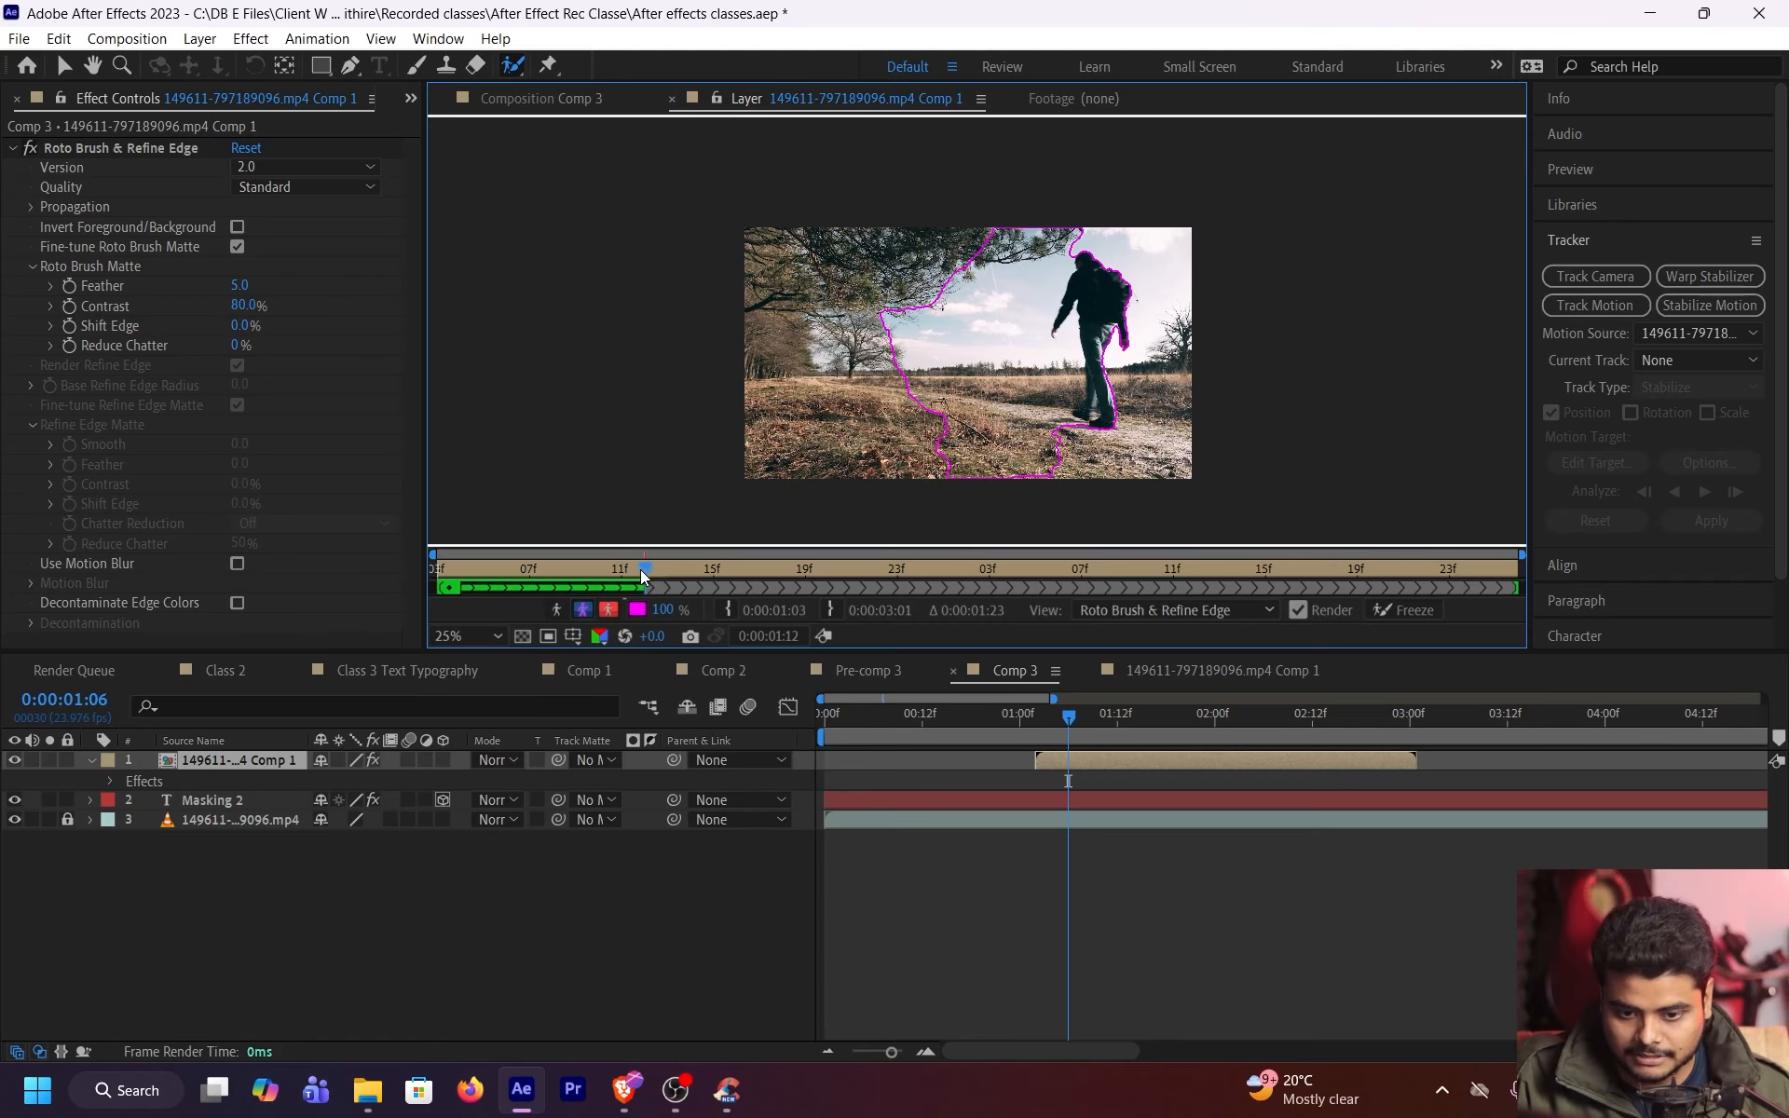
At 0:00:01:13, add the sky ahead of the walking man to the Roto Brush foreground and subtract the sky behind him
click(656, 573)
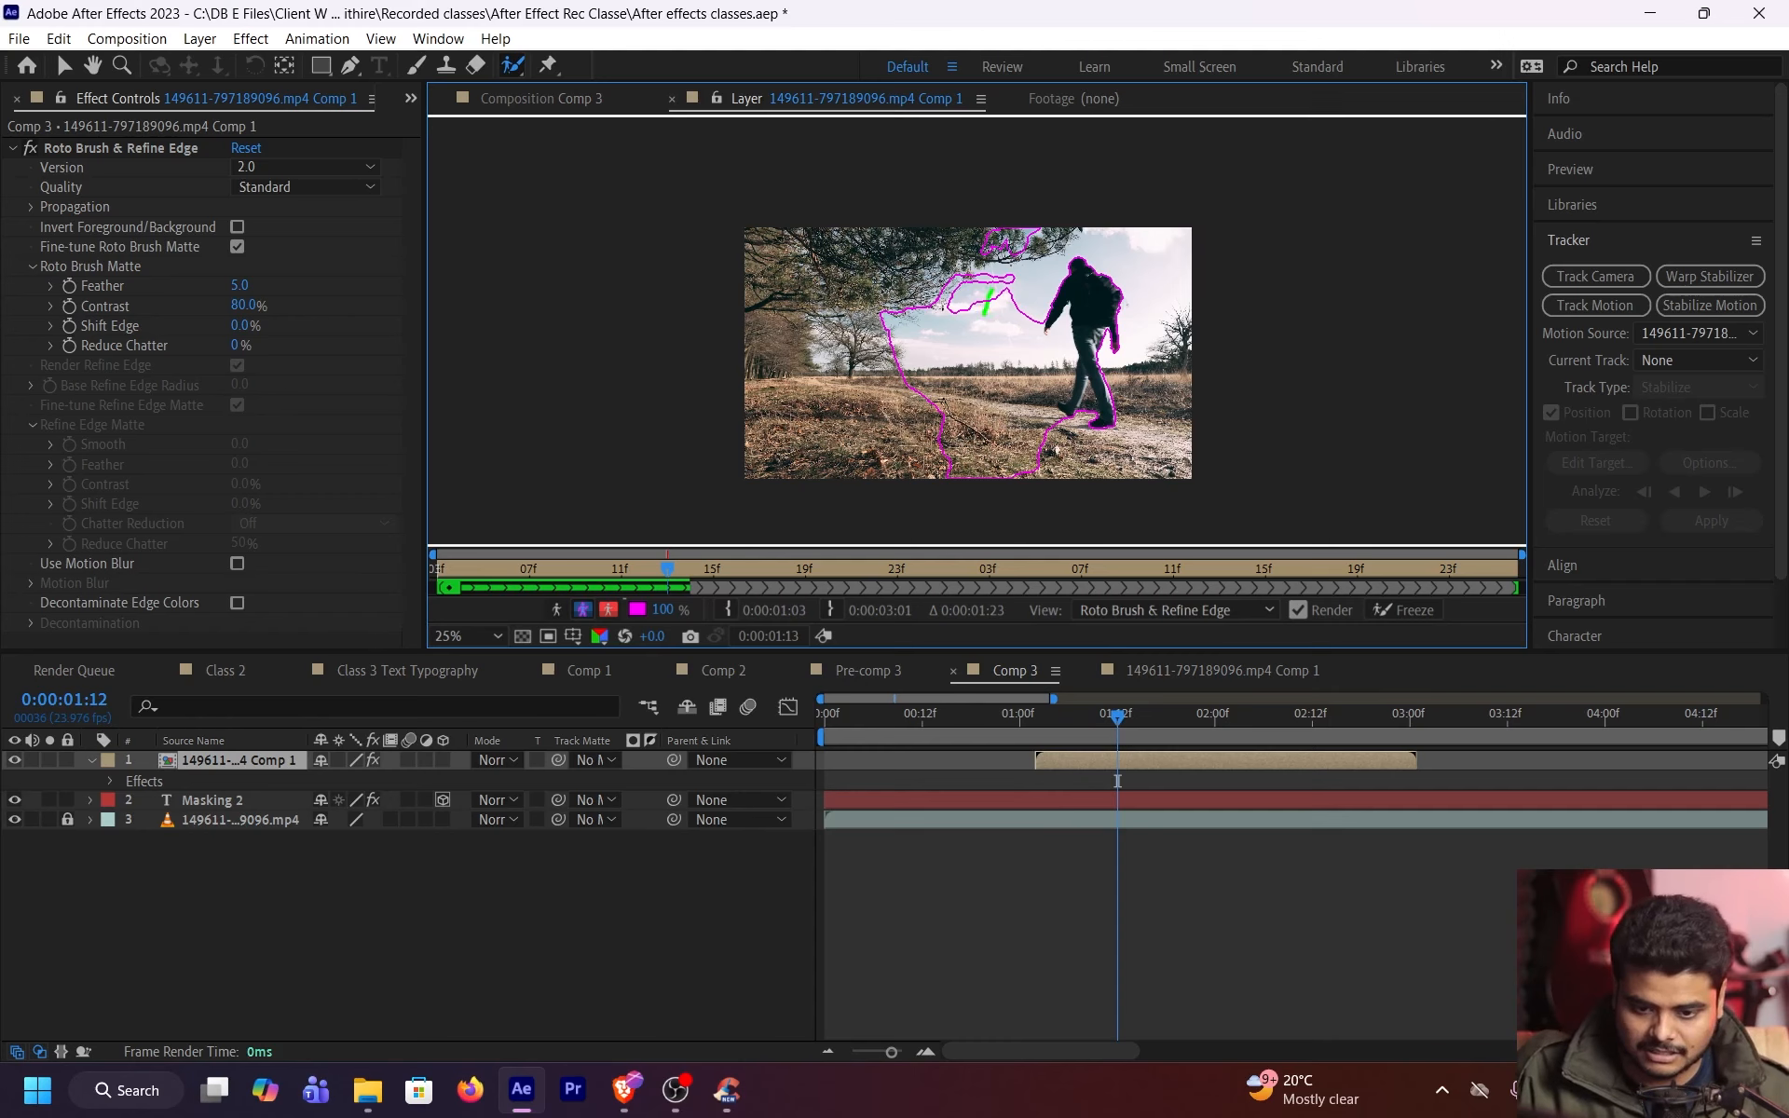
mouse_move(992, 290)
mouse_down()
mouse_move(939, 314)
mouse_move(1018, 245)
mouse_move(929, 301)
mouse_up()
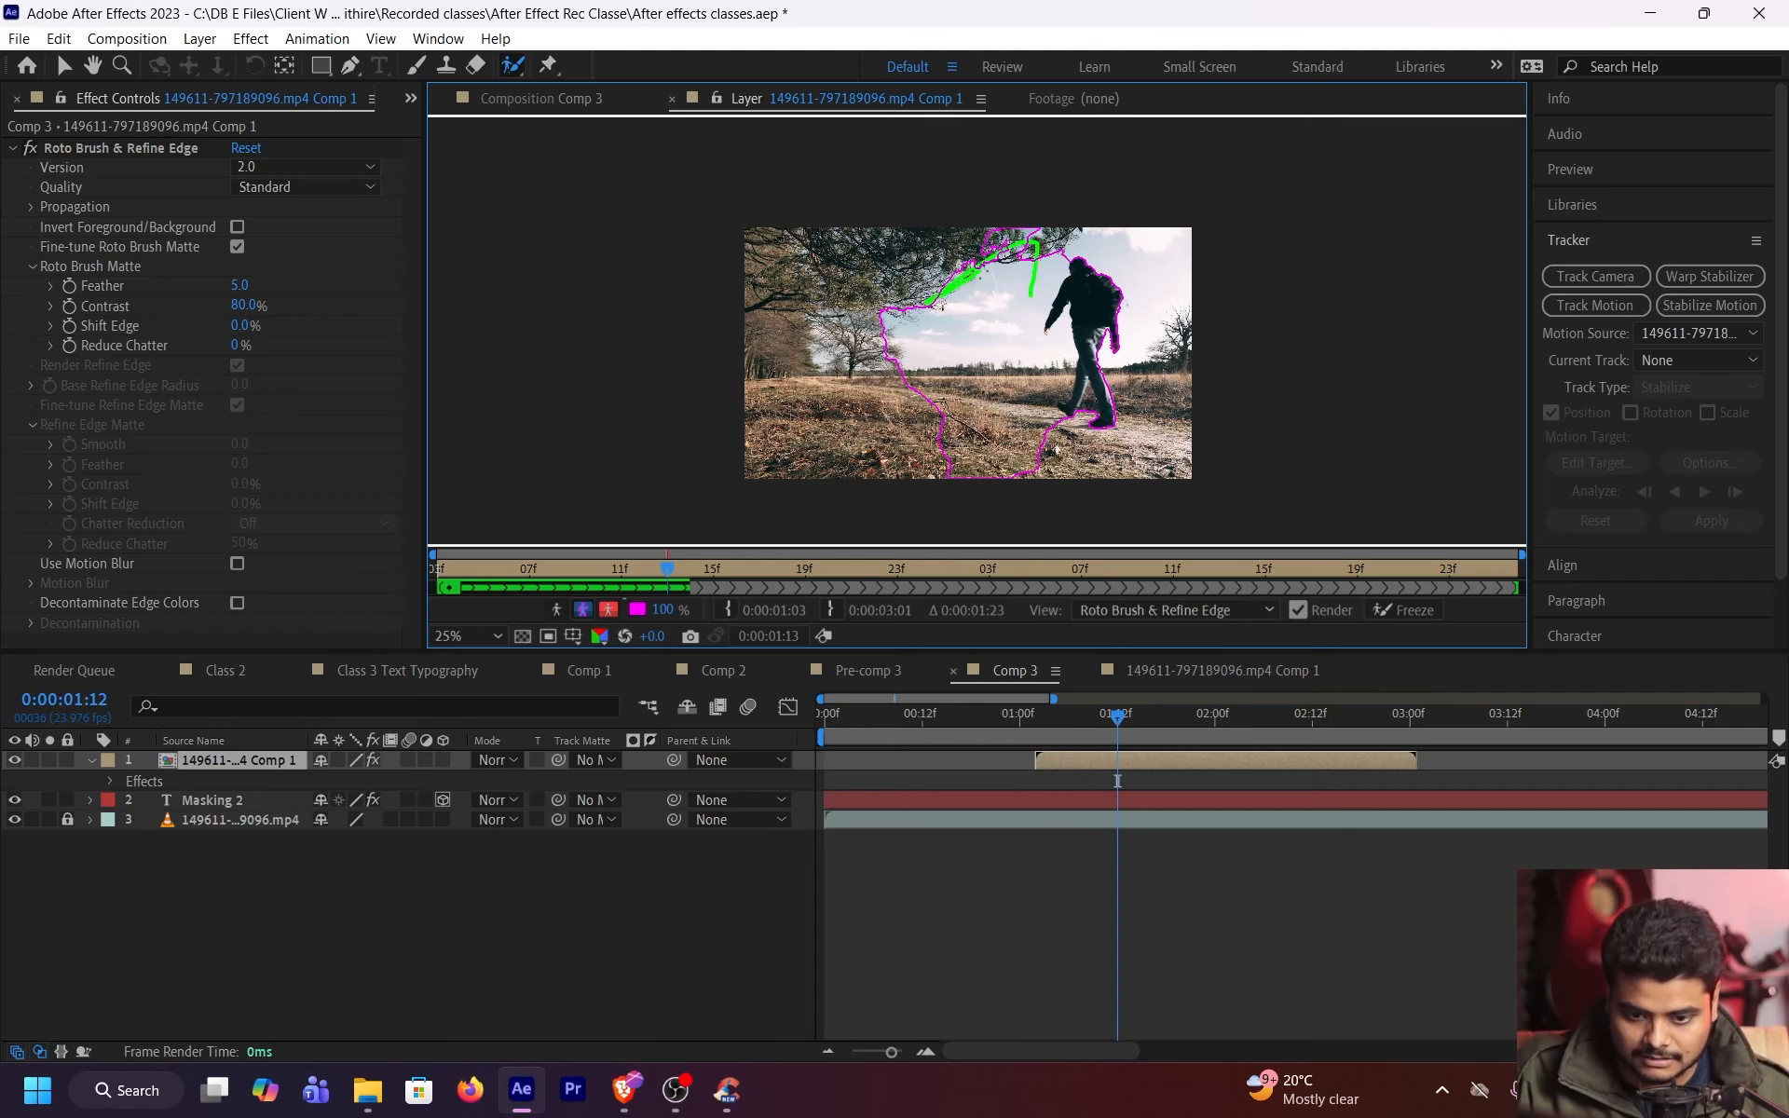
drag(1060, 214, 1075, 235)
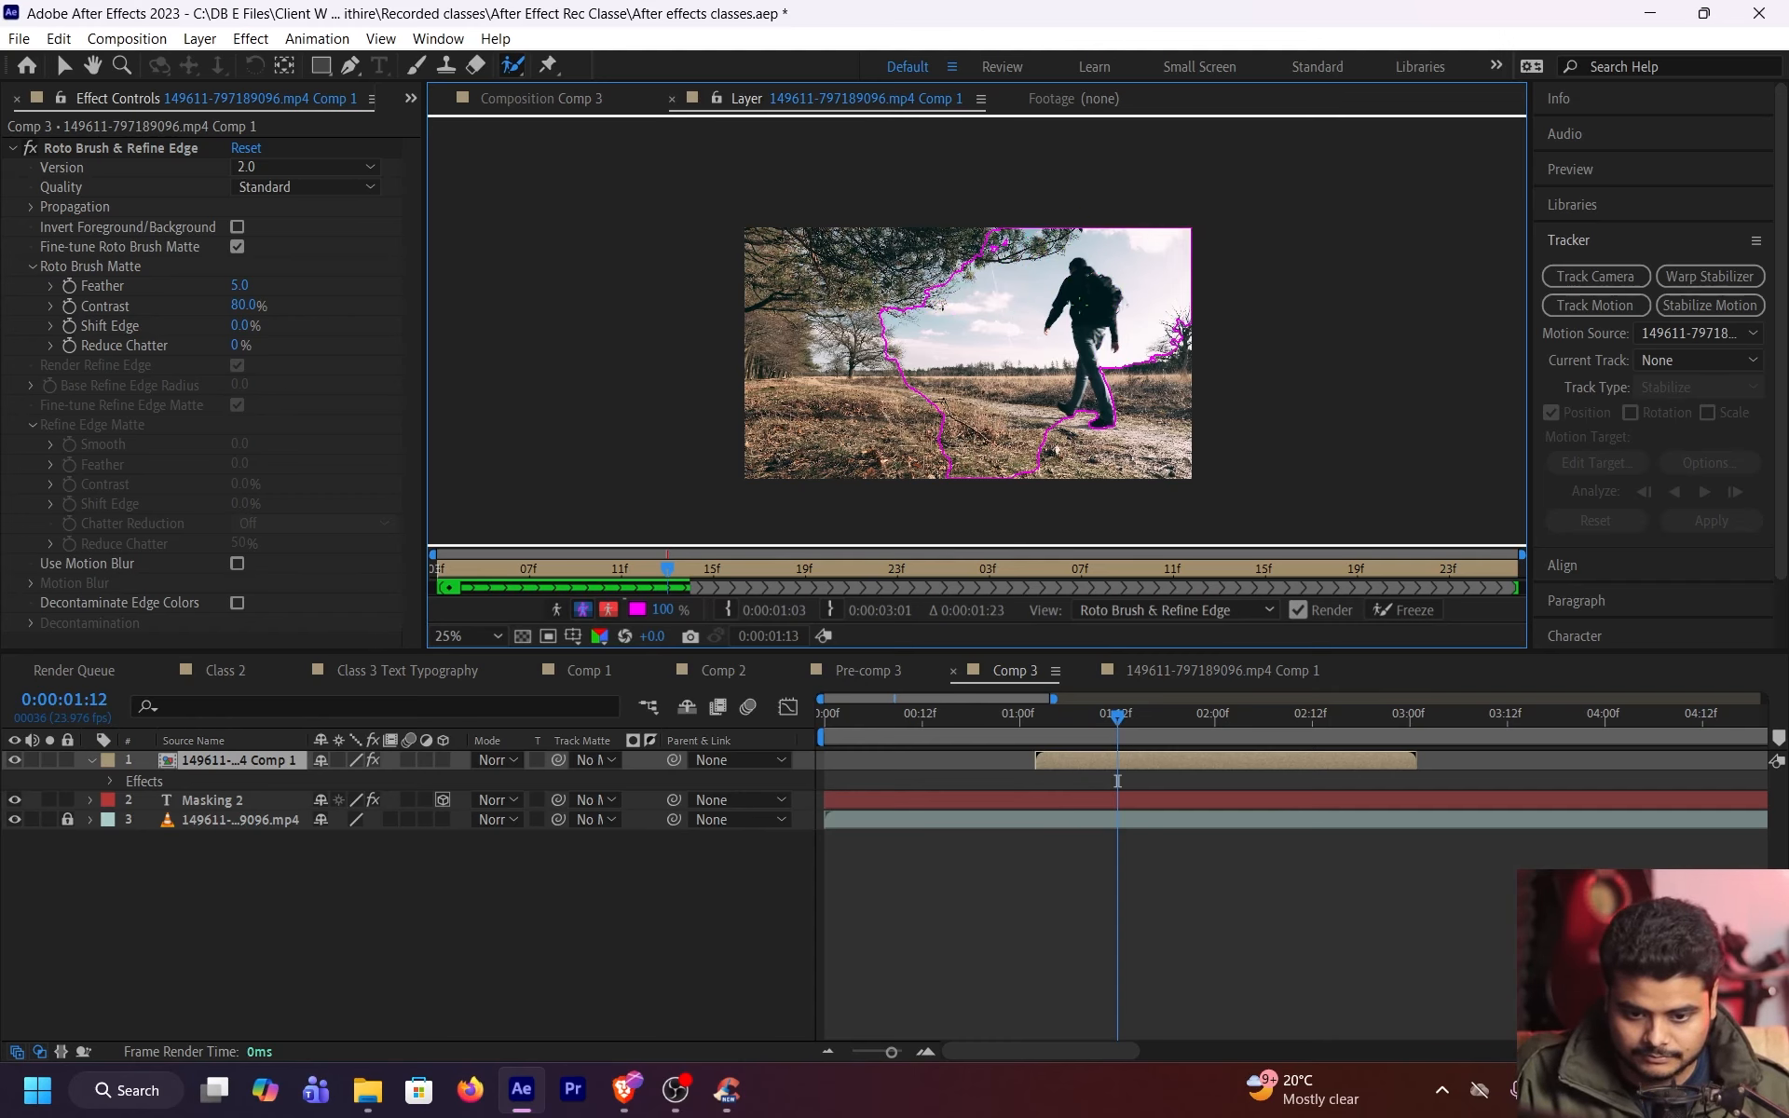
scroll(1202, 272, up, 1)
drag(1237, 268, 954, 289)
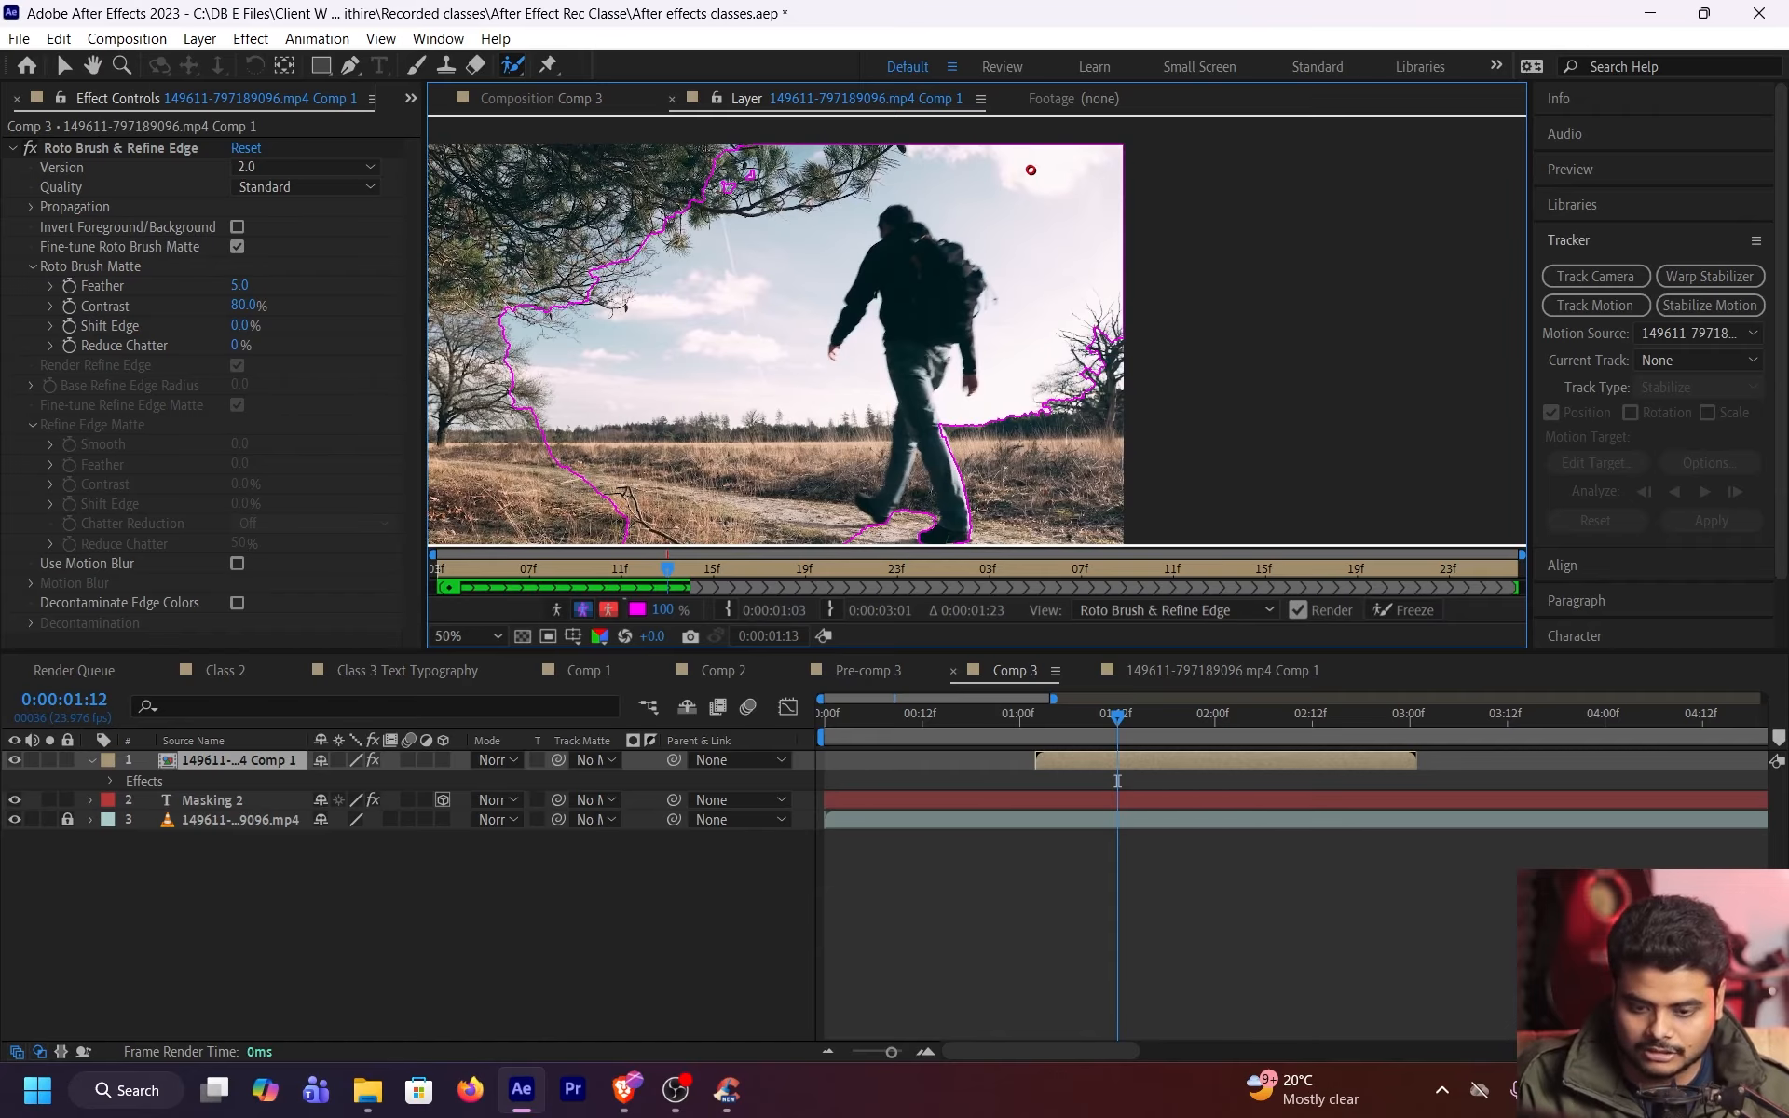
mouse_move(1031, 154)
mouse_down()
mouse_move(1078, 262)
mouse_move(1062, 172)
mouse_move(1074, 272)
mouse_up()
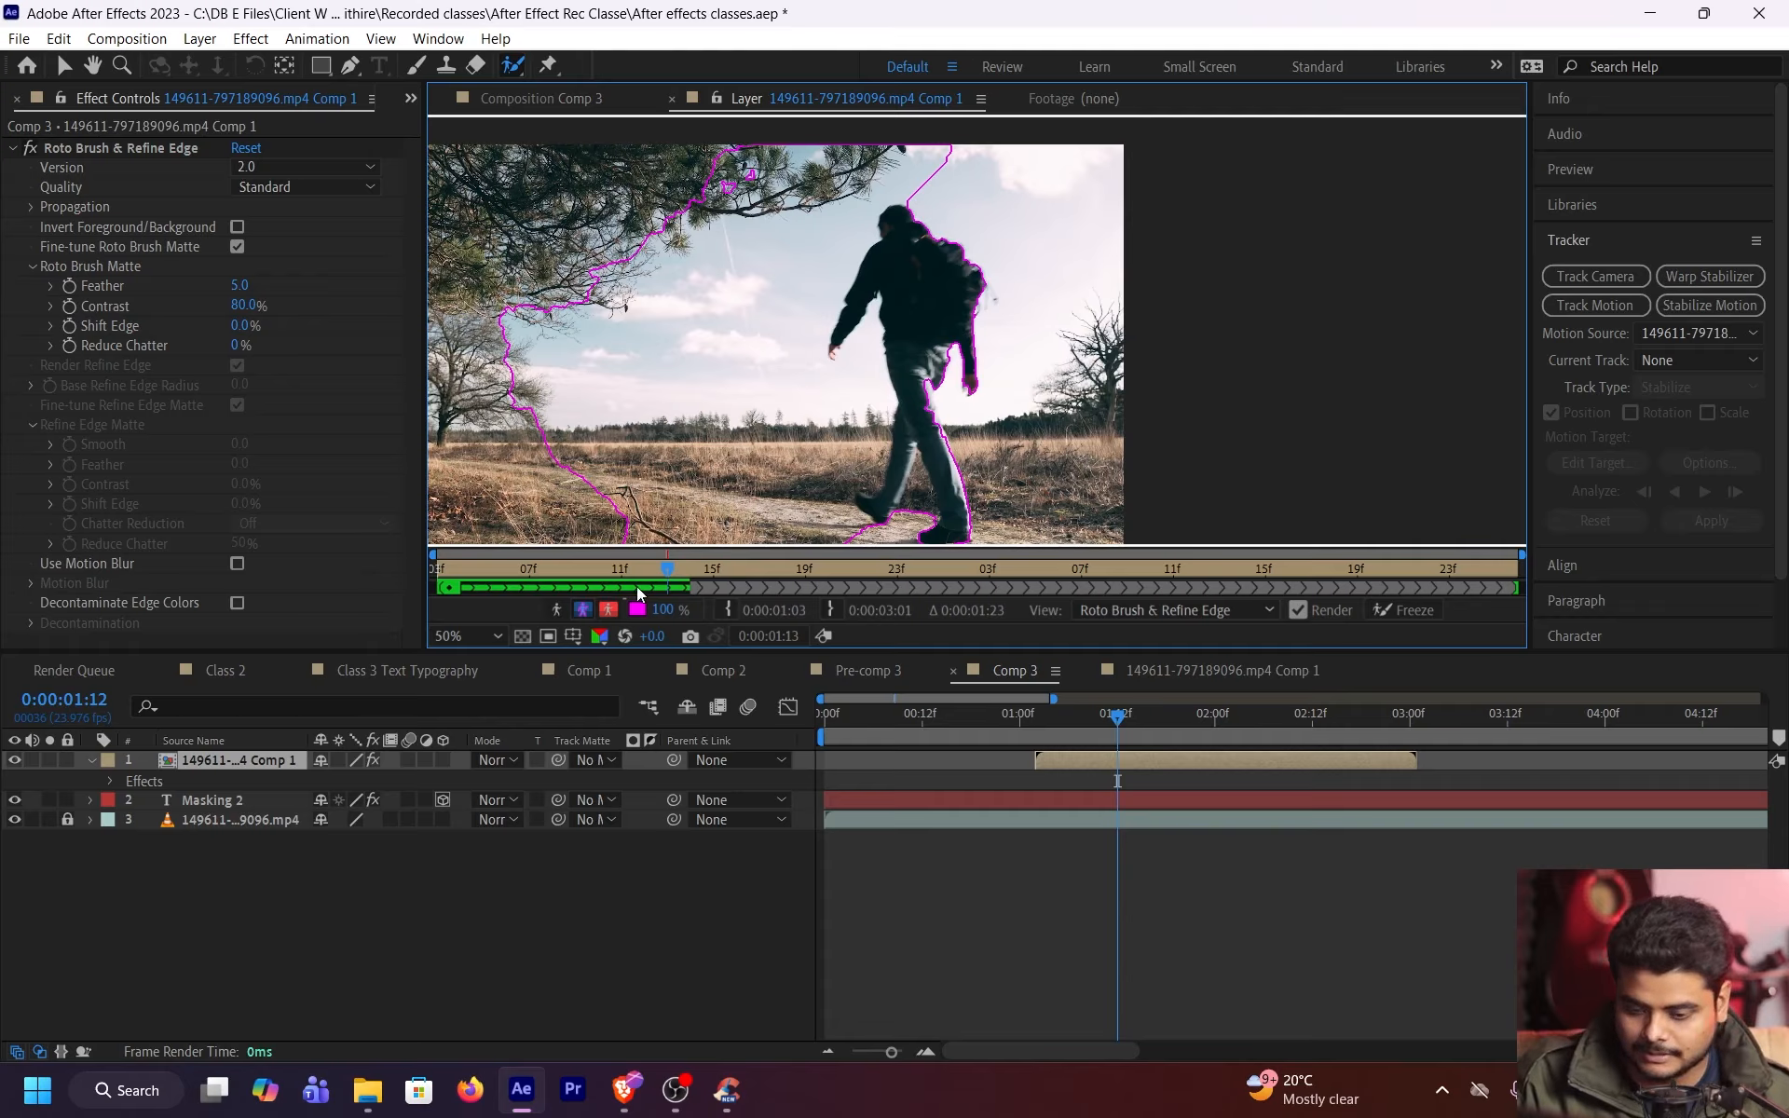
Propagate the roto matte onward from 0:00:01:15, return to 0:00:01:18 and add the missing sky patches to the foreground
click(687, 571)
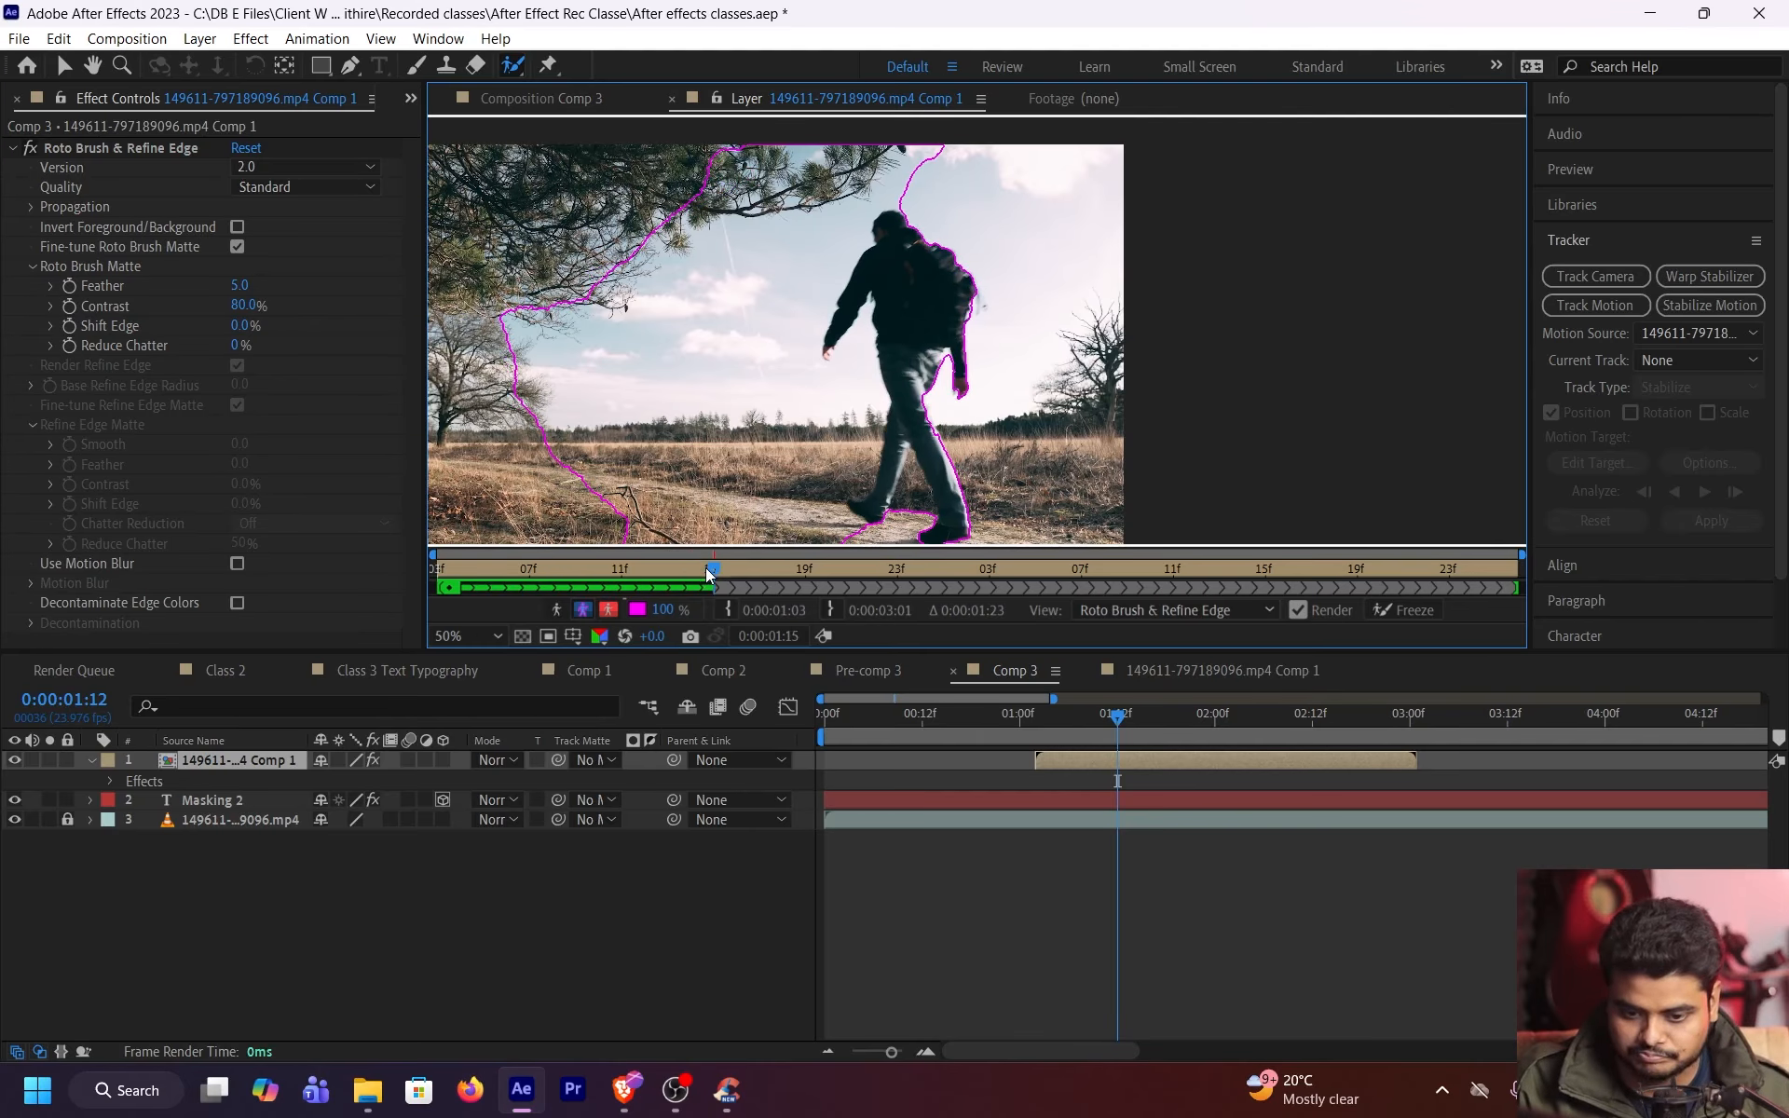
key(space)
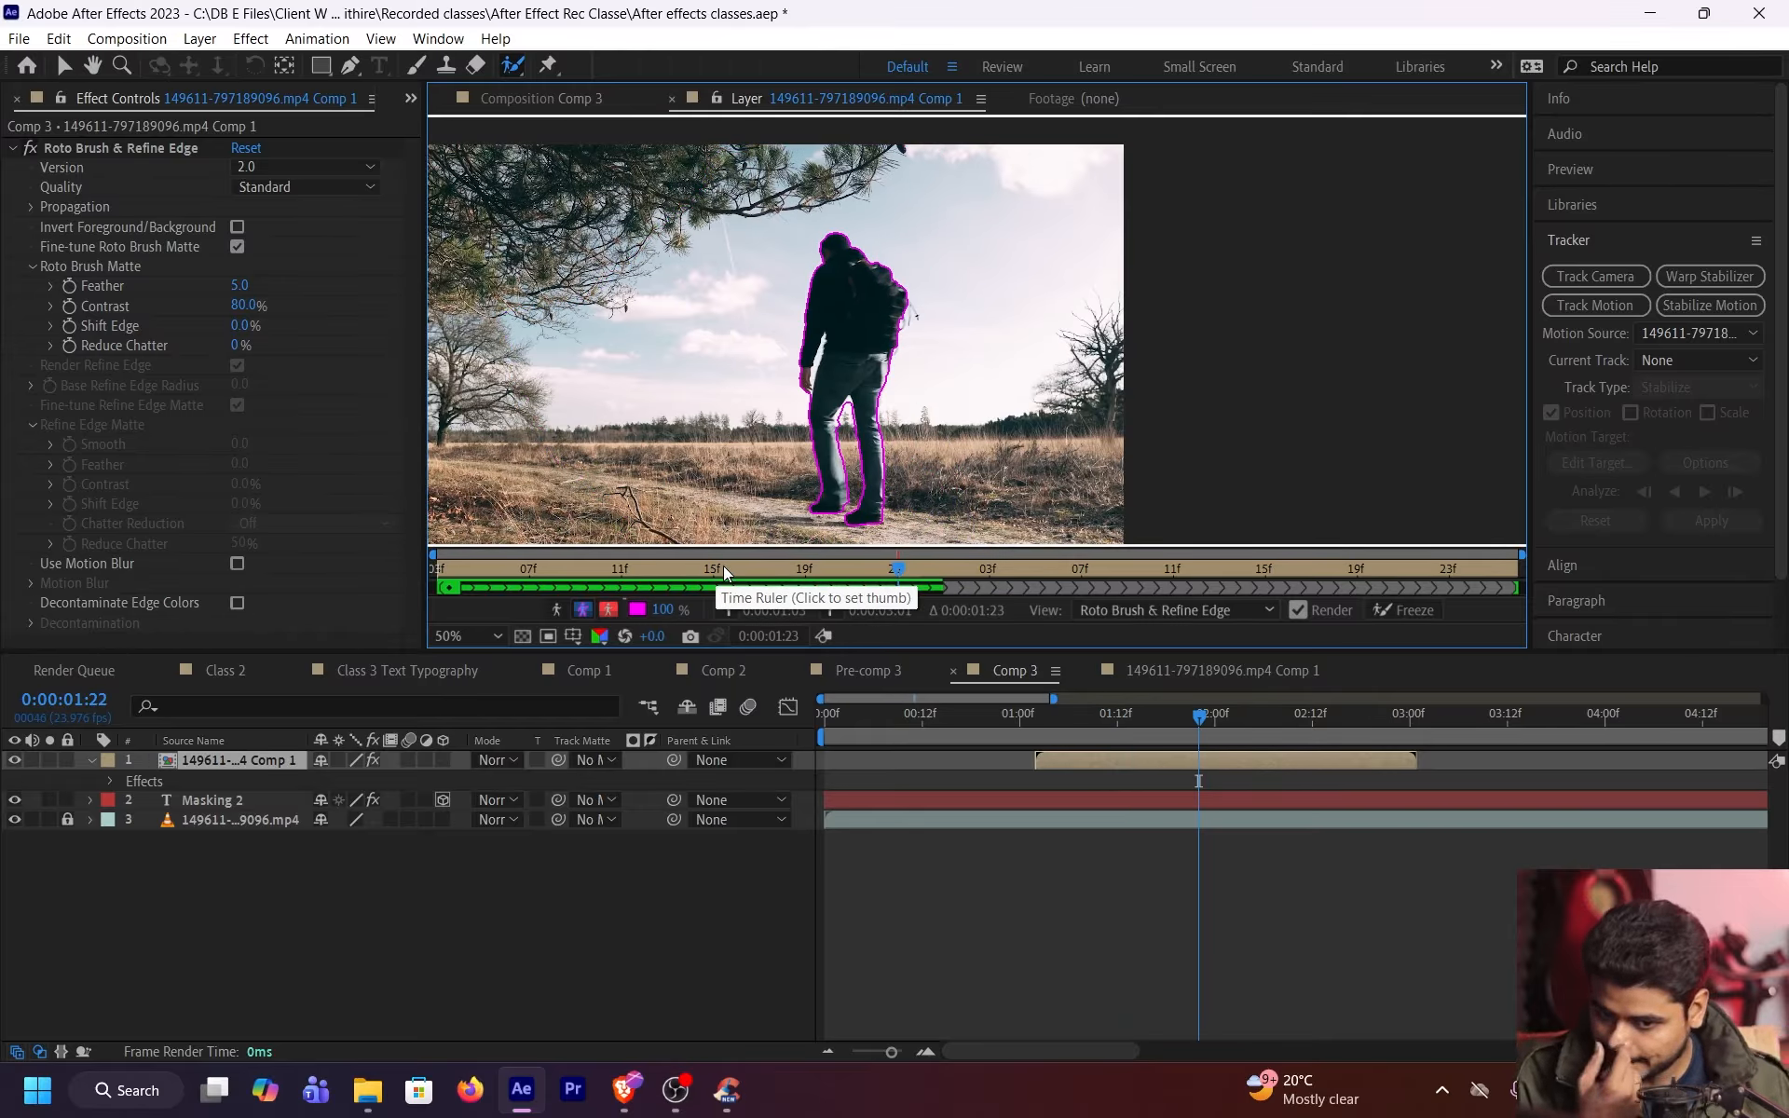
click(824, 570)
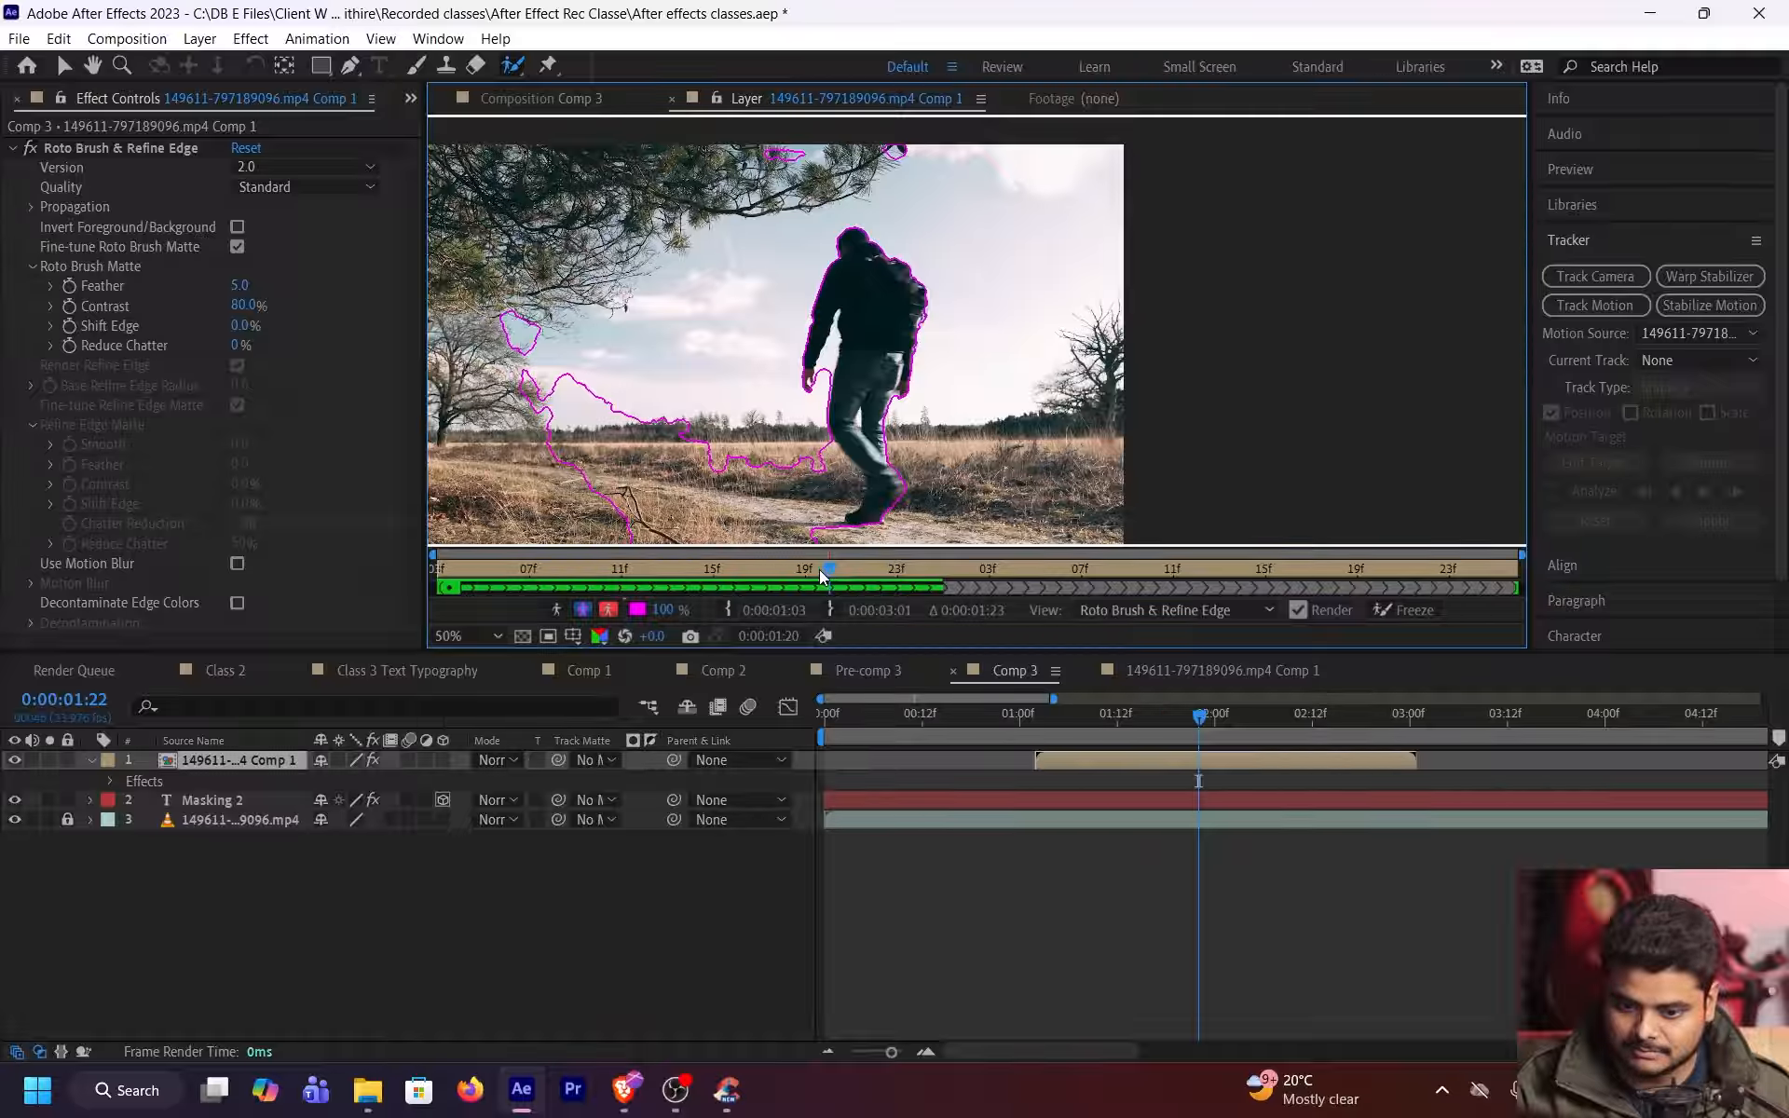
mouse_move(823, 575)
mouse_down()
mouse_move(759, 578)
mouse_move(782, 577)
mouse_up()
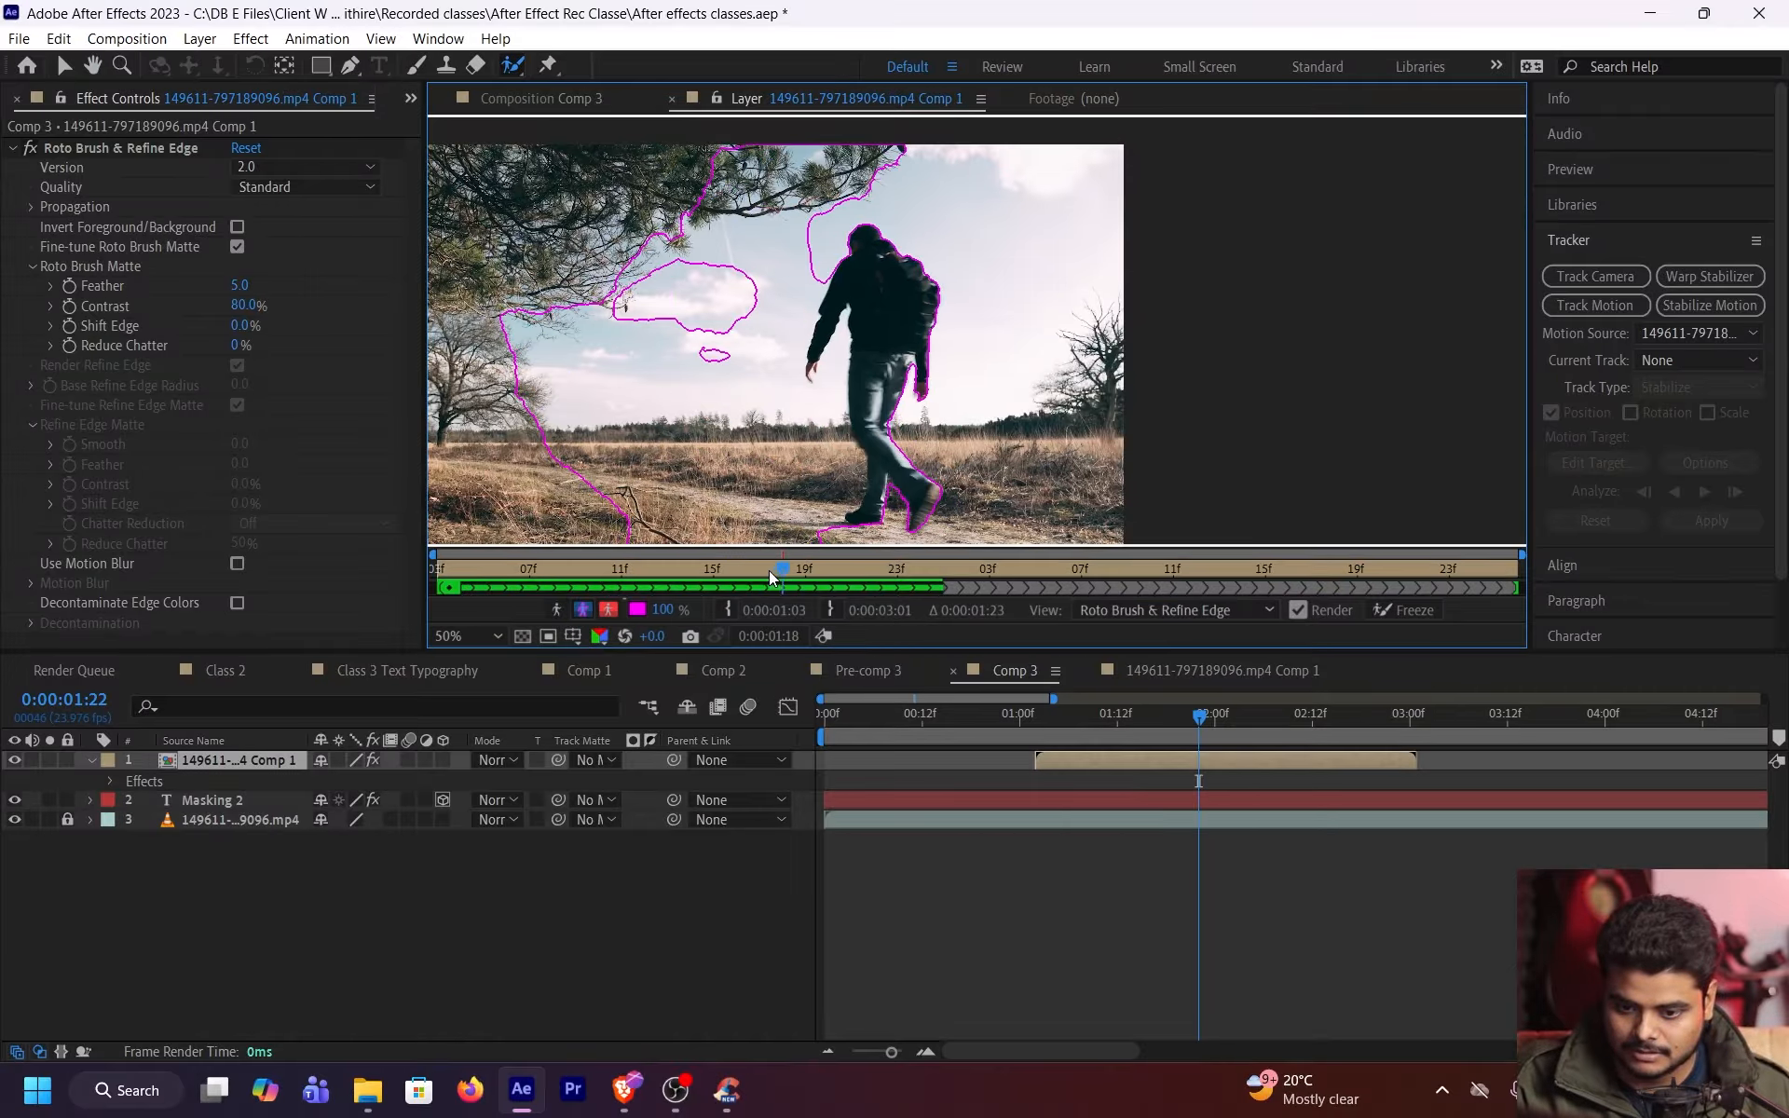
mouse_move(732, 291)
mouse_down()
mouse_move(665, 398)
mouse_move(701, 384)
mouse_move(725, 334)
mouse_up()
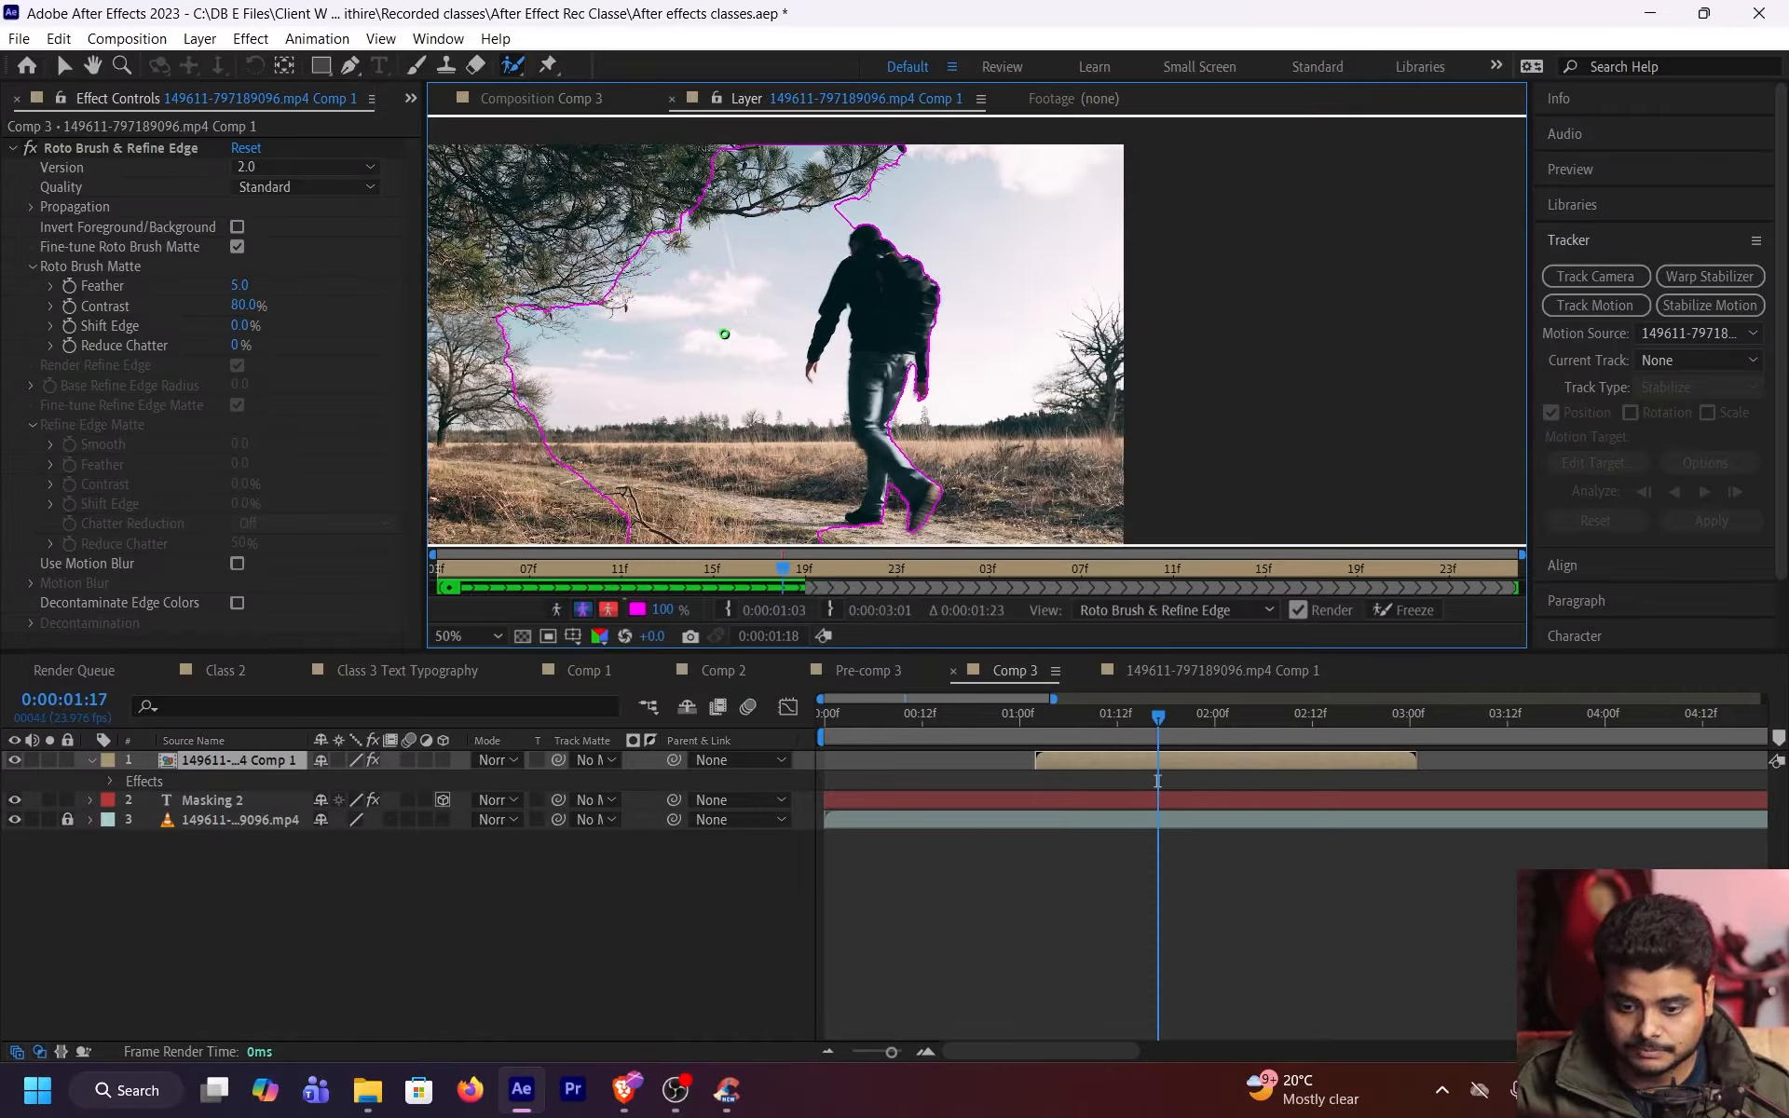
Advance frame by frame to 0:00:01:21 and add the missing sky between the tree and the man to the foreground
click(807, 572)
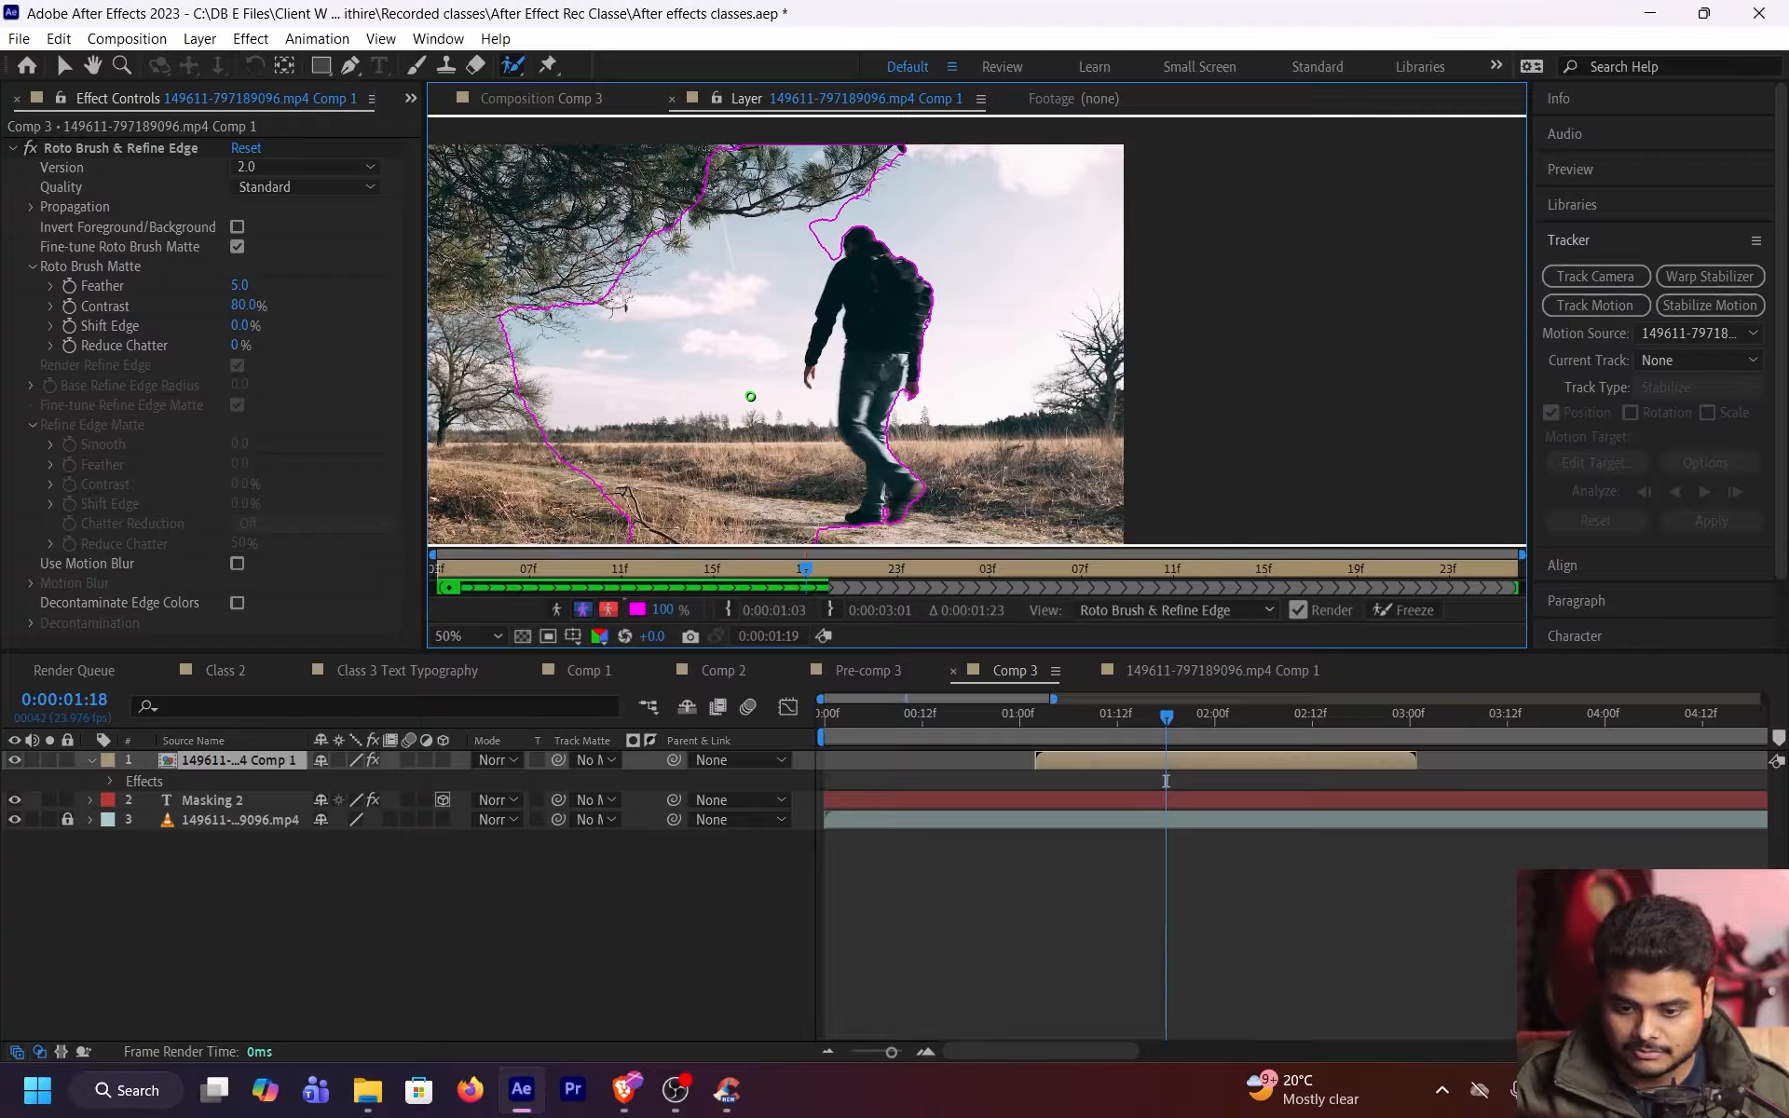
key(h)
drag(757, 401, 800, 324)
key(alt+w)
drag(810, 575, 822, 572)
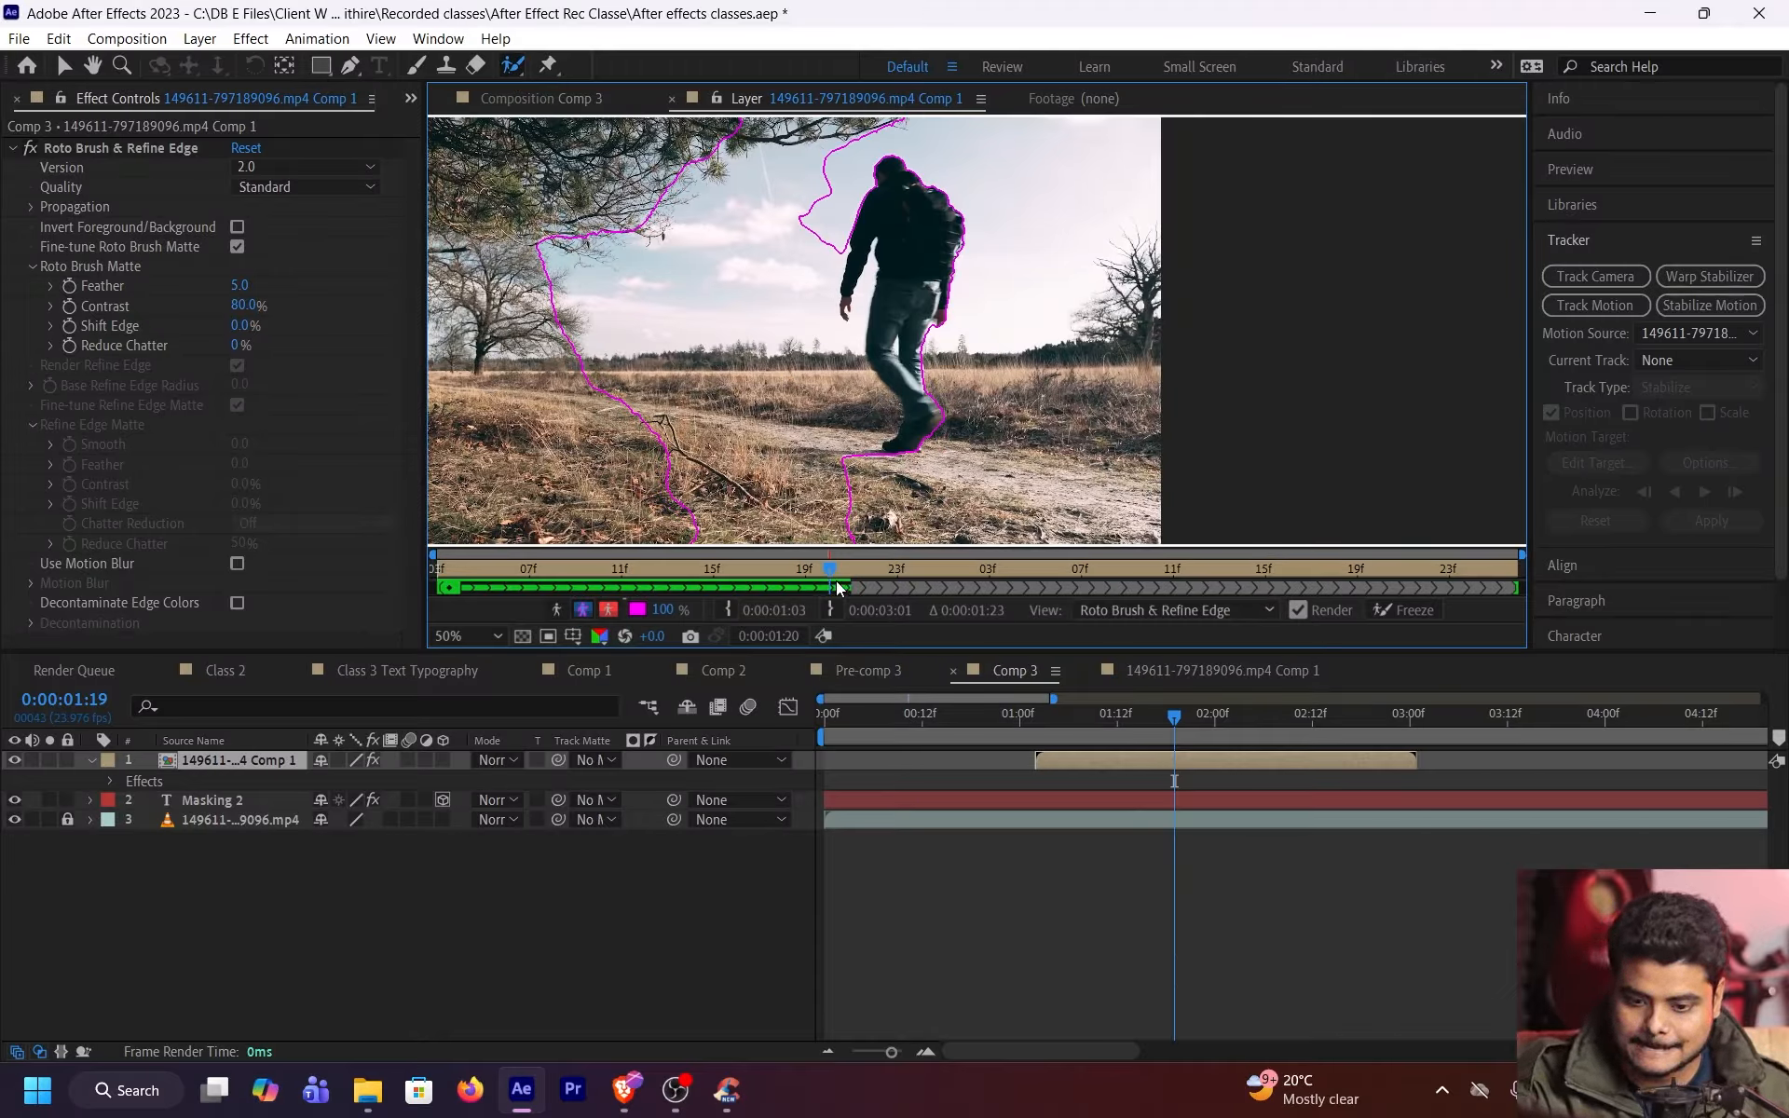
drag(840, 567, 850, 559)
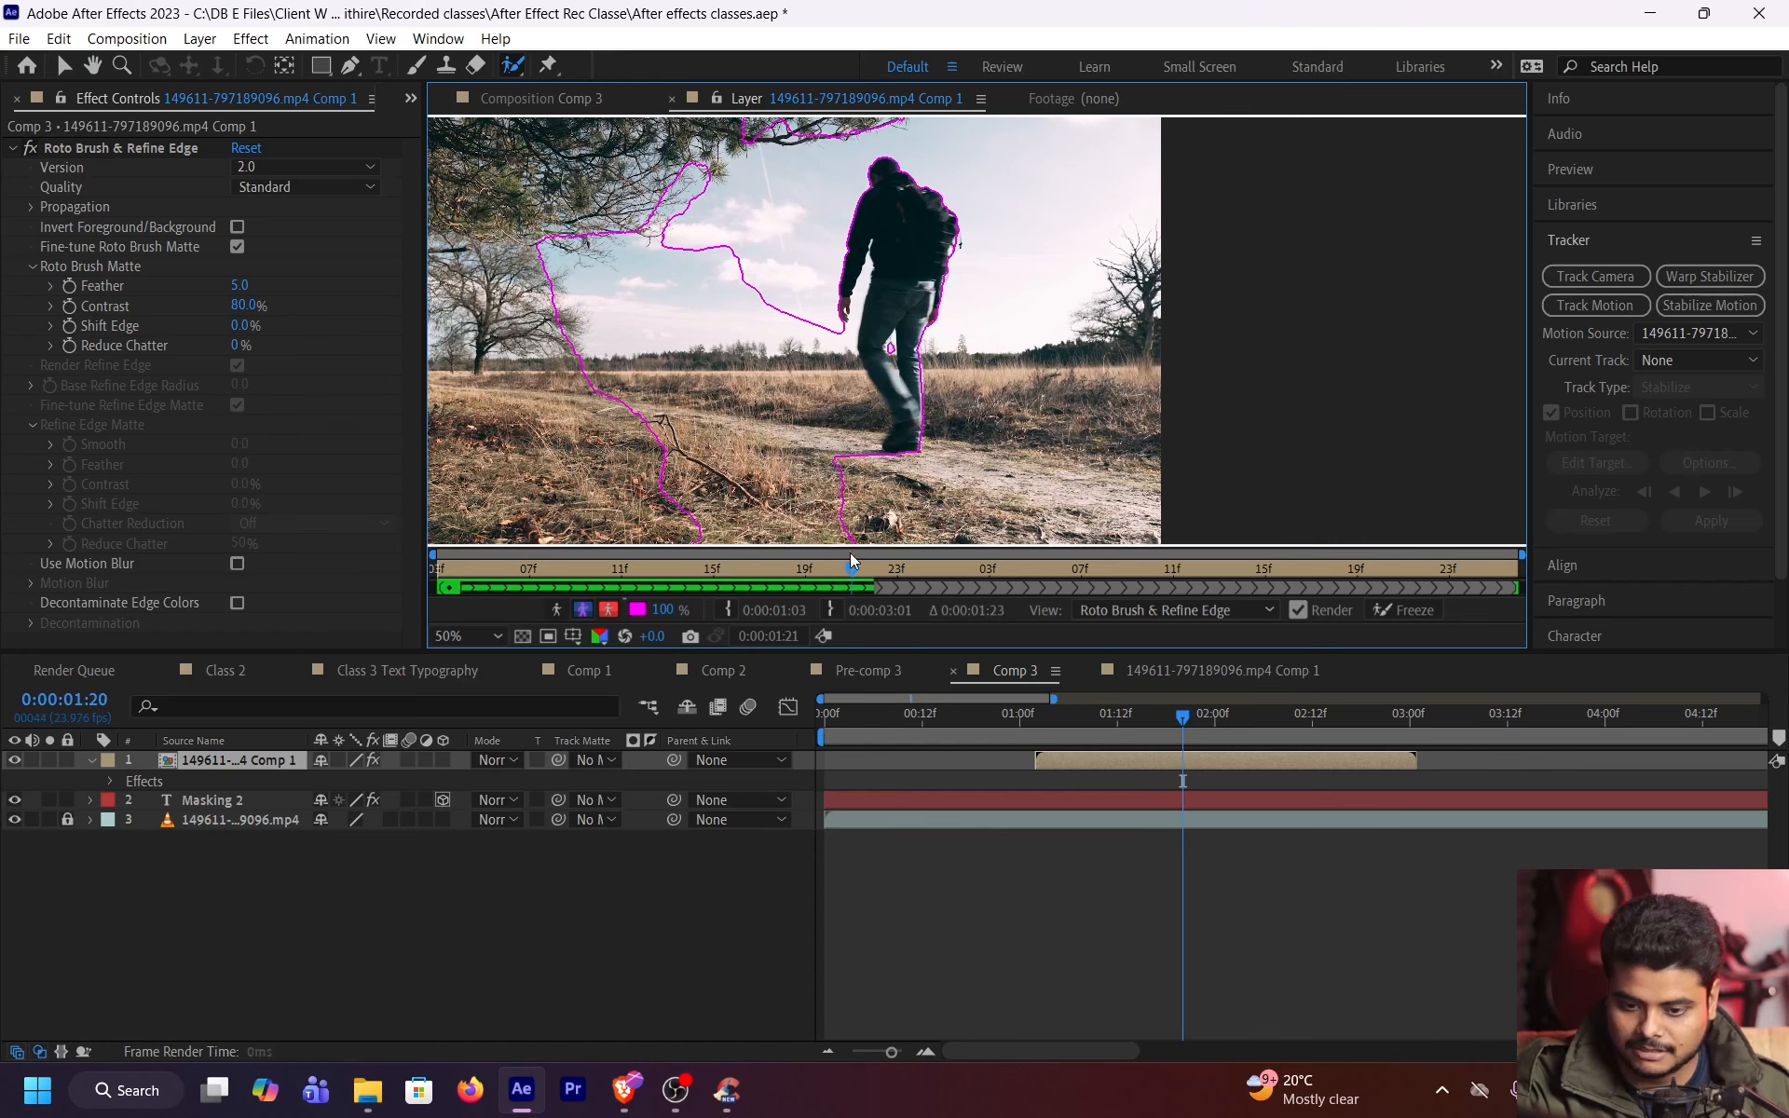
mouse_move(788, 300)
mouse_down()
mouse_move(781, 140)
mouse_move(762, 326)
mouse_up()
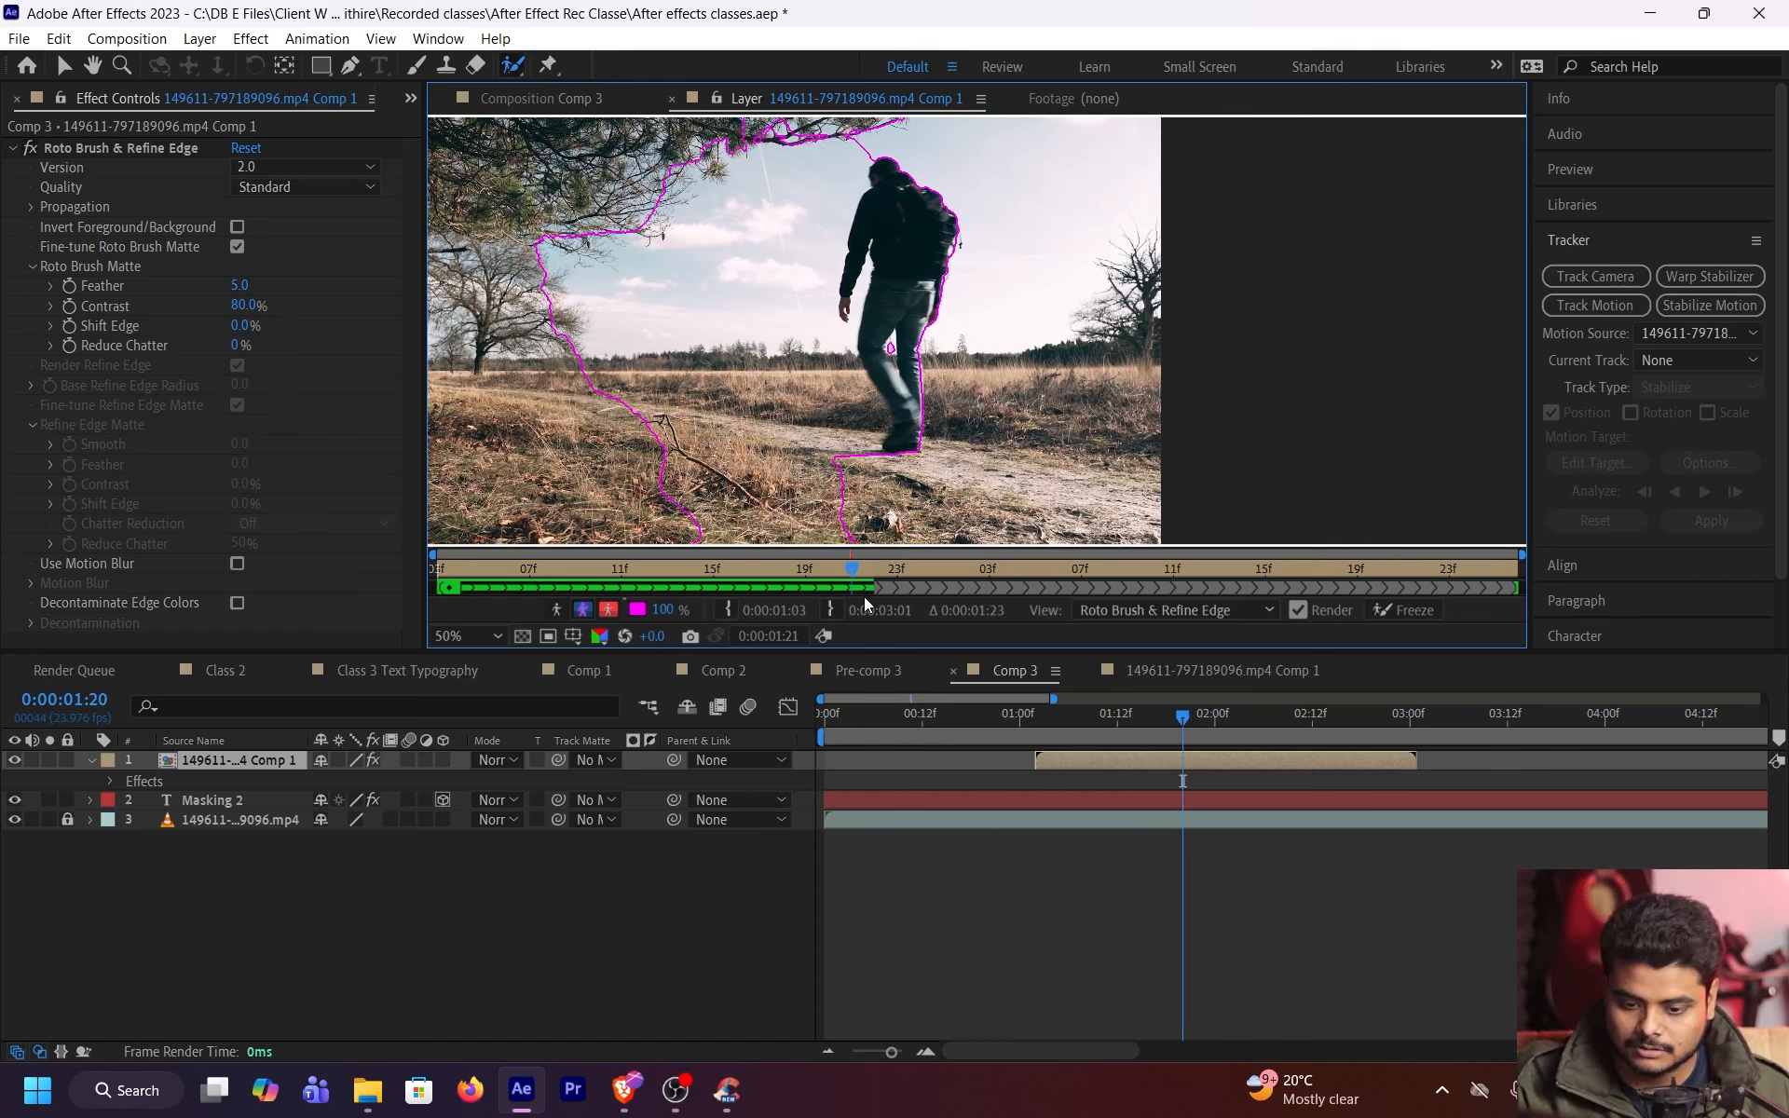
Add the dropped areas in front of the man to the Roto Brush foreground at 0:00:01:22 and 0:00:01:23
drag(852, 567, 875, 567)
mouse_move(819, 363)
mouse_down()
mouse_move(812, 220)
mouse_move(717, 271)
mouse_move(704, 240)
mouse_up()
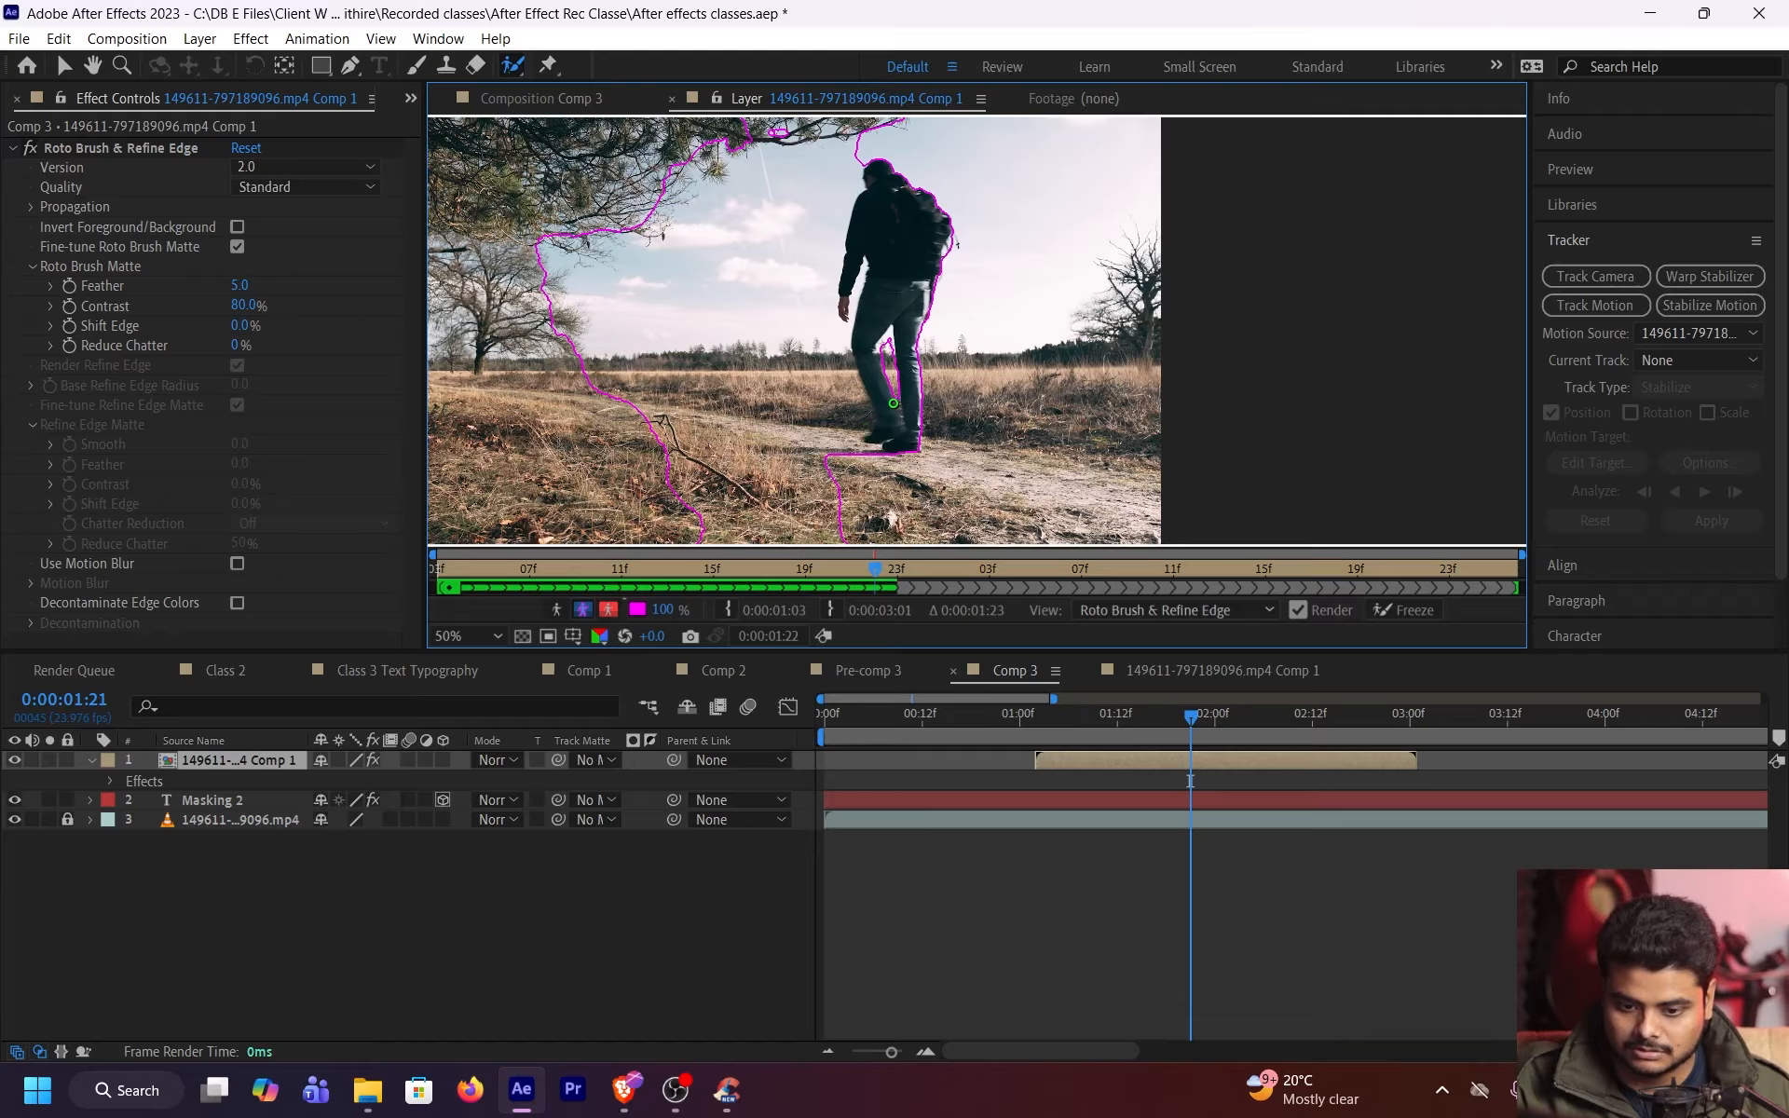
drag(885, 575, 898, 570)
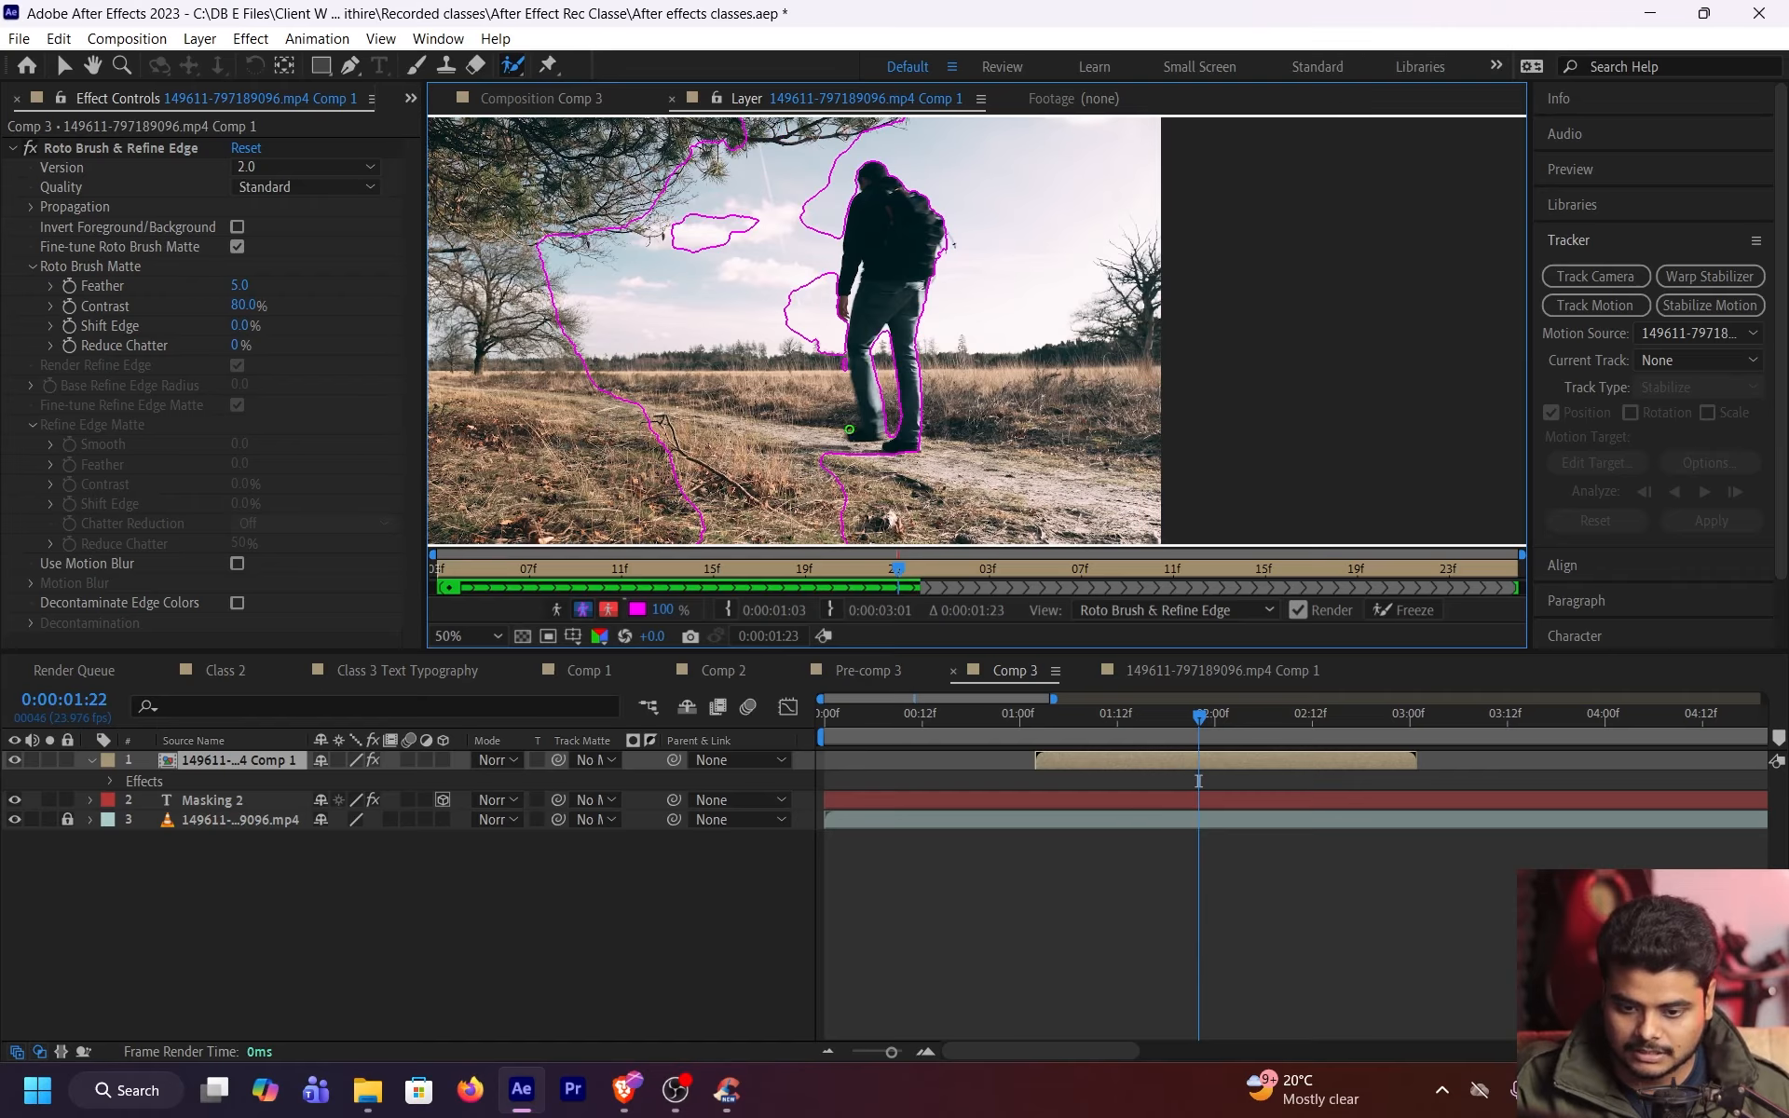
mouse_move(820, 347)
mouse_down()
mouse_move(829, 222)
mouse_move(797, 352)
mouse_move(800, 316)
mouse_up()
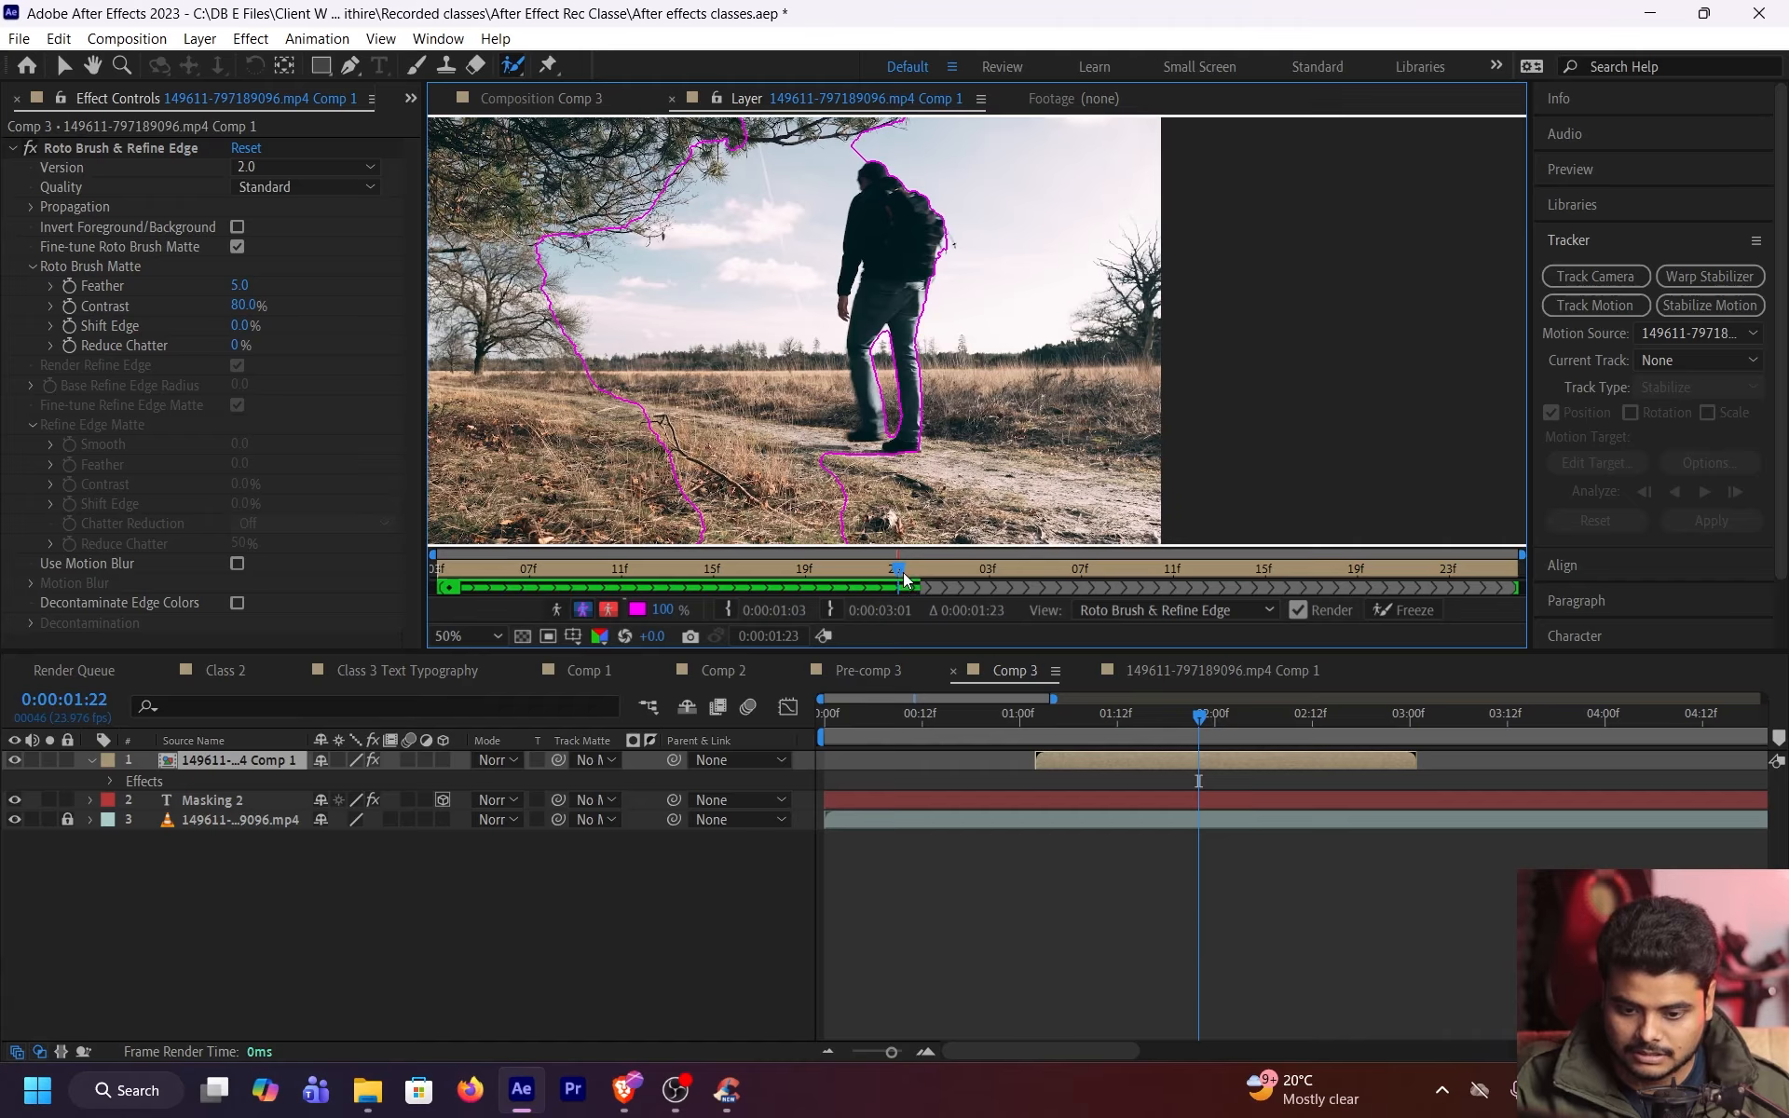
At 0:00:02:00, add the sky in front of the man and the area above his head to the foreground
drag(912, 579, 919, 581)
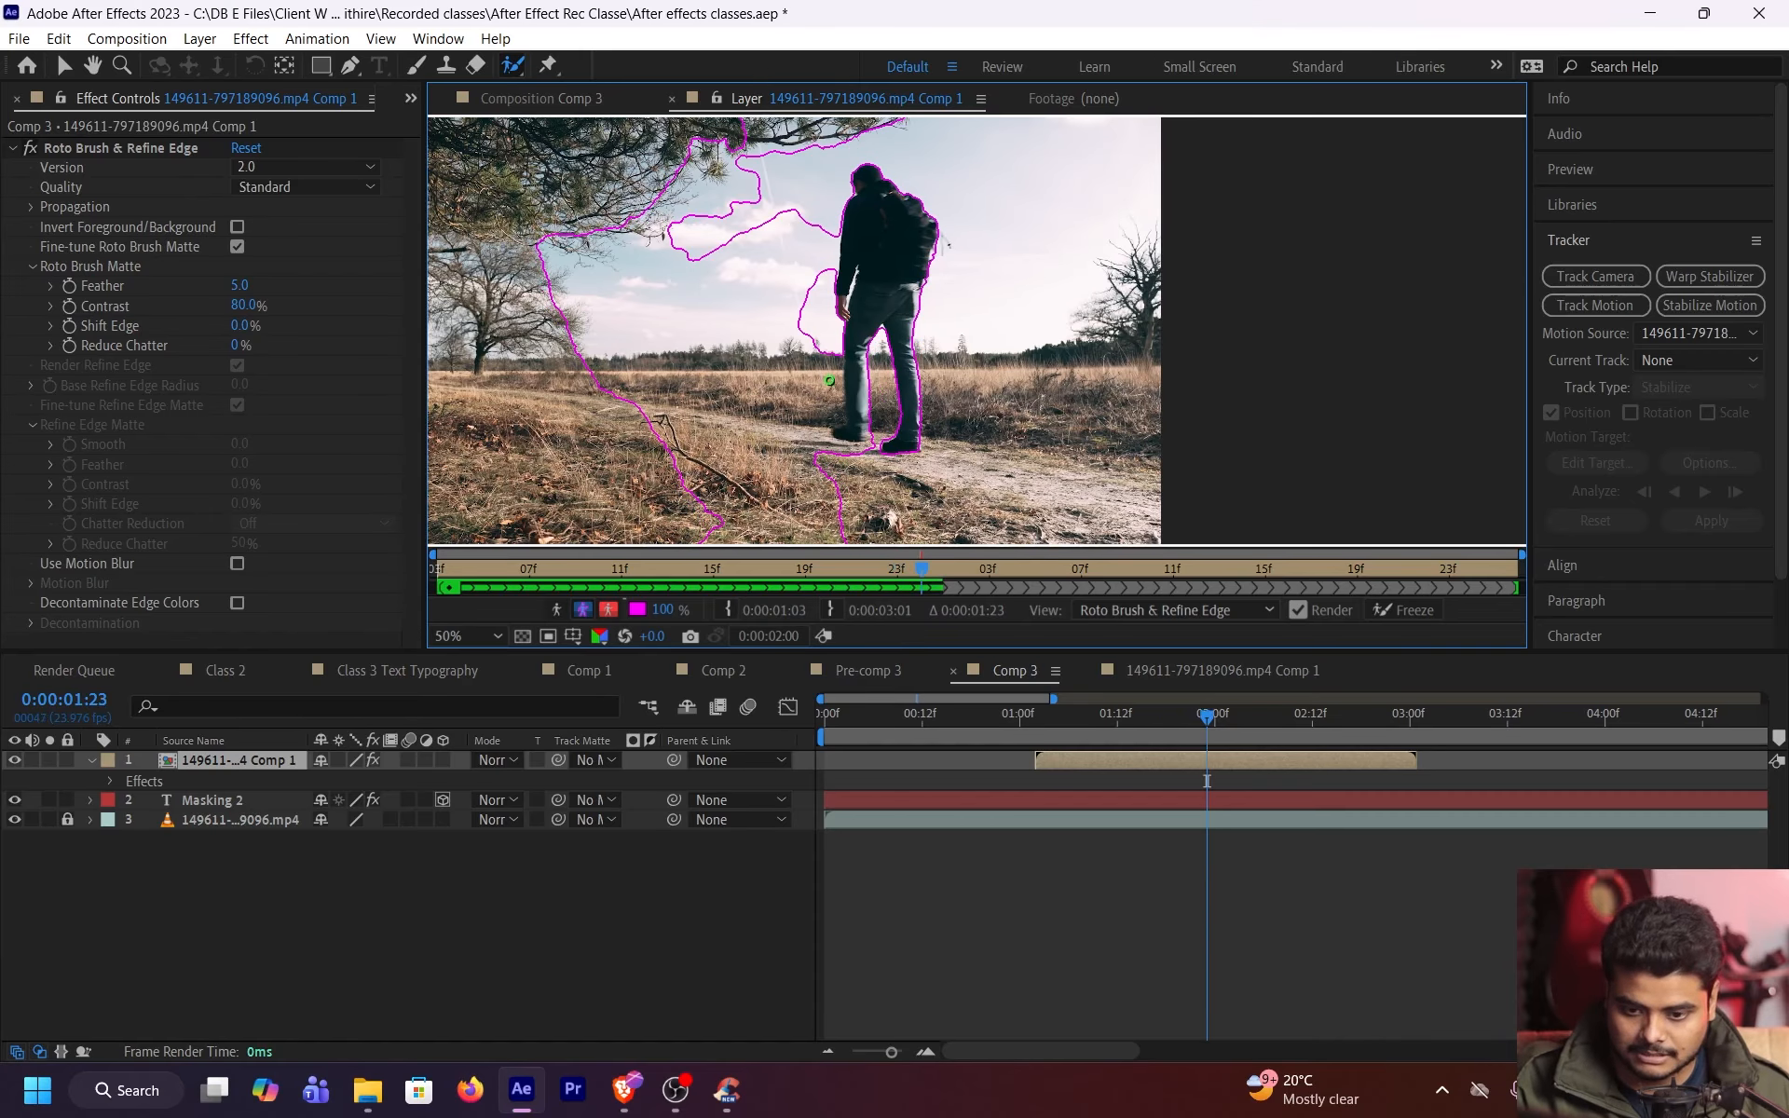
mouse_move(830, 352)
mouse_down()
mouse_move(662, 145)
mouse_move(779, 261)
mouse_up()
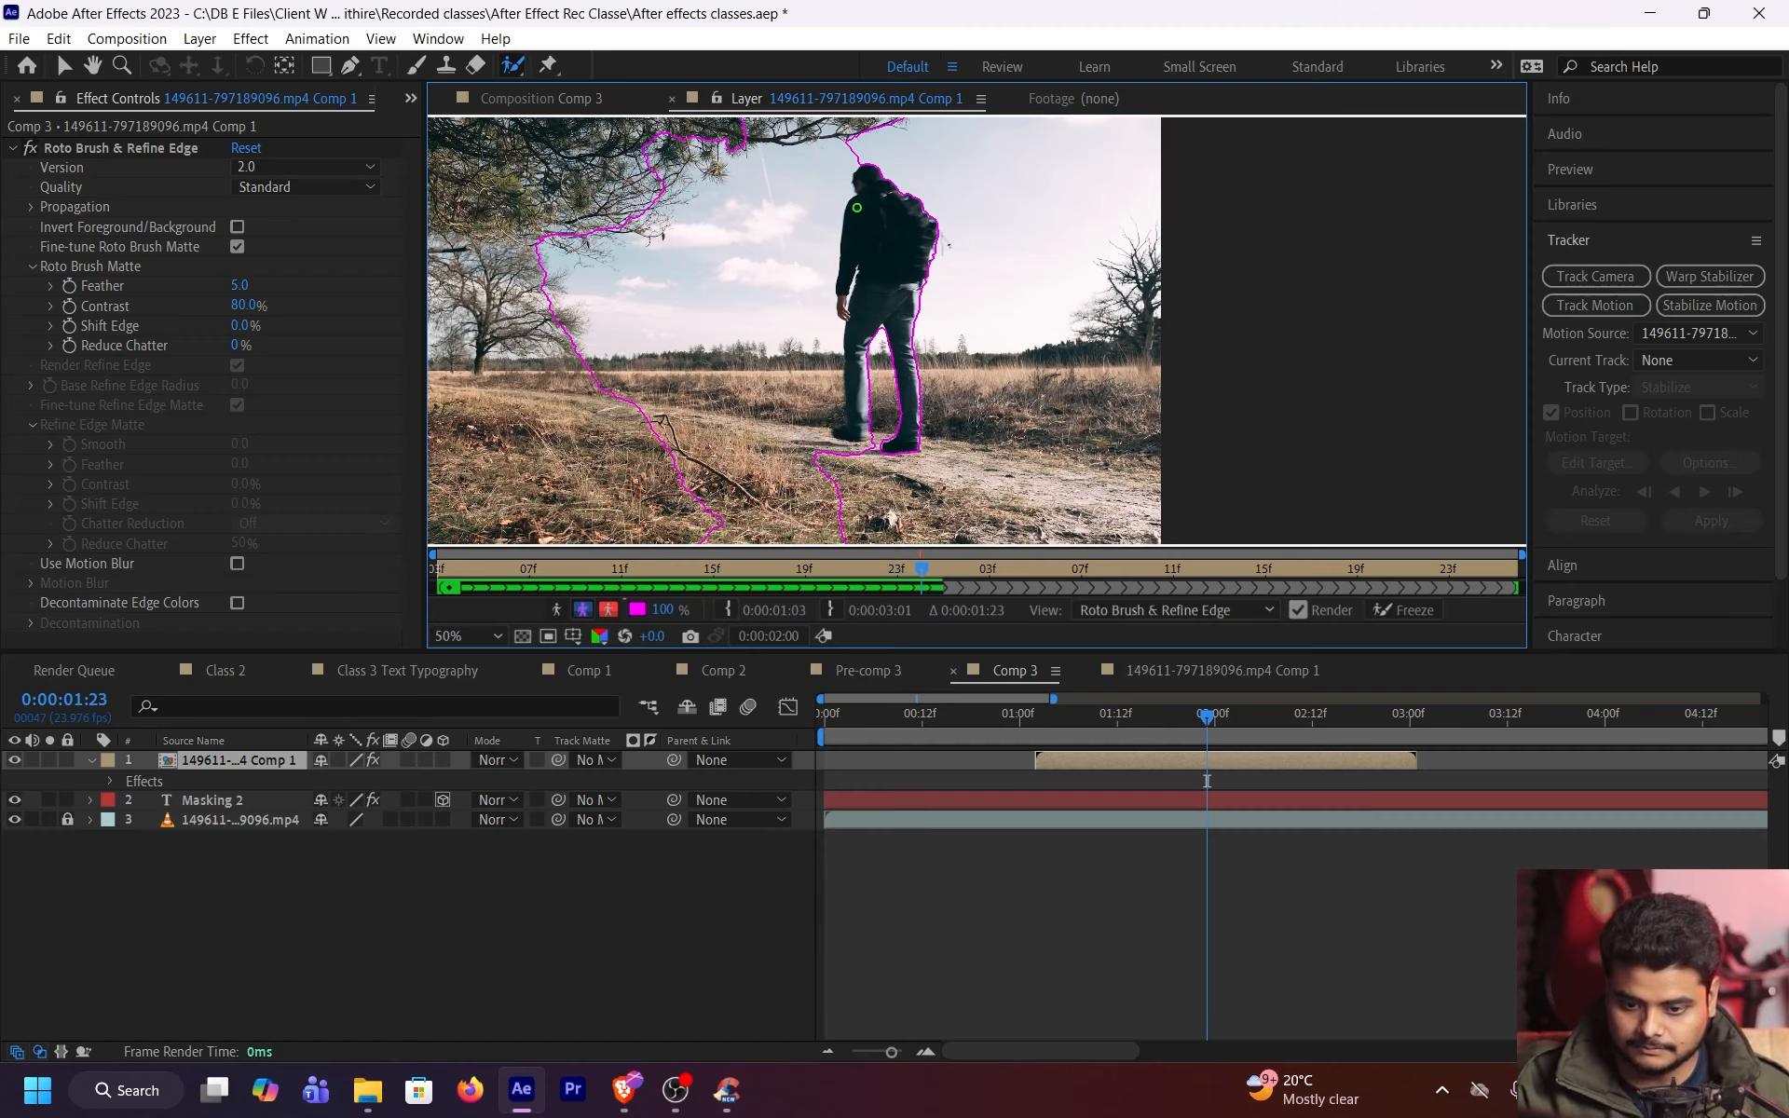
drag(859, 197, 857, 119)
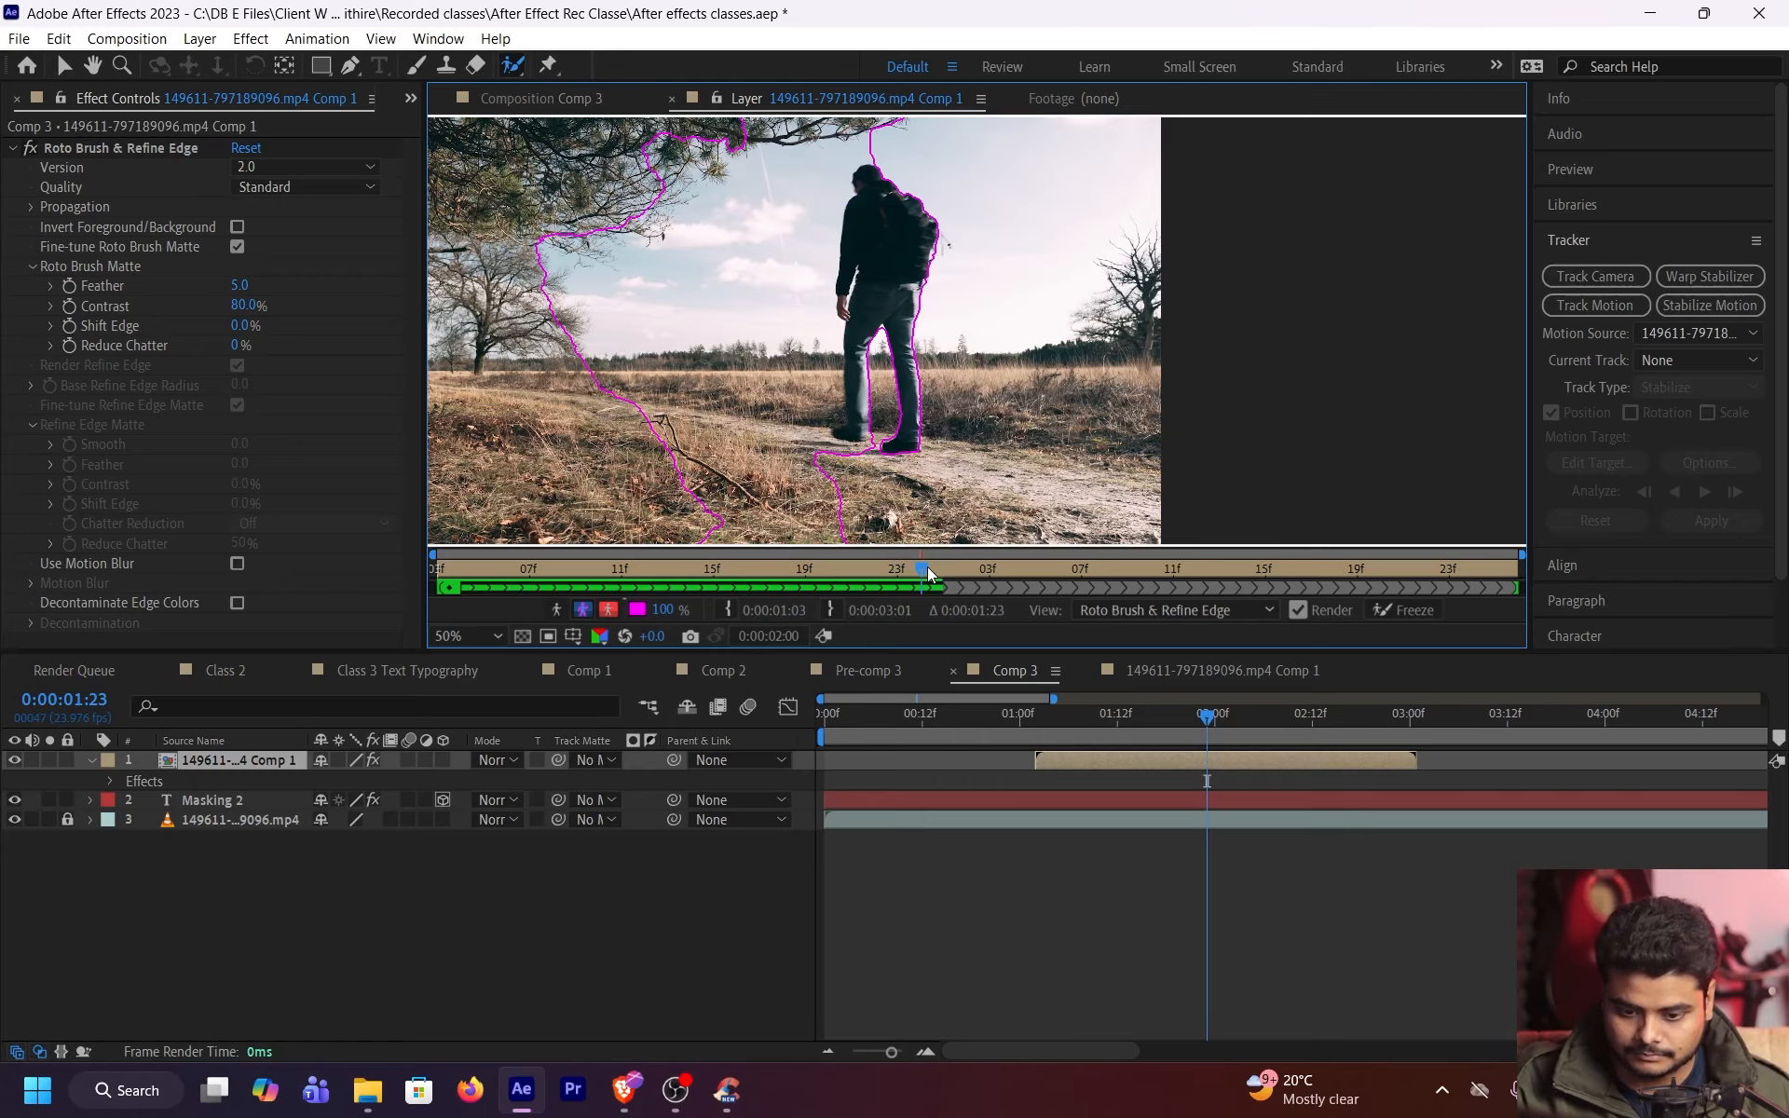
Restore the missing sky and field beside the man's leading side in the matte at 0:00:02:01, 0:00:02:02 and 0:00:02:03
drag(925, 580, 944, 582)
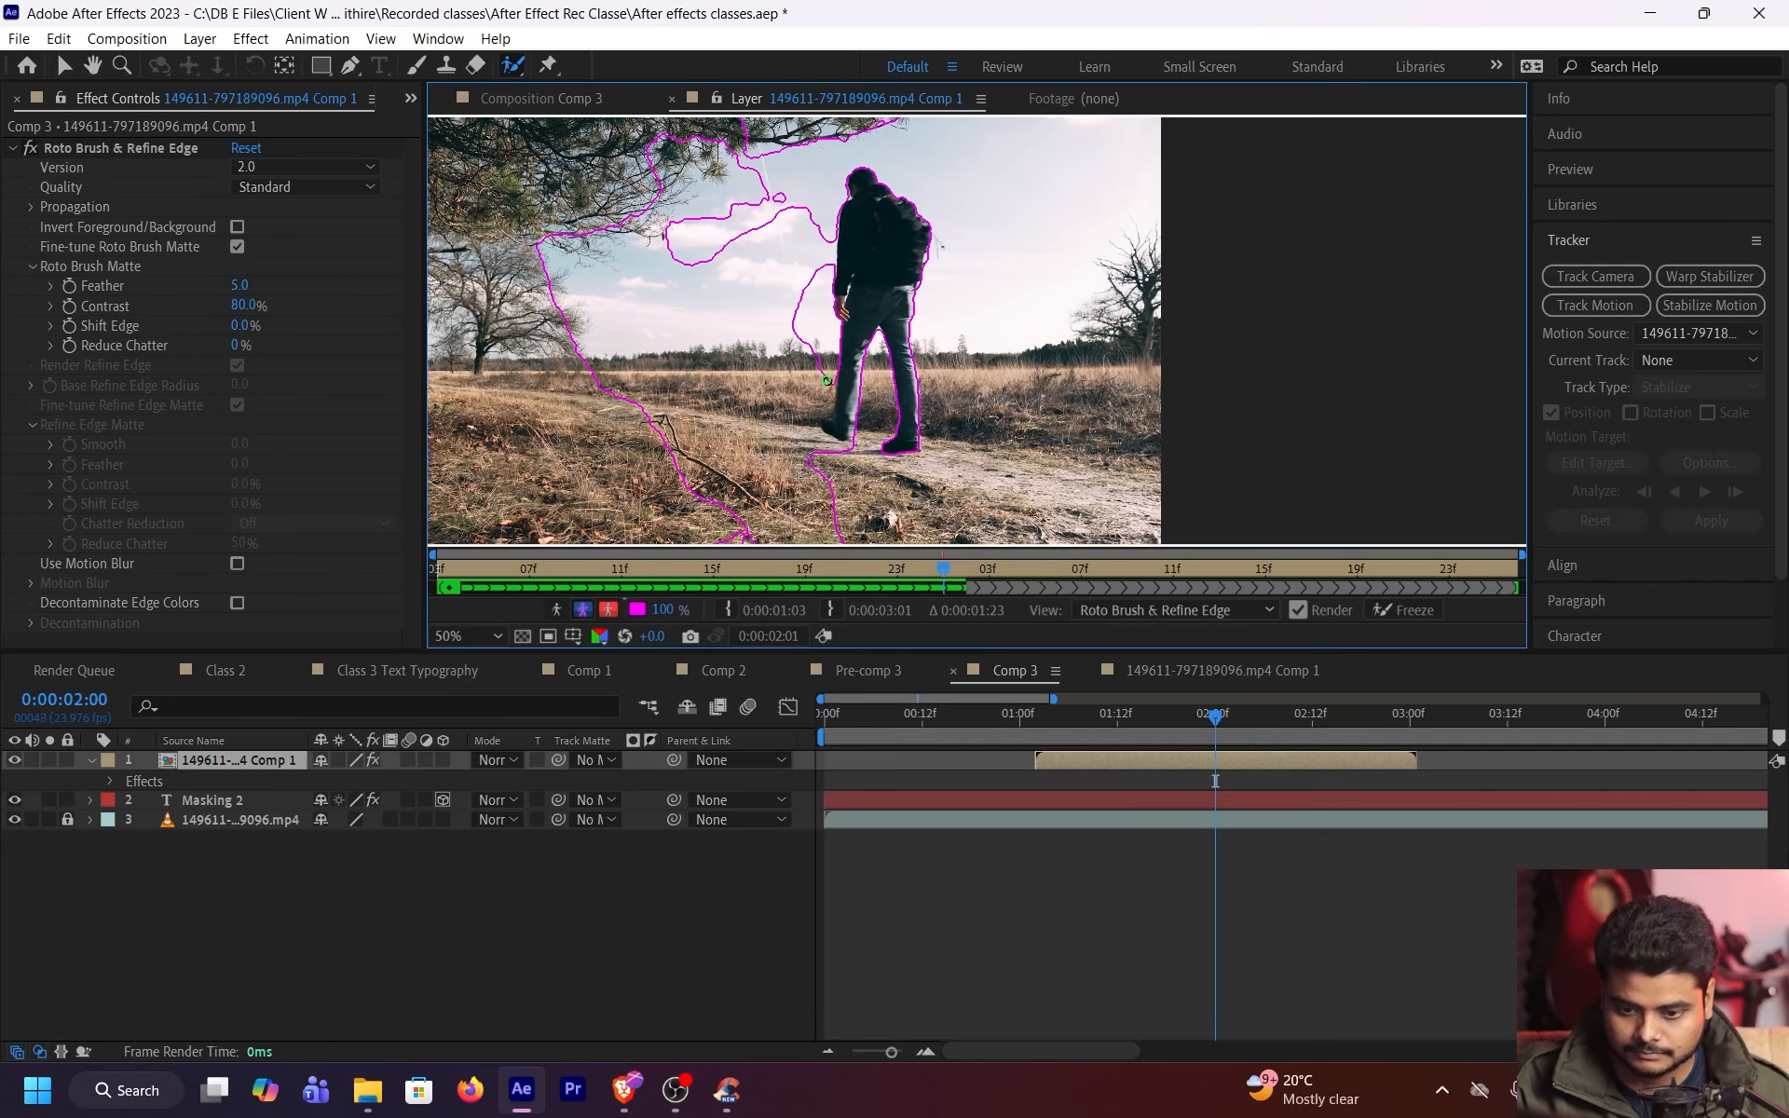
mouse_move(792, 317)
mouse_down()
mouse_move(755, 315)
mouse_move(661, 210)
mouse_move(776, 201)
mouse_move(793, 168)
mouse_move(807, 305)
mouse_move(816, 257)
mouse_move(787, 380)
mouse_move(777, 337)
mouse_move(848, 389)
mouse_up()
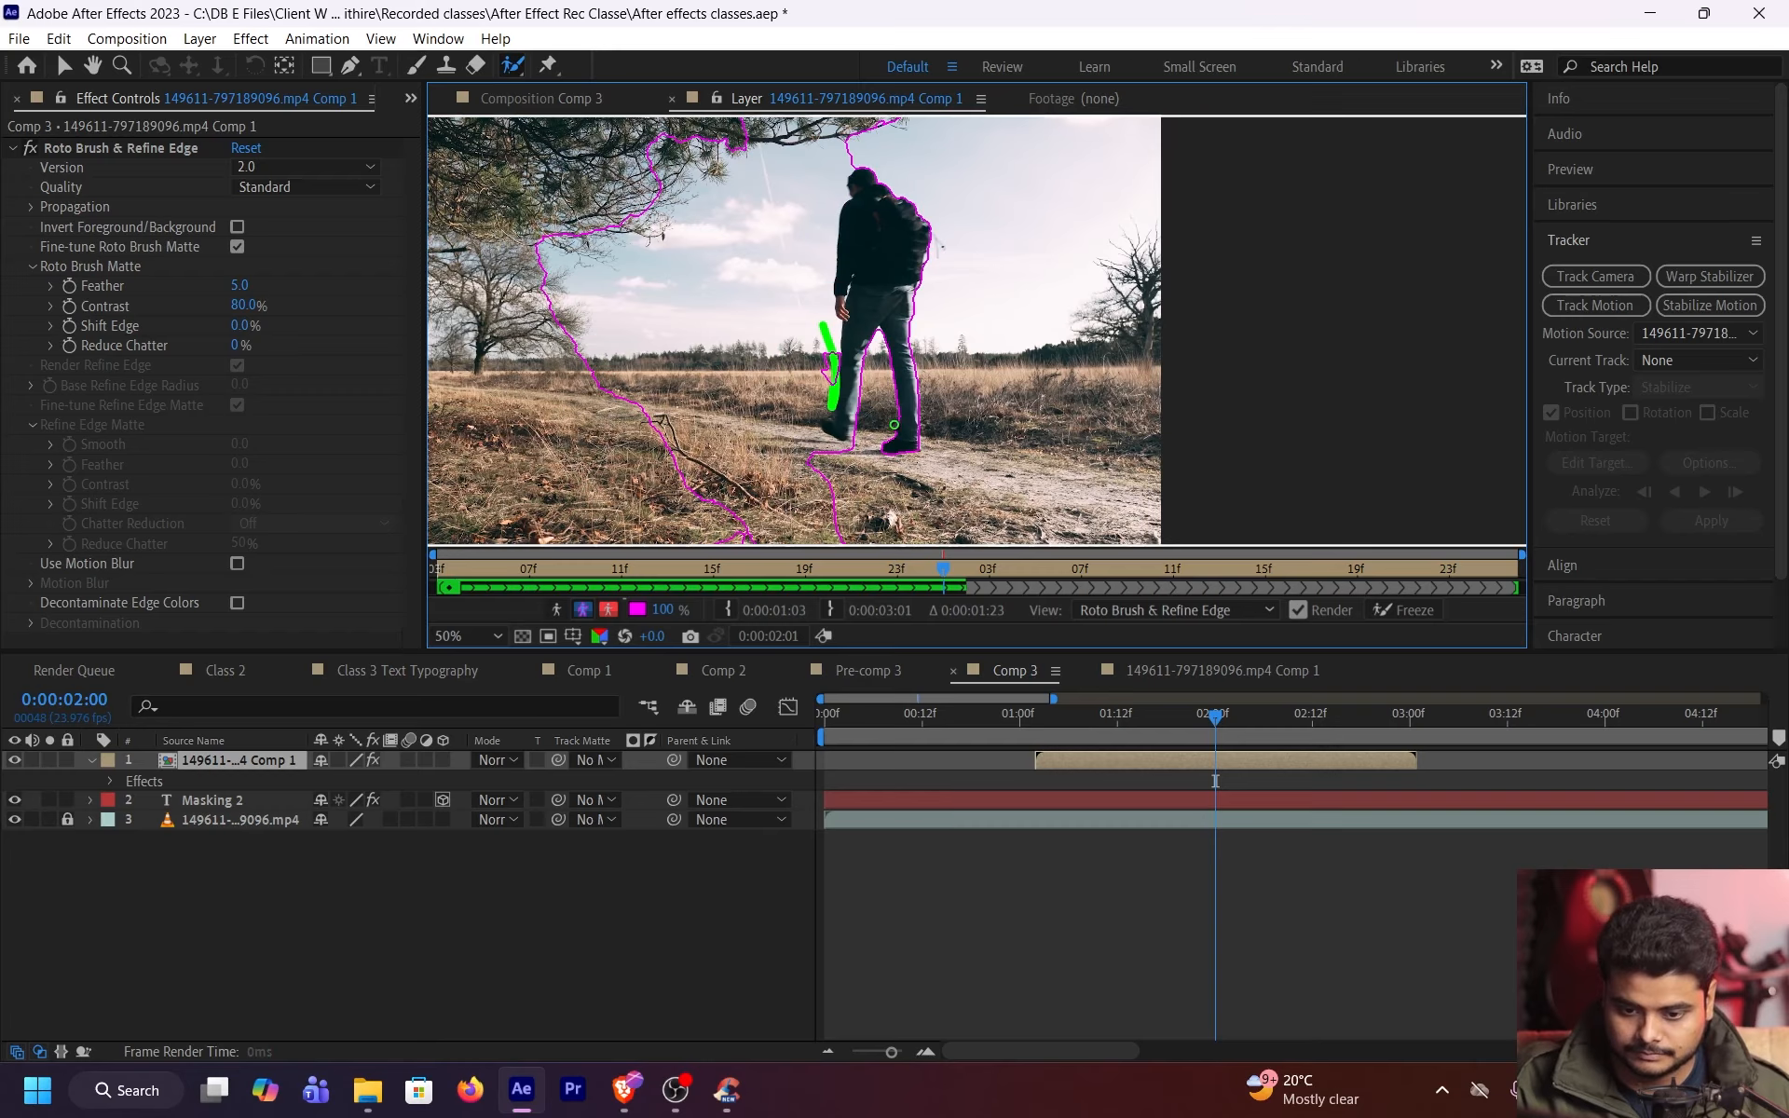
drag(950, 579, 966, 580)
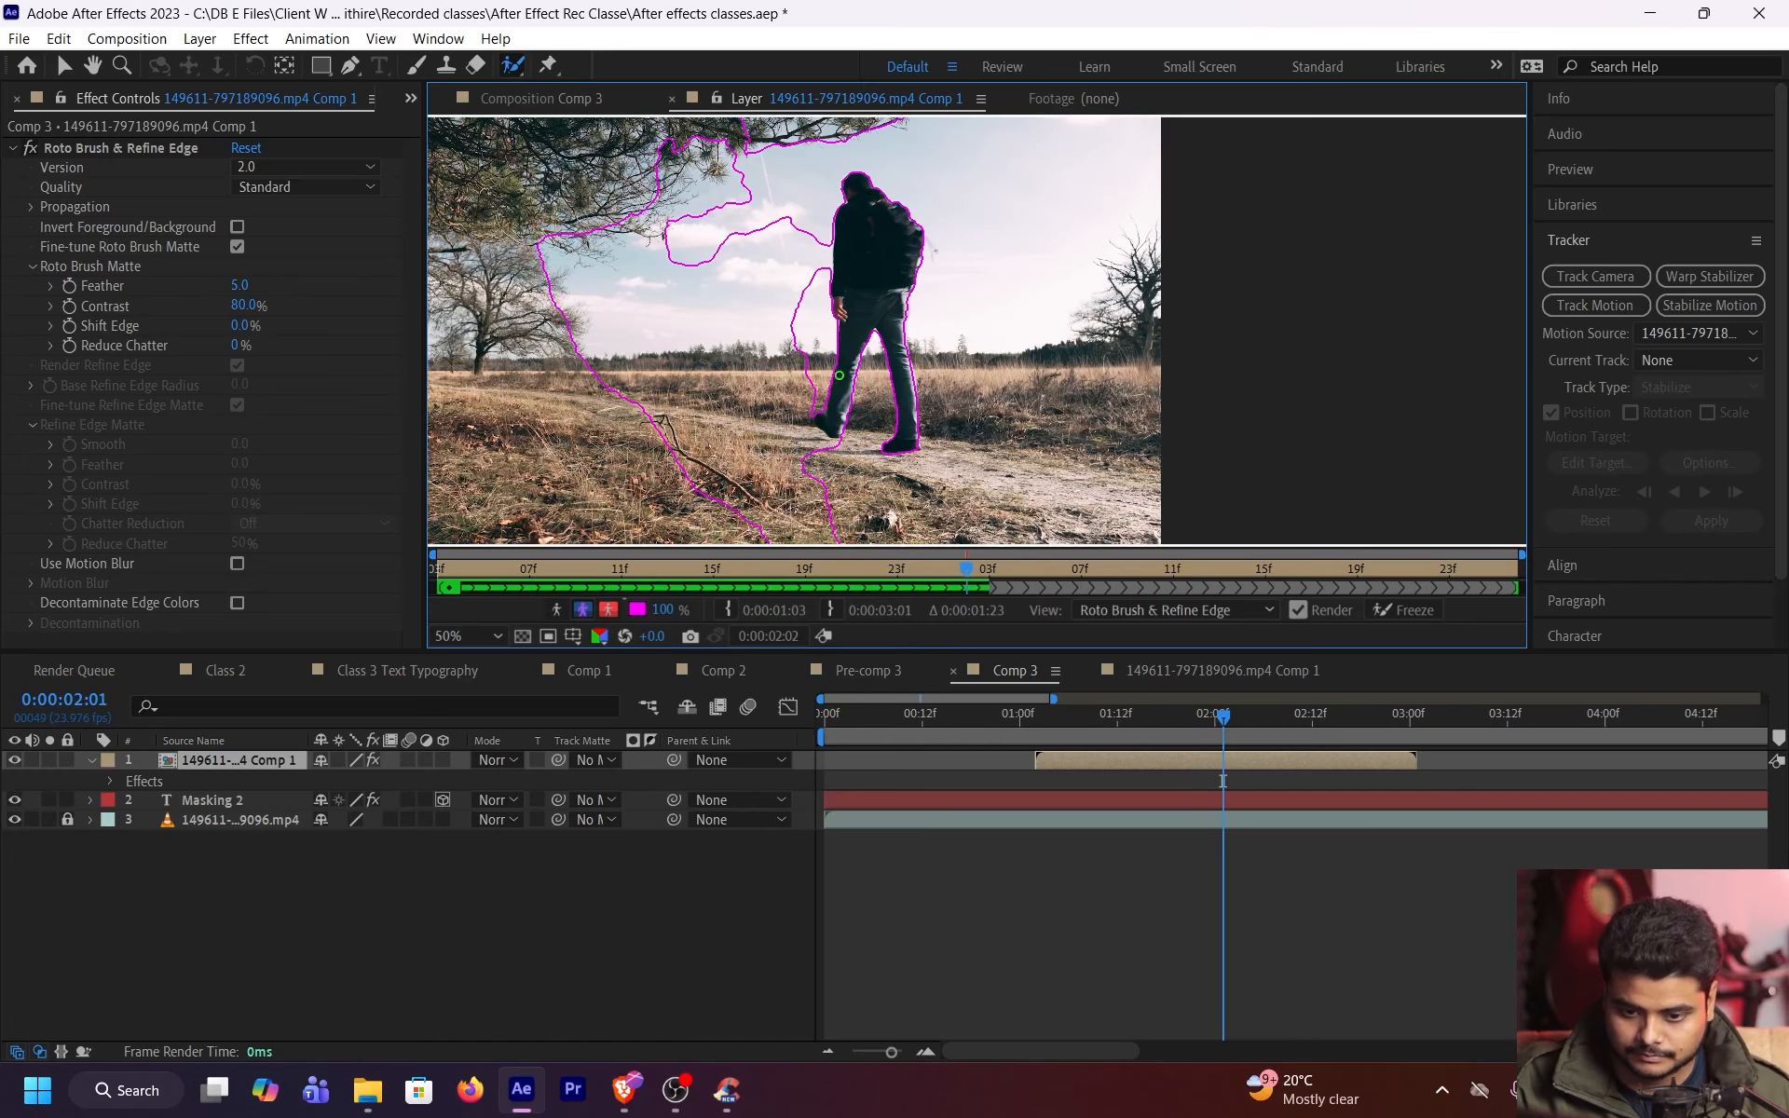
mouse_move(819, 381)
mouse_down()
mouse_move(680, 193)
mouse_move(799, 240)
mouse_move(731, 214)
mouse_up()
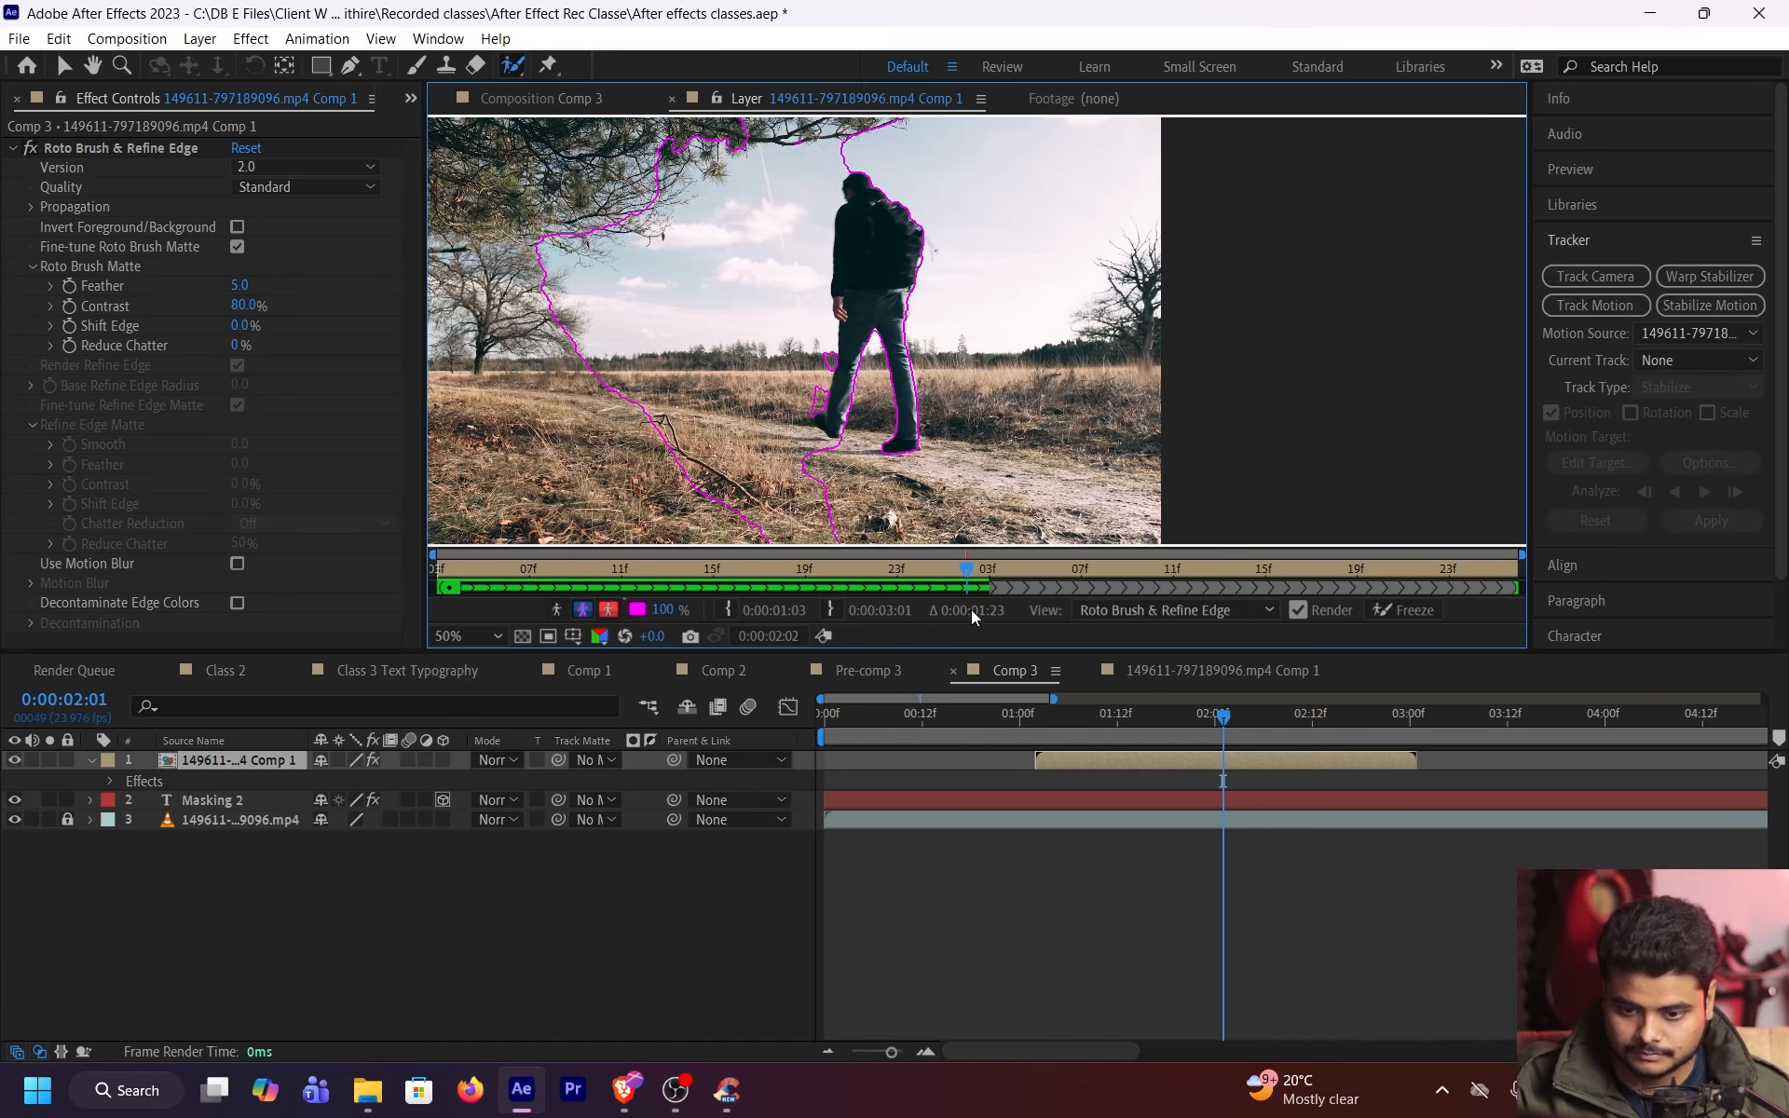
key(Page_Down)
mouse_move(829, 385)
mouse_down()
mouse_move(812, 245)
mouse_move(774, 204)
mouse_move(794, 168)
mouse_up()
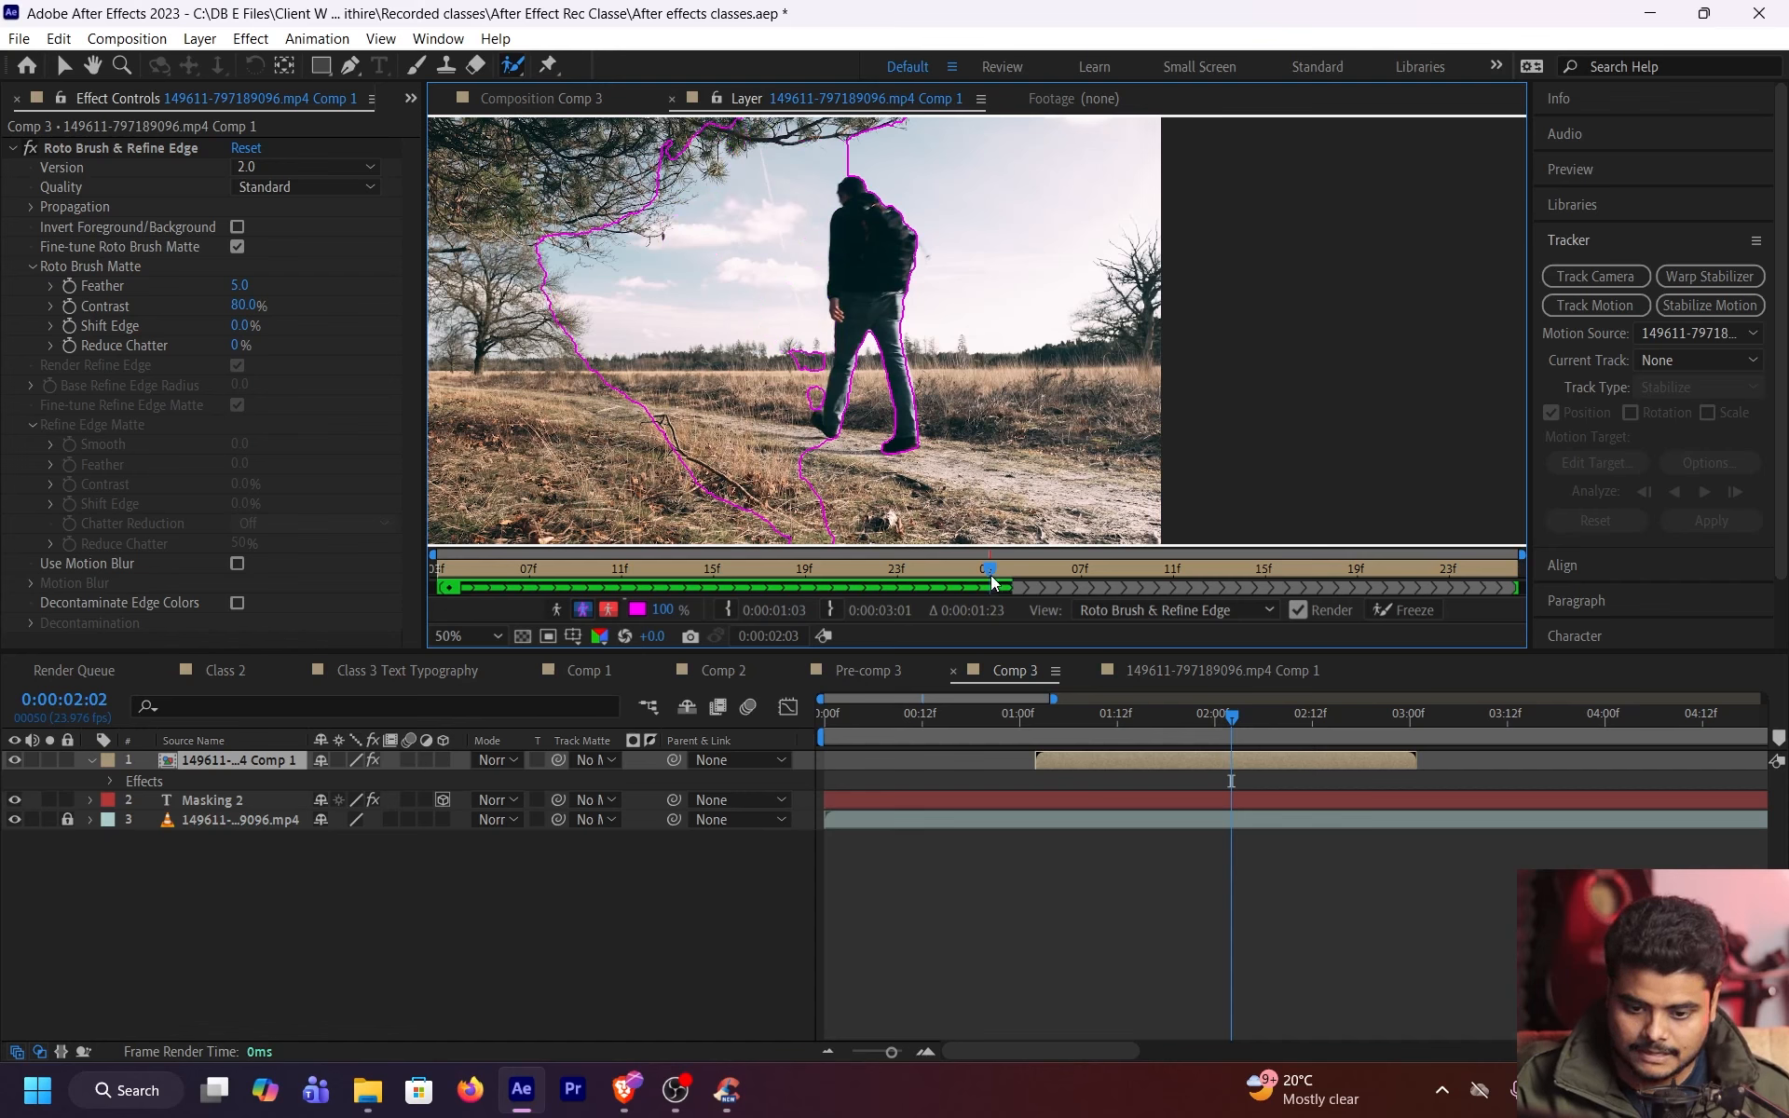
Propagate the matte to 0:00:02:08, return to 0:00:02:05 and add the missing sky and field in front of the man
key(Page_Down)
key(Page_Down)
key(Page_Down)
key(Page_Down)
key(Page_Down)
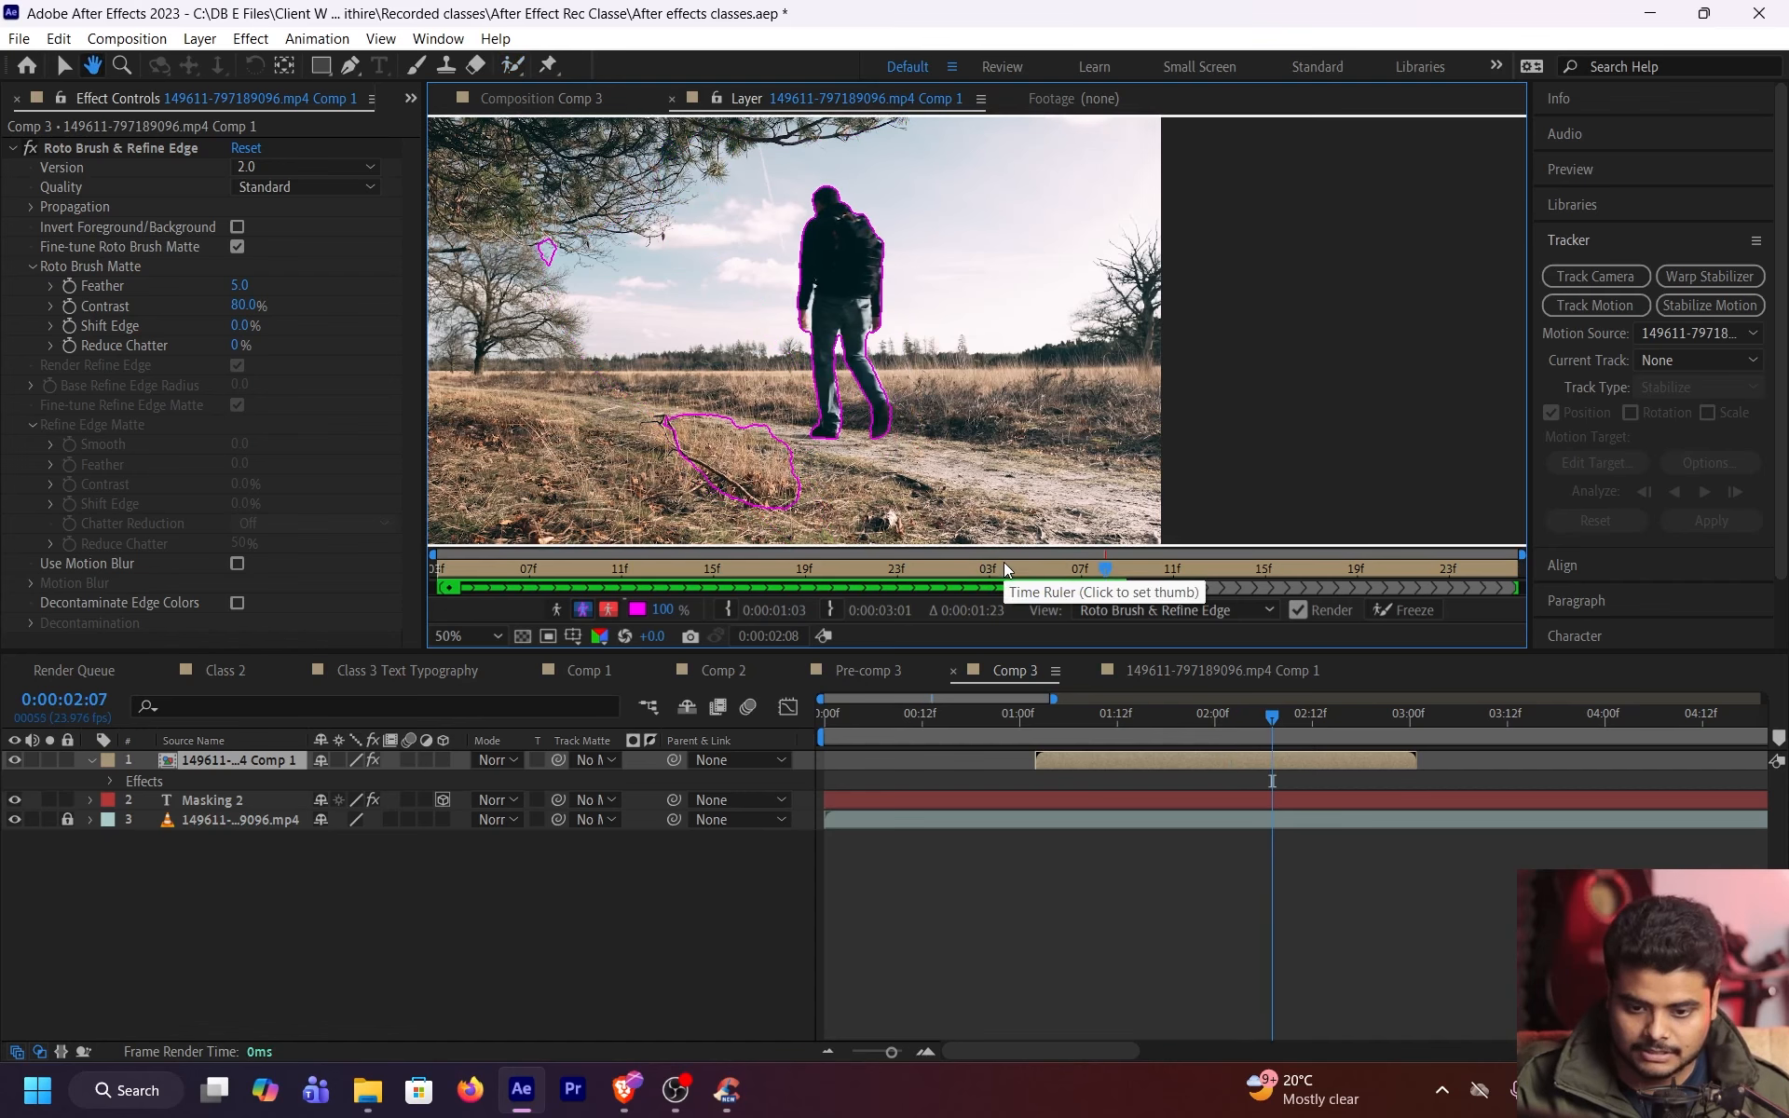
drag(1016, 569, 1045, 577)
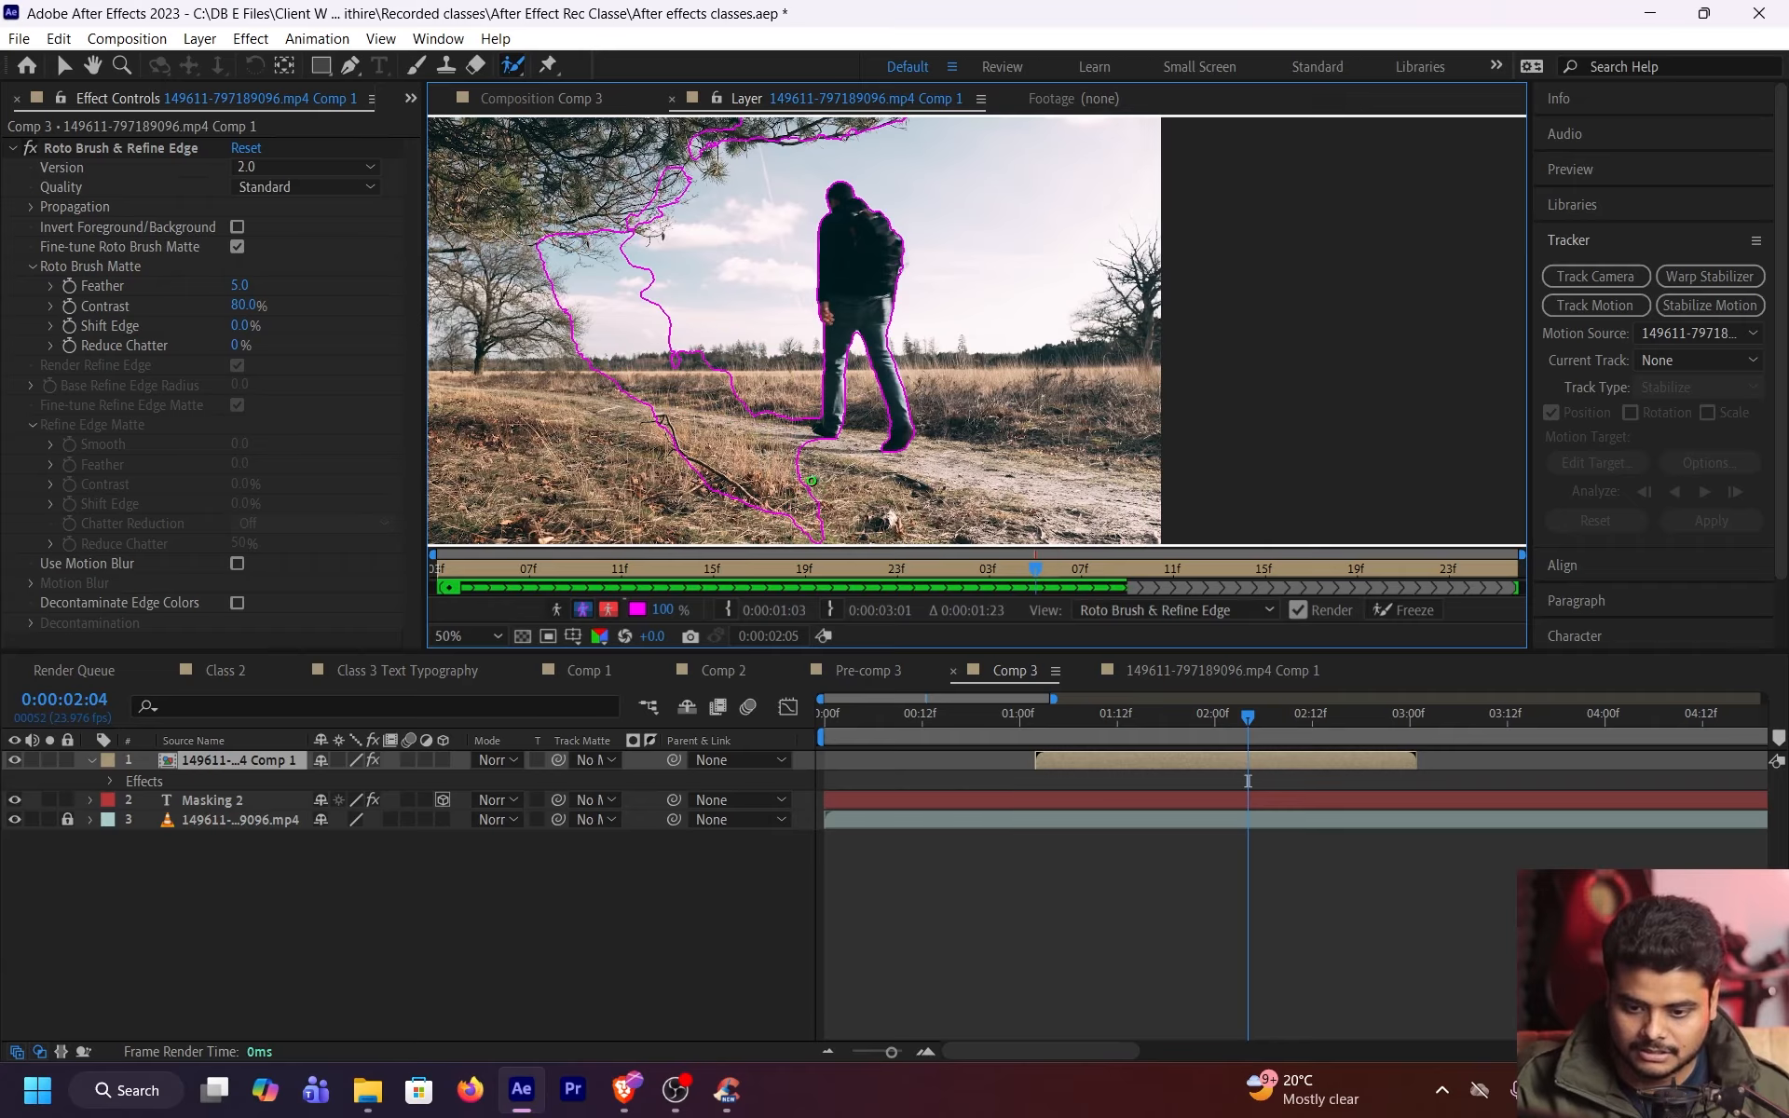
mouse_move(767, 421)
mouse_down()
mouse_move(759, 202)
mouse_move(759, 310)
mouse_move(639, 285)
mouse_move(766, 382)
mouse_up()
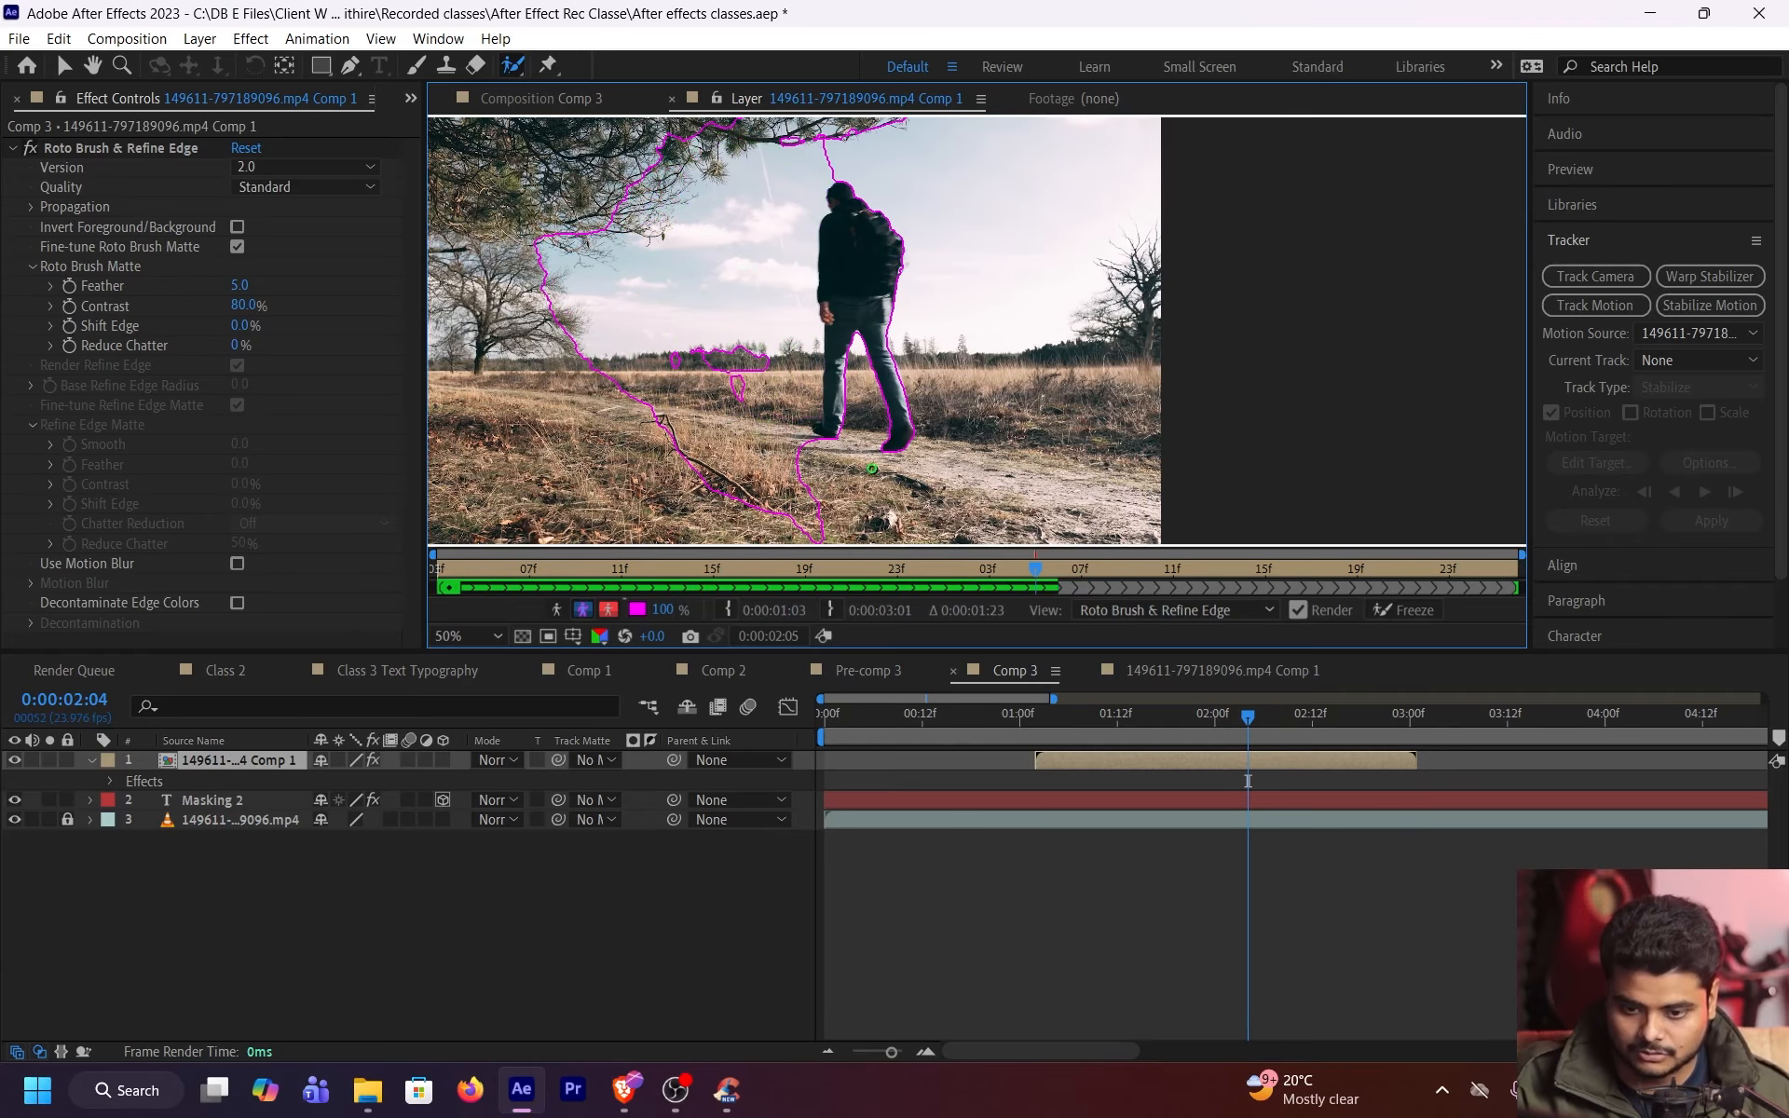
Correct the roto matte at 0:00:02:04 and 0:00:02:06 by adding the missing area in front of the man
drag(1036, 572, 1014, 570)
mouse_move(803, 417)
mouse_down()
mouse_move(695, 222)
mouse_move(772, 283)
mouse_up()
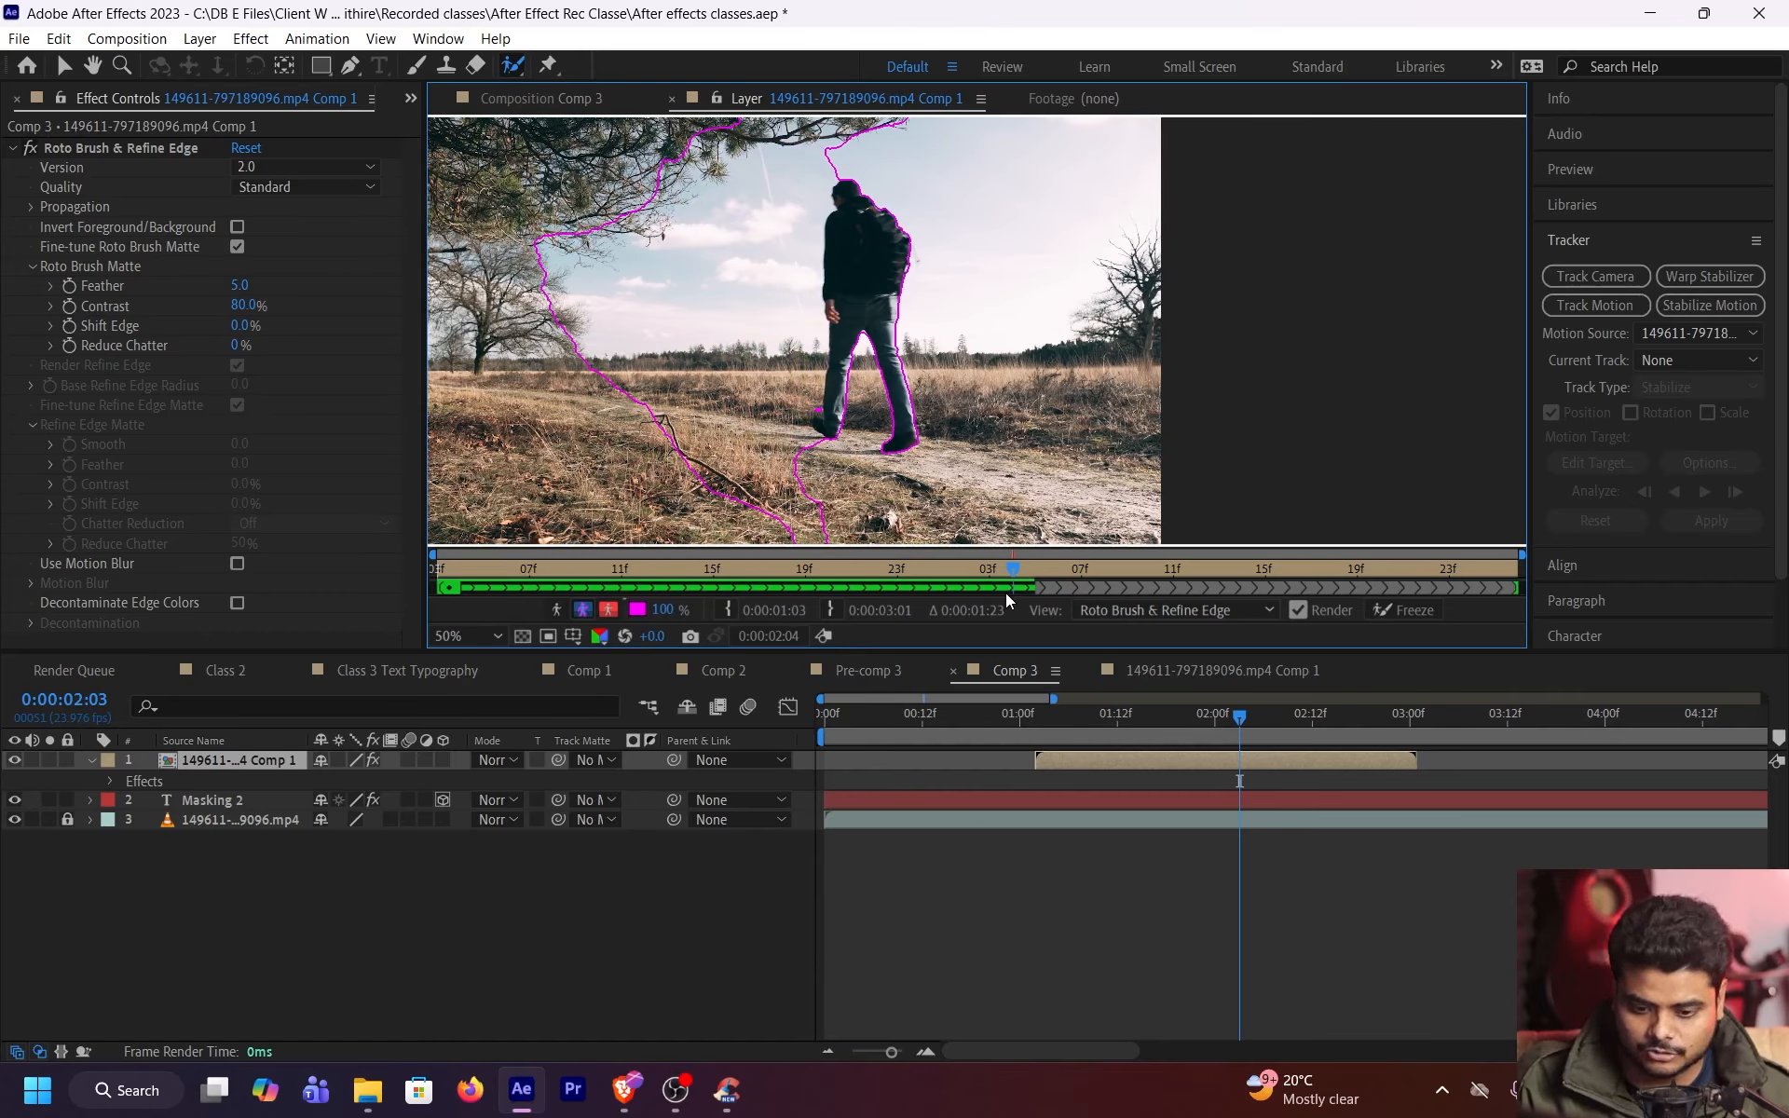
drag(991, 573, 1060, 574)
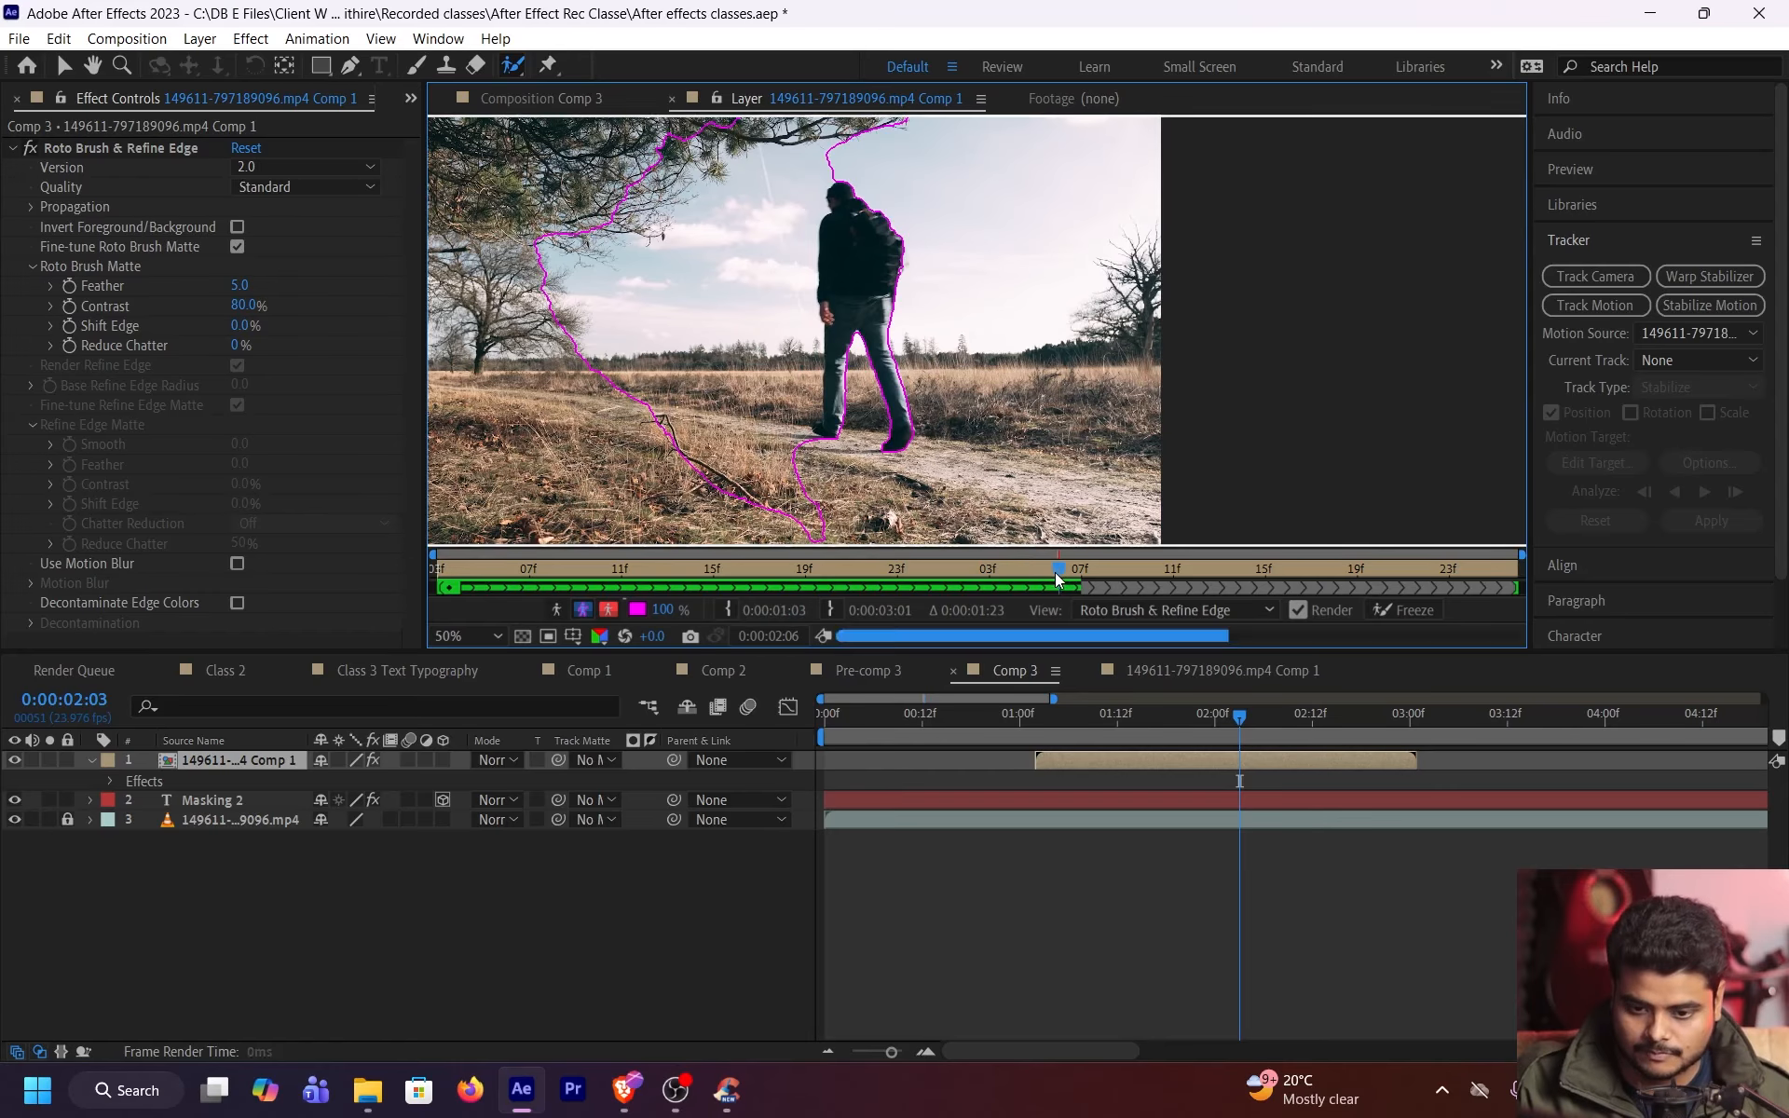
drag(770, 247, 823, 346)
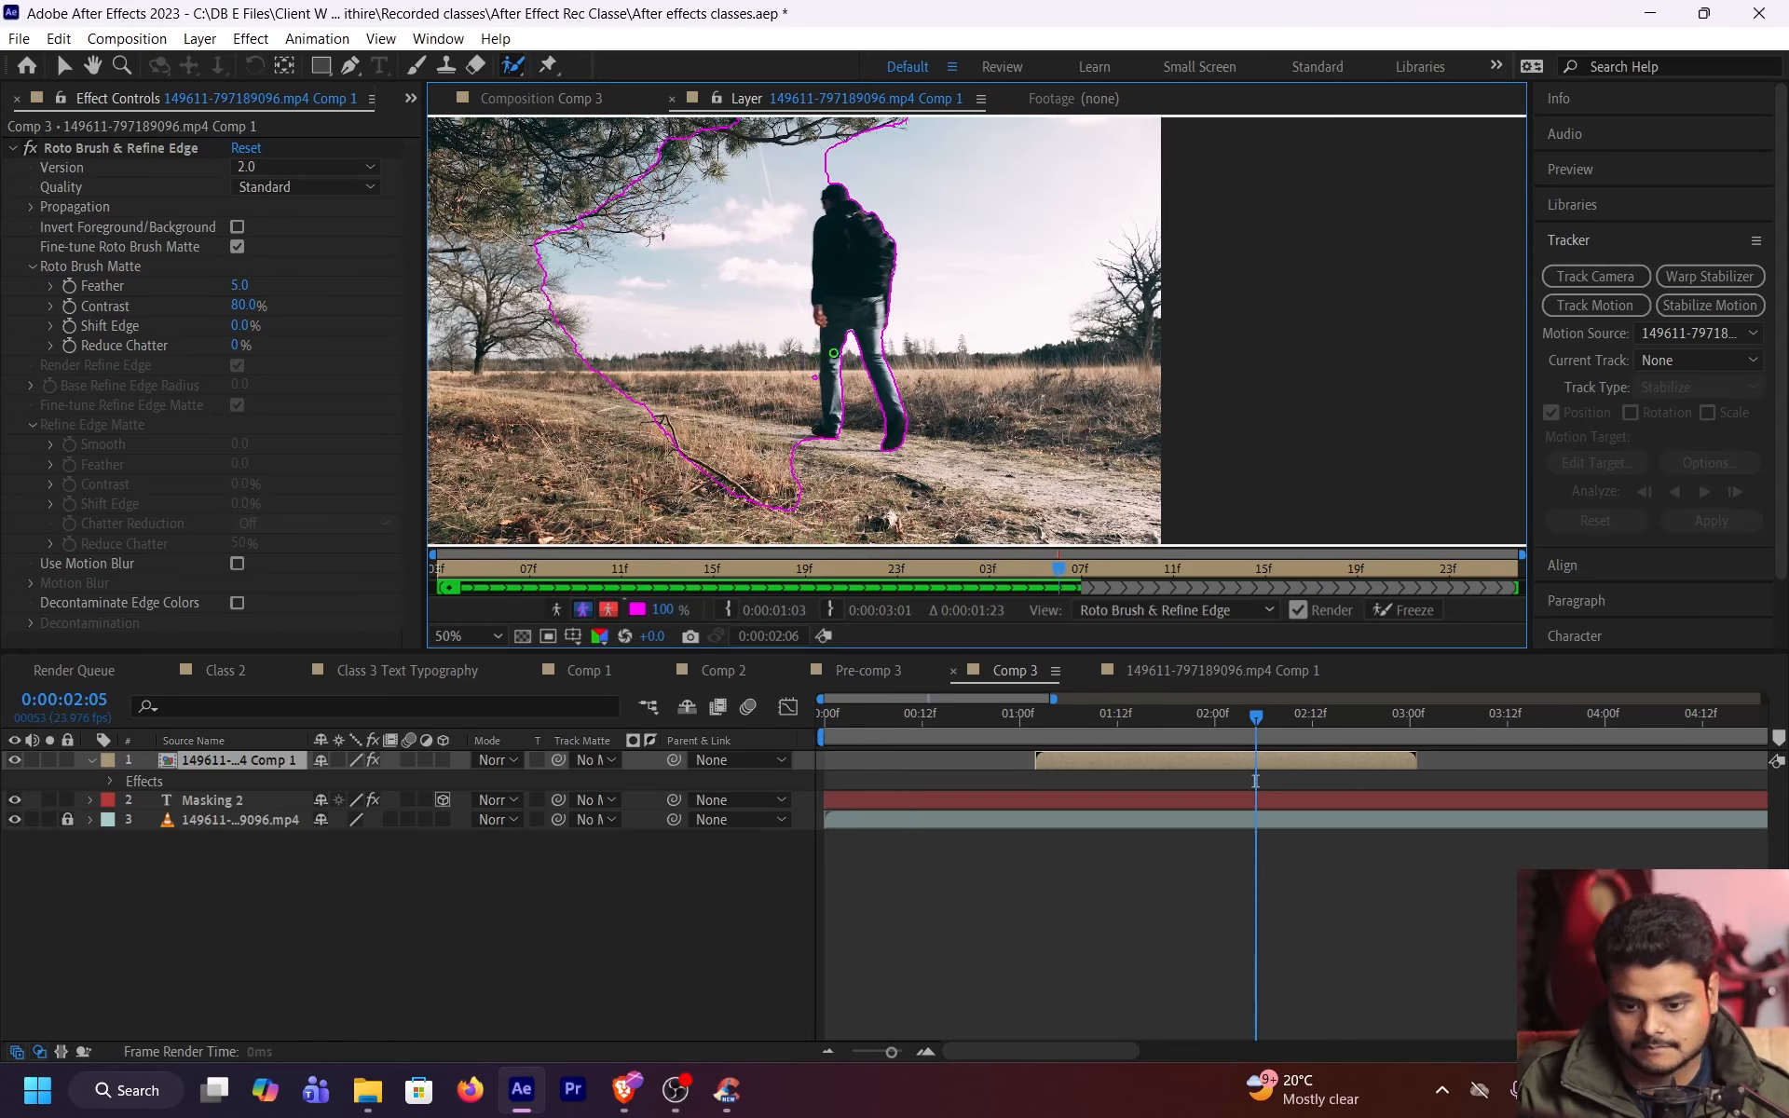
Add the missing sky beside the man to the foreground at 0:00:02:07 and 0:00:02:08, and advance to 0:00:02:09
drag(1072, 581, 1081, 578)
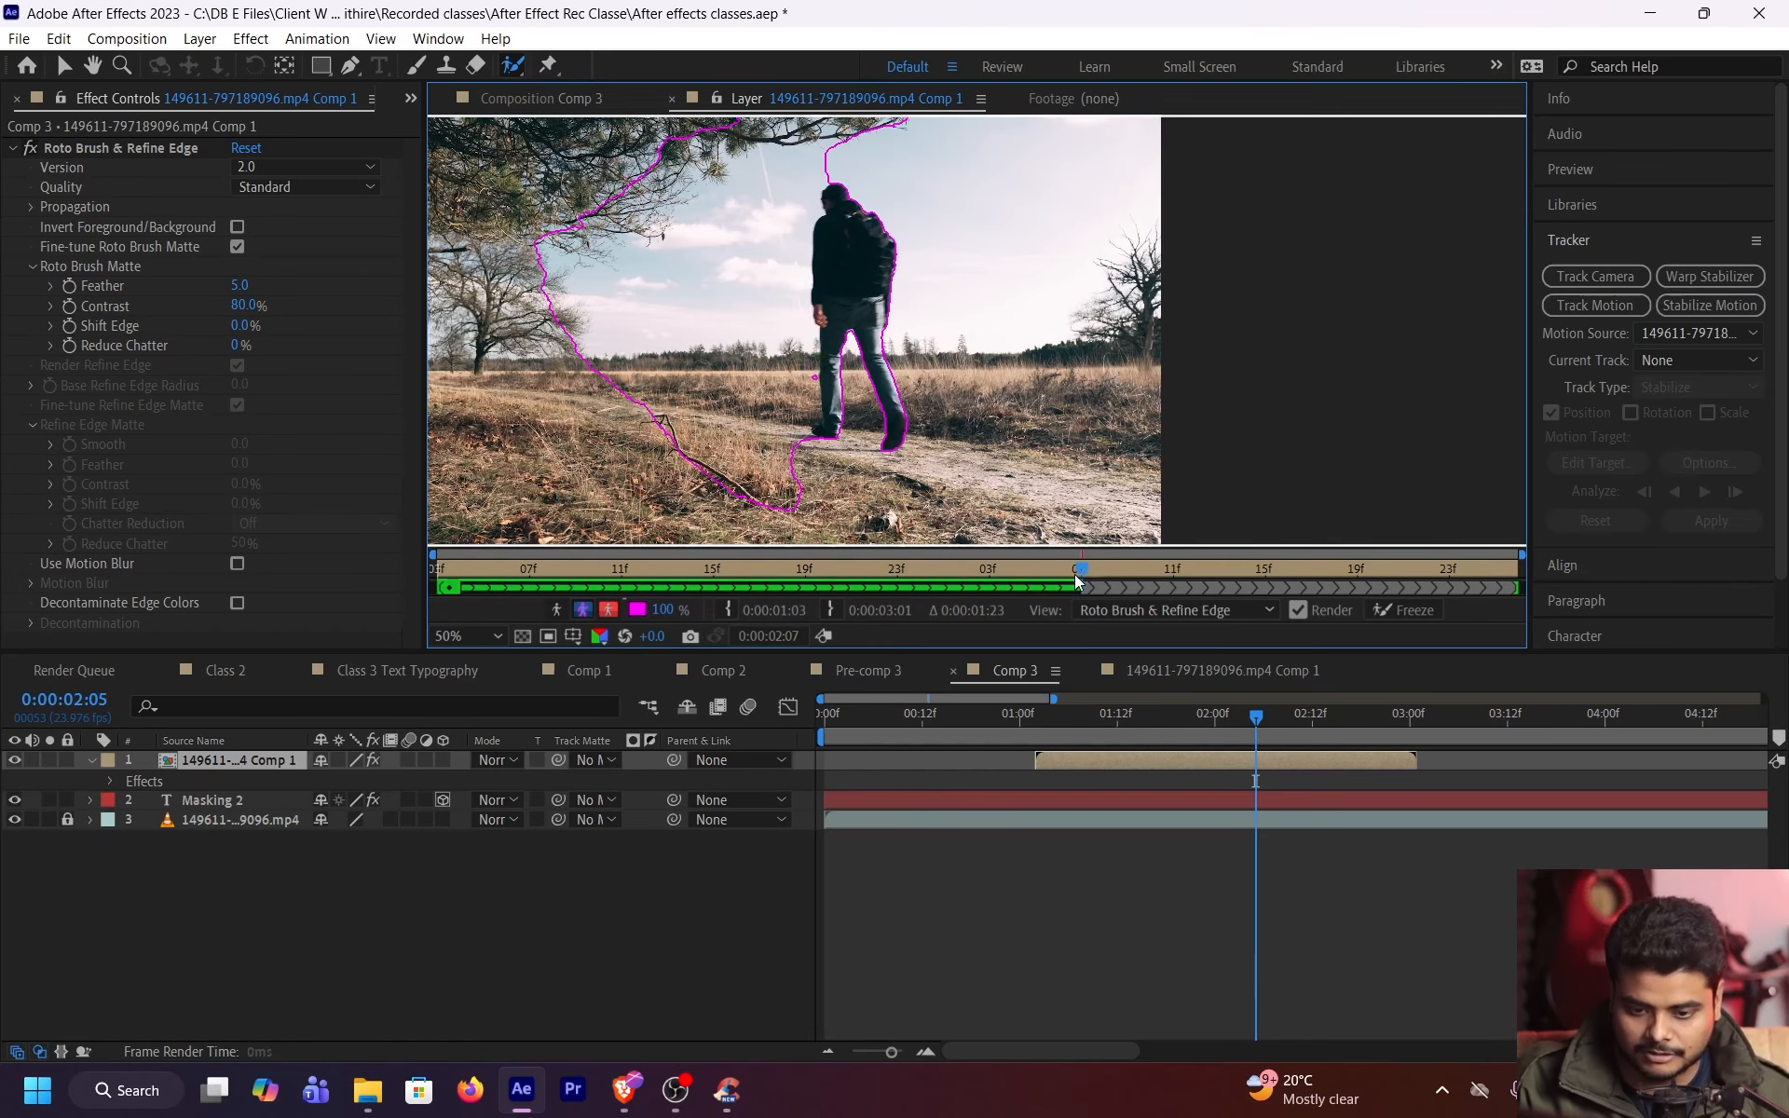
drag(786, 250, 816, 388)
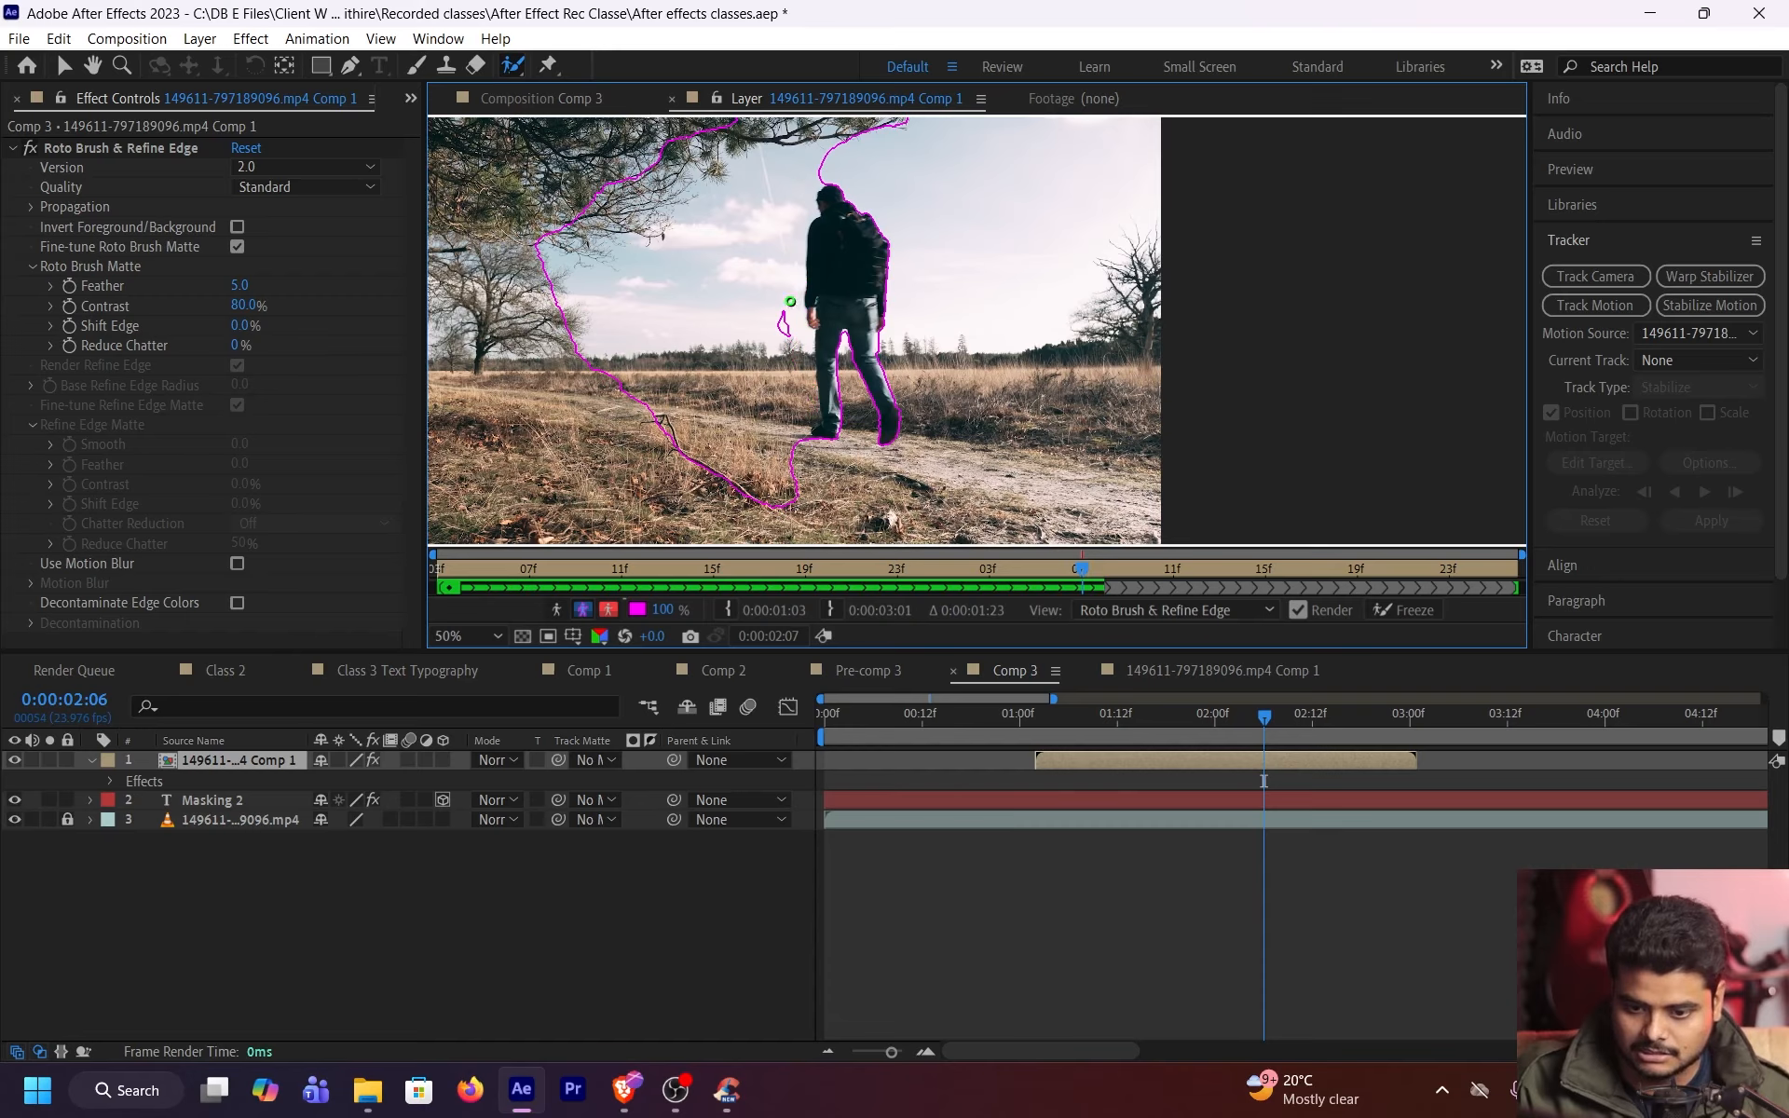
click(1103, 579)
mouse_move(779, 247)
mouse_down()
mouse_move(800, 408)
mouse_move(718, 197)
mouse_move(745, 289)
mouse_up()
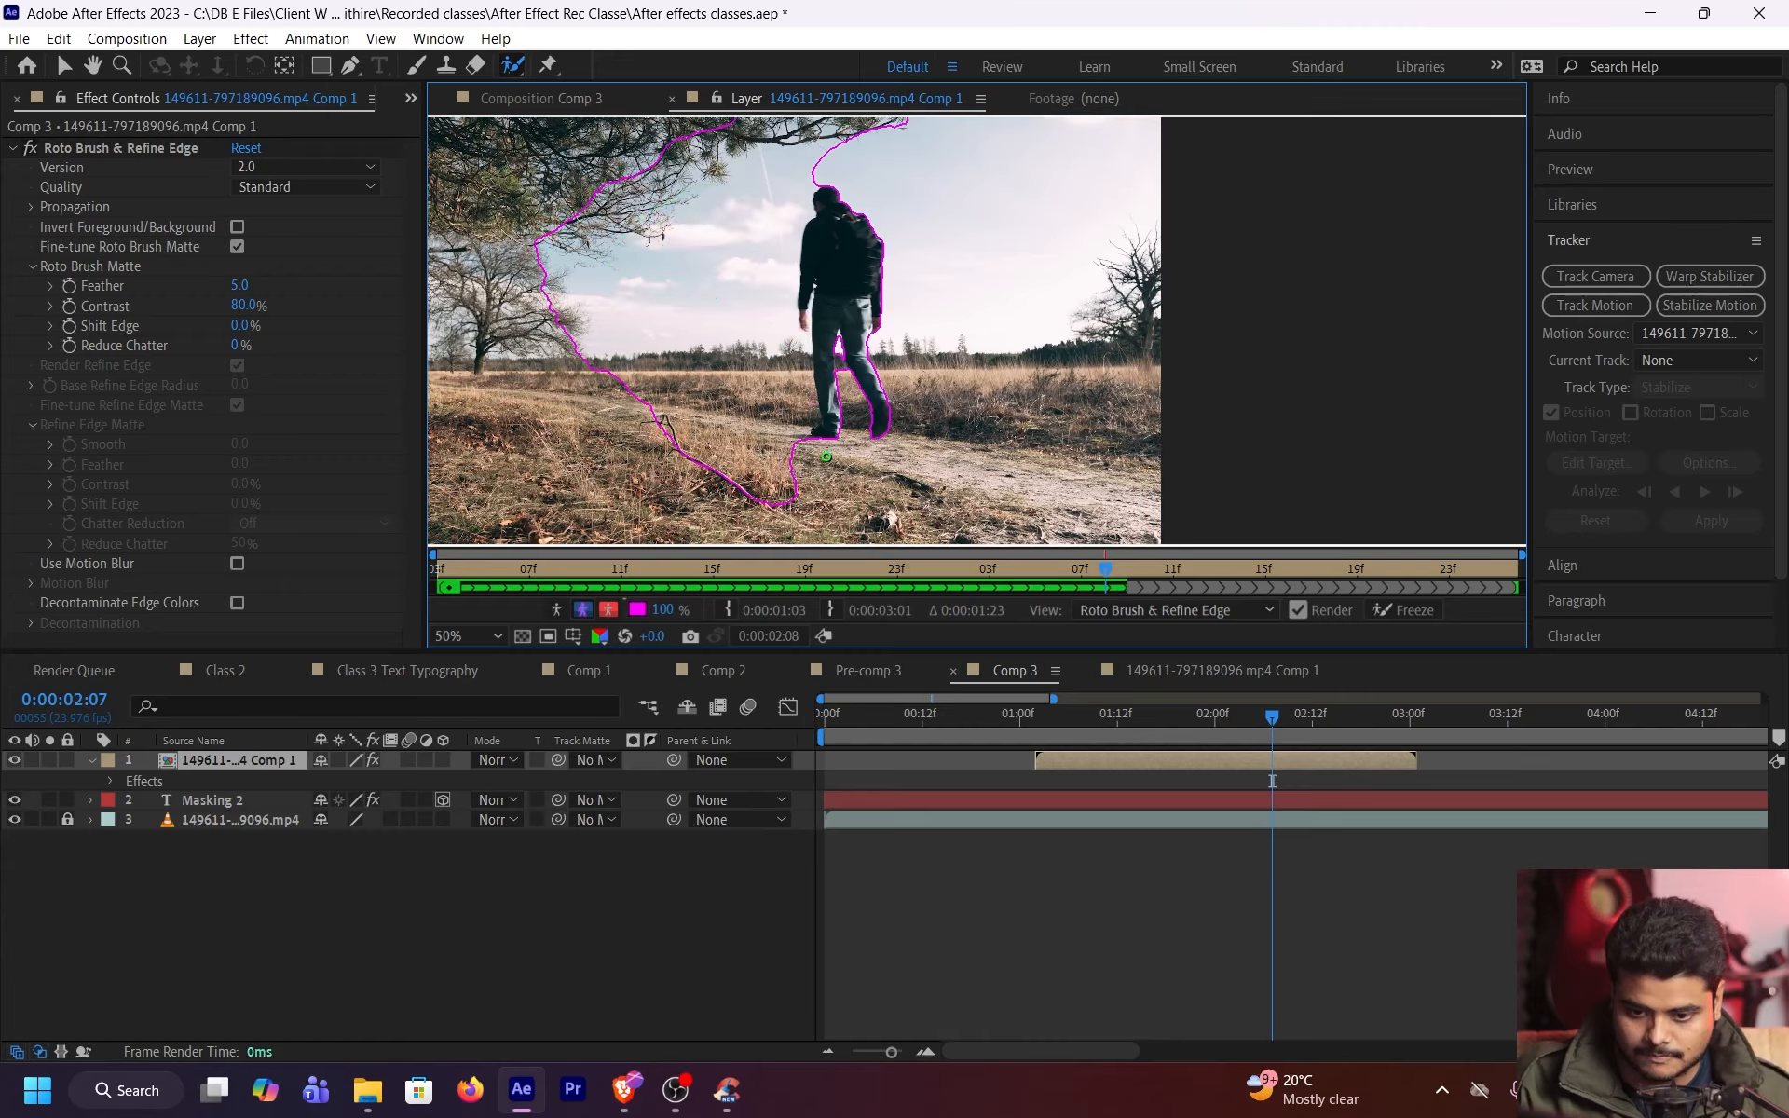
click(1148, 585)
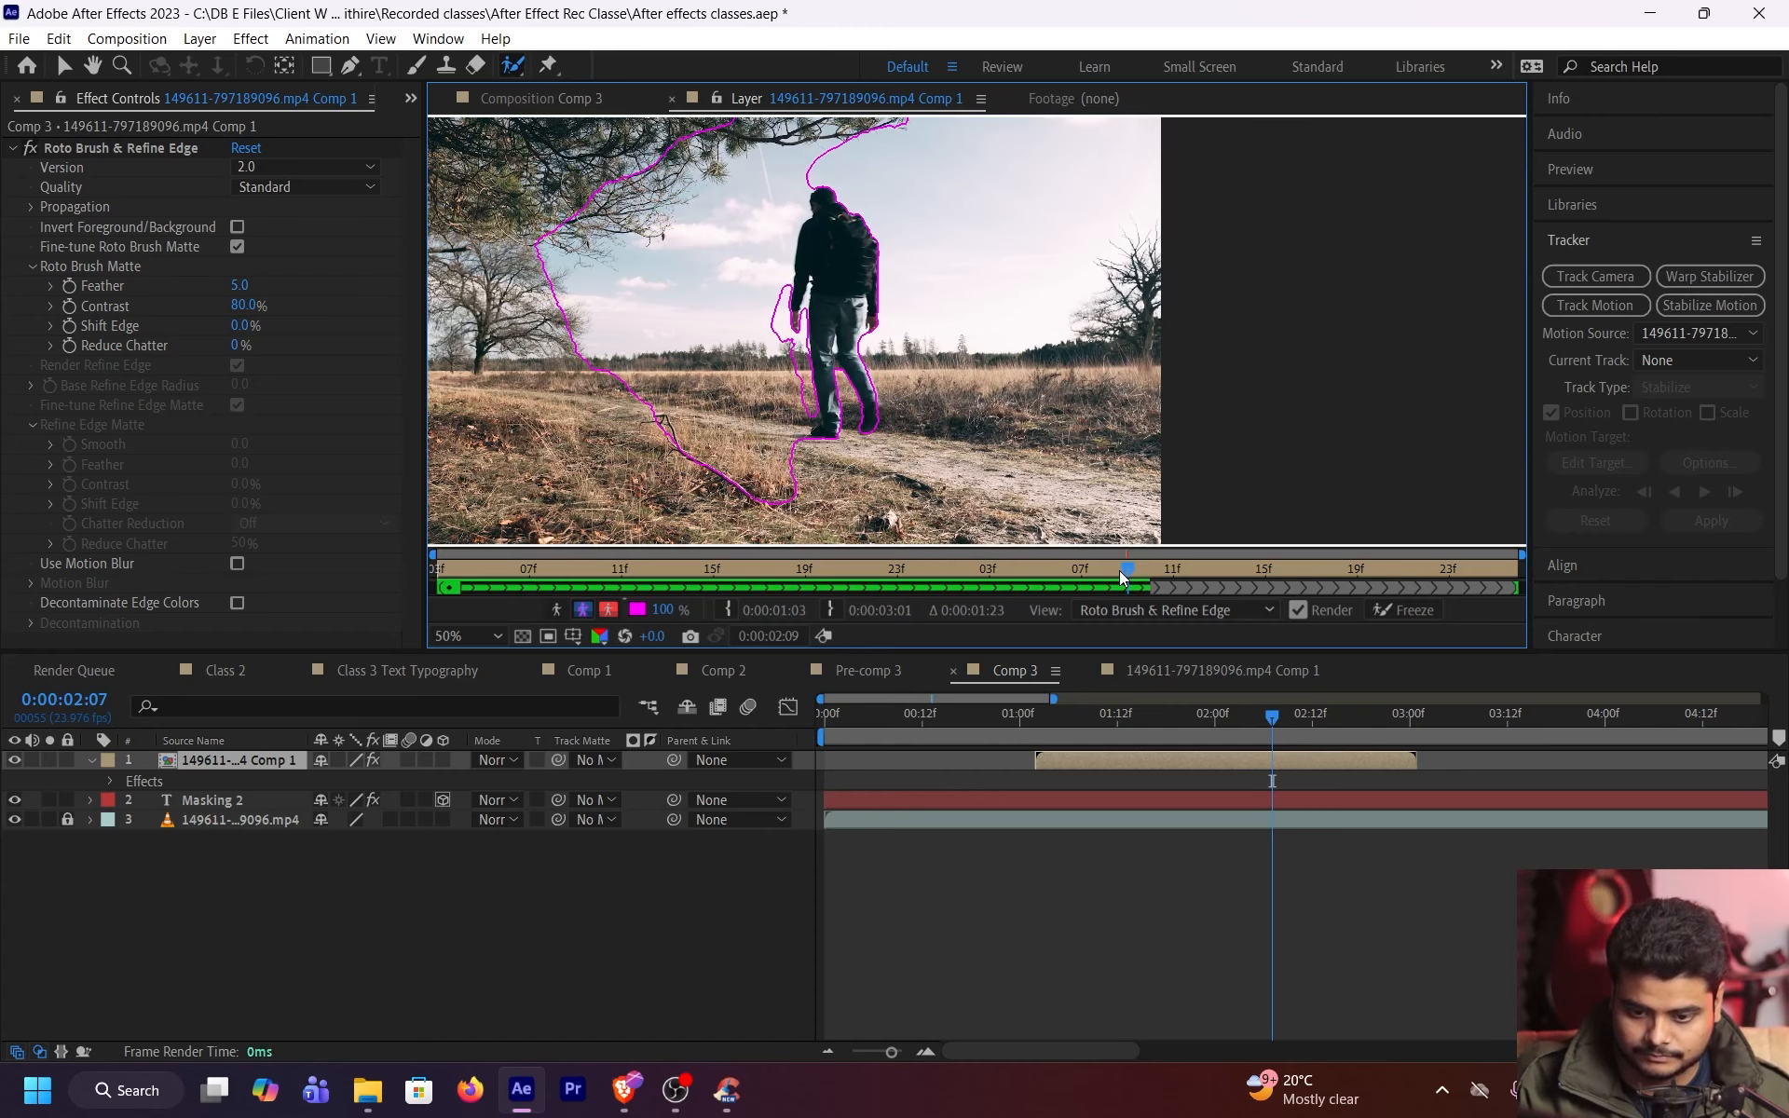
Add the missing sky and field in front of the man to the matte at 0:00:02:09, and advance to 0:00:02:10
drag(770, 300, 823, 395)
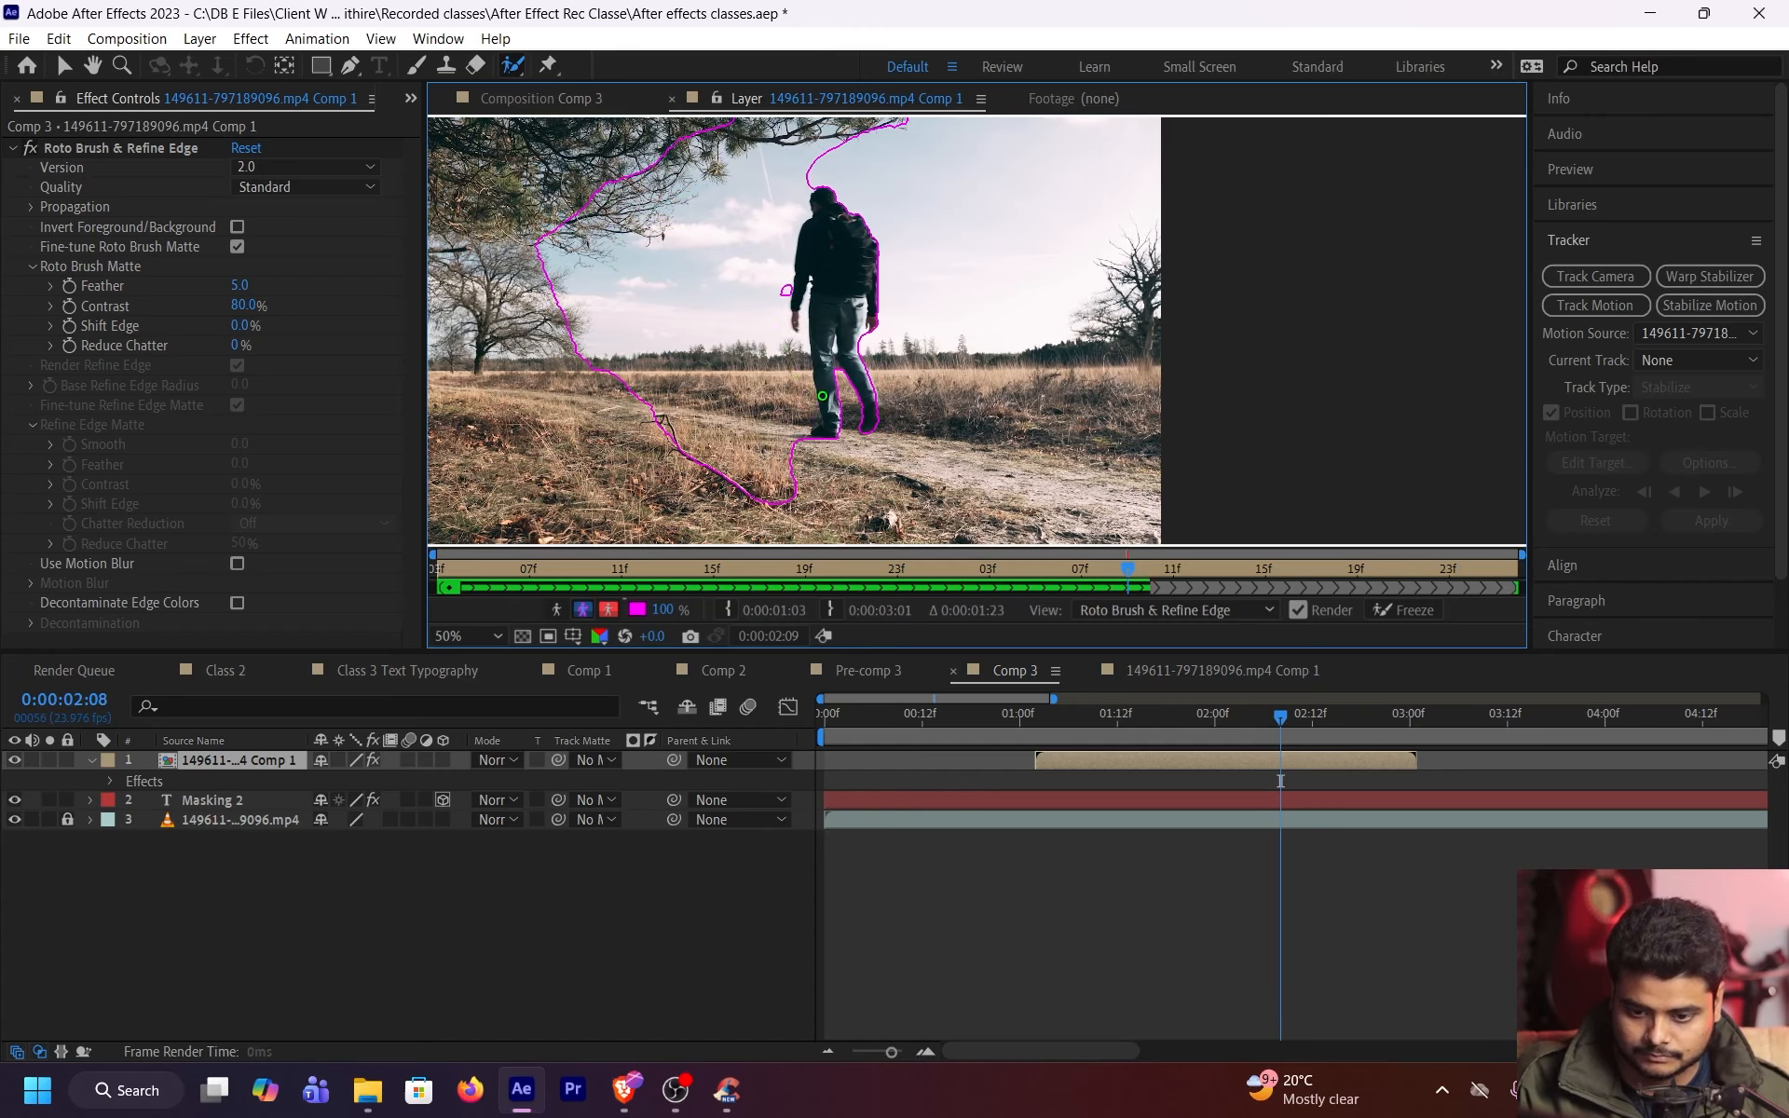
drag(797, 288, 773, 297)
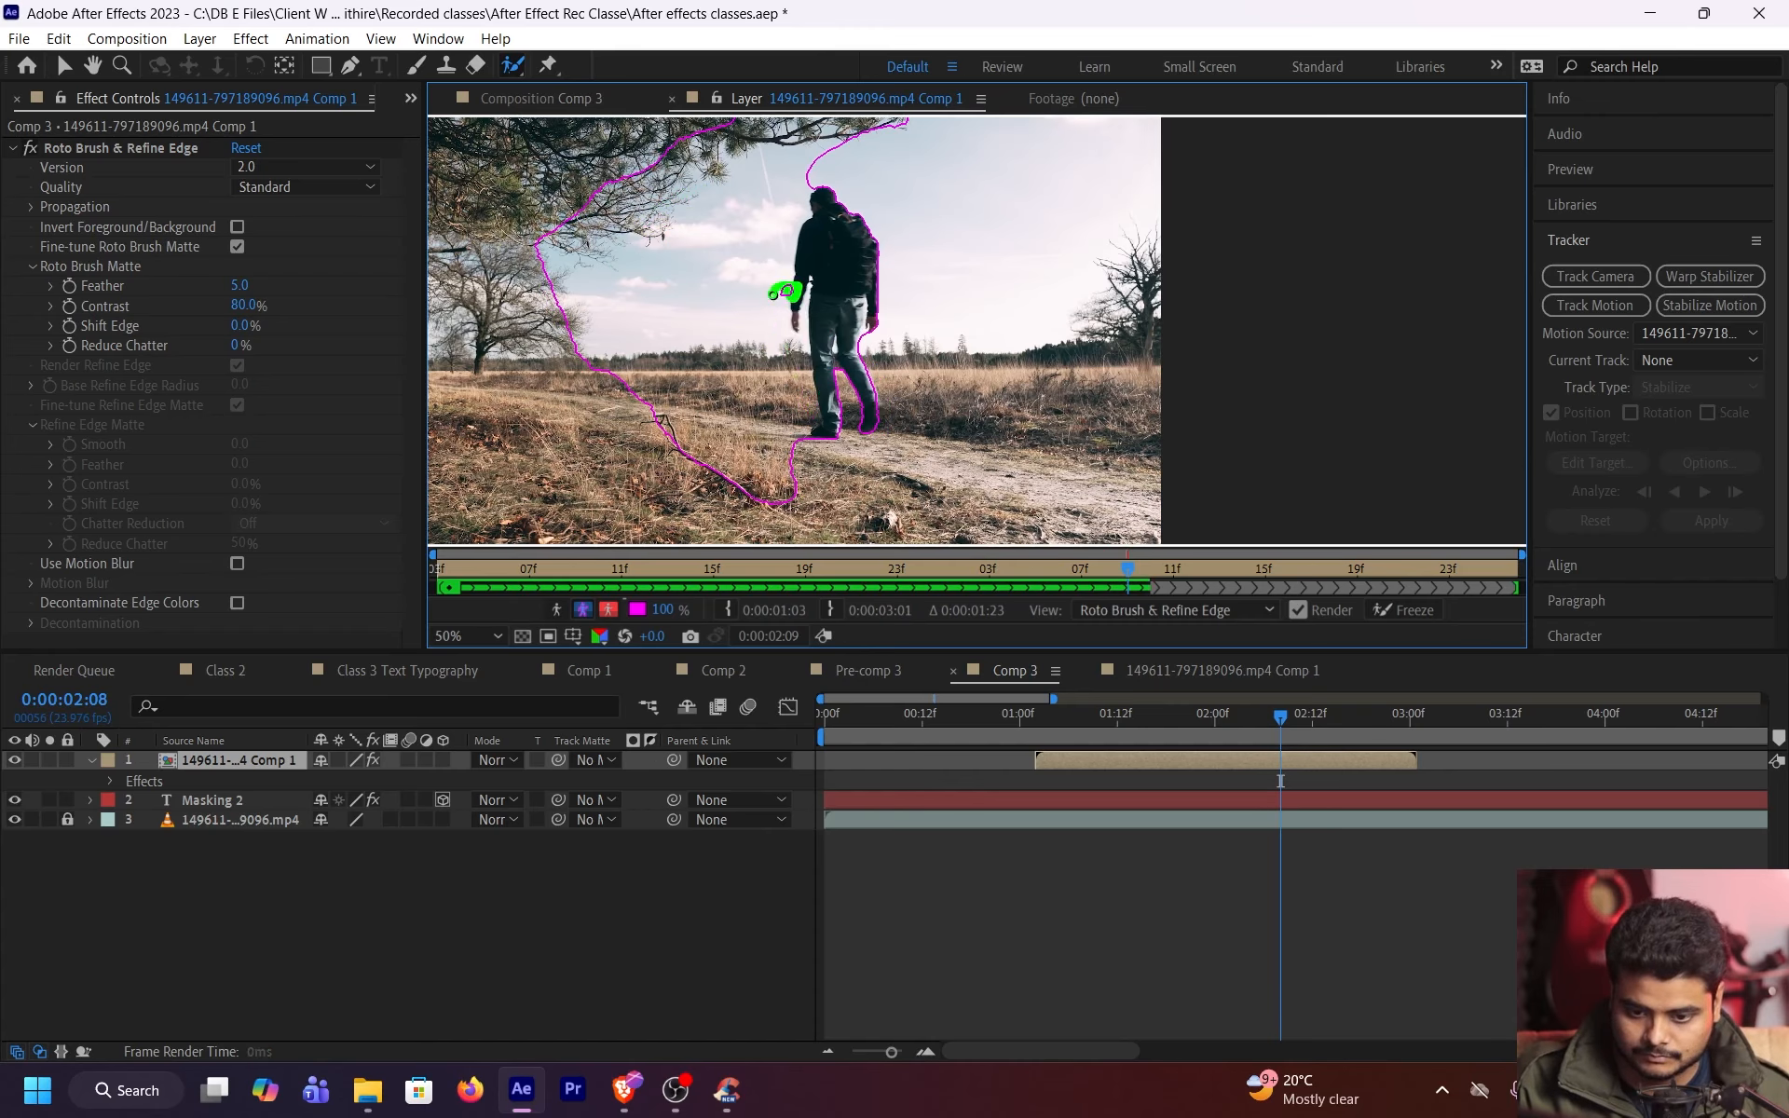
click(1150, 572)
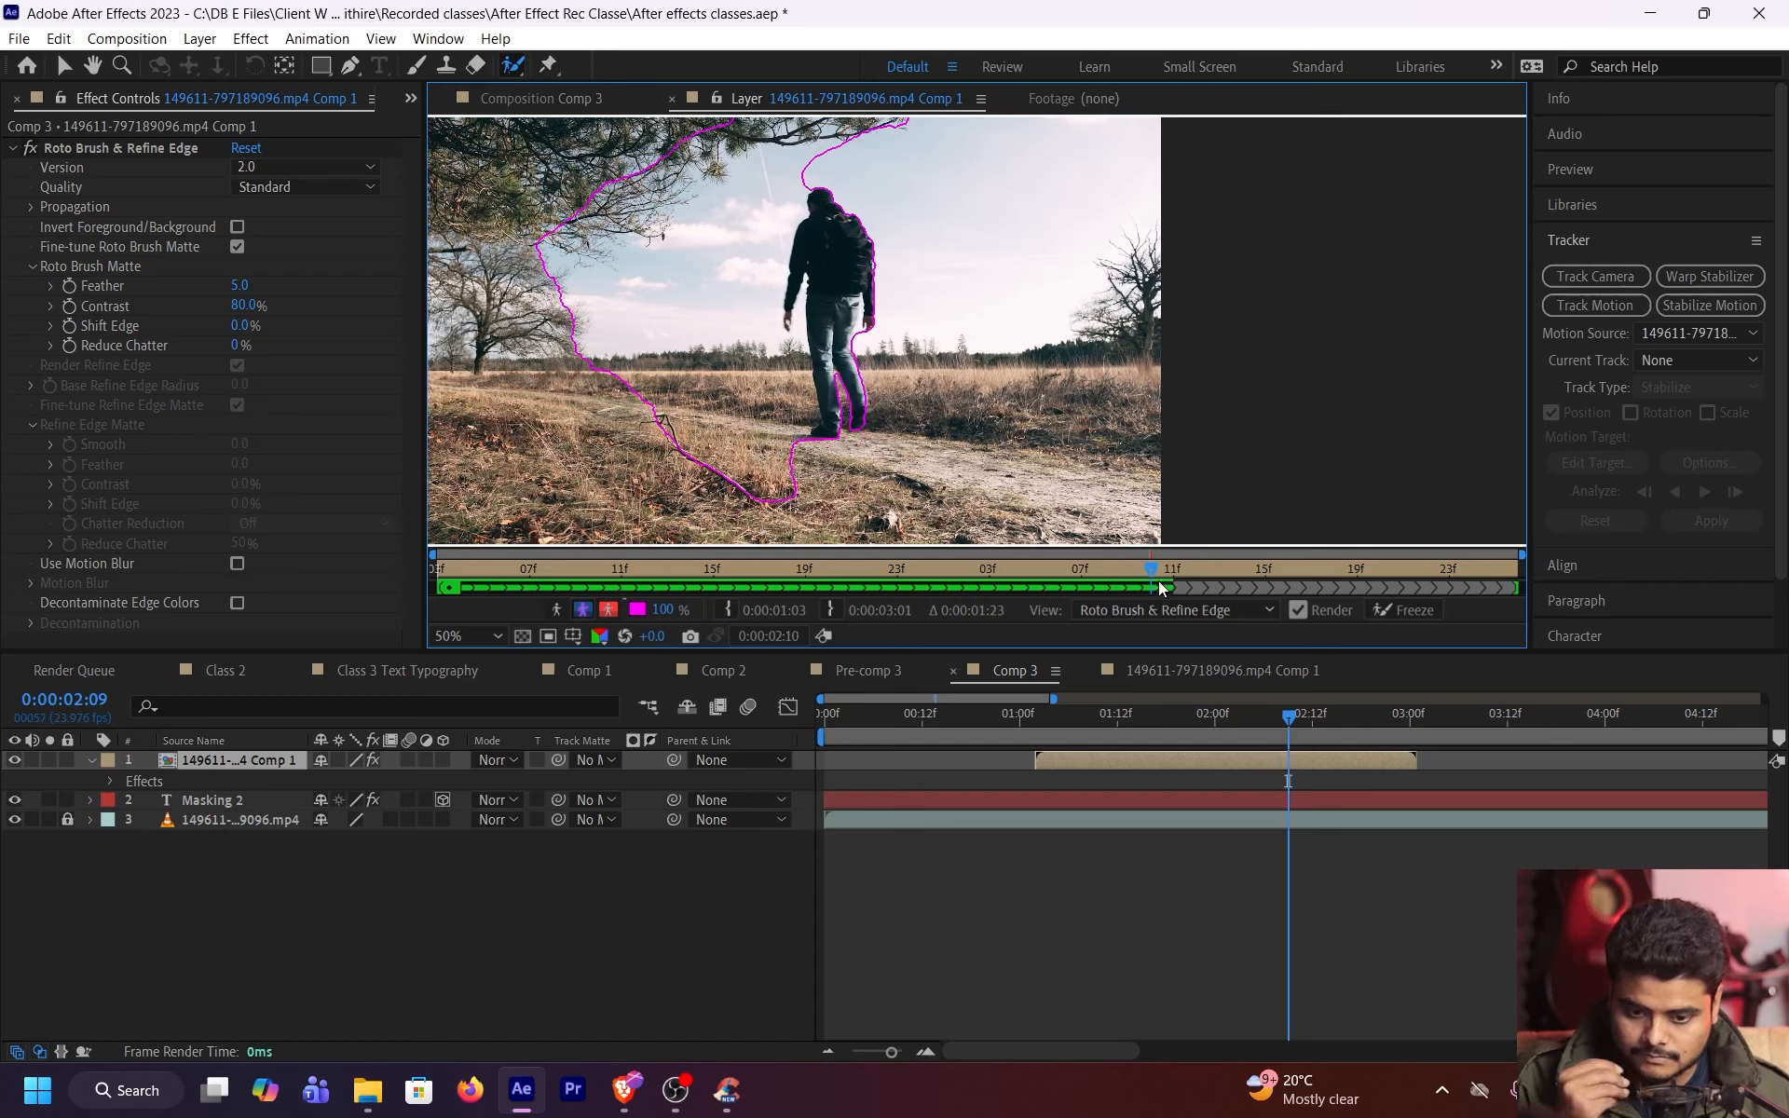
Correct the roto matte at 0:00:02:12 and 0:00:02:14 by adding the missing sky in front of the man
click(1175, 573)
click(1199, 572)
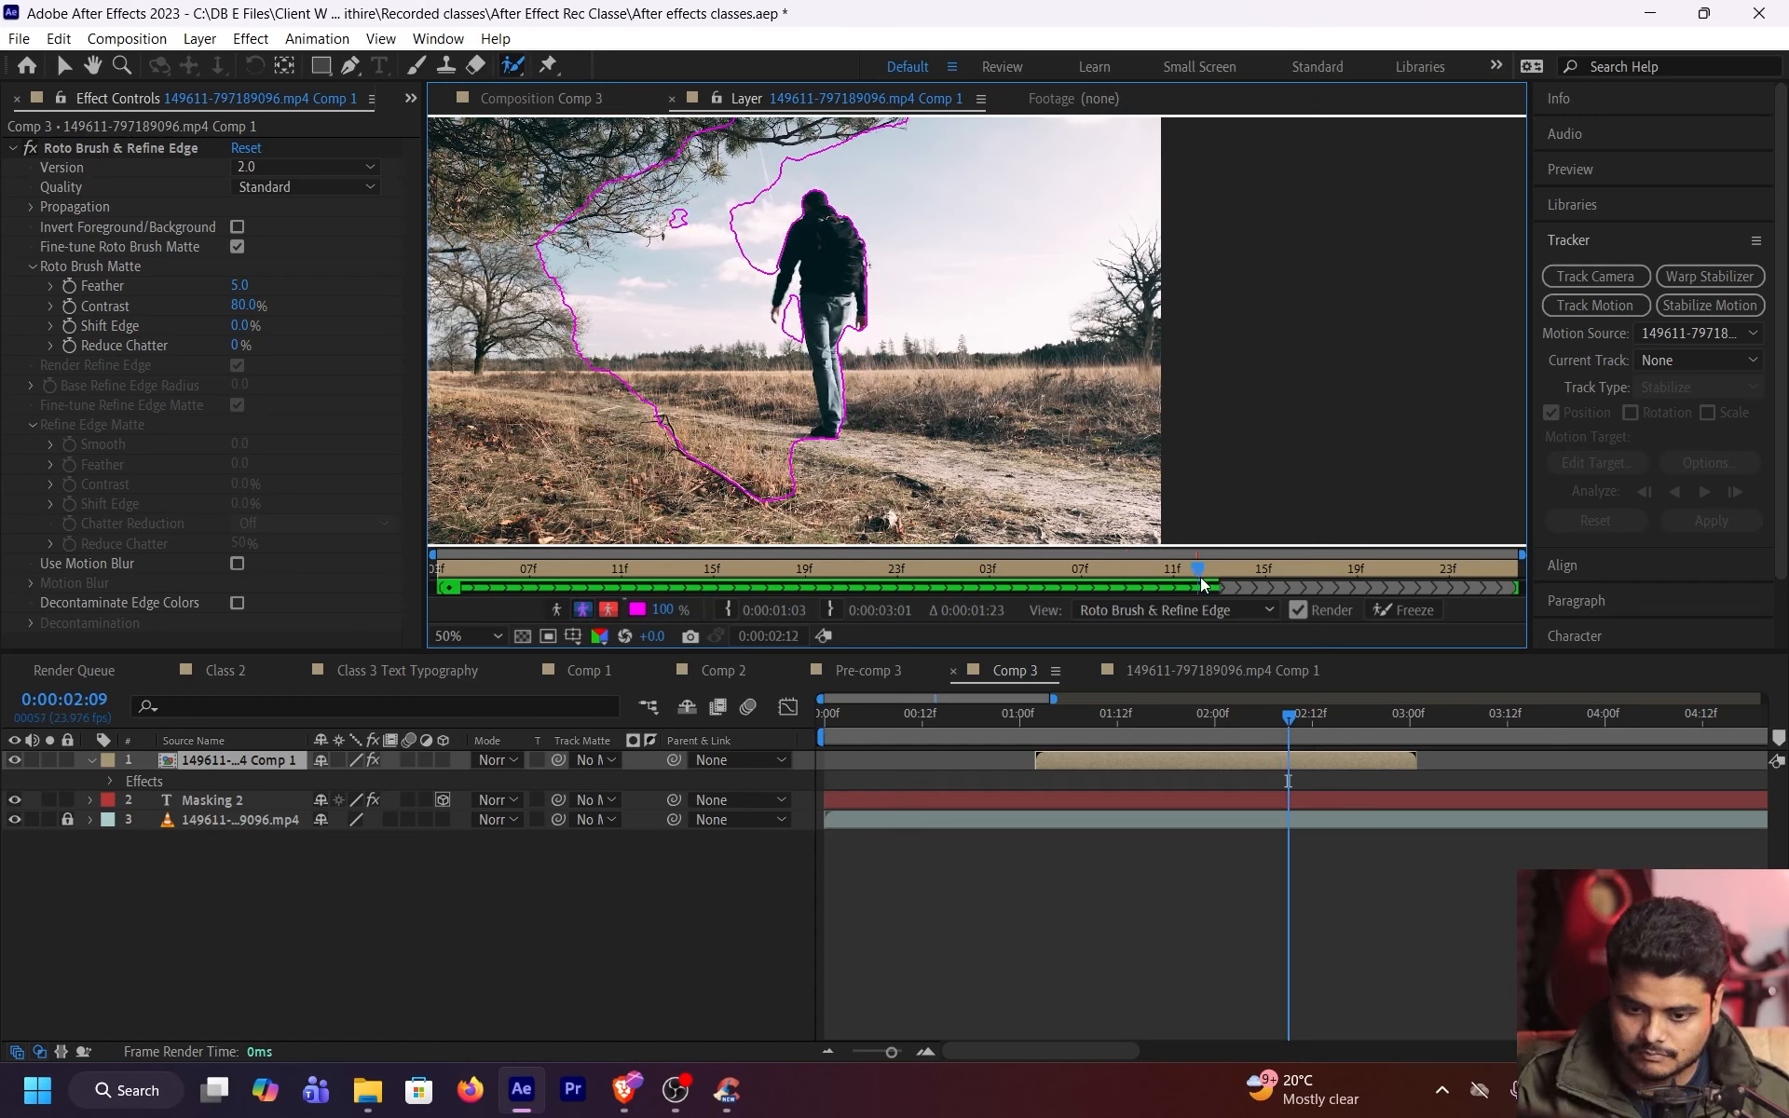
drag(750, 197, 813, 354)
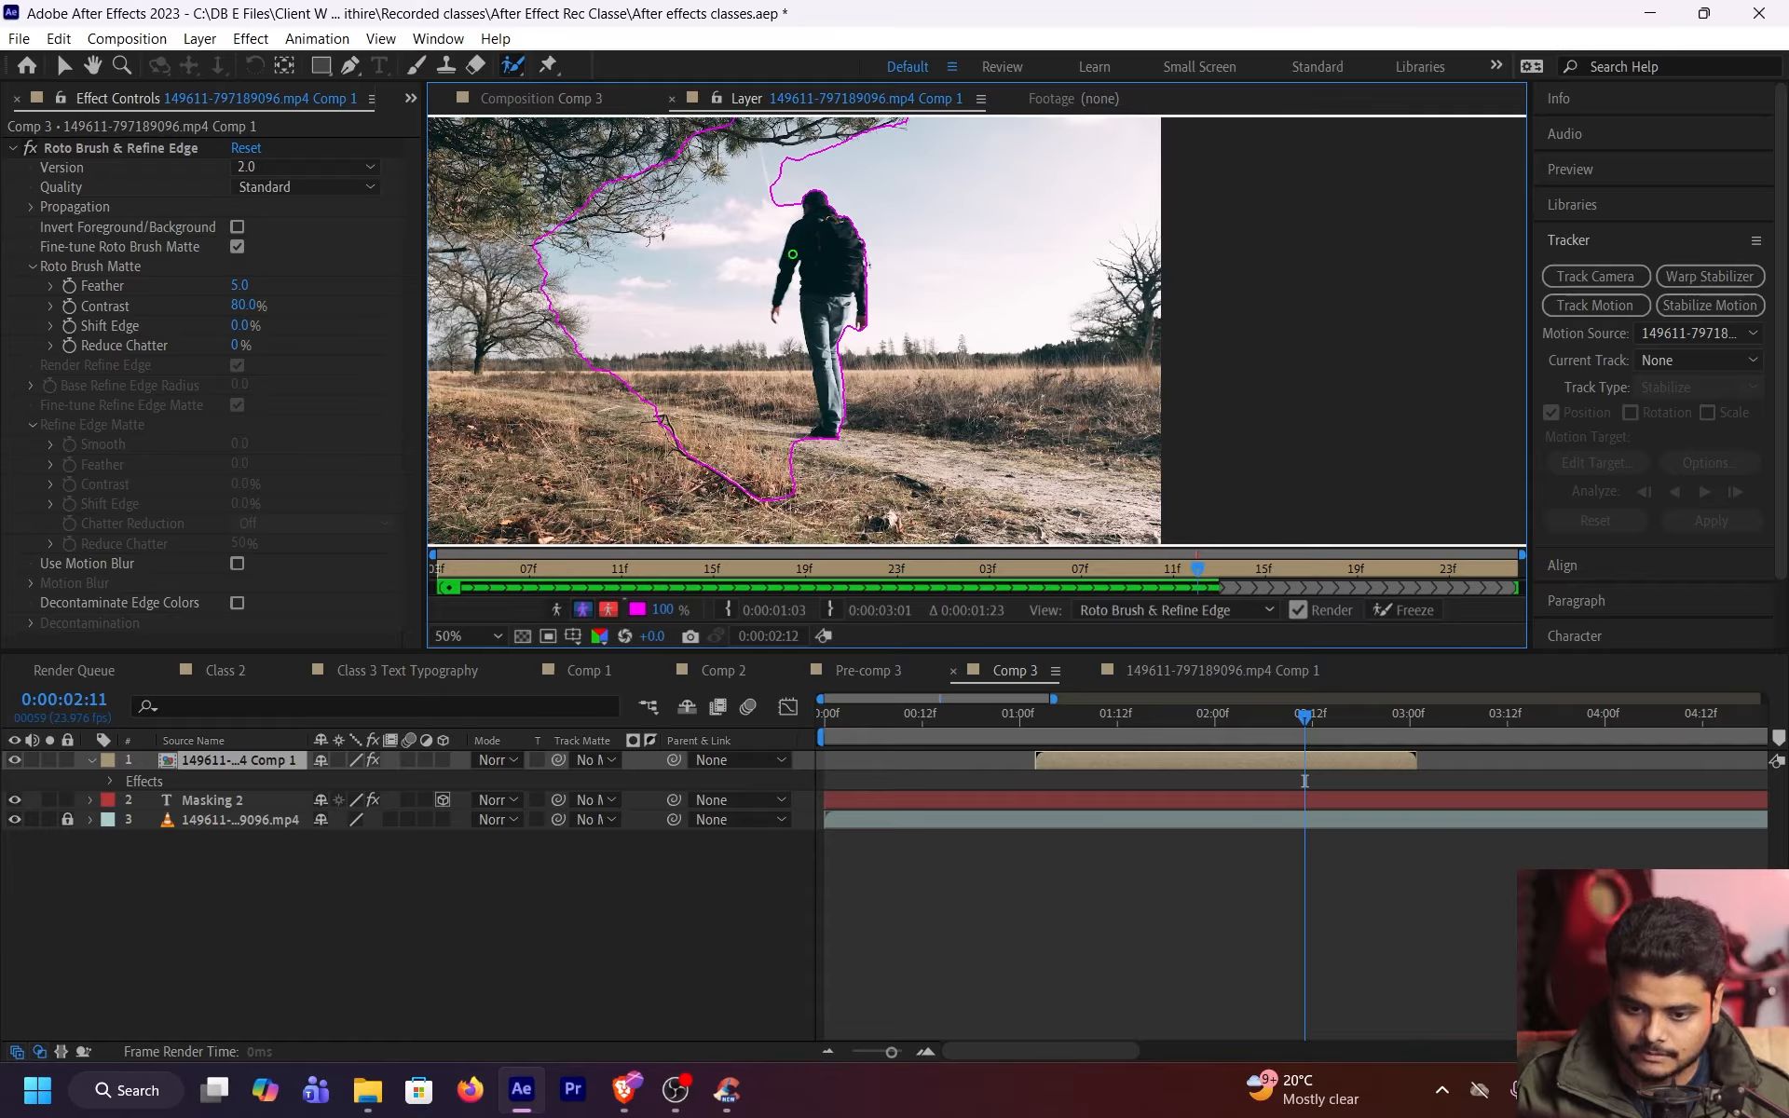
click(1238, 572)
drag(732, 244, 784, 322)
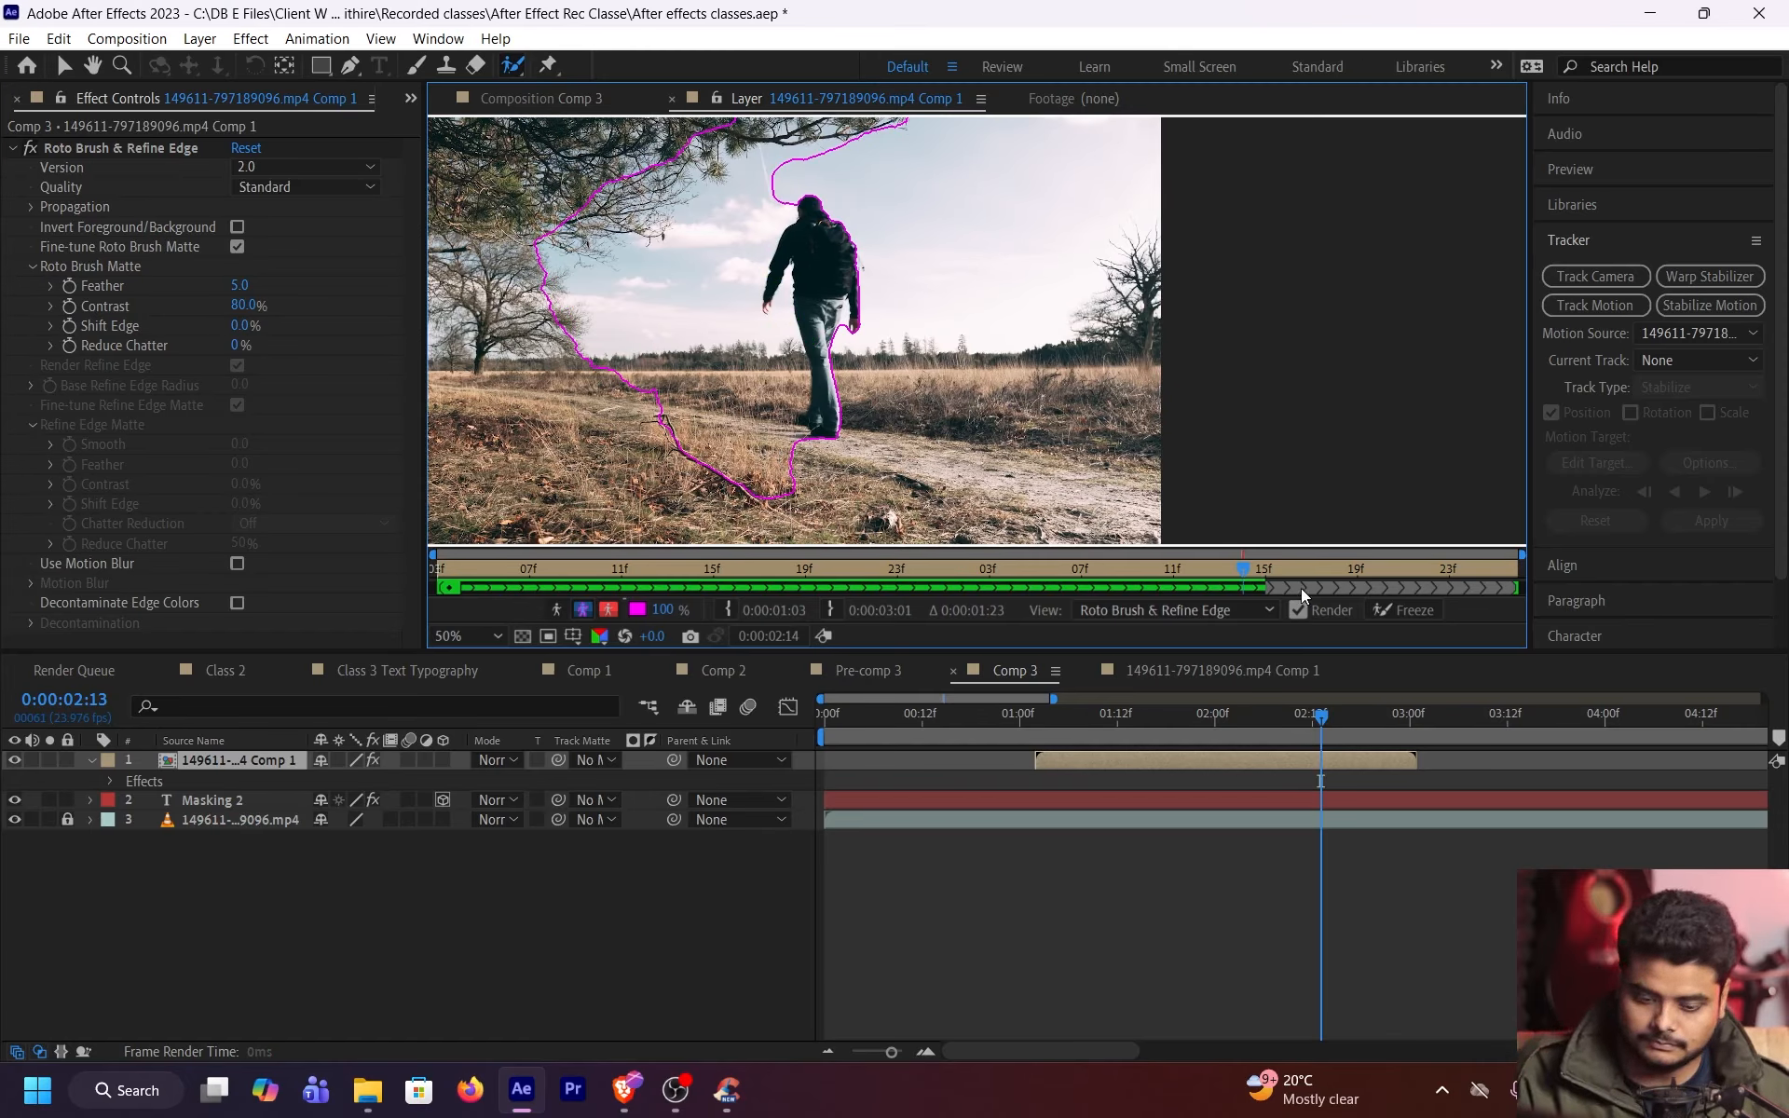
Advance past 0:00:02:15, add the area in front of the man to the foreground, and play the clip to propagate the matte
click(1267, 576)
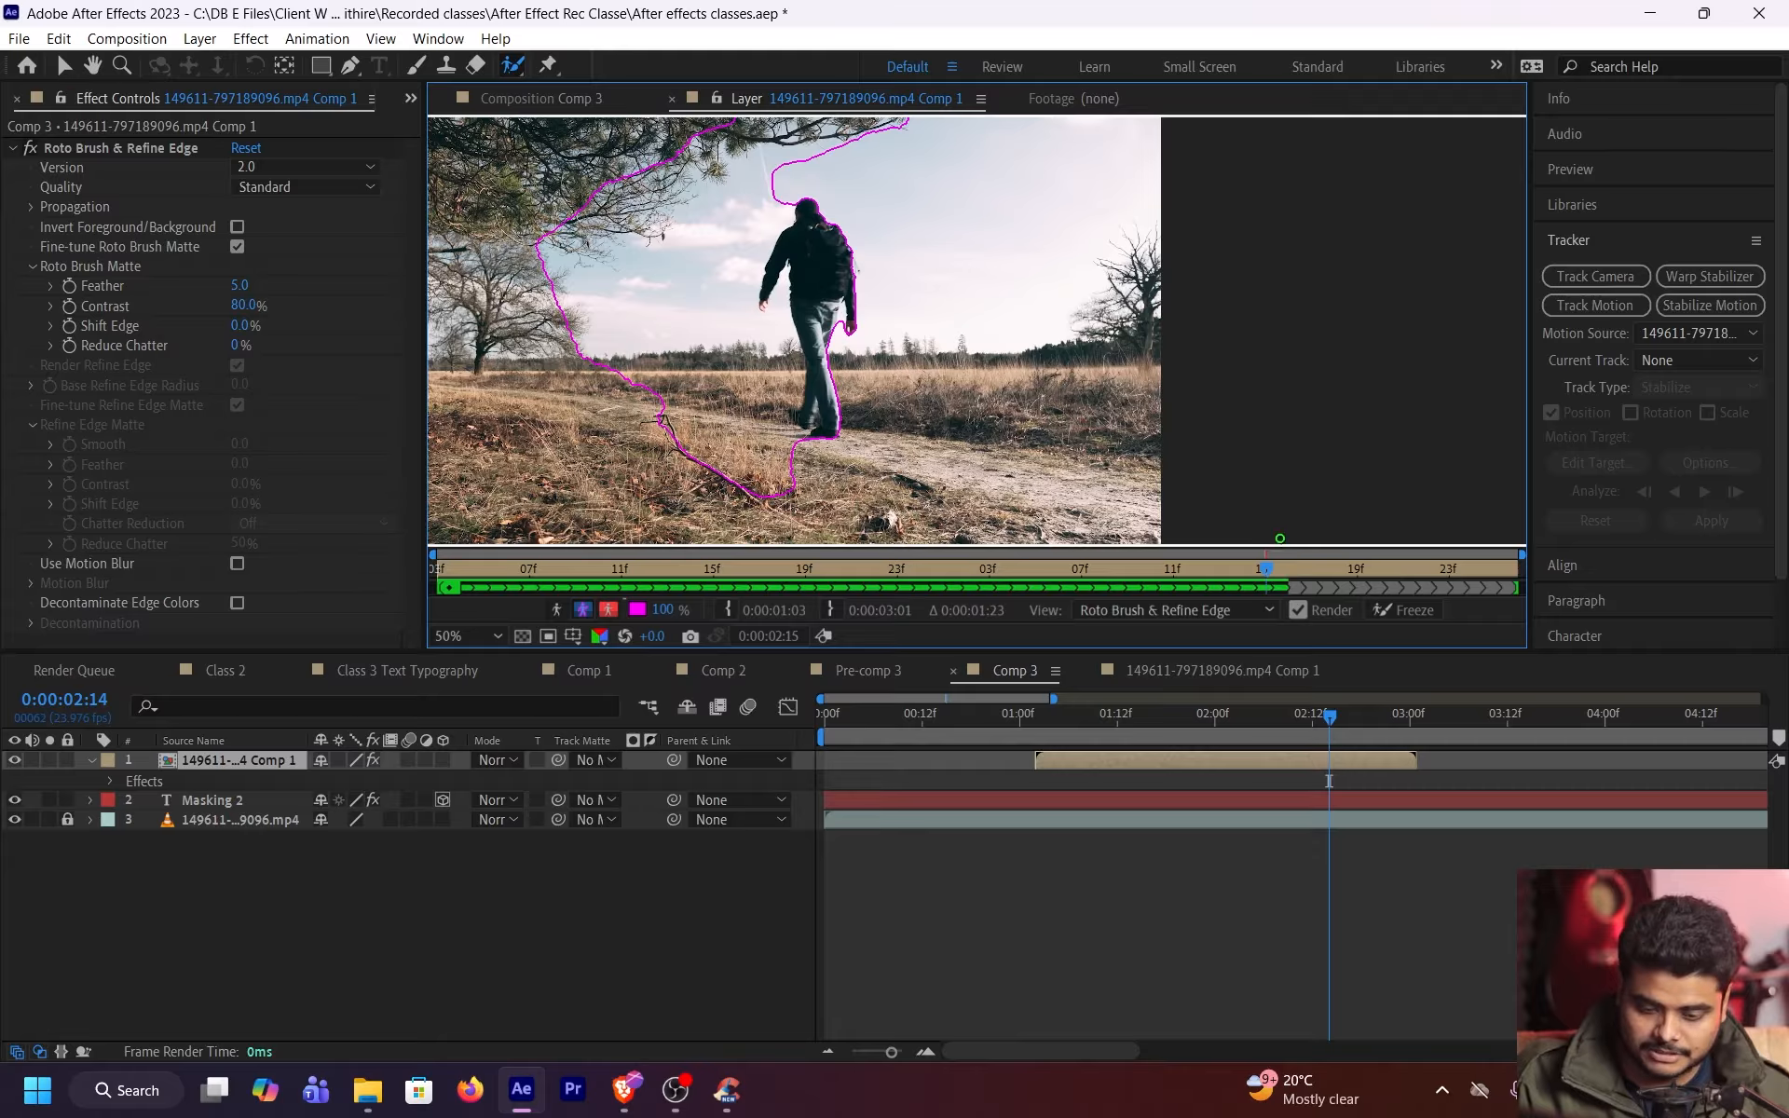
key(Page_Down)
drag(733, 222, 799, 340)
key(space)
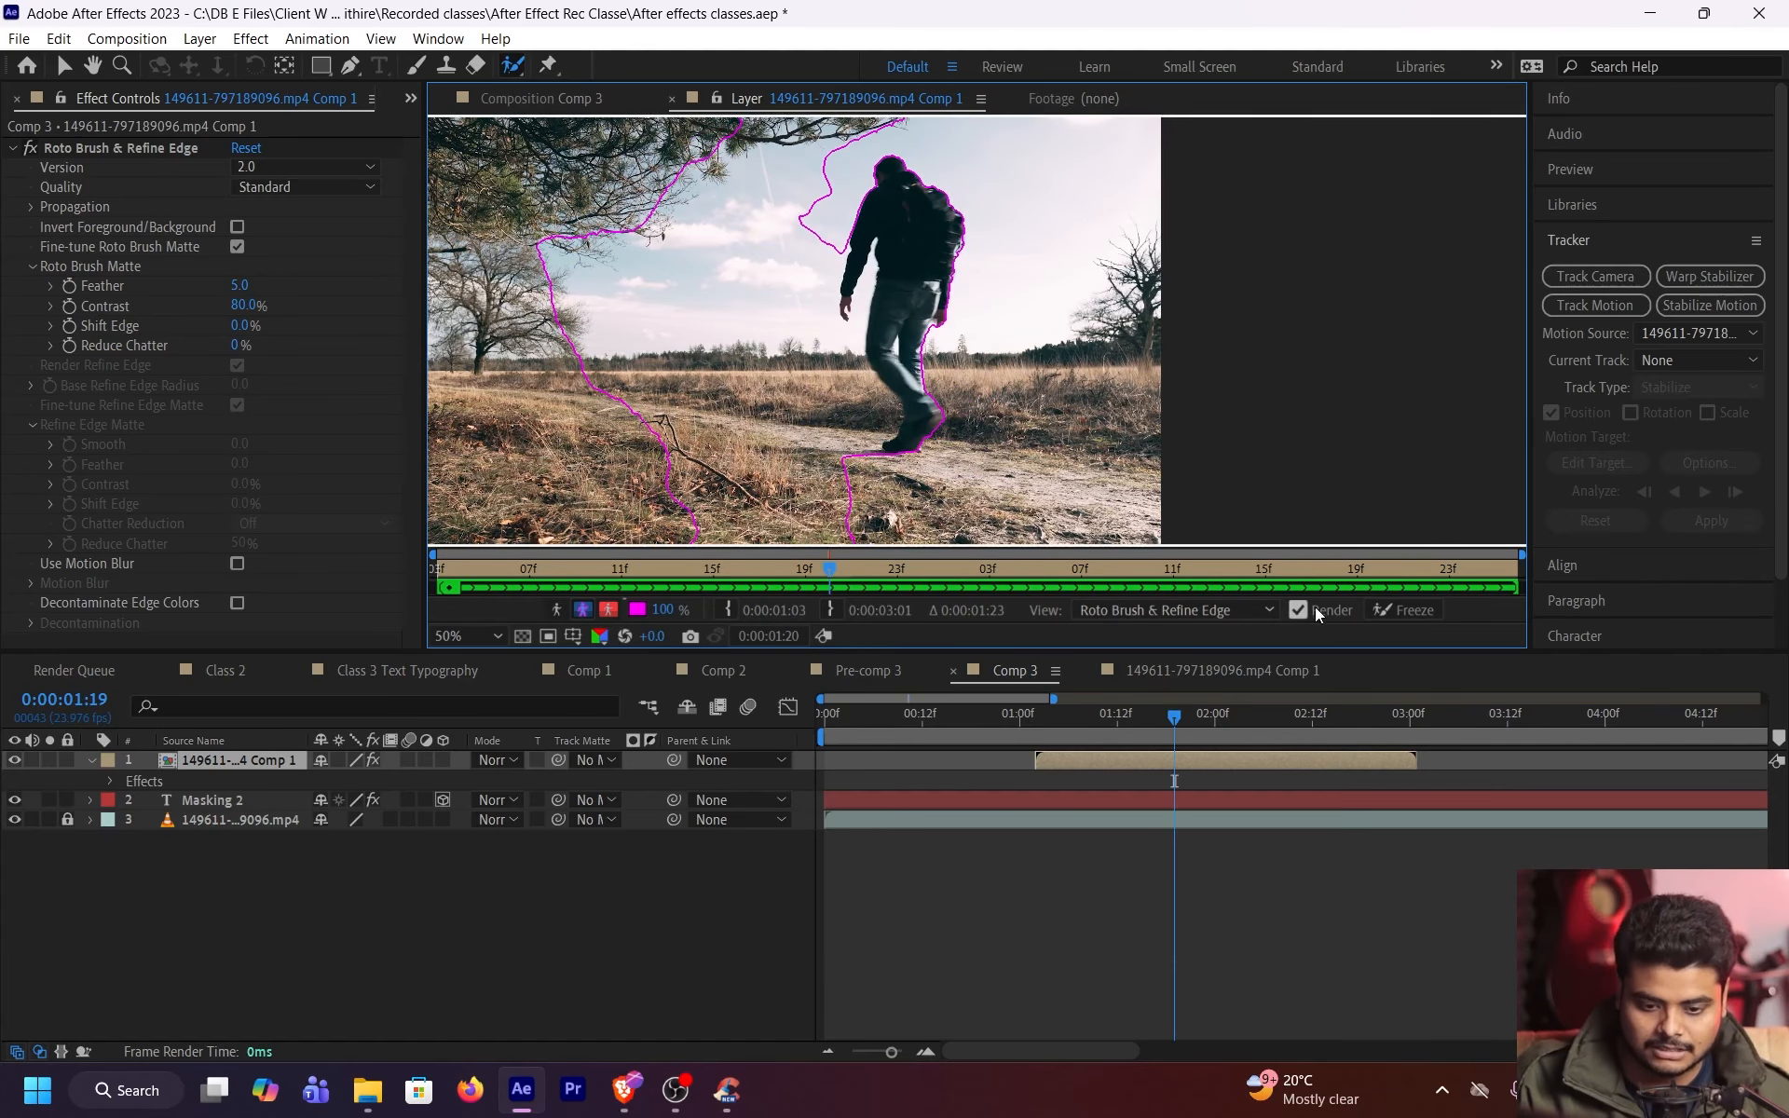
Freeze the Roto Brush propagation with Decontaminate Edge Colors enabled, and save the project from the Comp 3 view
click(1413, 610)
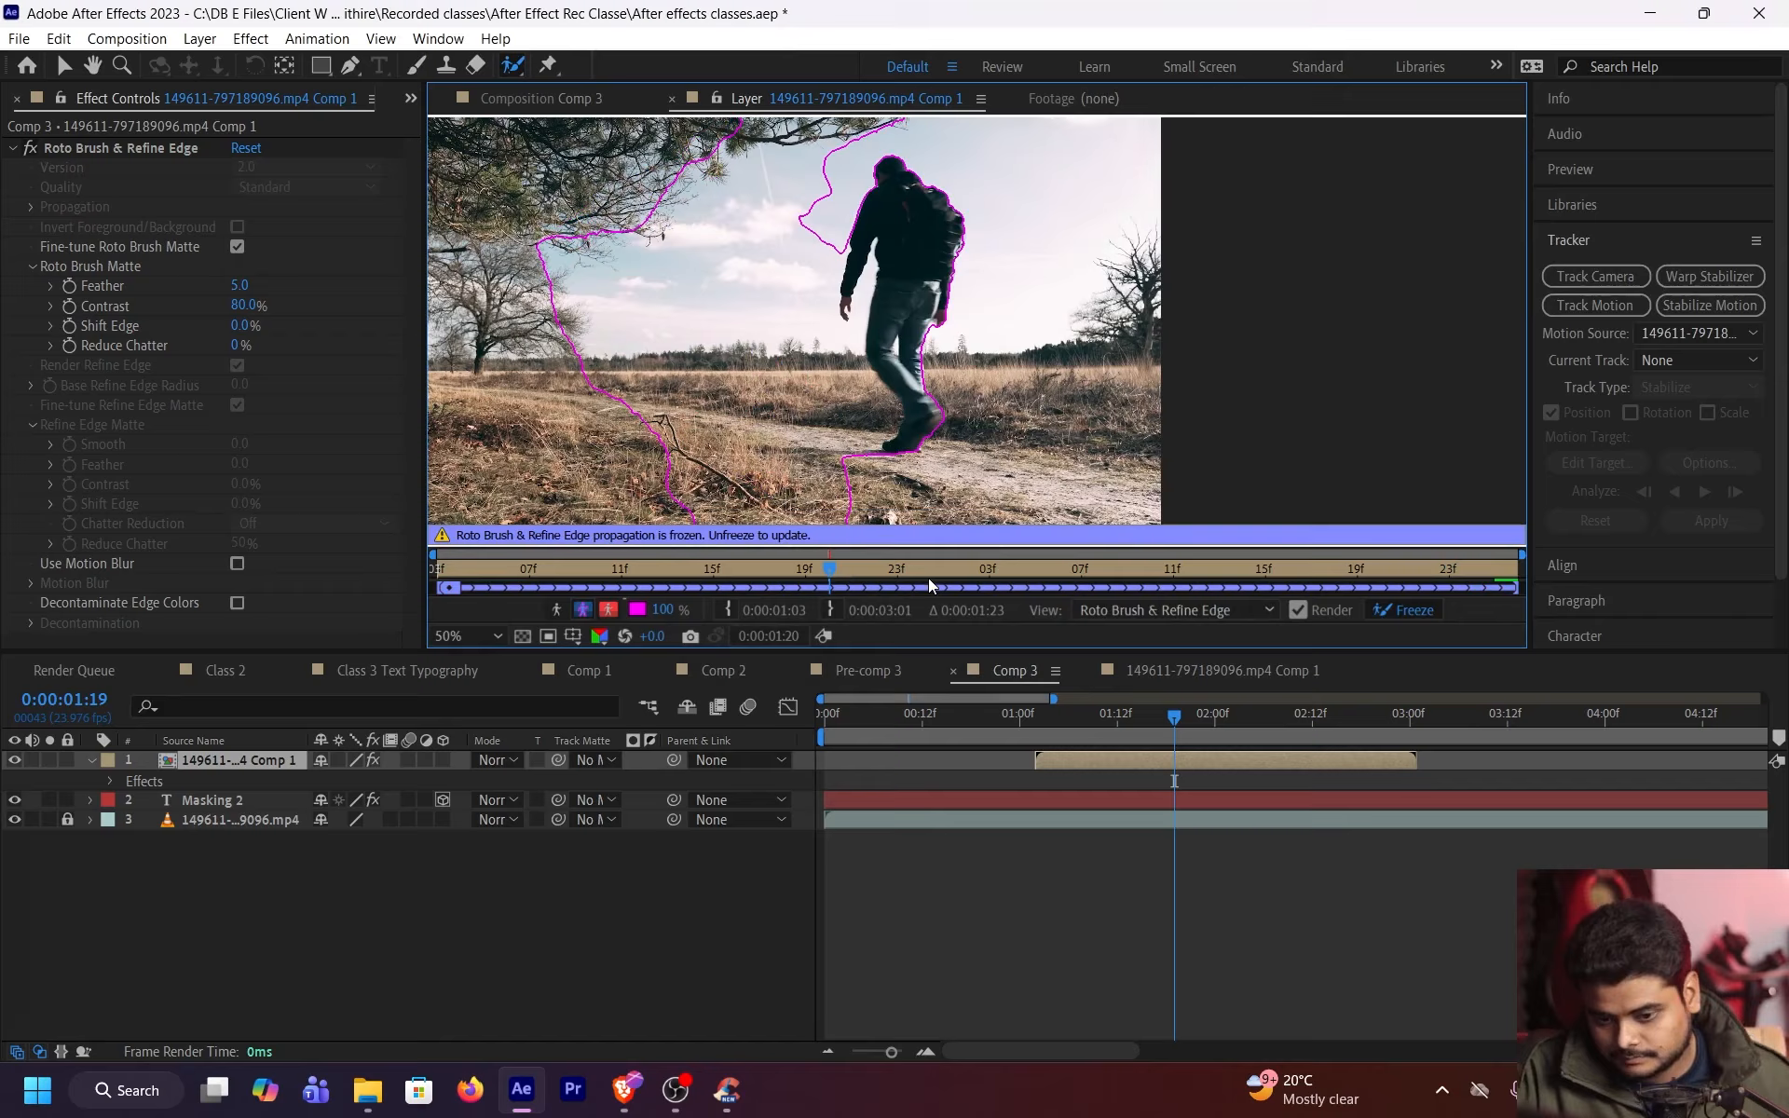
click(237, 603)
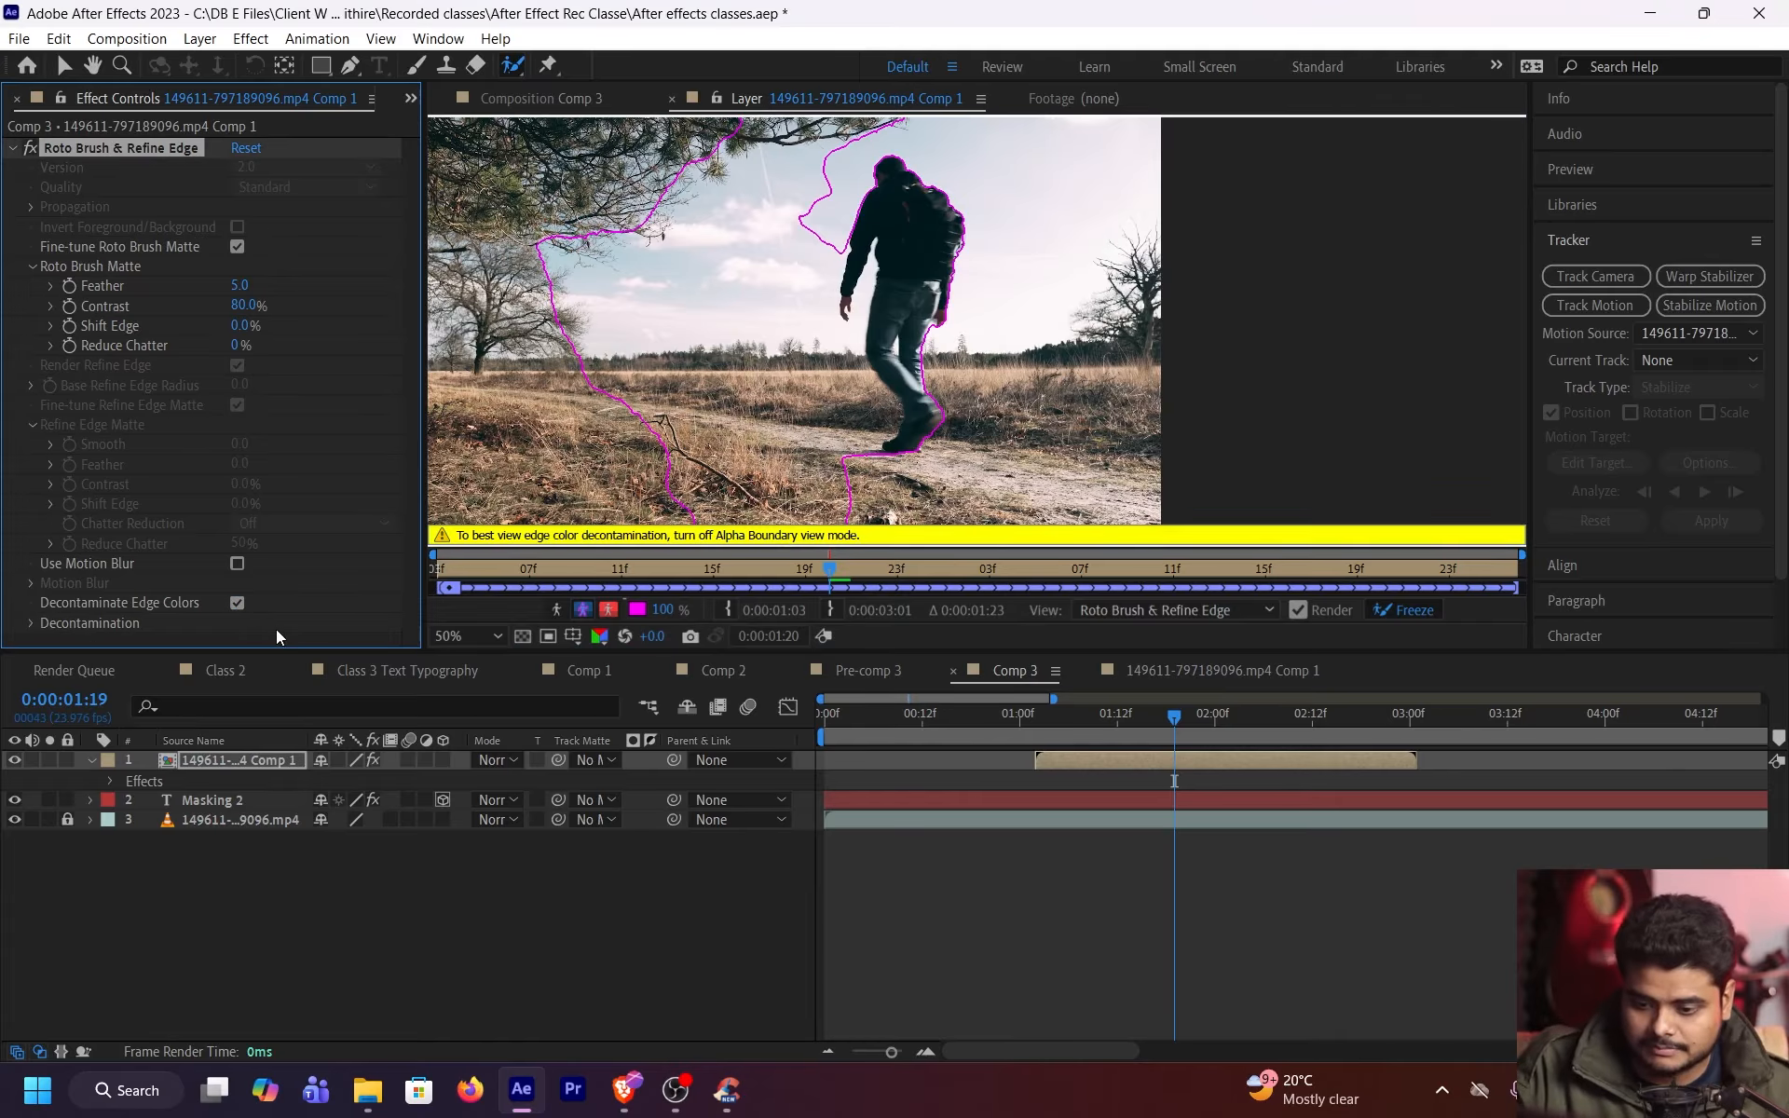
click(550, 98)
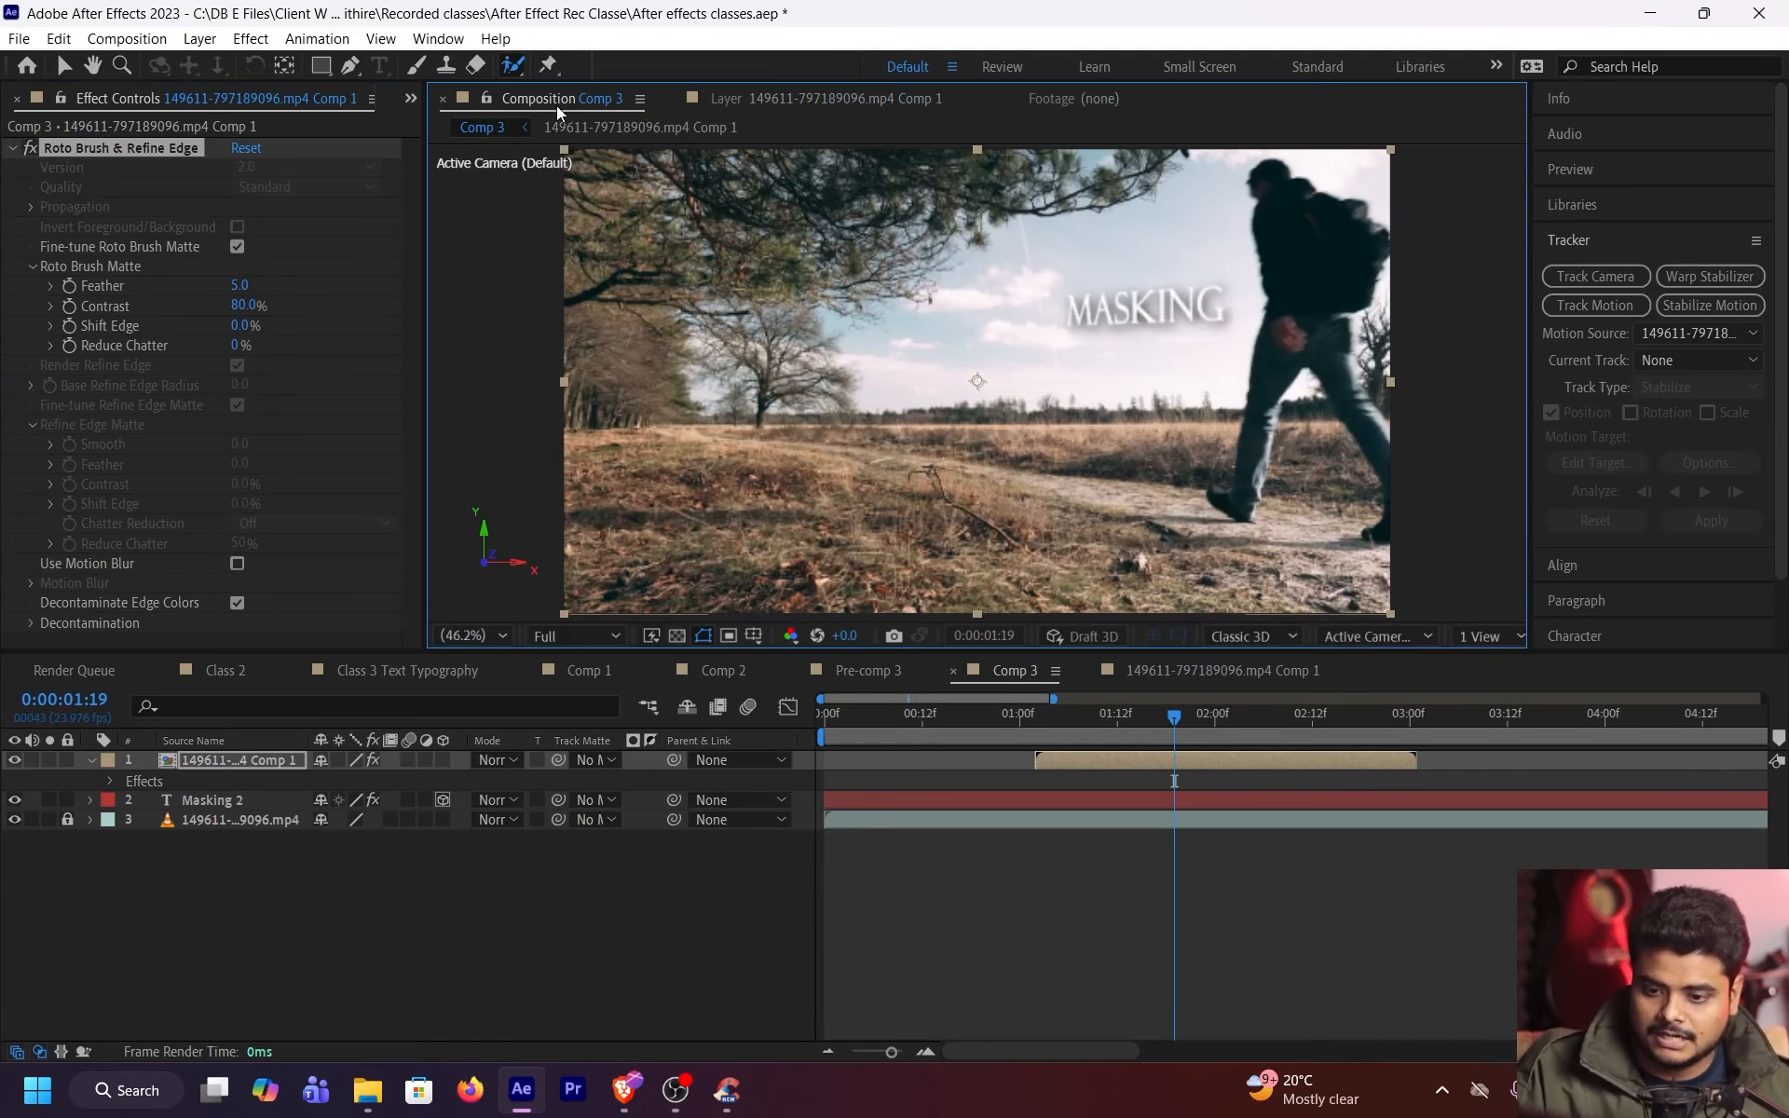
key(ctrl+s)
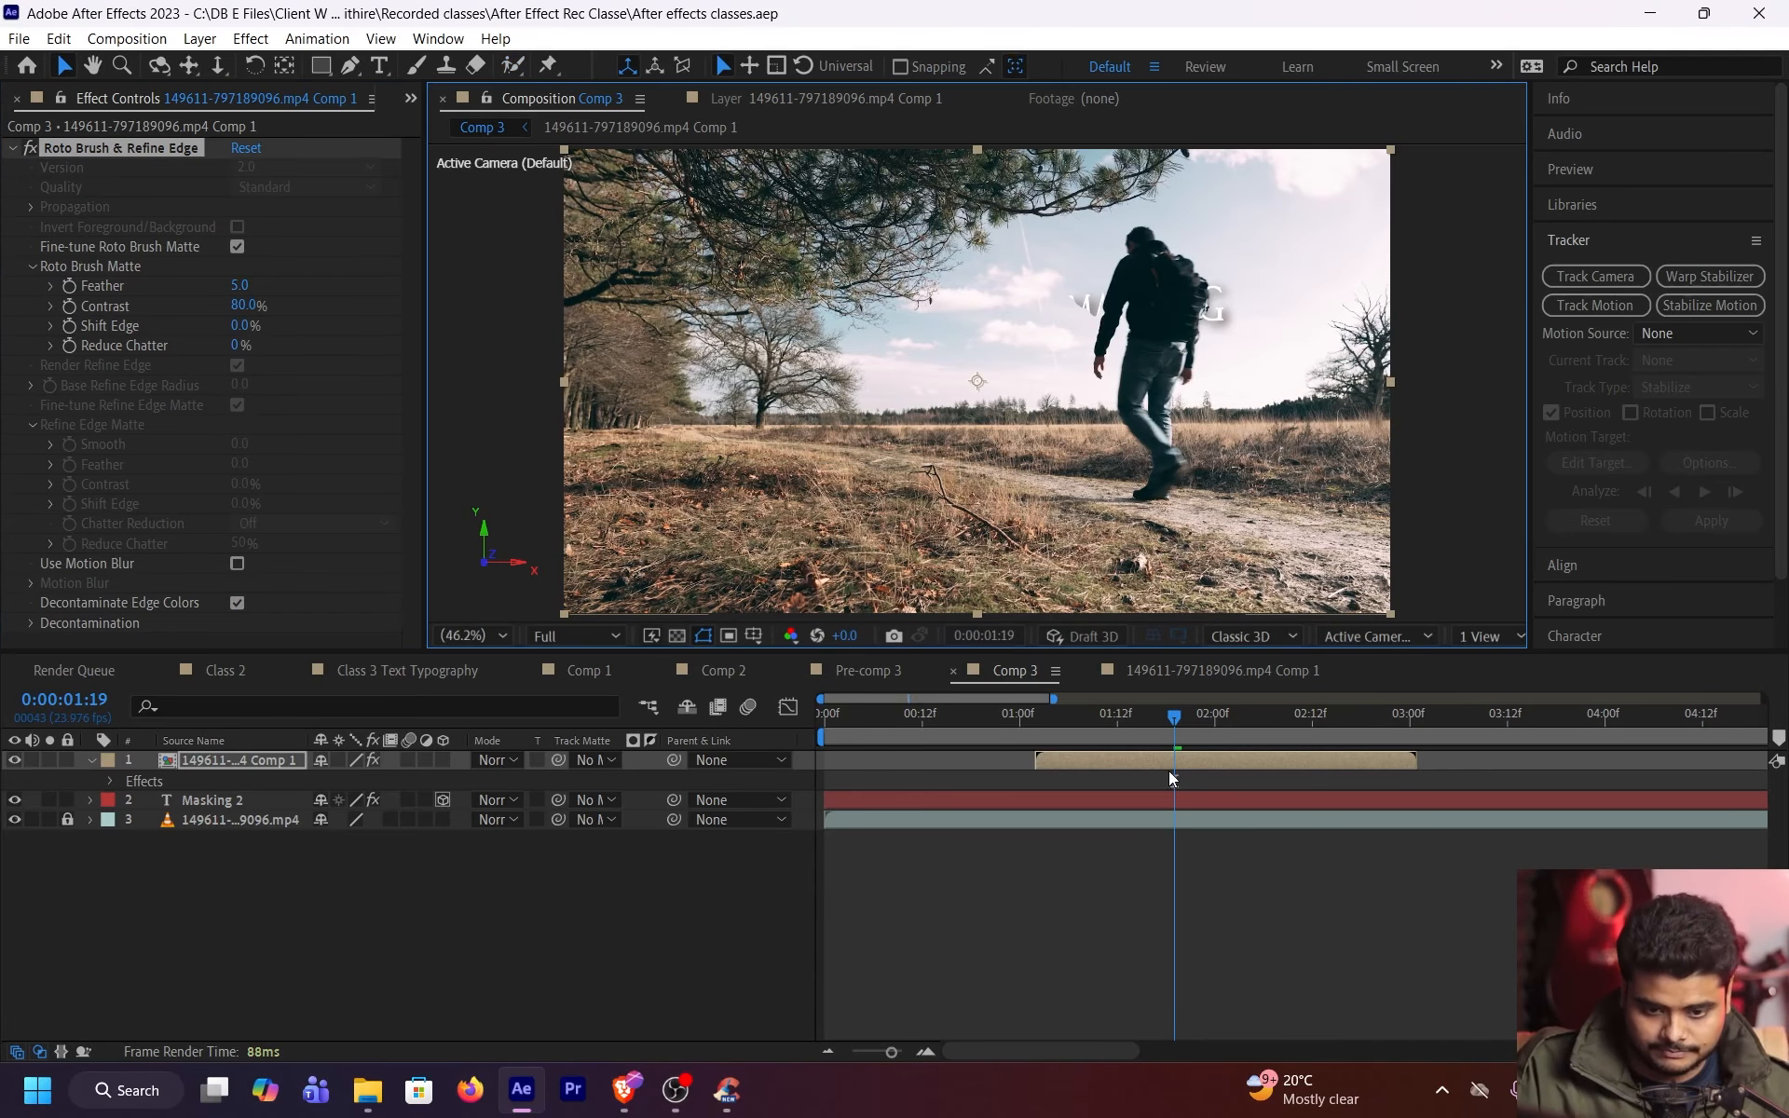
Split the top roto layer at 0:00:01:19 and again at 0:00:01:20 to isolate a one-frame segment
drag(1099, 741, 1171, 752)
click(266, 768)
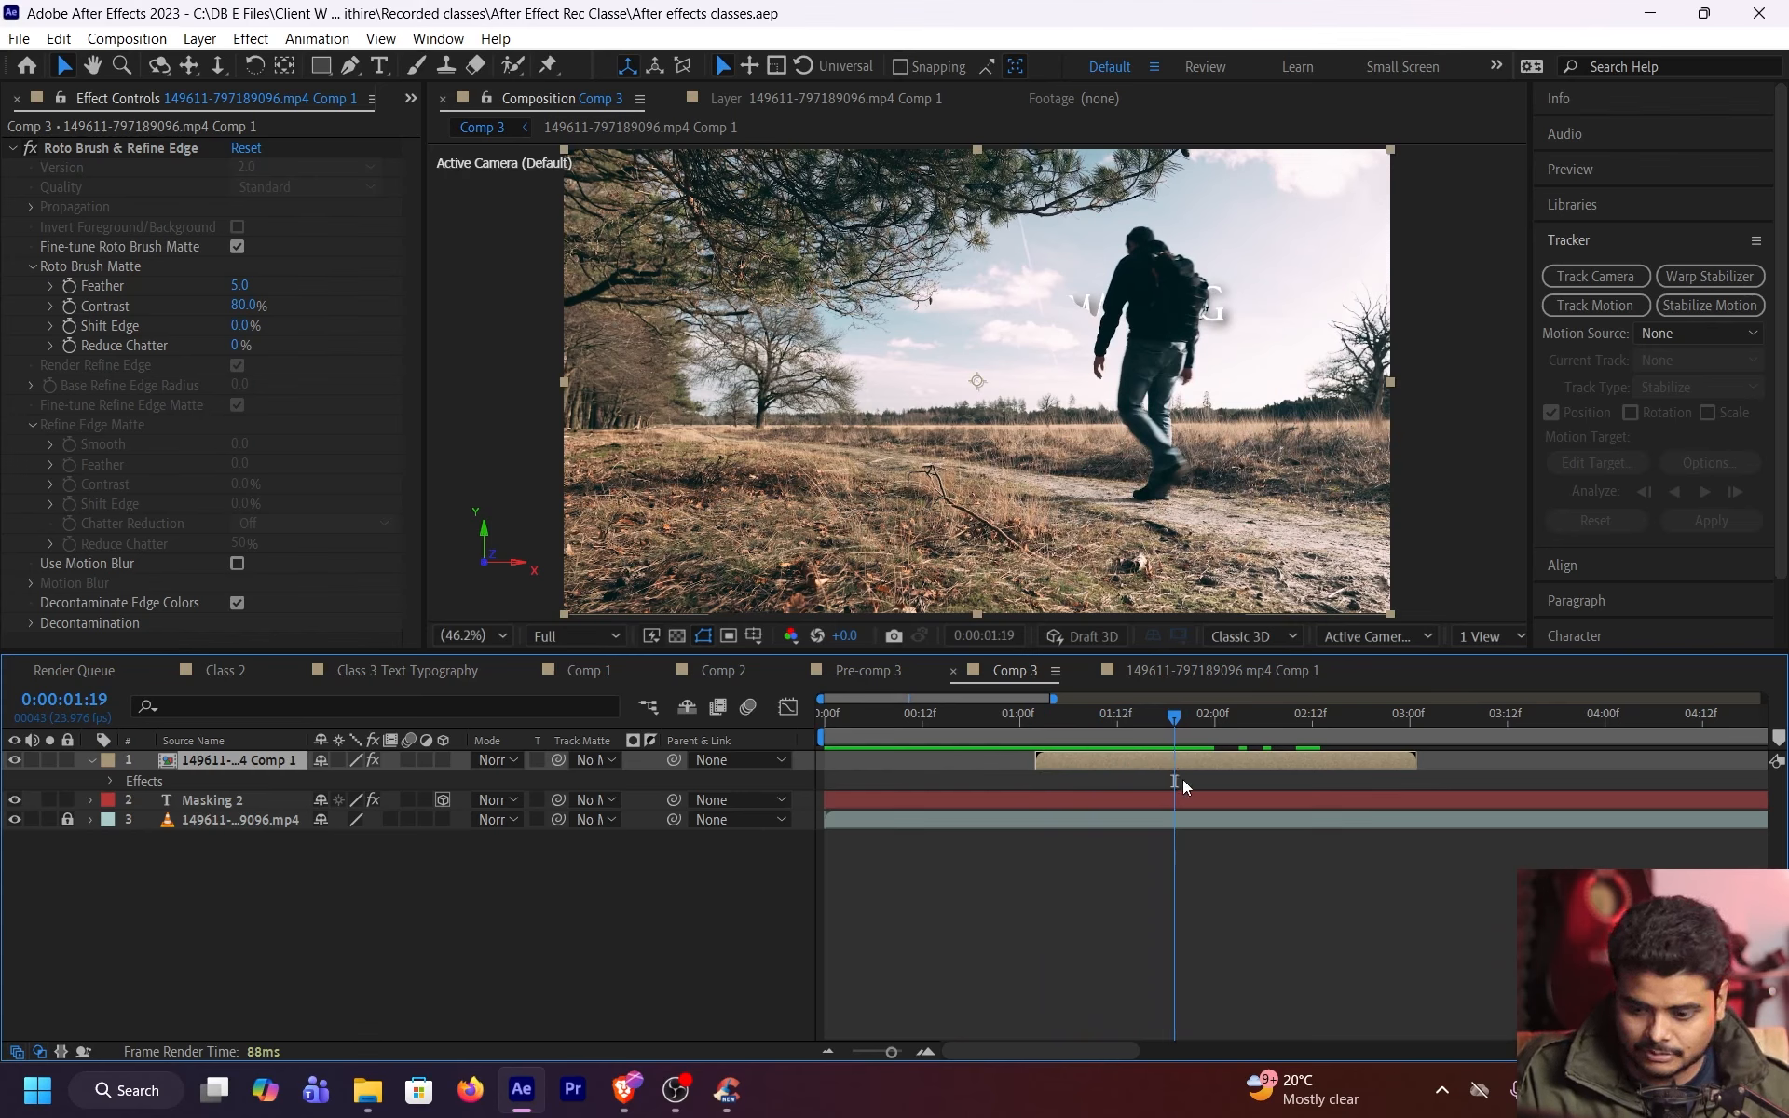
scroll(1189, 769, up, 2)
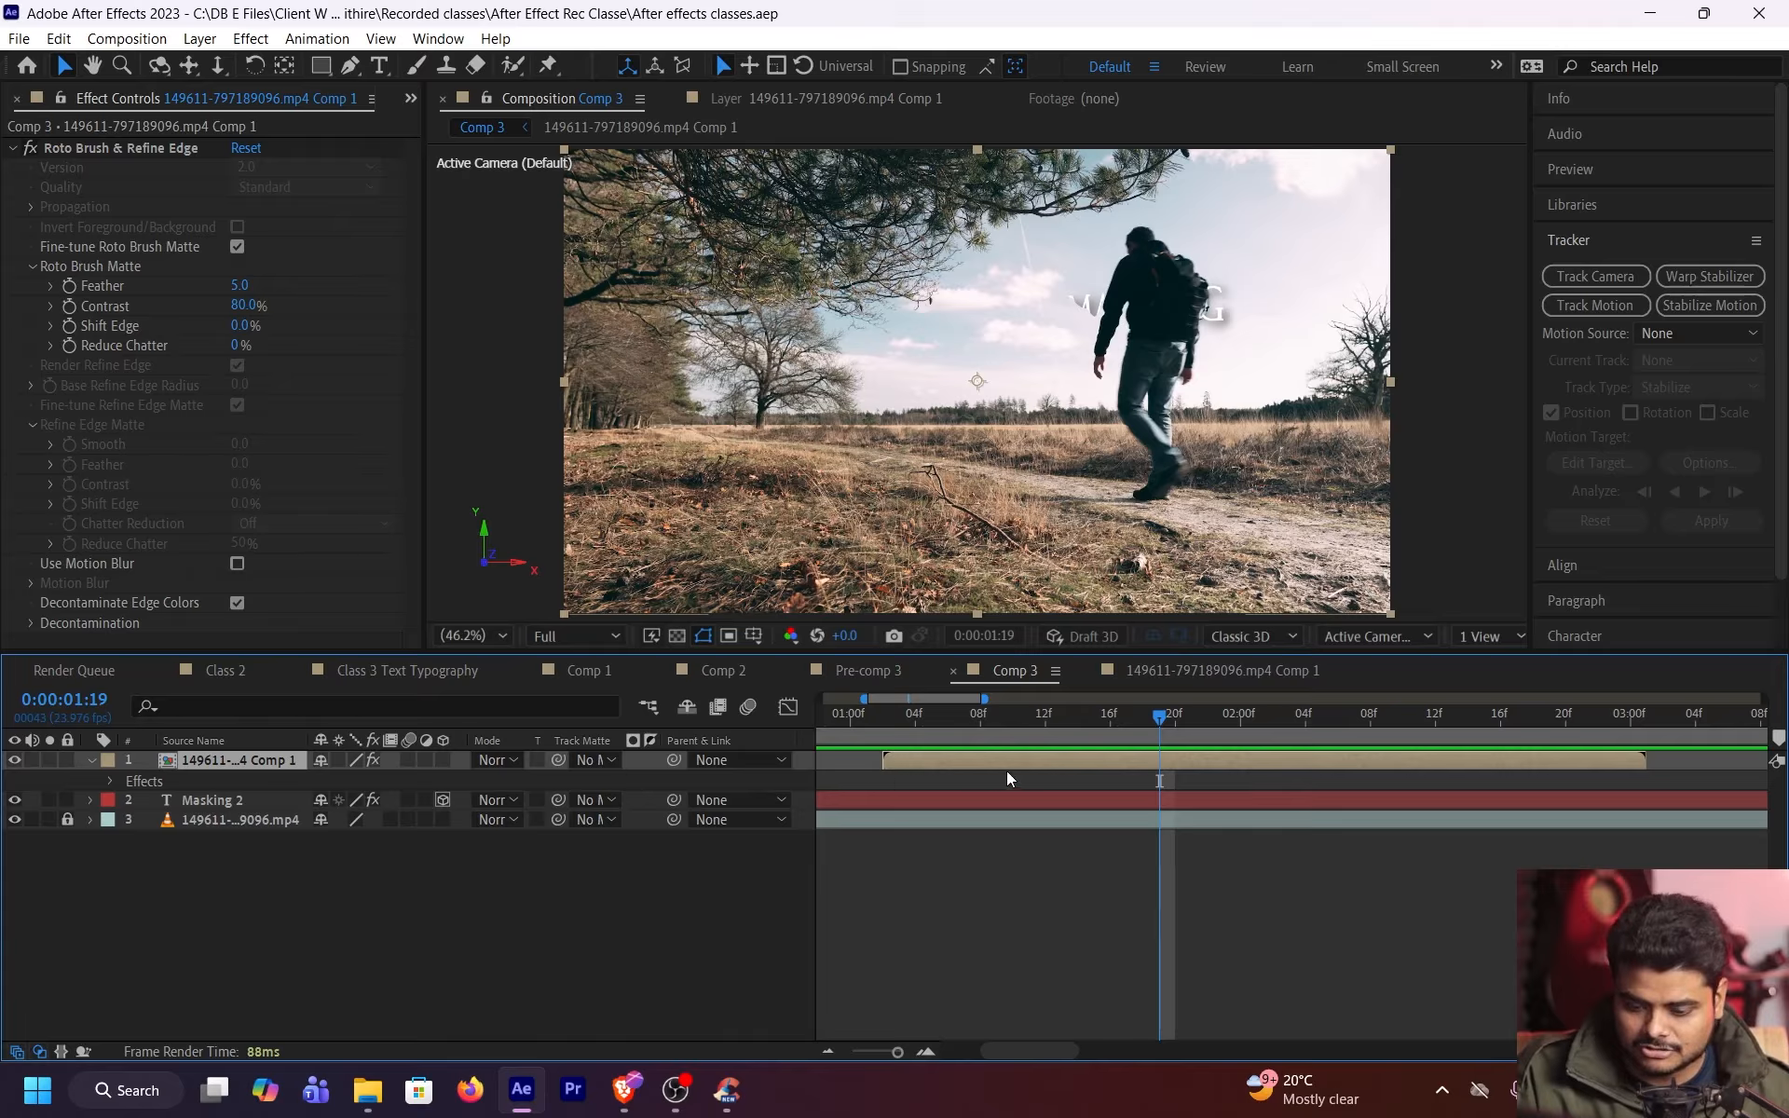
key(ctrl+shift+d)
drag(1161, 719, 1178, 719)
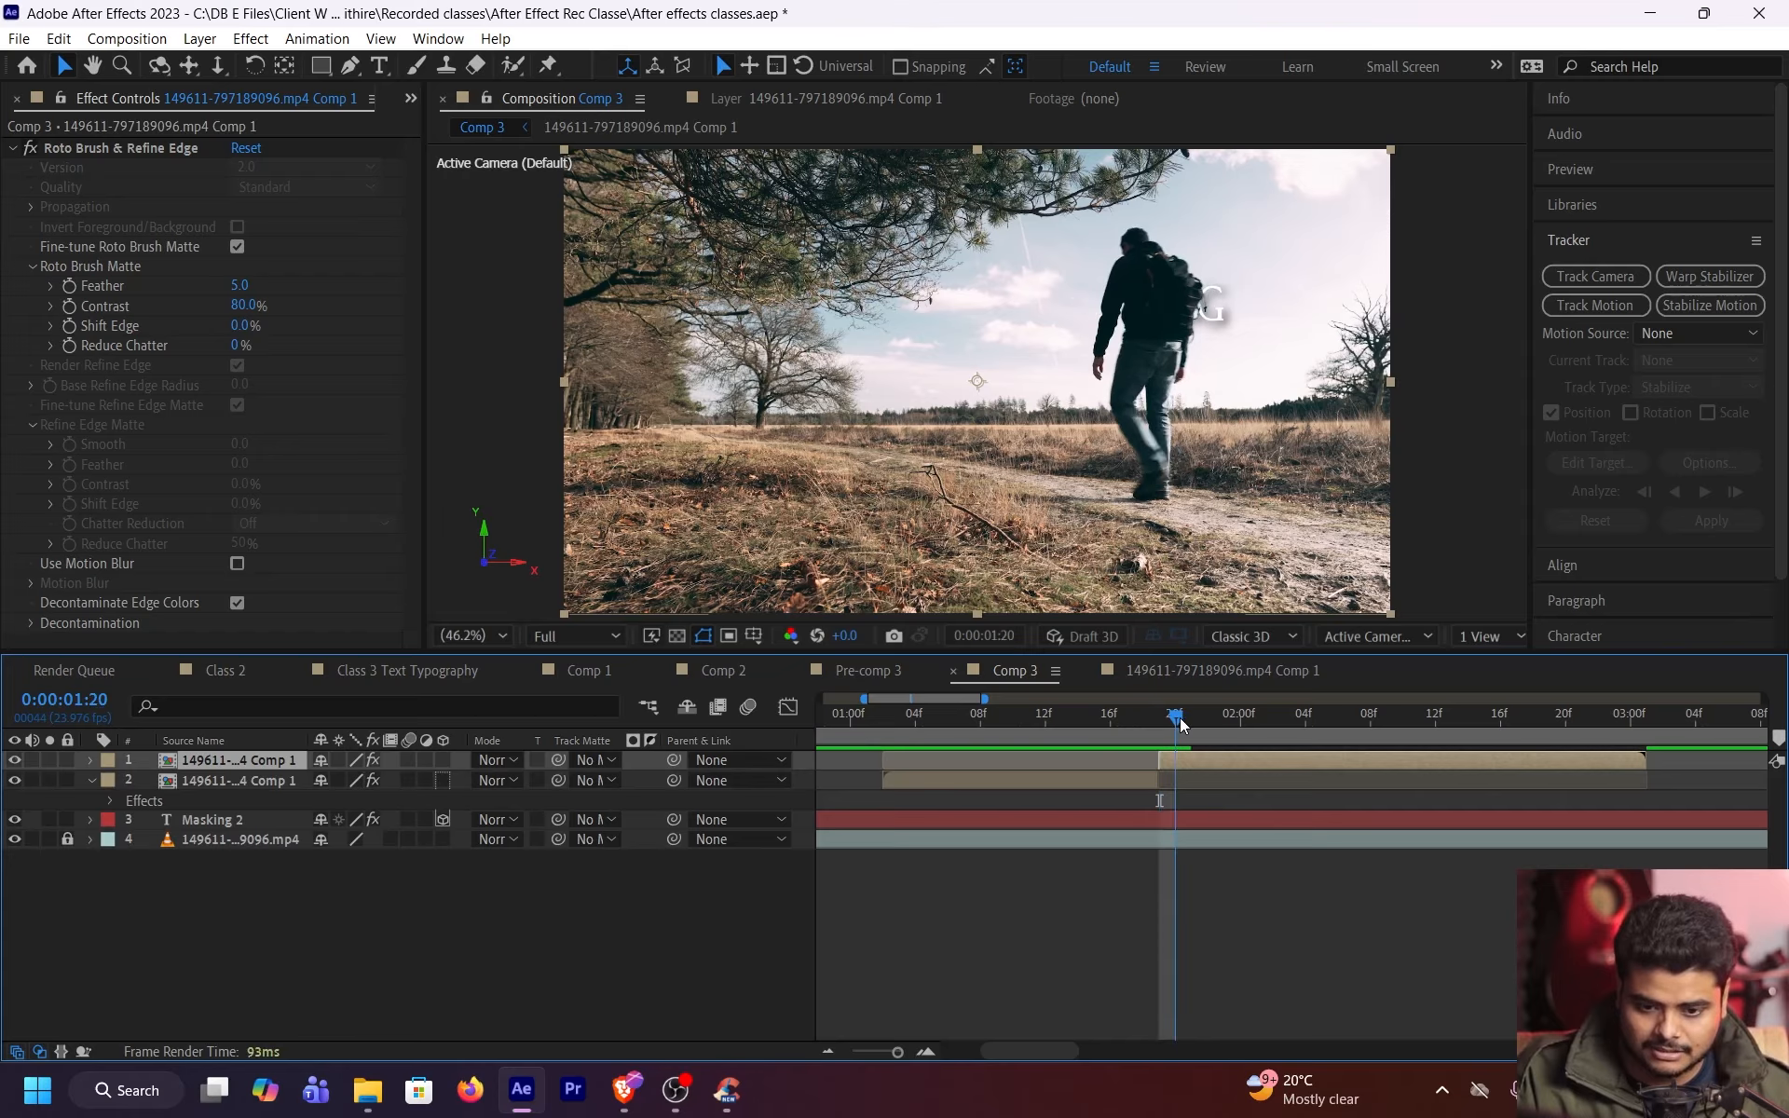
key(ctrl+shift+d)
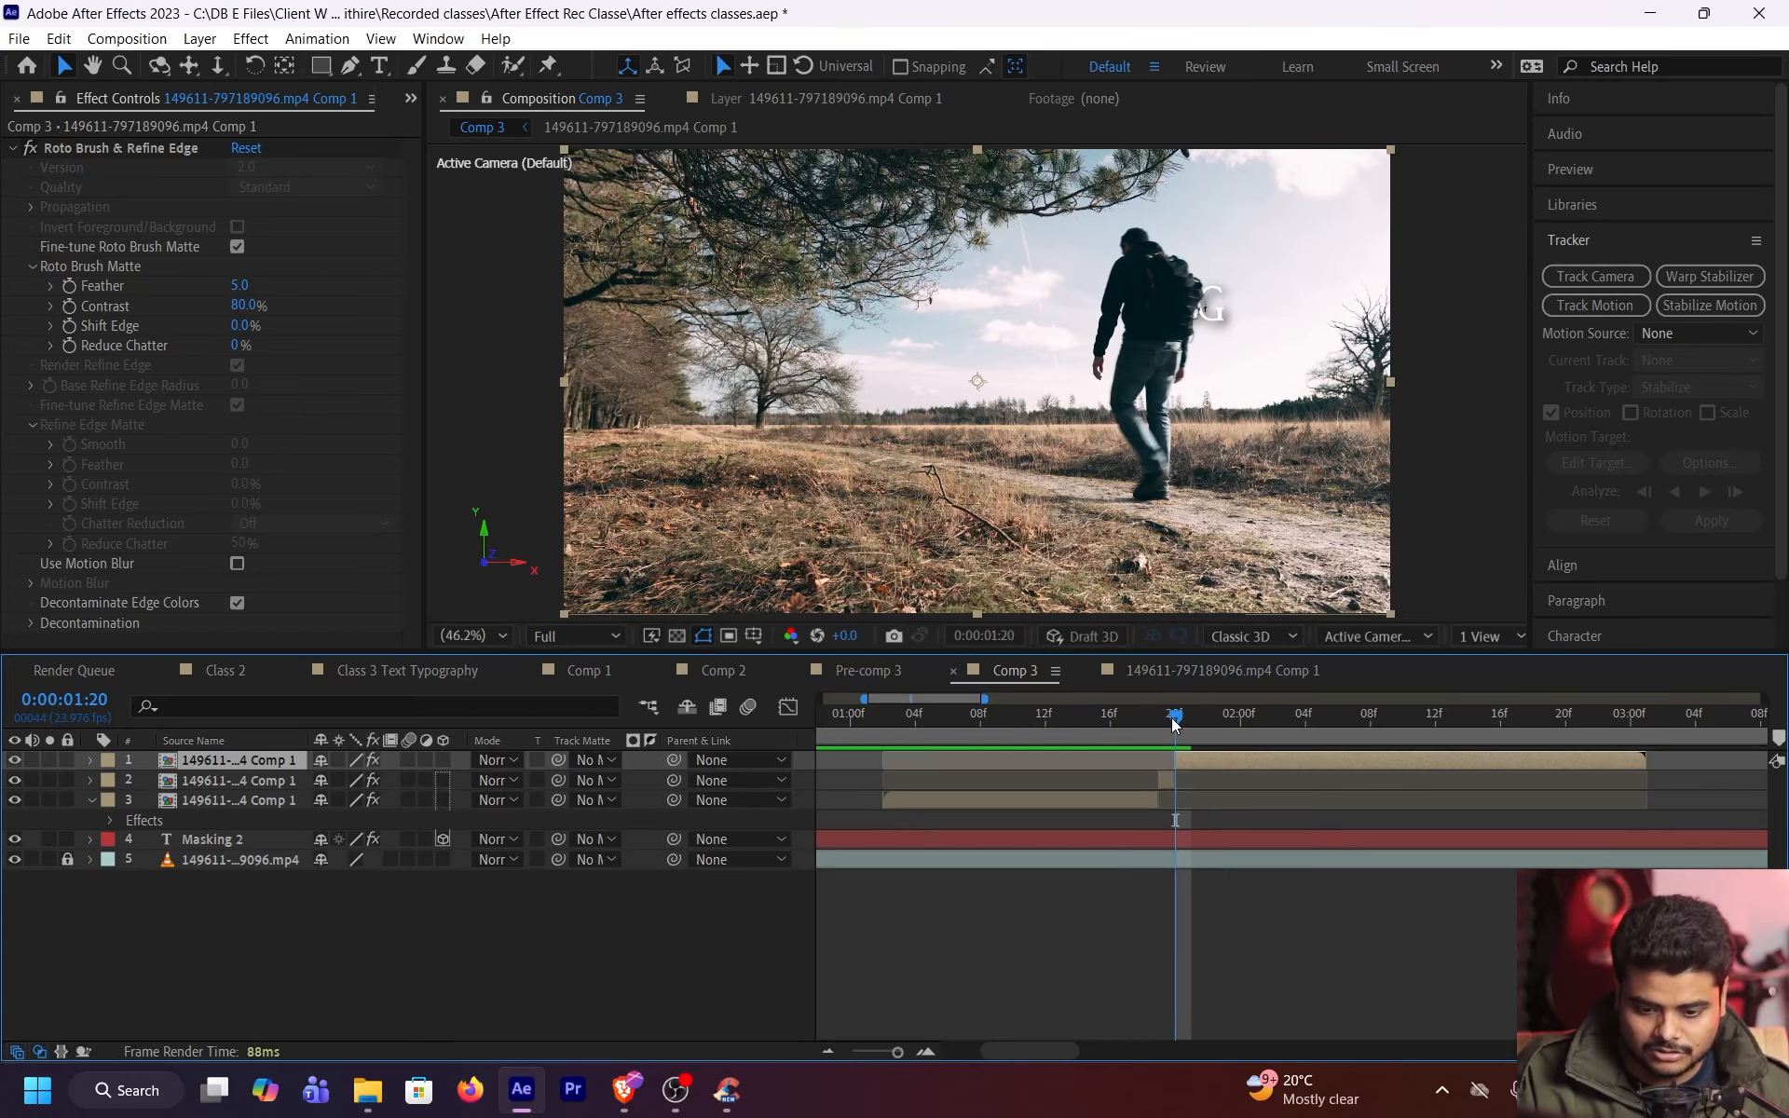
Draw a closed Pen mask around the man's leading arm and the adjacent sky on the one-frame segment at 0:00:01:19
key(Page_Up)
click(1178, 780)
scroll(1184, 782, up, 2)
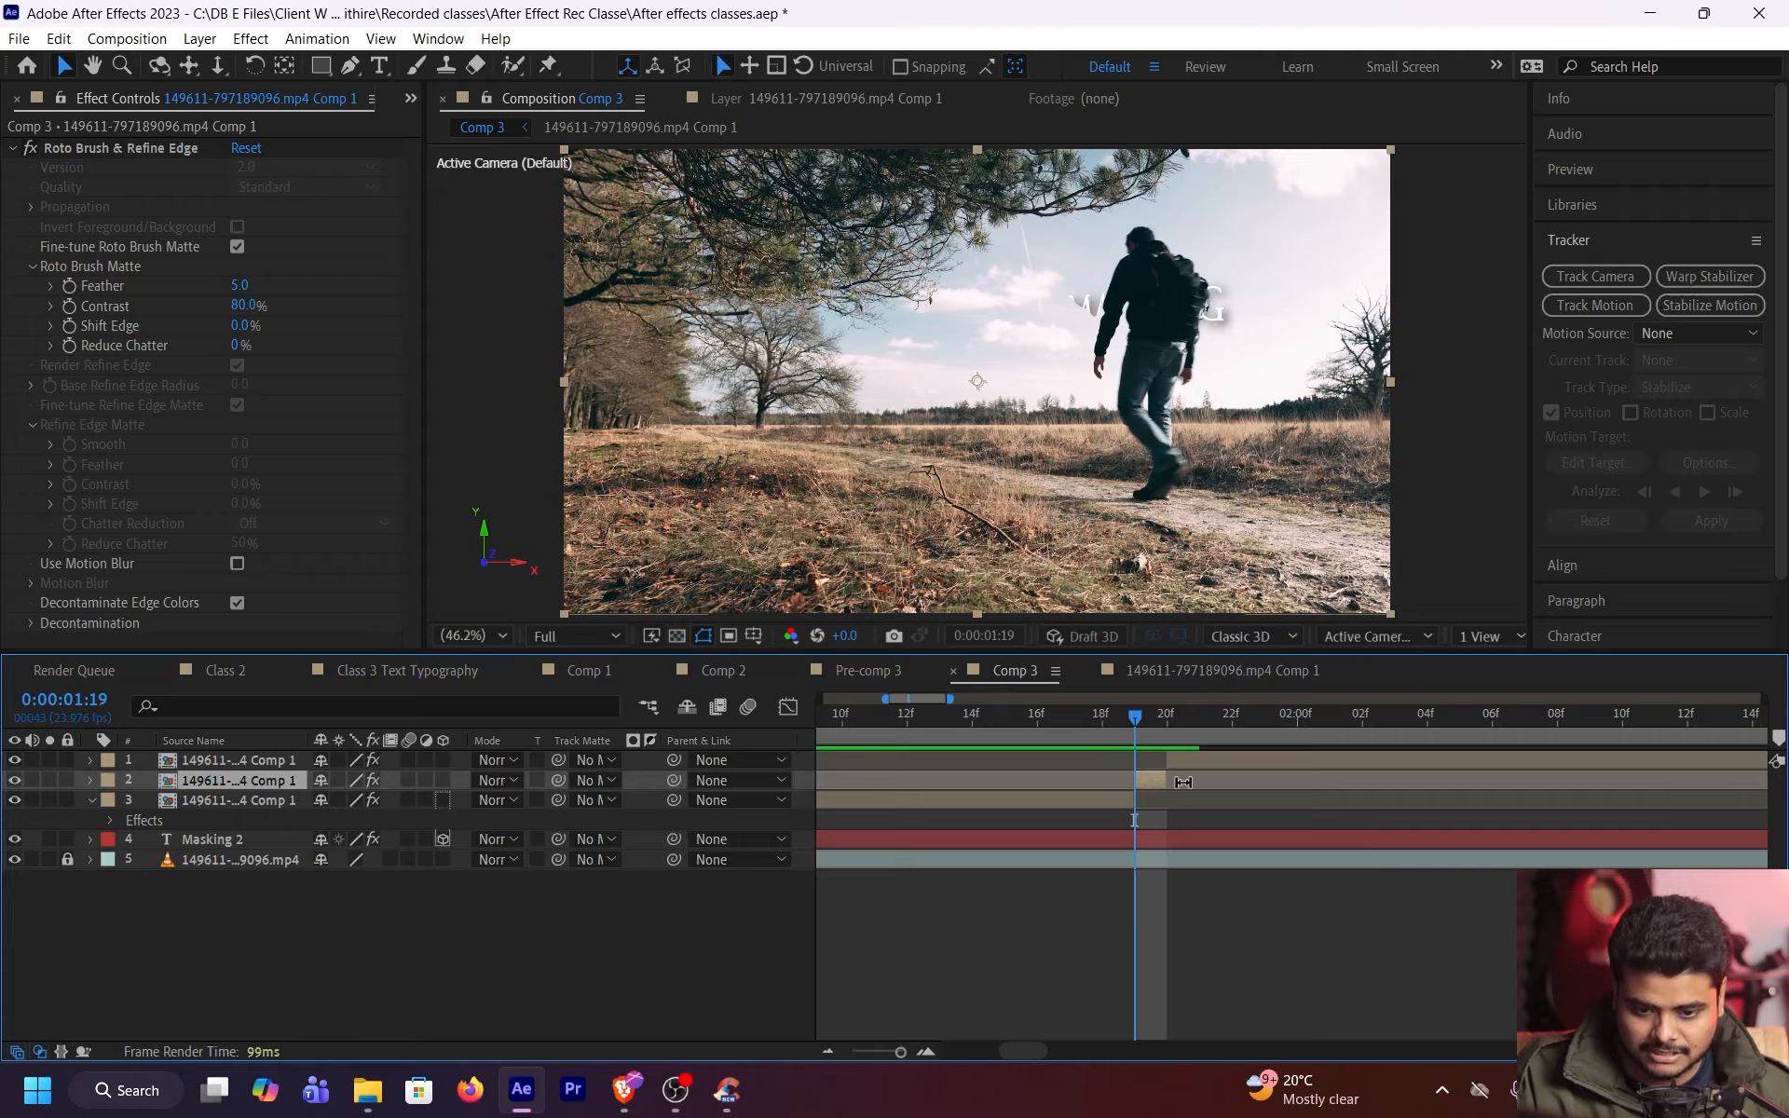
click(349, 65)
click(1055, 347)
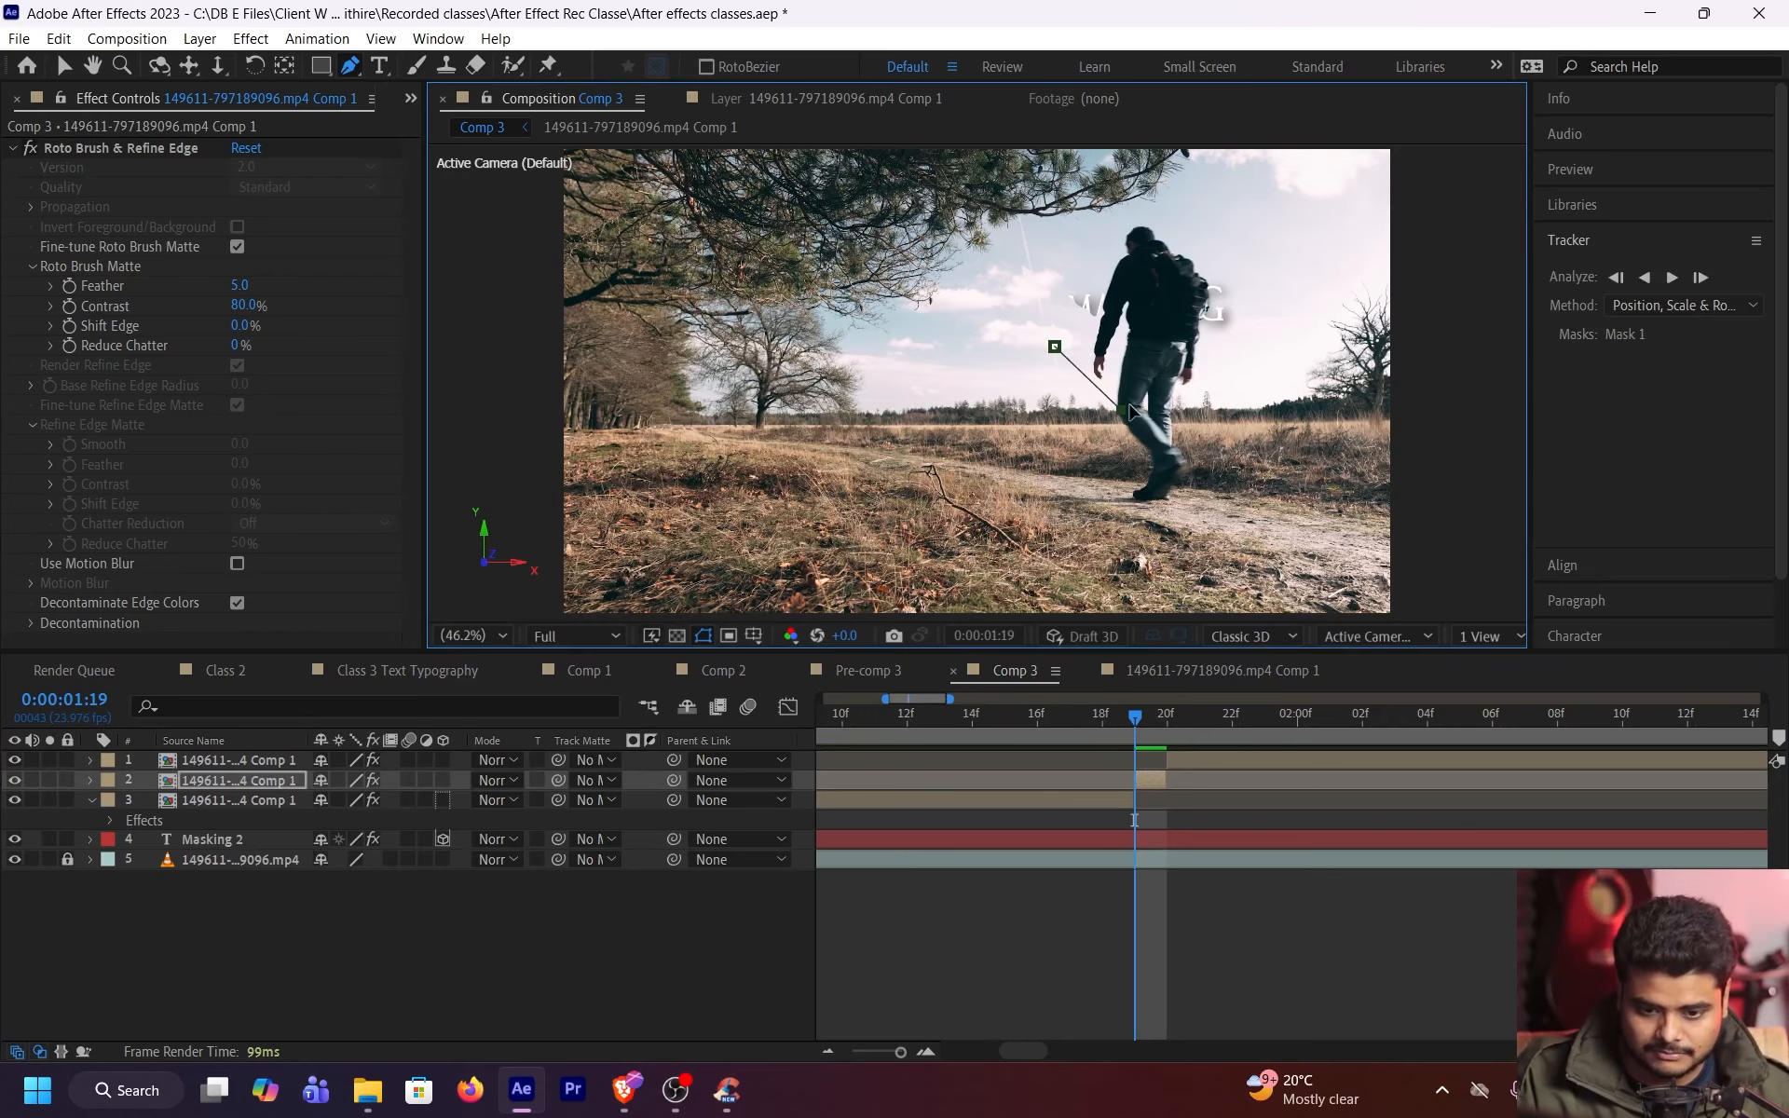
click(1141, 268)
click(1097, 238)
click(1079, 287)
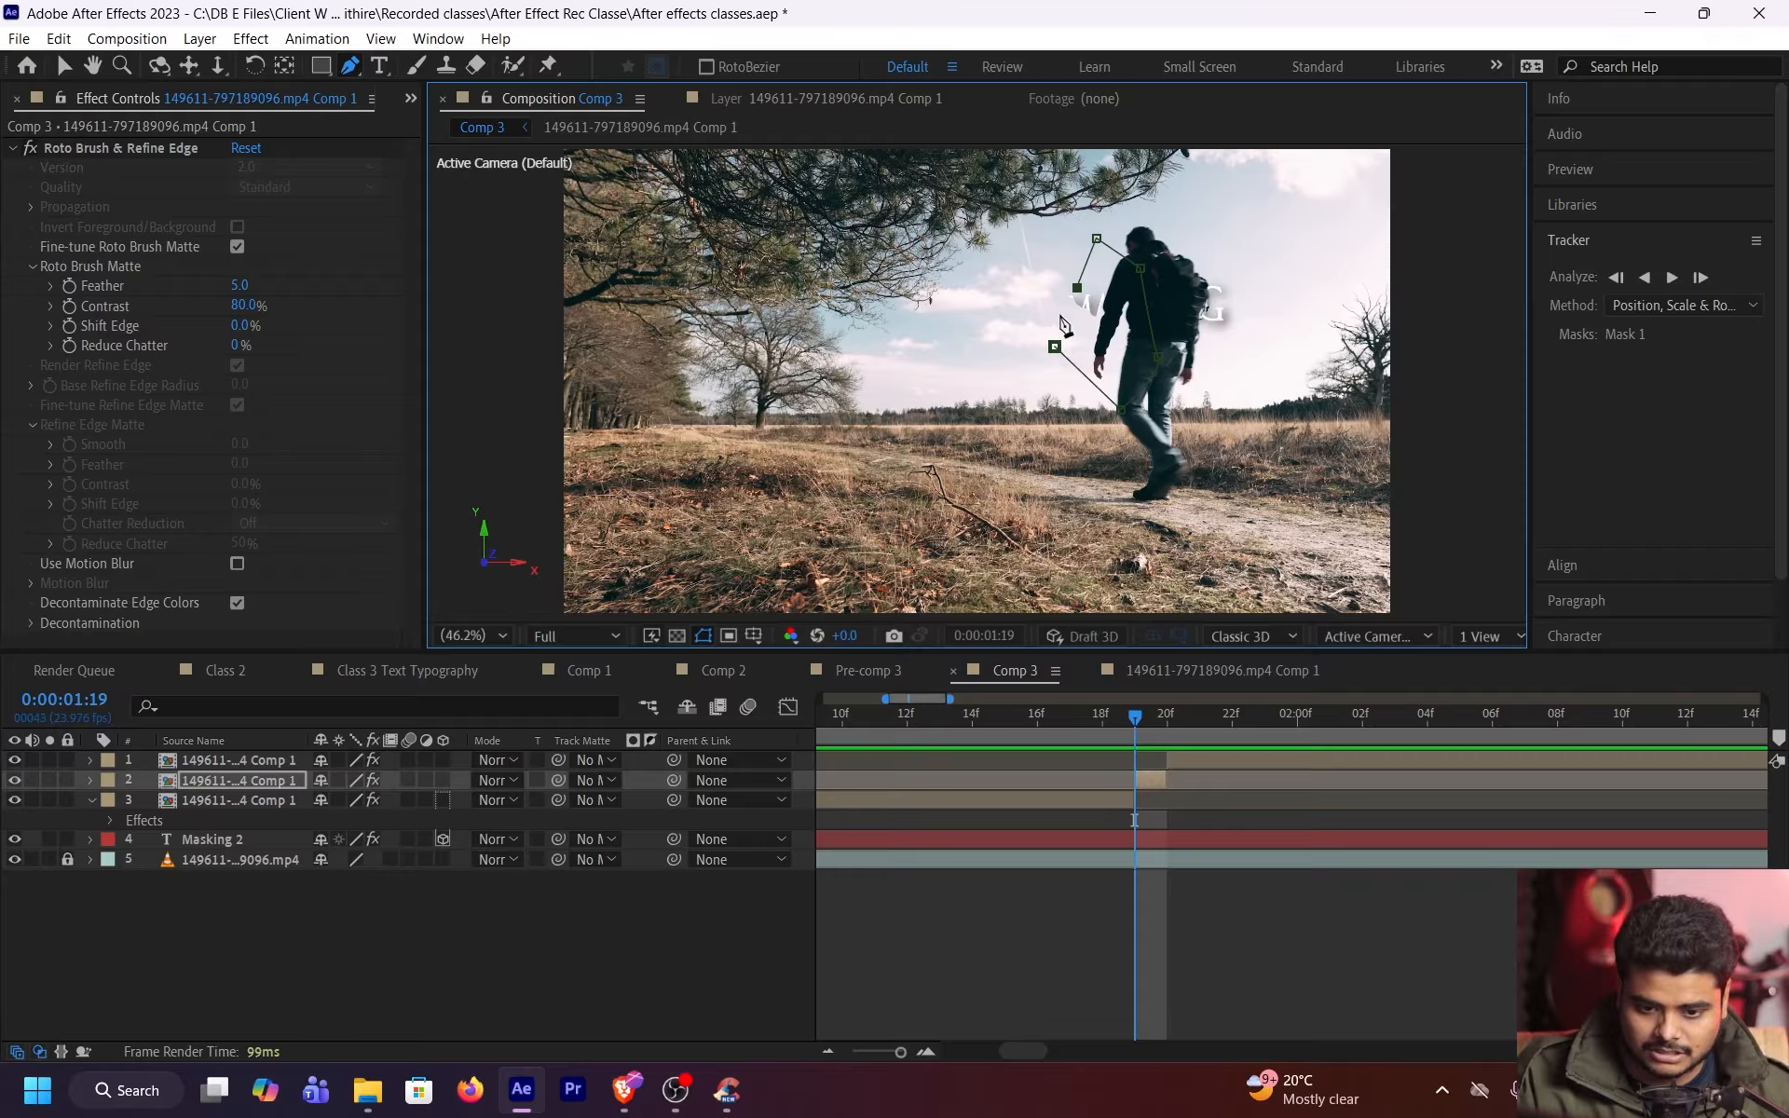
click(1056, 348)
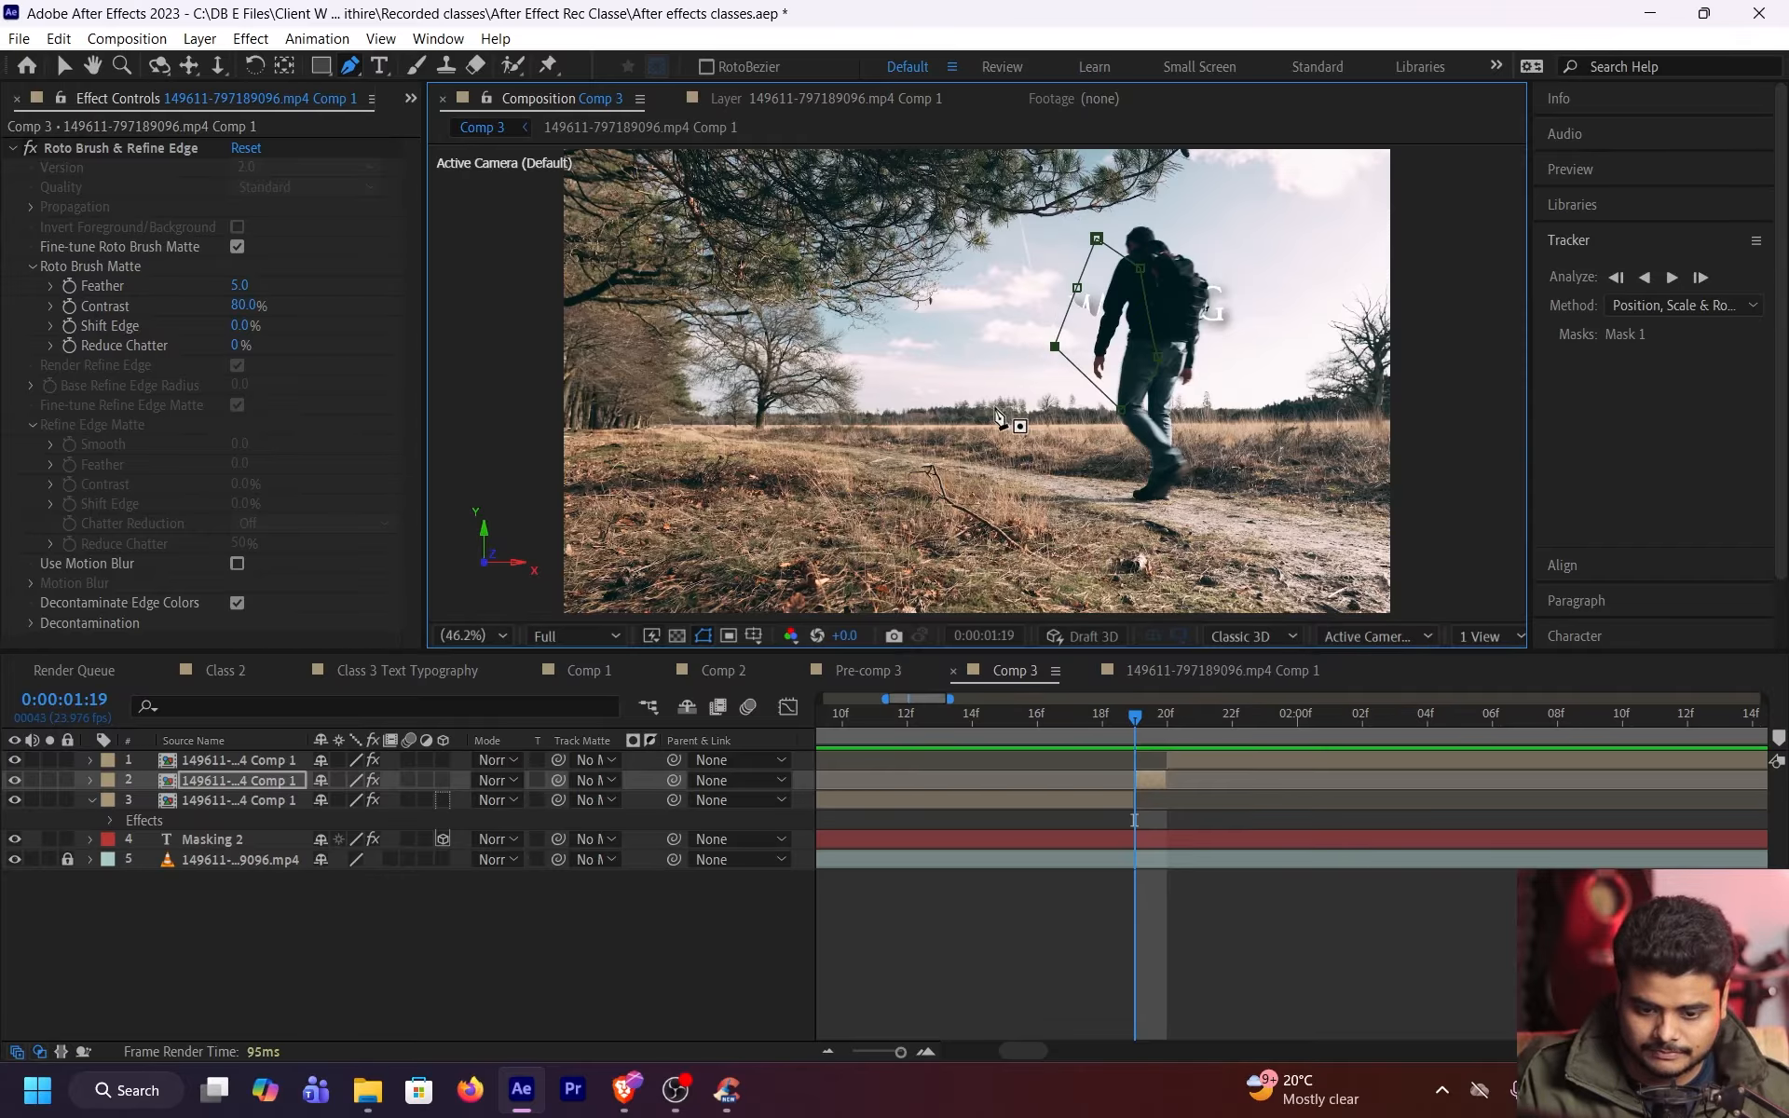
click(63, 65)
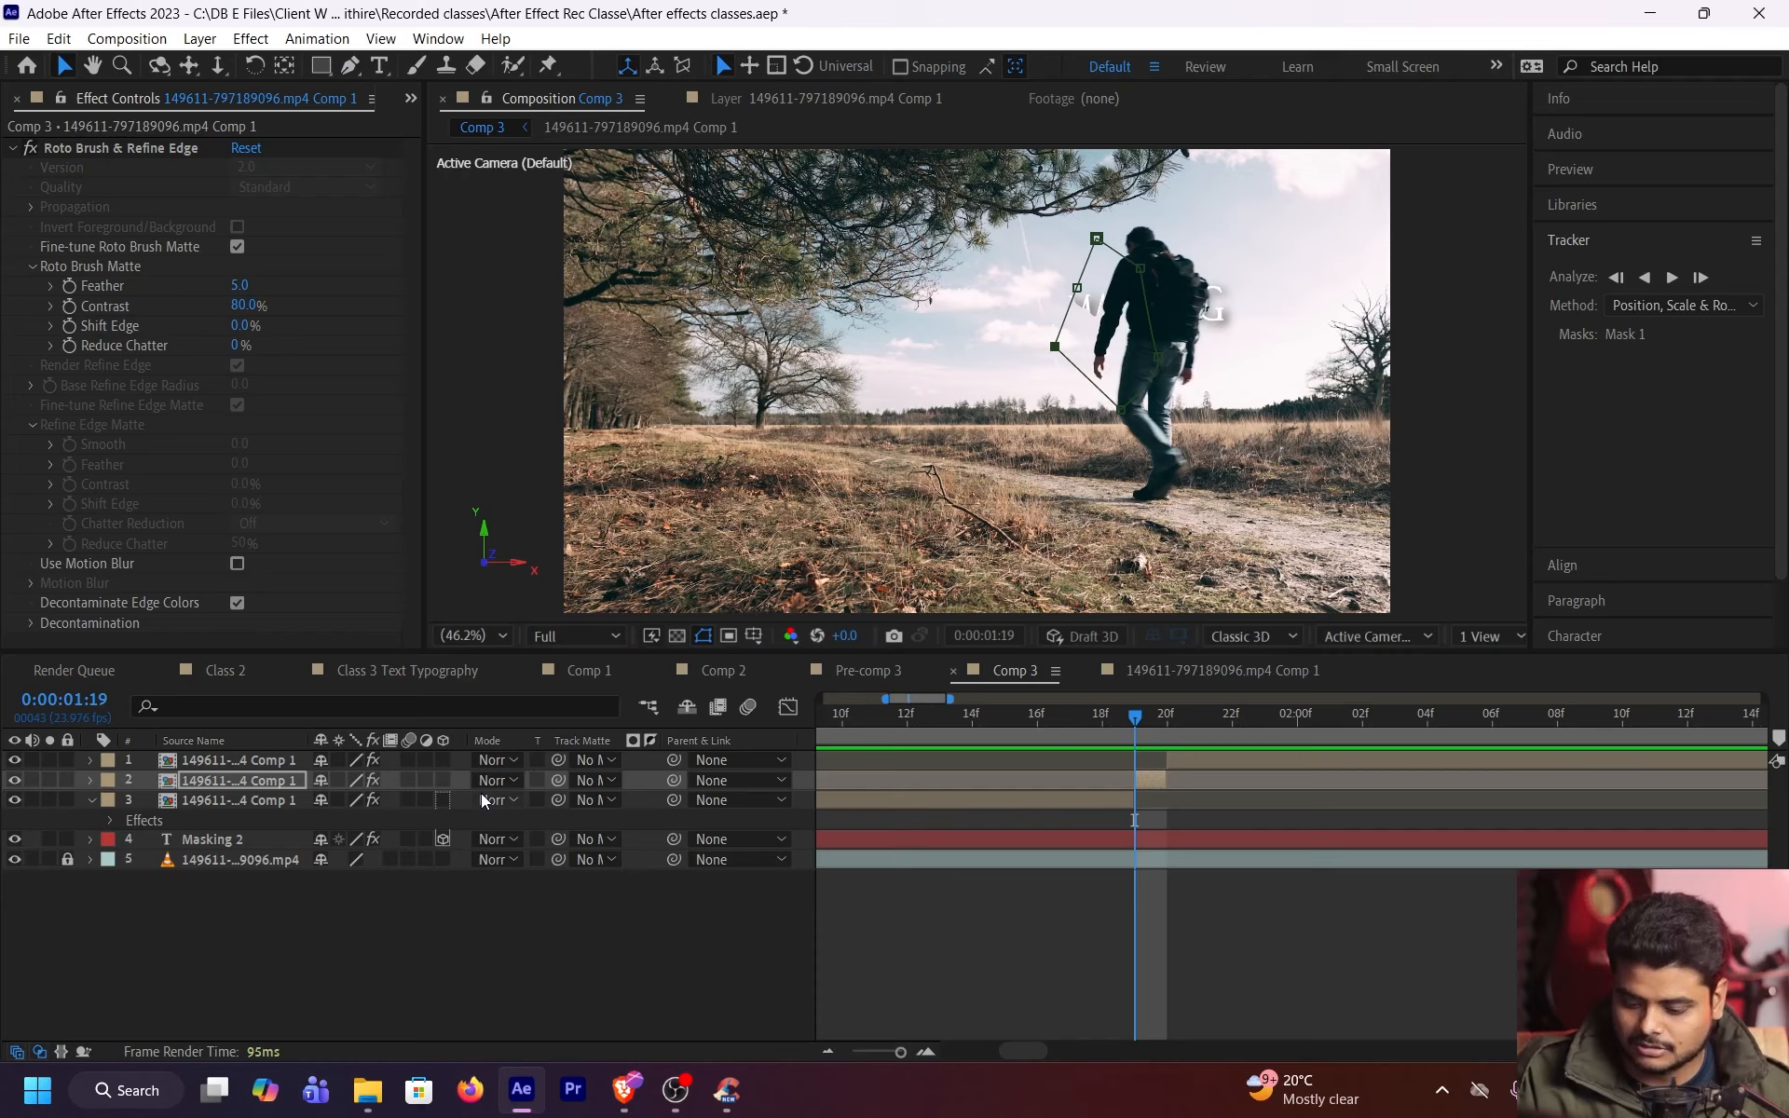
Invert Mask 1 on the one-frame segment and compare the frames at 0:00:01:19 and 0:00:01:18
key(m)
click(401, 800)
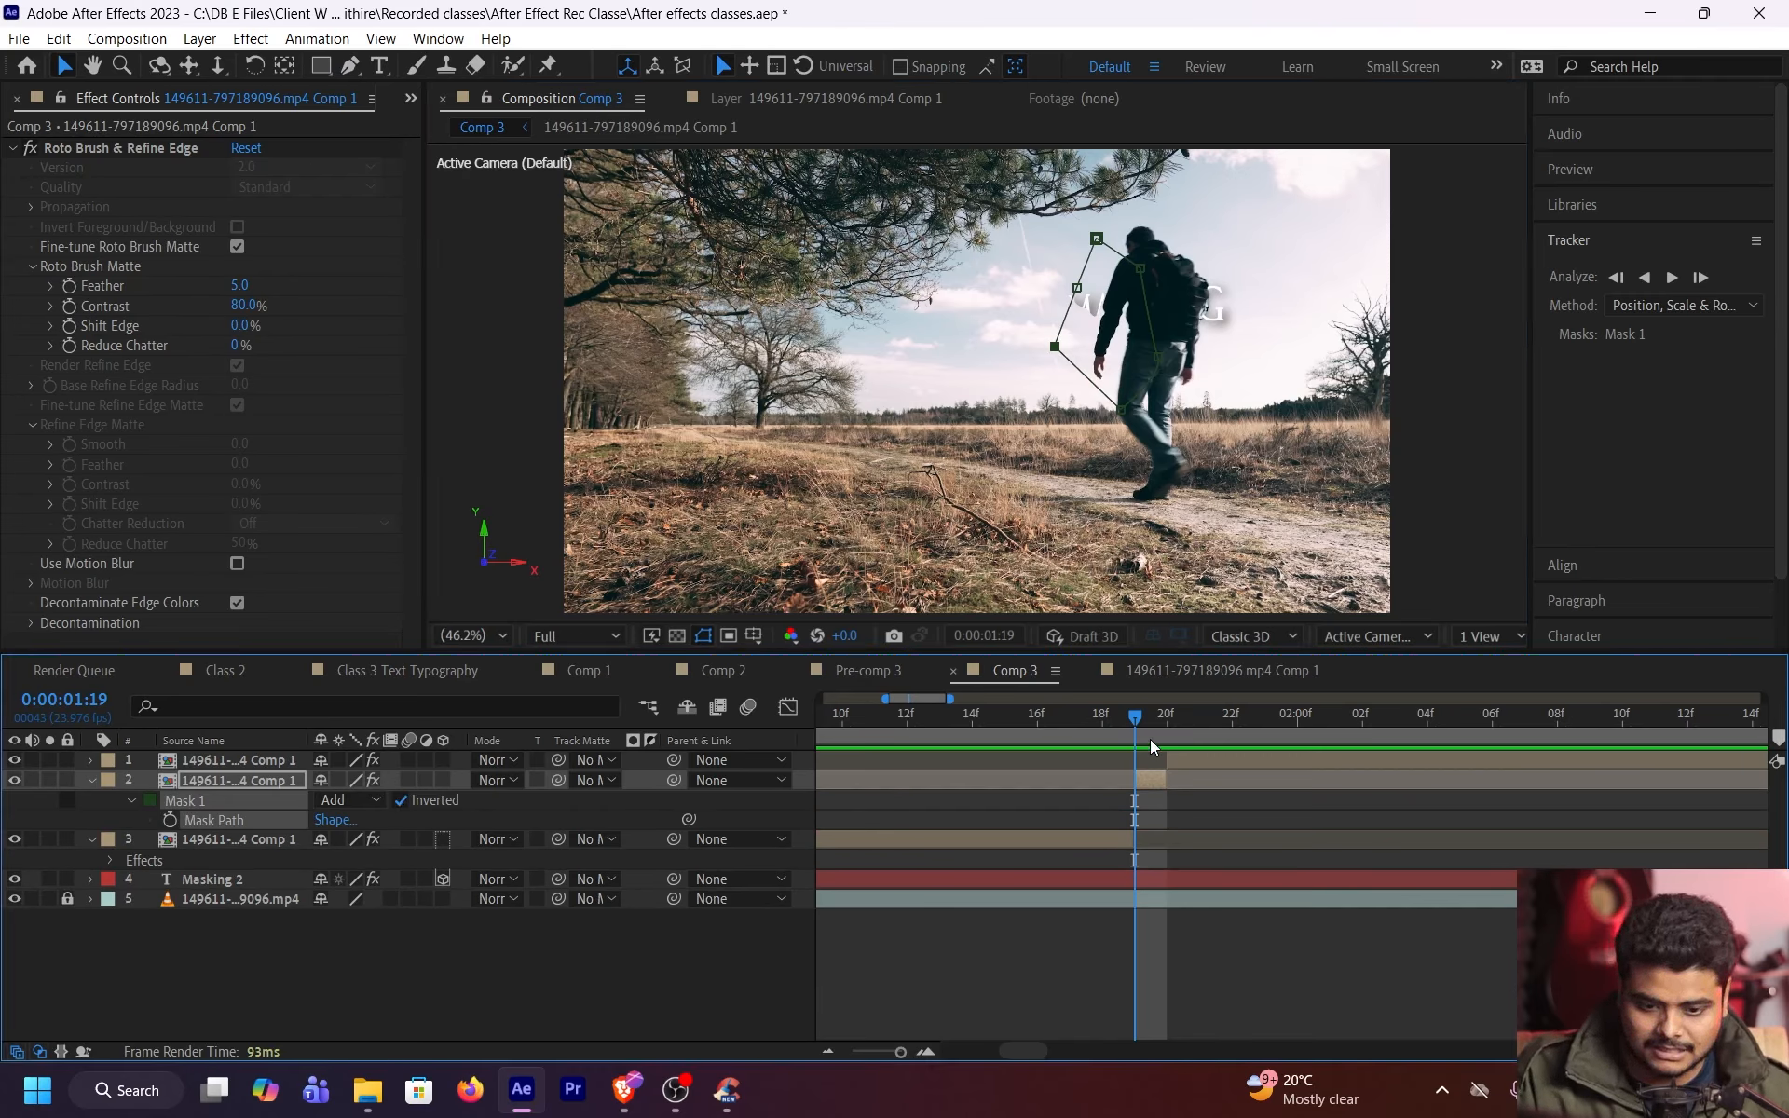
mouse_move(1150, 740)
mouse_down()
mouse_move(1169, 736)
mouse_move(1135, 737)
mouse_up()
click(1117, 738)
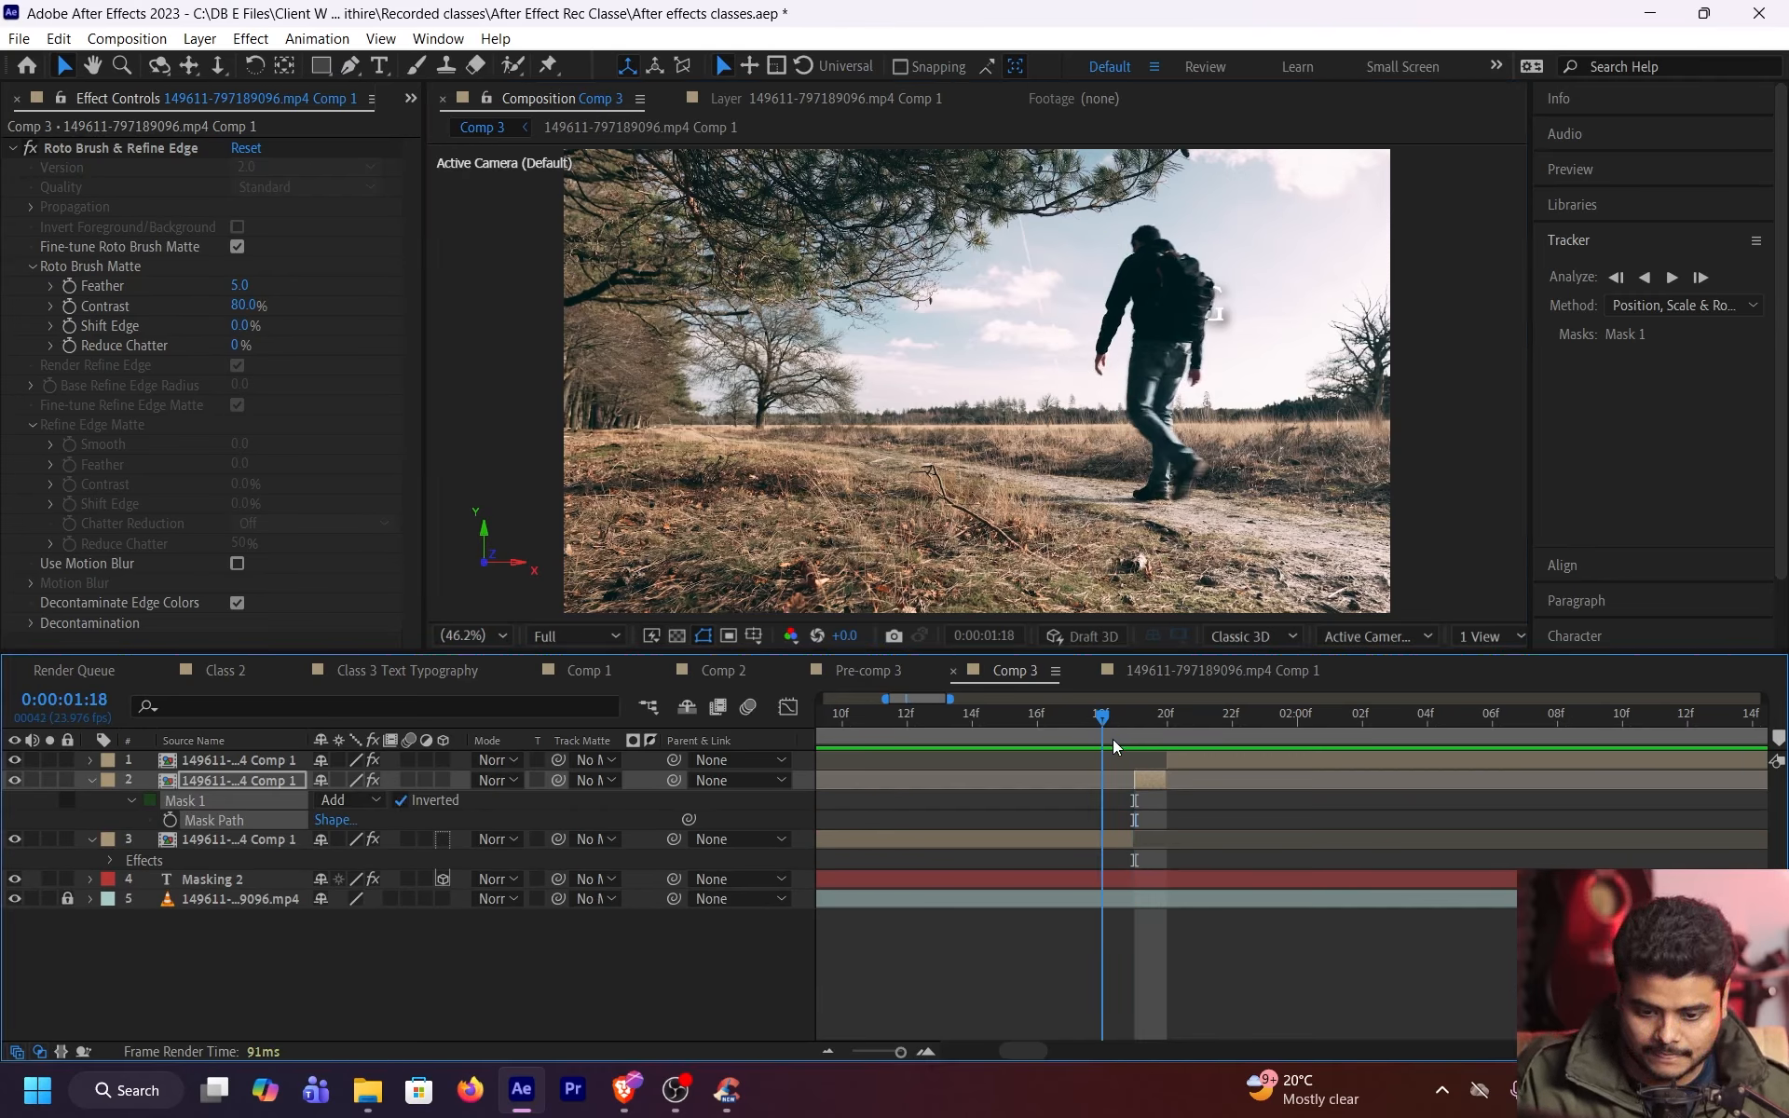
Move the masked one-frame segment out of its slot and delete it
click(1150, 781)
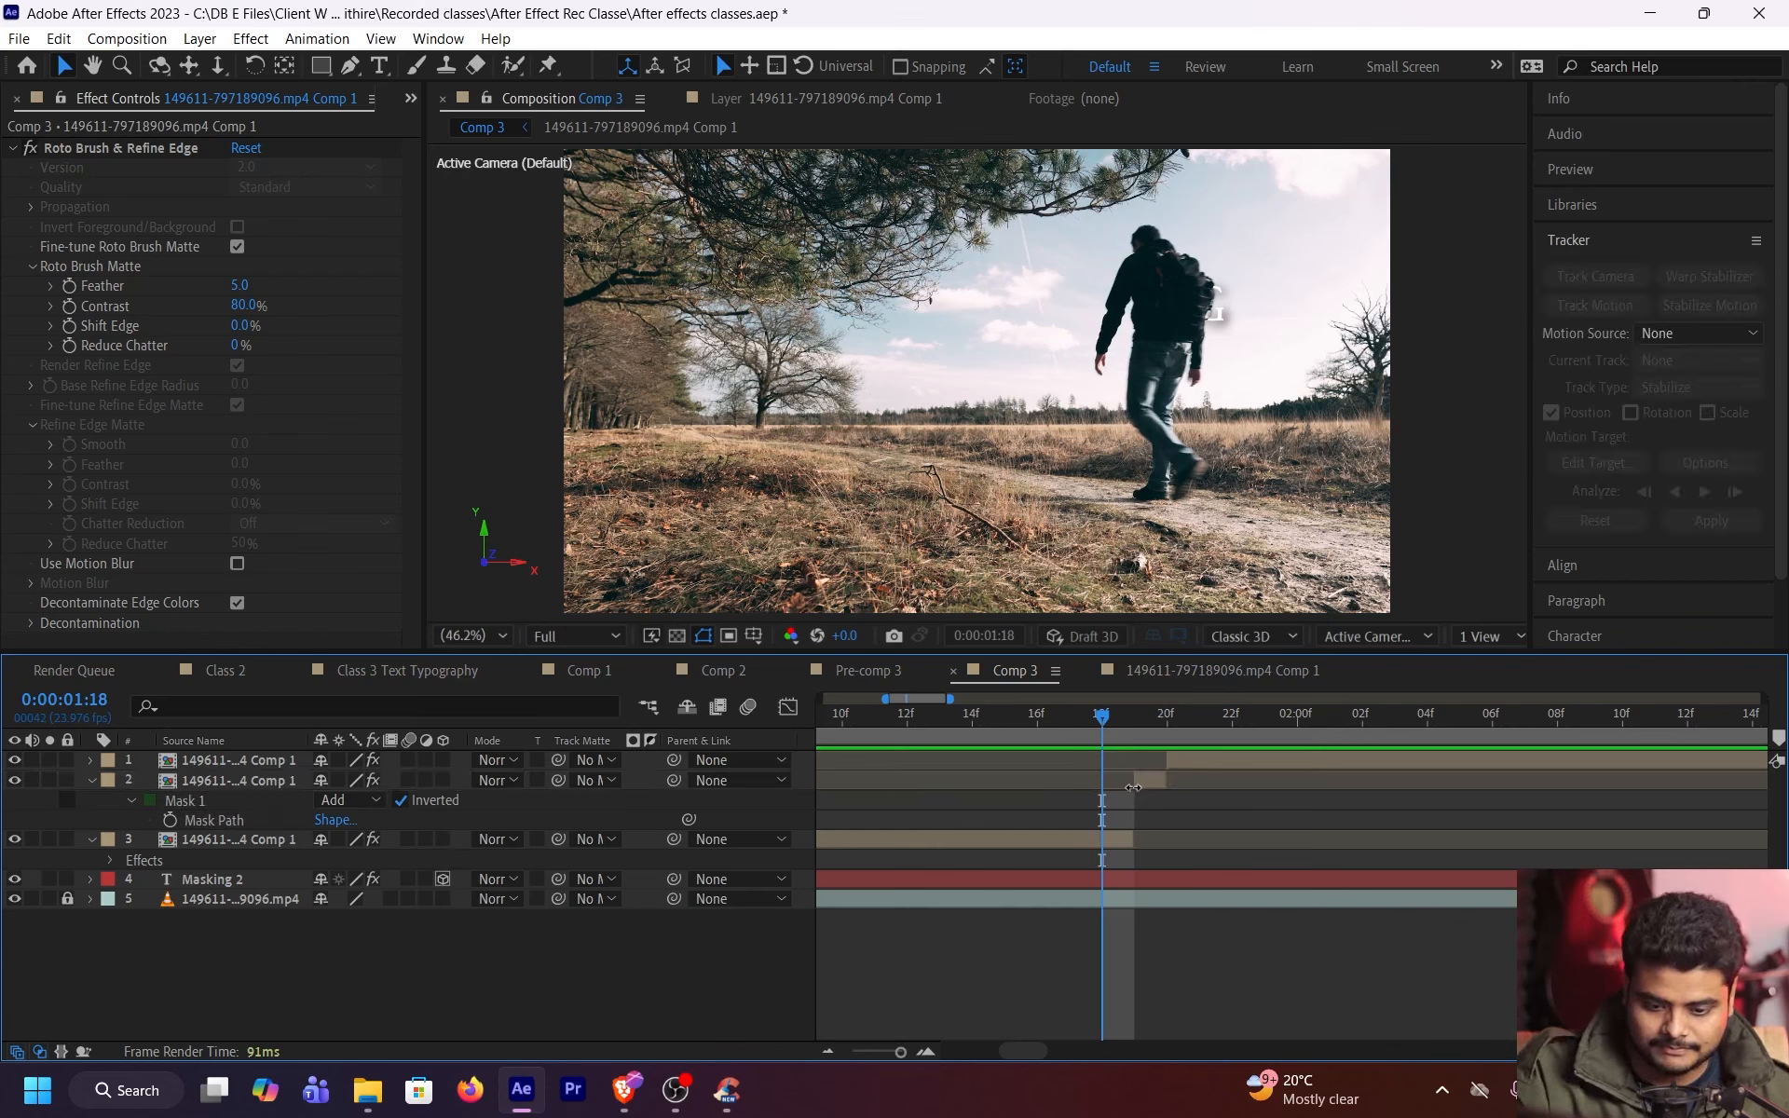
mouse_move(1135, 781)
mouse_down()
mouse_move(1103, 780)
mouse_move(1131, 725)
mouse_move(1075, 730)
mouse_move(1160, 746)
mouse_move(1142, 783)
mouse_move(1165, 722)
mouse_move(1150, 725)
mouse_move(1209, 782)
mouse_move(1137, 731)
mouse_move(1109, 734)
mouse_move(1133, 740)
mouse_up()
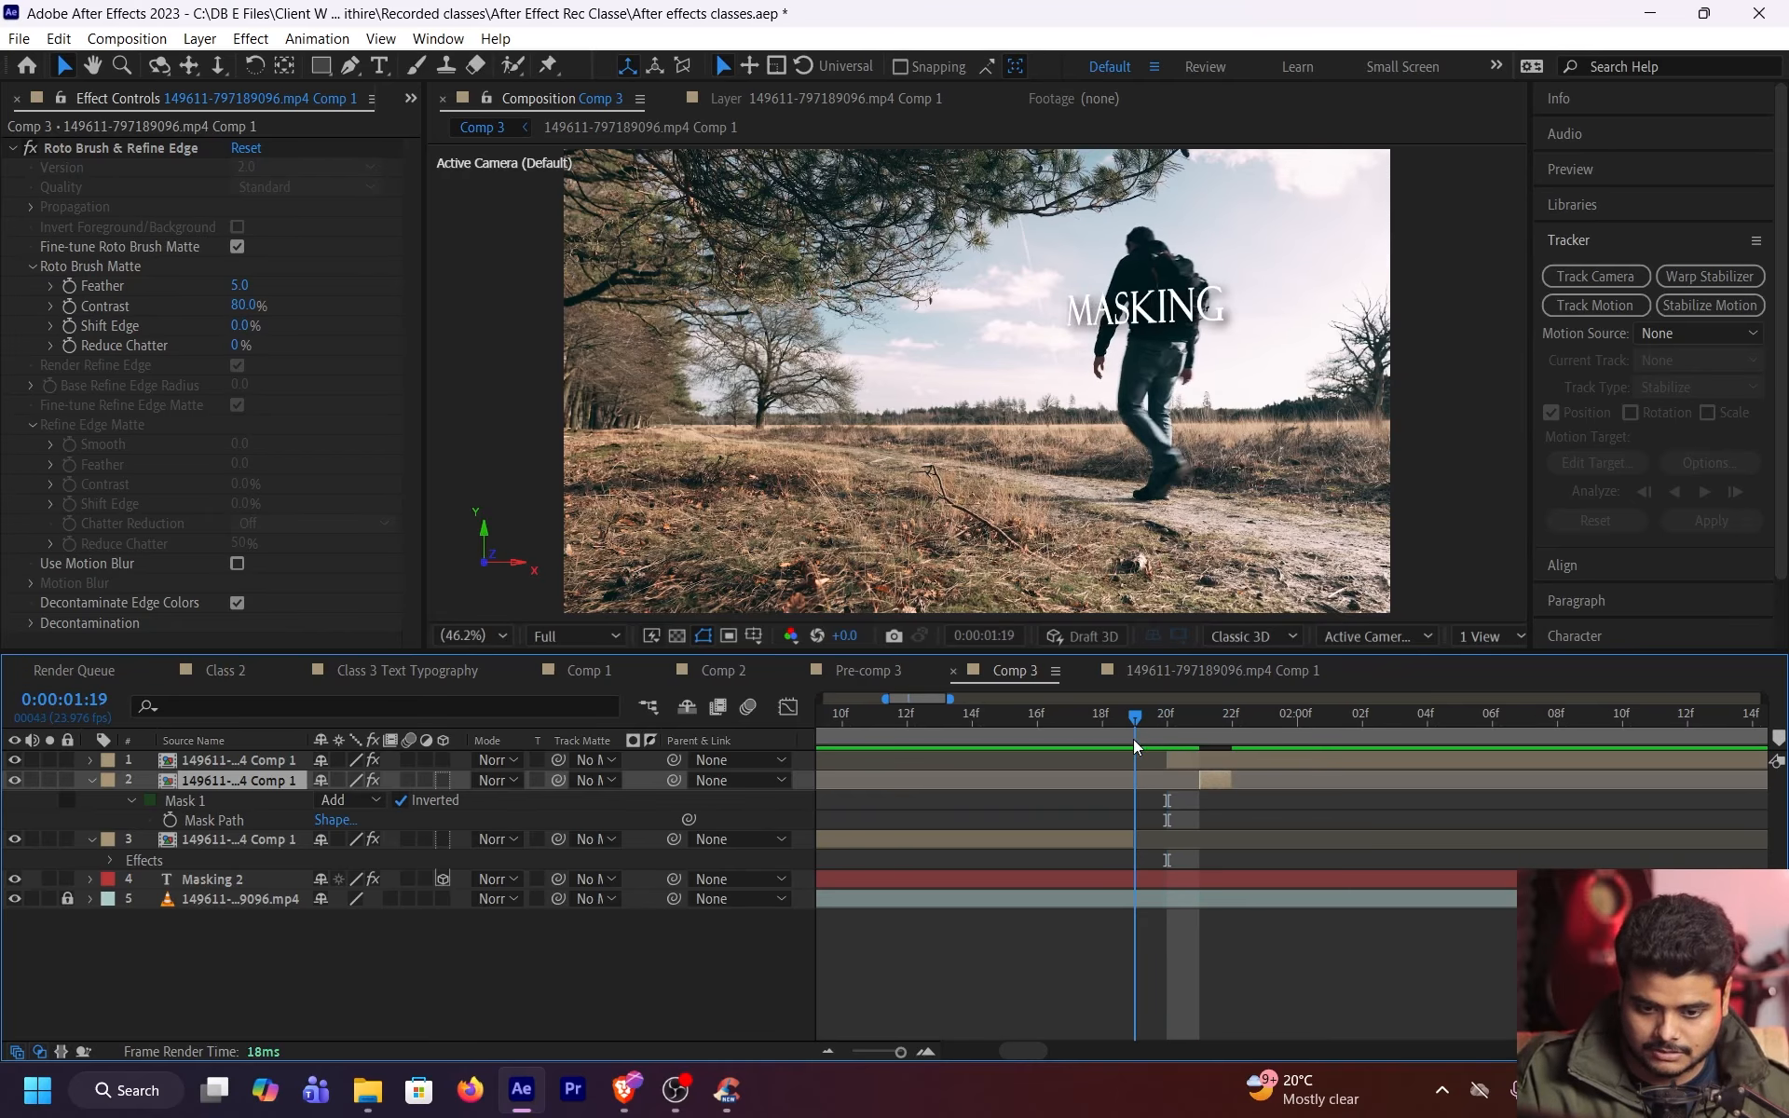
key(Delete)
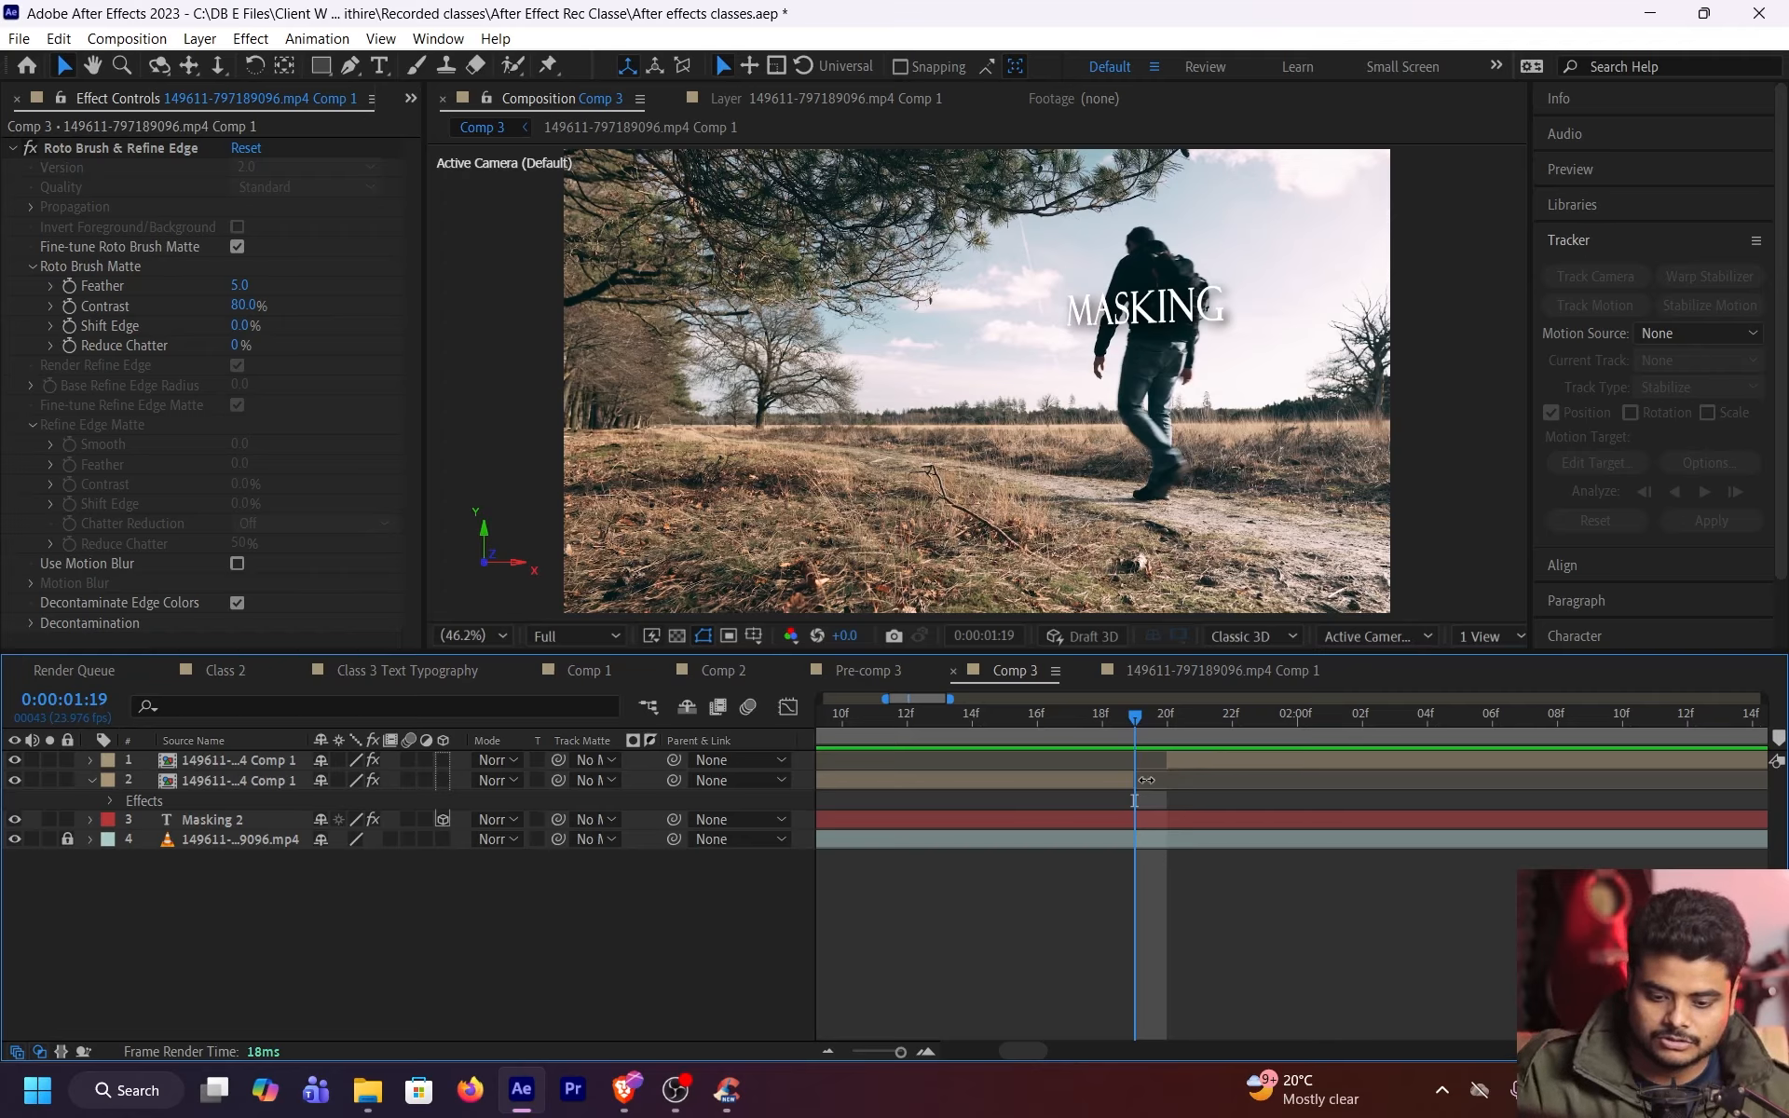
Extend the end of the earlier roto segment to 0:00:01:20 to meet the following segment, and check the frames around the join
drag(1220, 766, 1159, 733)
key(alt+[)
key(Page_Up)
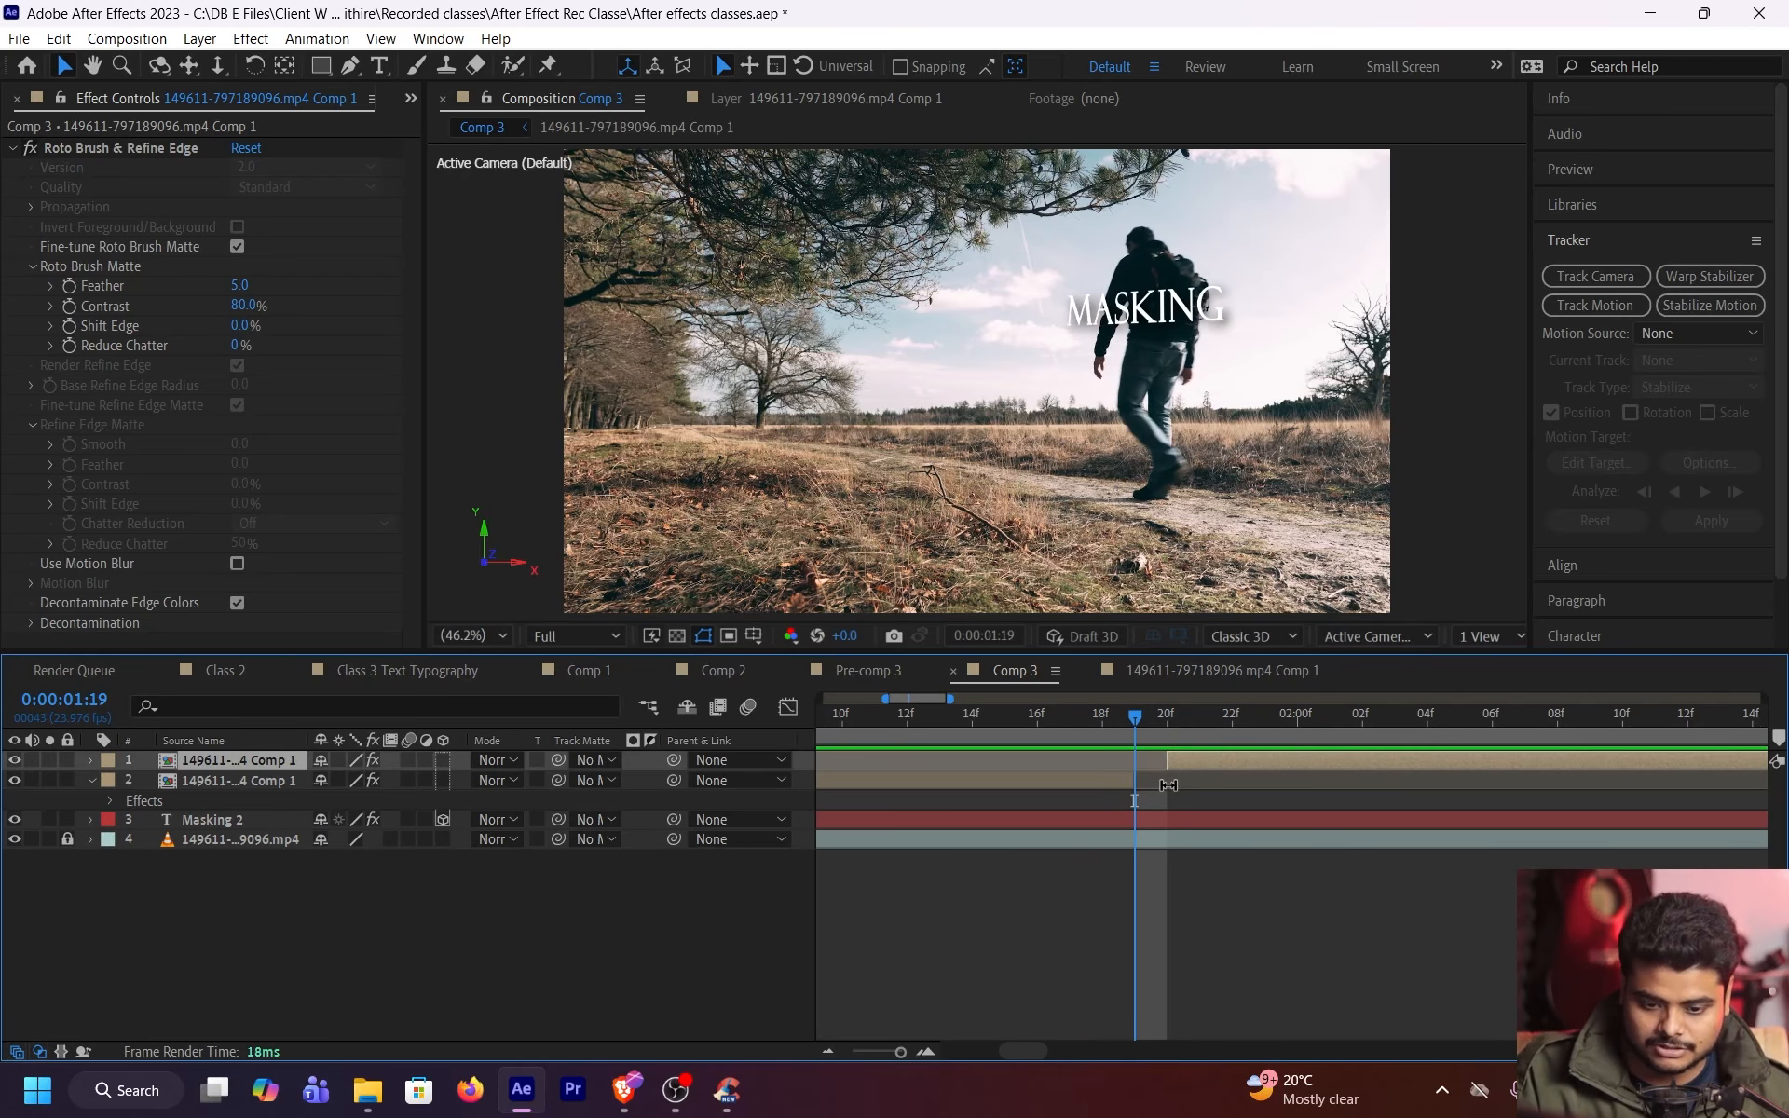
click(1167, 785)
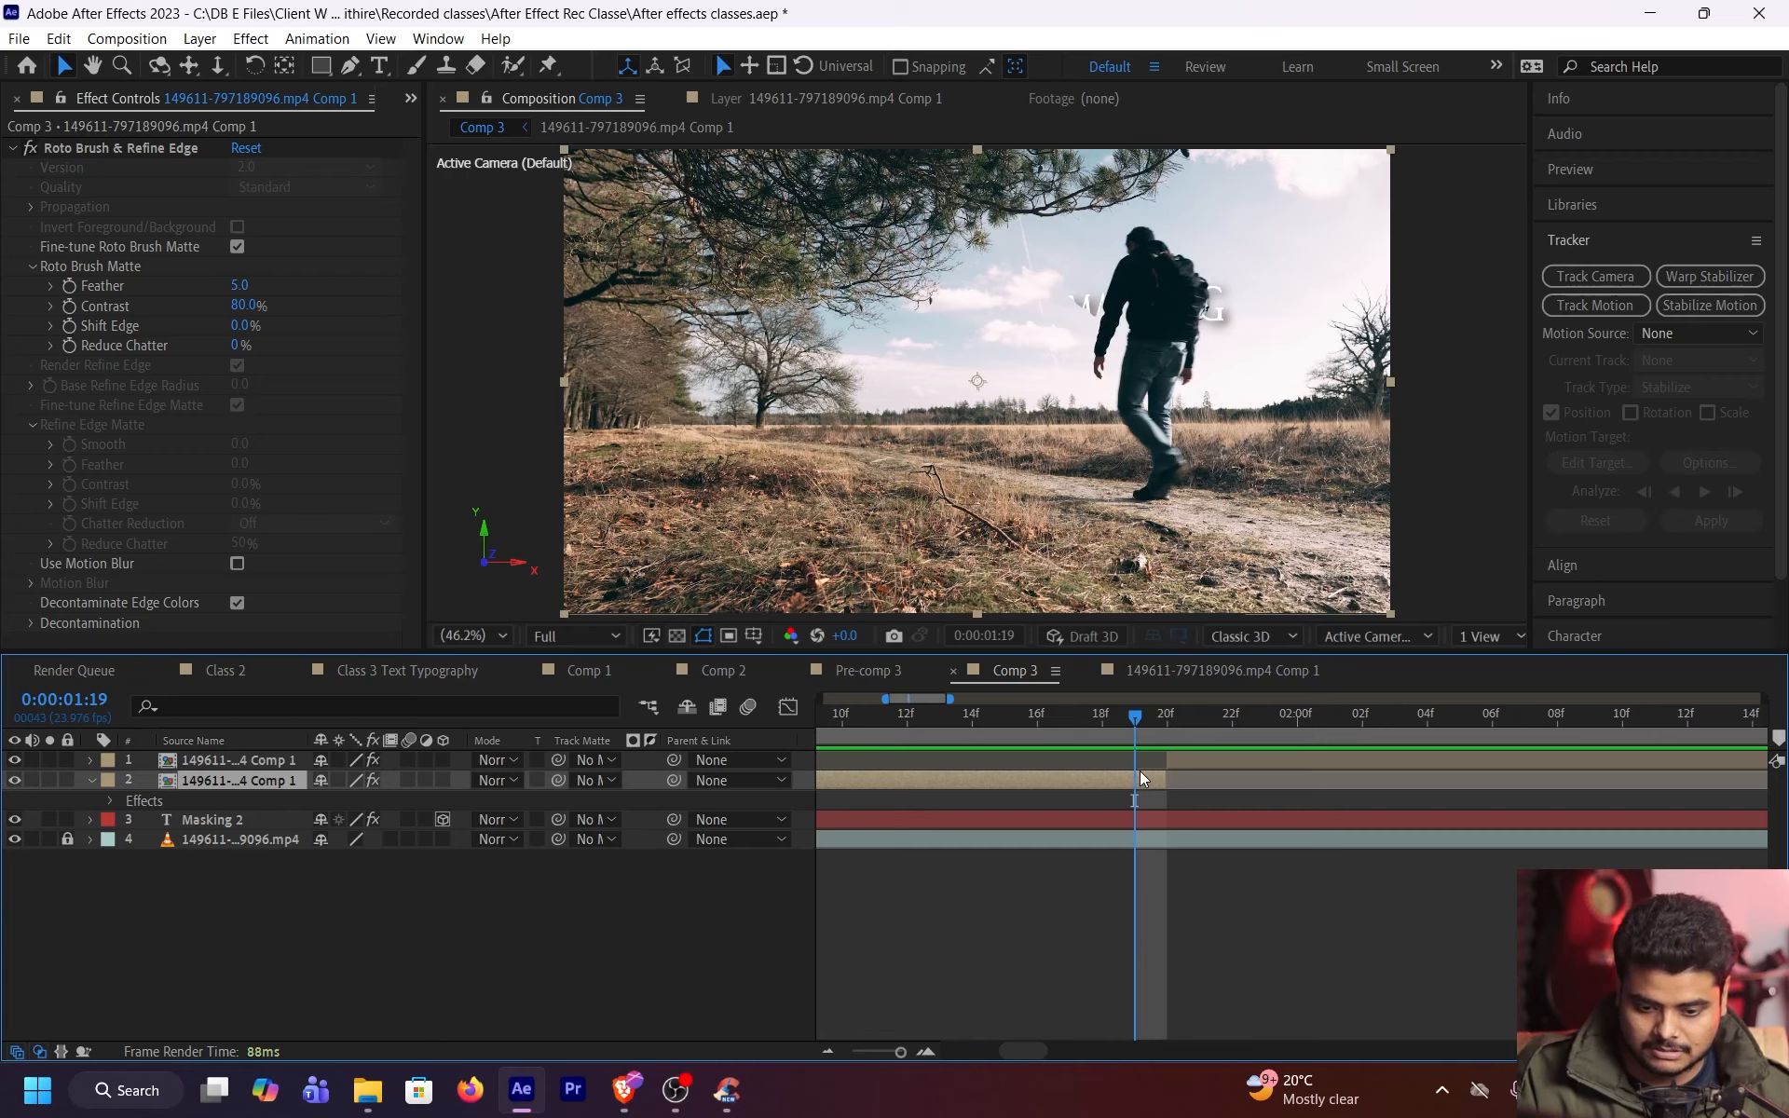
key(Page_Down)
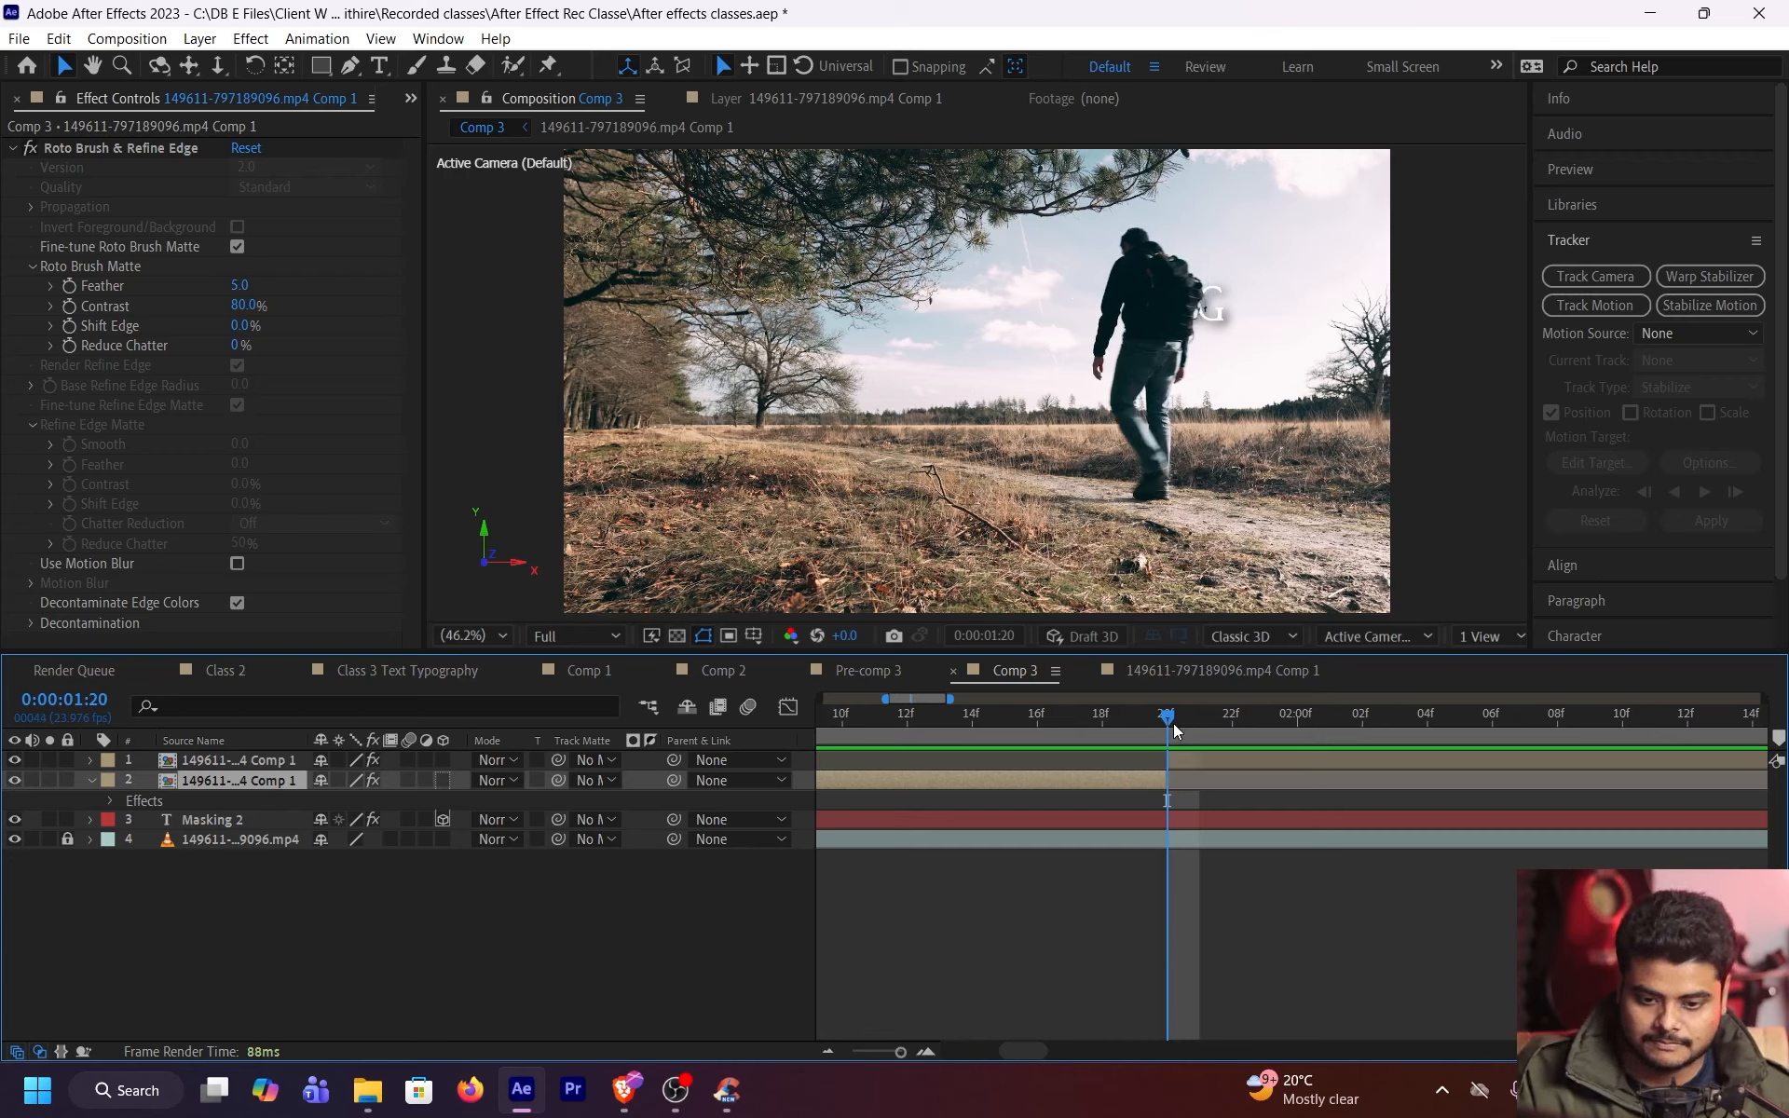
key(Page_Up)
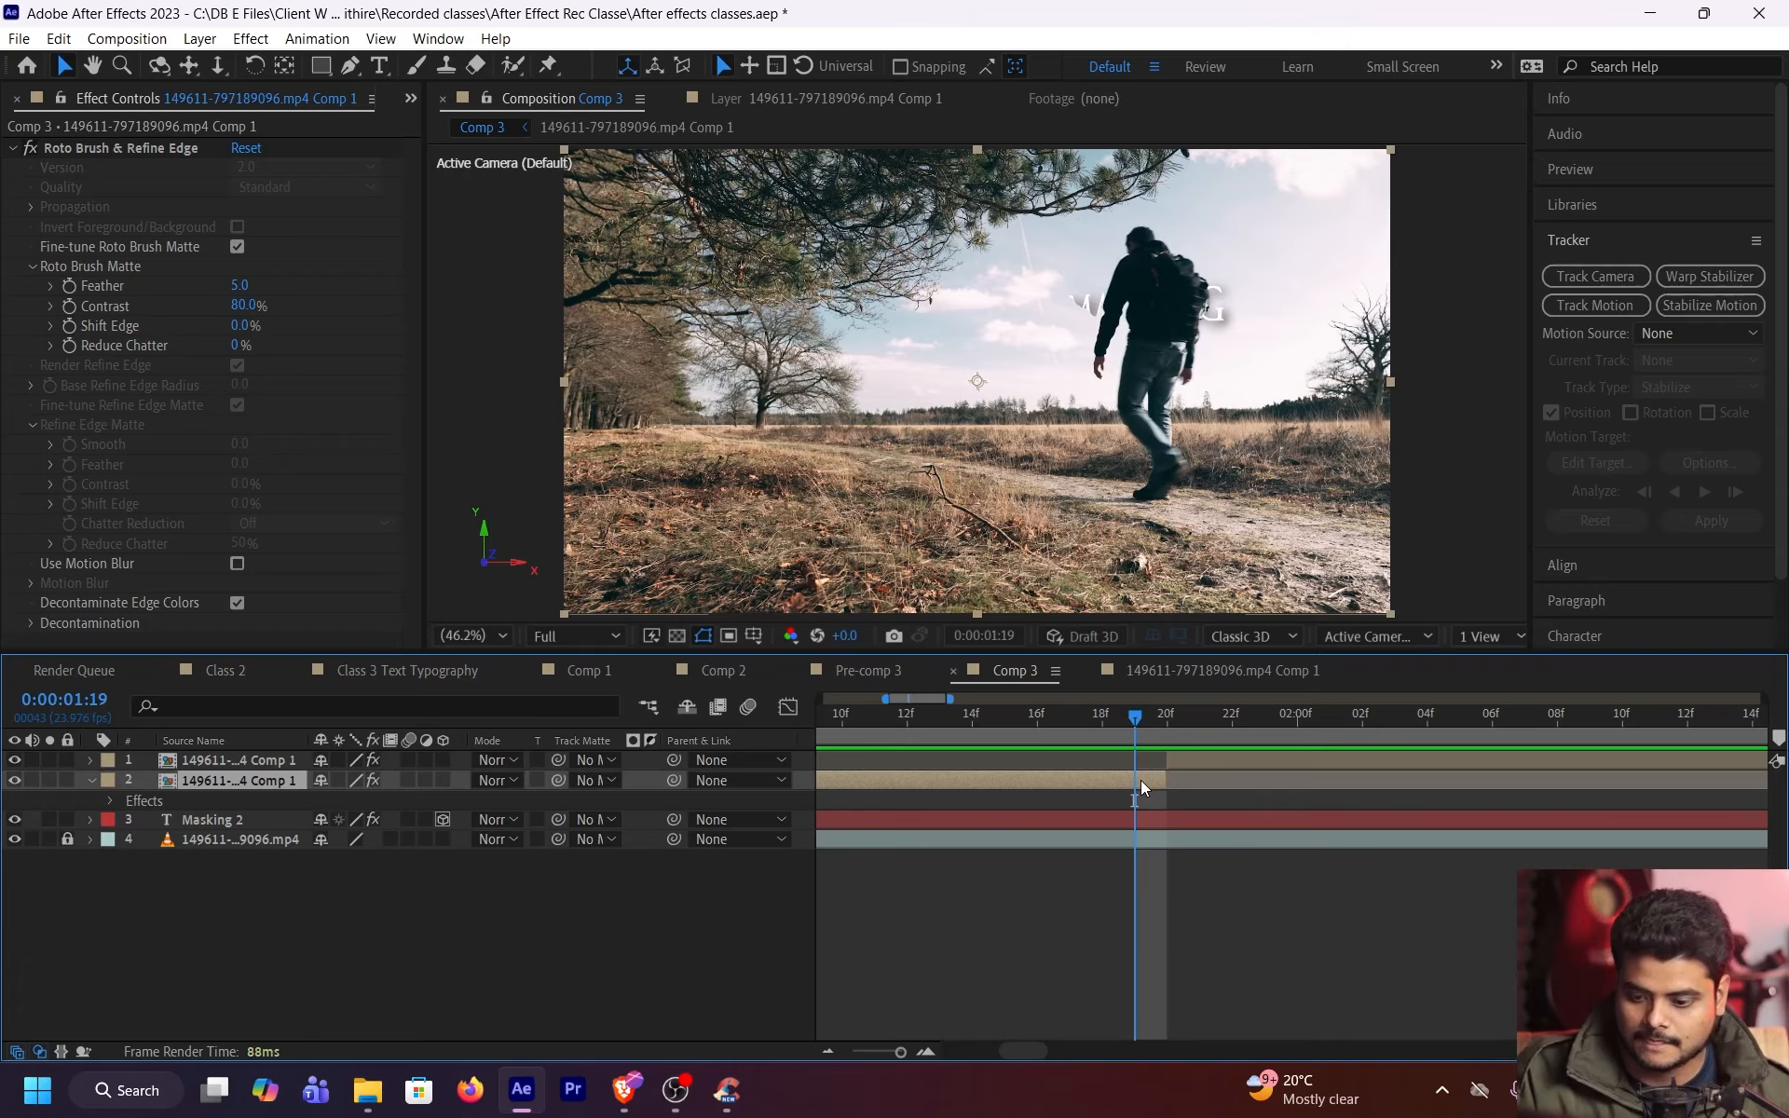
Draw an elliptical mask over the man's leading arm and nearby text on the earlier roto segment at 0:00:01:19, and invert it
key(e)
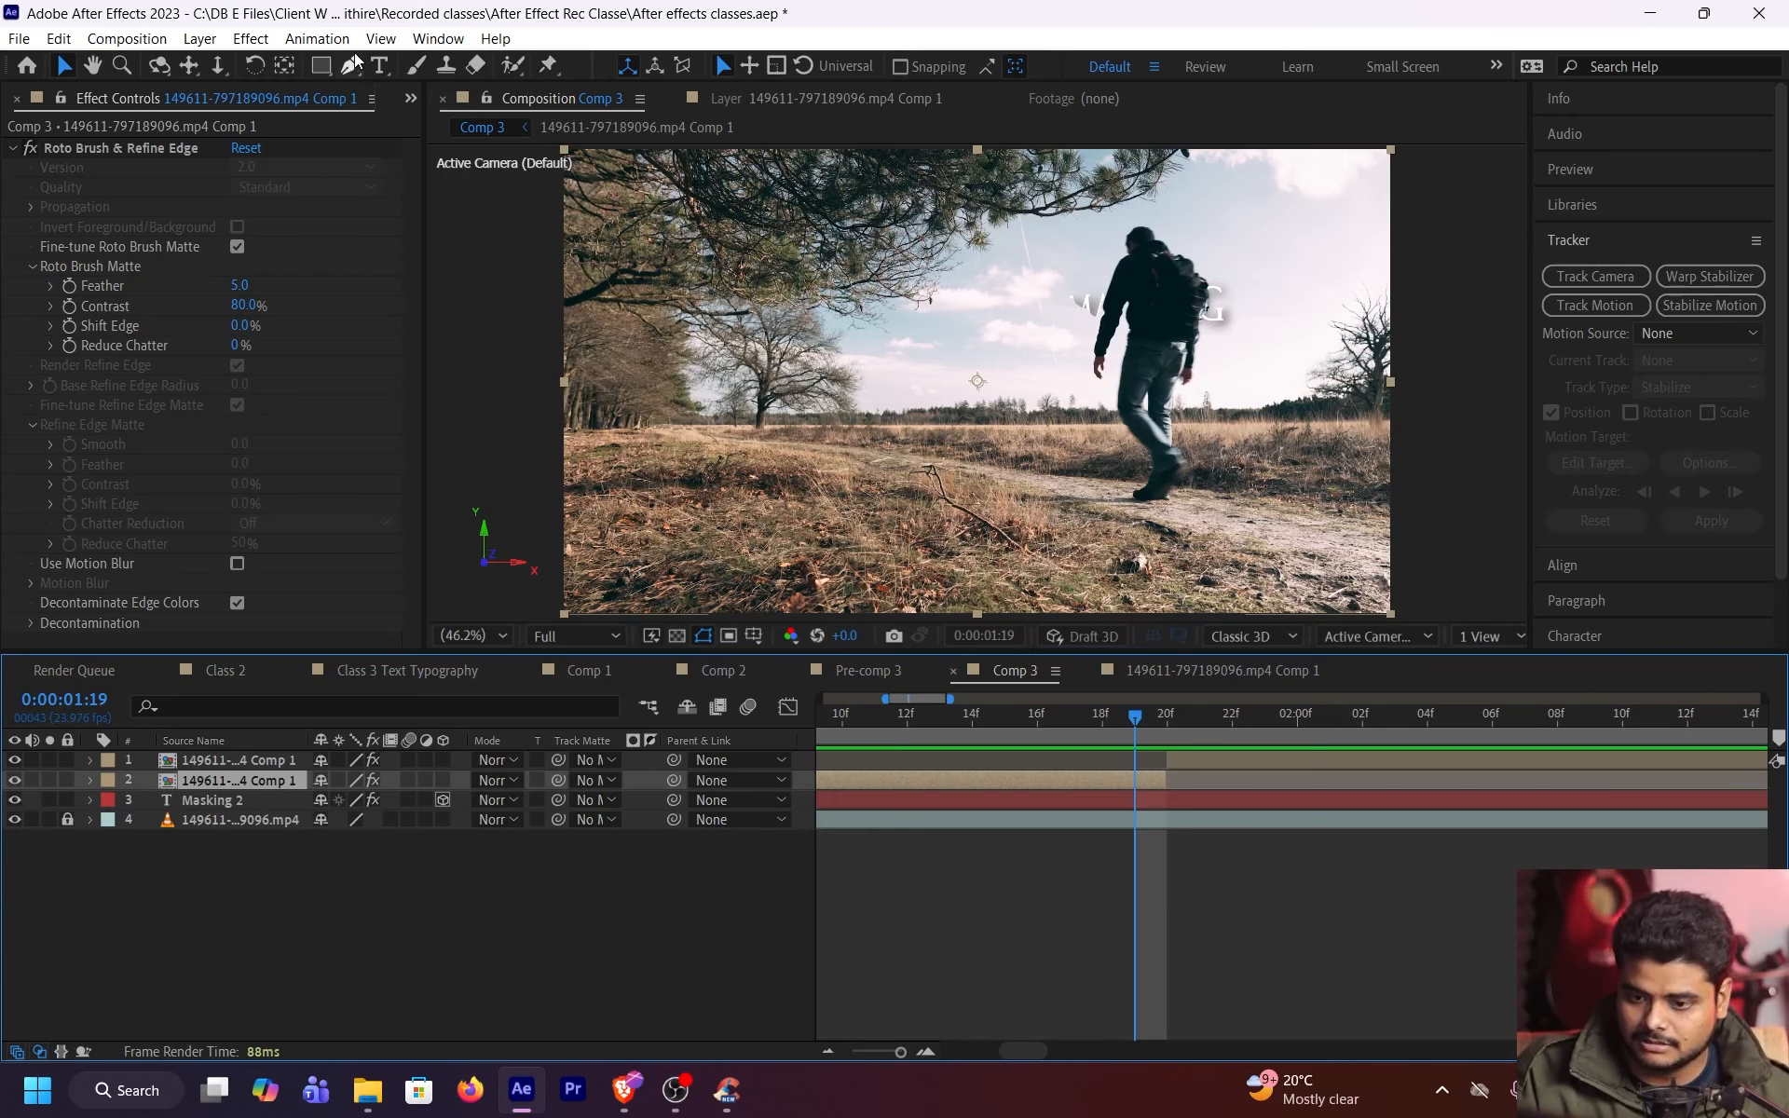
click(321, 65)
click(388, 115)
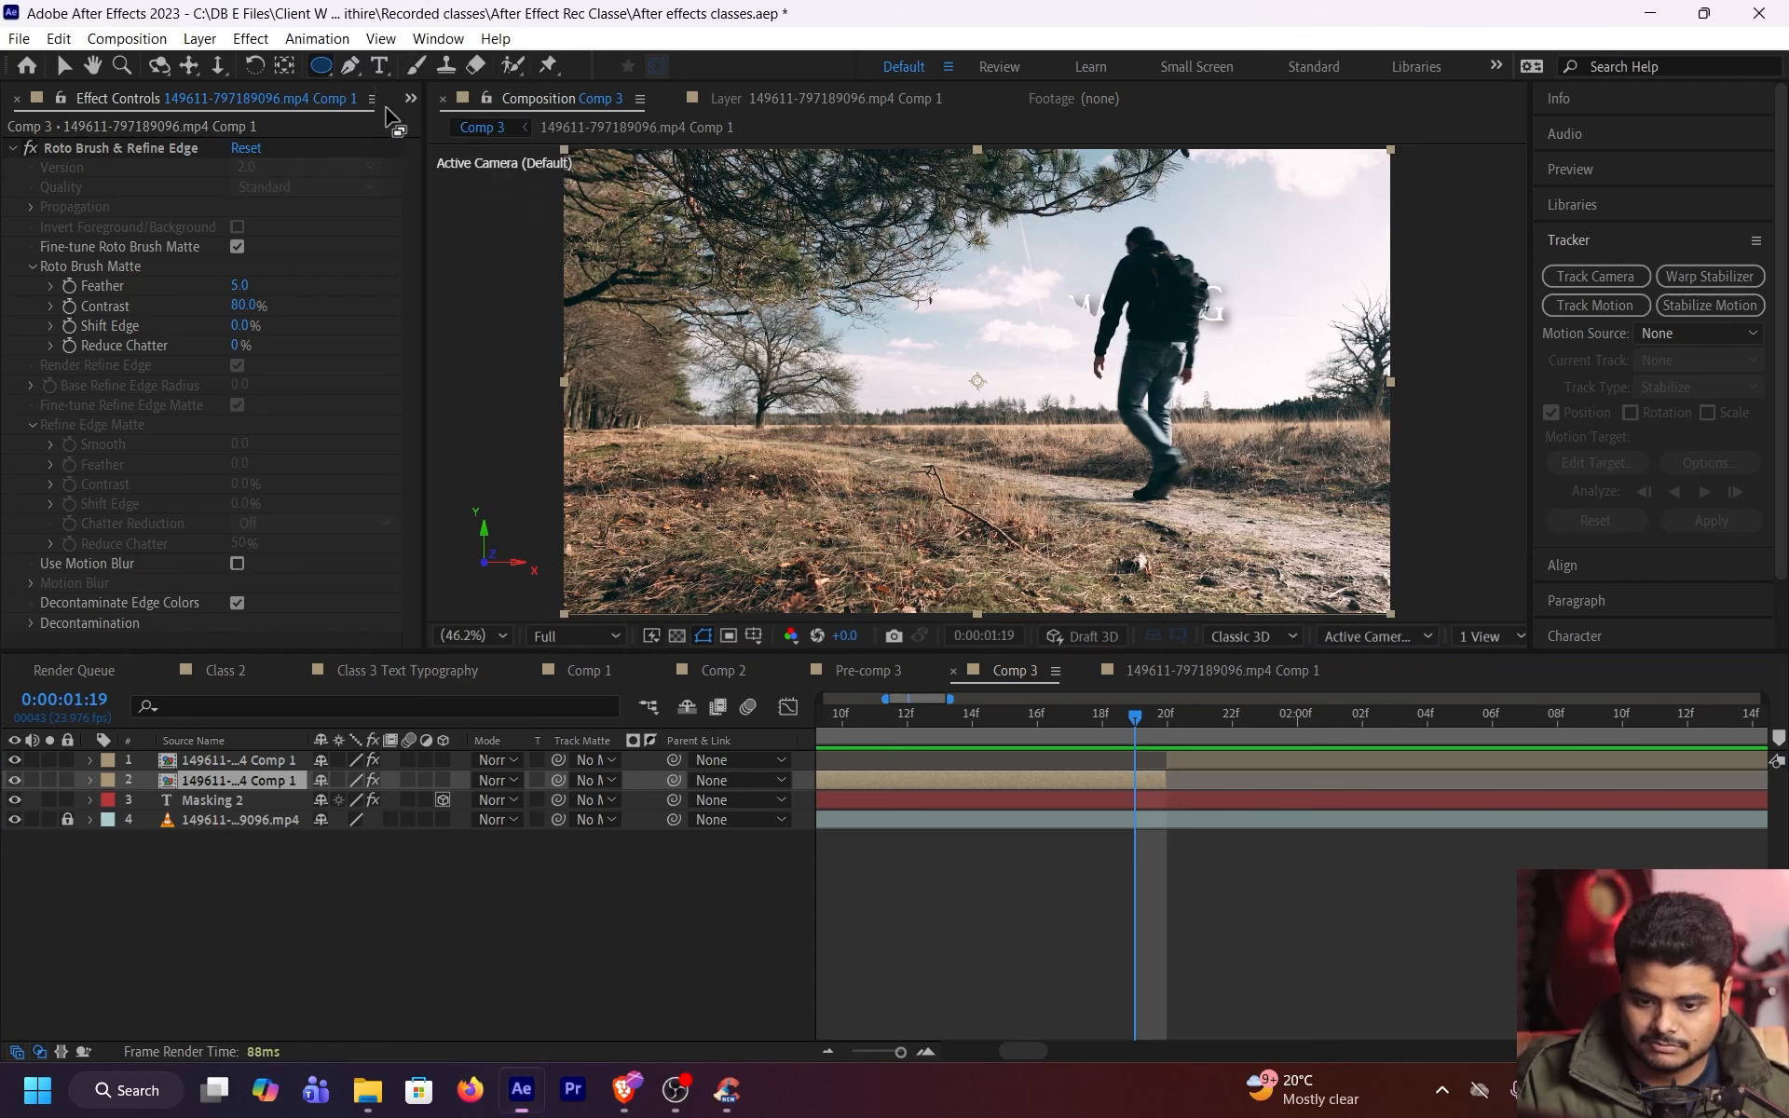
mouse_move(1049, 268)
mouse_down()
mouse_move(1147, 358)
mouse_move(1138, 390)
mouse_up()
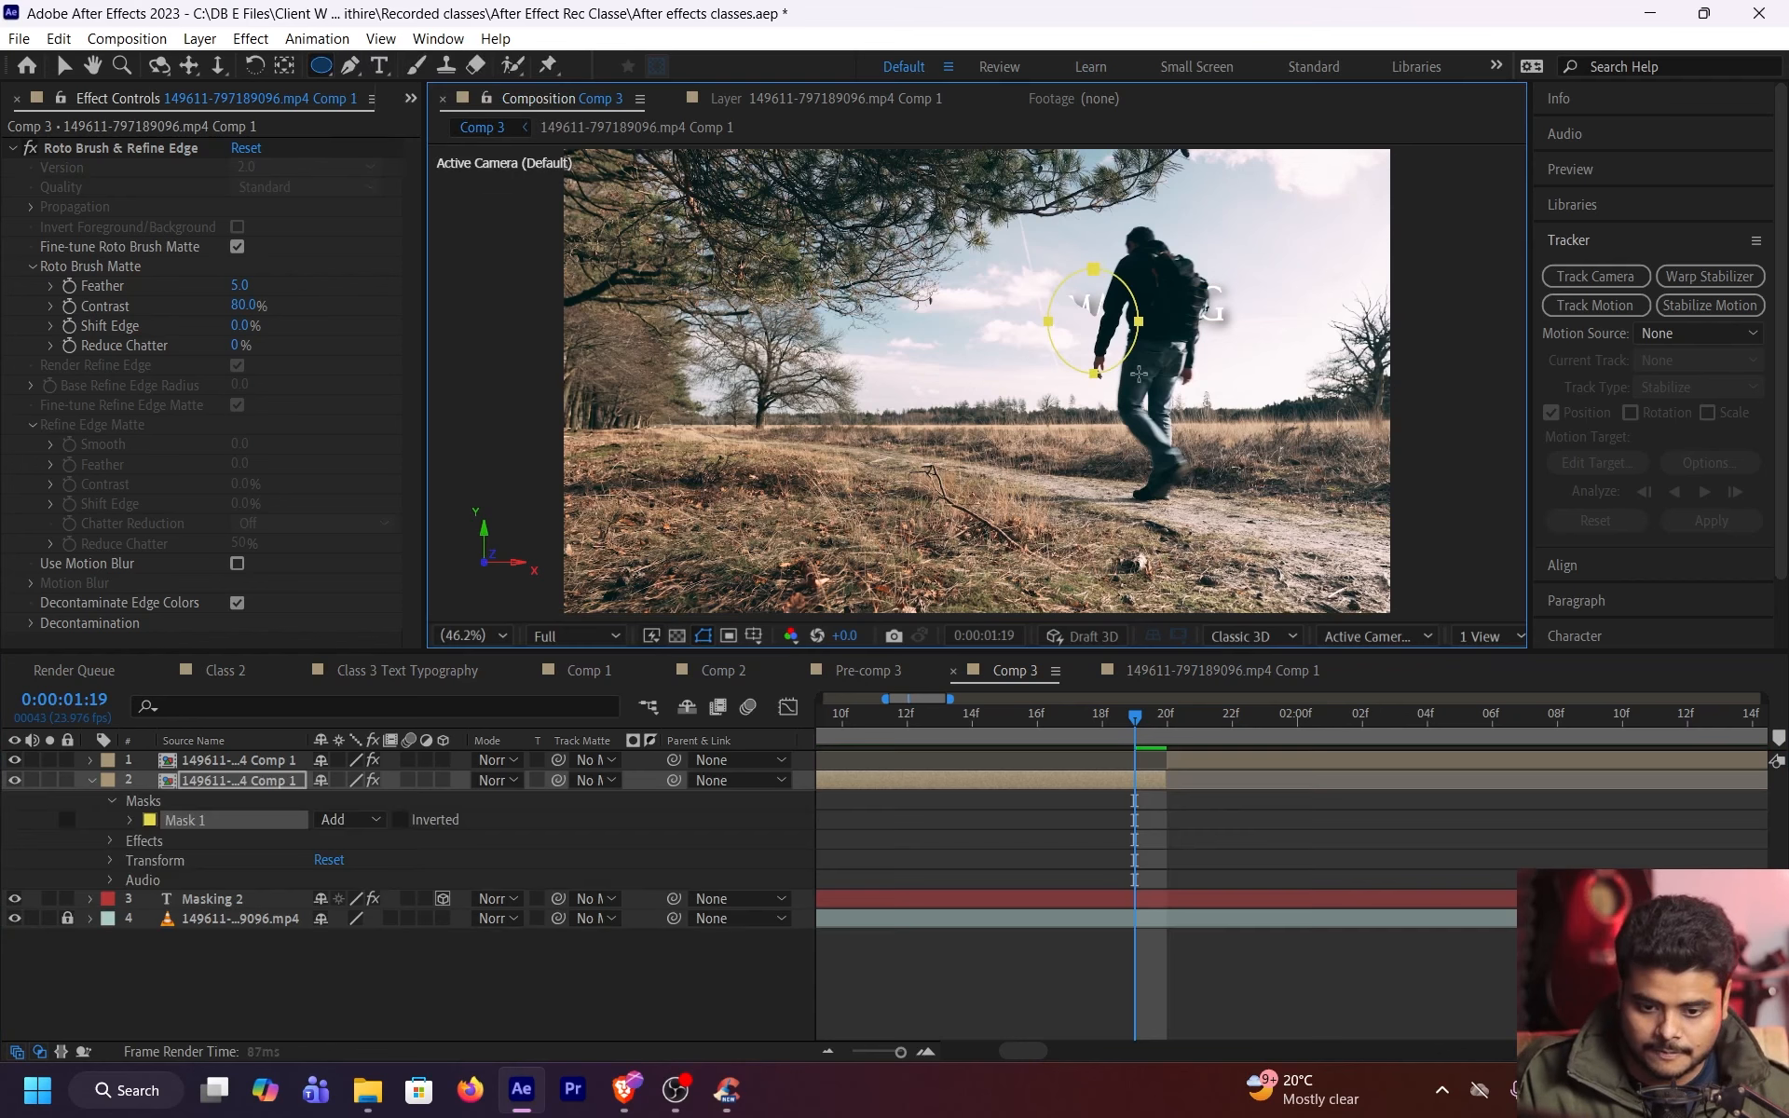
click(404, 818)
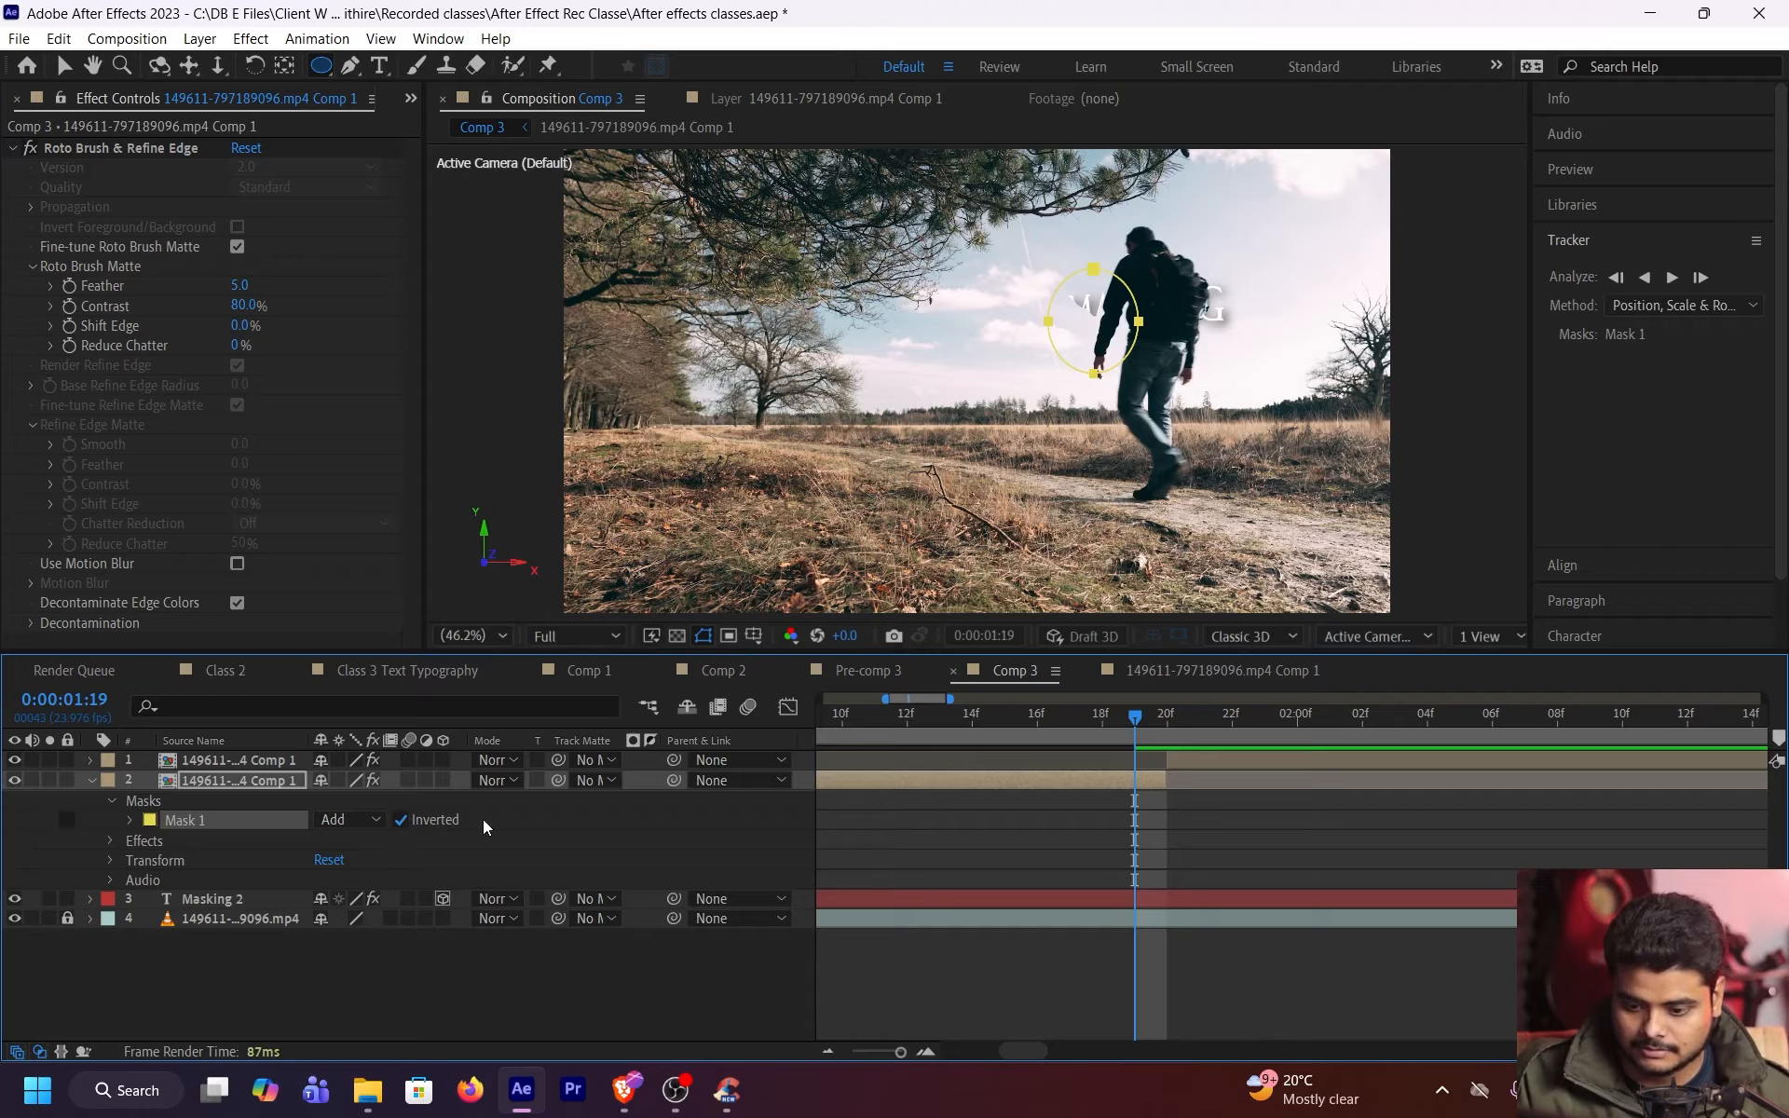
mouse_move(1135, 737)
mouse_down()
mouse_move(1165, 734)
mouse_move(1034, 731)
mouse_move(1152, 734)
mouse_up()
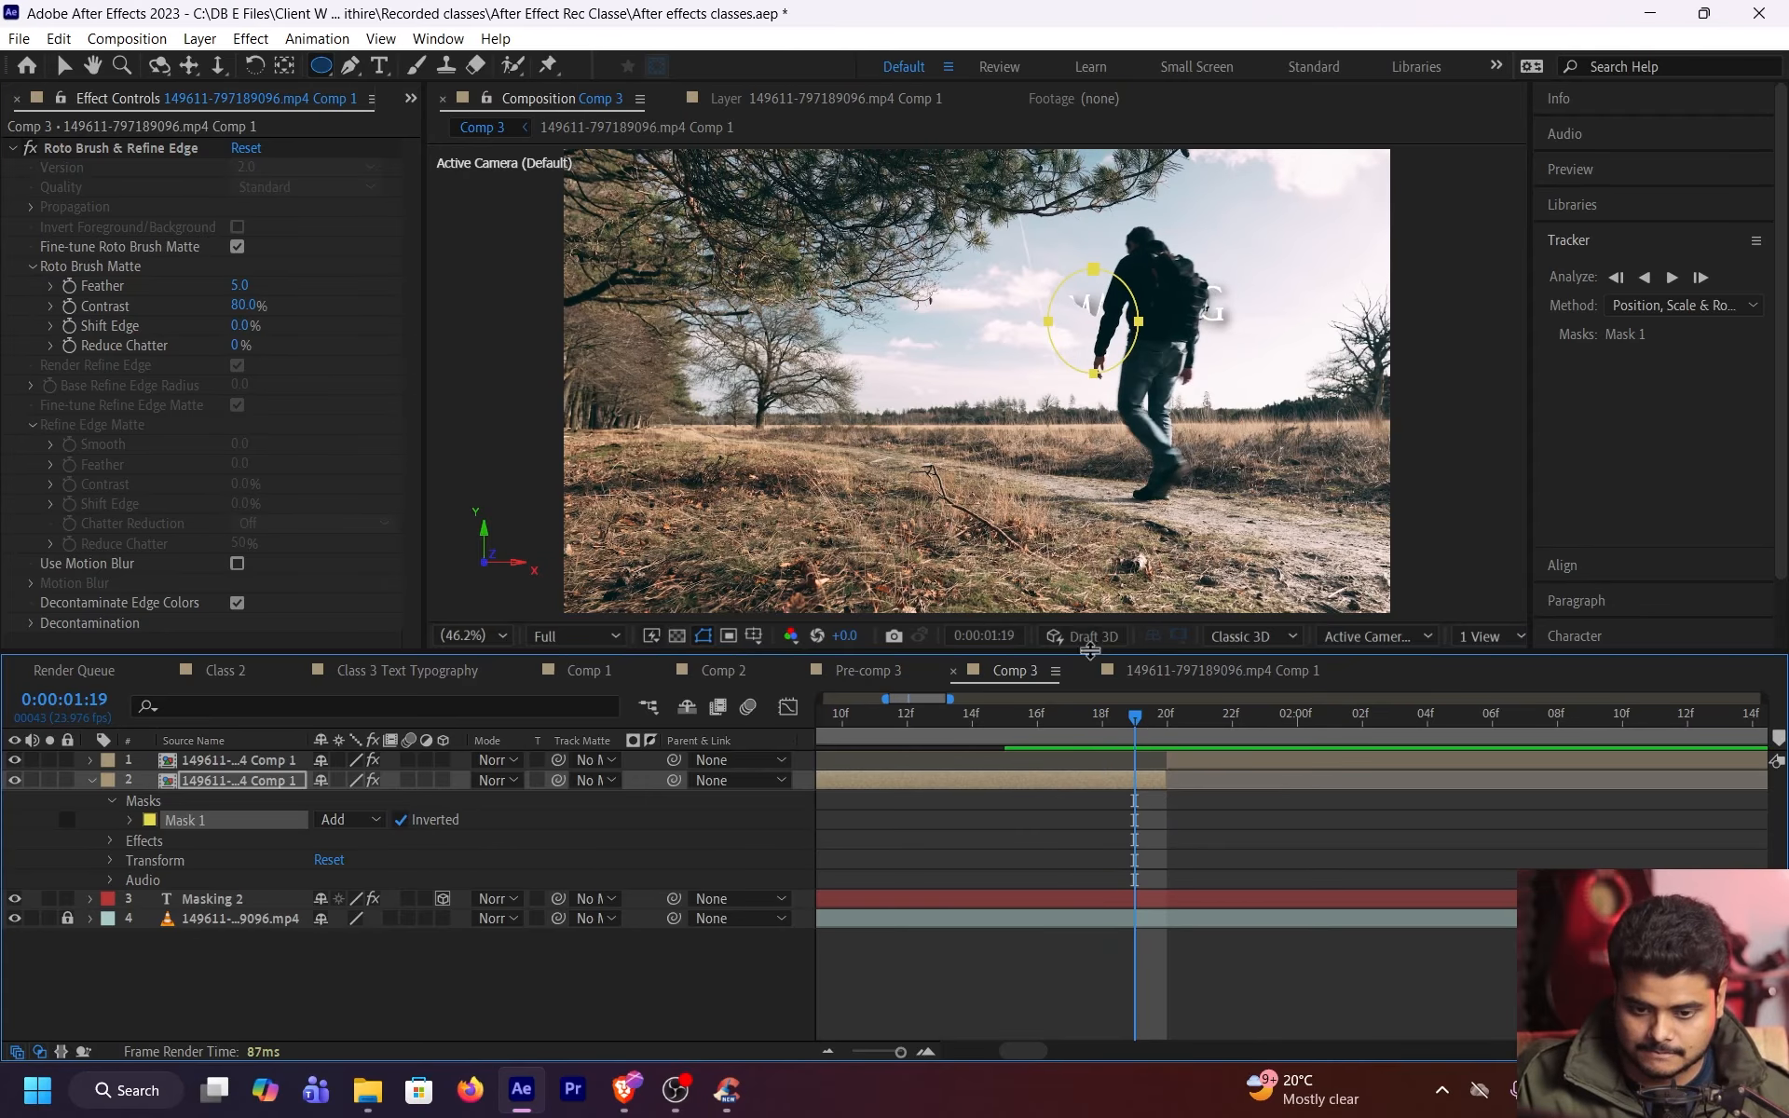
Delete Mask 1 from the earlier roto segment
key(v)
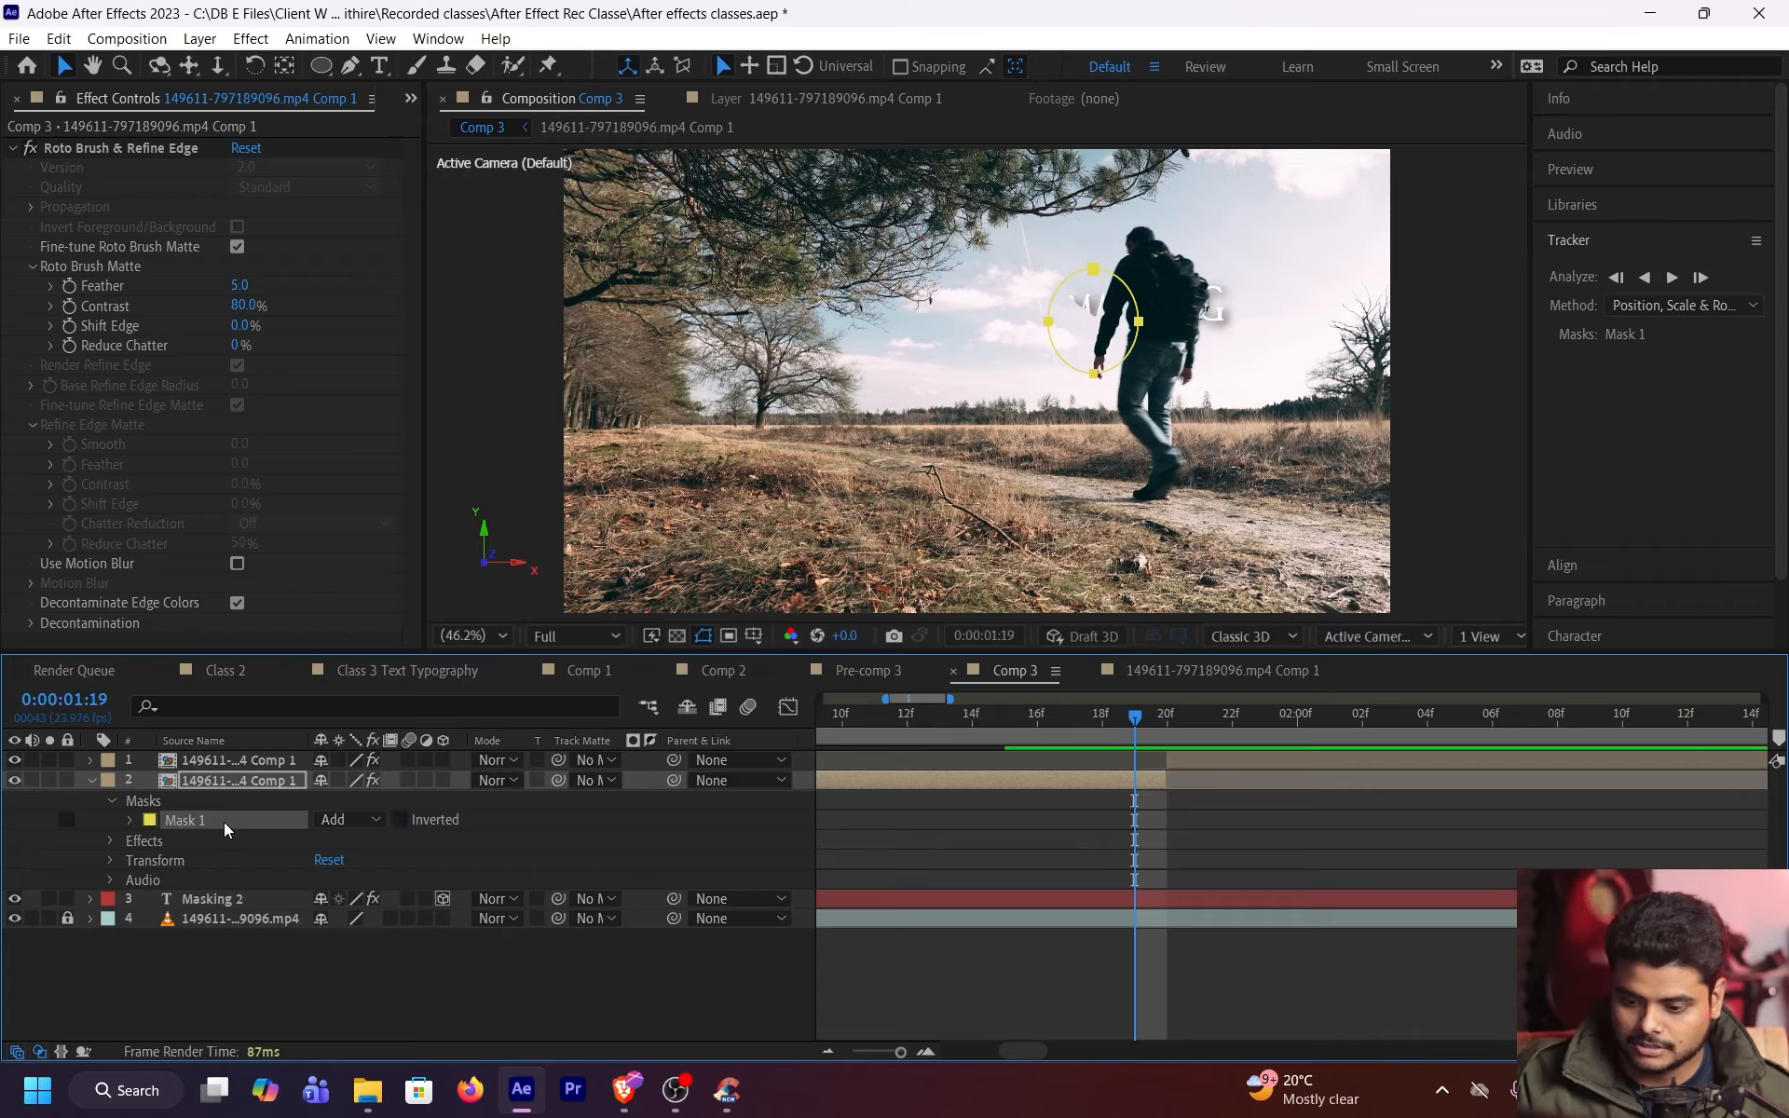
key(Delete)
click(91, 780)
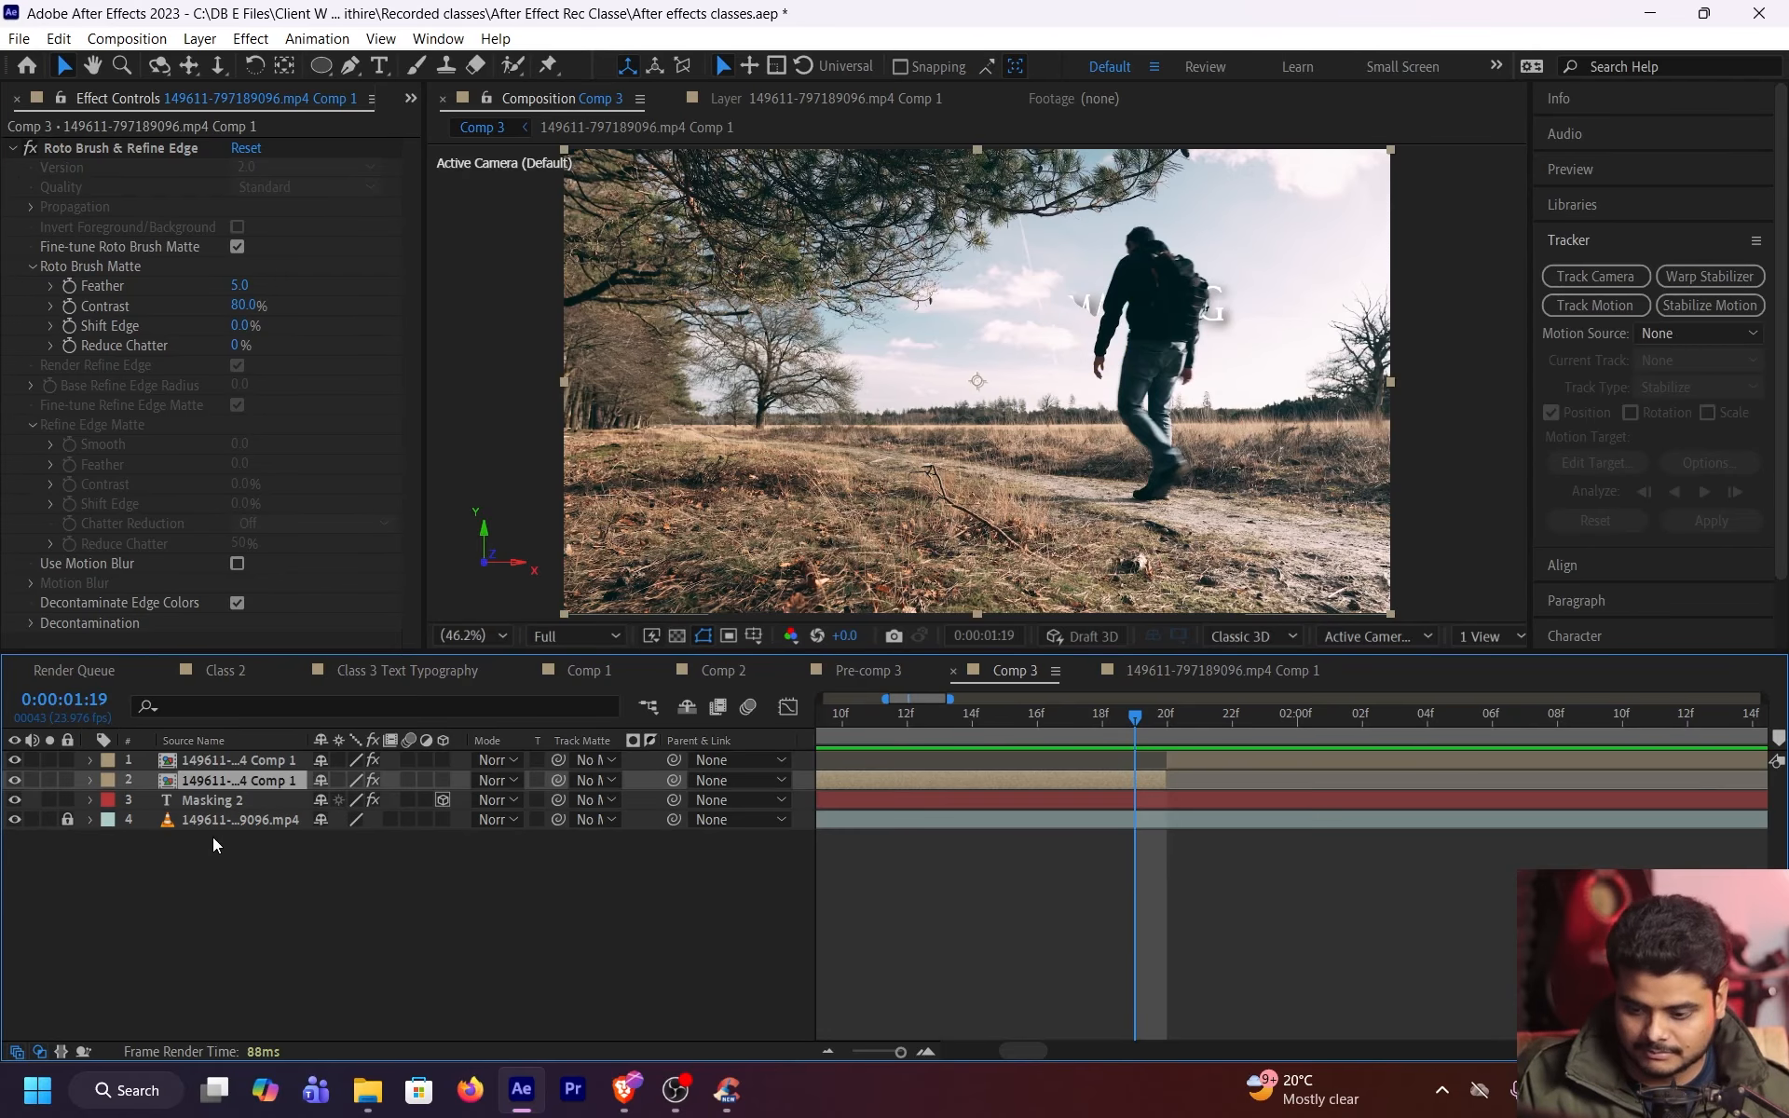
Draw an elliptical mask on the Masking 2 text layer over the letters around the man's leading arm at 0:00:01:19, and invert it
click(214, 799)
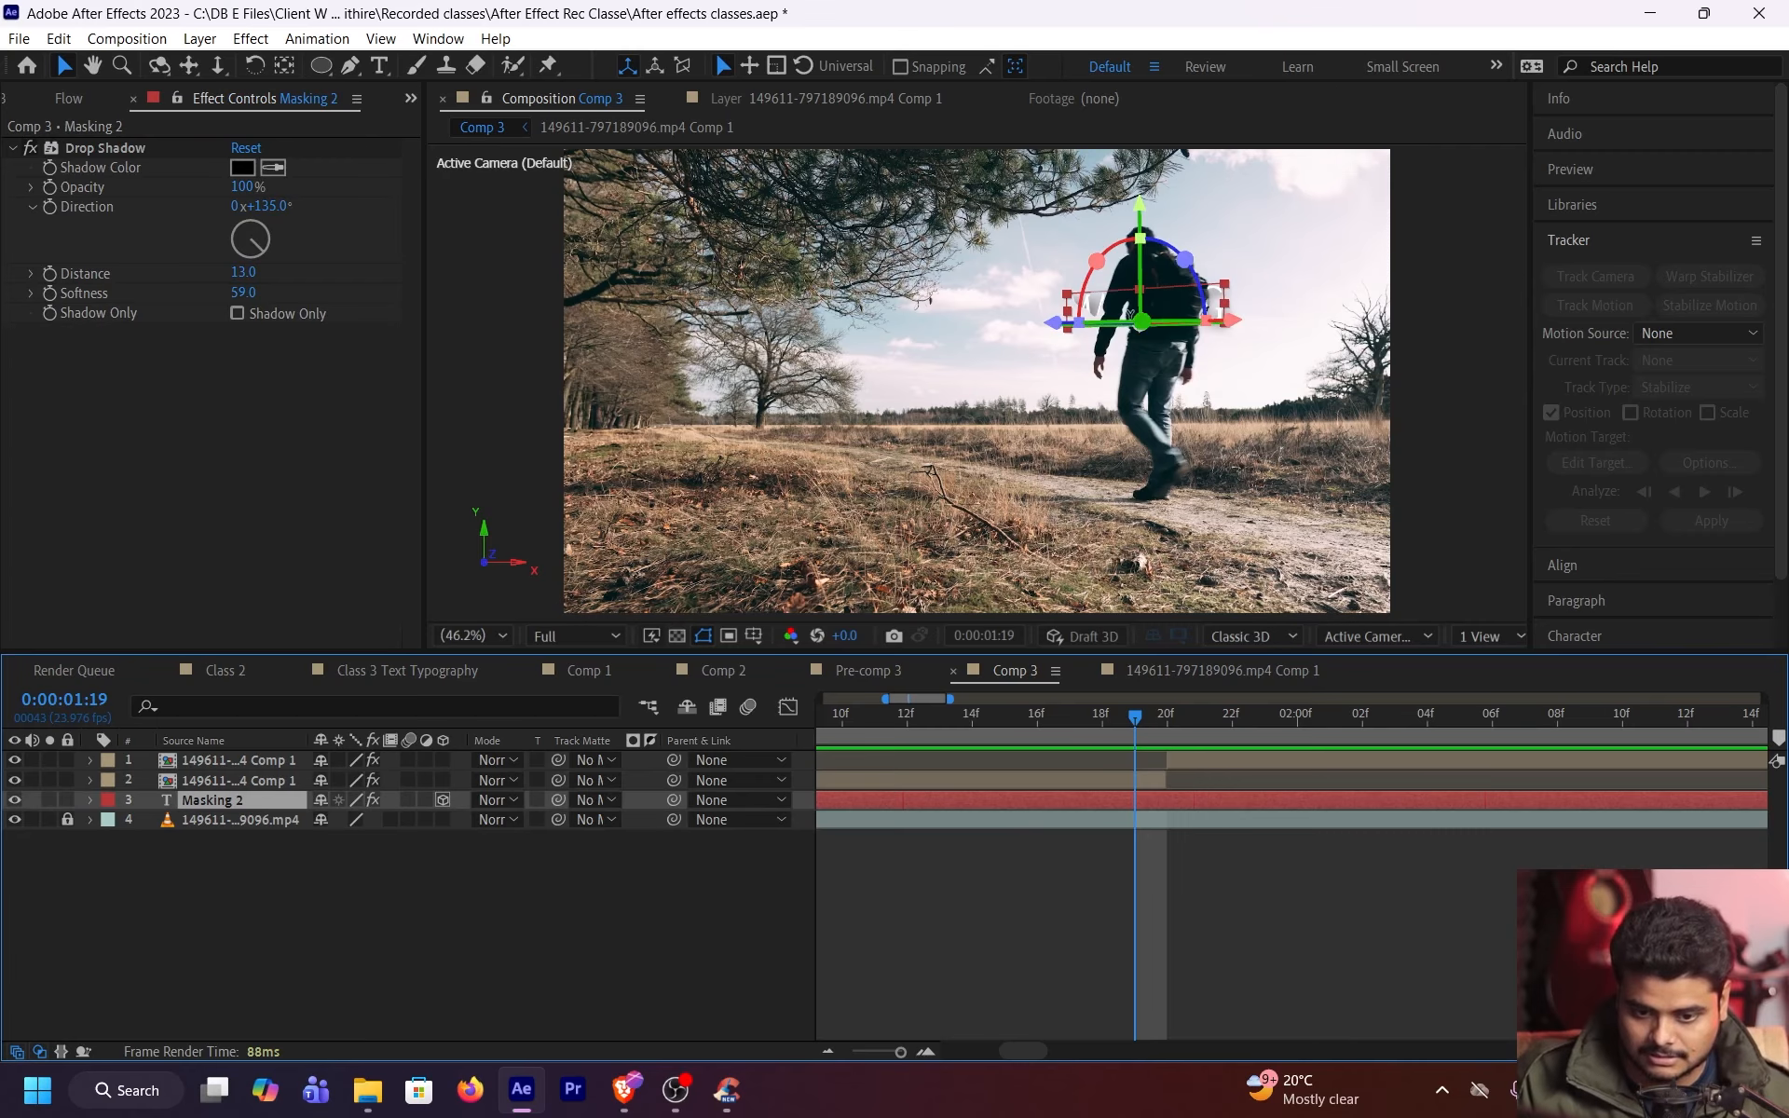
scroll(1127, 314, up, 3)
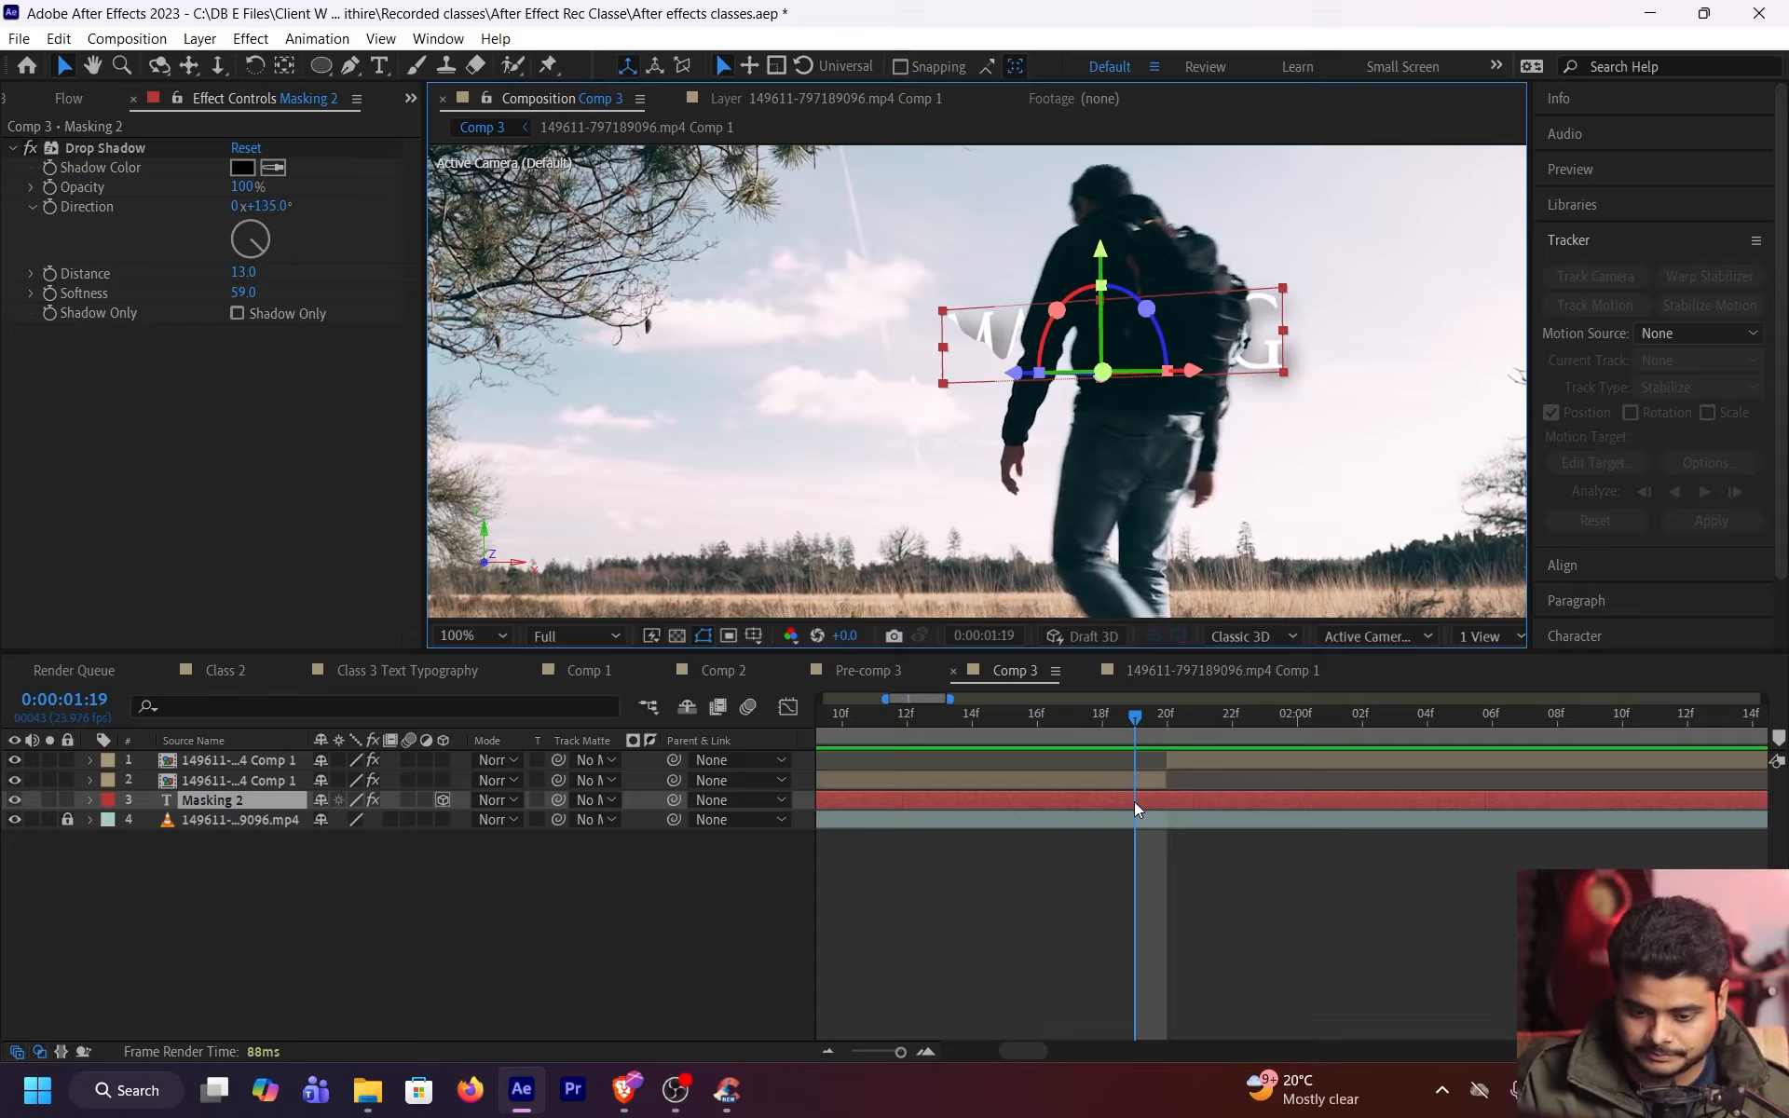
click(1135, 805)
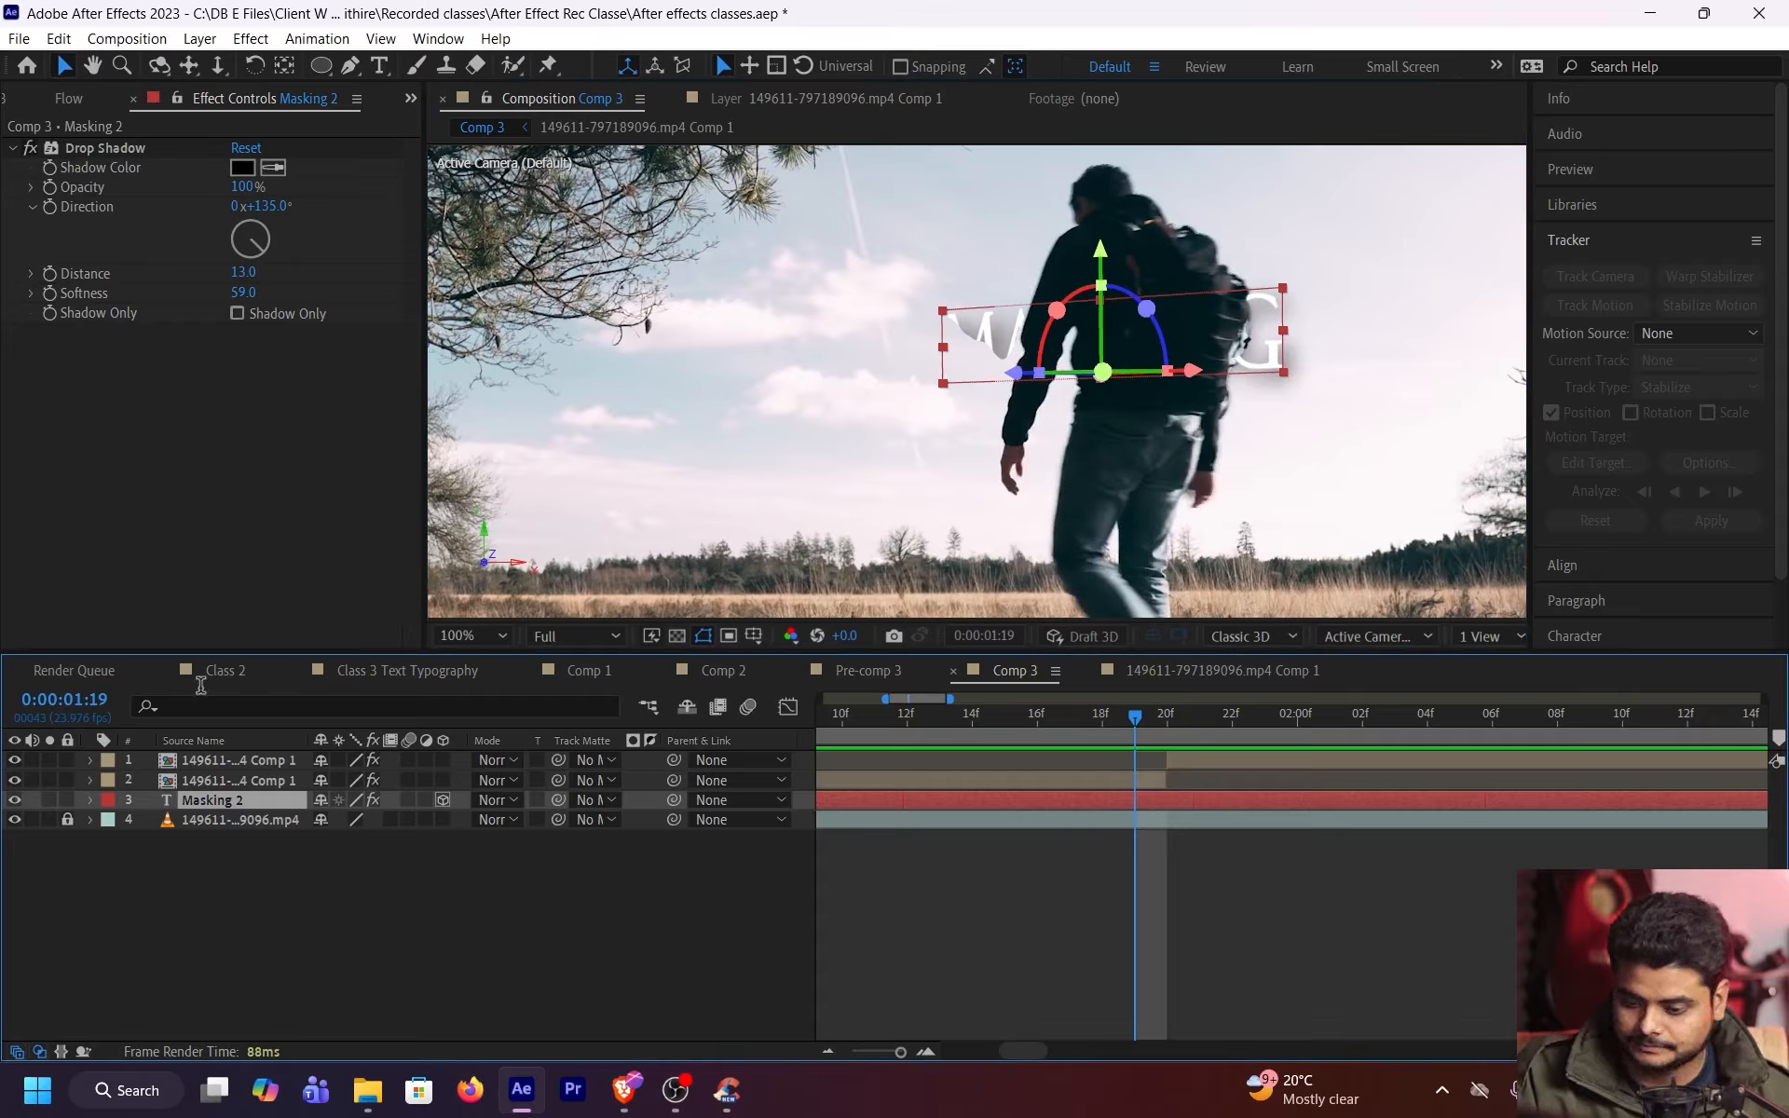
click(322, 65)
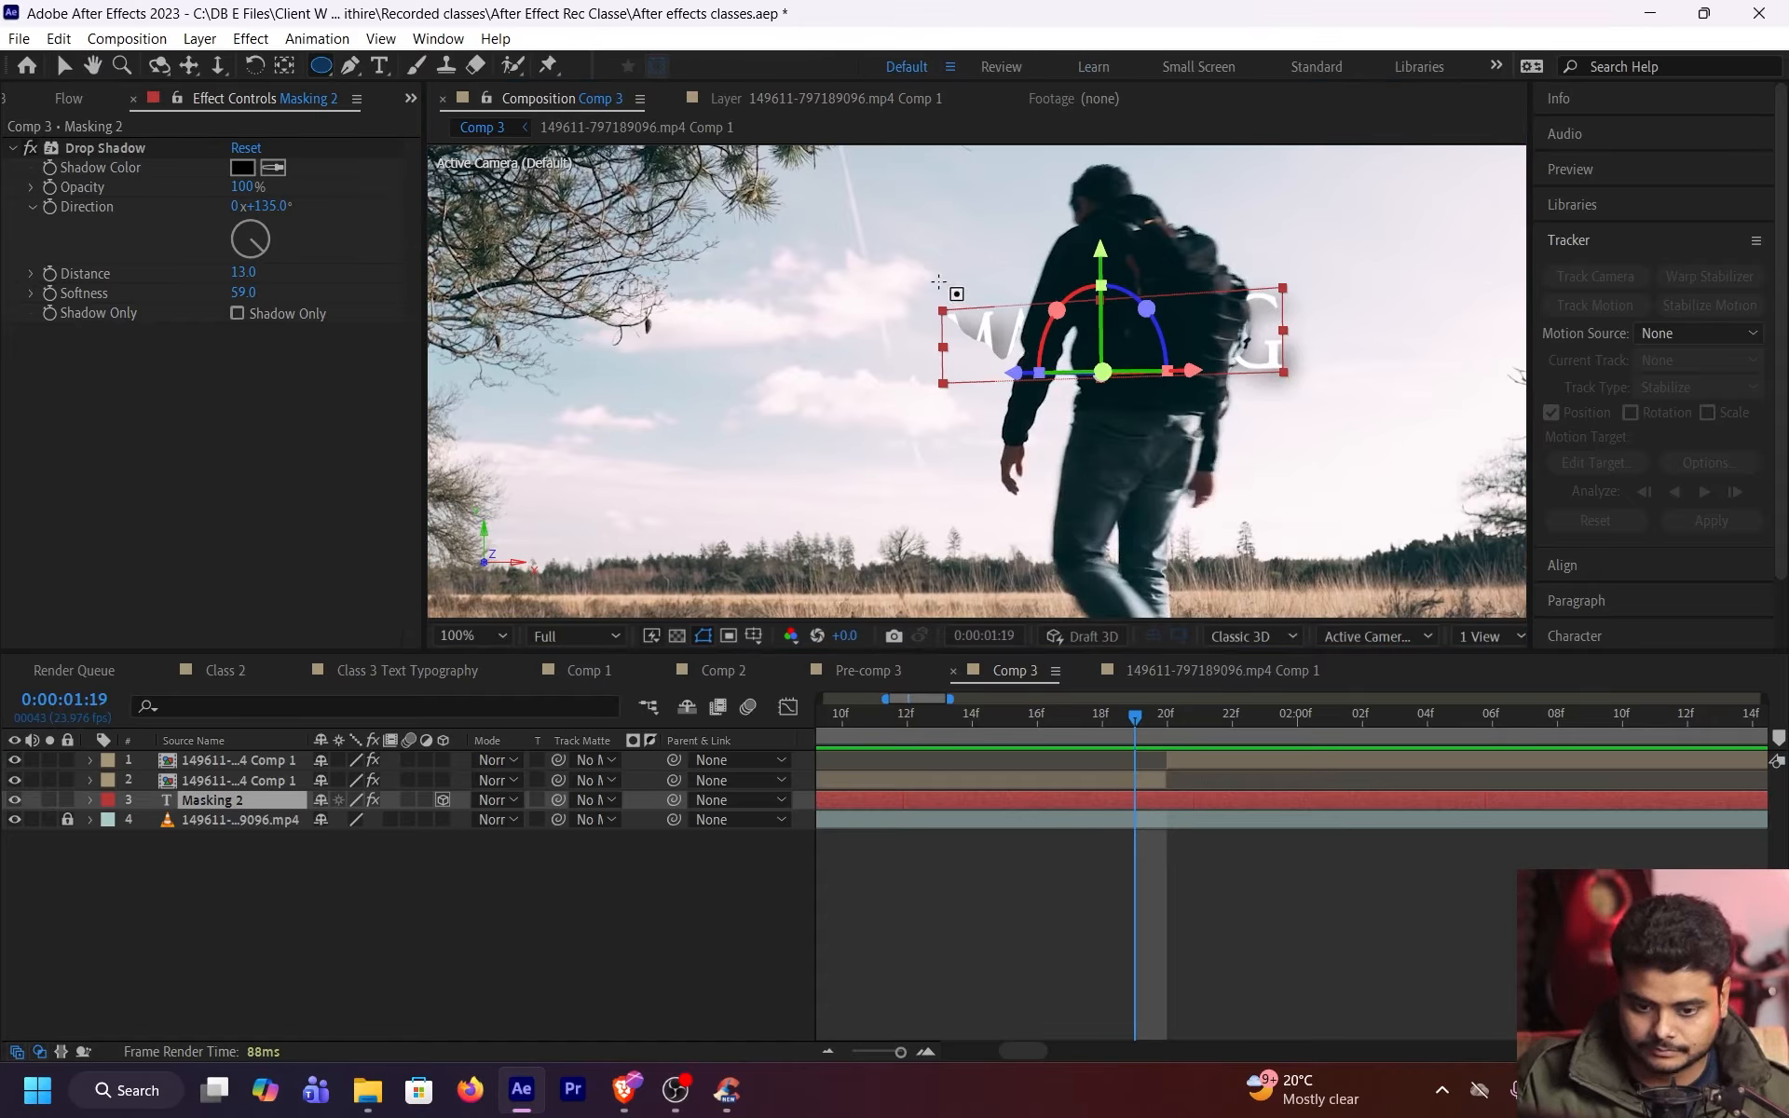
mouse_move(920, 271)
mouse_down()
mouse_move(1044, 352)
mouse_move(1095, 430)
mouse_move(1110, 421)
mouse_up()
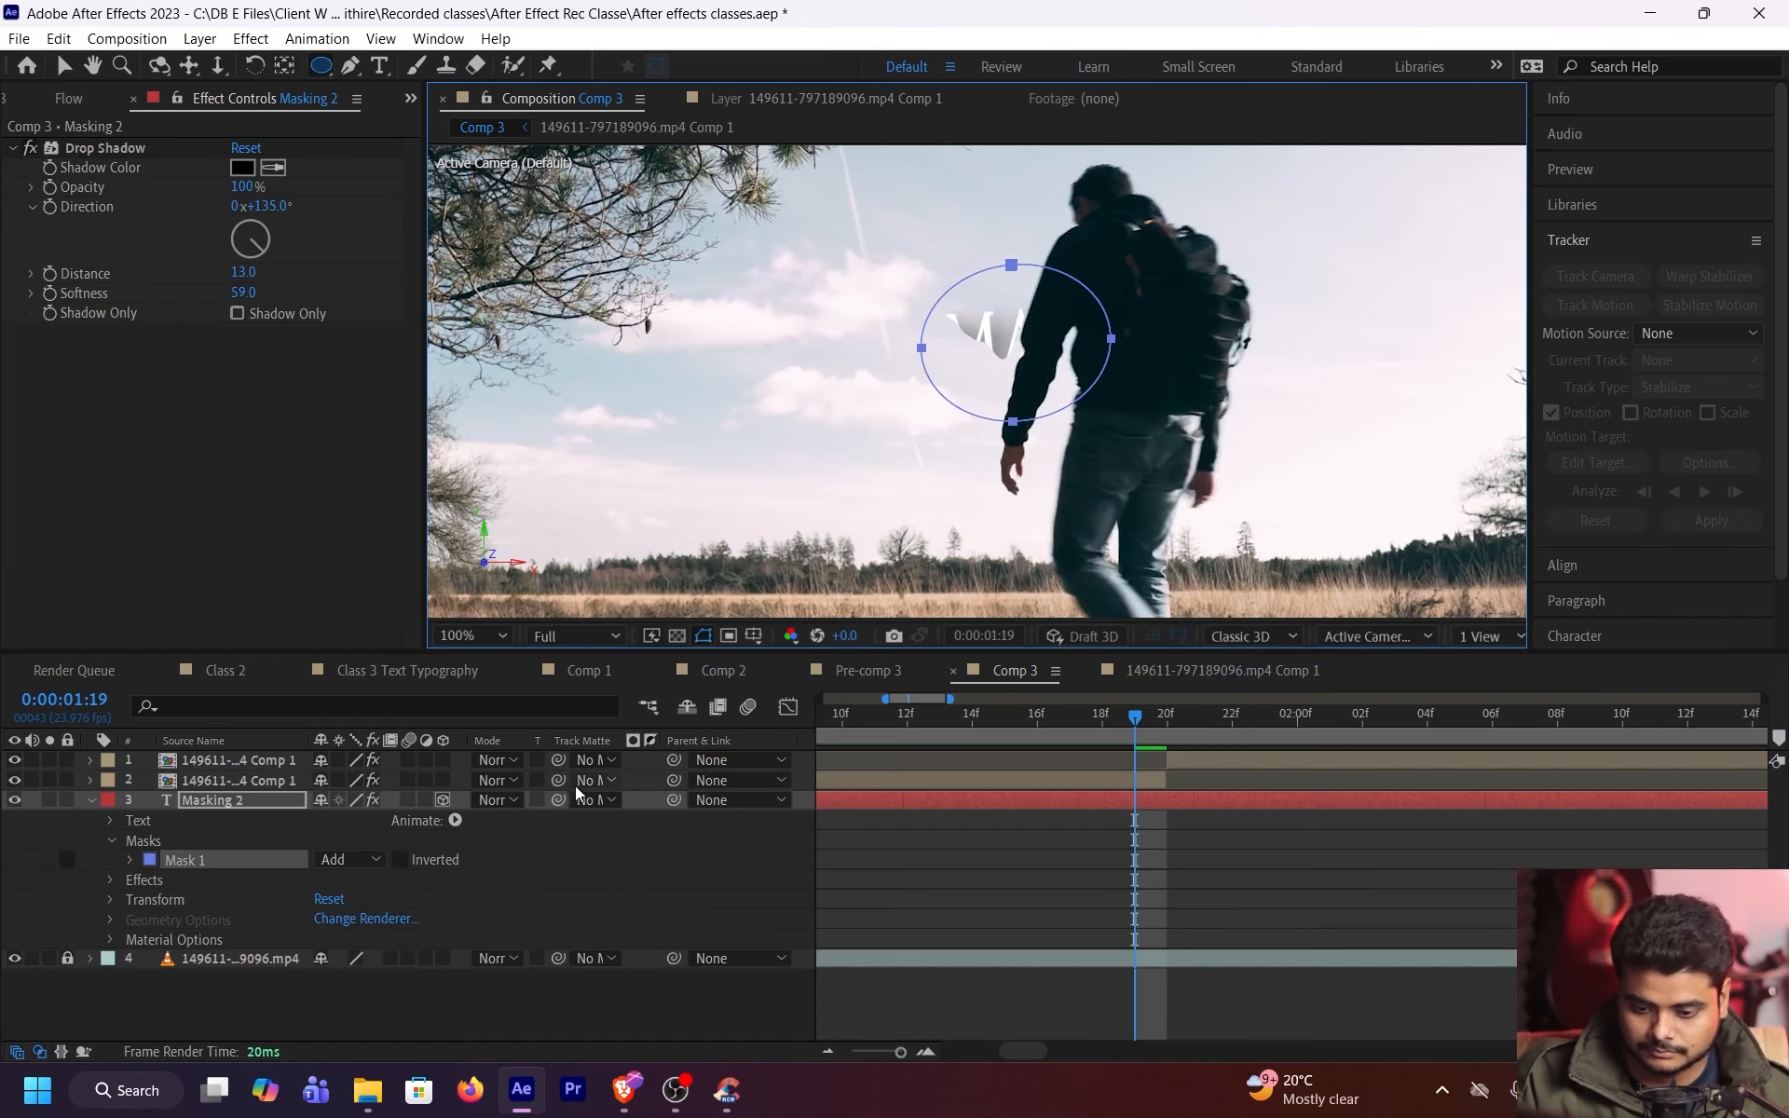
click(401, 859)
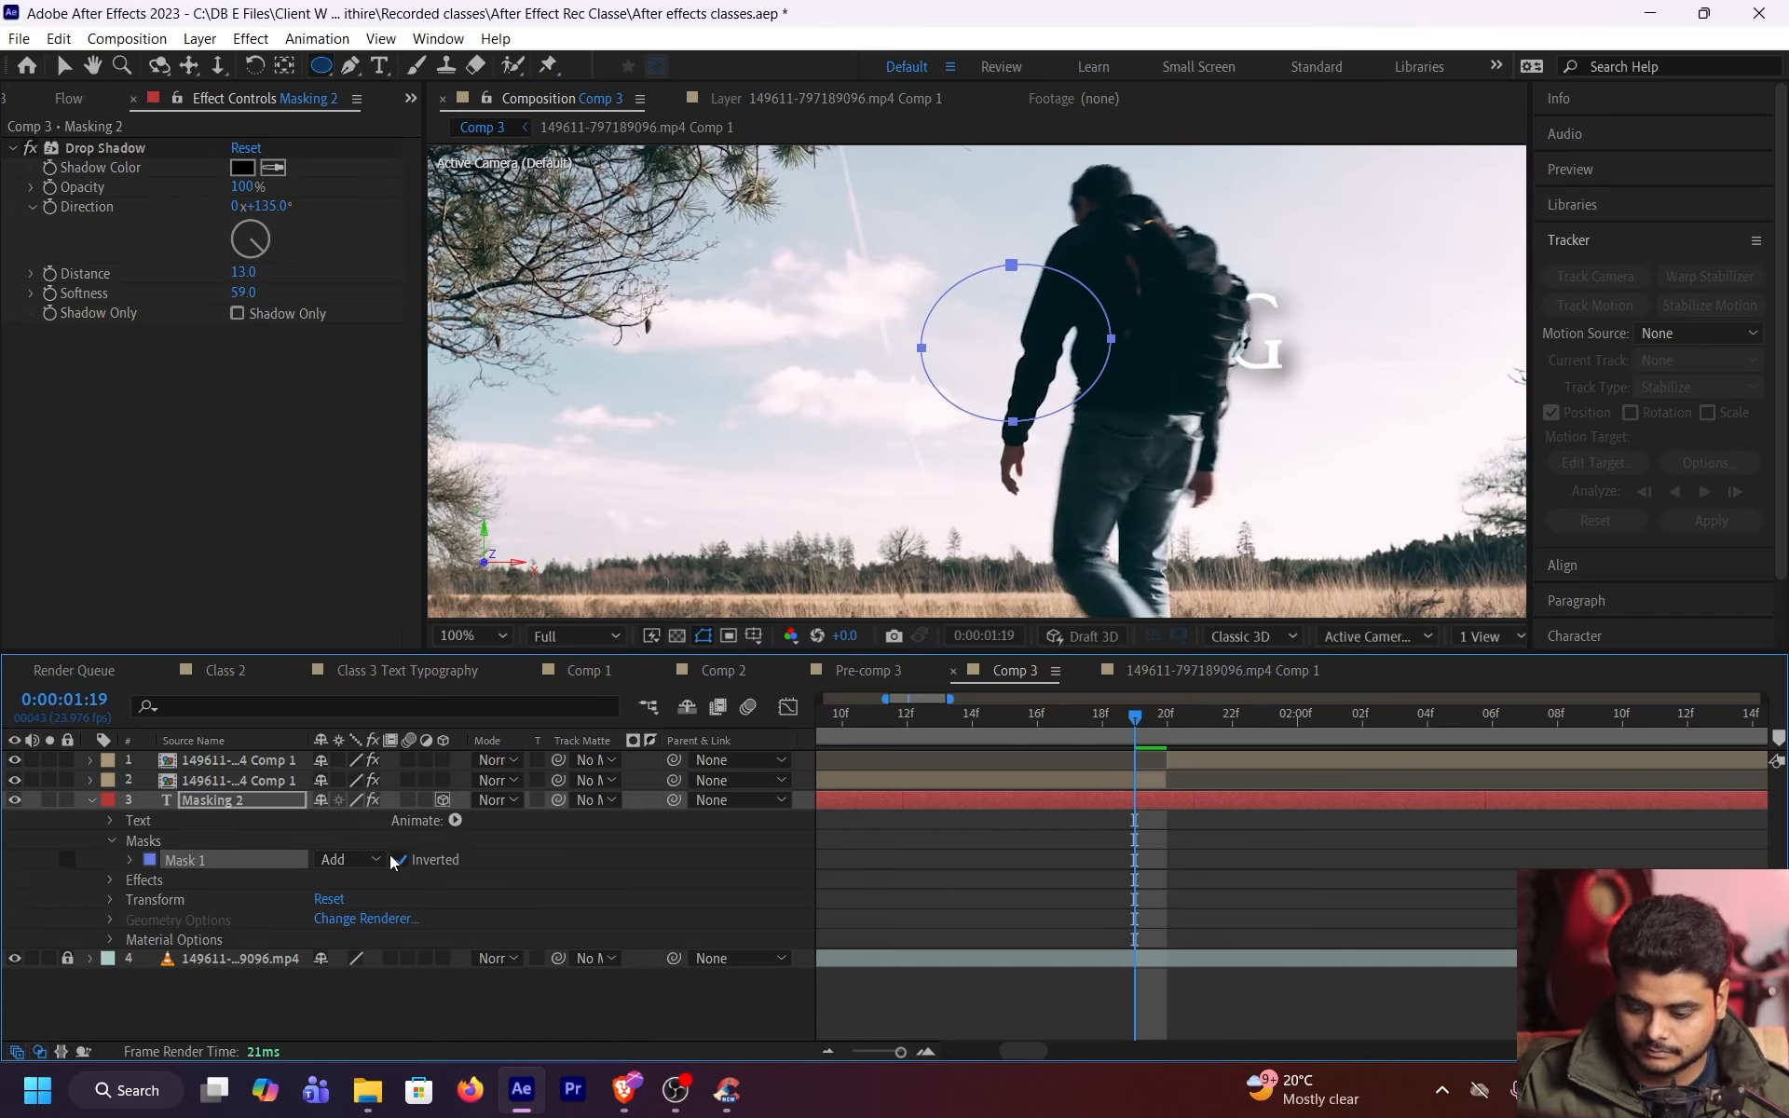
key(v)
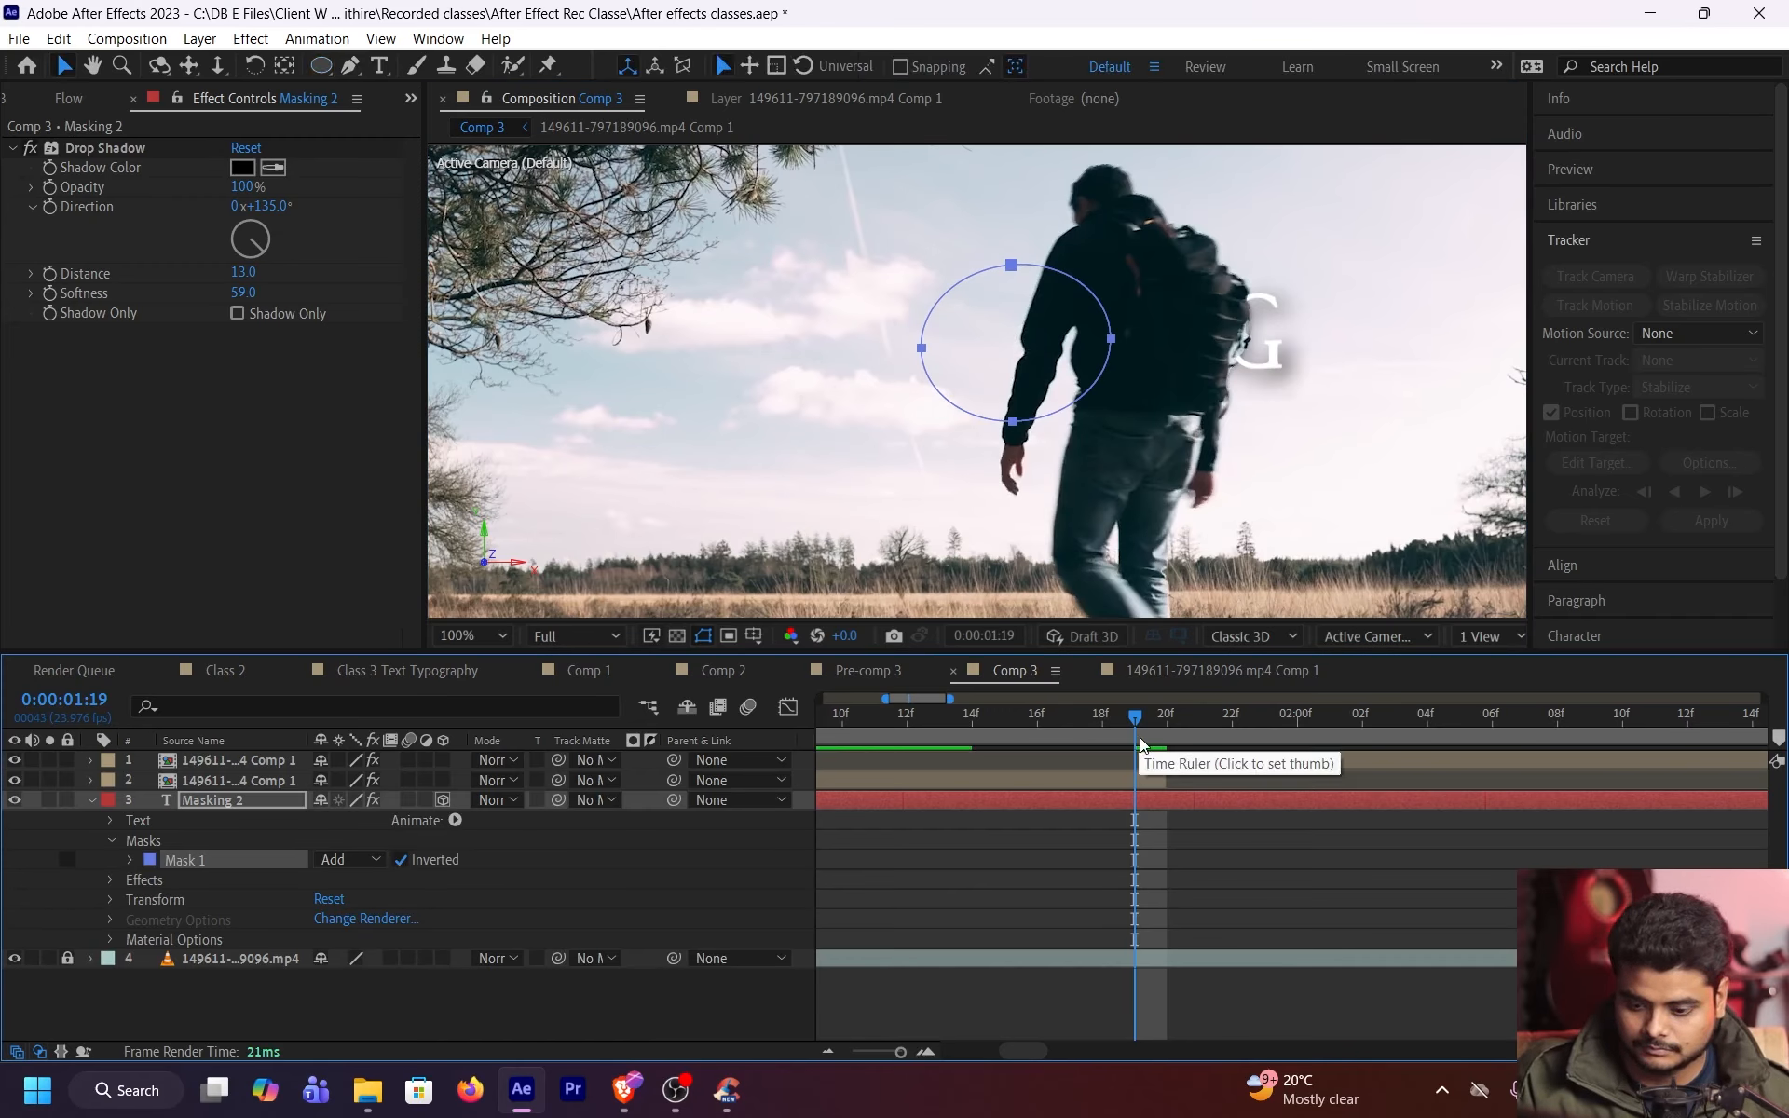
key(ctrl+shift+d)
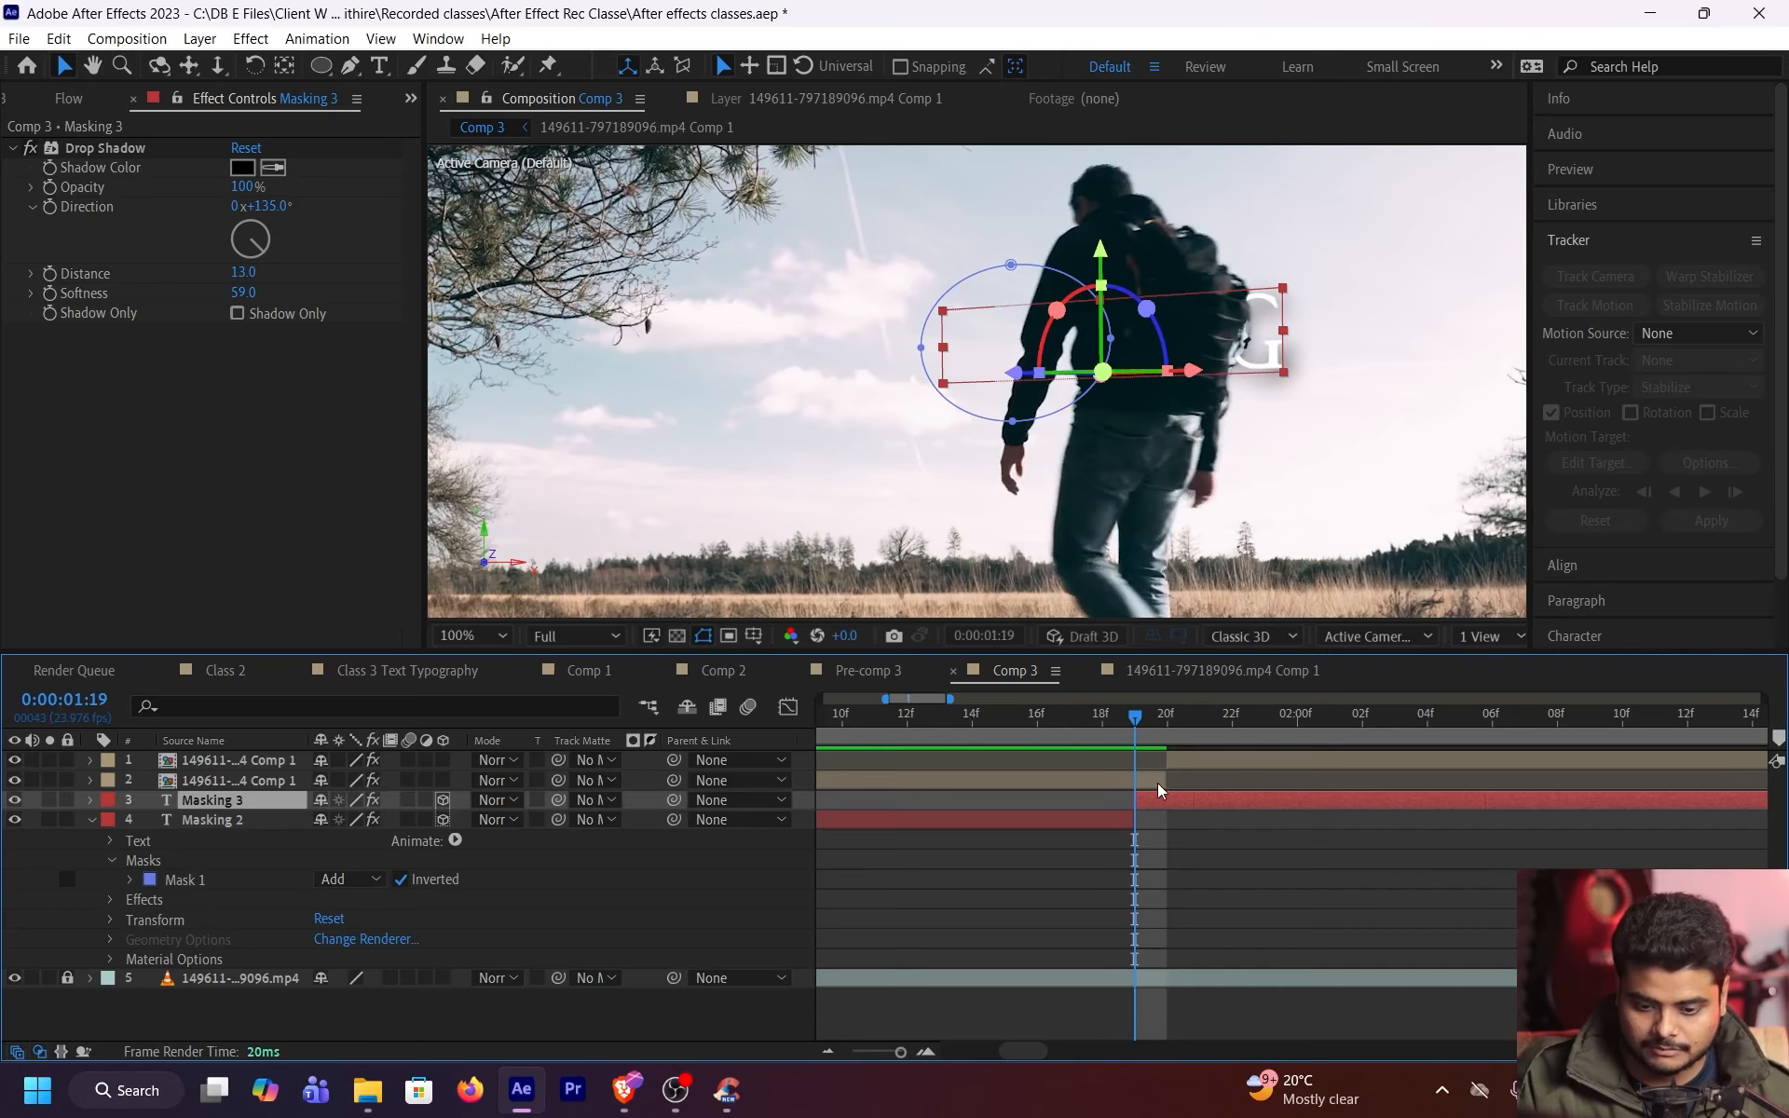
key(ctrl+z)
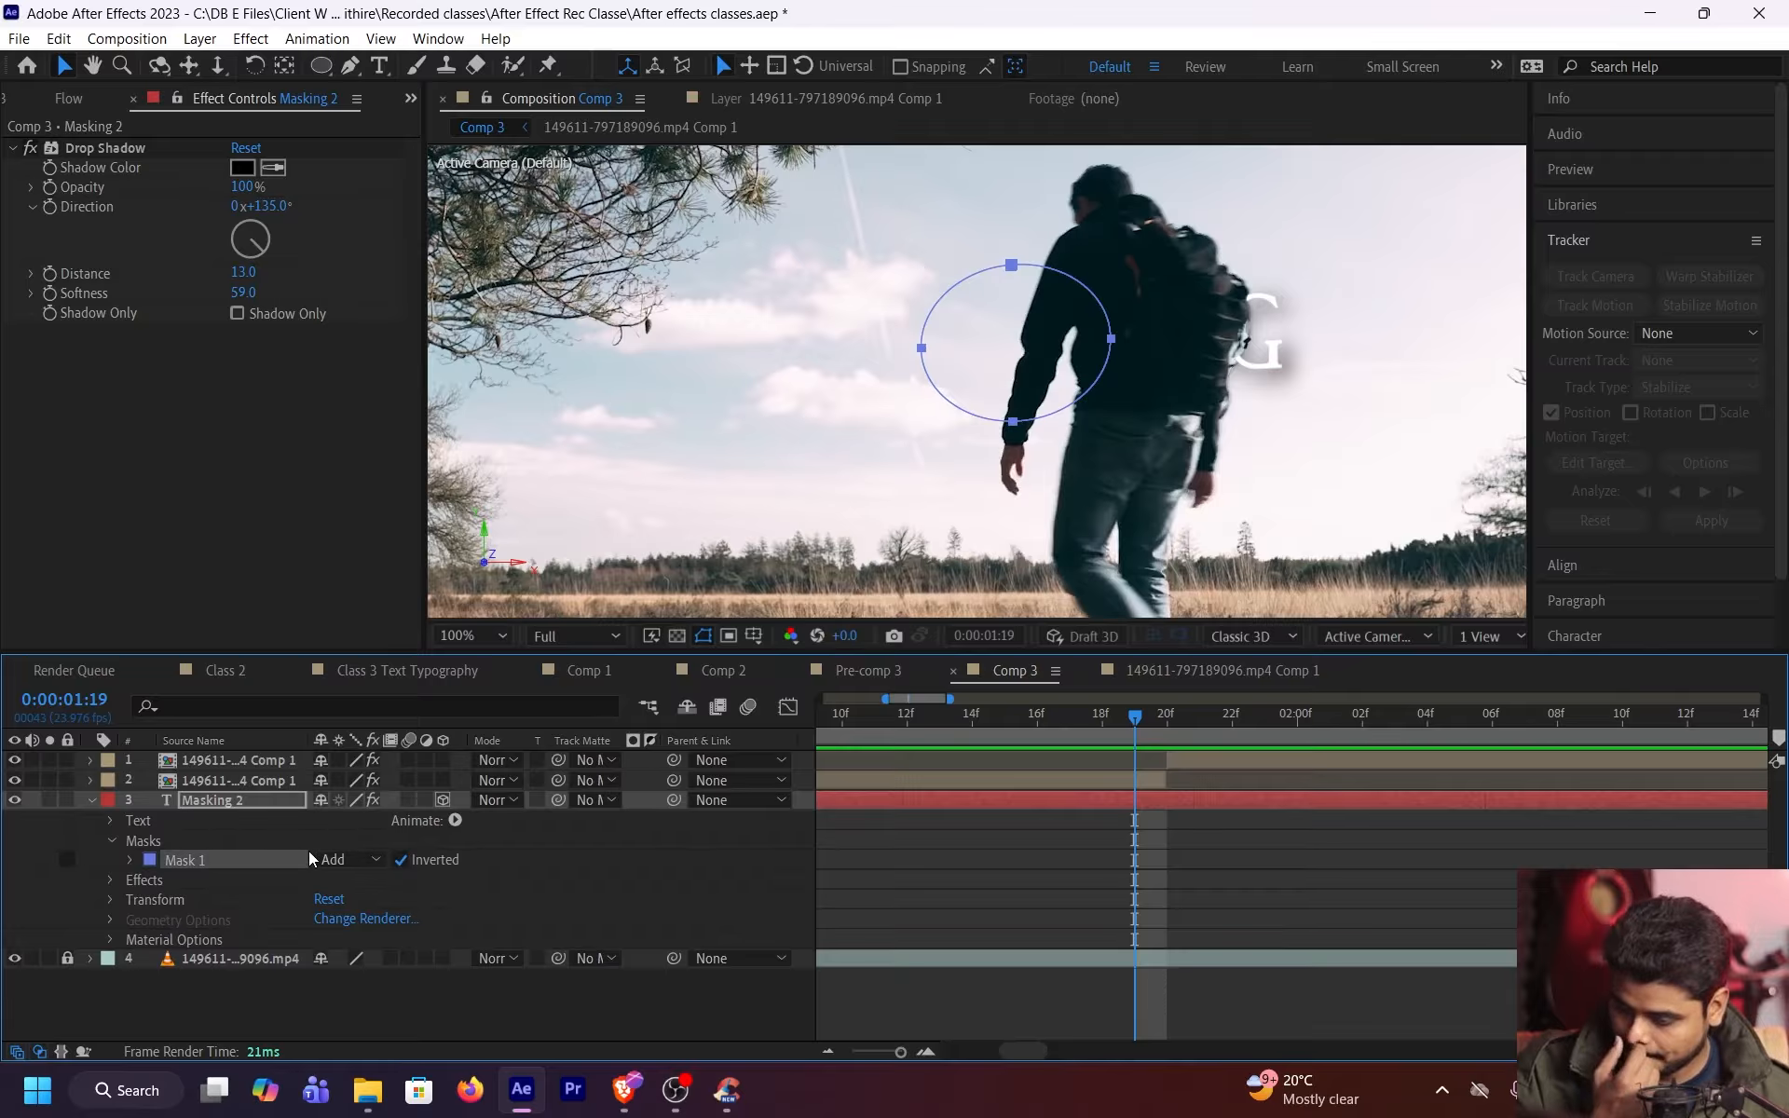
key(ctrl+d)
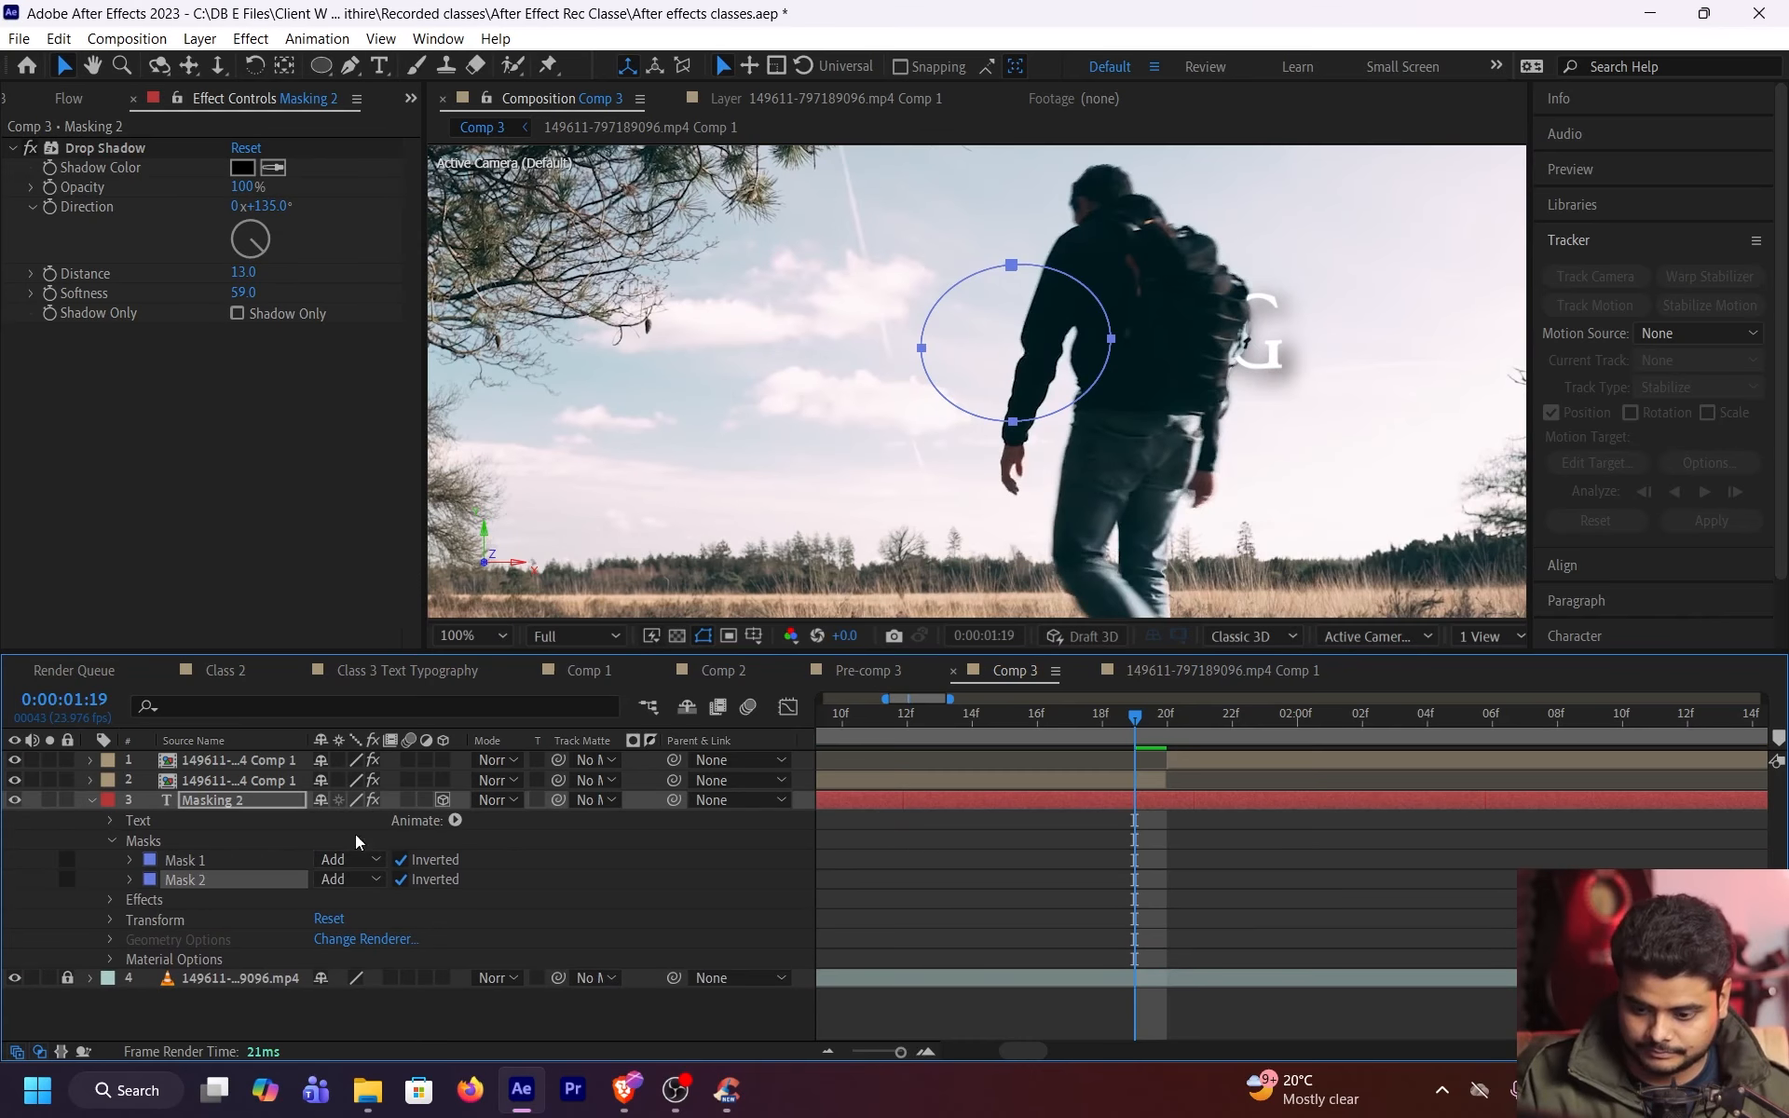
click(248, 797)
key(ctrl+z)
Duplicate the masked Masking 2 text layer and delete Mask 1 from the original layer
click(242, 798)
key(ctrl+d)
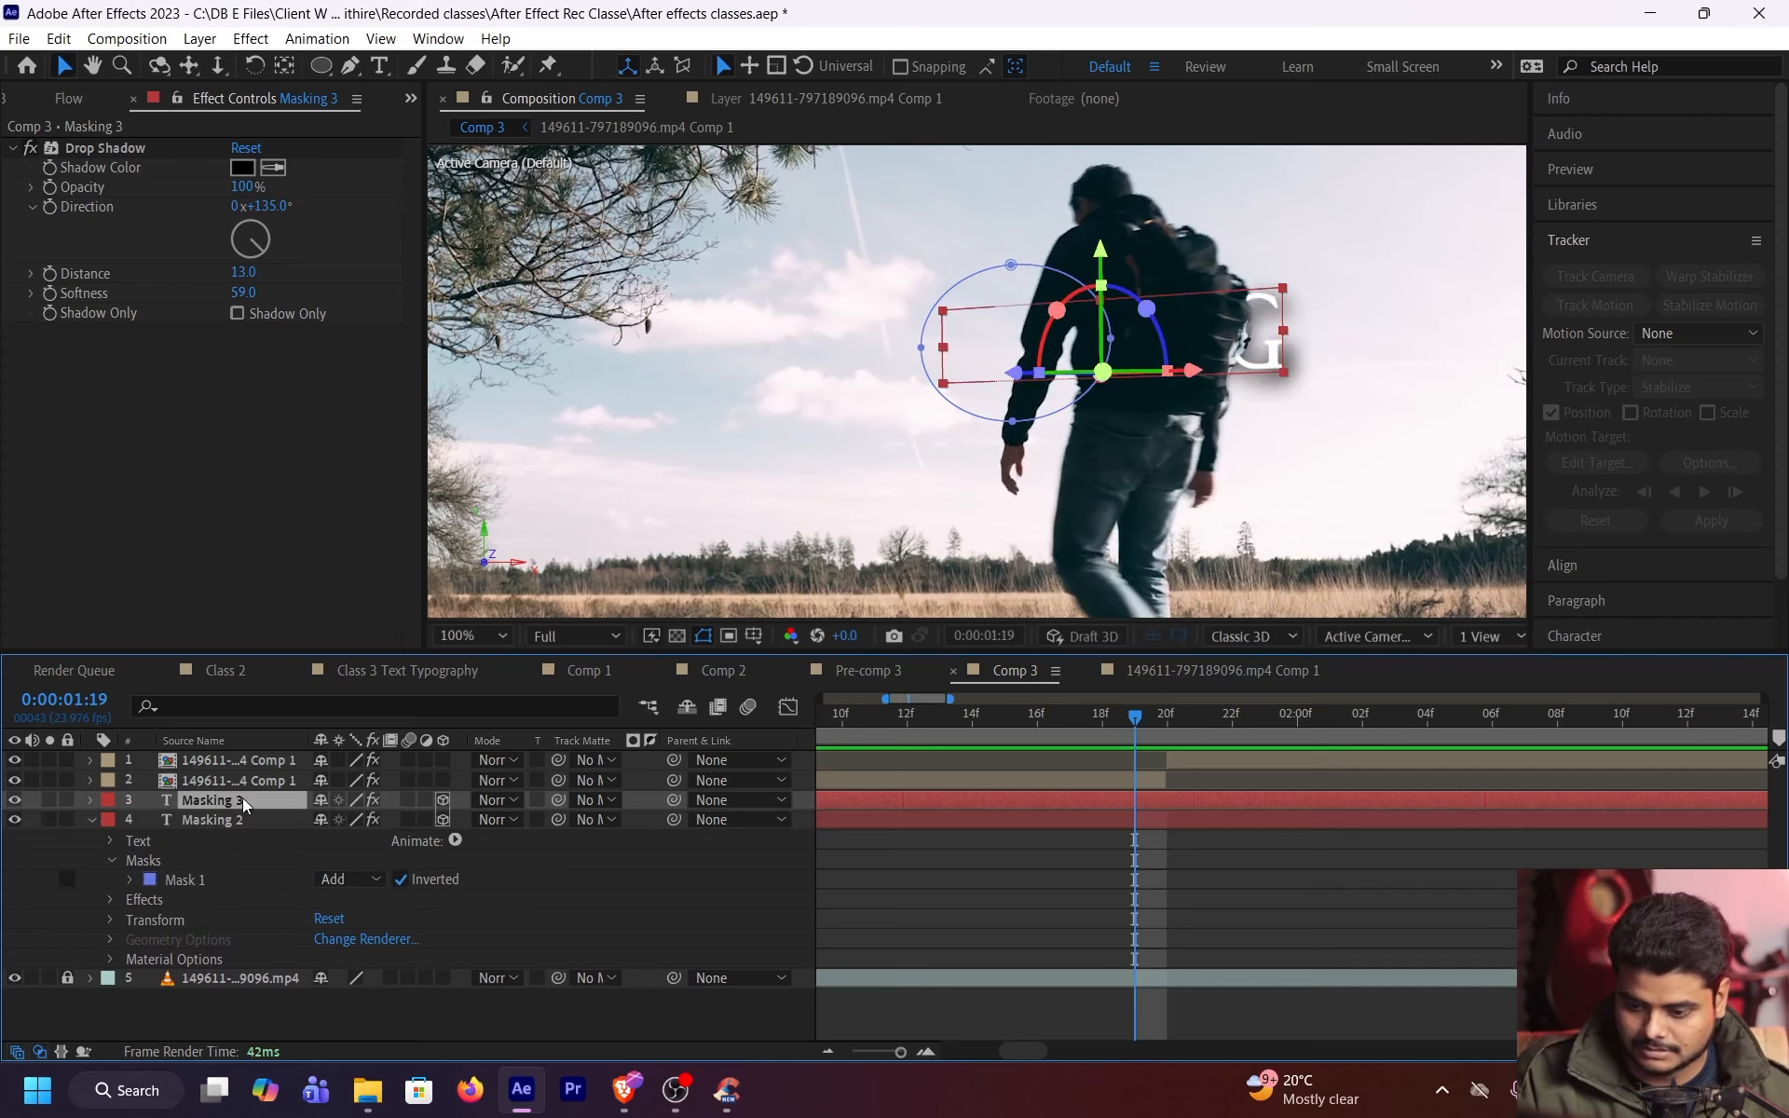
click(240, 817)
click(91, 819)
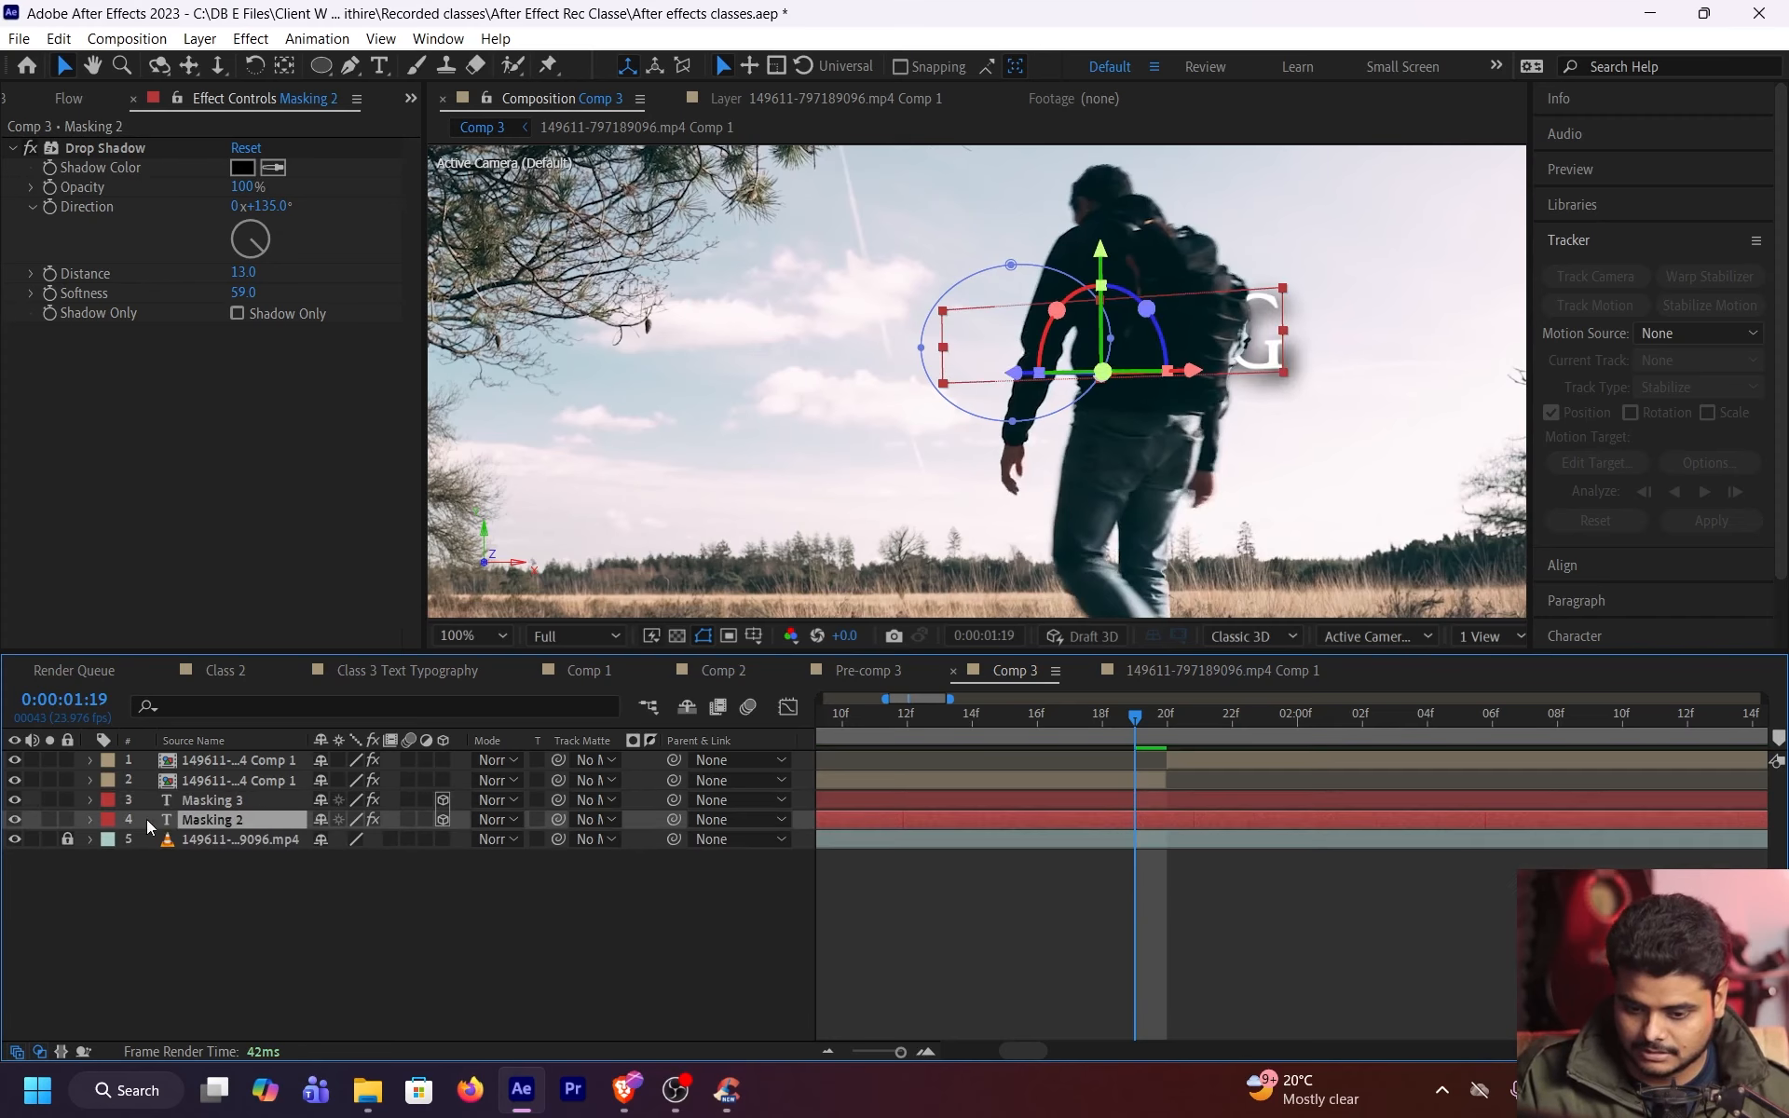
key(m)
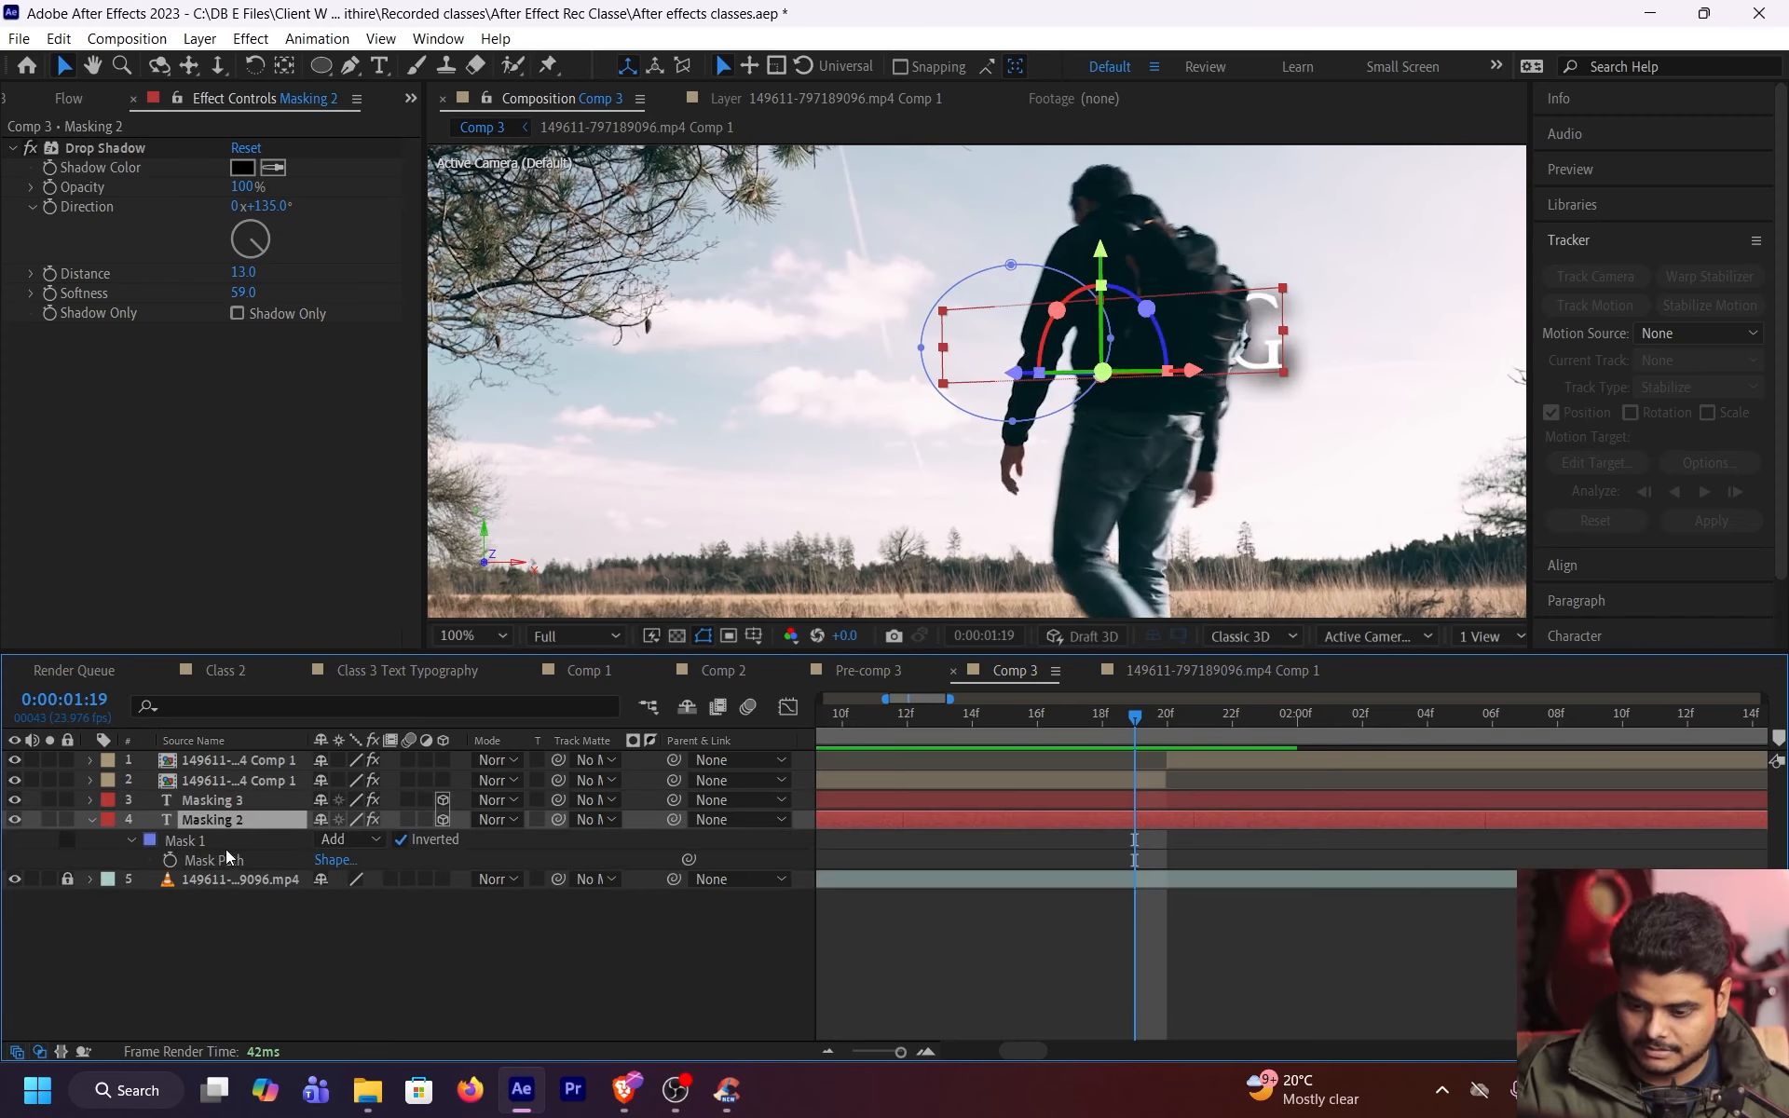
click(208, 845)
key(m)
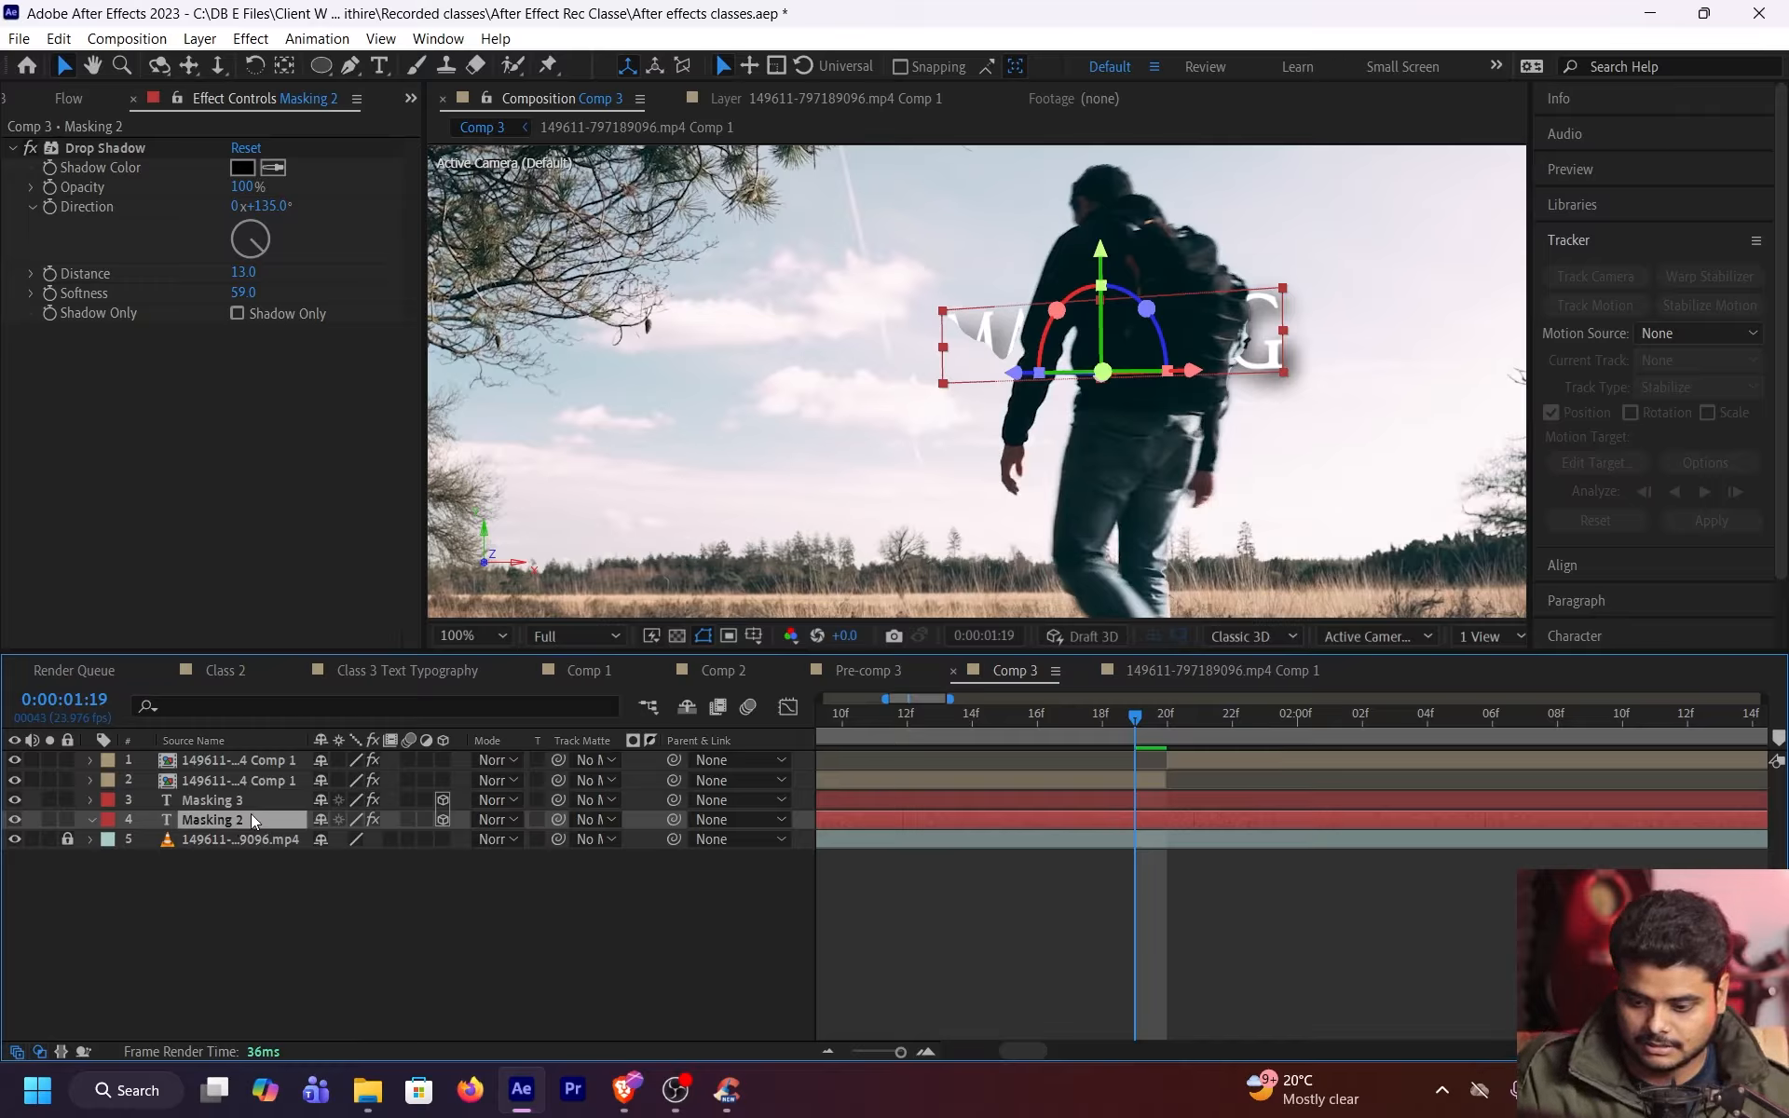
Split the masked text copy at 0:00:01:19 and delete the part before the cut
click(258, 802)
key(ctrl+shift+d)
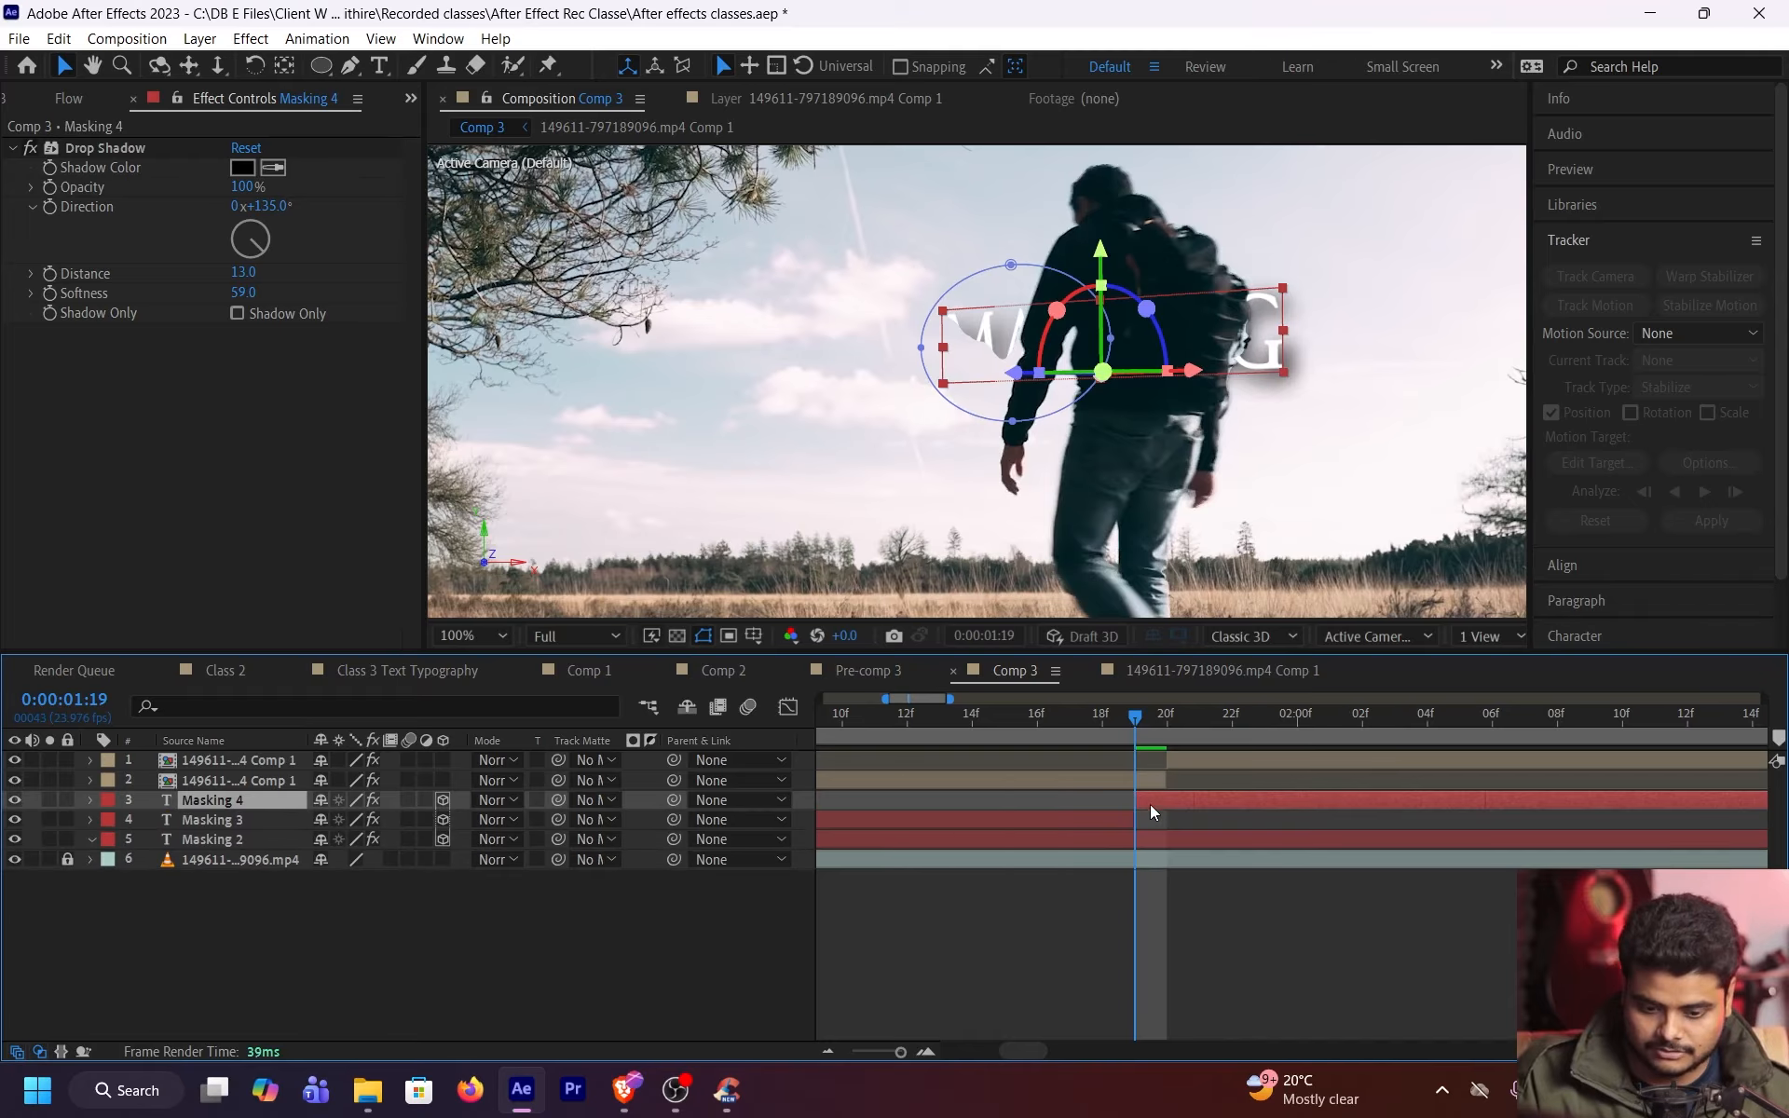
click(1115, 820)
key(Delete)
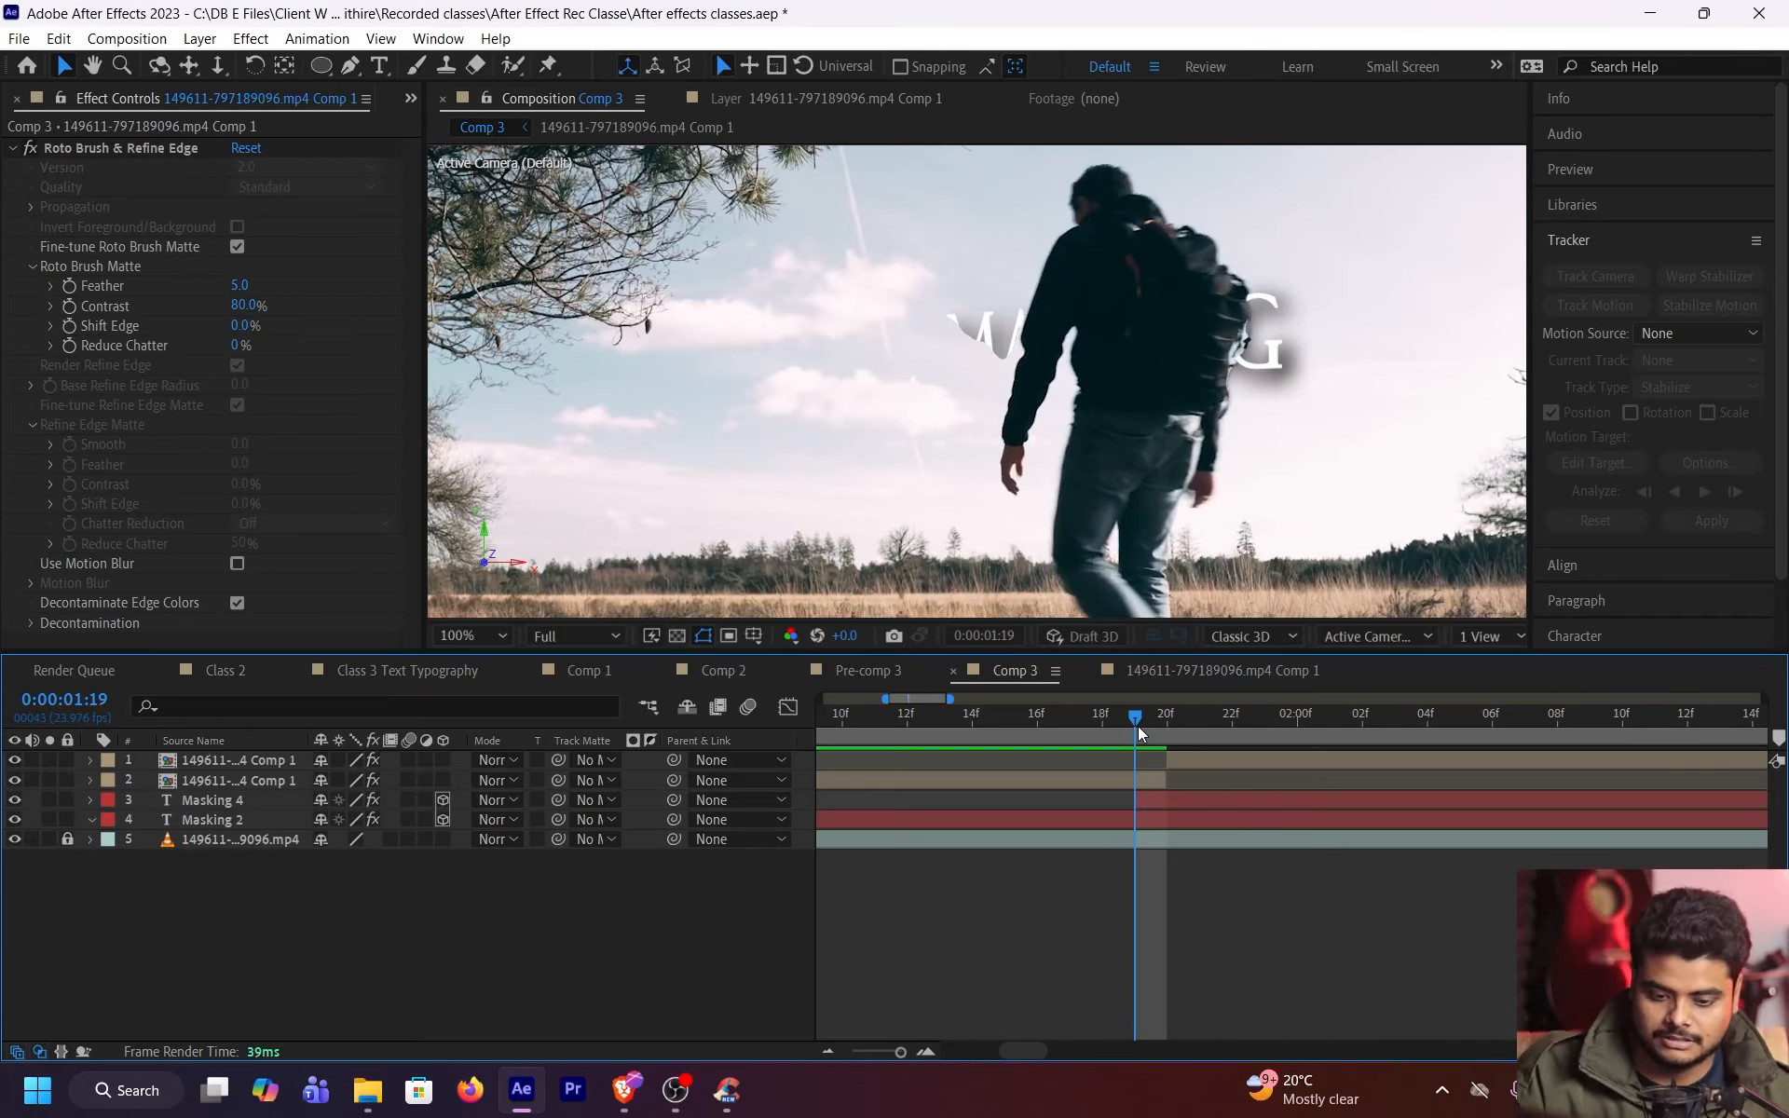
Check the frame at 0:00:01:20 and extend the start of the masked text copy, Masking 4, back to 0:00:01:18
mouse_move(1138, 725)
mouse_down()
mouse_move(1104, 725)
mouse_move(1159, 725)
mouse_up()
click(1161, 802)
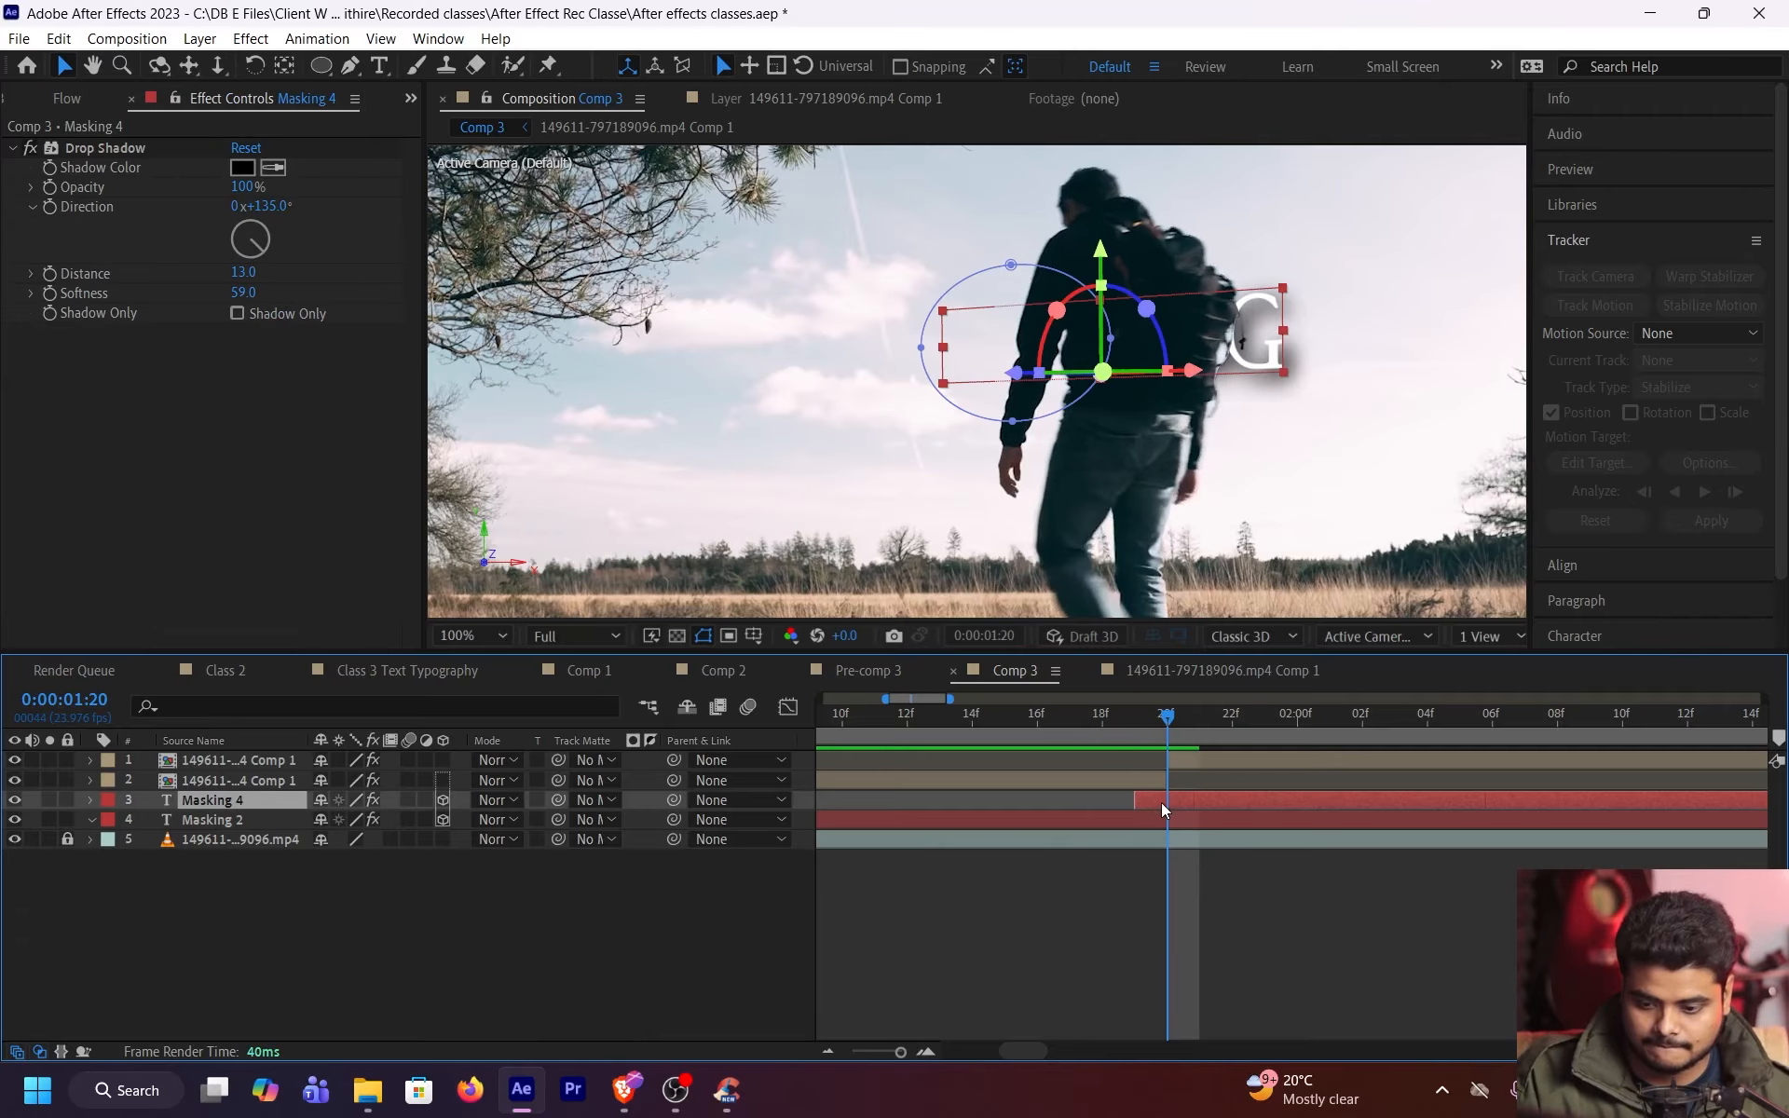
drag(1172, 716, 1146, 723)
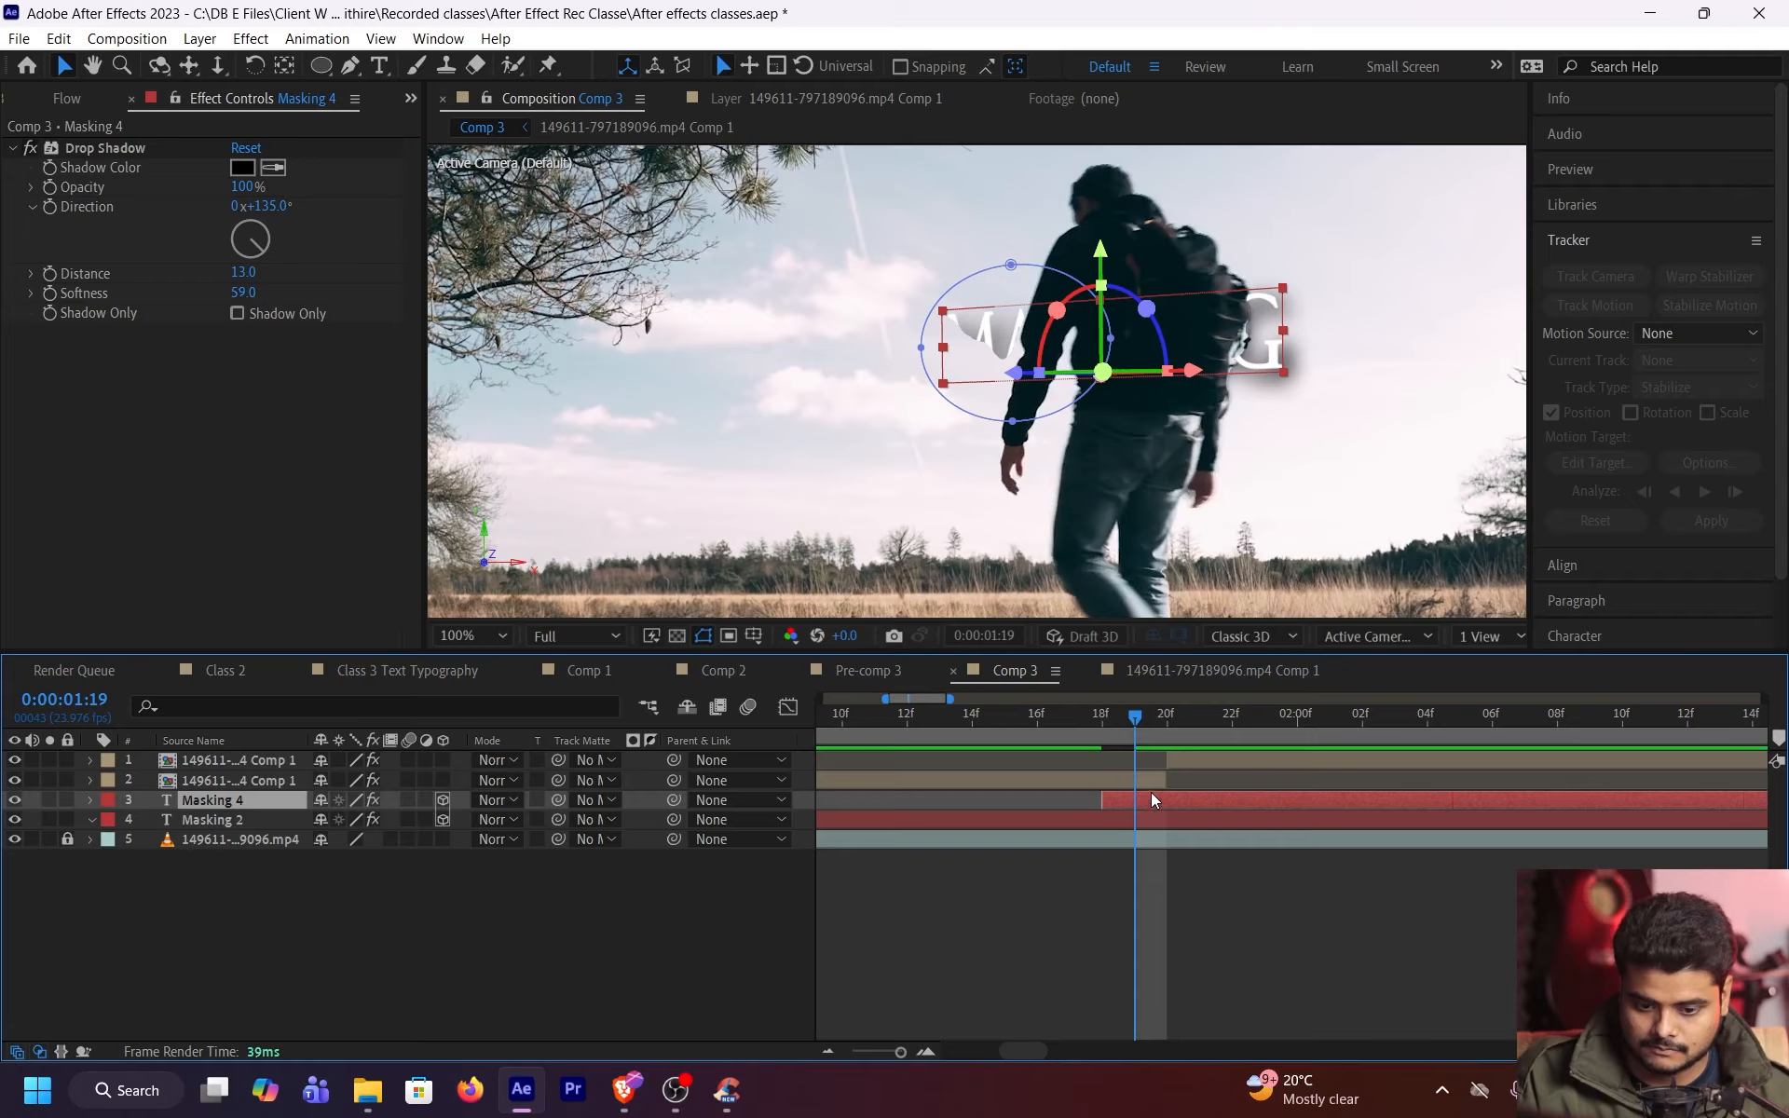
Show the mask of Masking 4, play the frames around 0:00:01:19, and compare that frame with the earlier roto segment hidden and shown
key(m)
drag(1137, 716, 1206, 723)
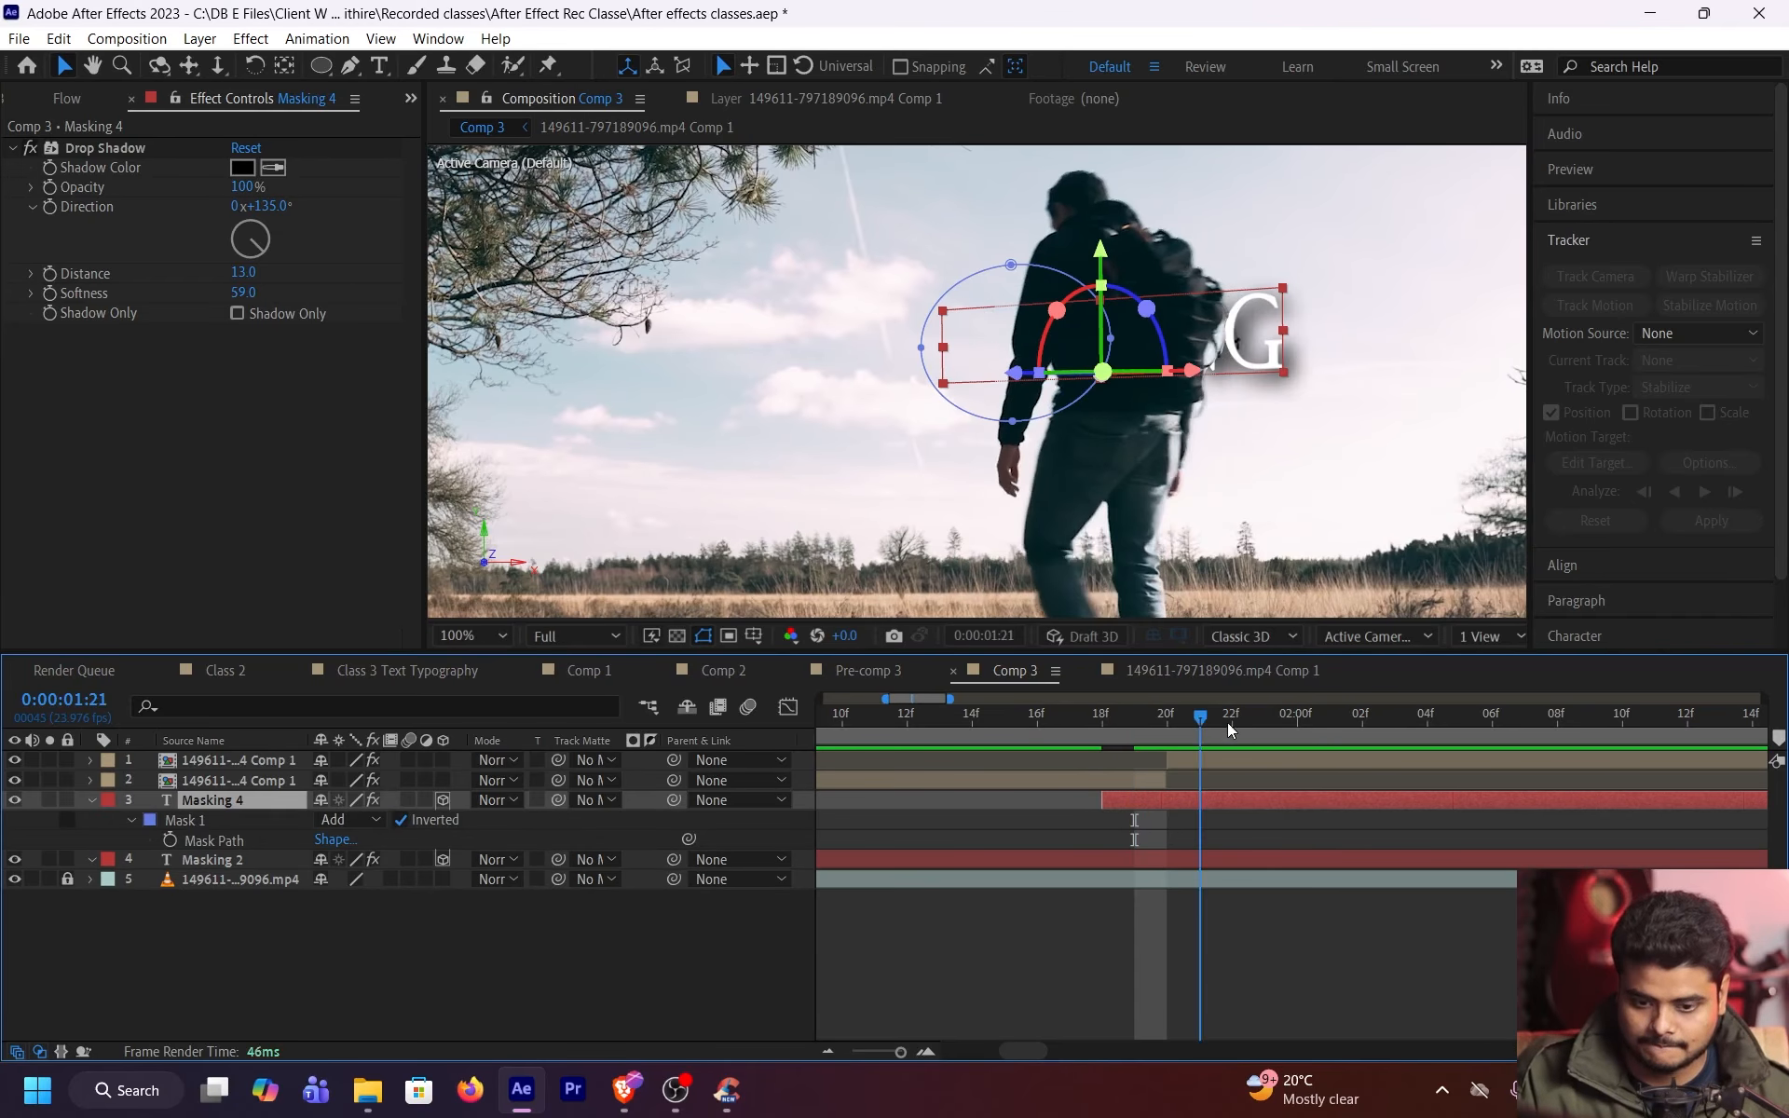
key(space)
key(space)
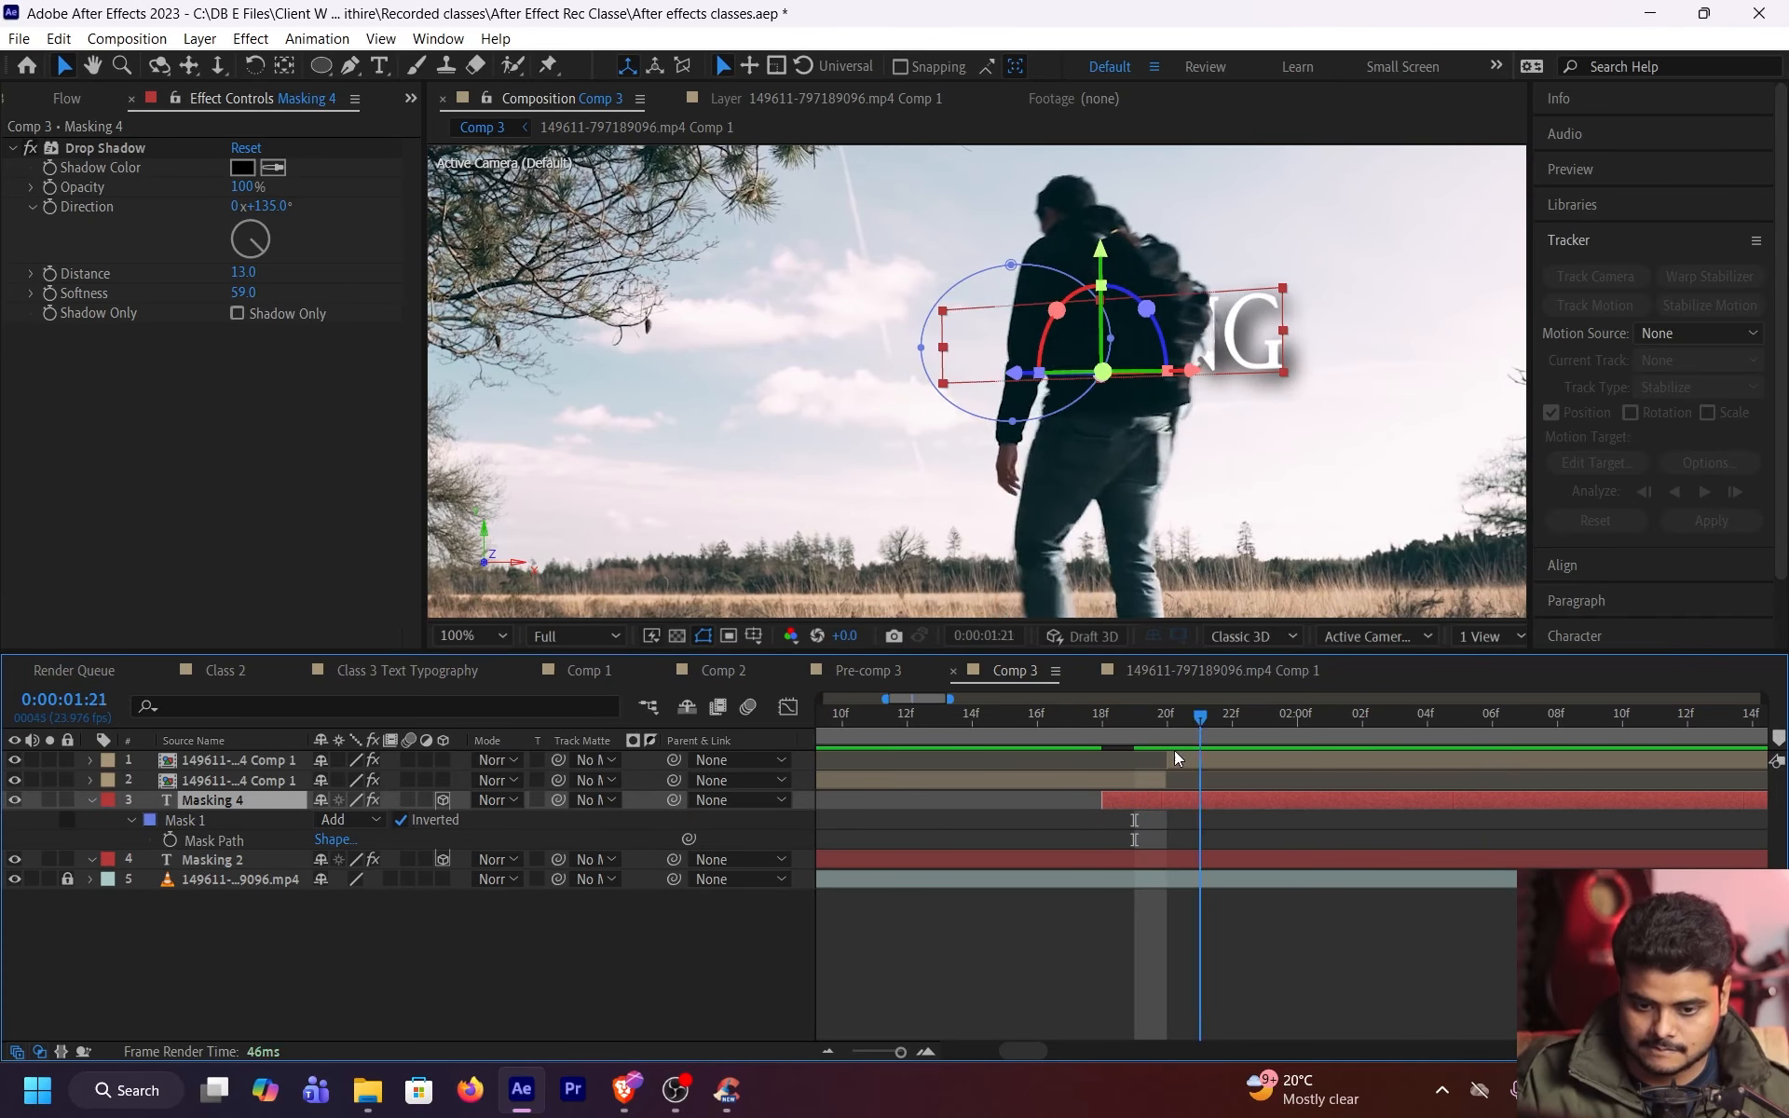
key(Page_Up)
key(Page_Up)
click(1097, 785)
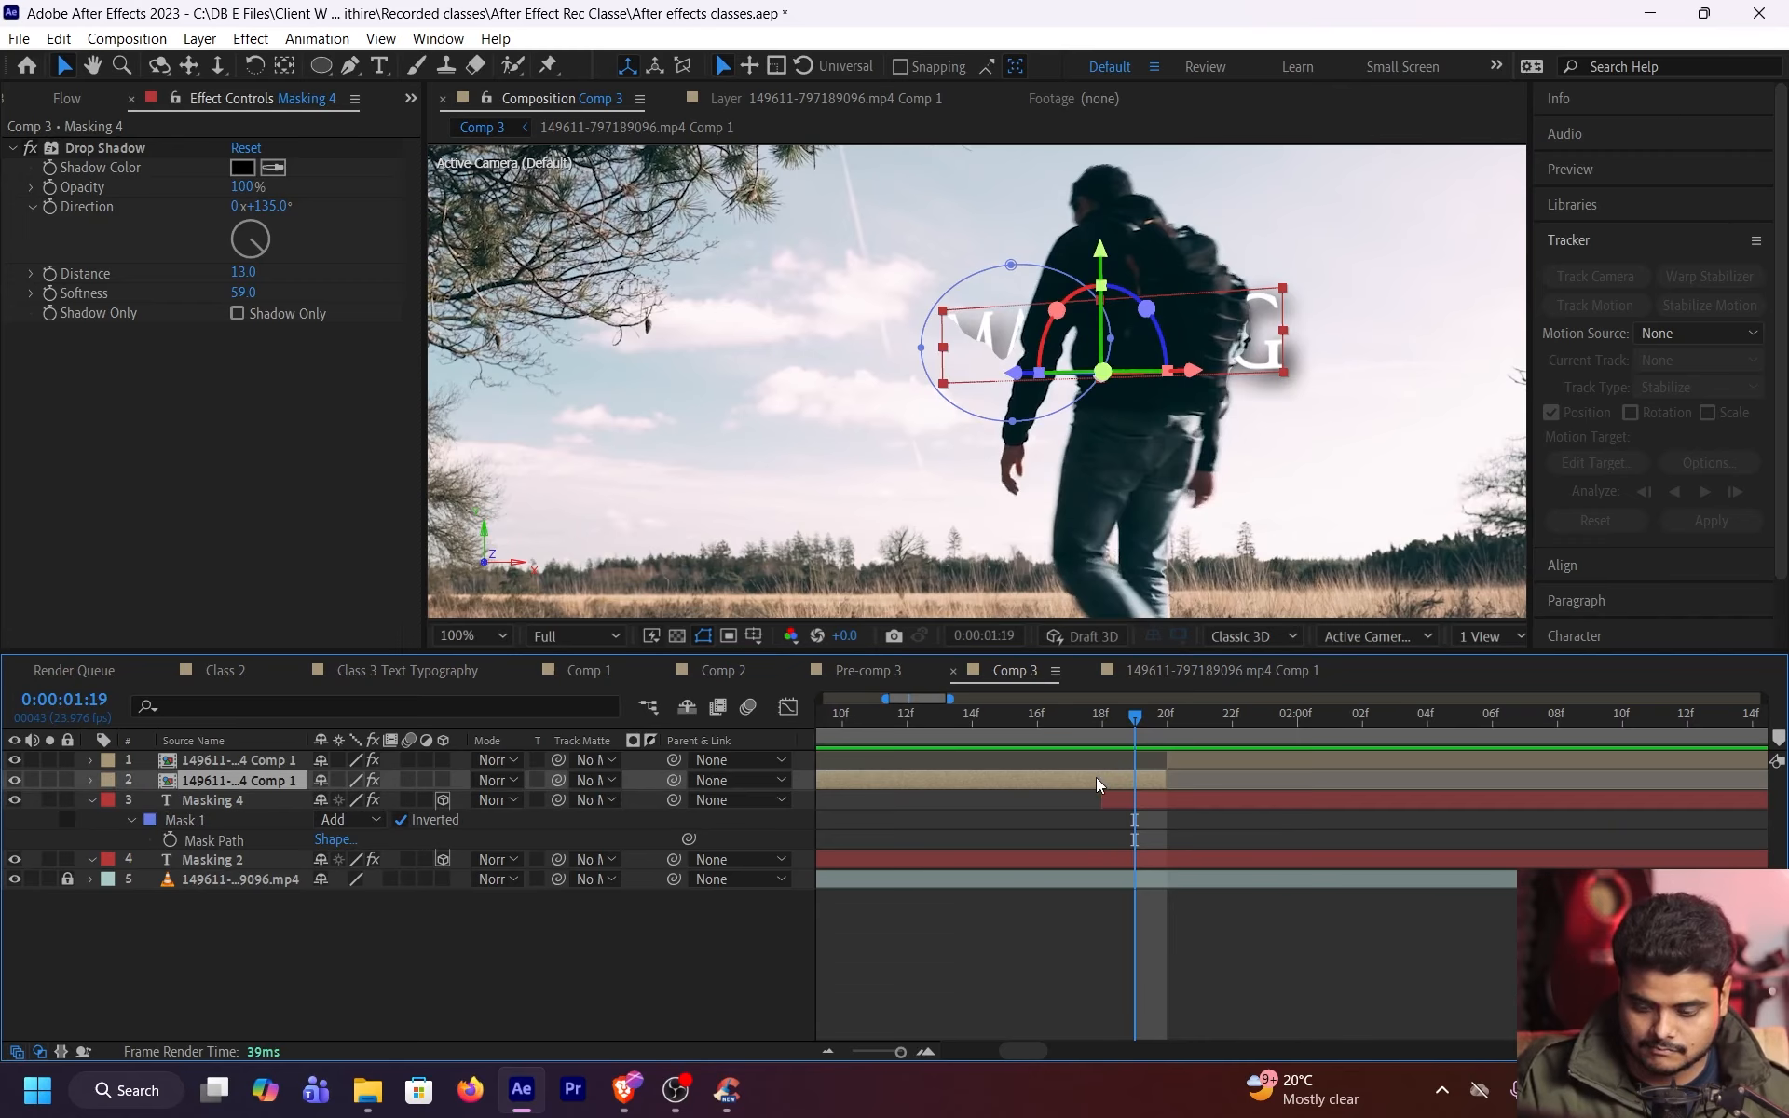
click(14, 799)
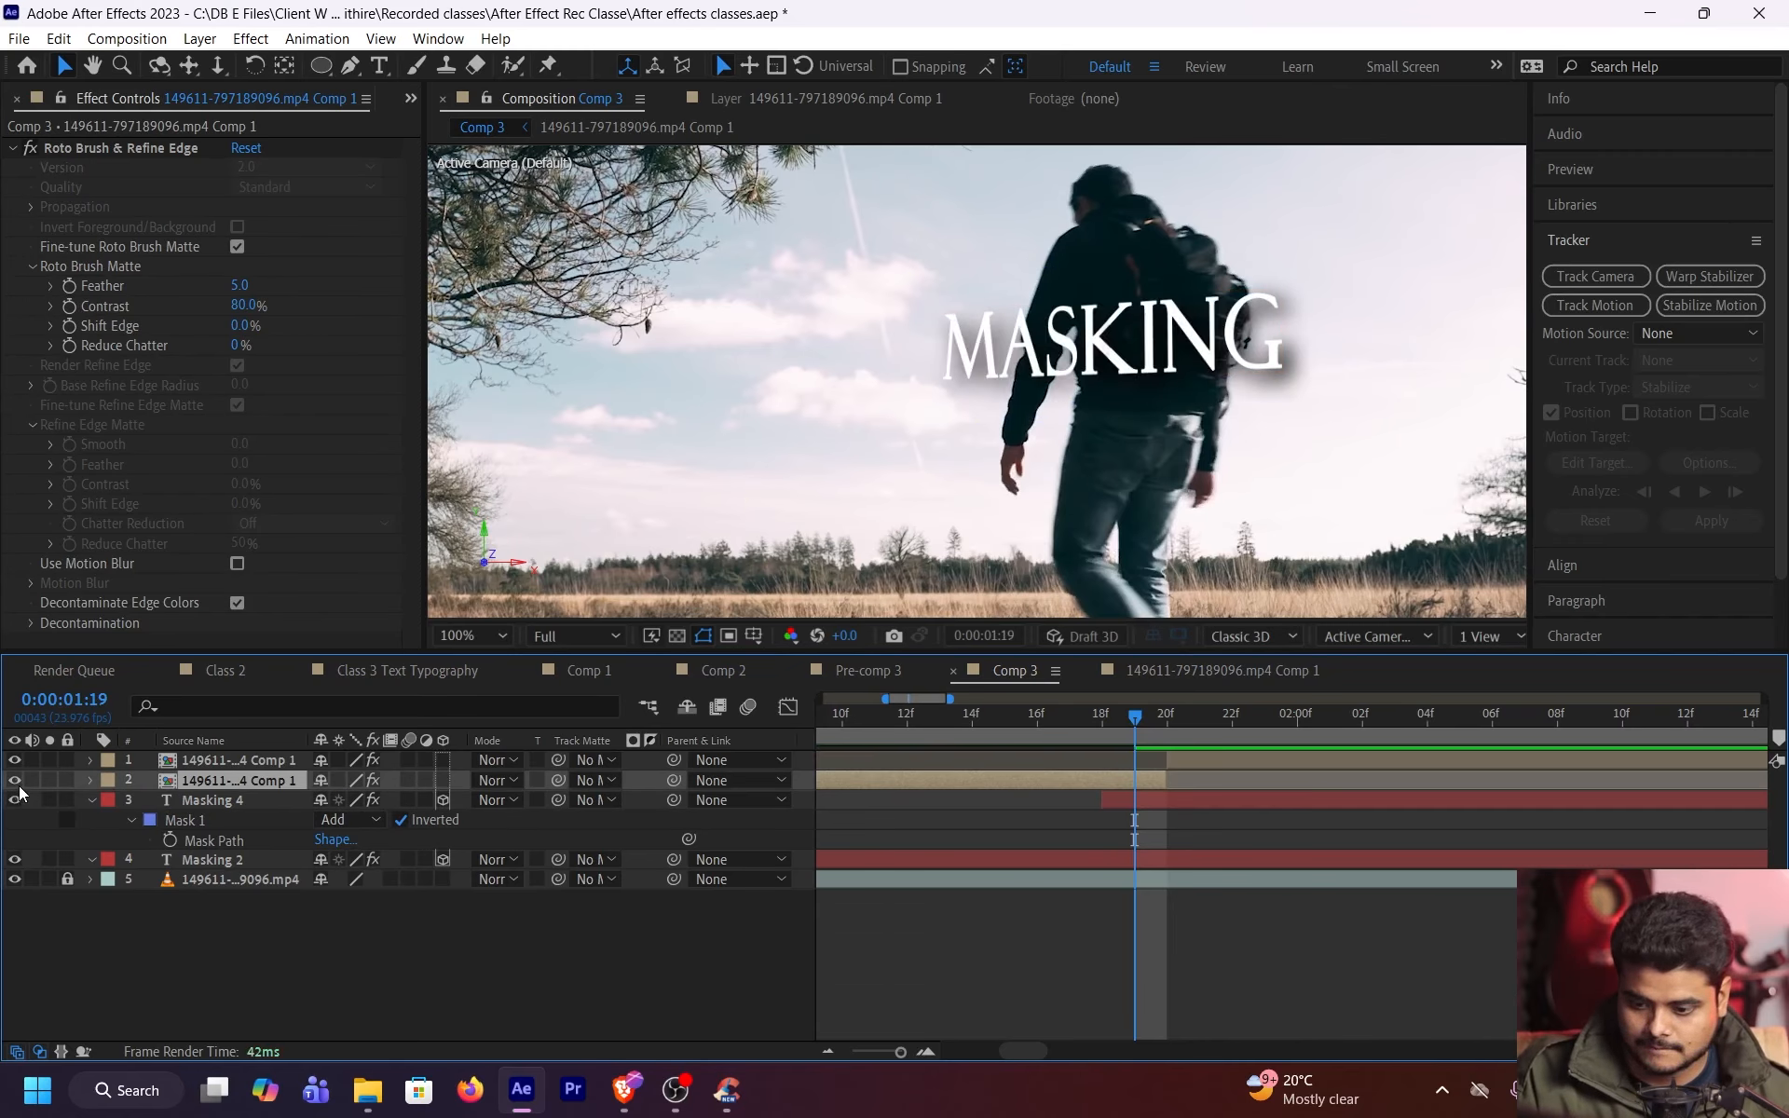
click(19, 786)
click(19, 786)
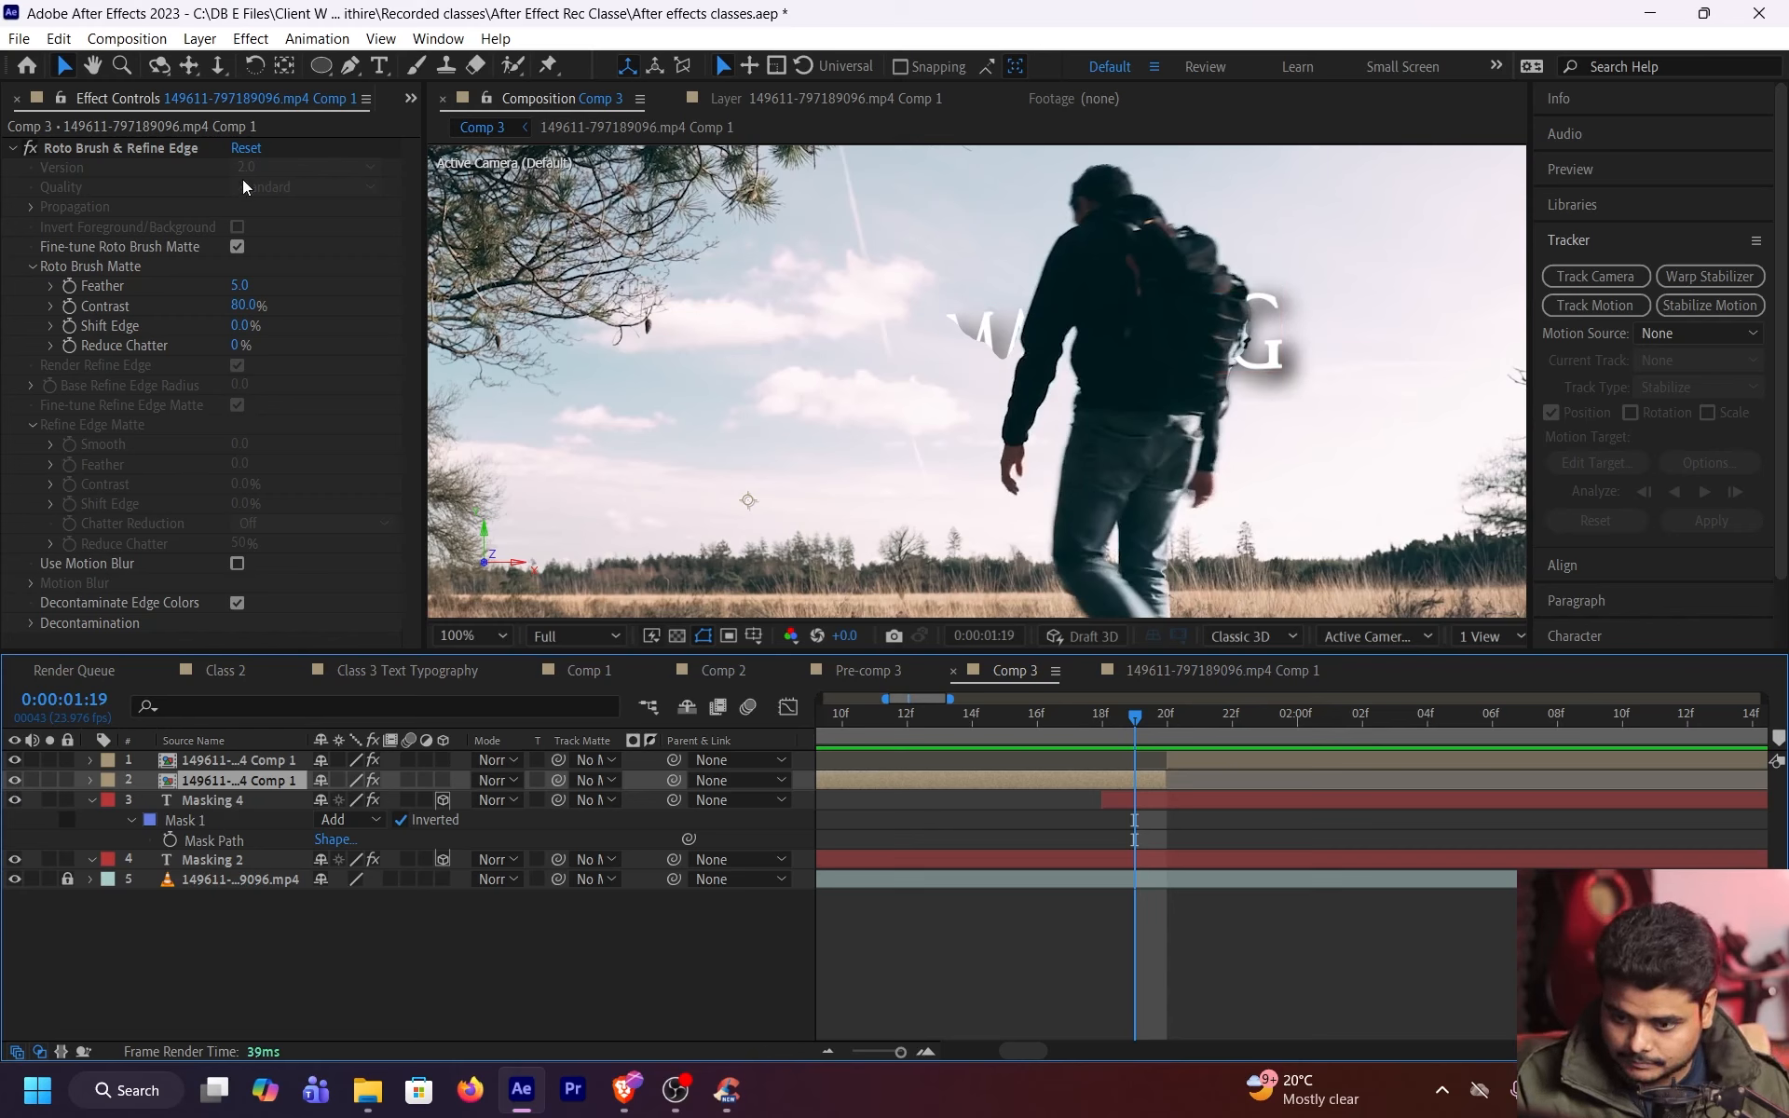
Compare the text at 0:00:01:19 with Masking 4's mask inversion switched off and on
drag(1114, 723, 1134, 723)
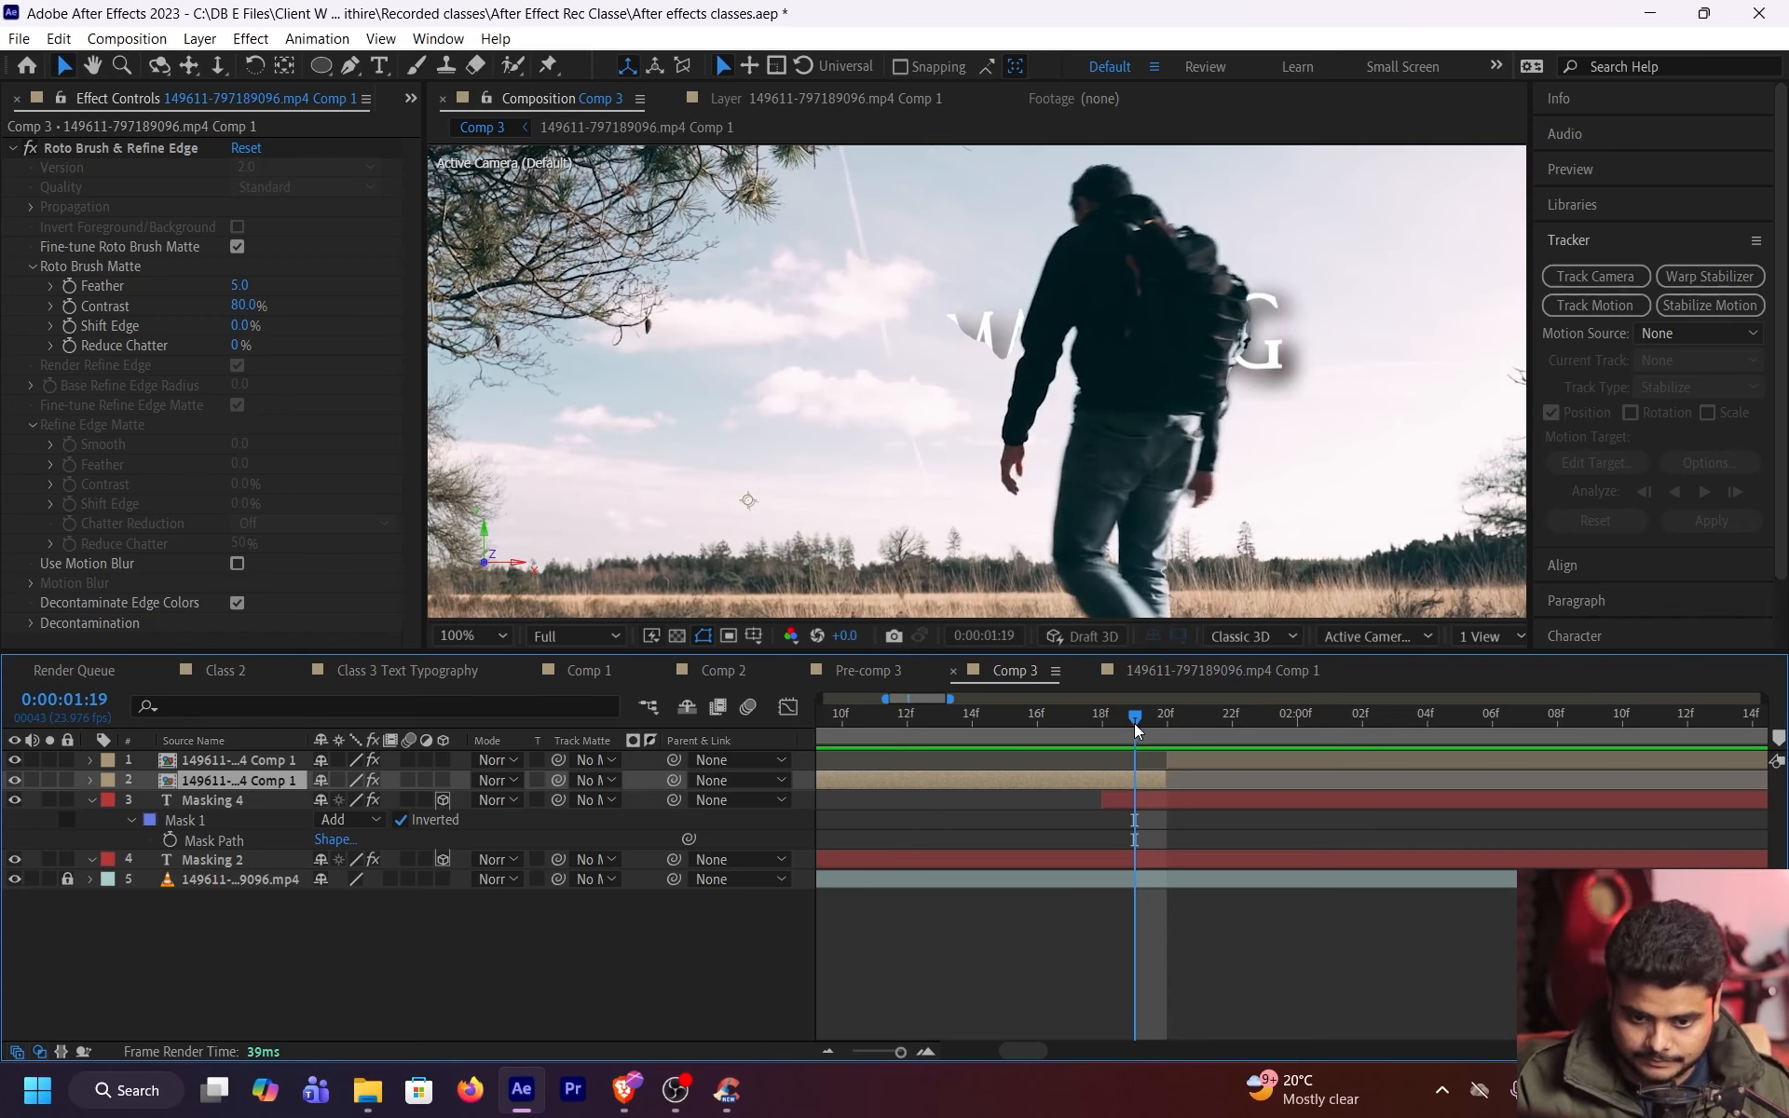
click(1162, 800)
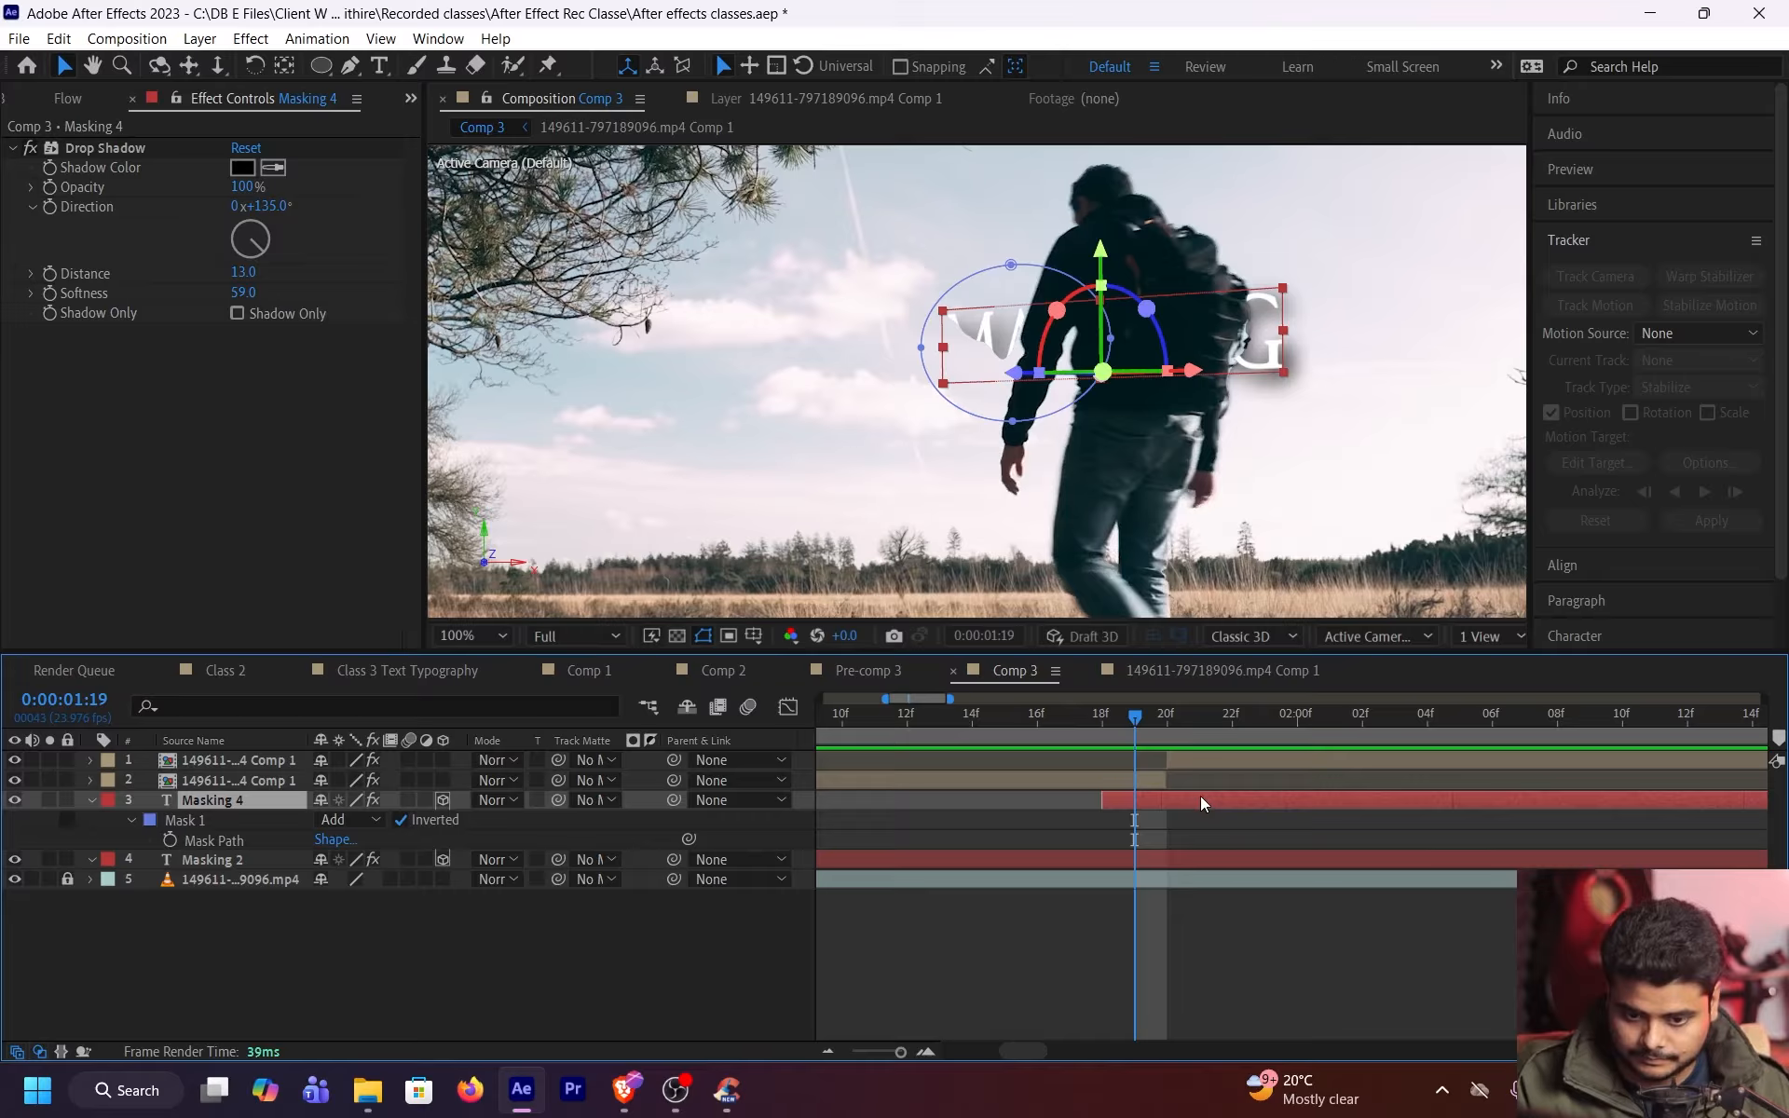
click(402, 820)
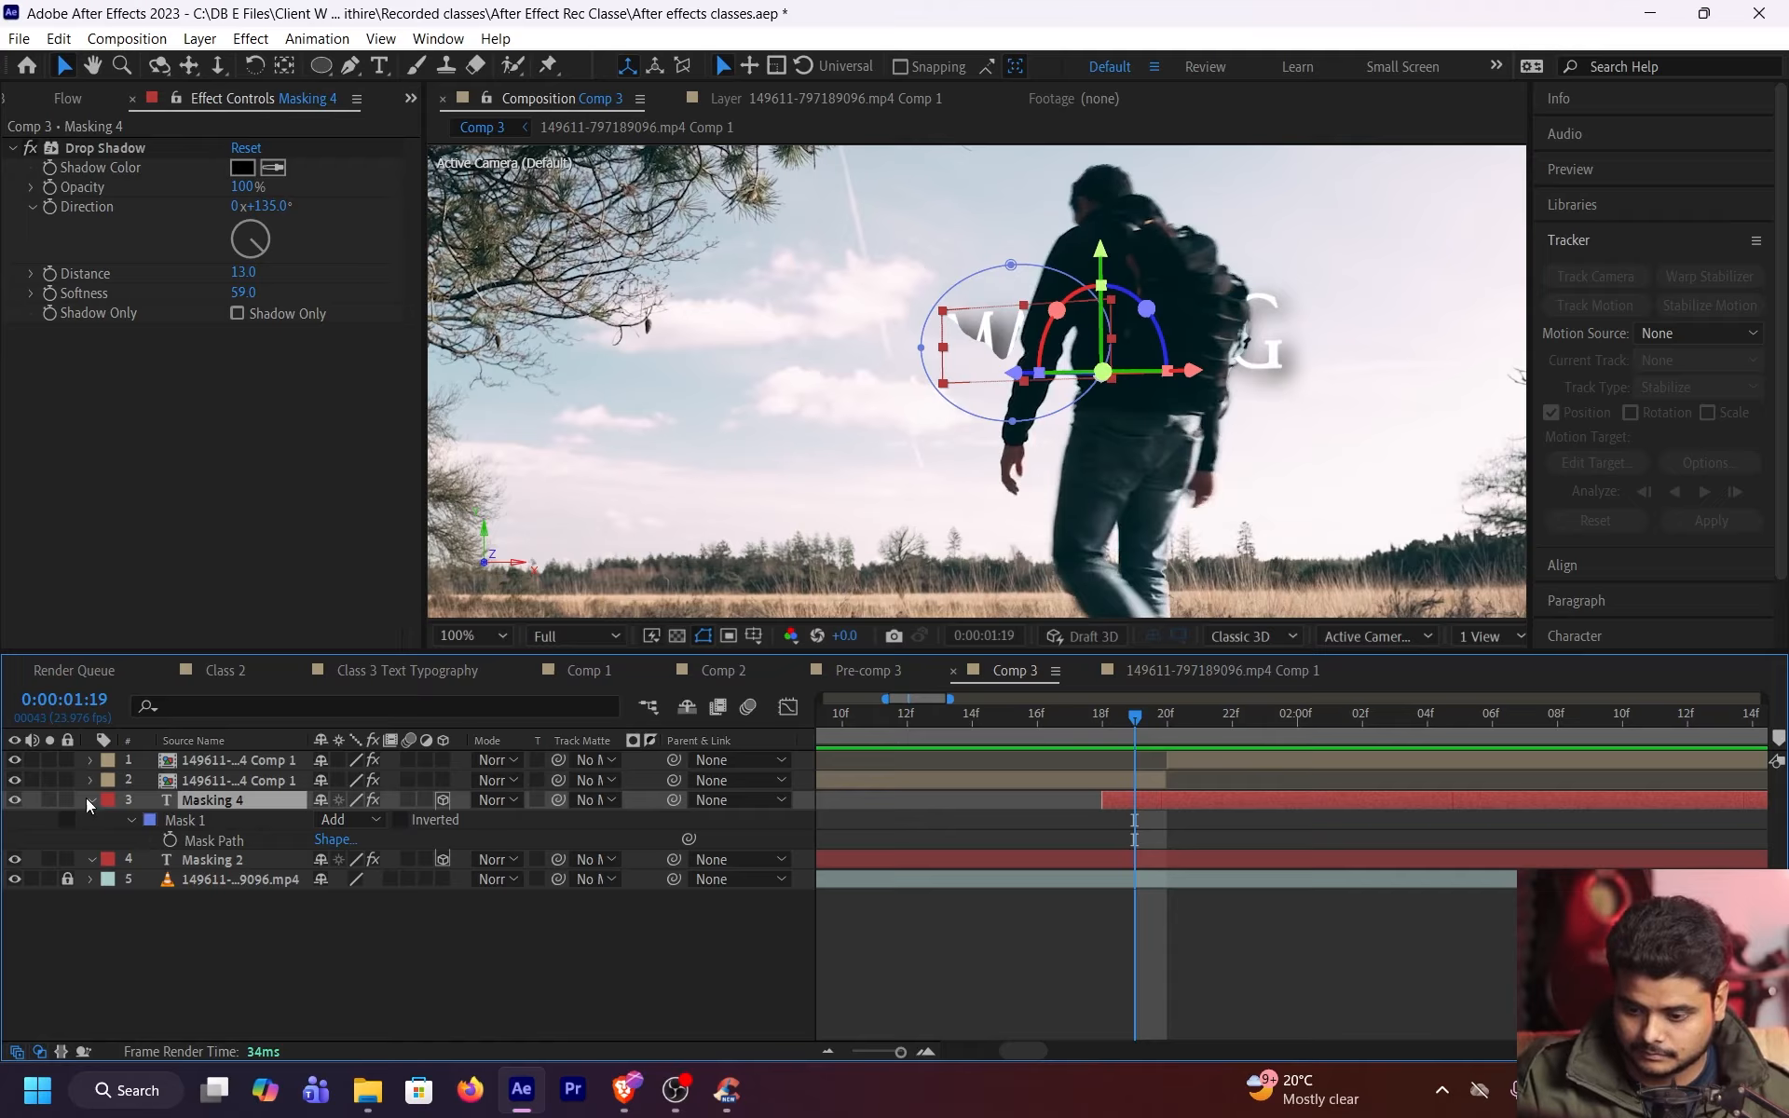
click(14, 800)
click(14, 800)
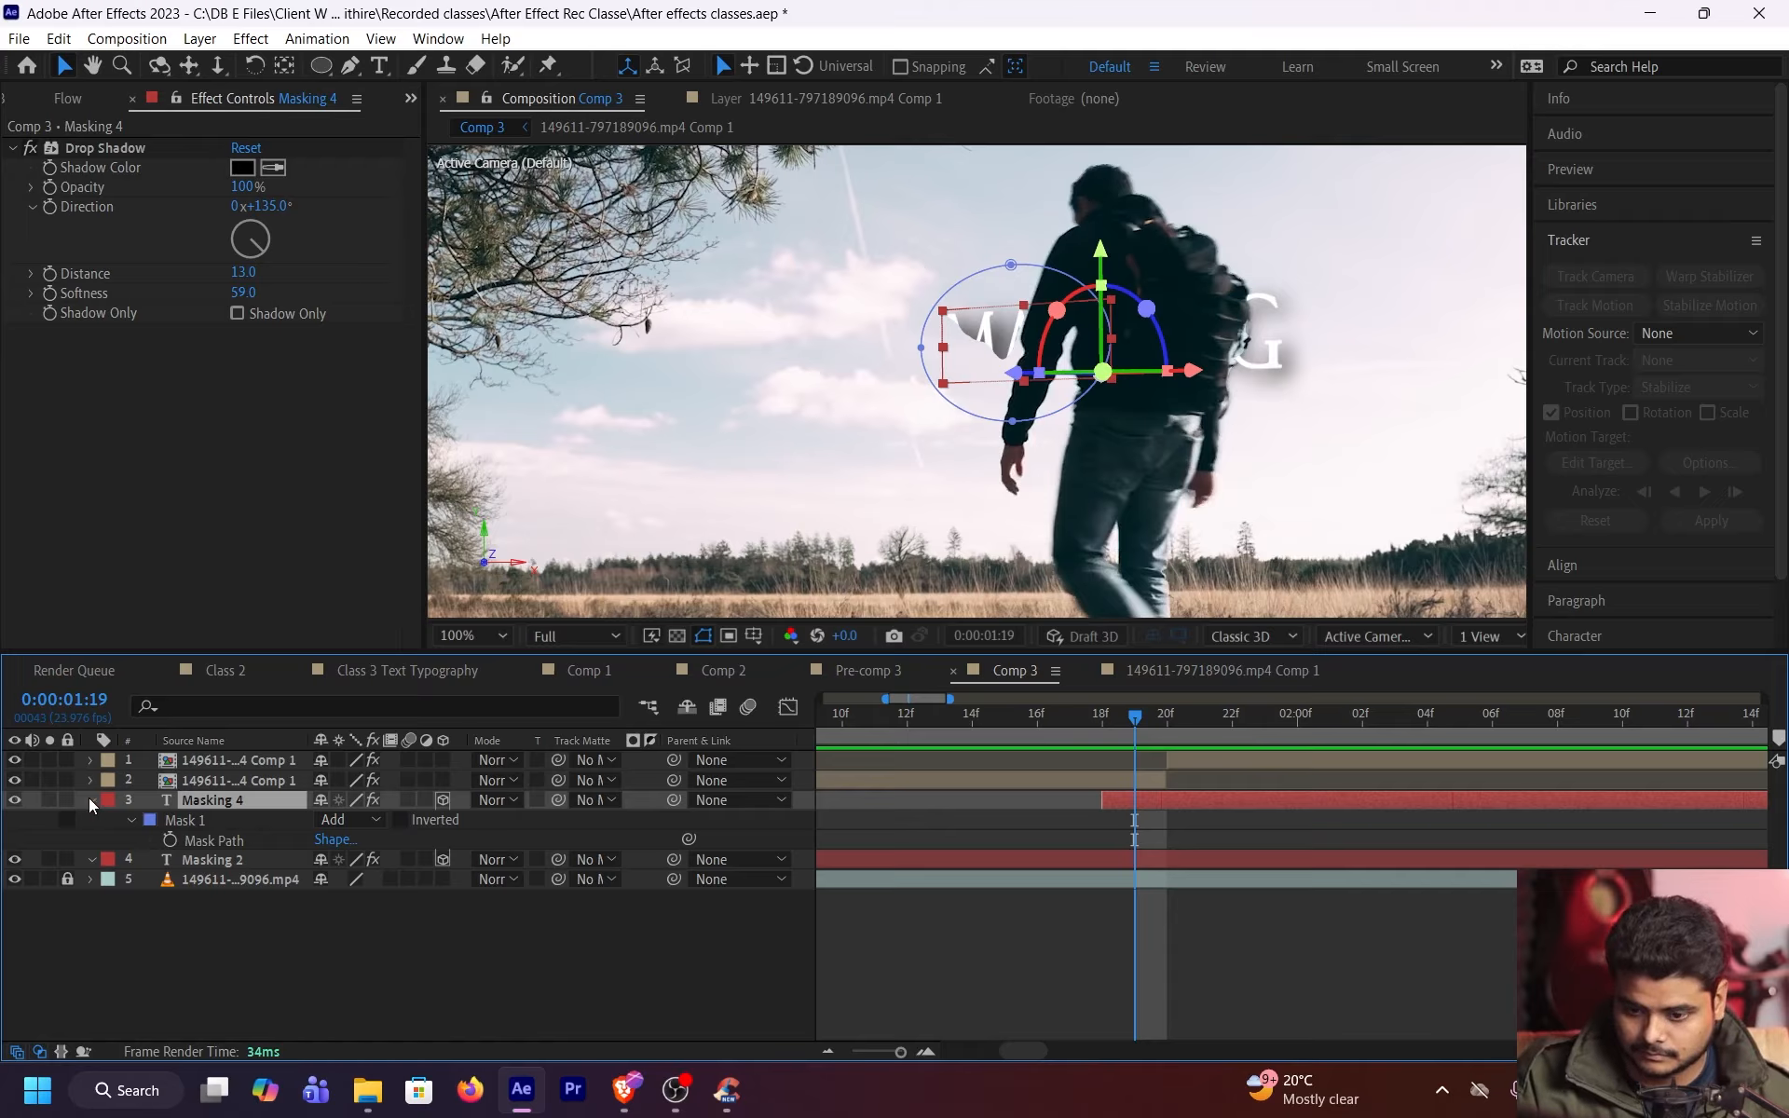
click(402, 820)
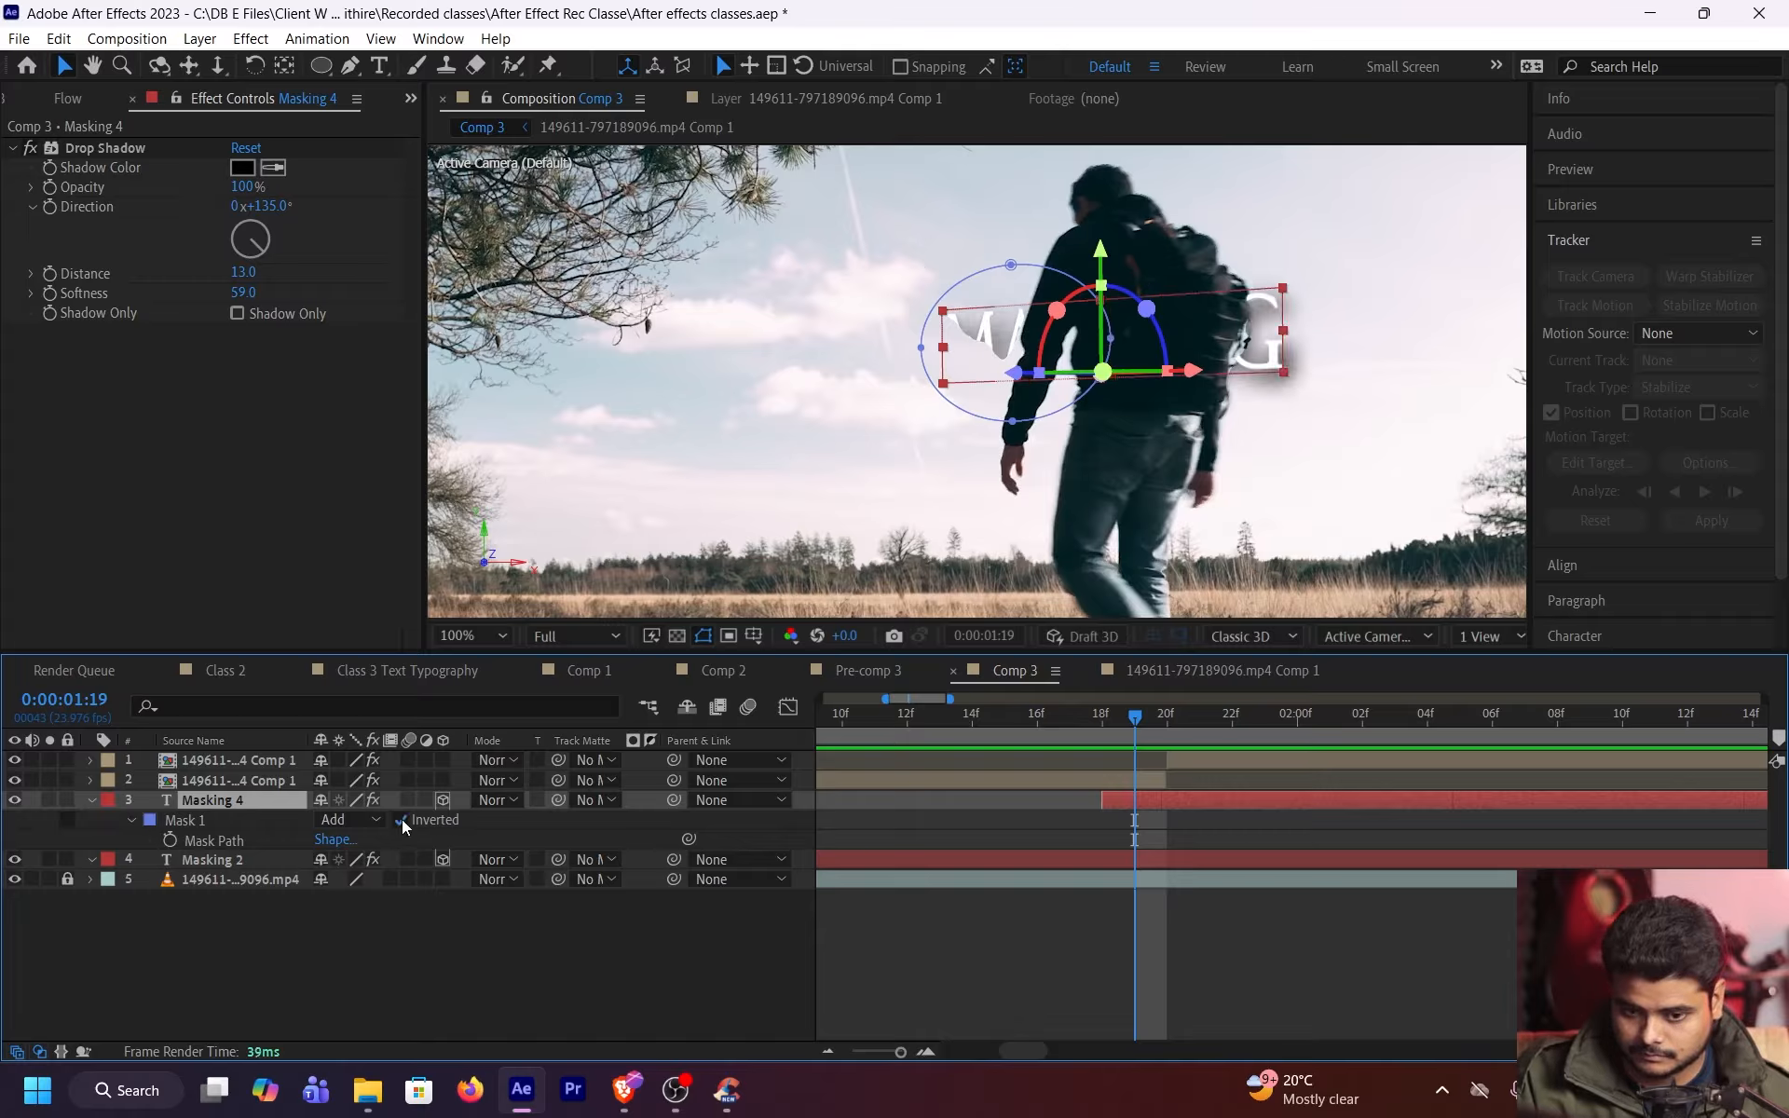
Split Masking 4 at 0:00:01:20, delete the part after the cut, and trim the remaining piece to end at 0:00:01:19
click(1163, 724)
key(ctrl+shift+d)
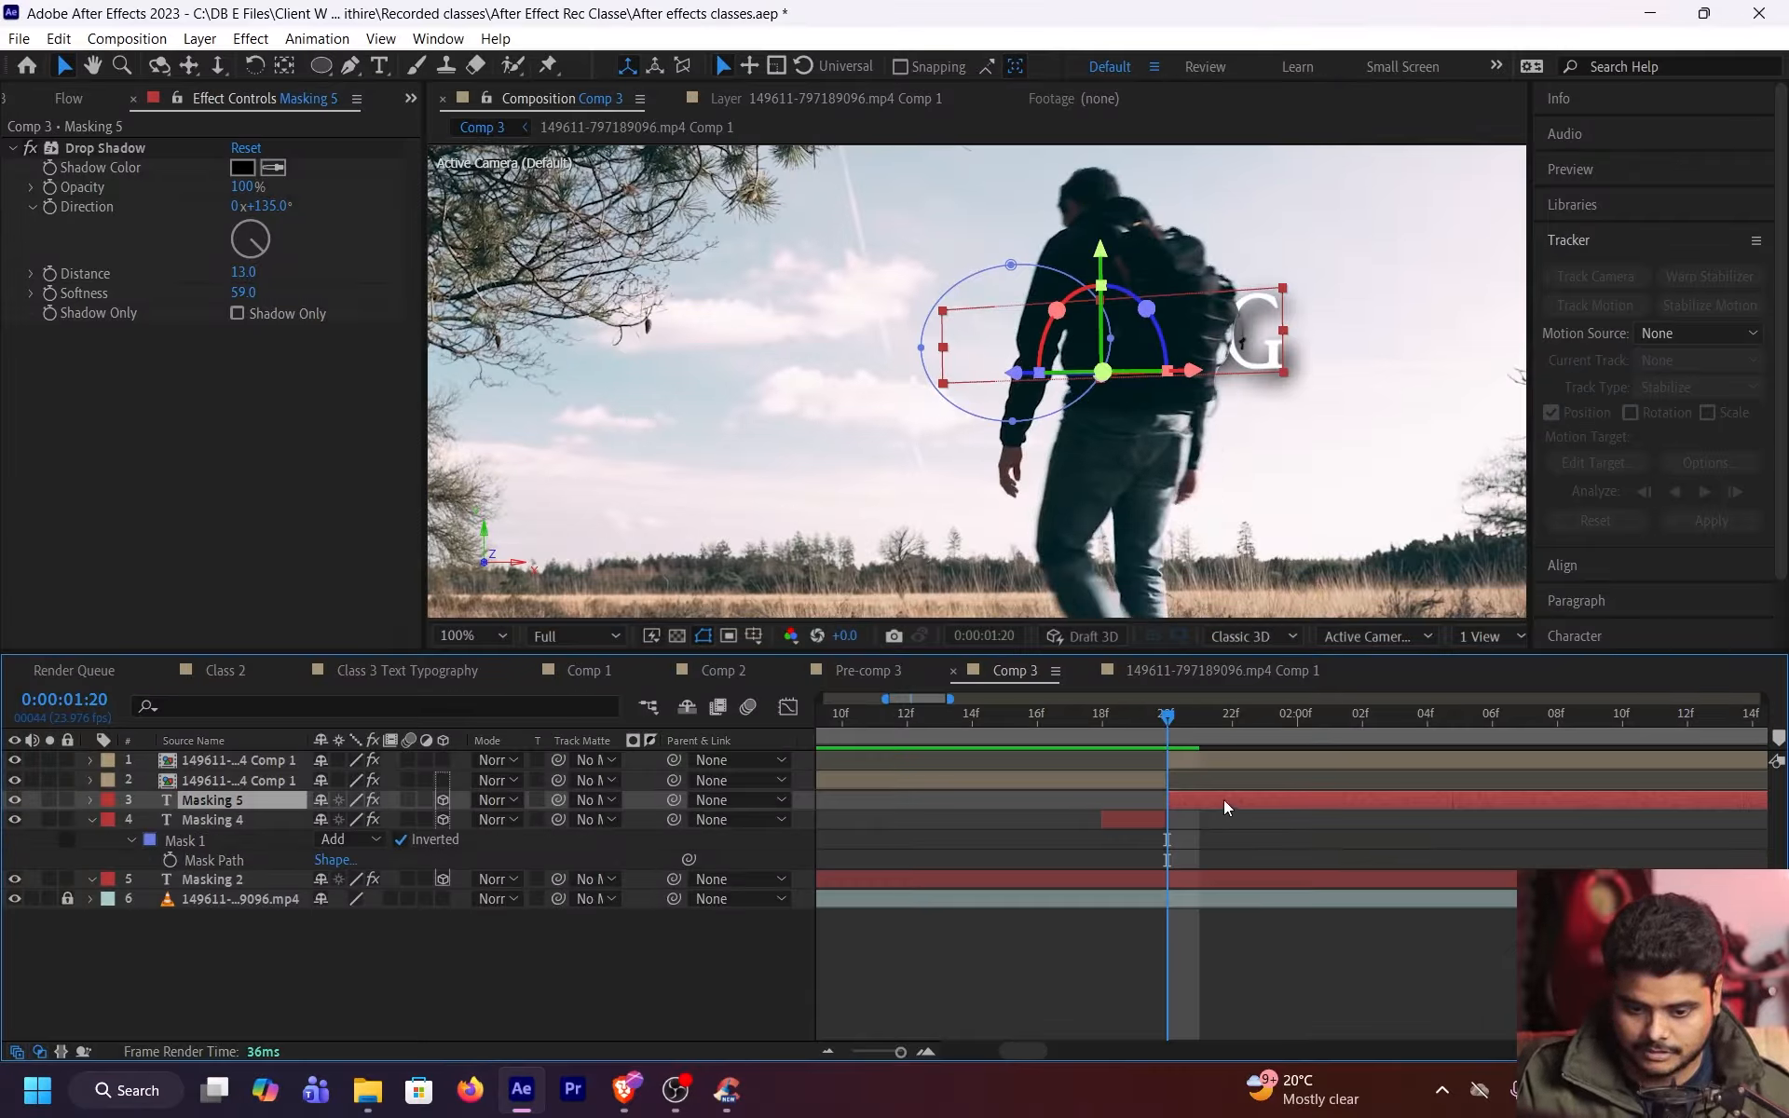
key(Delete)
click(1133, 727)
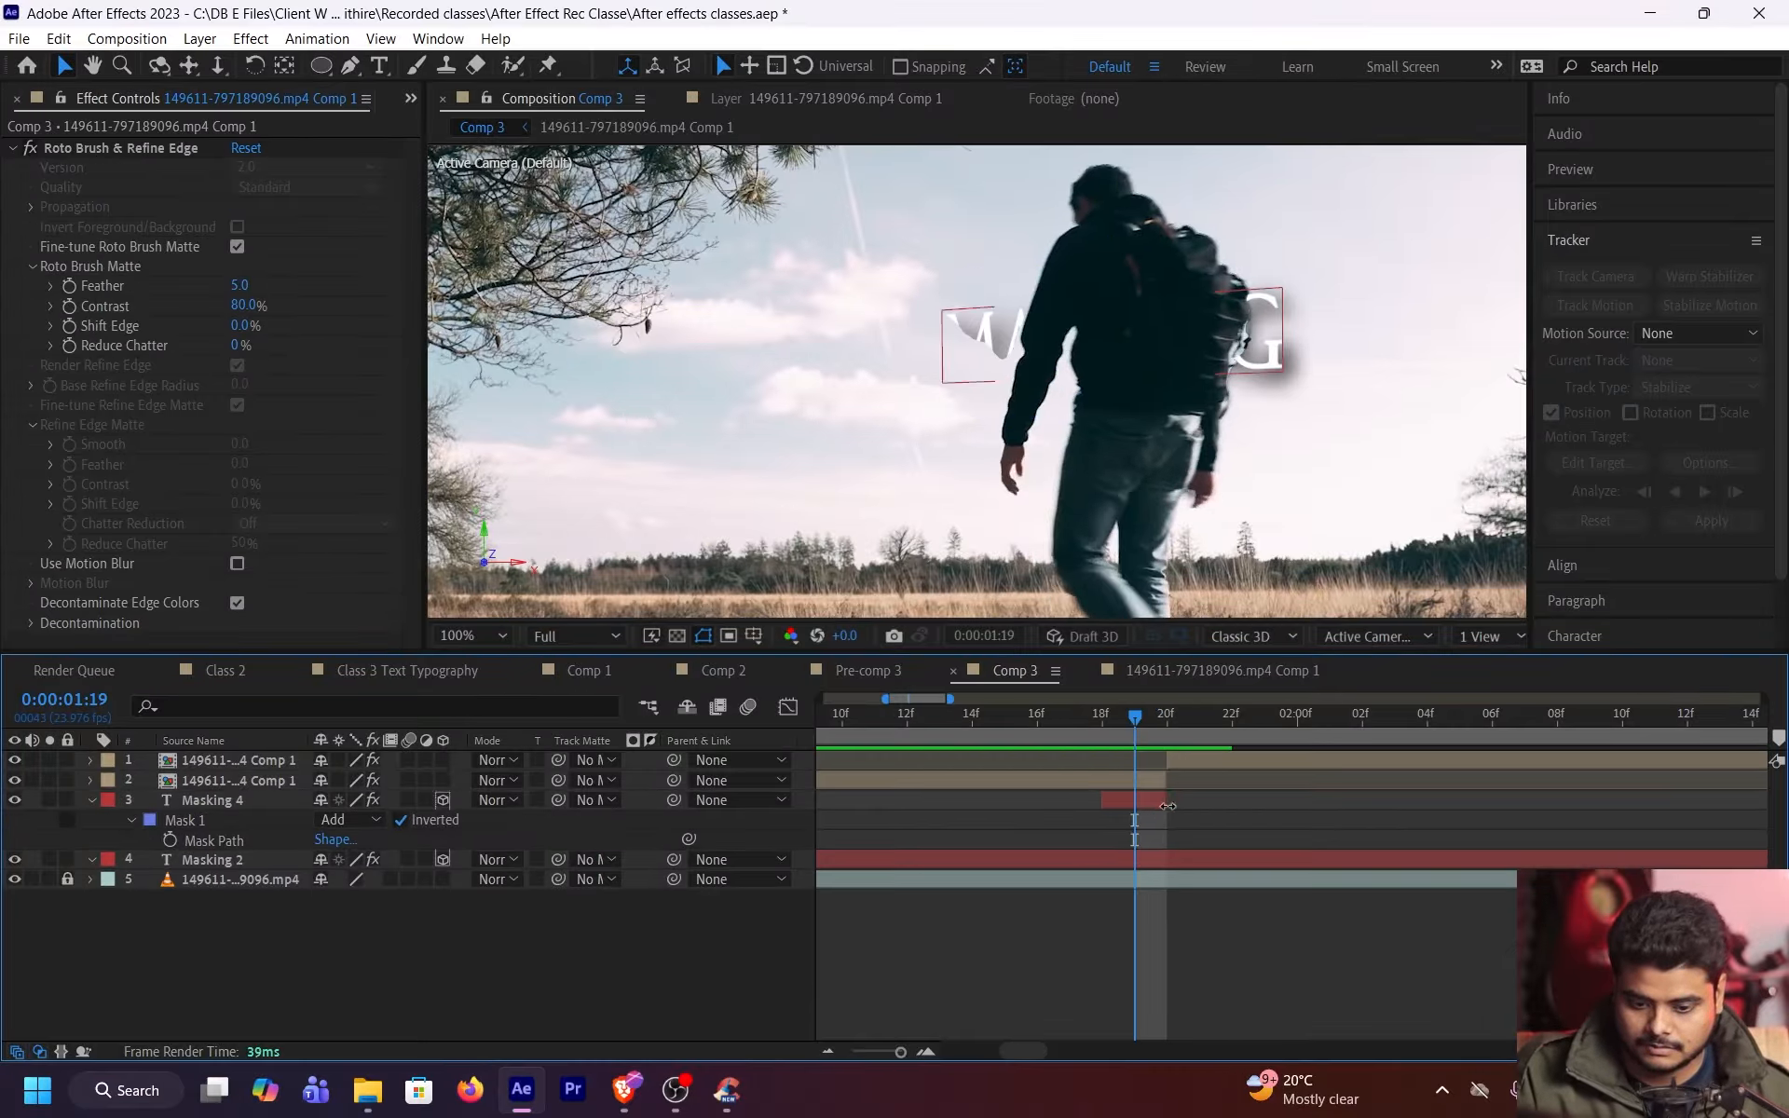
drag(1168, 806, 1135, 806)
Split the unmasked text layer at 0:00:01:19 and trim the end of its first part back to 0:00:01:18
click(1129, 878)
key(ctrl+shift+d)
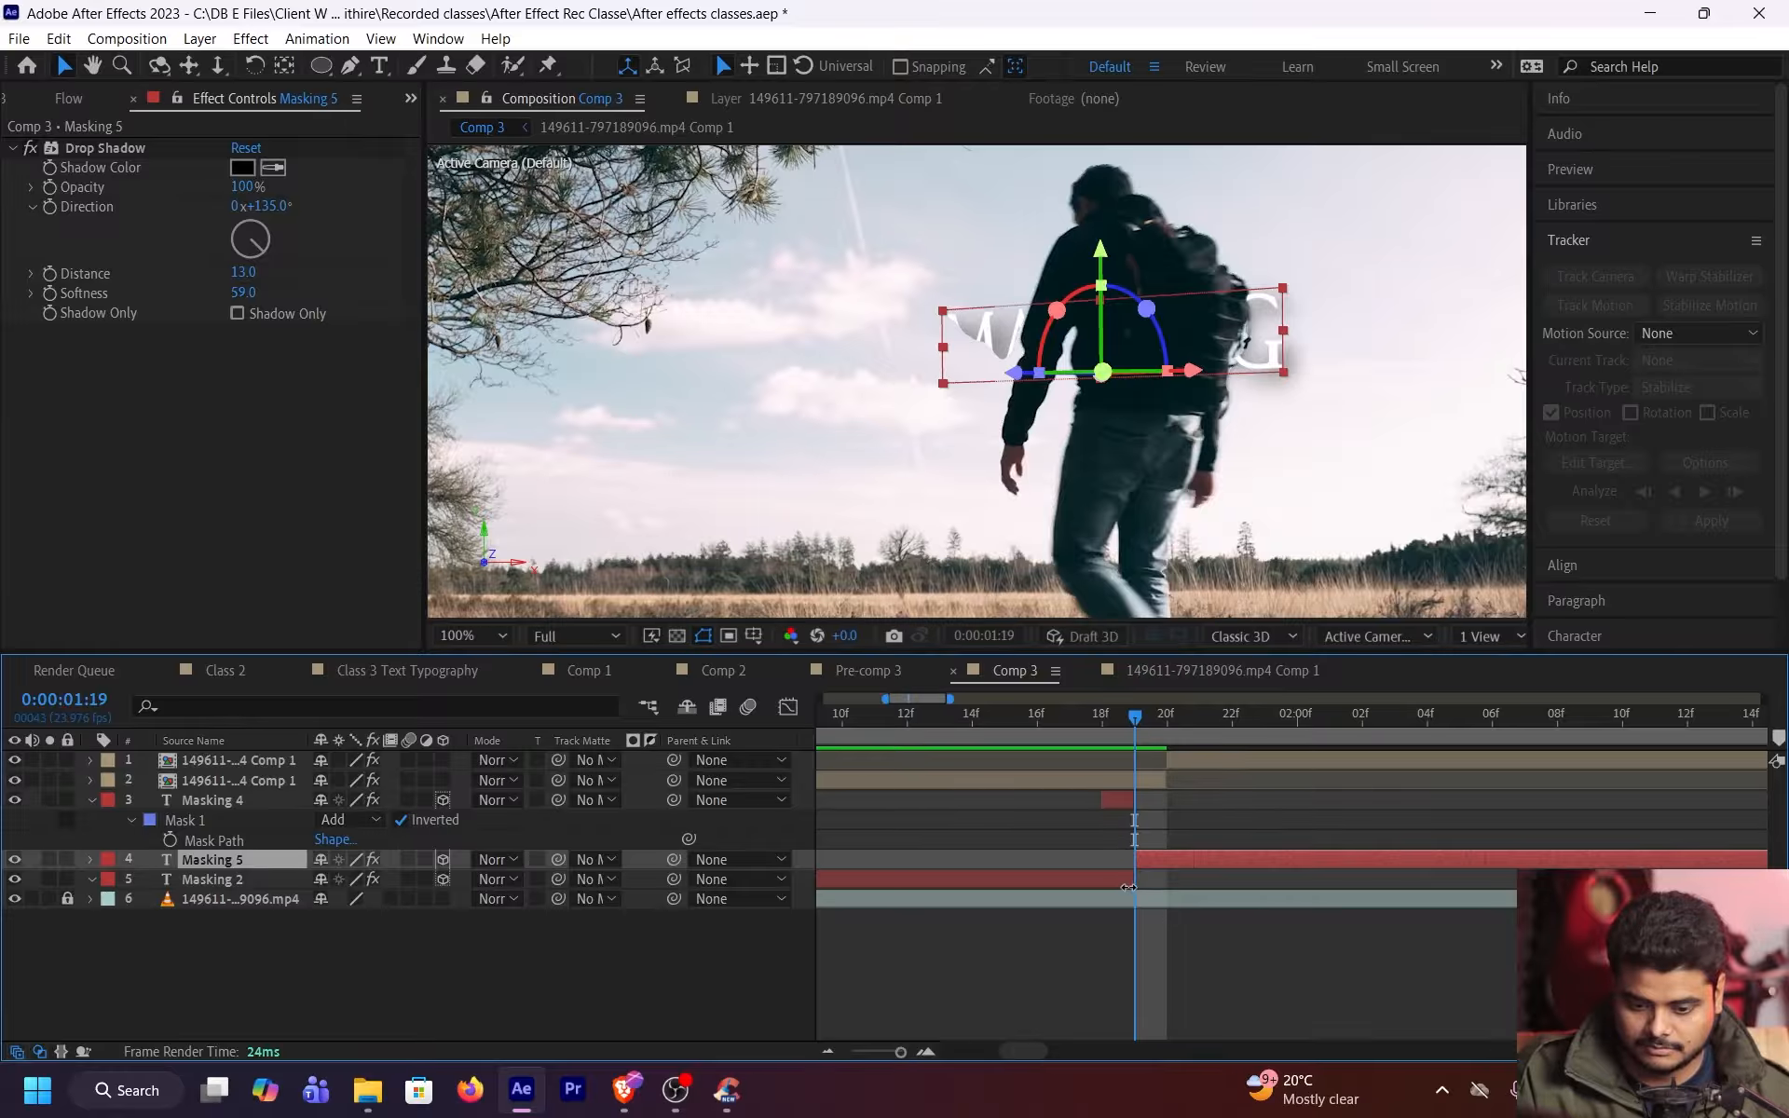
drag(1129, 887, 1106, 886)
Move the one-frame masked text piece to 0:00:01:19 and trim the following unmasked text part to start at 0:00:01:20
mouse_move(1109, 742)
mouse_down()
mouse_move(1088, 727)
mouse_move(1130, 729)
mouse_up()
drag(1126, 798, 1161, 862)
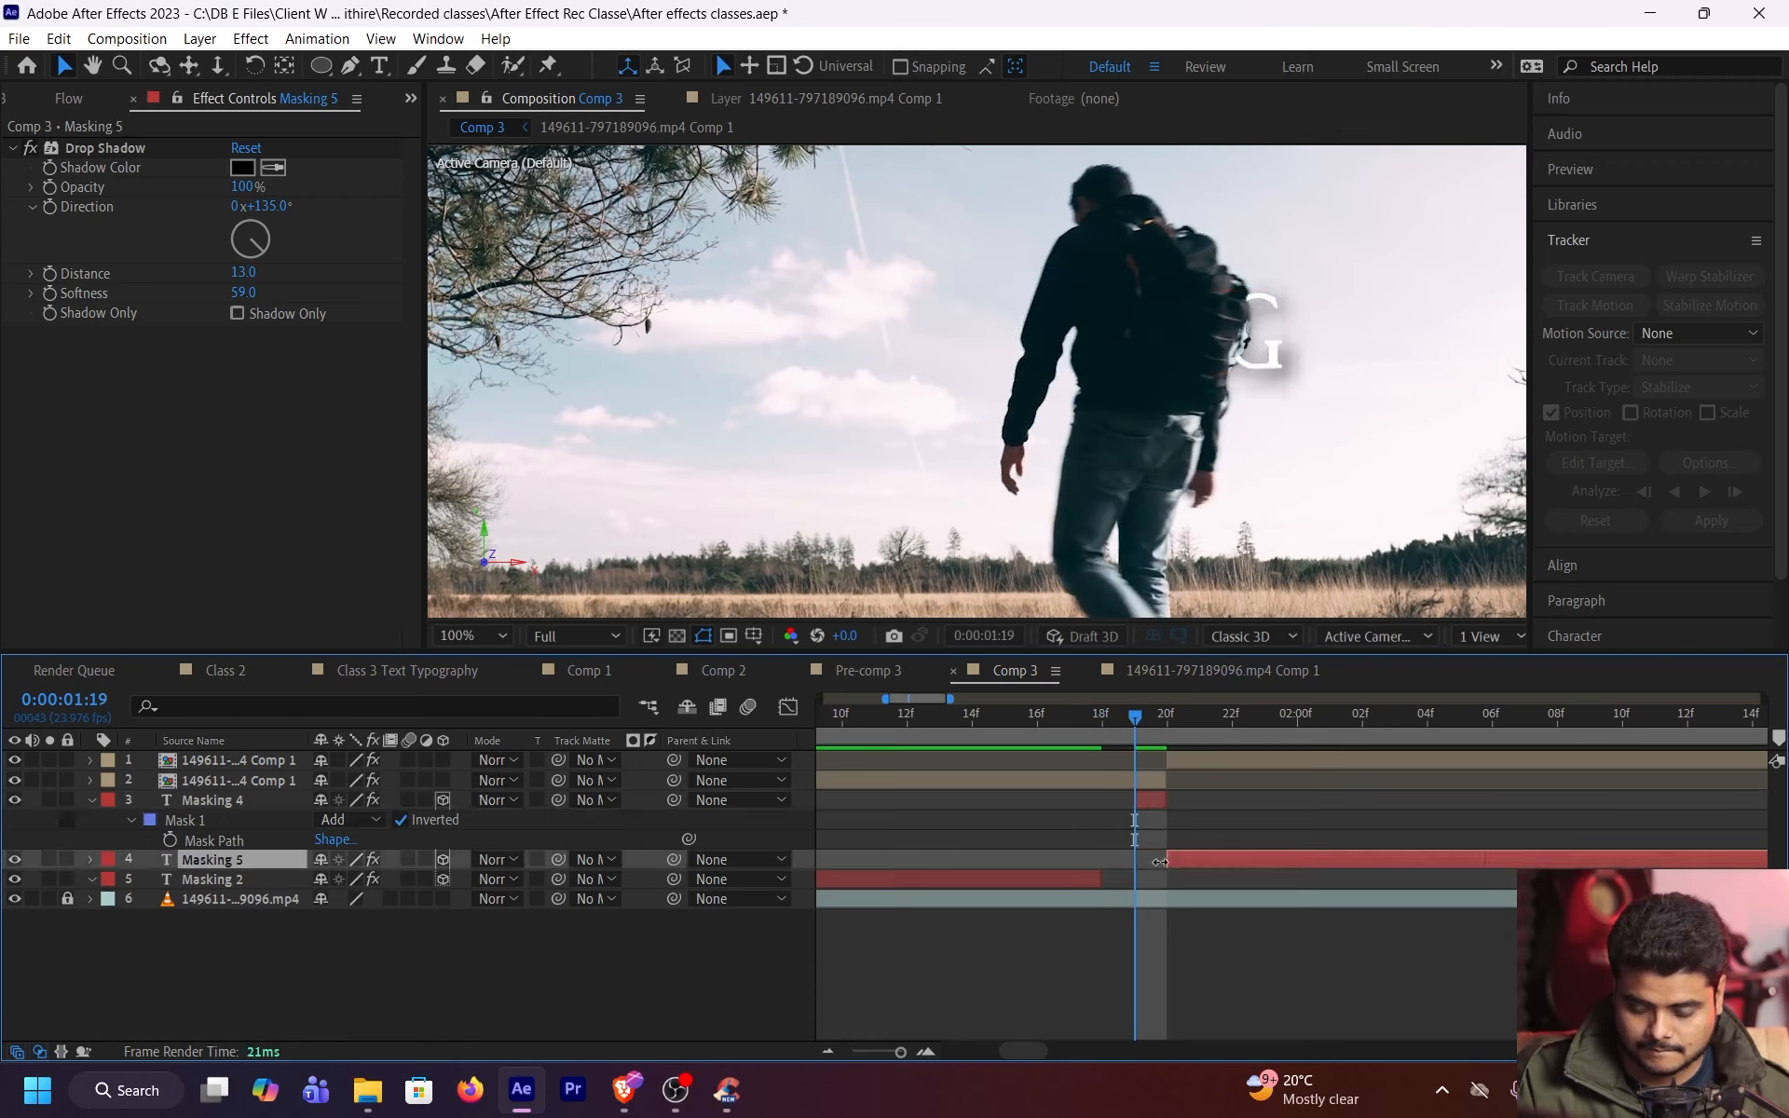
click(1158, 729)
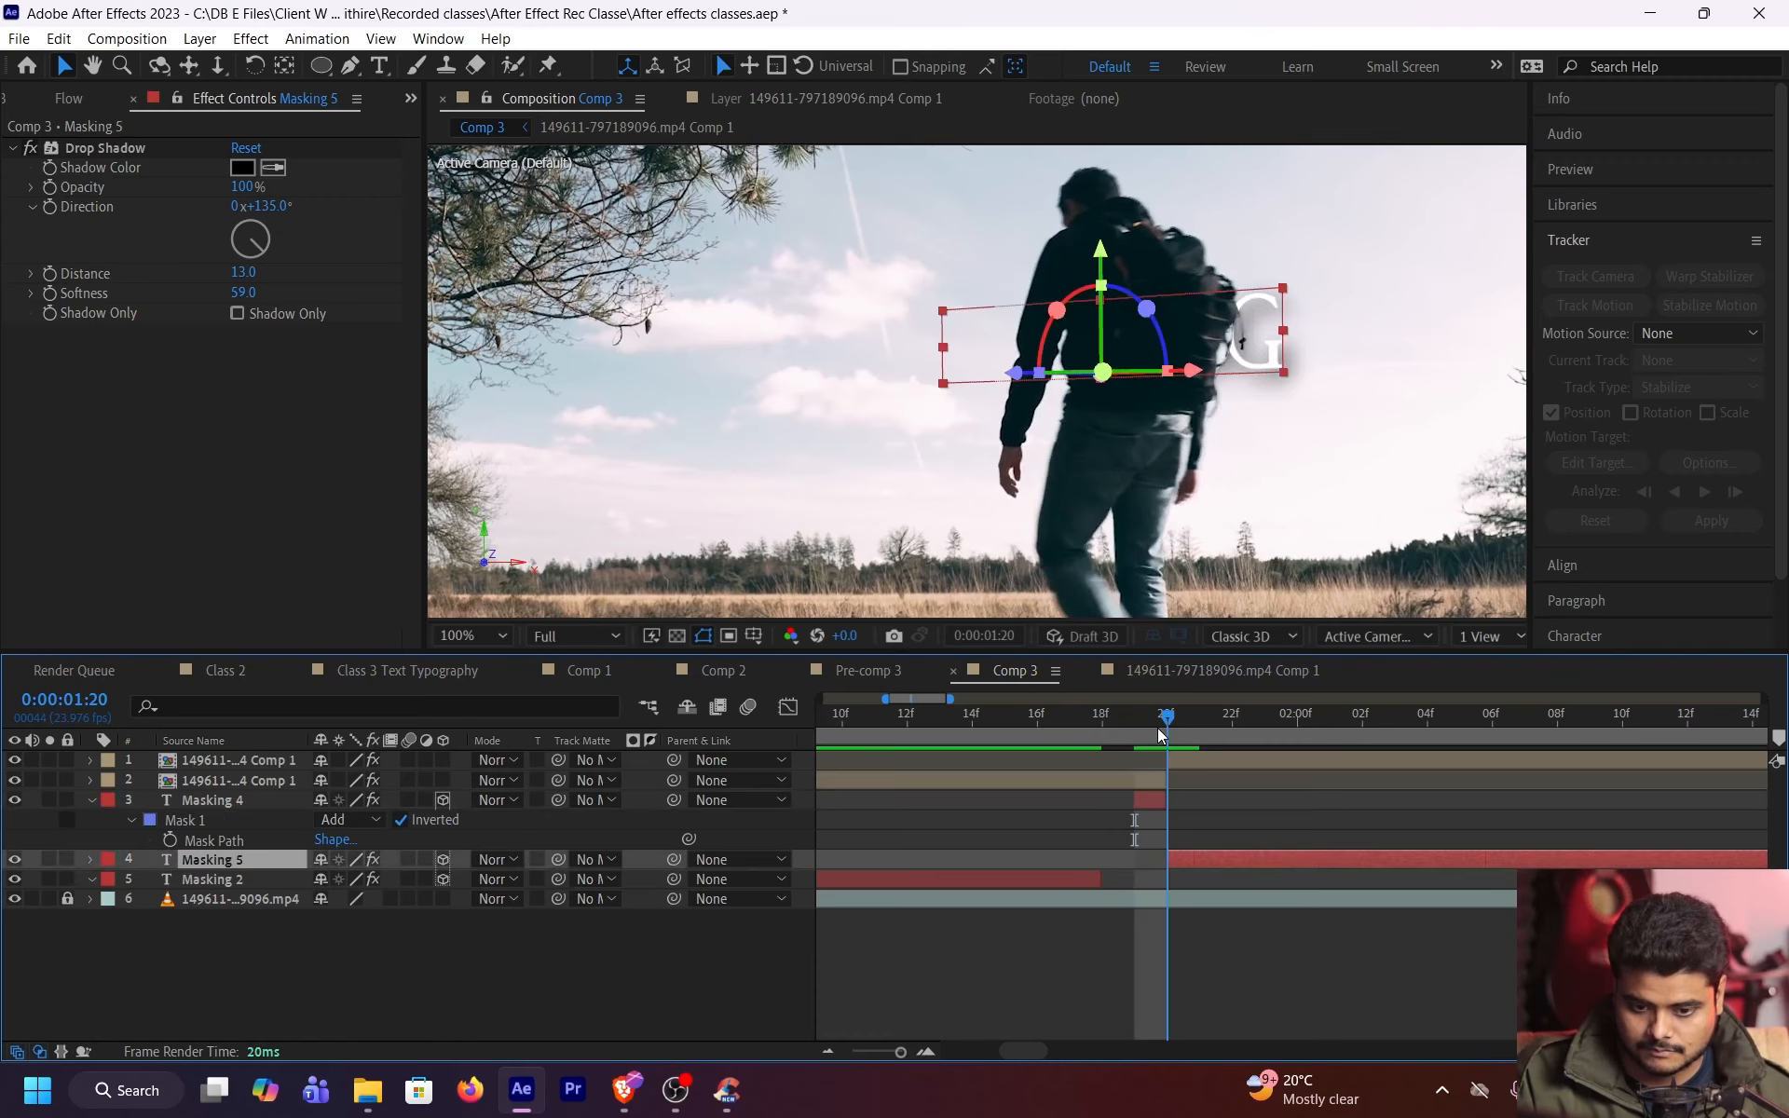
Extend the end of Masking 2 to meet Masking 4 at 0:00:01:19 and save the project
drag(1100, 878, 1126, 879)
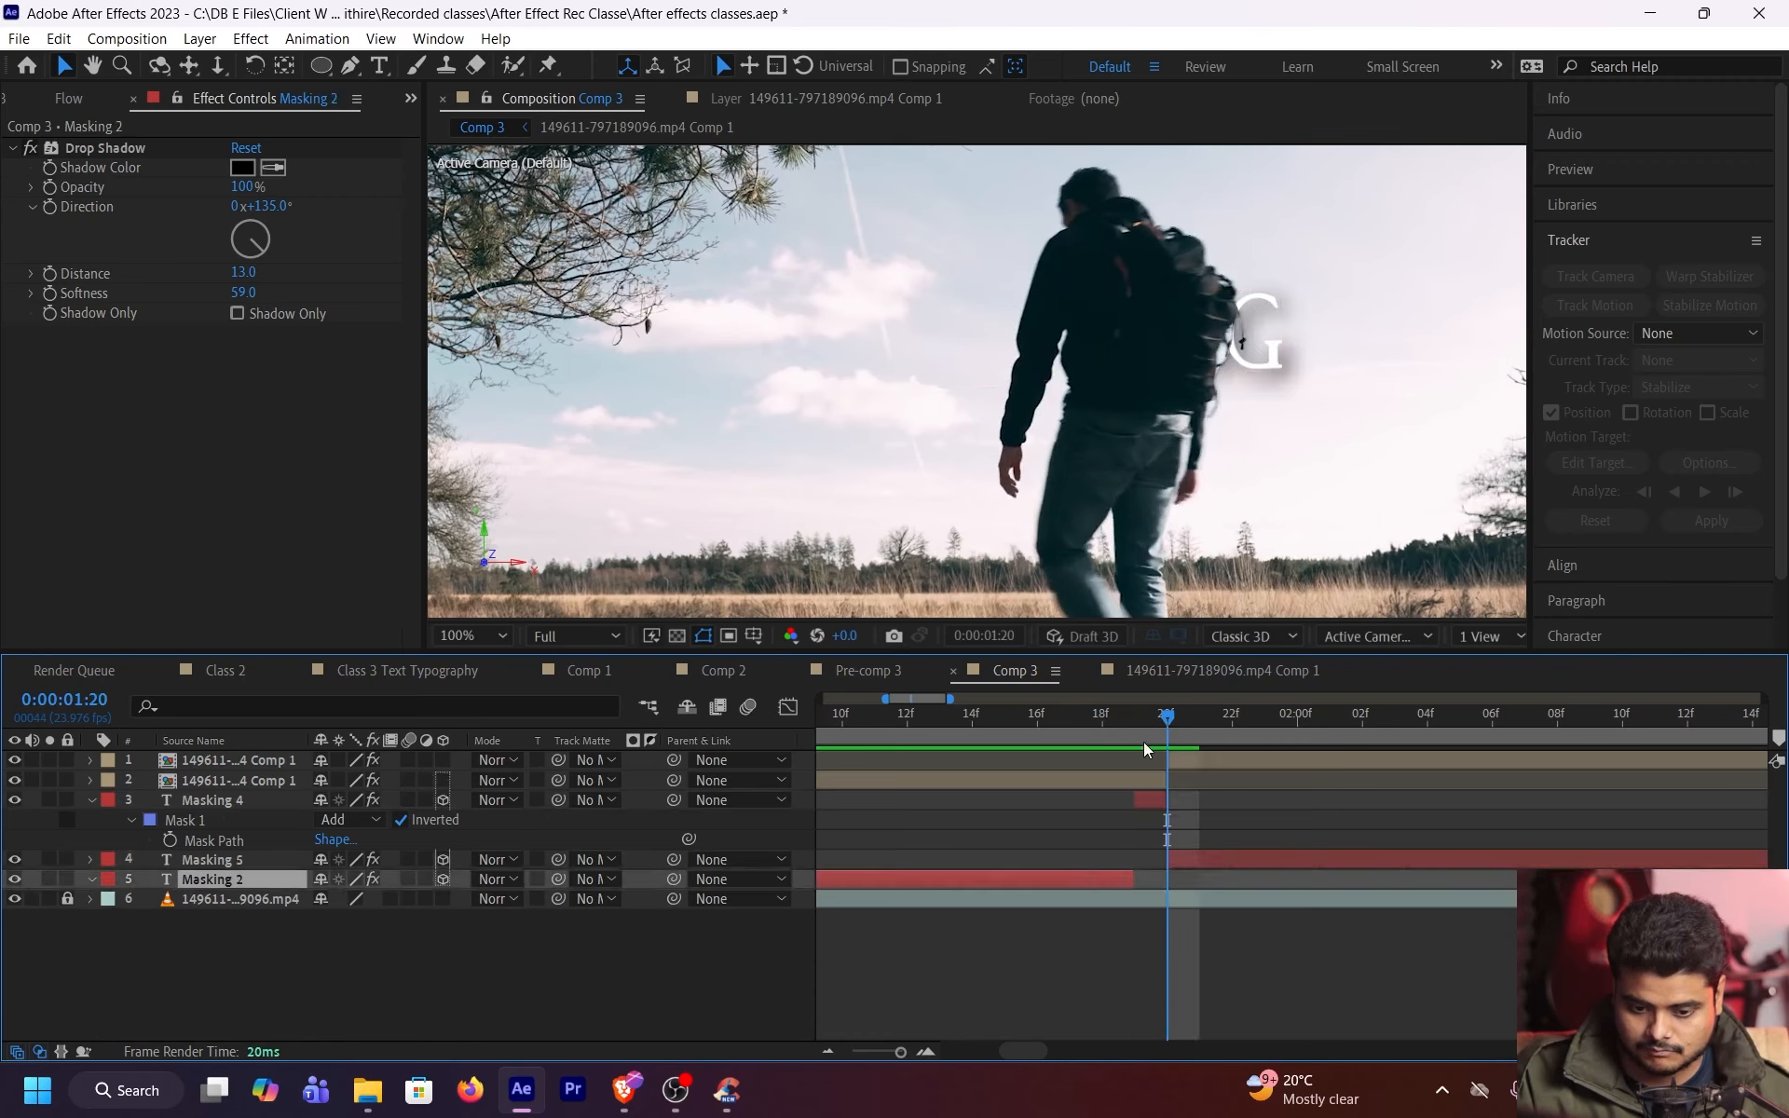
drag(1143, 742, 842, 759)
key(ctrl+s)
key(semicolon)
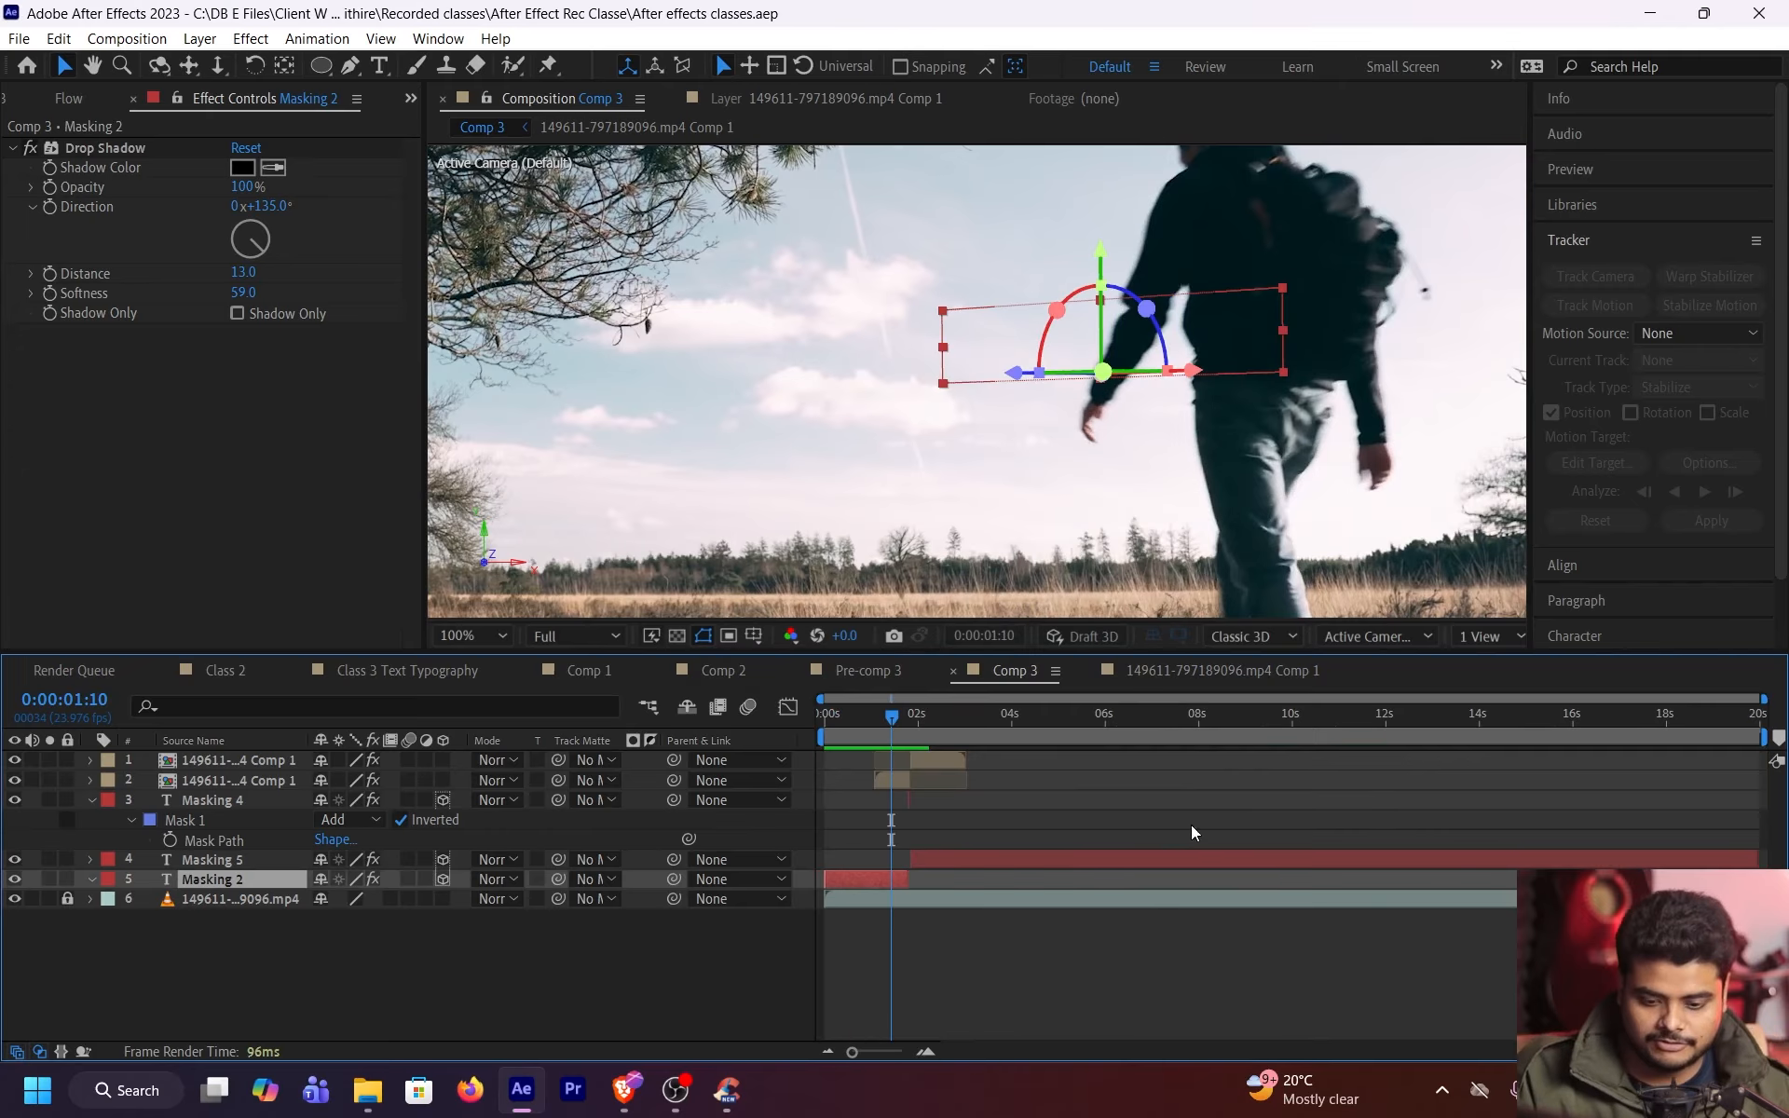
Collapse Masking 4's properties and play Comp 3 from 0:00:00:00 to check the text behind the walking man
click(93, 800)
drag(890, 730, 802, 746)
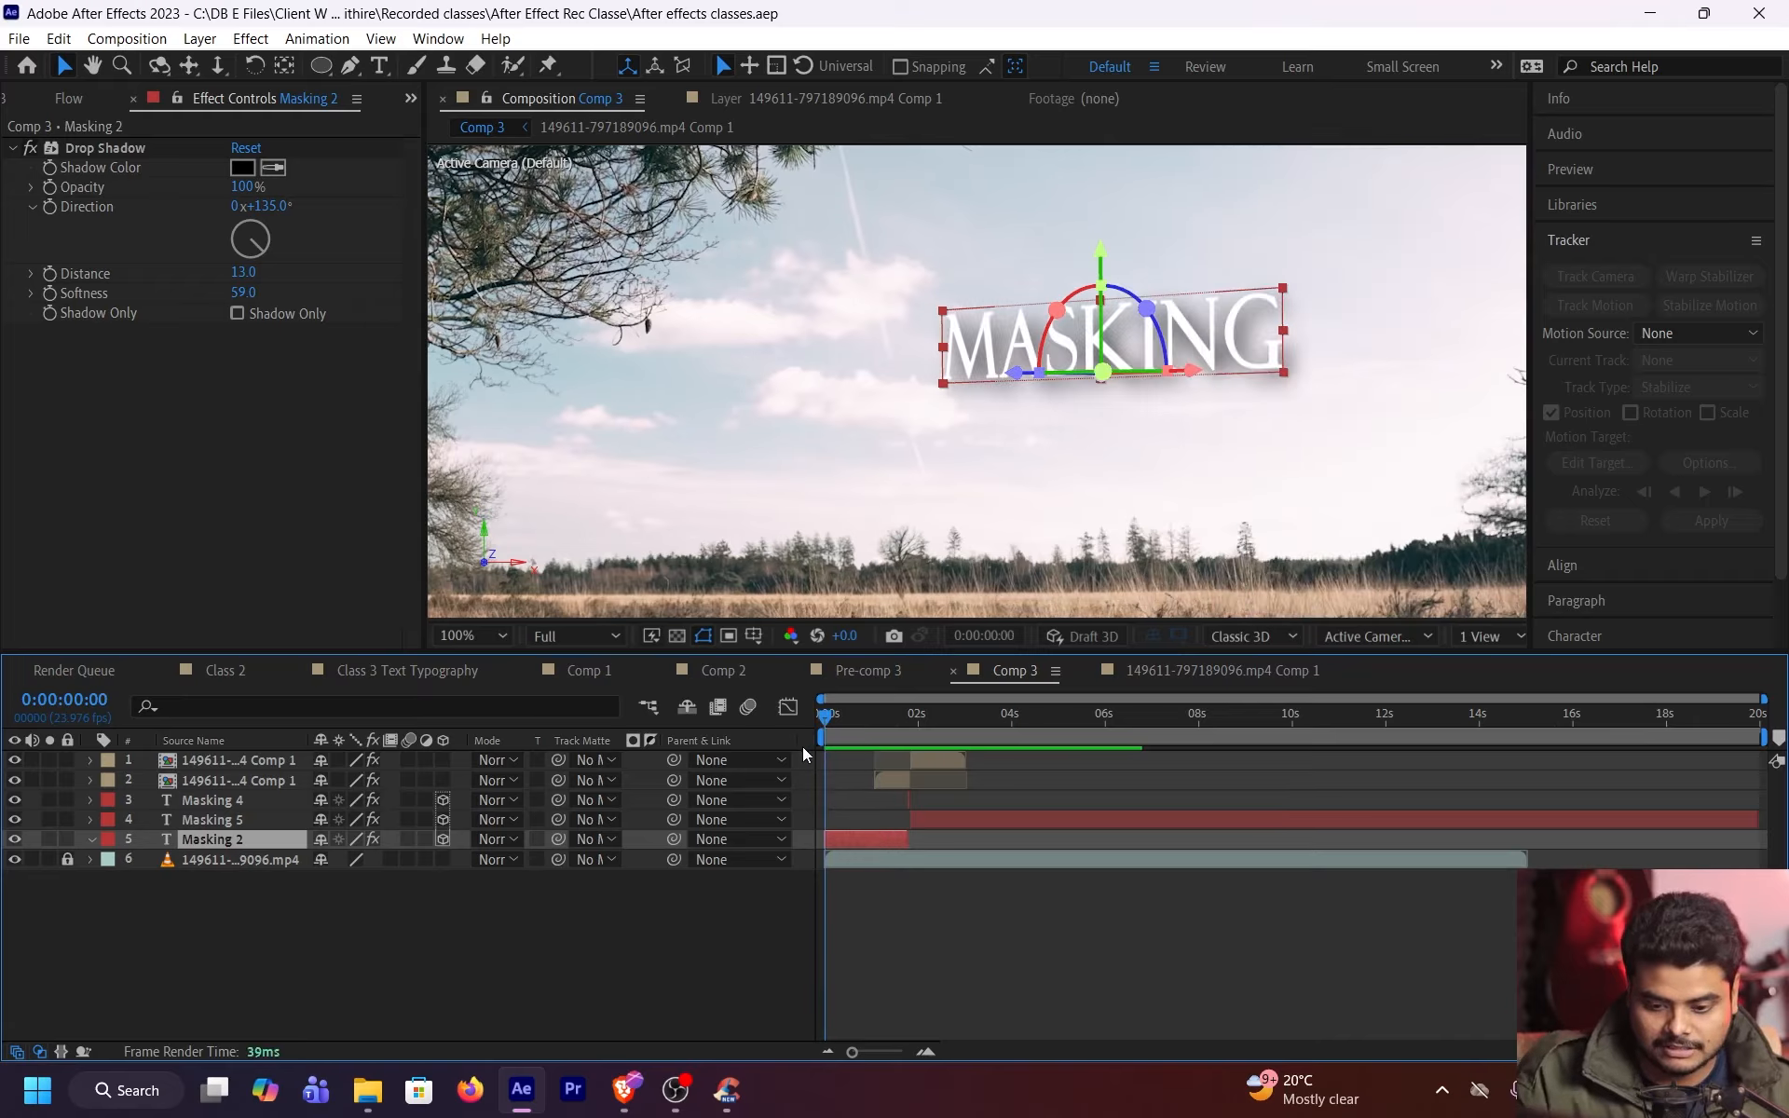
key(space)
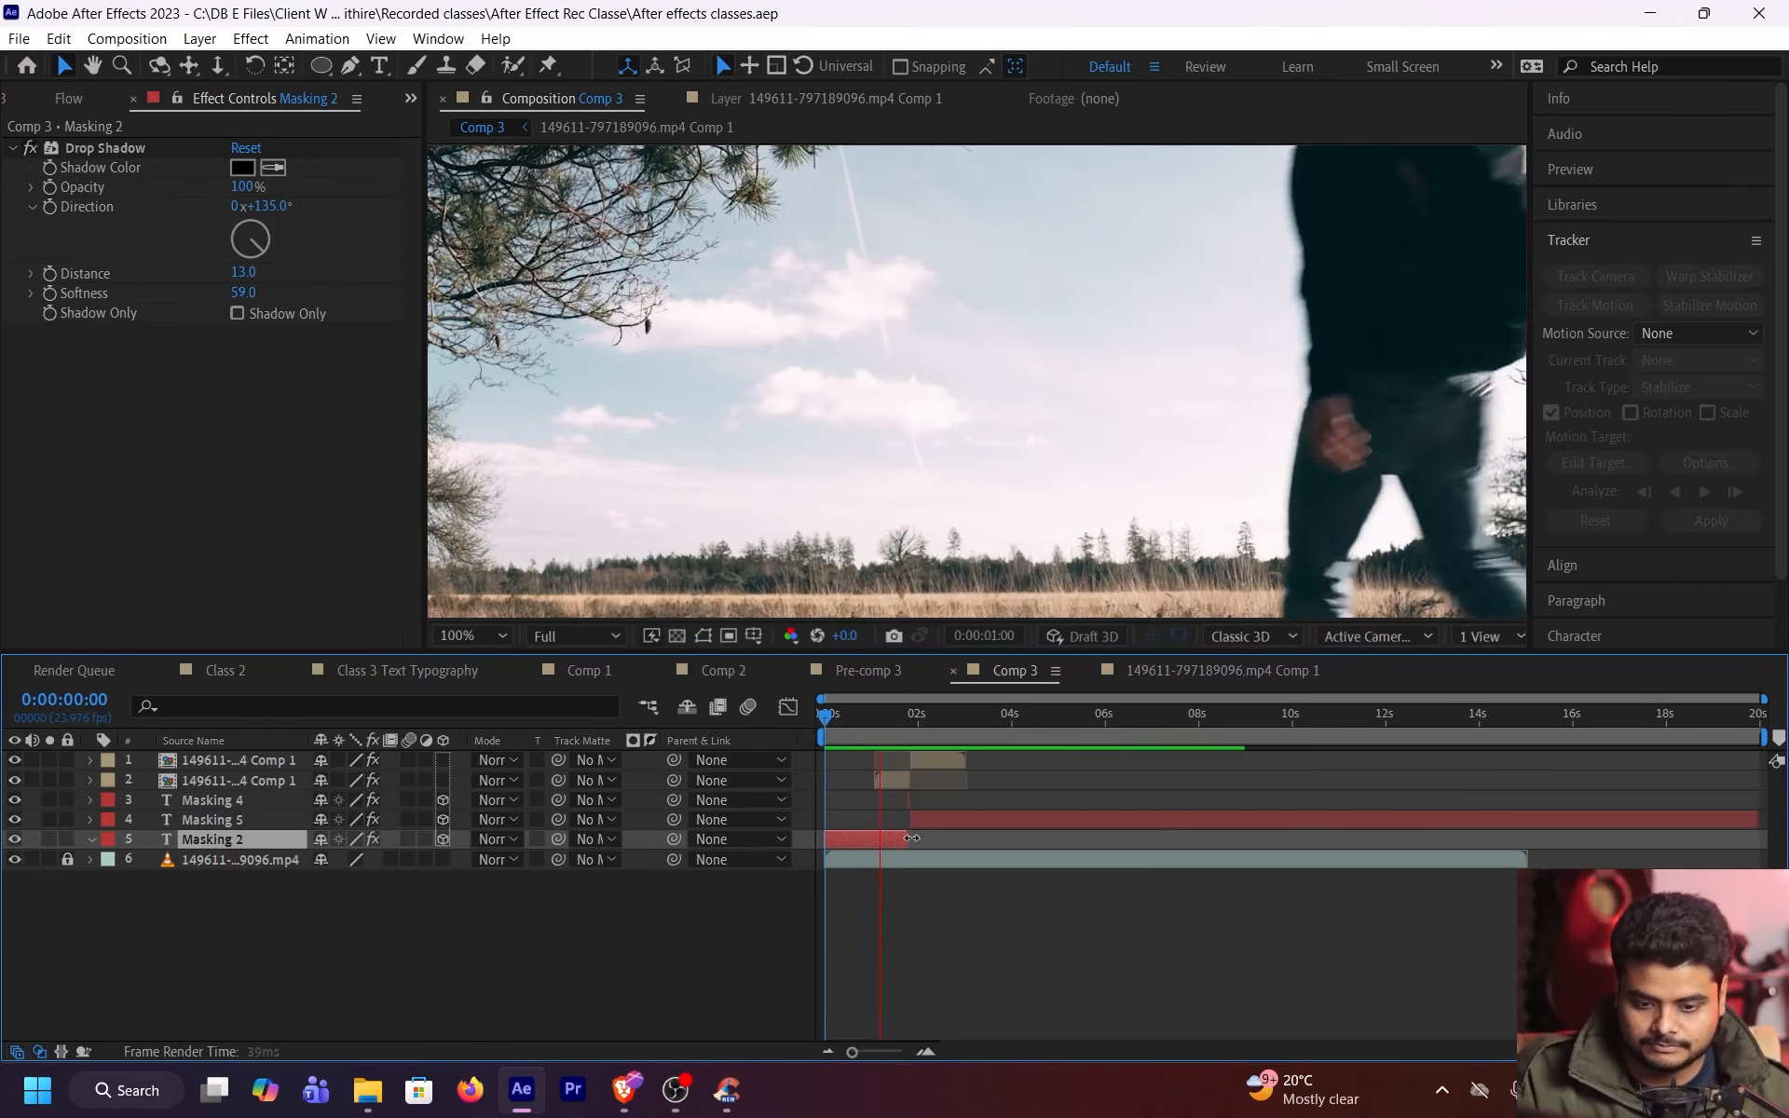
scroll(932, 817, up, 4)
drag(1015, 807, 1509, 807)
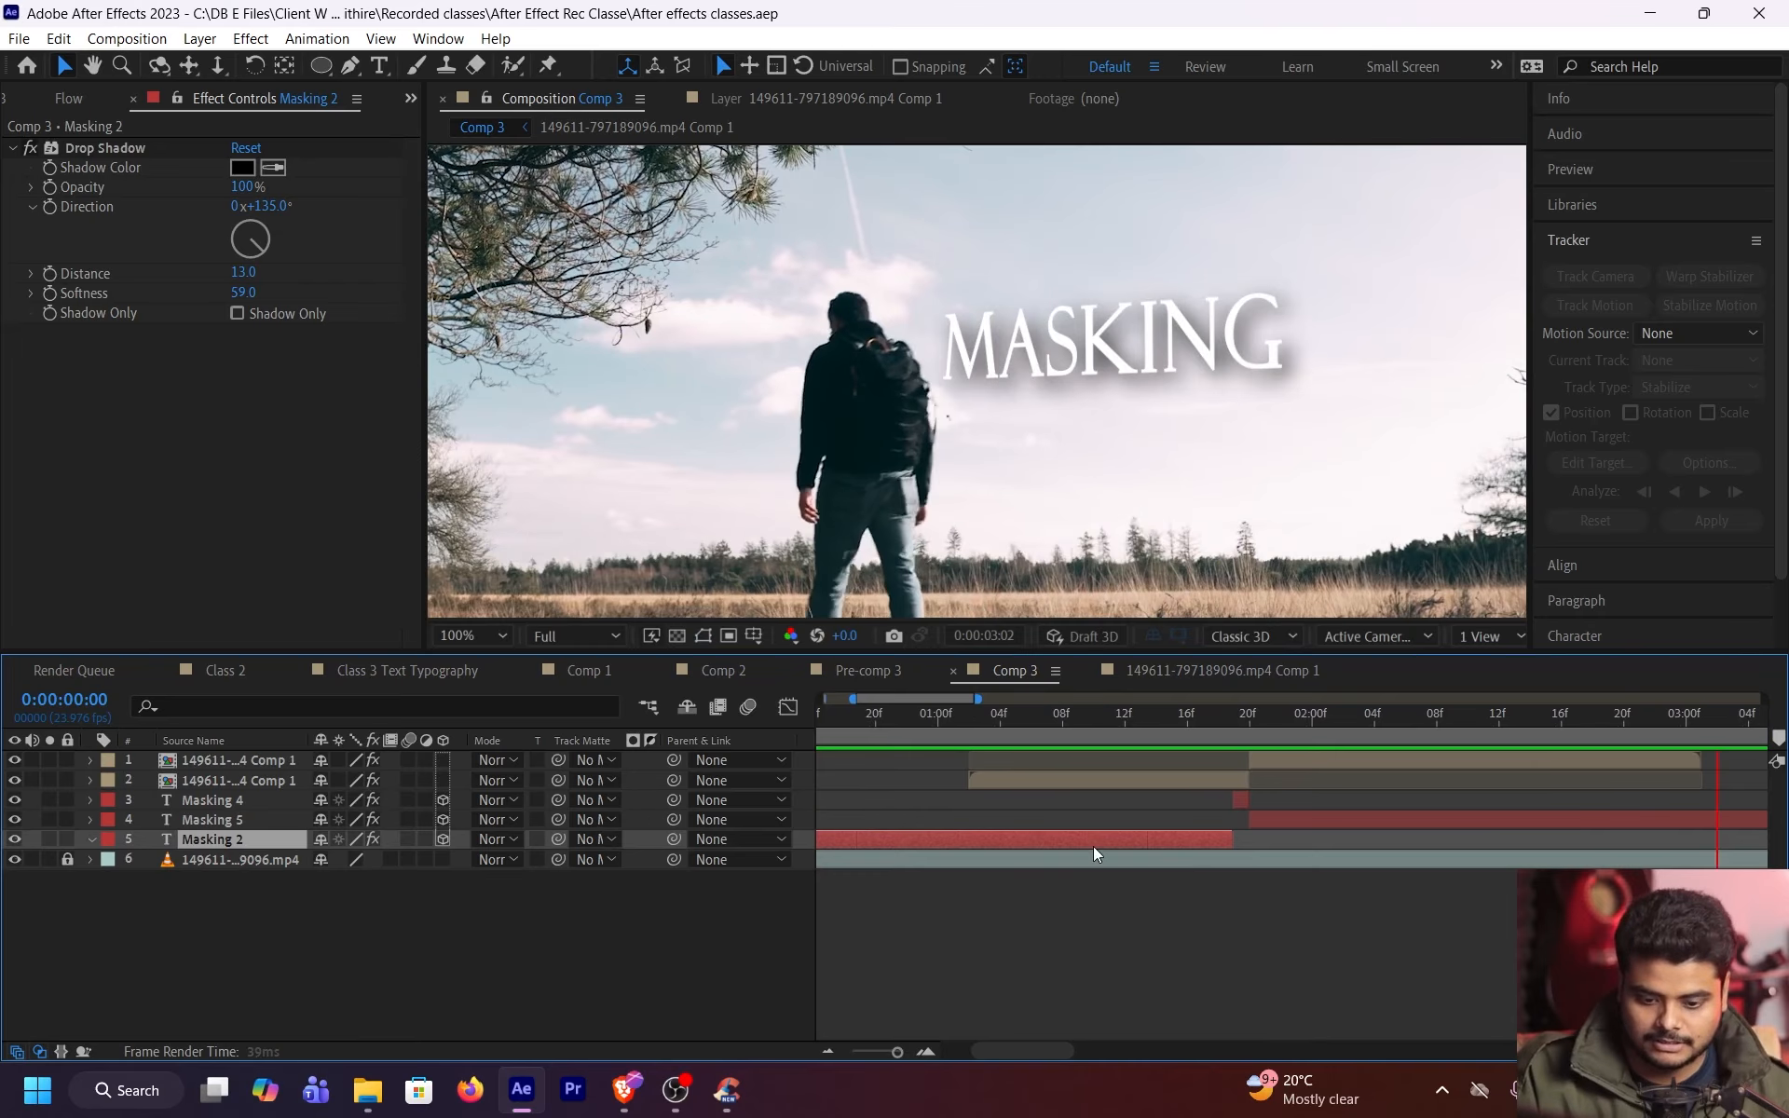
Delete the Masking 2 text layer, save the project and preview the result from 0:00:01:06
key(Delete)
drag(1228, 728, 1032, 740)
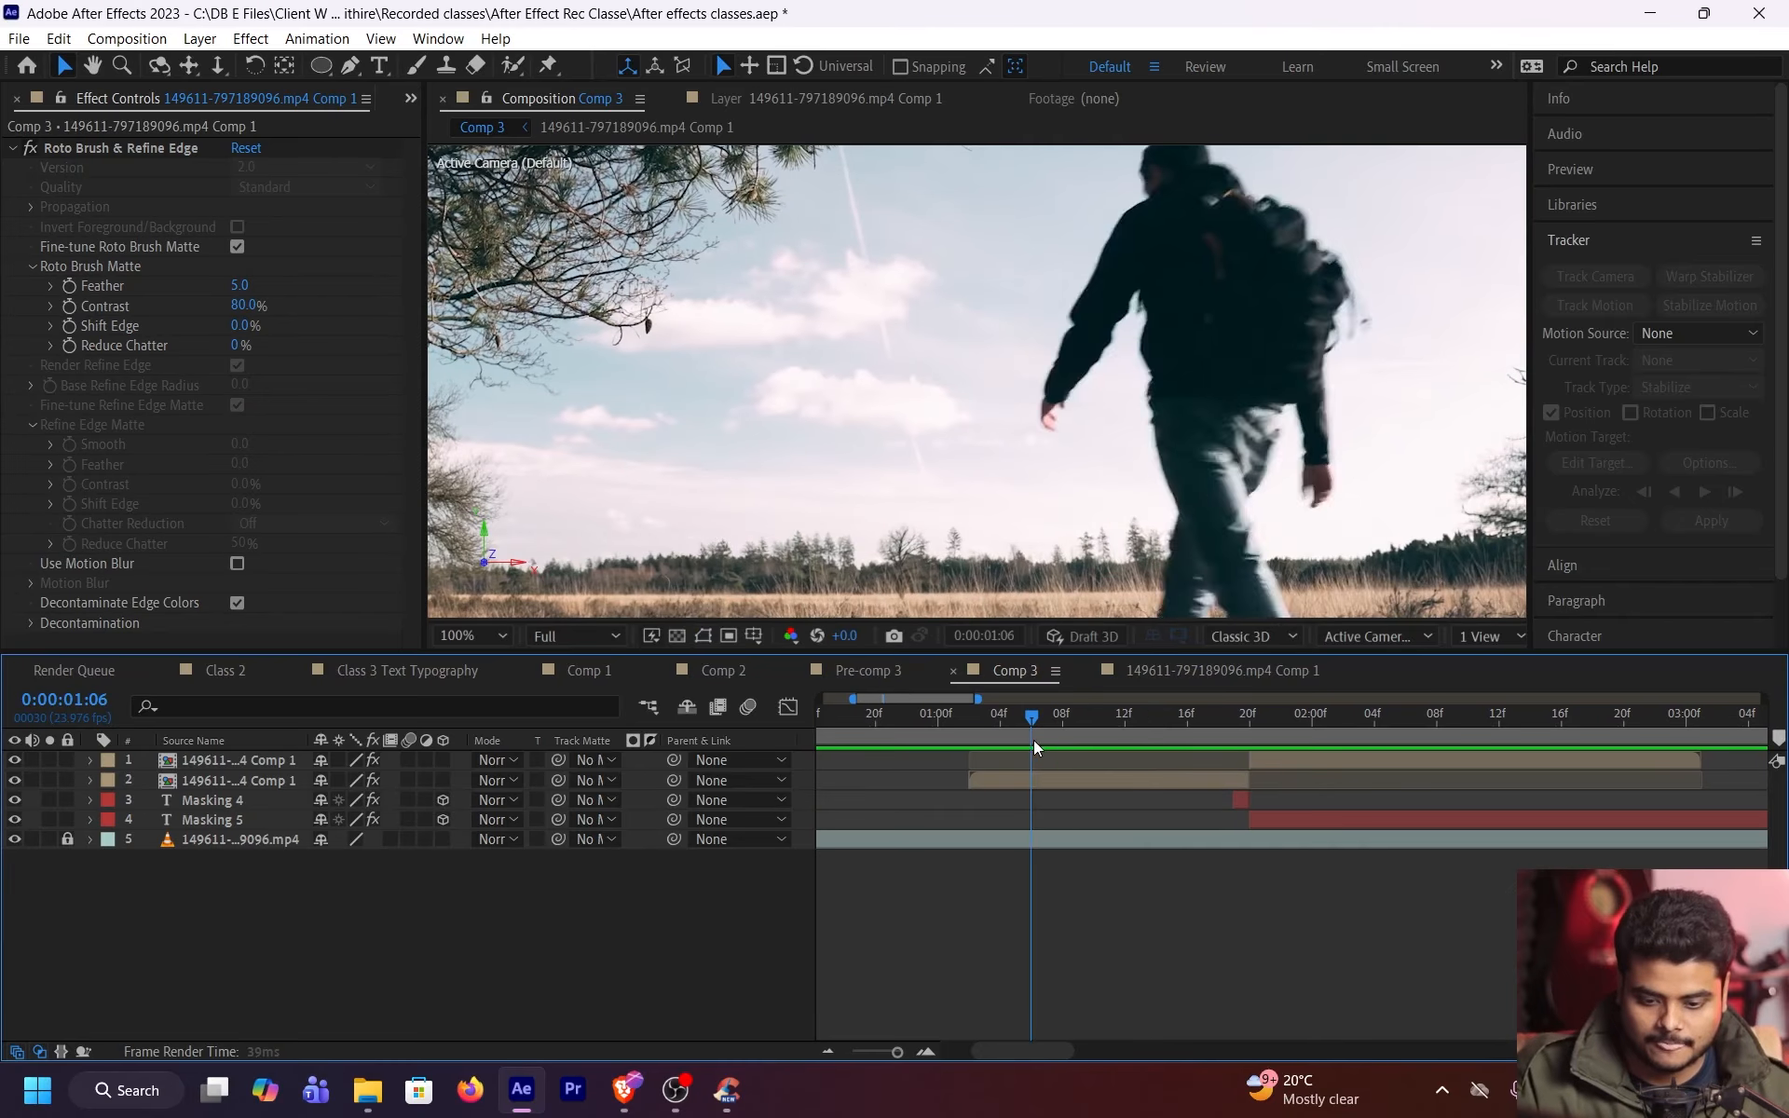
key(ctrl+s)
key(space)
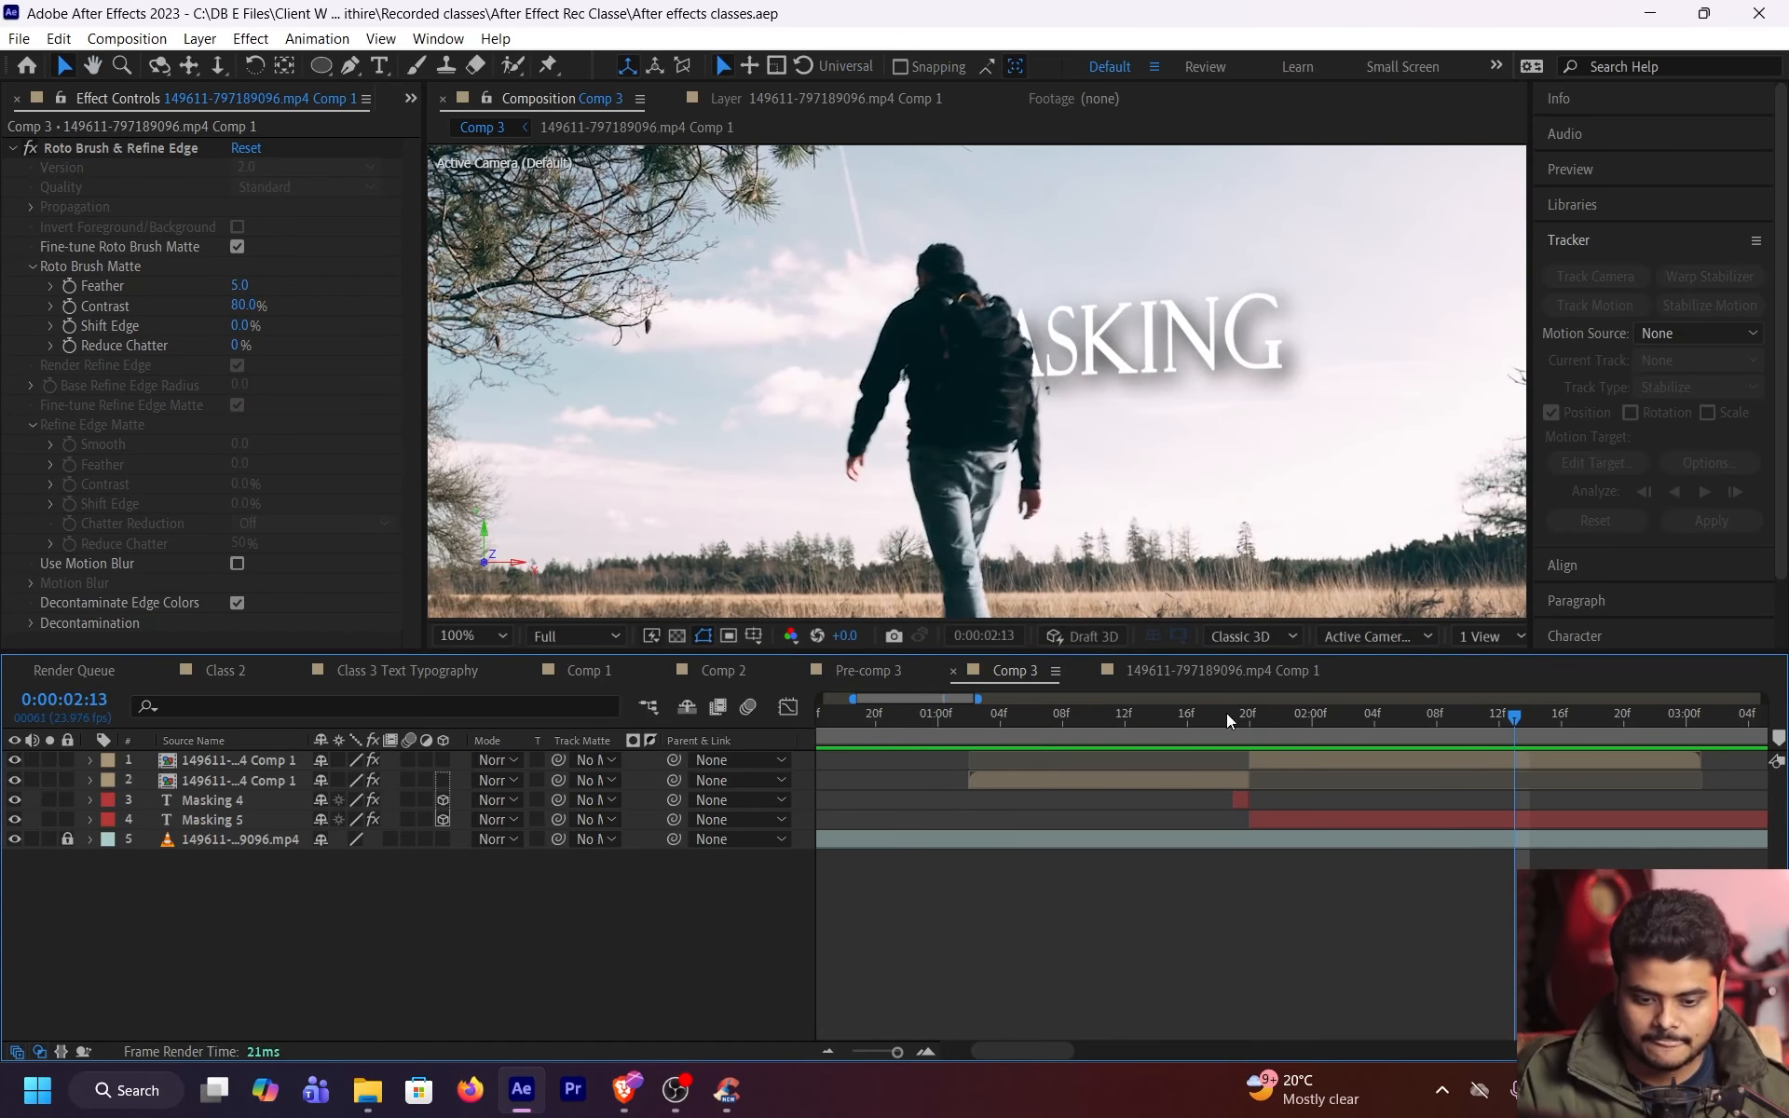
Move Masking 4 and Masking 5 together three frames earlier, so that Masking 4 starts at 0:00:01:16
mouse_move(1226, 714)
mouse_down()
mouse_move(1275, 716)
mouse_move(1193, 727)
mouse_up()
alt+scroll(1273, 815, up, 3)
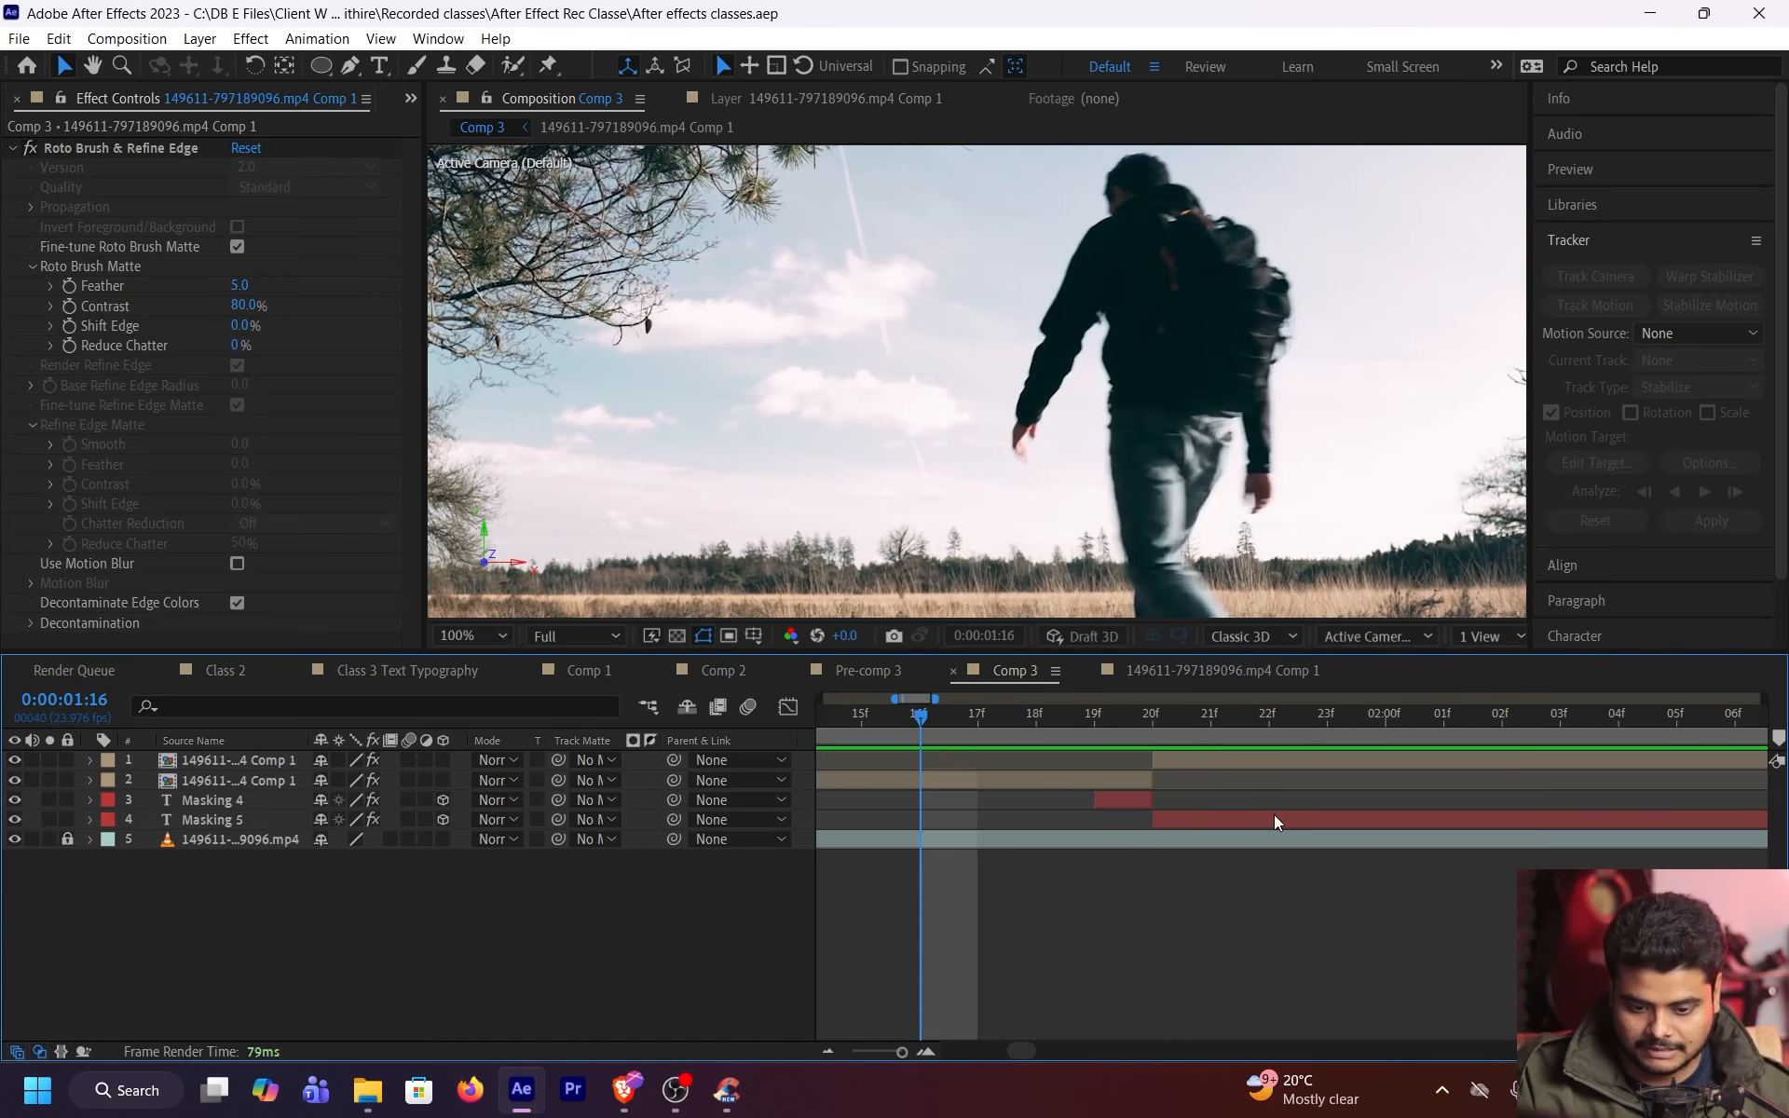
click(1217, 814)
ctrl+click(1133, 801)
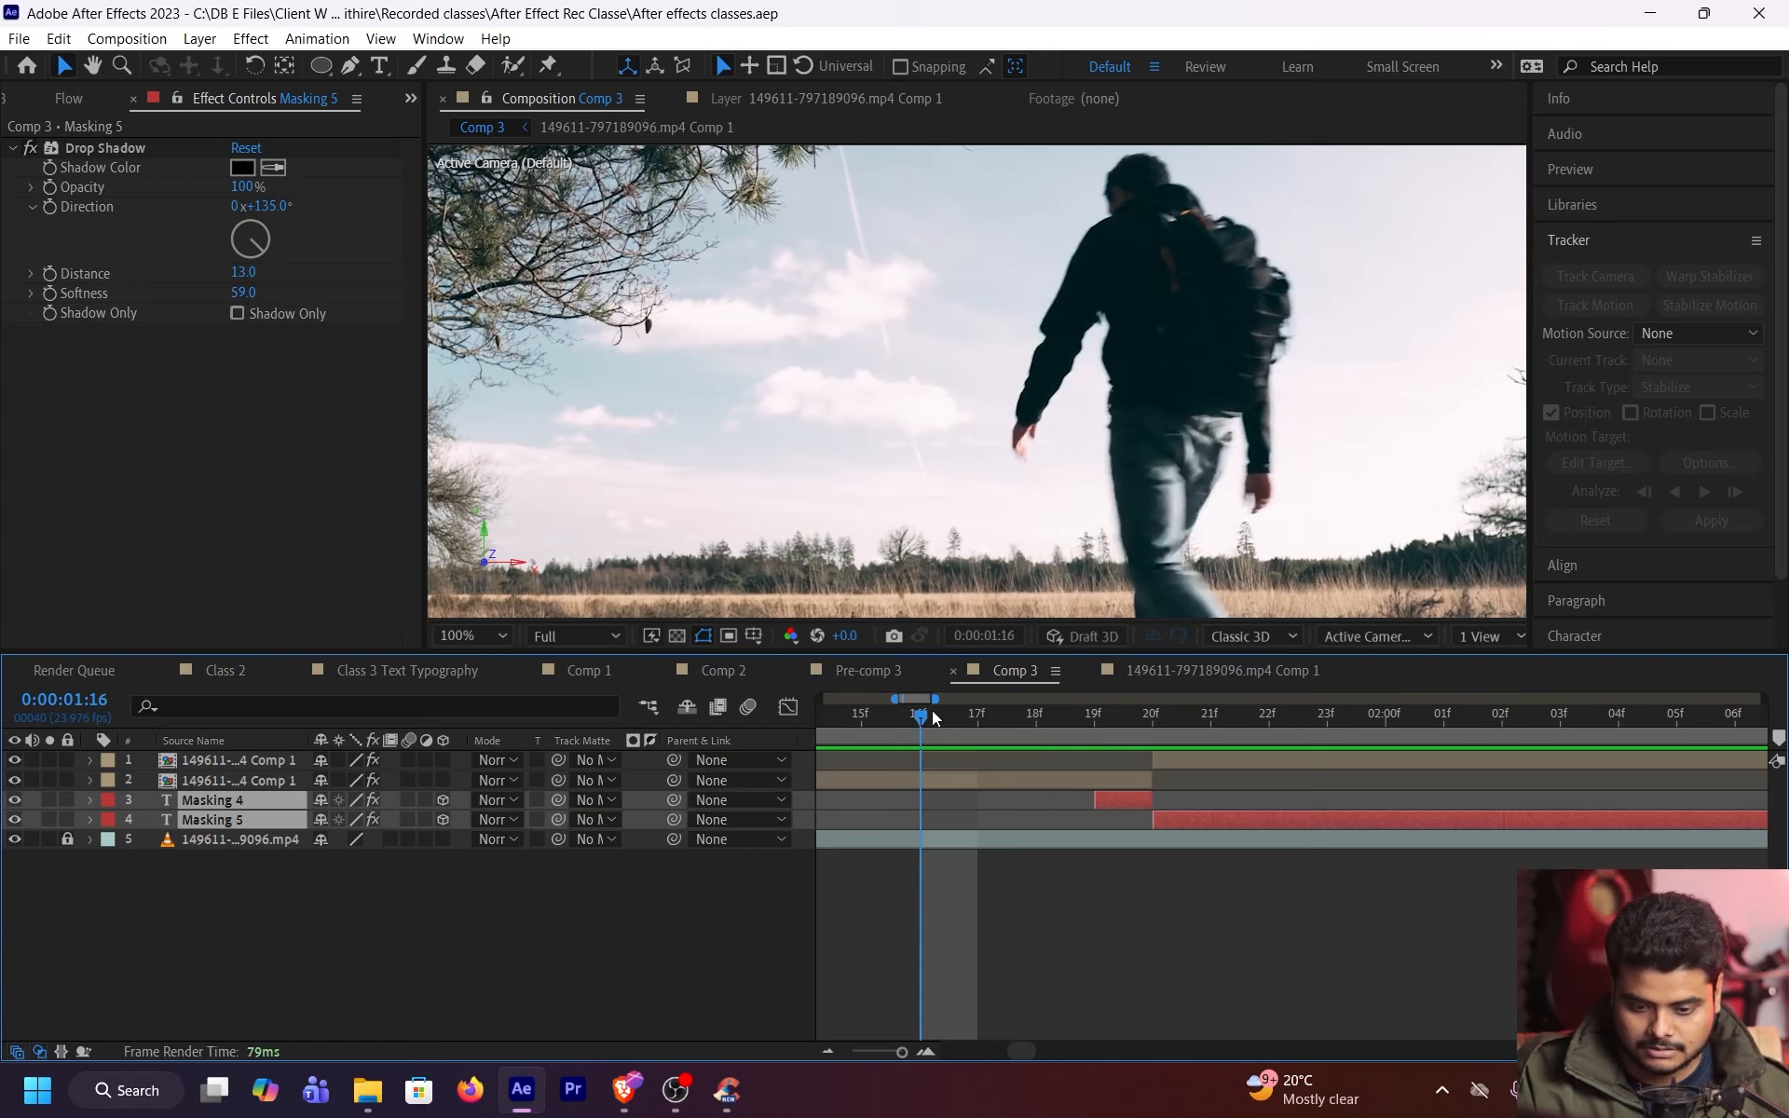
drag(938, 714, 997, 741)
drag(1194, 816, 1014, 798)
Preview the moment the text appears with the shifted Masking 4 and Masking 5 layers
drag(978, 716, 930, 738)
key(space)
scroll(1208, 802, down, 5)
key(space)
key(space)
key(space)
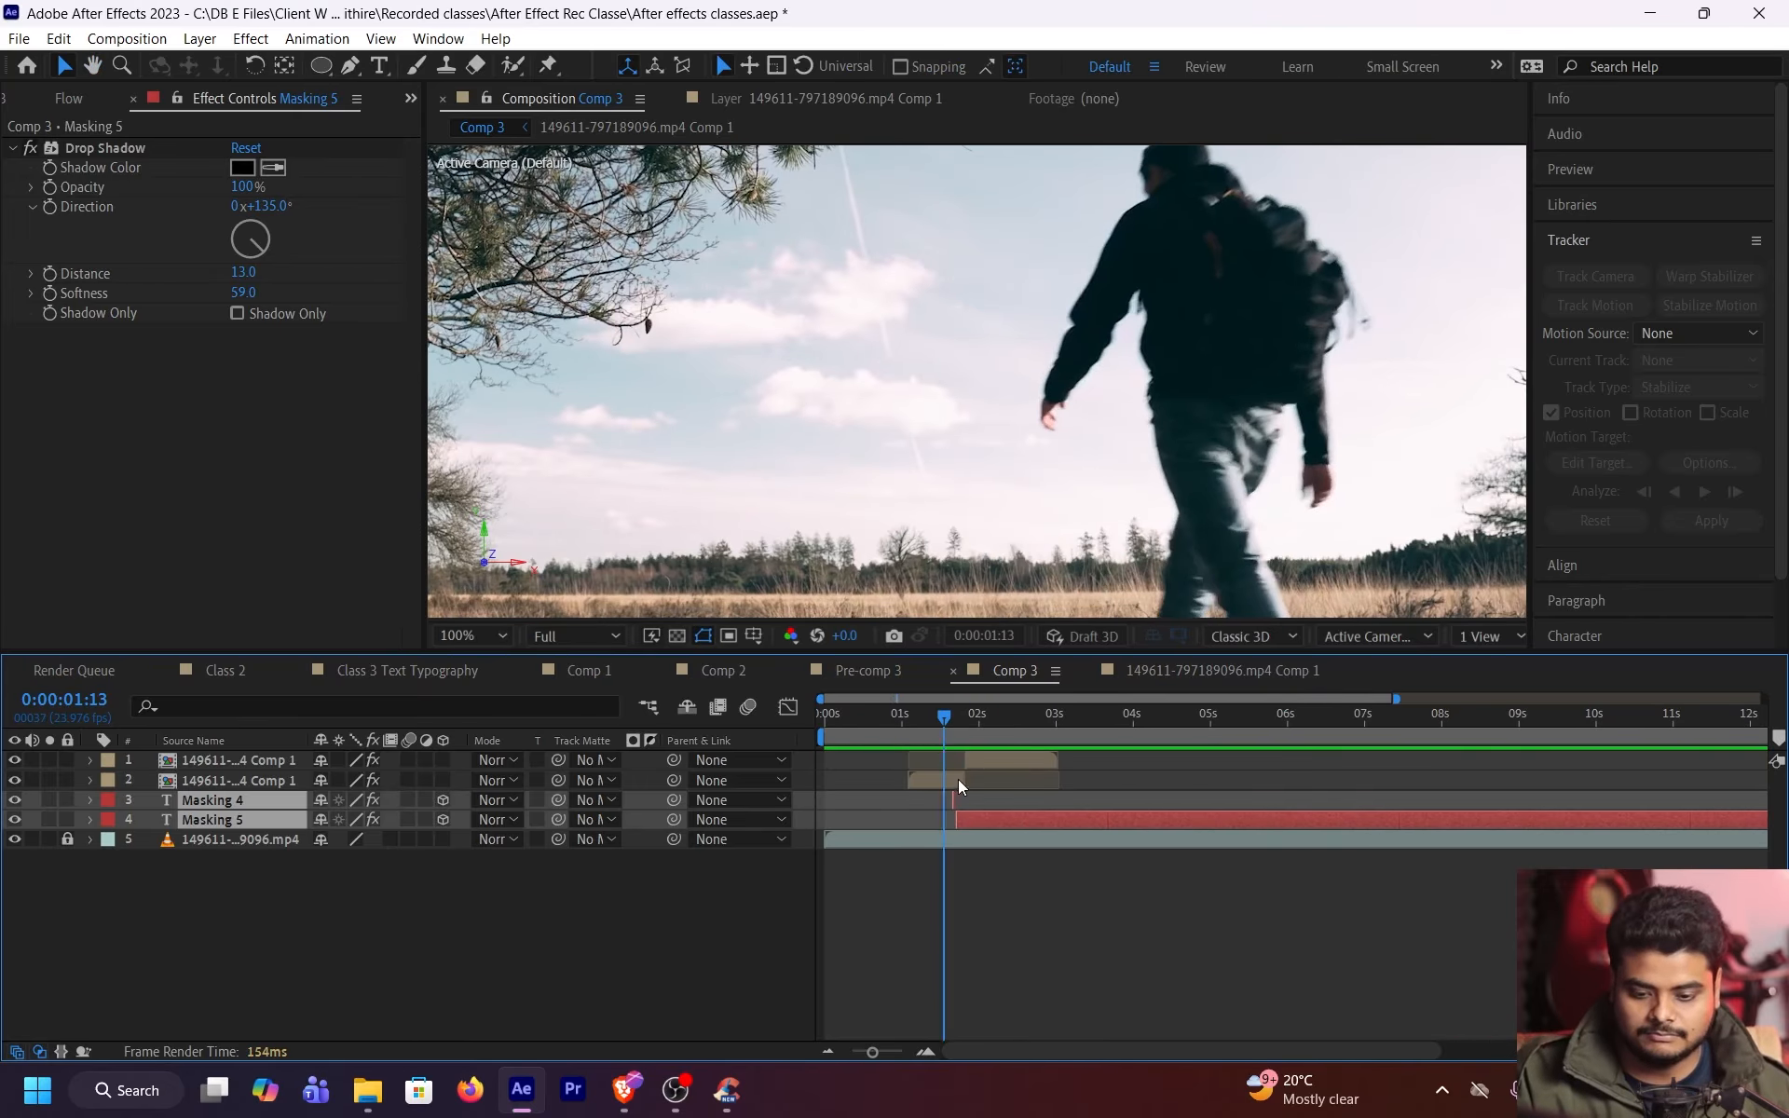
Duplicate the one-frame masked text layer Masking 4 and place the copy at 0:00:01:19
scroll(958, 779, up, 5)
click(1037, 898)
drag(1018, 897, 1247, 892)
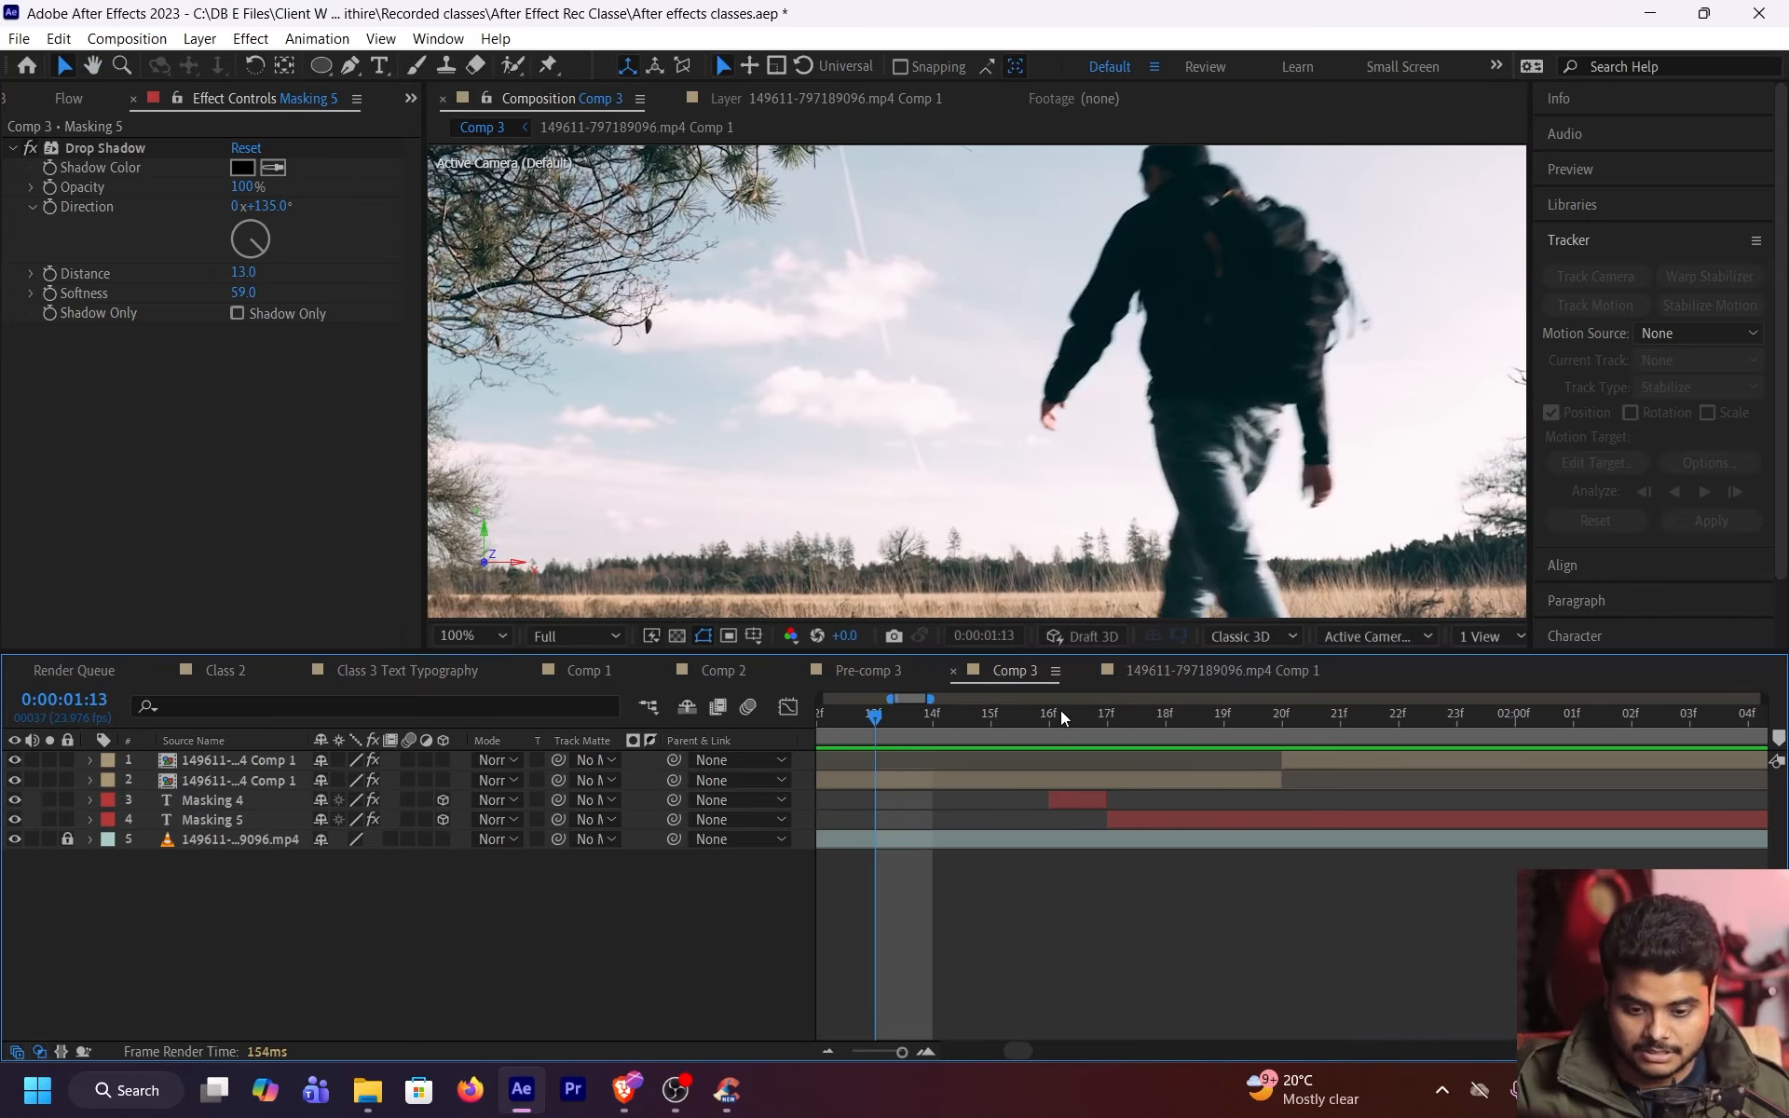
drag(1062, 712, 1243, 740)
click(1209, 819)
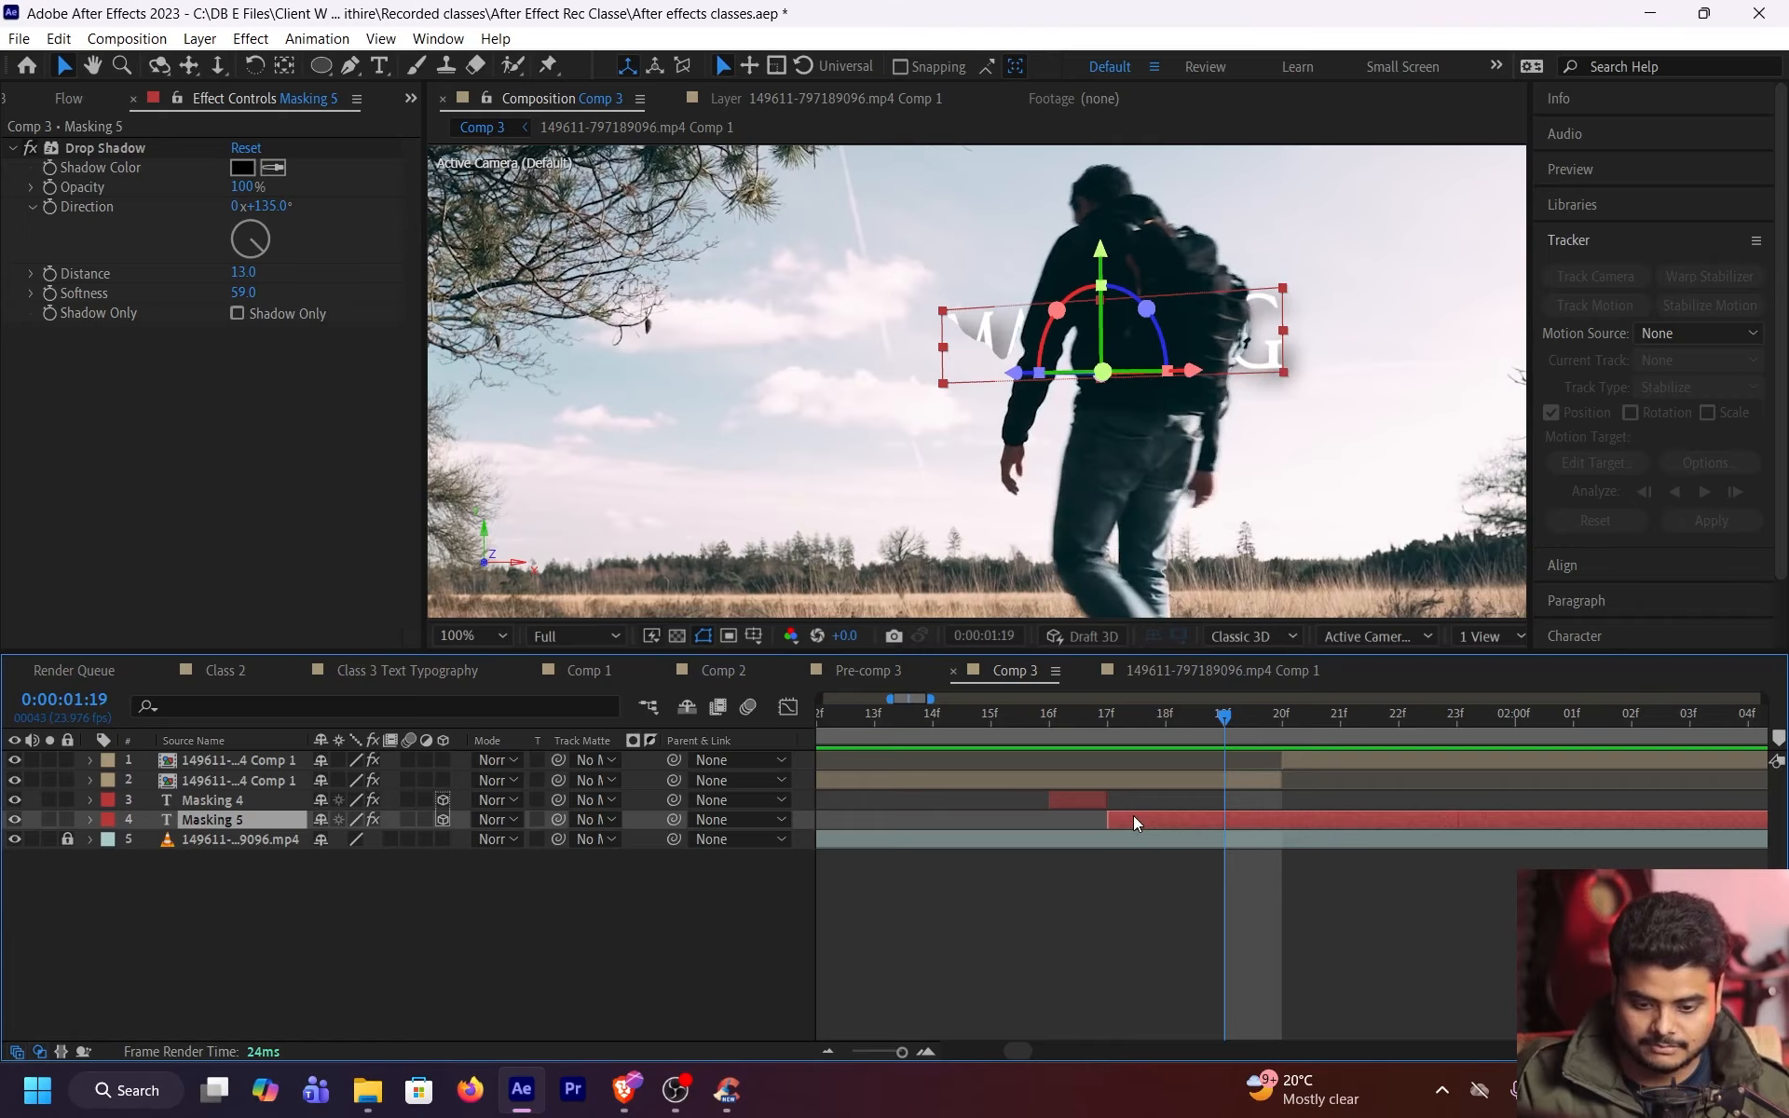
drag(1067, 798, 1272, 846)
key(ctrl+d)
Split Masking 5 around the masked frame at 0:00:01:19, with the second part starting at 0:00:01:20
click(1238, 836)
key(ctrl+shift+d)
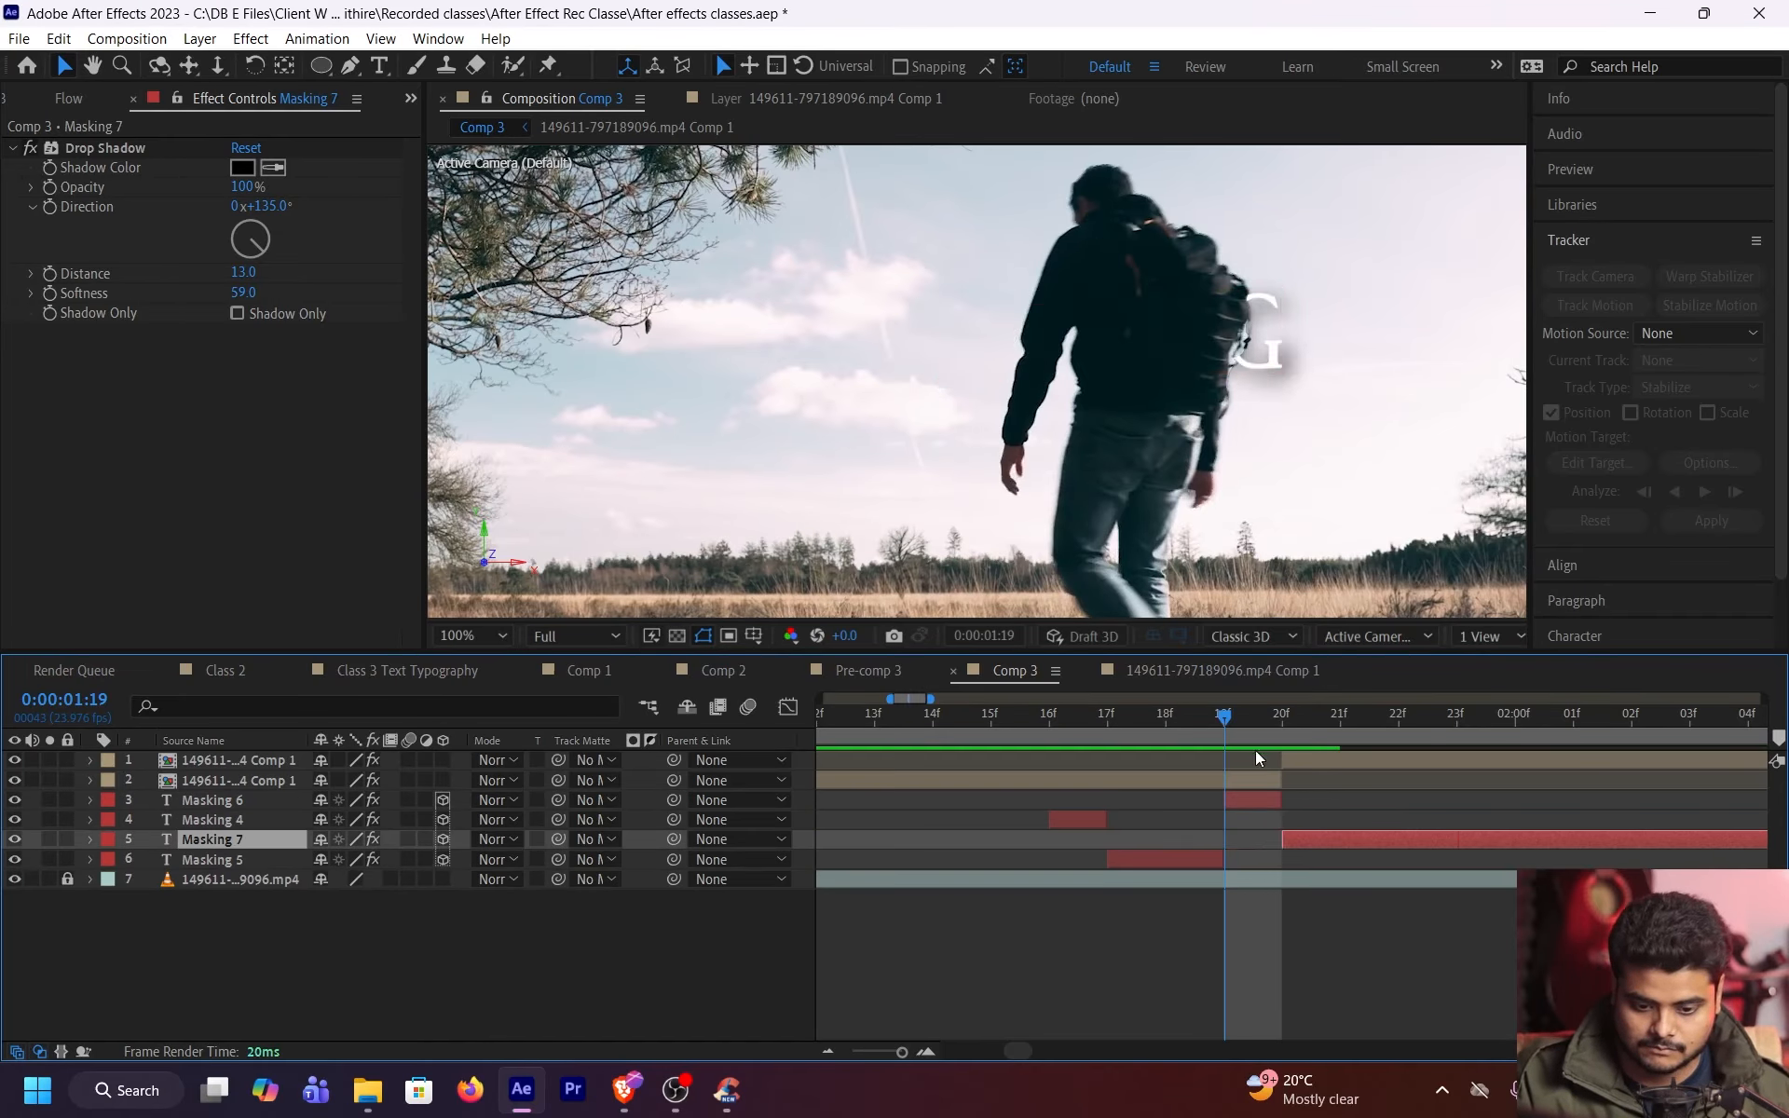
key(space)
key(space)
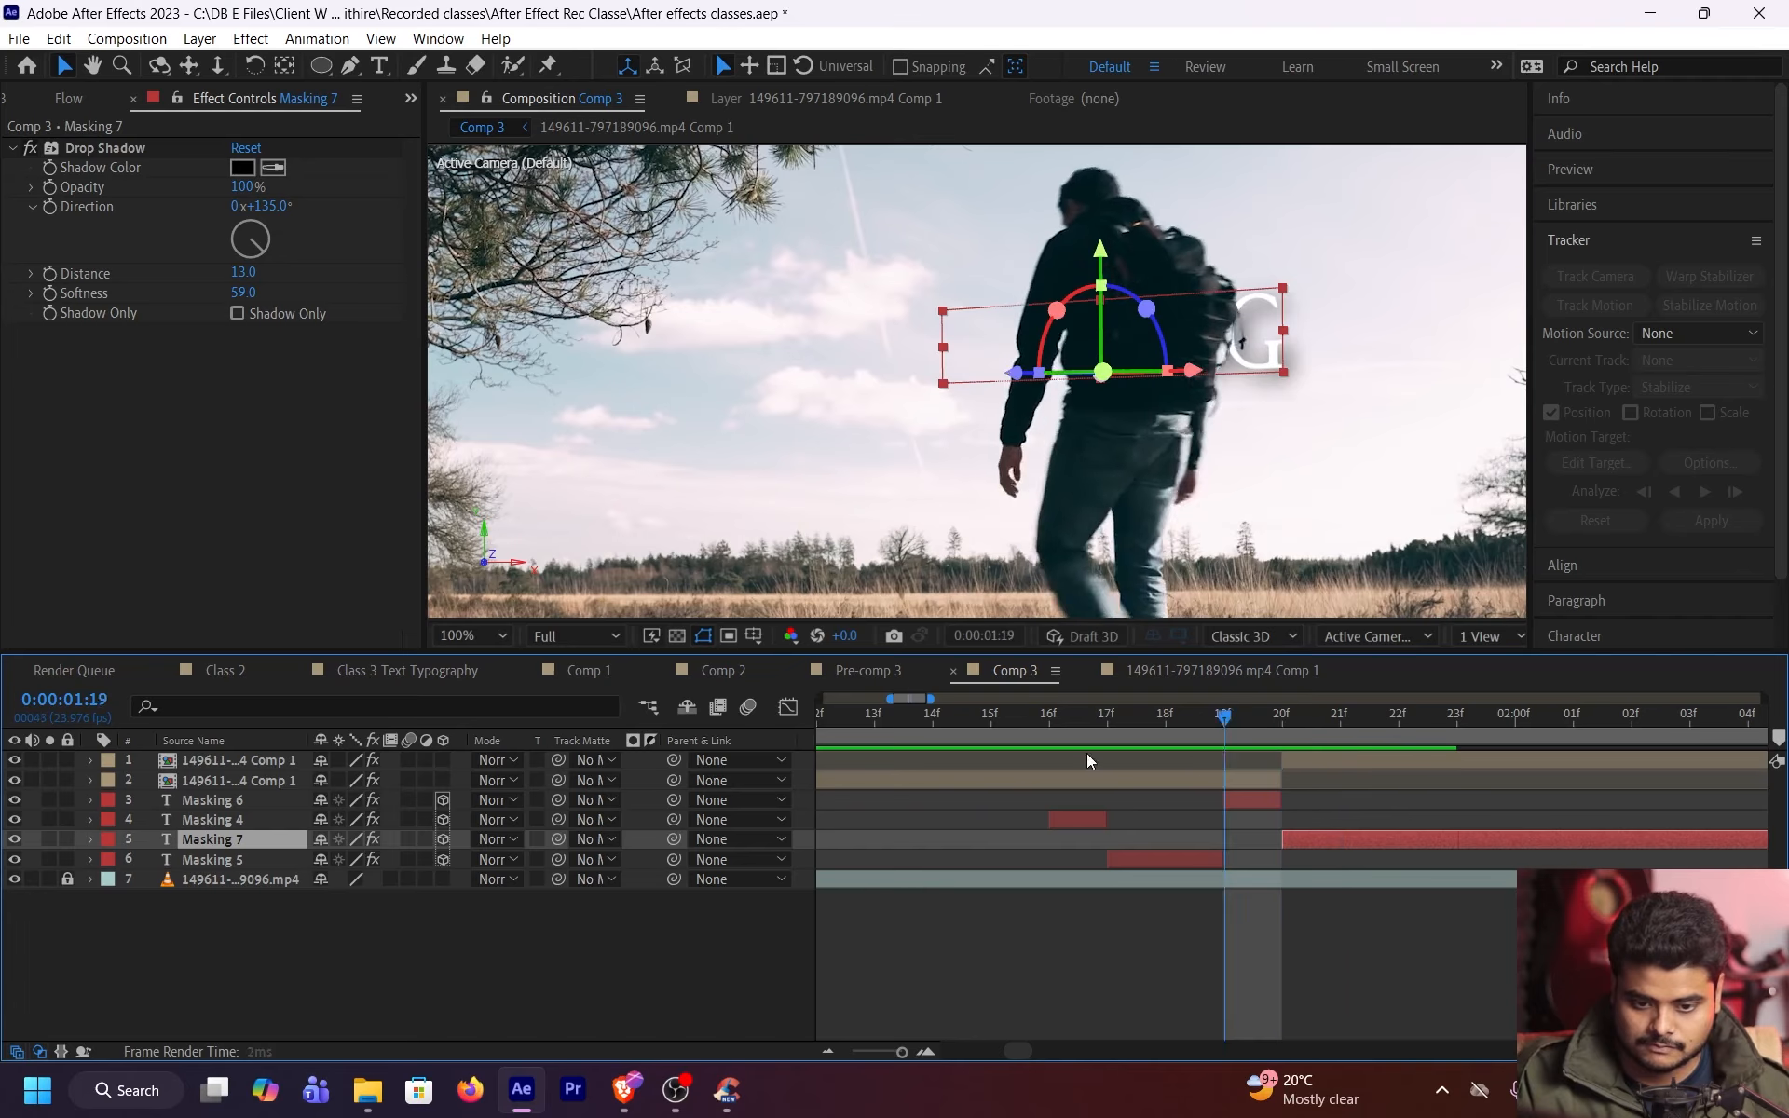
Replay the passage where the man walks past the text to check the rearranged text layers
click(876, 719)
key(space)
key(space)
scroll(1208, 747, down, 5)
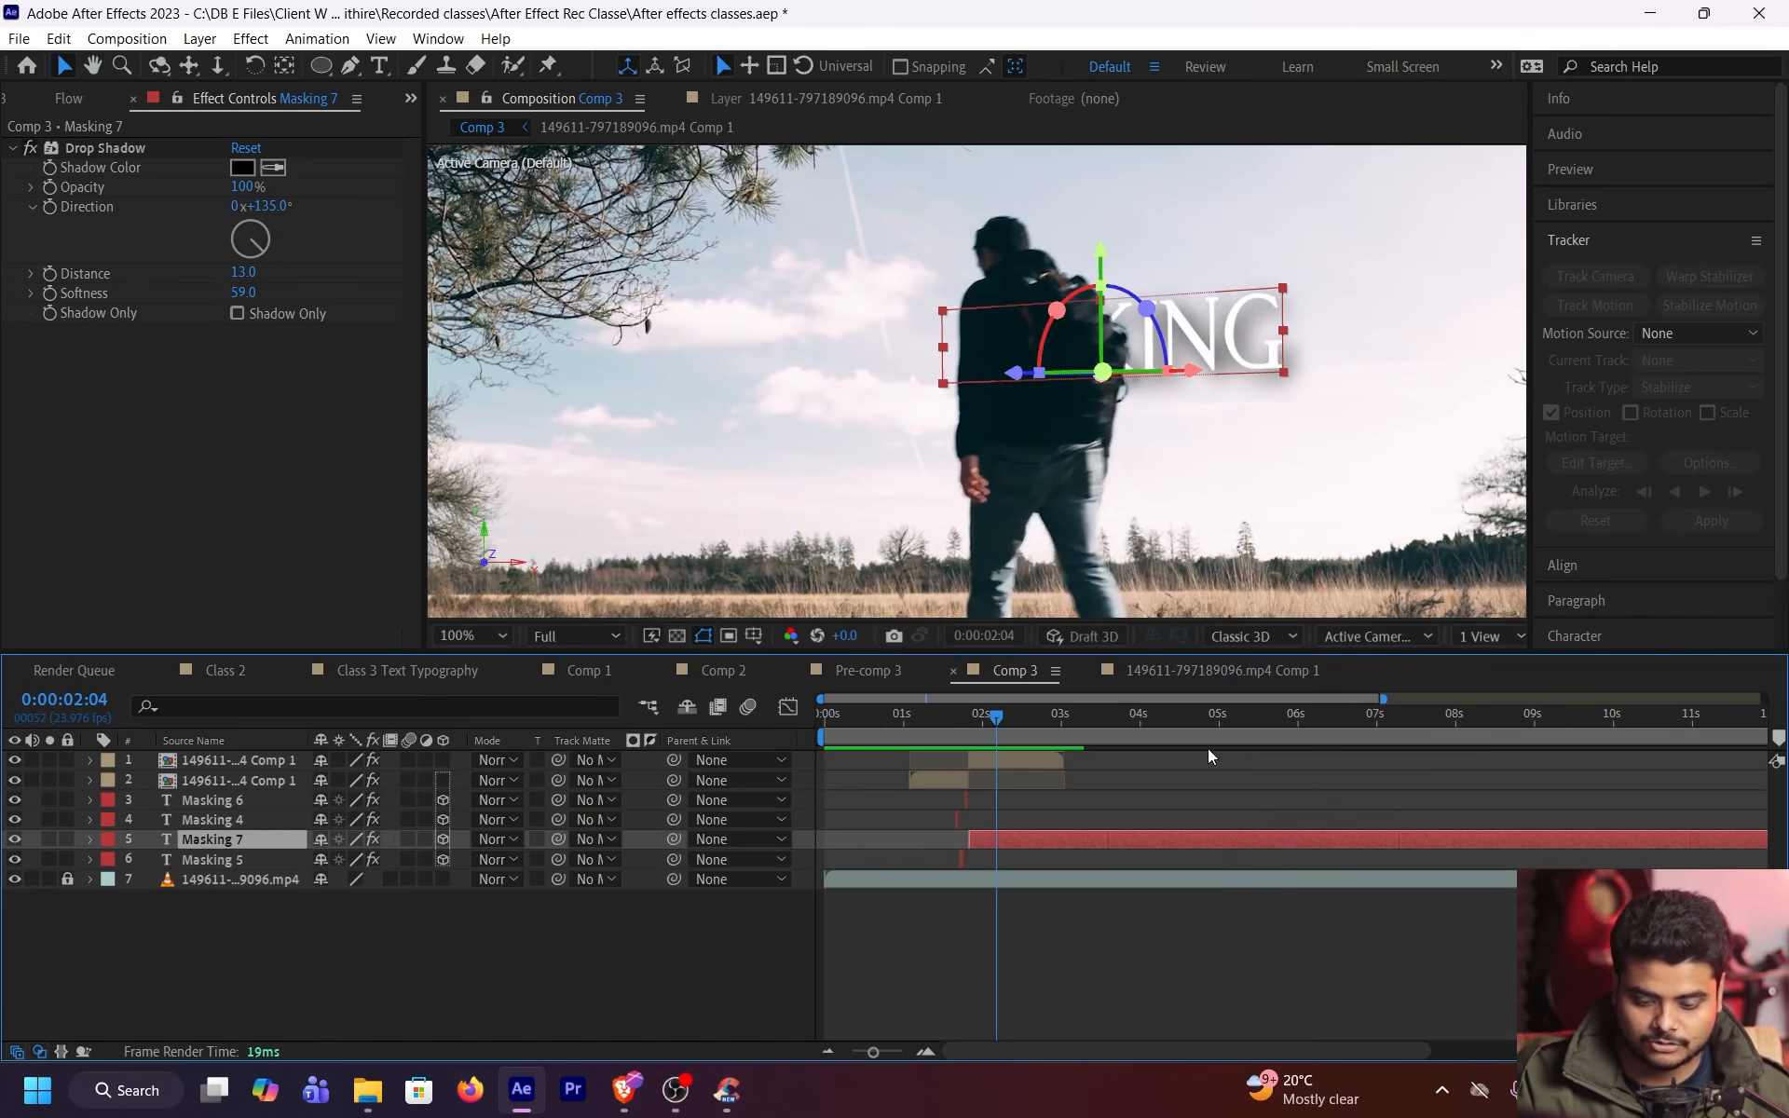
click(886, 729)
key(space)
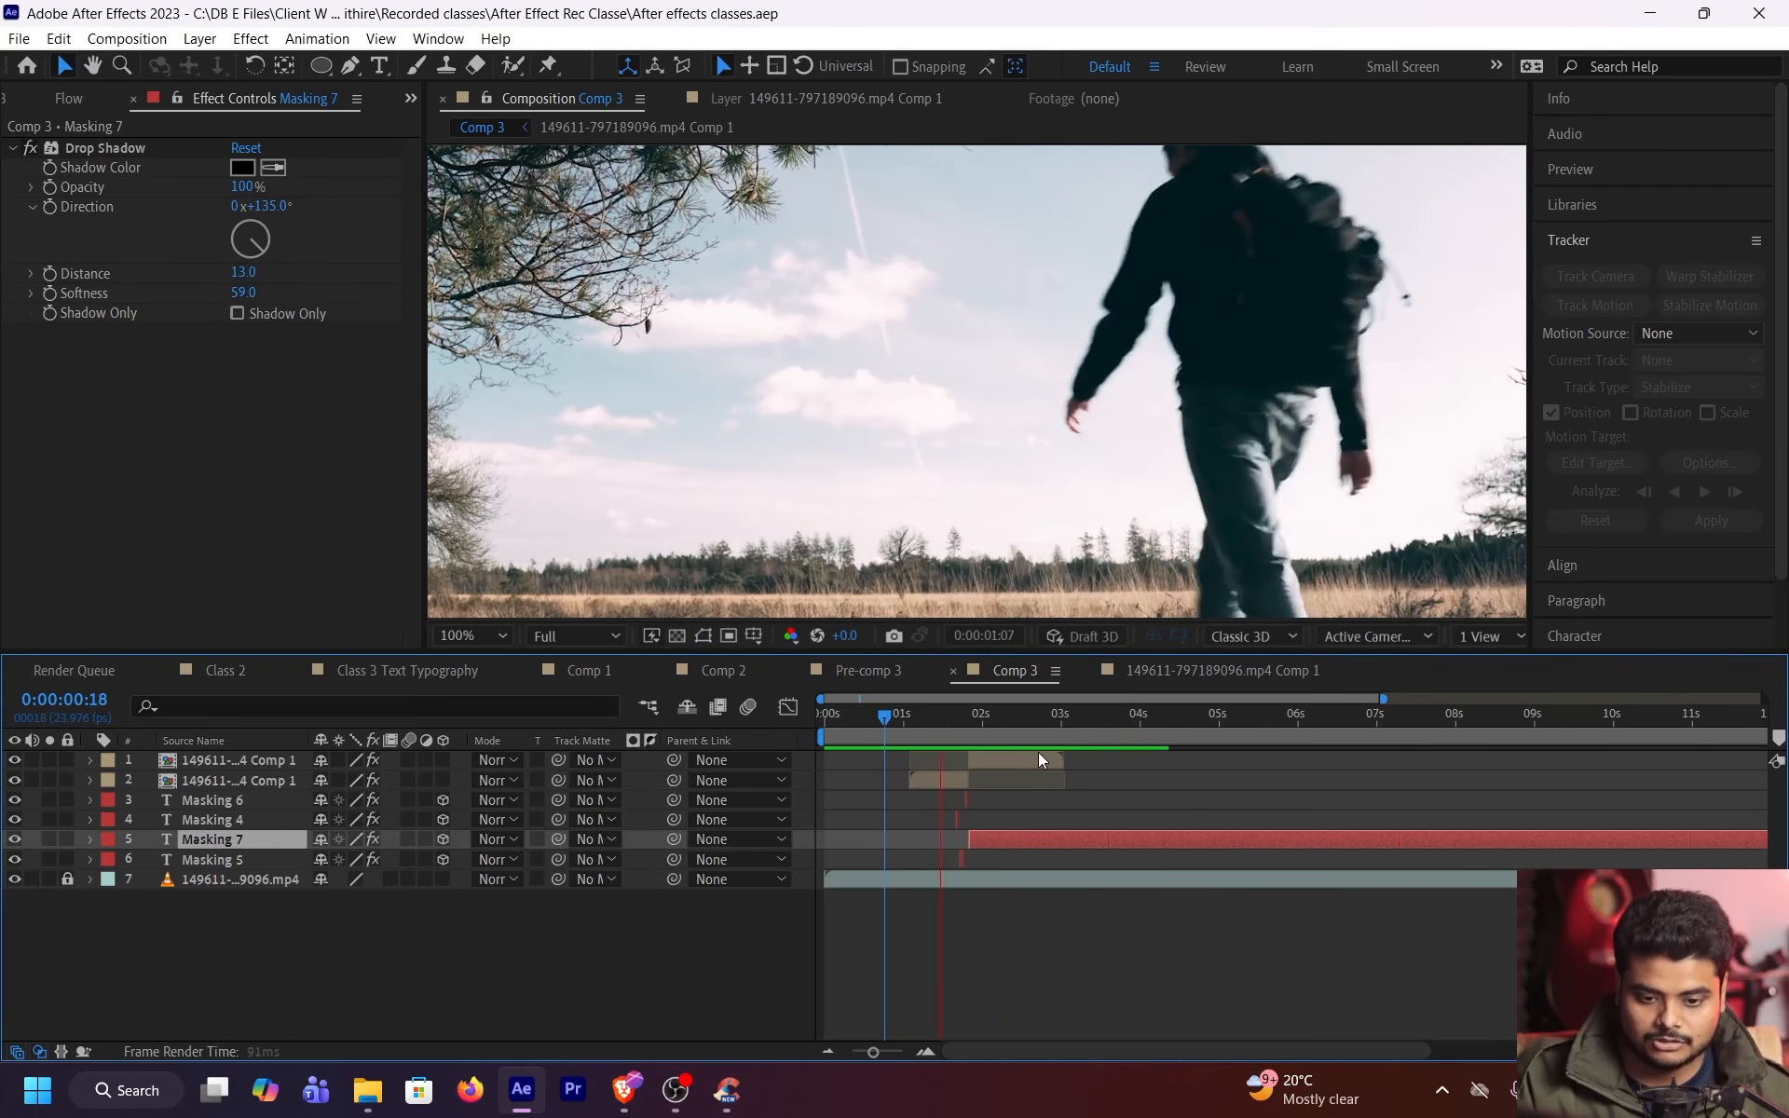
click(887, 732)
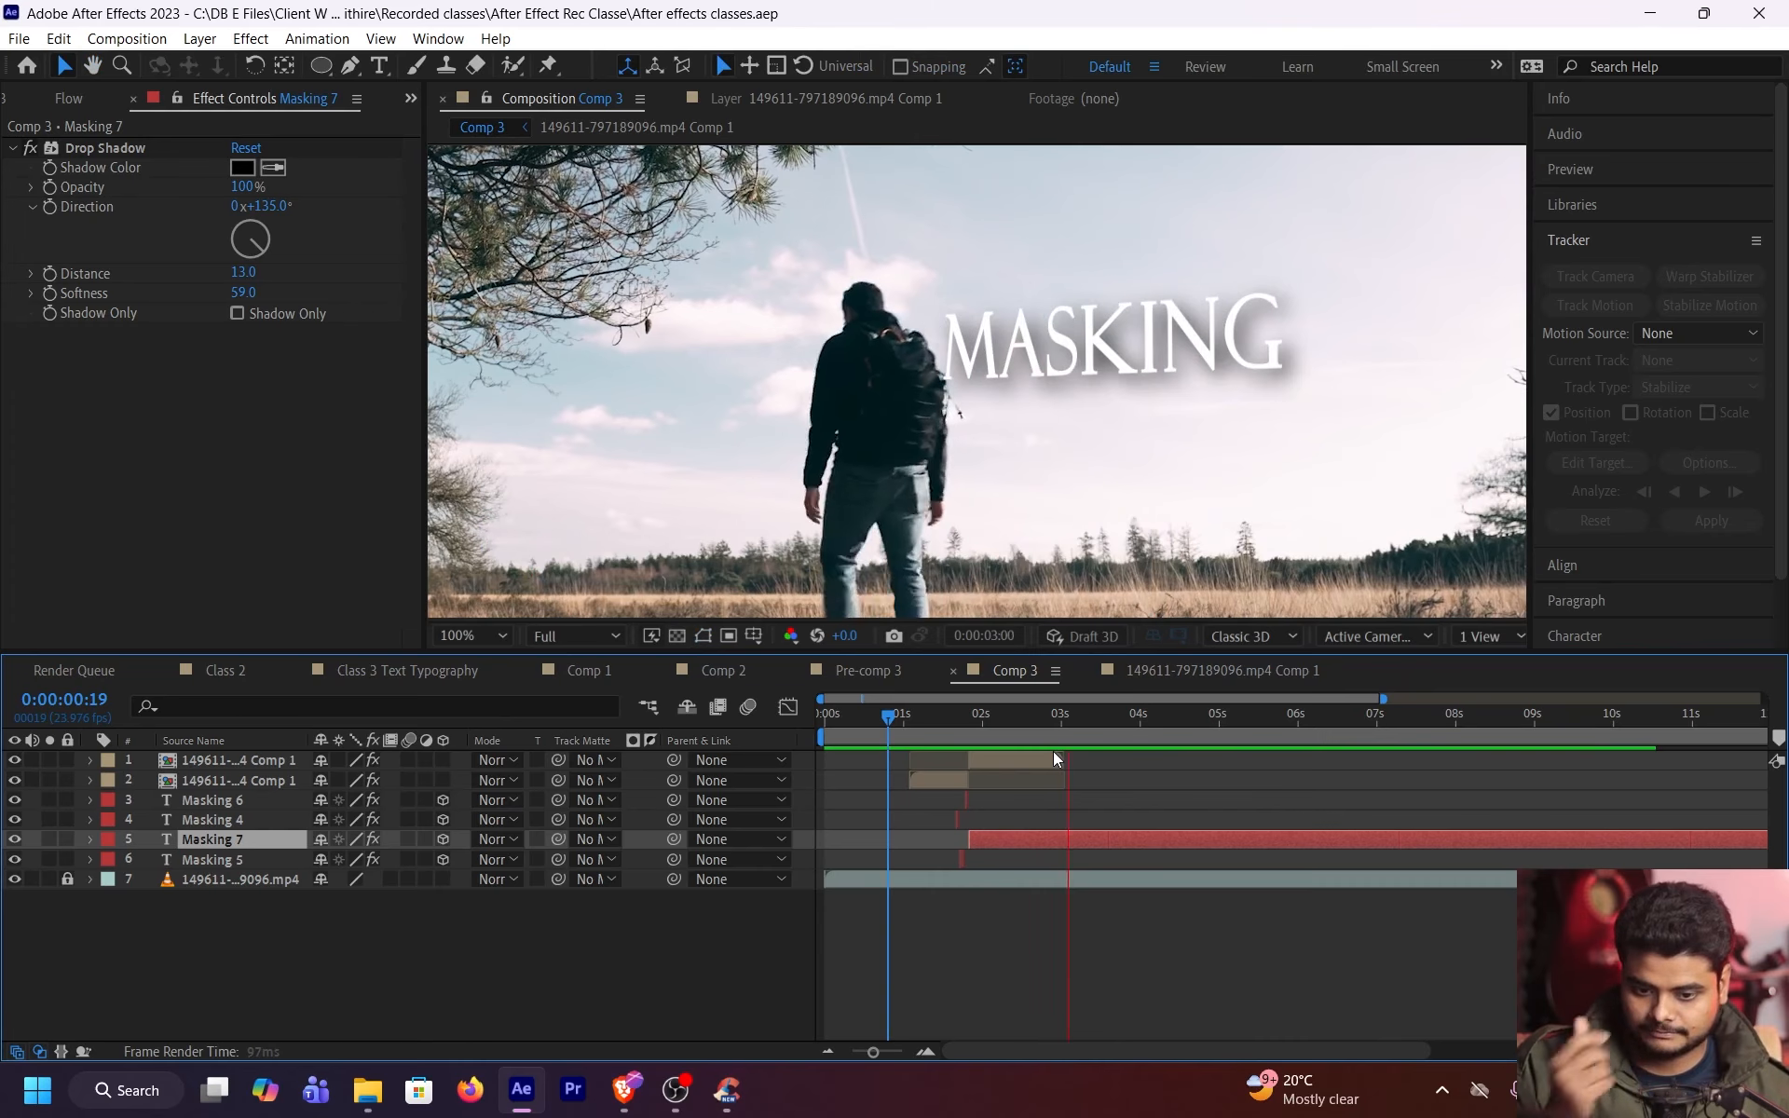
Fit the whole frame in the composition viewer and replay the text reveal several times from around 0:00:01:00
click(474, 636)
click(499, 242)
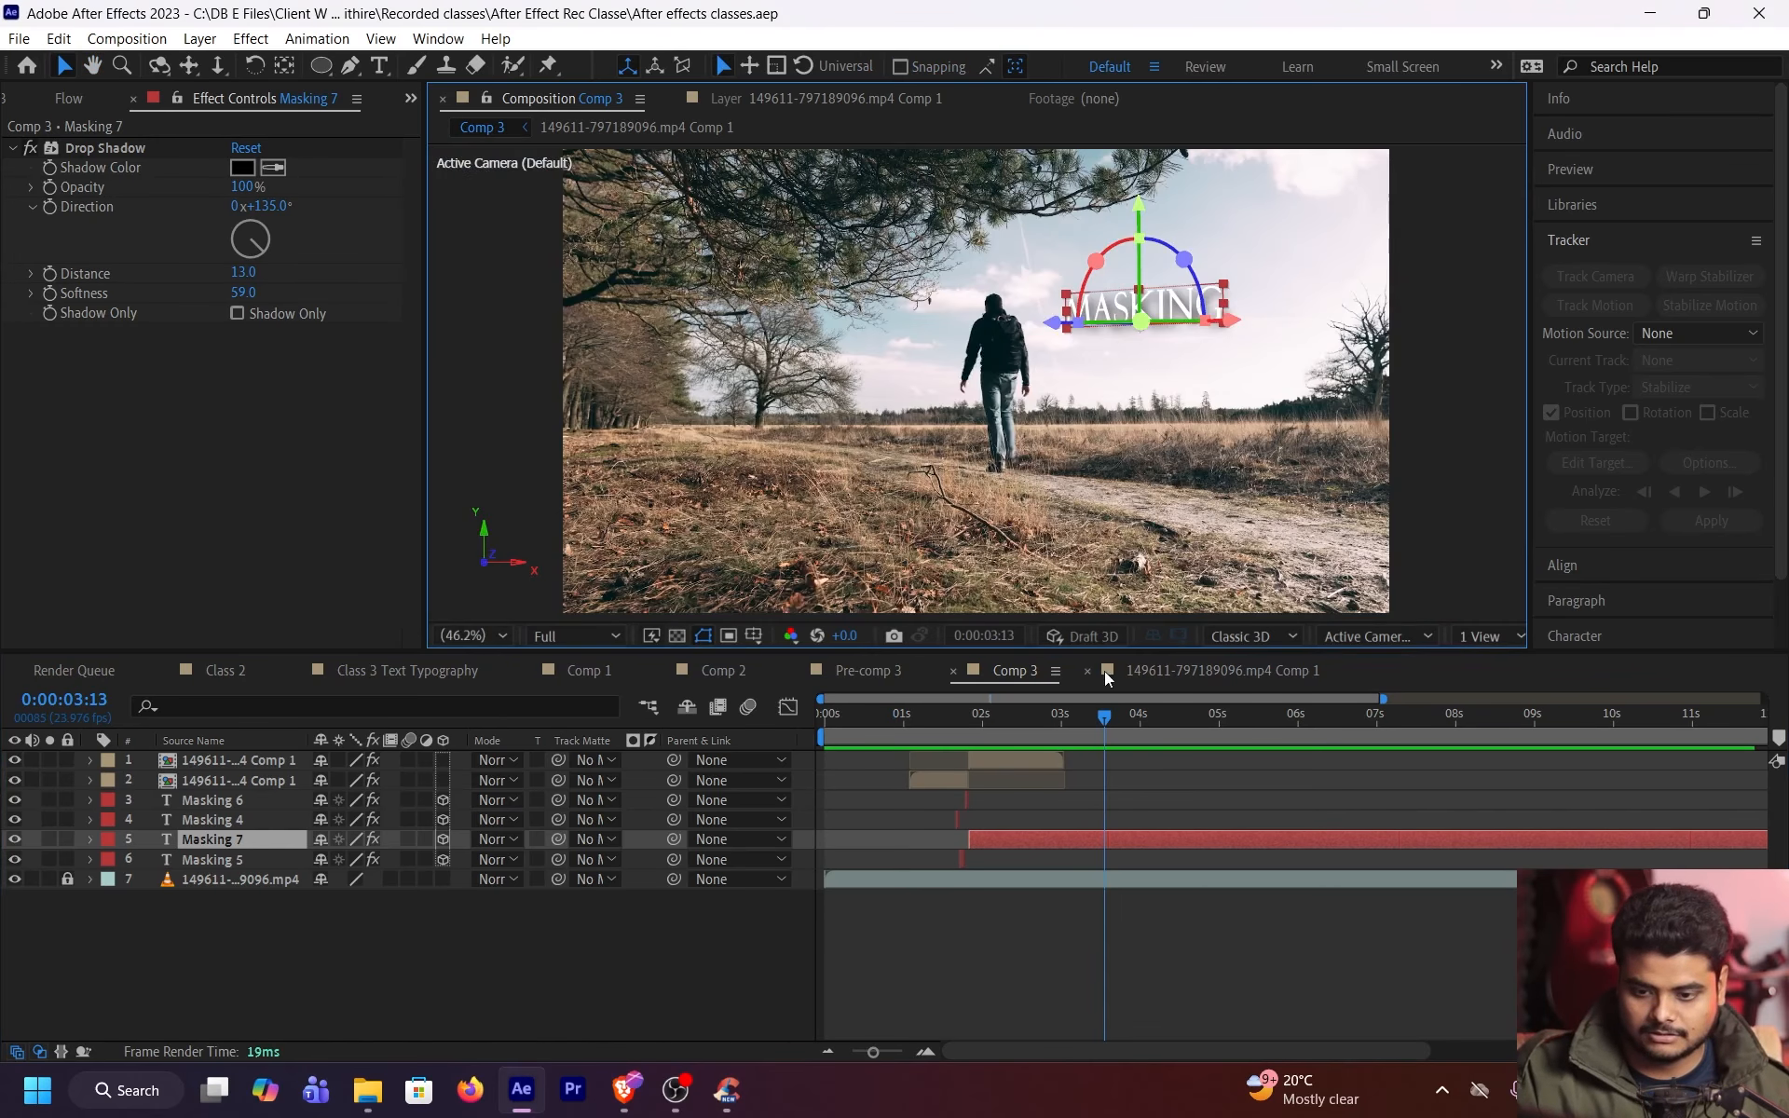
click(931, 717)
key(space)
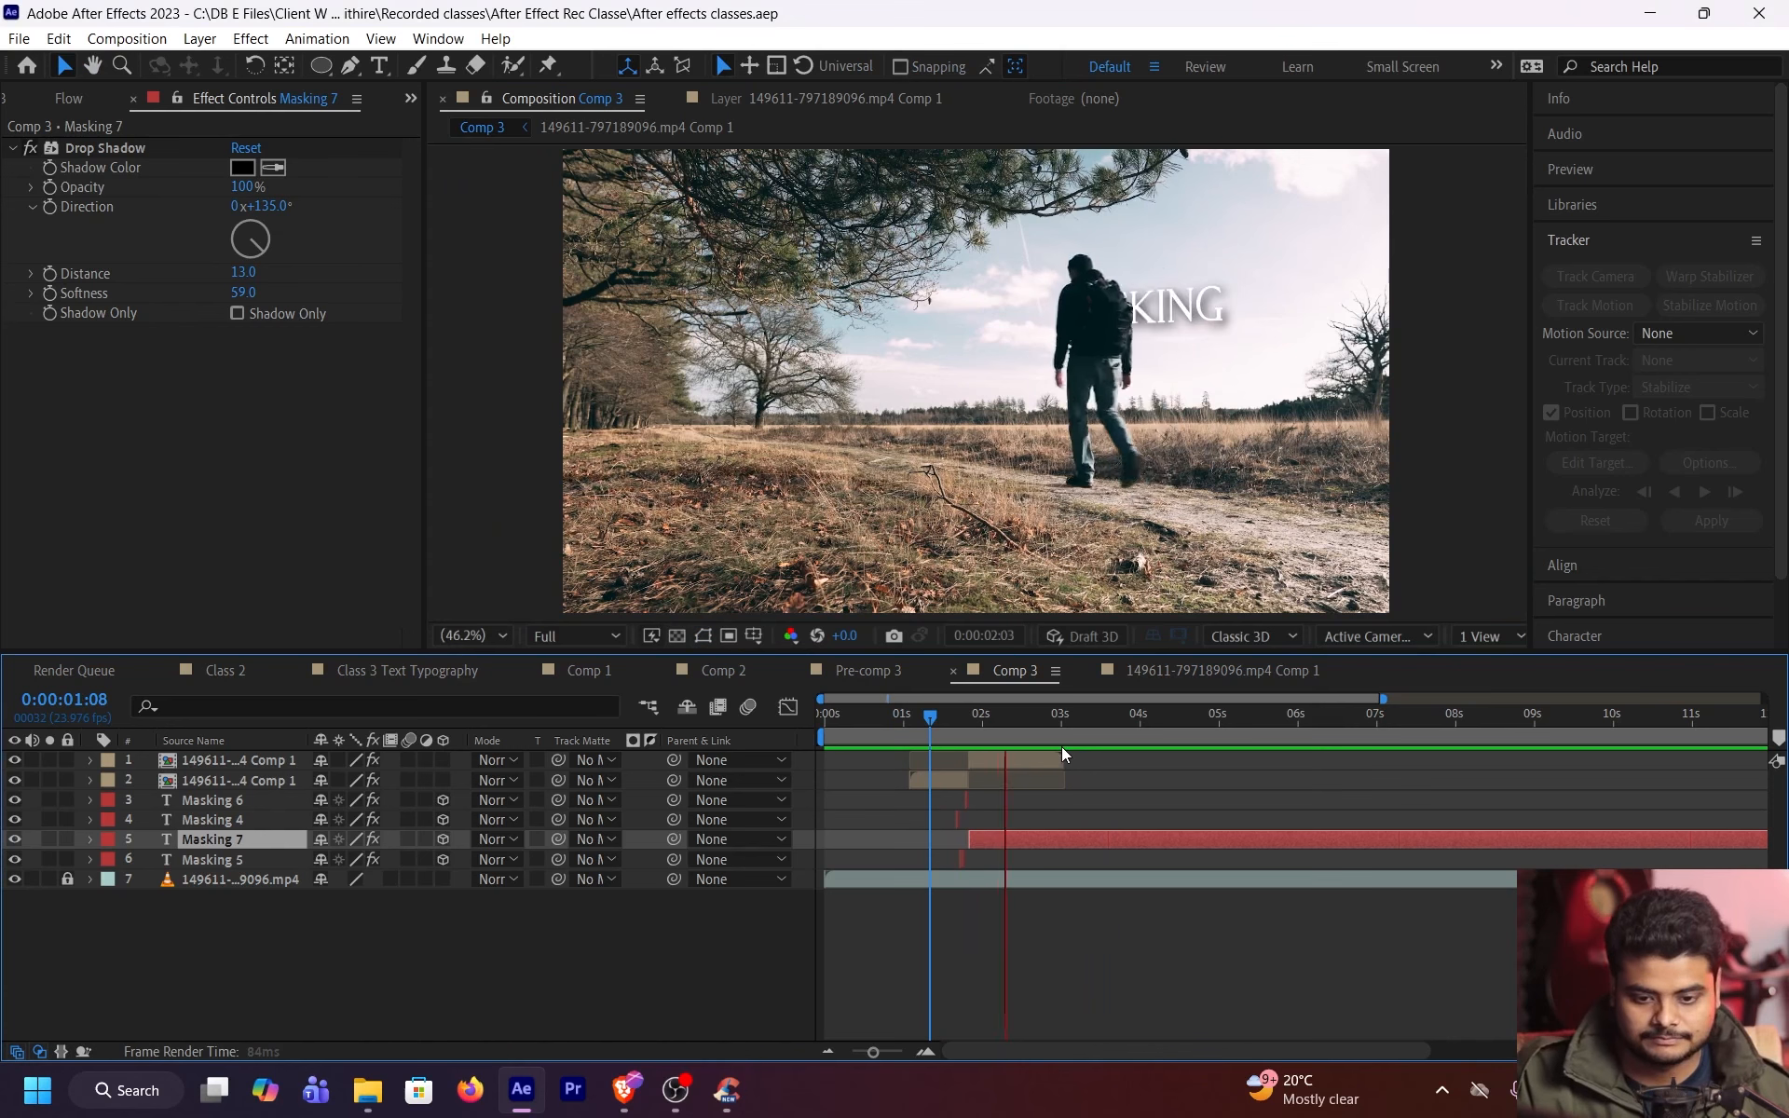
click(897, 718)
key(space)
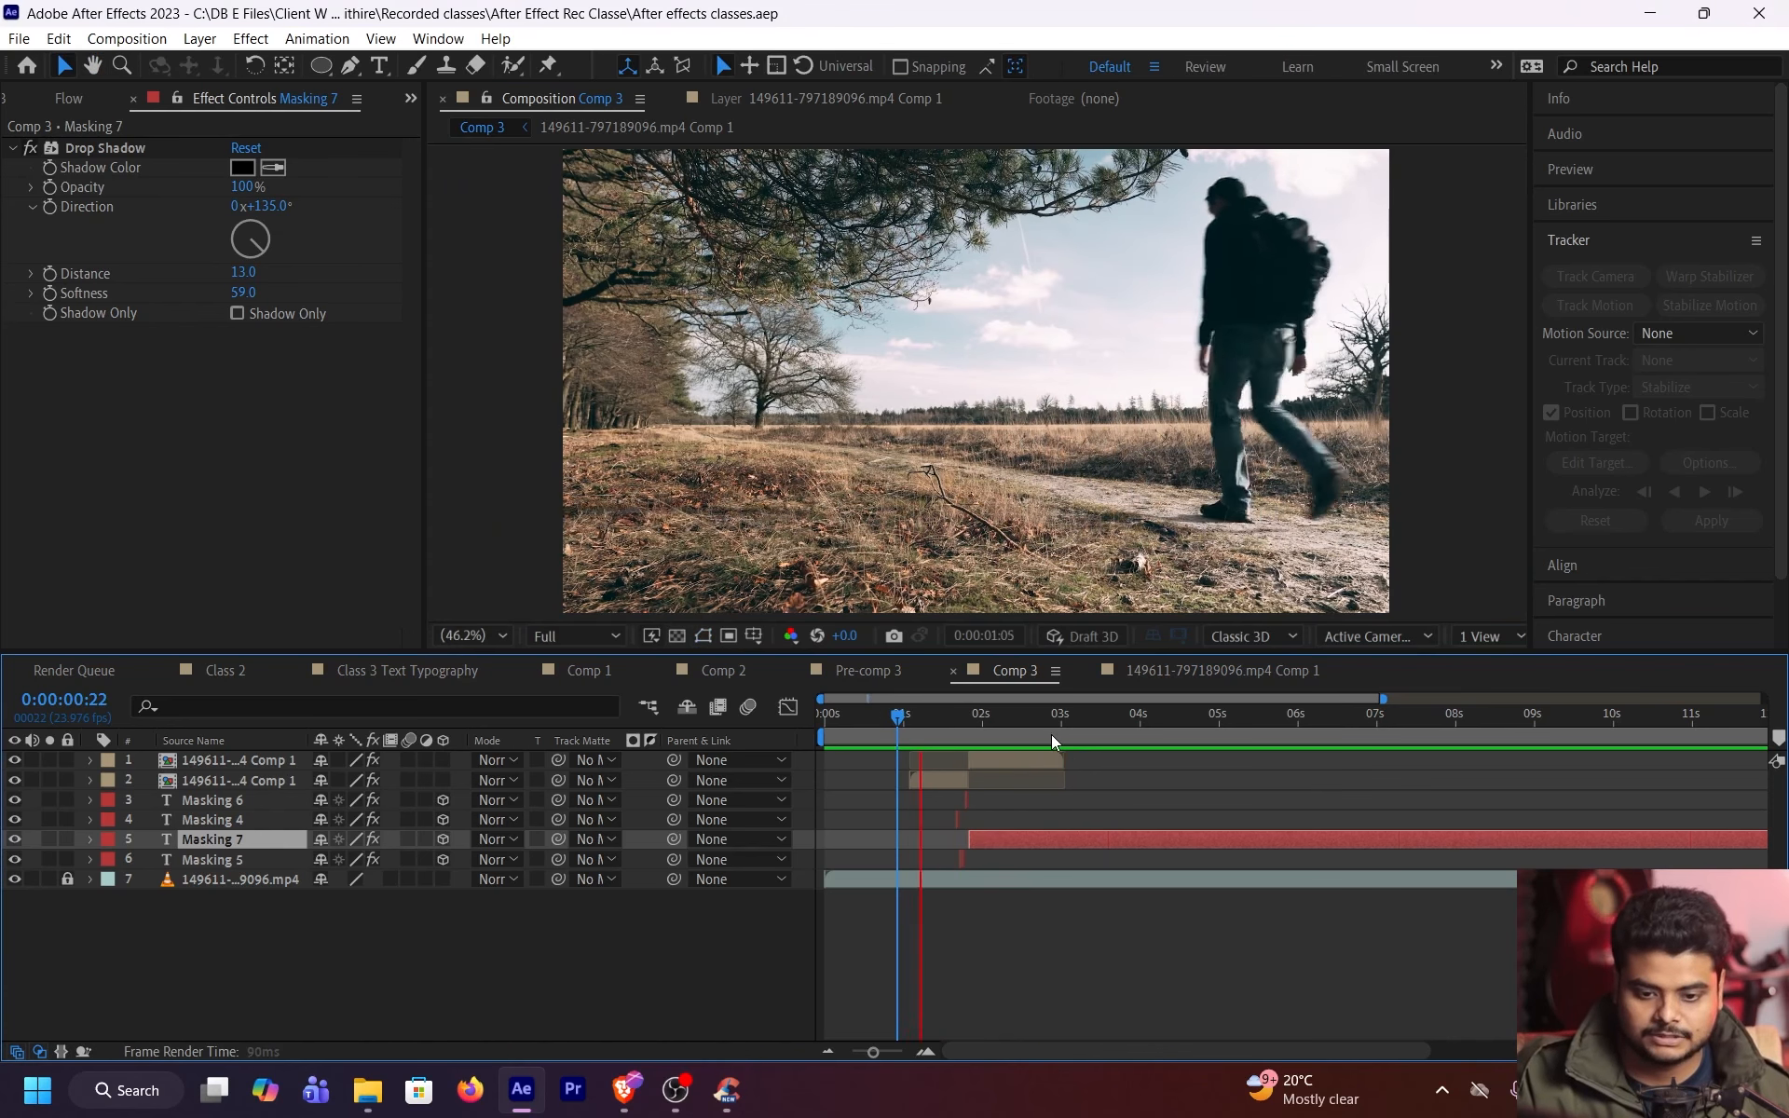
click(904, 718)
key(space)
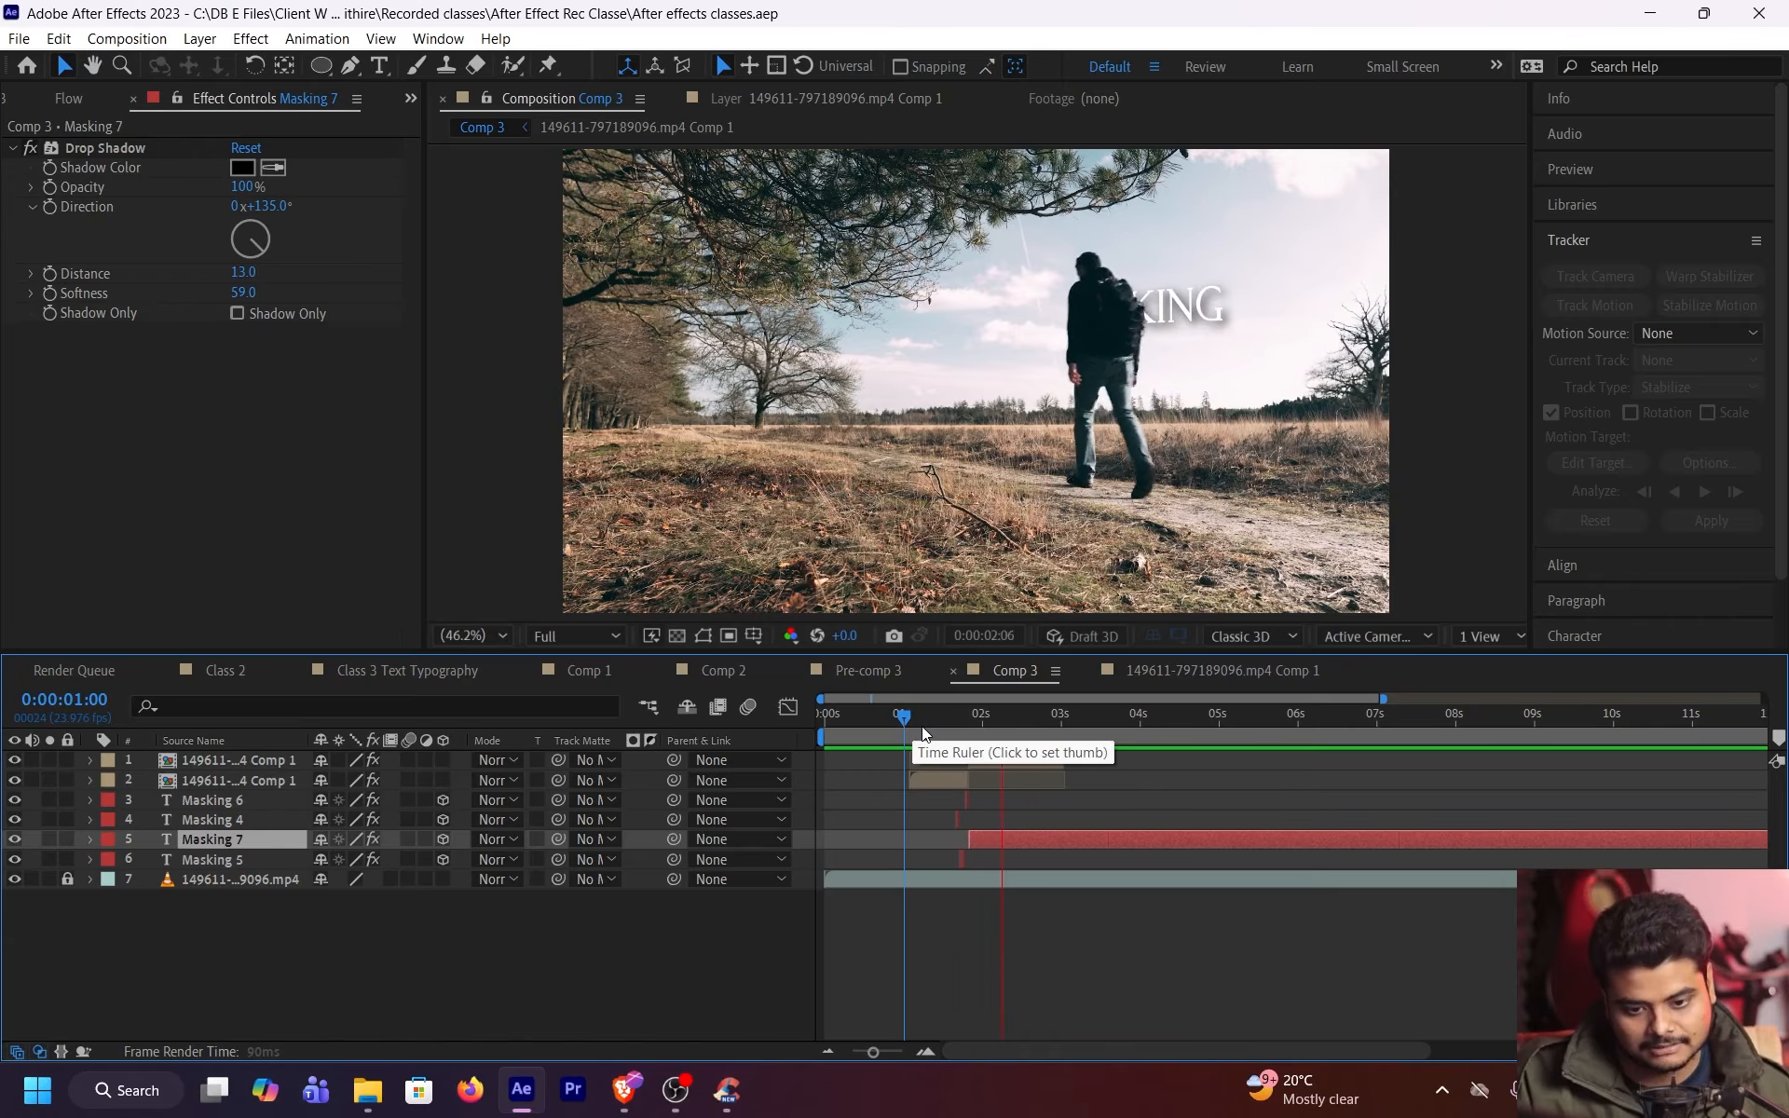
click(934, 723)
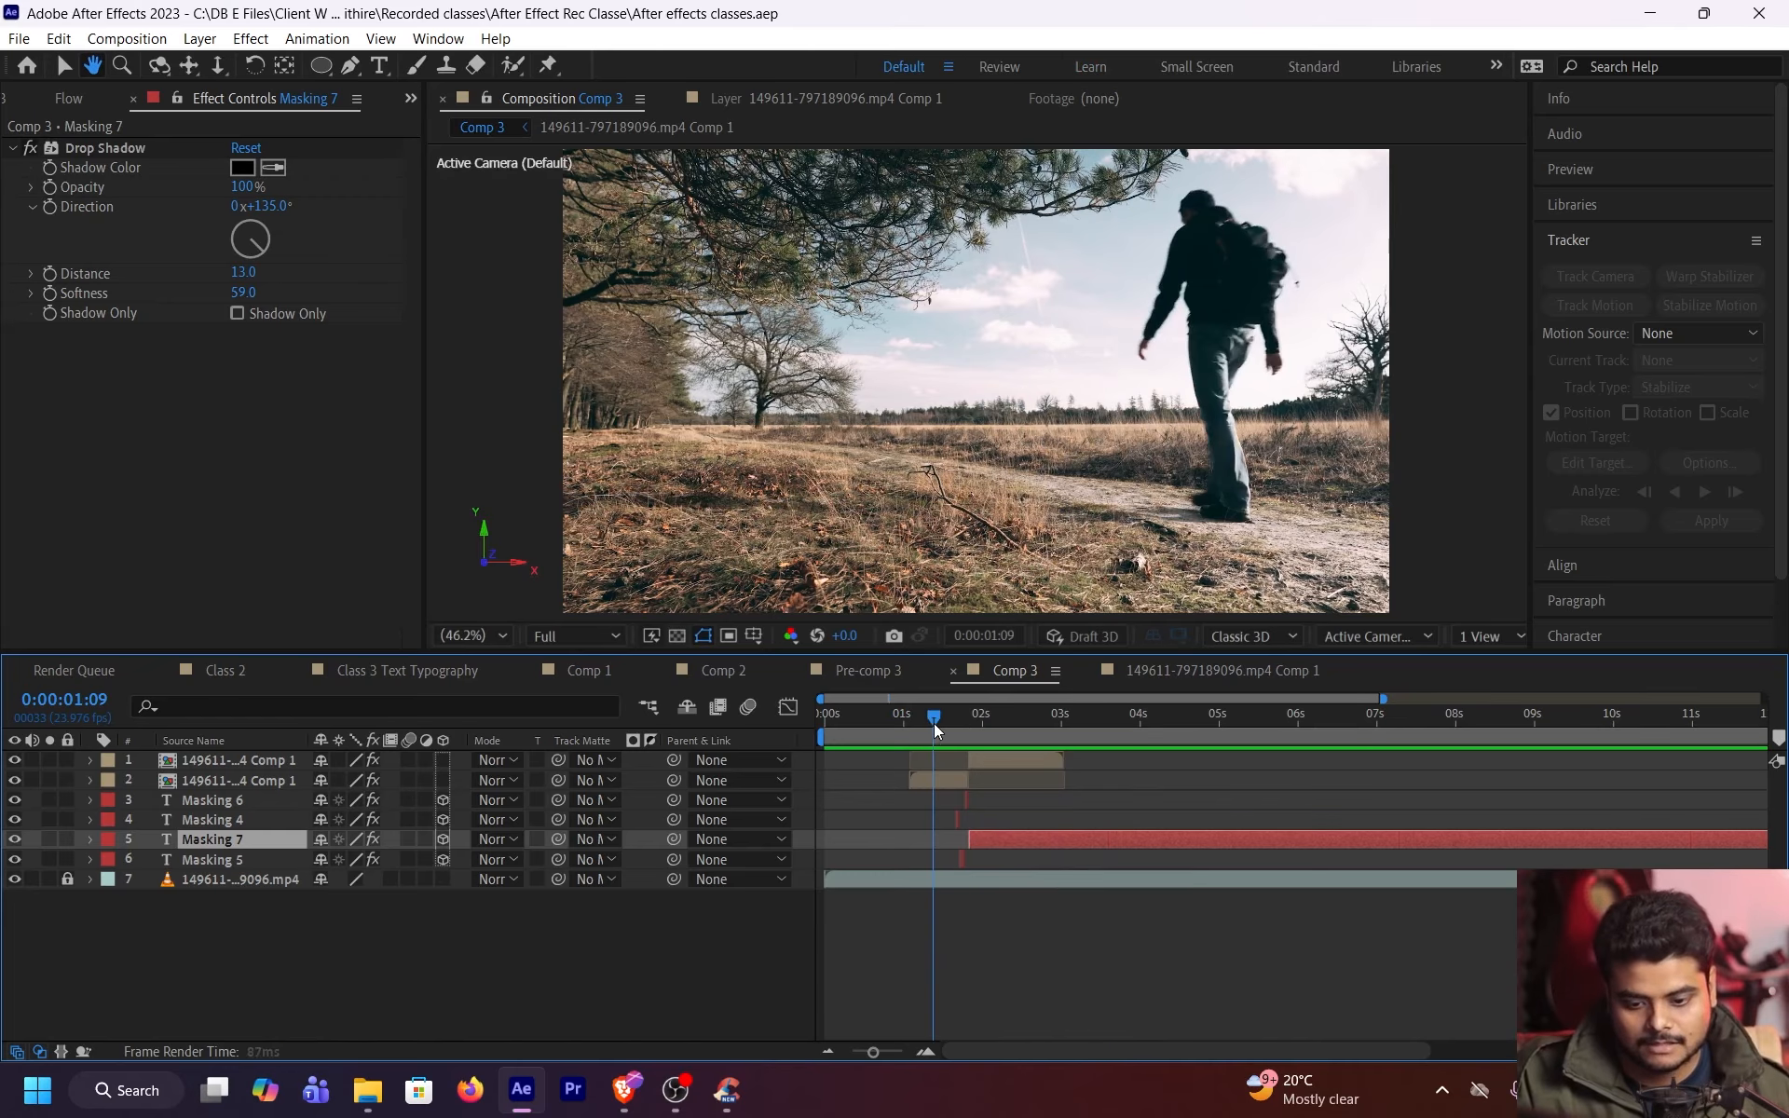
click(917, 725)
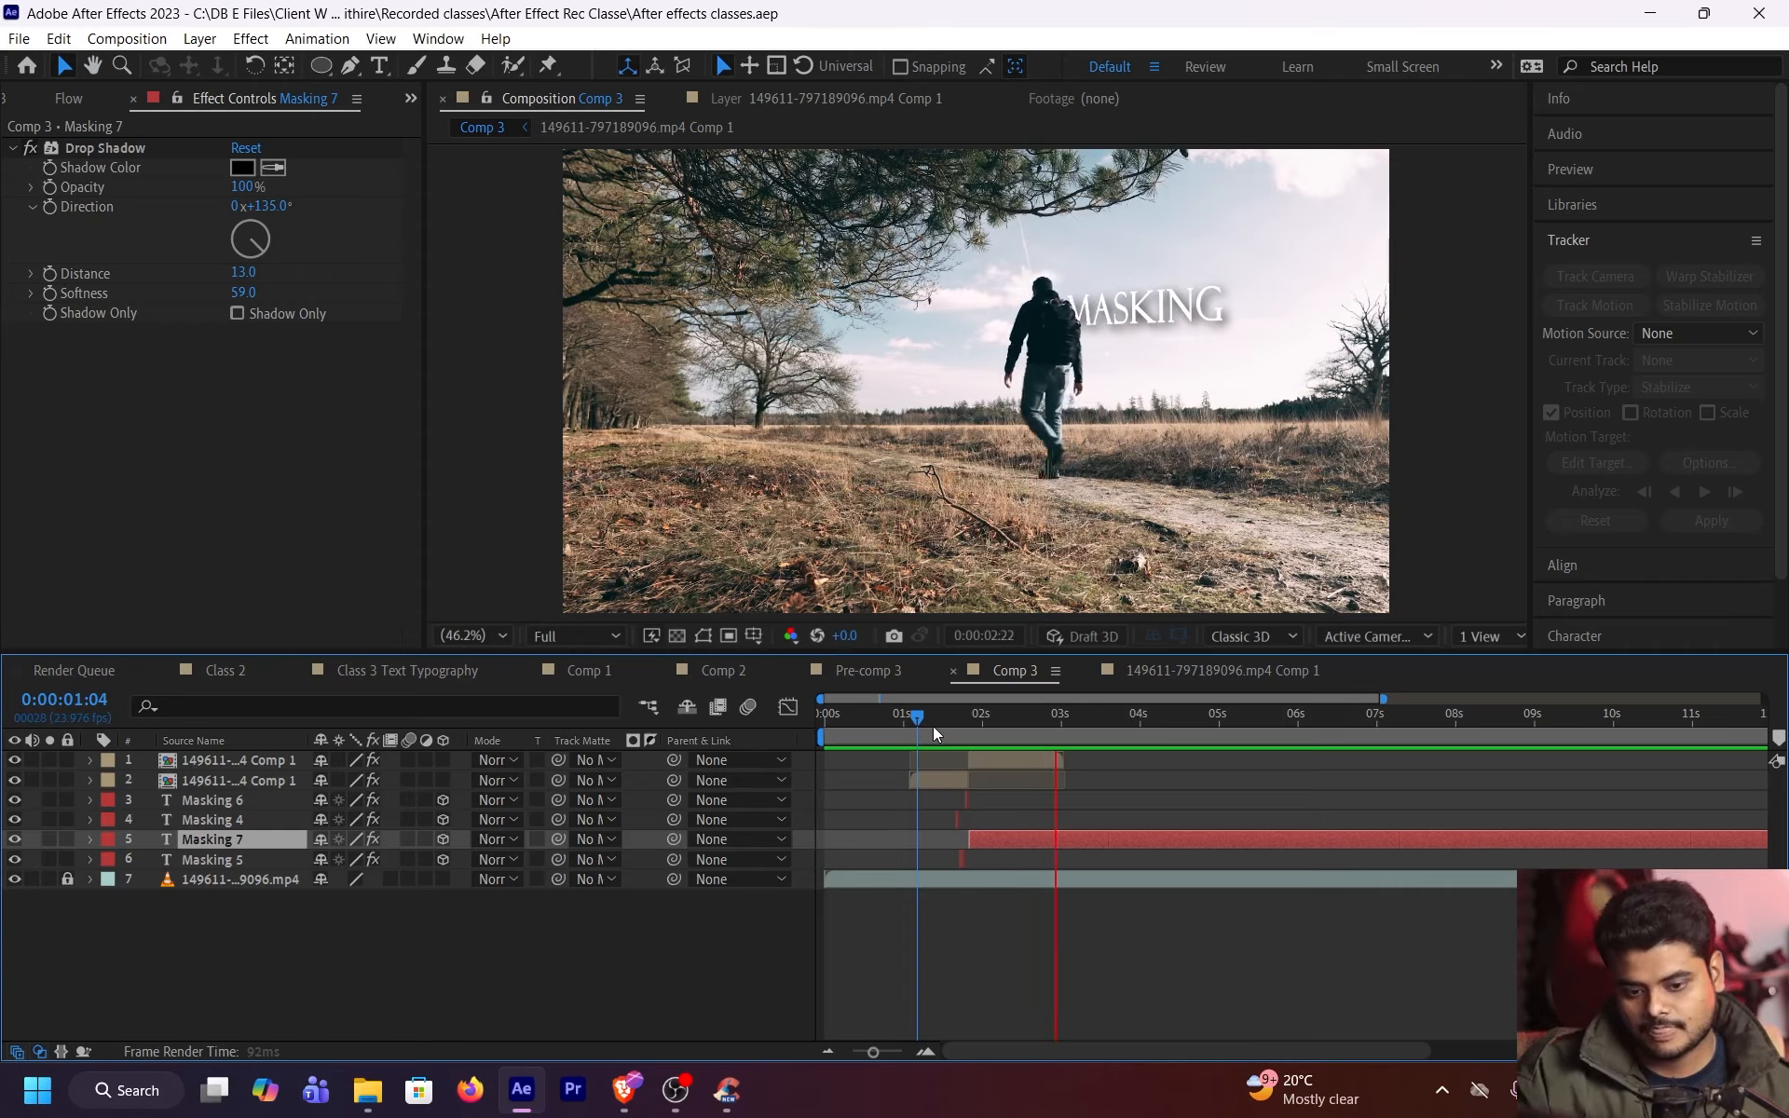
key(space)
Replace the text of the Masking 7 layer with "HI" and save the project
click(1161, 793)
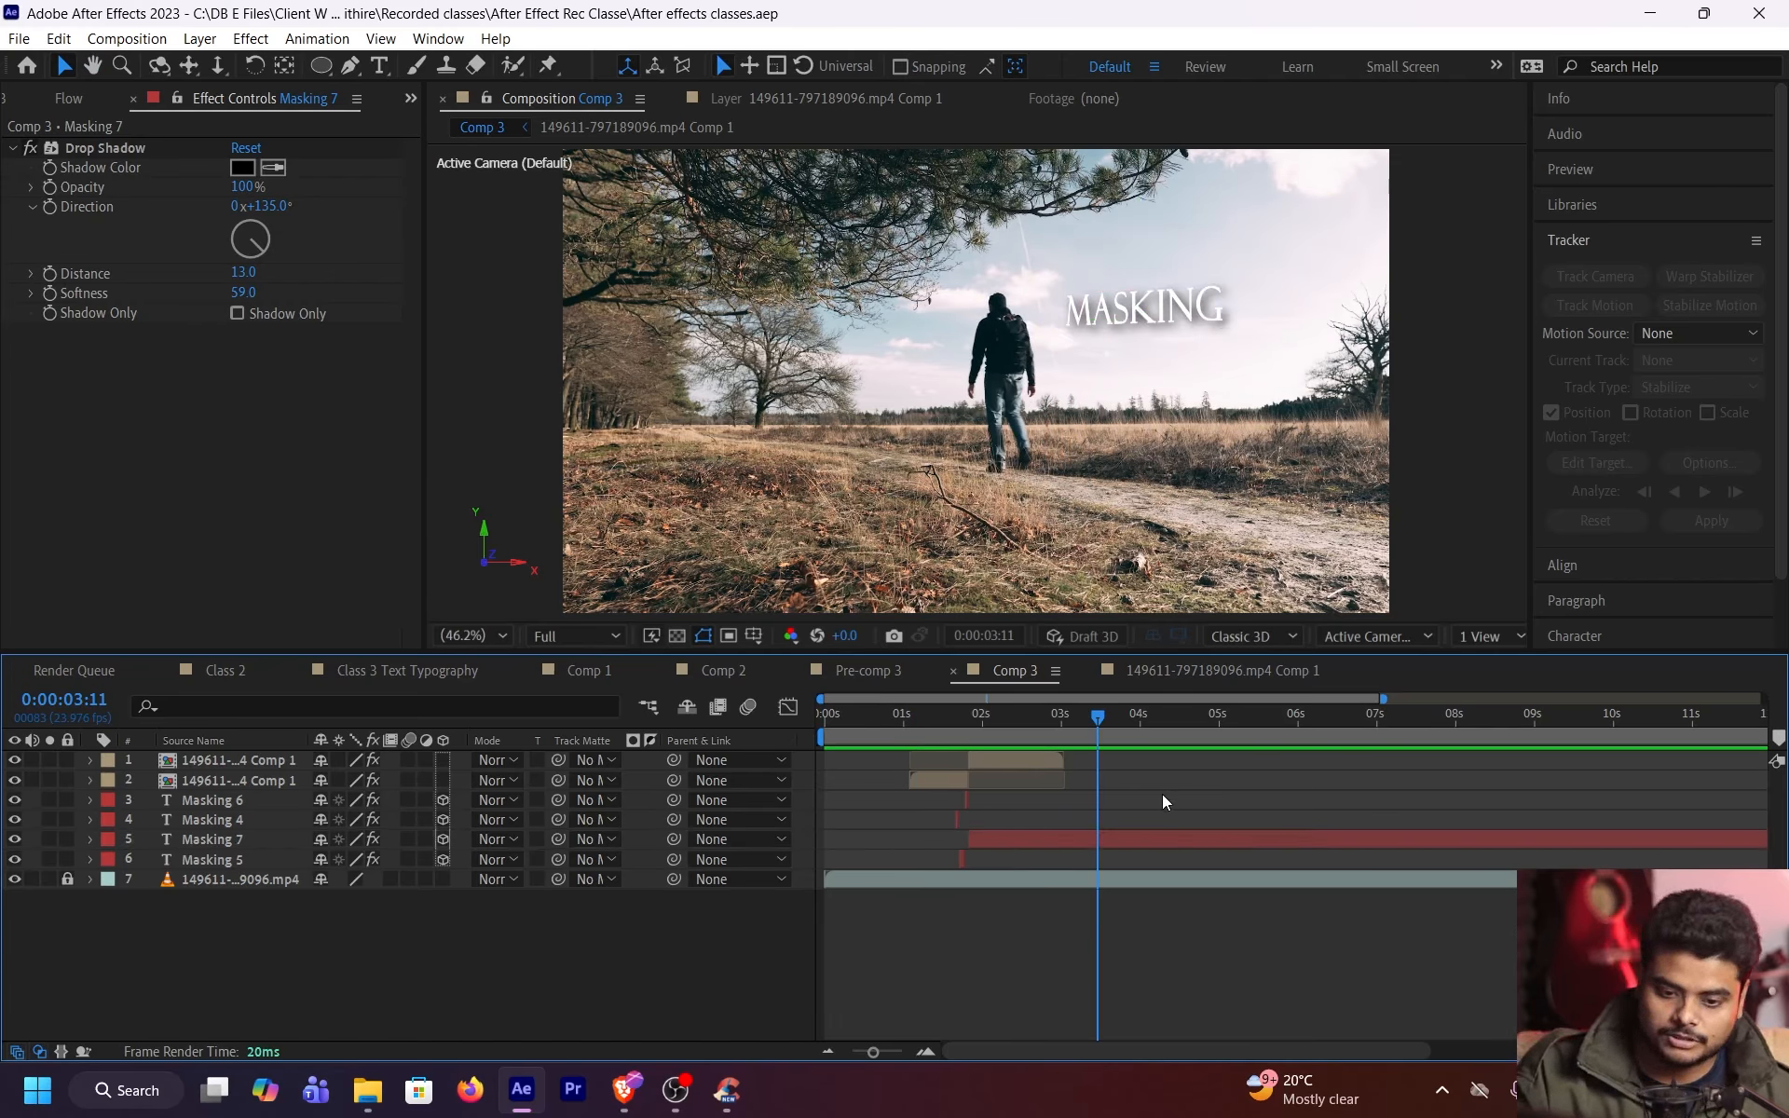
click(1180, 839)
key(ctrl+t)
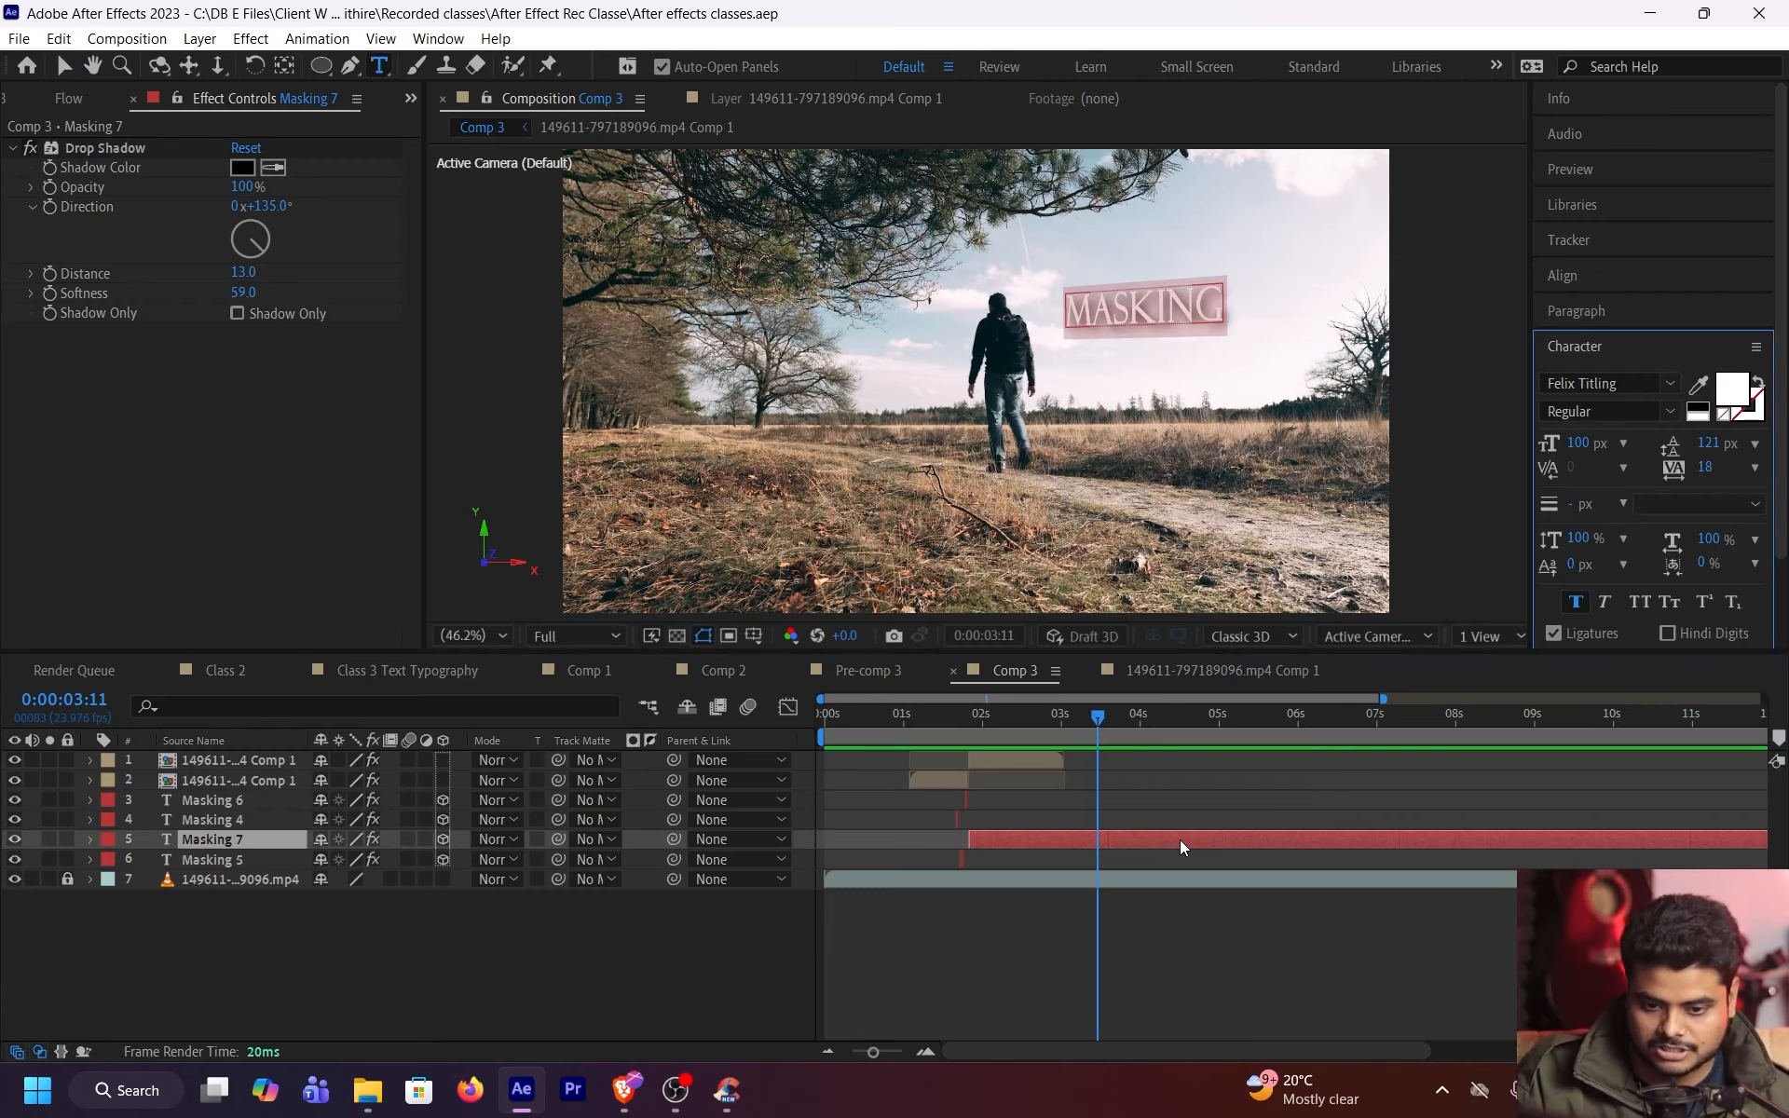
text(H)
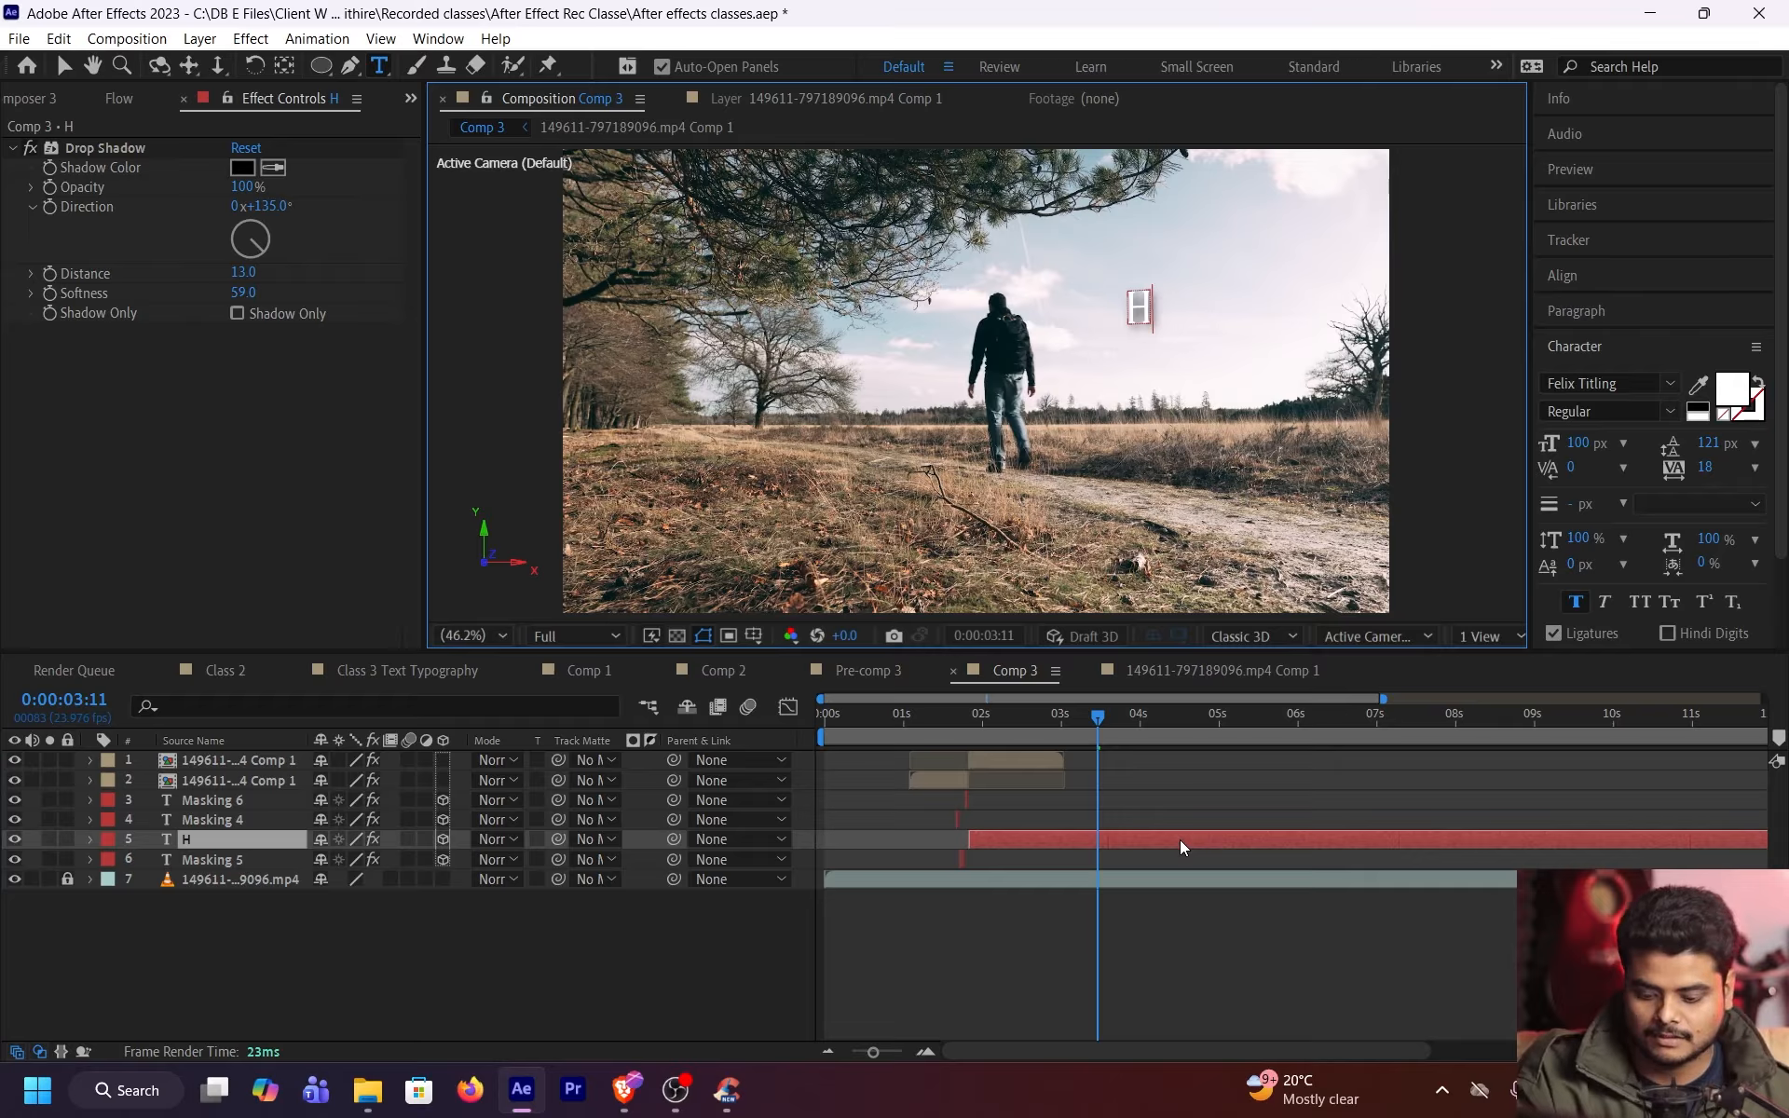
text(I)
key(Escape)
key(v)
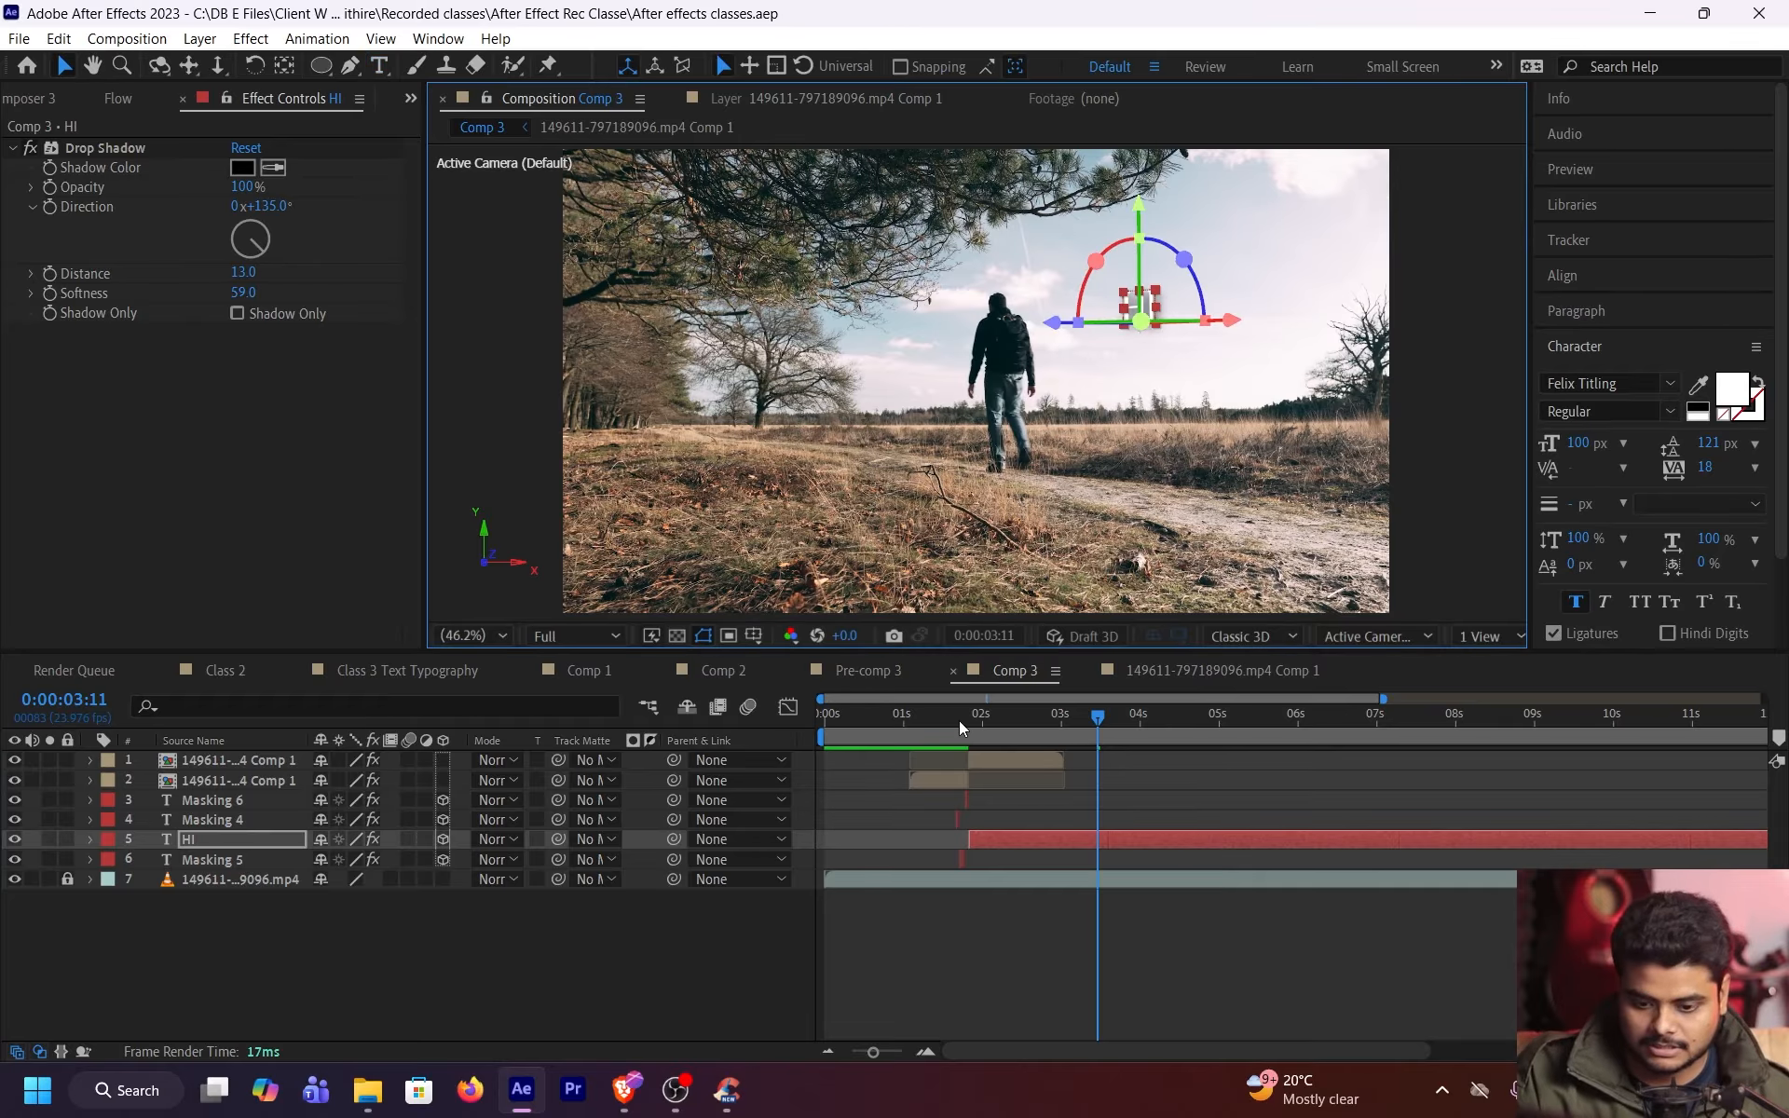
Play and scrub from 0:00:01:21 to about 0:00:03:00 to check the HI text behind the man
mouse_move(959, 722)
mouse_down()
mouse_move(945, 723)
mouse_move(972, 735)
mouse_up()
key(space)
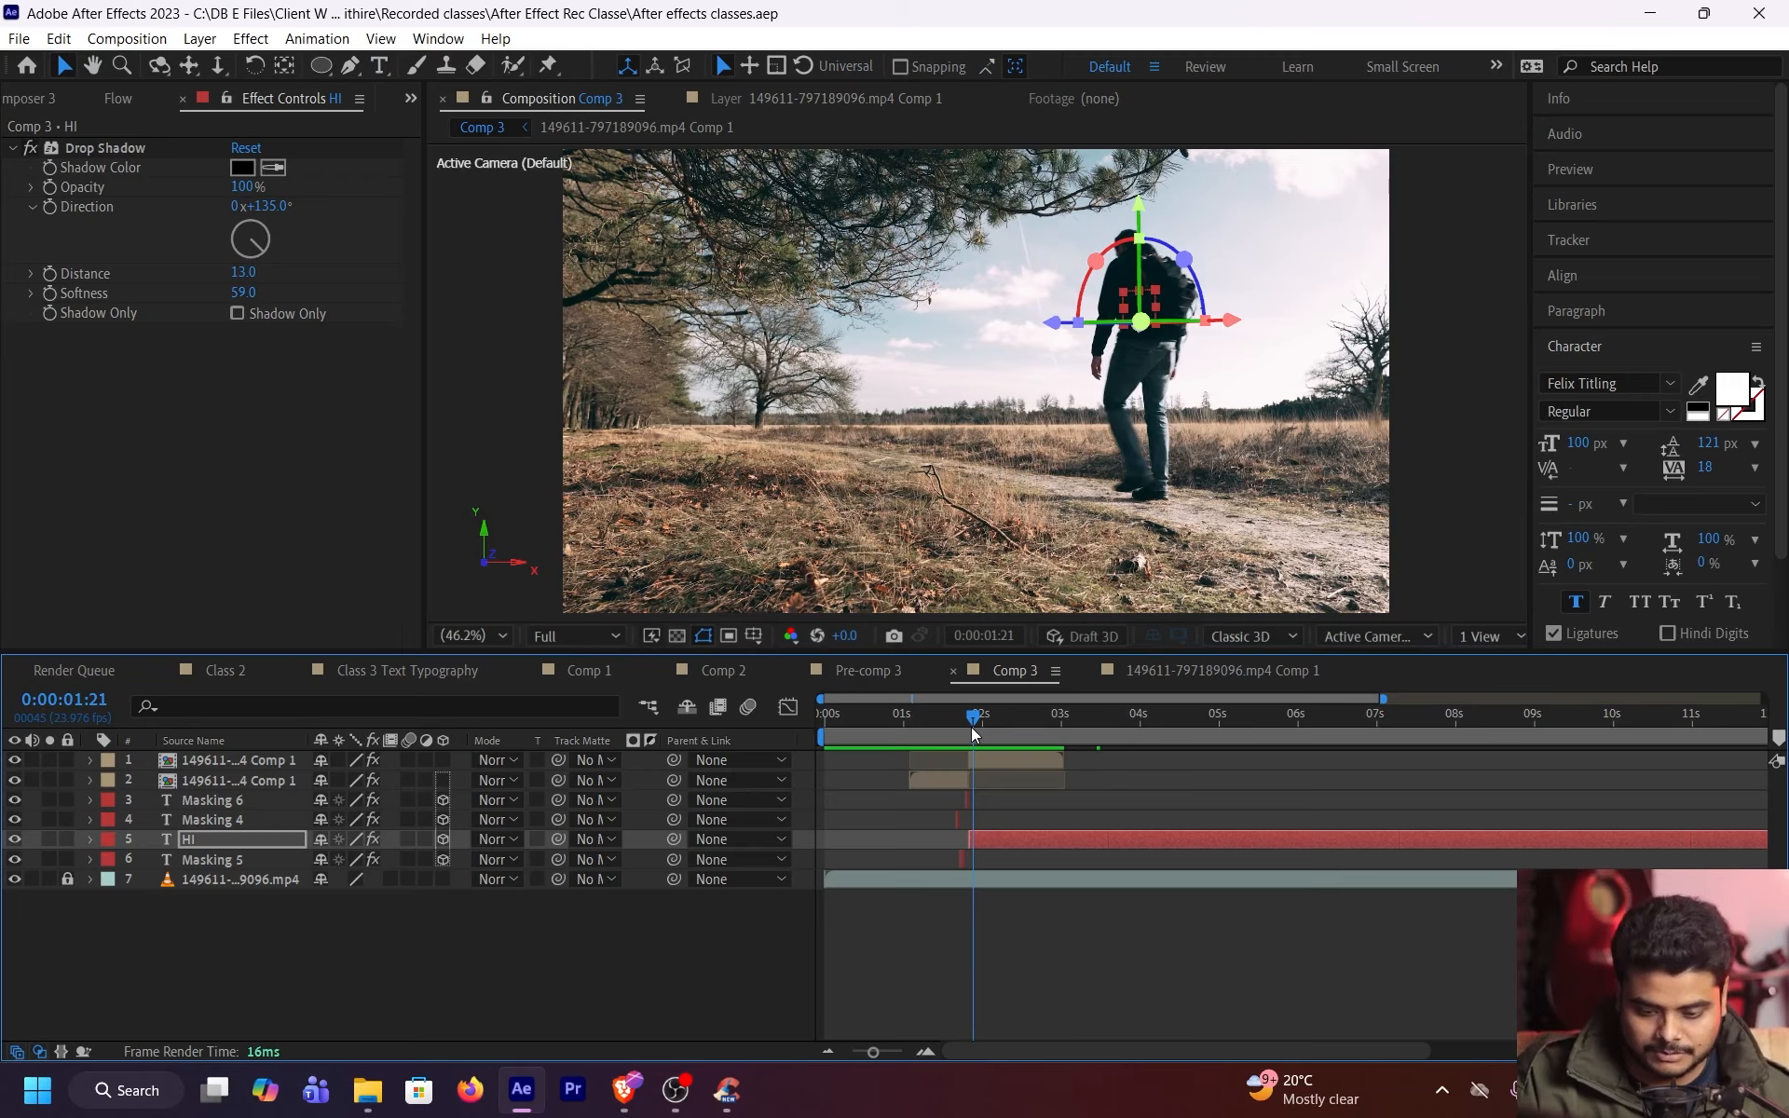
key(space)
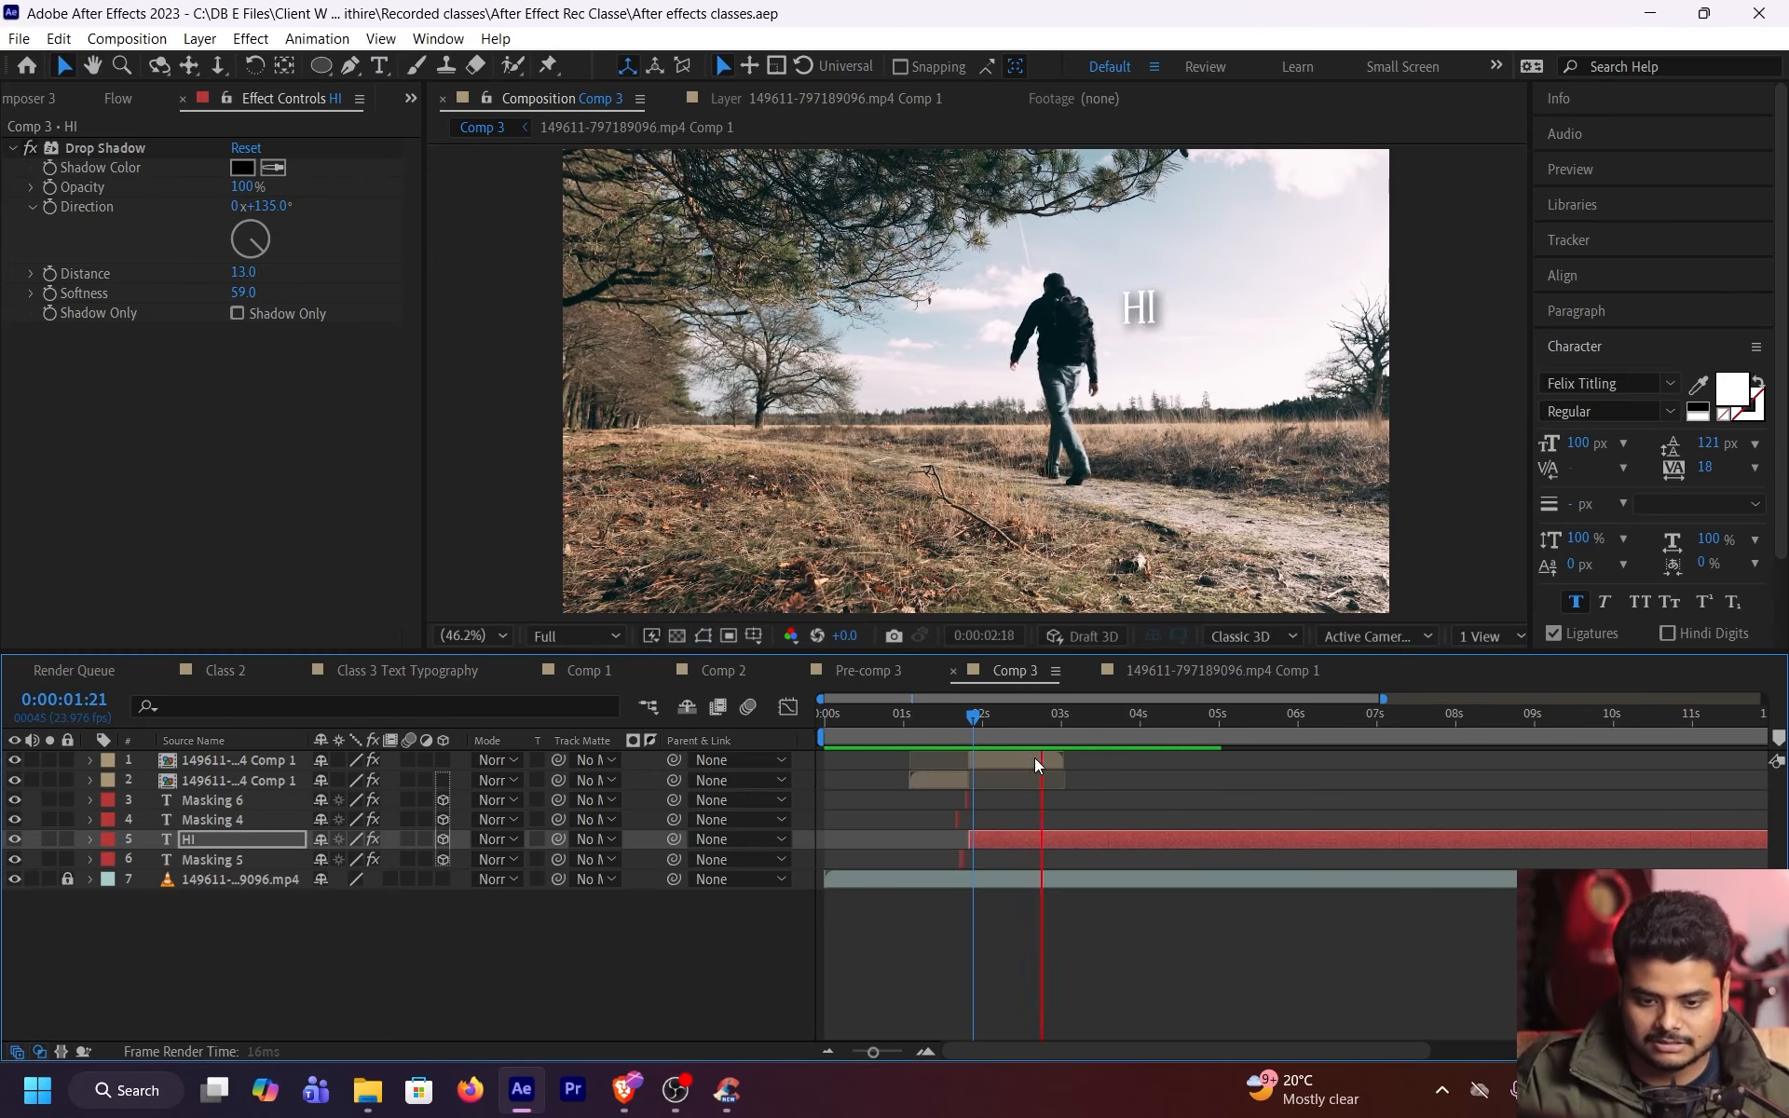
key(space)
click(987, 721)
key(space)
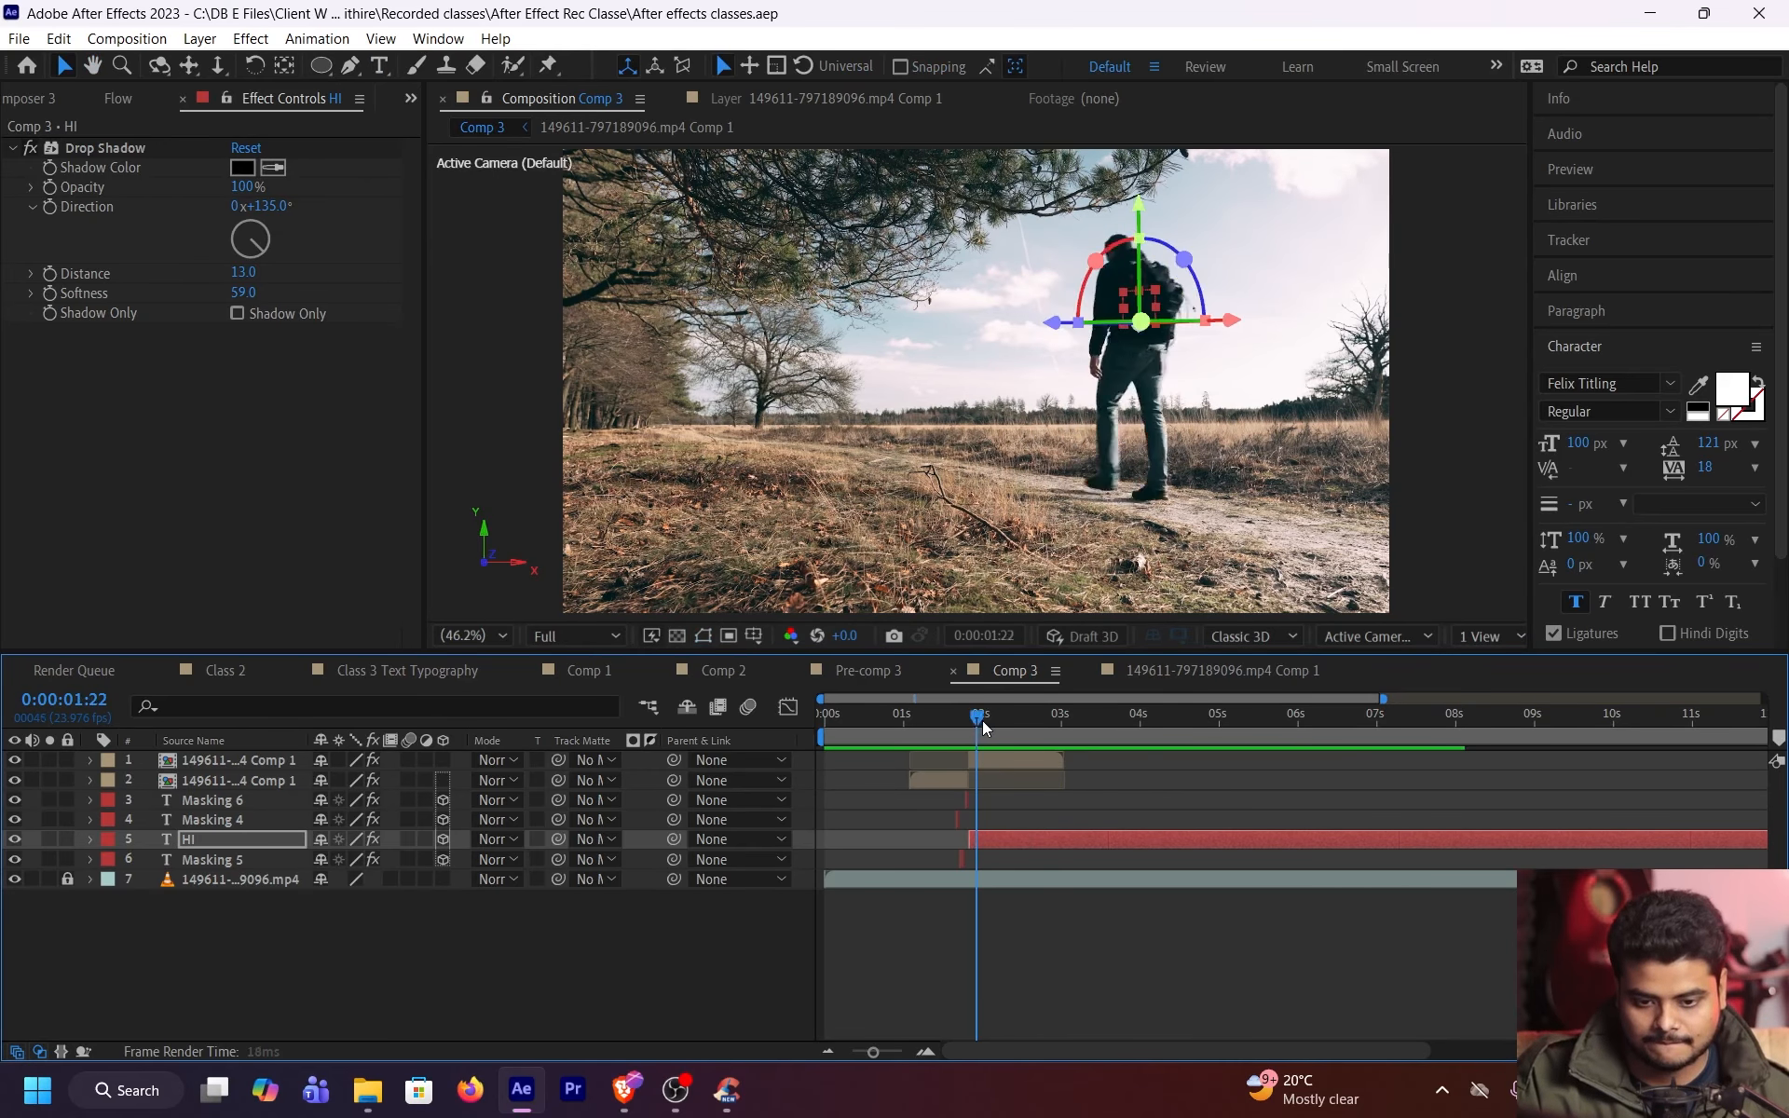
drag(1001, 723, 1067, 728)
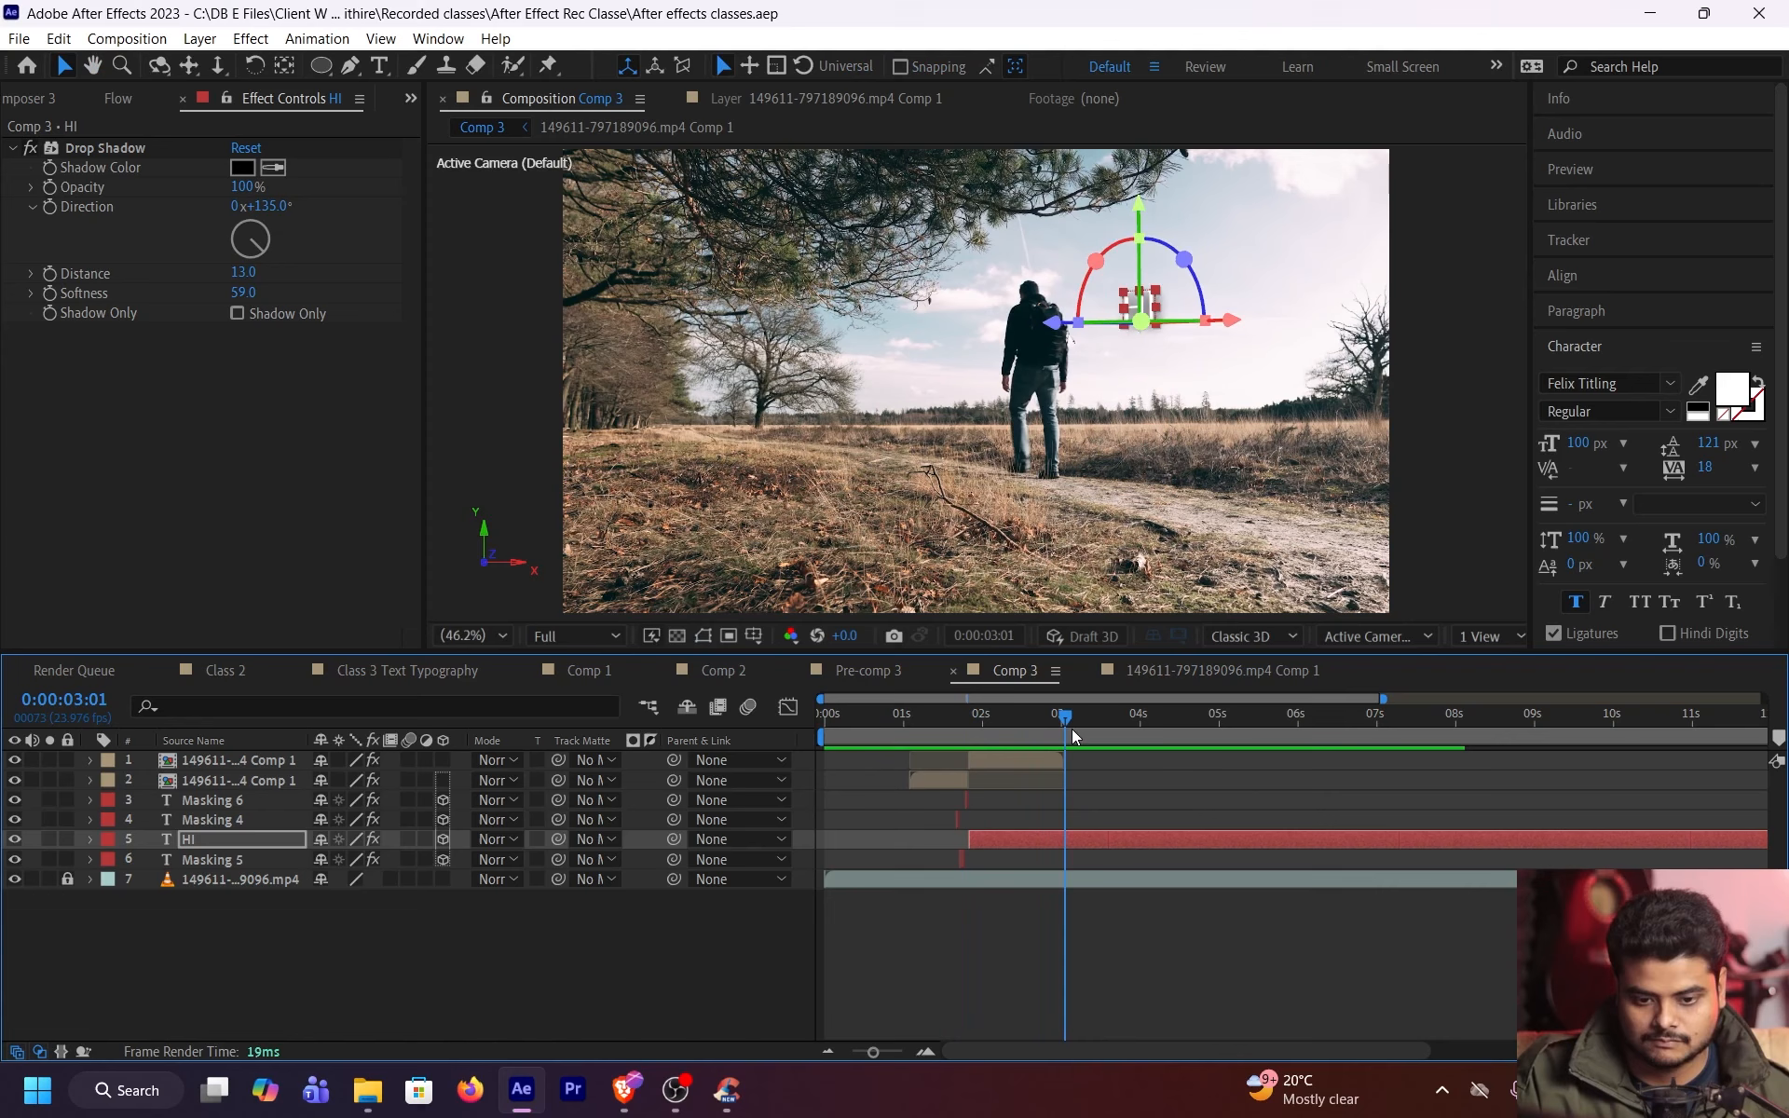
click(1127, 784)
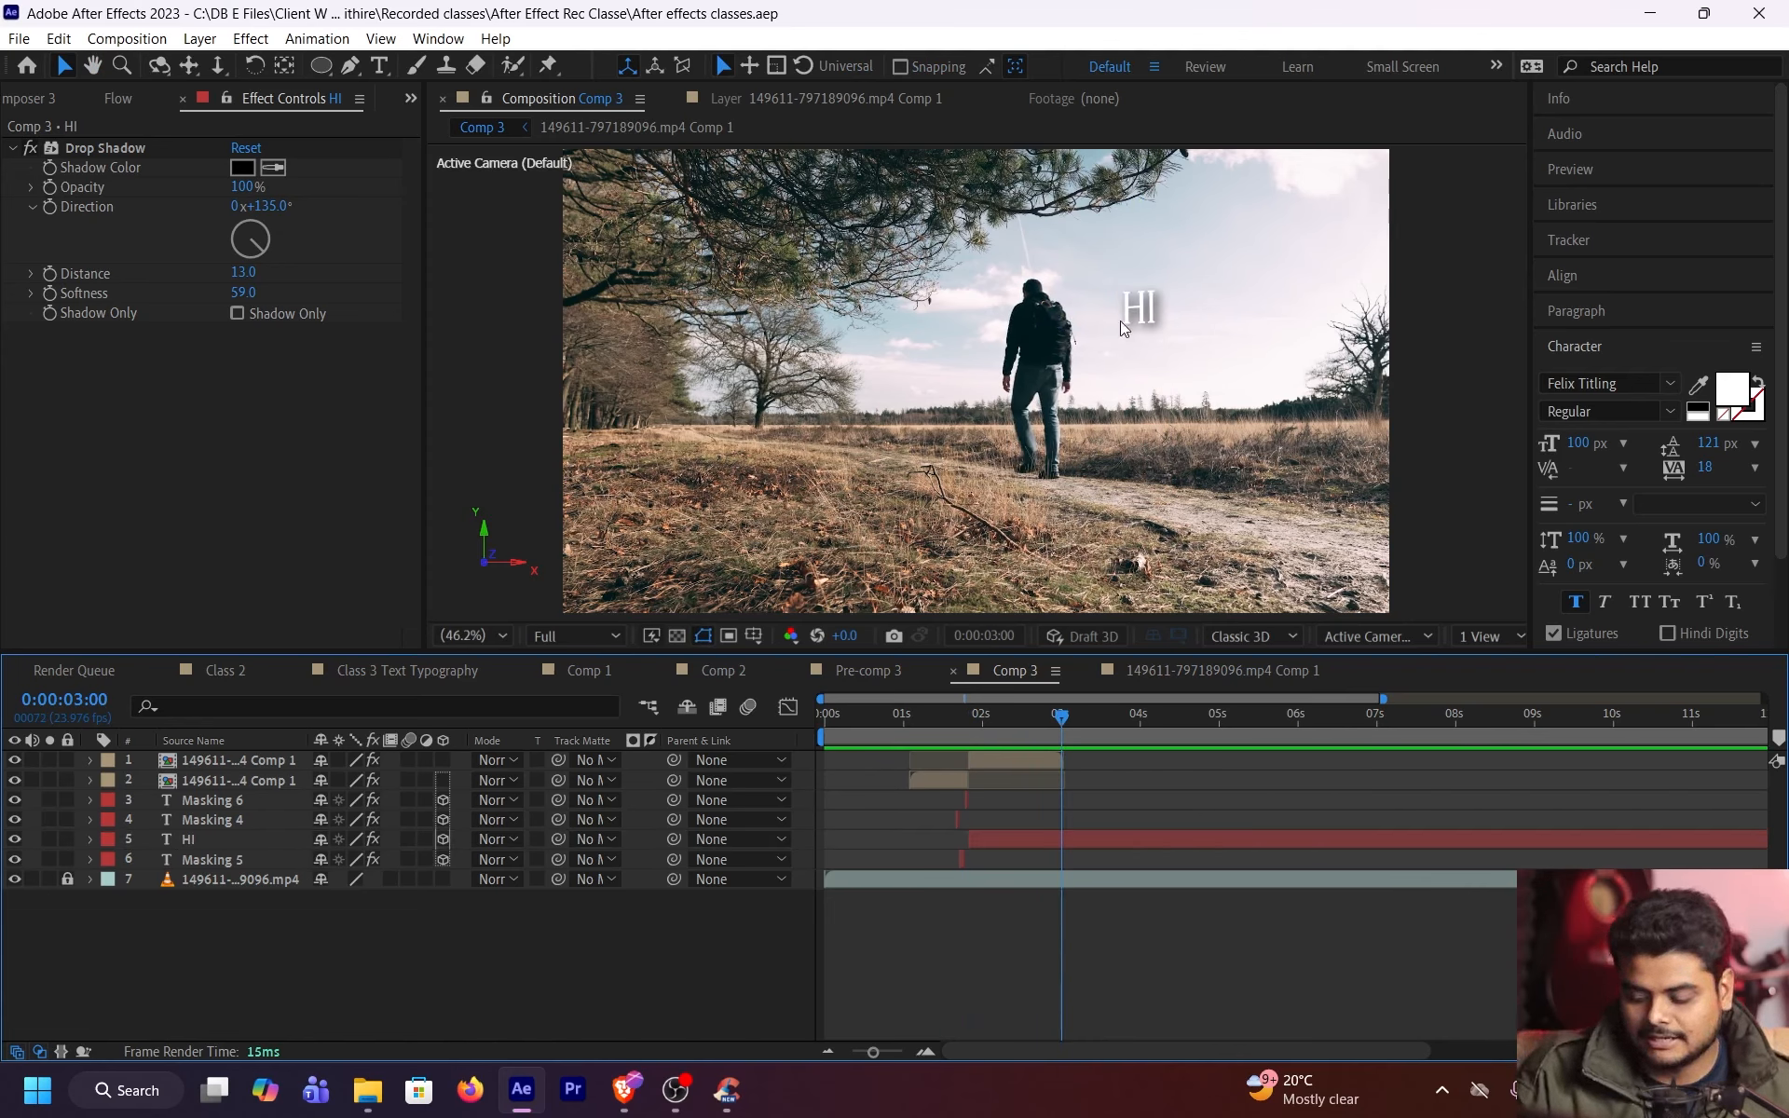
Unlock the 149611-797189096.mp4 footage layer to select it, lock it again, and create a new composition
click(68, 880)
click(240, 880)
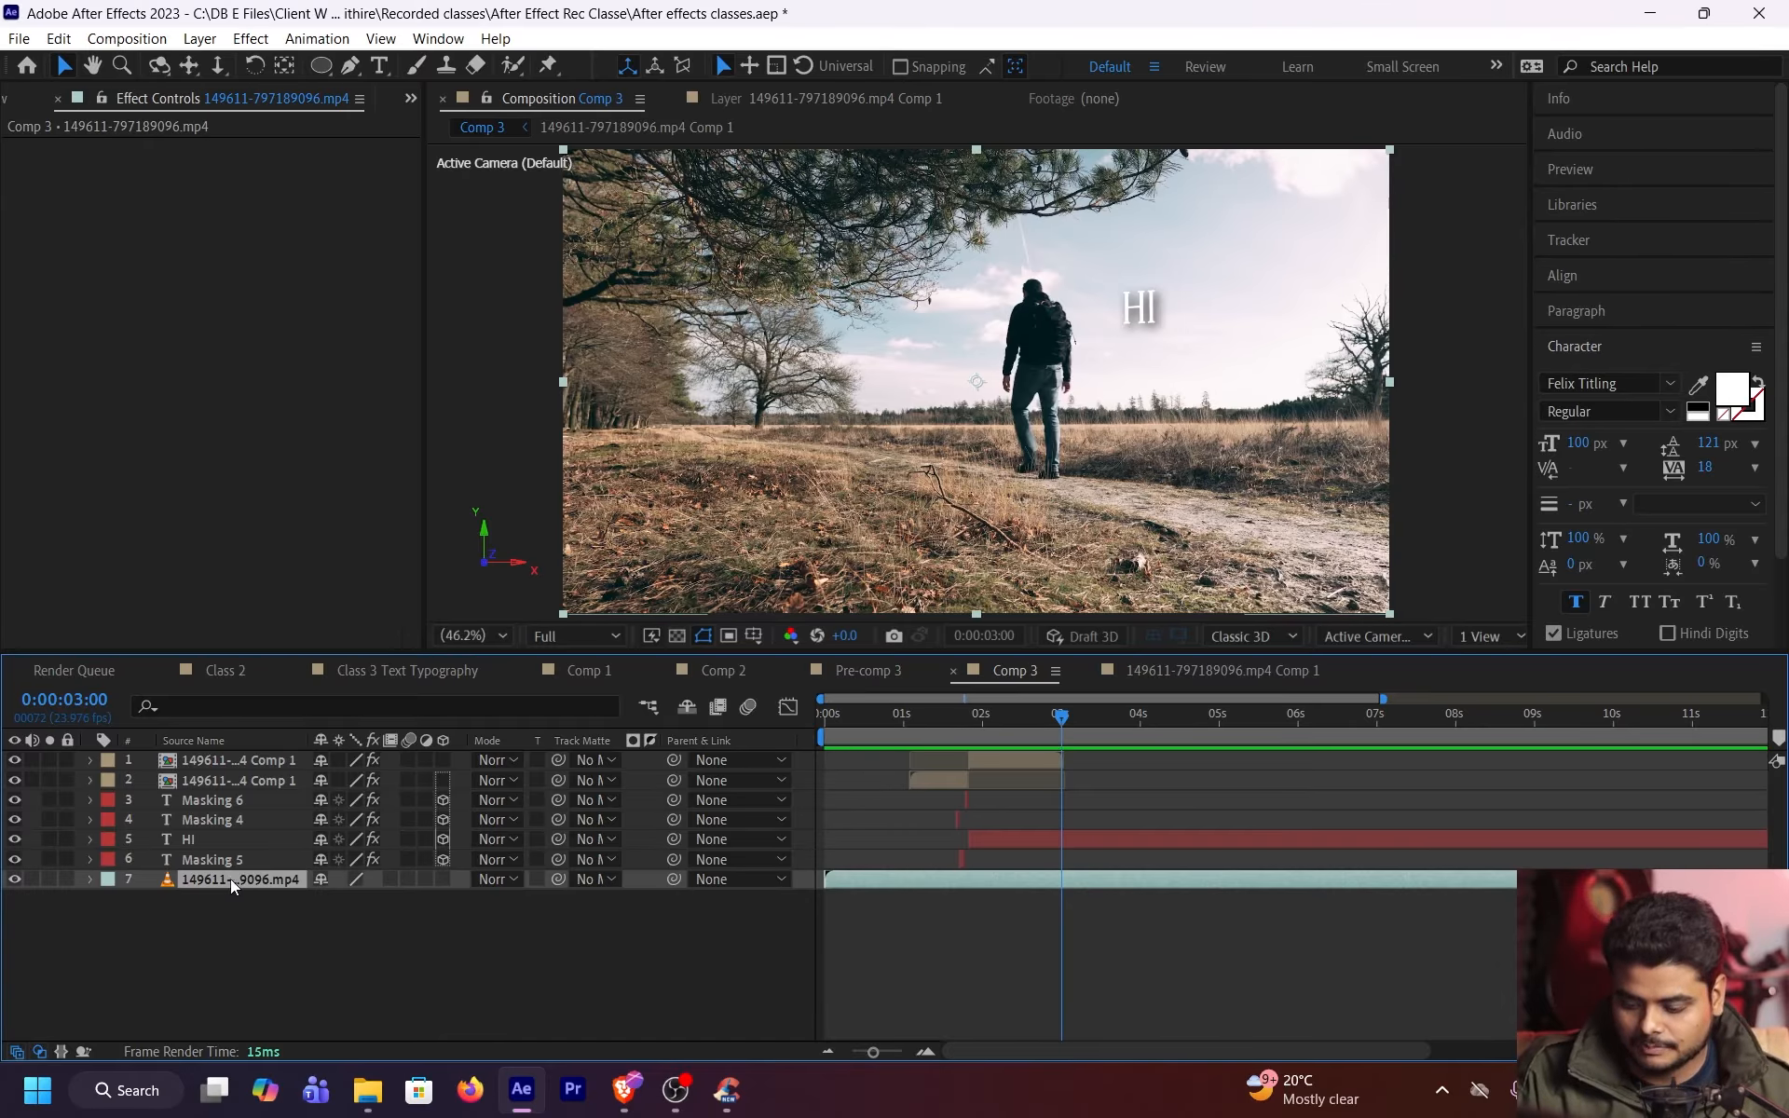
click(59, 878)
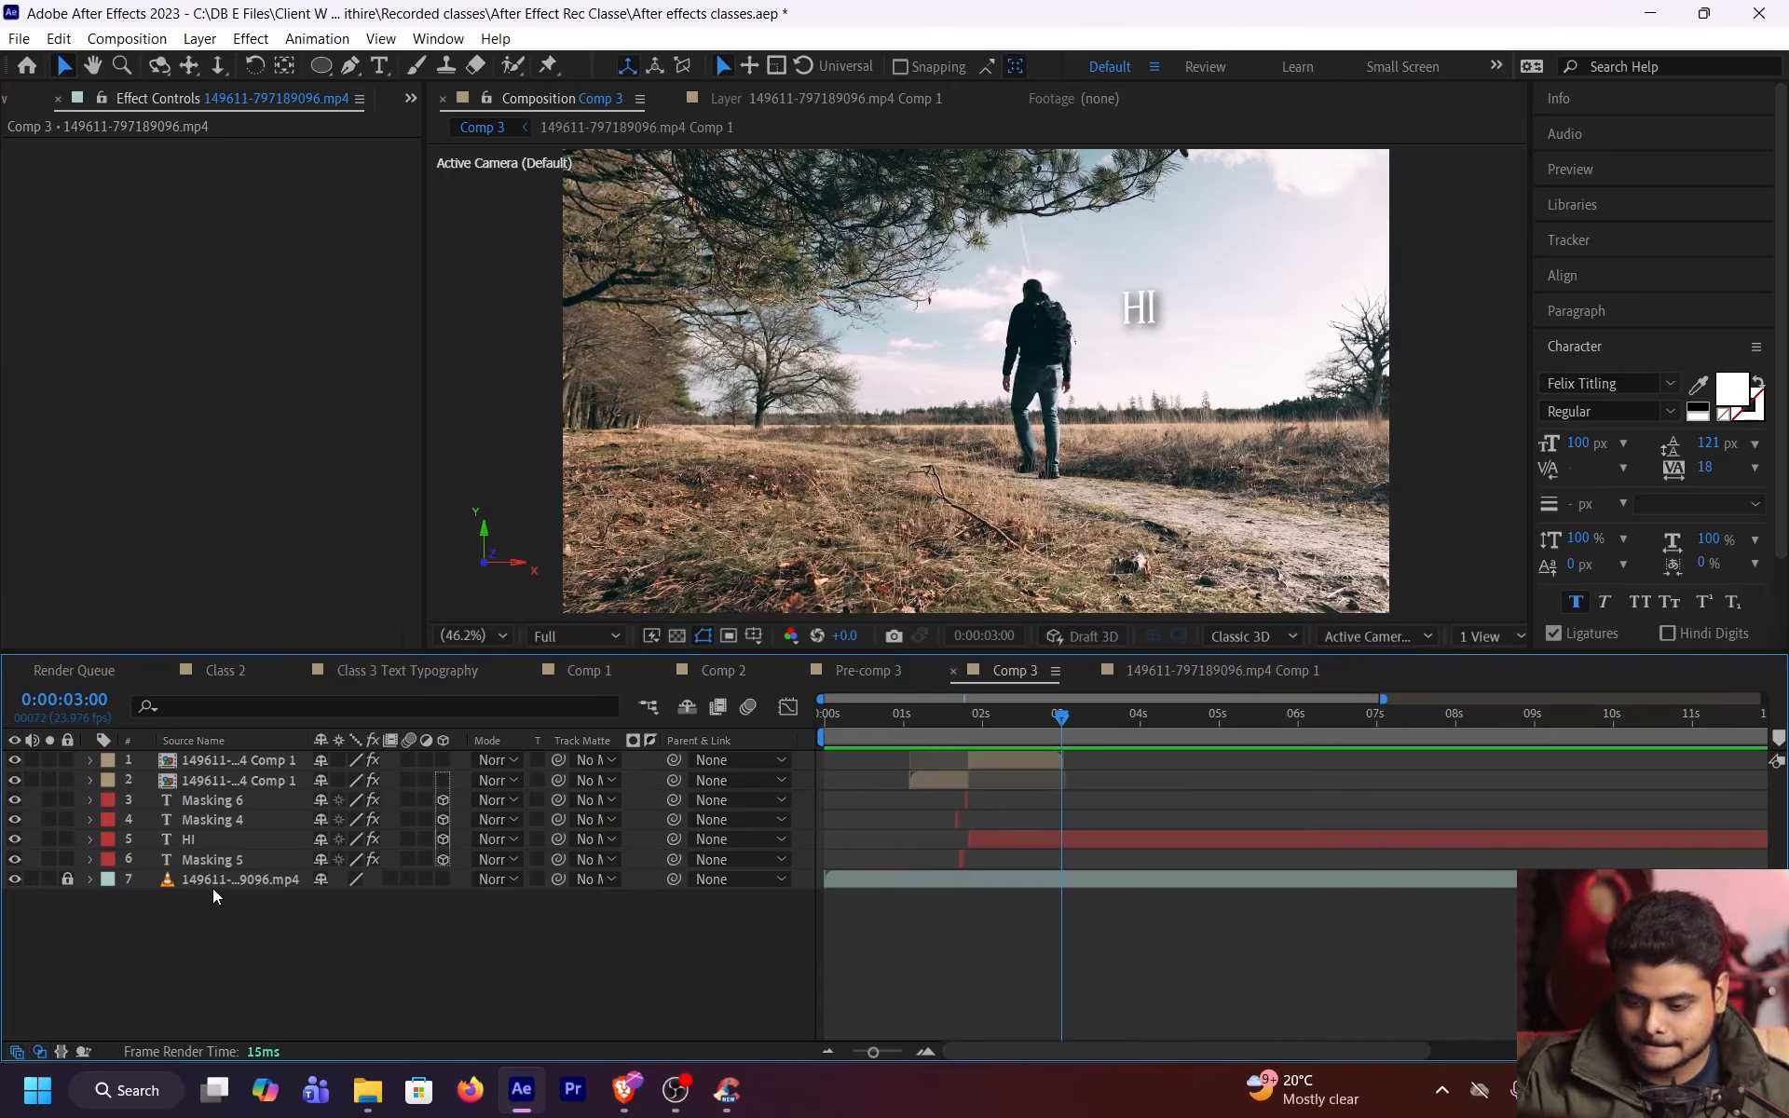
key(ctrl+n)
click(991, 767)
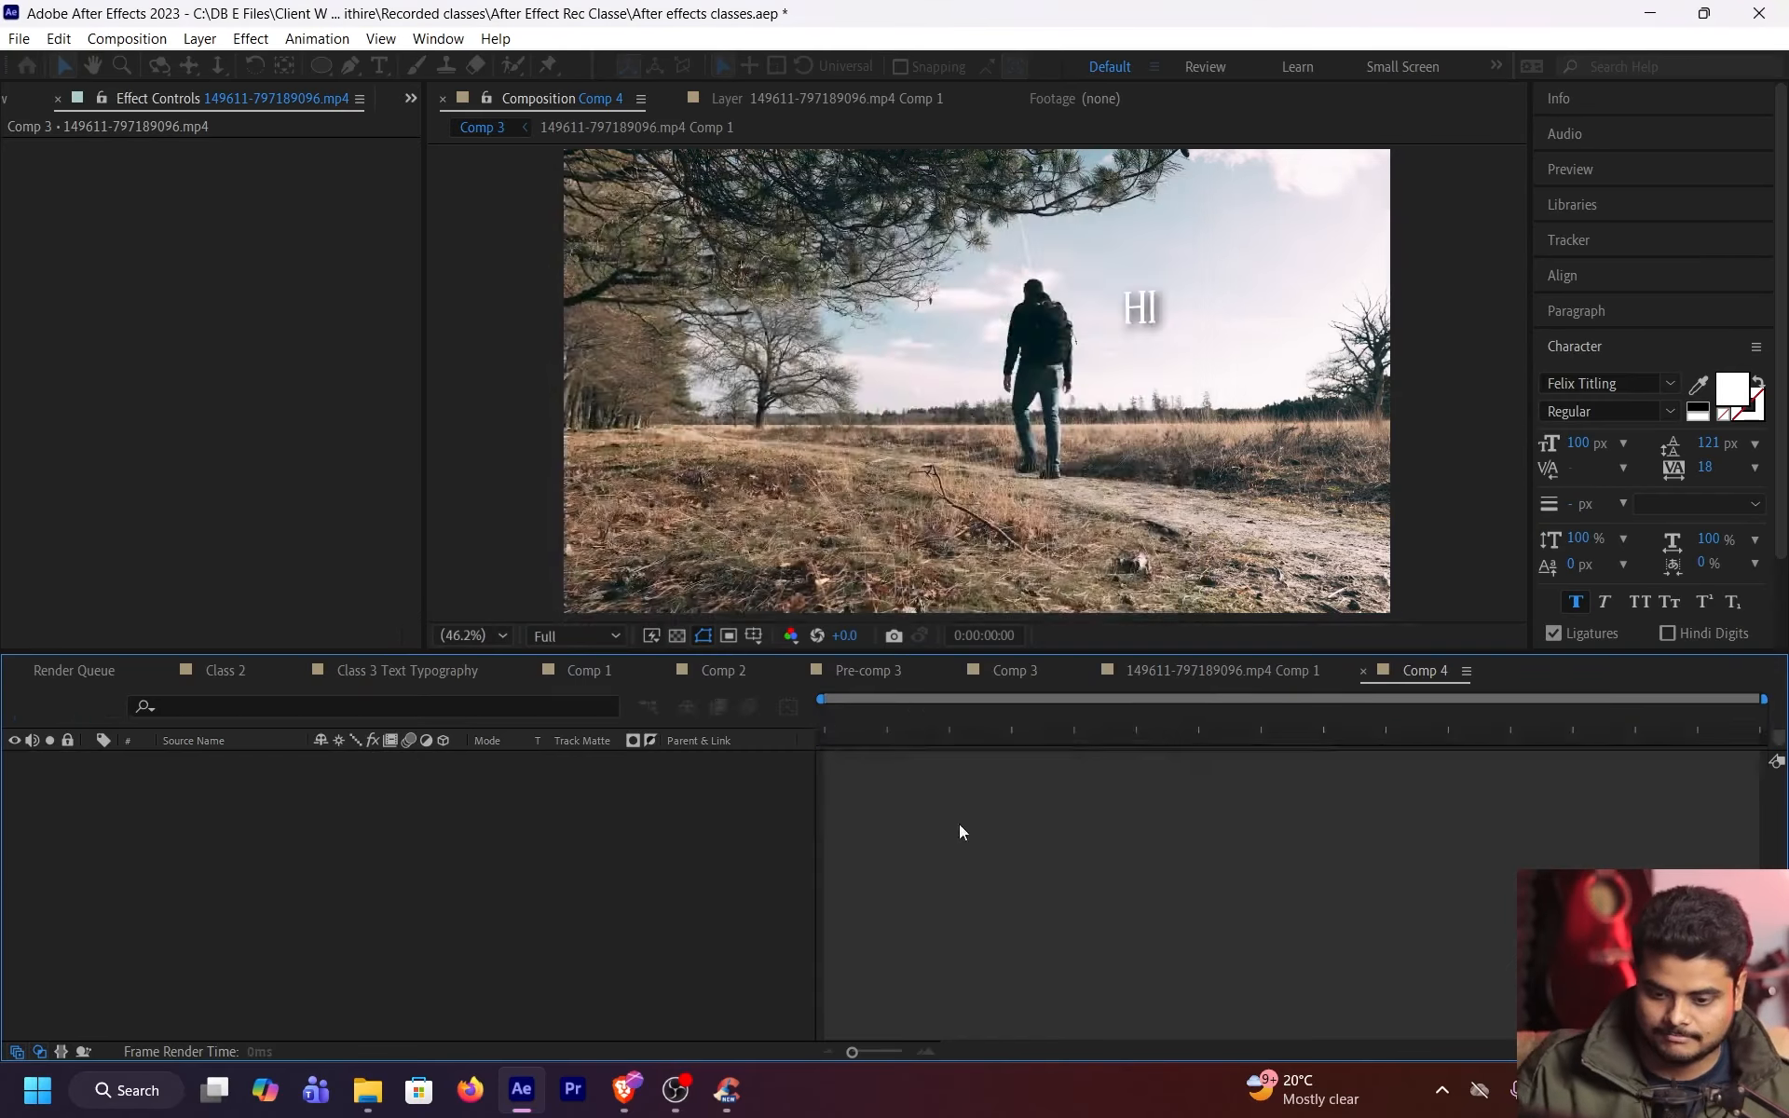
key(ctrl+v)
click(975, 844)
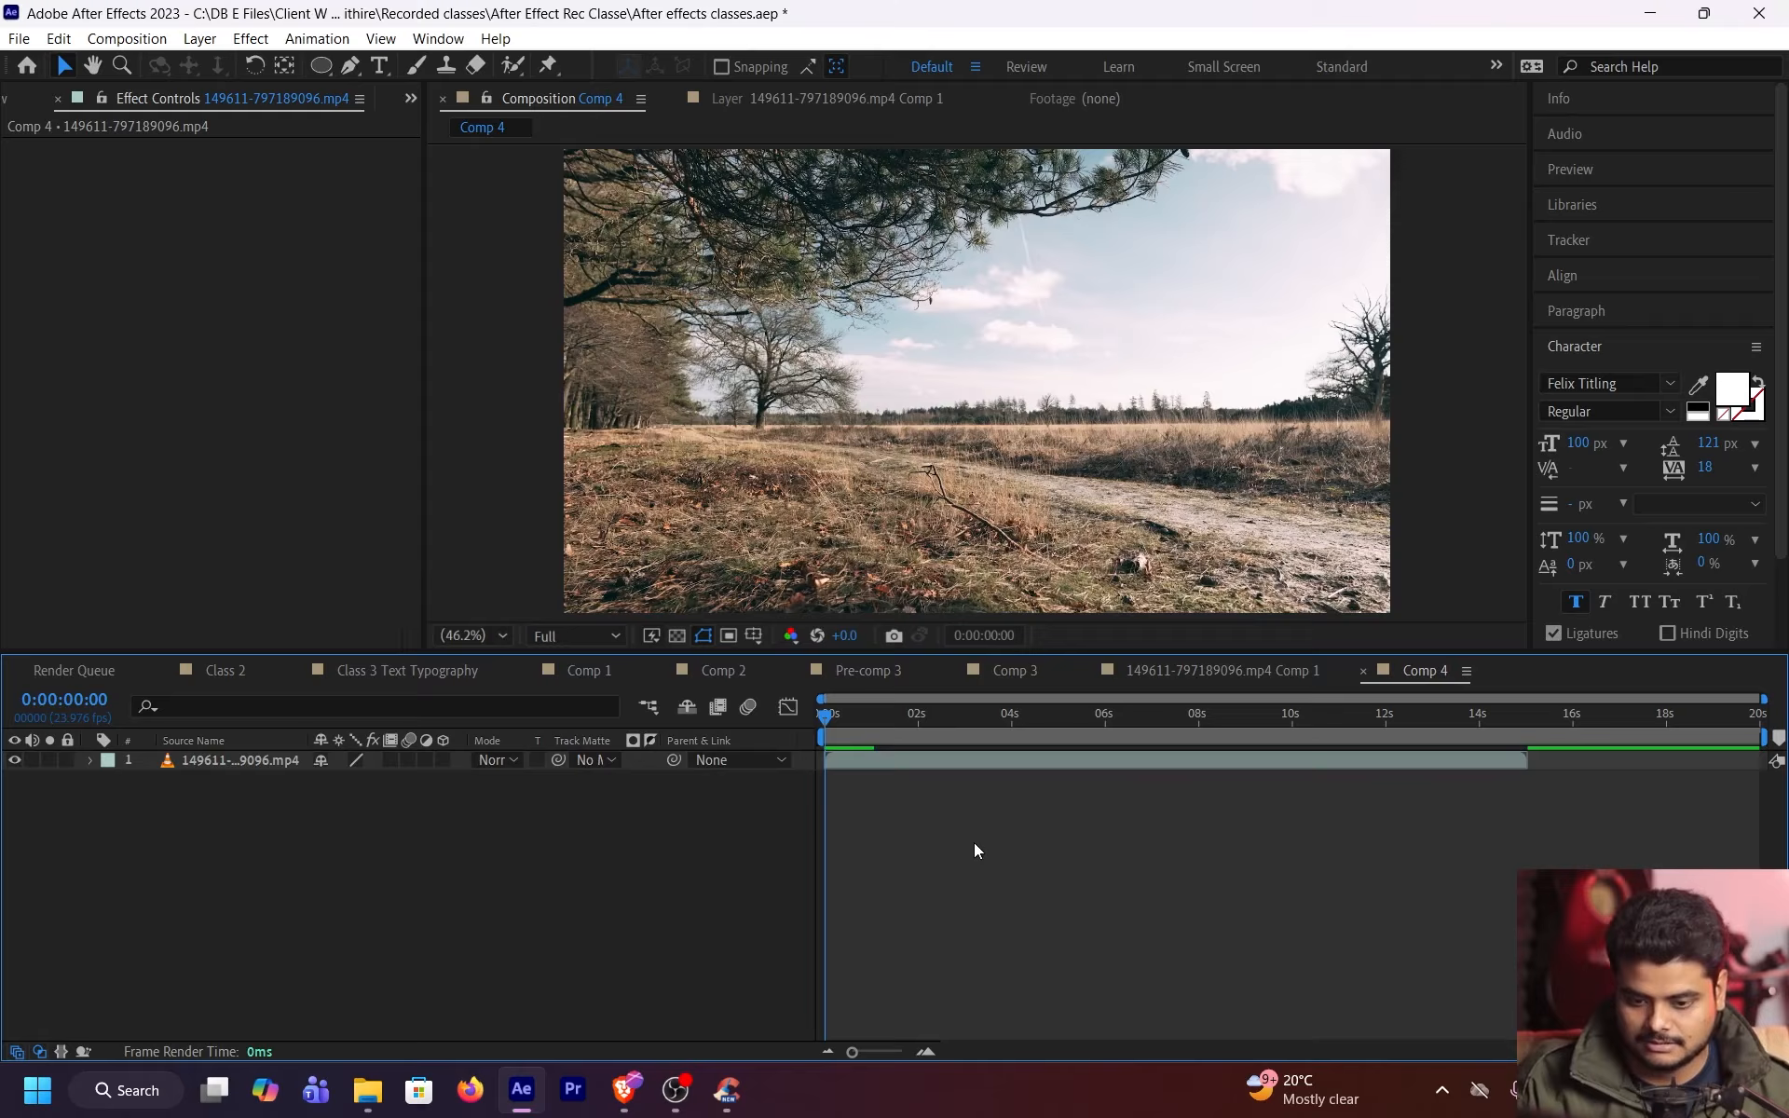
key(alt+Tab)
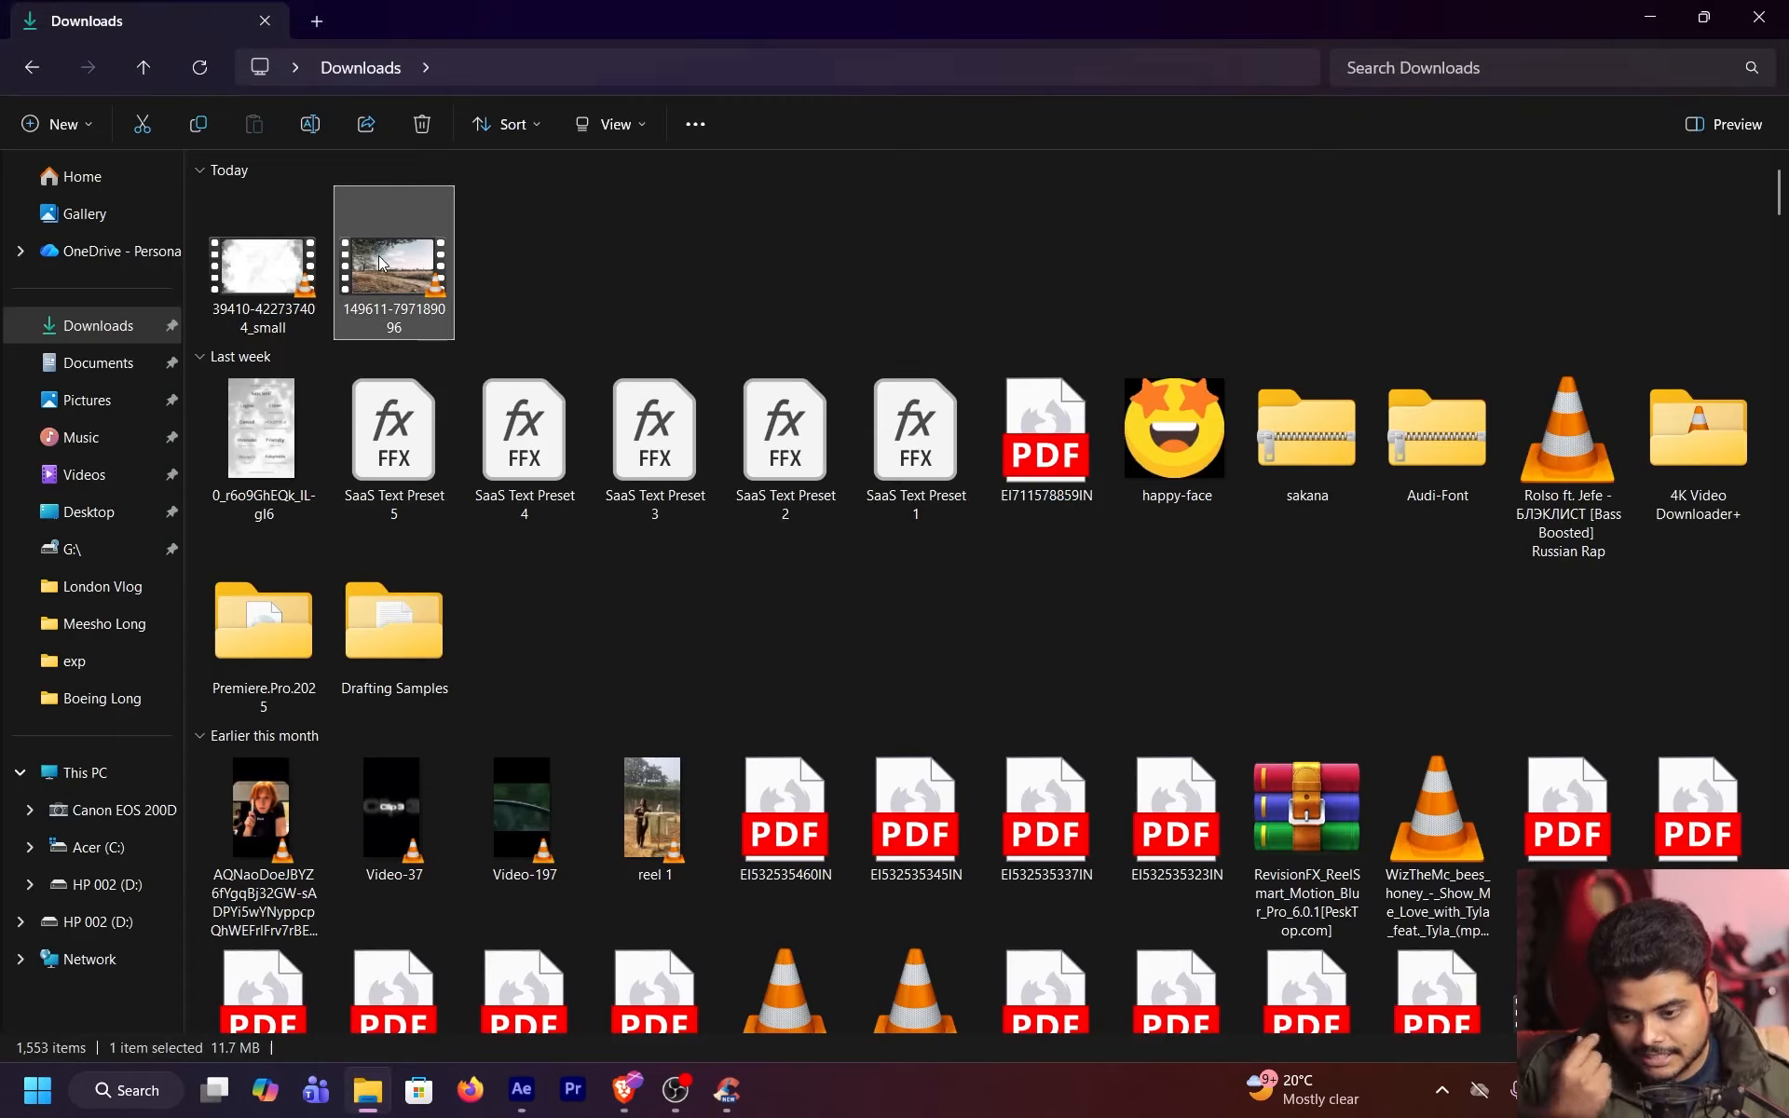
drag(263, 275, 188, 434)
key(alt+Tab)
scroll(244, 98, up, 3)
key(alt+Tab)
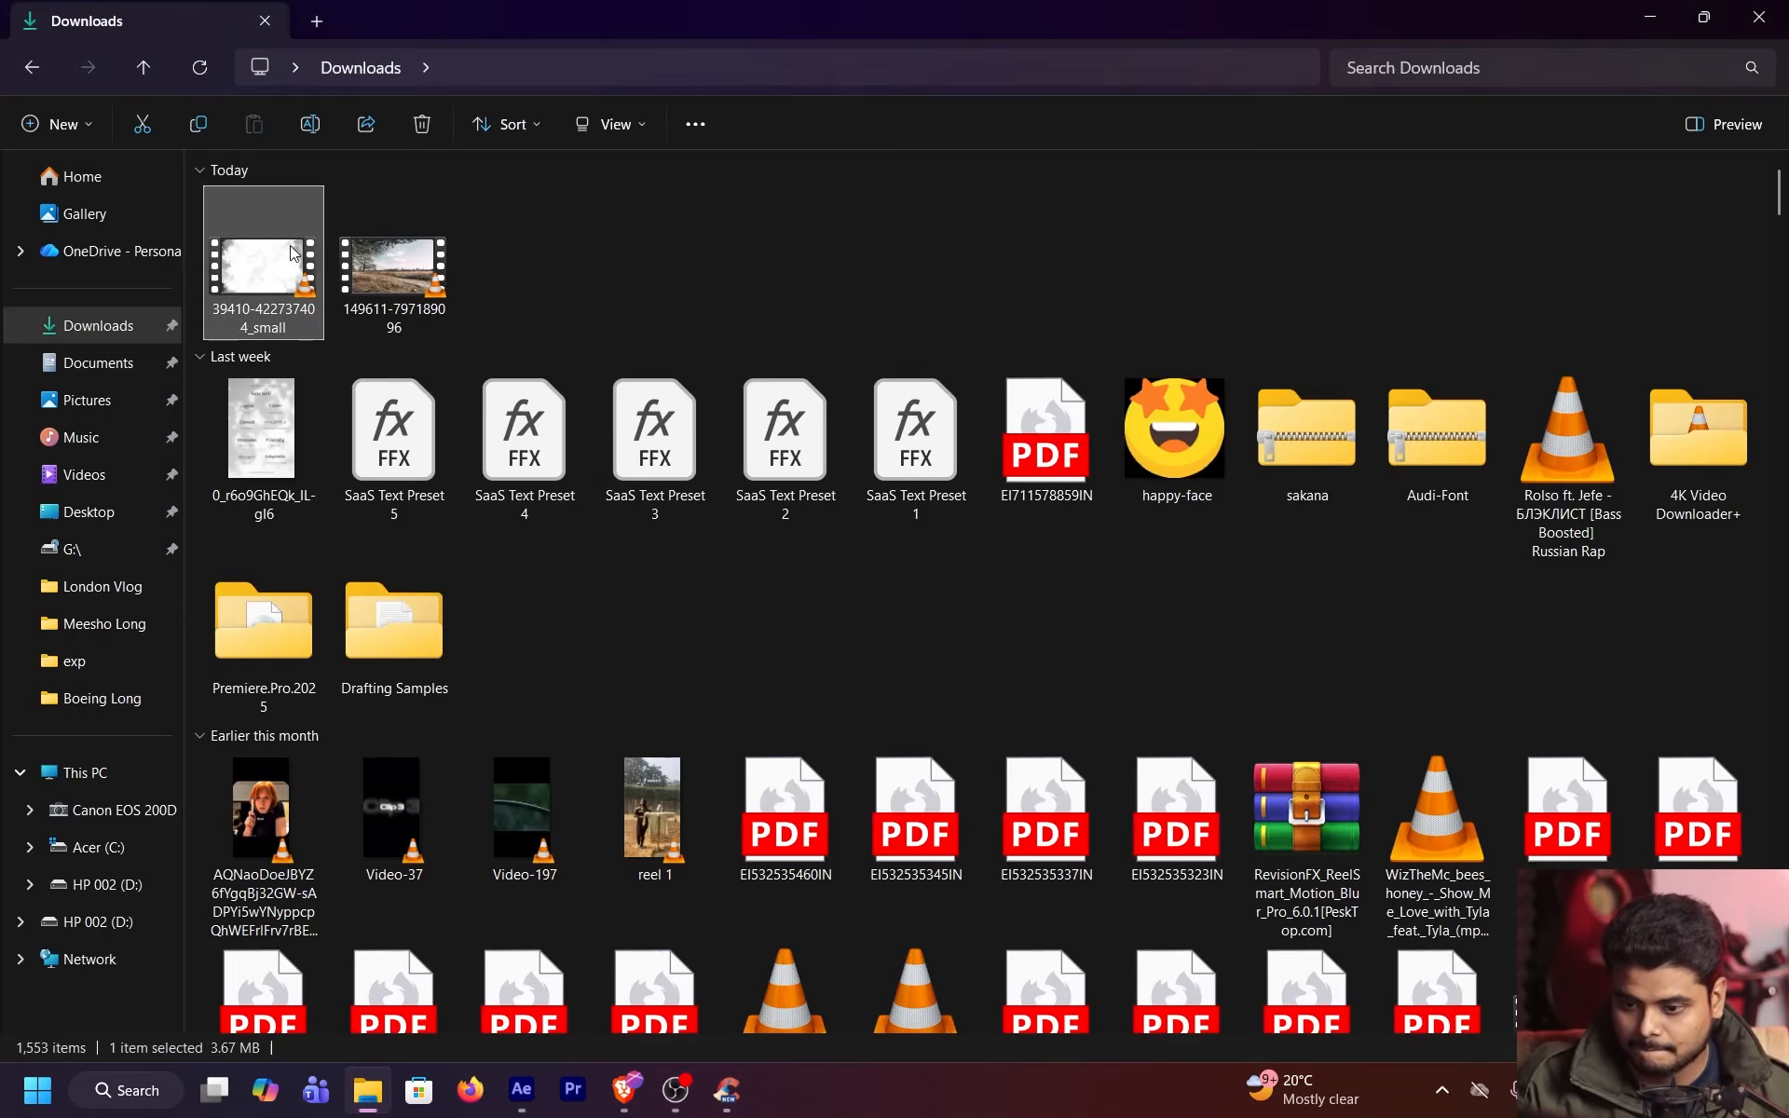
key(alt+Tab)
drag(263, 261, 117, 468)
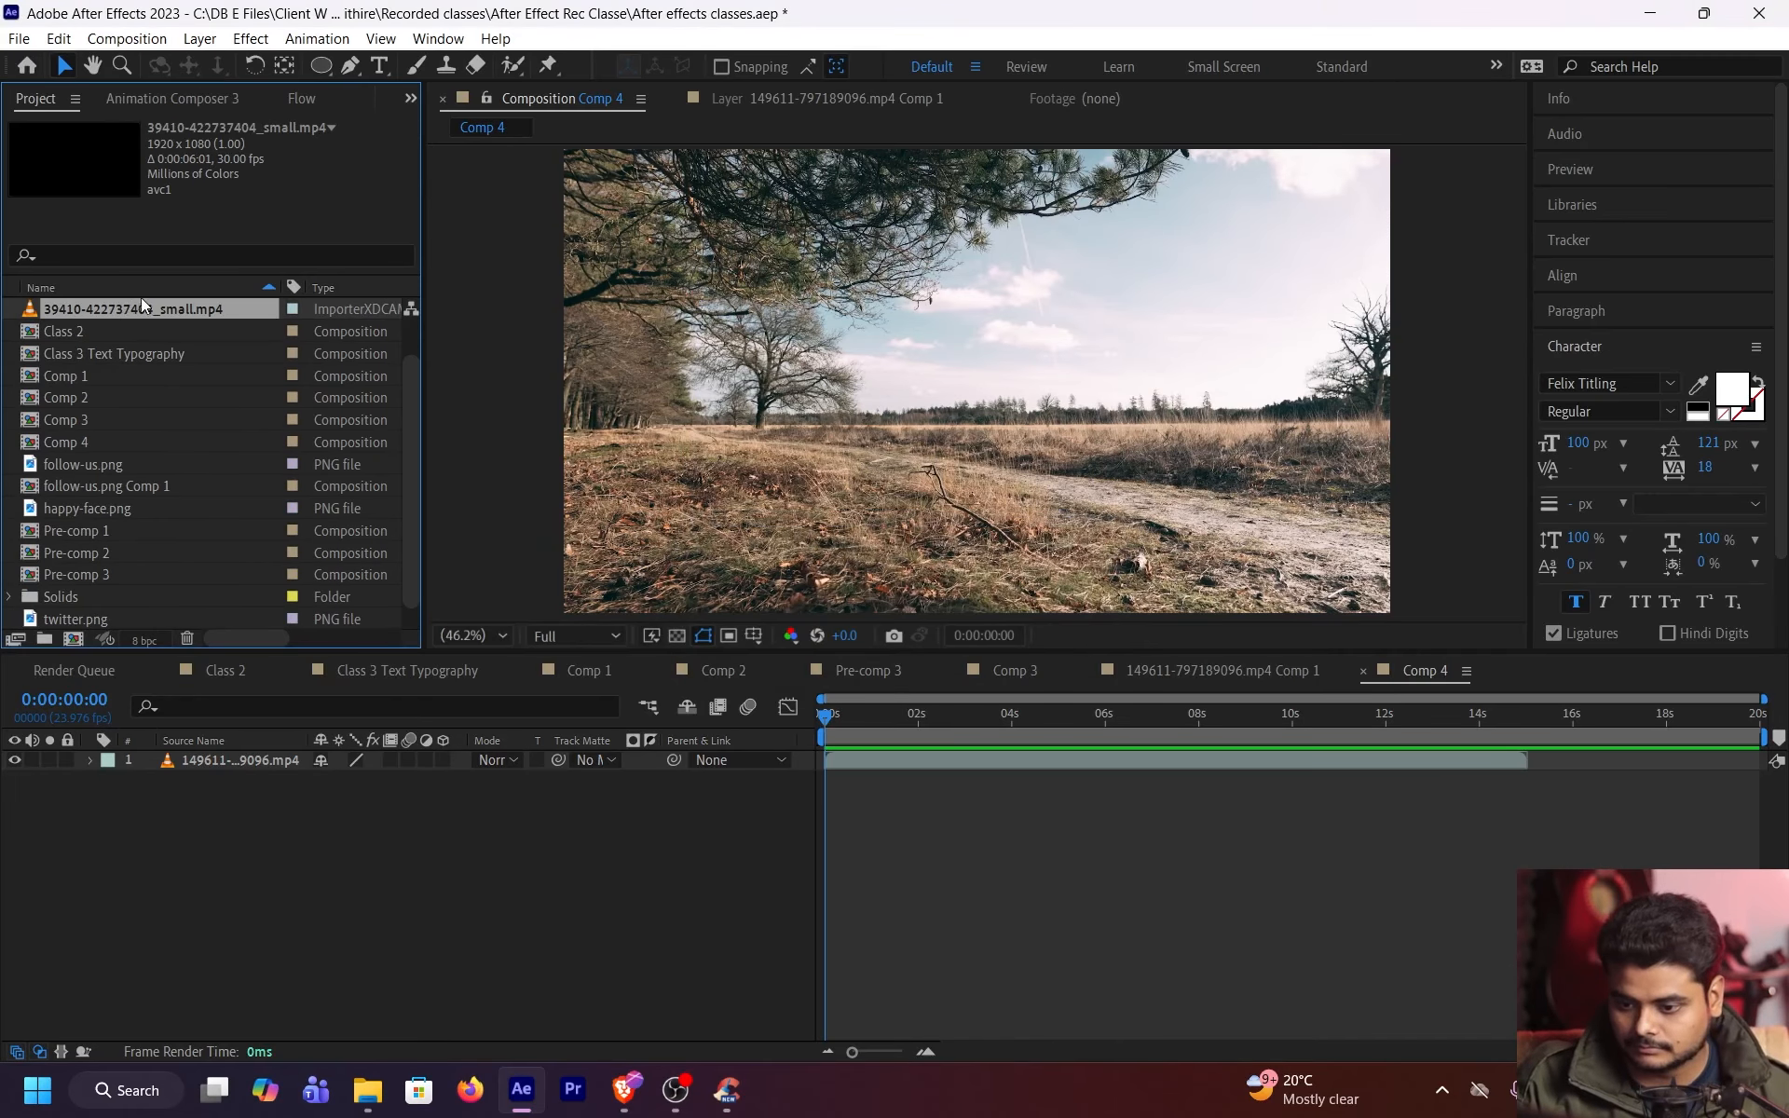
click(142, 290)
drag(92, 565, 199, 760)
mouse_move(871, 716)
mouse_down()
mouse_move(1024, 717)
mouse_move(895, 720)
mouse_up()
drag(906, 733, 779, 738)
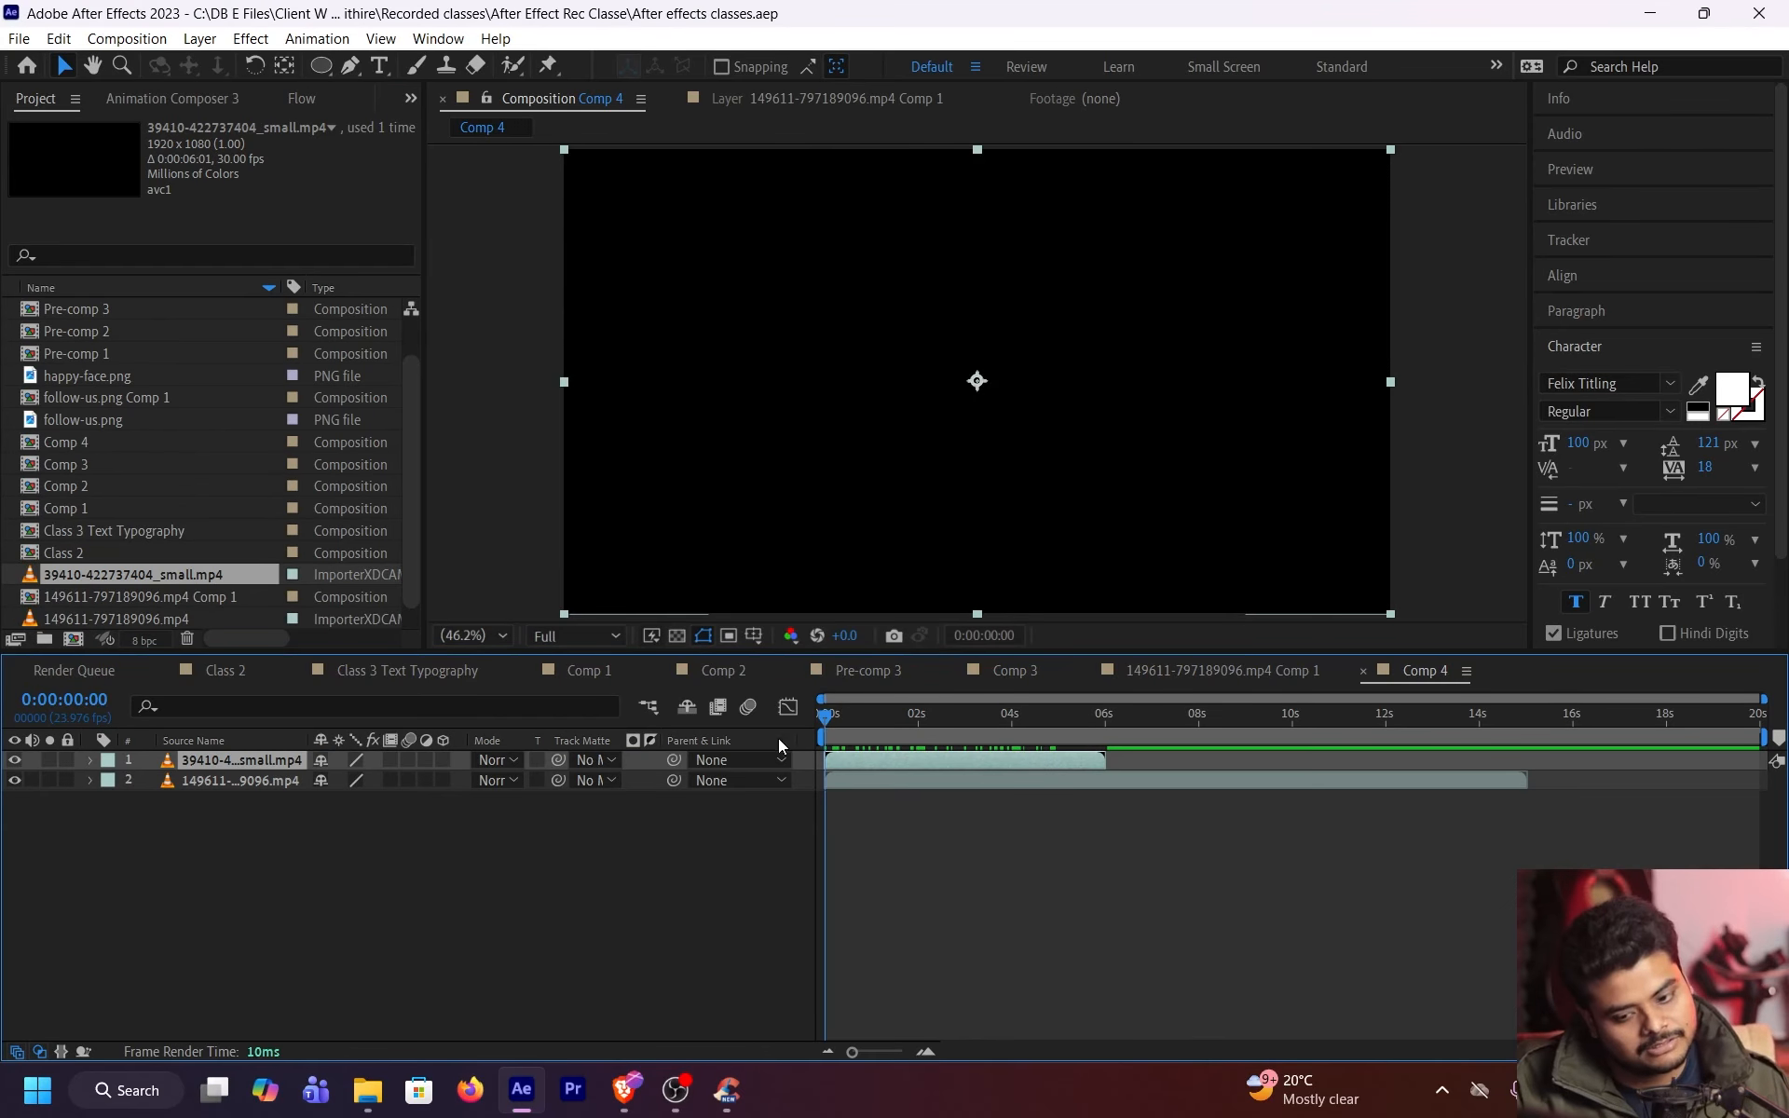
click(593, 782)
click(667, 830)
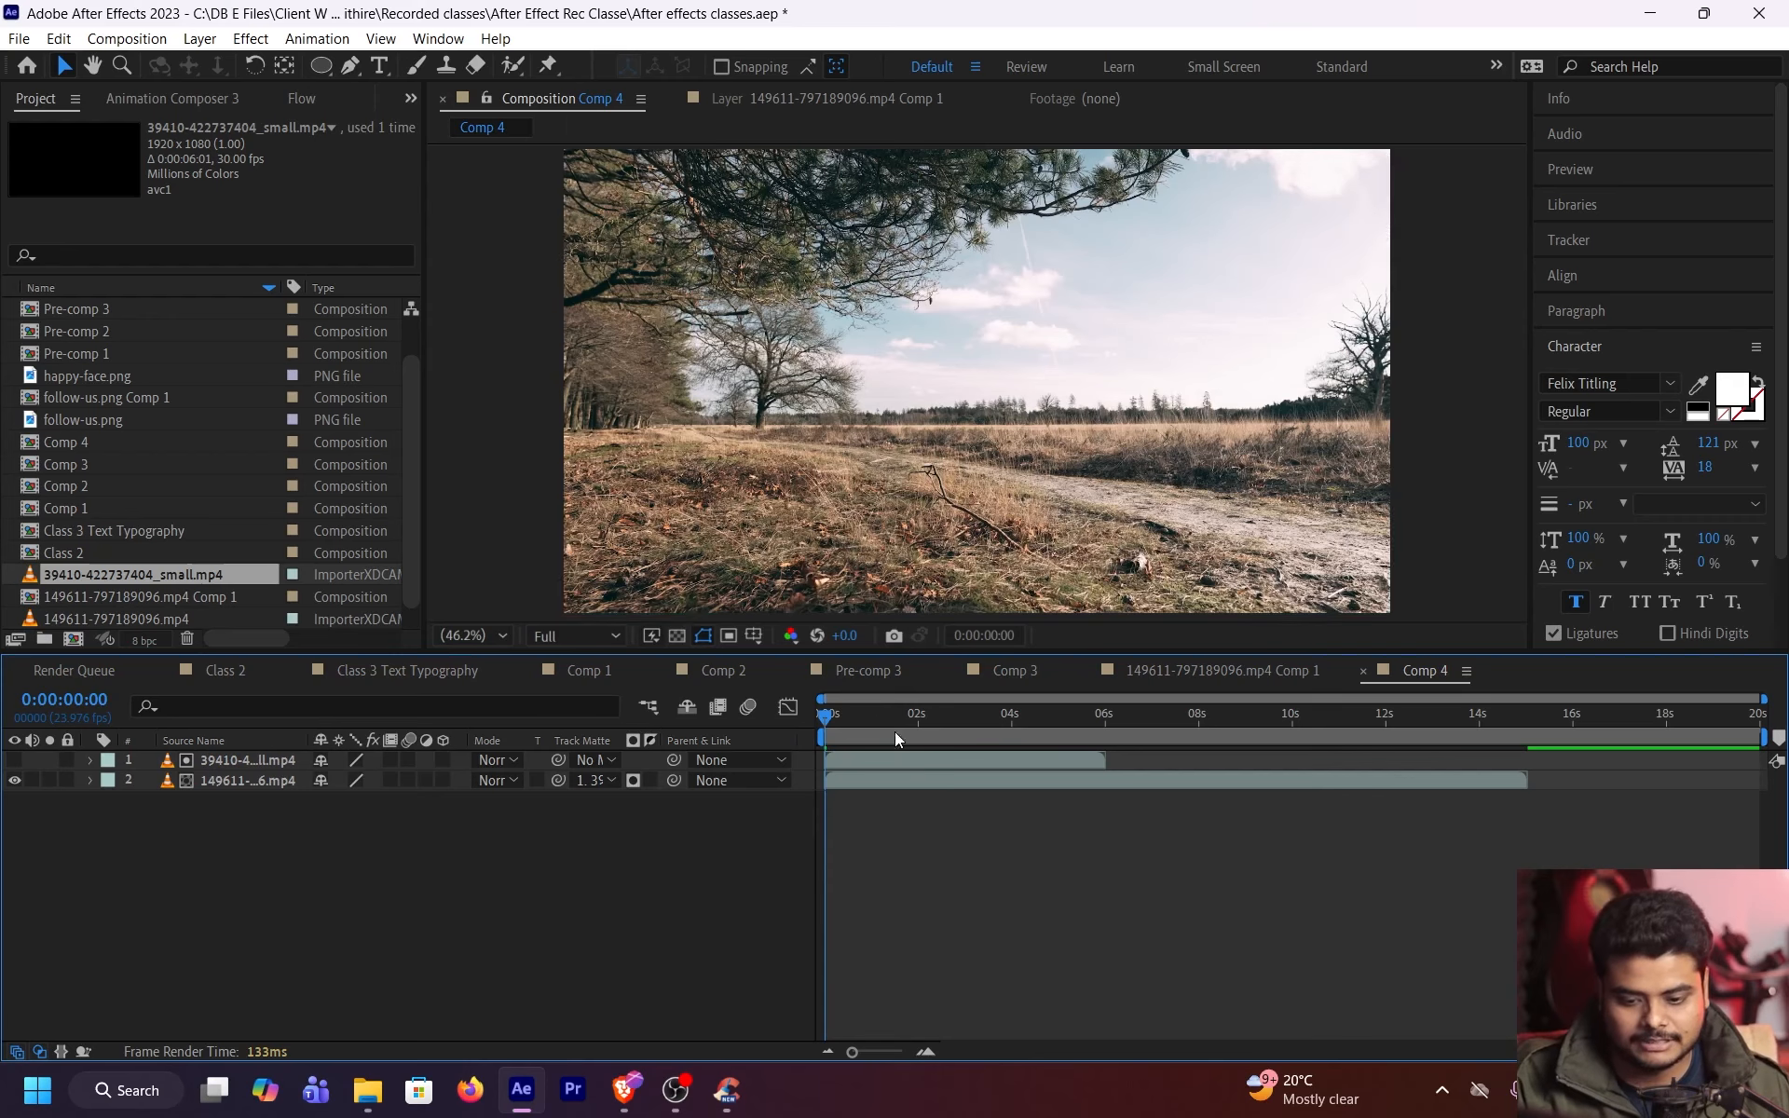
drag(850, 725, 811, 727)
key(ctrl+z)
click(607, 762)
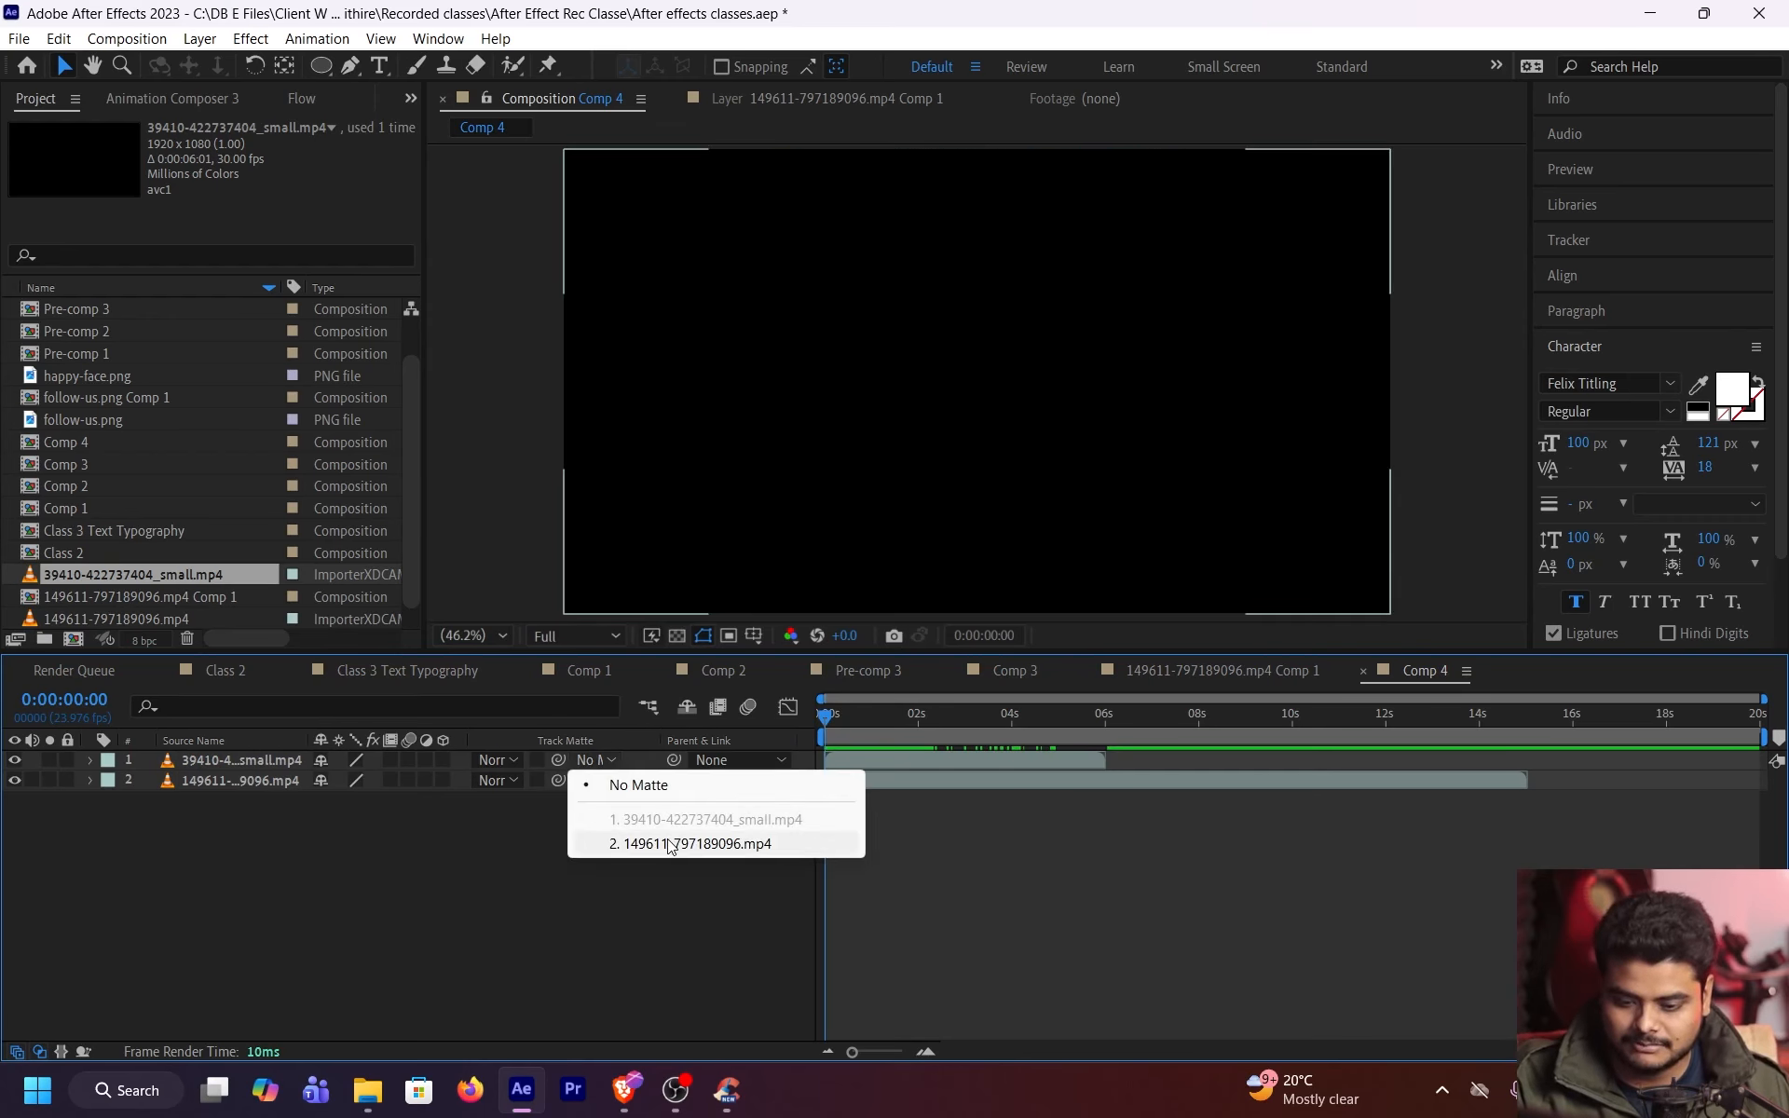
click(523, 842)
click(506, 762)
click(422, 814)
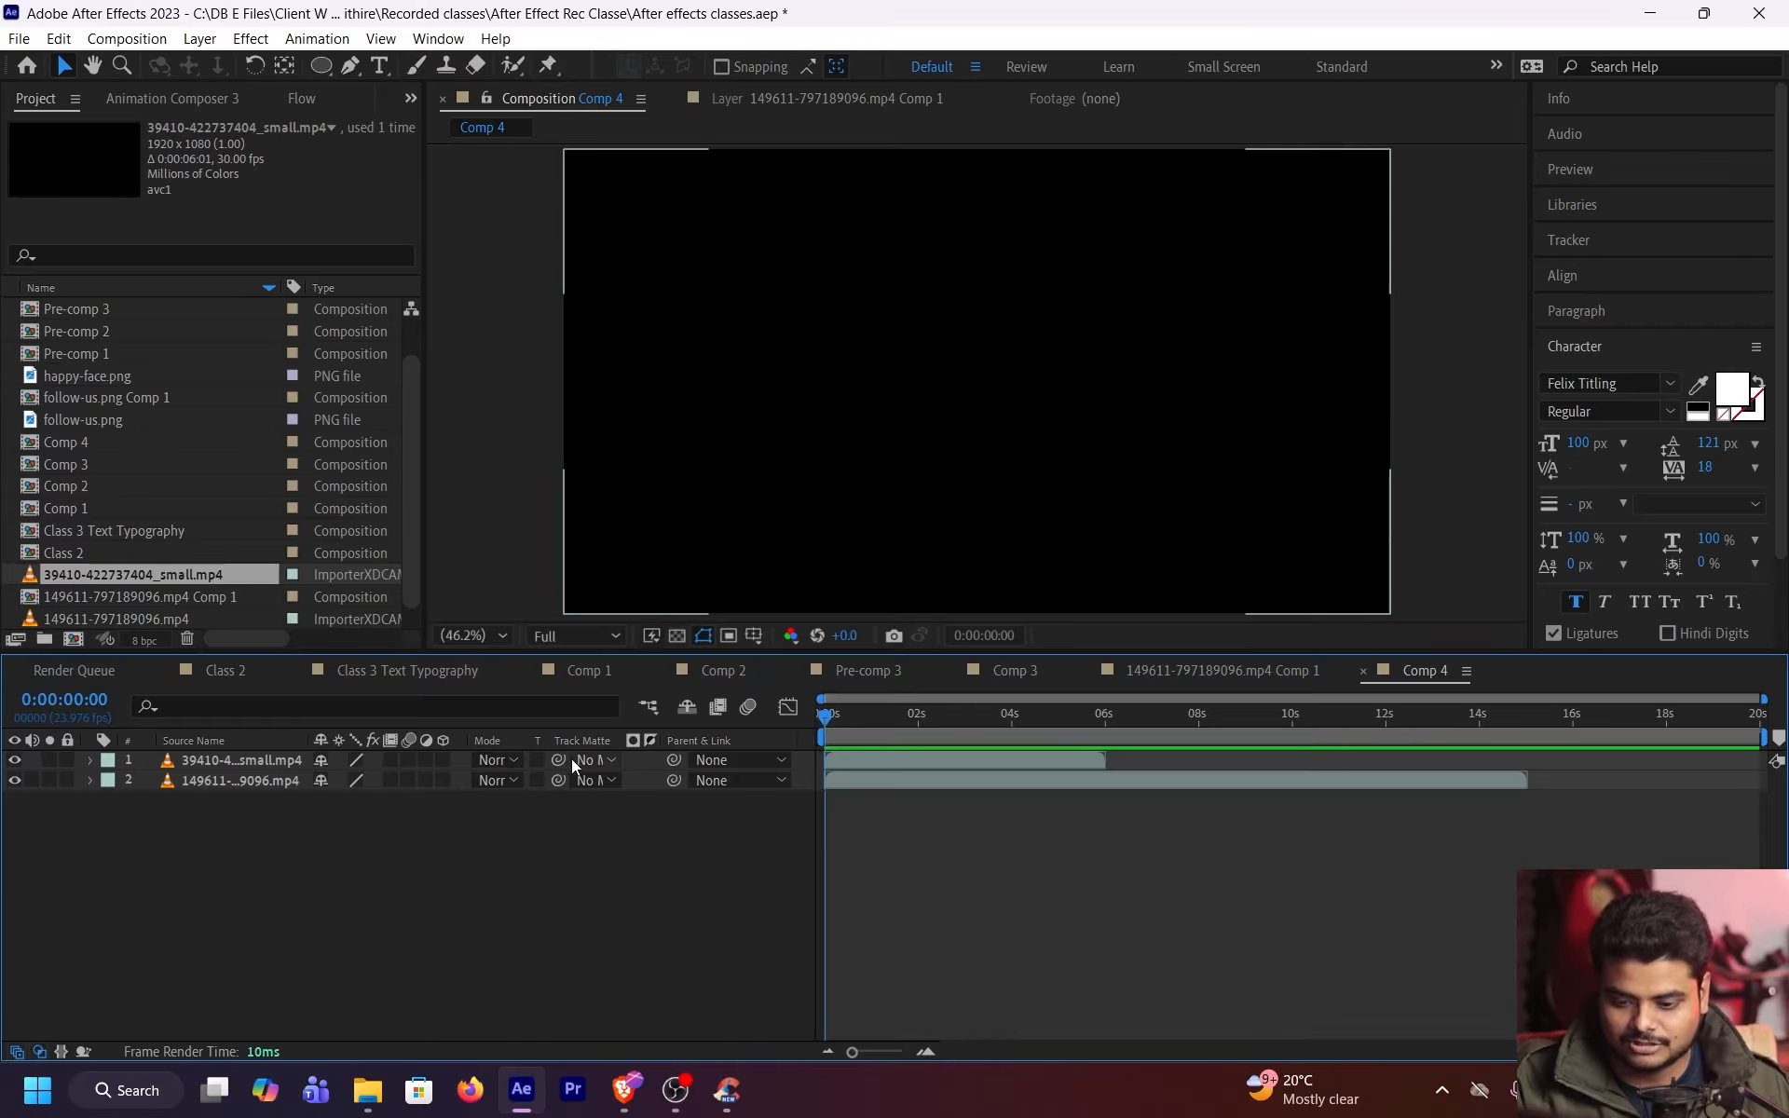
click(583, 760)
click(524, 815)
click(607, 760)
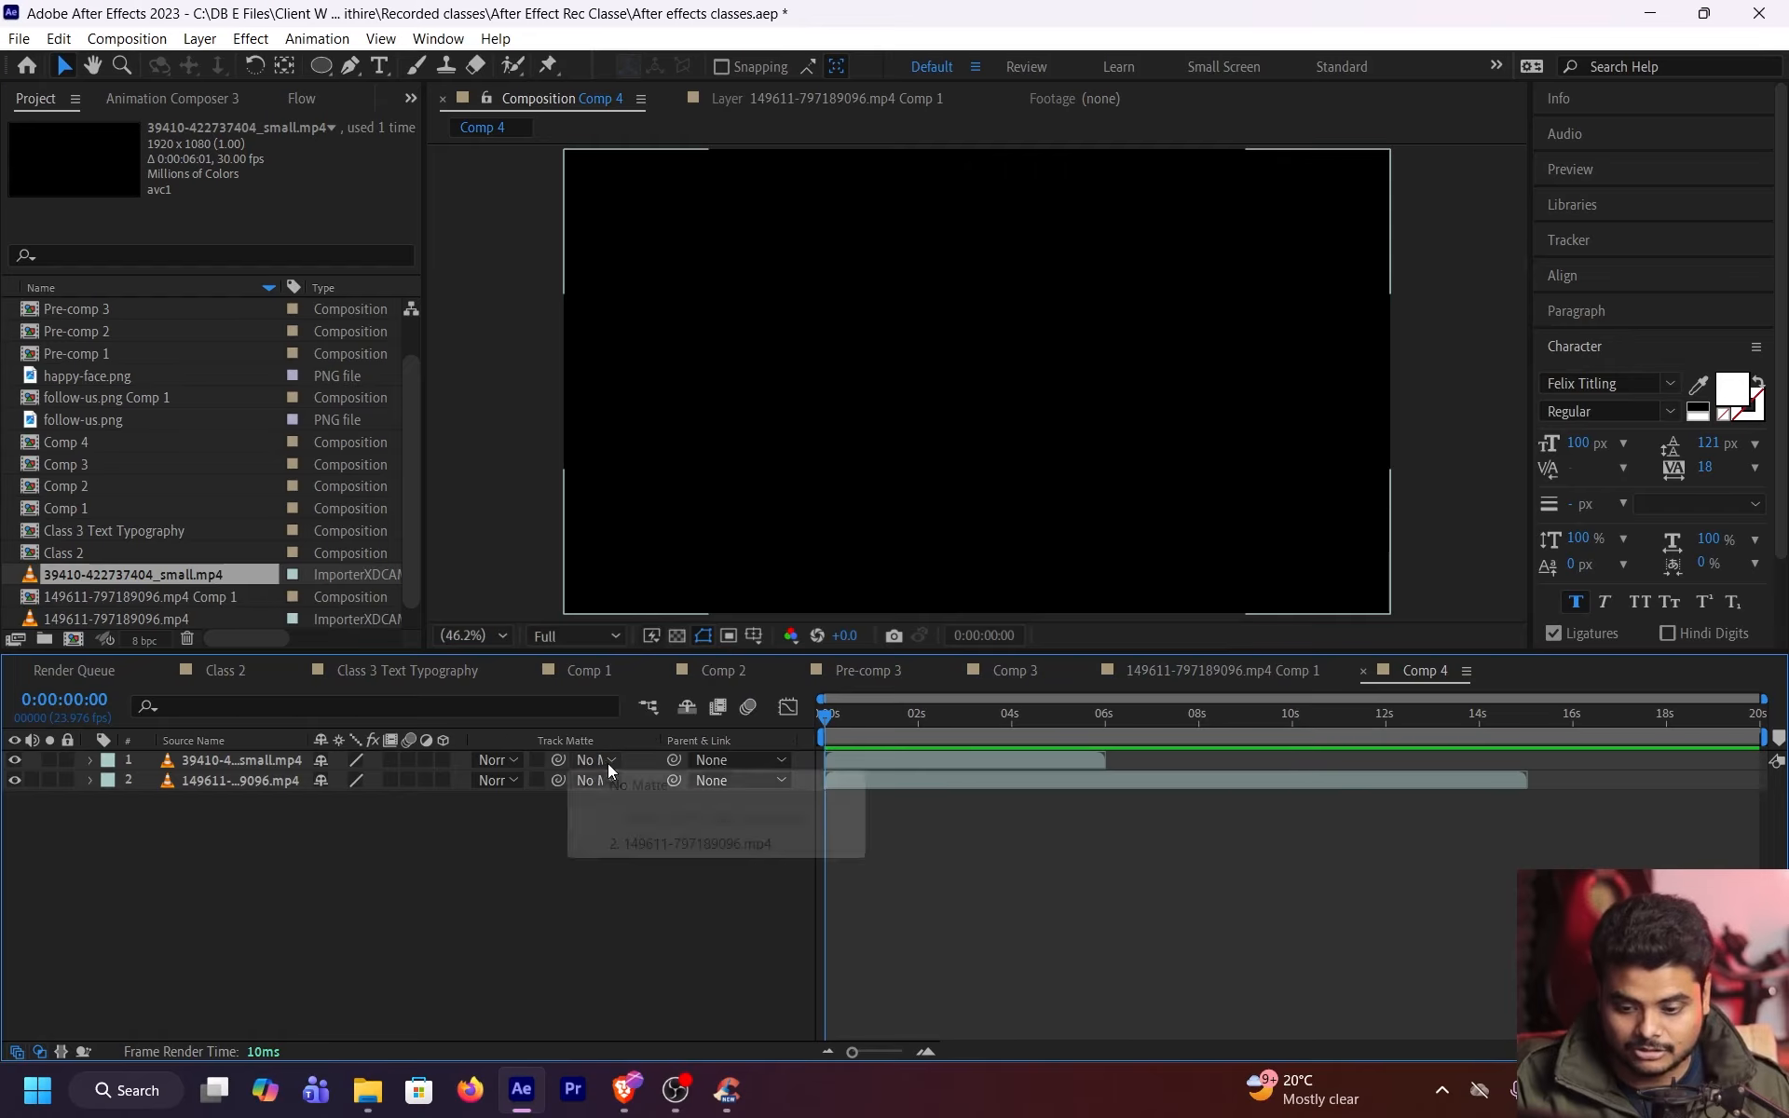
click(633, 843)
mouse_move(824, 716)
mouse_down()
mouse_move(969, 715)
mouse_move(808, 723)
mouse_up()
click(638, 760)
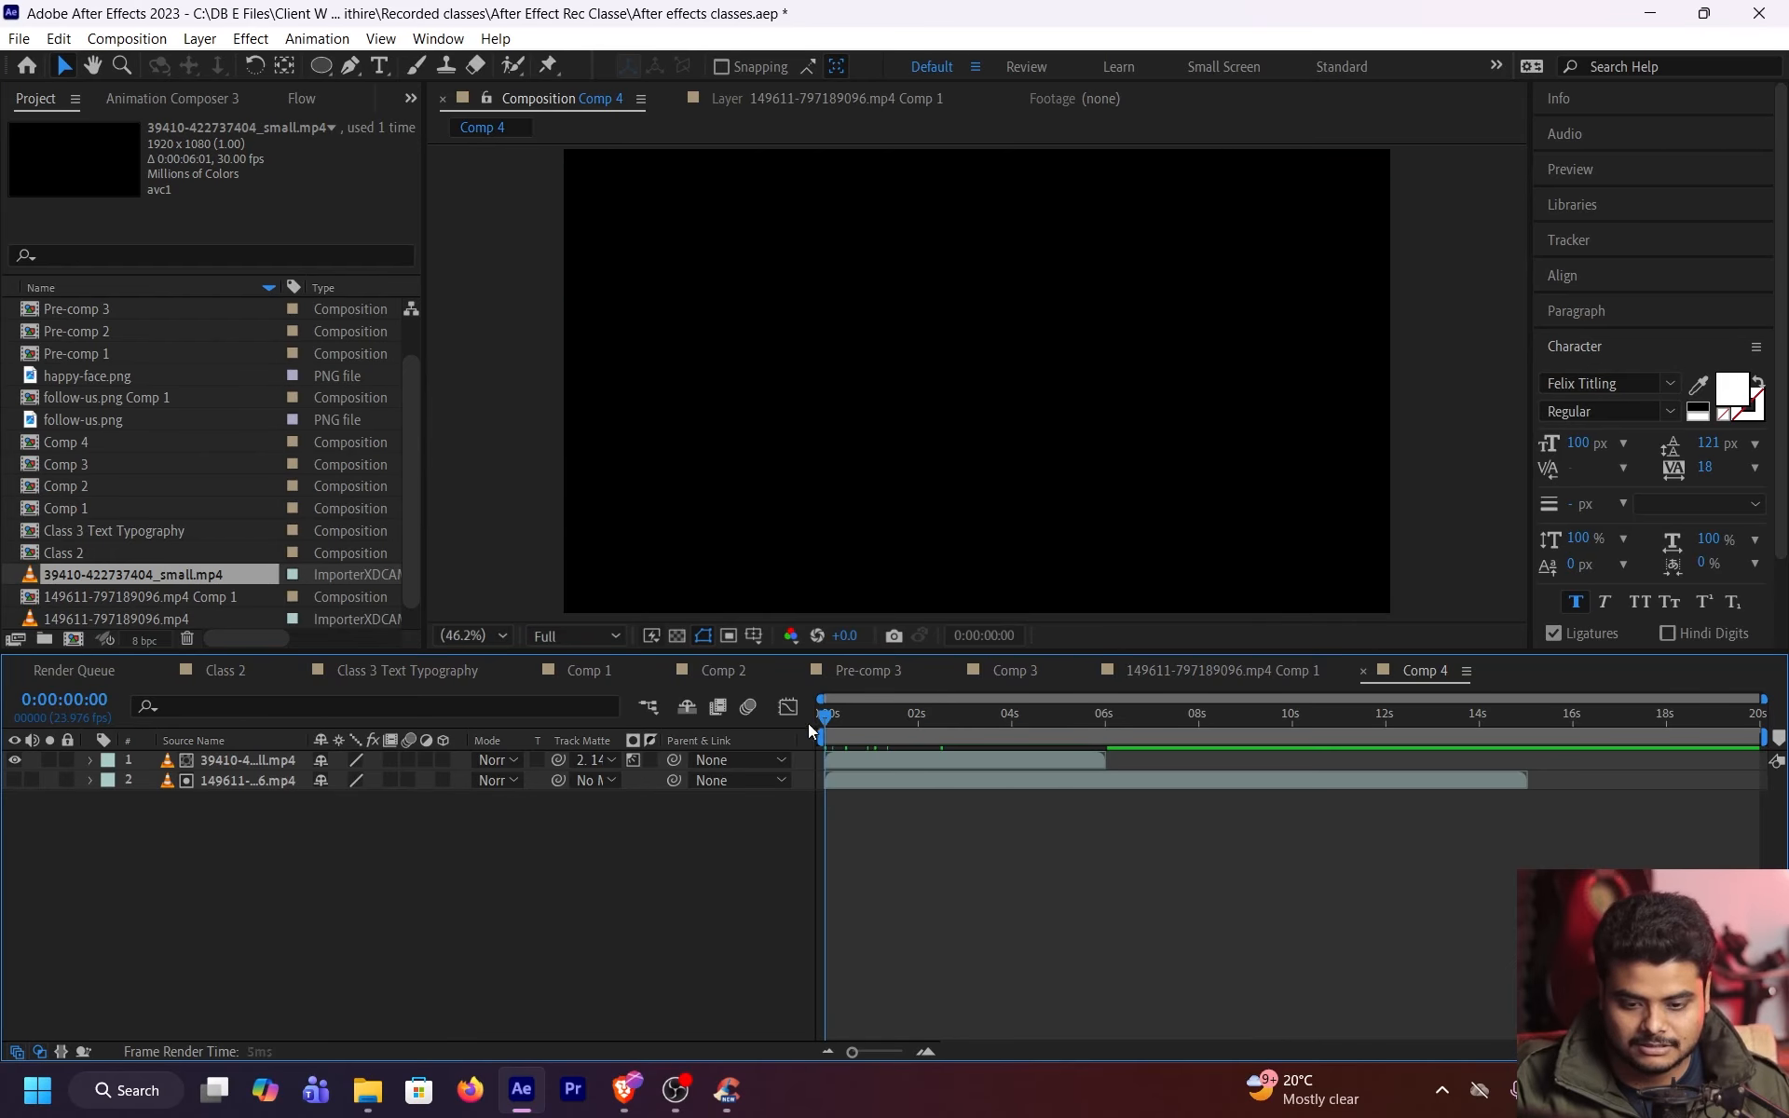
key(space)
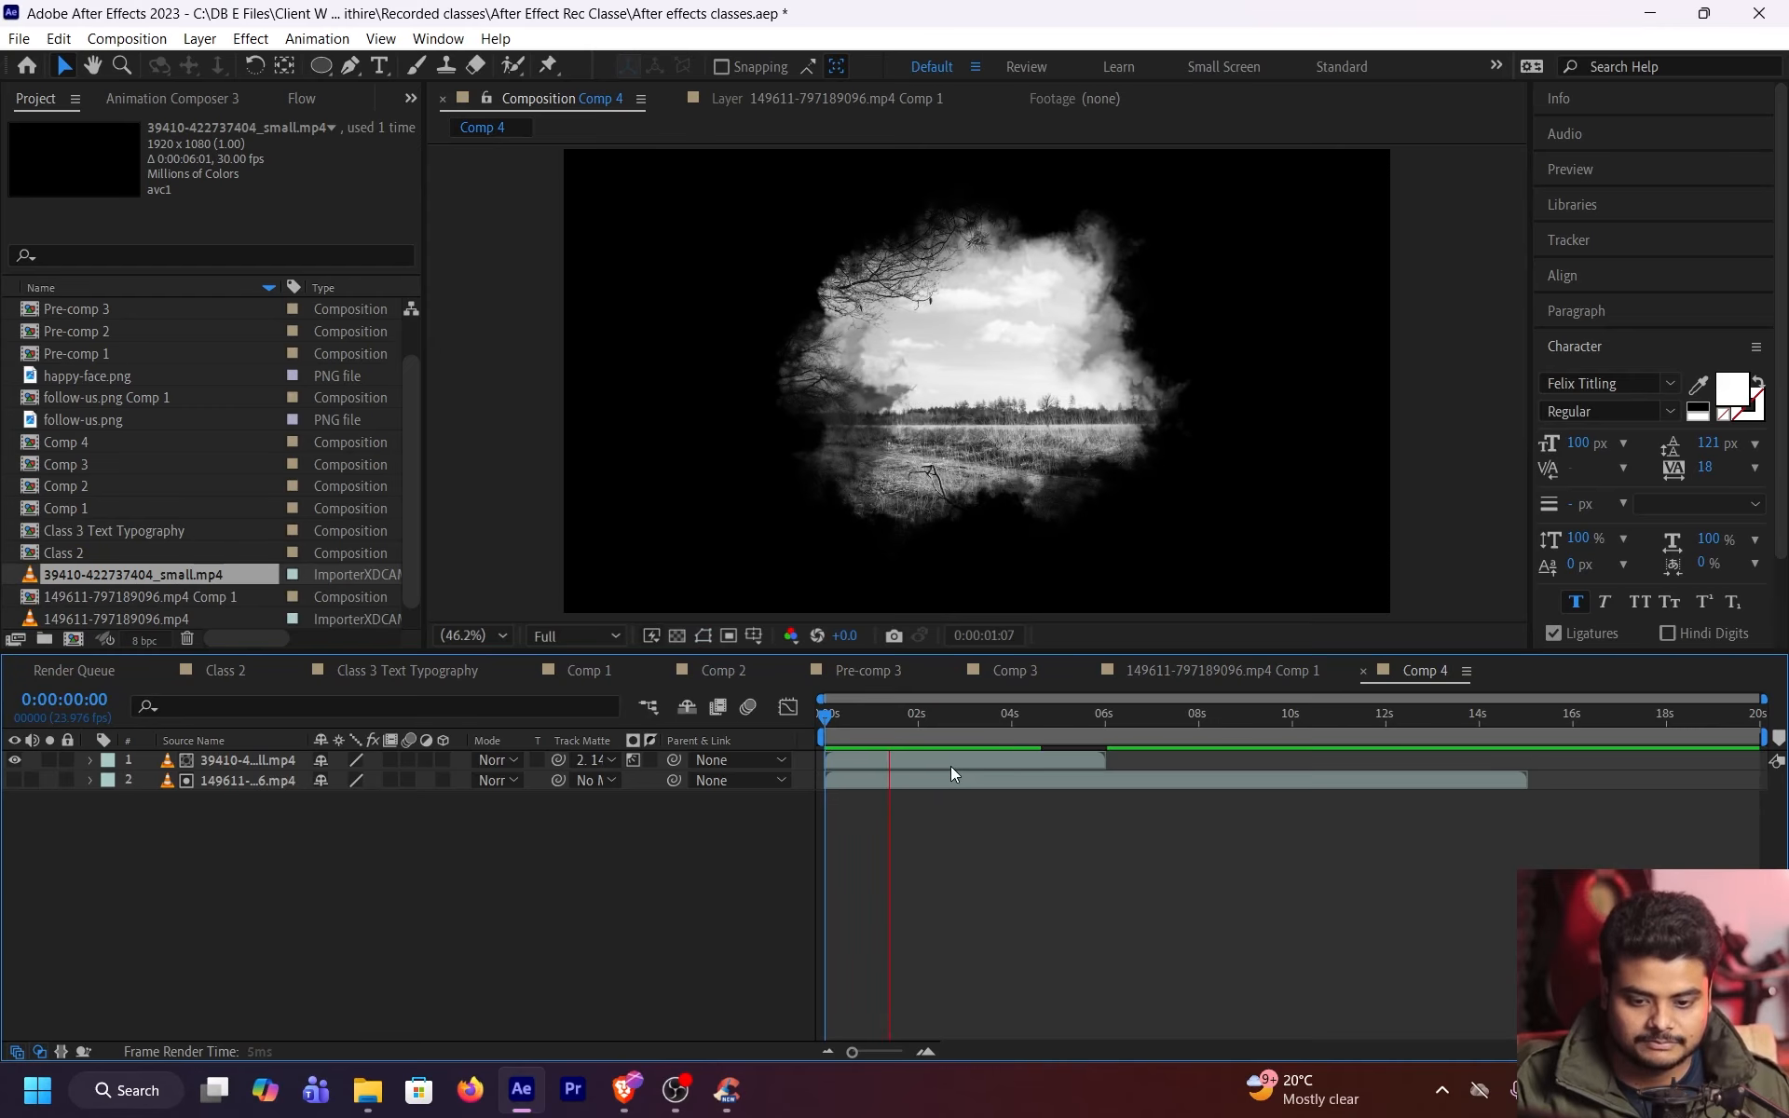
key(space)
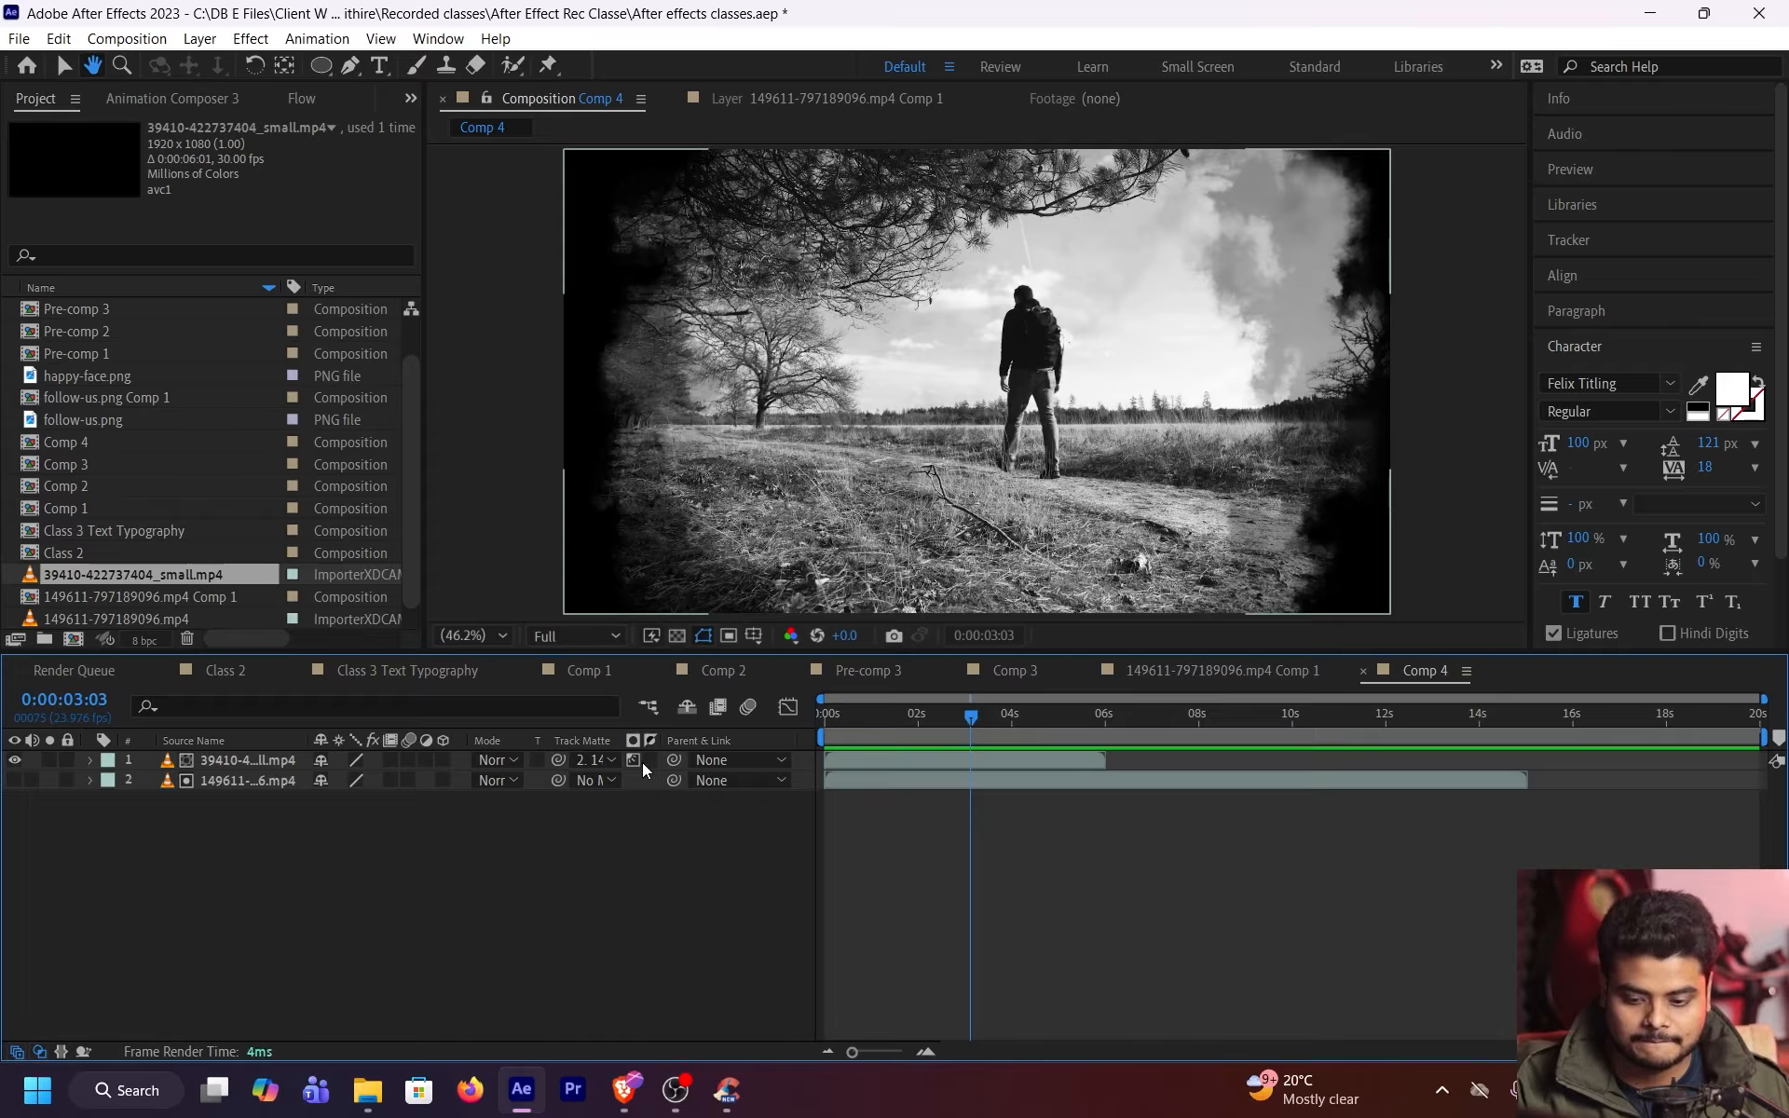
Toggle the top layer's matte repeatedly between alpha and luma to compare them at 0:00:03:03, ending on alpha
click(634, 761)
click(634, 760)
click(634, 761)
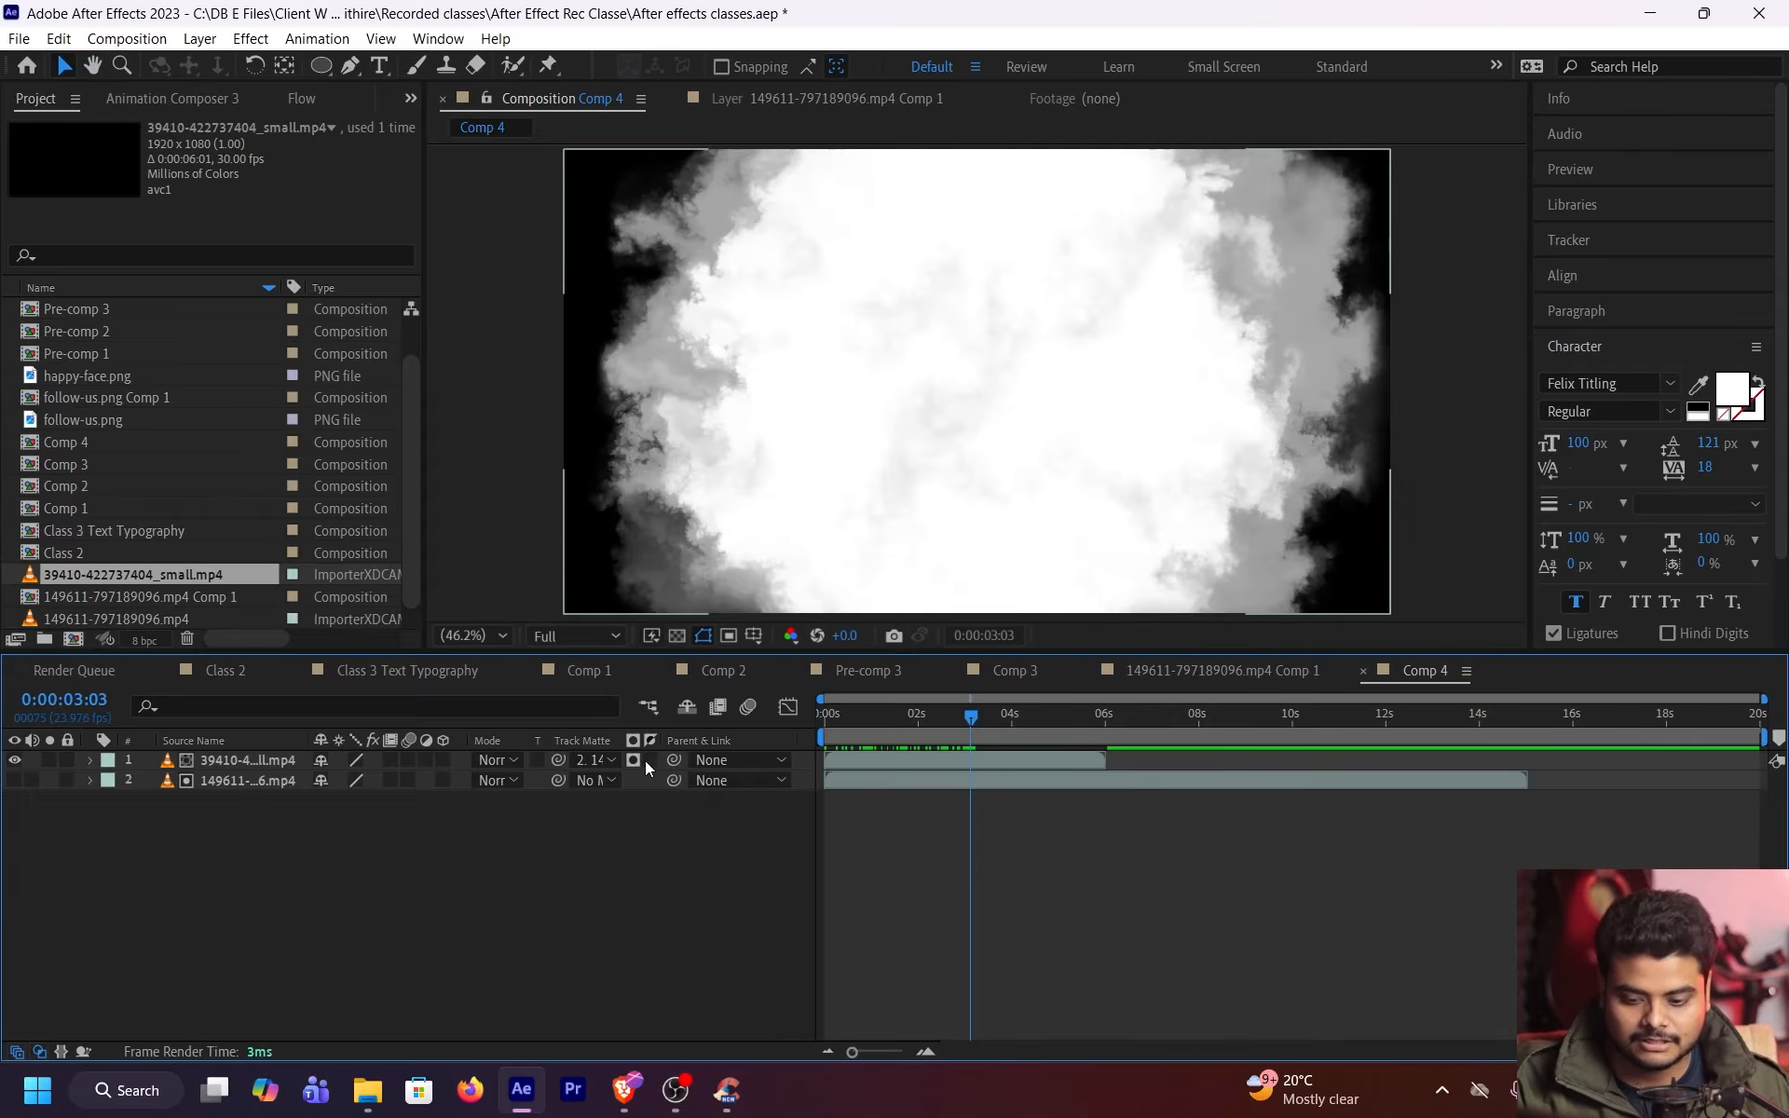
click(647, 760)
click(648, 761)
click(639, 761)
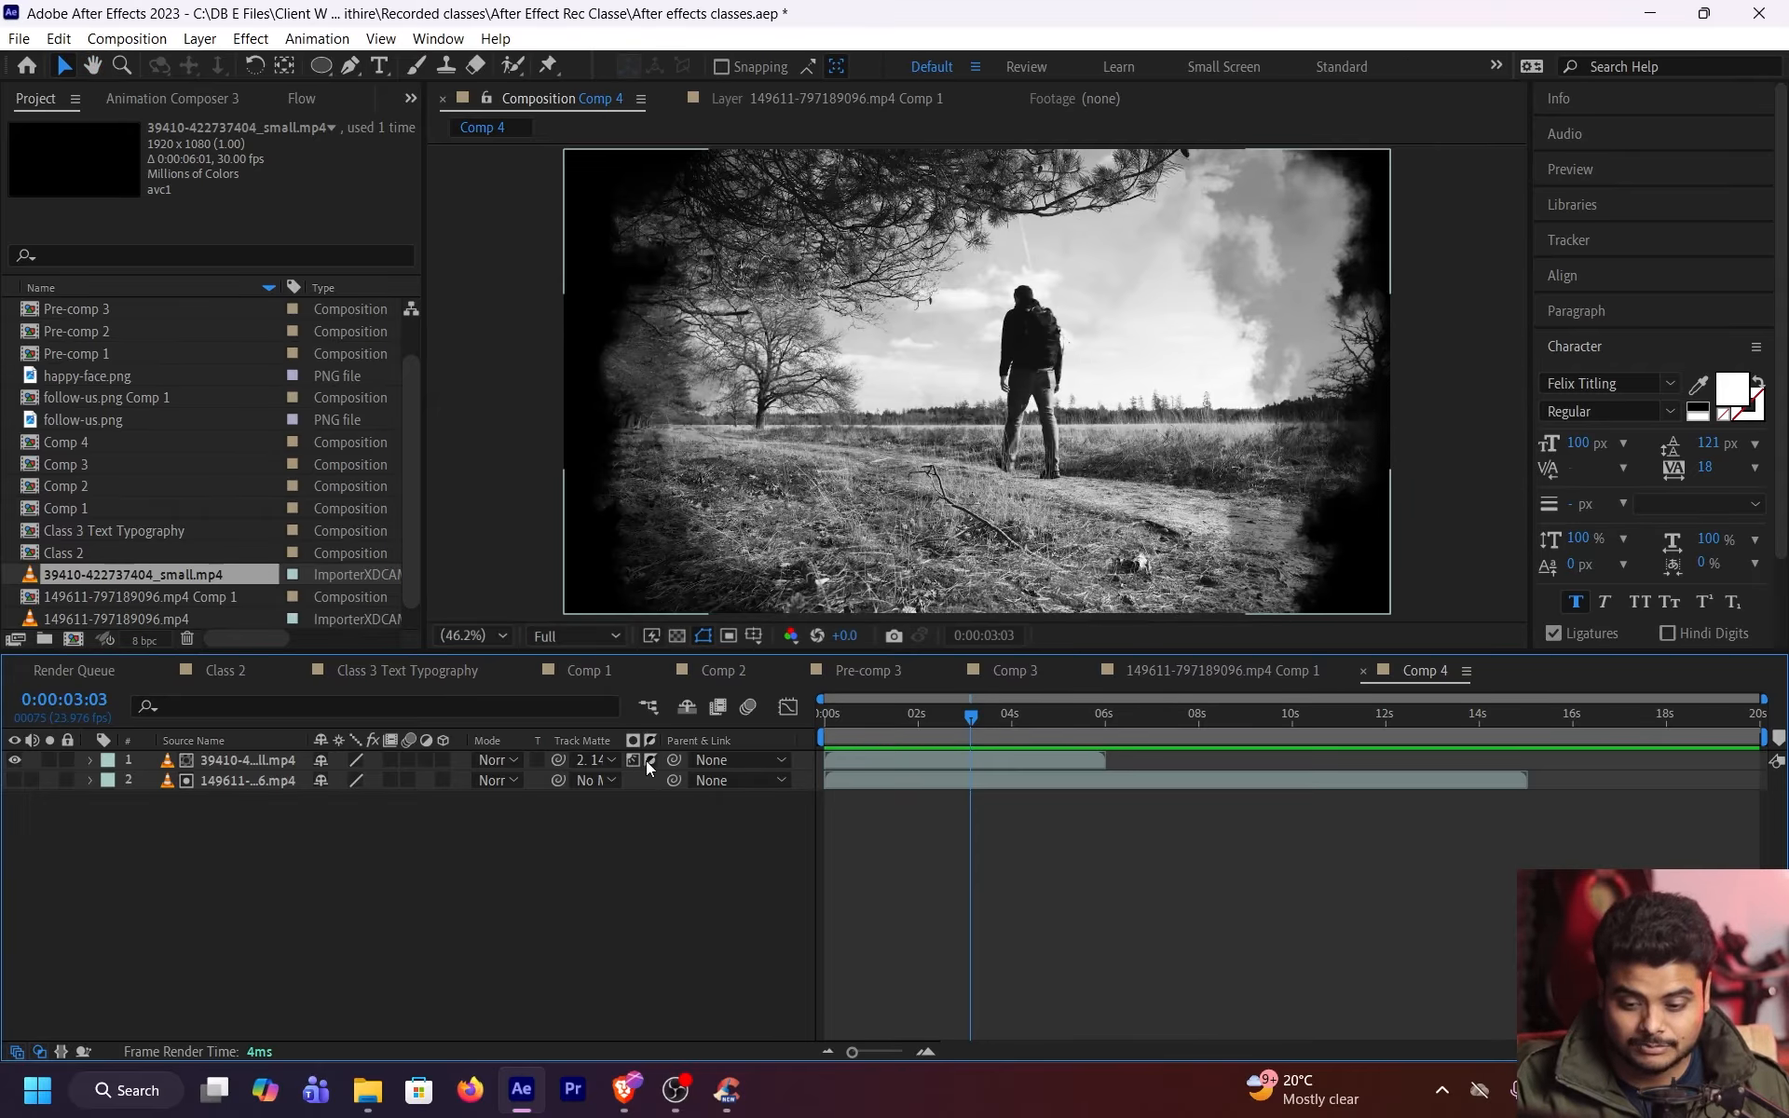
click(632, 760)
click(649, 762)
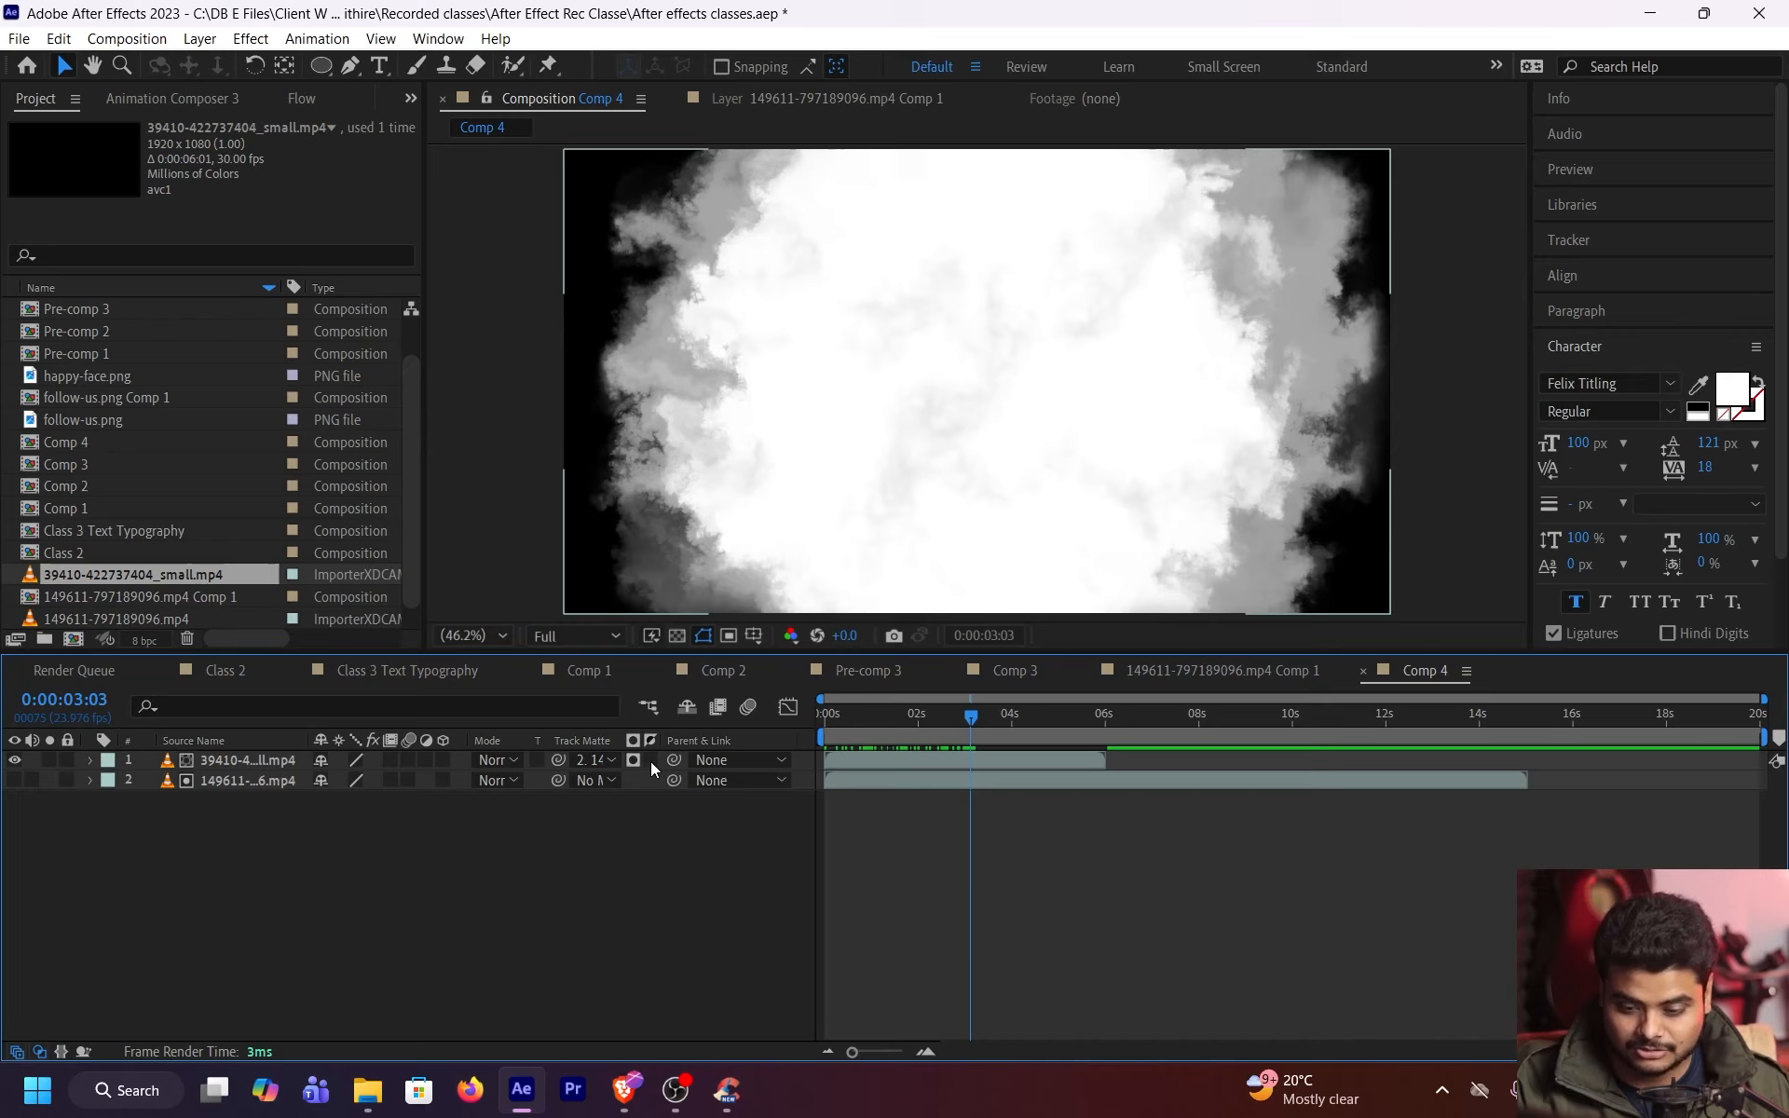
Play the alpha matte version from the start to 0:00:01:19, and replay it from the start as a luma matte
drag(956, 719, 801, 735)
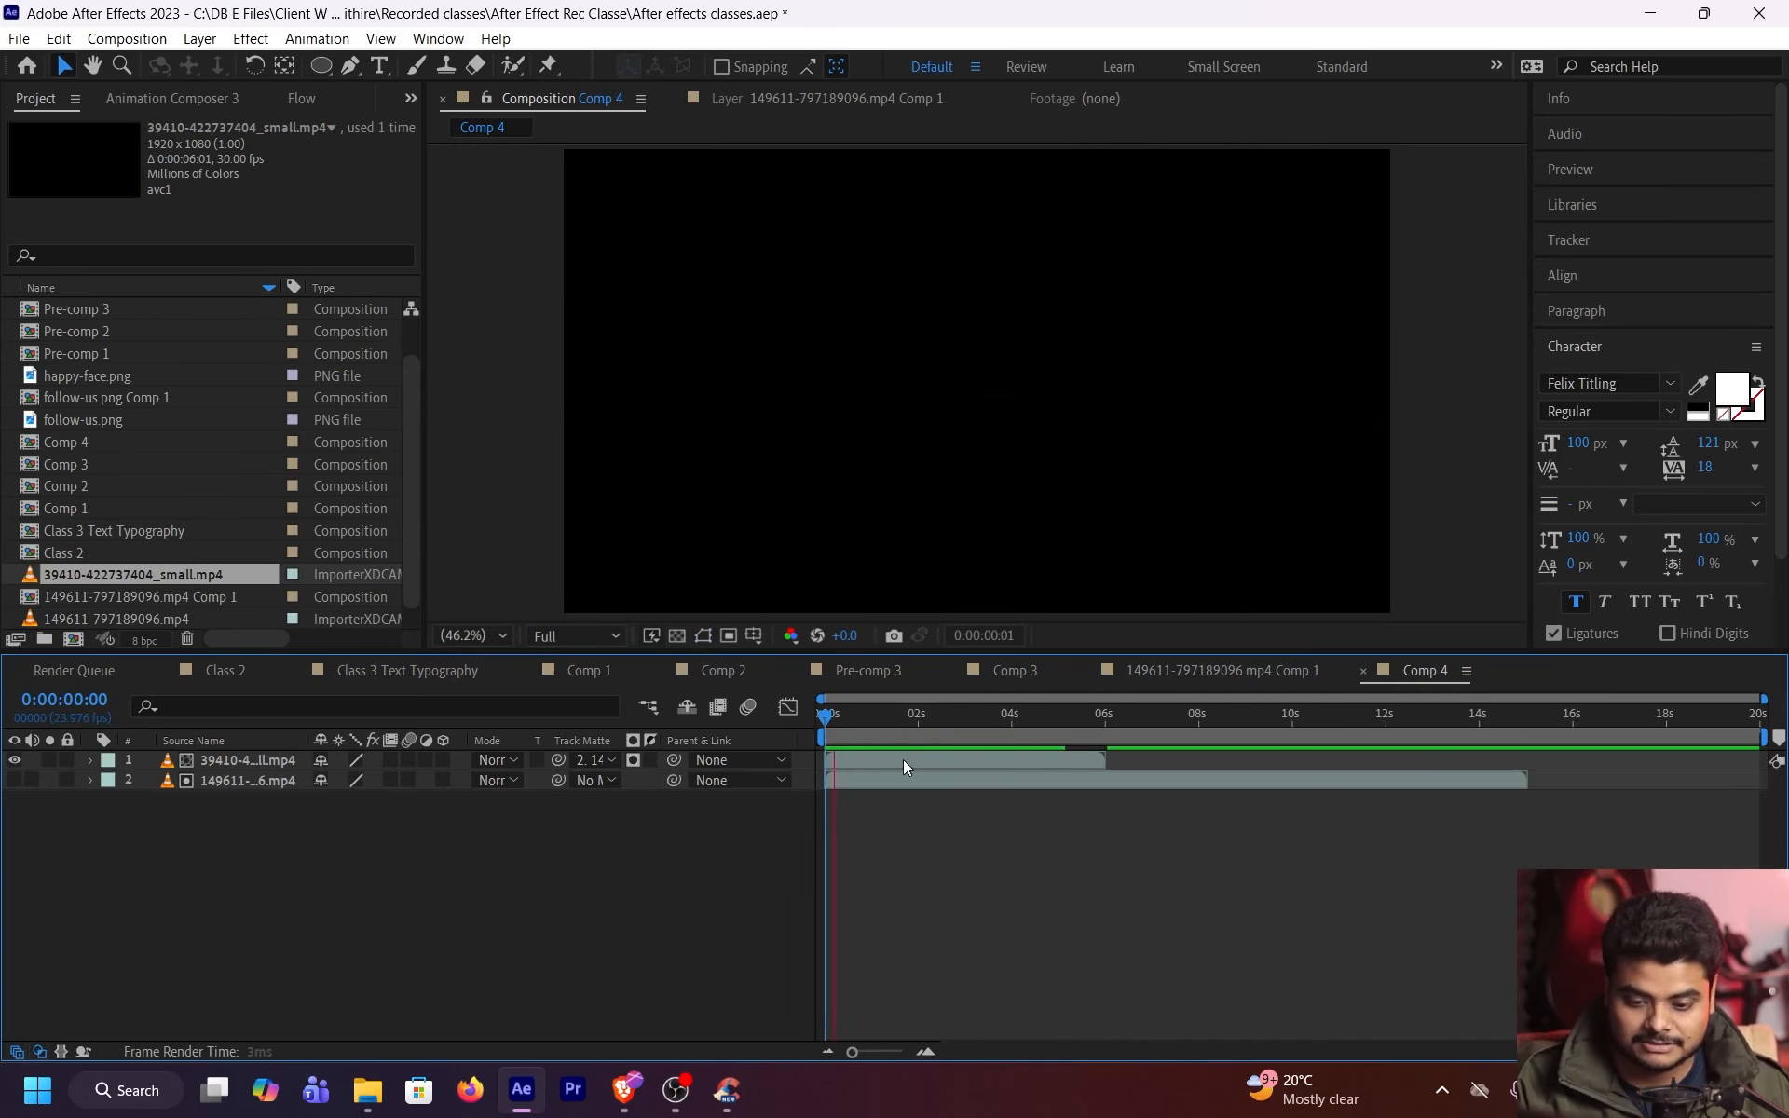
key(space)
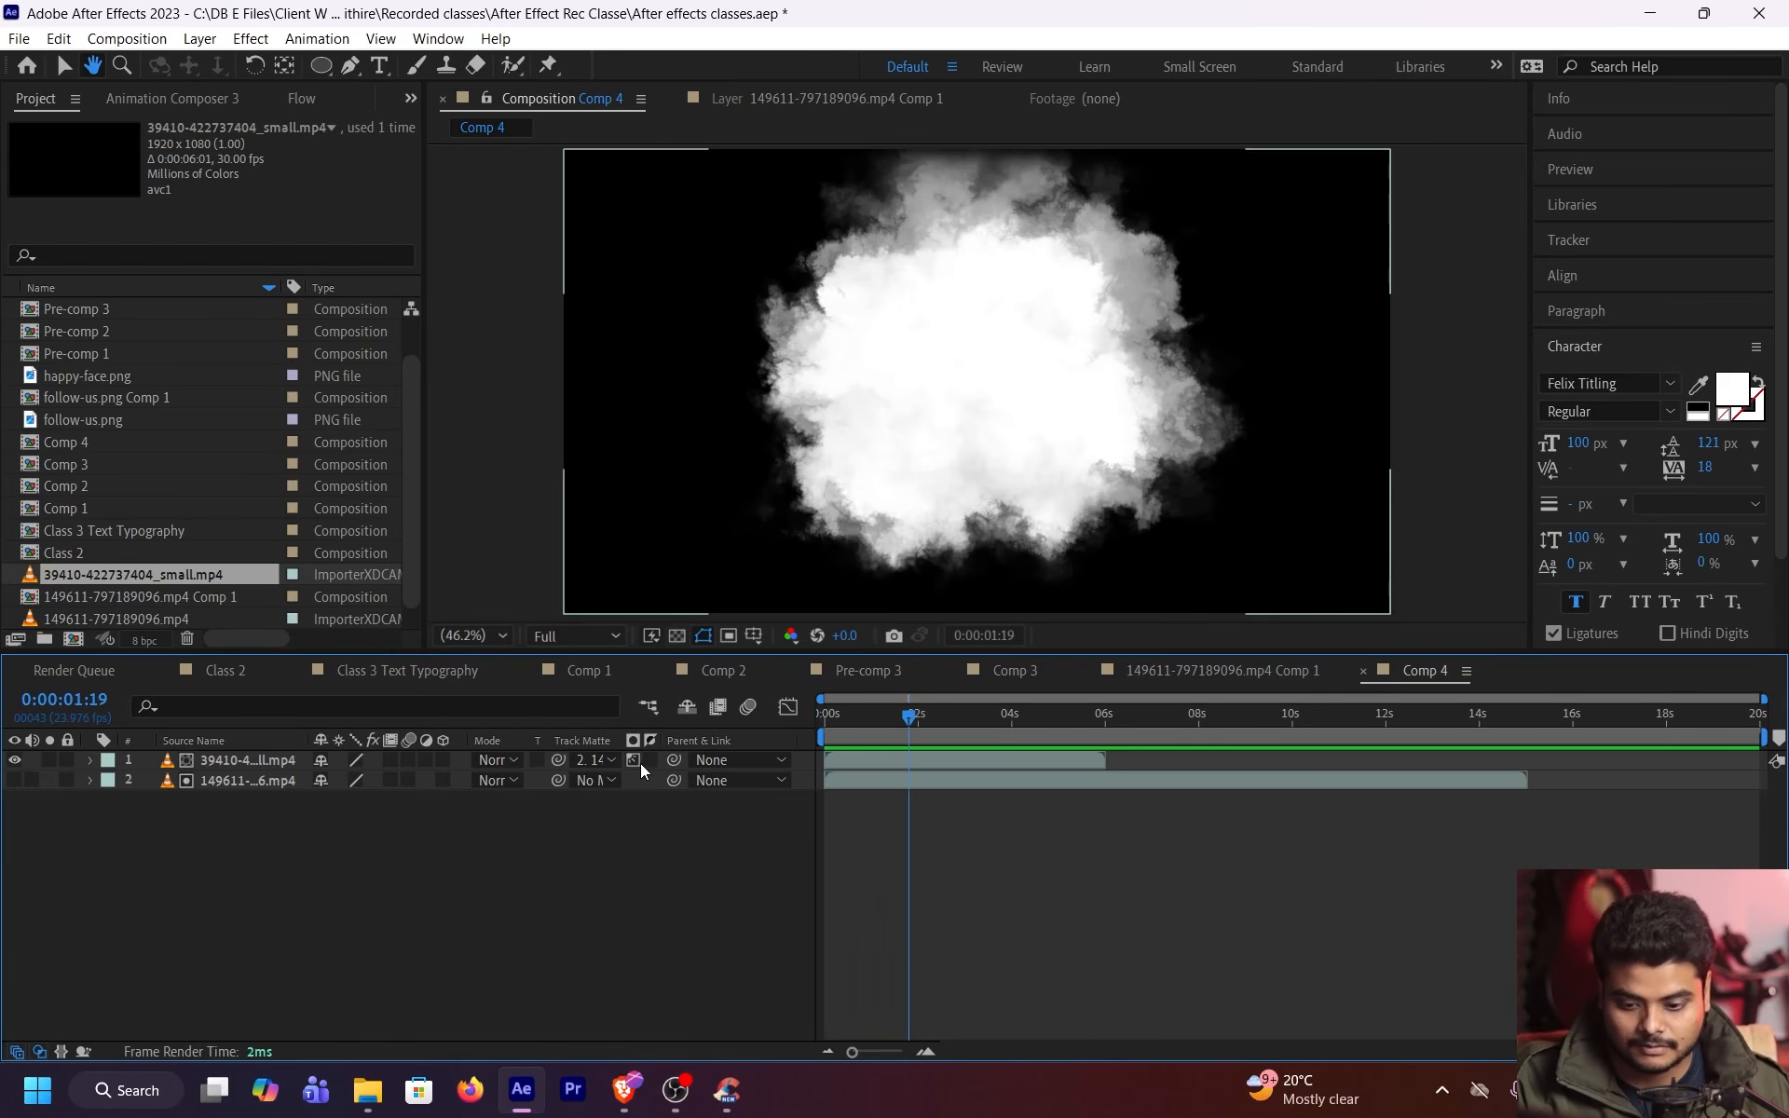
key(space)
key(space)
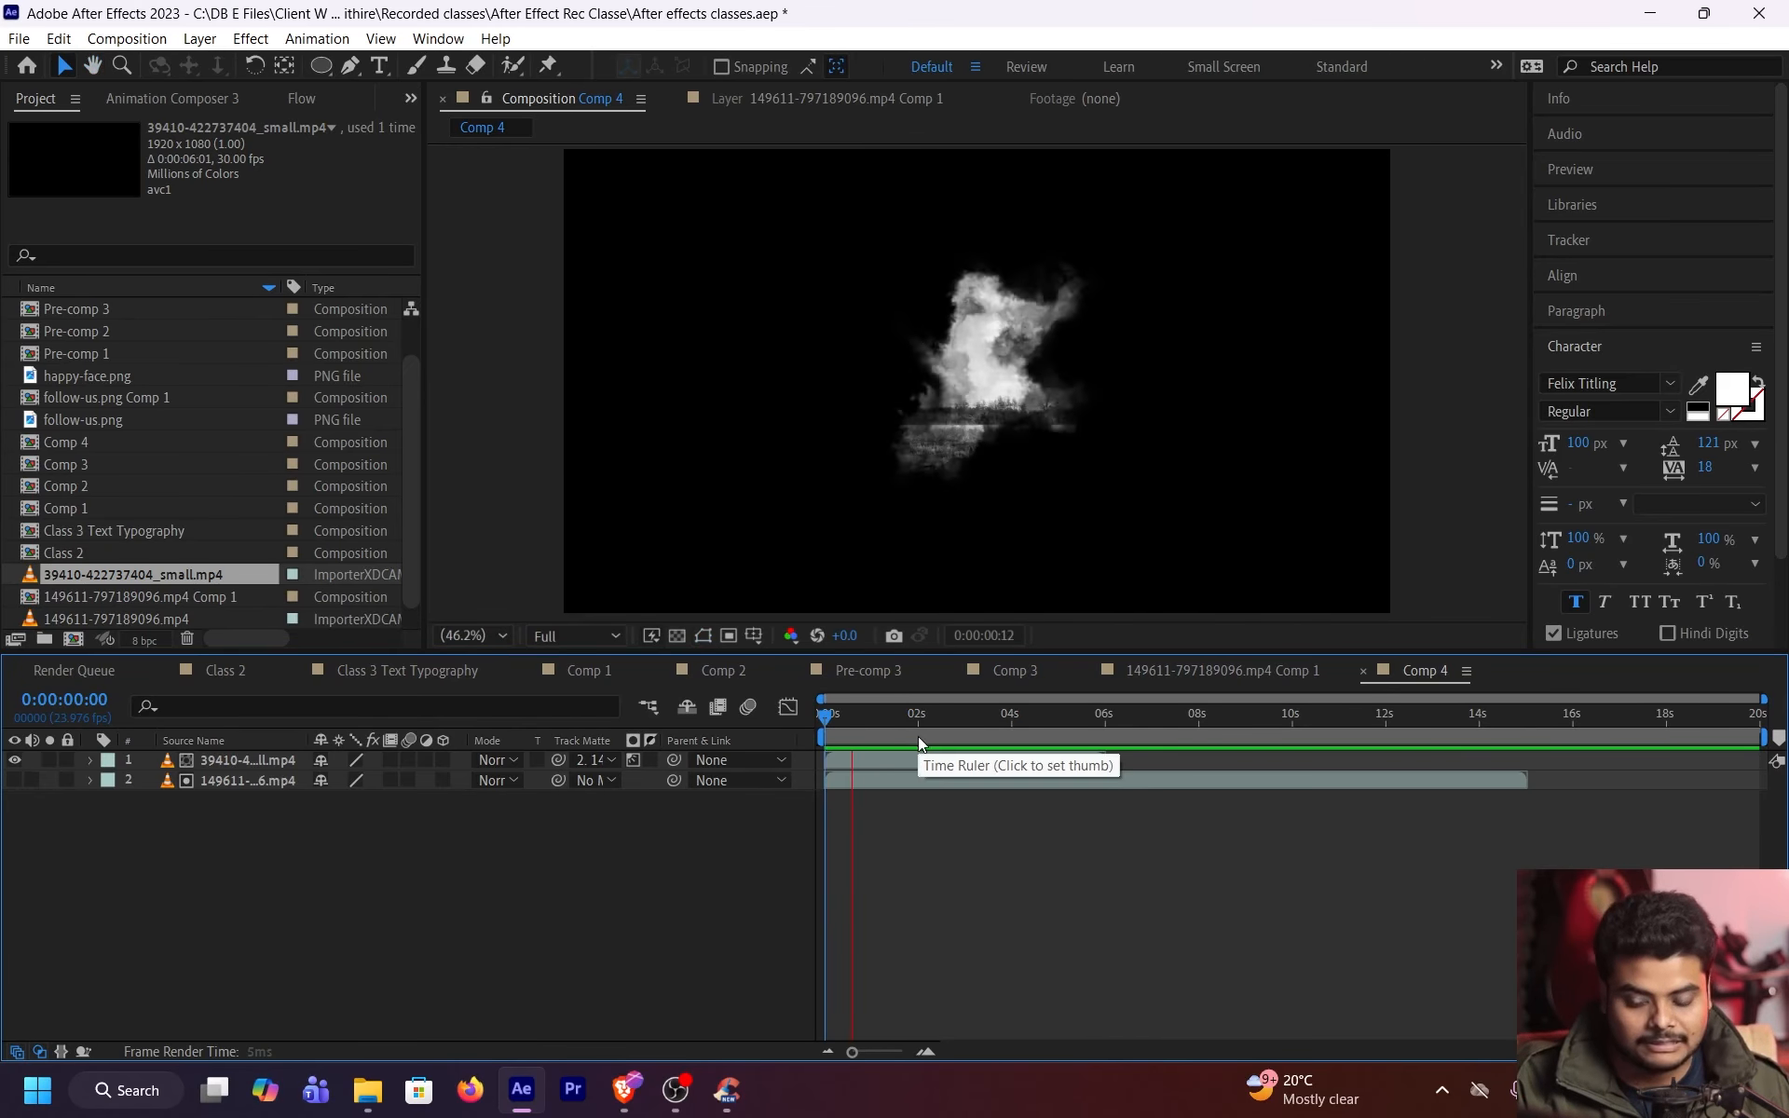
click(590, 786)
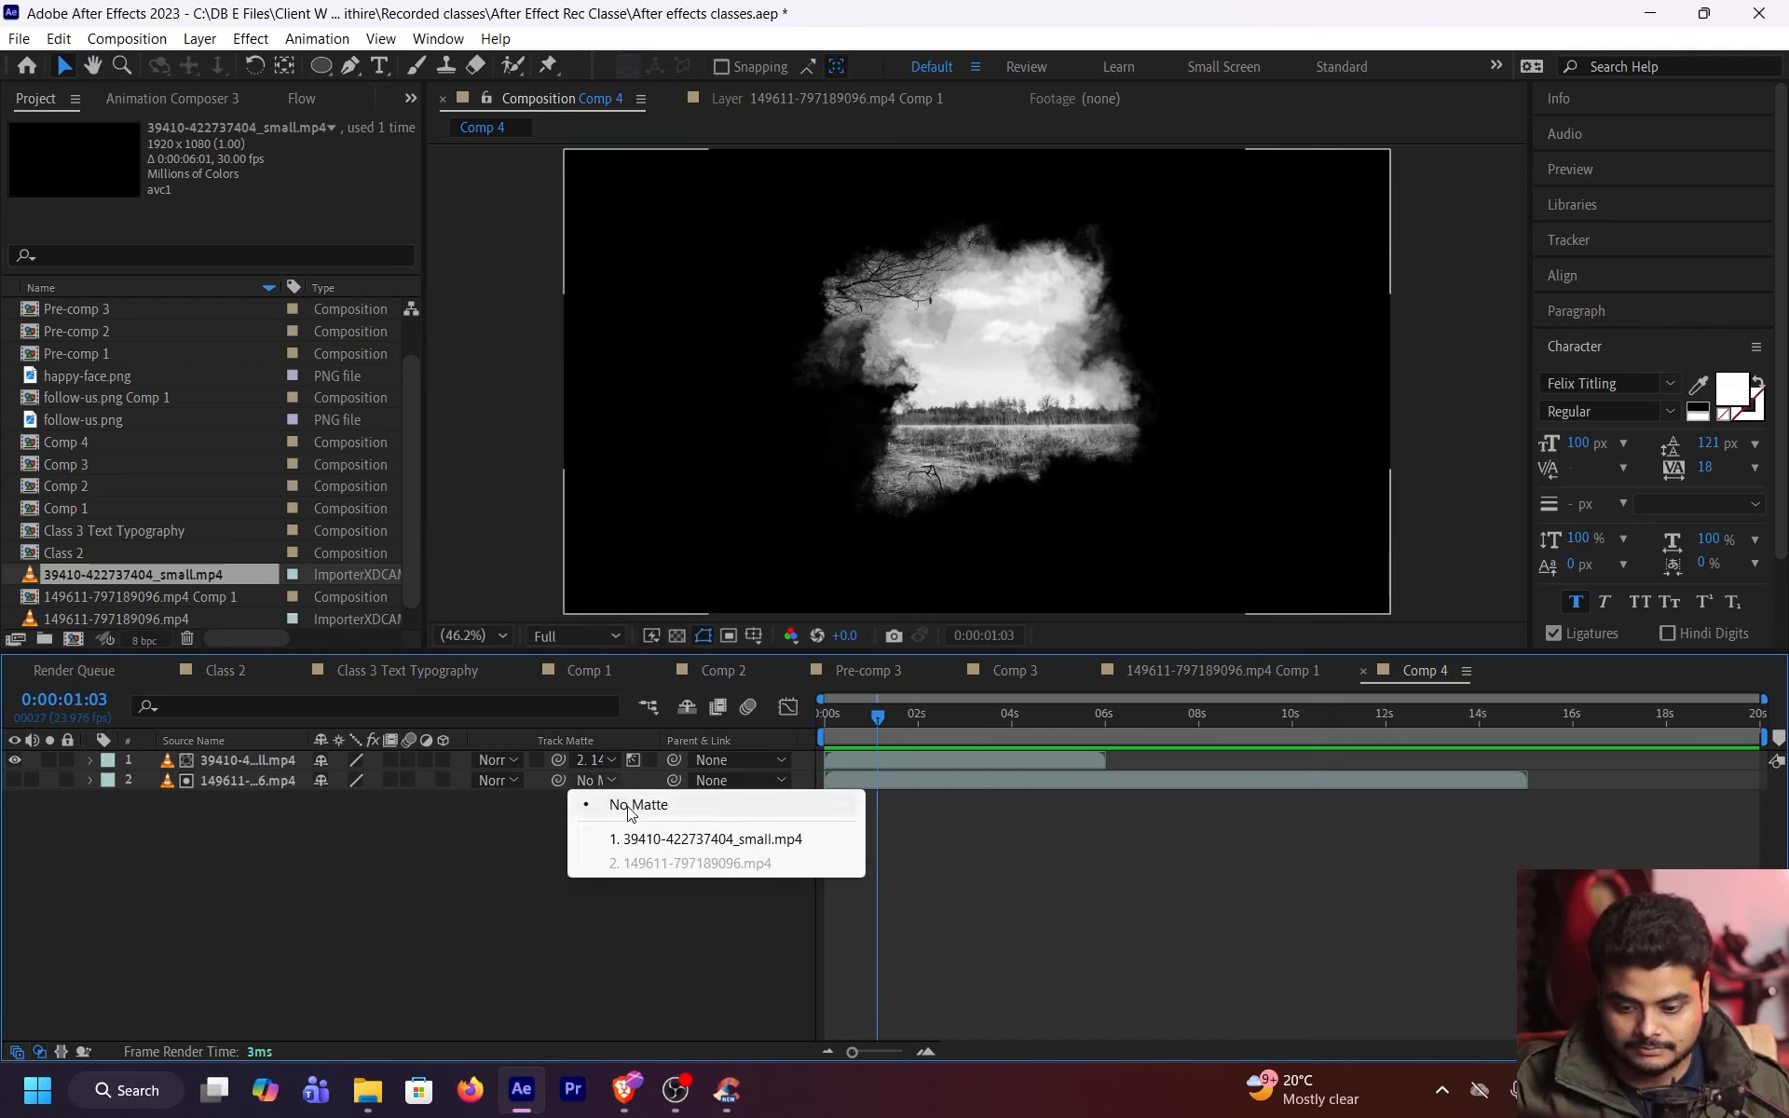
click(652, 837)
key(space)
click(633, 760)
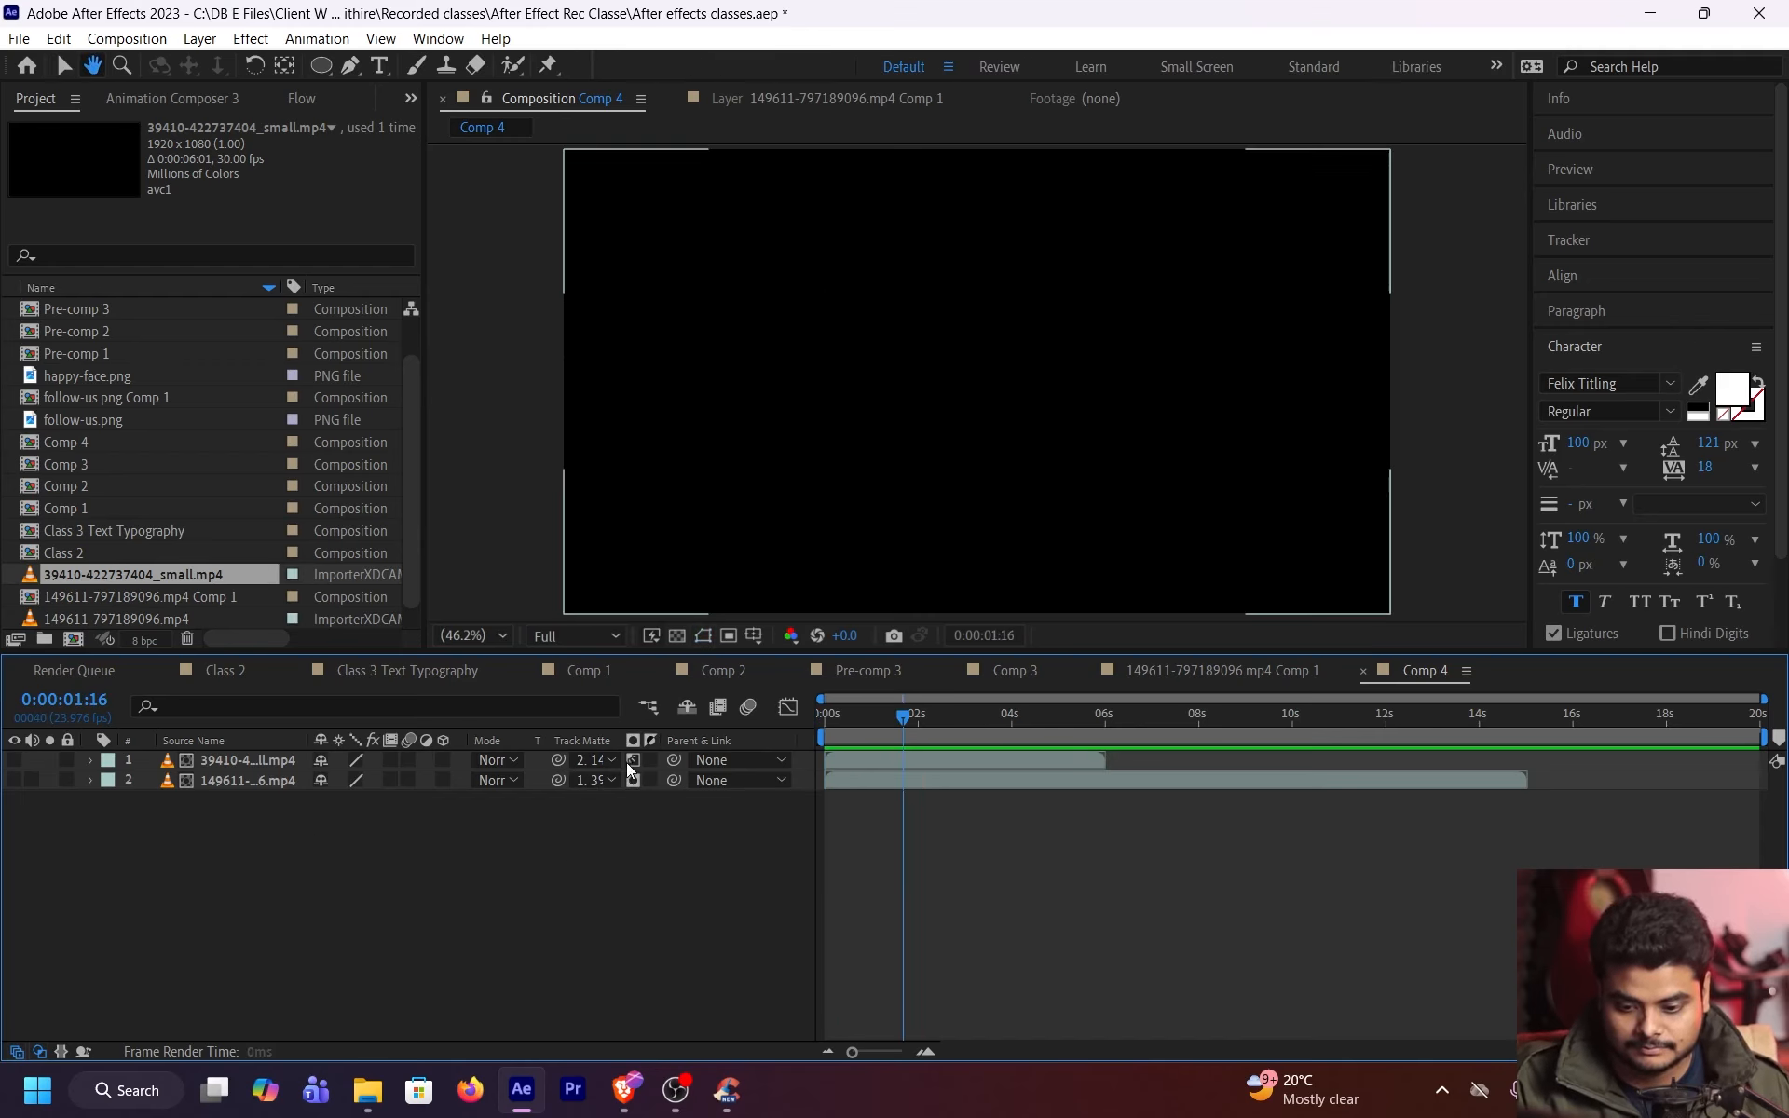
click(634, 780)
click(651, 780)
click(651, 761)
click(634, 760)
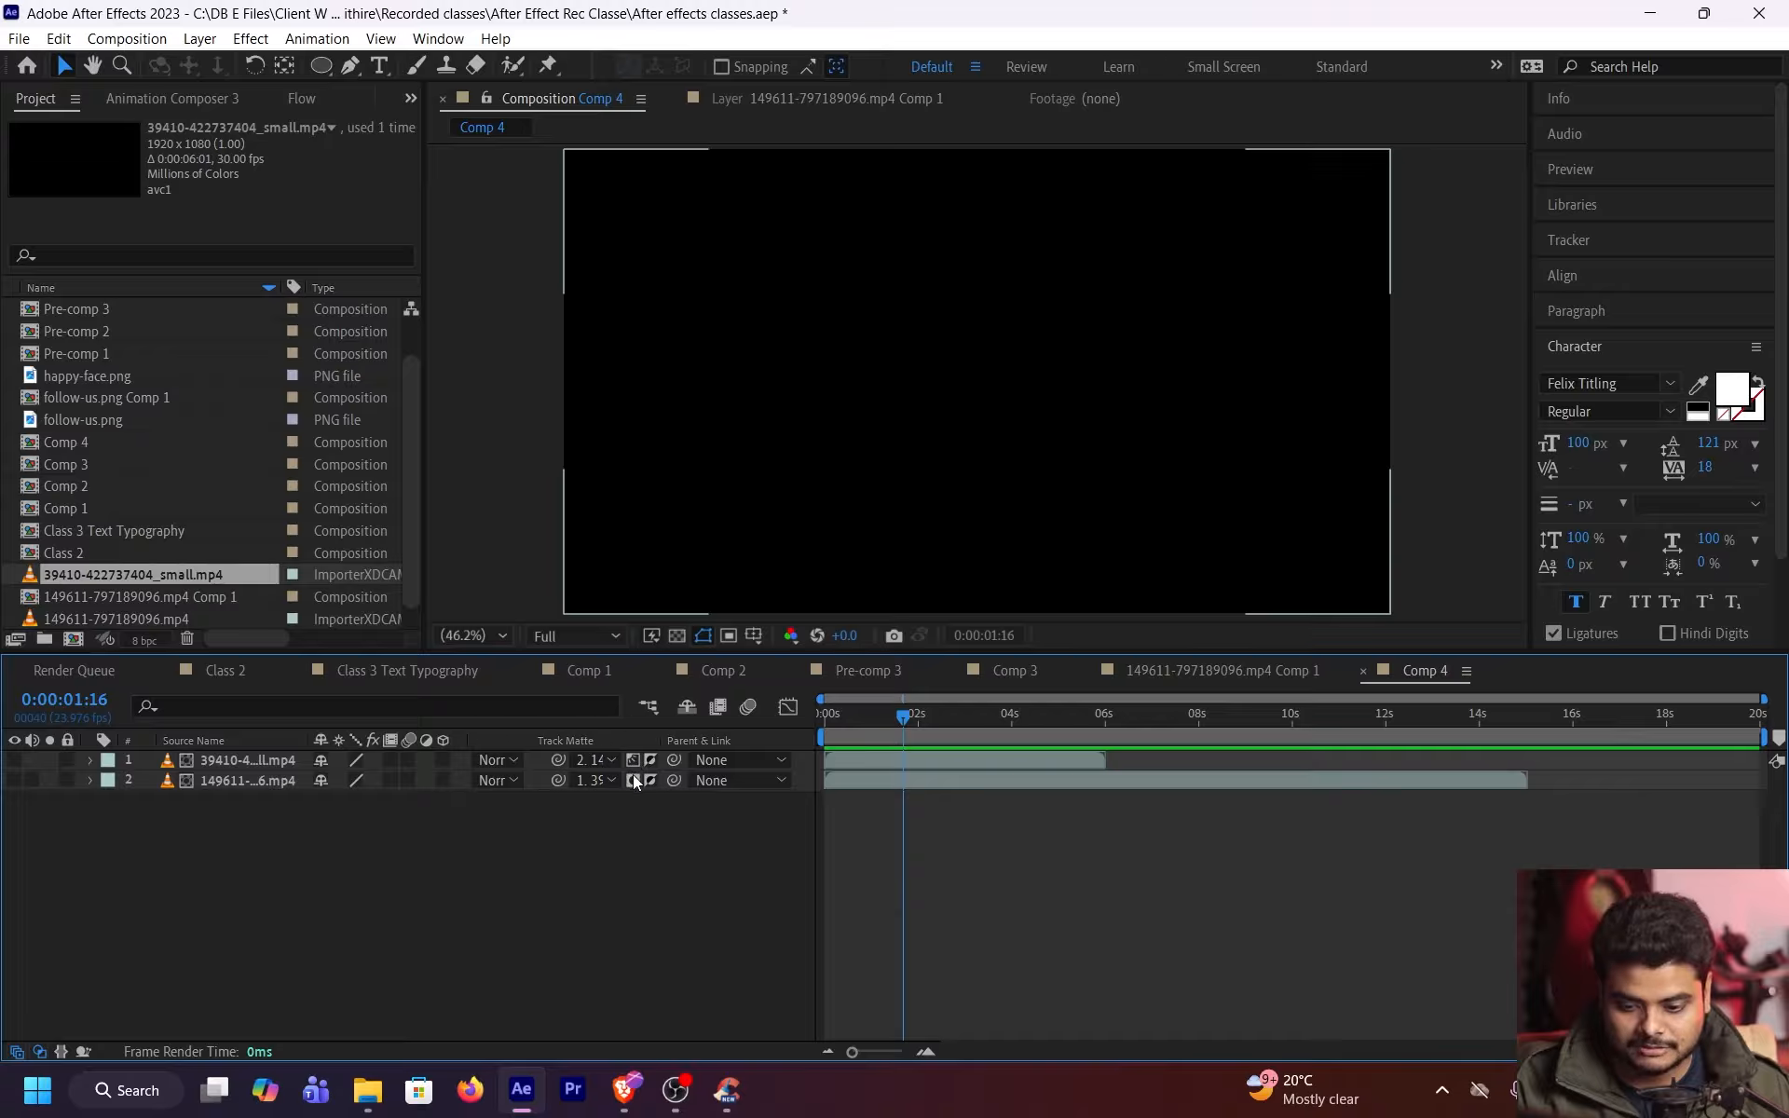
click(634, 779)
click(651, 761)
Remove the track mattes from both layers, turn both layers' visibility back on, and scrub to 0:00:02:17
click(590, 781)
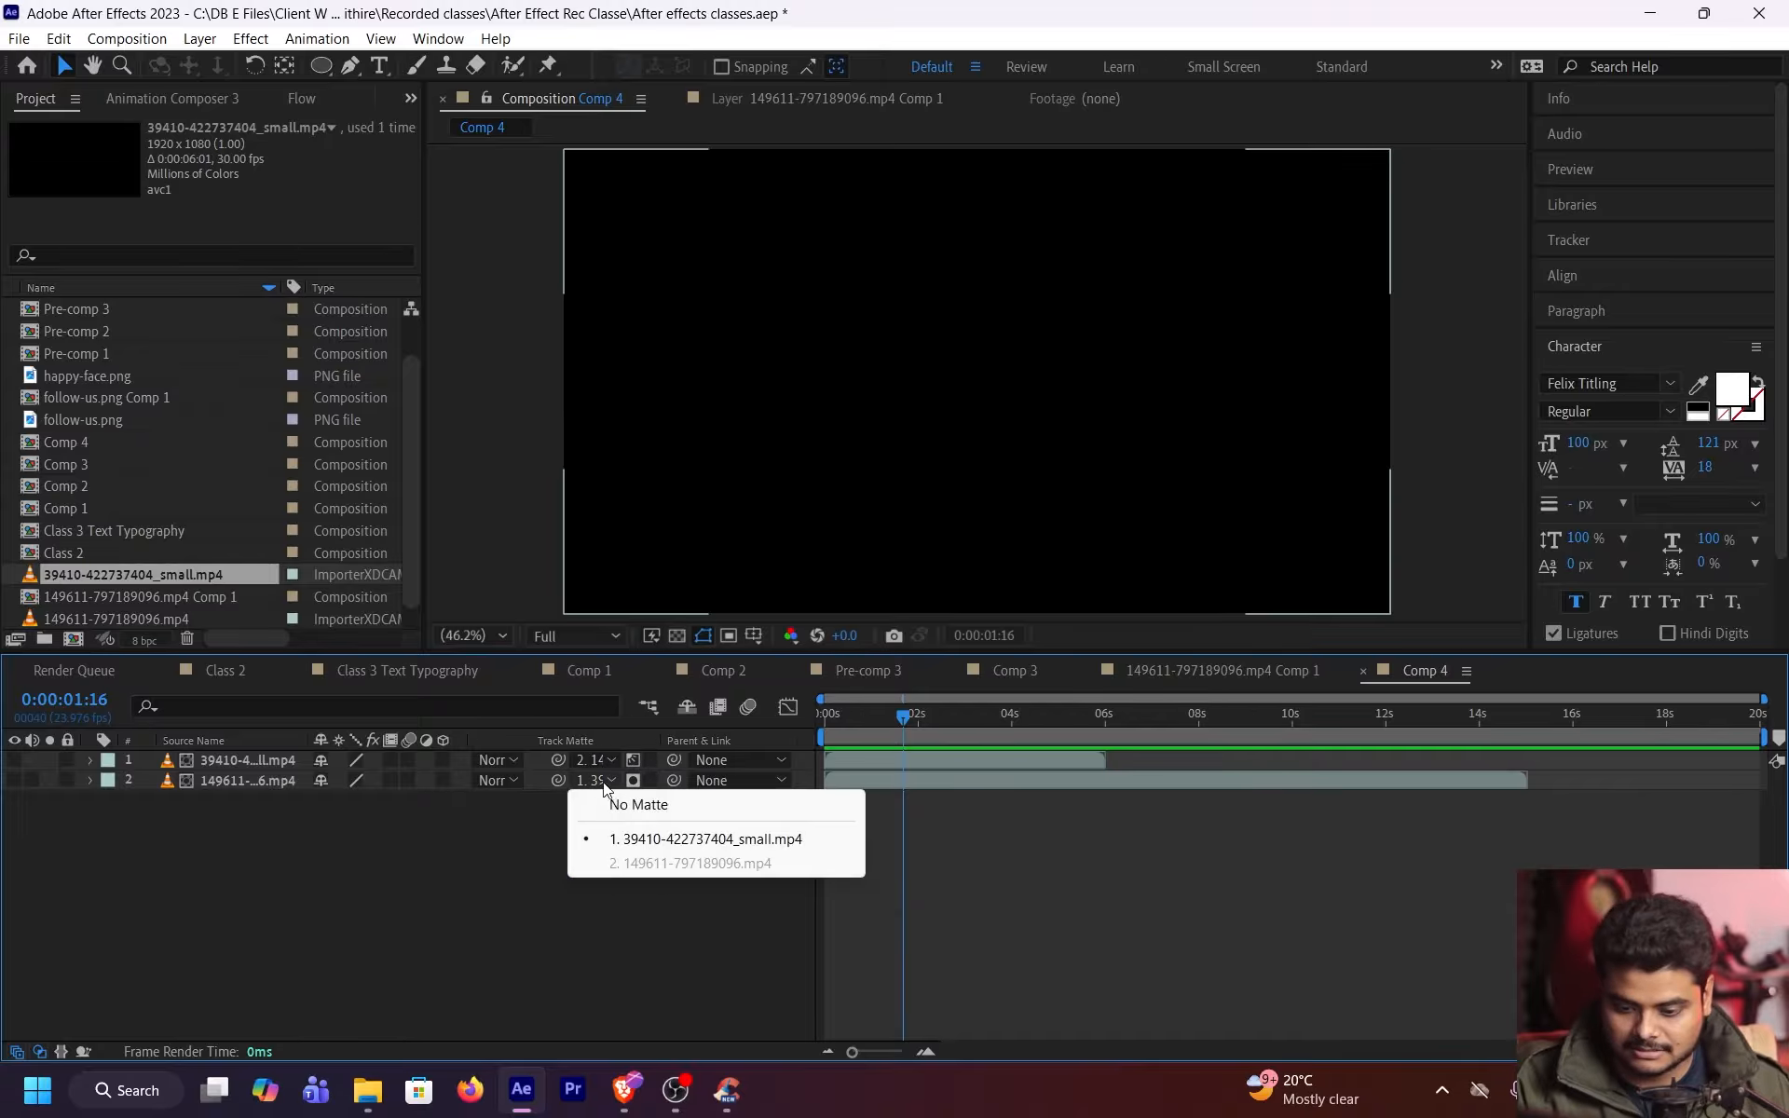
click(620, 801)
key(ctrl+a)
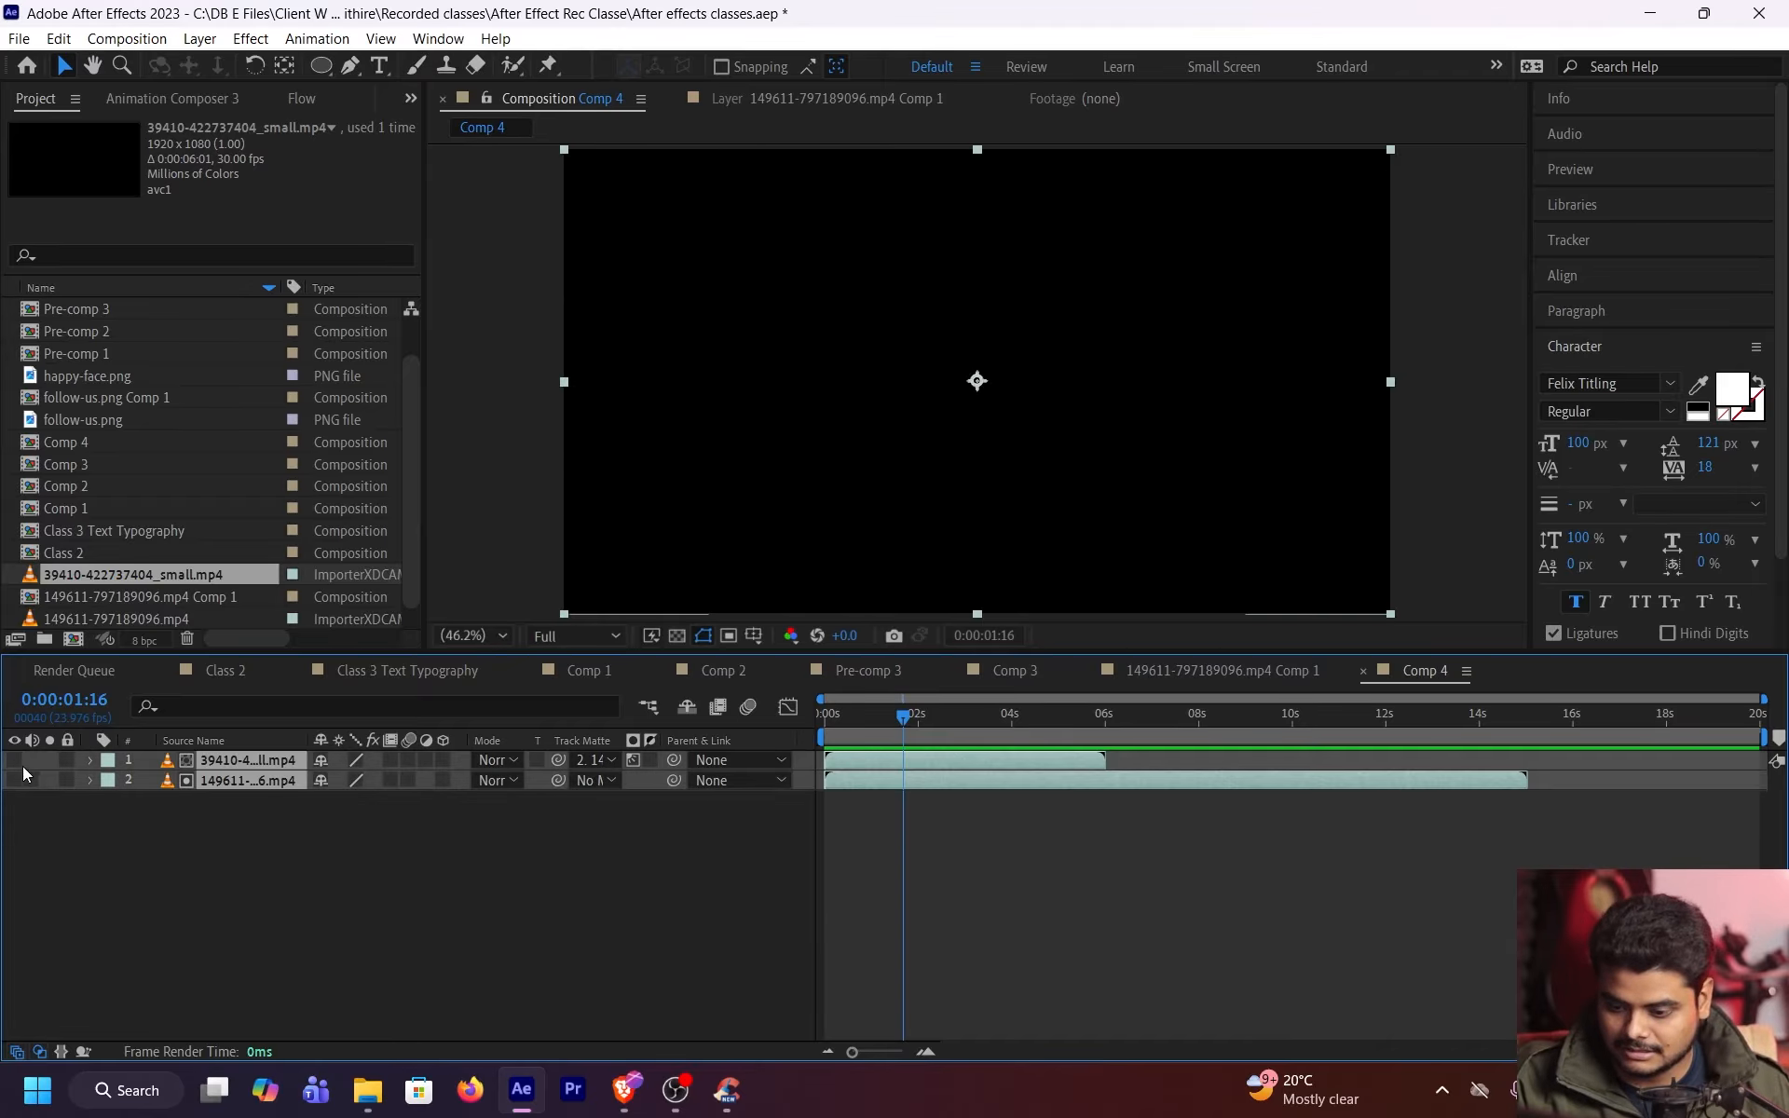
click(16, 761)
click(136, 880)
click(634, 760)
click(608, 760)
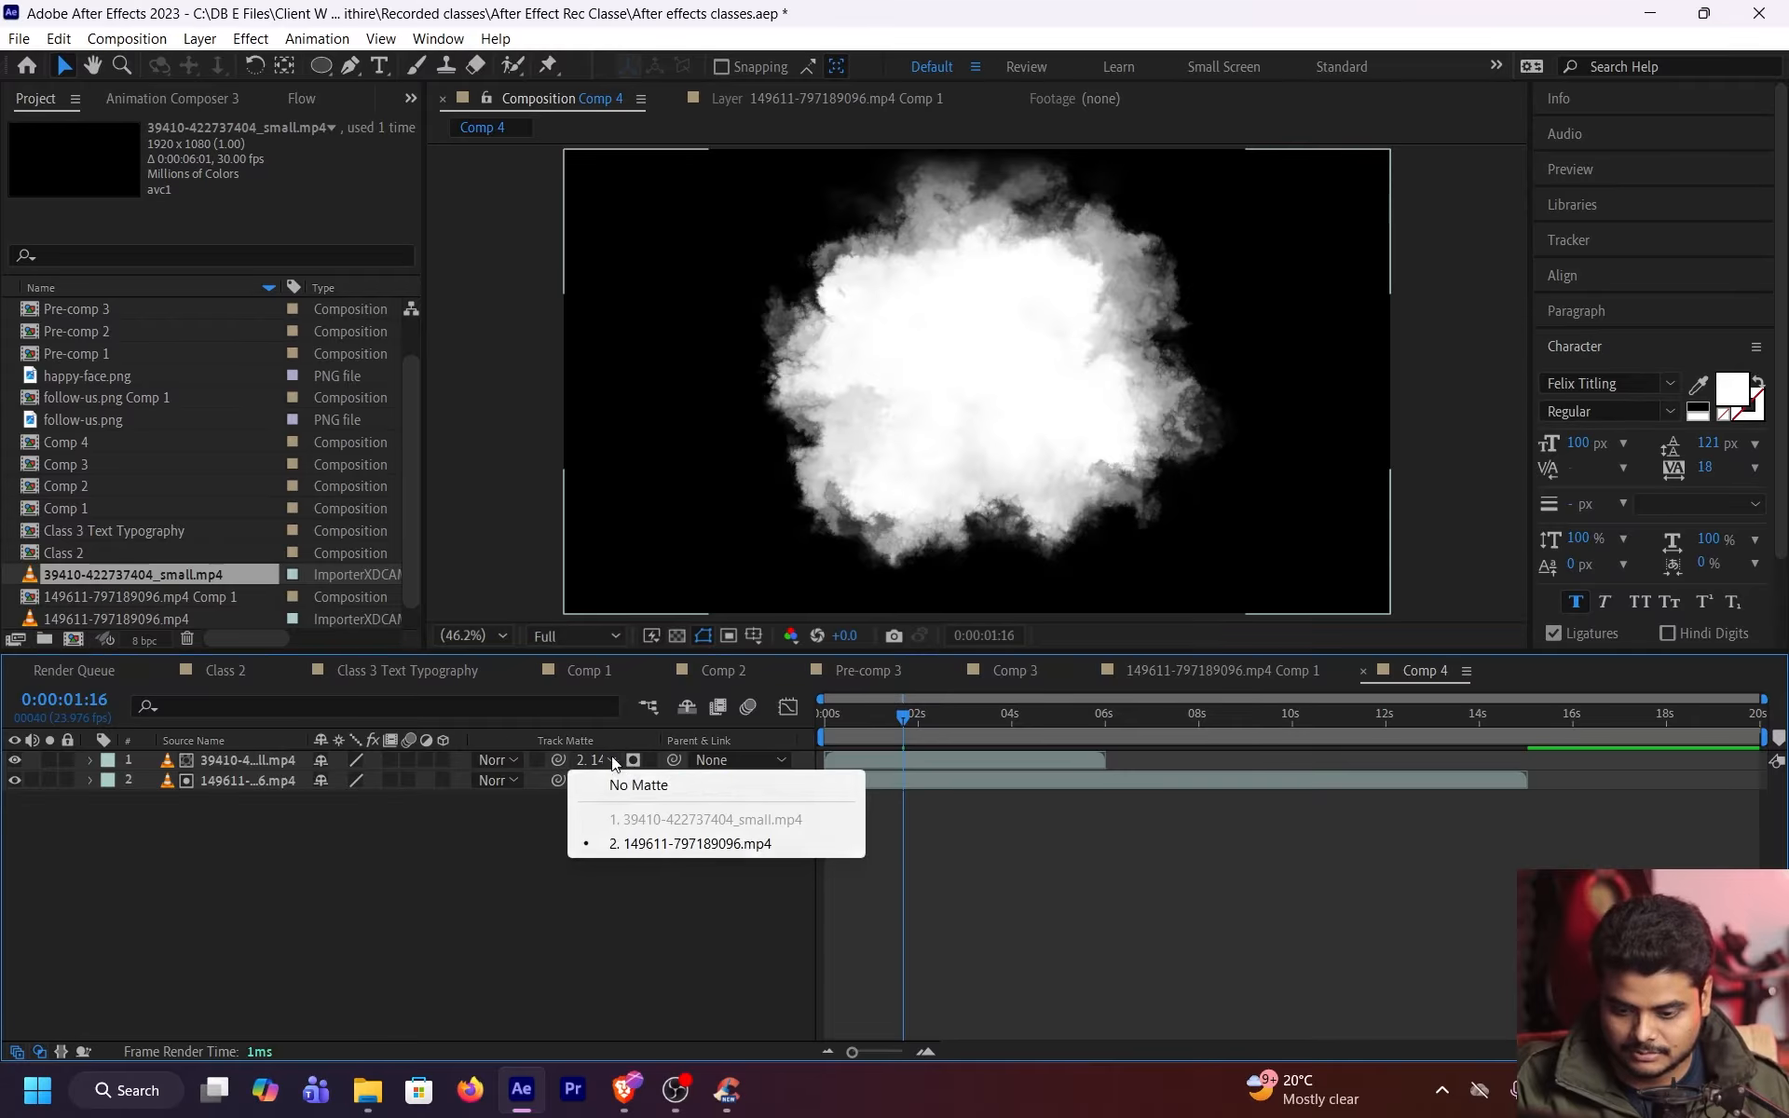
click(635, 783)
mouse_move(954, 718)
mouse_down()
mouse_move(837, 741)
mouse_move(967, 745)
mouse_move(949, 751)
mouse_up()
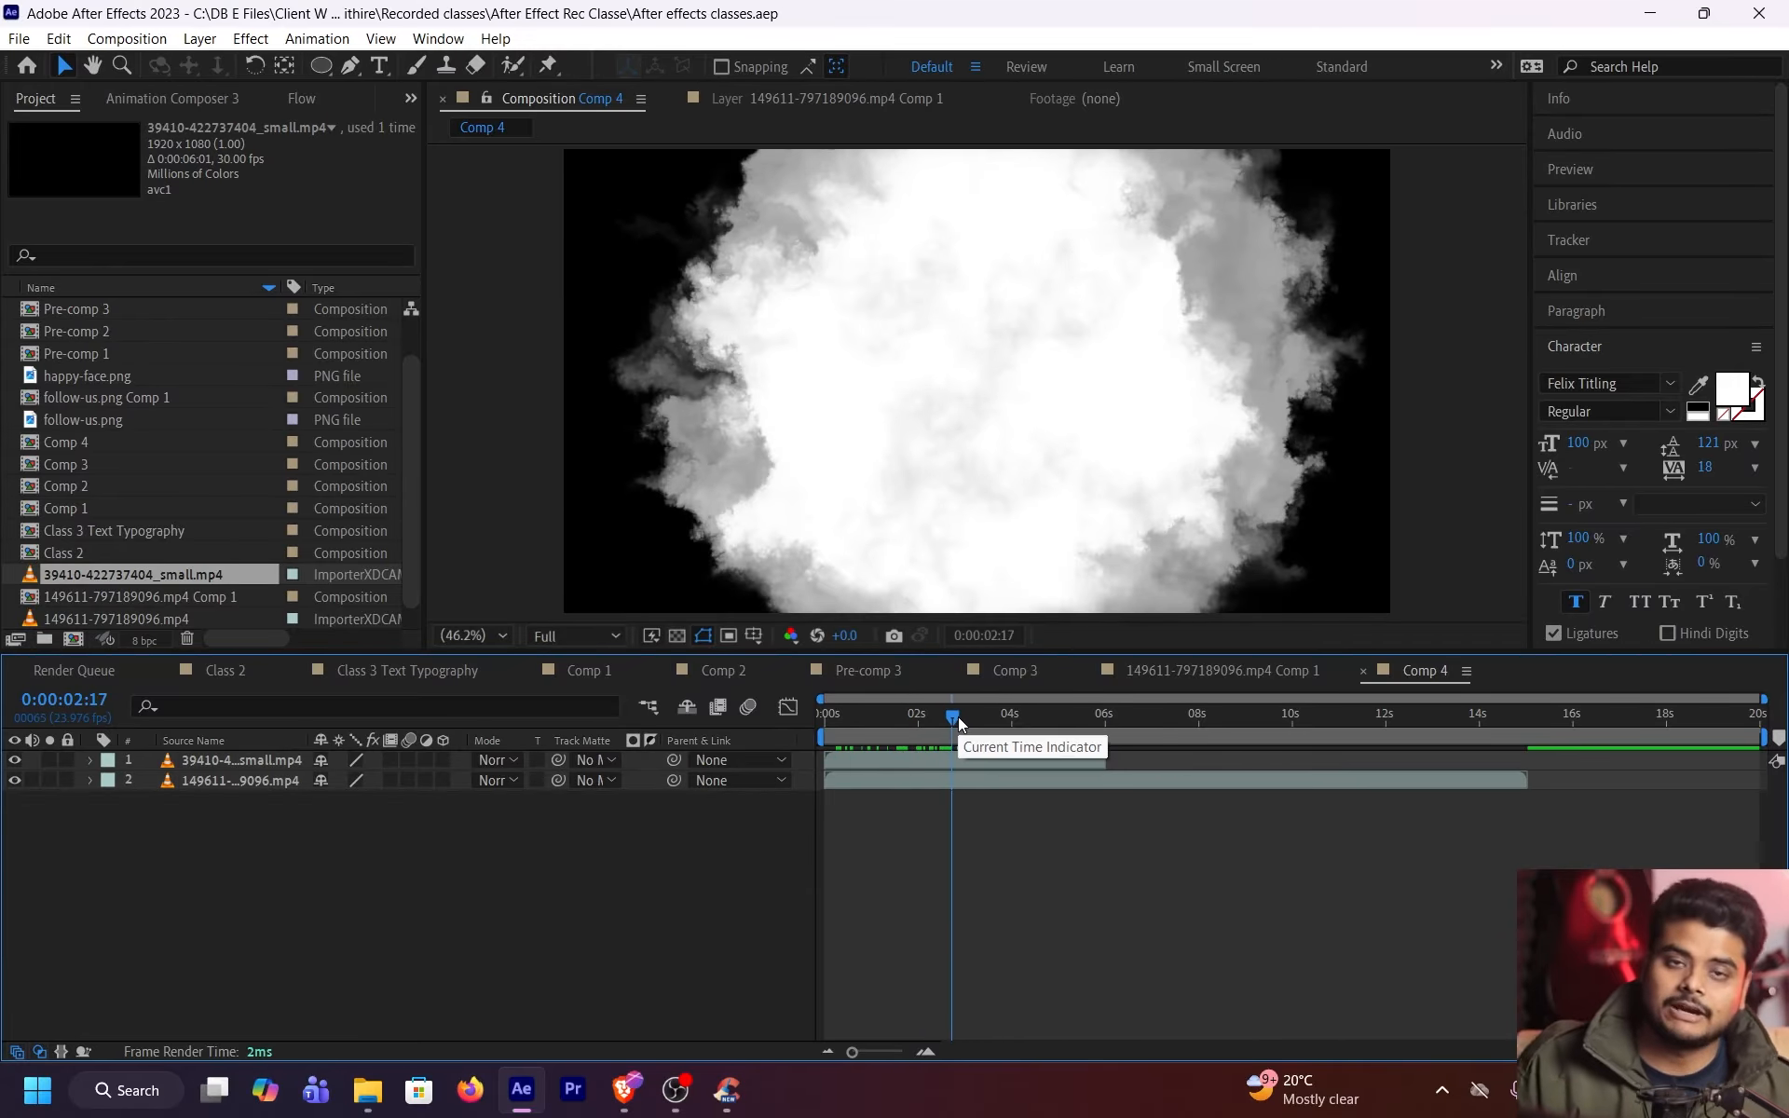
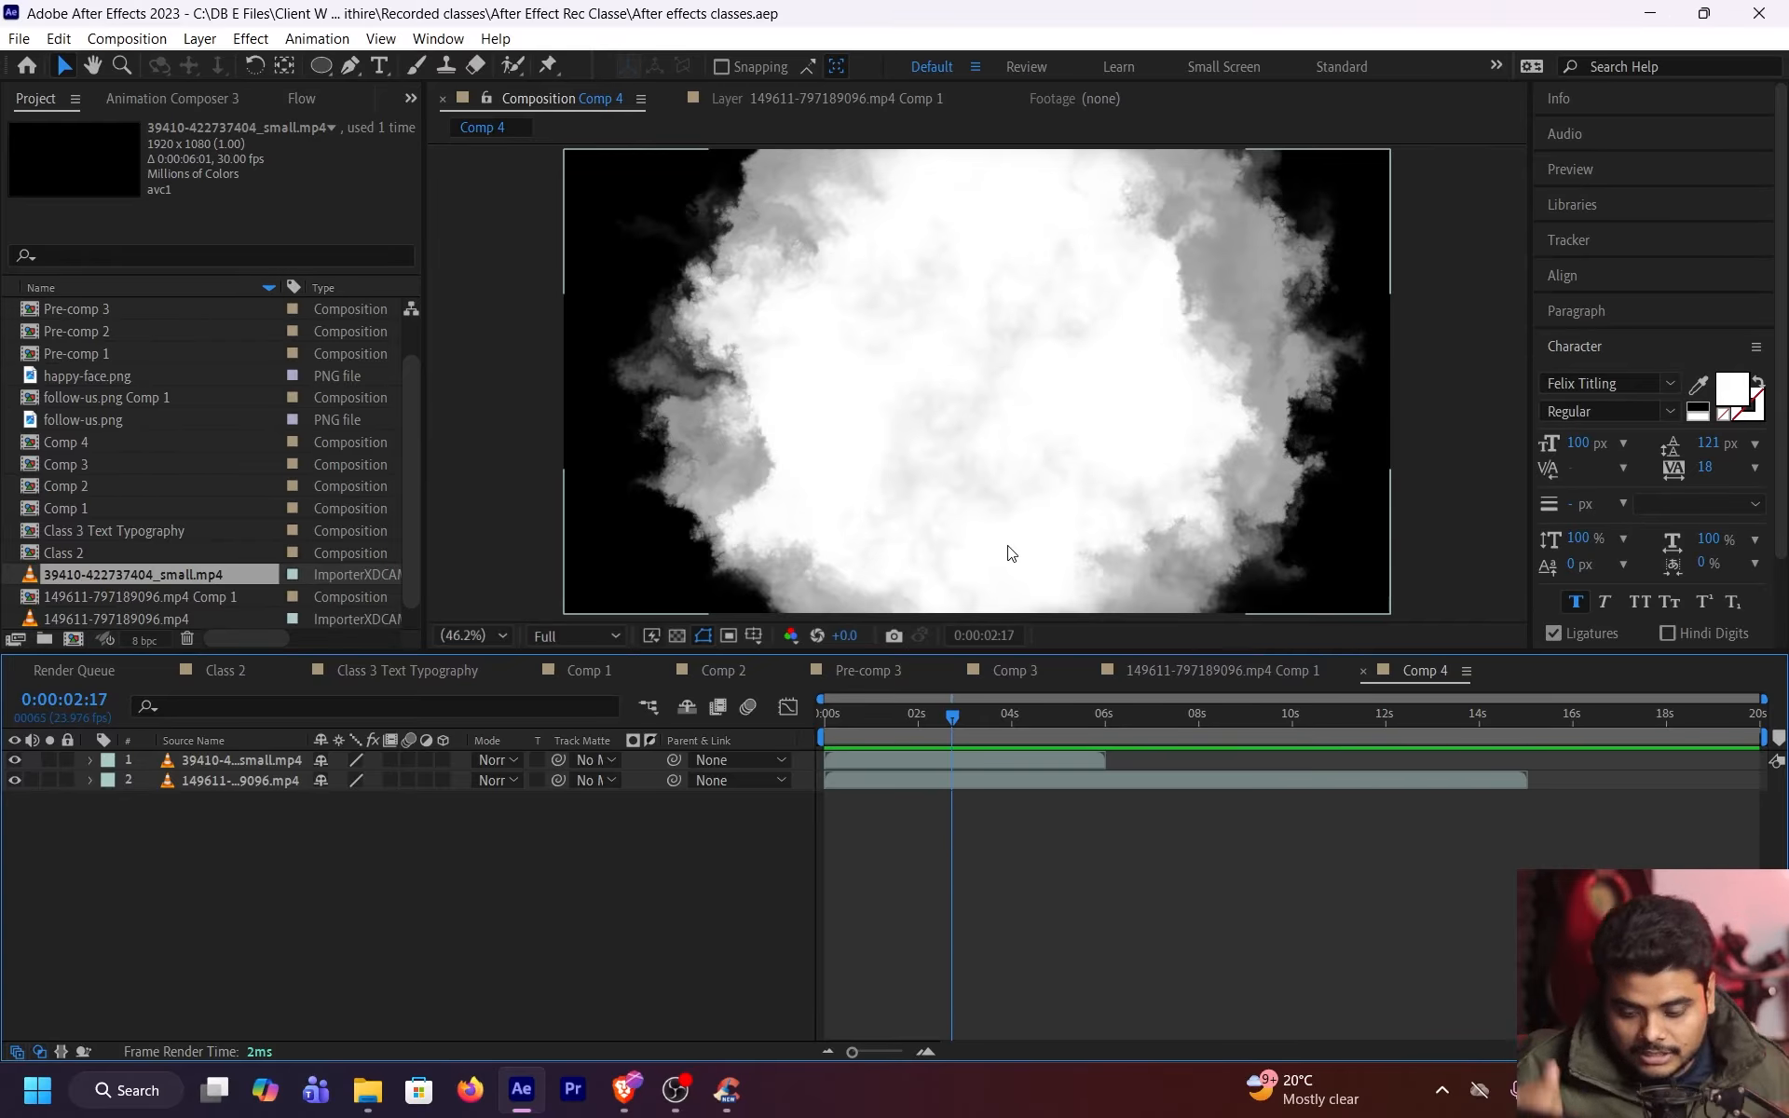
click(599, 761)
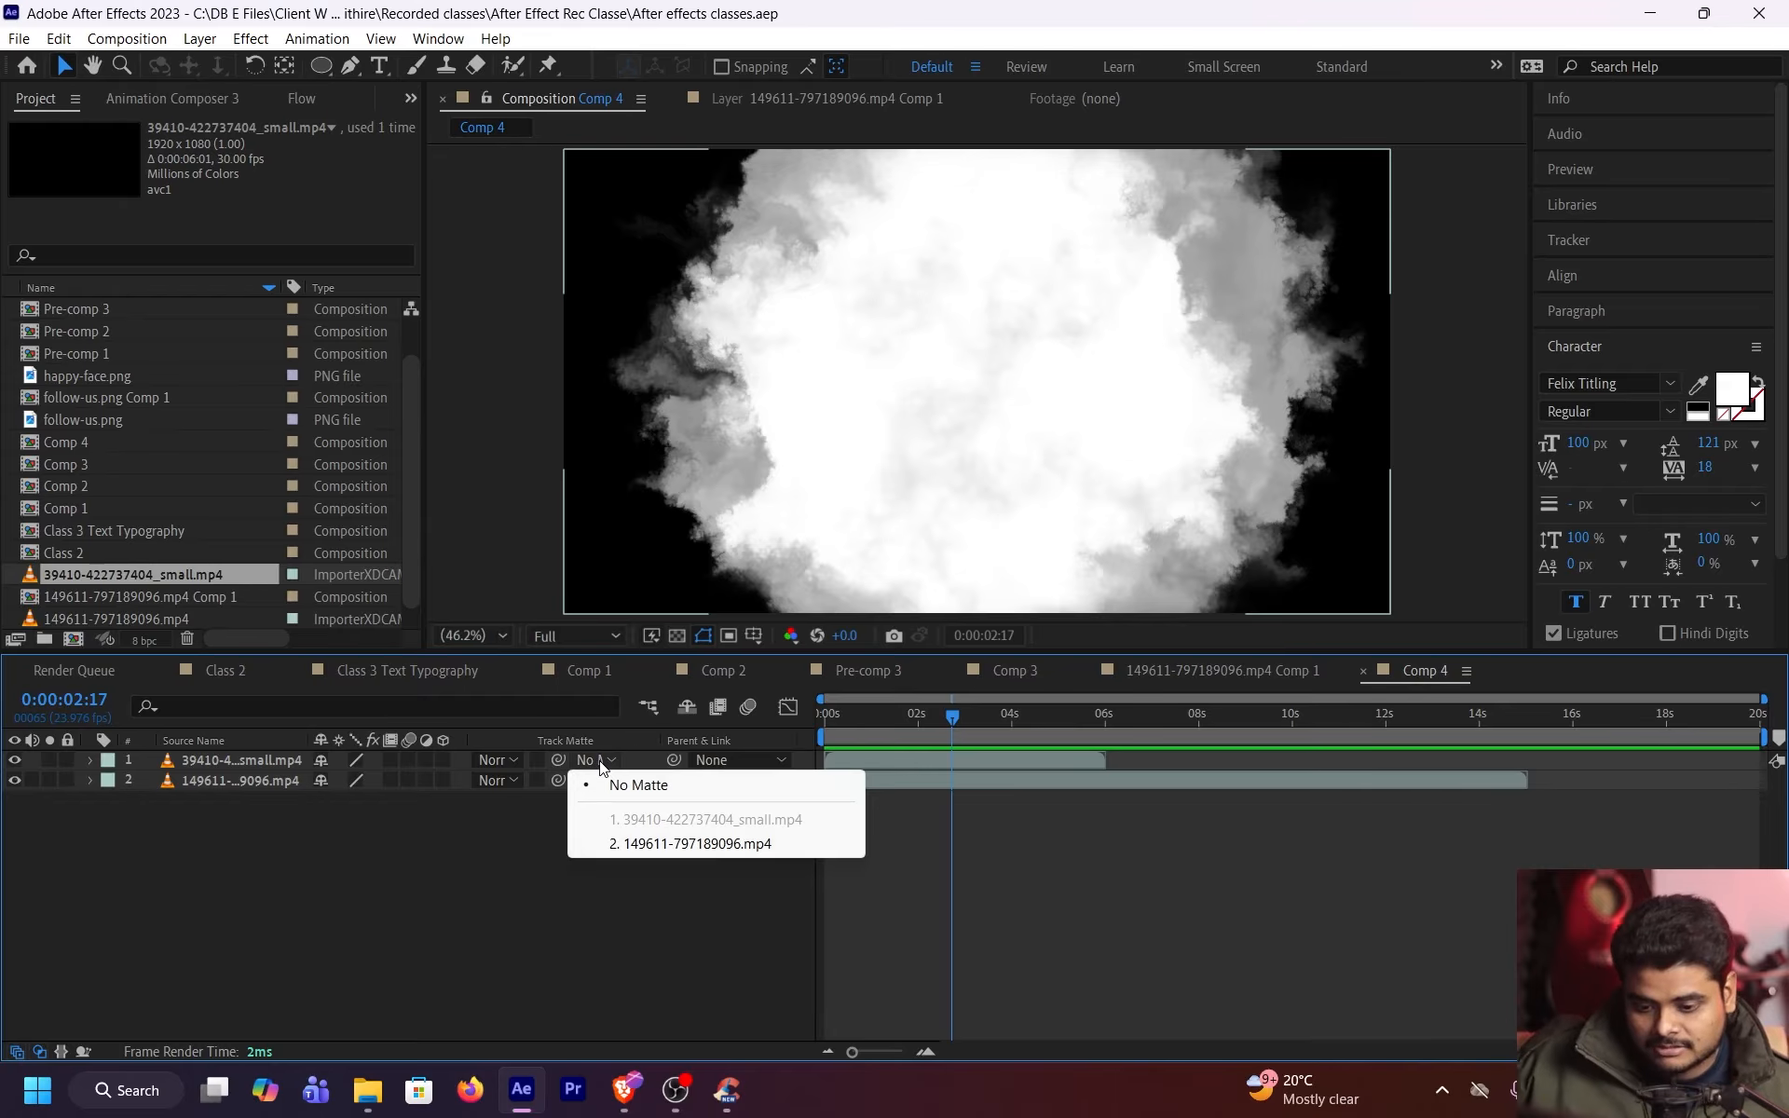
click(519, 850)
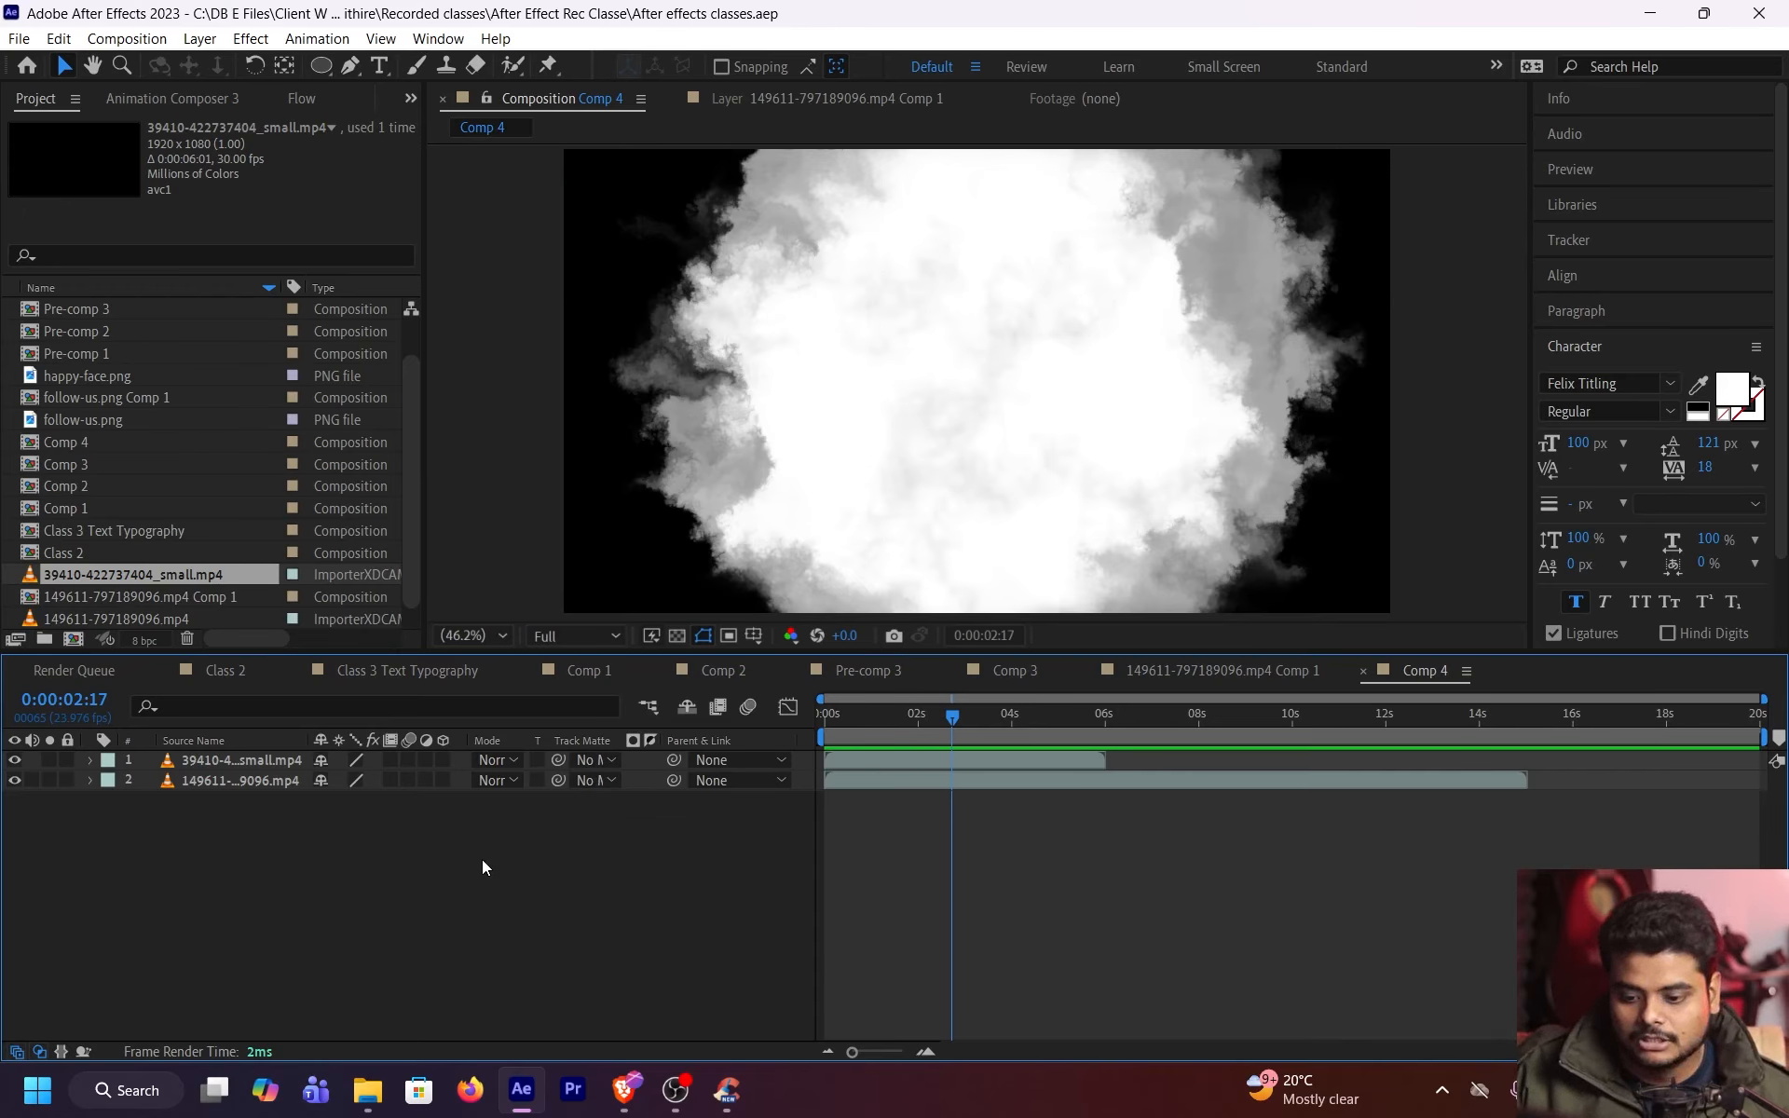
click(610, 763)
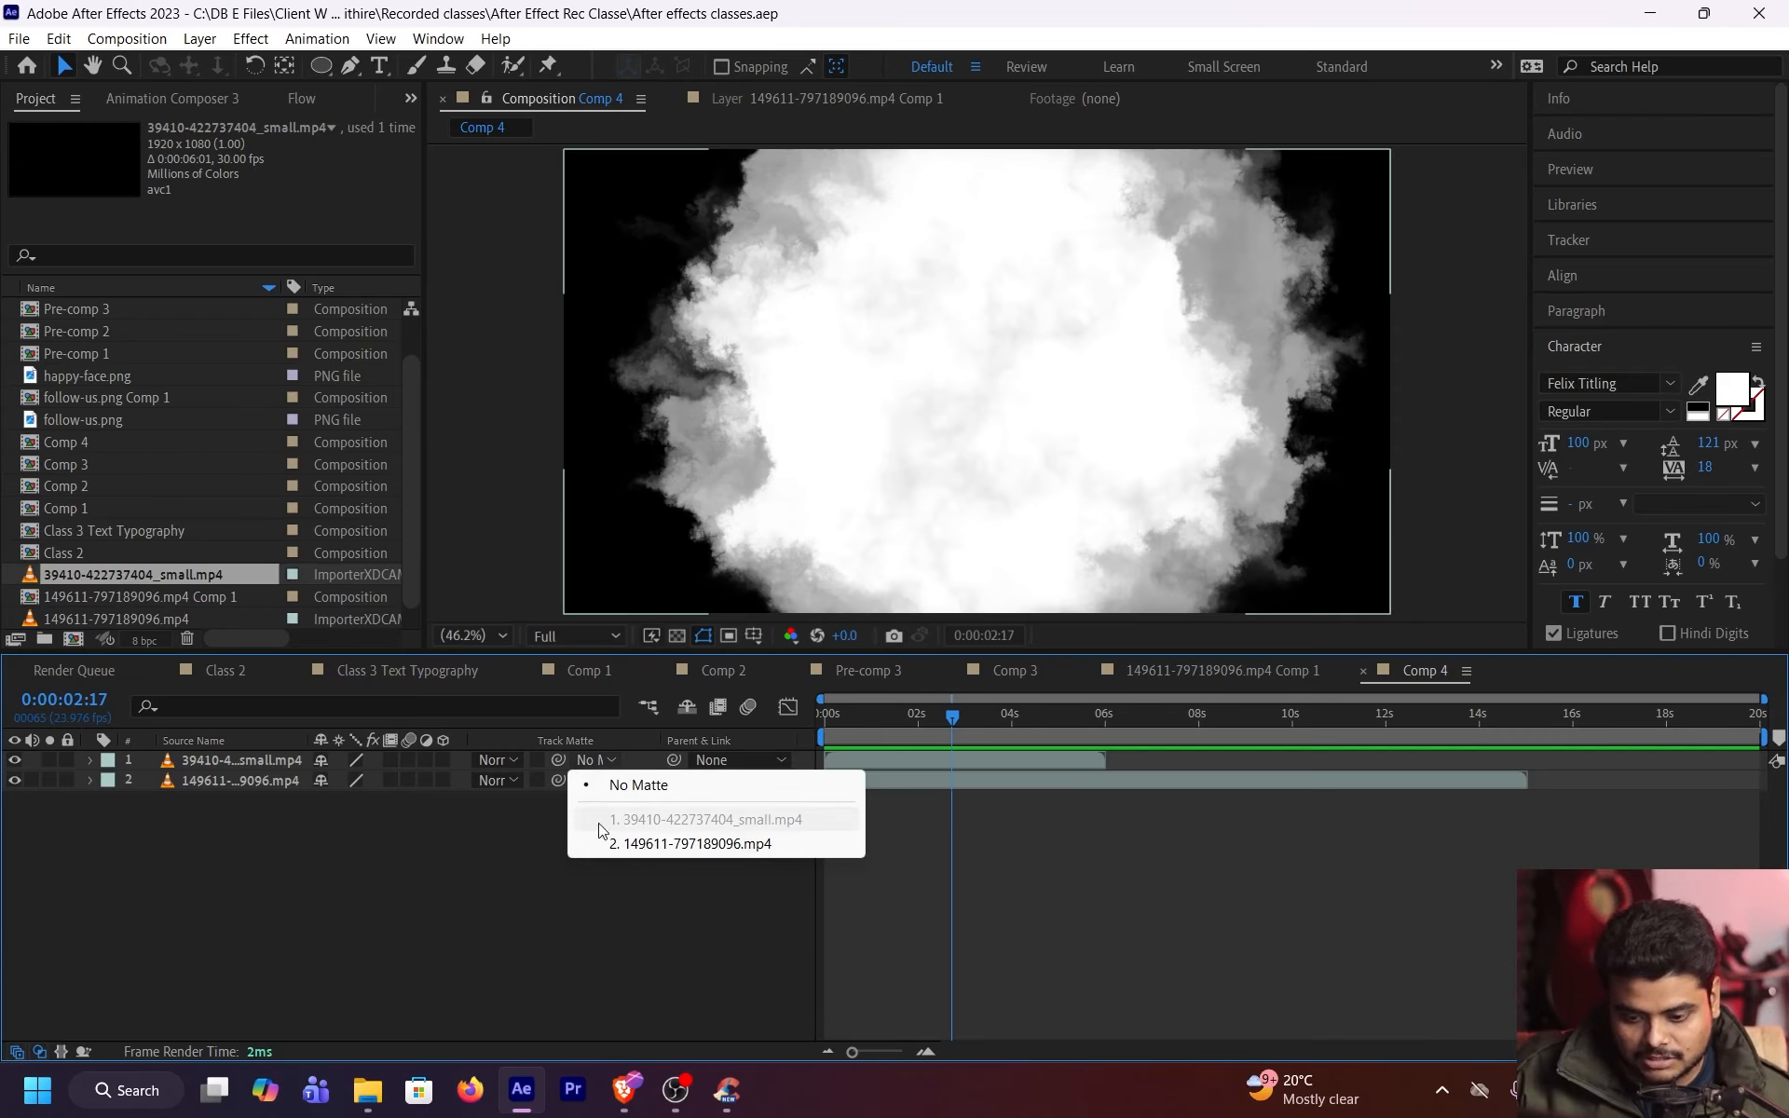
click(568, 809)
click(607, 763)
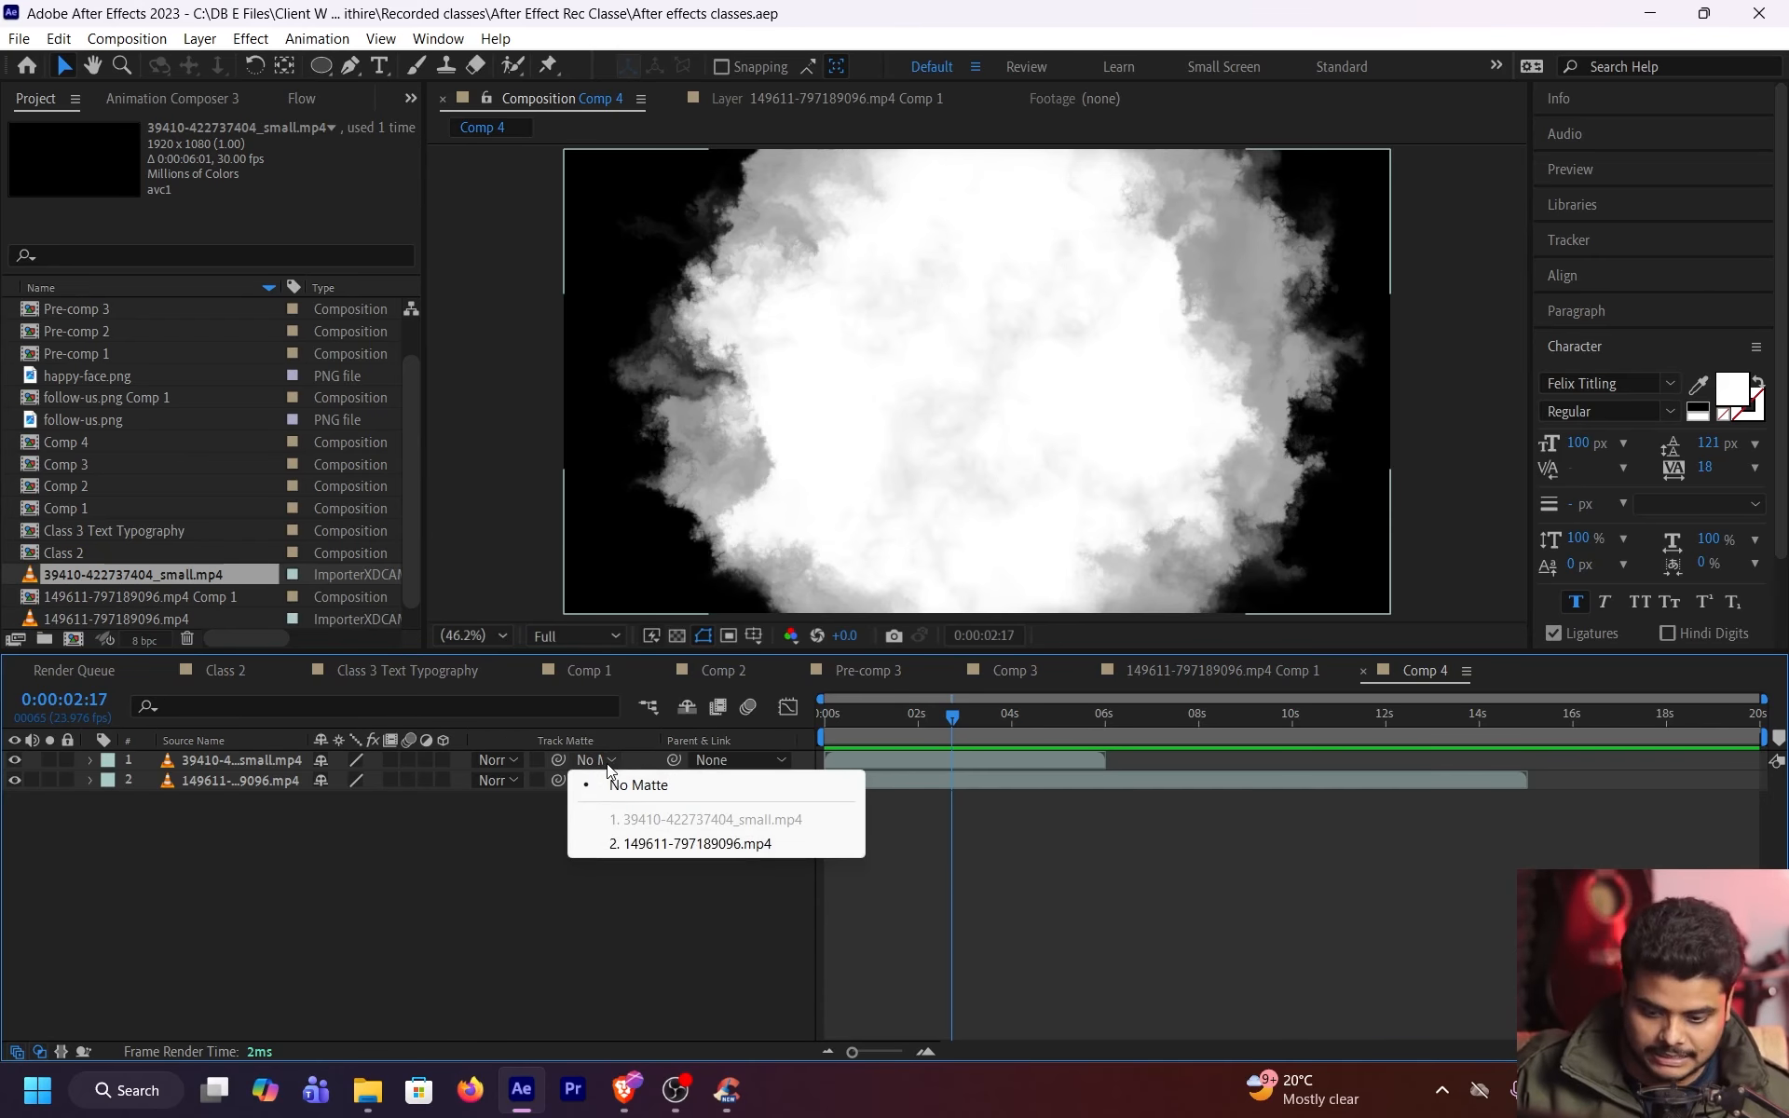
click(656, 845)
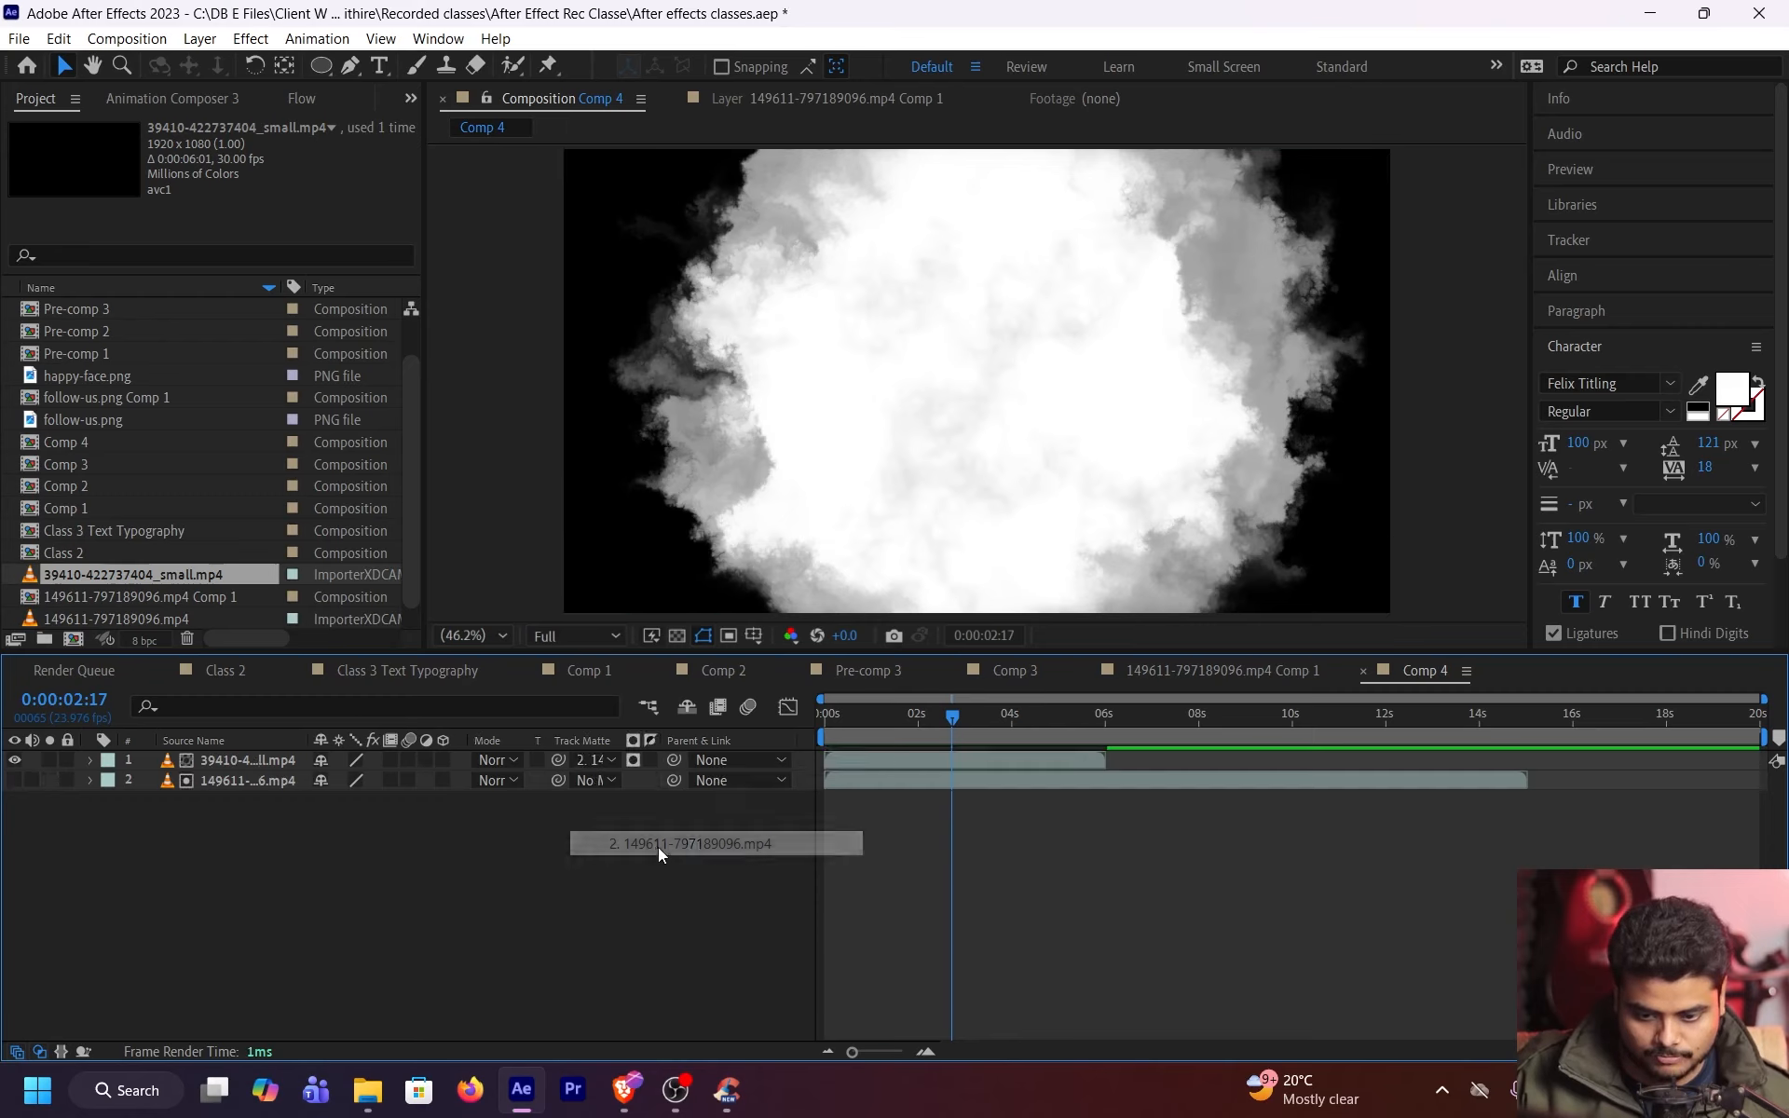
drag(908, 728, 1018, 725)
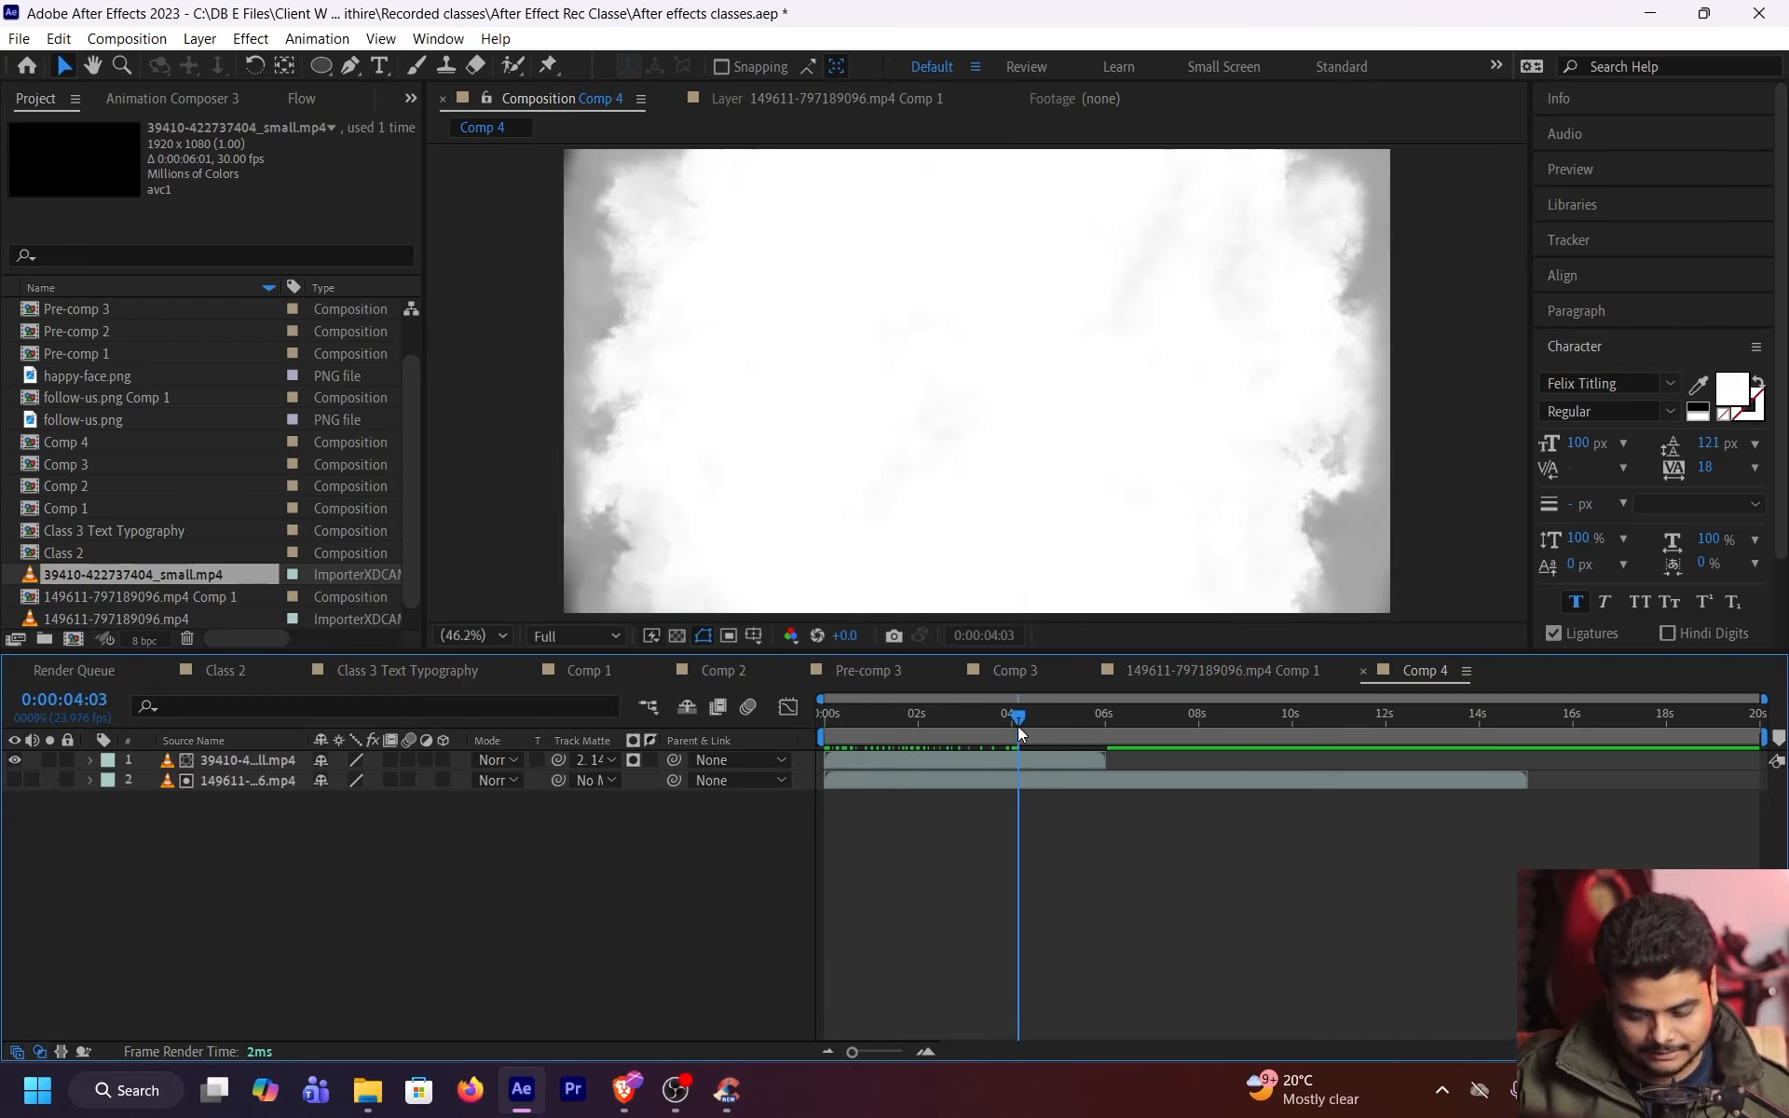
Compare the top layer's luma and alpha matte at 0:00:04:03 and leave it set to luma
click(634, 759)
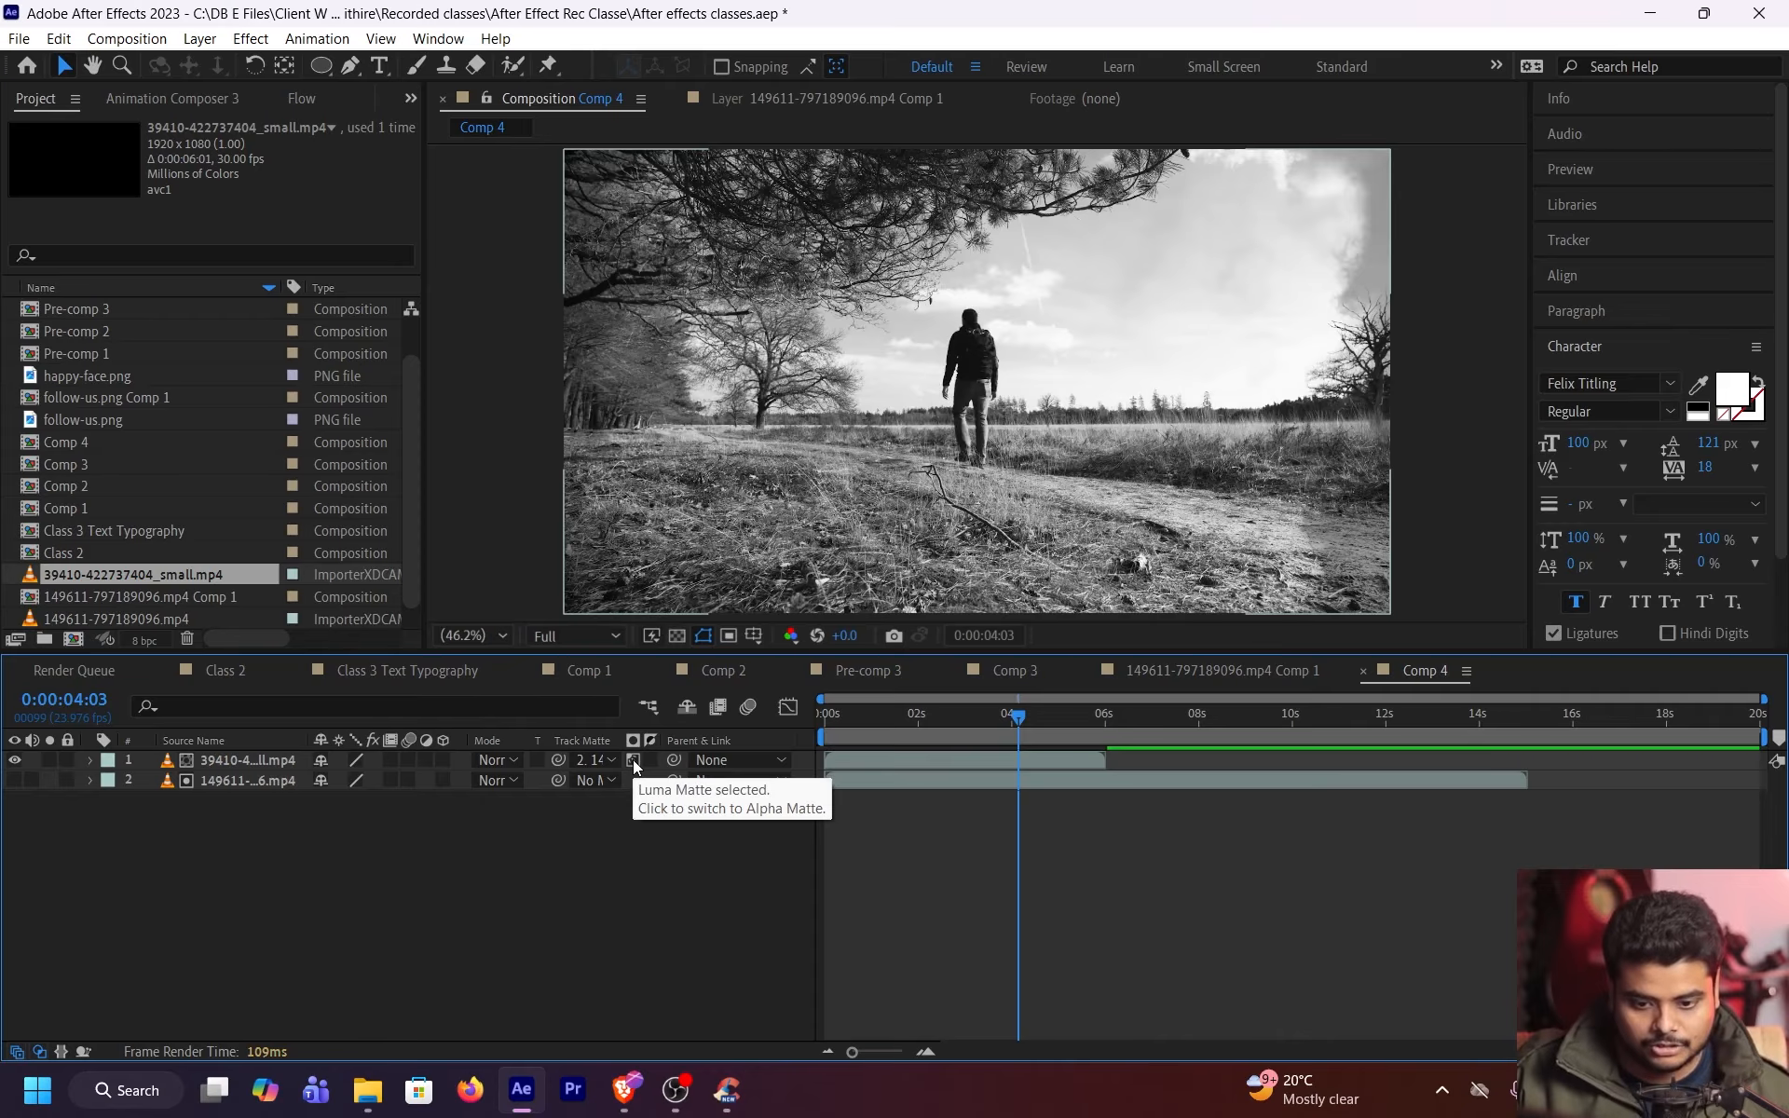
click(634, 760)
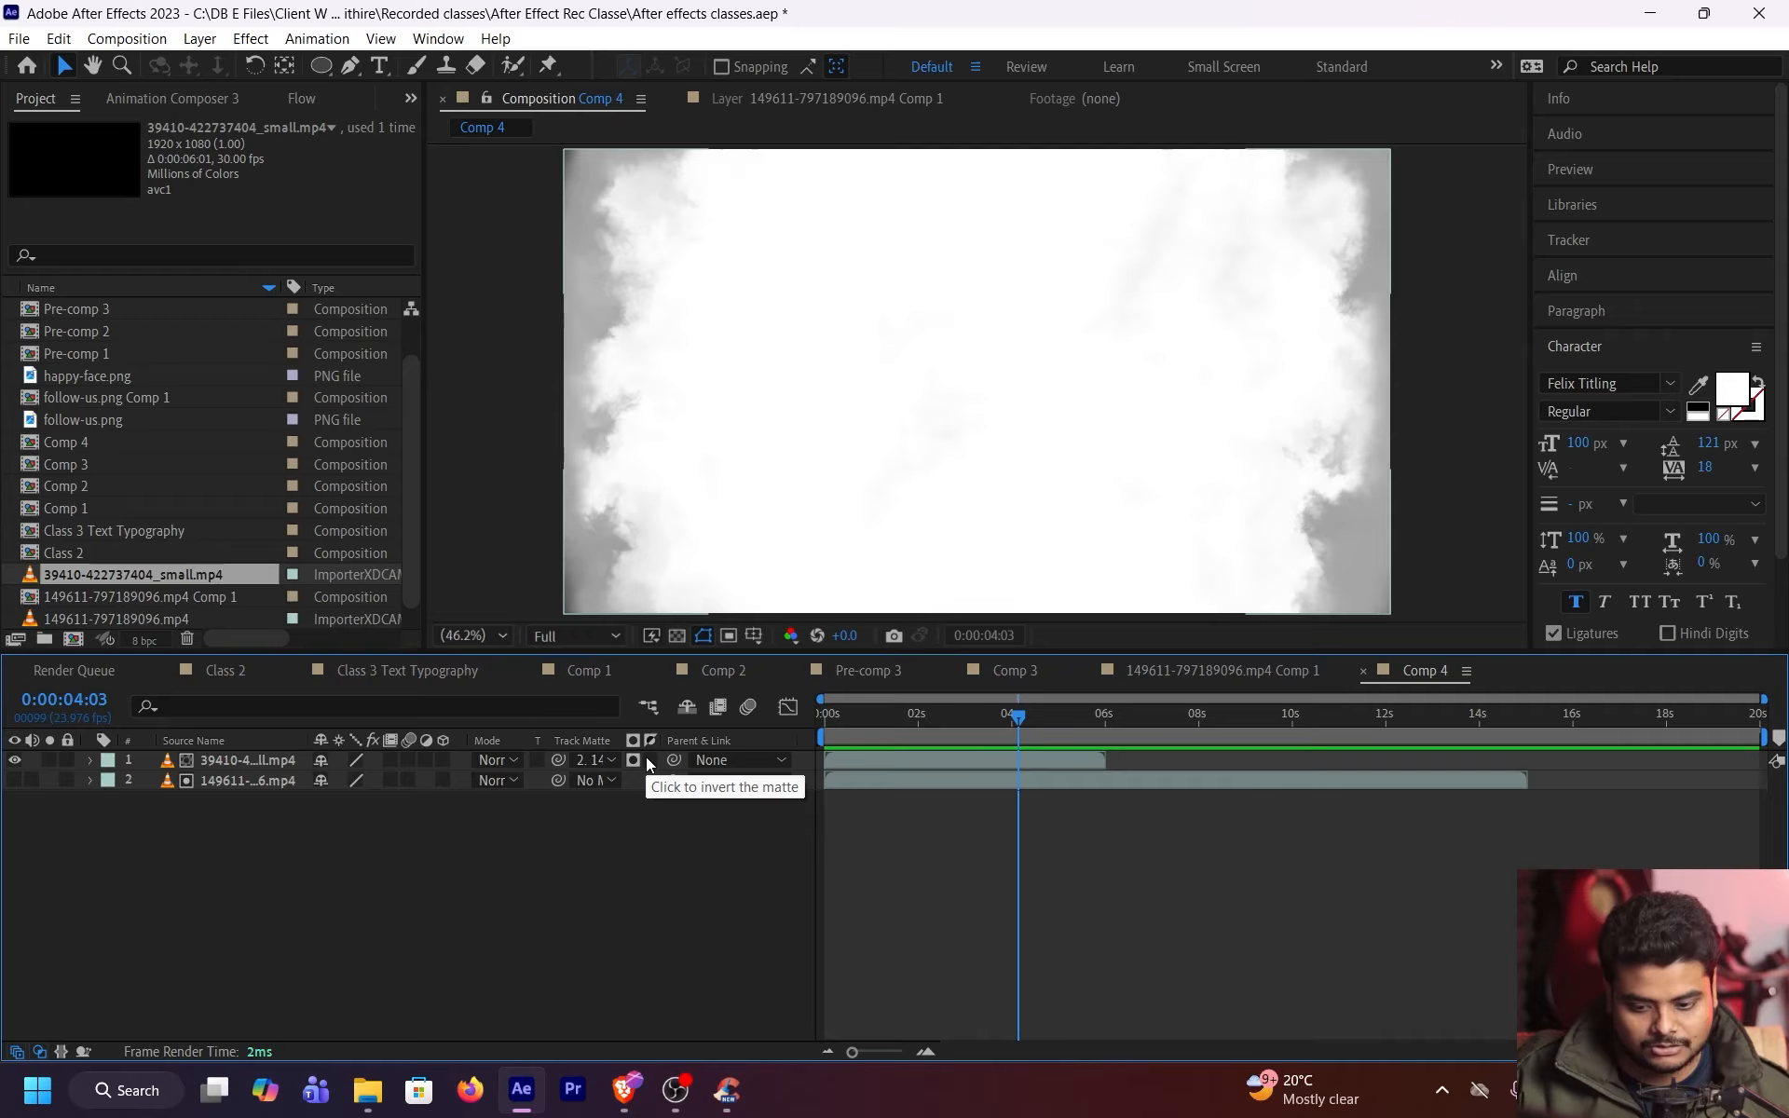
click(635, 761)
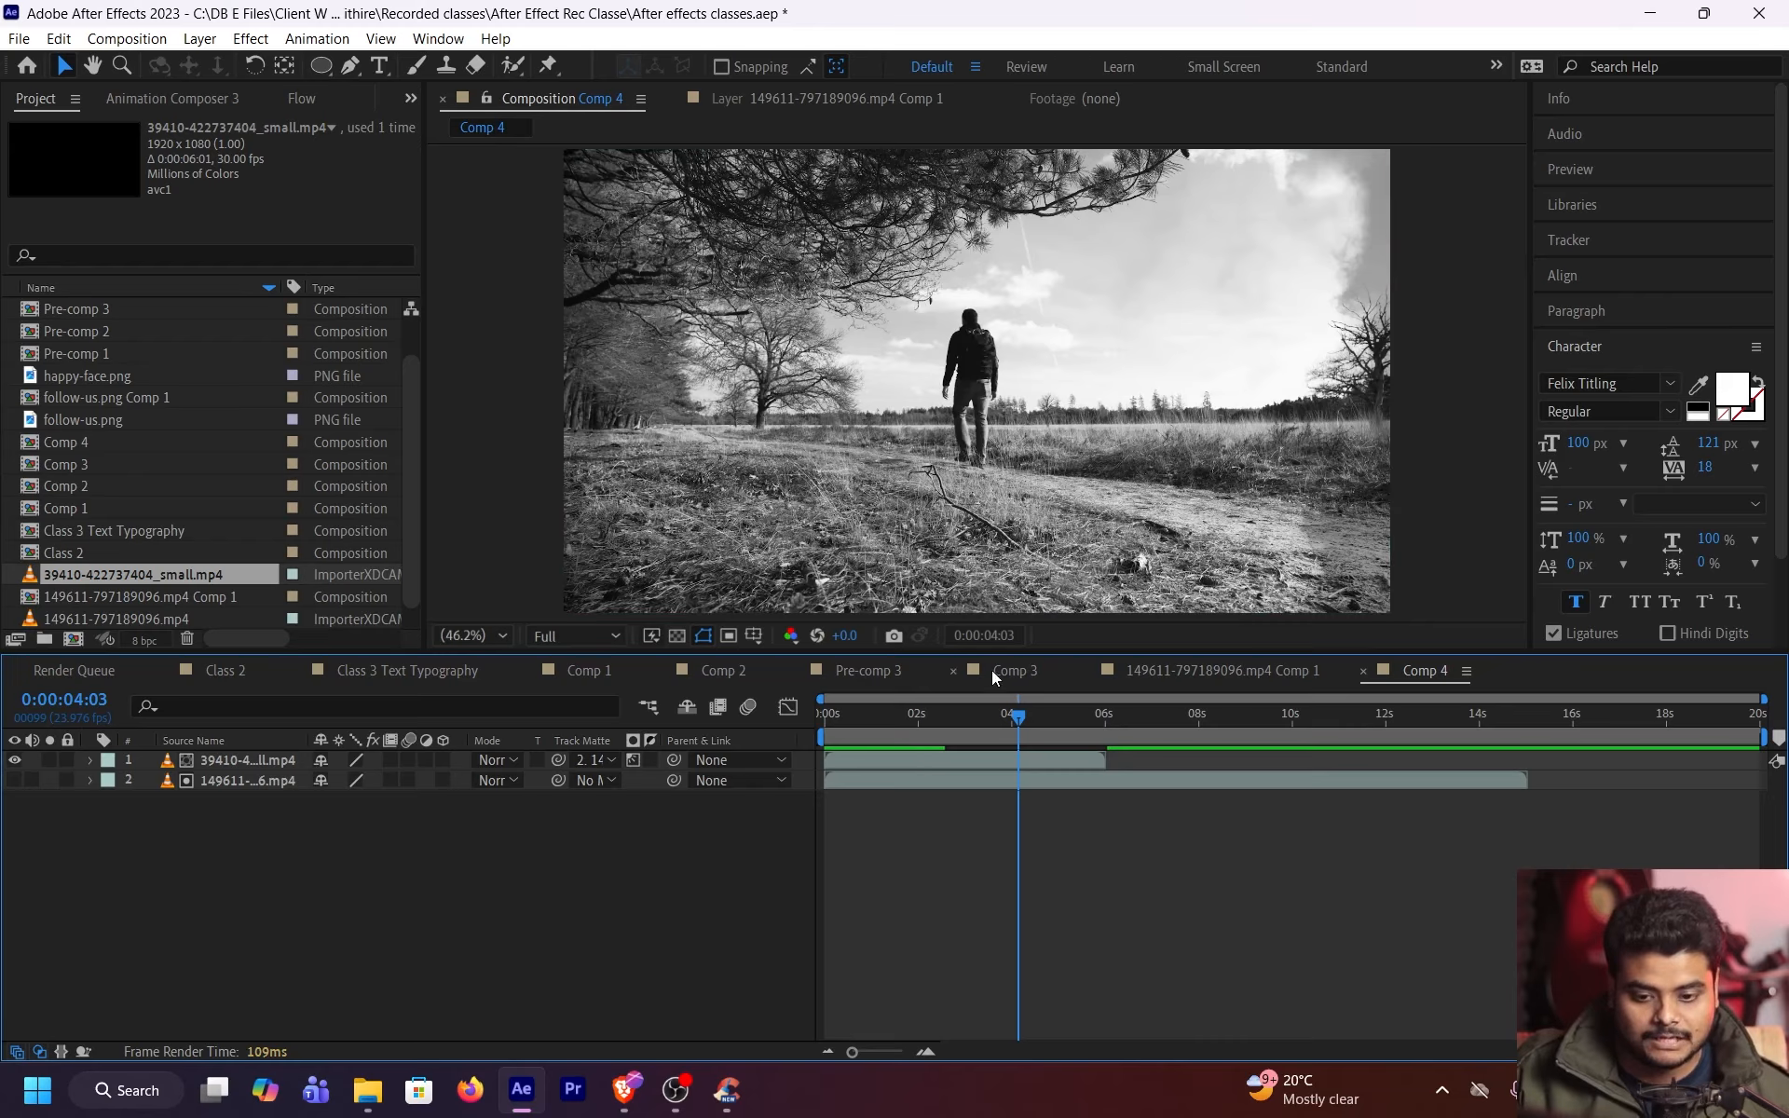
drag(983, 717, 919, 729)
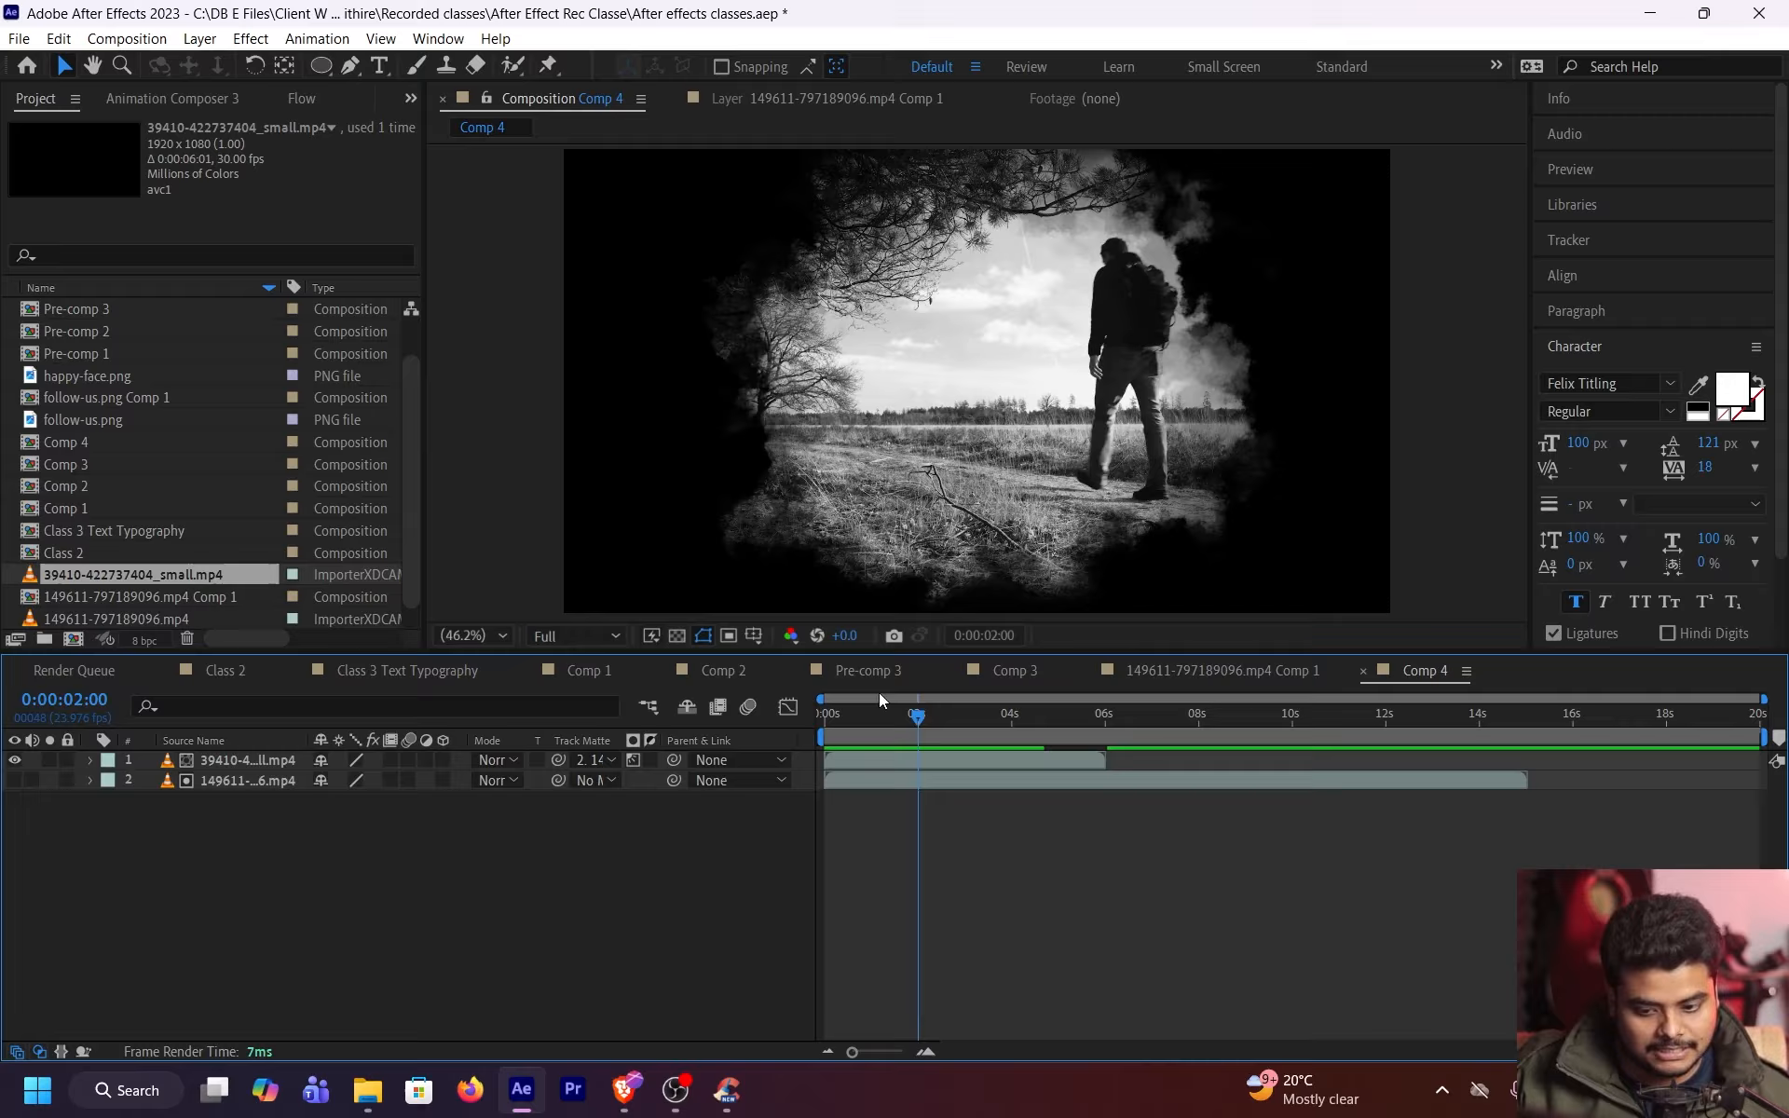
click(949, 717)
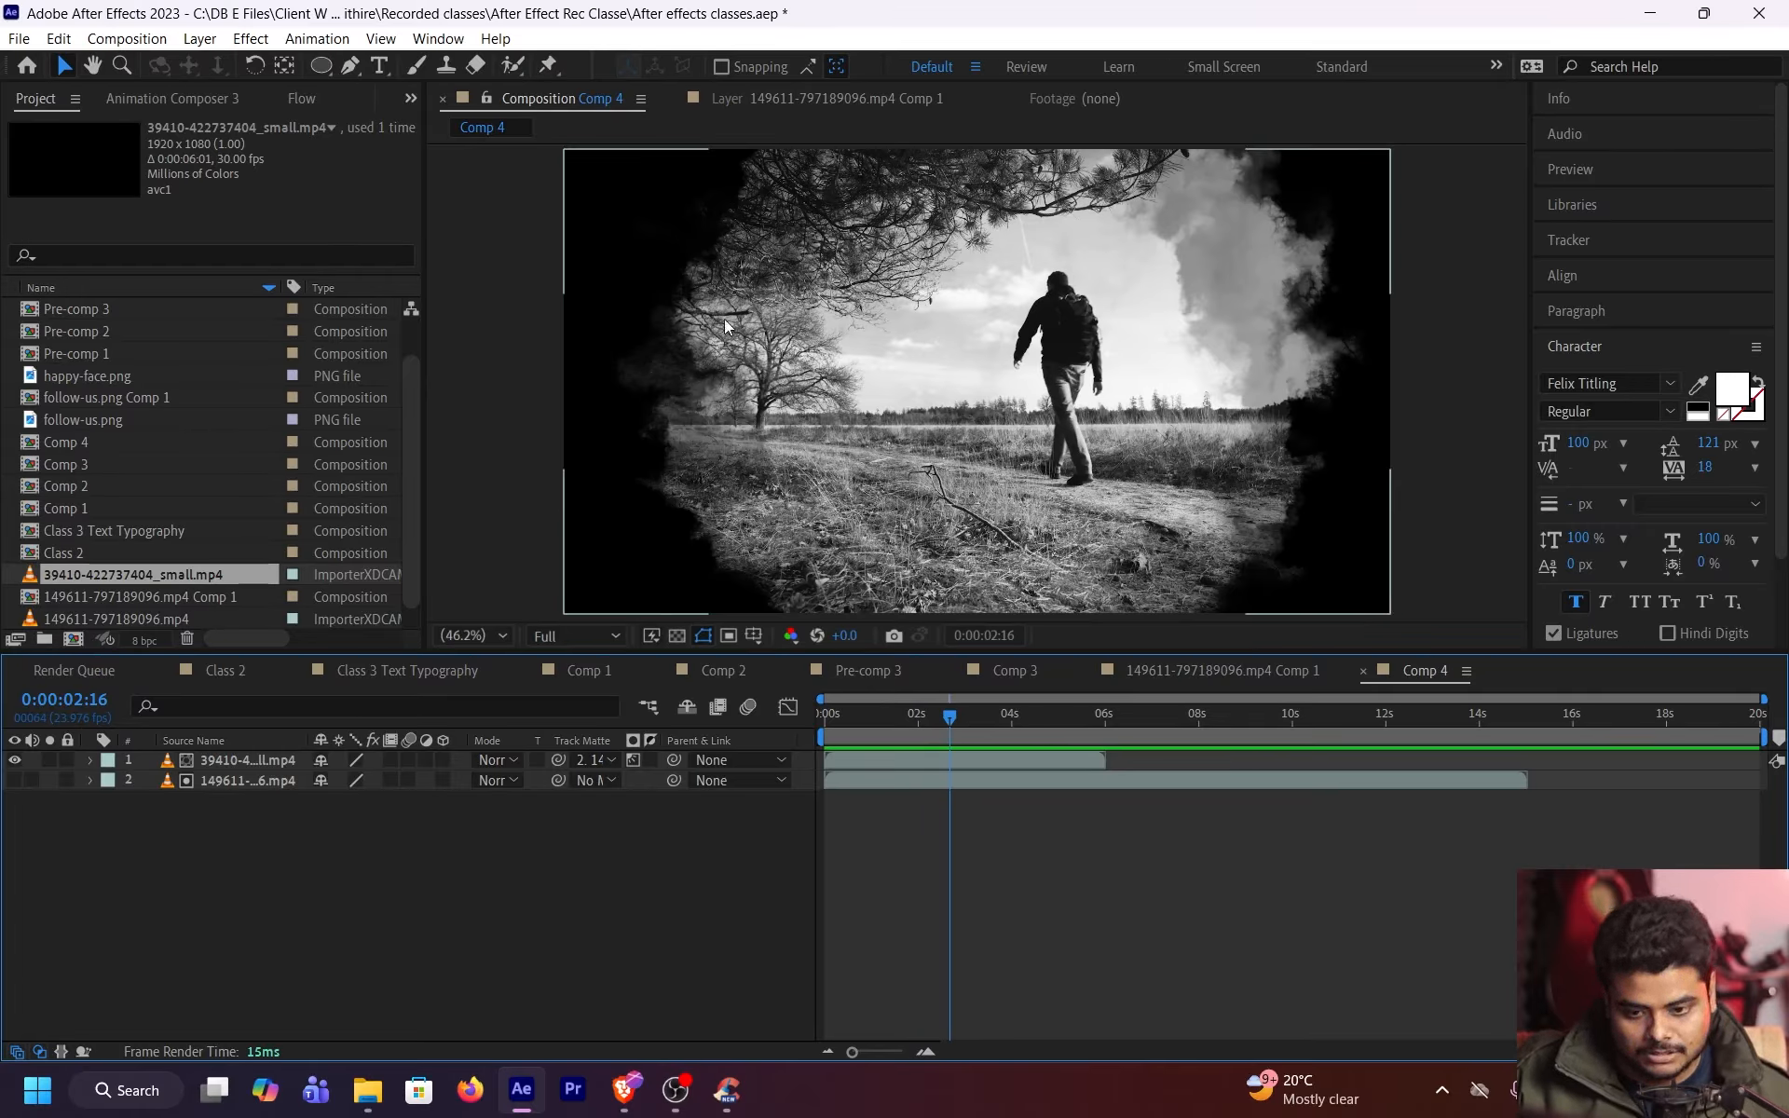
click(16, 761)
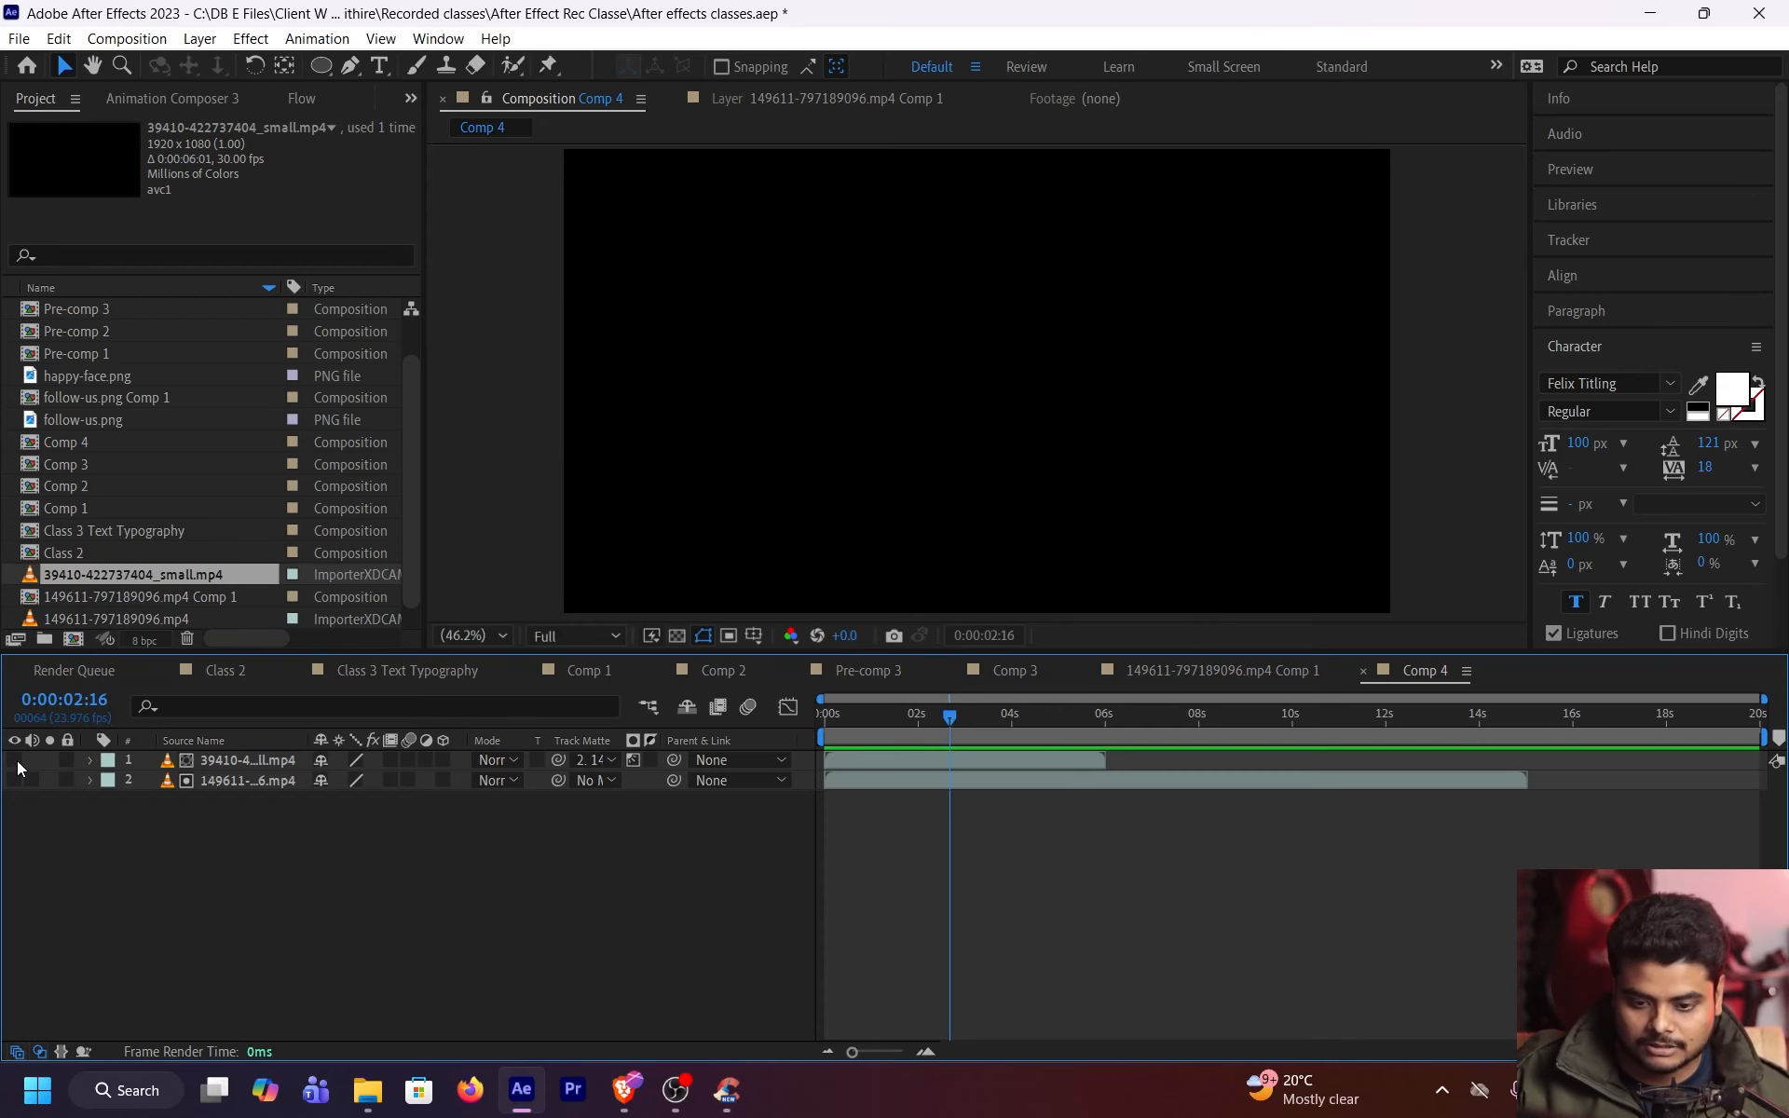
click(15, 780)
click(15, 780)
click(15, 762)
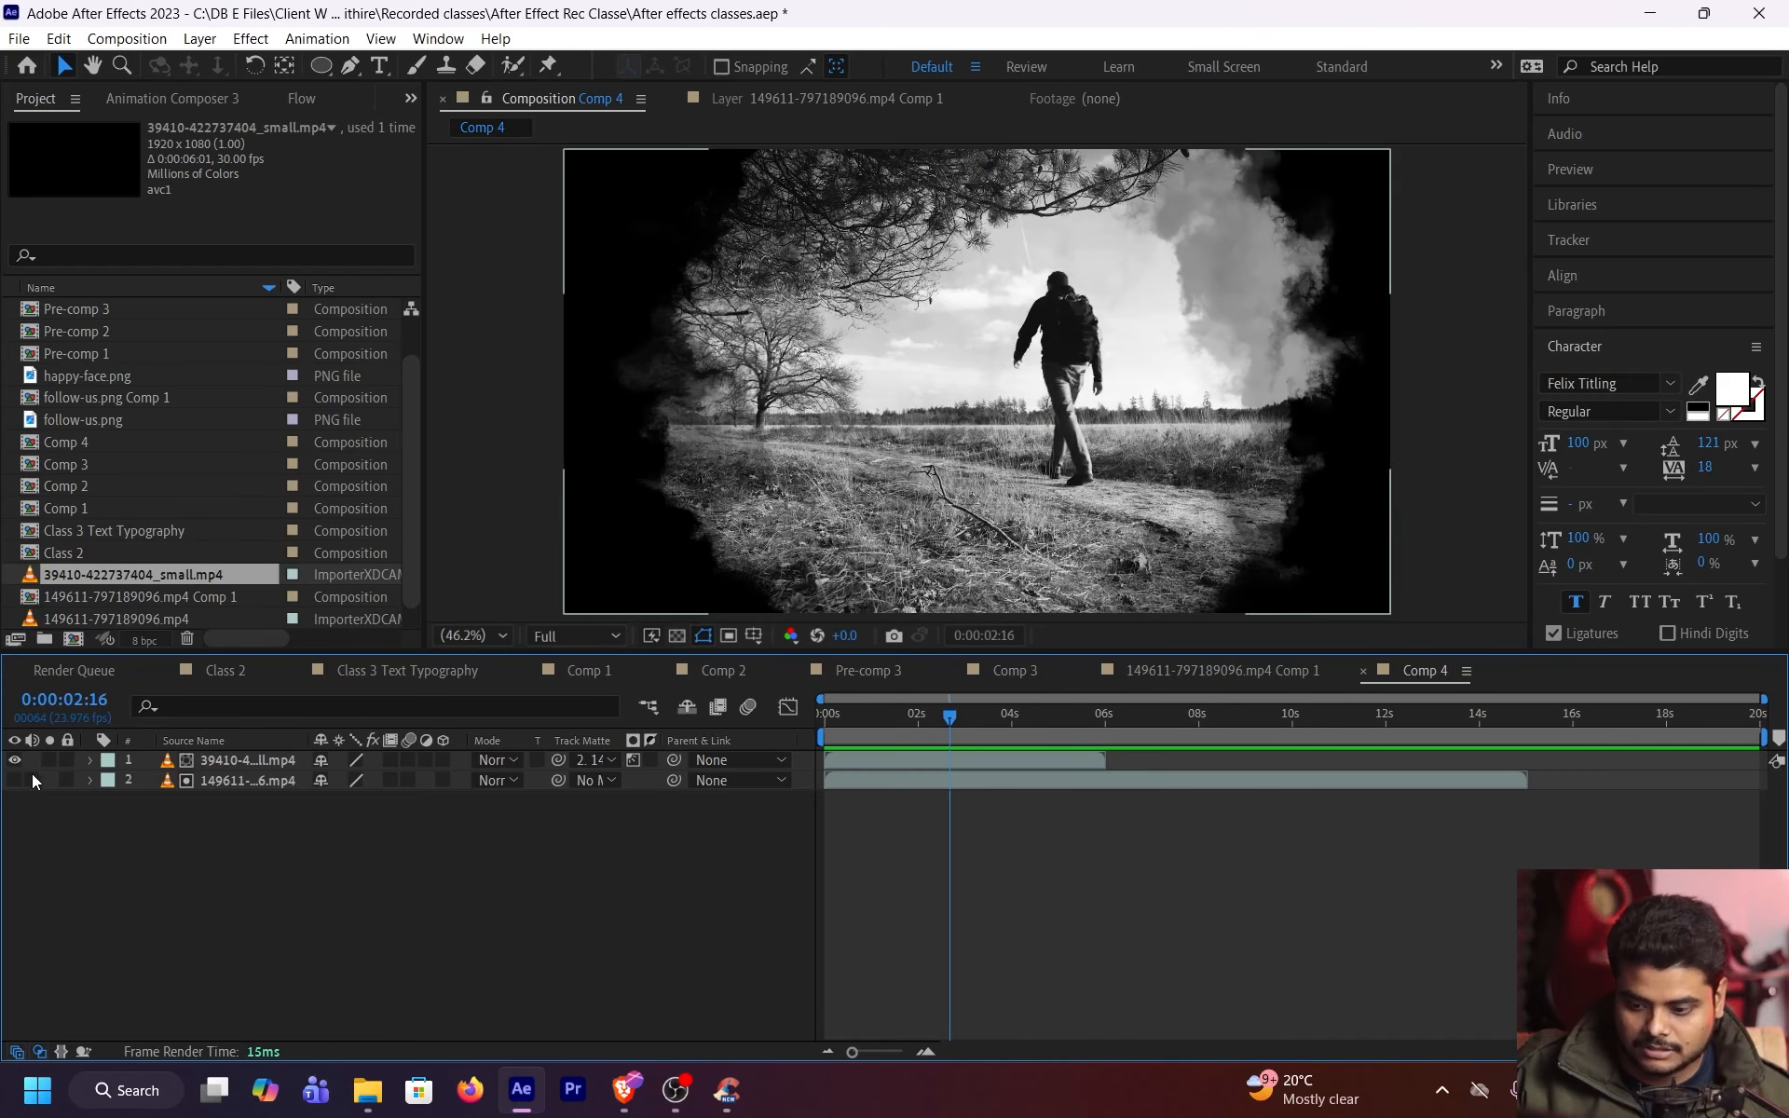
double_click(138, 574)
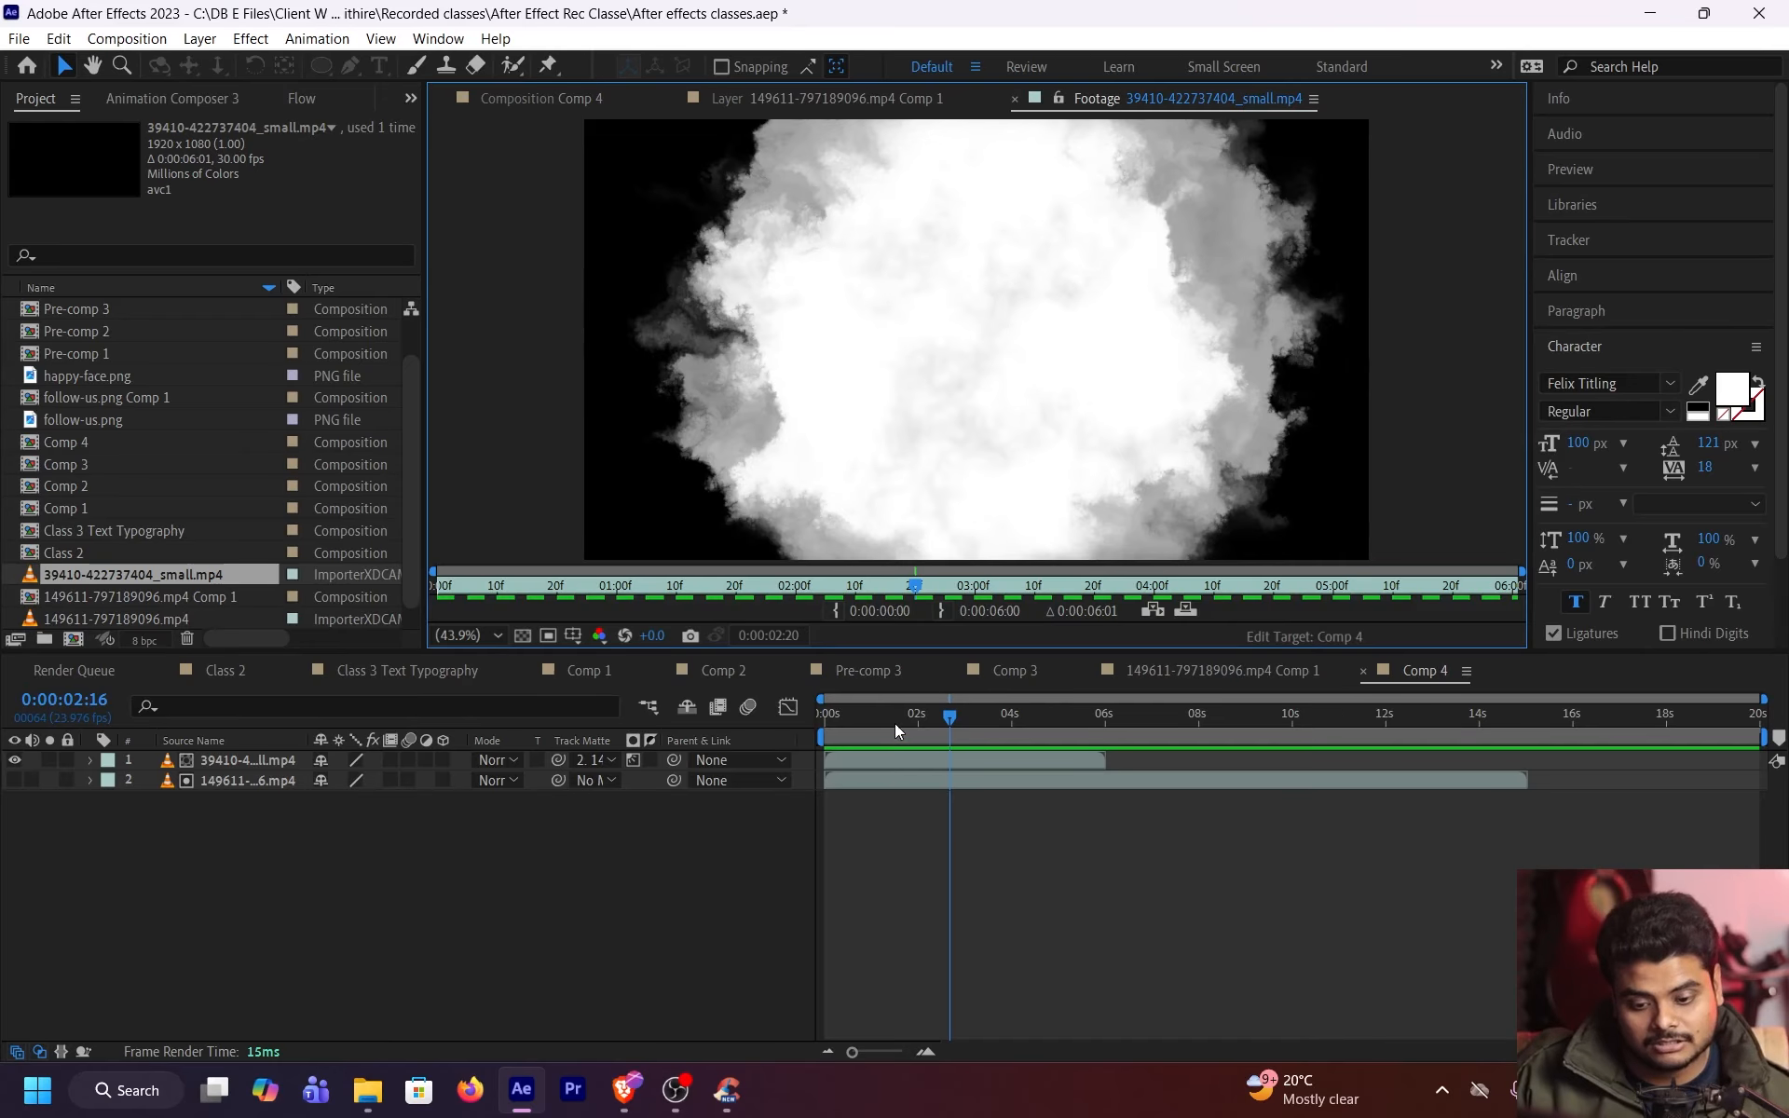
mouse_move(895, 723)
mouse_down()
mouse_move(863, 715)
mouse_move(917, 725)
mouse_up()
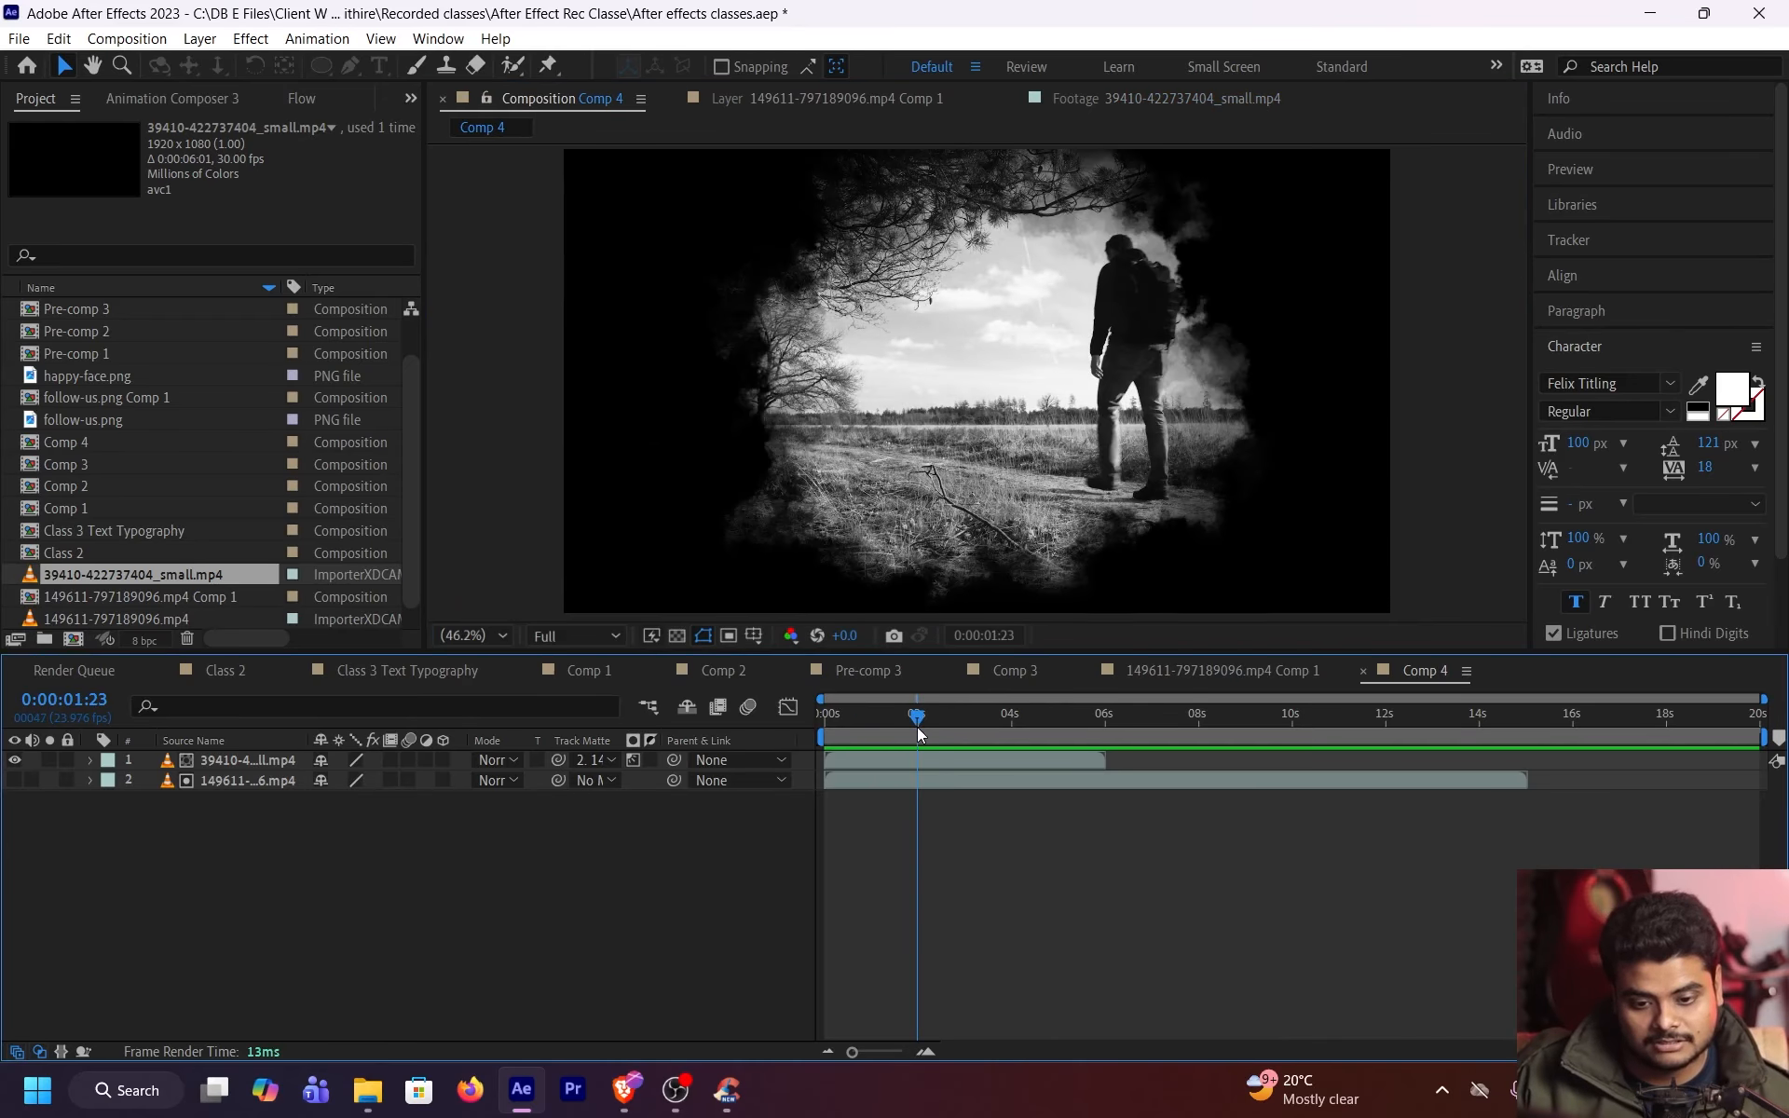
Try the top layer's matte inverted and as an alpha matte, then restore the non-inverted luma matte
click(650, 760)
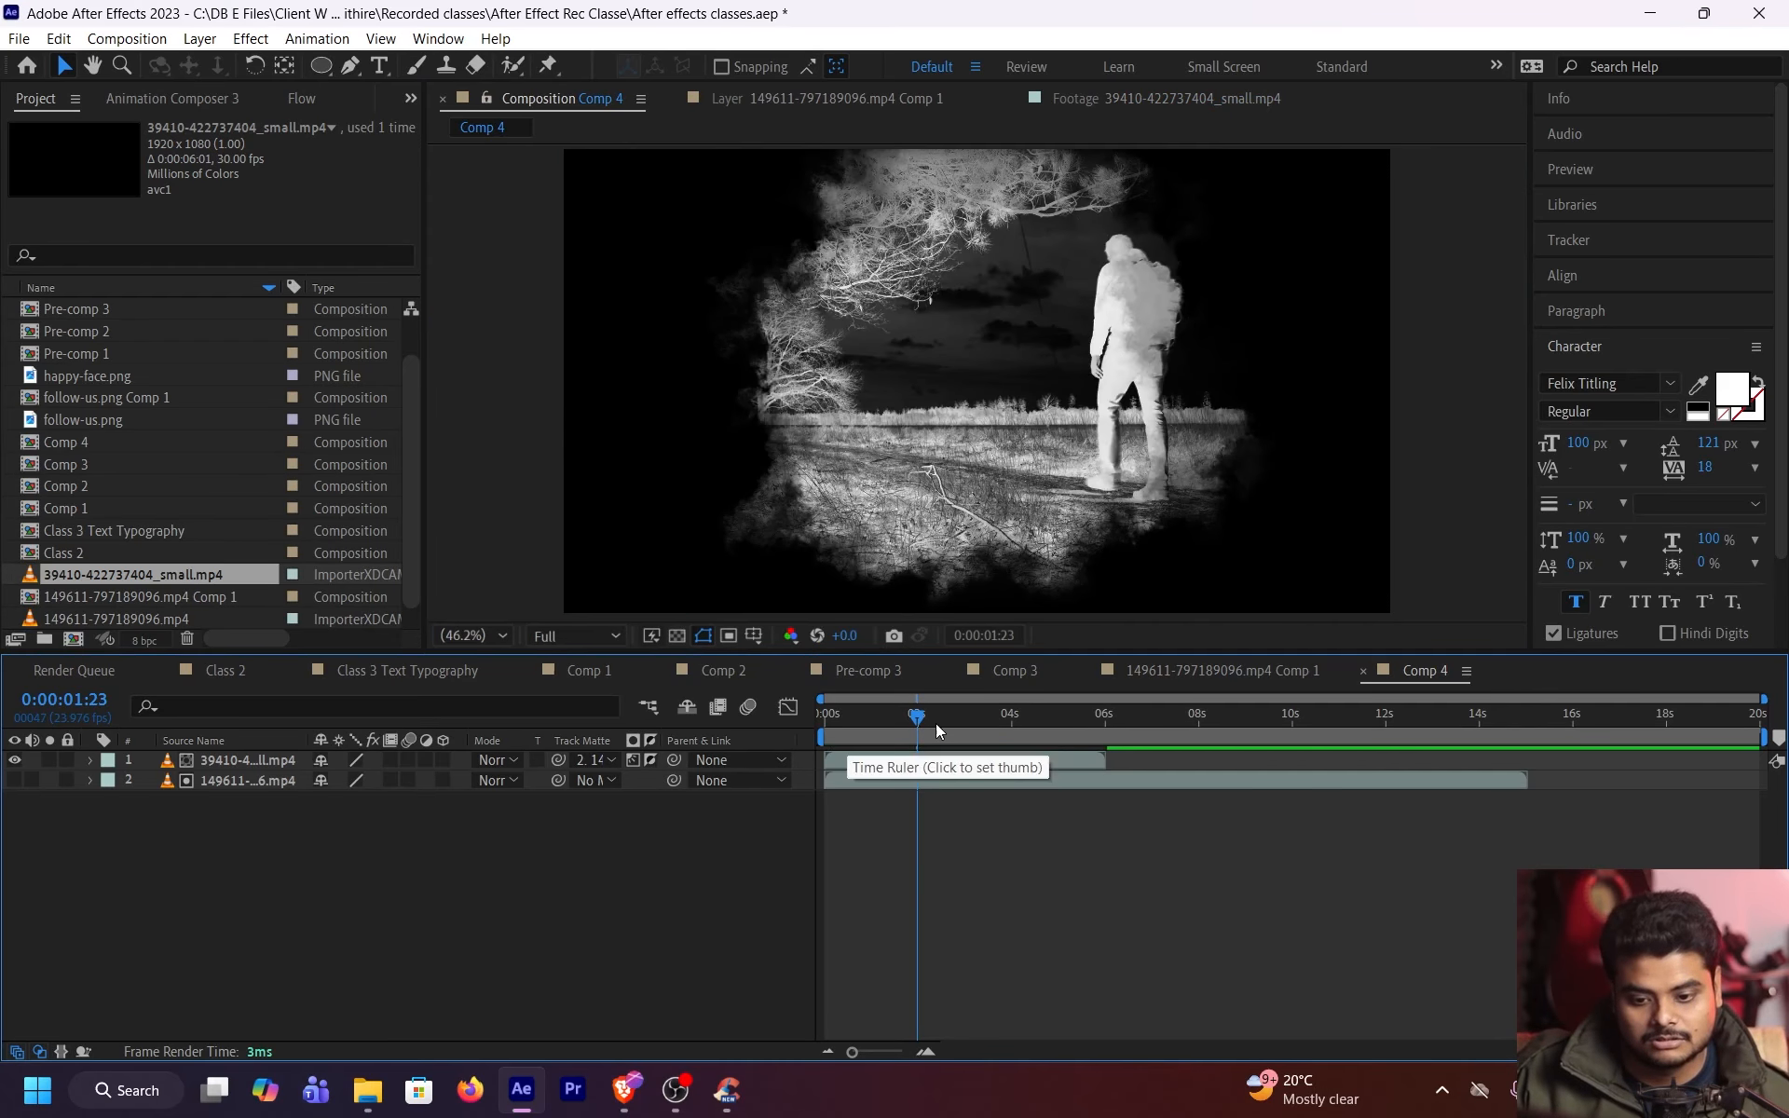
mouse_move(936, 723)
mouse_down()
mouse_move(886, 722)
mouse_move(1044, 720)
mouse_move(874, 719)
mouse_move(934, 724)
mouse_up()
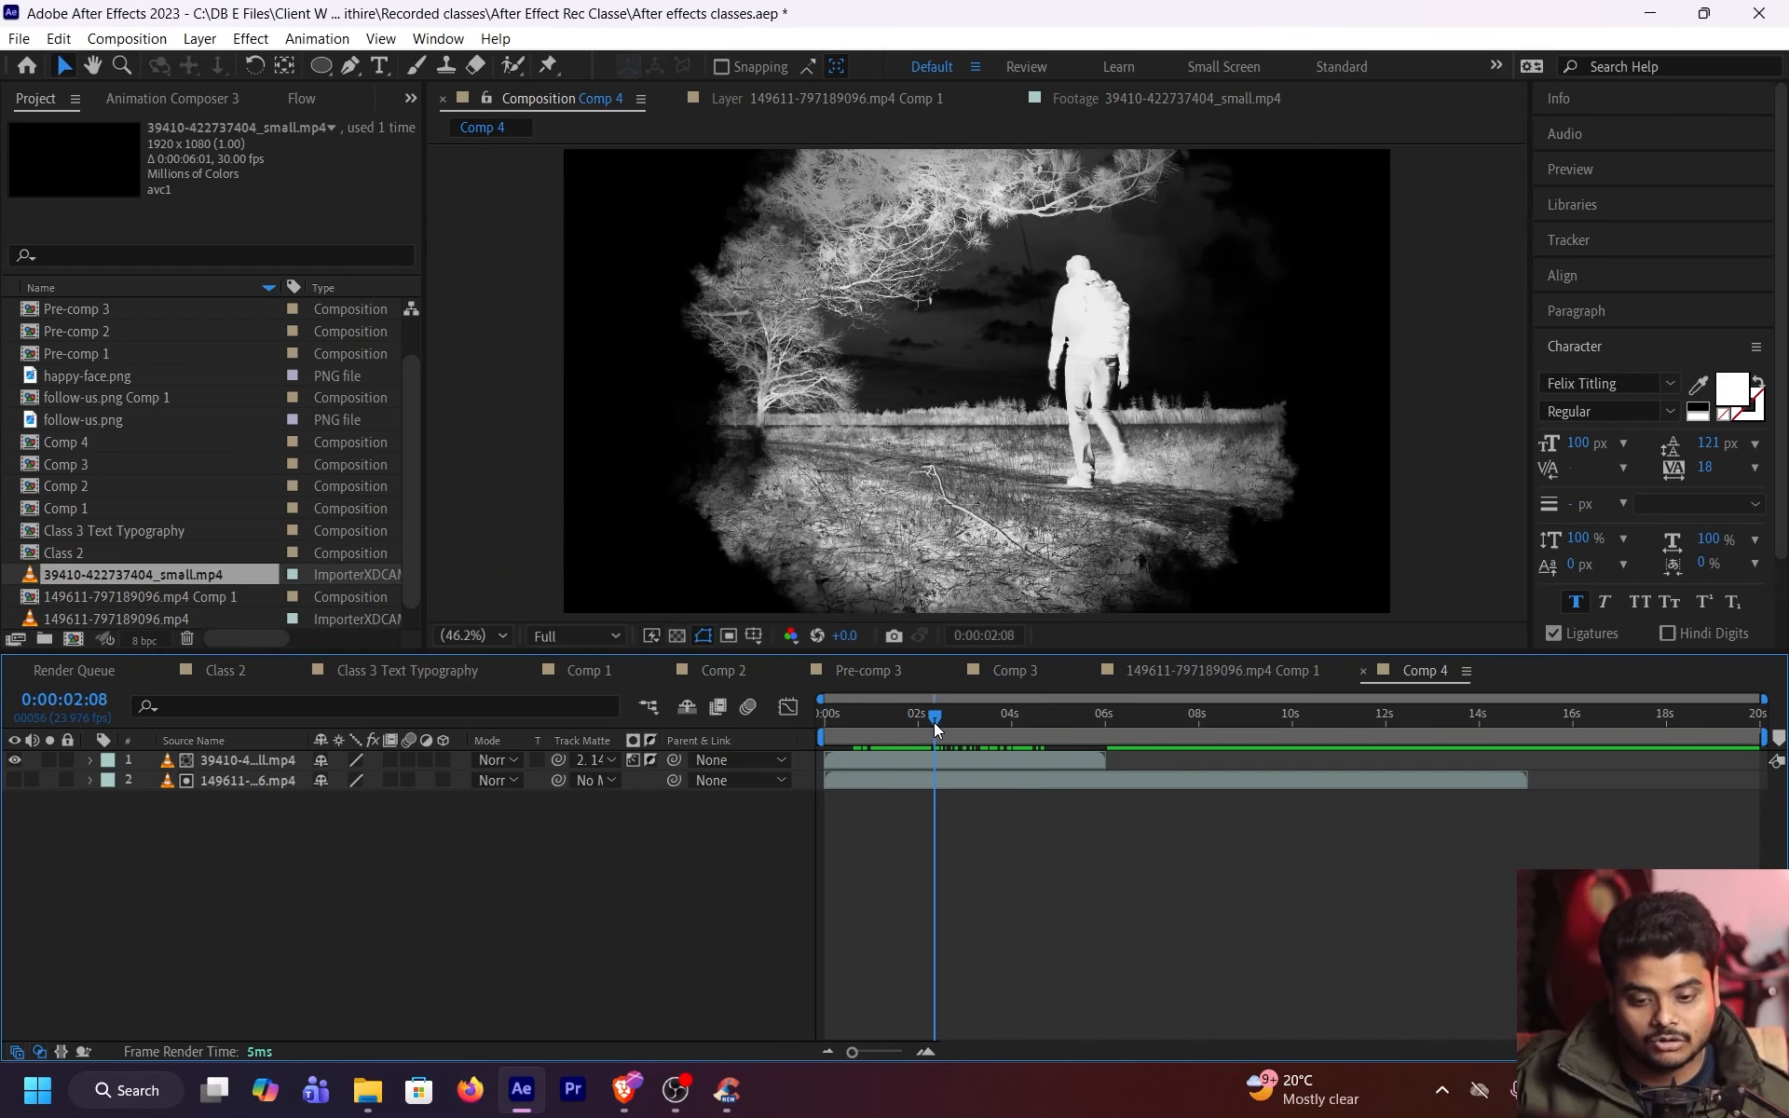
click(651, 759)
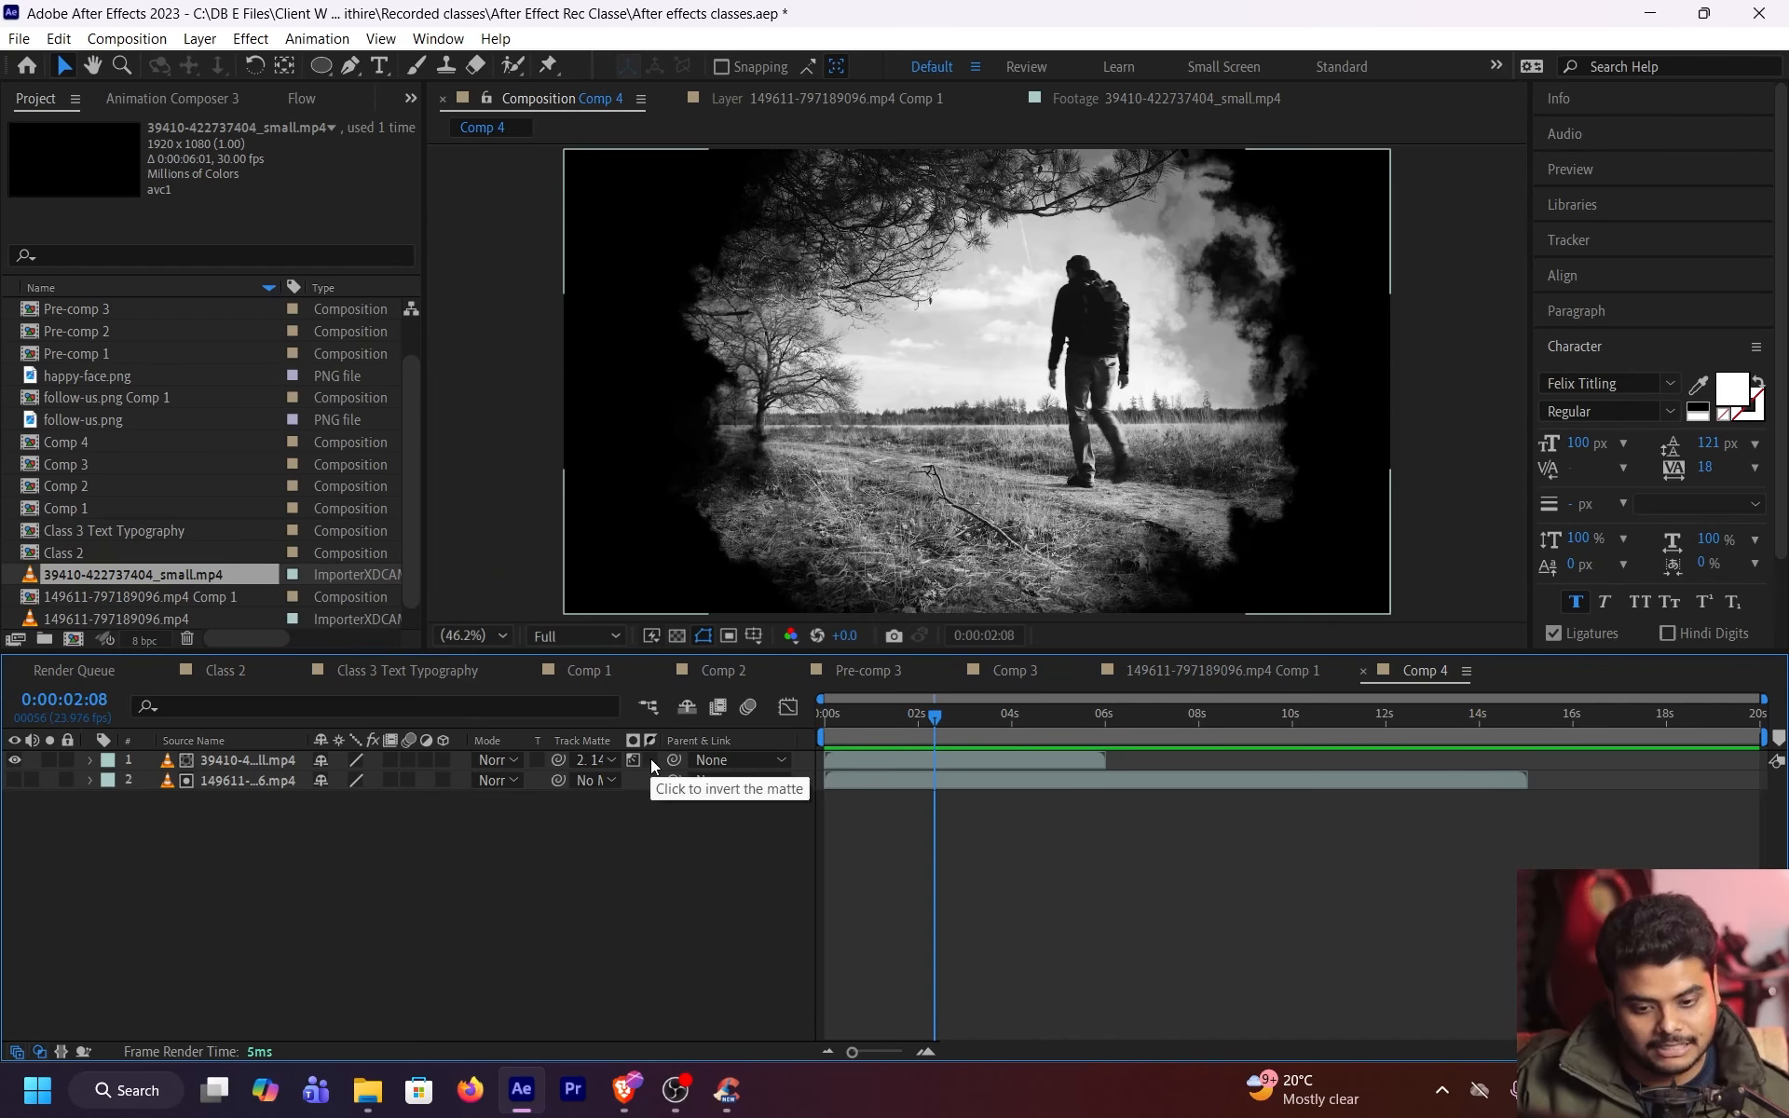
click(633, 760)
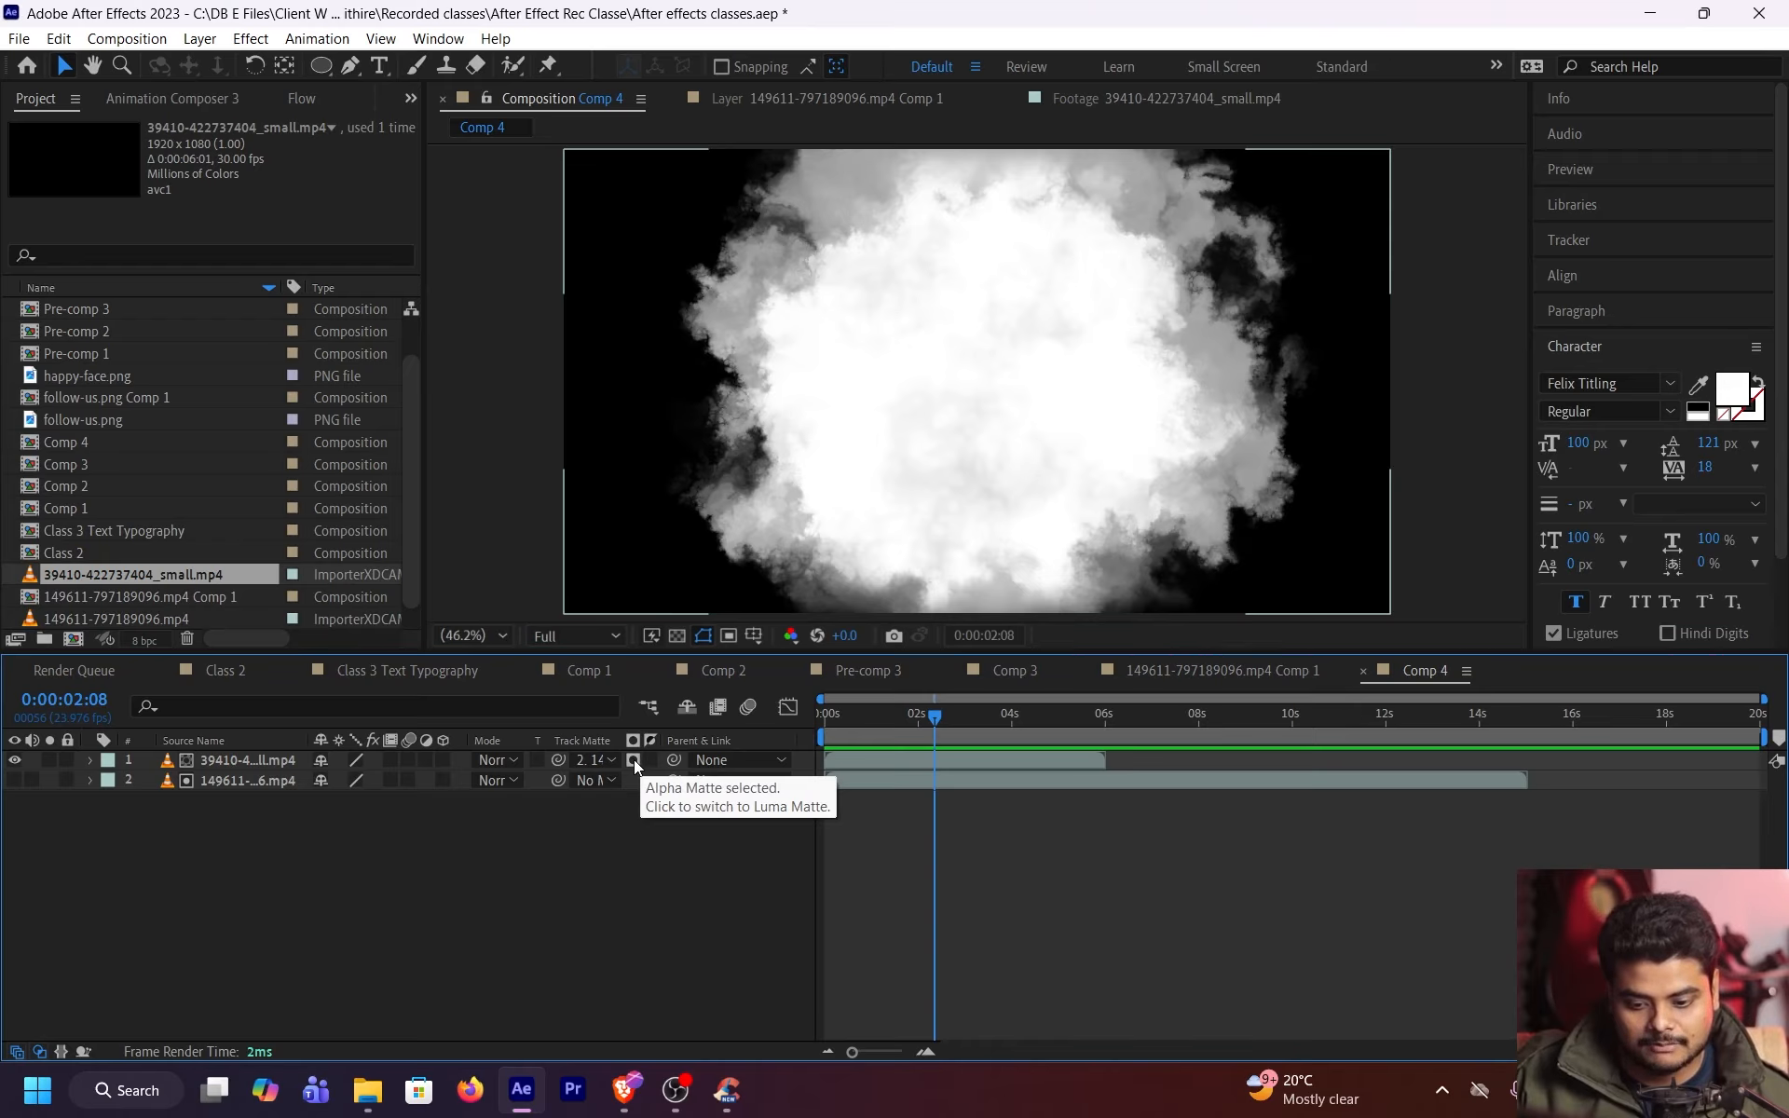
drag(932, 714, 1135, 735)
click(636, 762)
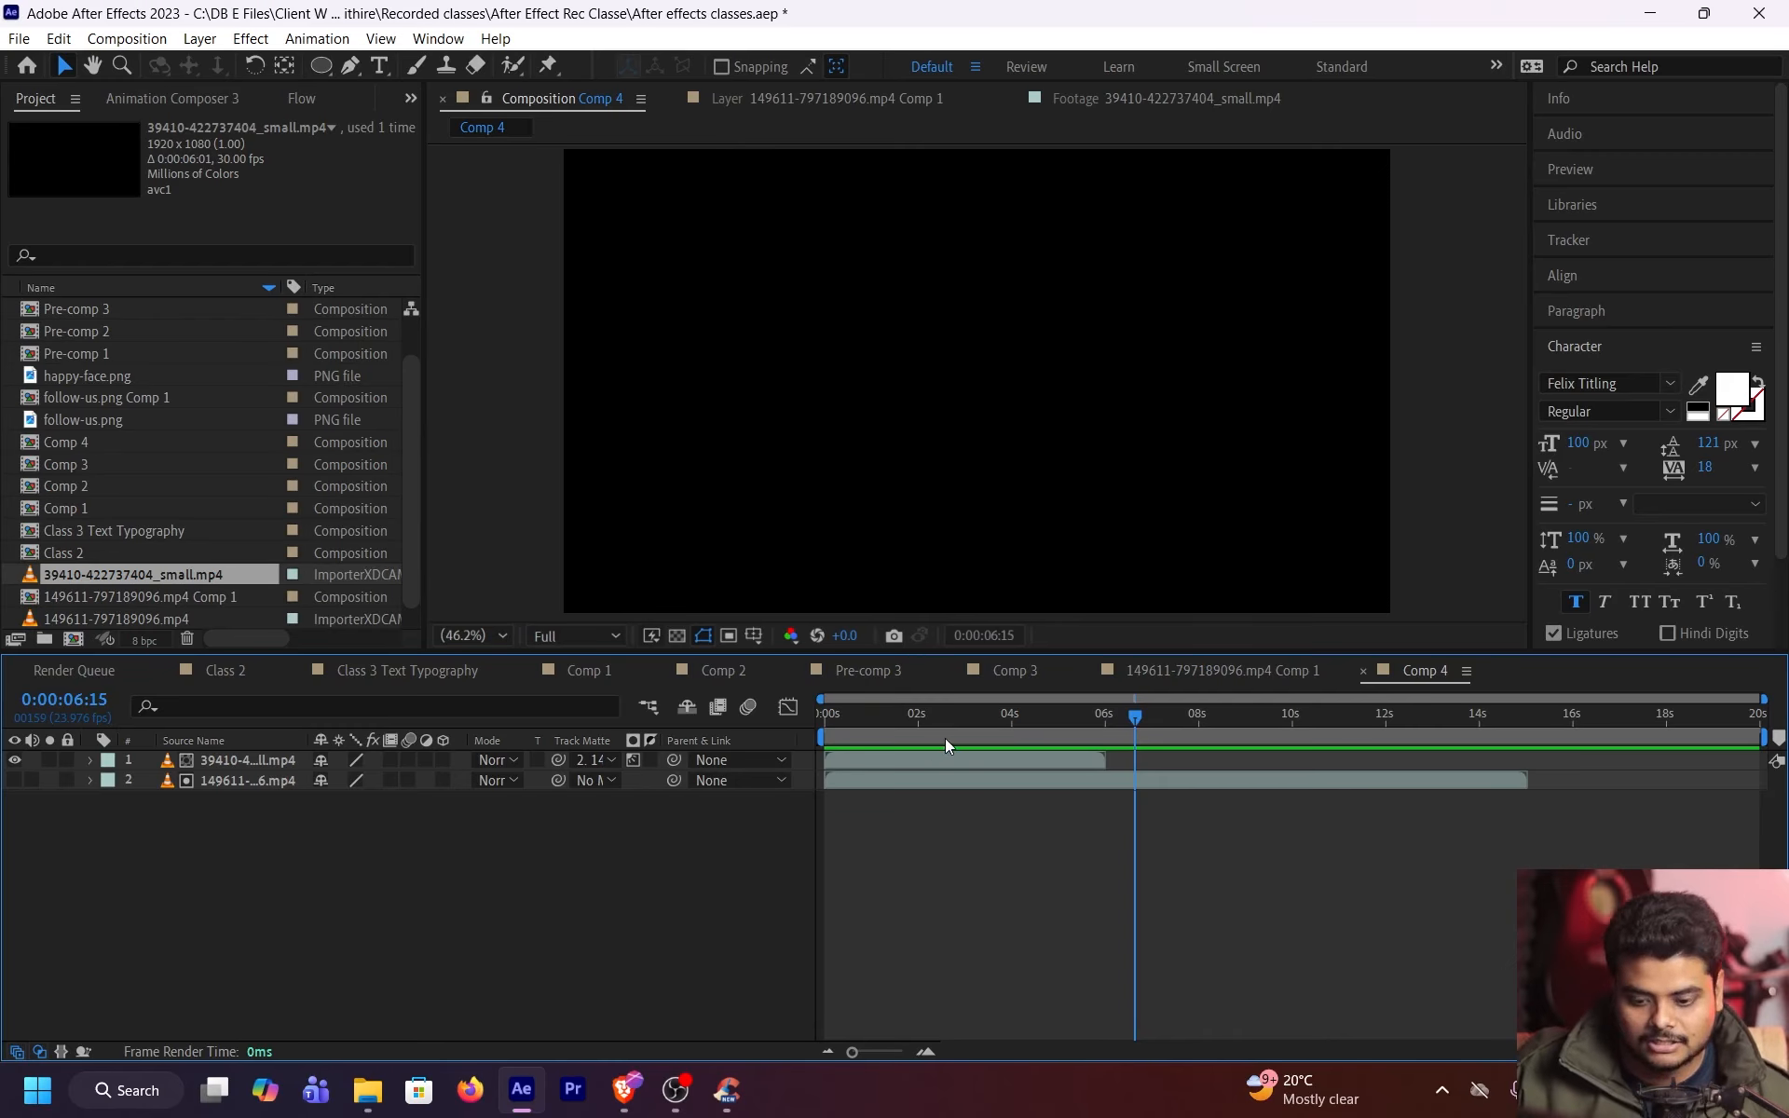
Preview the luma-matted footage from the start of Comp 4 and stop at 0:00:01:18
drag(945, 738, 830, 757)
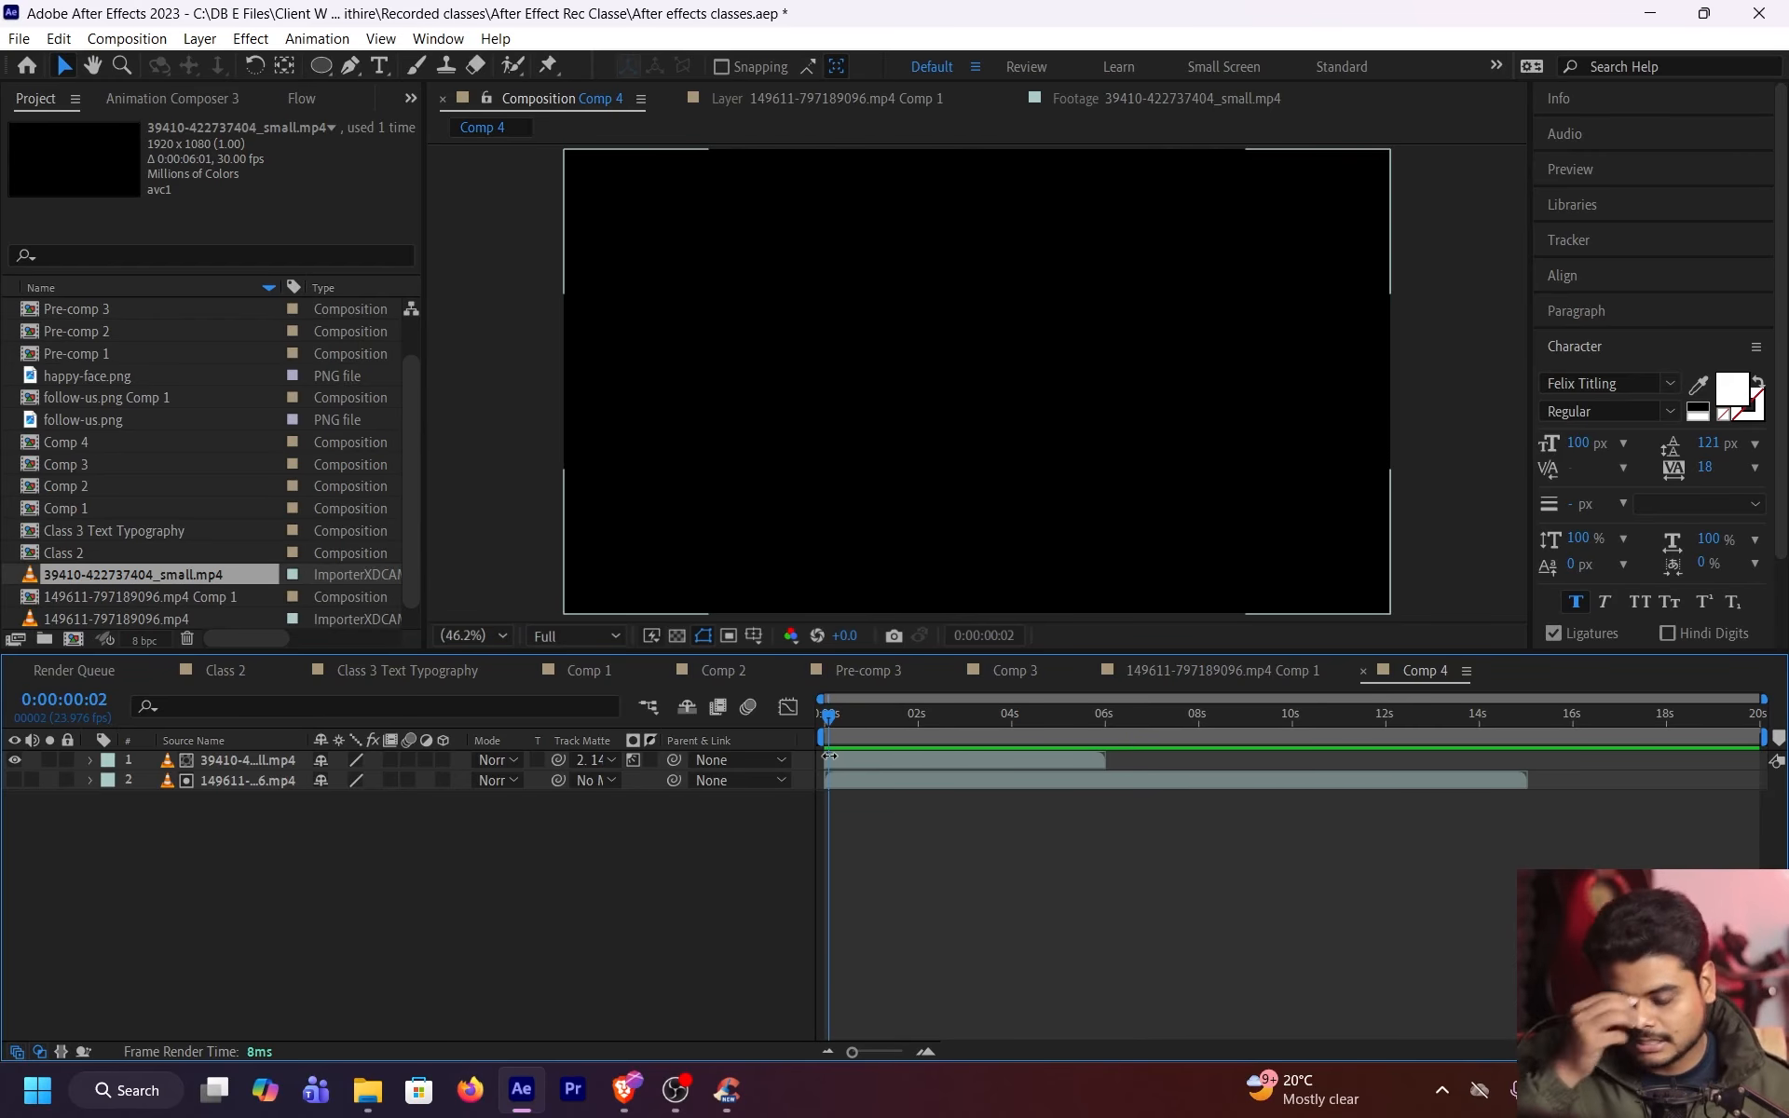
key(space)
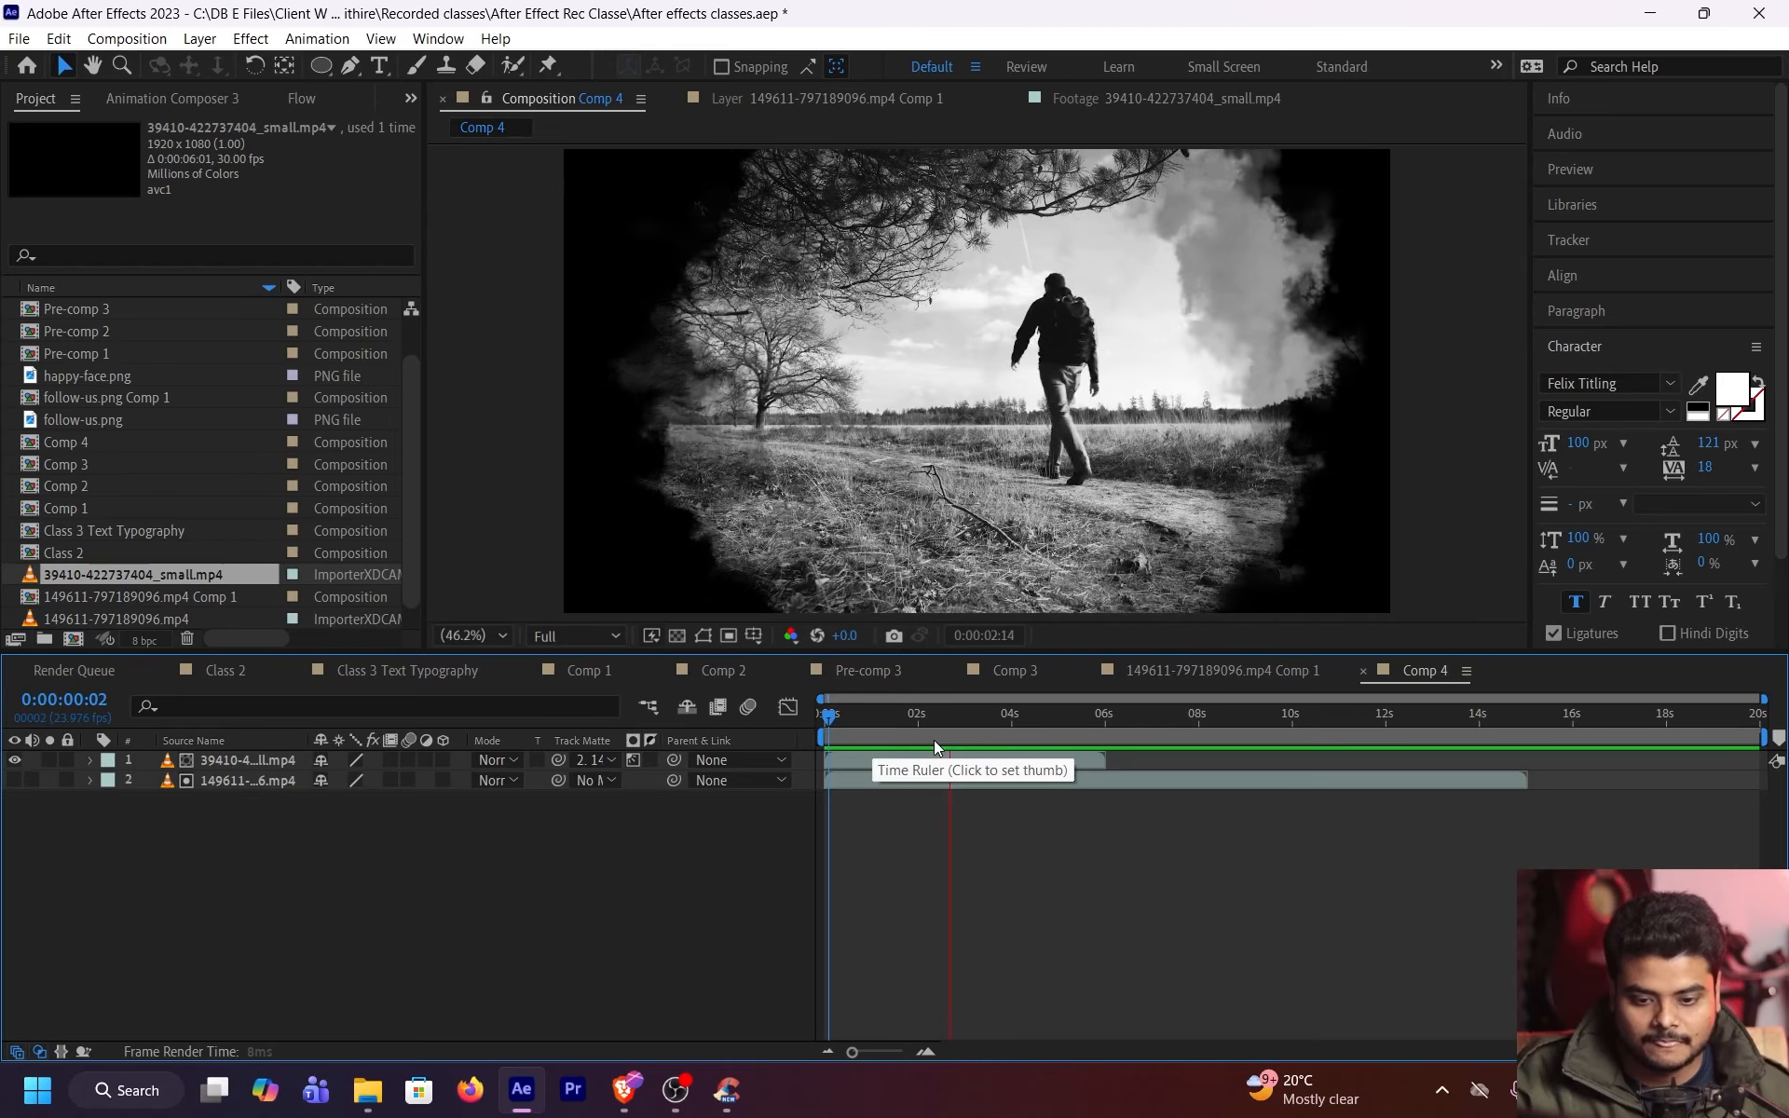
click(906, 713)
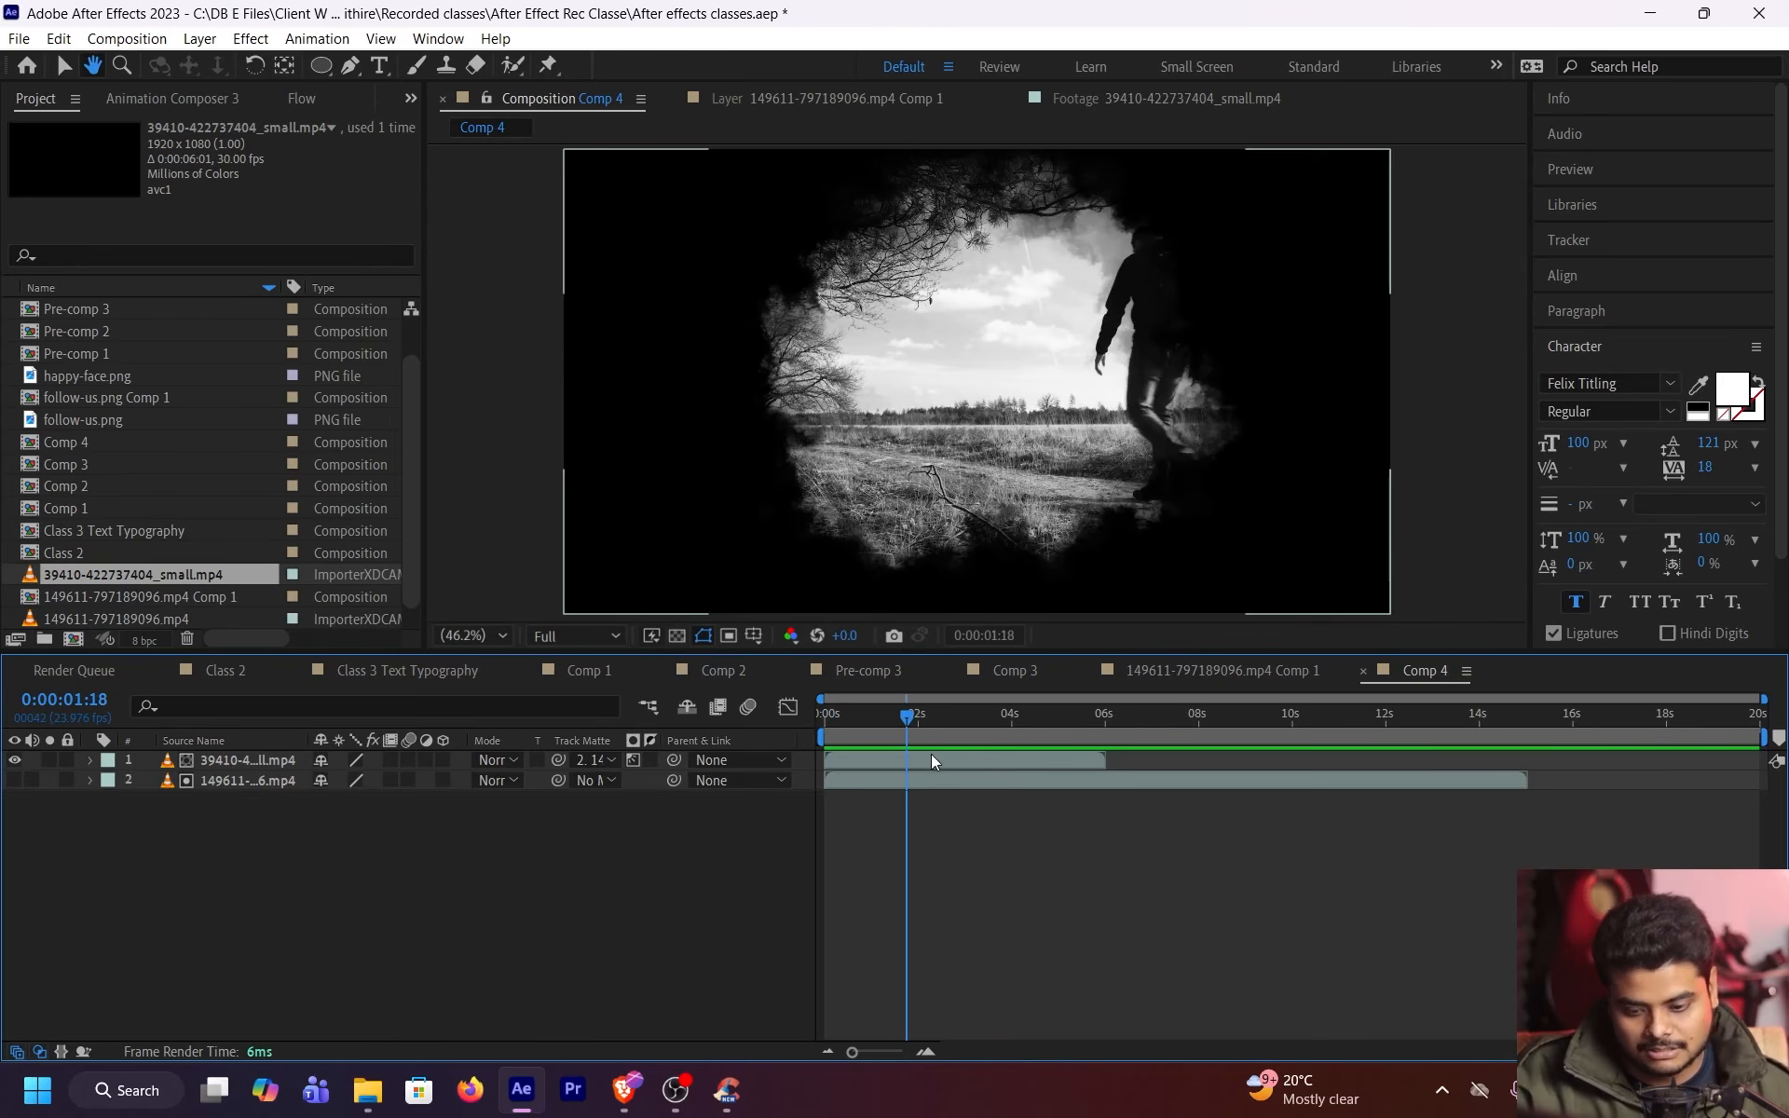
click(943, 761)
right_click(1067, 764)
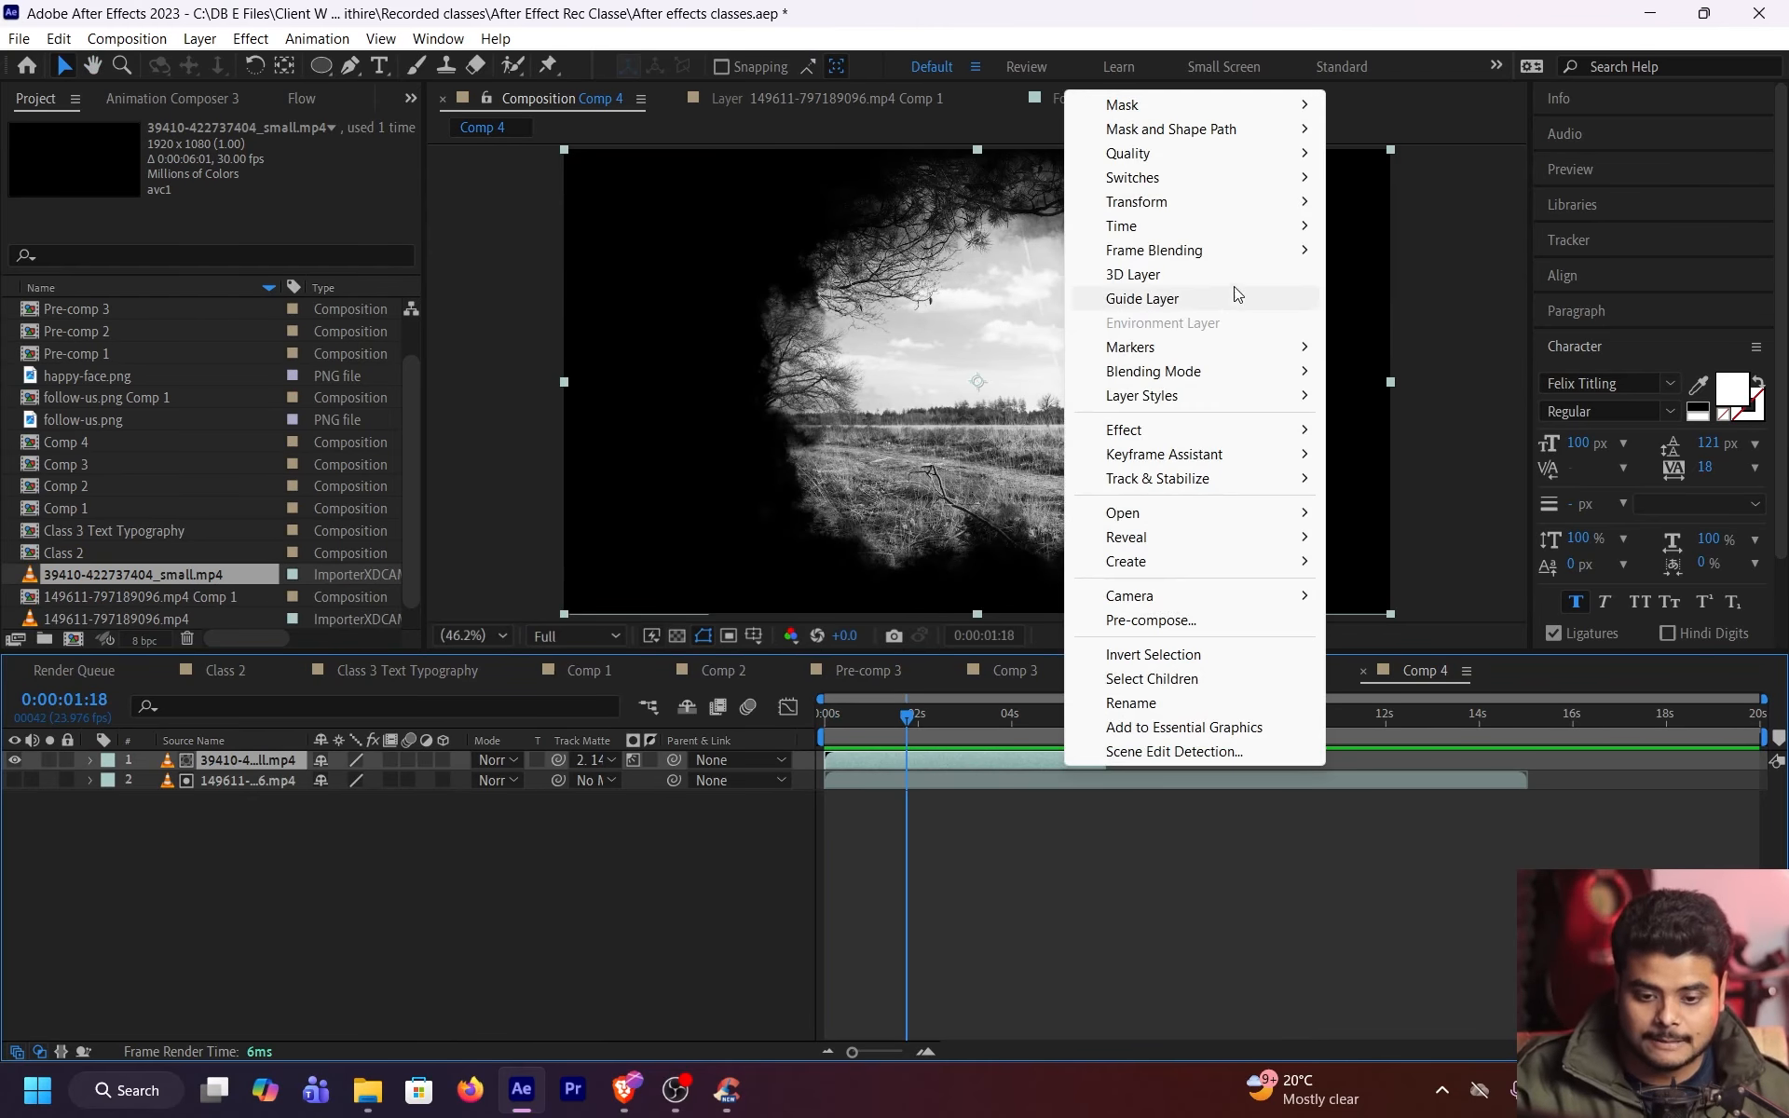
mouse_move(1272, 258)
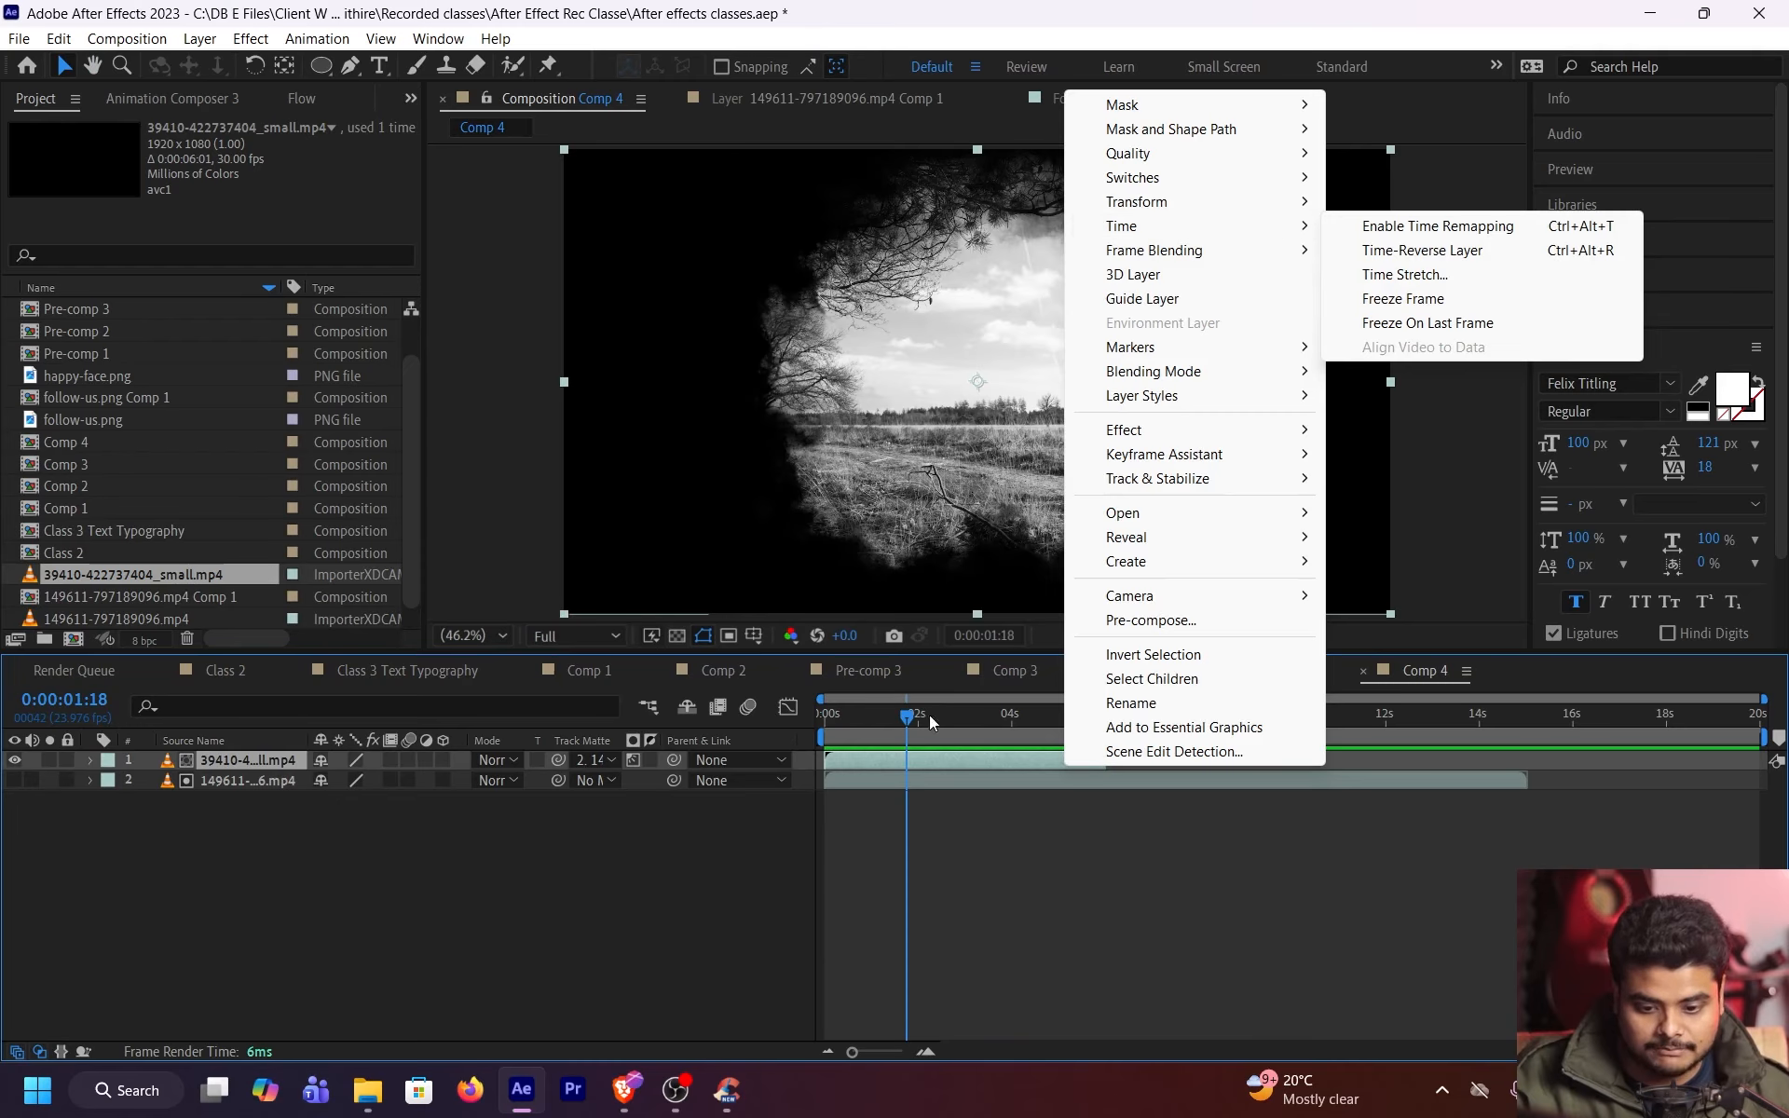
right_click(948, 764)
mouse_move(1132, 228)
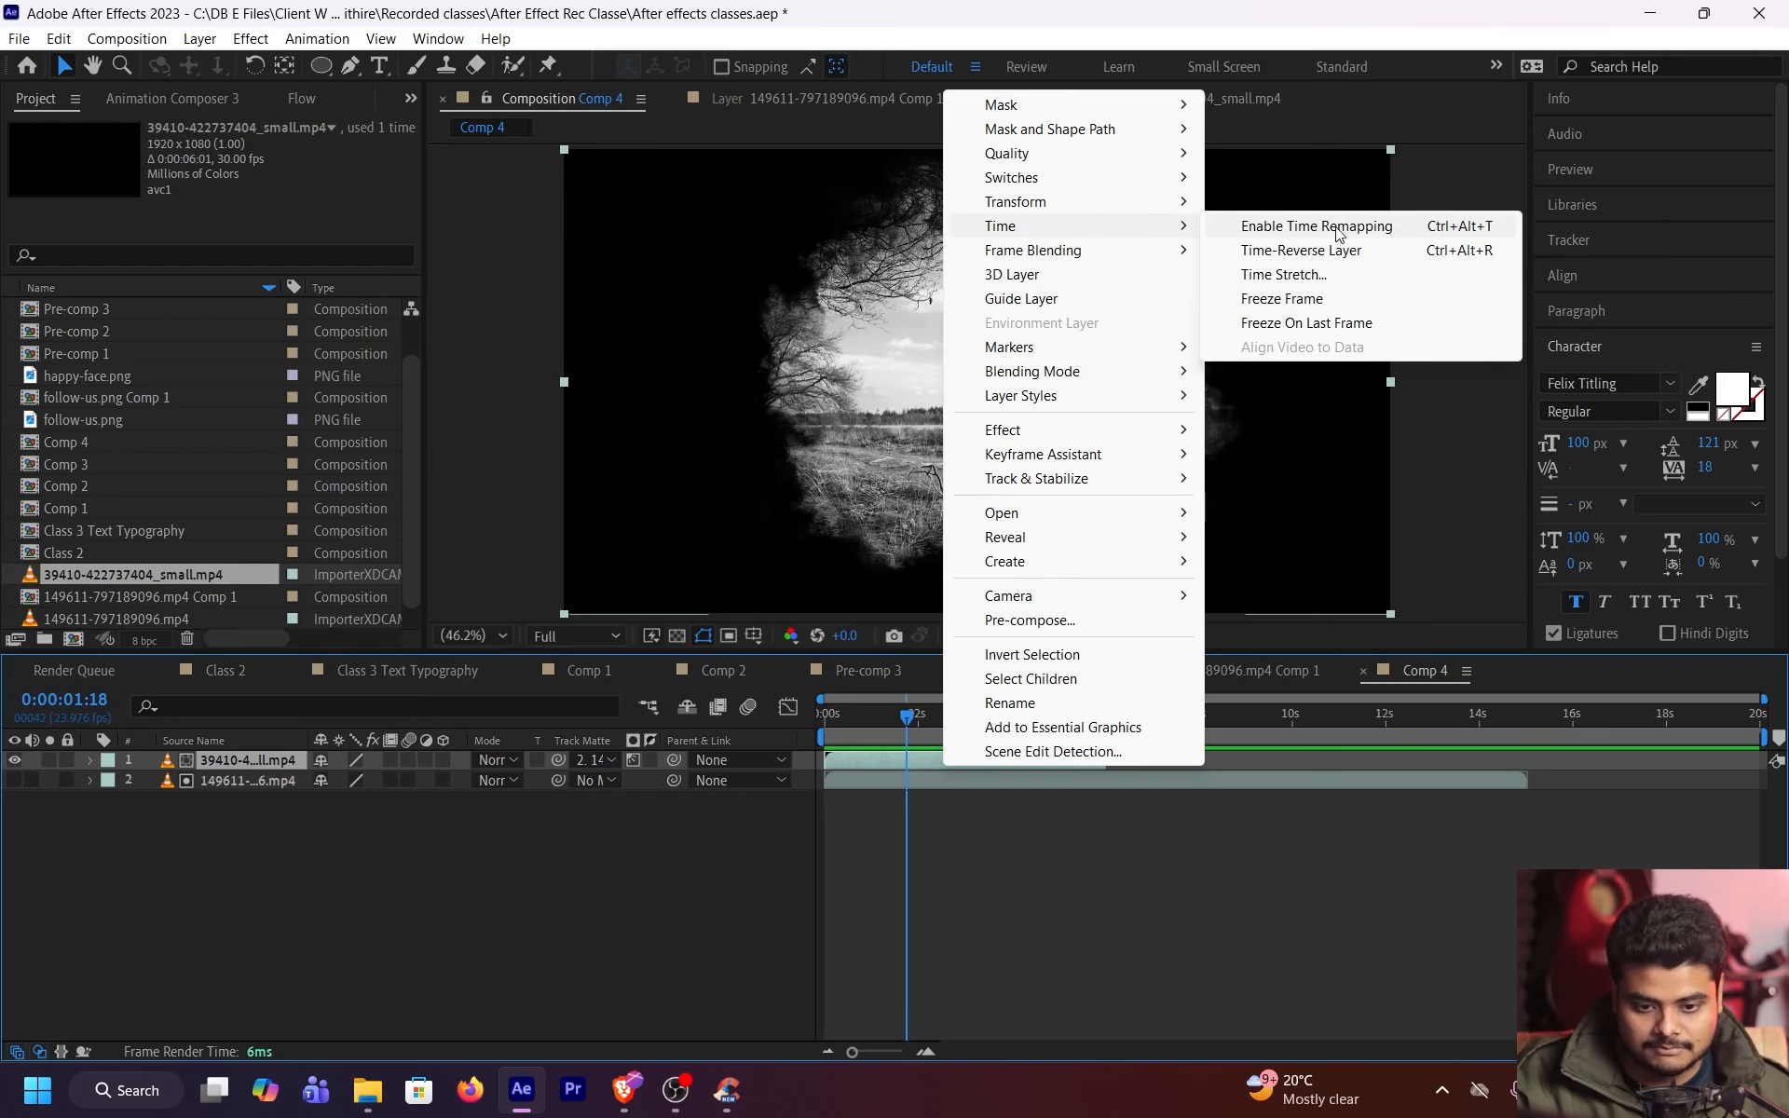
click(1355, 278)
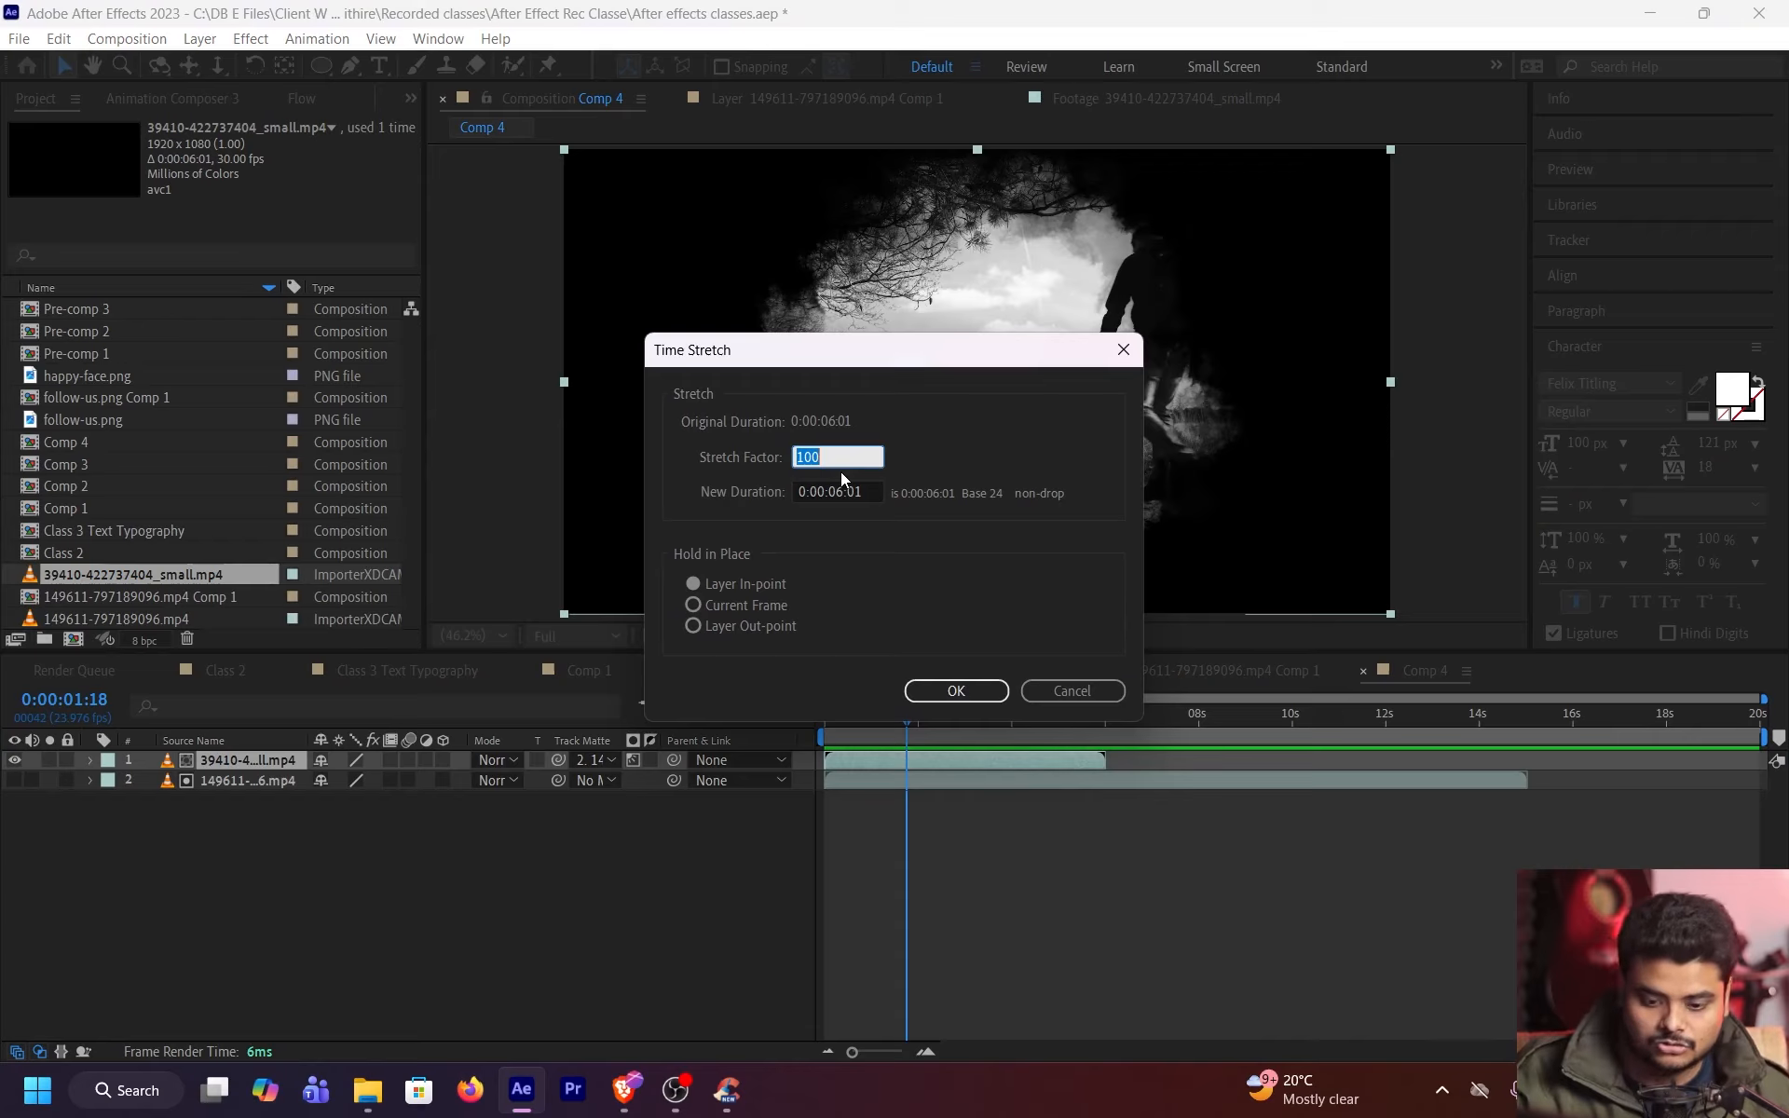
text(70)
drag(835, 462, 795, 457)
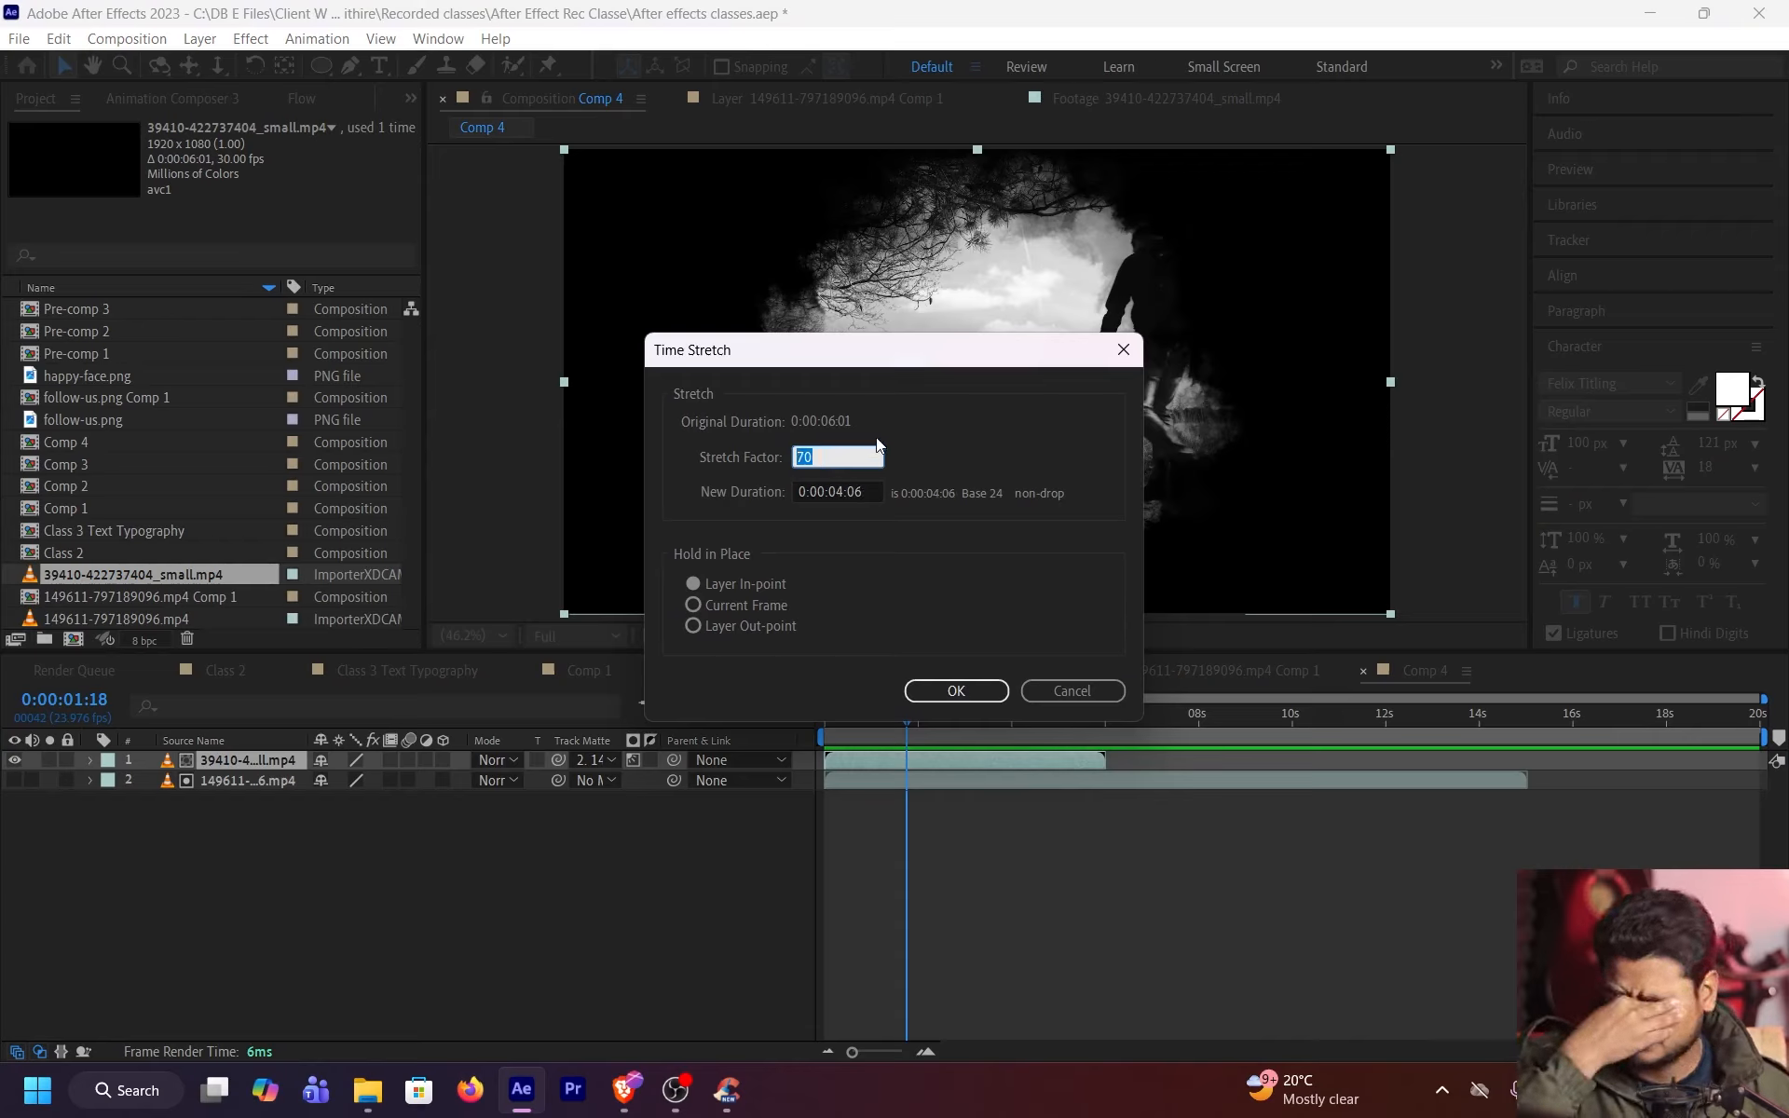
text(45)
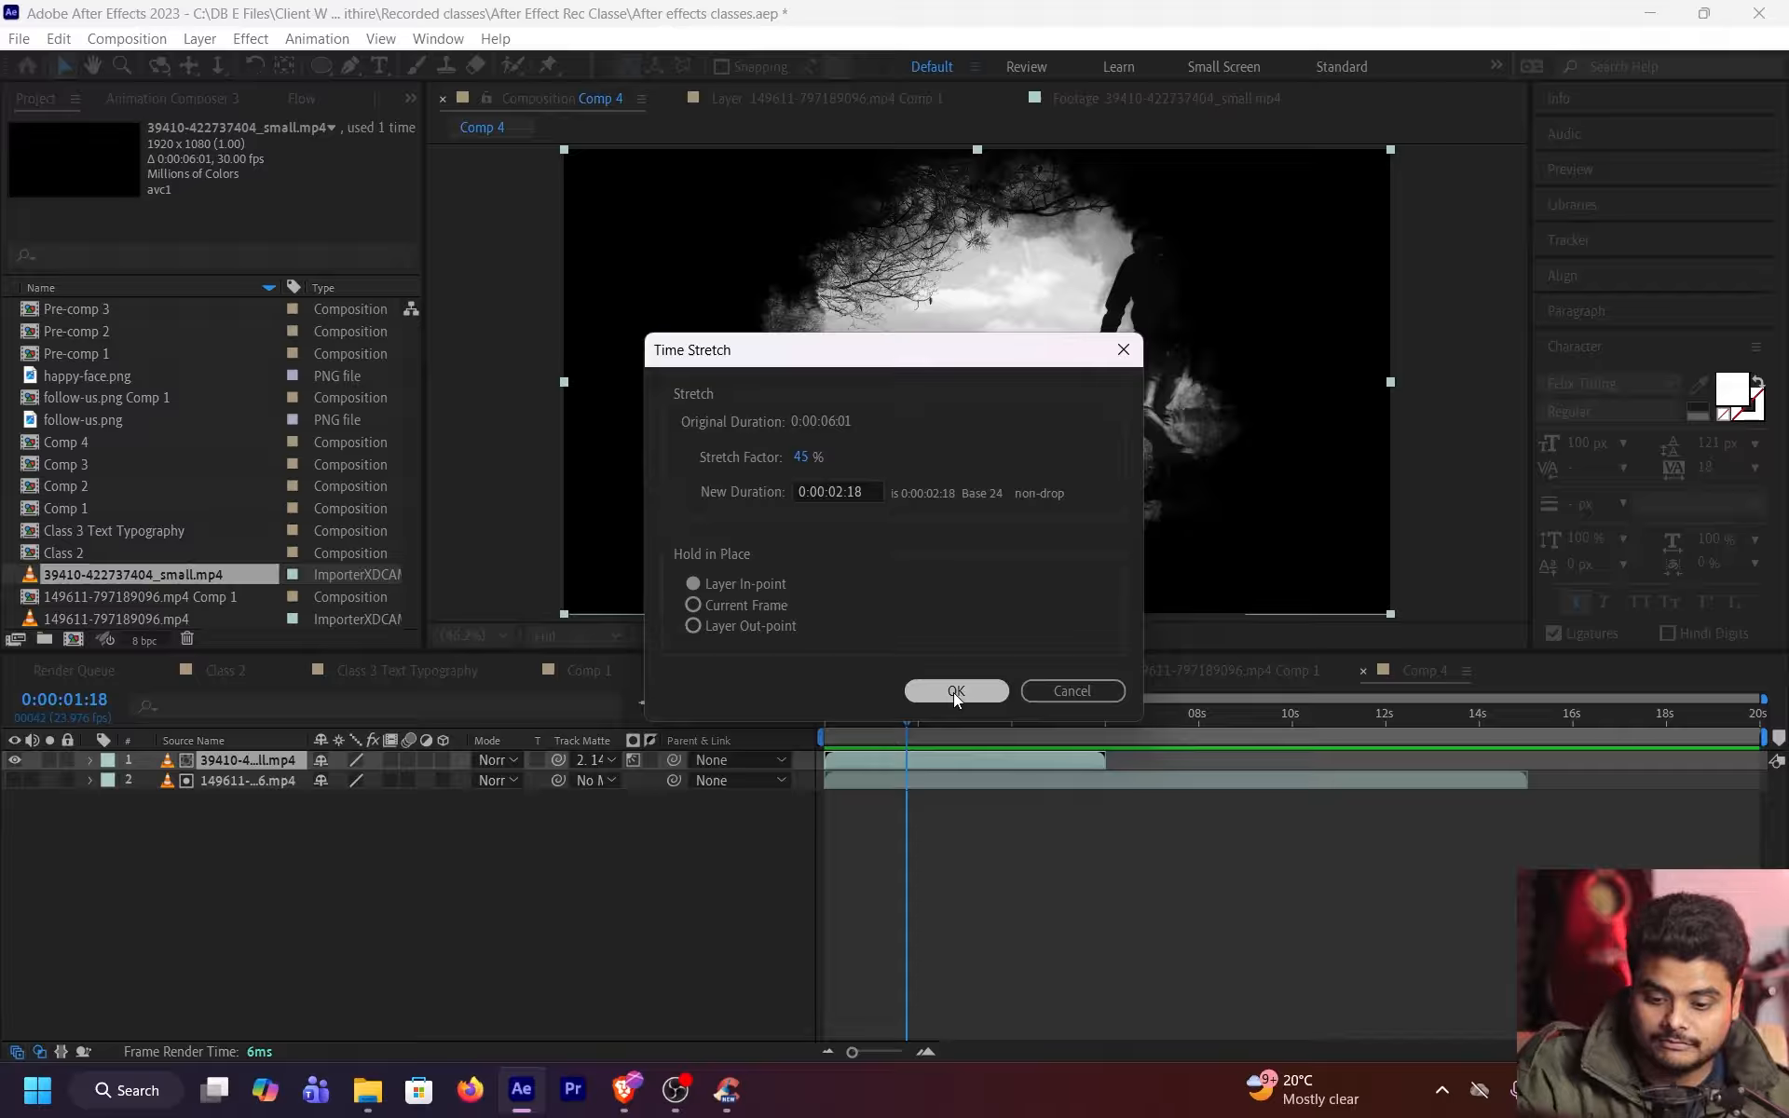
click(956, 691)
Play back the sped-up ink reveal several times from the start of Comp 4
drag(909, 732, 779, 742)
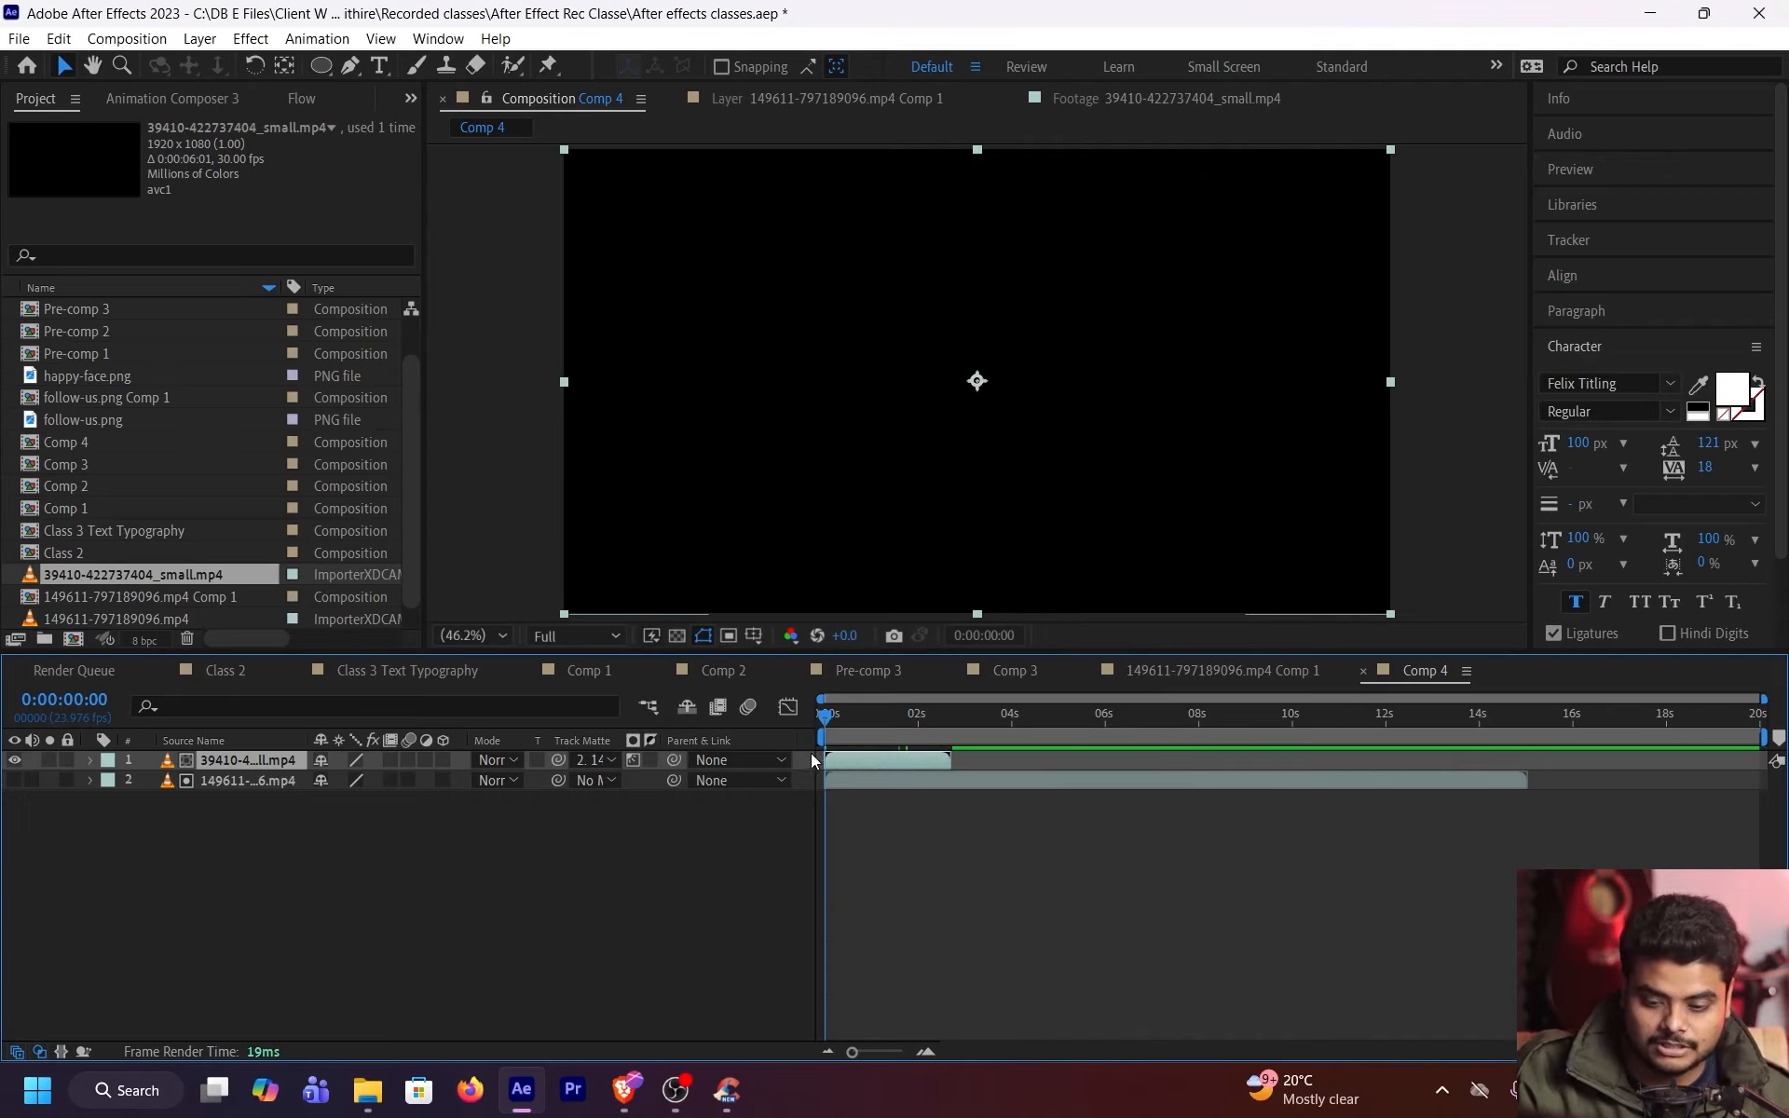
key(space)
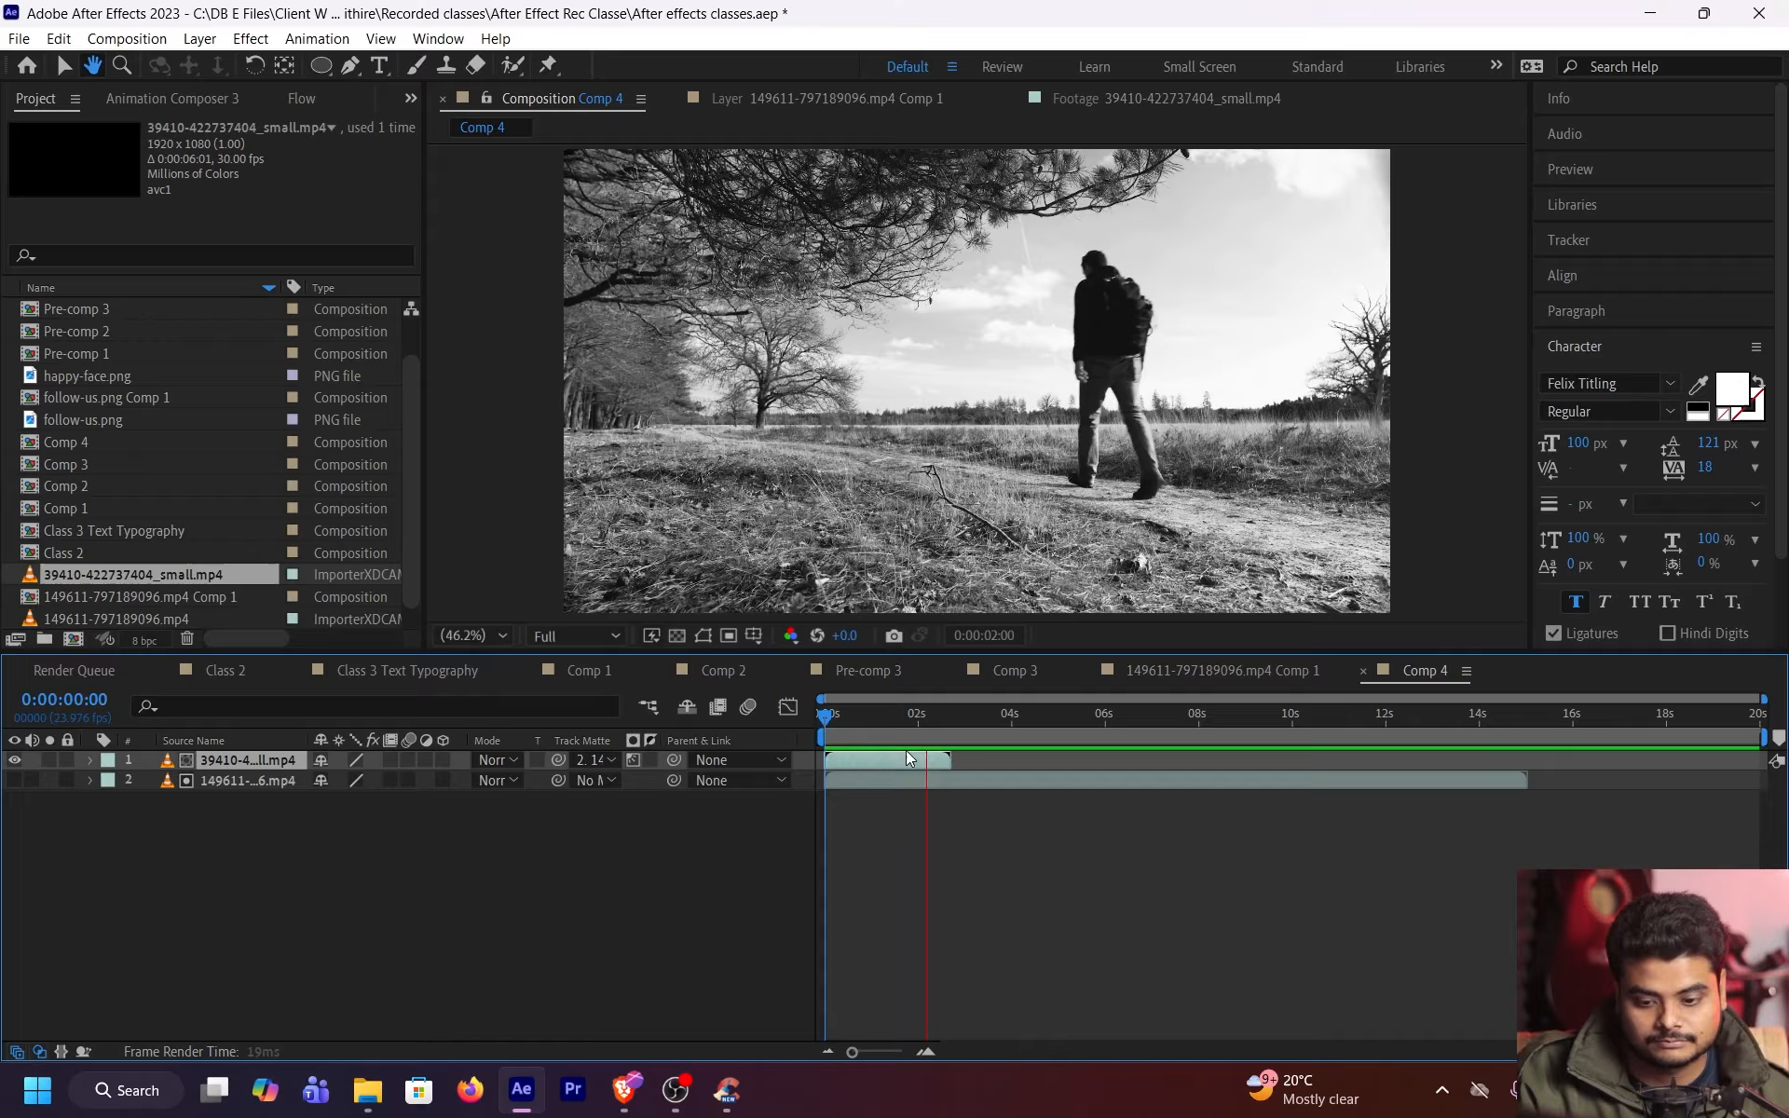
key(space)
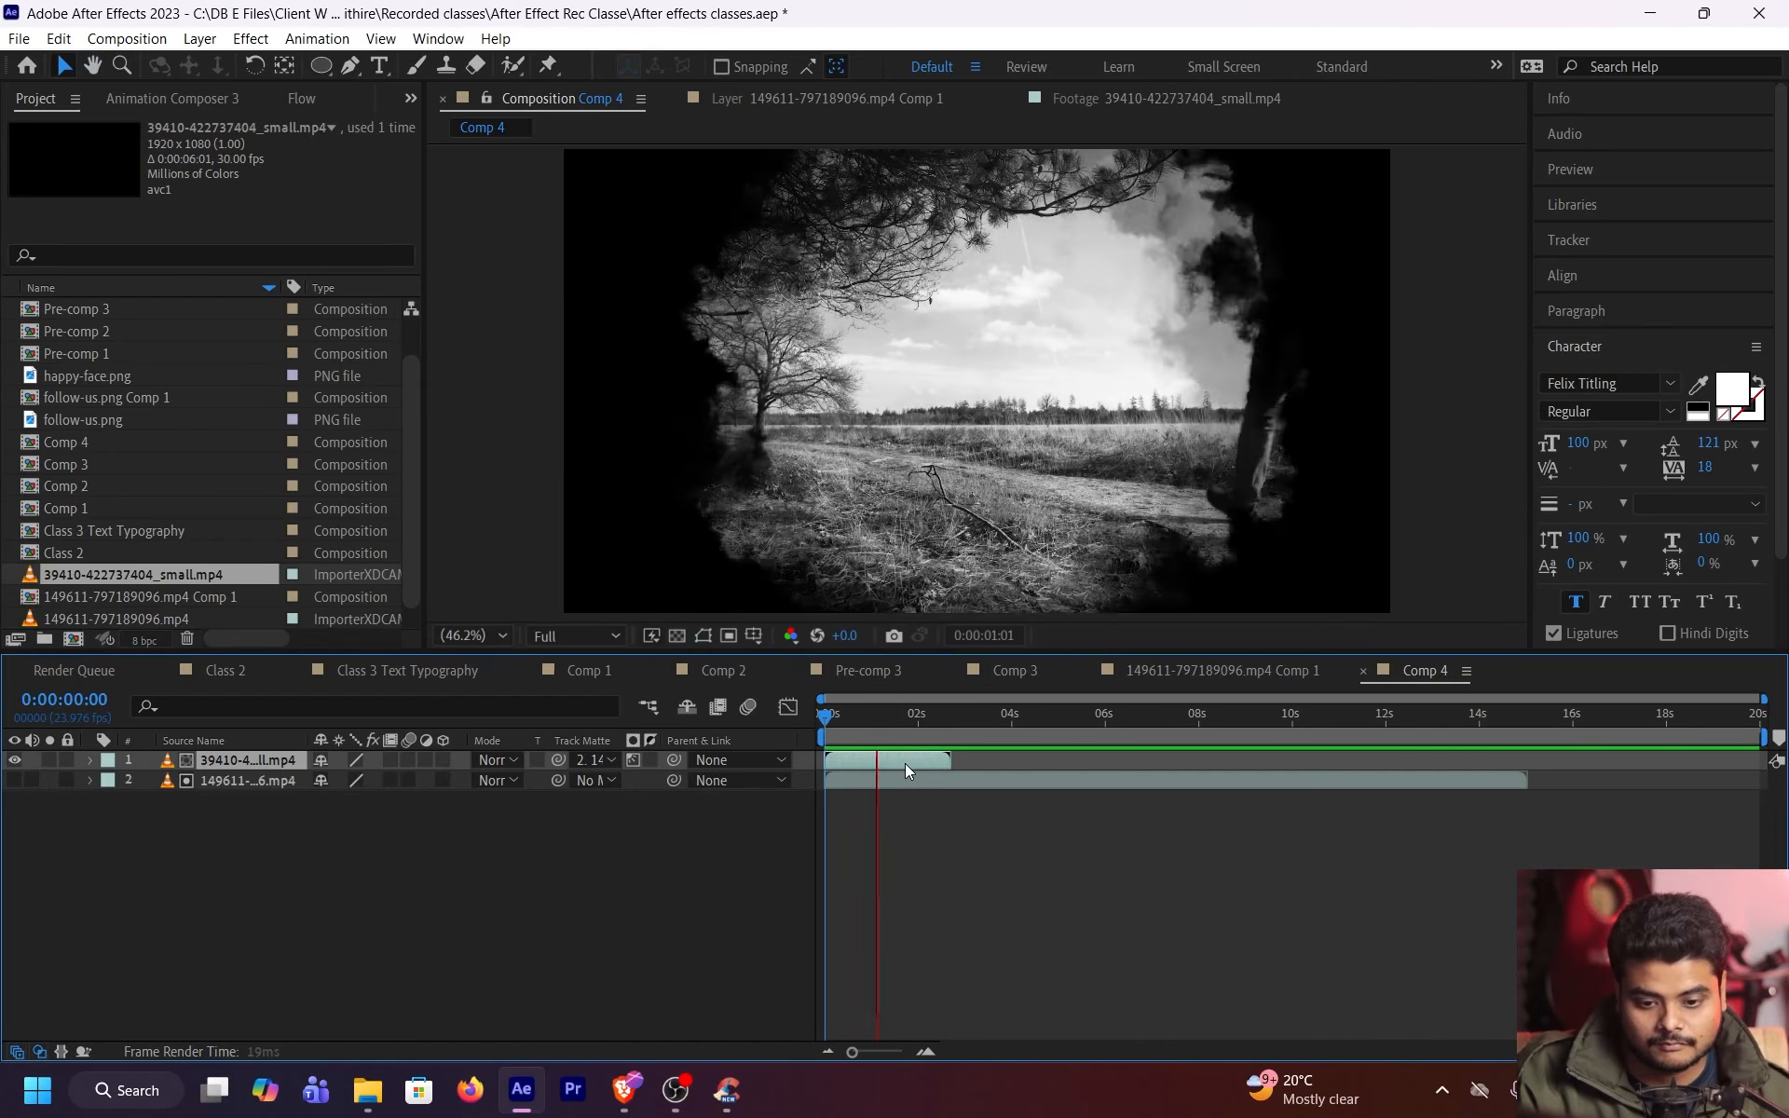
click(835, 735)
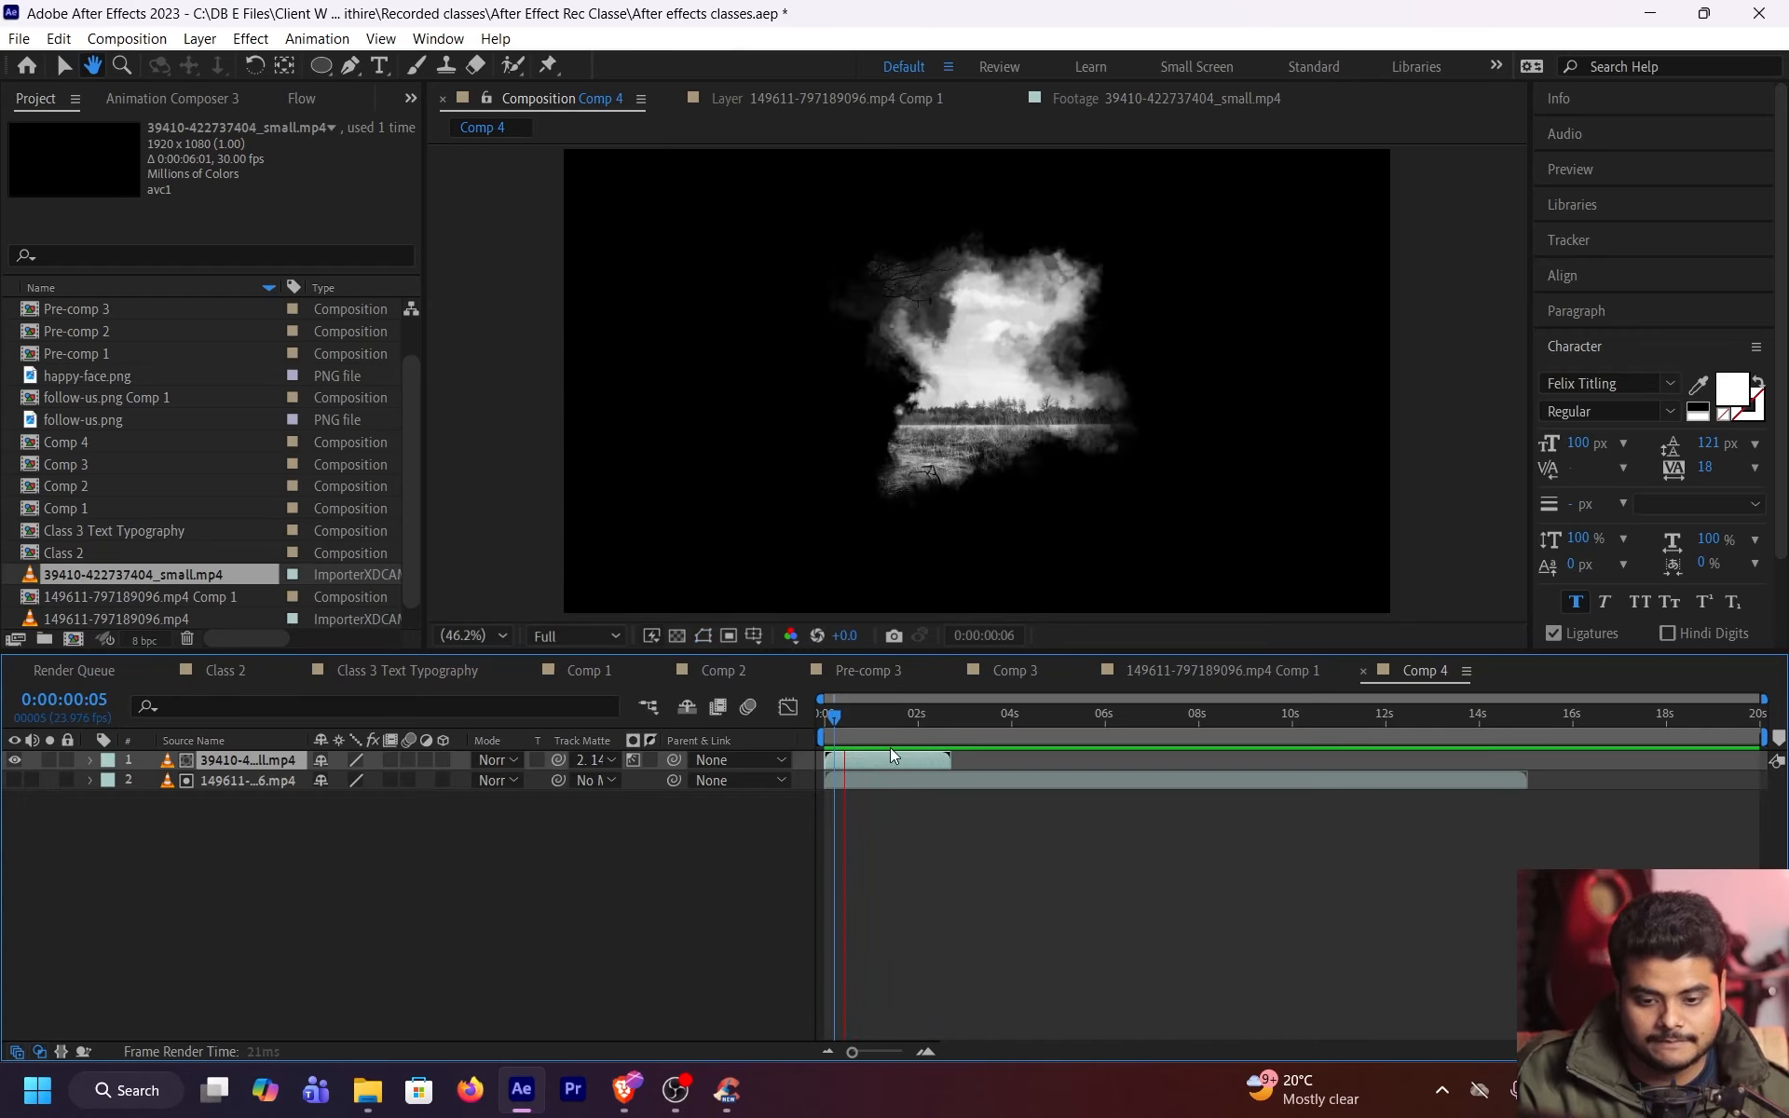
key(space)
drag(884, 727, 827, 744)
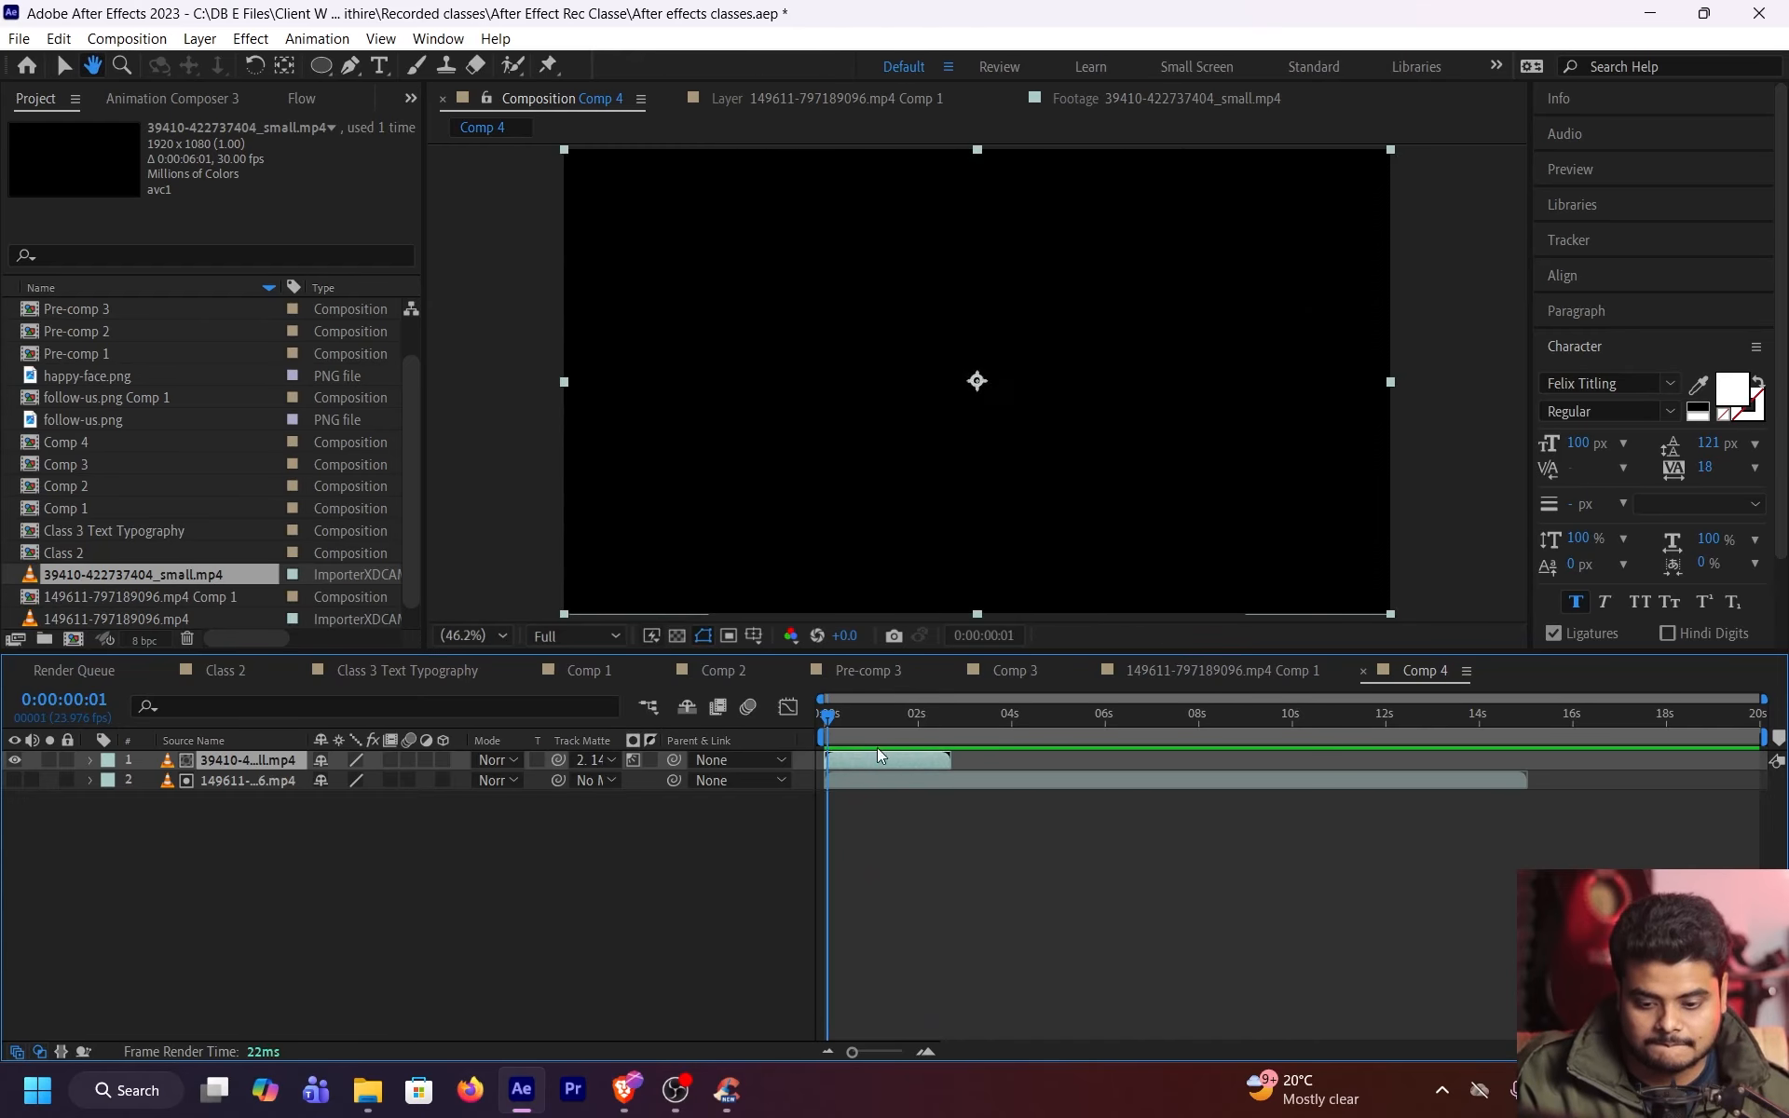
key(space)
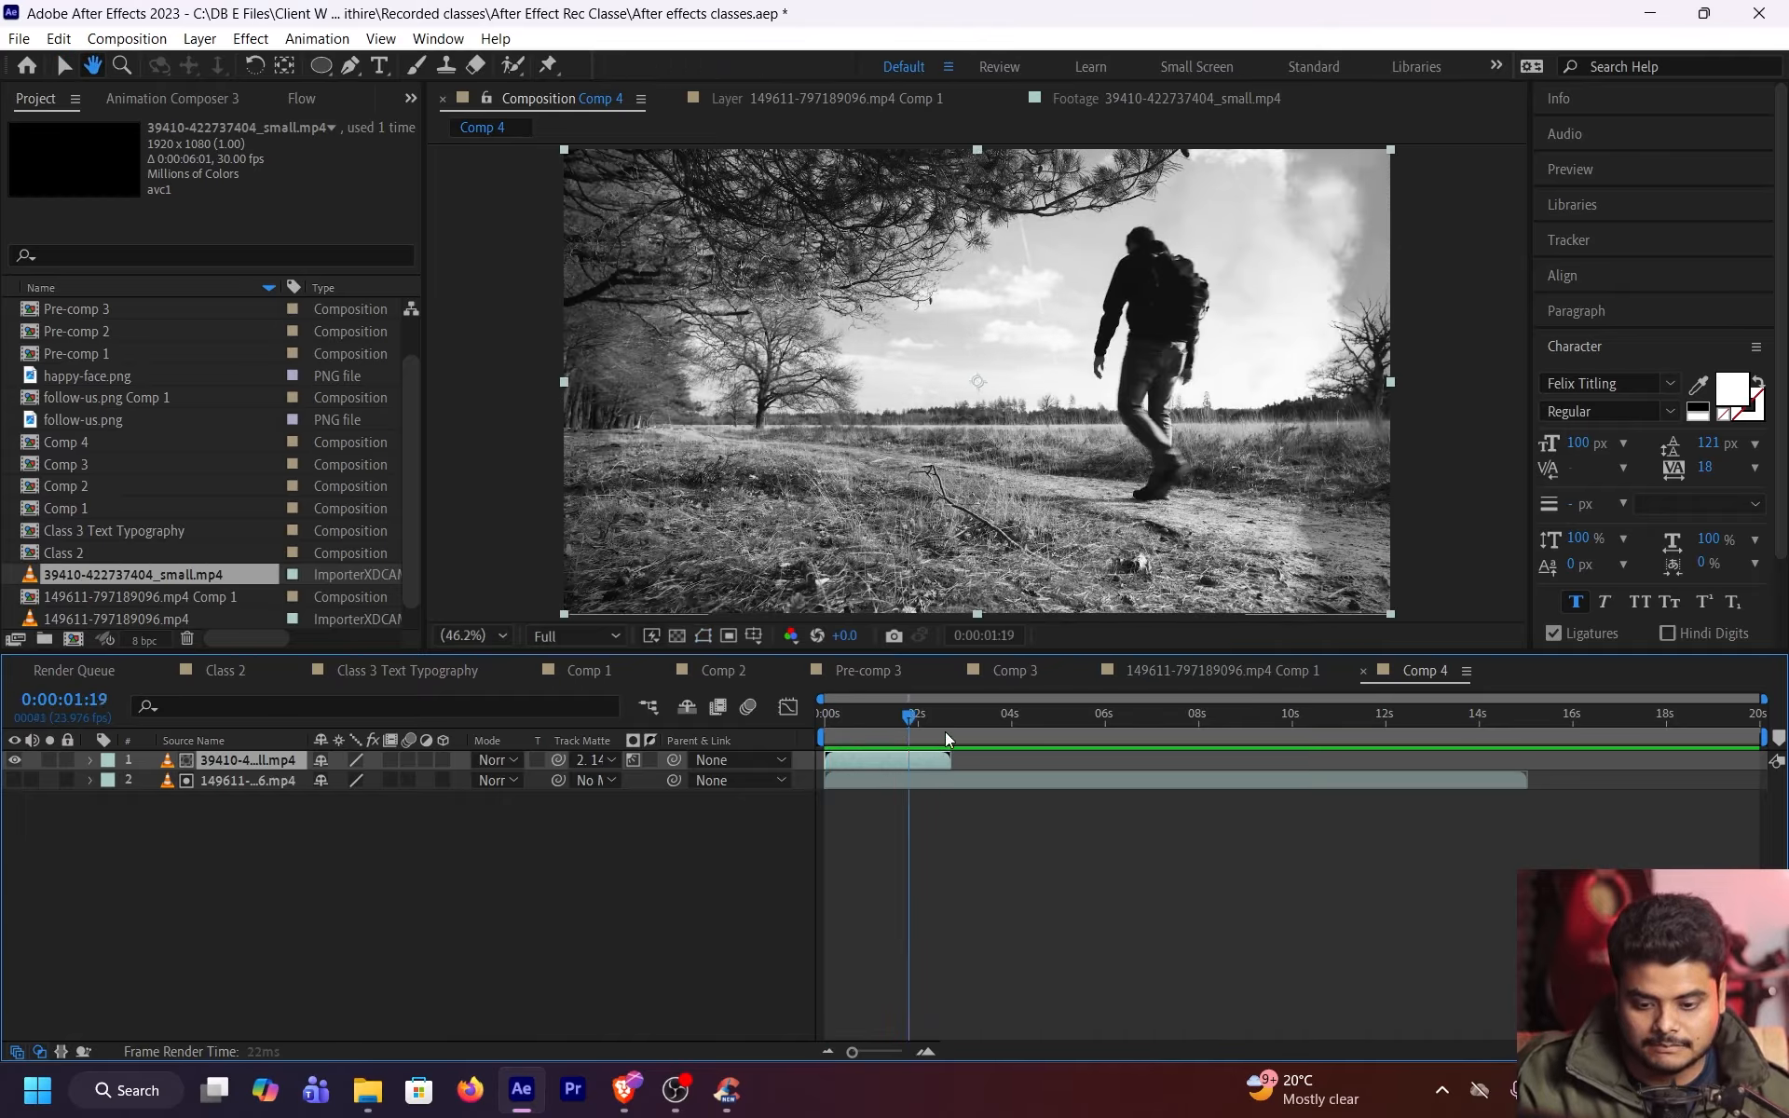
Pre-compose both layers as Pre-comp 4, moving all attributes into the new composition
drag(945, 731, 872, 742)
key(ctrl+shift+c)
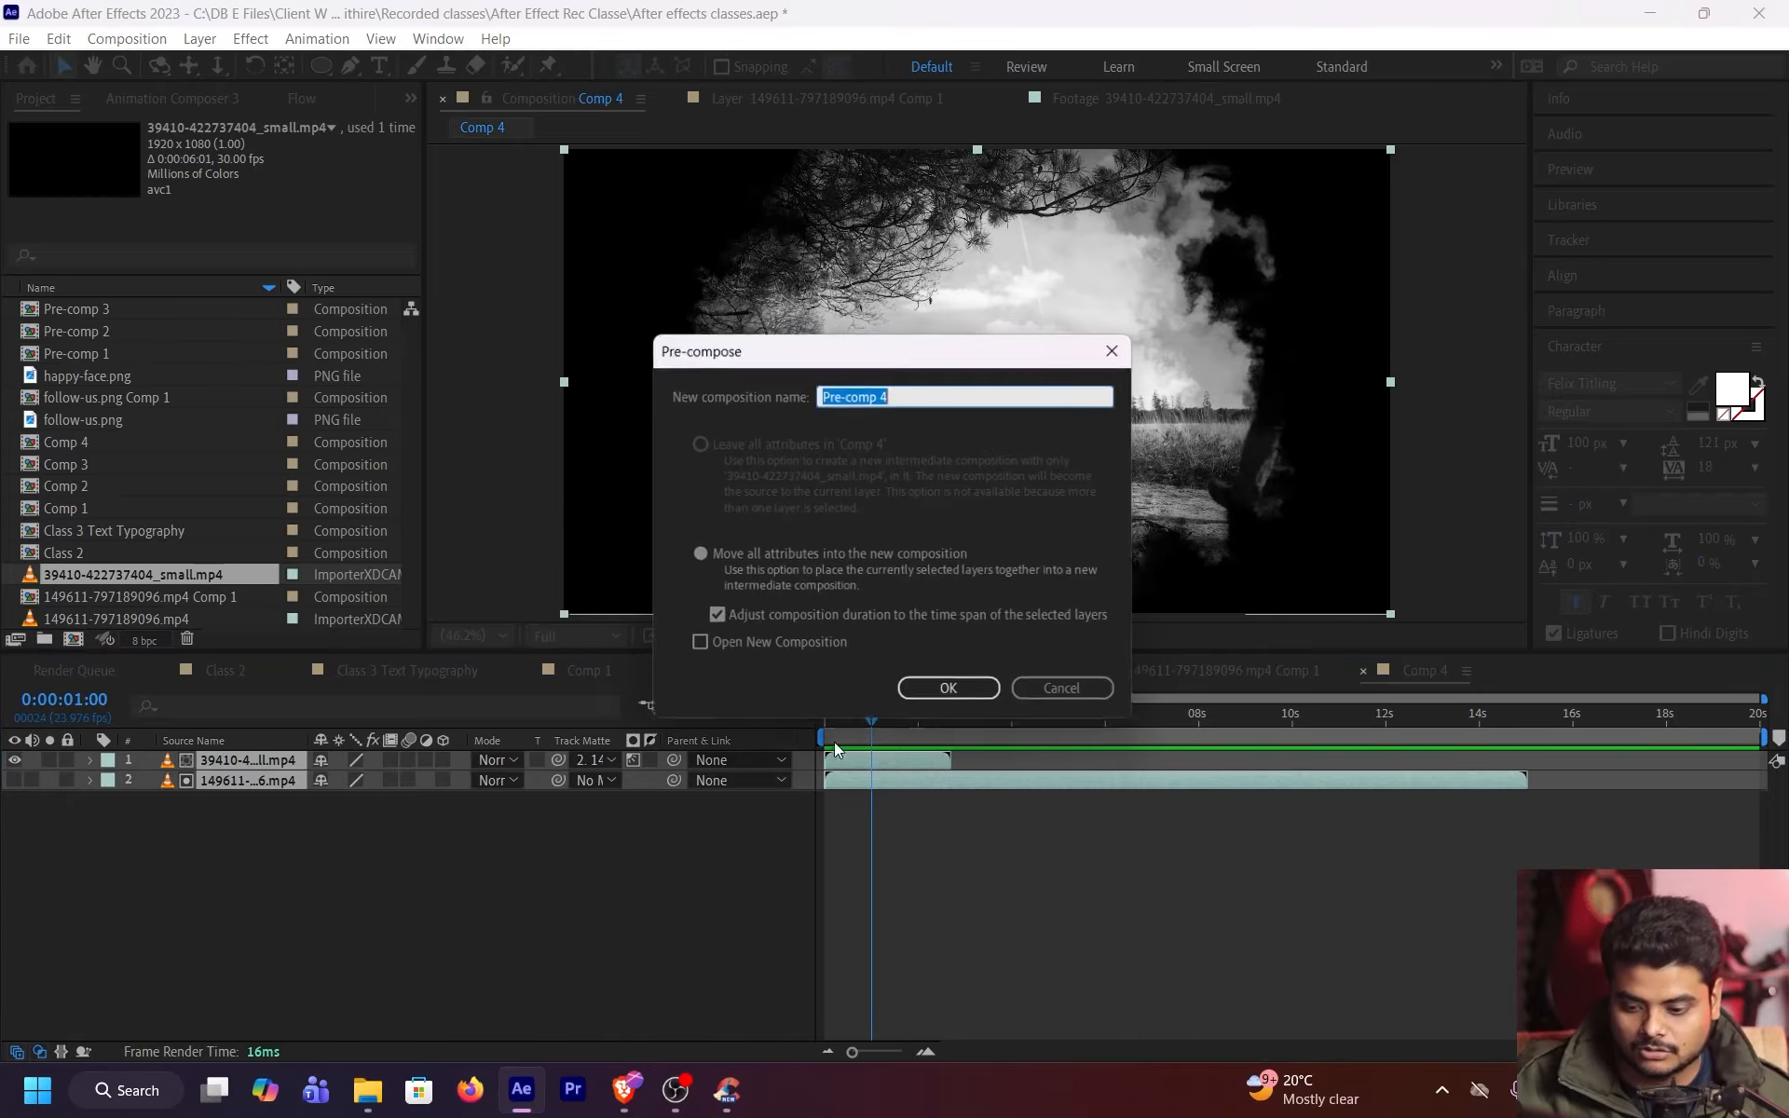
click(936, 692)
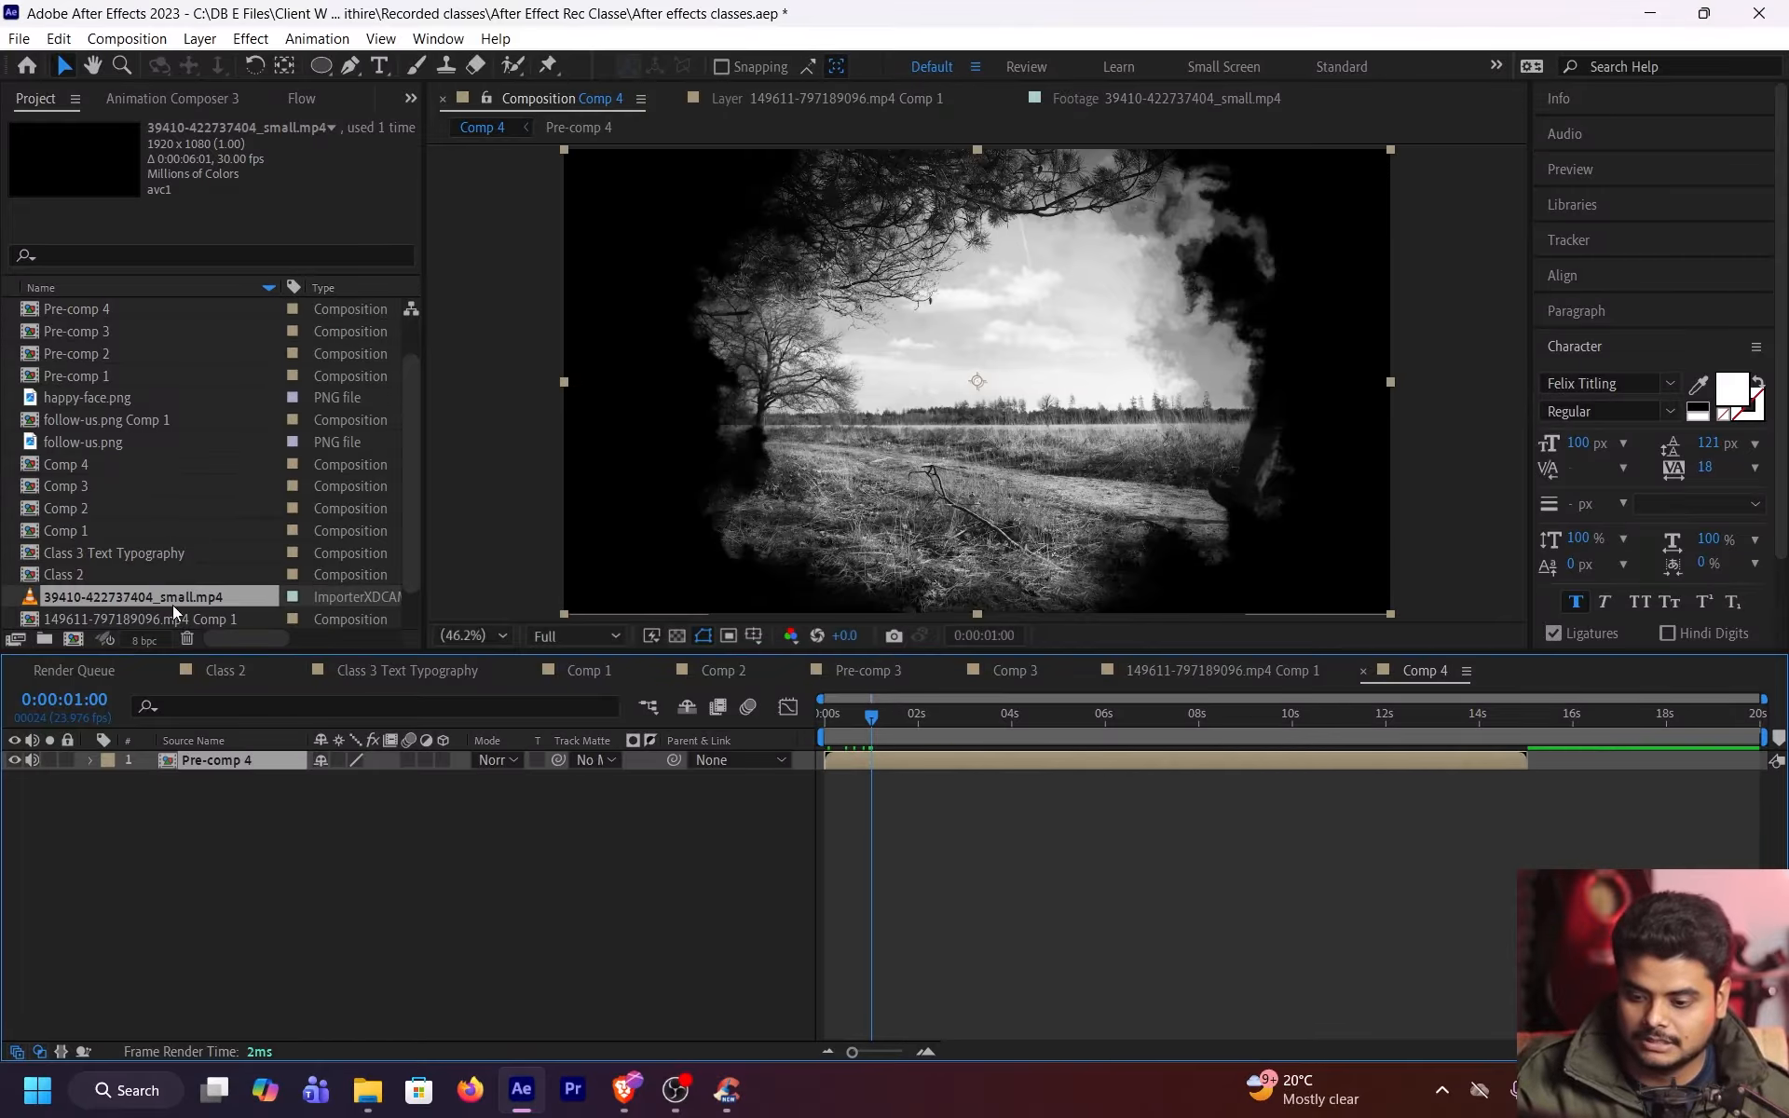
Add happy-face.png beneath Pre-comp 4 from the composition's start and shift Pre-comp 4 to begin at about 3 seconds
scroll(177, 577, down, 1)
click(137, 596)
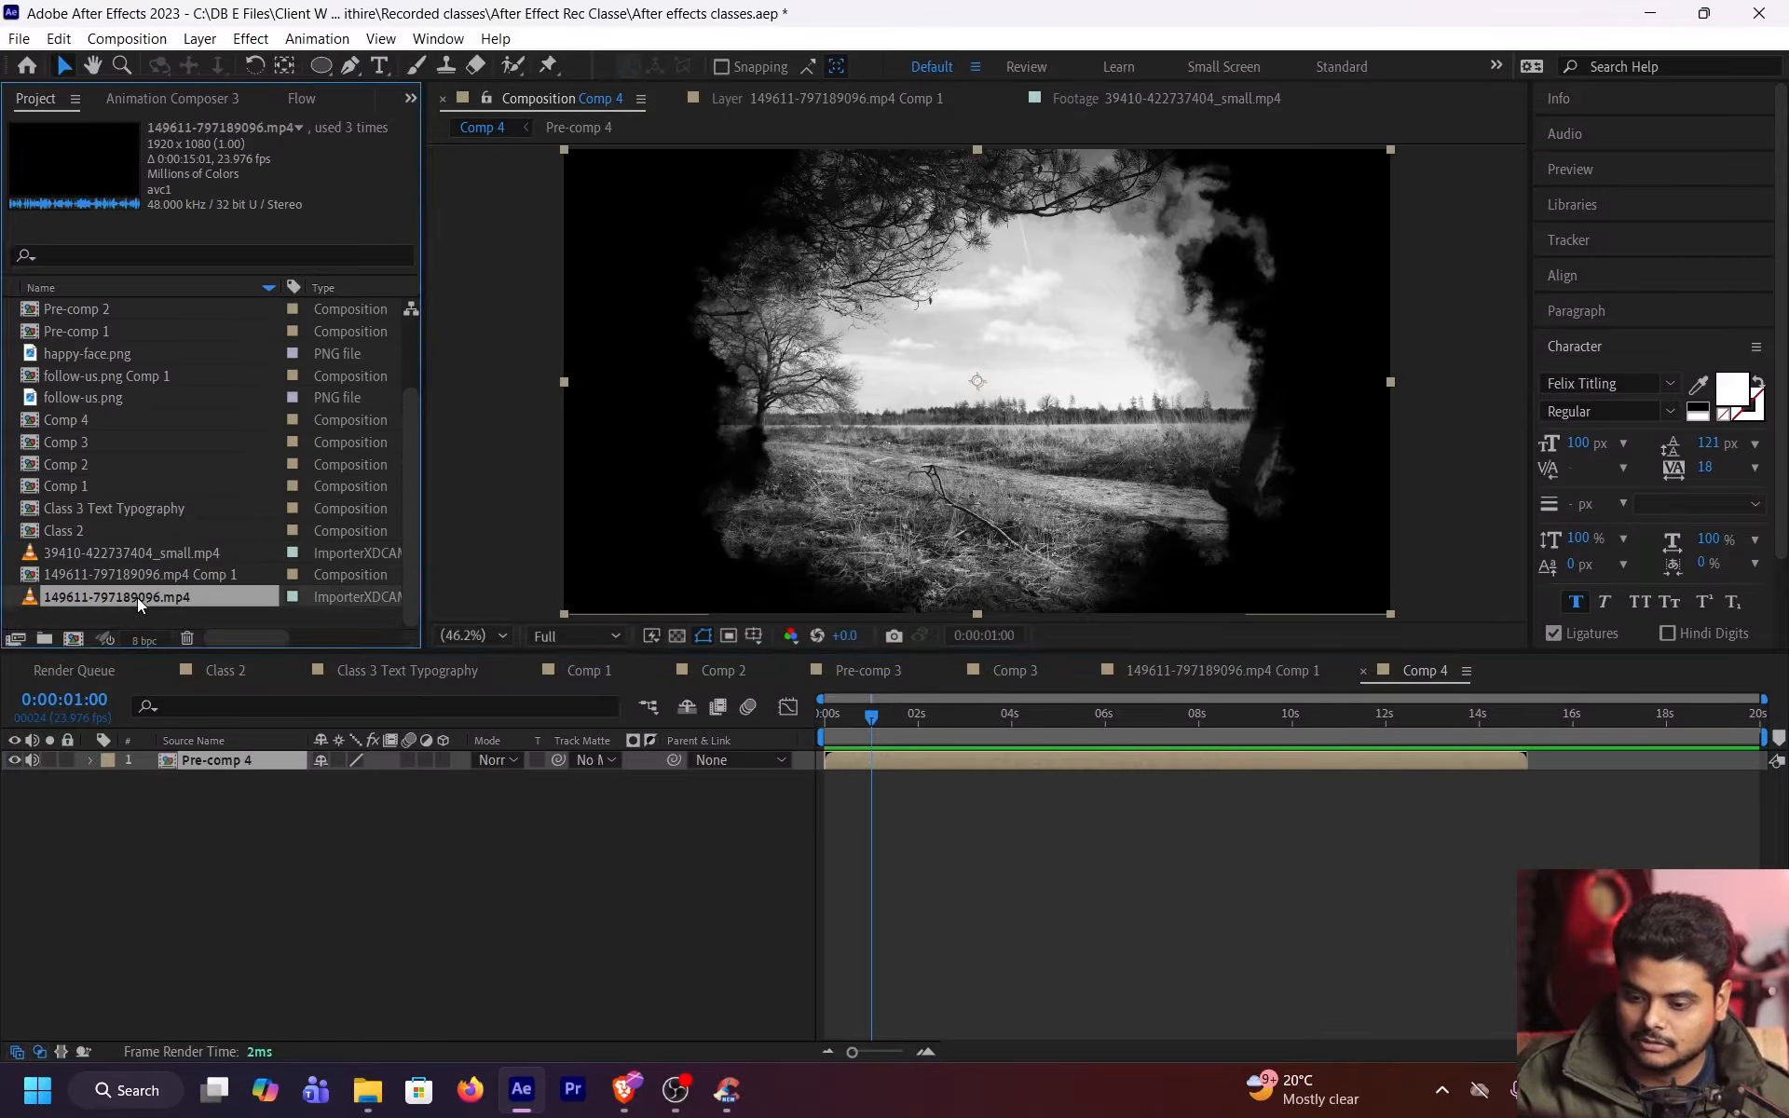
double_click(137, 596)
scroll(121, 438, up, 2)
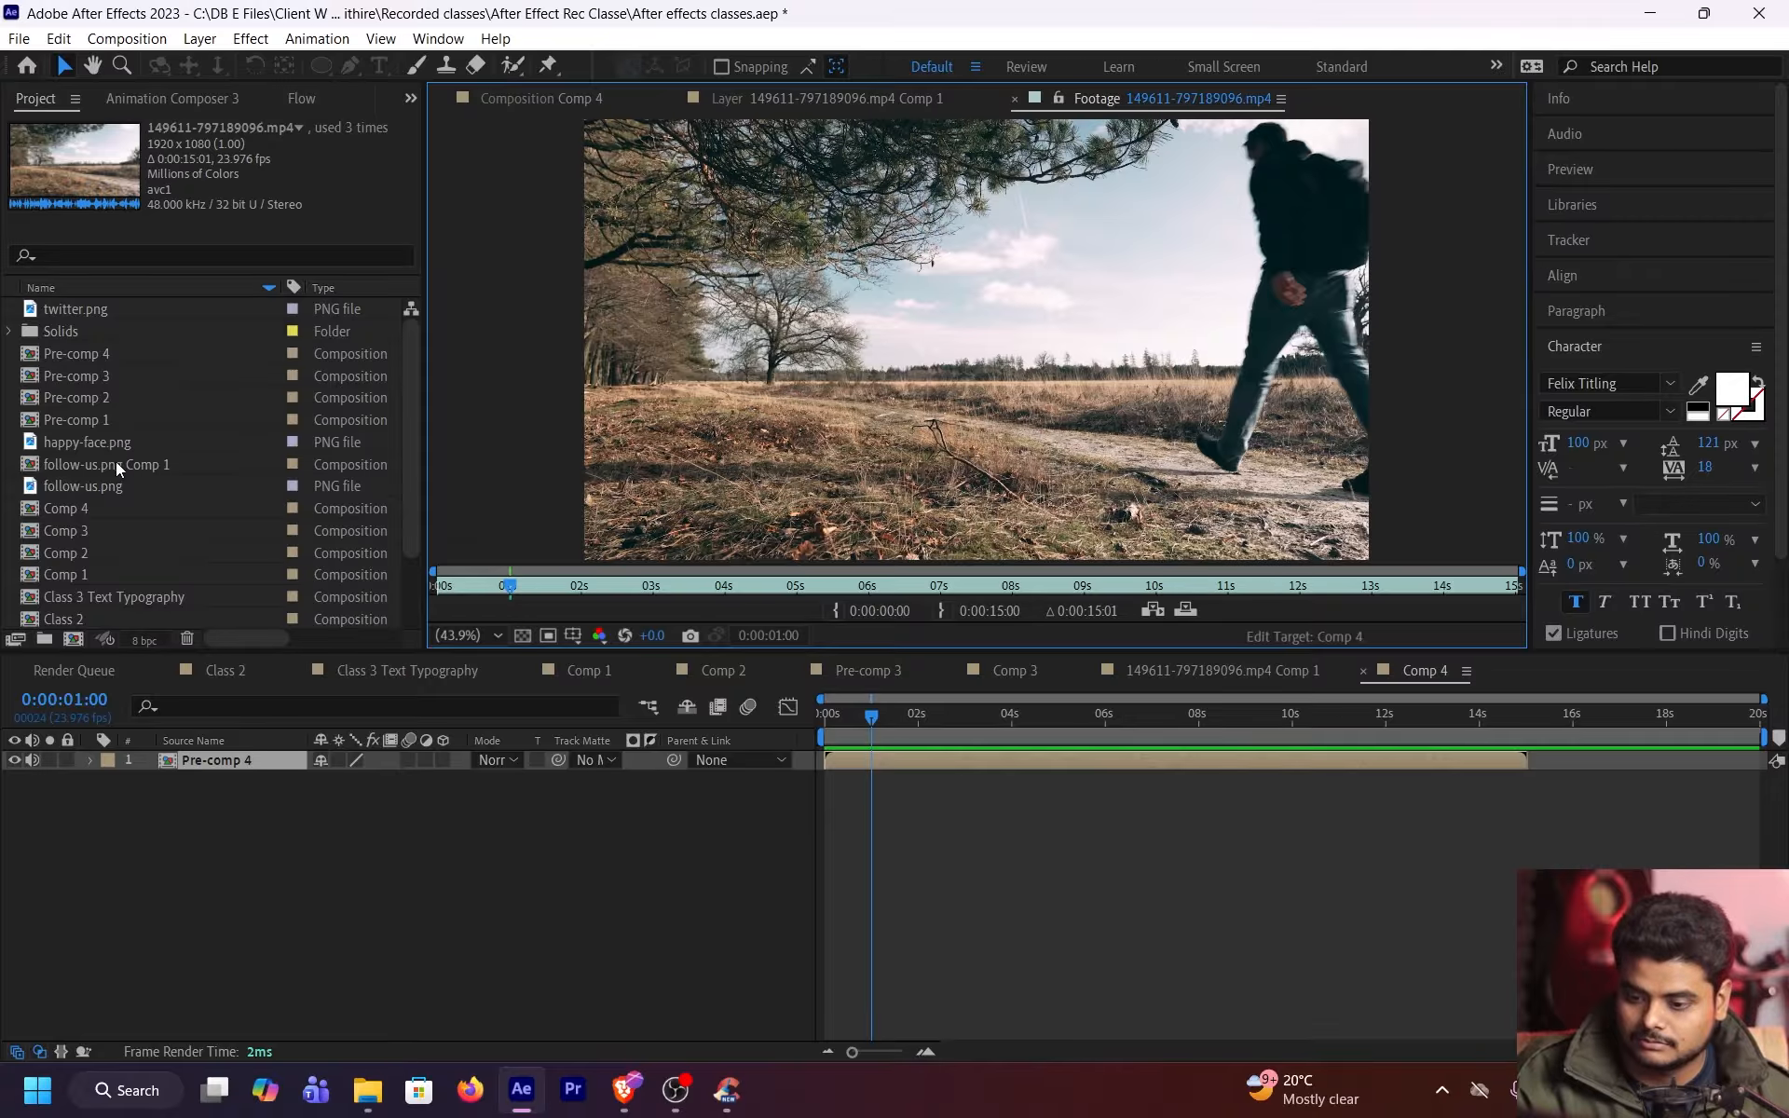
drag(102, 443, 852, 864)
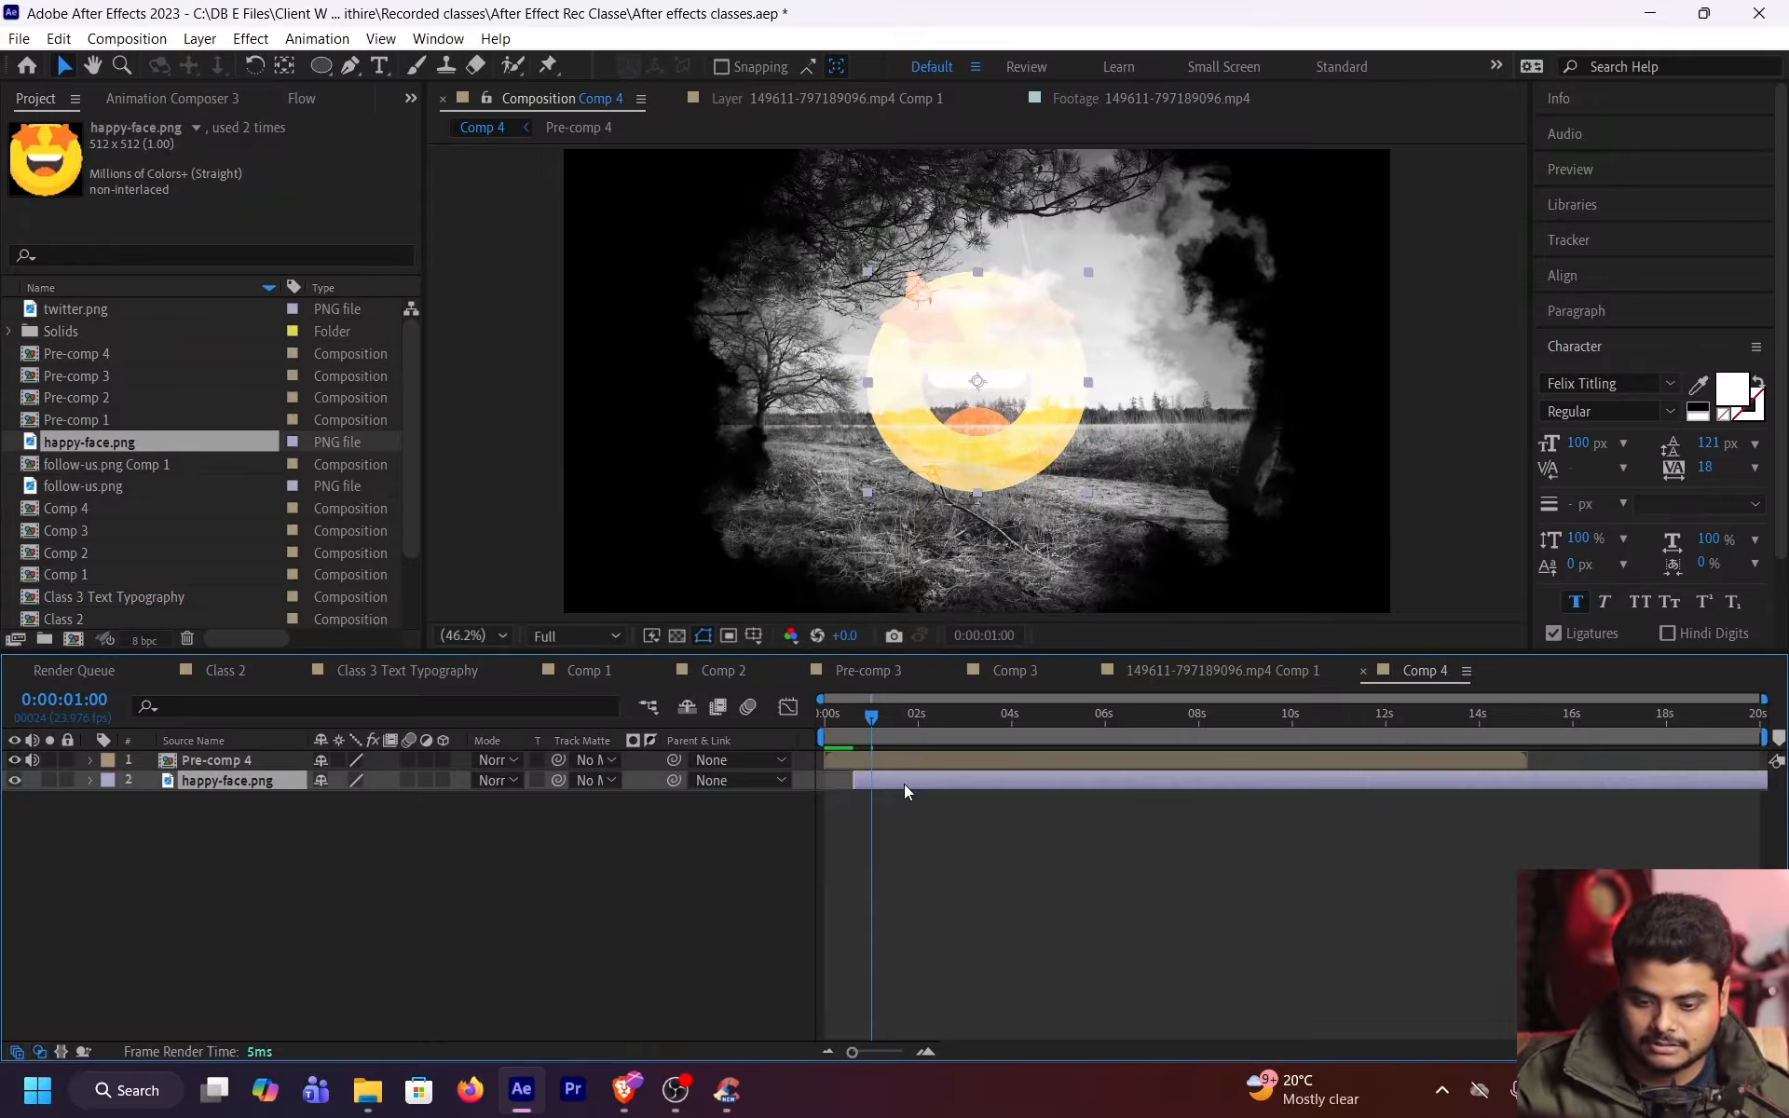
drag(904, 785, 1025, 763)
key(Home)
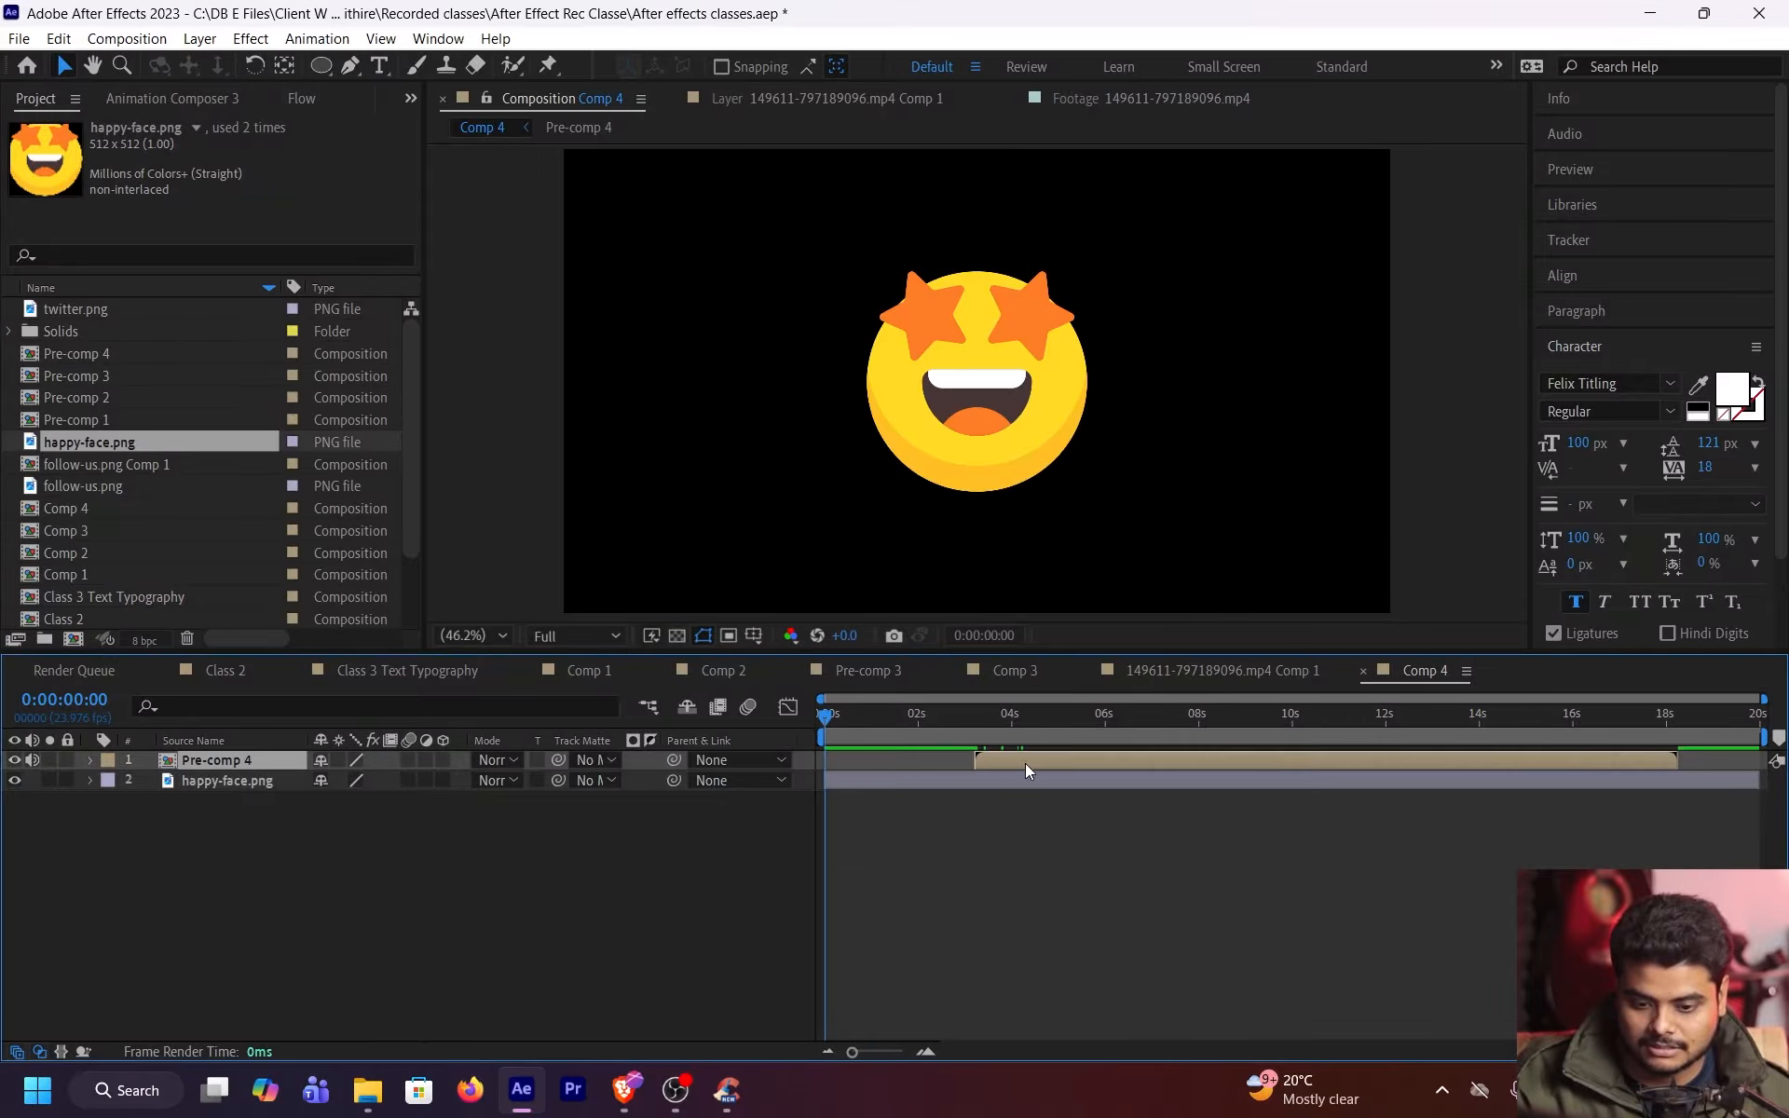
Scale up the happy-face.png layer until it fills the whole frame
click(1025, 780)
drag(1086, 493, 1193, 497)
click(1017, 829)
Play Comp 4 from the start to check the ink reveal over the happy face, stopping at 0:00:05:16
key(space)
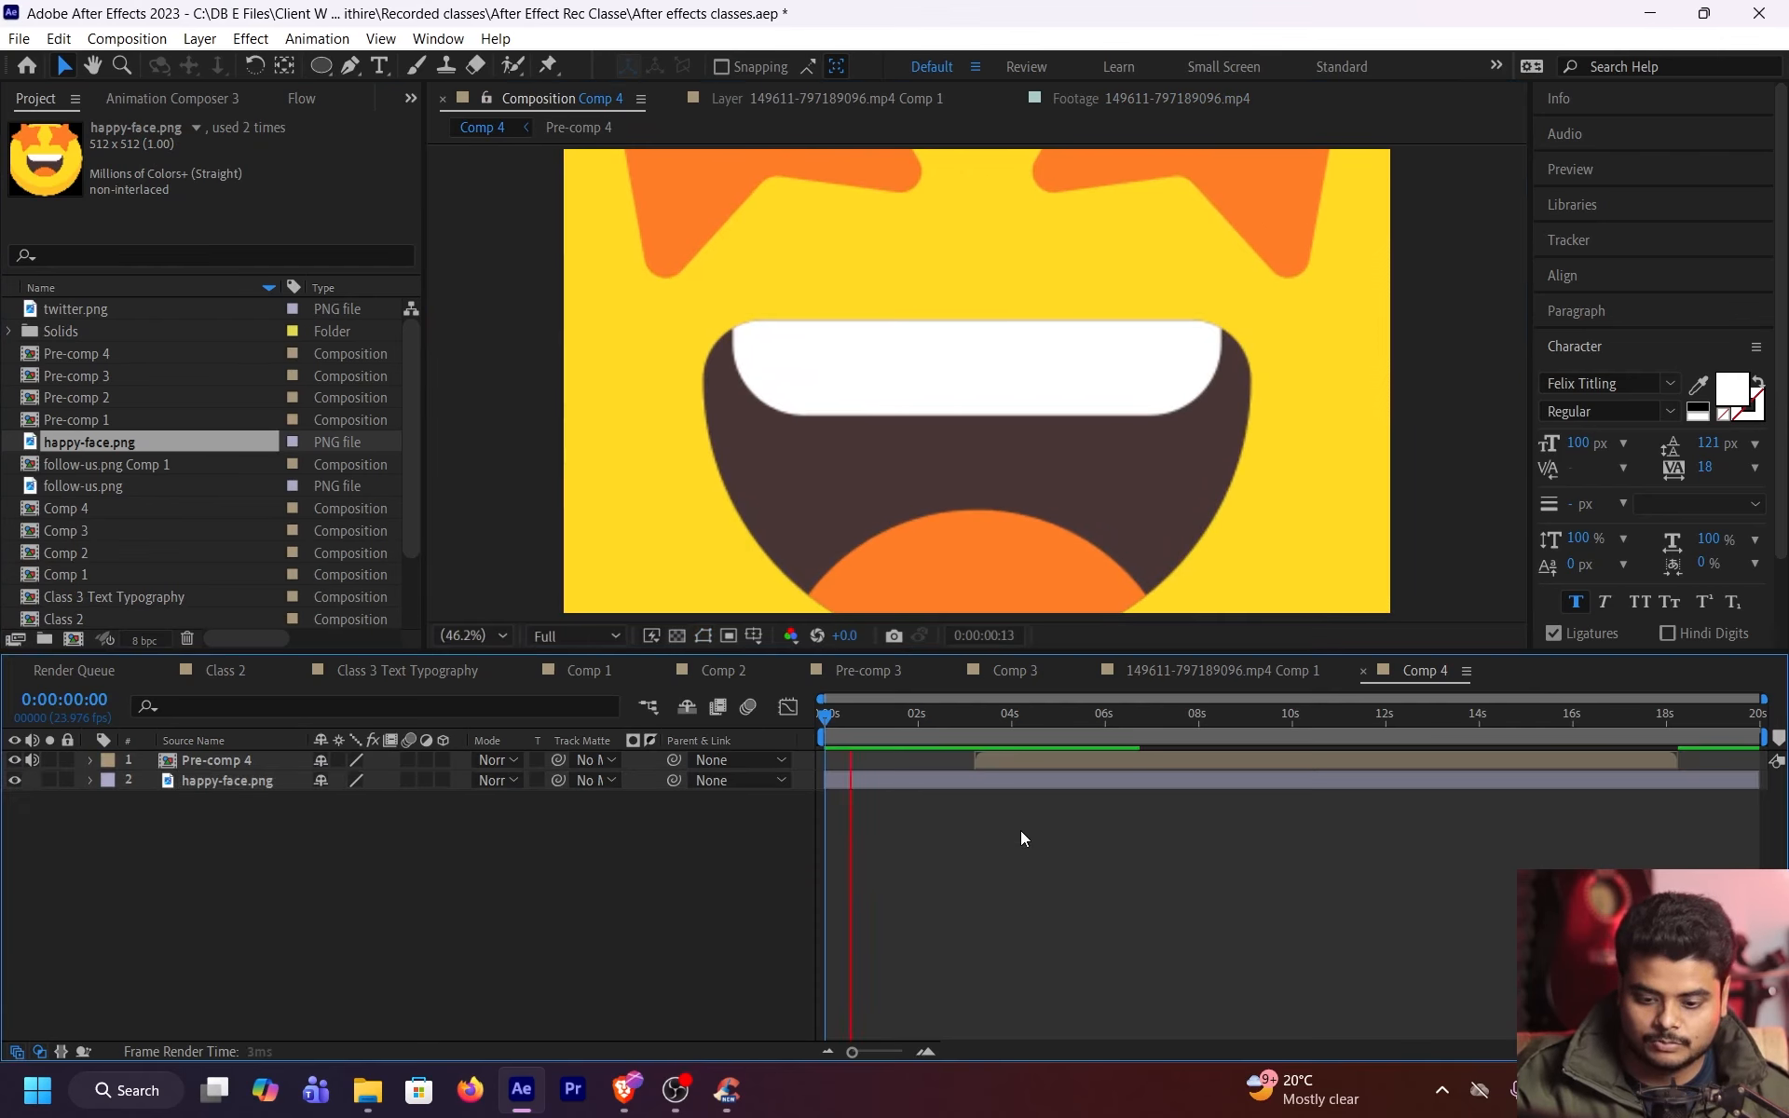
click(1029, 759)
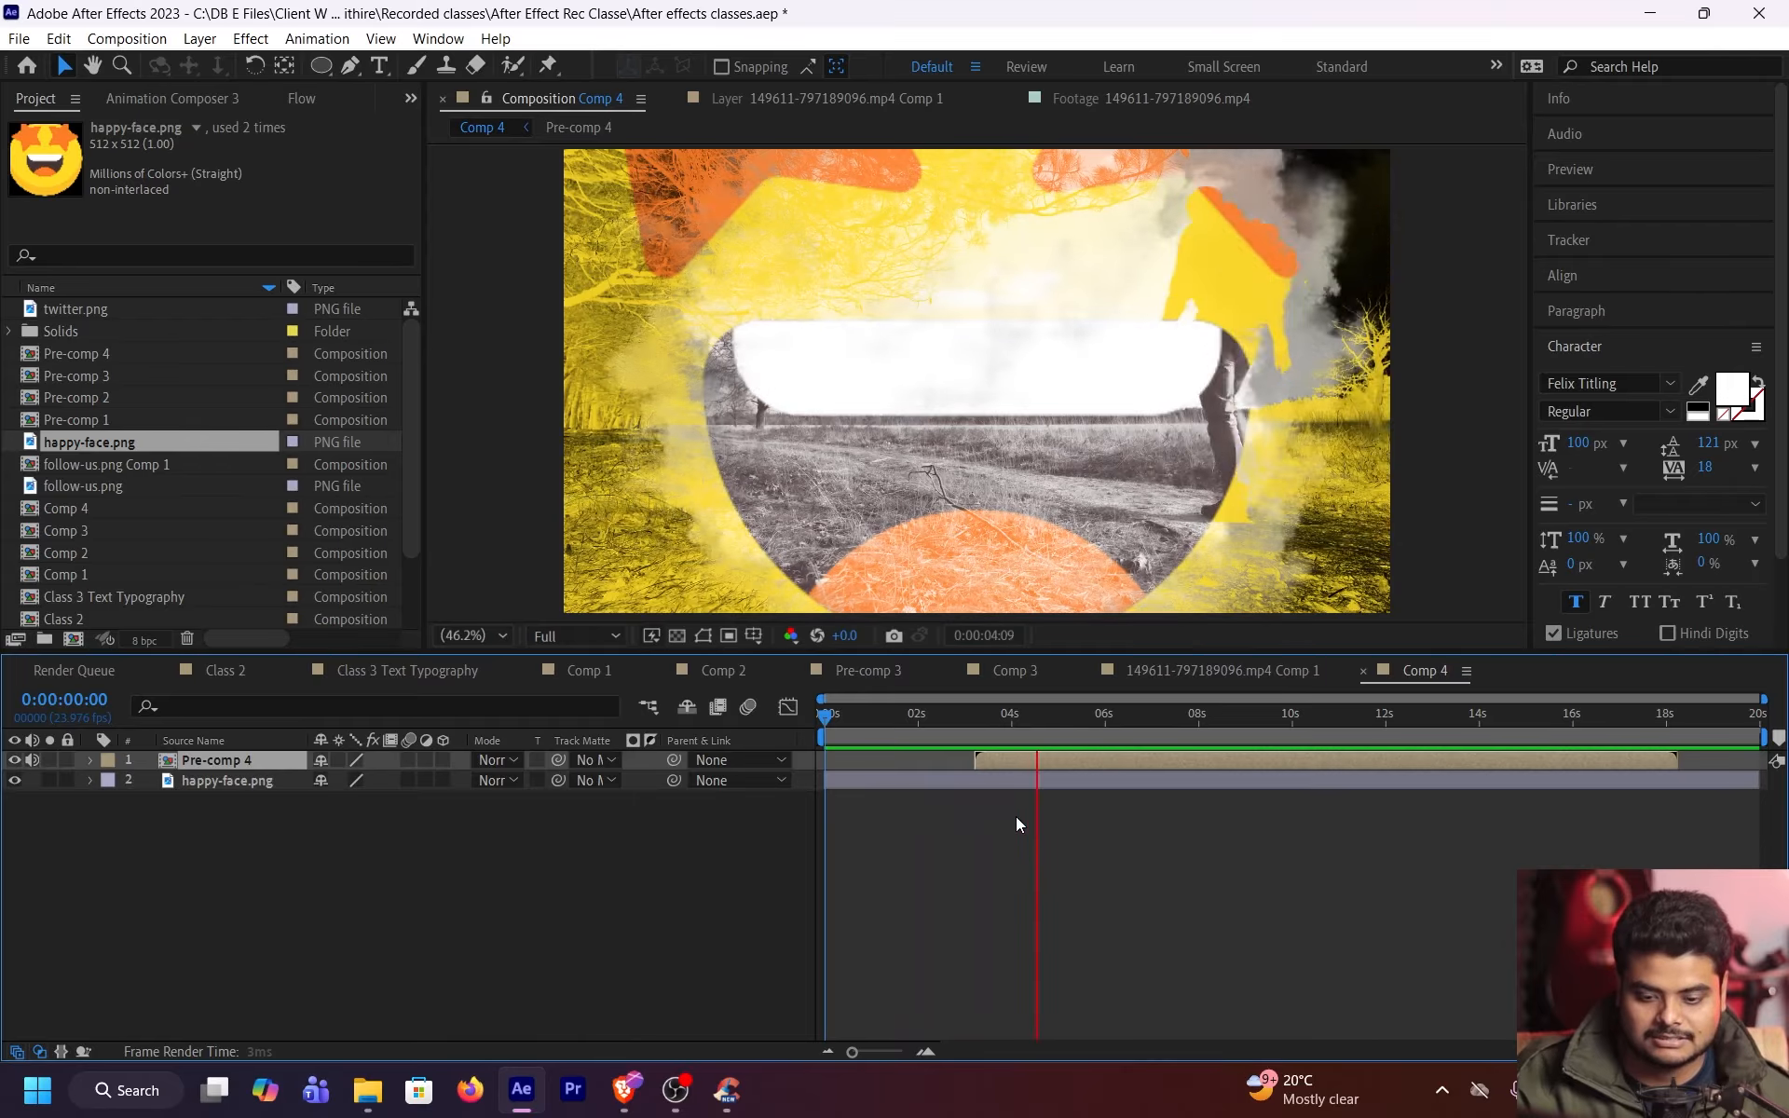
key(space)
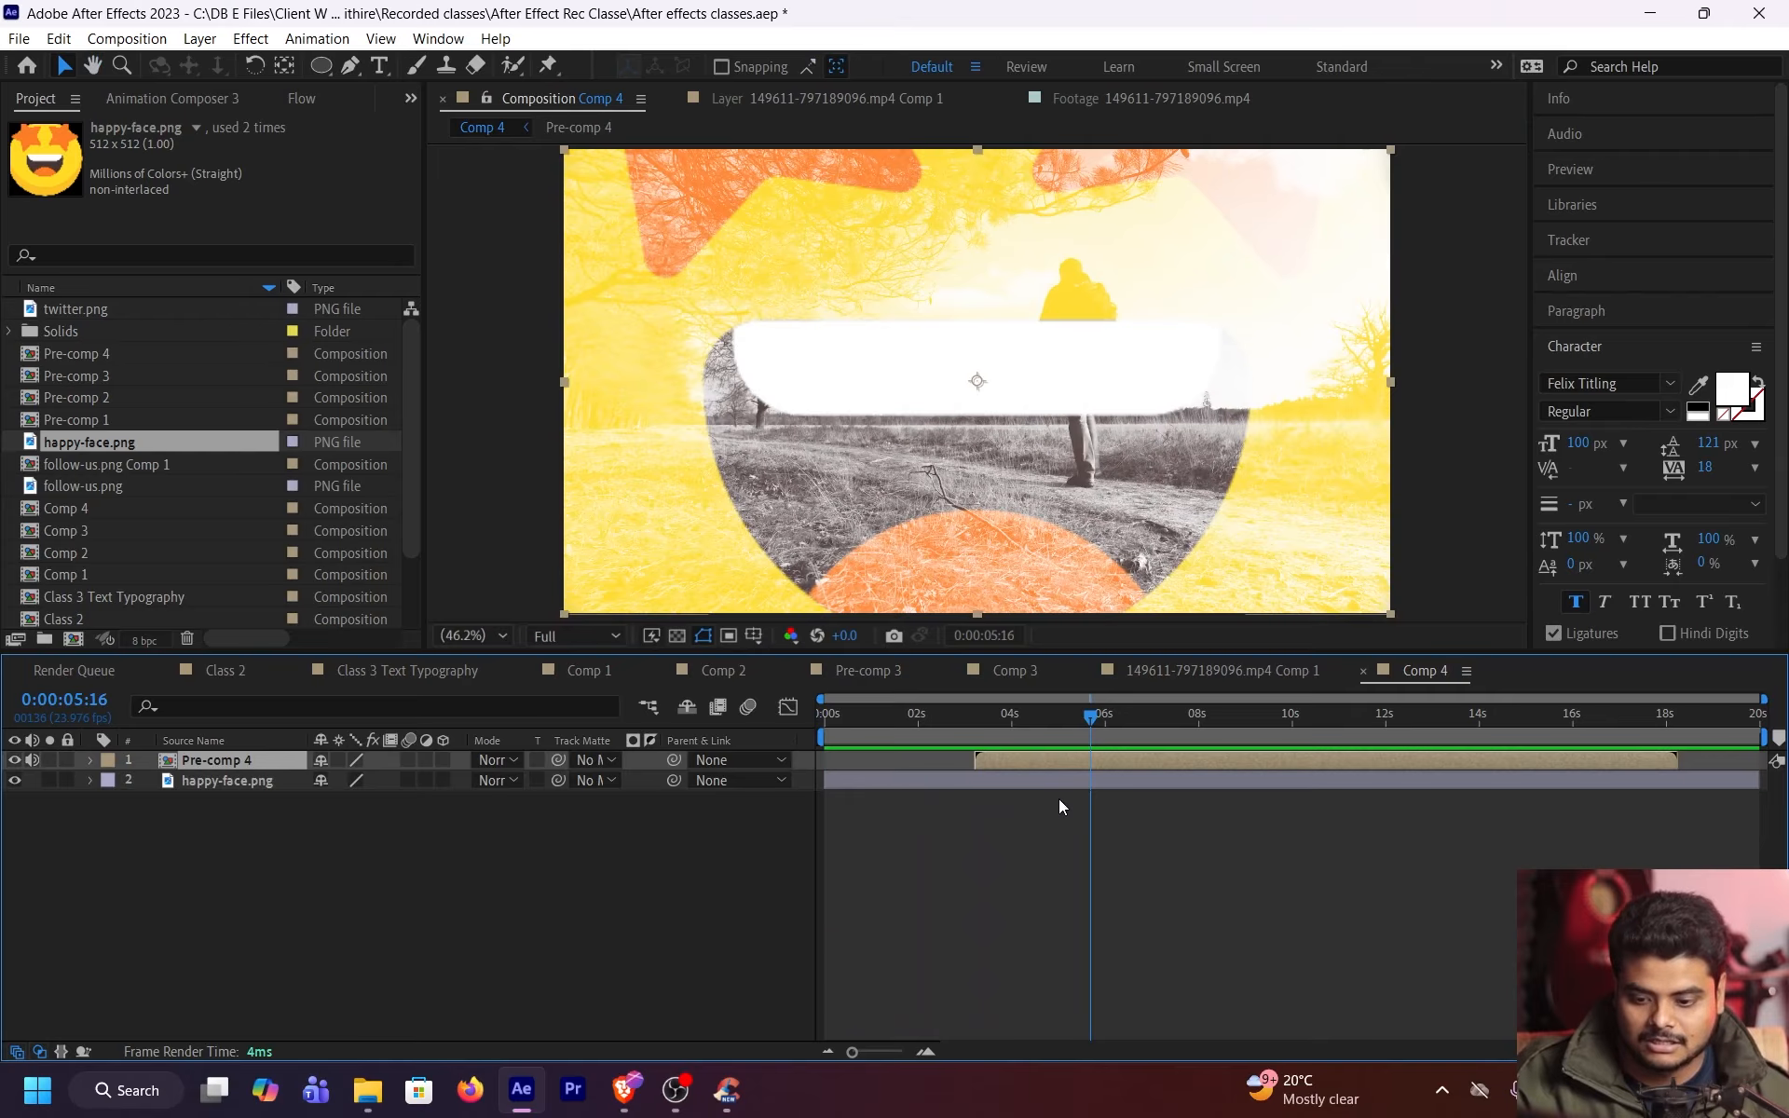
Delete the happy-face.png layer from Comp 4 and move Pre-comp 4 back to the composition's start
click(1098, 780)
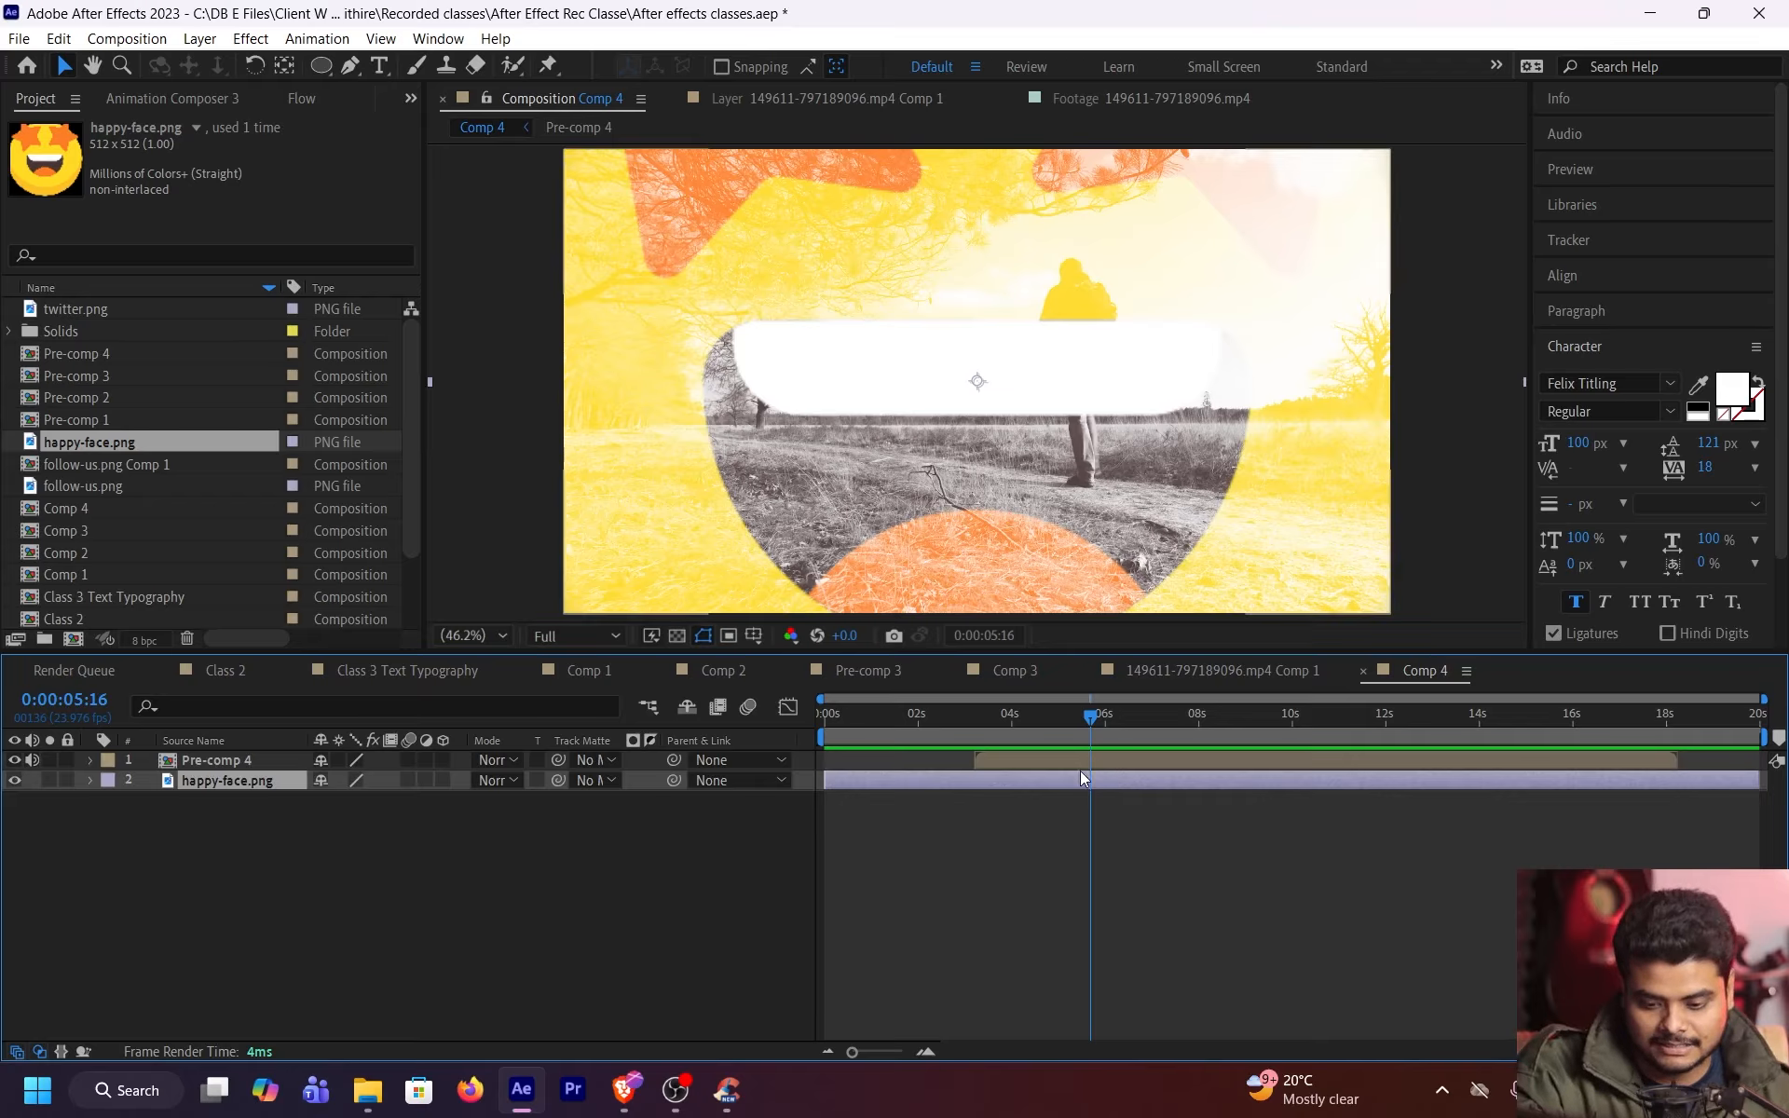
key(Delete)
drag(1051, 768, 841, 716)
Open Pre-comp 4, inspect the opacity of the 149611 matte layer, and scrub to 0:00:02:05
double_click(868, 758)
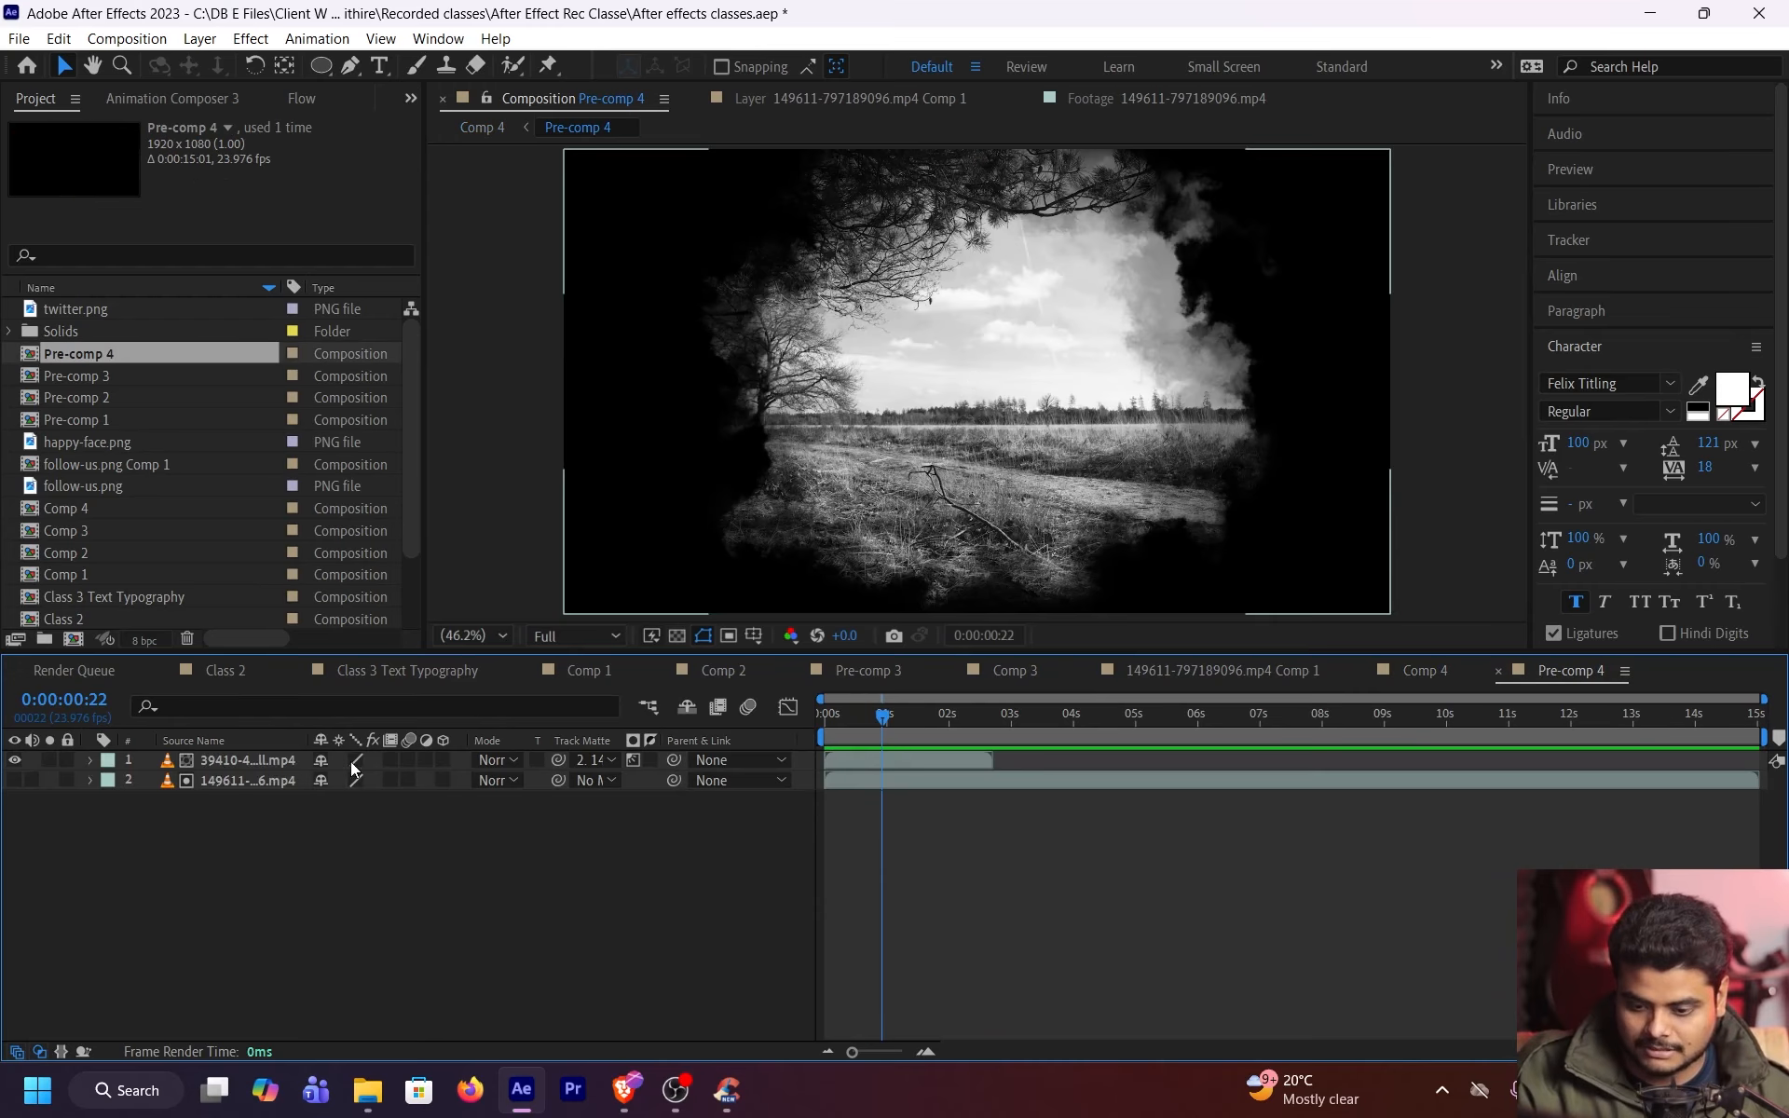
click(238, 779)
key(t)
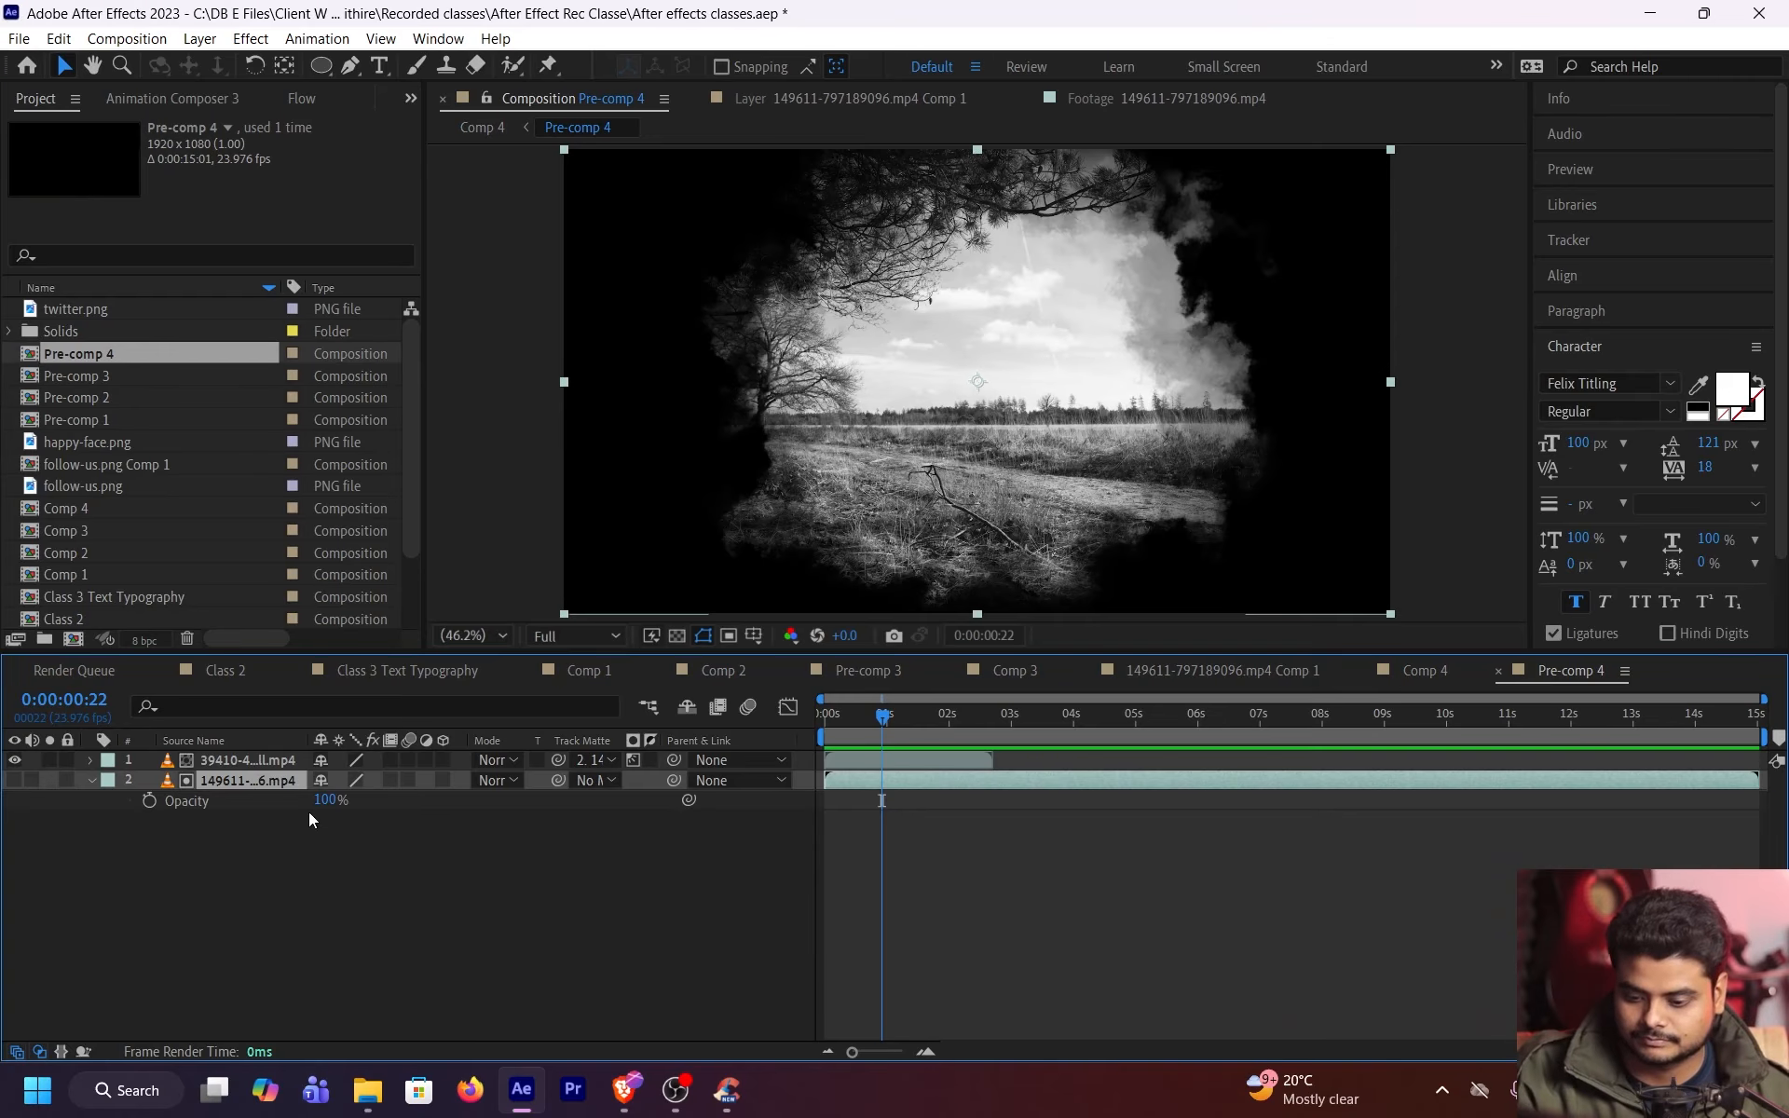
click(619, 810)
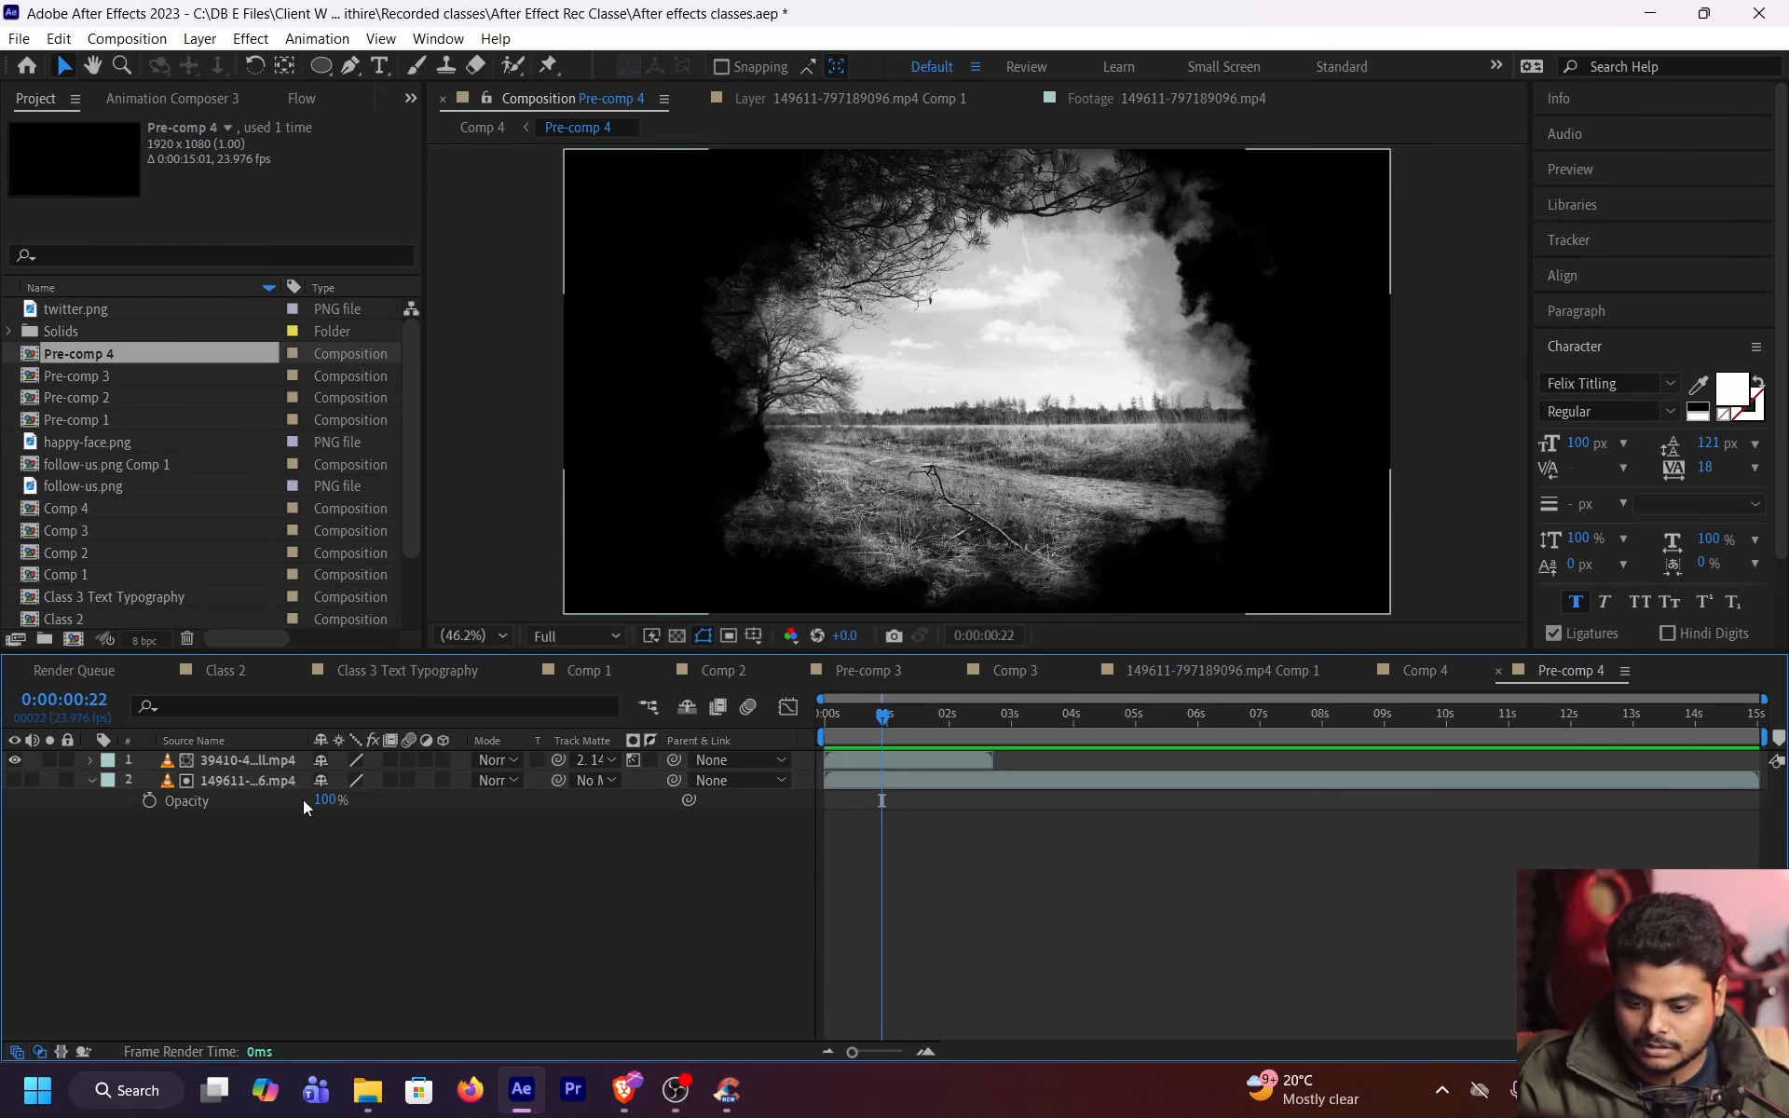
click(92, 781)
drag(883, 717, 962, 725)
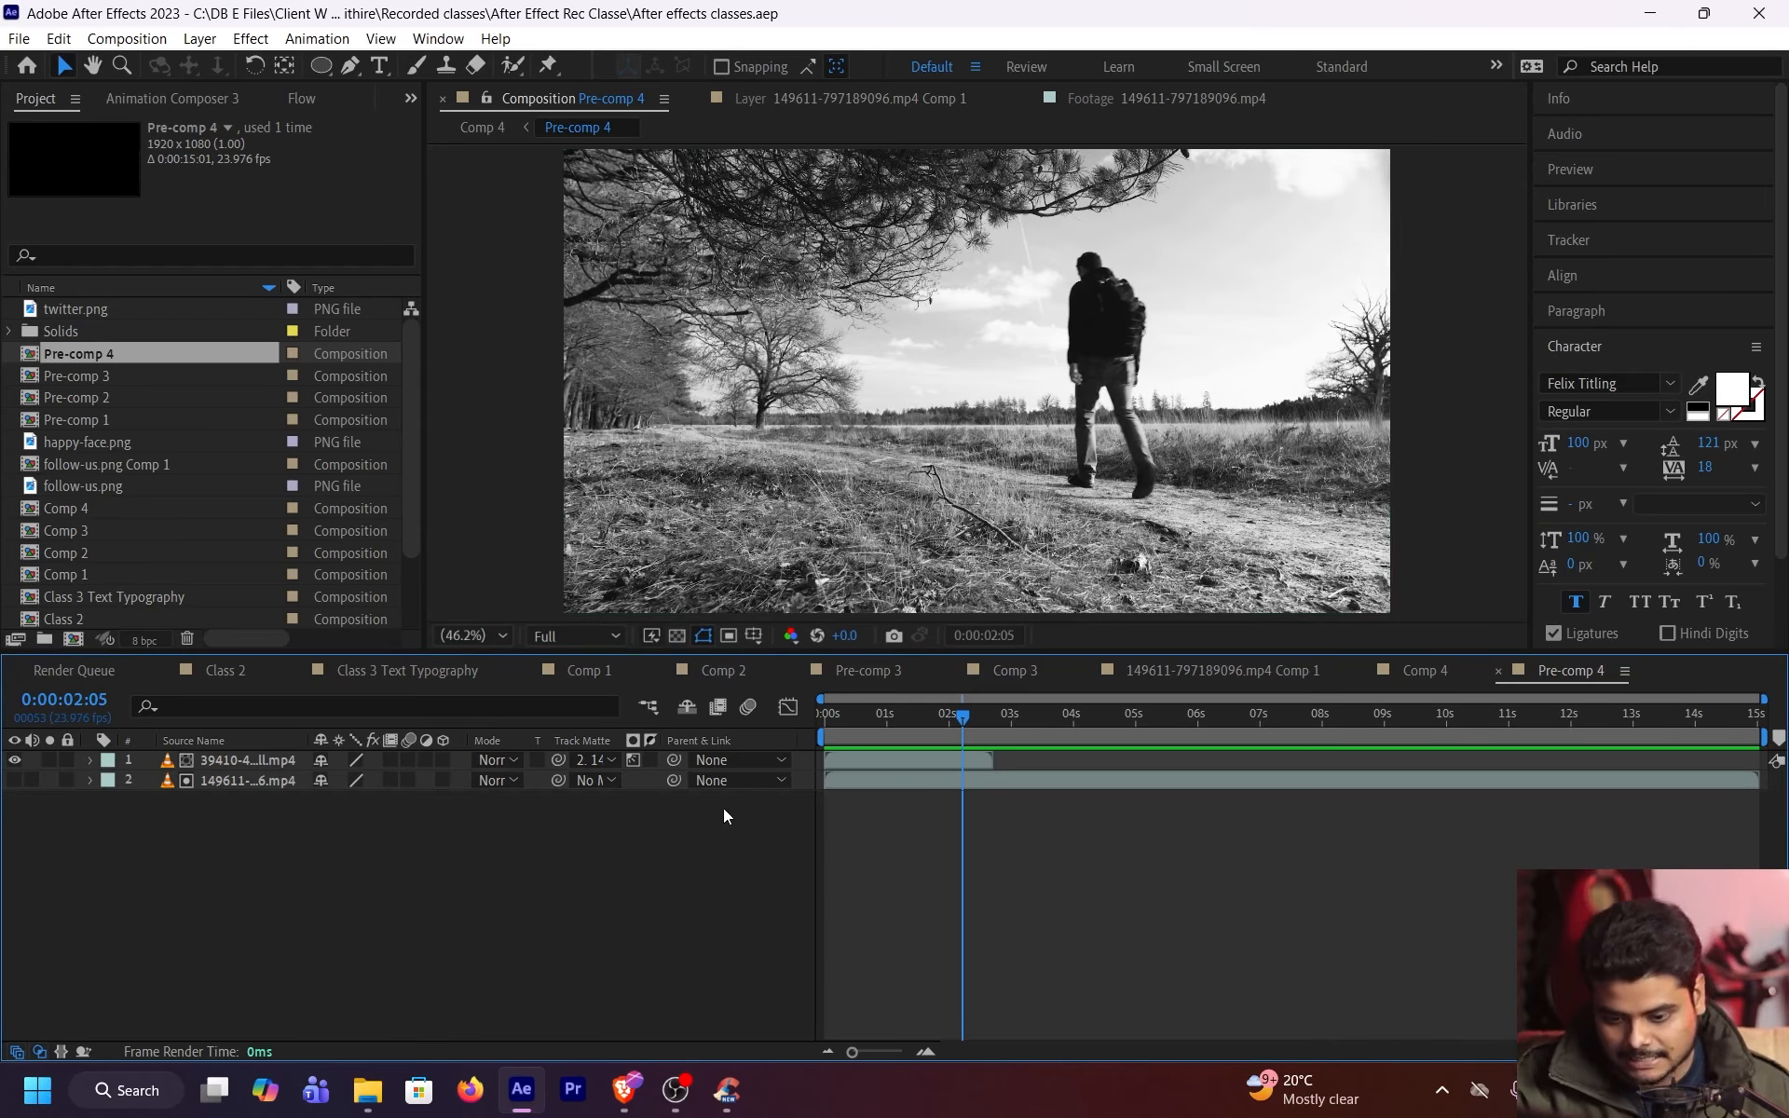
Try preserving underlying transparency on the 39410 layer and check the track matte choices of the 149611 layer
click(719, 781)
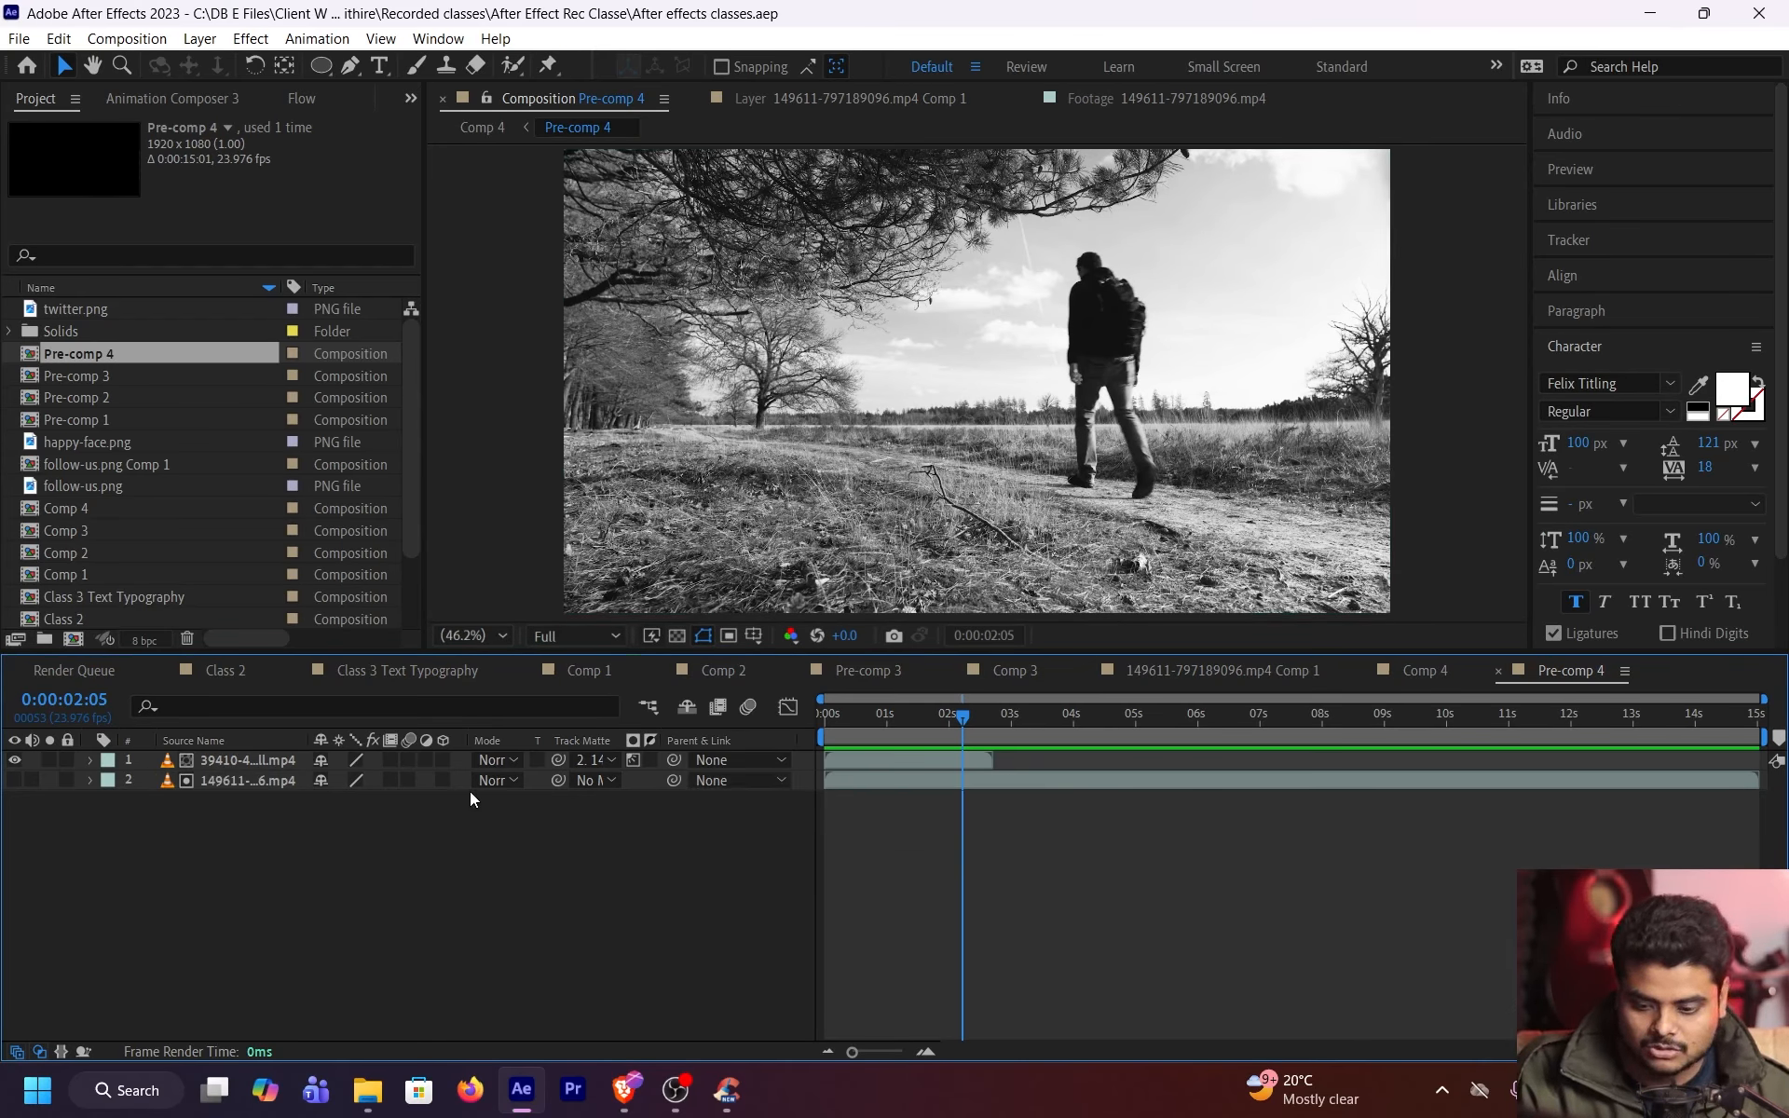
click(538, 760)
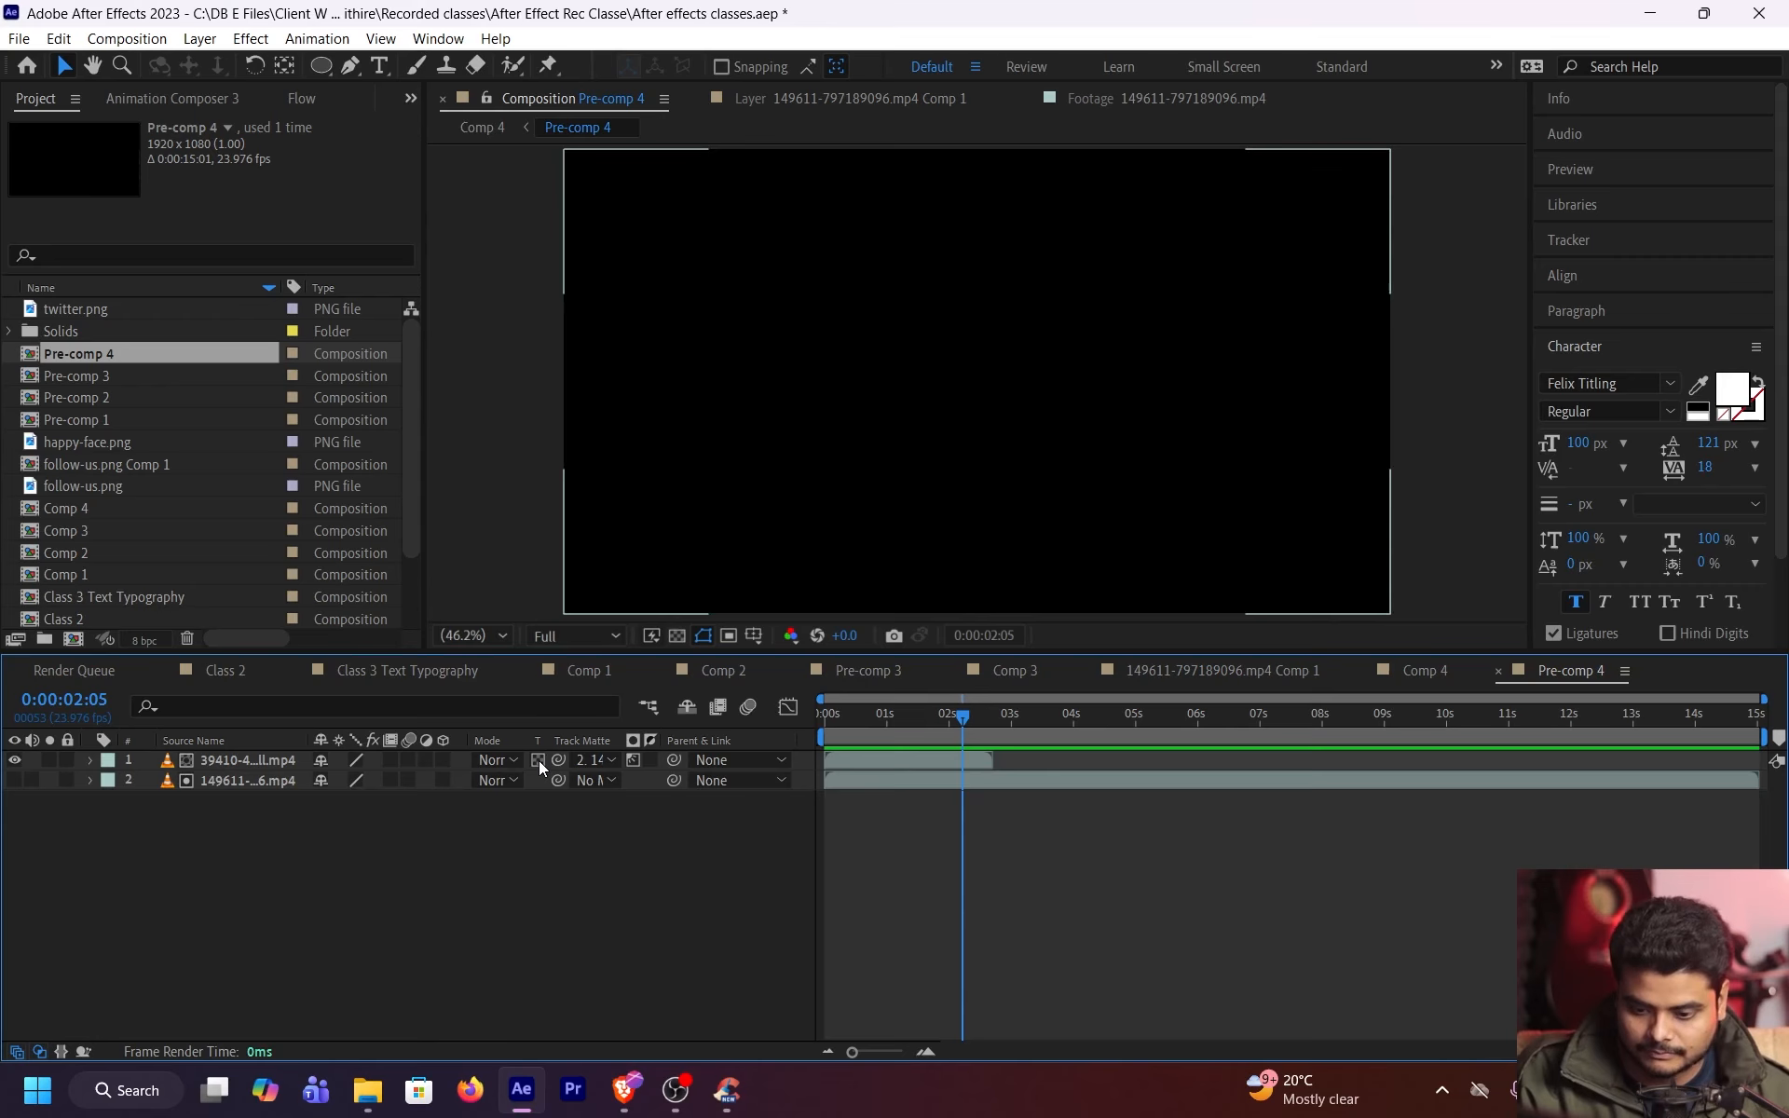
click(540, 760)
click(593, 779)
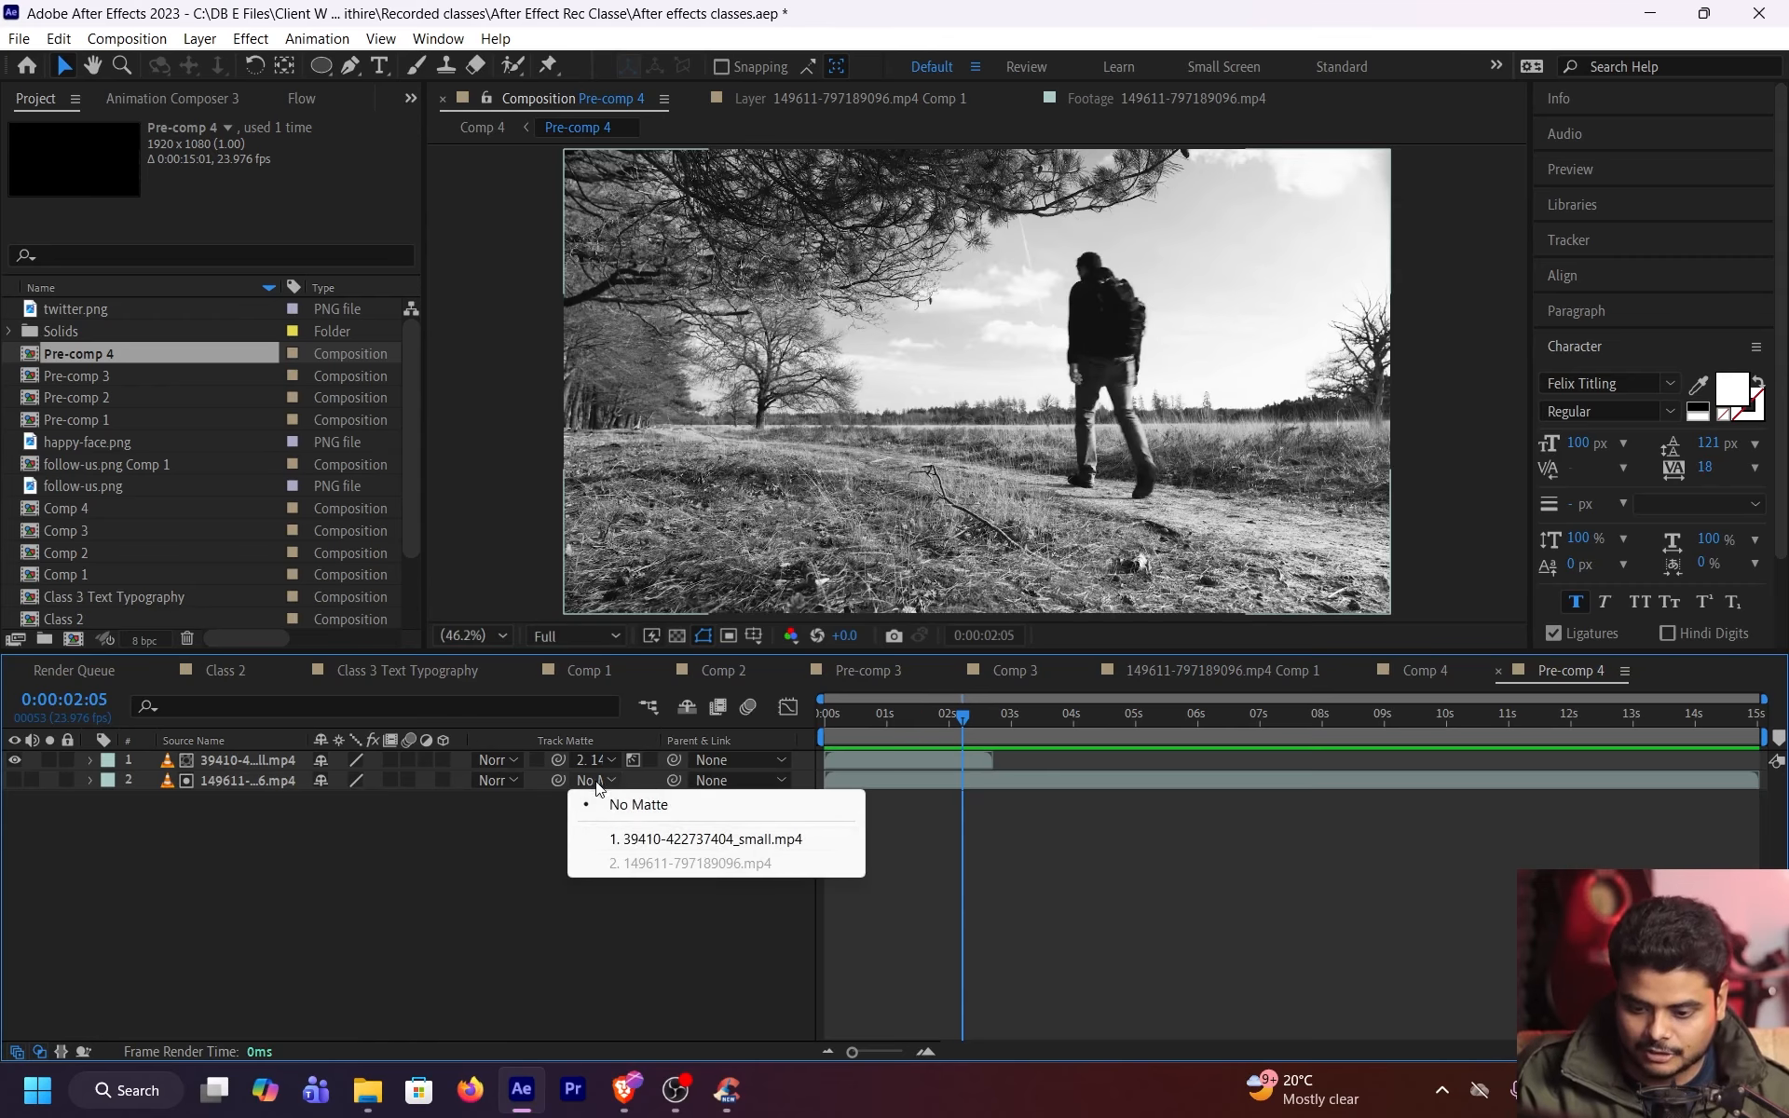
click(644, 836)
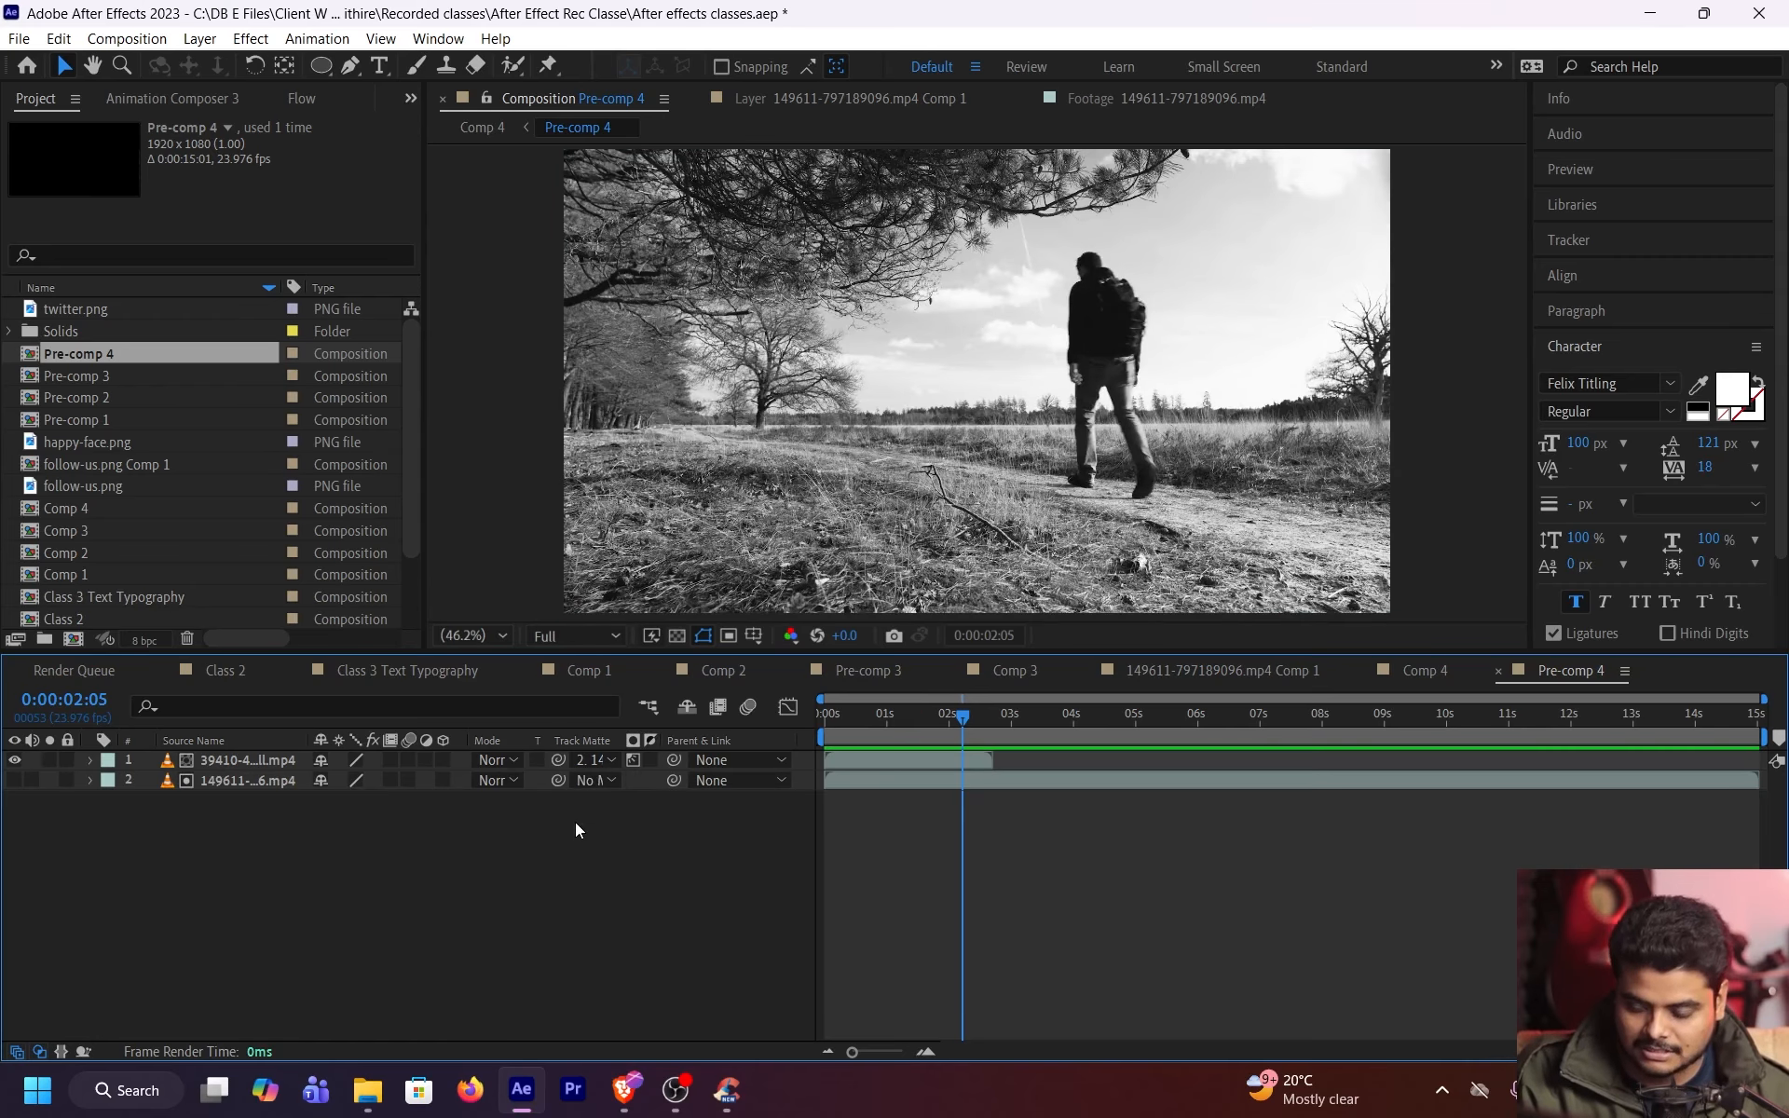
Return to Comp 4, save the project, and preview the ink reveal from the start to 0:00:02:15
key(Tab)
click(462, 821)
key(ctrl+s)
drag(947, 723, 807, 732)
key(space)
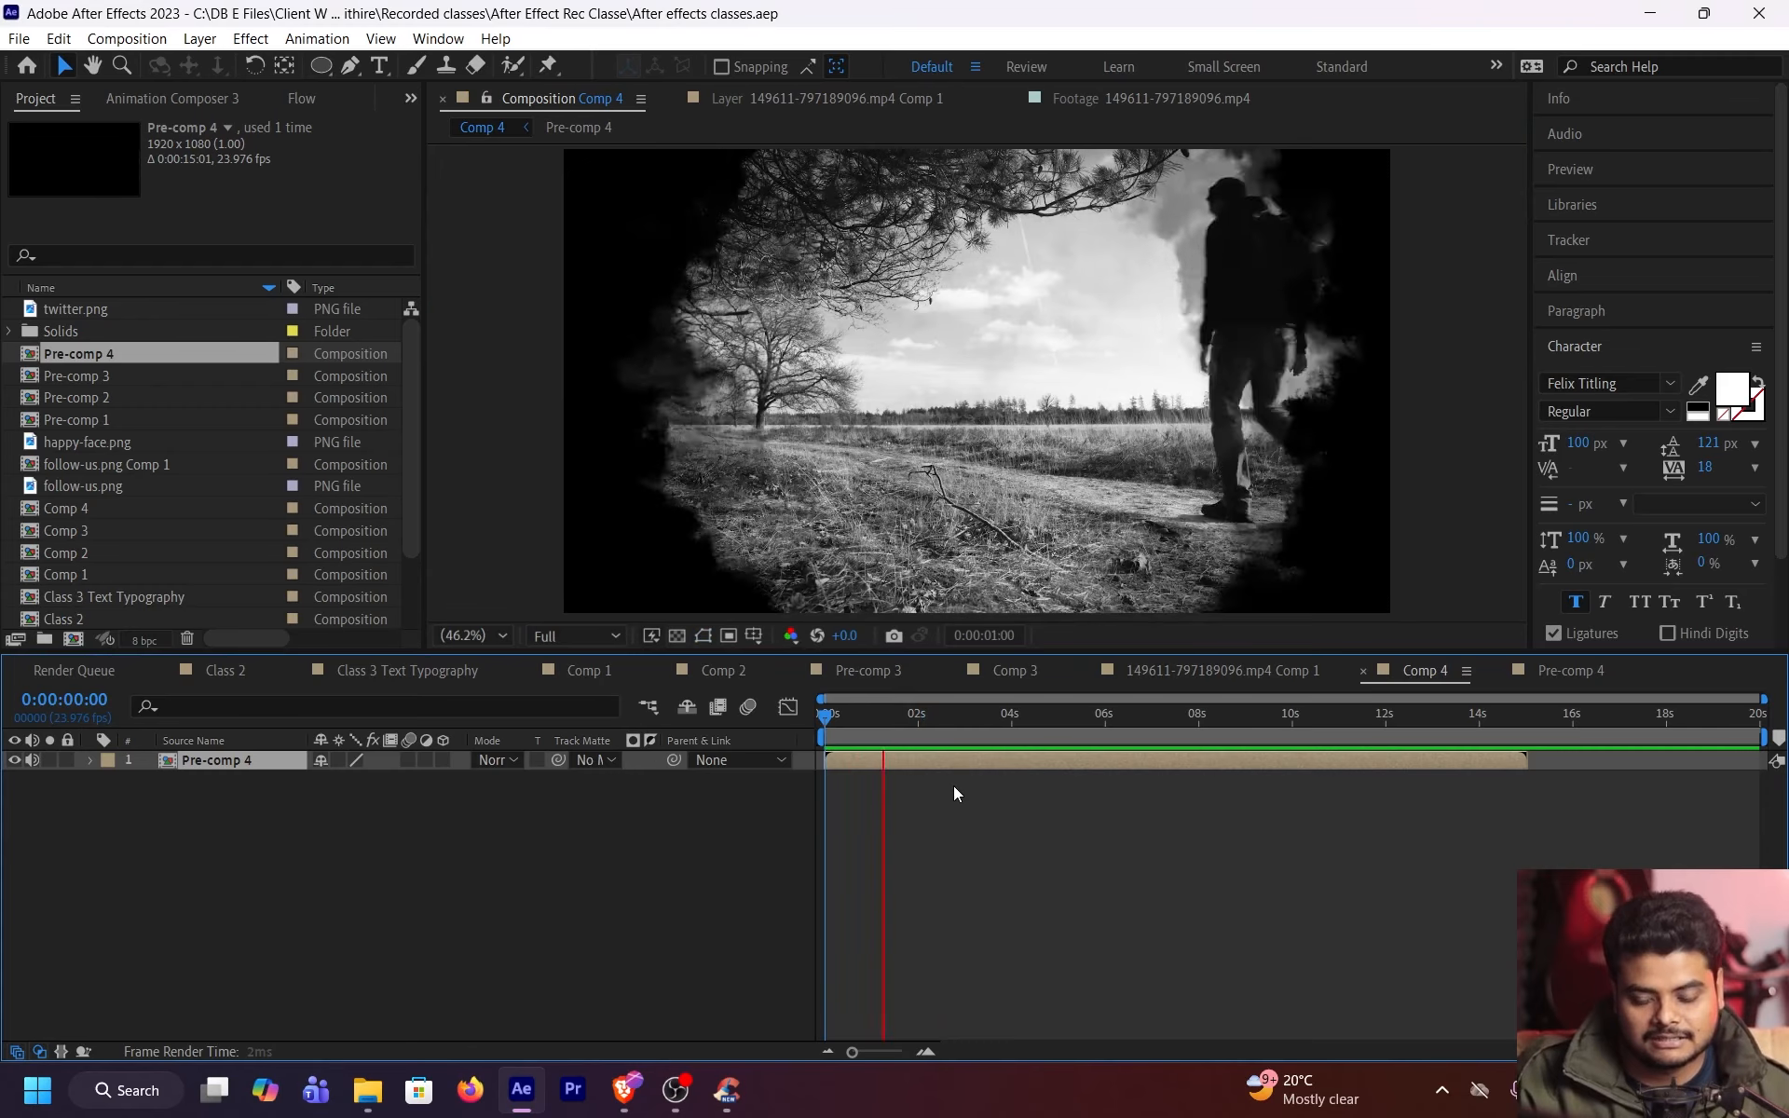
key(space)
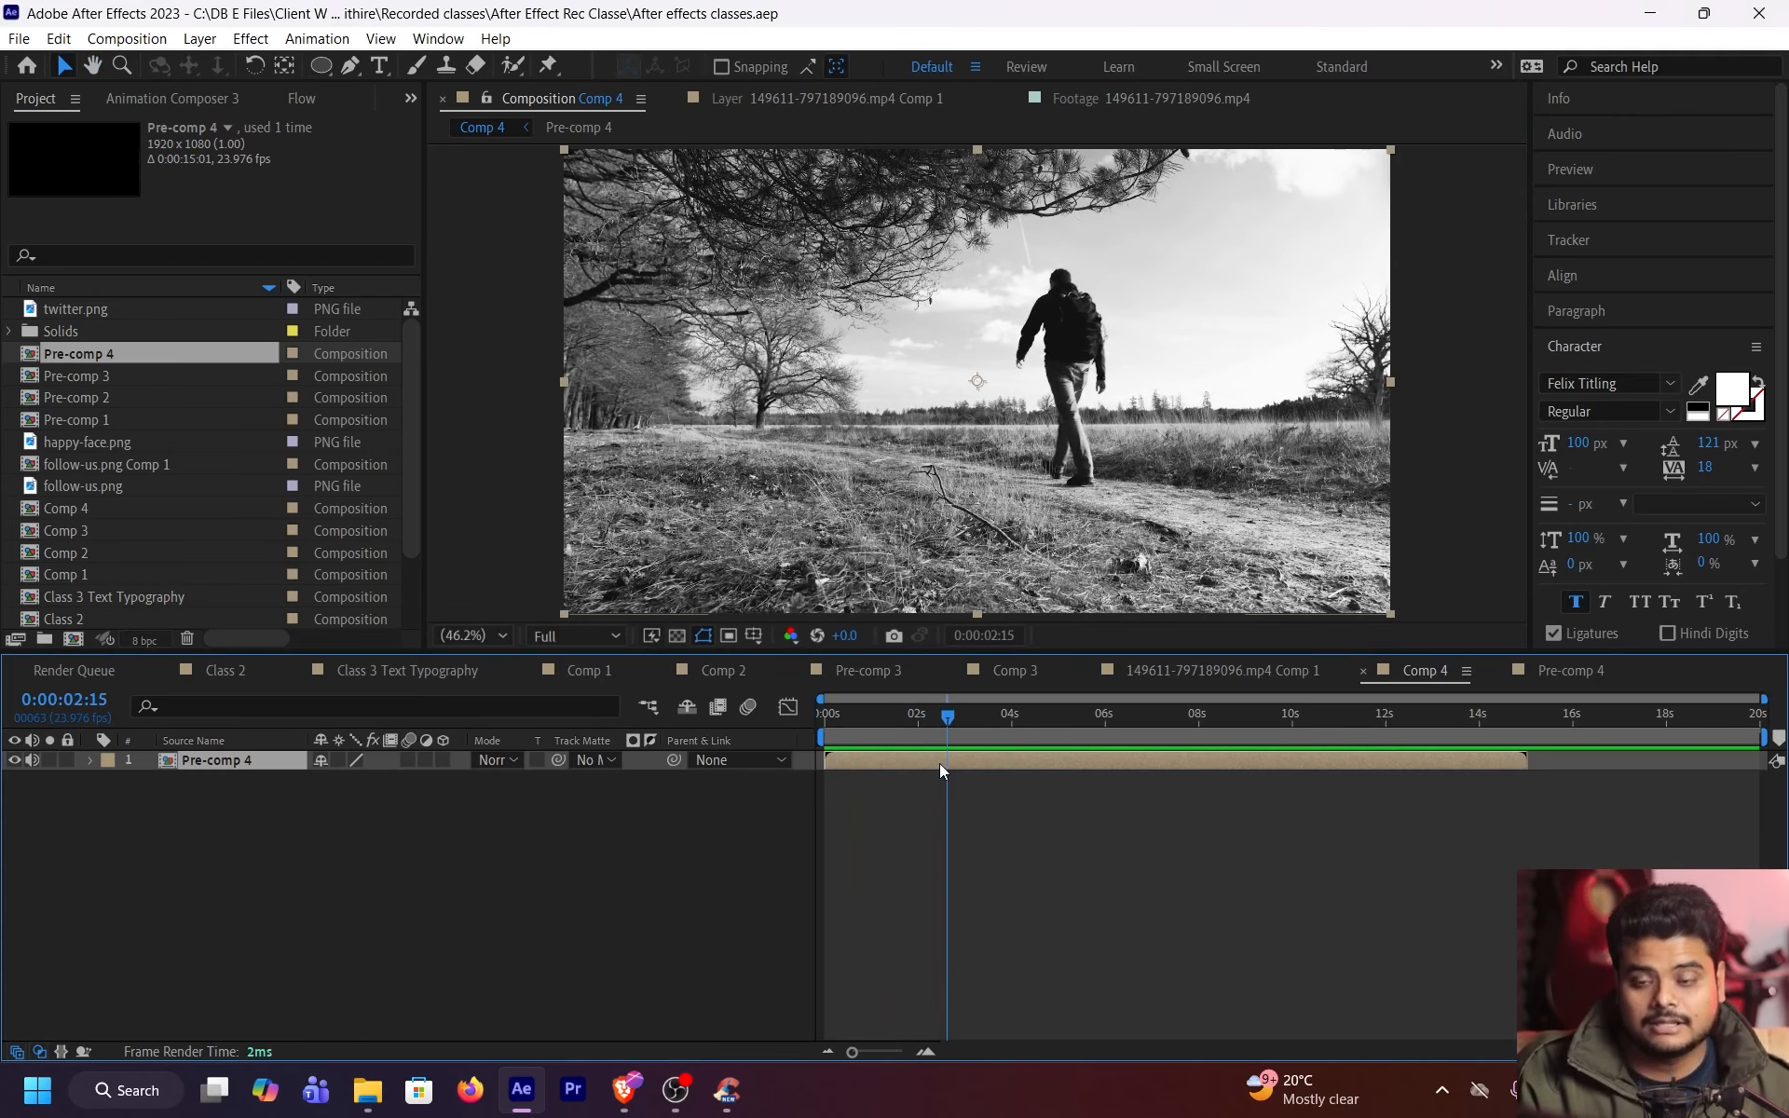
drag(936, 727, 828, 731)
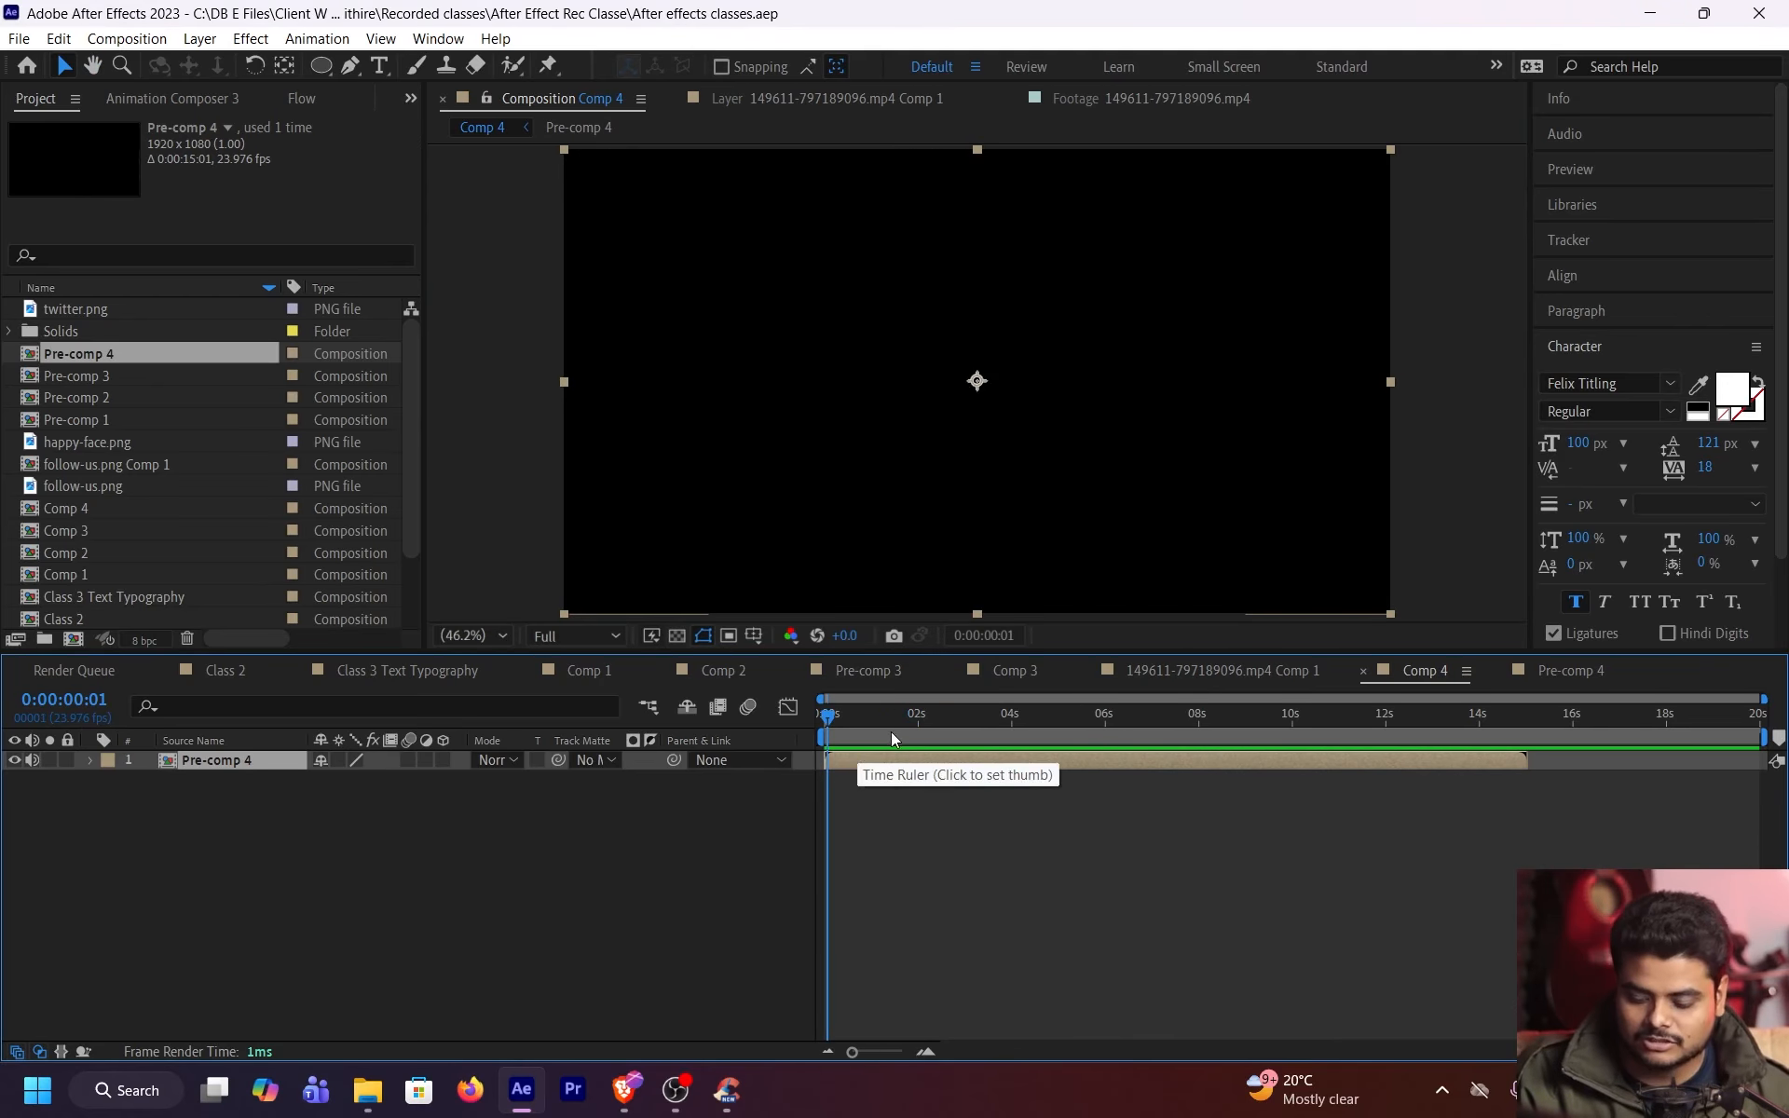
Create a new 20-second 1920 x 1080 composition, Comp 5, and add the text BLEND
key(ctrl+n)
click(1019, 763)
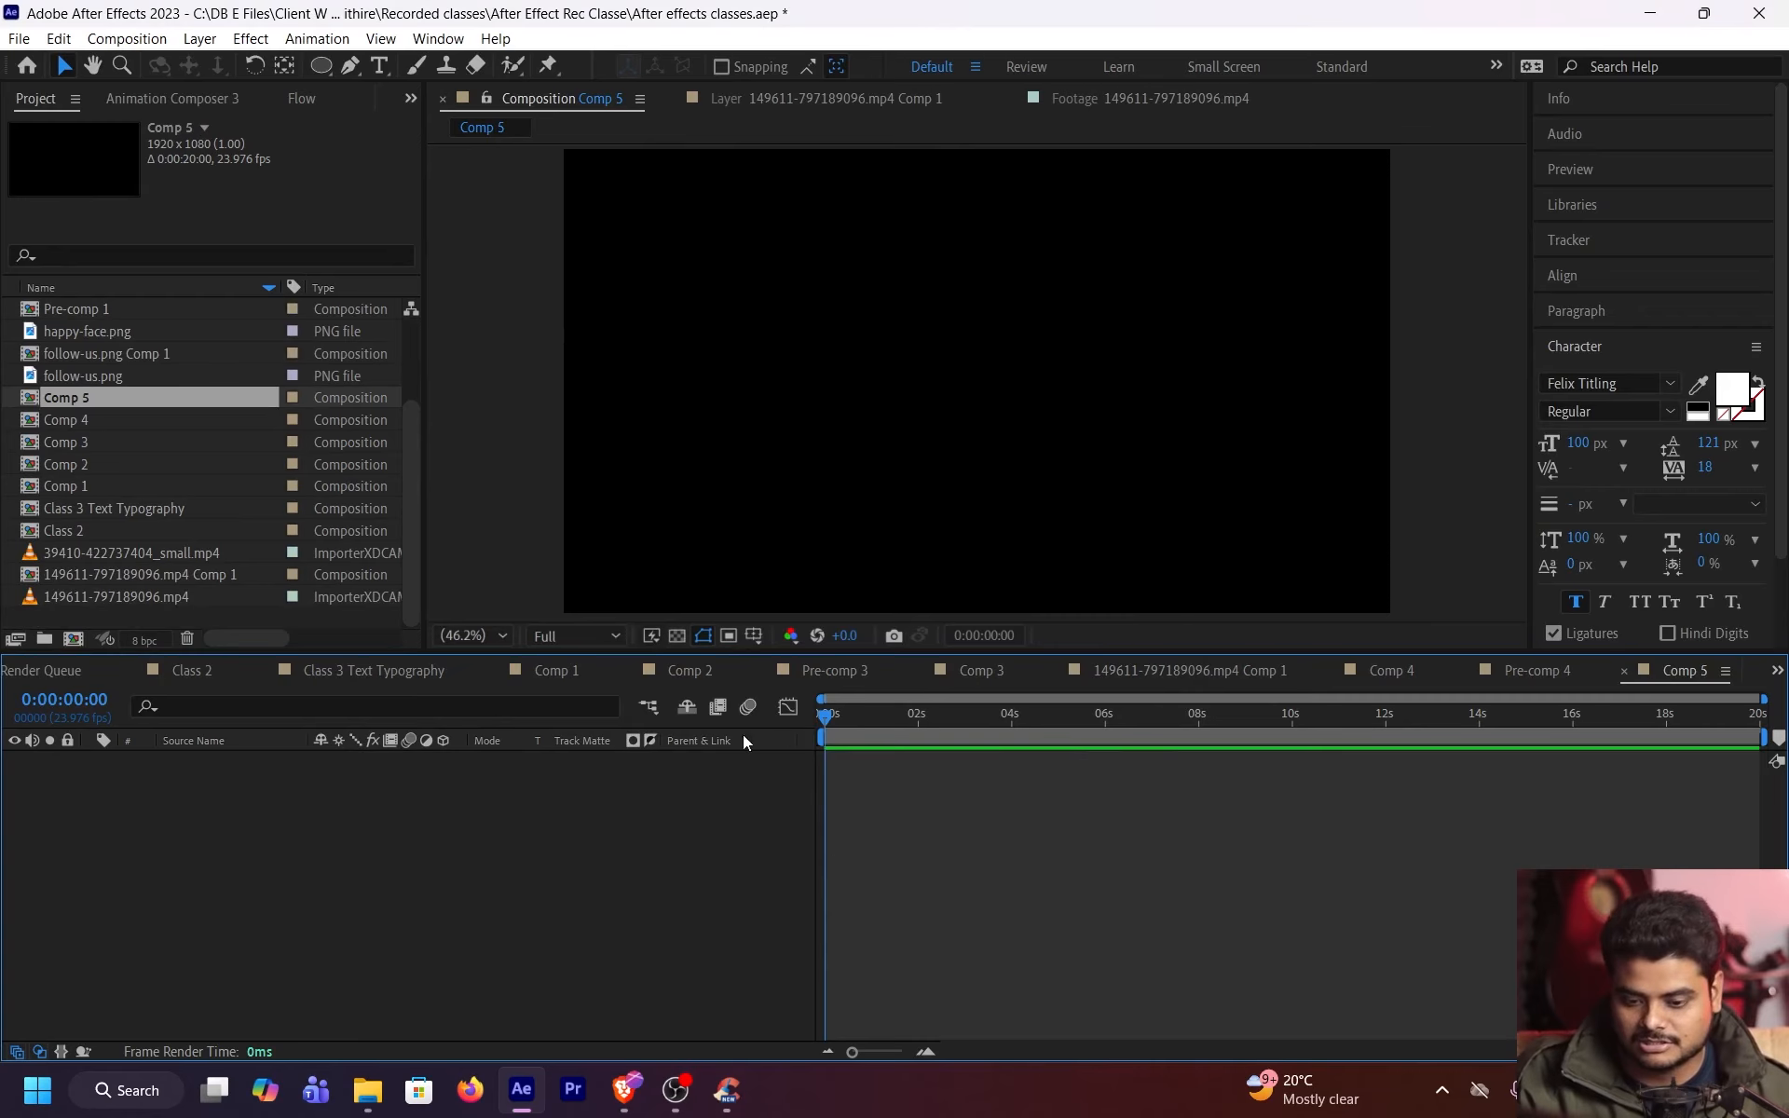
key(ctrl+t)
click(821, 369)
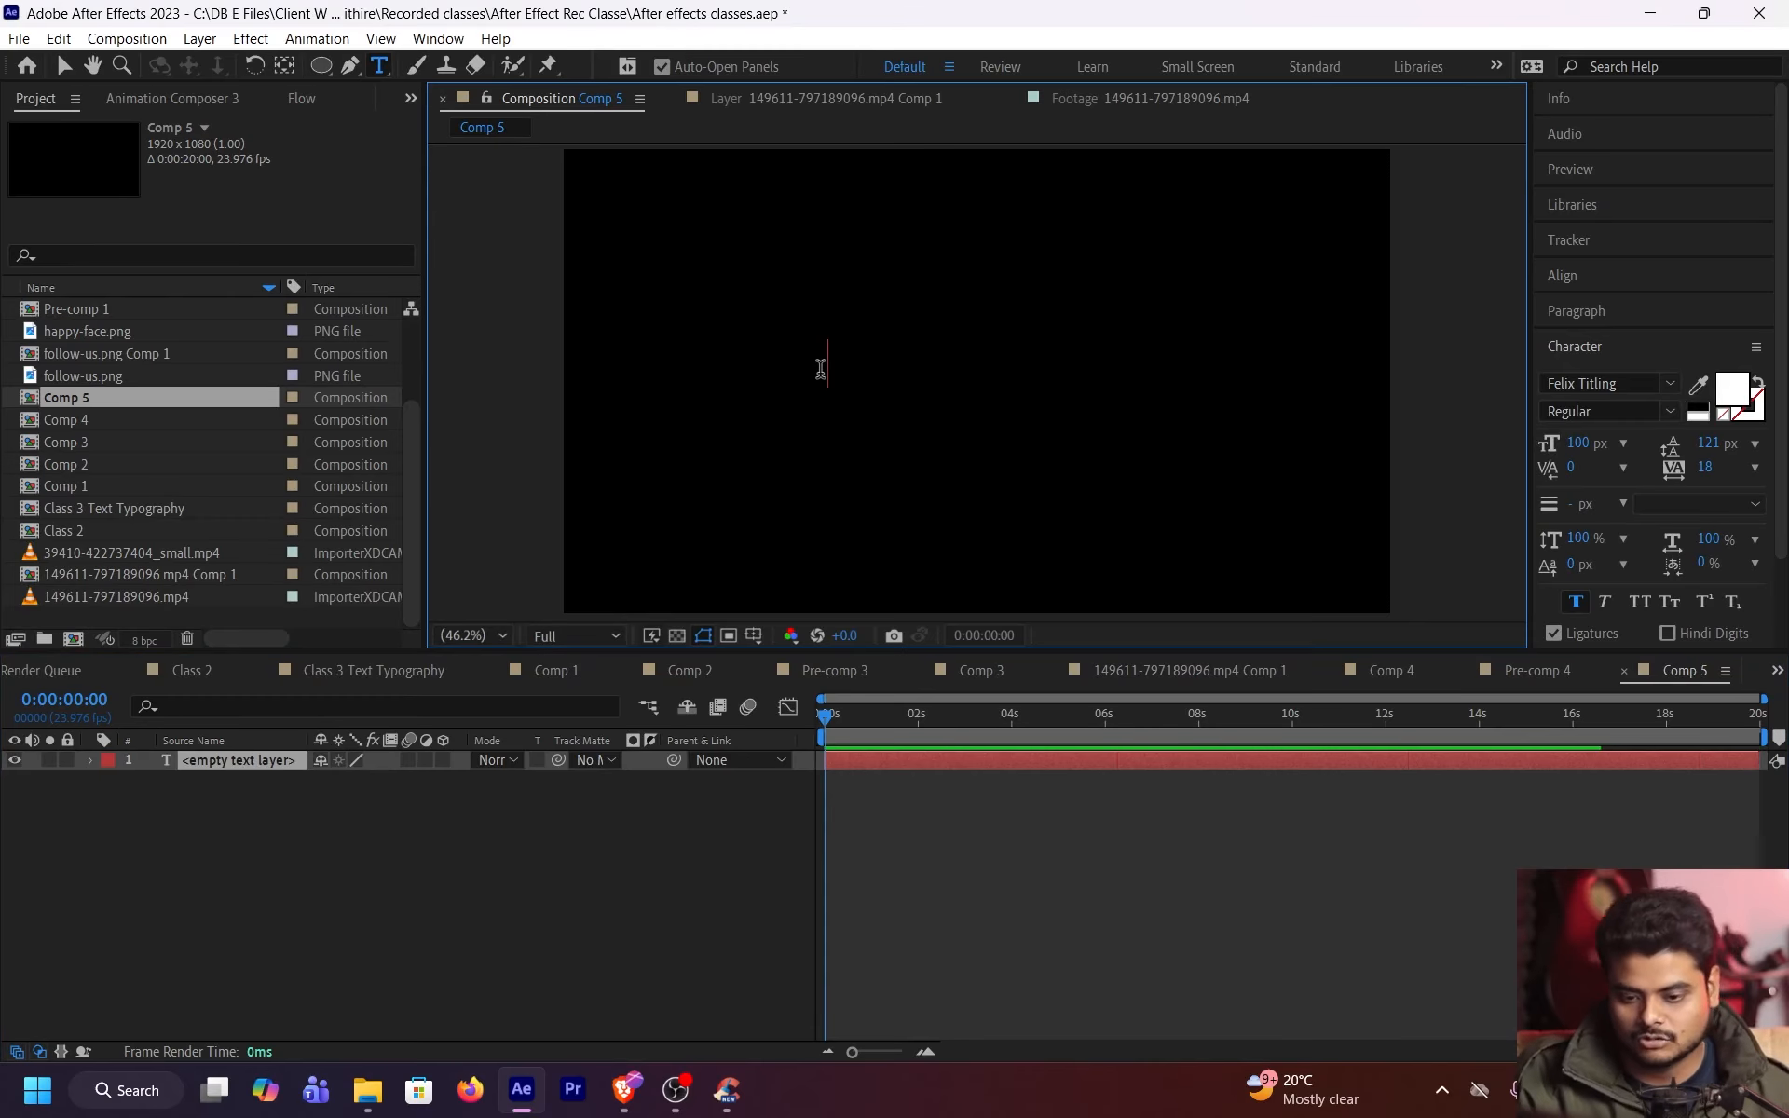
text(BLEN)
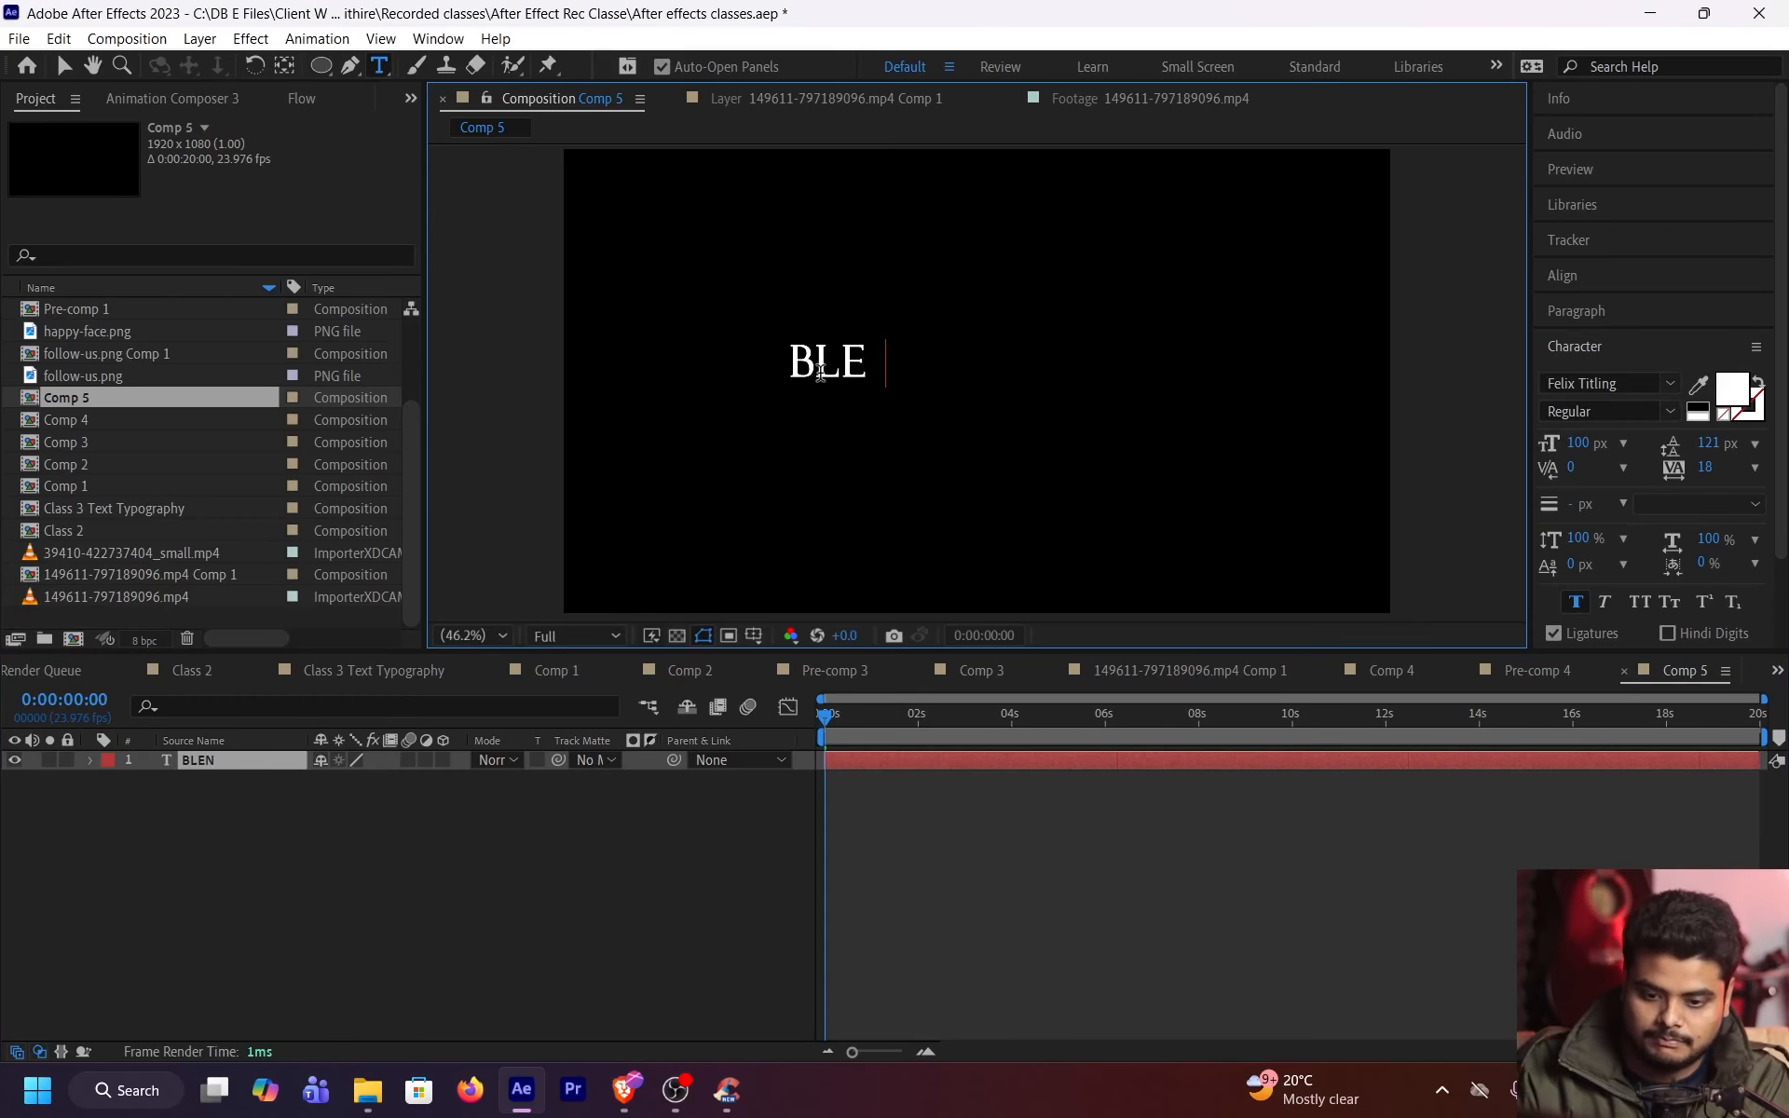
text(D)
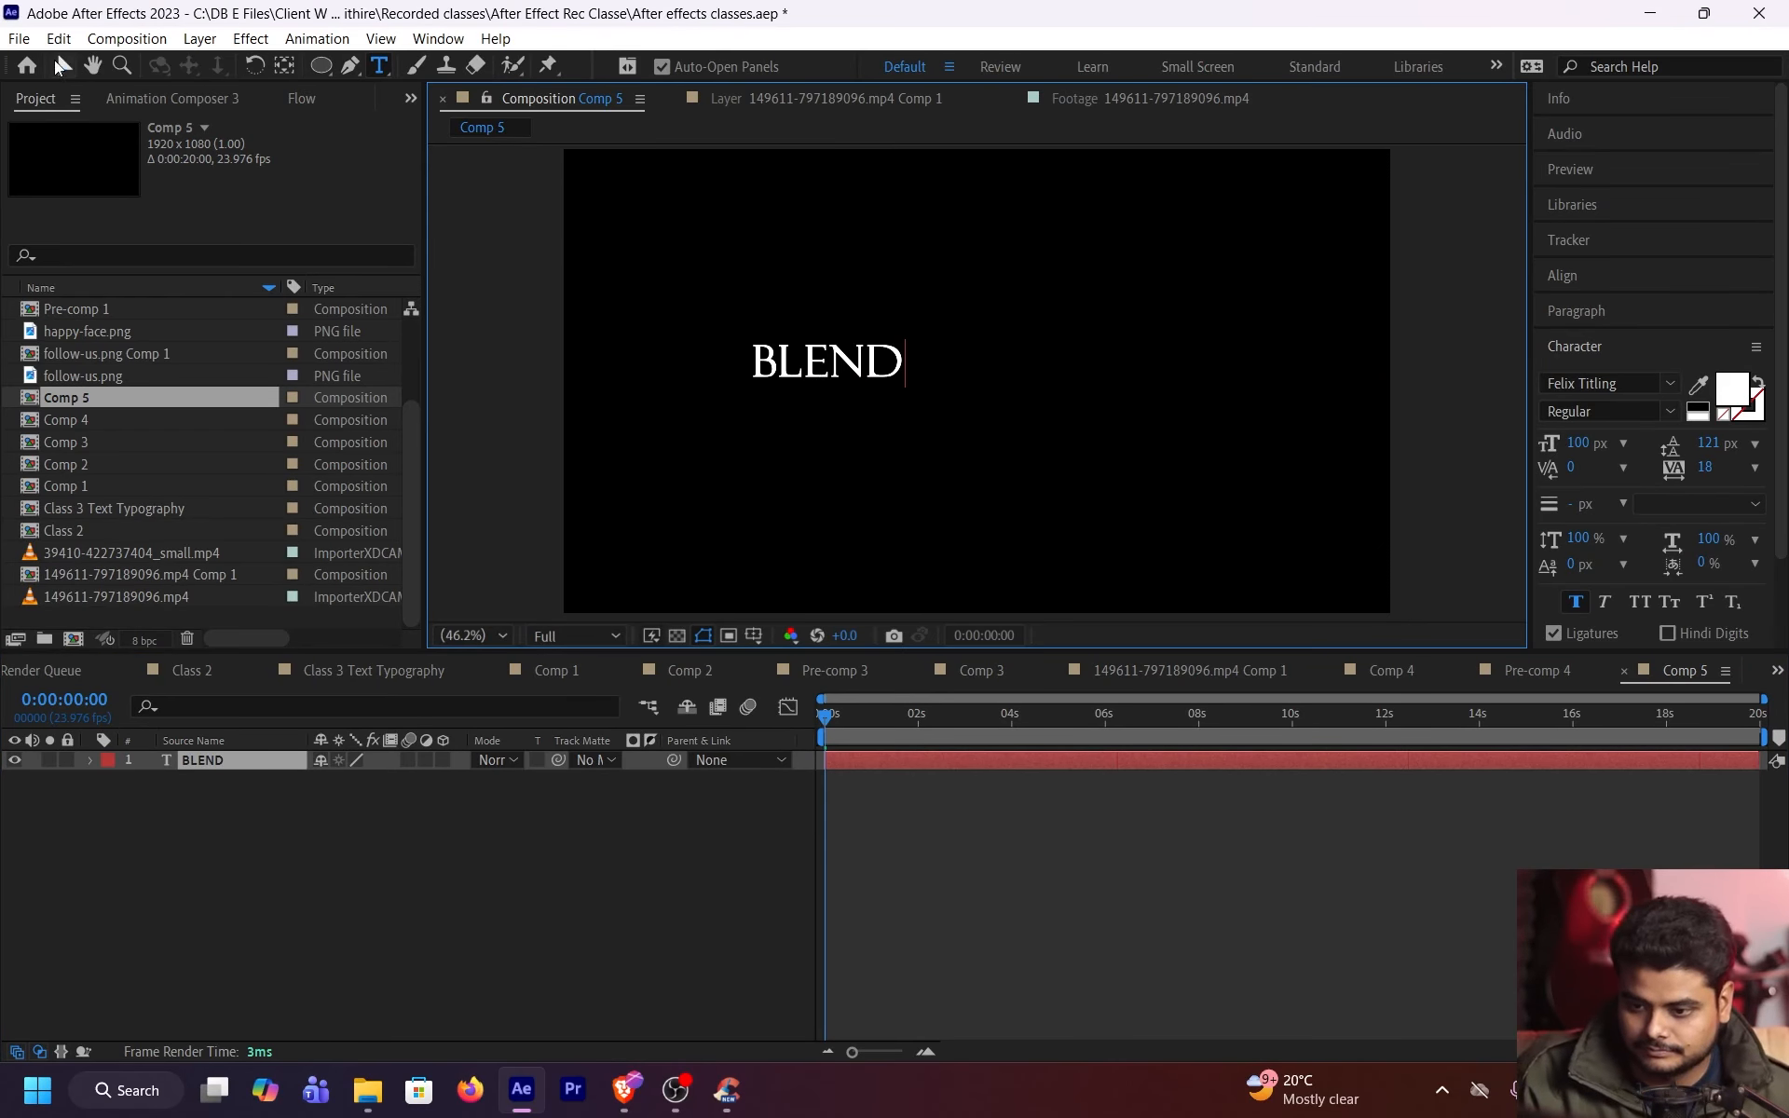
click(58, 63)
Set the BLEND text's font to Montserrat Black
click(1670, 385)
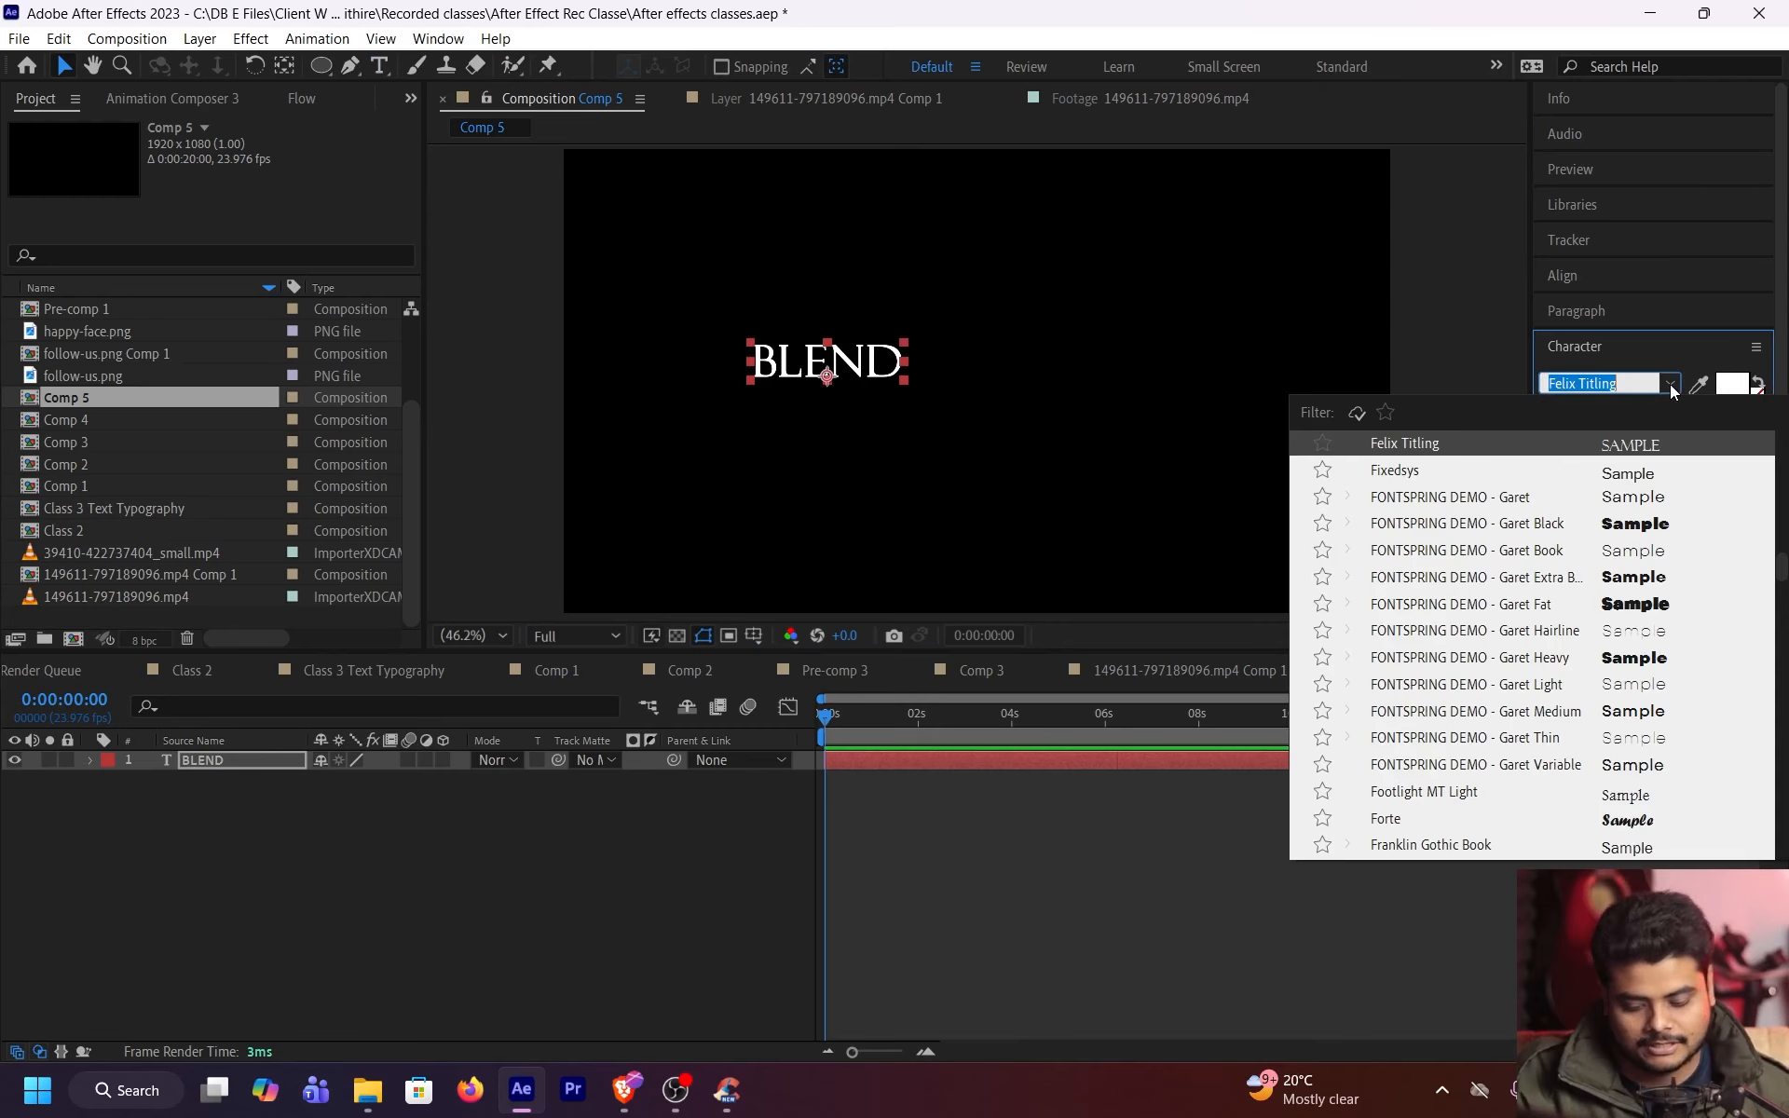
text(mont)
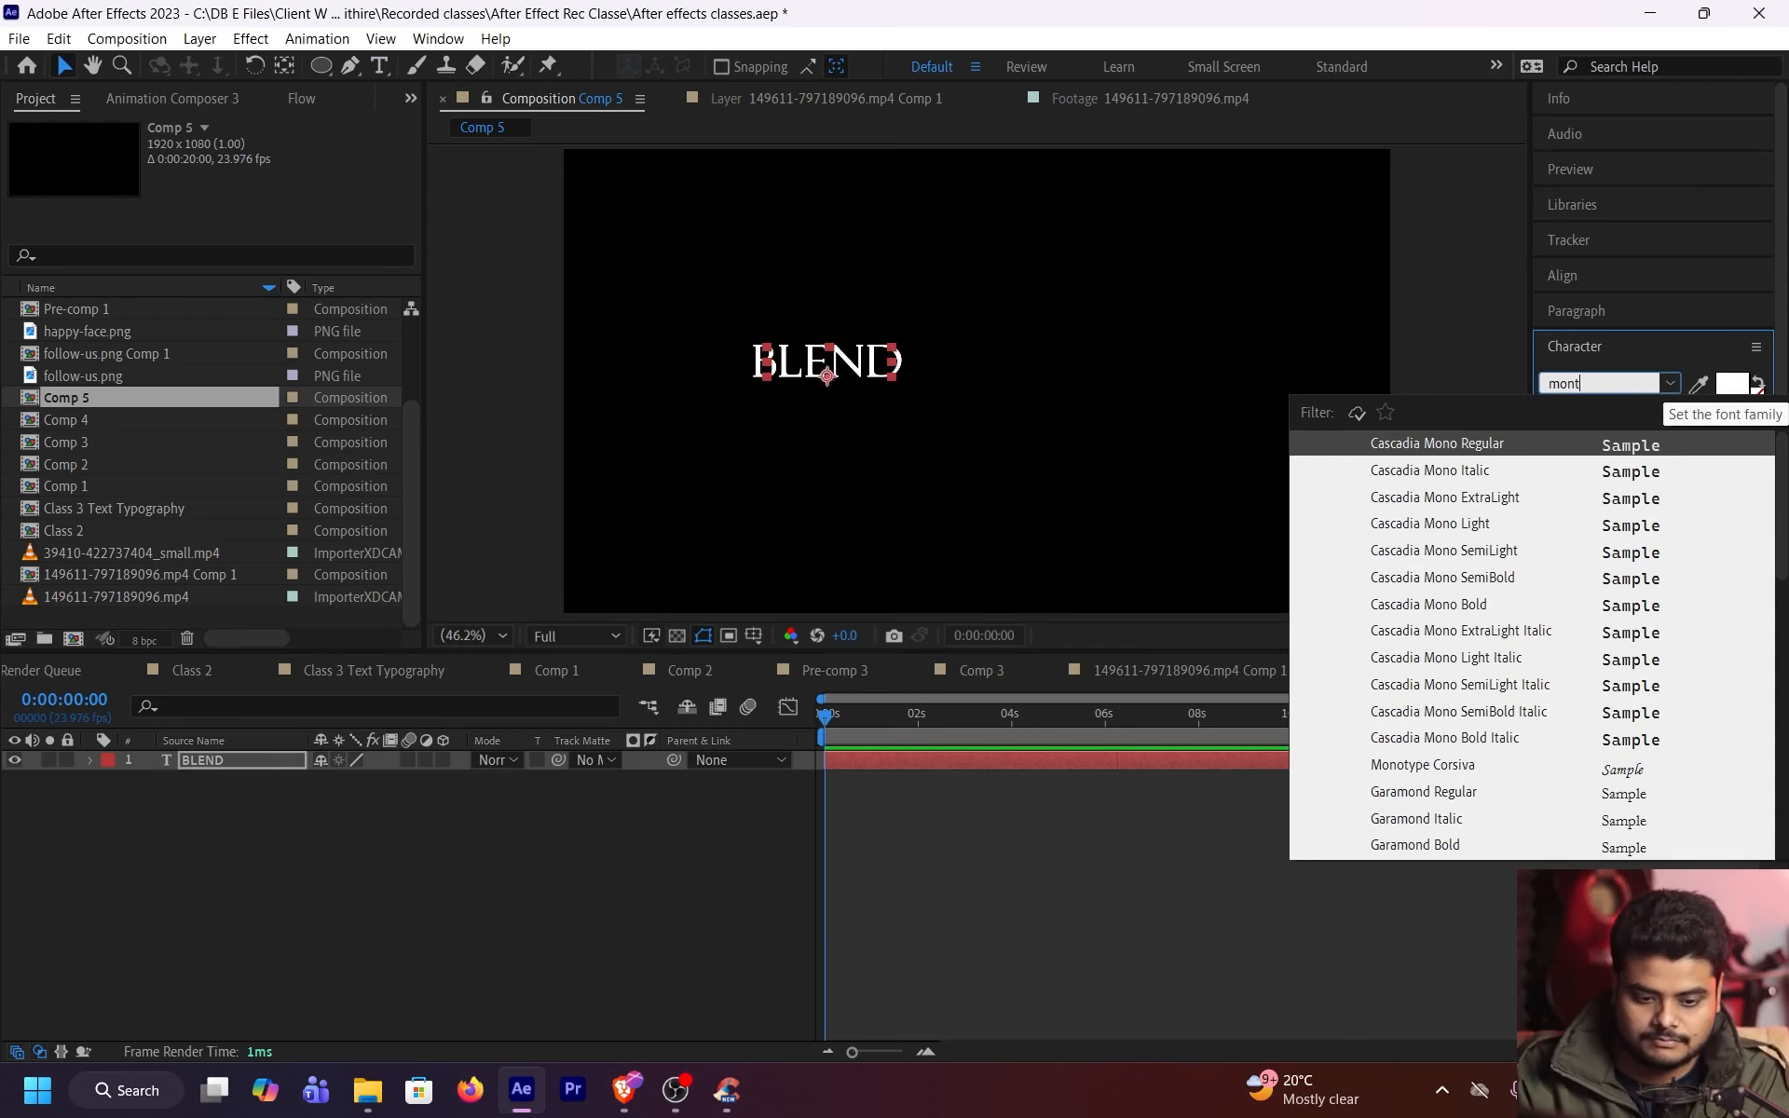
text(st)
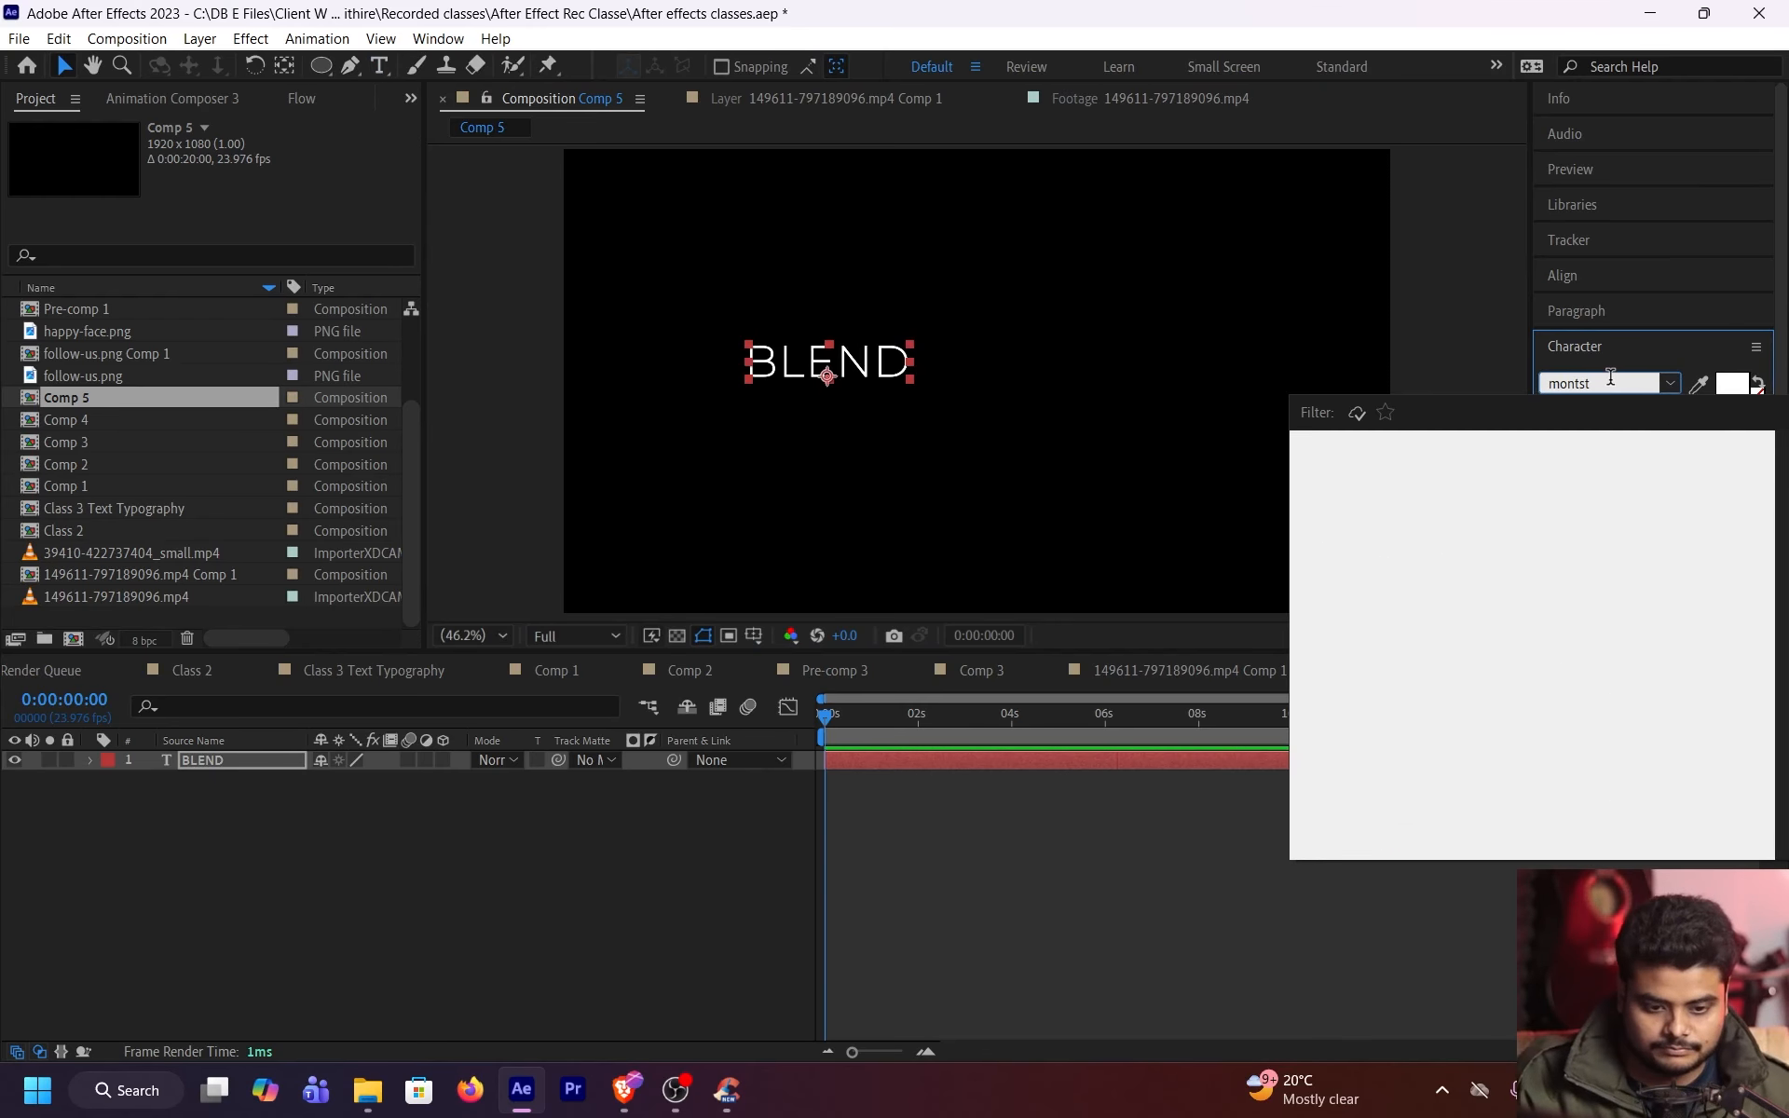
key(BackSpace)
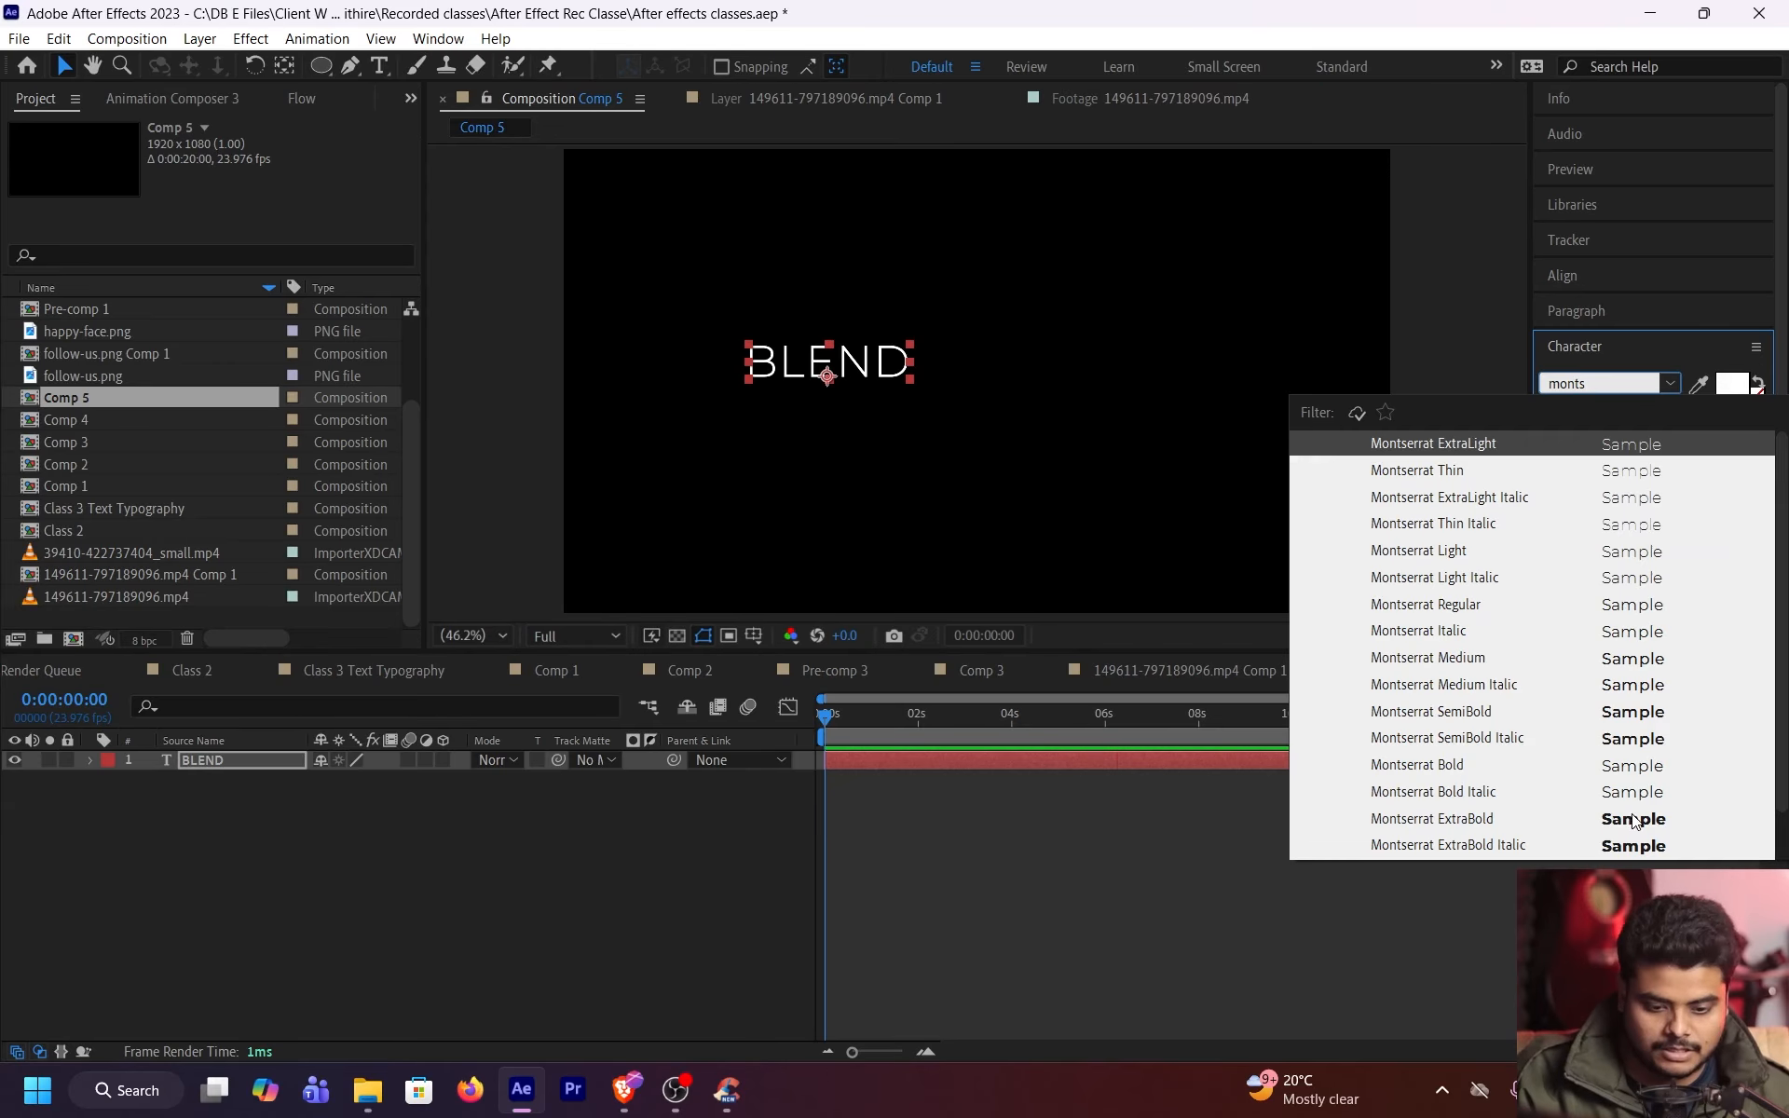
scroll(1634, 820, down, 1)
click(1631, 827)
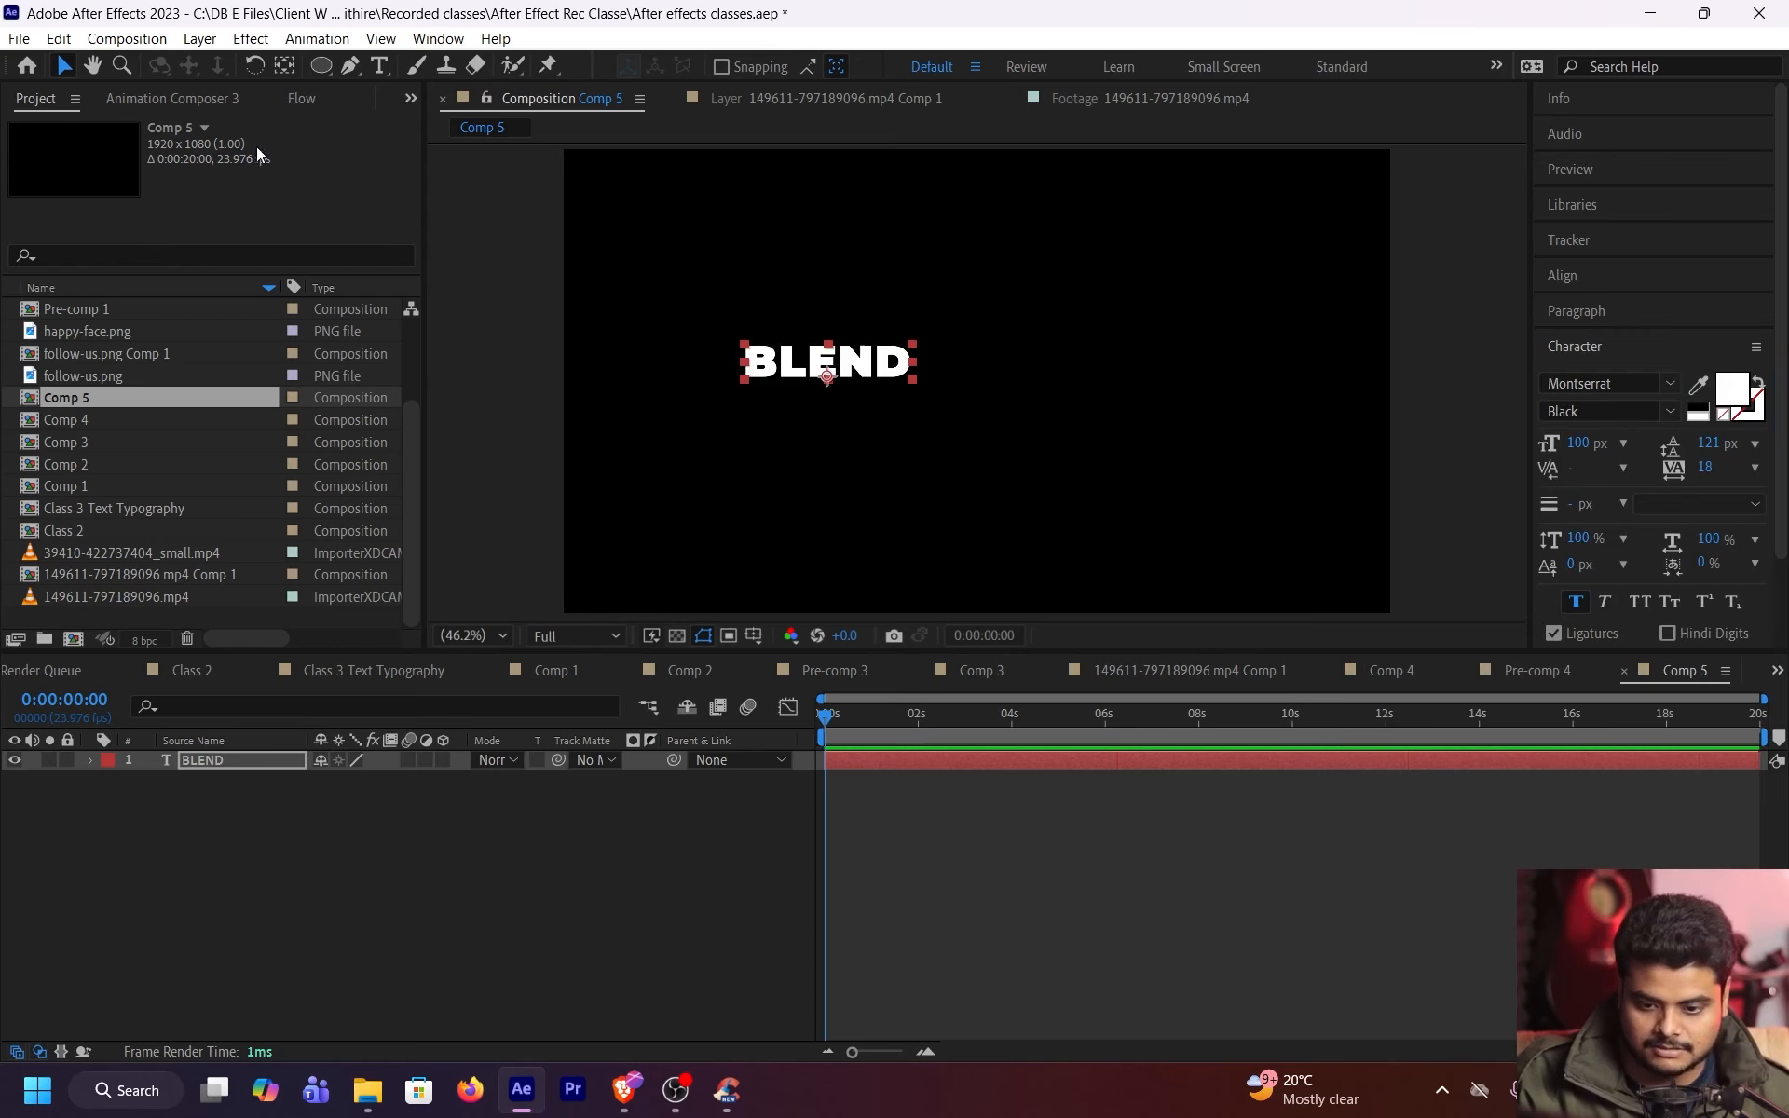
Centre the BLEND text and its anchor point in the frame, scale it up to span most of the width, and save
click(906, 359)
key(ctrl+alt+Home)
key(ctrl+Home)
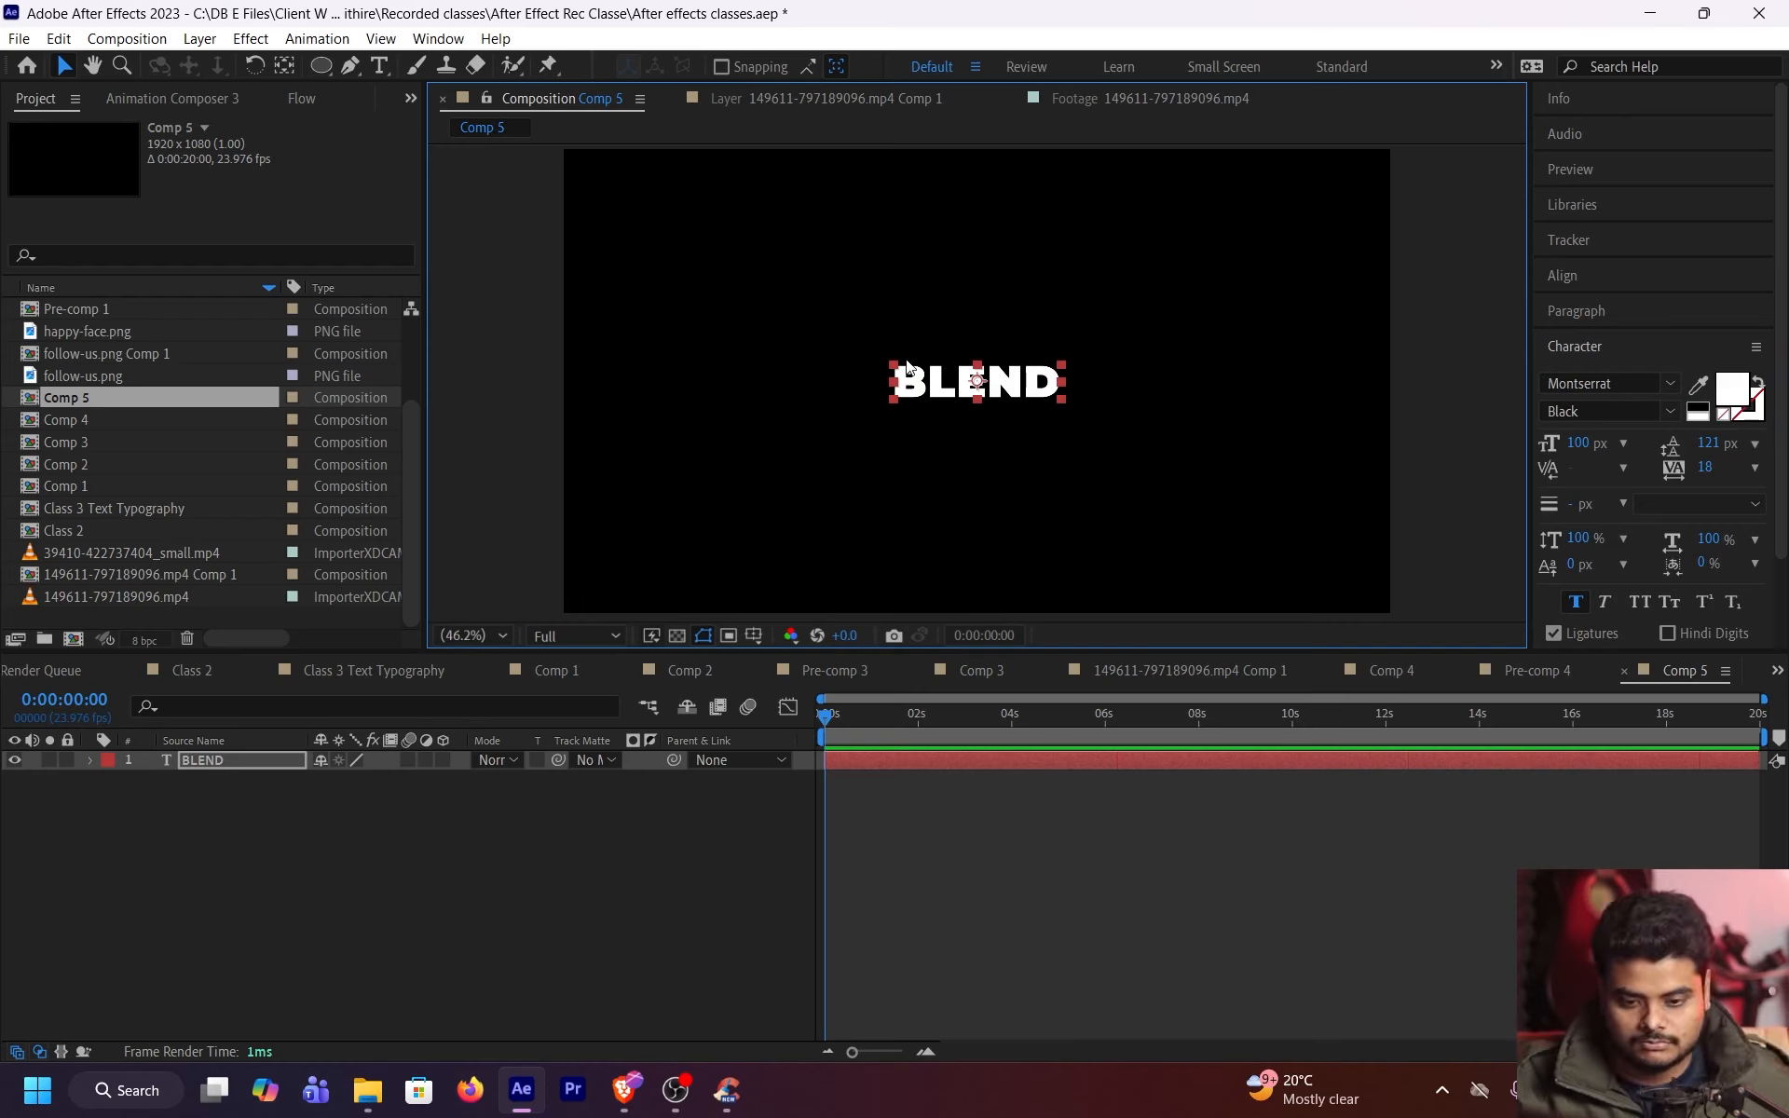
drag(1057, 398, 1146, 448)
key(ctrl+s)
click(1142, 846)
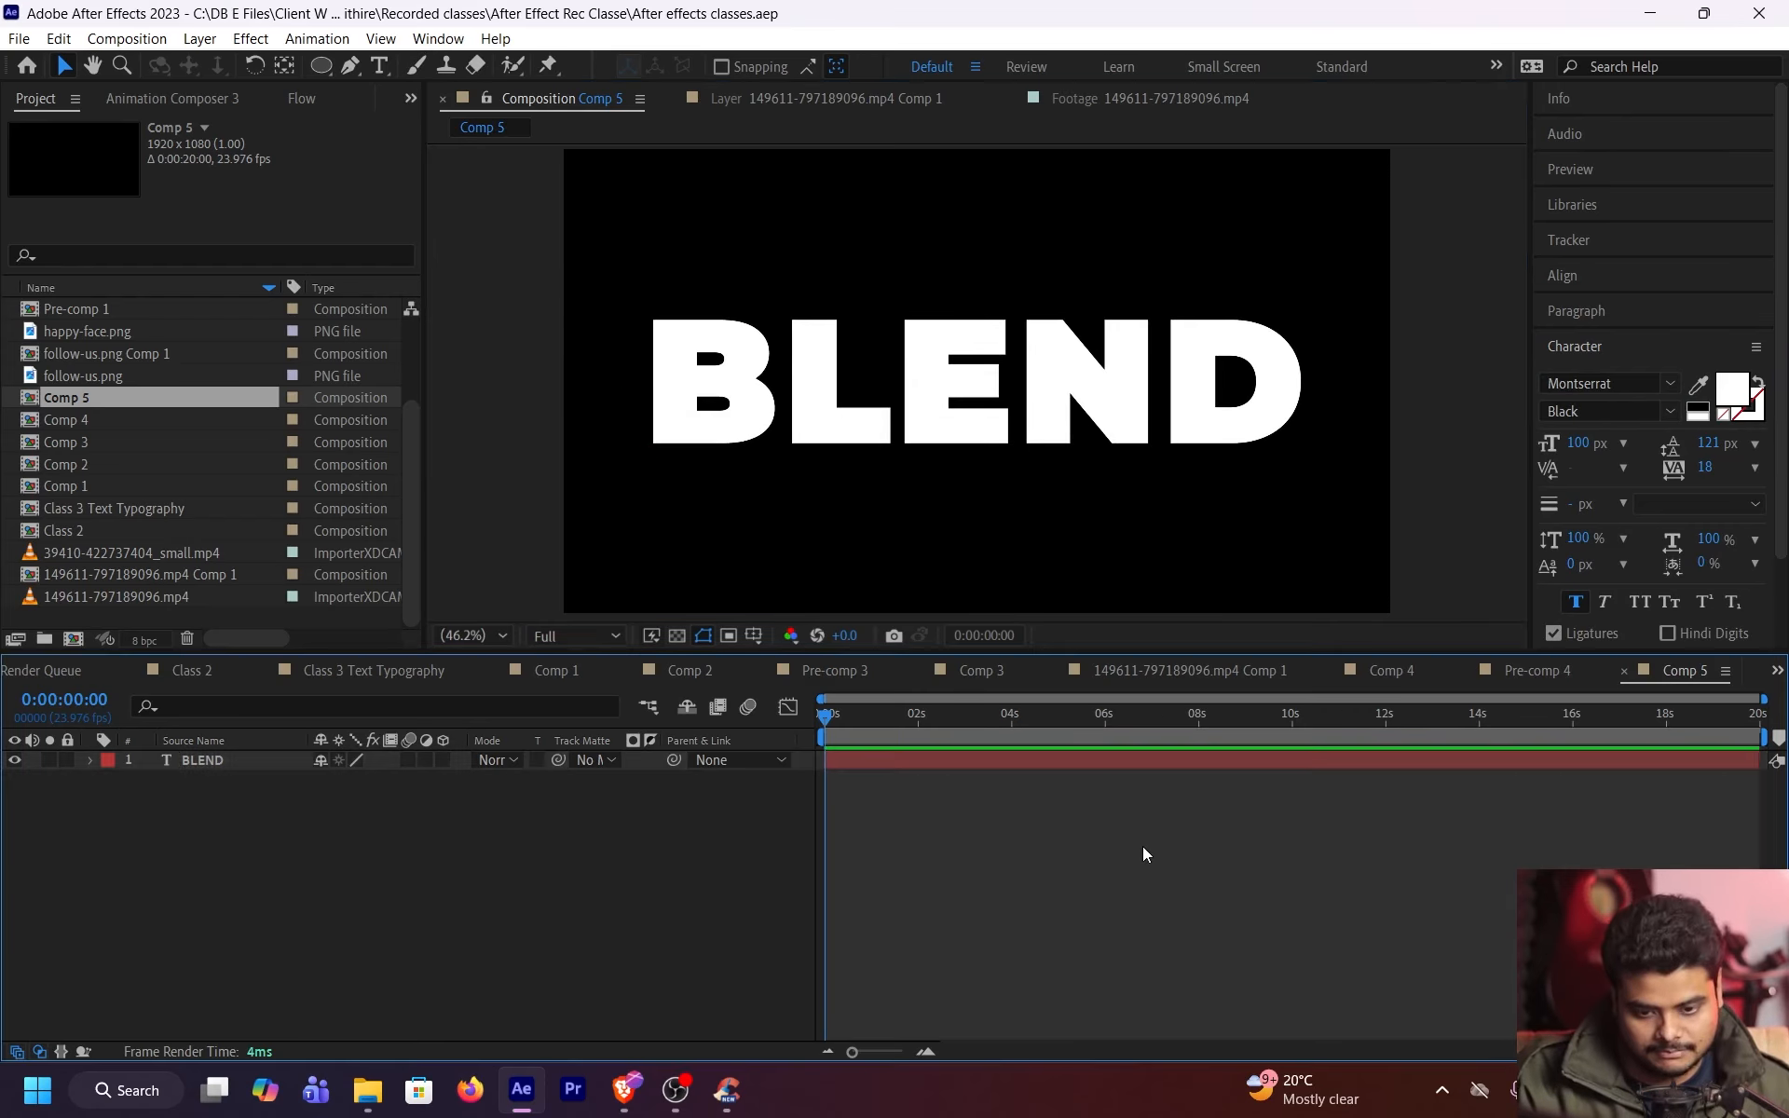
Change the BLEND text's font to LEMON MILK Bold
click(1186, 423)
click(1655, 375)
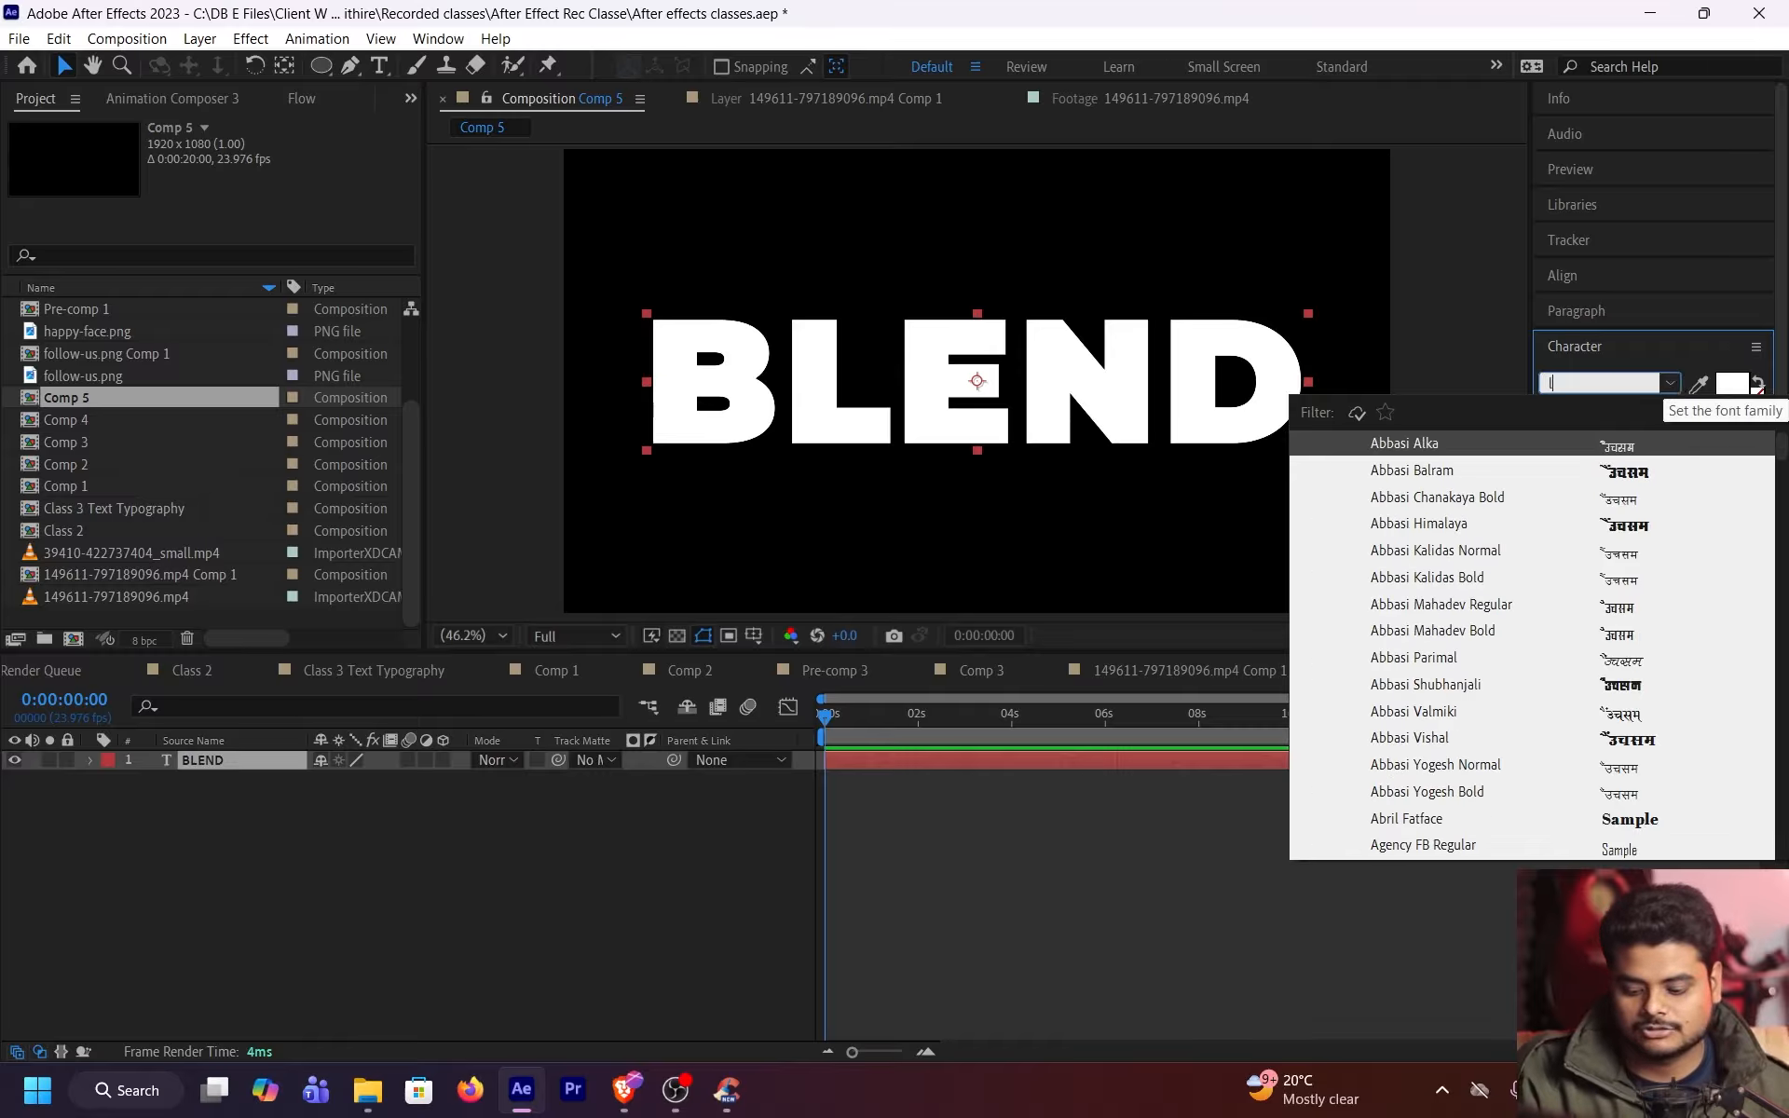
text(lemom)
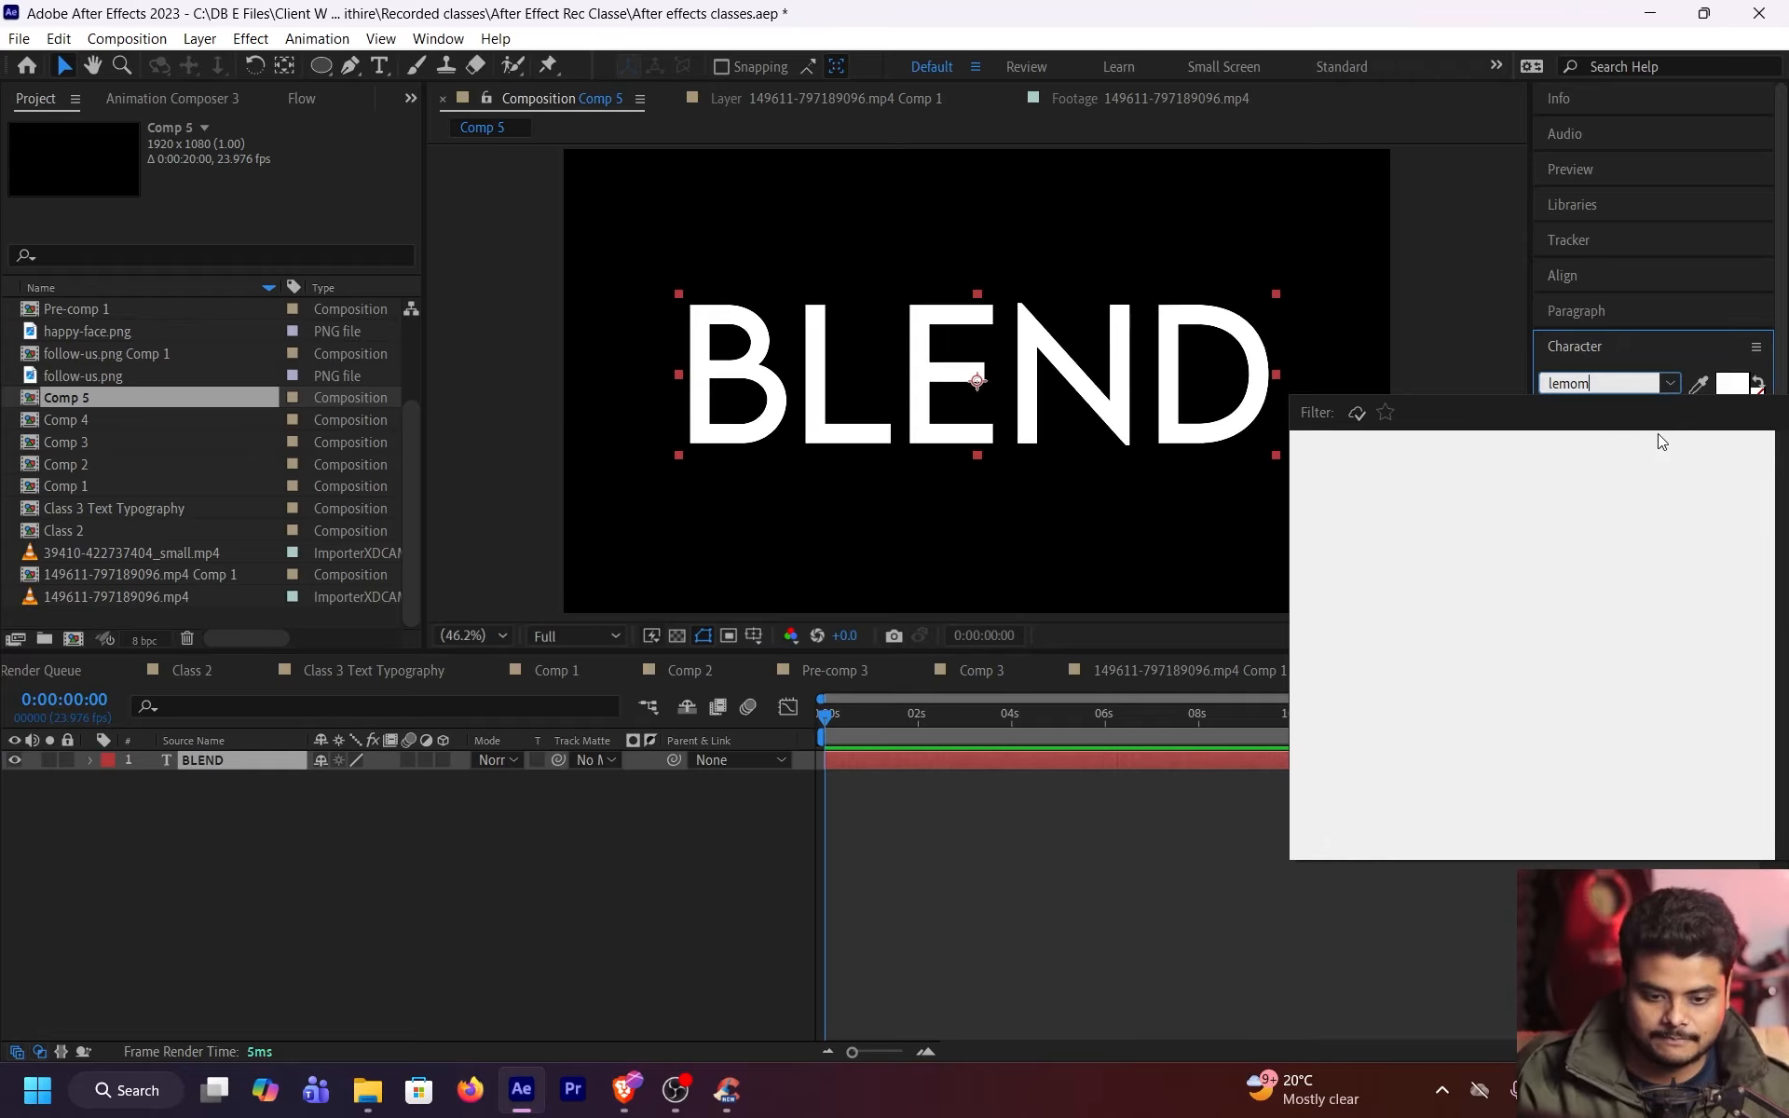
key(BackSpace)
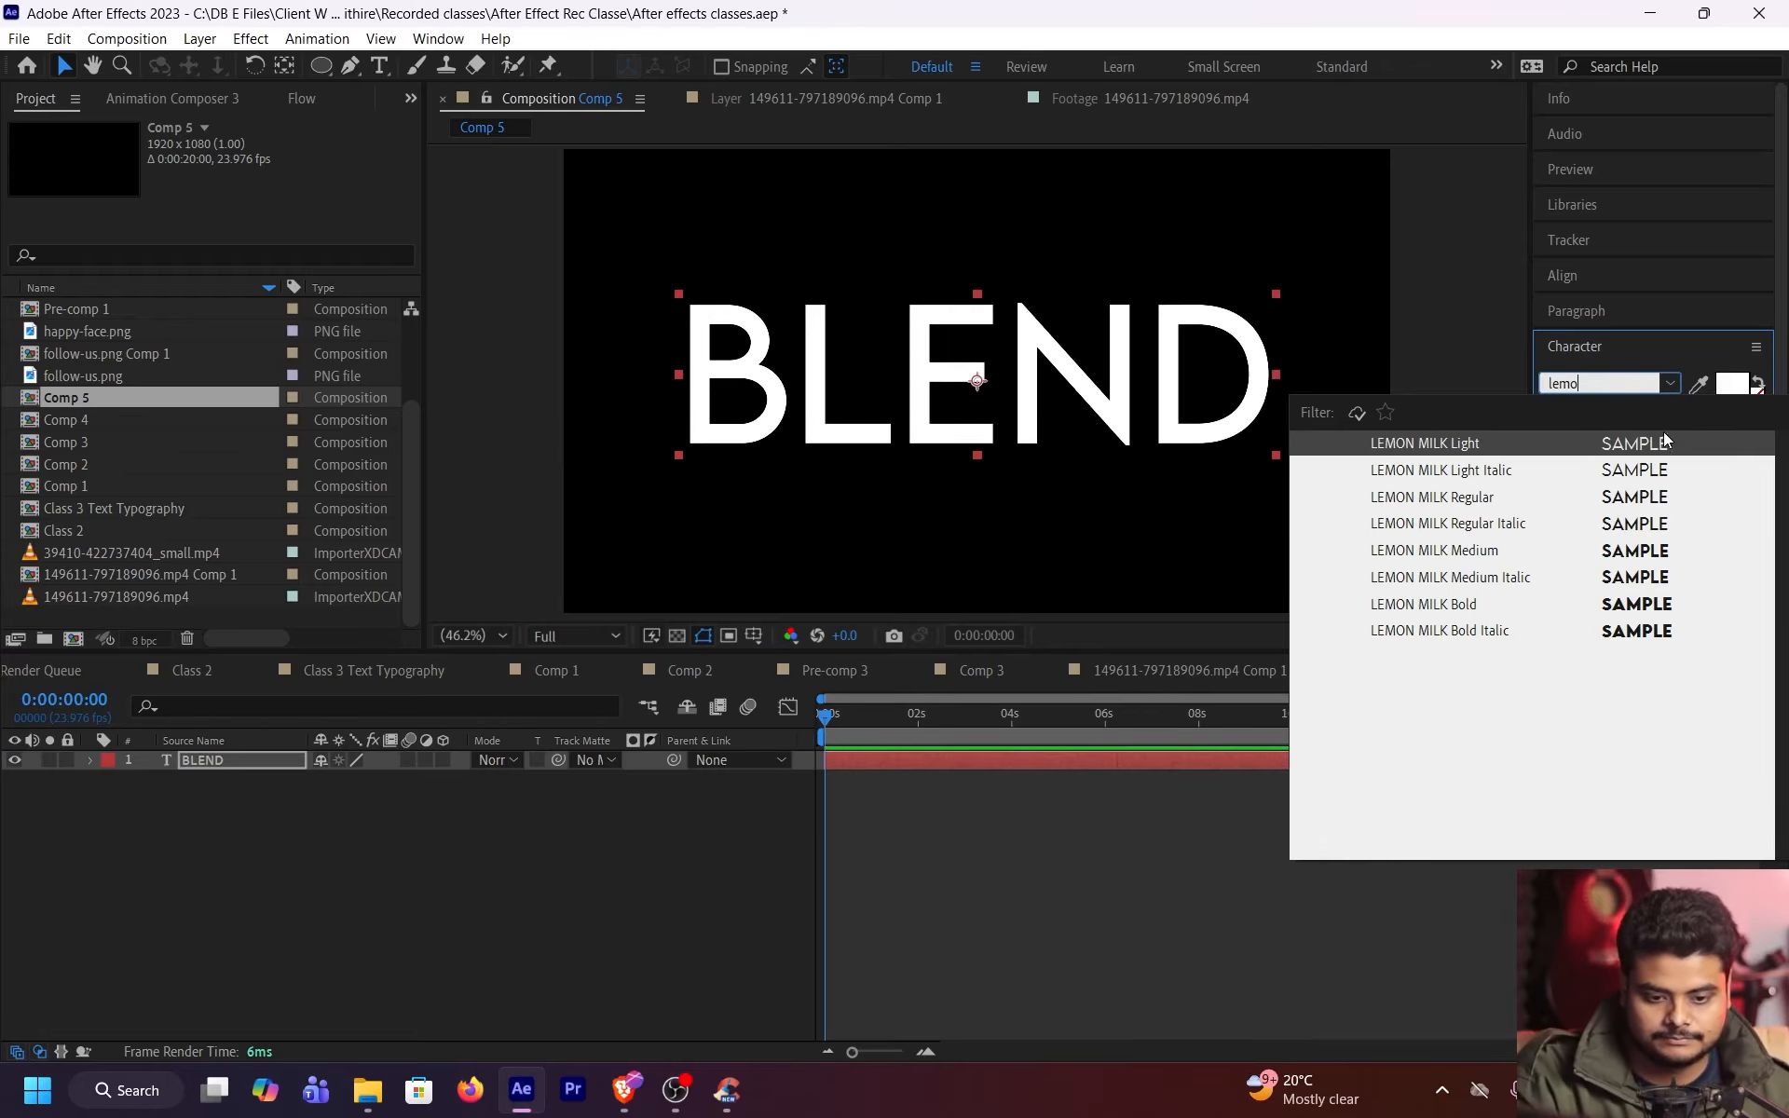
click(1646, 608)
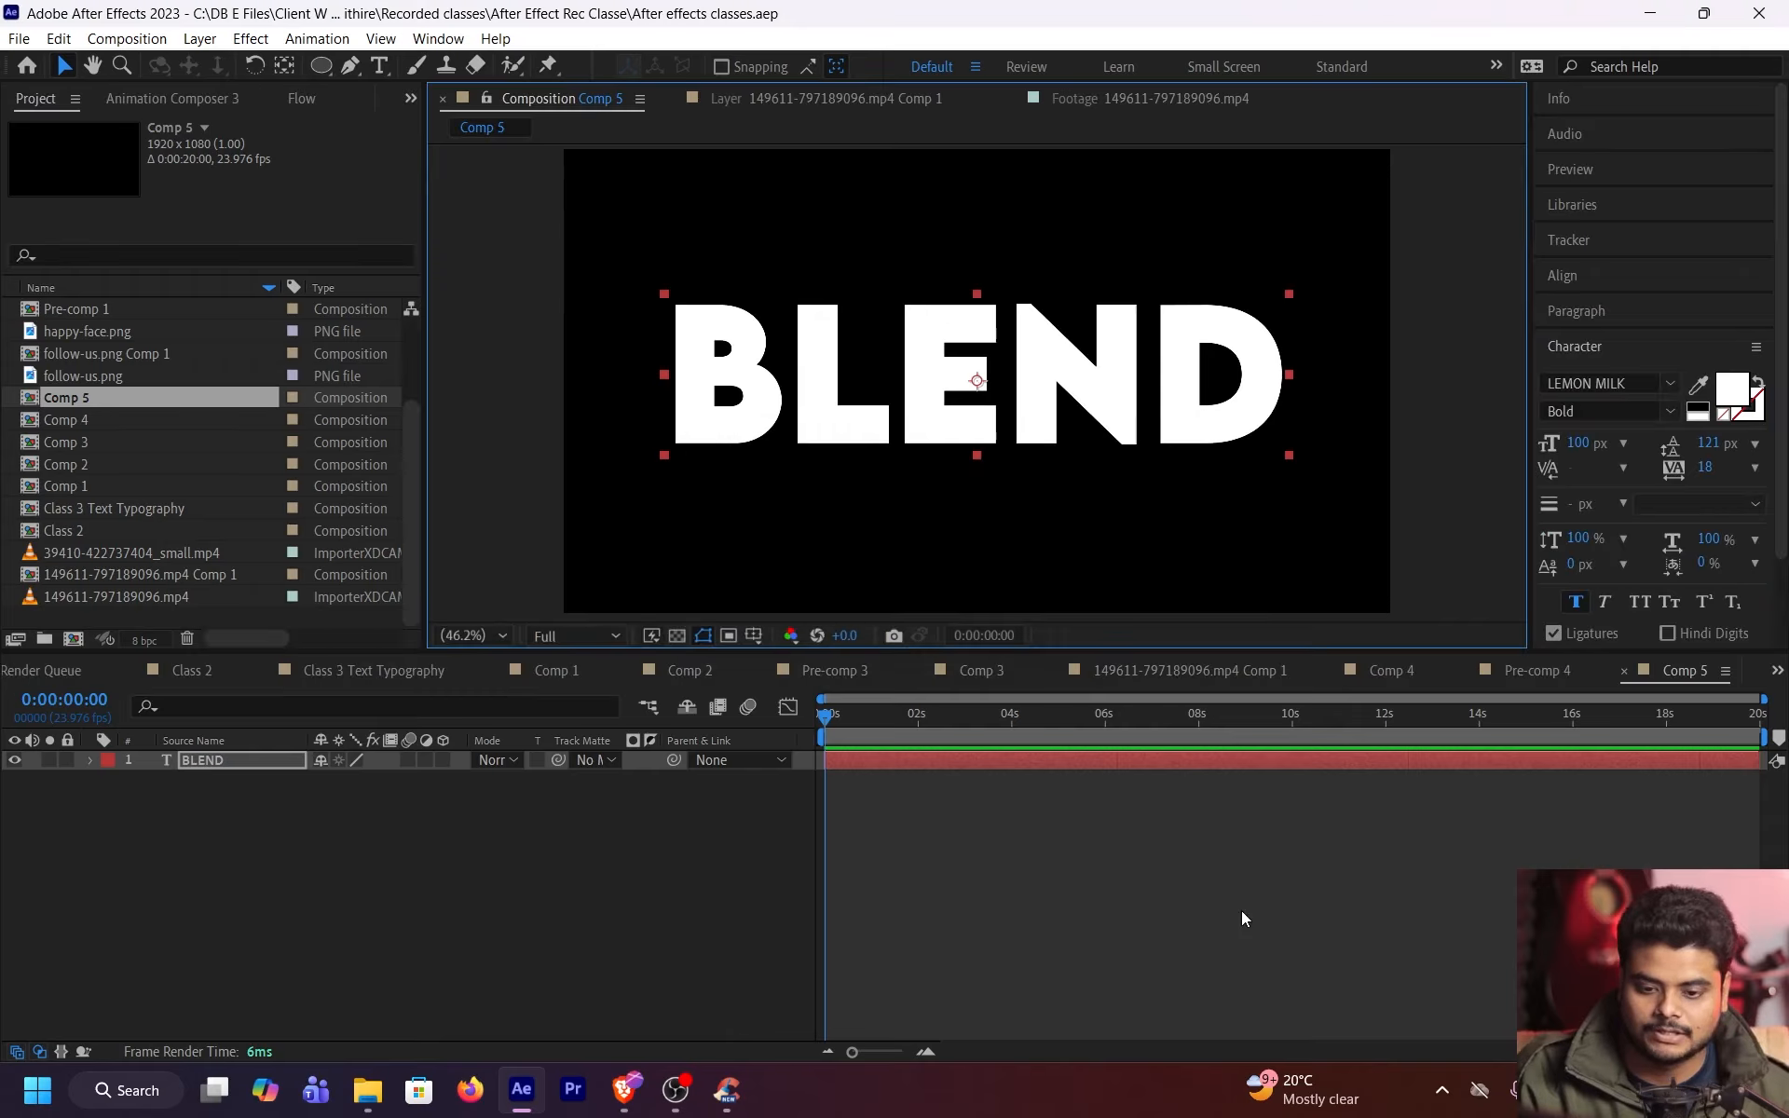
click(1227, 827)
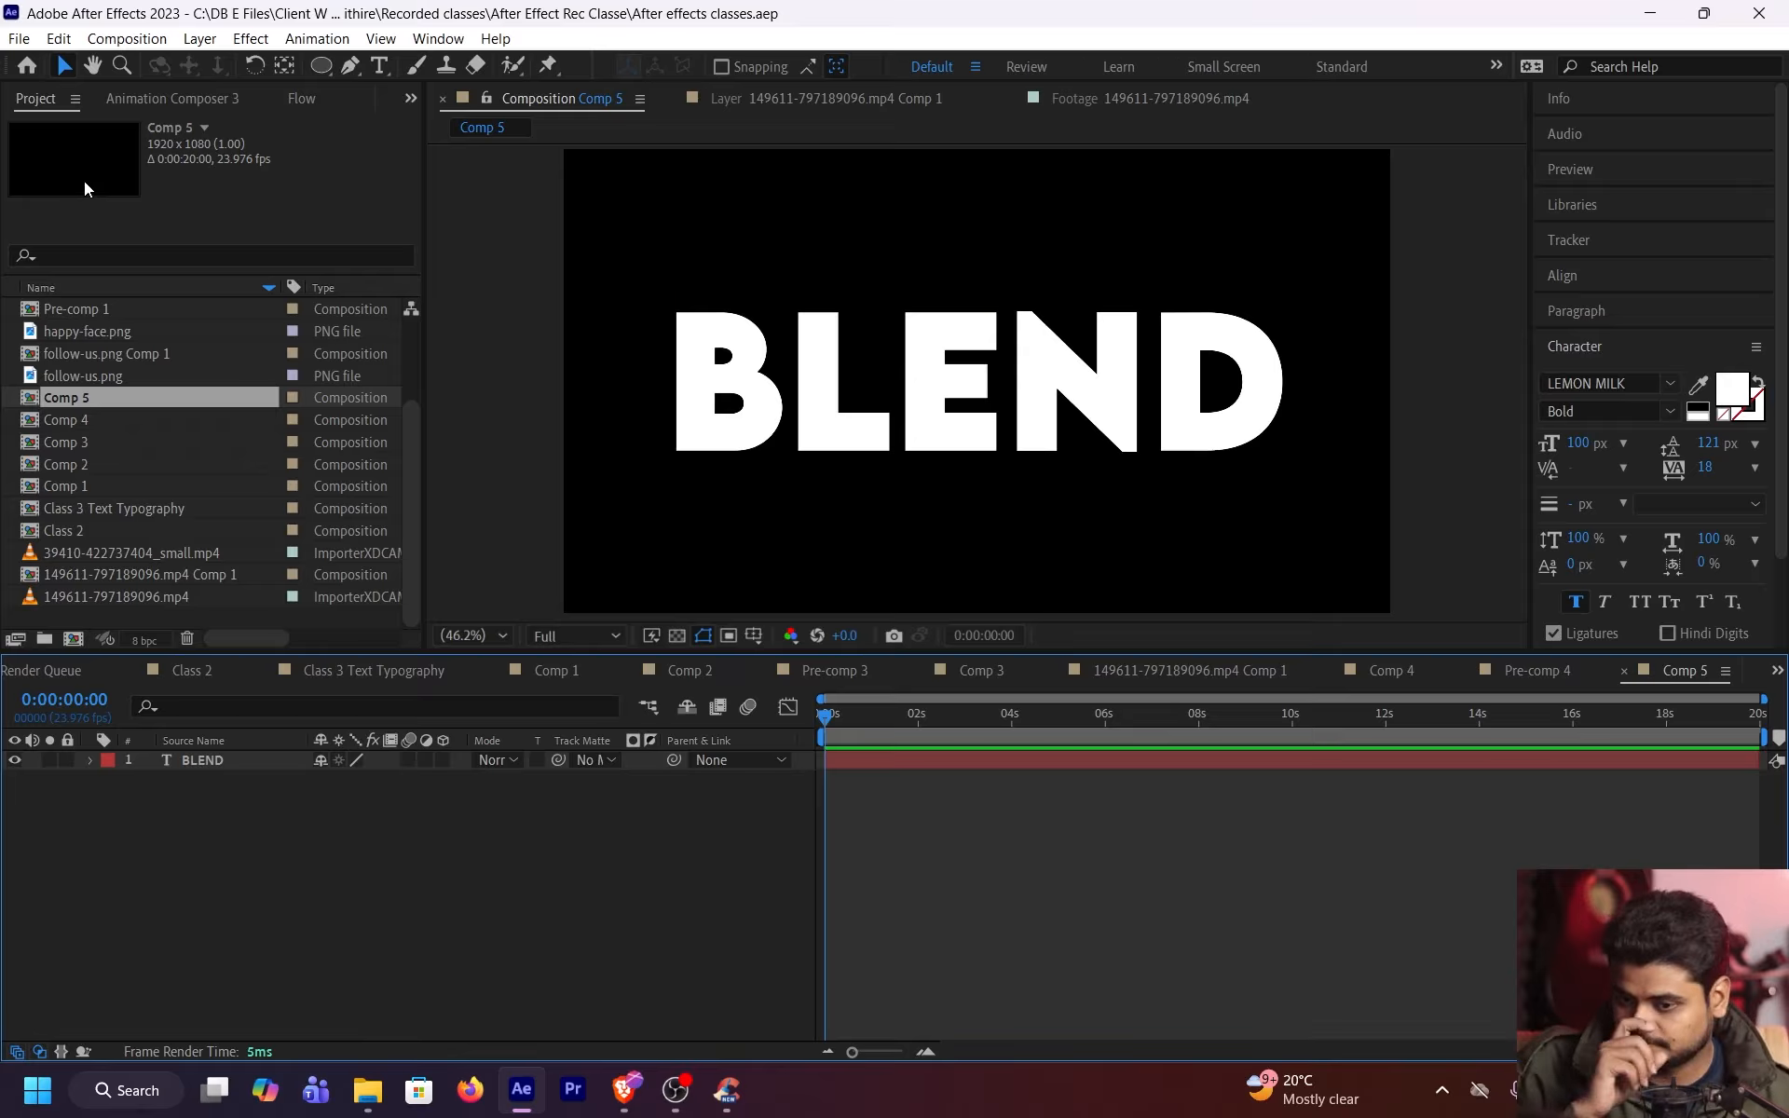
Add 149611-797189096.mp4 beneath the BLEND text and trim the text layer to end with the footage at 0:00:15:00
drag(117, 598, 580, 838)
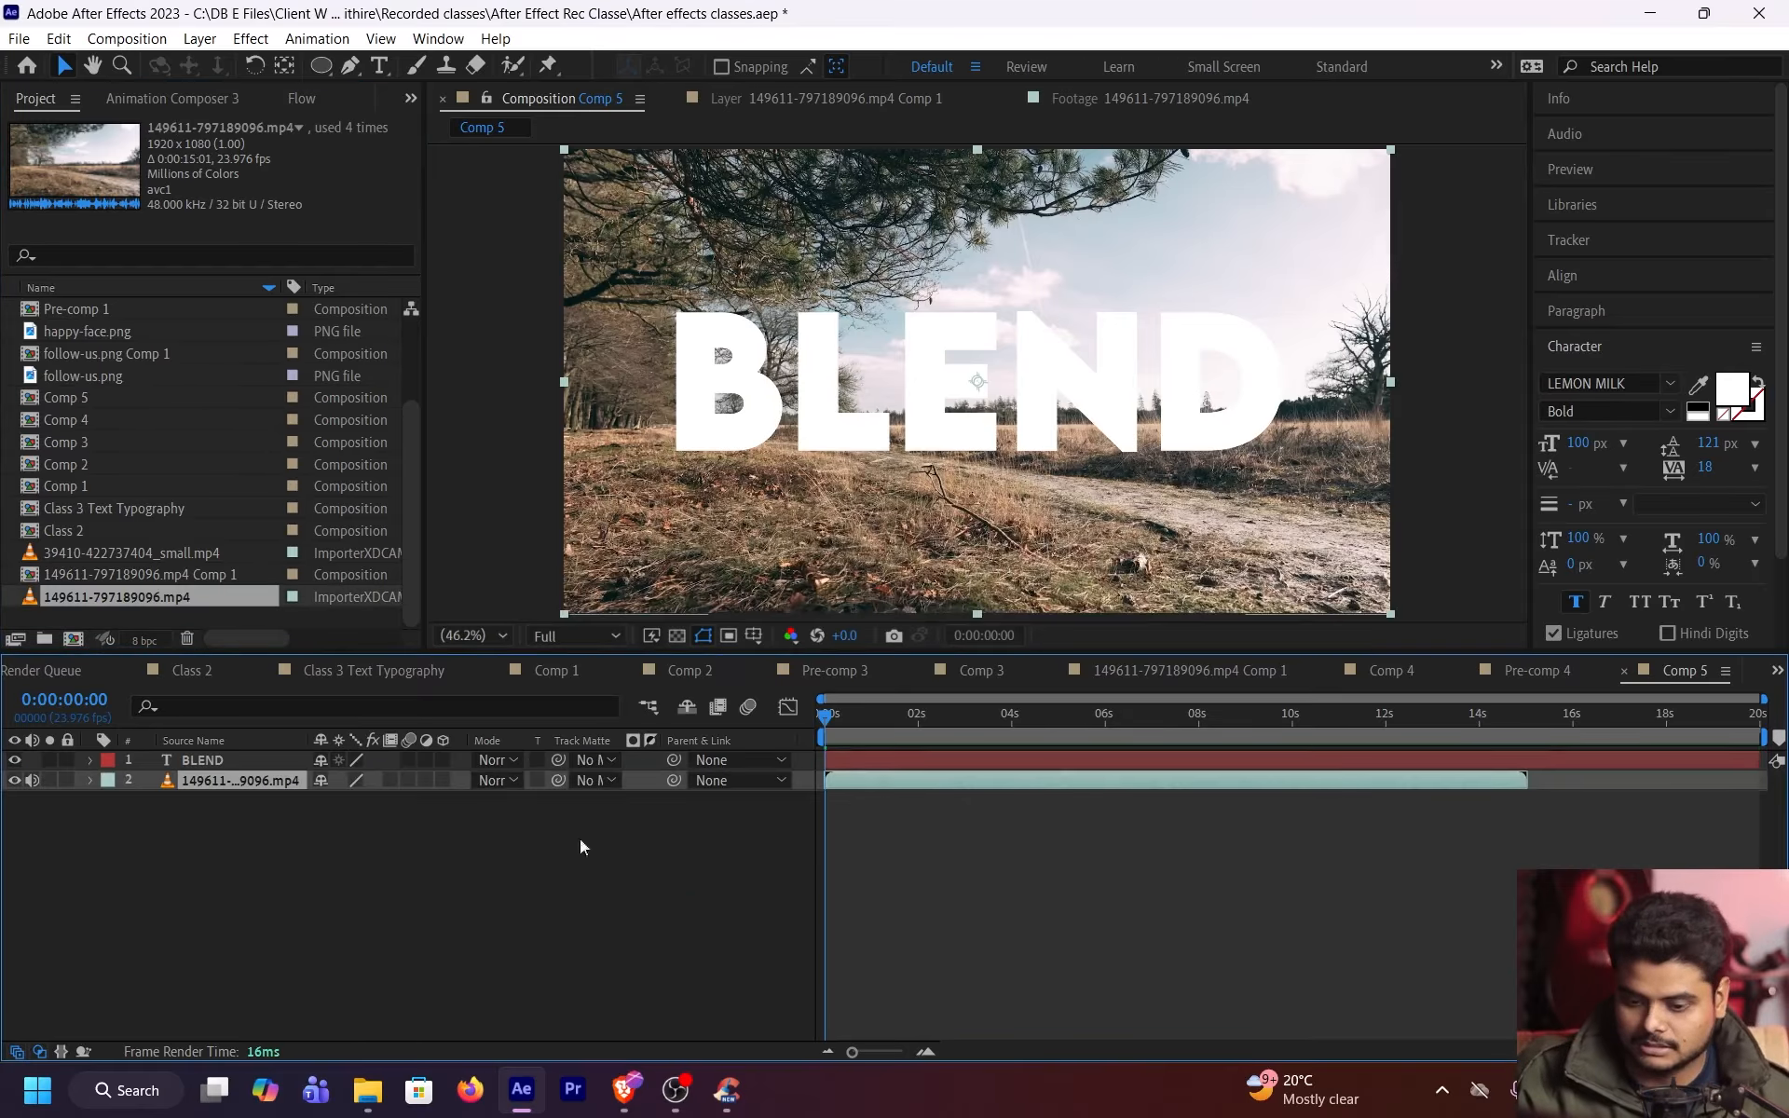
drag(881, 718, 779, 758)
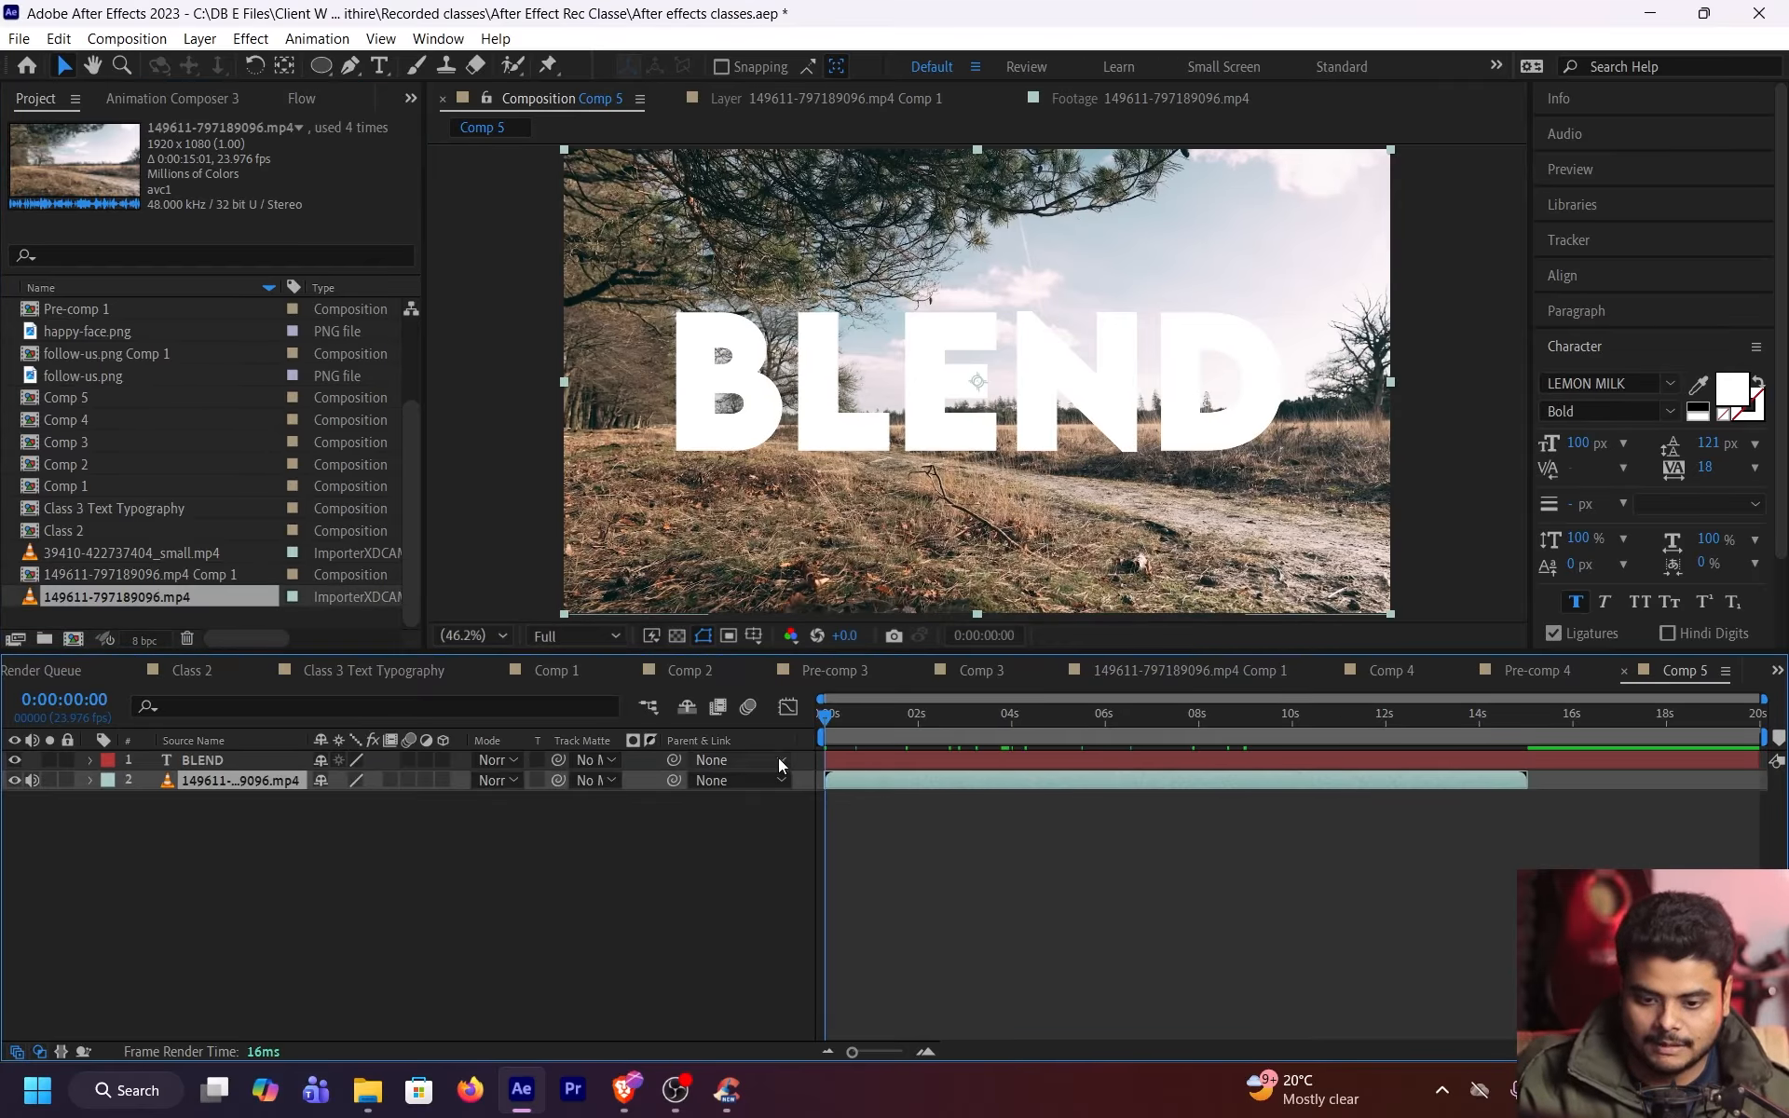
click(835, 763)
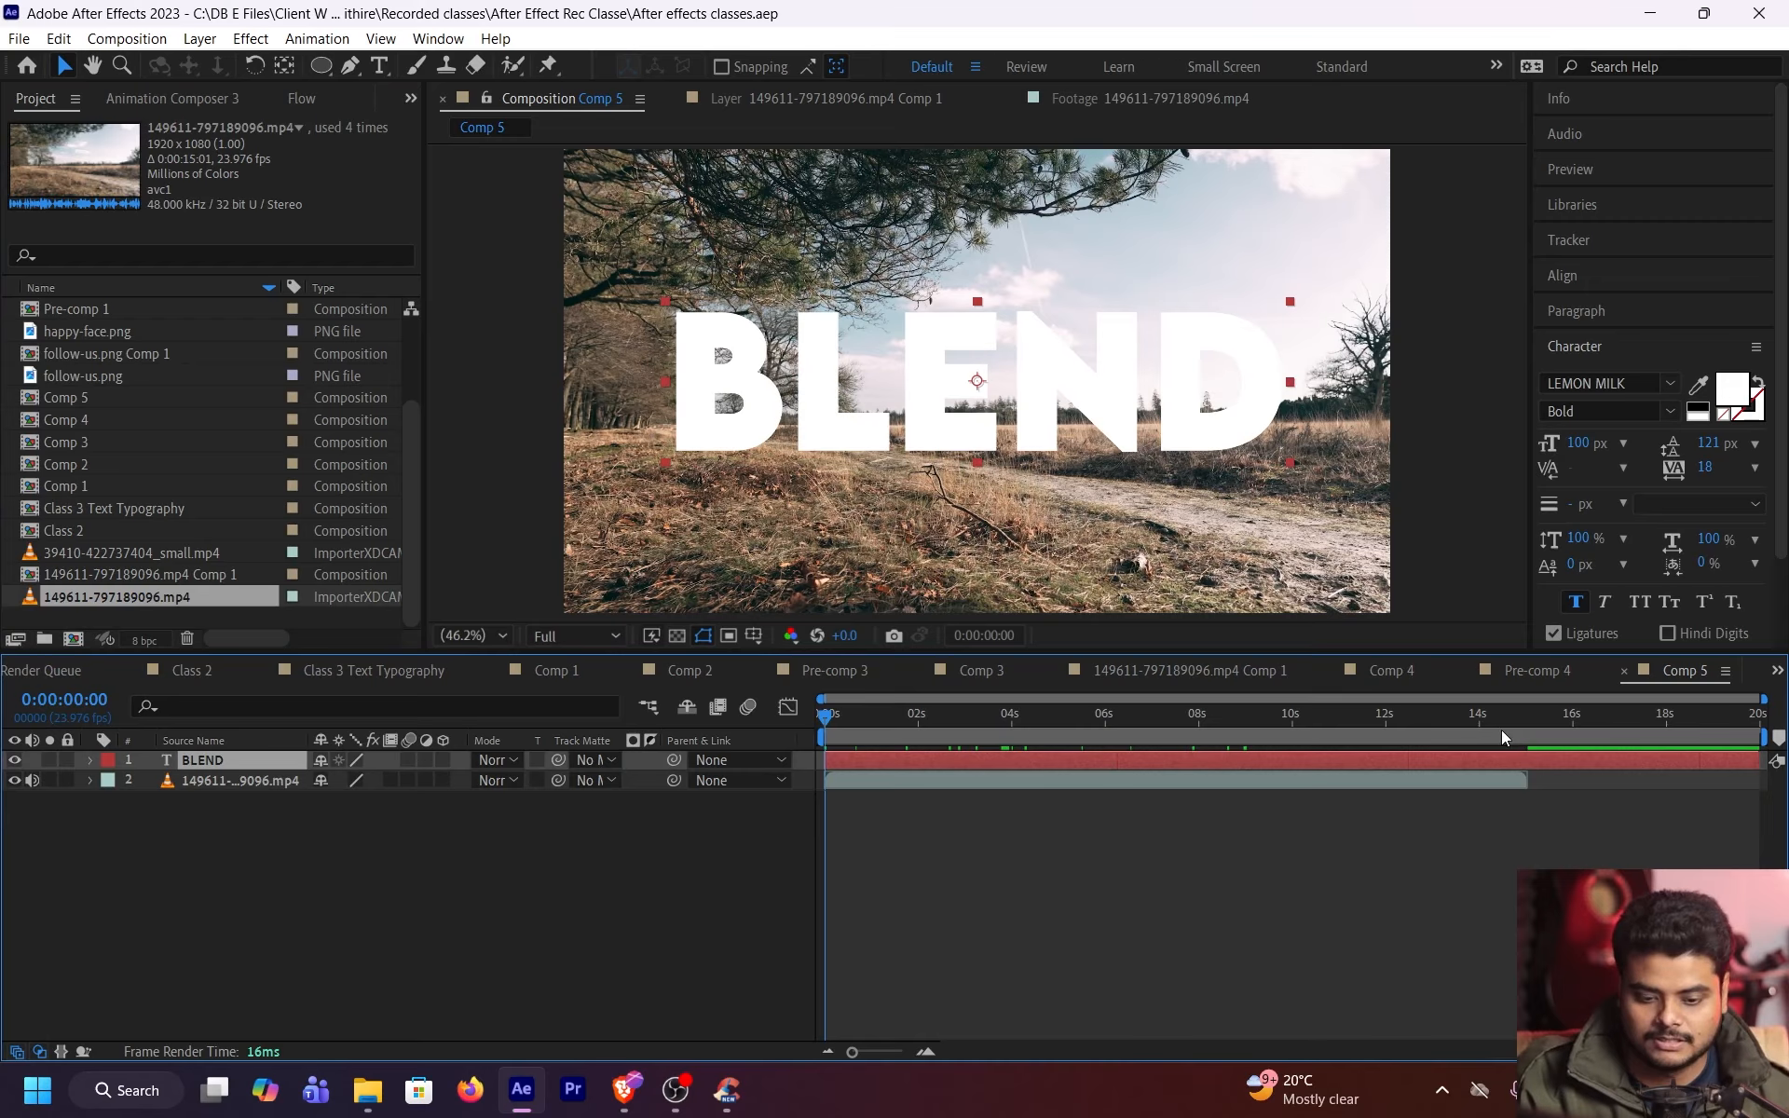
click(1527, 716)
key(ctrl+shift+d)
key(Delete)
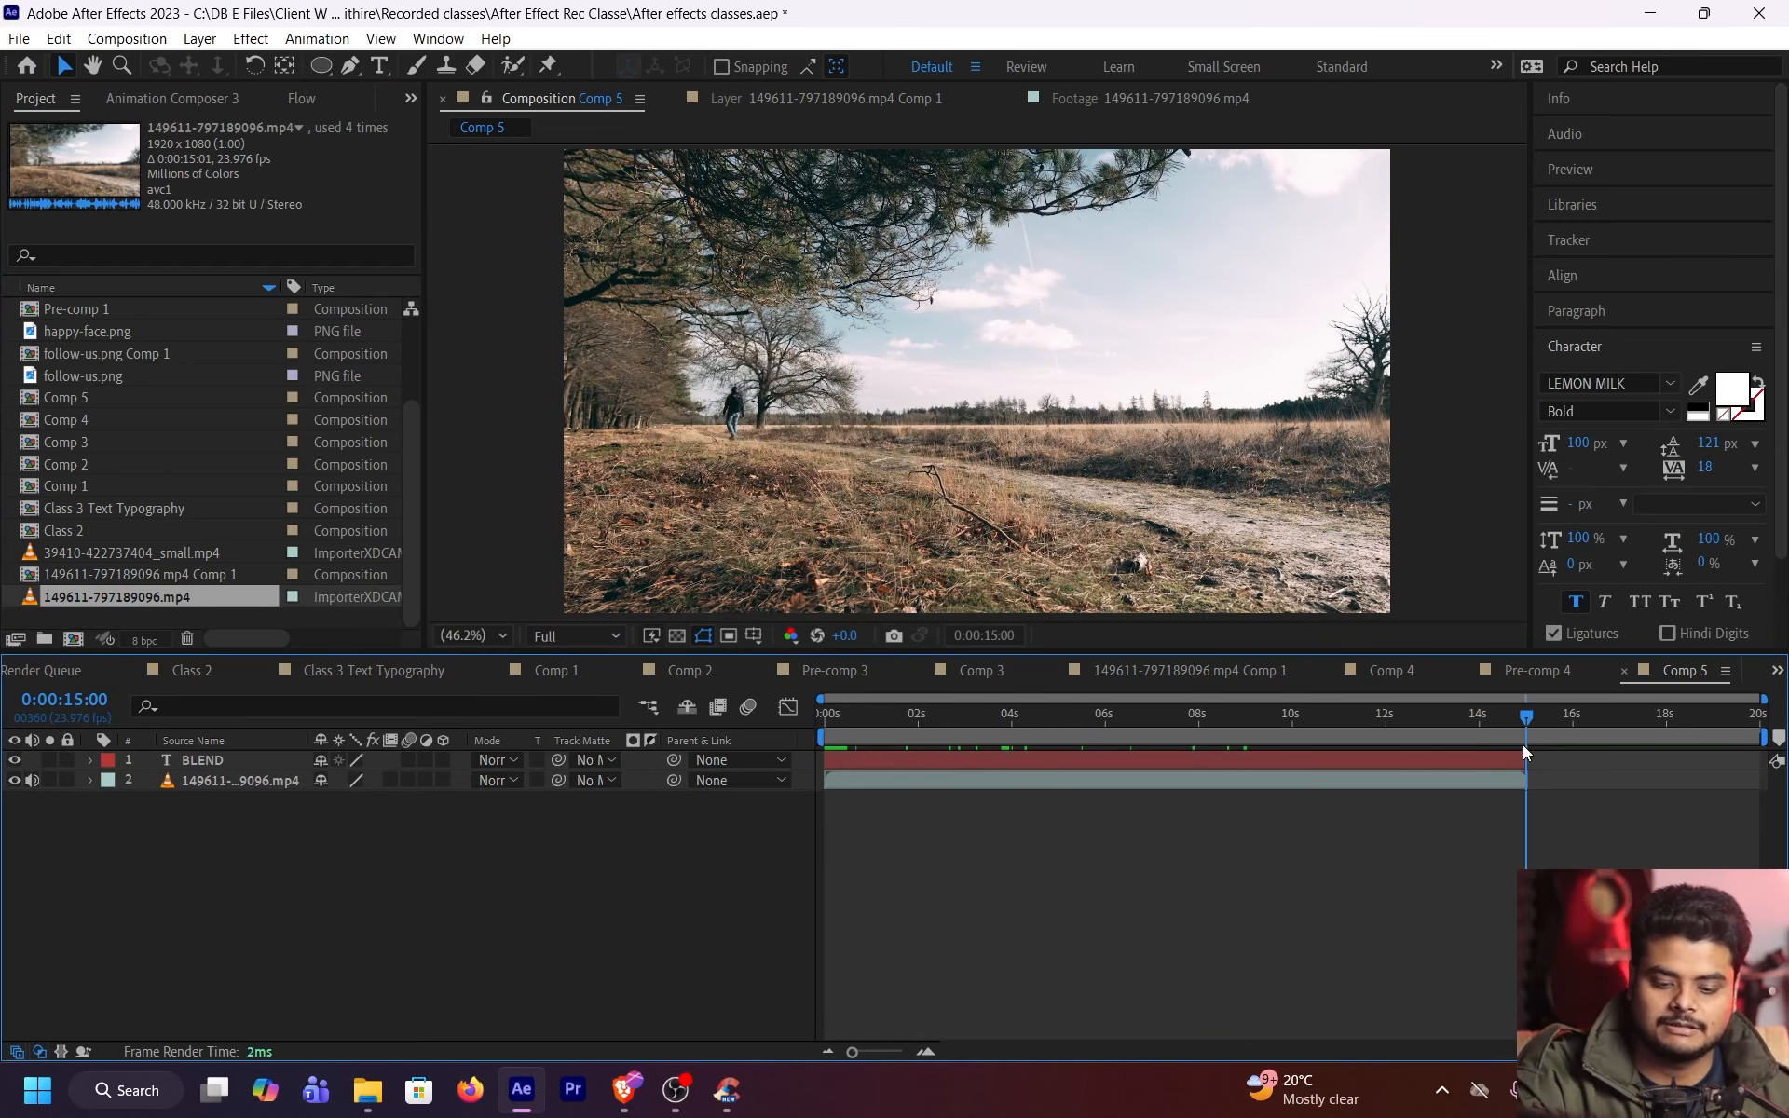
key(Home)
Select the BLEND layer and hide the timeline's layer switches and the blending mode and track matte columns
click(910, 764)
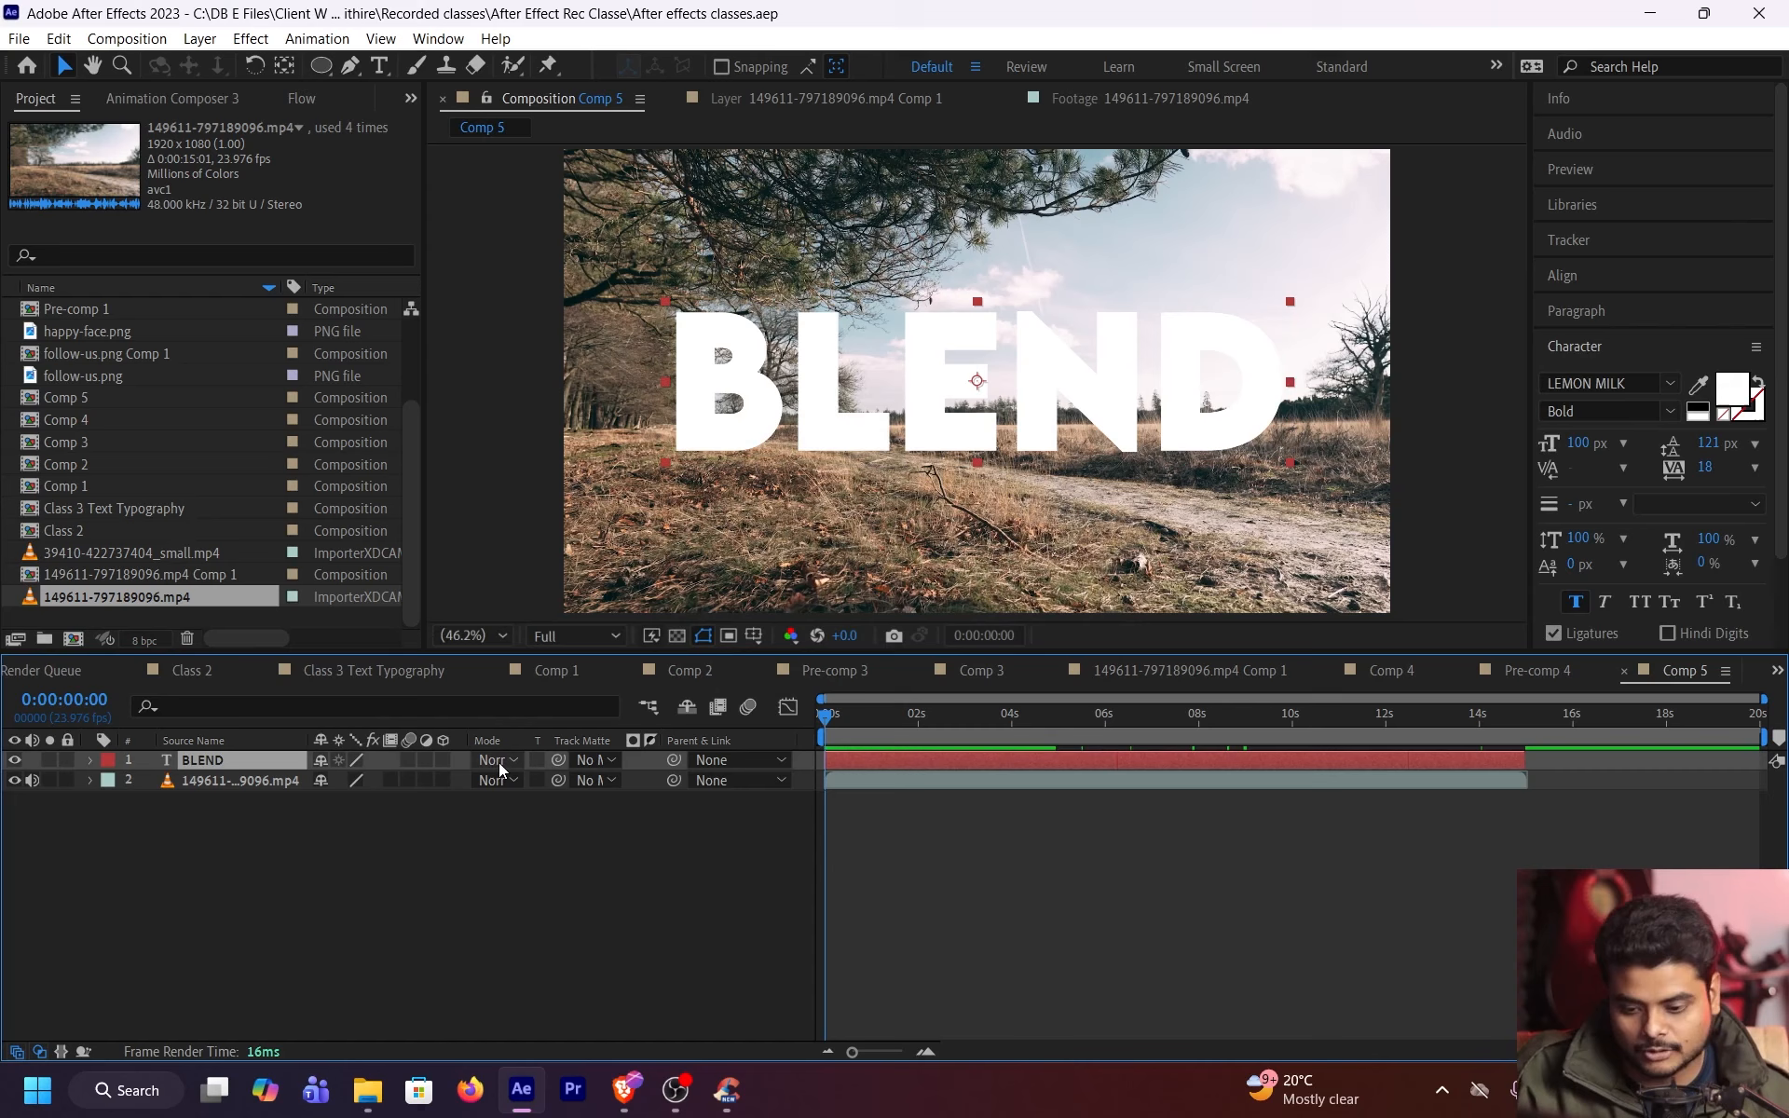
click(17, 1053)
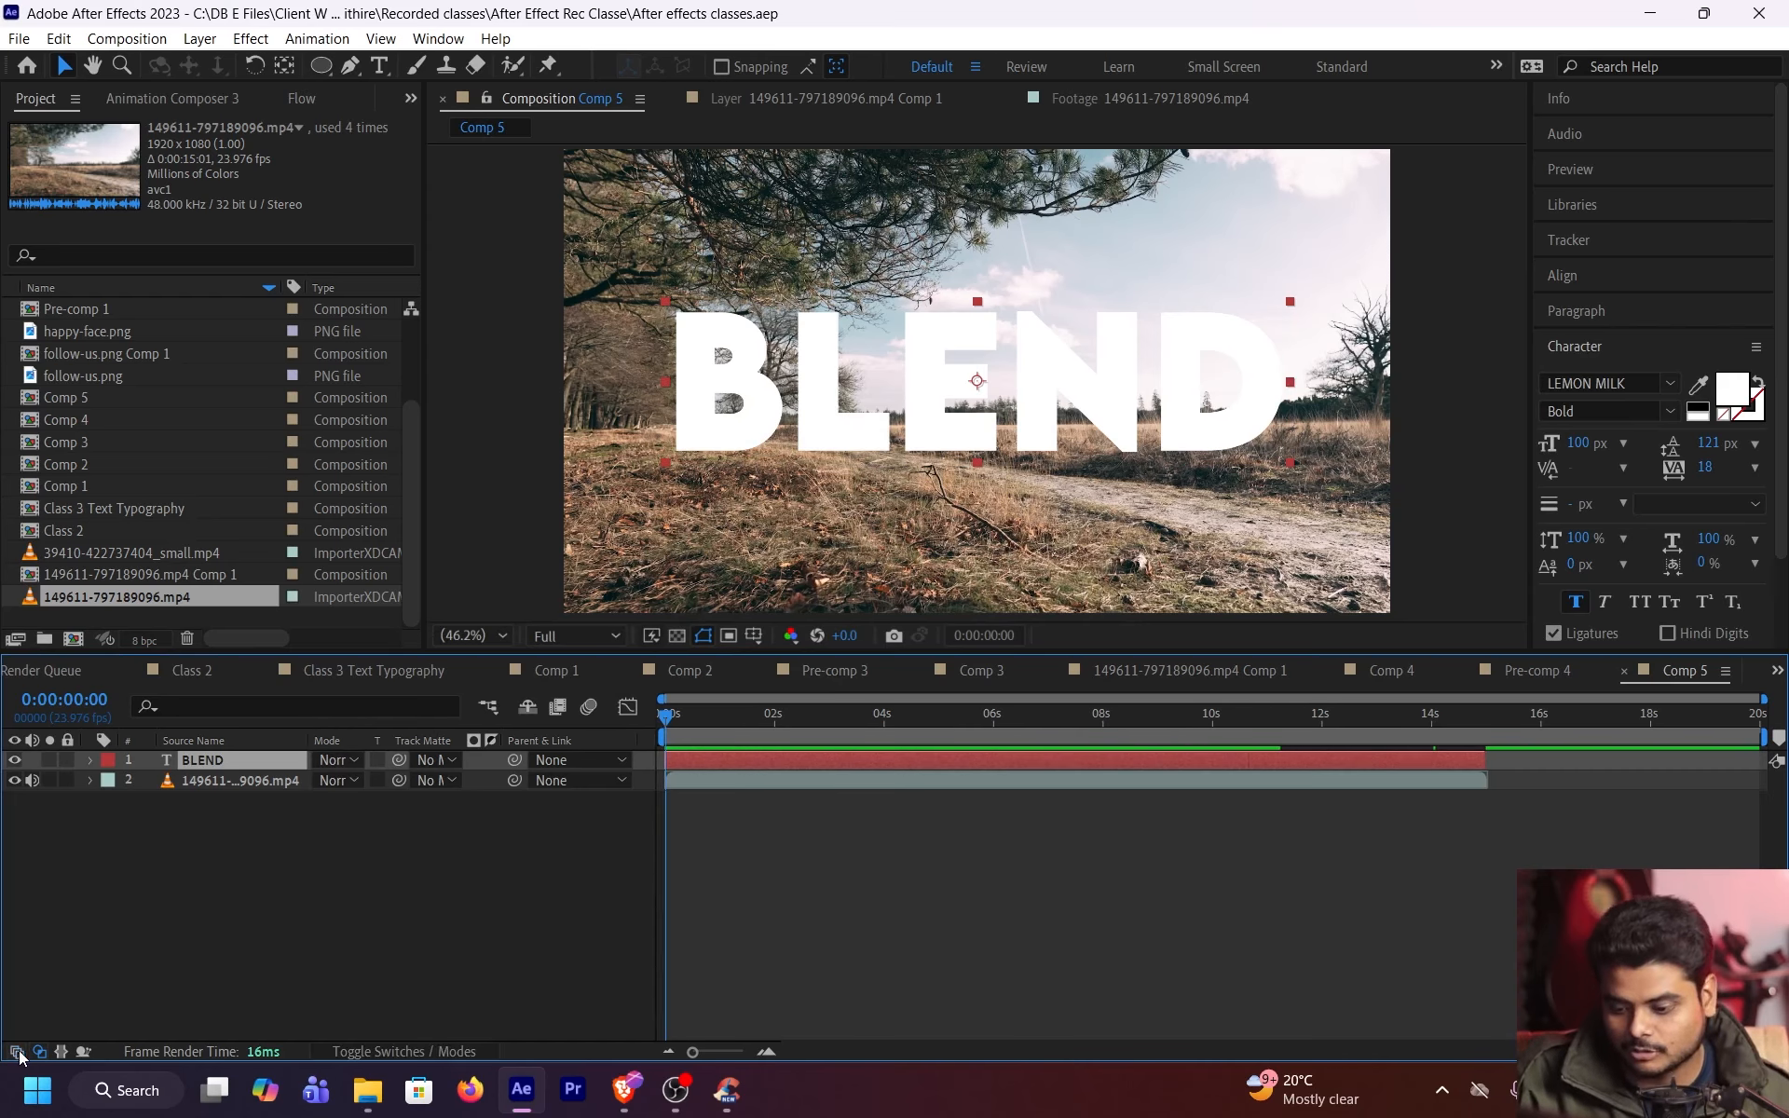
click(37, 1054)
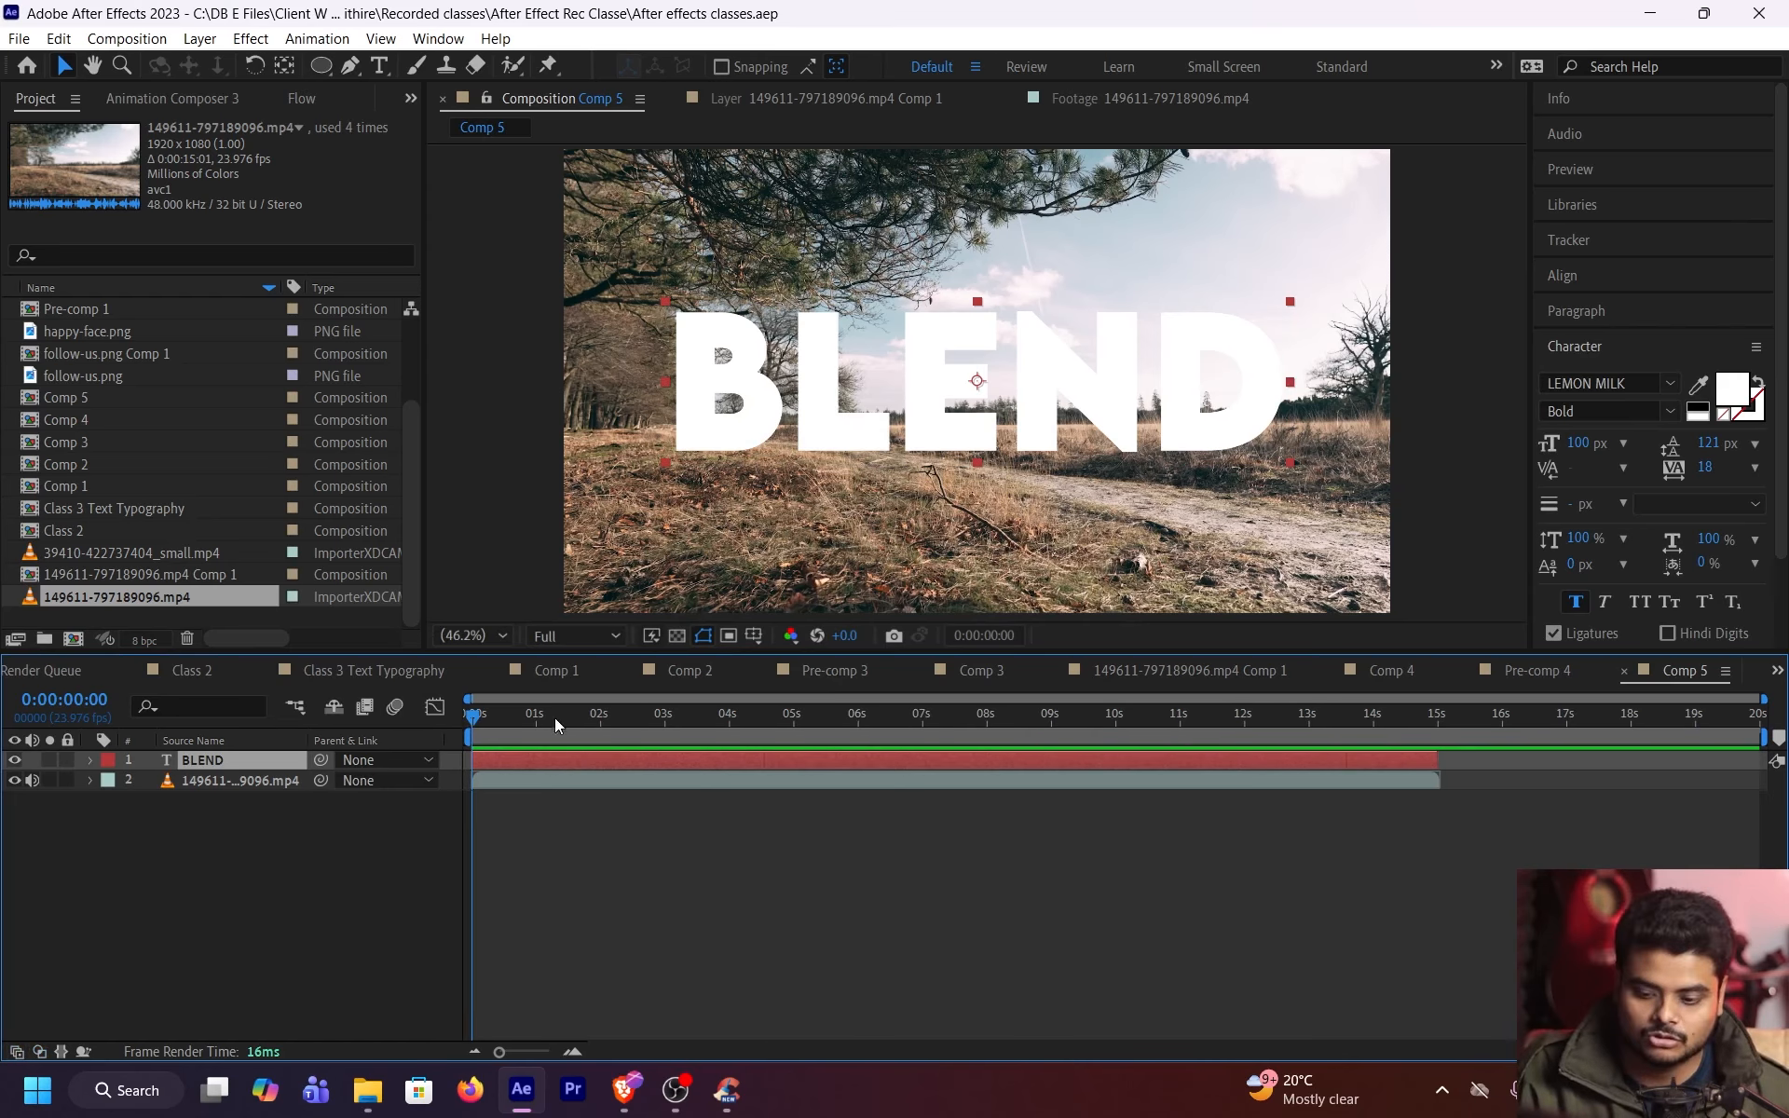
Show the timeline's layer switches and its blending mode and track matte columns
click(14, 1054)
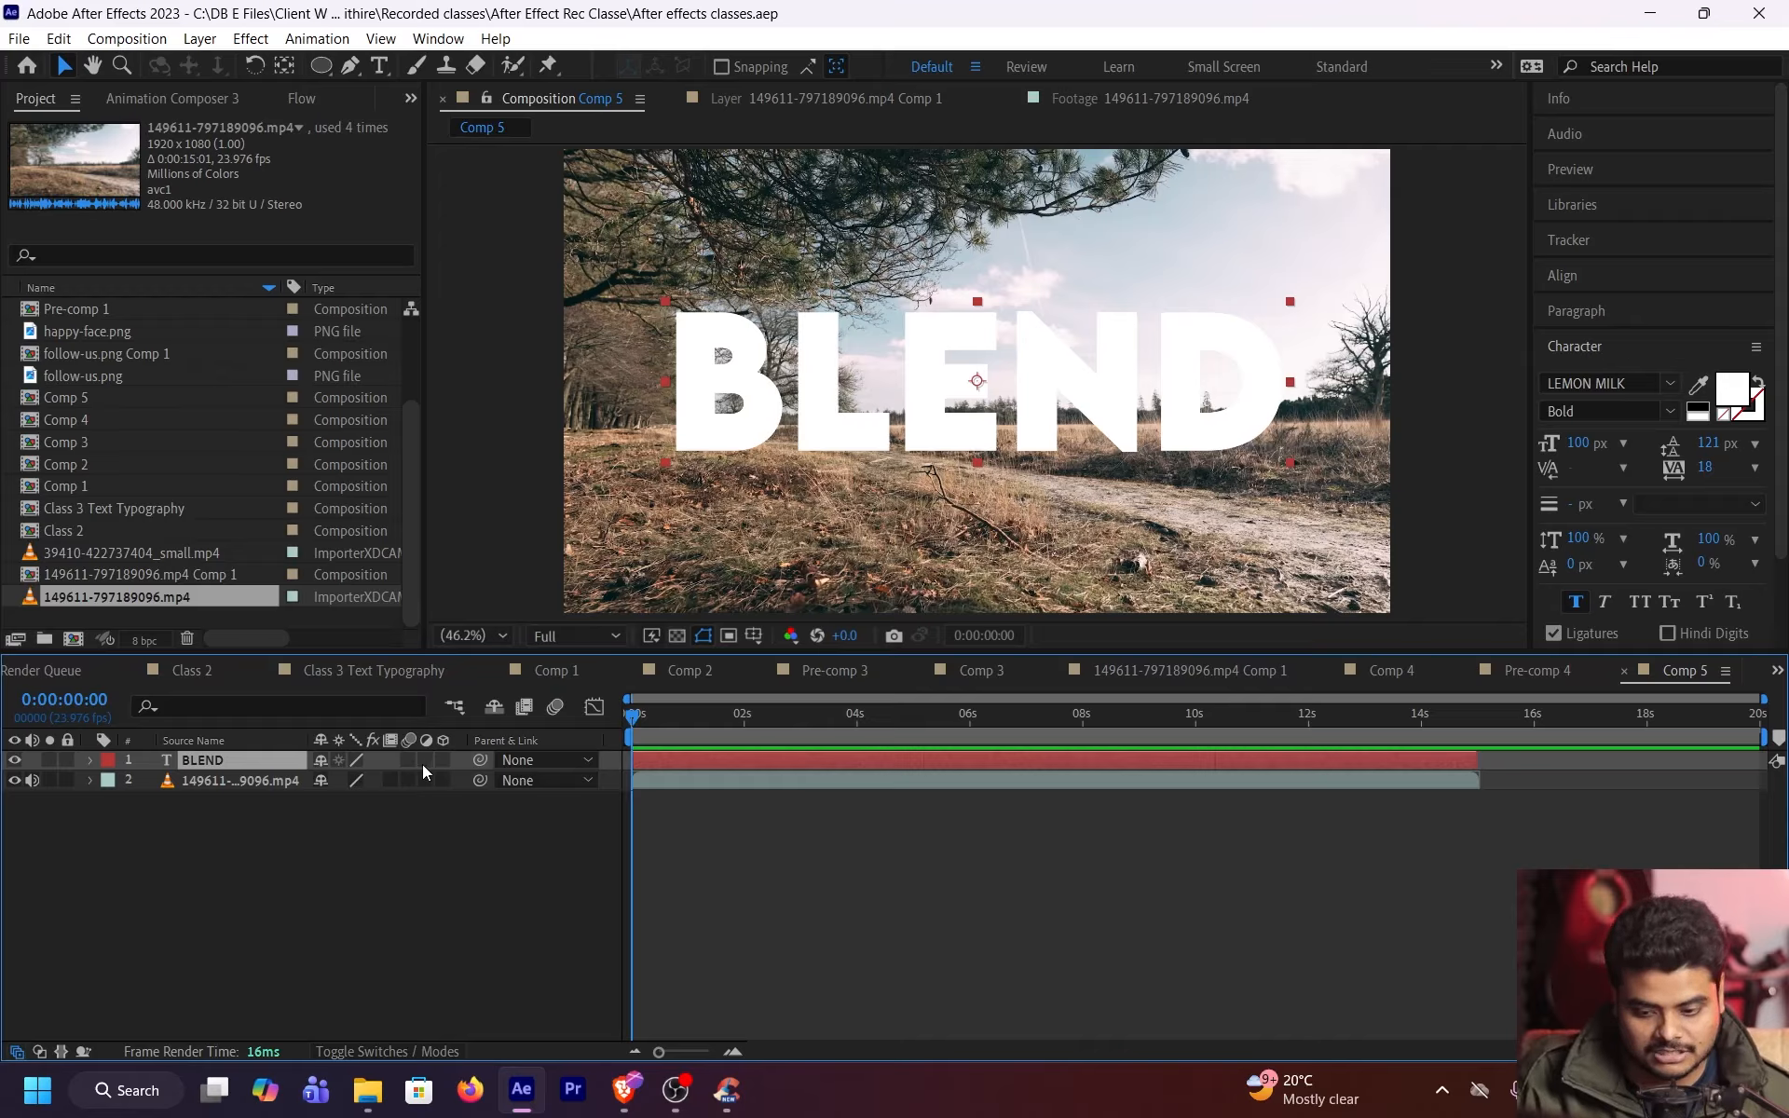
click(38, 1054)
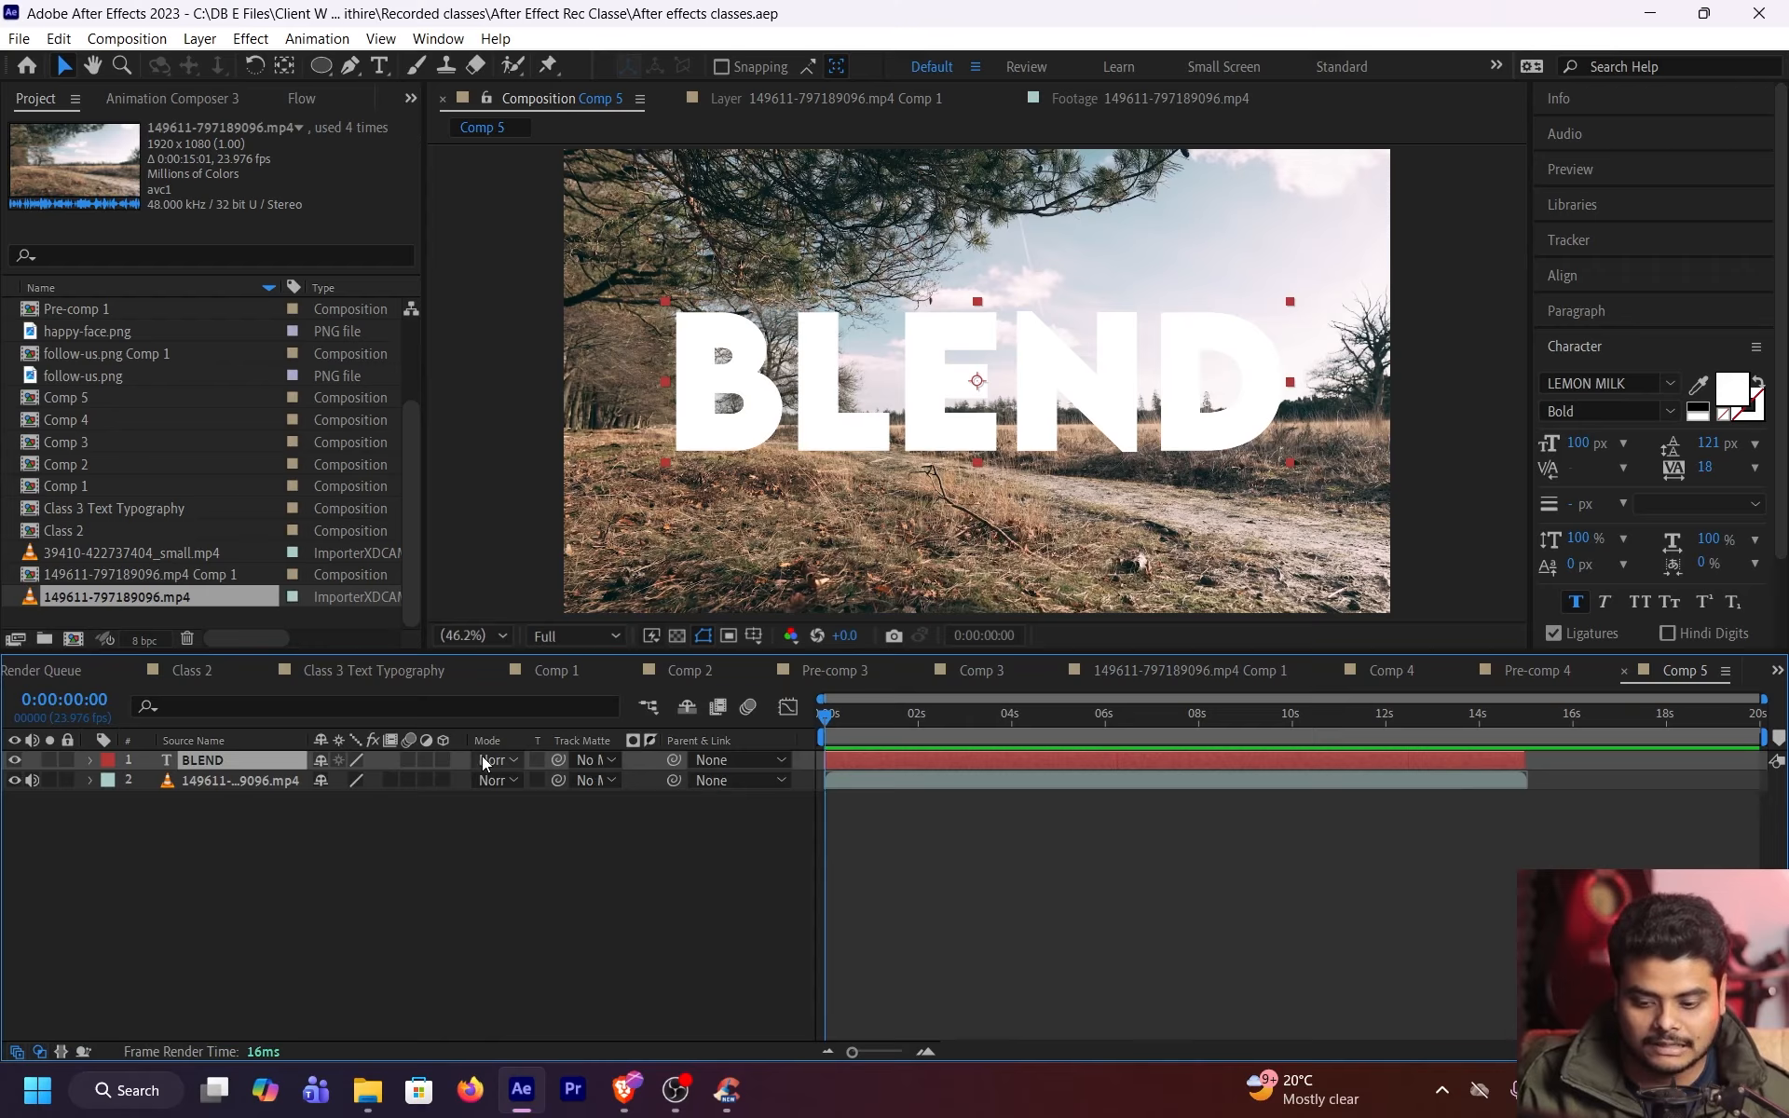
Briefly display the timeline's in, out, duration and stretch columns and its render time column, and hide them again
click(61, 1053)
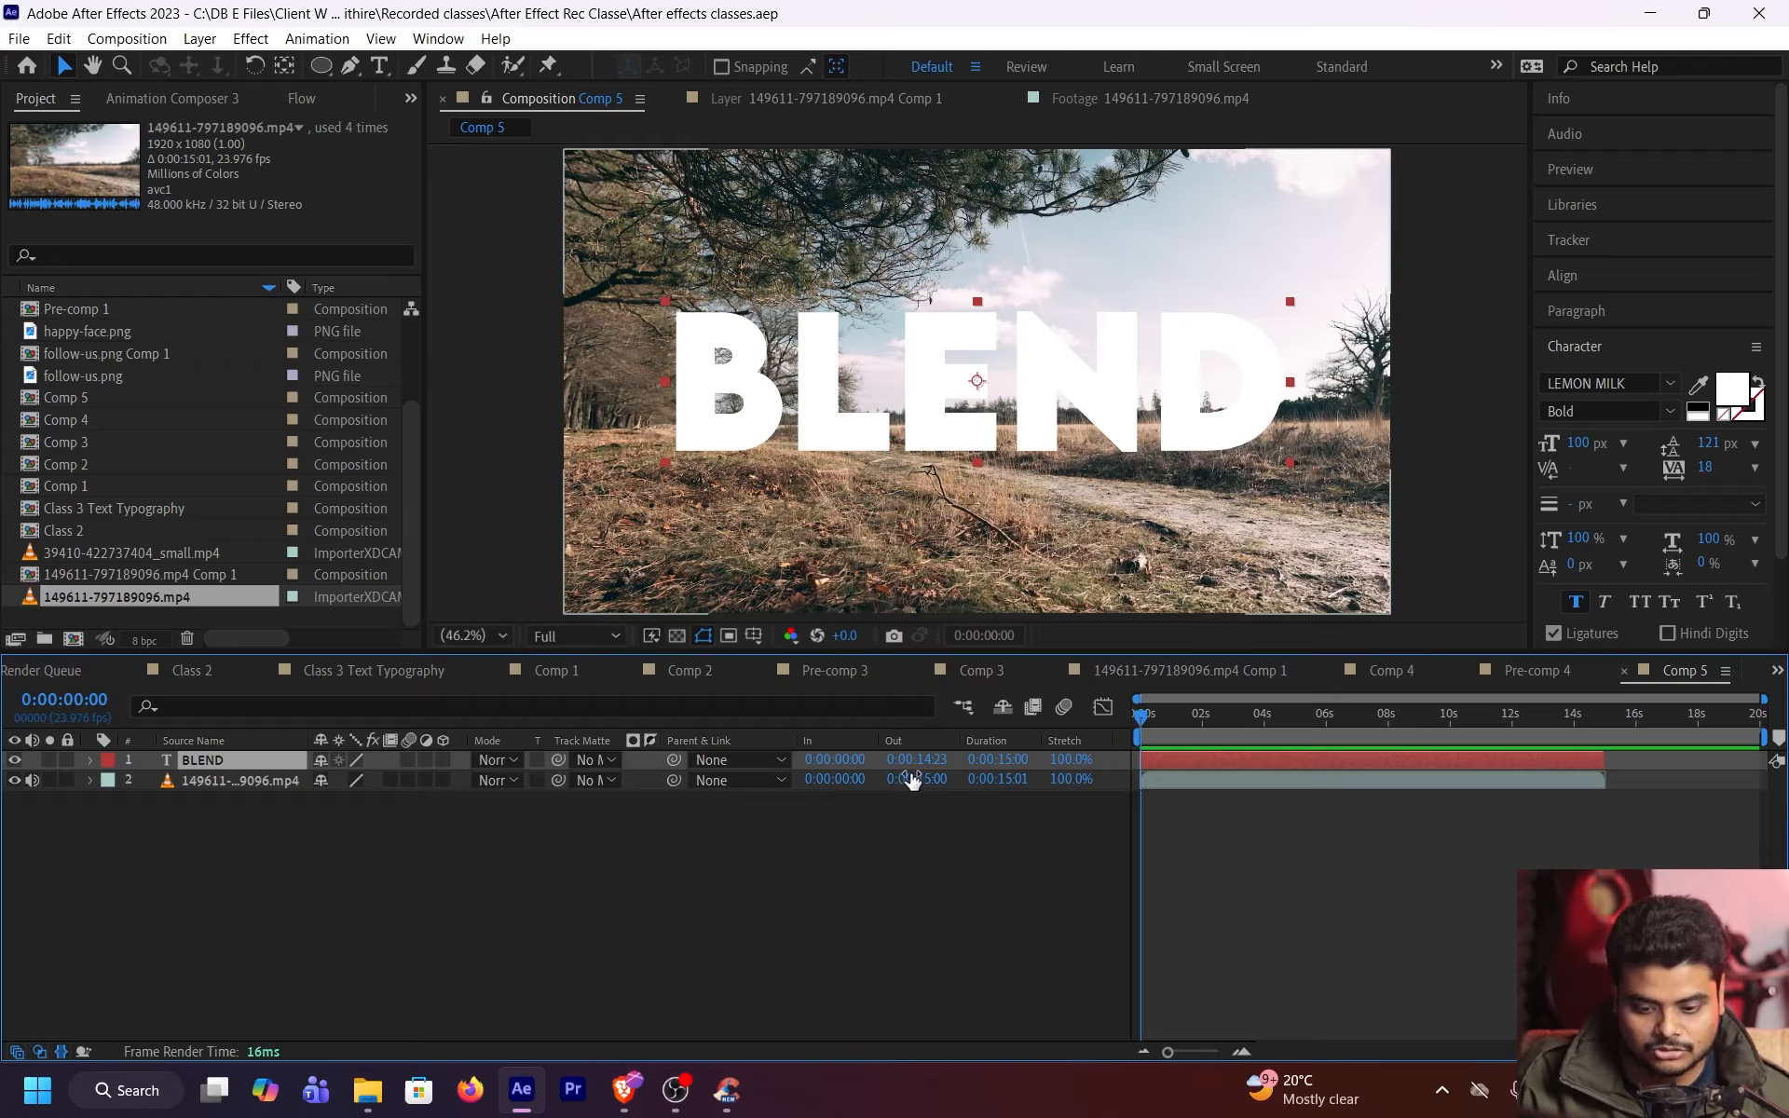
click(61, 1053)
click(81, 1053)
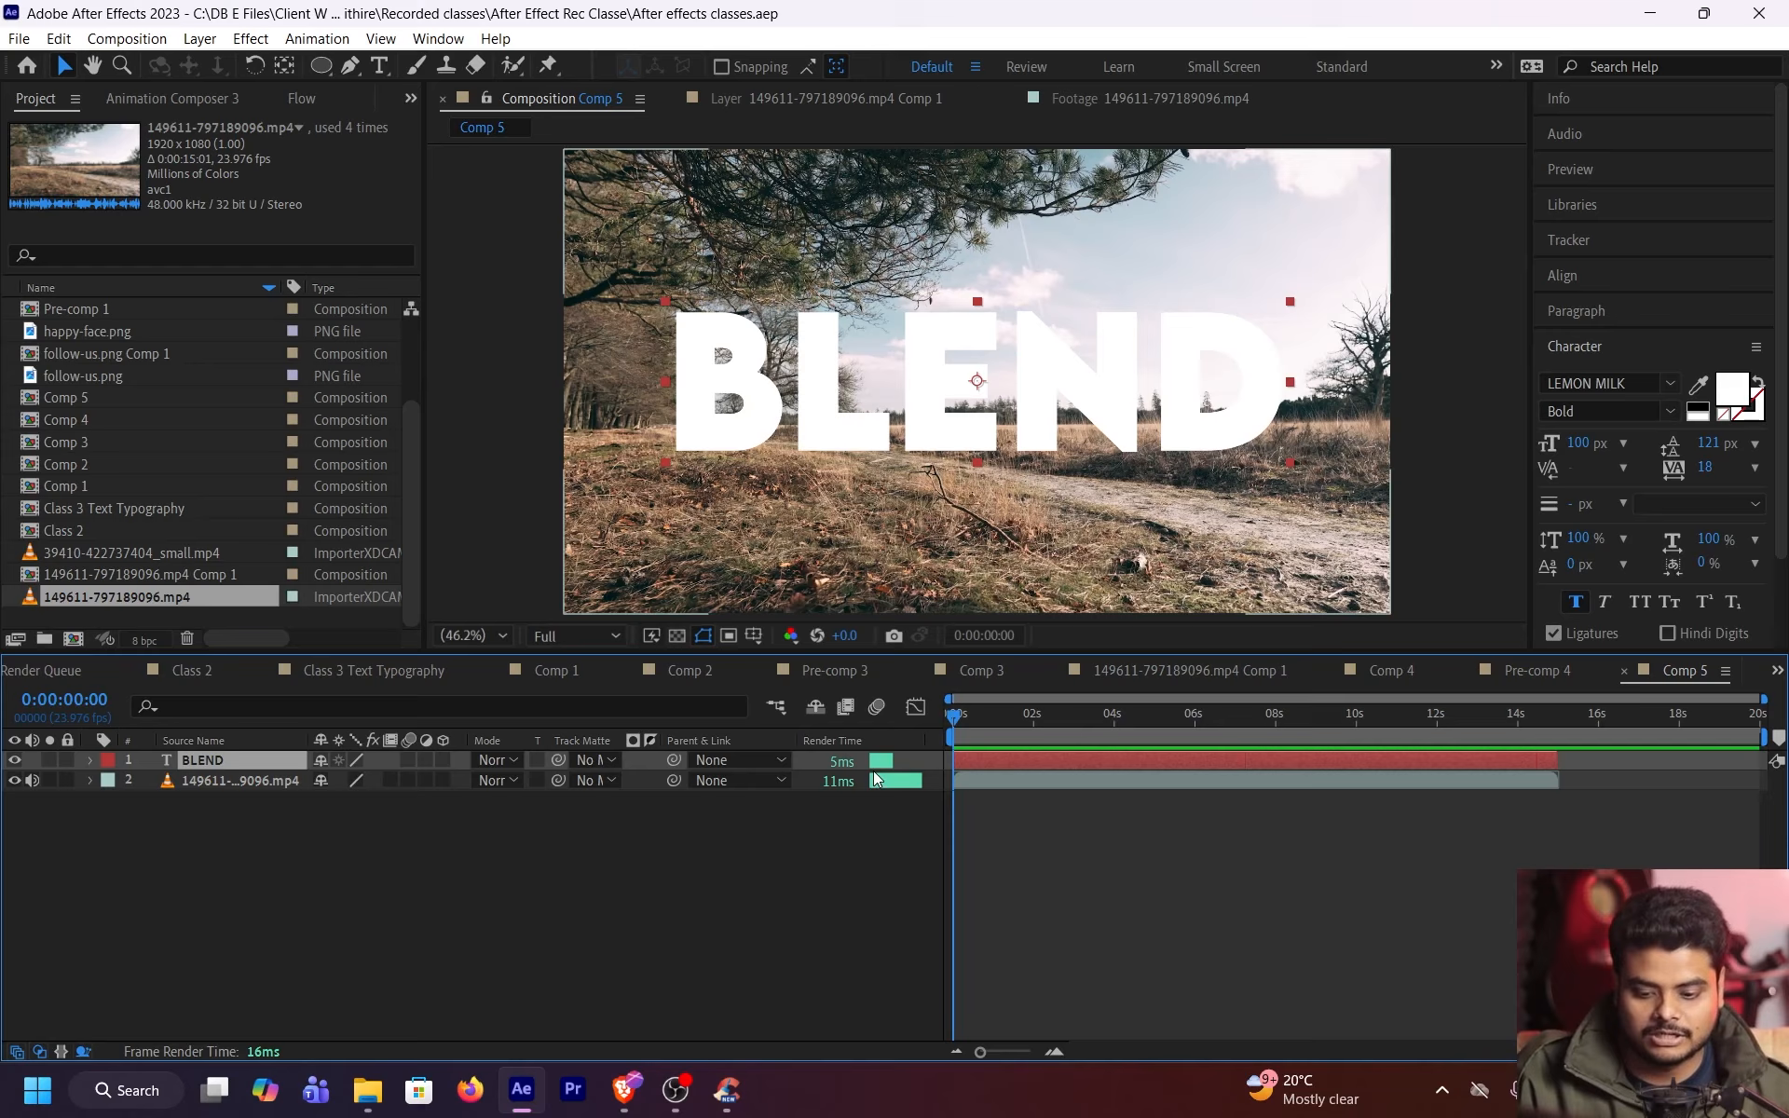
click(60, 1053)
click(82, 1053)
click(61, 1053)
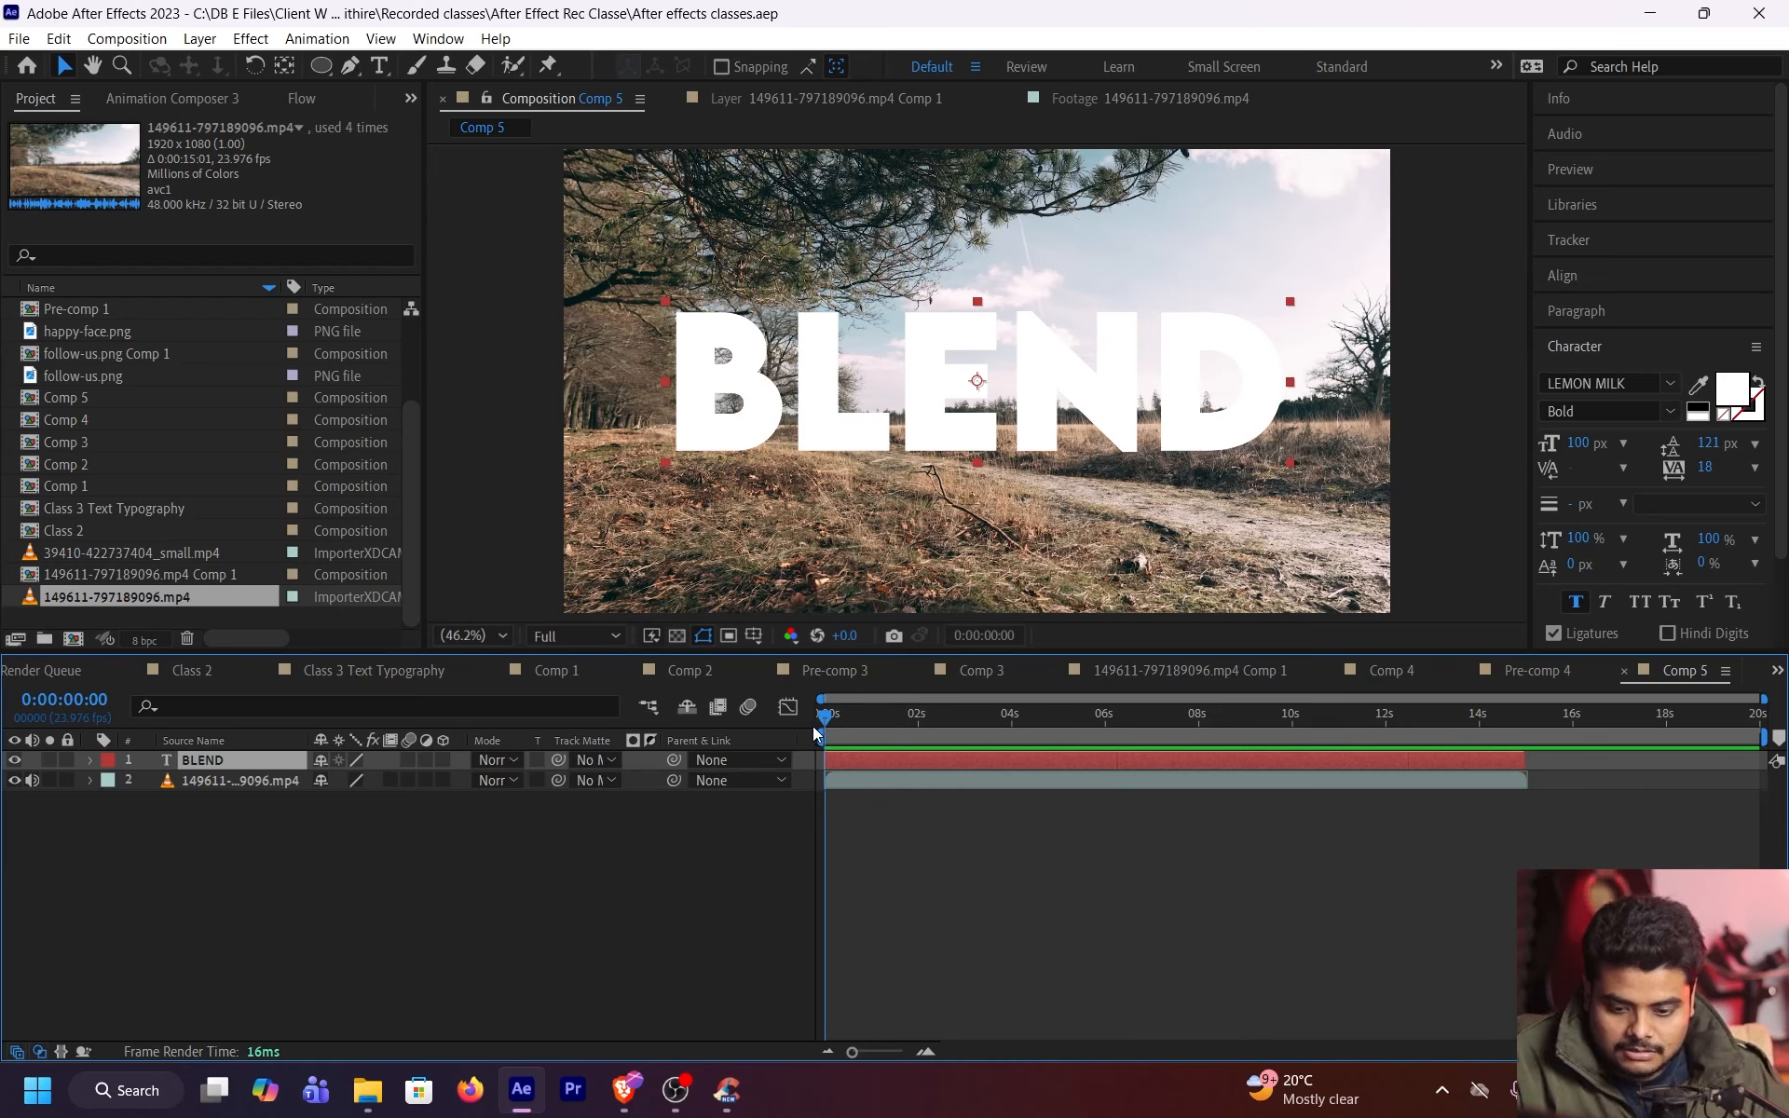
Set the BLEND layer's blending mode to Dissolve and inspect the letter edges up close
click(495, 760)
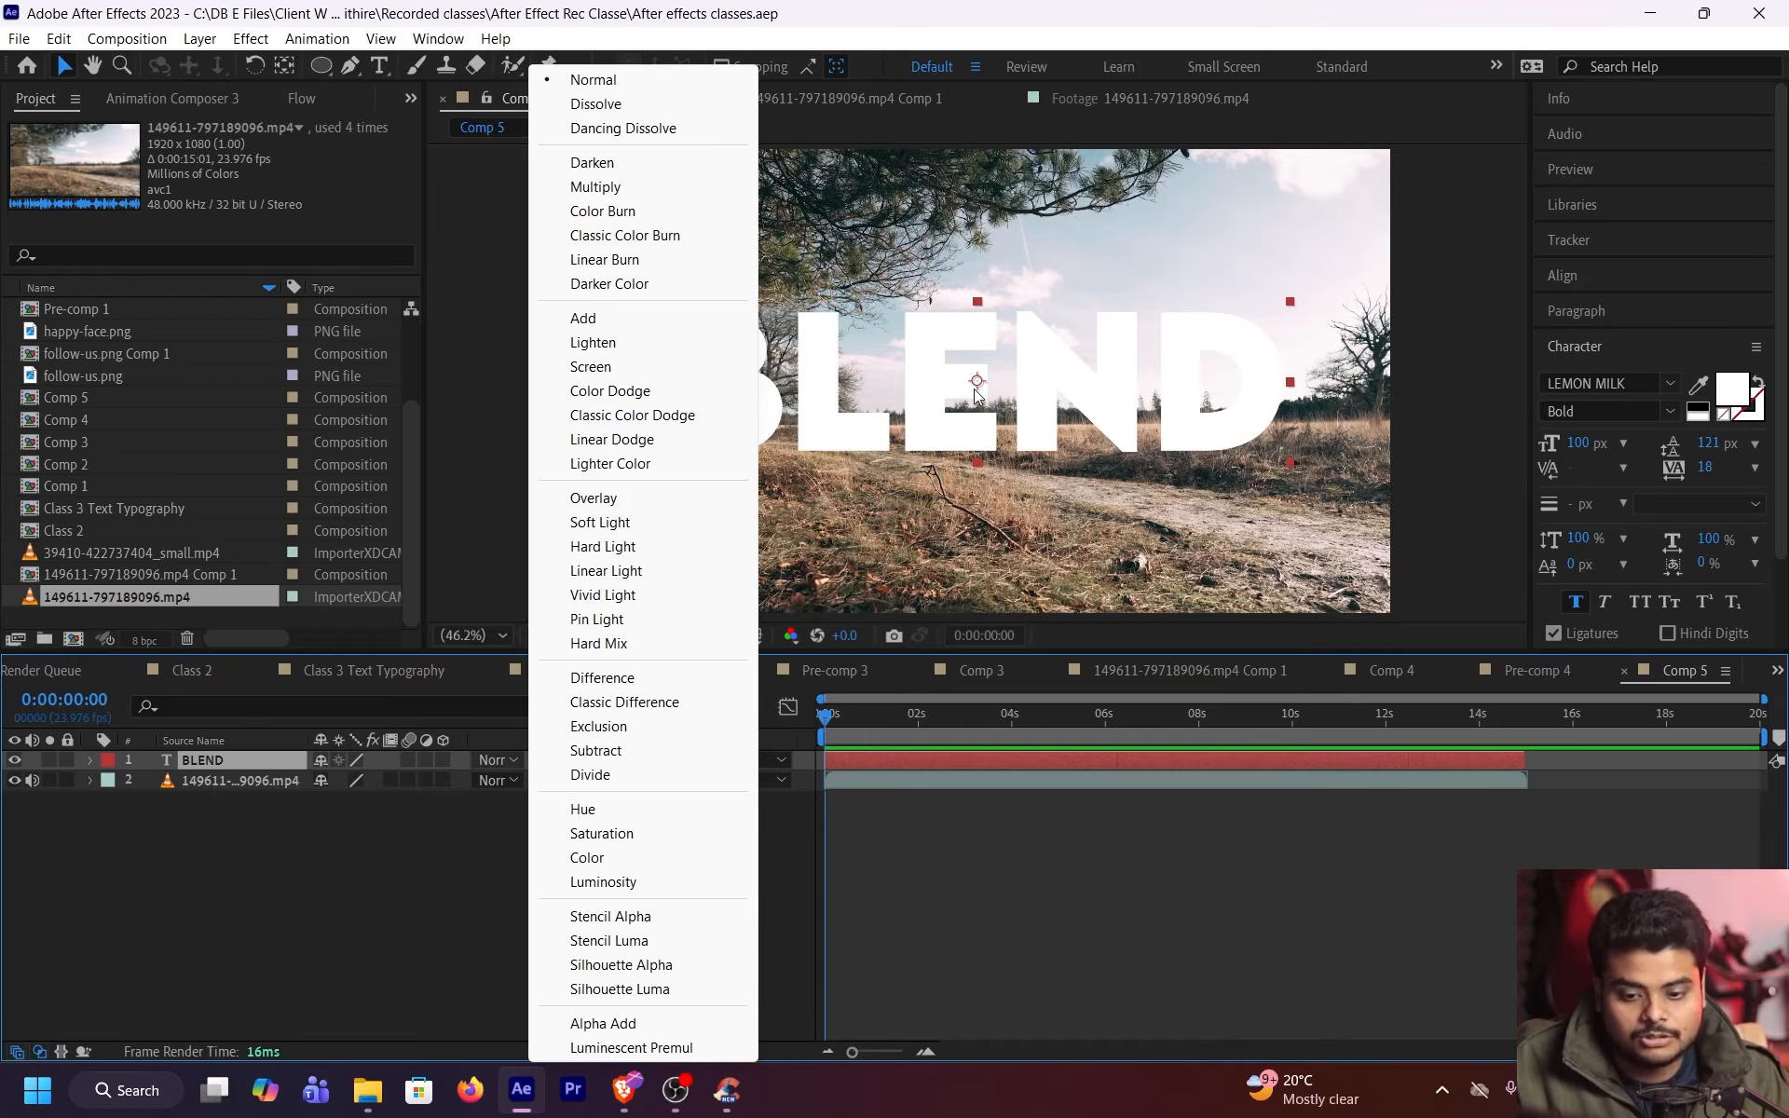
click(984, 392)
scroll(980, 392, up, 3)
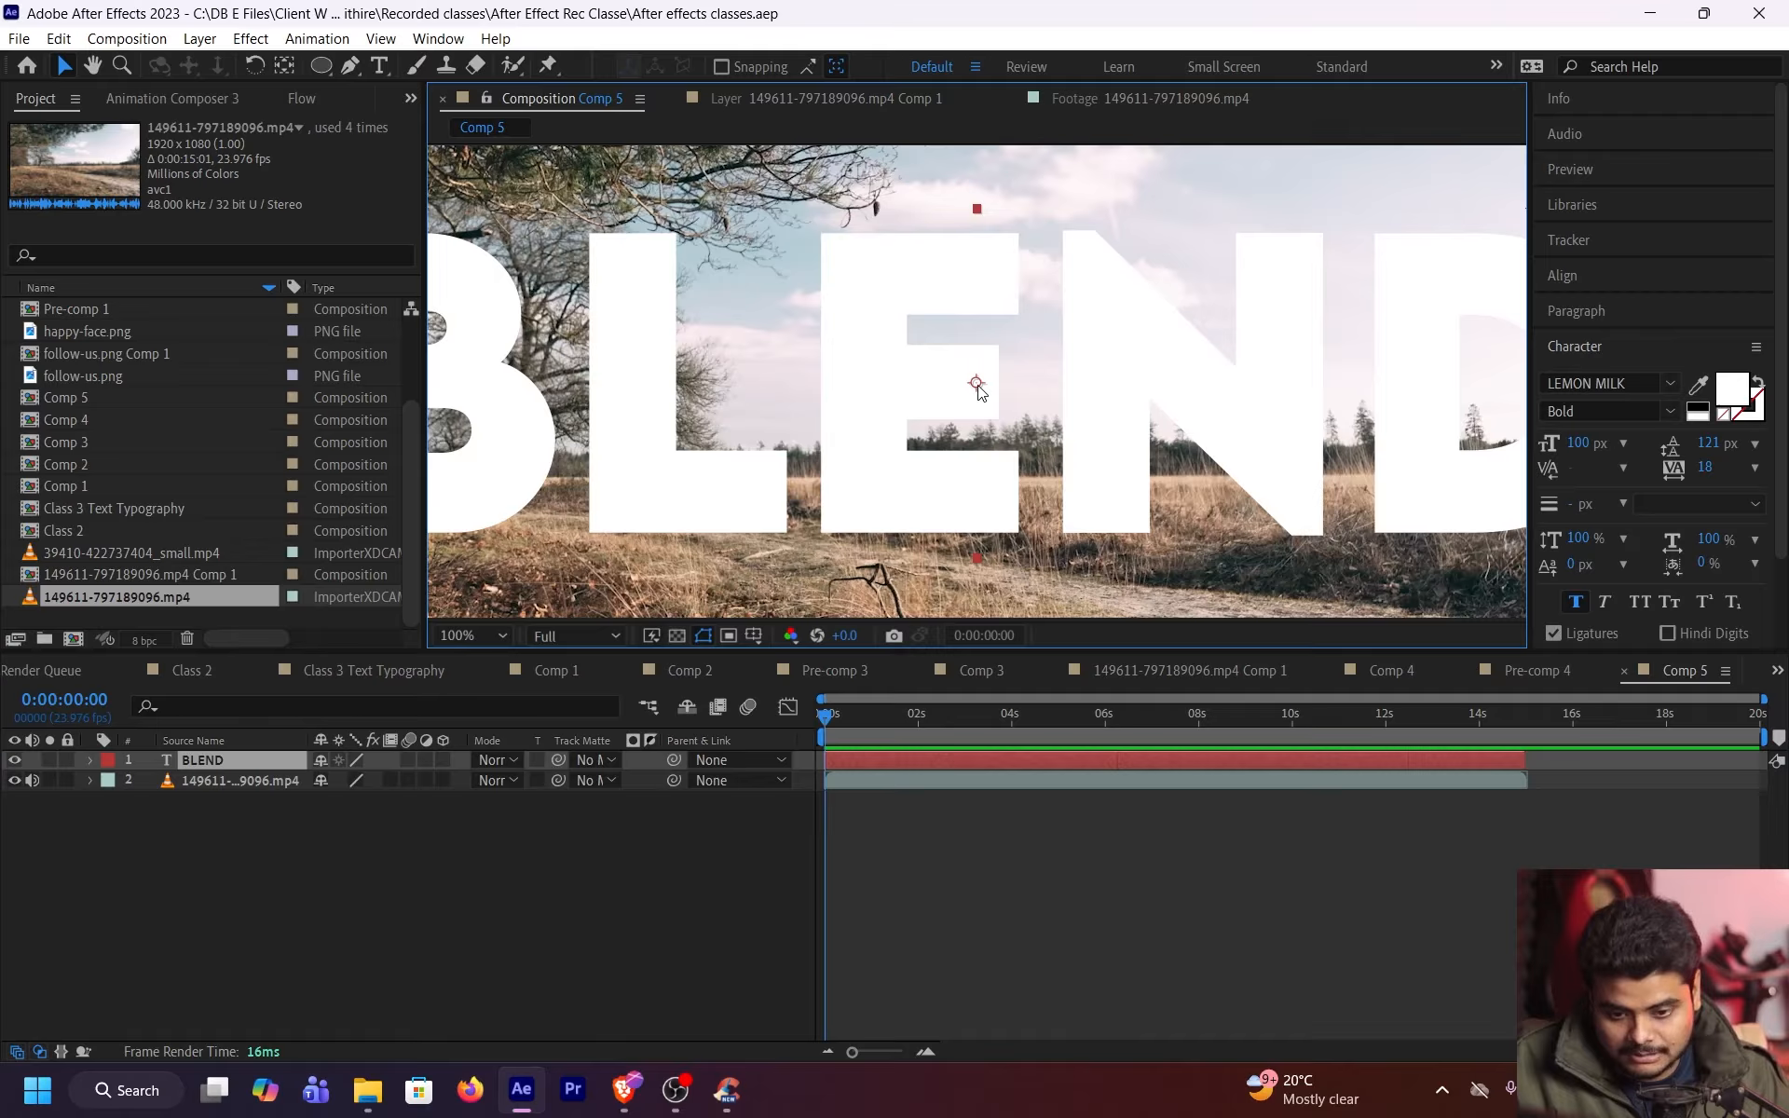
click(494, 760)
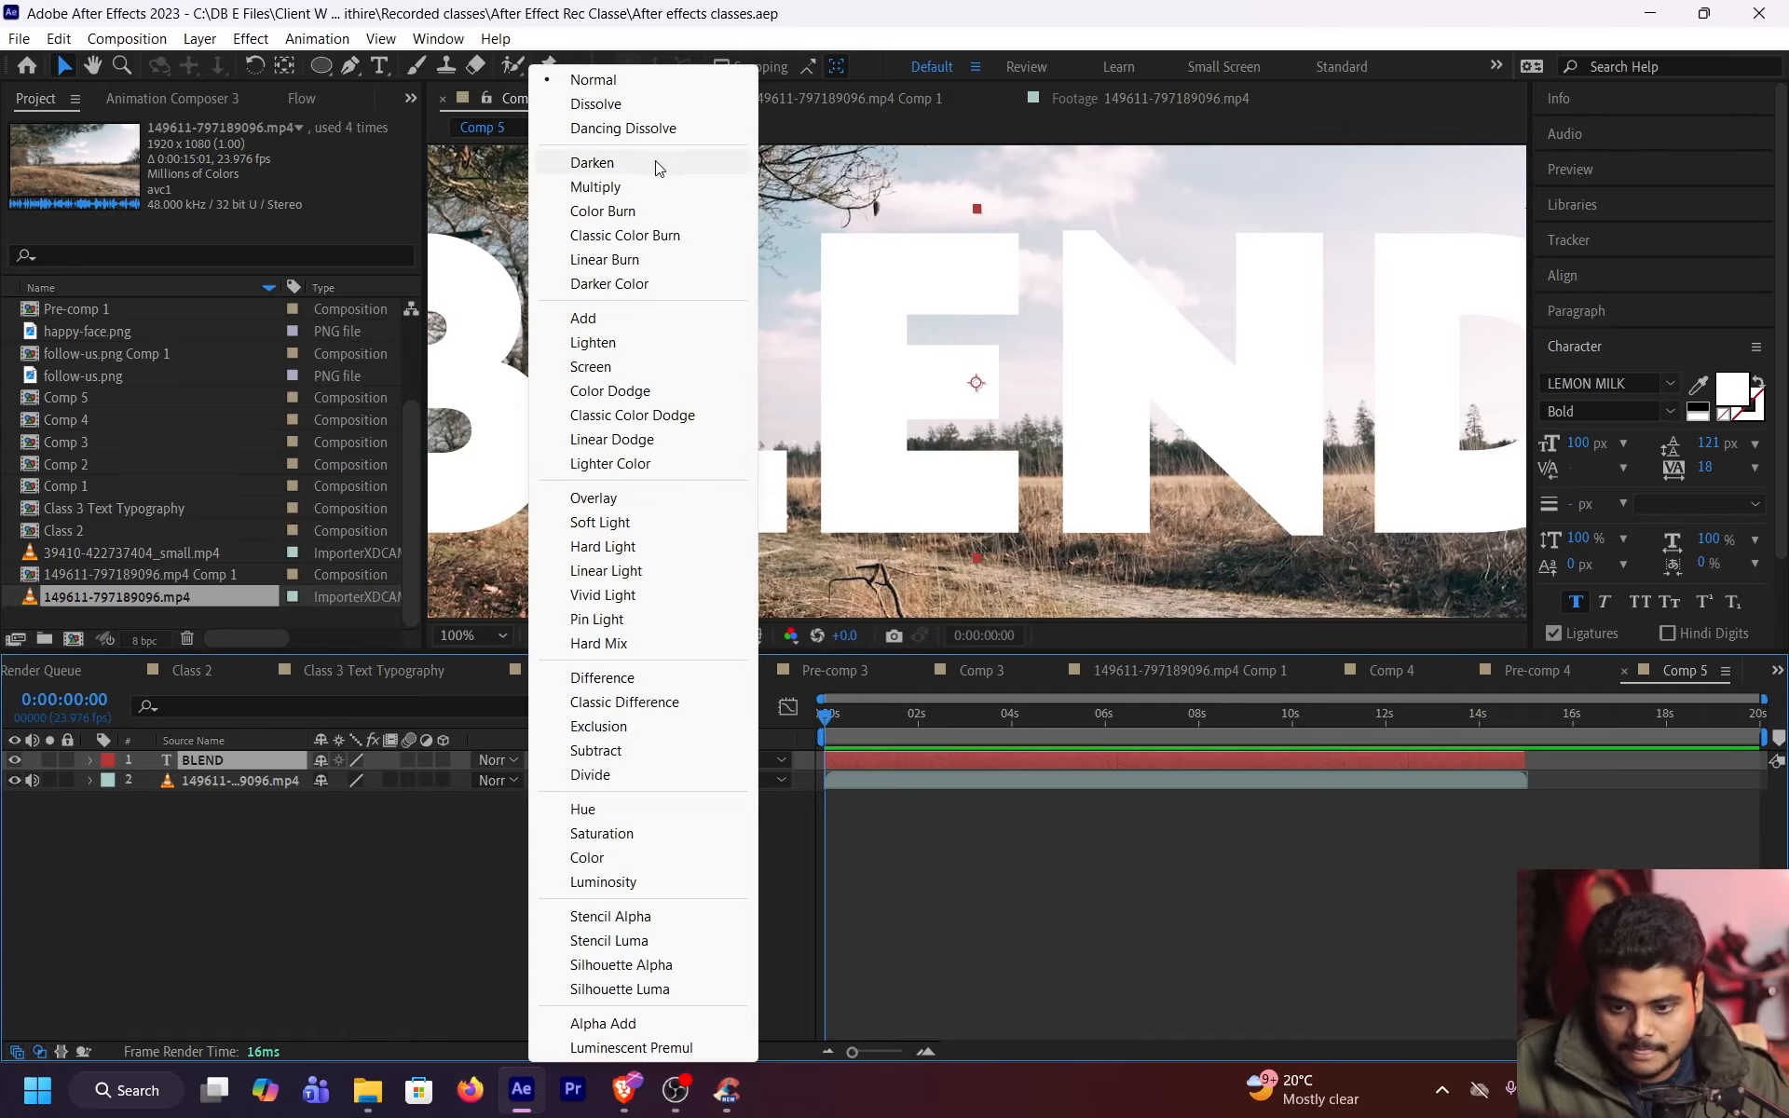
click(658, 117)
scroll(970, 388, up, 4)
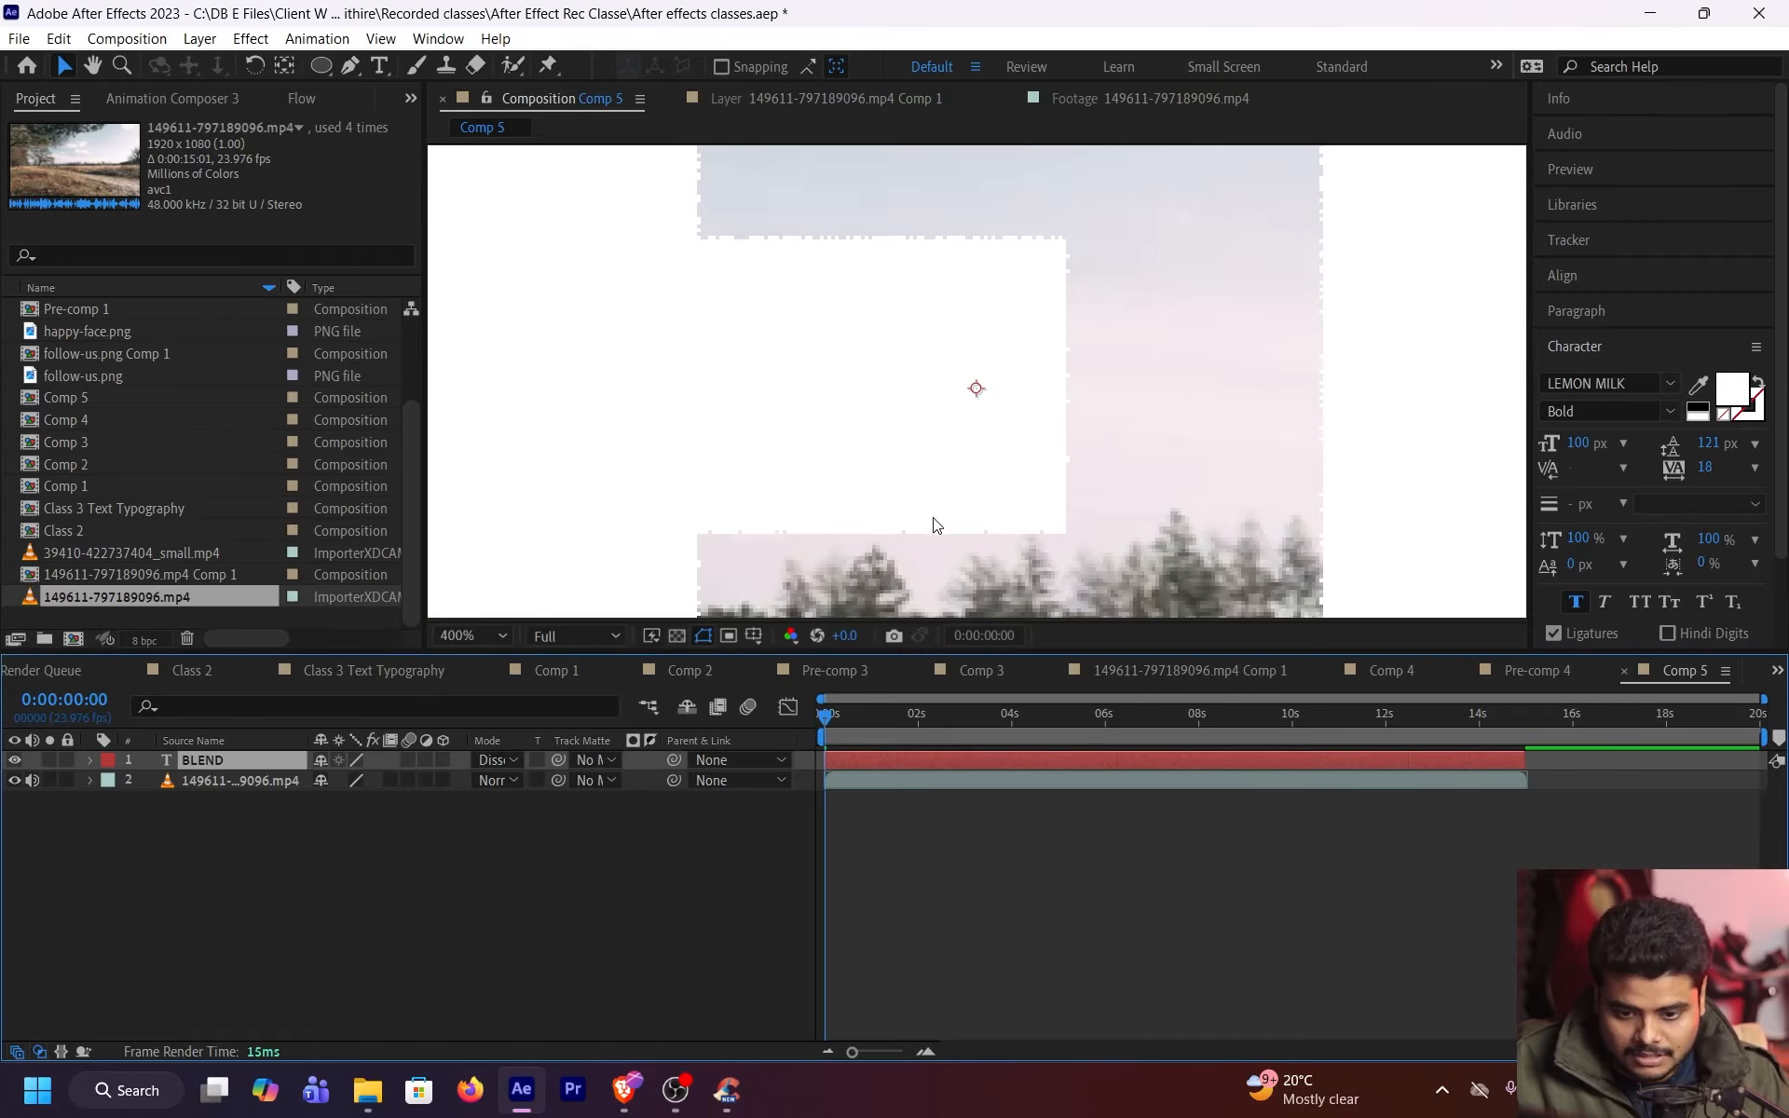
drag(910, 507, 908, 557)
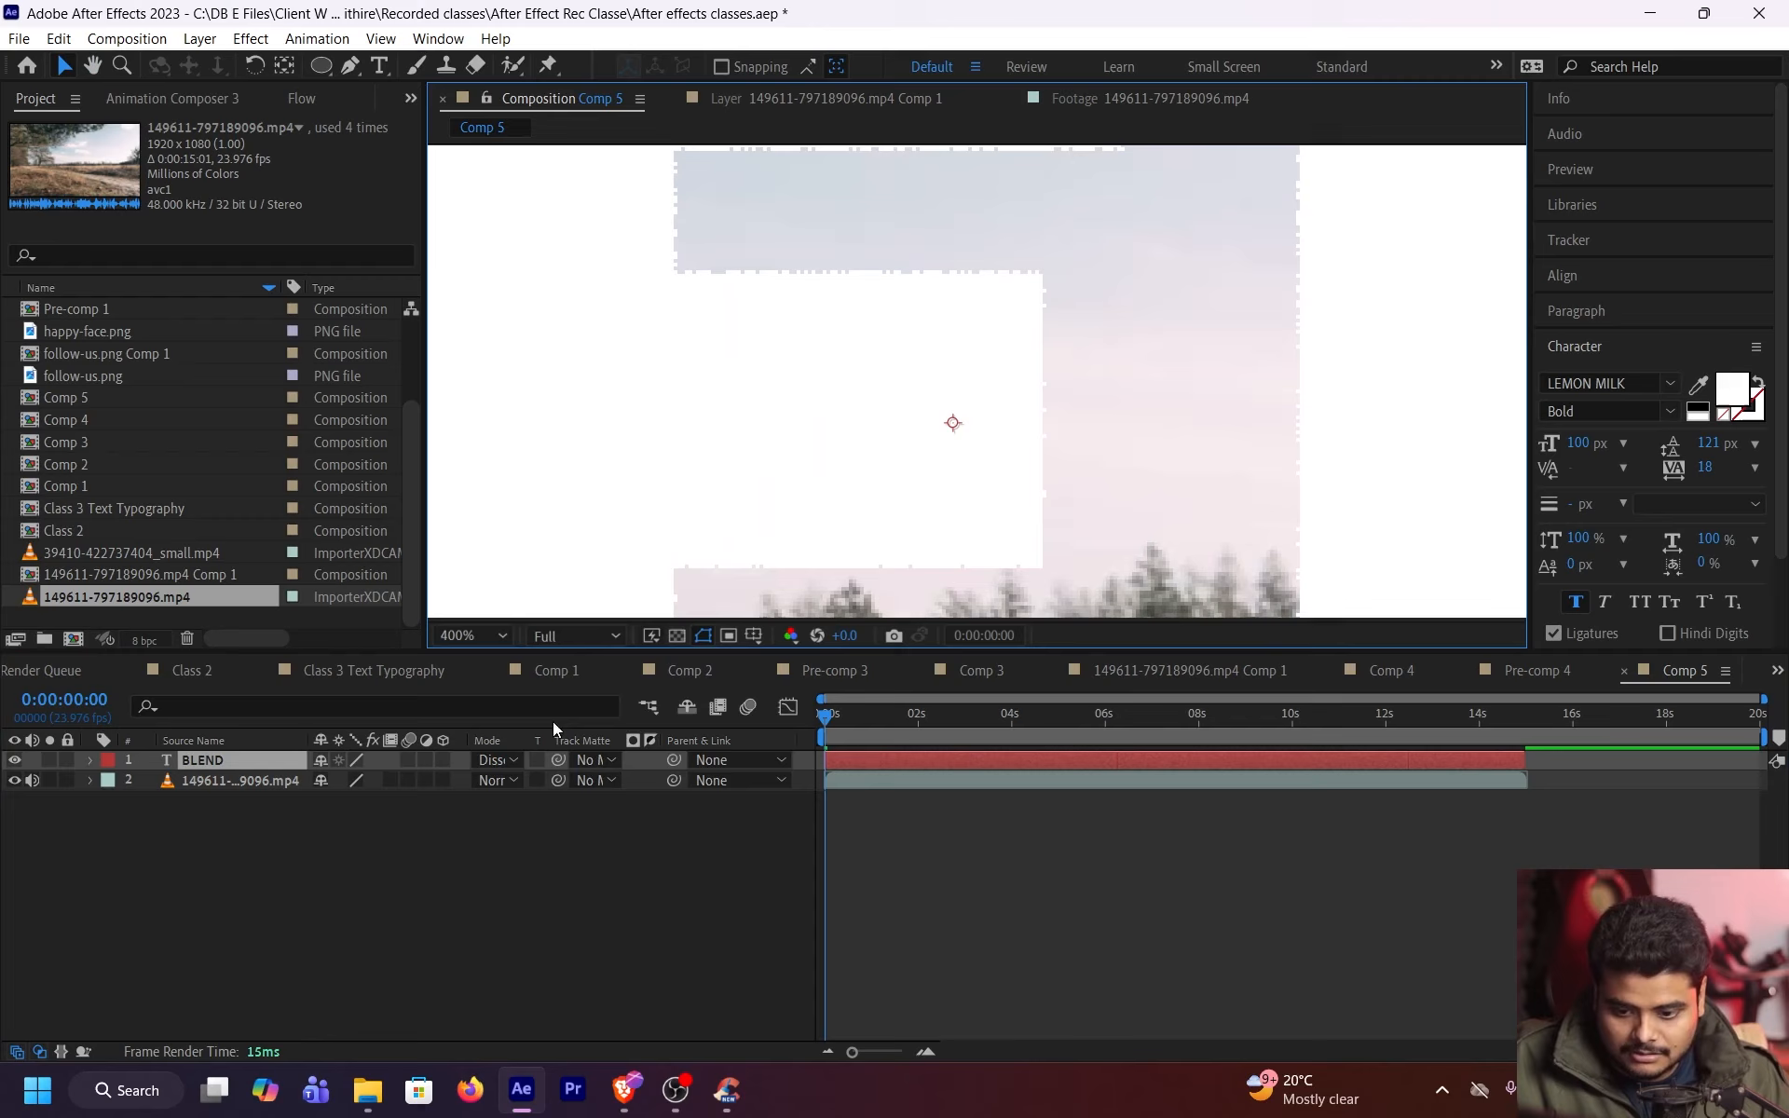
Compare the BLEND text's edges by switching its blending mode to Normal and back to Dissolve
click(499, 759)
click(596, 79)
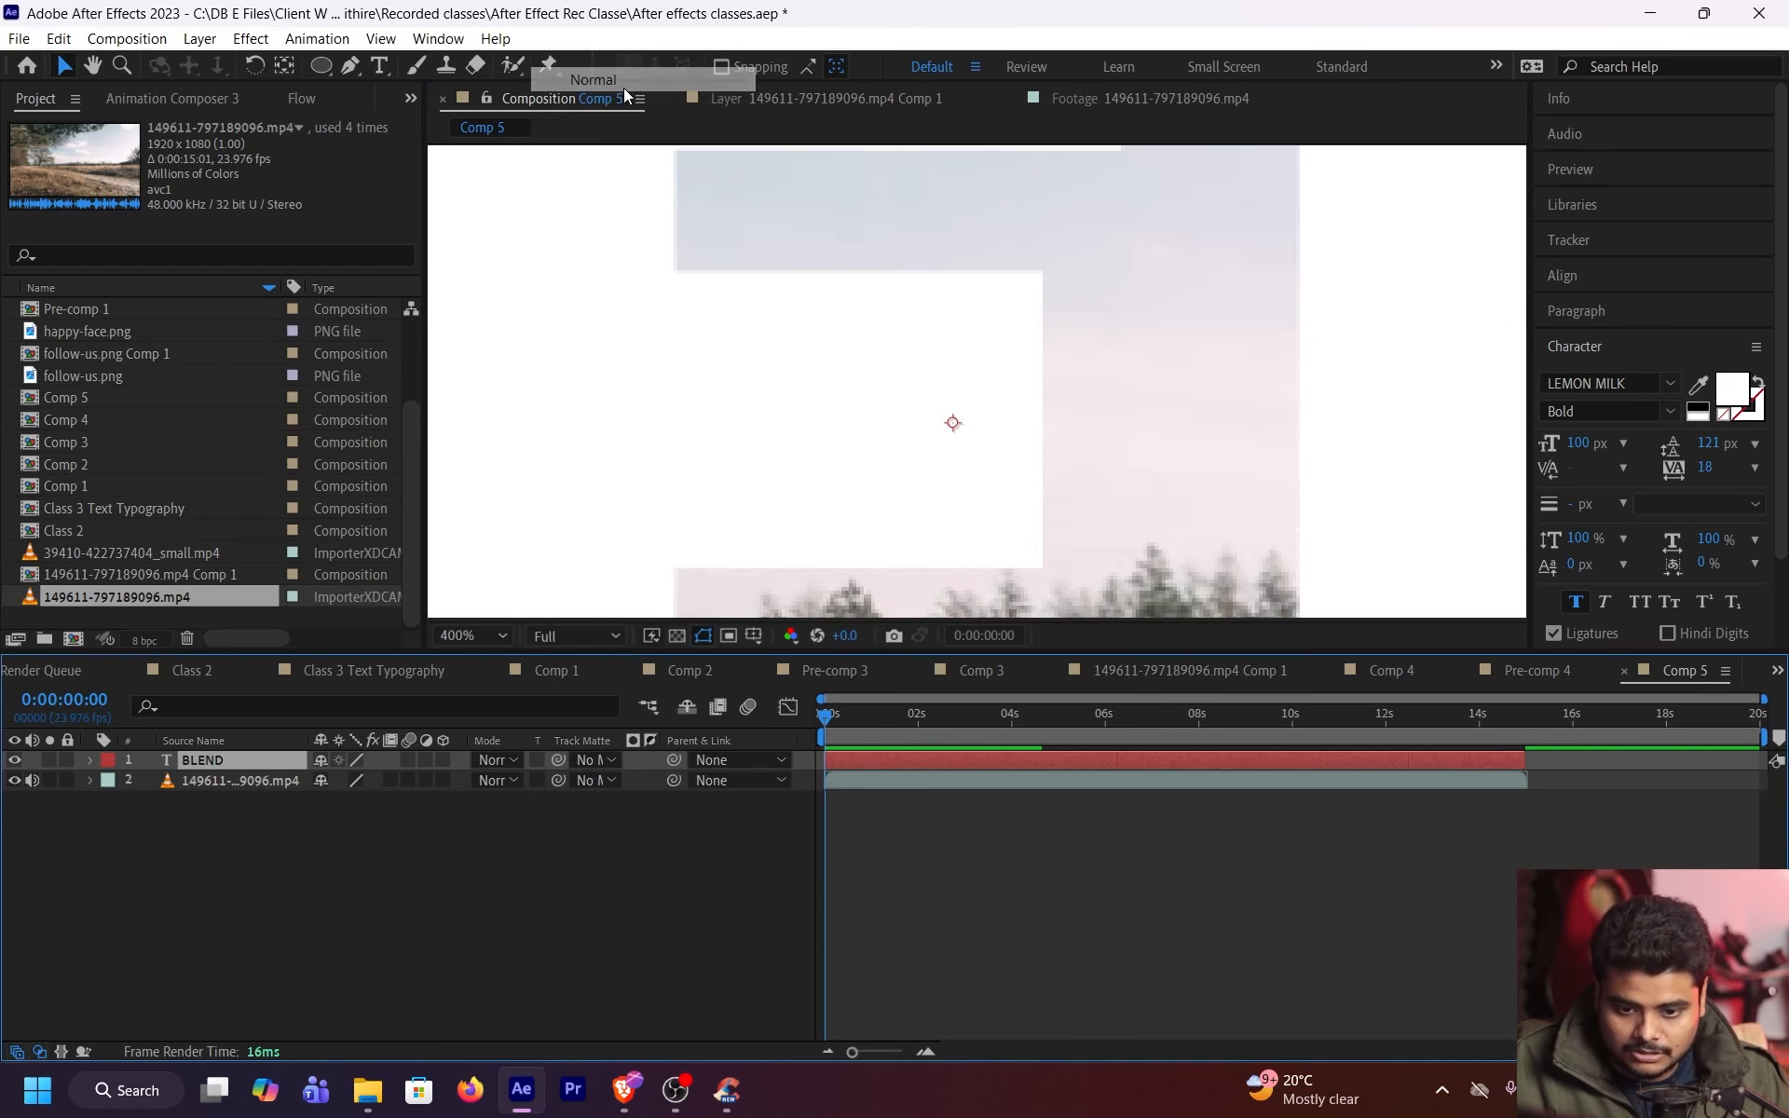
click(509, 762)
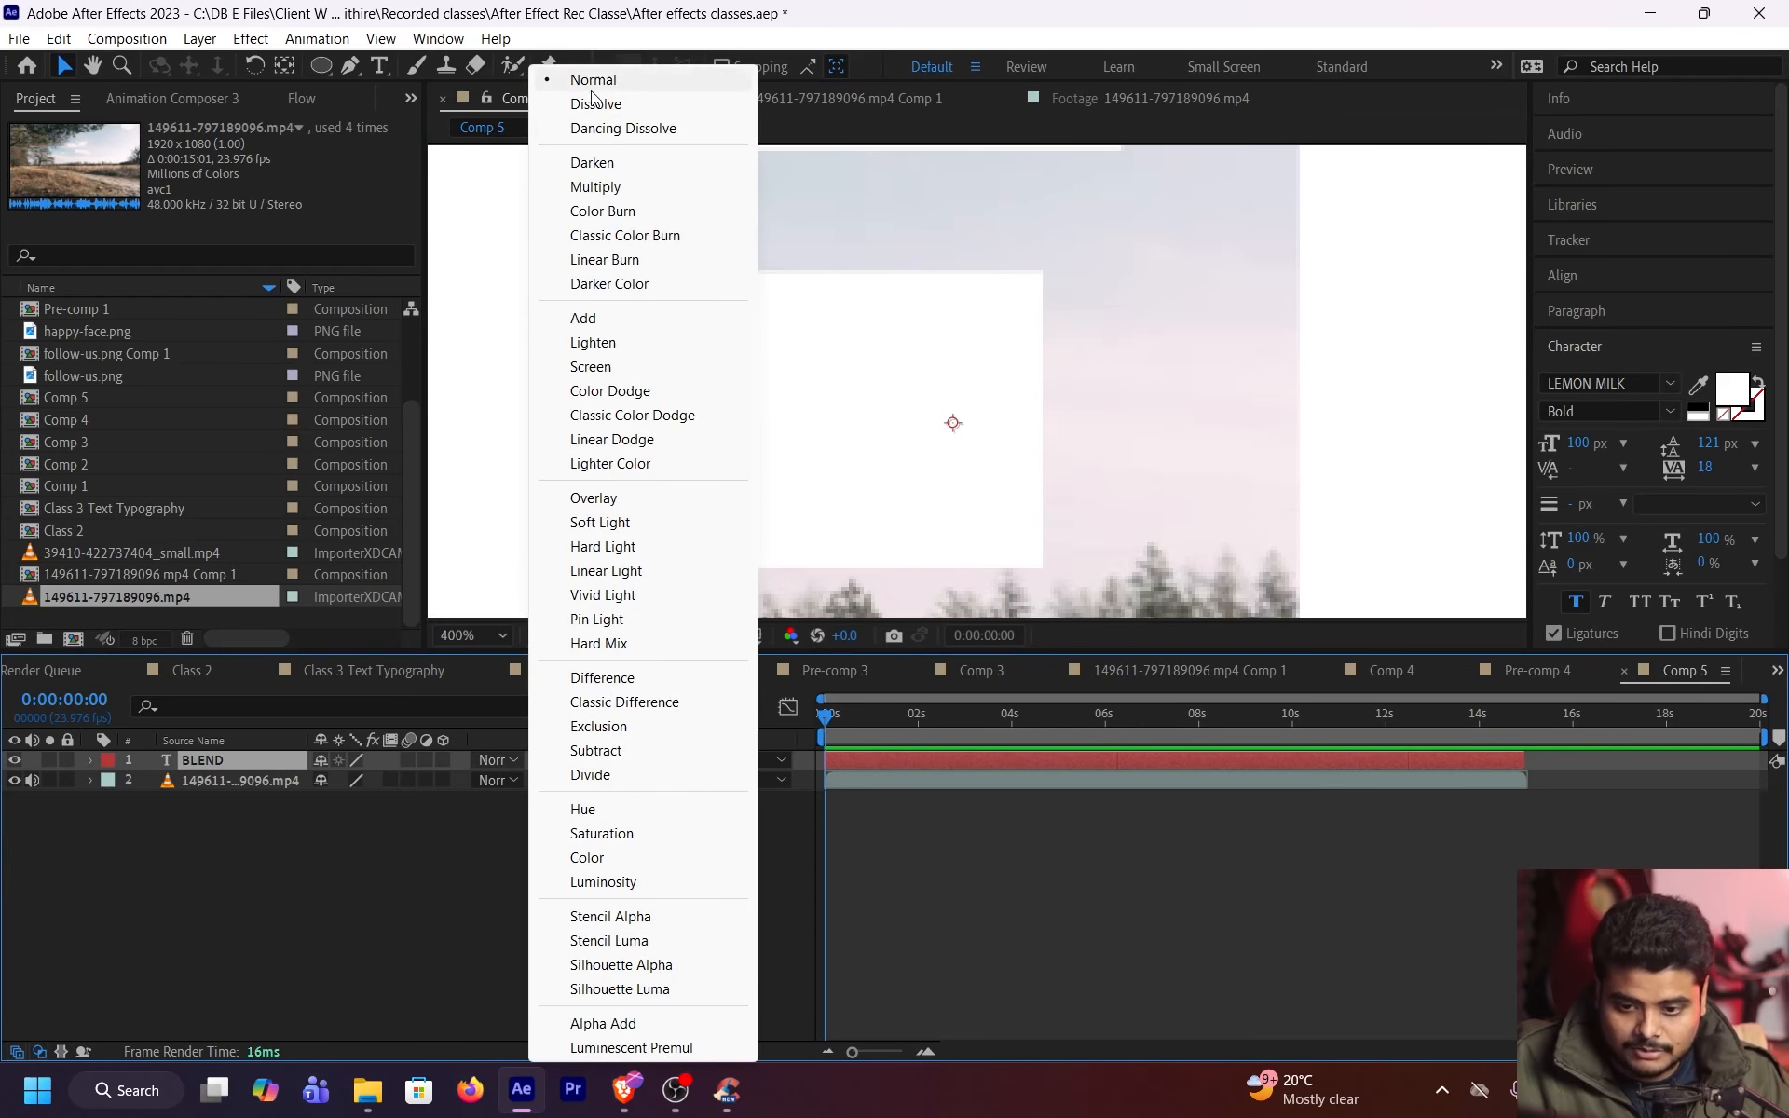
click(593, 99)
Set the BLEND layer's blending mode to Dancing Dissolve and view the text in the whole frame
click(507, 760)
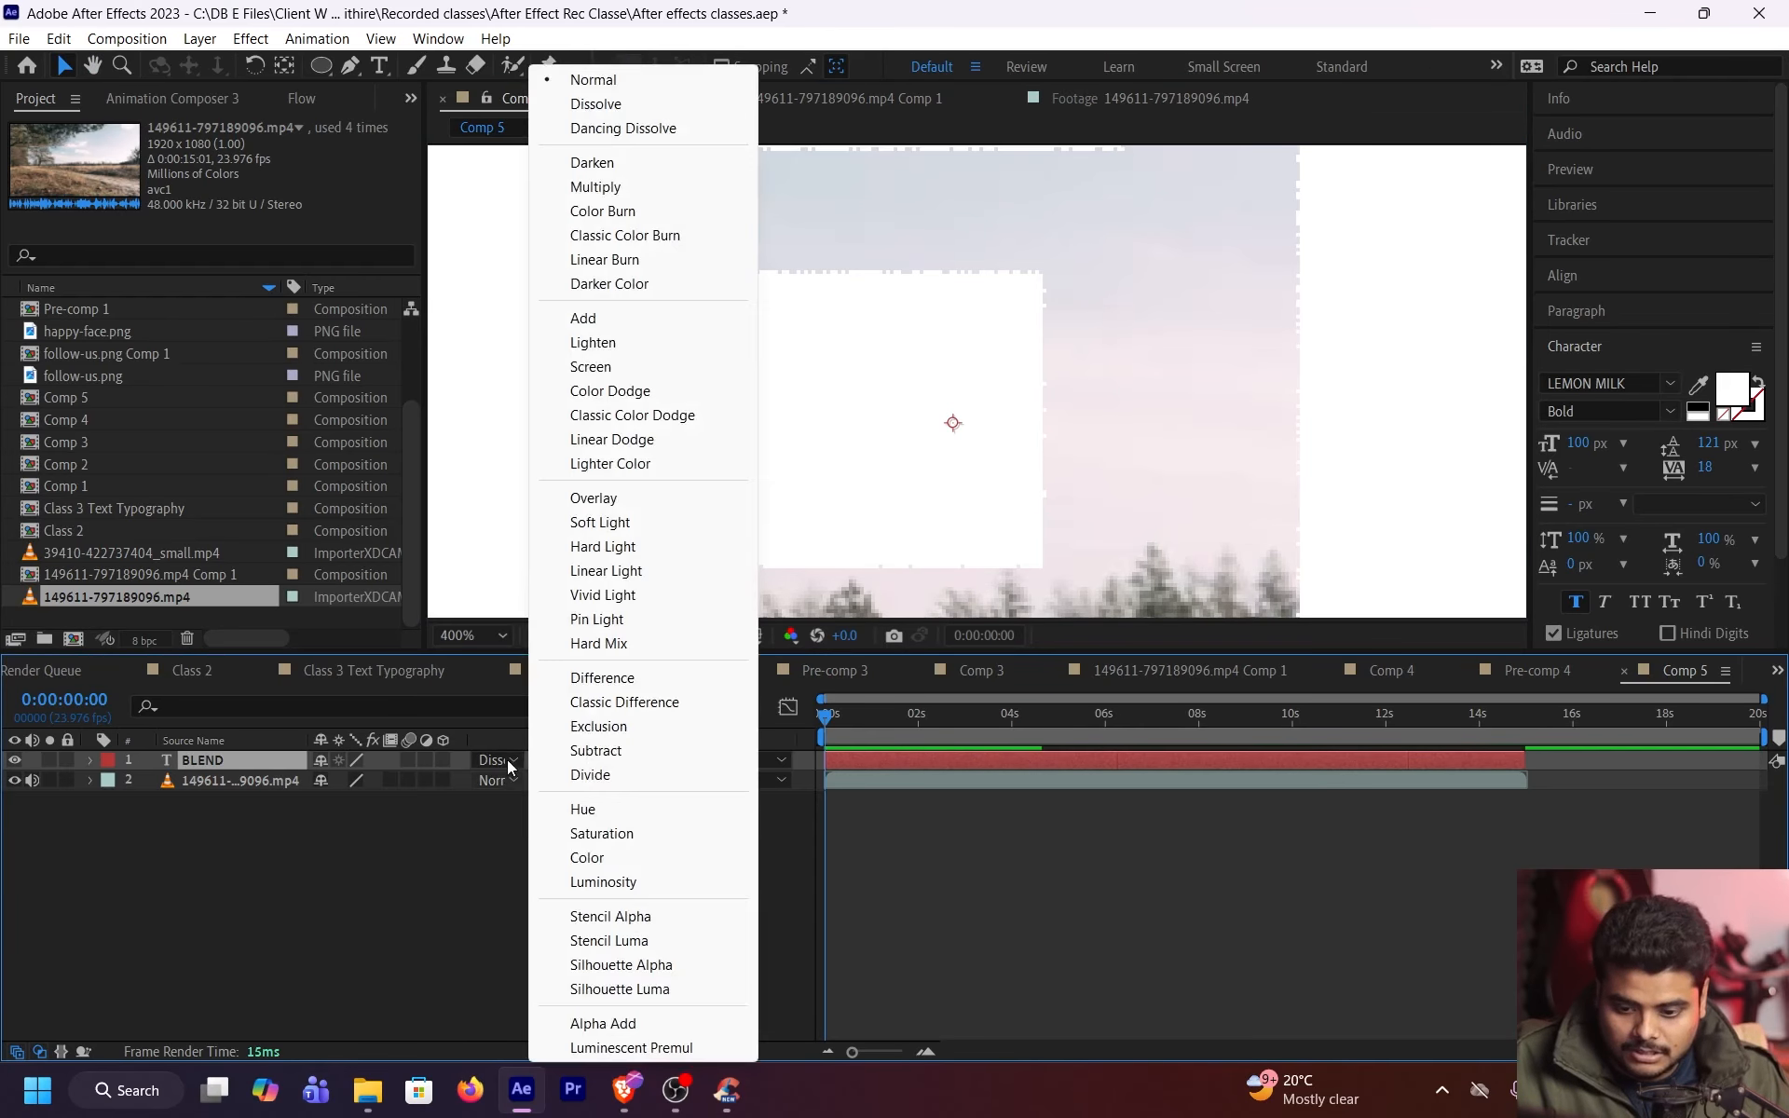
click(652, 131)
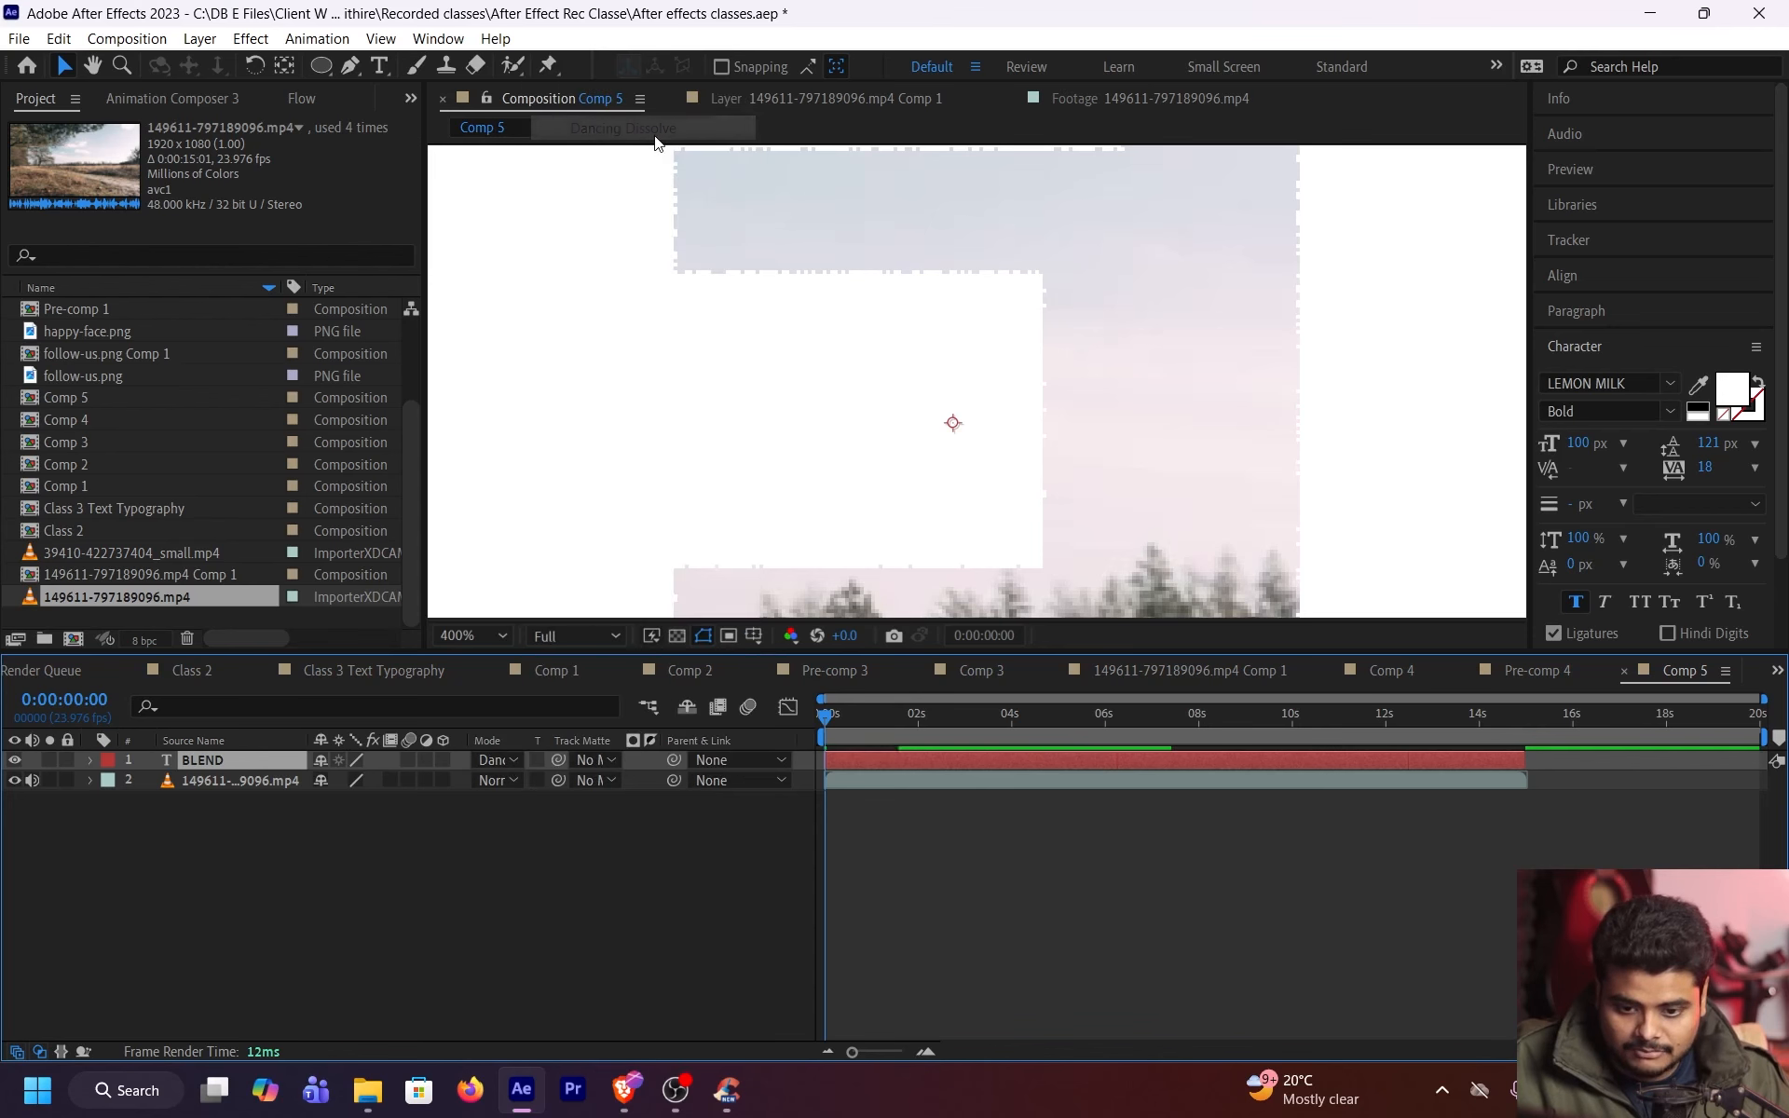
scroll(811, 320, down, 6)
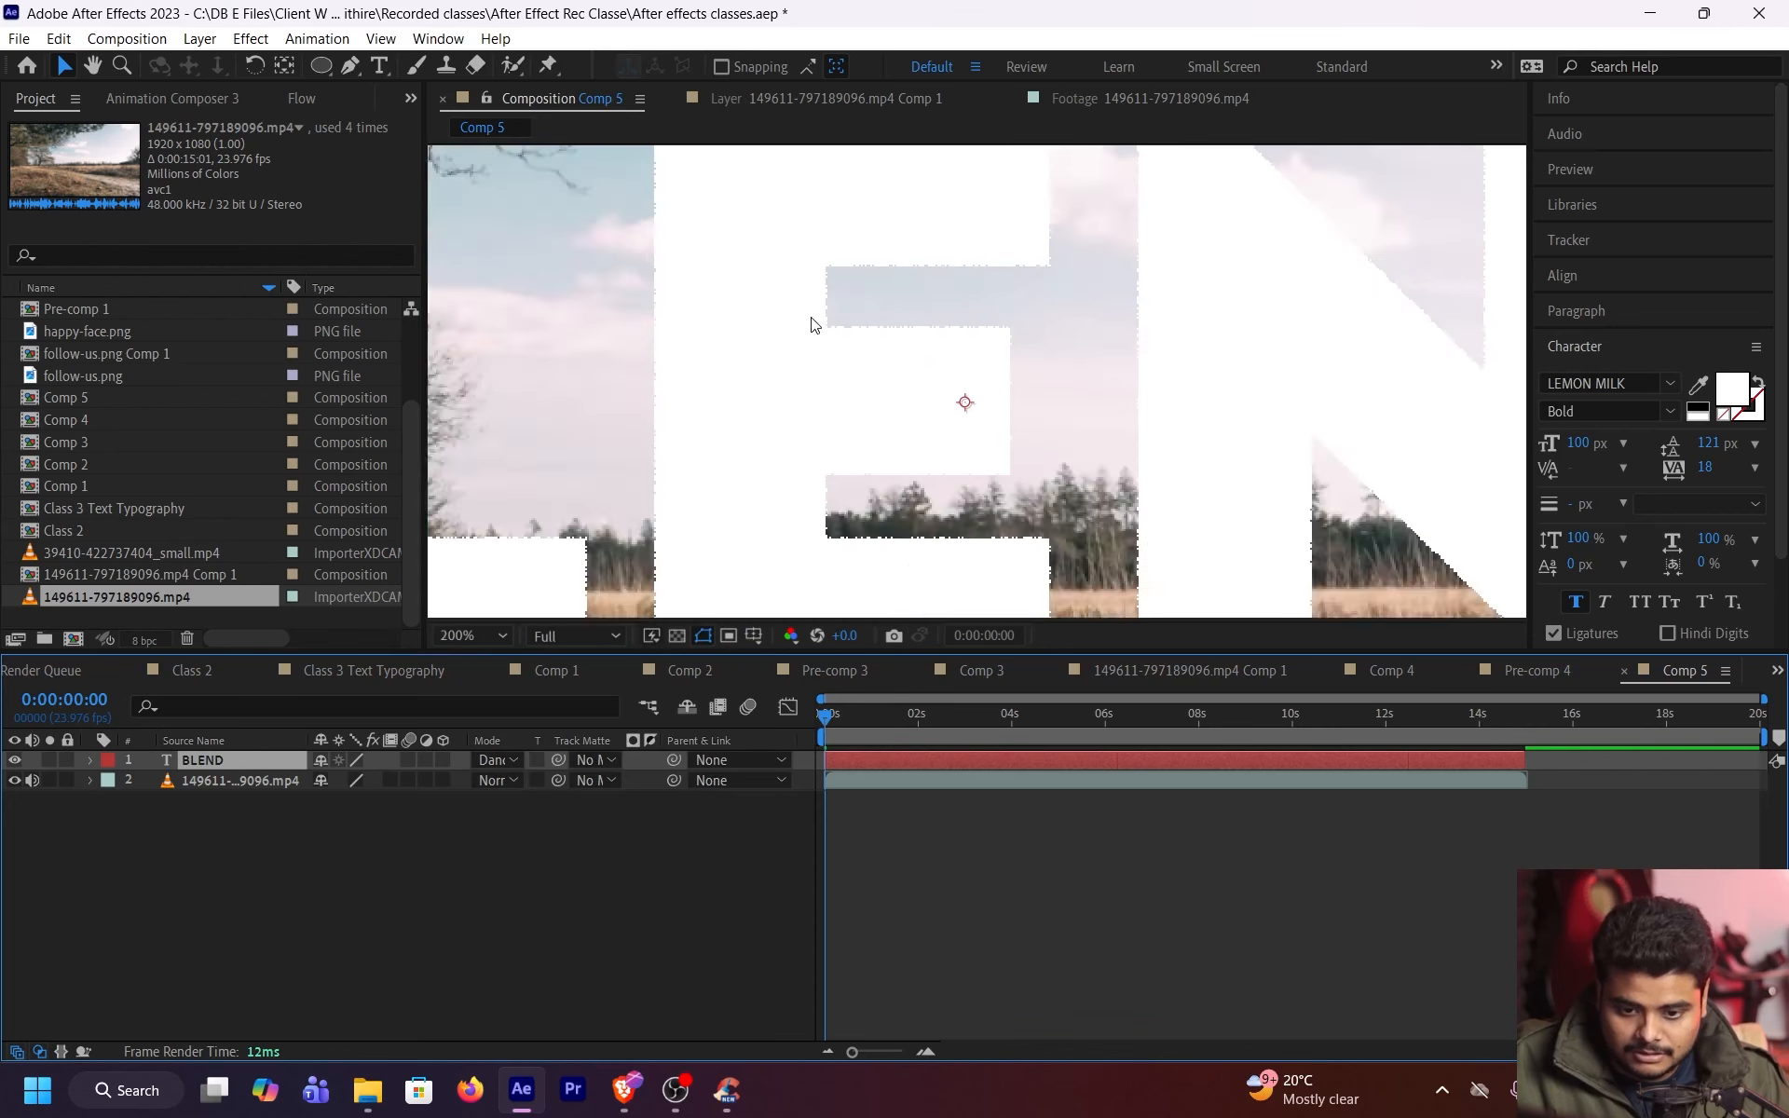
Set the BLEND layer's blending mode to Darken and move the current time to 0:00:01:23
click(509, 760)
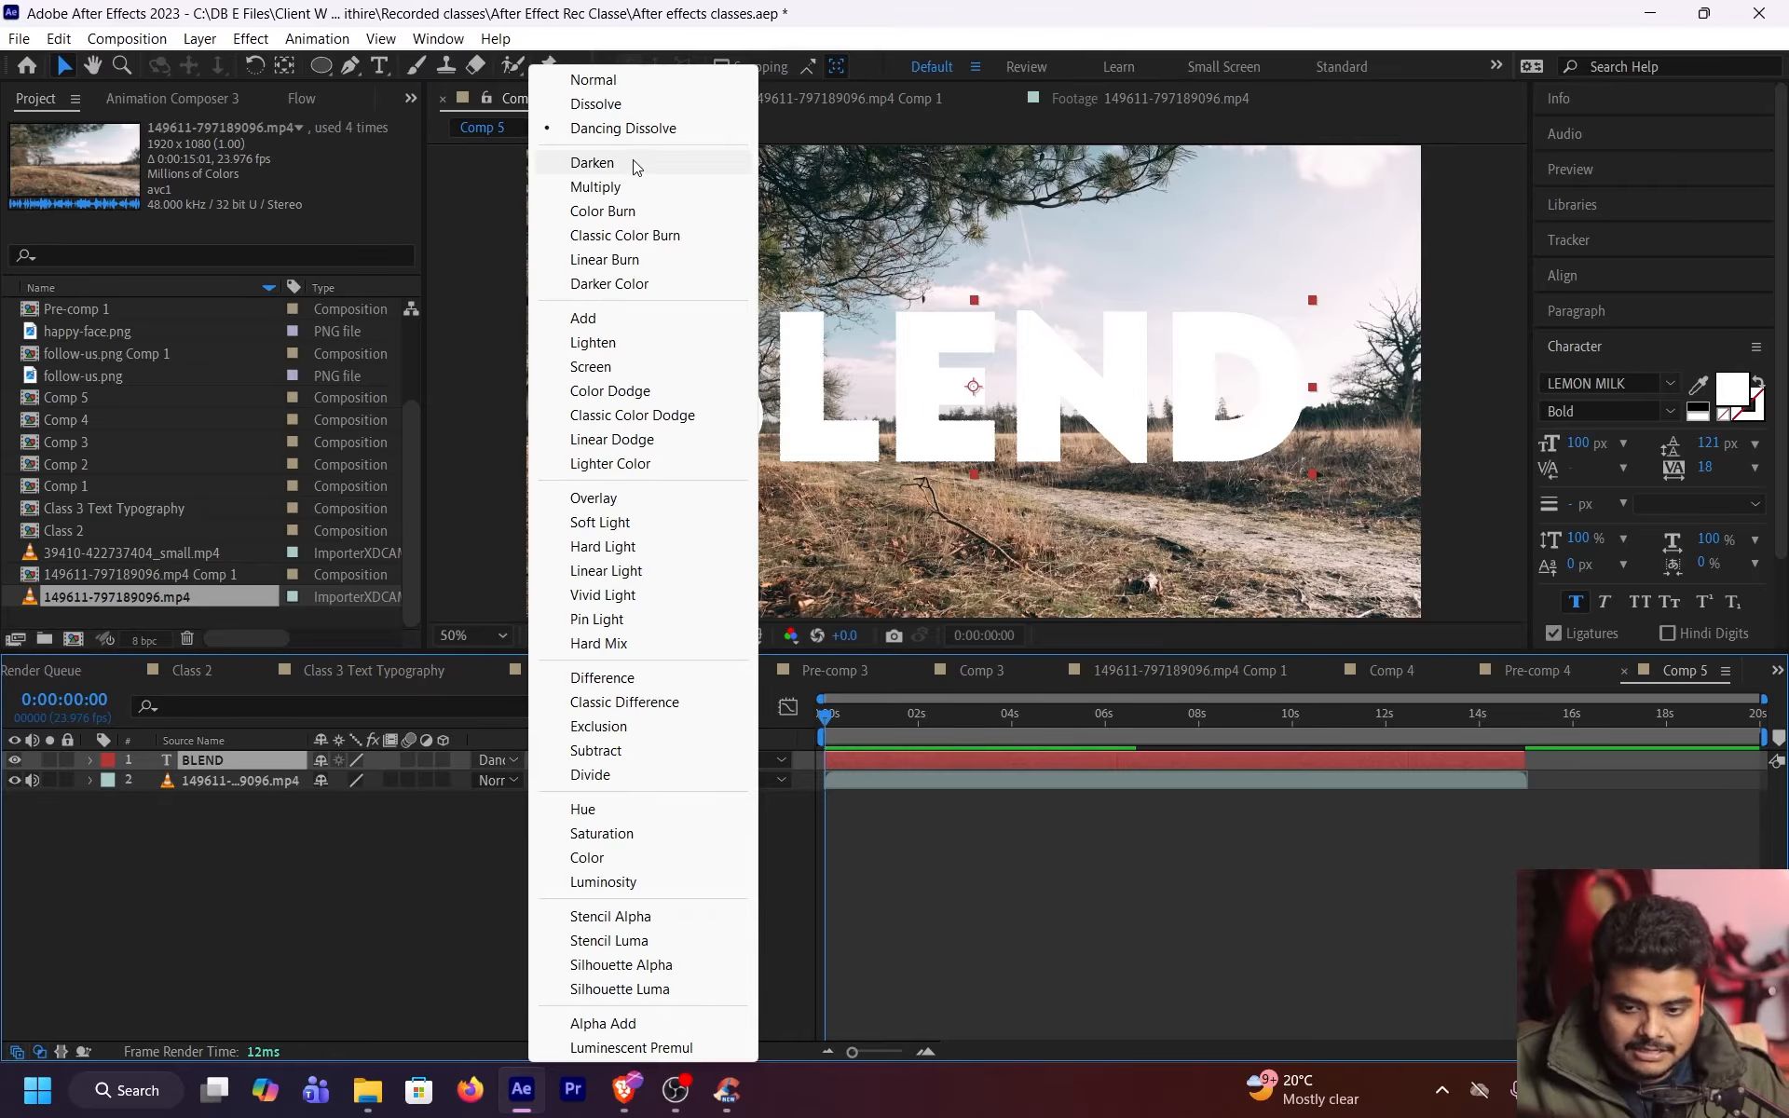
click(633, 164)
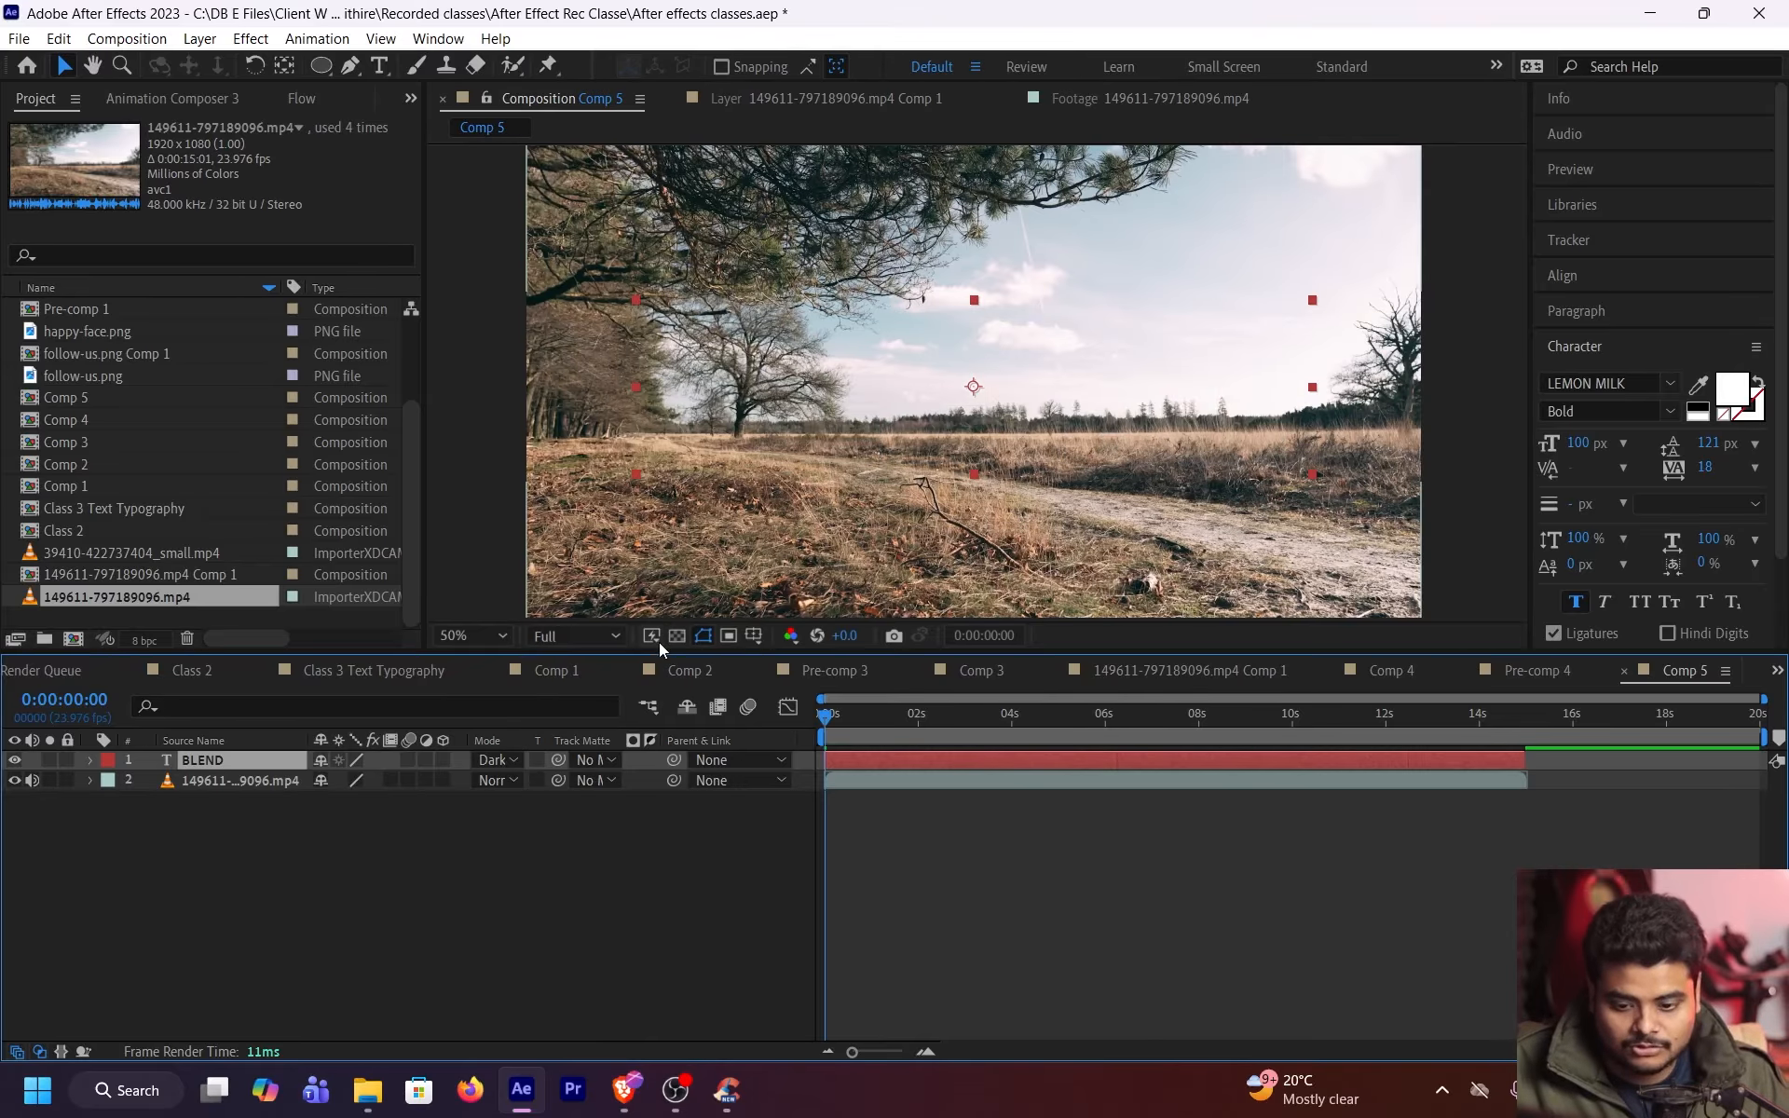
drag(859, 716, 976, 715)
click(508, 760)
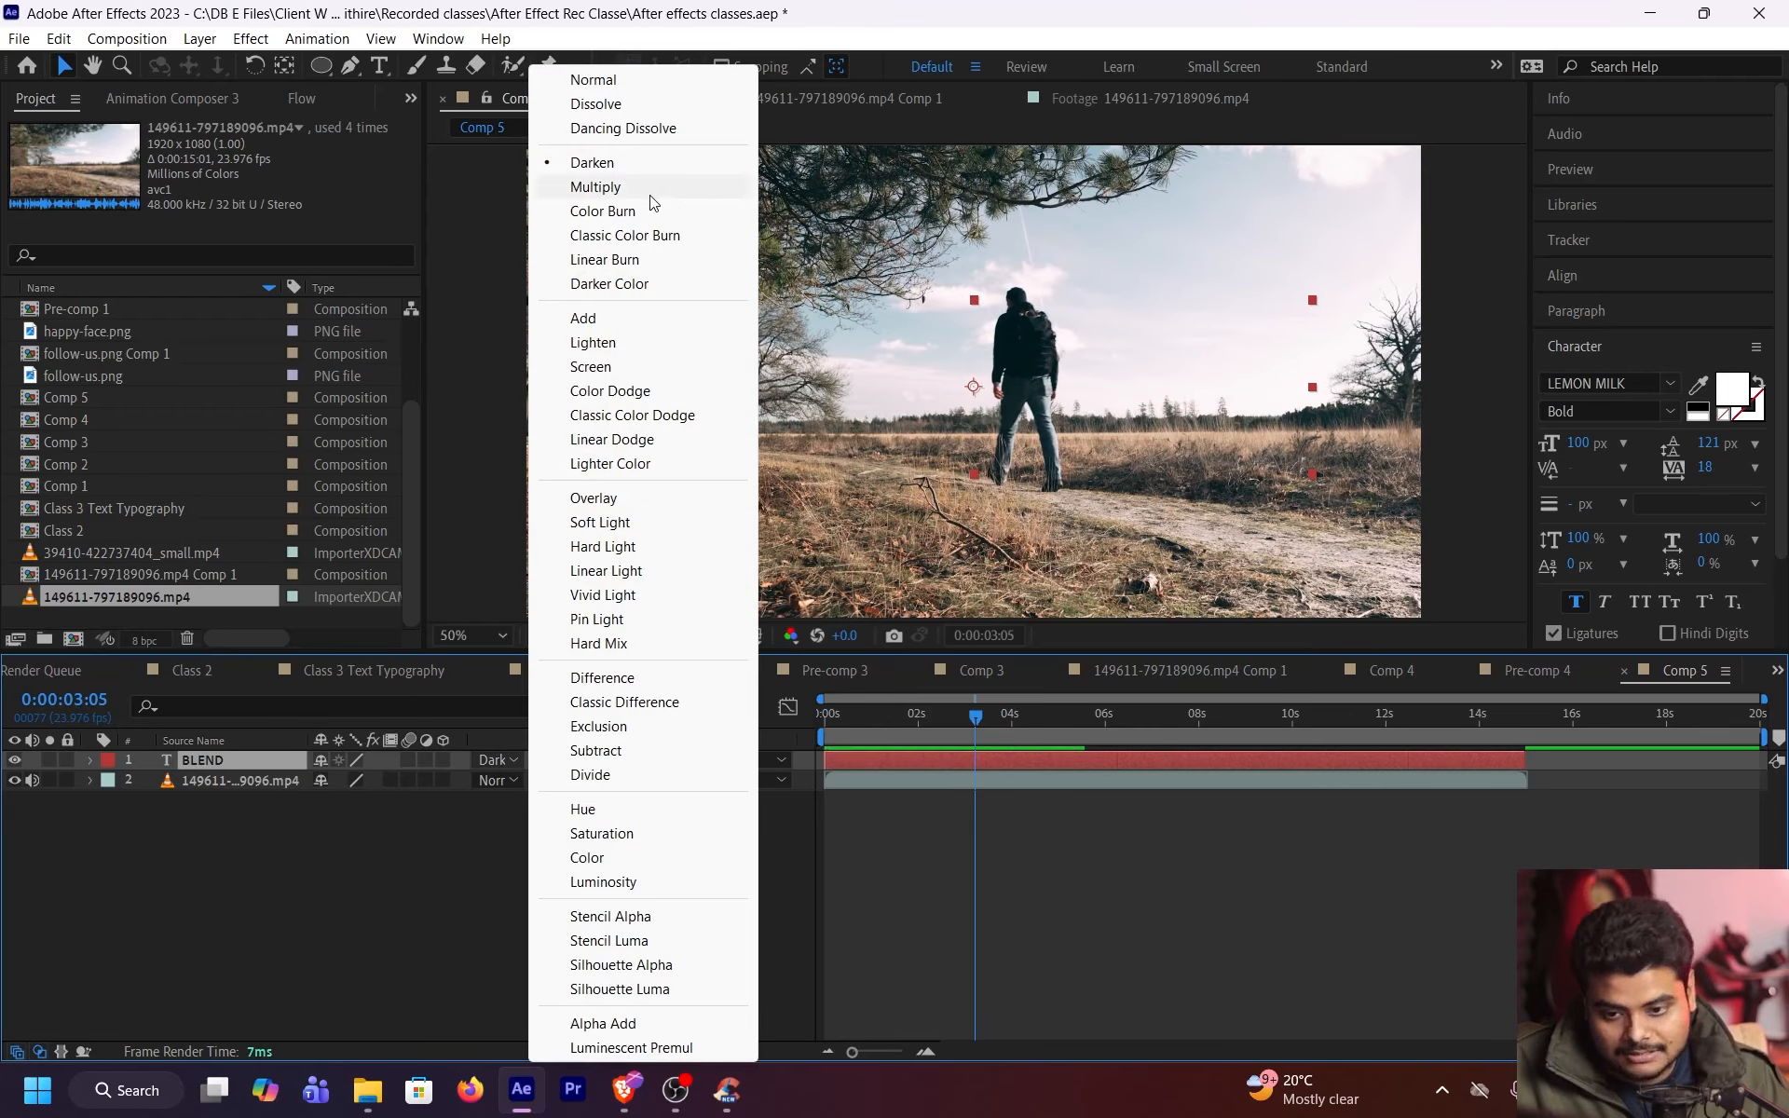
click(917, 716)
Change the BLEND text's fill colour to black and set the layer's blending mode to Multiply
click(518, 762)
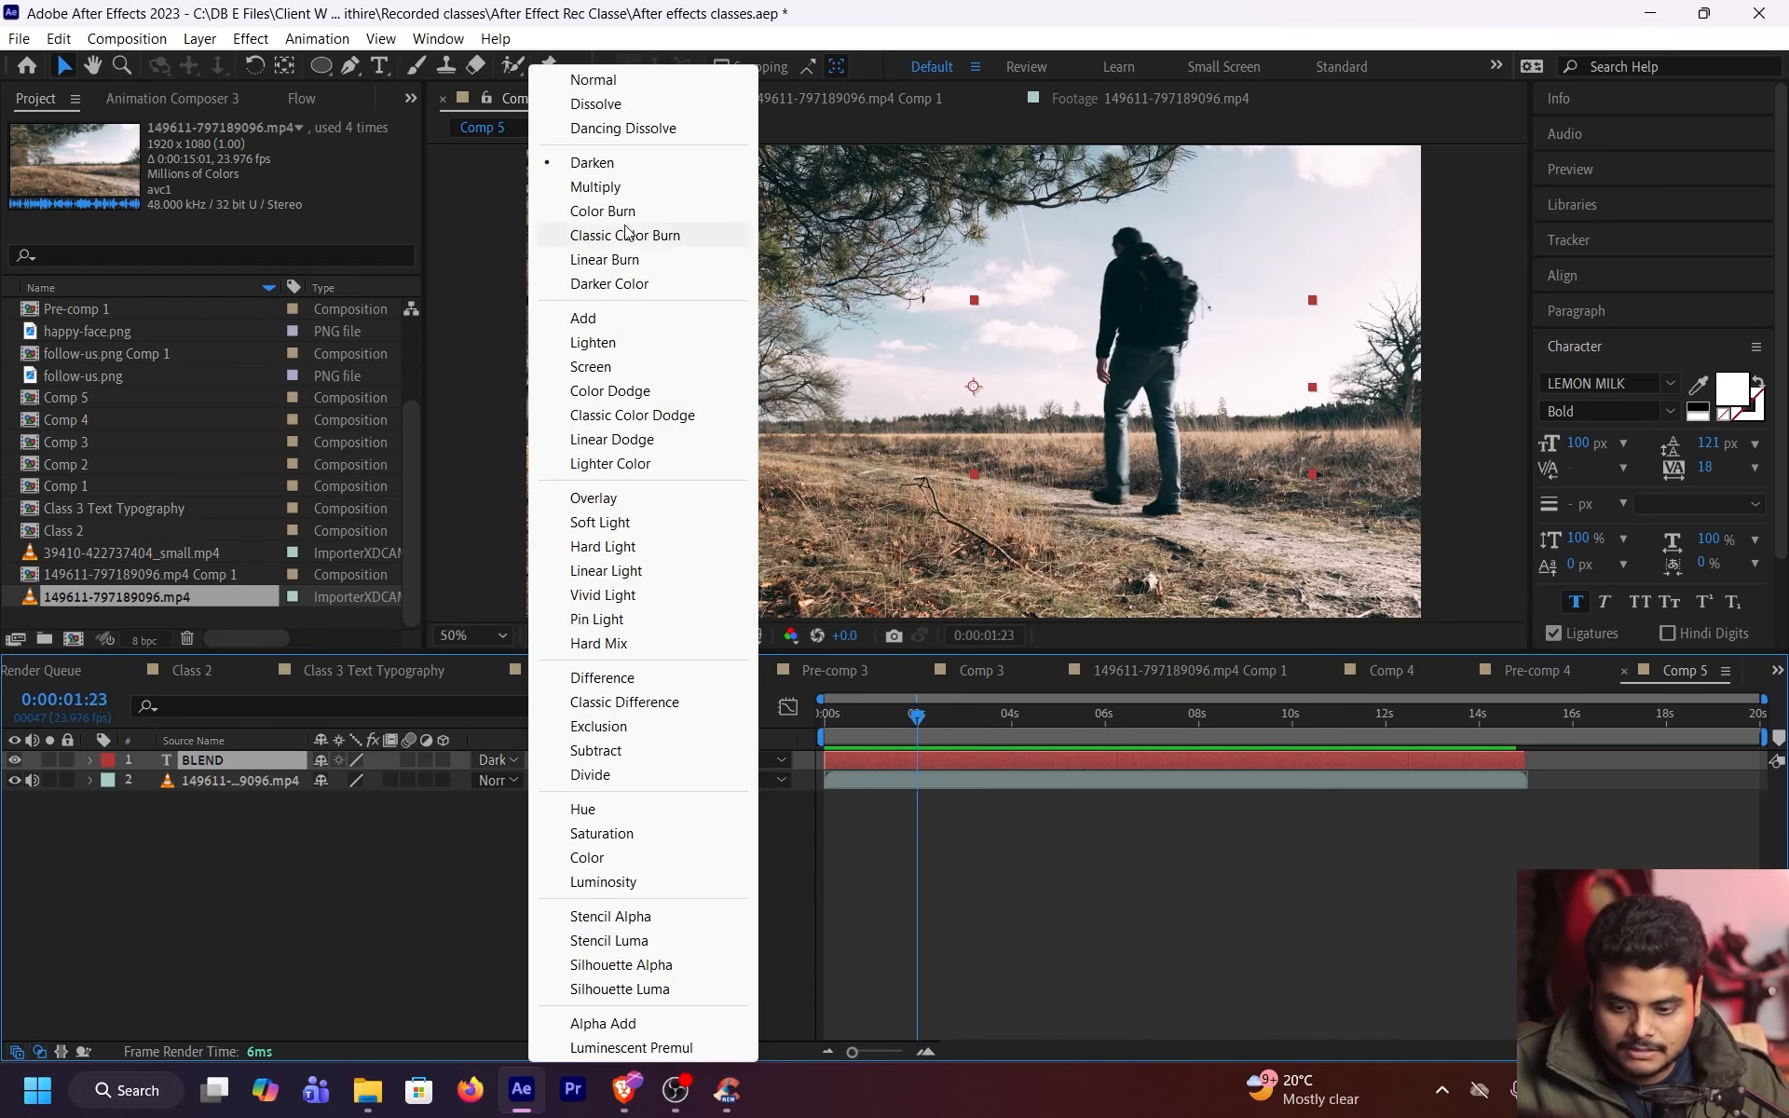
double_click(959, 756)
click(1731, 397)
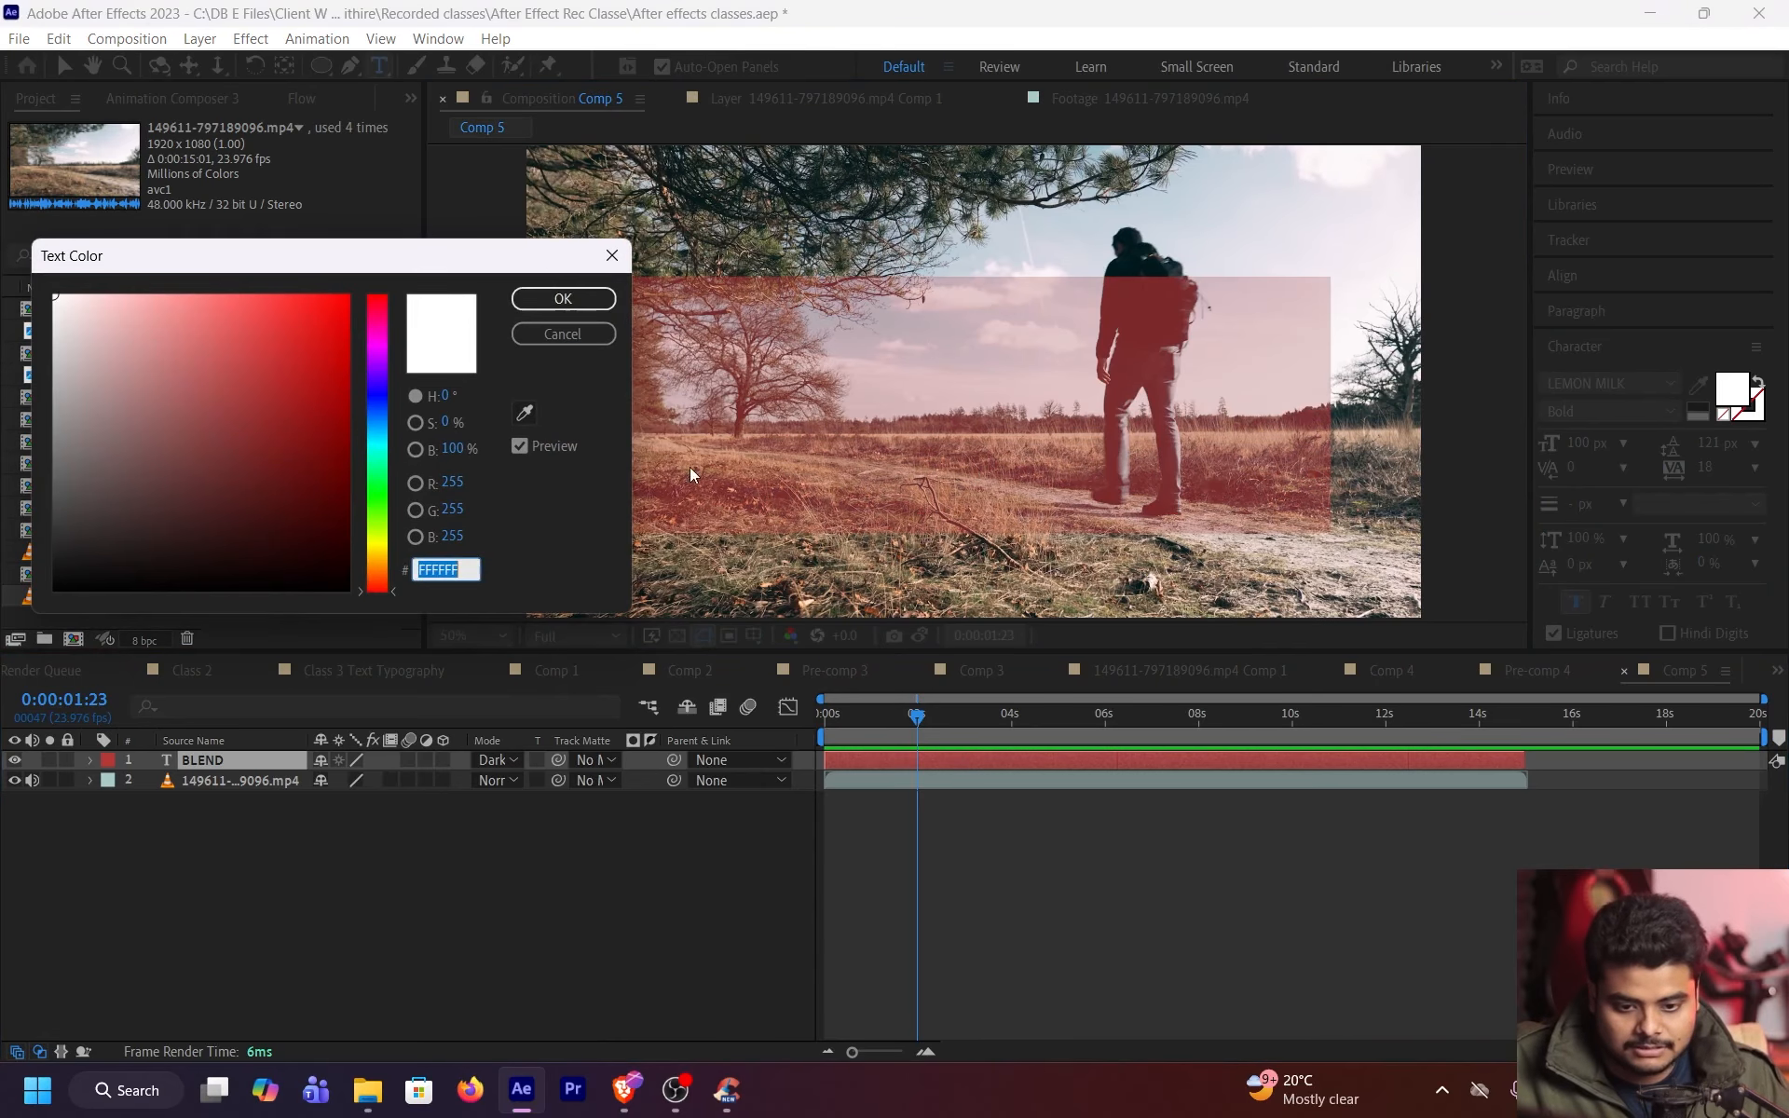
drag(307, 439, 439, 680)
click(563, 299)
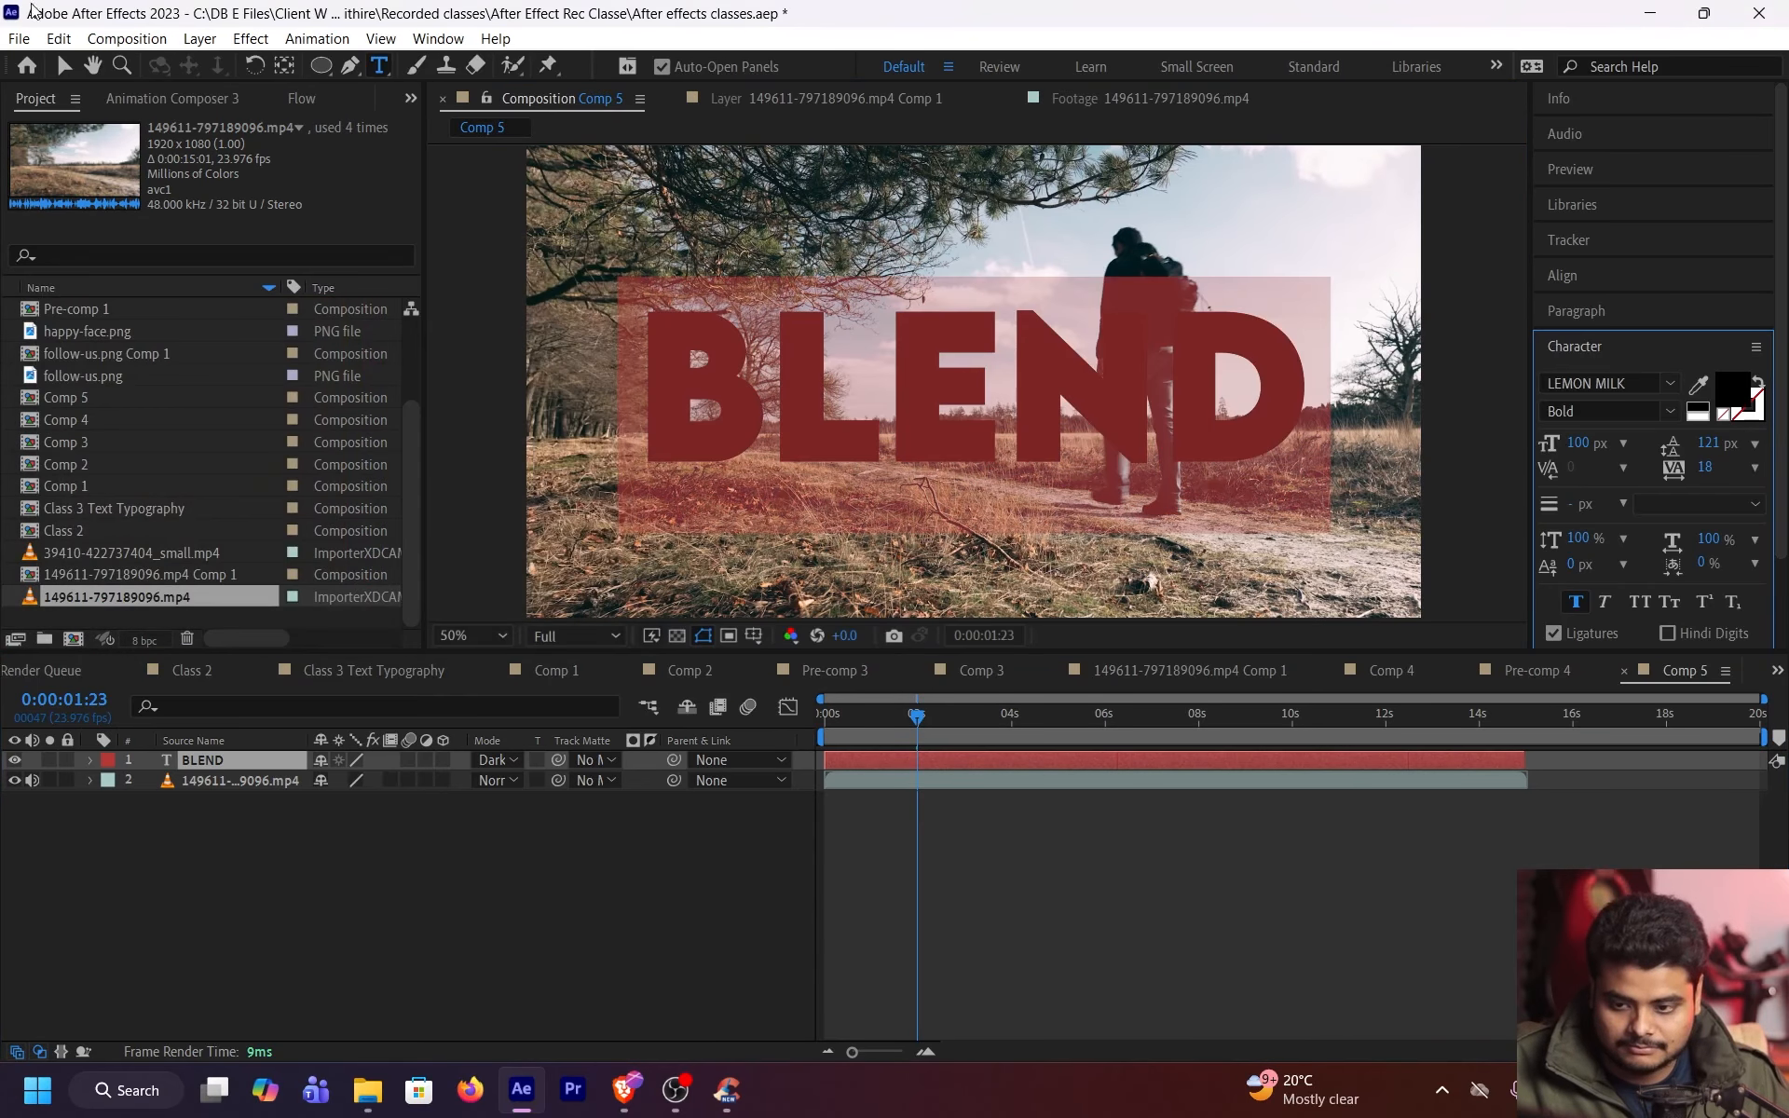
click(61, 65)
click(496, 759)
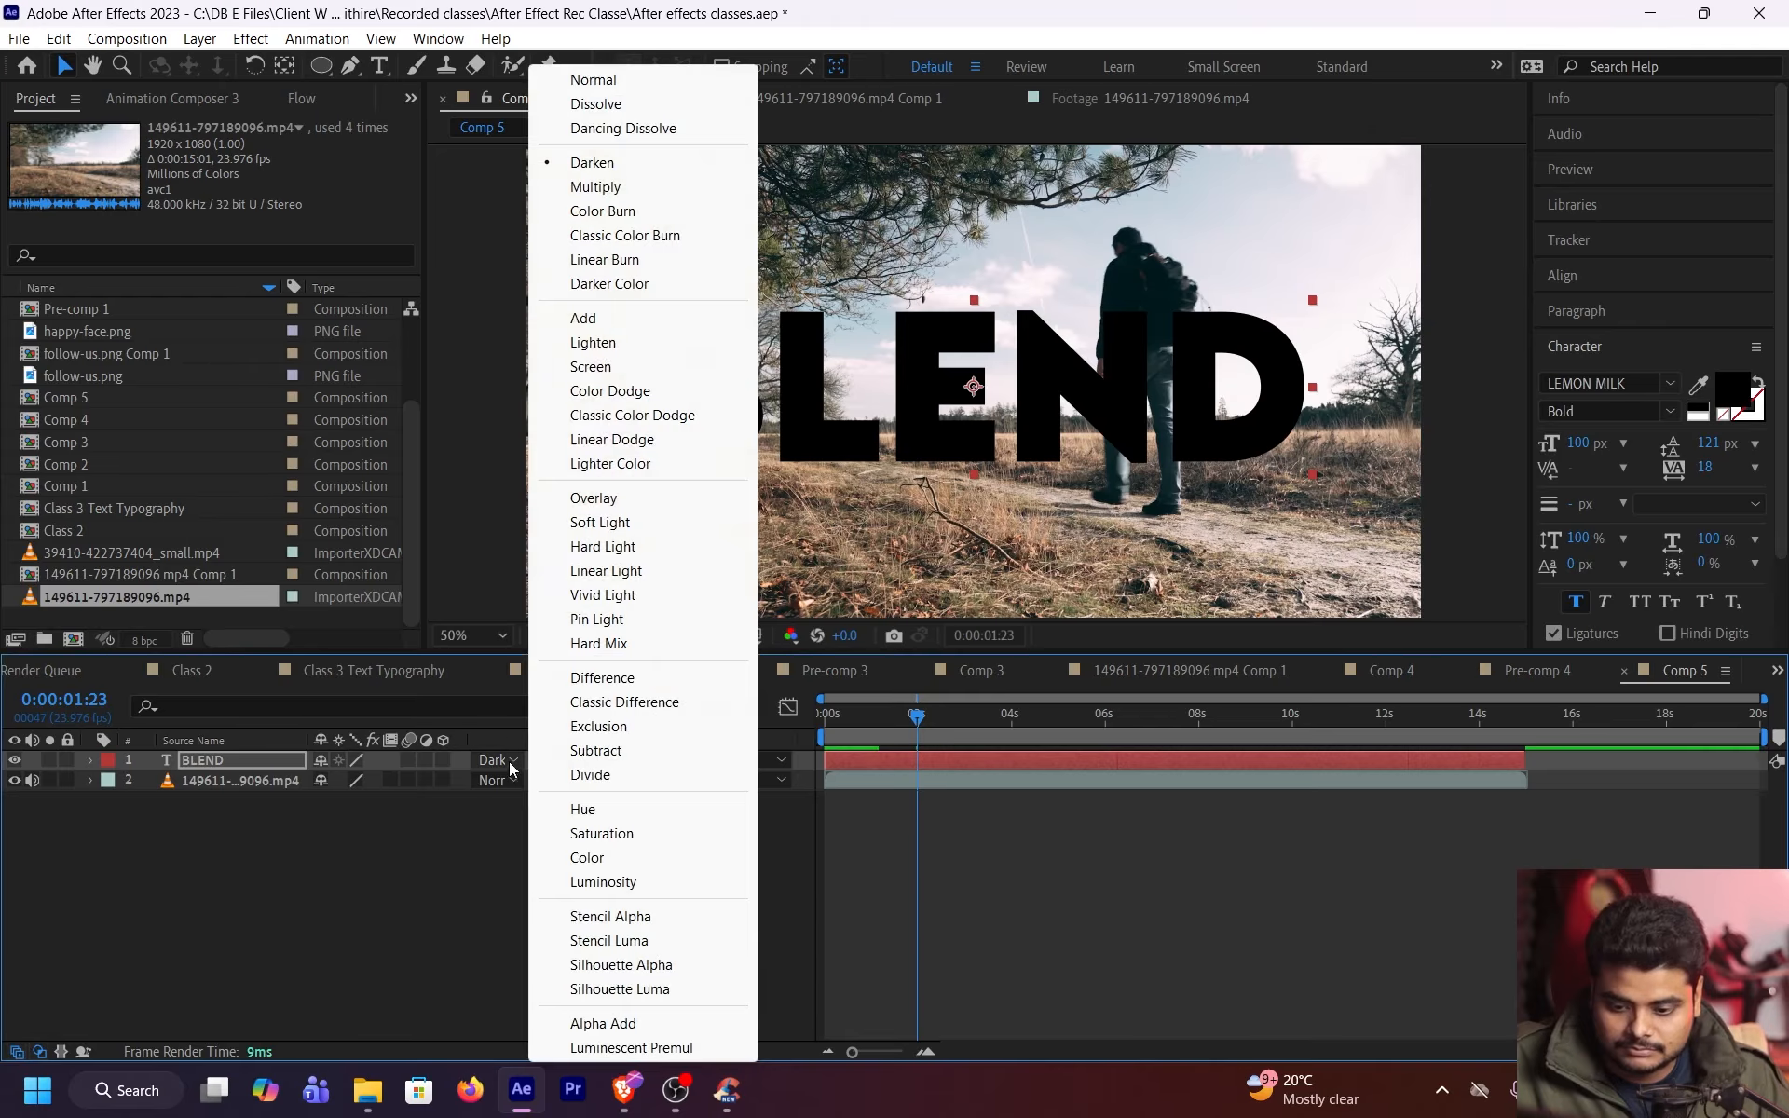
click(611, 197)
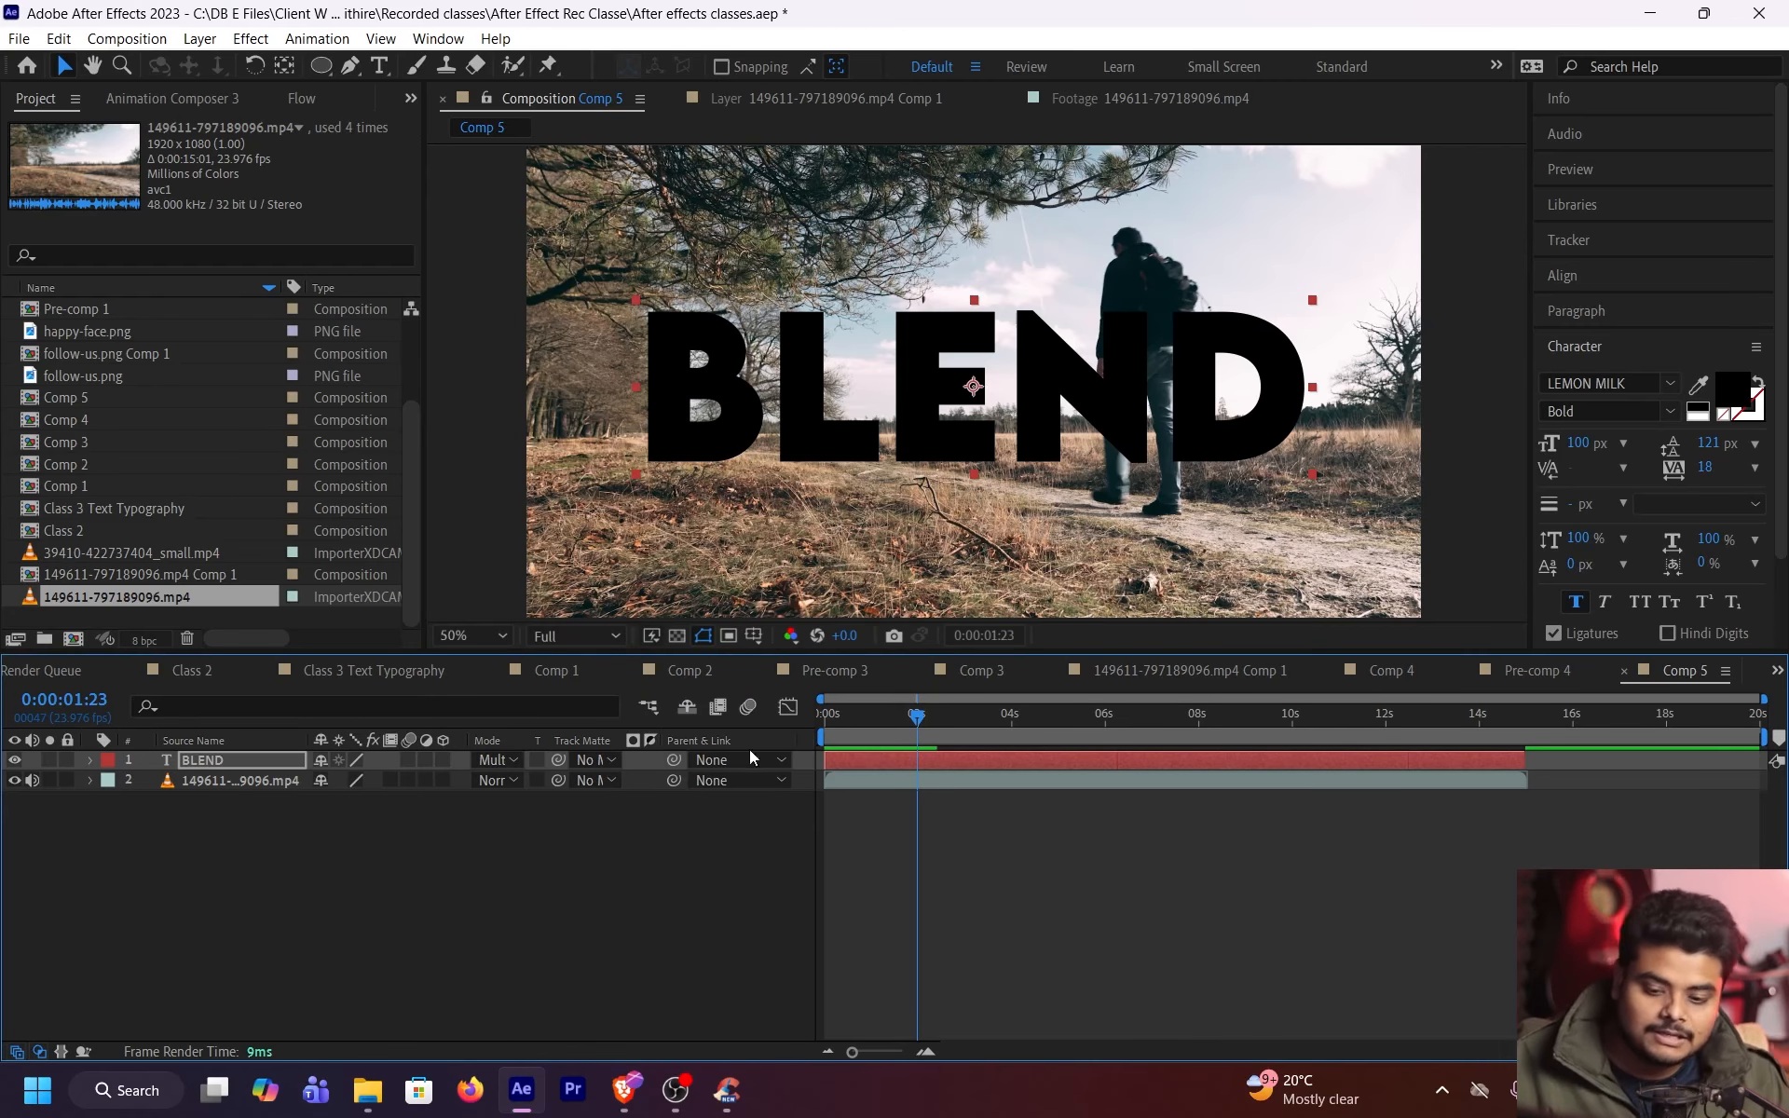
Set the BLEND text's fill colour to white (FFFFFF) in Comp 5
double_click(942, 780)
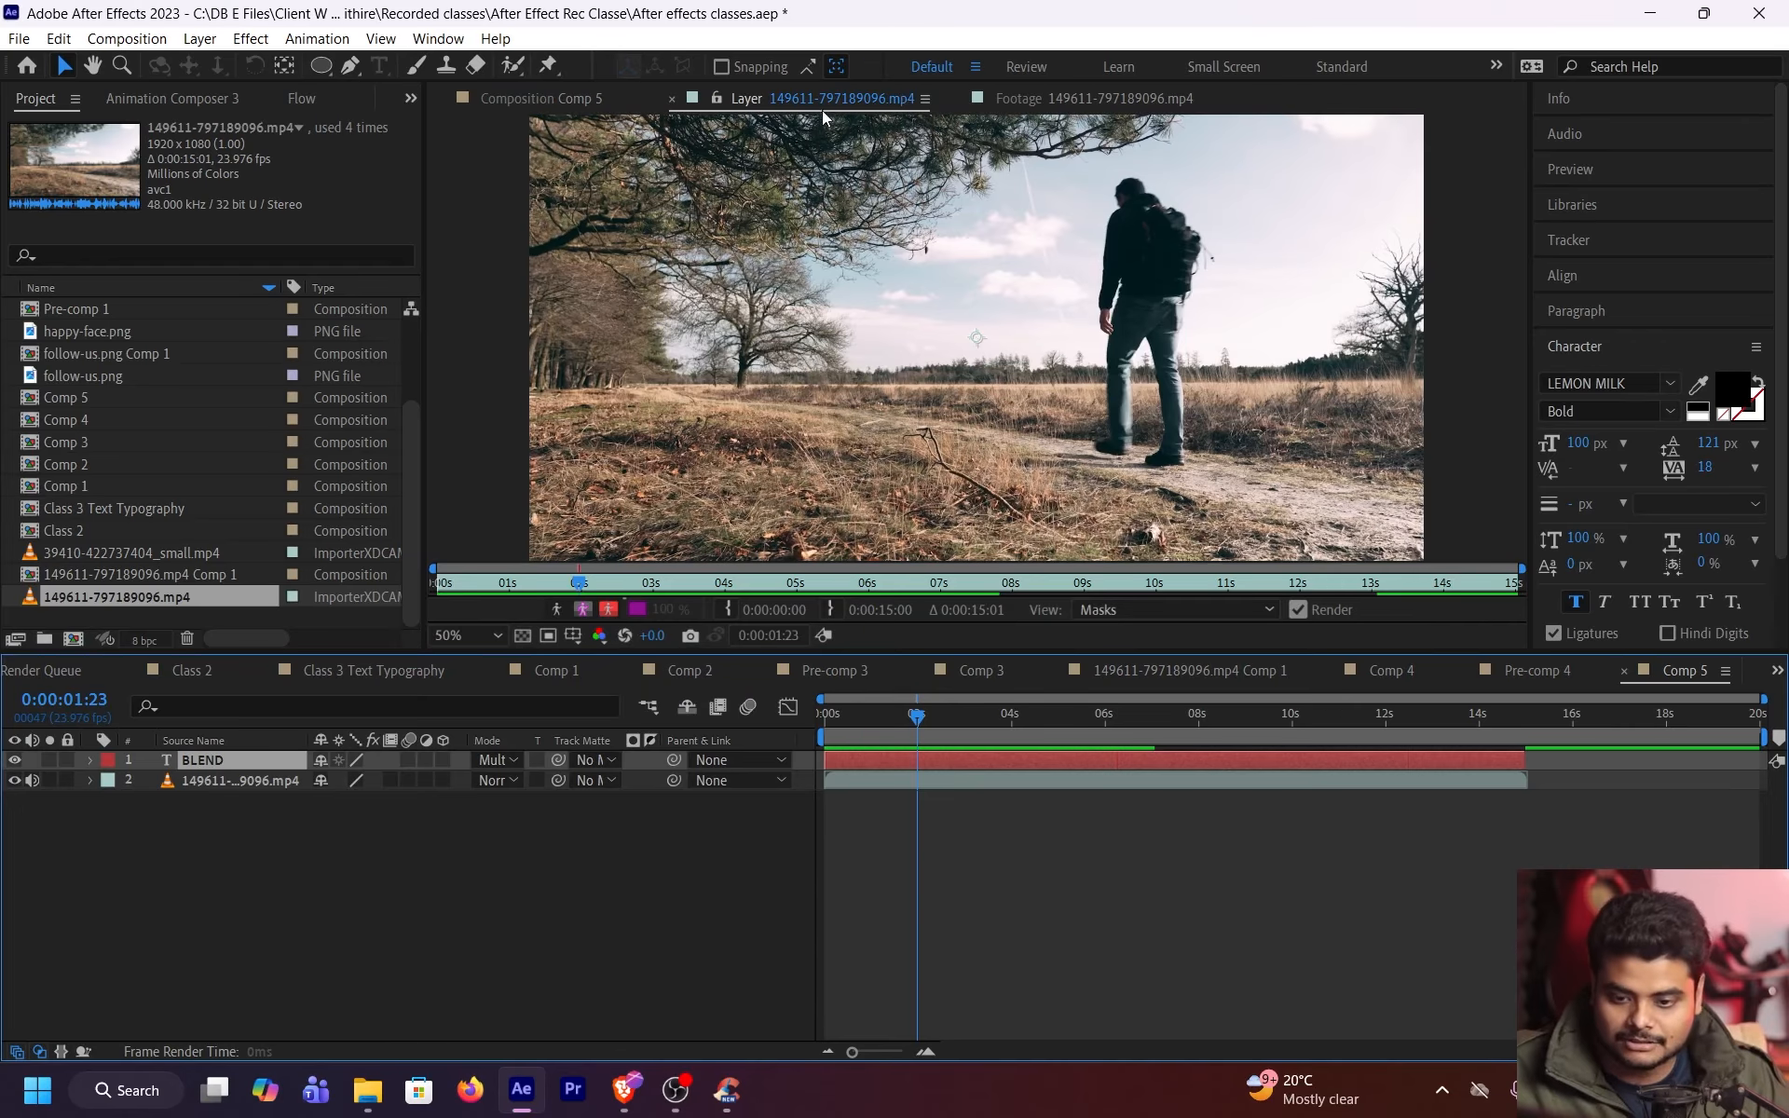
click(541, 98)
double_click(988, 399)
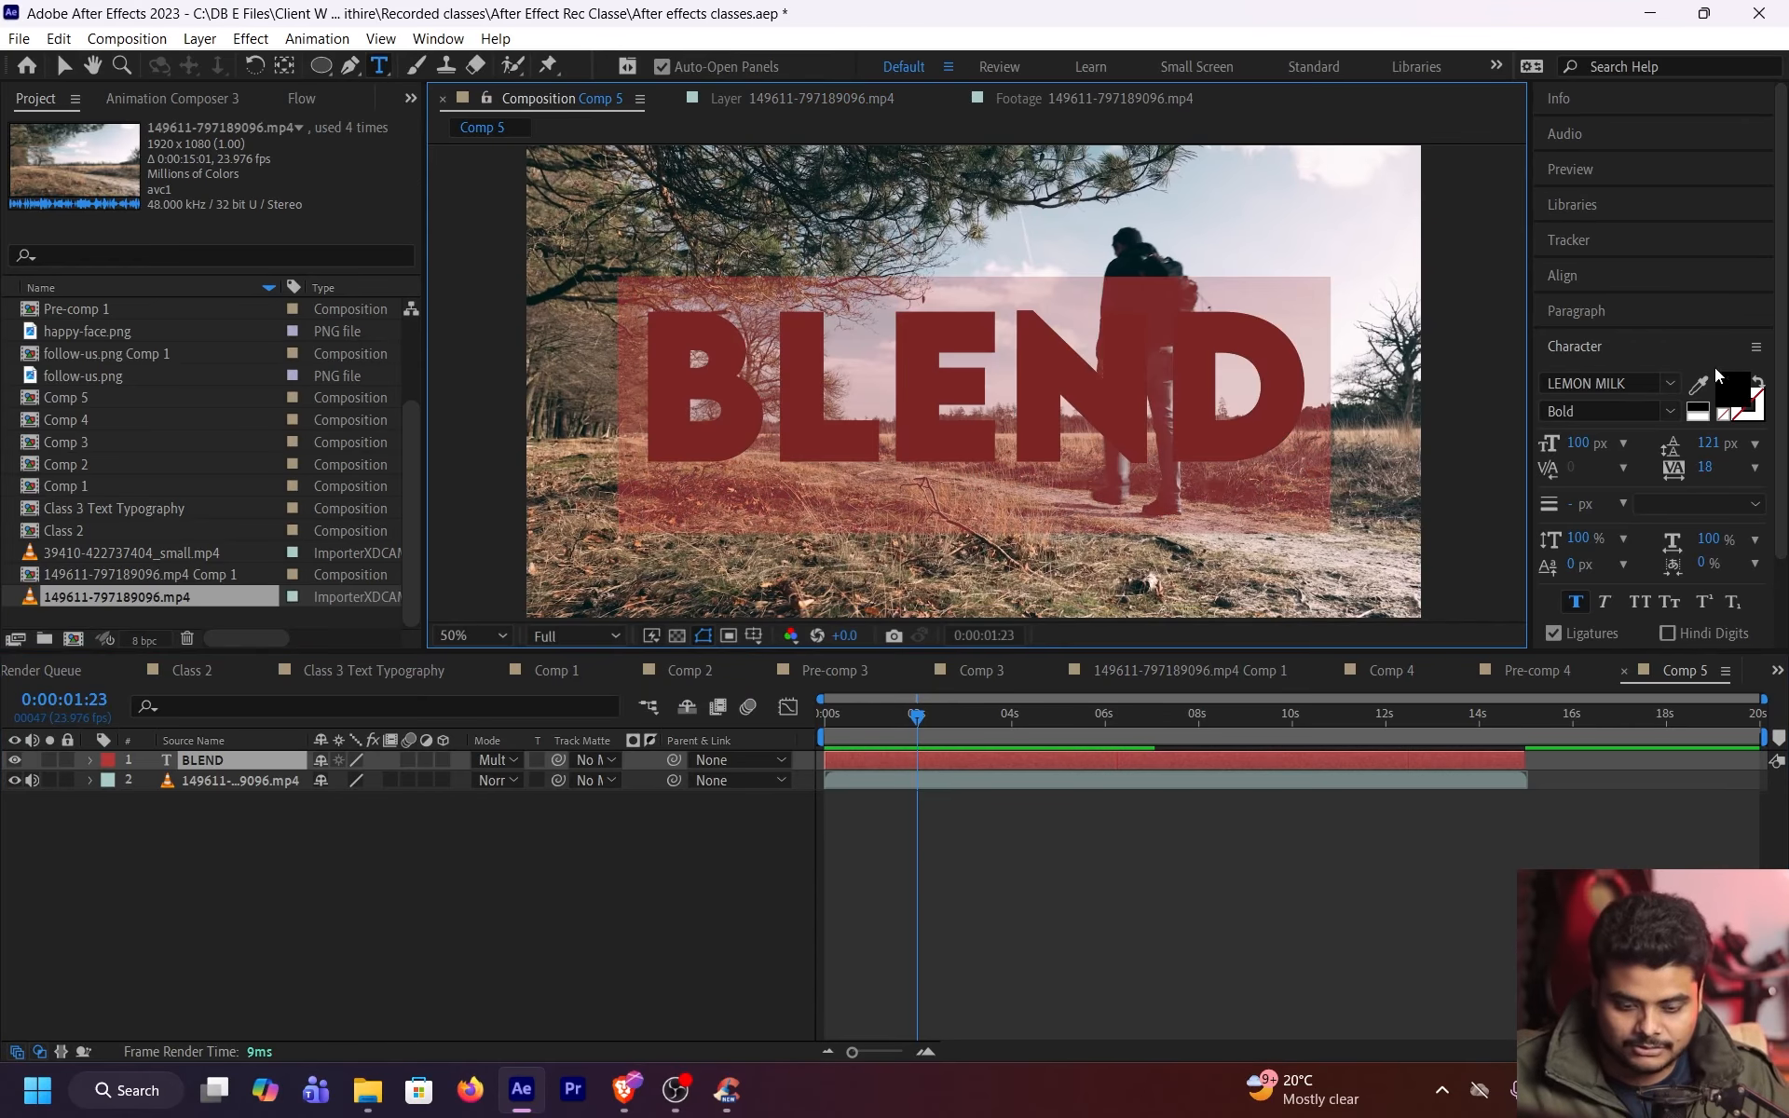
click(1725, 391)
text(ffffff)
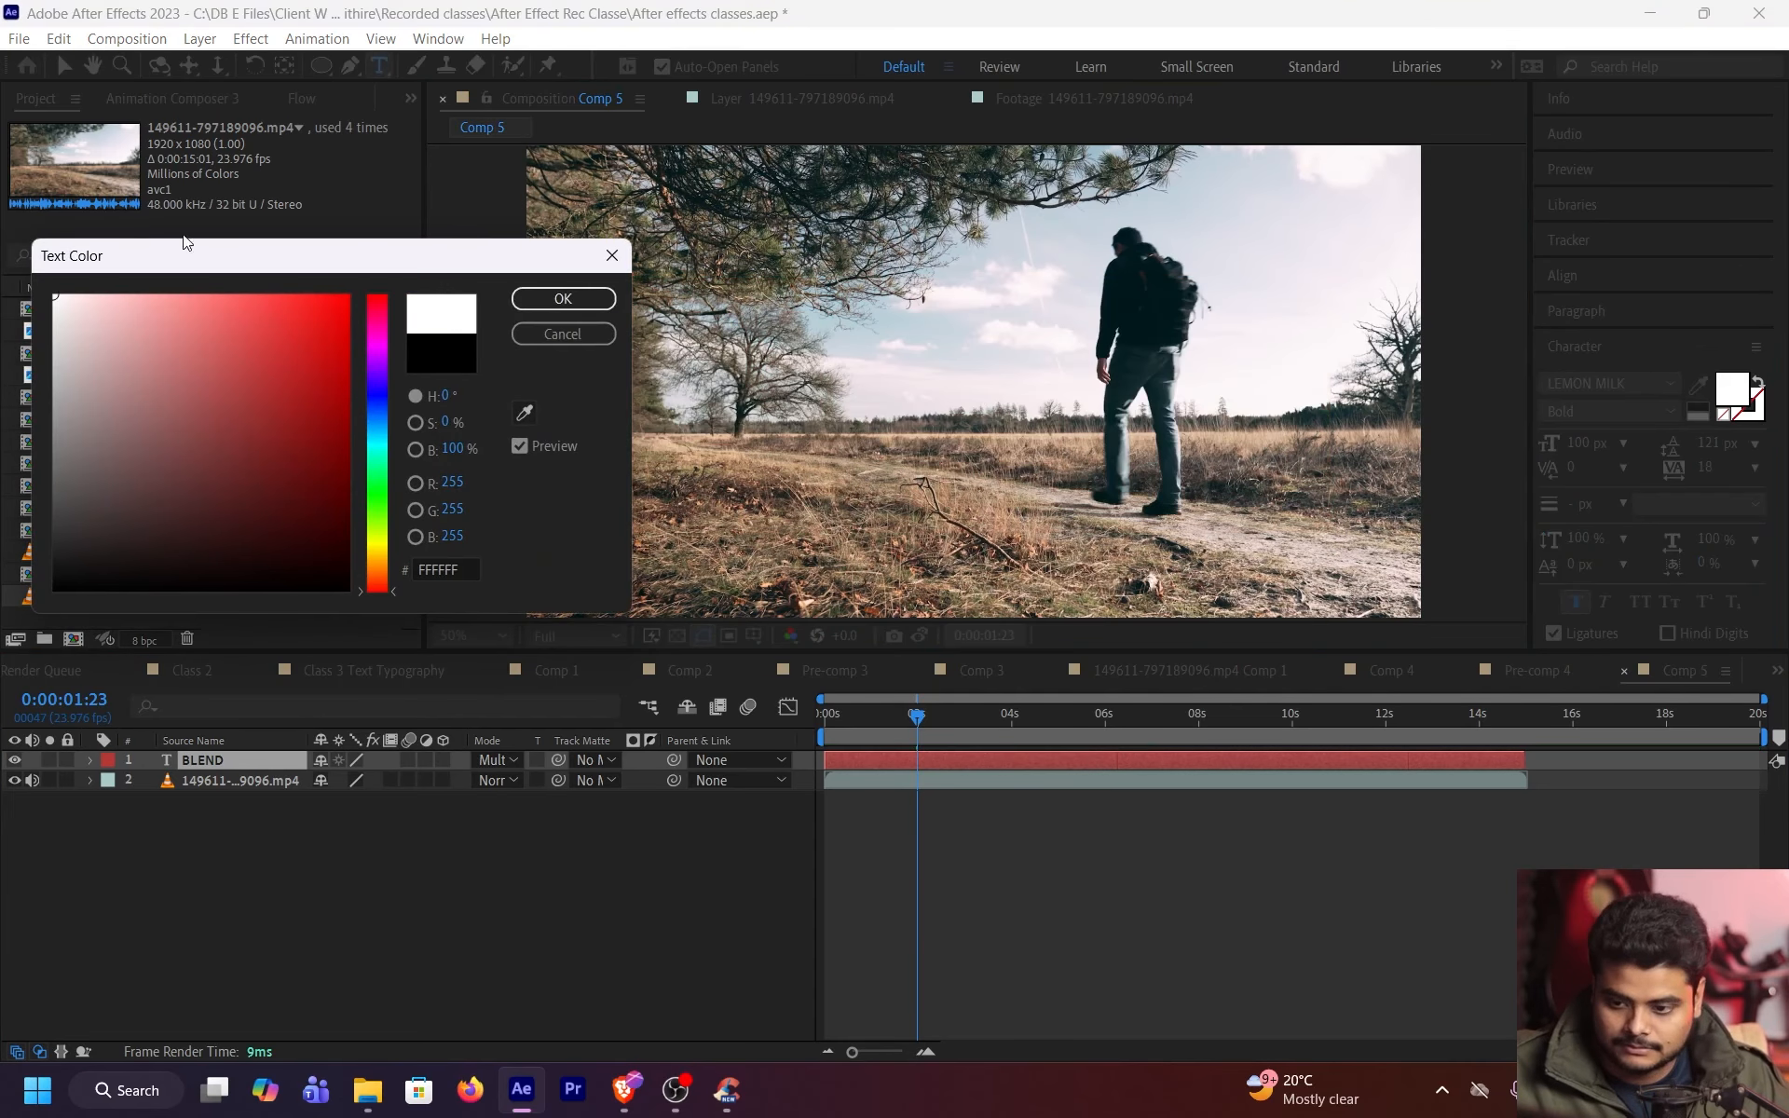
click(563, 298)
click(63, 65)
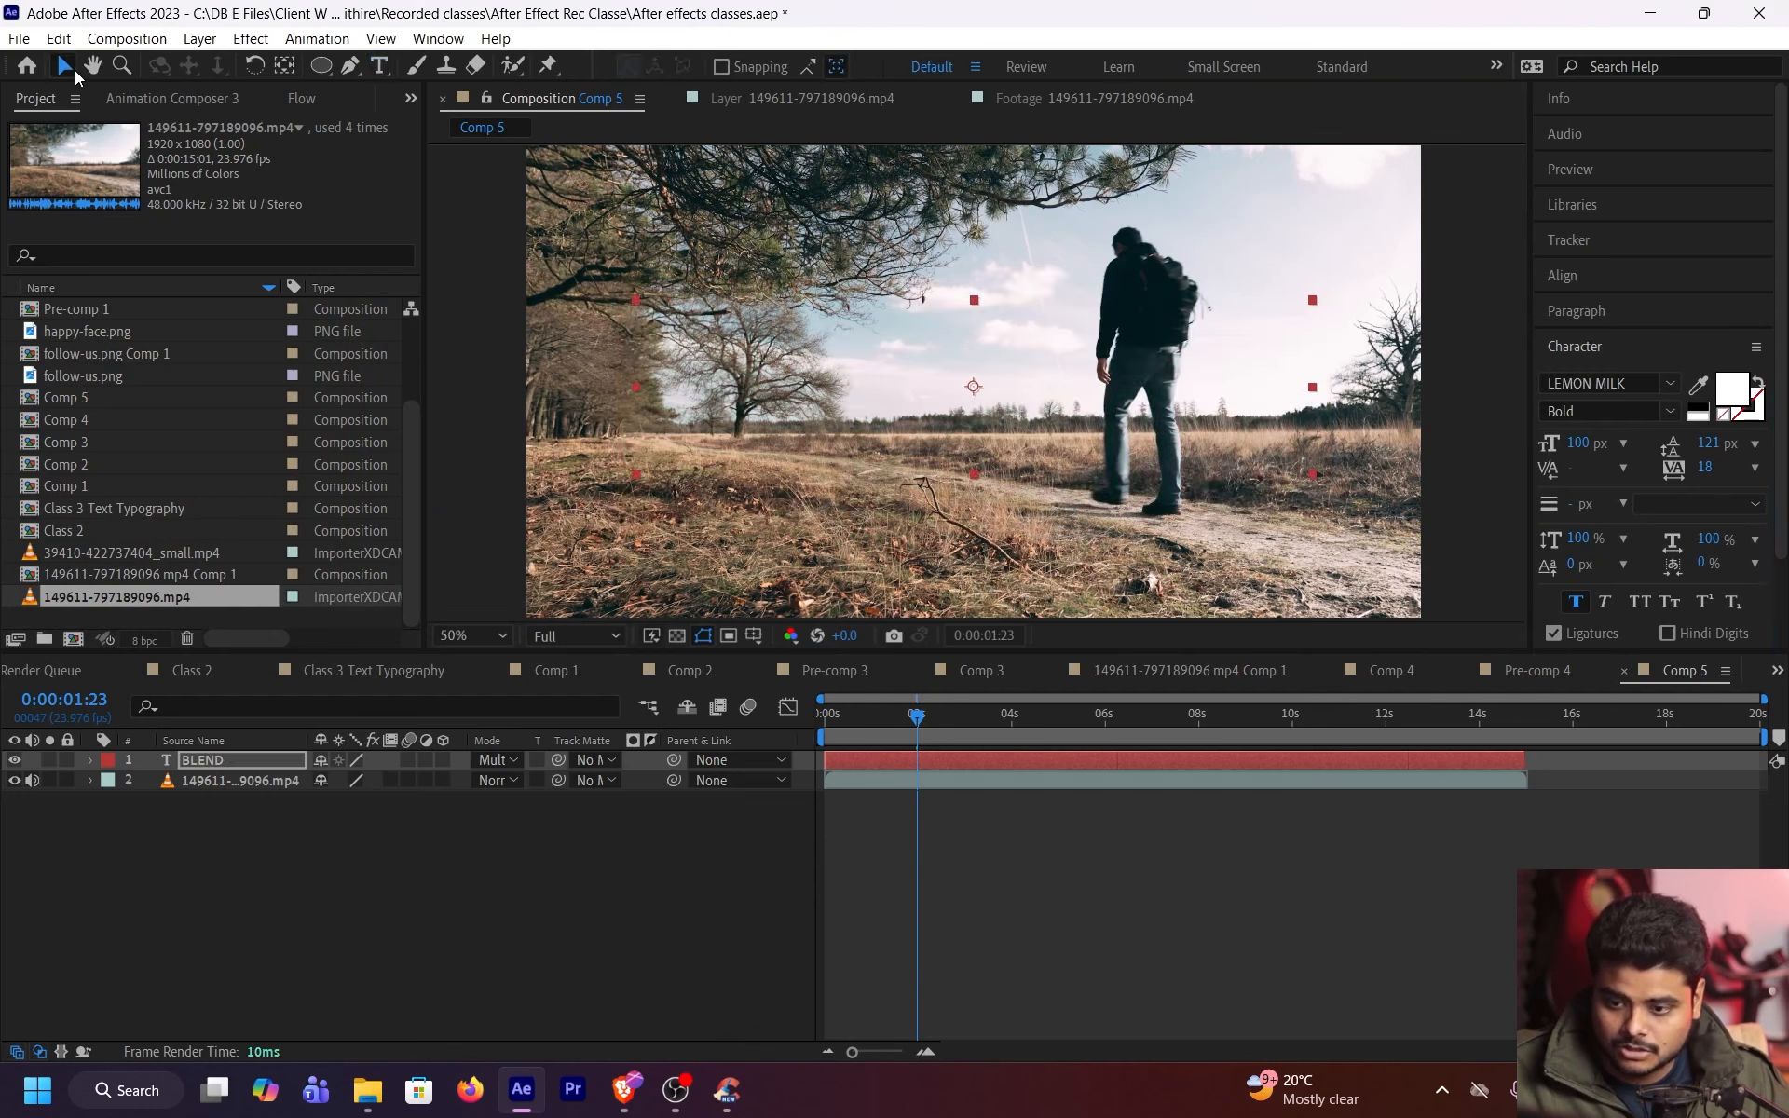
Try the Color Burn and Classic Color Burn blending modes on the white BLEND layer
click(494, 760)
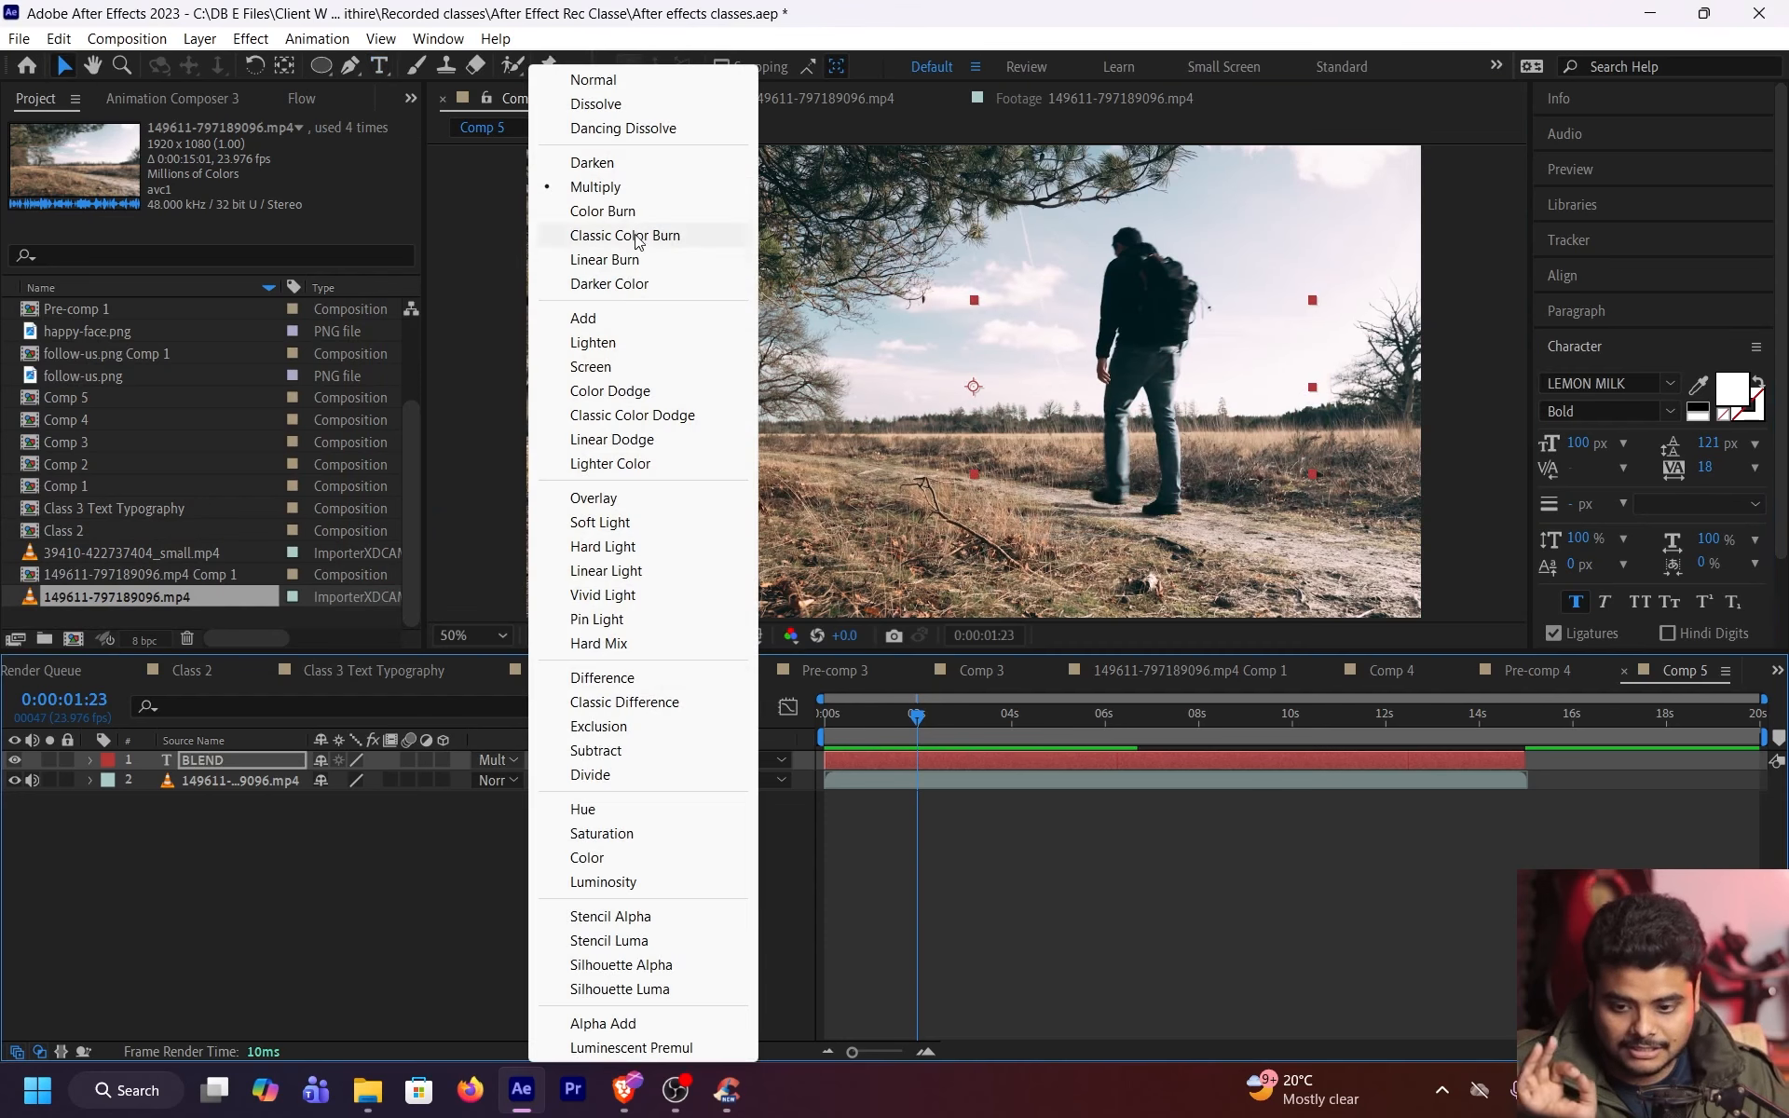
click(455, 870)
click(244, 762)
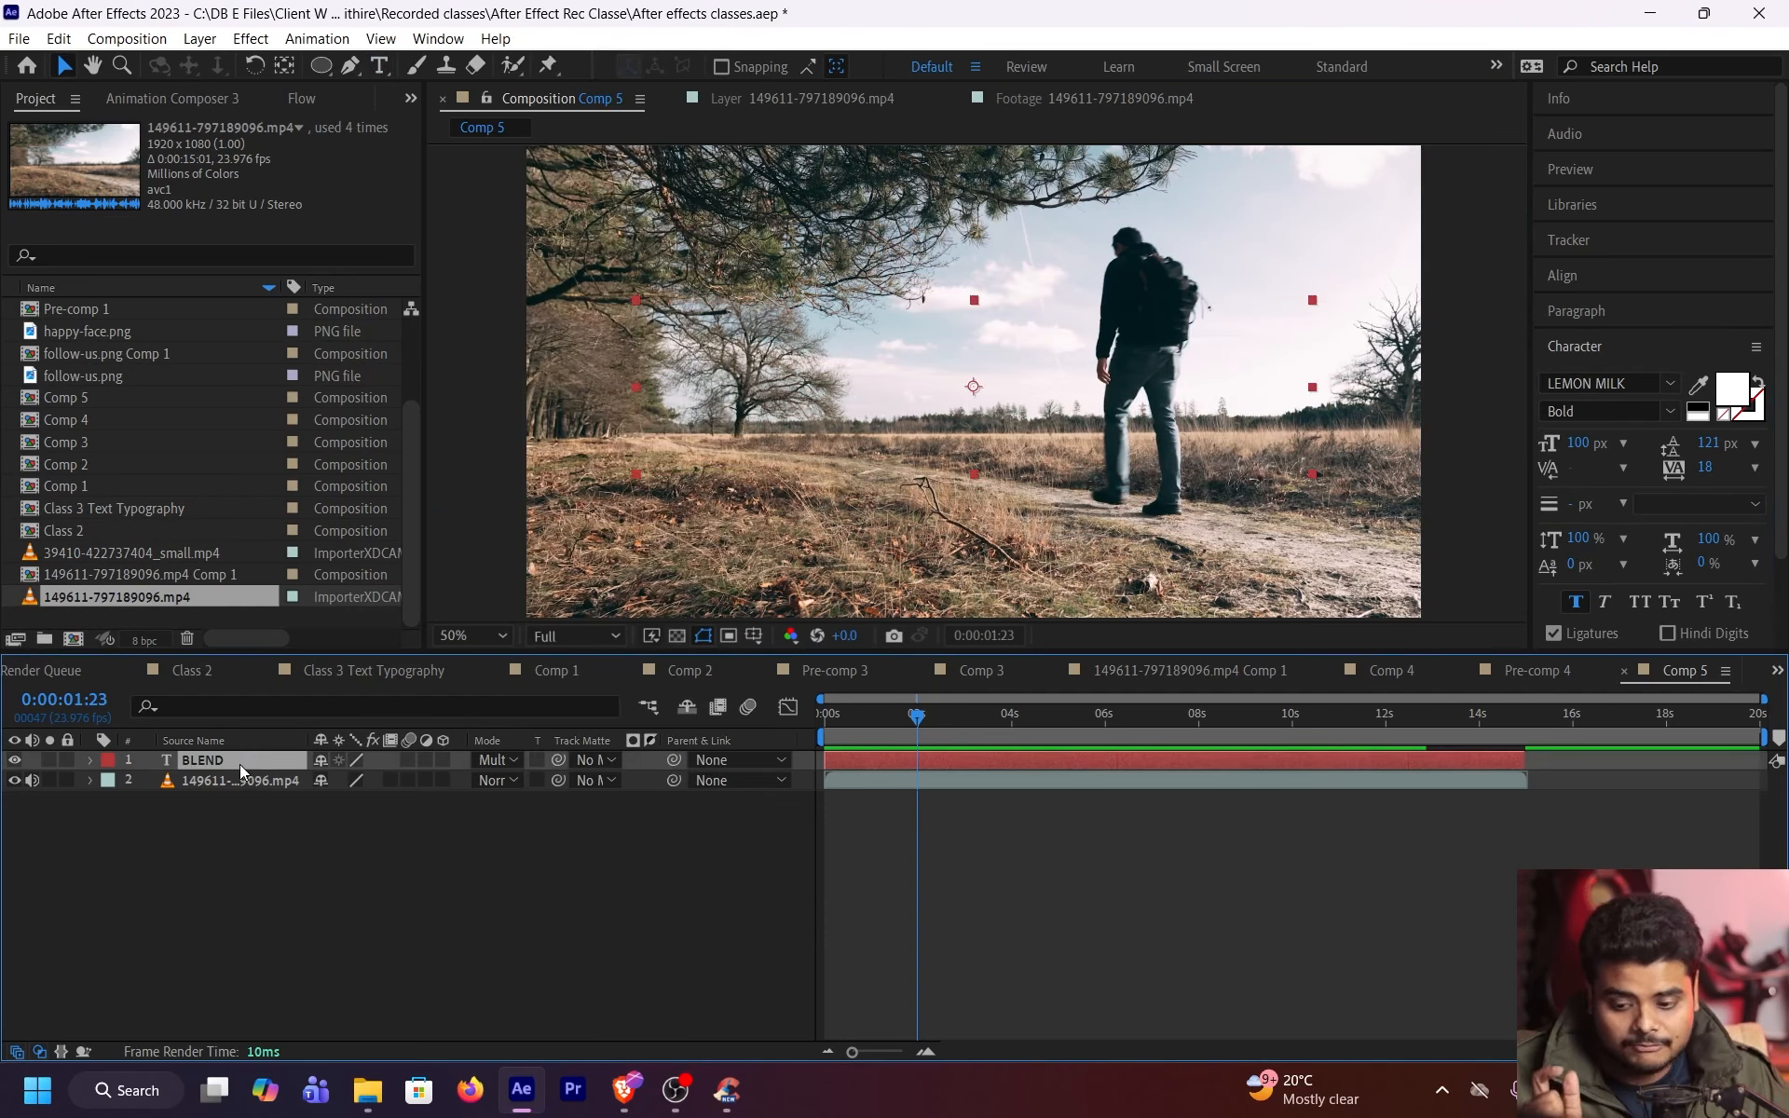
click(484, 768)
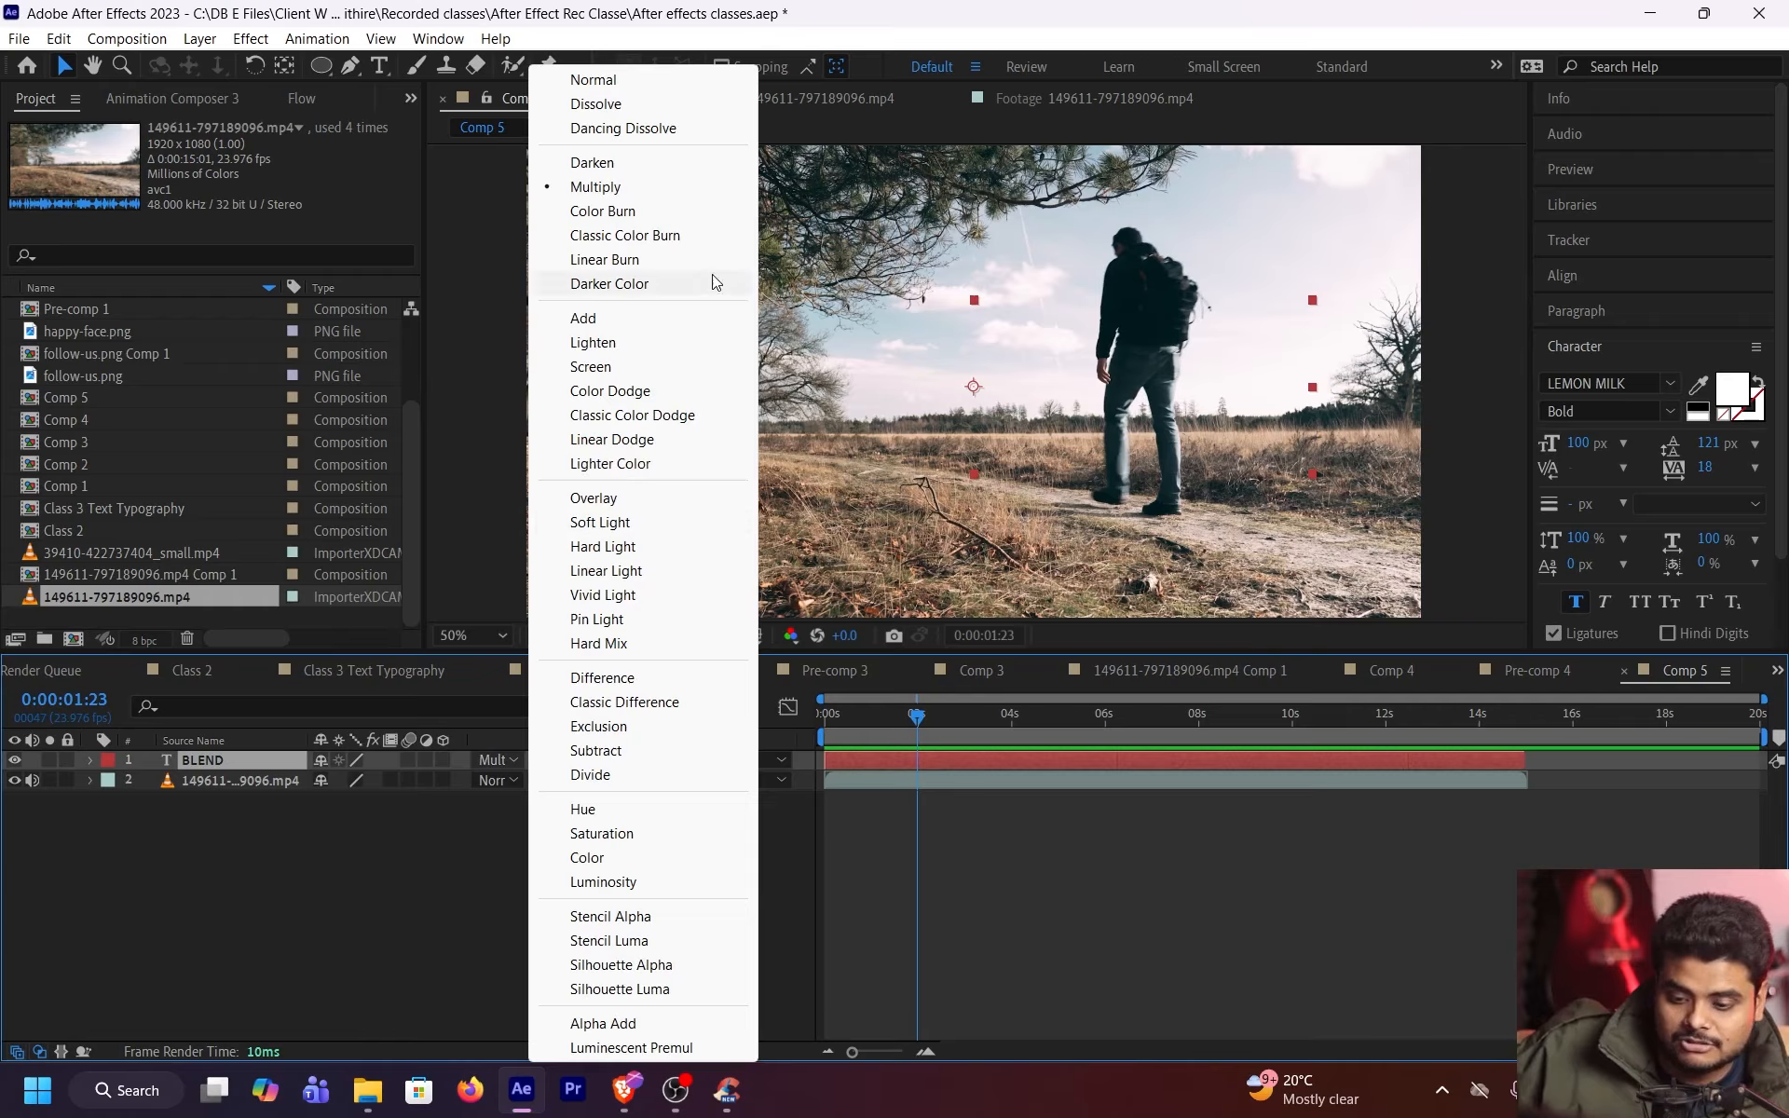
click(714, 211)
click(518, 759)
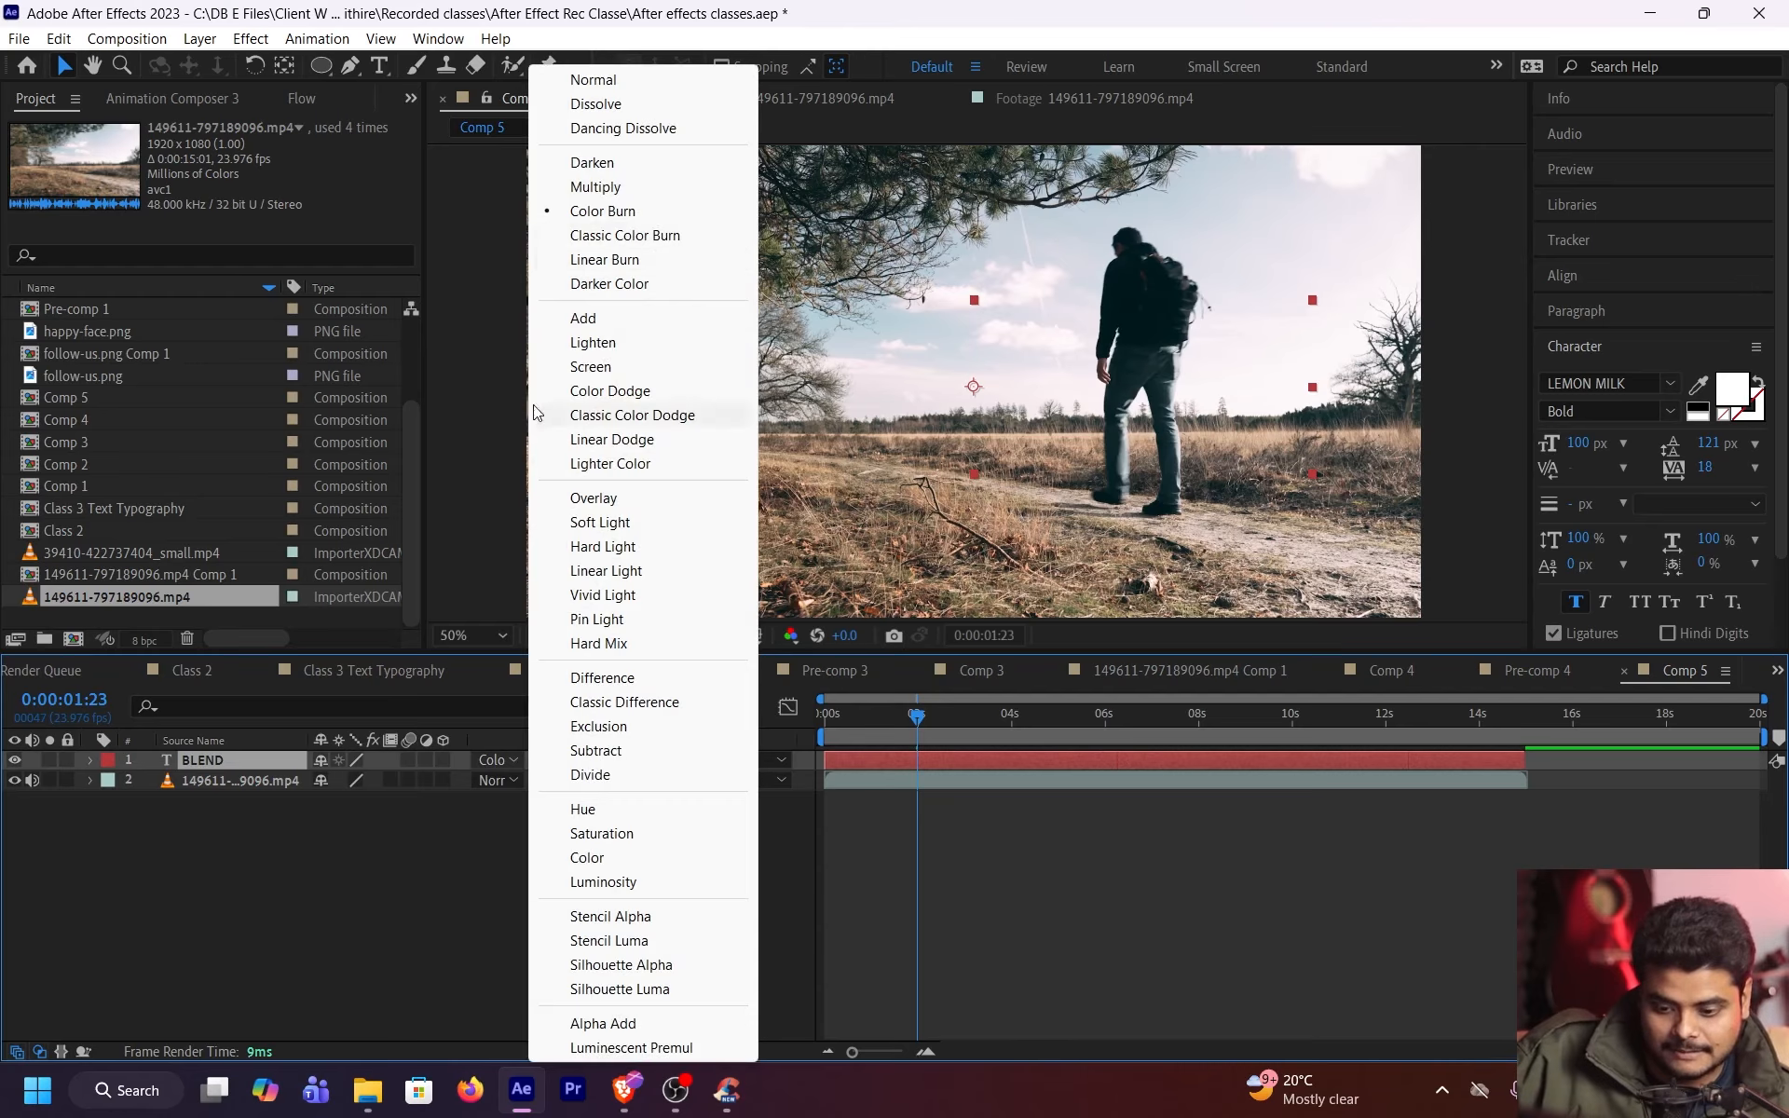
click(624, 235)
Try the Linear Burn and Darker Color blending modes on the BLEND layer
click(494, 760)
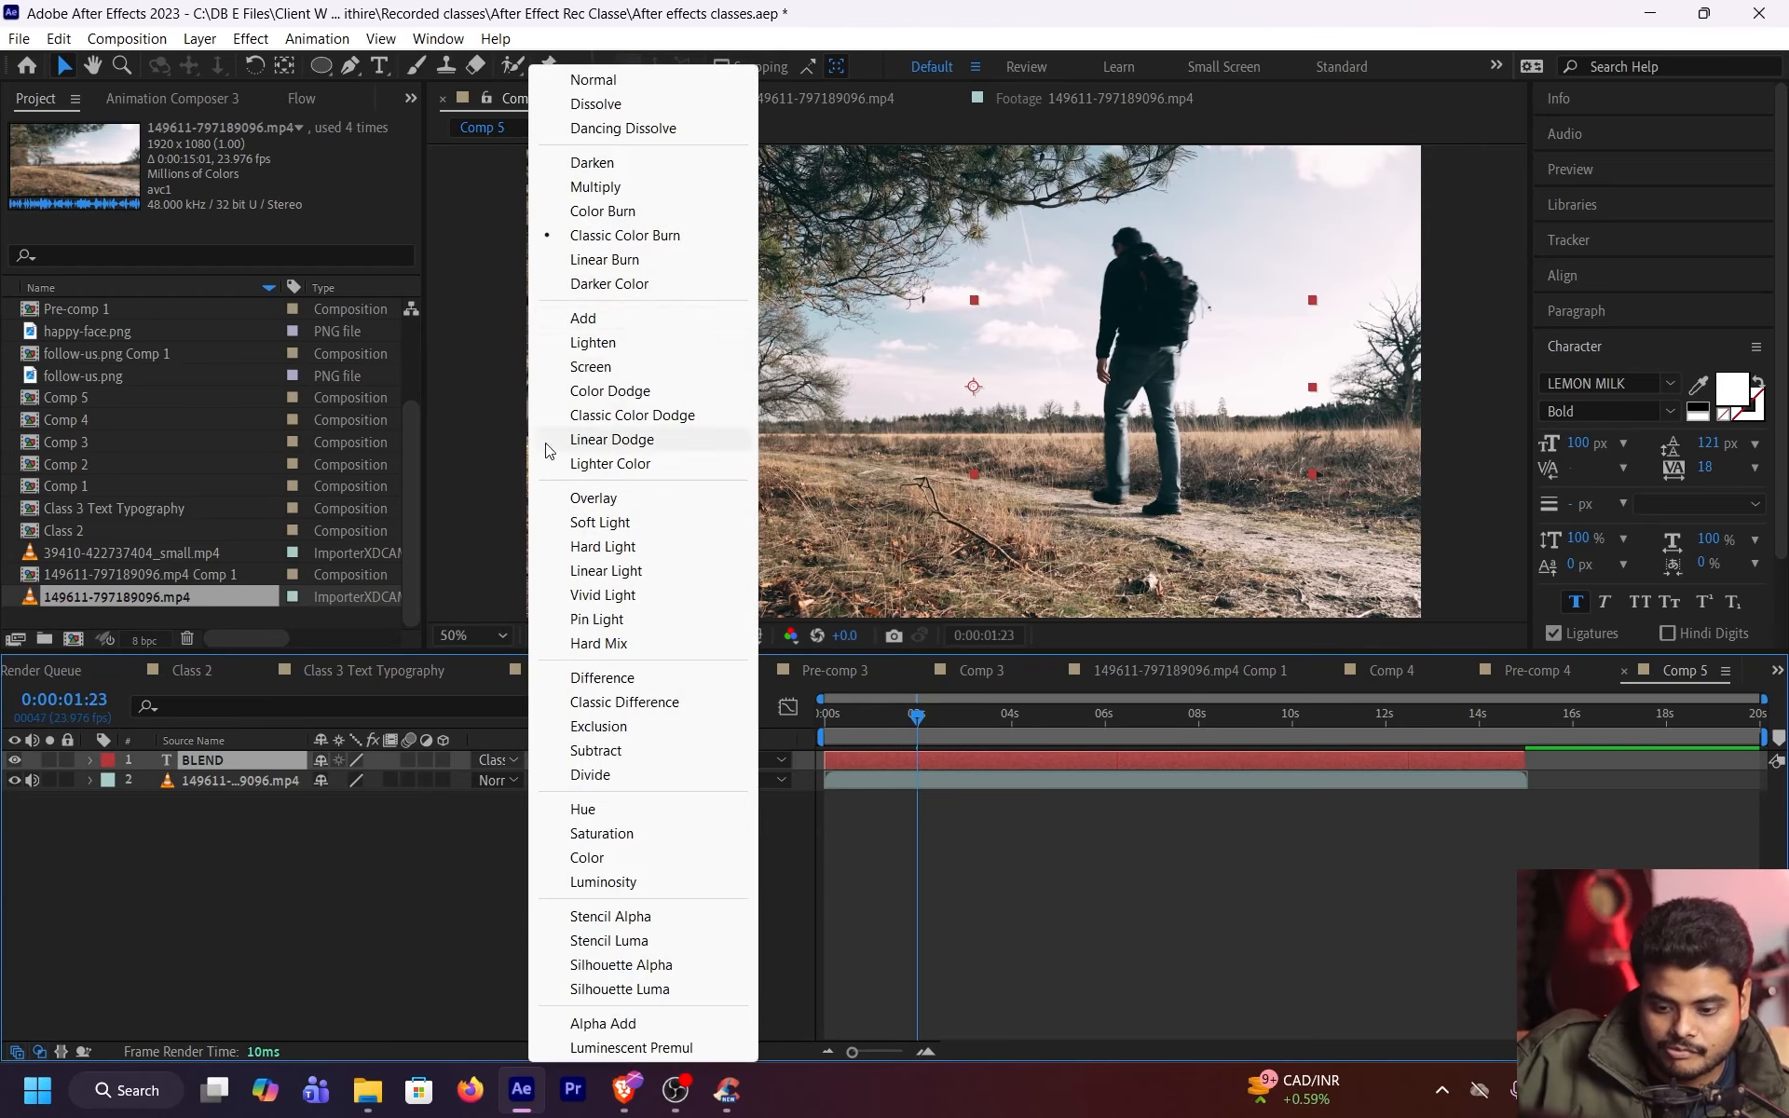
click(605, 259)
click(494, 761)
click(610, 283)
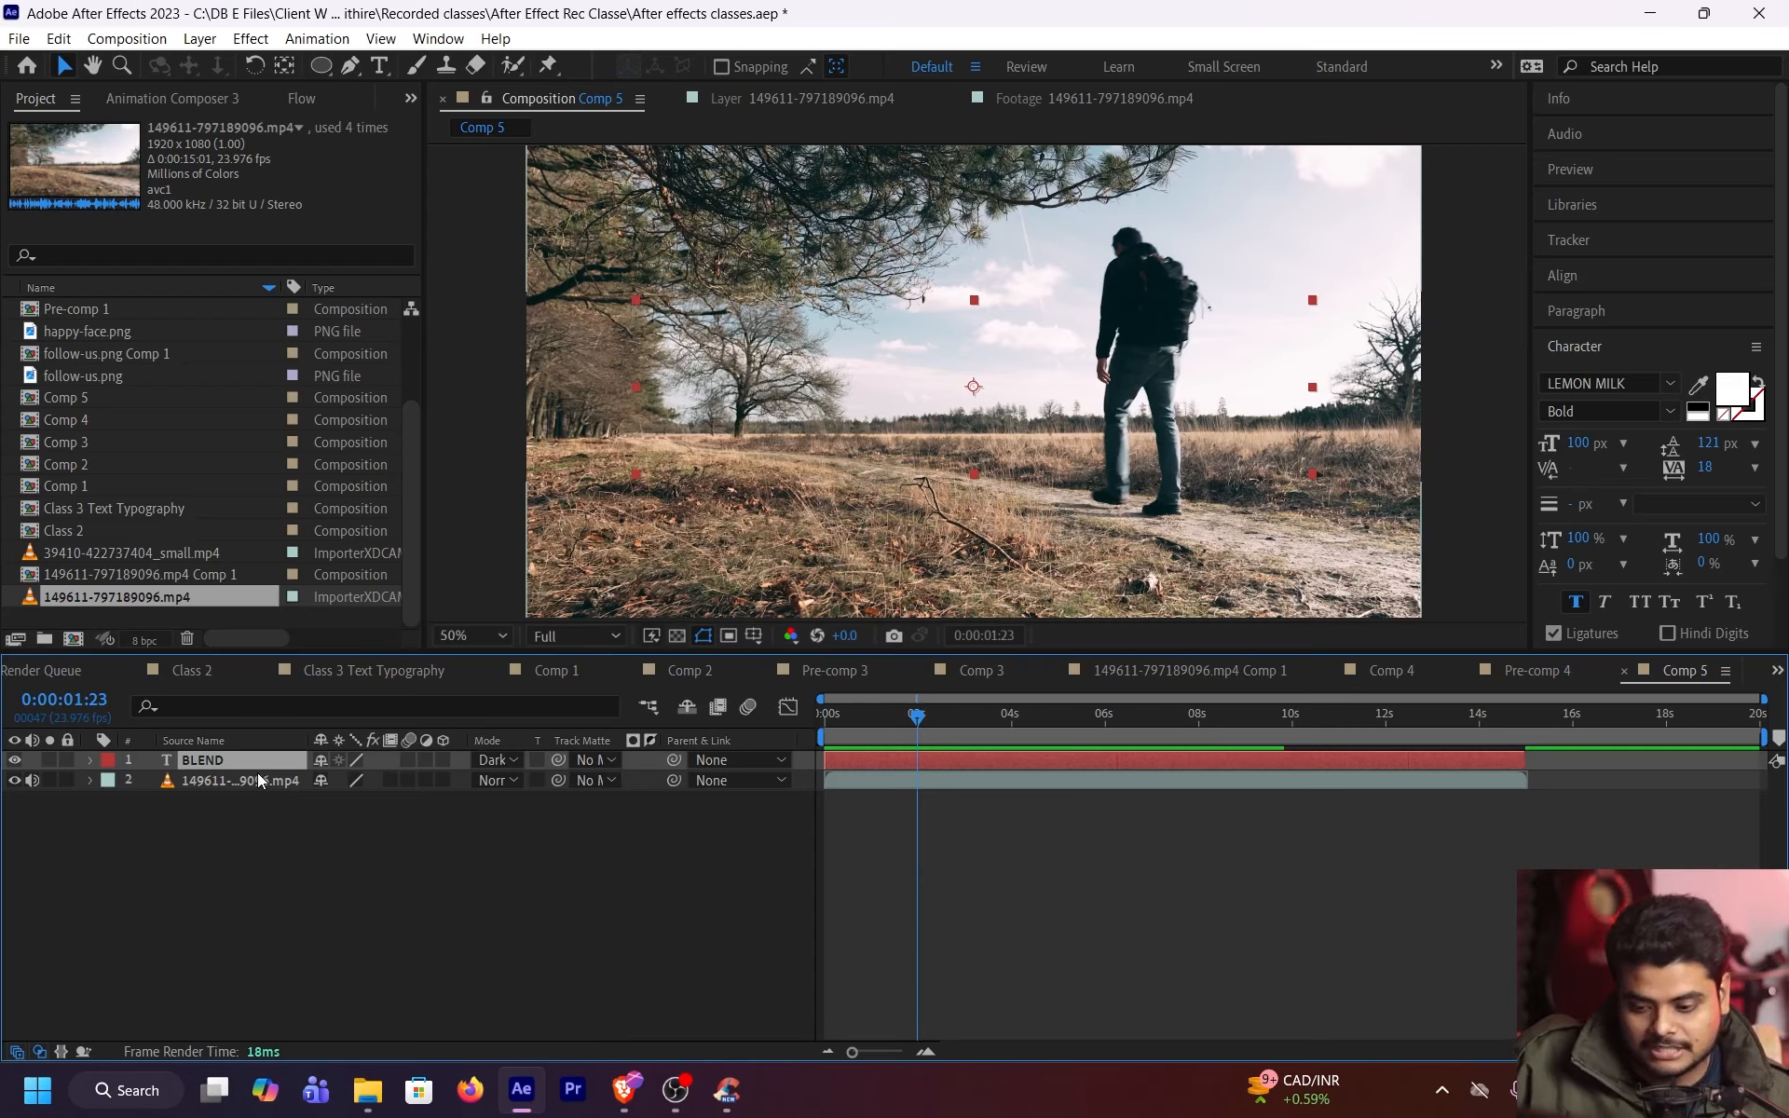
Move the BLEND layer beneath the 149611-797189096.mp4 footage and set its blending mode to Normal
key(ctrl+bracketleft)
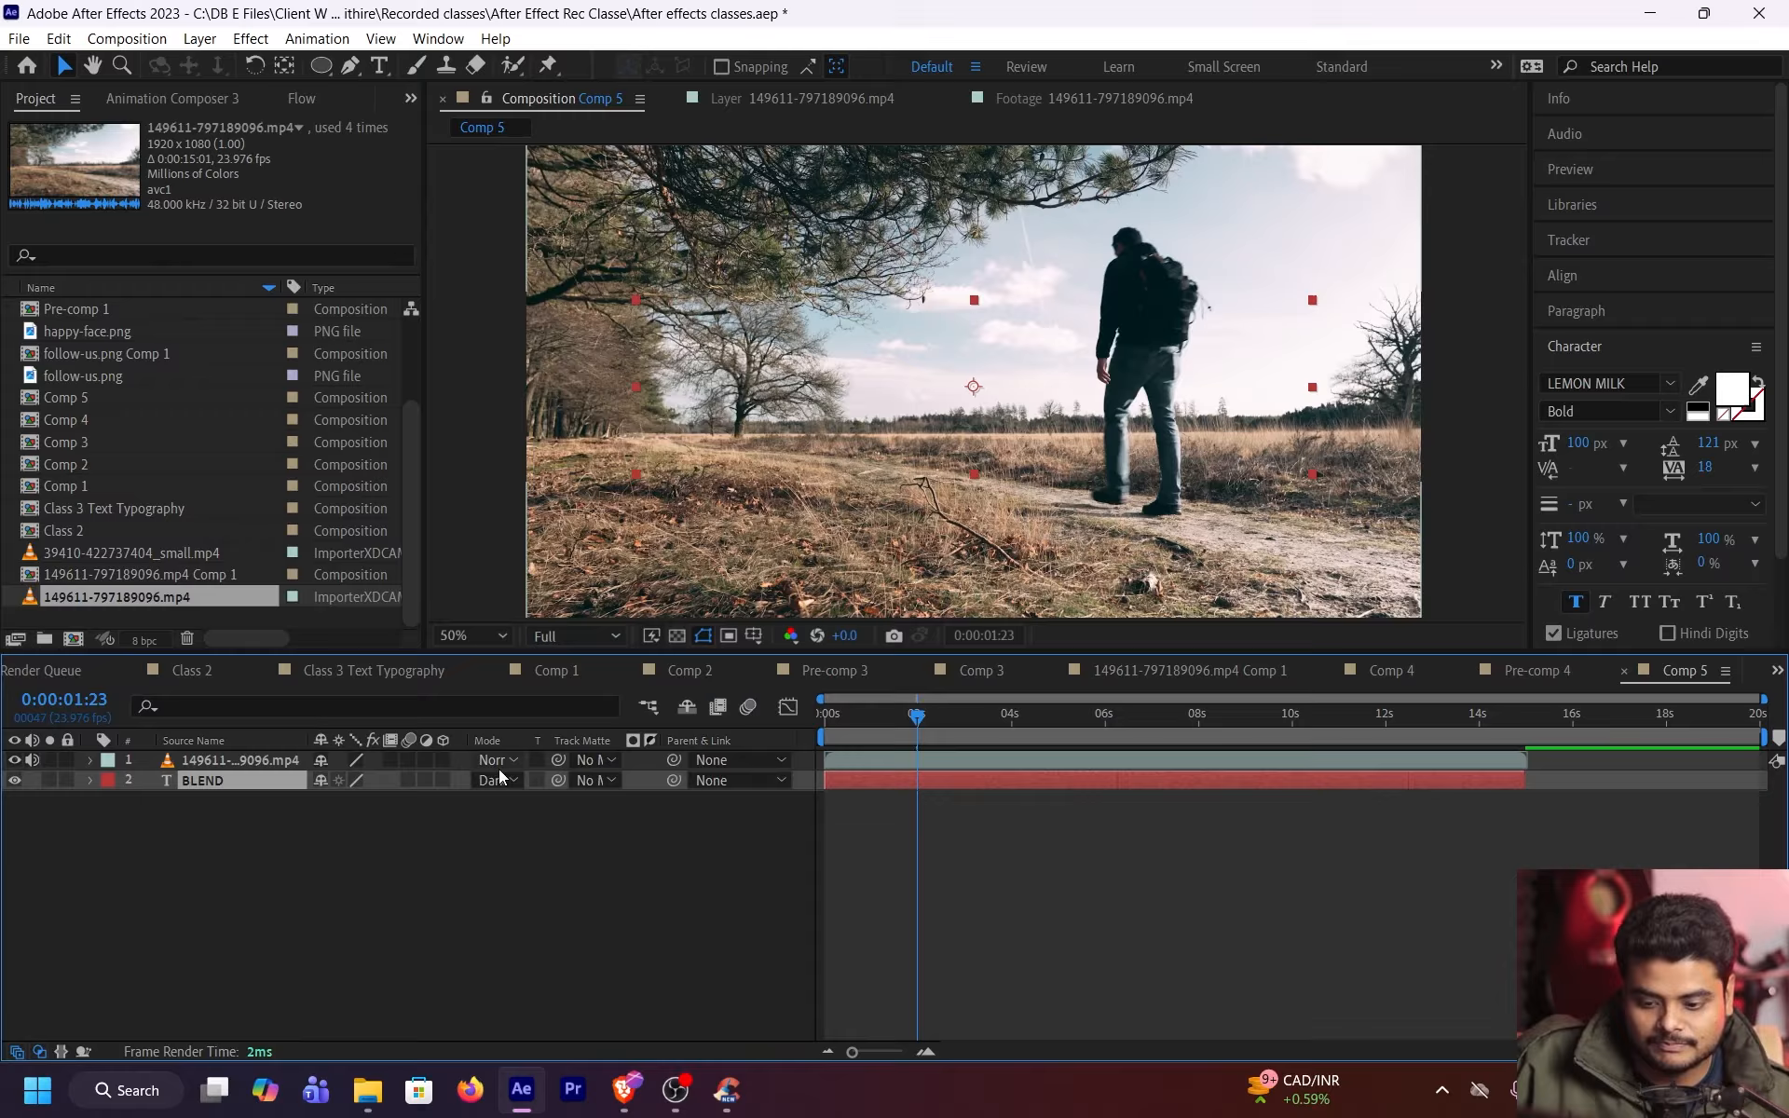
click(501, 779)
click(661, 78)
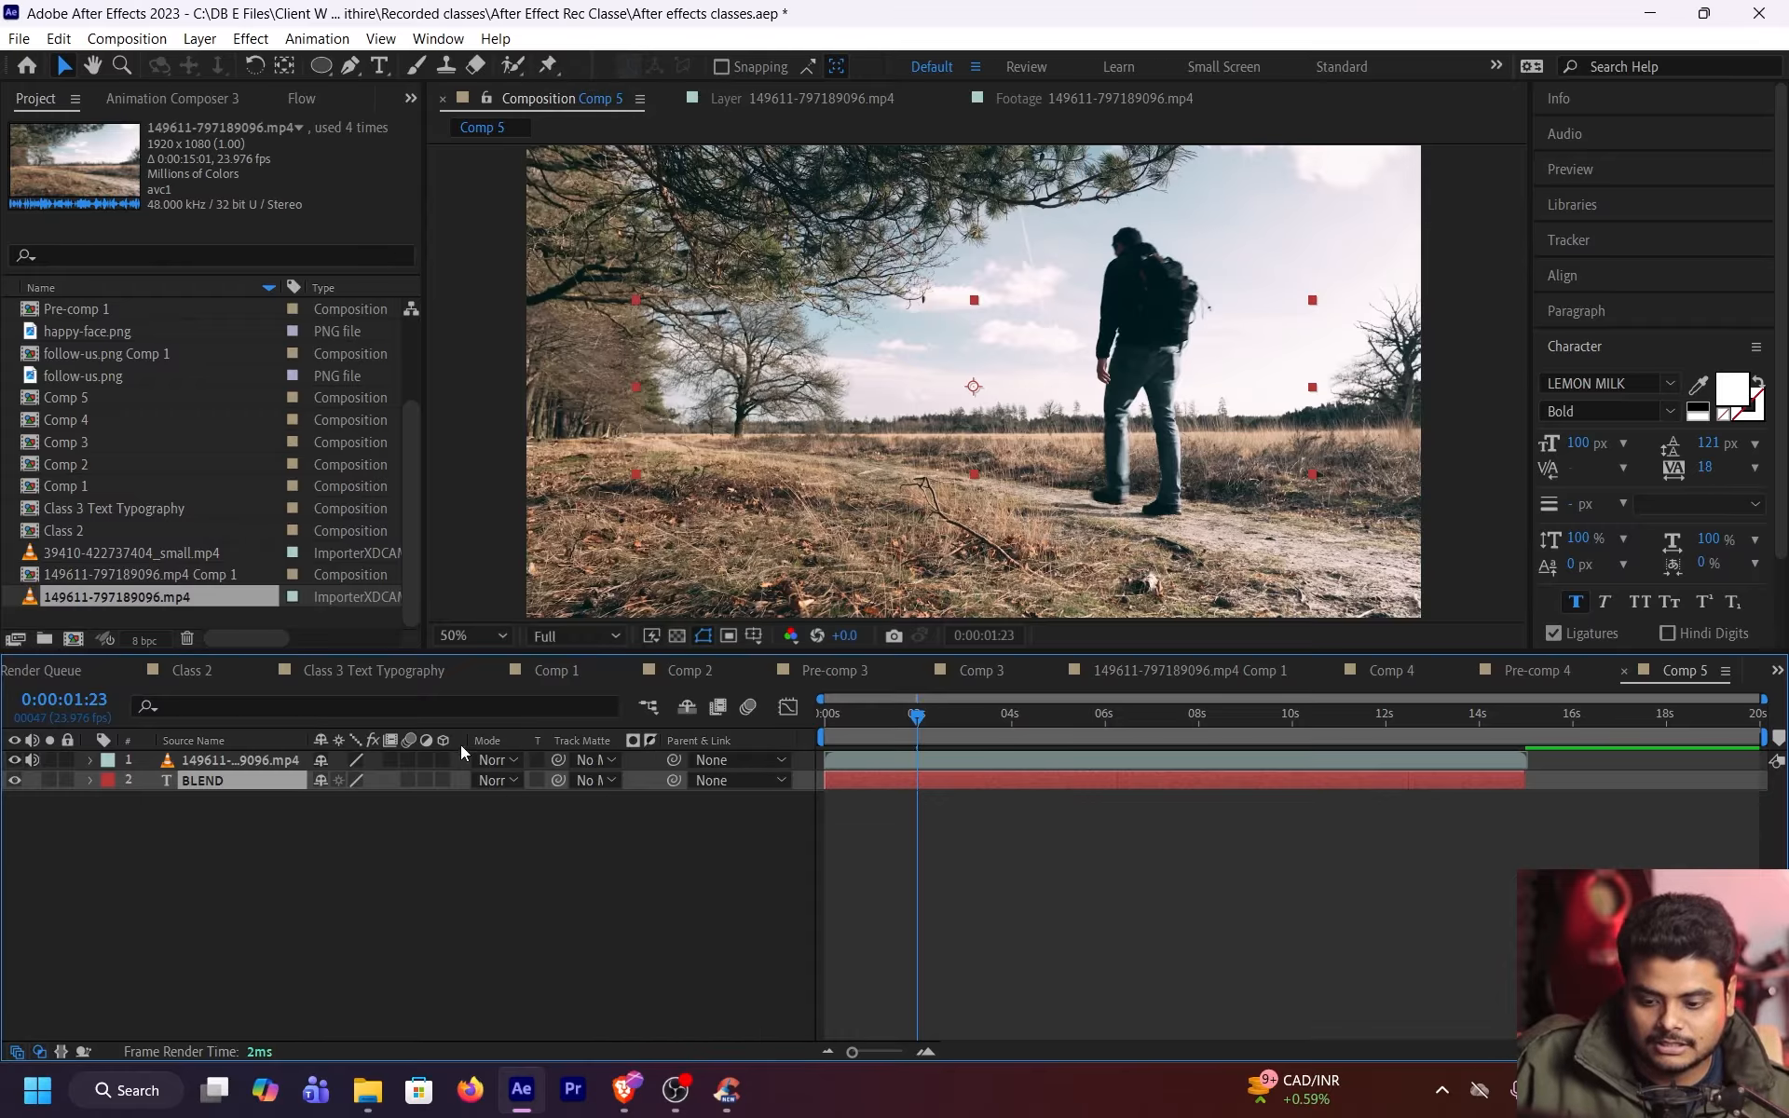
Try the Darken and Multiply blending modes on the 149611-797189096.mp4 footage layer above the BLEND text
click(494, 760)
click(601, 164)
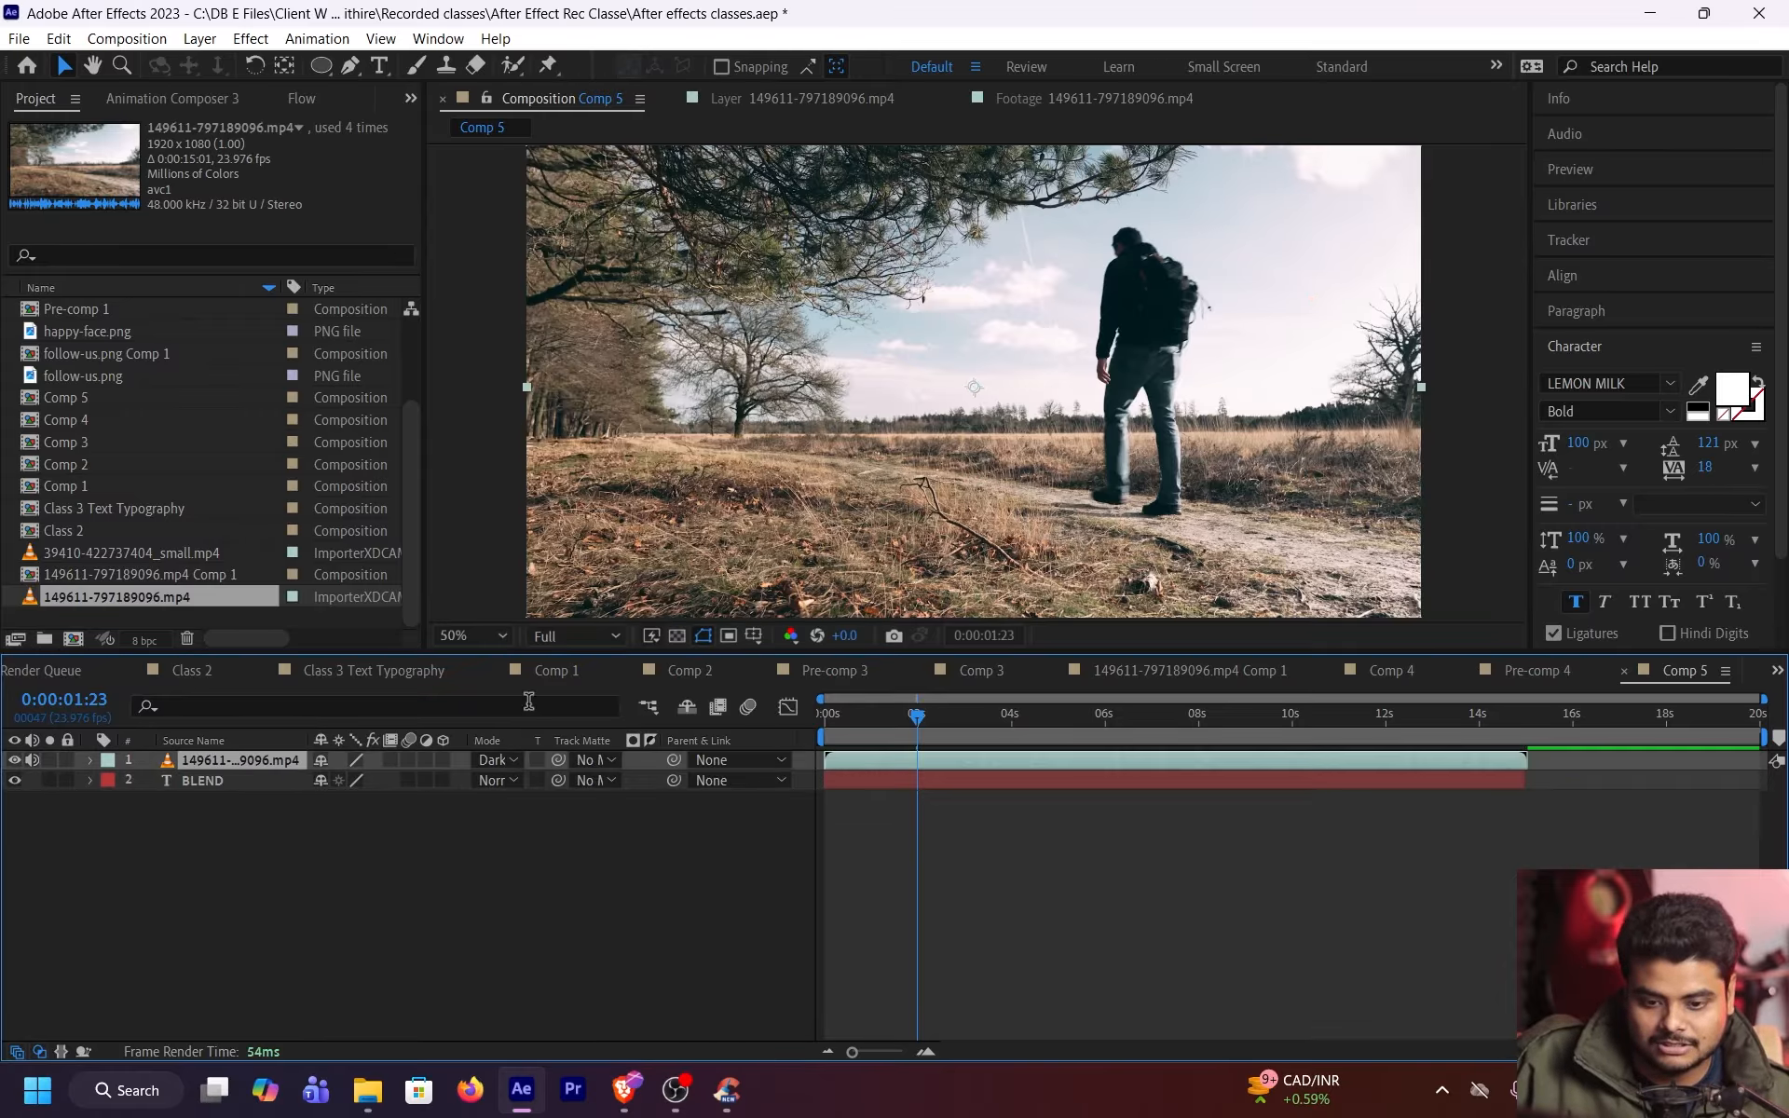
click(519, 762)
click(601, 183)
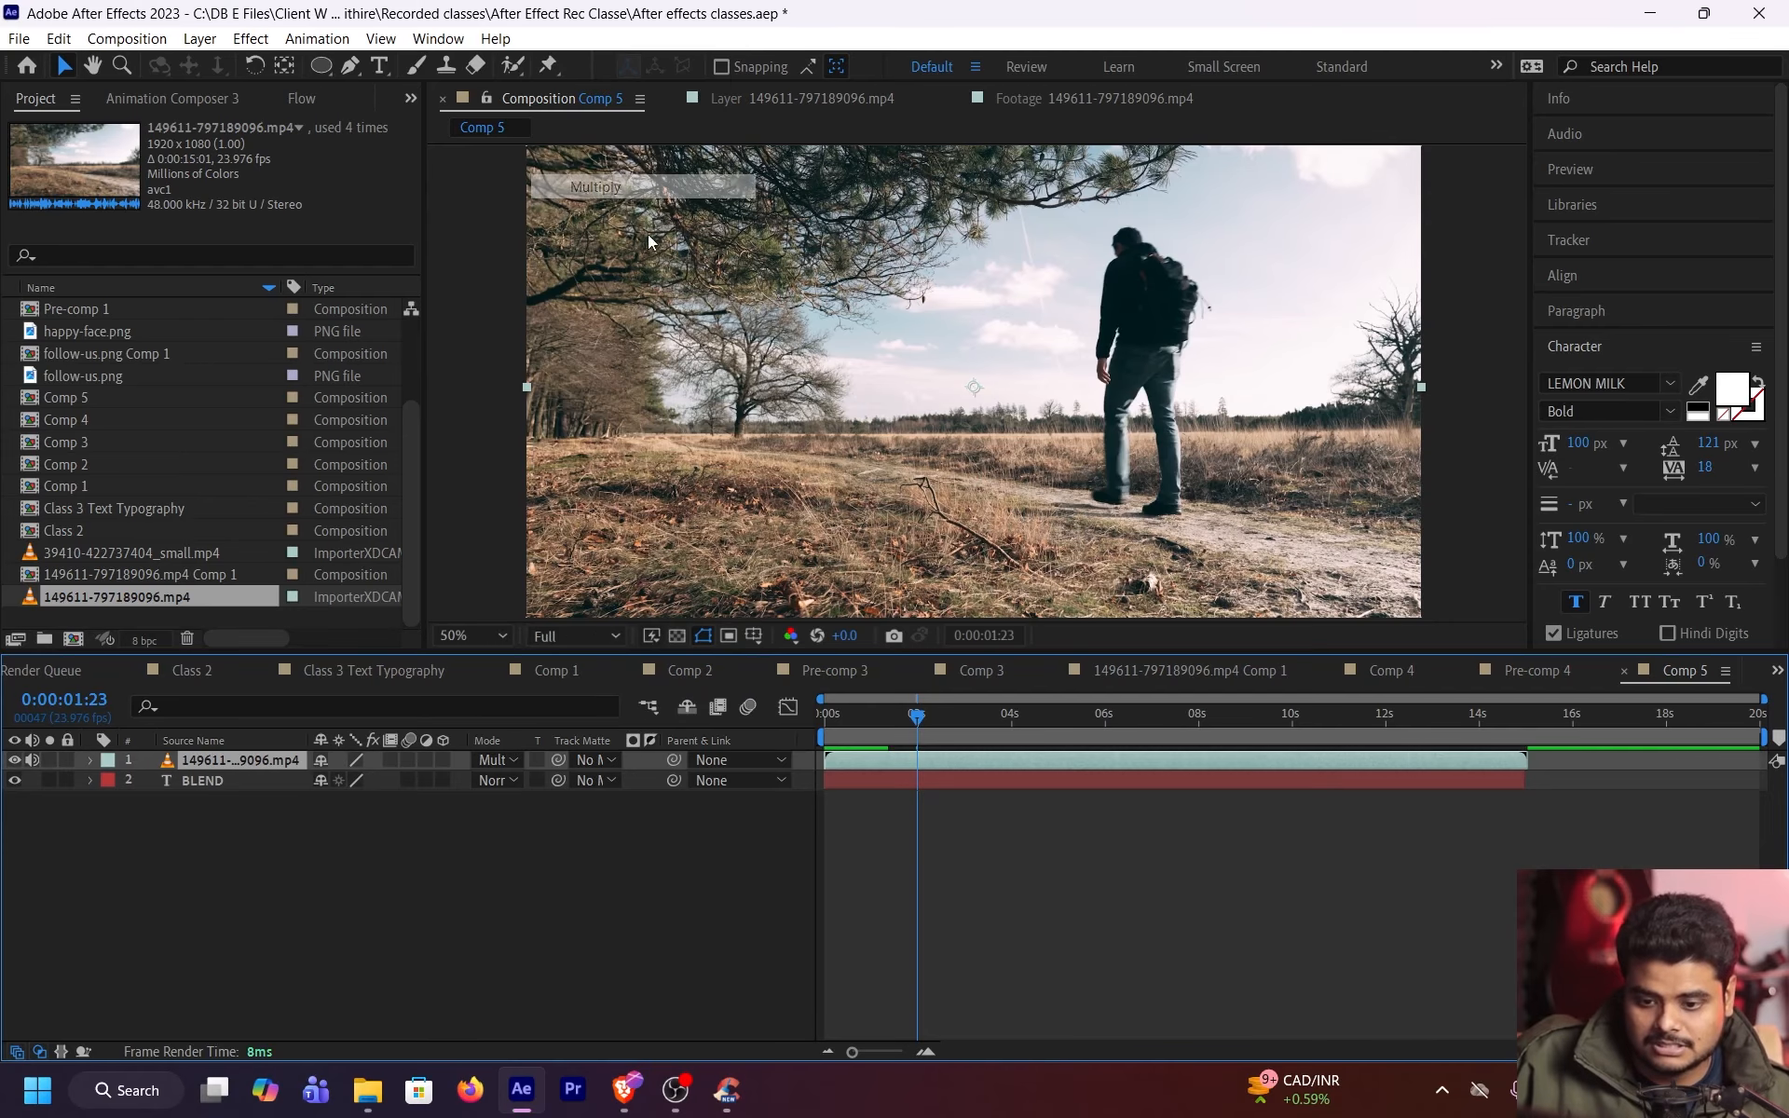
Try the lighten-group modes Add, Lighten, Color Dodge and Linear Dodge on the footage layer
click(519, 760)
click(585, 319)
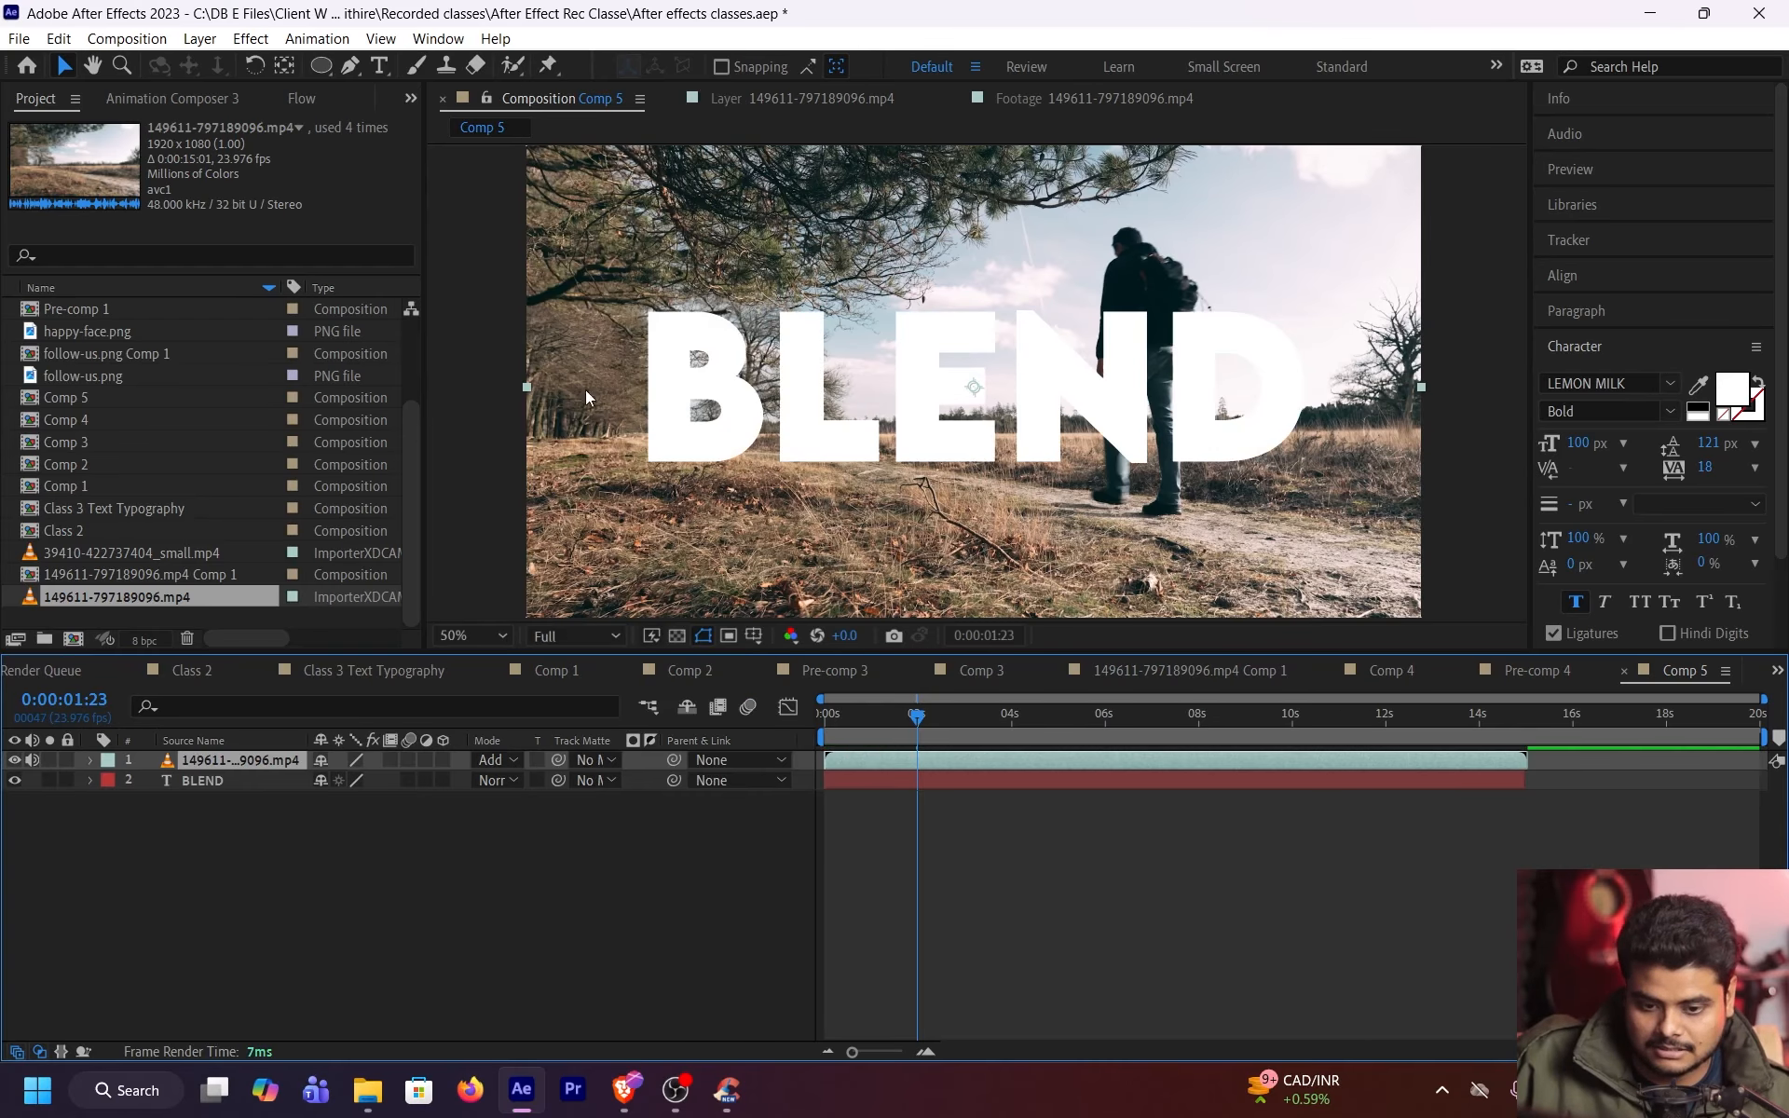
click(511, 762)
click(596, 341)
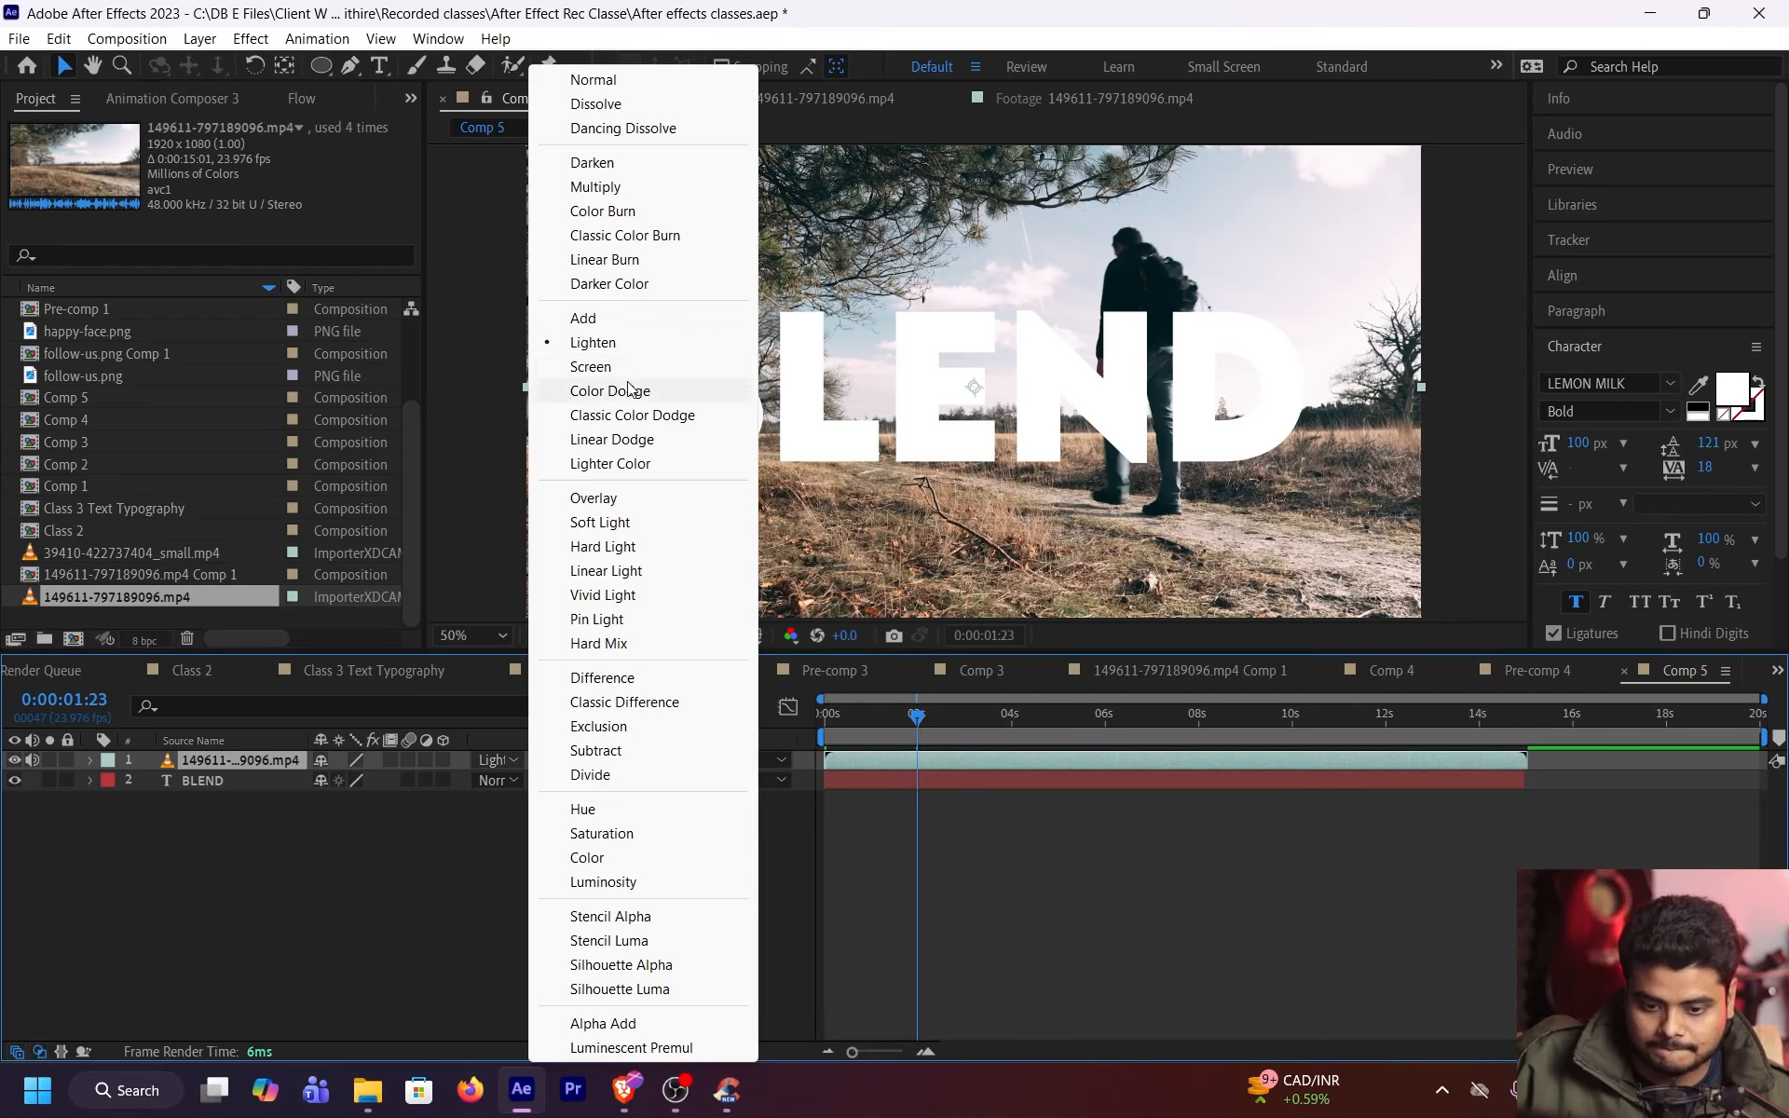
click(611, 390)
click(499, 759)
click(613, 439)
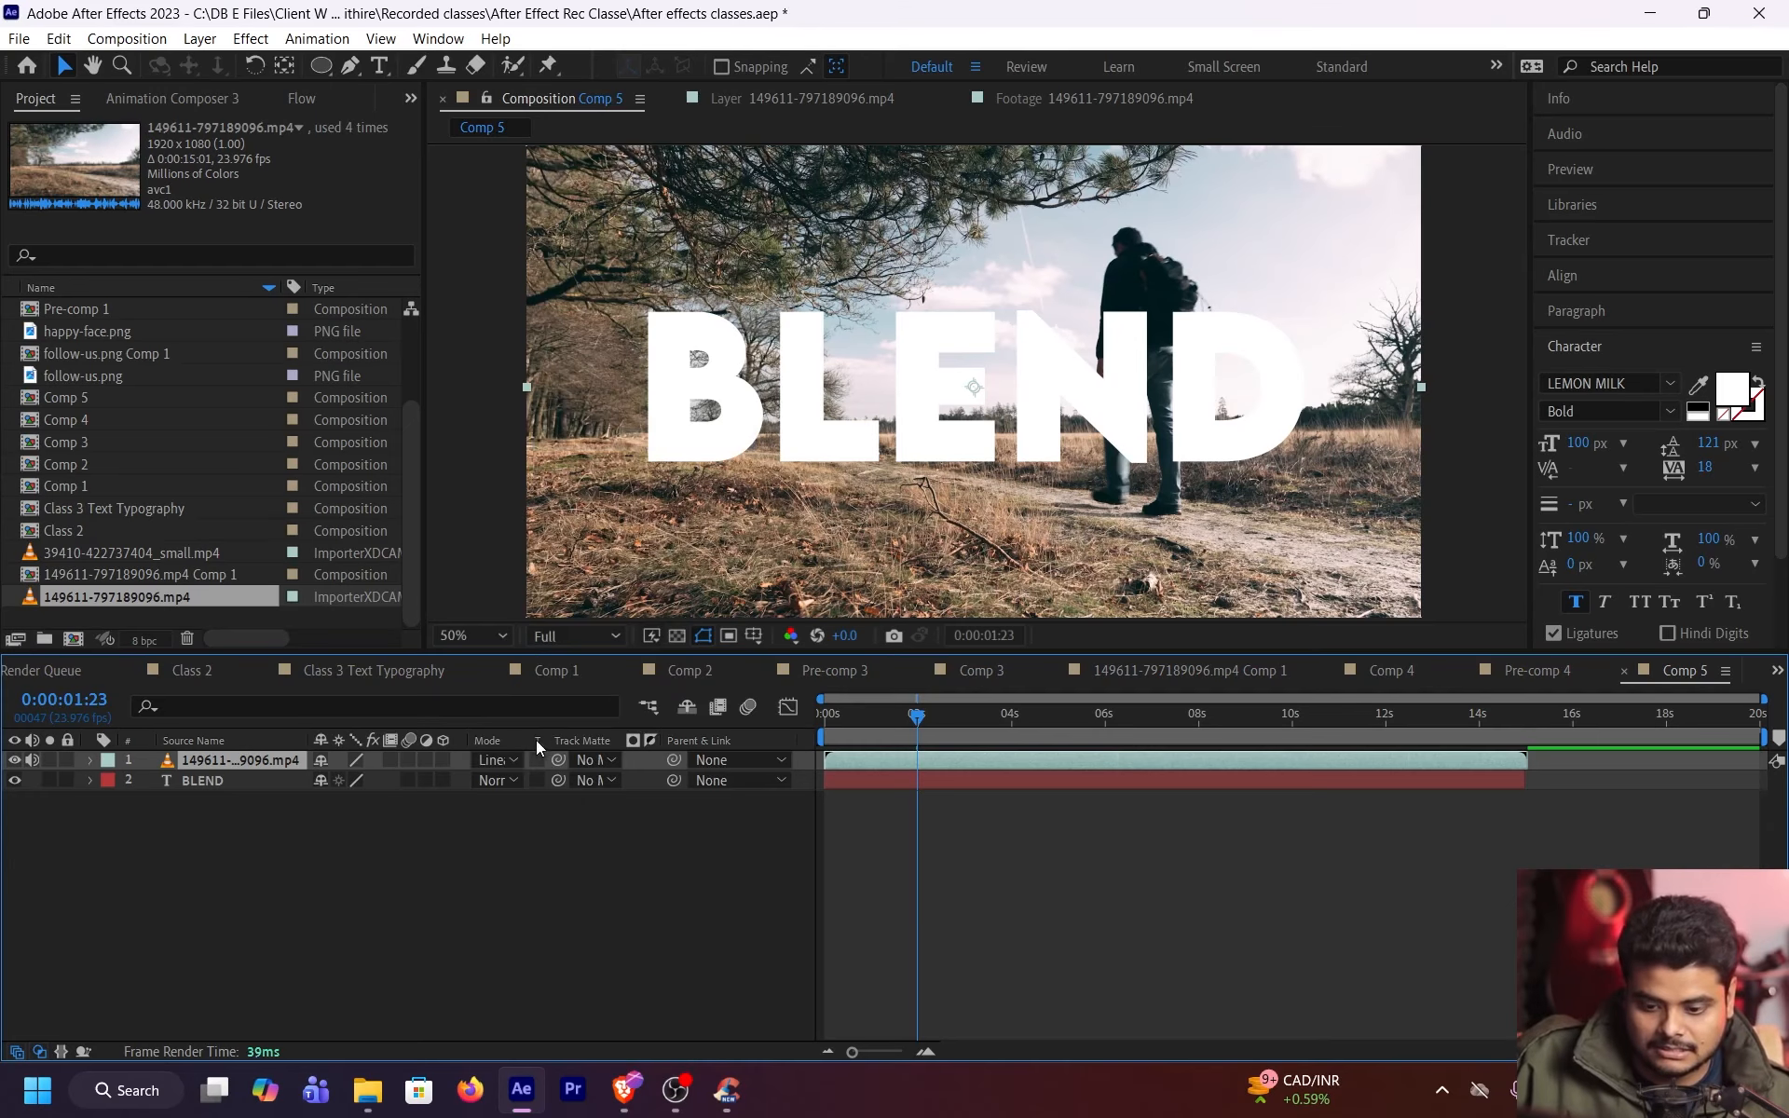
Try Overlay and Difference on the footage layer, scrubbing to 0:00:04:14 to check the Difference effect
click(508, 759)
click(608, 500)
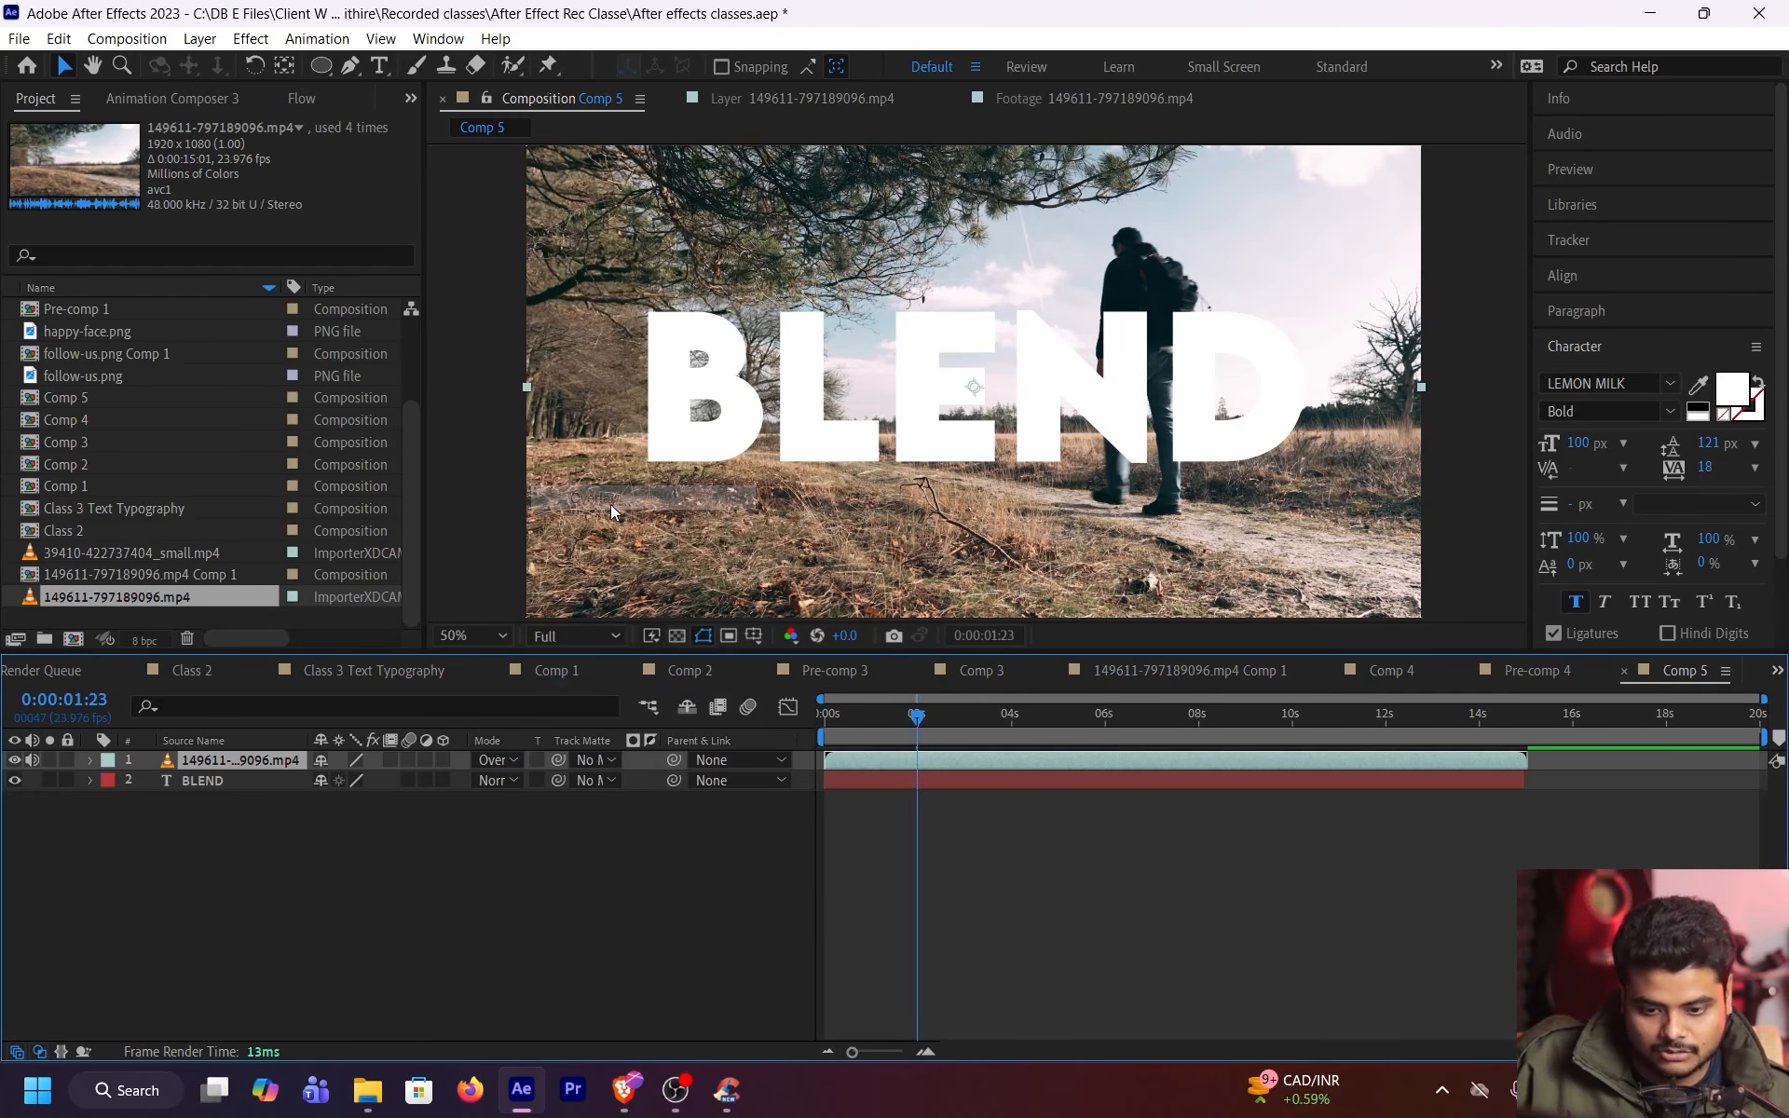
click(501, 760)
click(613, 679)
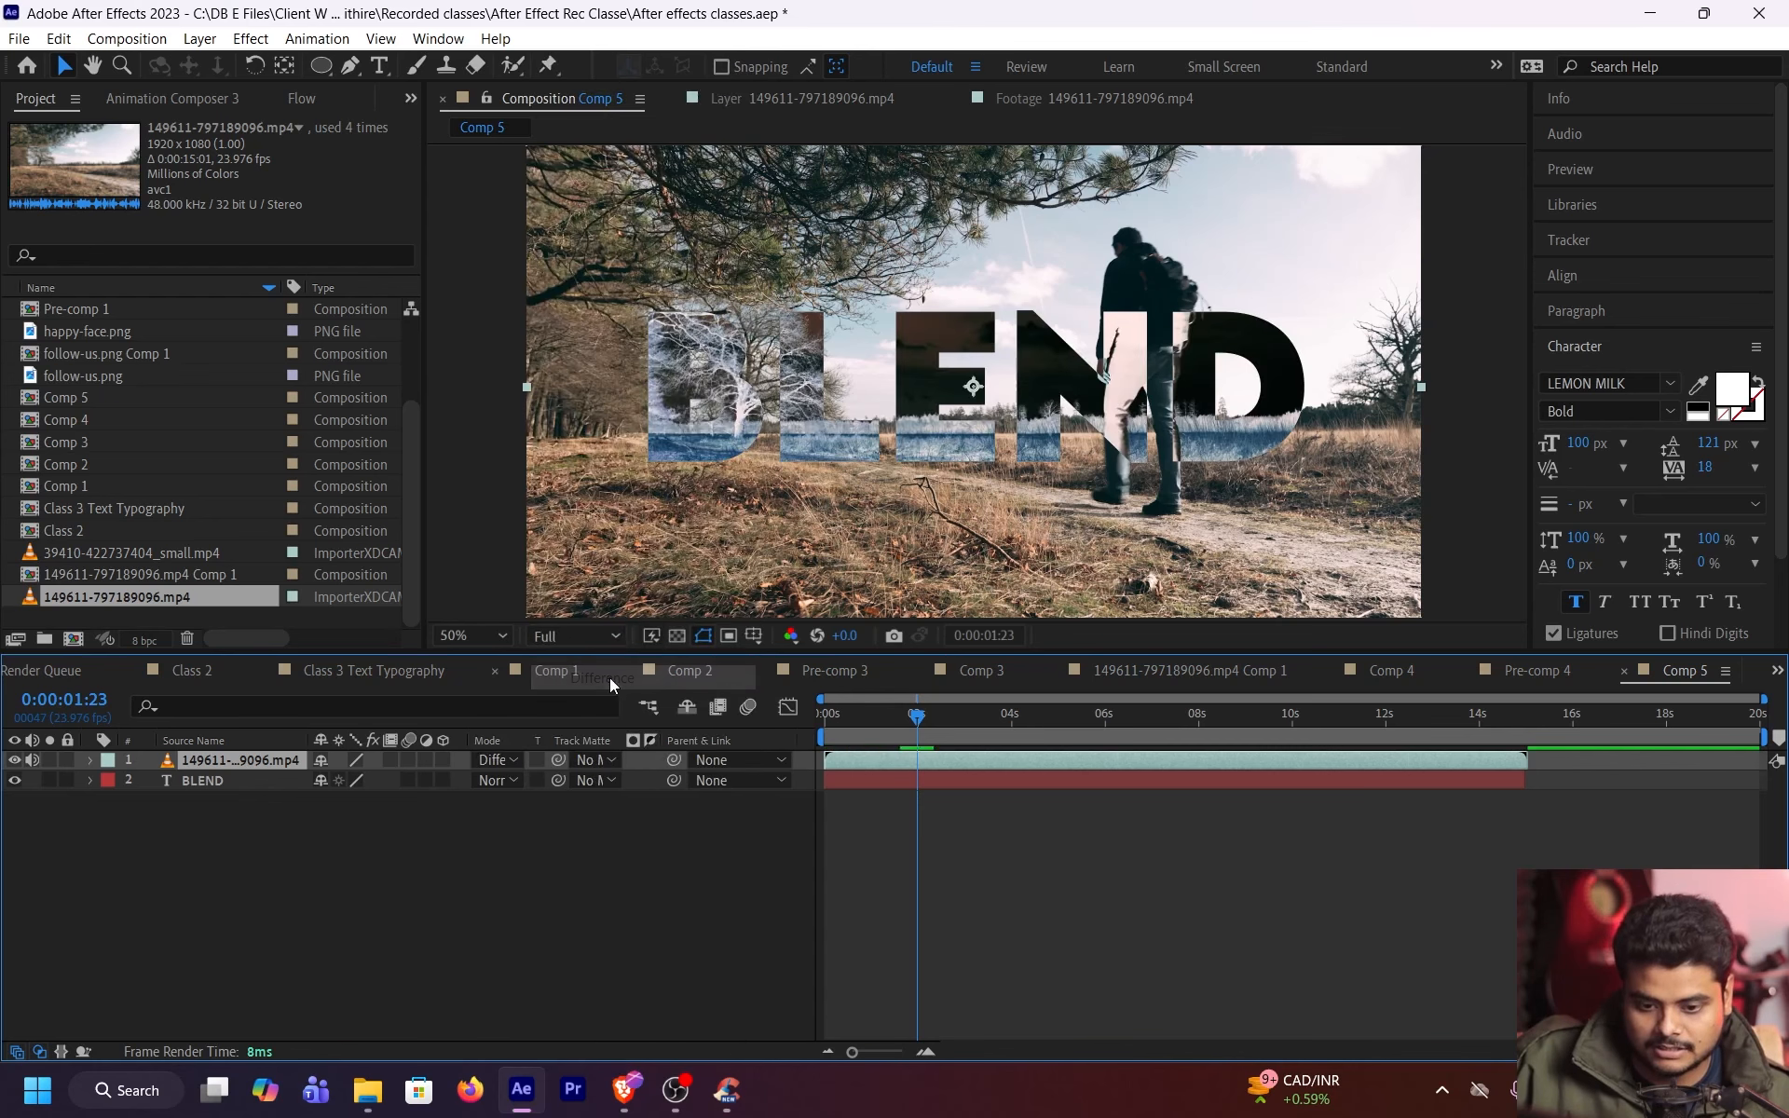
drag(917, 715, 1039, 741)
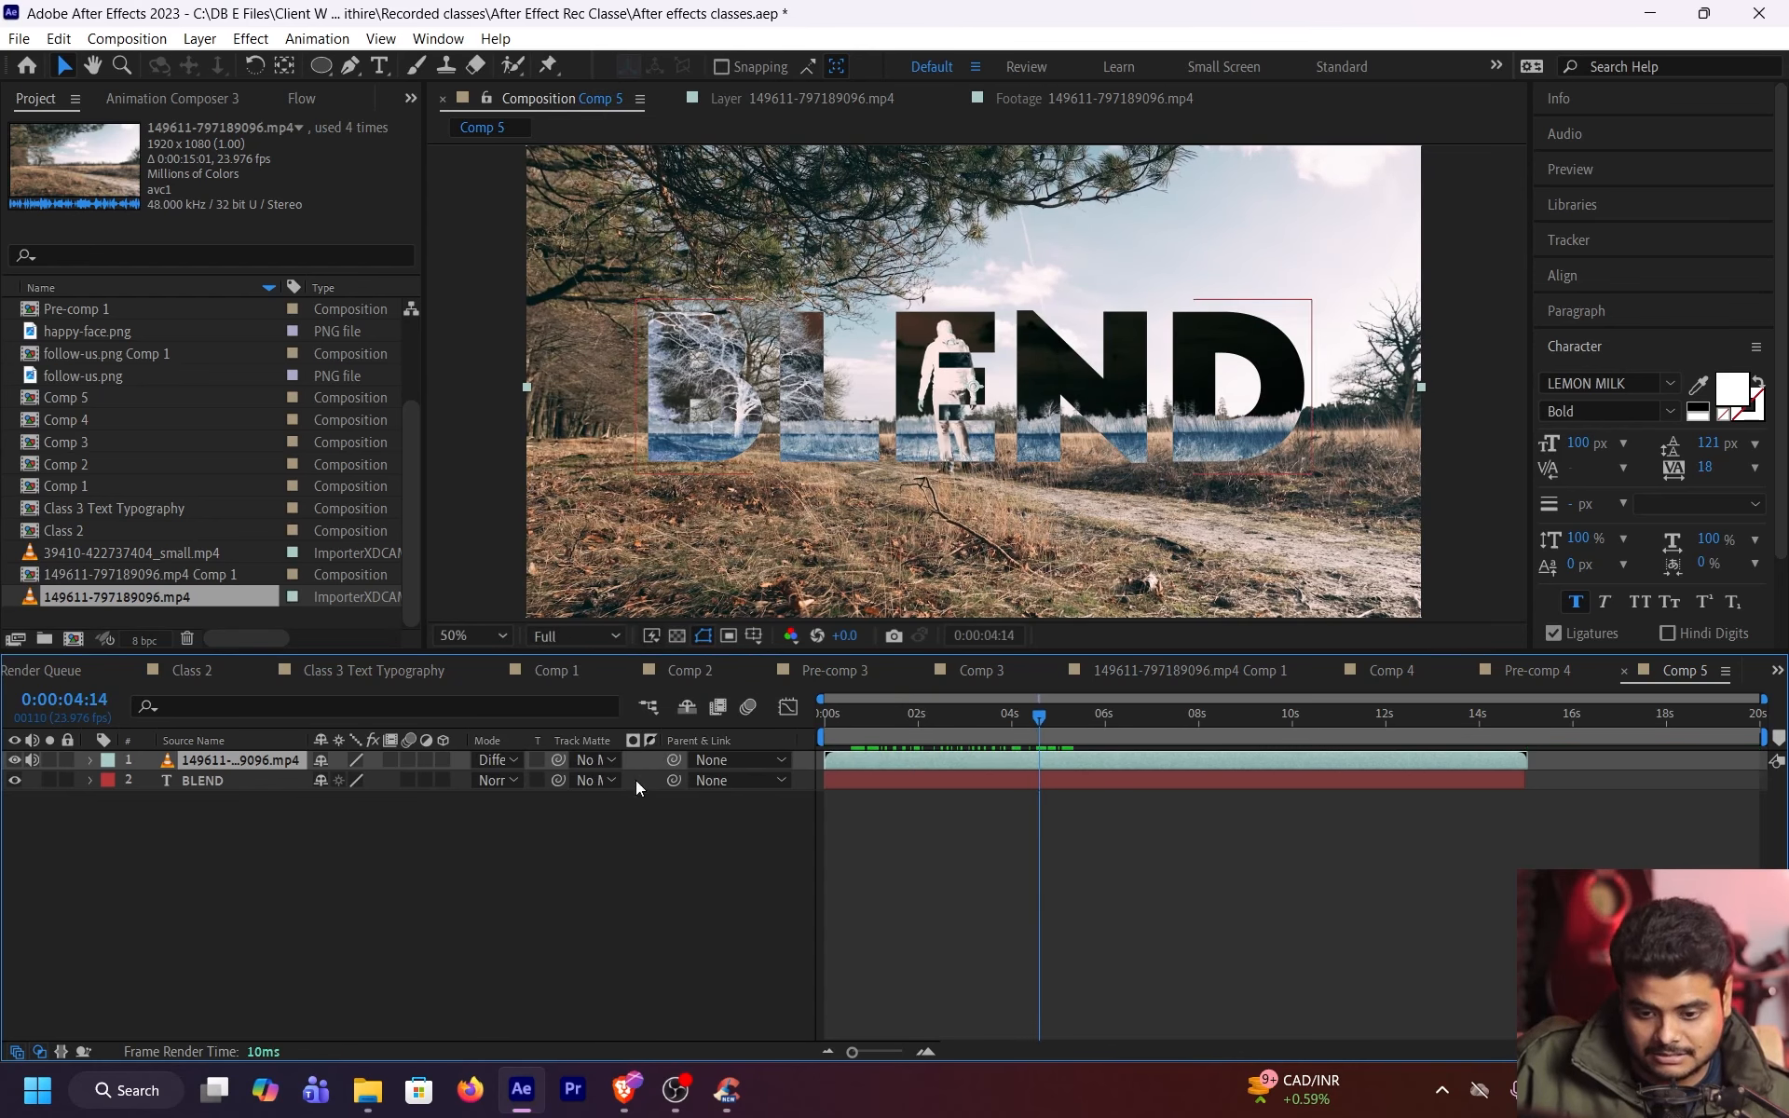
Try the Classic Difference and Exclusion blending modes on the footage layer
click(507, 764)
click(608, 702)
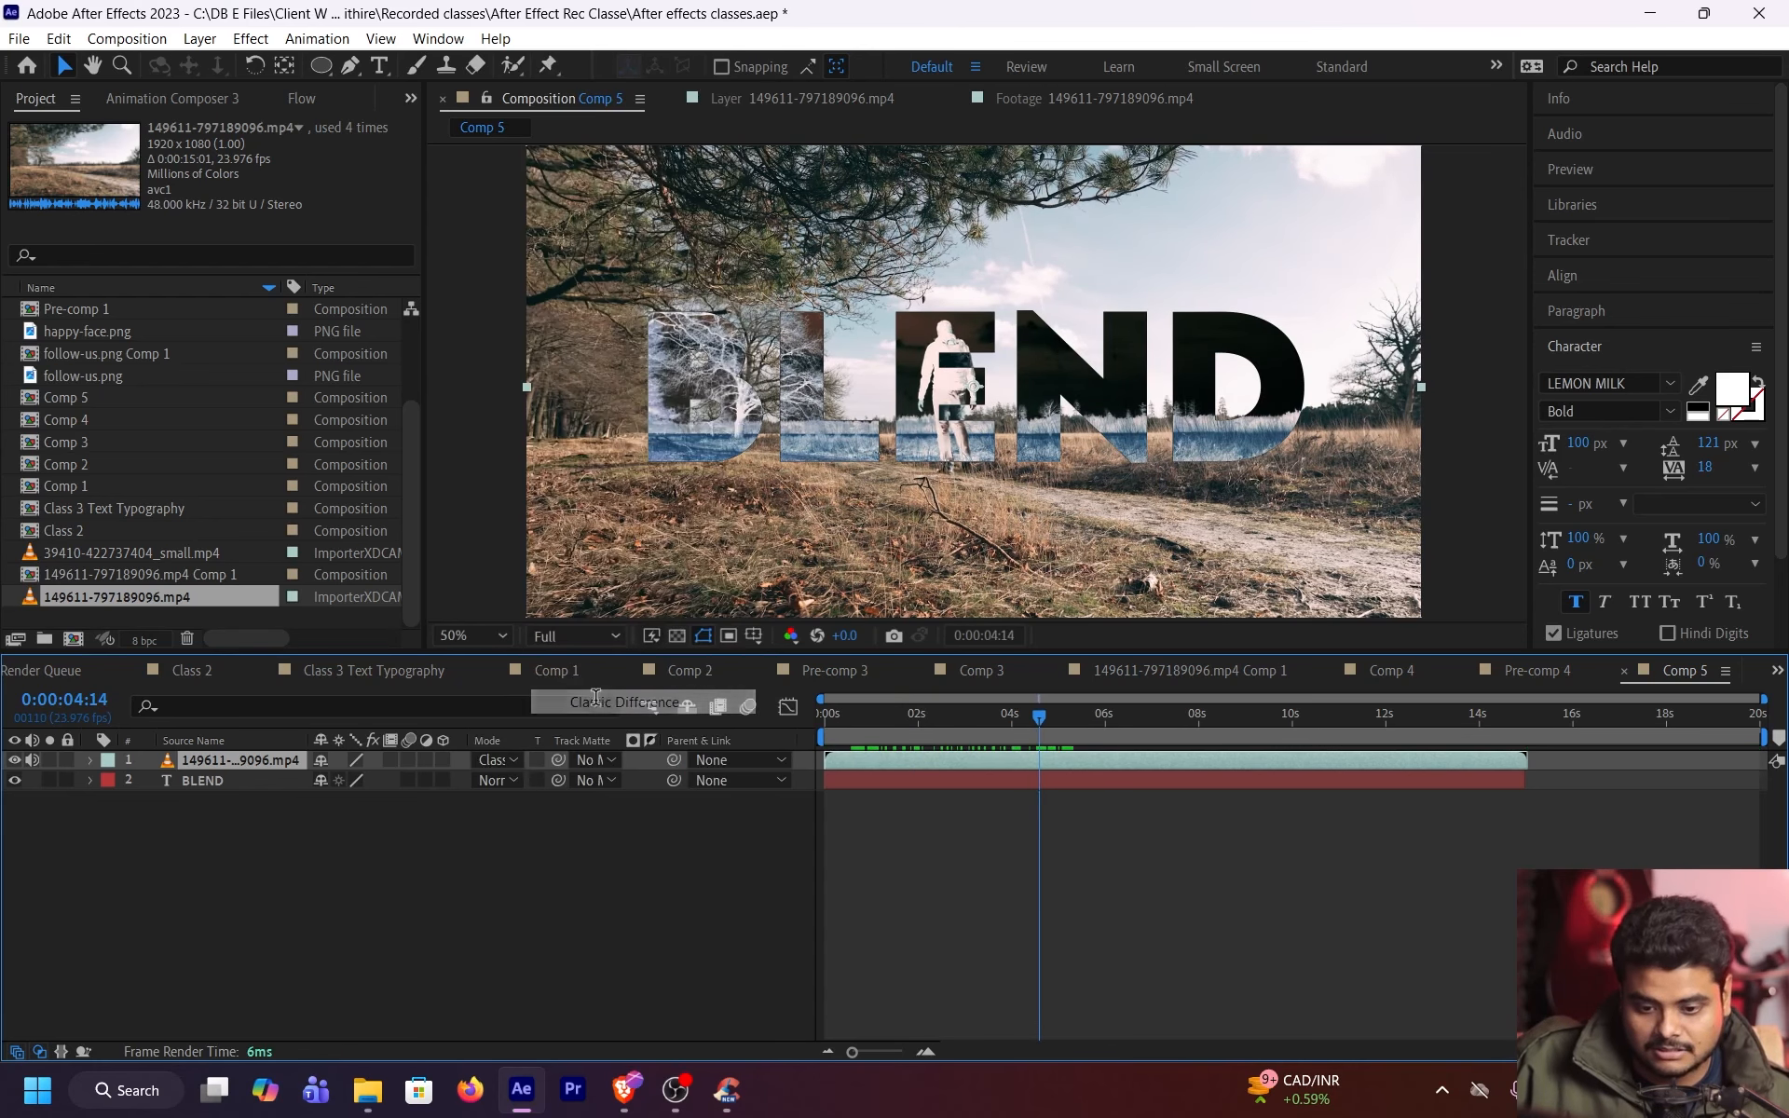
click(498, 761)
click(599, 726)
Try the Subtract and Divide blending modes on the footage layer
click(499, 760)
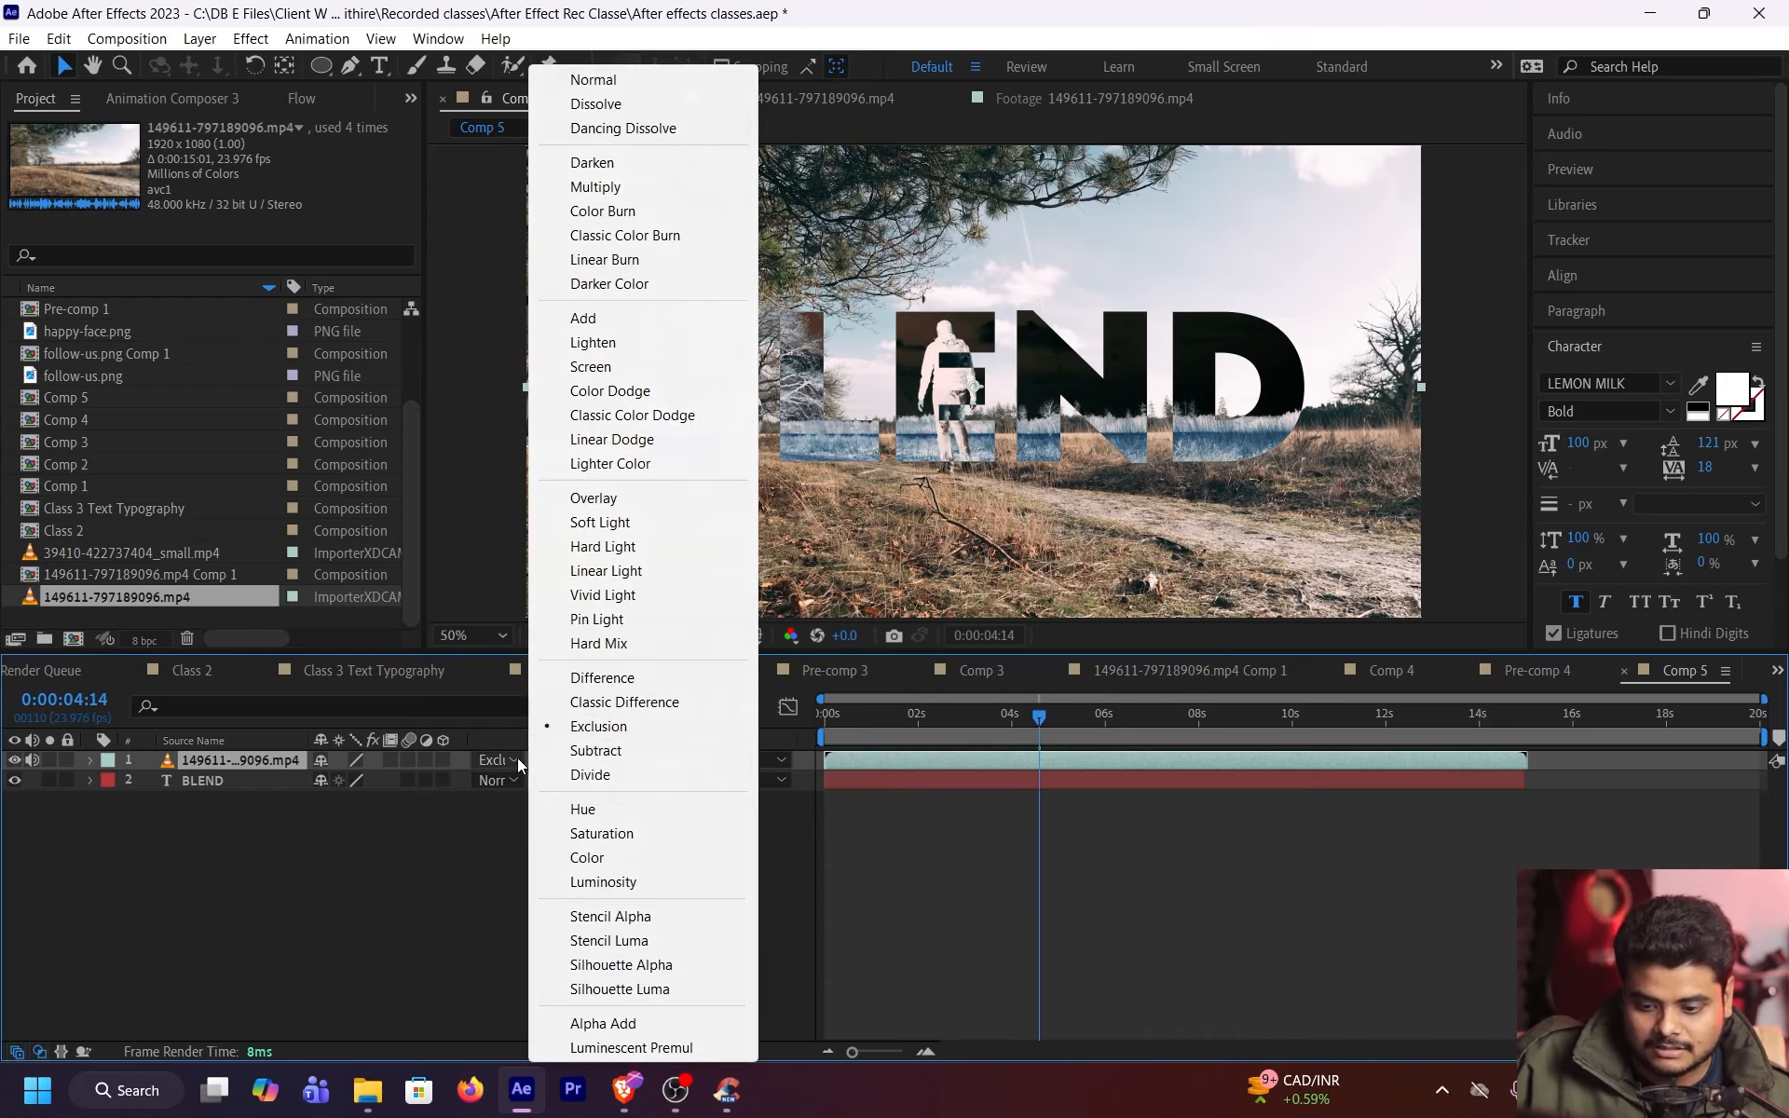
click(597, 750)
click(498, 761)
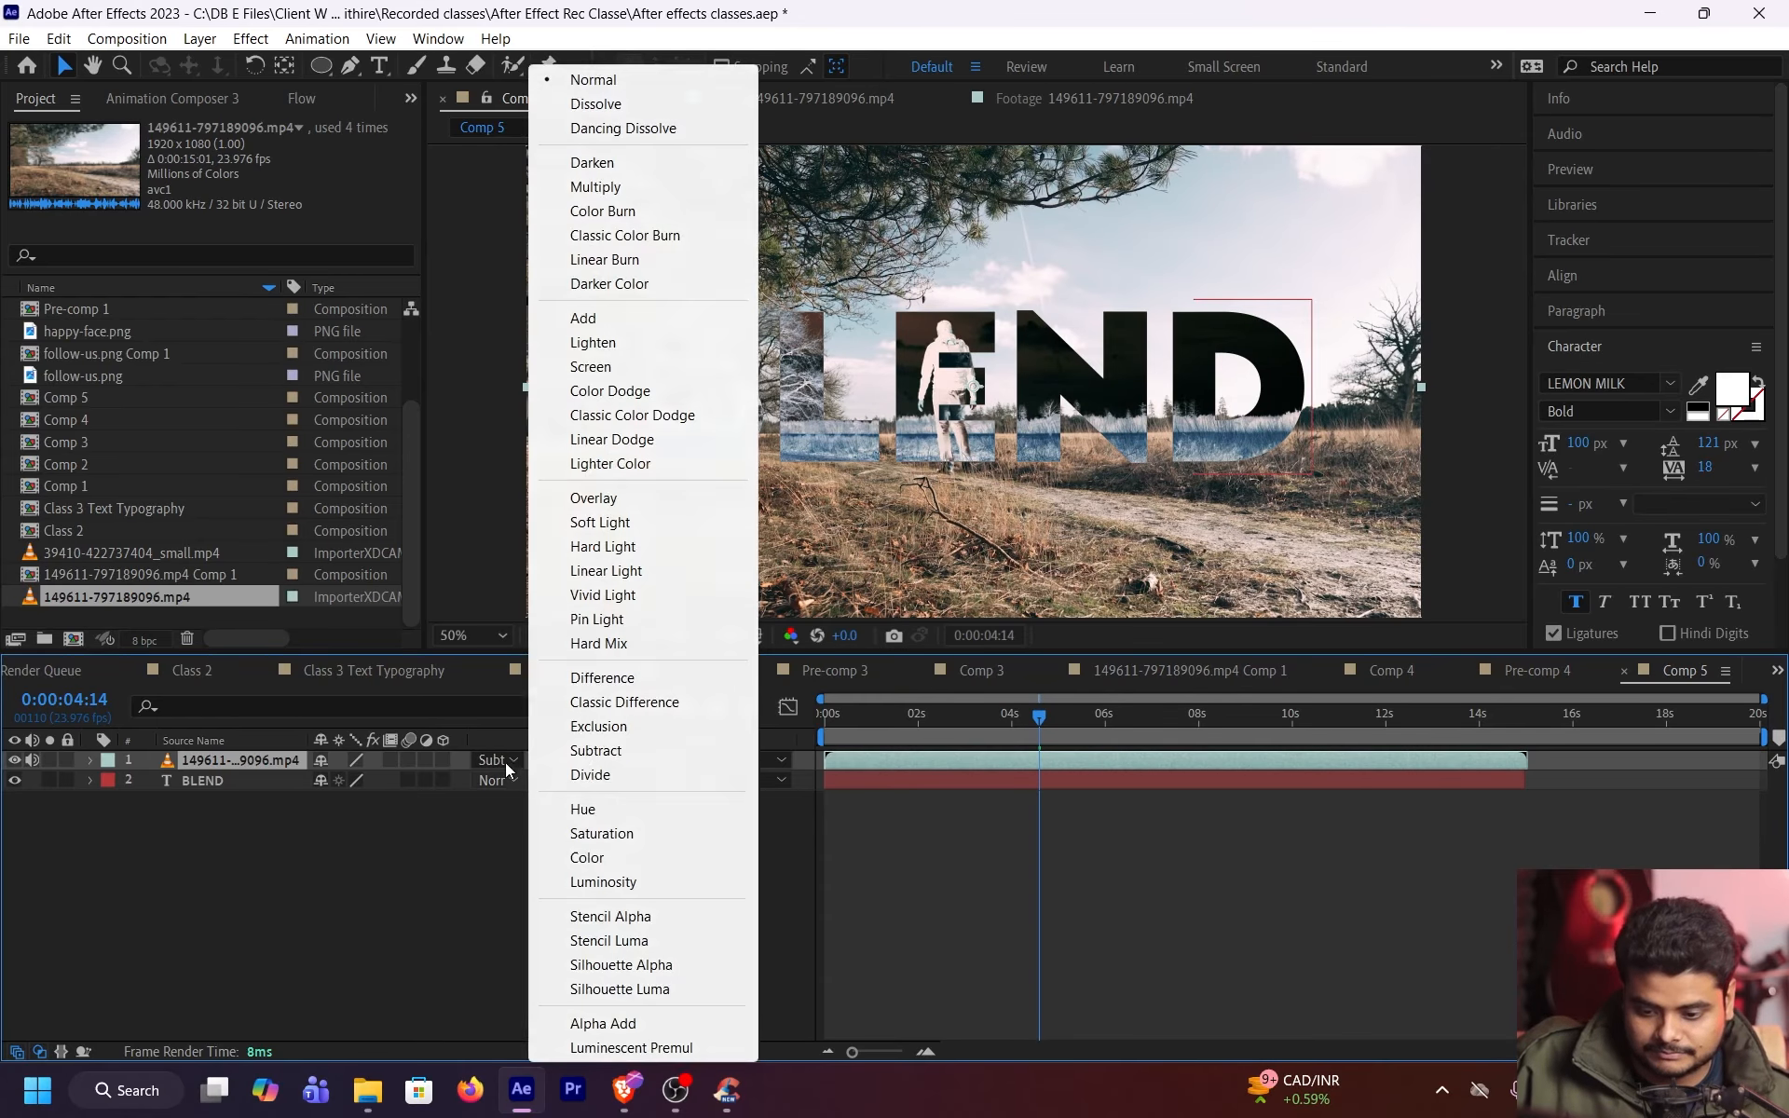
click(597, 750)
click(499, 761)
click(573, 774)
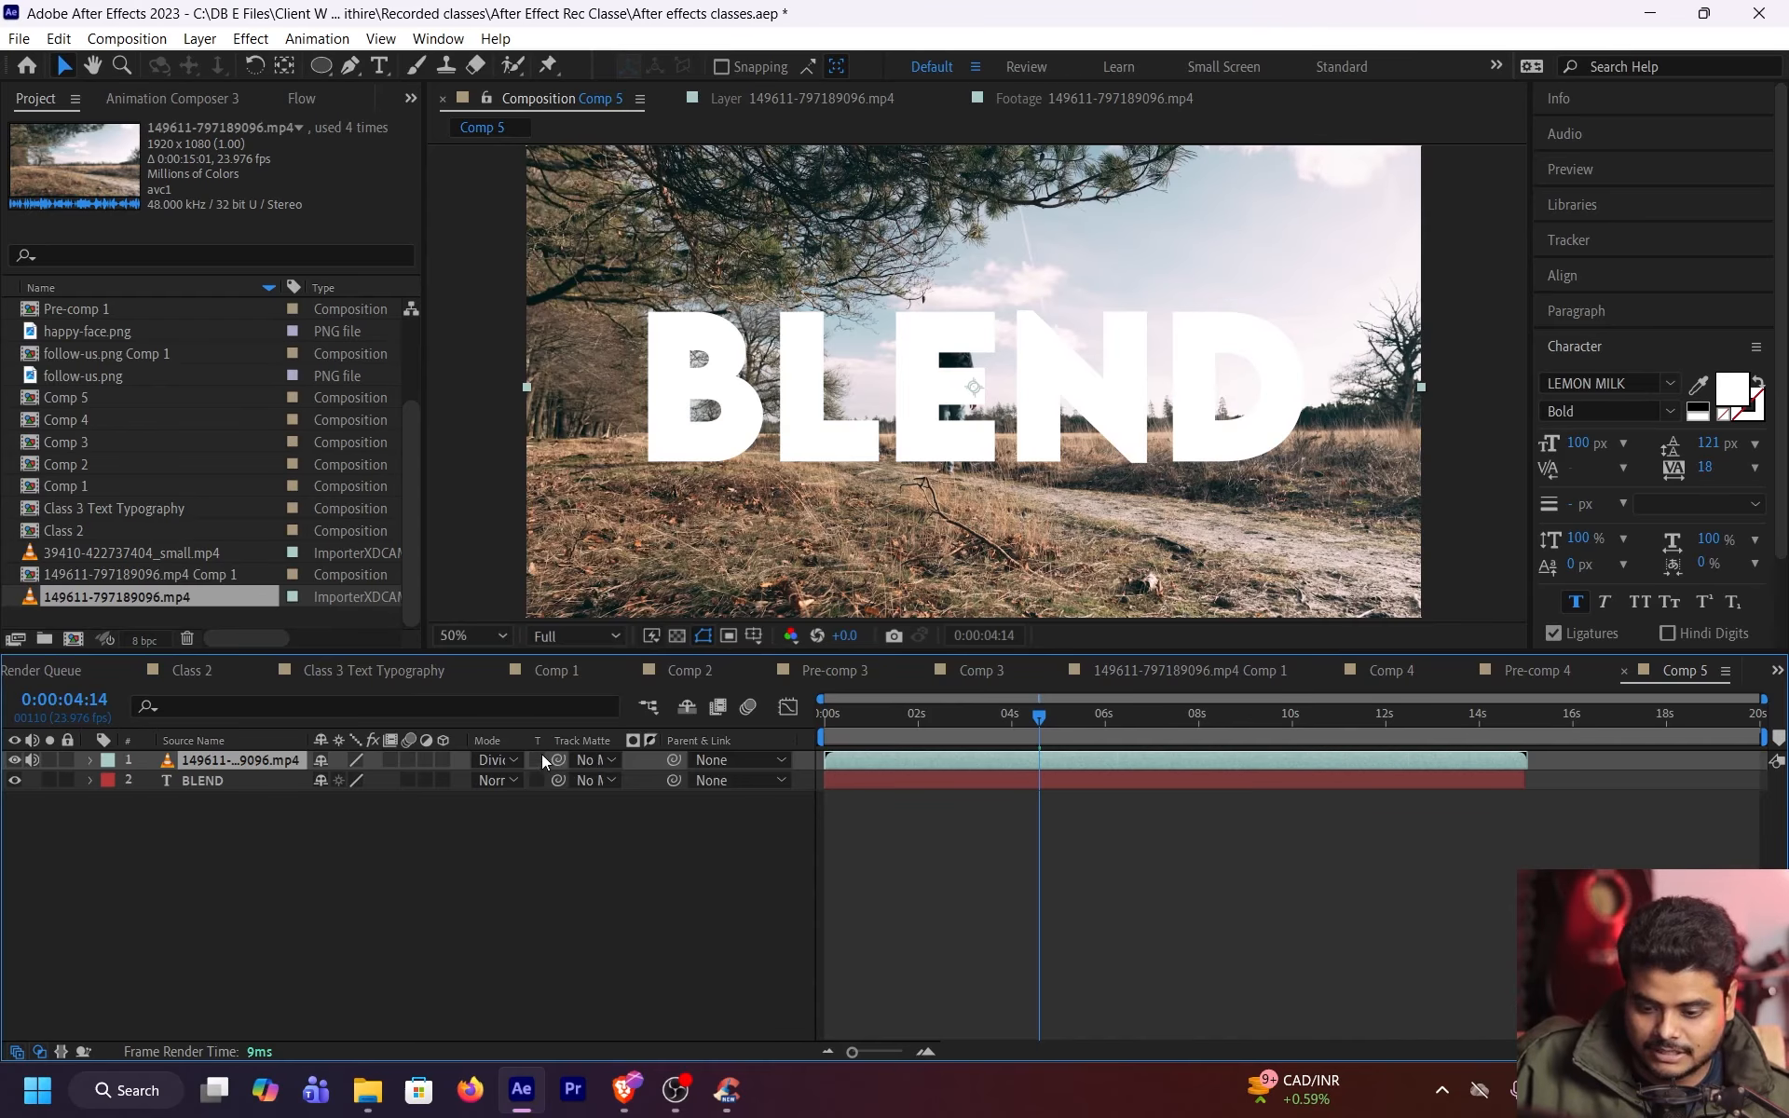
Try the Saturation and Hue blending modes on the footage layer
click(514, 762)
click(601, 832)
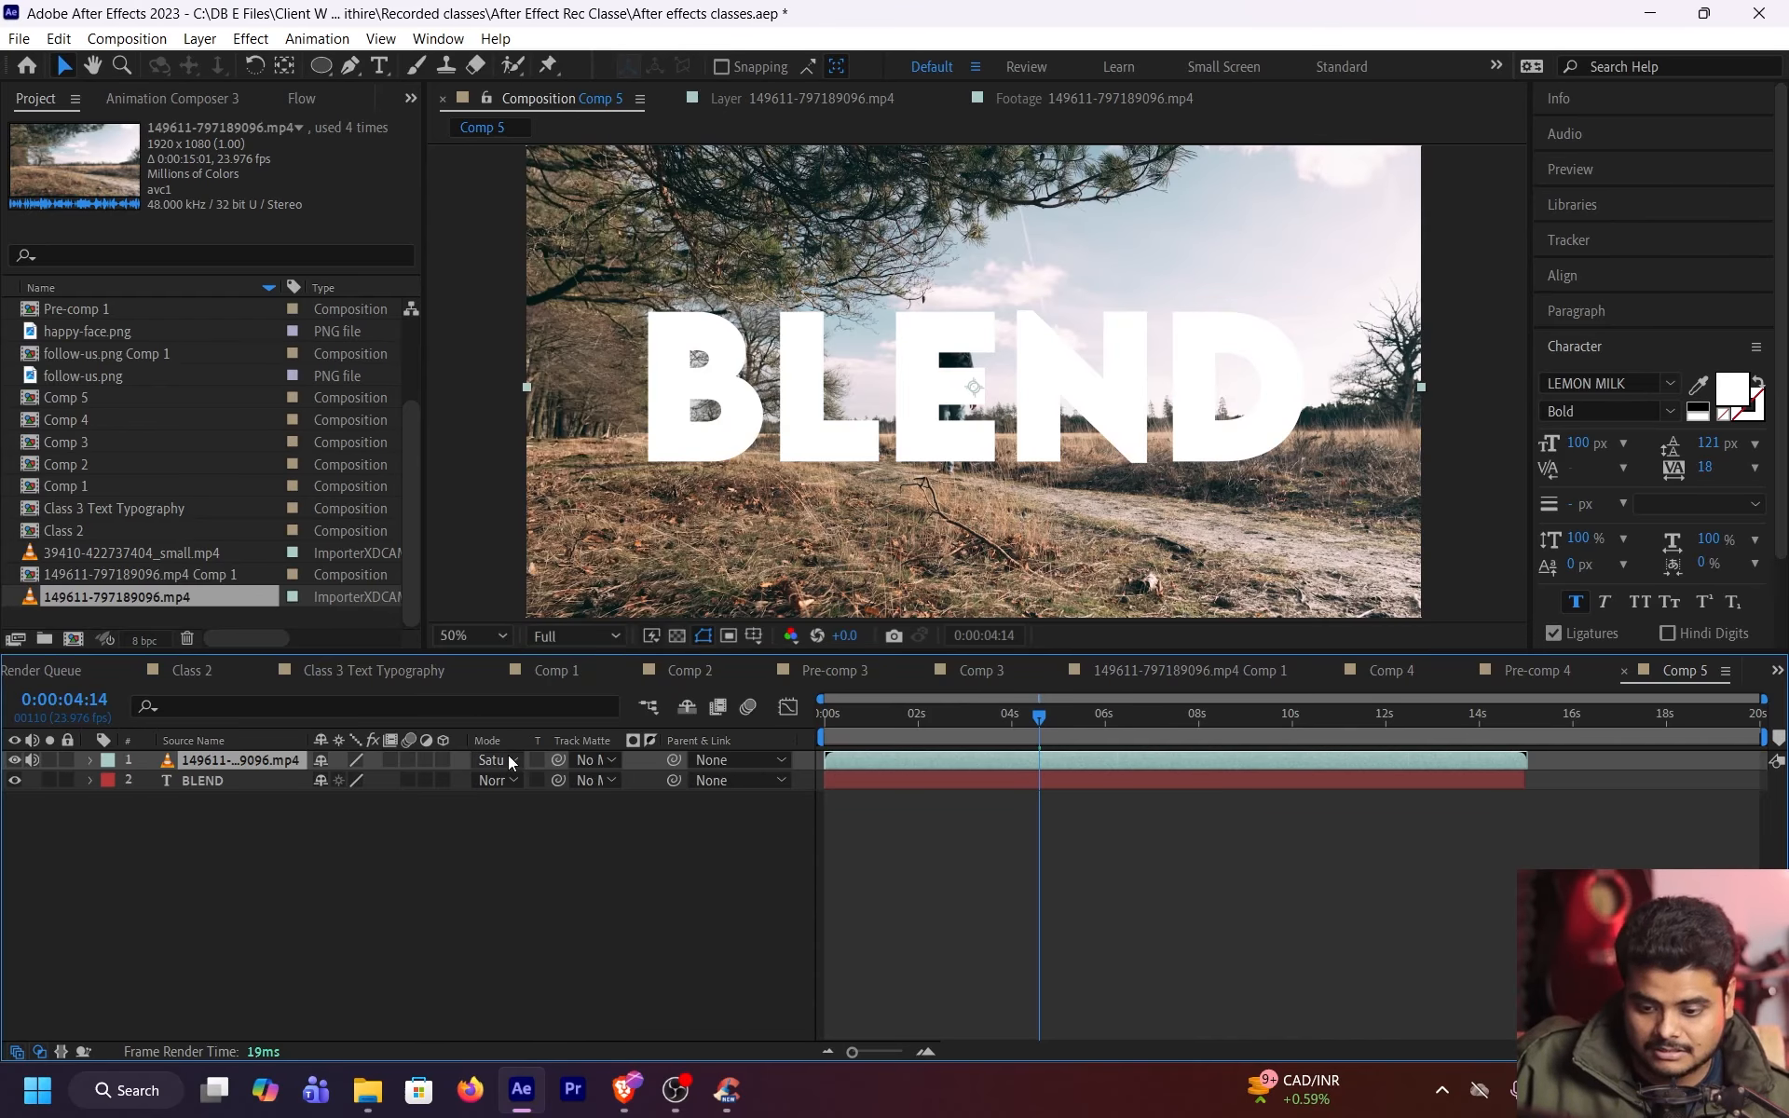
click(508, 760)
click(592, 809)
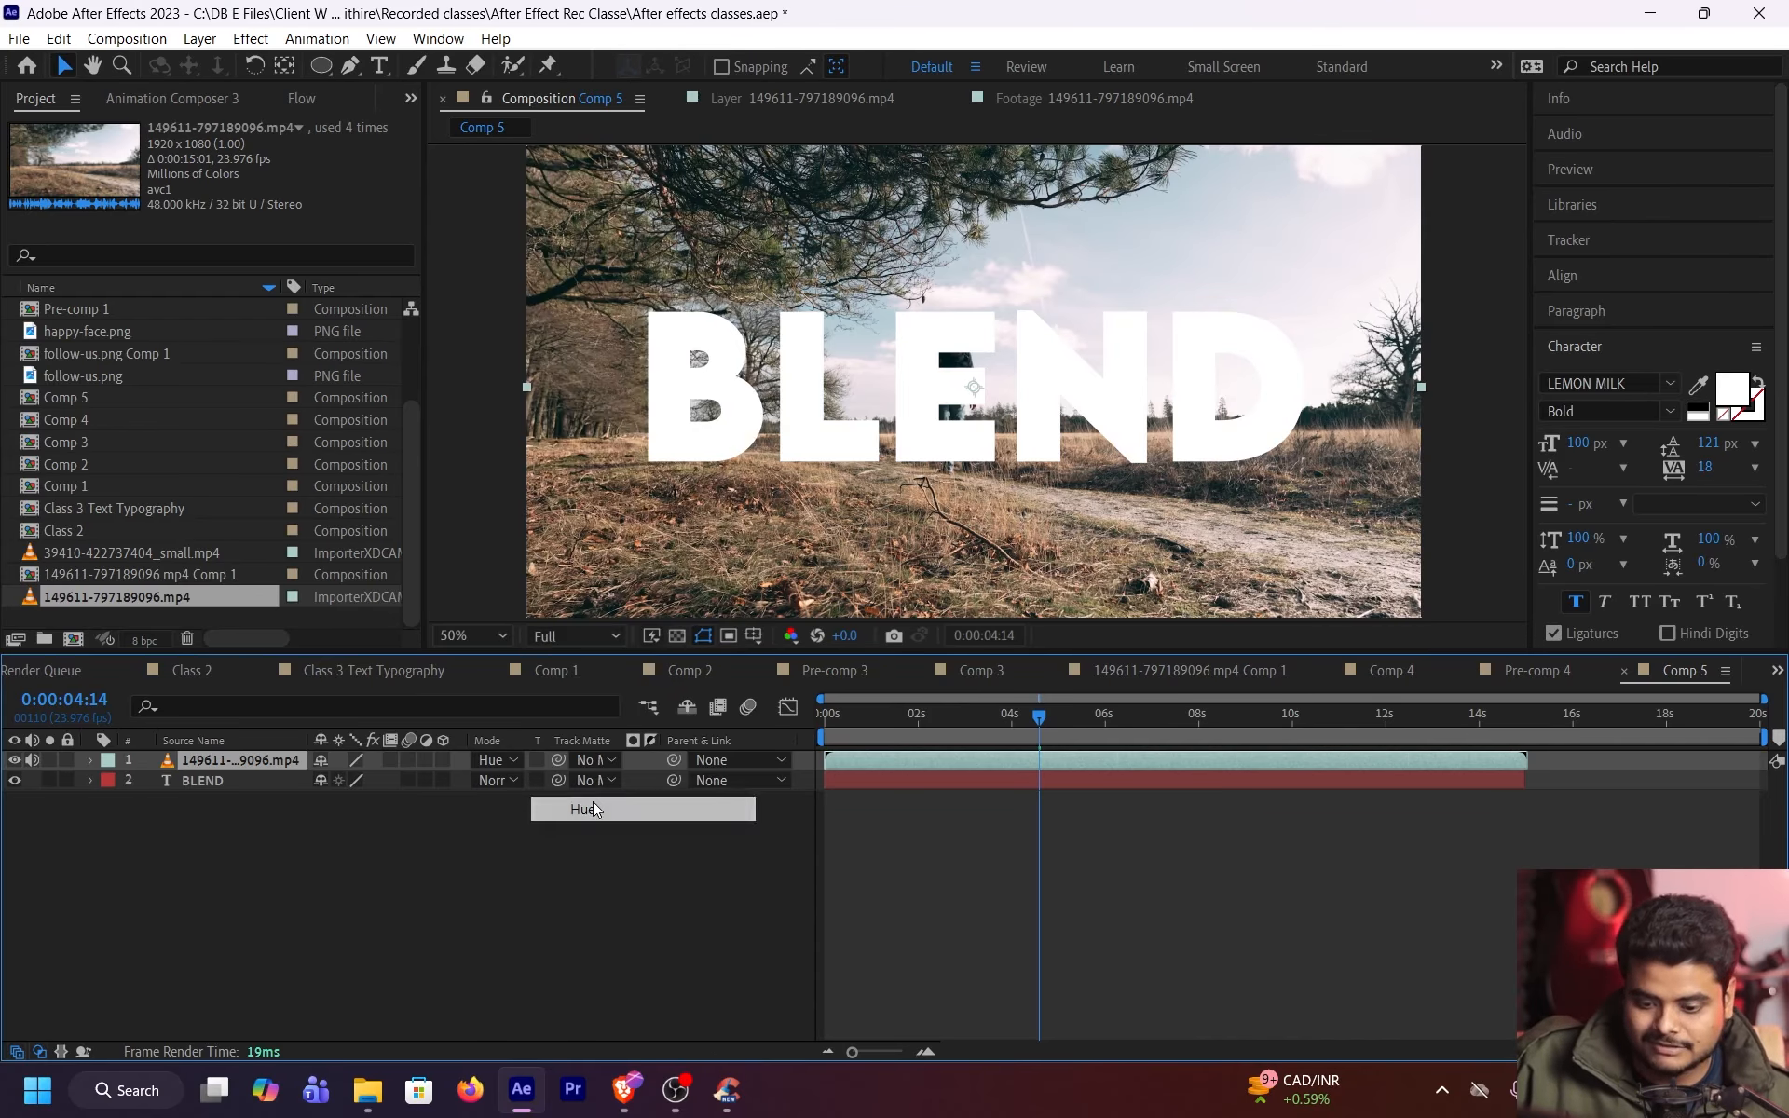
Move the 149611-797189096.mp4 footage beneath the BLEND layer and set its blending mode to Normal
click(217, 781)
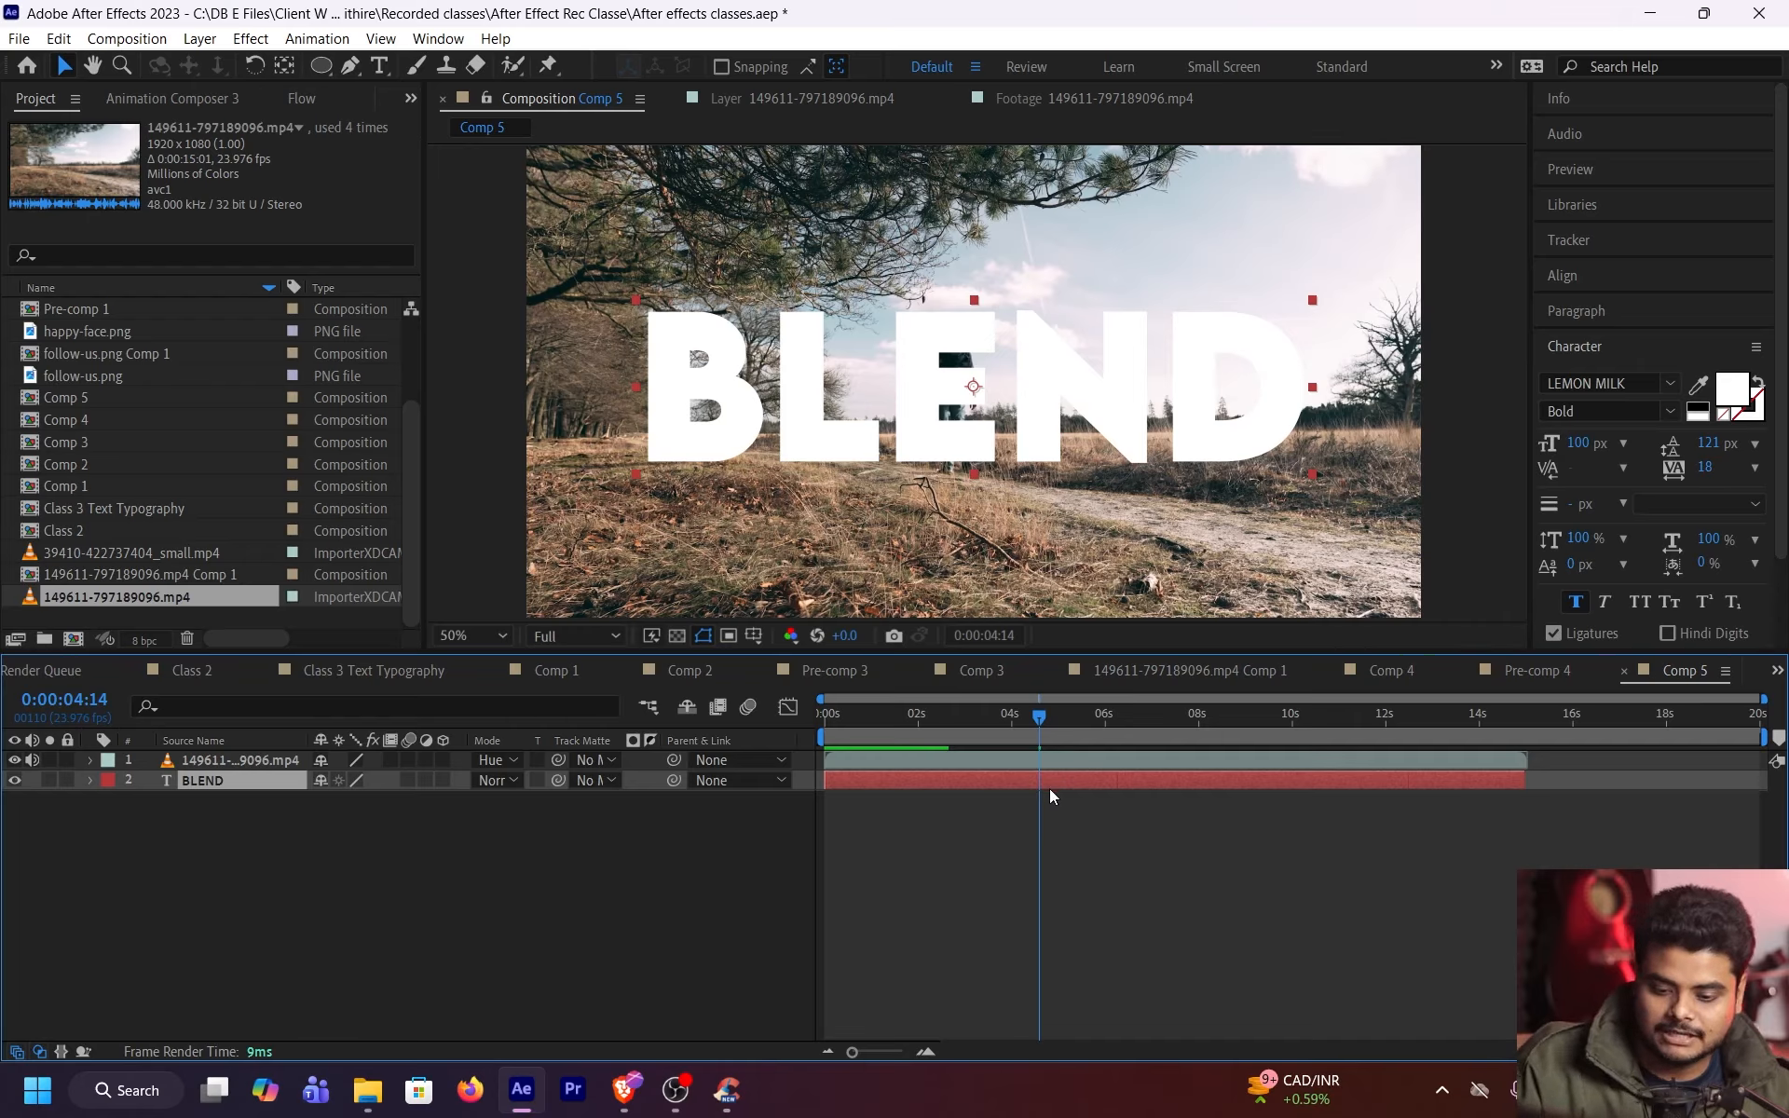
drag(233, 761, 251, 830)
click(501, 781)
click(634, 86)
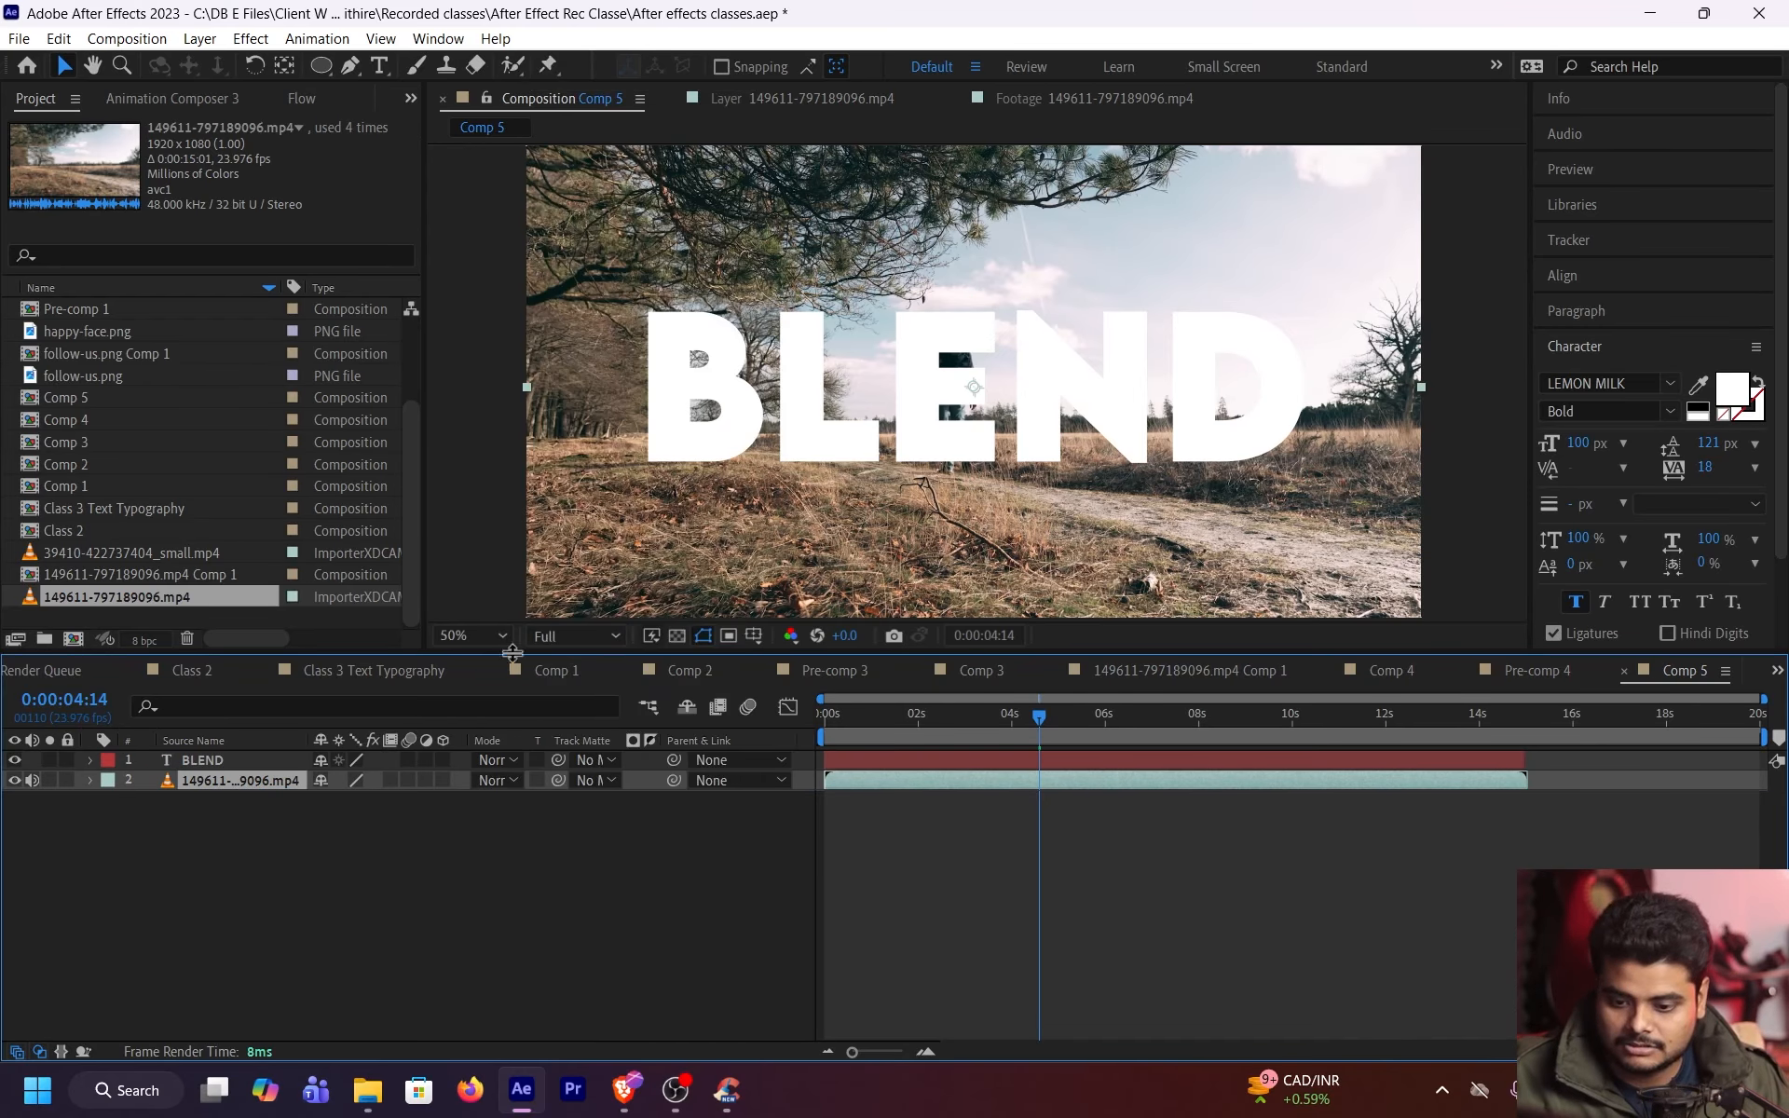
Try the Hard Light blending mode on the BLEND text layer, then switch it to Overlay
click(505, 763)
click(615, 547)
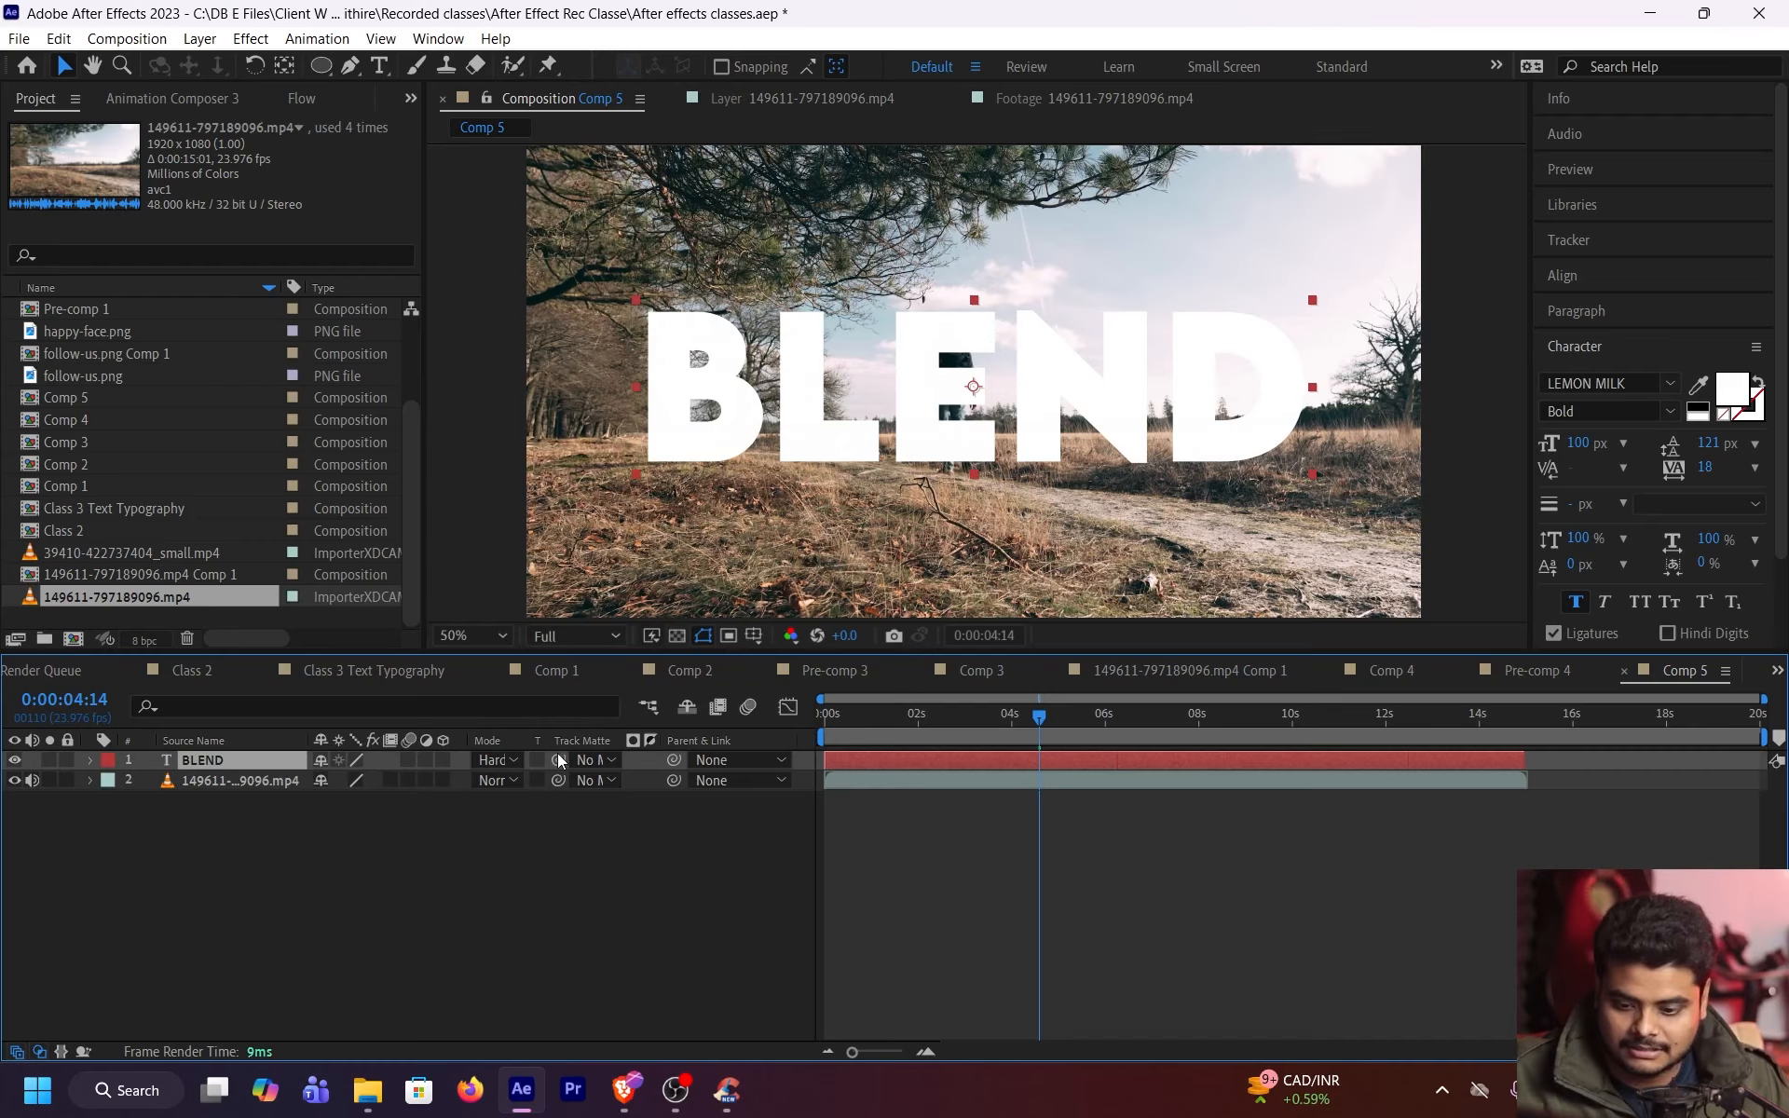
click(518, 766)
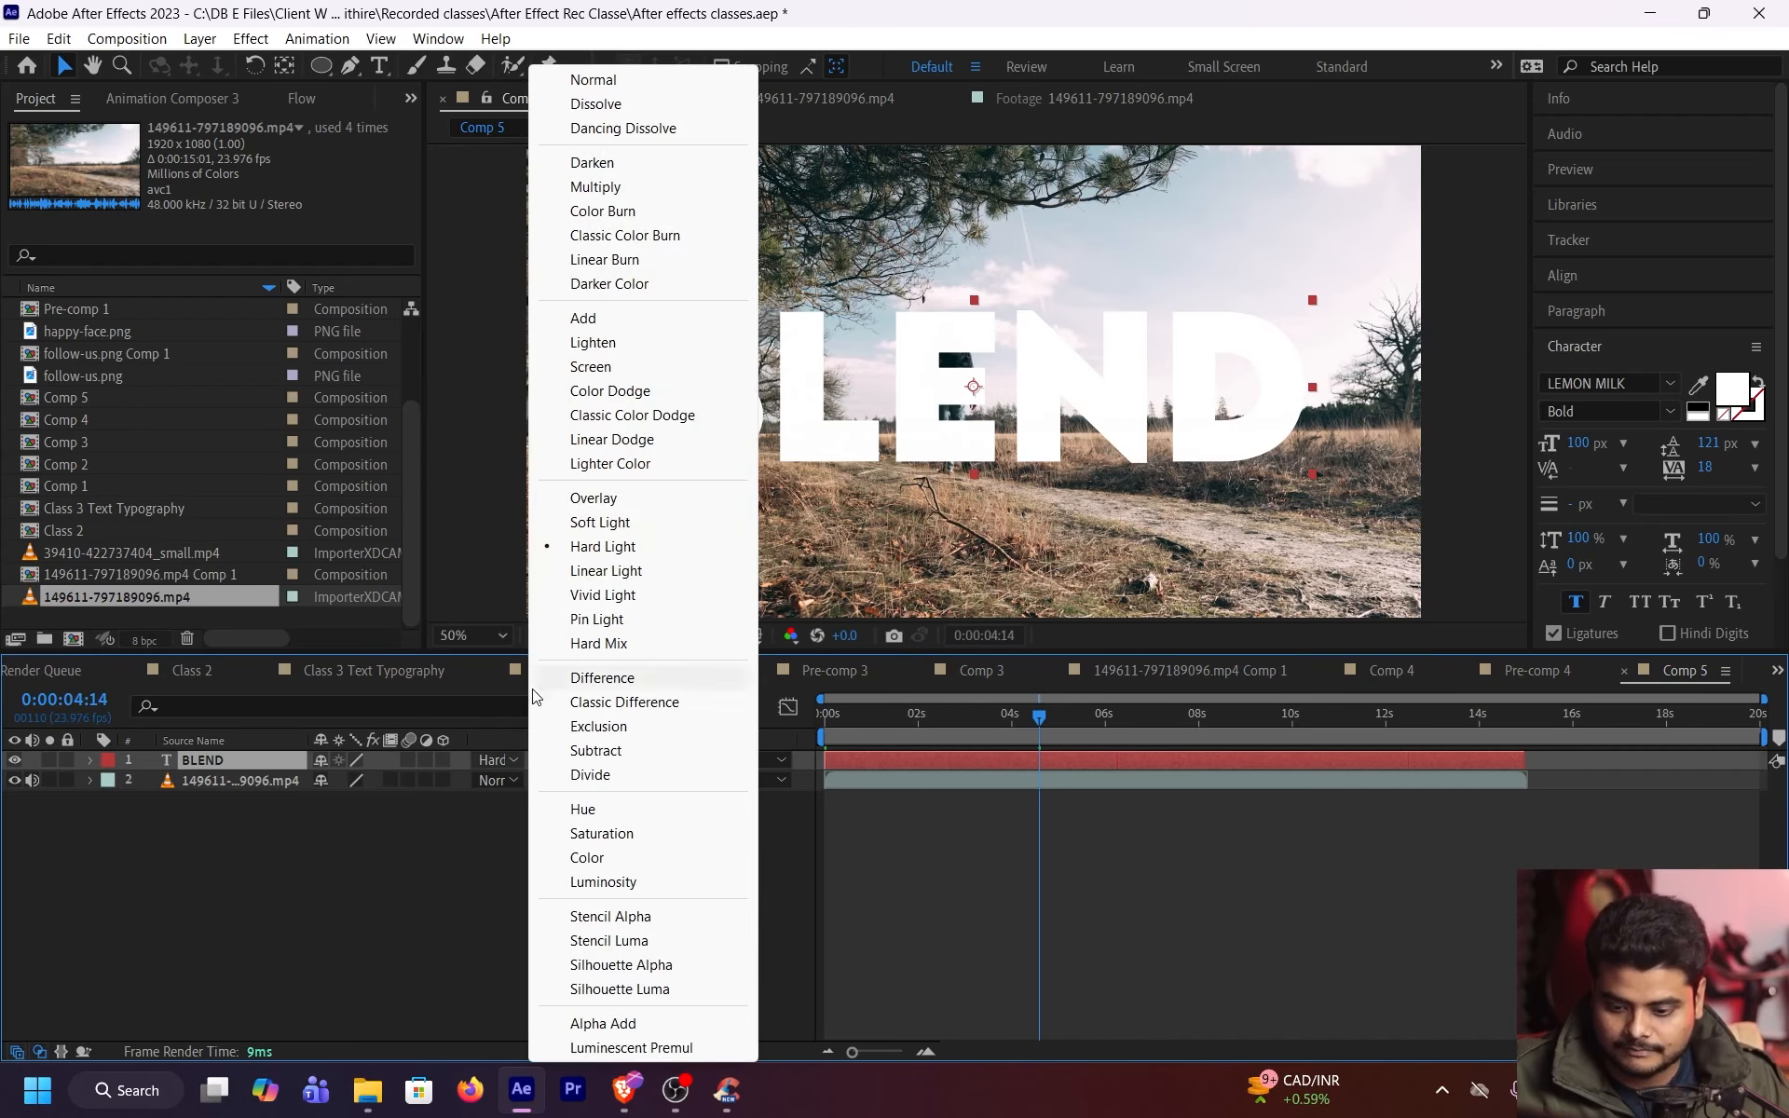
click(622, 504)
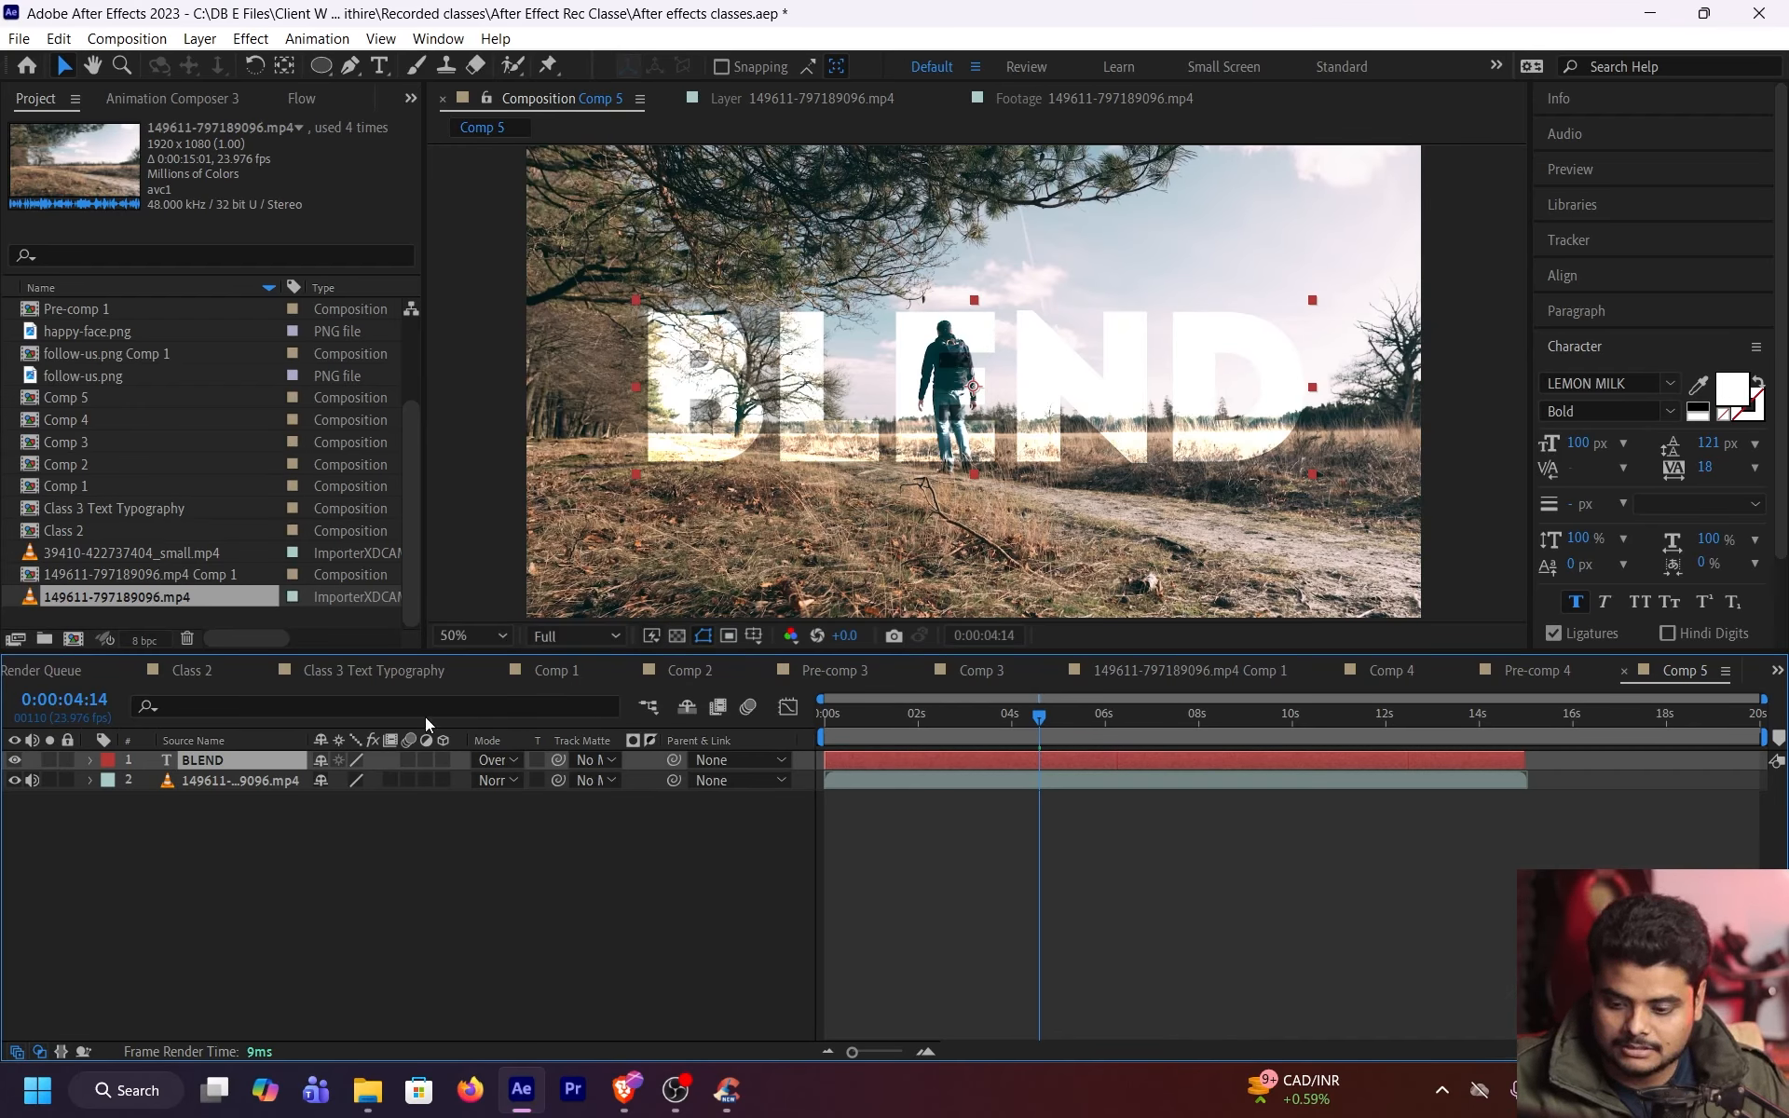
Play the Overlay blend from the start of Comp 5 in a maximized composition view fitted to the available space
click(457, 929)
click(222, 764)
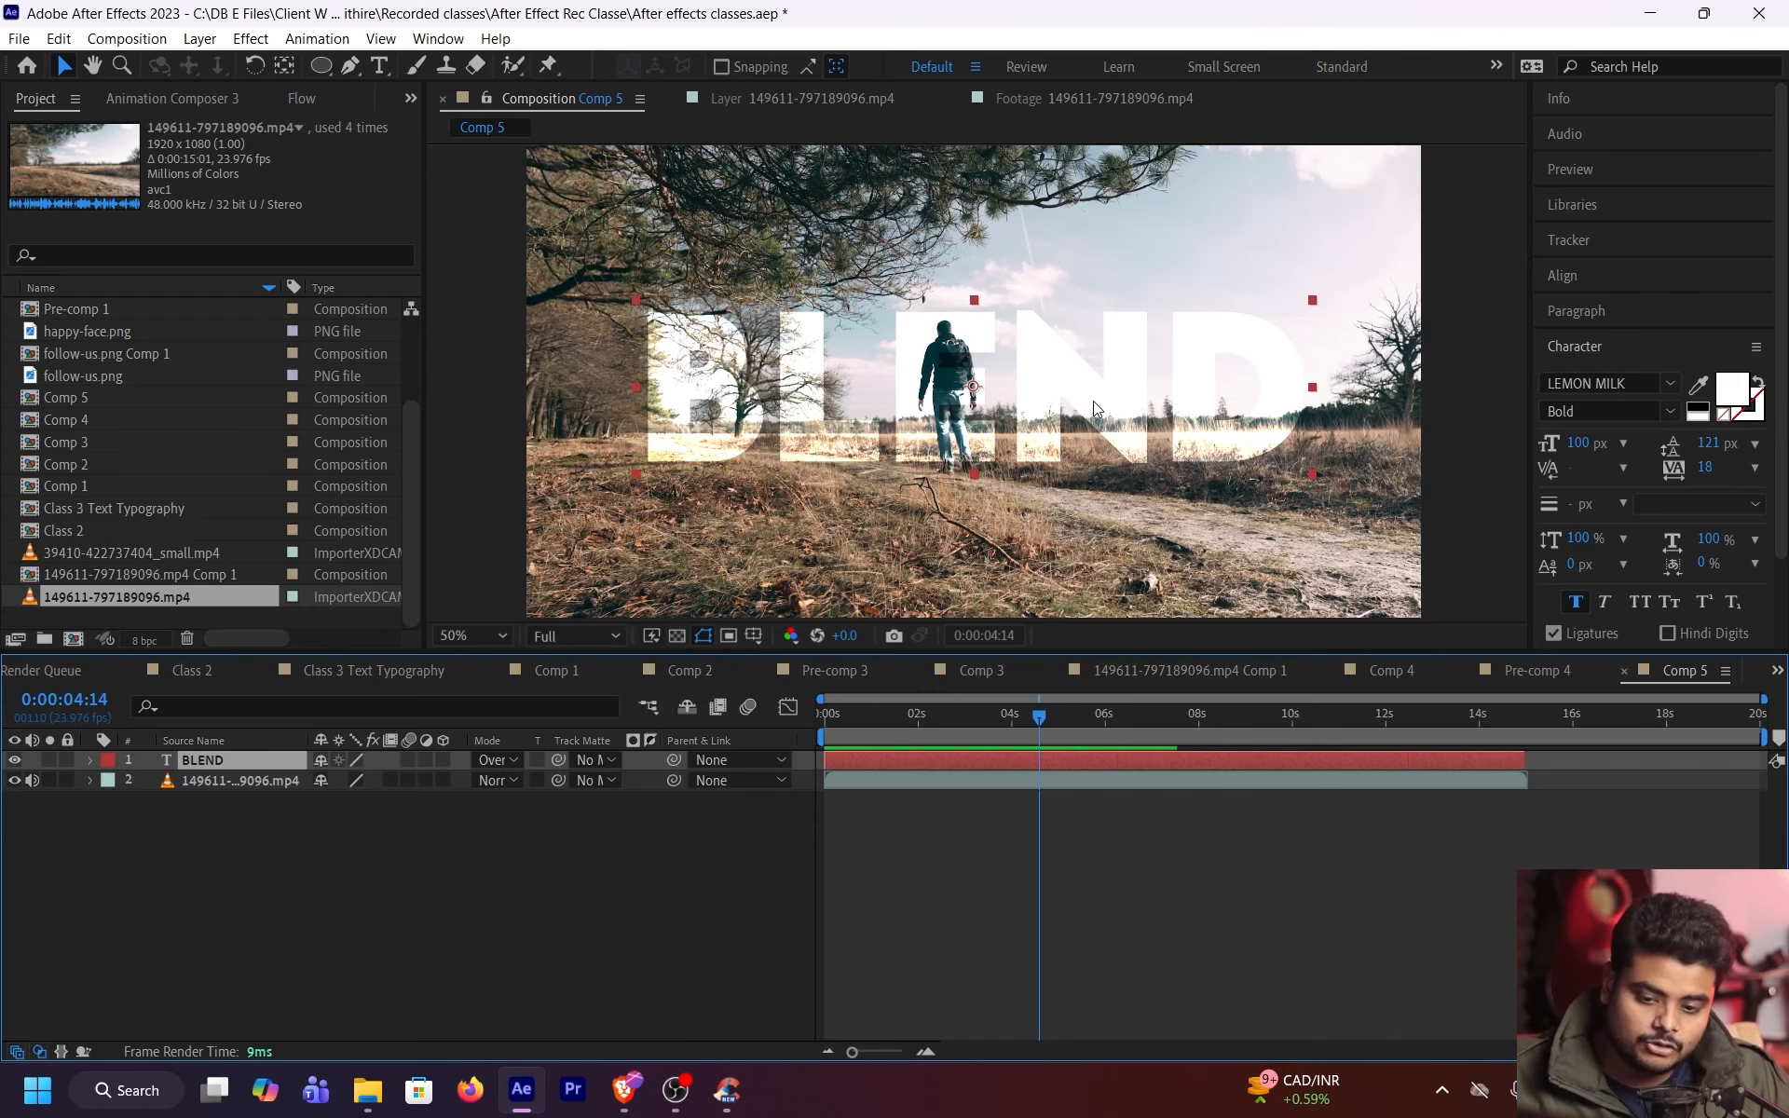
key(grave)
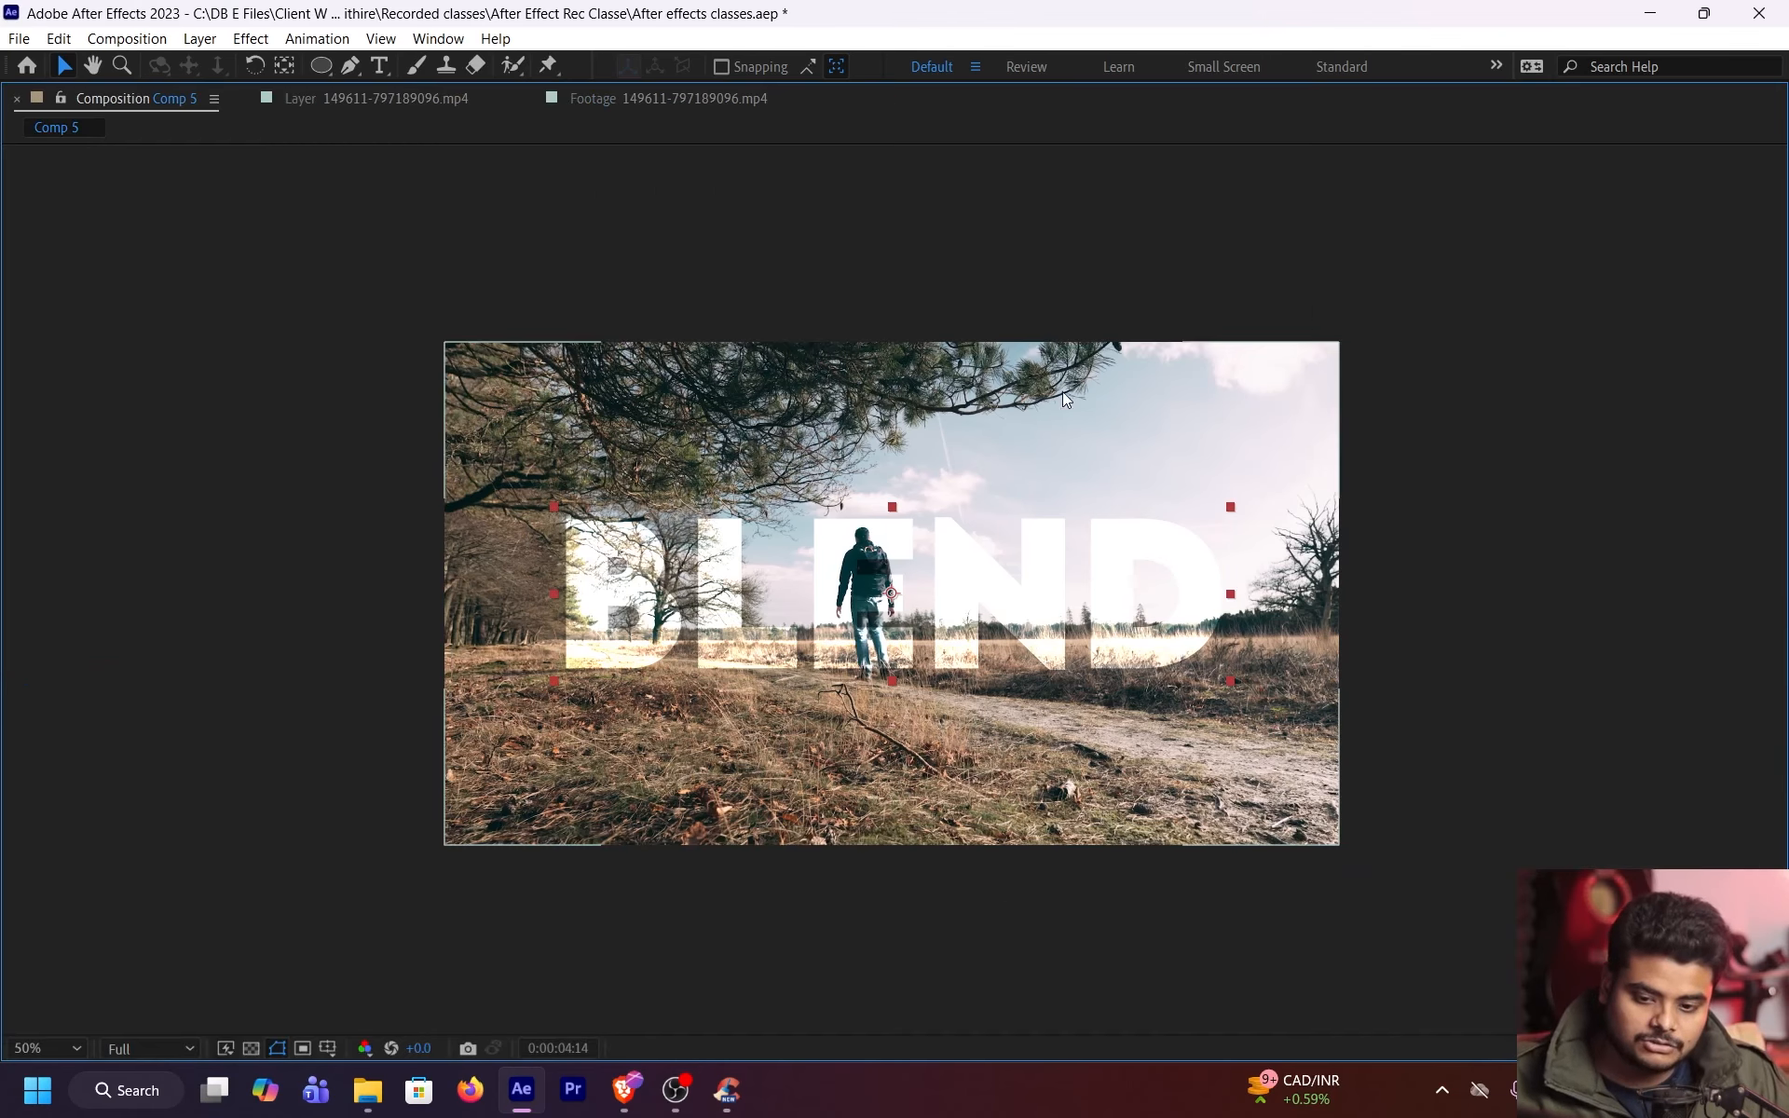
click(18, 1050)
click(122, 634)
key(grave)
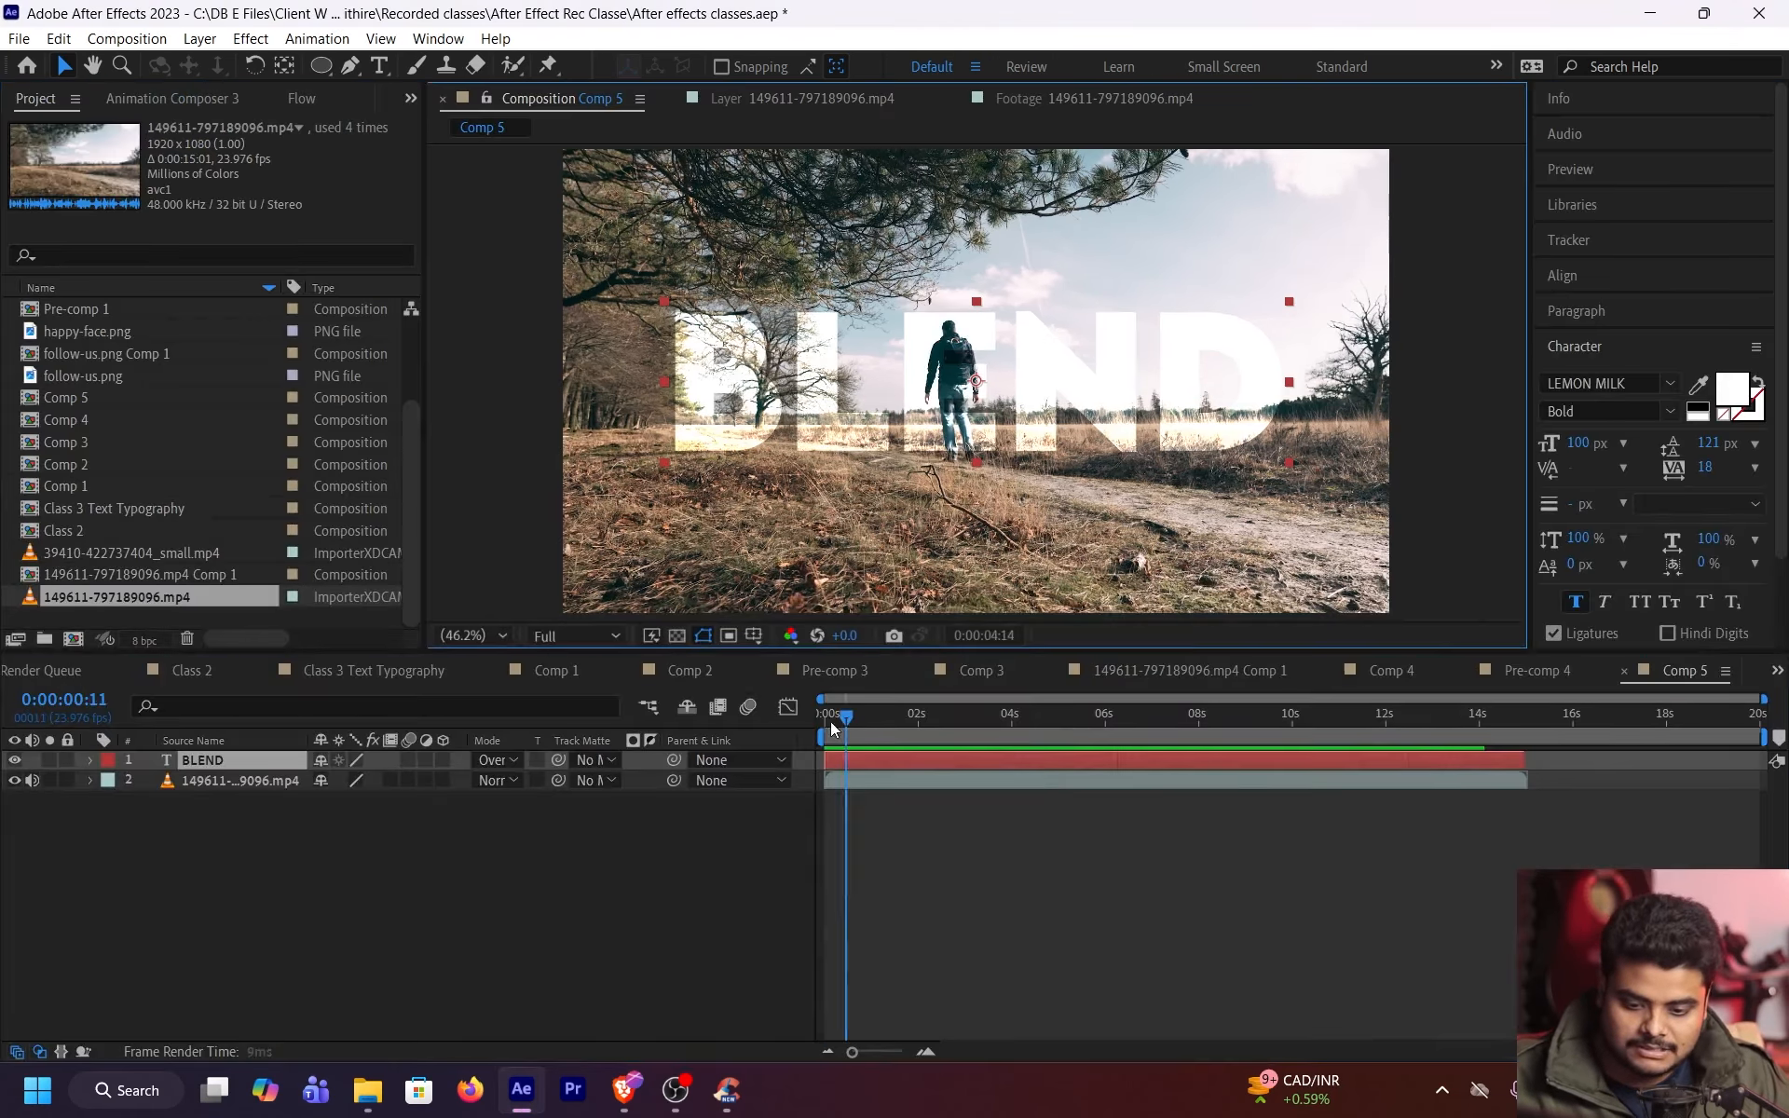
drag(832, 729, 824, 729)
key(grave)
key(space)
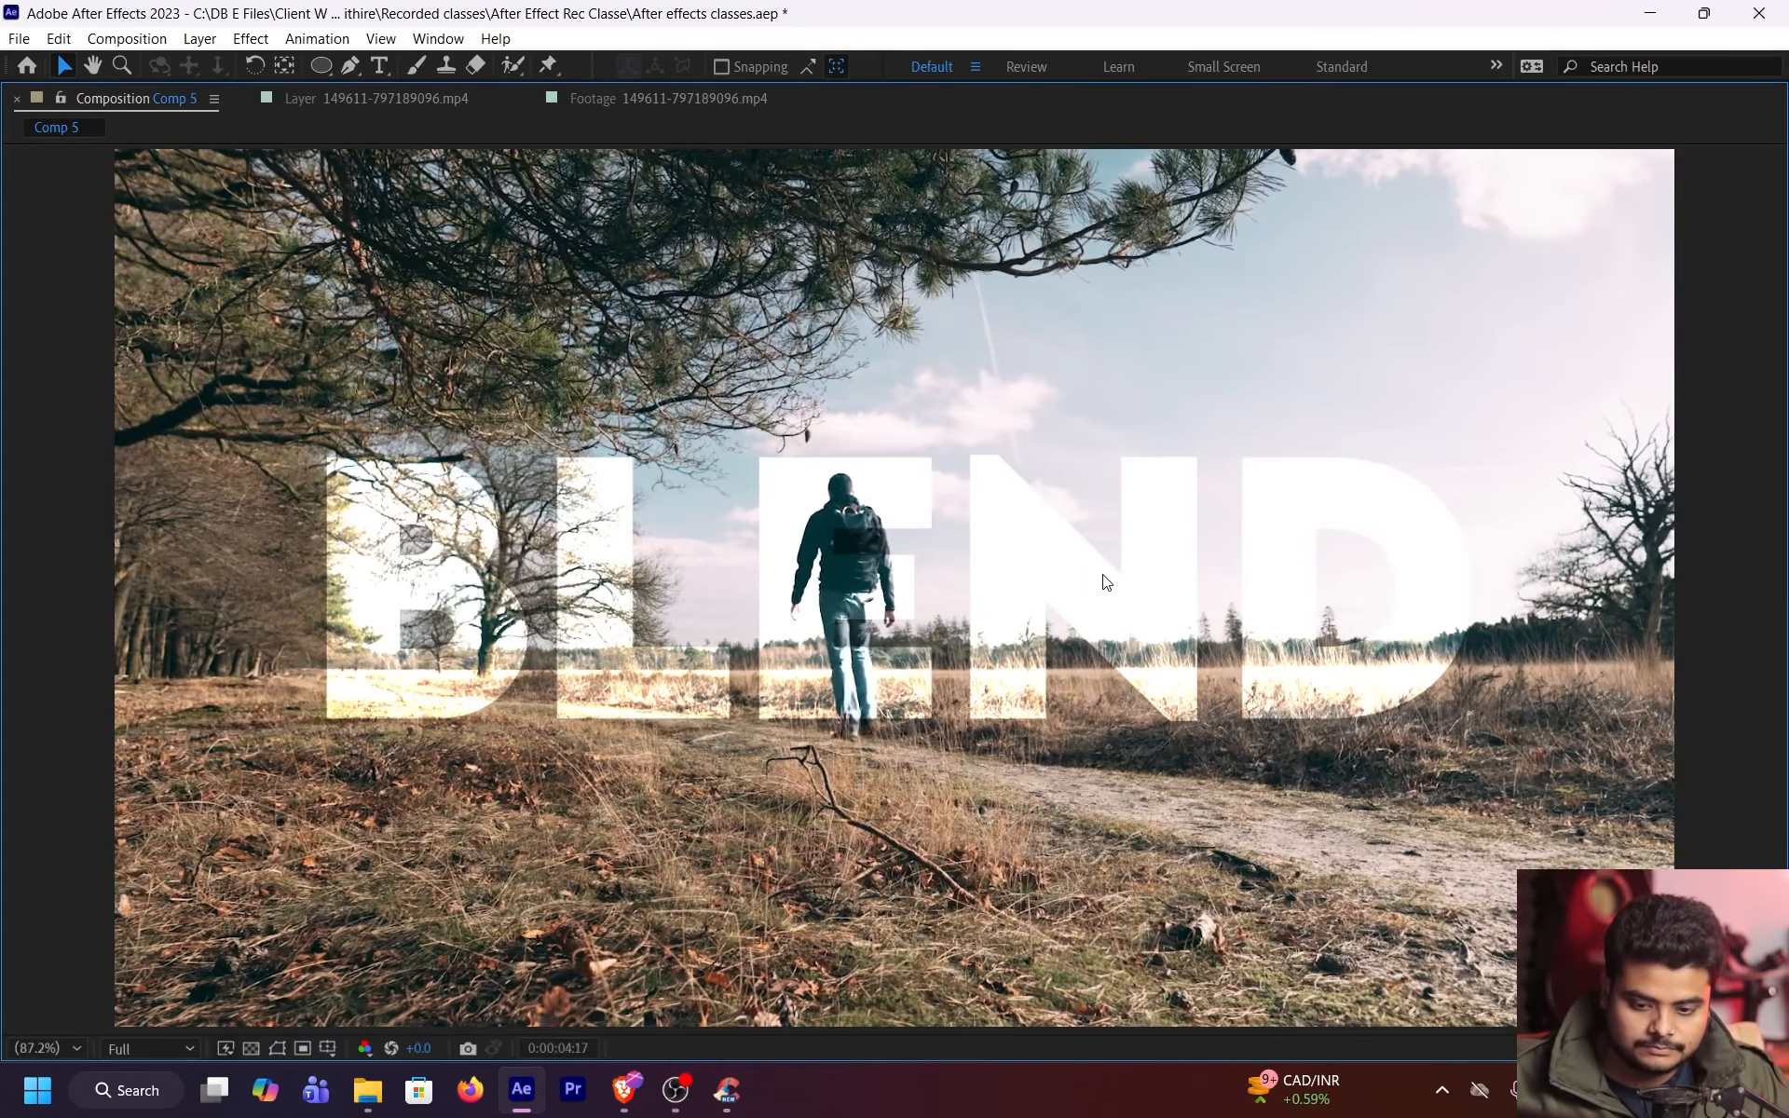
key(space)
key(grave)
Try the Soft Light, Hard Light and Linear Light blending modes on the BLEND layer
click(508, 762)
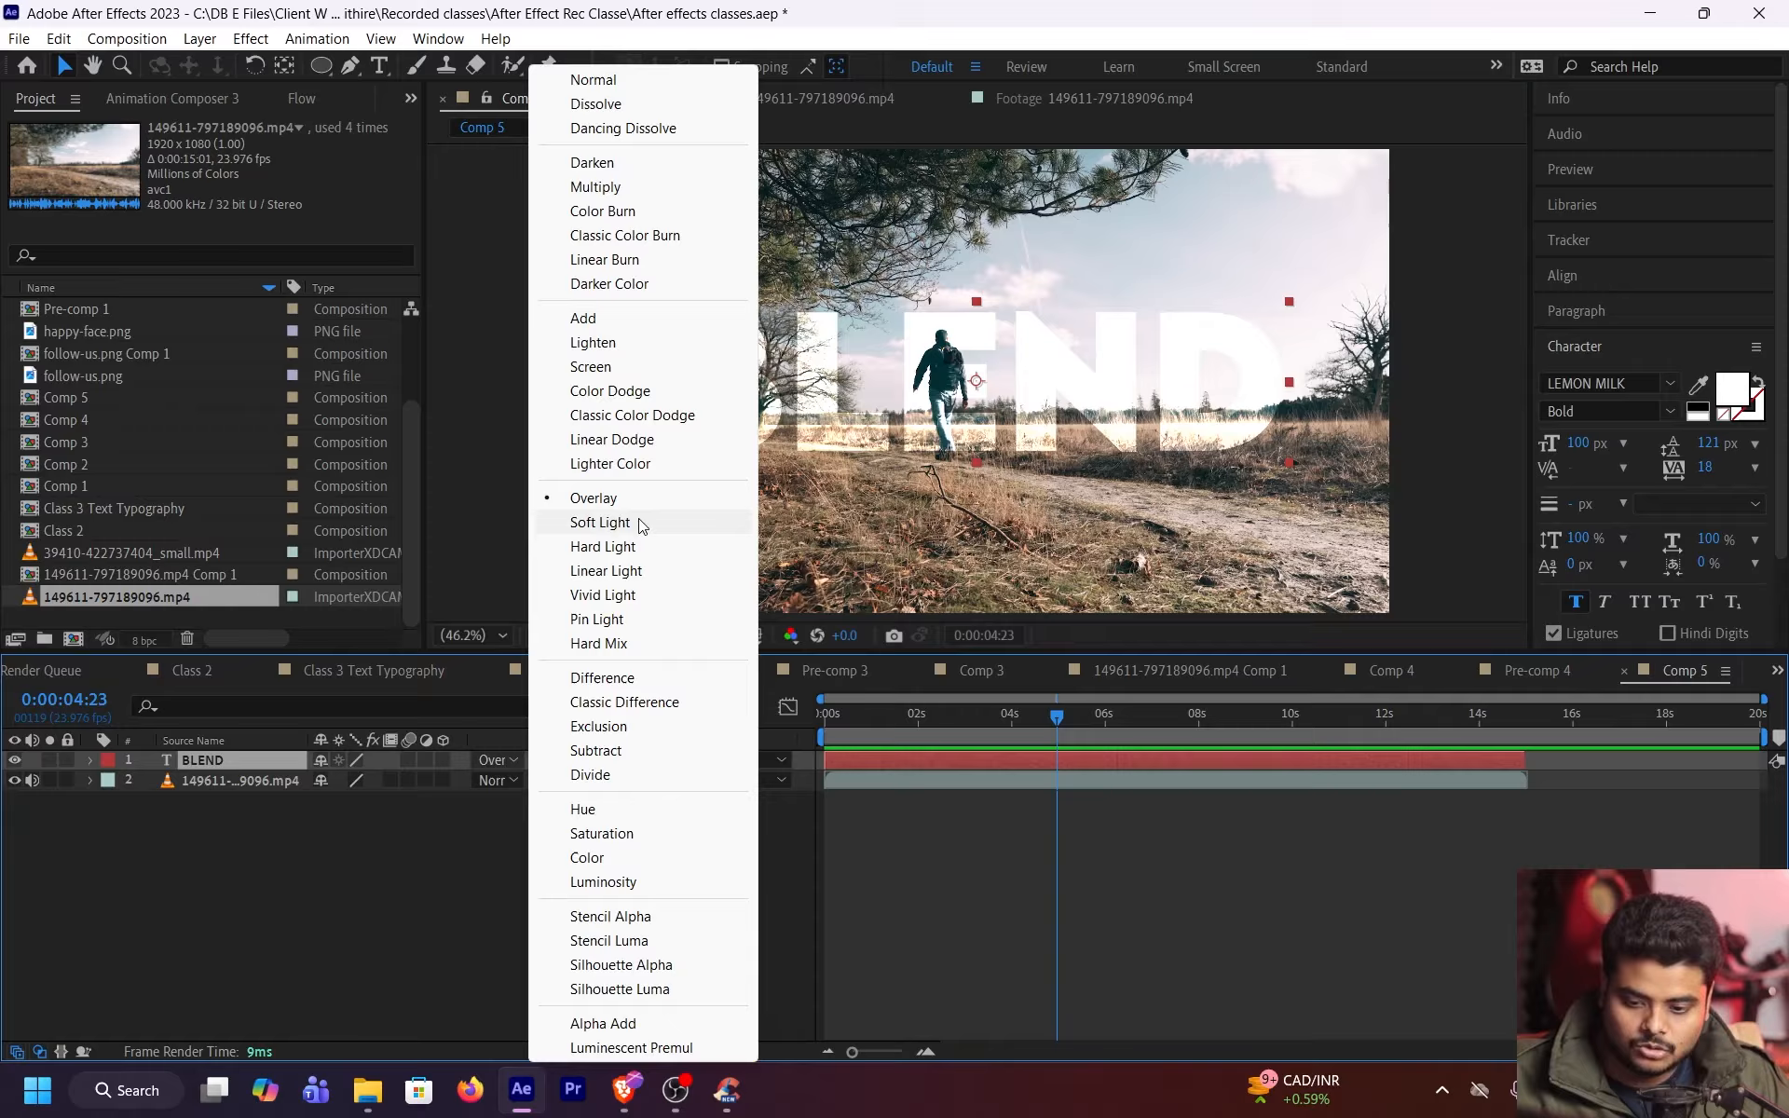
click(643, 522)
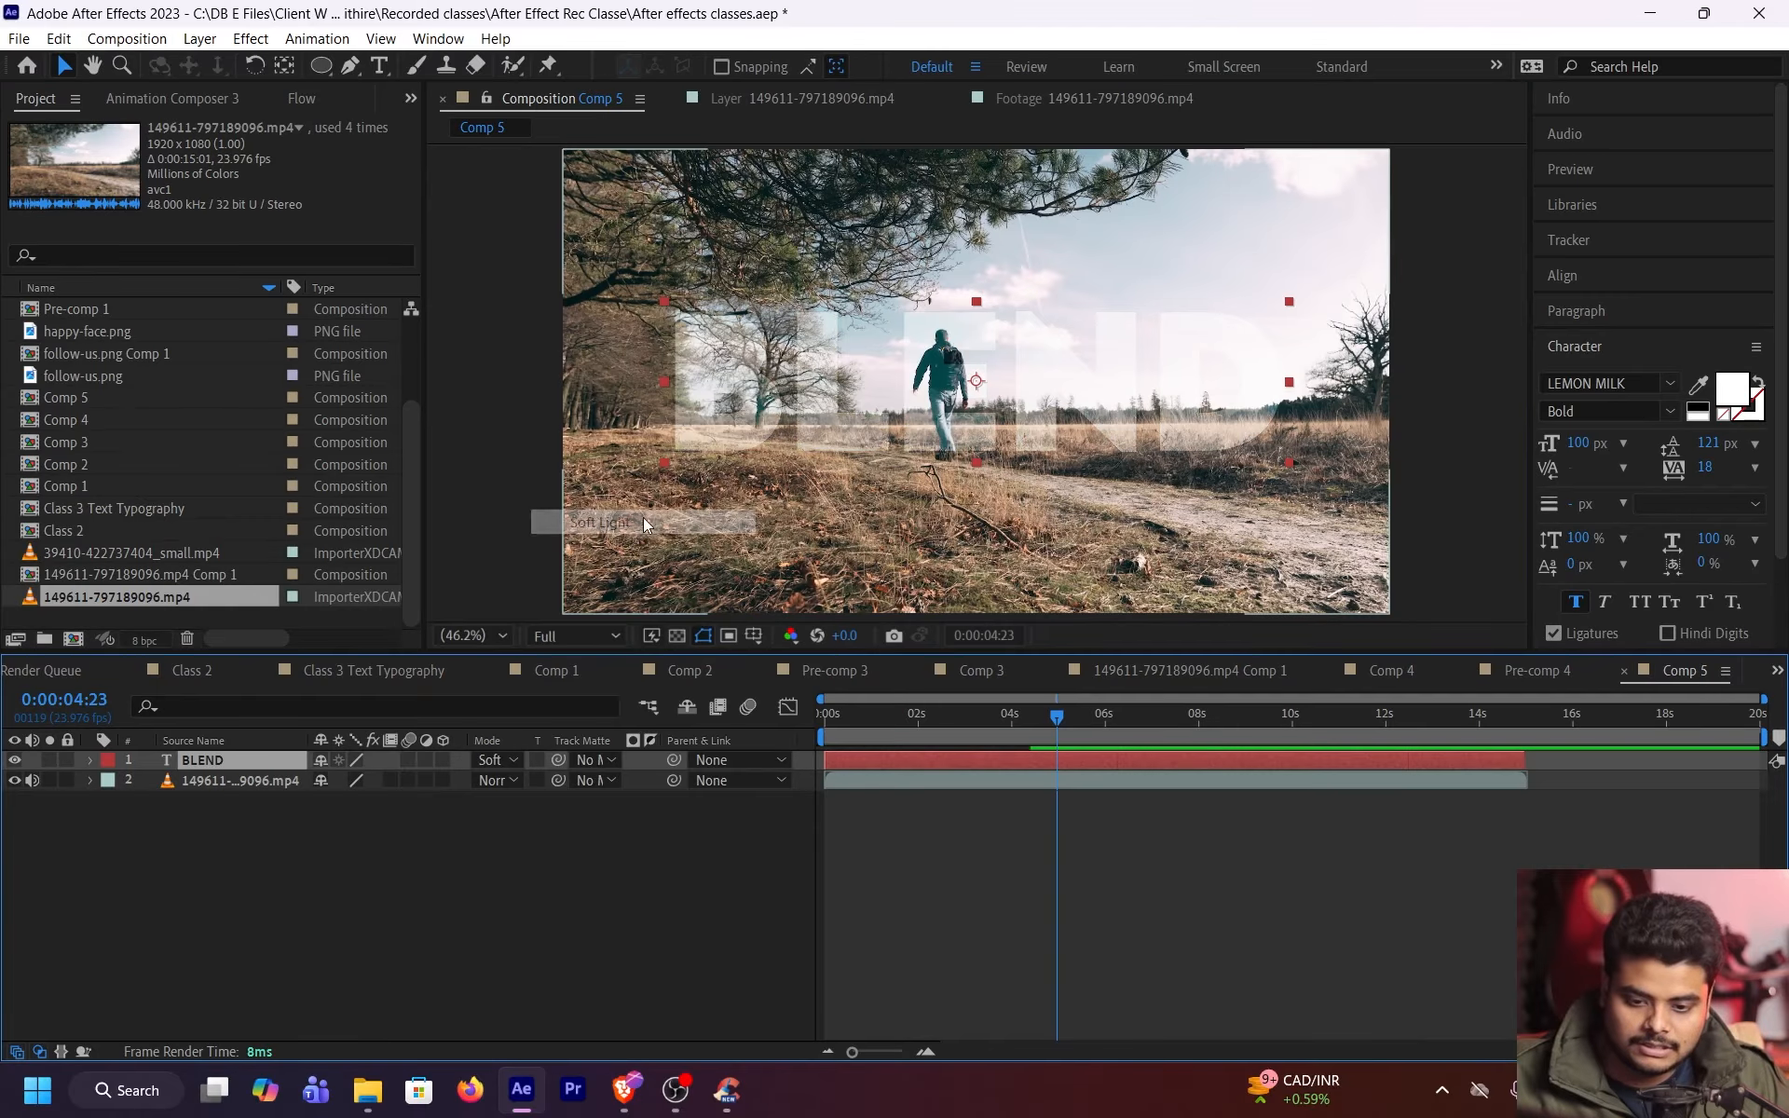
click(509, 762)
click(550, 545)
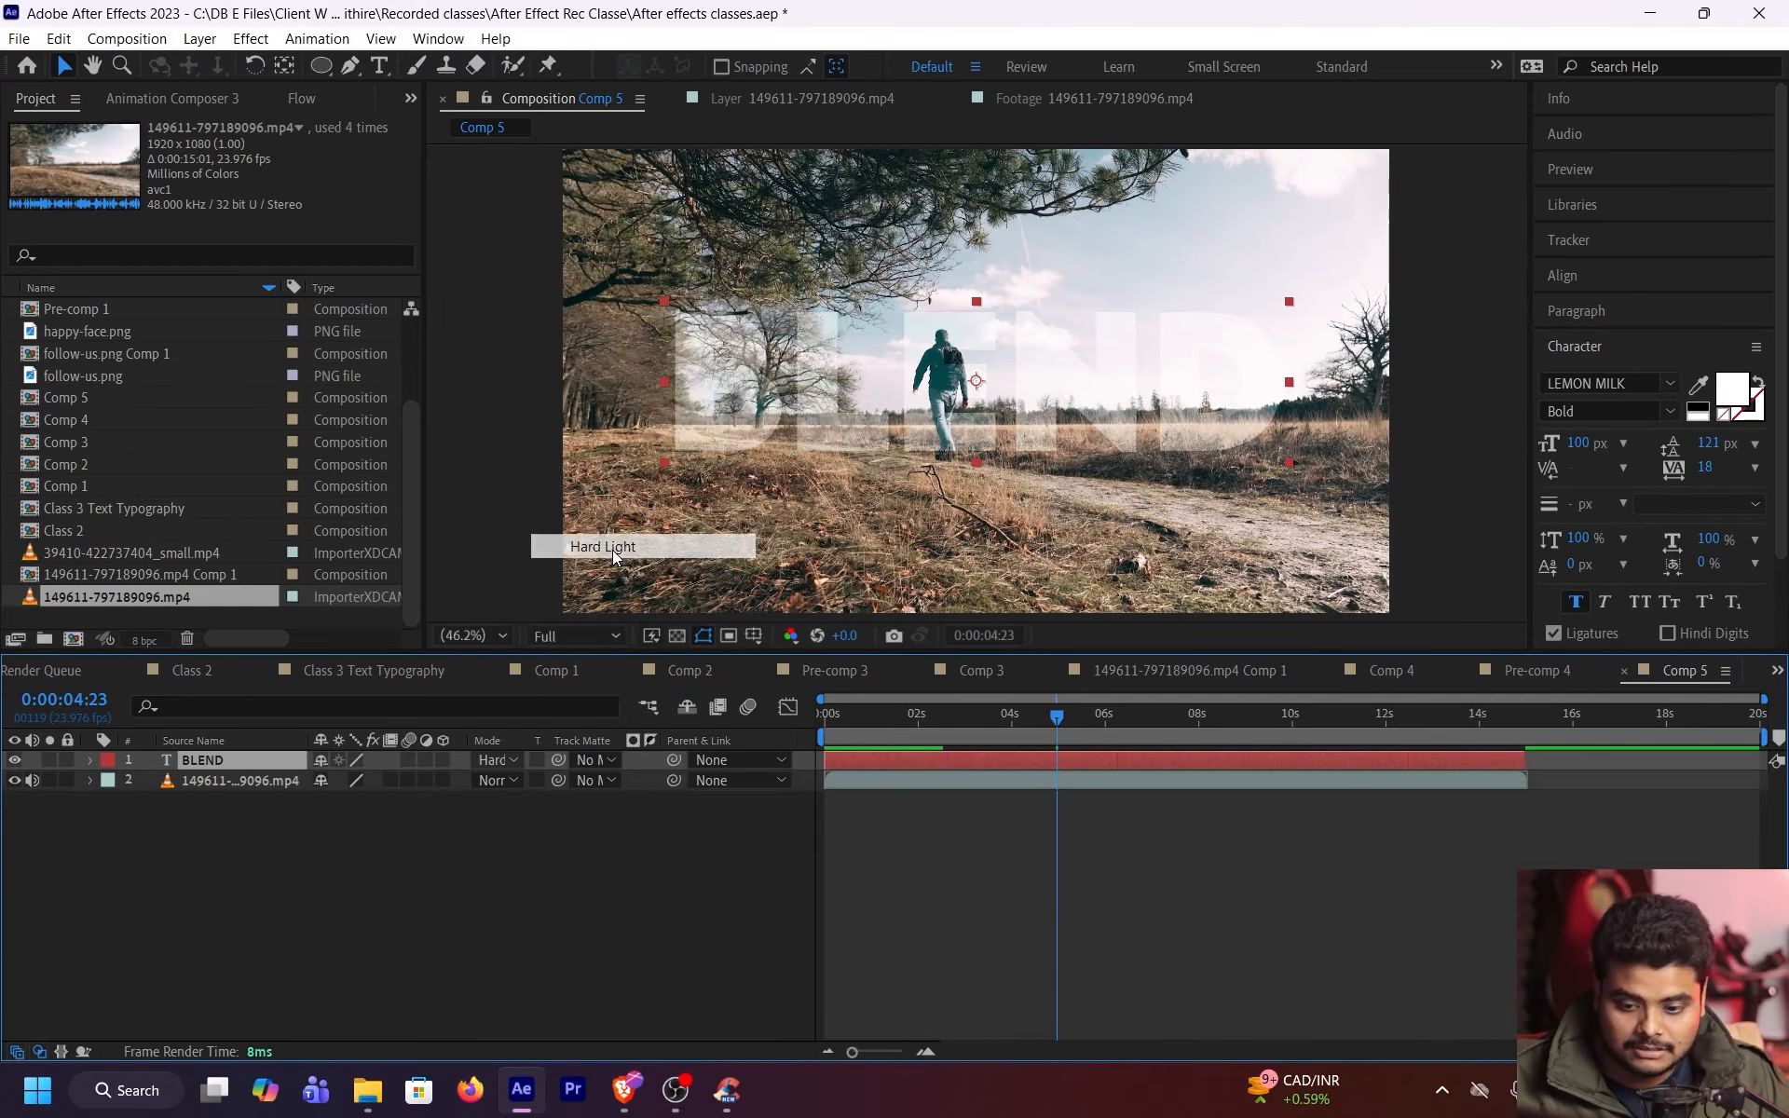
click(510, 760)
click(633, 570)
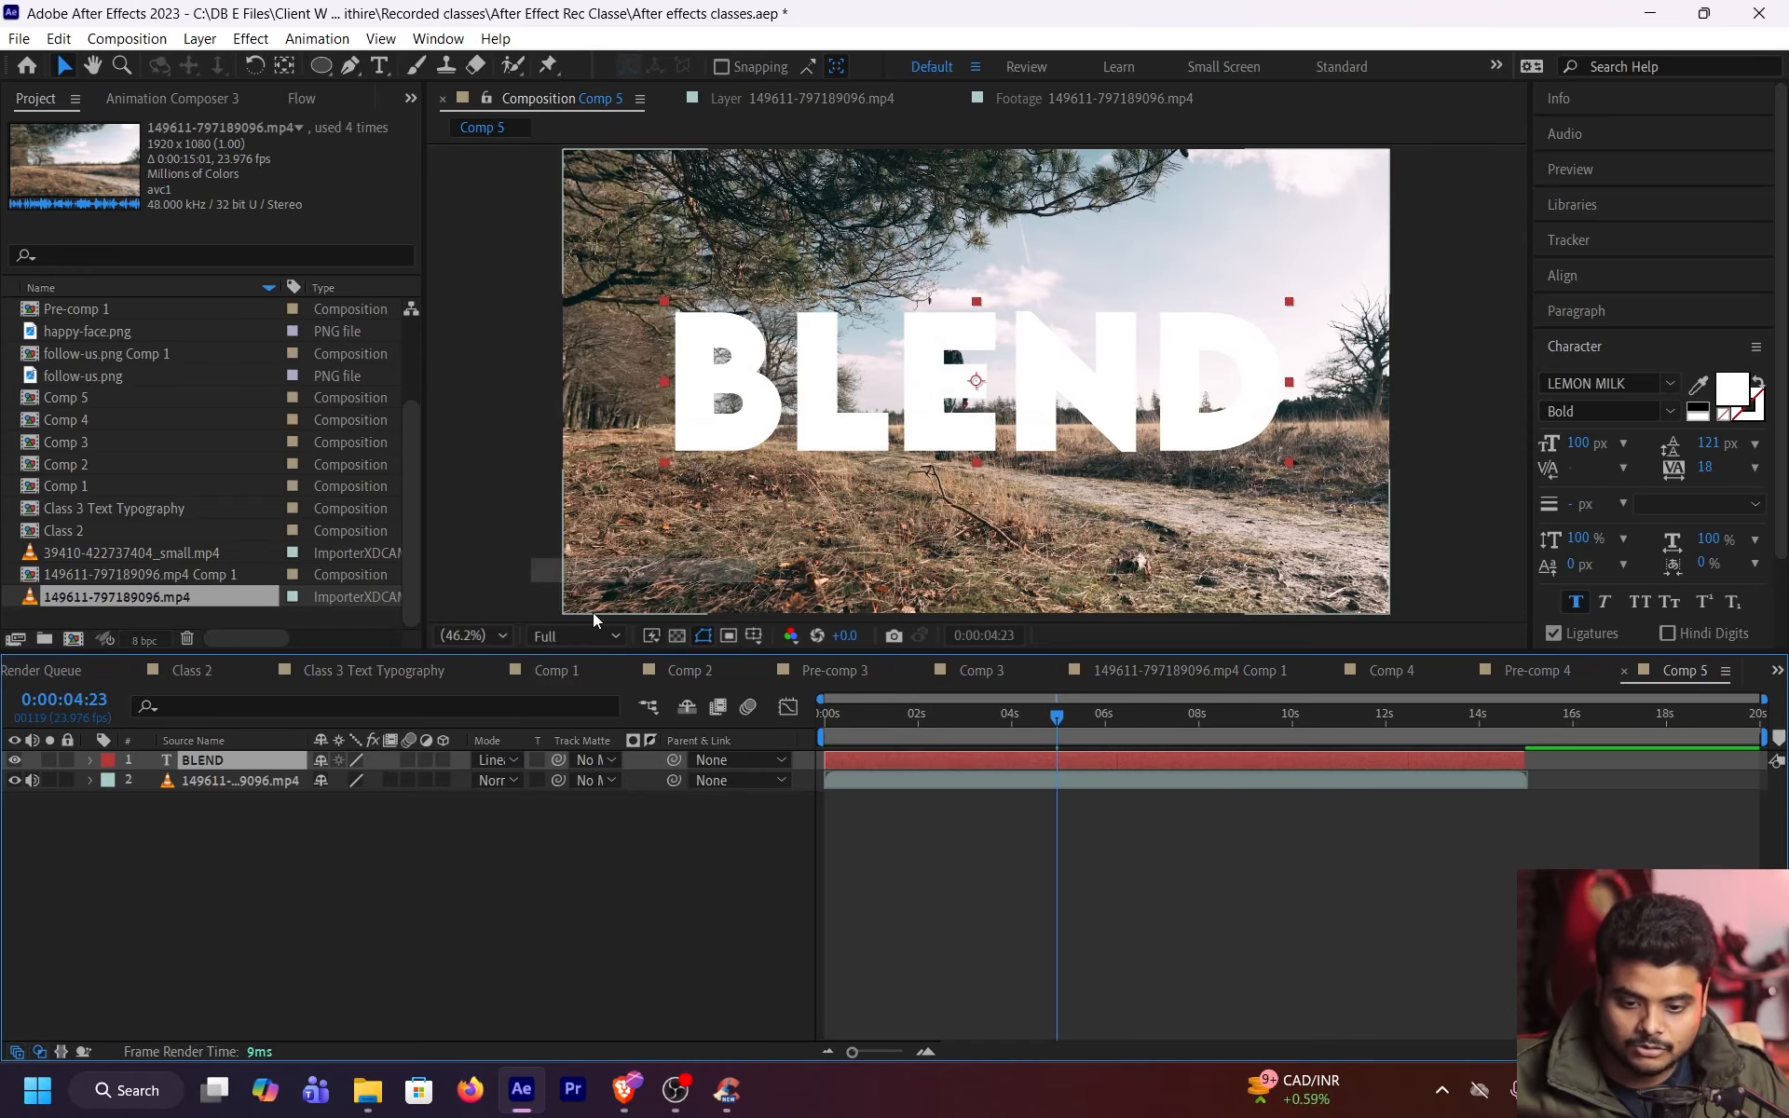
Try the Pin Light and Vivid Light blending modes on the BLEND layer
click(510, 760)
click(595, 619)
click(501, 761)
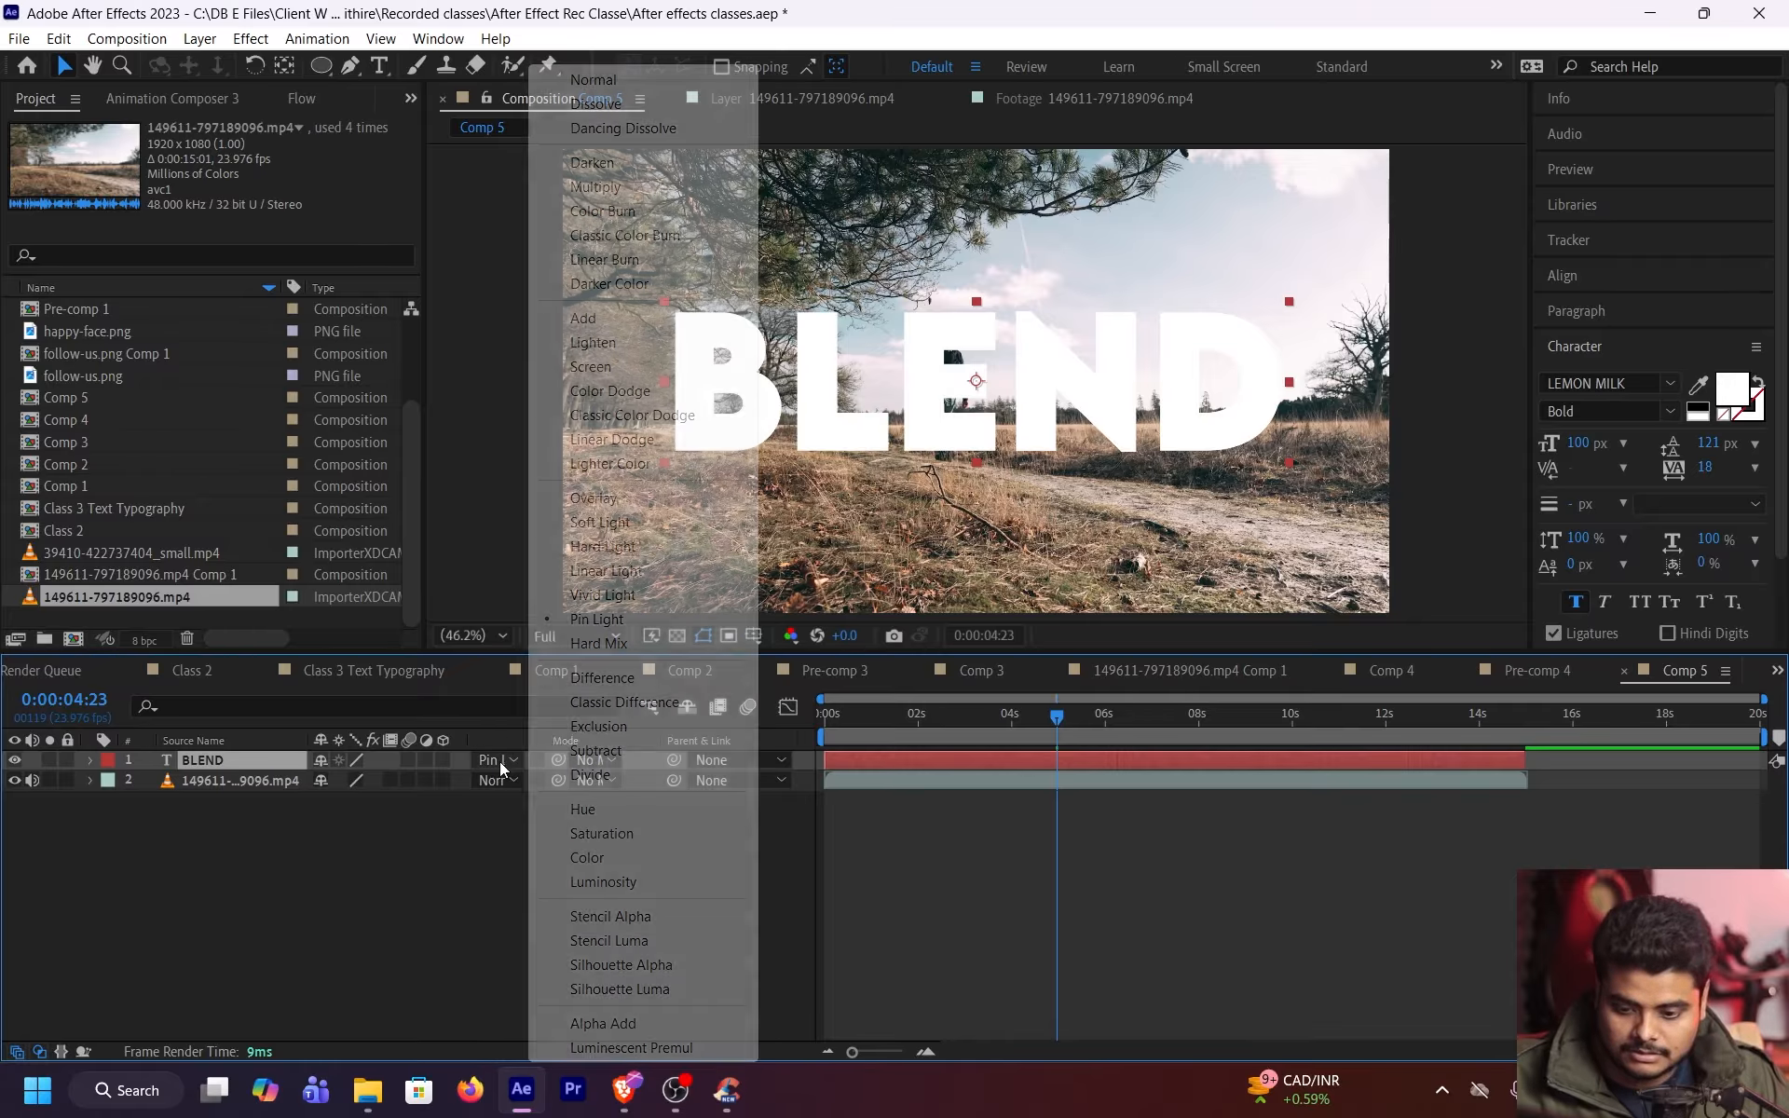
click(596, 594)
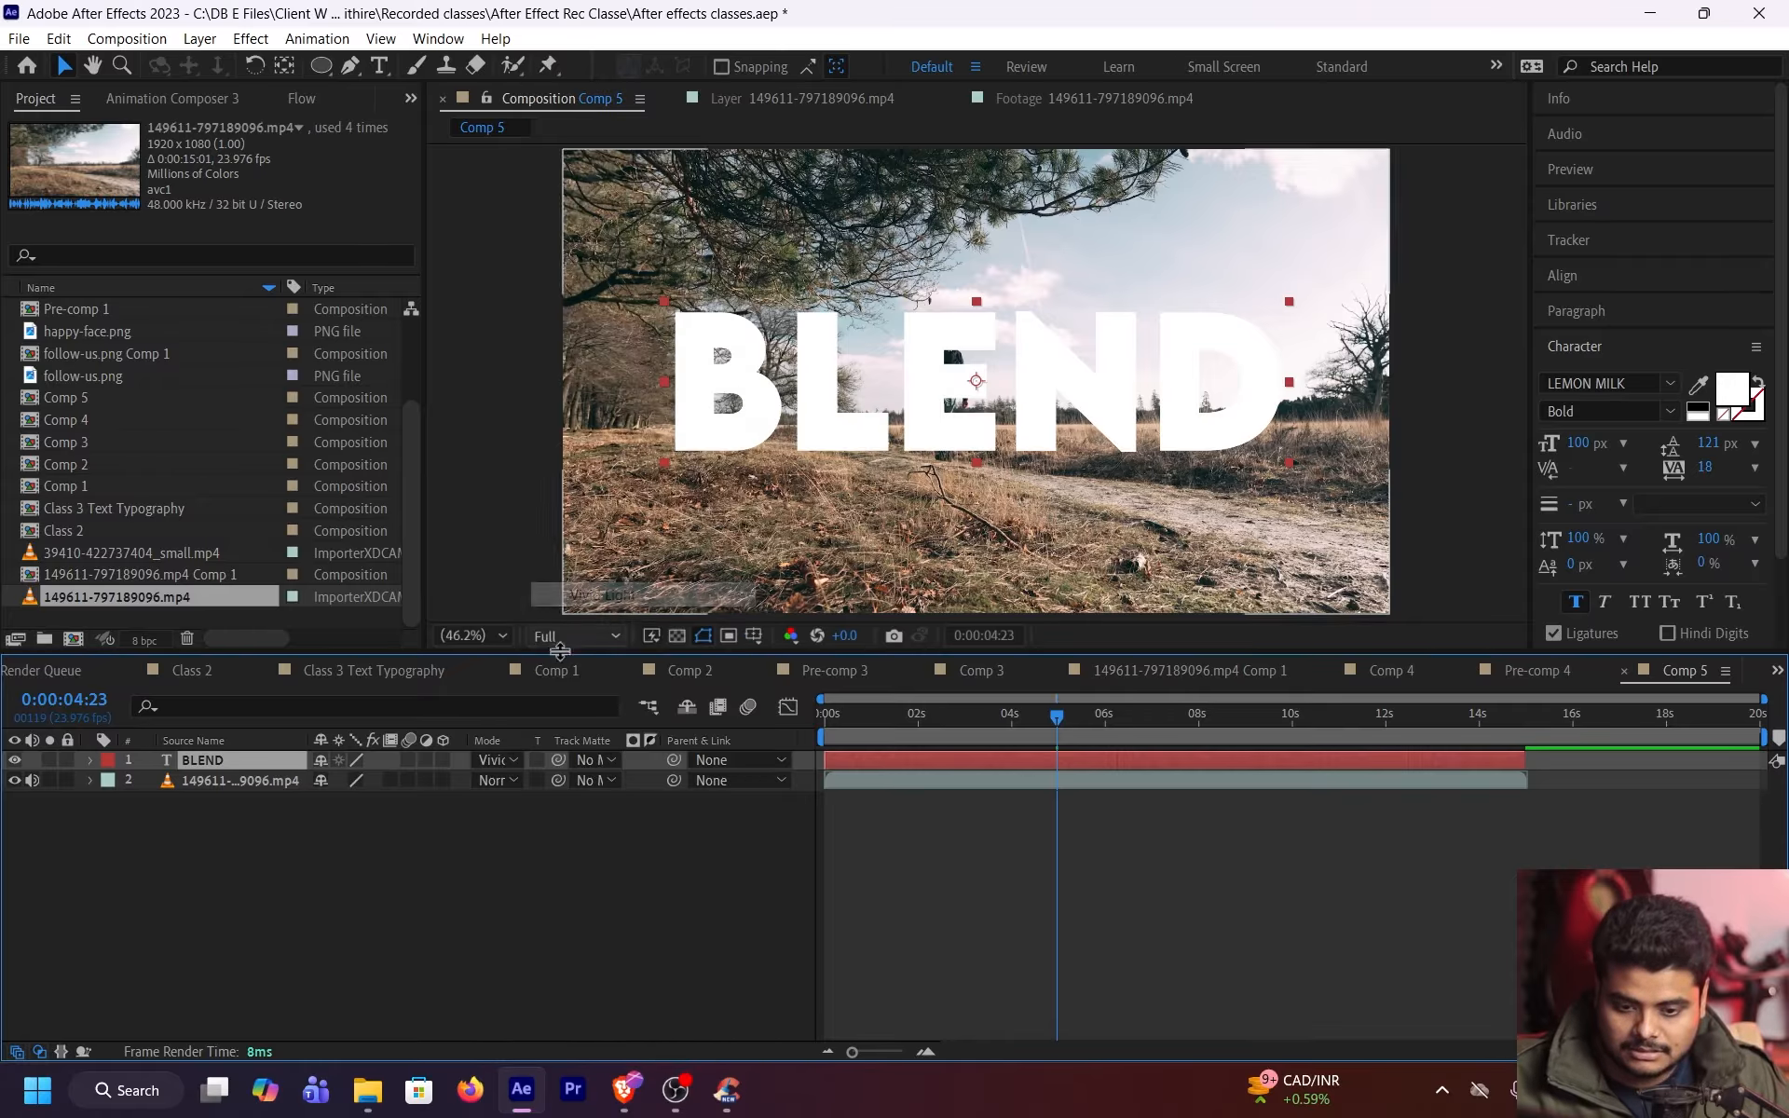
Try the Hard Mix blending mode on the BLEND layer and scrub to 0:00:03:15 to check it
click(493, 762)
click(596, 546)
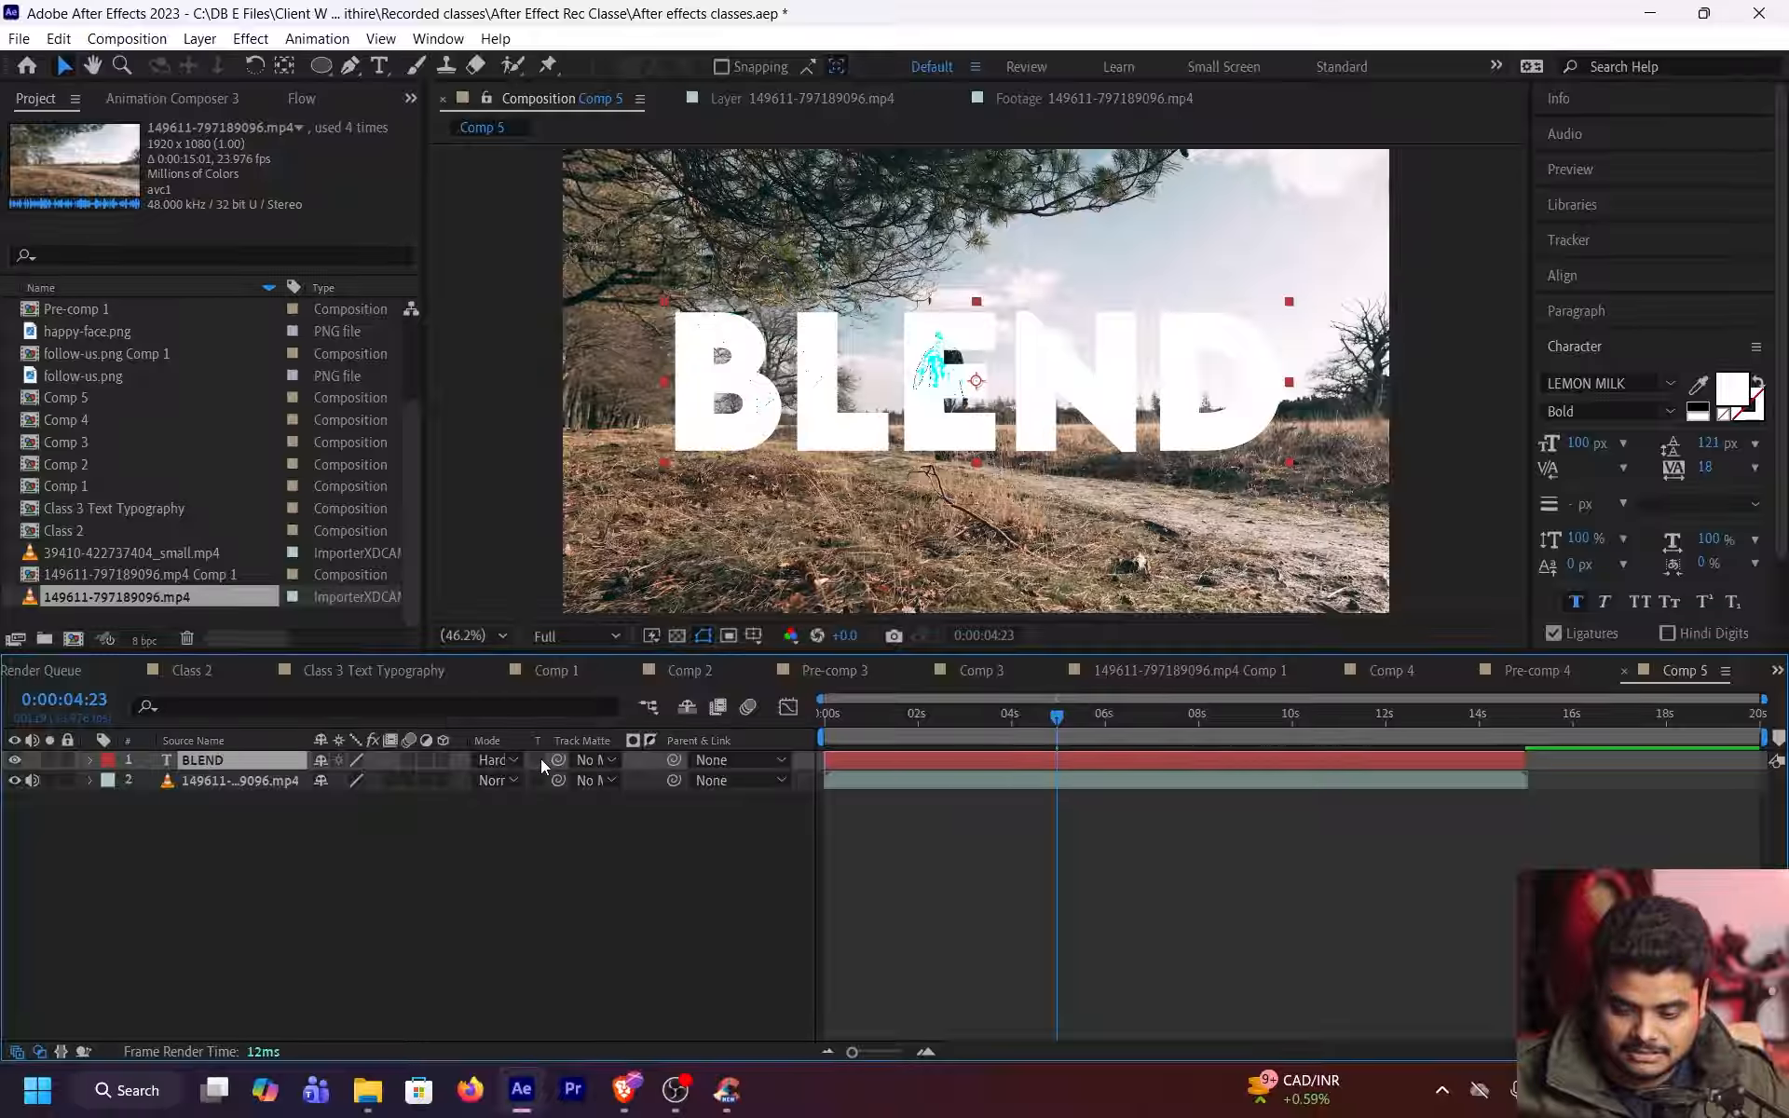
mouse_move(1009, 716)
mouse_down()
mouse_move(879, 717)
mouse_move(997, 716)
mouse_up()
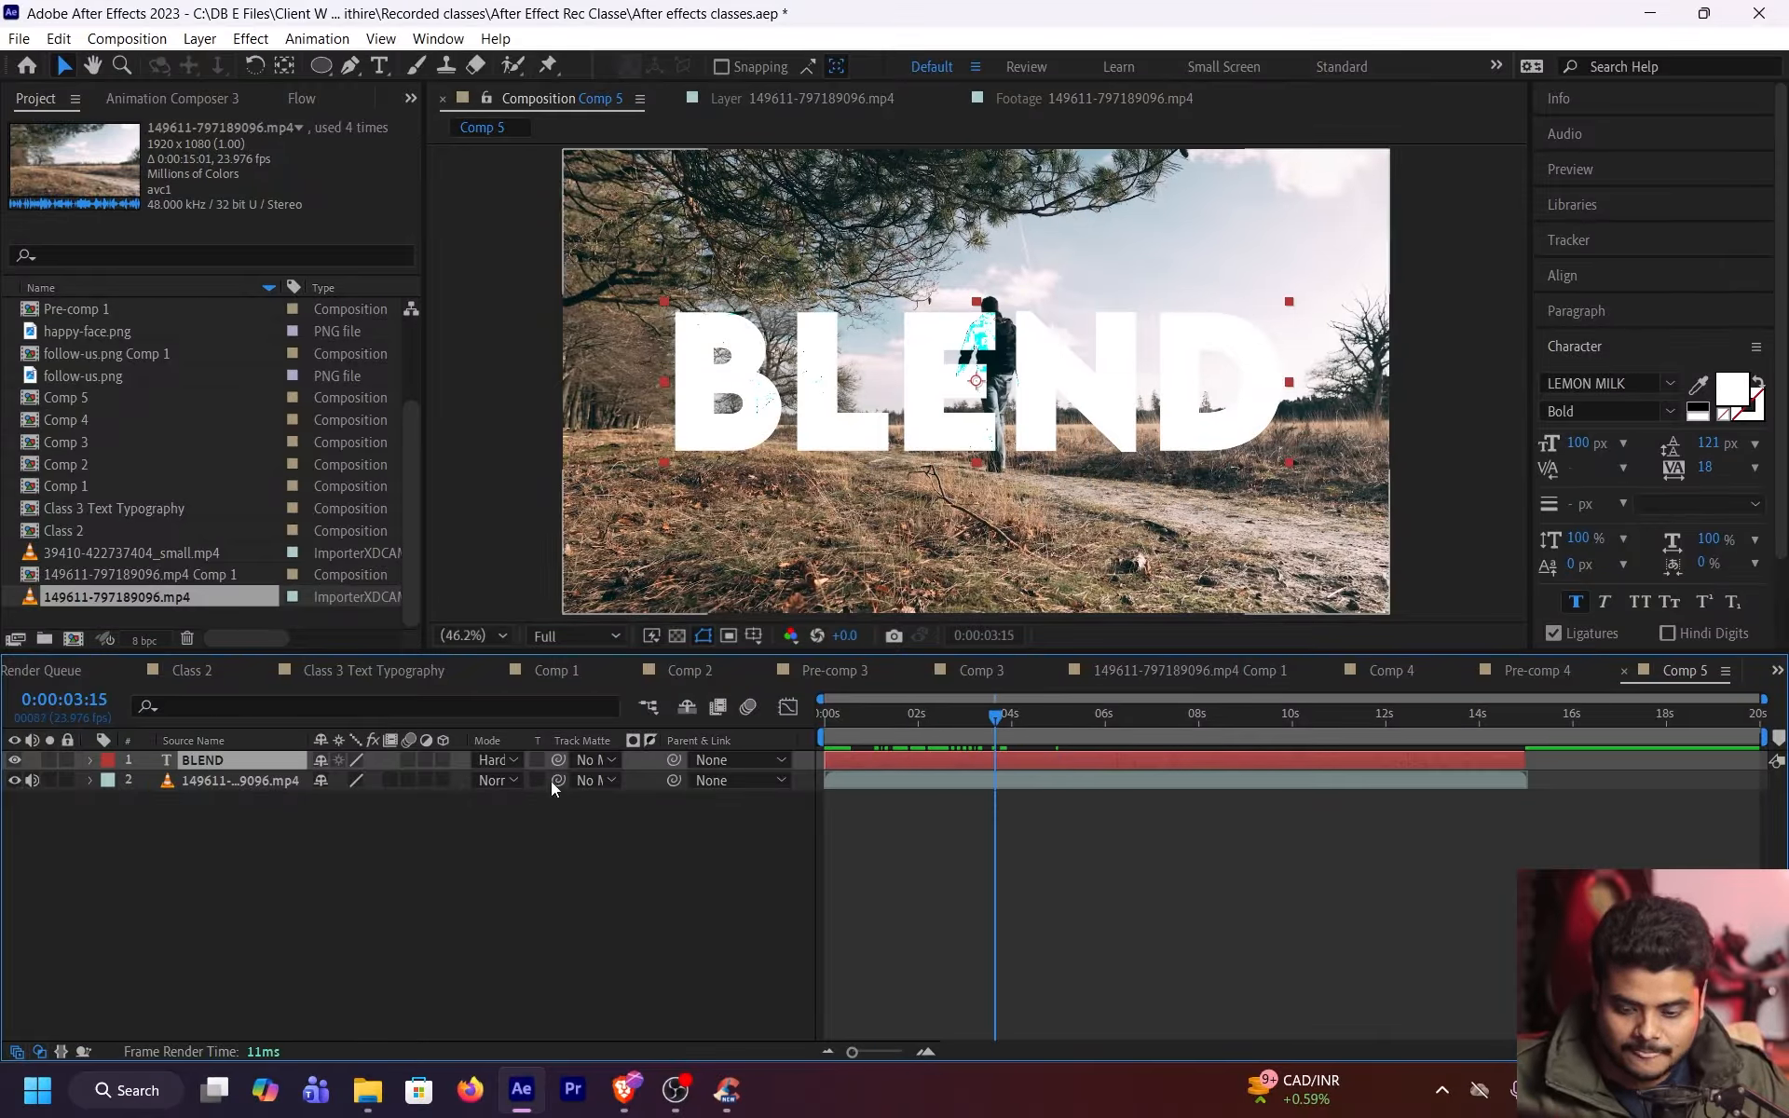
Try the Hue blending mode on the BLEND layer and play the composition to check it
click(494, 760)
click(625, 807)
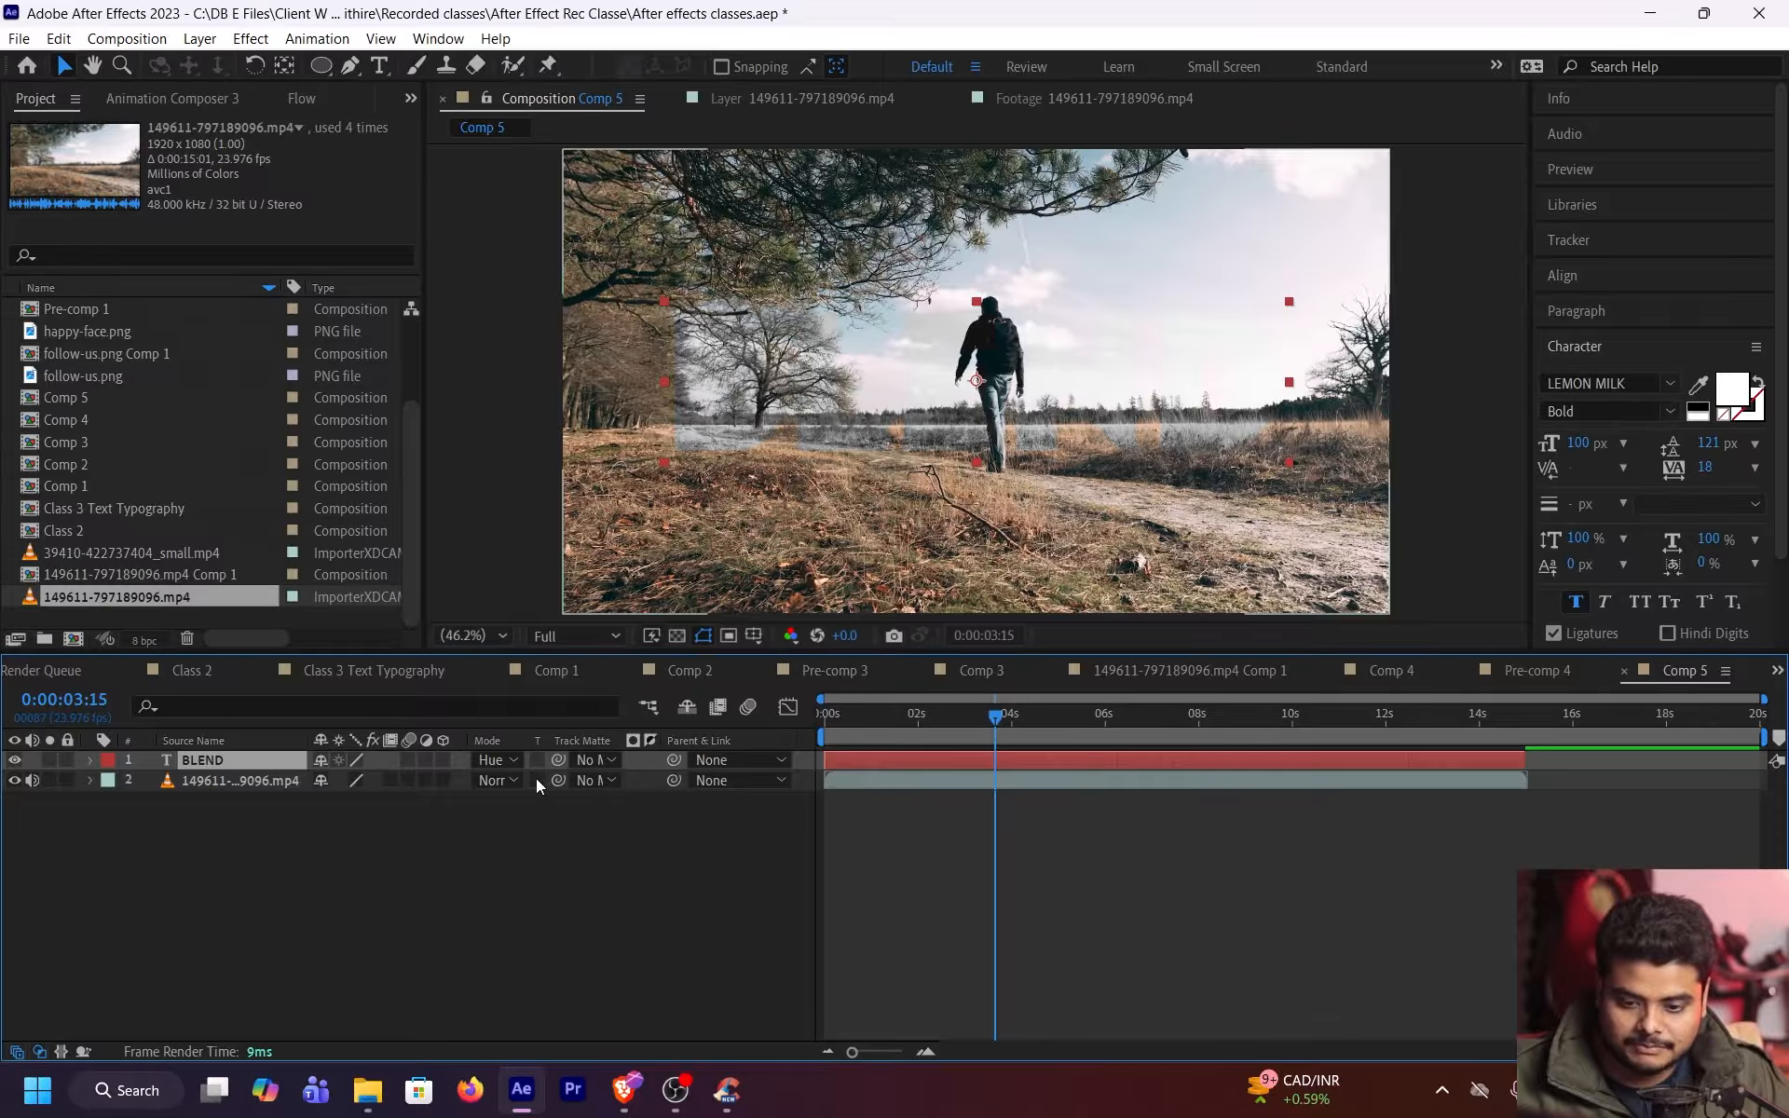
key(space)
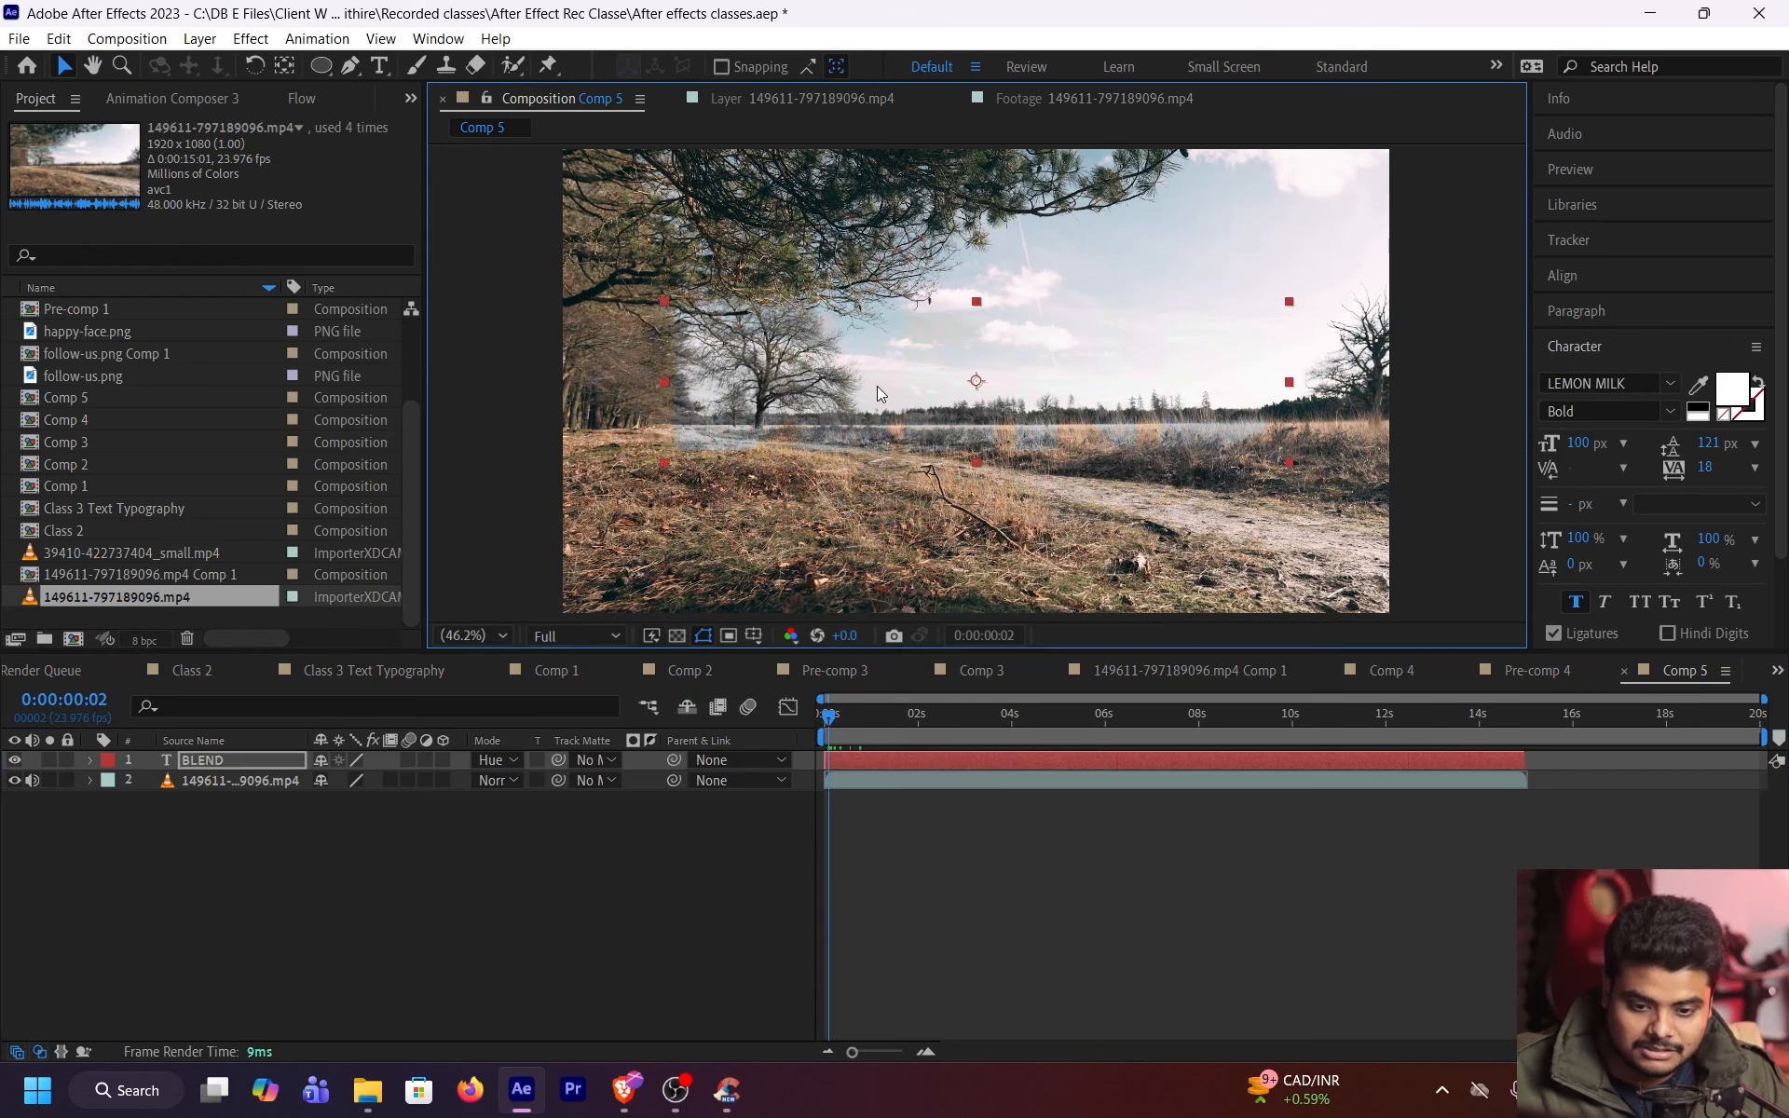
Try the Saturation blending mode on the BLEND layer, then set it to Color
click(503, 760)
click(597, 831)
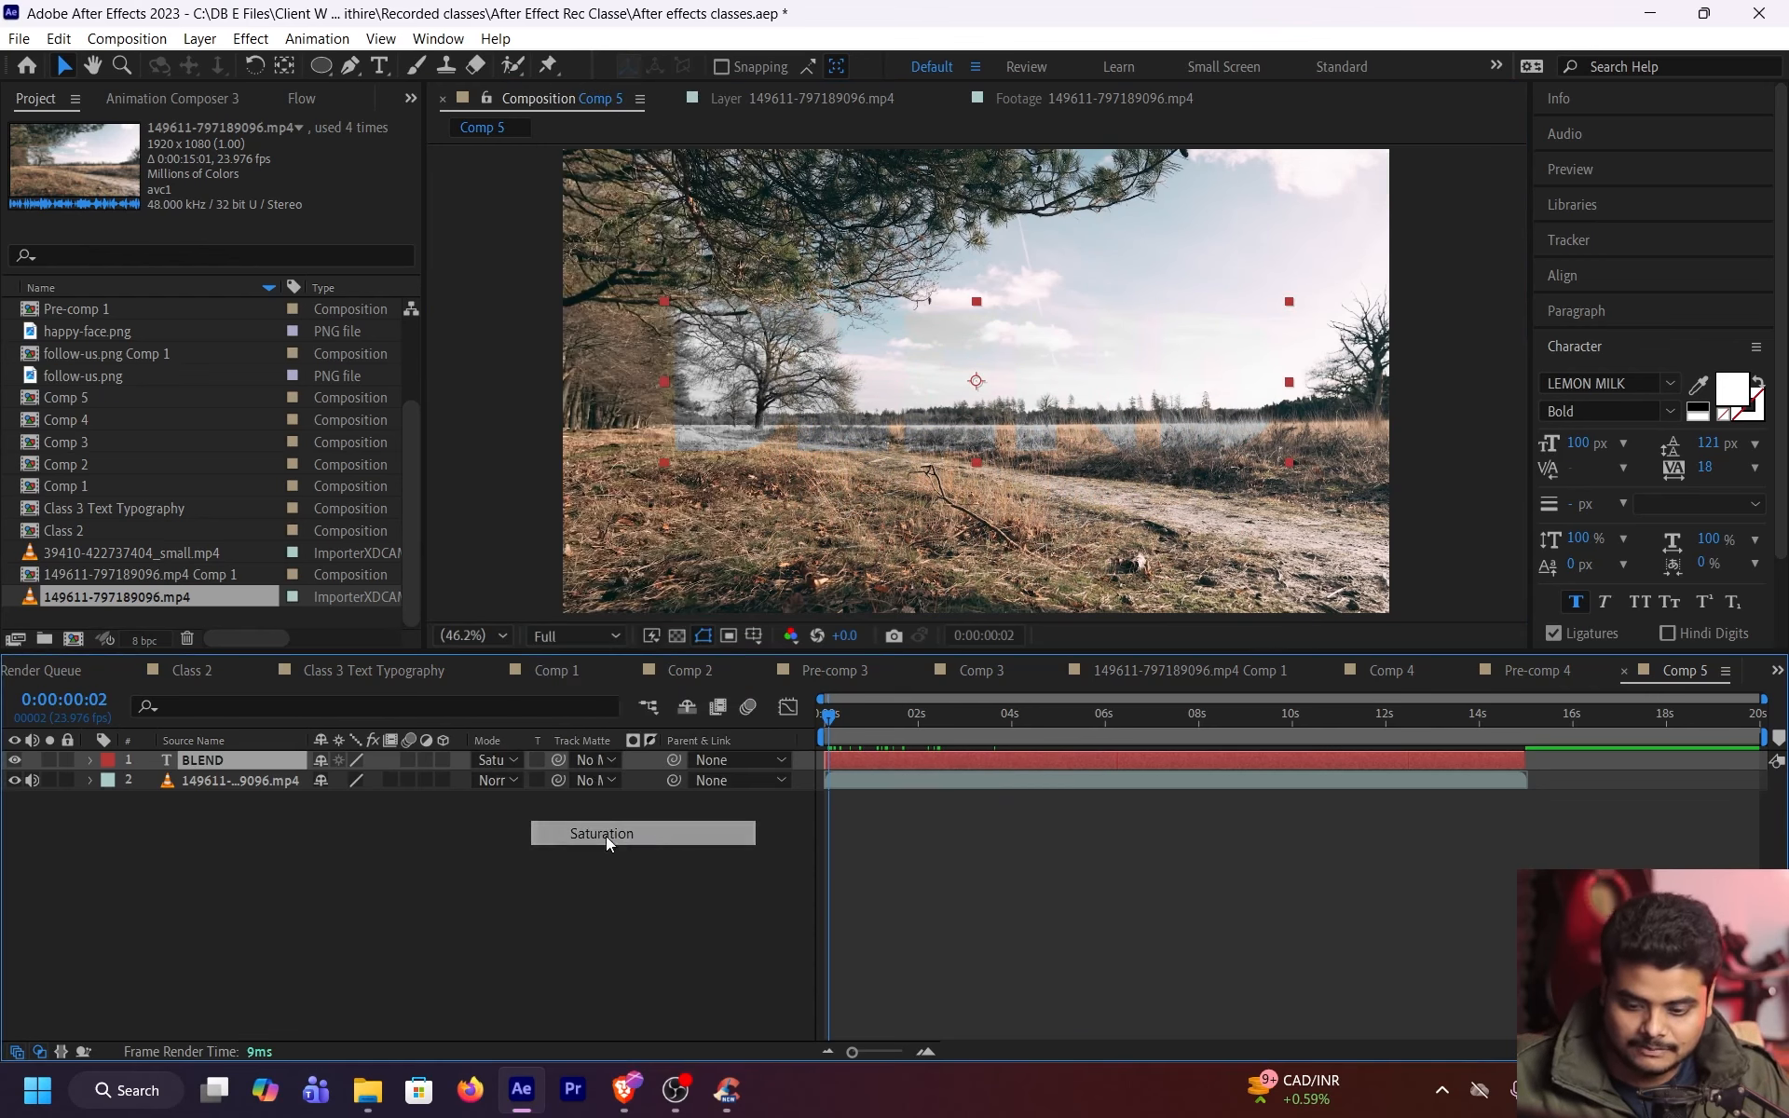
click(503, 761)
click(597, 859)
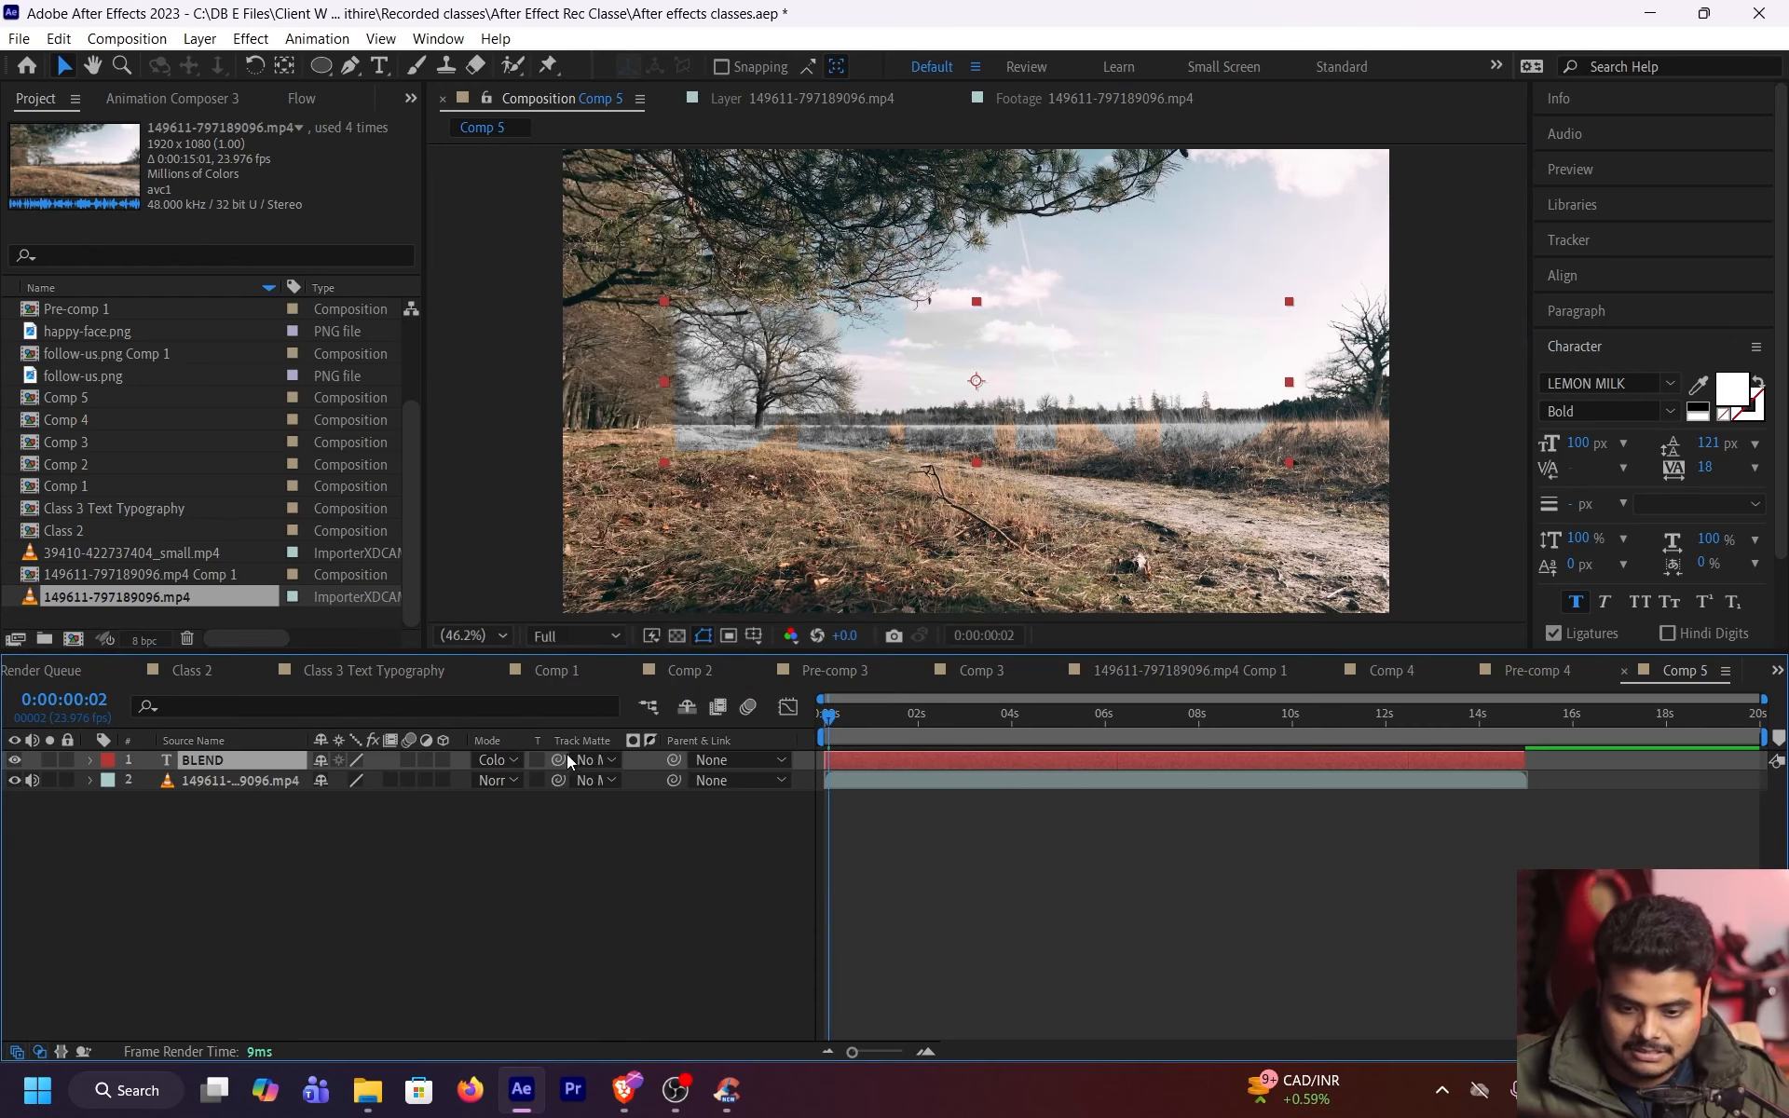
Try the Stencil Luma and Stencil Alpha blending modes on the BLEND layer
click(503, 761)
click(641, 946)
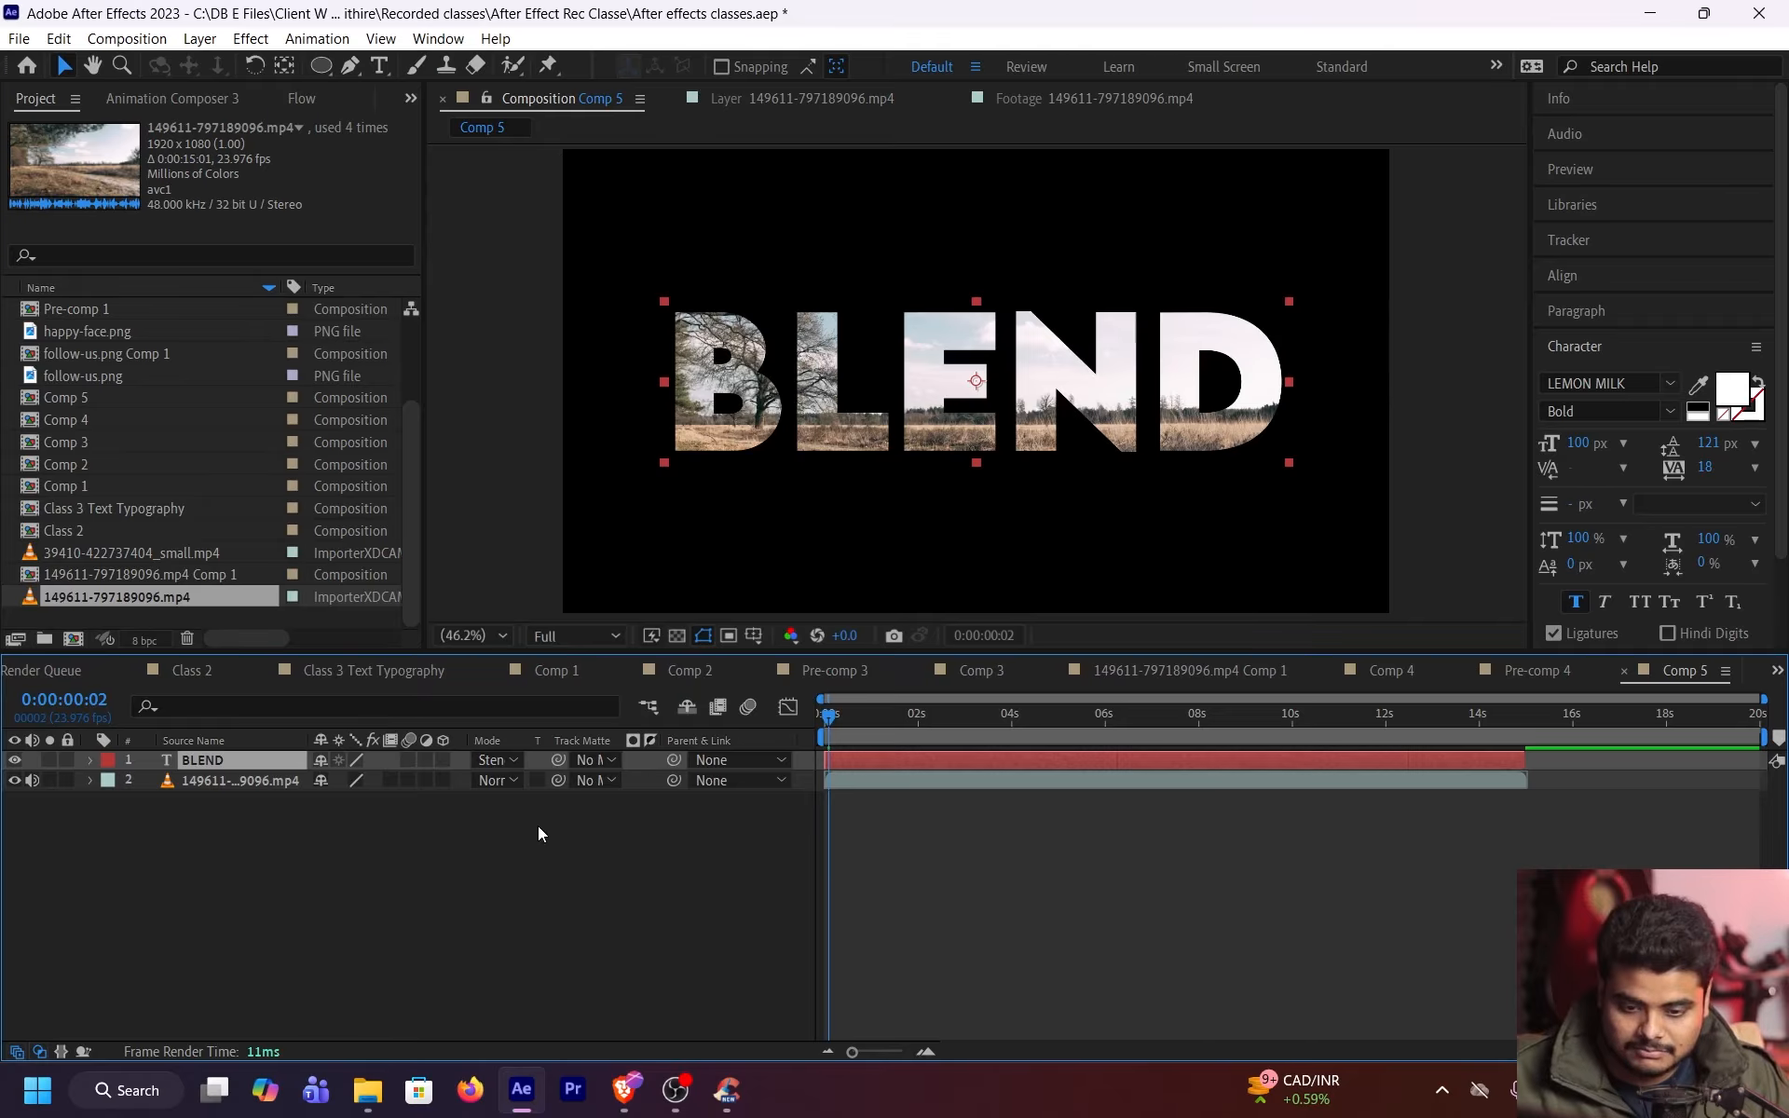
click(491, 762)
click(631, 916)
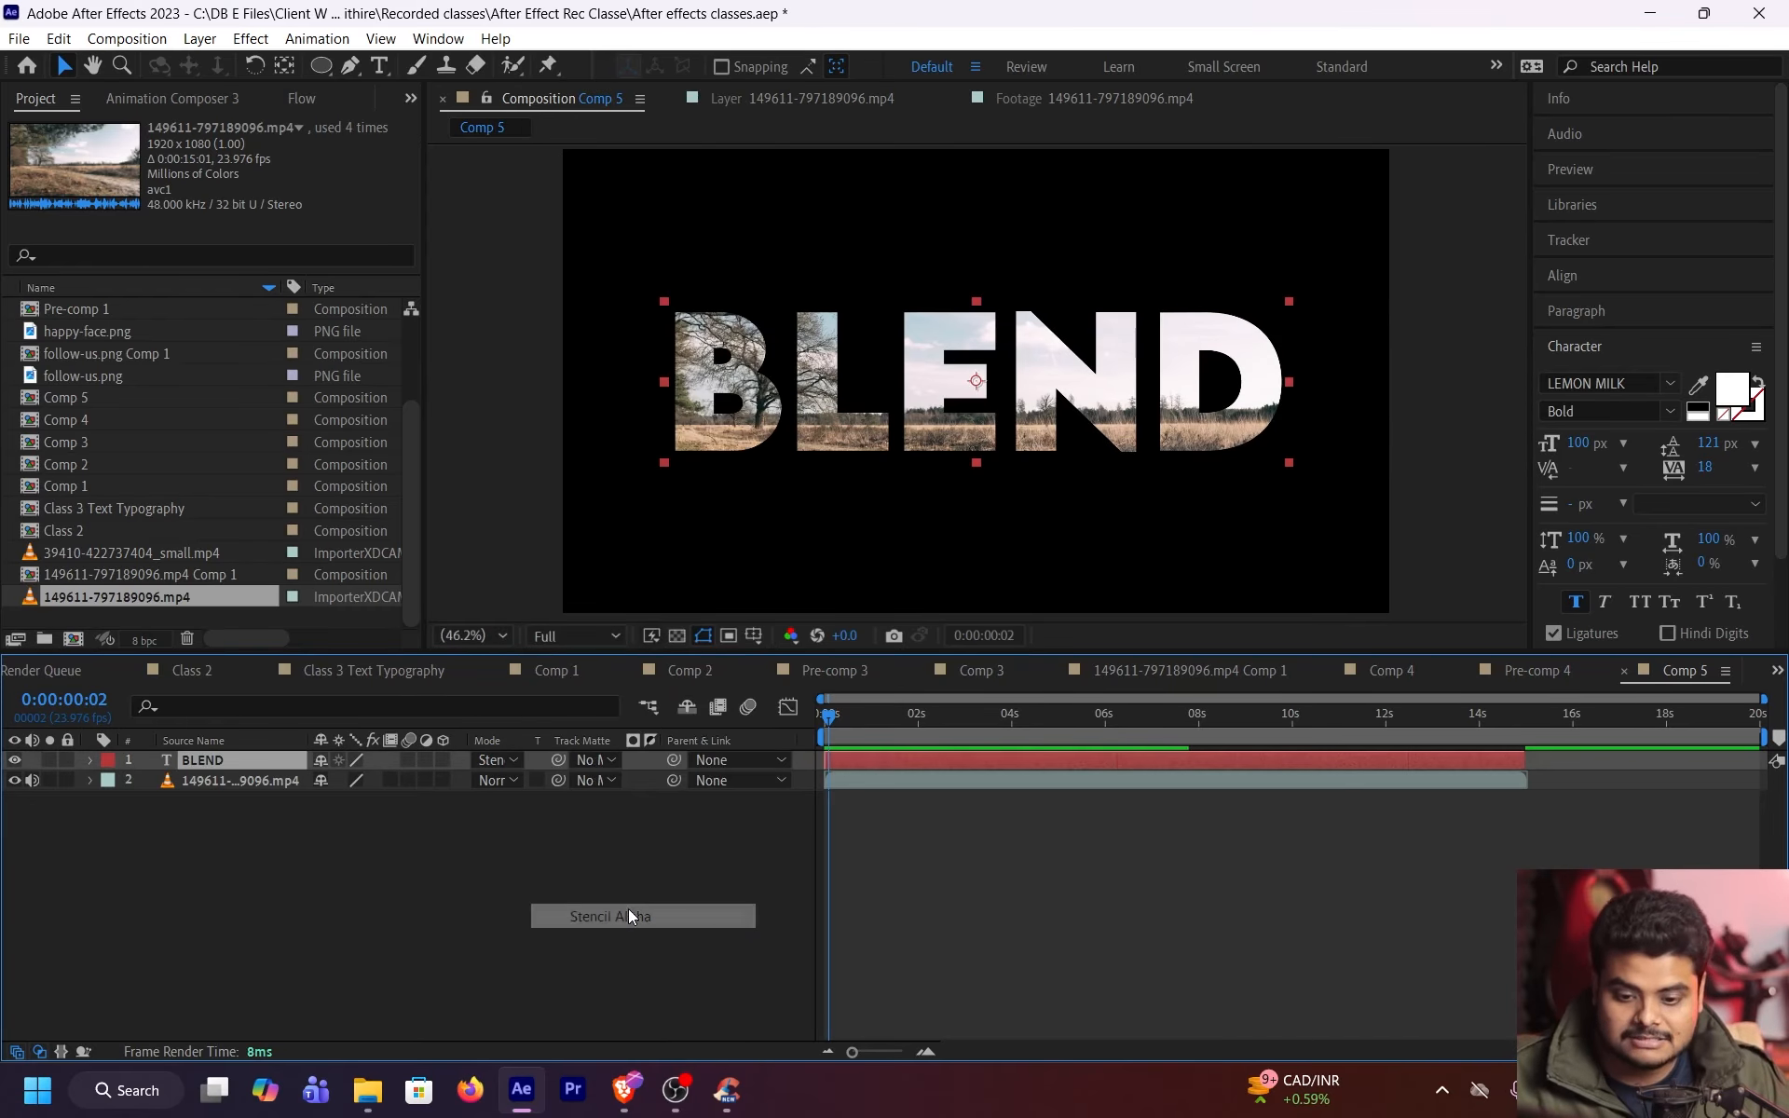
Try the Silhouette Alpha and Silhouette Luma blending modes on the BLEND layer
click(503, 761)
click(618, 966)
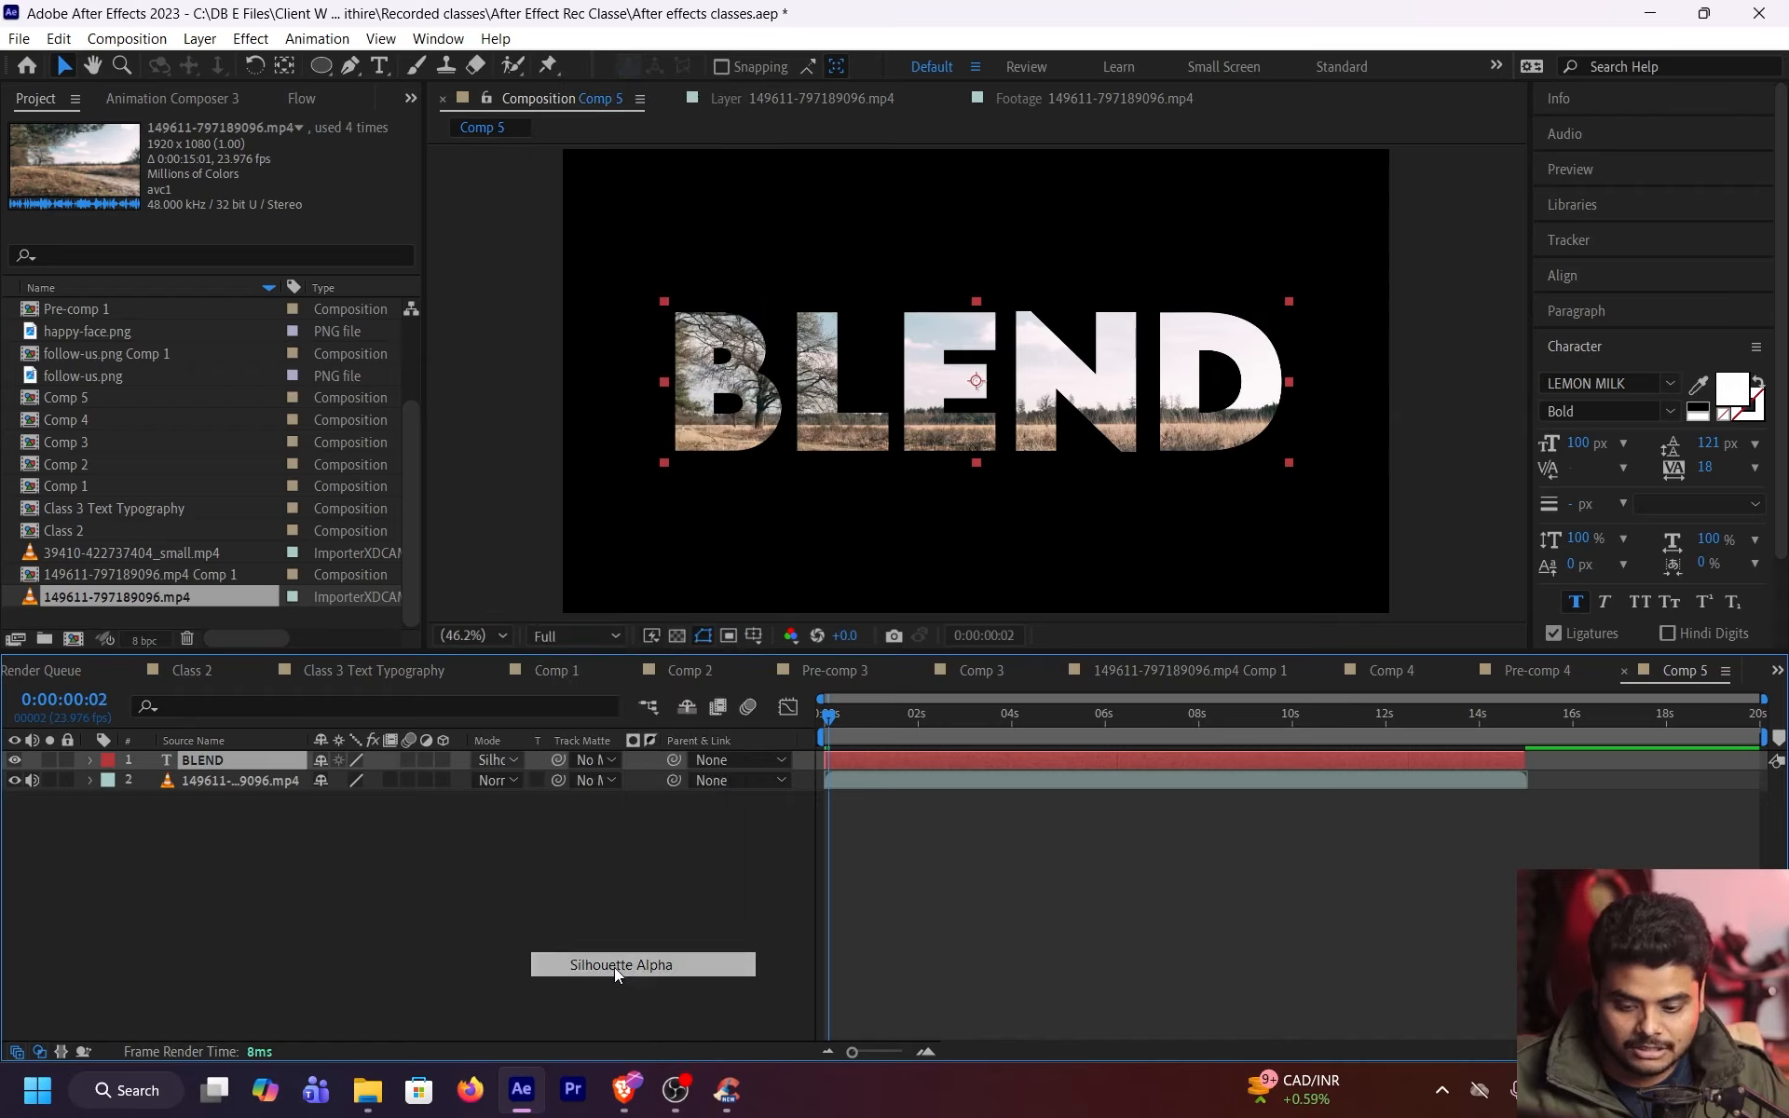
click(509, 761)
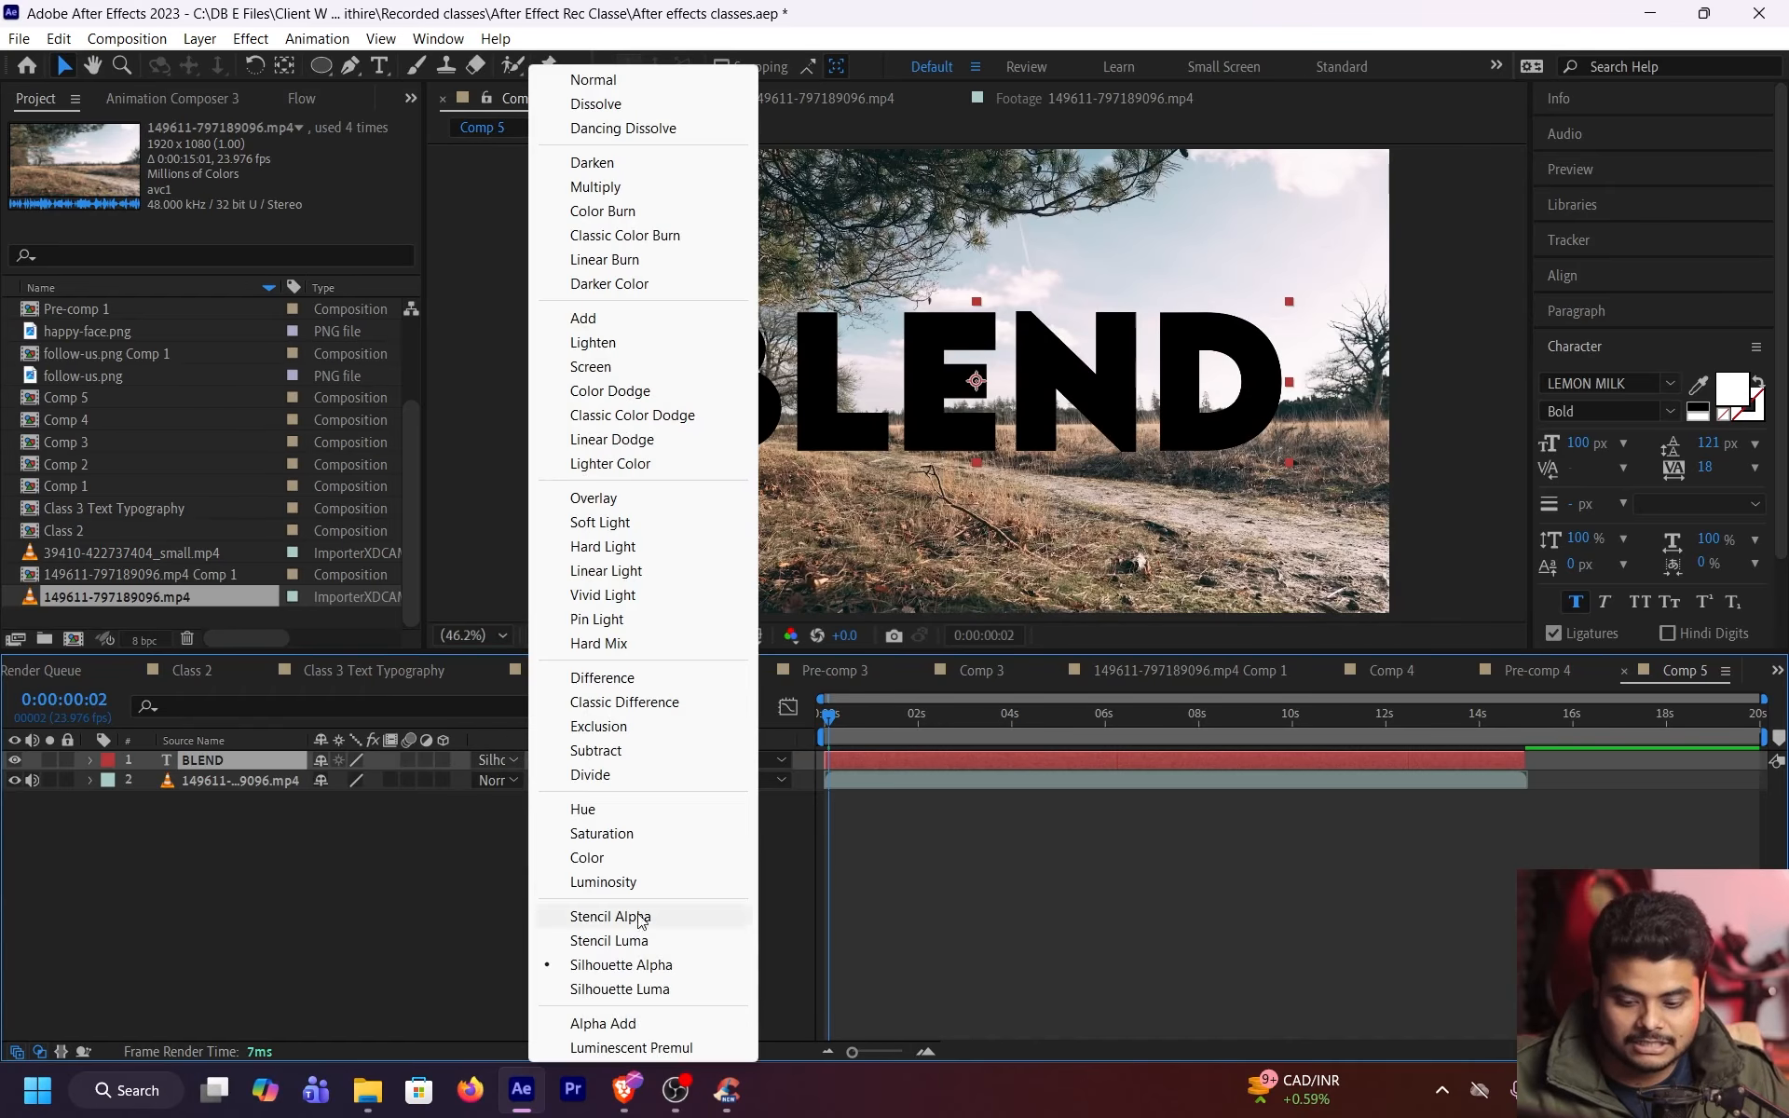
click(619, 990)
Try the Alpha Add and Luminescent Premul blending modes on the BLEND layer, then set it to Stencil Alpha
click(511, 762)
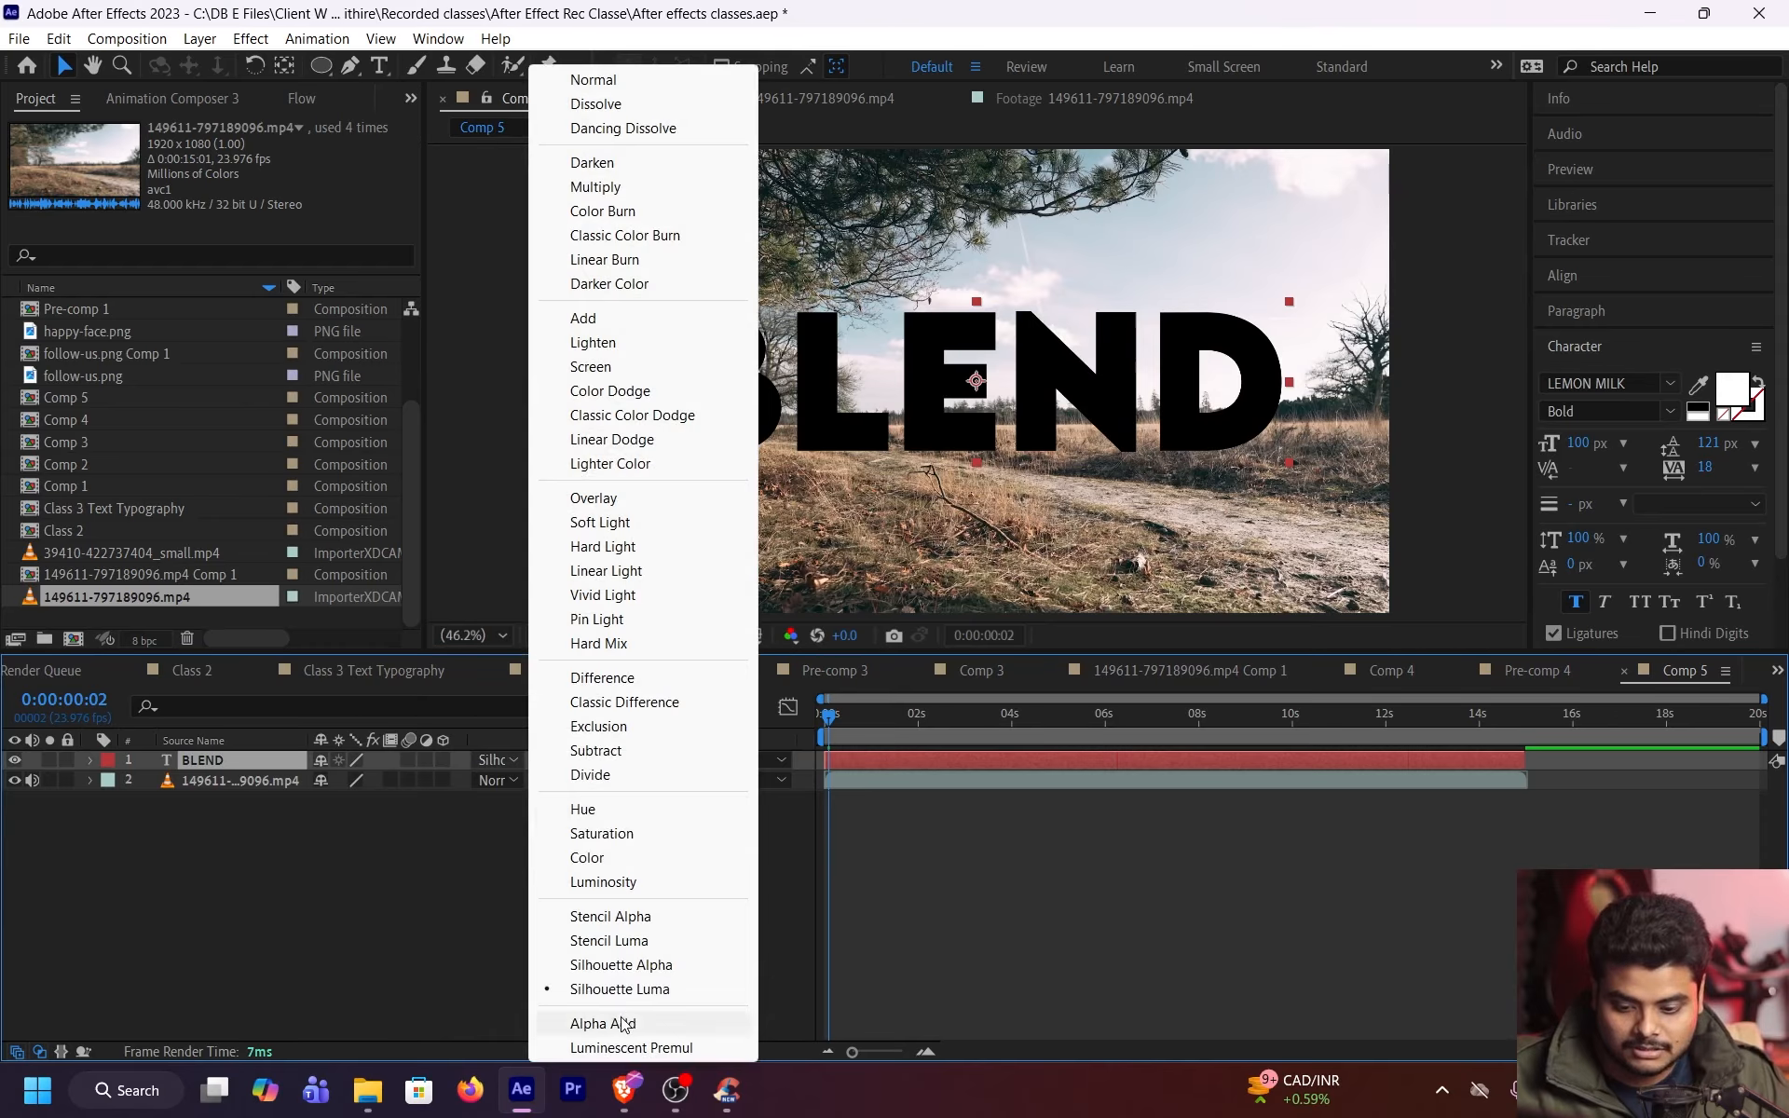
click(624, 1024)
click(508, 762)
click(632, 1048)
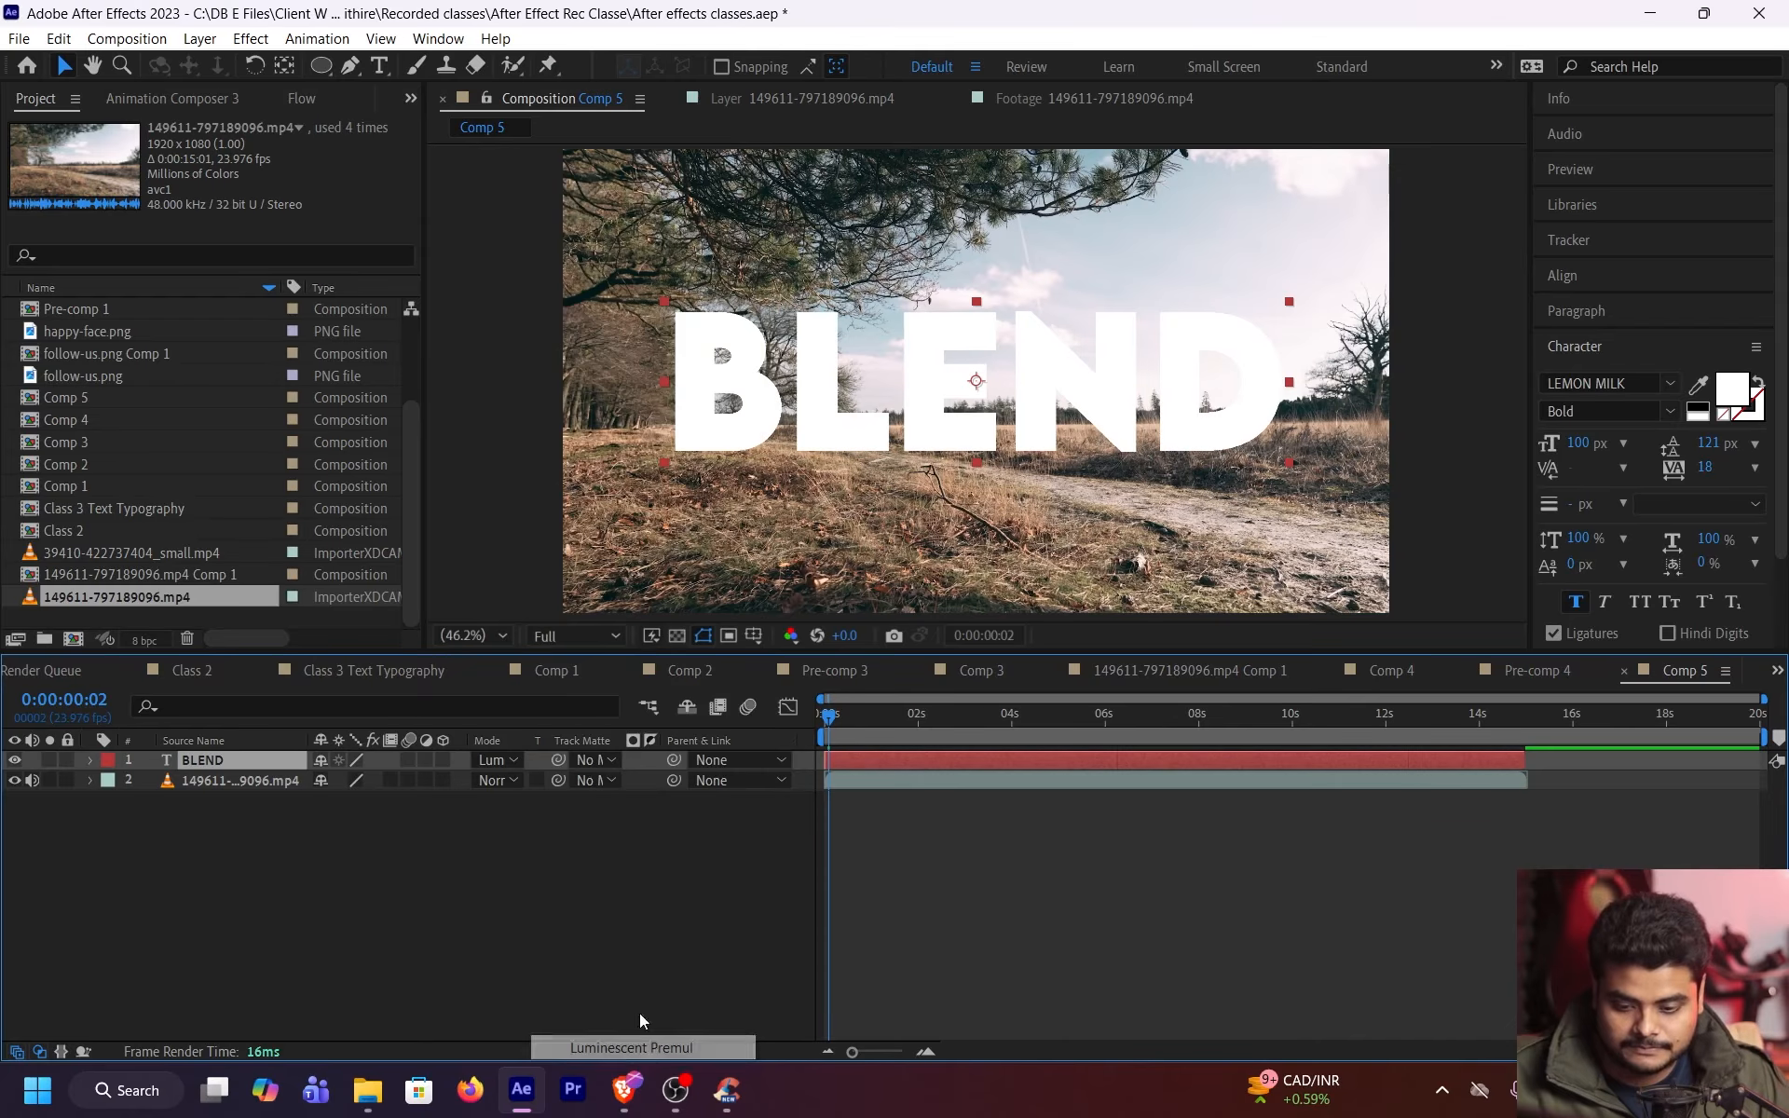
click(506, 761)
click(629, 918)
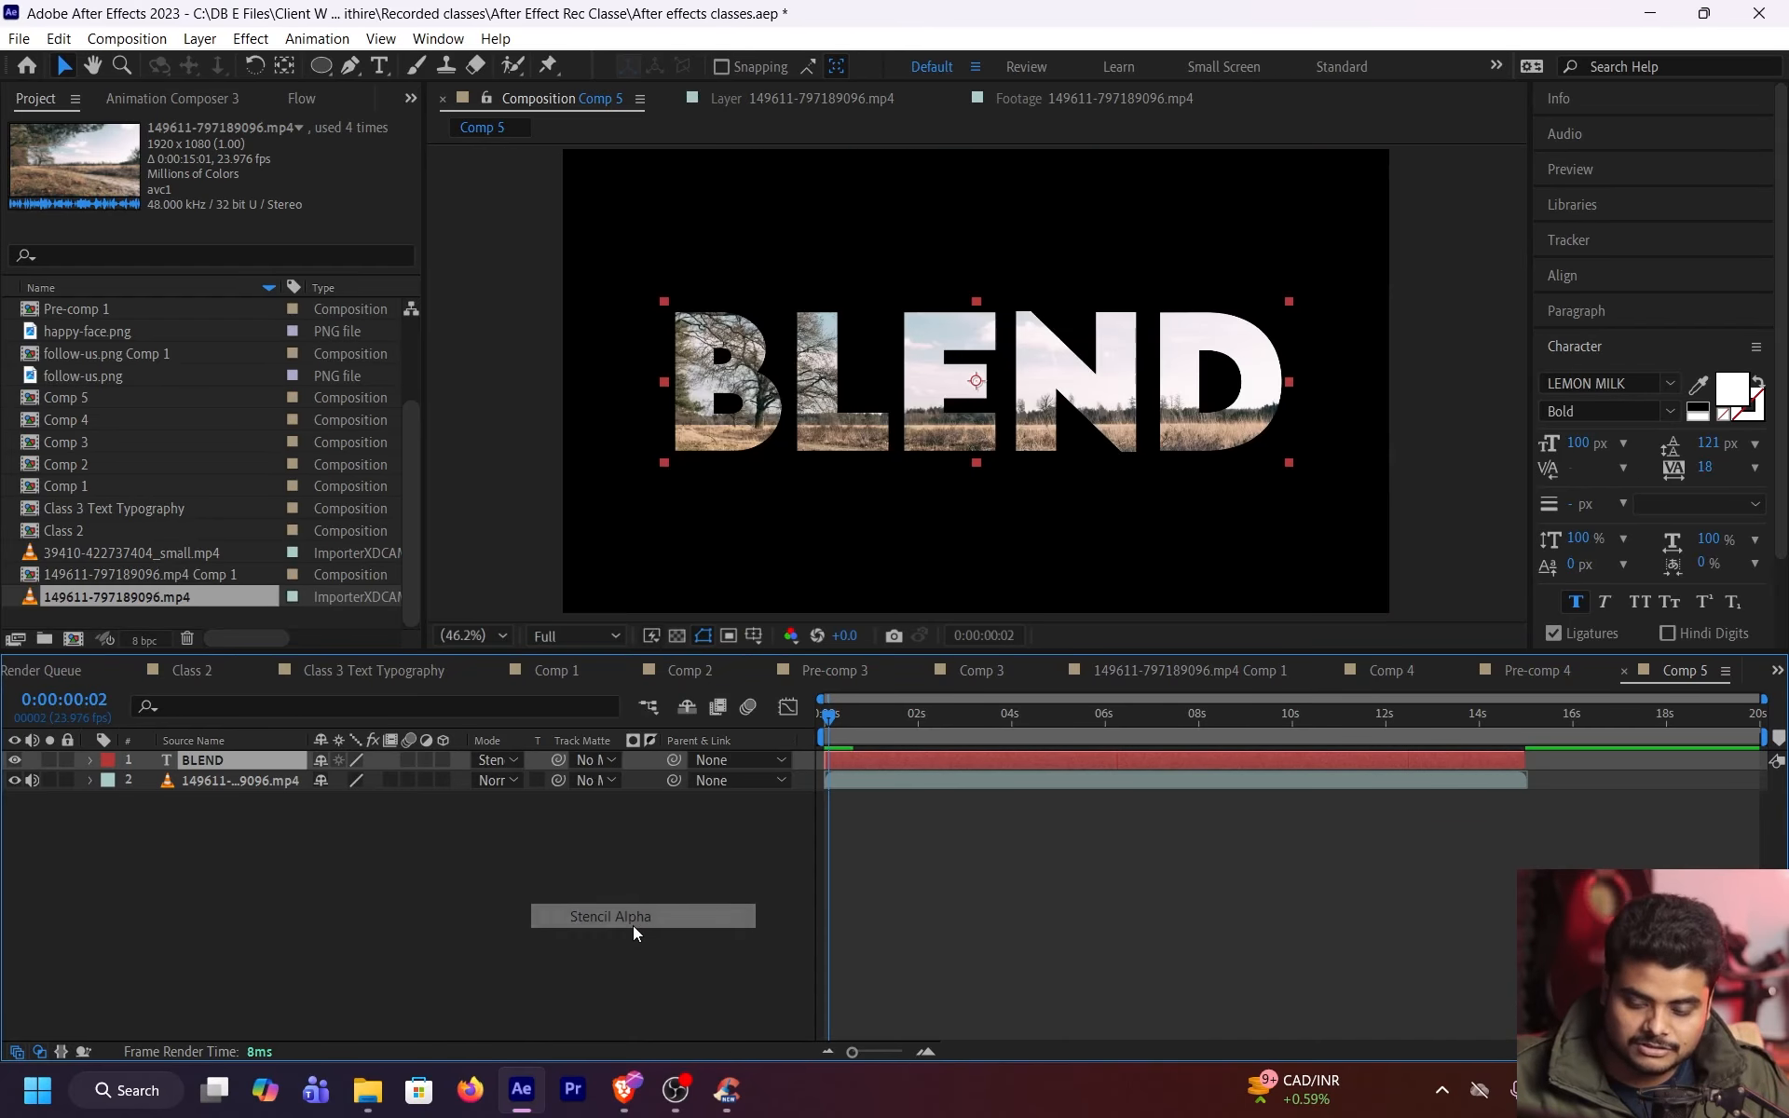
drag(1121, 382, 1197, 453)
click(1077, 865)
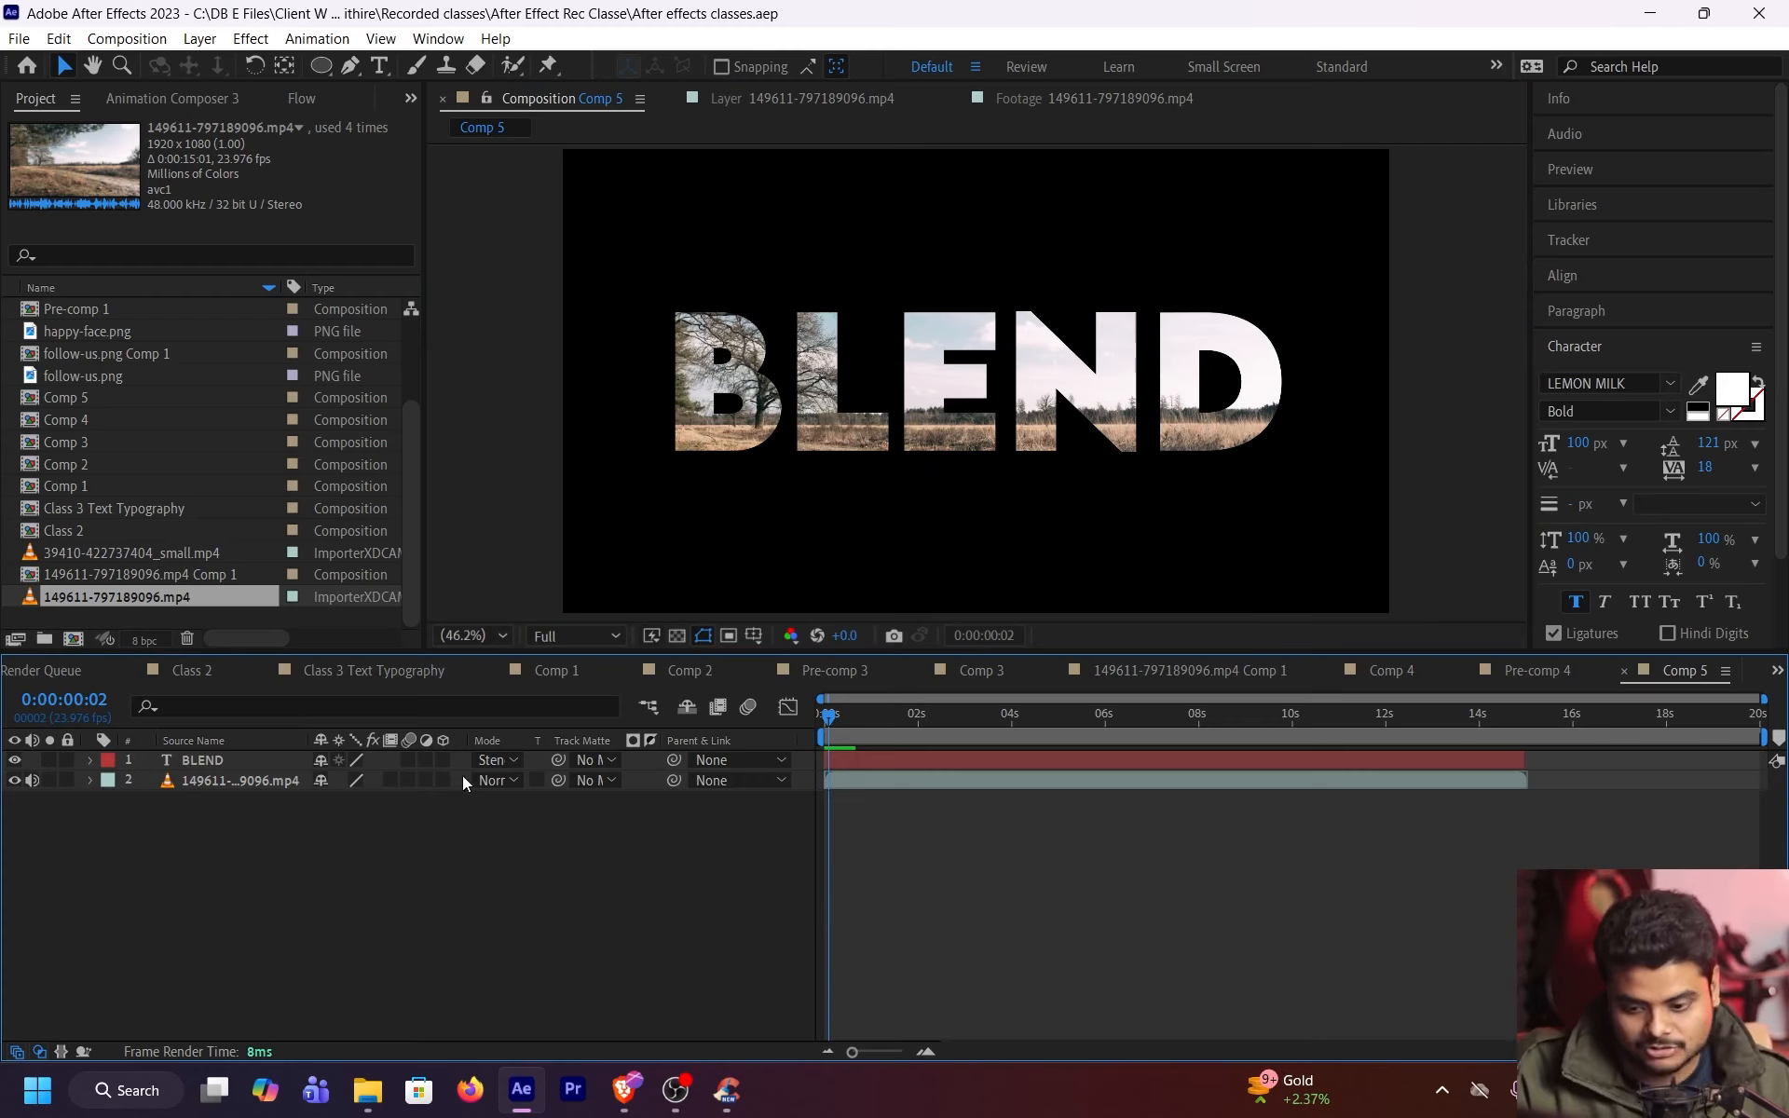
click(496, 761)
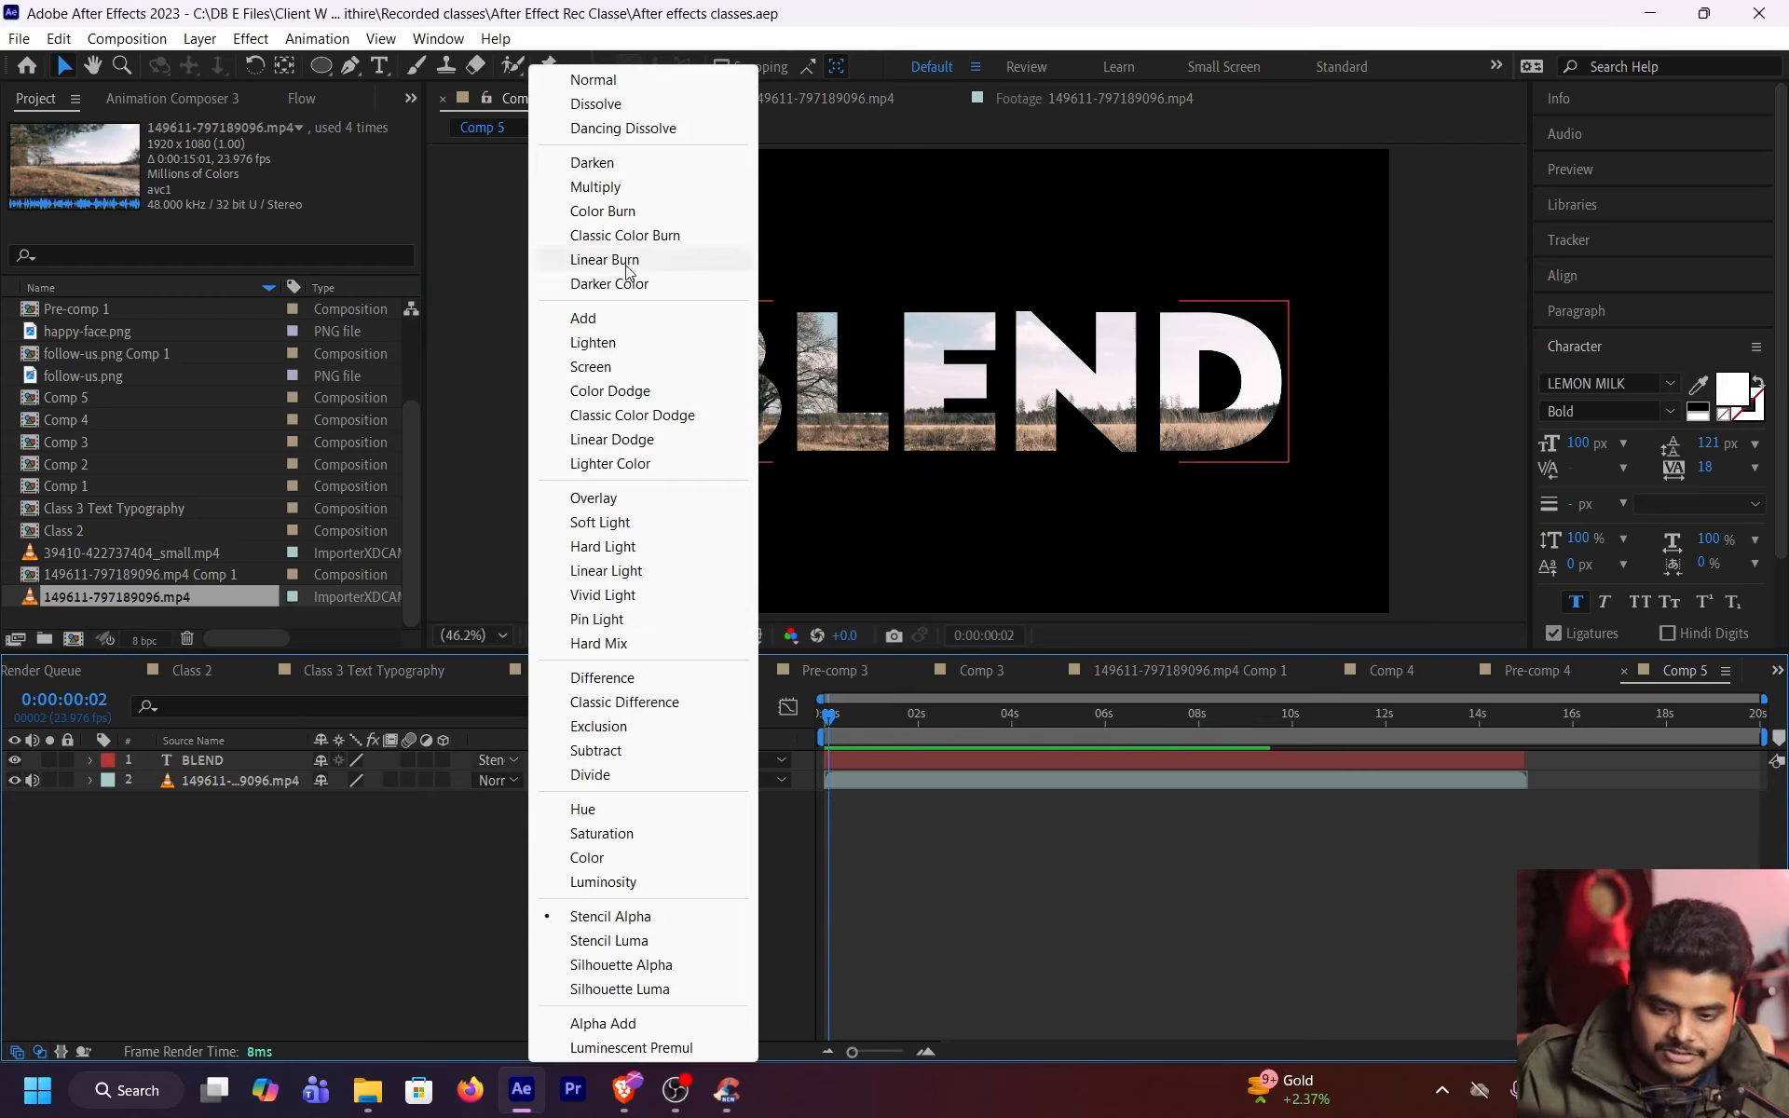
click(1036, 868)
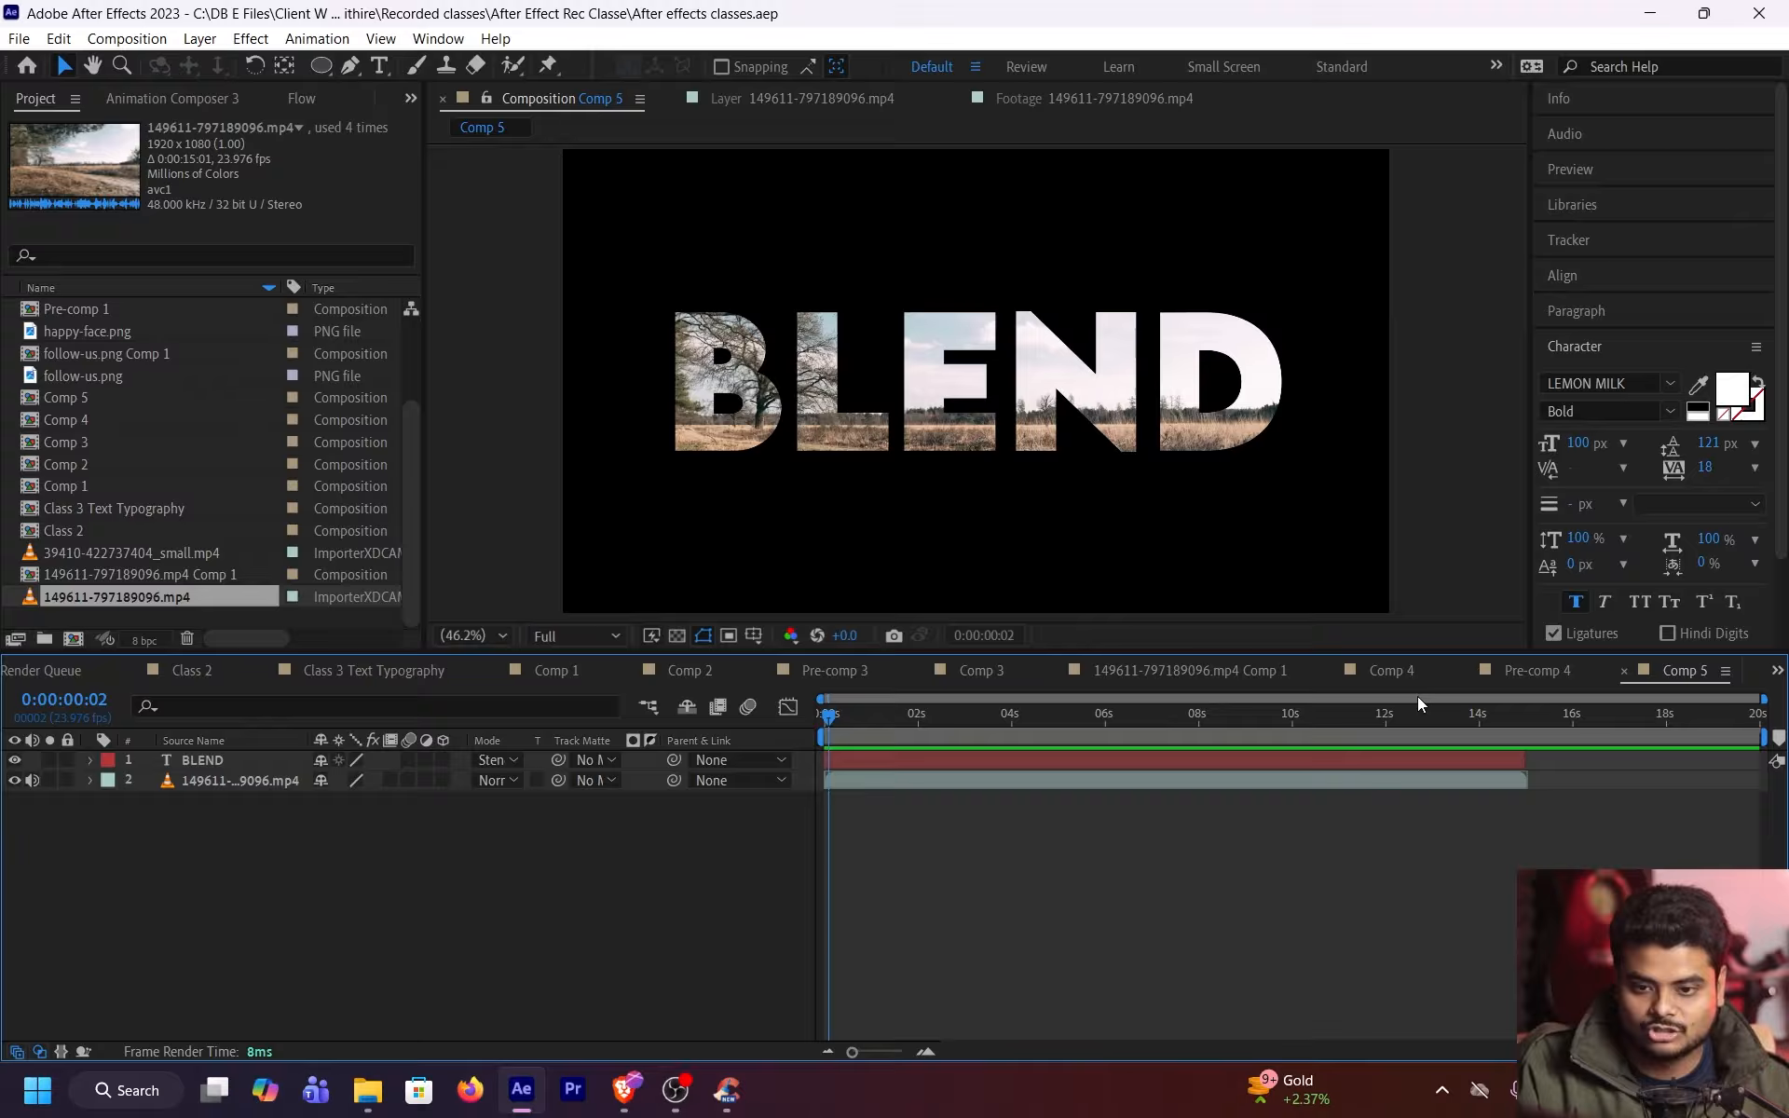
Look through the earlier compositions, ending in Comp 3 with the time scrubbed to 0:00:02:17
click(1552, 671)
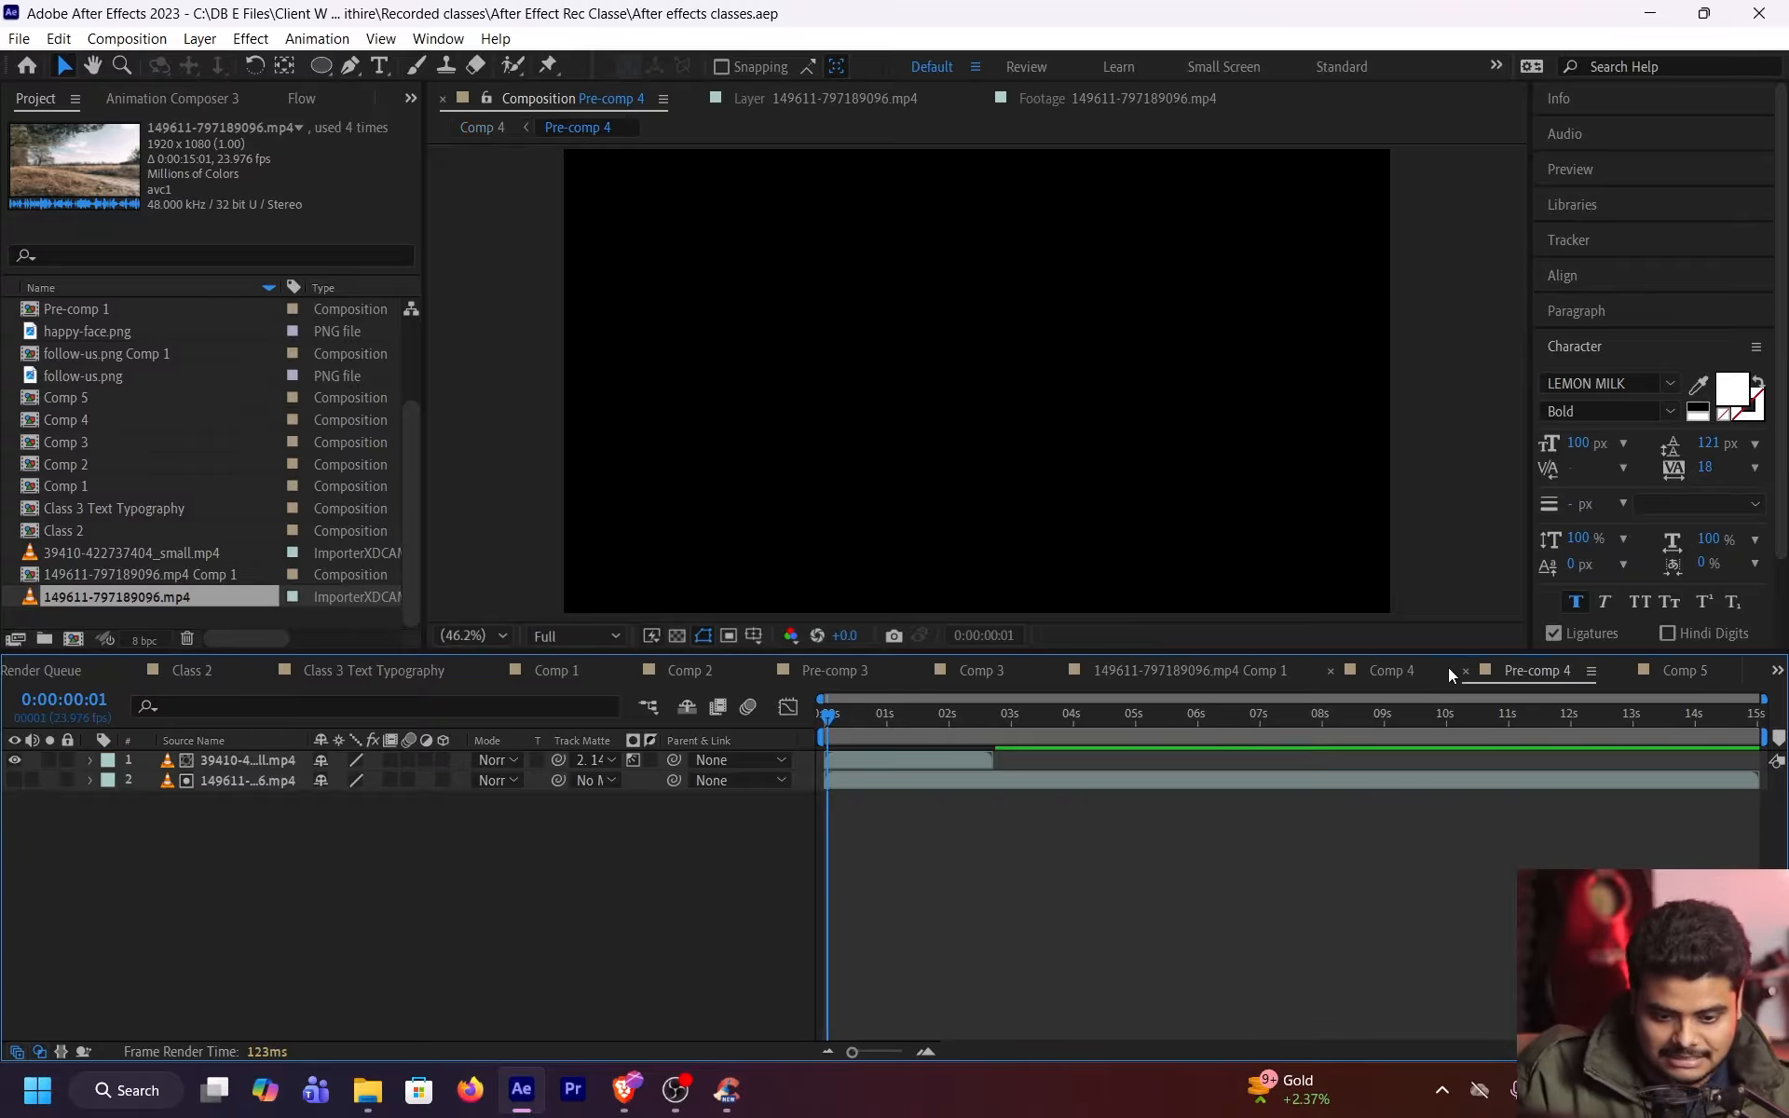
click(1396, 673)
click(1223, 673)
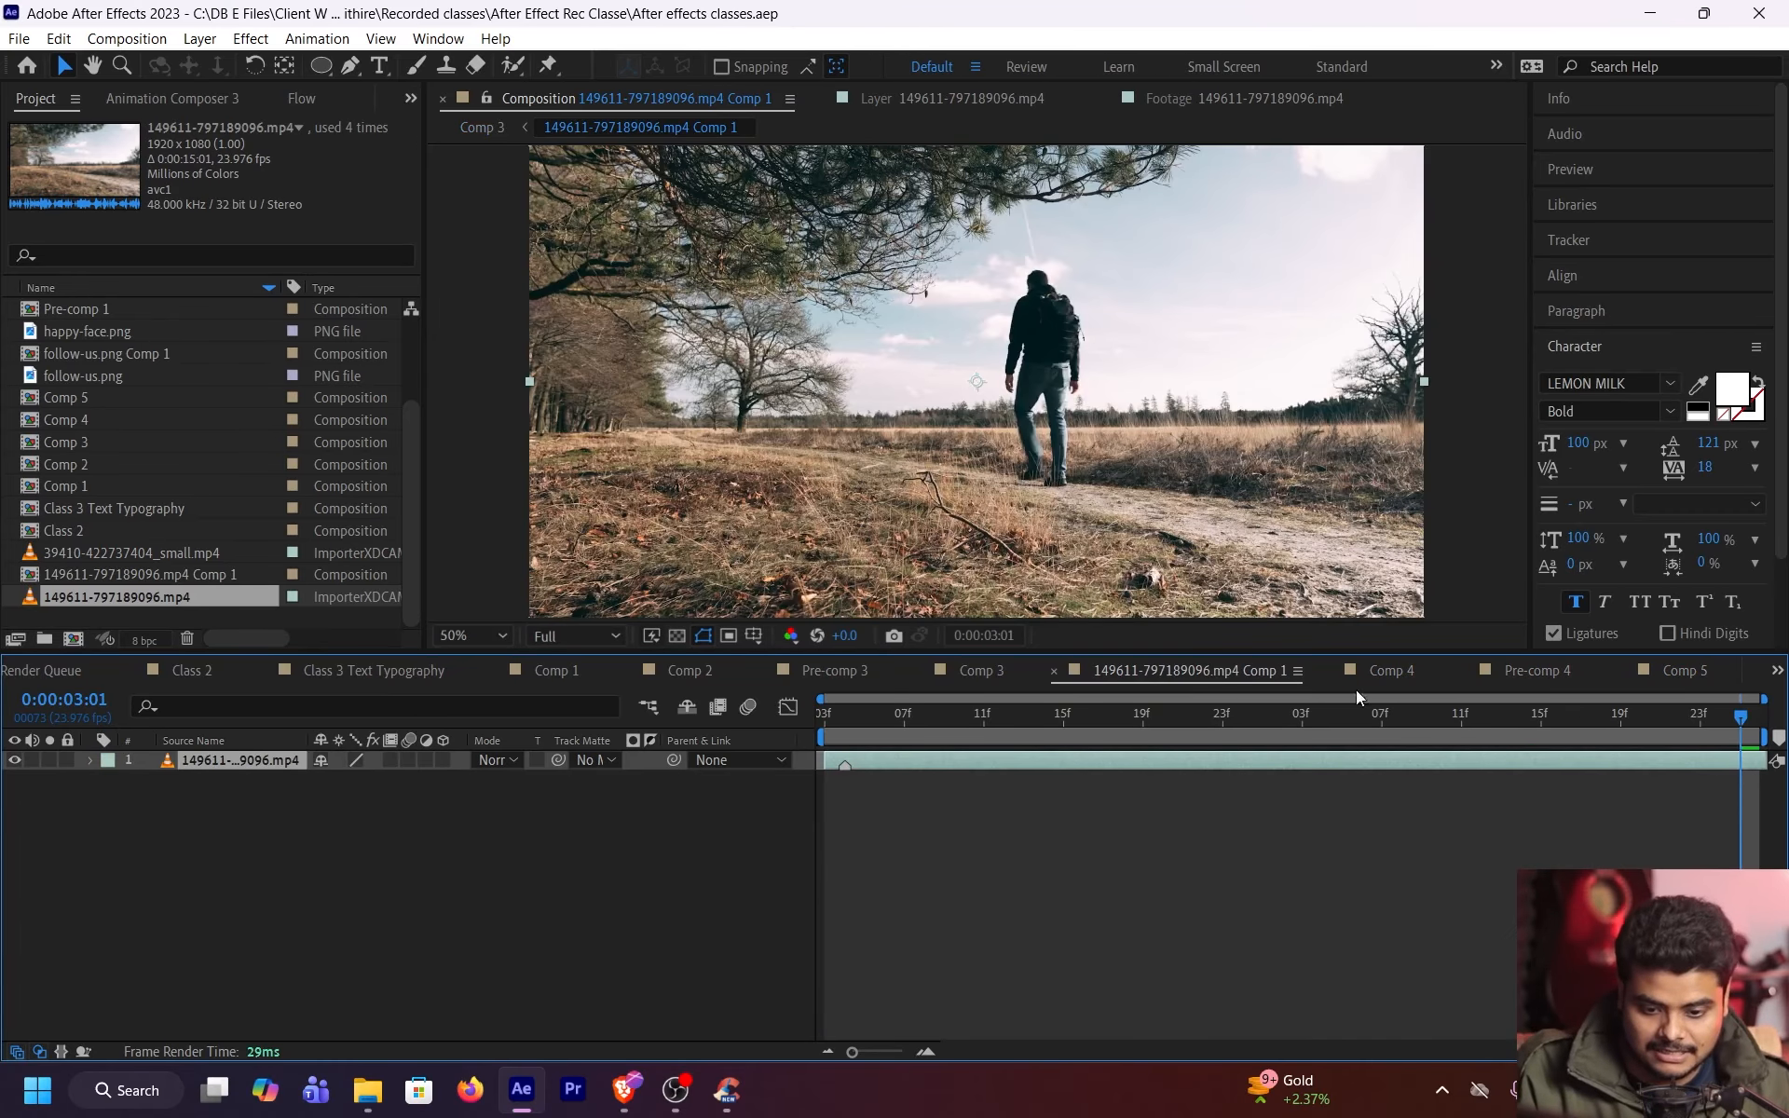
click(969, 672)
drag(973, 719, 1038, 744)
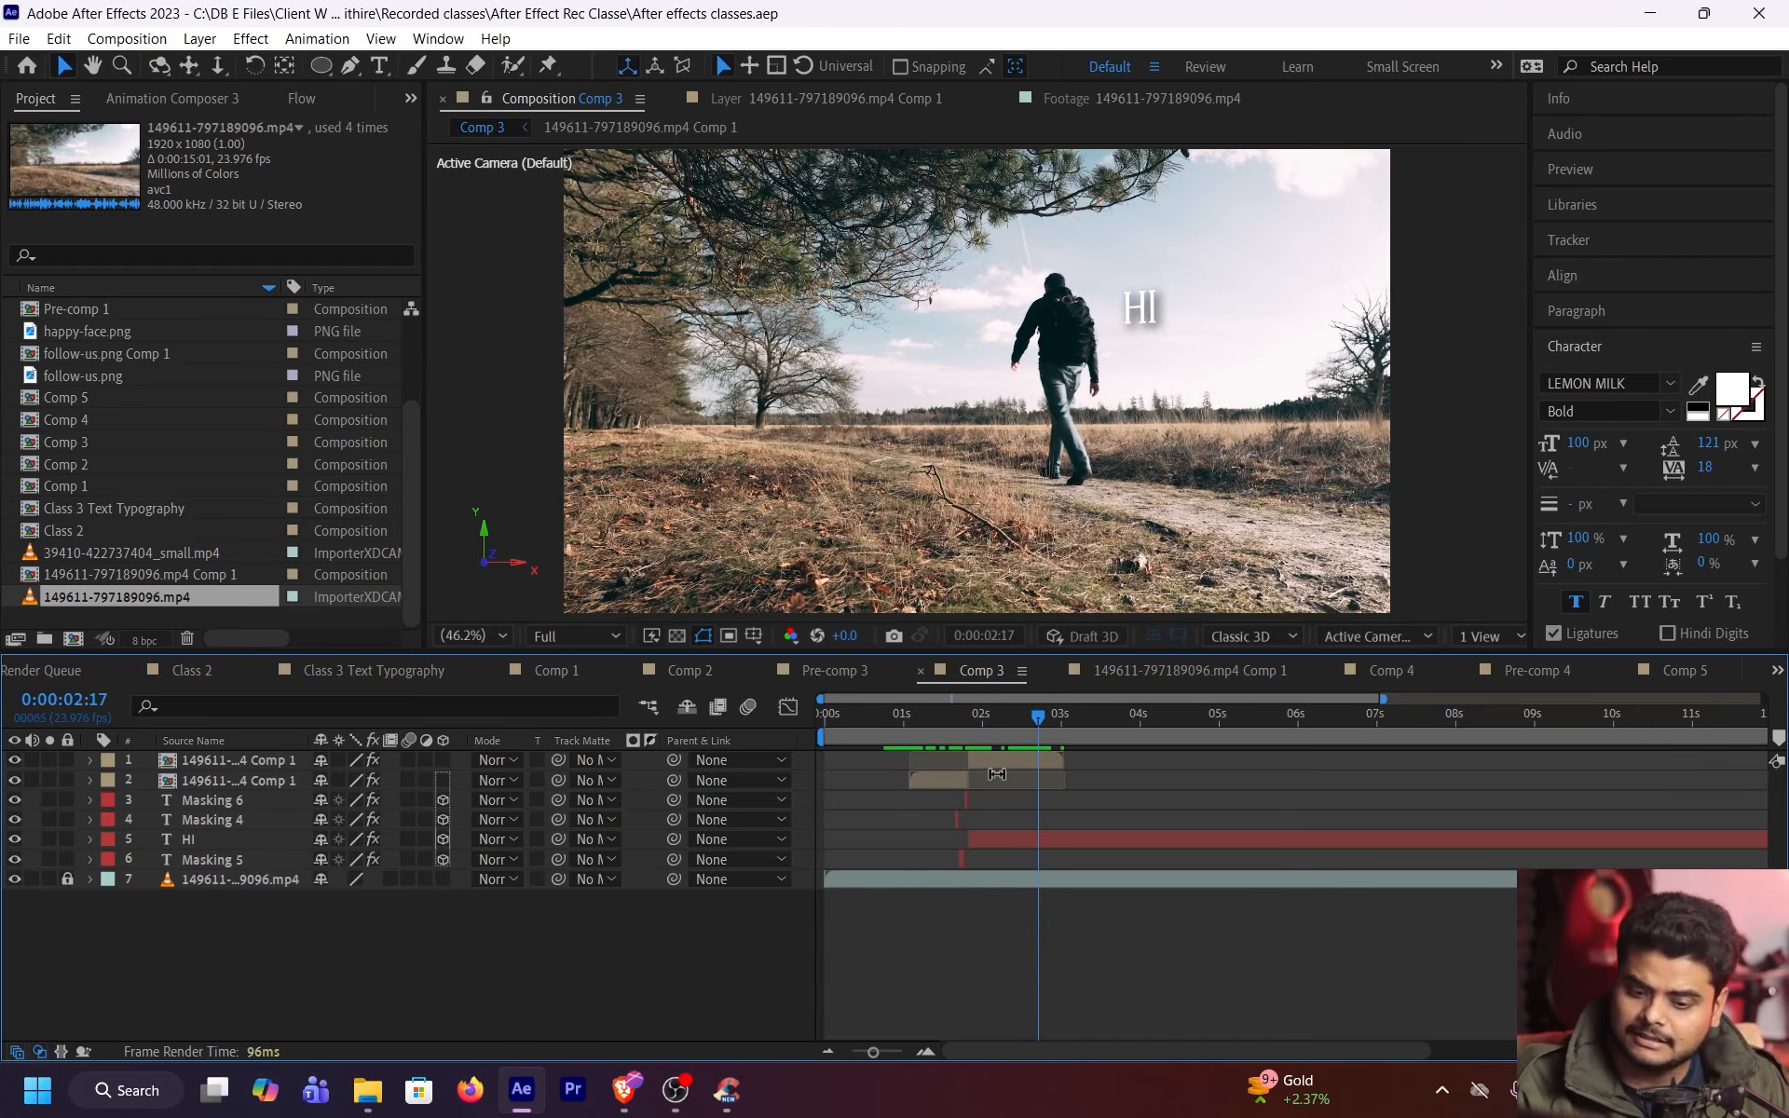
Replace the HI text layer in Comp 3 with follow-us.png above the base footage, and scrub to 0:00:02:18
click(1020, 838)
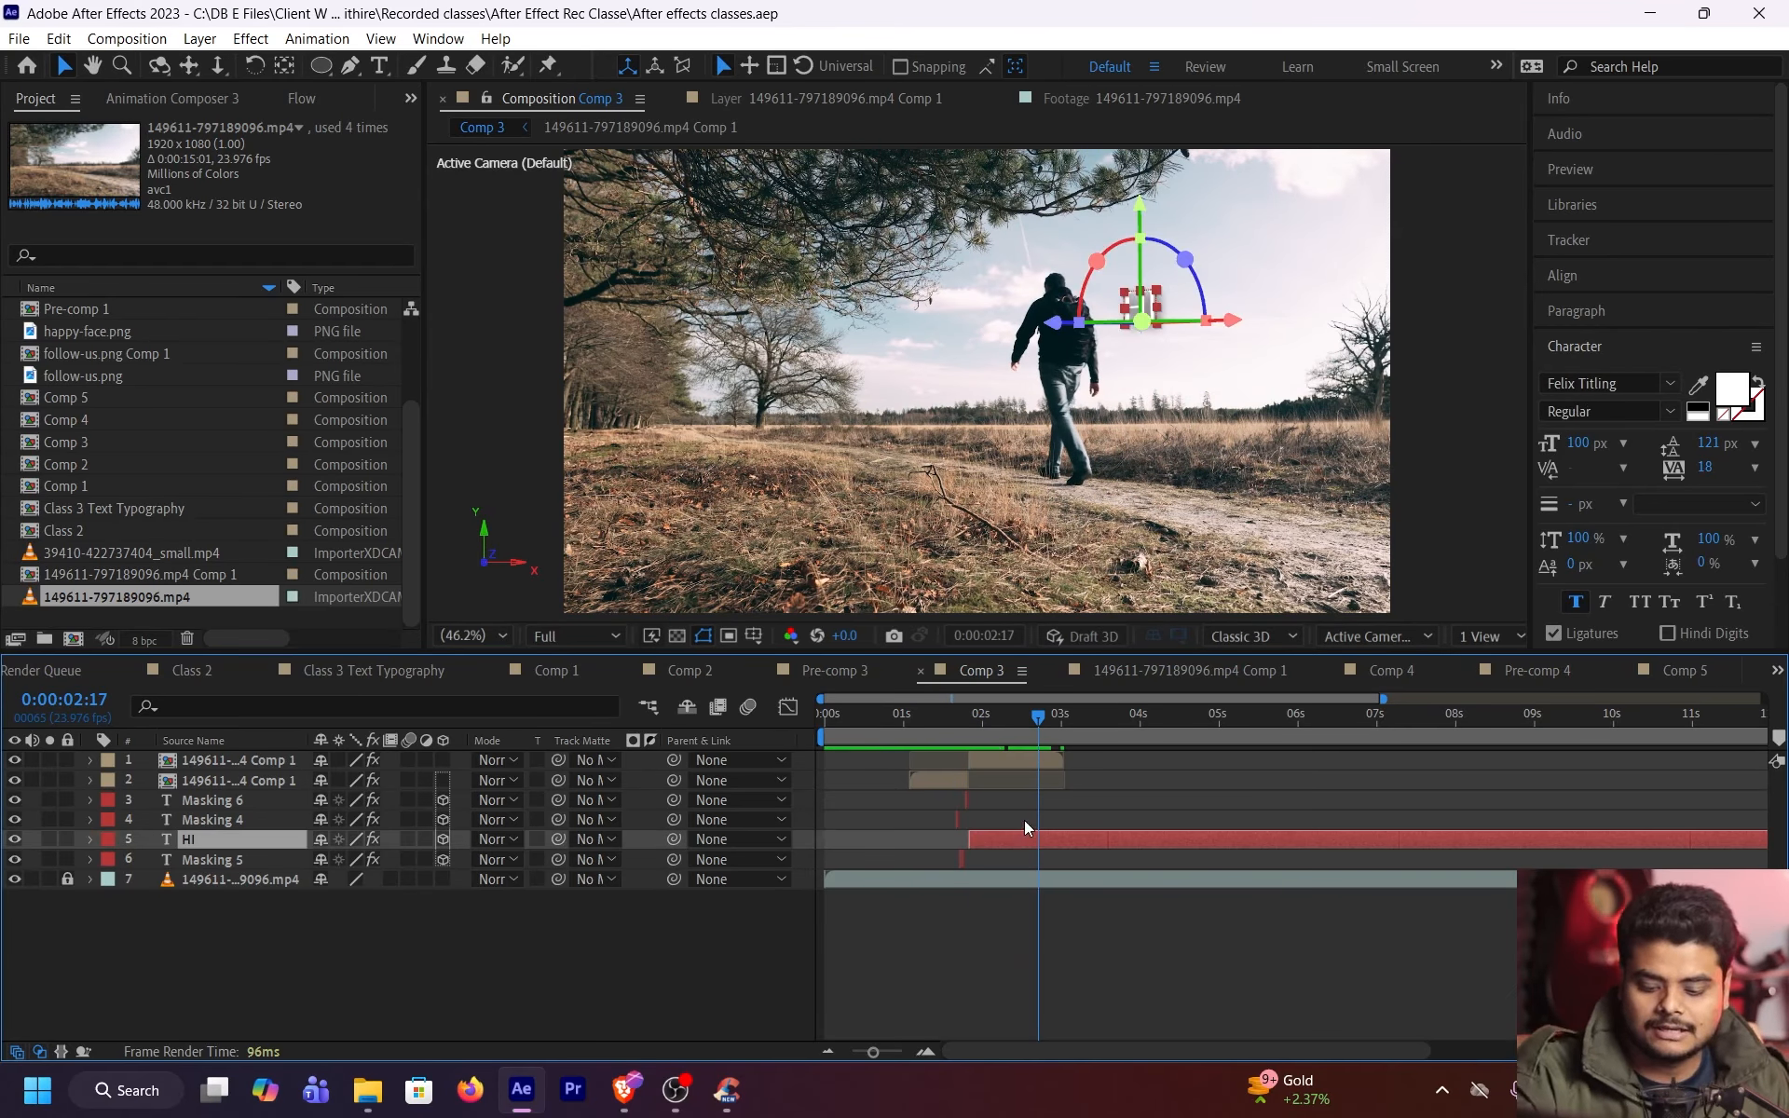
key(Delete)
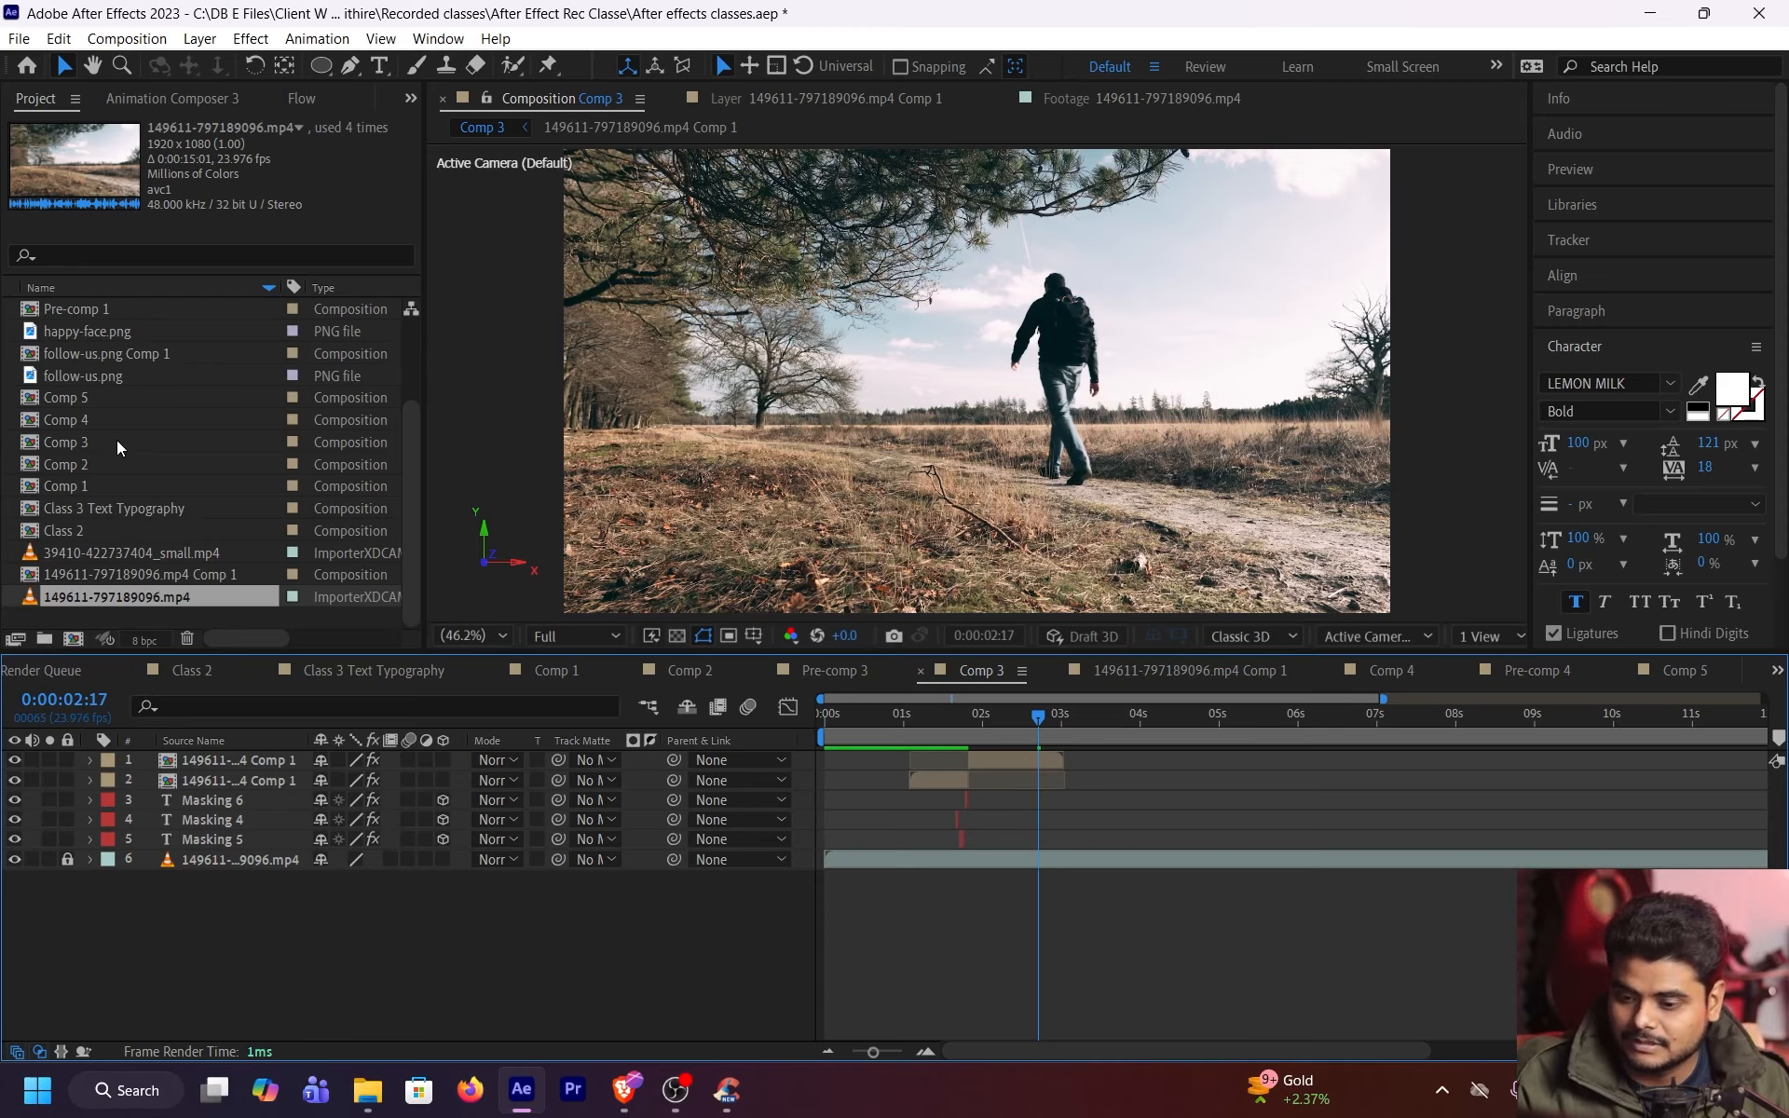
scroll(116, 440, up, 3)
drag(119, 486, 1030, 850)
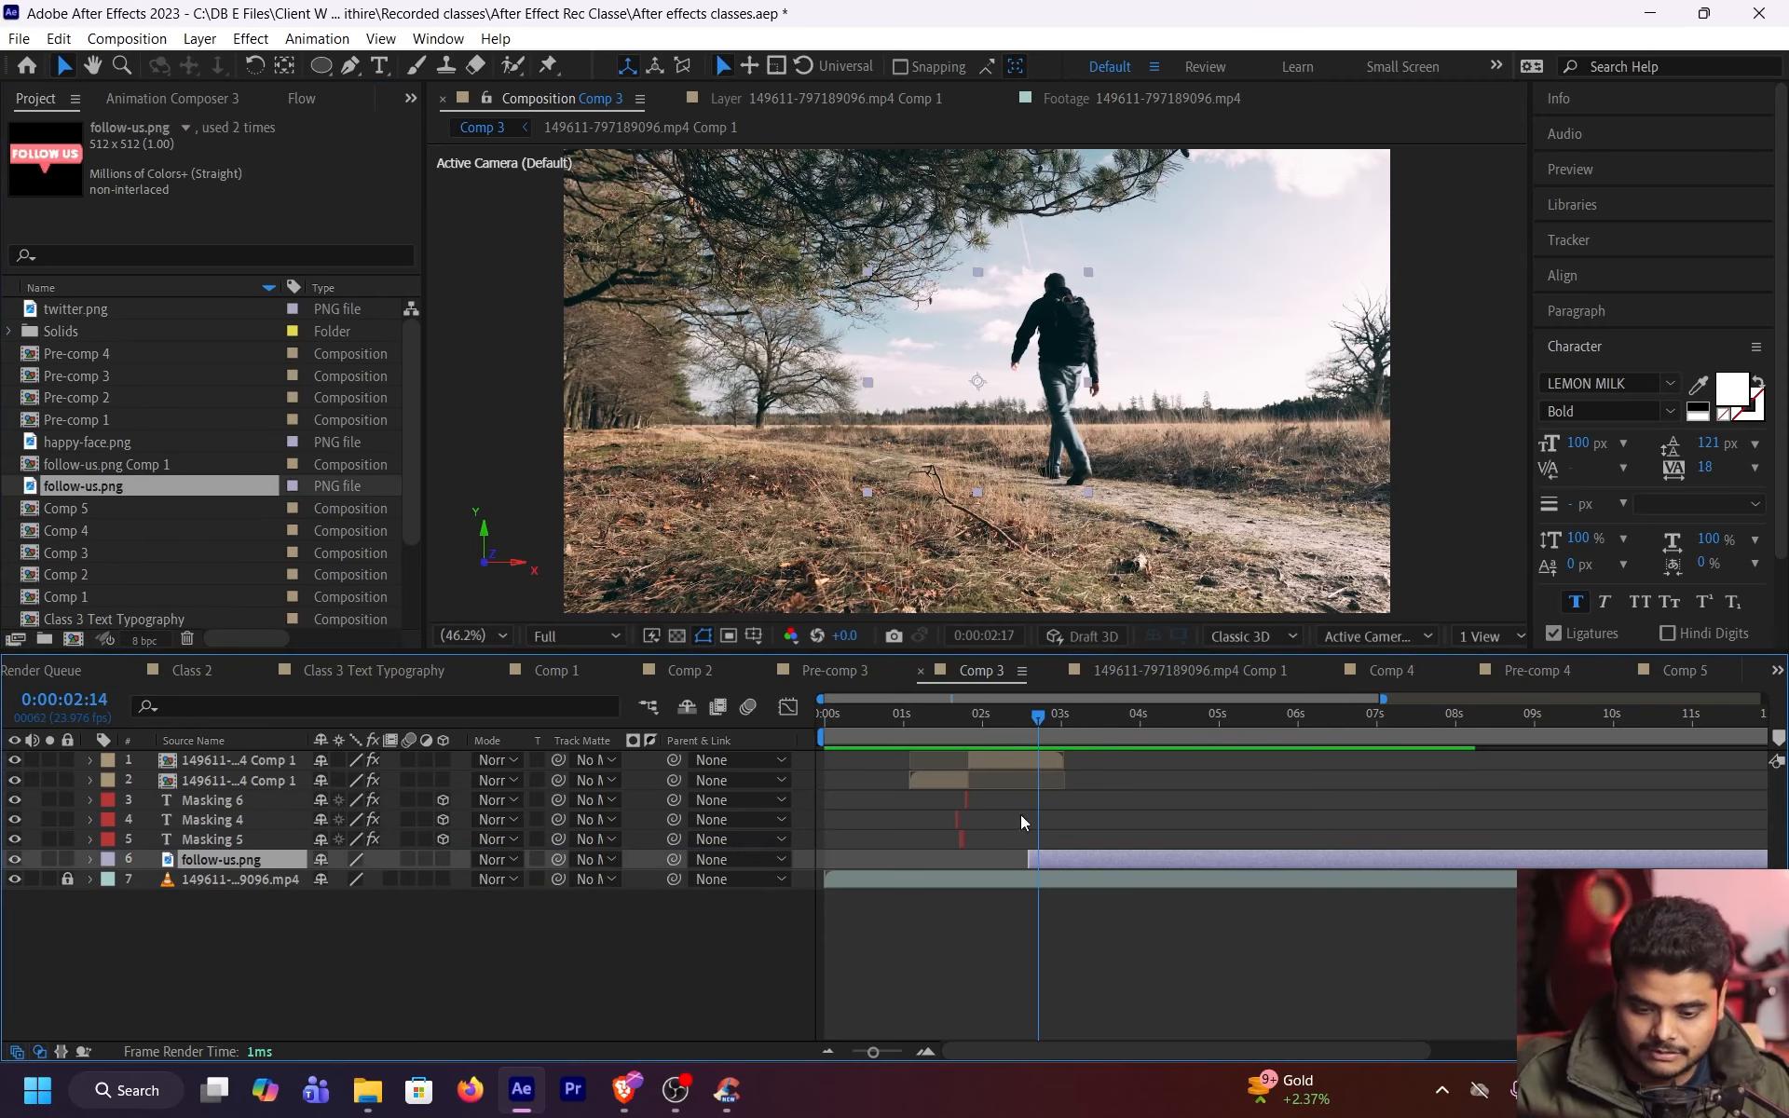
click(989, 719)
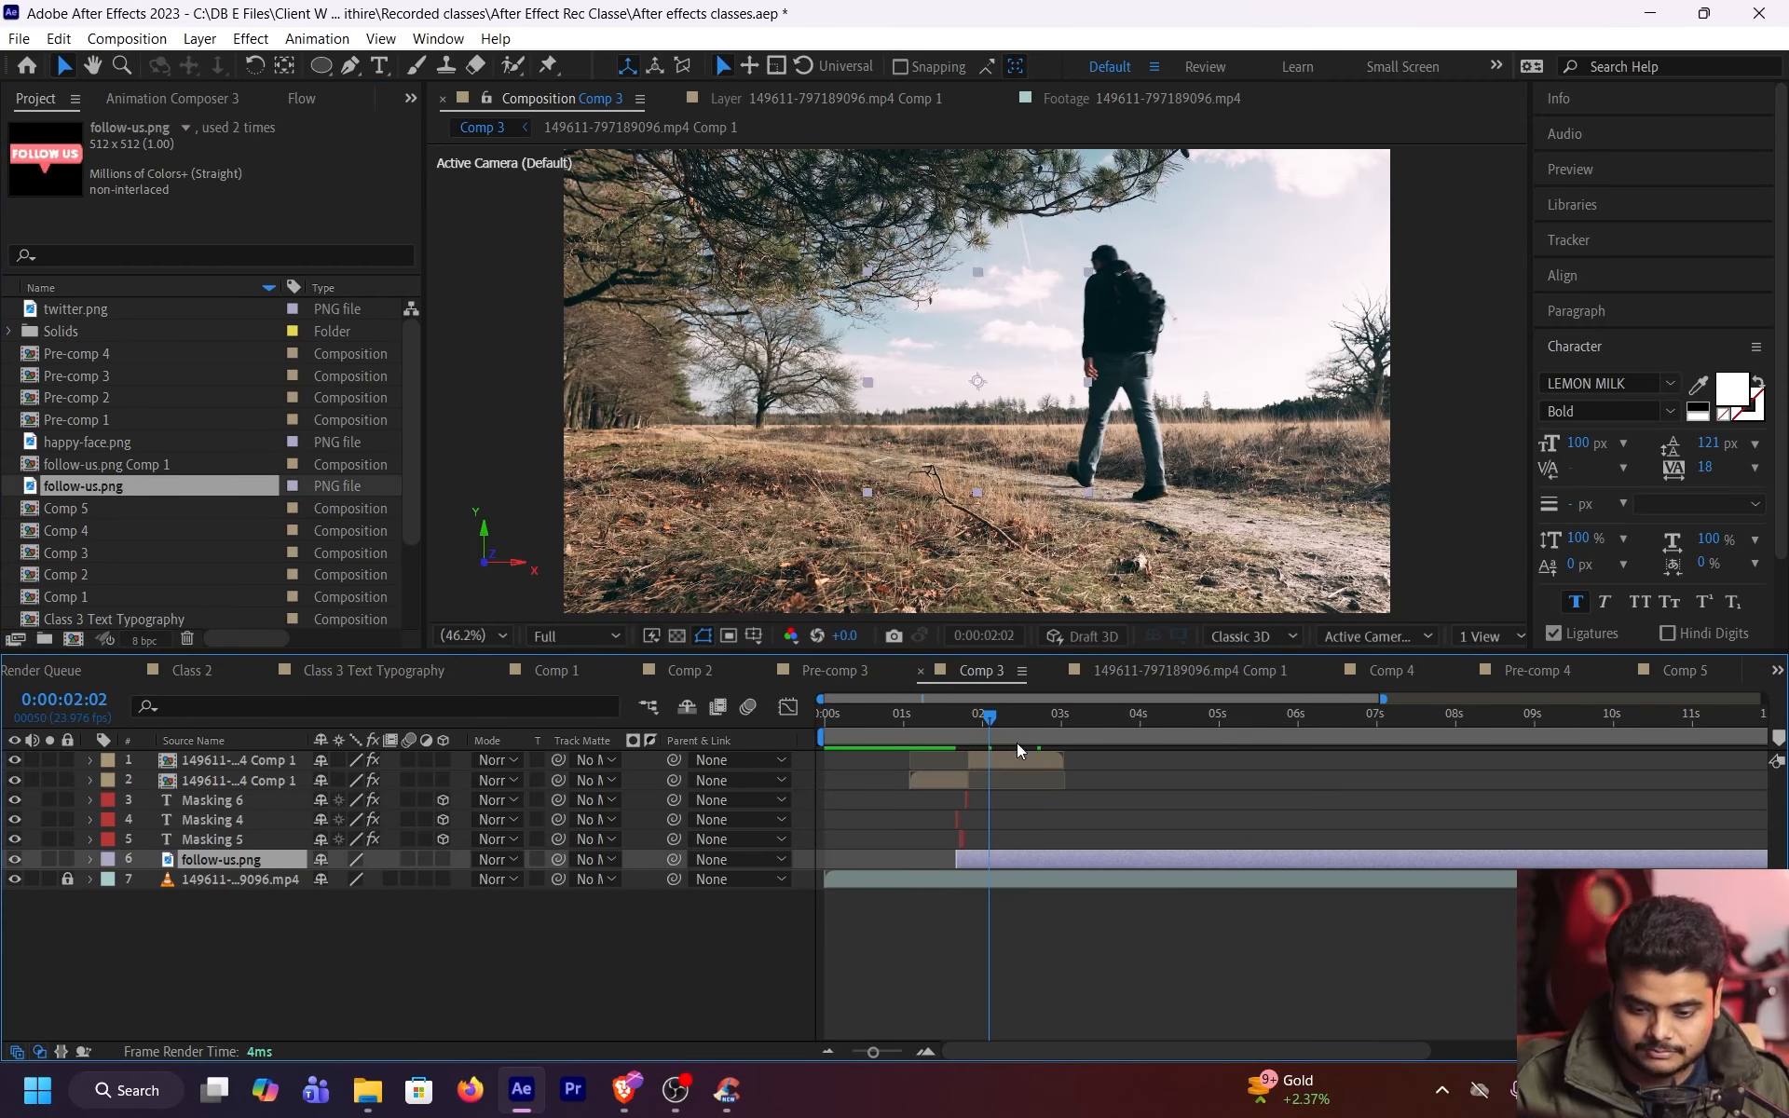
mouse_move(1016, 742)
mouse_down()
mouse_move(1088, 725)
mouse_move(1041, 720)
mouse_up()
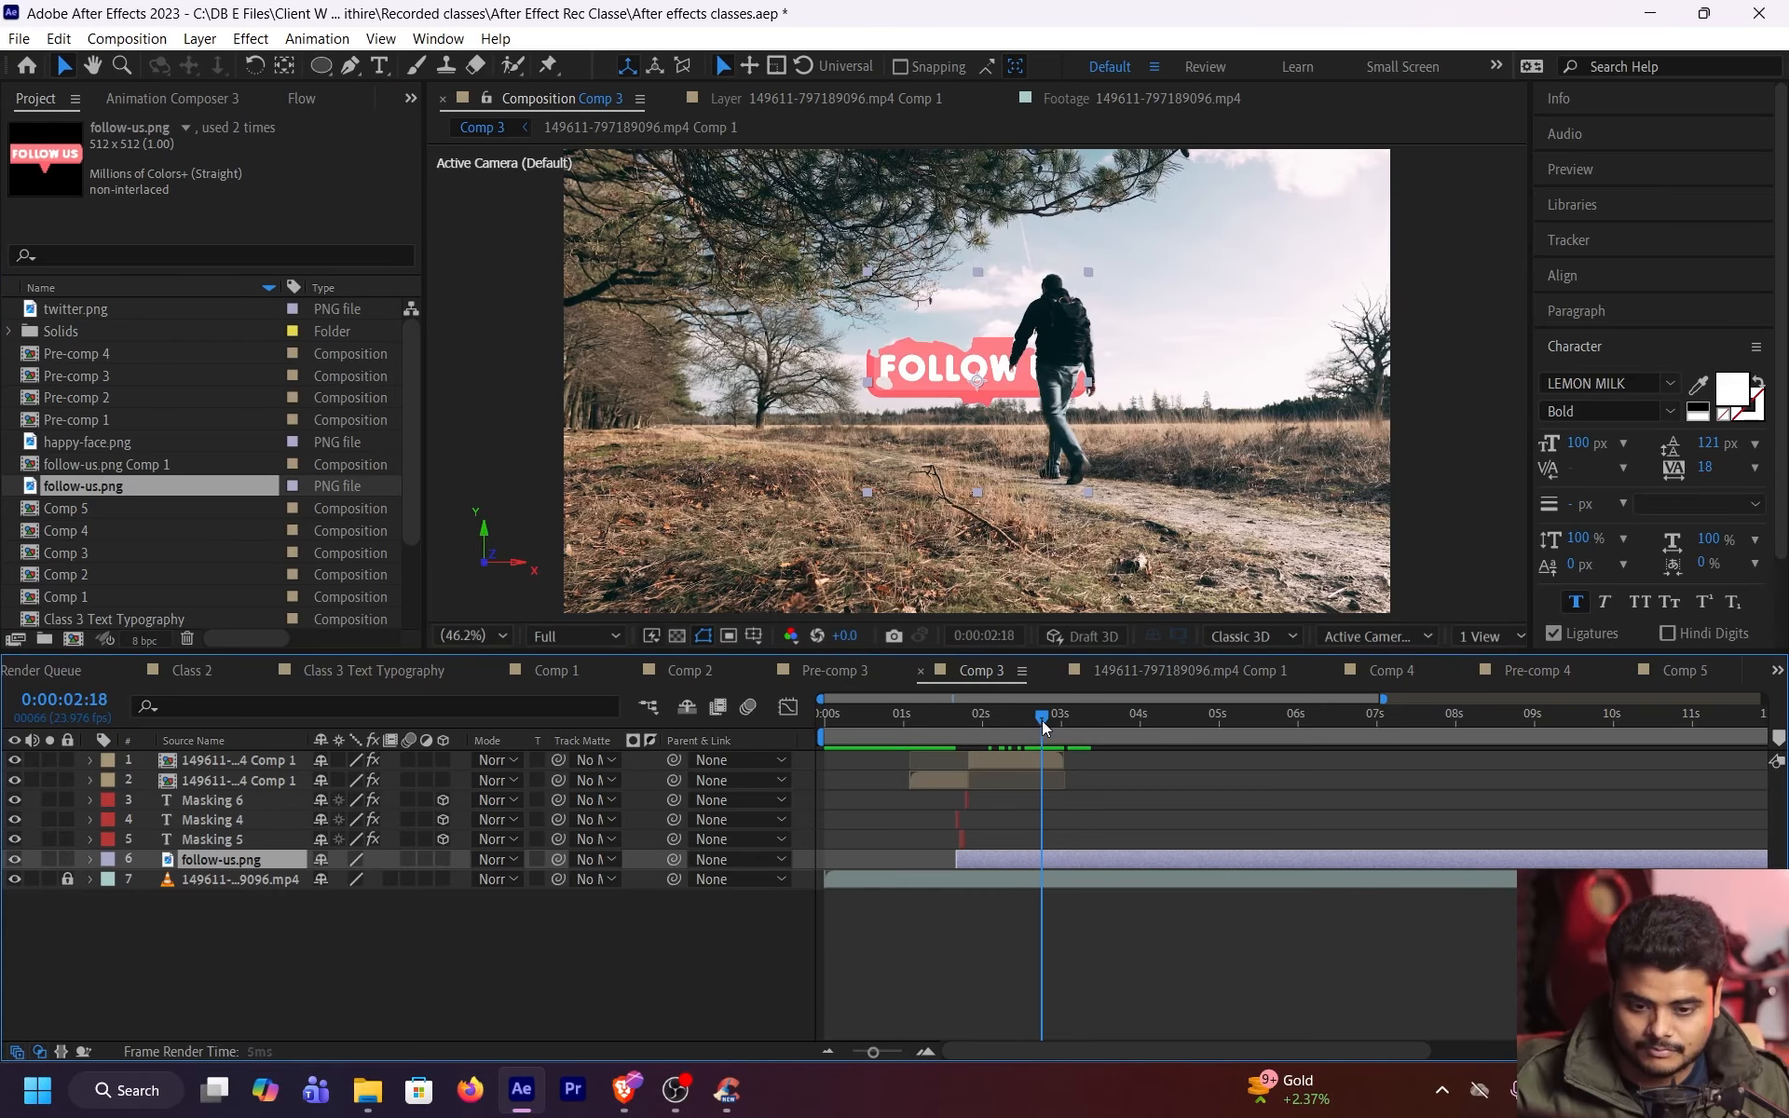
Shrink the FOLLOW US graphic, place it in the sky partly behind the walking man, and preview the motion
drag(1087, 385, 1025, 387)
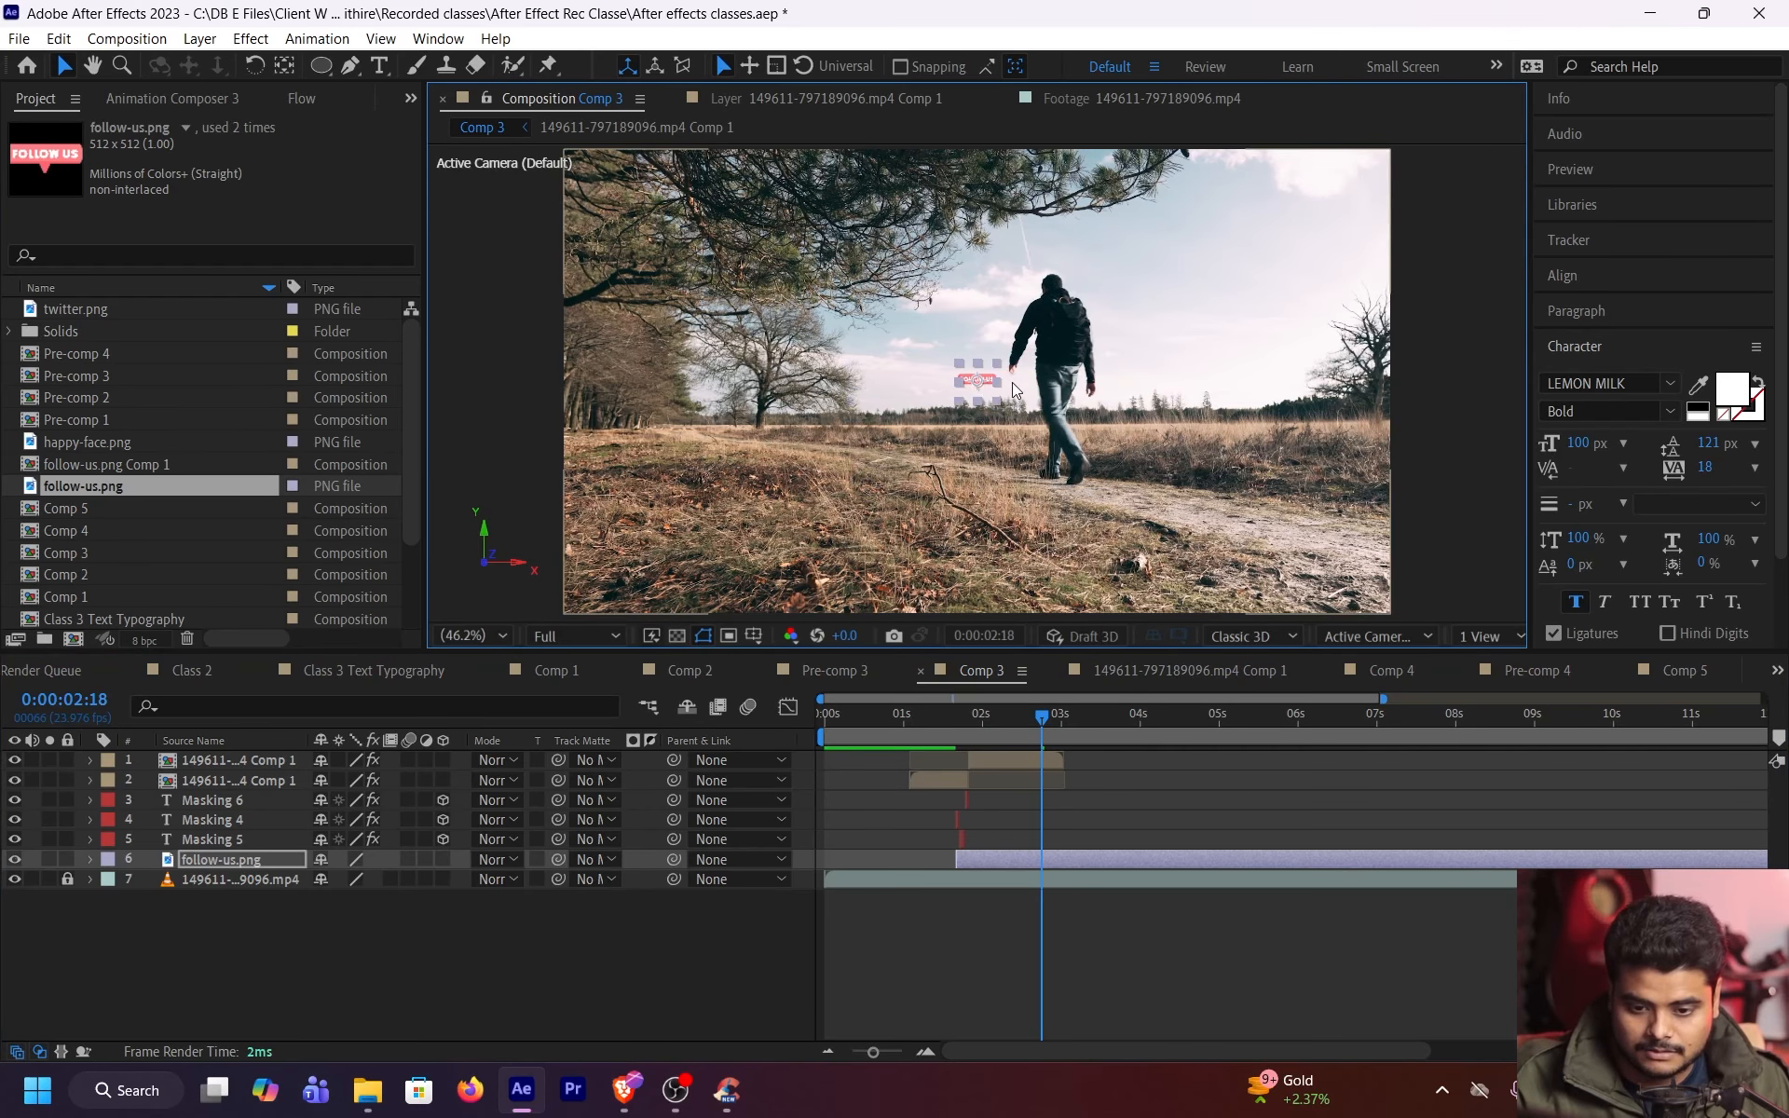
key(slash)
drag(1019, 426, 1226, 319)
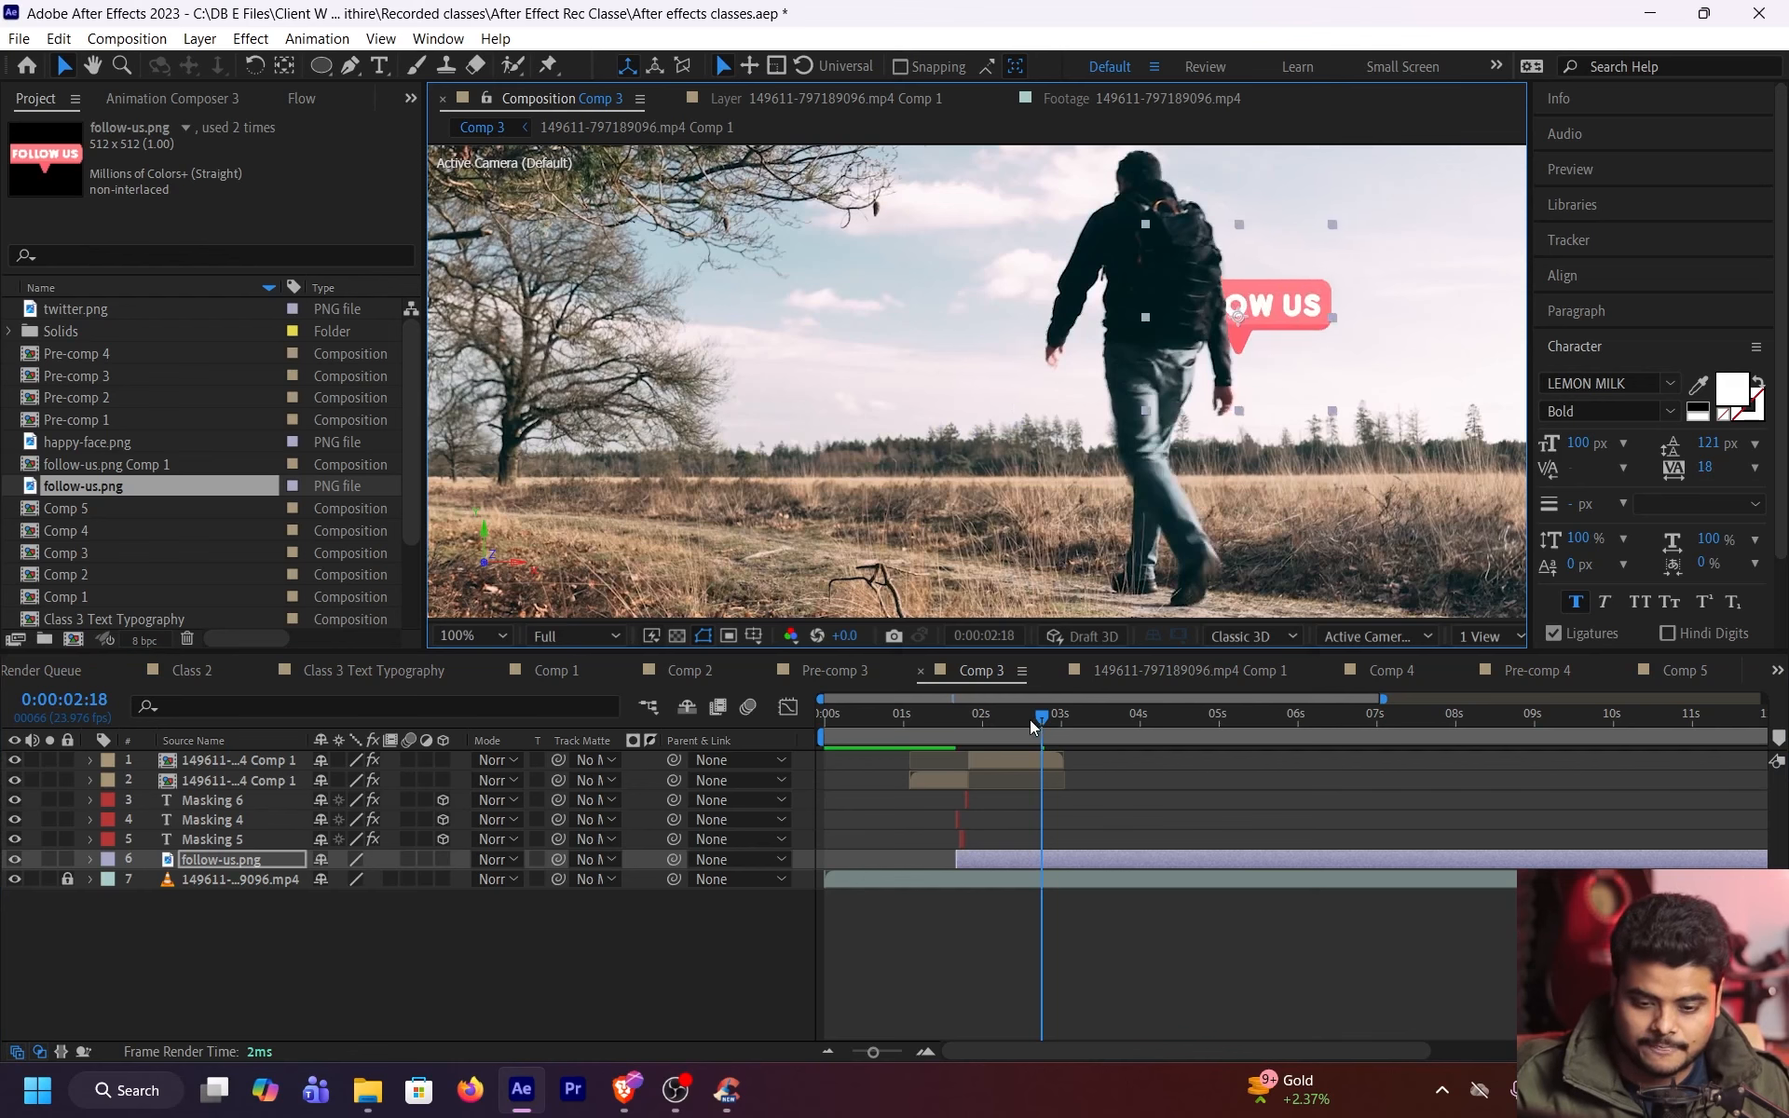
drag(1031, 719, 930, 734)
key(h)
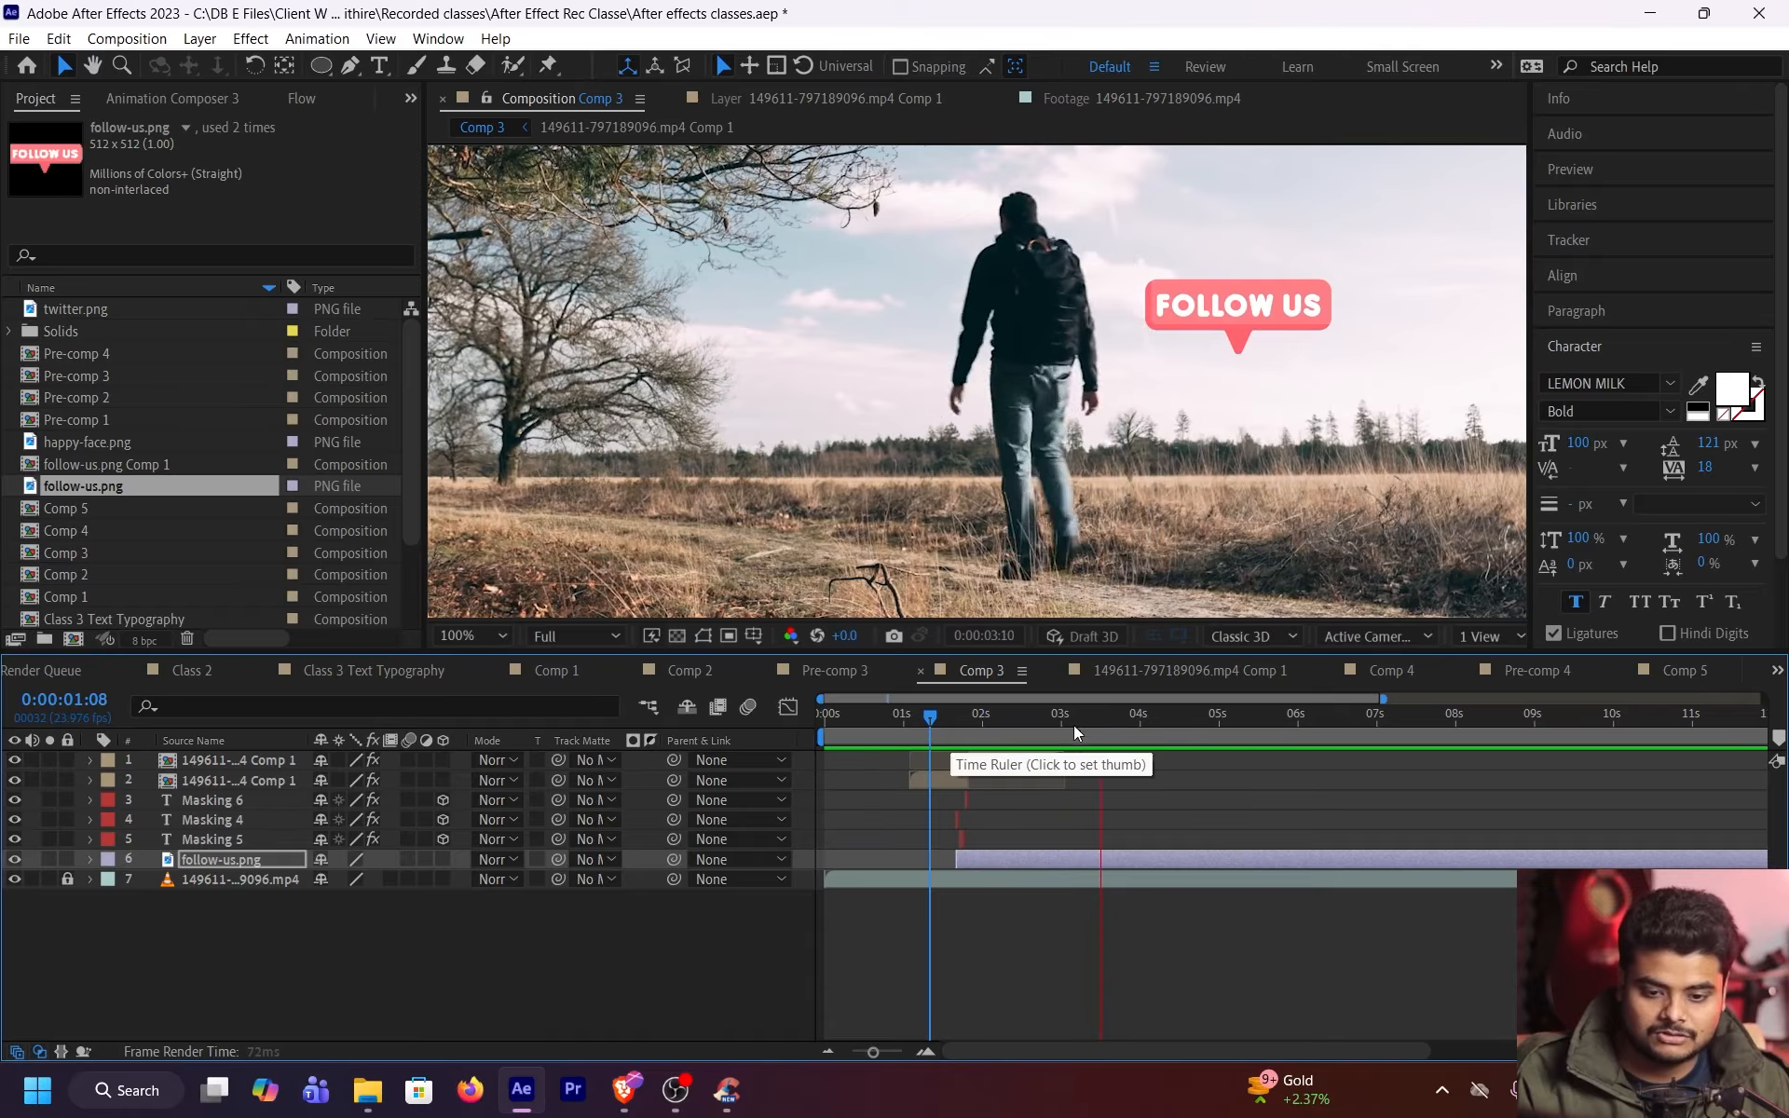
mouse_move(1074, 725)
mouse_down()
mouse_move(1038, 723)
mouse_move(1076, 724)
mouse_move(1060, 729)
mouse_up()
key(semicolon)
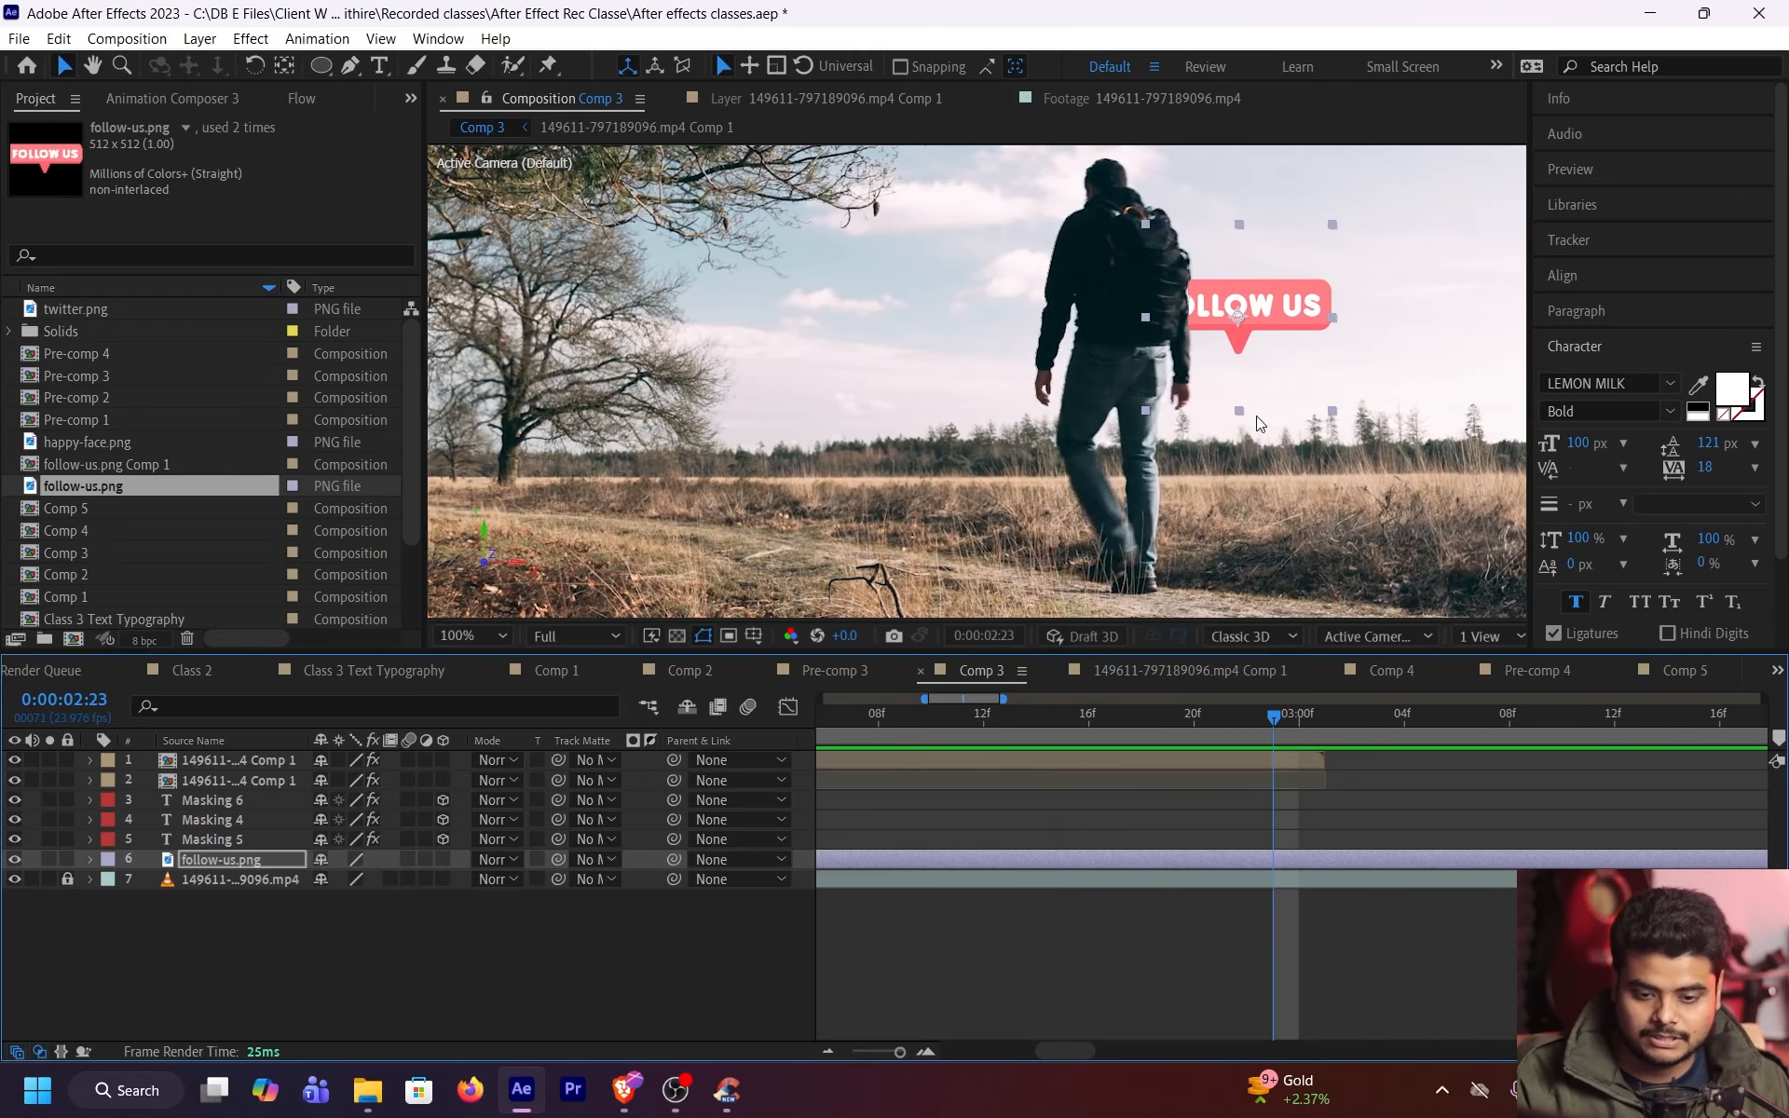
Shift the FOLLOW US graphic slightly further right of the walking man
scroll(1333, 811, up, 2)
scroll(1333, 811, down, 3)
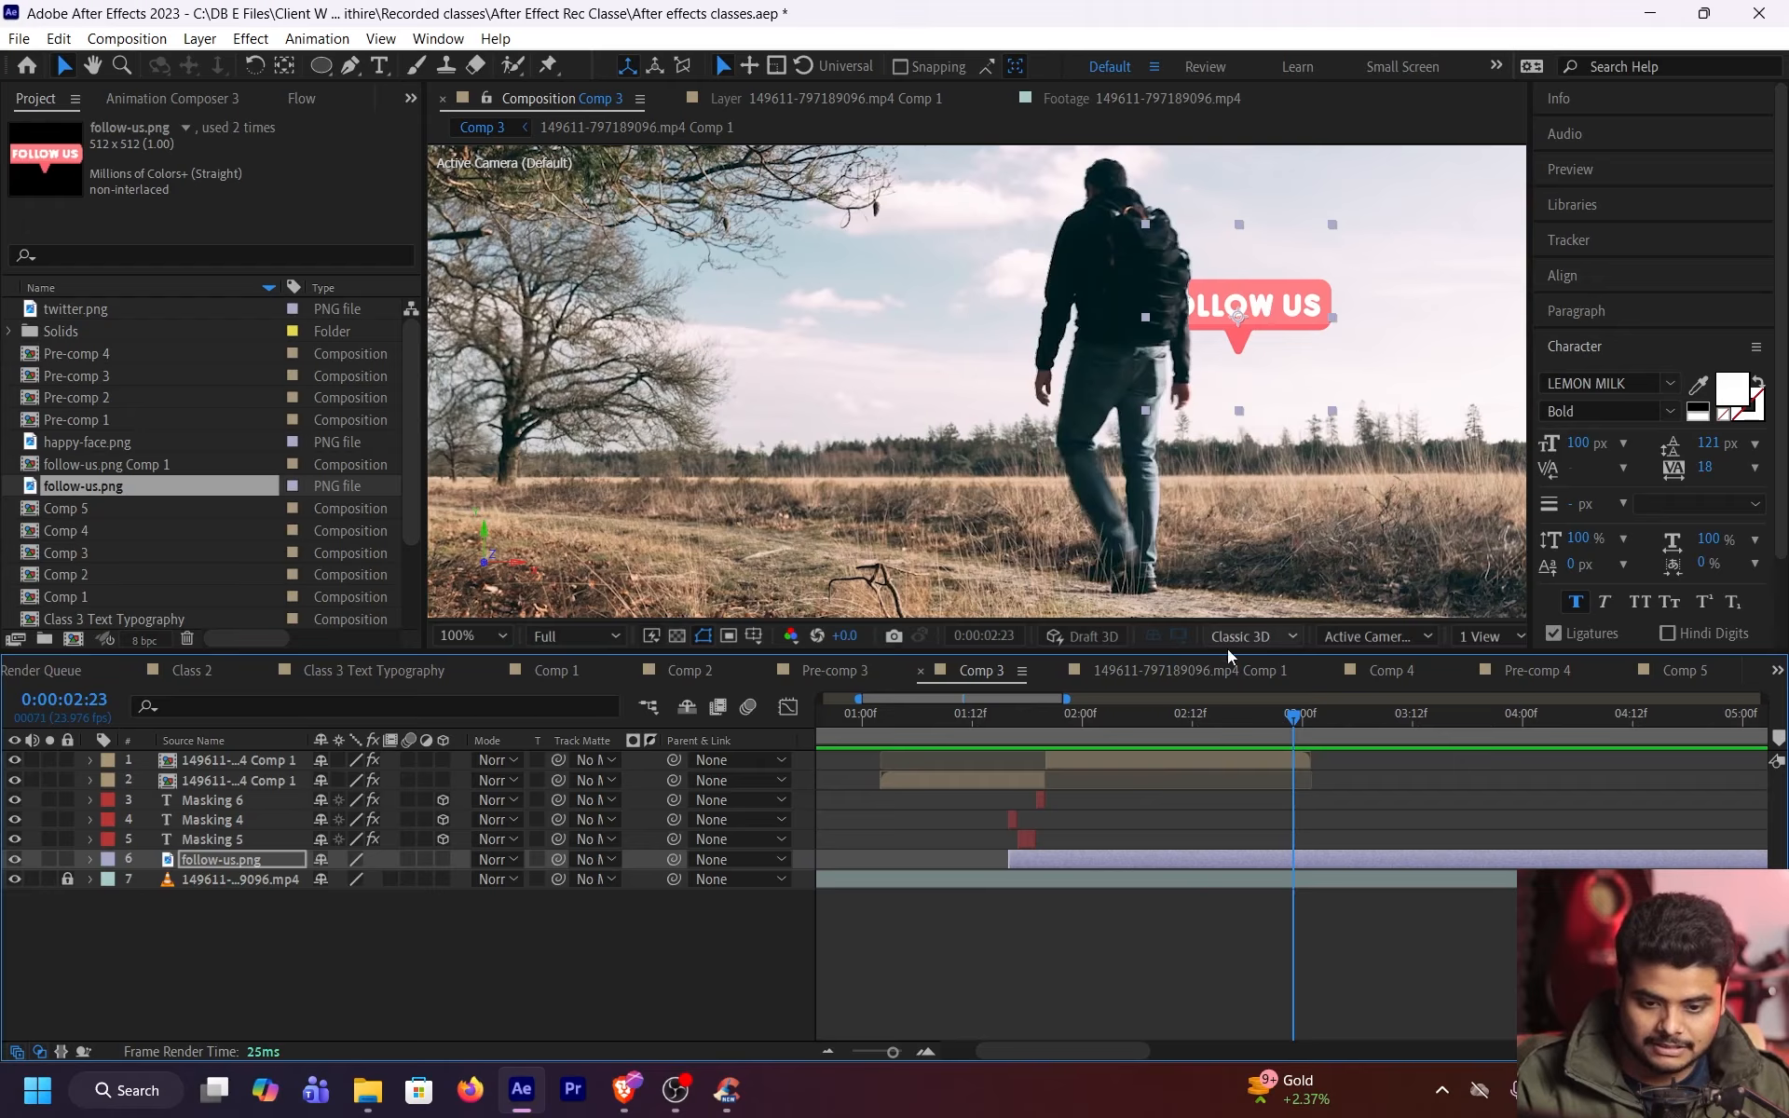
drag(1302, 734, 1229, 740)
drag(1290, 299, 1344, 297)
Play Comp 3, replay it from 0:00:01:19, and fit the whole frame in the composition view
key(space)
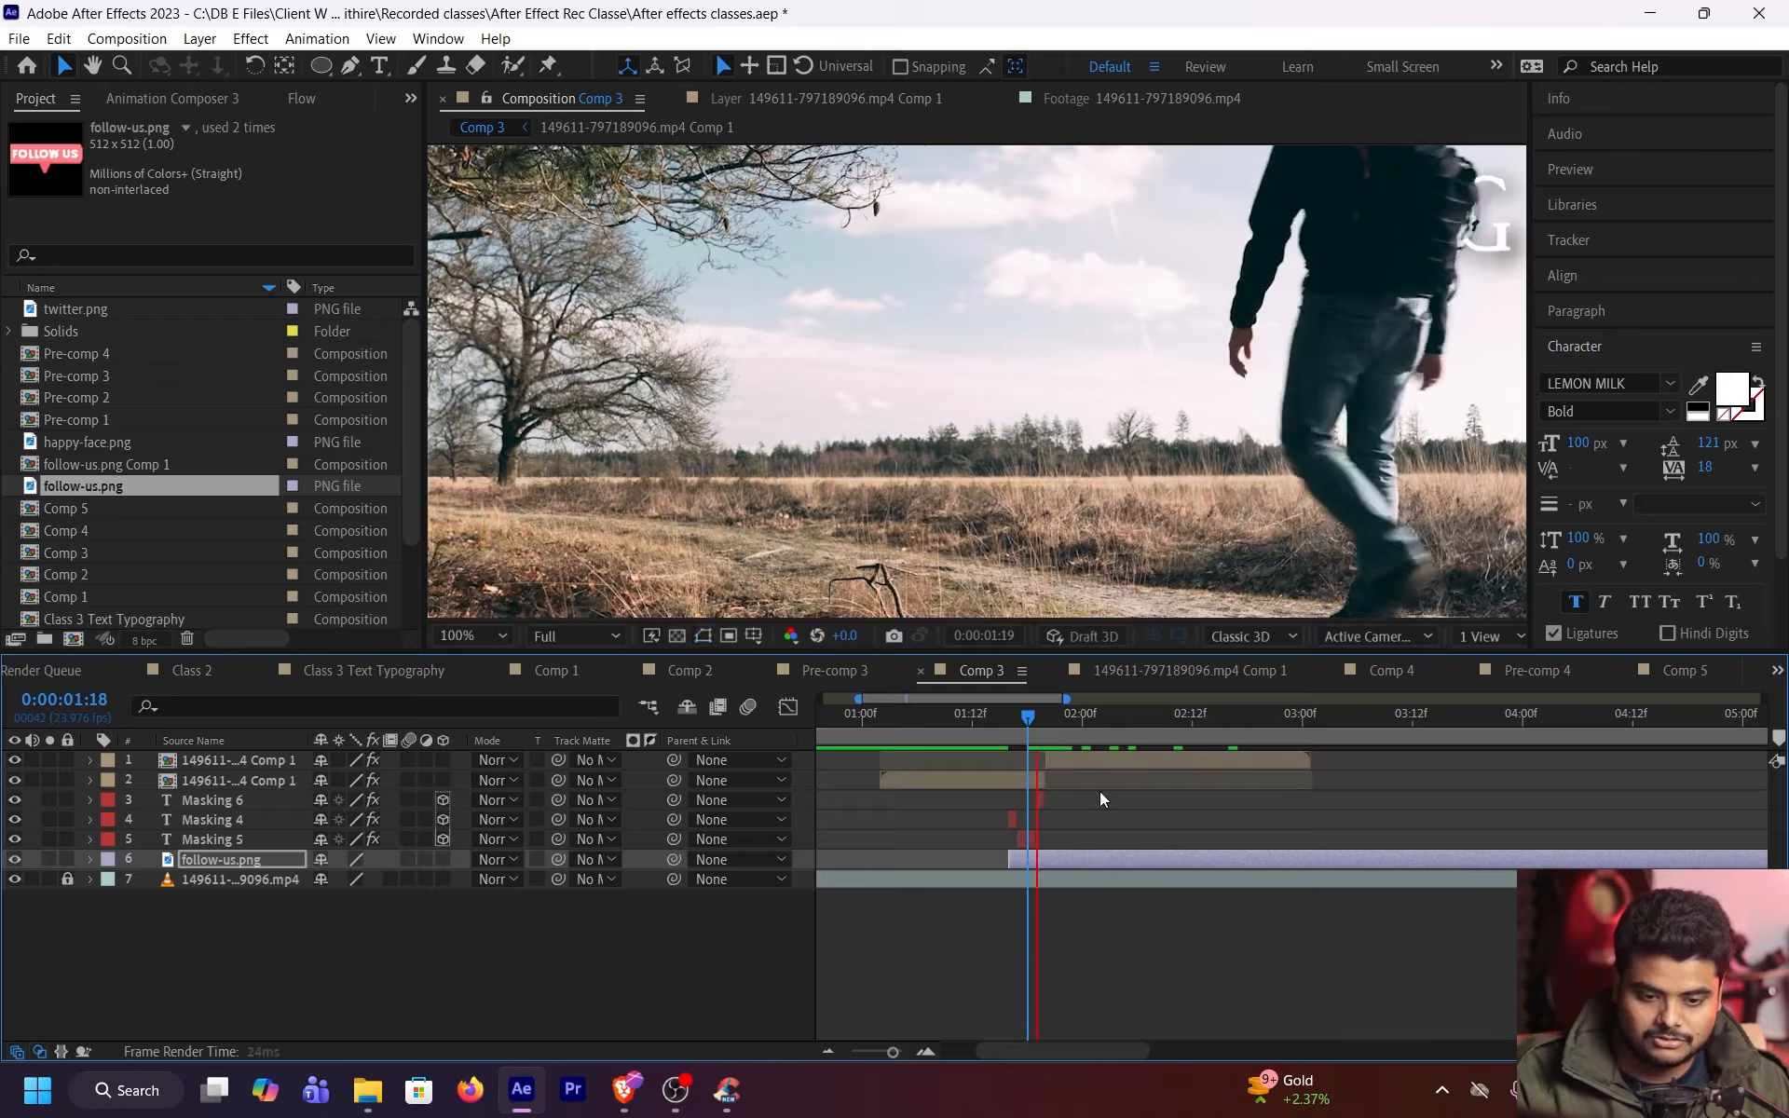
key(space)
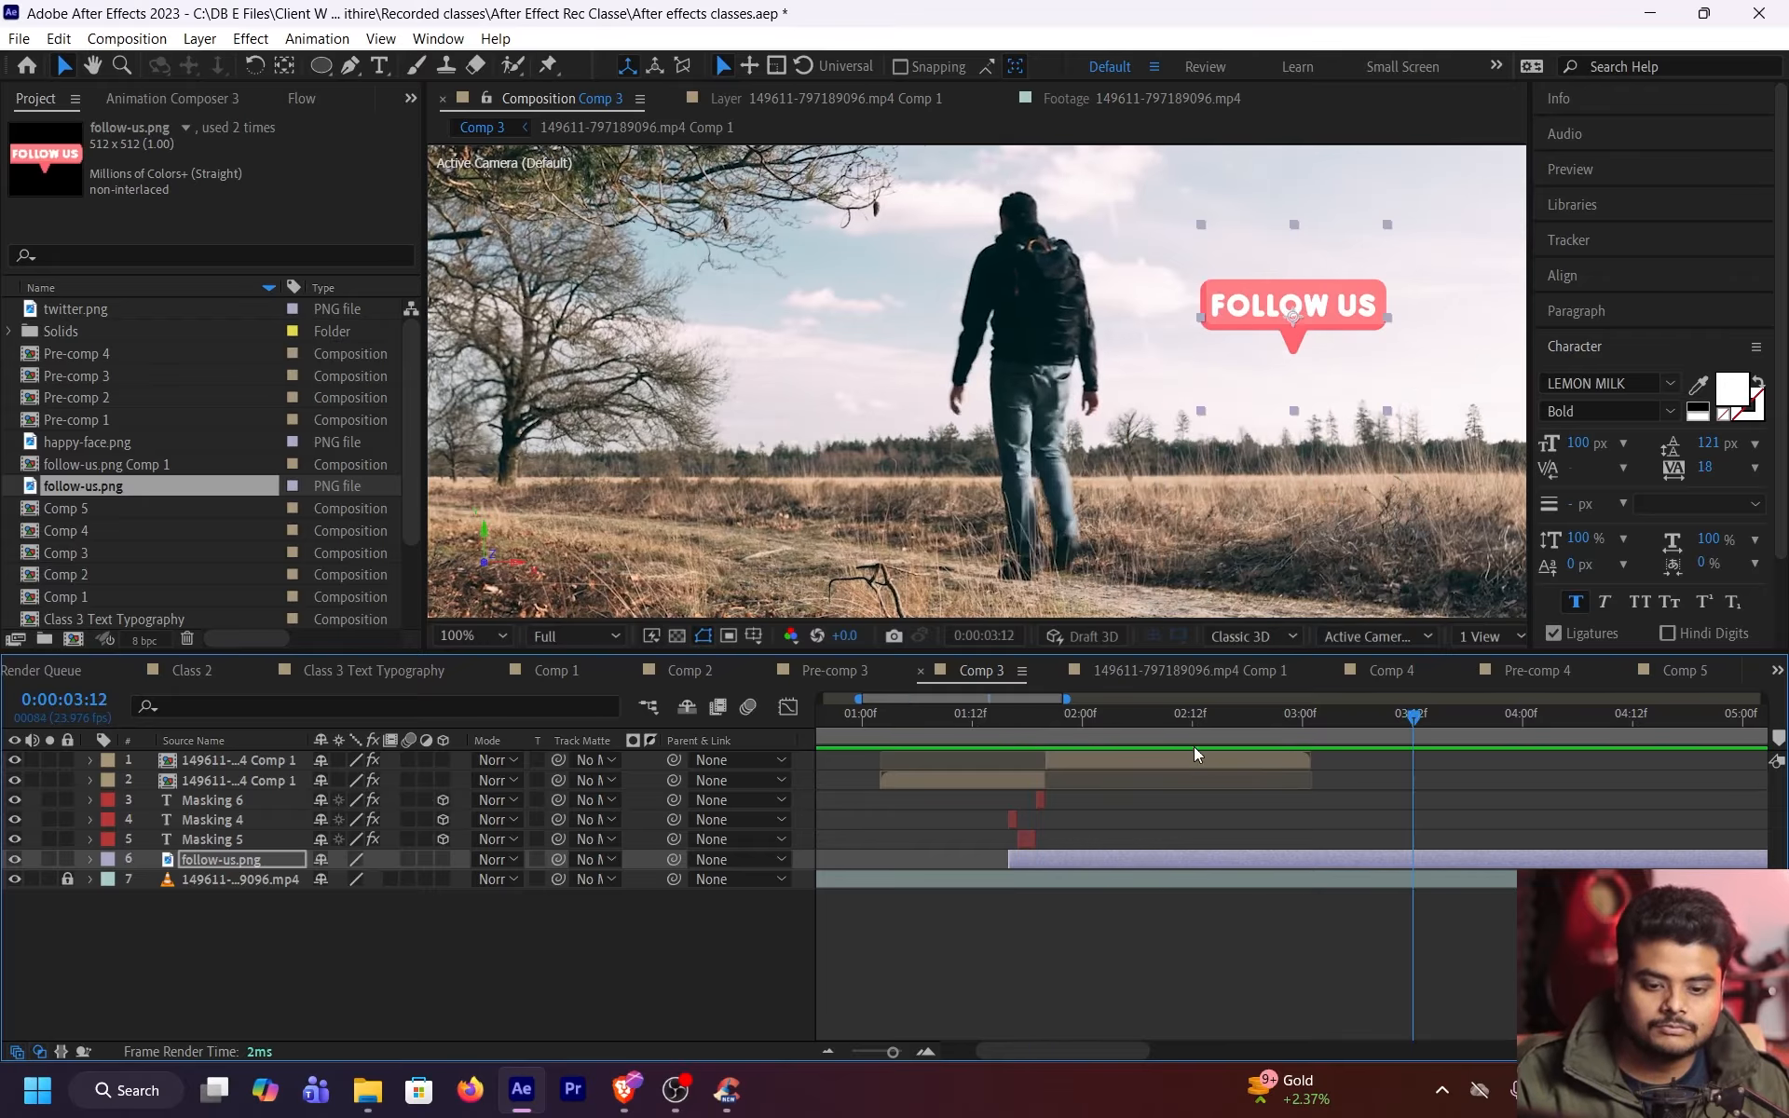
click(1038, 727)
key(space)
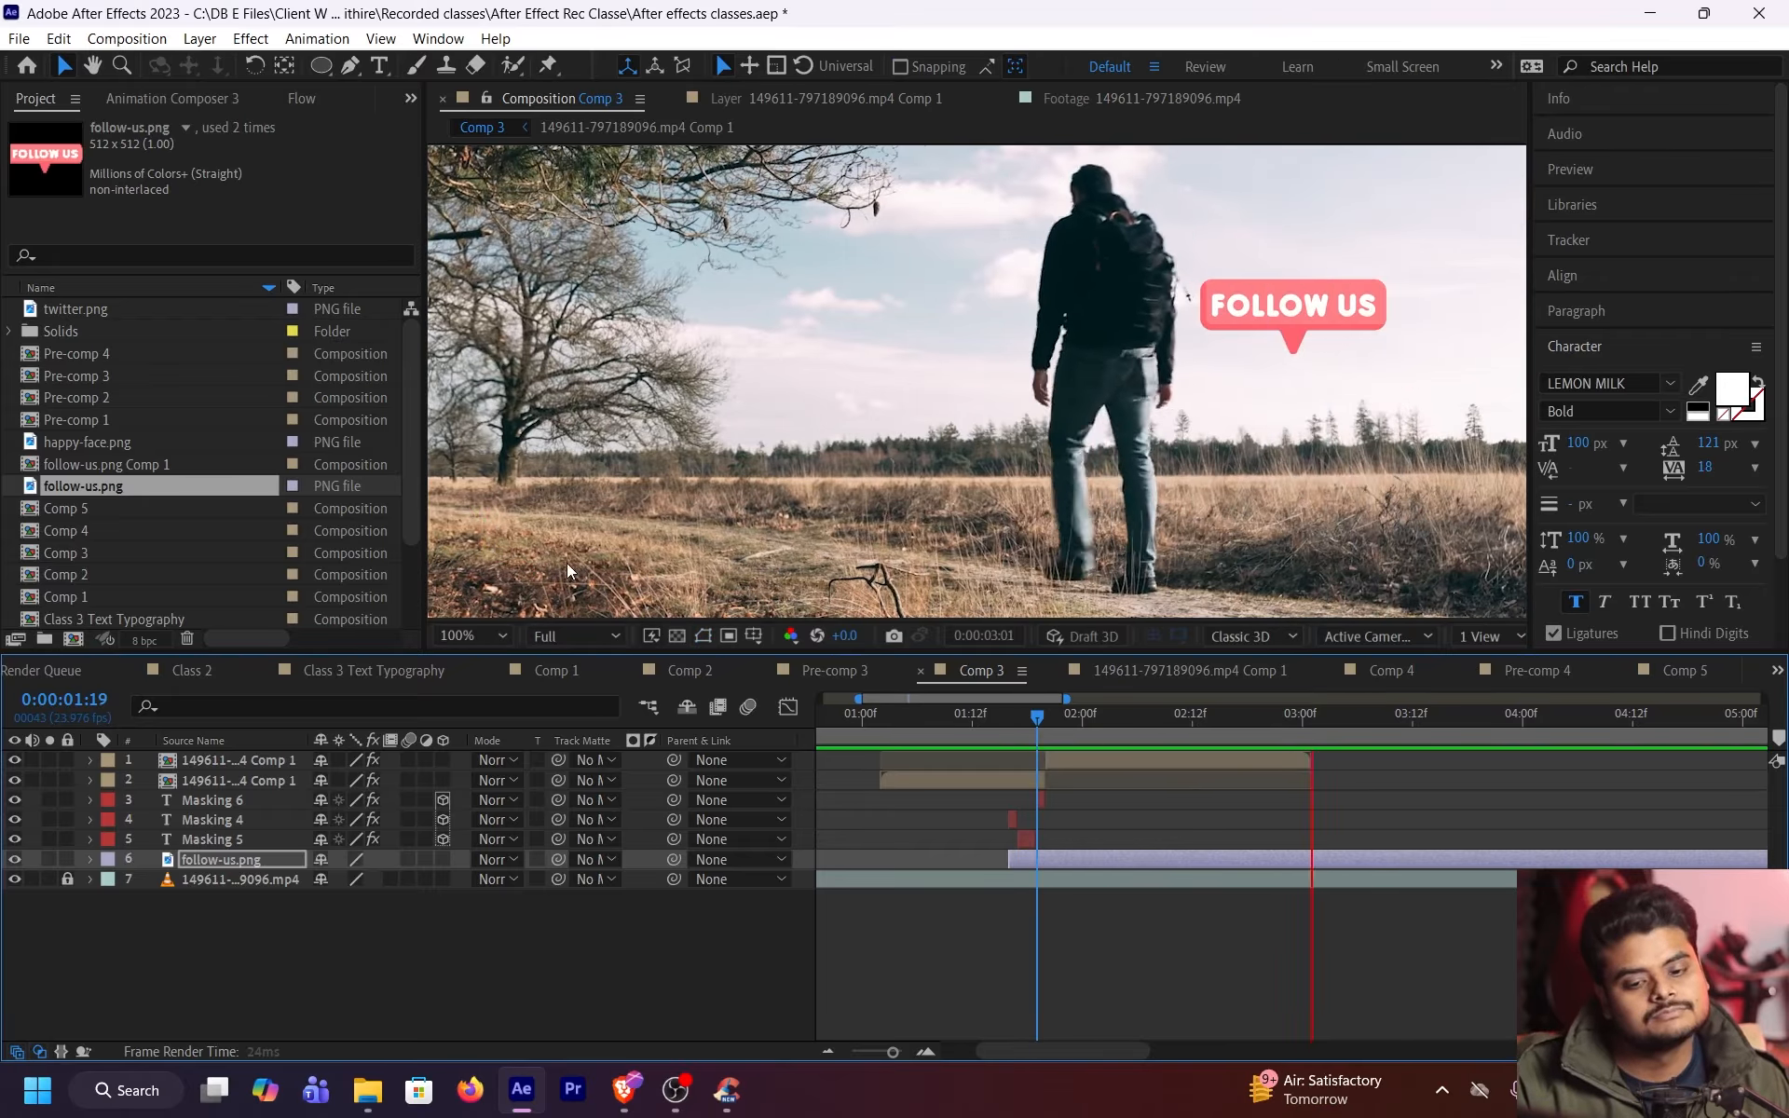
click(494, 635)
click(513, 219)
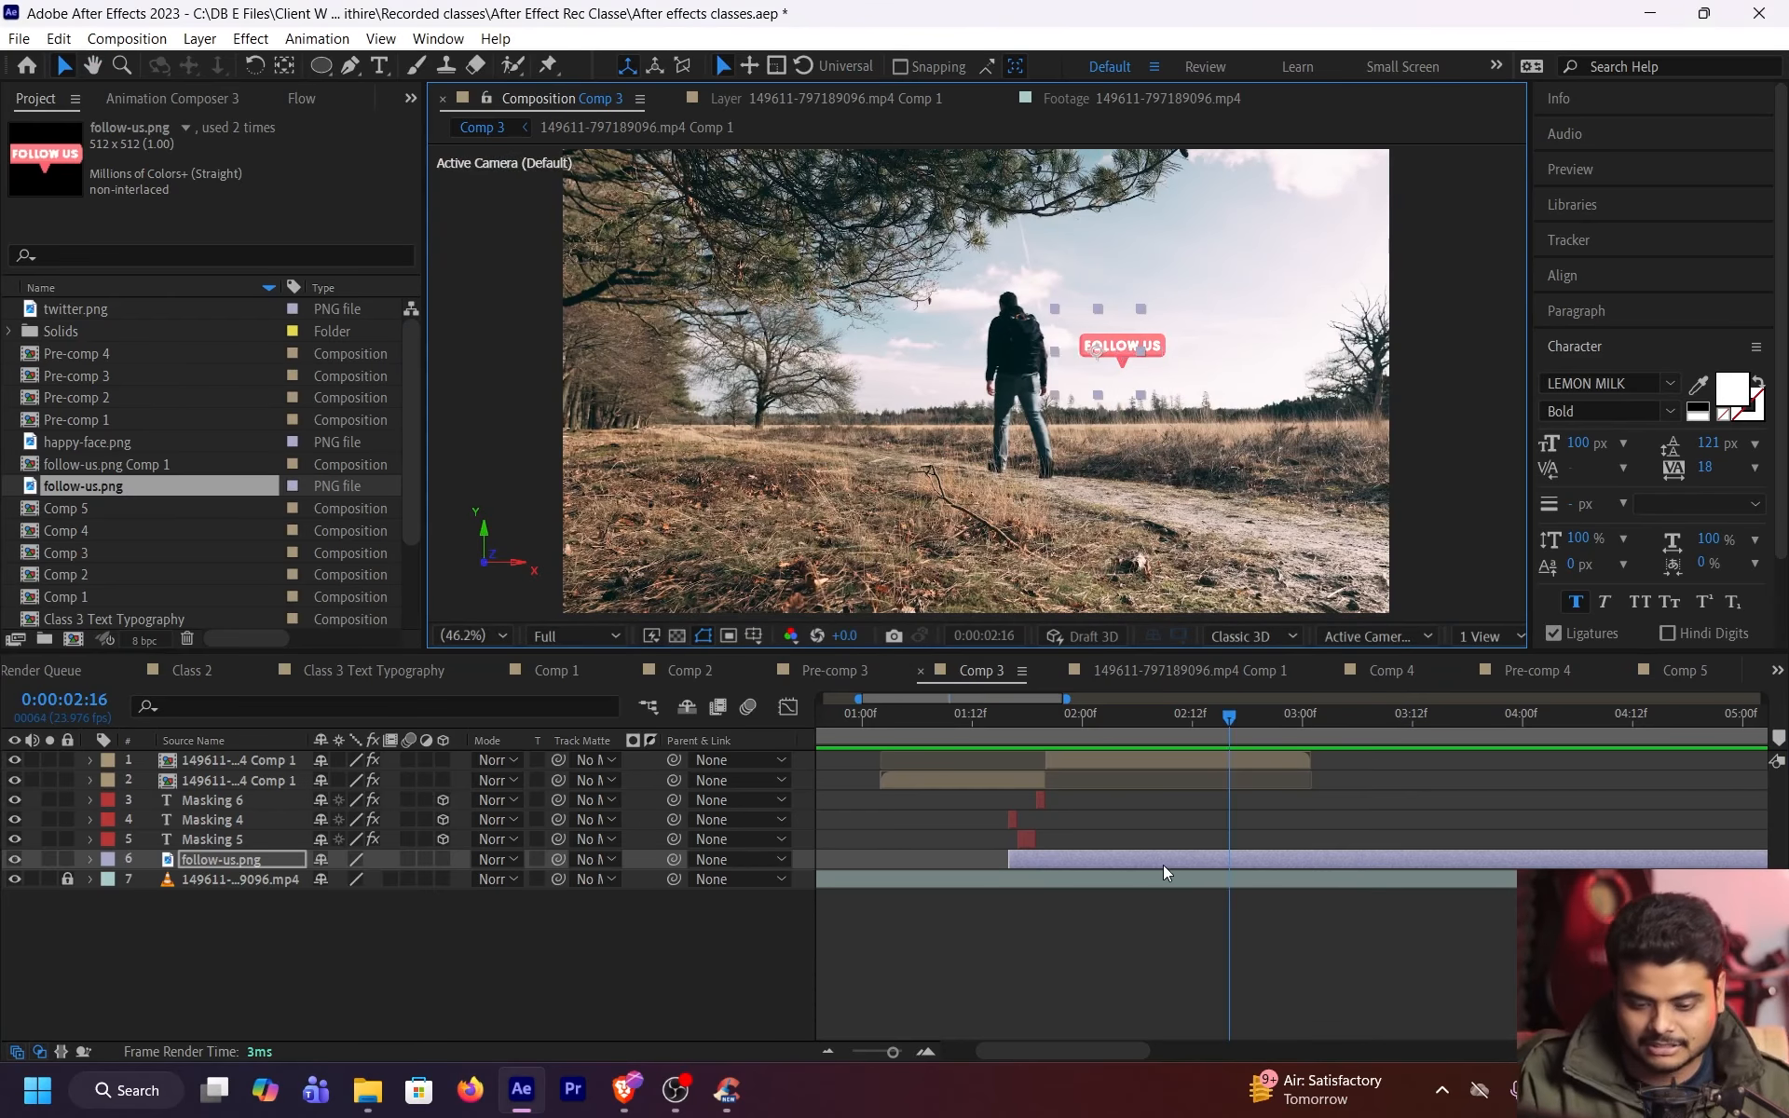
Undo the follow-us.png edits and the deletion of the HI text layer in Comp 3
key(ctrl+z)
key(ctrl+z)
key(ctrl+z)
key(ctrl+z)
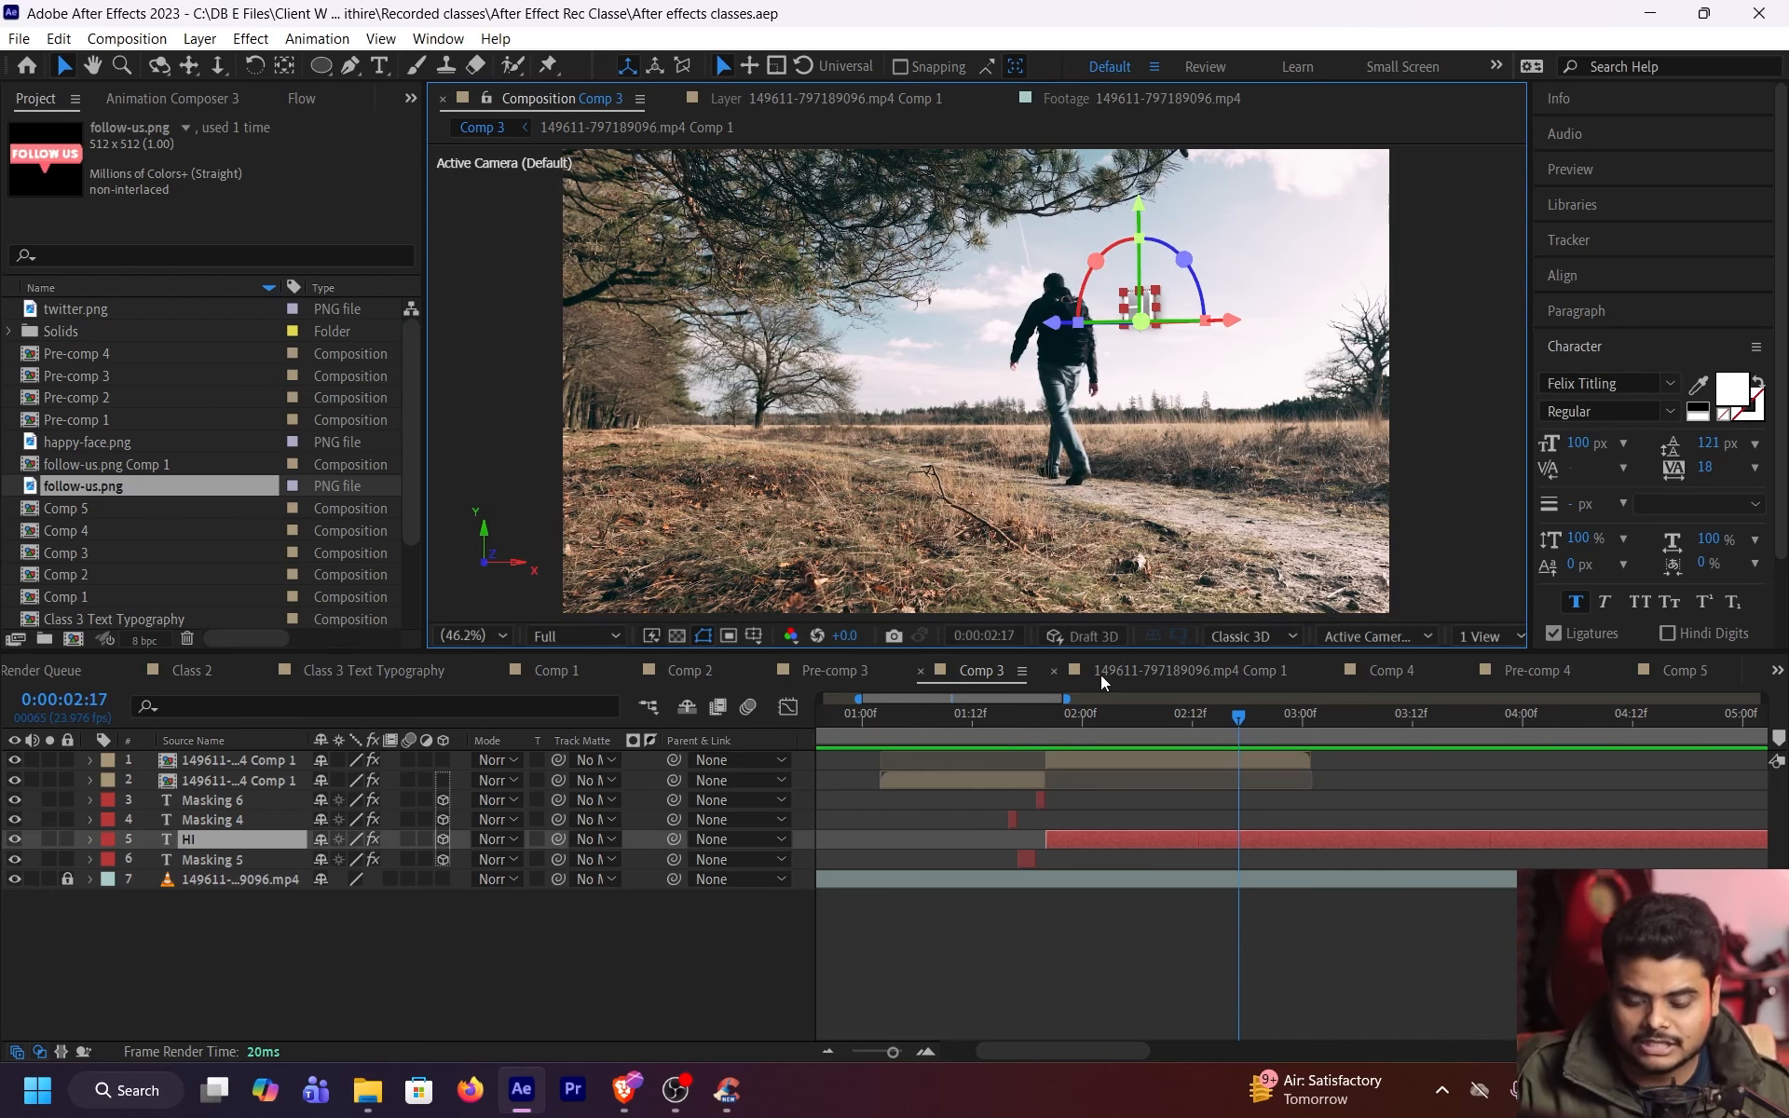
Look through Comp 4 and Pre-comp 4, scrubbing the opening seconds of Pre-comp 4 to examine its track matte
click(1149, 673)
click(1406, 673)
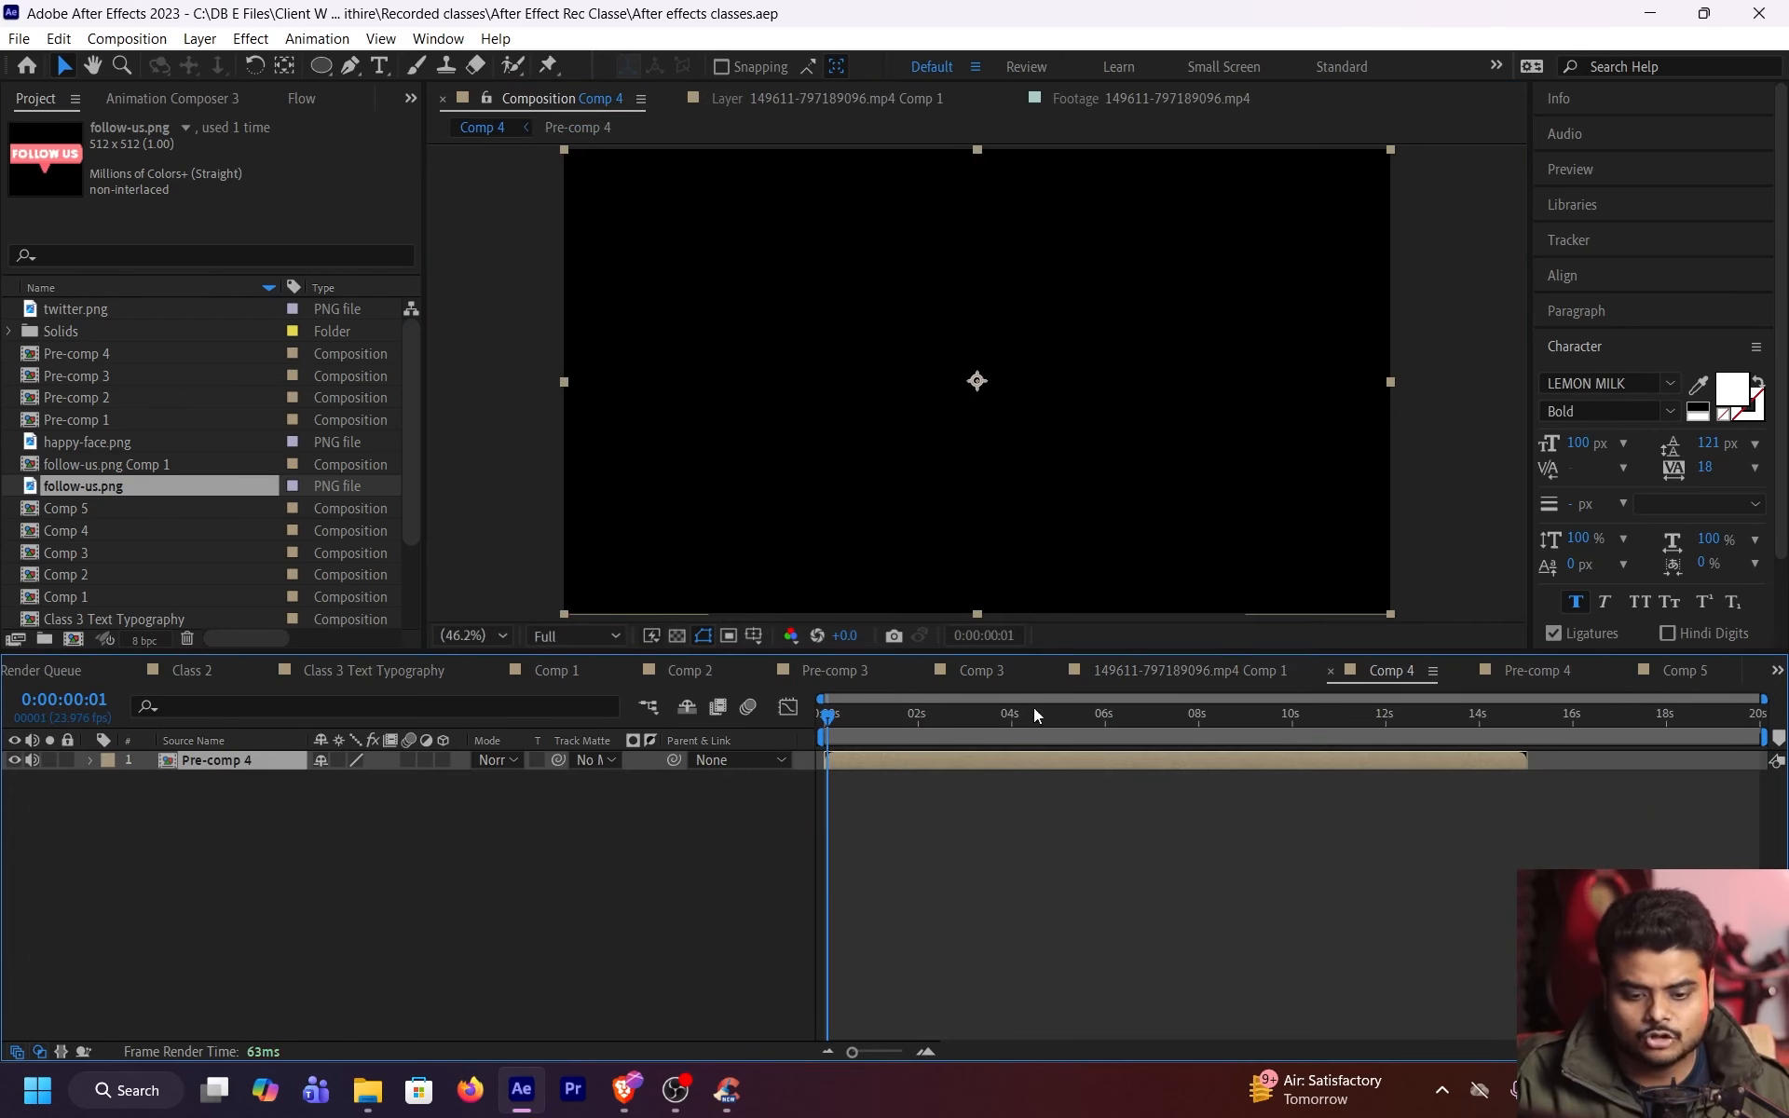
click(1528, 670)
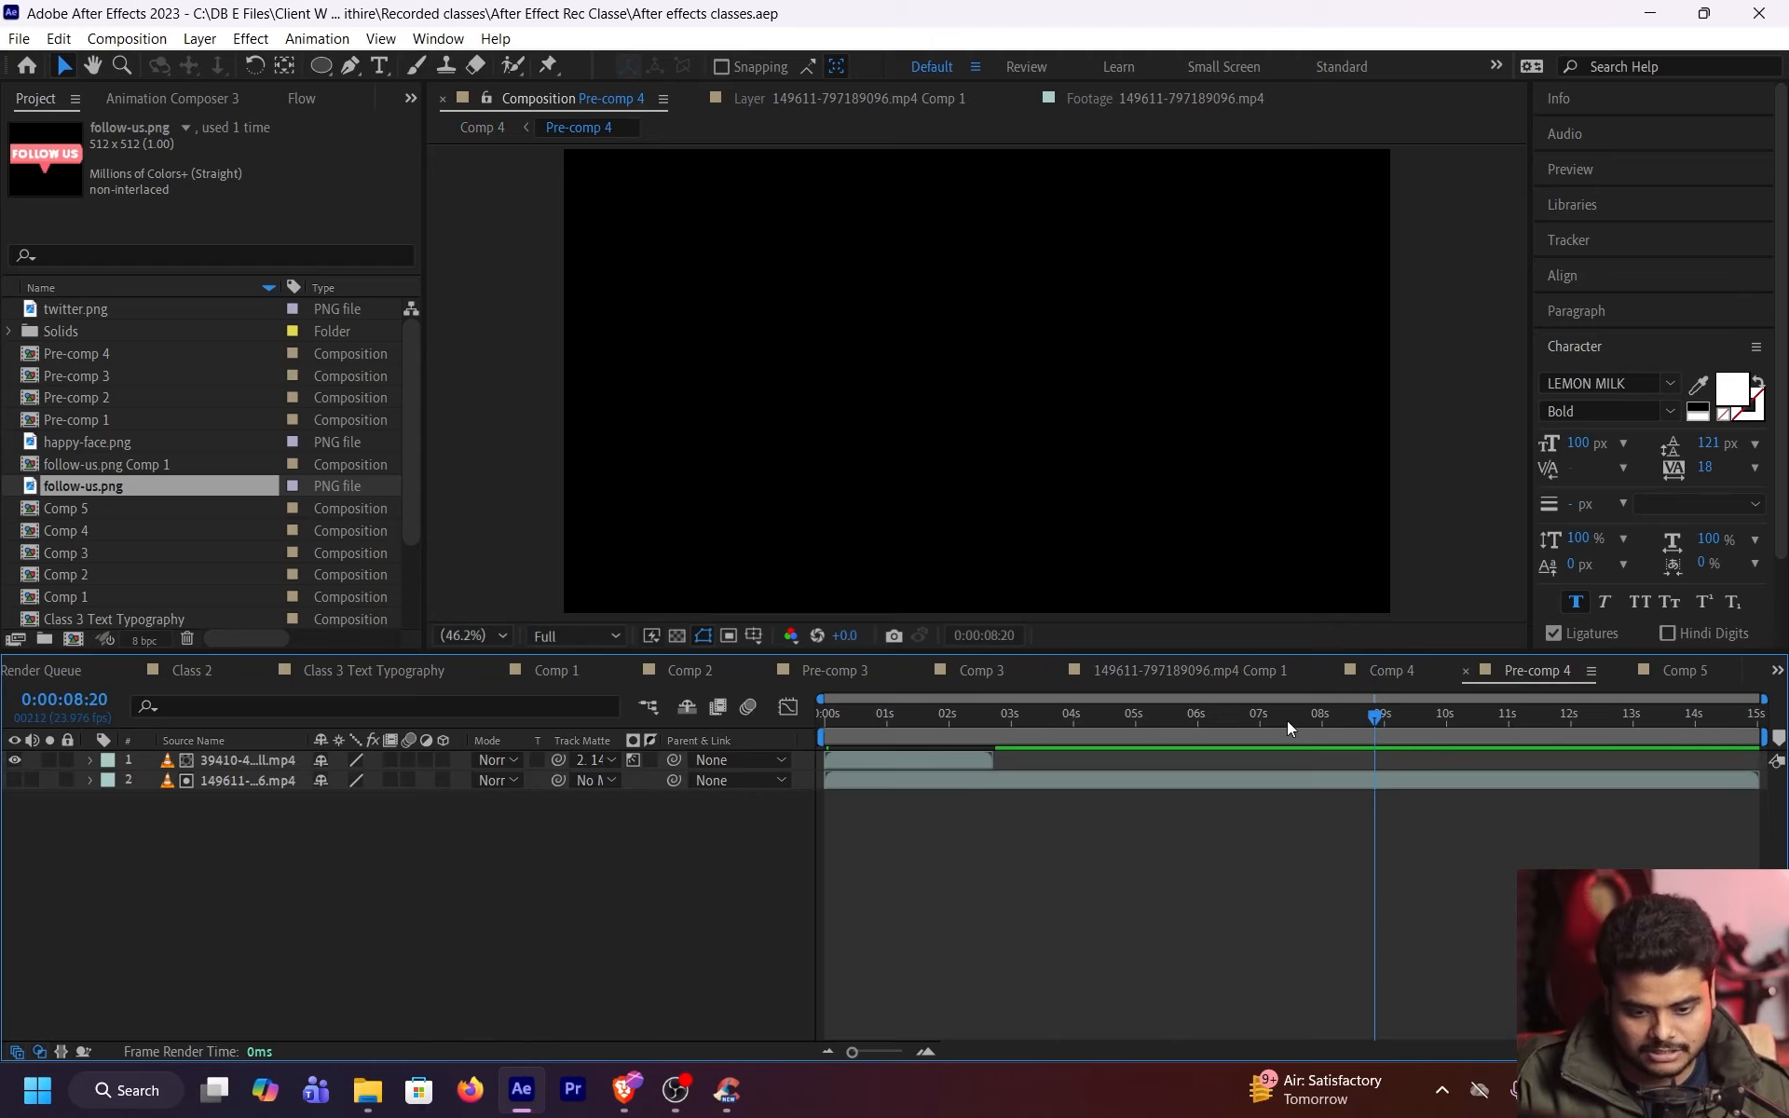
drag(916, 745, 829, 813)
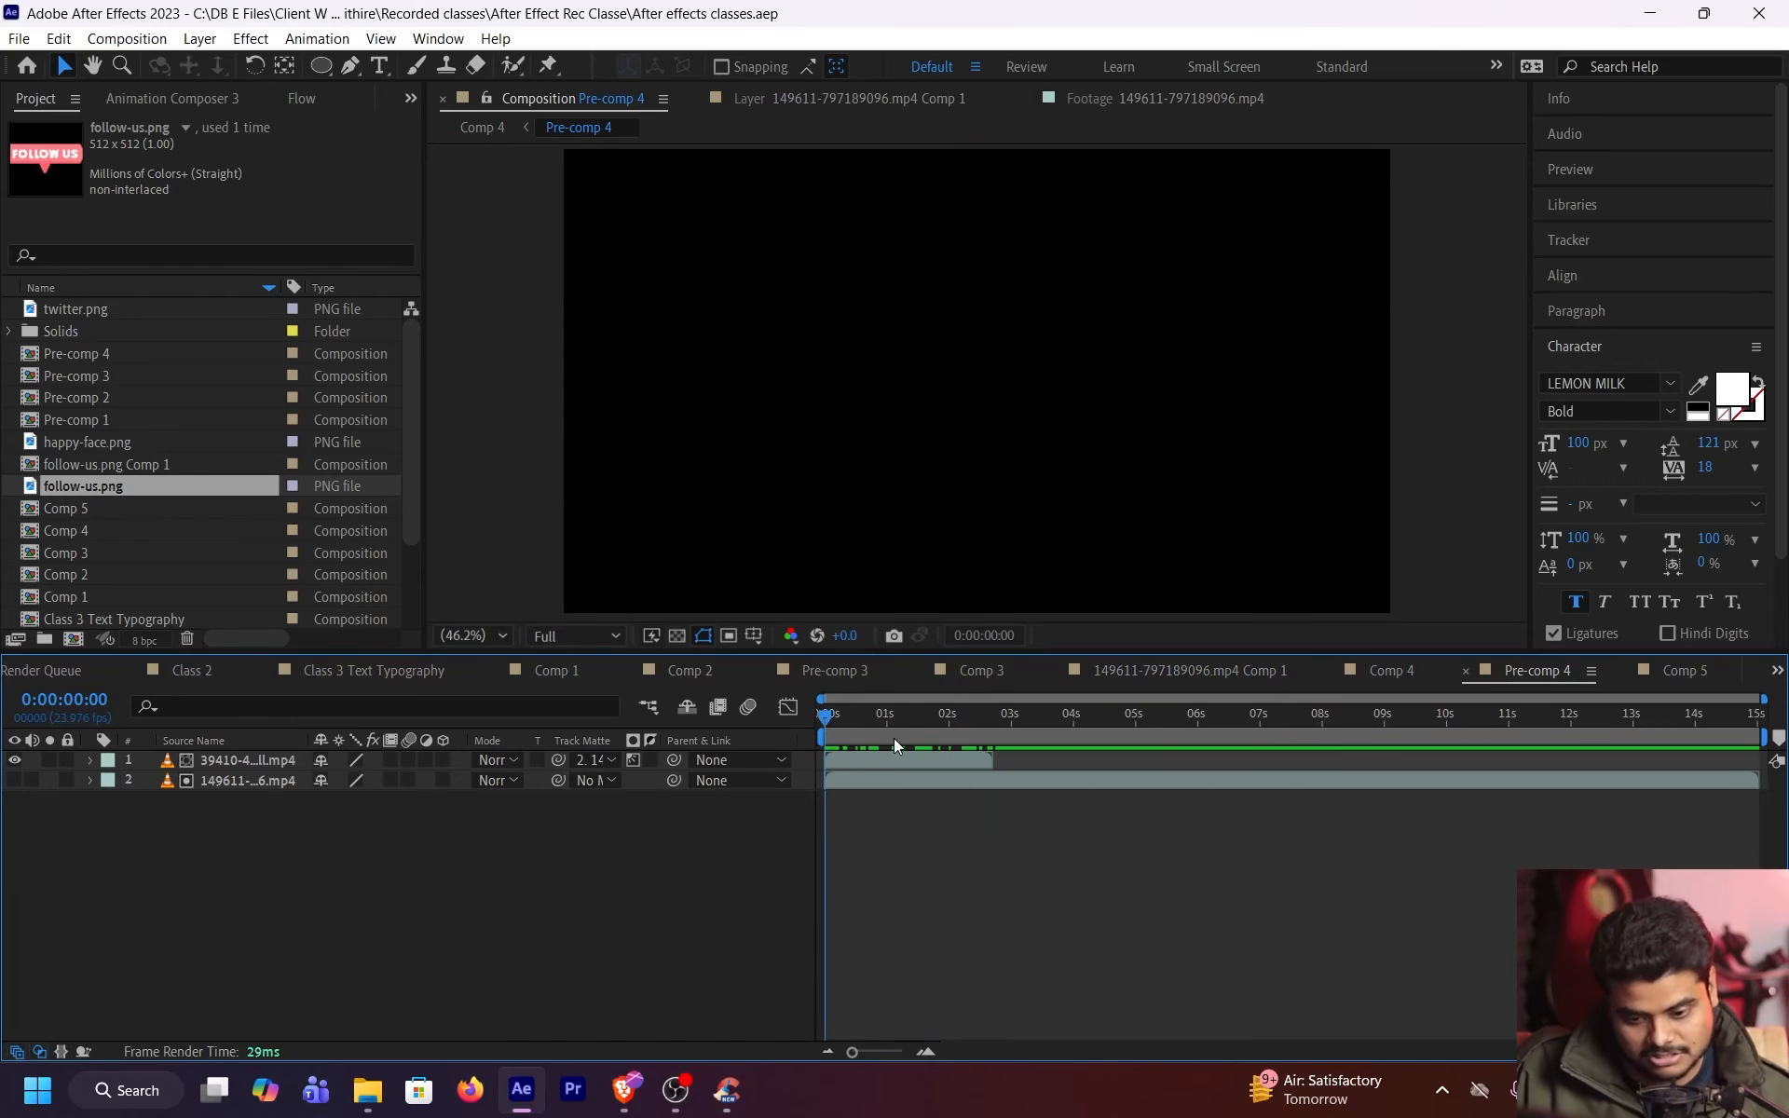
mouse_move(853, 713)
mouse_down()
mouse_move(917, 714)
mouse_move(835, 730)
mouse_move(904, 734)
mouse_move(843, 729)
mouse_up()
Return to Comp 5, check the BLEND stencil effect up to 0:00:01:20, and switch to OBS
click(1683, 669)
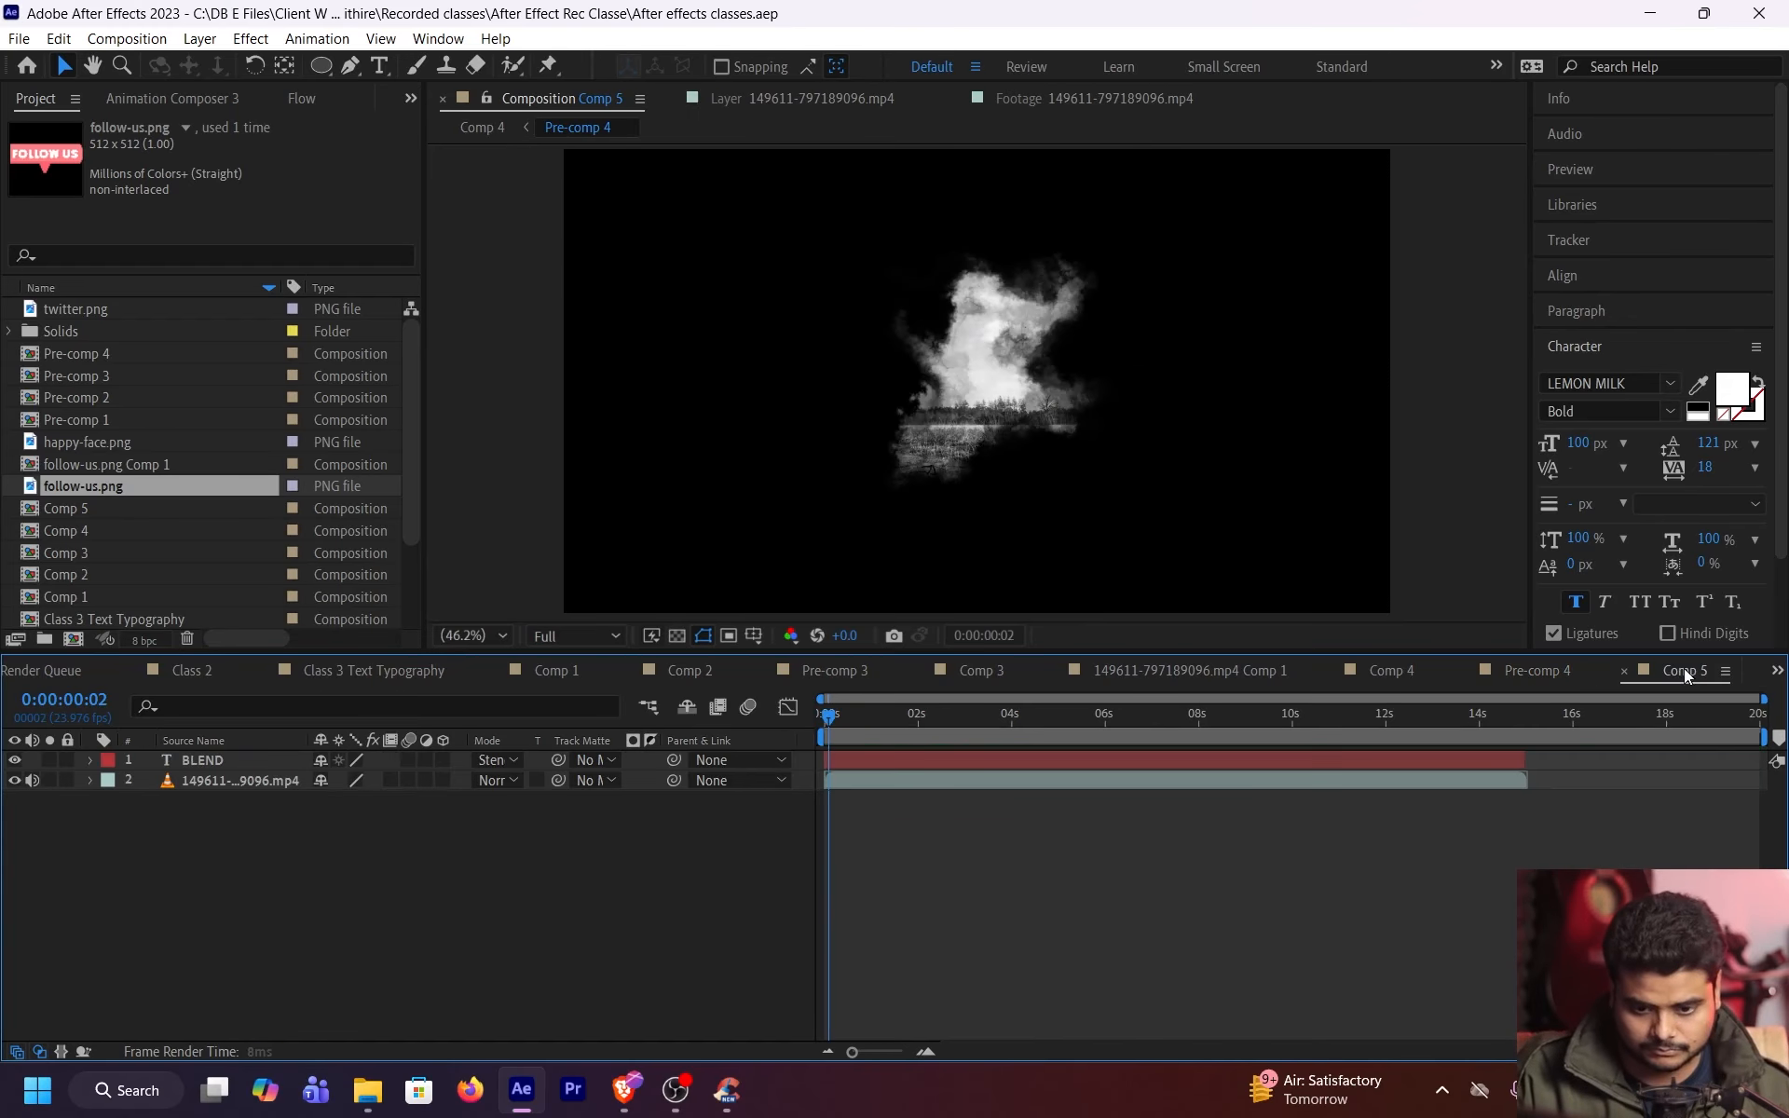
drag(1143, 723, 841, 717)
click(989, 456)
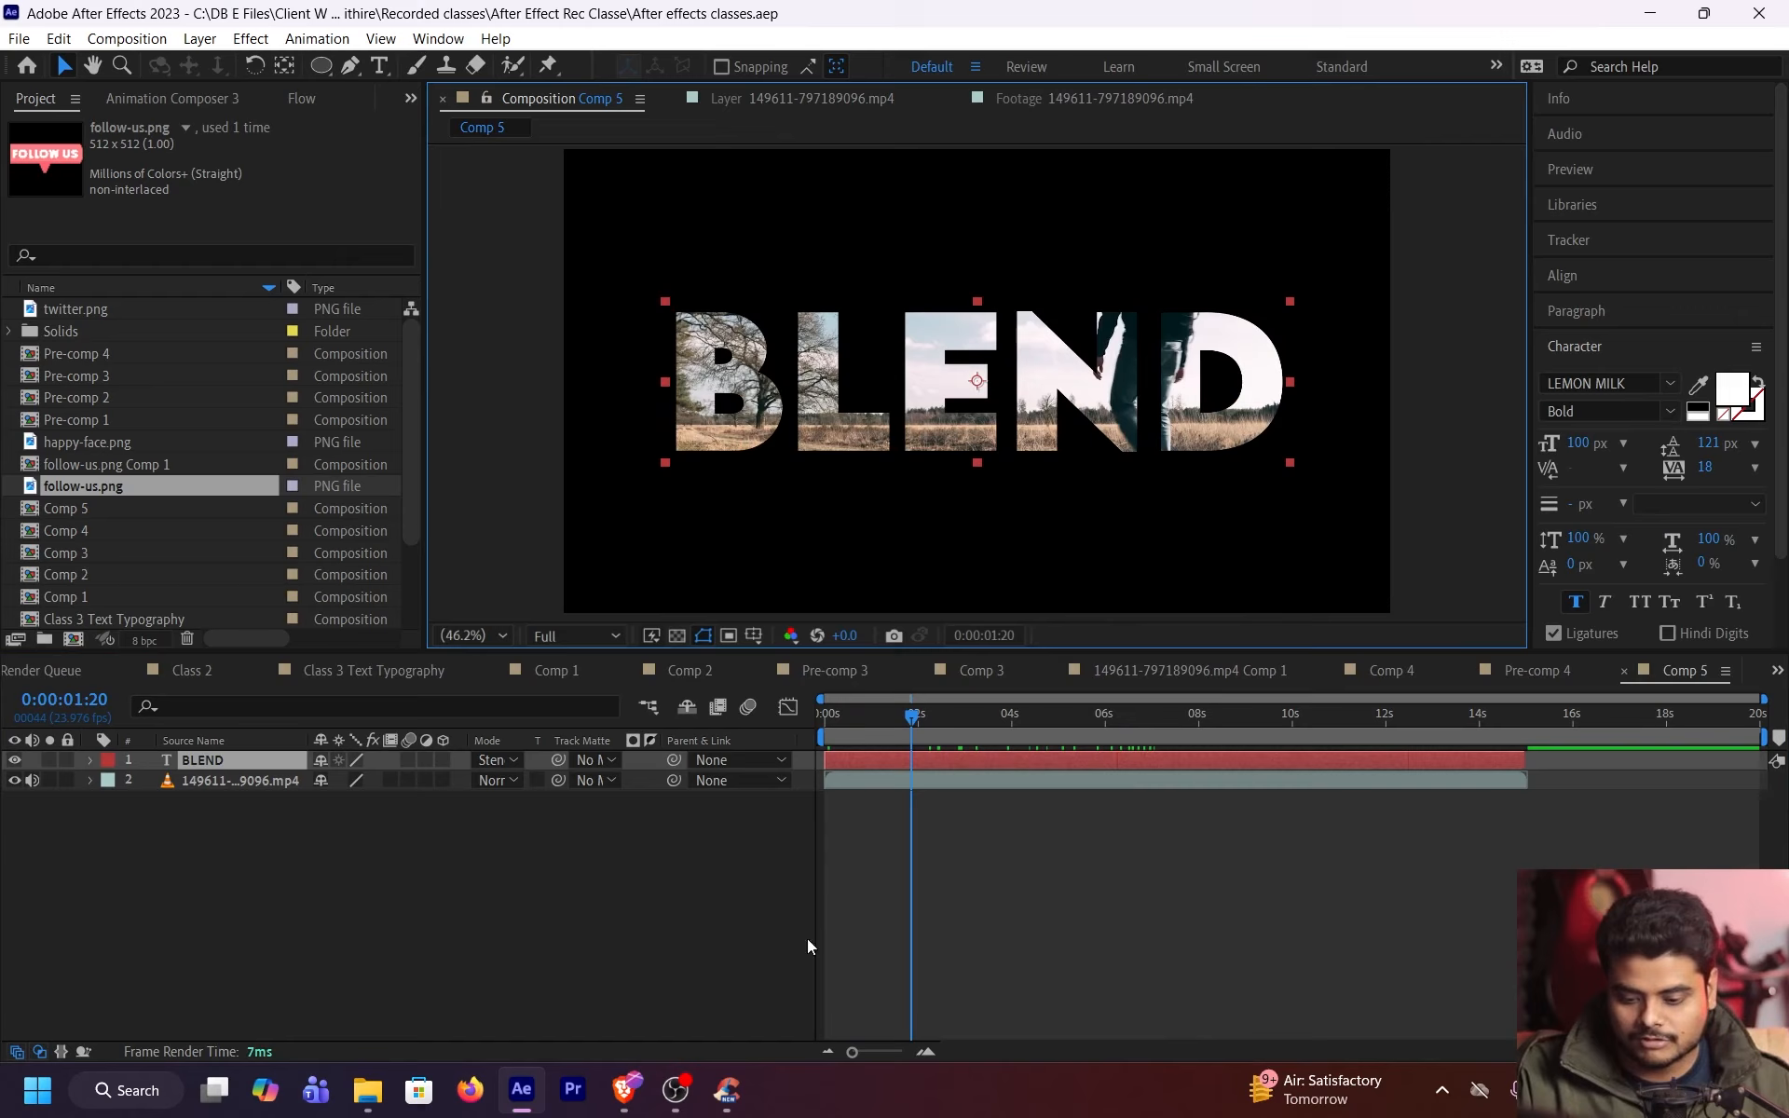
click(664, 1088)
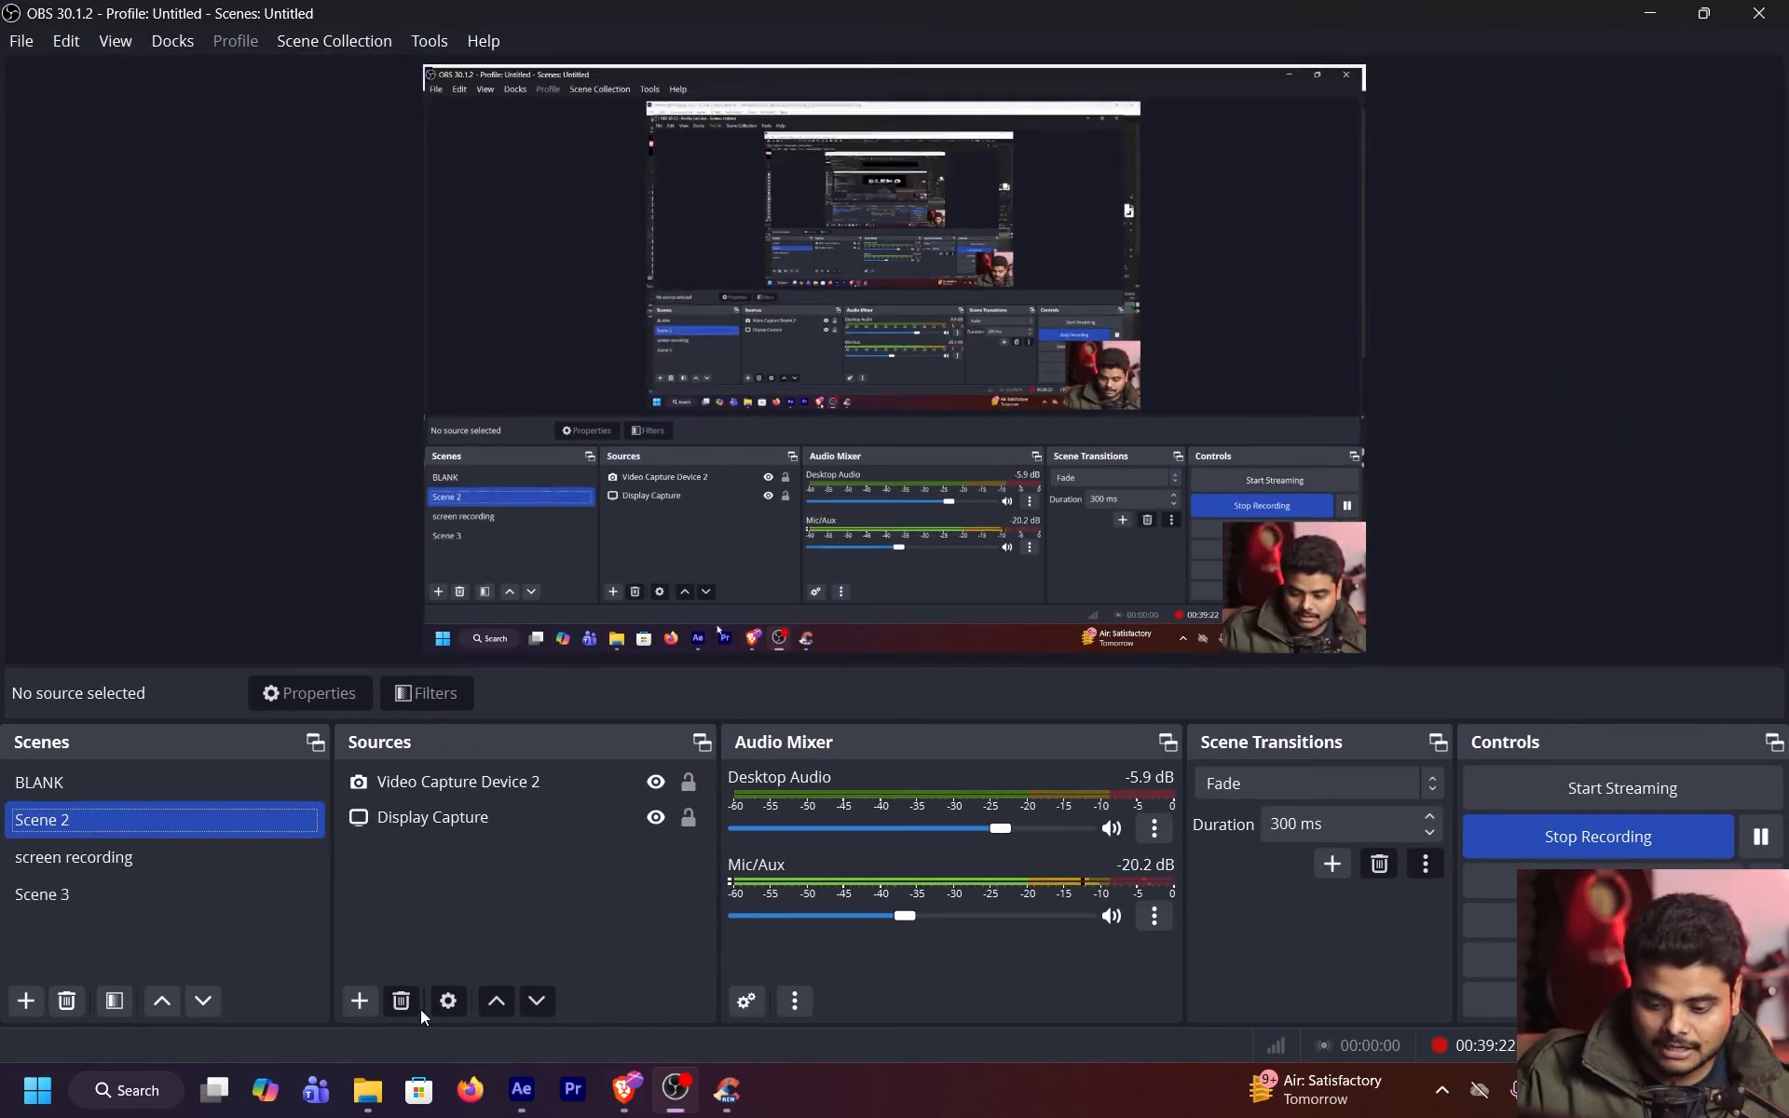